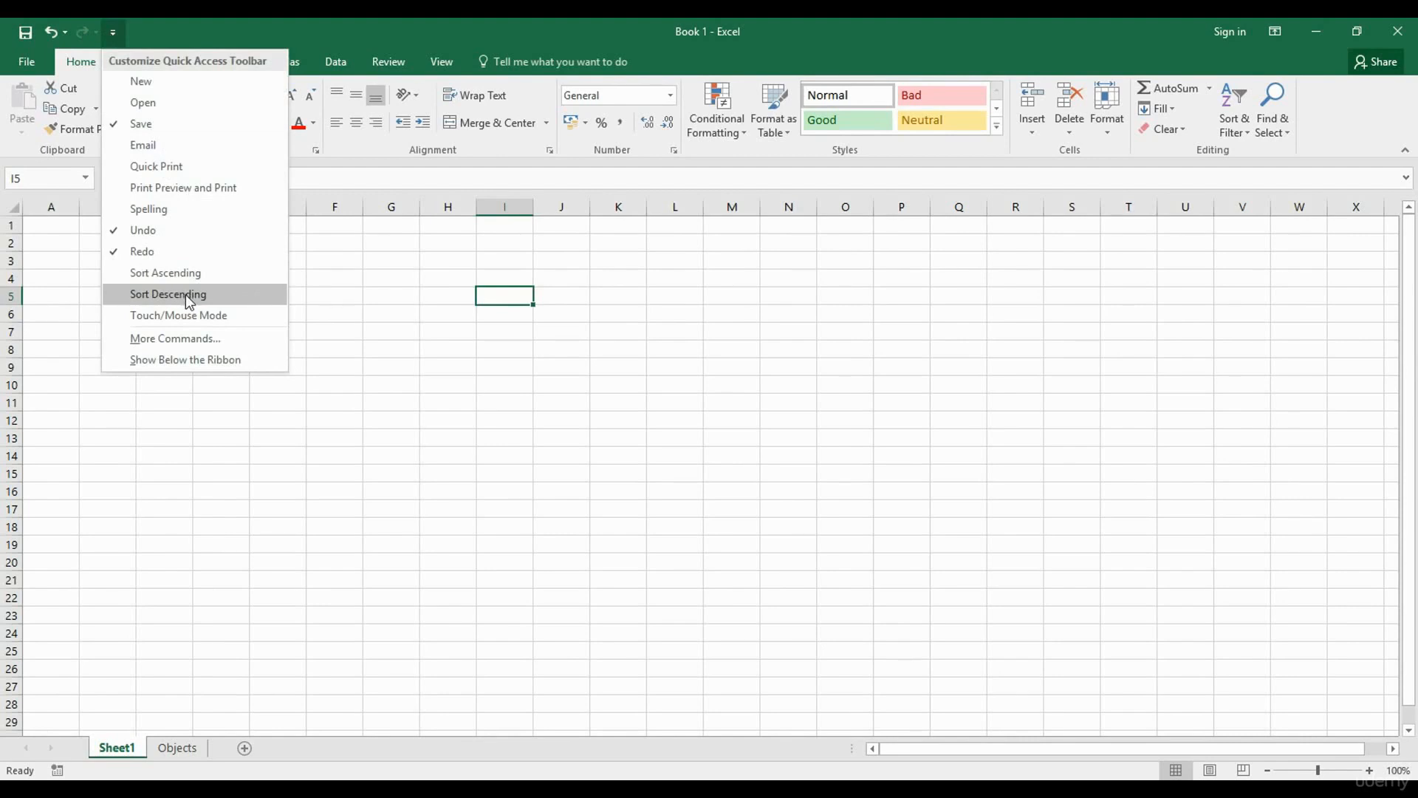
Review the commands available for the Quick Access Toolbar and the ribbon display options.
click(170, 340)
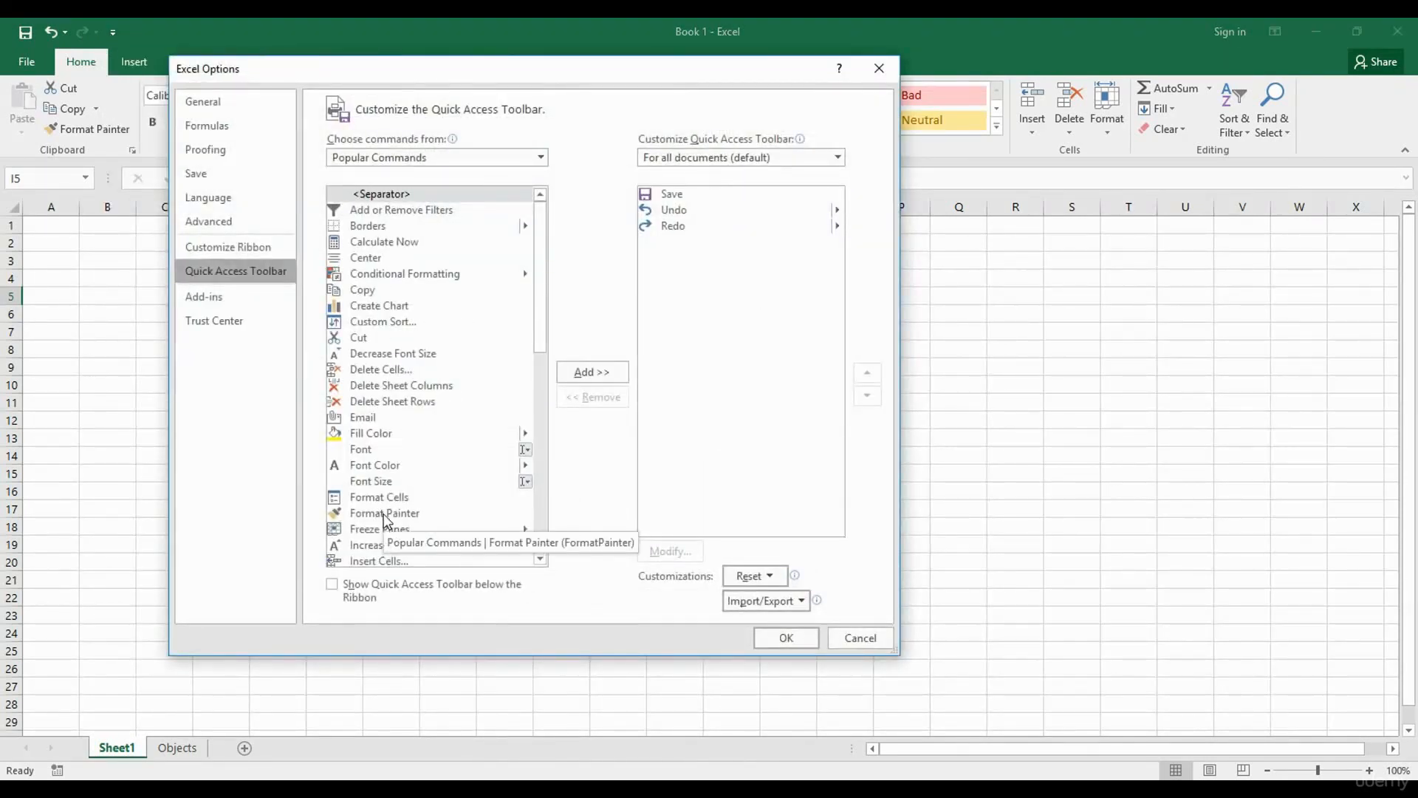
click(879, 69)
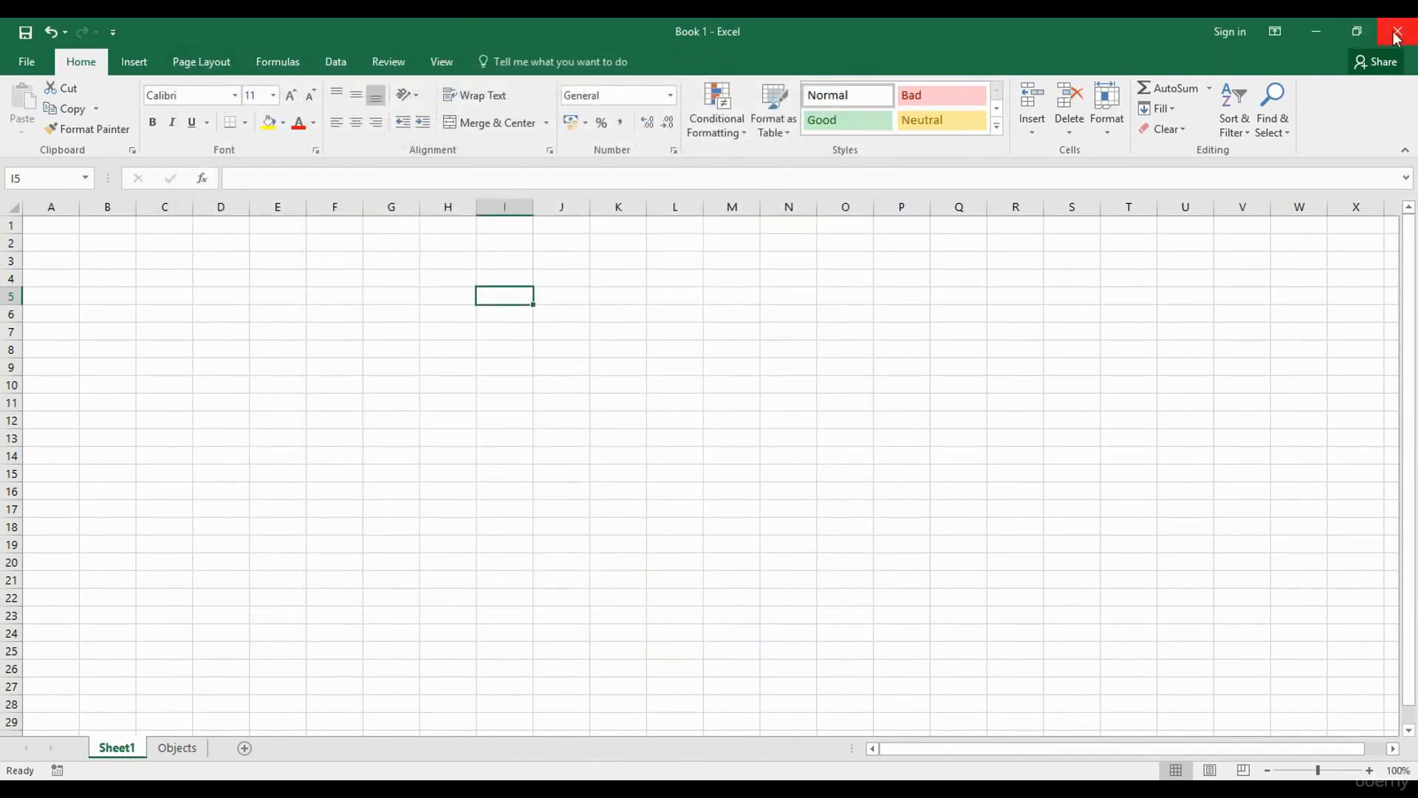
click(1275, 34)
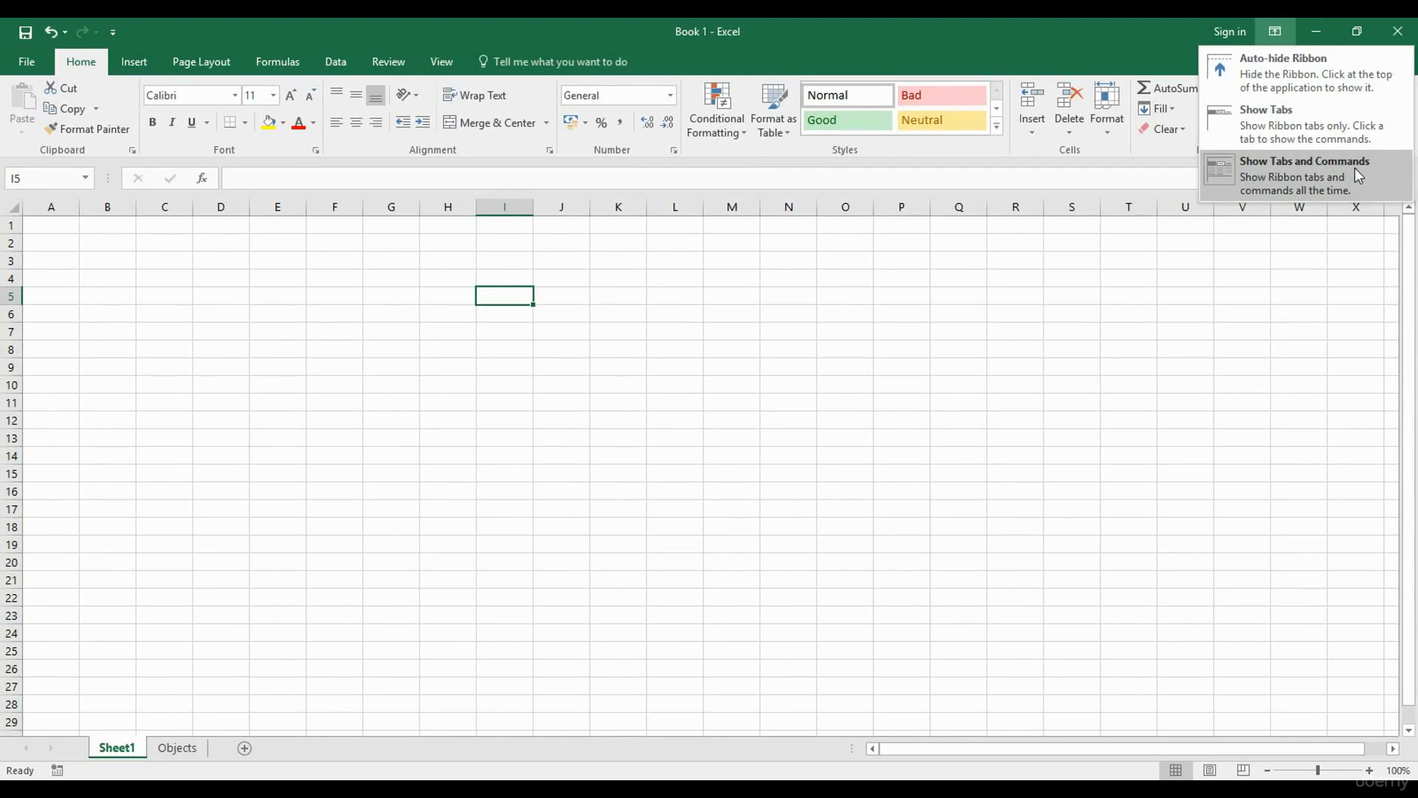
click(660, 297)
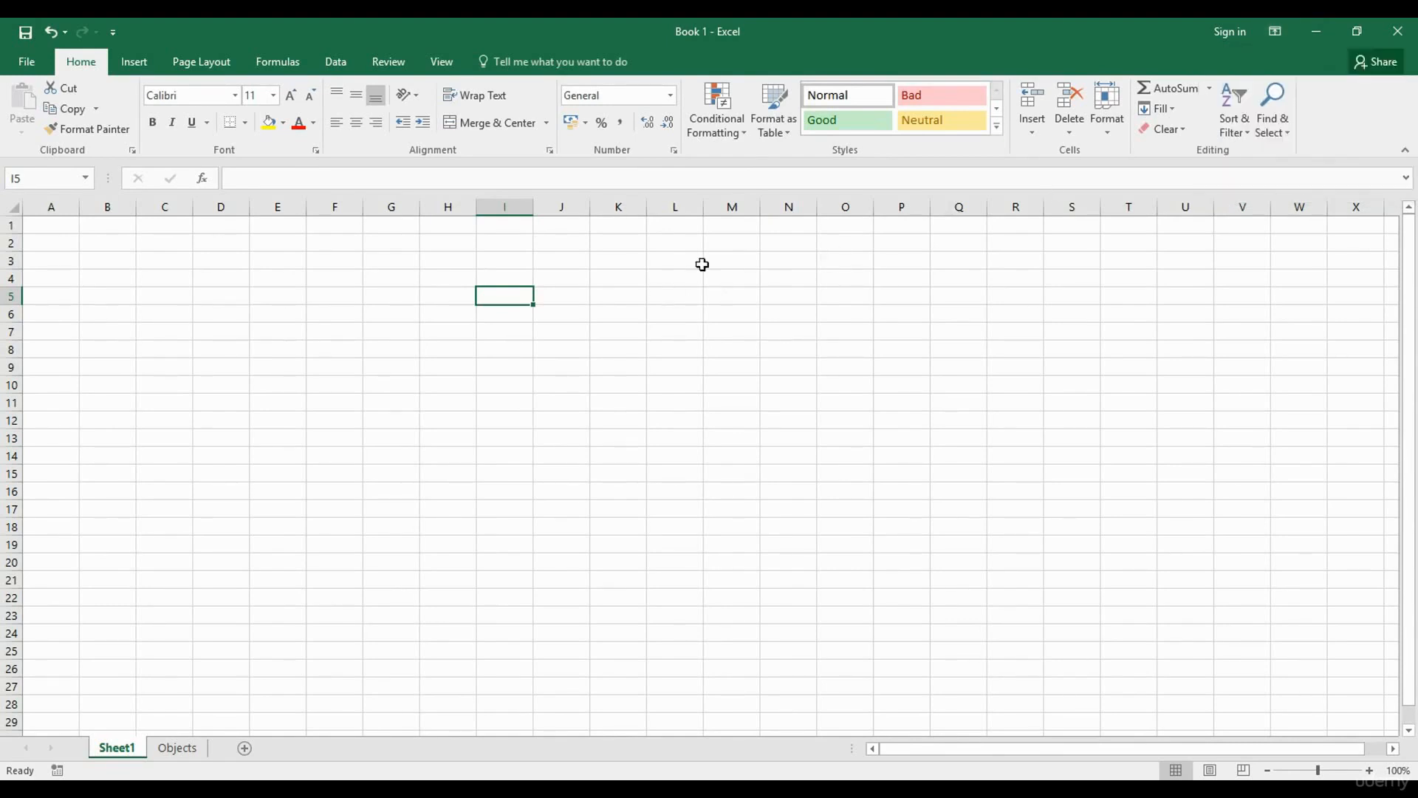
Select cell C2 and look over the home, insert, page layout and formula commands and the workbook's Info page.
click(164, 242)
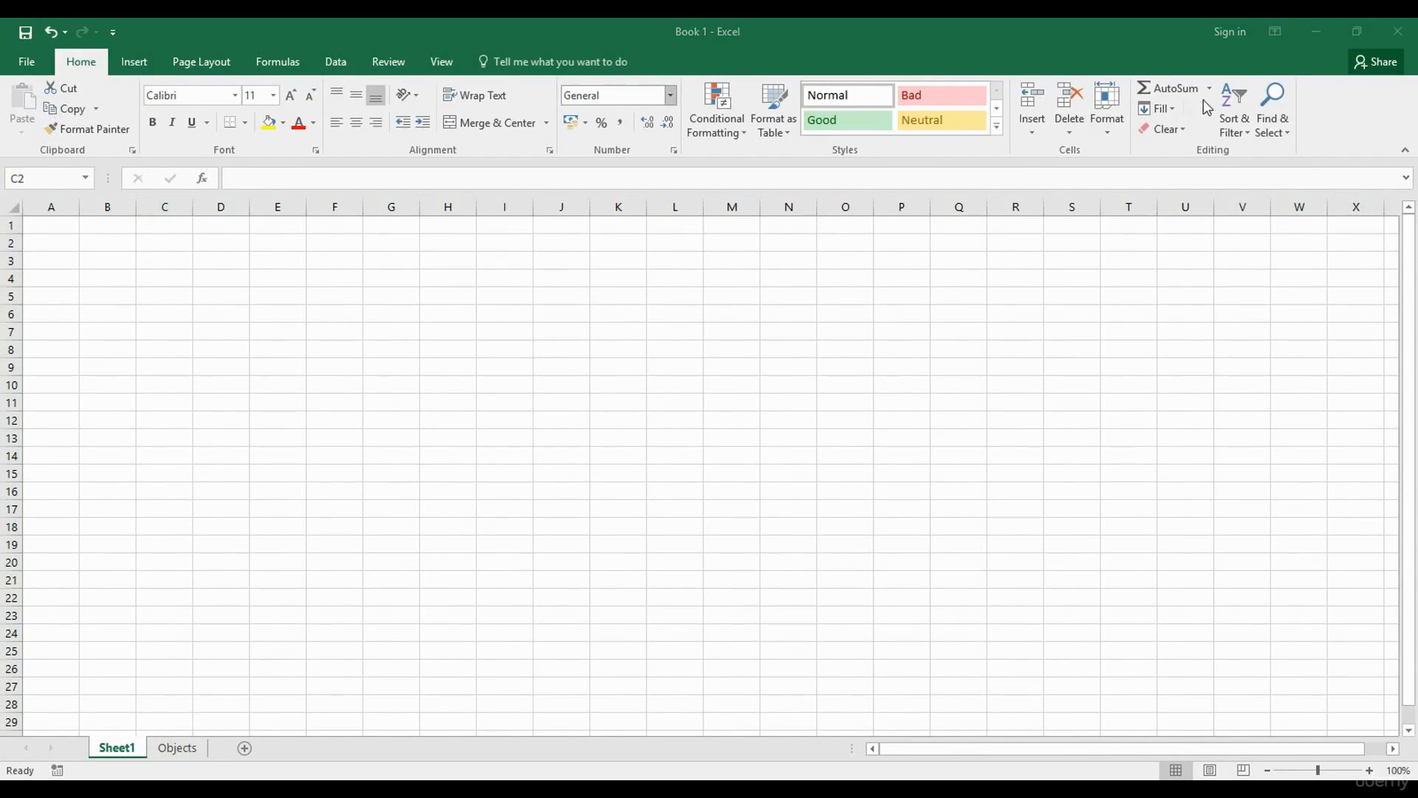
click(71, 63)
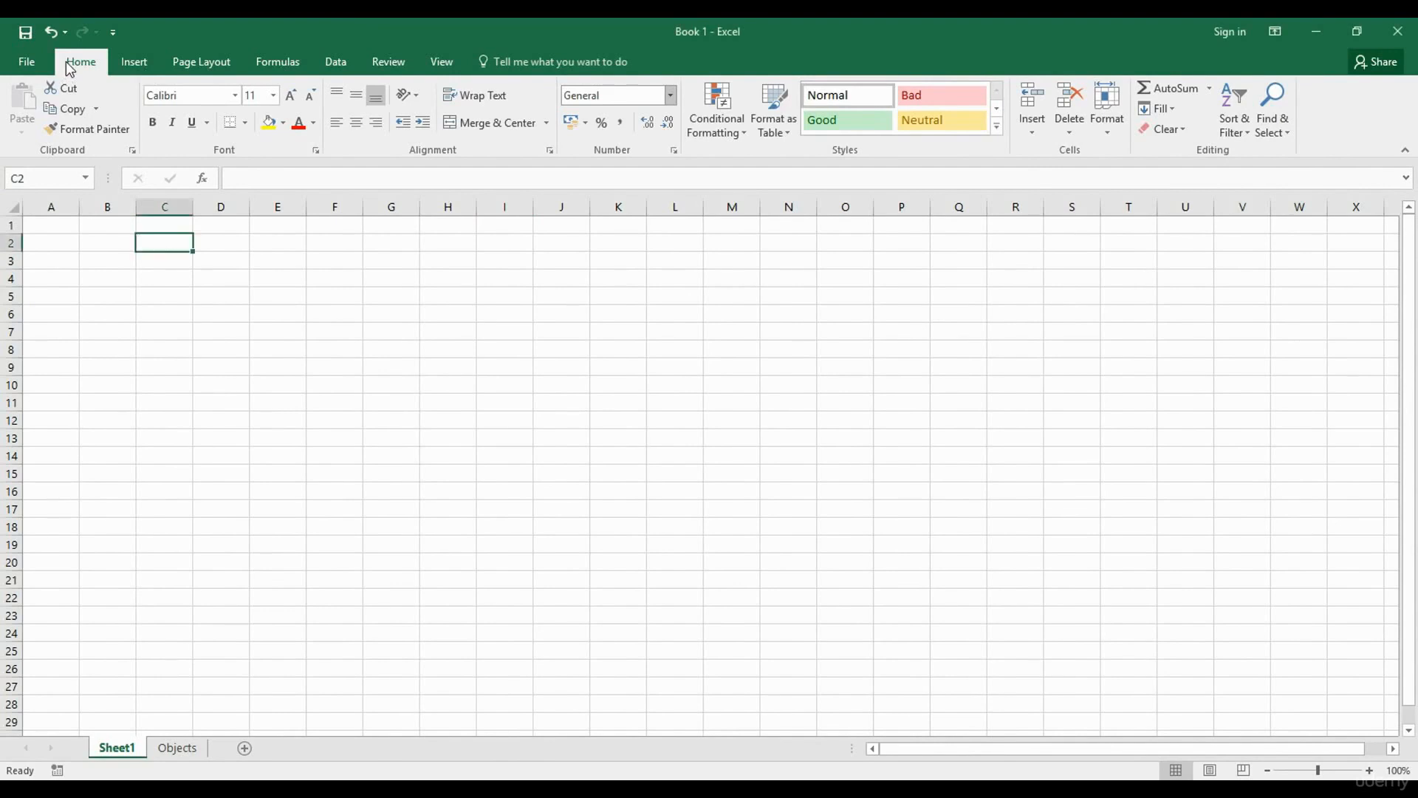
click(131, 64)
click(189, 65)
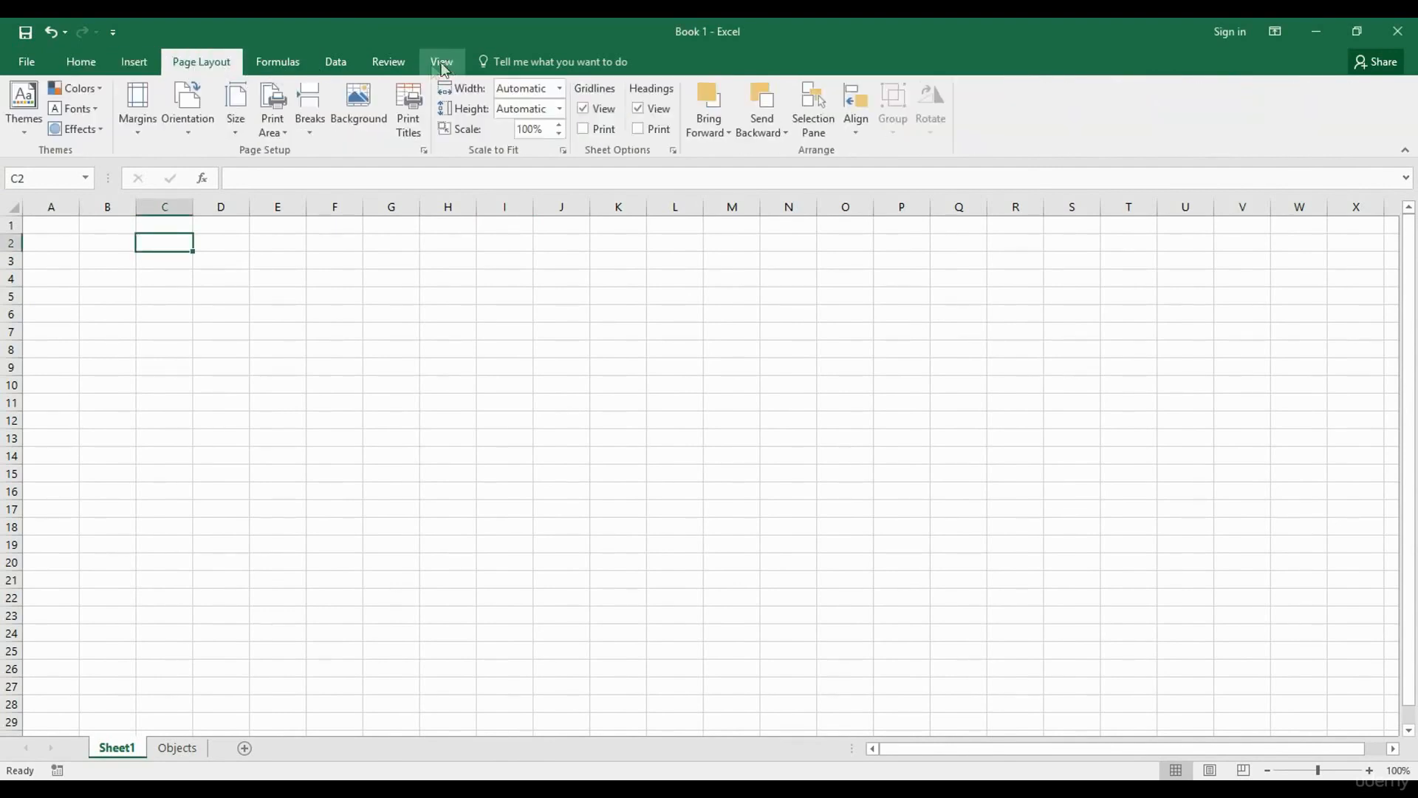
click(287, 65)
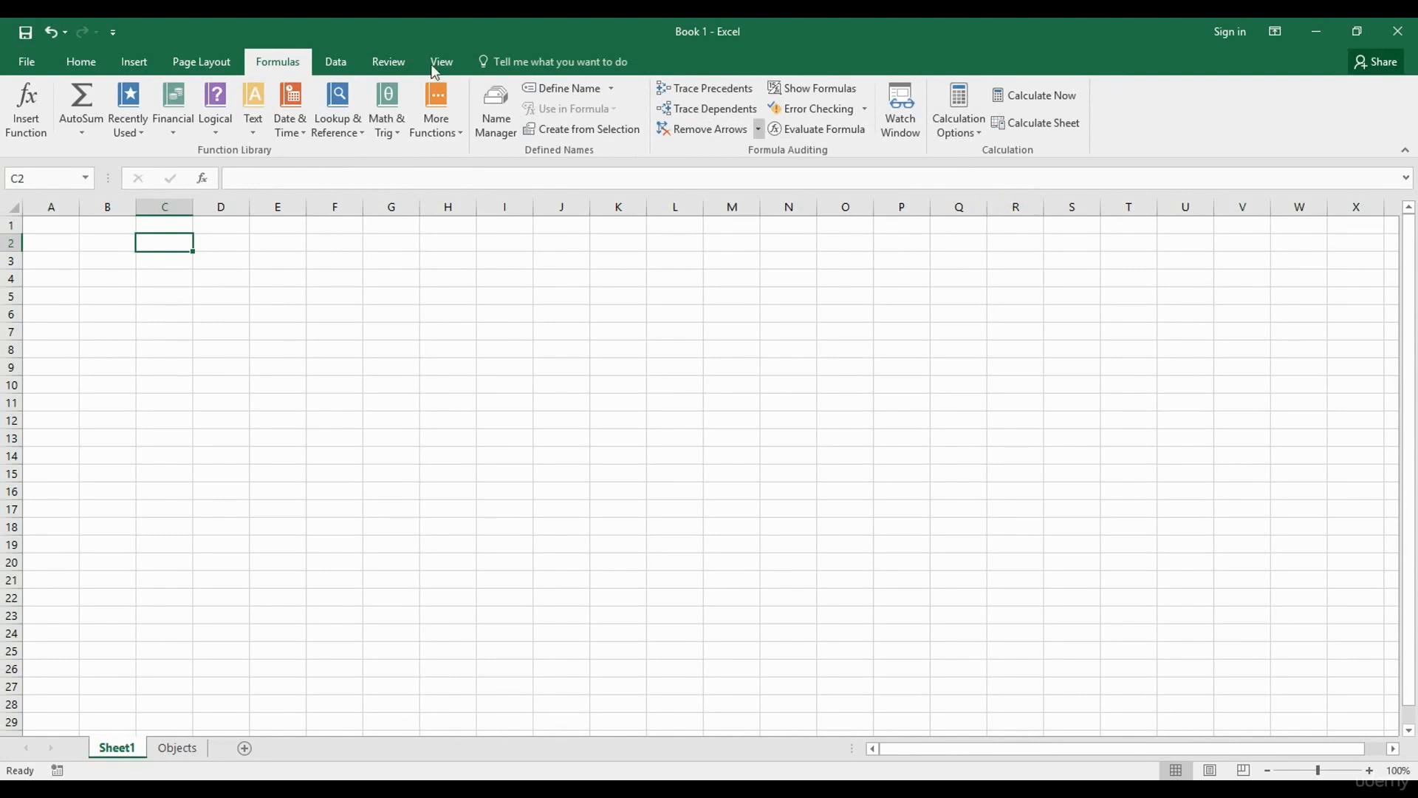
click(30, 64)
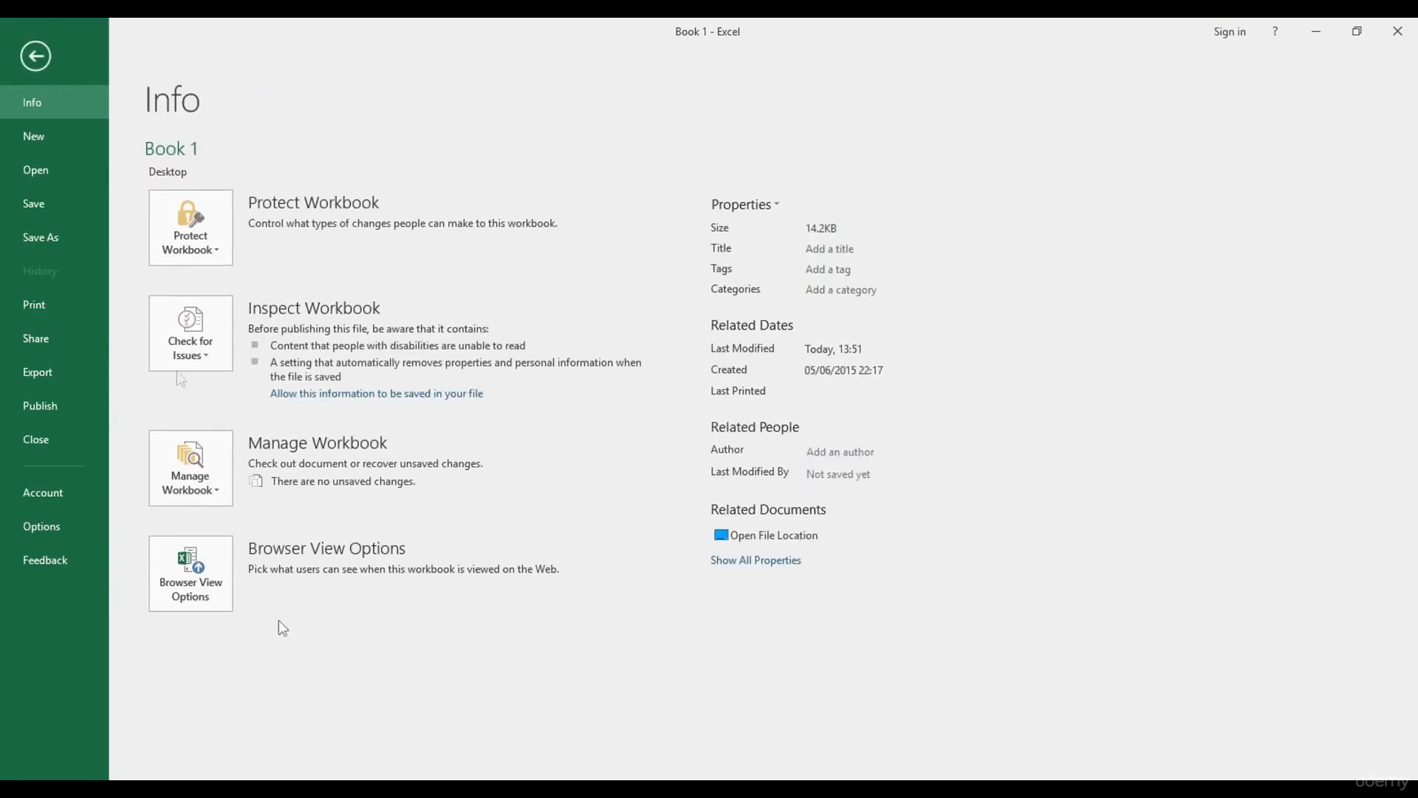
click(37, 64)
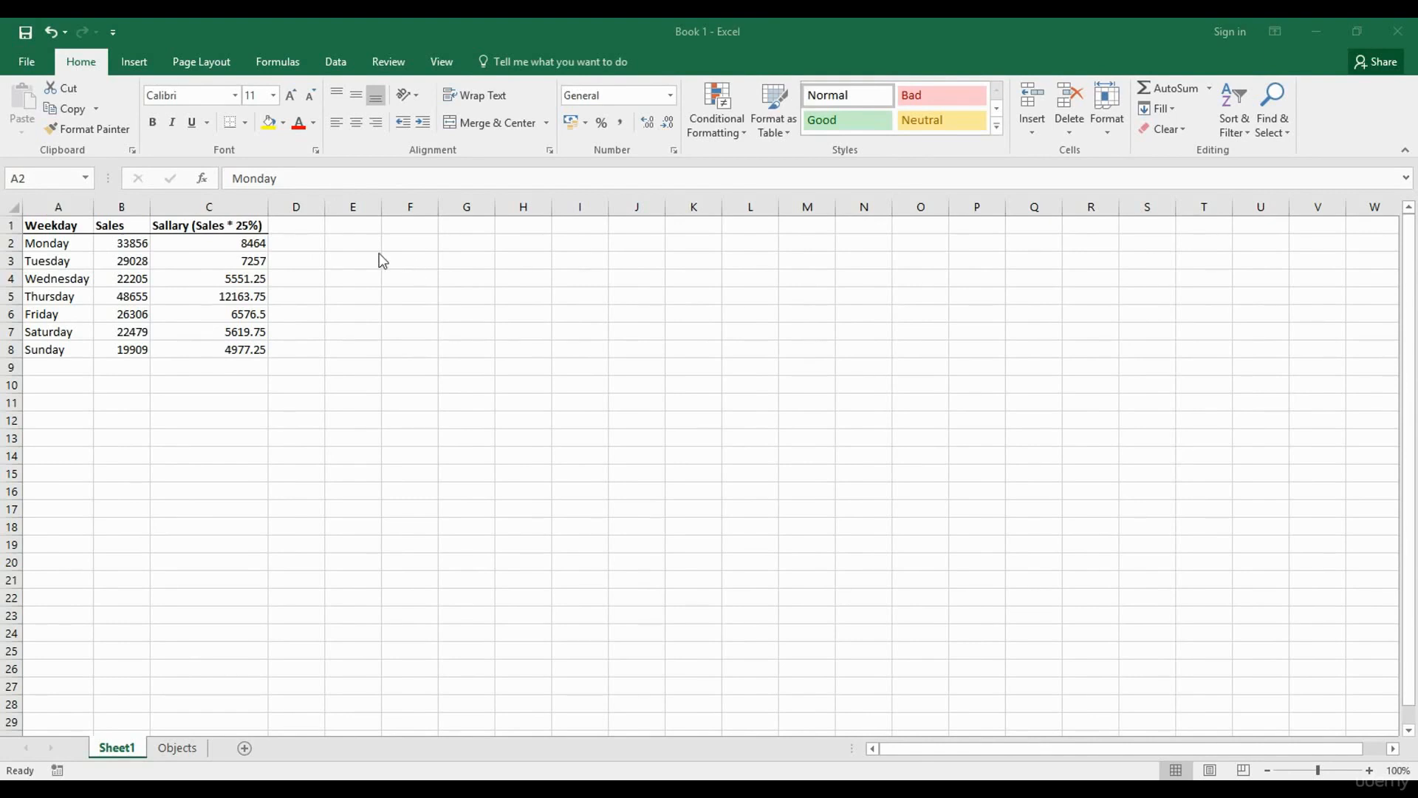
Inspect Monday's weekday, sales and salary cells in row 2, and select the data range A2:C8.
click(49, 241)
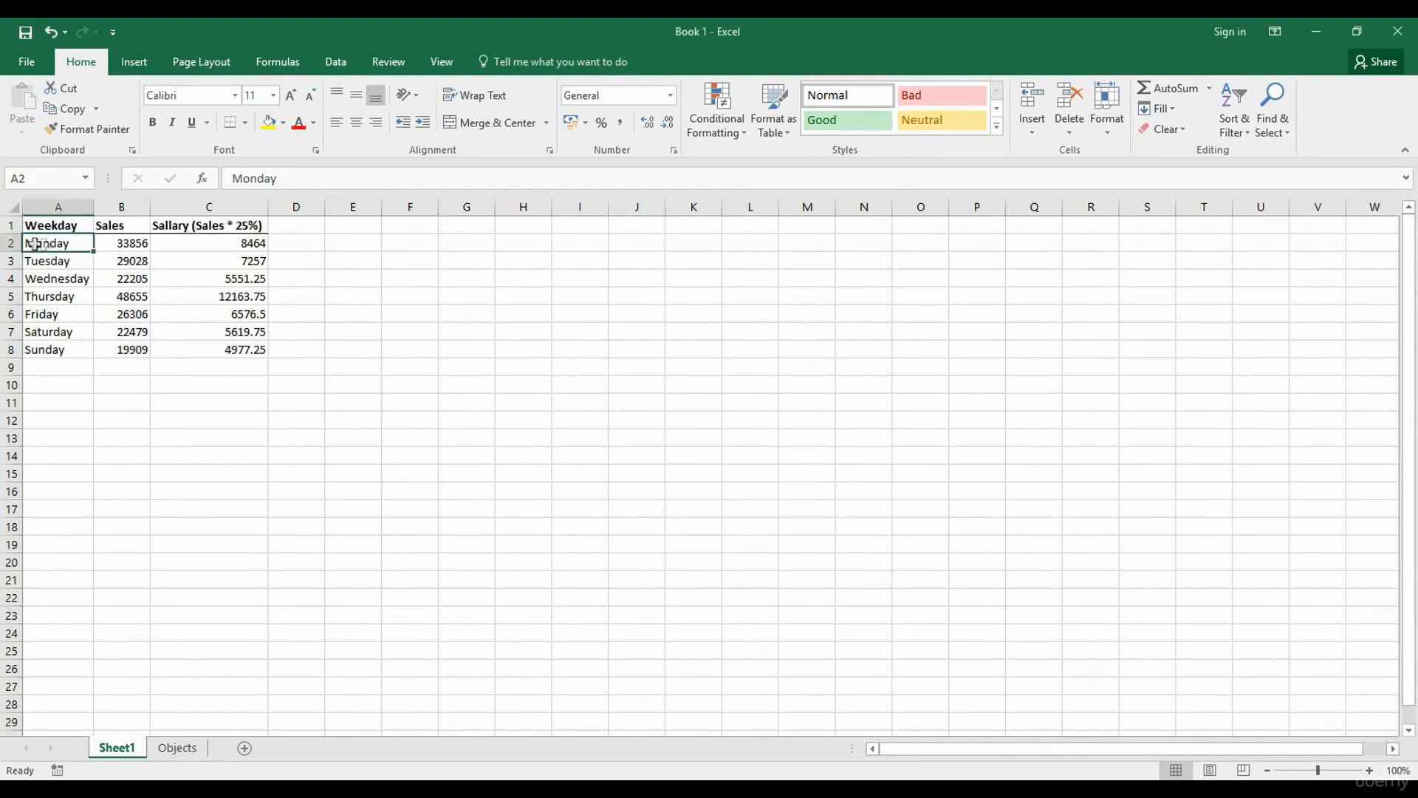
click(136, 244)
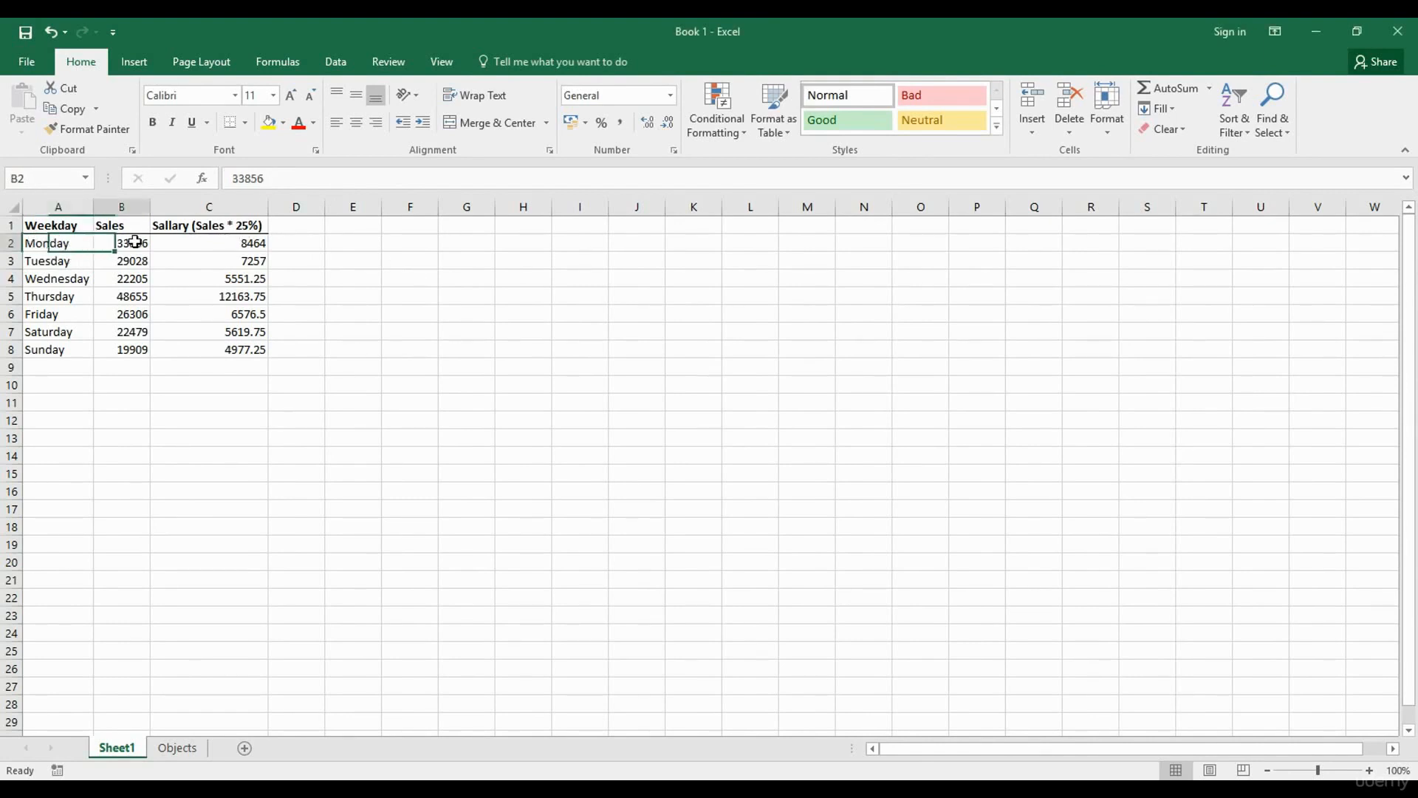
click(209, 244)
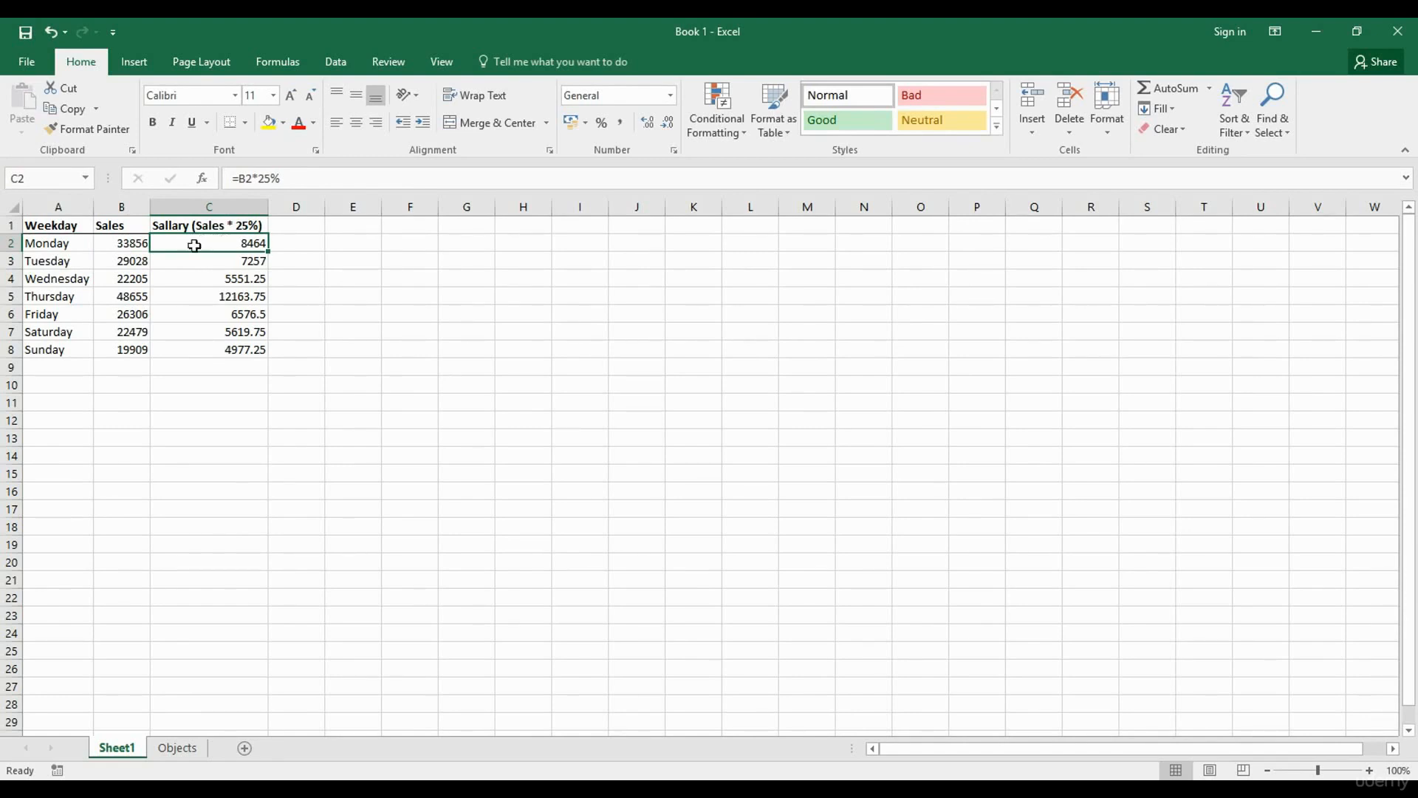
drag(54, 243, 226, 351)
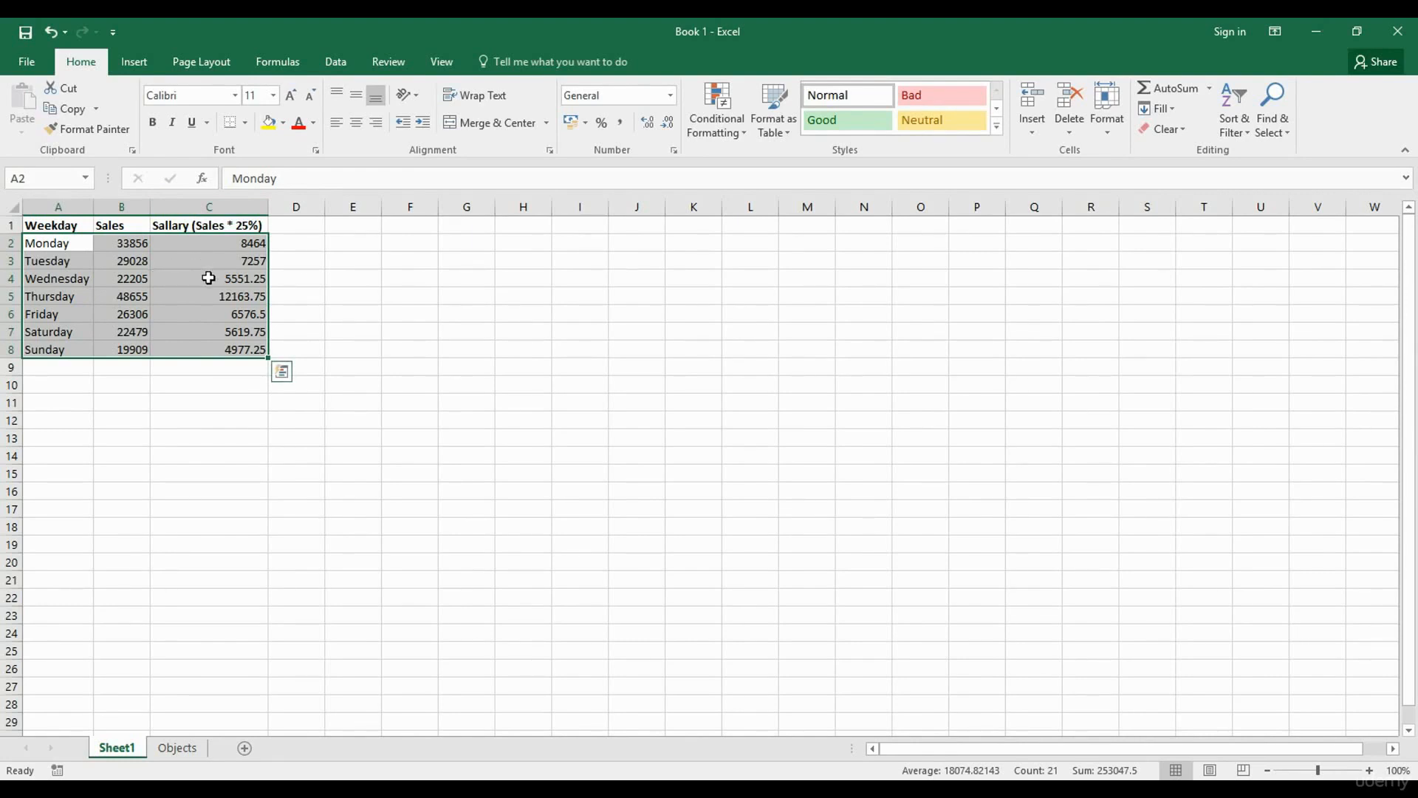
Inspect the weekday sales table A2:B8 on the Objects sheet, and switch to Sheet1 and back.
key(ctrl+Page_Down)
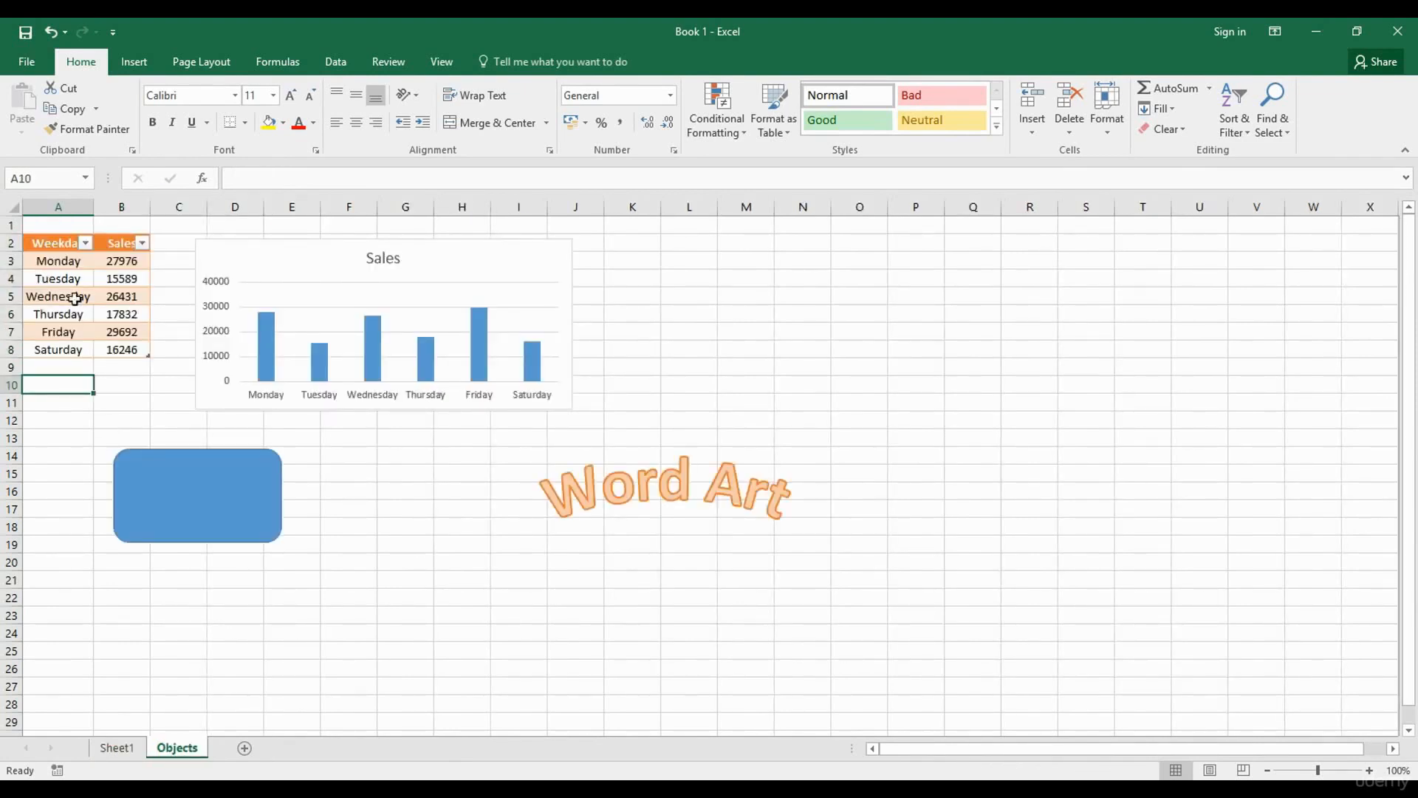
drag(51, 244, 128, 350)
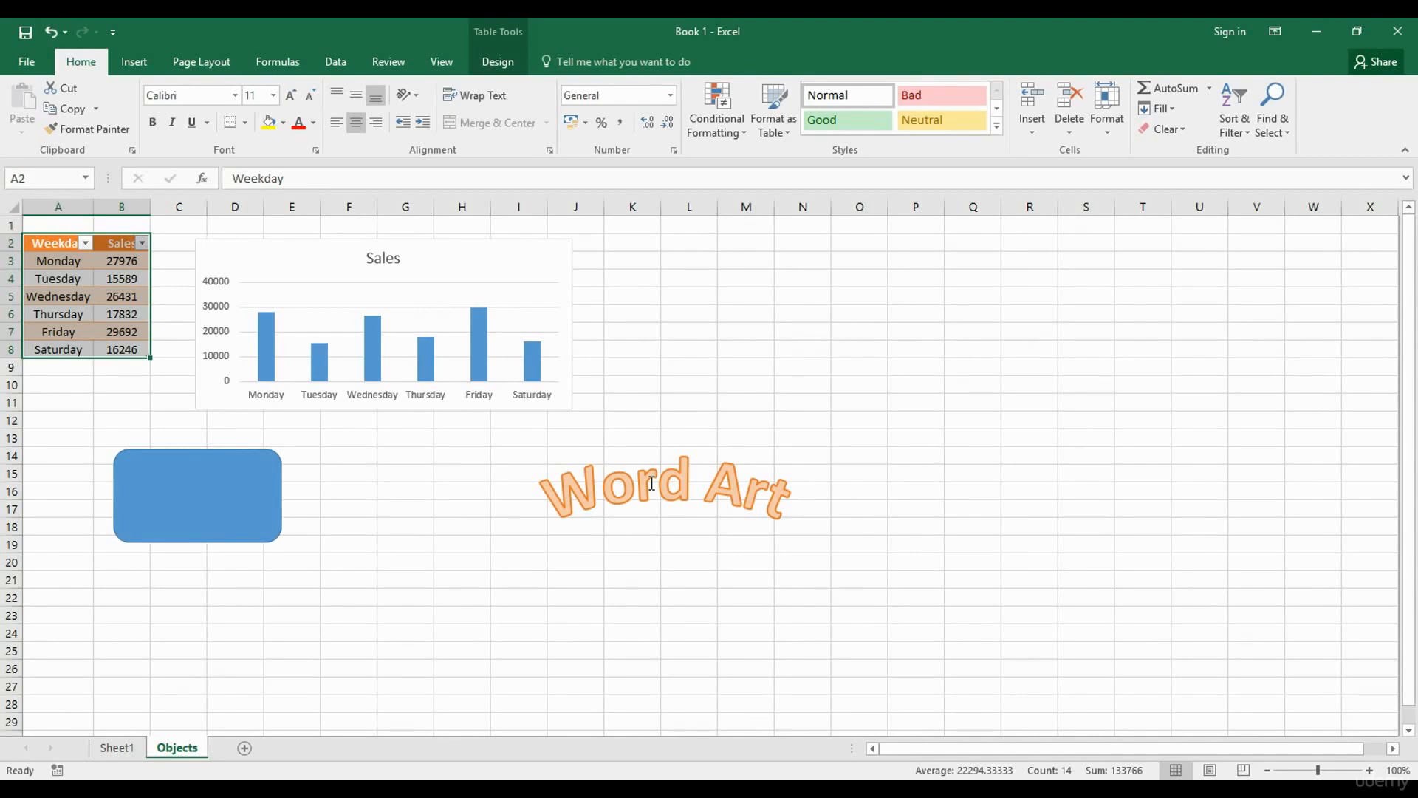
key(Down)
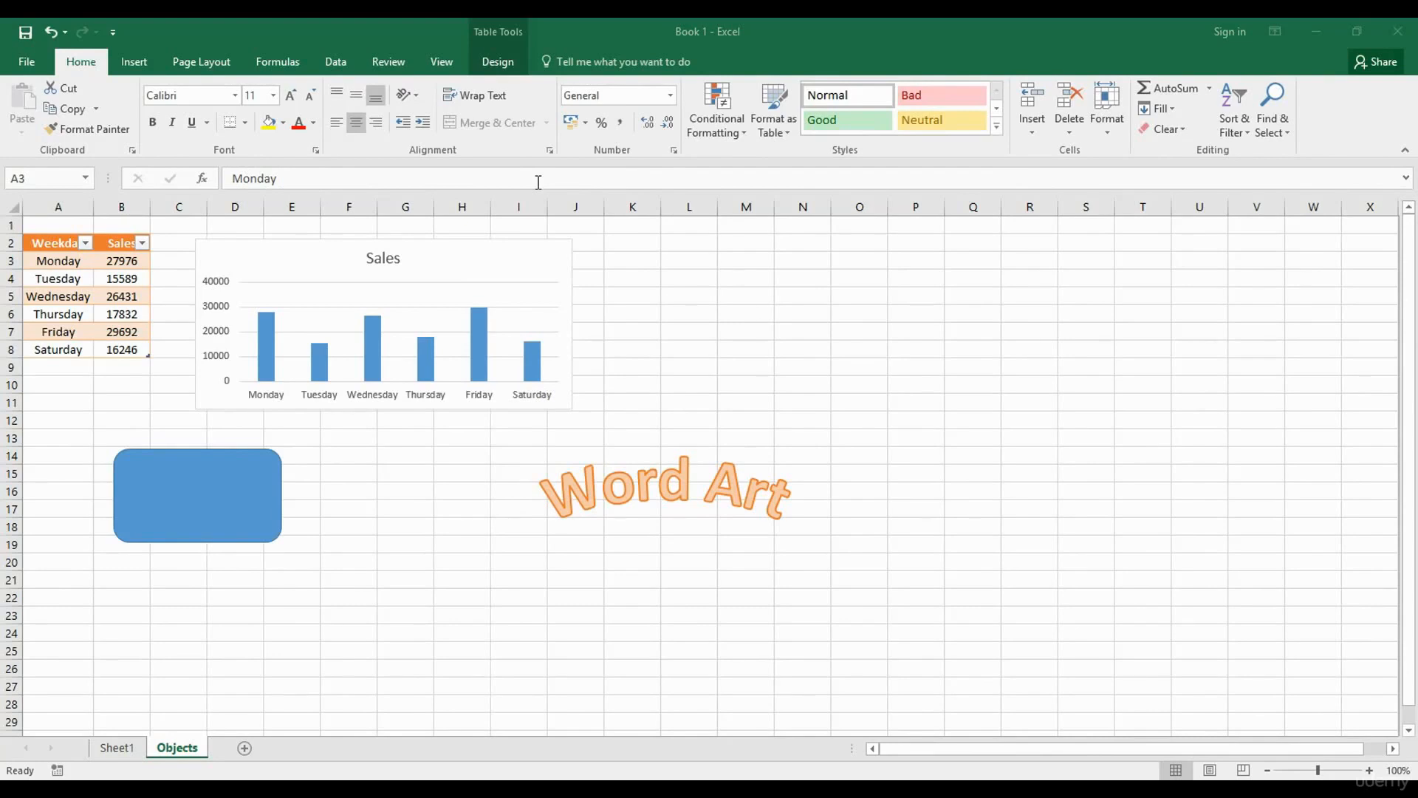
click(56, 257)
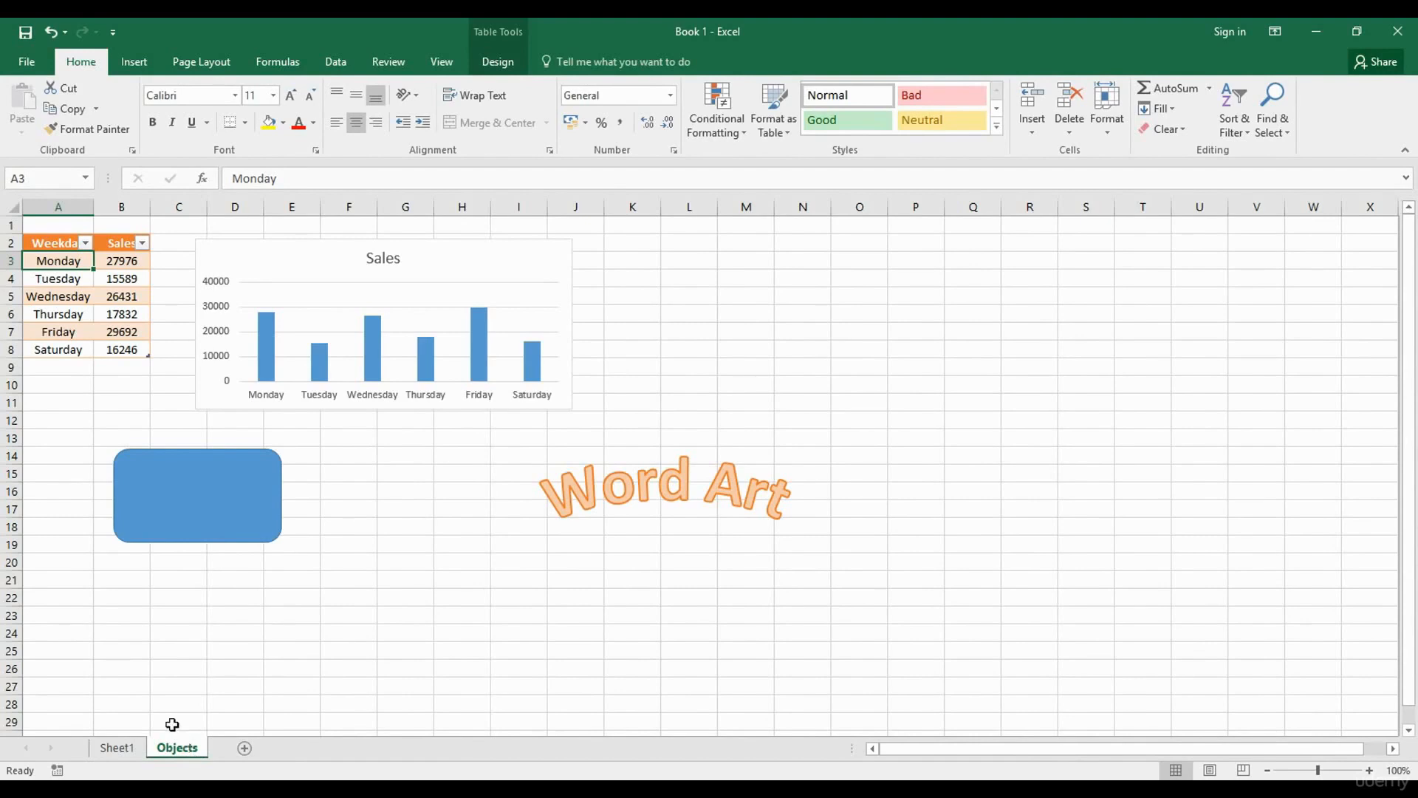
click(117, 747)
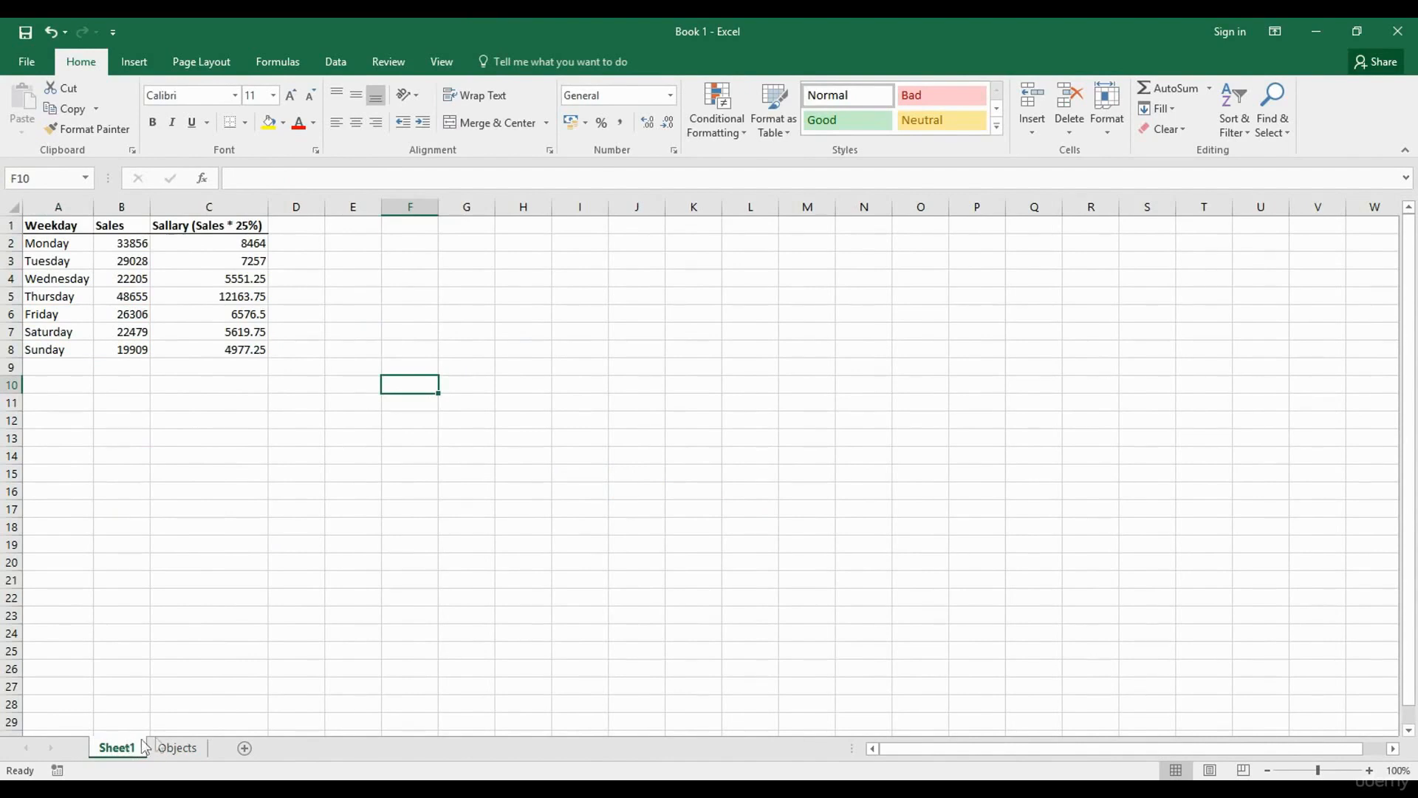
click(177, 747)
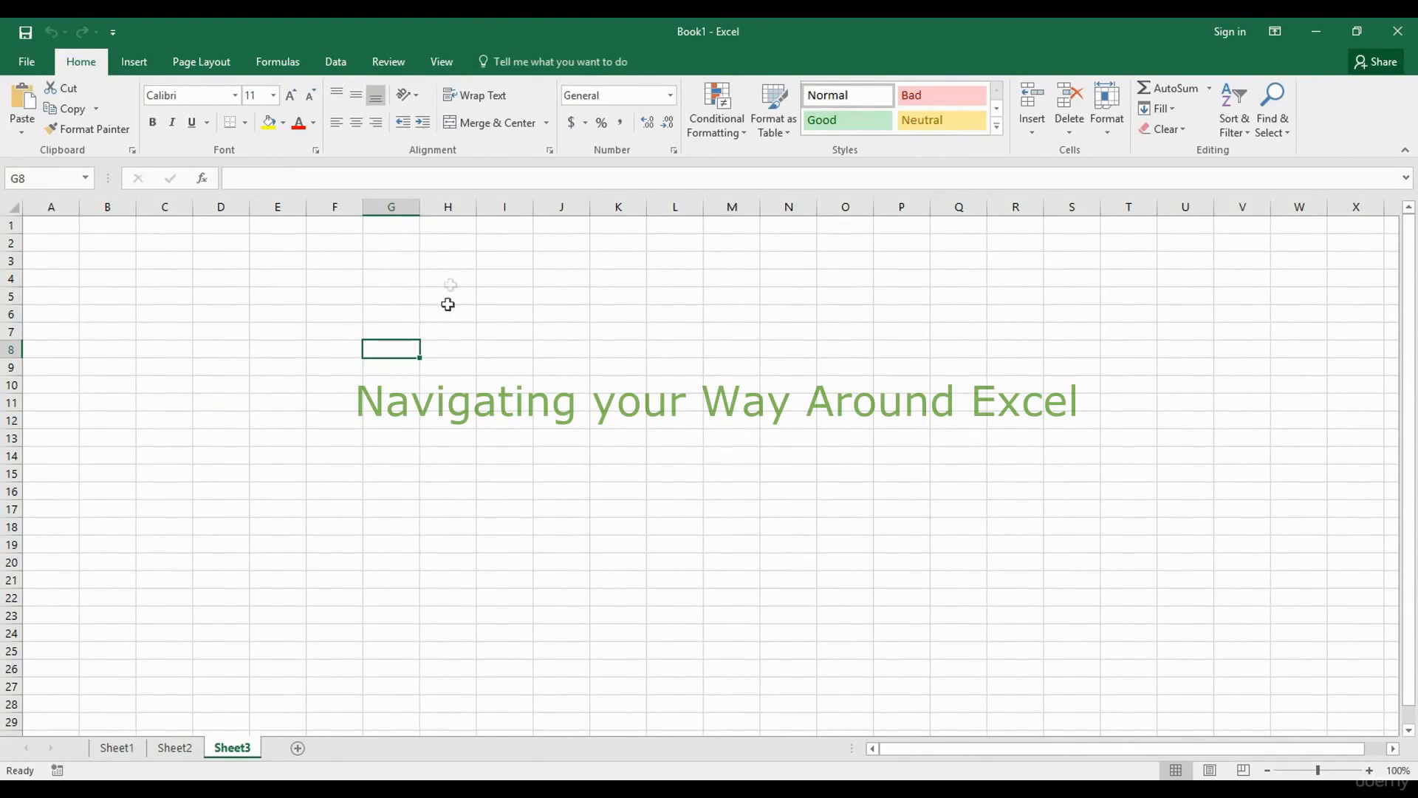
Look briefly through the insert, page layout, formula, data, review and view commands of the new workbook.
click(136, 65)
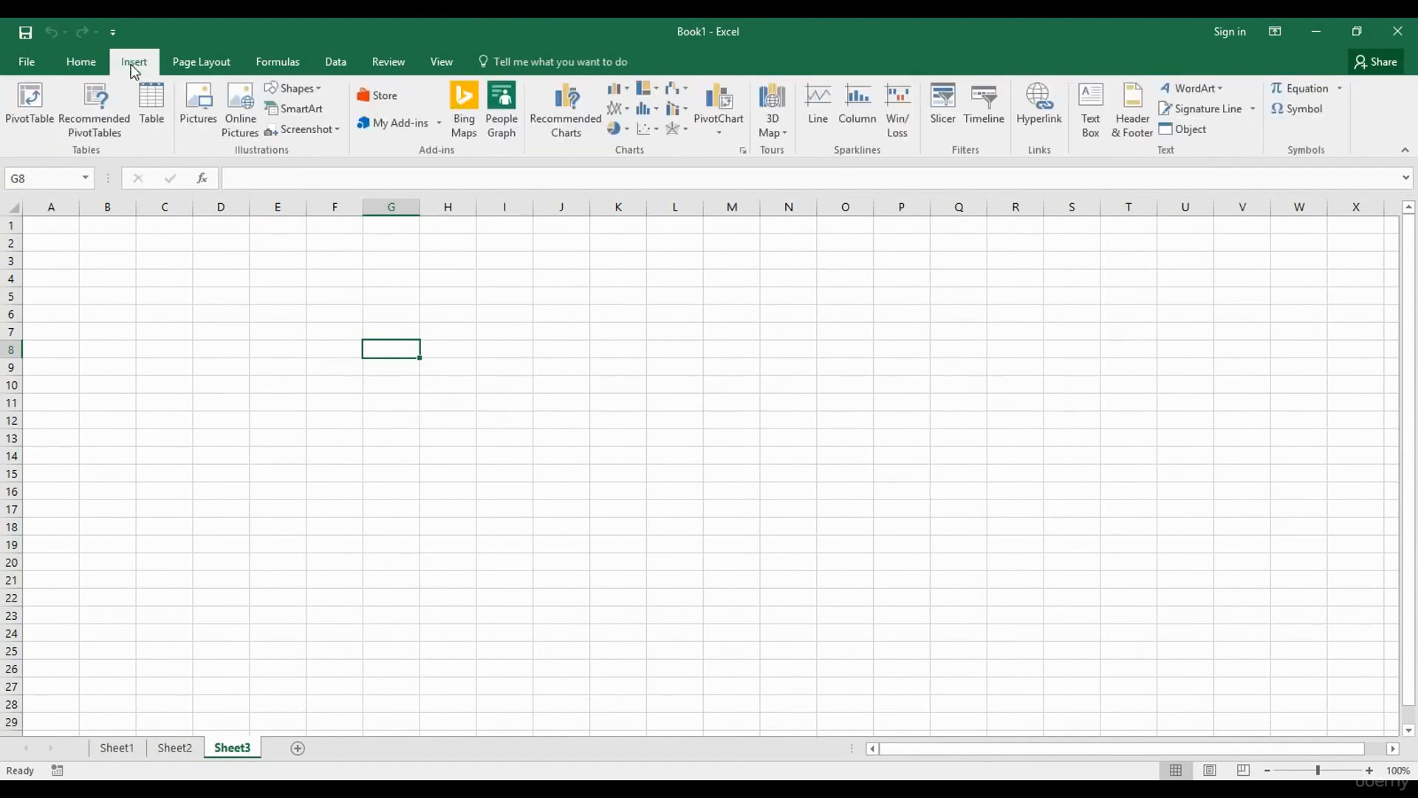
click(180, 68)
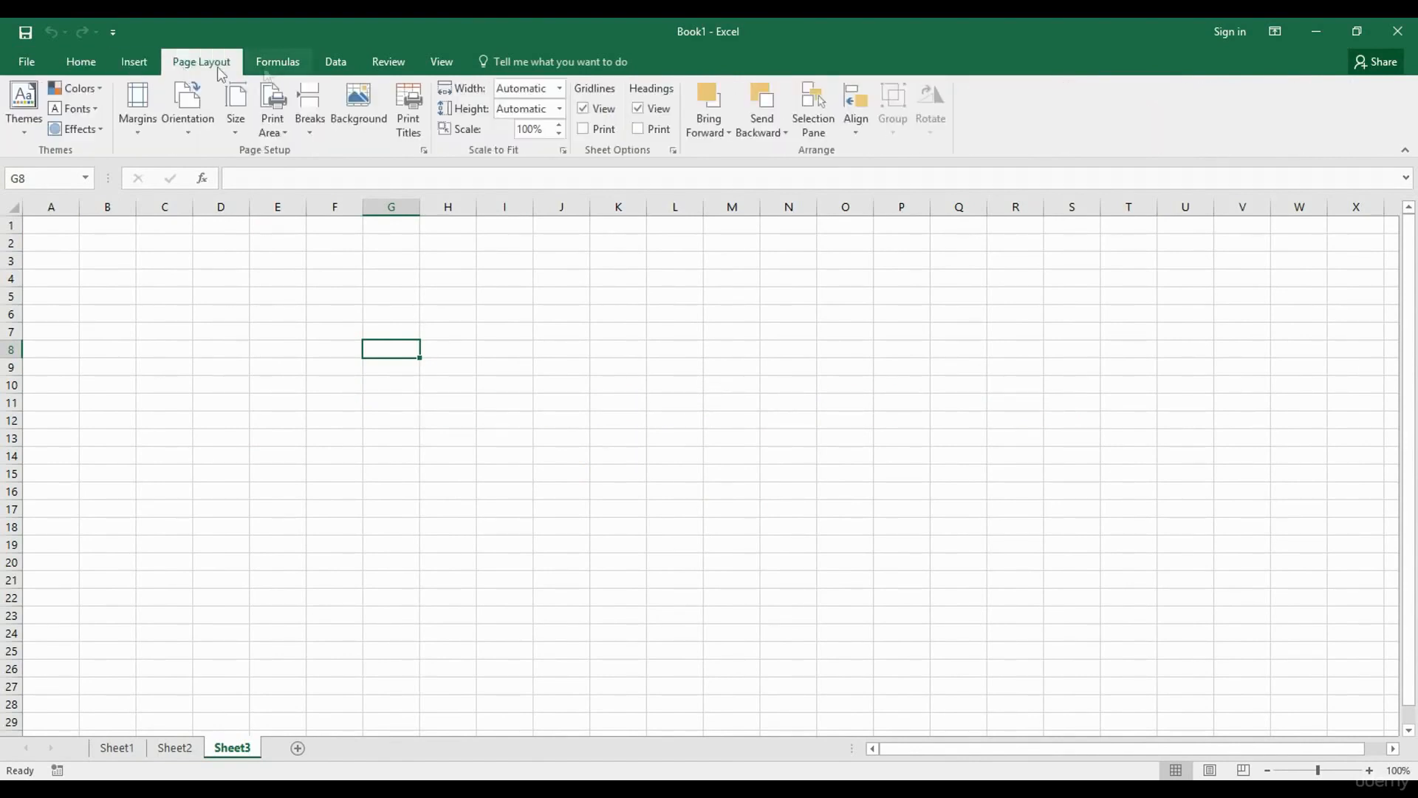
click(268, 67)
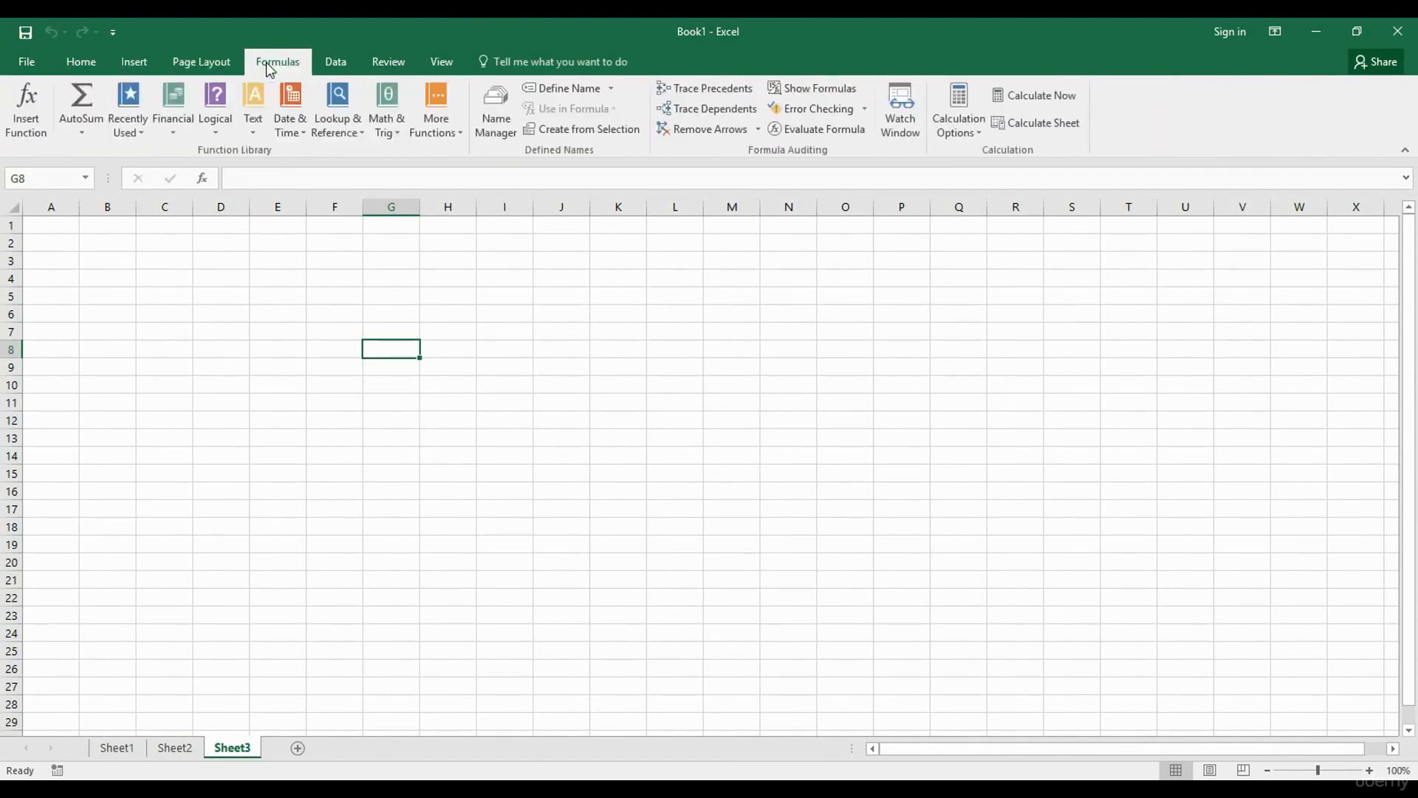
click(333, 66)
click(387, 65)
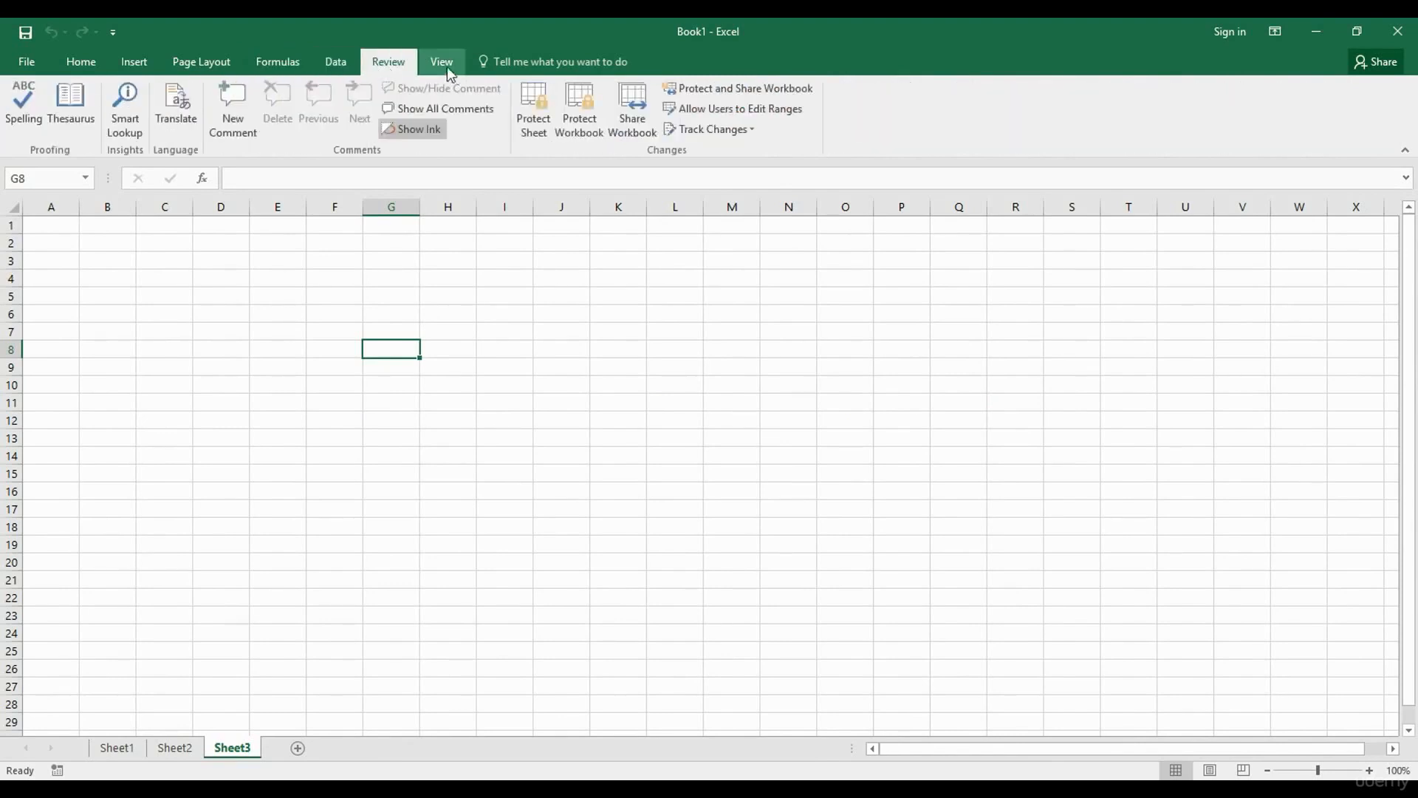
click(444, 66)
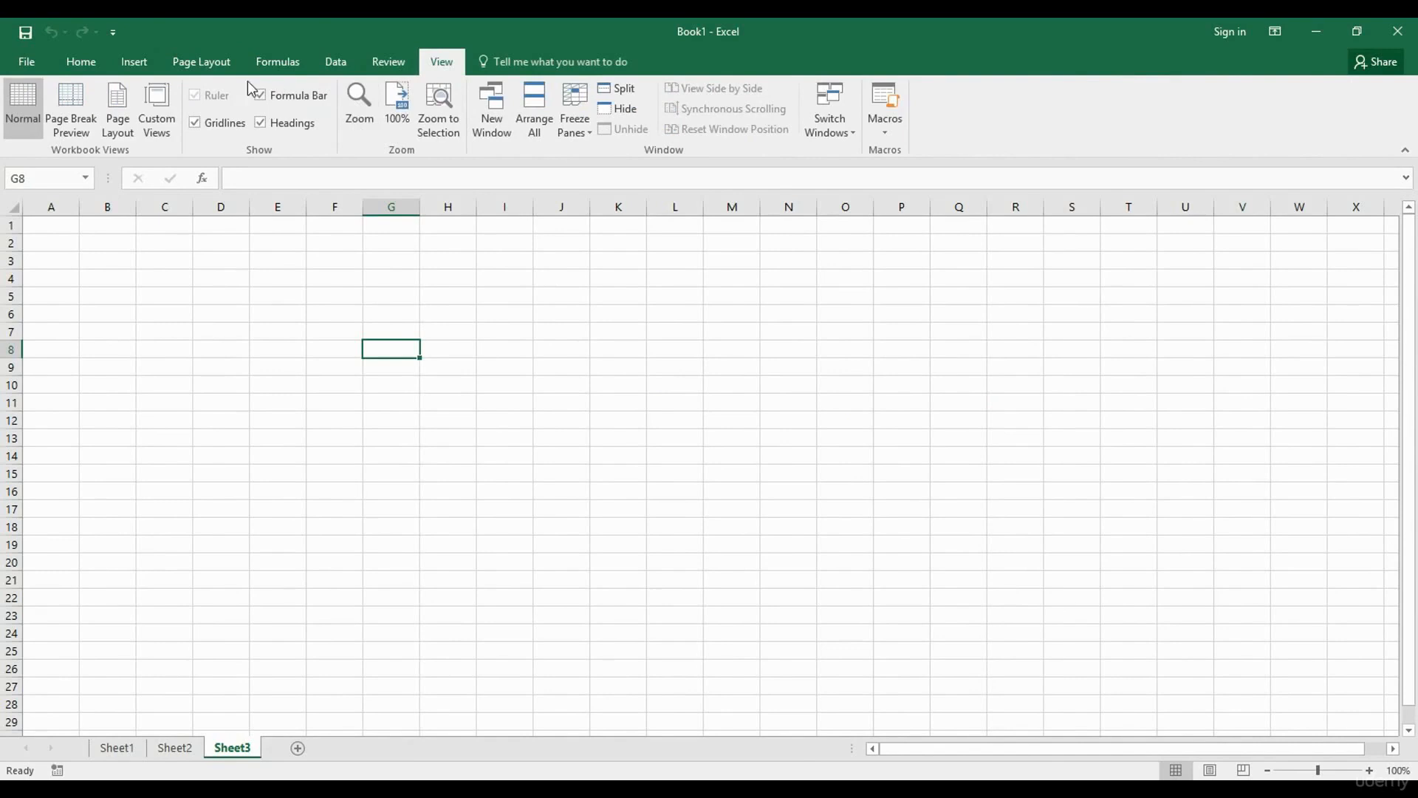
Examine the home, insert, page layout, formula, data, review and view command groups one by one in detail.
click(96, 64)
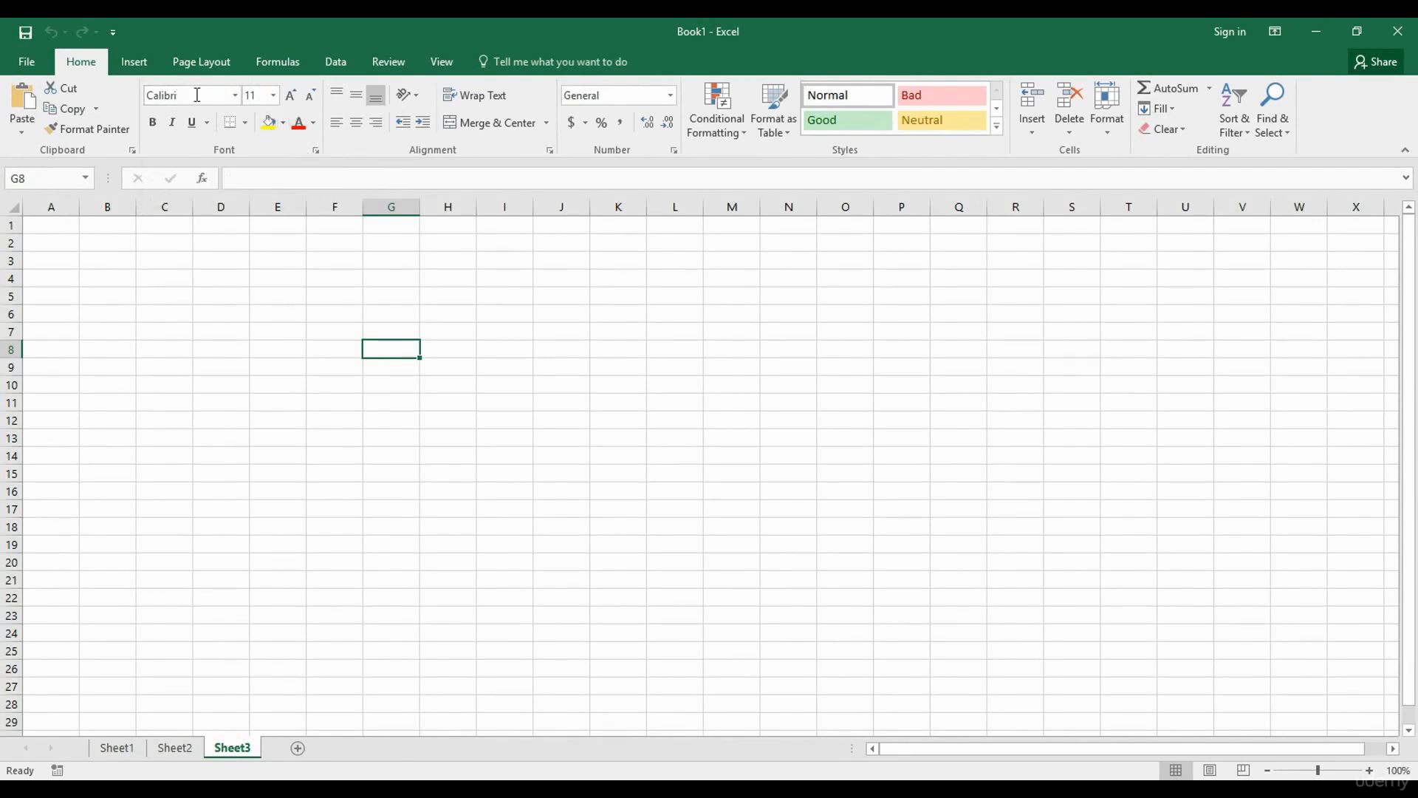
click(128, 63)
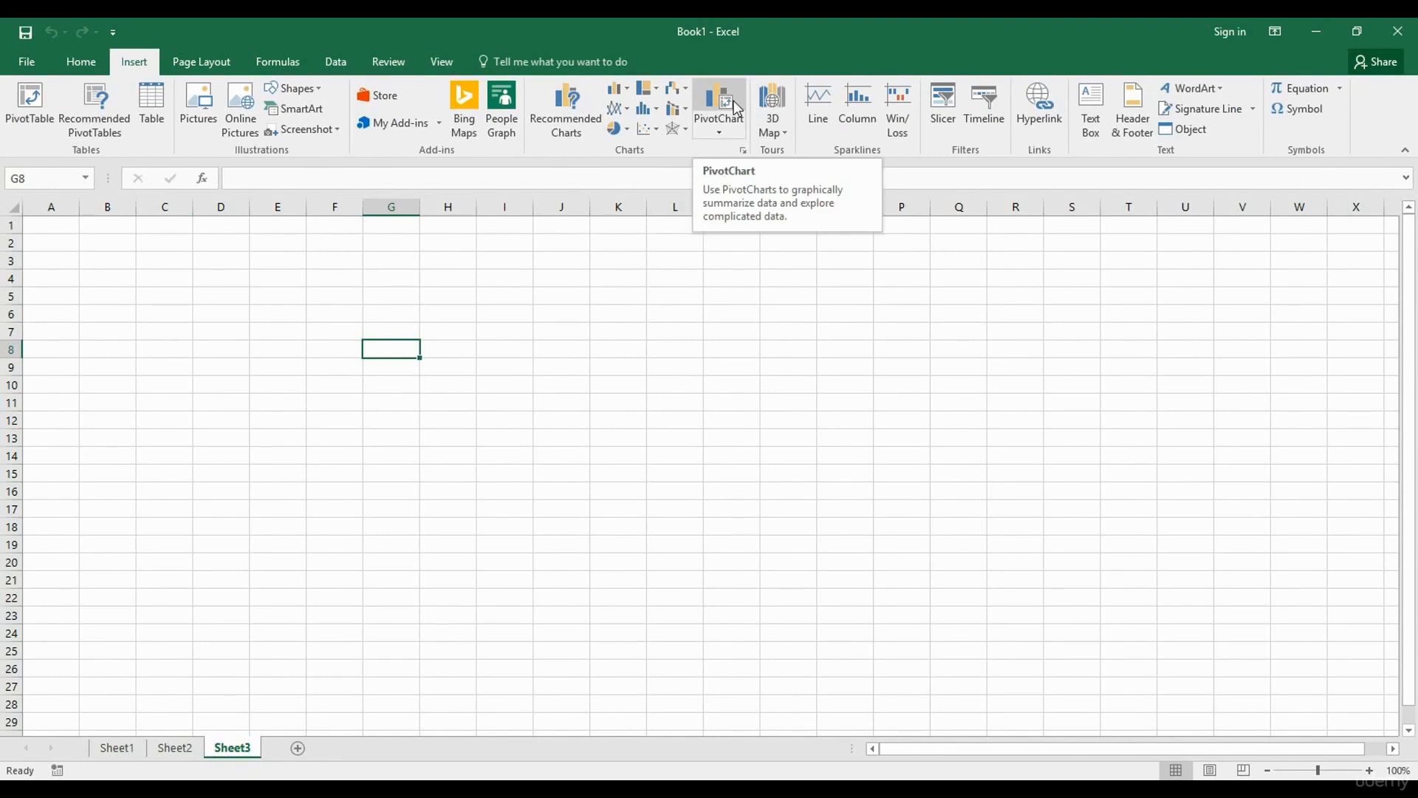
click(195, 65)
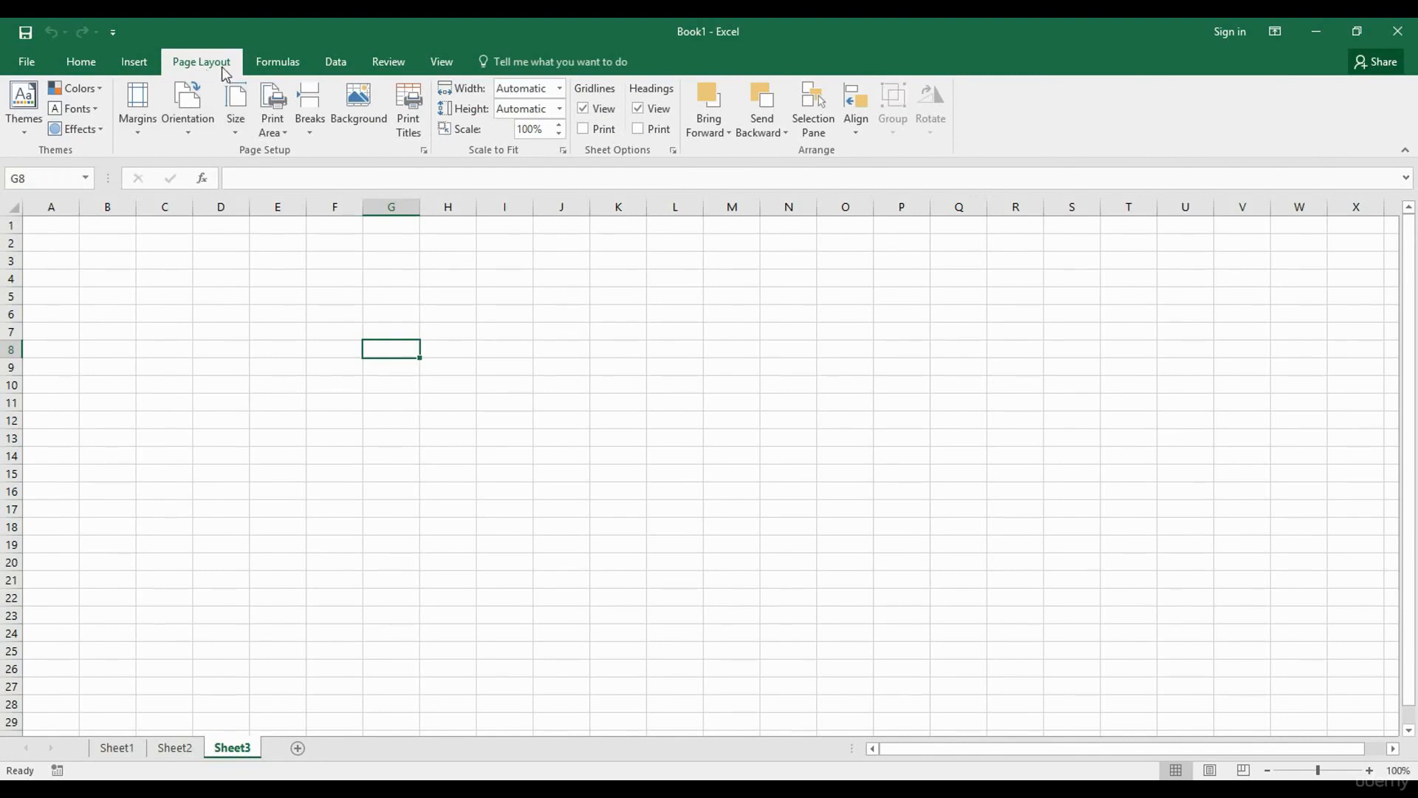
click(275, 67)
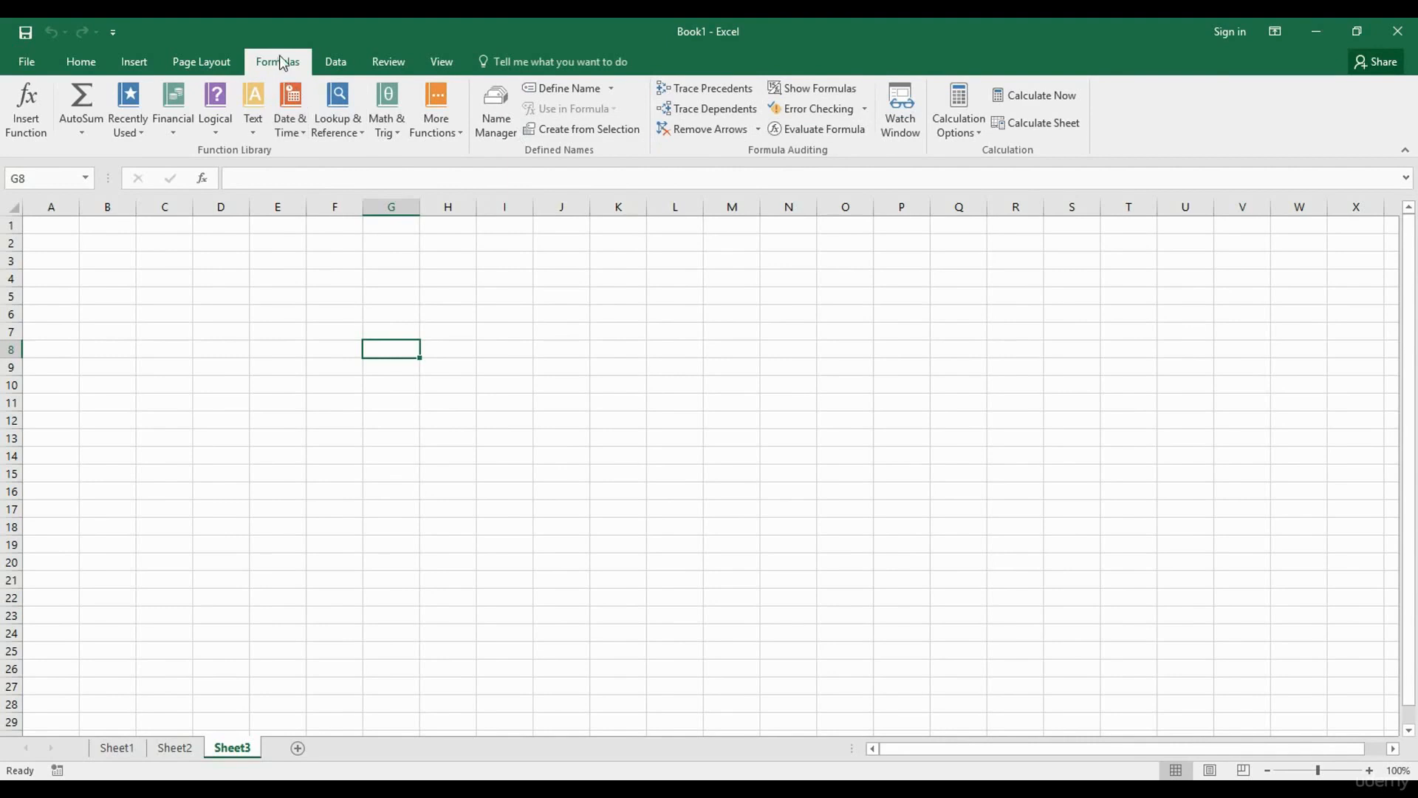
click(336, 65)
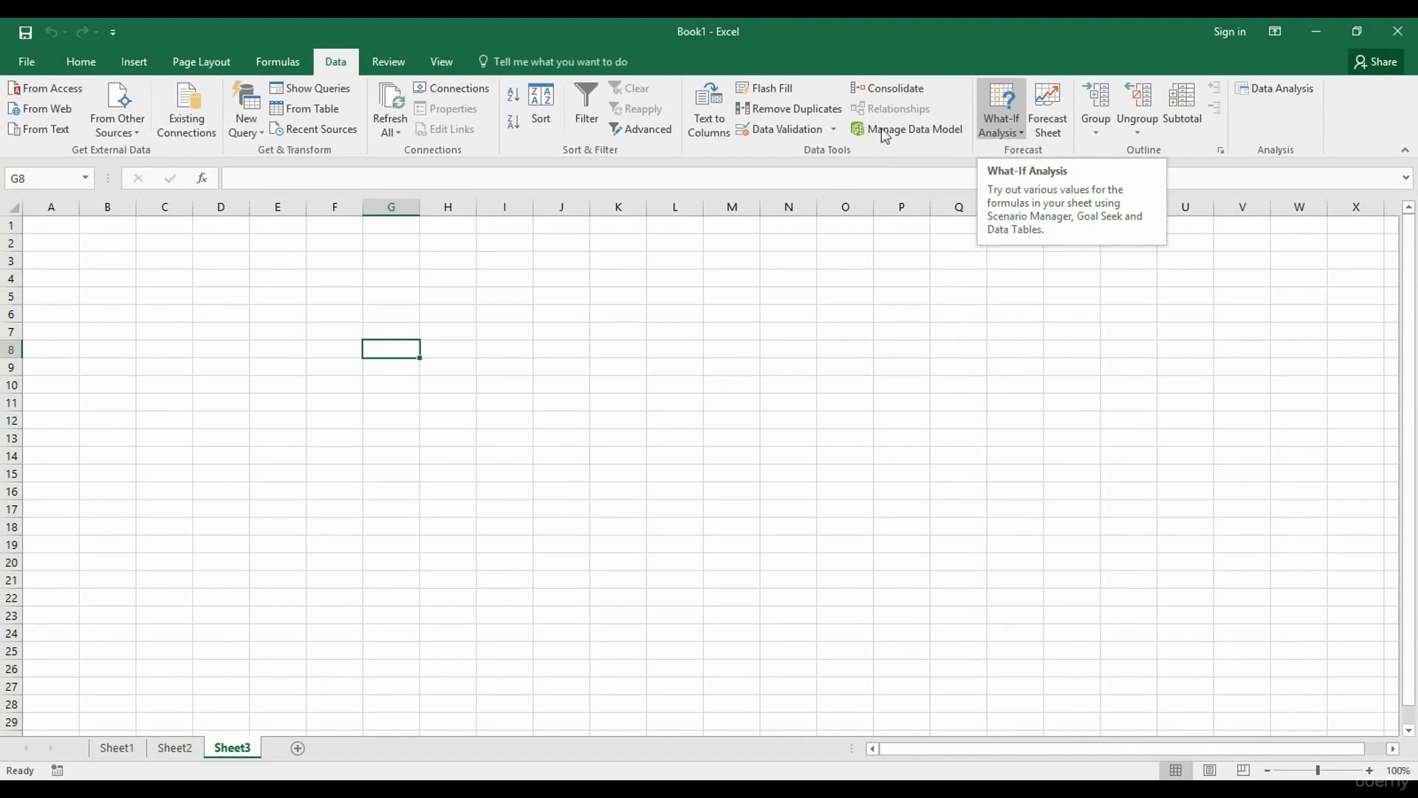
click(387, 65)
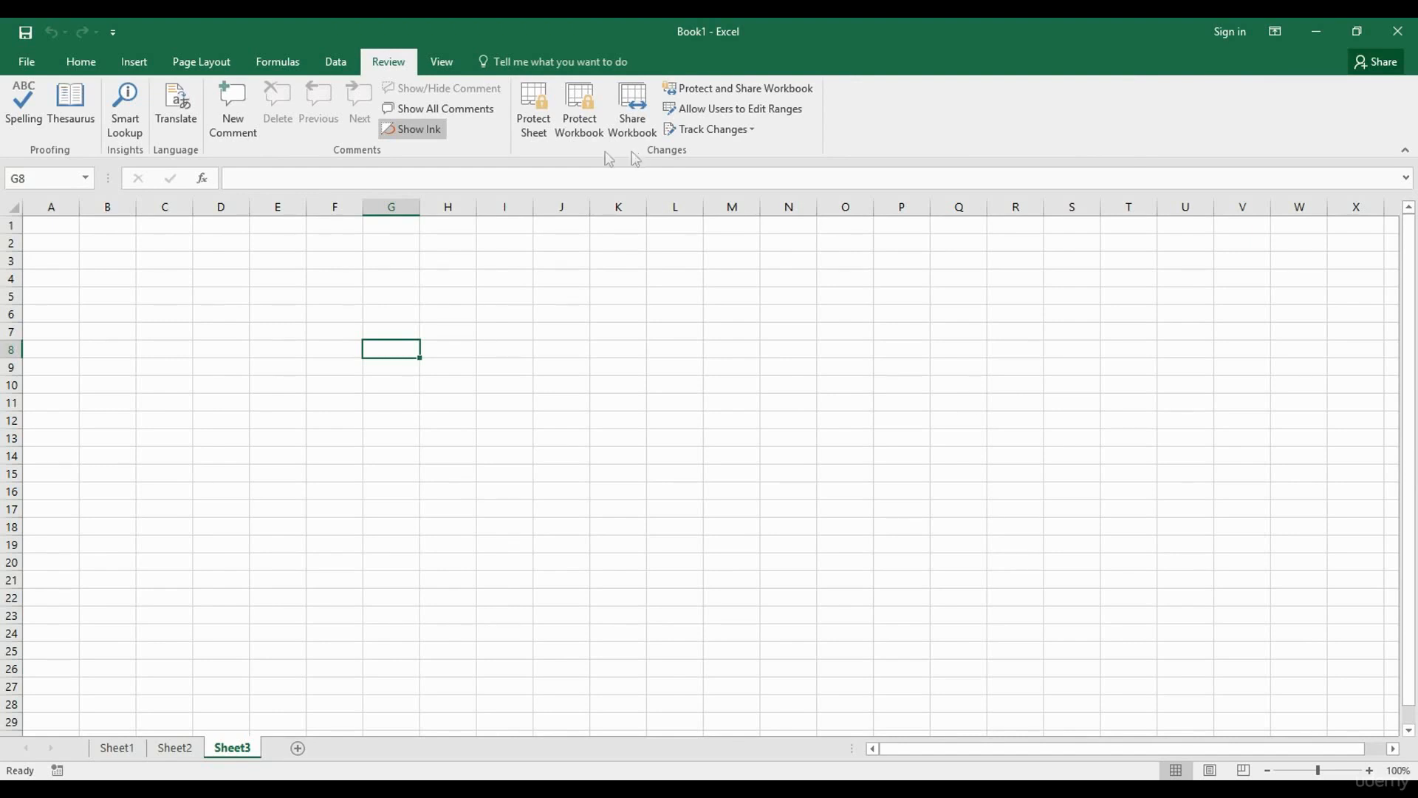
click(440, 63)
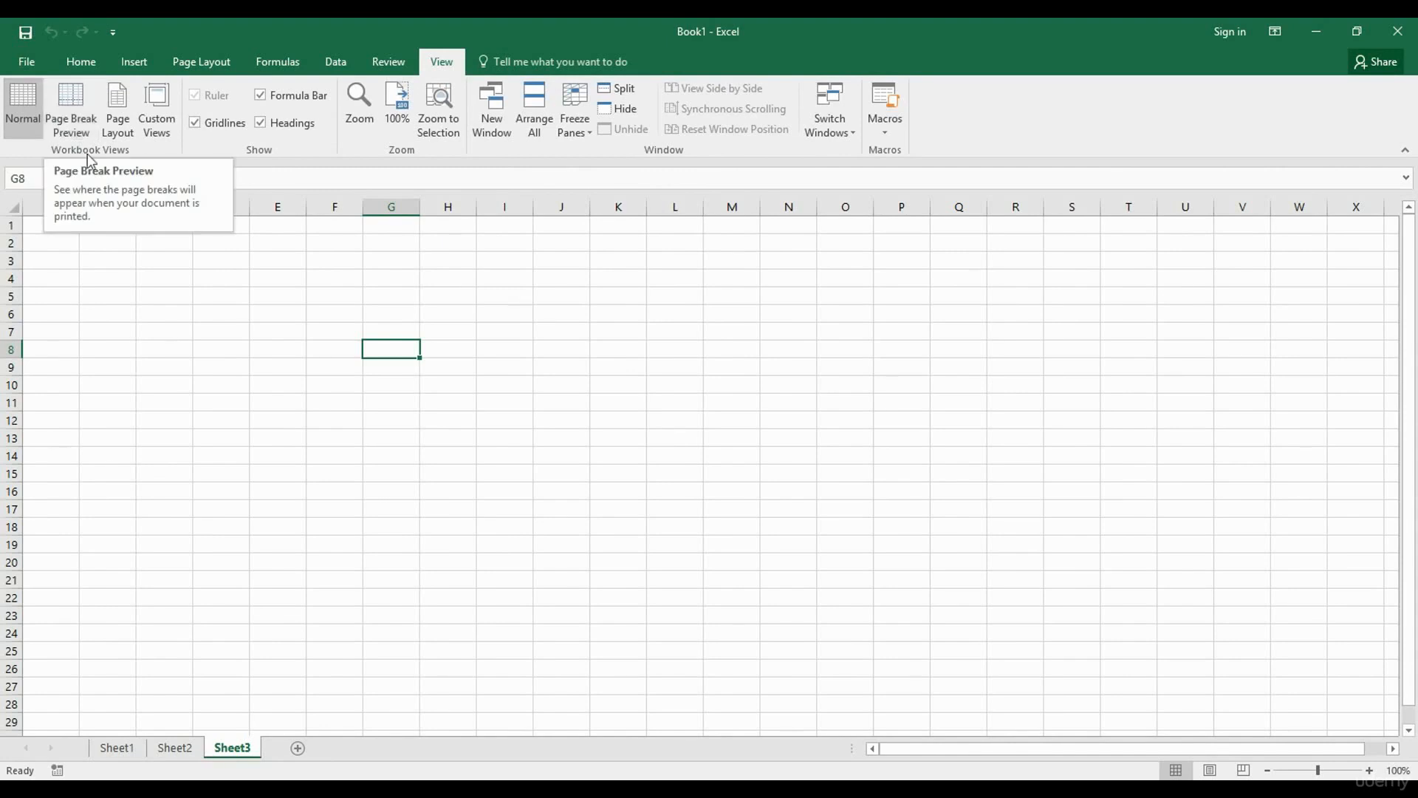
Show the list of open workbook windows and the options for viewing and recording macros.
click(834, 136)
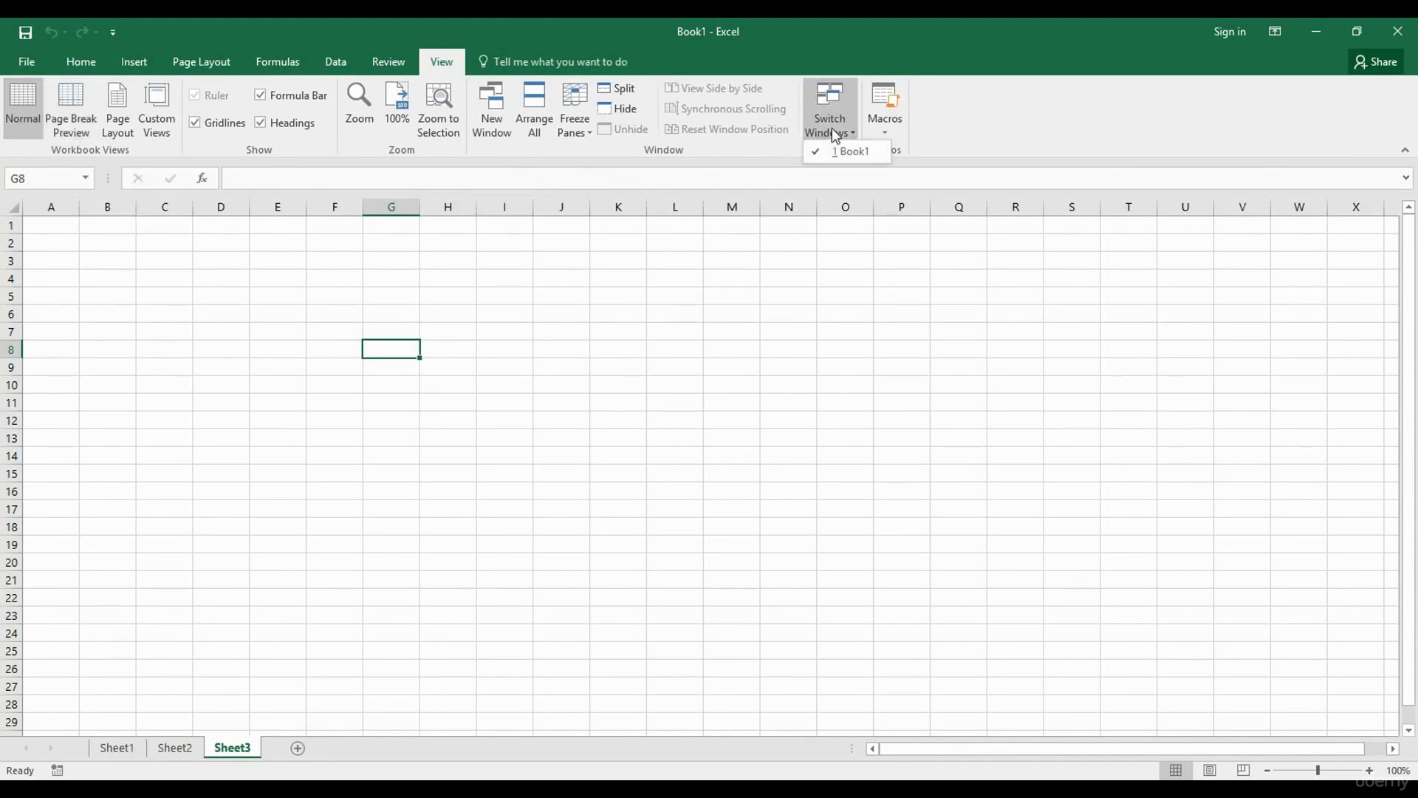
click(886, 137)
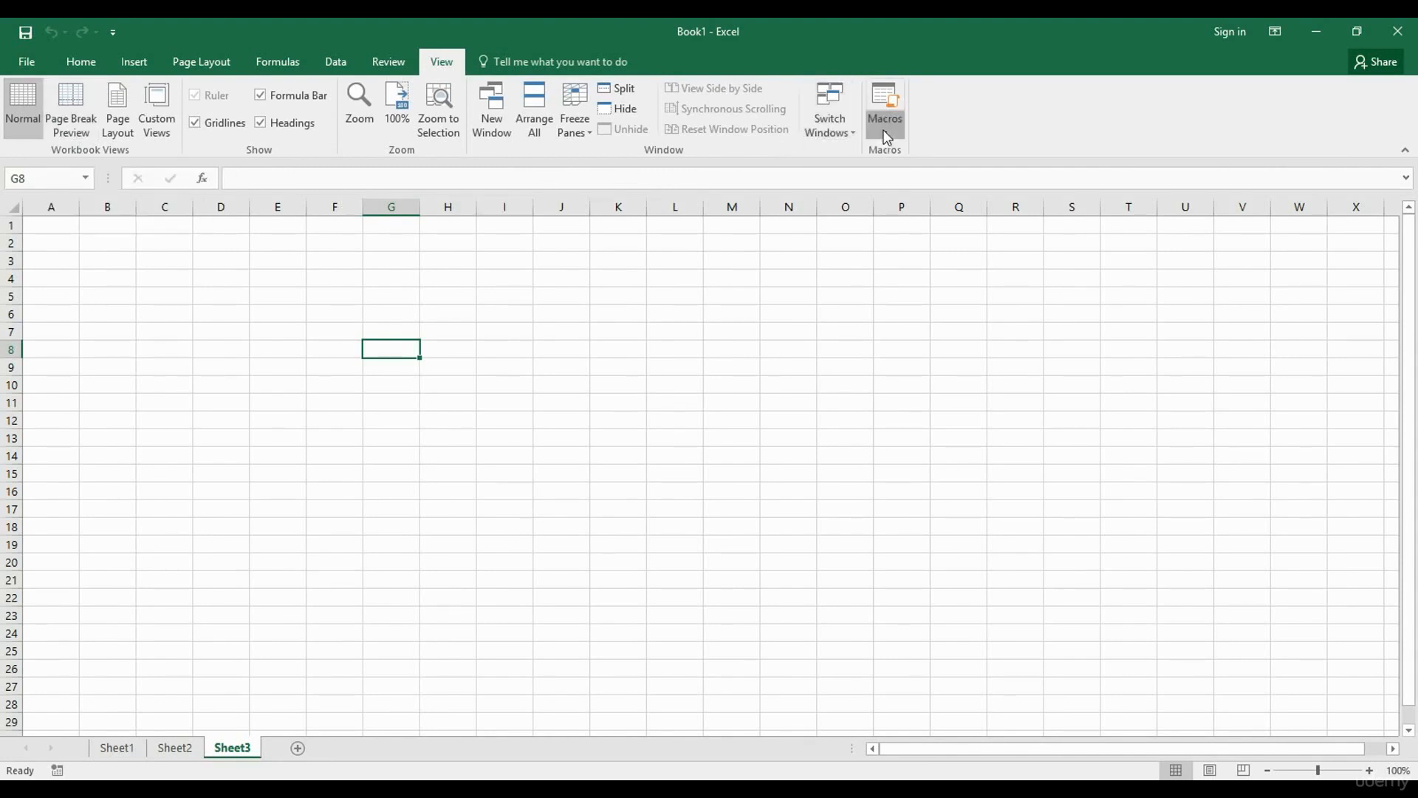
click(887, 137)
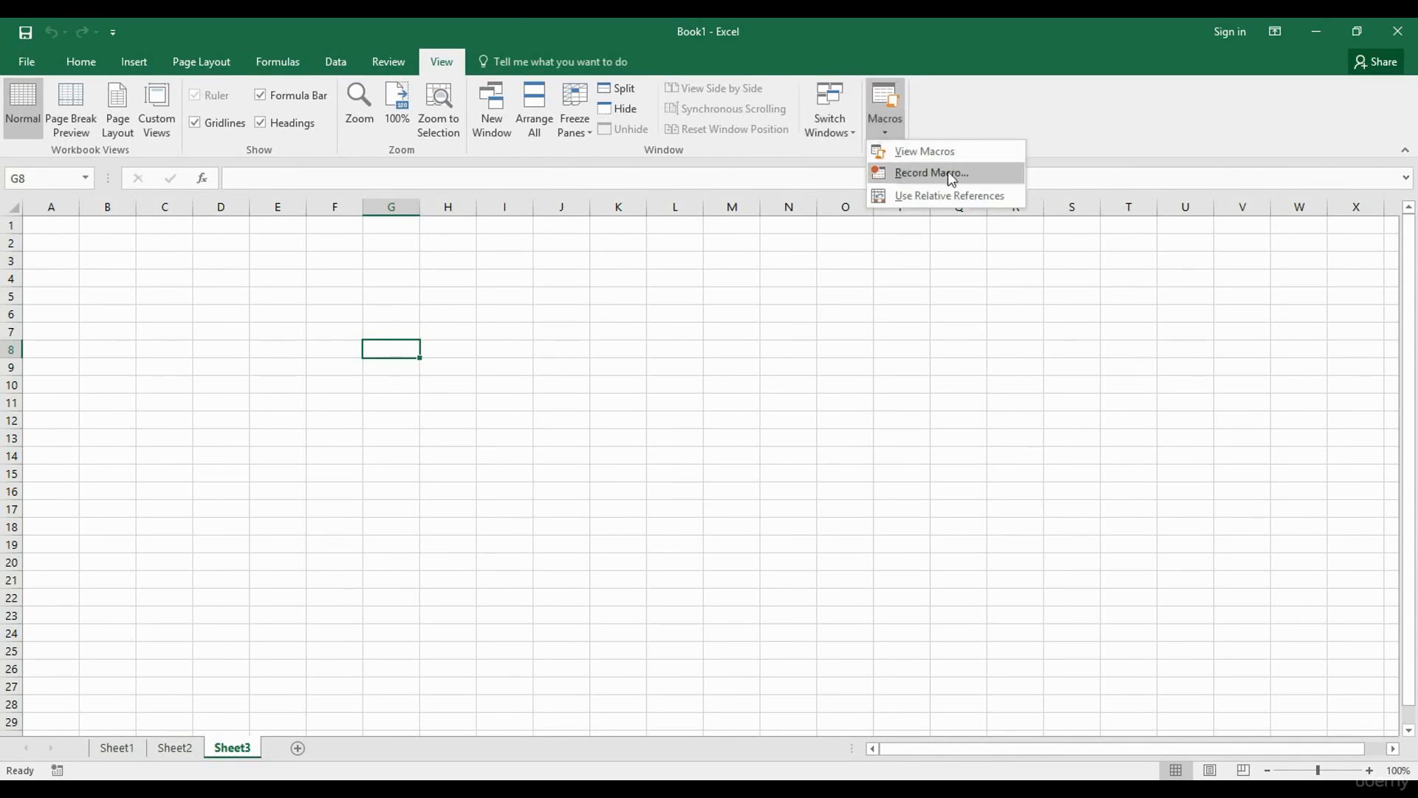
Turn on the Developer tab in the ribbon customization options and apply the change.
click(950, 122)
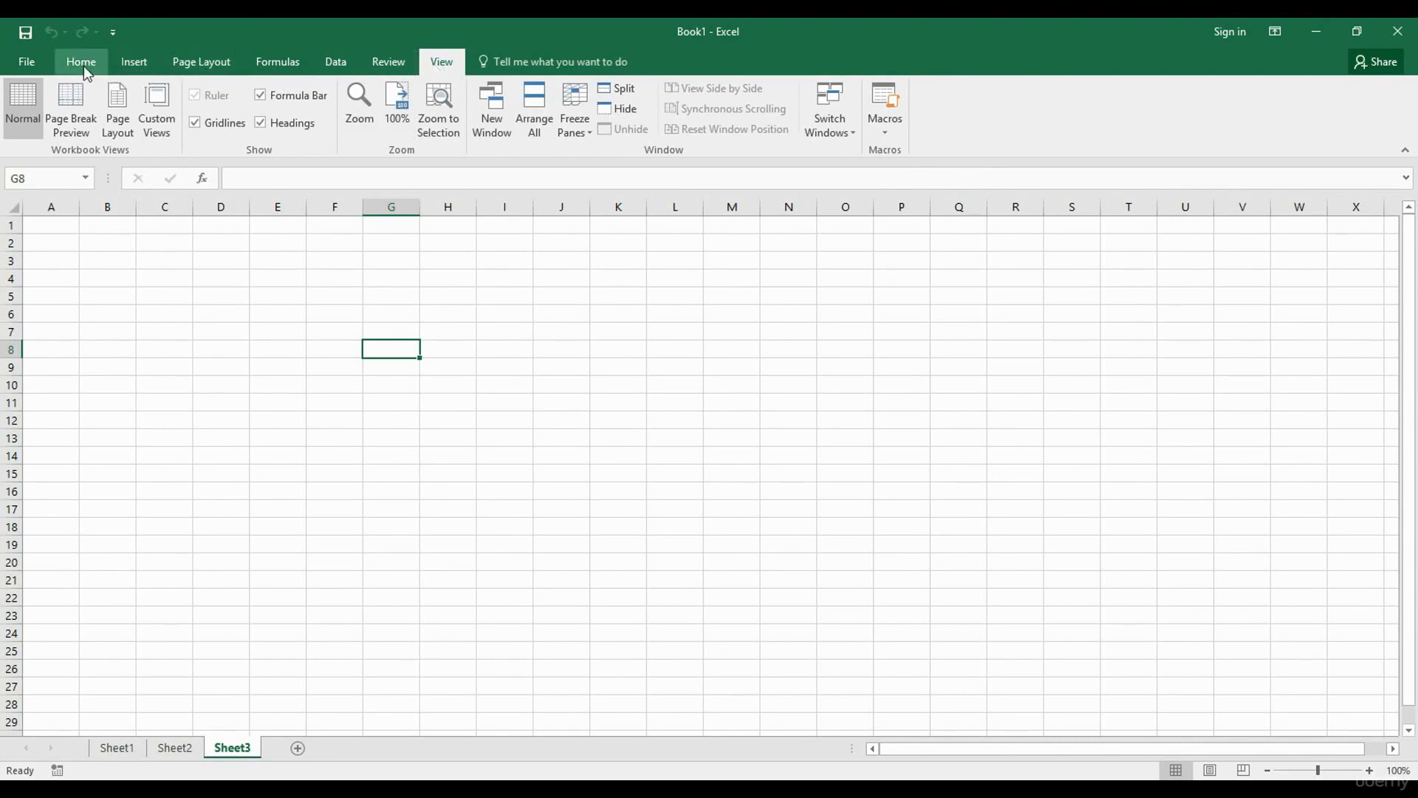
right_click(445, 67)
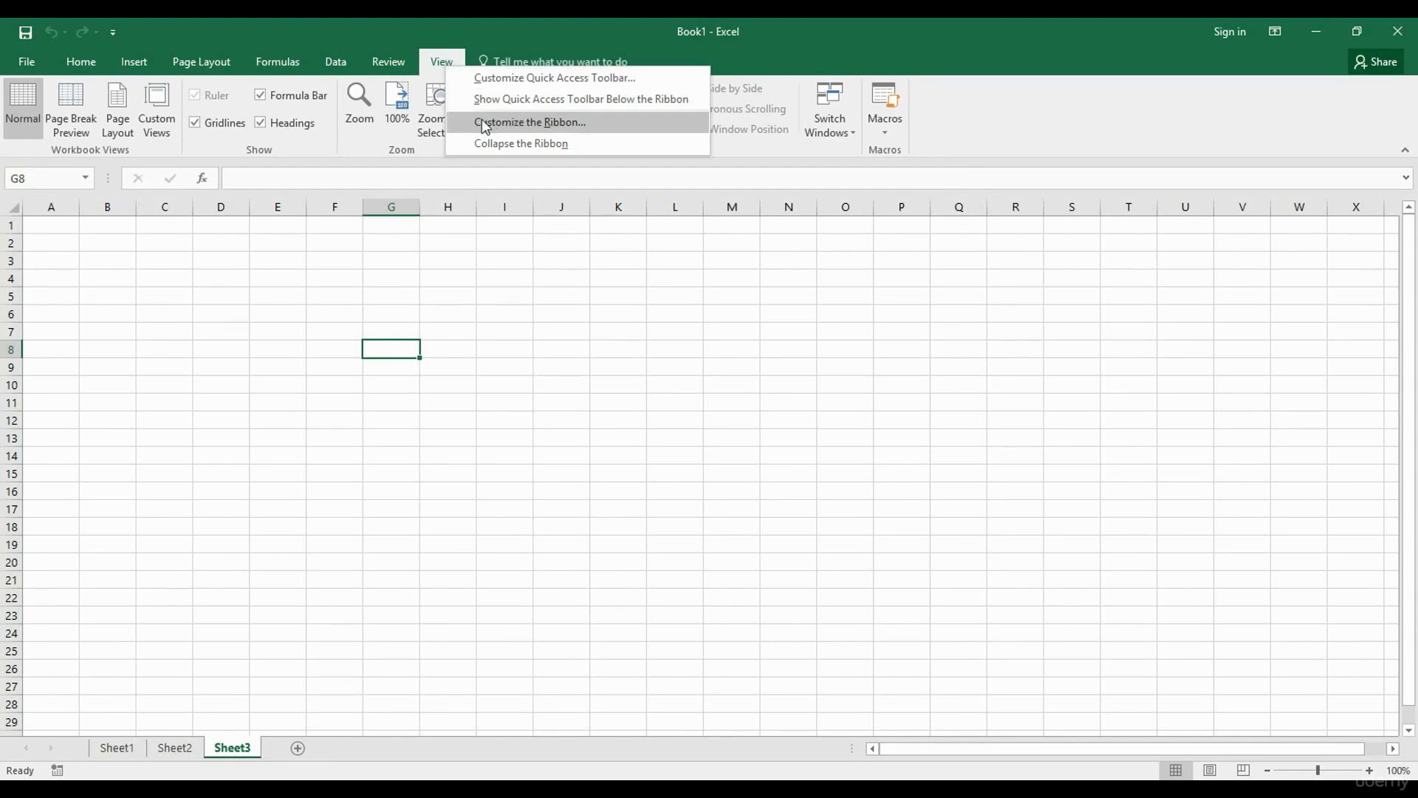
click(560, 128)
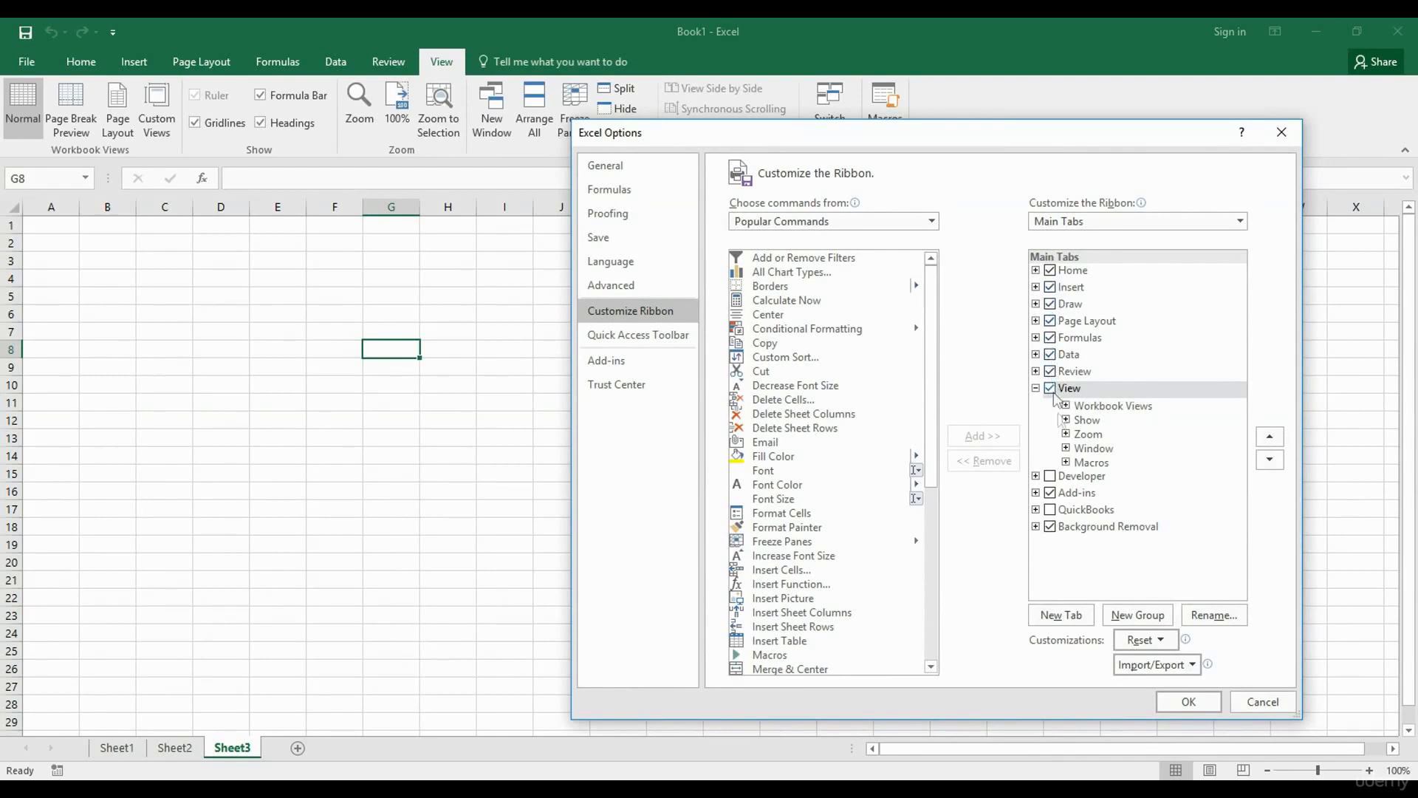
click(1051, 476)
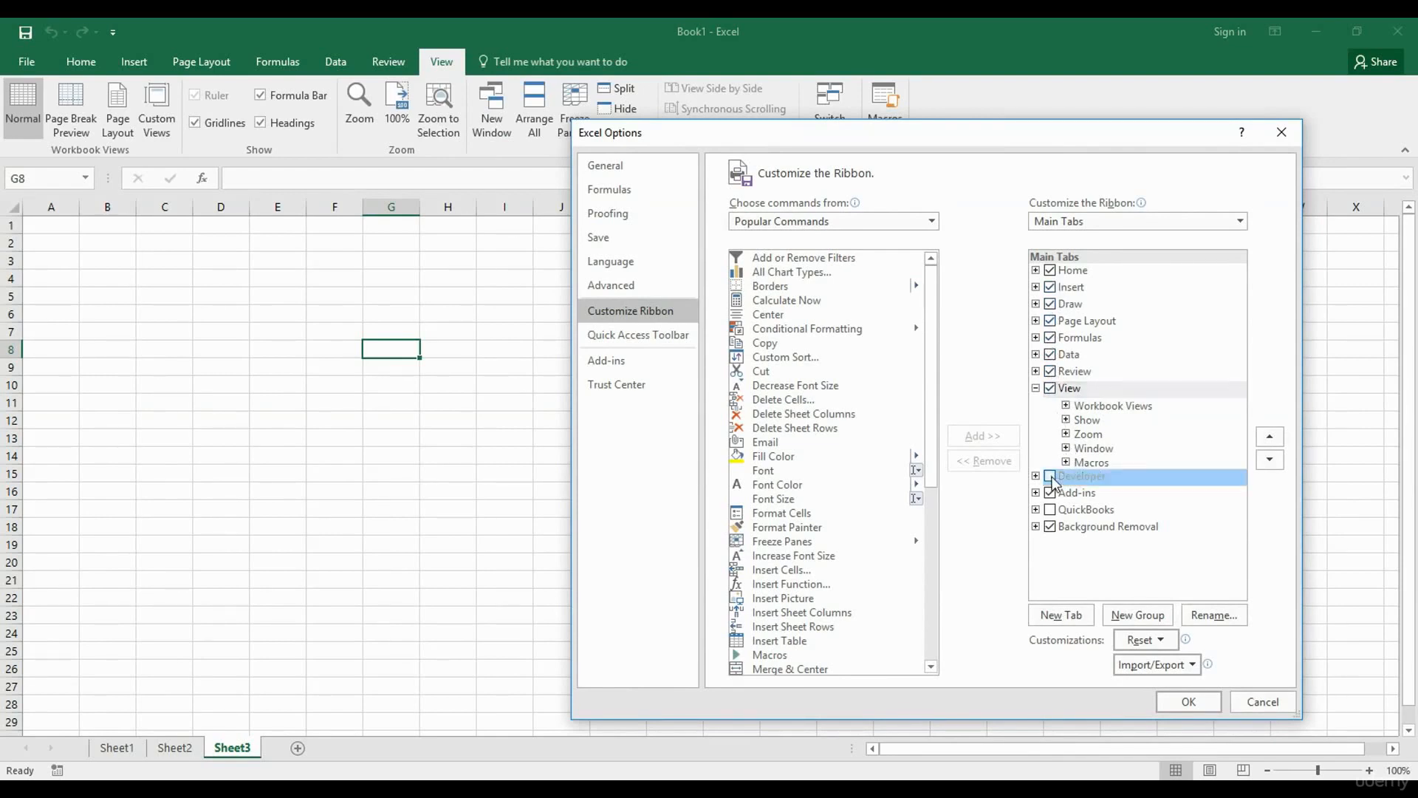
click(1195, 704)
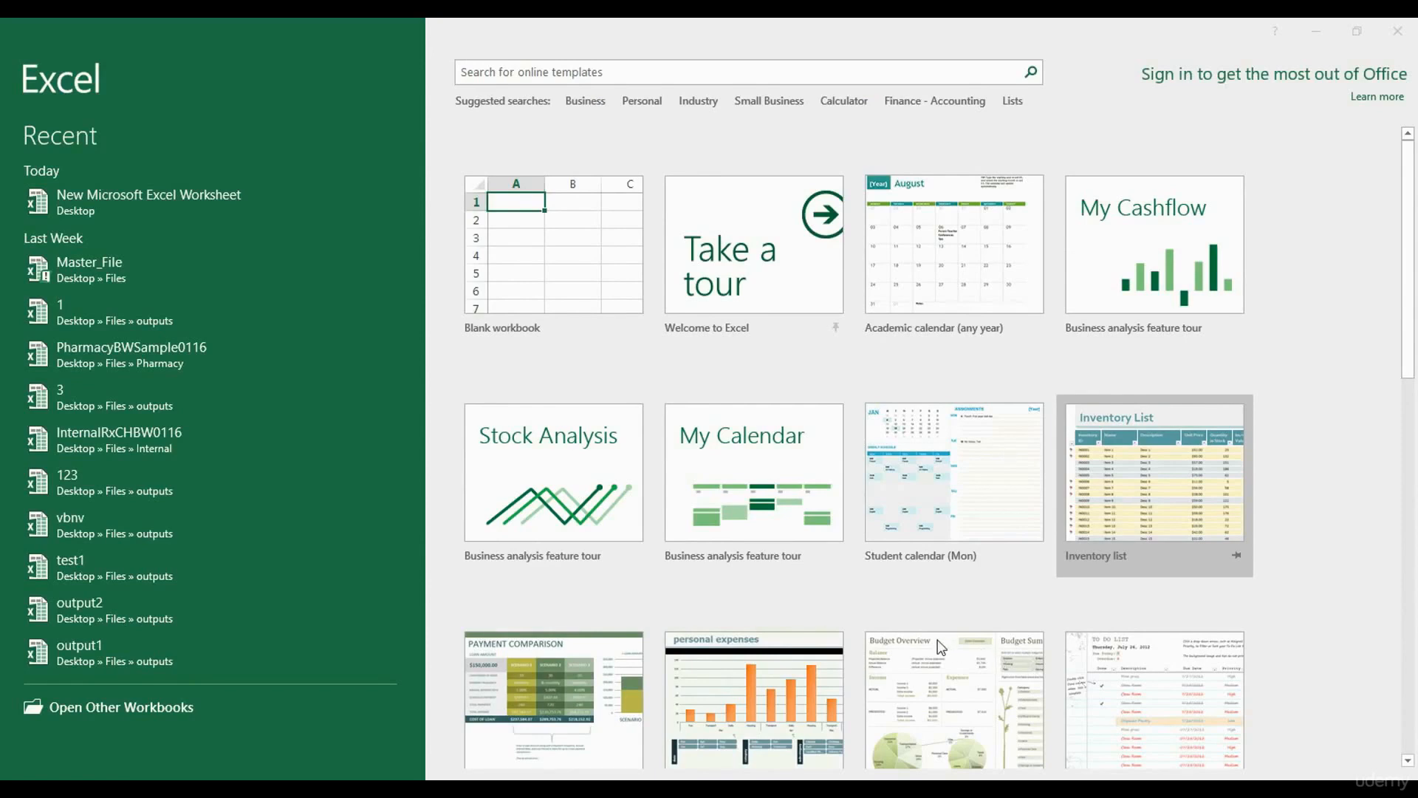
Create a blank workbook, view the Quick Access Toolbar customization options and close them without changes.
click(565, 244)
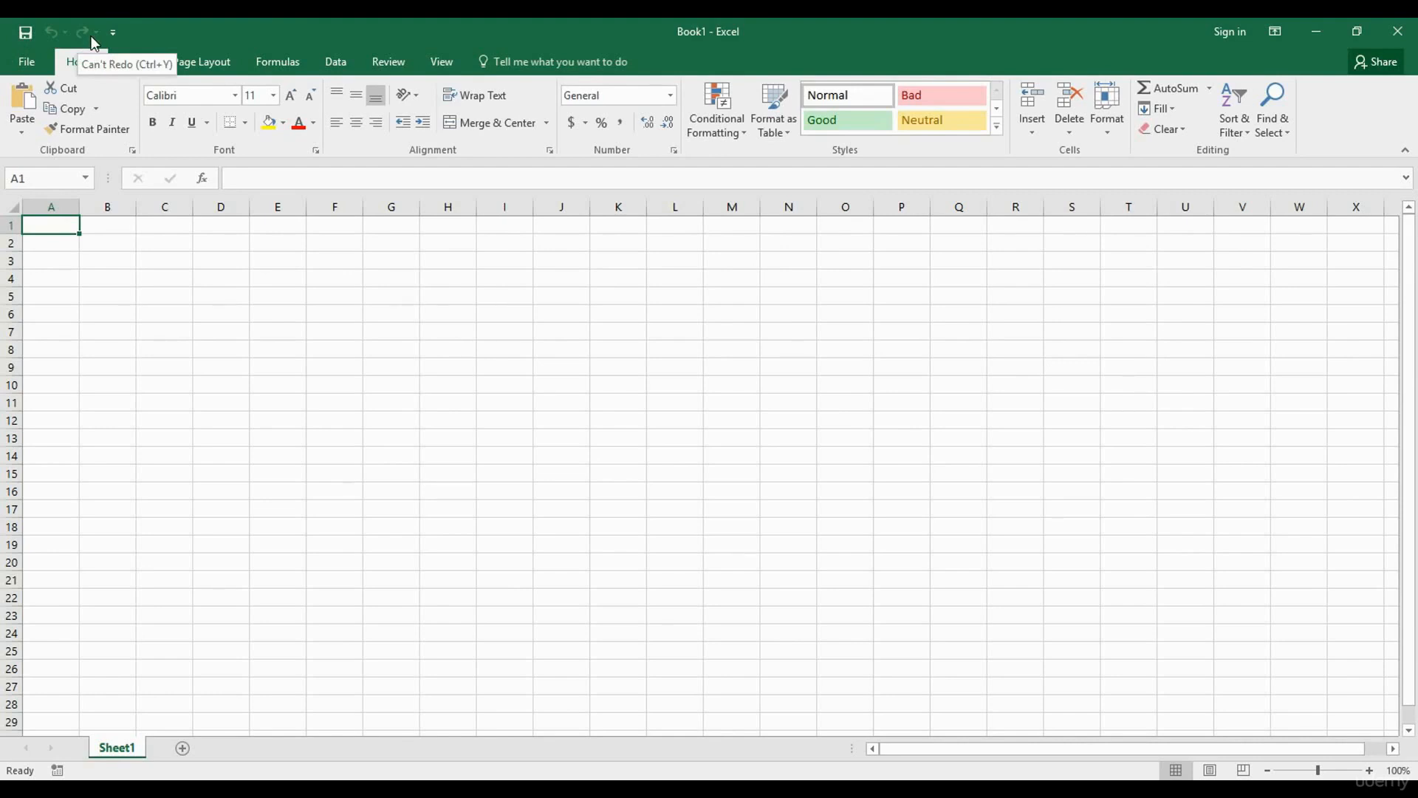
click(113, 33)
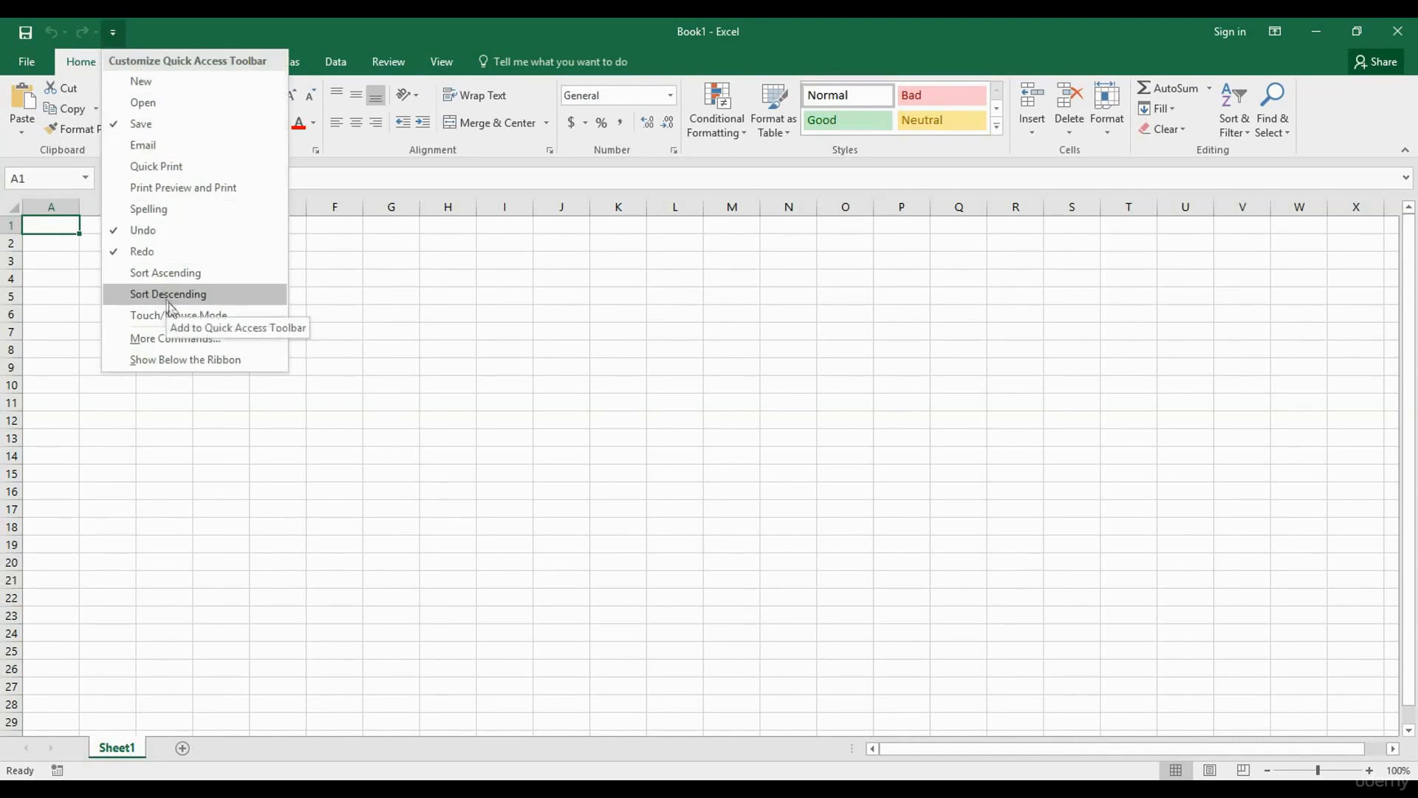
click(207, 342)
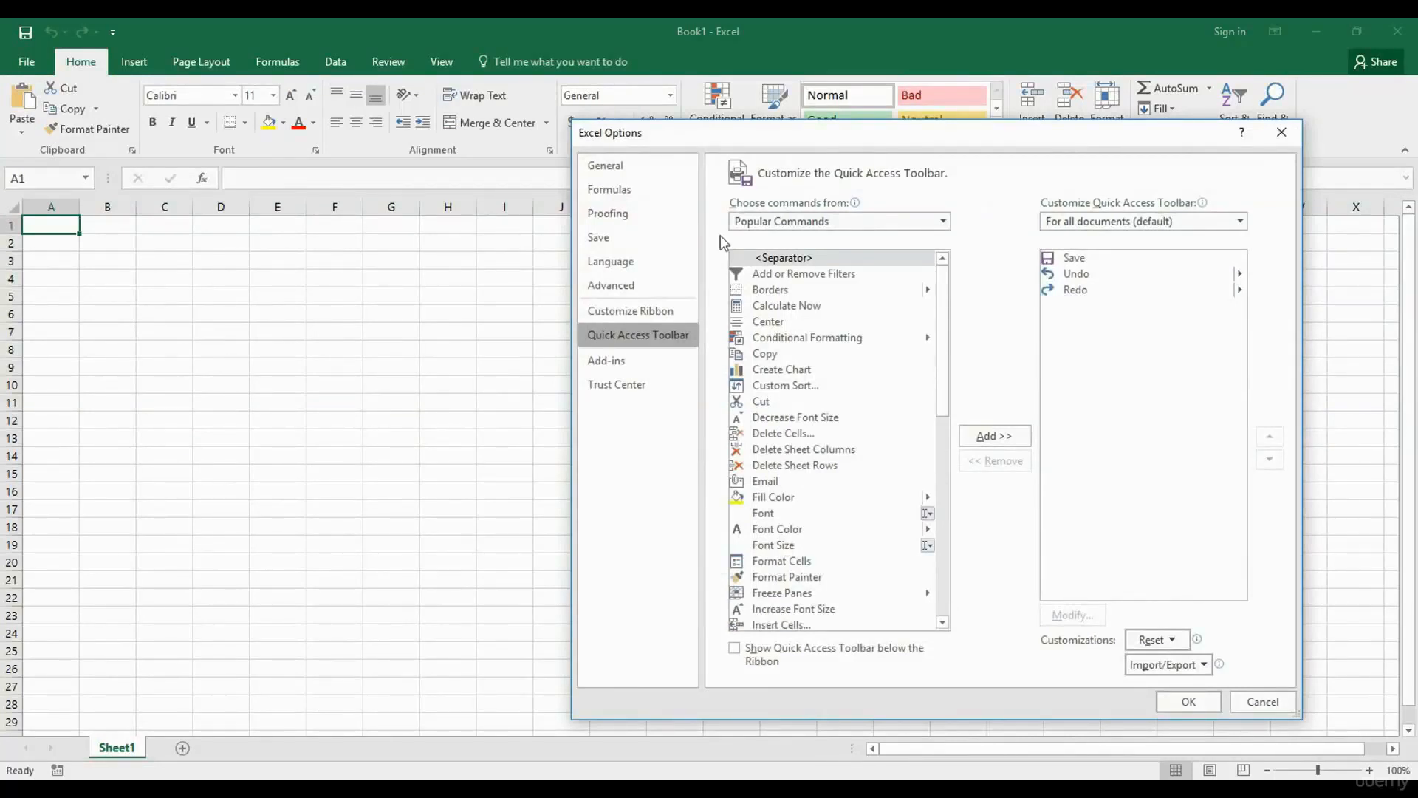
click(1281, 132)
click(627, 437)
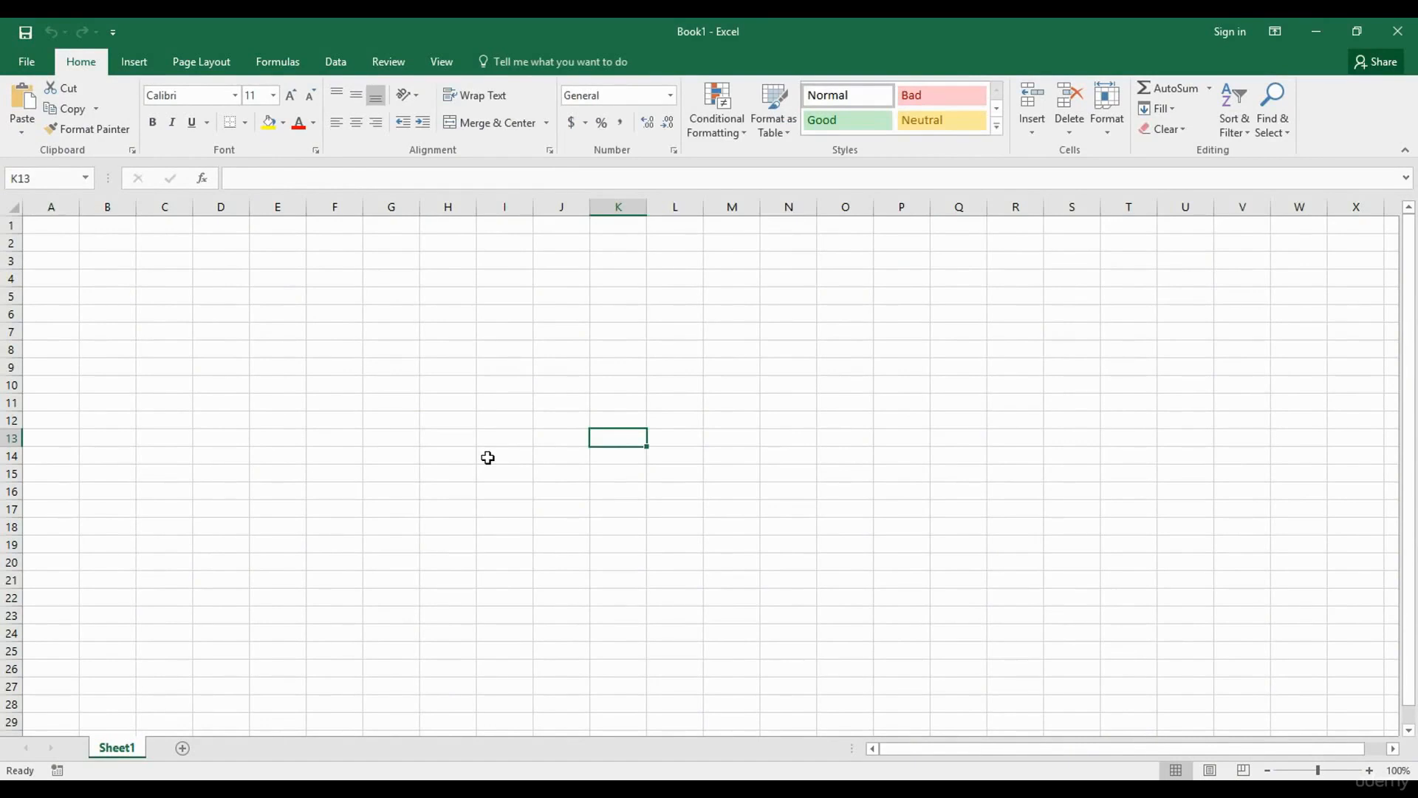
Add two worksheets, Sheet2 and Sheet3, to the workbook and select cell F5 on Sheet3.
click(183, 747)
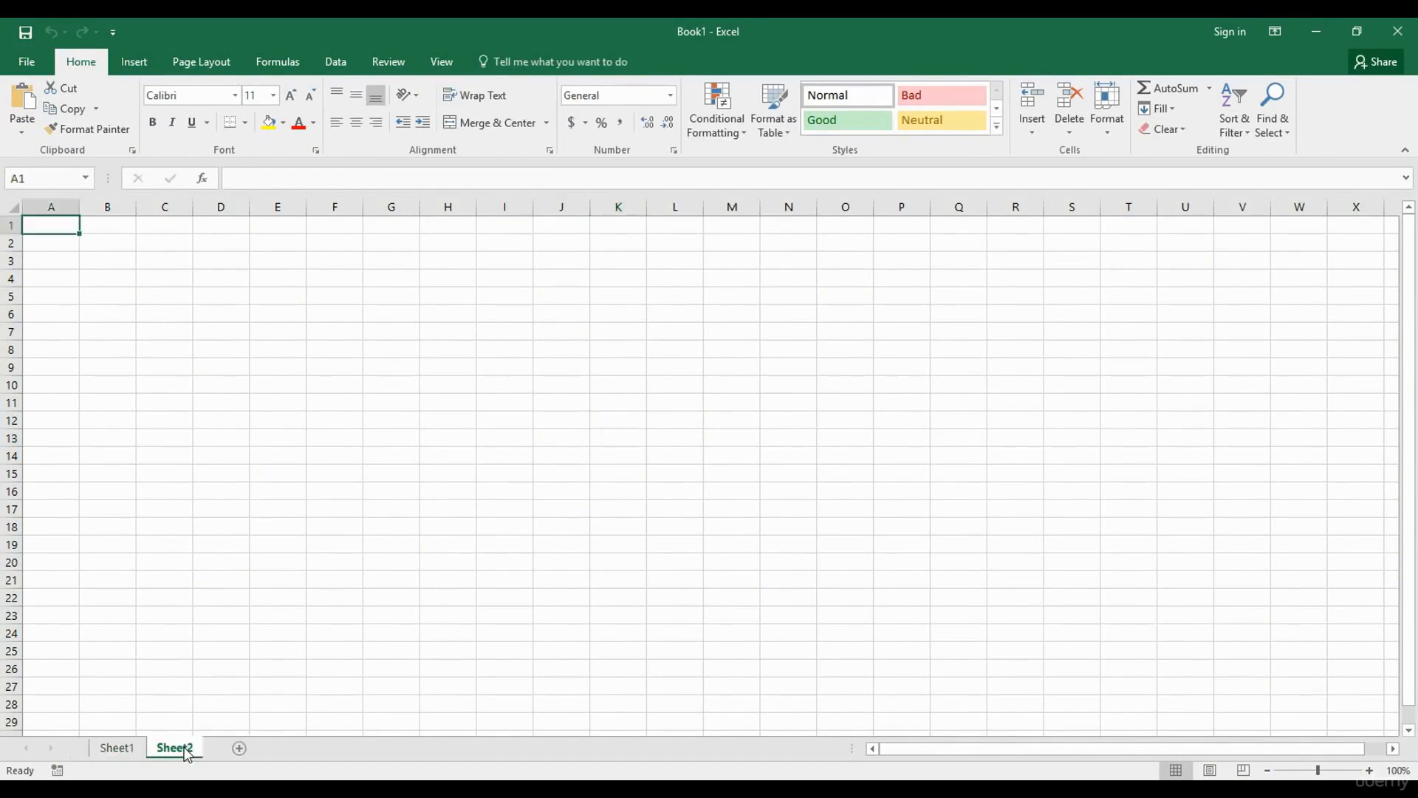
click(240, 749)
key(ctrl+shift+Page_Up)
key(ctrl+Page_Down)
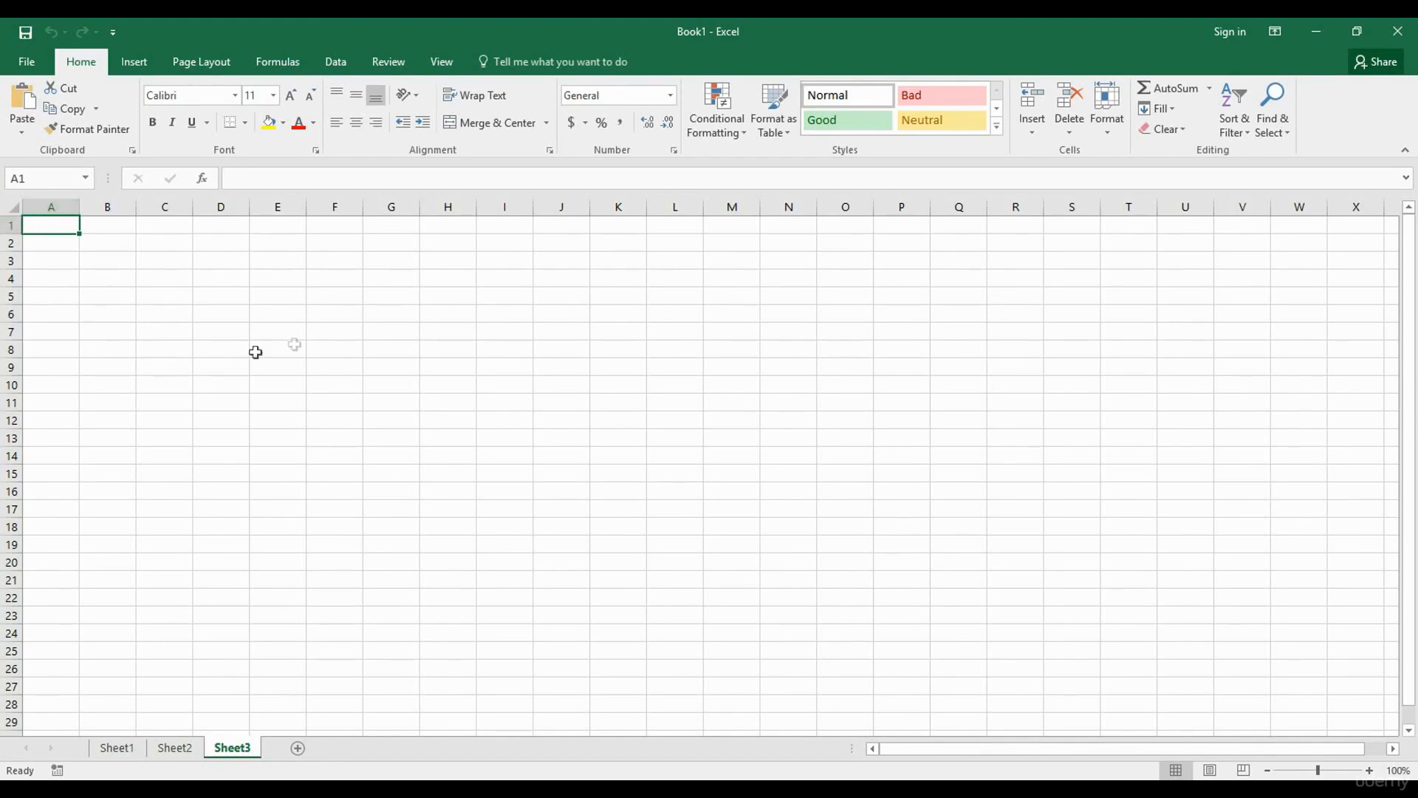
click(328, 296)
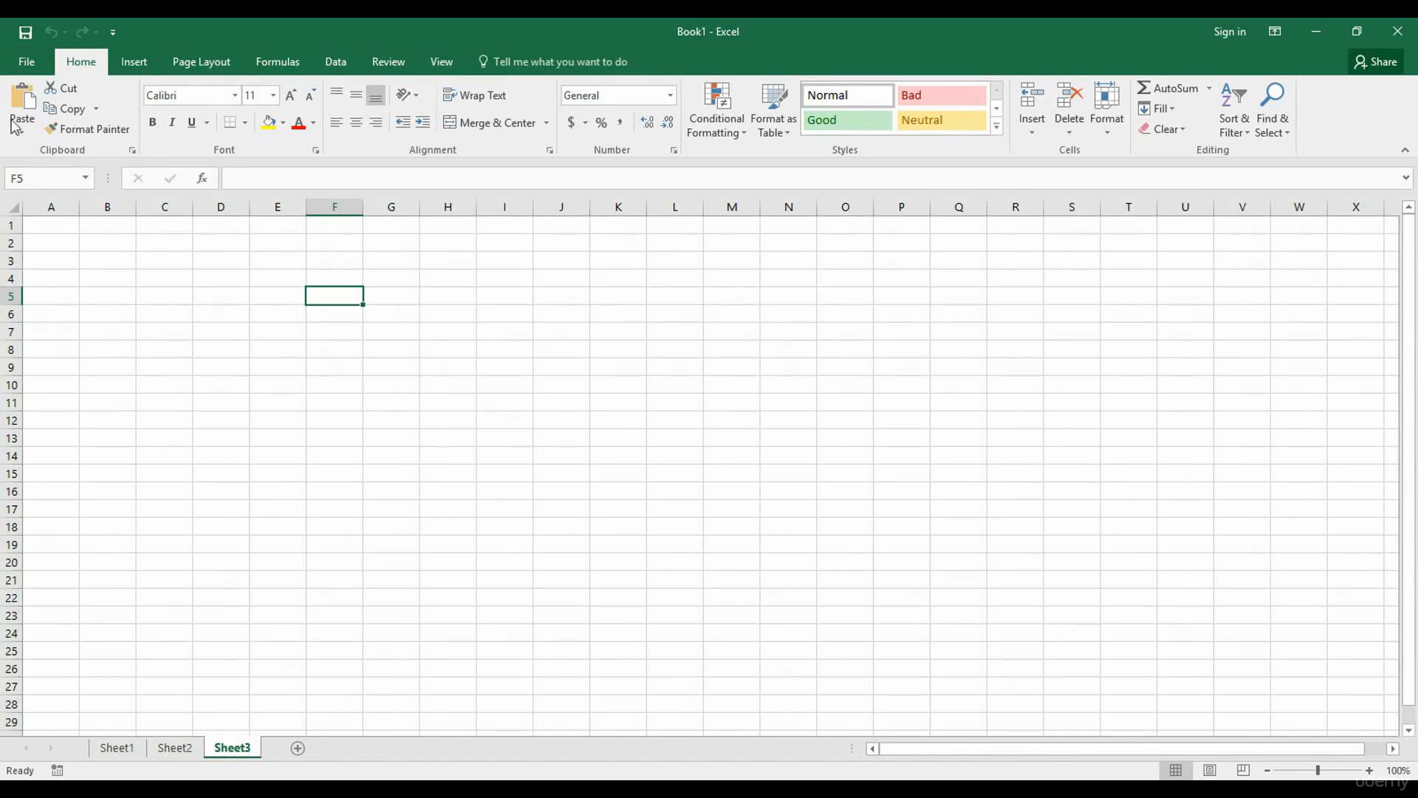
Turn on the R1C1 reference style in the formula options so columns are labelled with numbers.
click(30, 62)
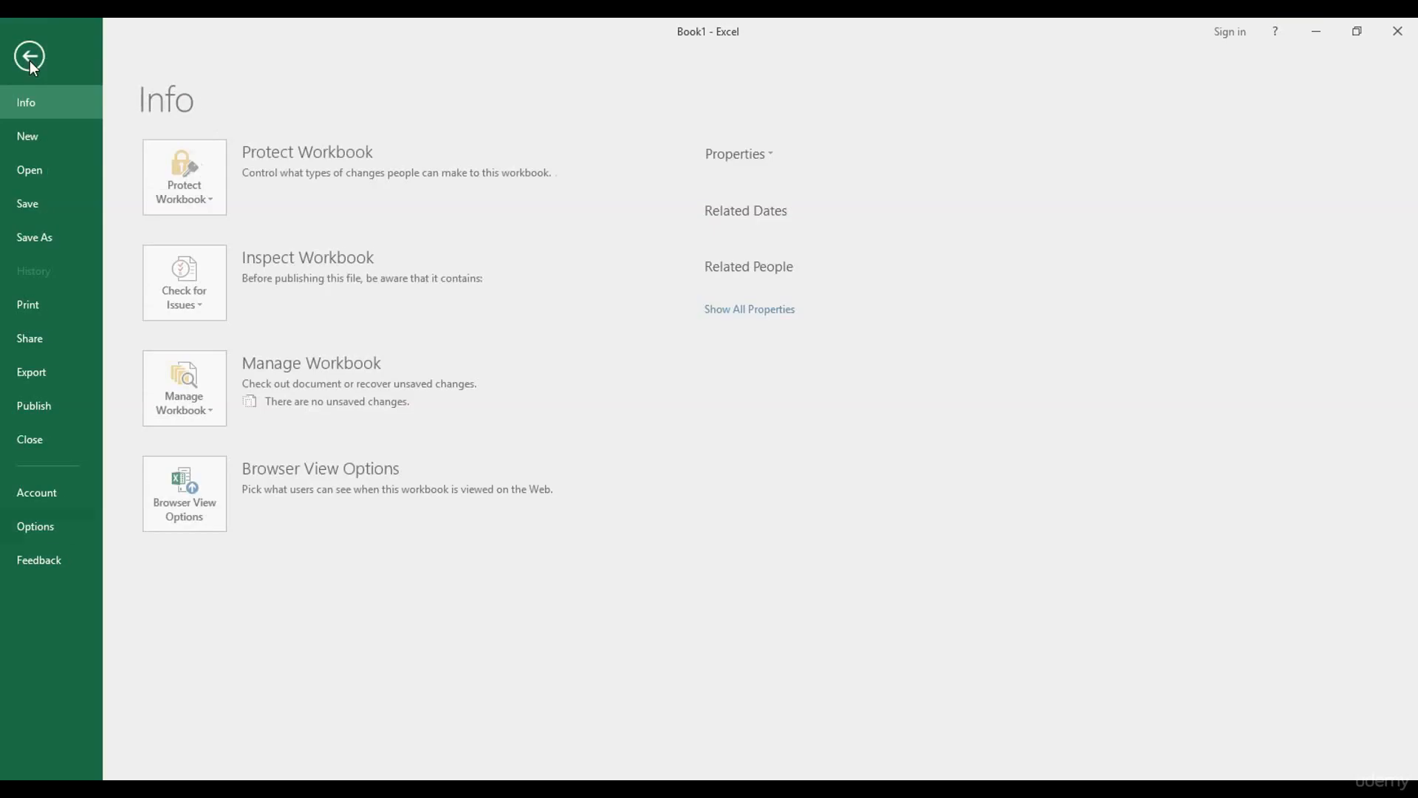
click(47, 526)
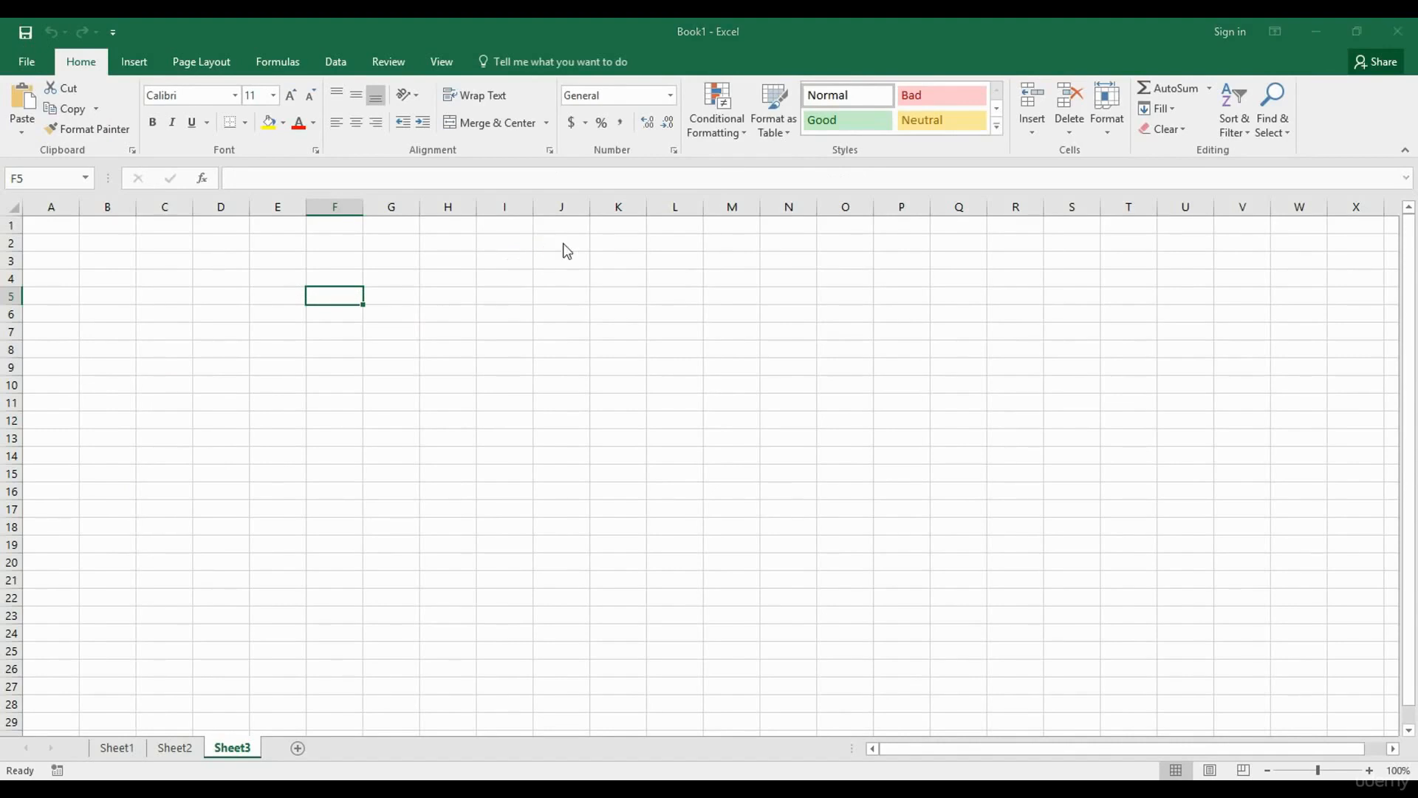
click(614, 194)
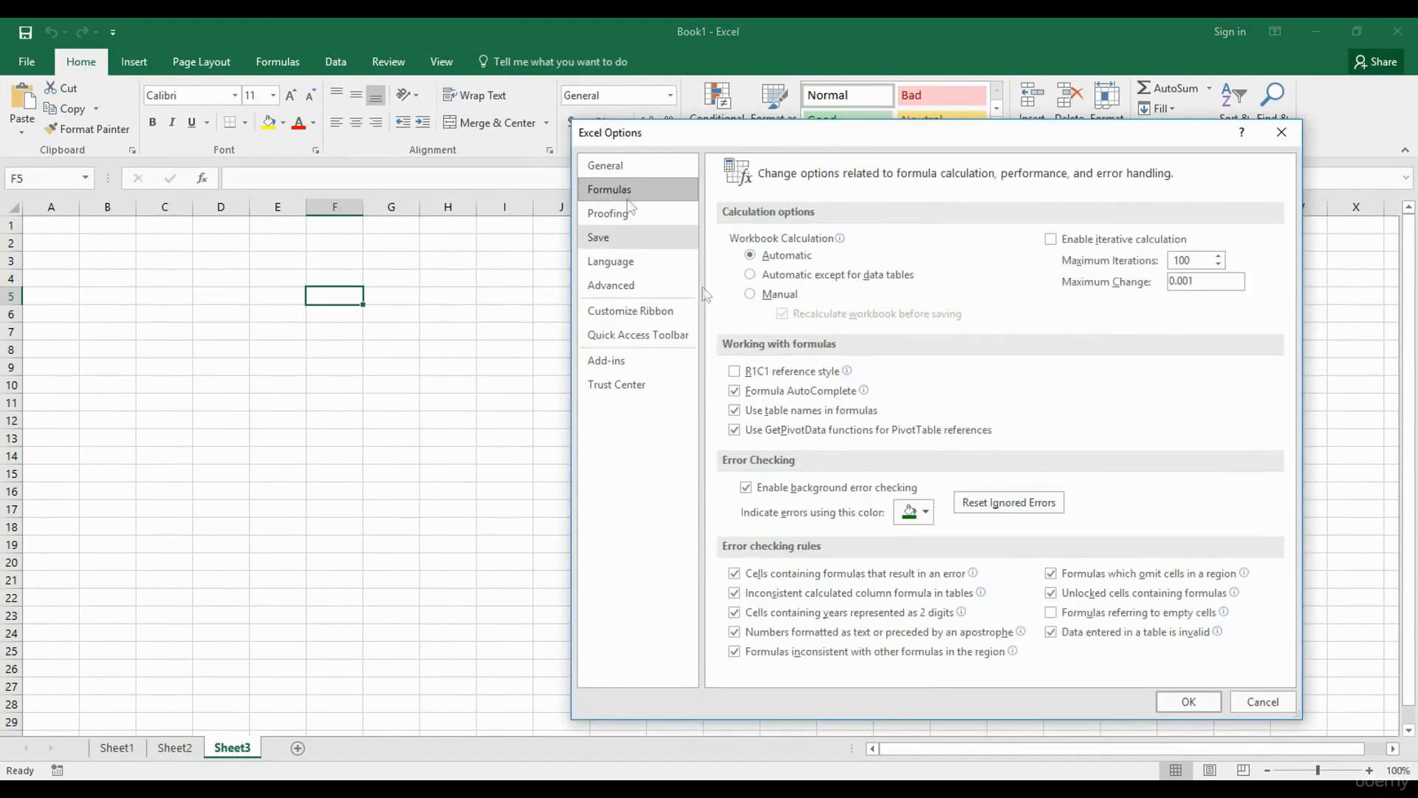
click(734, 371)
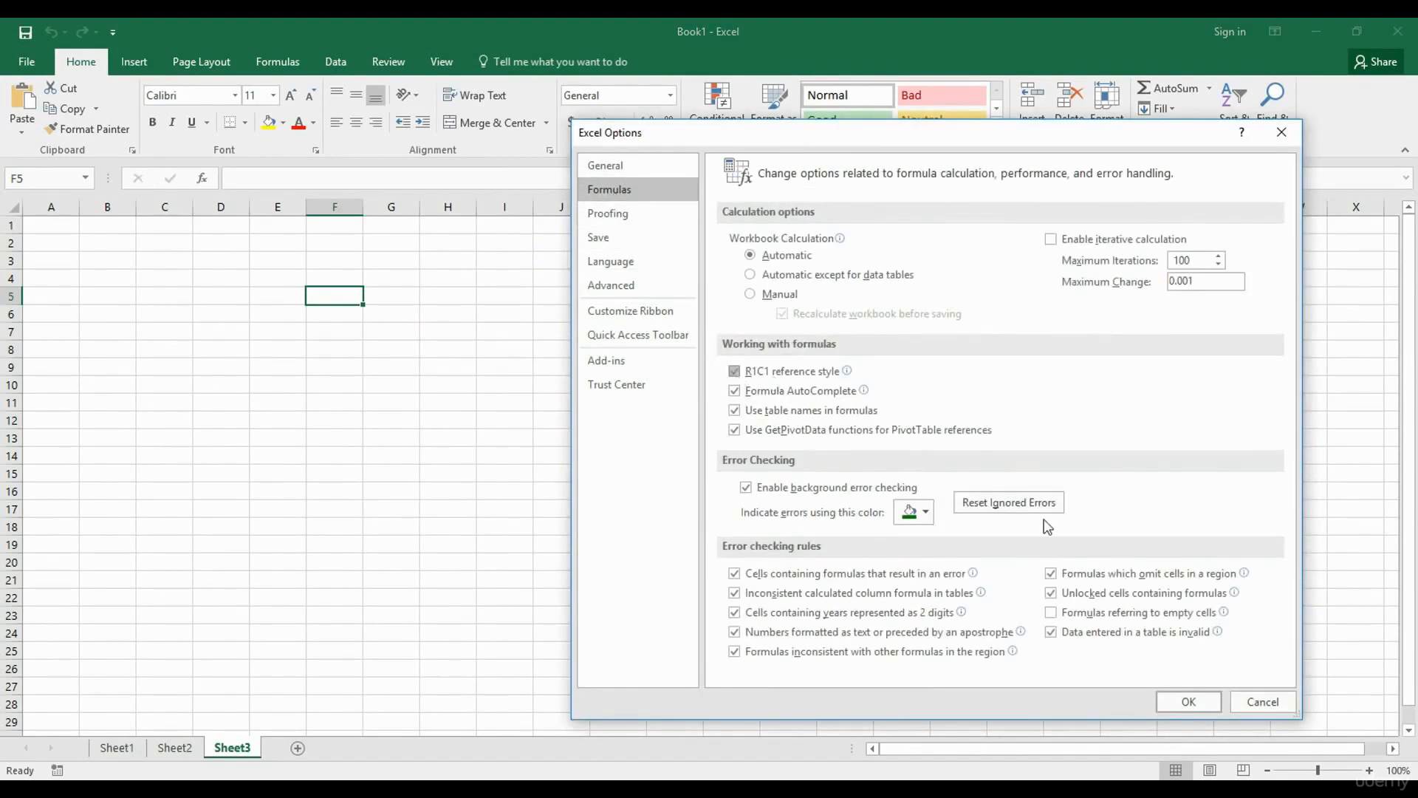
click(1207, 703)
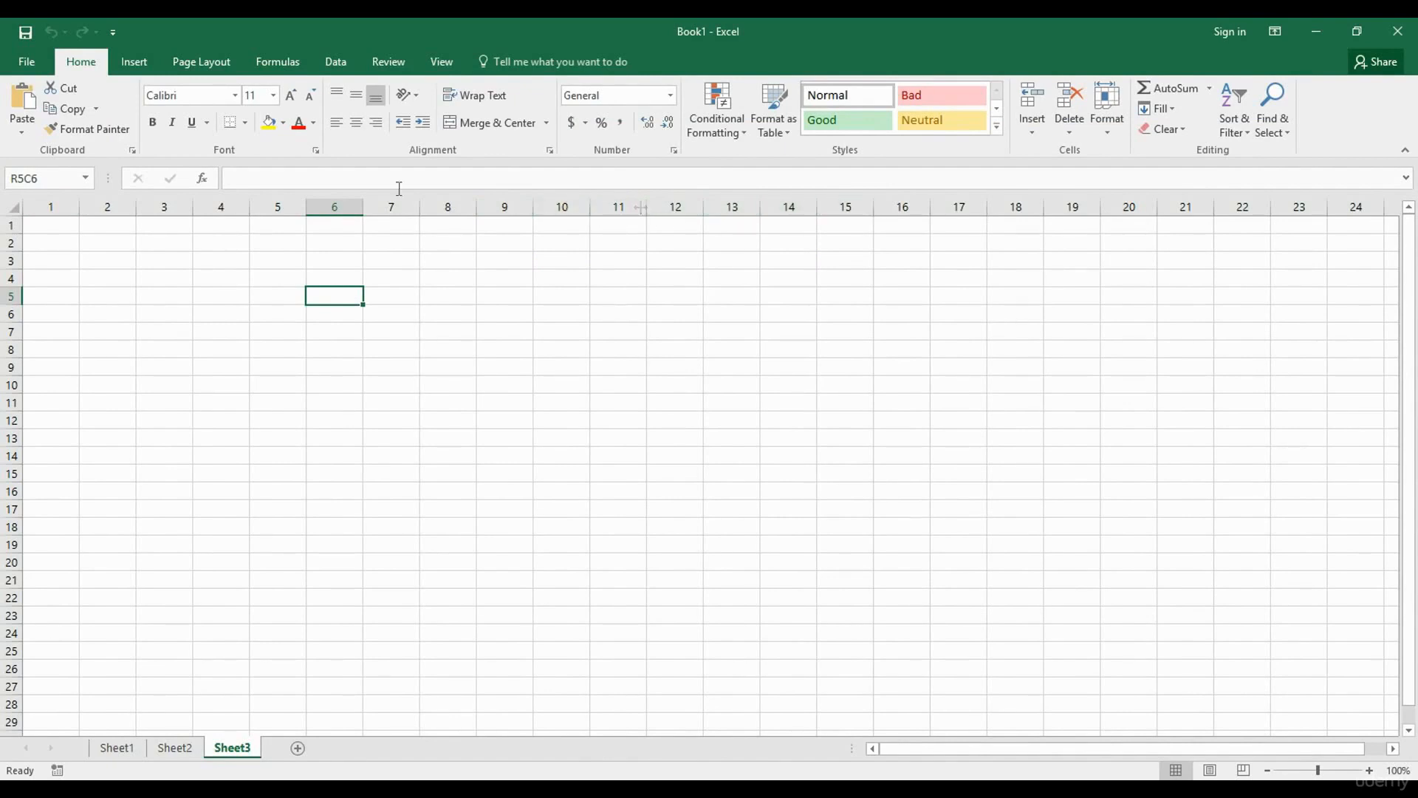
Turn off the R1C1 reference style in the formula options to bring back lettered columns.
click(27, 65)
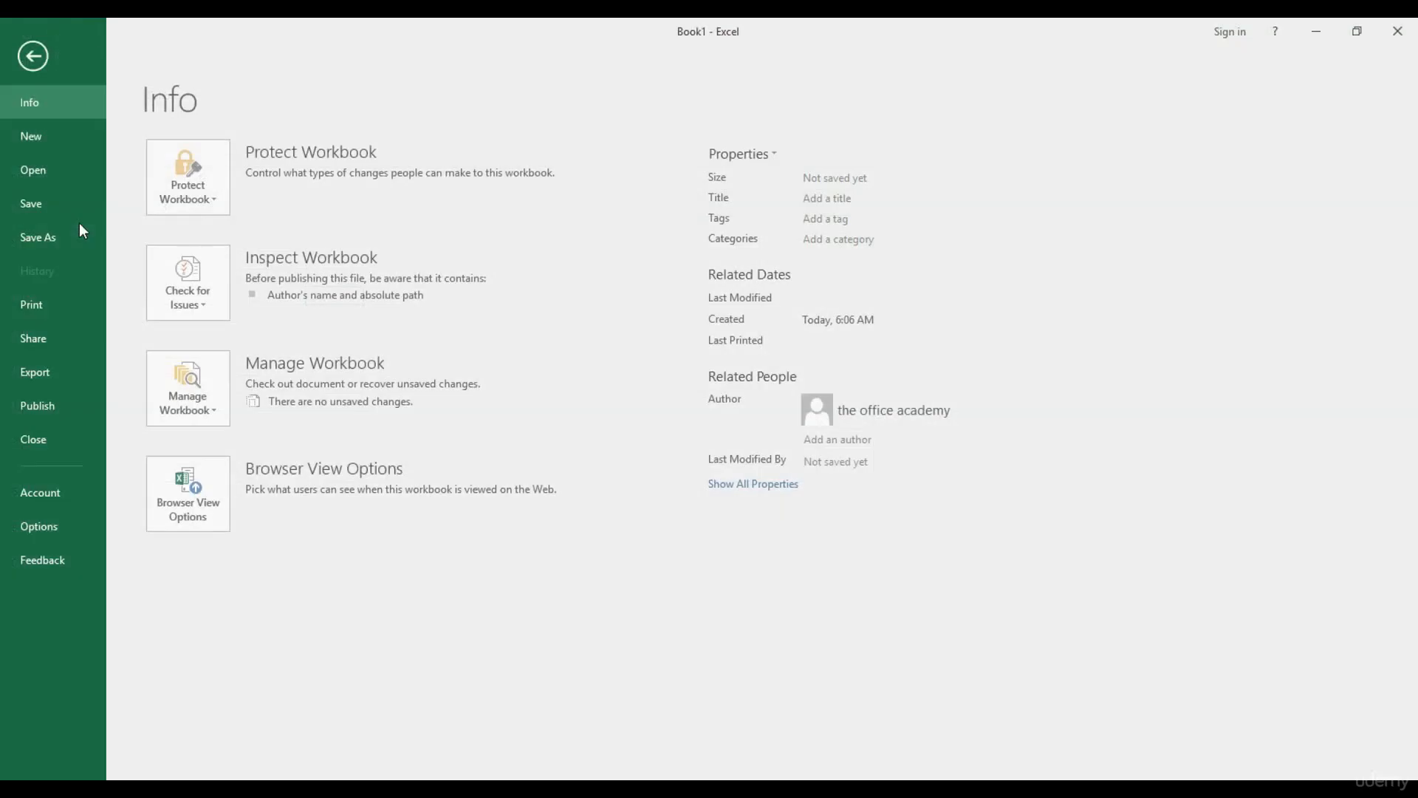
click(69, 523)
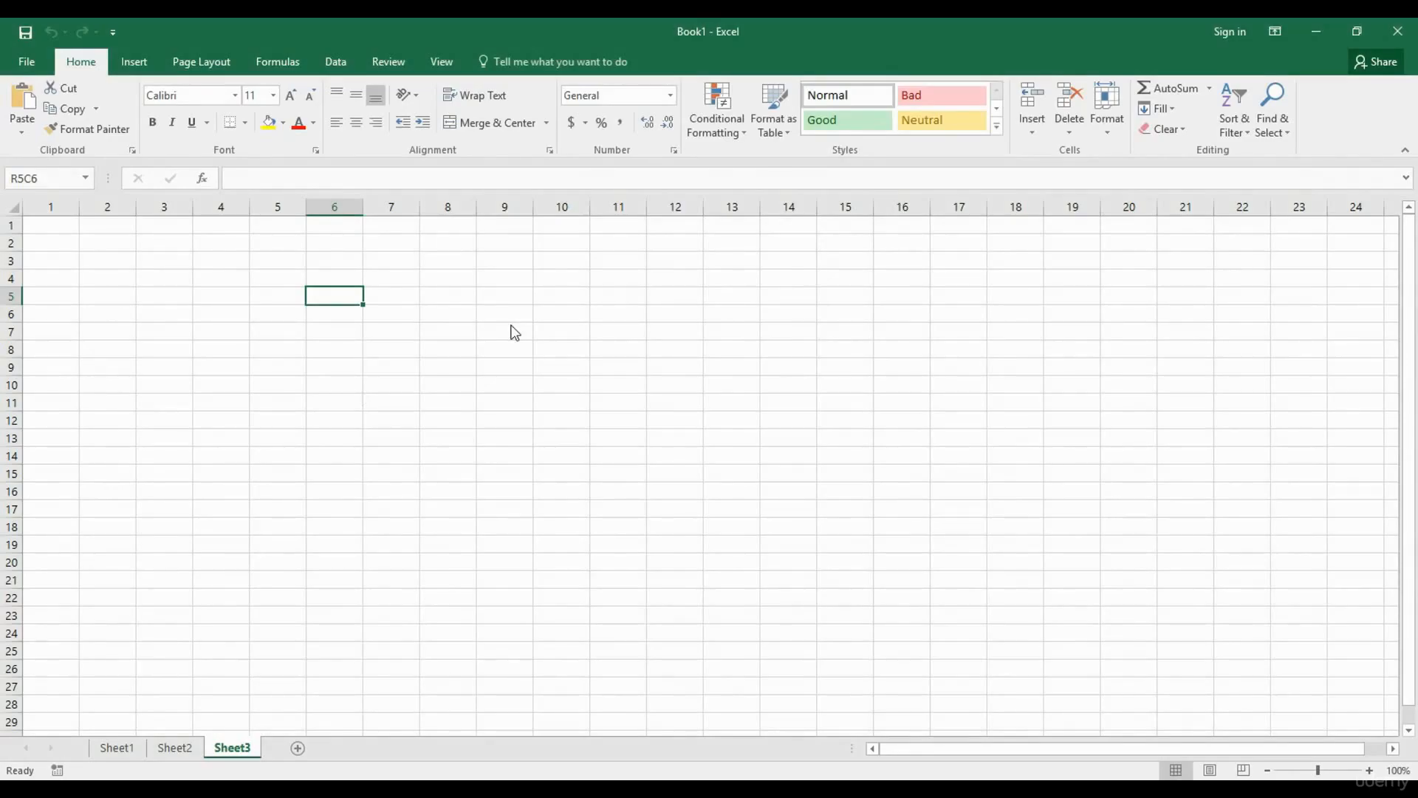
click(618, 193)
click(734, 372)
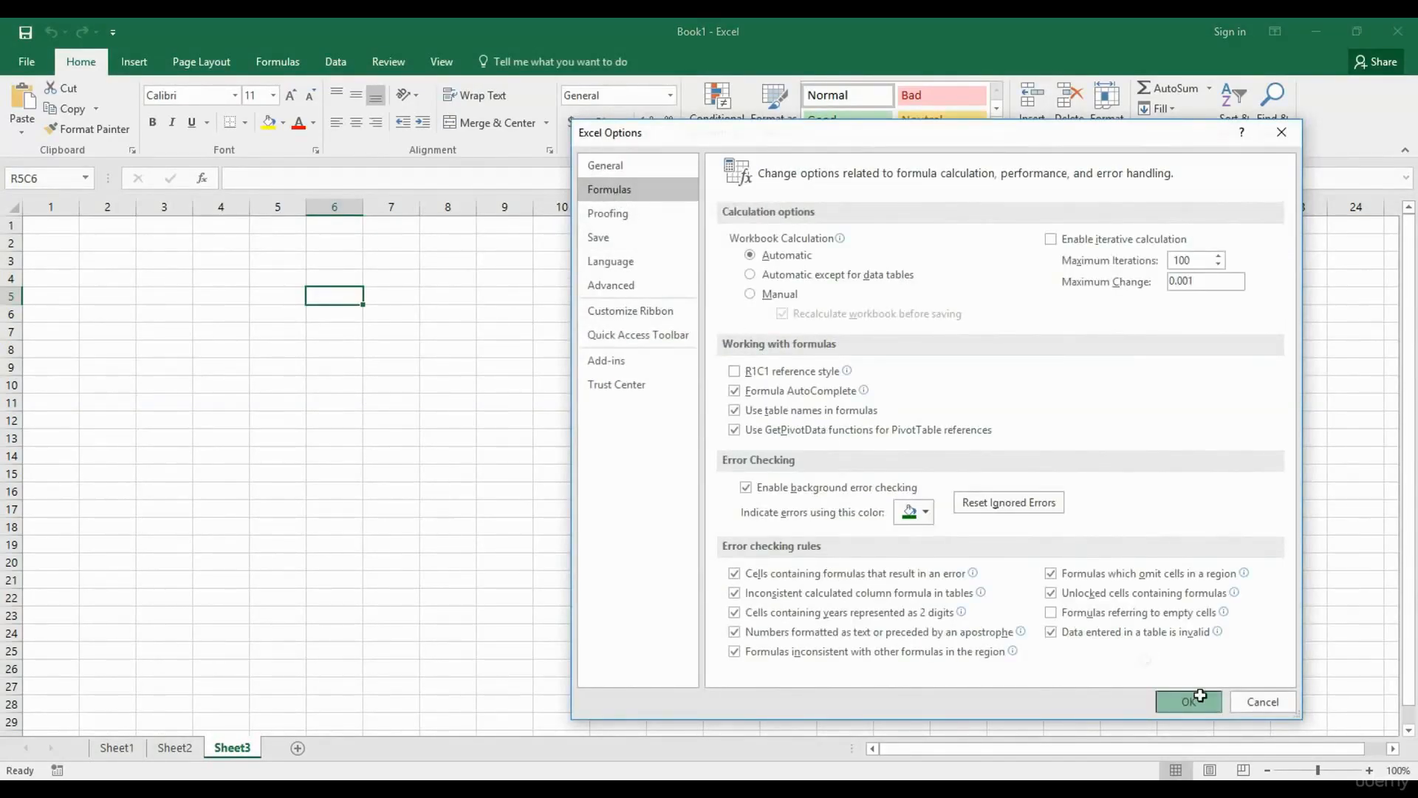
click(1201, 697)
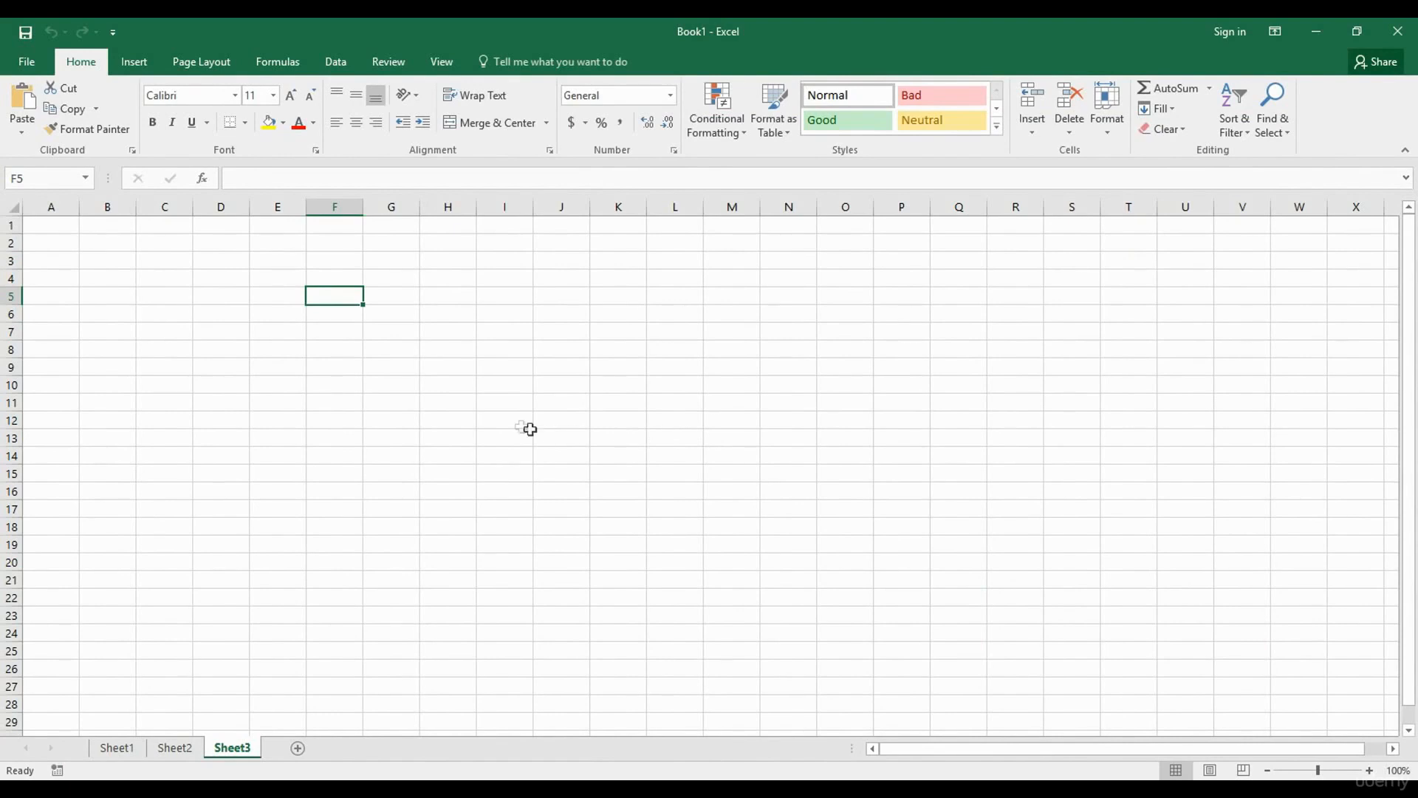
Demonstrate cell selection on Sheet3 with individual cells and the range G5:M19, ending with a single cell.
click(499, 377)
click(582, 318)
drag(635, 334, 665, 334)
click(383, 294)
drag(396, 295, 727, 548)
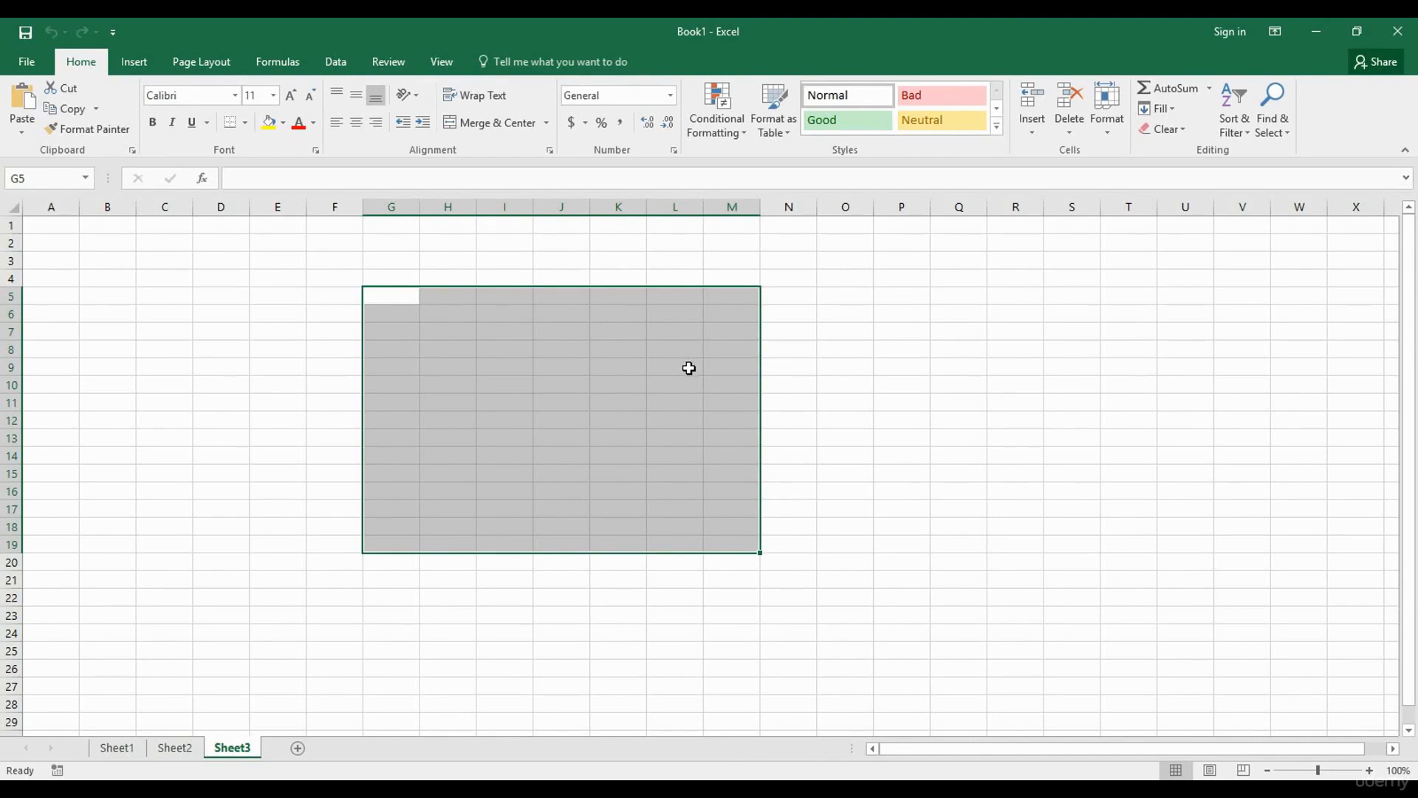
click(571, 366)
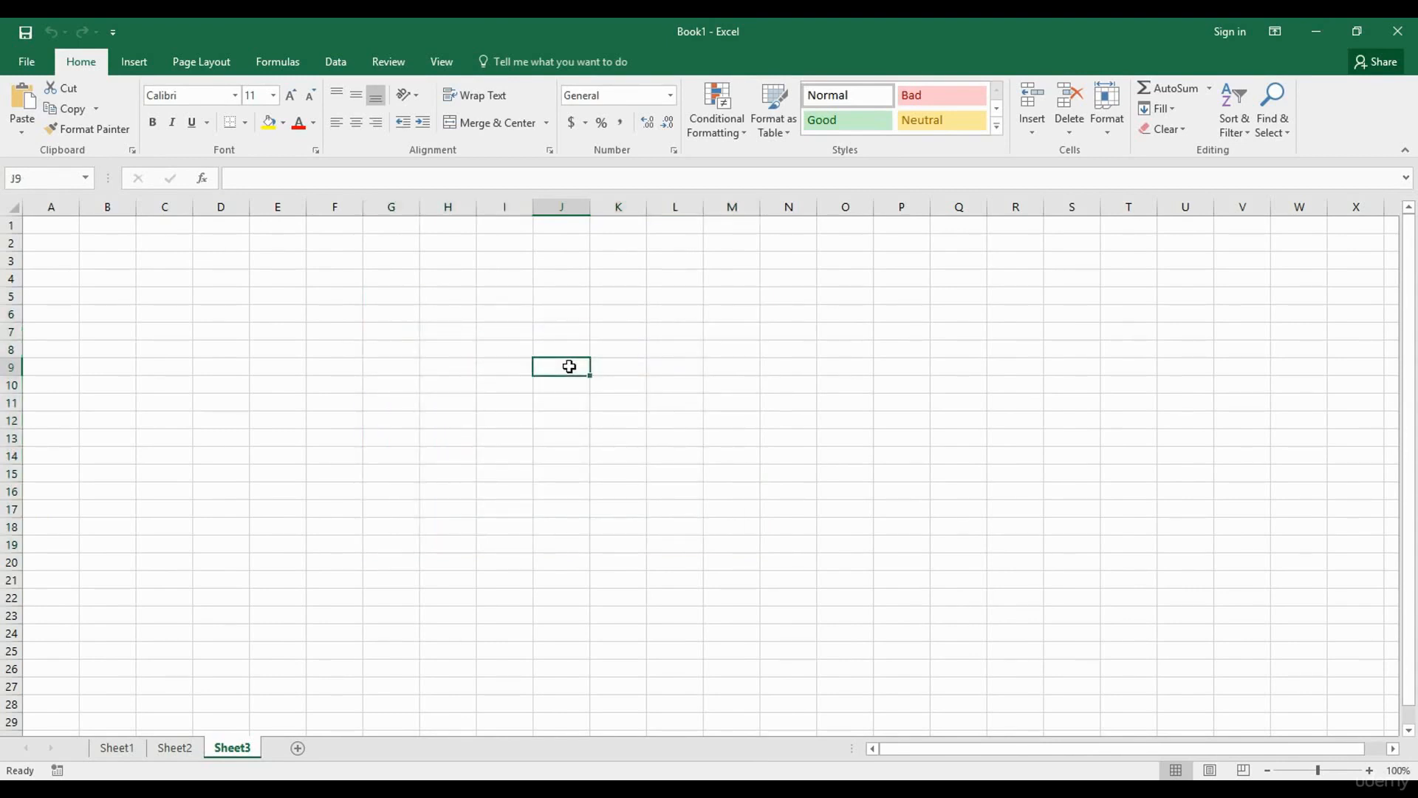
key(Down)
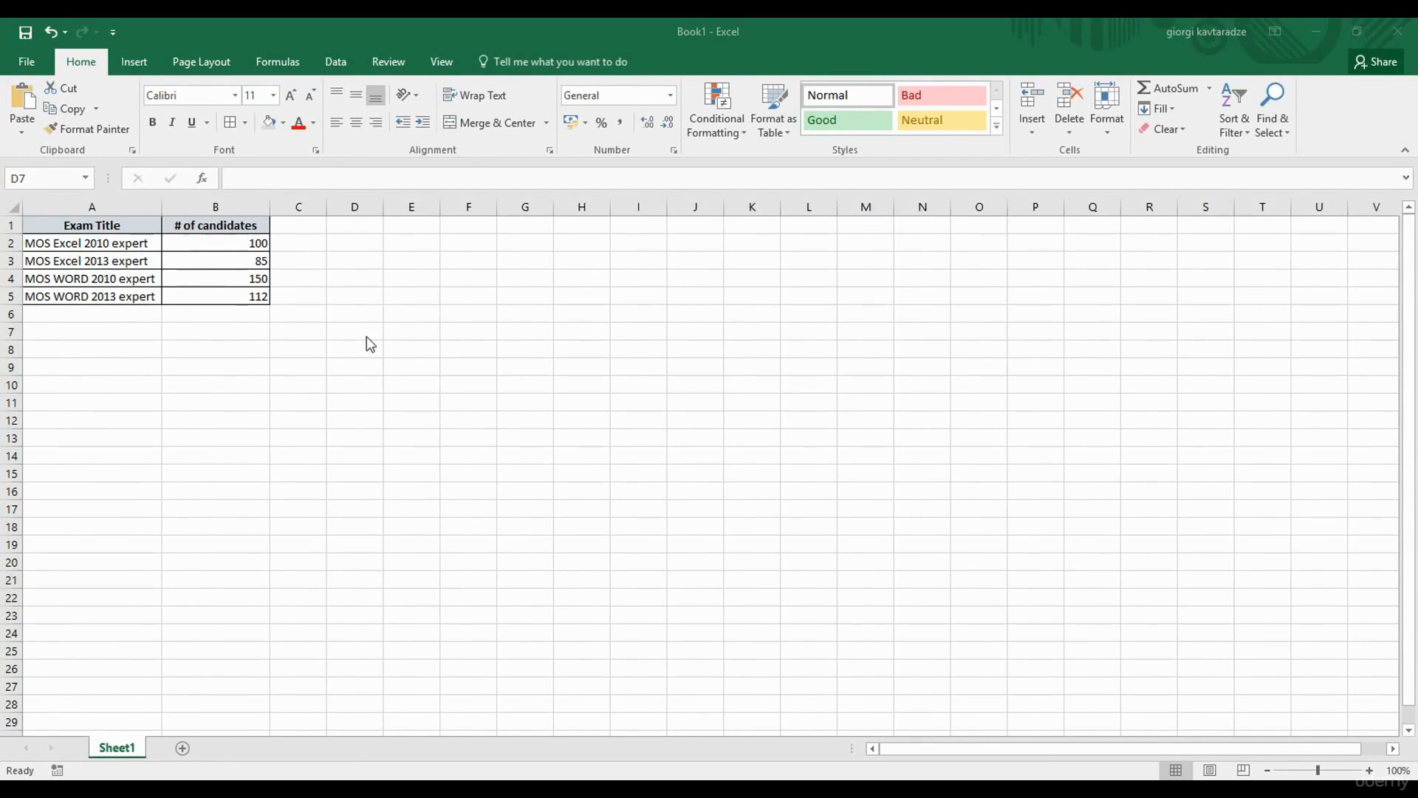
Read the description of the Show Mini Toolbar on selection setting in the general options, leaving the options unchanged.
click(366, 337)
click(36, 65)
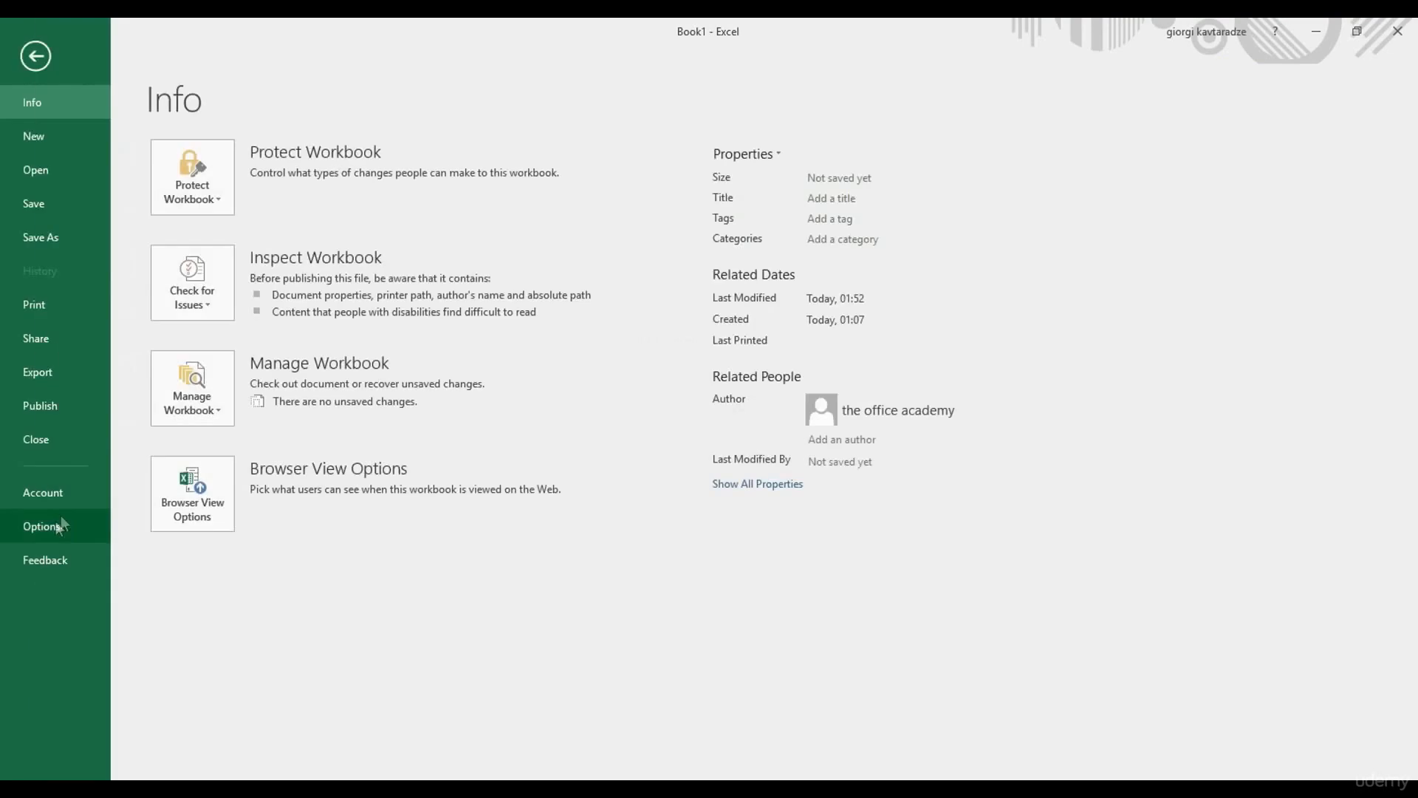
click(55, 522)
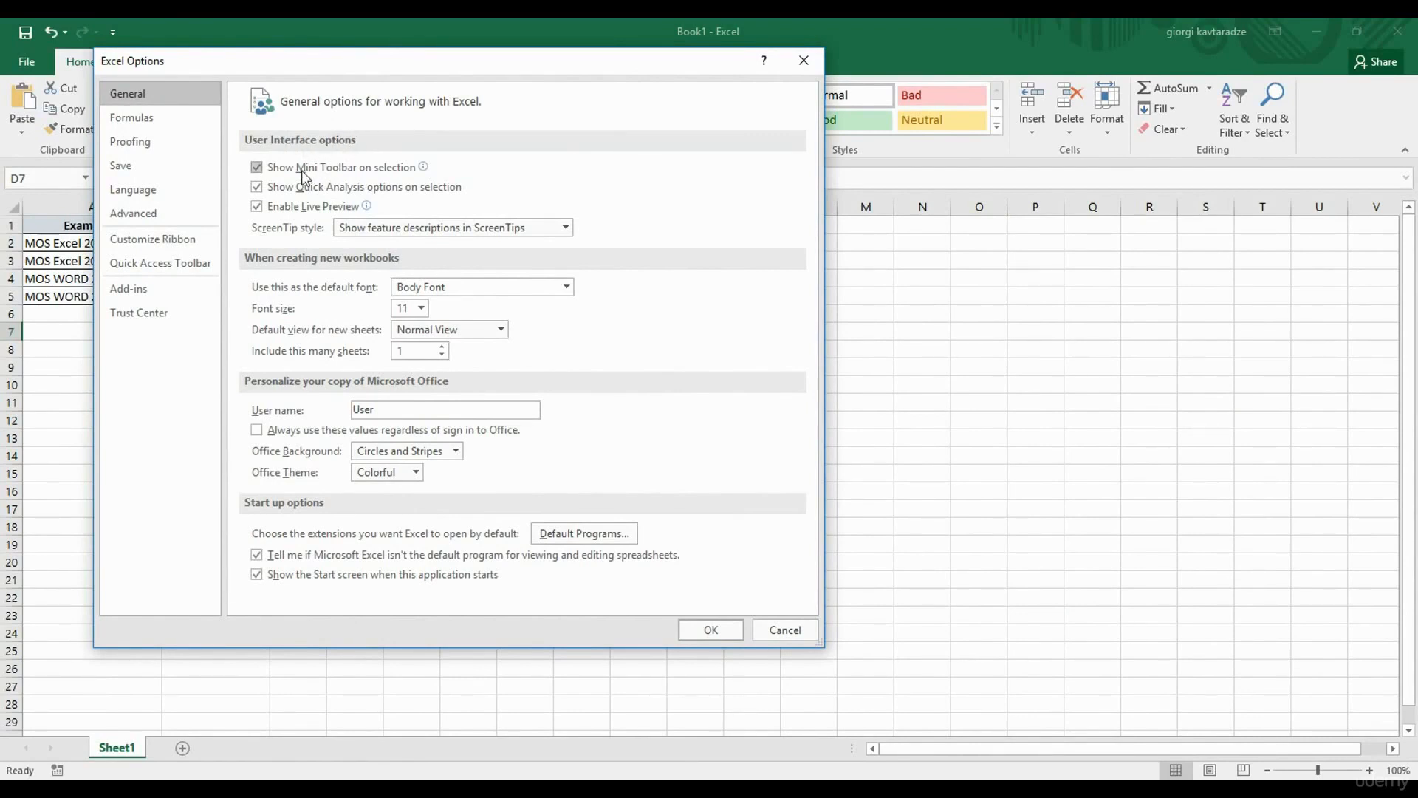
mouse_move(342, 178)
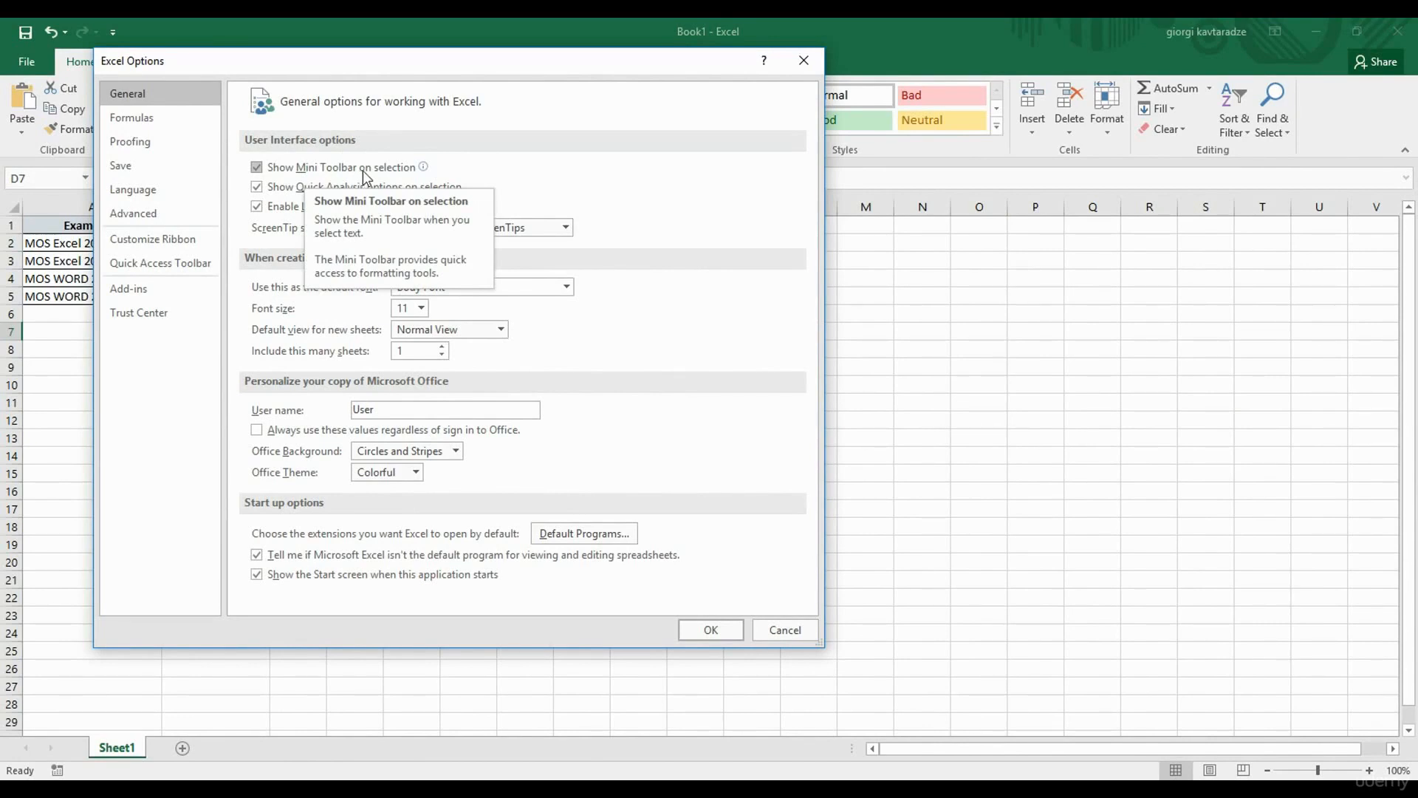
click(804, 60)
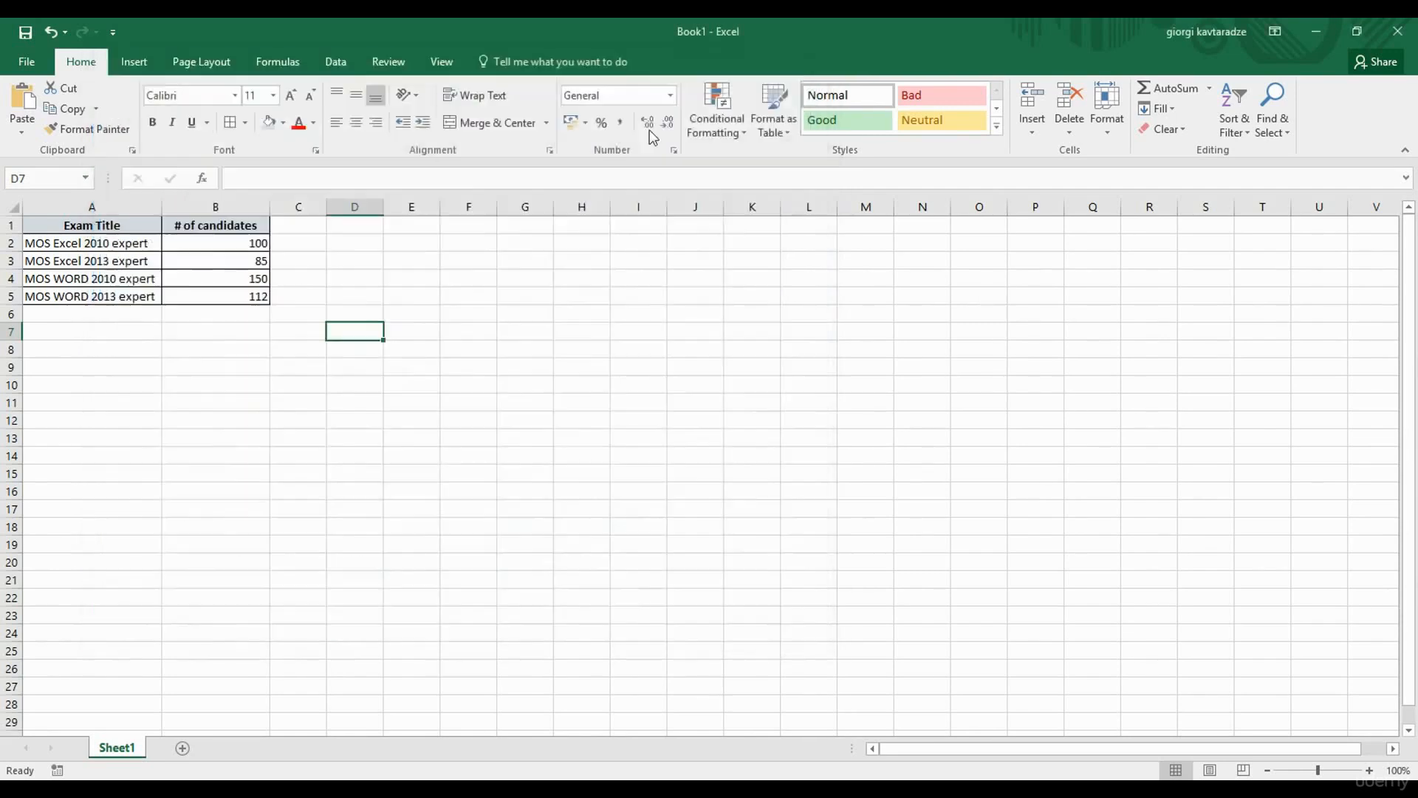
Select the text MOS Excel 2010 expert inside cell A2 to show the Mini Toolbar, and deselect it.
double_click(155, 244)
drag(155, 244, 26, 245)
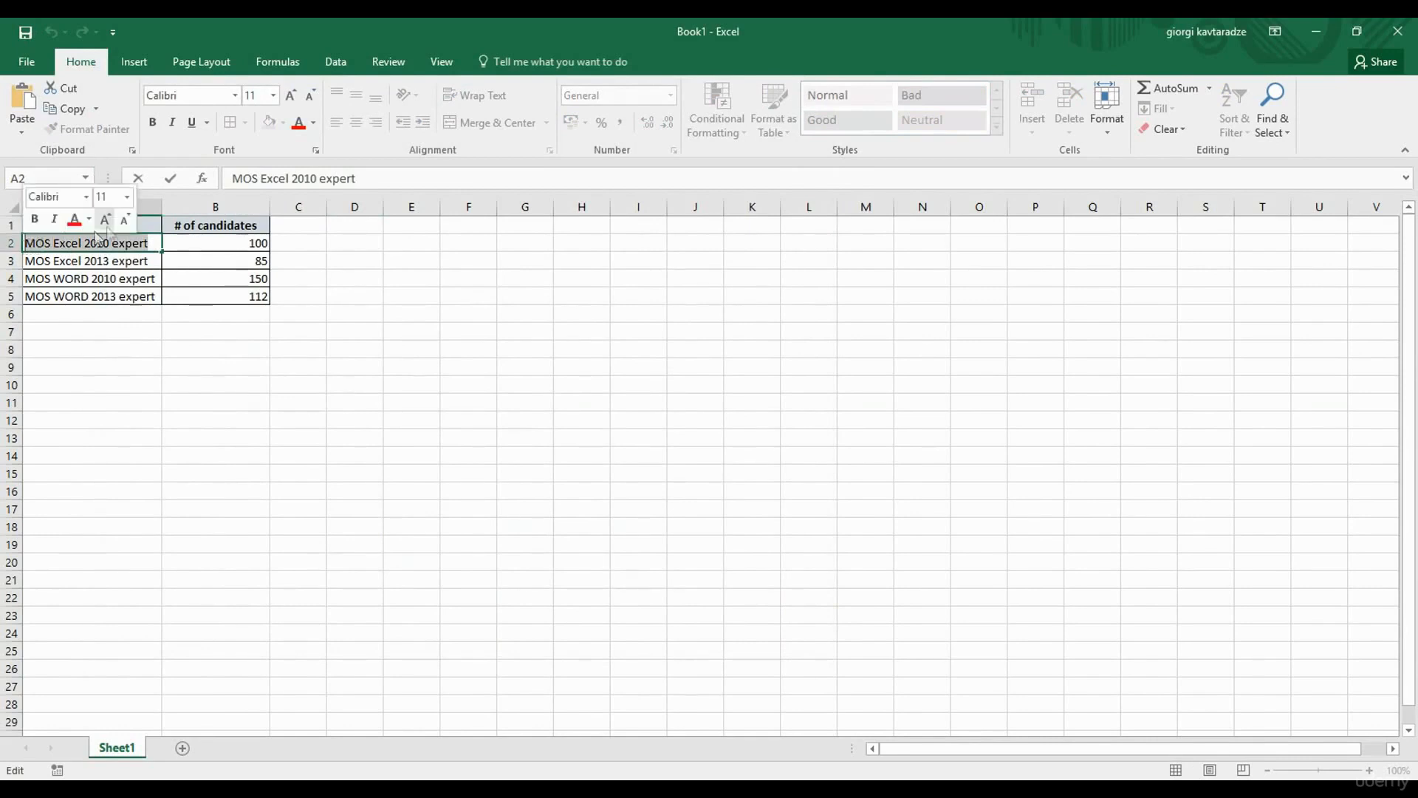
click(67, 243)
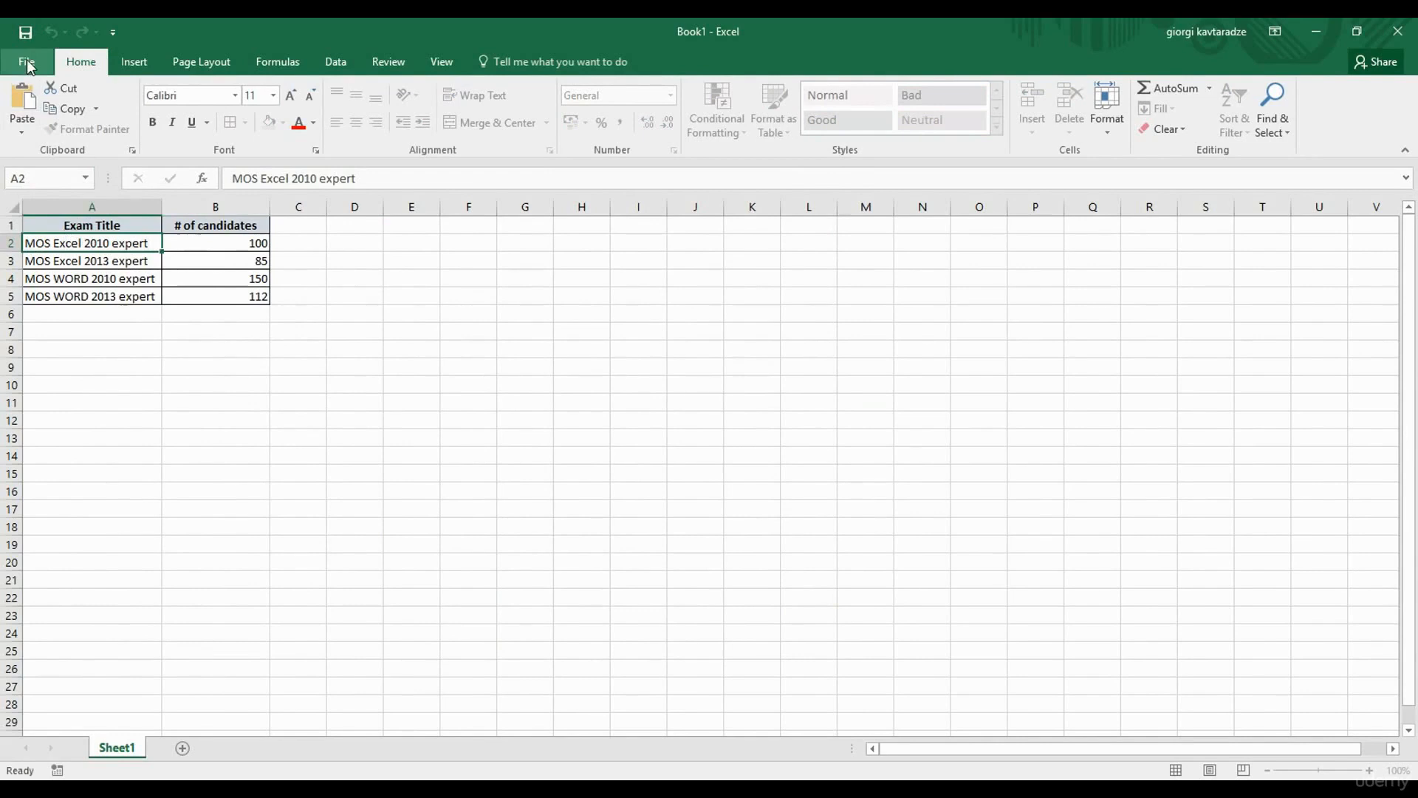
Check the Quick Analysis setting in the general options, and show the Quick Analysis choices for the exam table A1:B5.
click(26, 61)
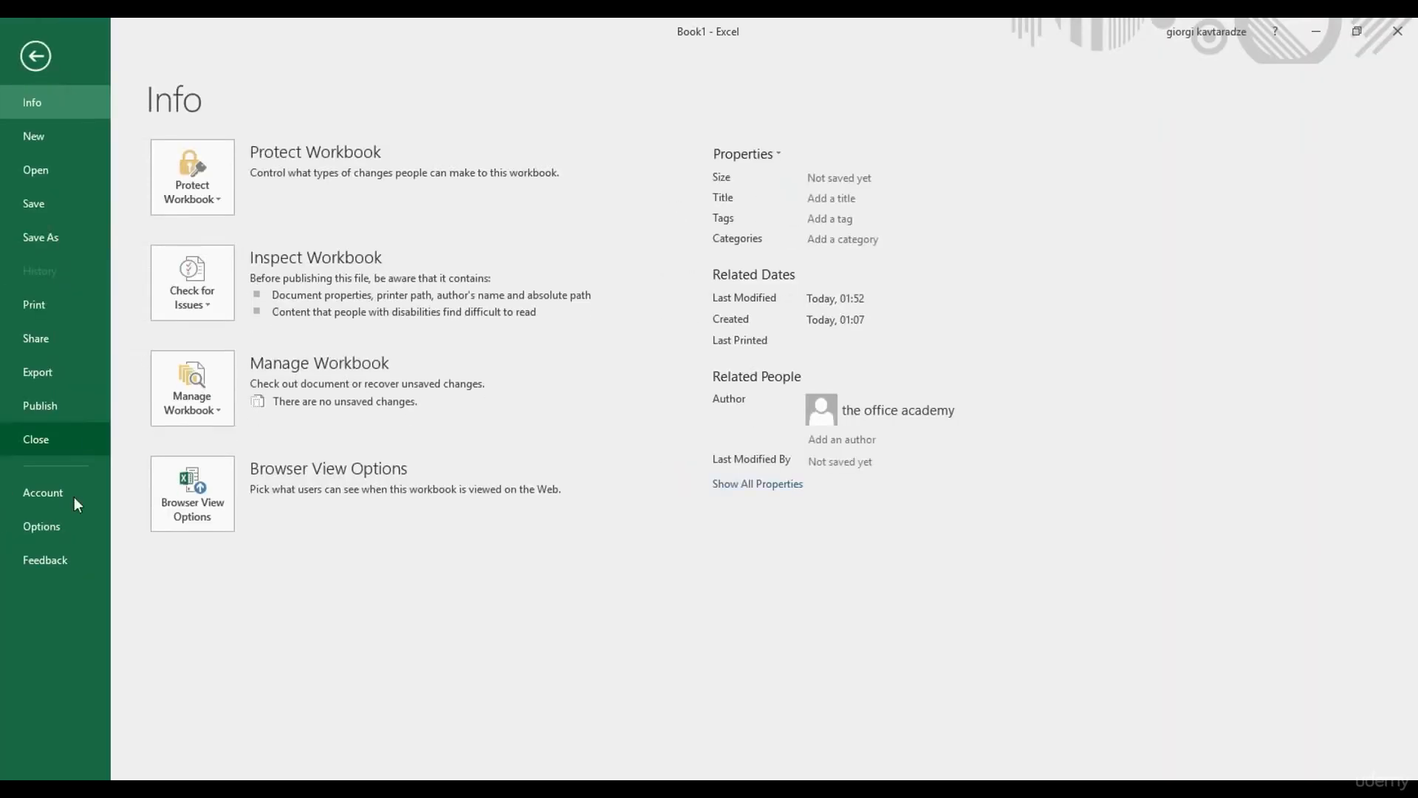
click(61, 523)
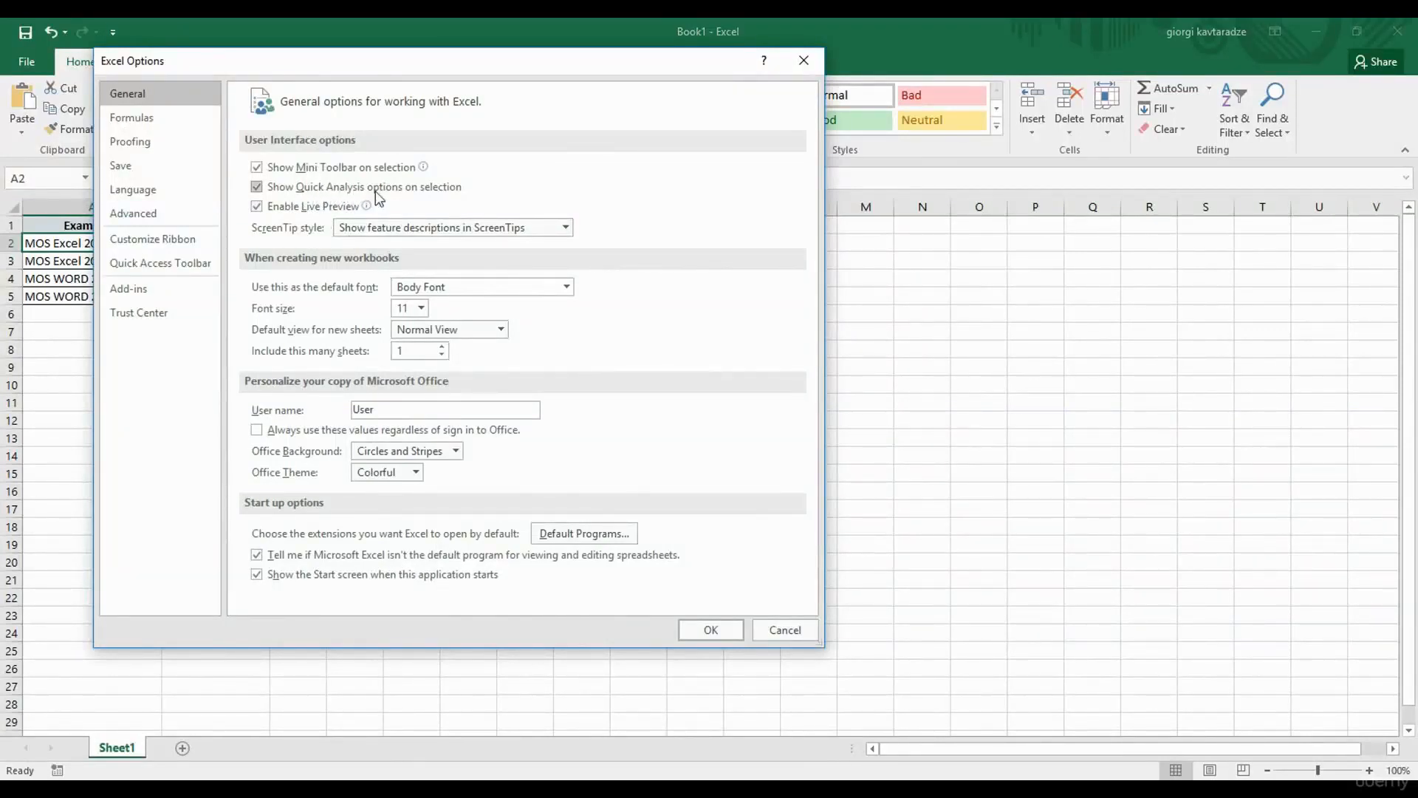
click(712, 631)
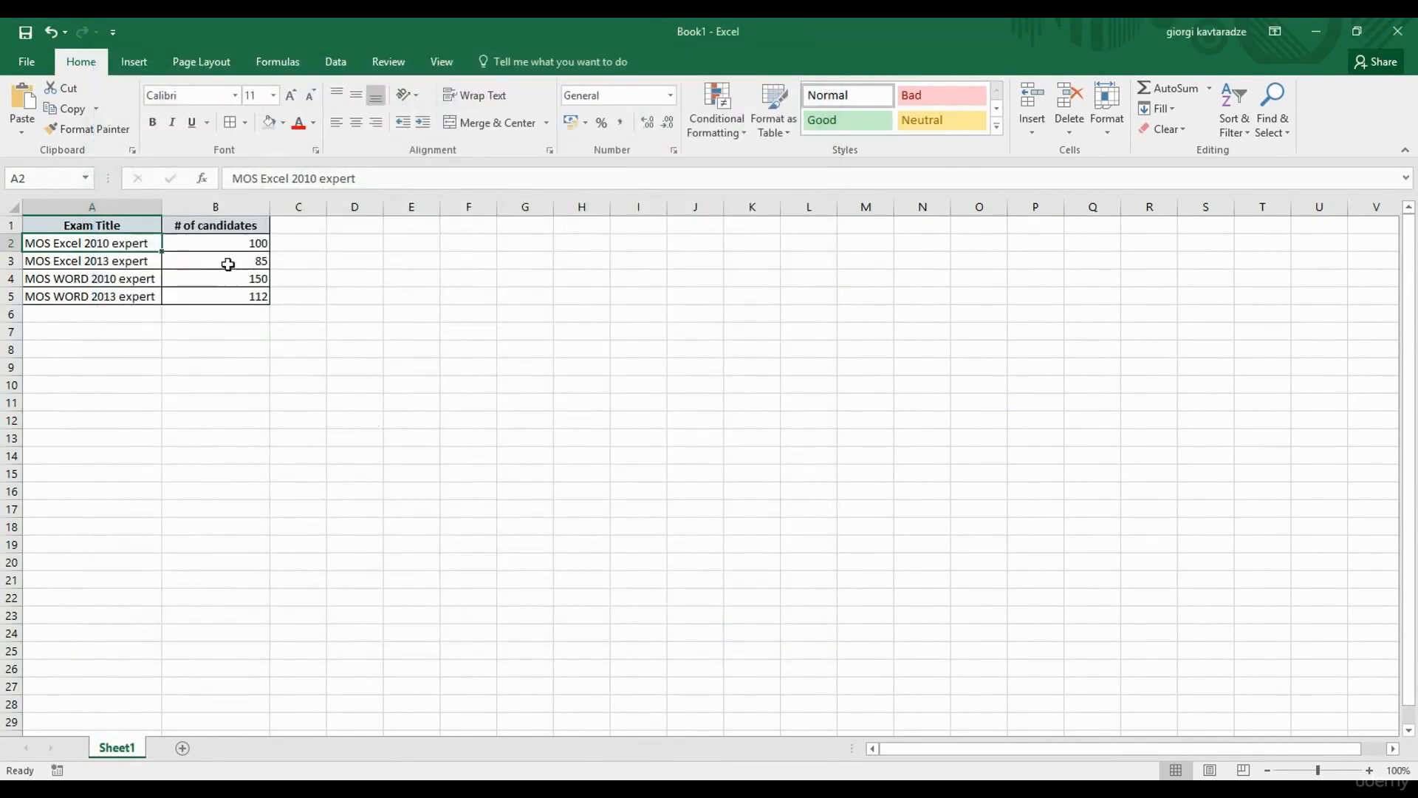
drag(153, 223, 215, 293)
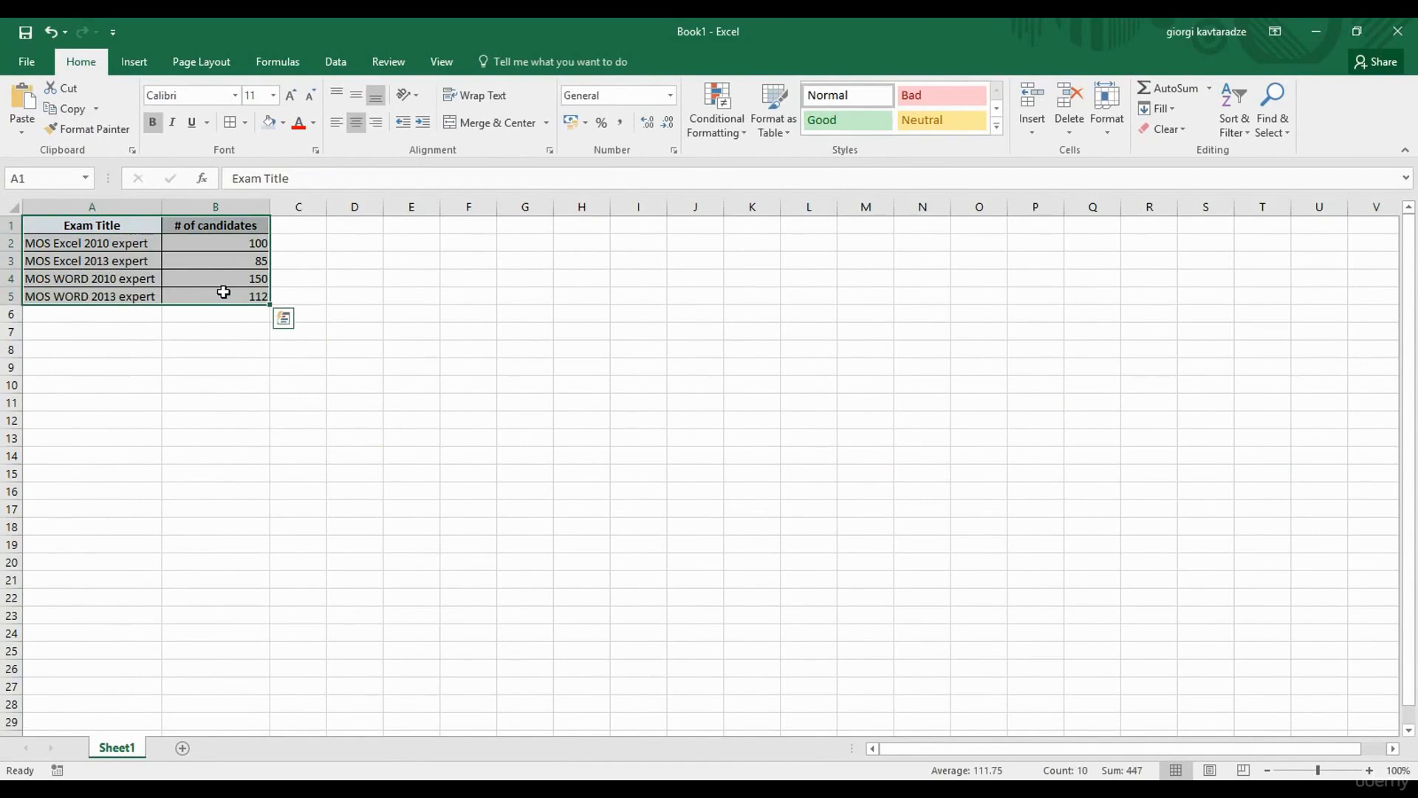
click(285, 322)
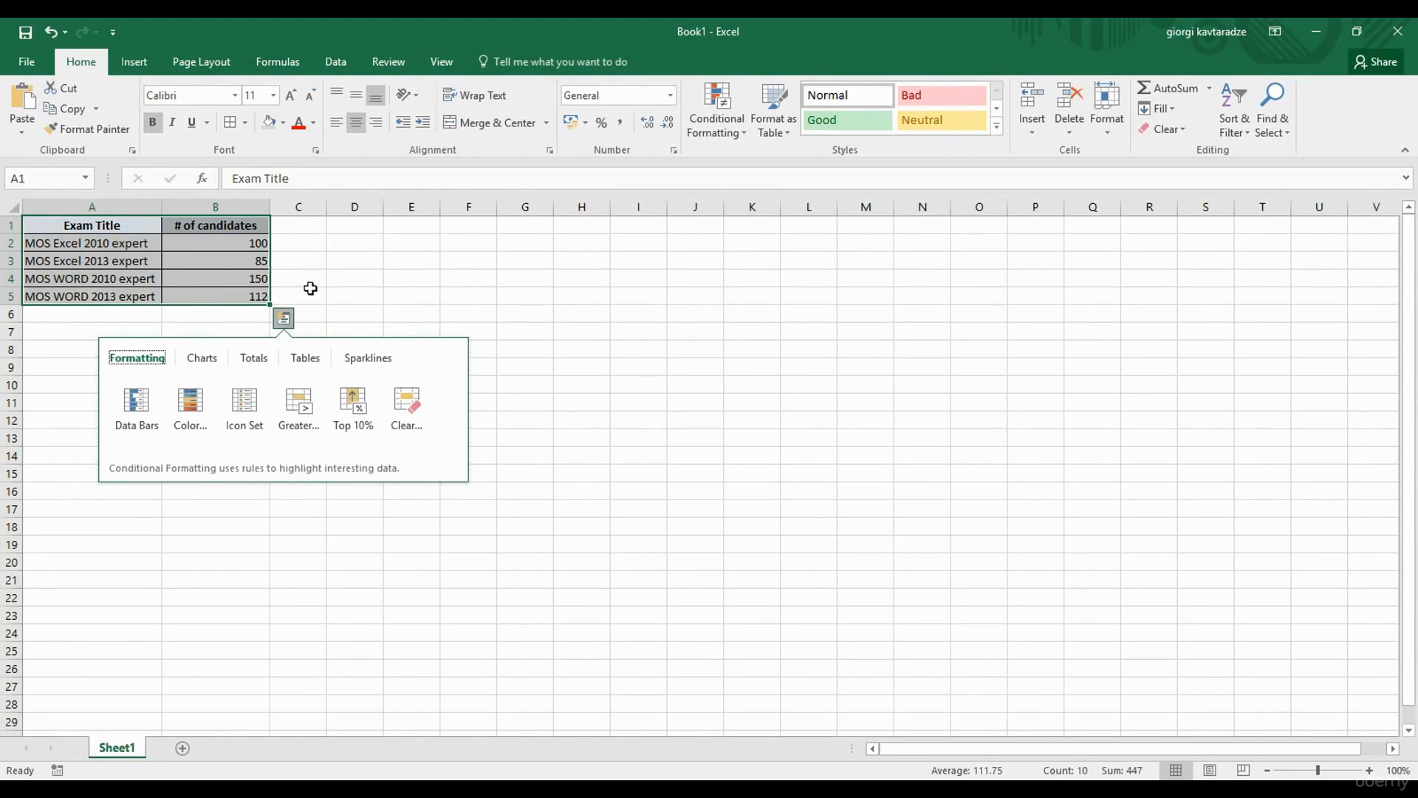
Keep the ScreenTip style at Show feature descriptions in ScreenTips in the general options, and view the Conditional Formatting ScreenTip.
click(328, 263)
click(328, 263)
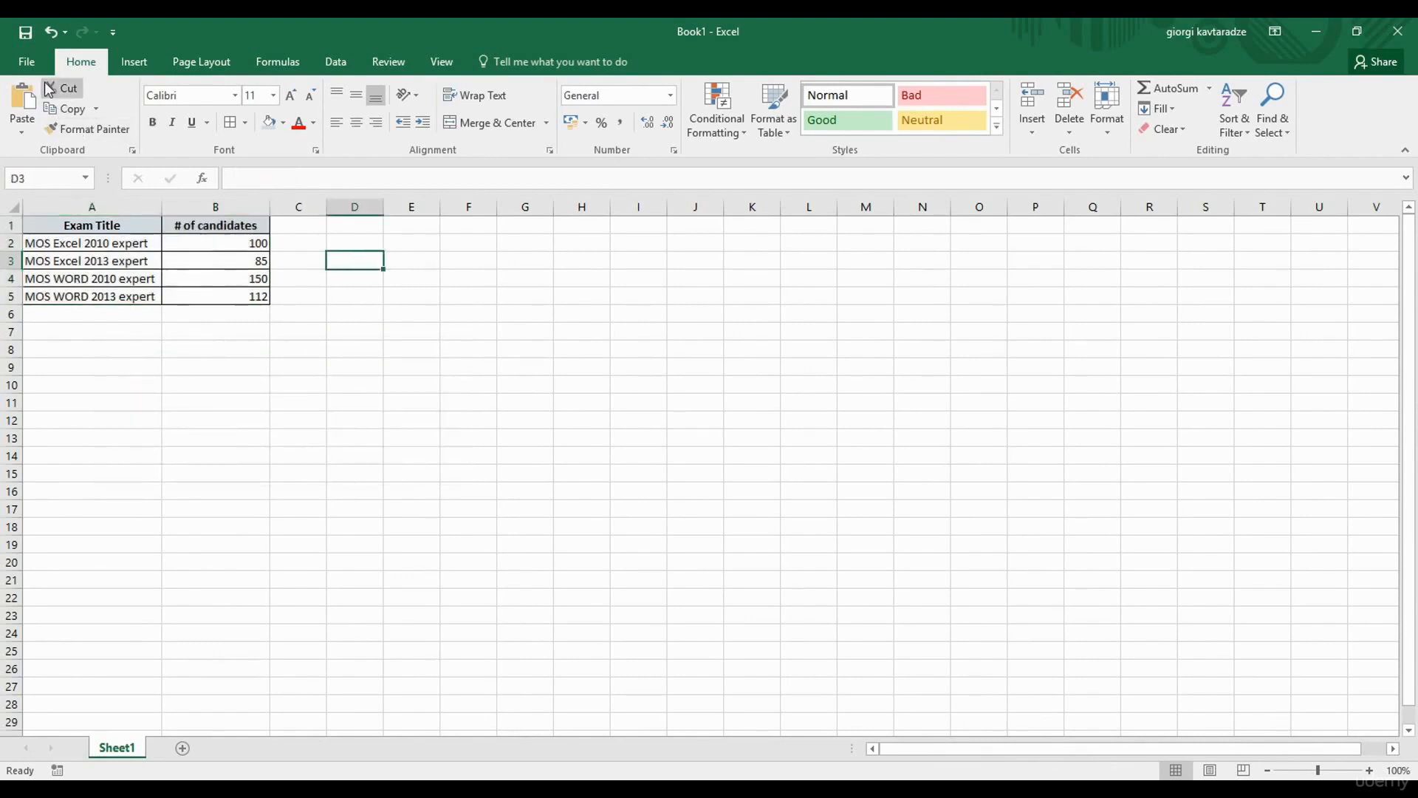
click(29, 62)
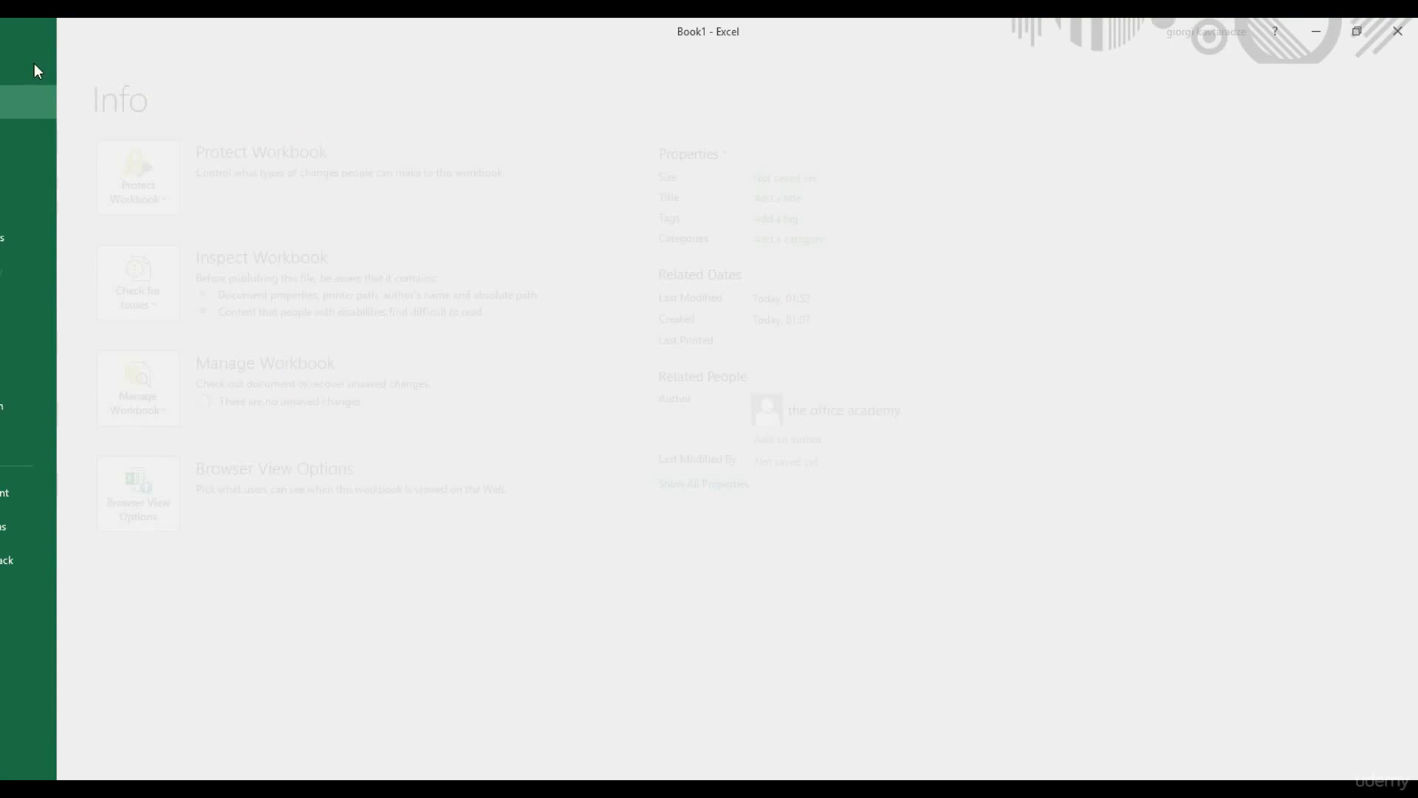
click(52, 526)
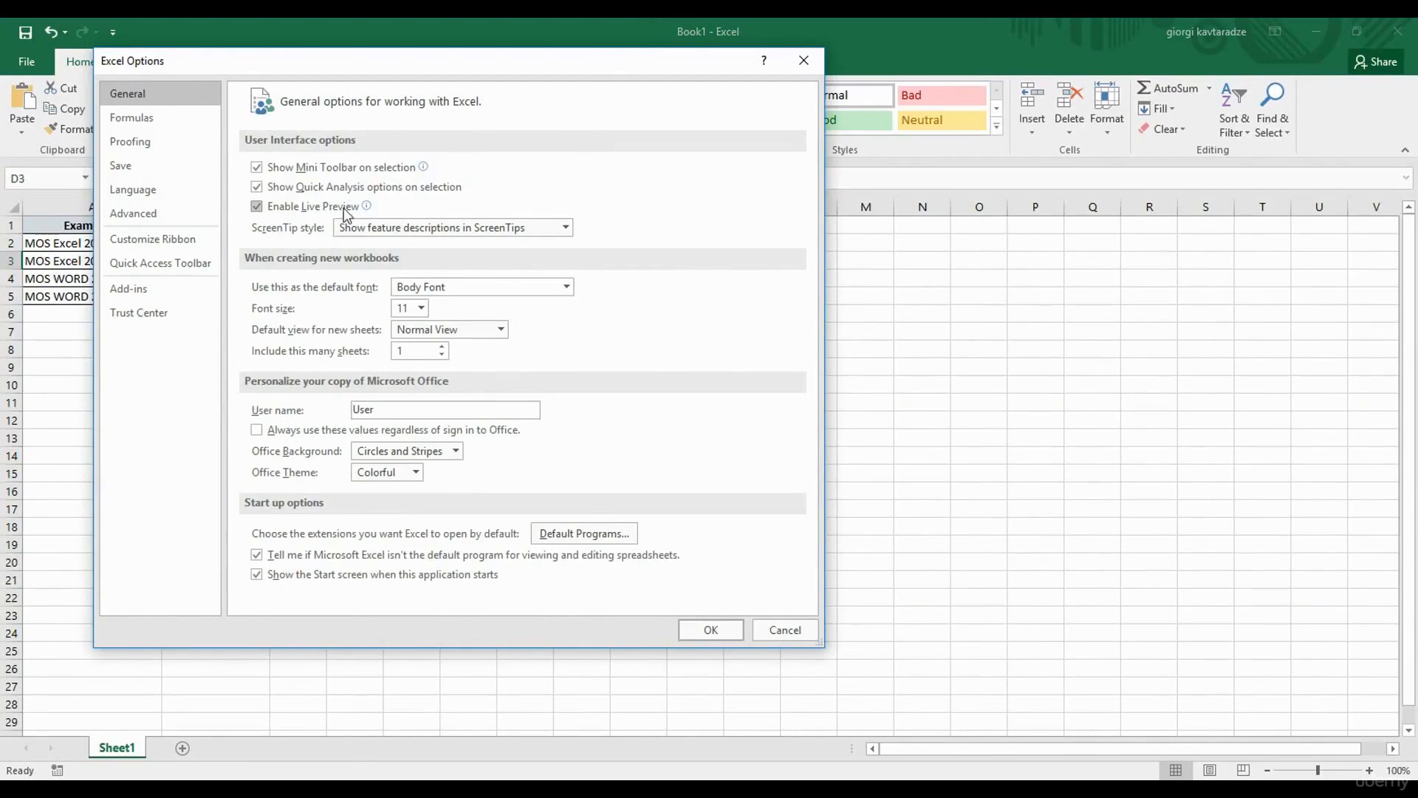
click(566, 229)
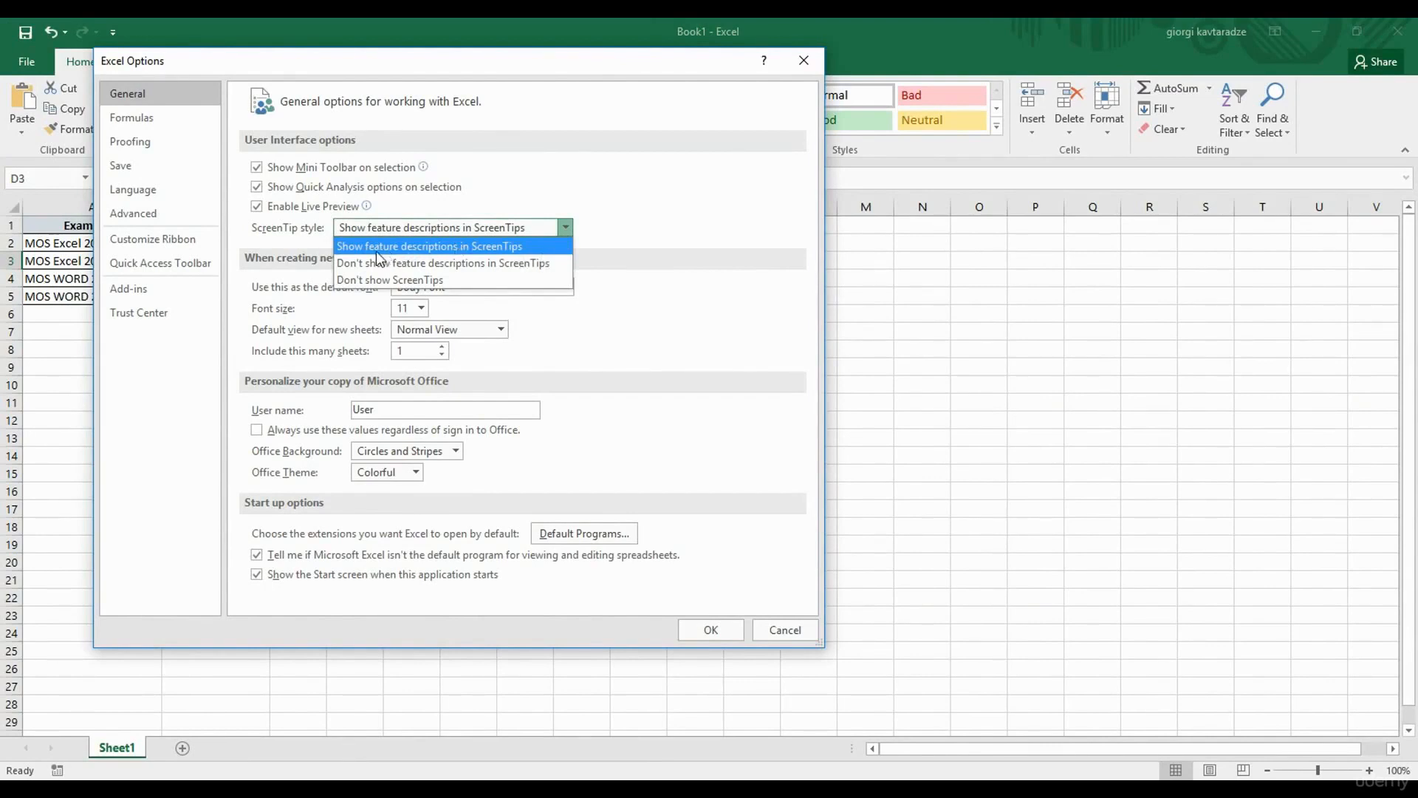
click(457, 249)
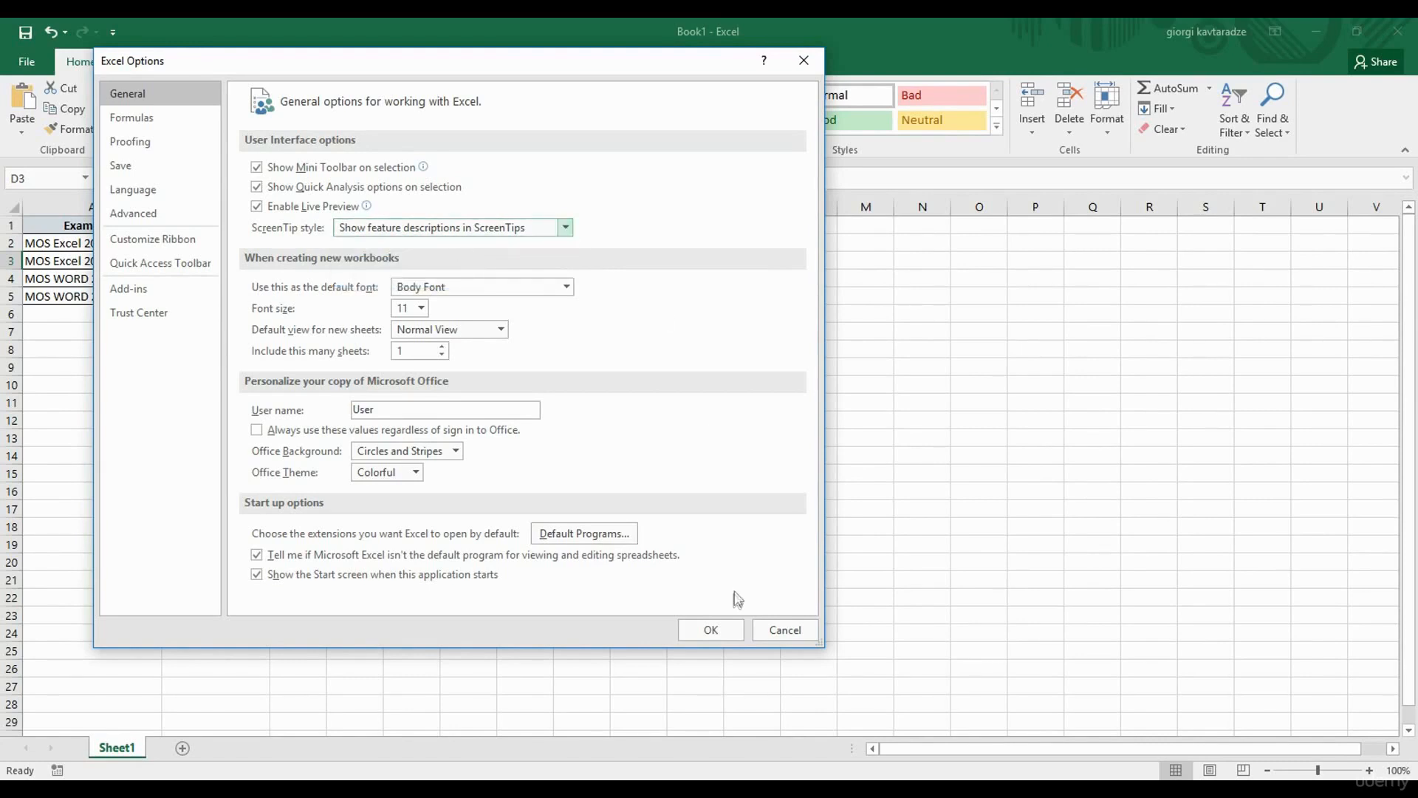
click(710, 629)
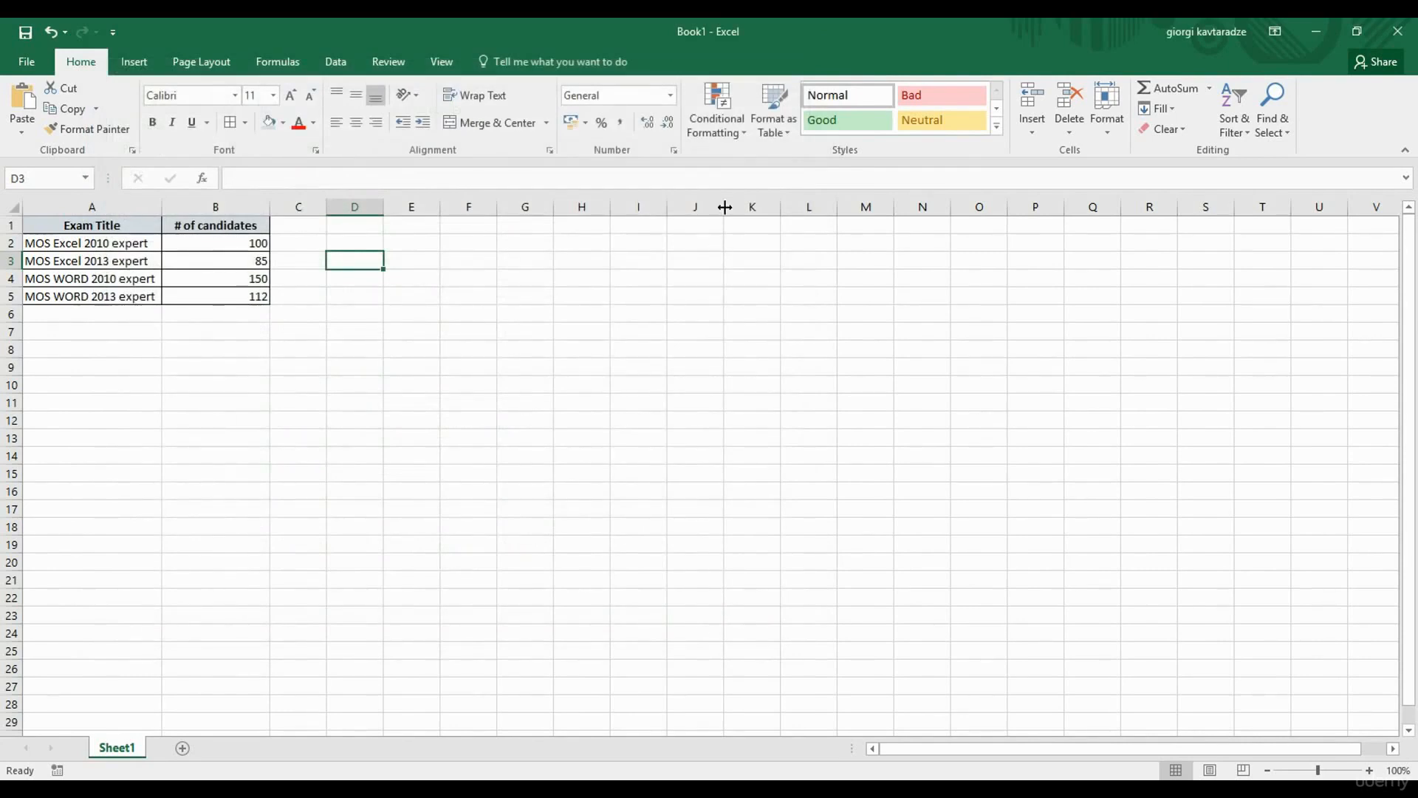
mouse_move(723, 137)
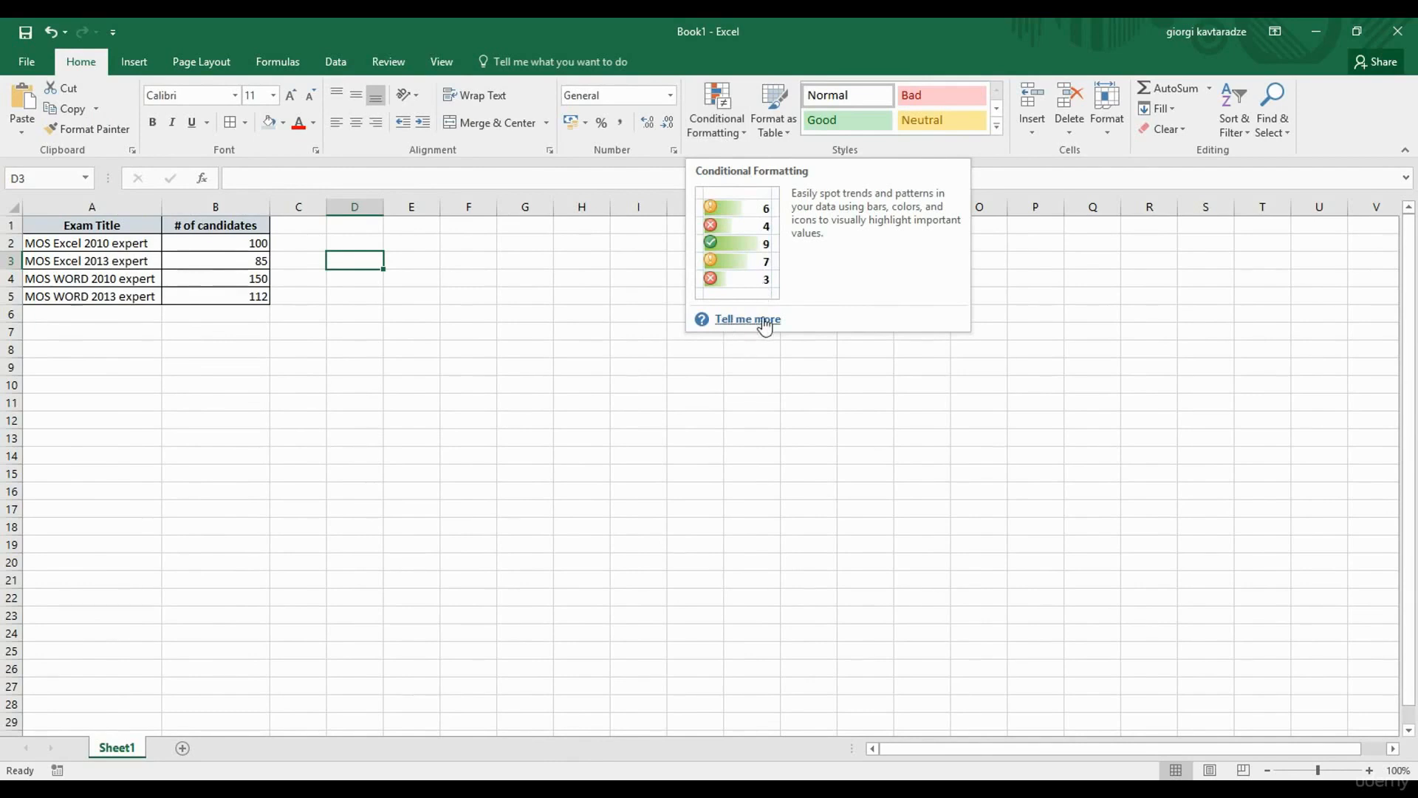
Set the ScreenTip style to Don't show feature descriptions in ScreenTips, check the Conditional Formatting ScreenTip, and select cell F3.
click(37, 64)
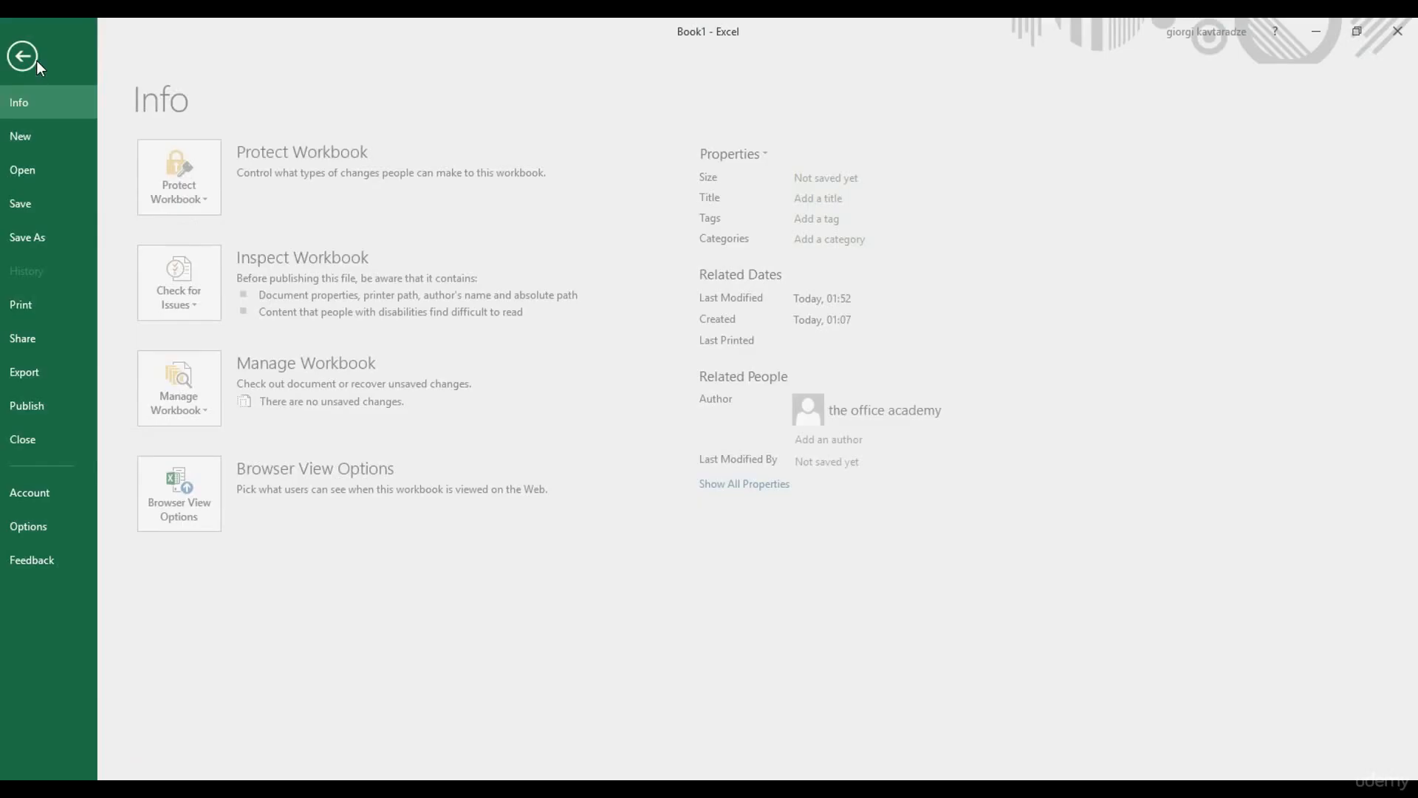
click(61, 525)
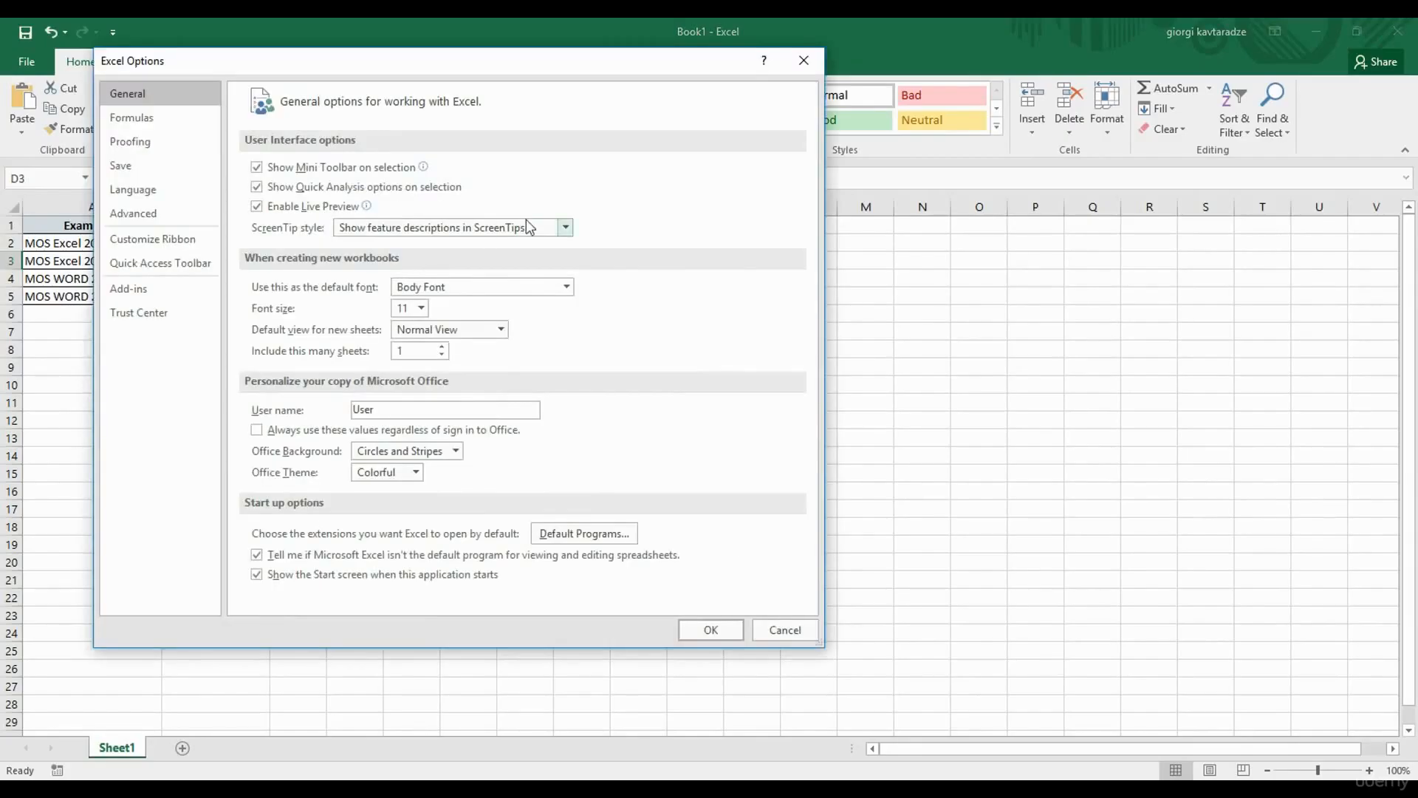
click(565, 226)
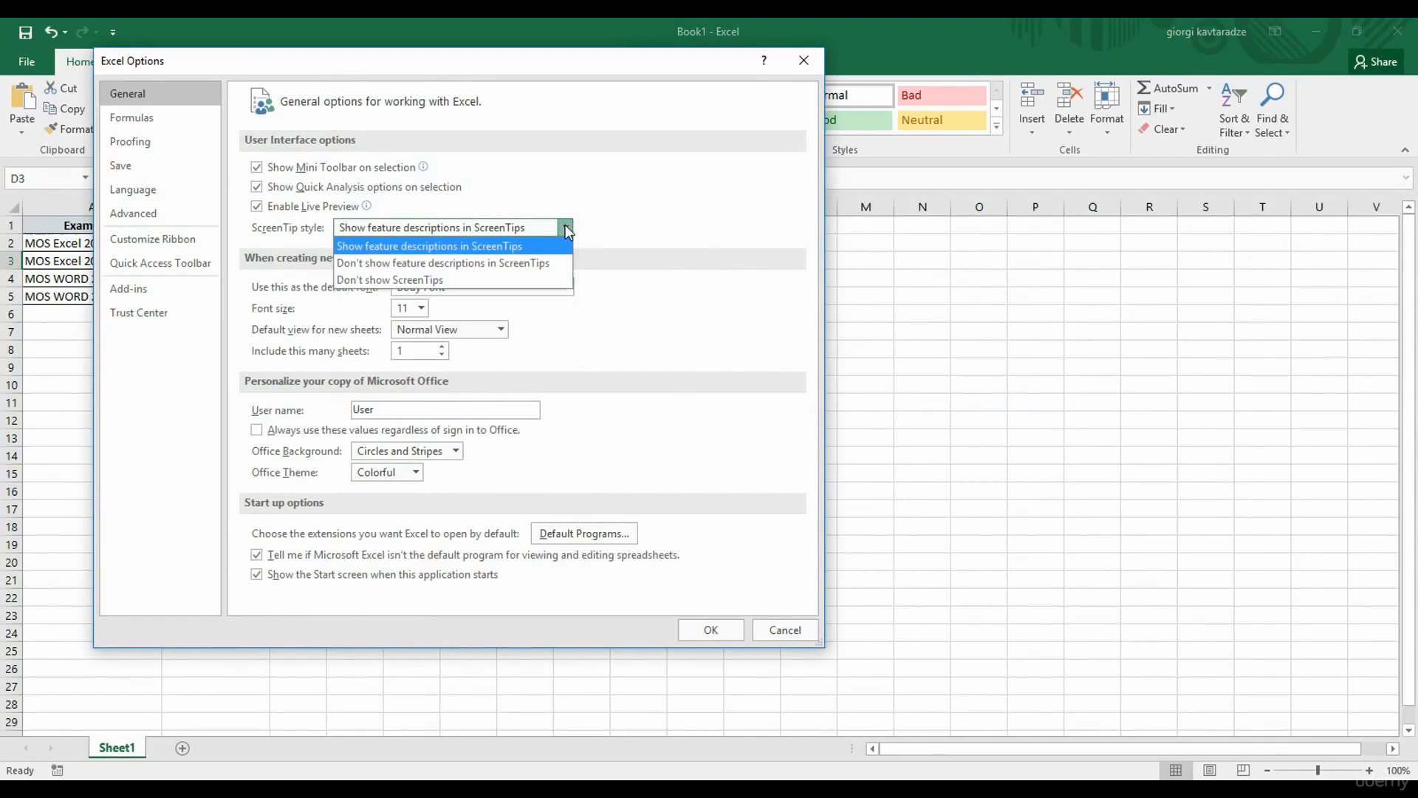
click(506, 271)
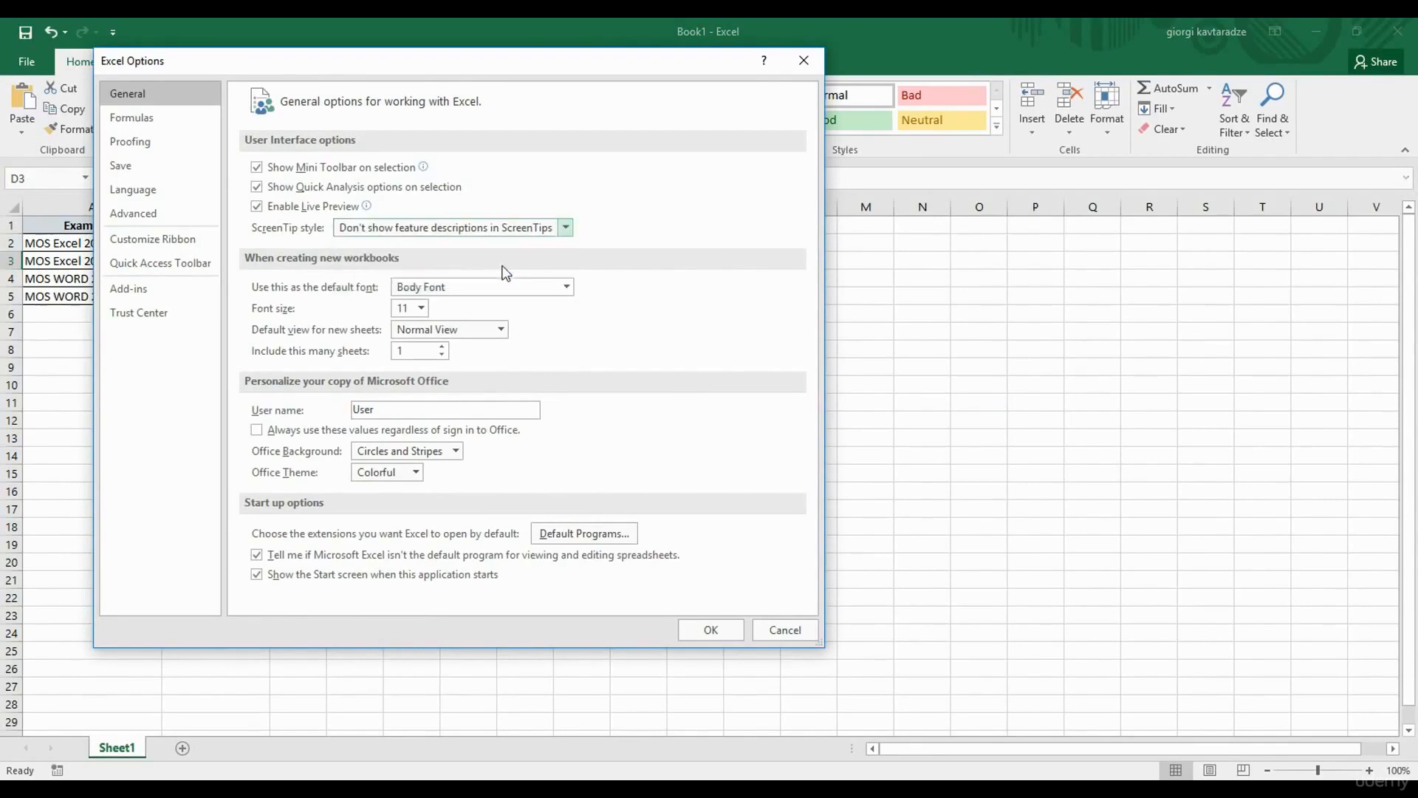
click(729, 636)
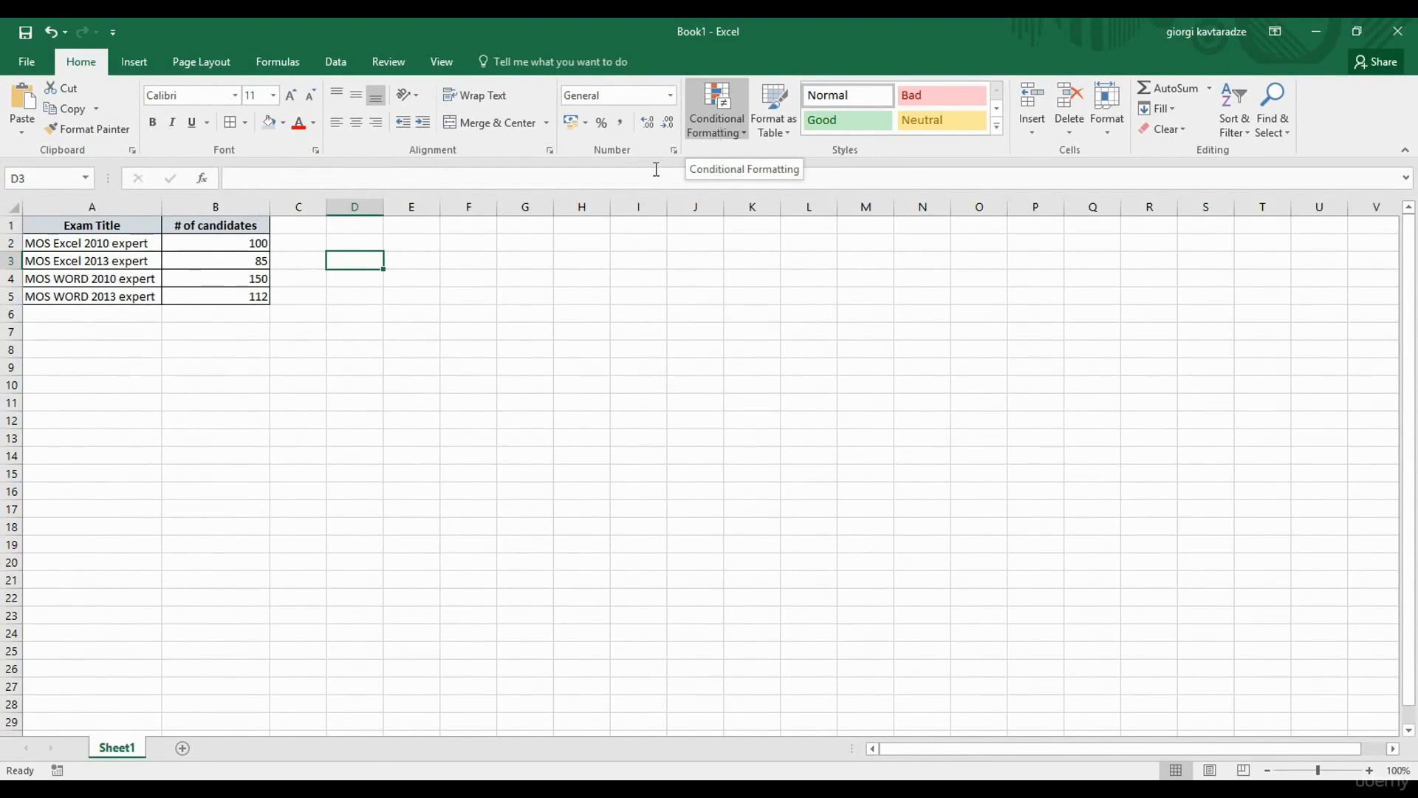
click(471, 262)
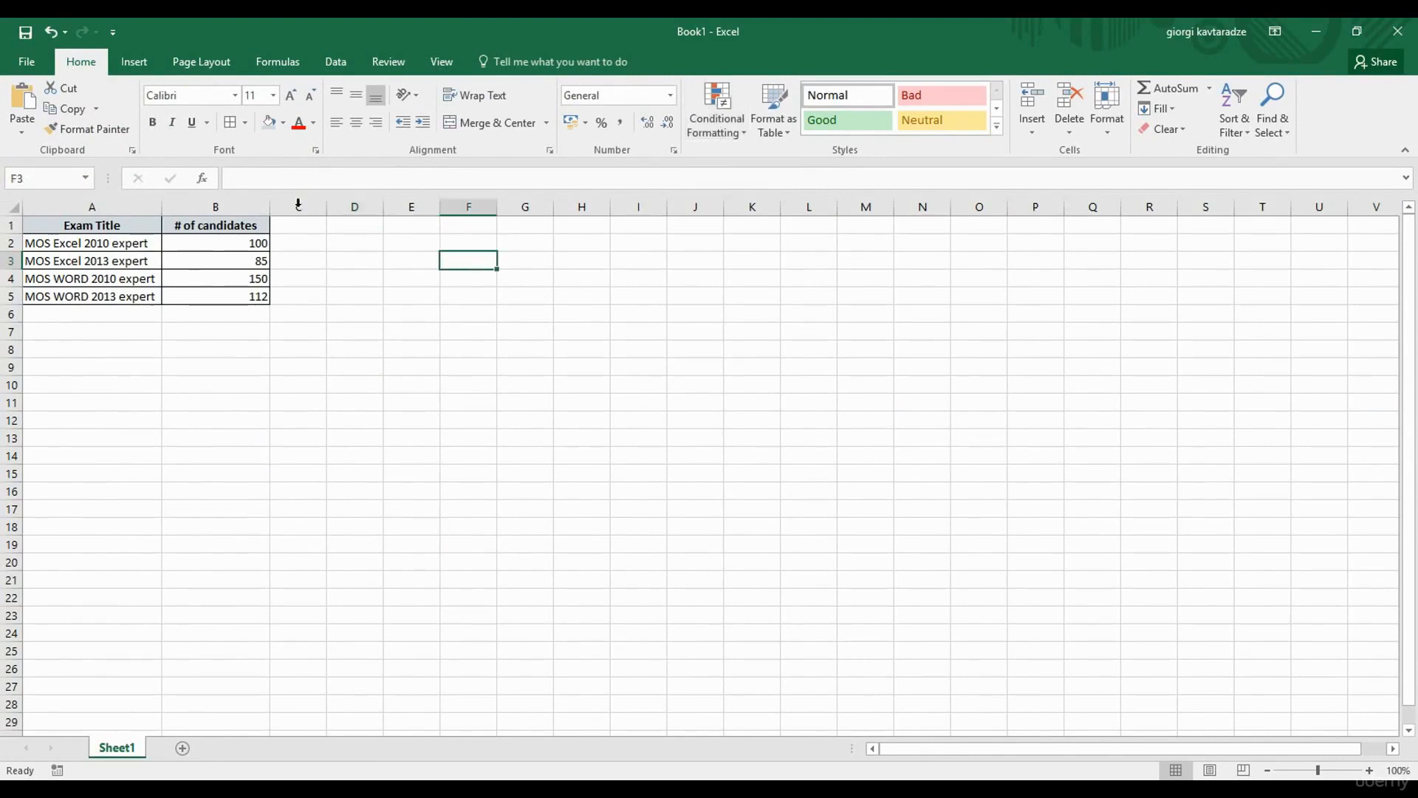
Set the ScreenTip style to Don't show ScreenTips in the general options and apply it.
click(40, 70)
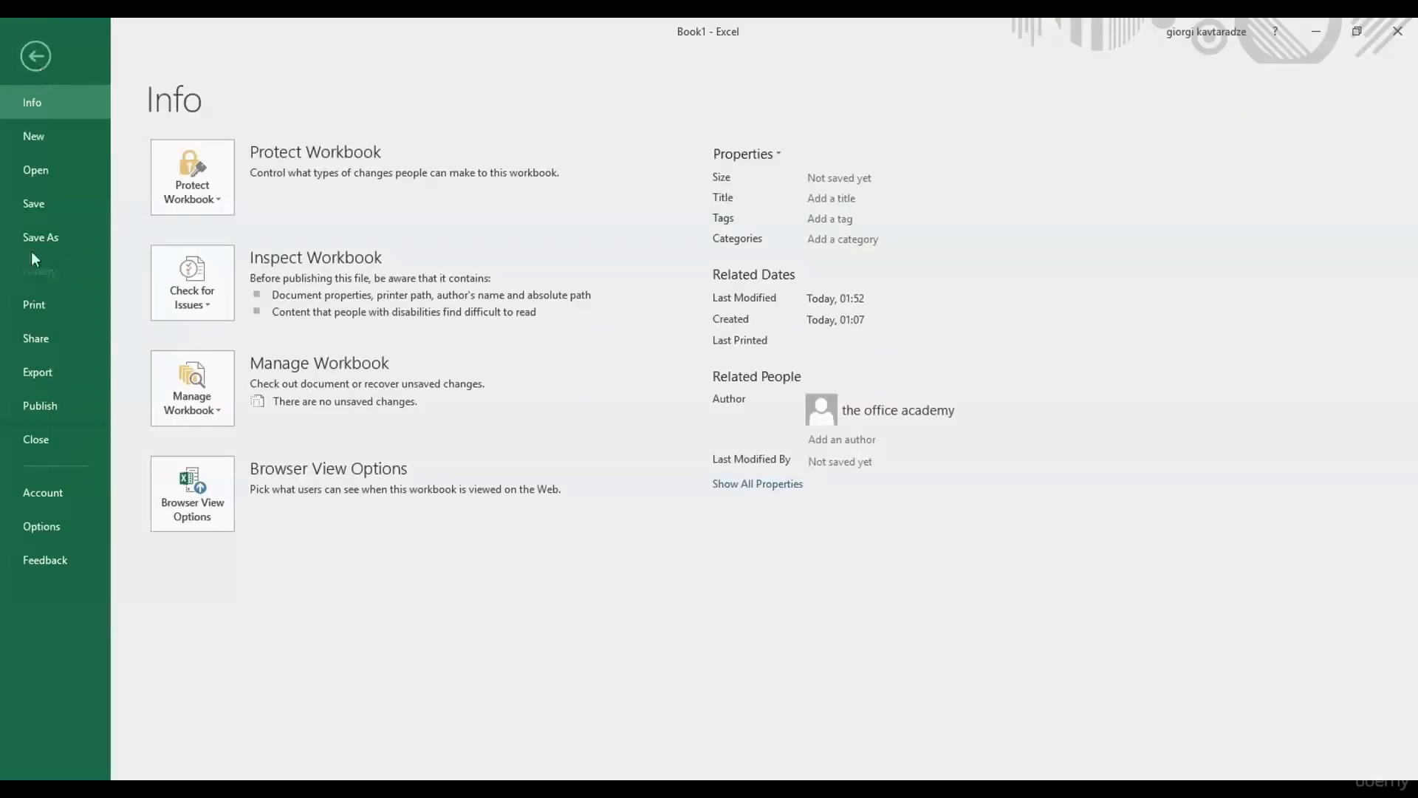
click(63, 527)
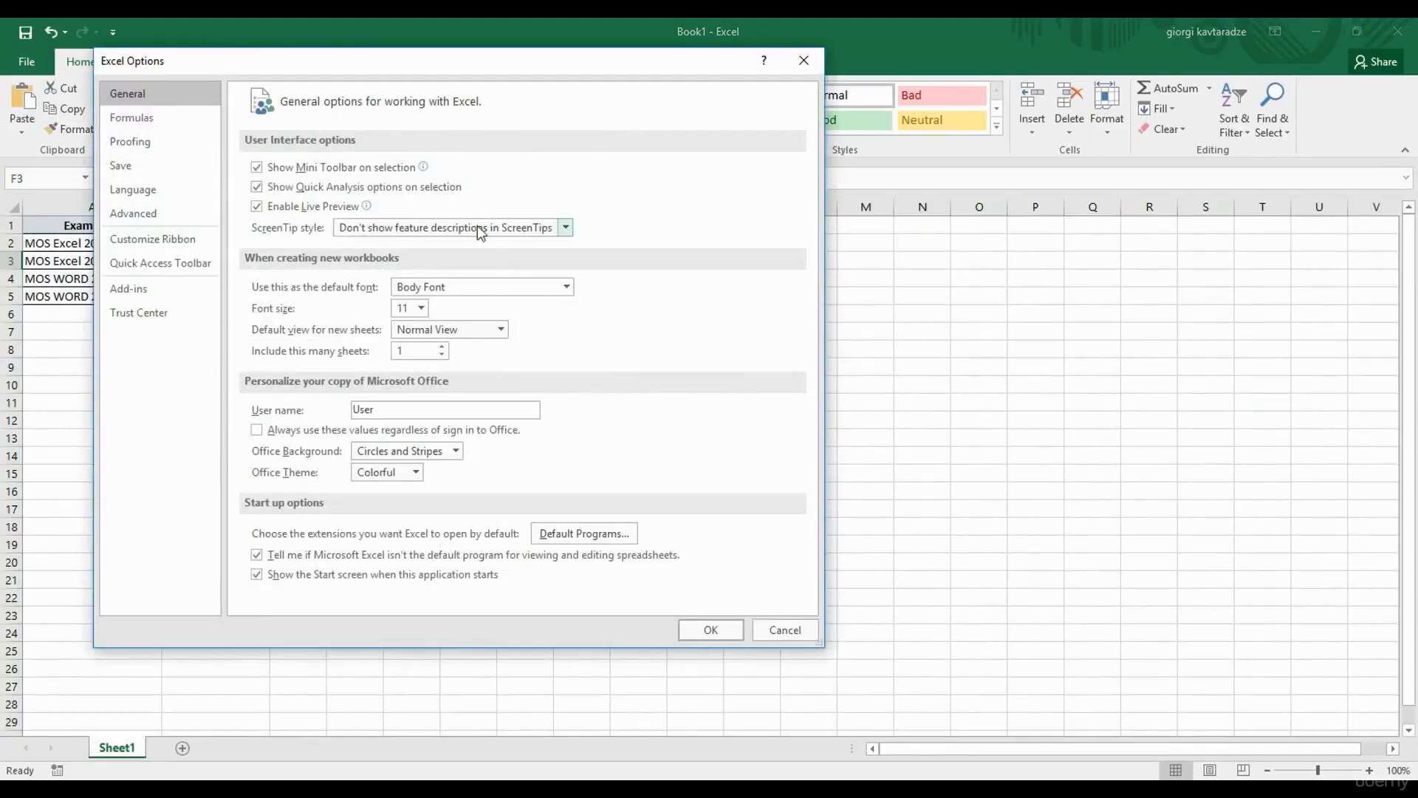
click(477, 226)
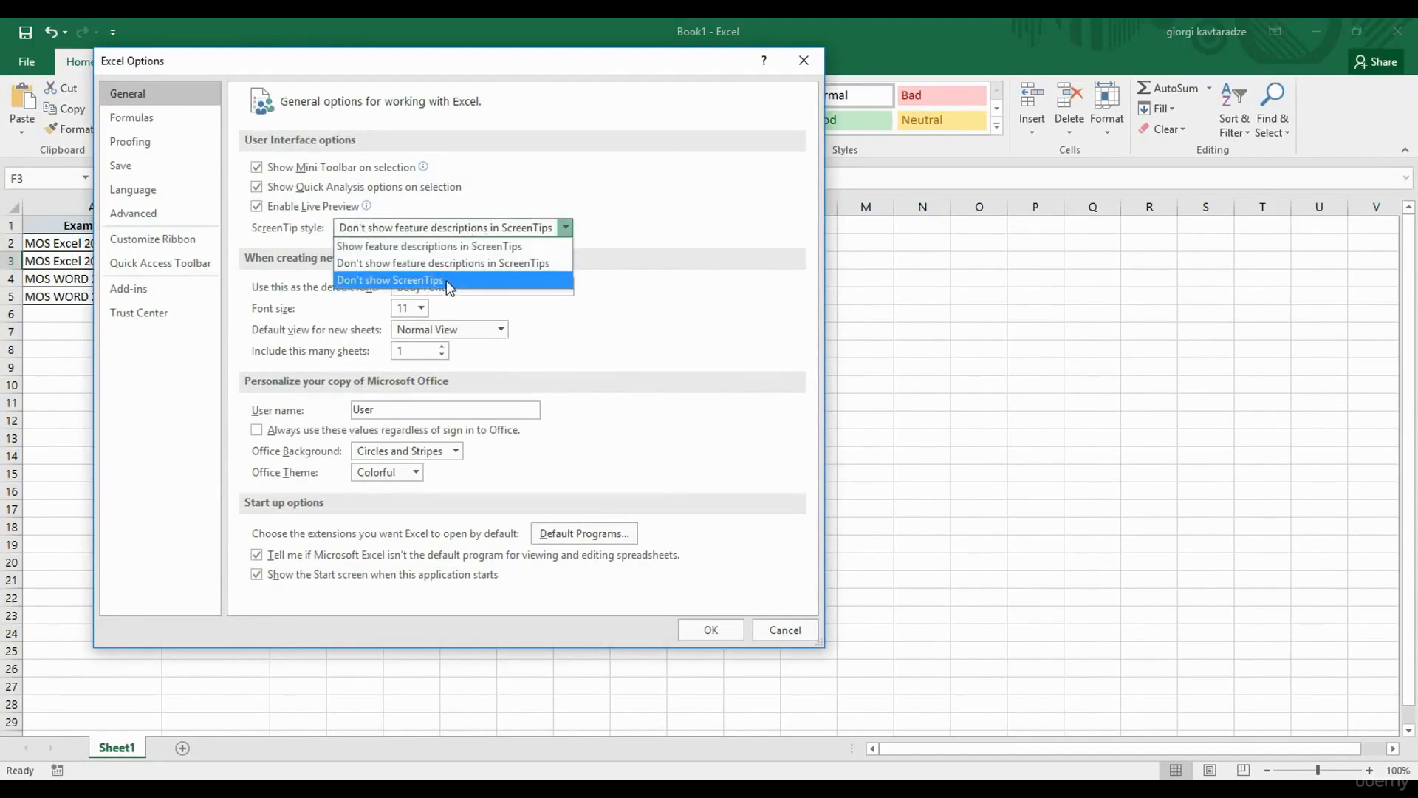
click(446, 281)
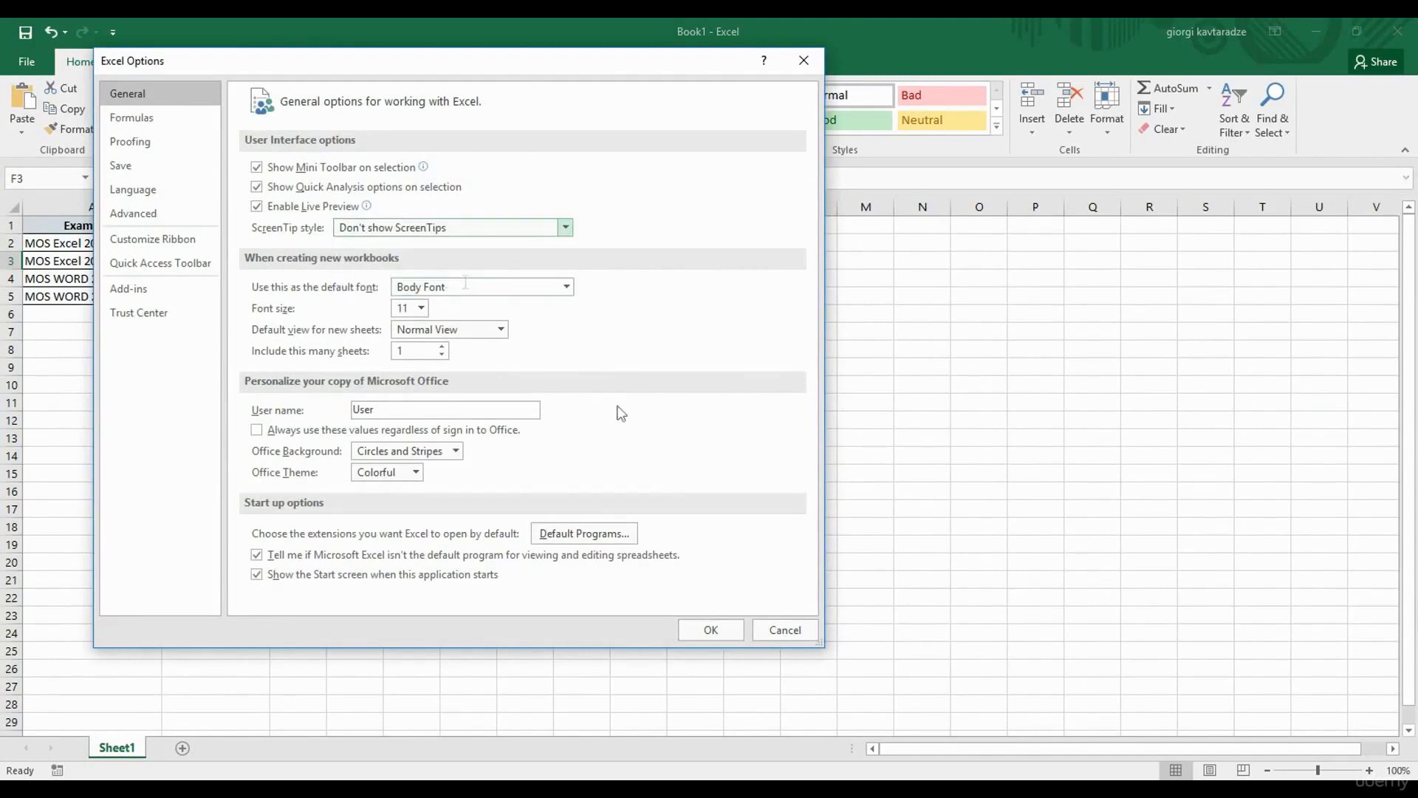
click(713, 630)
Review the default font, default view for new sheets and Office Theme choices in the general options without changing them.
click(567, 286)
click(645, 332)
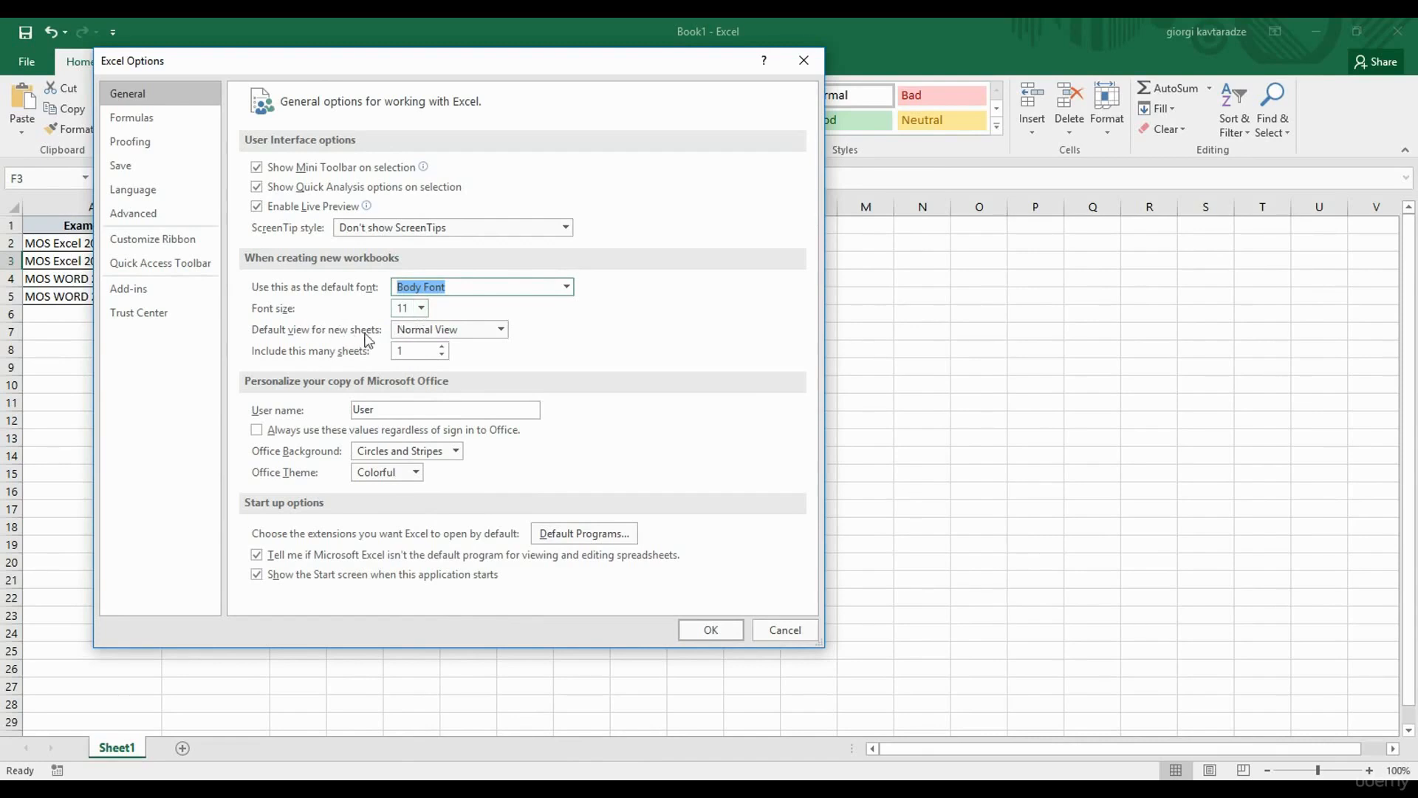
click(500, 330)
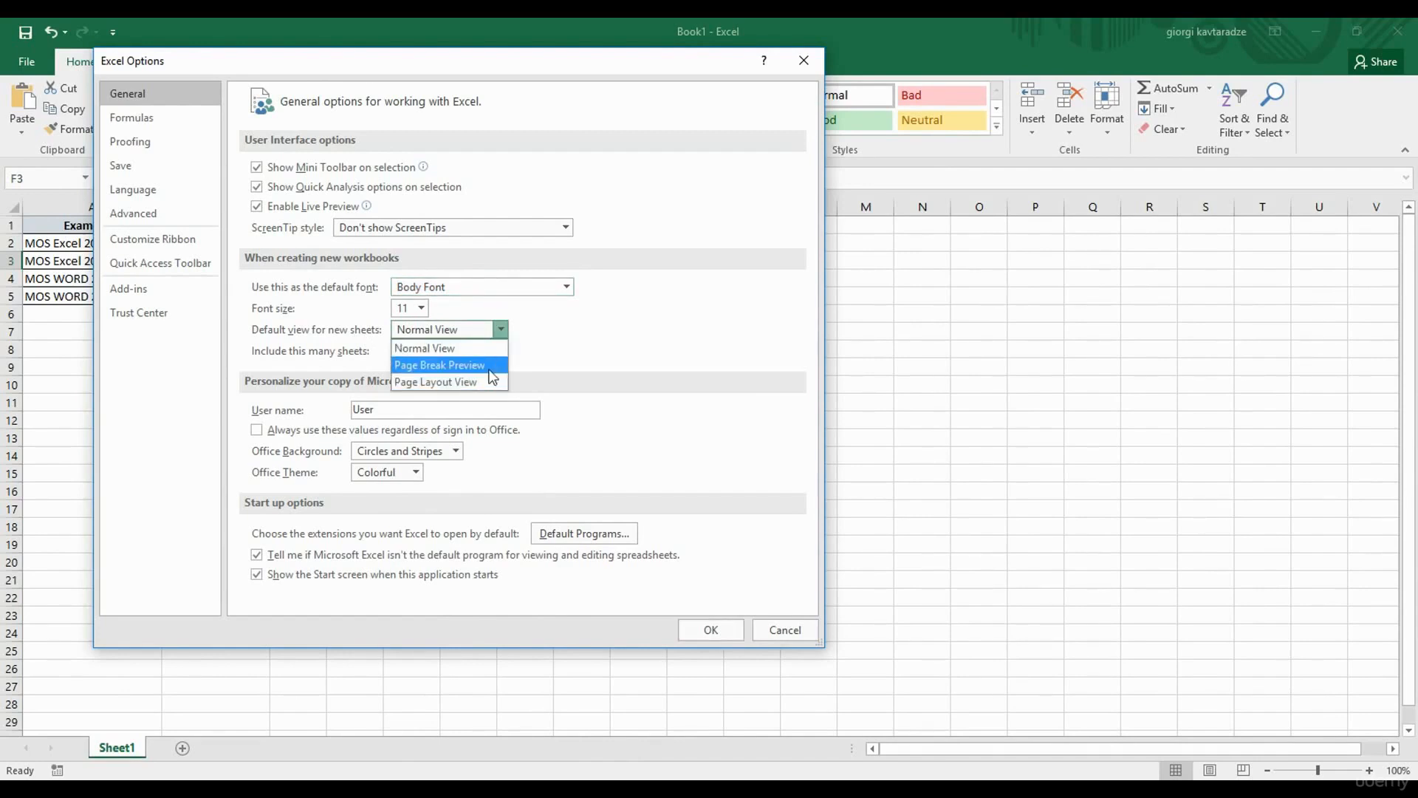
click(532, 359)
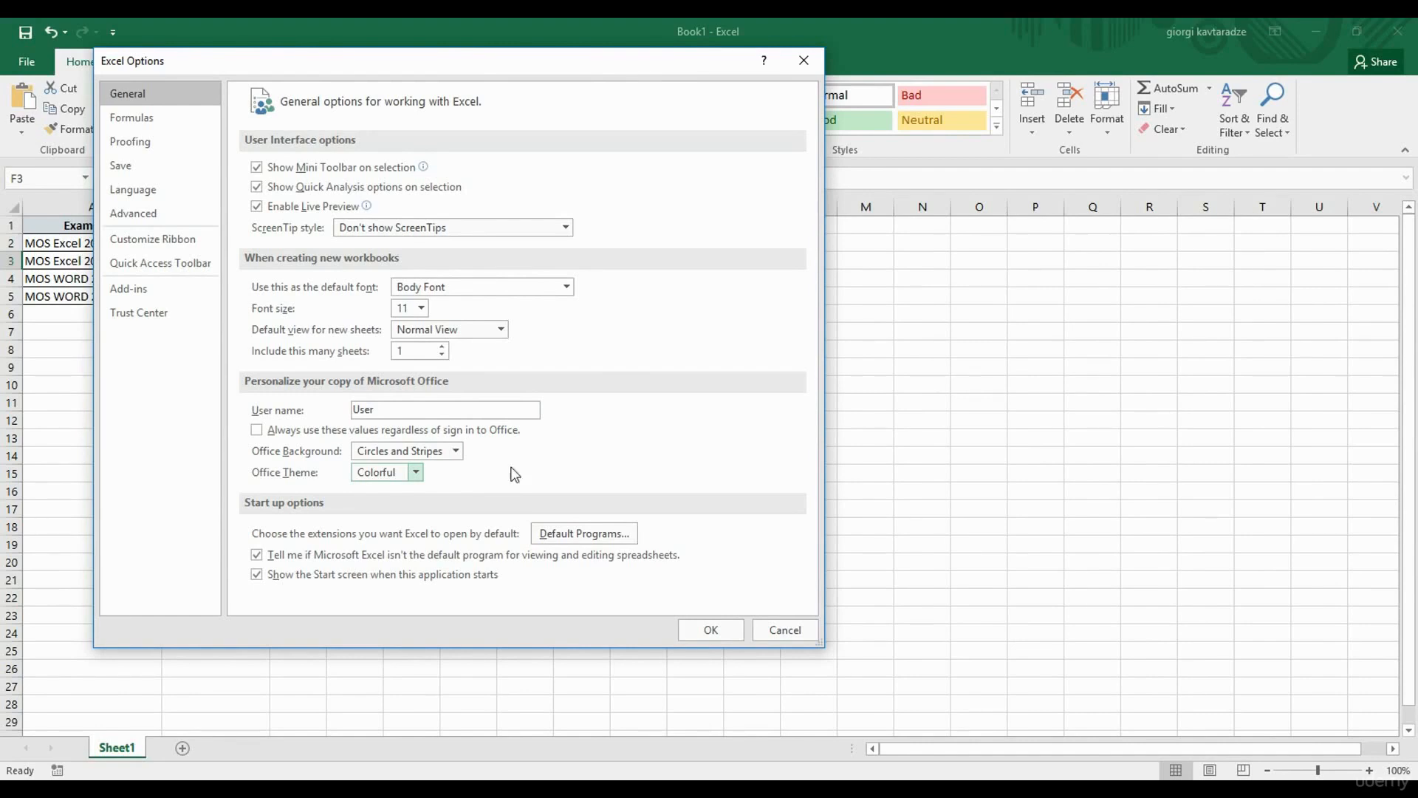
click(416, 472)
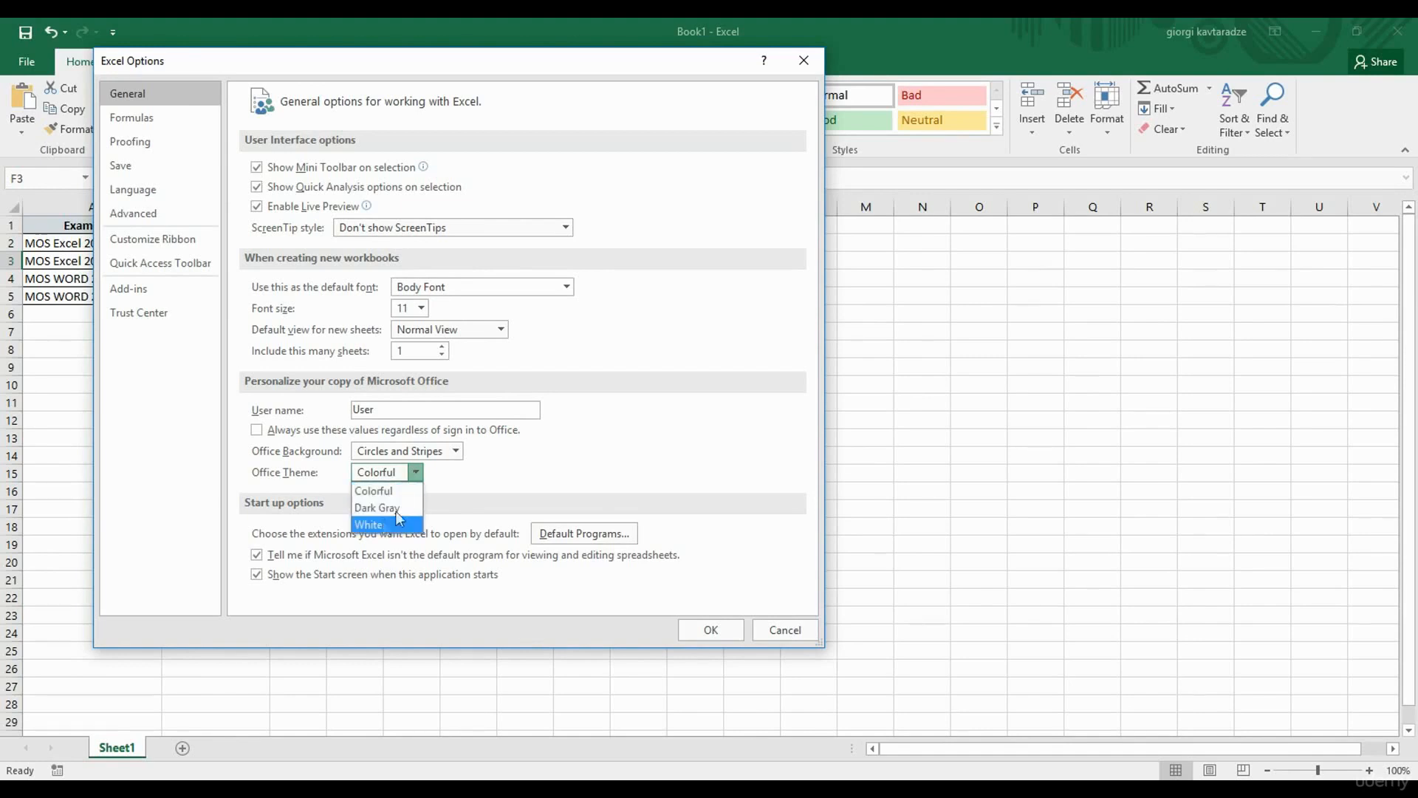
click(447, 483)
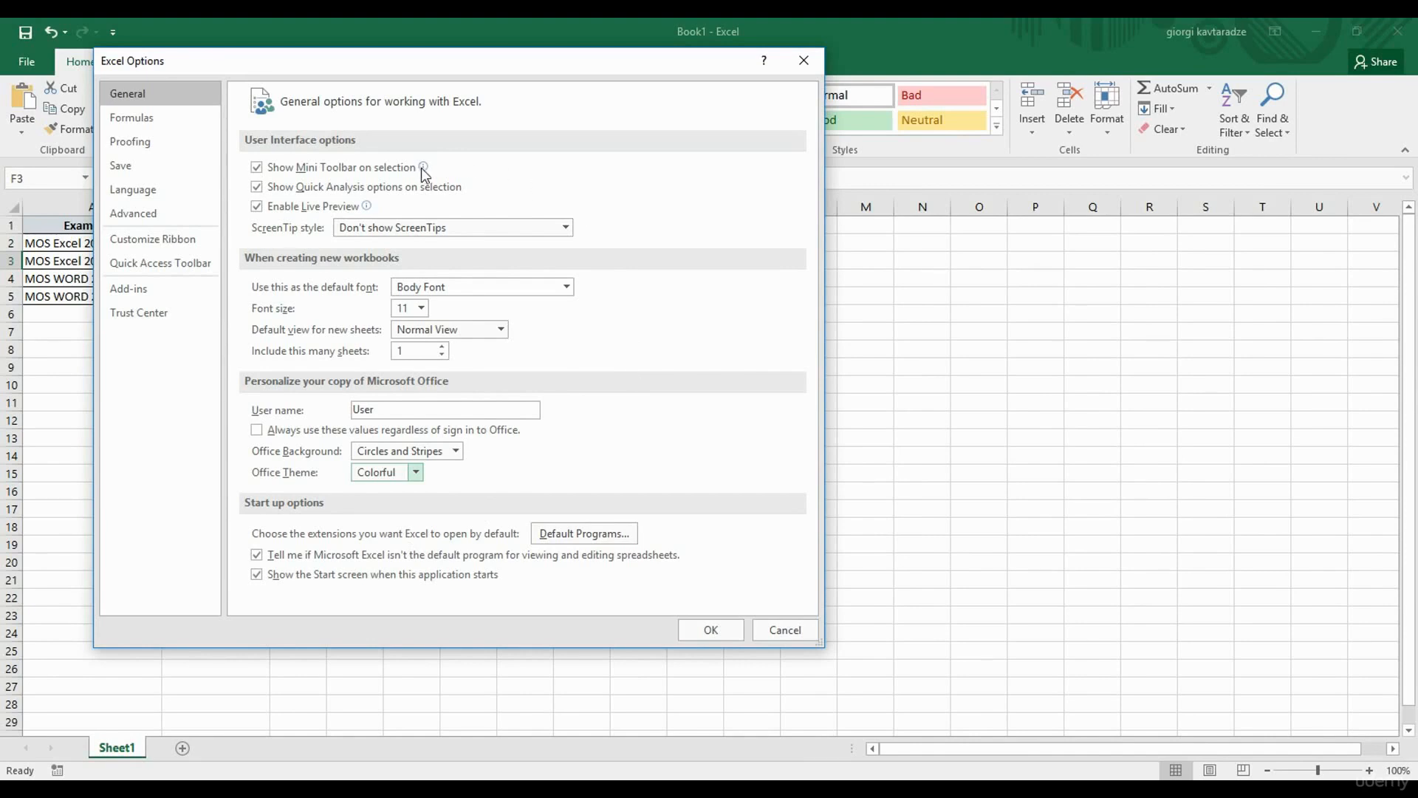
mouse_move(426, 174)
Review the Formulas and Proofing options, including the AutoCorrect settings, without changing any of them.
click(172, 122)
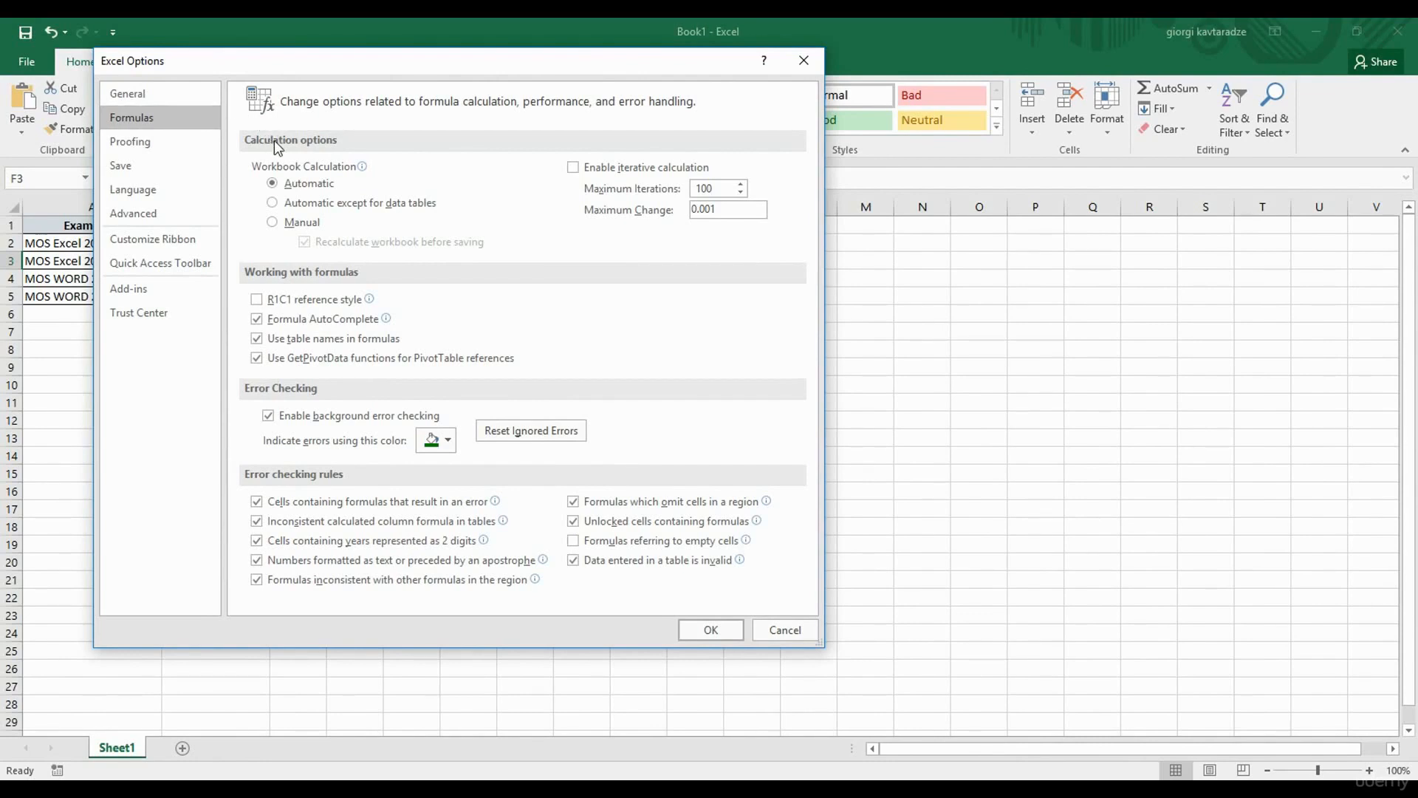
mouse_move(292, 168)
mouse_move(311, 303)
click(171, 148)
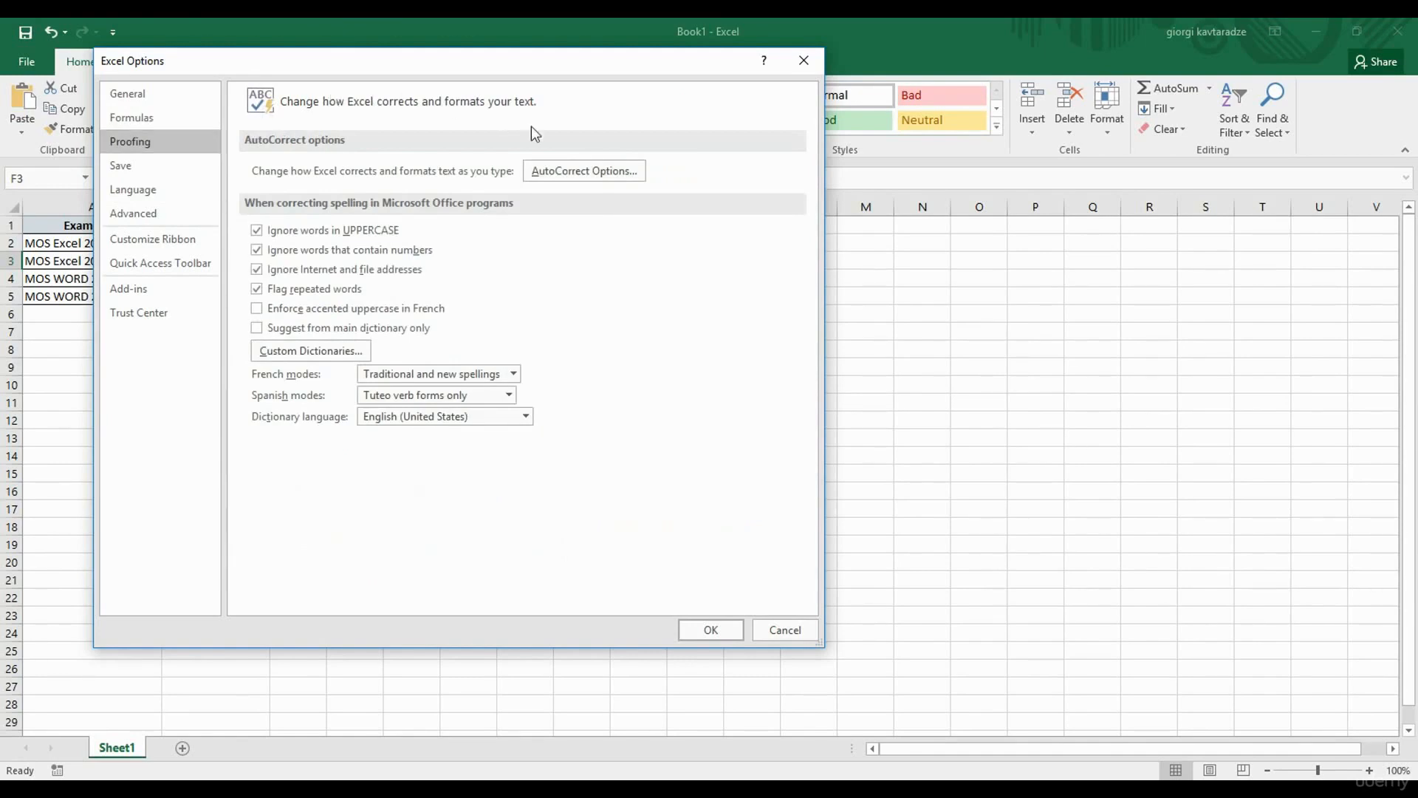
click(540, 176)
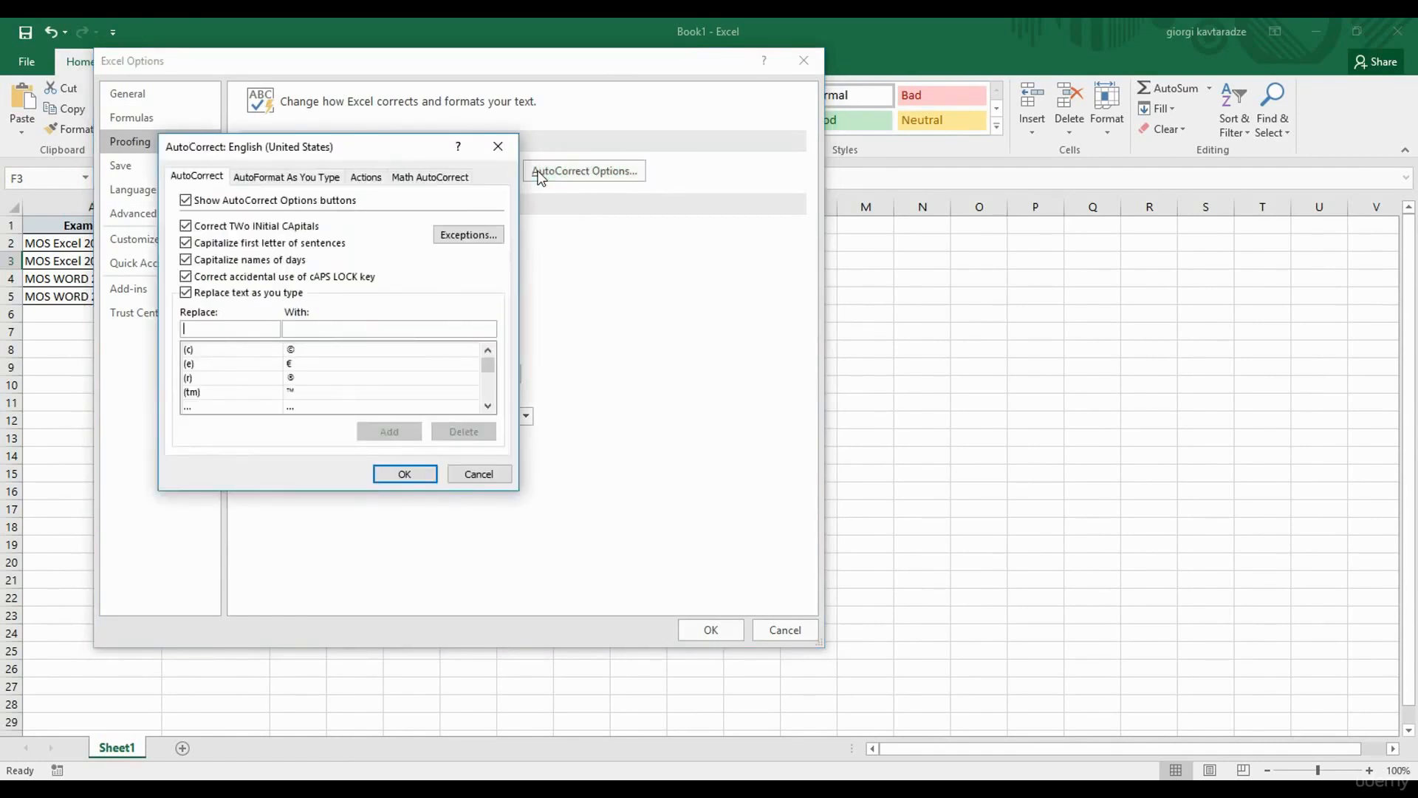
click(498, 146)
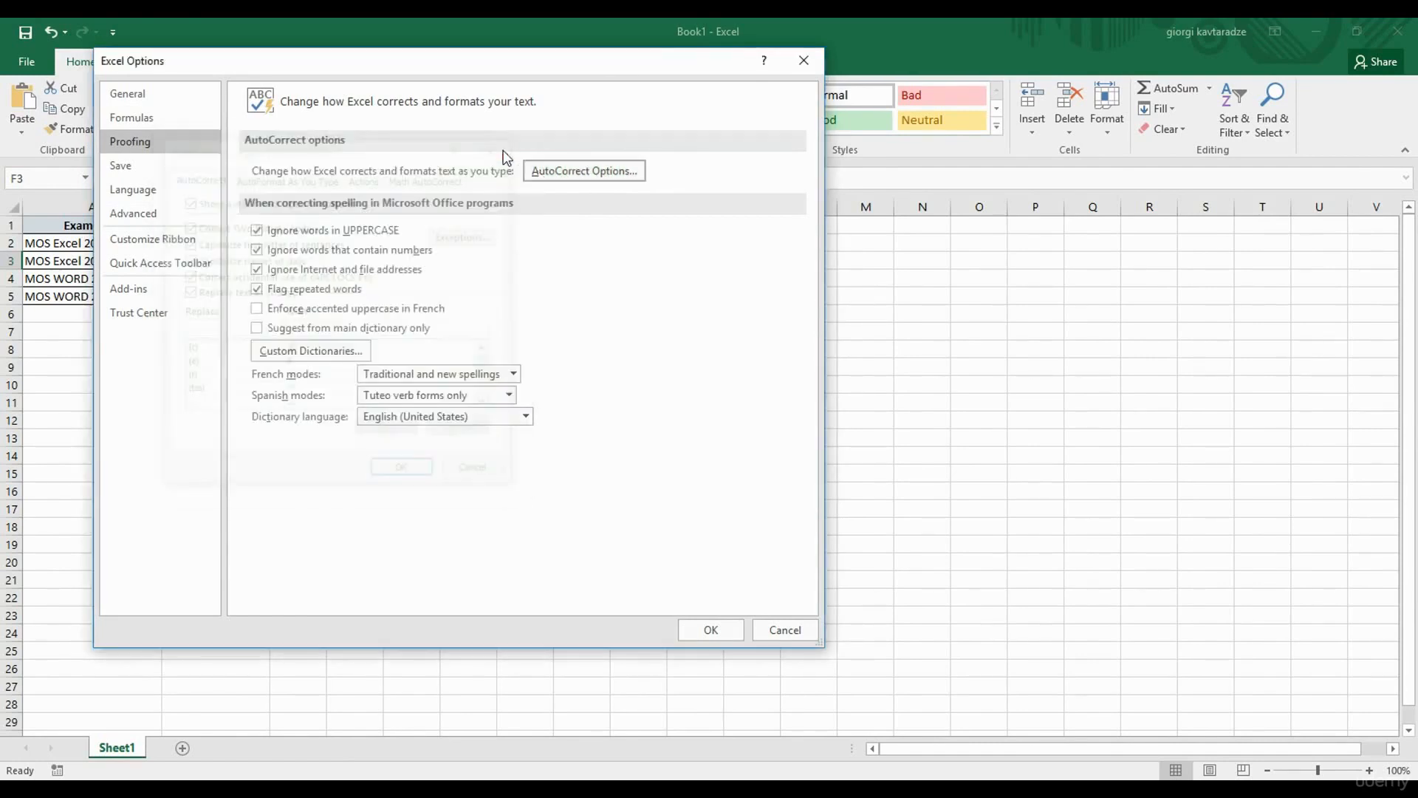
Look through the Save, Language, Customize Ribbon, Quick Access Toolbar, Advanced and Add-ins pages of the options.
click(190, 171)
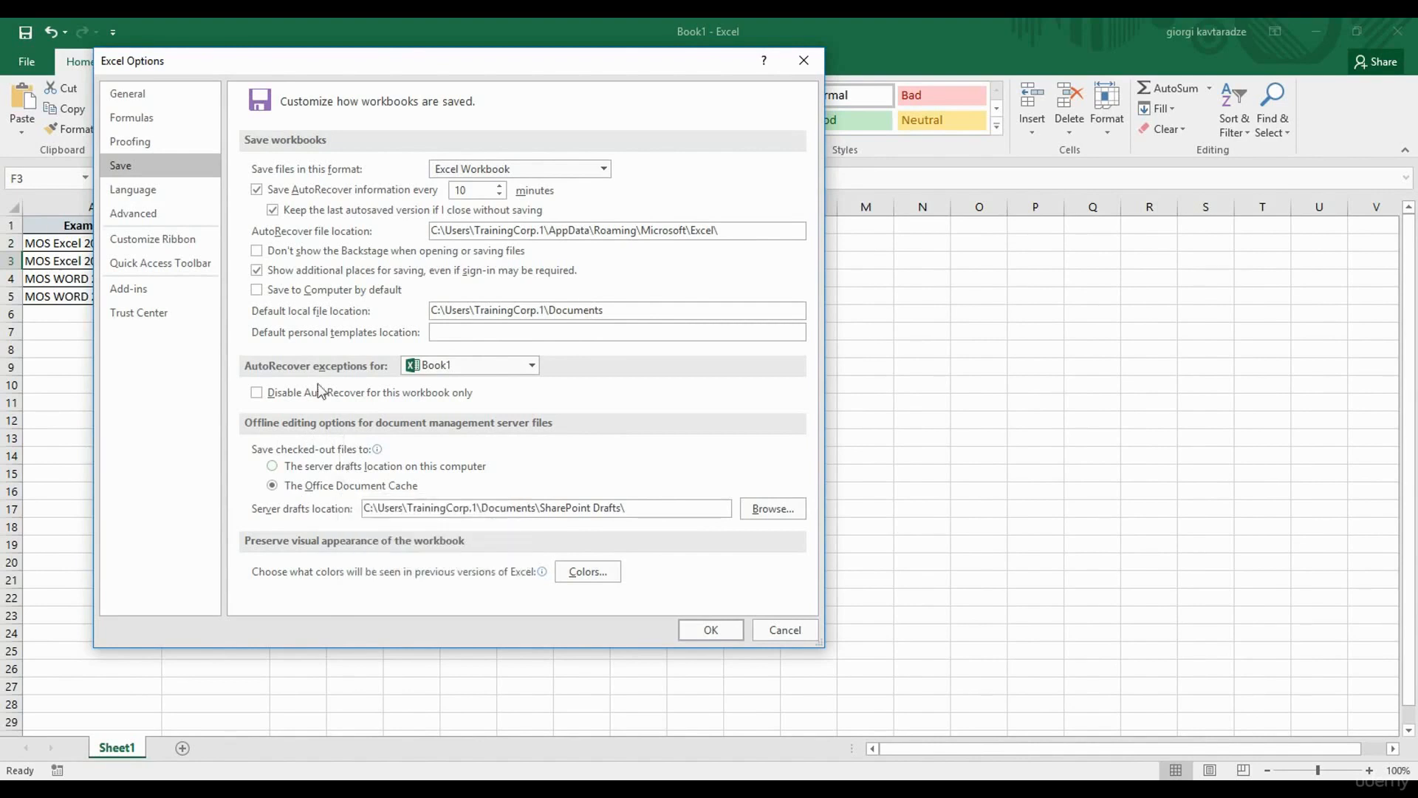
click(157, 190)
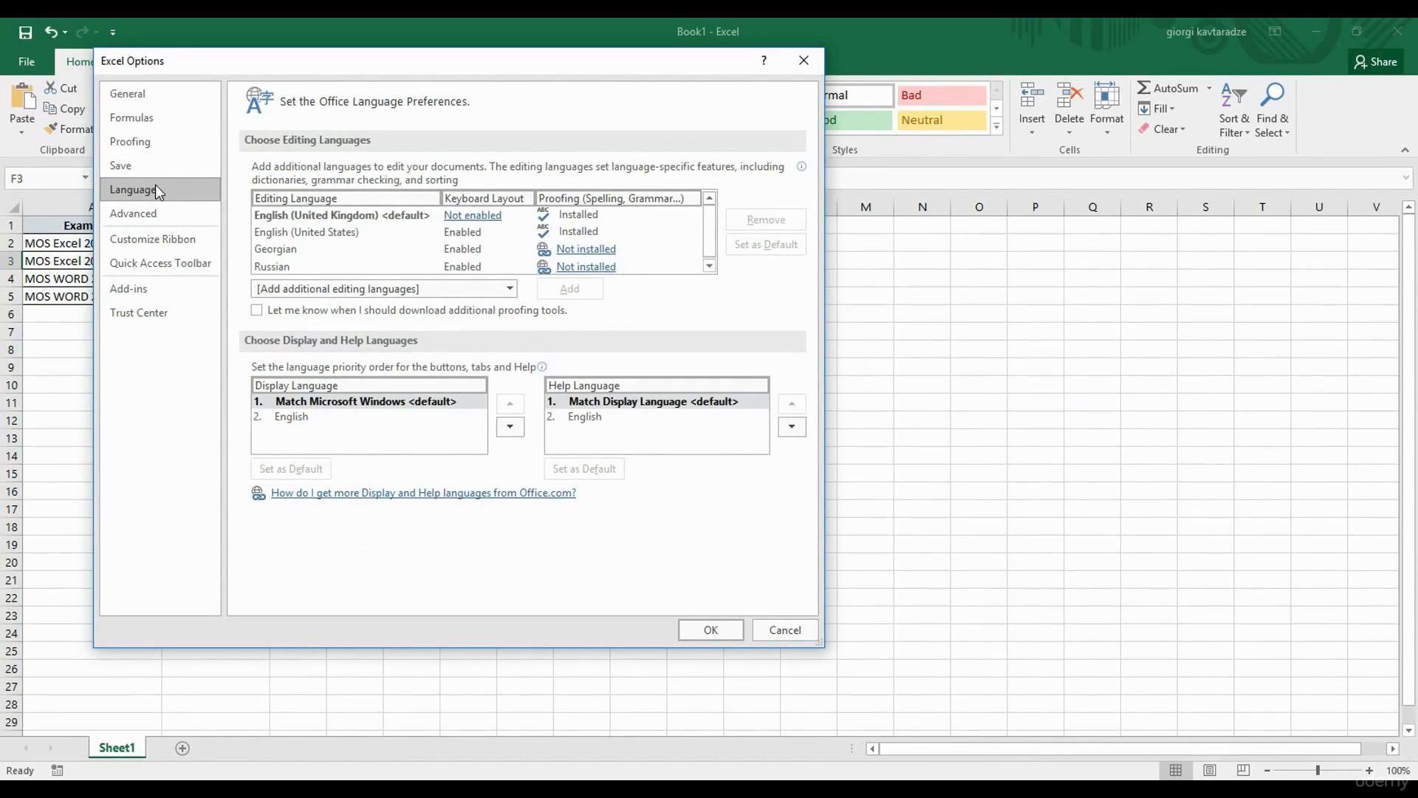
click(164, 240)
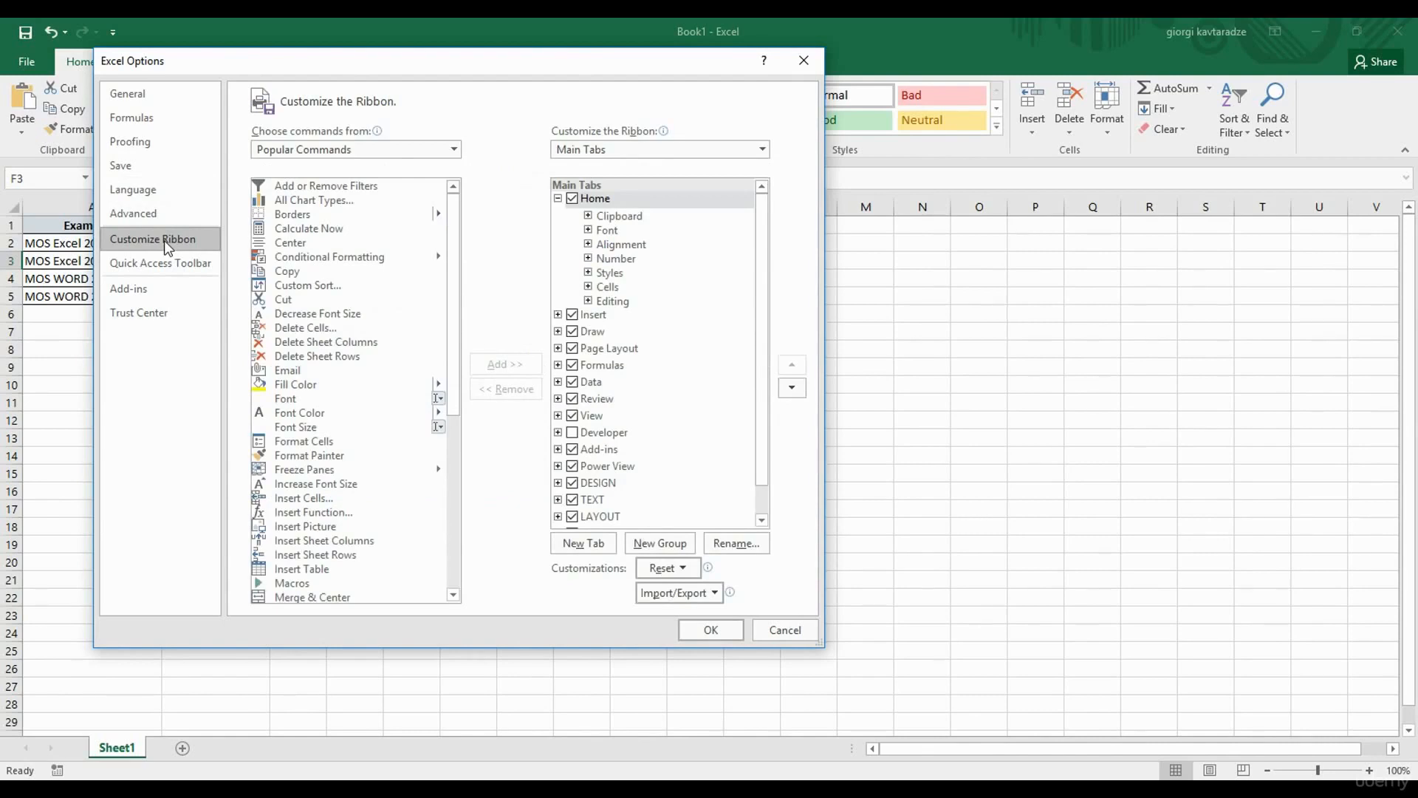
click(163, 261)
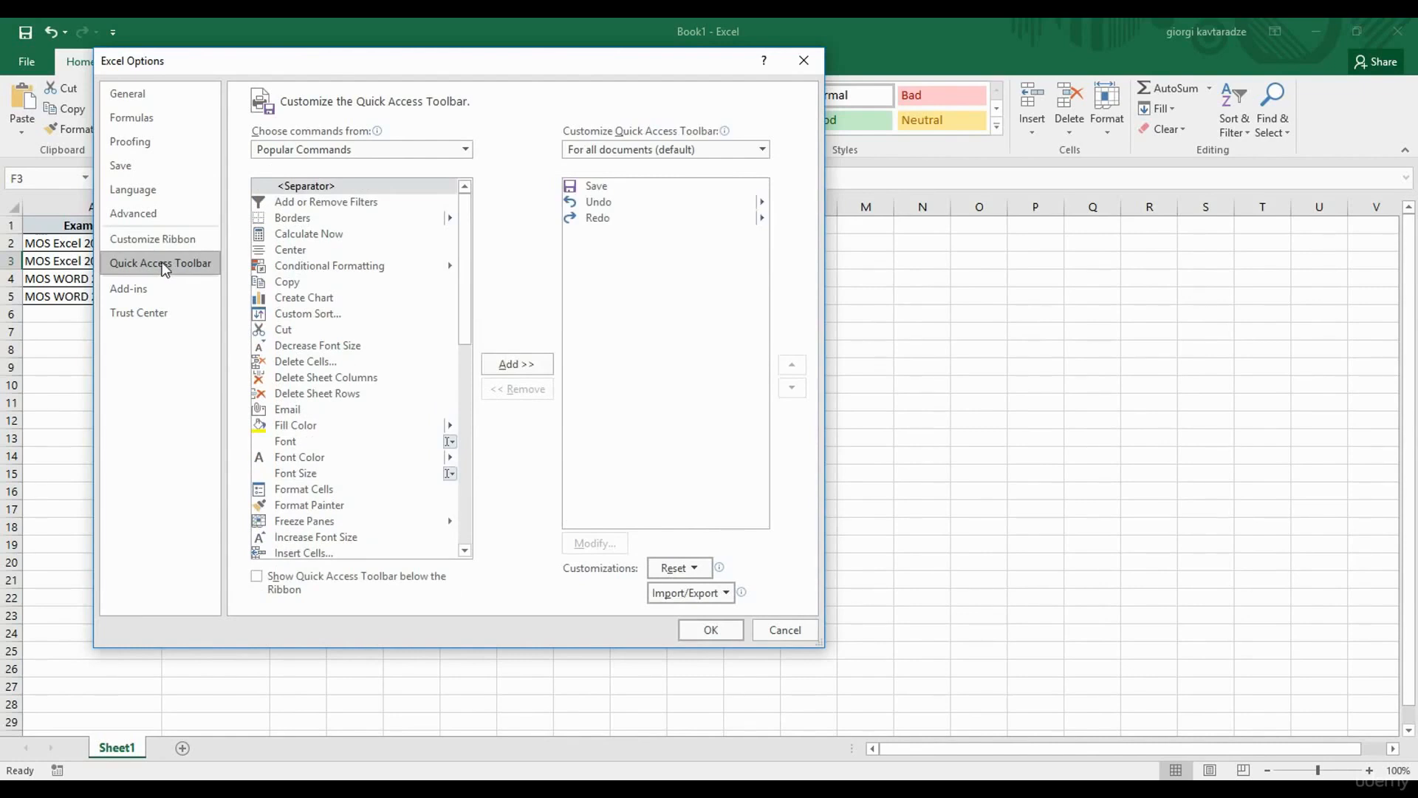
click(146, 216)
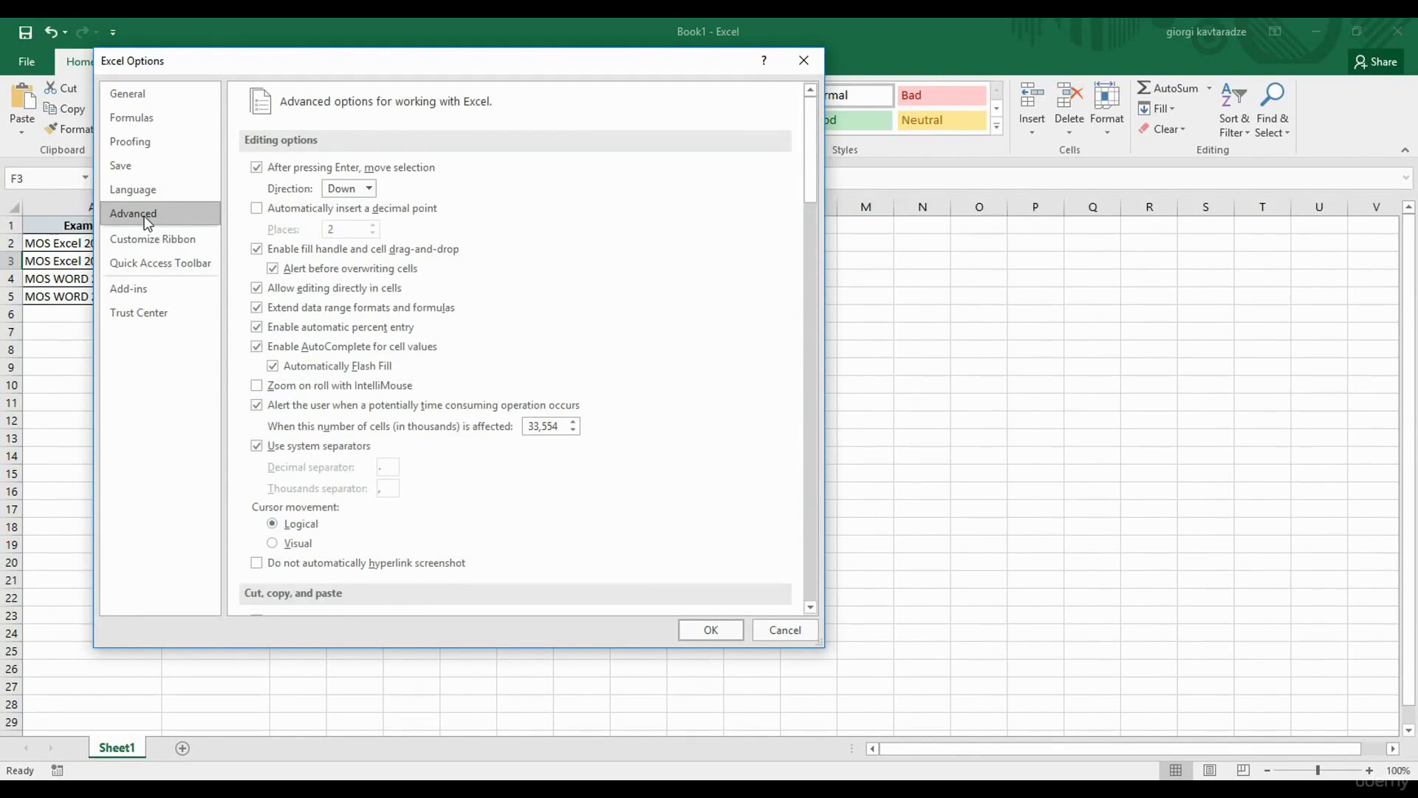
click(132, 288)
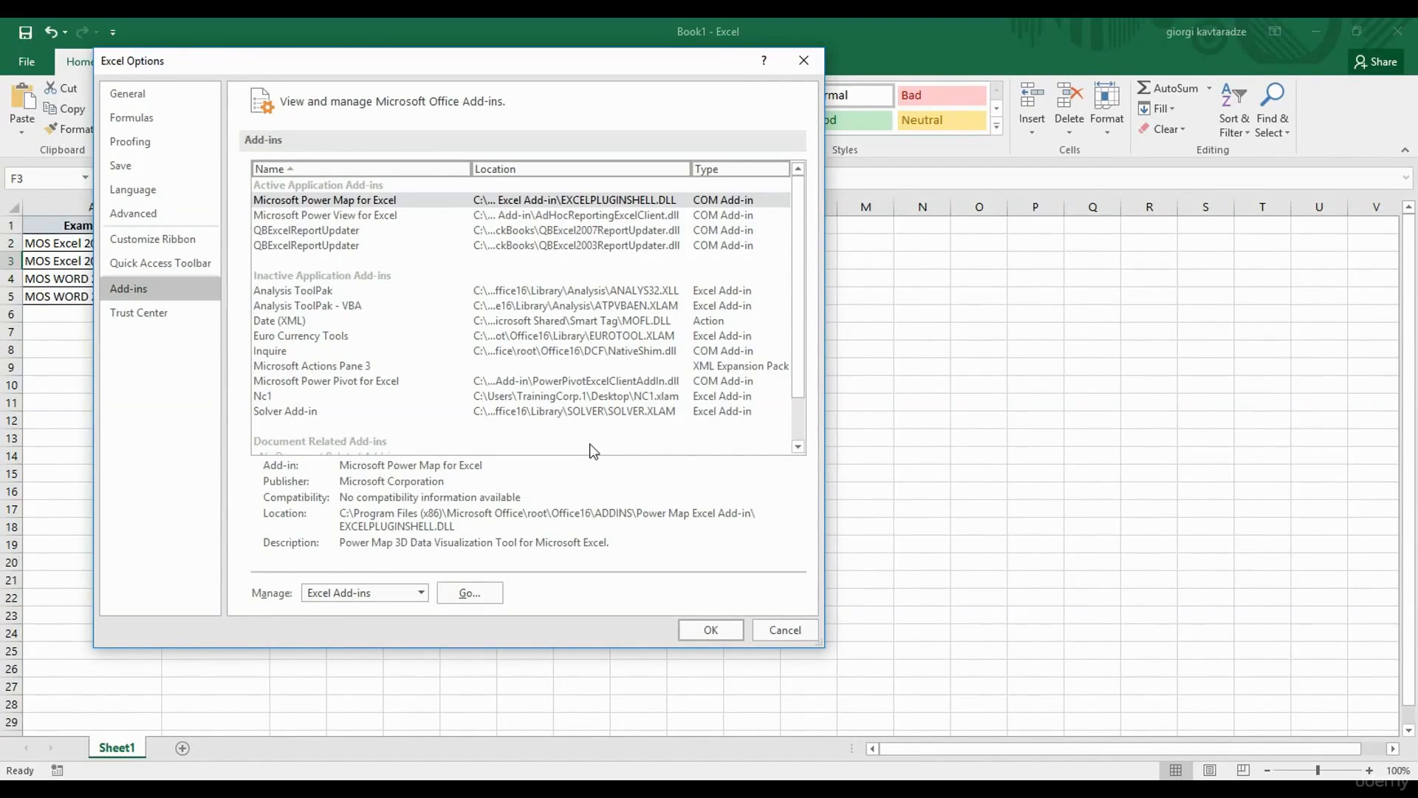
View the Message Bar settings in the Trust Center and close them without making changes.
click(154, 313)
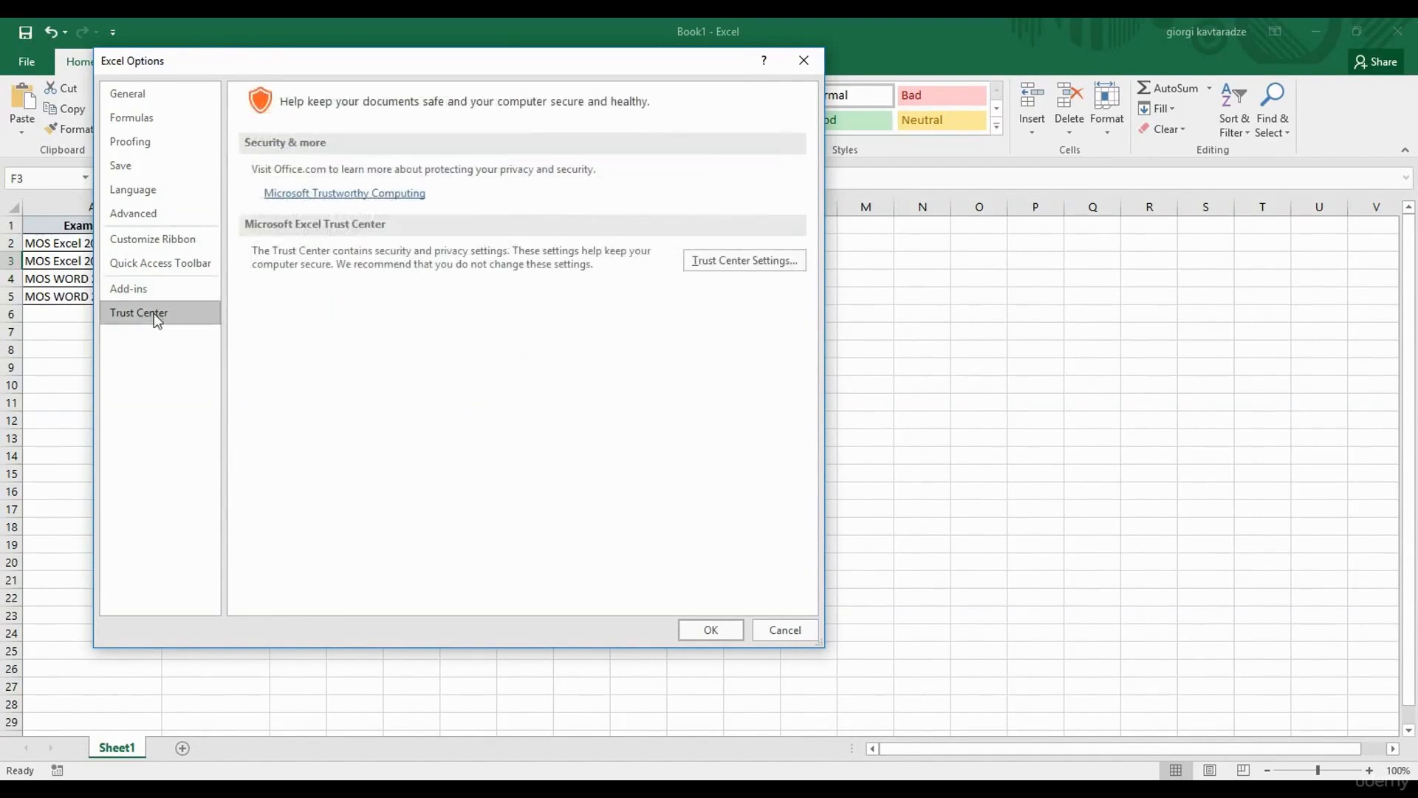
click(703, 258)
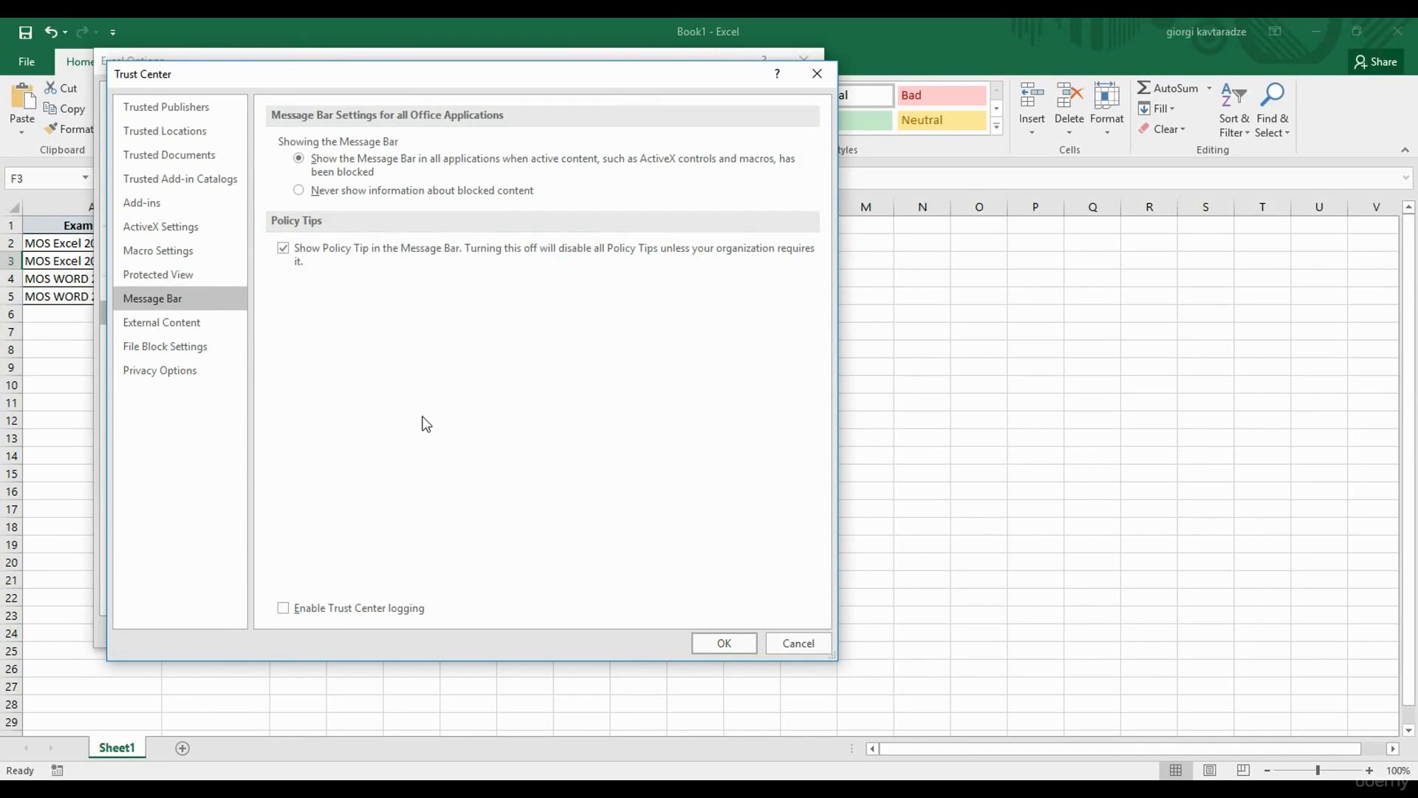
click(813, 85)
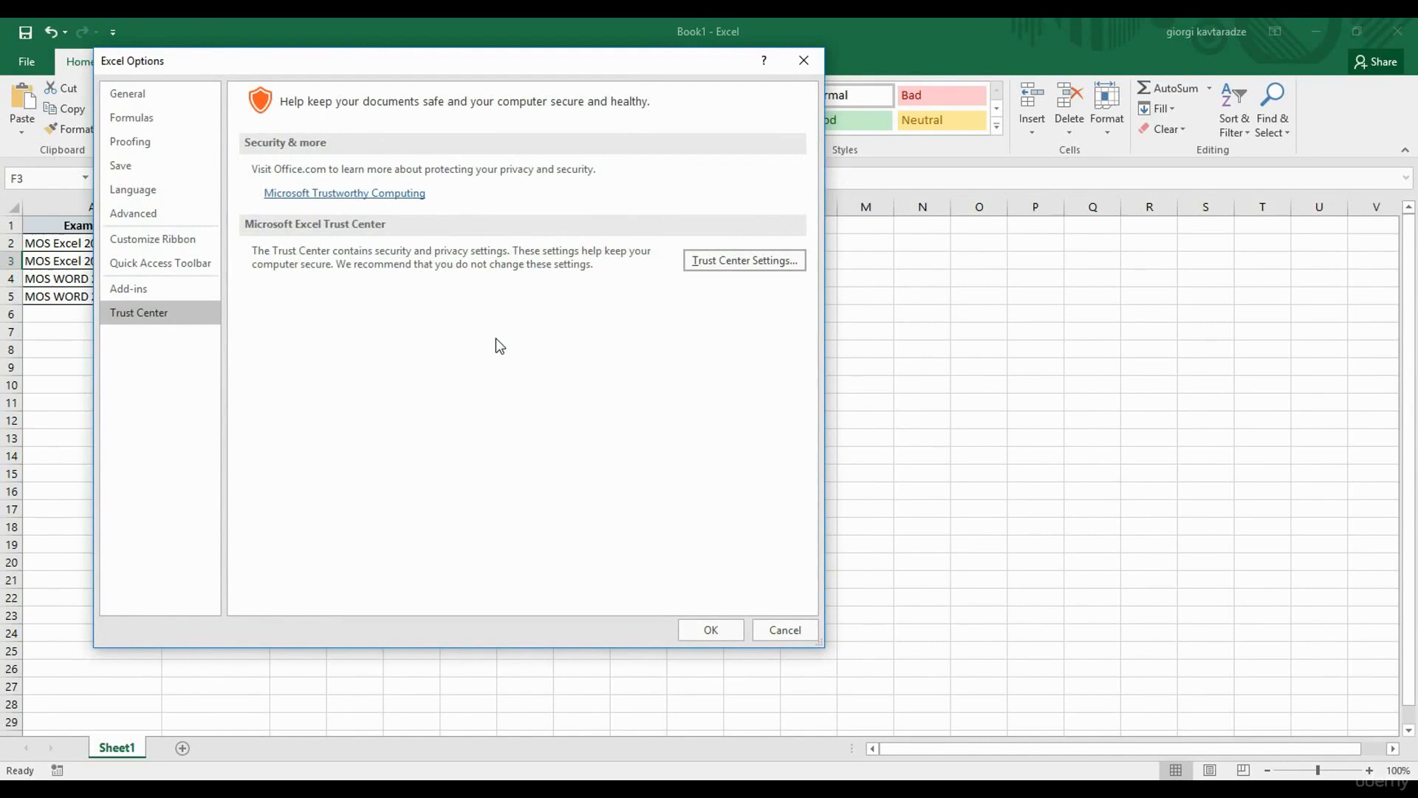
Look through the Advanced options and open the COM Add-ins manager from the Add-ins page.
click(162, 216)
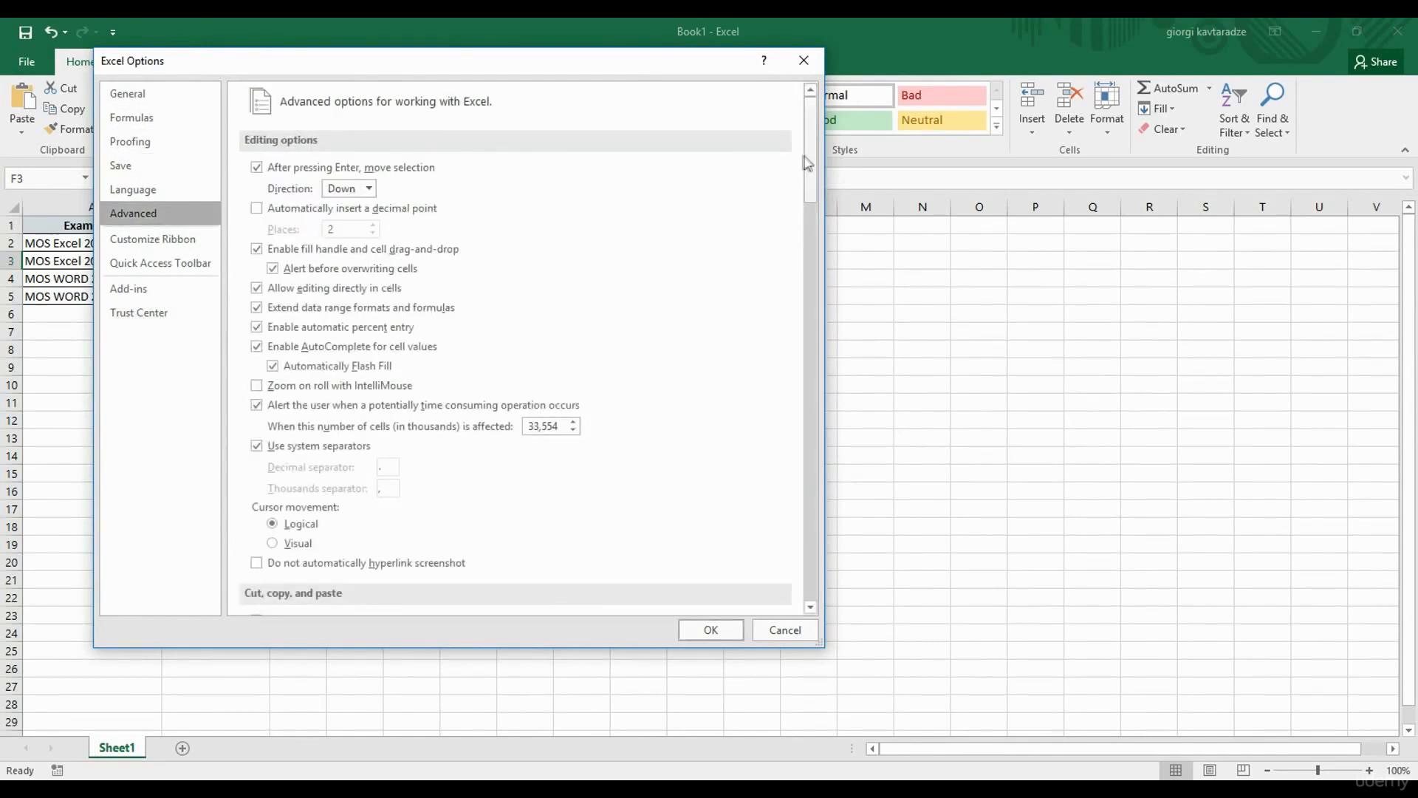
drag(809, 155, 810, 474)
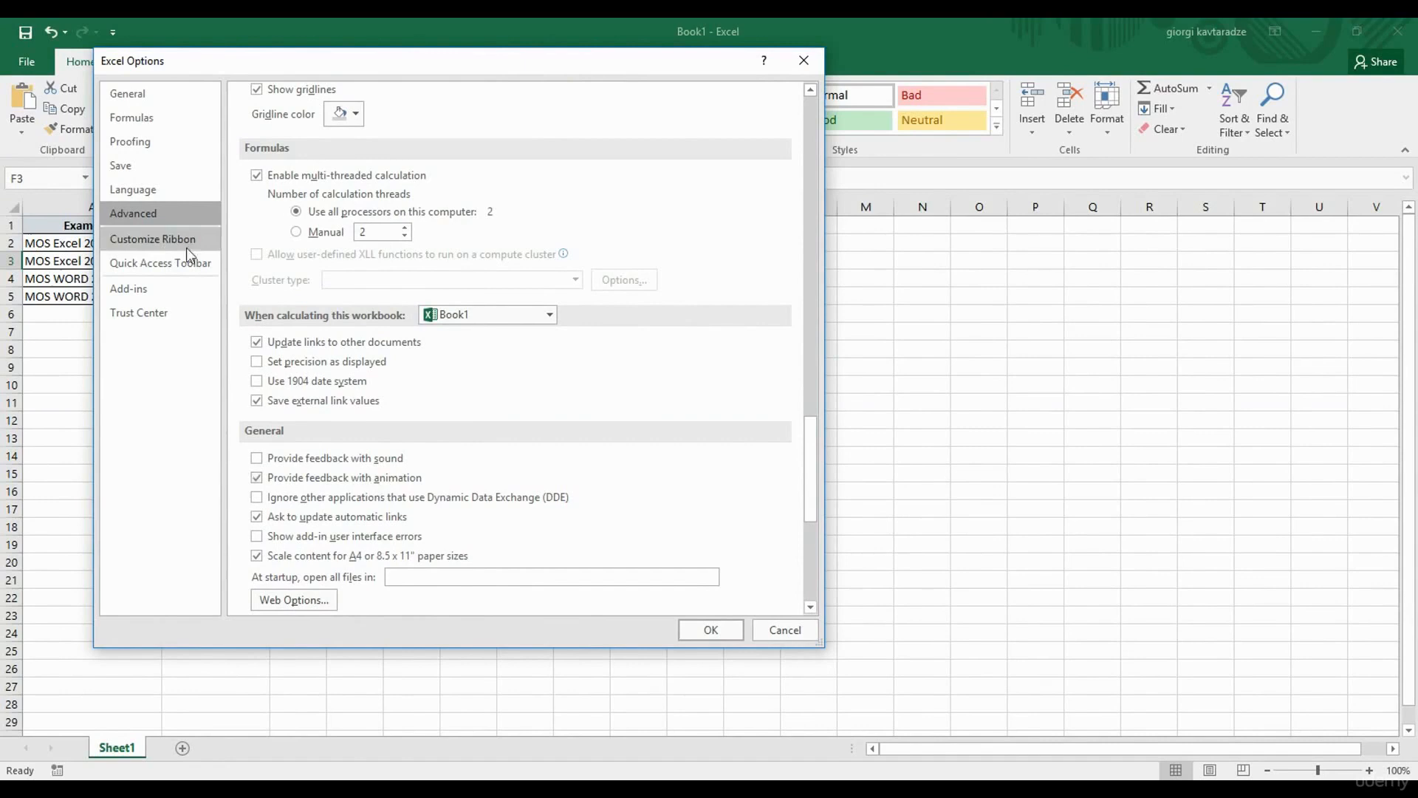
click(144, 294)
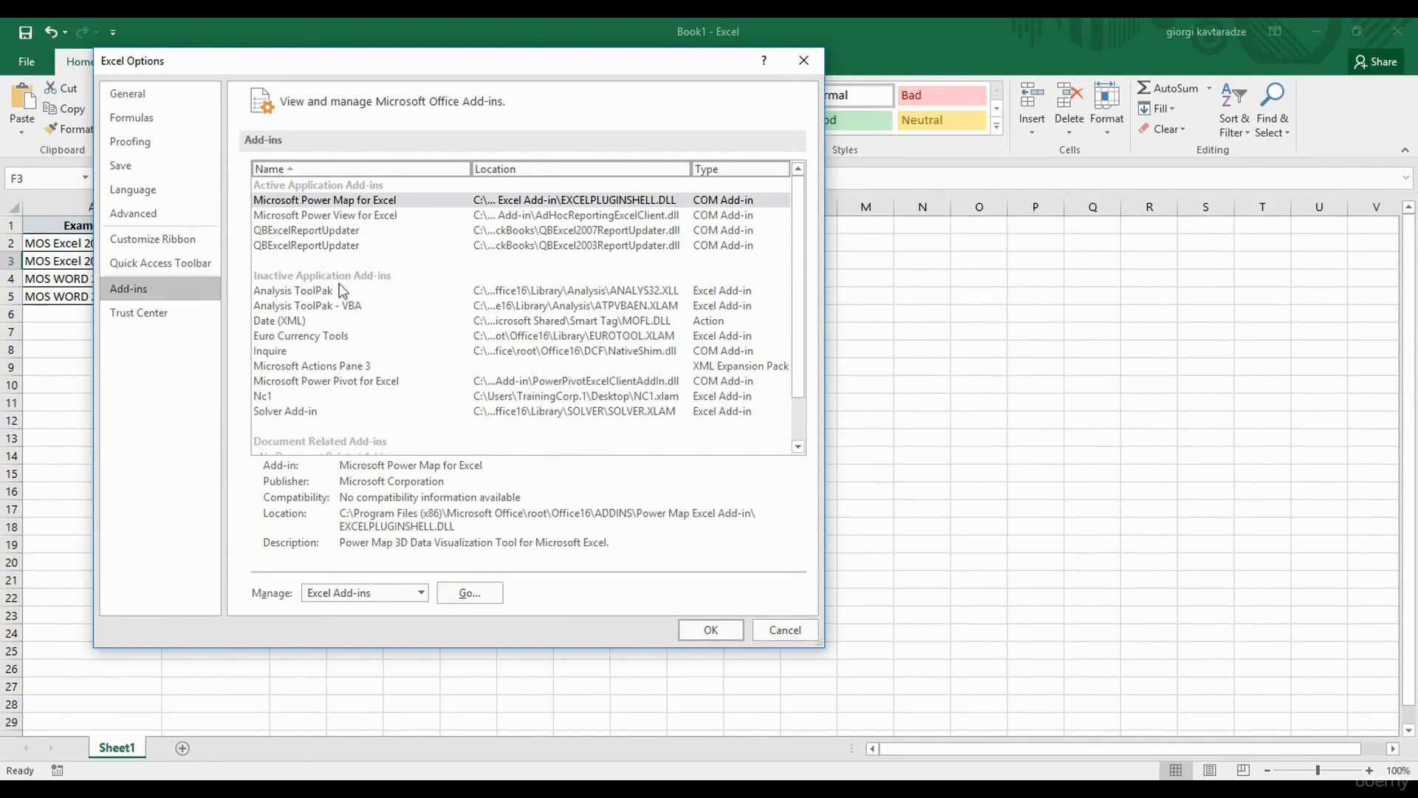
click(421, 593)
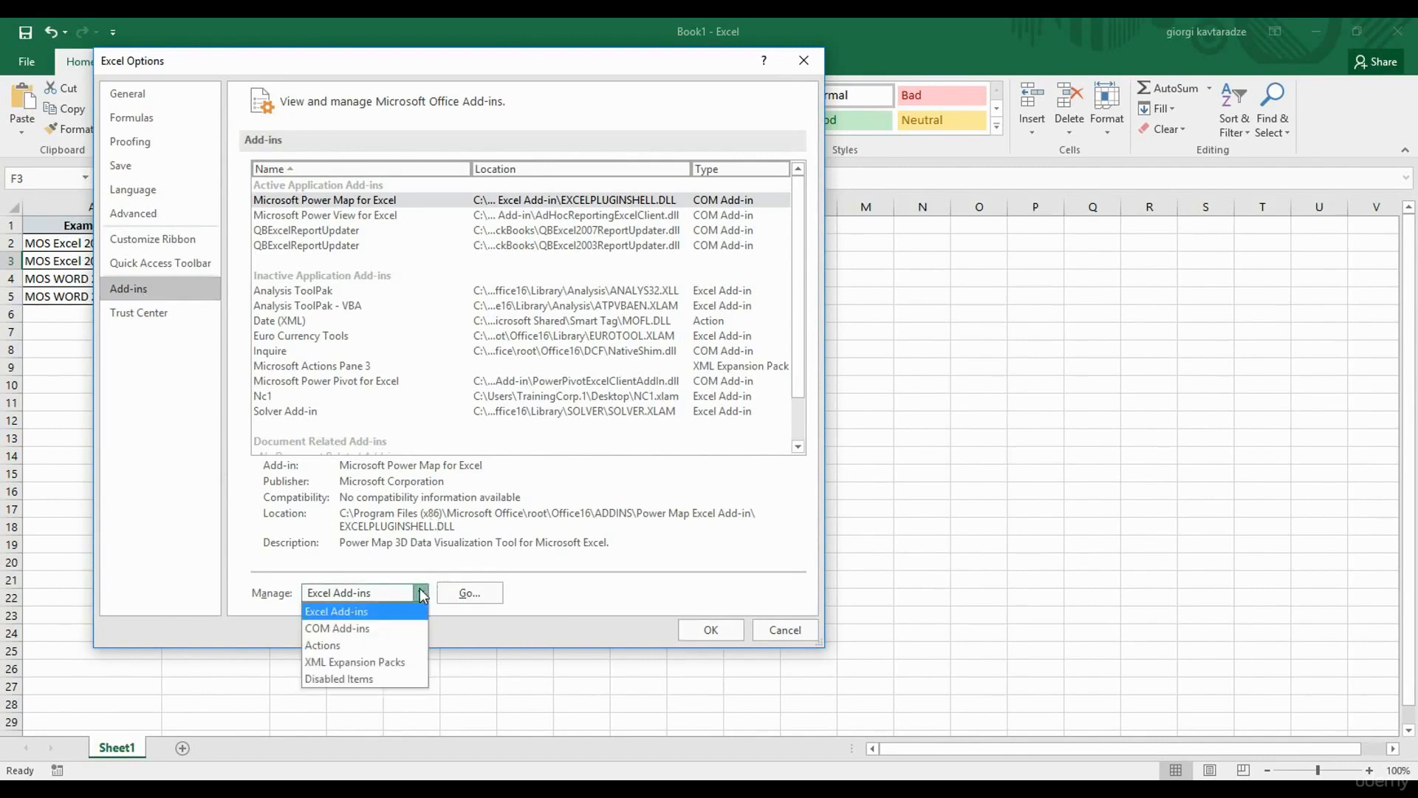
click(384, 625)
click(465, 595)
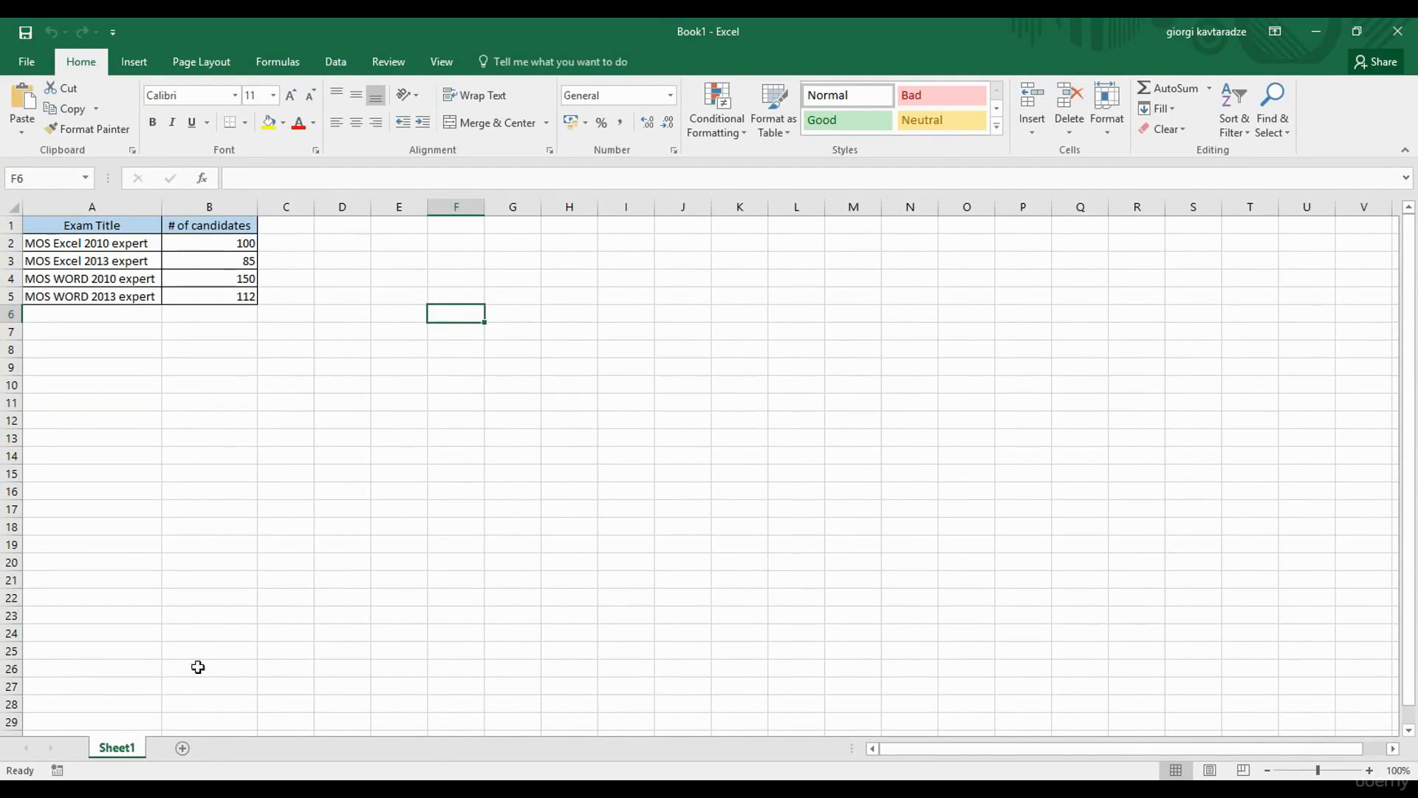
Add two new worksheets after Sheet1, view Sheet2 and return to Sheet1.
click(183, 751)
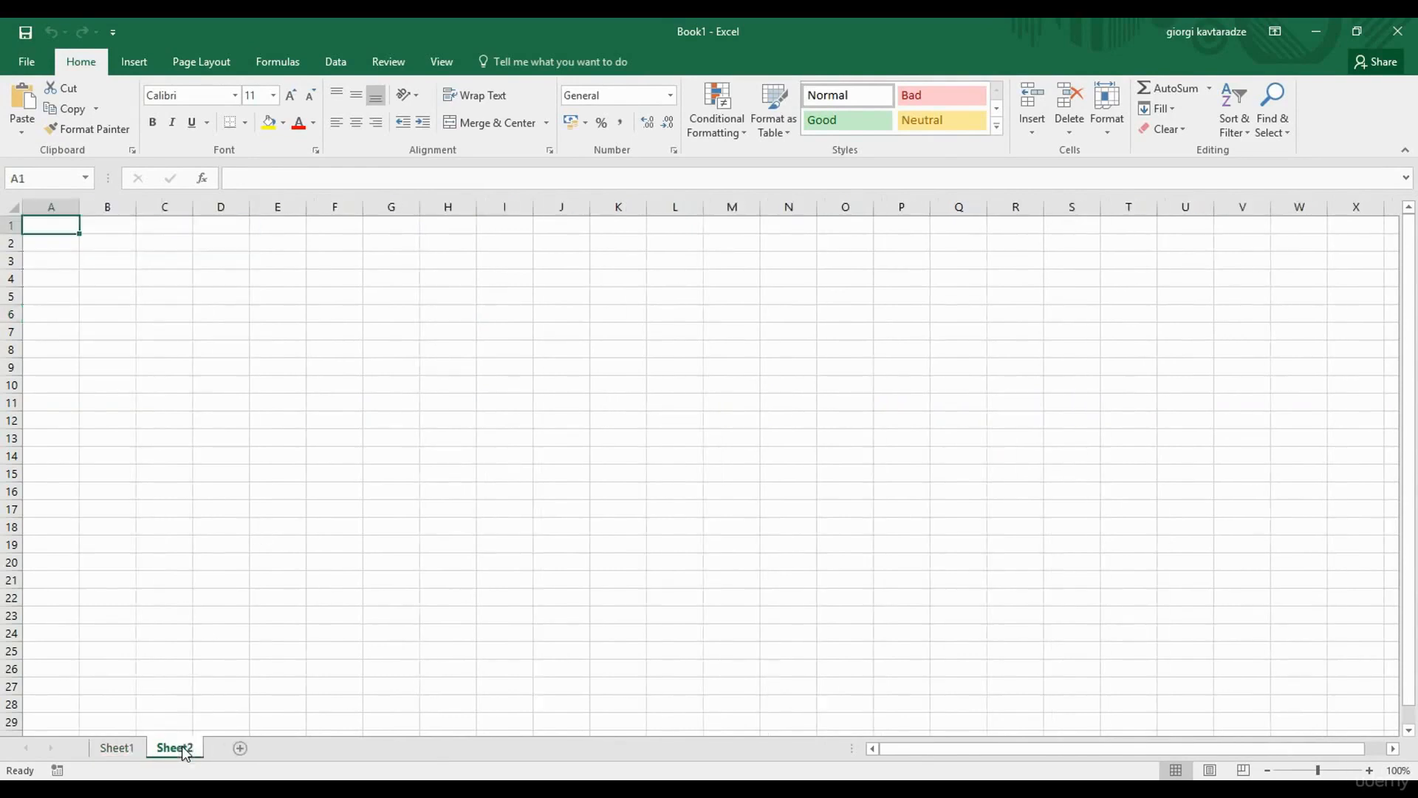
click(242, 751)
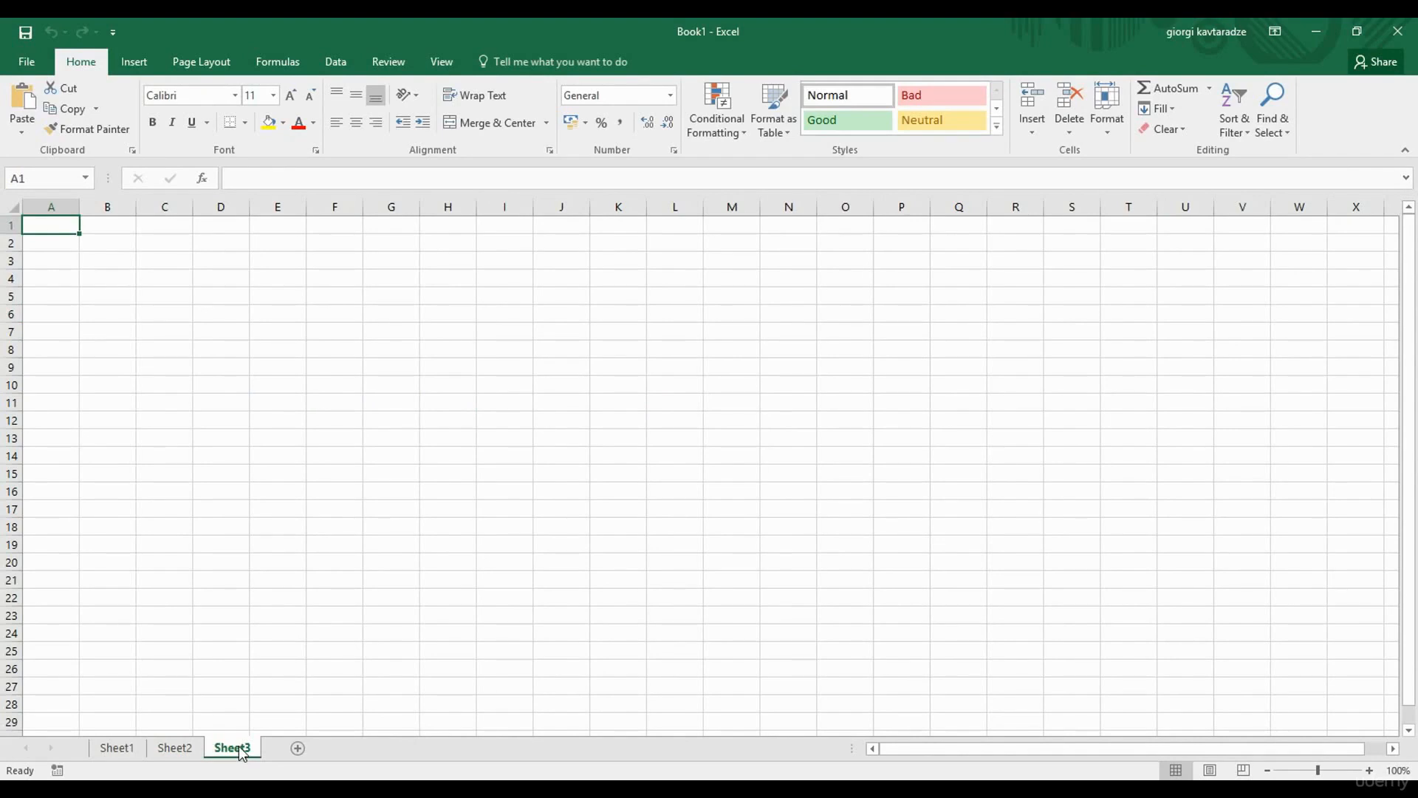
click(177, 749)
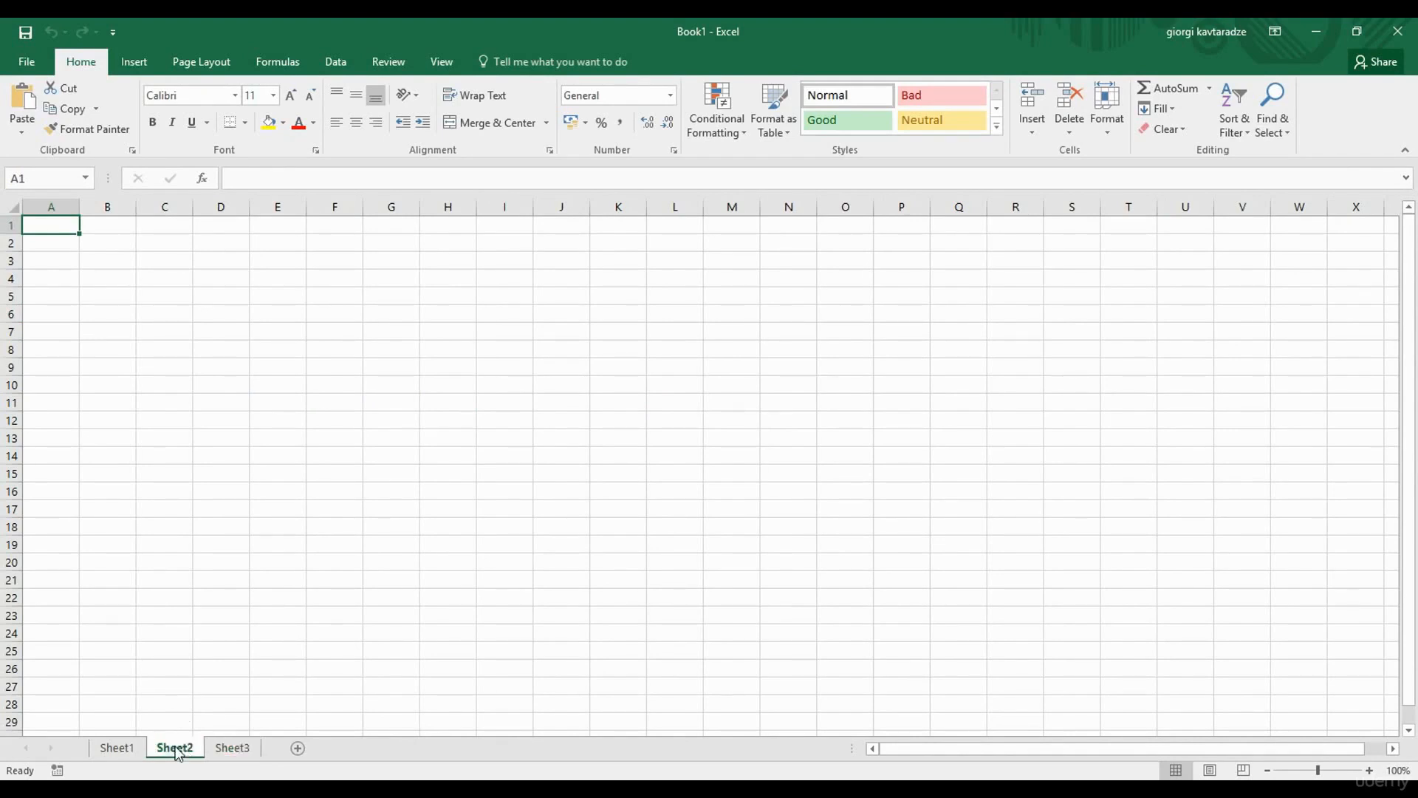
click(116, 748)
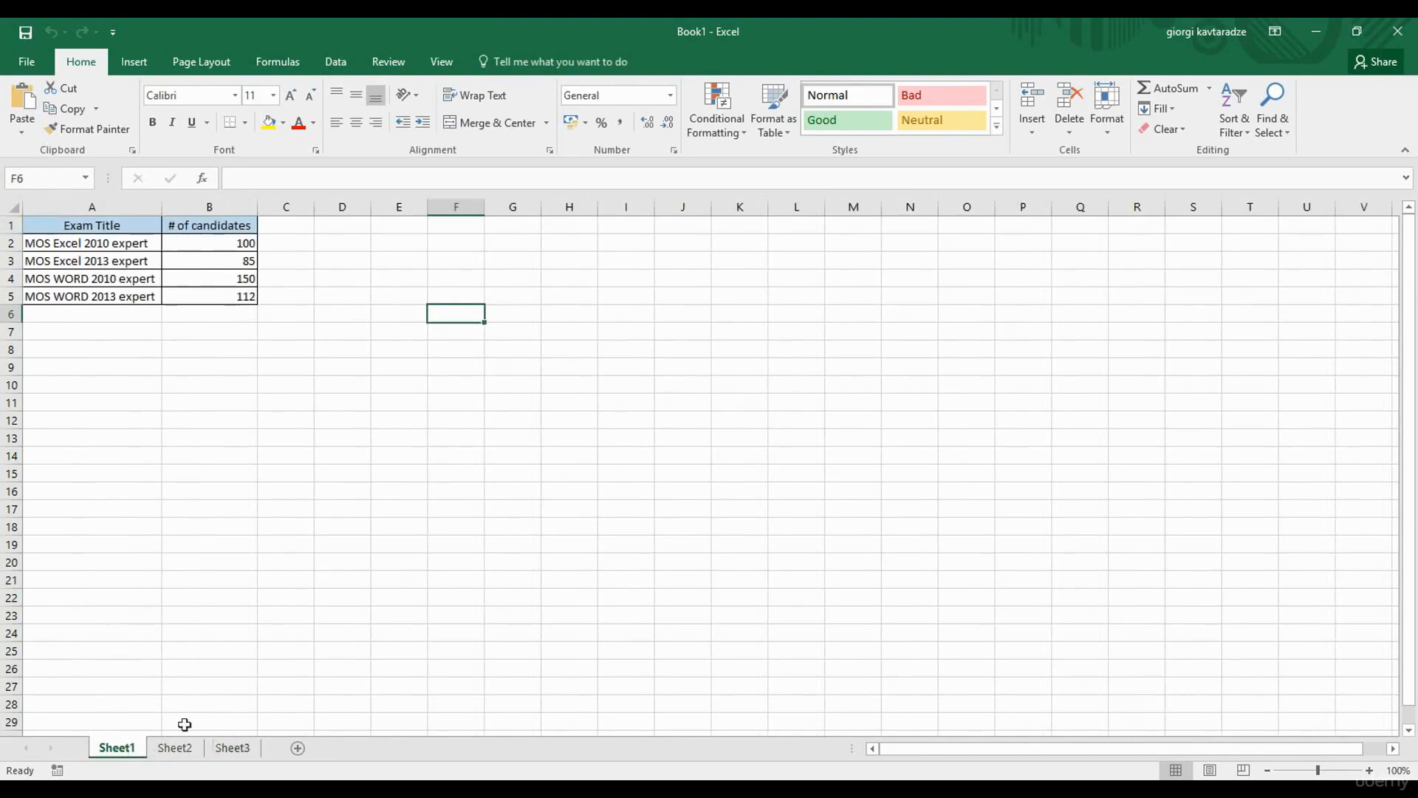
Group Sheet1 with the non-adjacent Sheet3, and ungroup the sheets again.
right_click(111, 747)
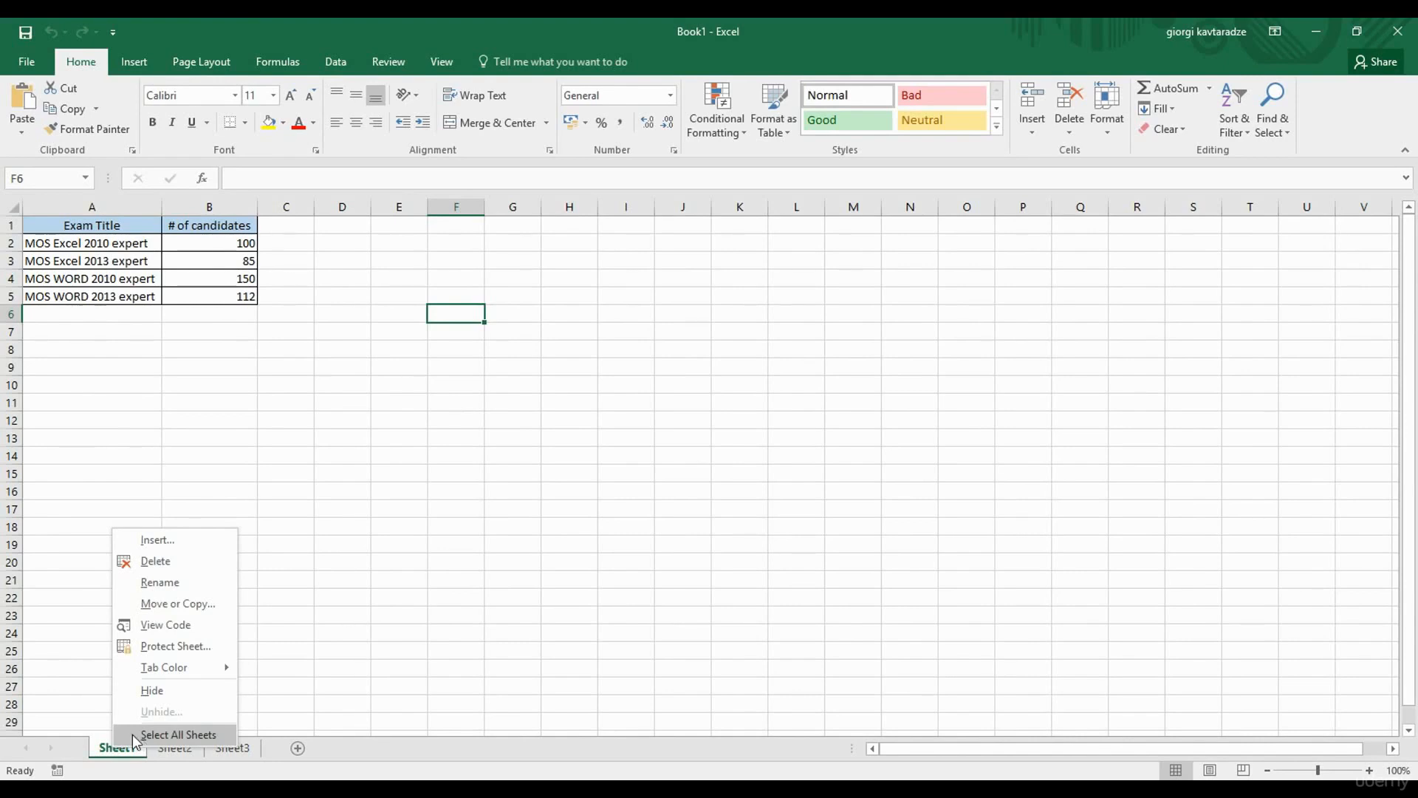
click(107, 748)
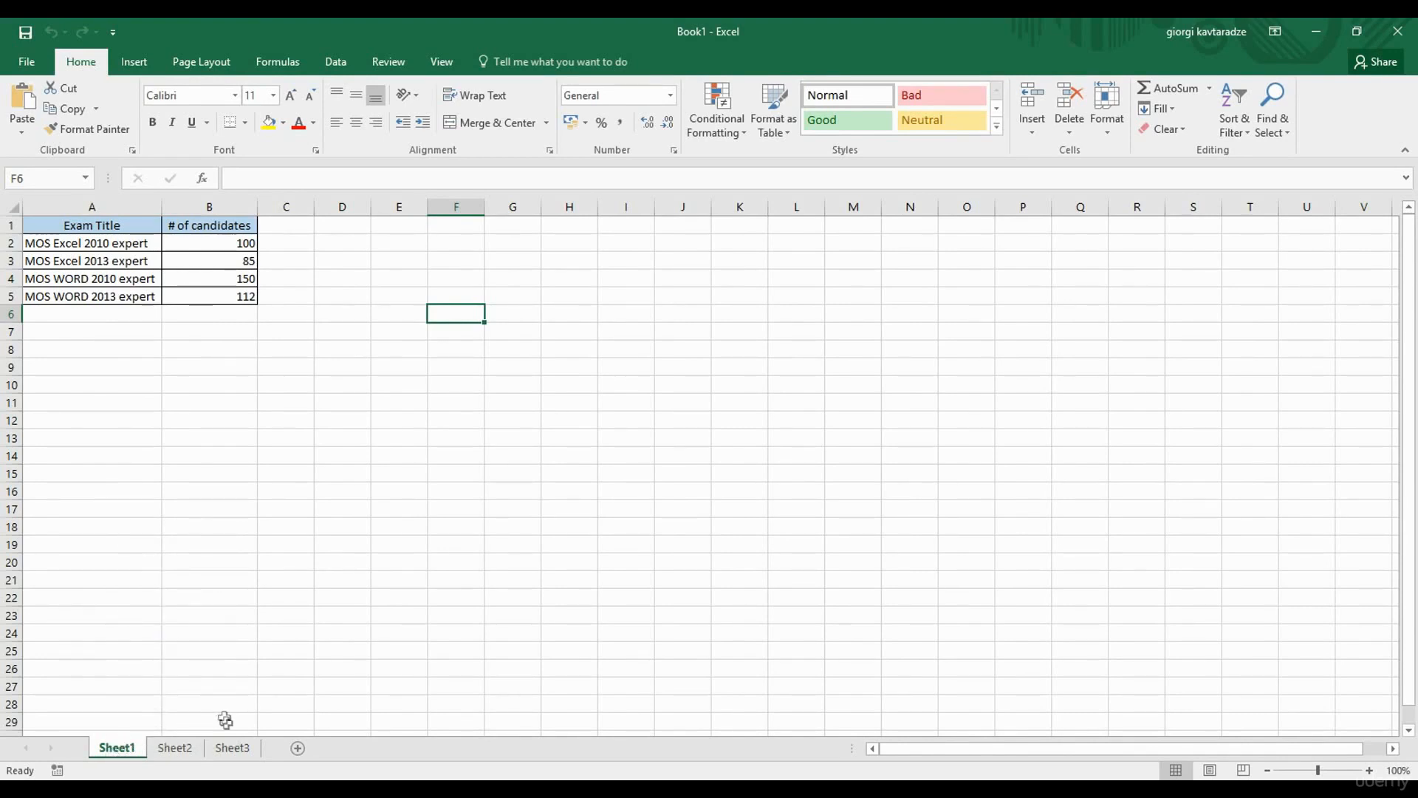
ctrl+click(231, 747)
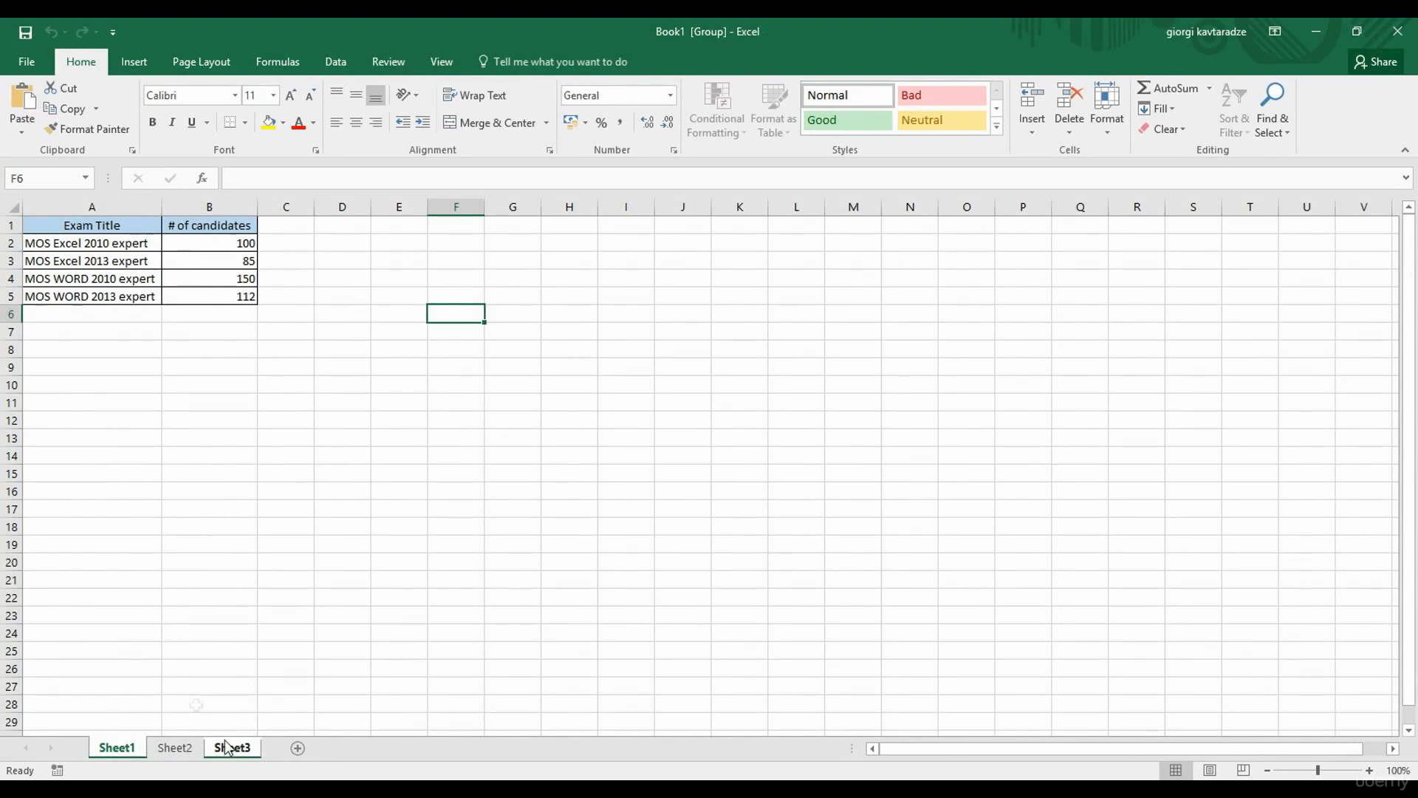
right_click(106, 750)
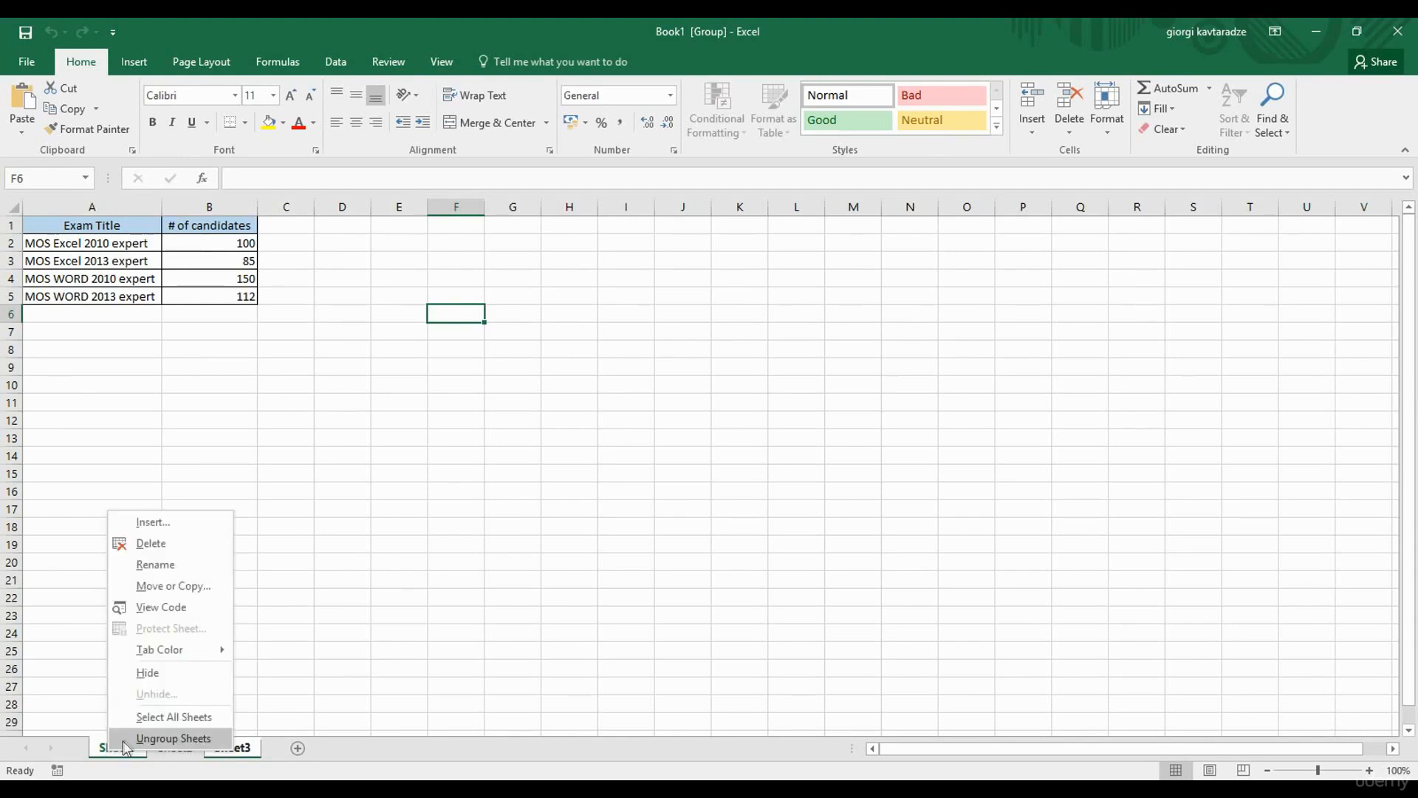
click(125, 739)
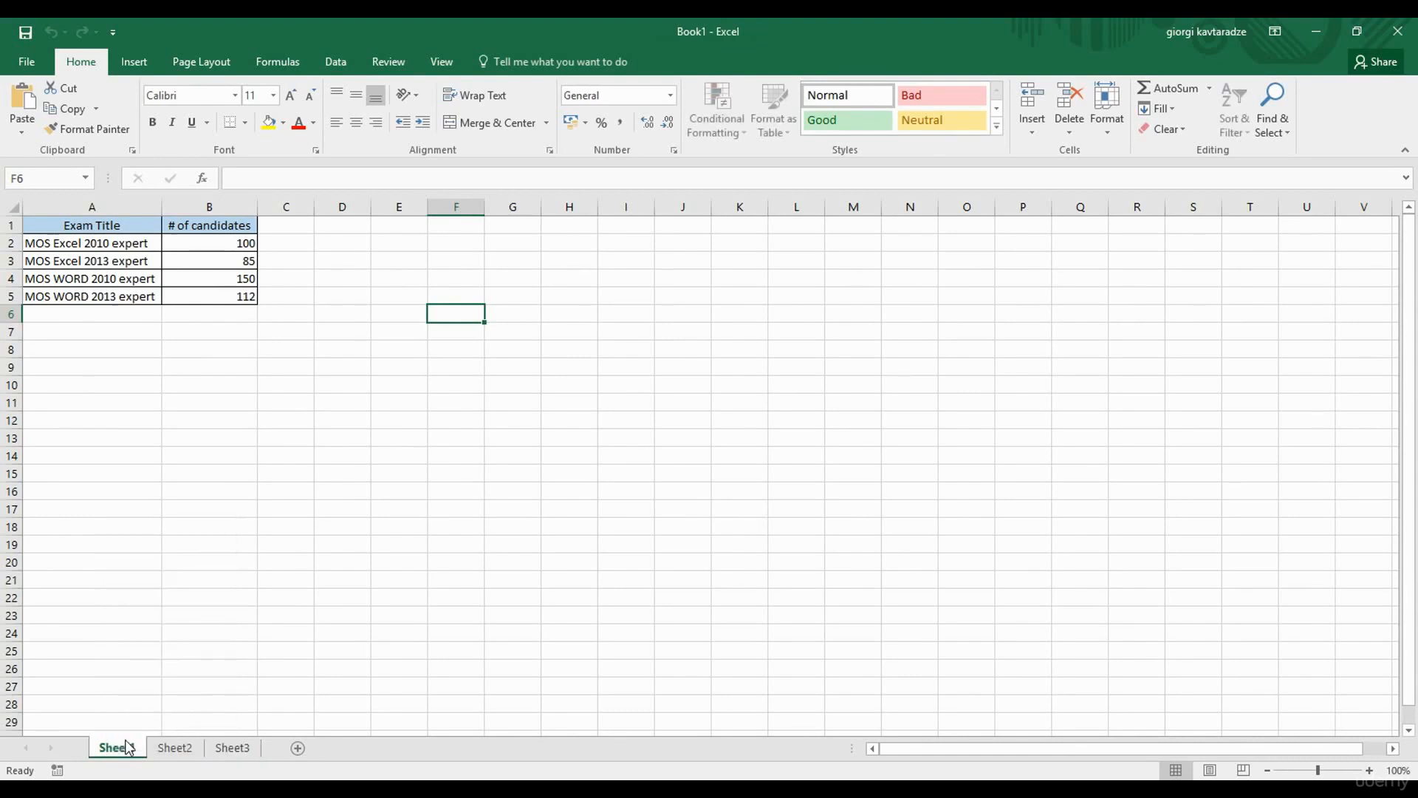
Insert a new chart sheet before Sheet1.
click(416, 324)
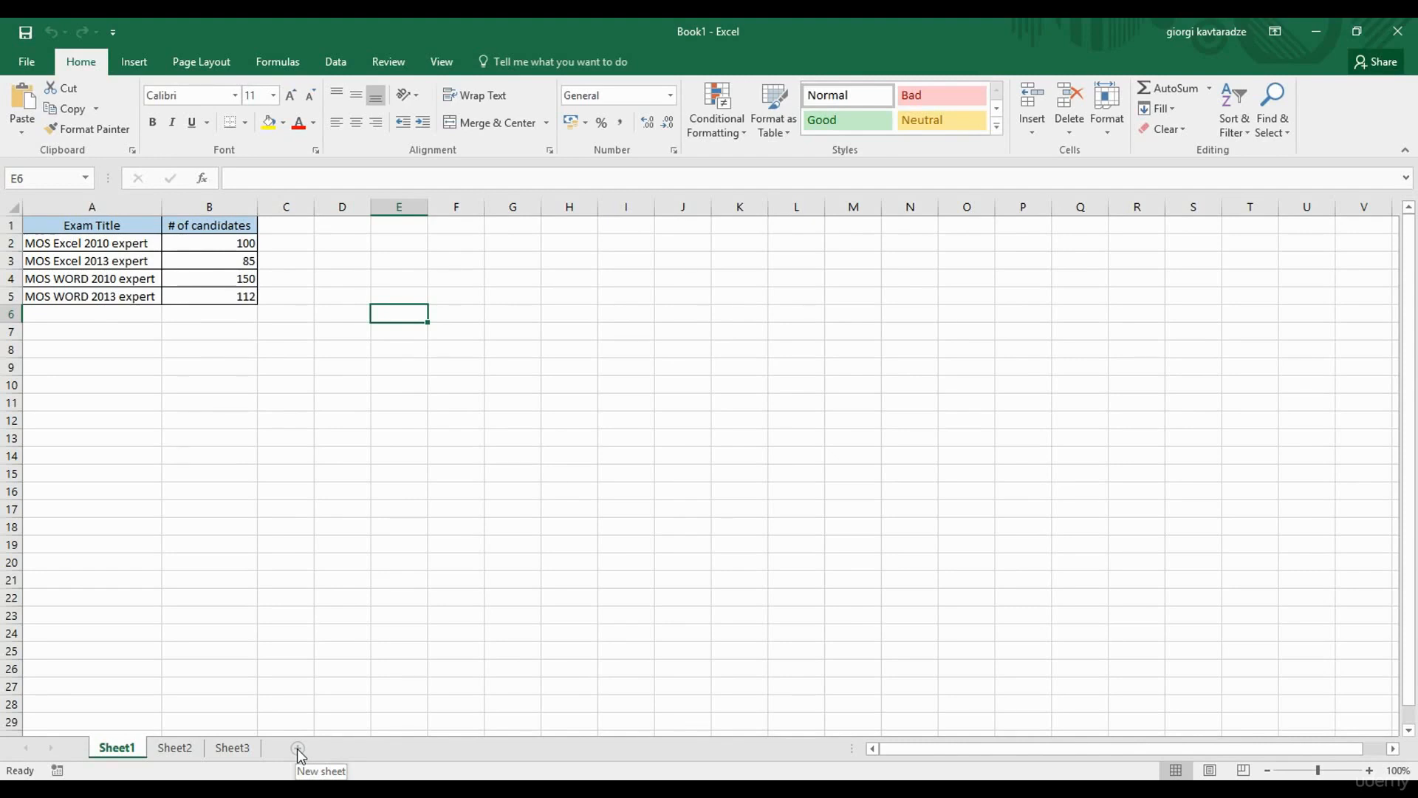
right_click(114, 750)
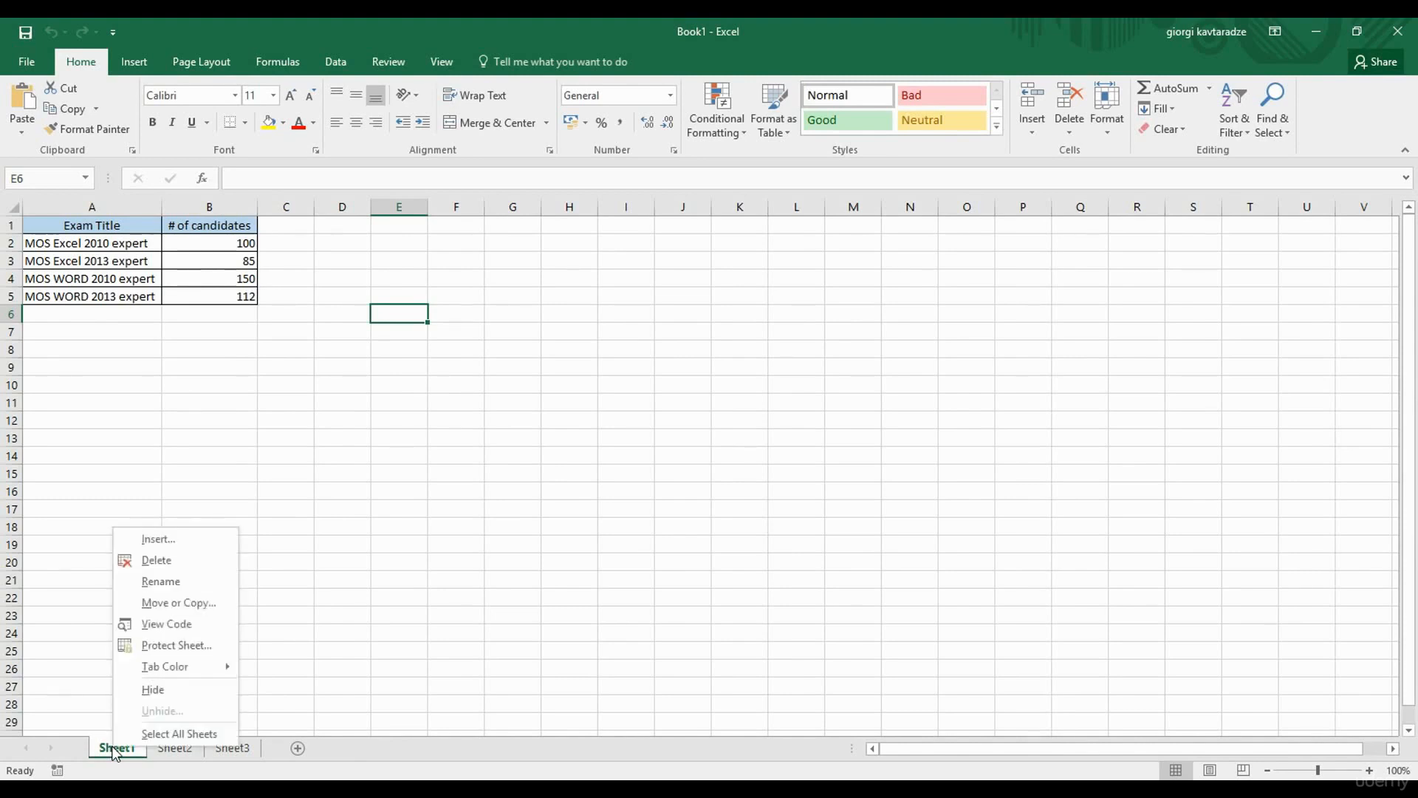
click(156, 538)
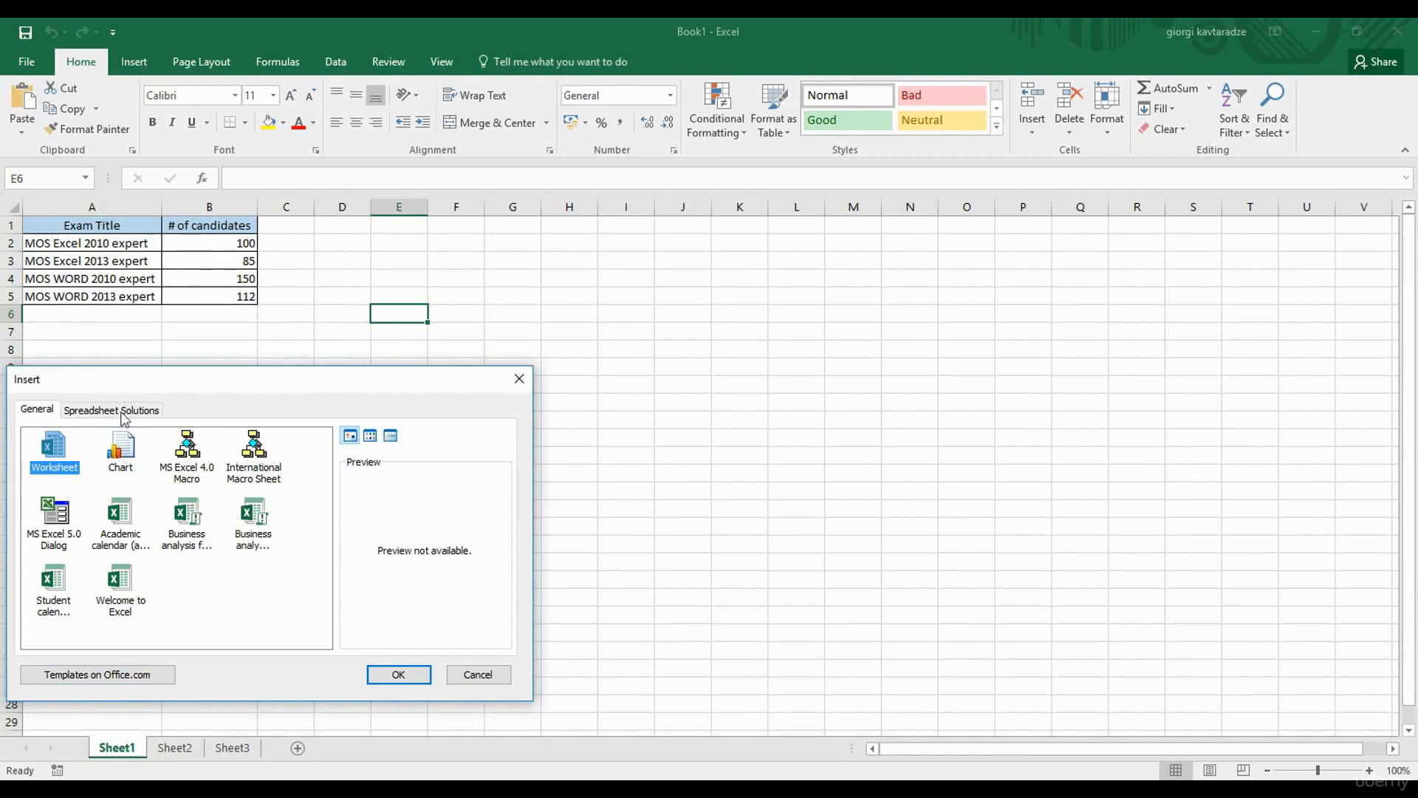
click(122, 451)
double_click(122, 447)
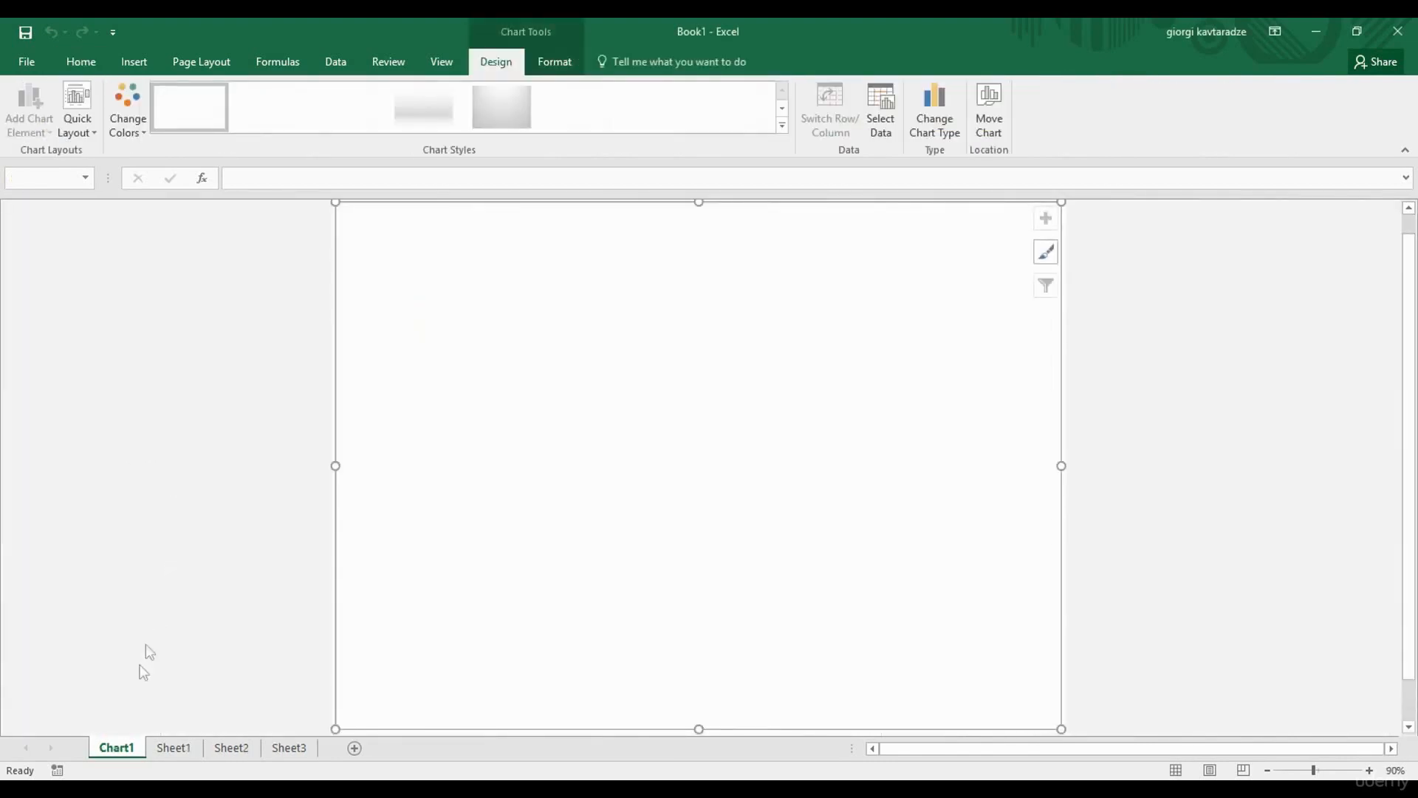
Rename the new chart sheet to "my chart".
right_click(124, 751)
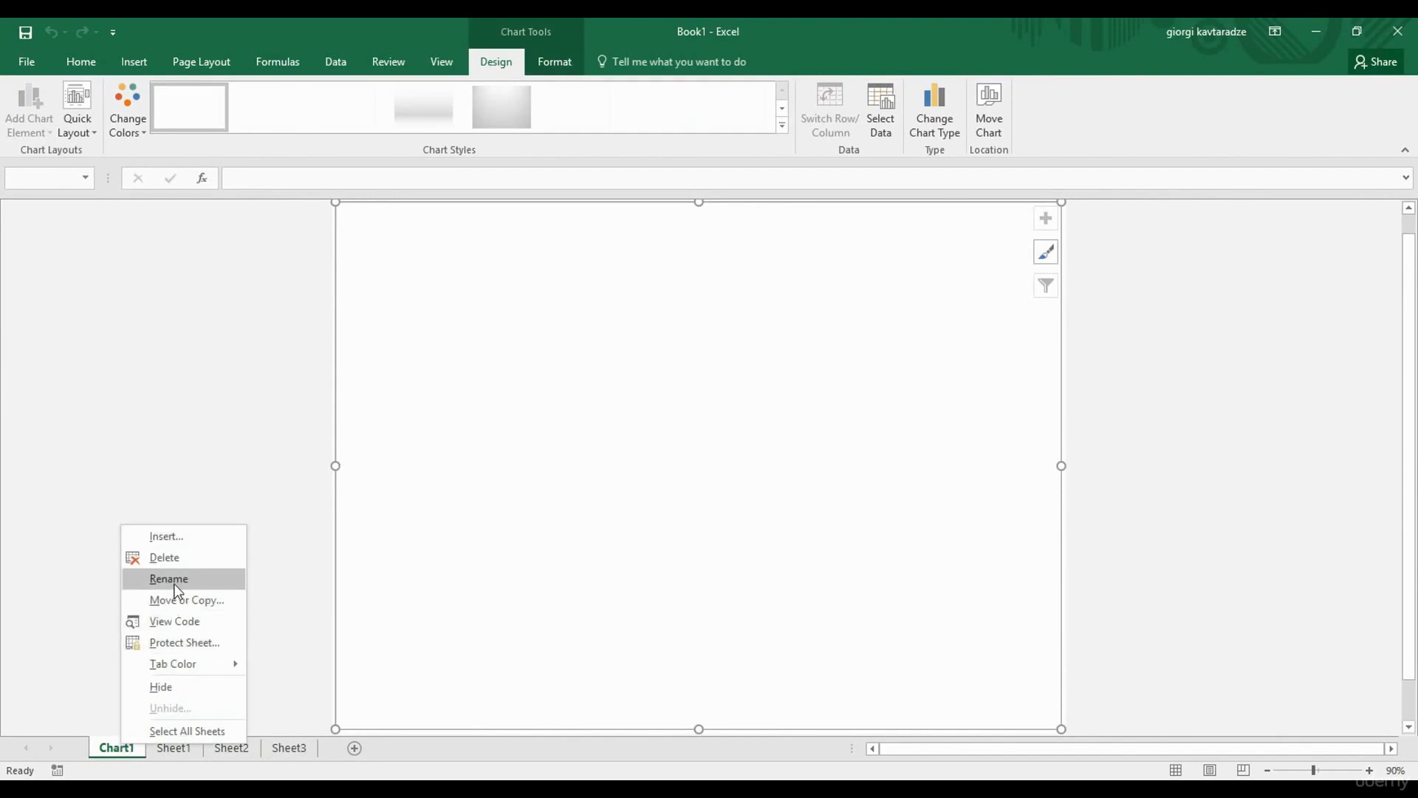
click(115, 751)
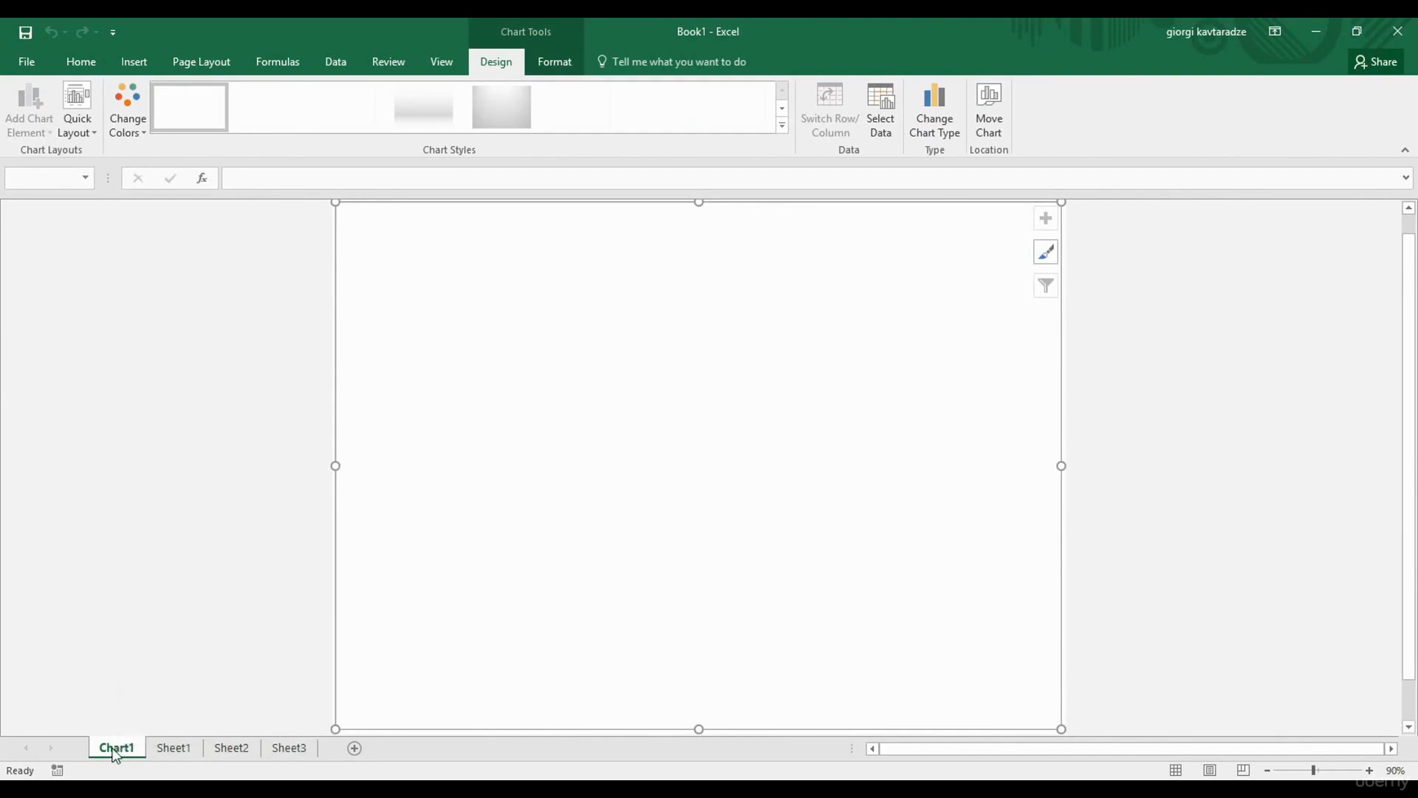
double_click(115, 751)
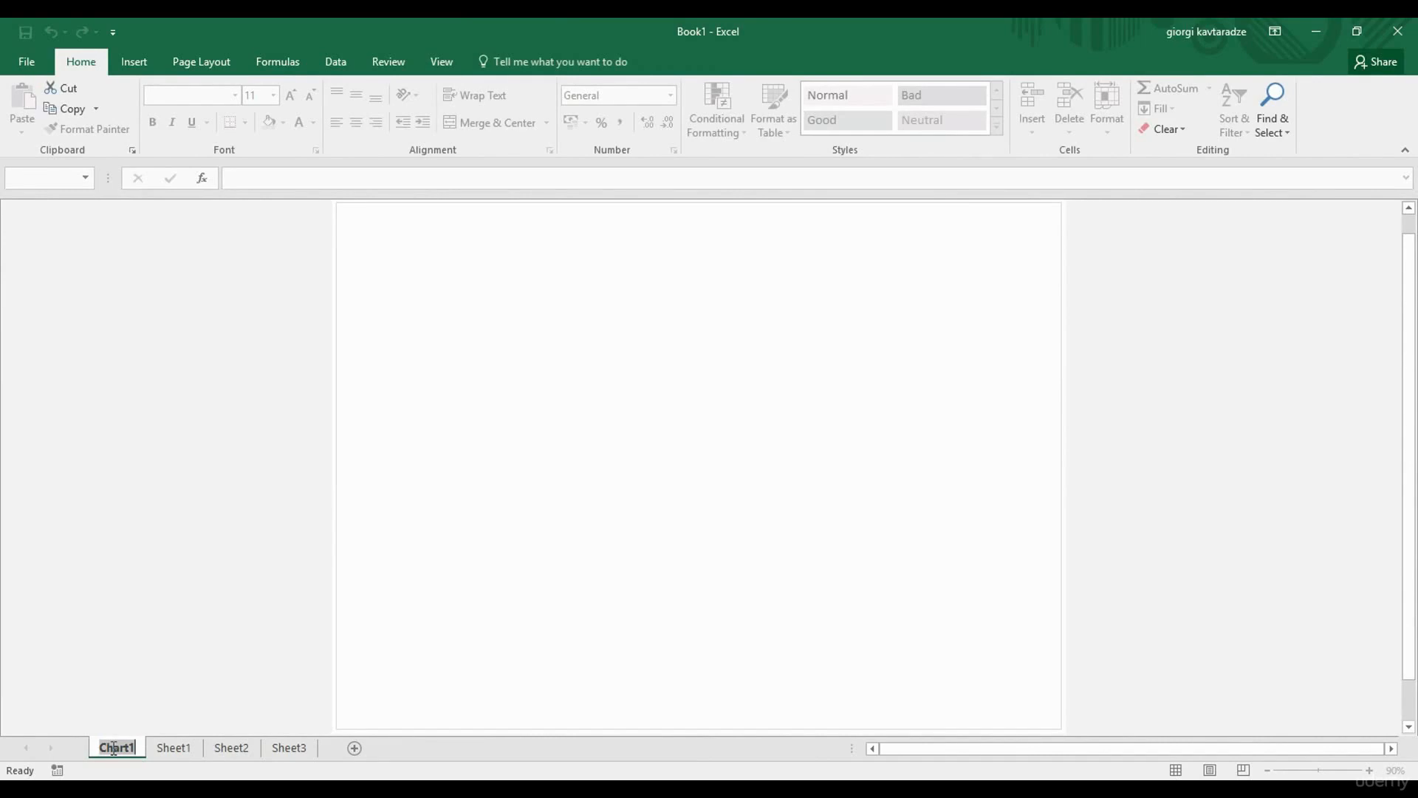
text(my)
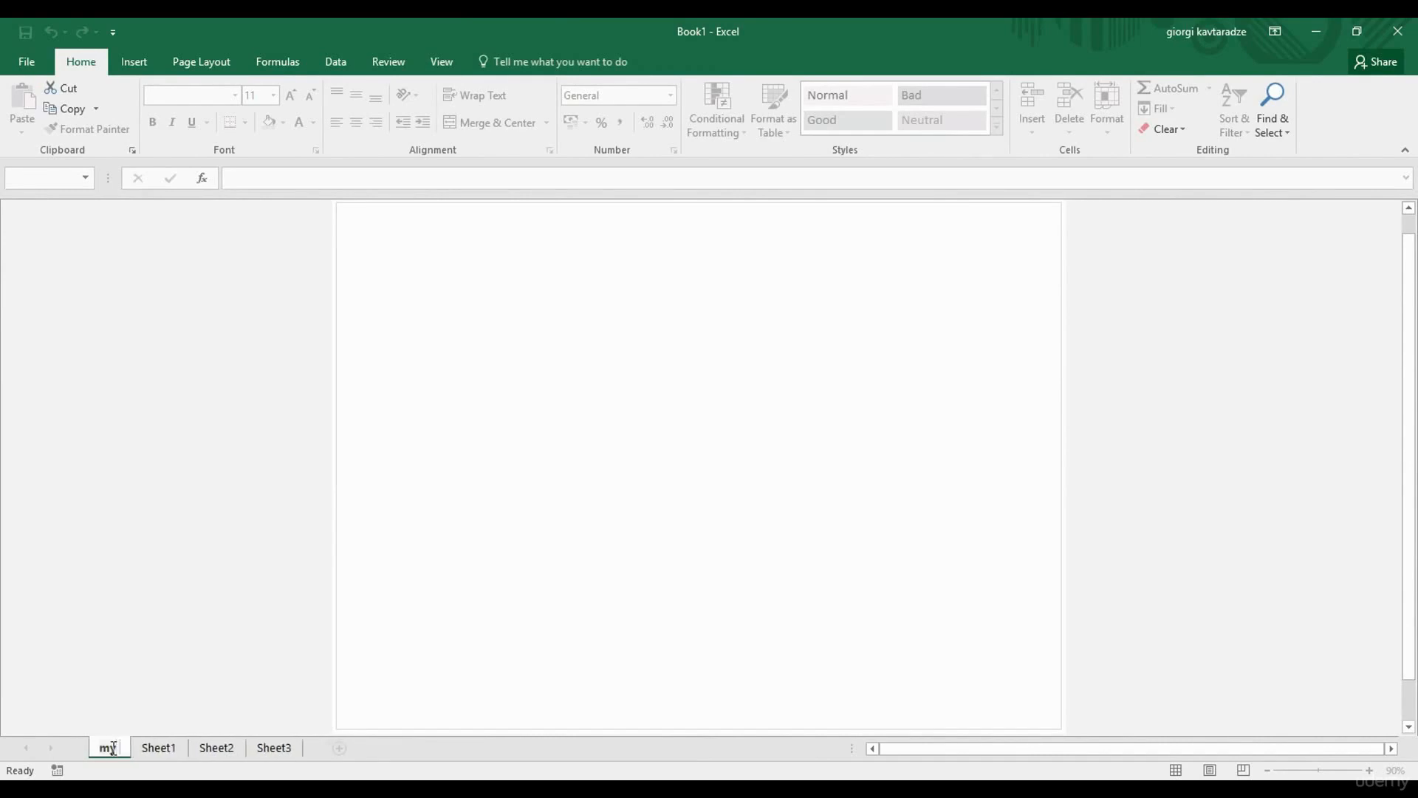
text( chart)
key(Return)
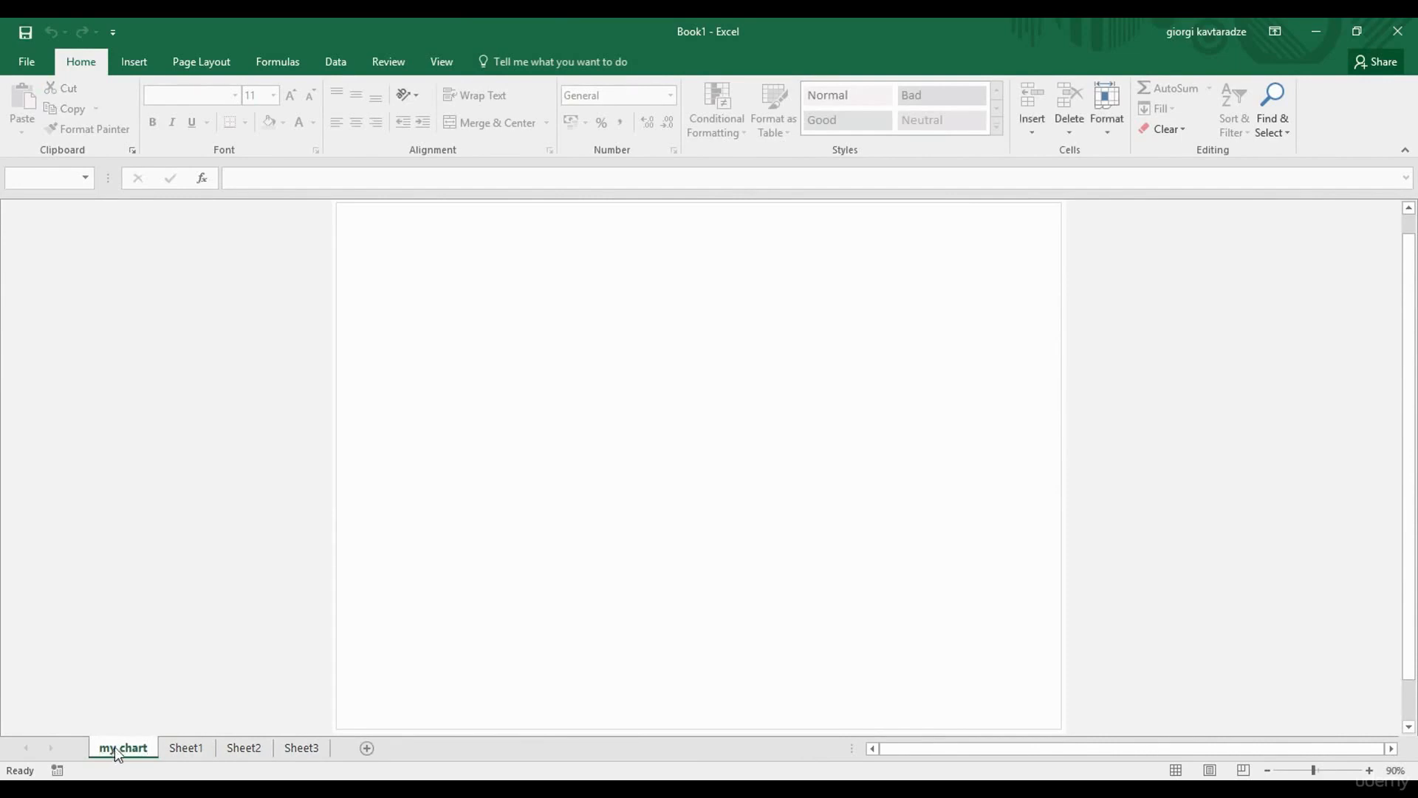
Delete the "my chart" sheet permanently from the workbook.
right_click(123, 748)
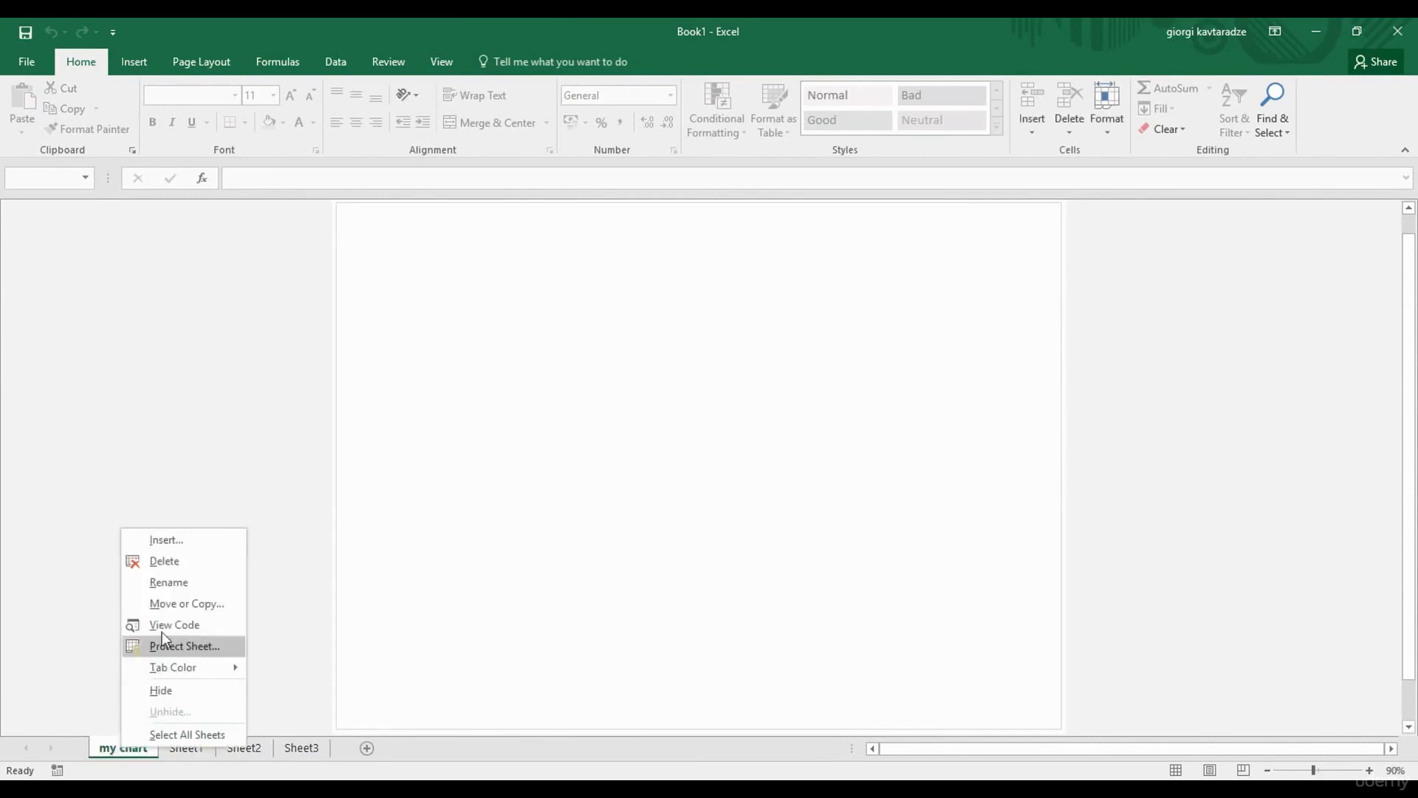
key(Escape)
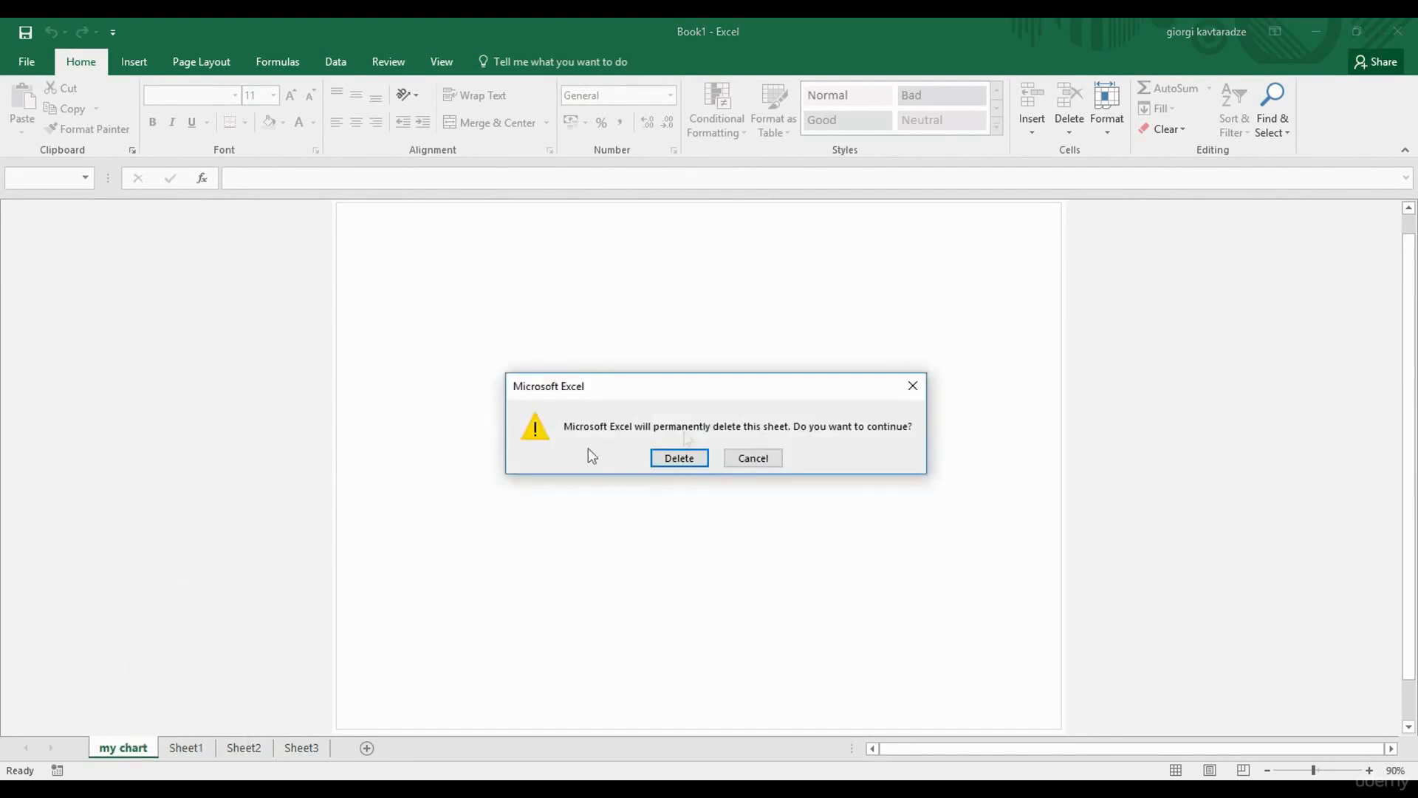
click(679, 458)
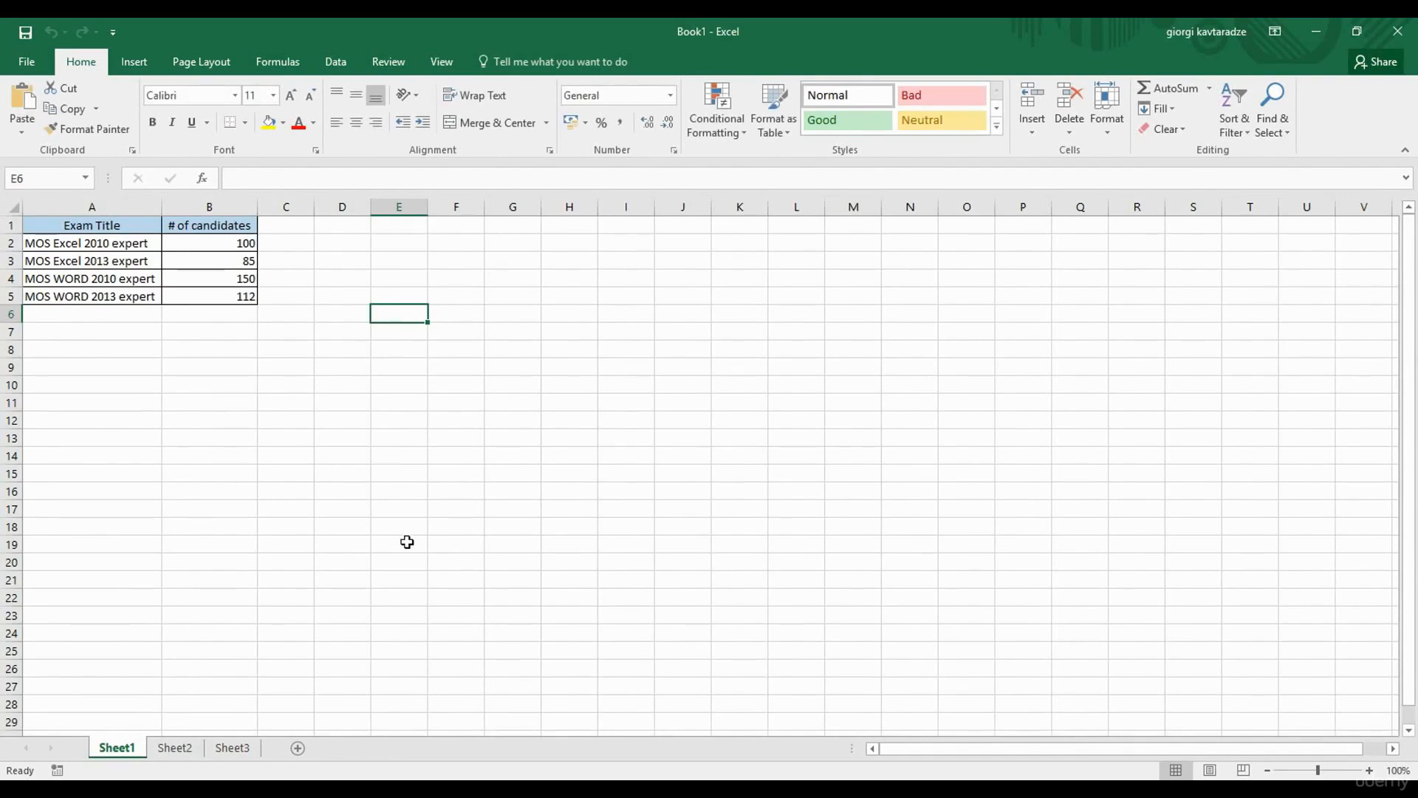
Hide Sheet1, and unhide it again from the list of hidden sheets.
right_click(131, 751)
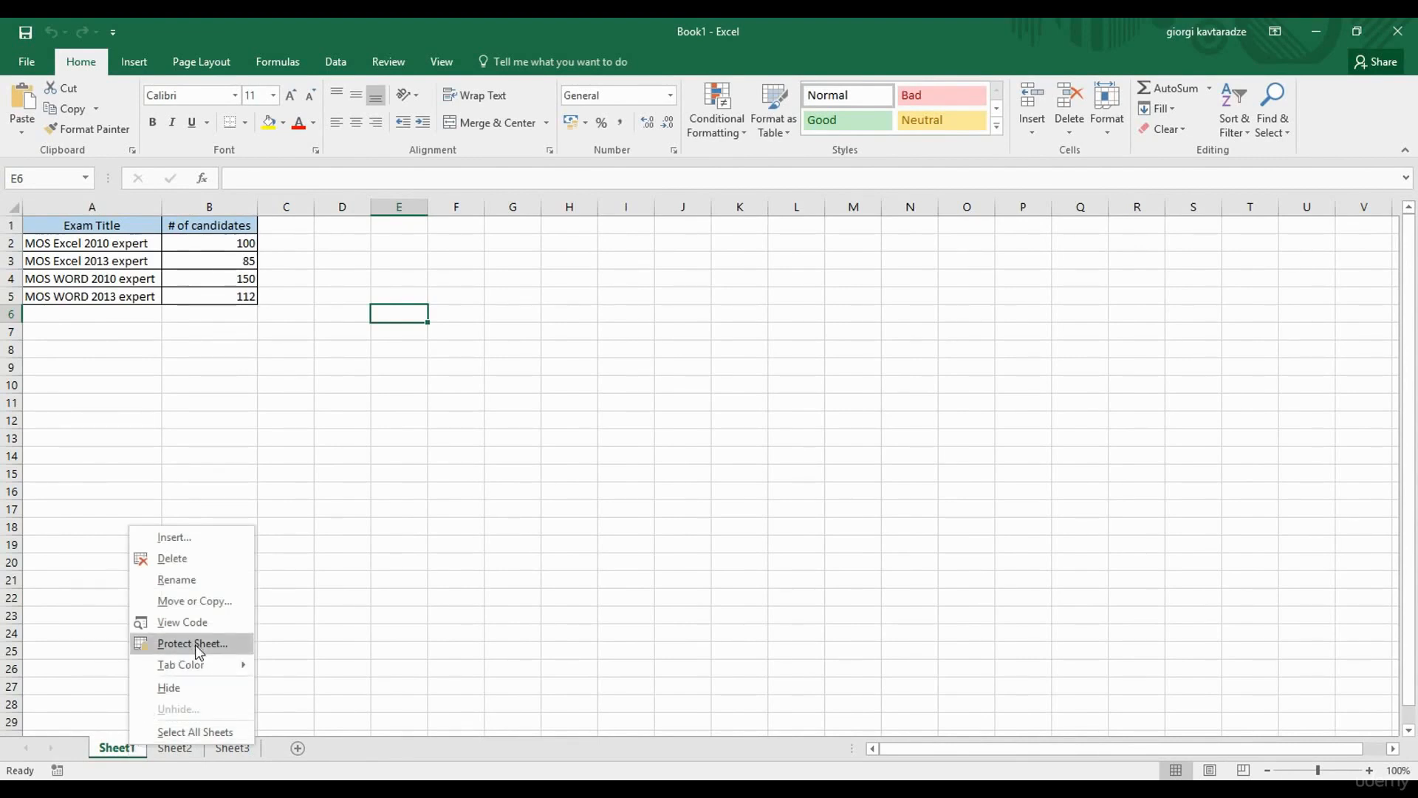
mouse_move(196, 664)
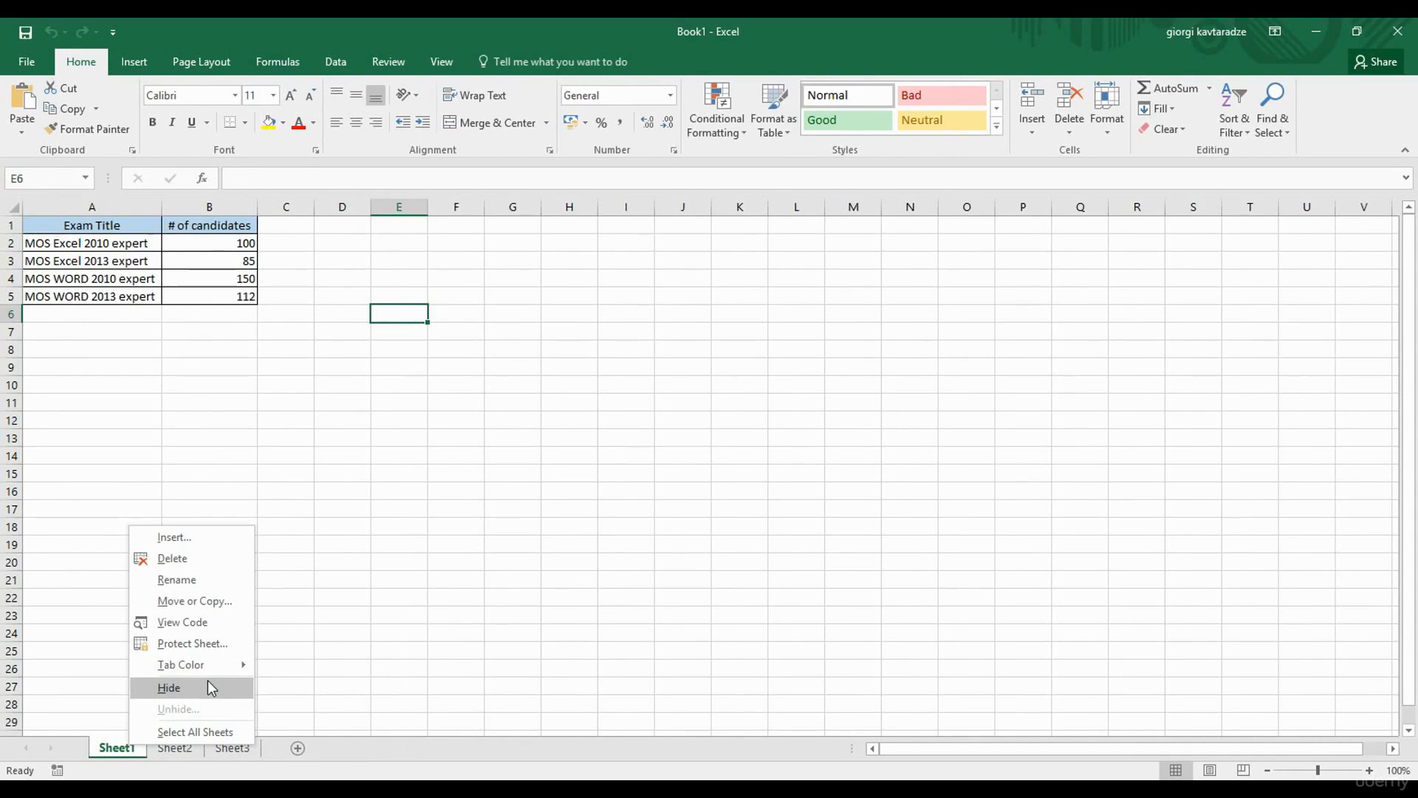
click(207, 681)
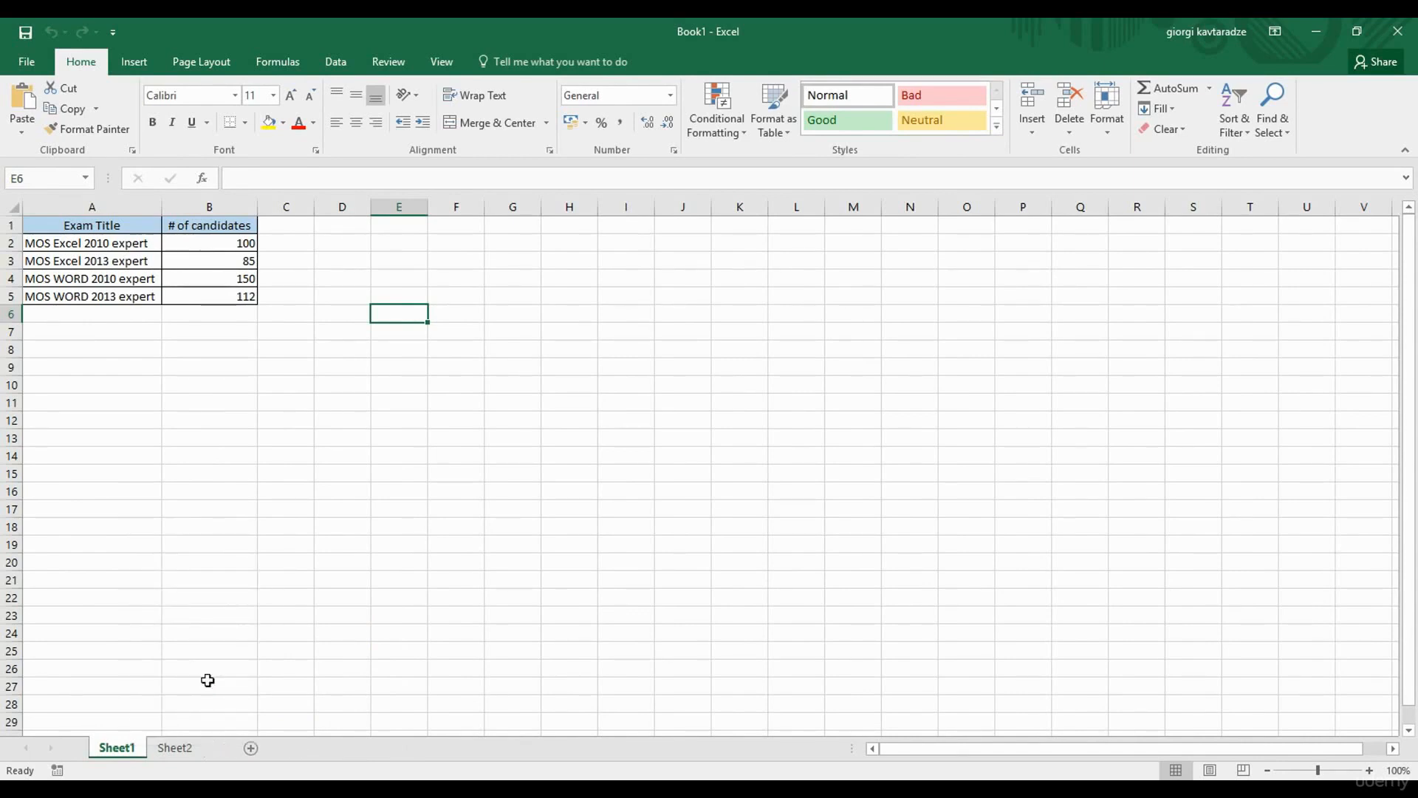
right_click(136, 749)
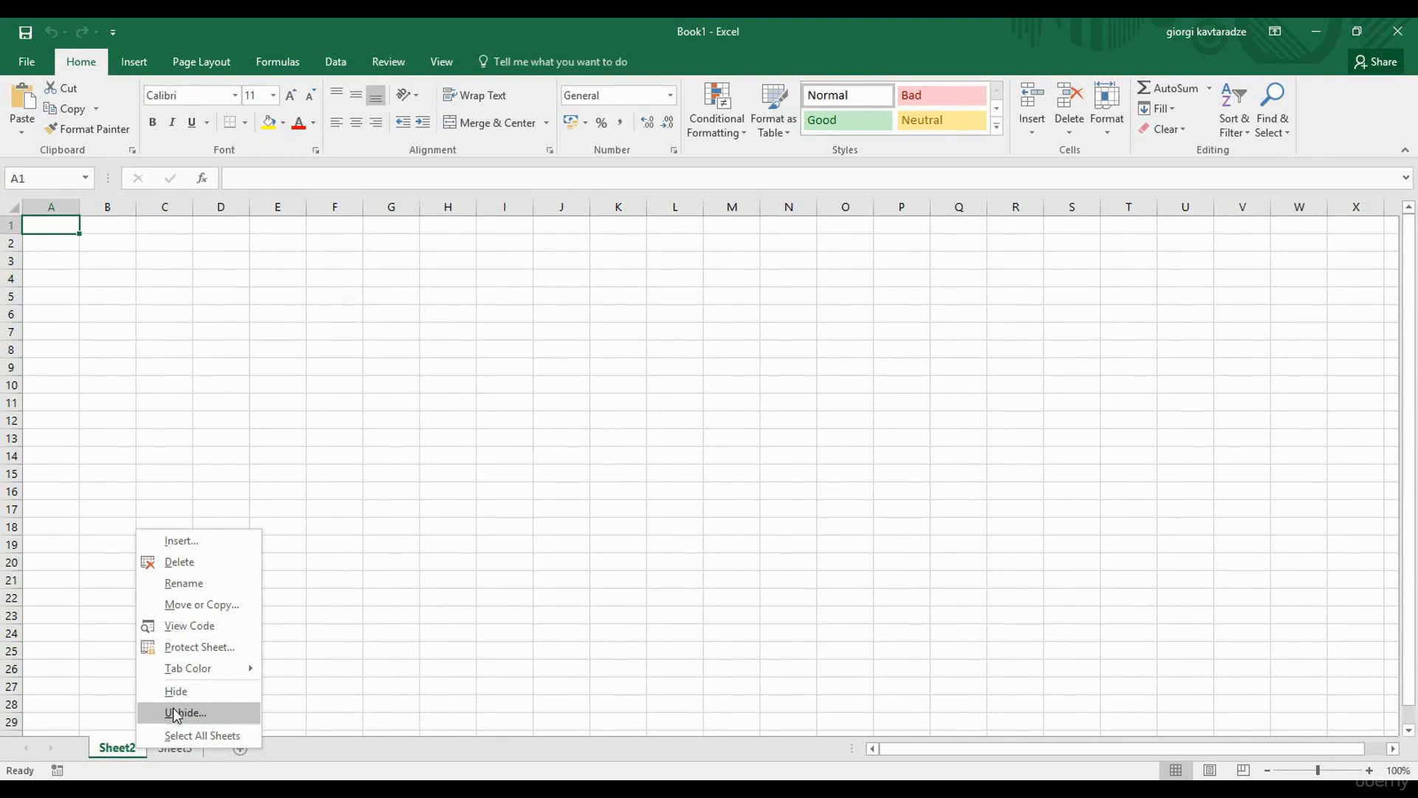
click(176, 714)
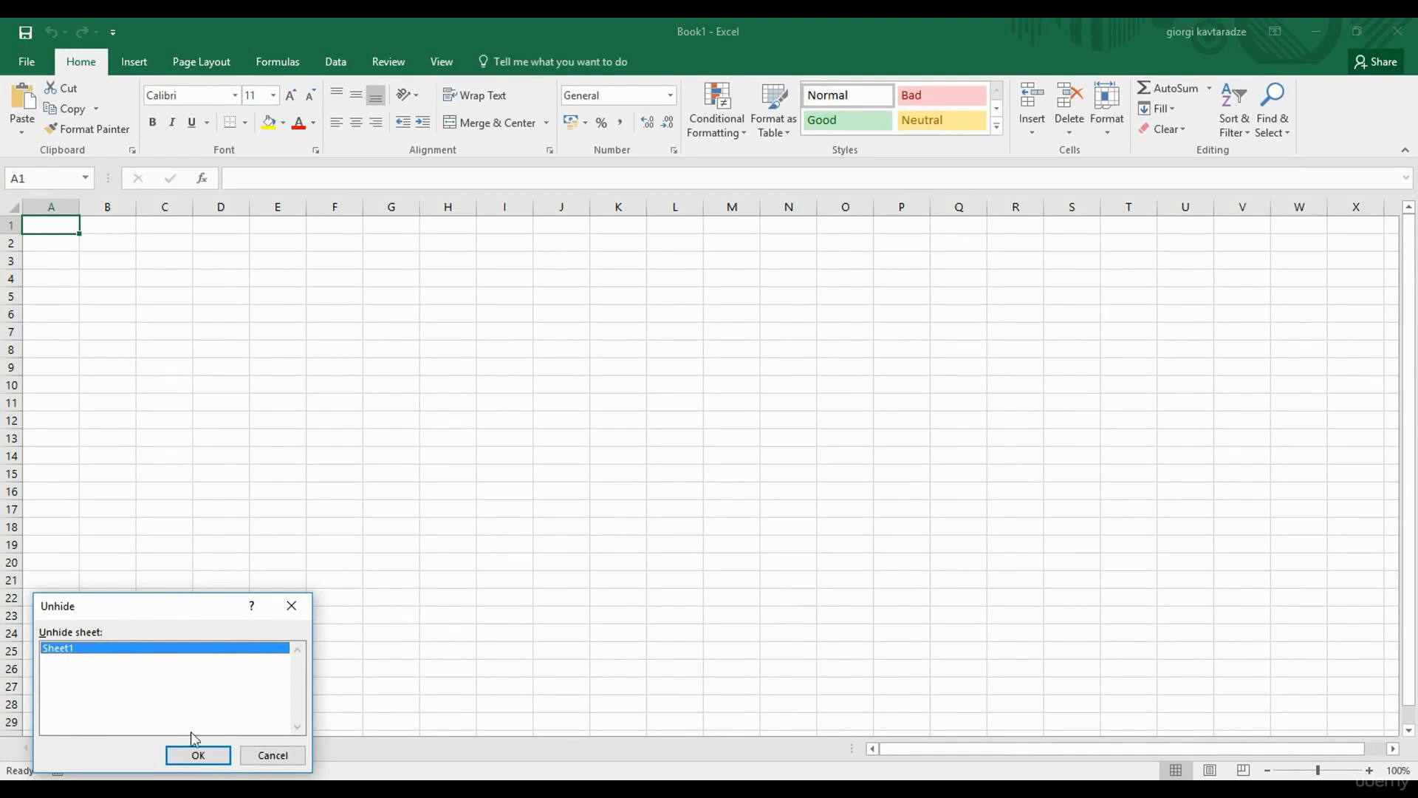
click(195, 755)
click(407, 339)
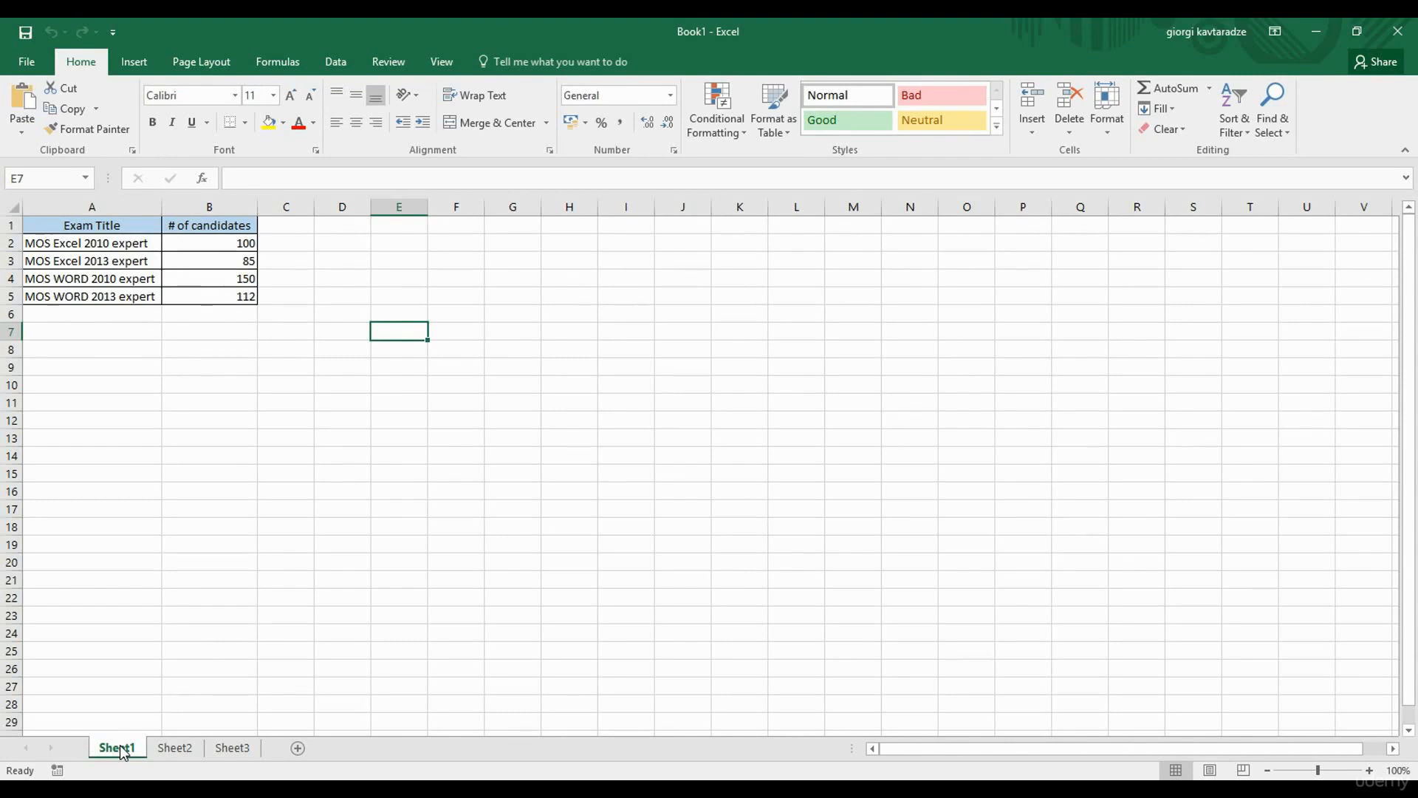
Move Sheet1 before Sheet3 within the Book1.xlsx workbook.
right_click(122, 752)
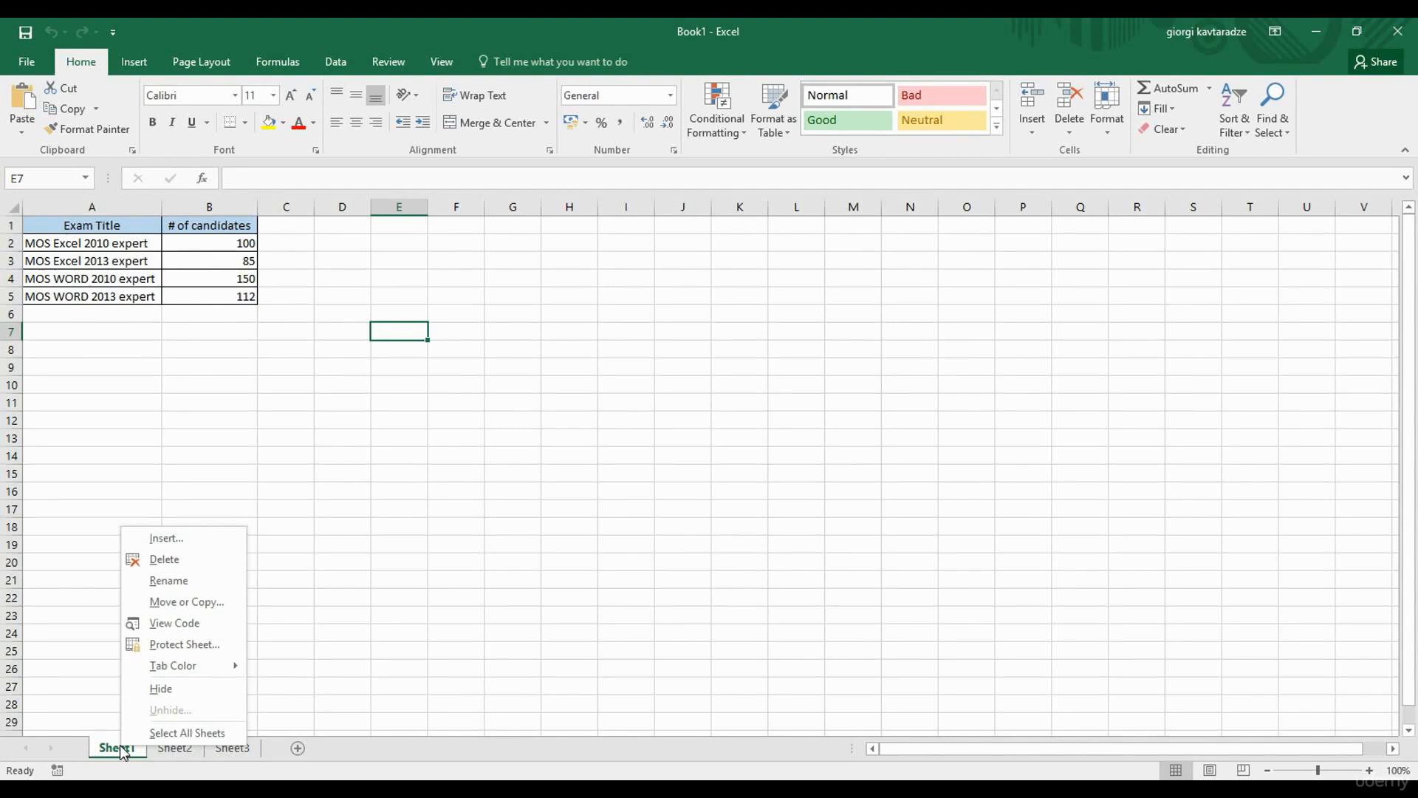
click(189, 604)
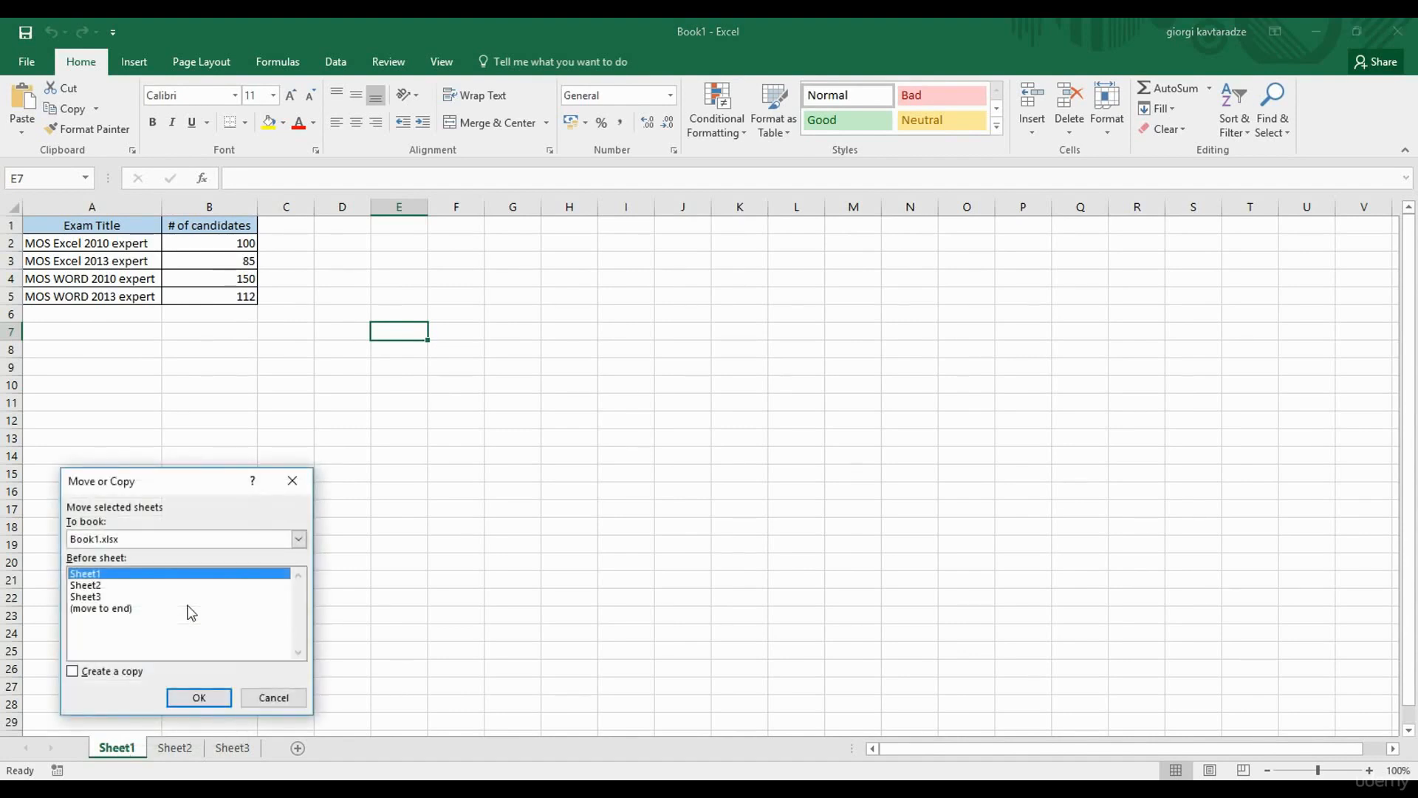
click(94, 596)
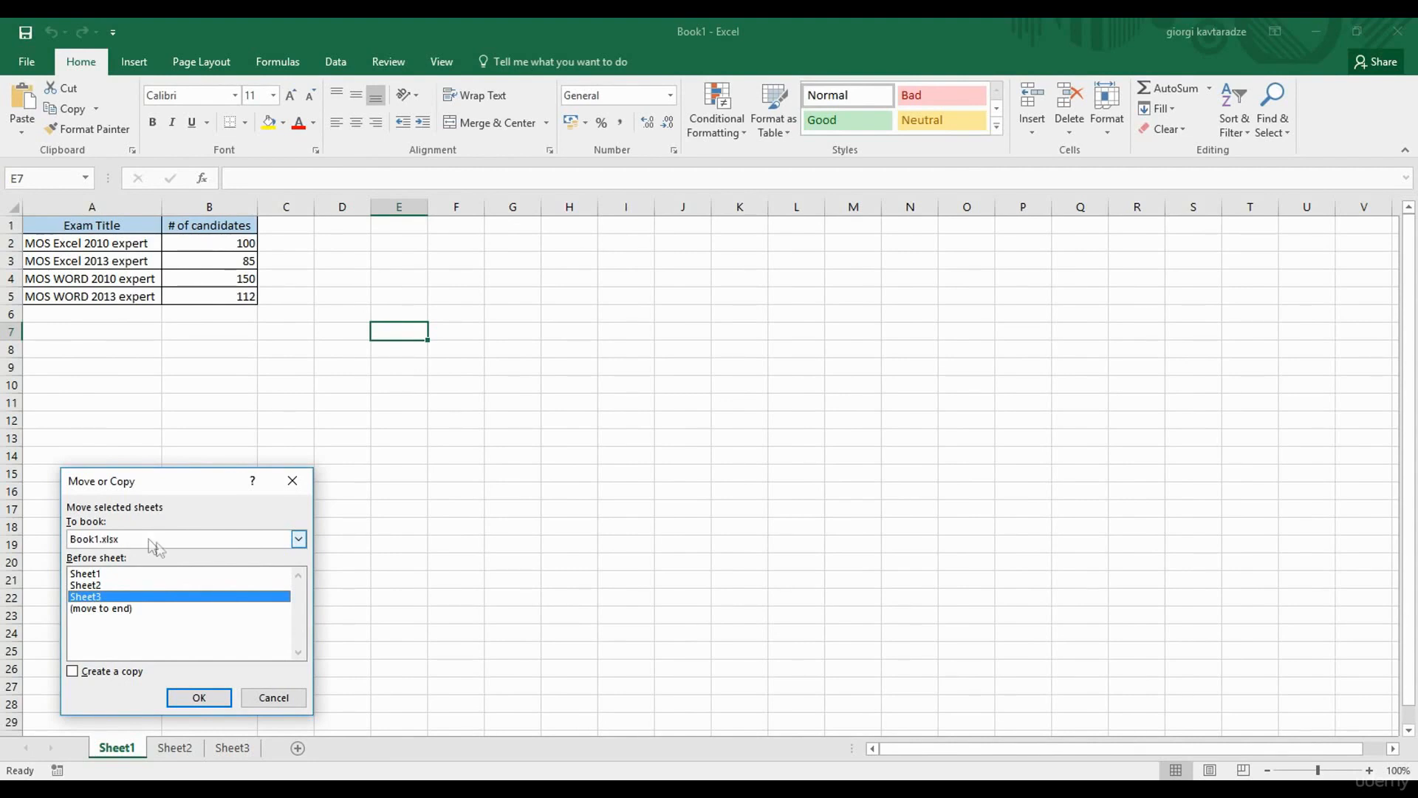
click(199, 699)
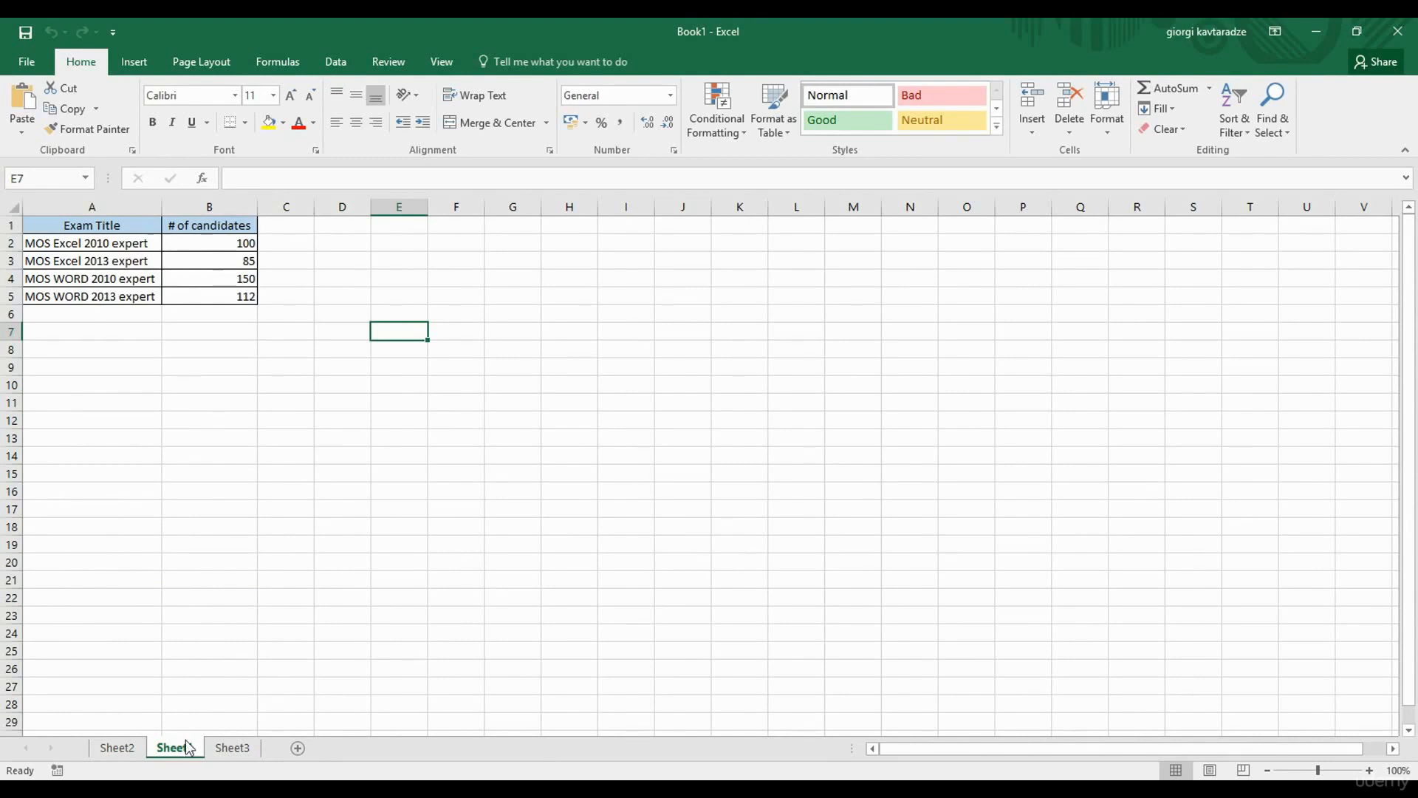
Move Sheet2 from Book1.xlsx to the test.xlsx workbook, placing it before Sheet1.
click(127, 749)
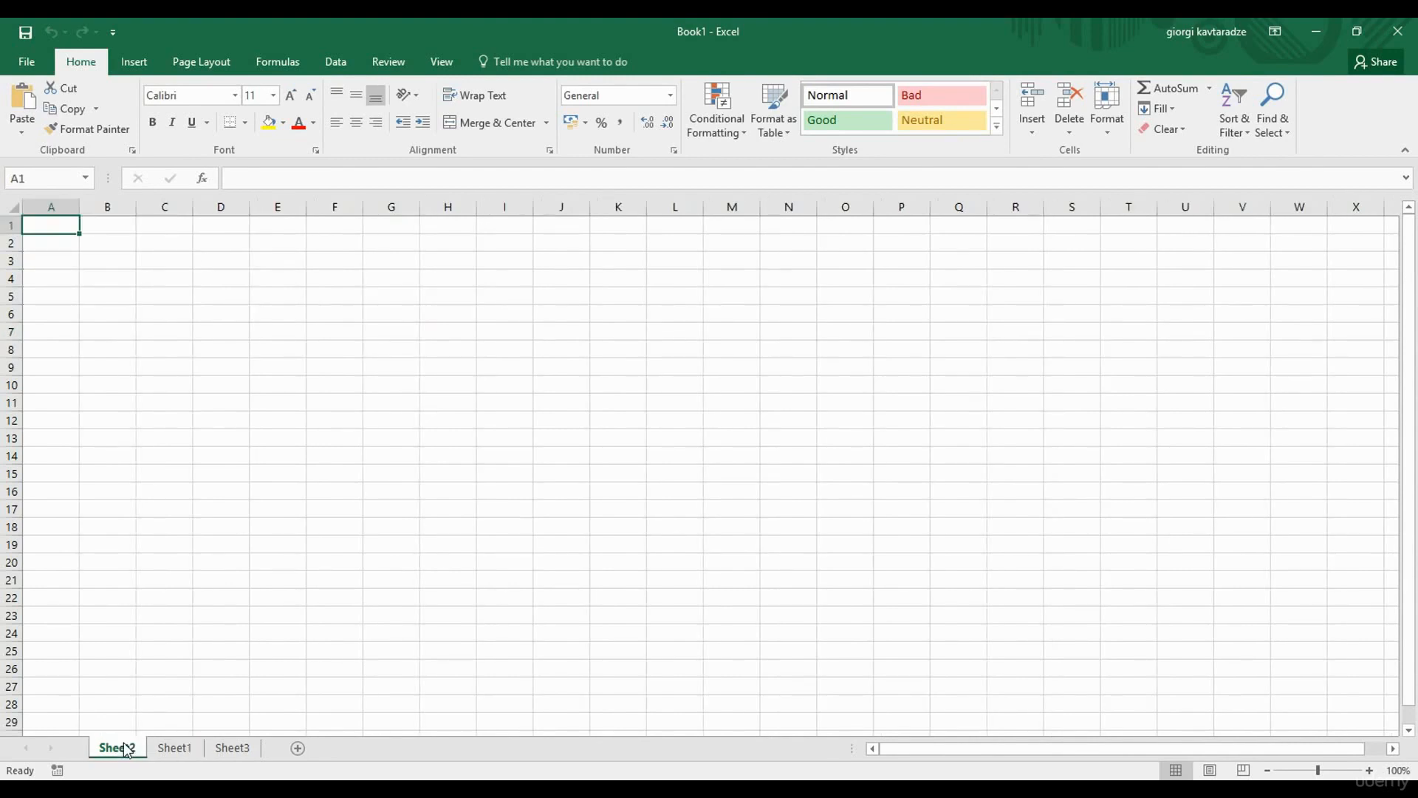
right_click(127, 748)
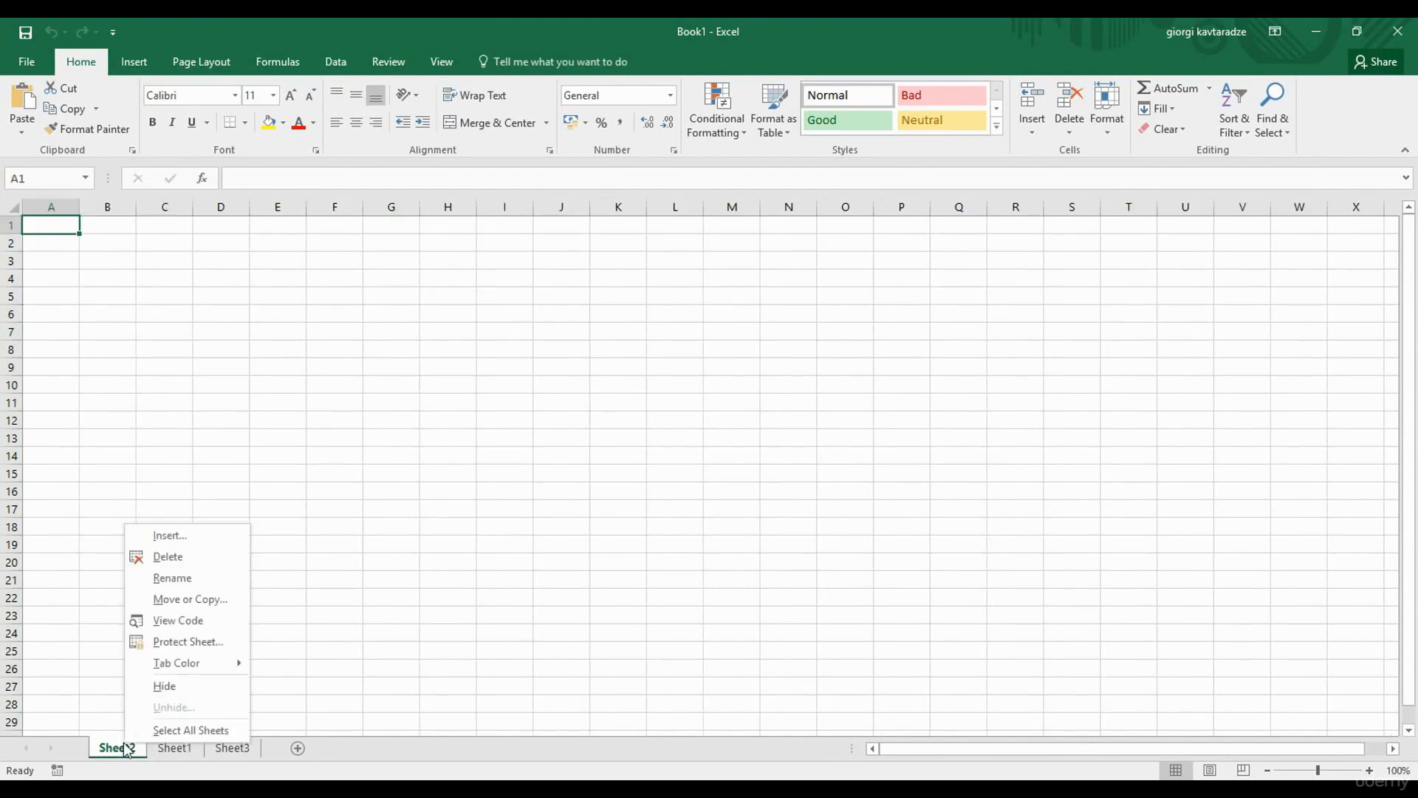
click(182, 600)
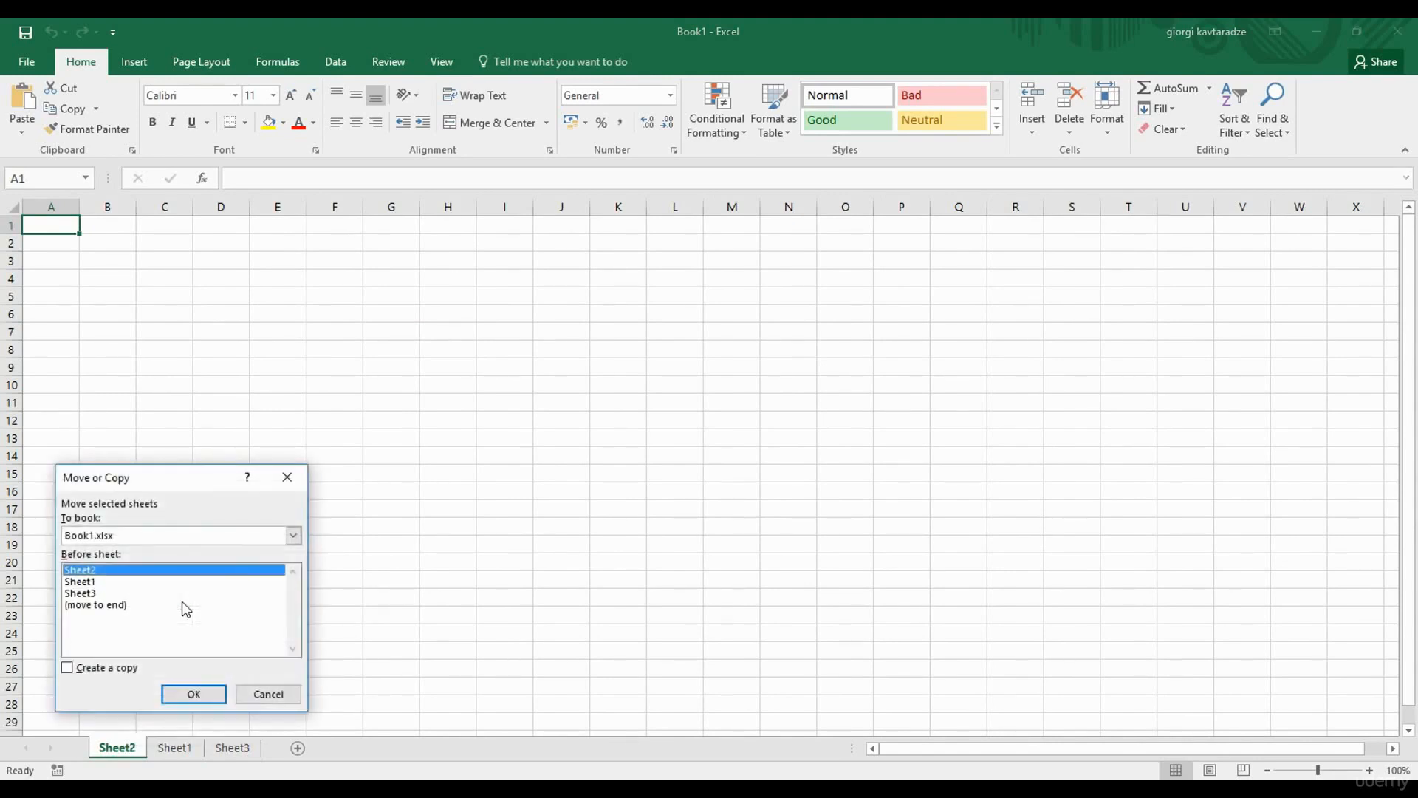
click(292, 536)
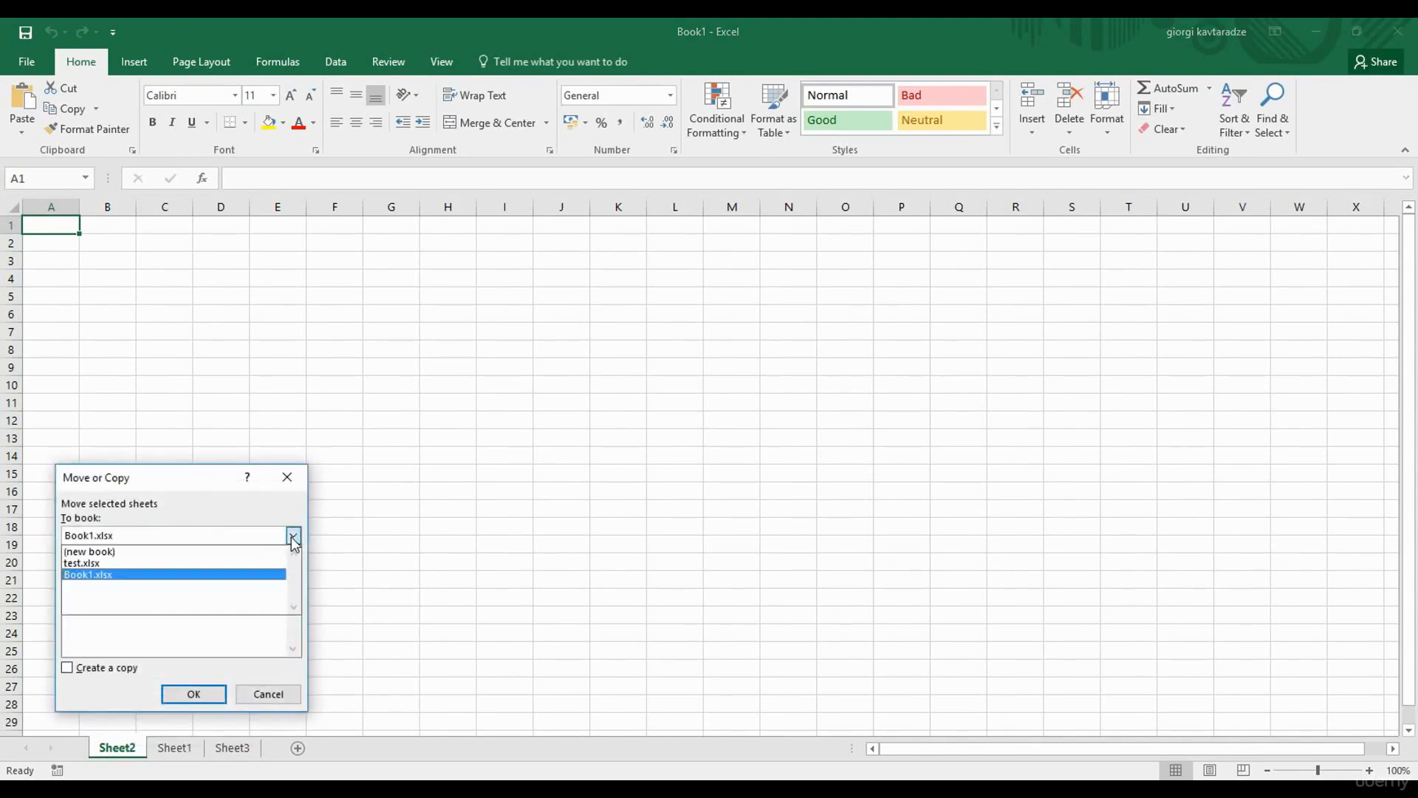
click(237, 562)
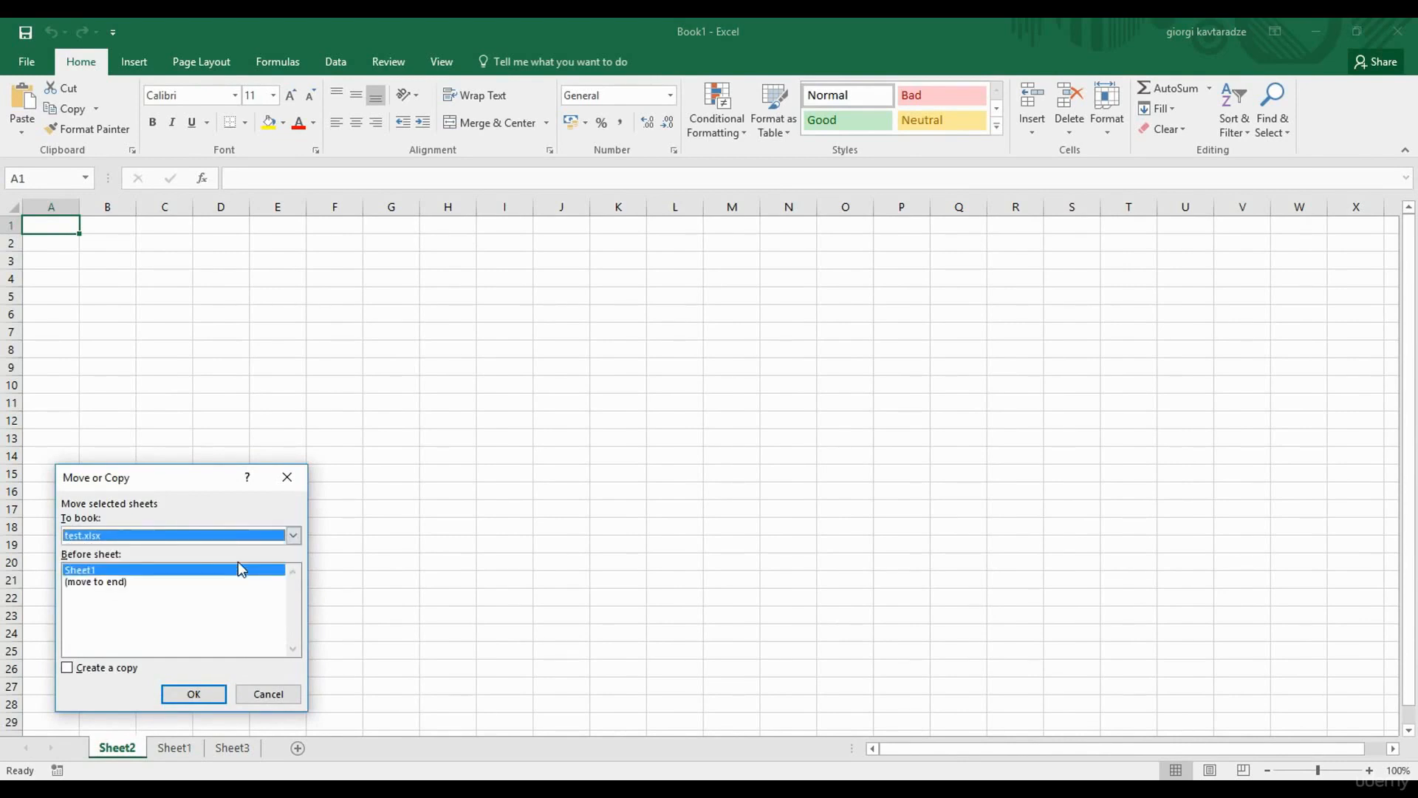
click(189, 569)
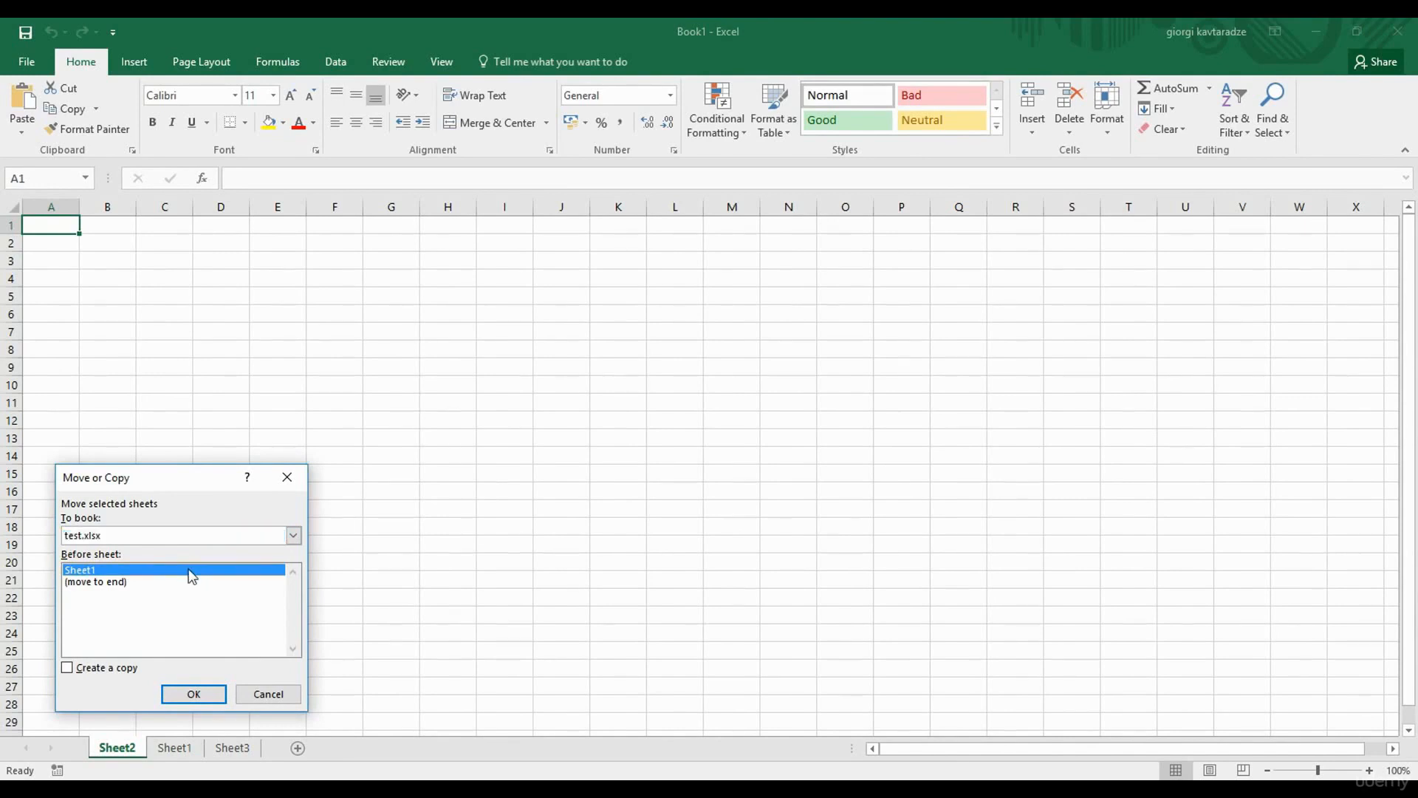
click(203, 696)
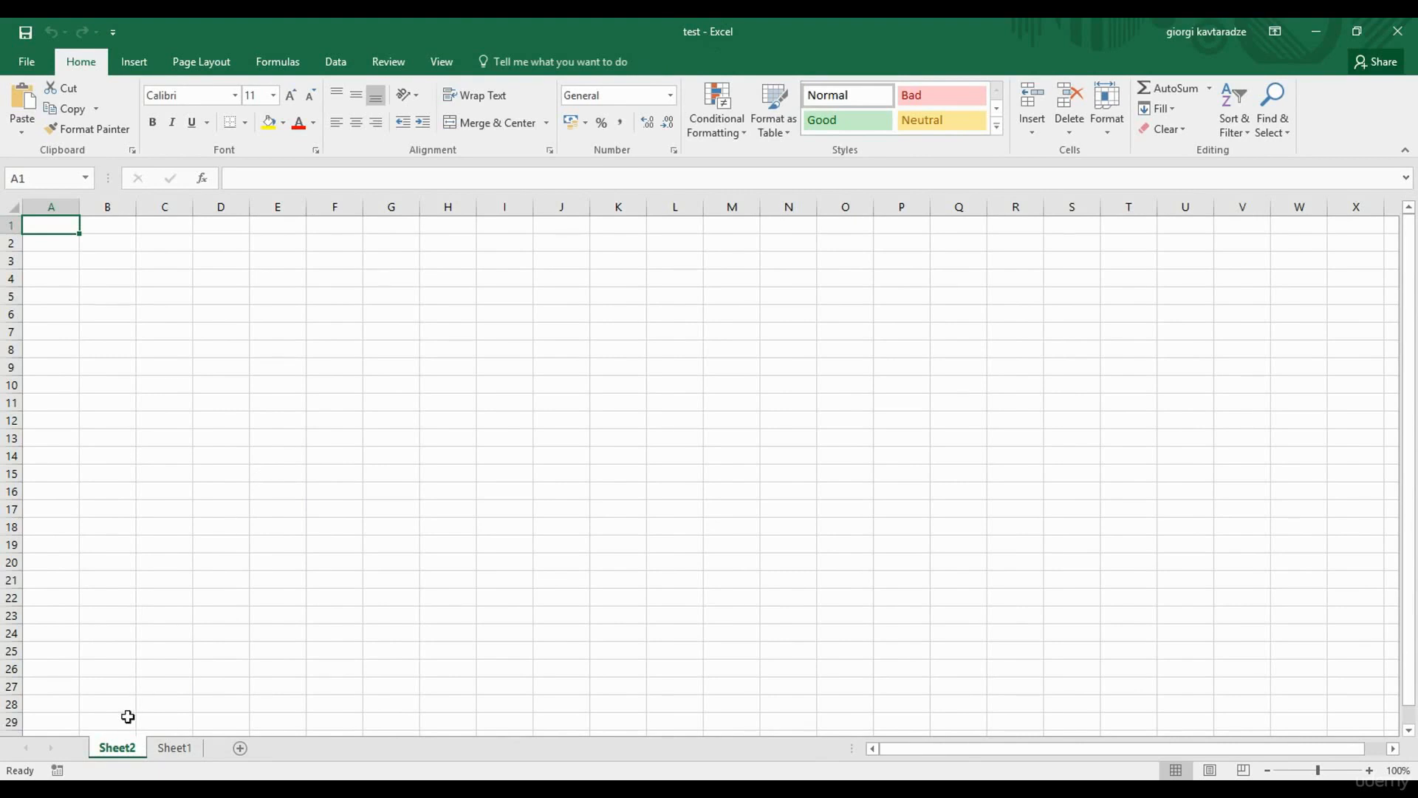
Rename Sheet2 in the test workbook to "my sheet".
double_click(120, 750)
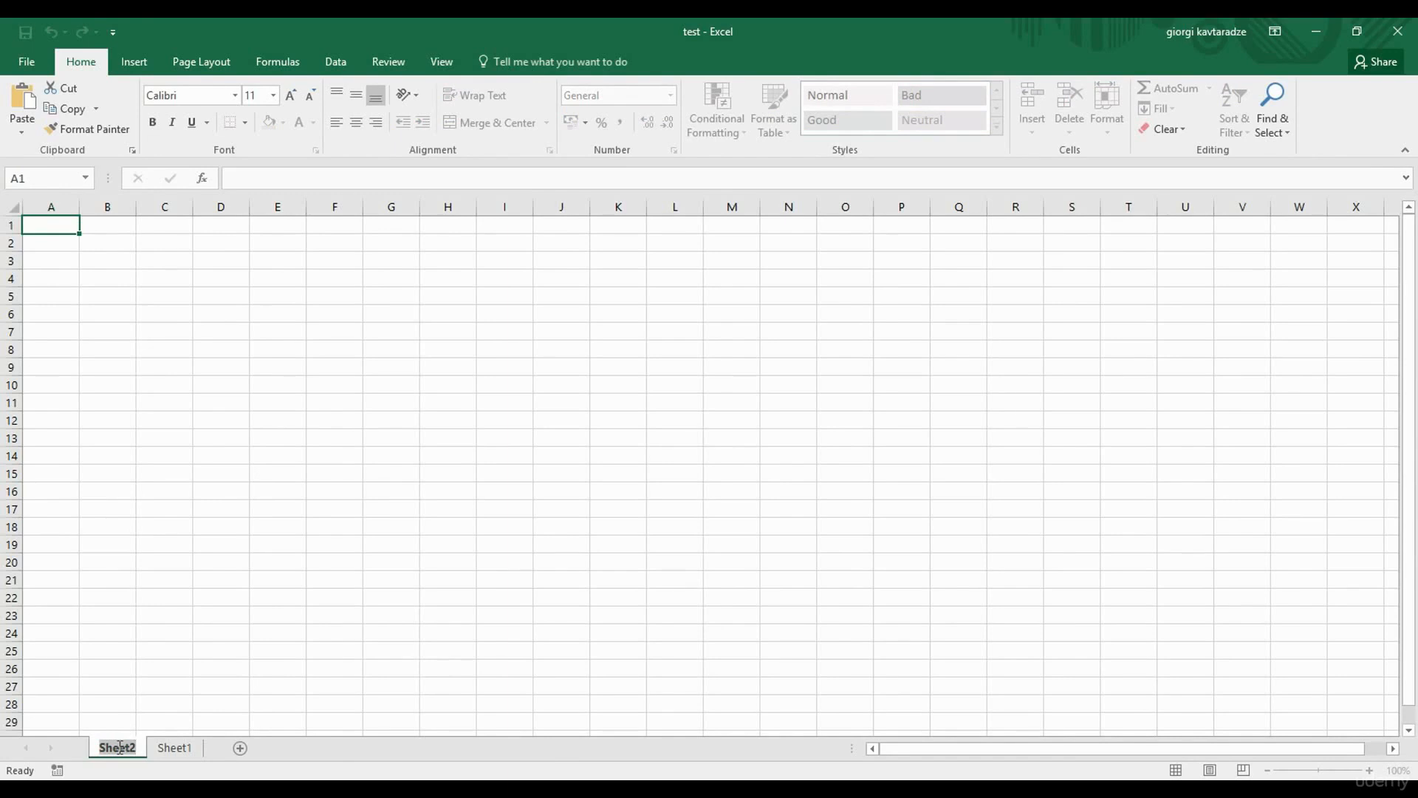
text(my sheet)
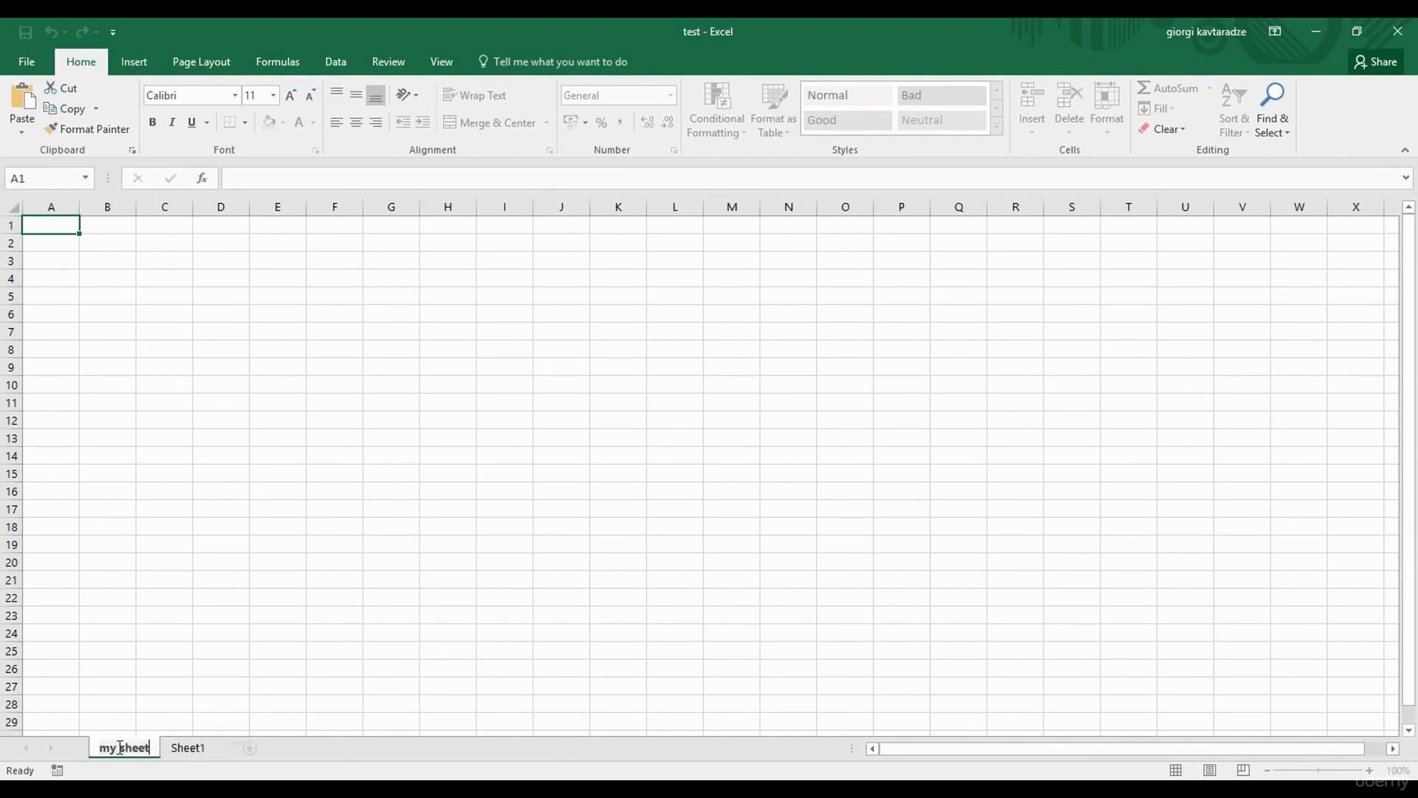
click(119, 687)
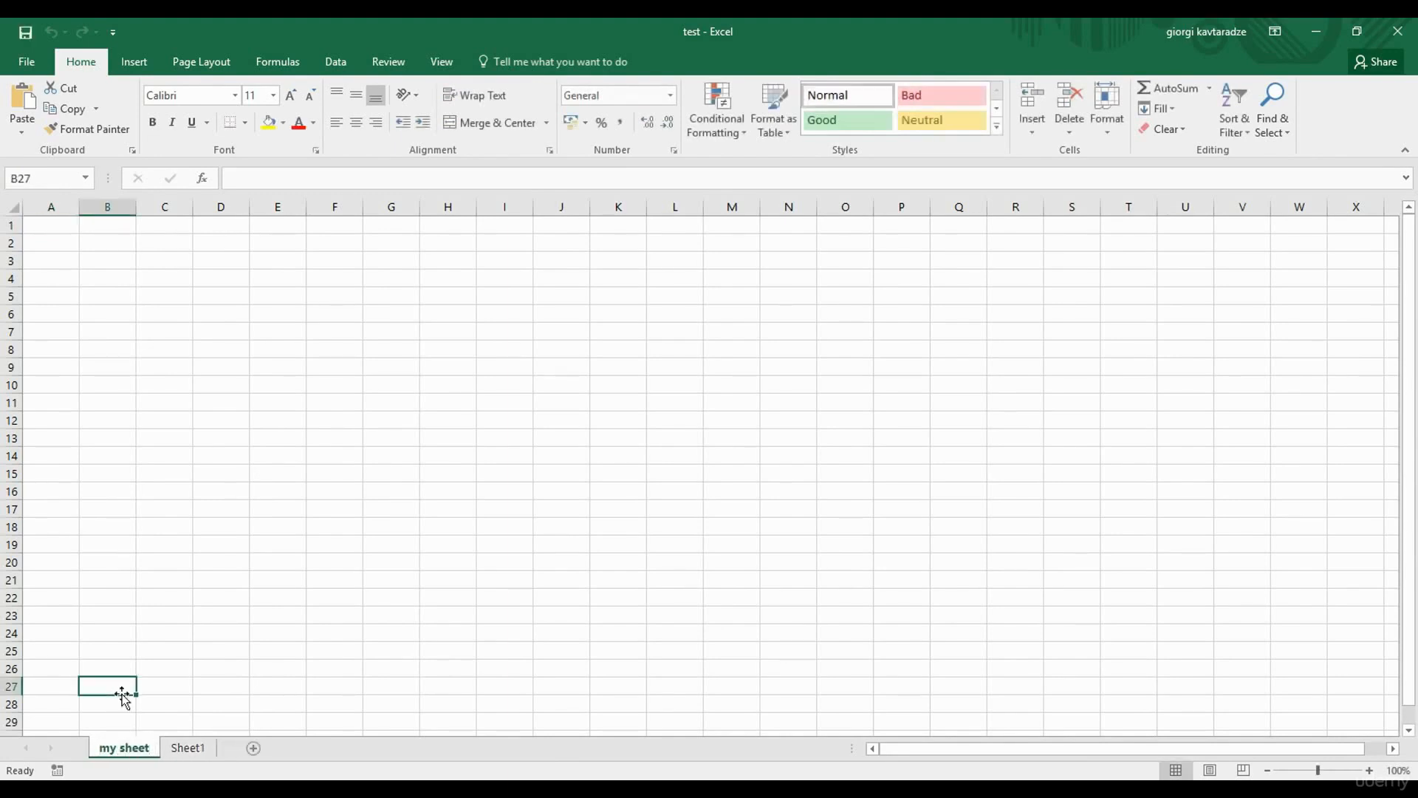
Move "my sheet" from the test workbook into a new book.
right_click(114, 747)
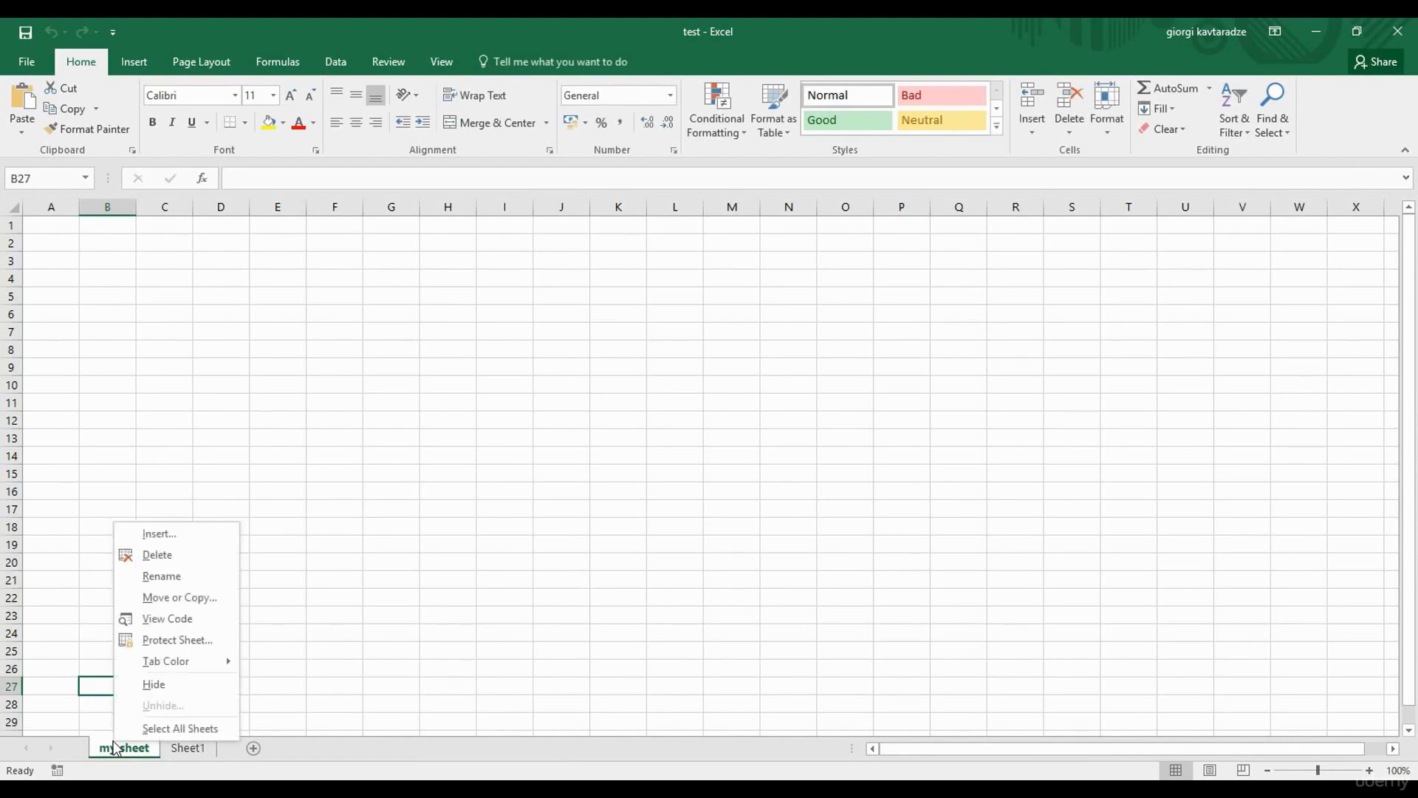
click(187, 596)
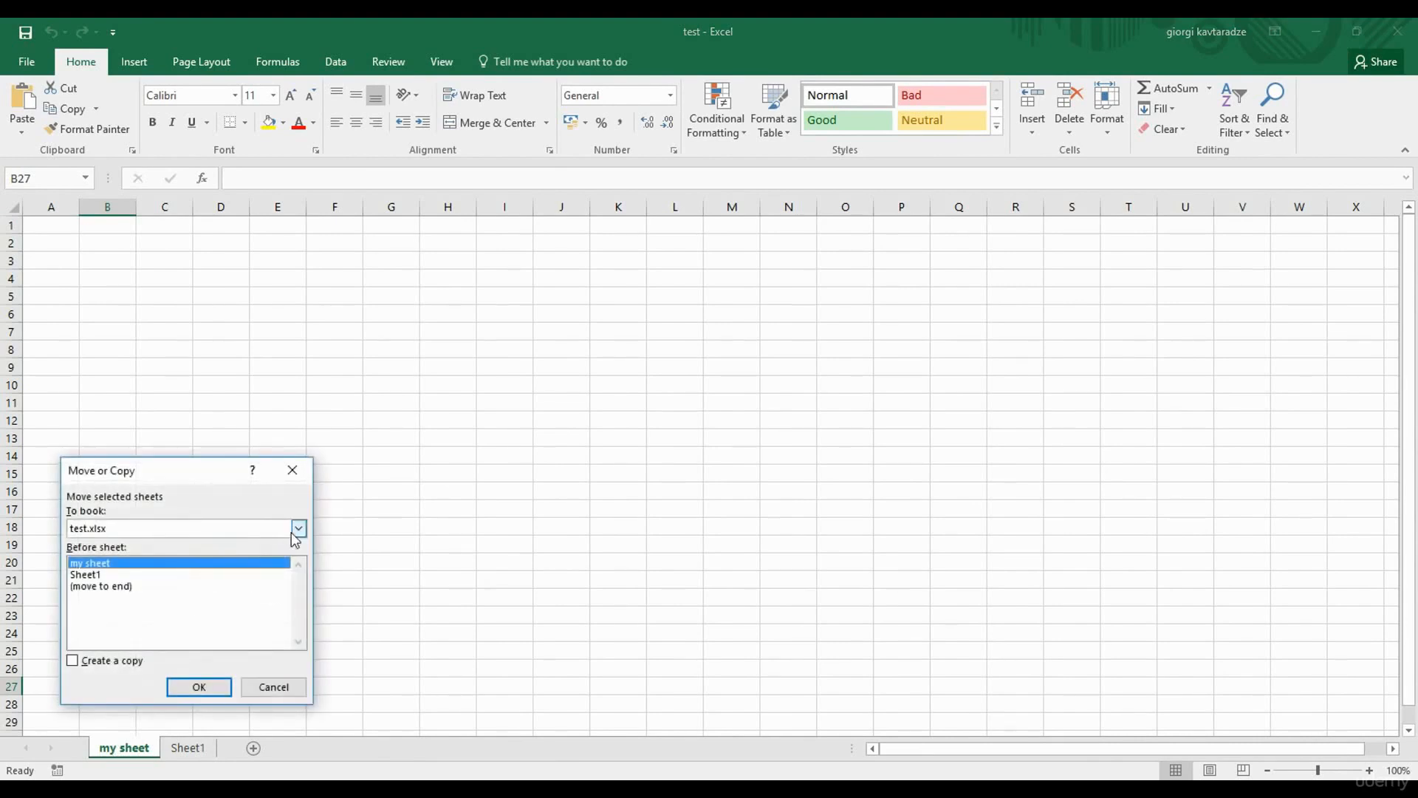
click(298, 528)
click(260, 545)
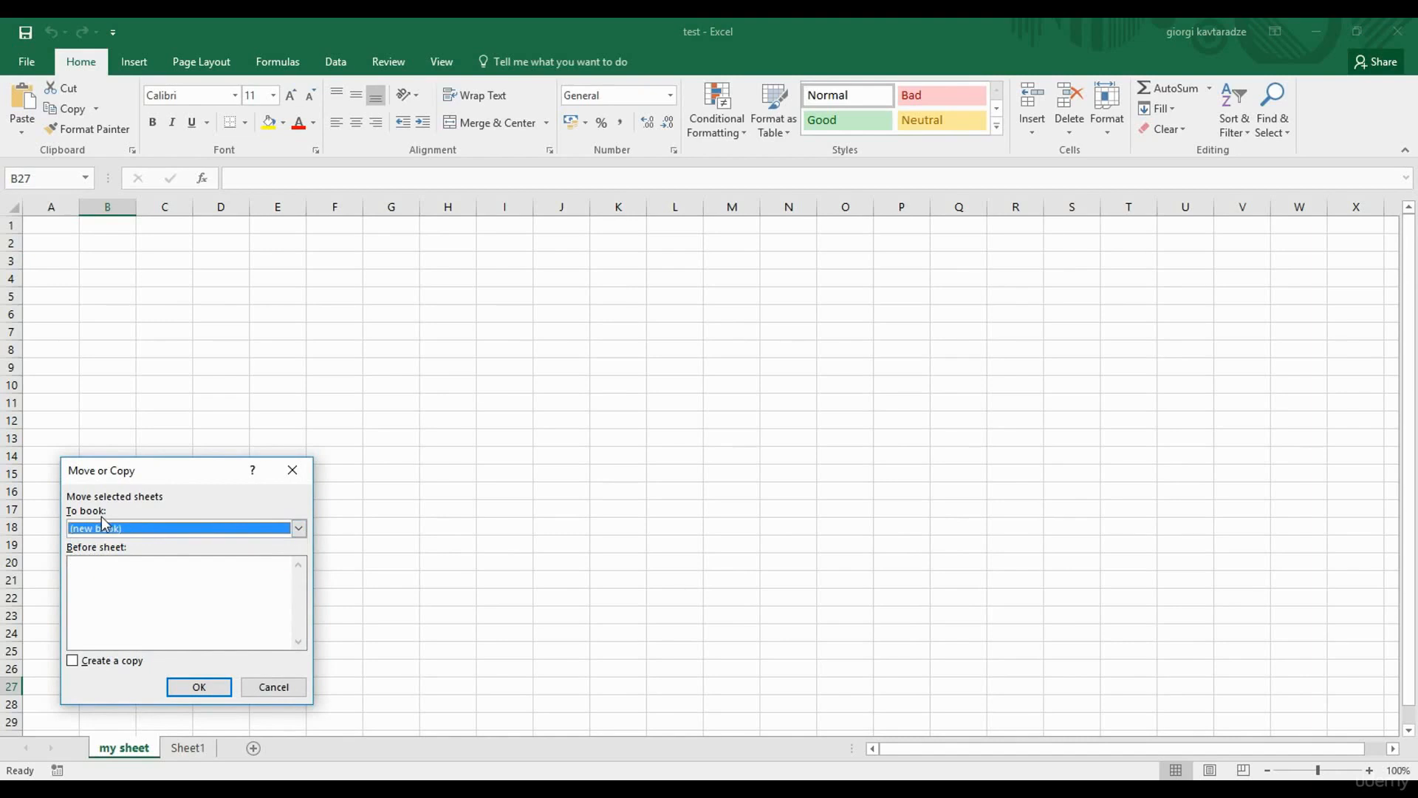
click(216, 687)
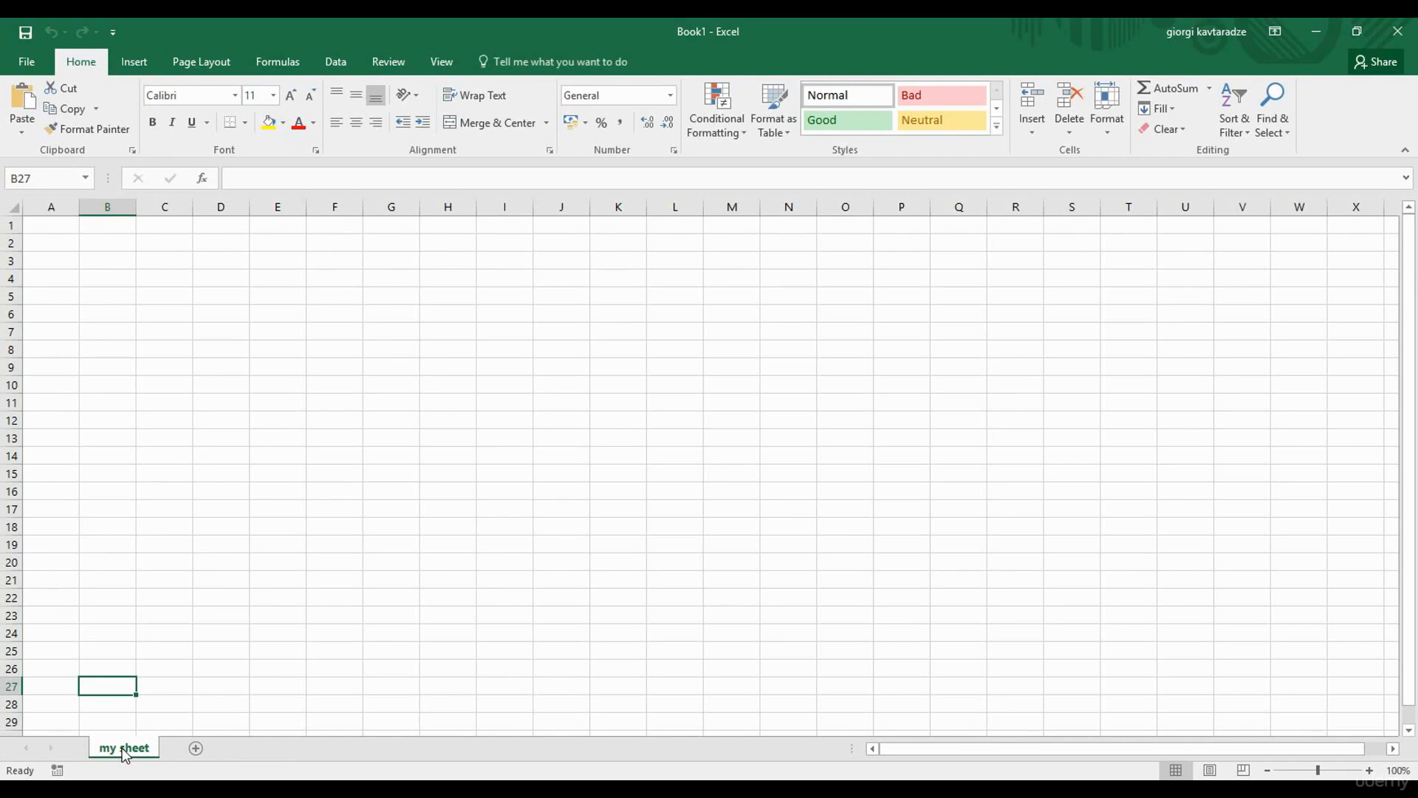
click(488, 436)
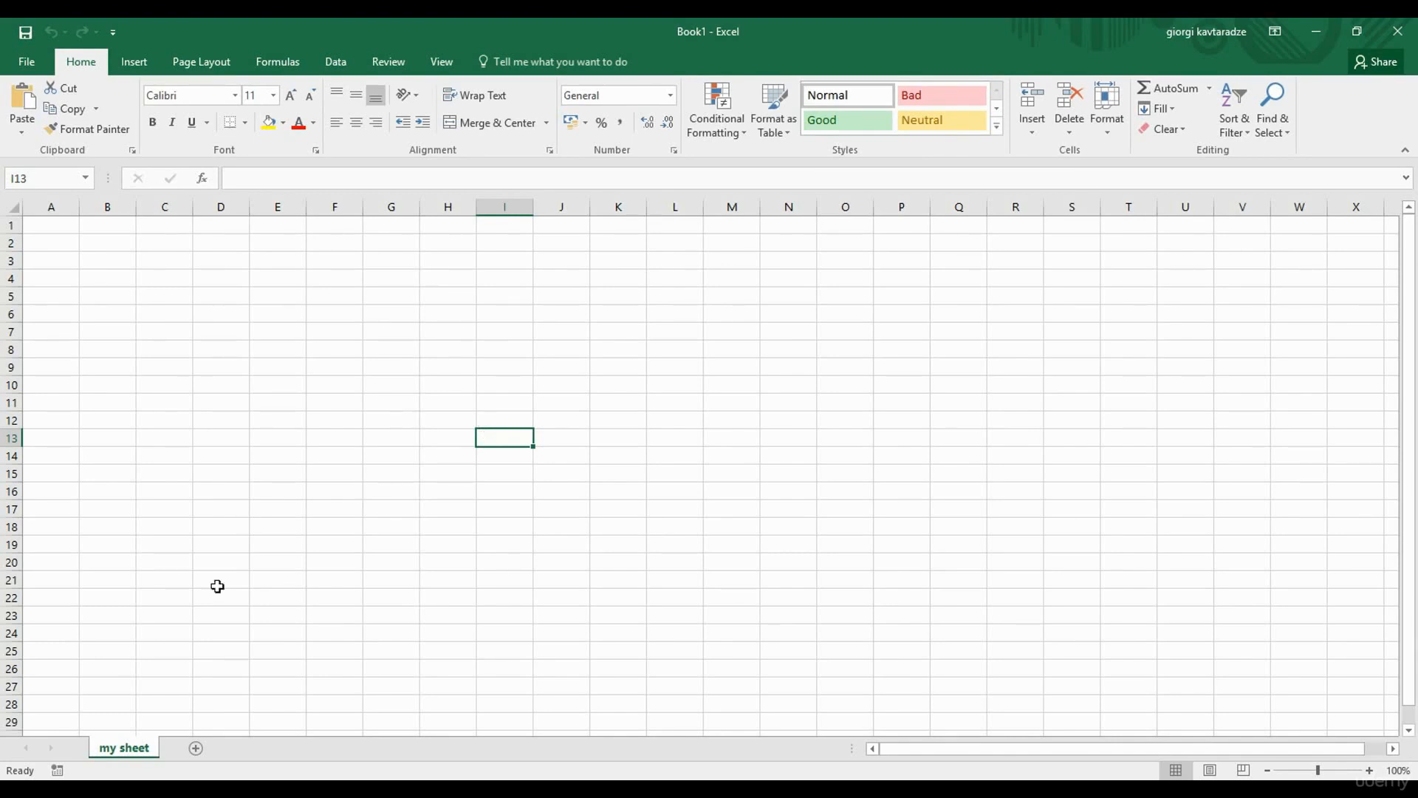
Create a copy of "my sheet" in test.xlsx, placed before Sheet1.
right_click(129, 757)
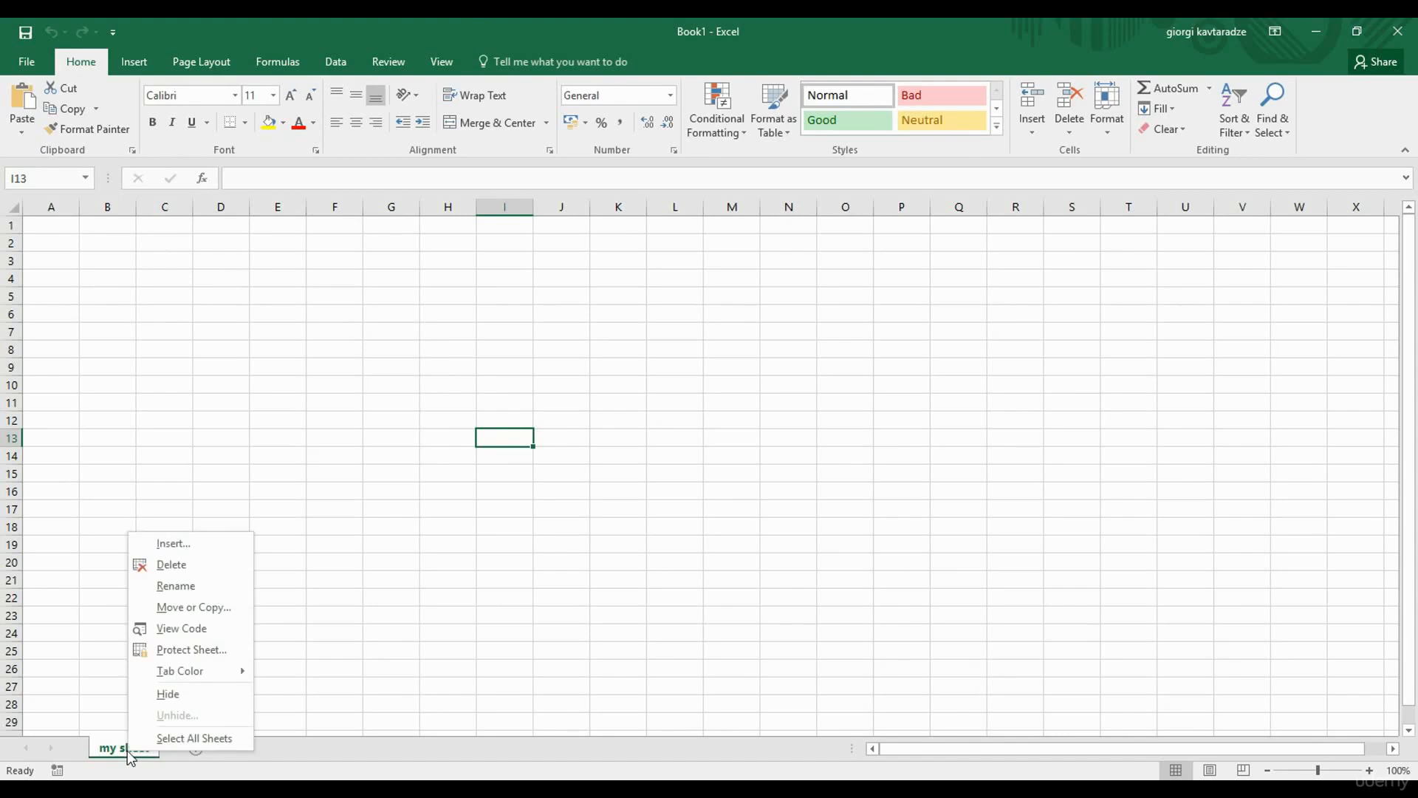
click(192, 607)
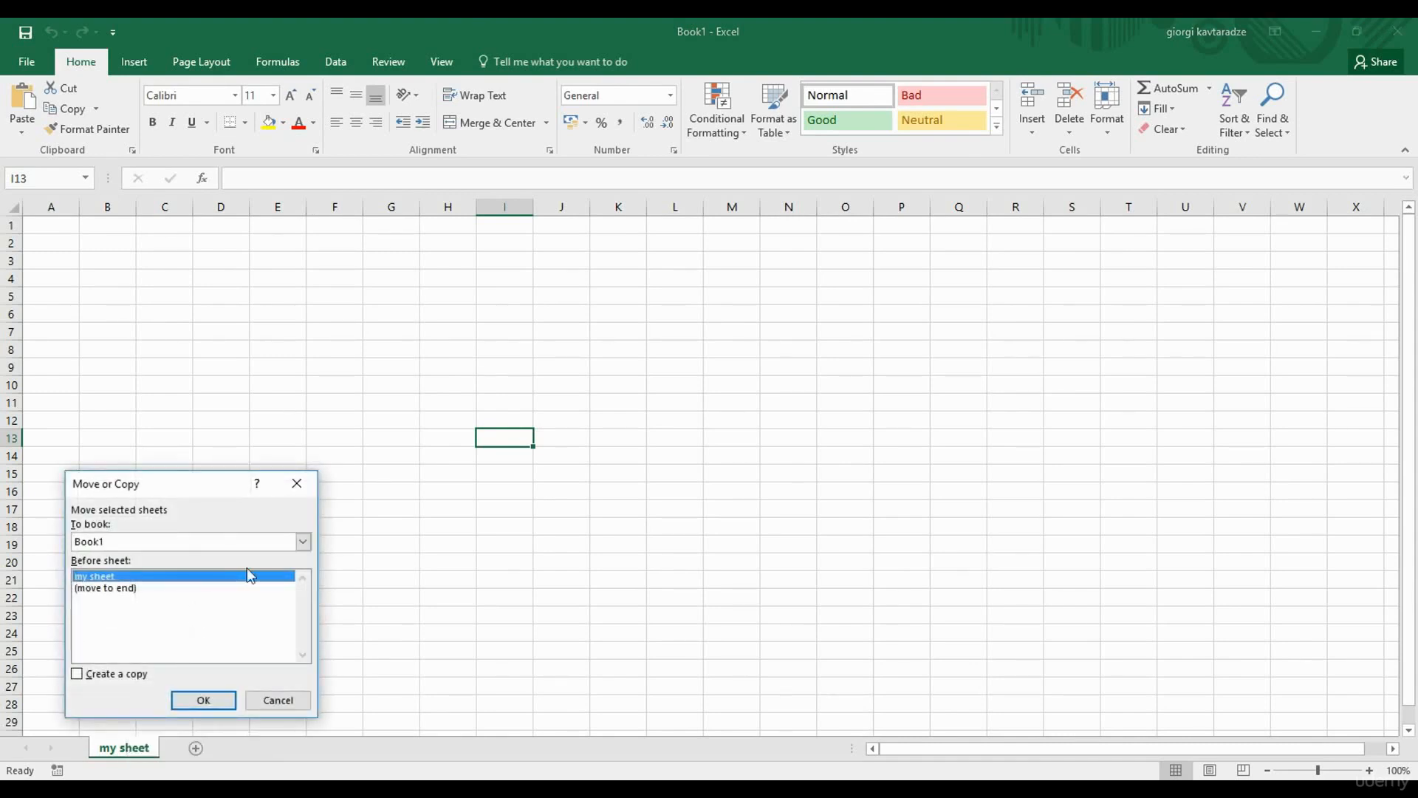
click(303, 542)
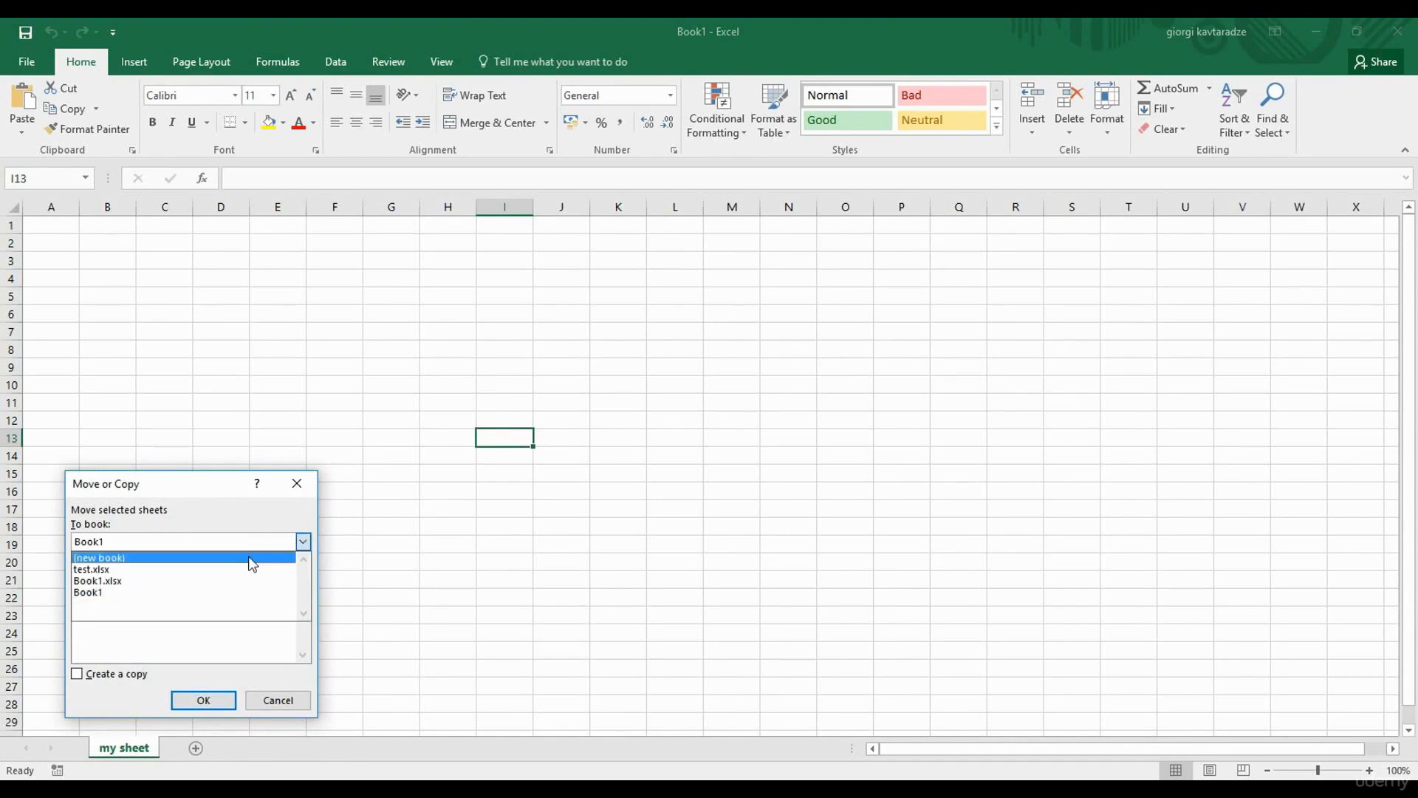
click(238, 569)
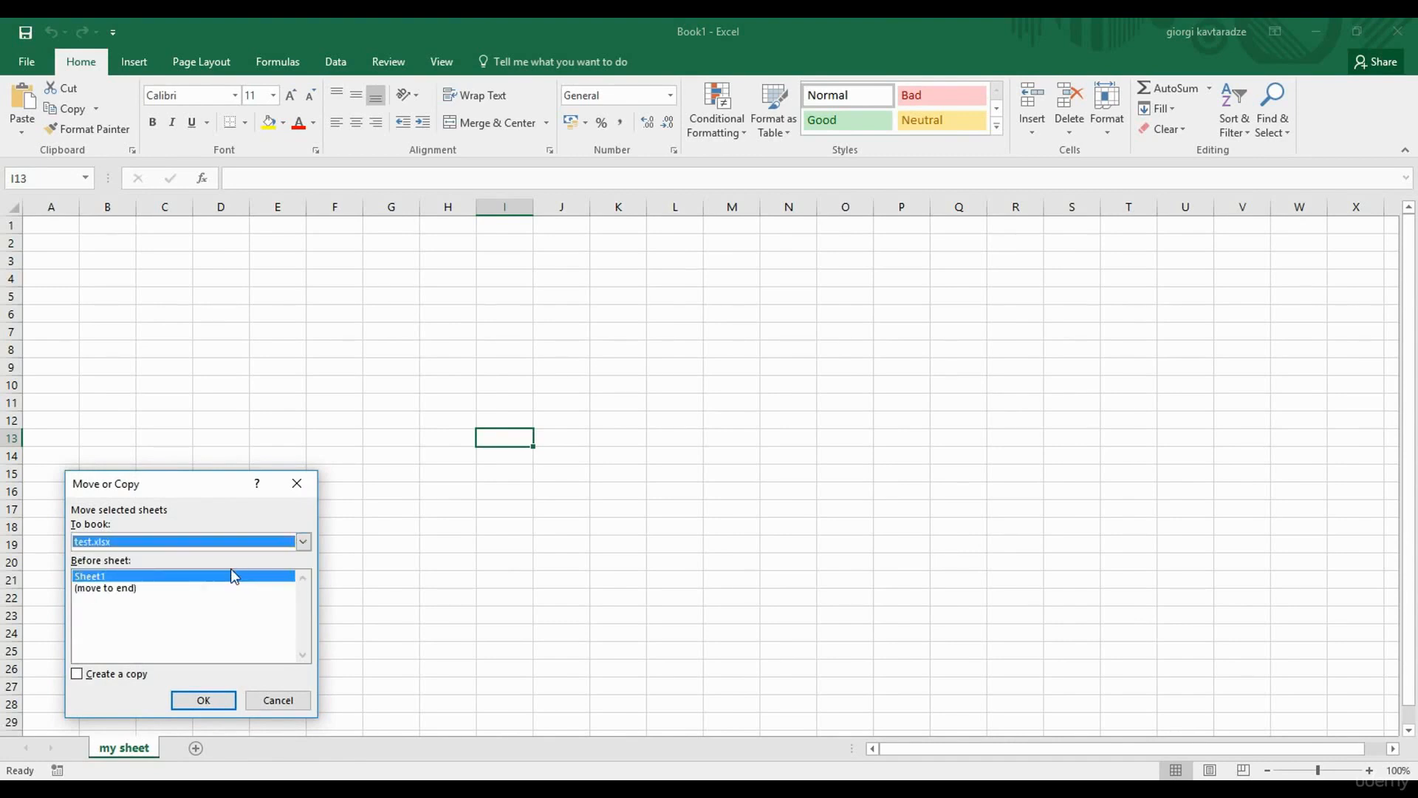
click(123, 676)
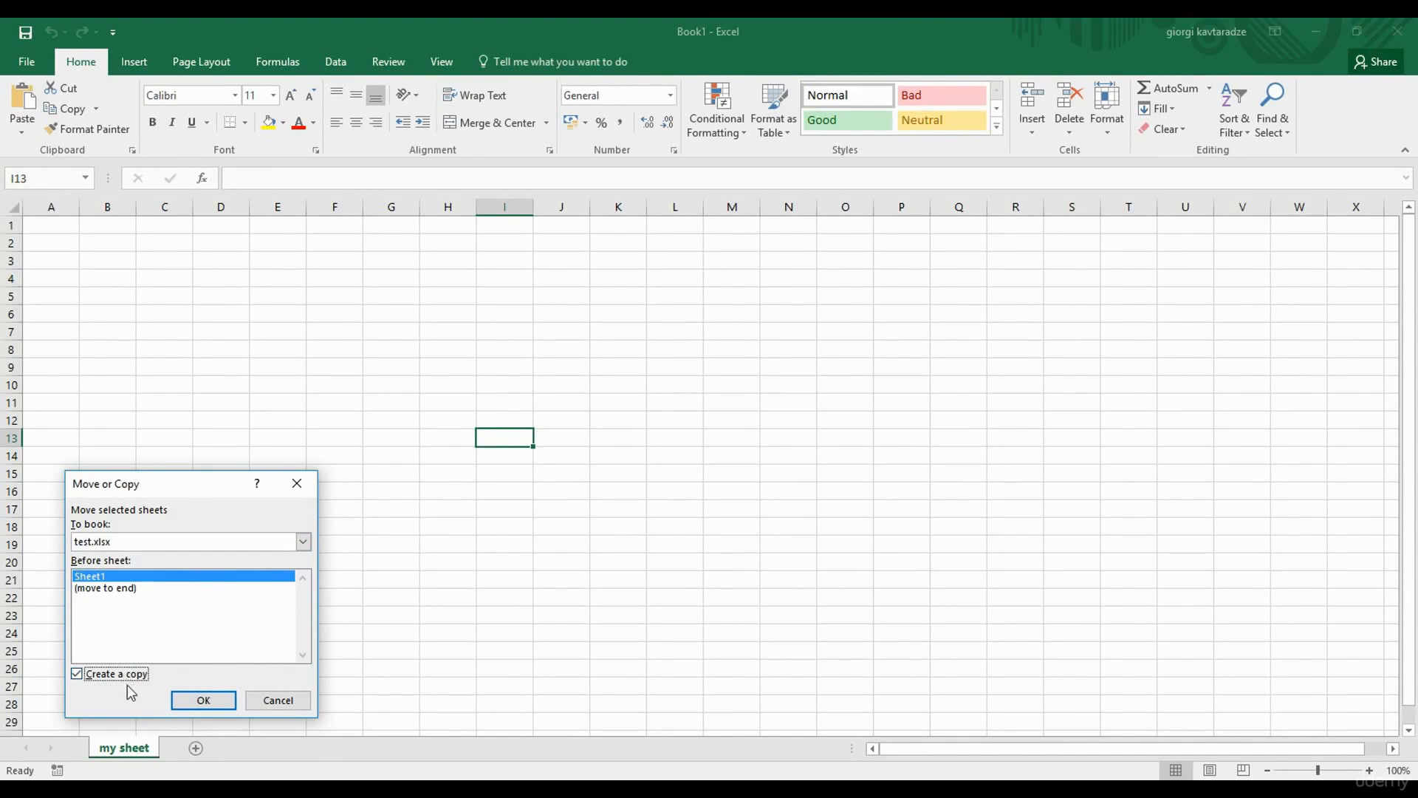
click(194, 699)
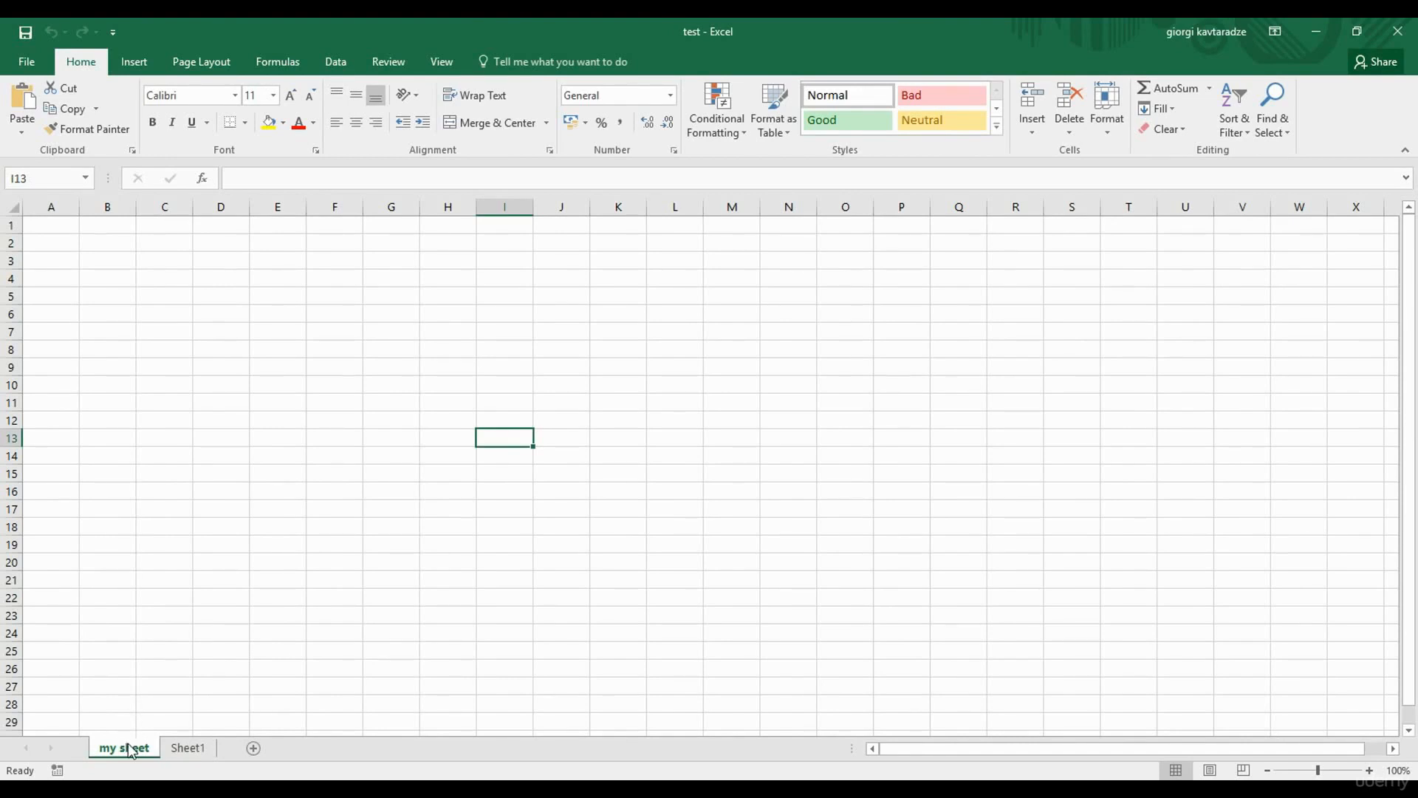
Check "my sheet" in the new, unsaved Book1 workbook, and return to the test workbook.
click(587, 789)
click(752, 736)
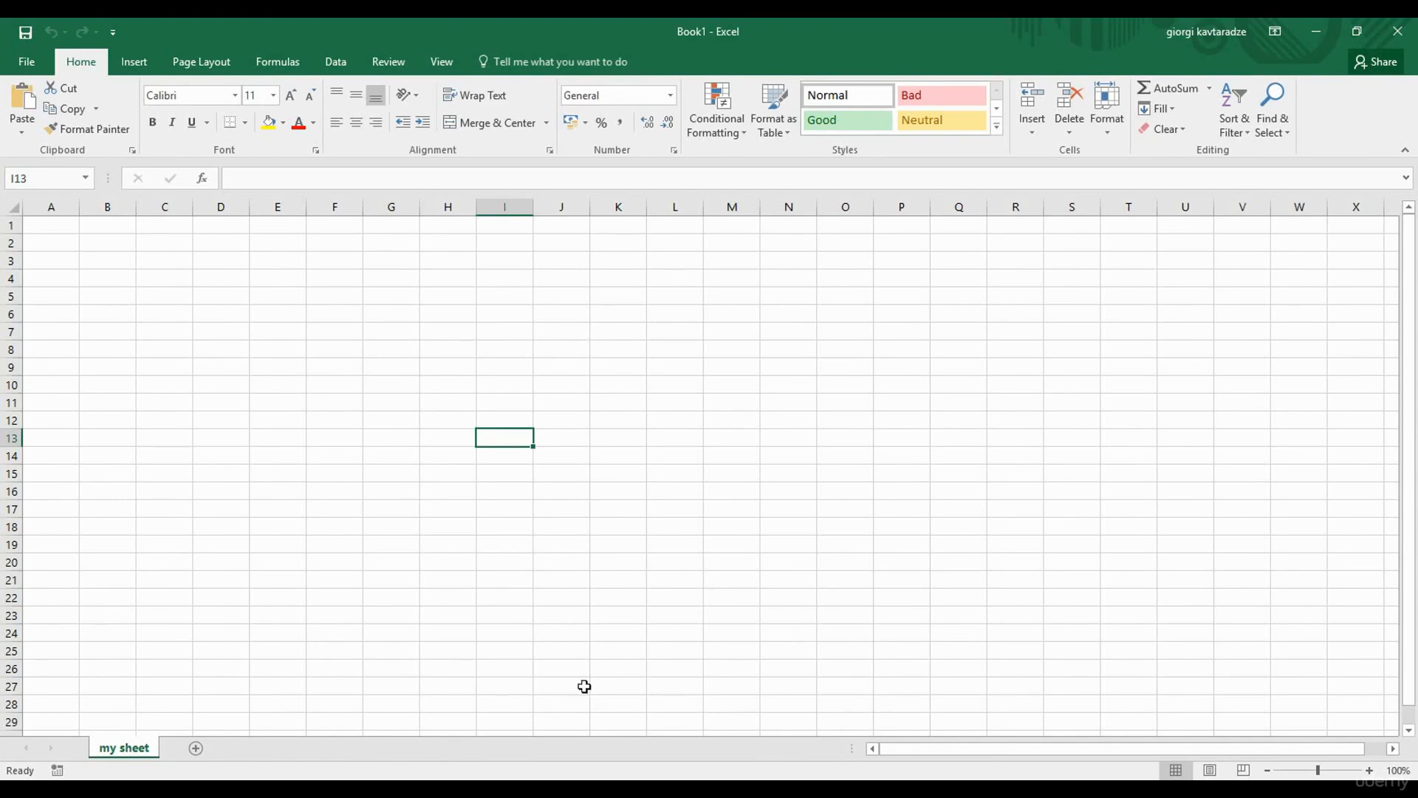
click(585, 788)
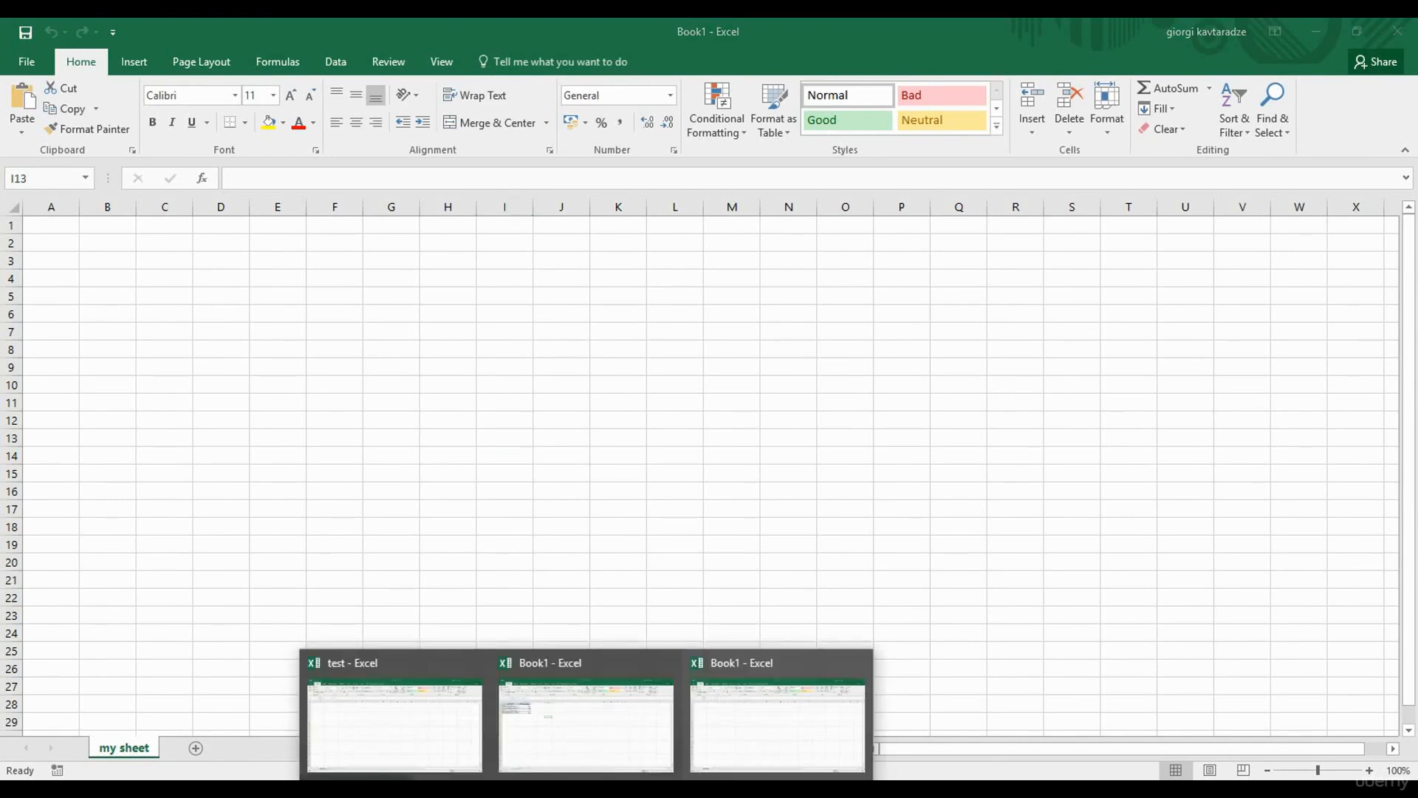
click(413, 723)
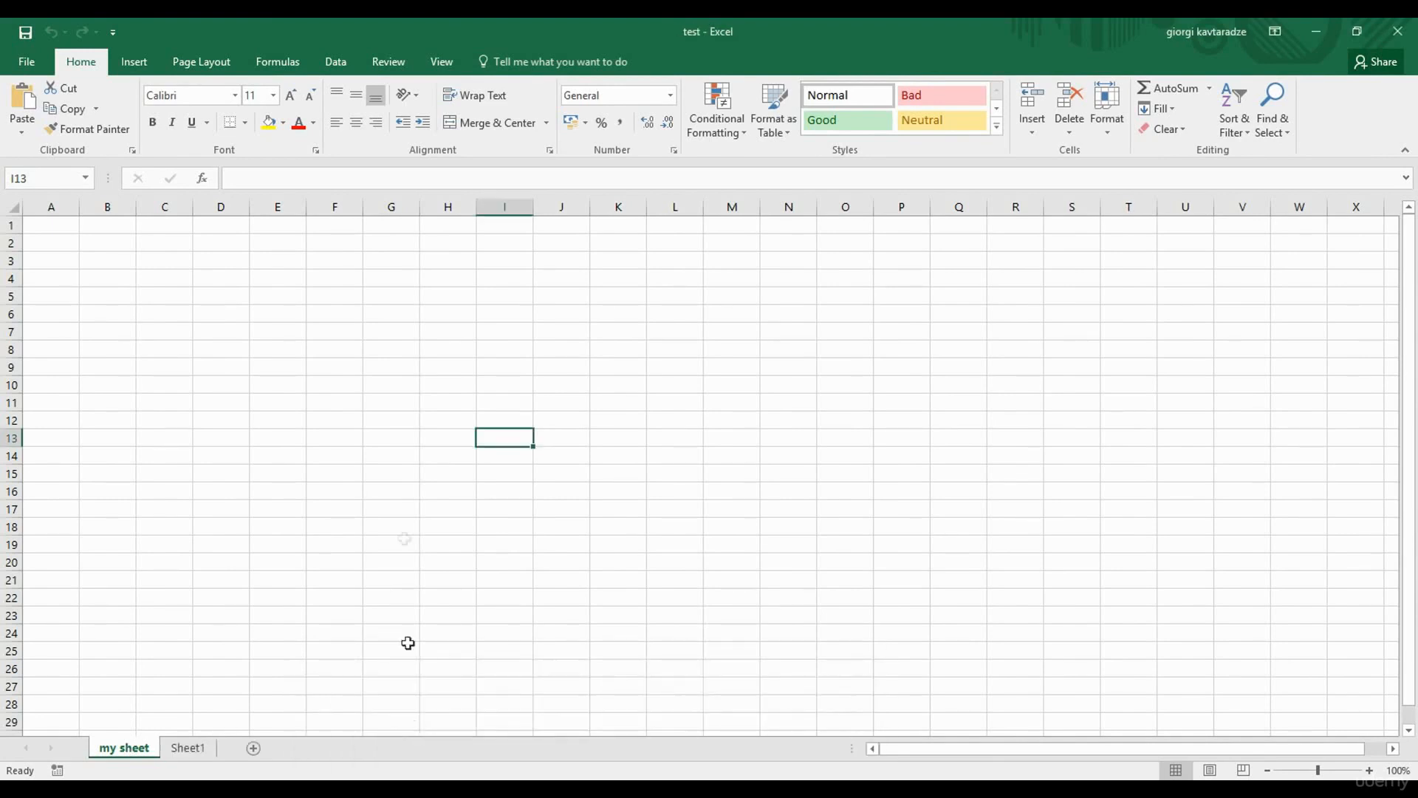
click(406, 522)
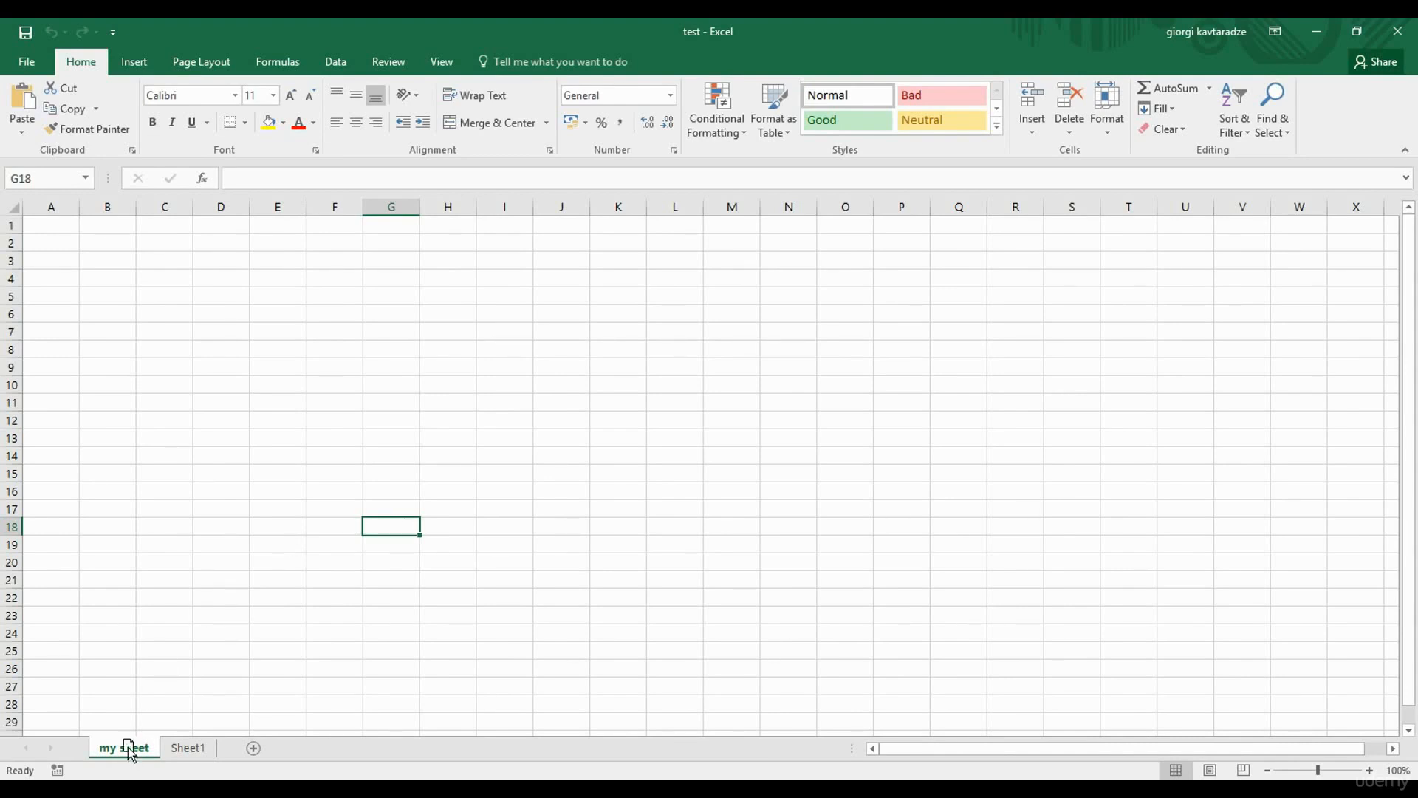
Move "my sheet" directly along the sheet tabs to after Sheet1 in the test workbook.
mouse_move(130, 750)
mouse_down()
mouse_move(177, 697)
mouse_move(228, 719)
mouse_move(224, 731)
mouse_up()
drag(225, 730, 225, 729)
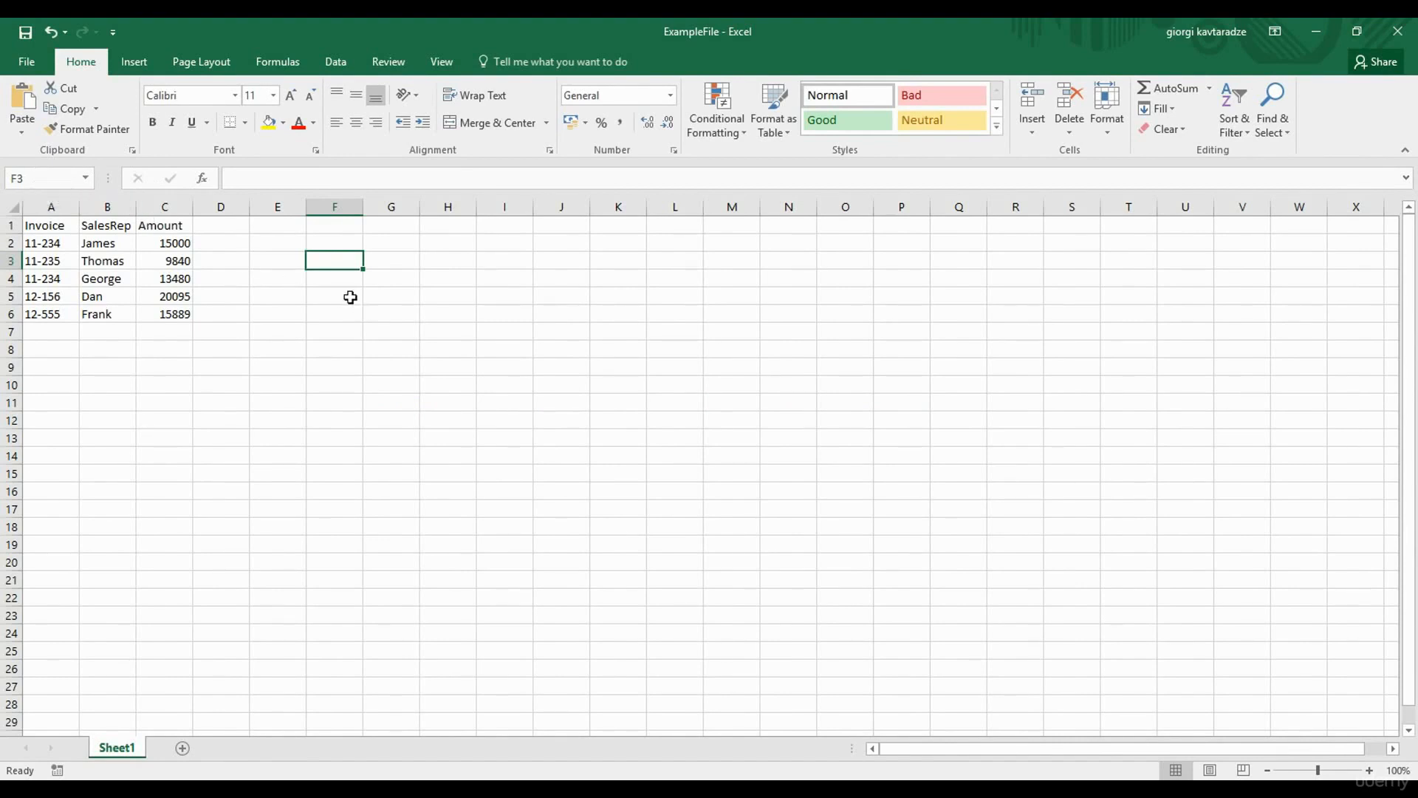
Enter 12-578 in cell A7 as the next entry in the Invoice column.
drag(288, 244, 483, 358)
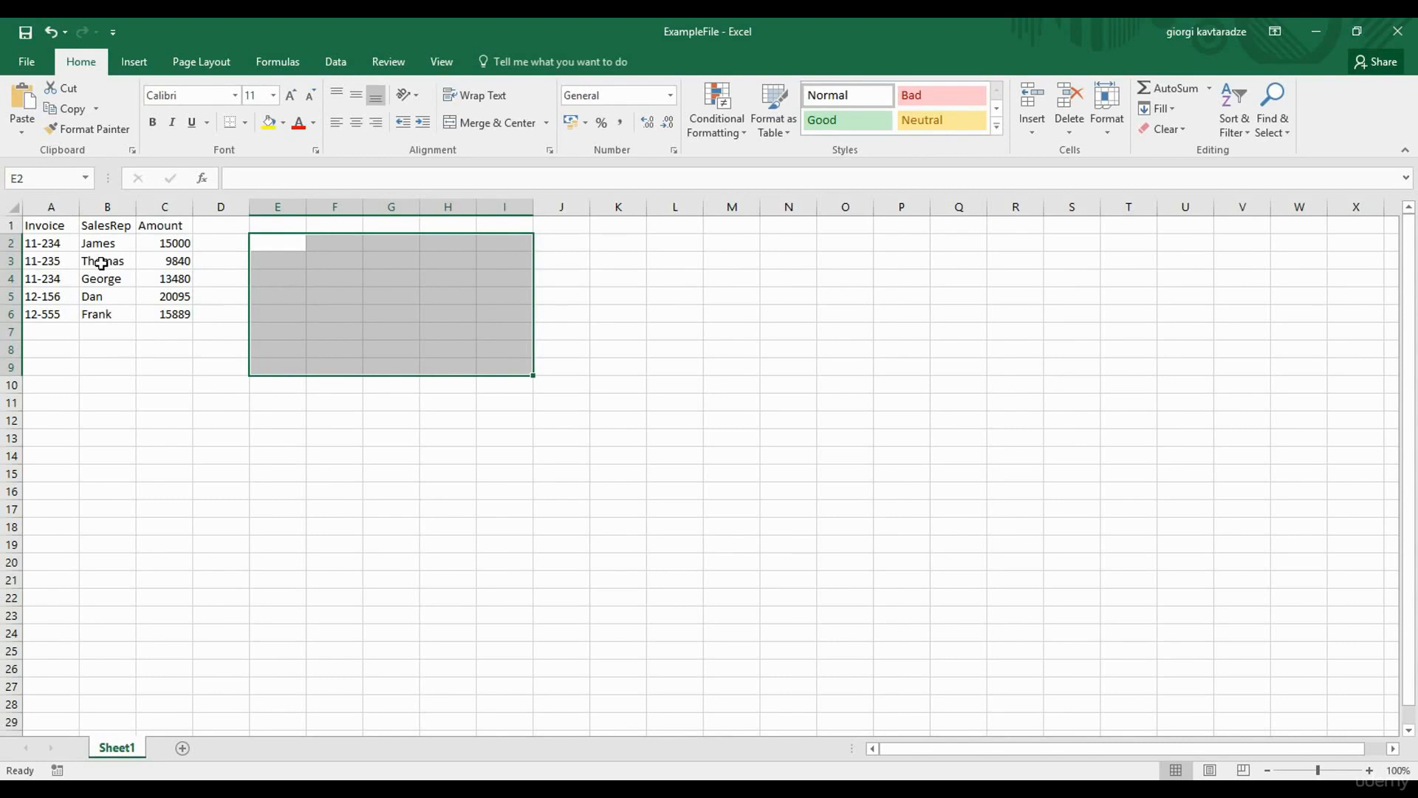
click(51, 329)
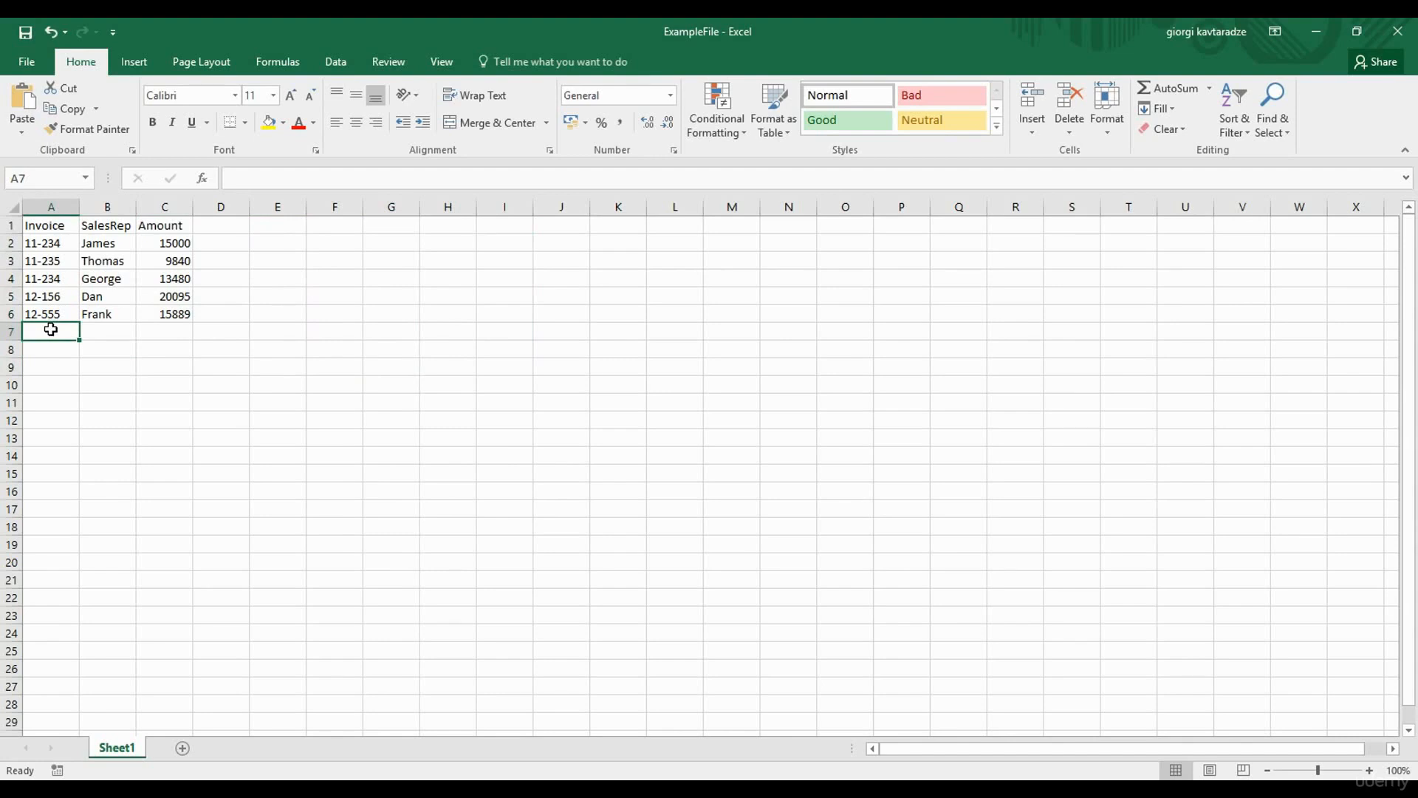
text(12-57)
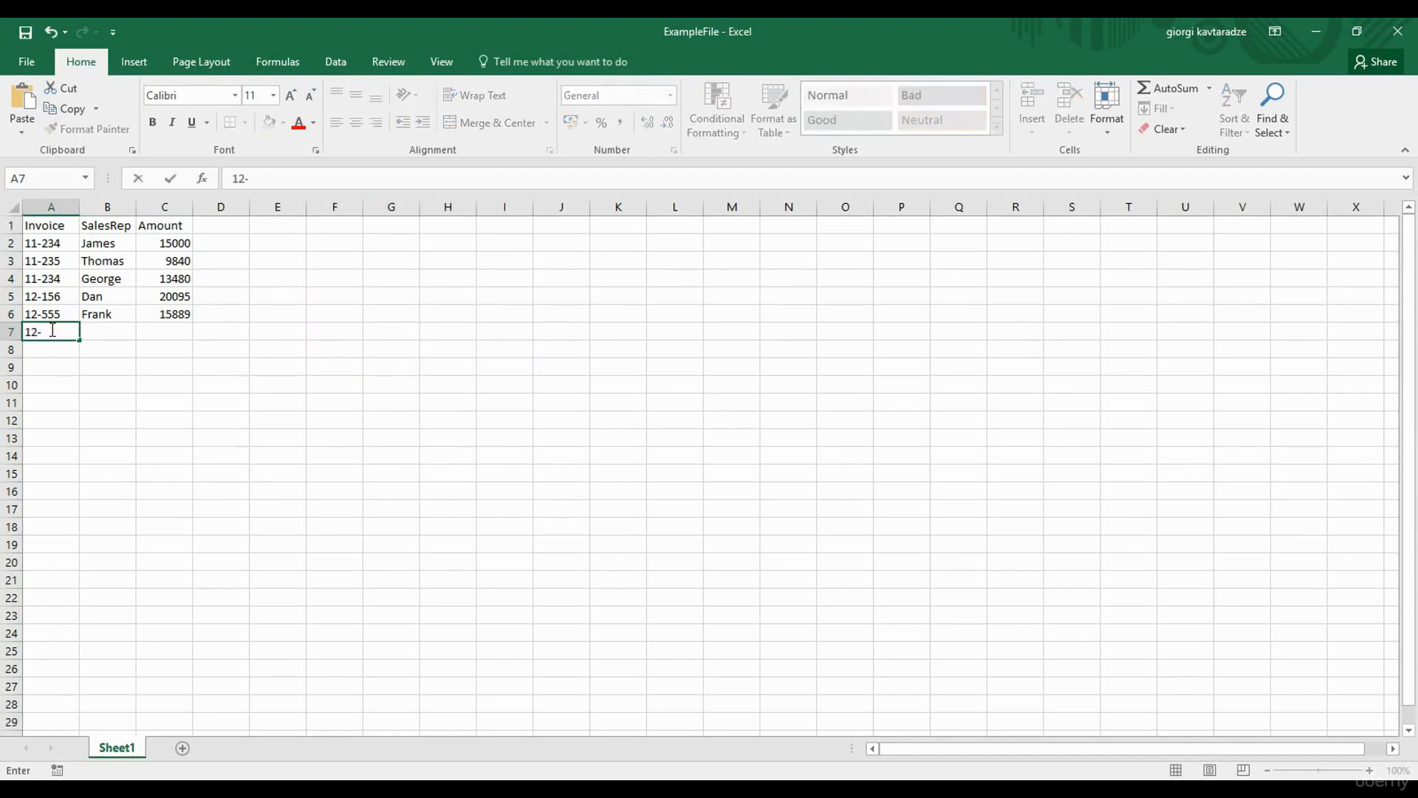
text(8)
key(Return)
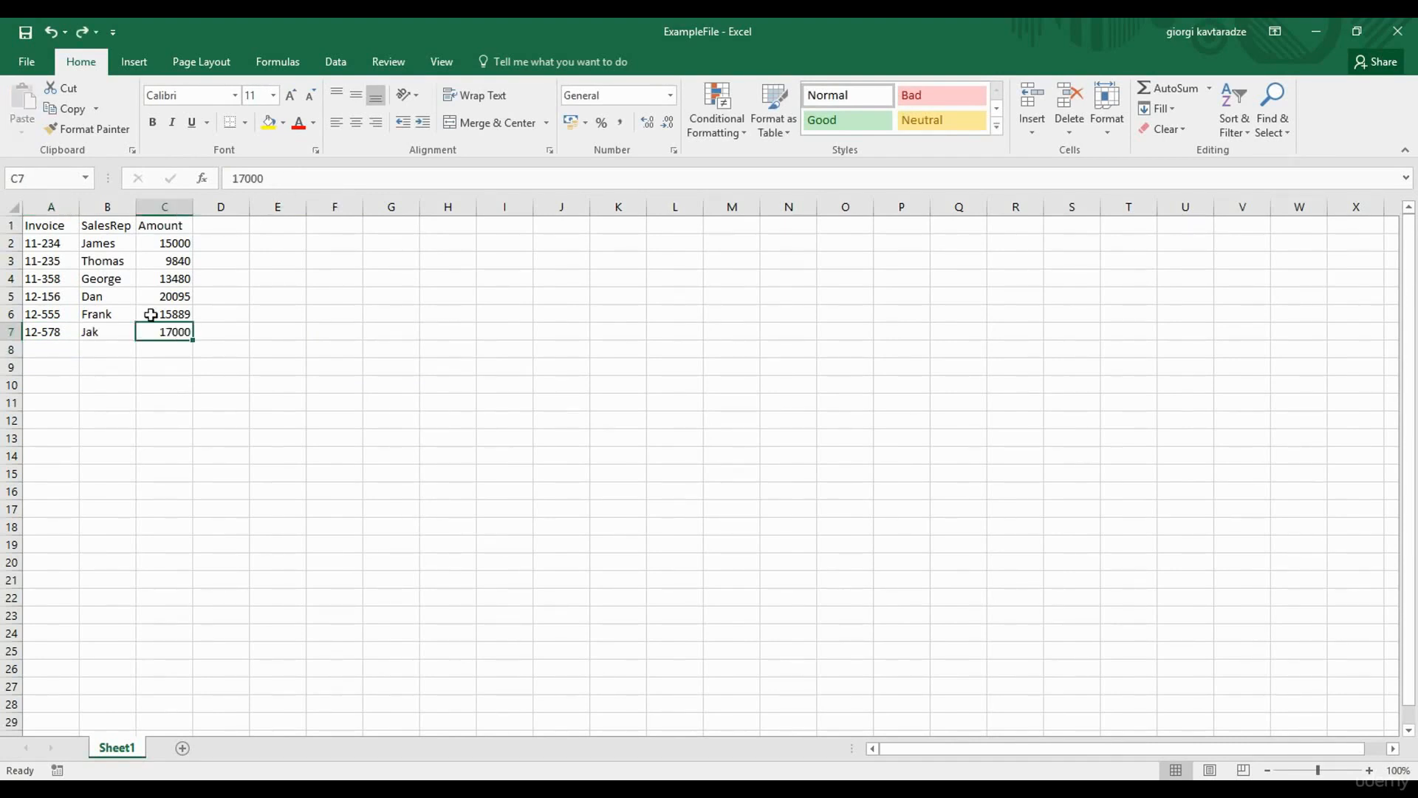
Replace the invoice number in cell A4 with 11-256.
click(58, 280)
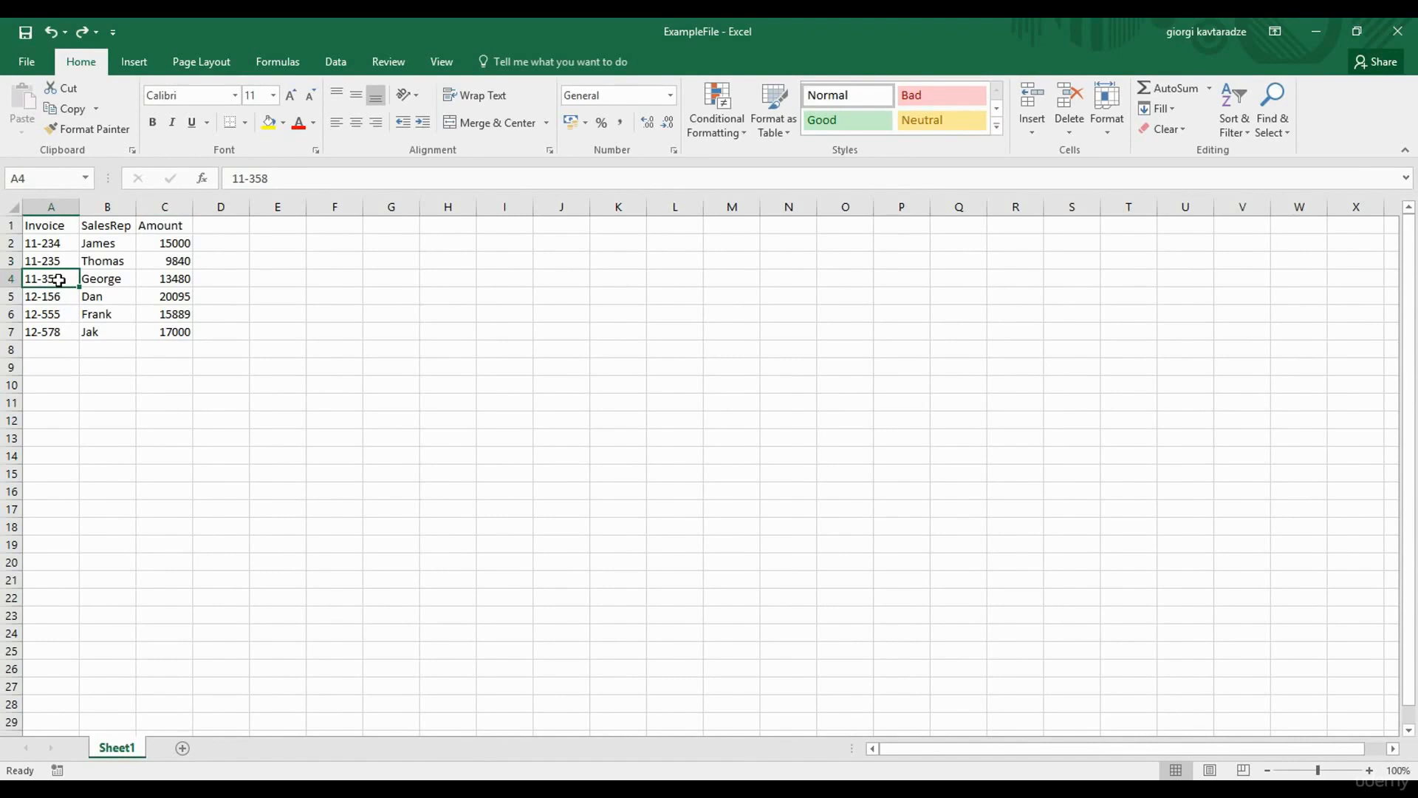
click(62, 243)
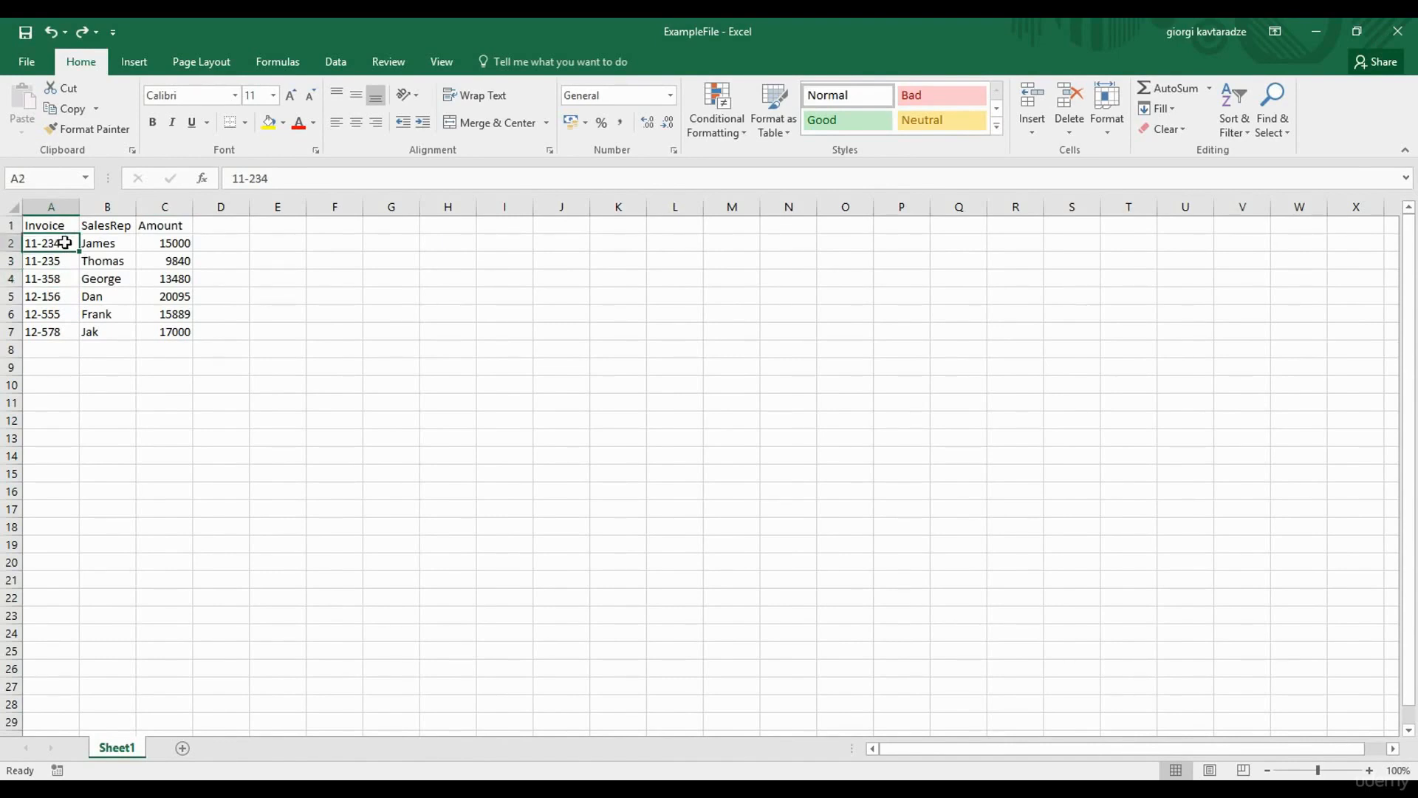
click(64, 279)
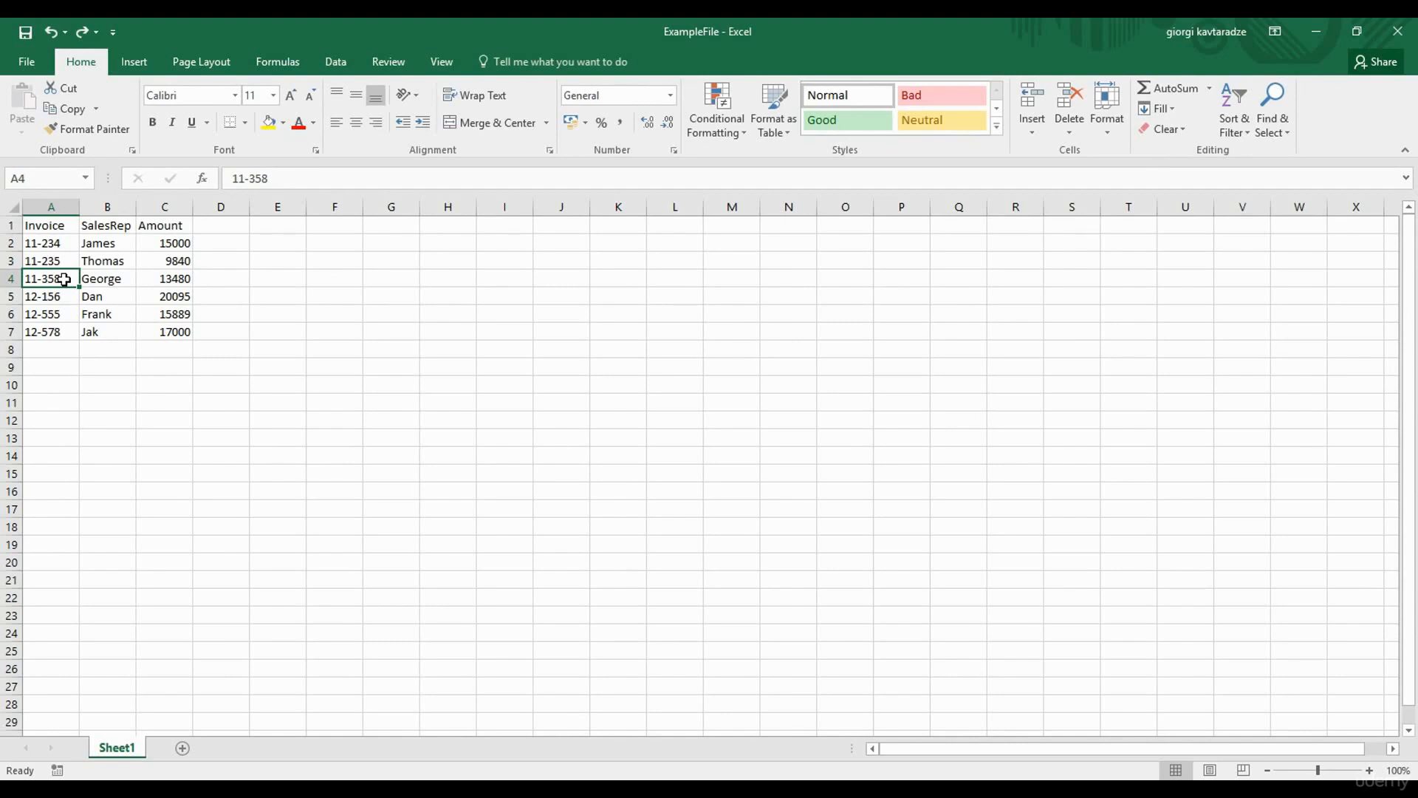
double_click(65, 279)
text(11-256)
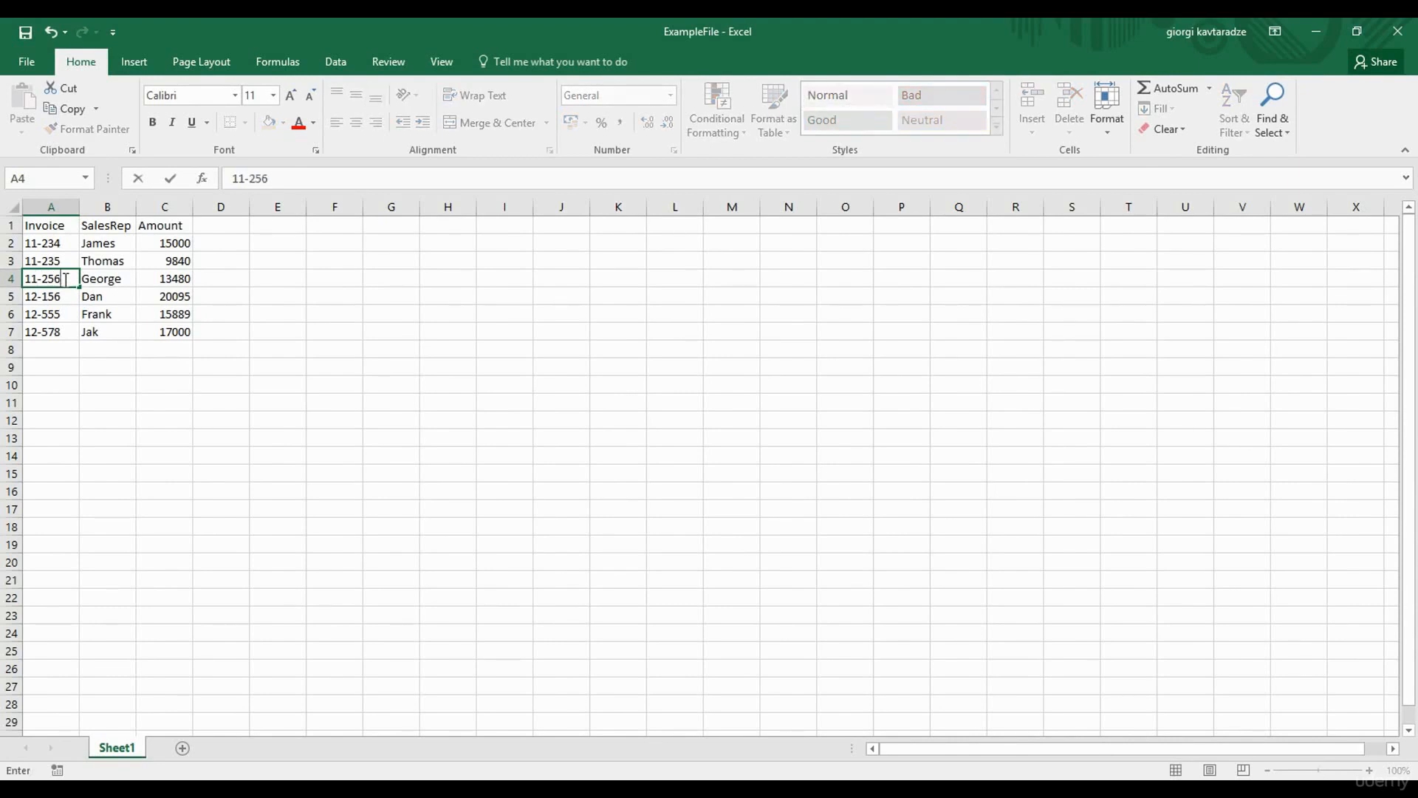
key(Return)
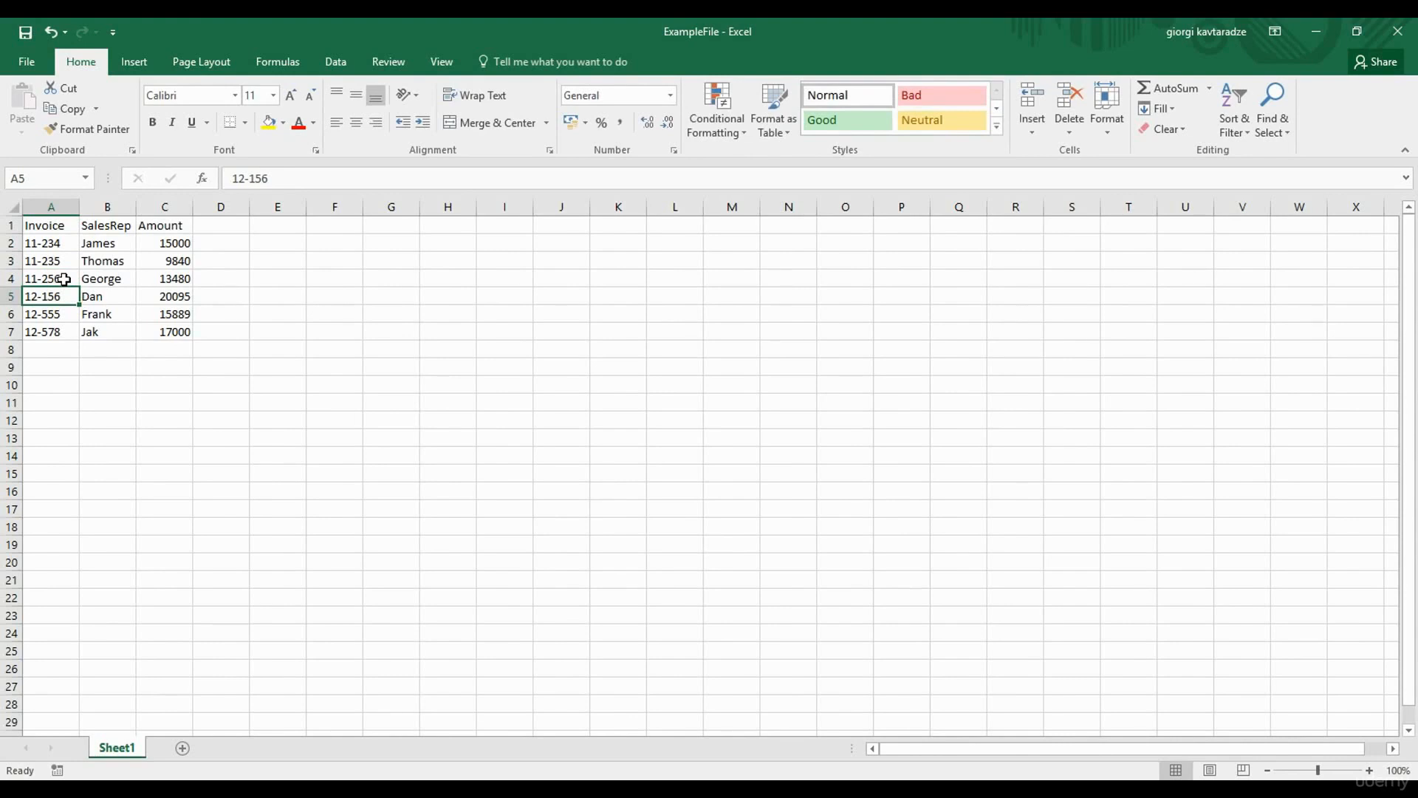
Edit only the last three digits of the invoice number in A4 so the entry reads 11-777.
click(65, 279)
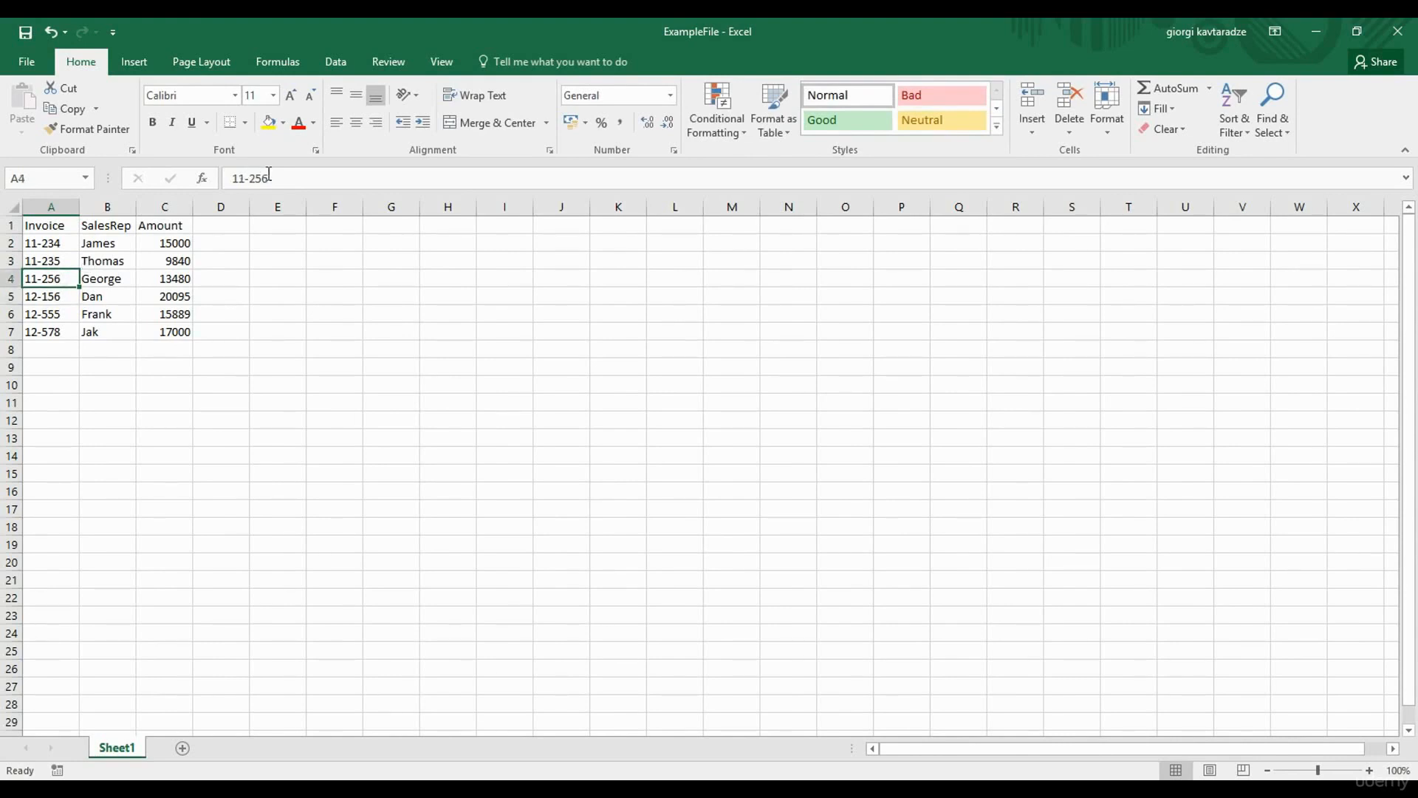
drag(270, 176, 253, 178)
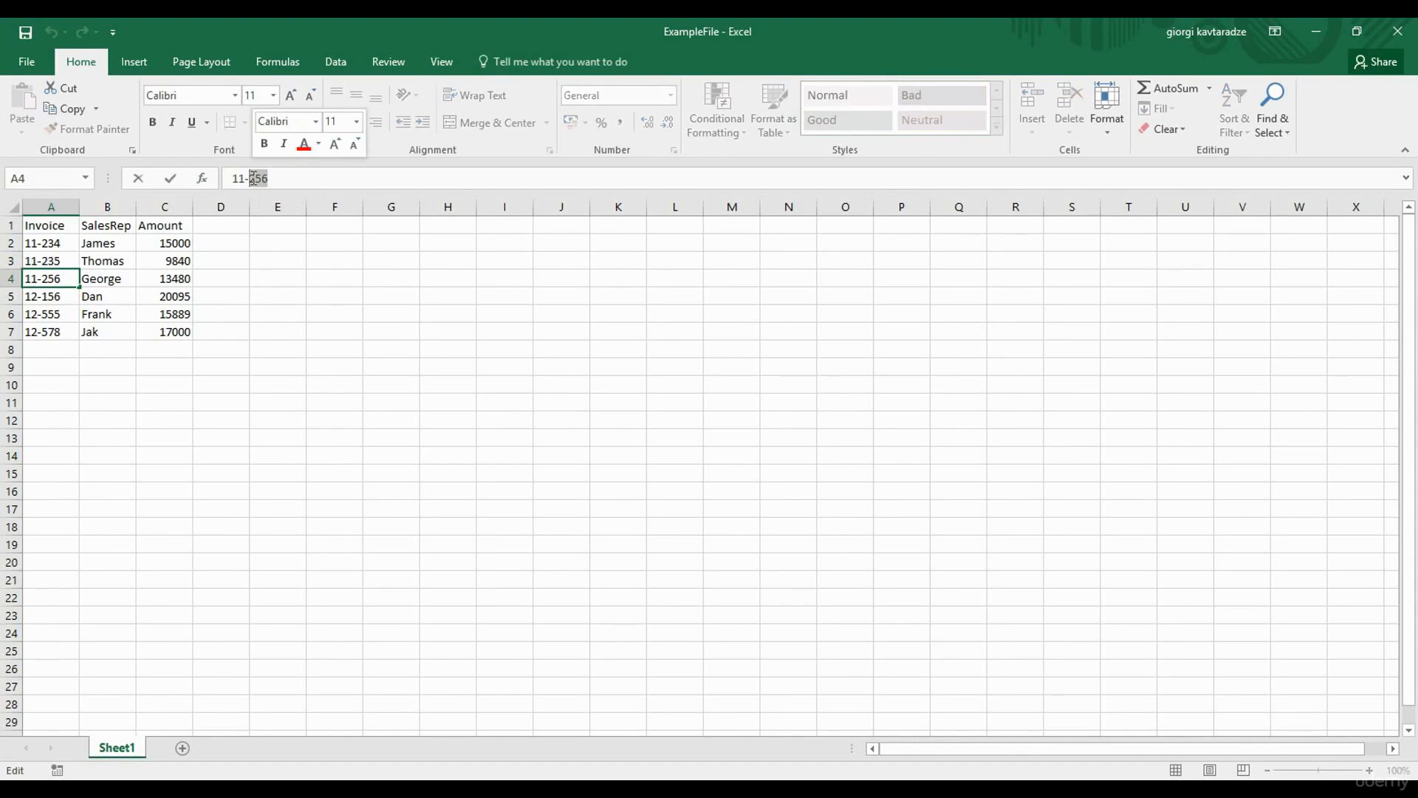
text(777)
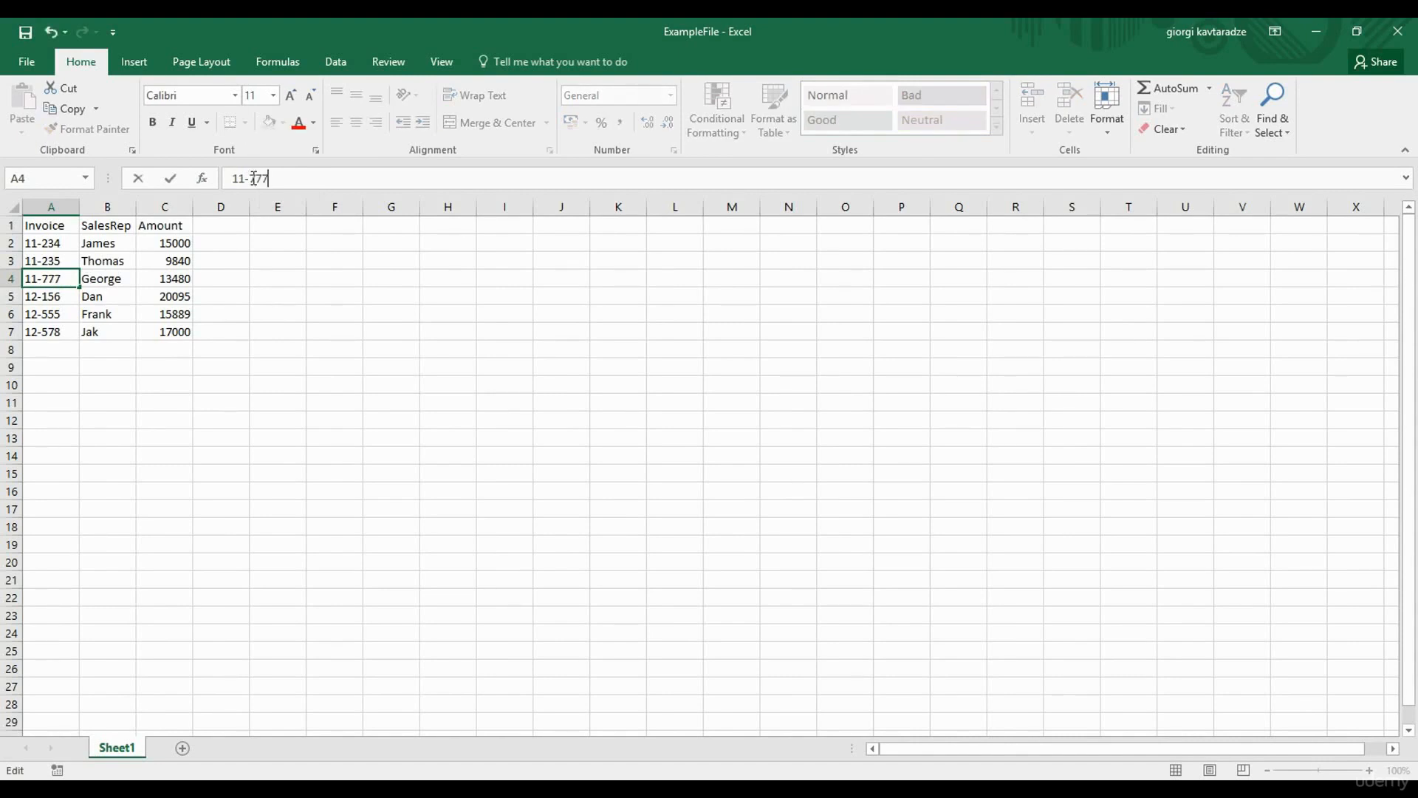
key(Return)
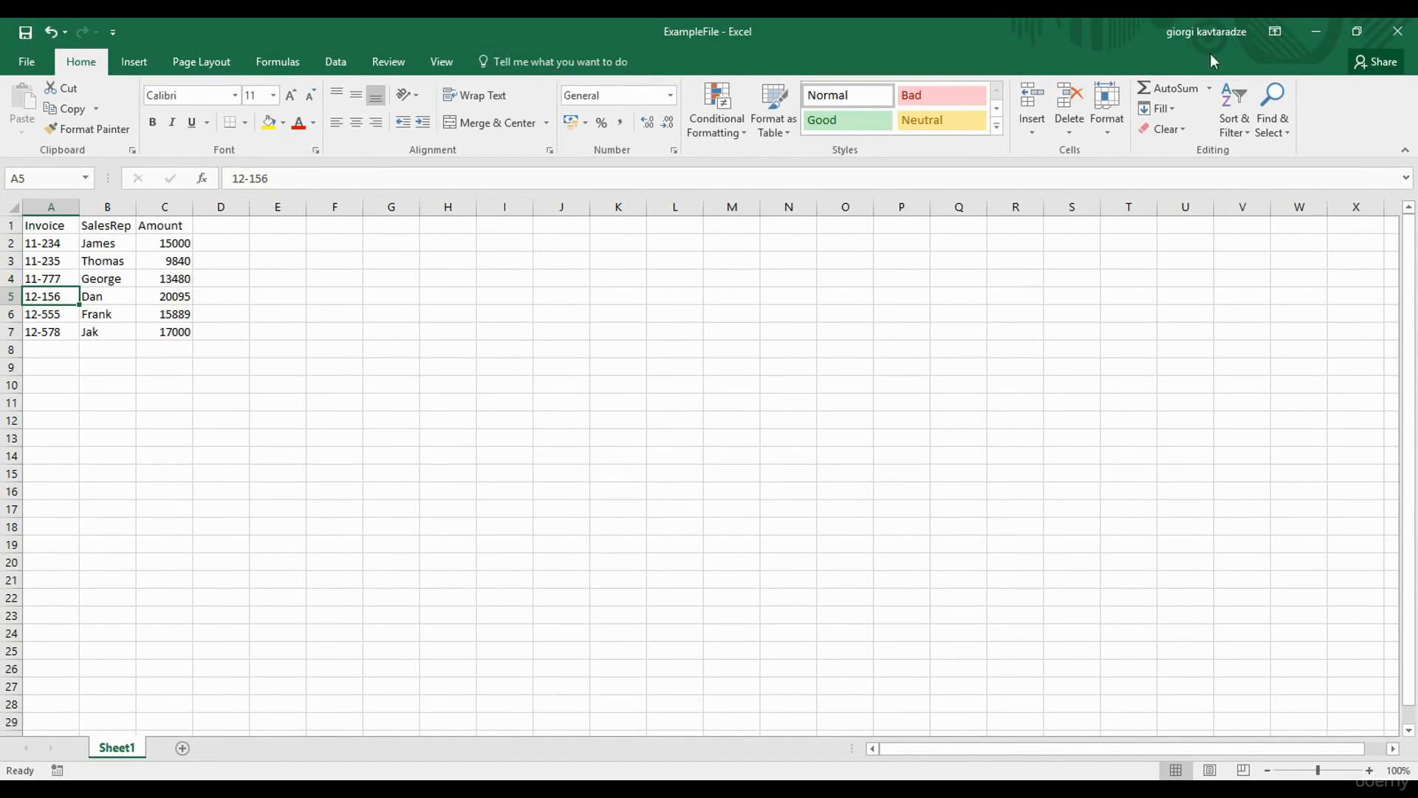
Clear the contents of row 4, and delete the emptied row from the sheet.
click(1167, 130)
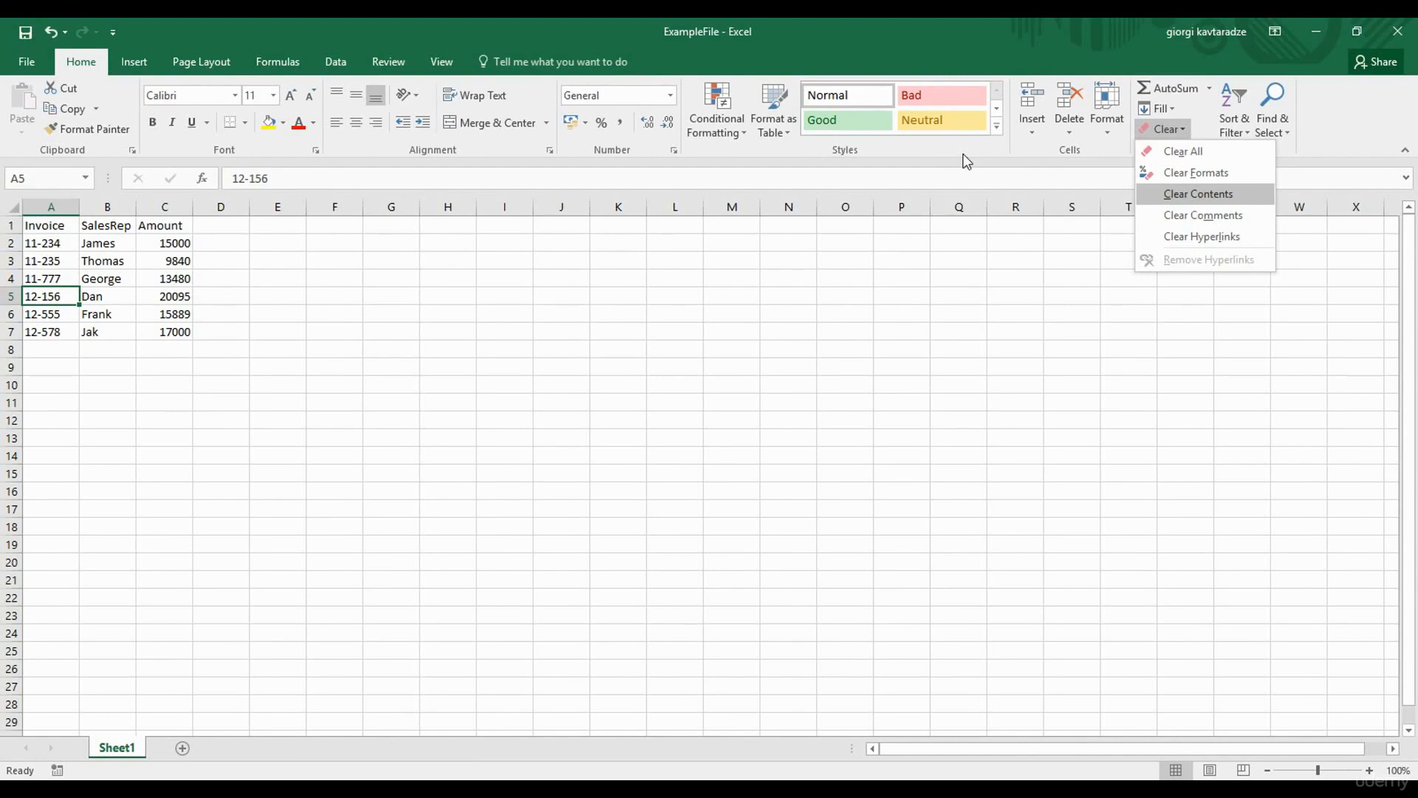
click(68, 277)
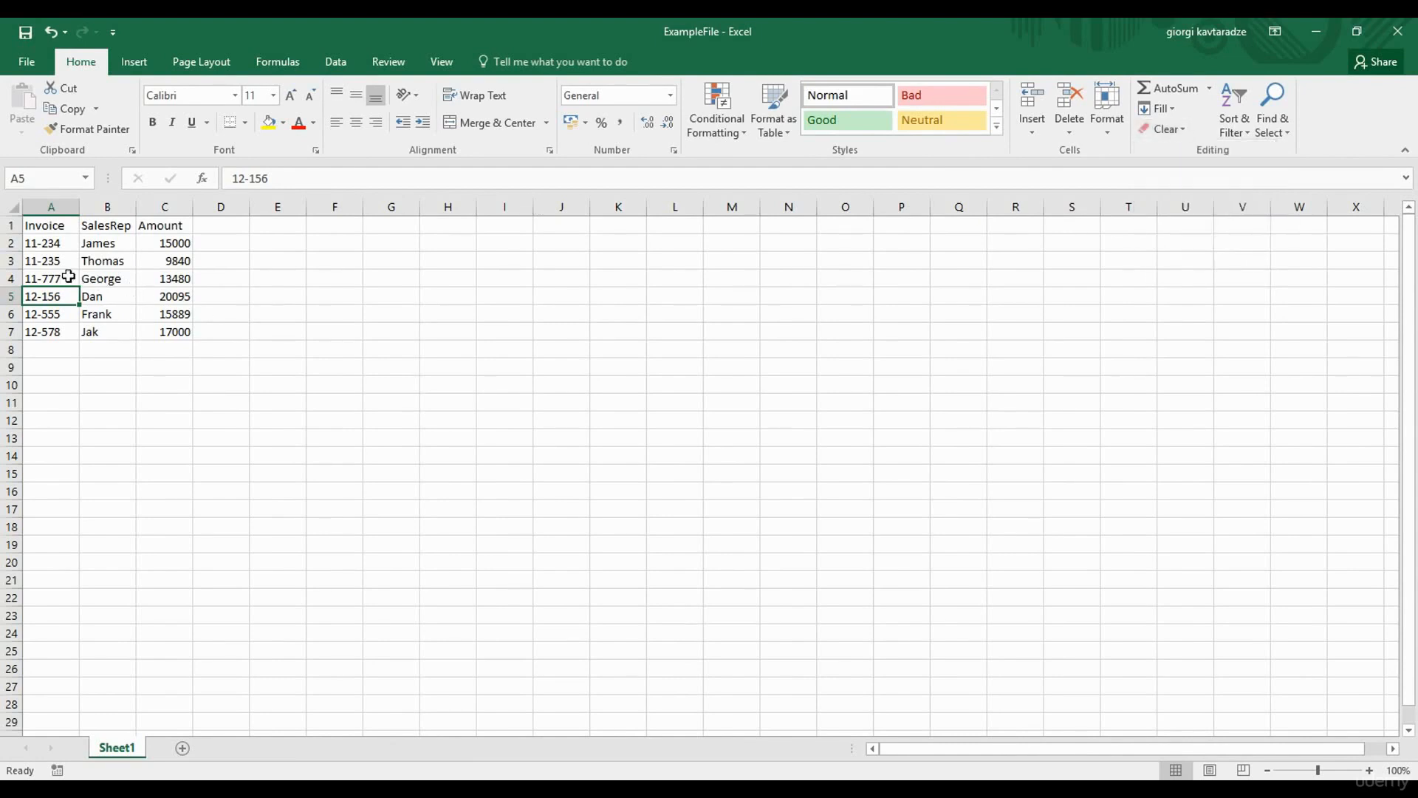
click(65, 278)
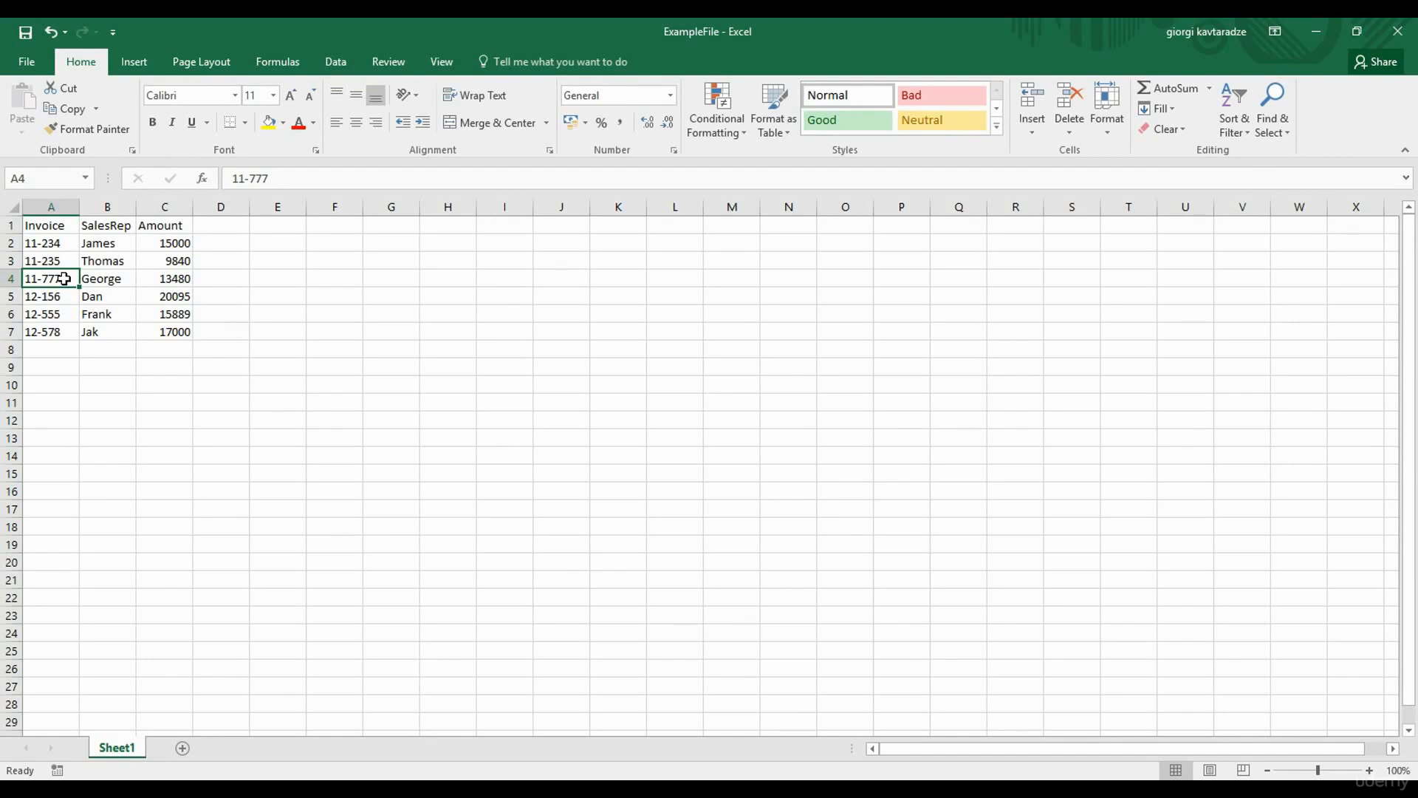
drag(65, 279, 153, 287)
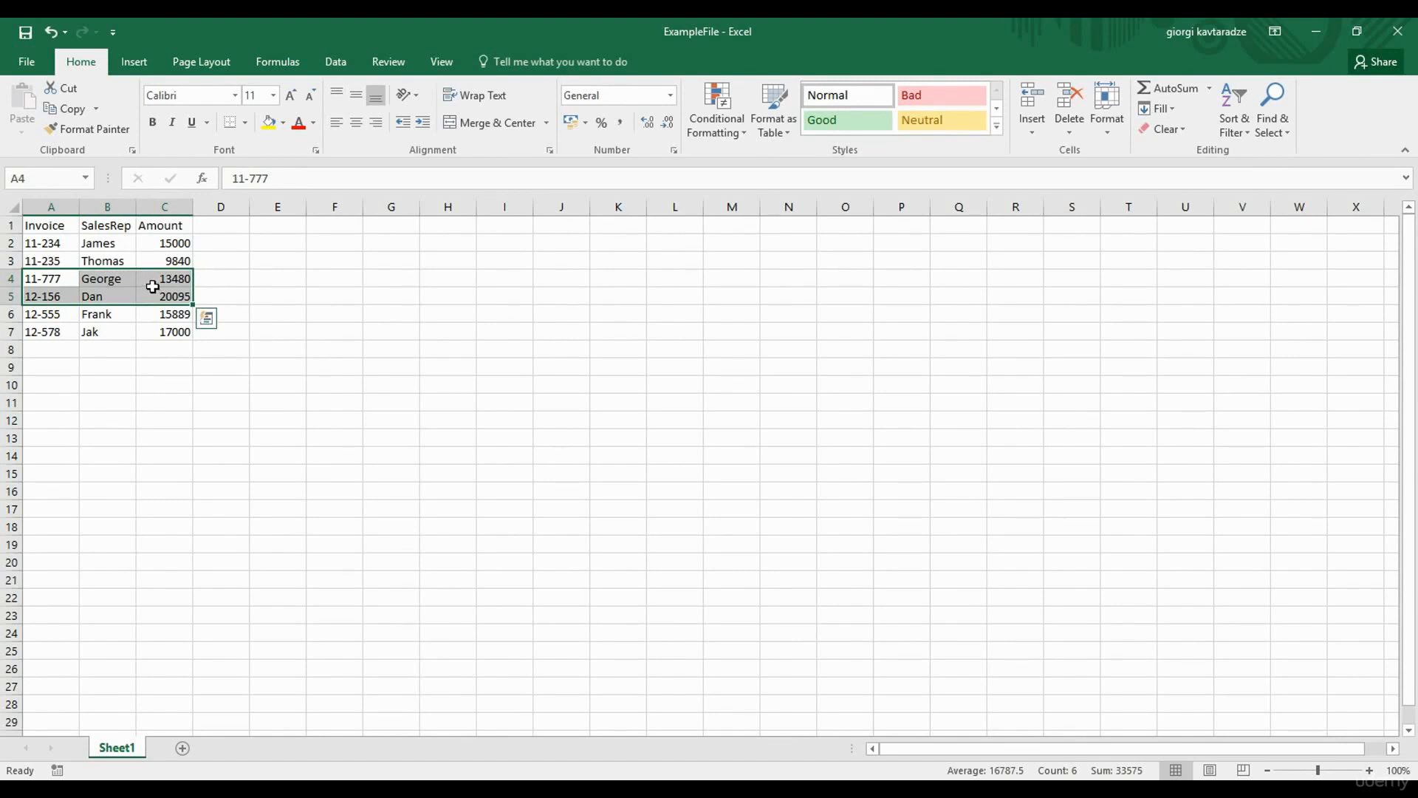
click(64, 279)
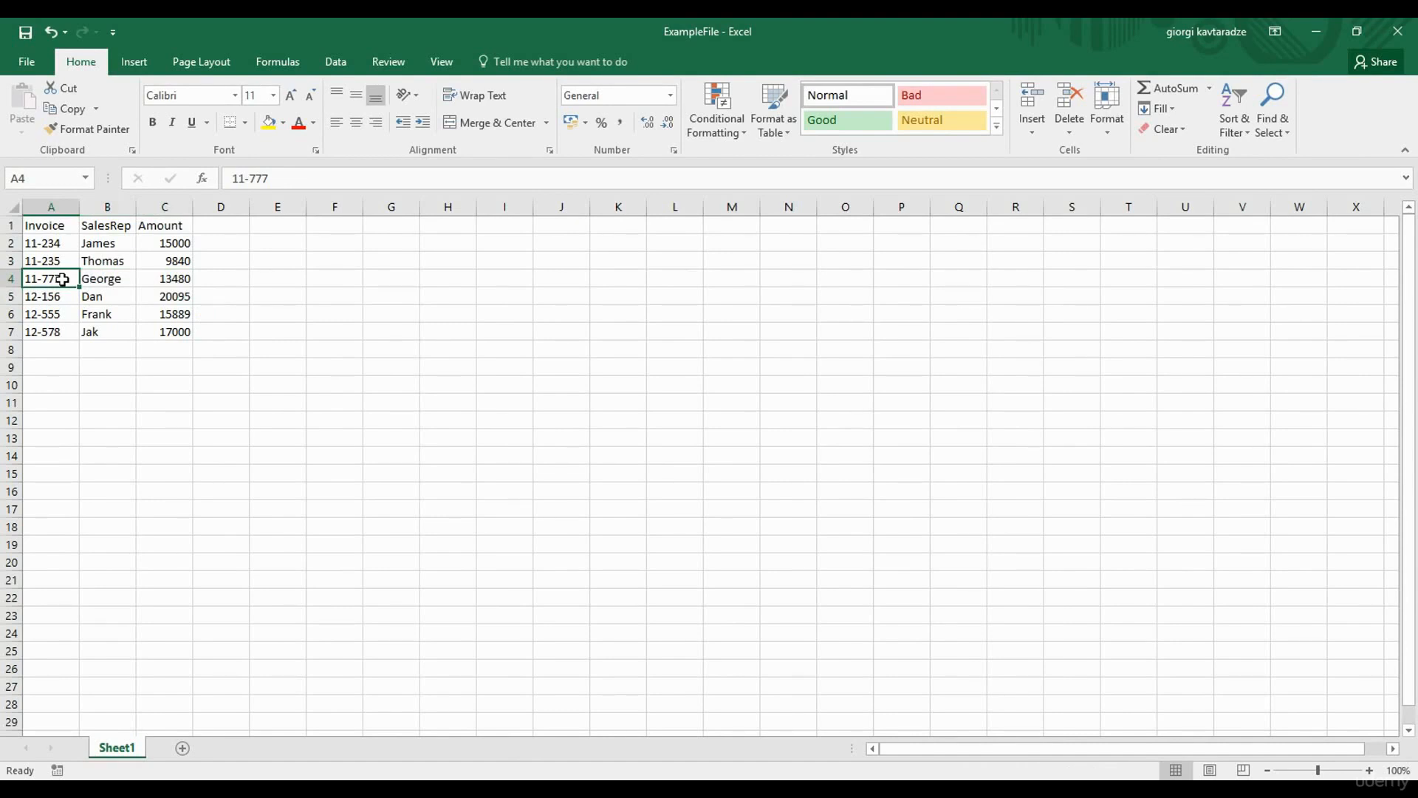
click(9, 278)
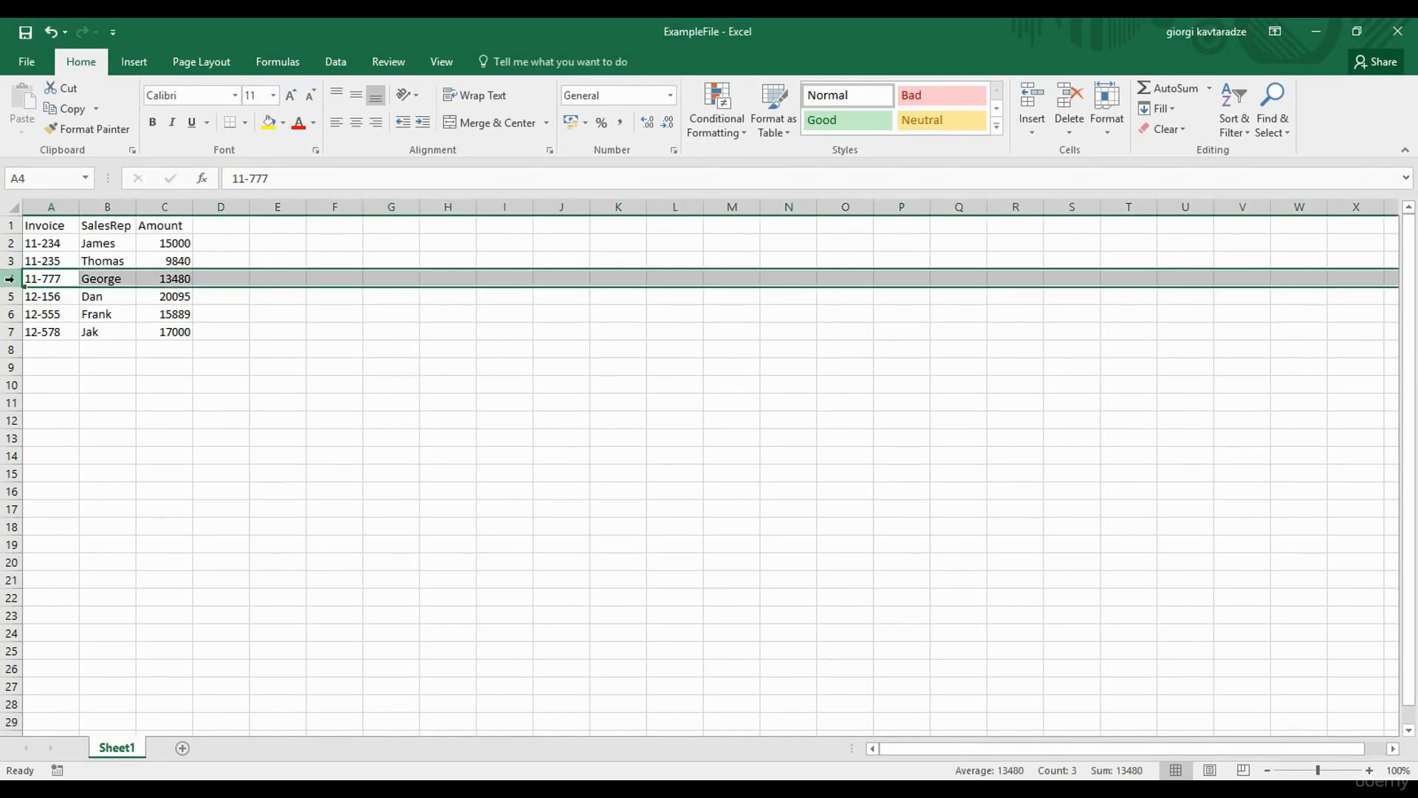
key(Delete)
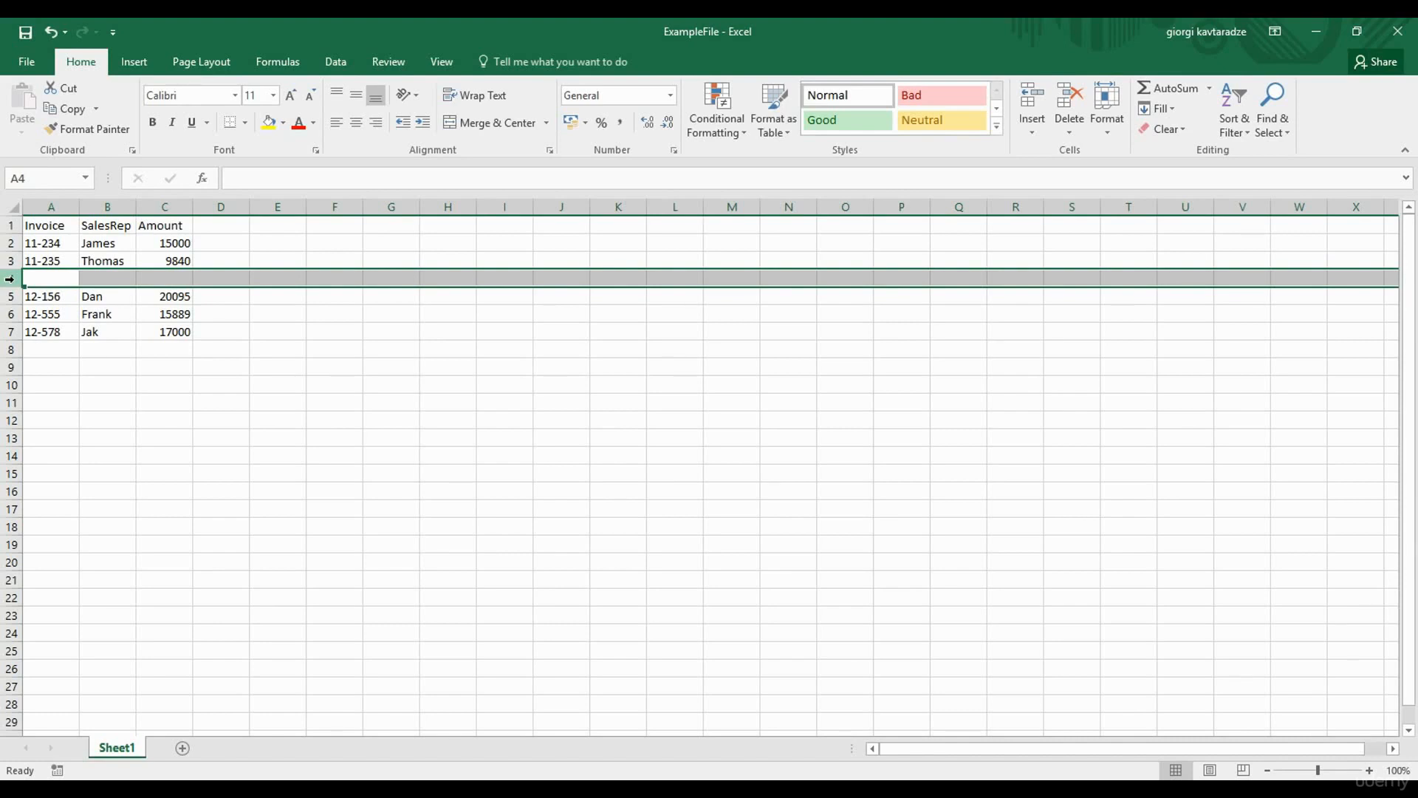
click(1071, 105)
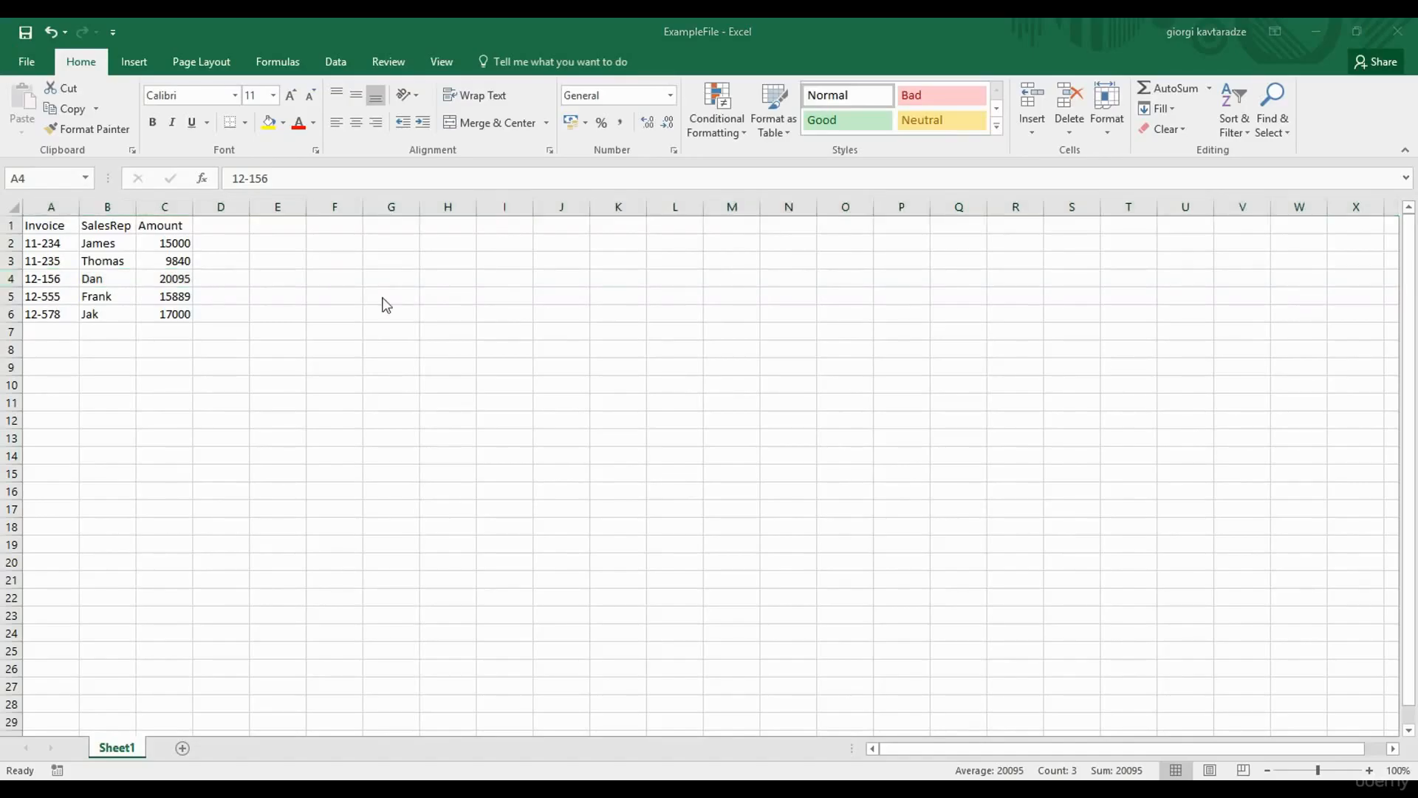
Copy the SalesRep entry in B4 and paste it into every cell of the range B10:B16.
key(shift+space)
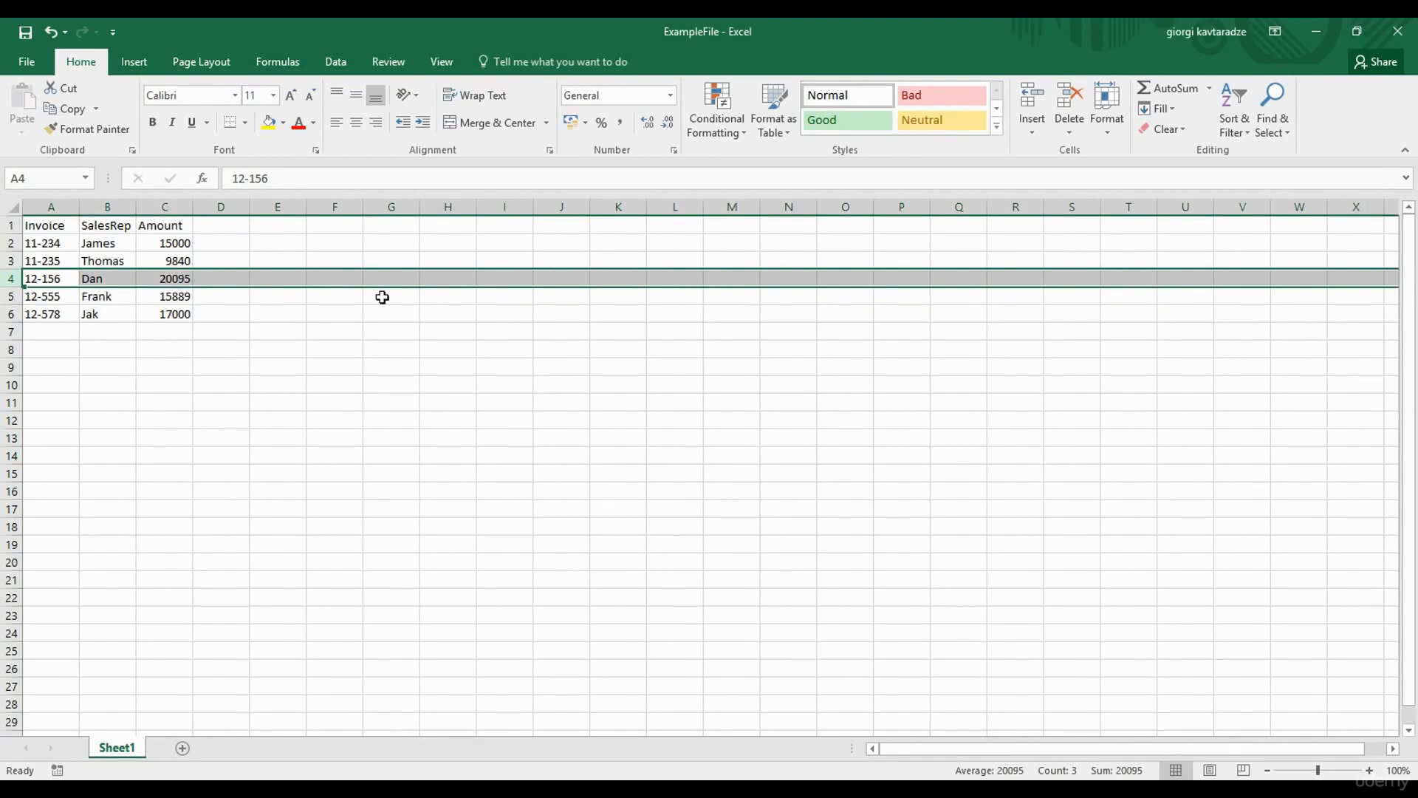
click(108, 275)
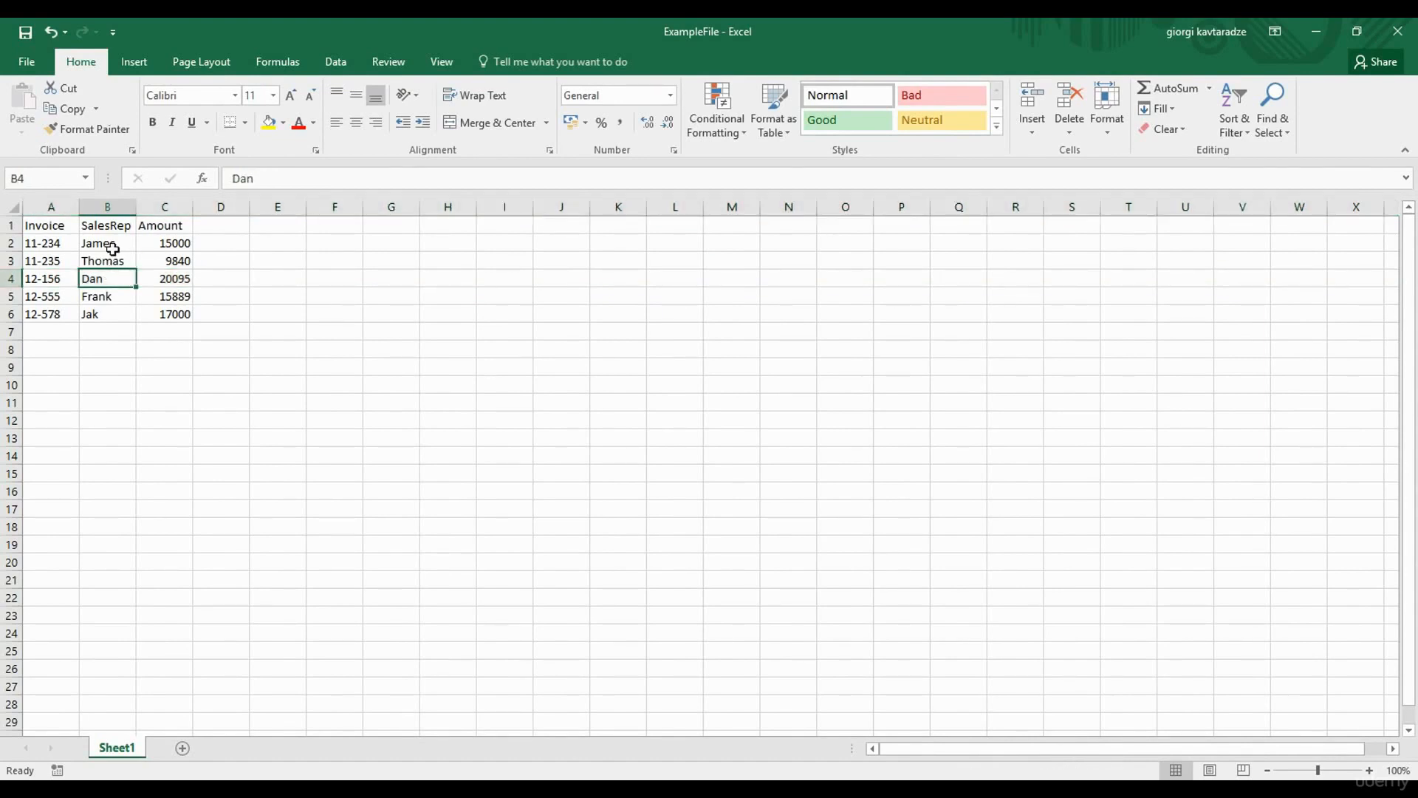
click(77, 116)
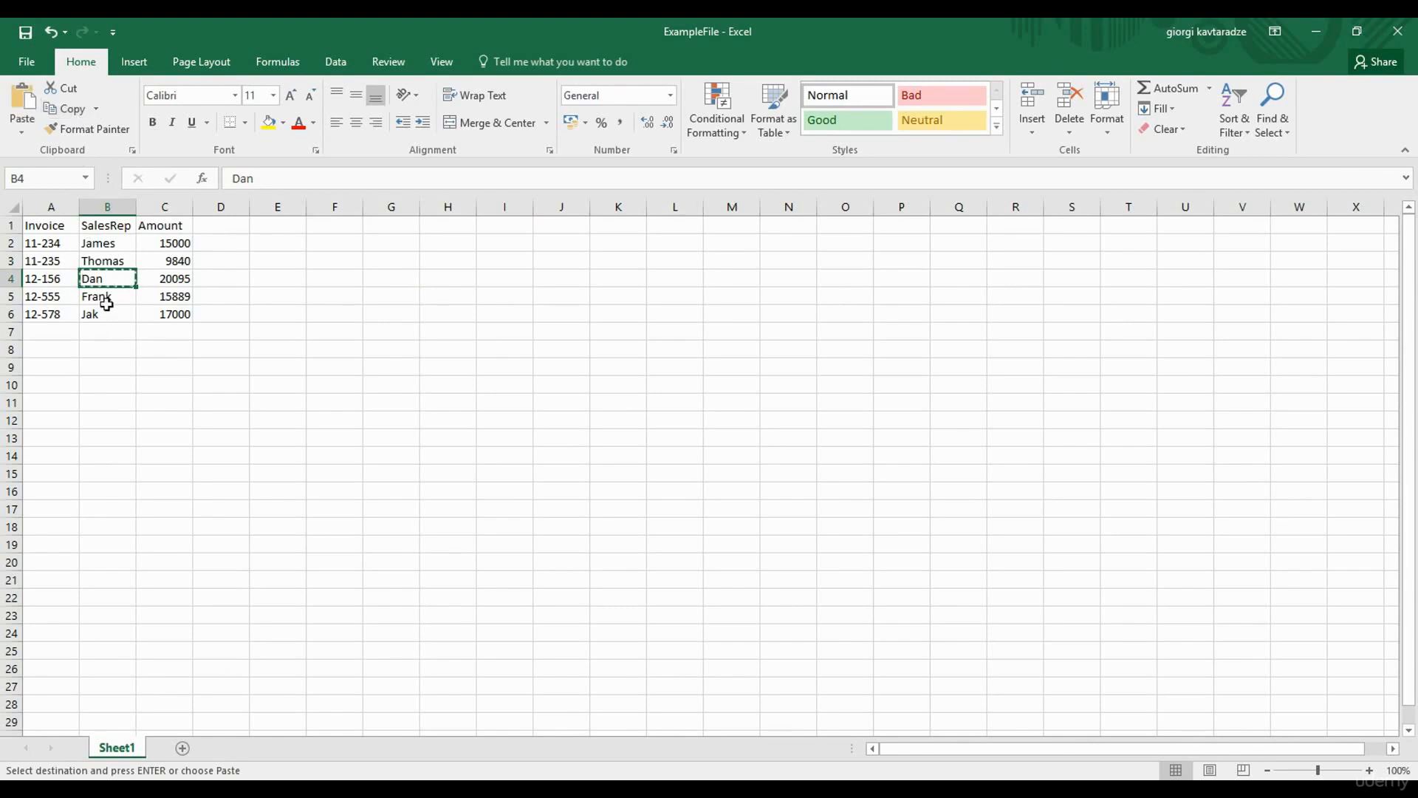
click(106, 385)
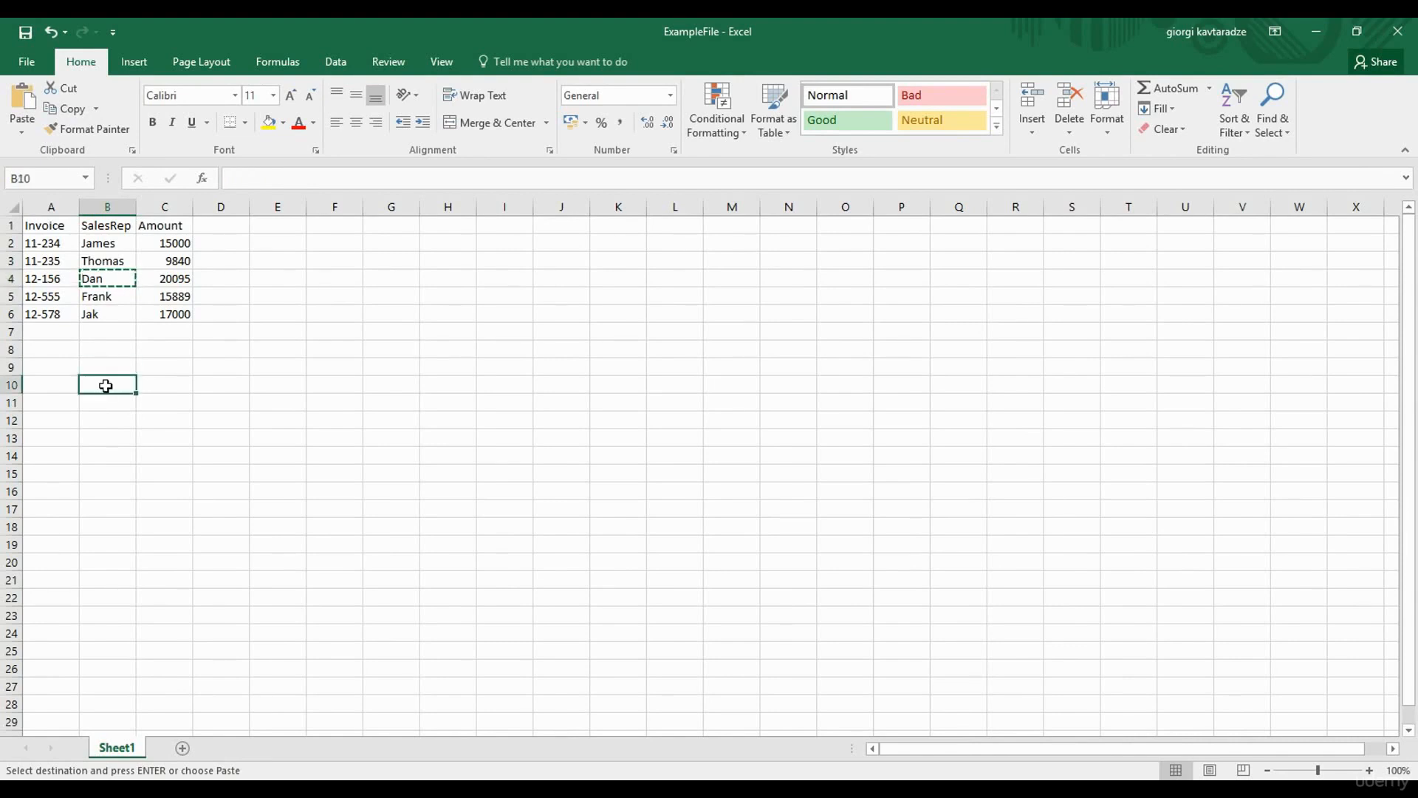
drag(106, 386, 88, 492)
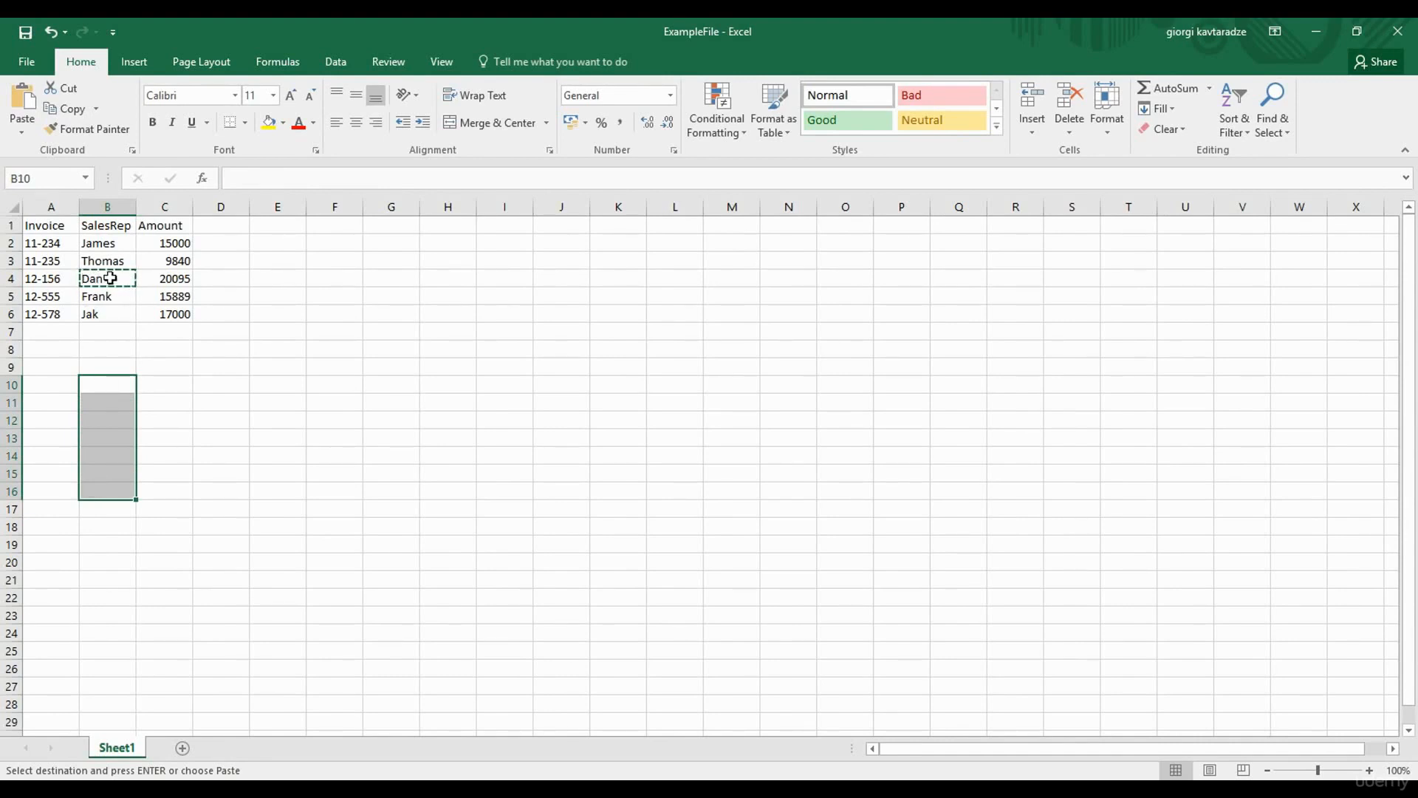
click(30, 109)
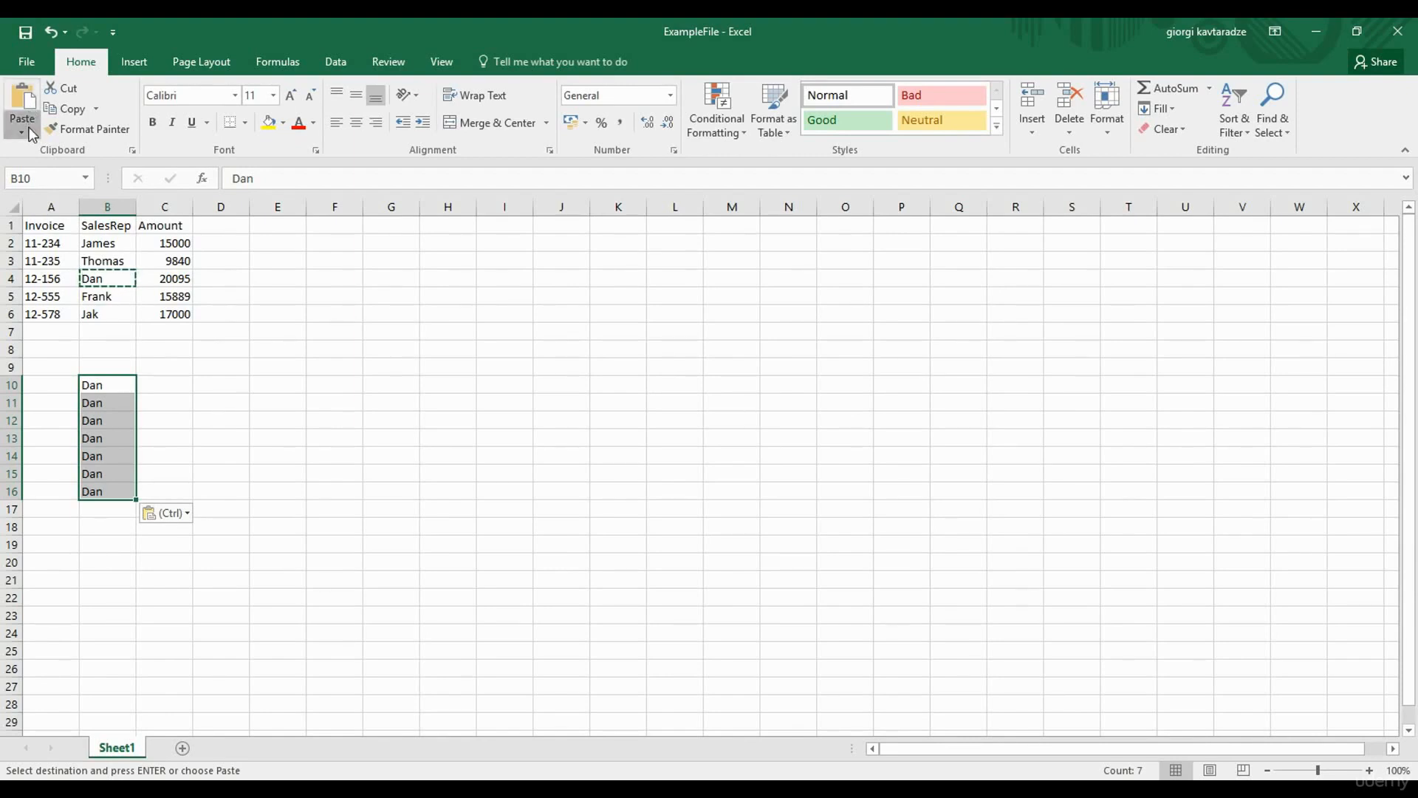
click(30, 133)
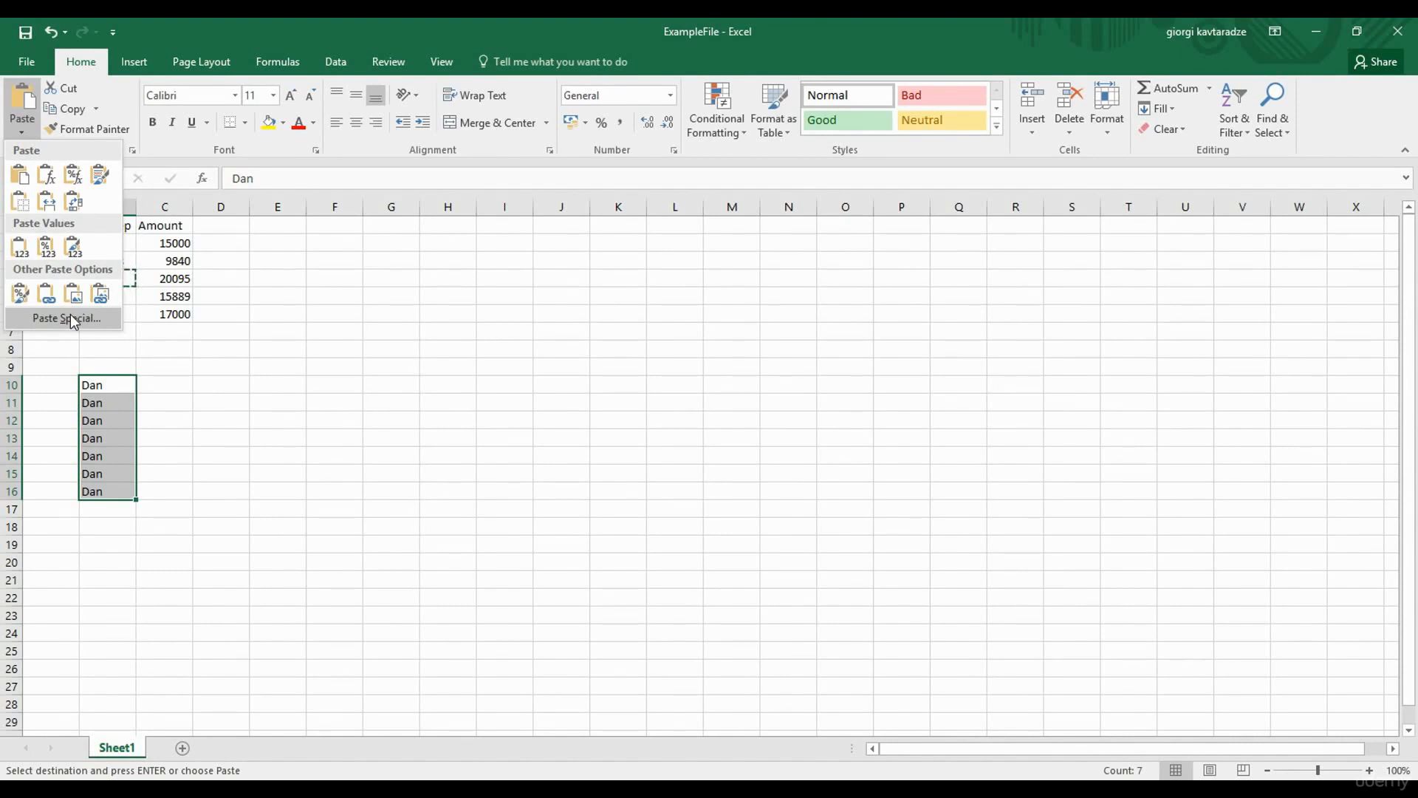
click(164, 370)
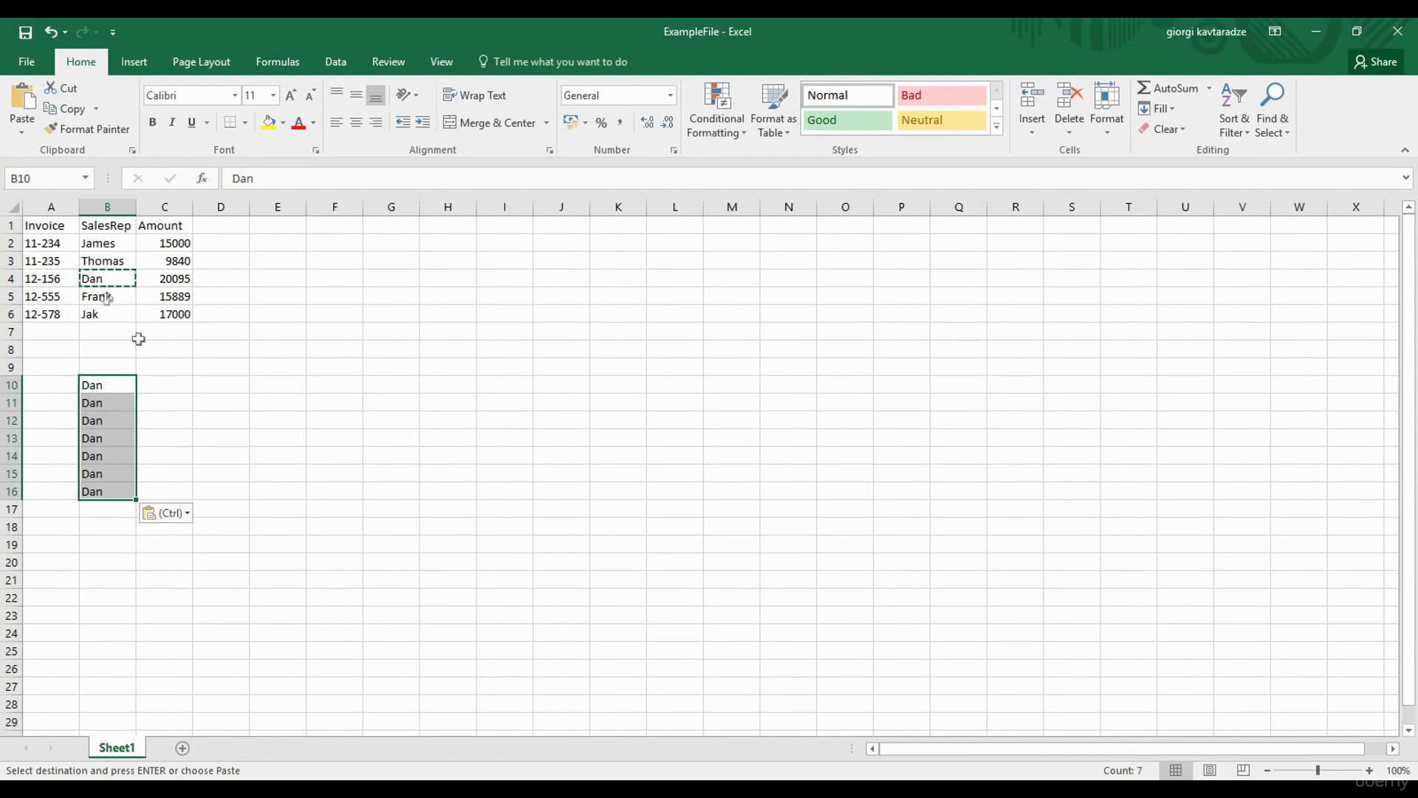
Cut the SalesRep entry from B4 and paste it into cell C8.
click(104, 279)
right_click(104, 279)
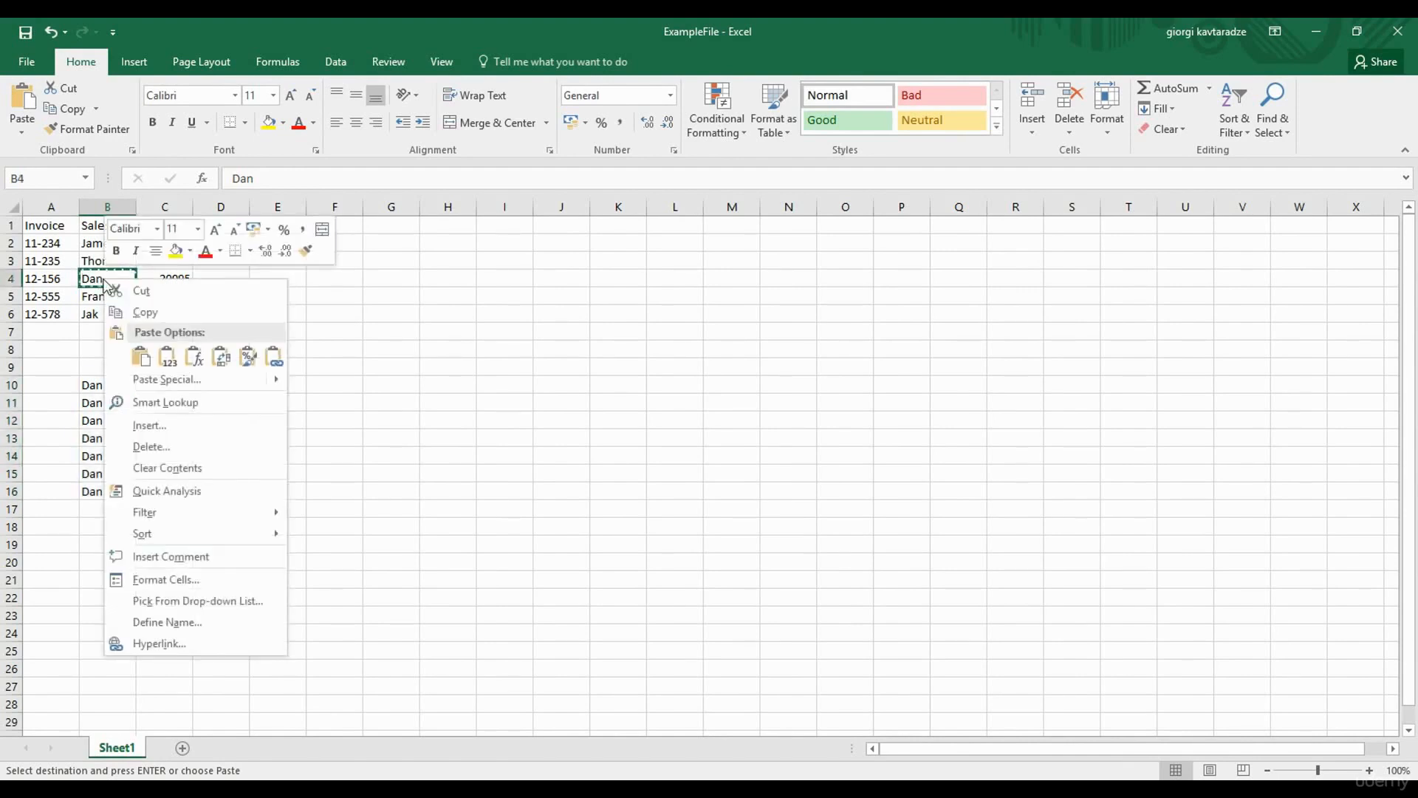
click(131, 291)
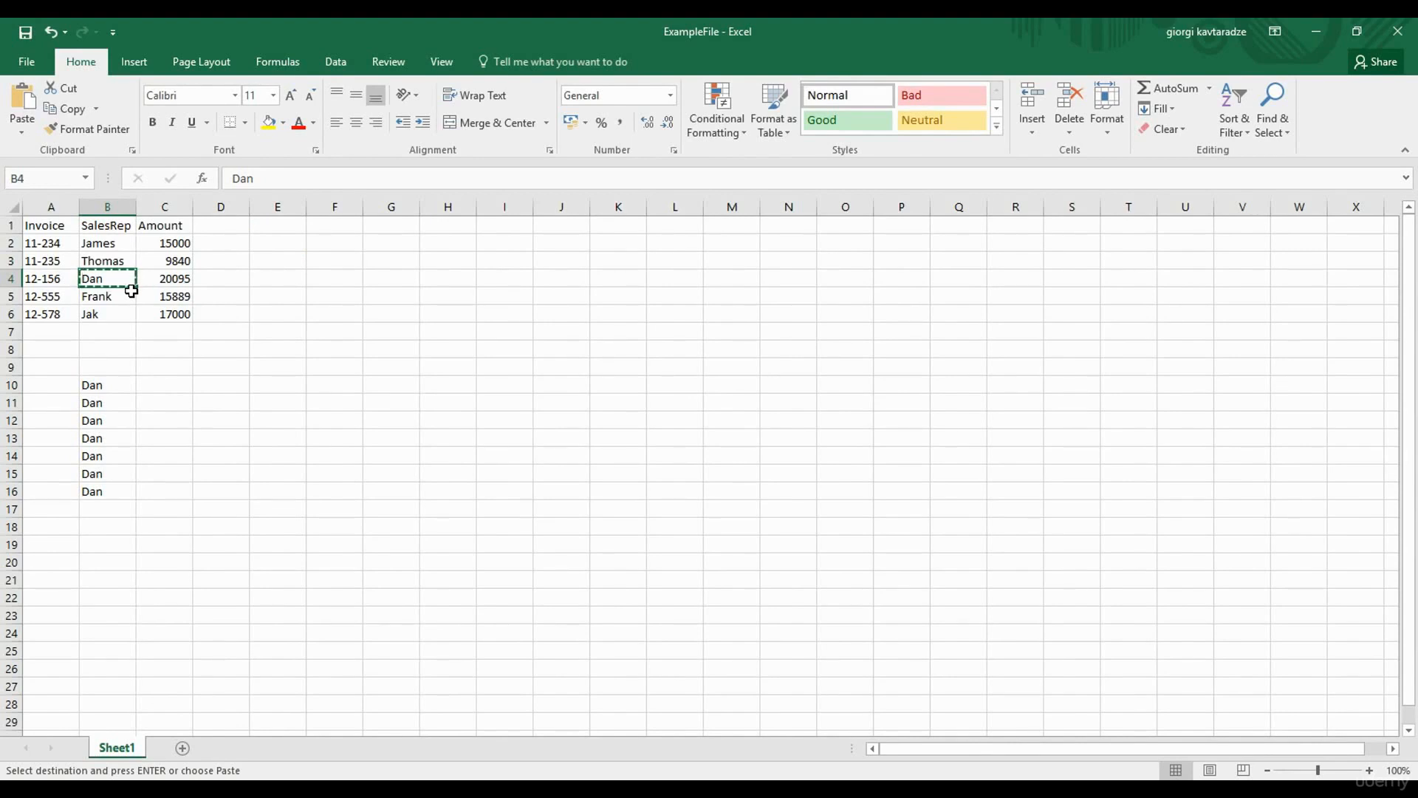
right_click(157, 348)
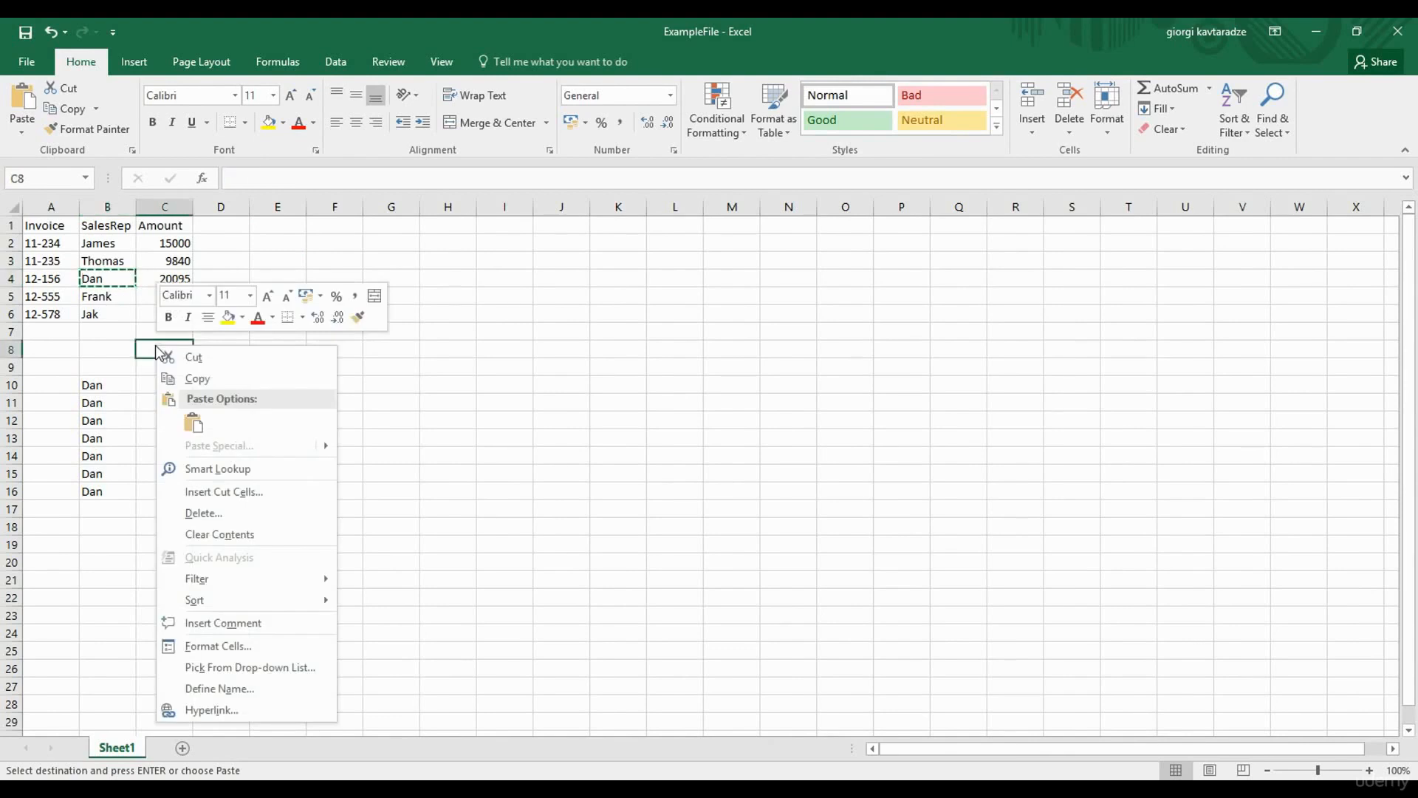
click(195, 421)
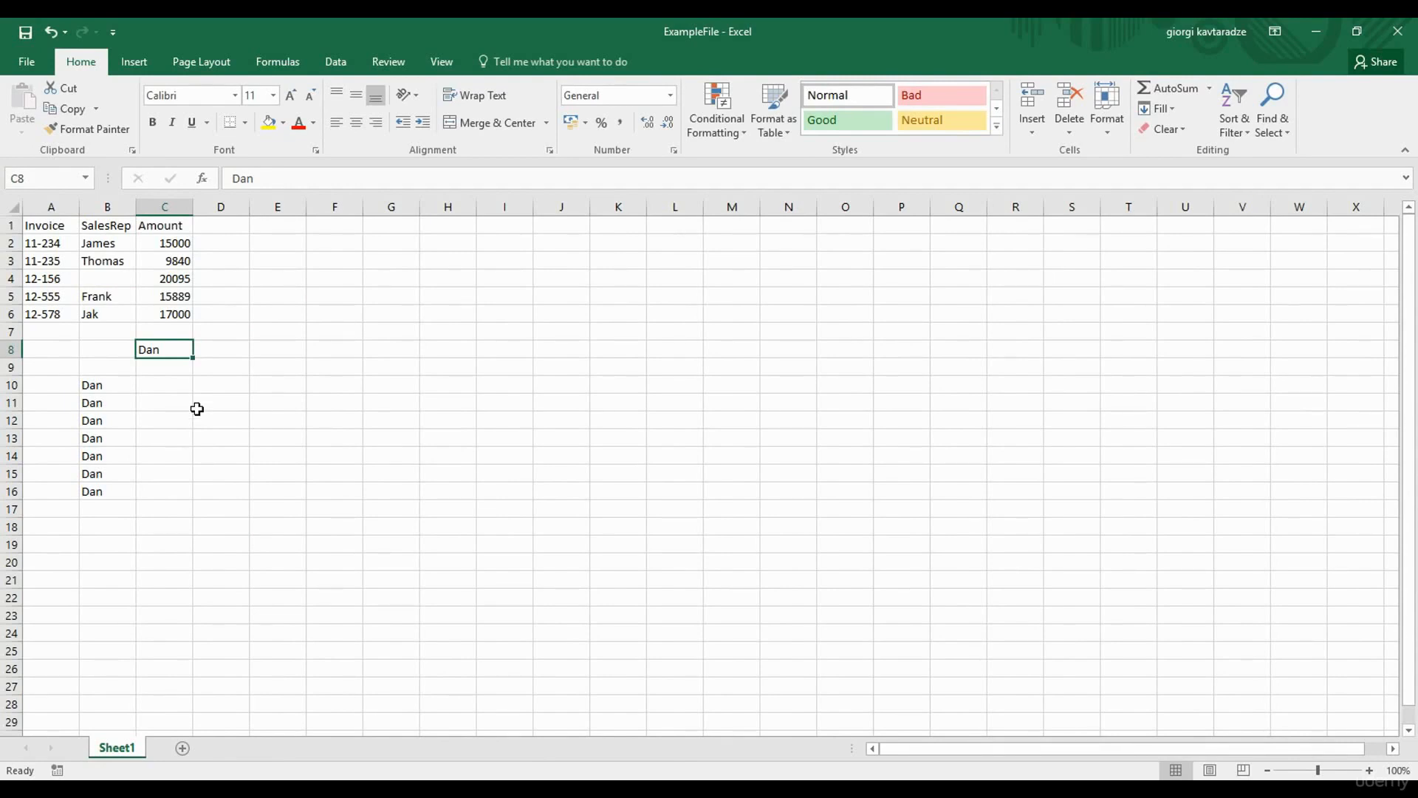
Move the two SalesRep entries in B5:B6 directly on the sheet to C10:C11.
click(112, 290)
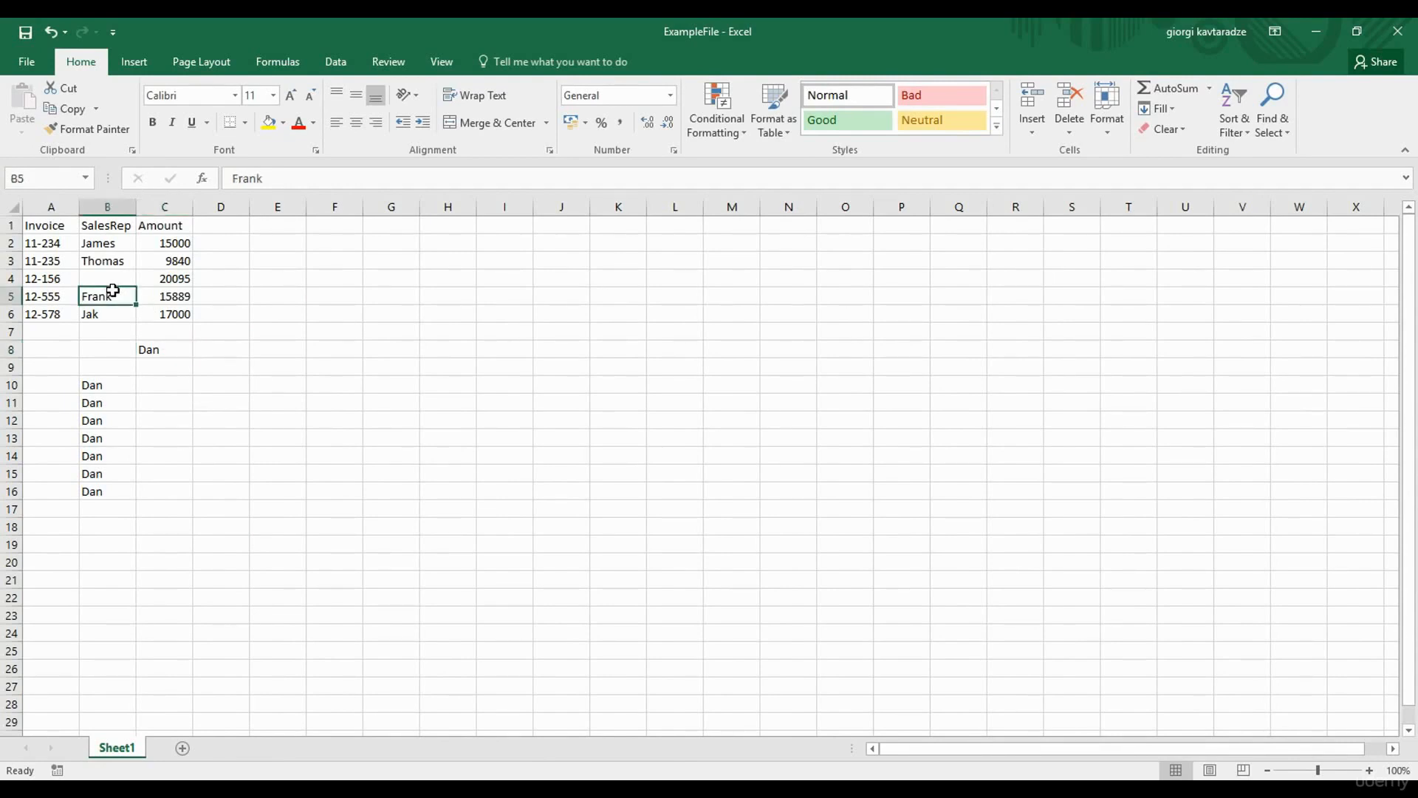
drag(112, 290, 112, 314)
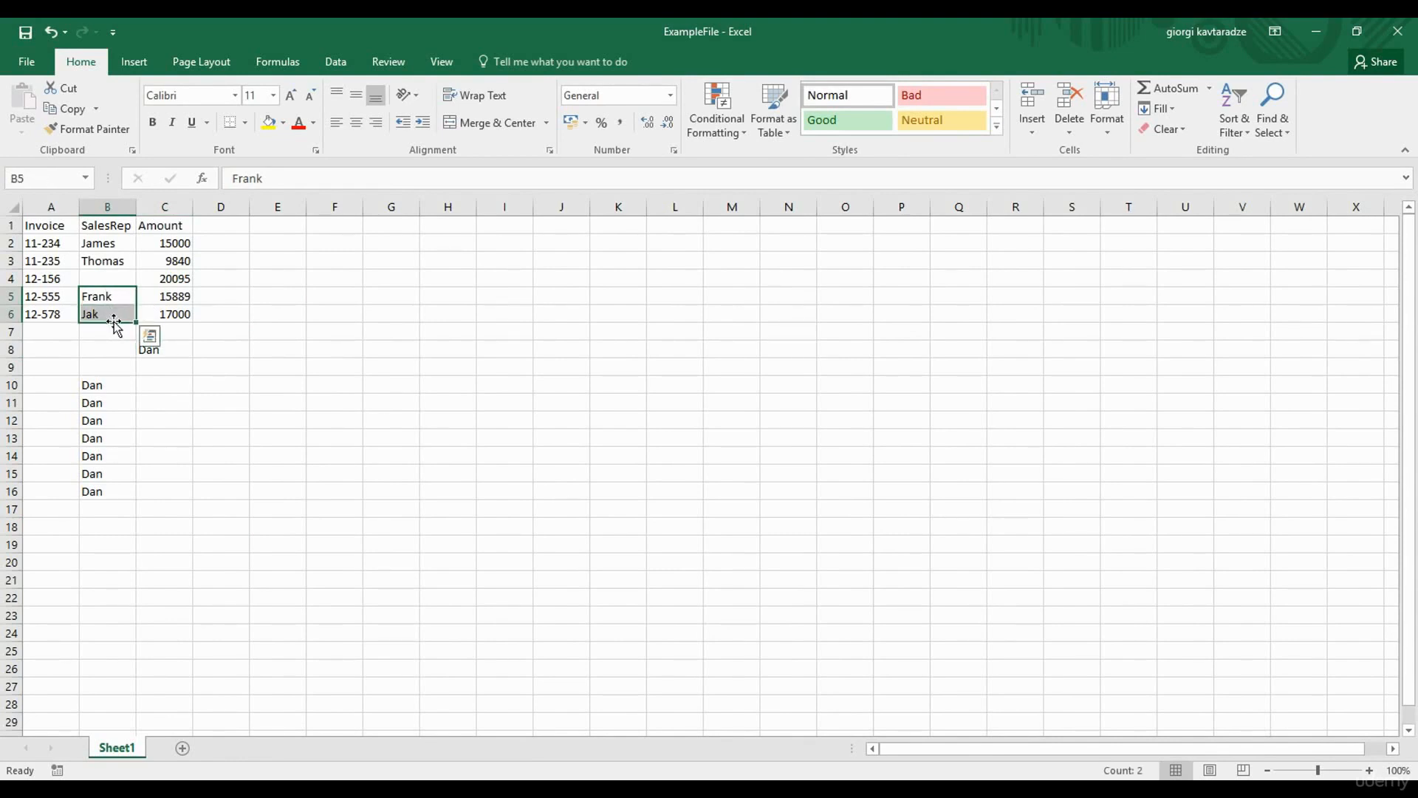
drag(114, 326, 114, 326)
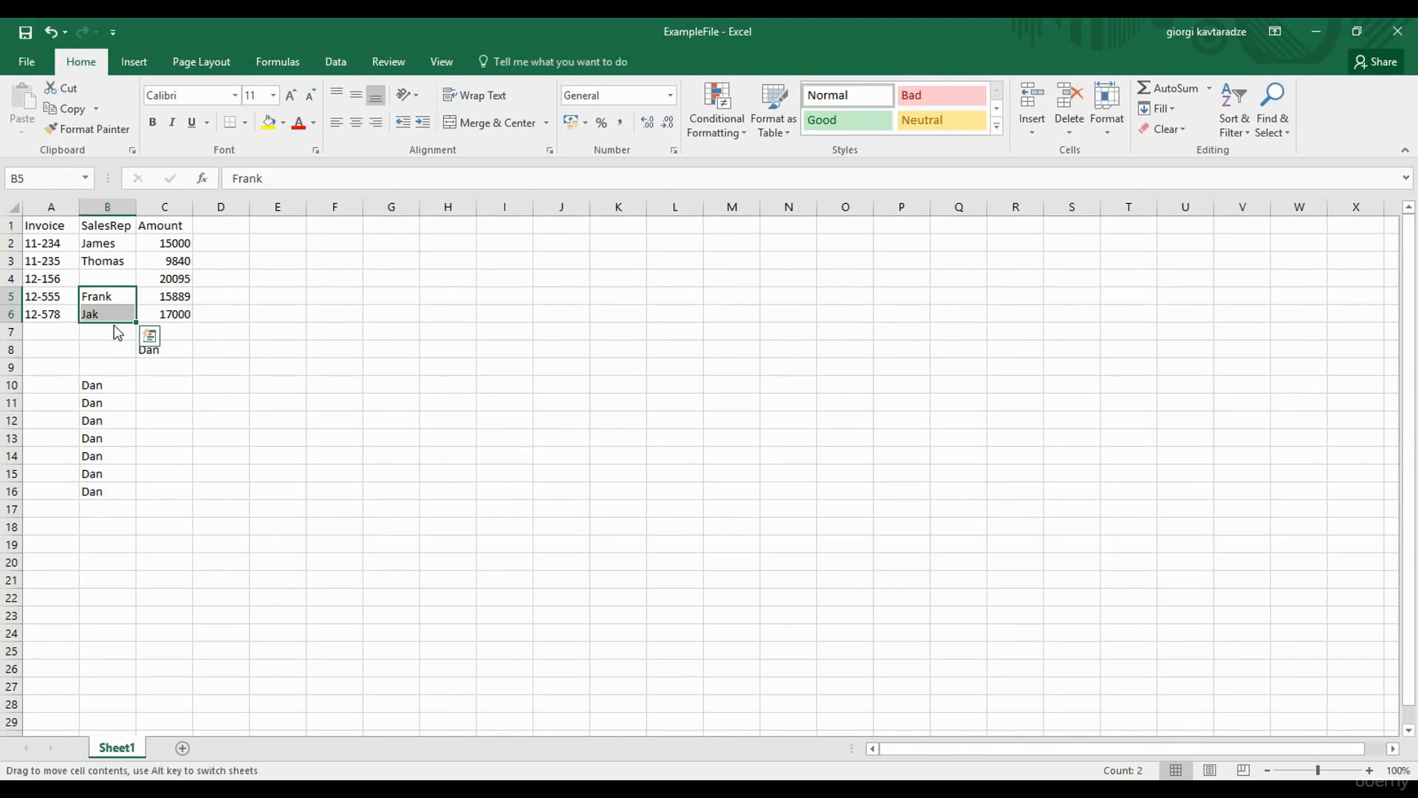
drag(114, 333, 167, 396)
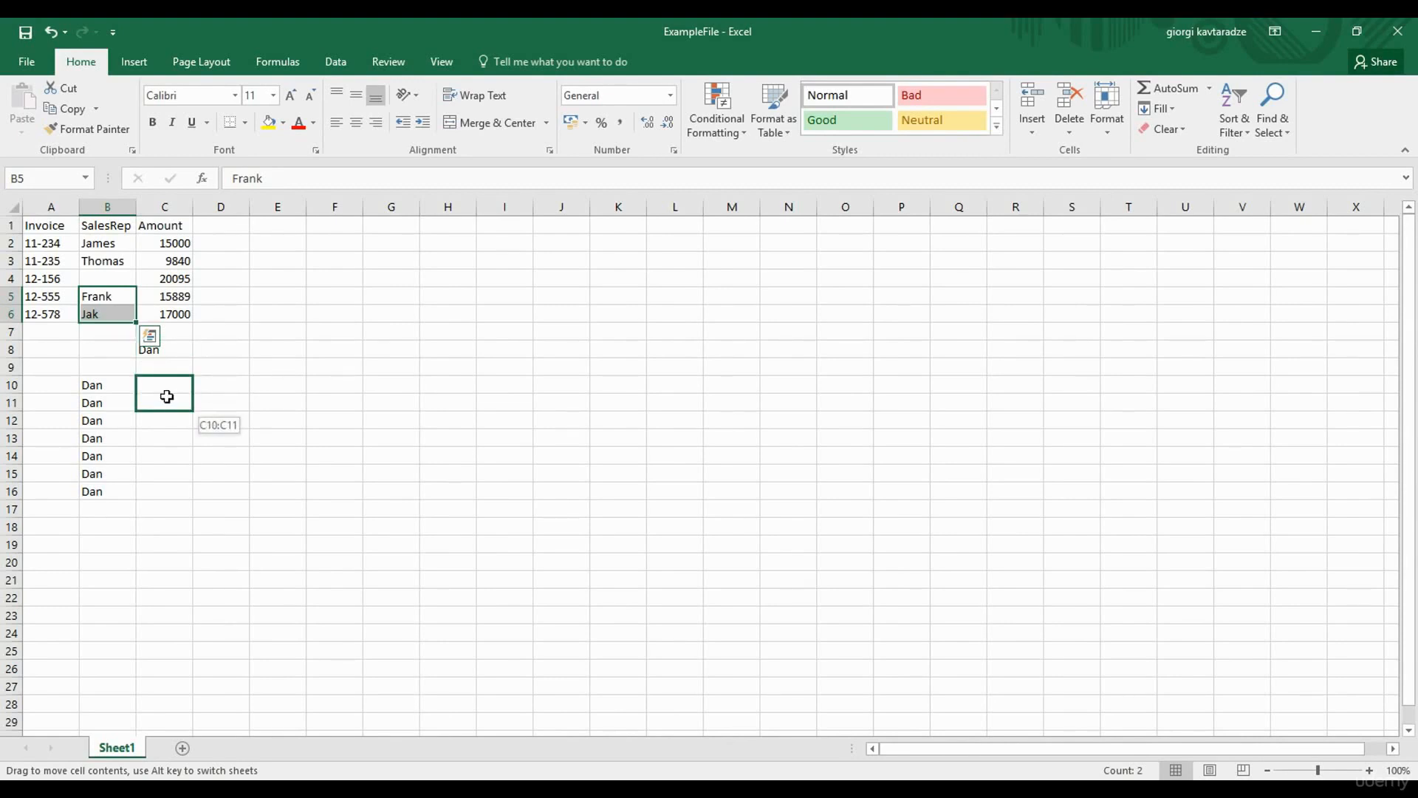
drag(167, 396, 167, 397)
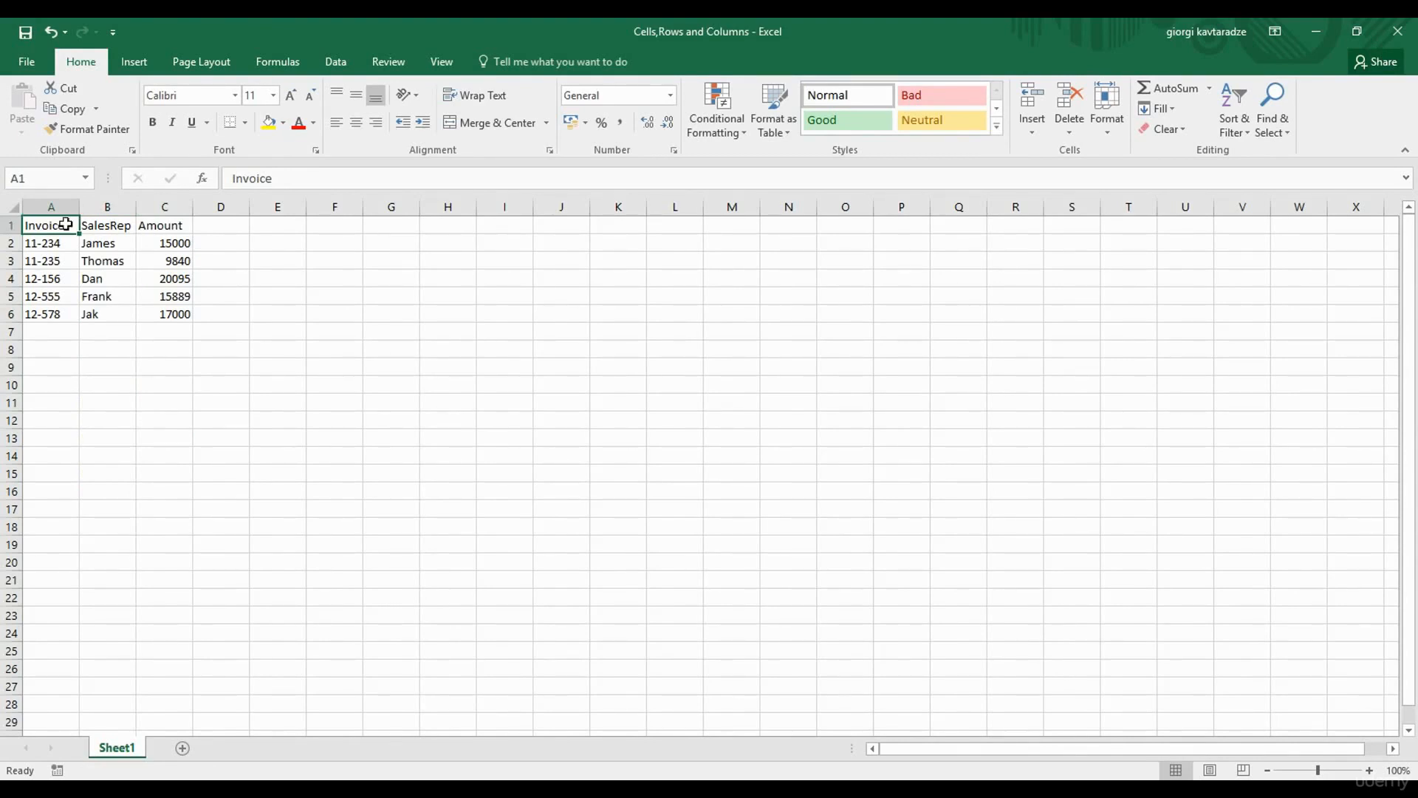
Insert a new column before the Amount column.
click(158, 209)
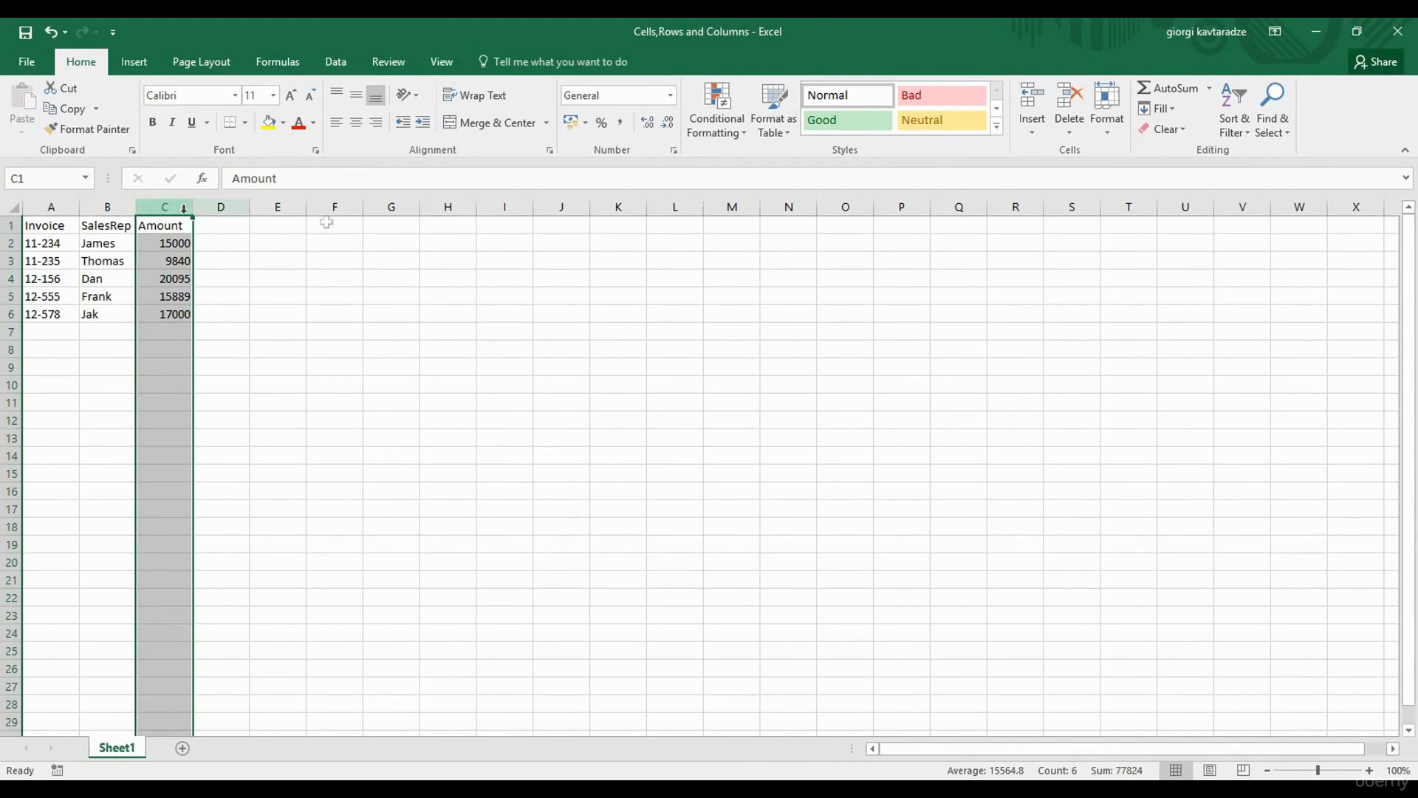
click(1033, 110)
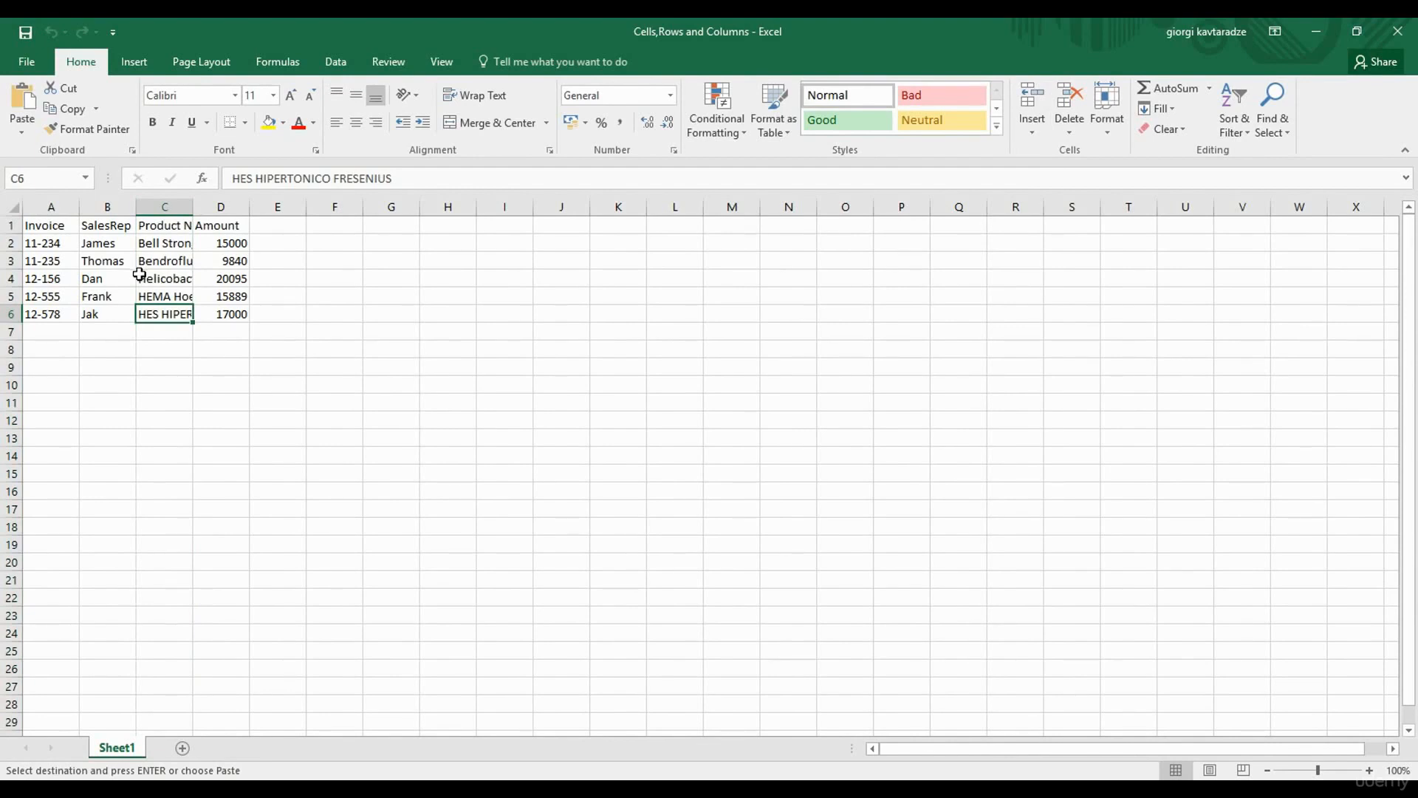
Insert a blank row above row 4, and undo the insertion.
click(13, 279)
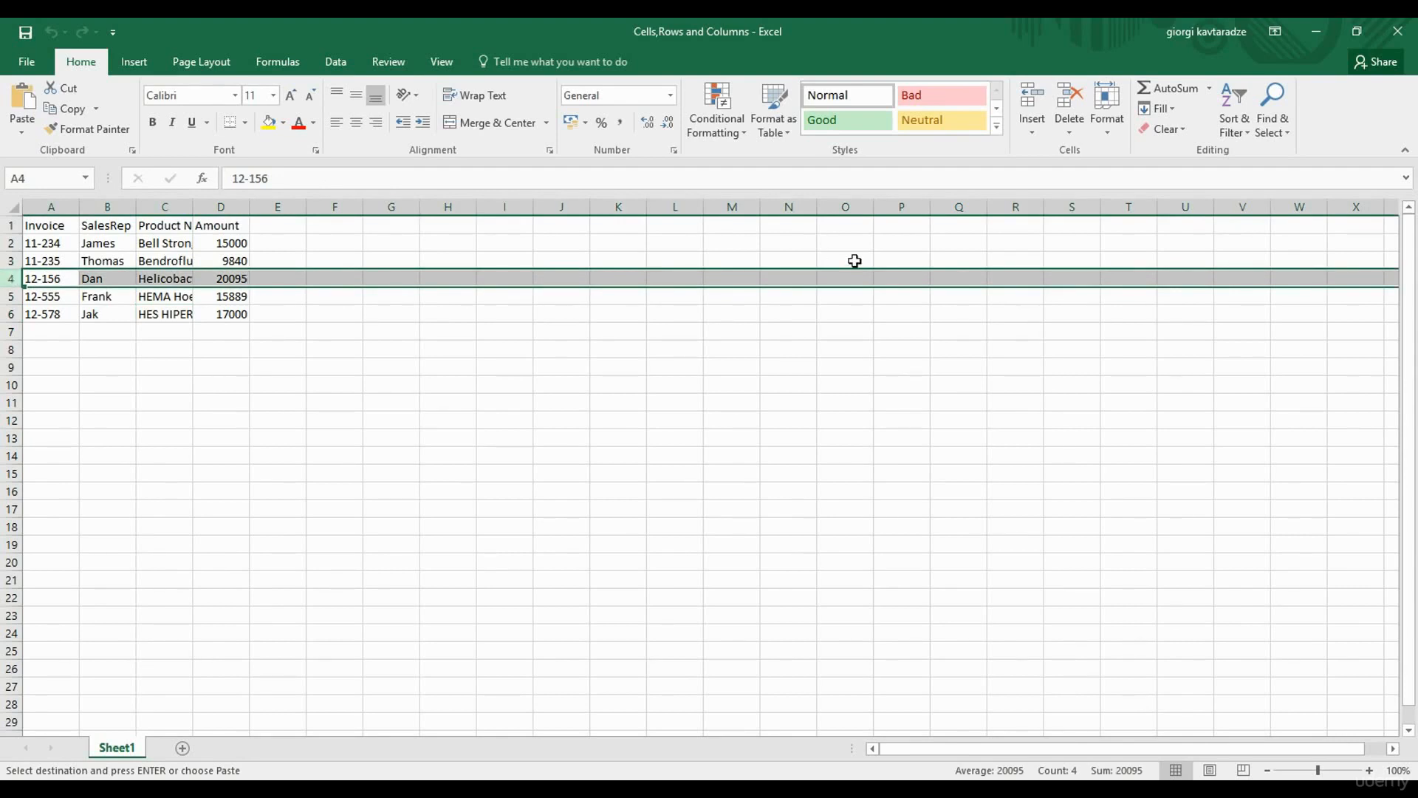
click(1036, 105)
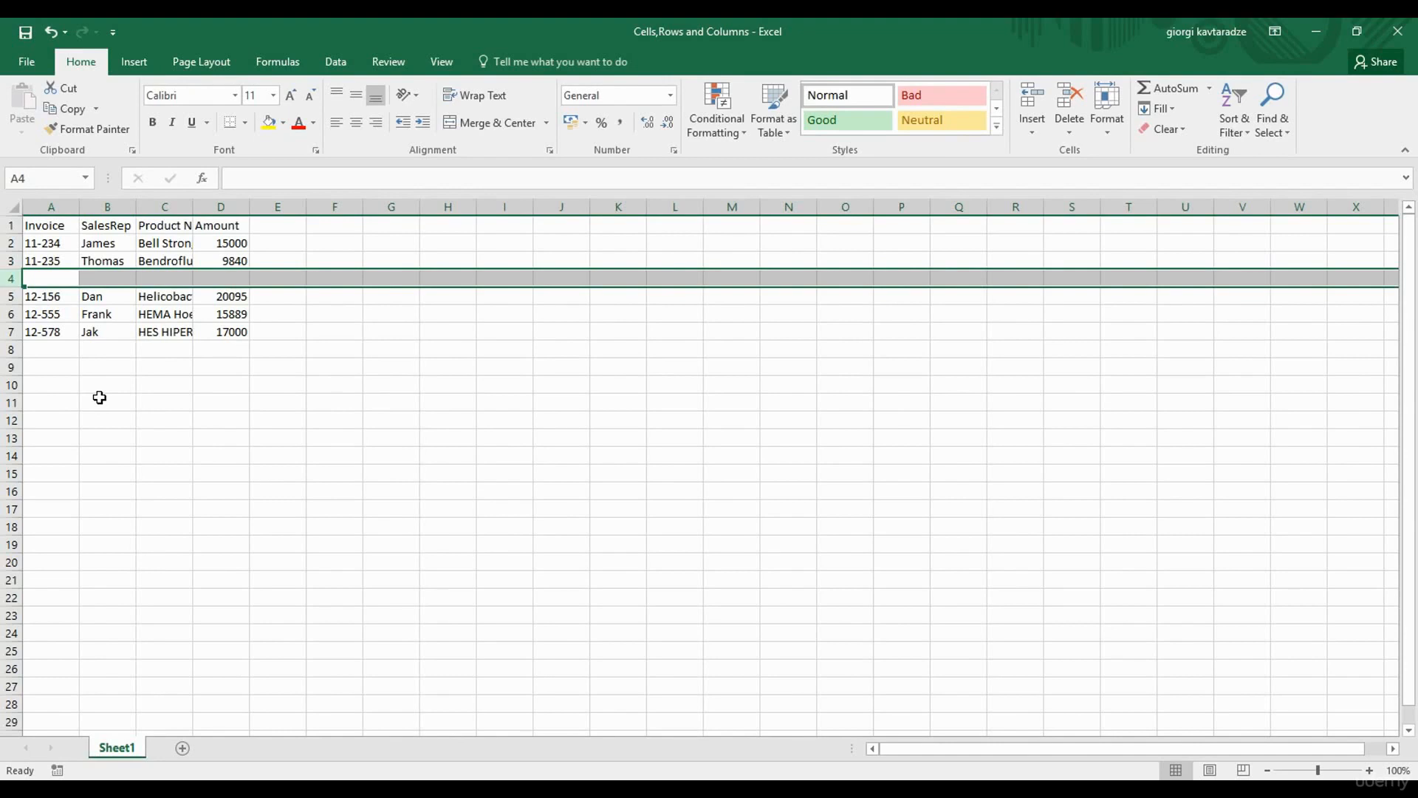
key(ctrl+z)
click(65, 225)
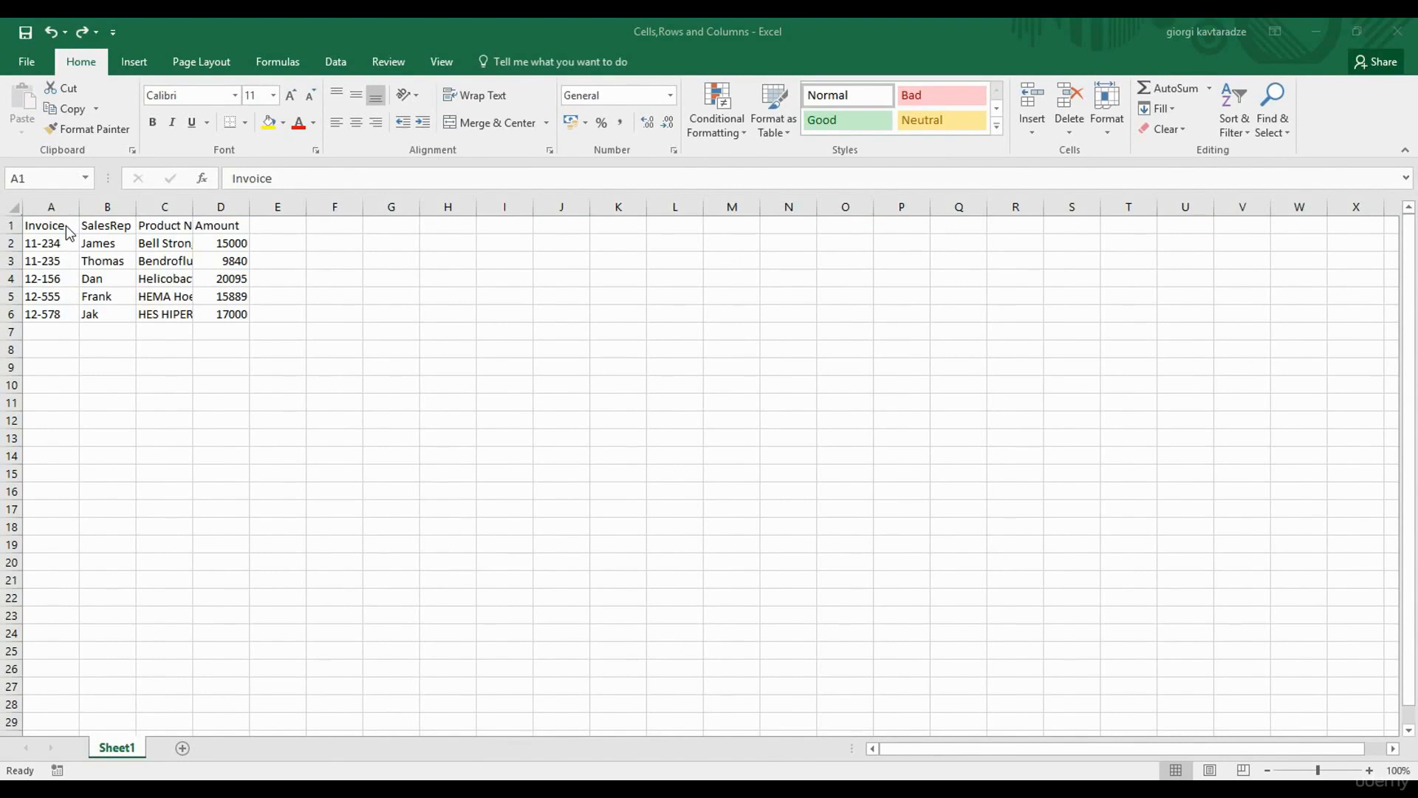
click(65, 225)
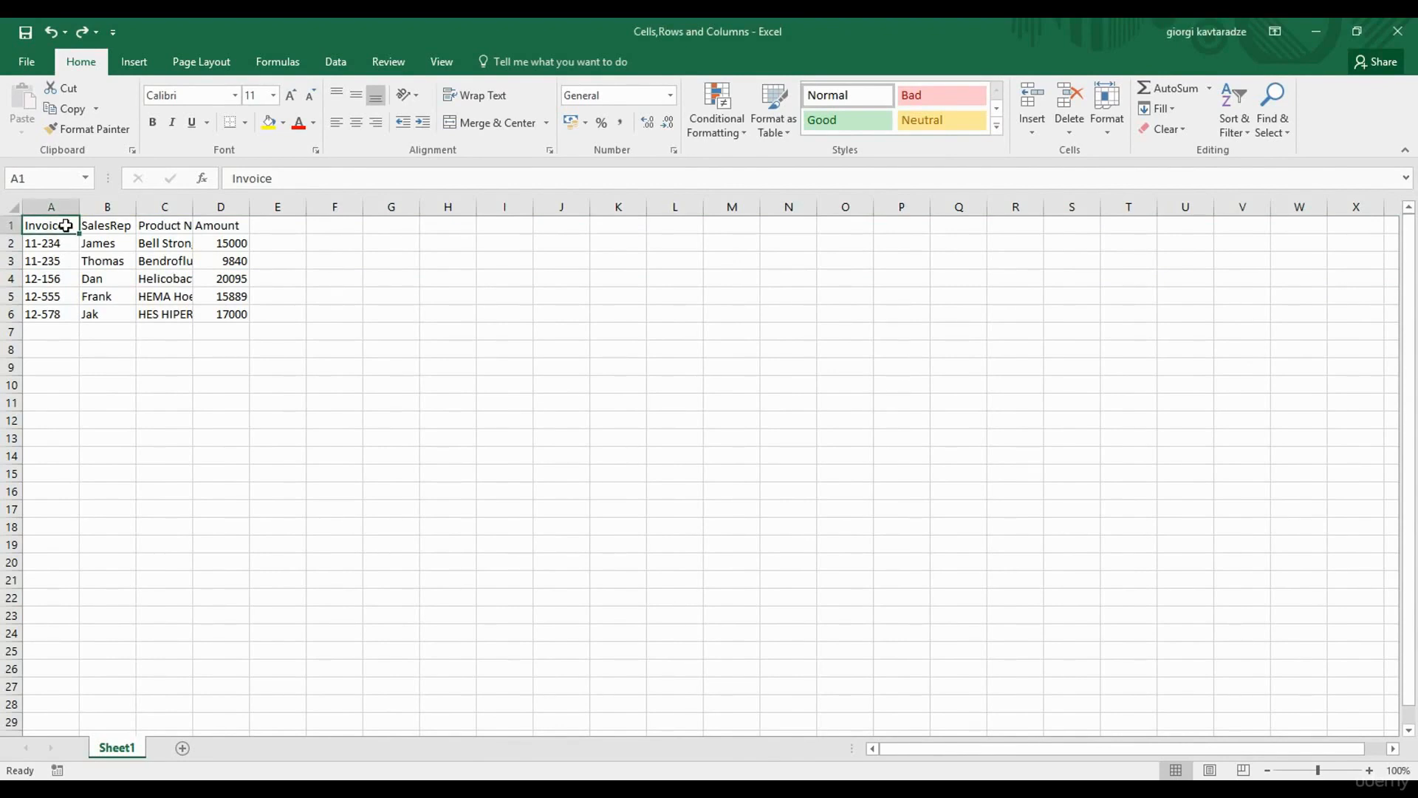
Widen the Product Name column freehand by moving its boundary with the Amount column.
click(170, 226)
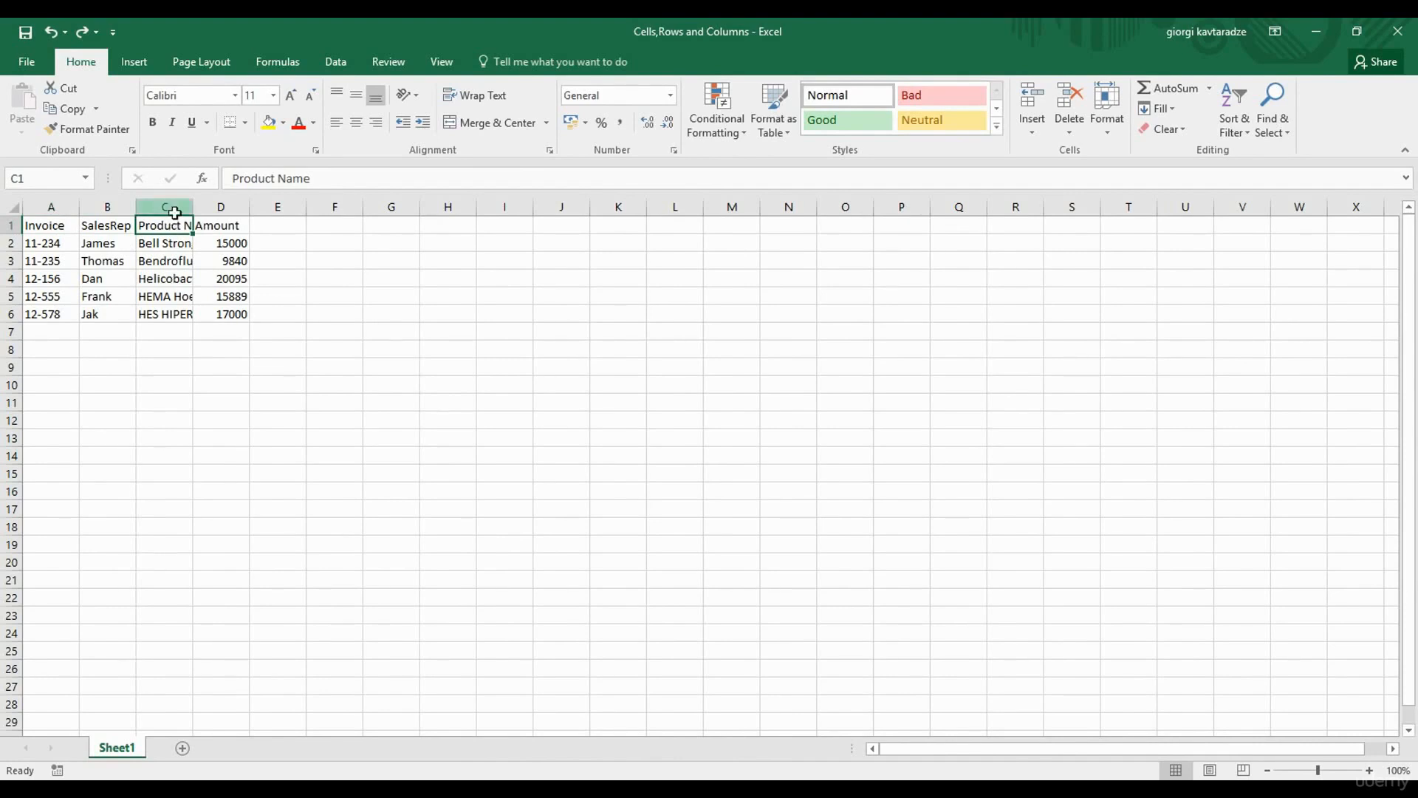
click(175, 208)
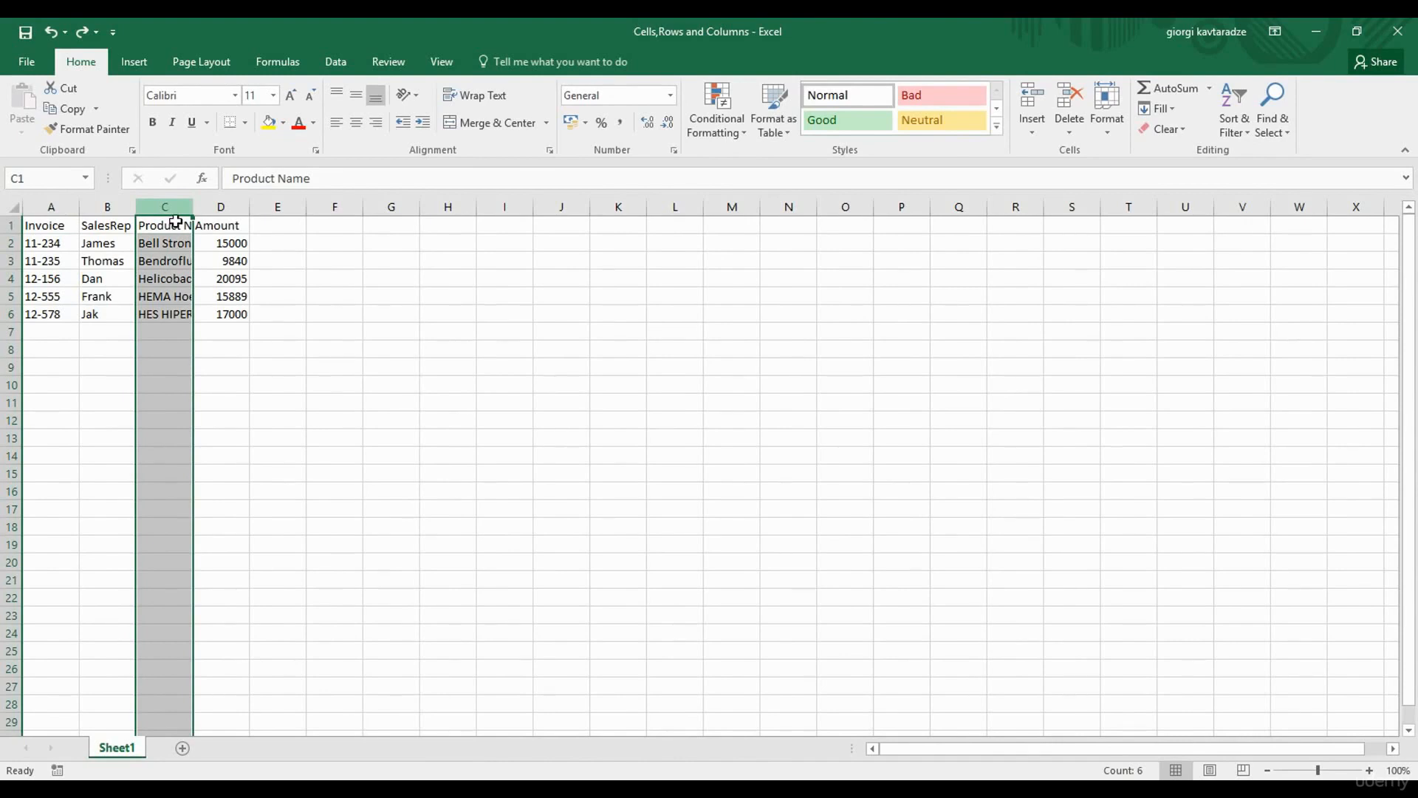
click(172, 243)
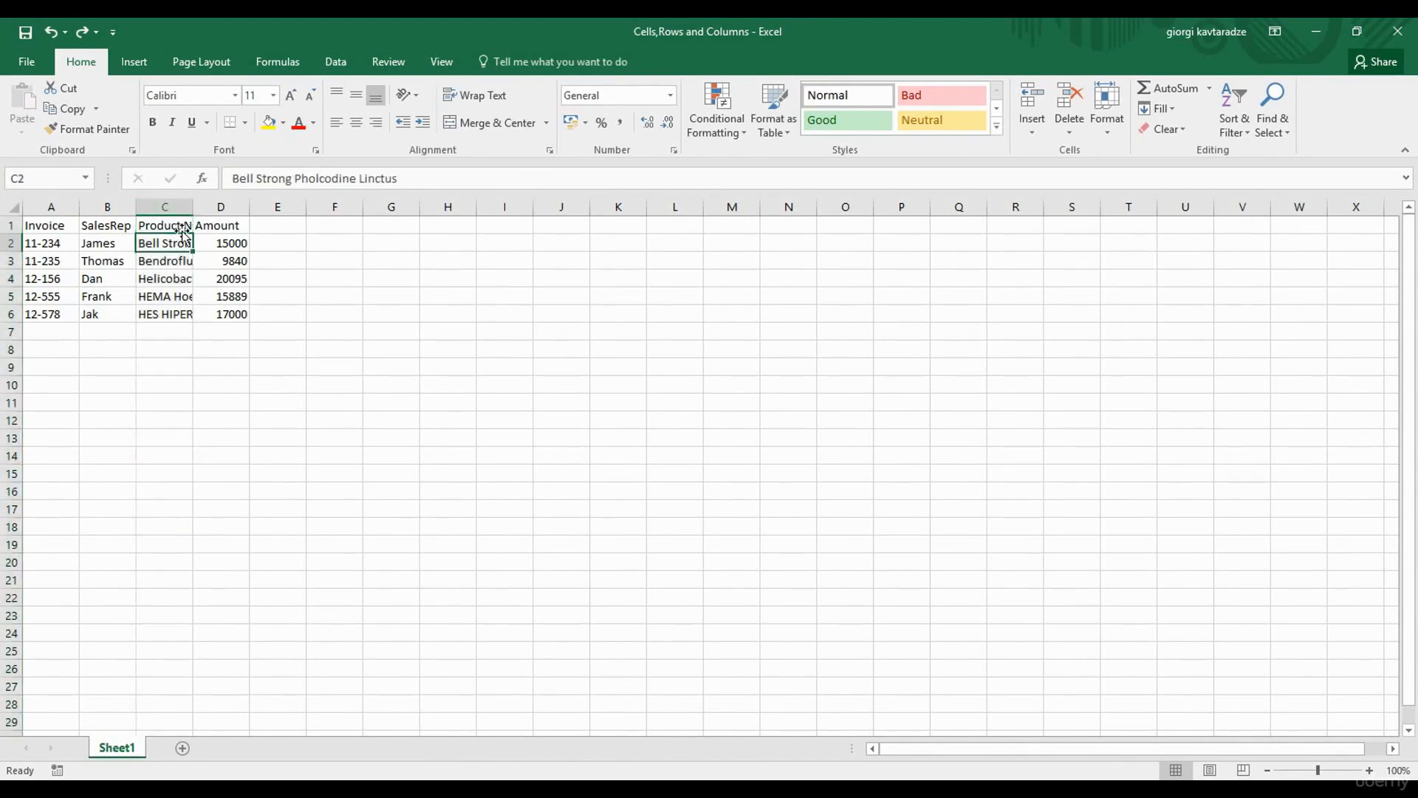
drag(196, 209, 273, 208)
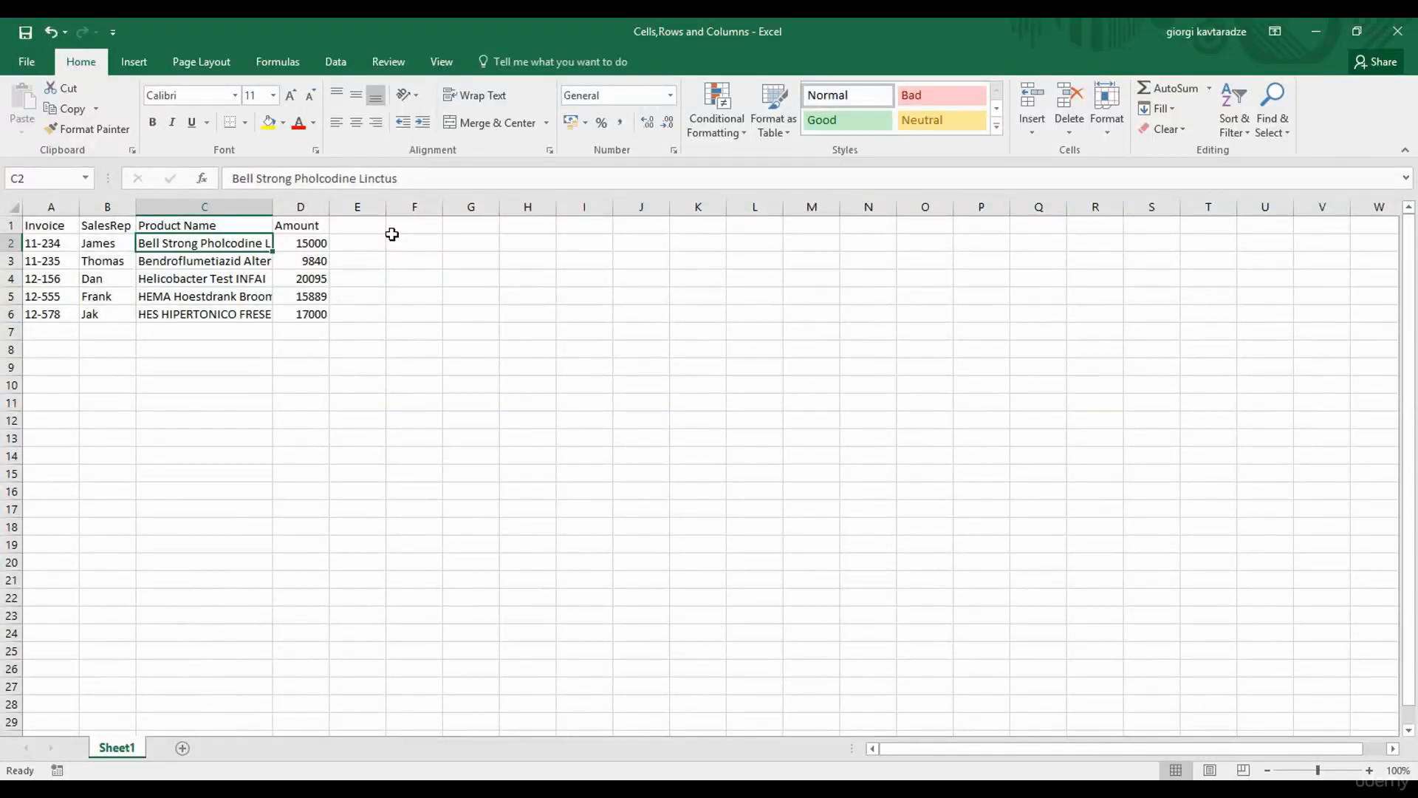
Set the Product Name column's width to 35, and autofit the column to the entry in C2.
click(1104, 112)
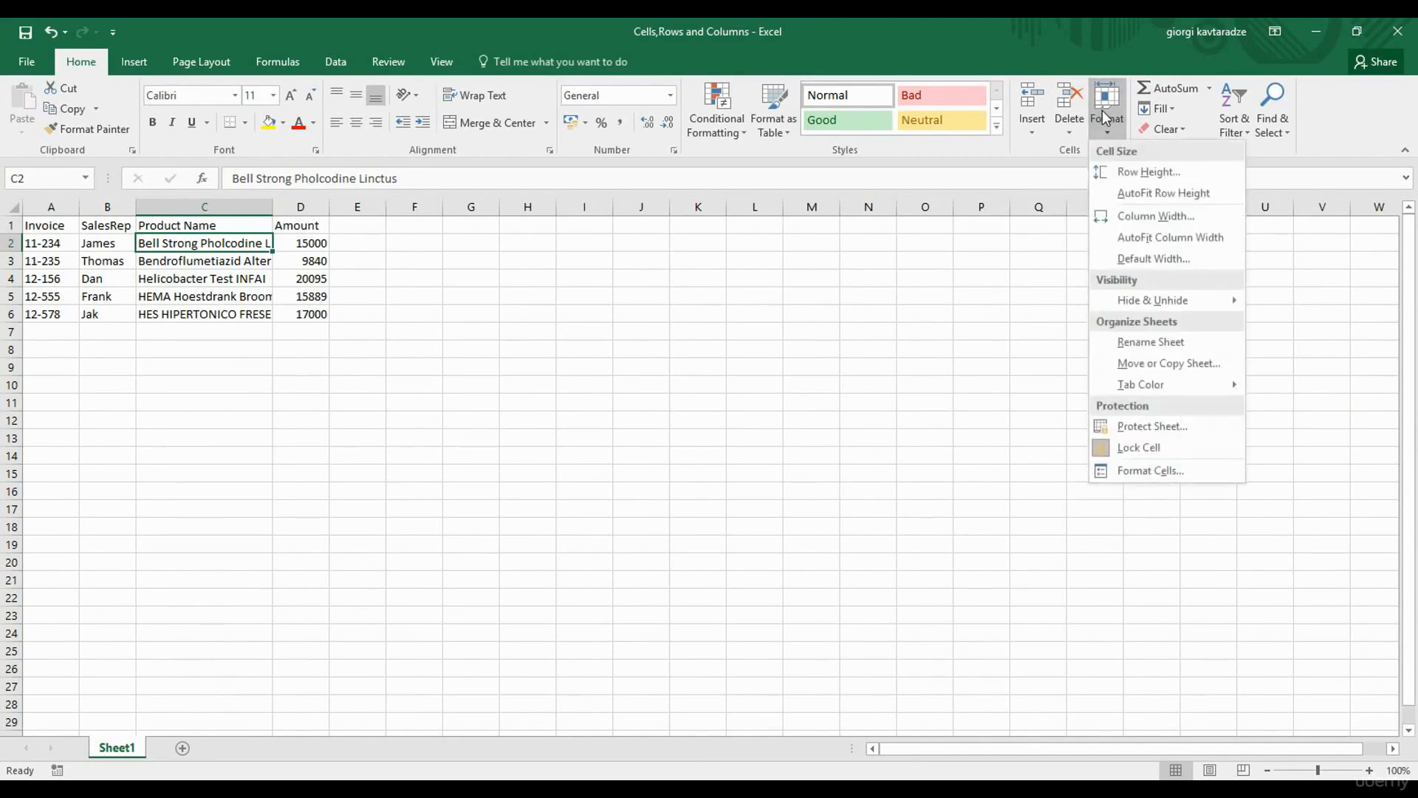
click(1128, 214)
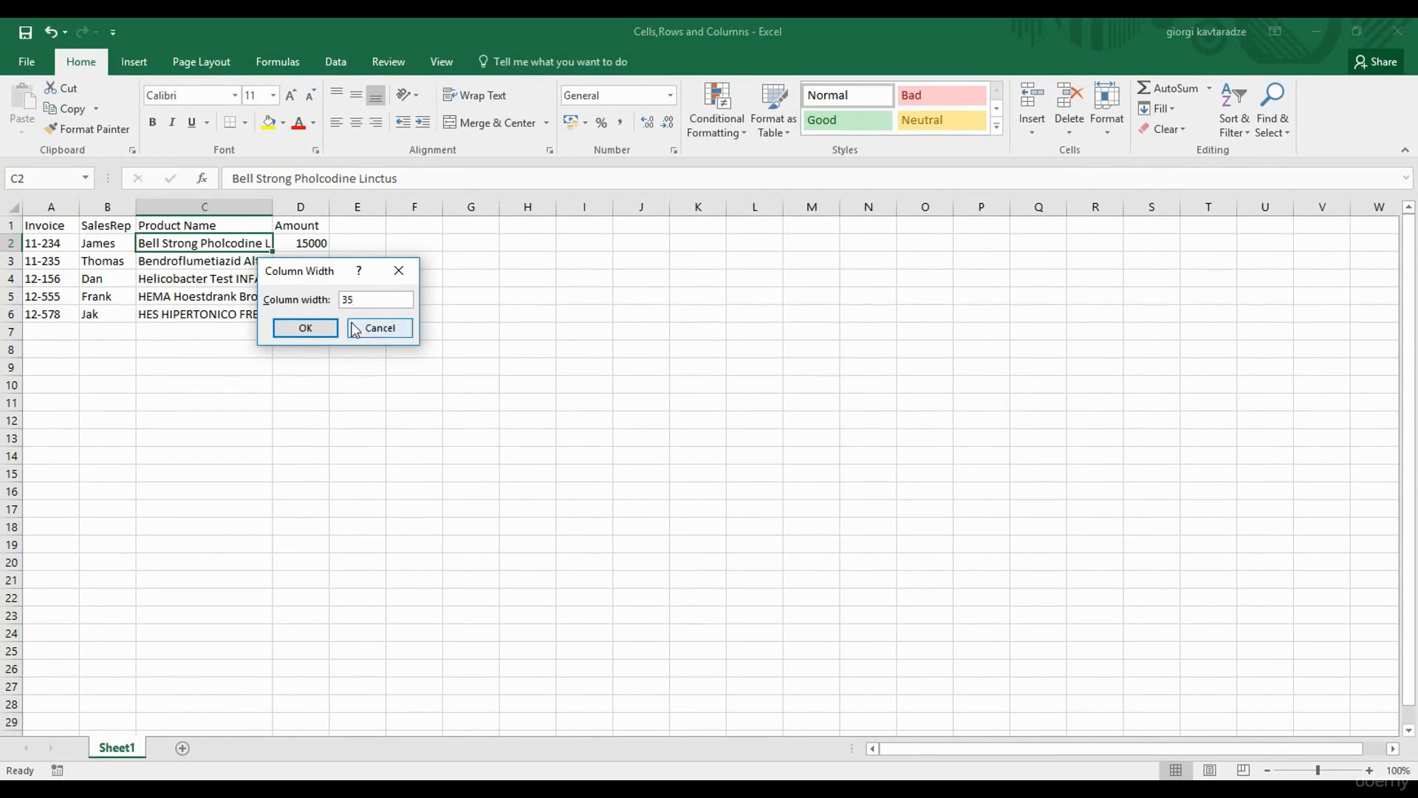
click(327, 326)
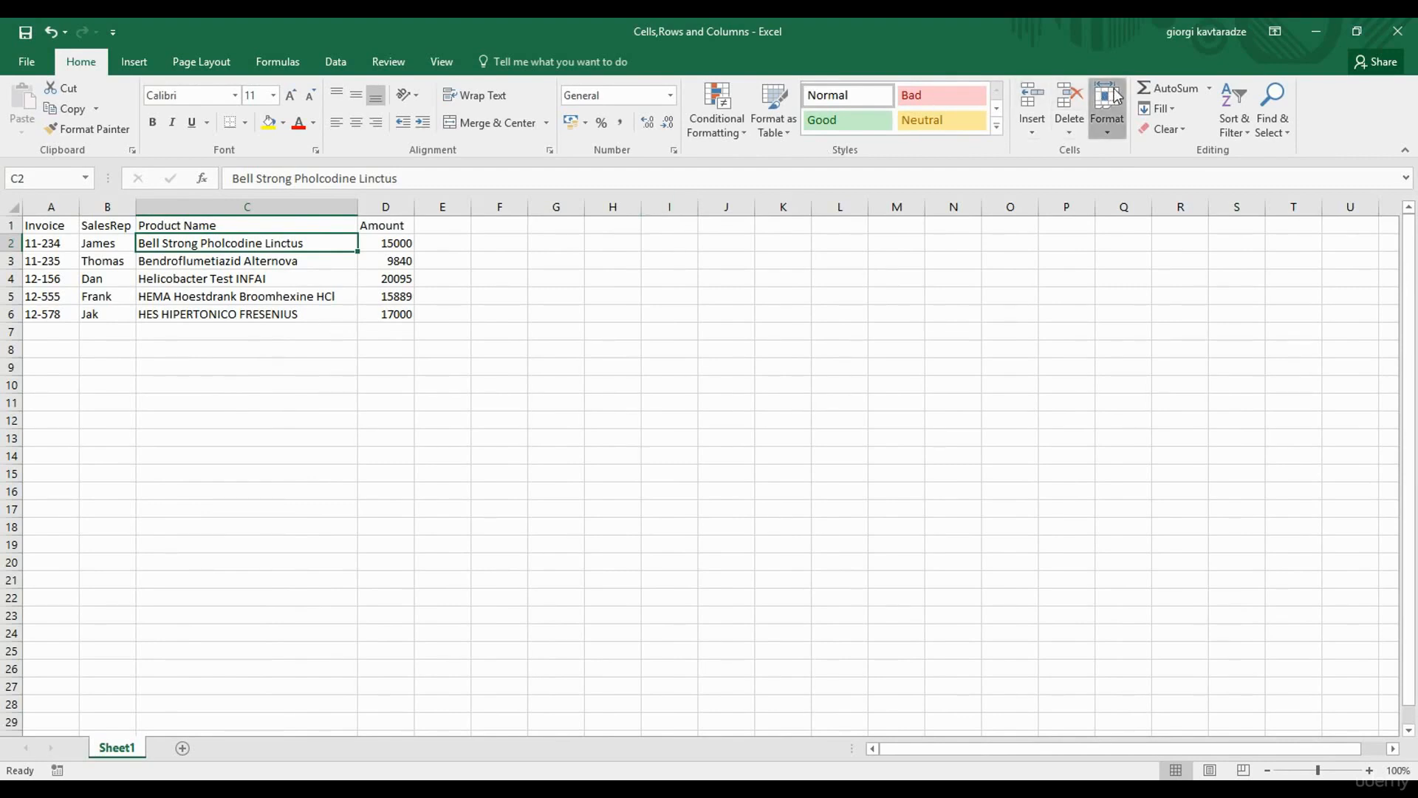
click(1109, 111)
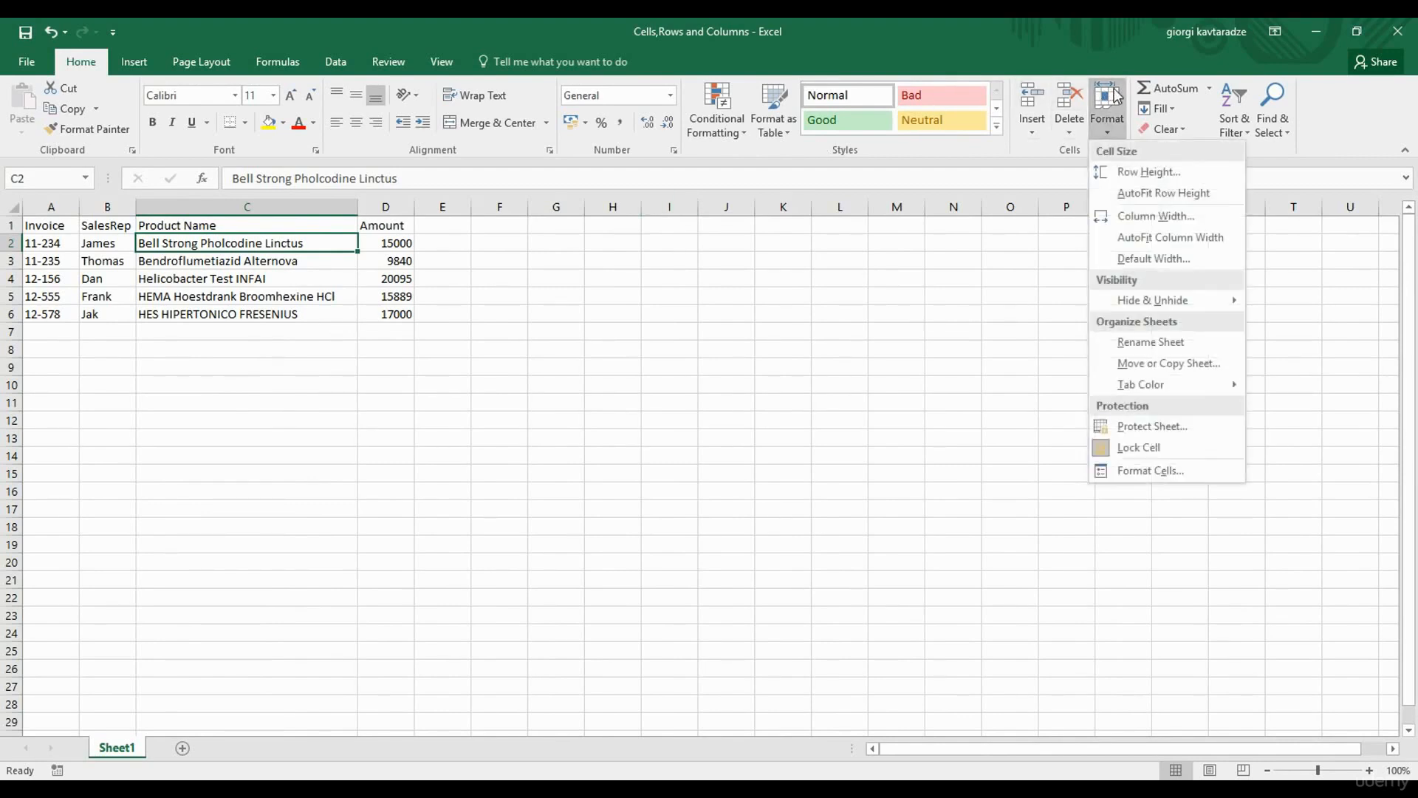
click(1157, 244)
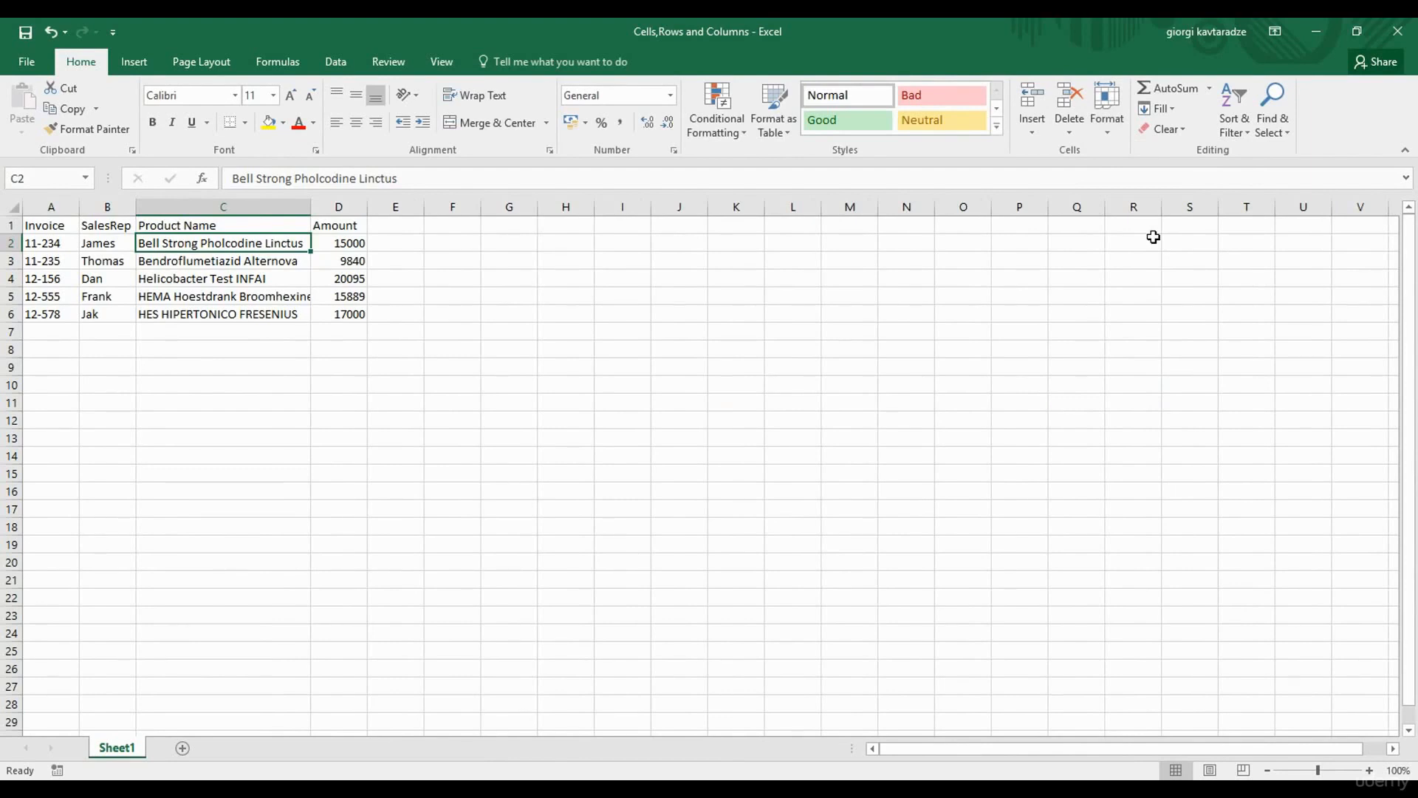
Autofit the widths of columns A through D together to match their contents.
click(66, 202)
drag(66, 201, 323, 206)
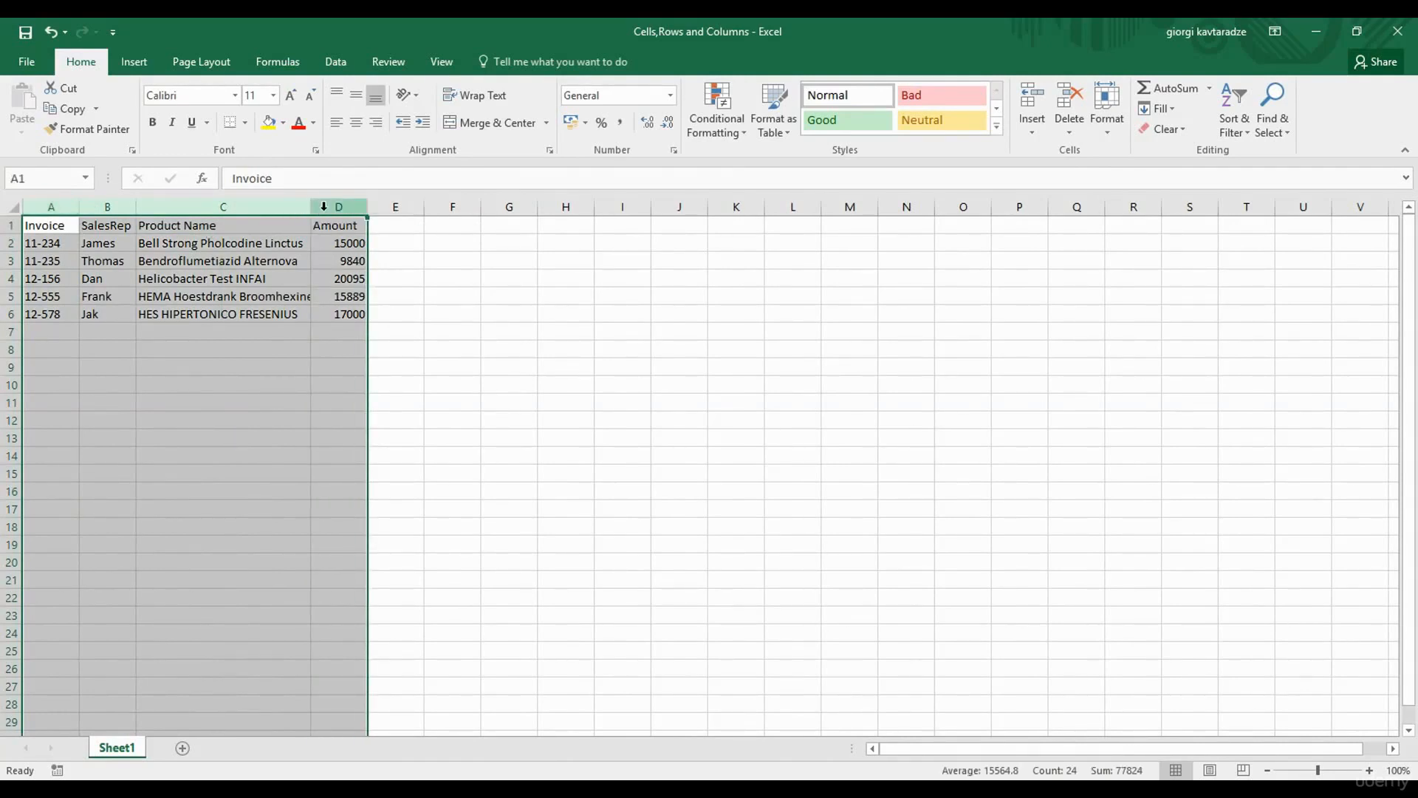
double_click(366, 207)
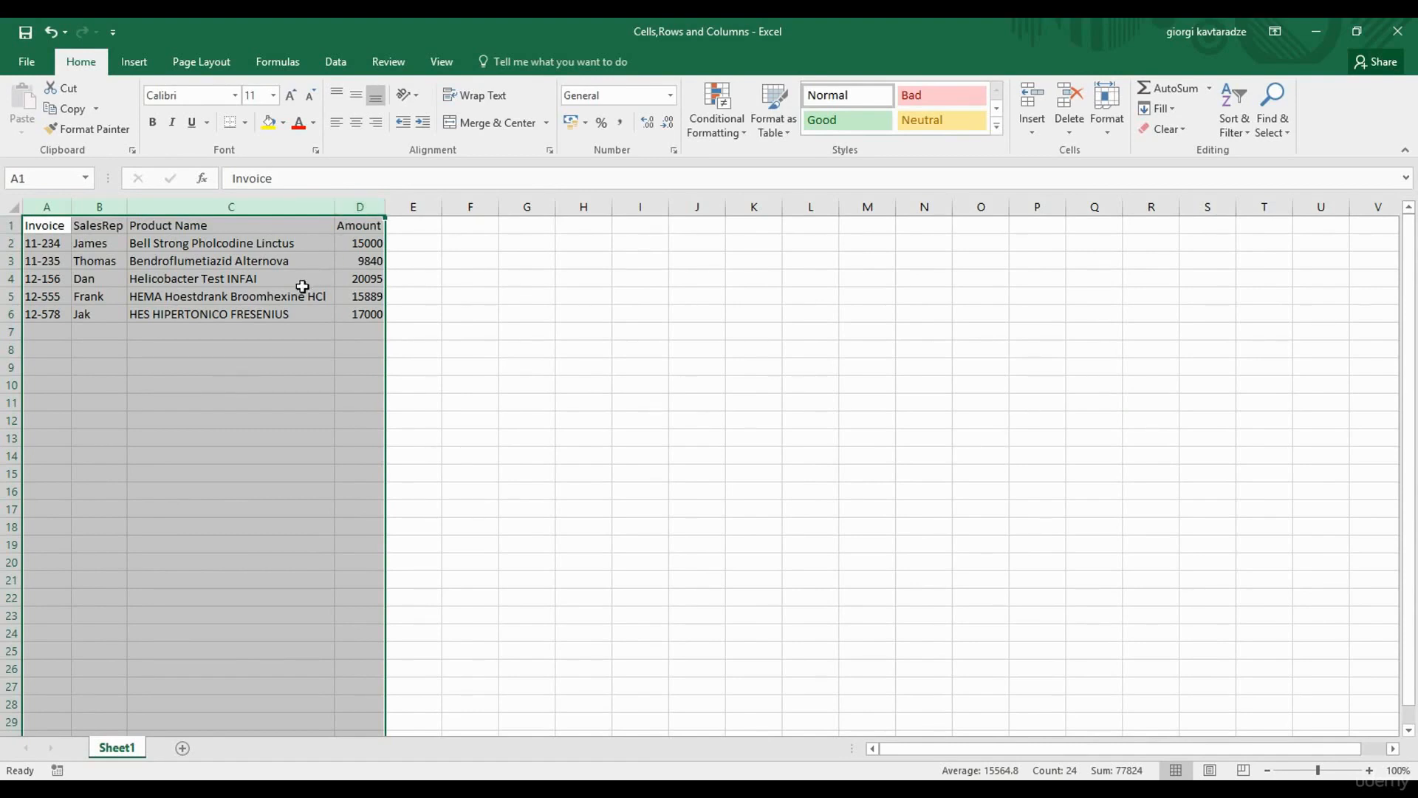
click(303, 294)
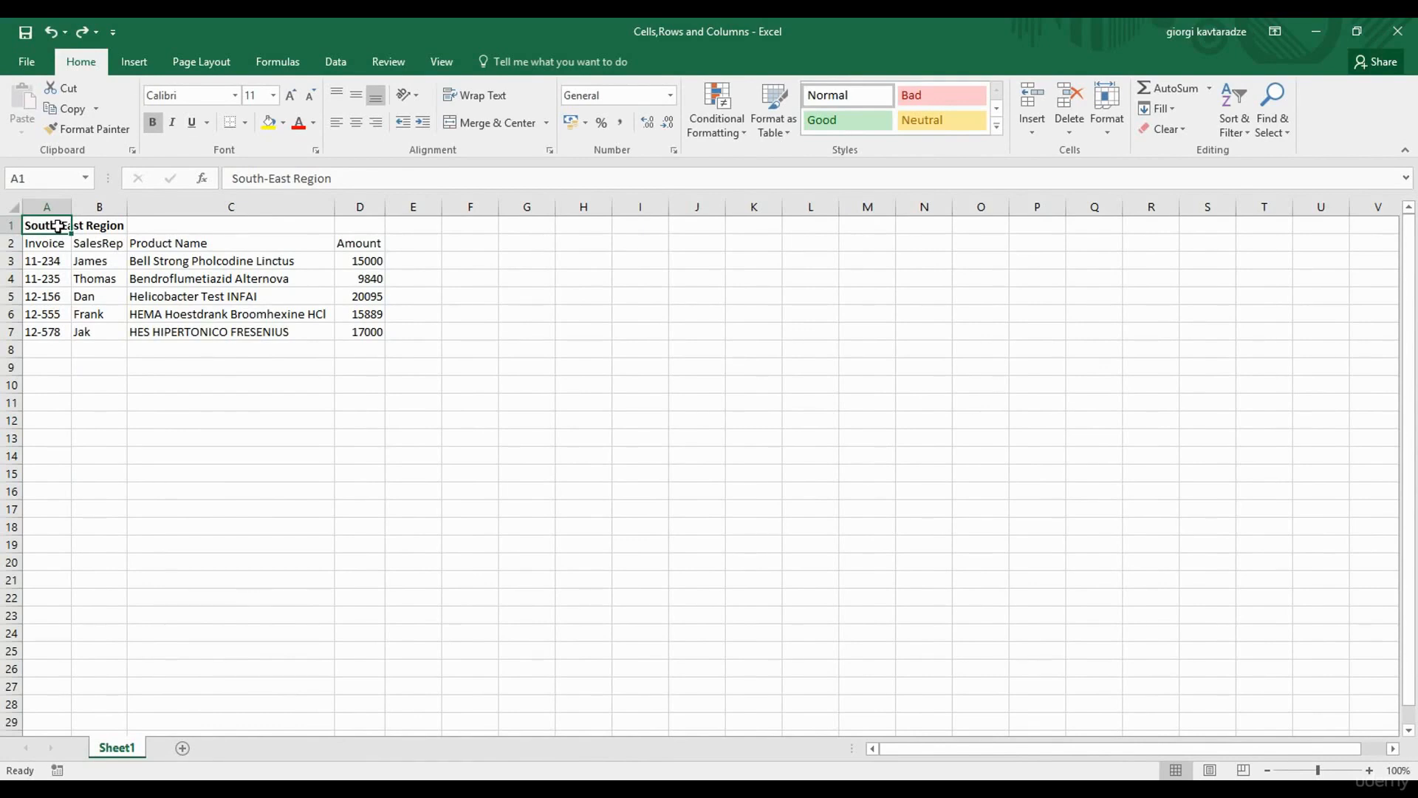
Set the width of the entire Product Name column to 25 and wrap its text.
click(194, 209)
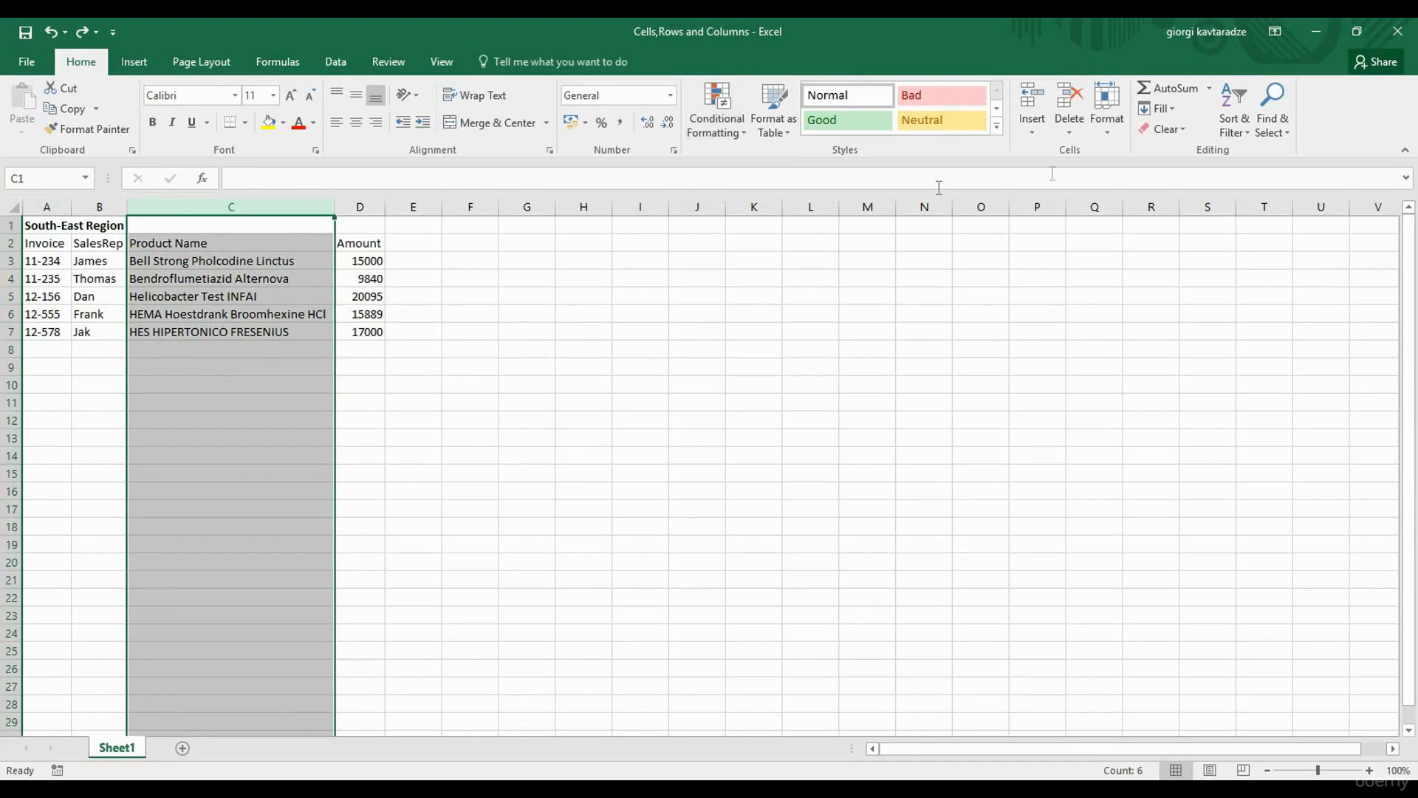
click(1115, 106)
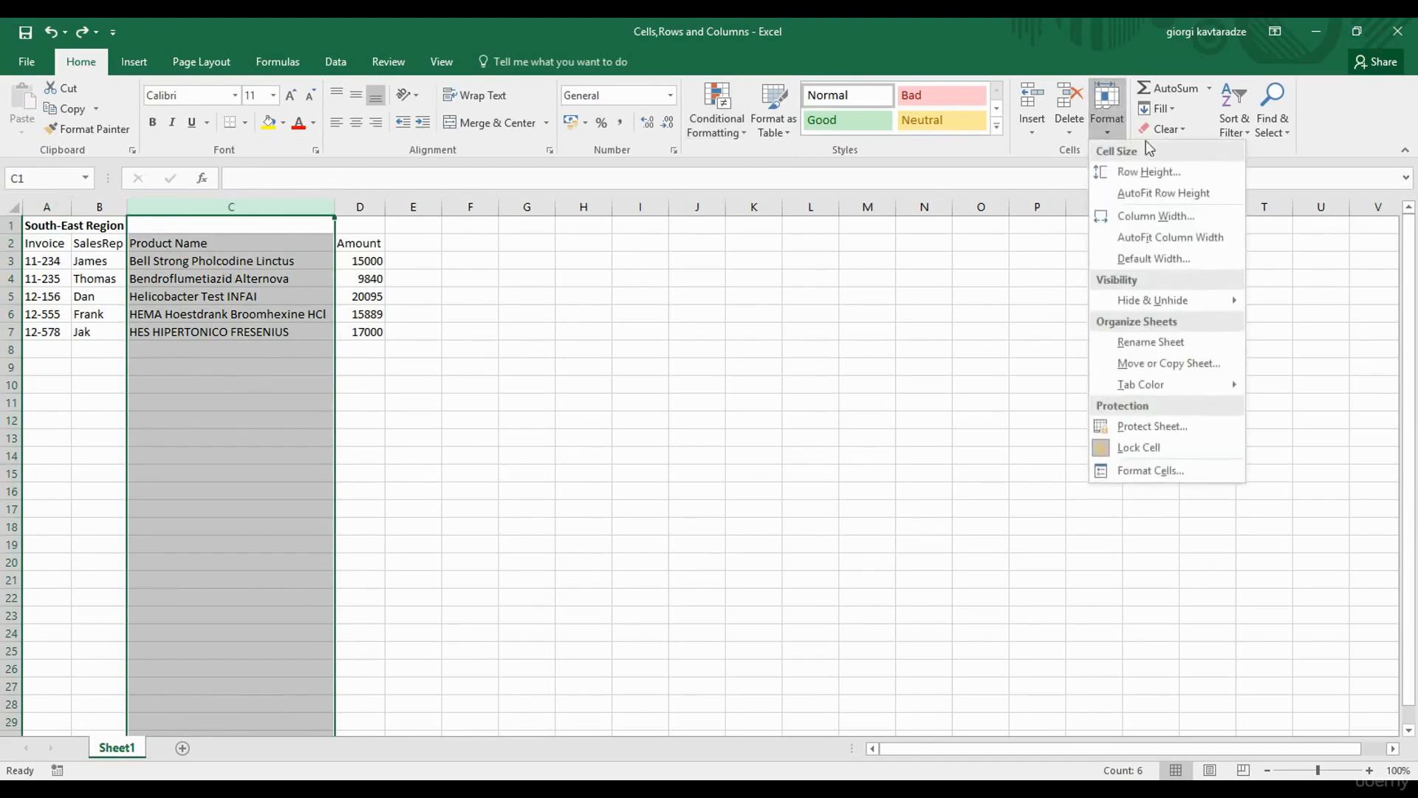
click(1167, 217)
text(25)
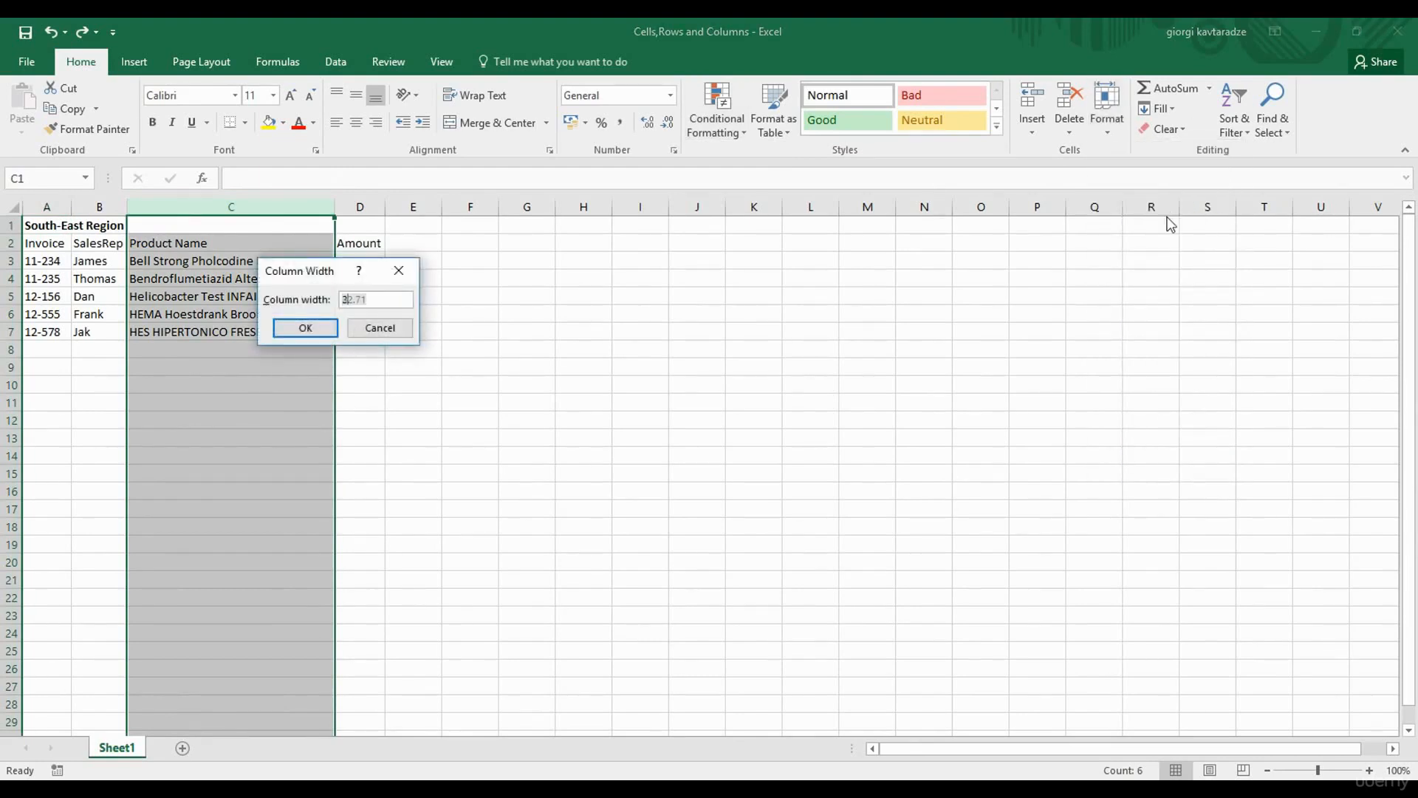
key(Return)
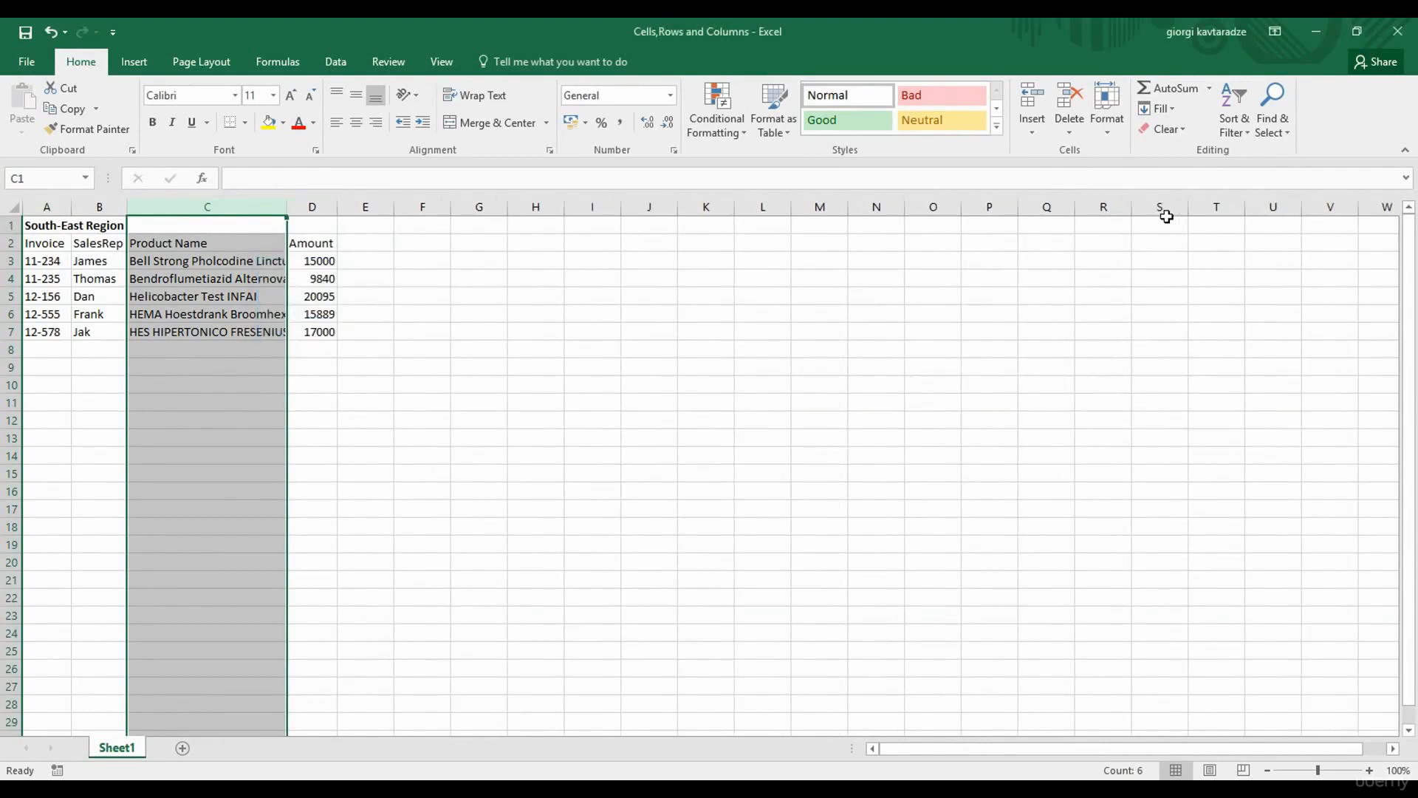
click(490, 99)
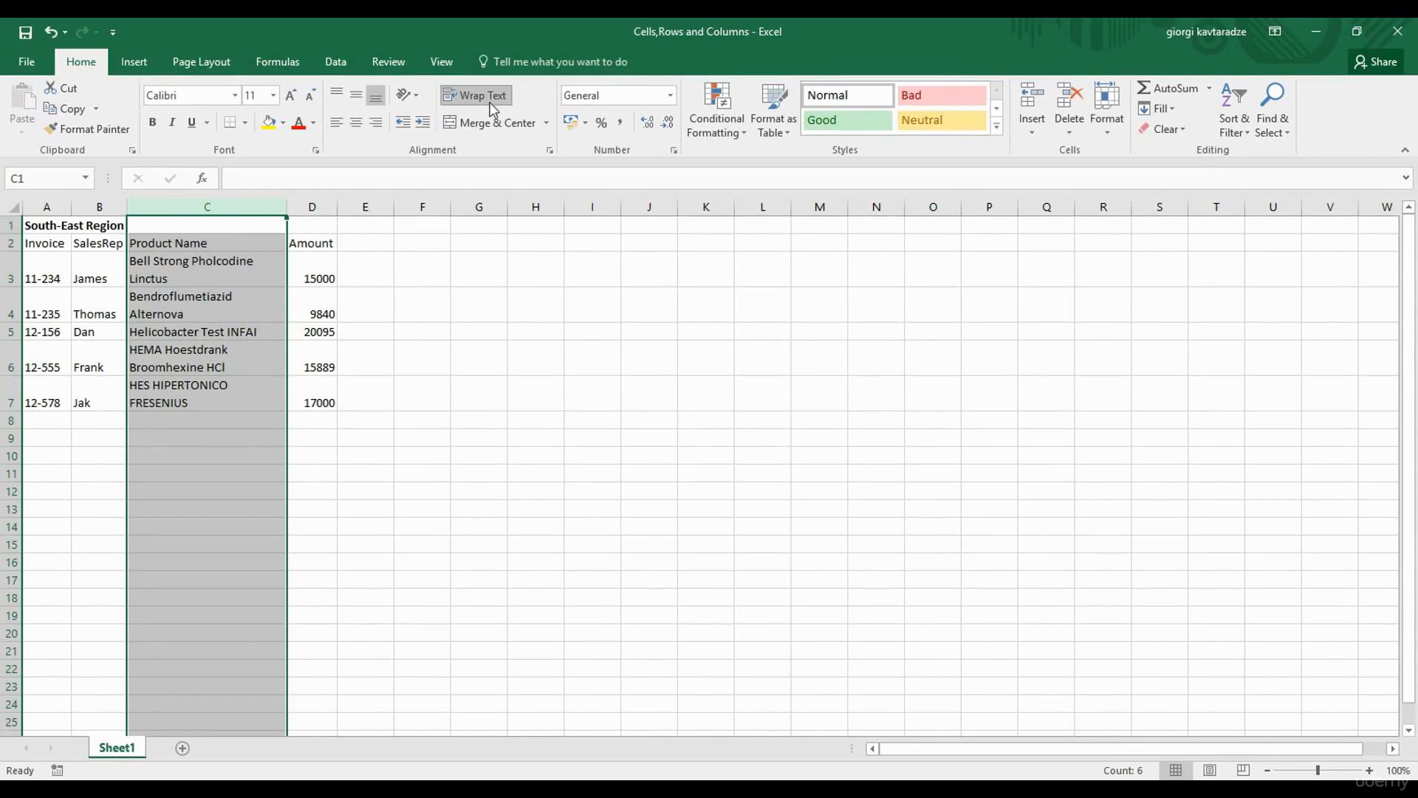
Merge and center the South-East Region title across cells A1:D1.
click(46, 225)
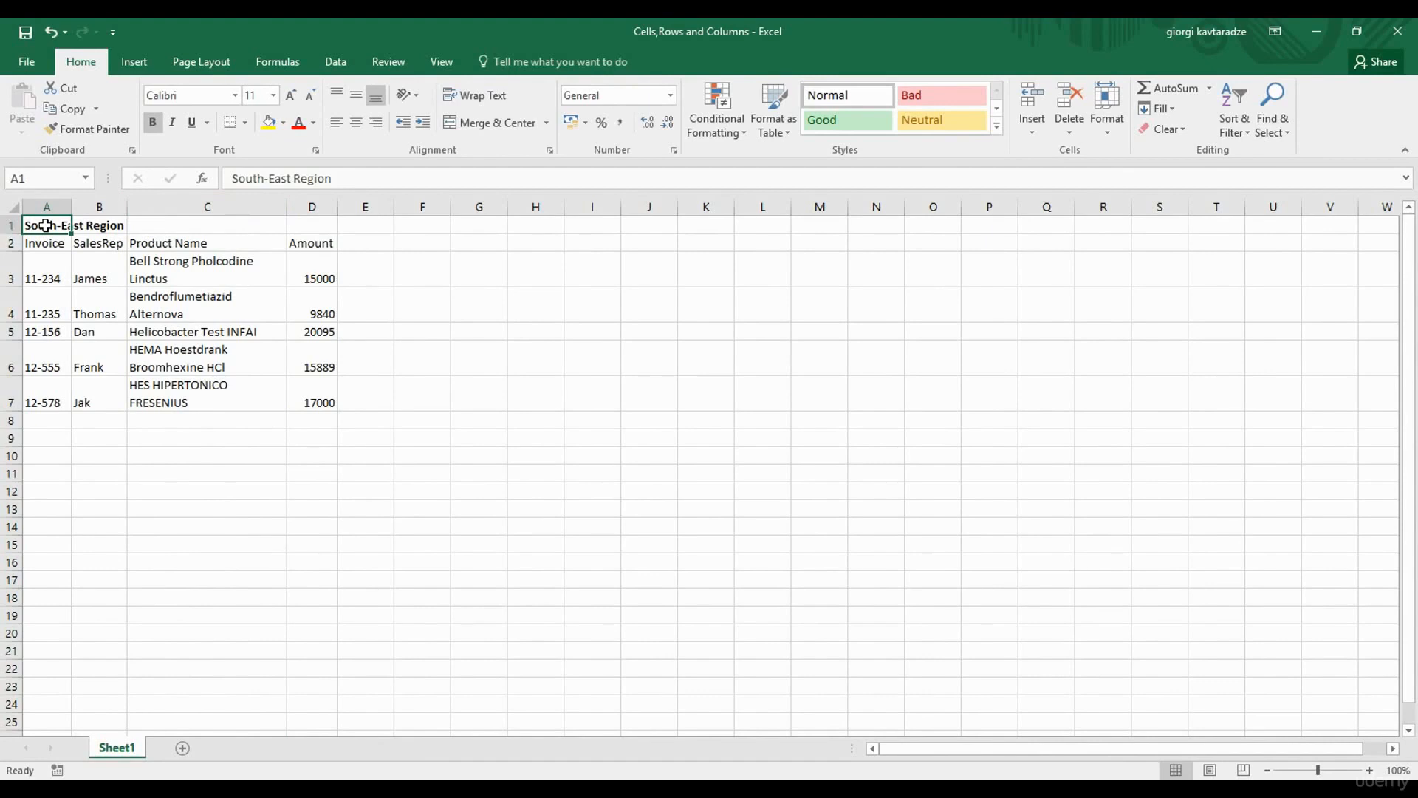
drag(53, 225, 303, 227)
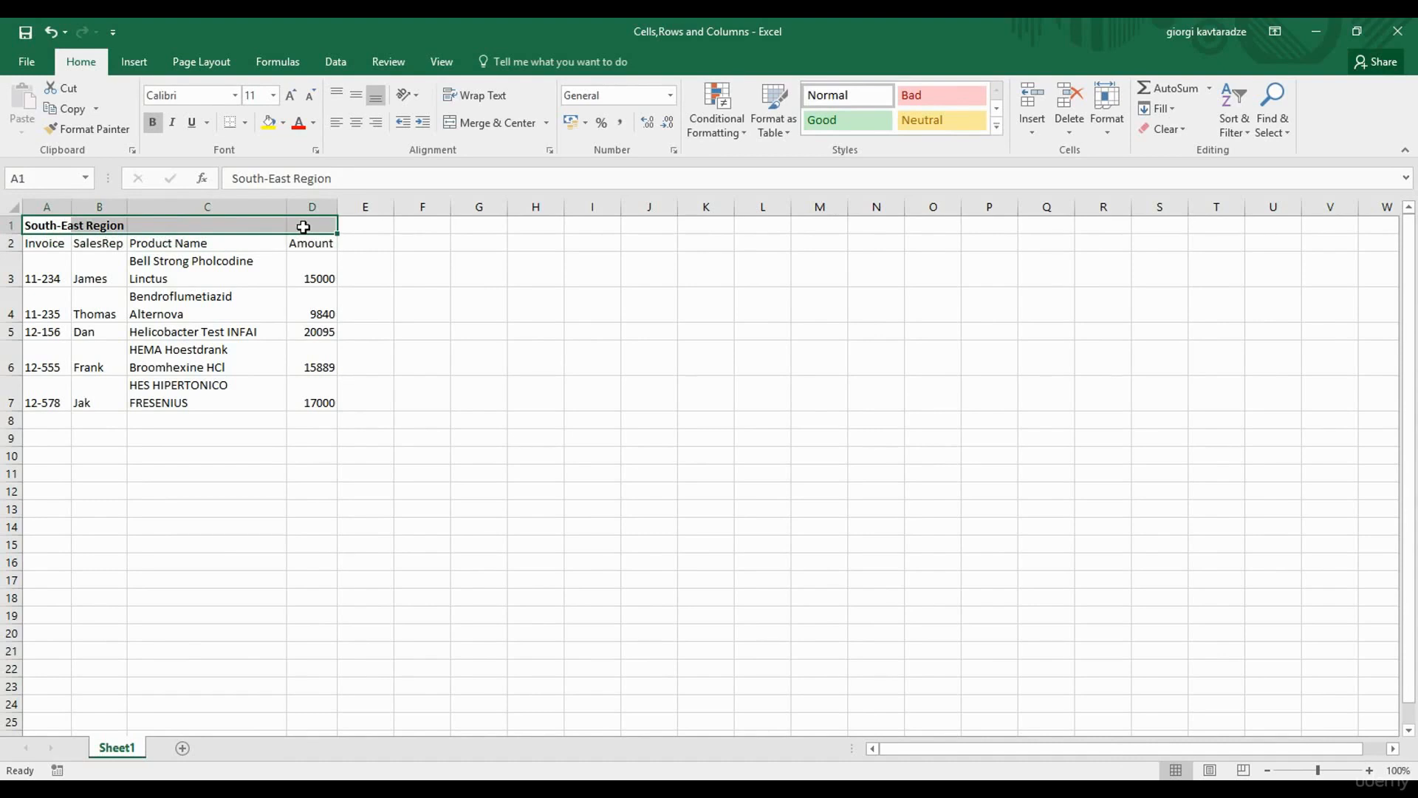
click(495, 124)
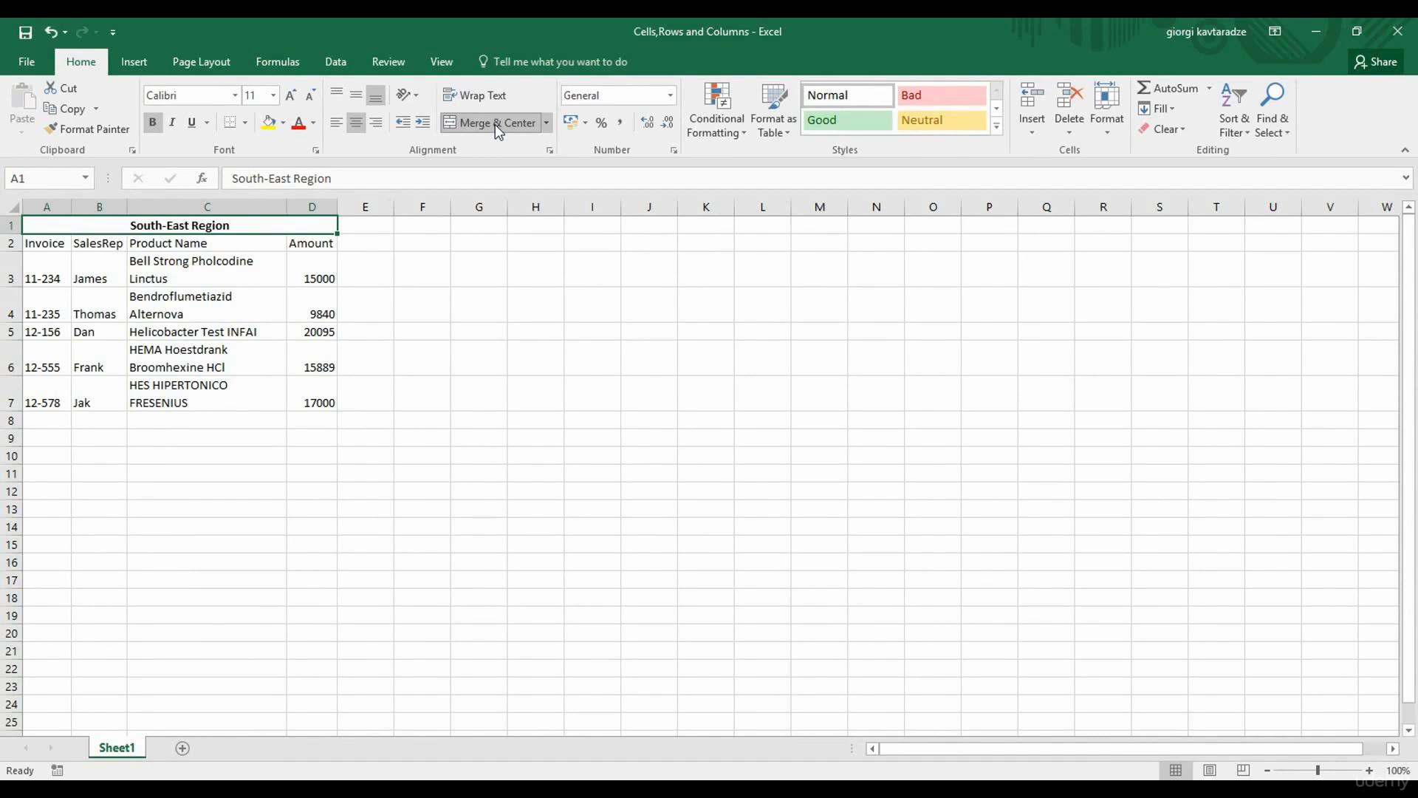
Unmerge the South-East Region title cells A1:D1, and open their detailed alignment settings.
click(548, 127)
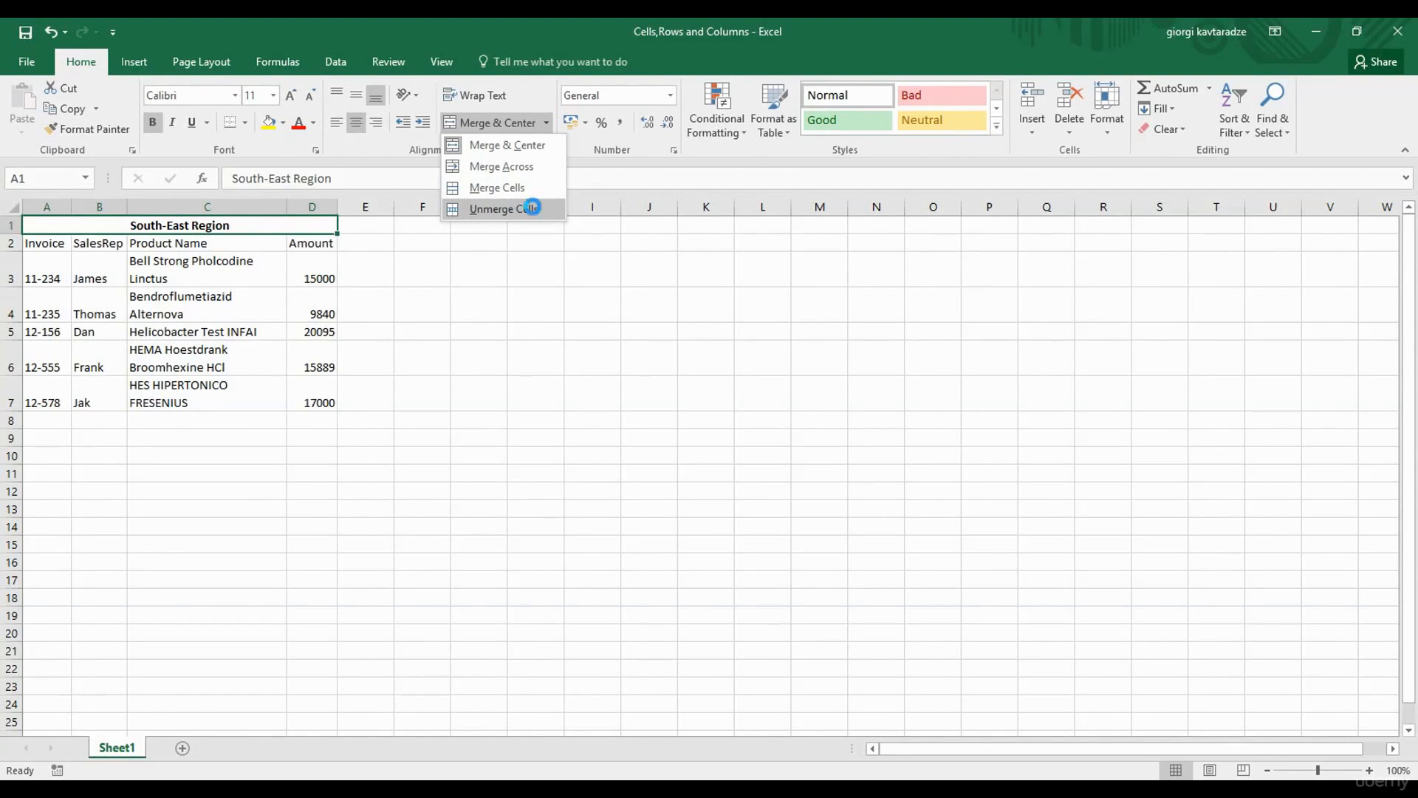
click(536, 211)
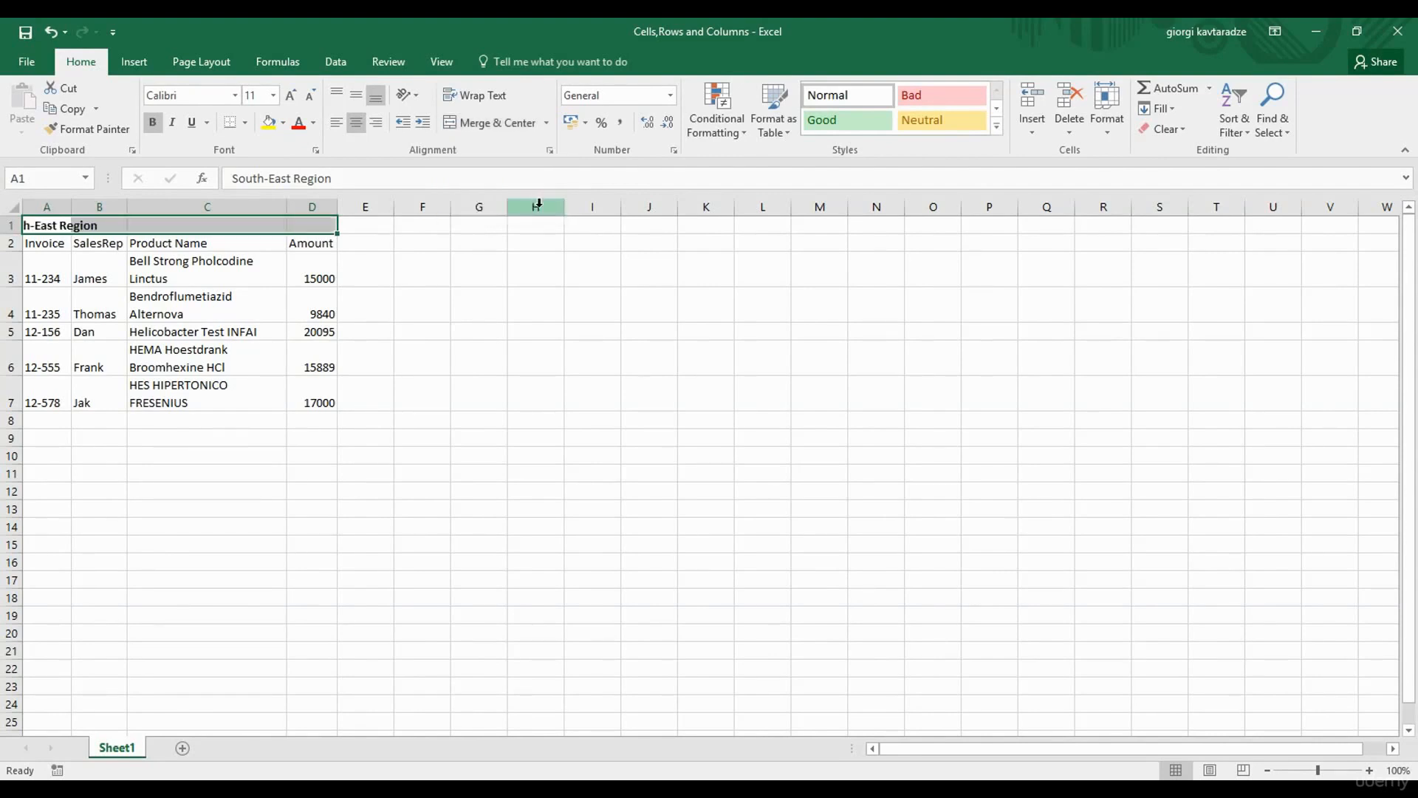
click(550, 150)
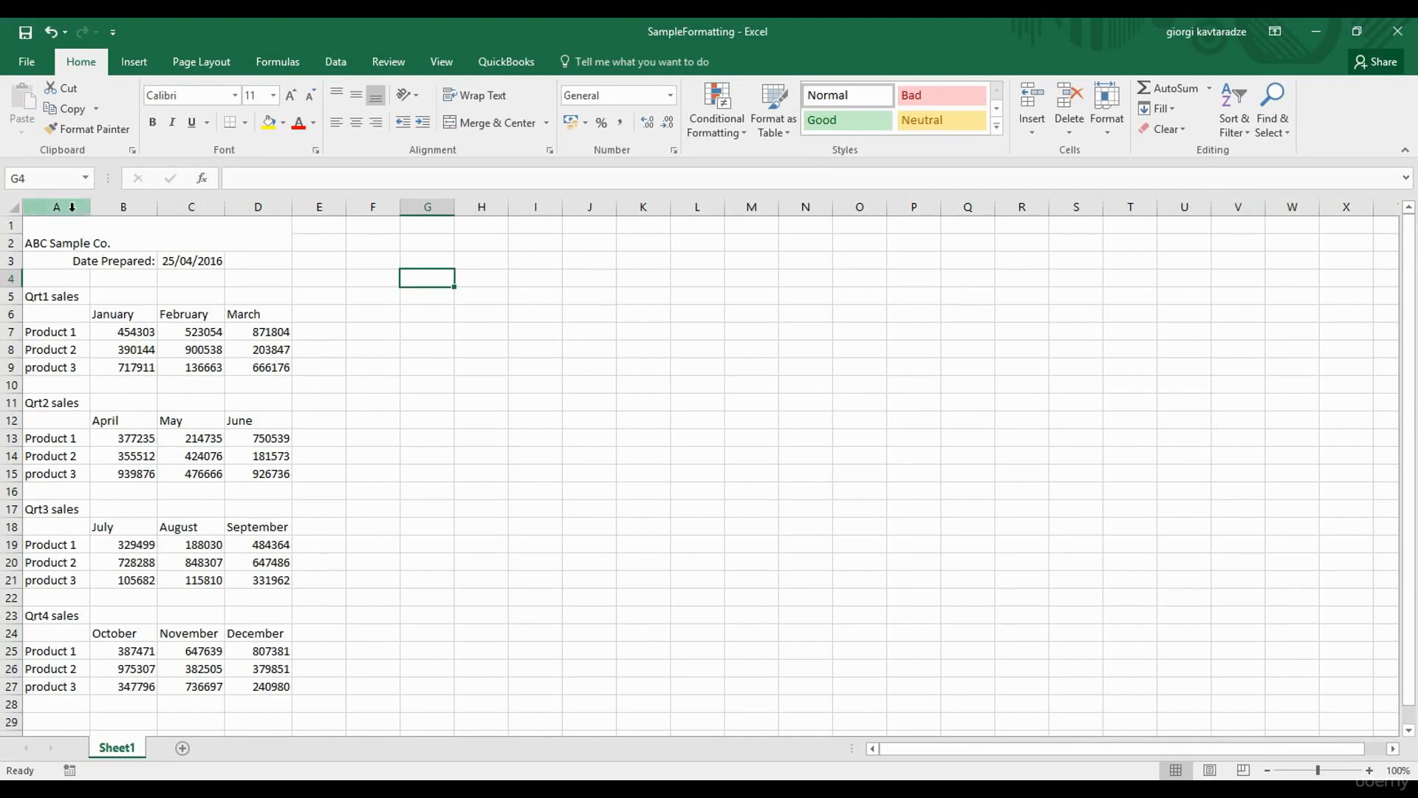
Set the width of columns A through D to 10 in the SampleFormatting workbook.
drag(73, 207, 241, 205)
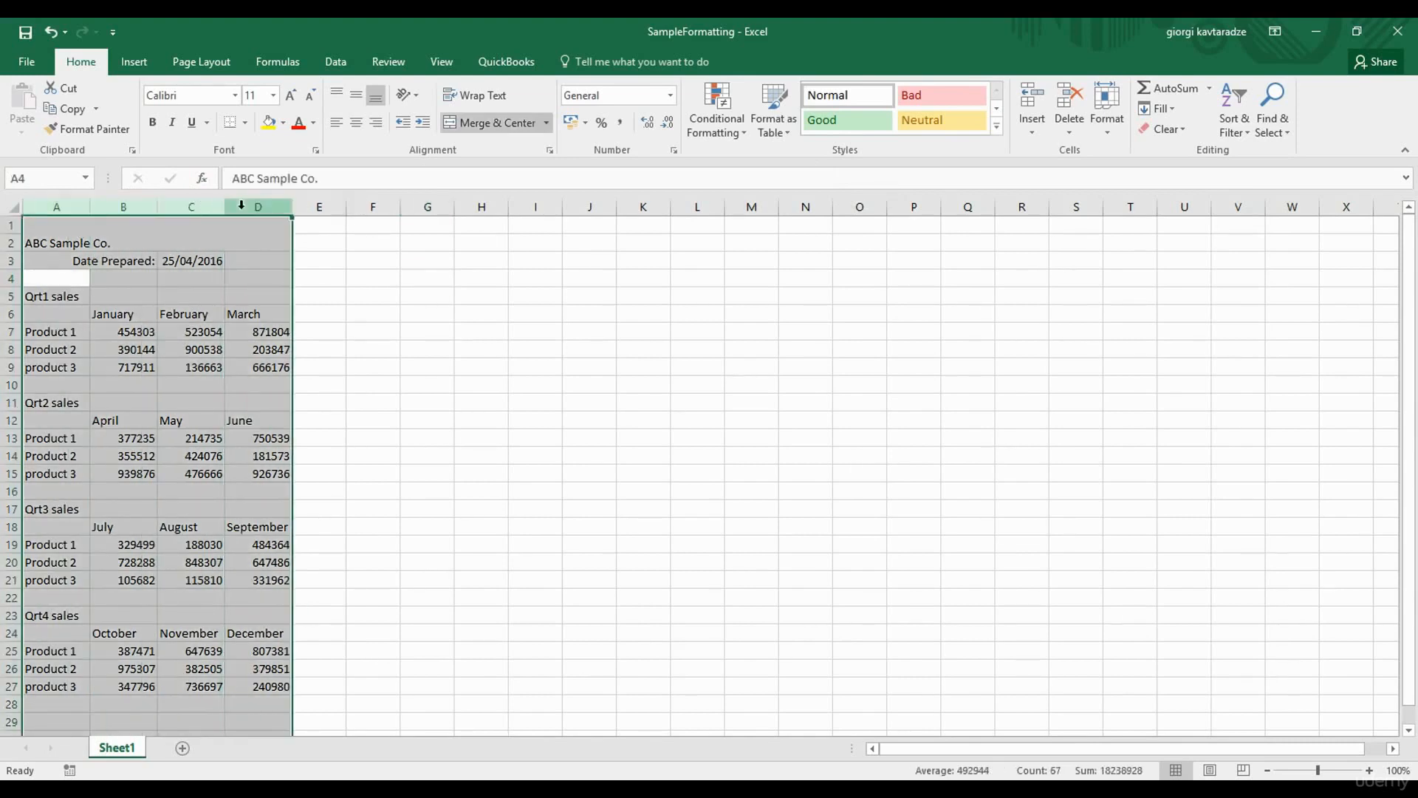
click(1111, 128)
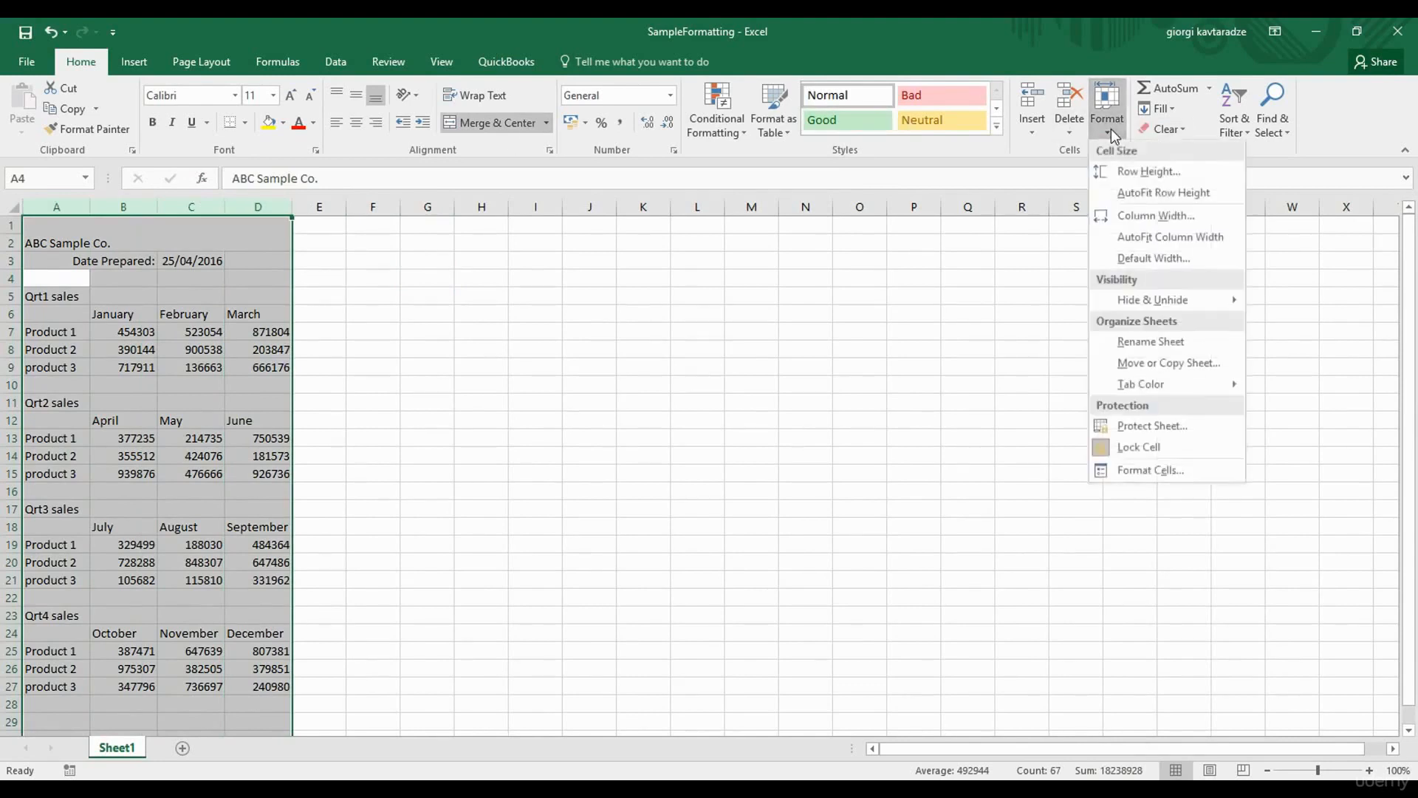
click(1132, 211)
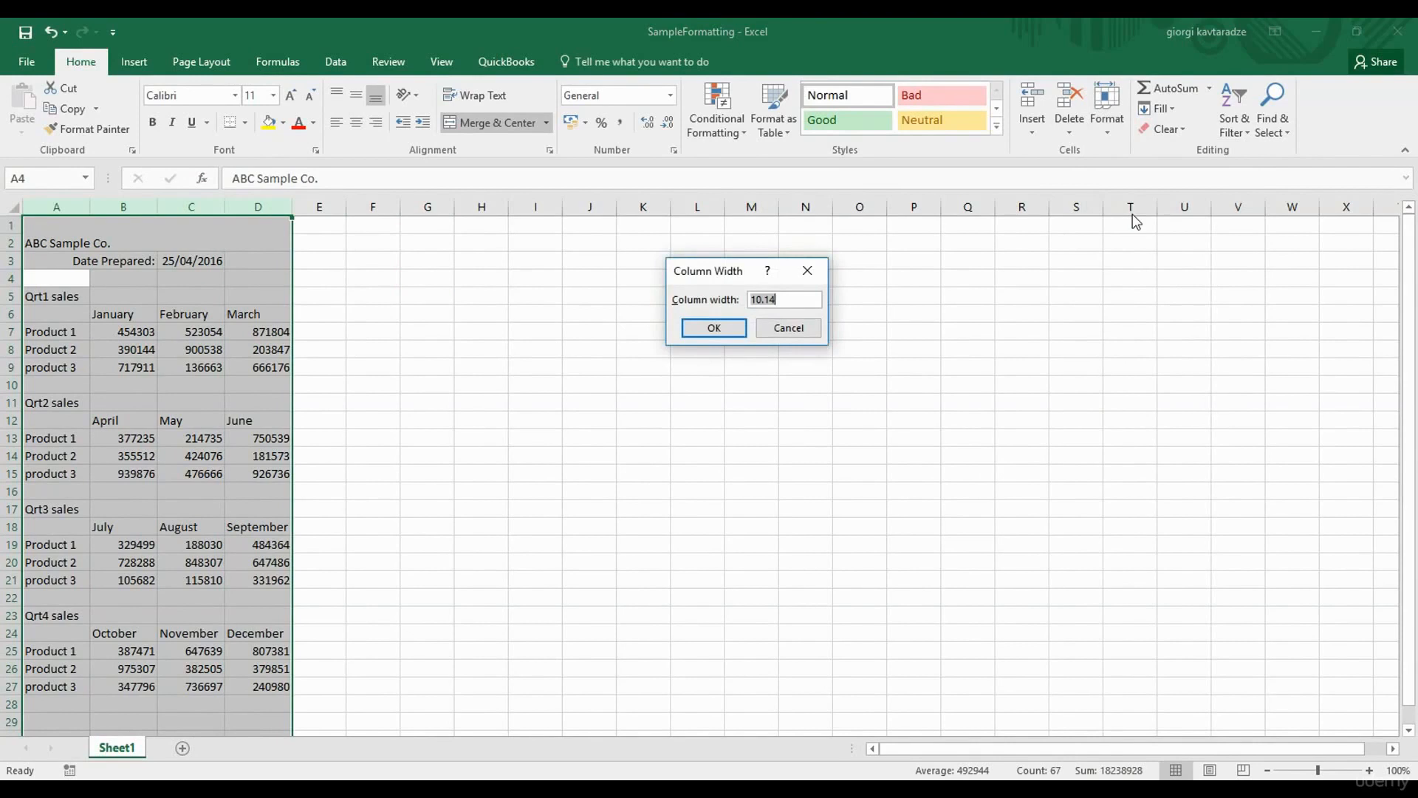
text(10)
click(709, 323)
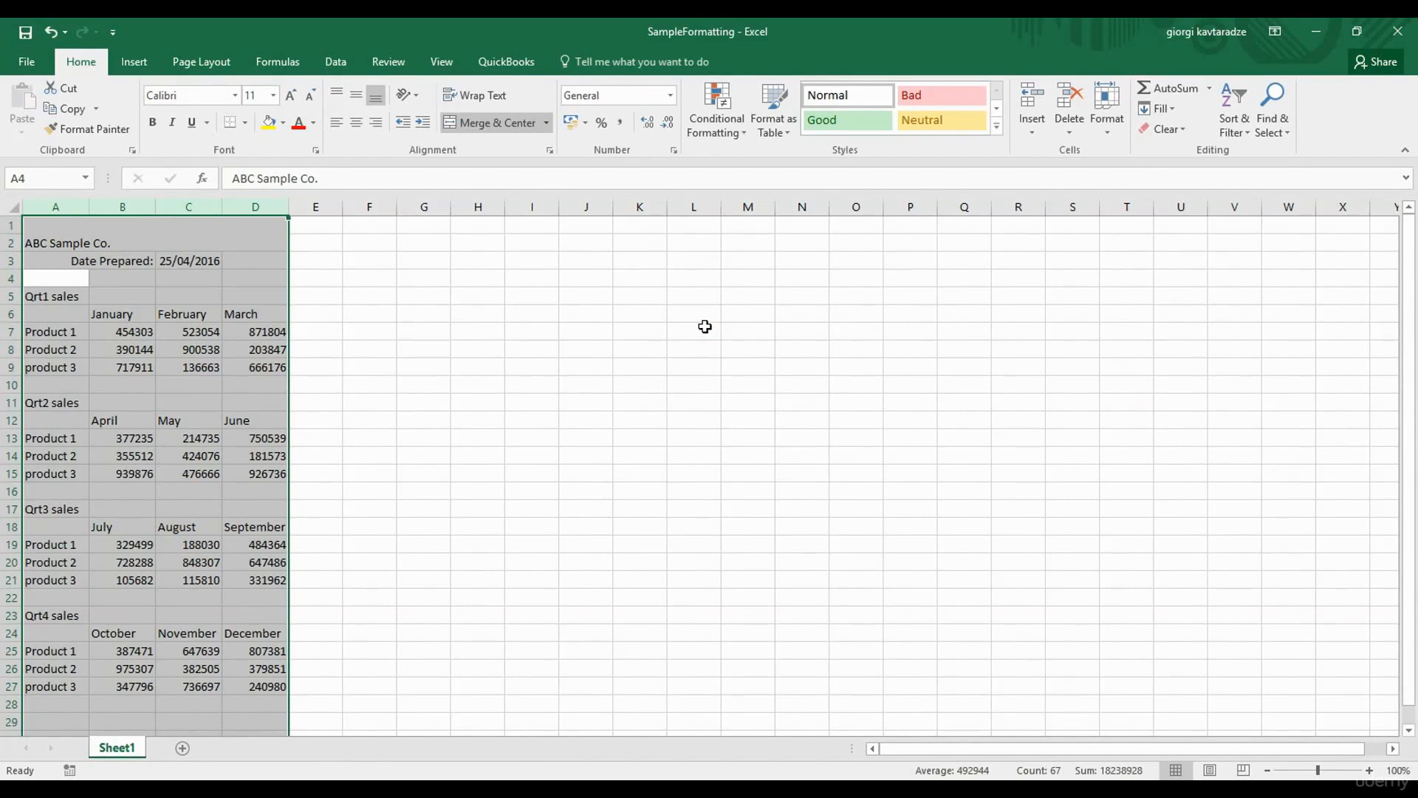
Change the font of the ABC Sample Co. title in the merged cell A1 to Consolas.
click(196, 234)
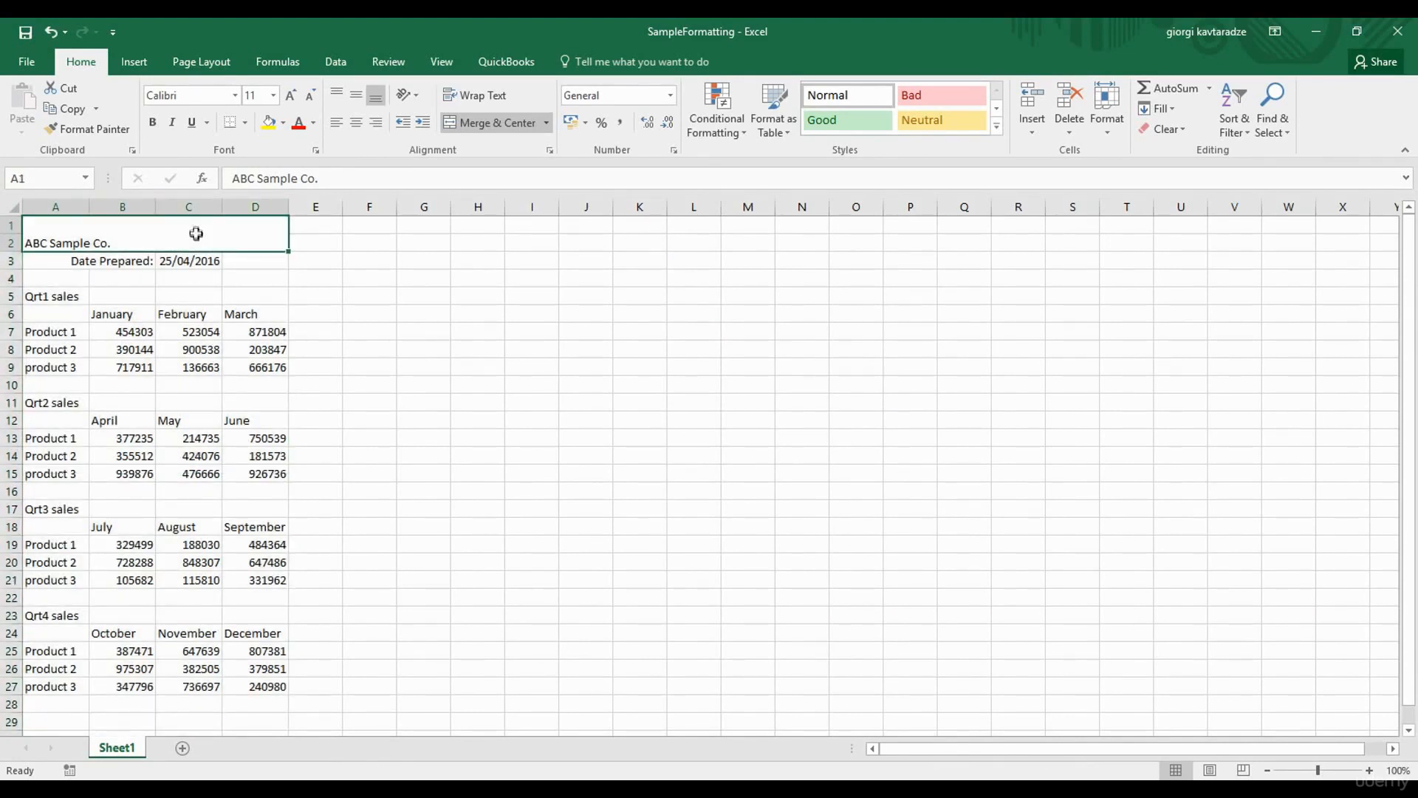
click(236, 98)
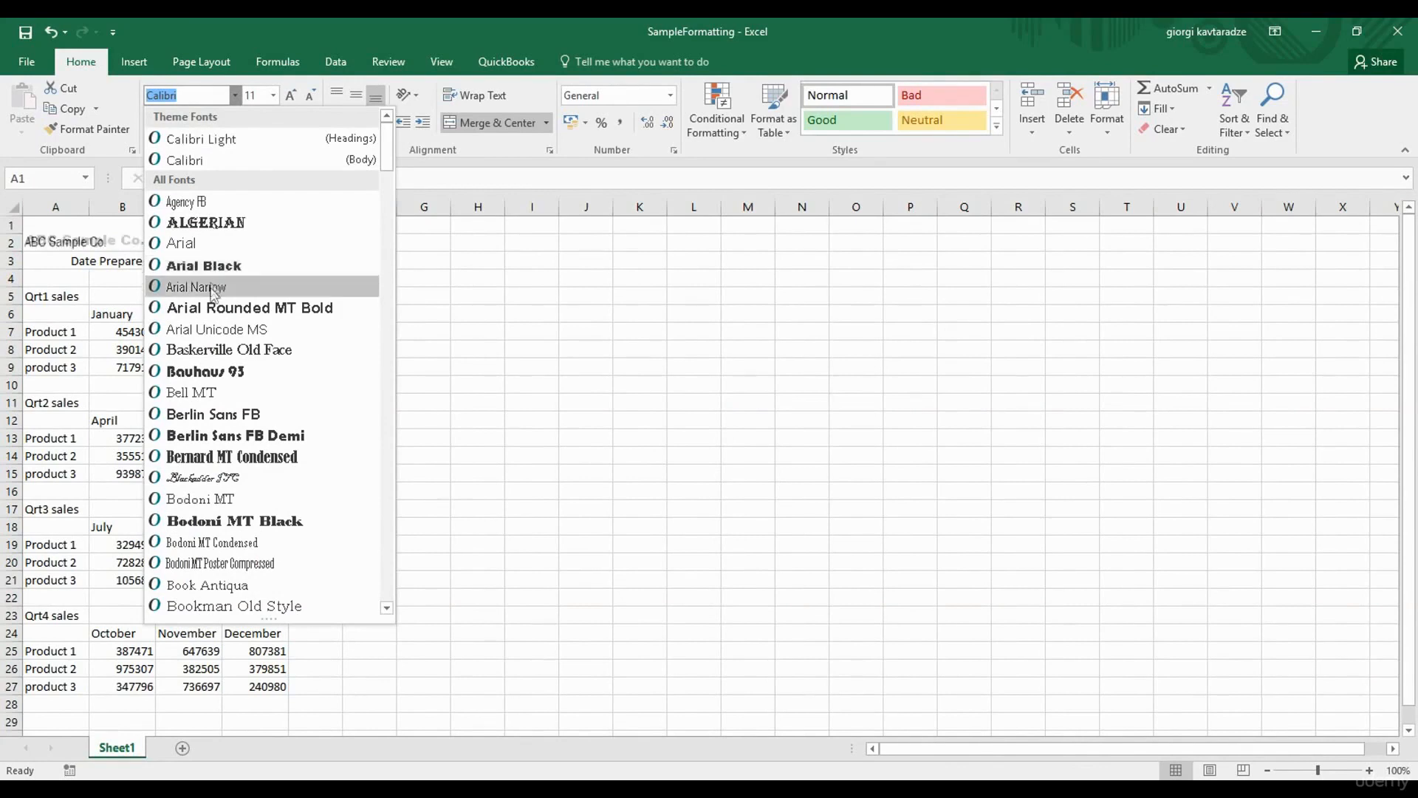
click(198, 100)
key(BackSpace)
key(BackSpace)
key(BackSpace)
key(BackSpace)
key(BackSpace)
key(BackSpace)
text(onsolas)
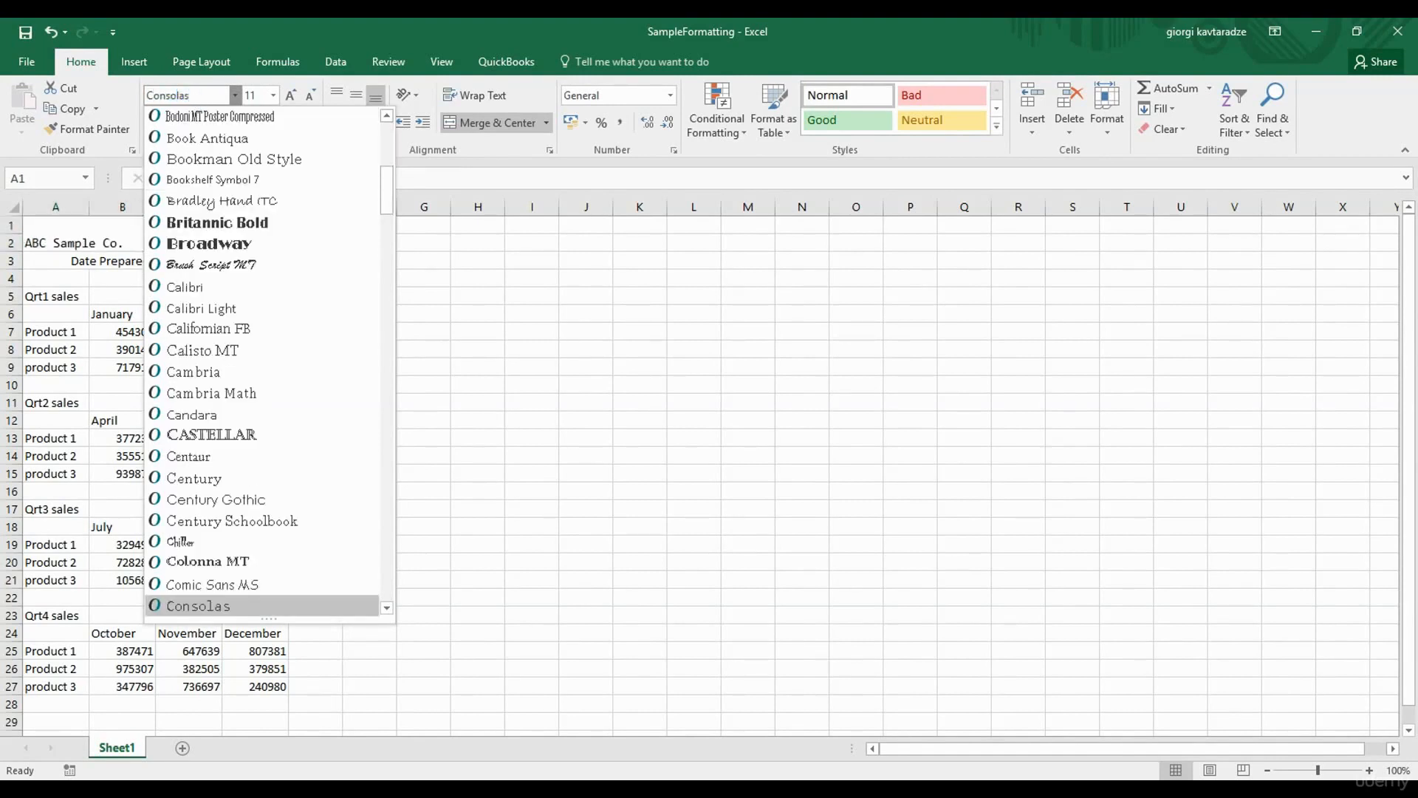
key(Return)
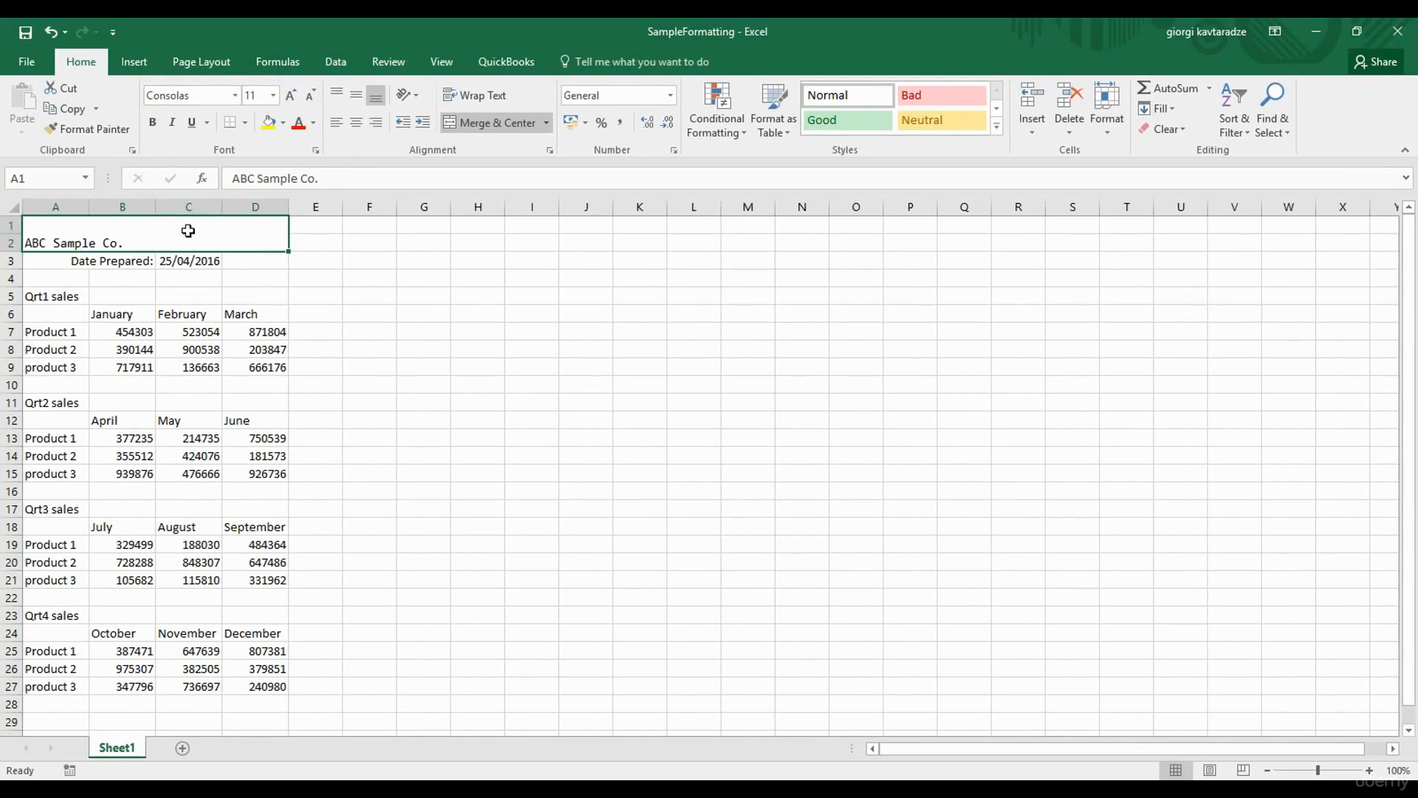
Increase the ABC Sample Co. title's font size in increments to 16, and decrease it back to 11.
click(274, 95)
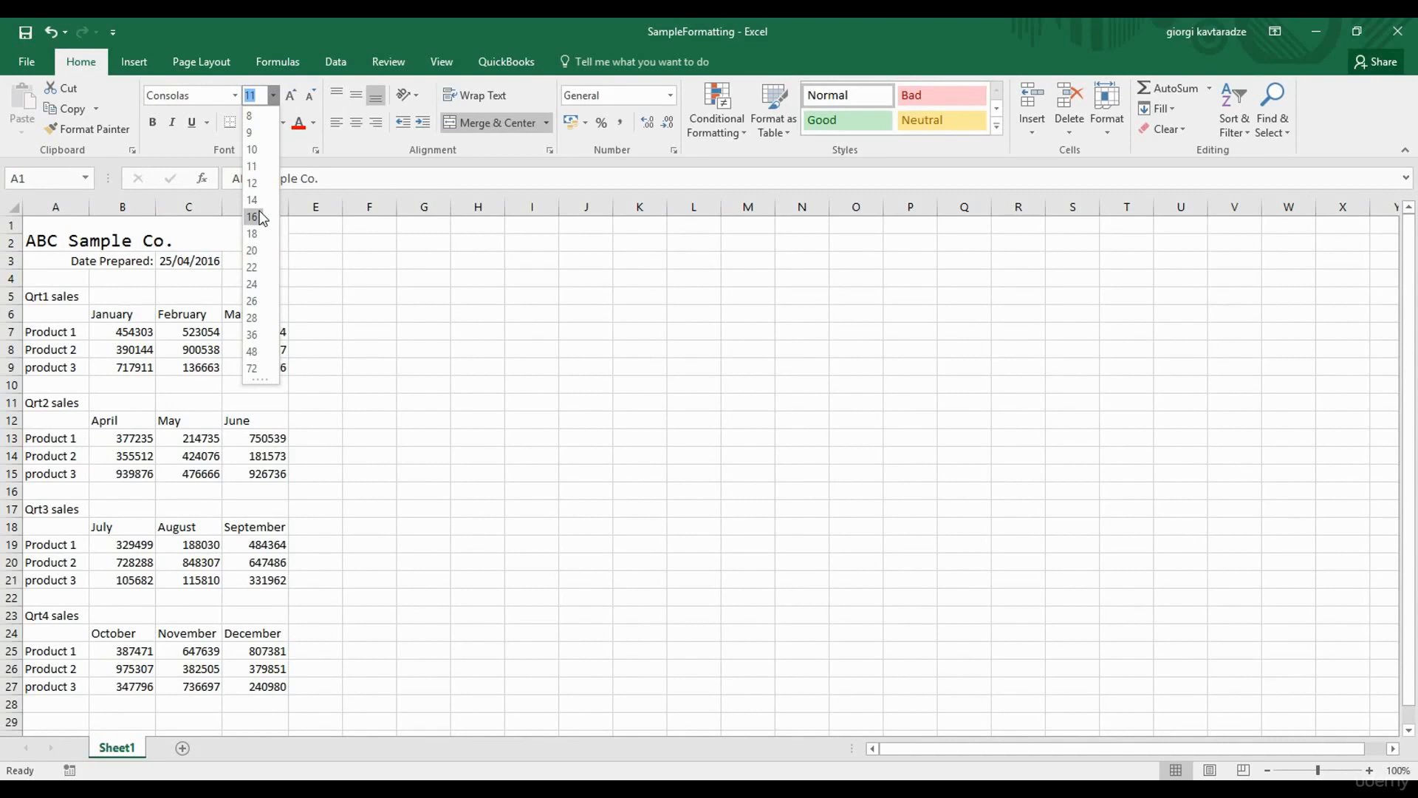
click(293, 104)
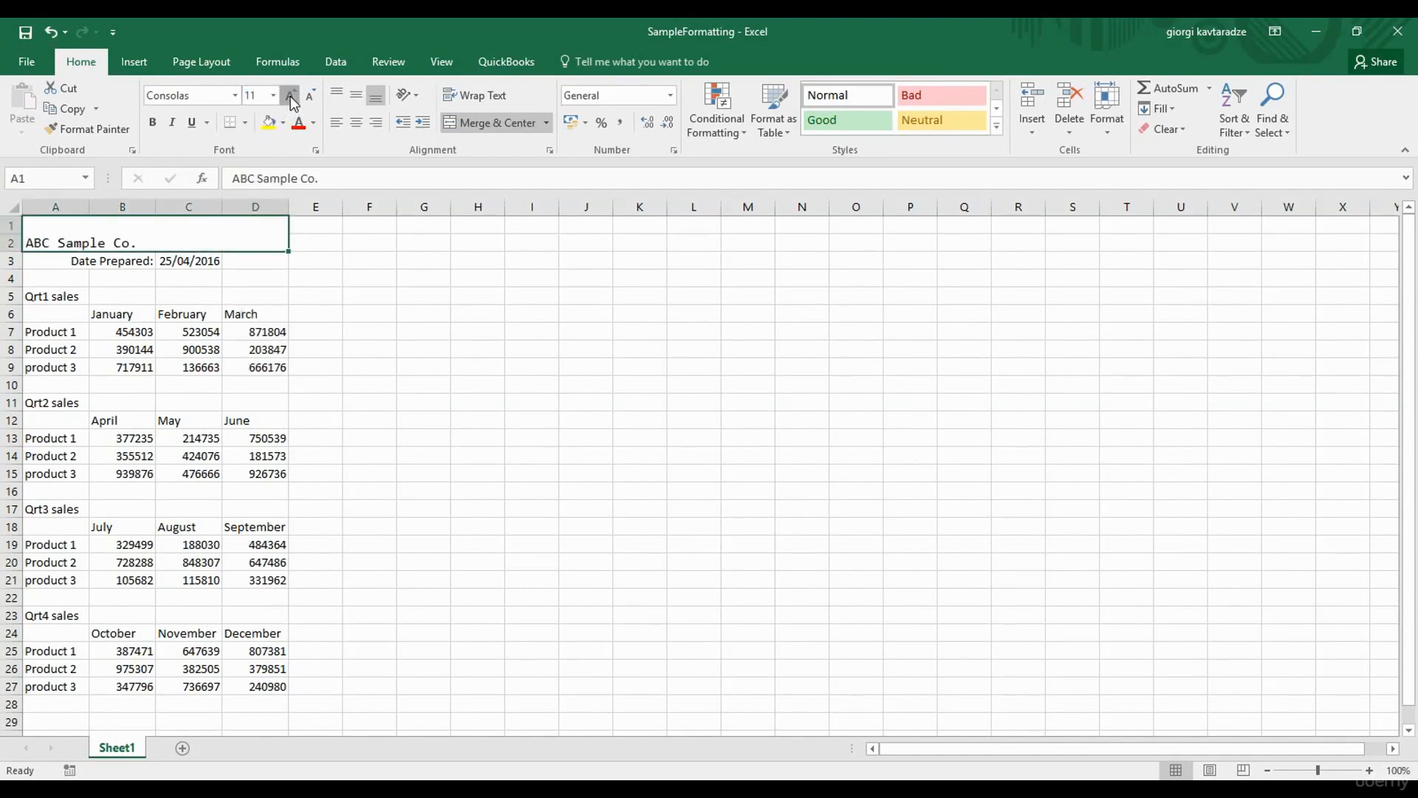
click(291, 97)
click(291, 97)
click(291, 98)
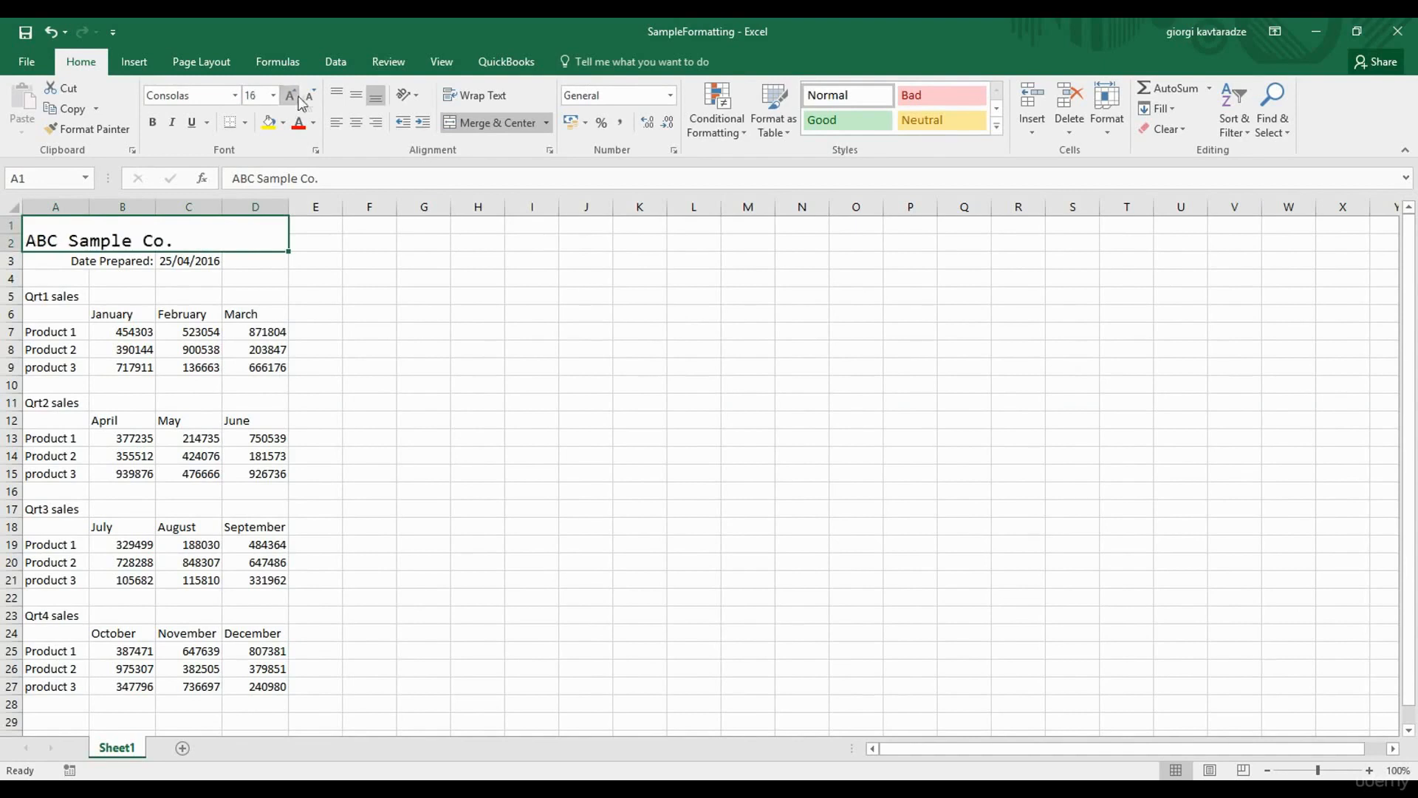
click(311, 98)
click(310, 97)
click(310, 97)
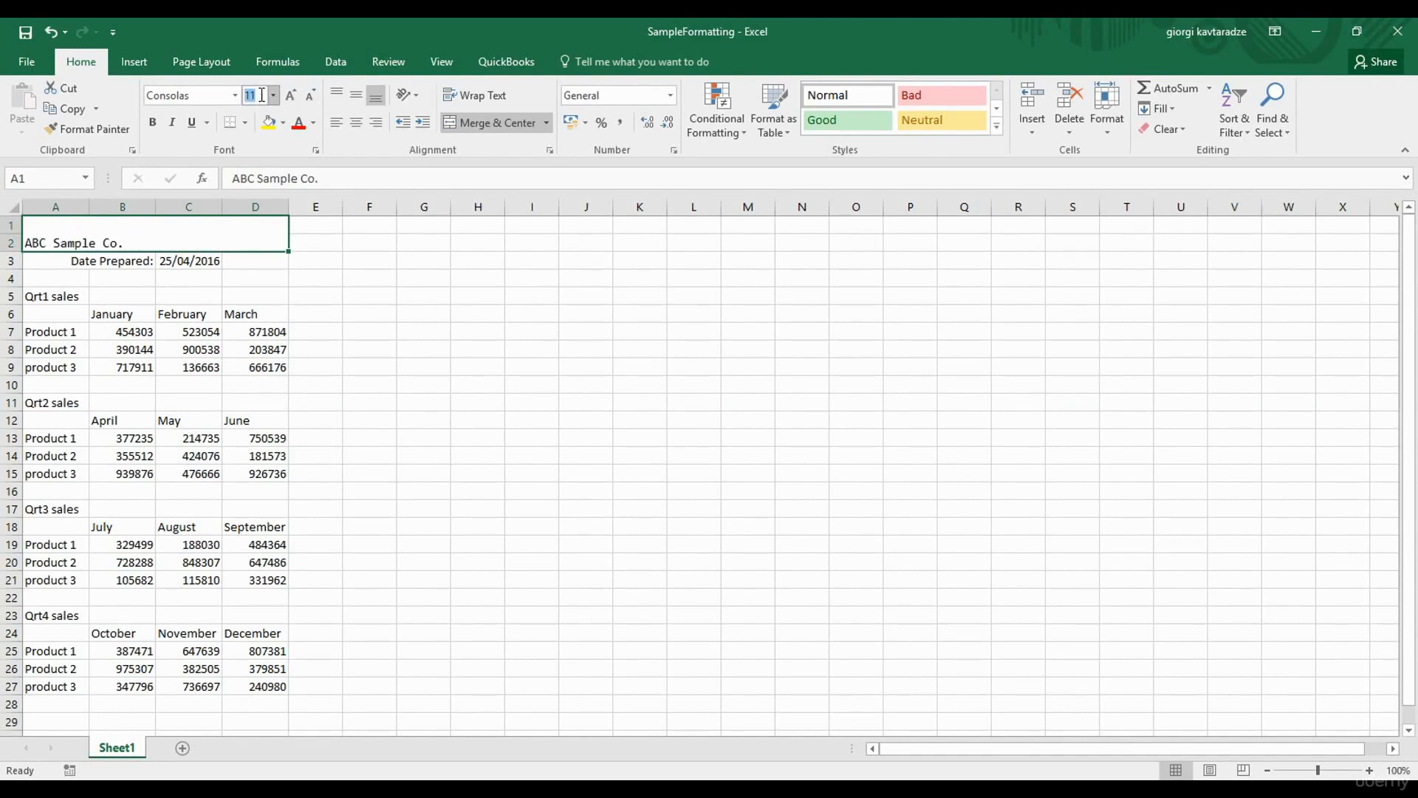
Set the ABC Sample Co. title's font size to 14, and make it bold and underlined.
text(14)
key(Return)
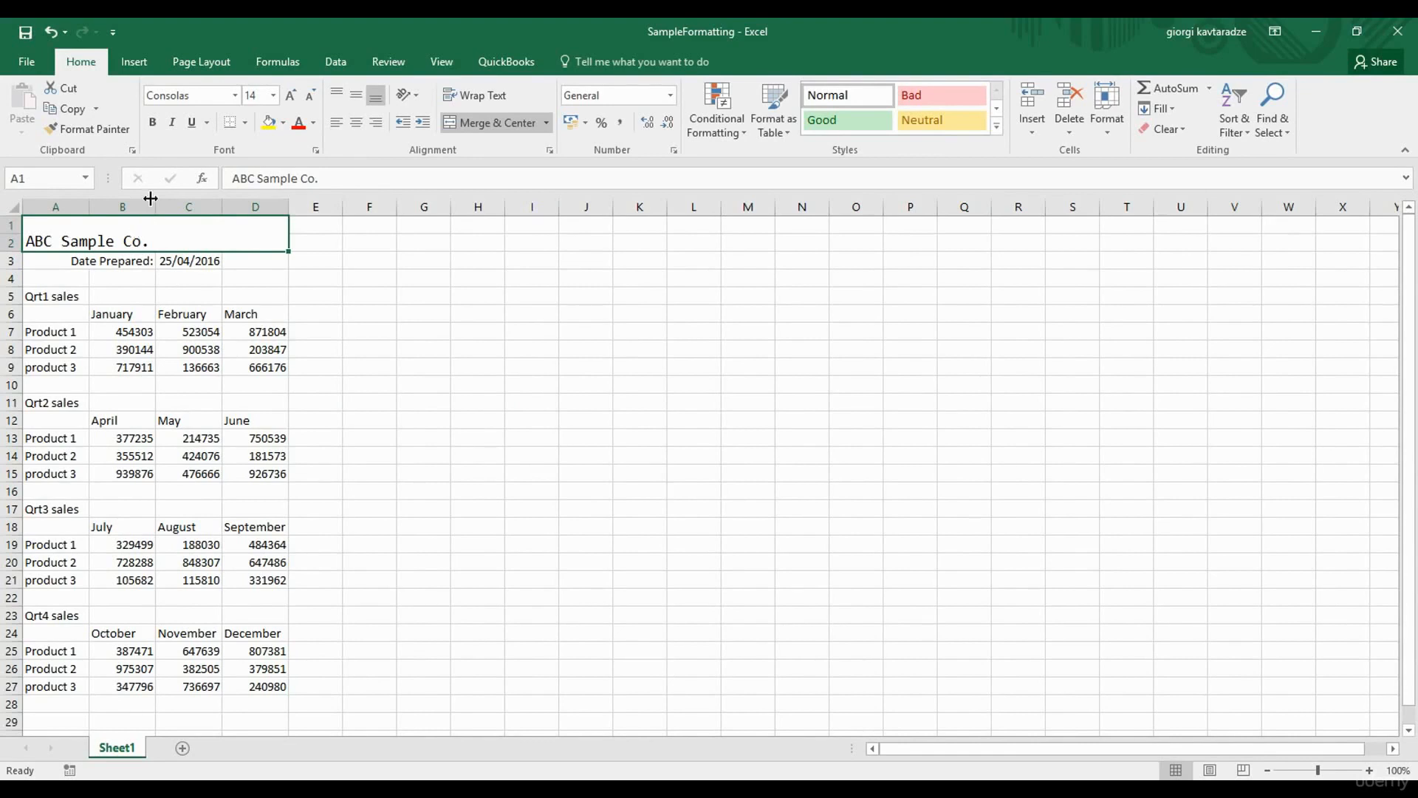
click(156, 129)
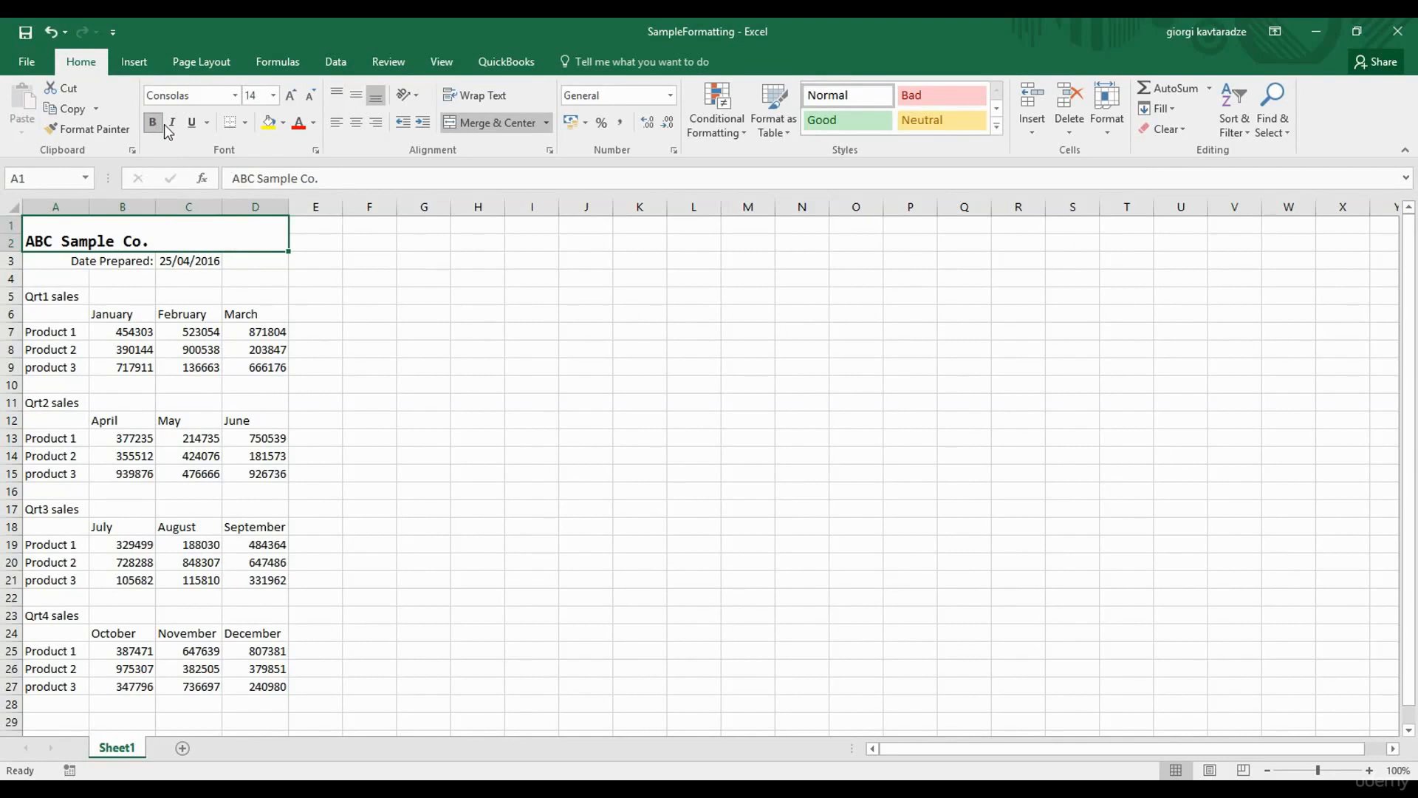
click(193, 122)
Make the Qrt1 sales heading in cell A5 bold and italic.
click(64, 296)
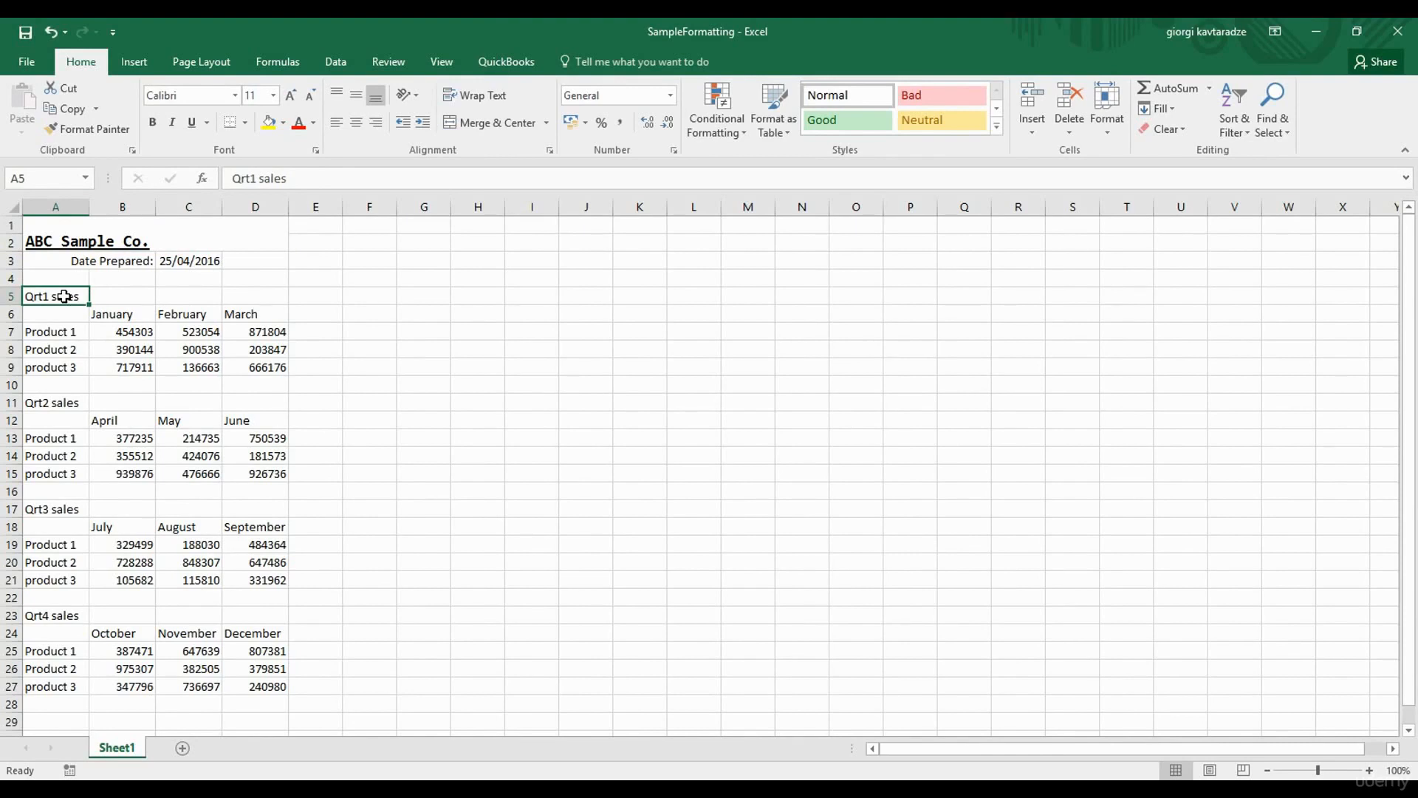
click(154, 123)
key(ctrl+i)
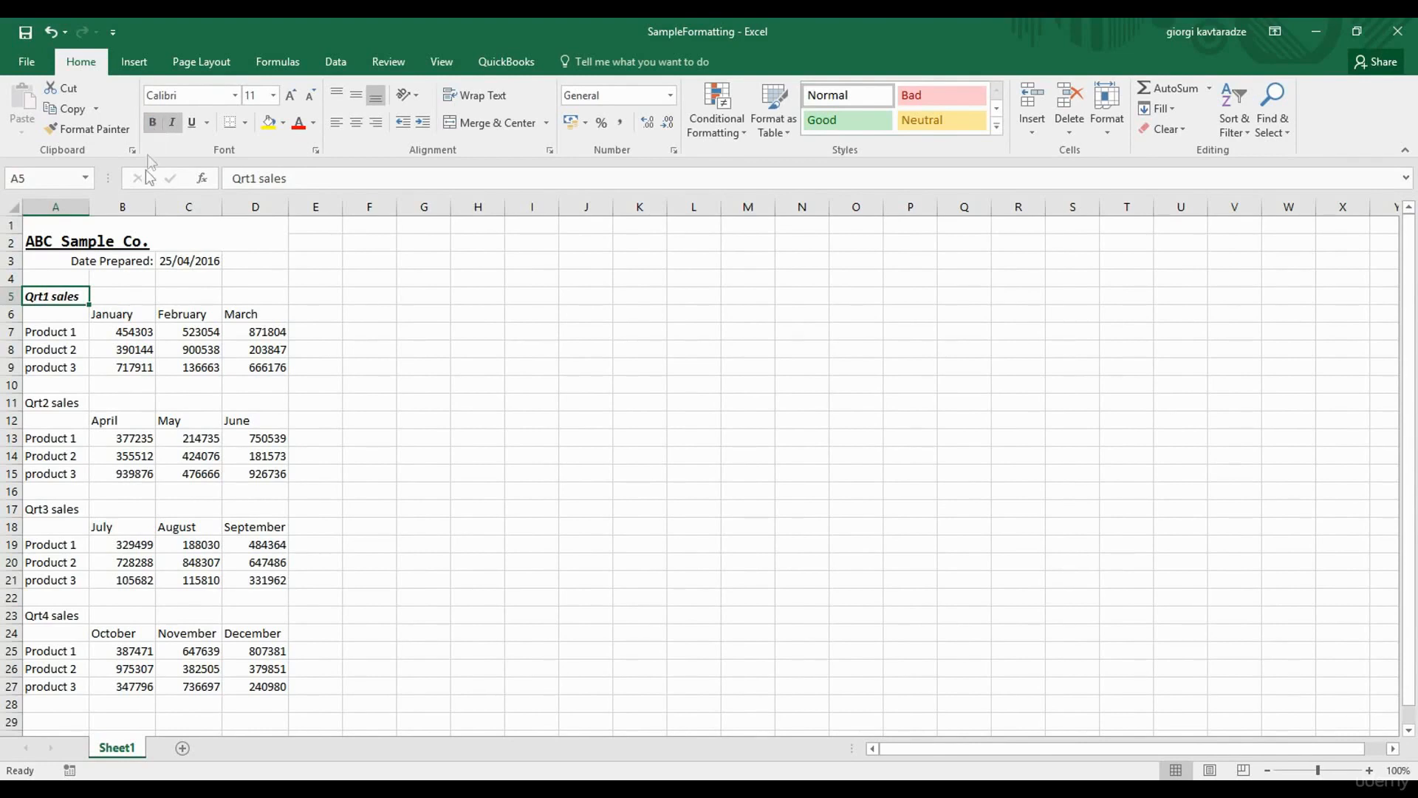
Try a custom purple font color on the ABC Sample Co. title using the RGB color model.
click(132, 230)
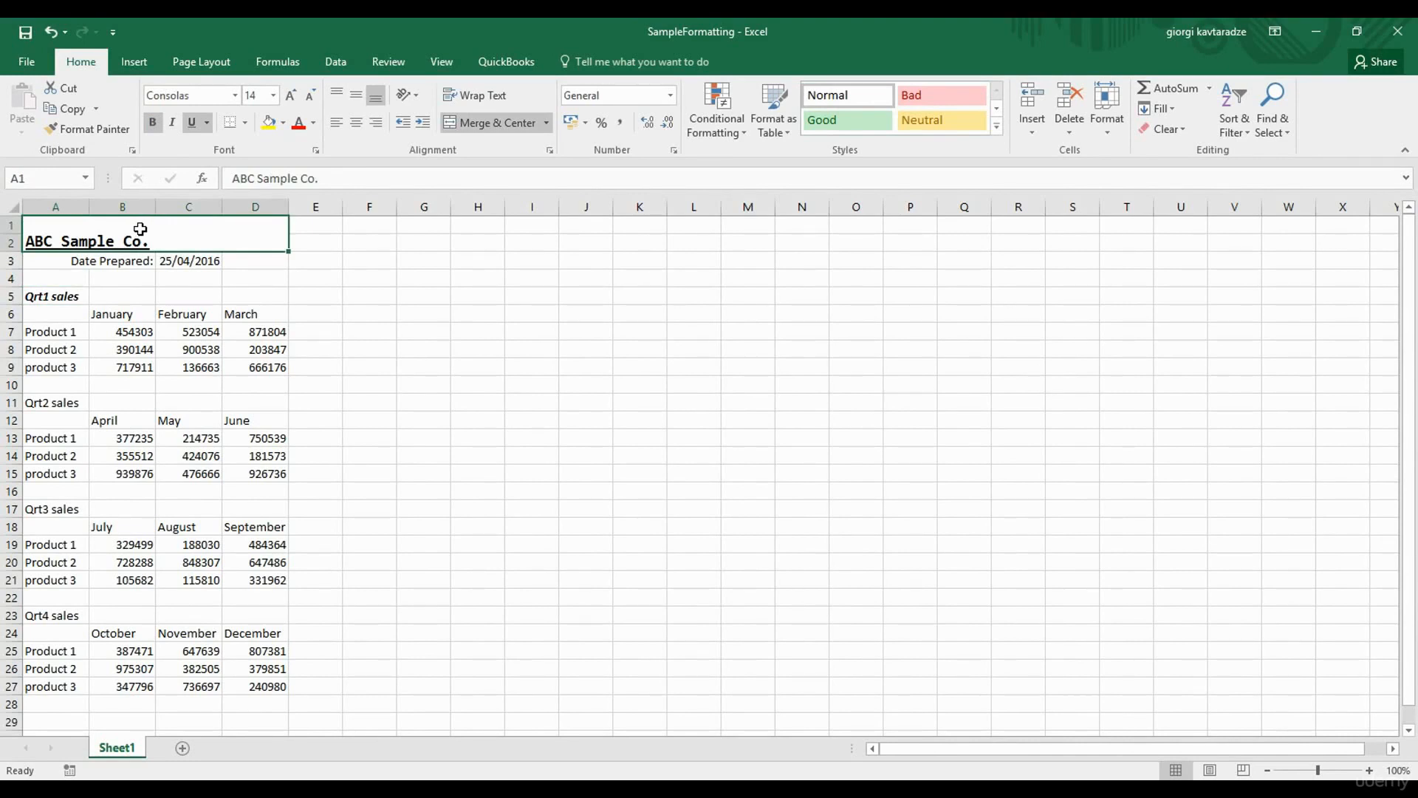
click(316, 123)
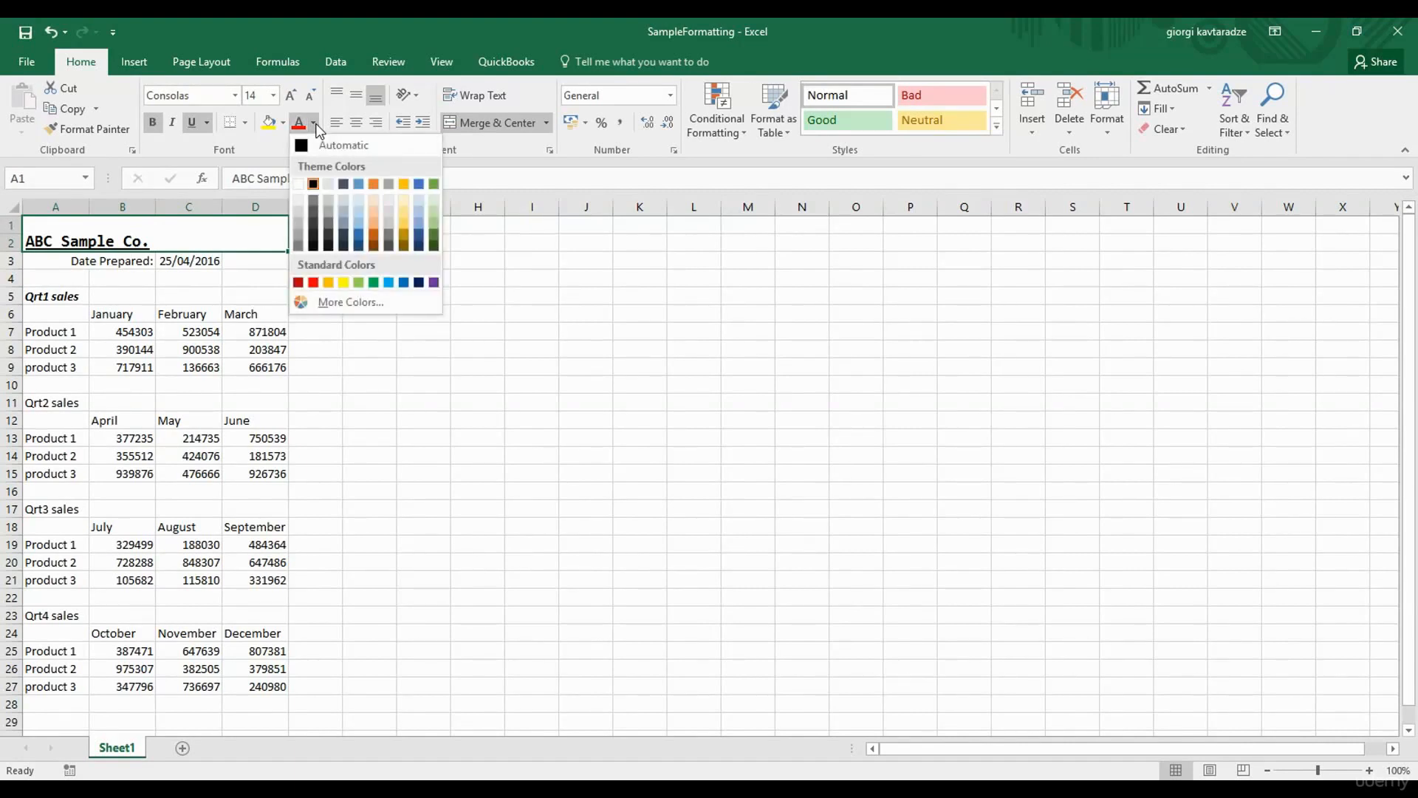
click(341, 301)
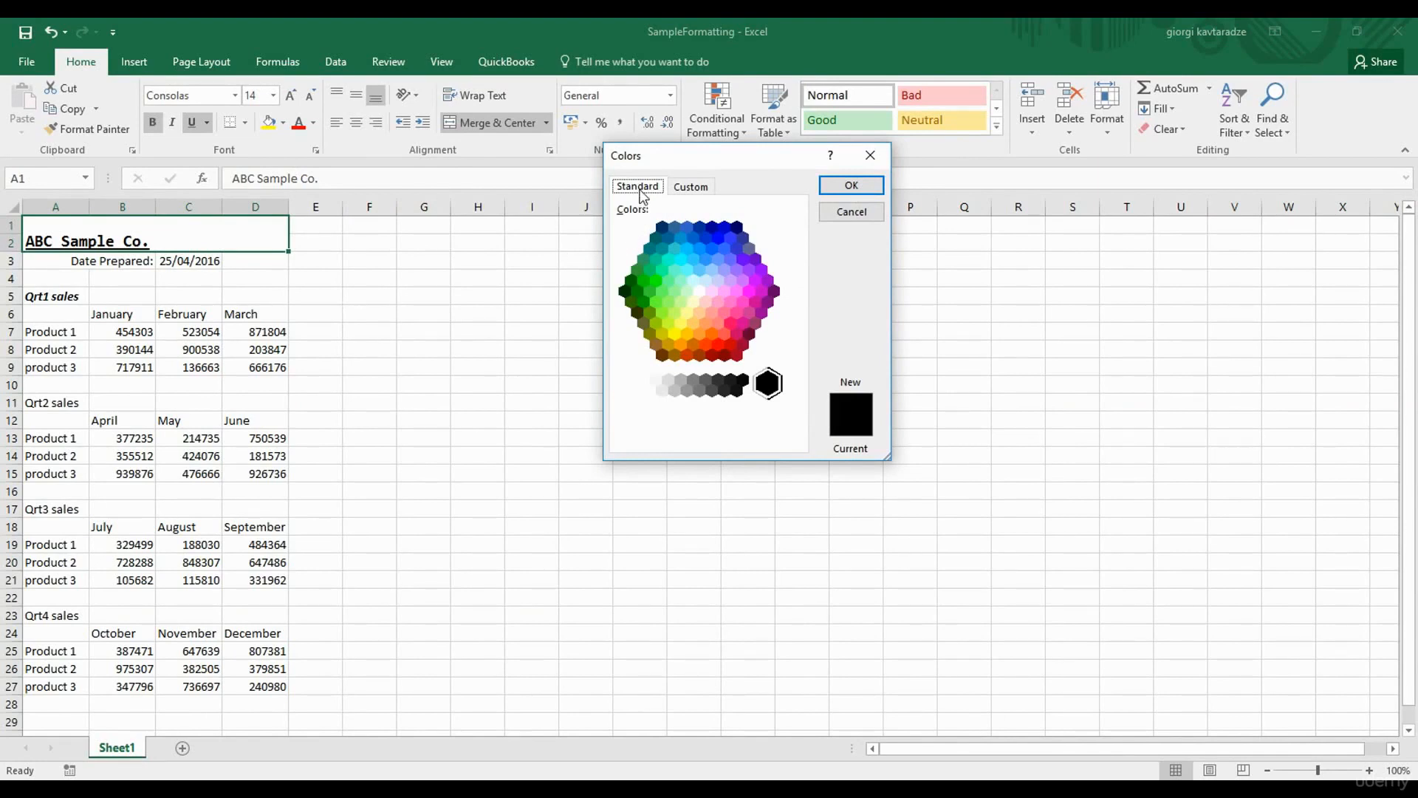
click(688, 189)
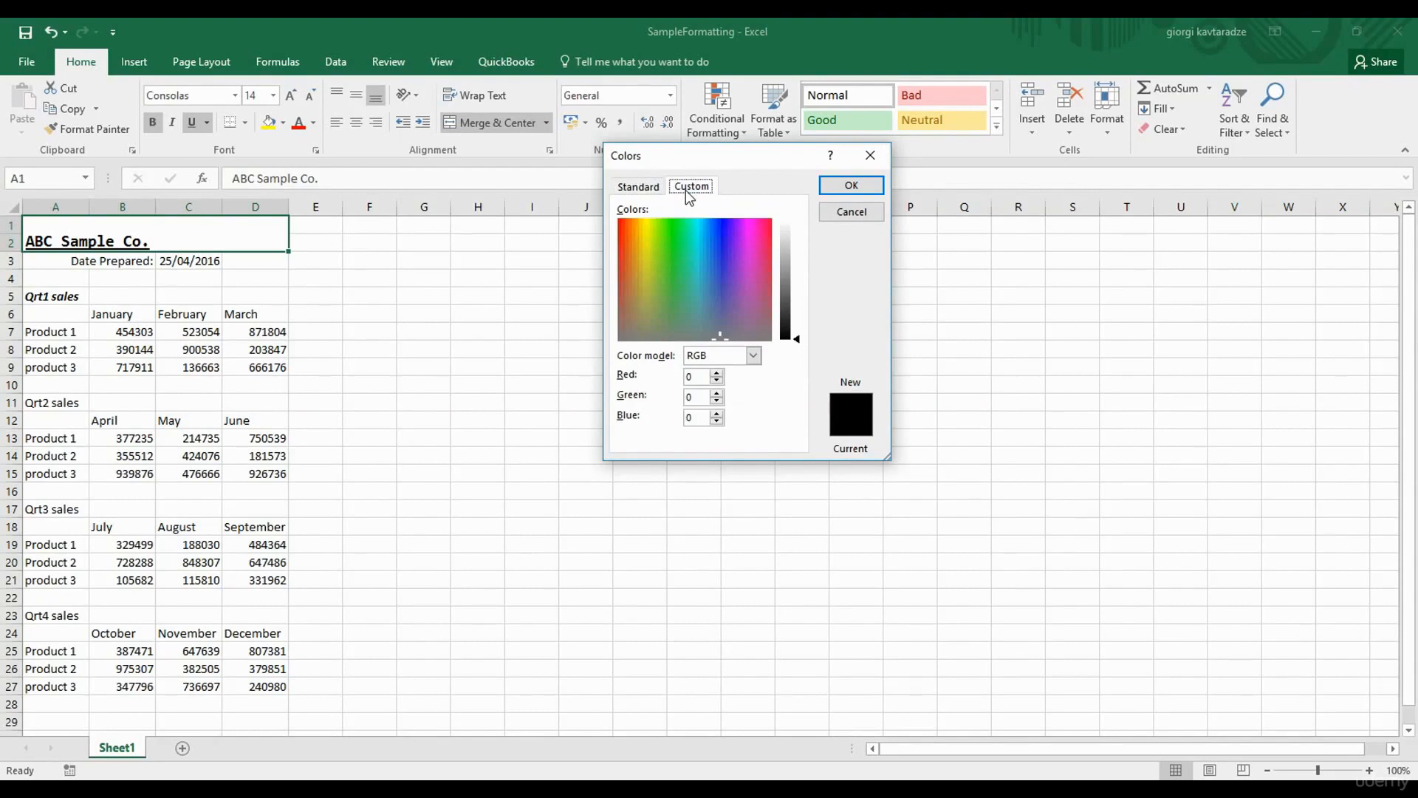
click(752, 355)
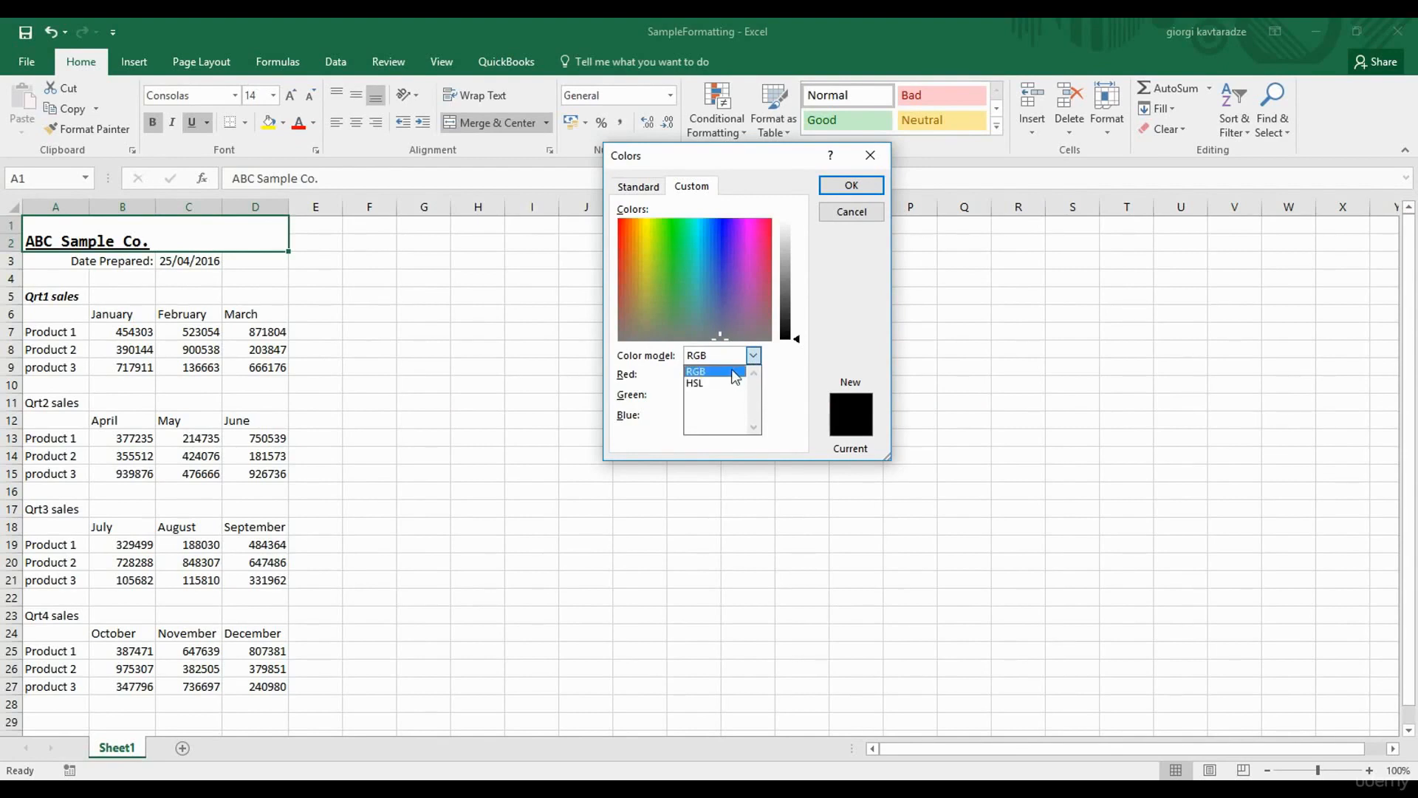
click(753, 286)
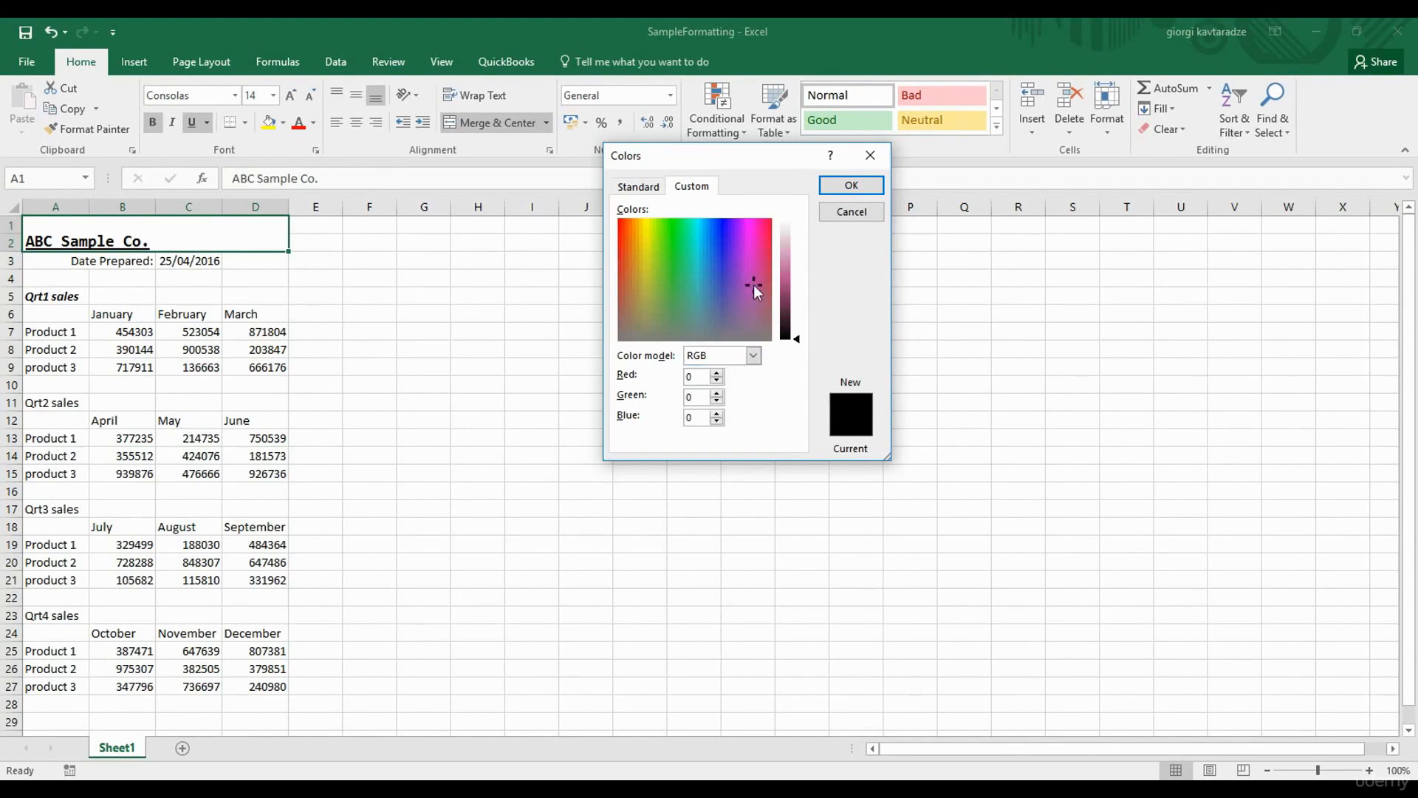
click(783, 296)
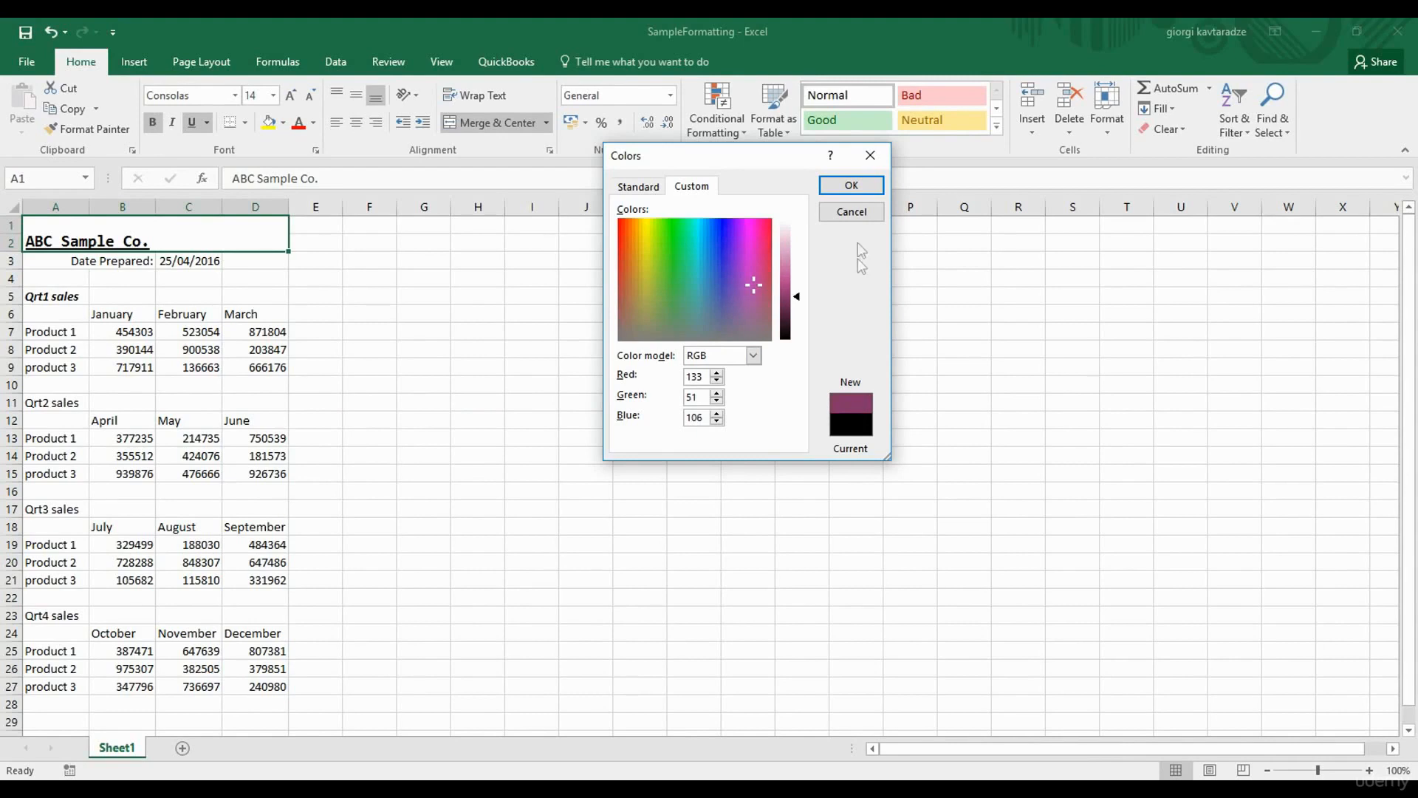
click(852, 186)
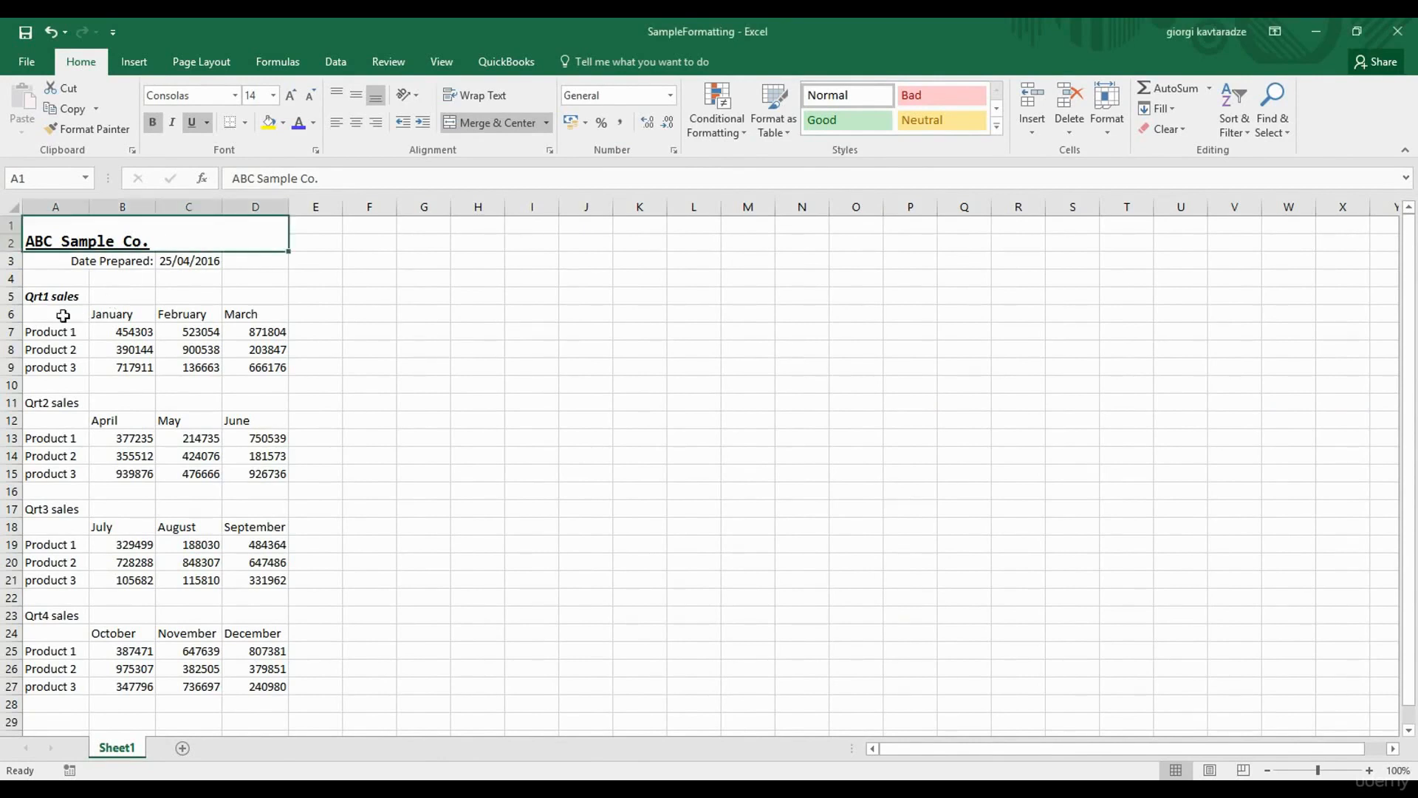
Apply All Borders to the Qrt1 sales table in cells A6:D9.
drag(63, 316, 228, 369)
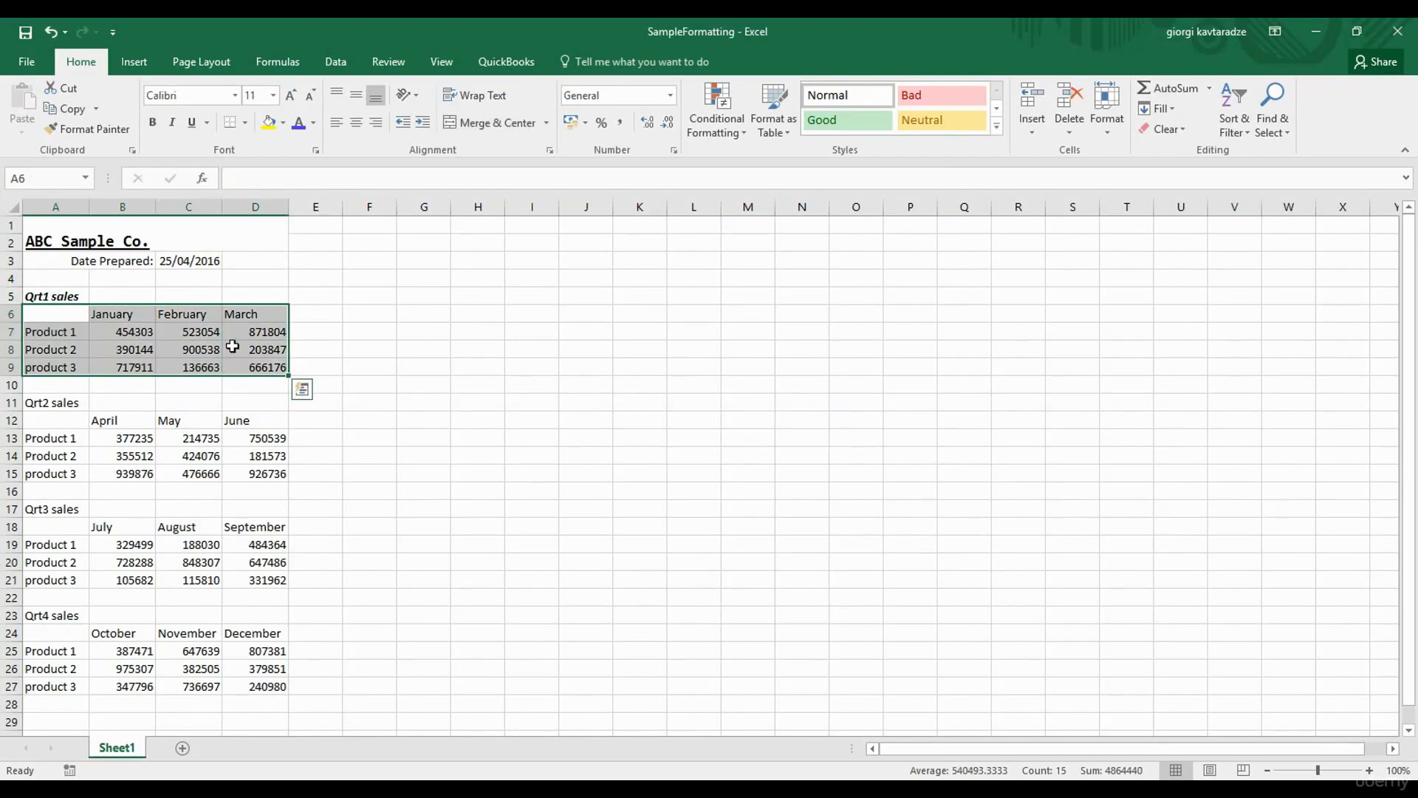
click(246, 124)
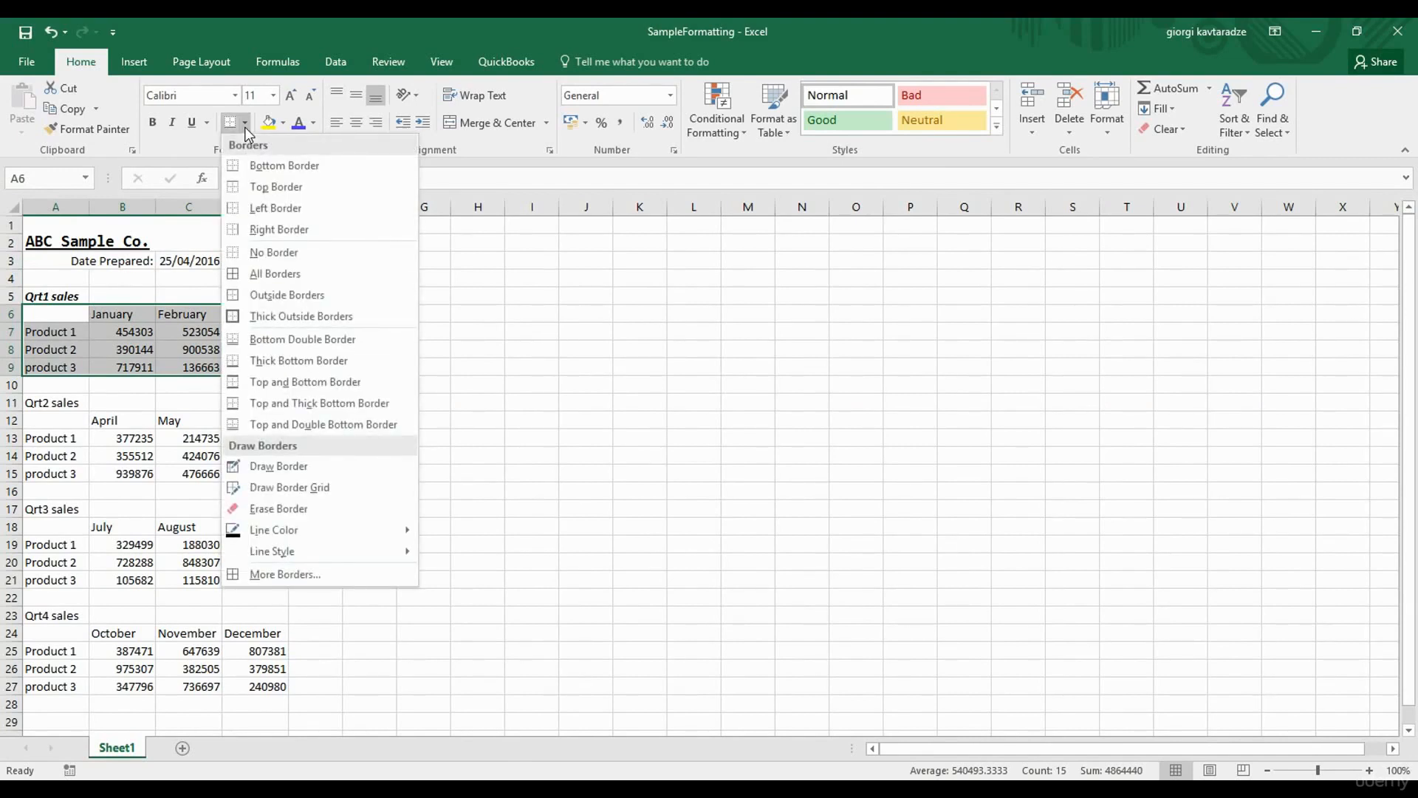
click(293, 275)
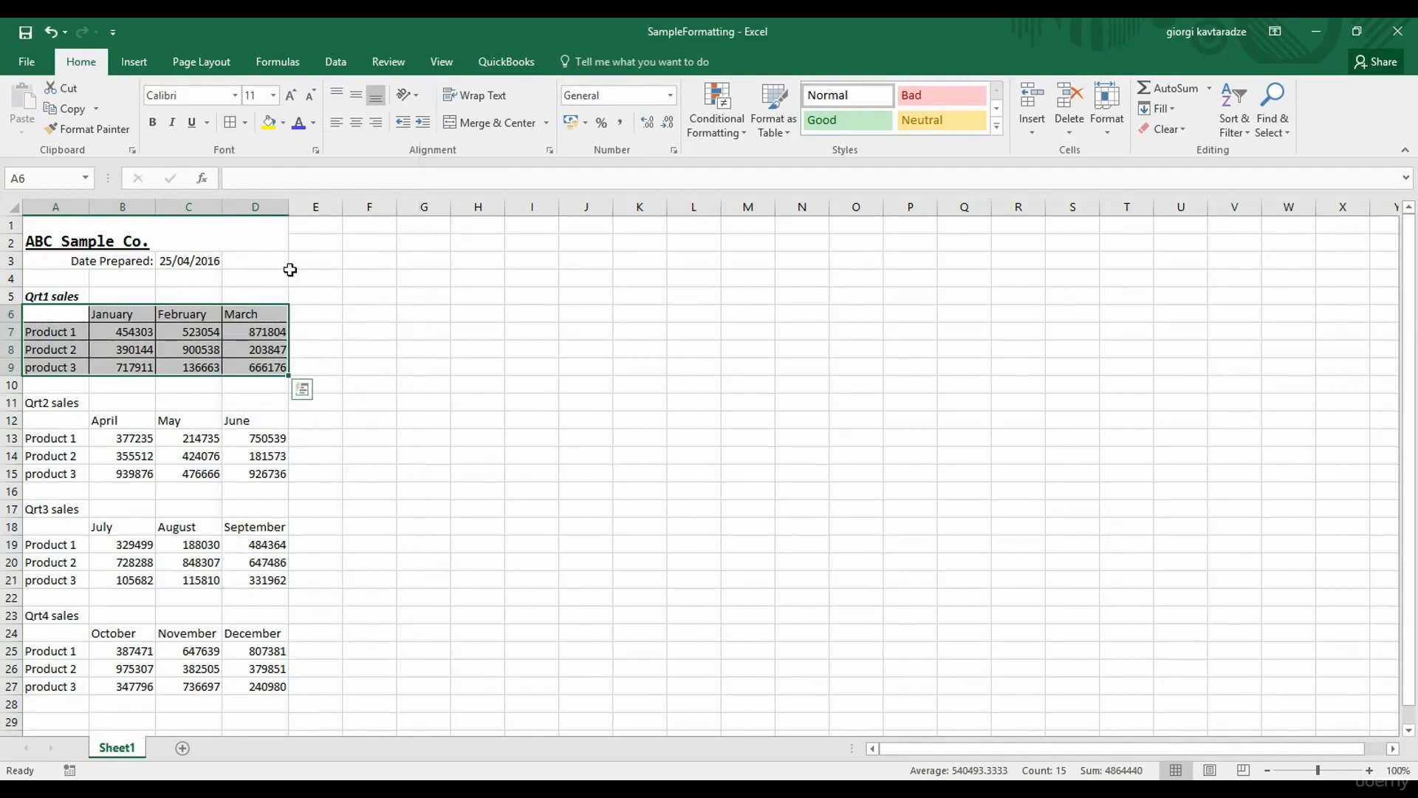
Draw dash-dot borders on cell G6 and beside H7, and outline the range F3:L11 in the same line style.
click(247, 128)
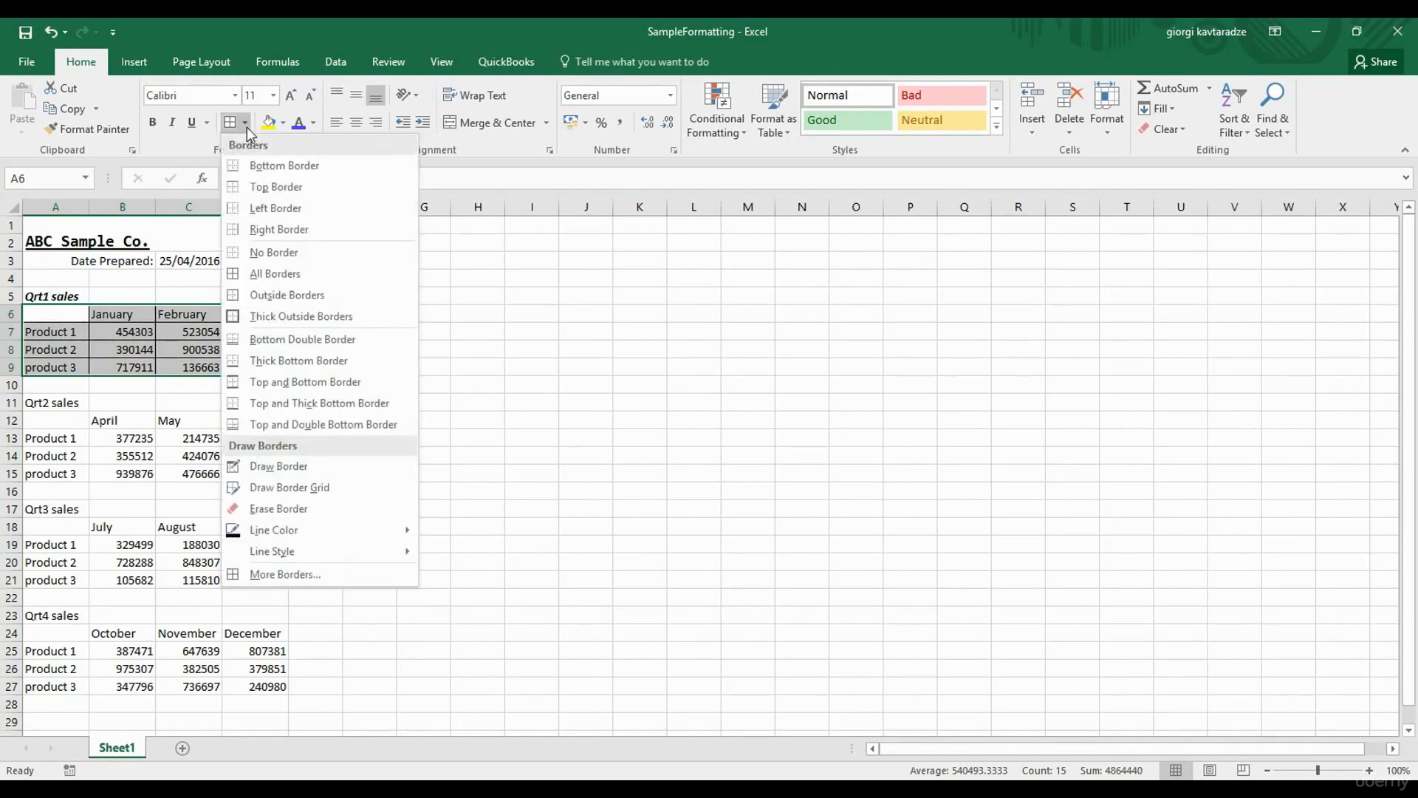
mouse_move(296, 557)
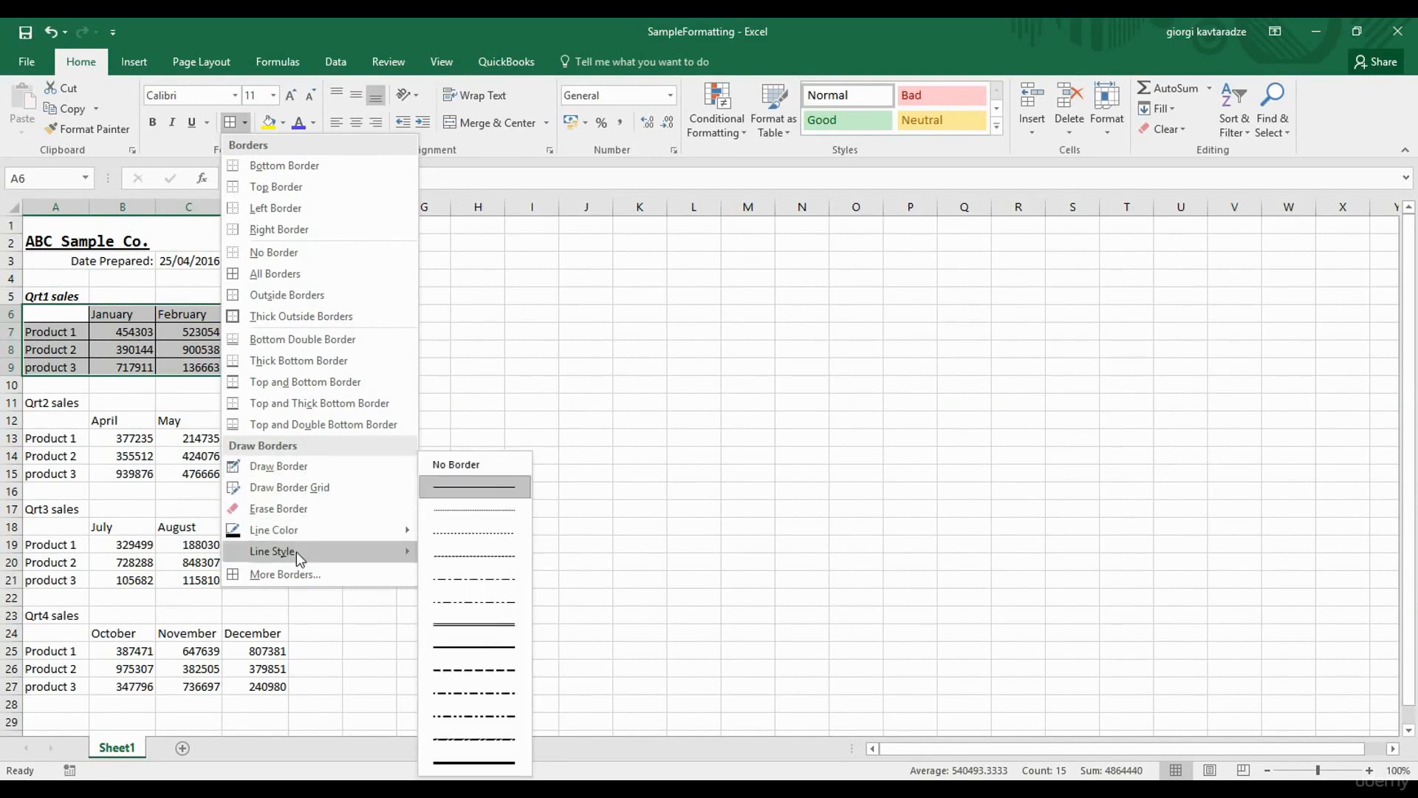
click(471, 580)
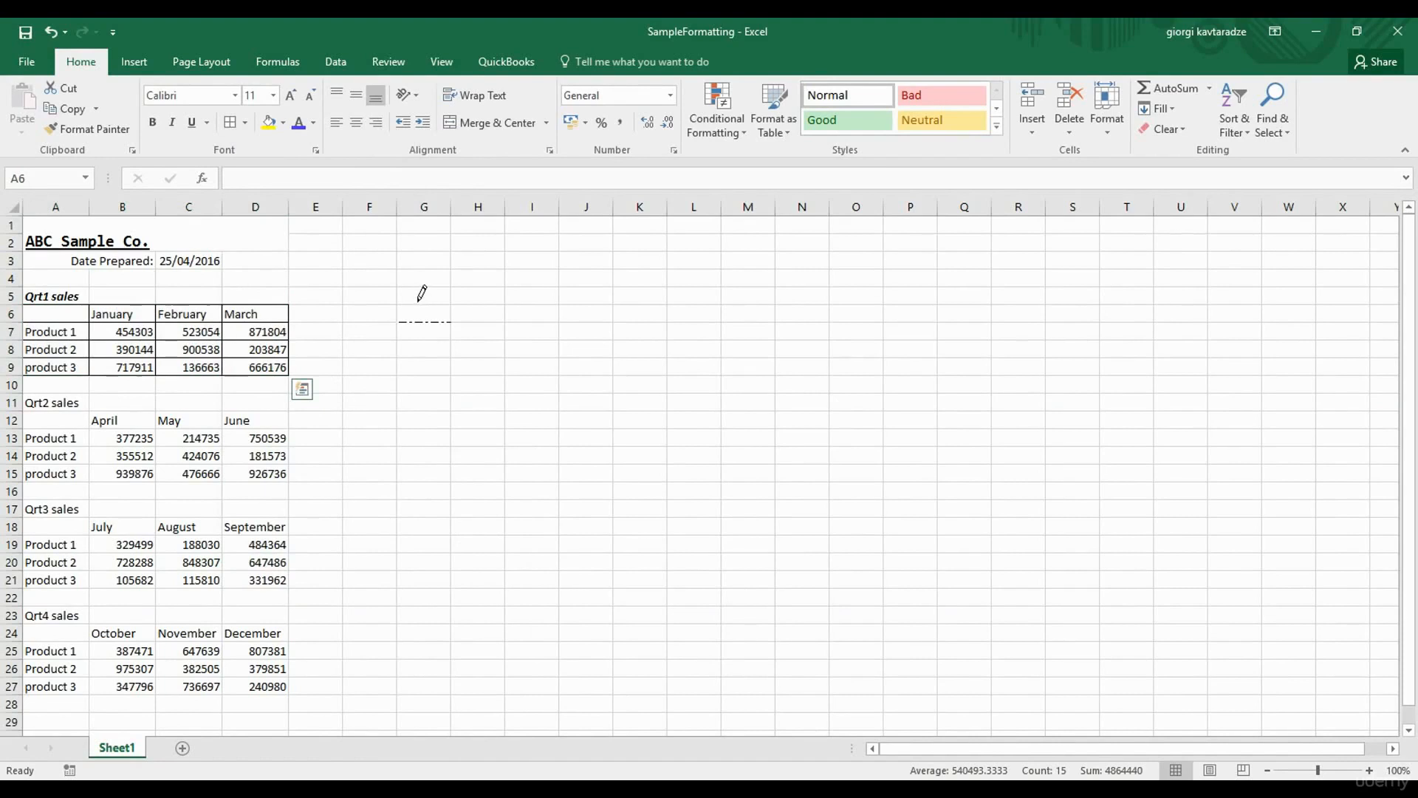
click(423, 304)
click(505, 330)
mouse_move(373, 252)
mouse_down()
mouse_move(605, 334)
mouse_move(681, 395)
mouse_up()
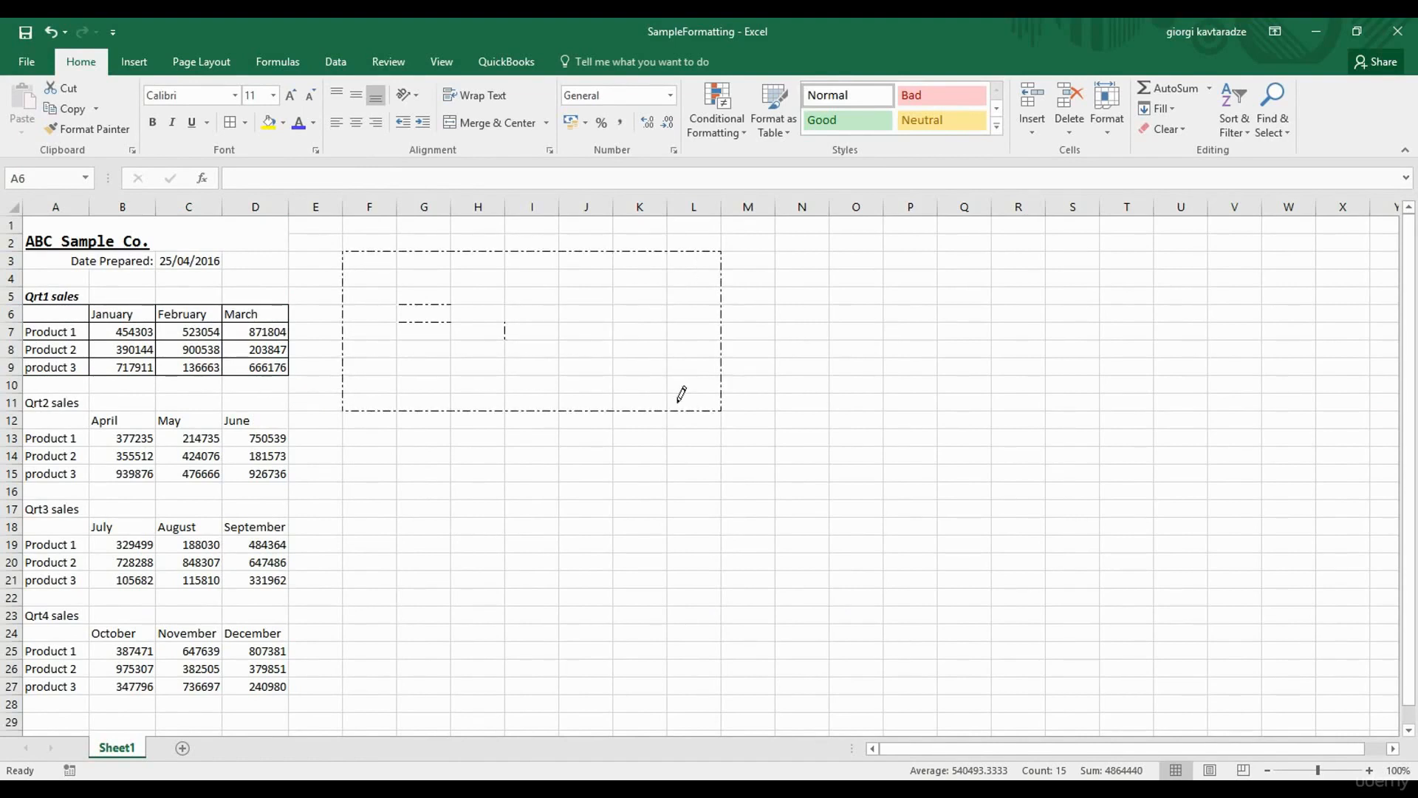
Erase the dash-dot border around F3:L11 and the short border lines drawn inside it.
click(249, 127)
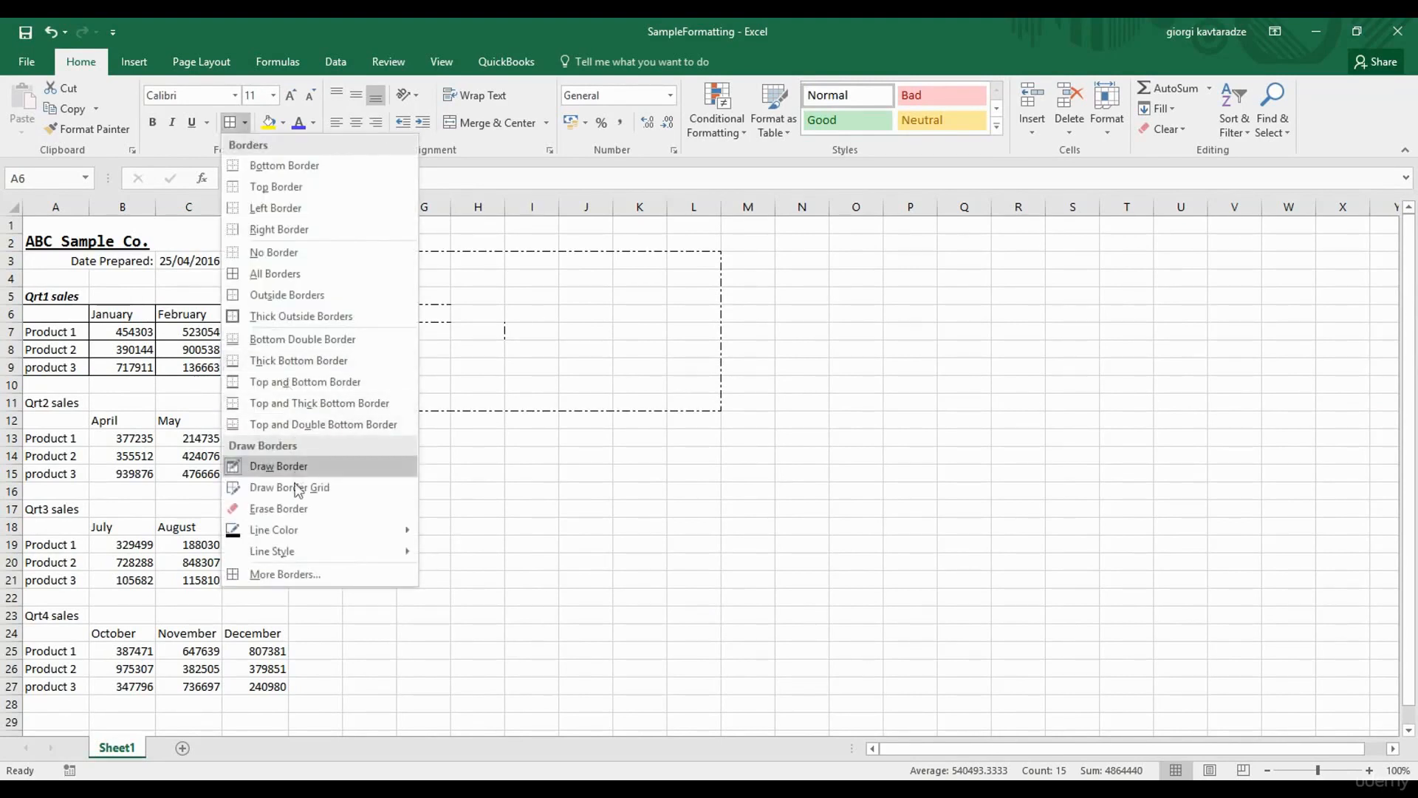
click(282, 511)
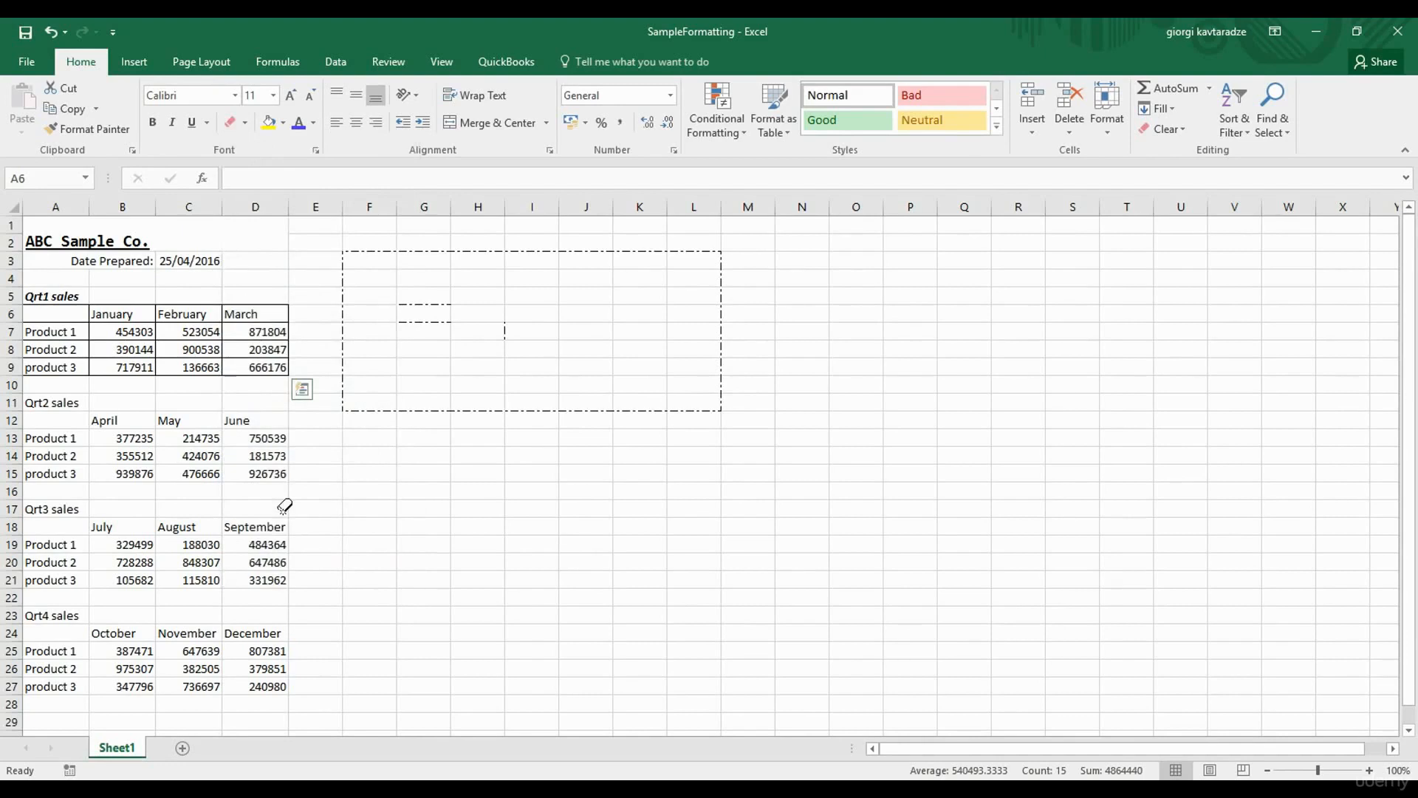
click(428, 304)
click(505, 332)
mouse_move(330, 237)
mouse_down()
mouse_move(488, 307)
mouse_move(567, 364)
mouse_move(741, 421)
mouse_up()
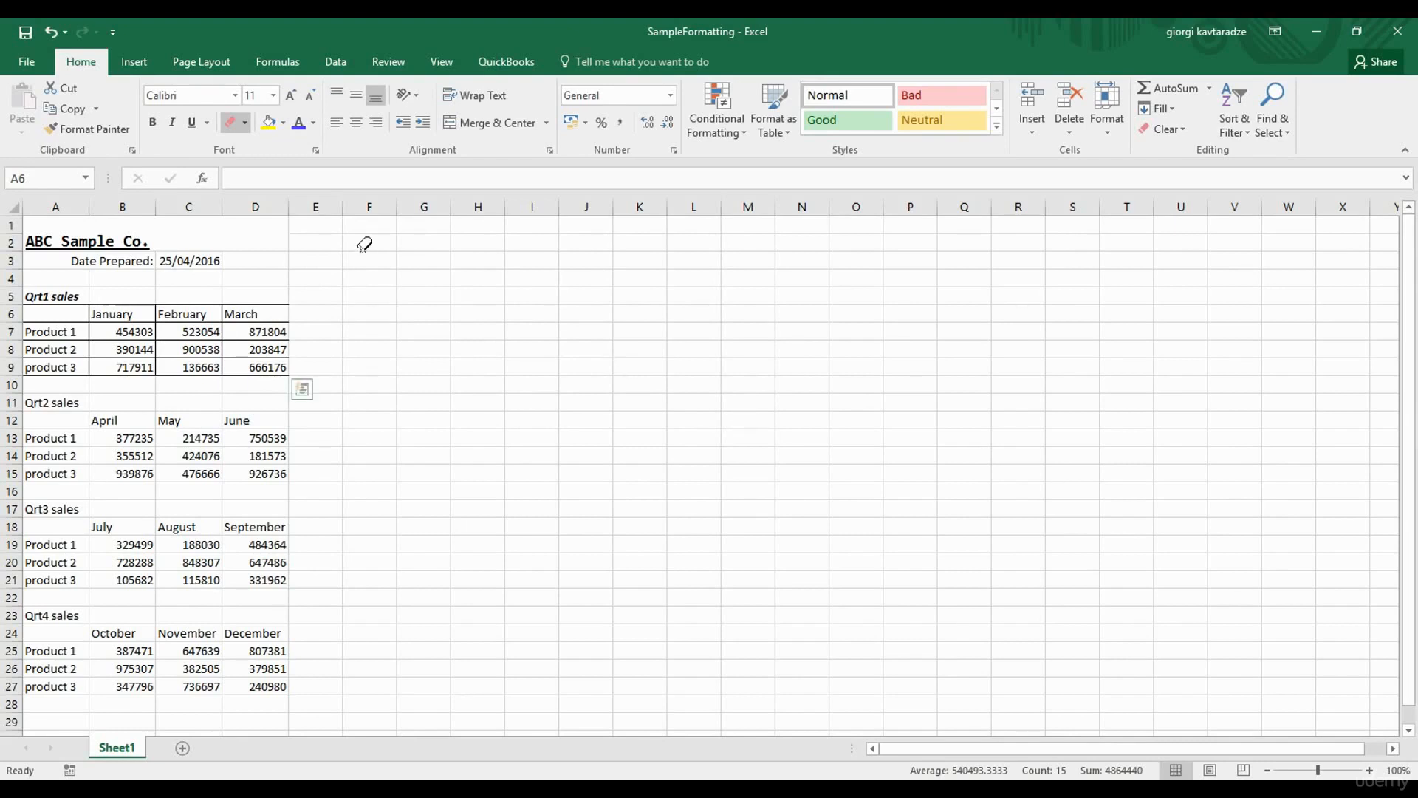
key(Escape)
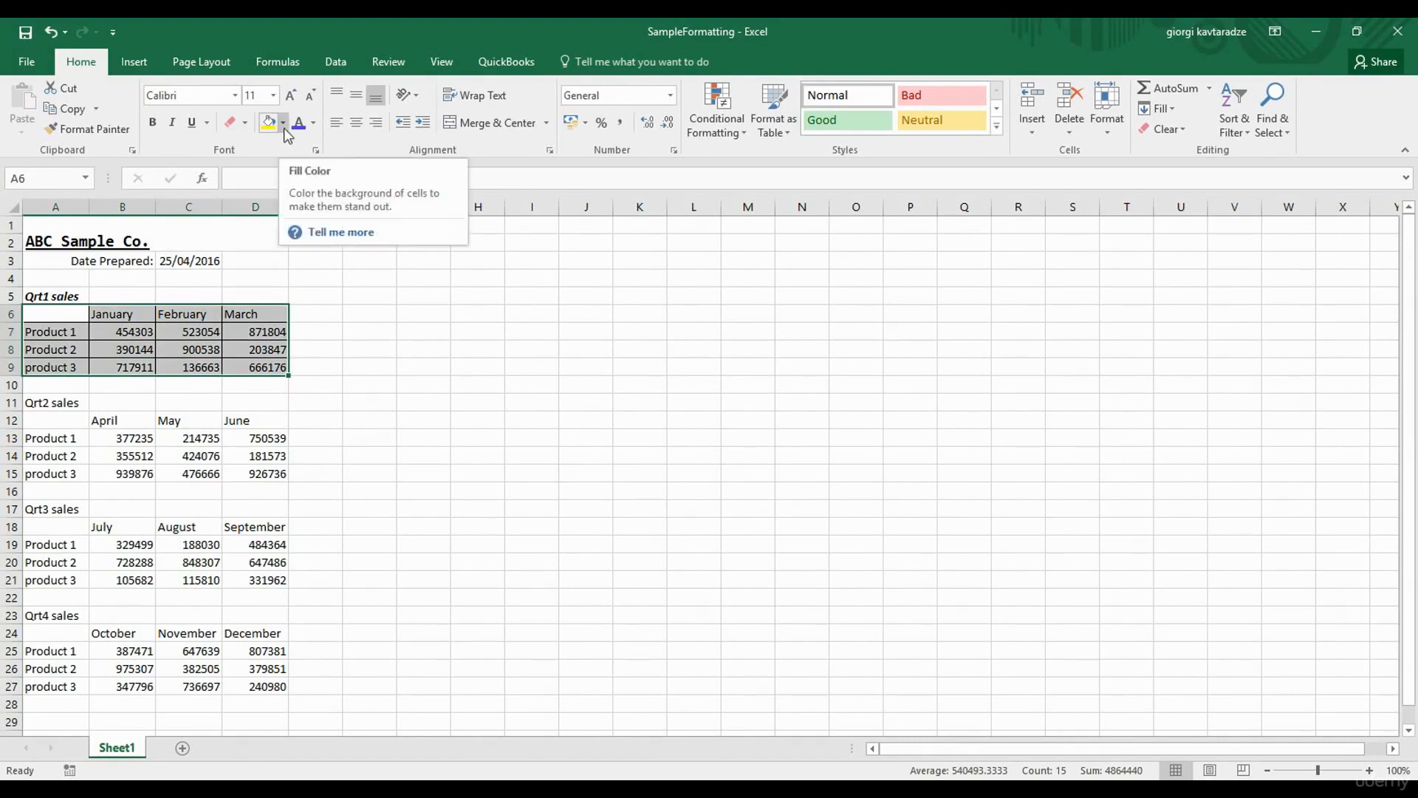
Fill the ABC Sample Co. title cell with light gray, and apply the Good cell style to it.
click(177, 243)
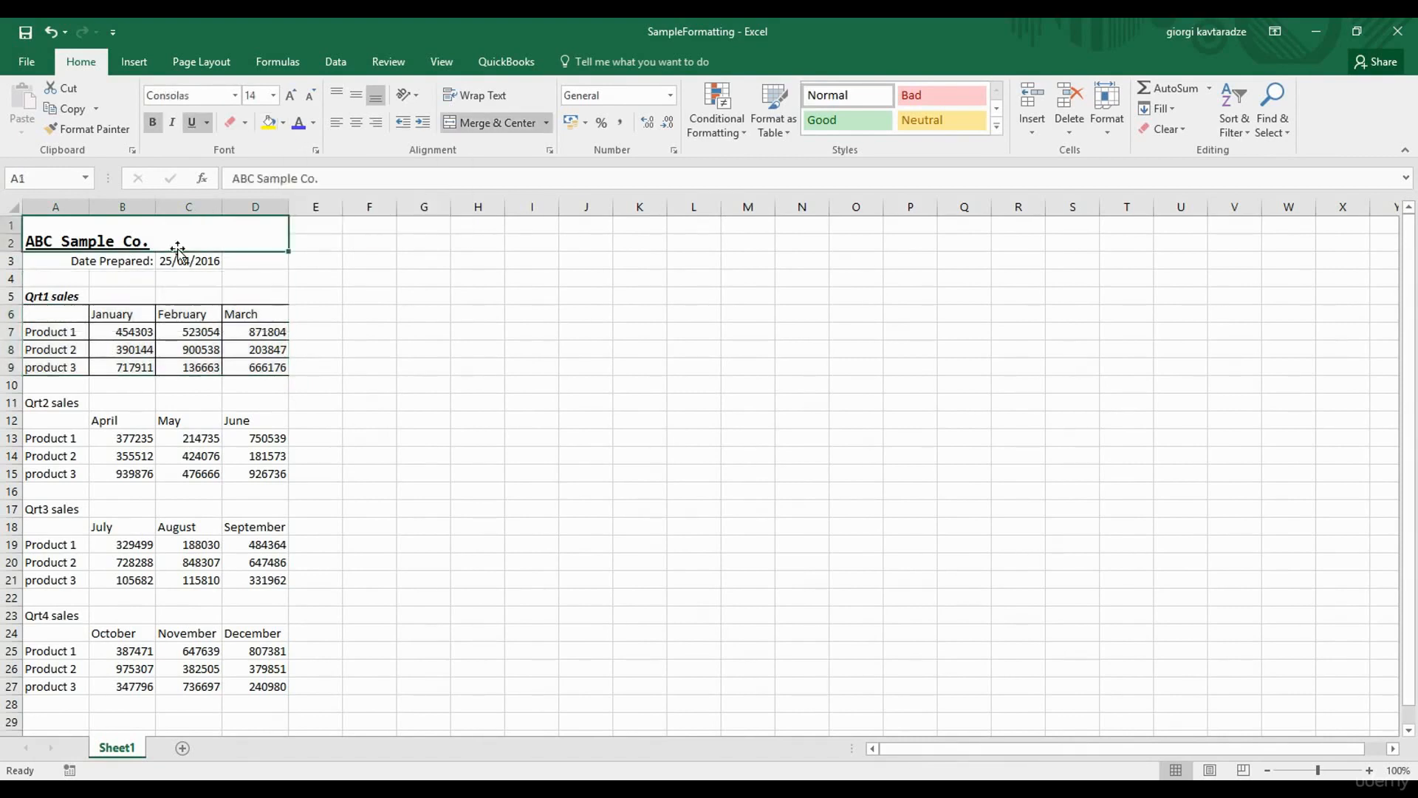
click(284, 129)
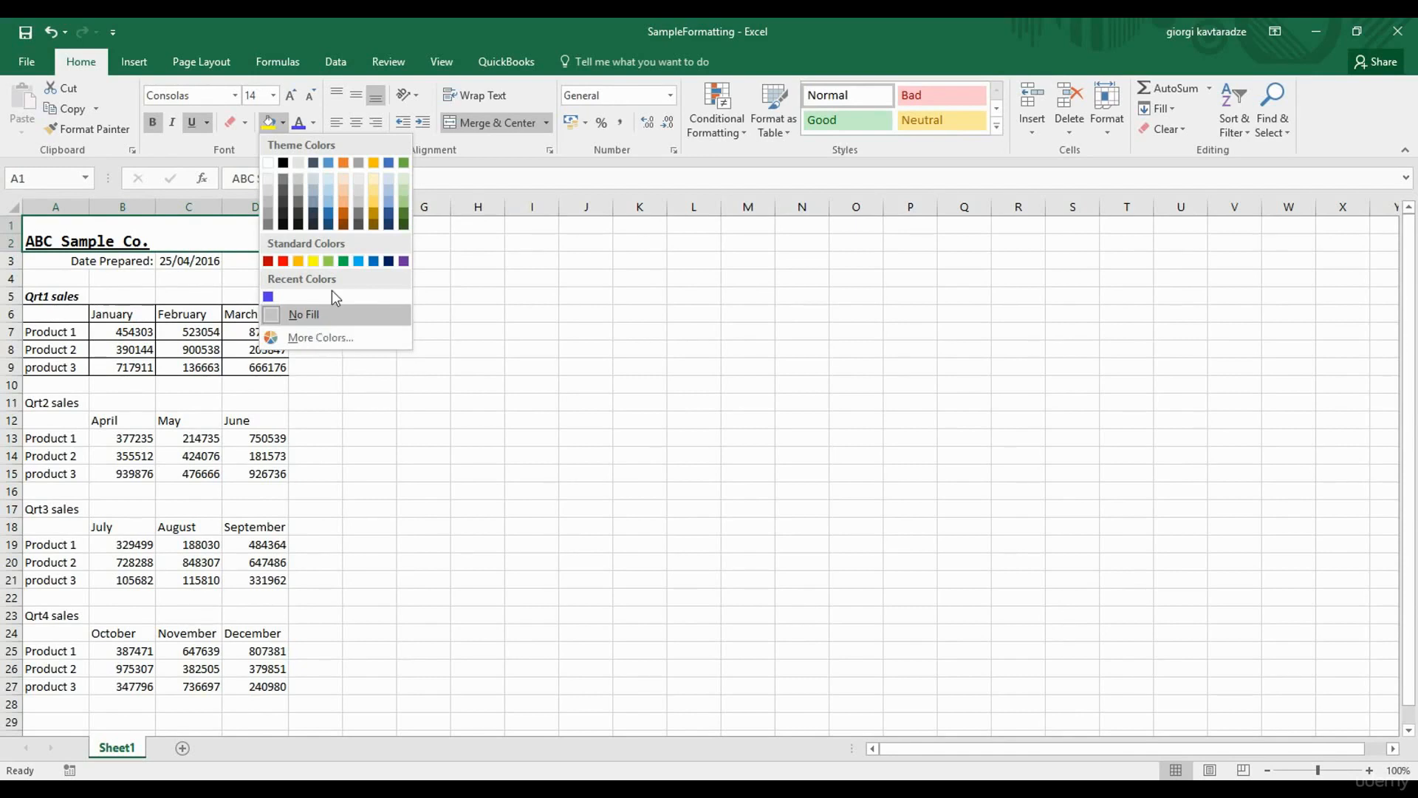
click(357, 180)
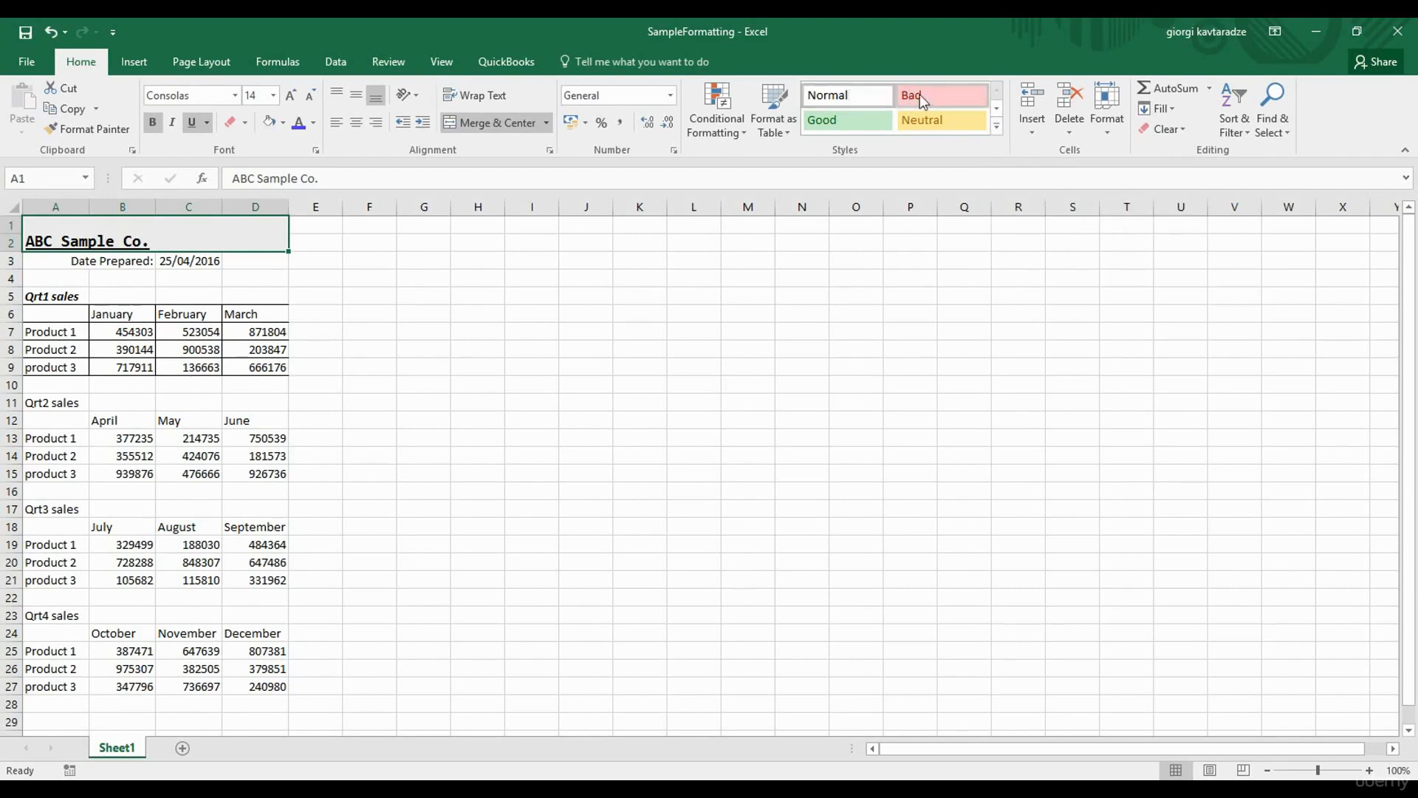
click(849, 121)
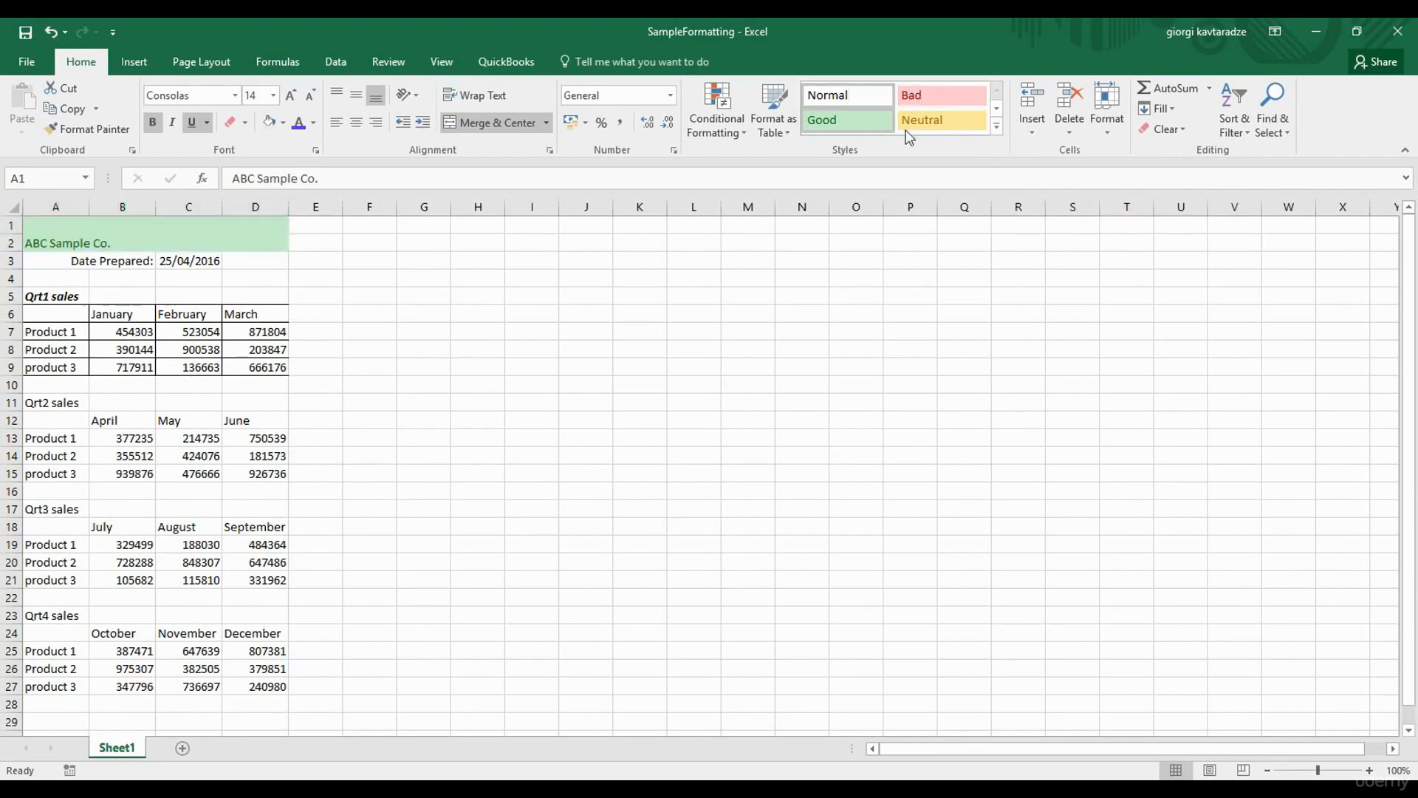
Apply the Accent1 themed cell style to the ABC Sample Co. title cell.
click(996, 129)
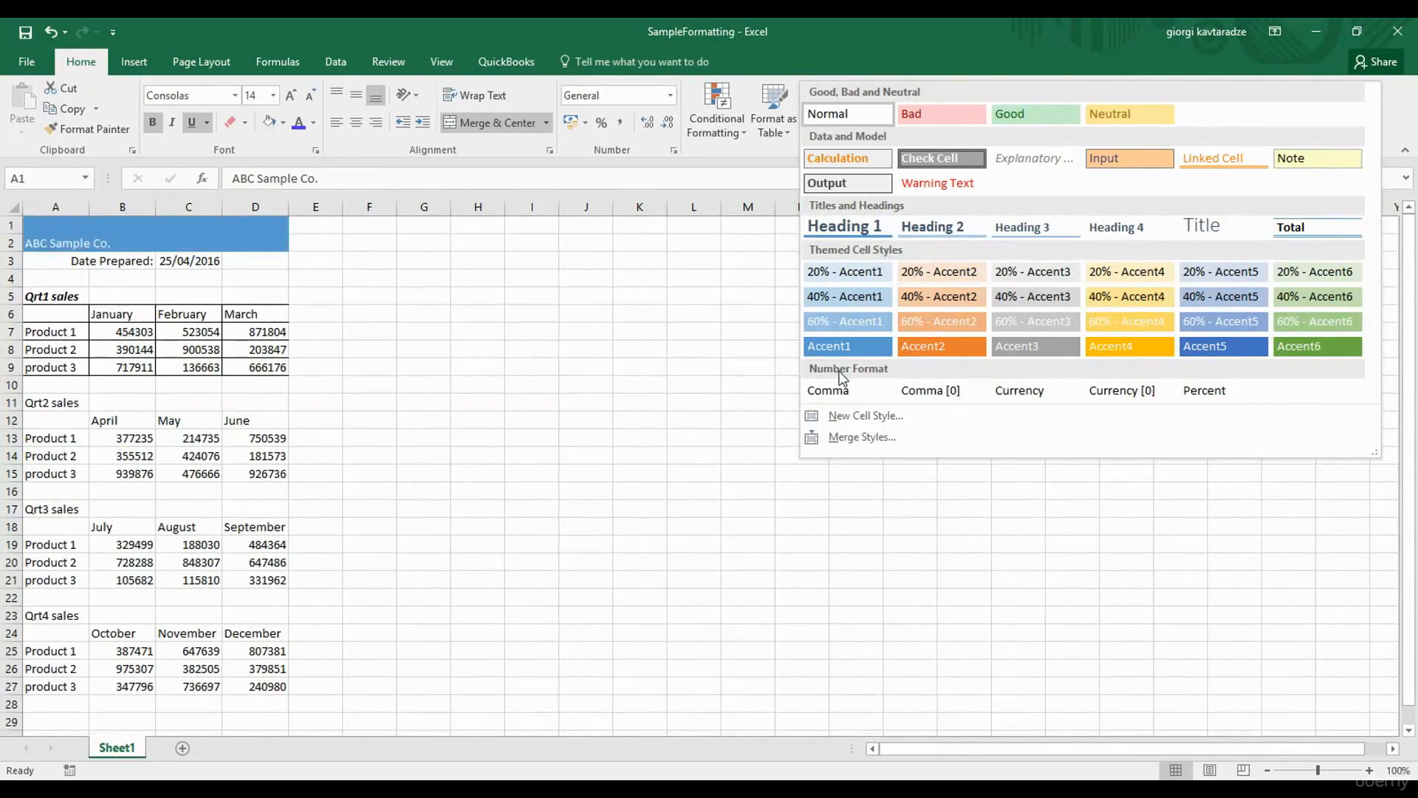
click(874, 355)
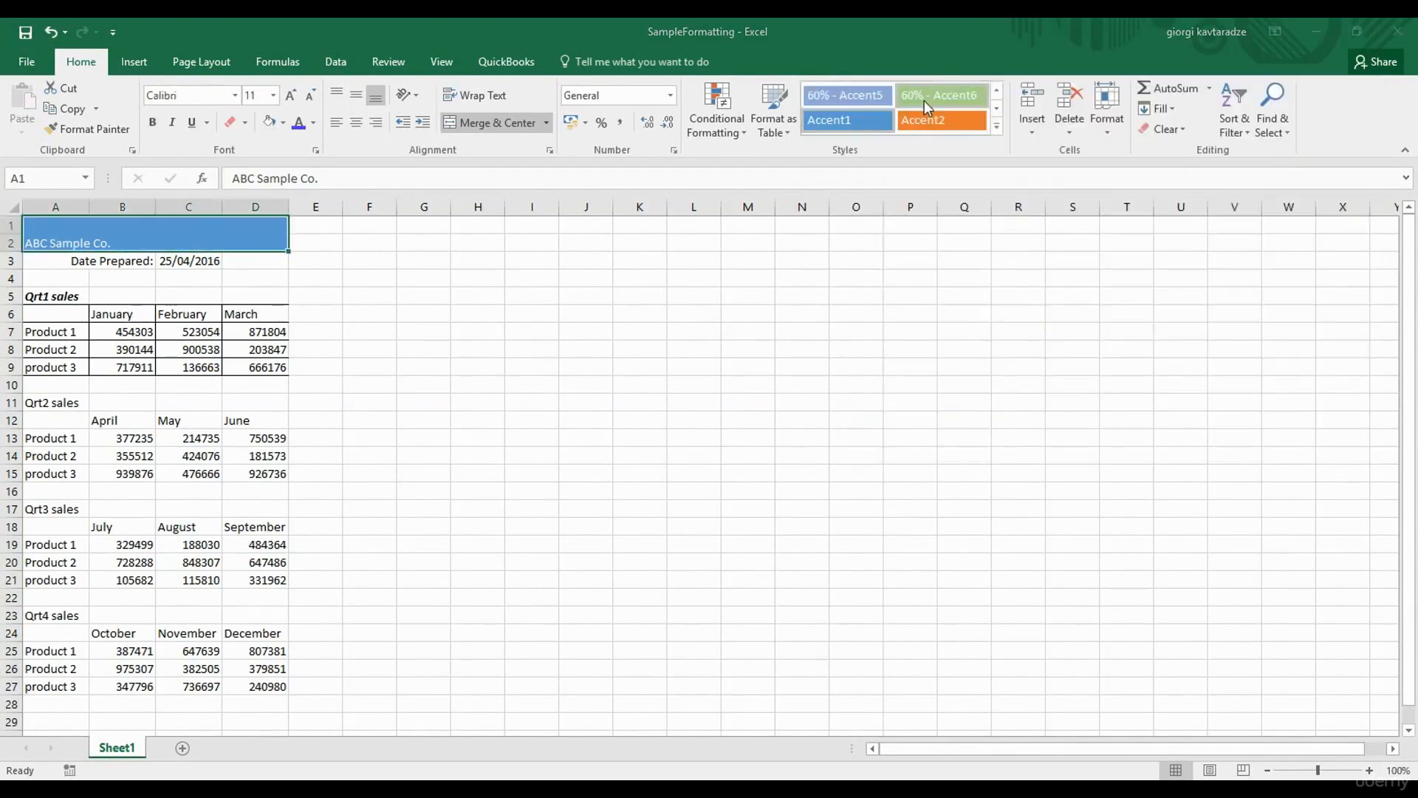
click(957, 116)
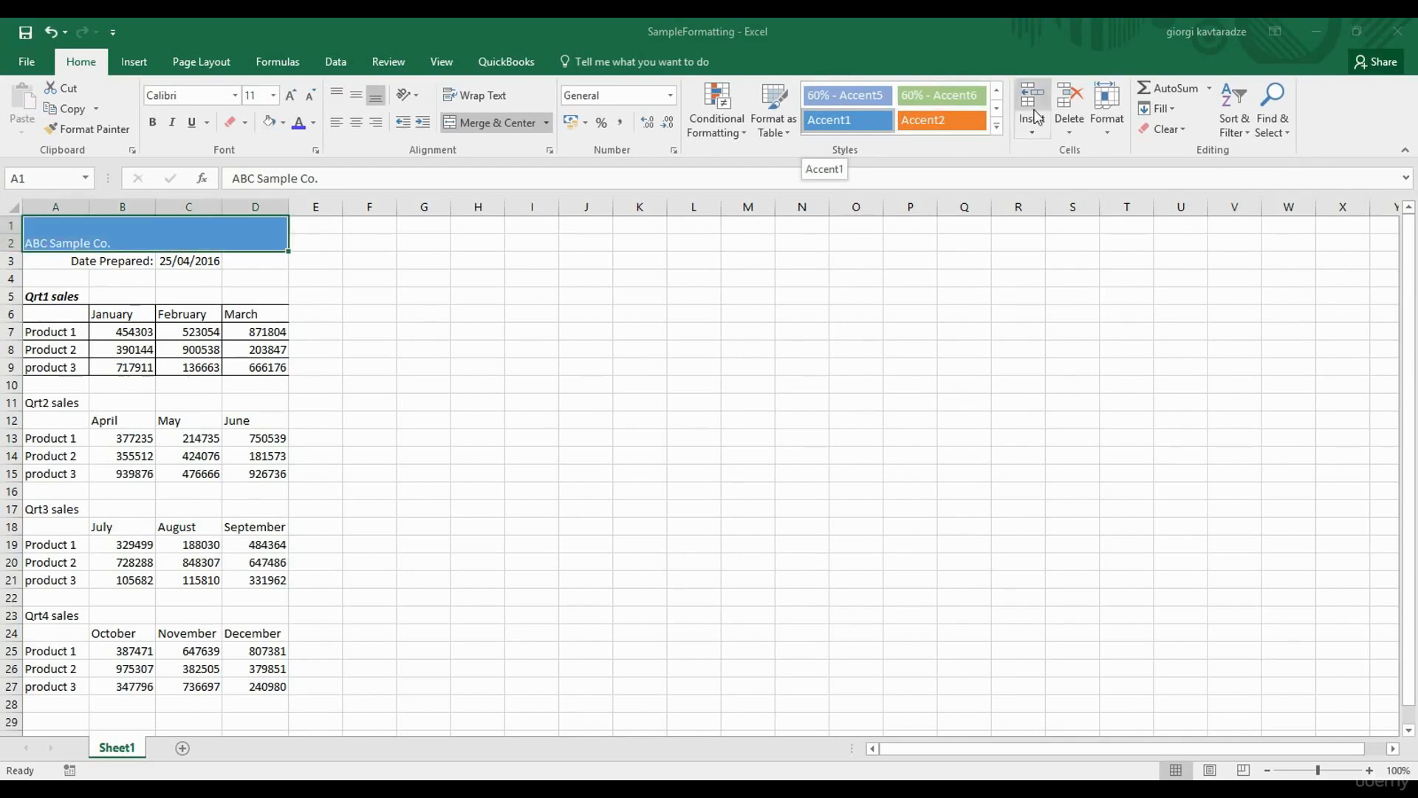
View the settings for creating a new cell style without saving one.
click(998, 127)
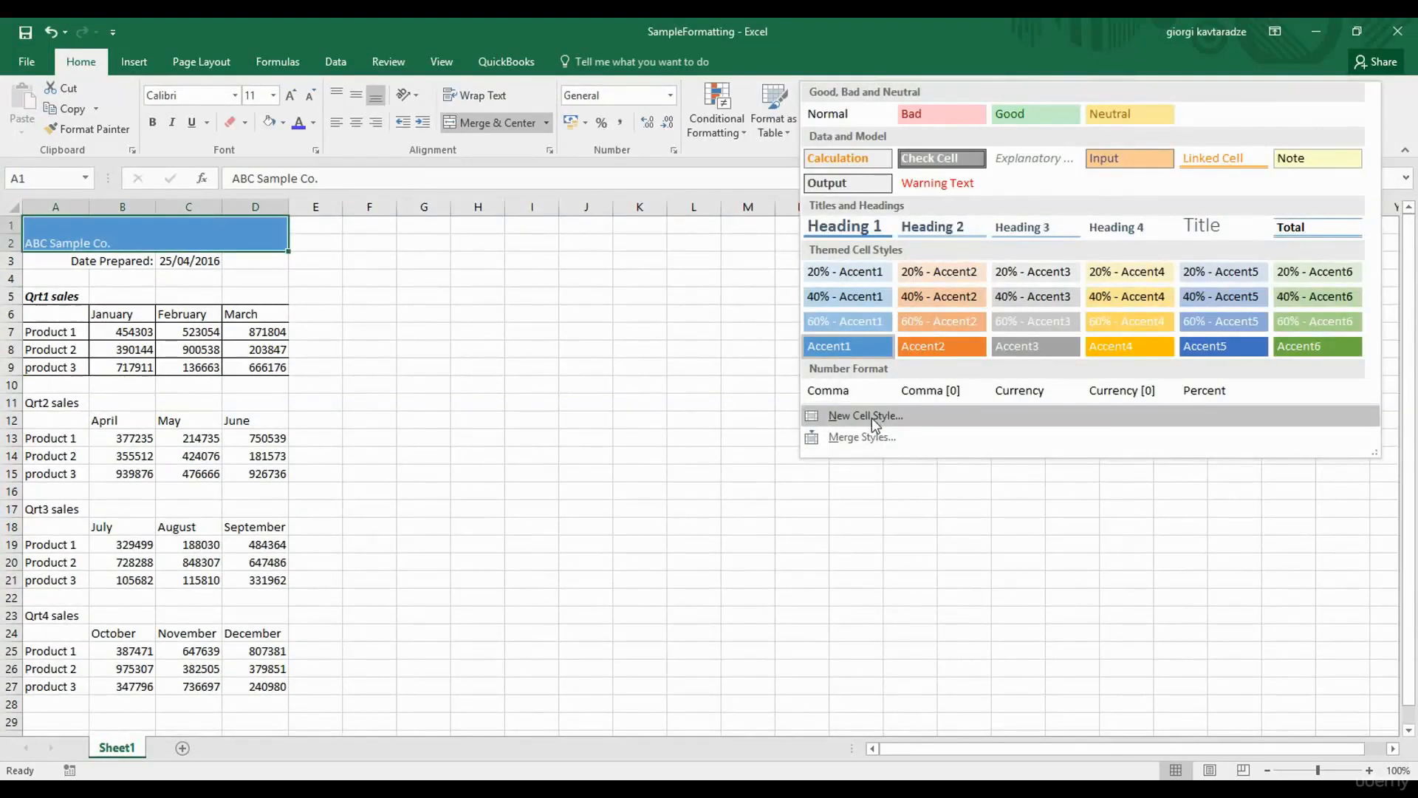
click(871, 416)
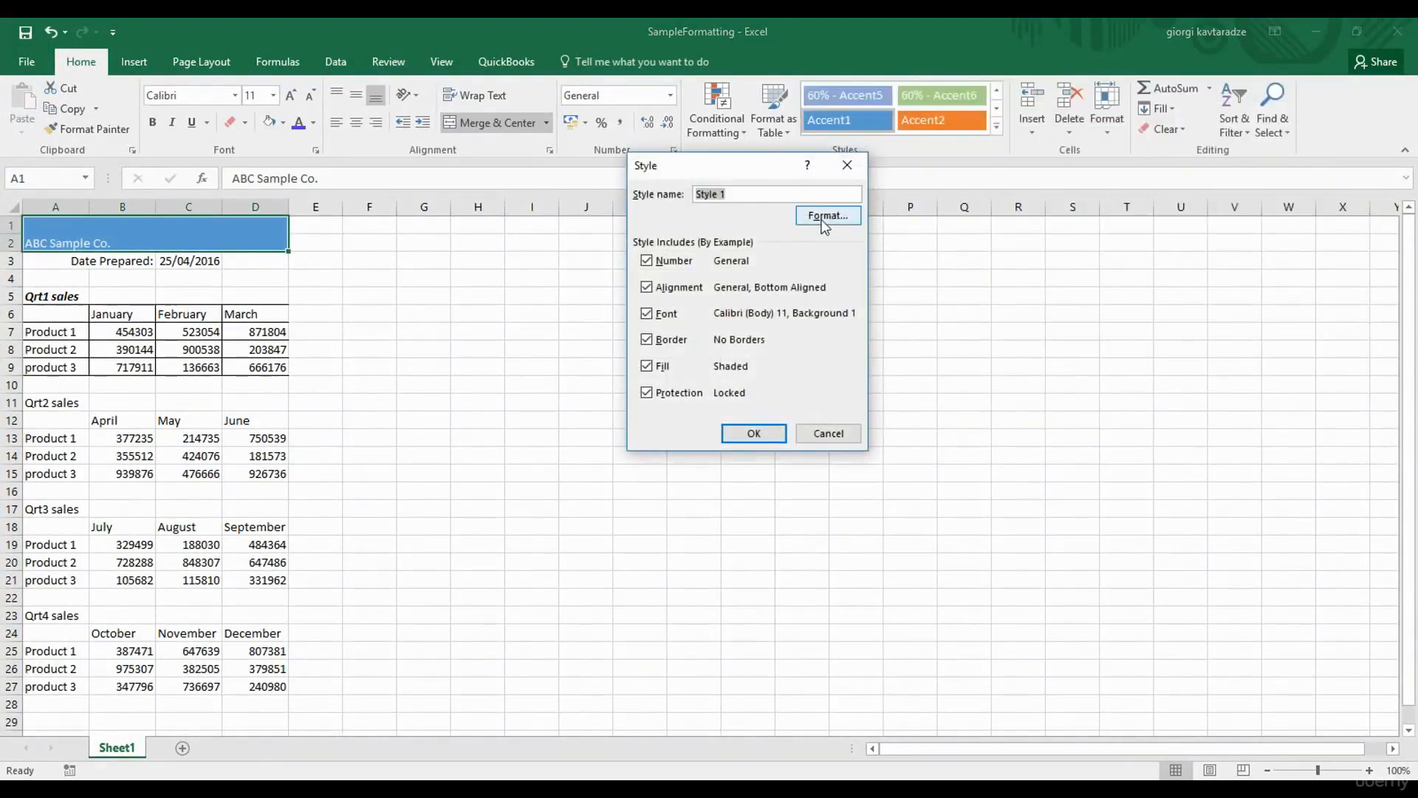
click(847, 165)
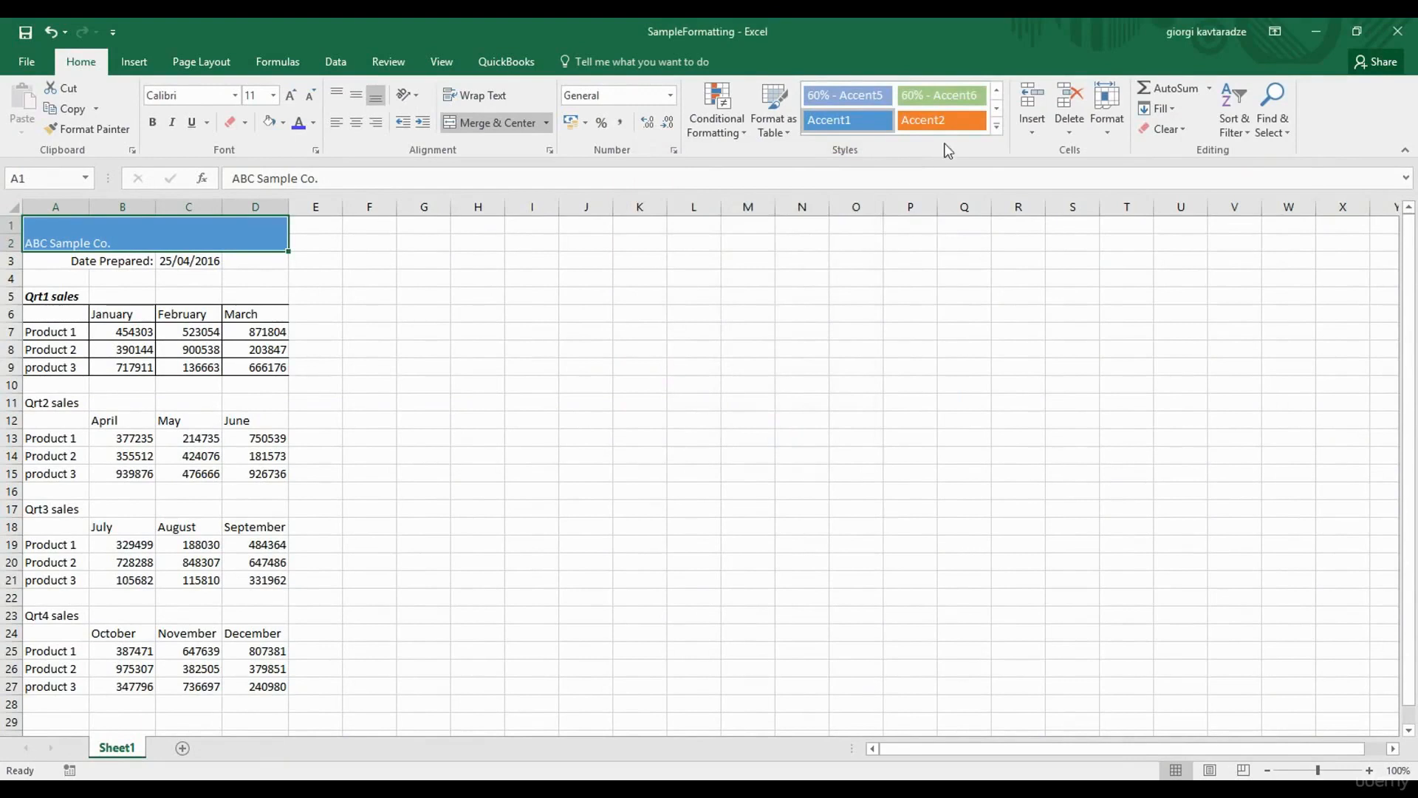
Try to merge the cell styles from the Basic Calculations.xlsx workbook into this one.
click(997, 132)
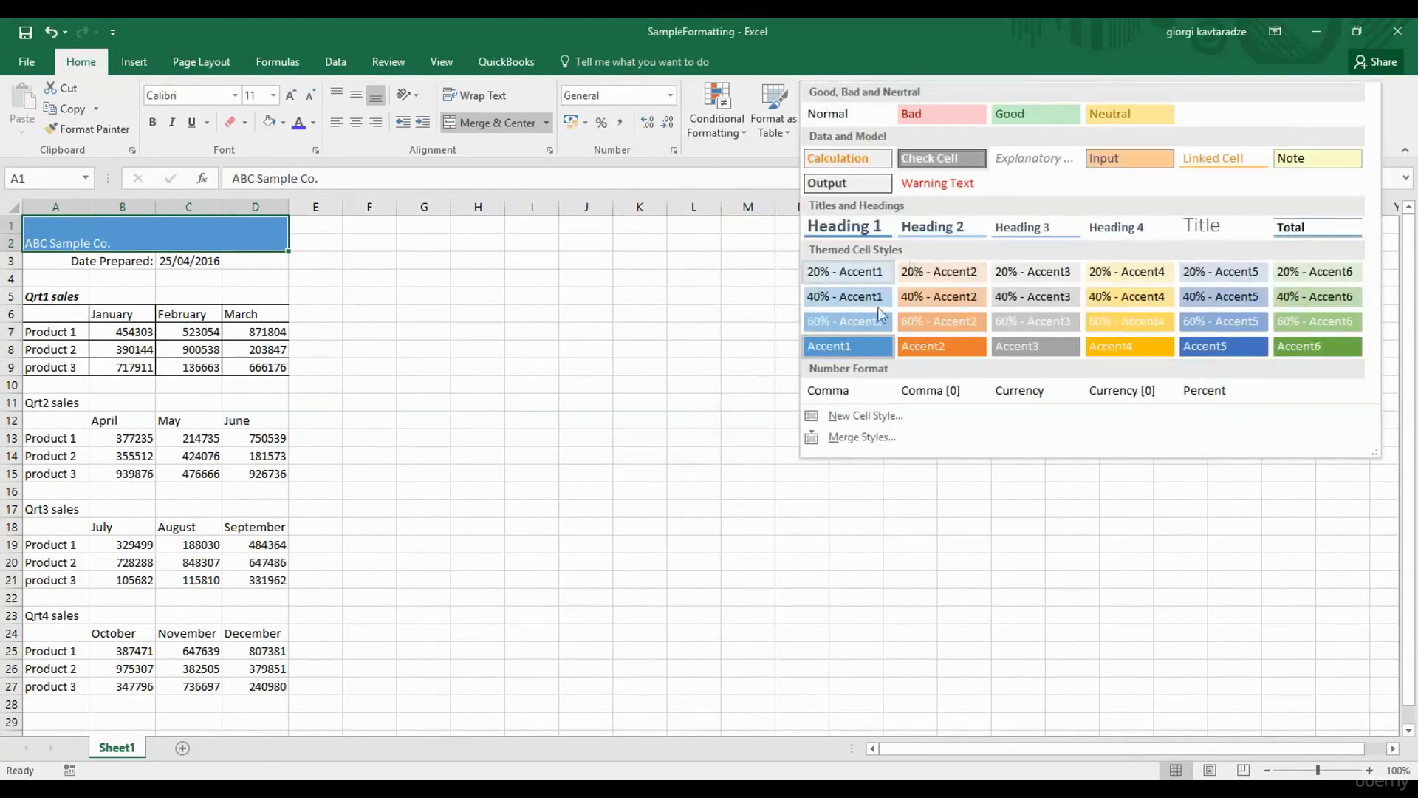
click(859, 436)
click(781, 236)
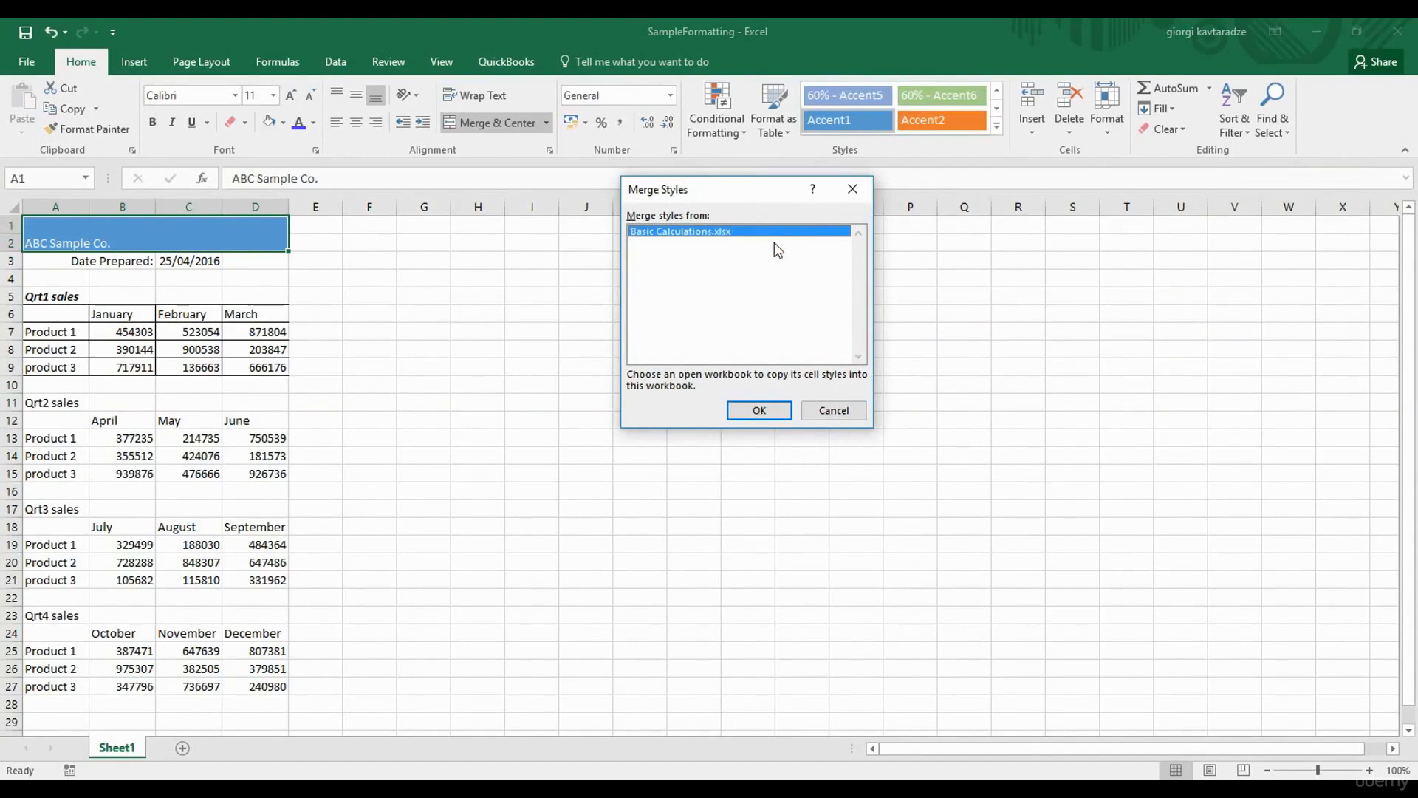
click(765, 414)
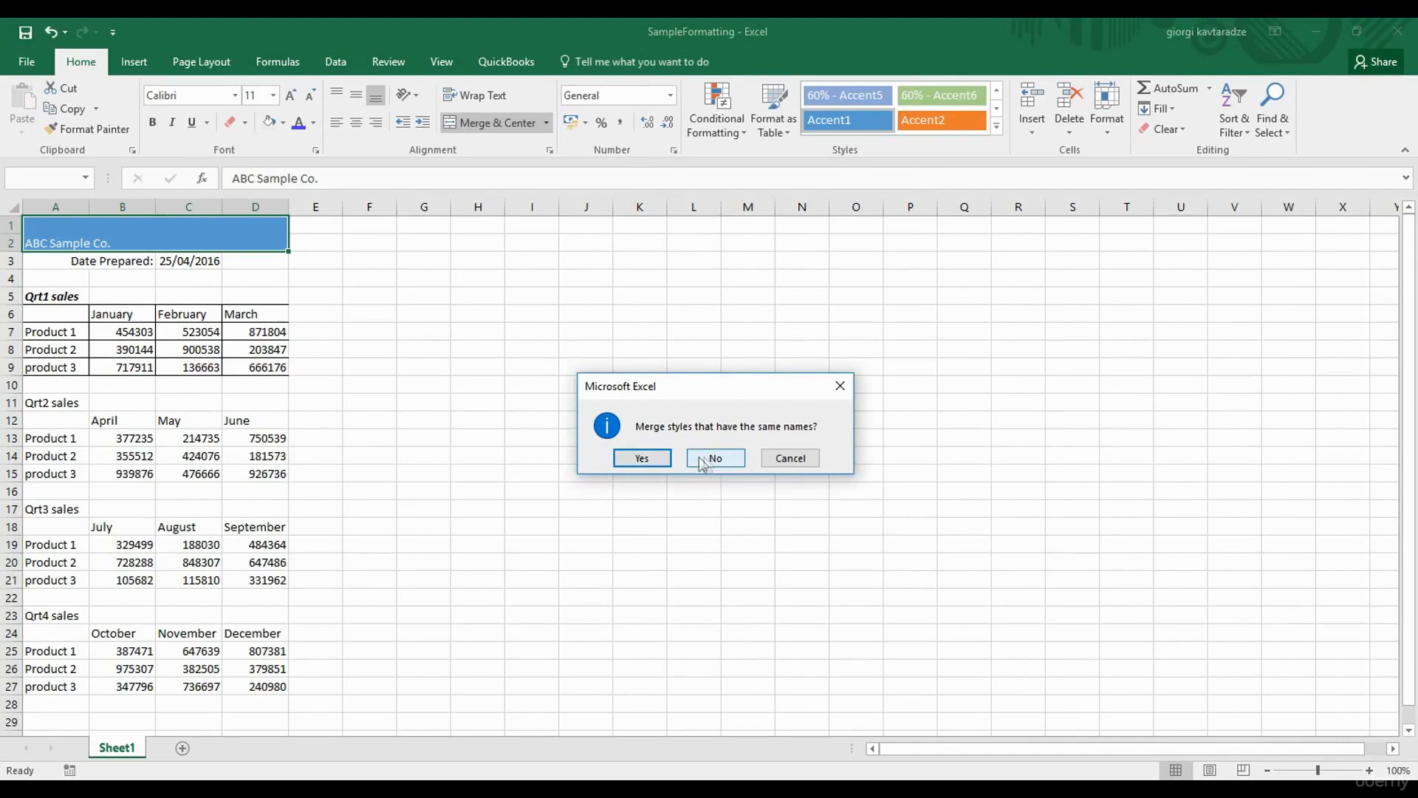
click(786, 460)
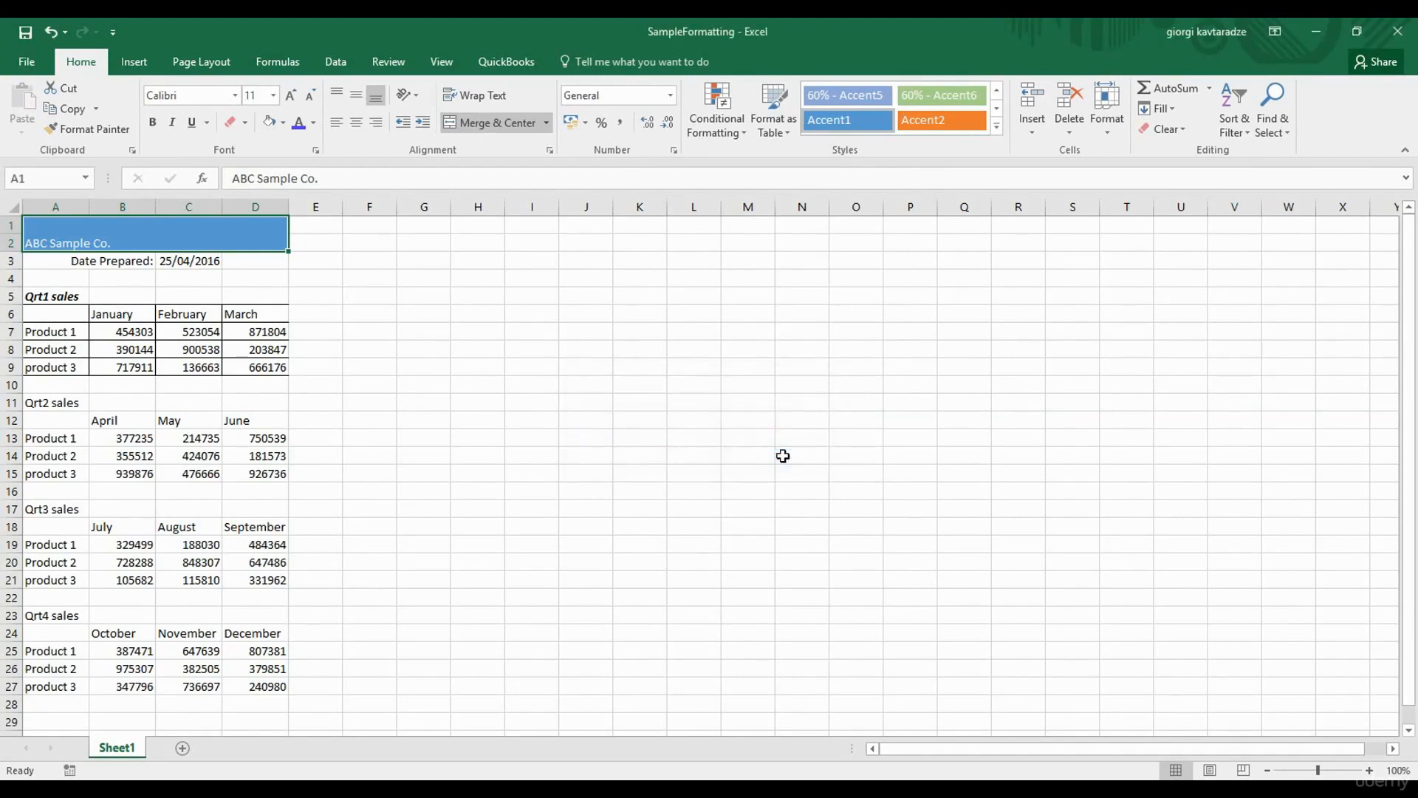
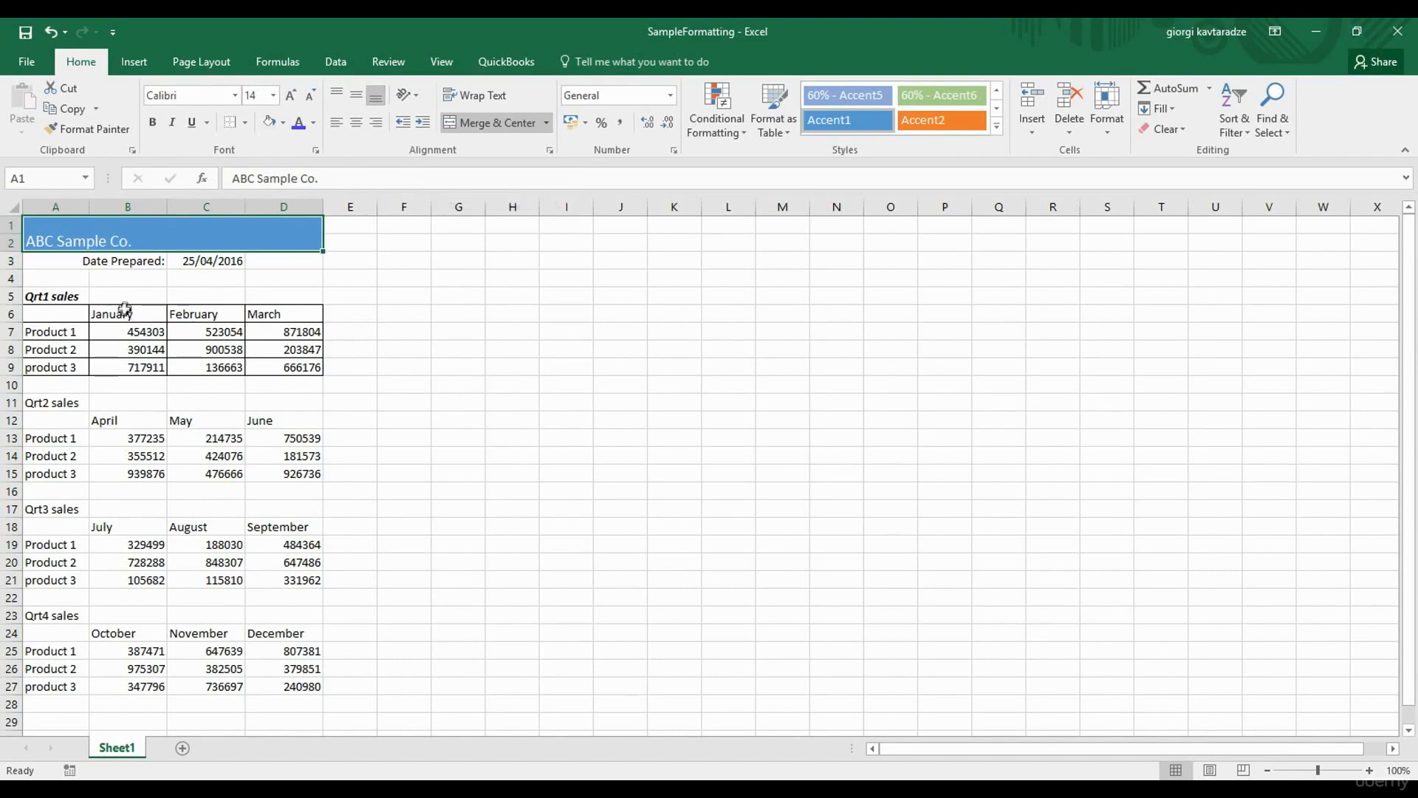
Center the January, February and March headings horizontally in cells B6:D6.
drag(123, 311, 262, 309)
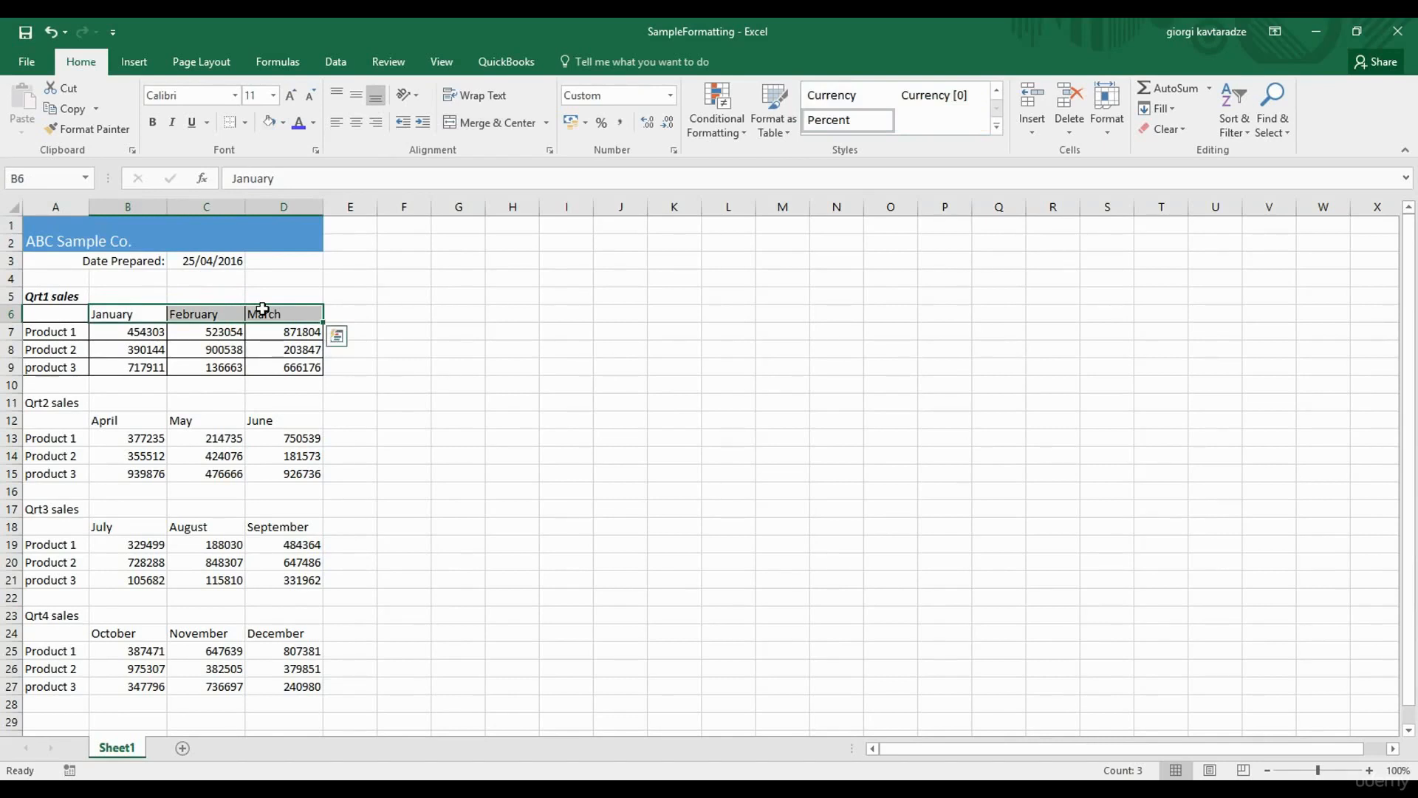
click(357, 123)
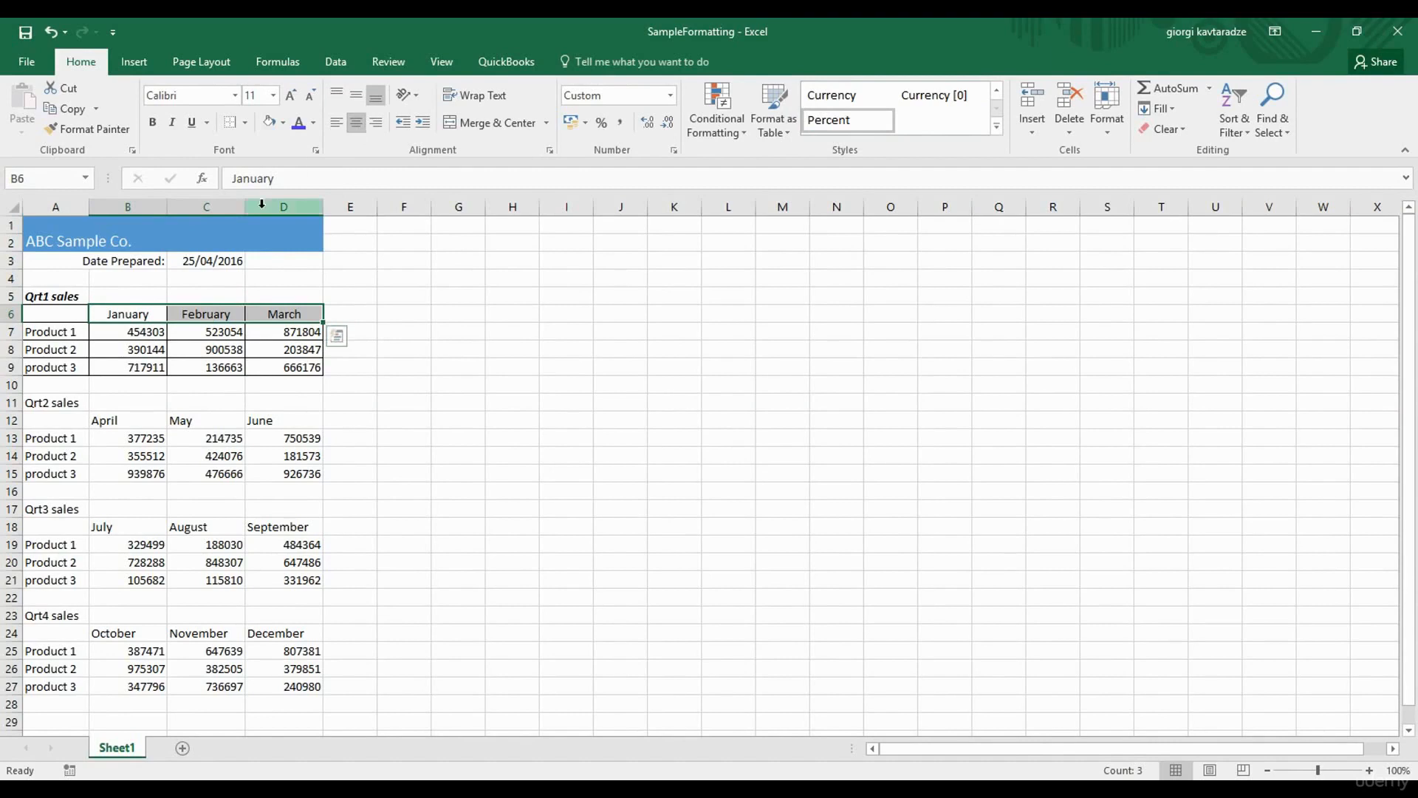
Center the ABC Sample Co. title both horizontally and vertically in its merged cell.
click(221, 233)
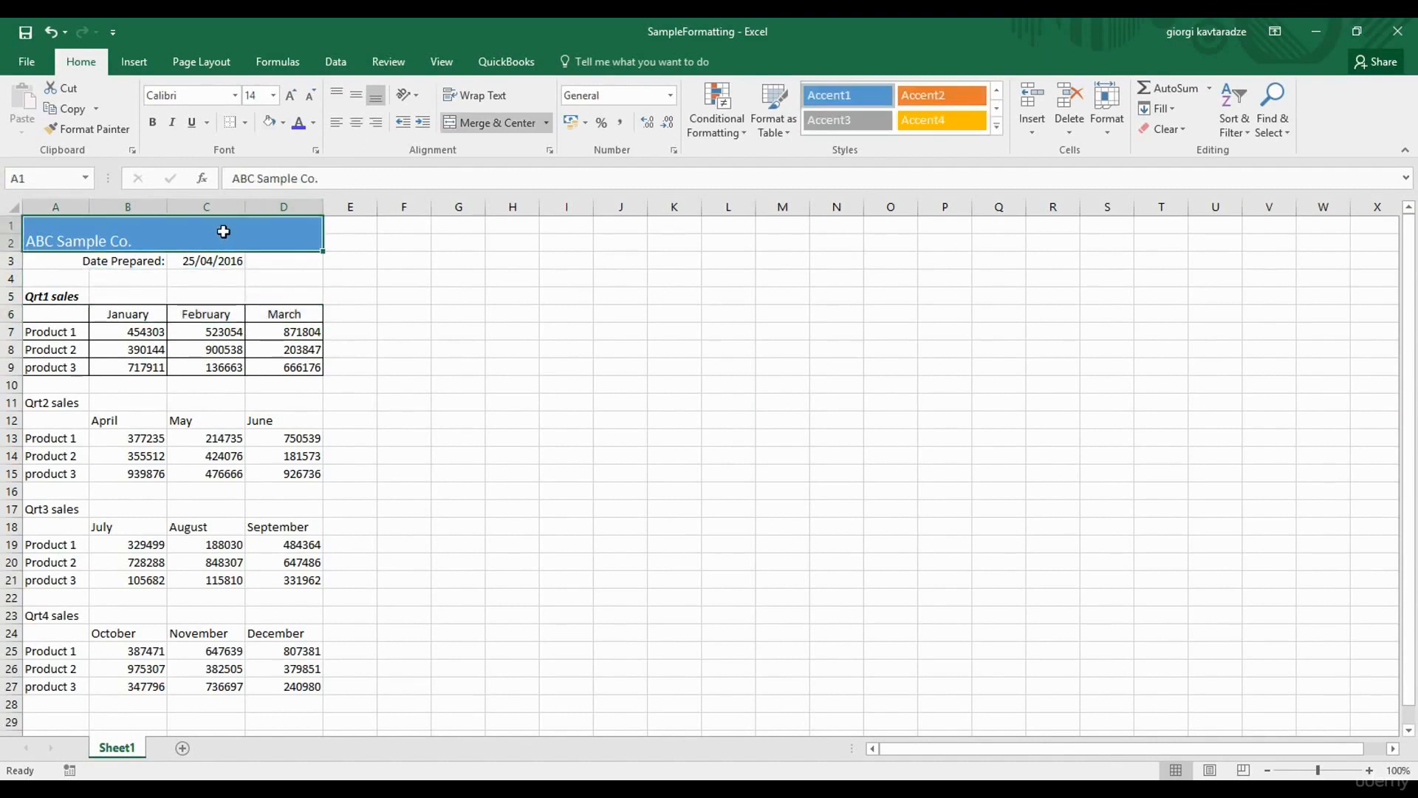
click(357, 124)
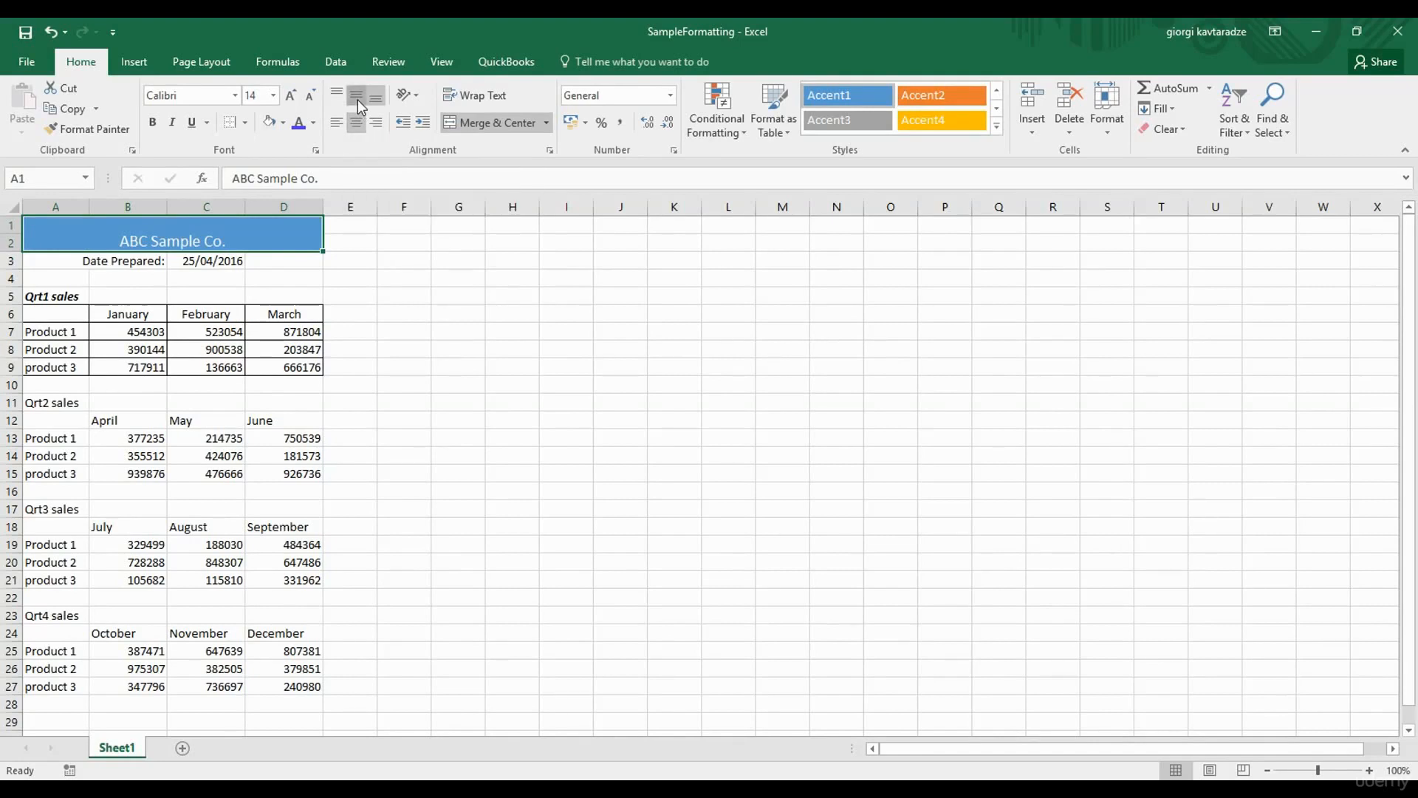
click(358, 99)
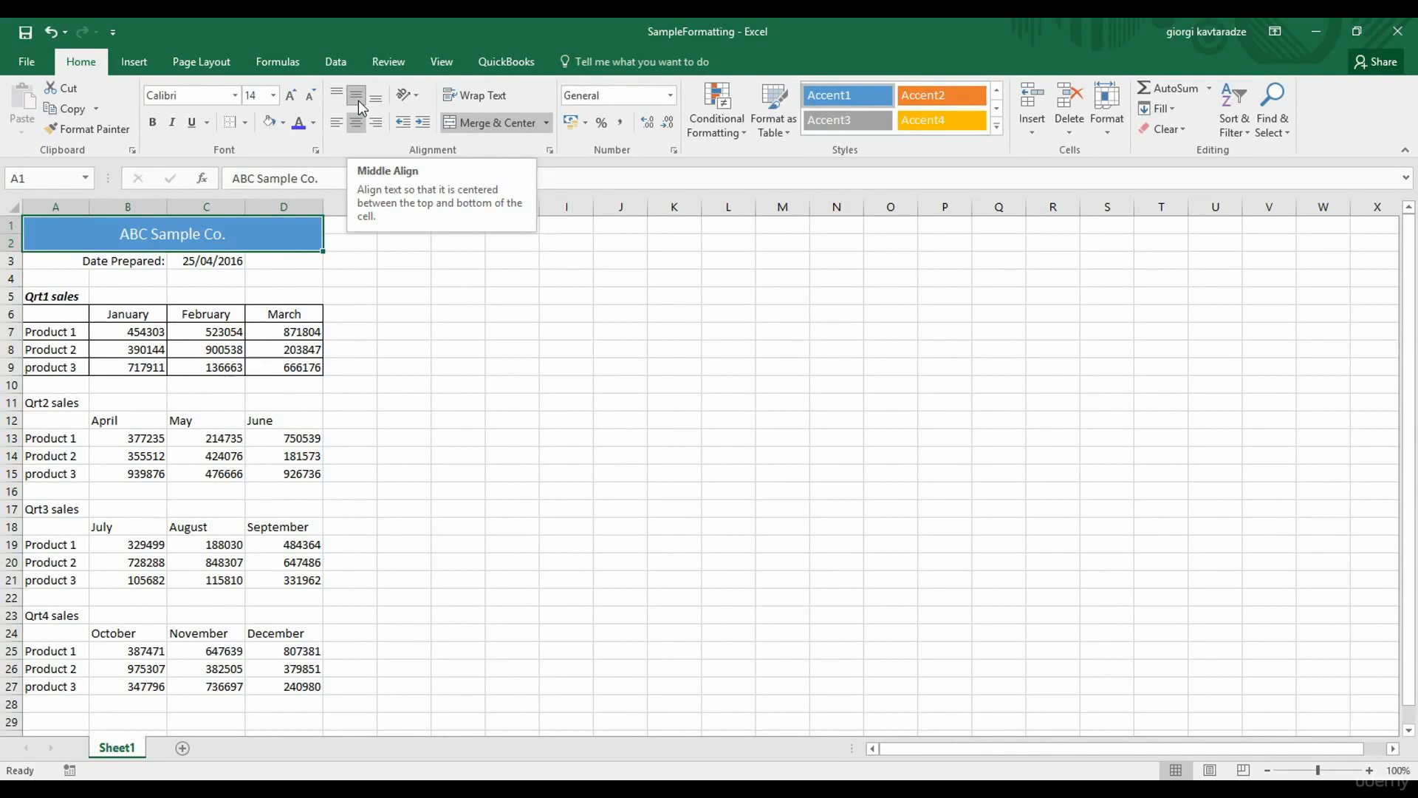
click(357, 100)
click(358, 122)
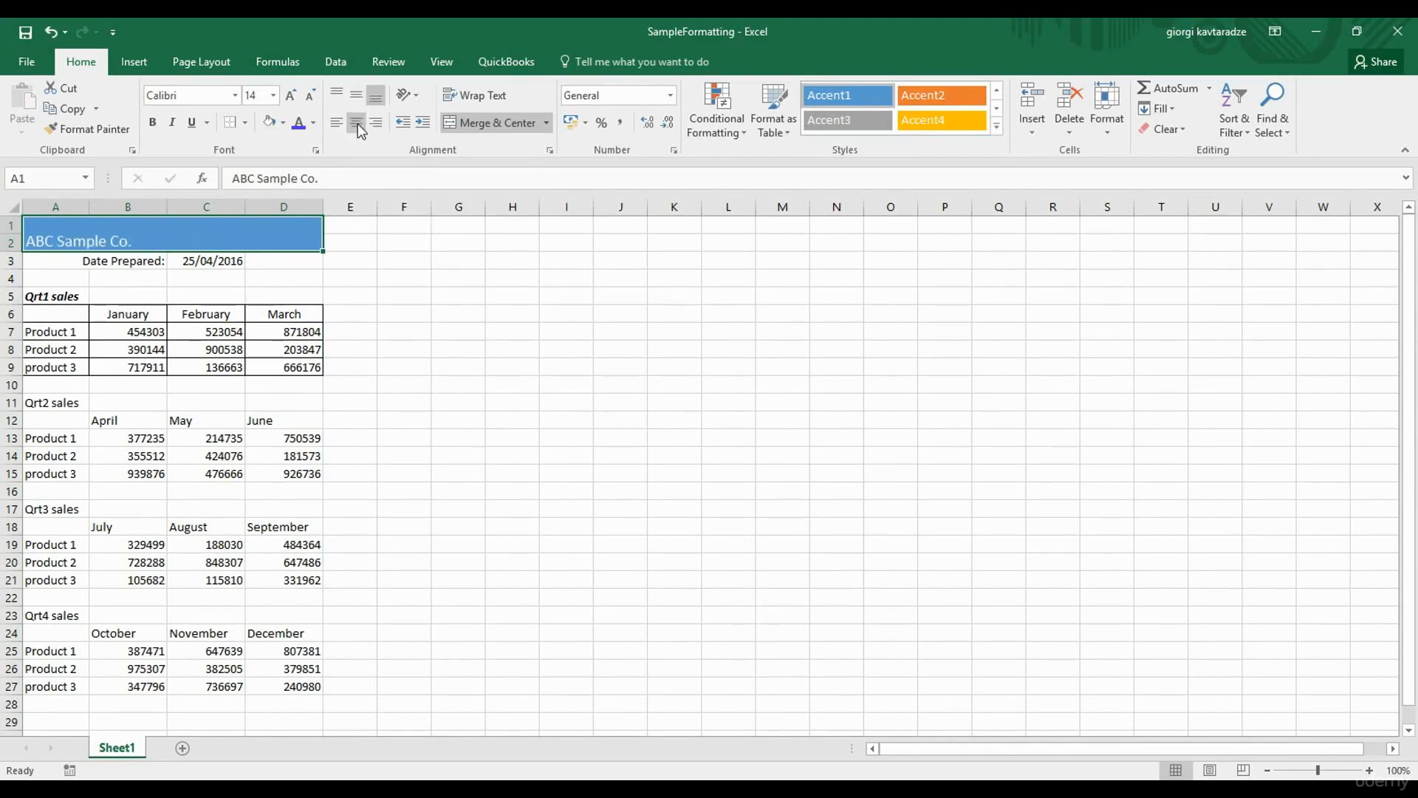
click(358, 122)
click(358, 101)
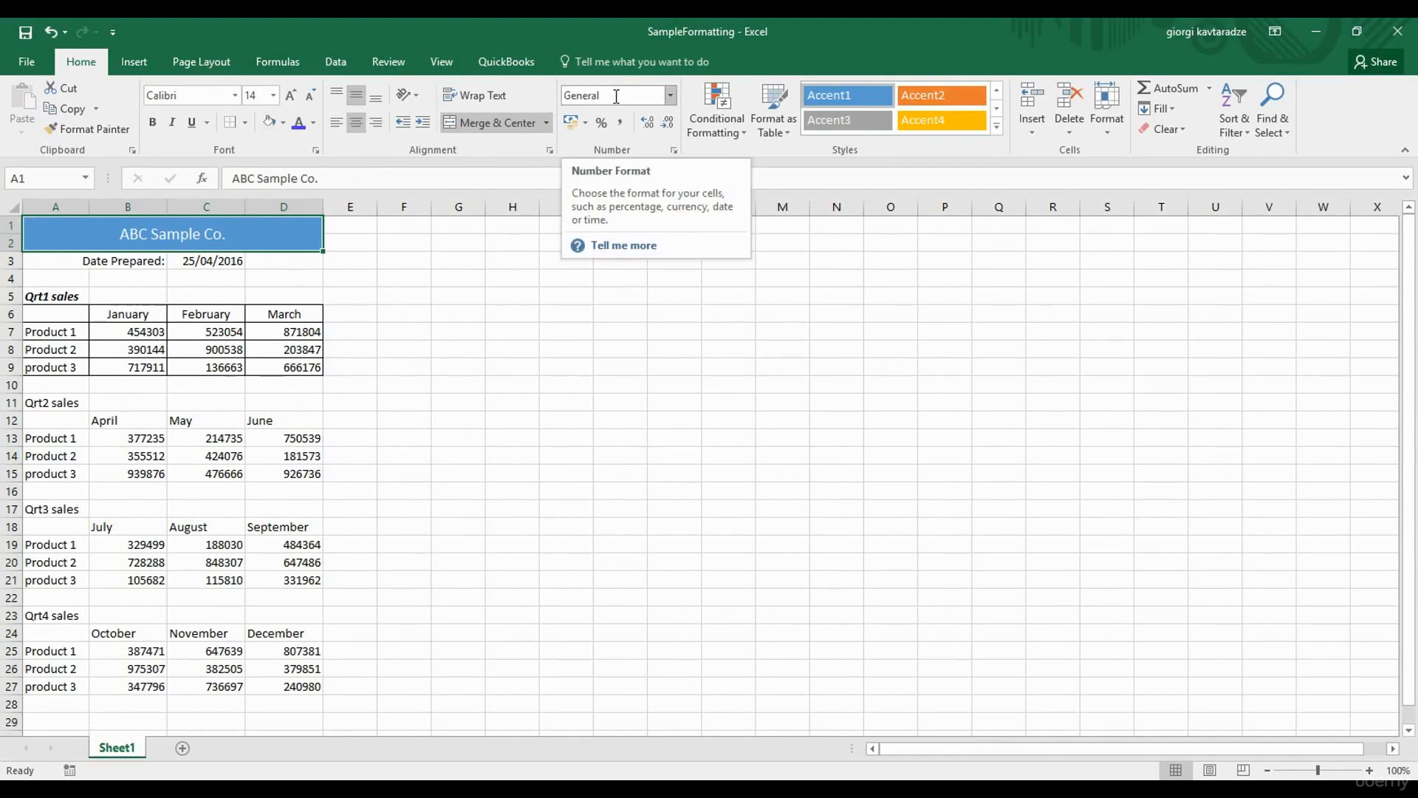
Apply the Accounting number format to the Qrt1 sales figures in B7:D9, and replace it with Currency.
click(672, 96)
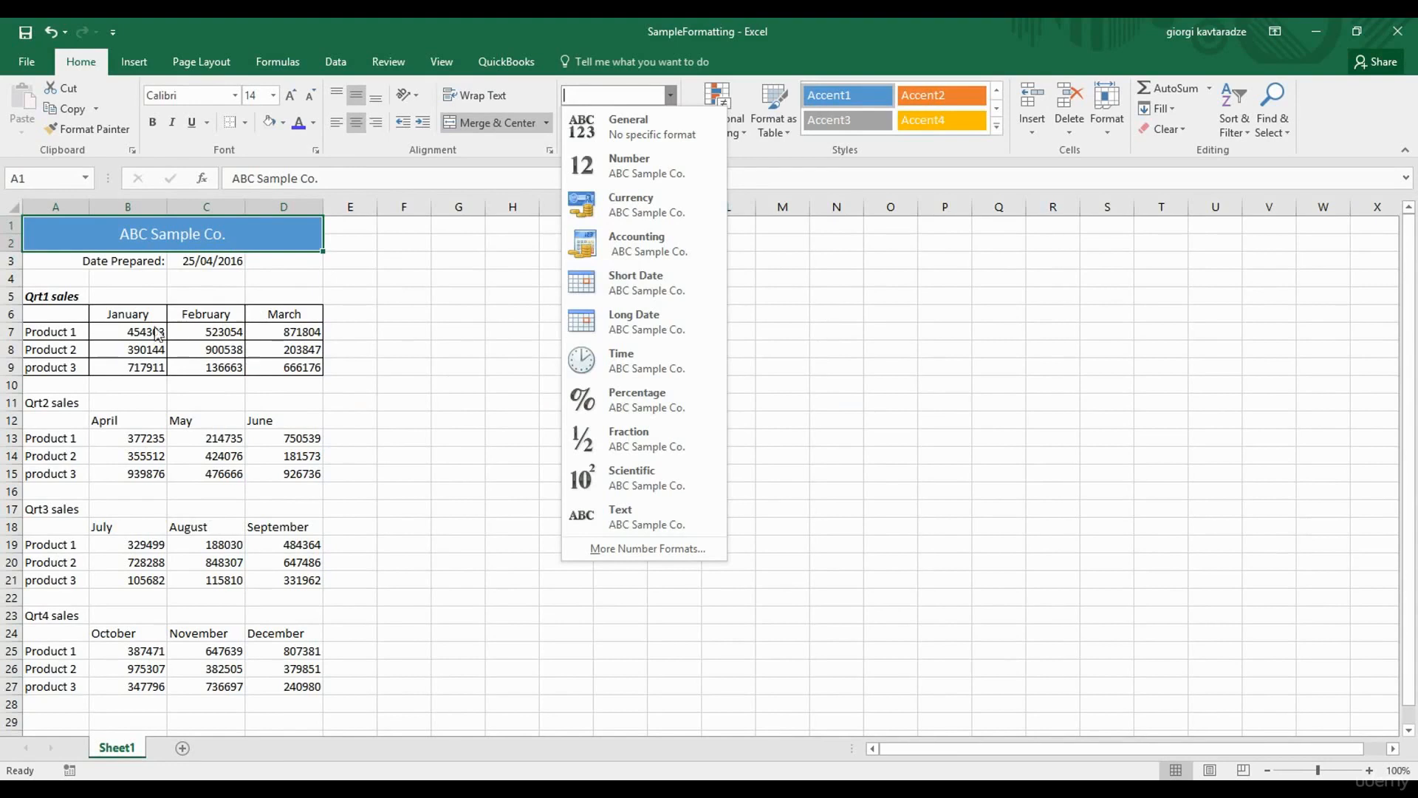
click(133, 334)
drag(130, 333, 264, 358)
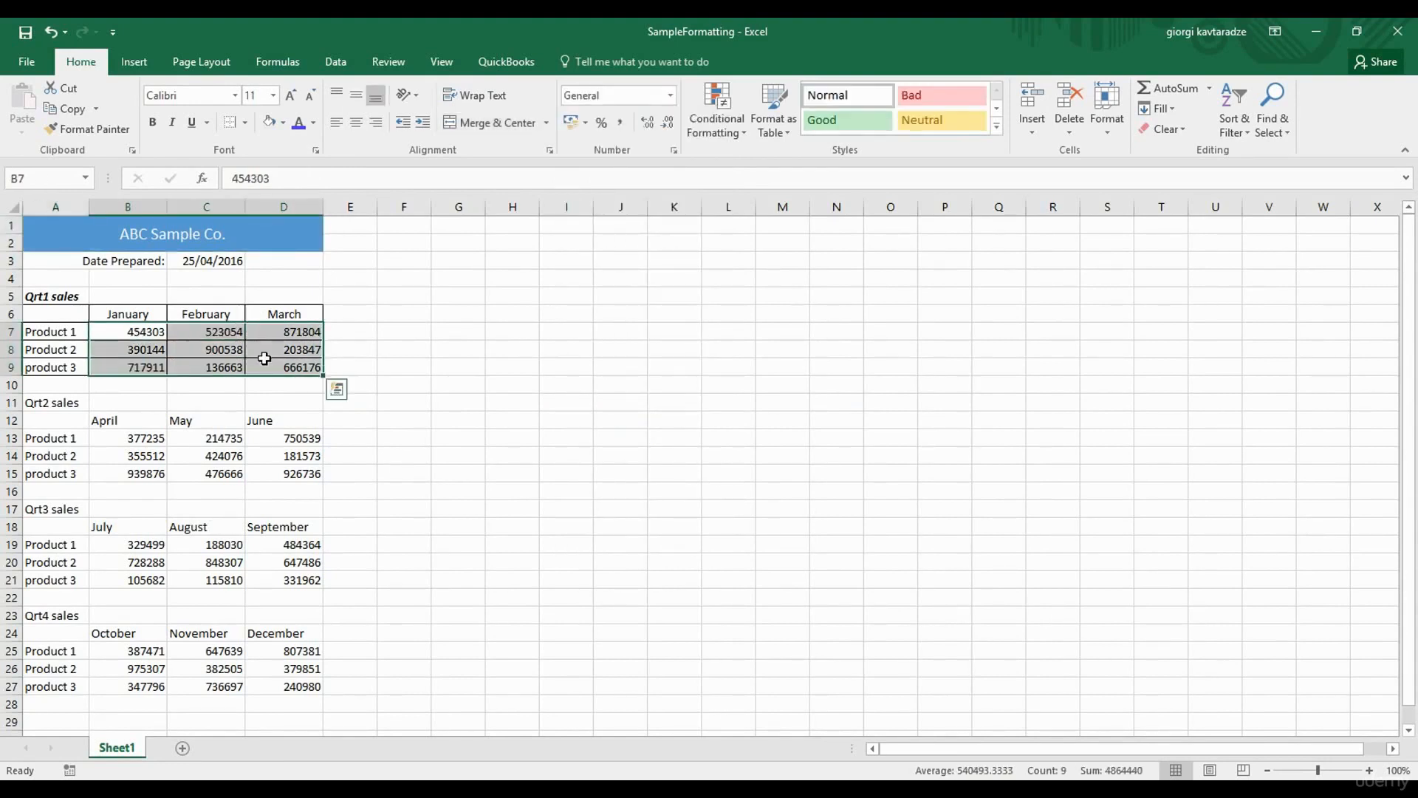
click(673, 99)
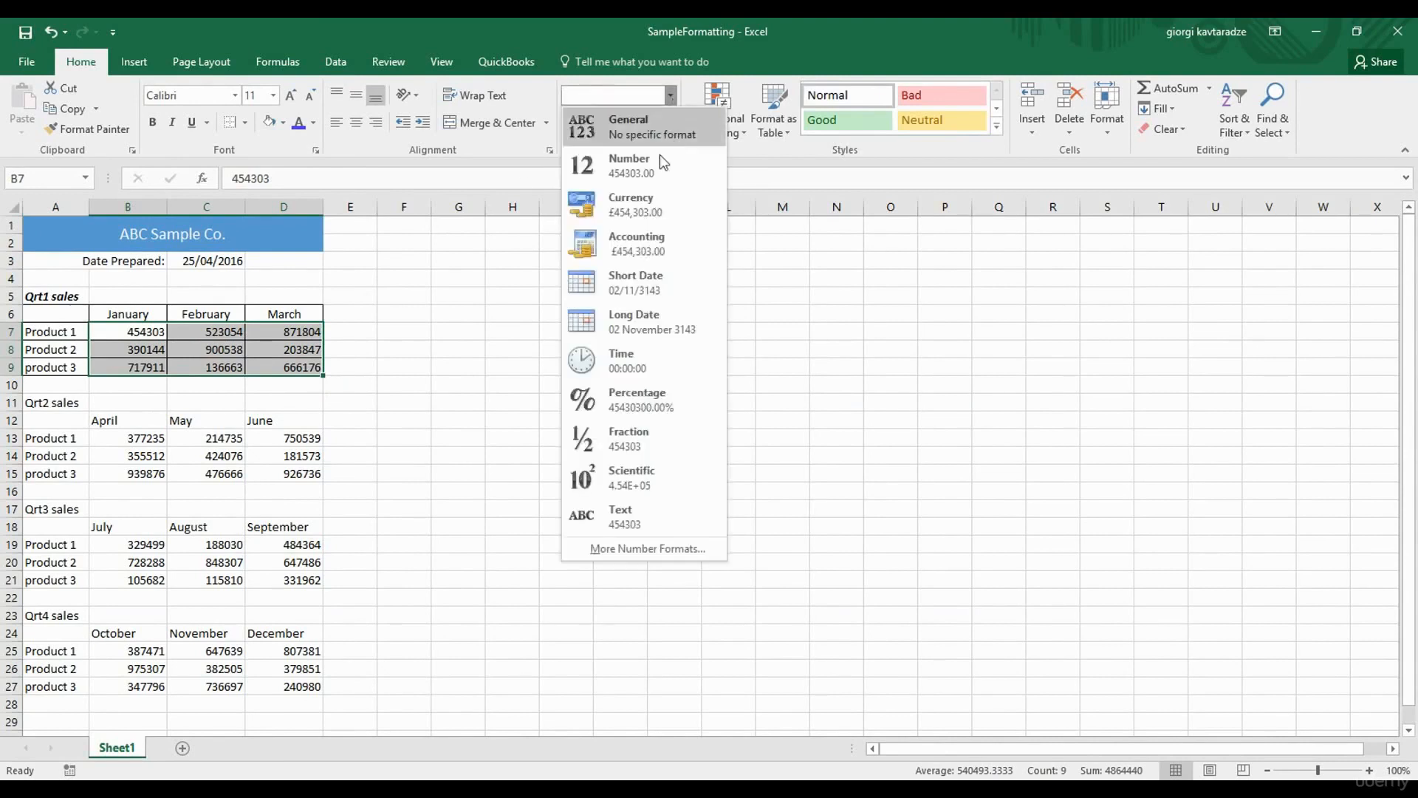
click(644, 238)
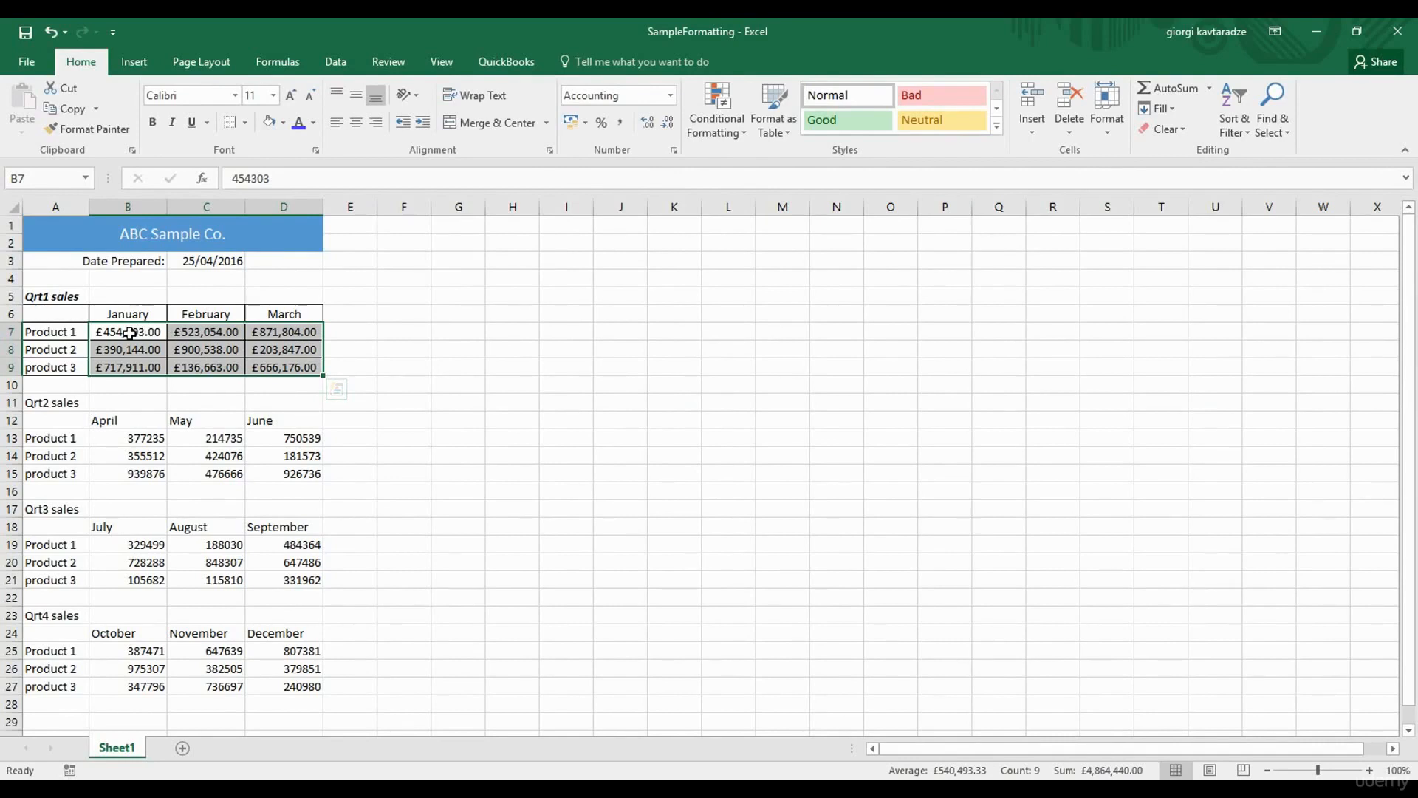
click(671, 98)
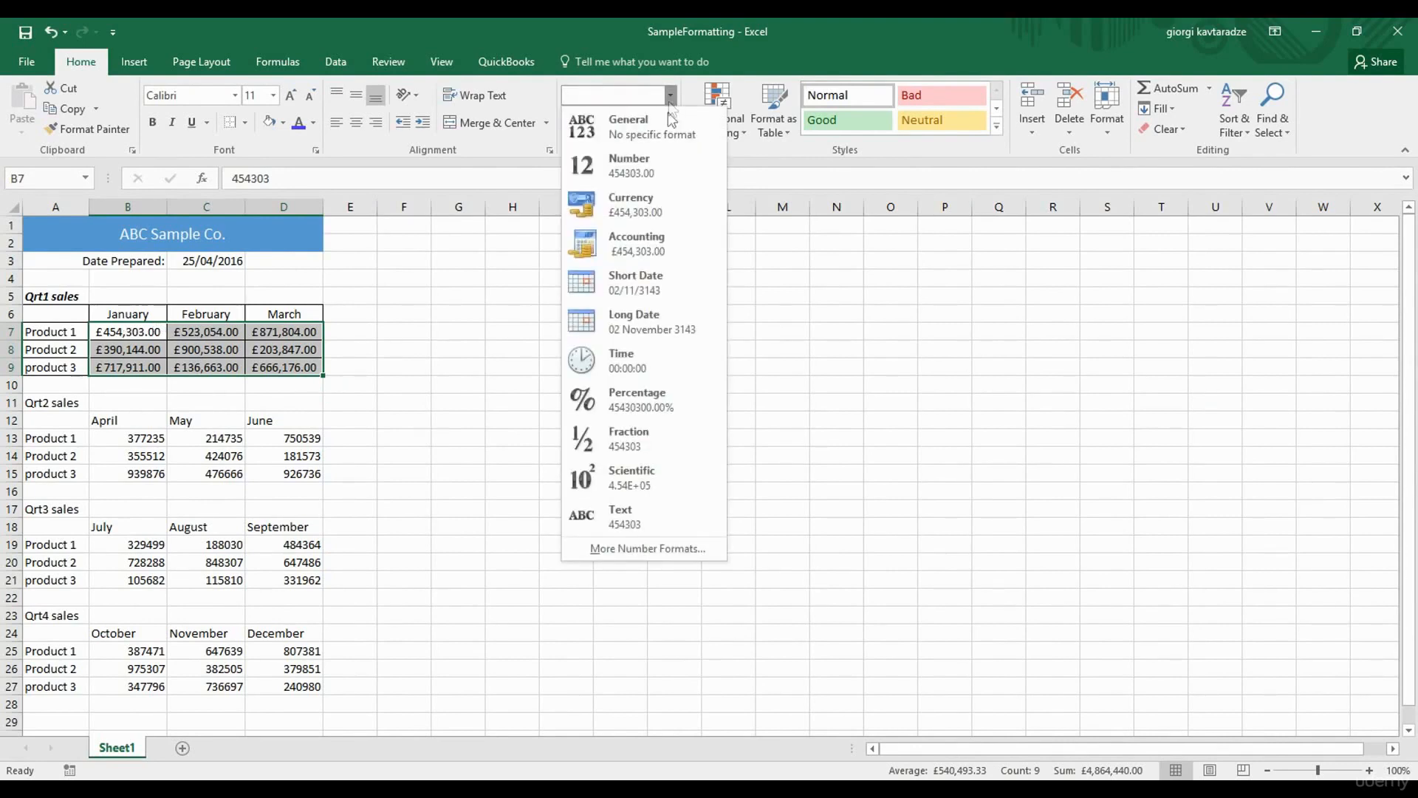
click(649, 202)
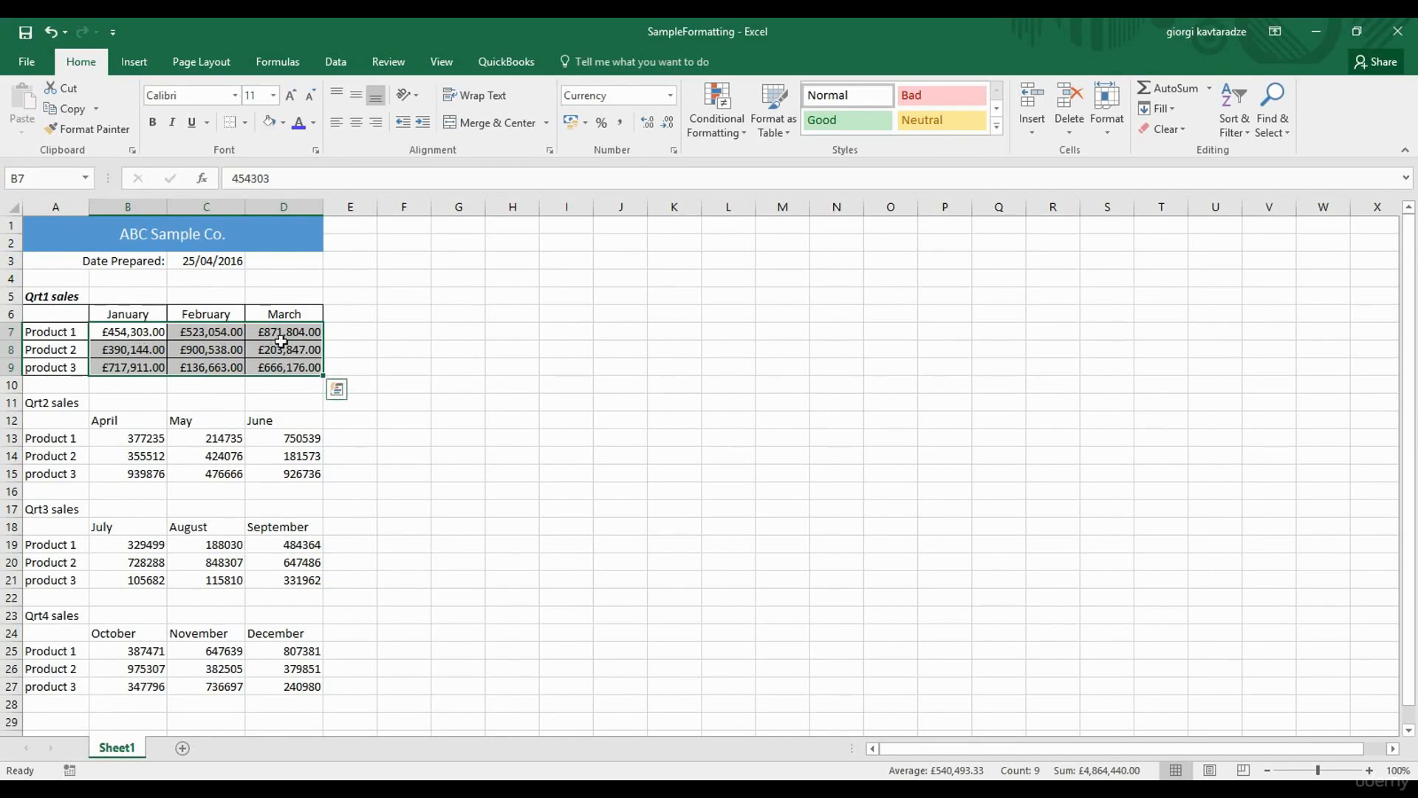
Enter 25 in cell H5 and format the cell as Currency.
click(495, 295)
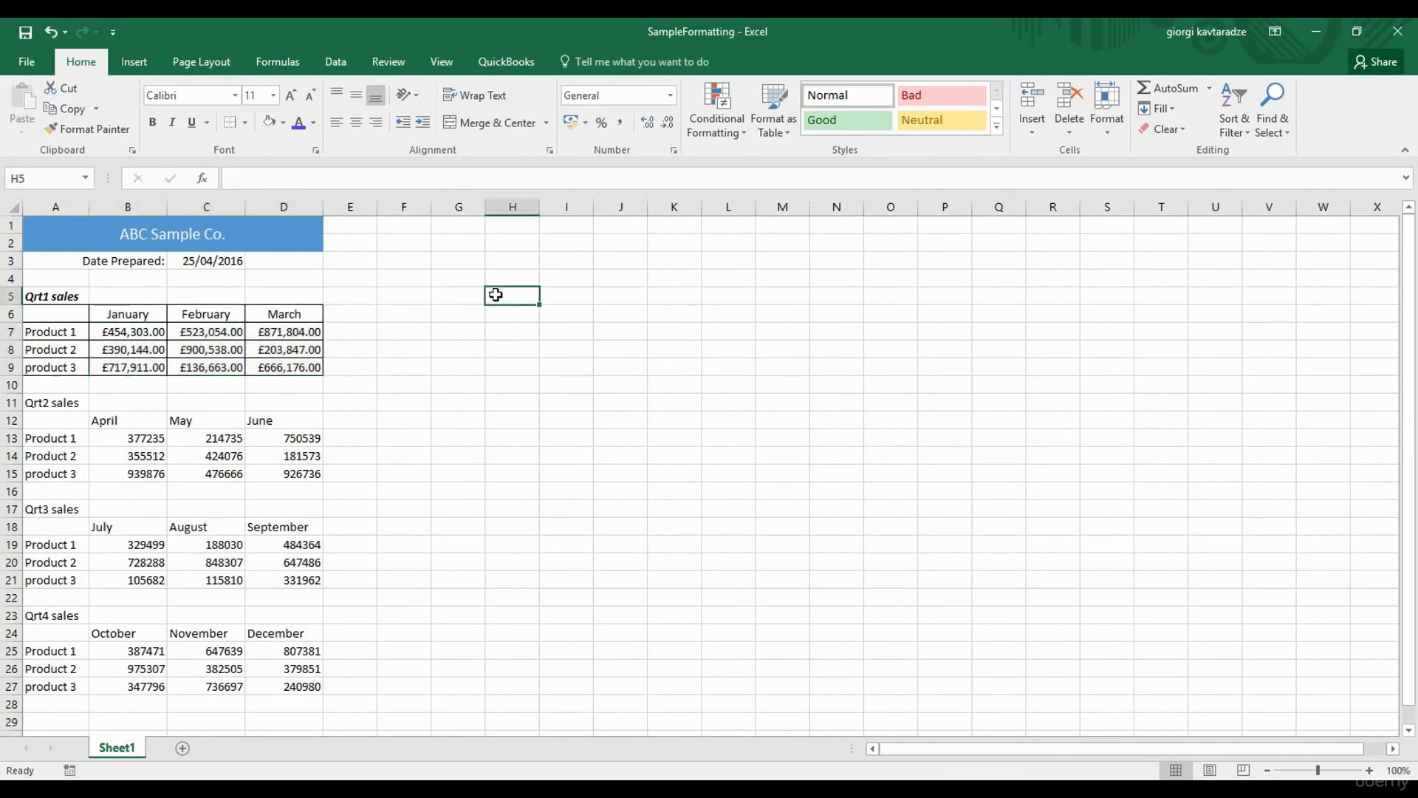
text(25)
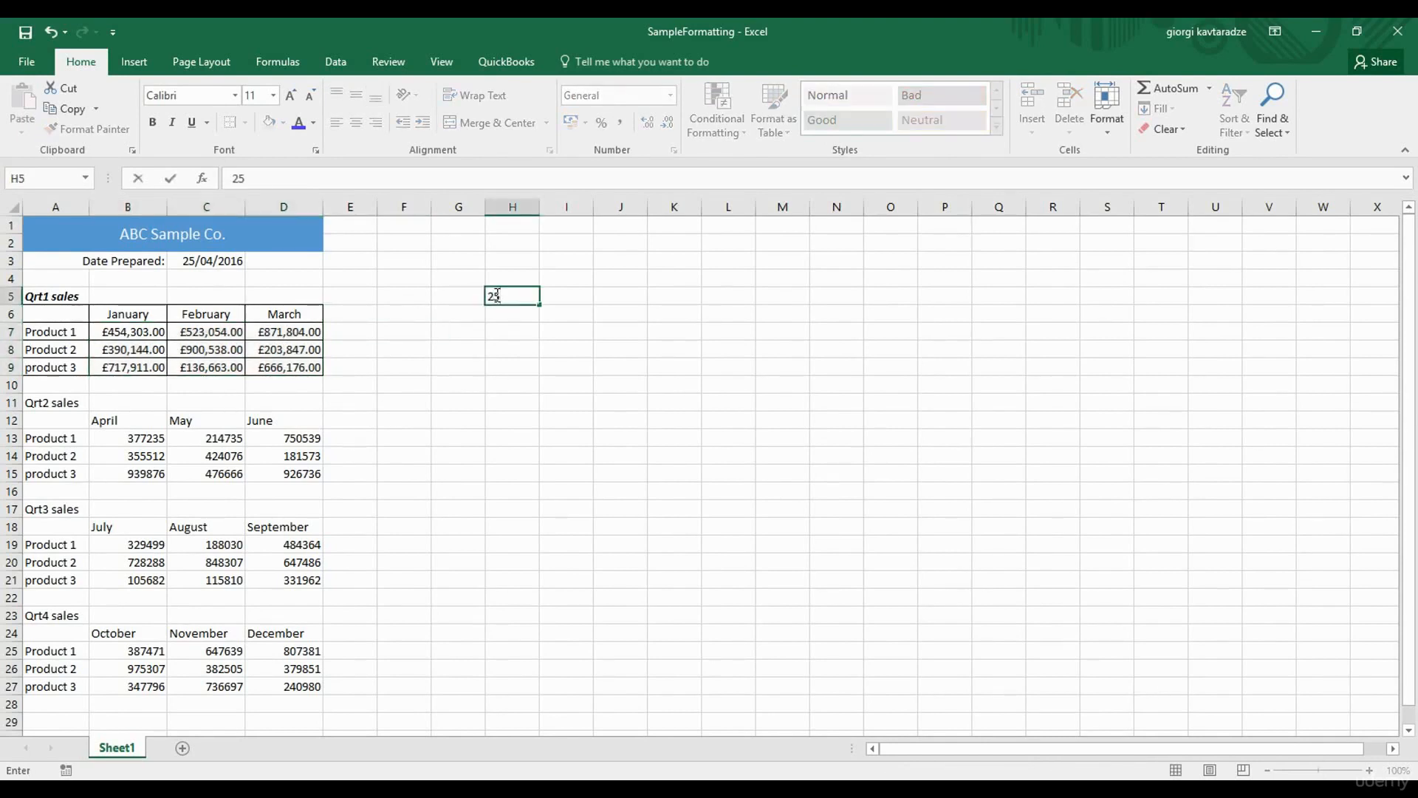
click(497, 295)
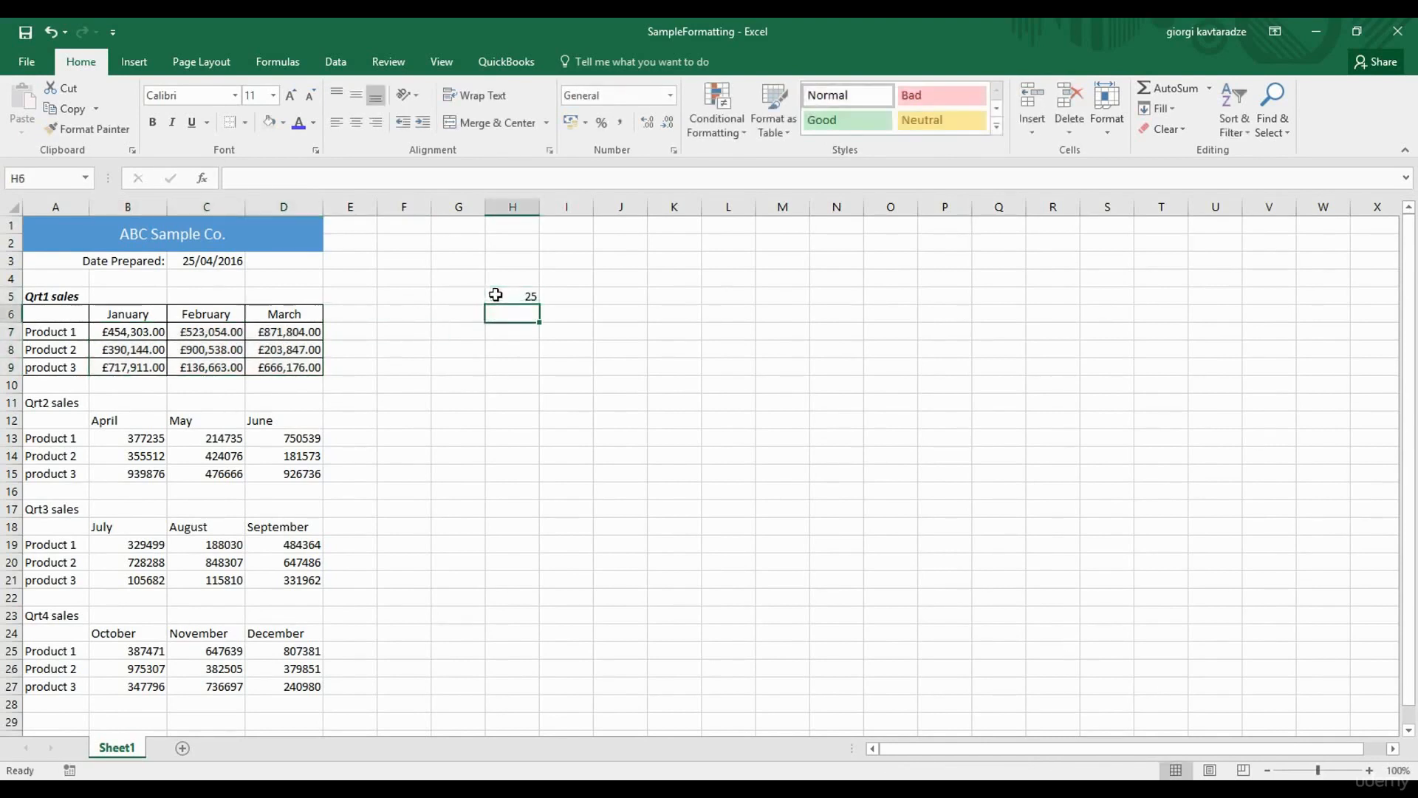
click(672, 96)
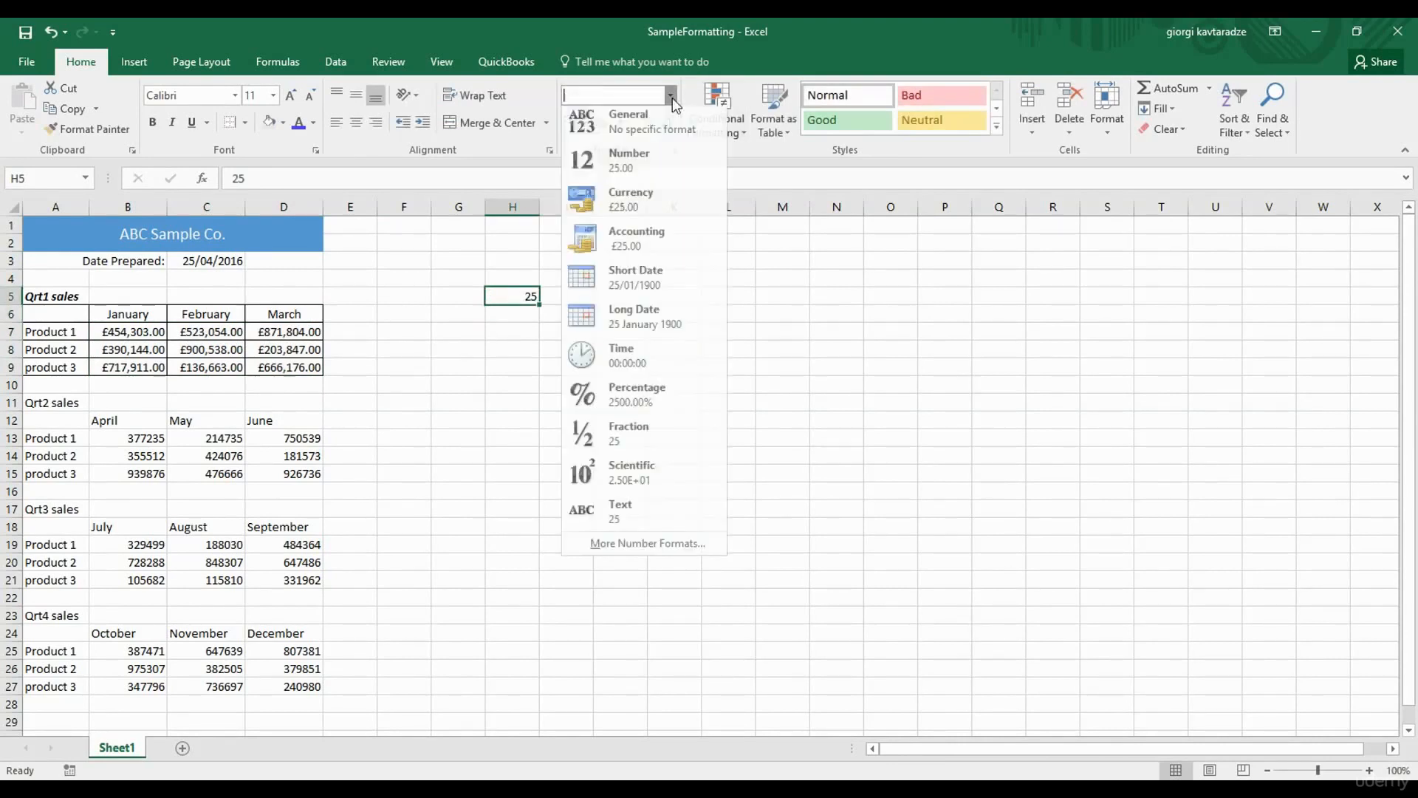
click(652, 210)
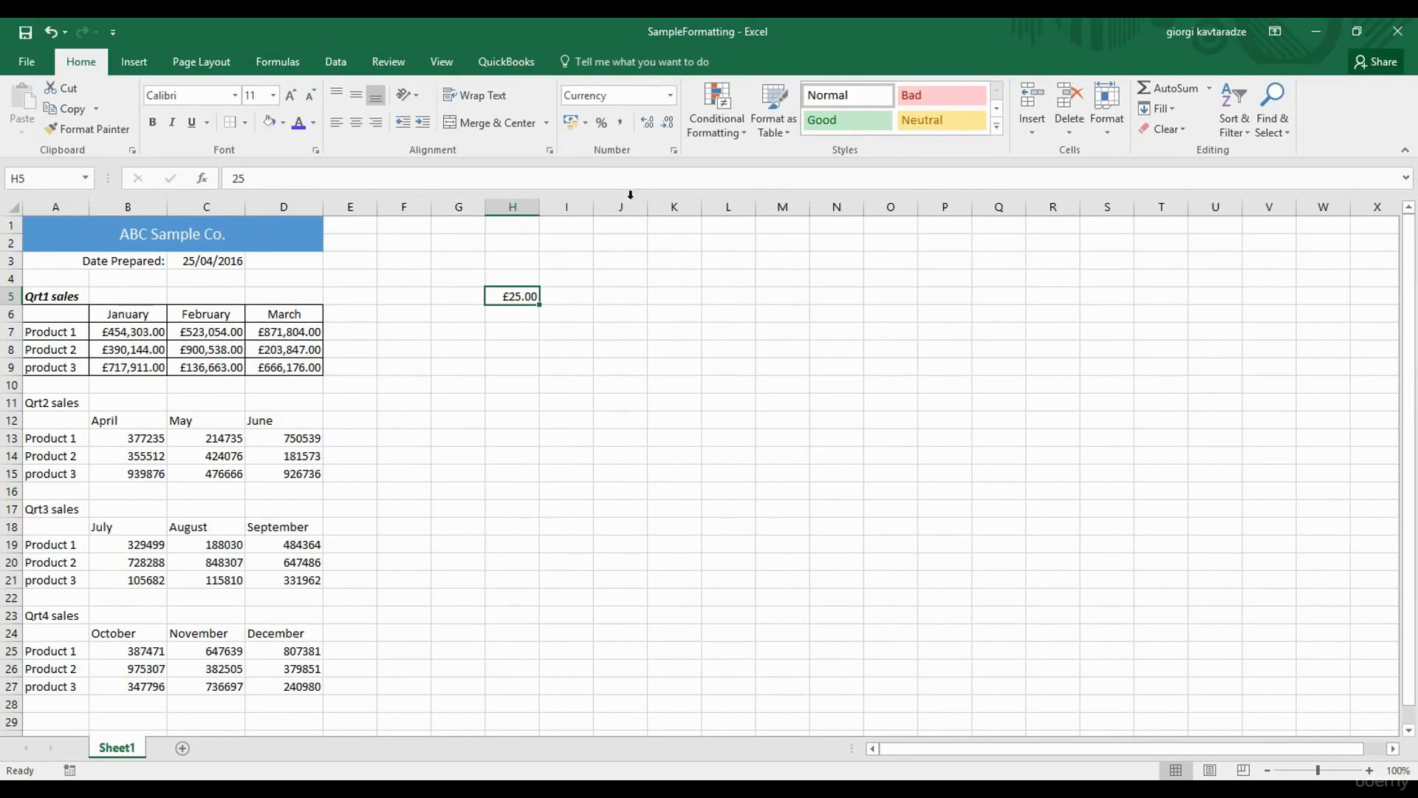
Switch the number format of cell H5 to Accounting.
click(673, 96)
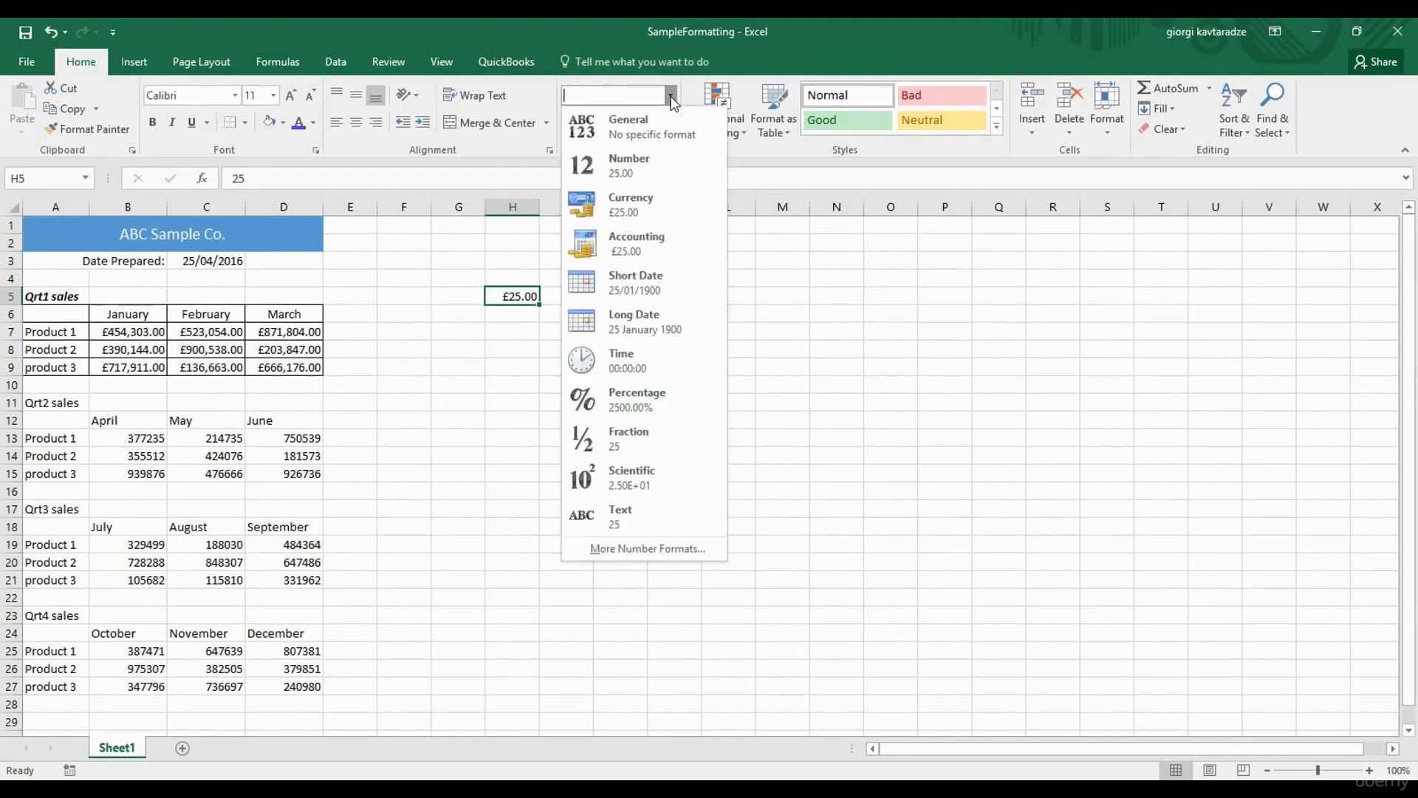
click(655, 254)
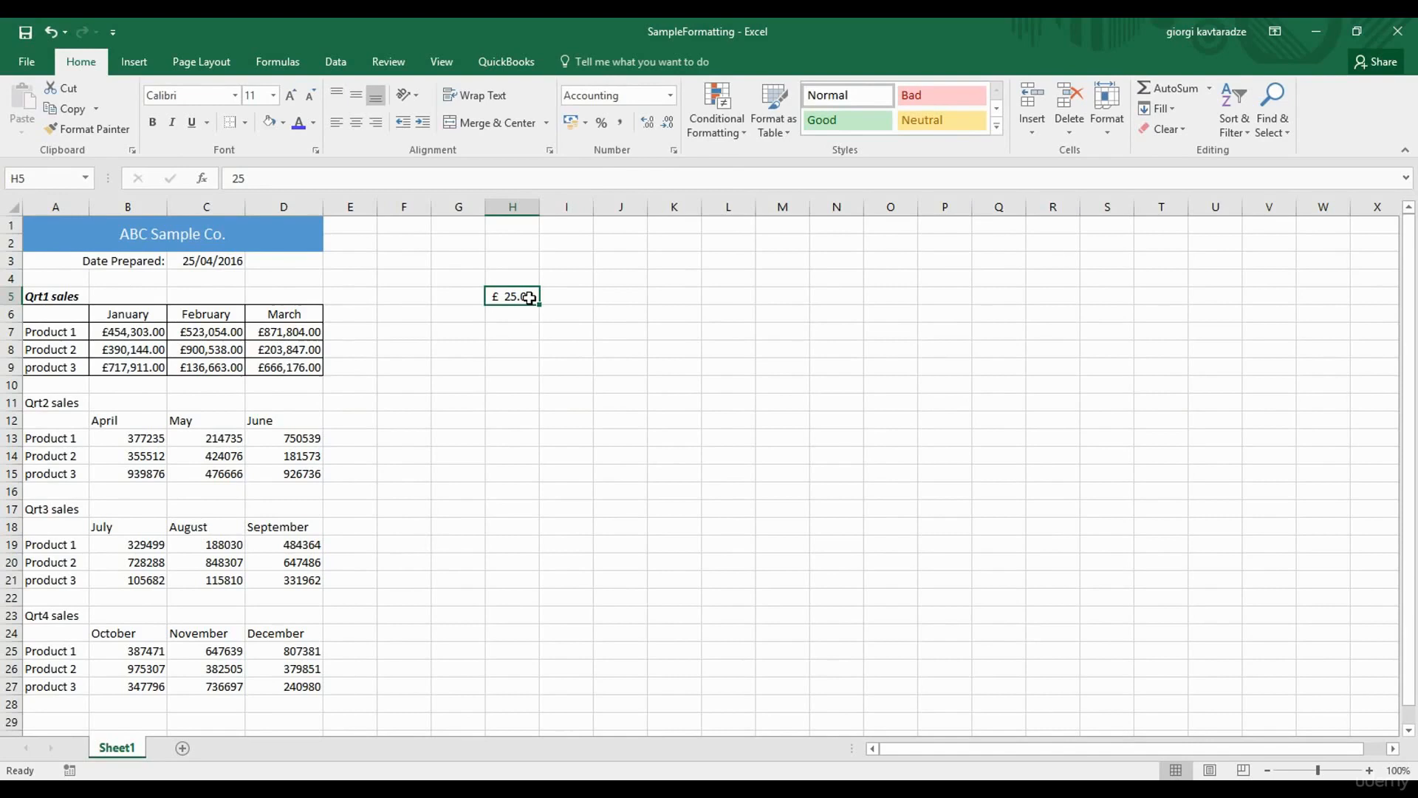
Apply the Long Date format to the Date Prepared value in cell C3.
click(215, 261)
click(670, 96)
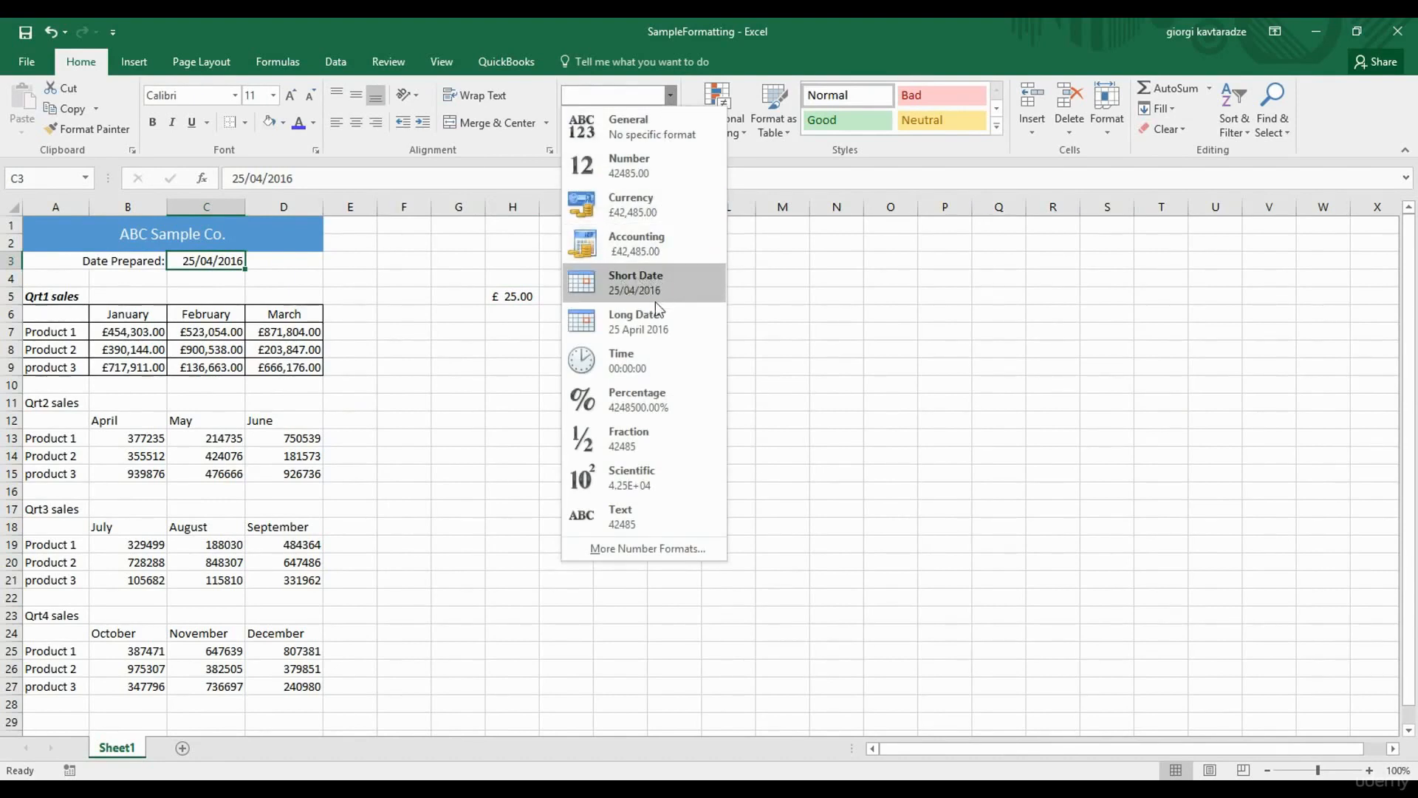
click(645, 321)
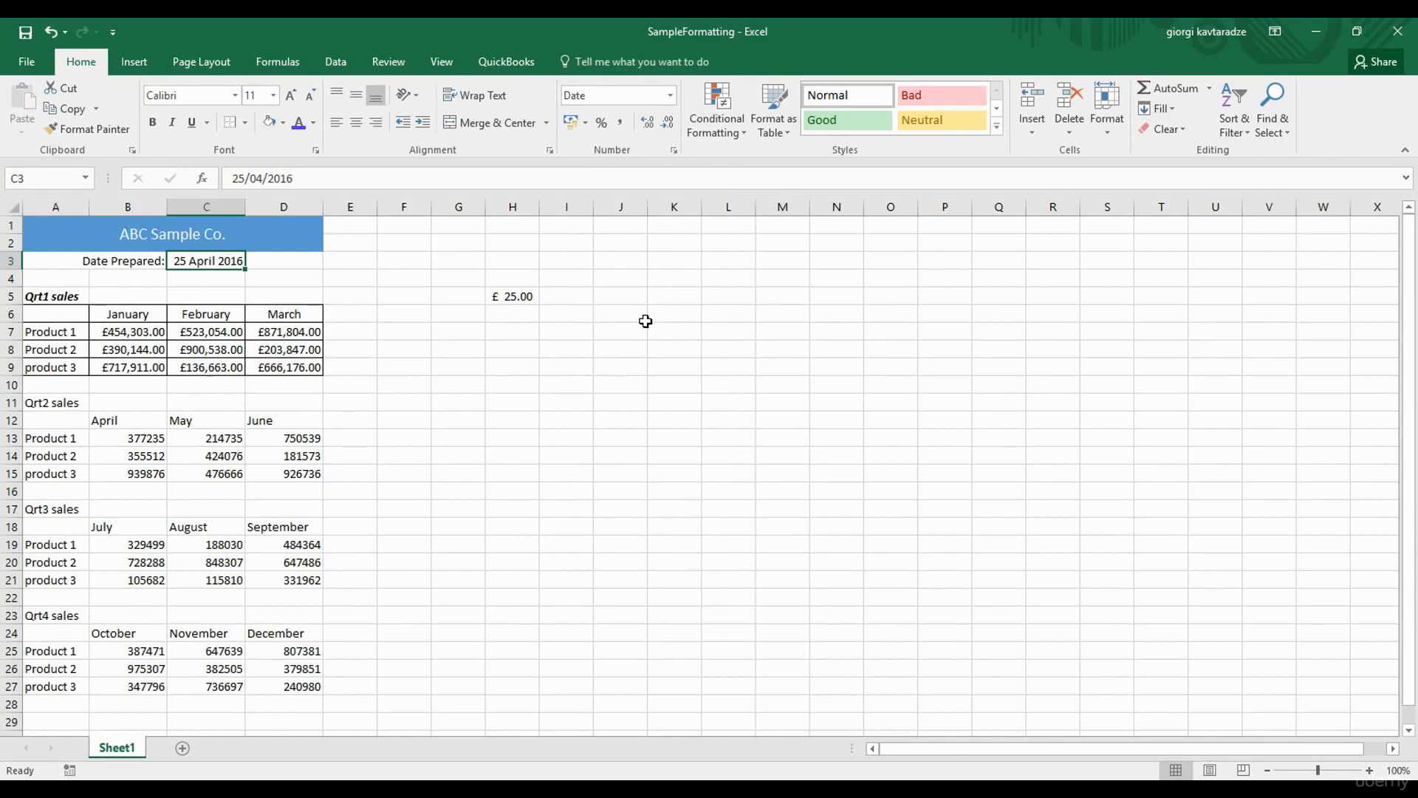
click(669, 99)
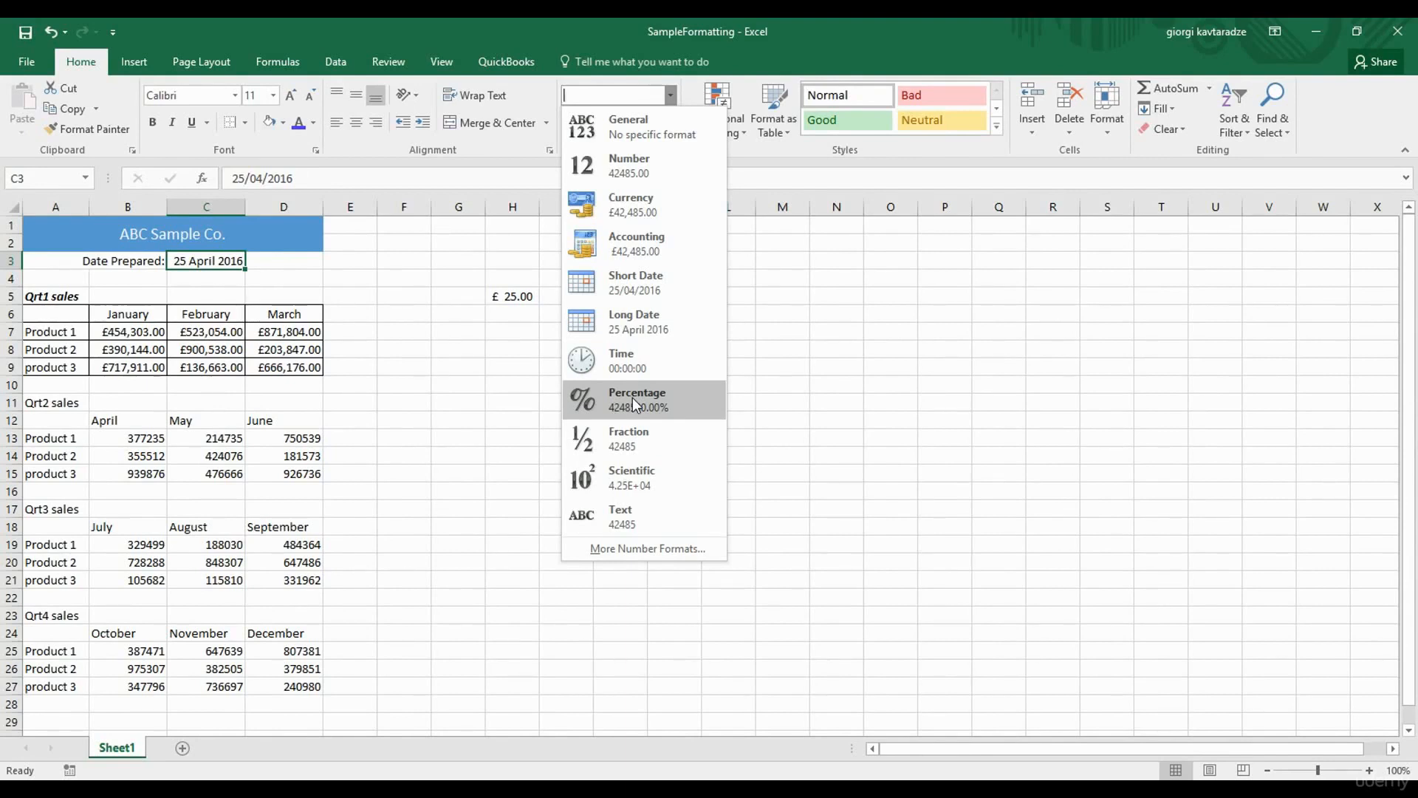
click(673, 95)
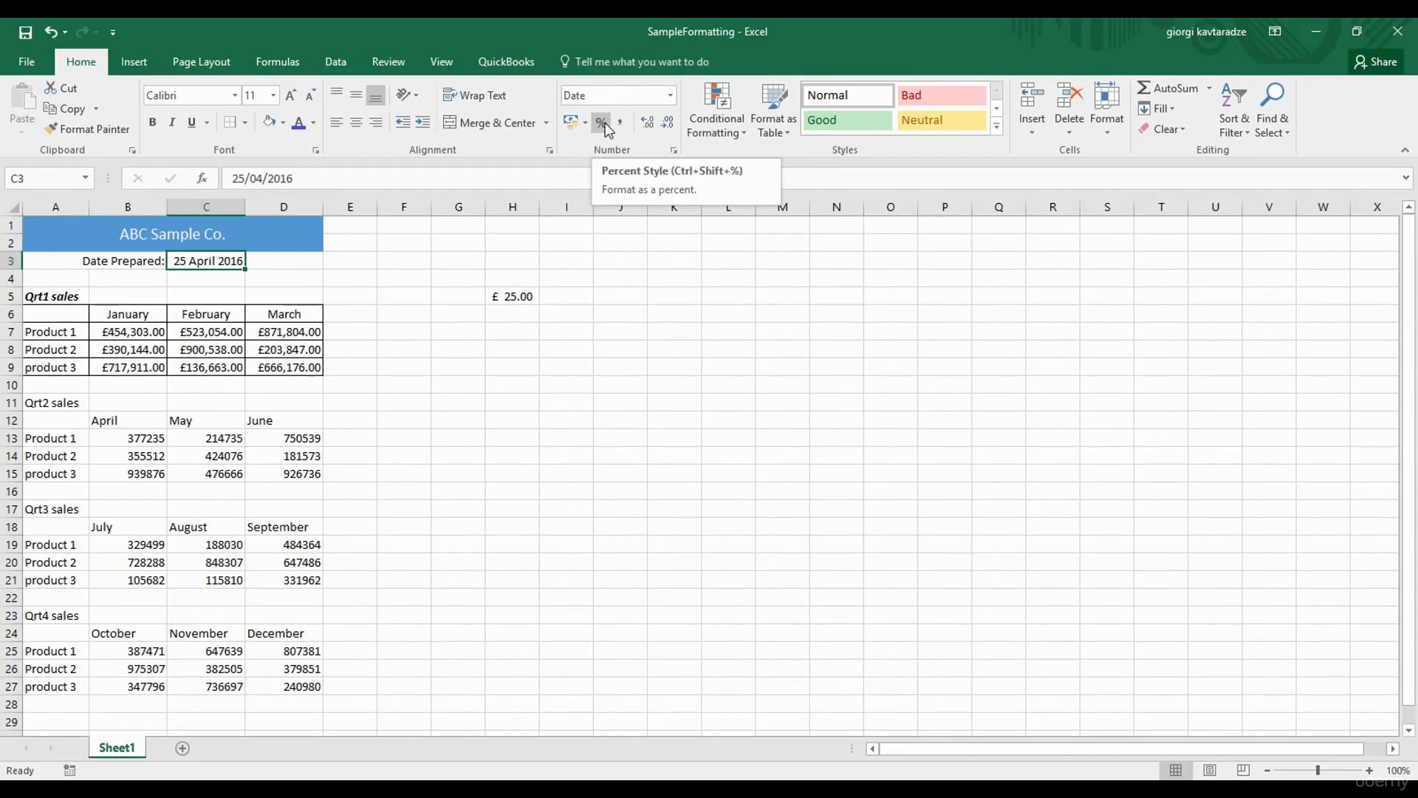
Examine the available number formats and the Alignment, Font, Border, Fill and Number settings in Format Cells for cell C3.
click(671, 96)
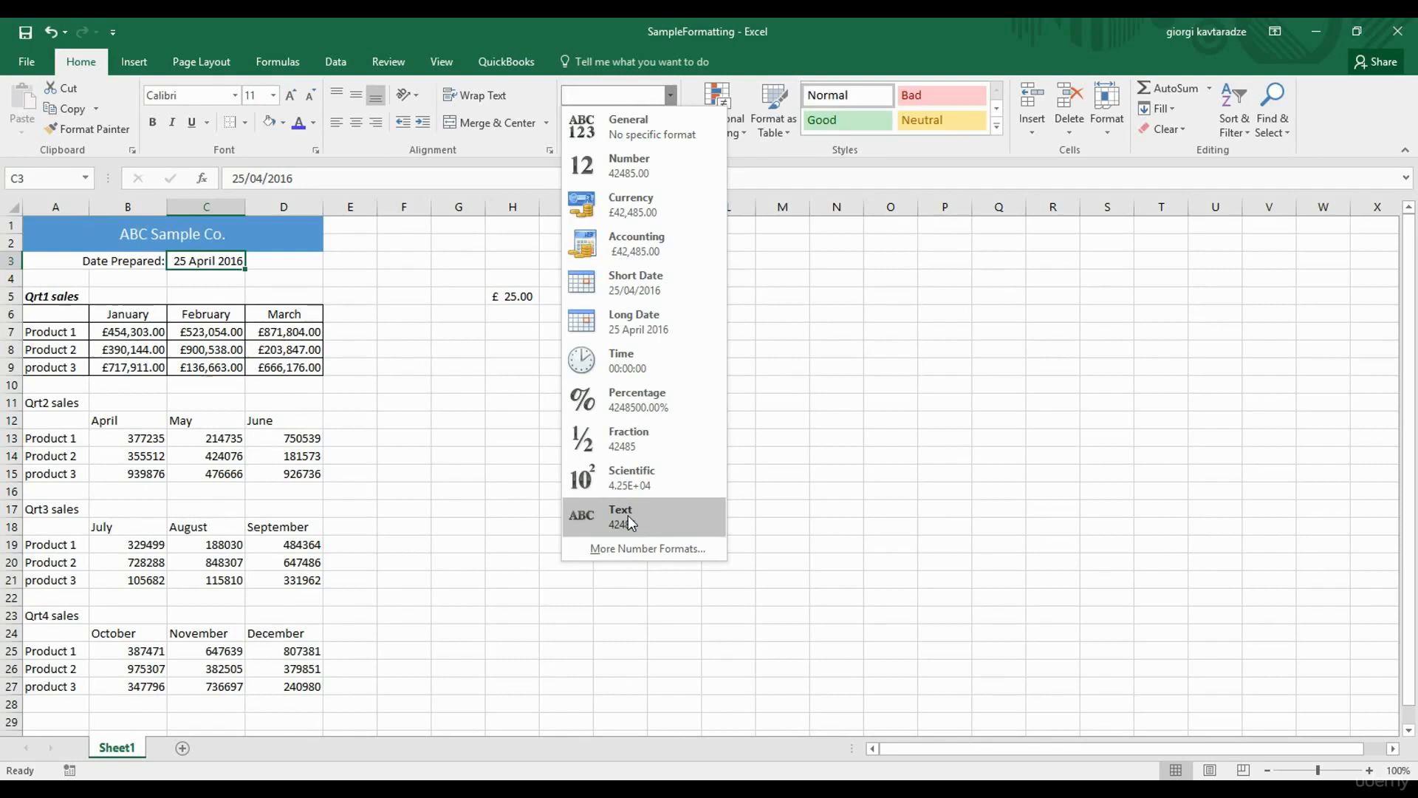
click(225, 261)
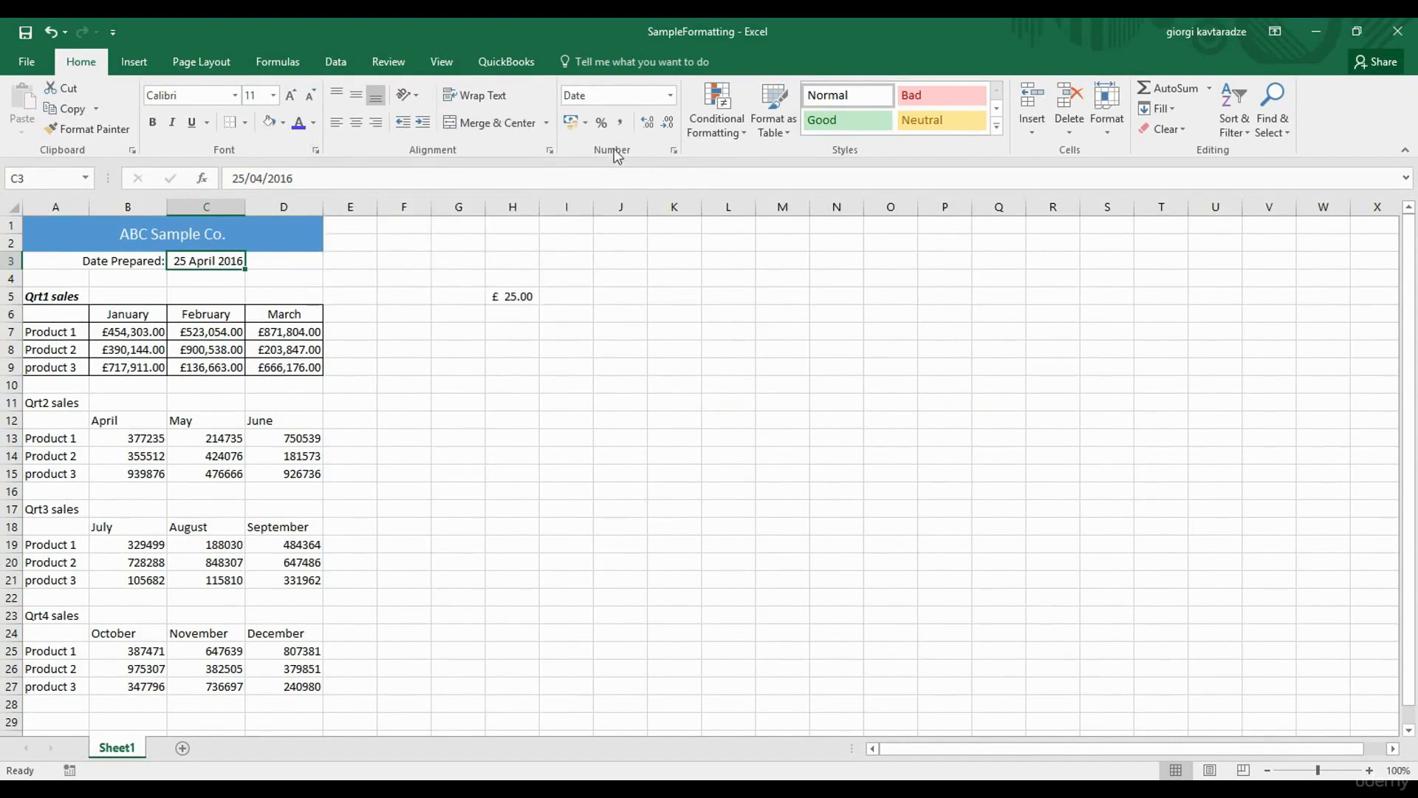
click(550, 151)
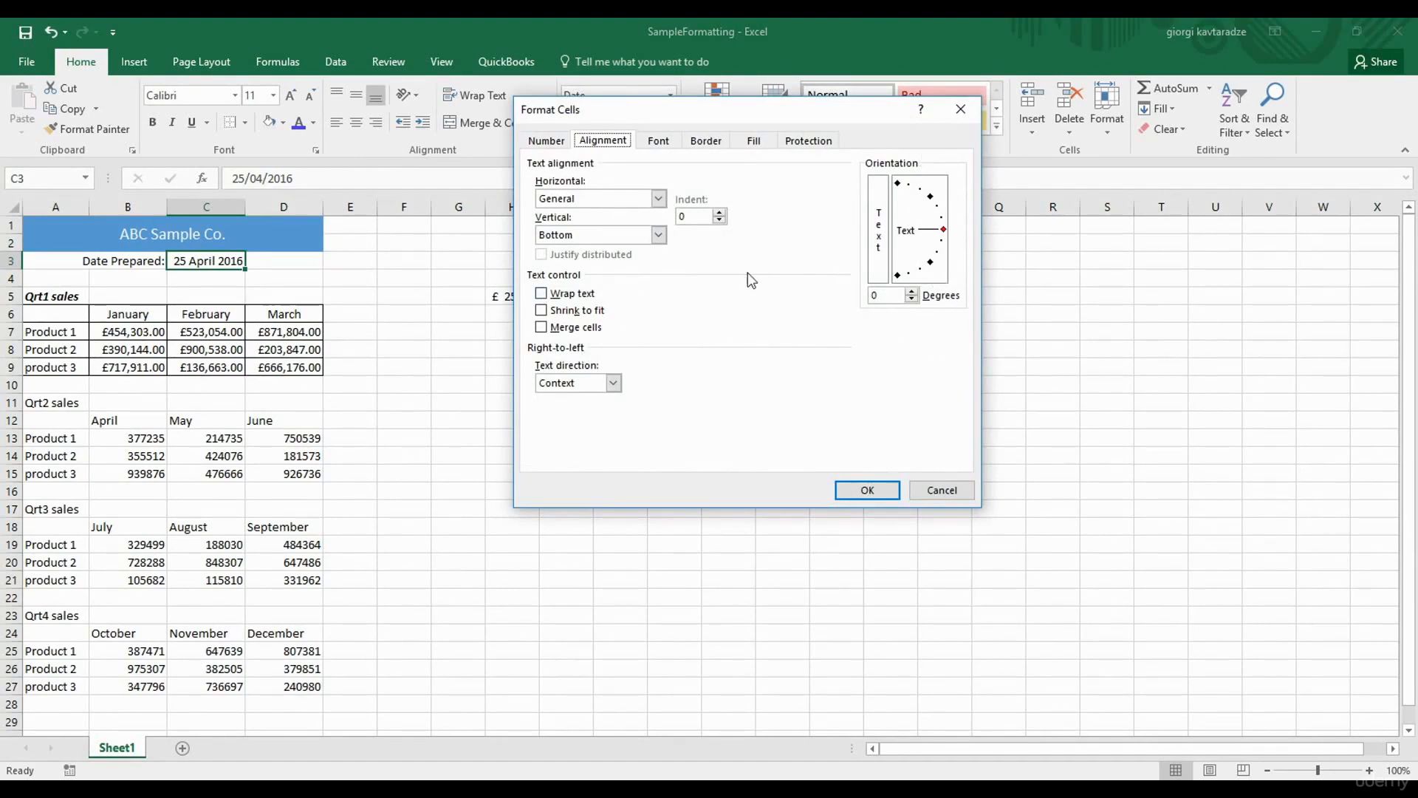
click(664, 146)
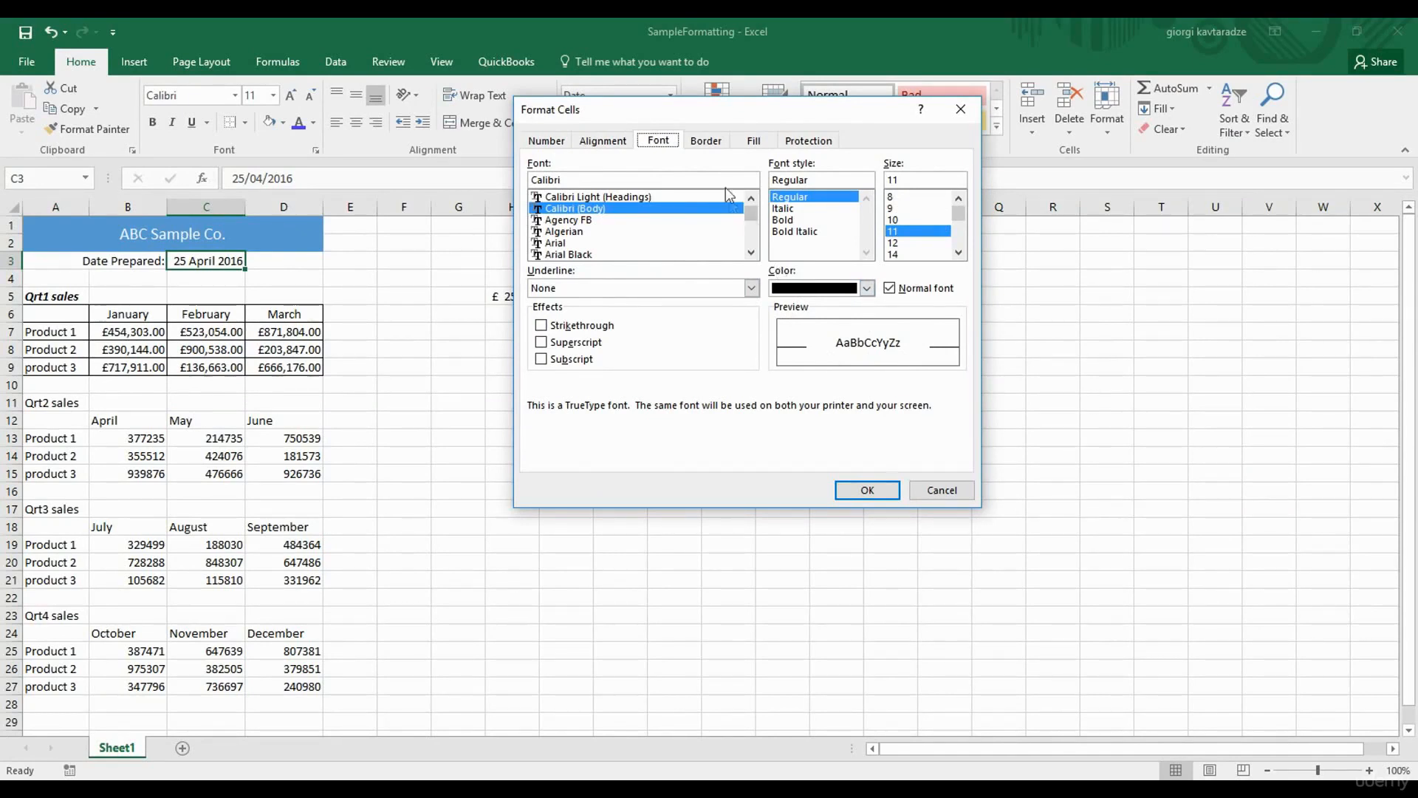
click(712, 143)
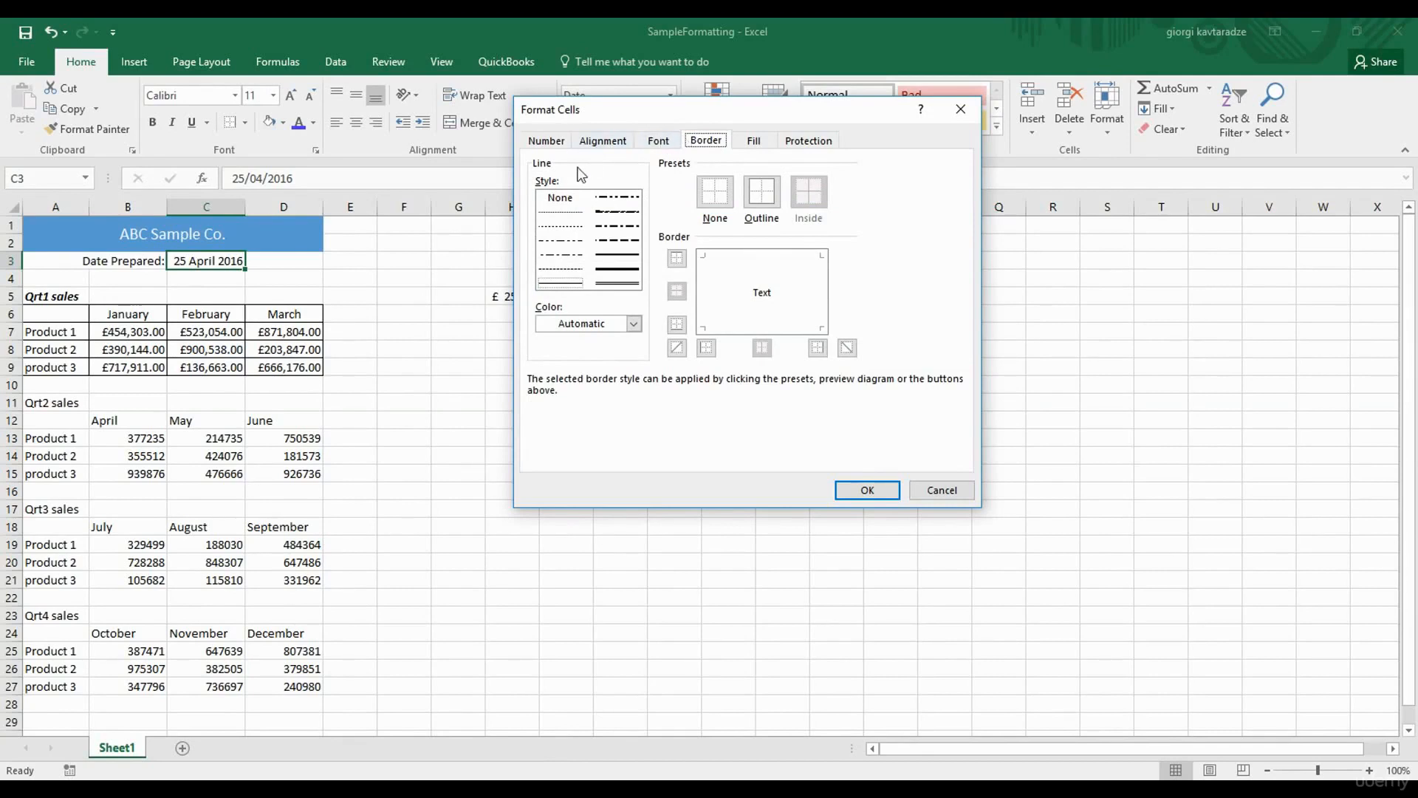
click(635, 219)
click(755, 141)
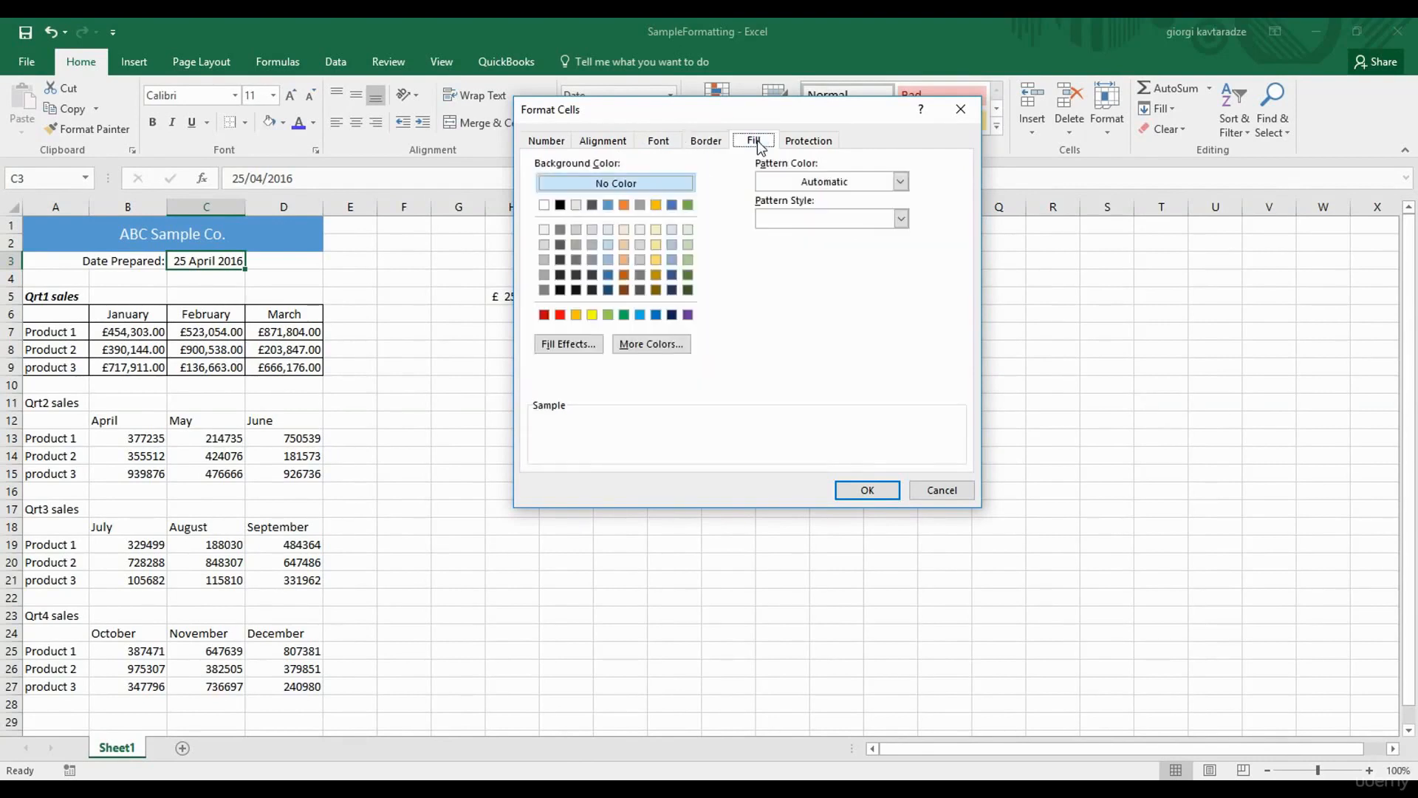
click(570, 347)
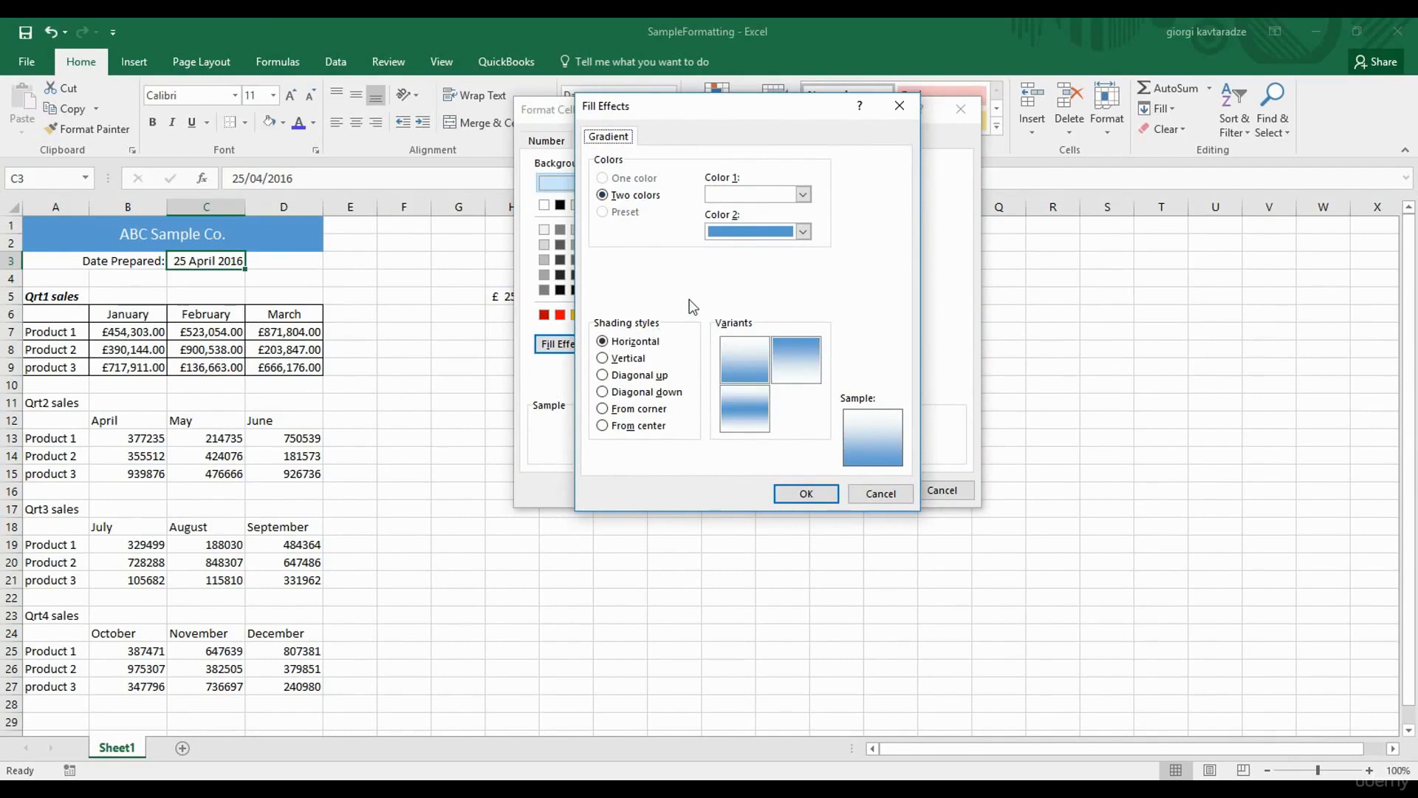
click(900, 106)
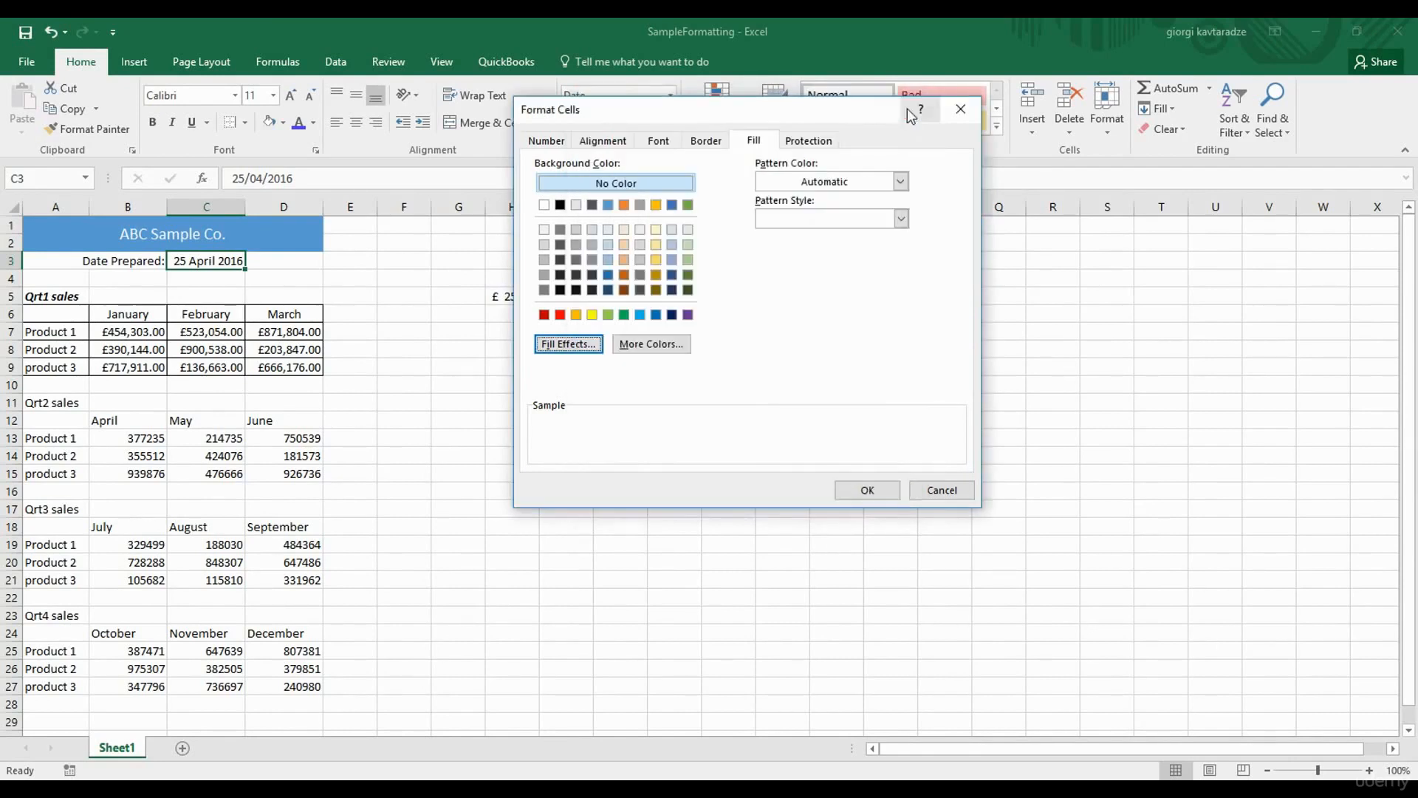
click(558, 144)
click(560, 144)
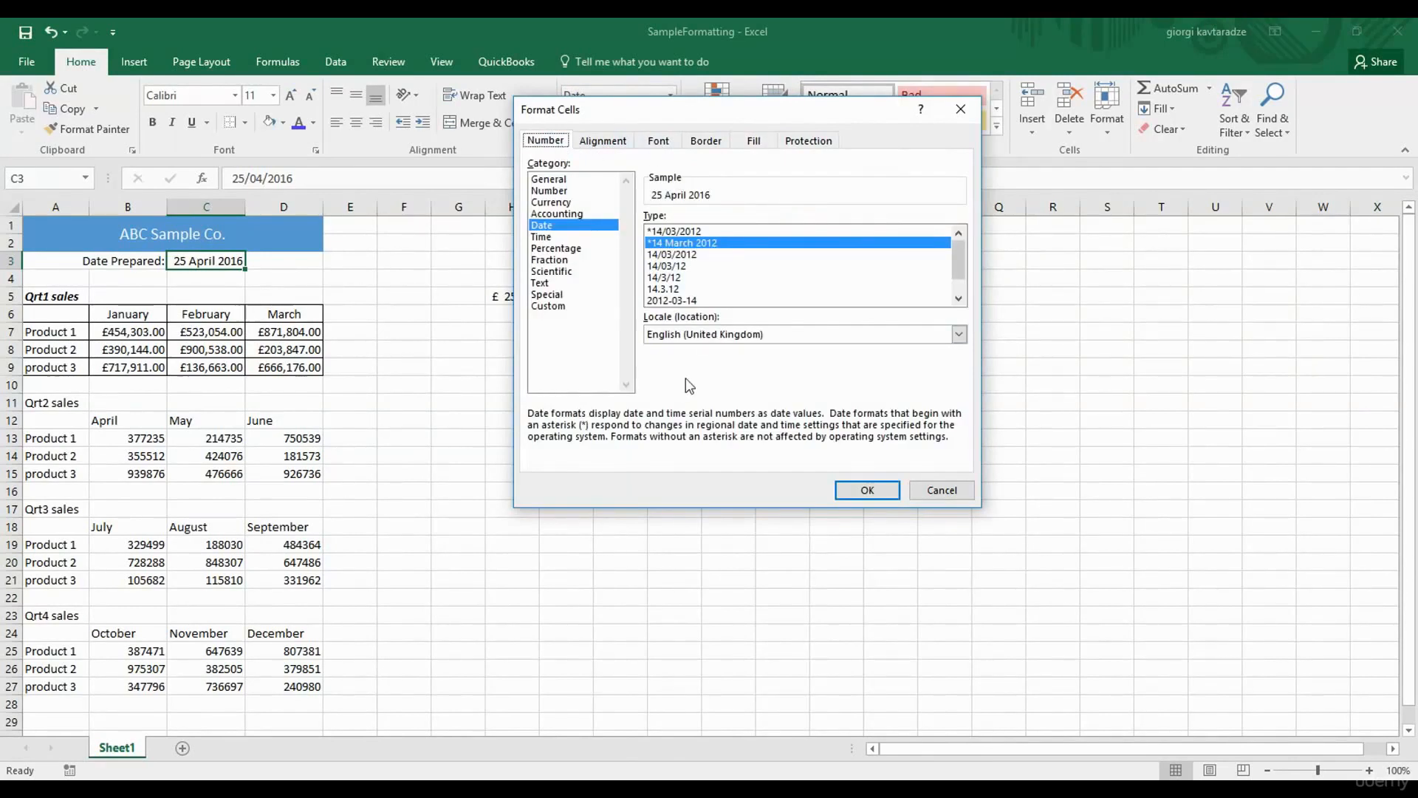
click(860, 490)
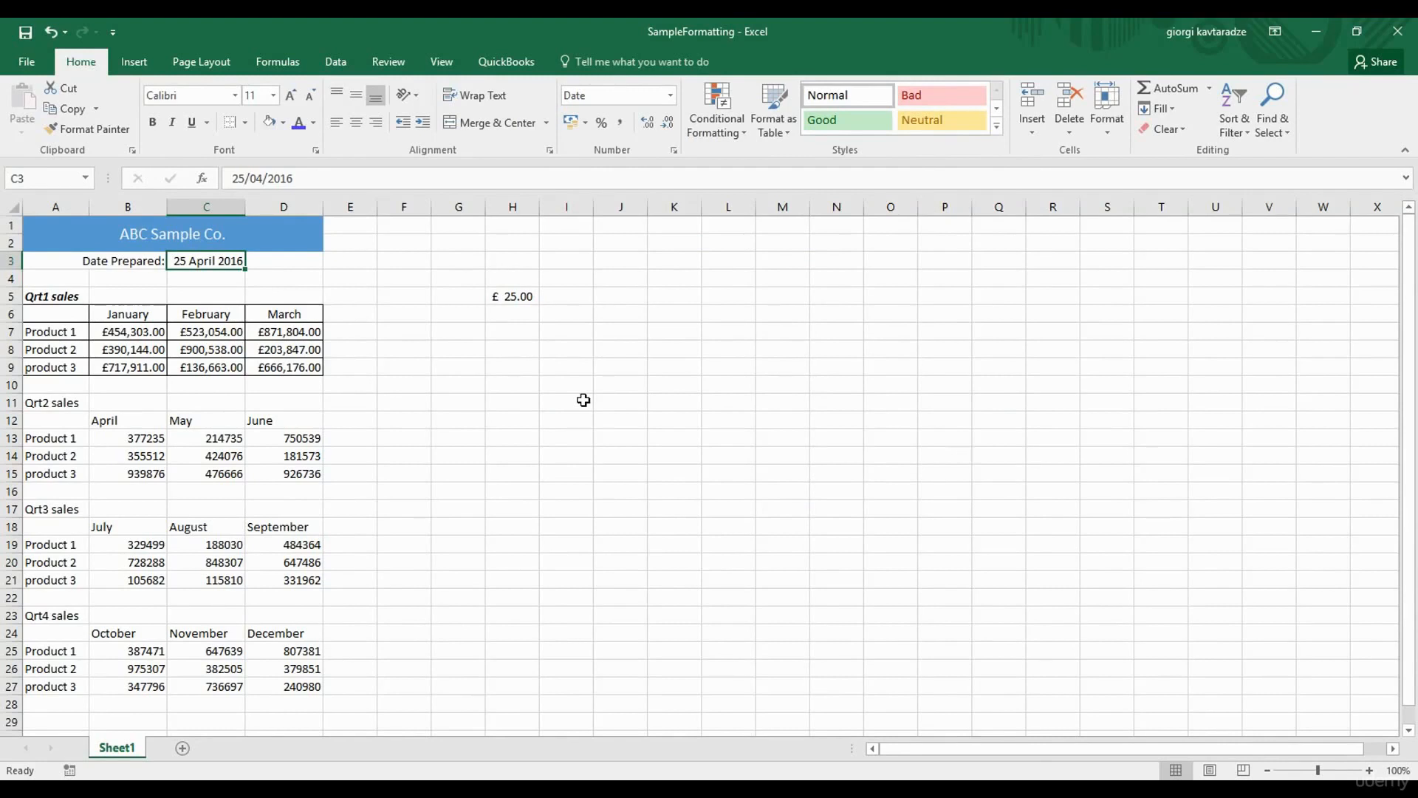
Copy the formatting of the Qrt1 sales block A5:D9 onto the Qrt2 sales block starting at A11 with Format Painter.
click(93, 128)
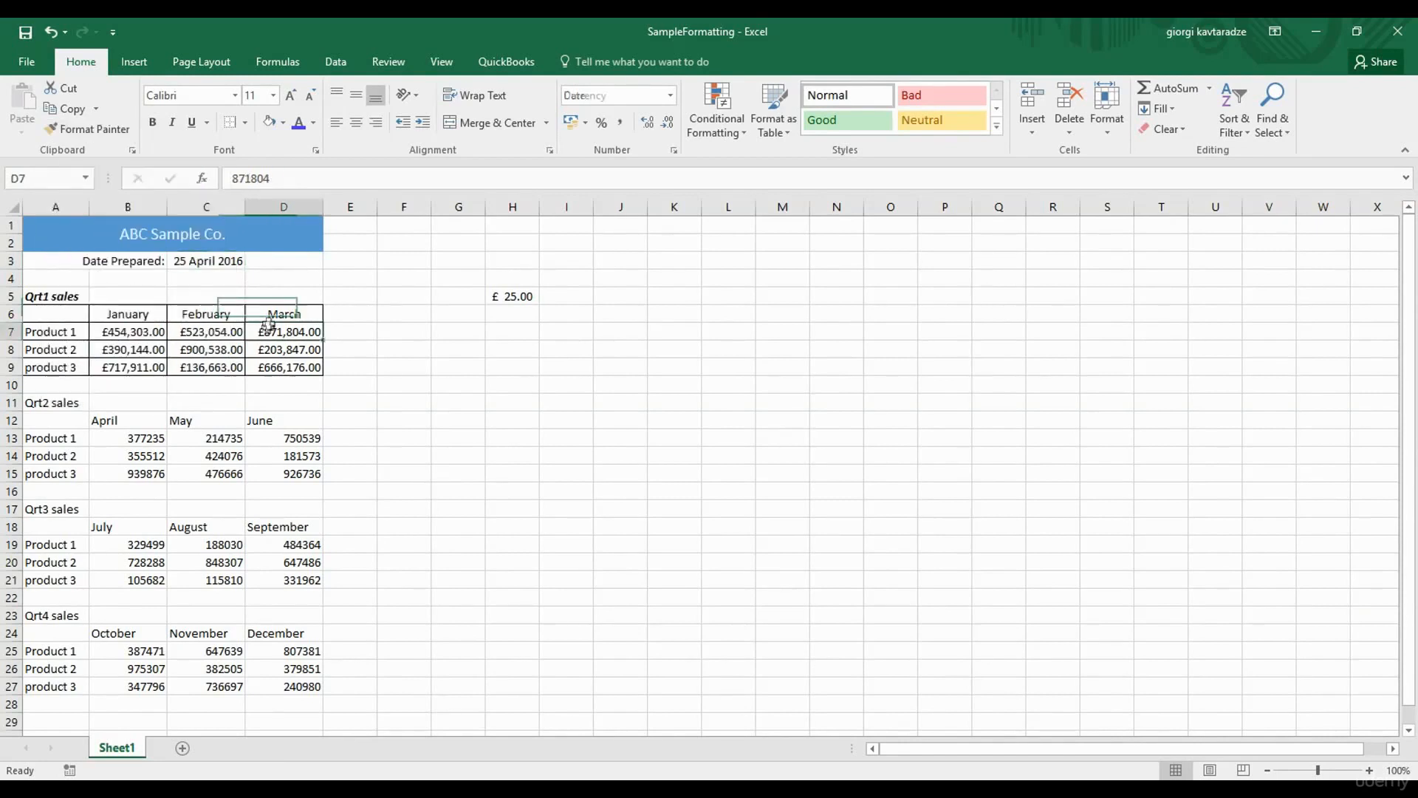
click(58, 299)
mouse_move(58, 299)
mouse_down()
mouse_move(209, 333)
mouse_move(268, 370)
mouse_up()
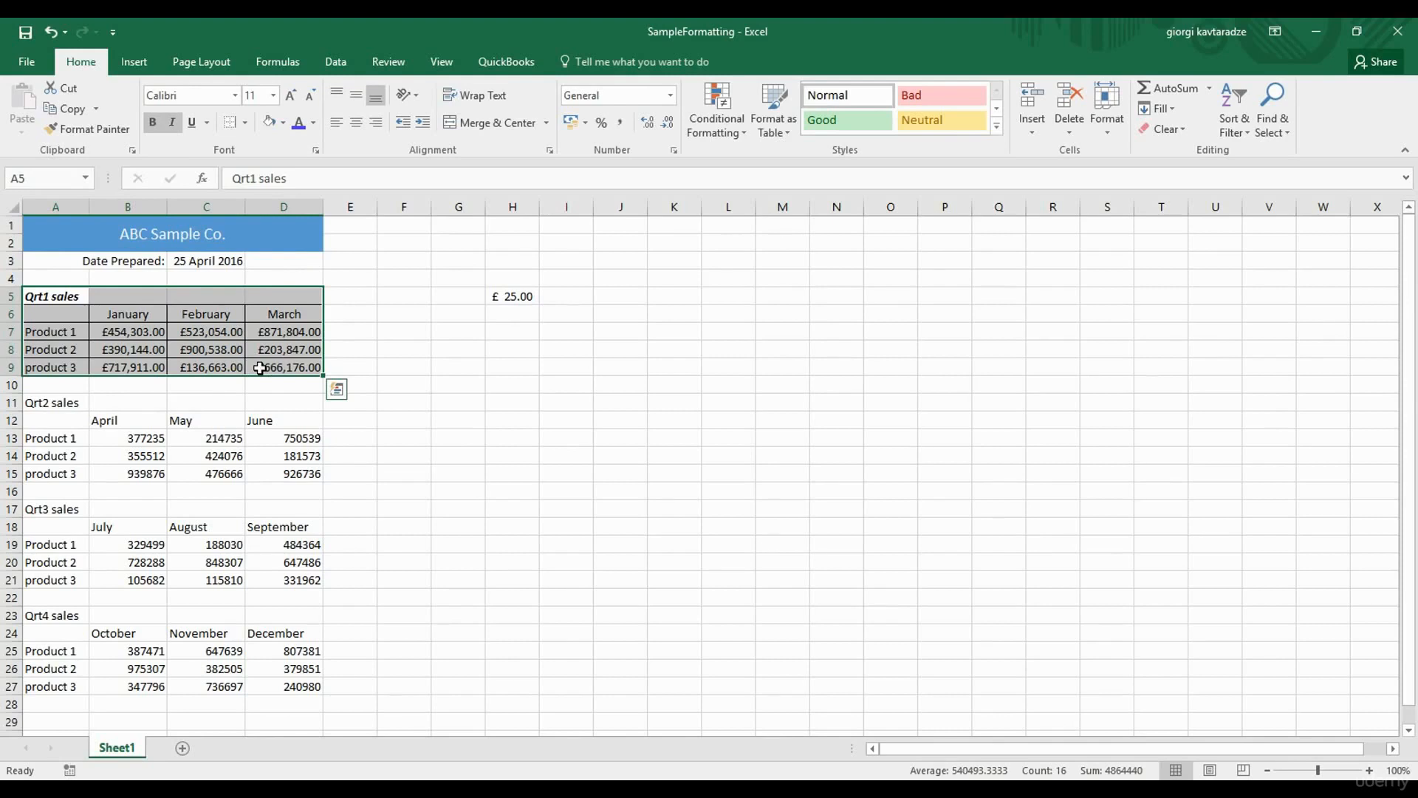
click(100, 131)
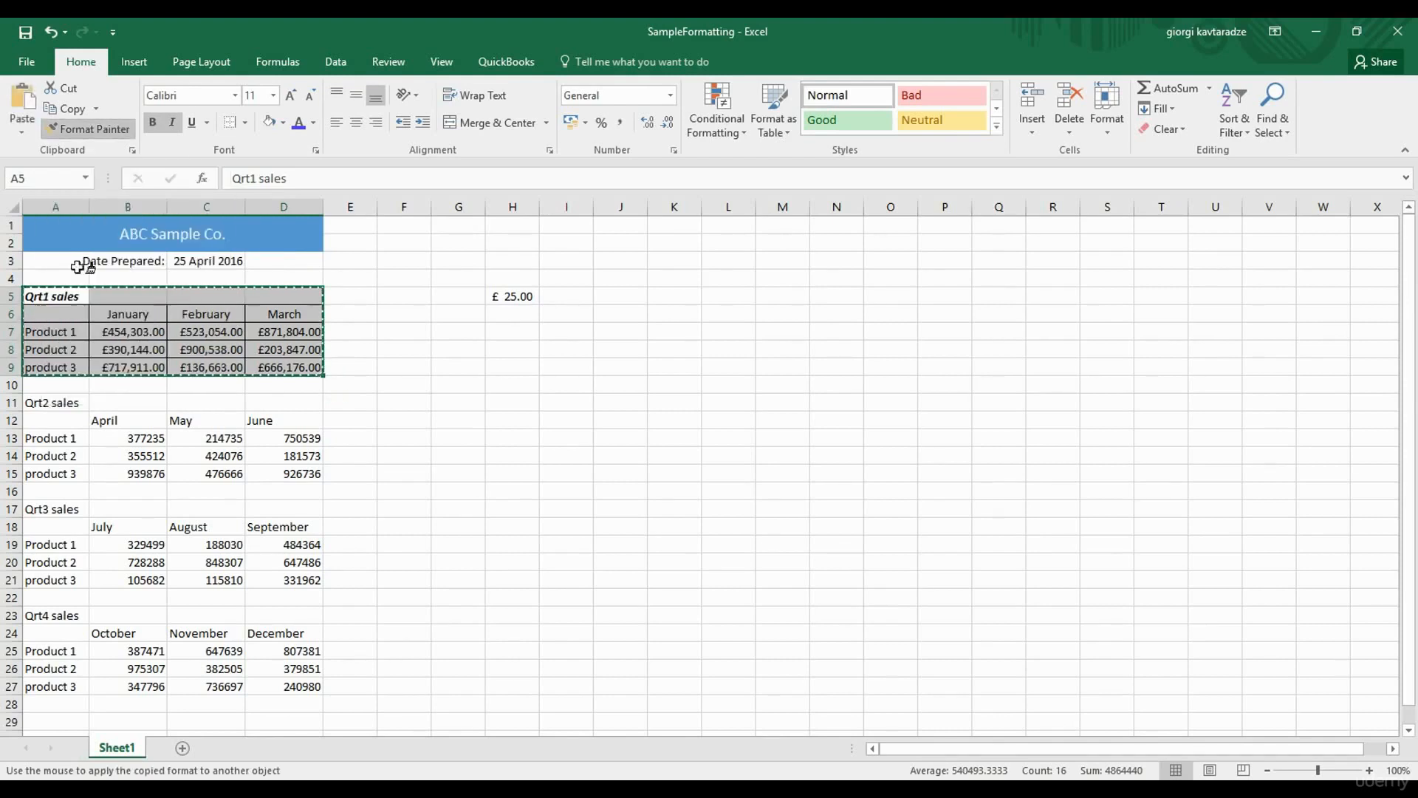
click(52, 402)
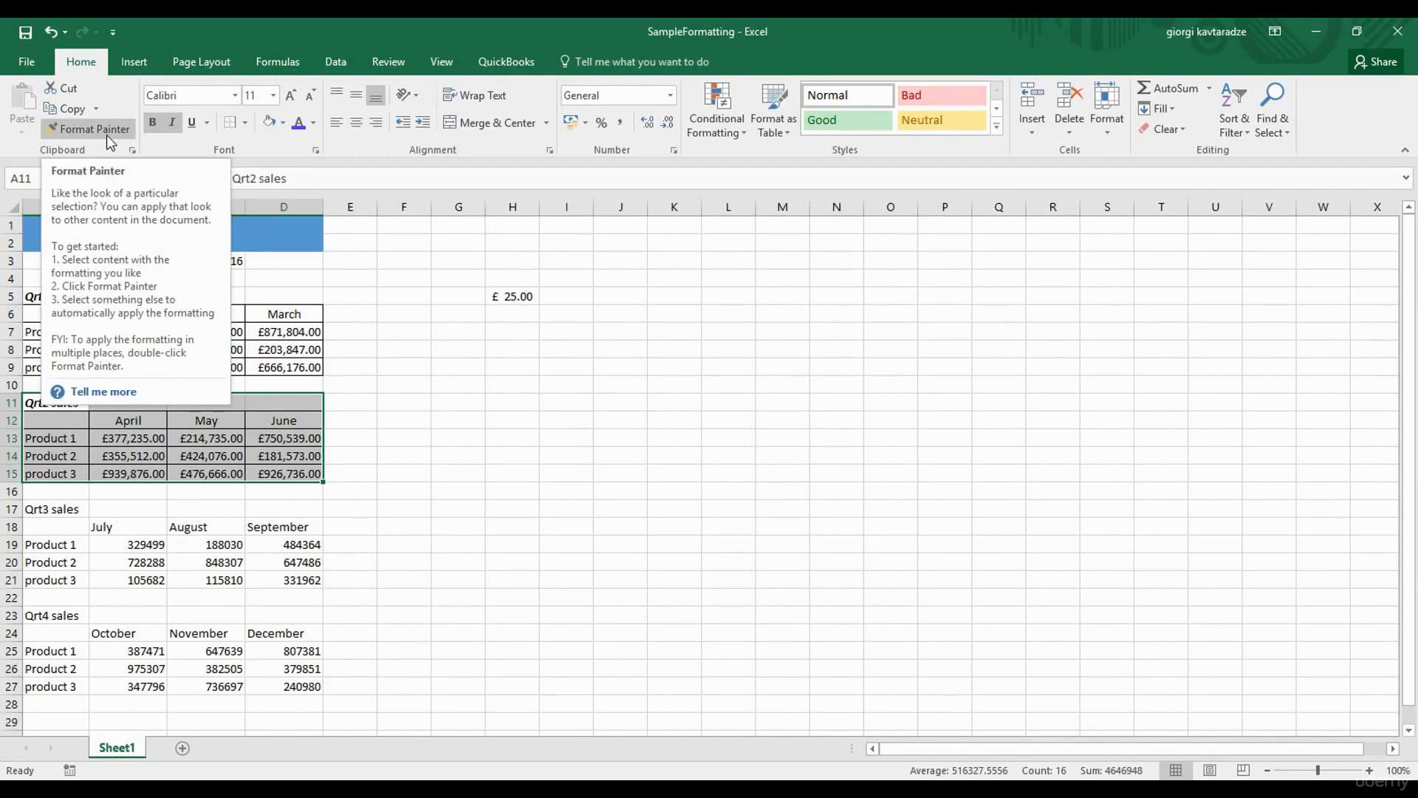
Keep Format Painter active to copy the Qrt2 block's formatting onto the Qrt3 and Qrt4 sales blocks, starting at A17 and A23.
click(106, 134)
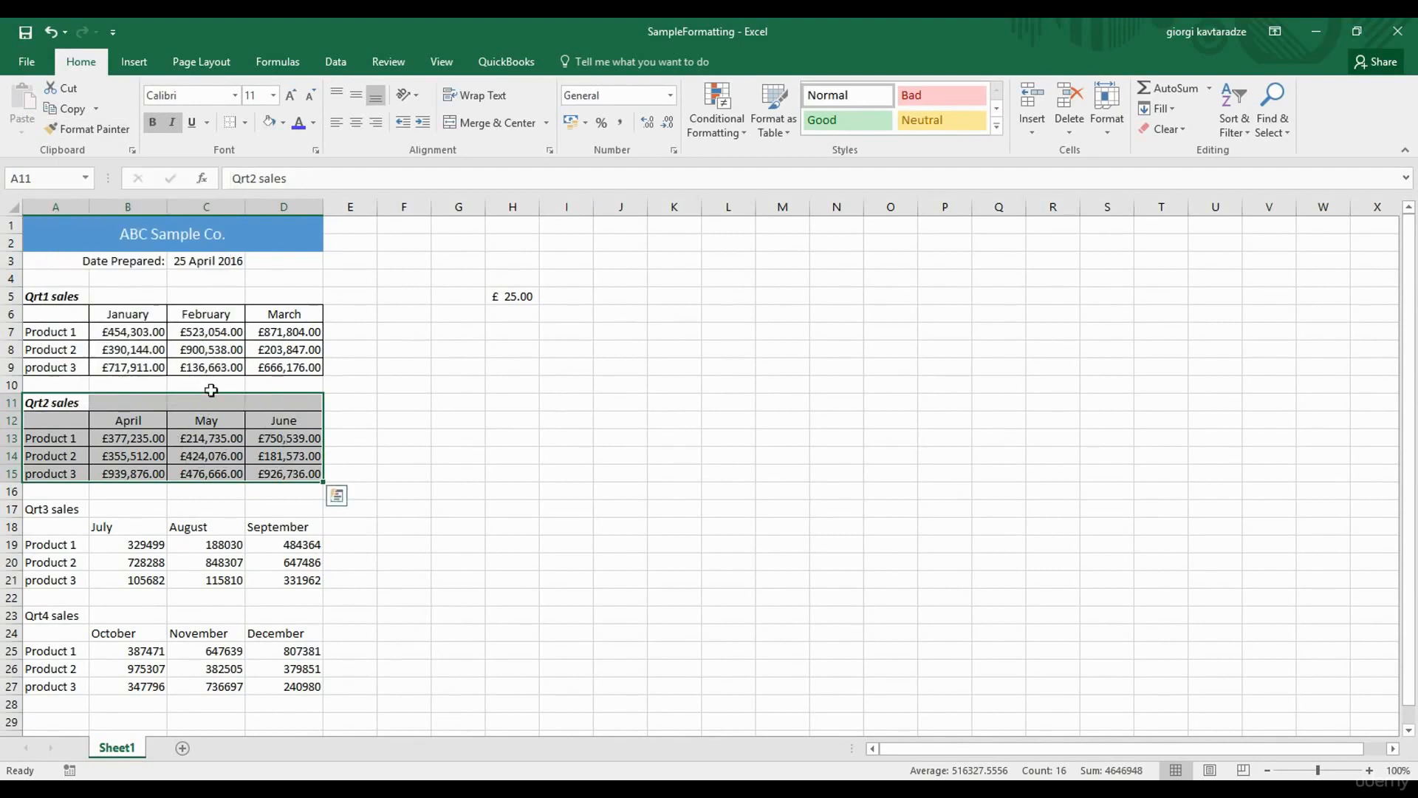
click(110, 131)
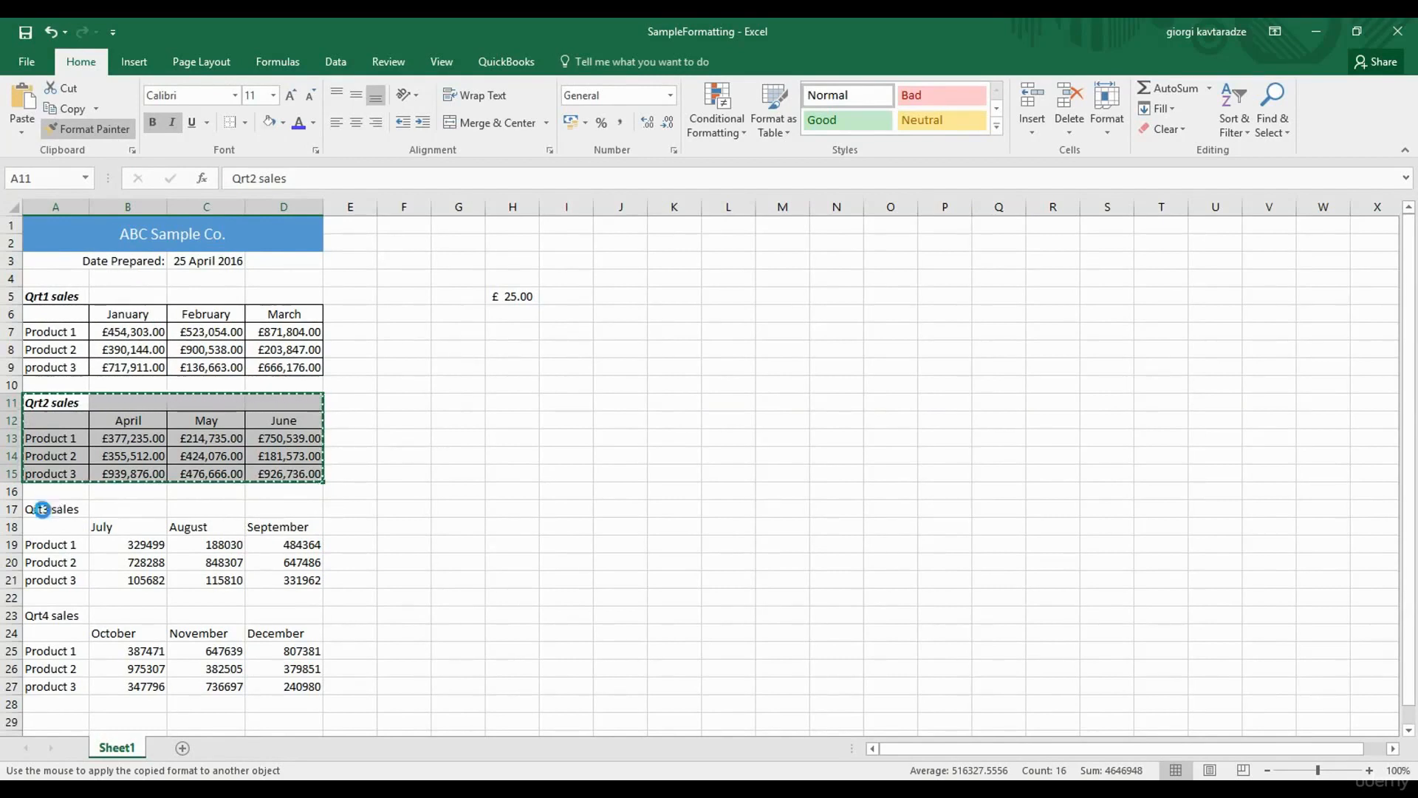
click(43, 510)
click(49, 617)
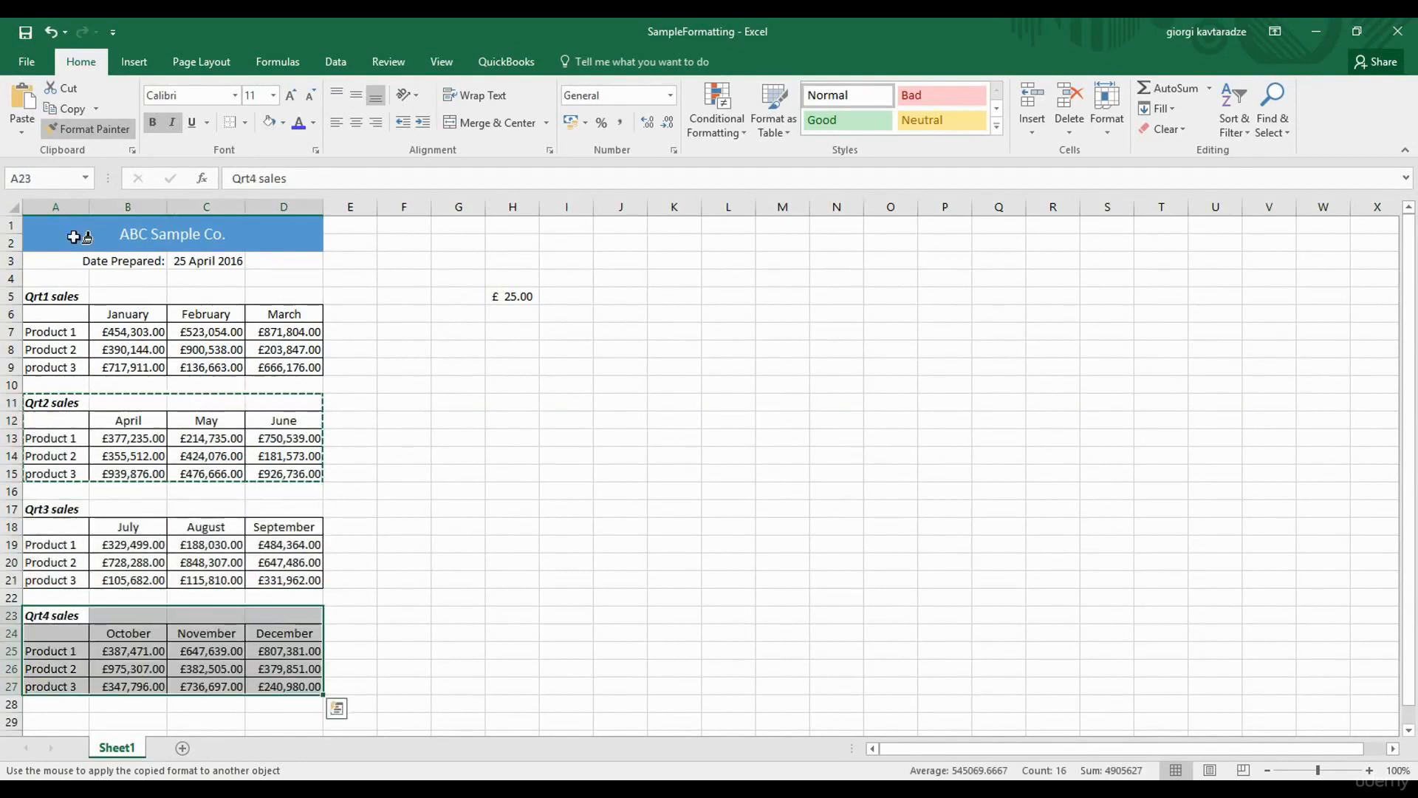
click(100, 127)
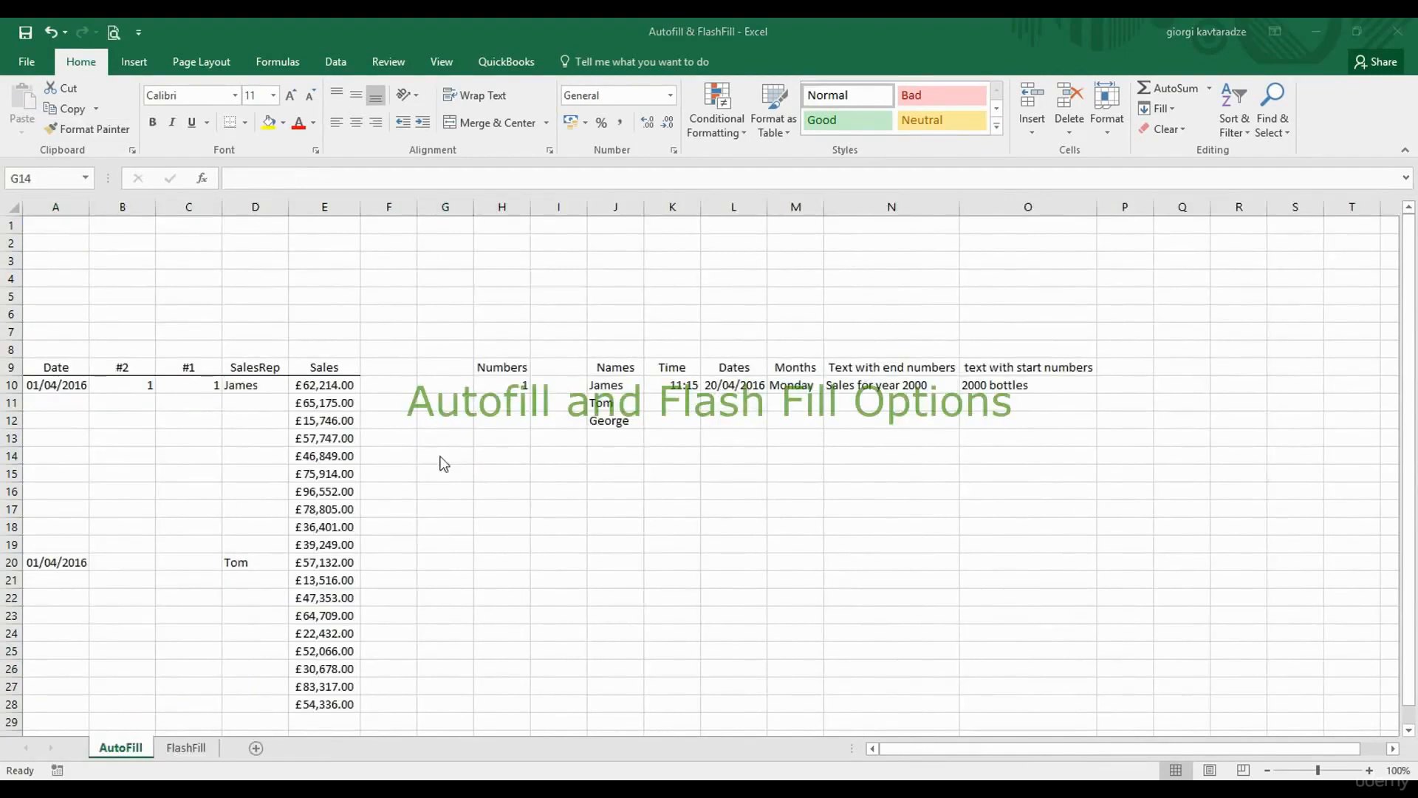
Fill the SalesRep name in D10 down to D19 in the Autofill & FlashFill workbook, and clear the copies in D11:D19.
click(440, 456)
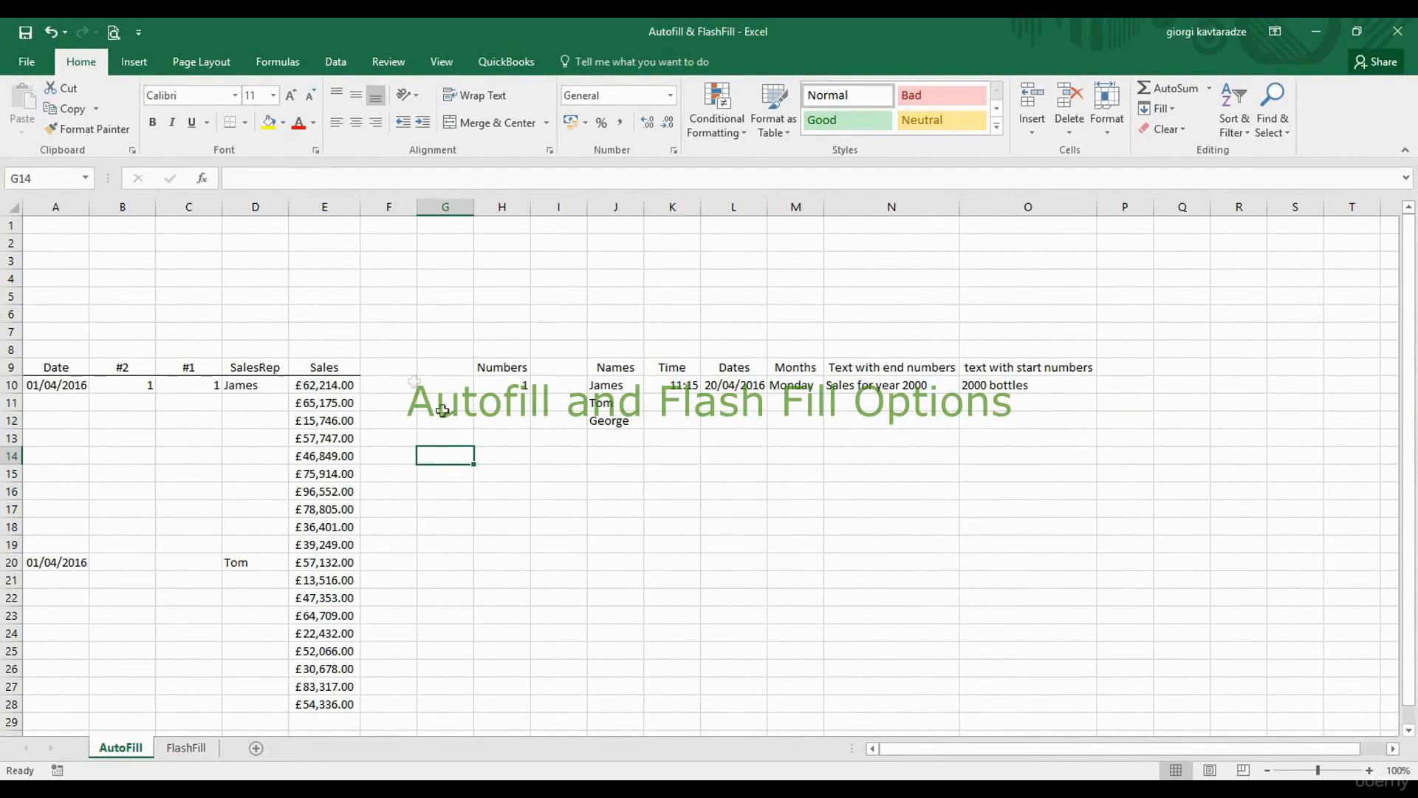
click(250, 385)
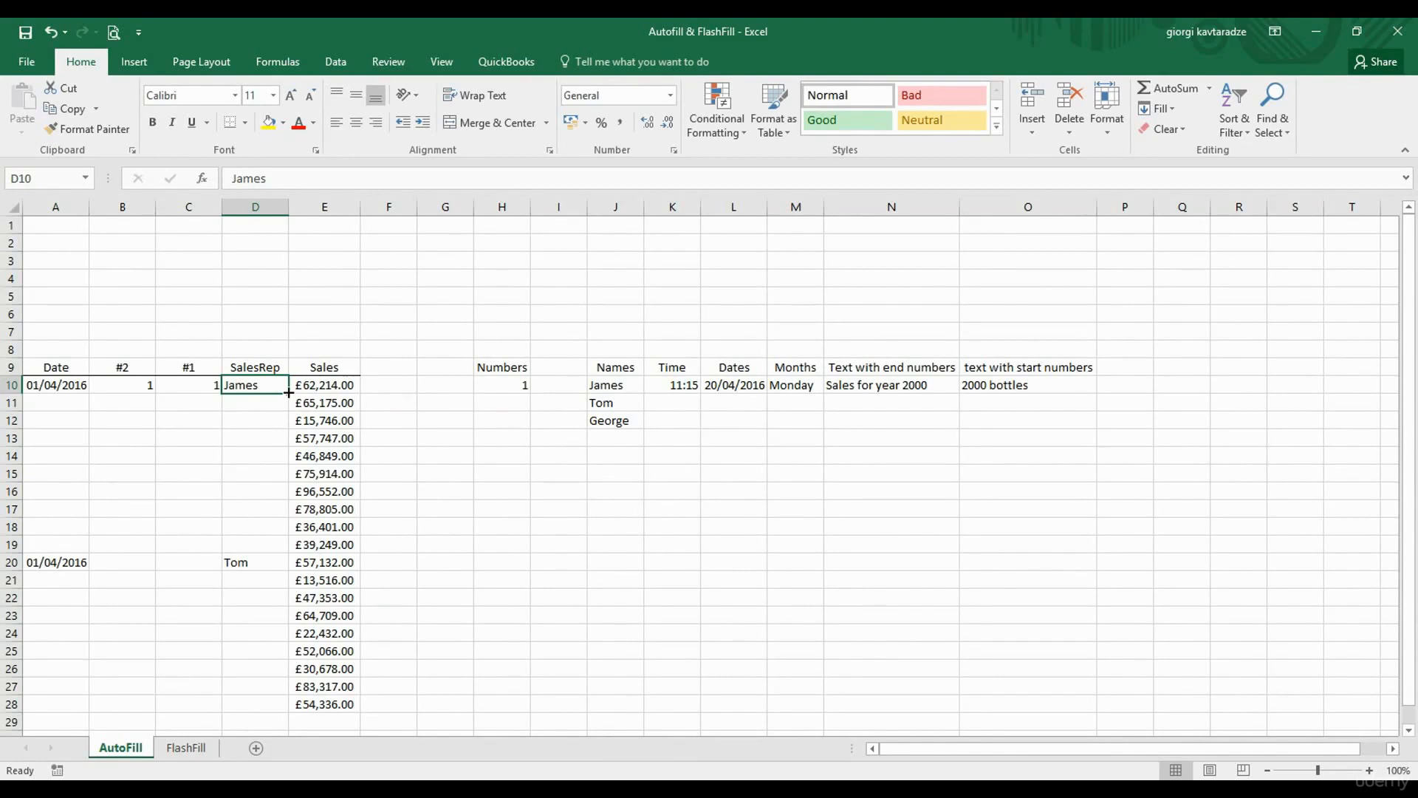
drag(289, 393, 281, 556)
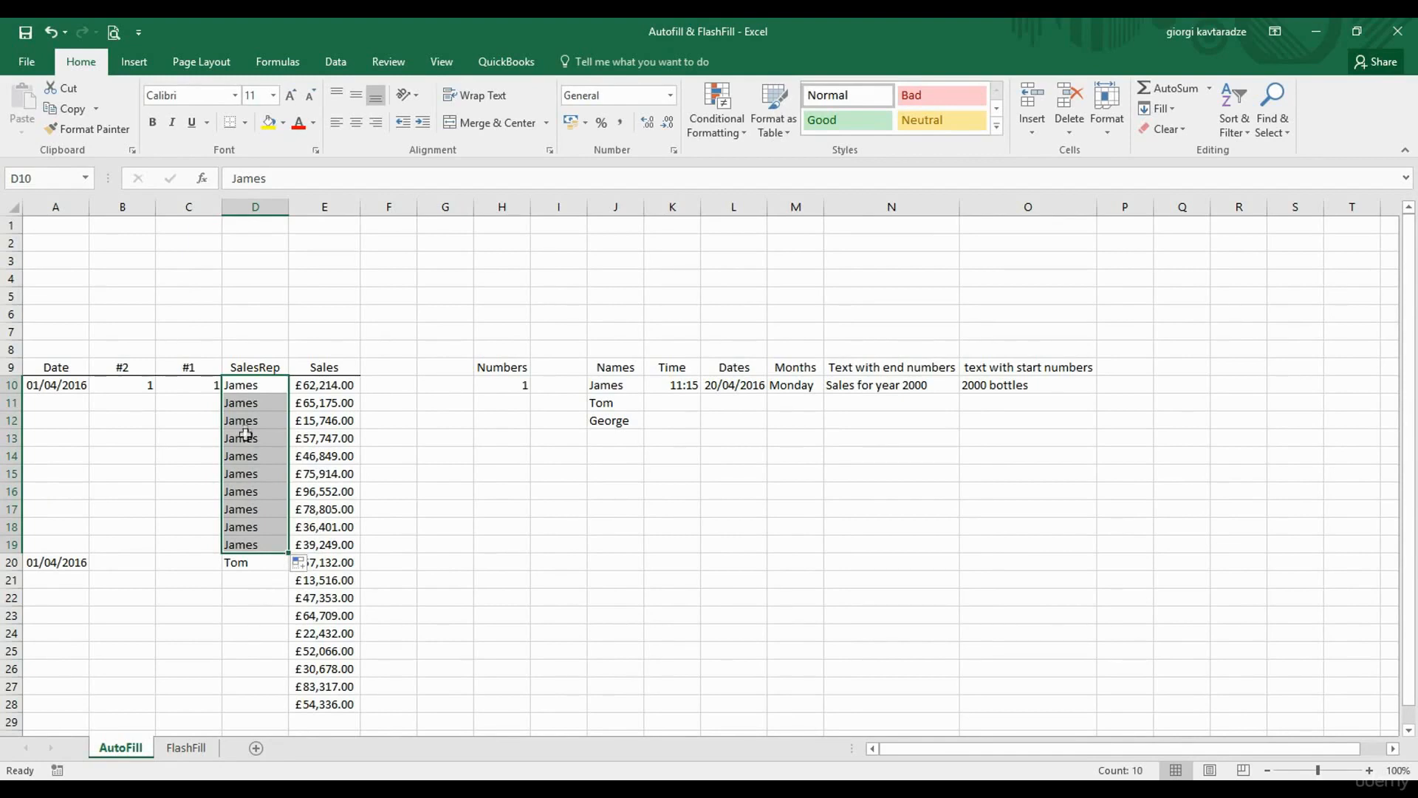
drag(251, 403, 263, 544)
key(Delete)
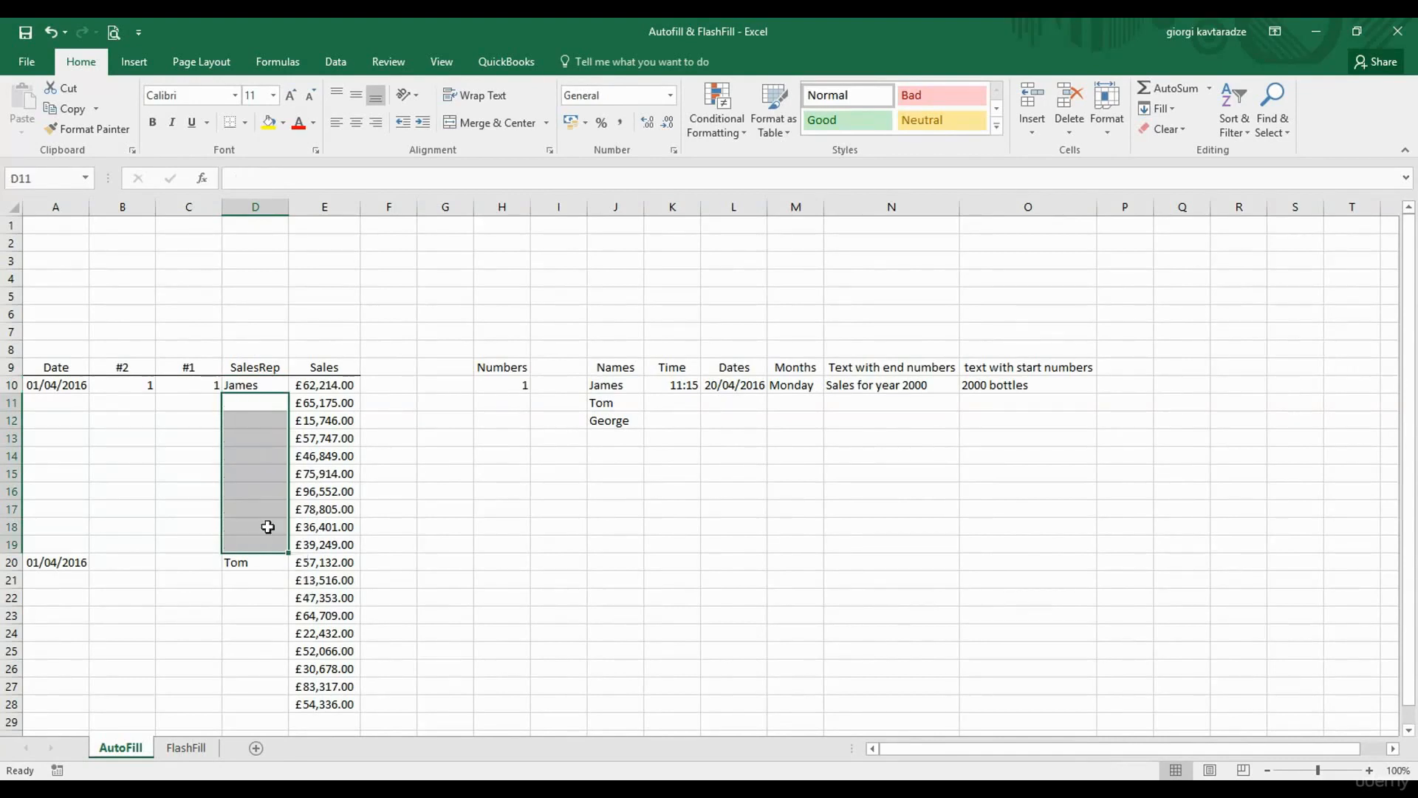
Auto-fill the SalesRep name in D10 down to D19, and the one in D20 down to D28.
click(263, 382)
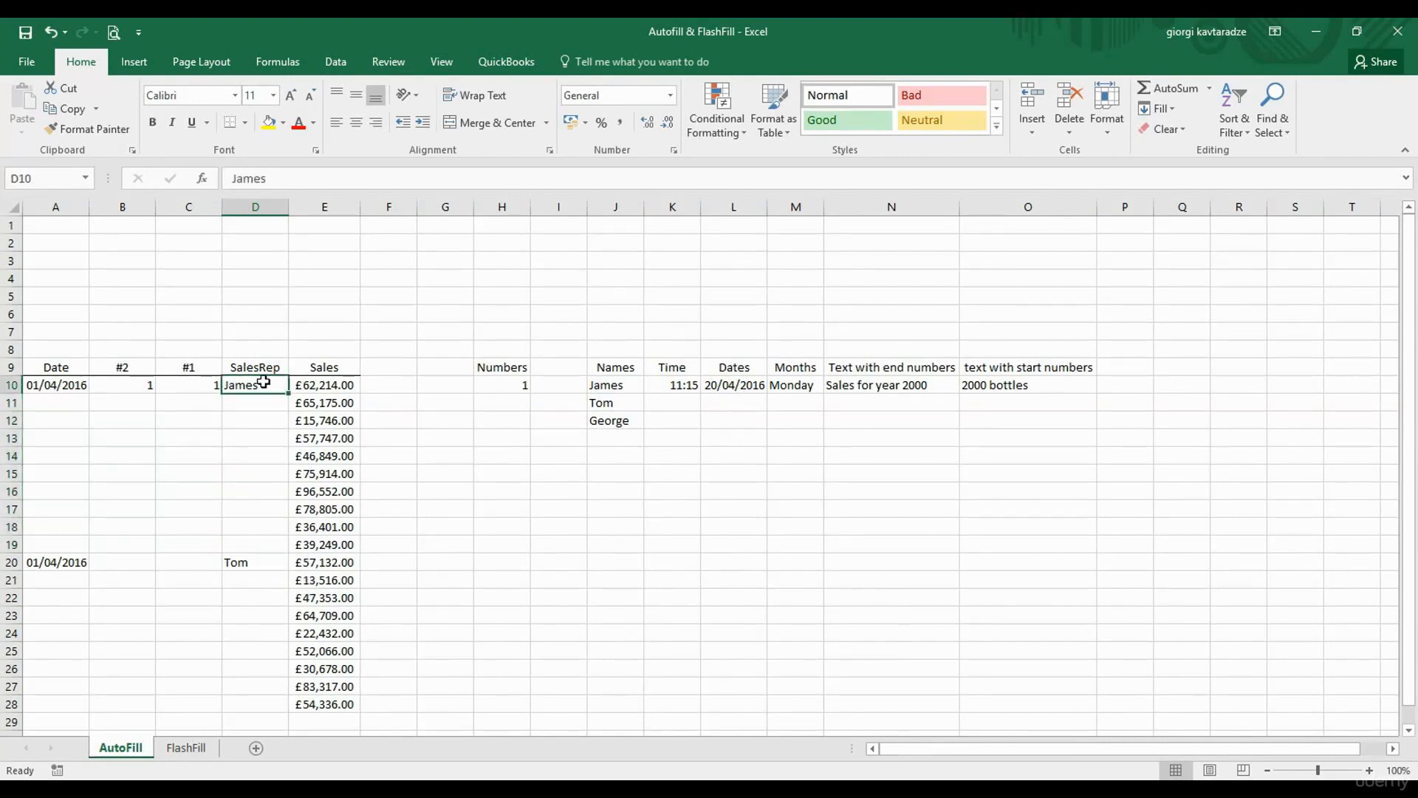
double_click(285, 395)
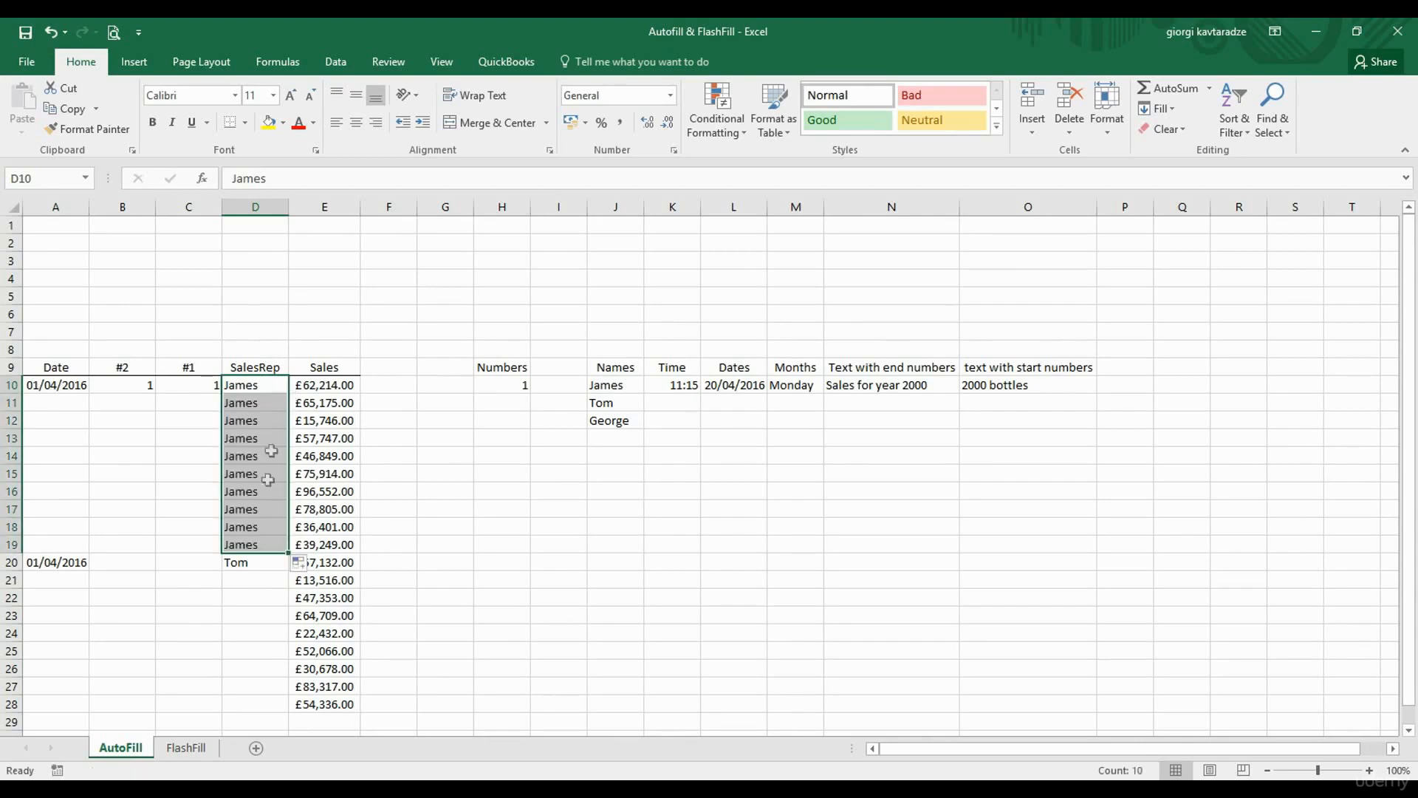
click(256, 564)
drag(285, 571, 286, 571)
double_click(286, 571)
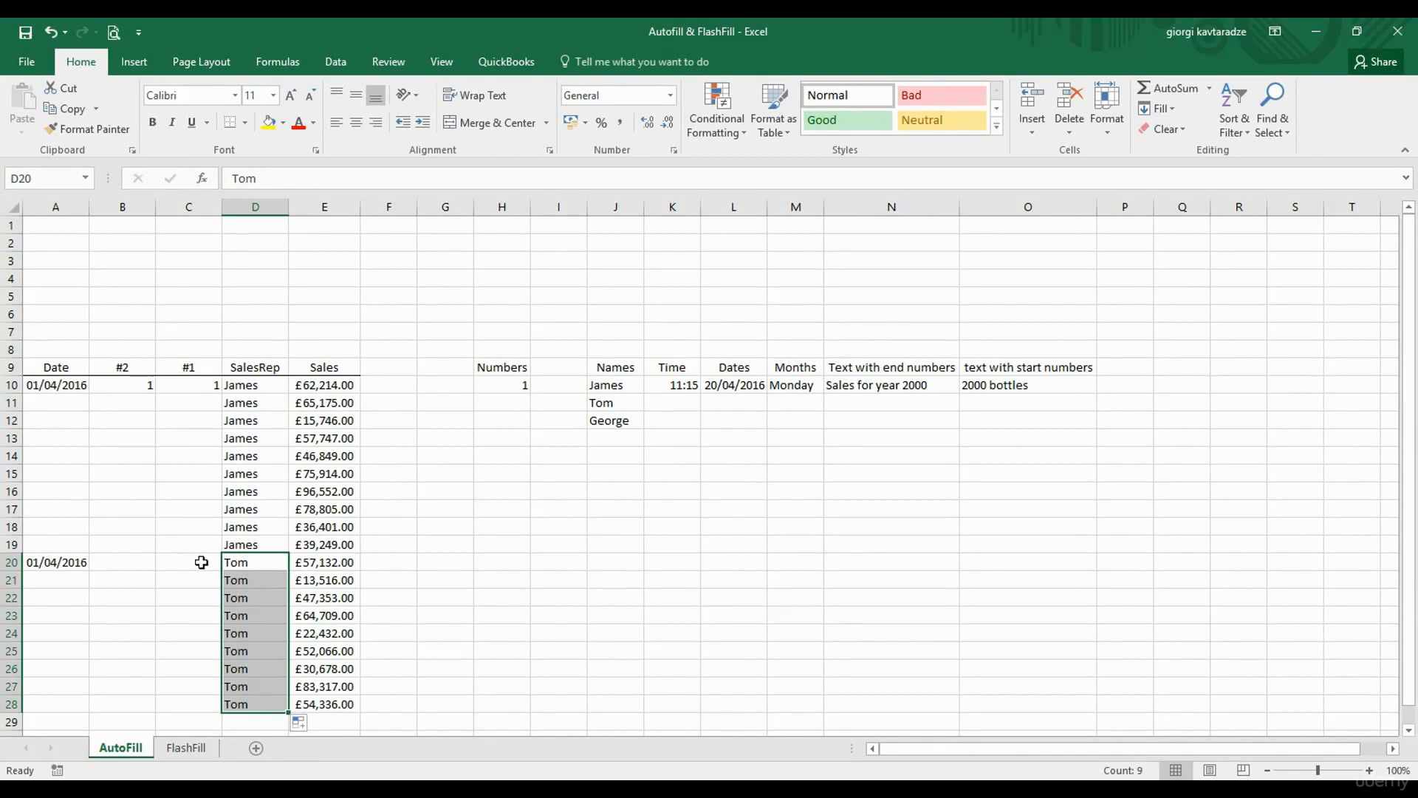
click(329, 558)
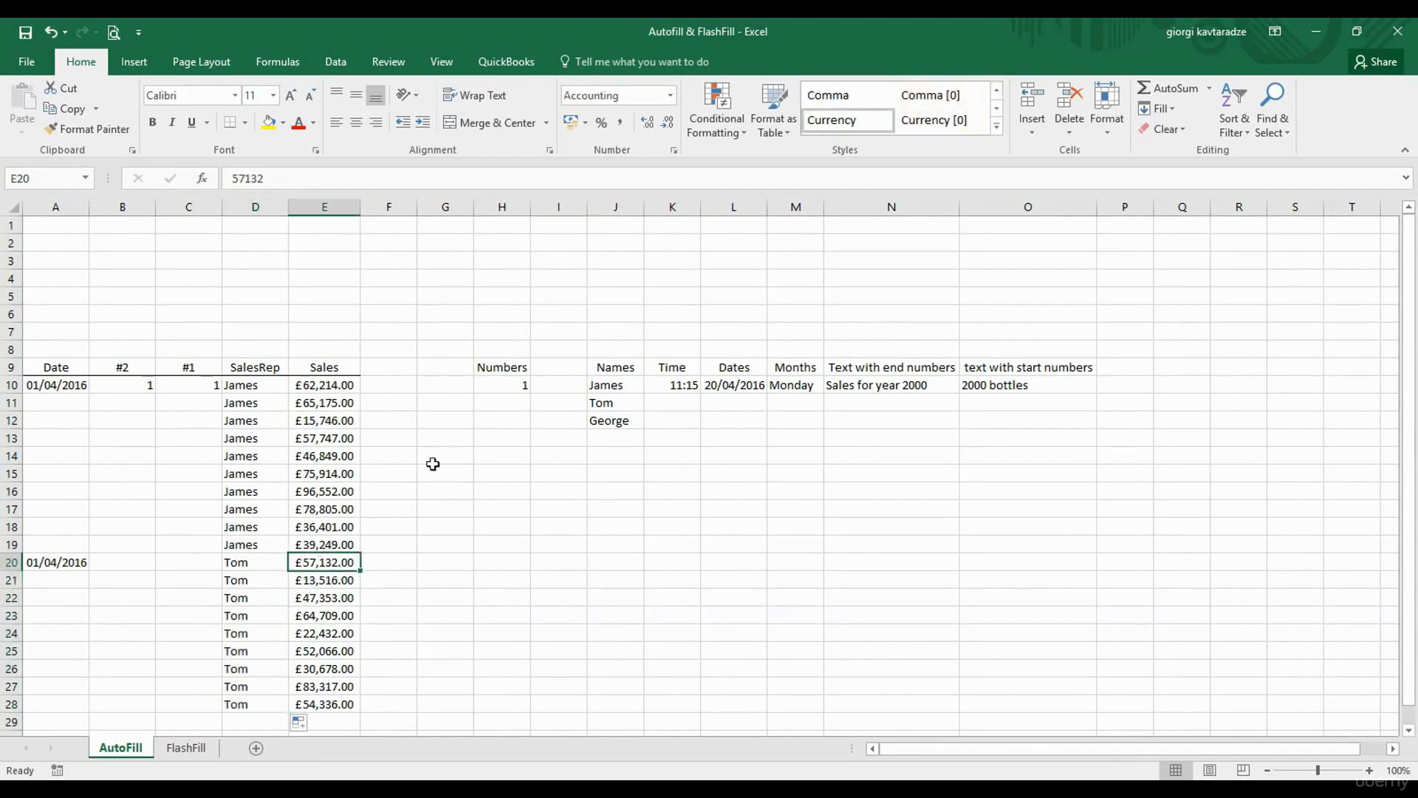
Try to auto-fill the number in H10 down the Numbers column.
click(499, 381)
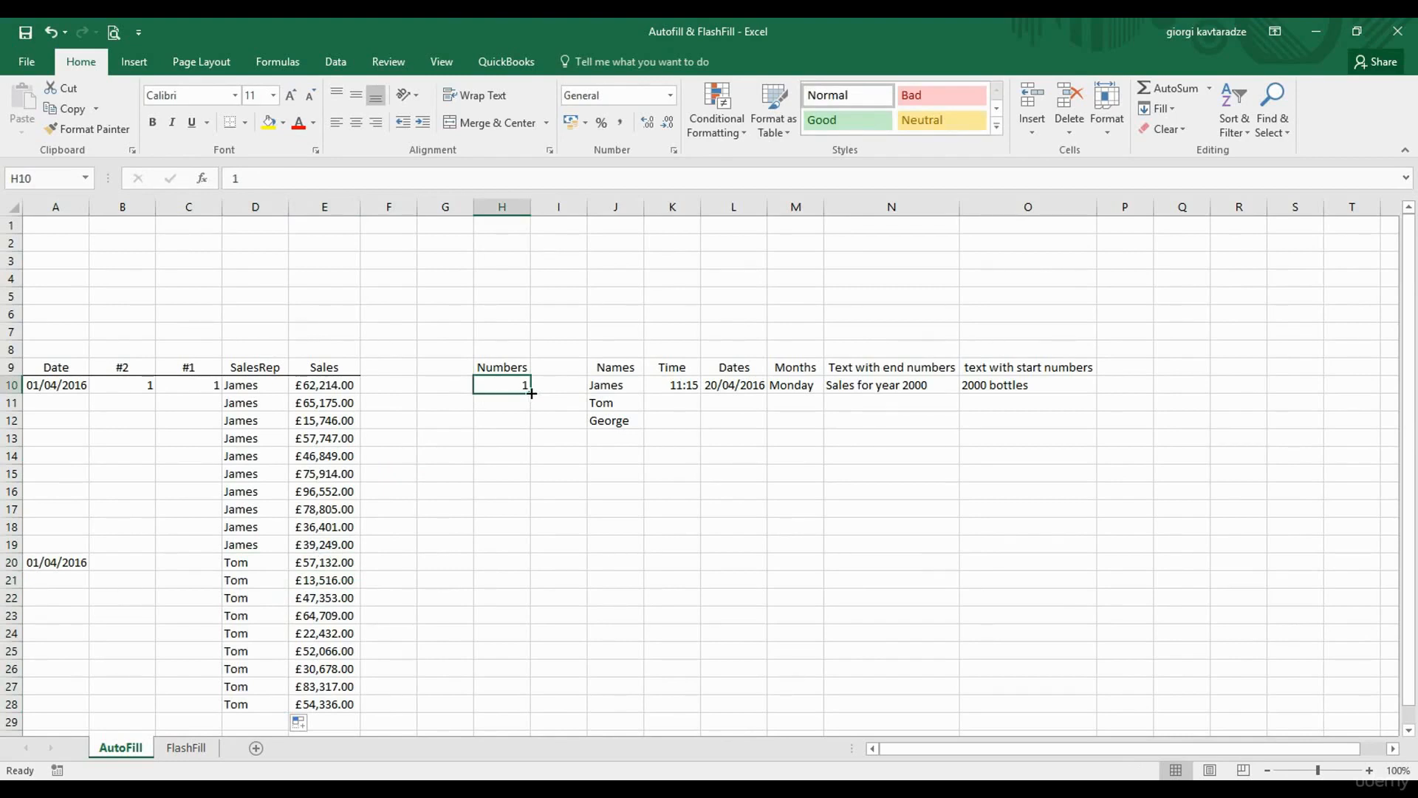
drag(531, 393, 532, 393)
click(531, 393)
Auto-fill the value in C10 down the #1 column to row 28, and clear the copies in C11:C28.
click(197, 386)
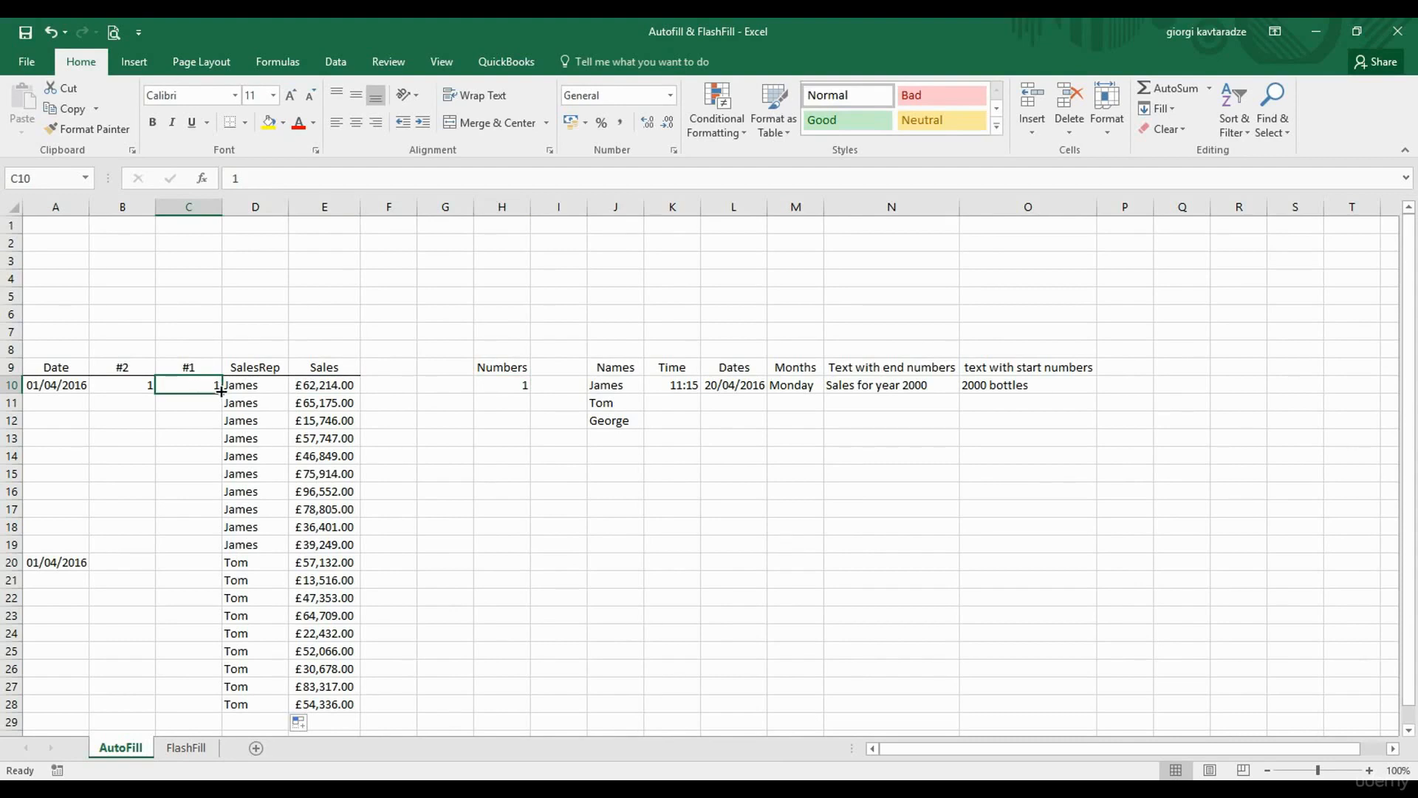
double_click(221, 394)
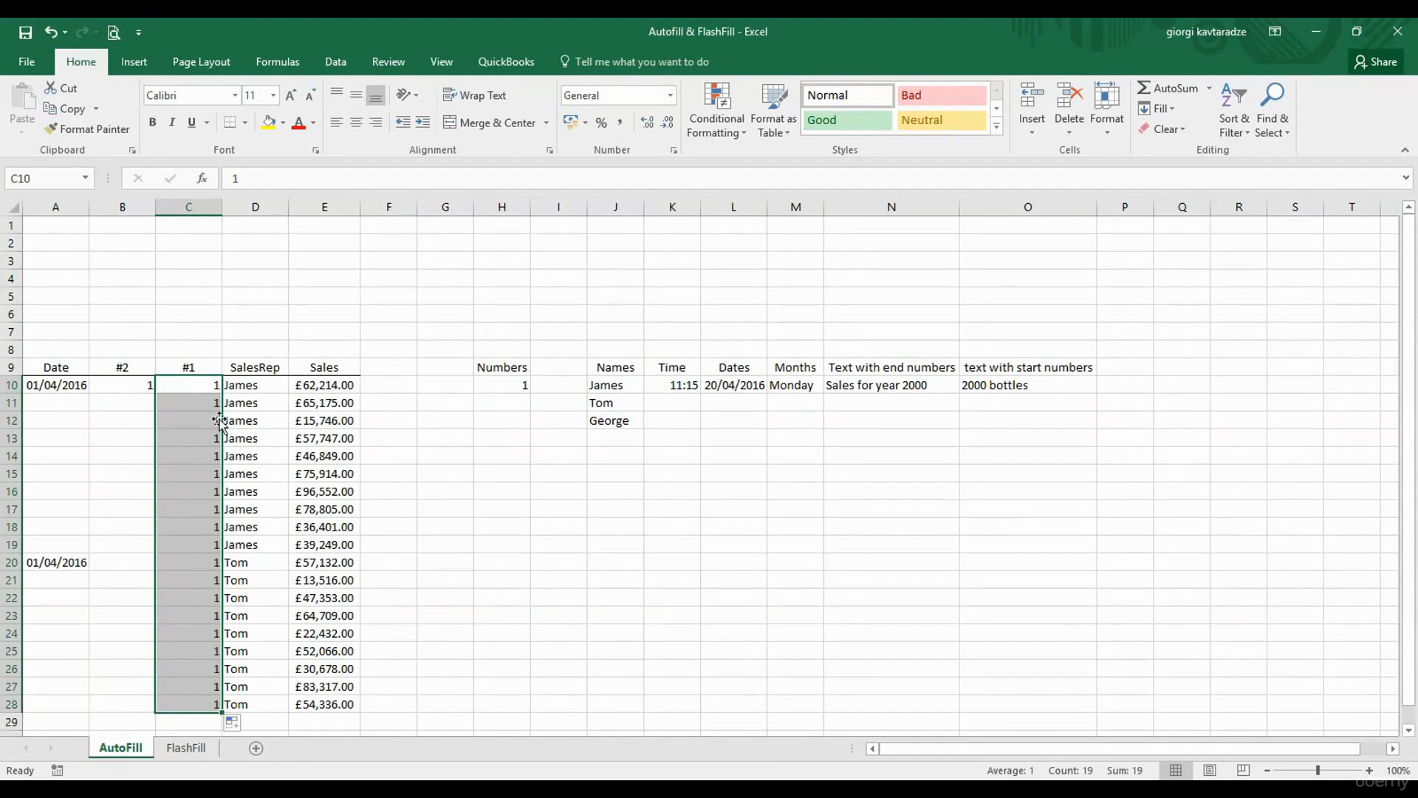
drag(200, 403, 189, 703)
key(Delete)
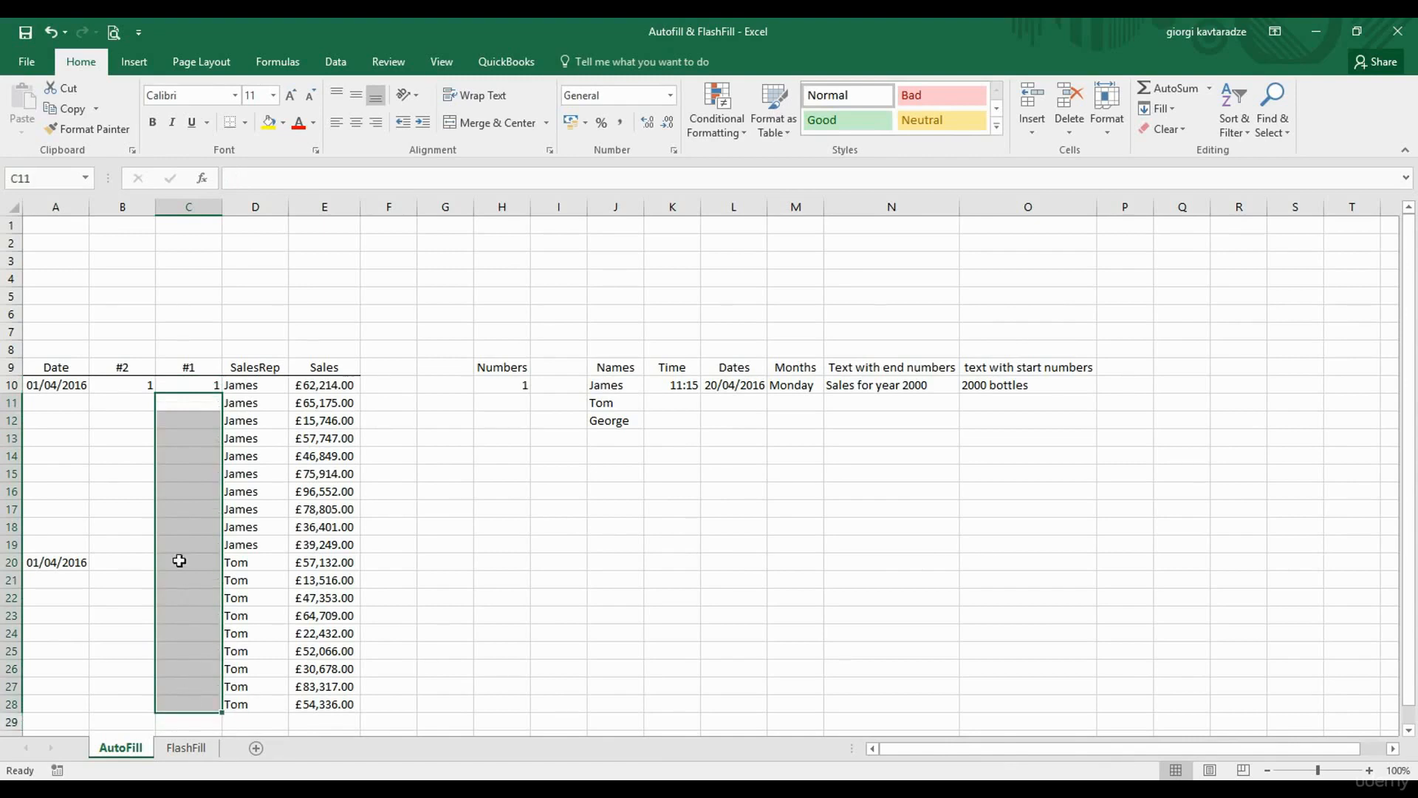
Enter 2 in C11 and auto-fill the series from C10:C11 down to C28.
click(181, 405)
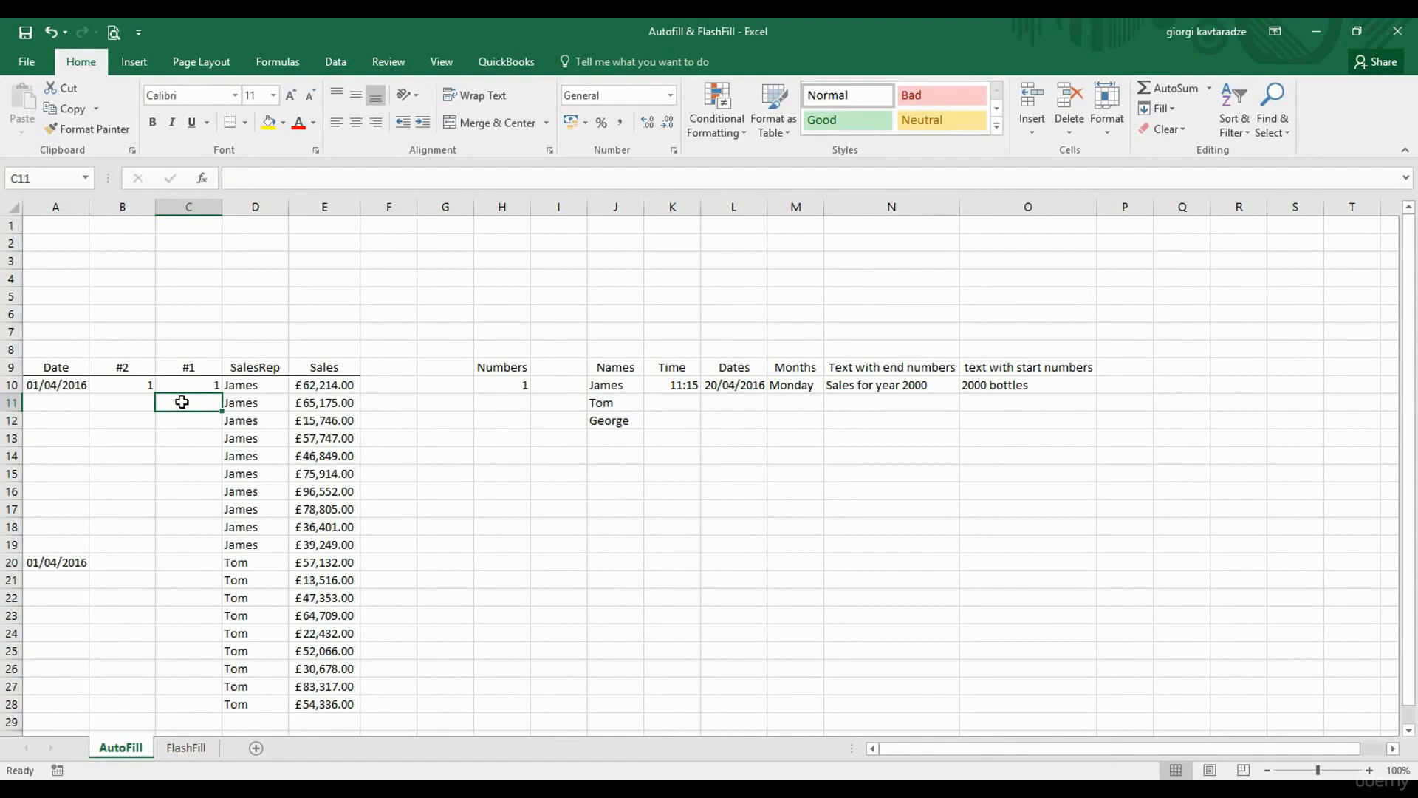
double_click(182, 401)
text(2)
key(Return)
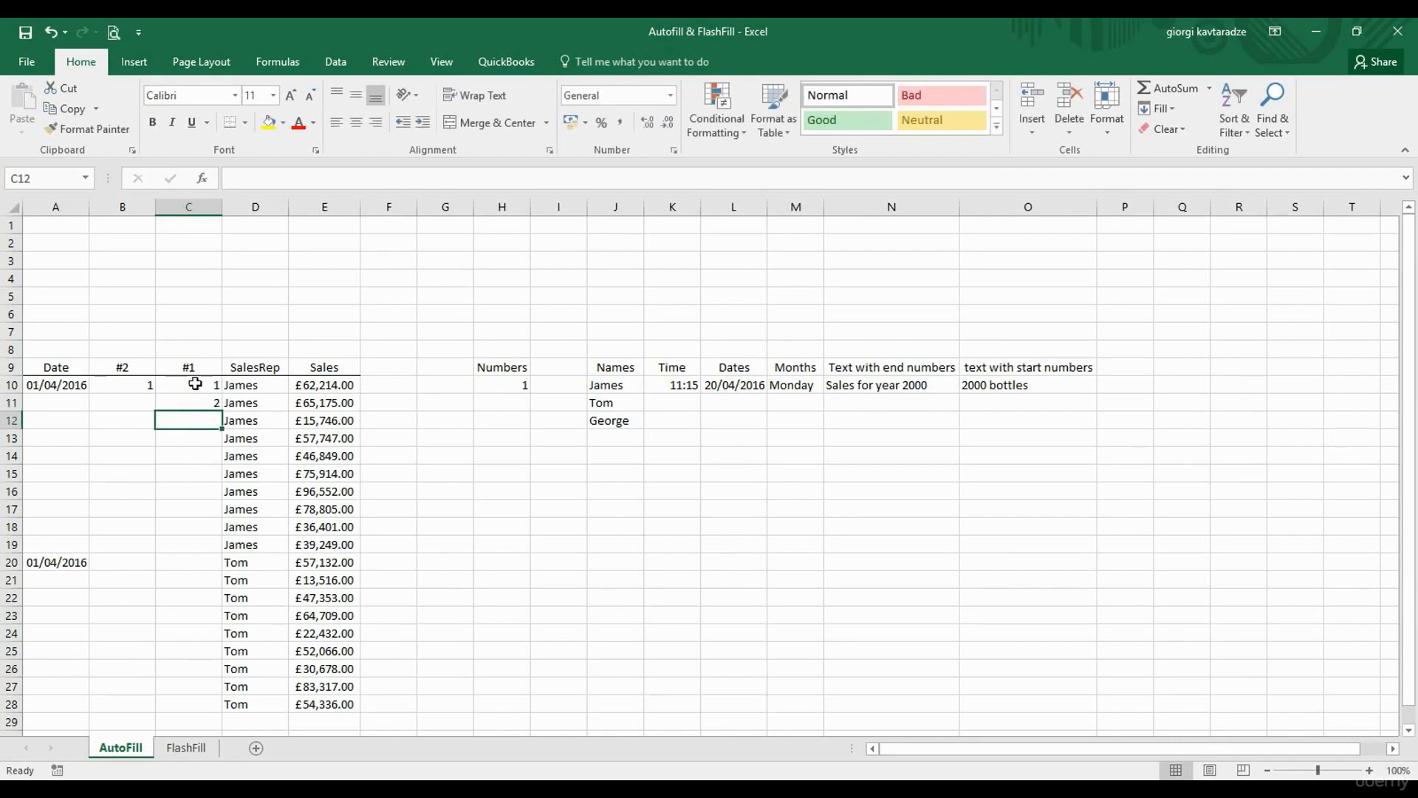
drag(194, 385, 199, 397)
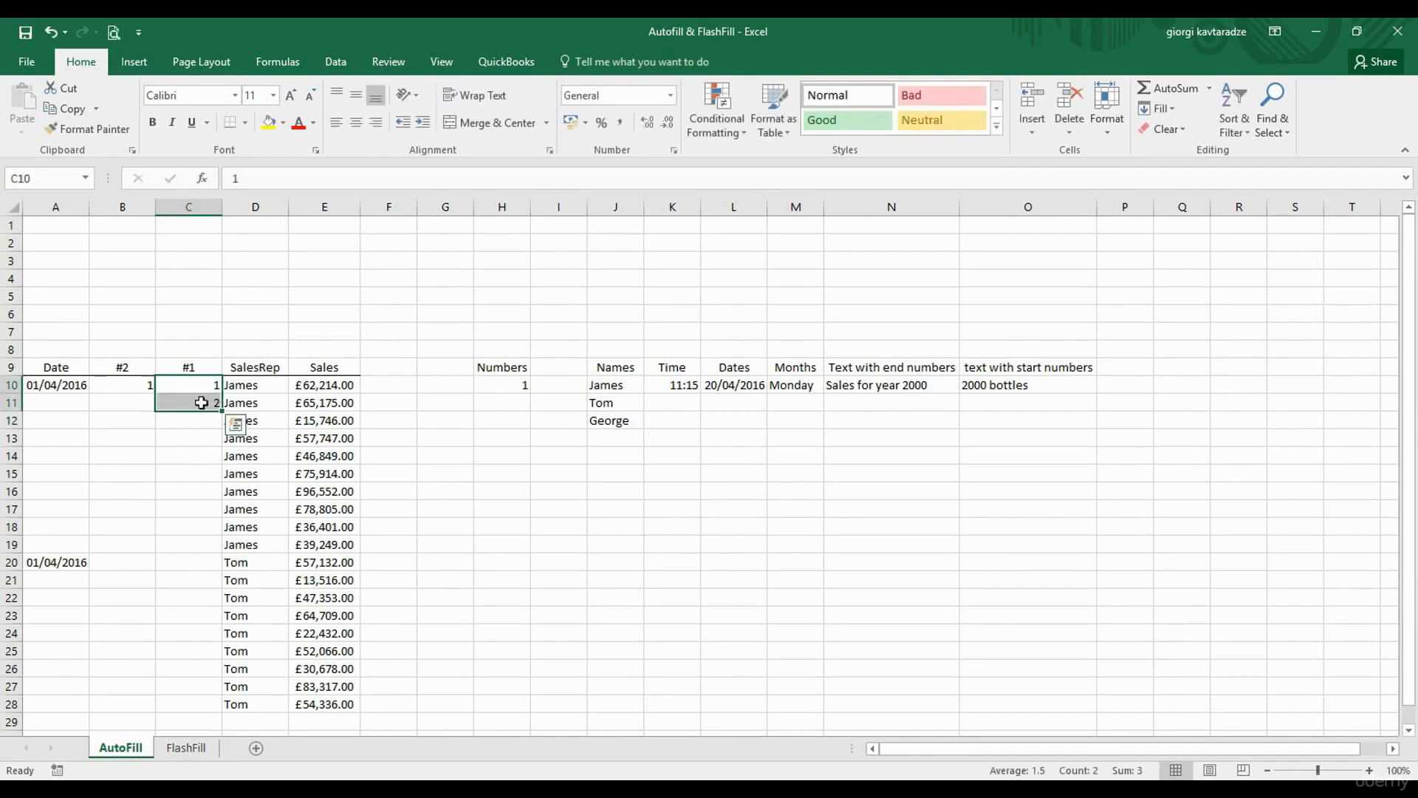
double_click(222, 410)
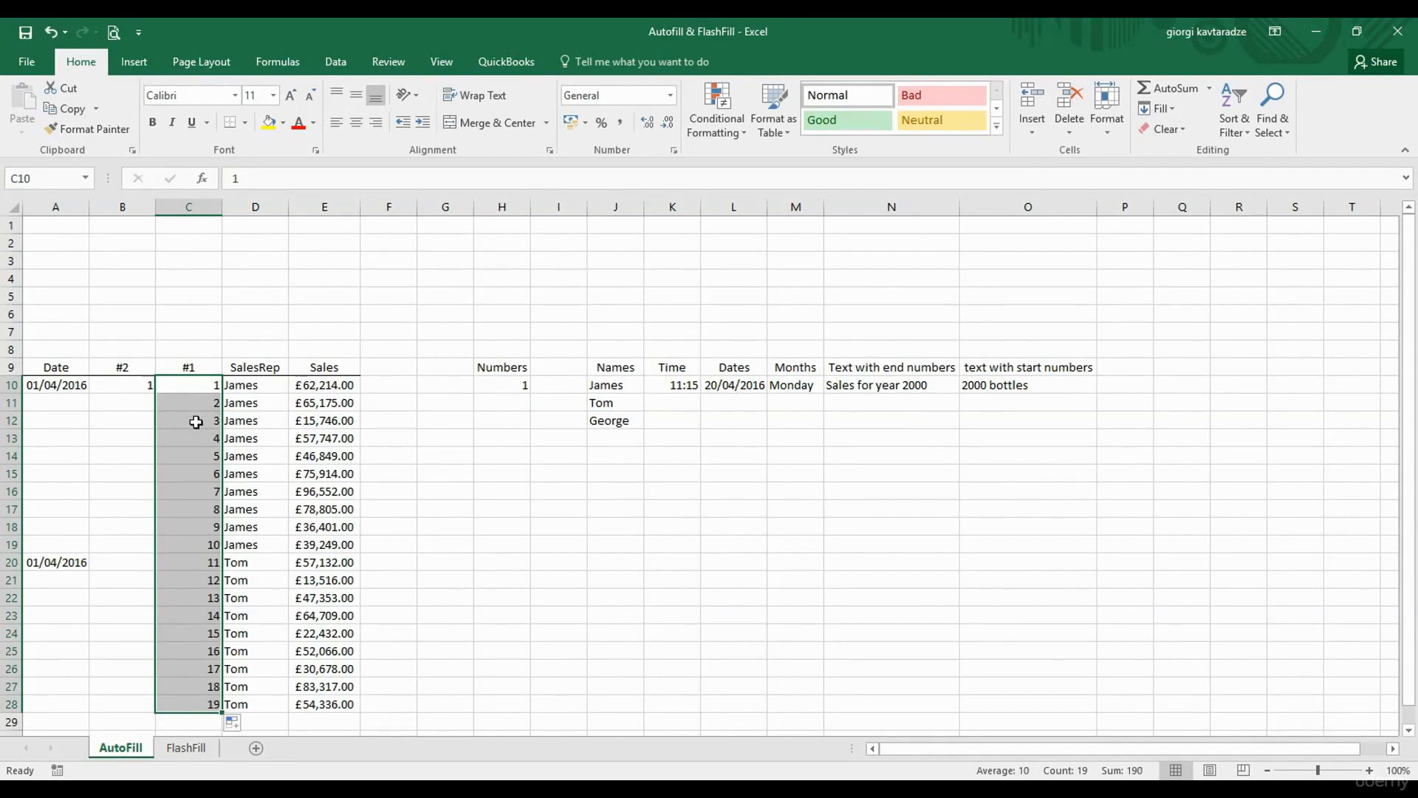
click(196, 422)
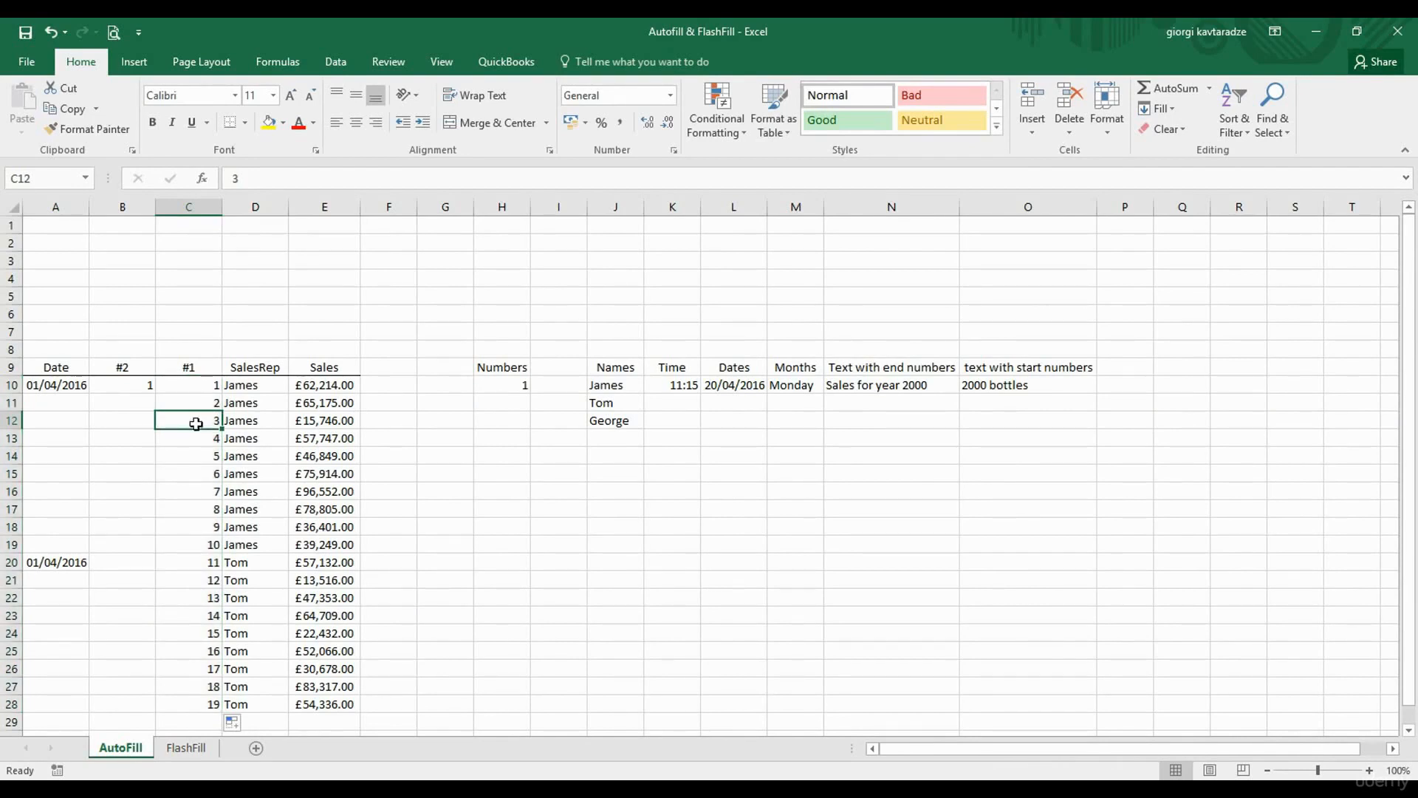
Auto-fill the number in B10 down the #2 column to row 28 using the Fill Series option.
click(128, 385)
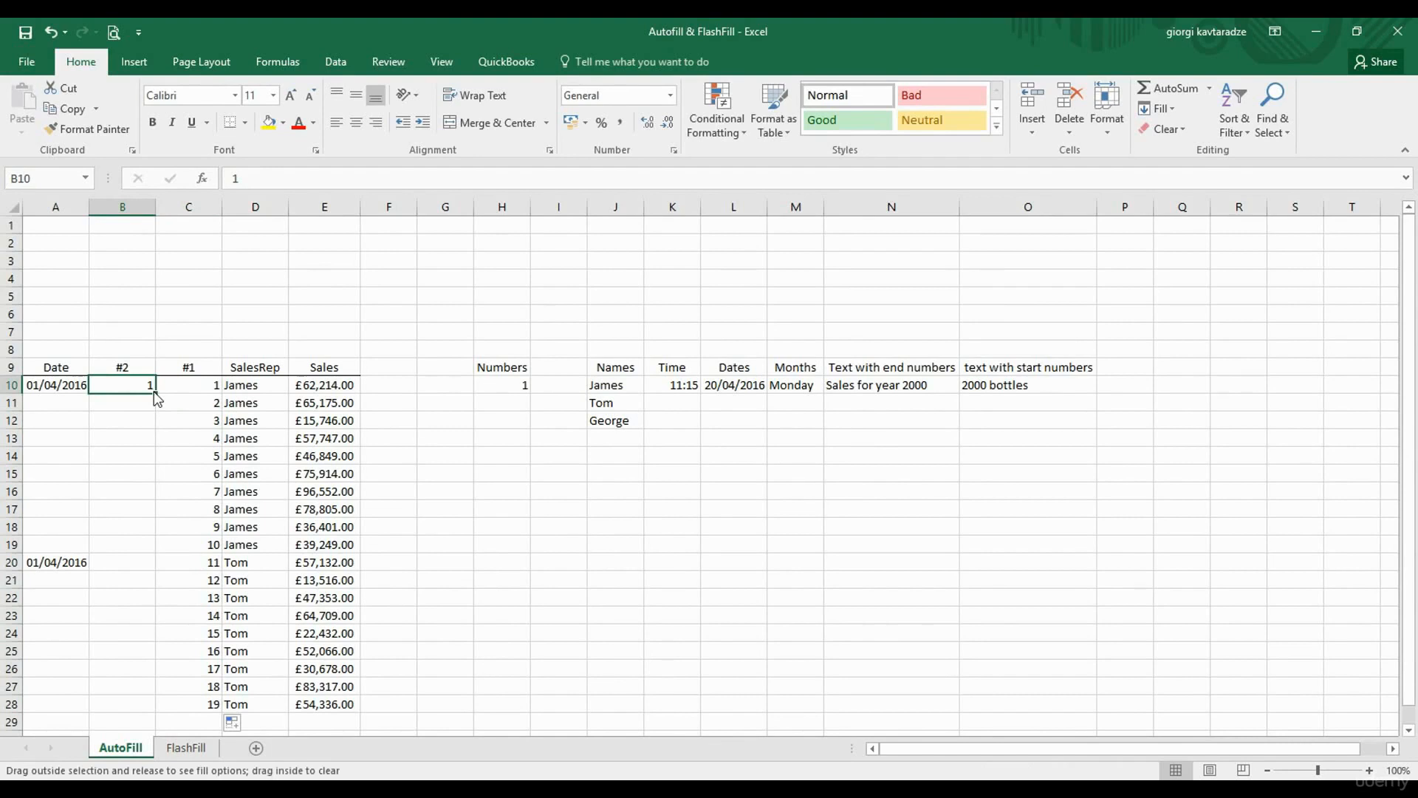
drag(154, 397, 131, 708)
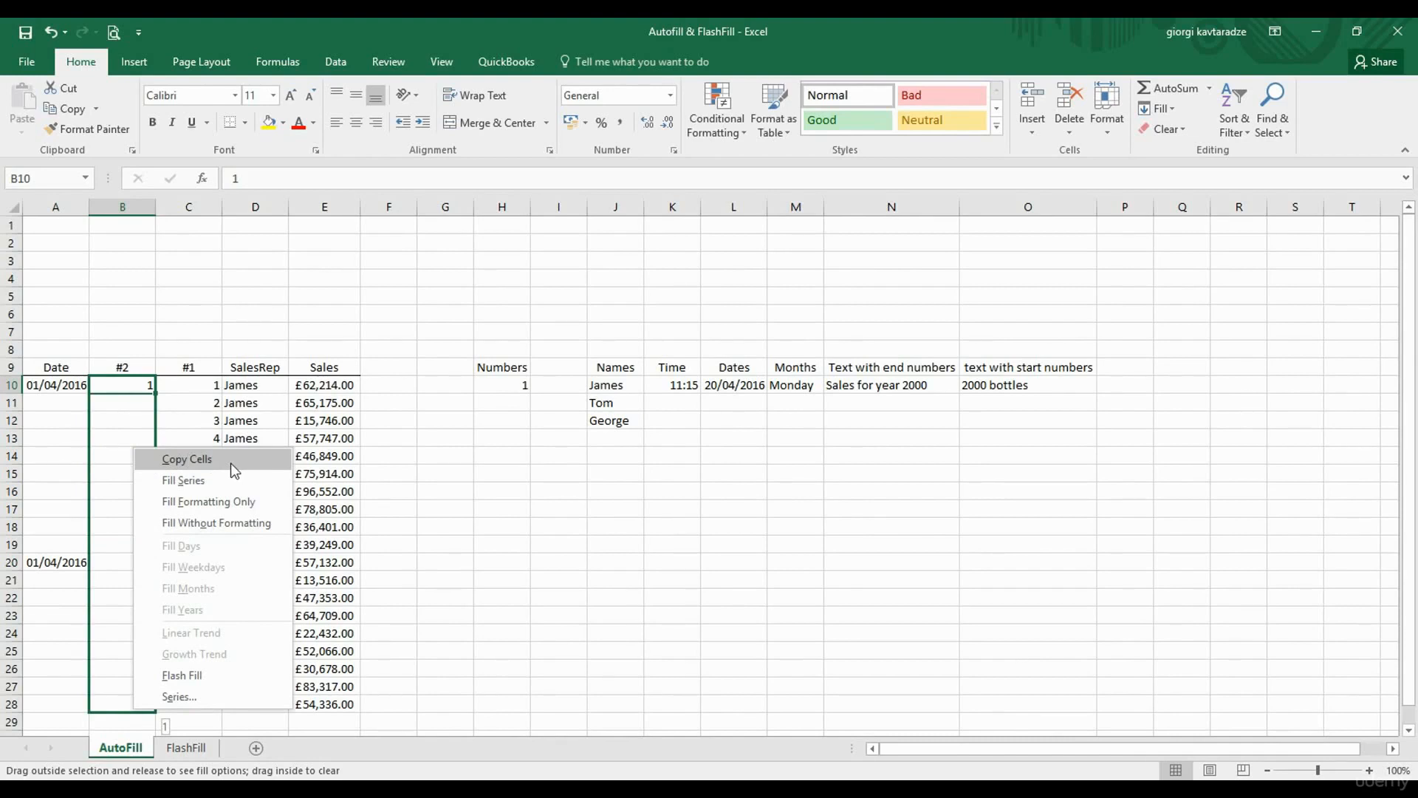
click(189, 481)
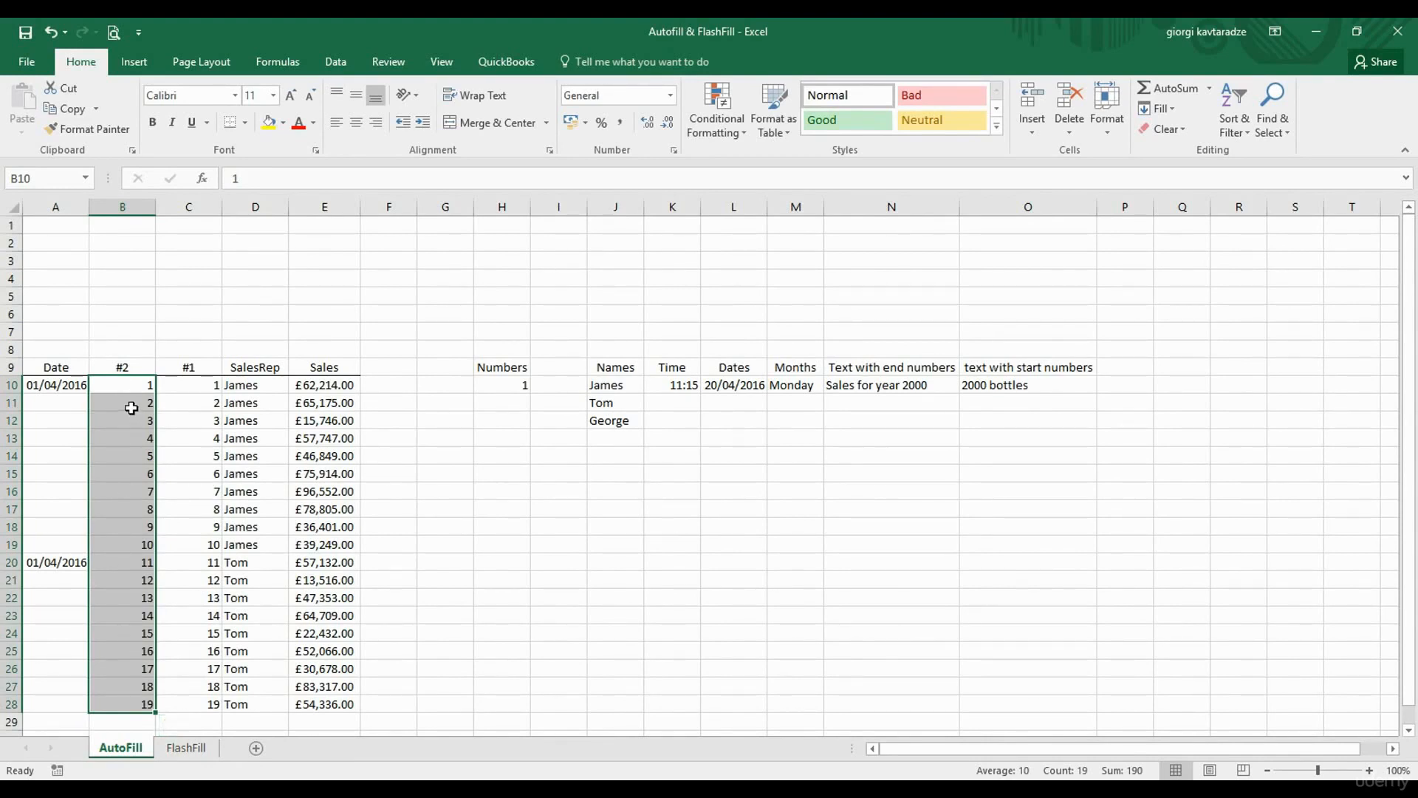
drag(132, 408, 133, 415)
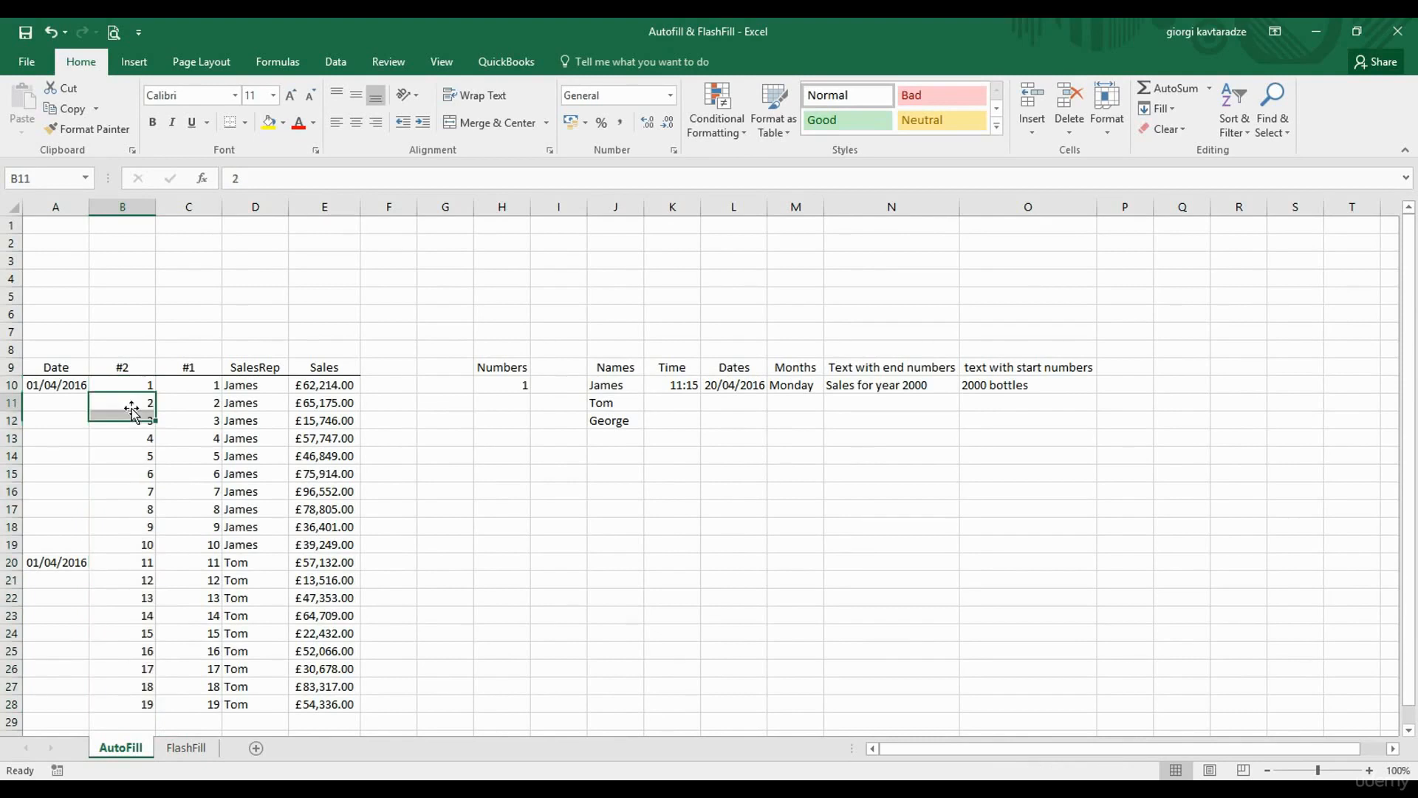
click(131, 407)
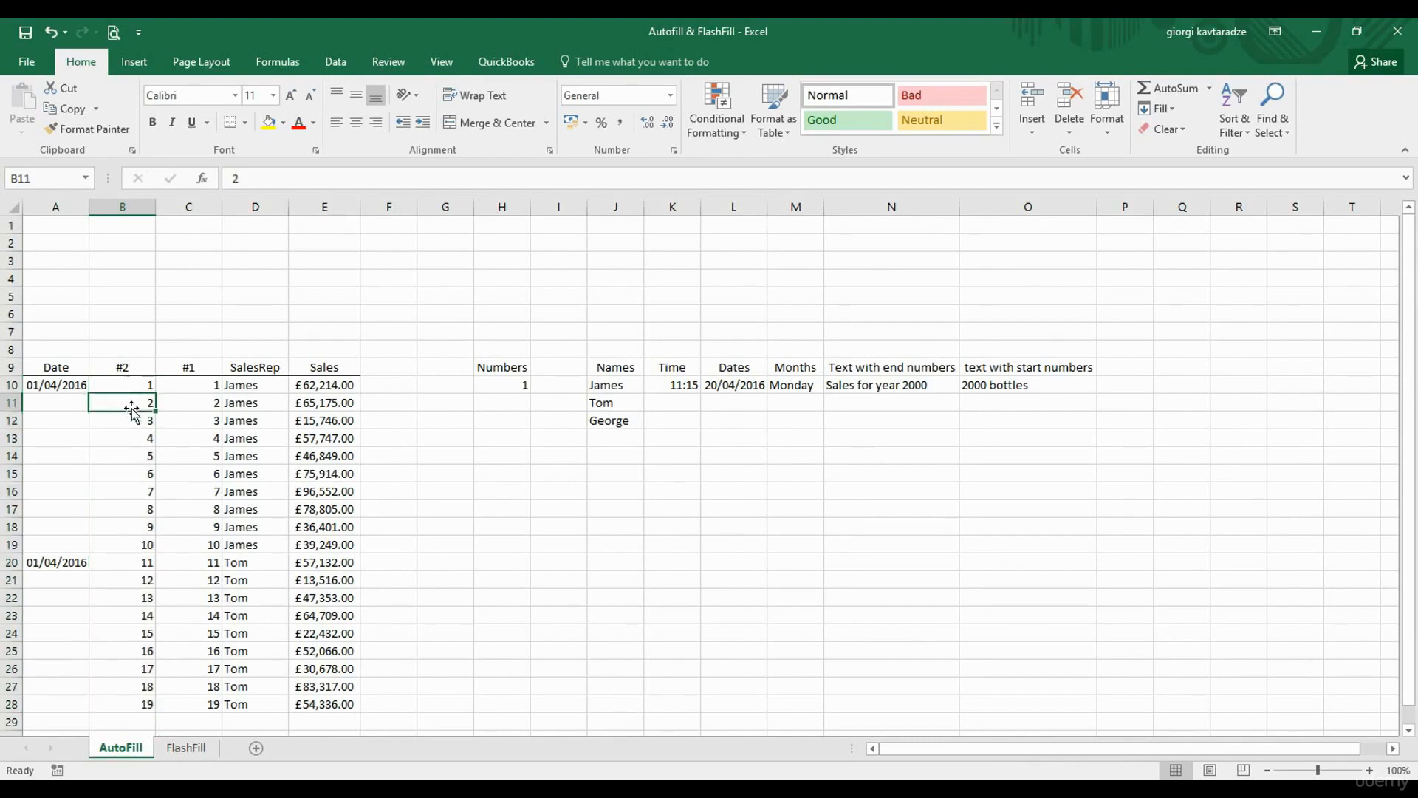
Enter 5 in H11 and auto-fill the series from H10:H11 down the Numbers column to H28.
click(509, 403)
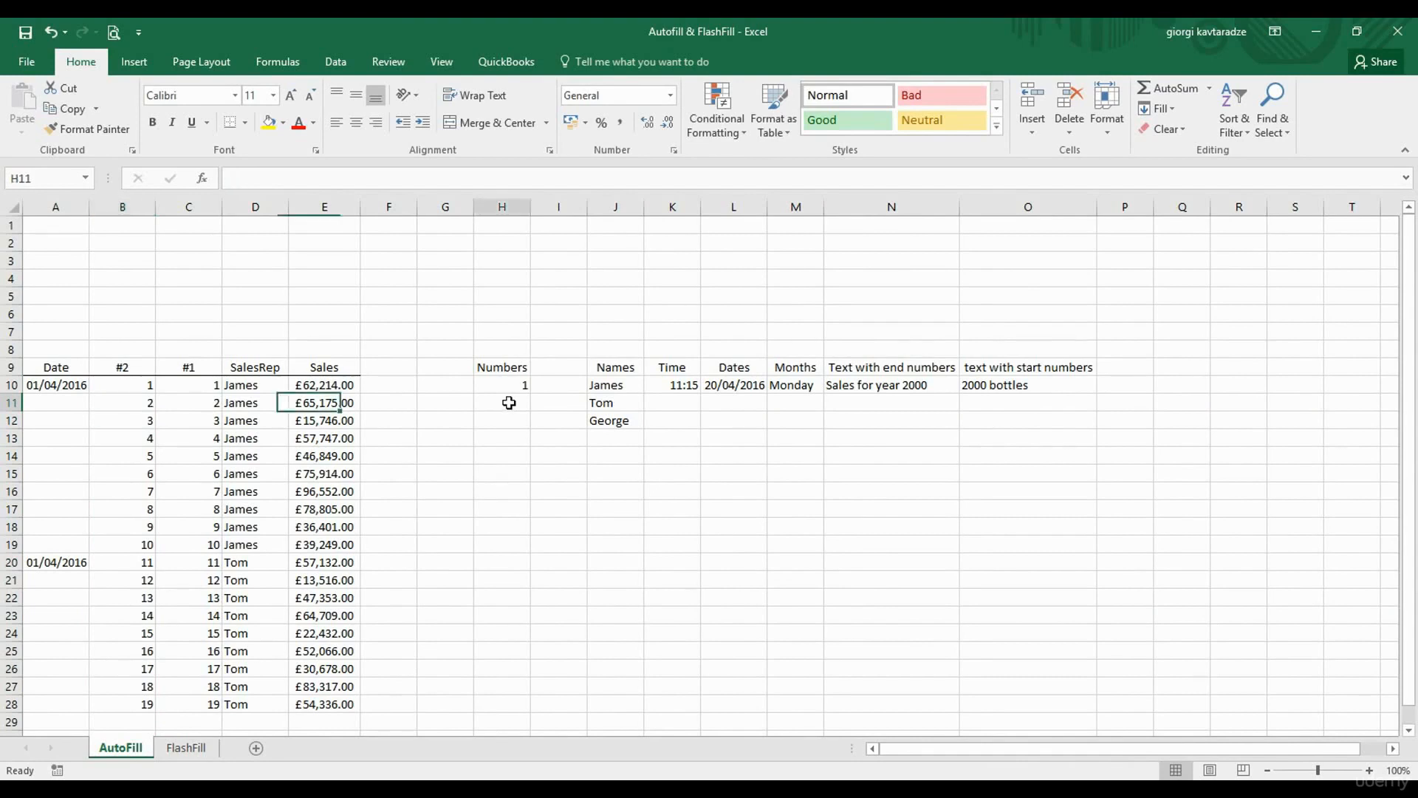
text(5)
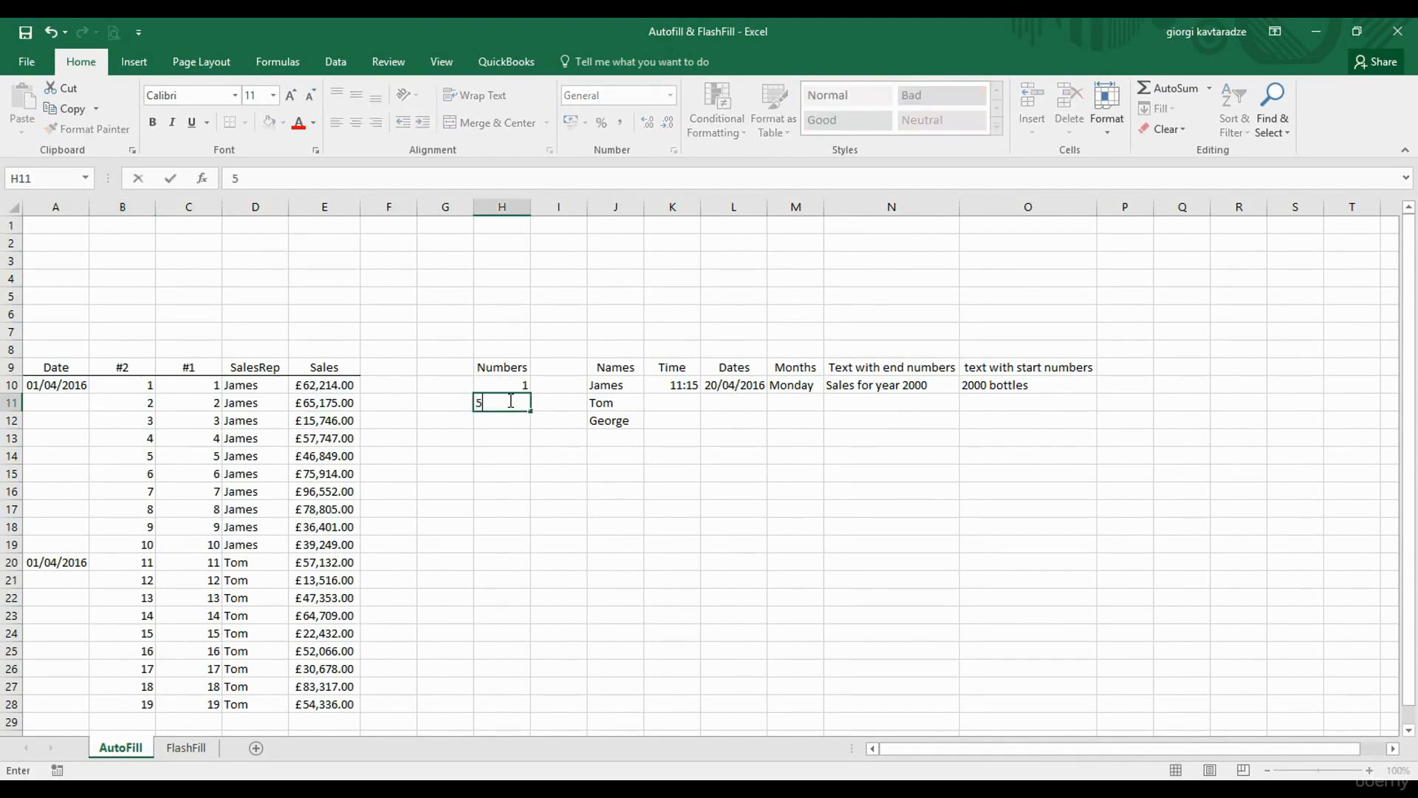
key(Return)
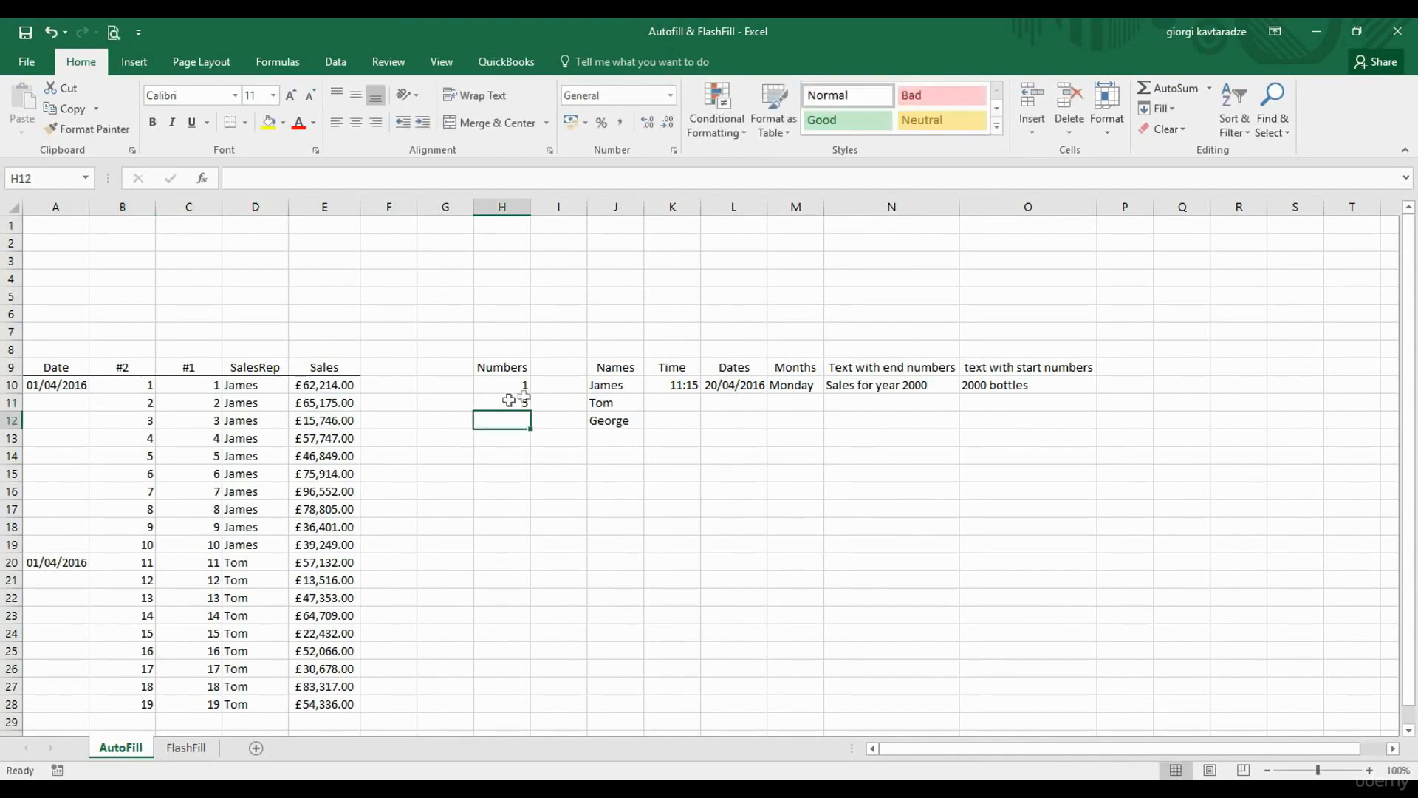
drag(509, 385, 507, 403)
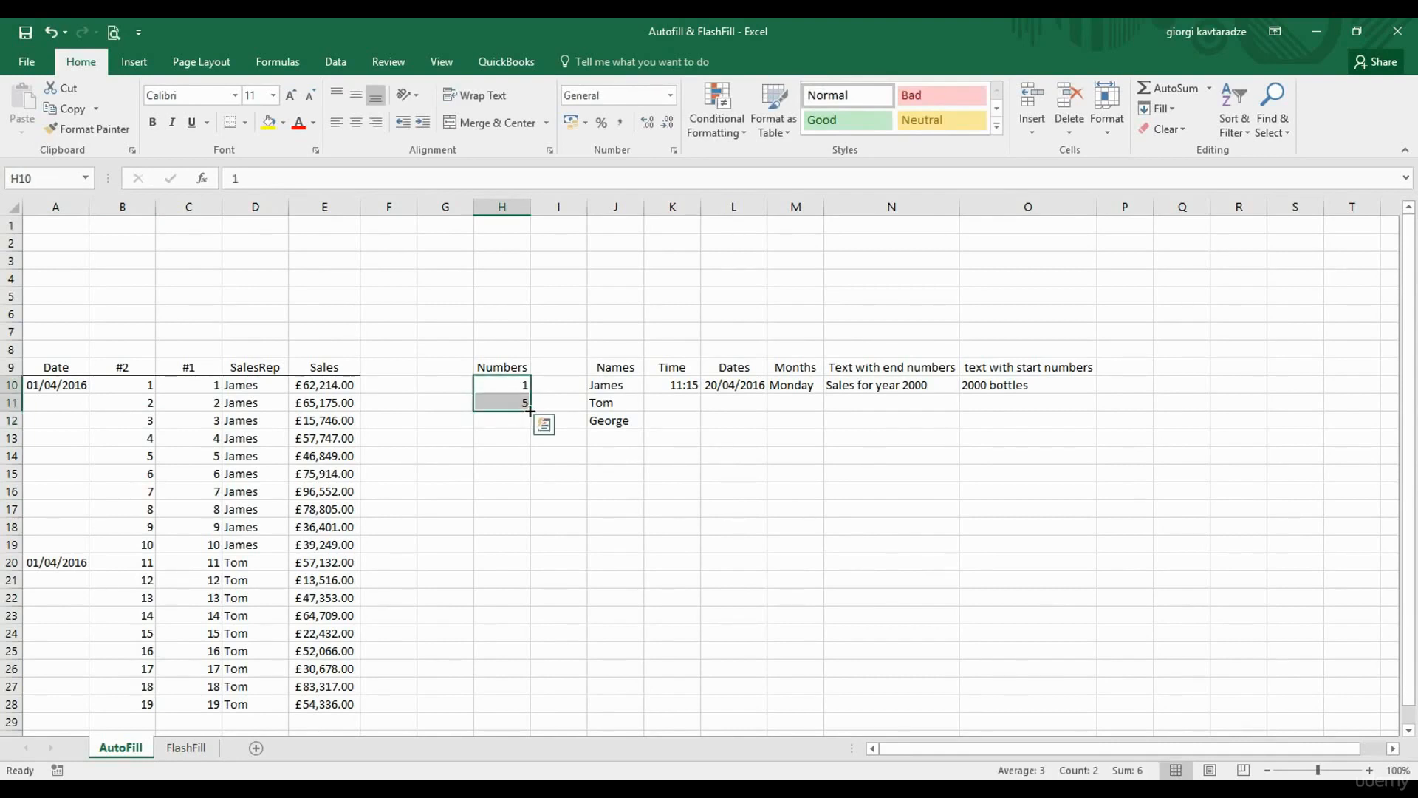
drag(530, 411, 530, 711)
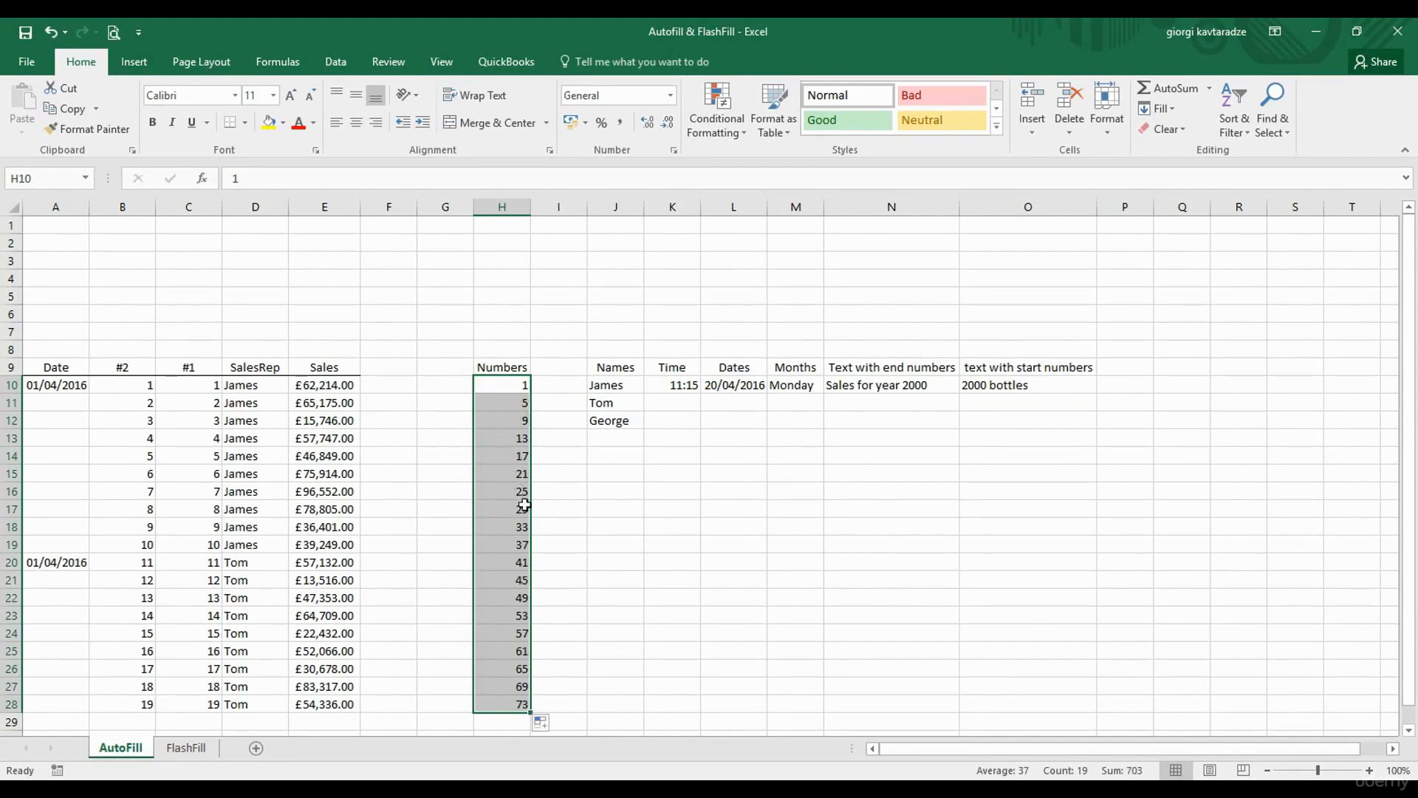
click(503, 560)
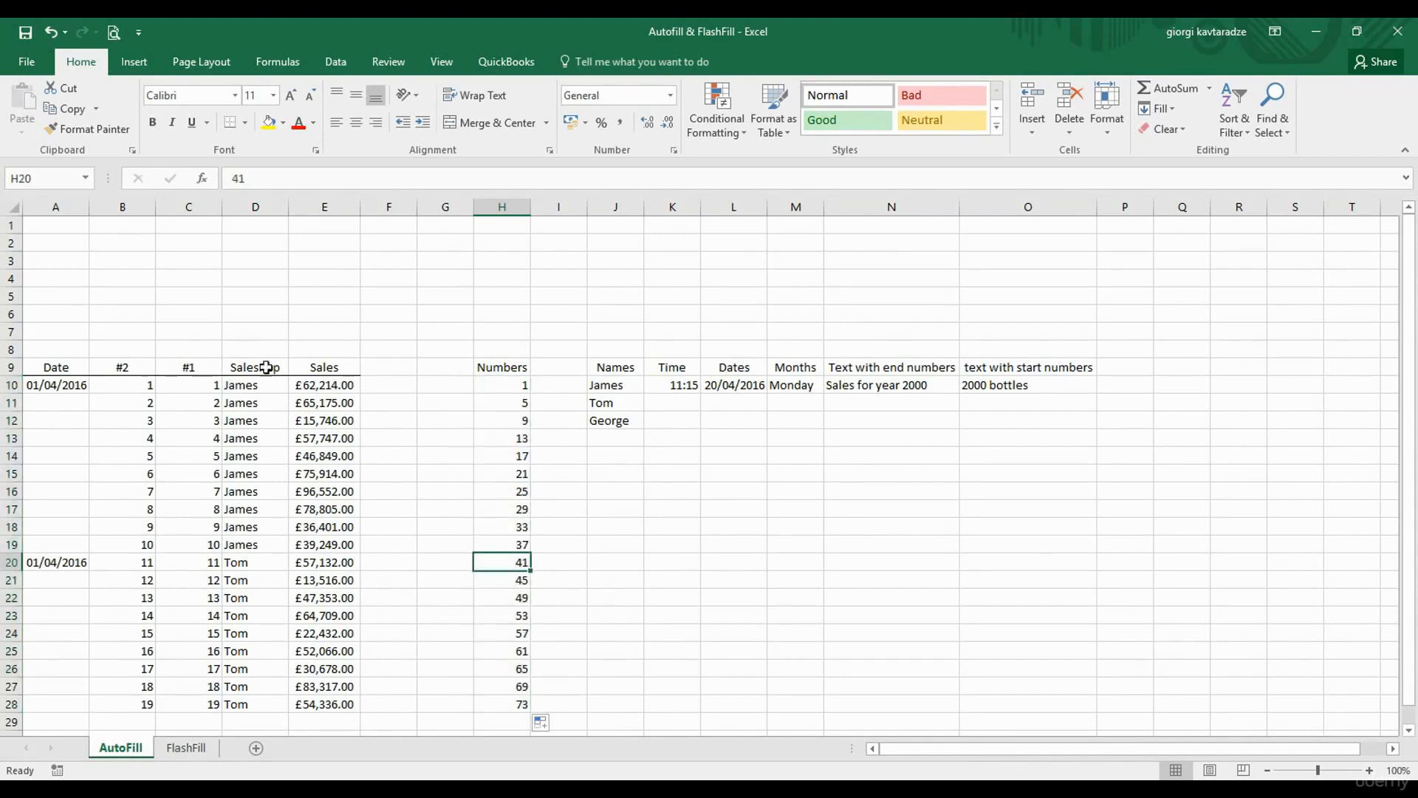
Select the date in A10 as the source for auto-filling the Date column.
click(50, 384)
click(674, 387)
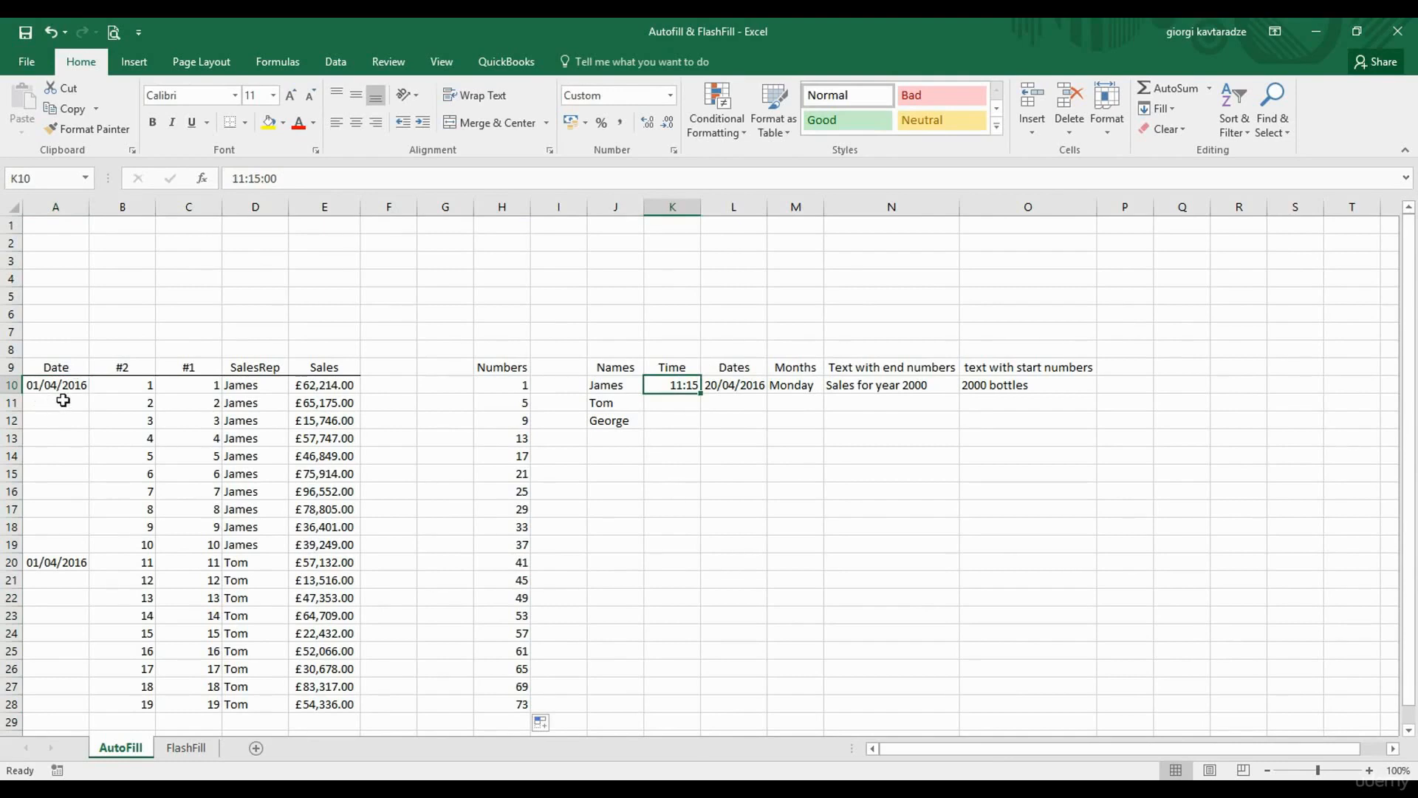
click(63, 401)
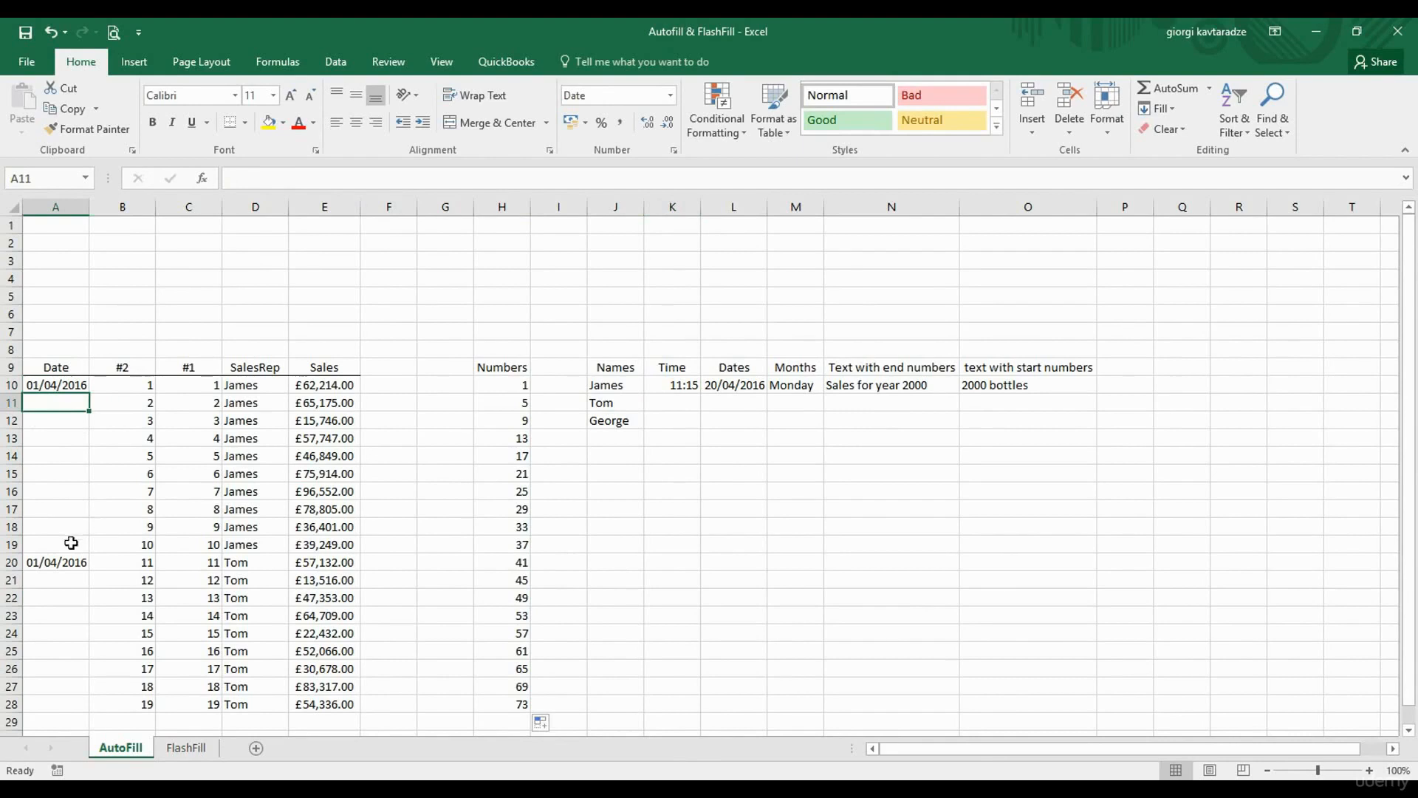
click(68, 385)
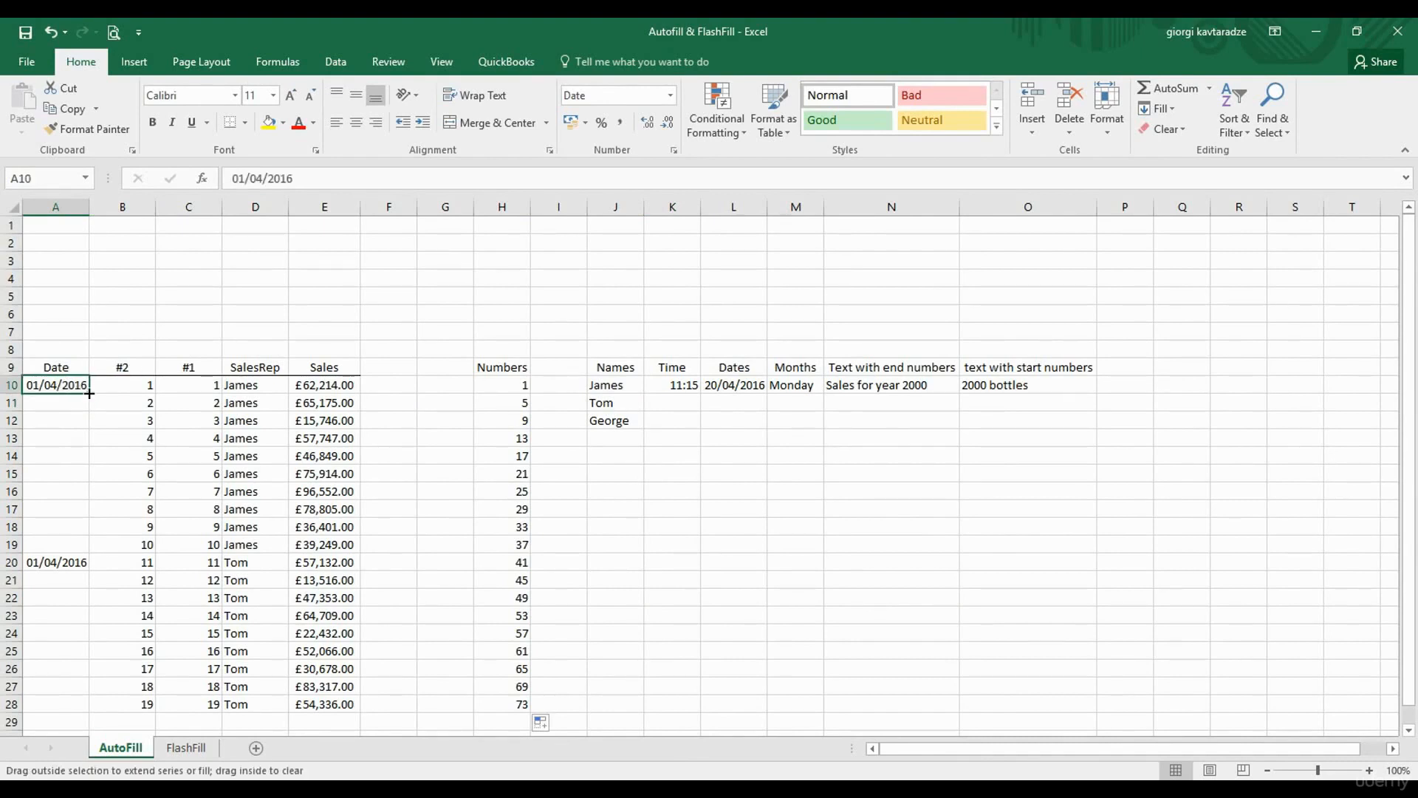
Autofill the Date column with consecutive days from A10 to A19, and repeat the three entries in J10:J12 down to J28.
double_click(88, 393)
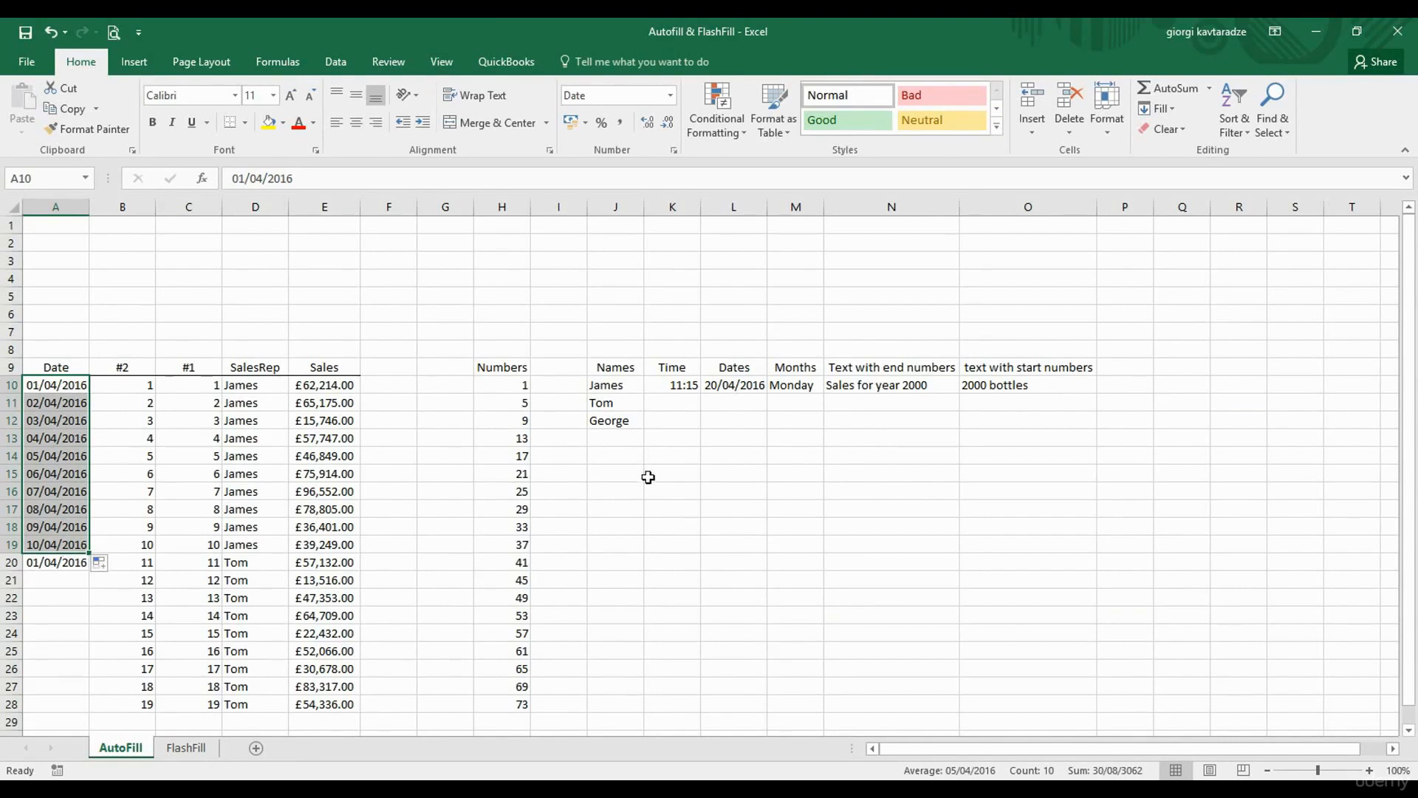
drag(621, 389, 612, 417)
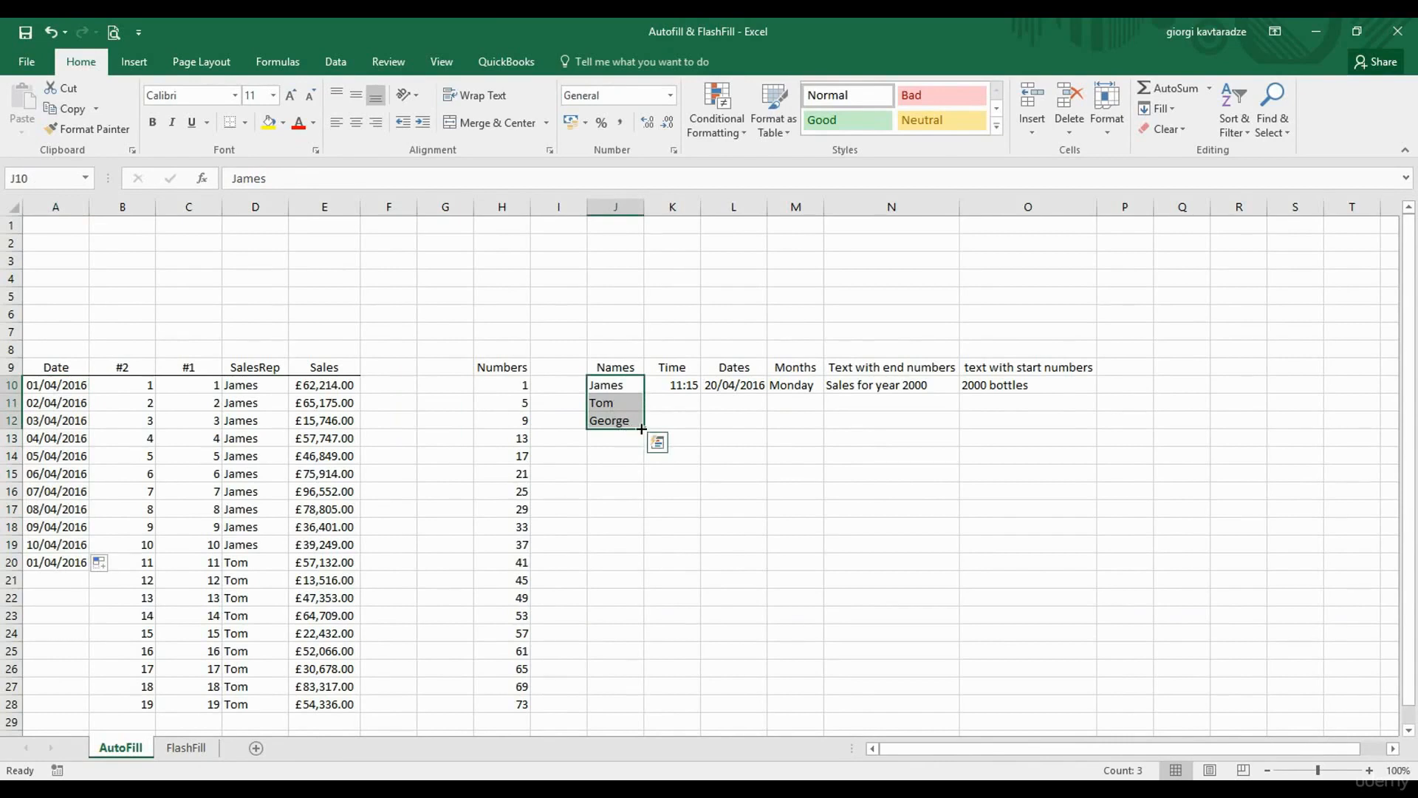
drag(645, 429, 634, 711)
drag(613, 441, 618, 574)
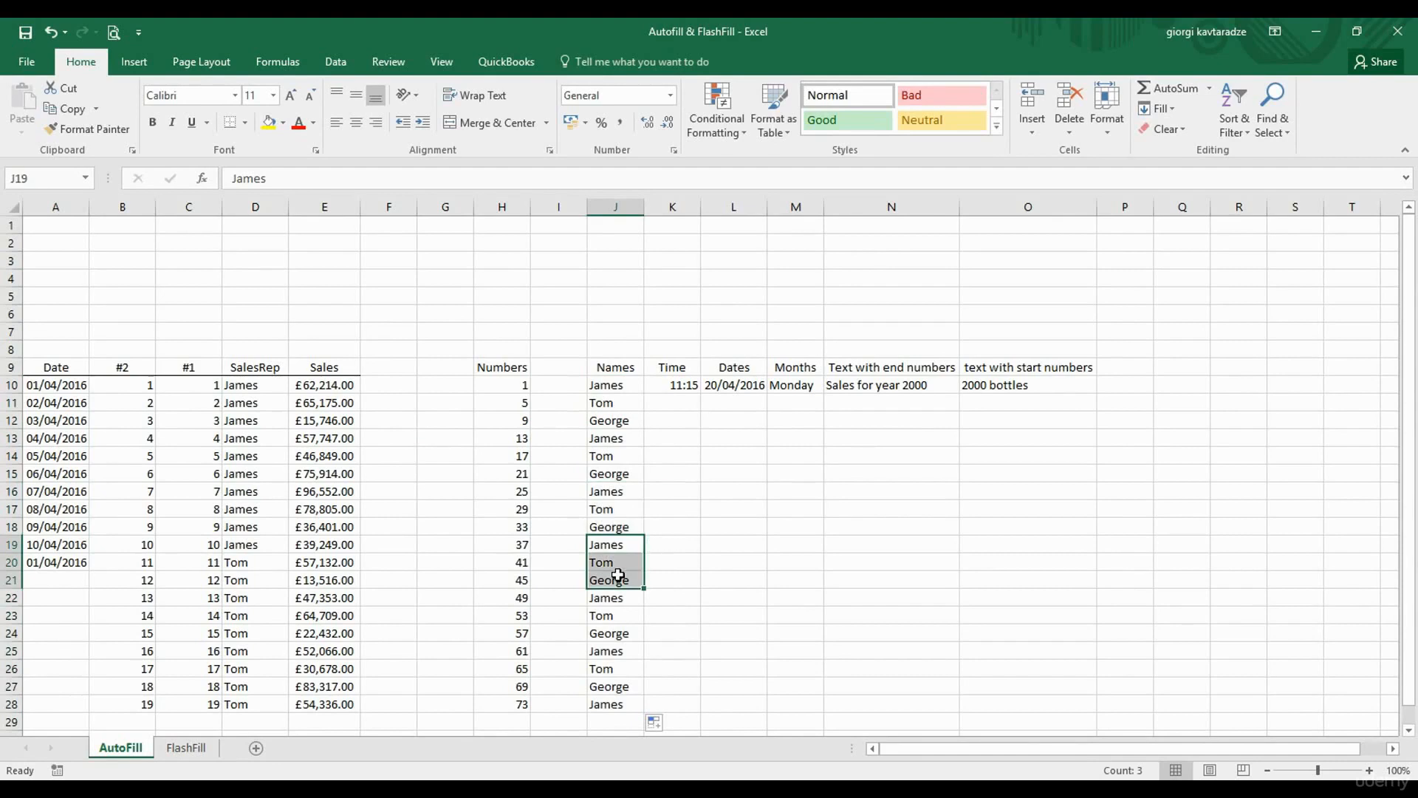
Autofill the Time column hourly from K10 to K28, and fill the Dates column from L10 to L28 with weekdays only.
click(669, 386)
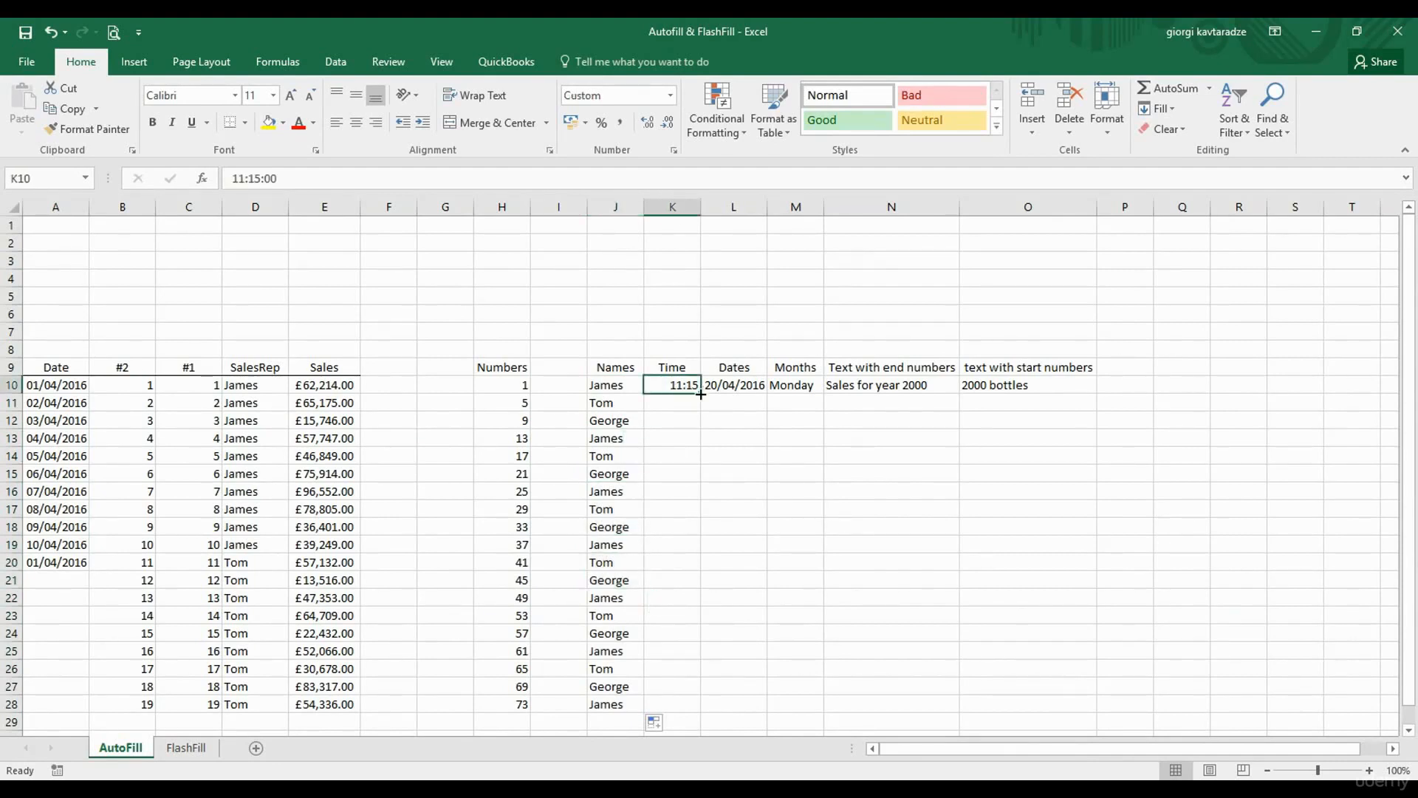
drag(700, 394, 694, 710)
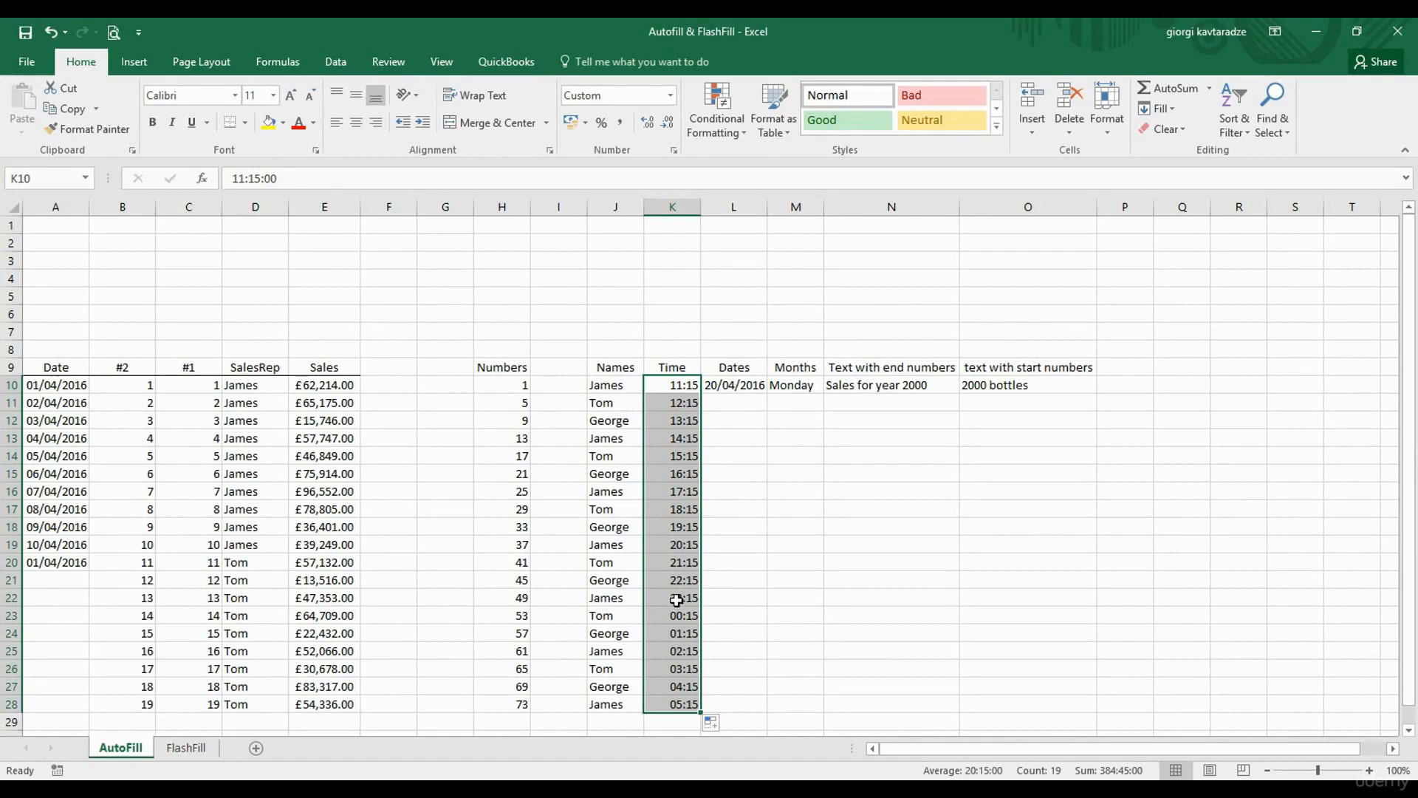
click(732, 385)
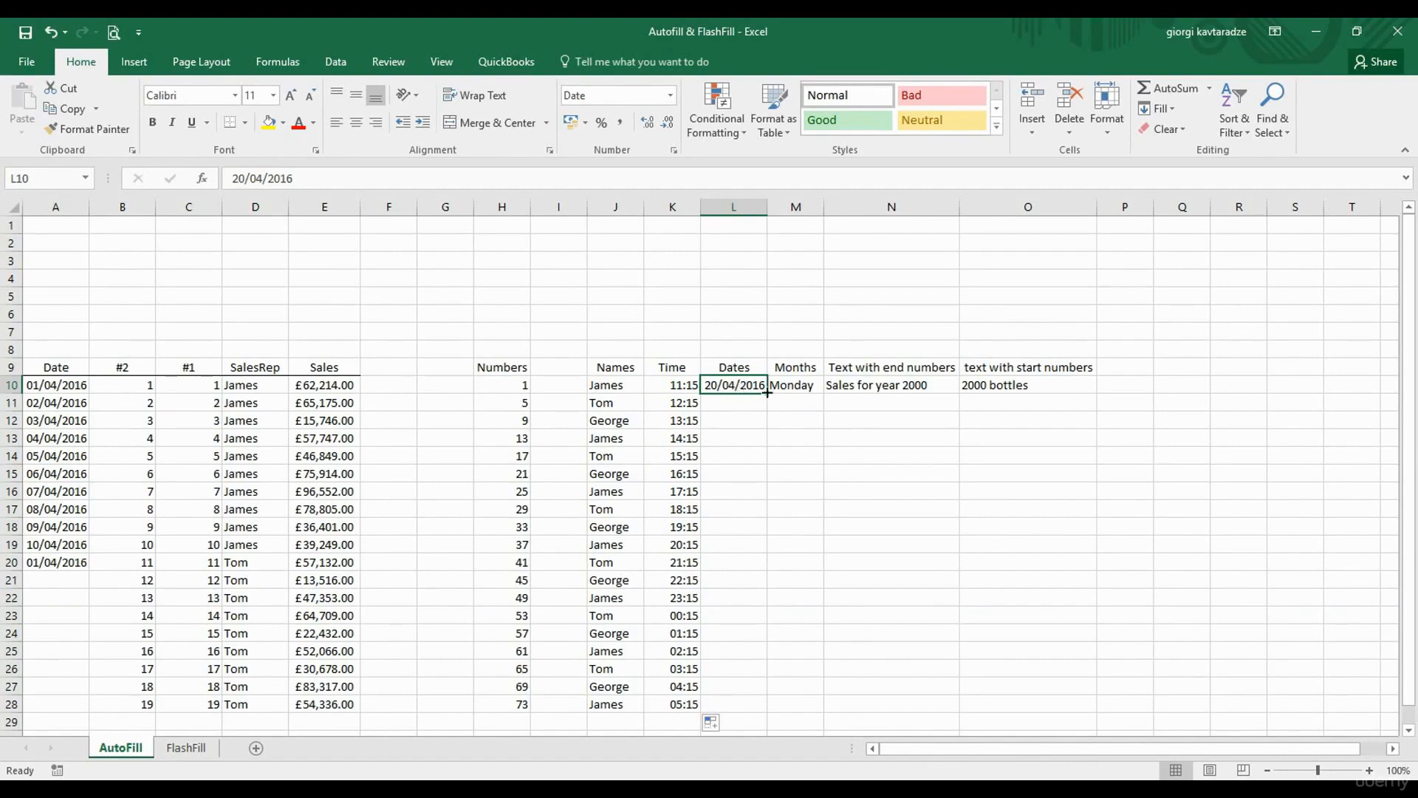
drag(767, 393, 756, 710)
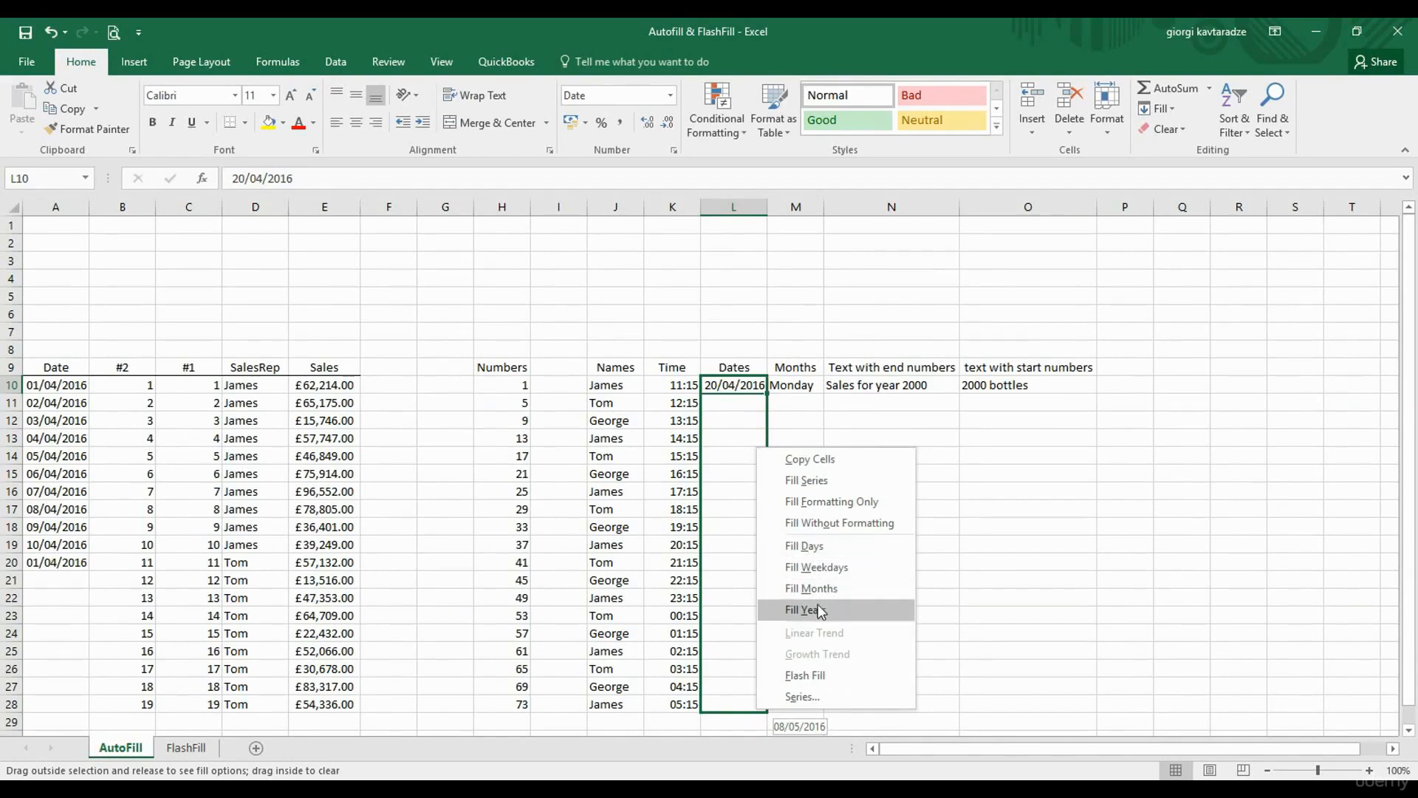
click(810, 570)
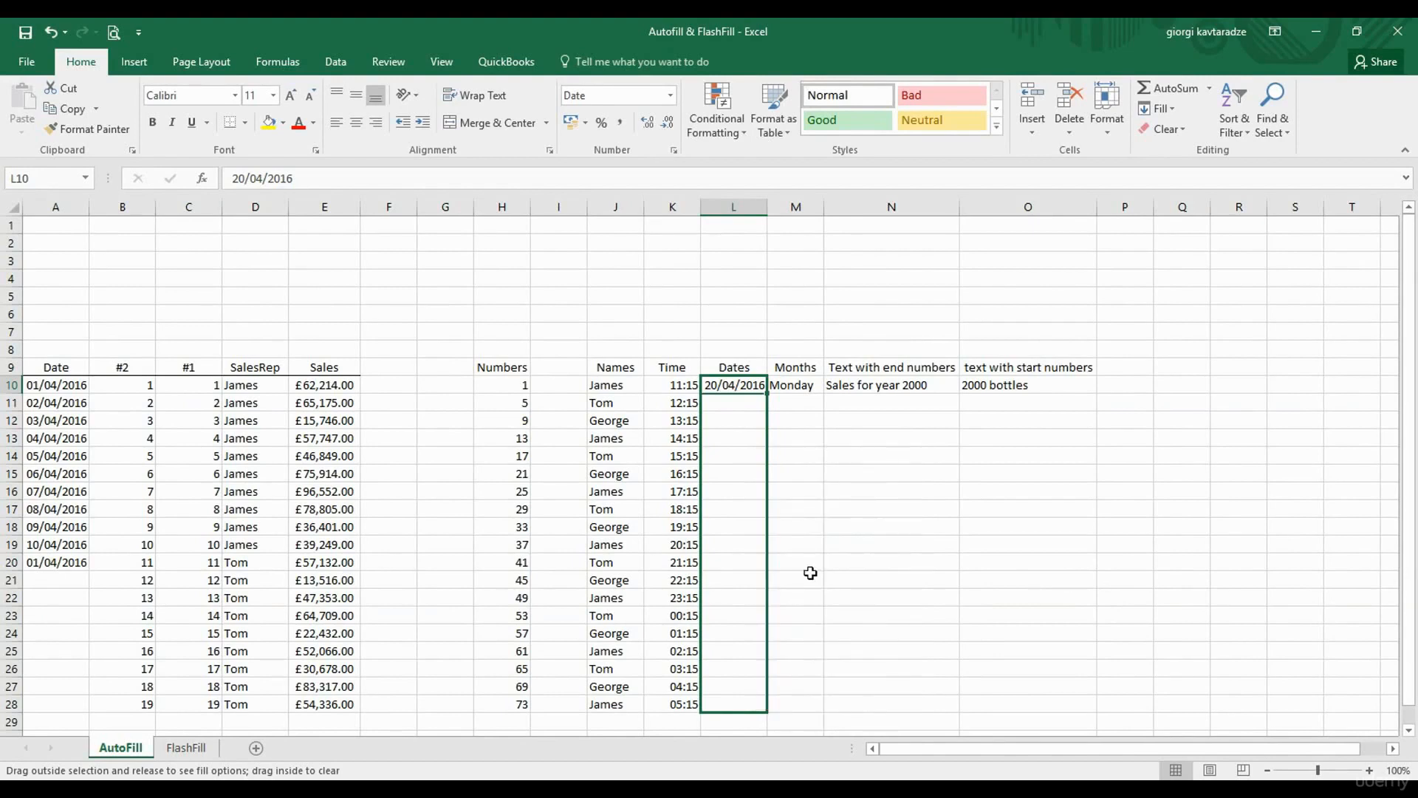
mouse_move(741, 385)
mouse_down()
mouse_move(736, 420)
mouse_move(738, 390)
mouse_up()
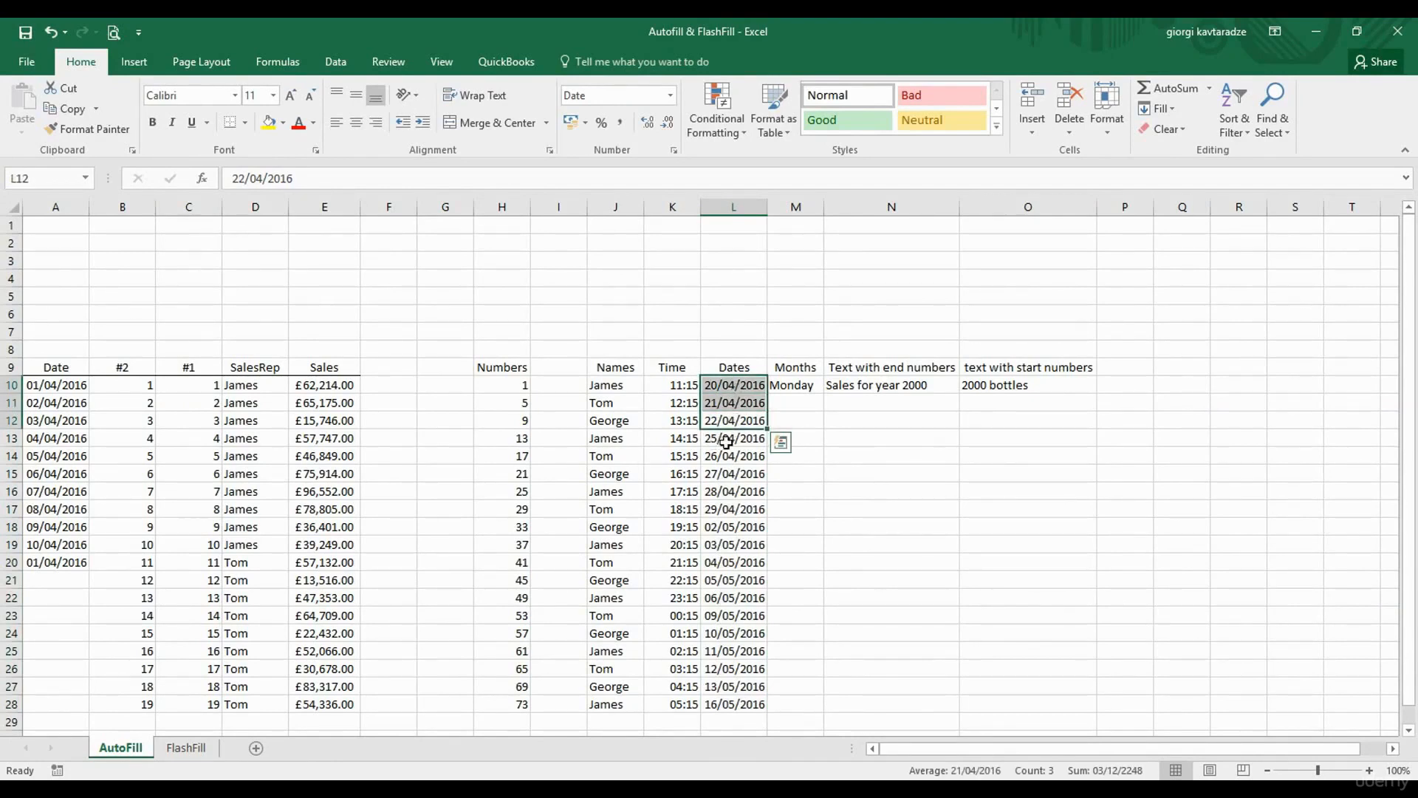
click(726, 441)
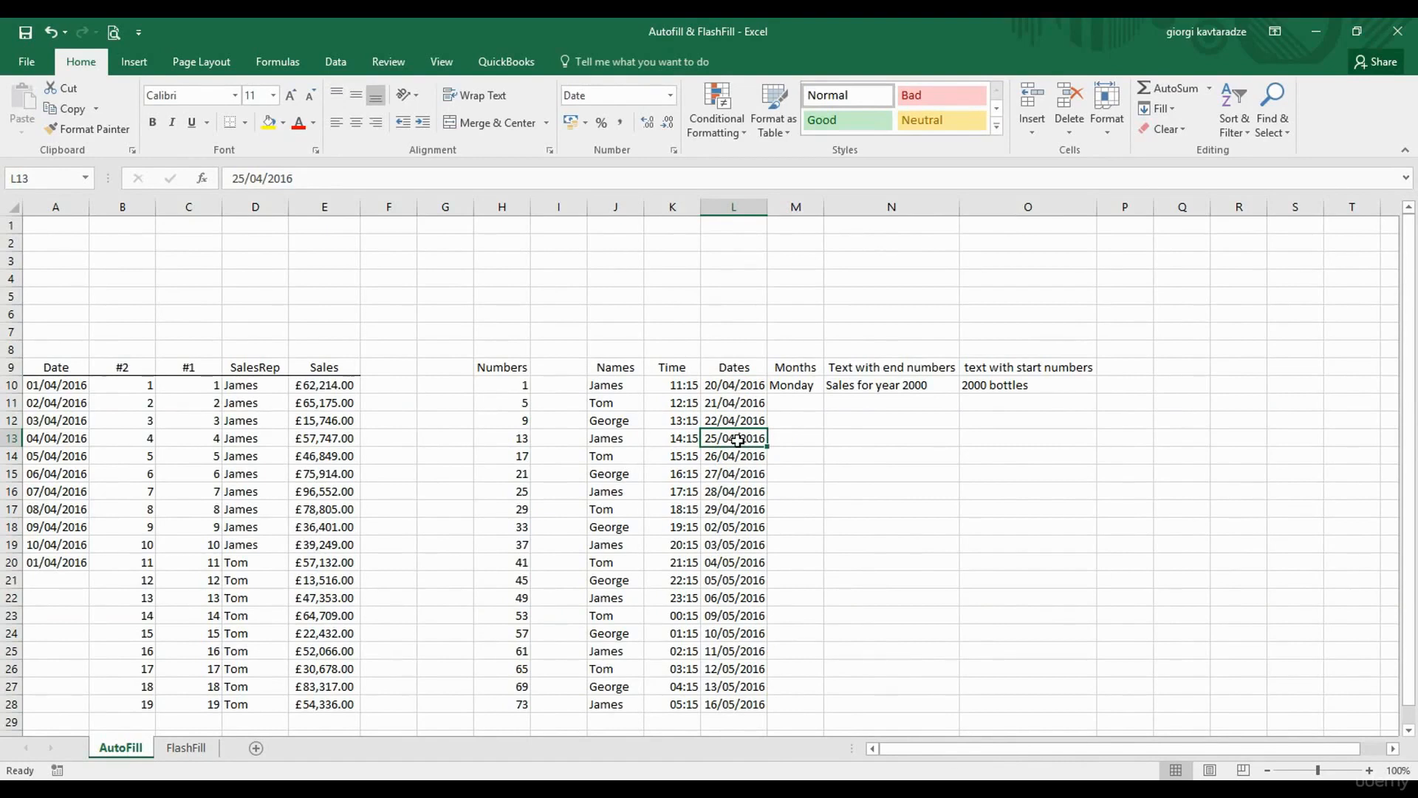
Autofill the day names in the Months column from Monday in M10 down to M28, and check the resulting sequence.
click(797, 386)
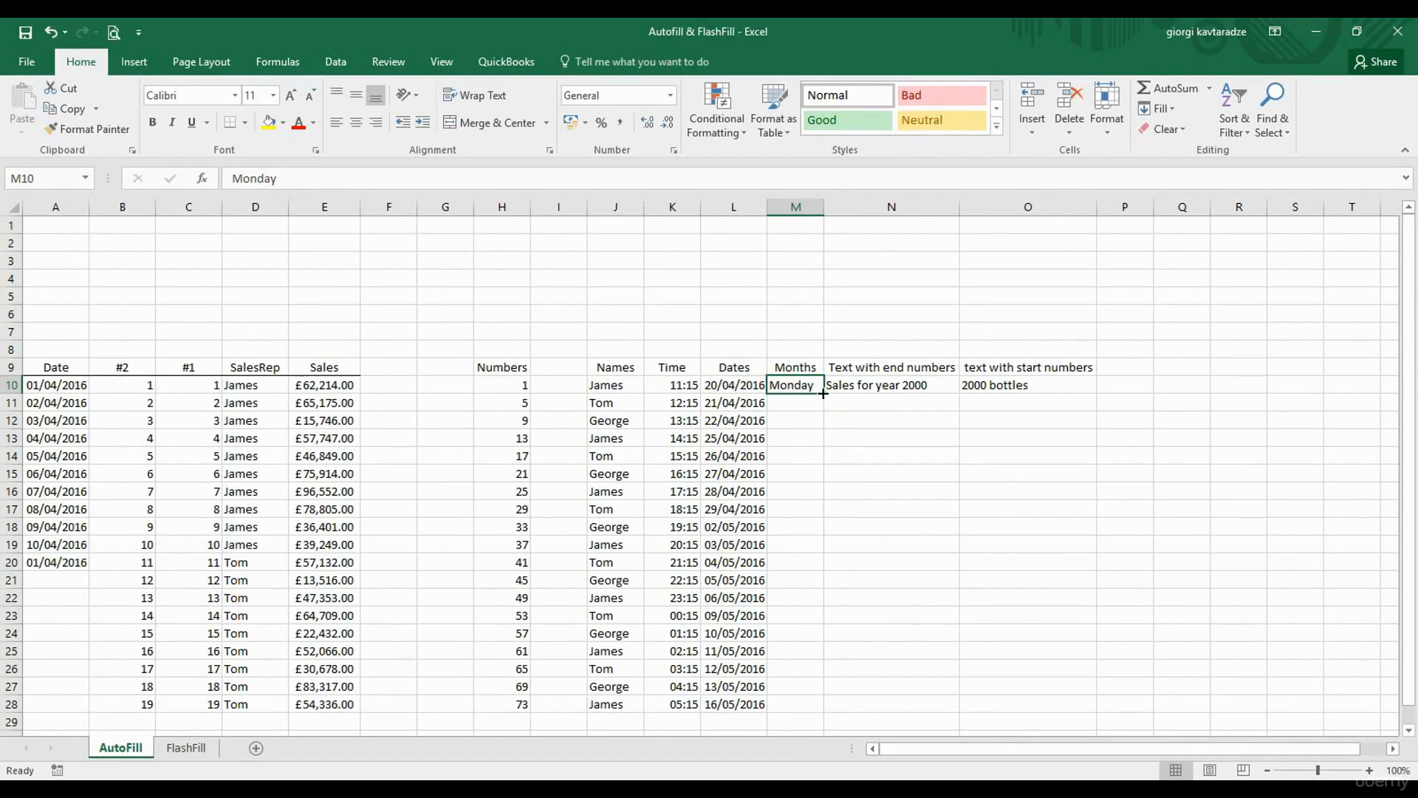
drag(823, 393, 804, 708)
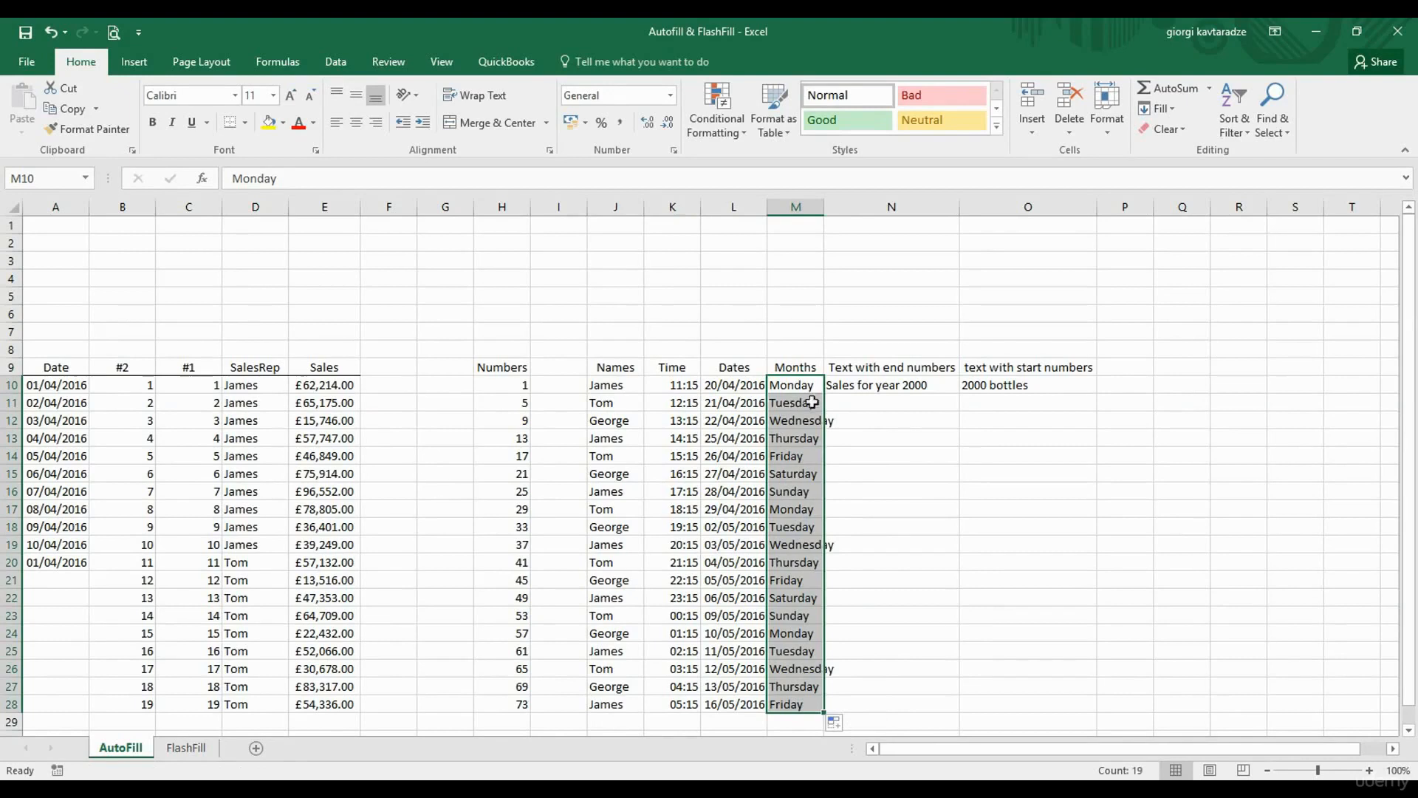
click(782, 403)
click(795, 421)
click(796, 440)
click(797, 459)
click(799, 475)
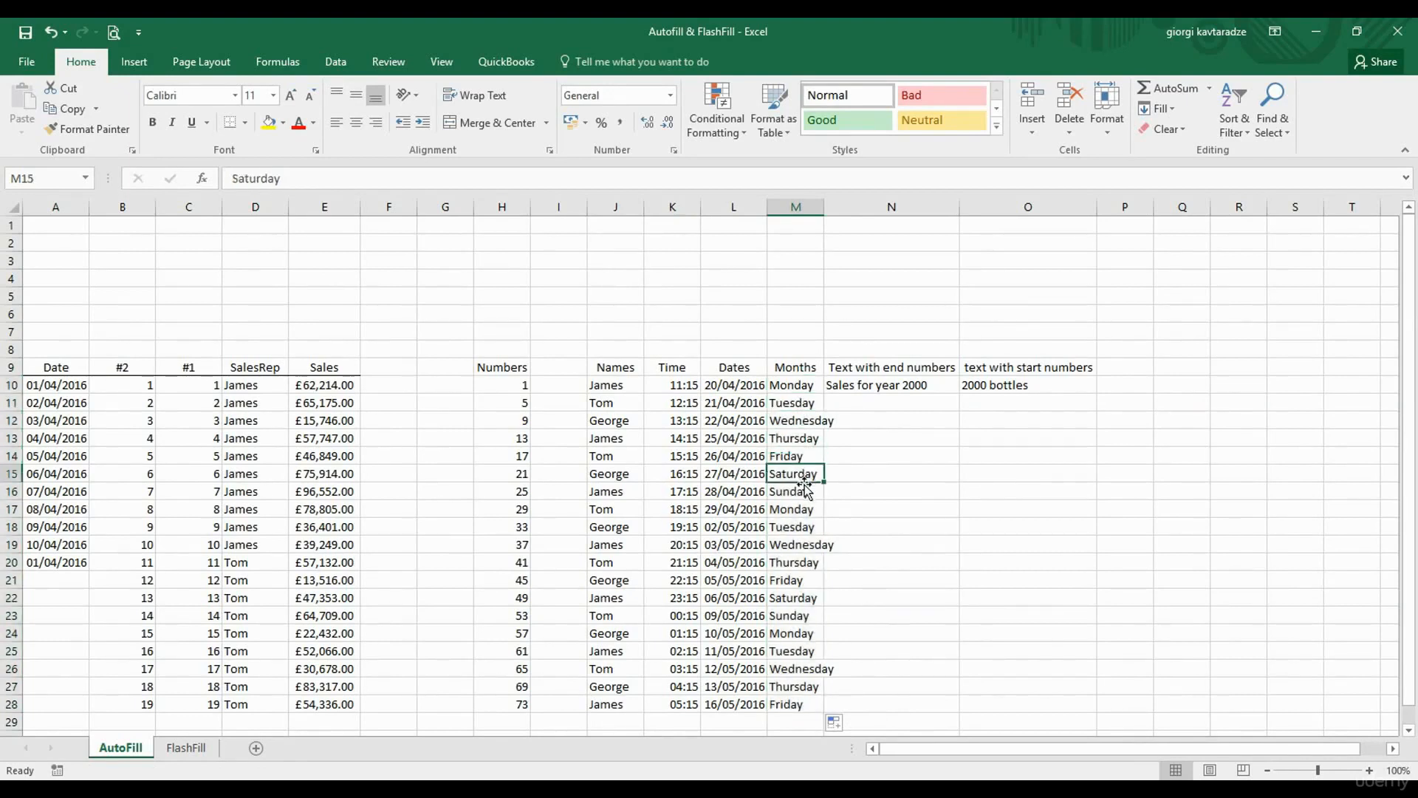
click(801, 491)
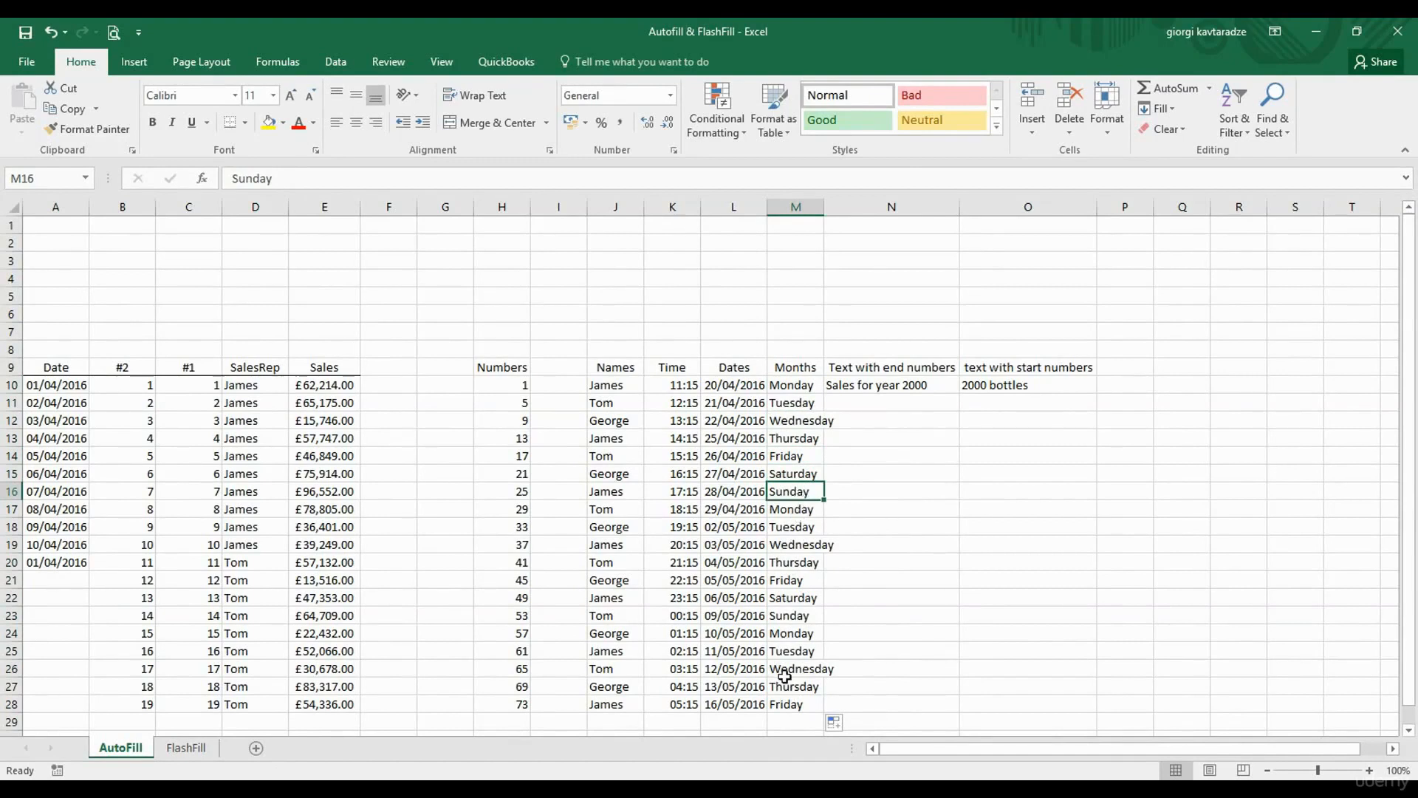
Autofill "Sales for year 2000" from N10 down to N28 as a series with increasing years.
click(890, 385)
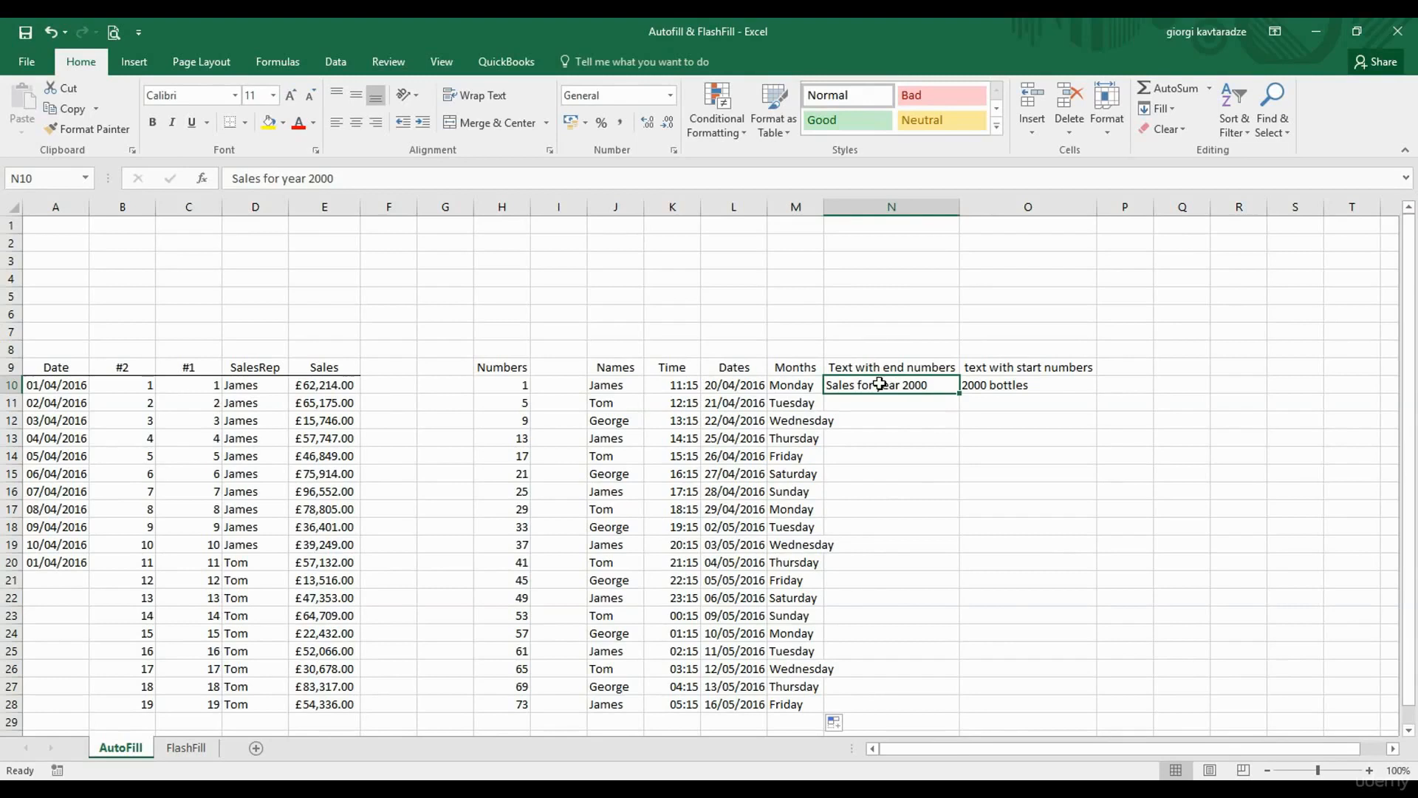
click(1011, 385)
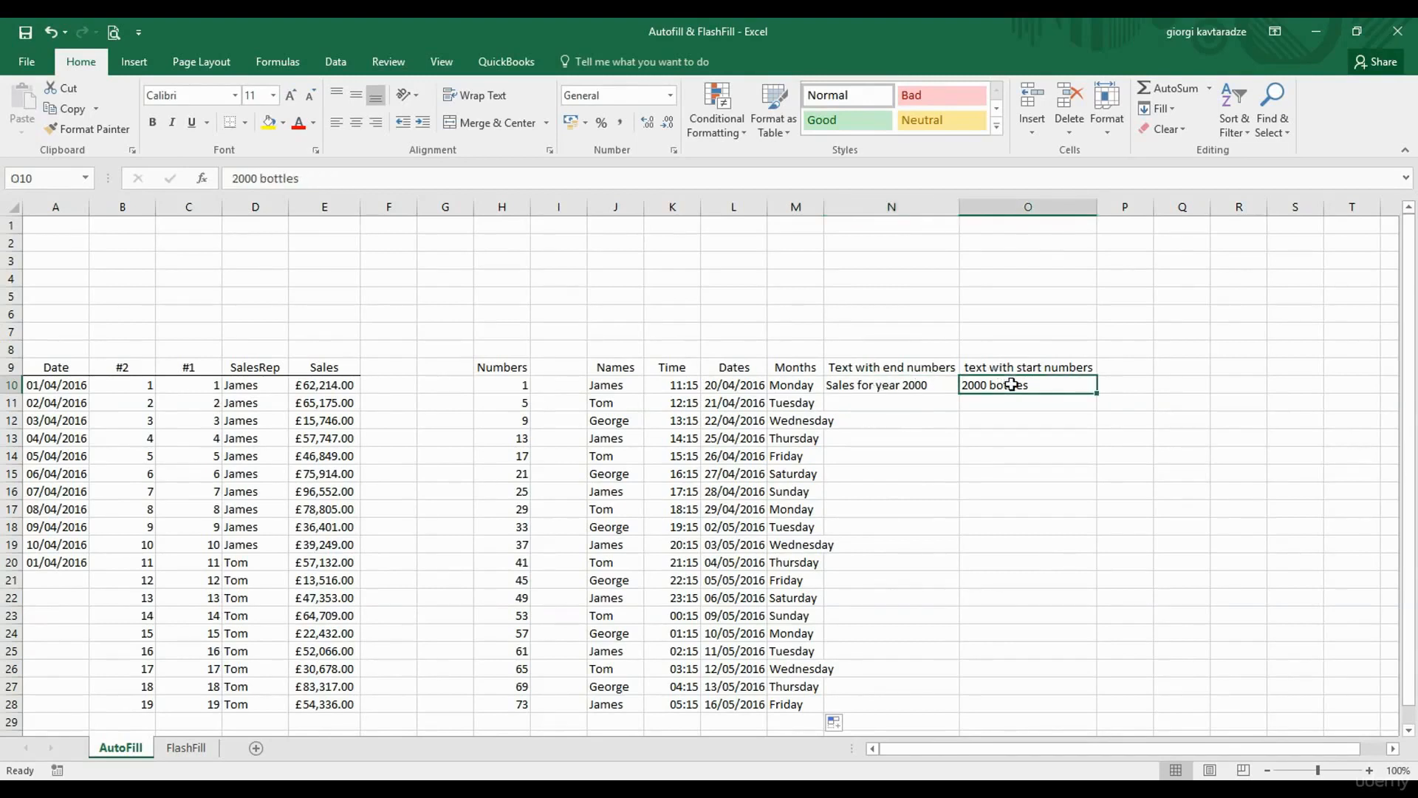
click(949, 383)
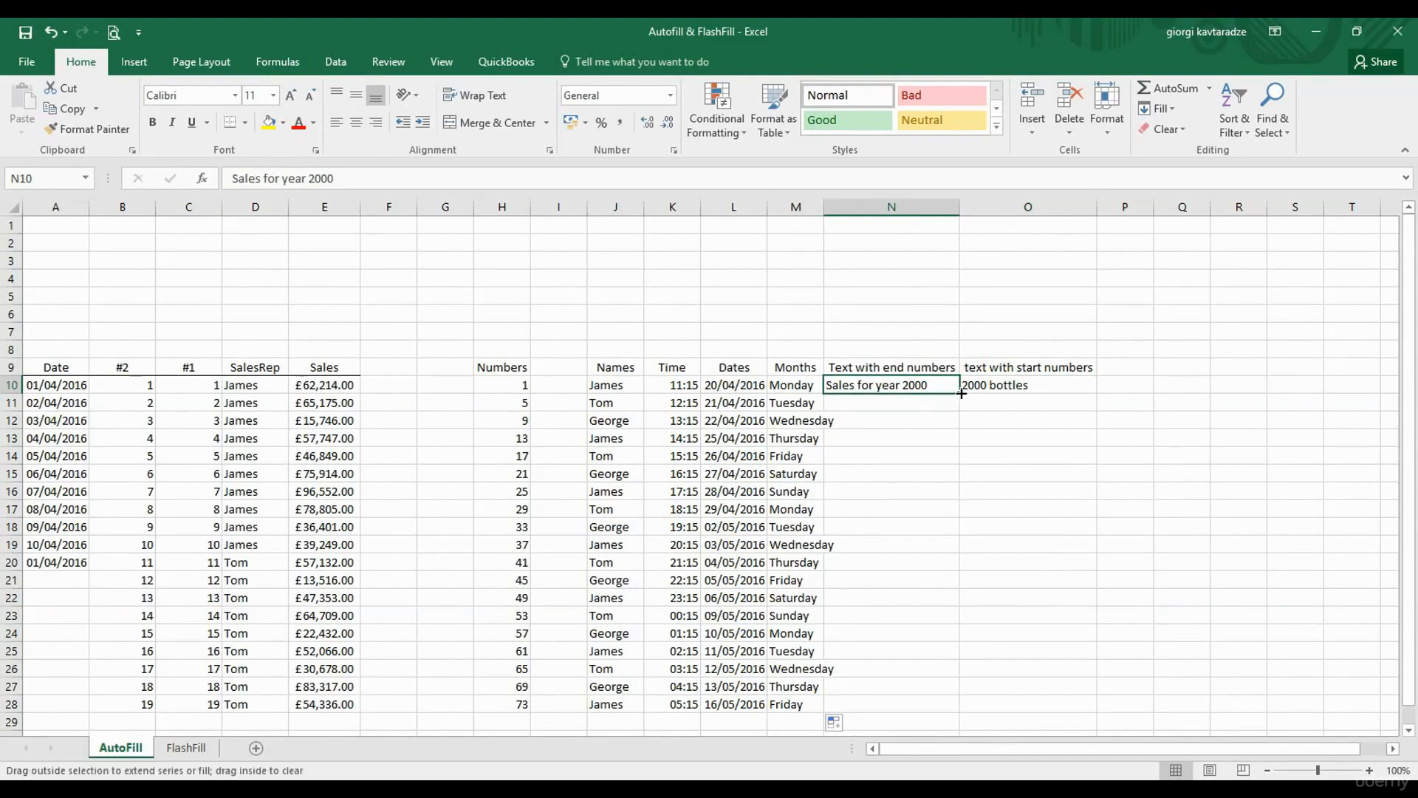
double_click(961, 393)
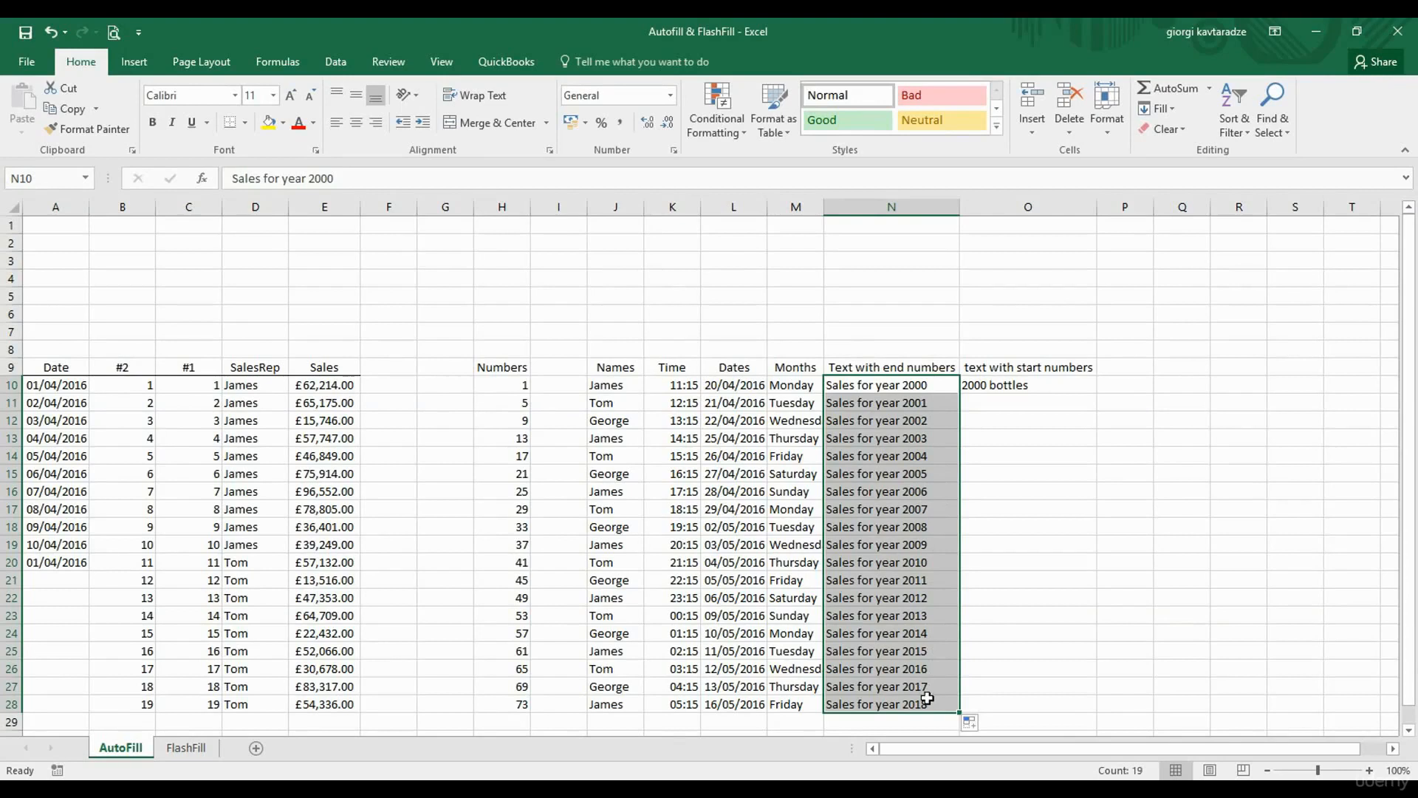
Autofill "2000 bottles" from O10 down to O28 as a series with increasing start numbers.
click(987, 386)
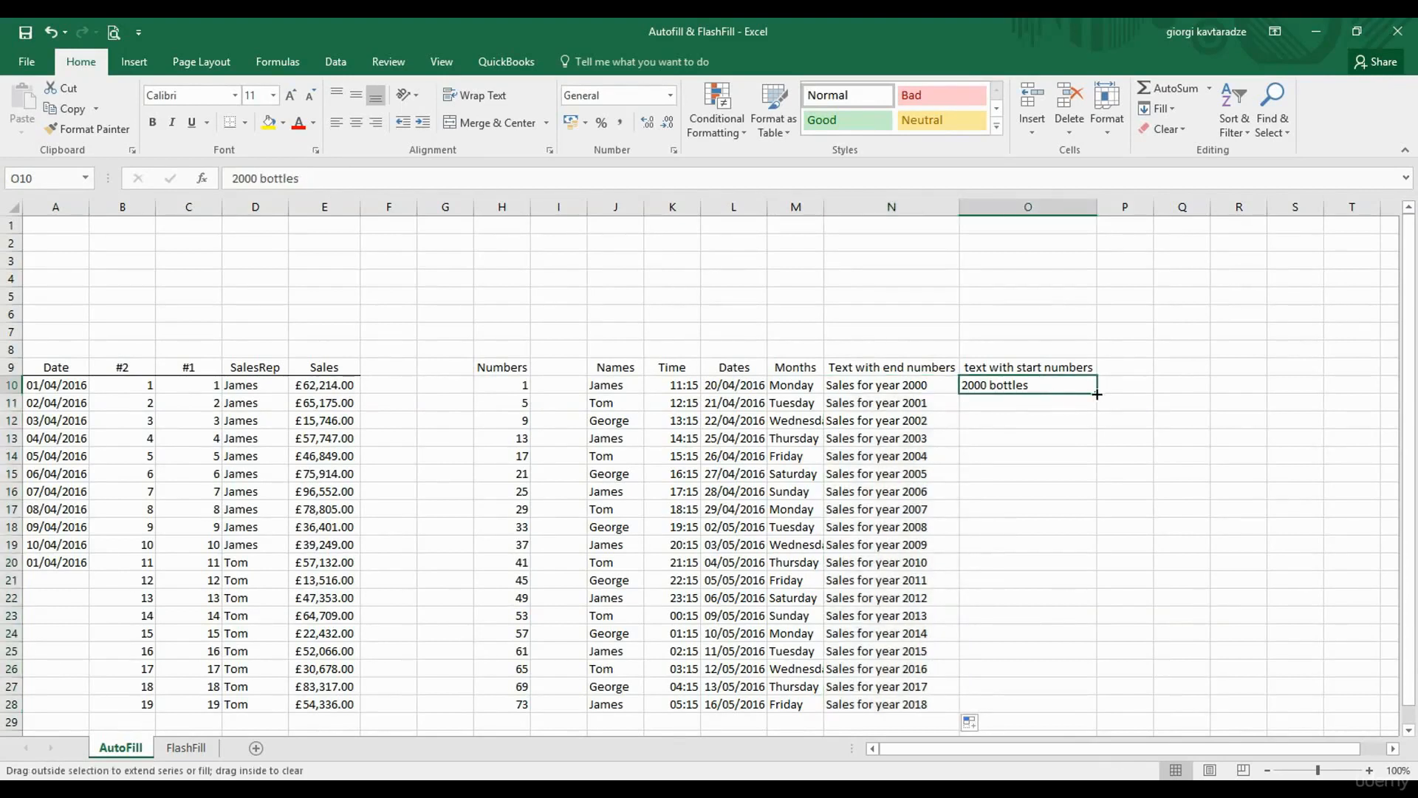
double_click(1096, 394)
click(1043, 475)
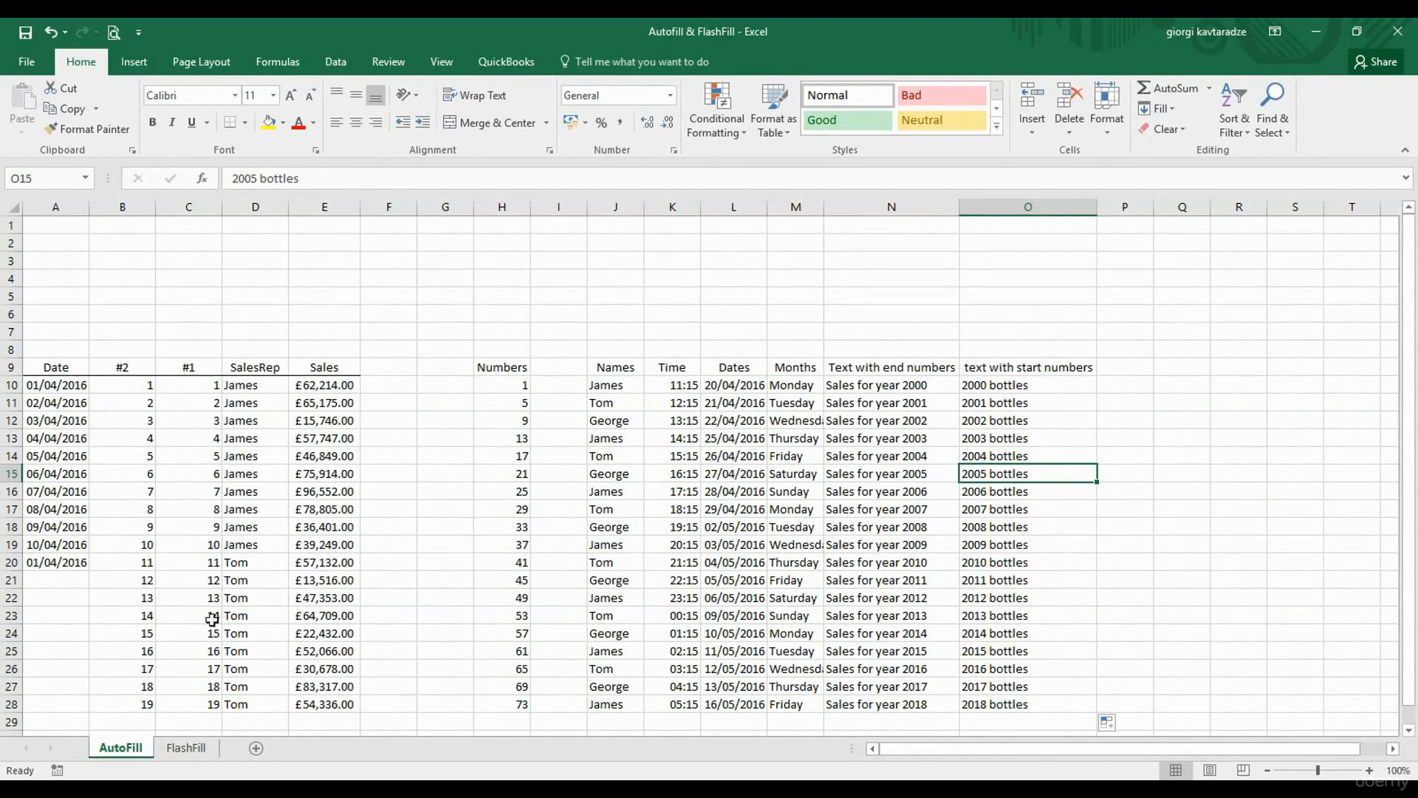
On the FlashFill sheet, enter 33-518 in B4 and 48-412 in B5, and Flash Fill the remaining hyphenated product codes down to B18.
click(186, 747)
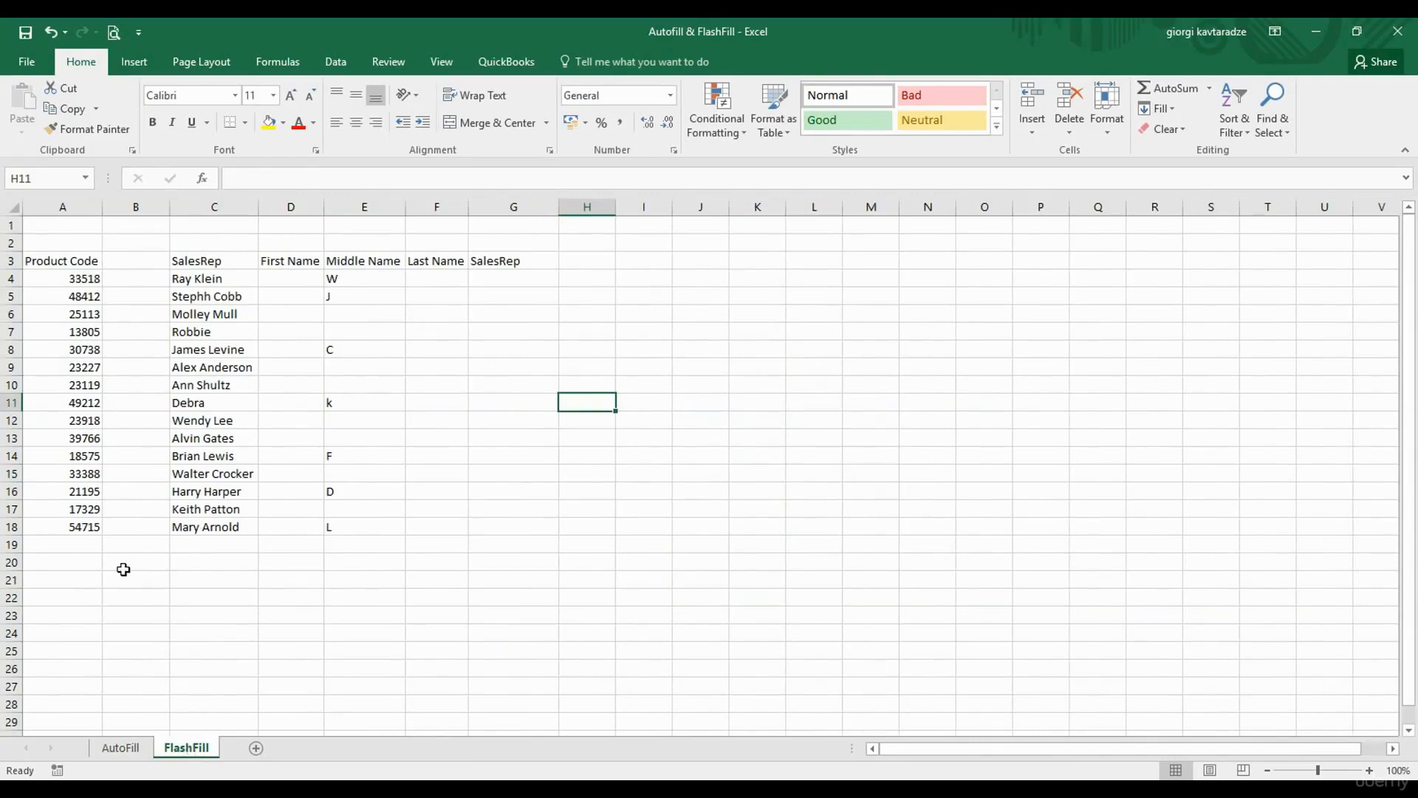
double_click(124, 277)
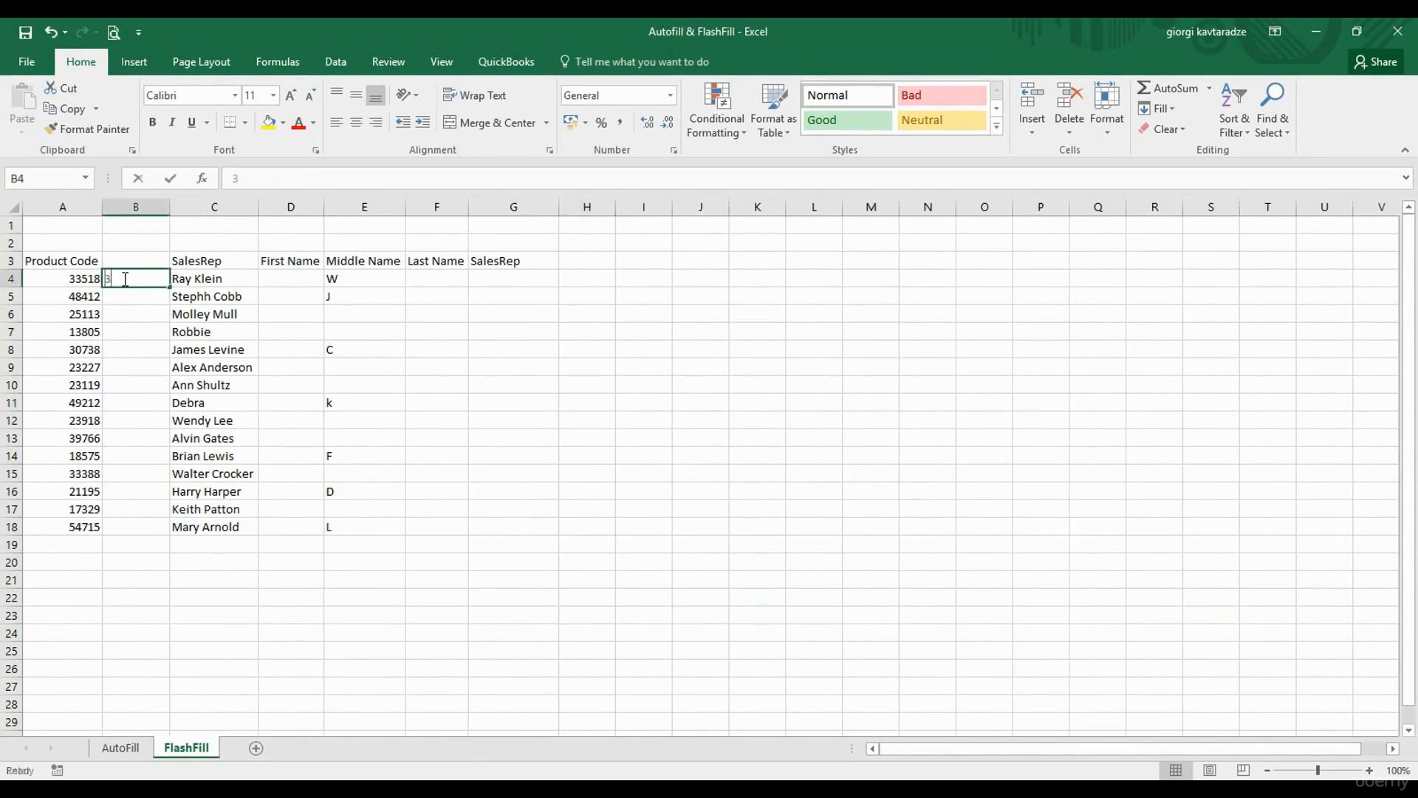
text(33-518)
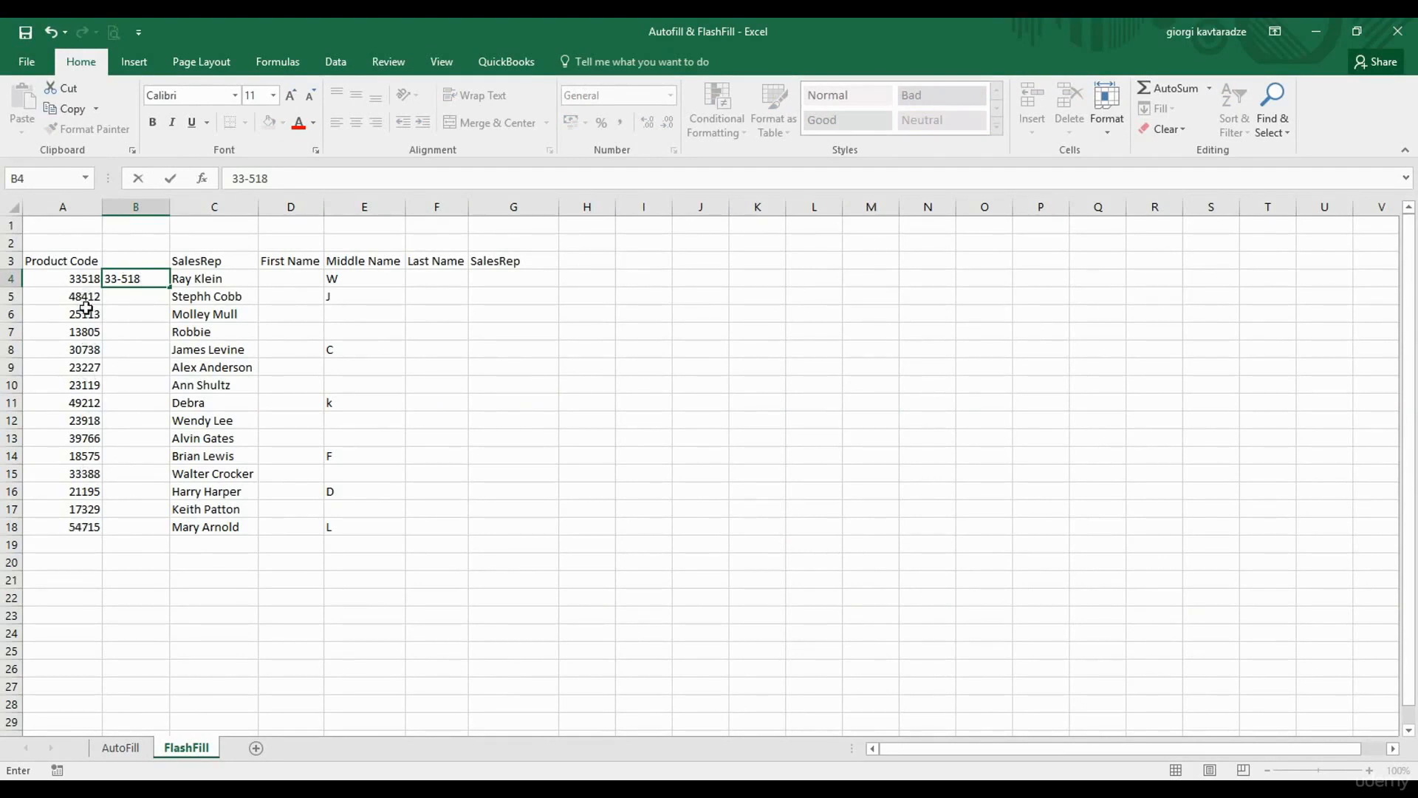
key(Return)
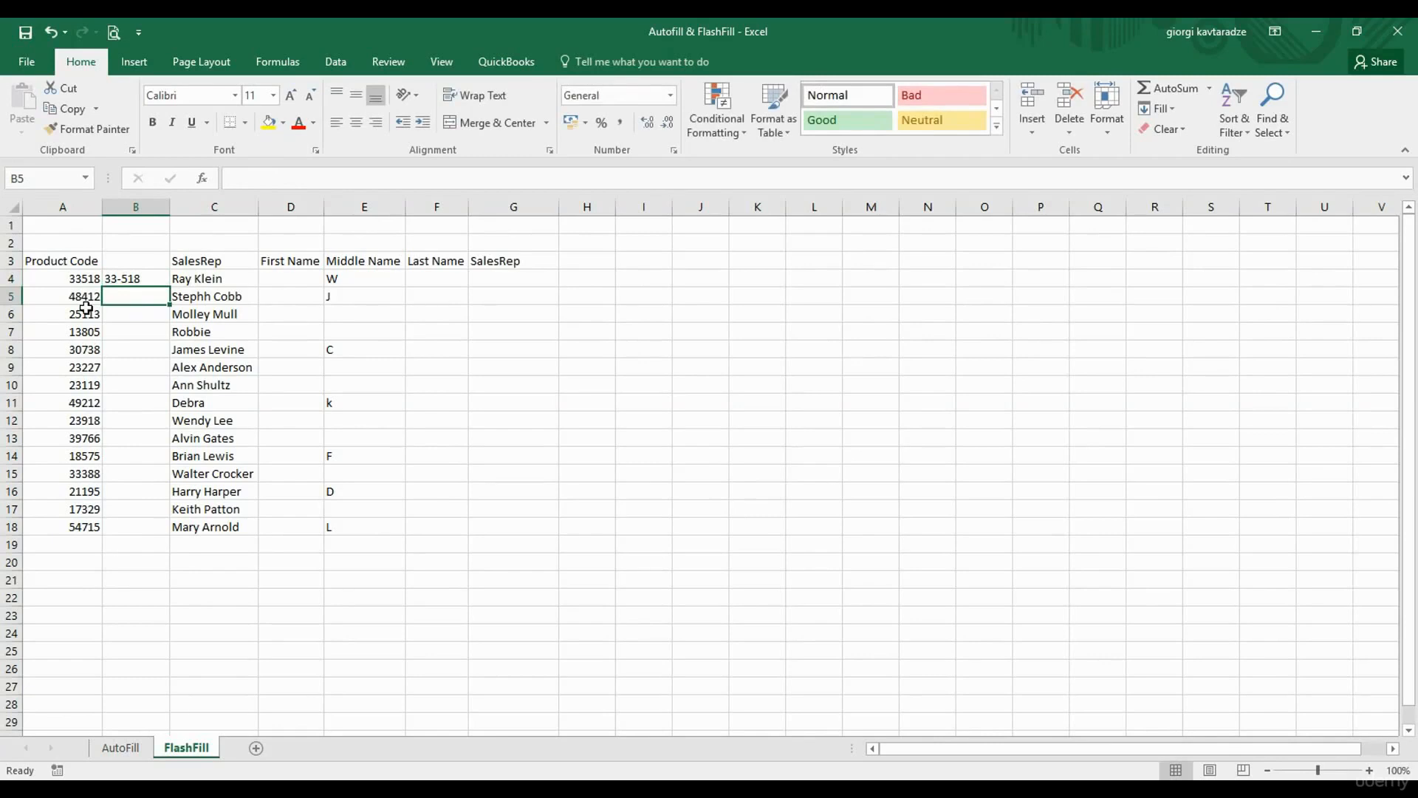
text(48-412)
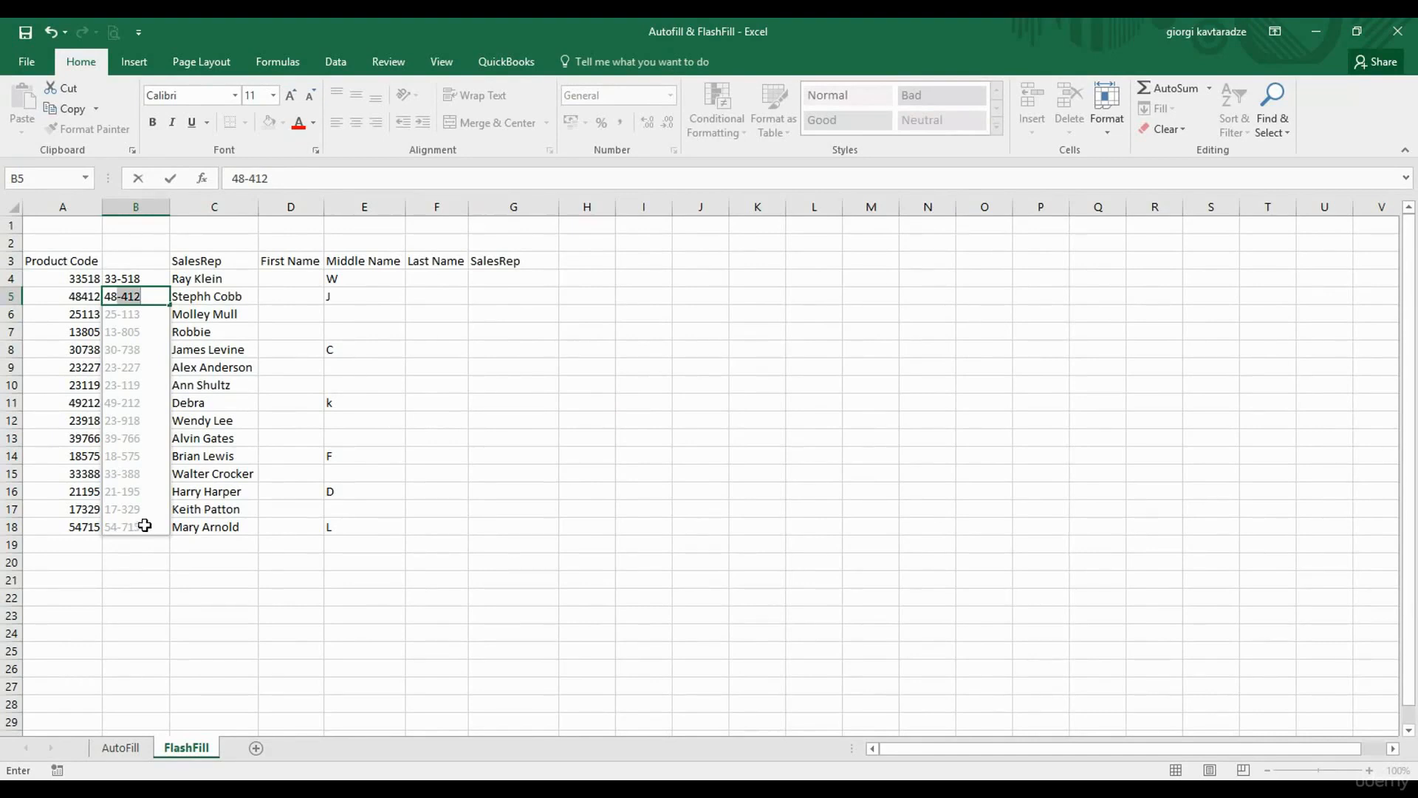
key(Return)
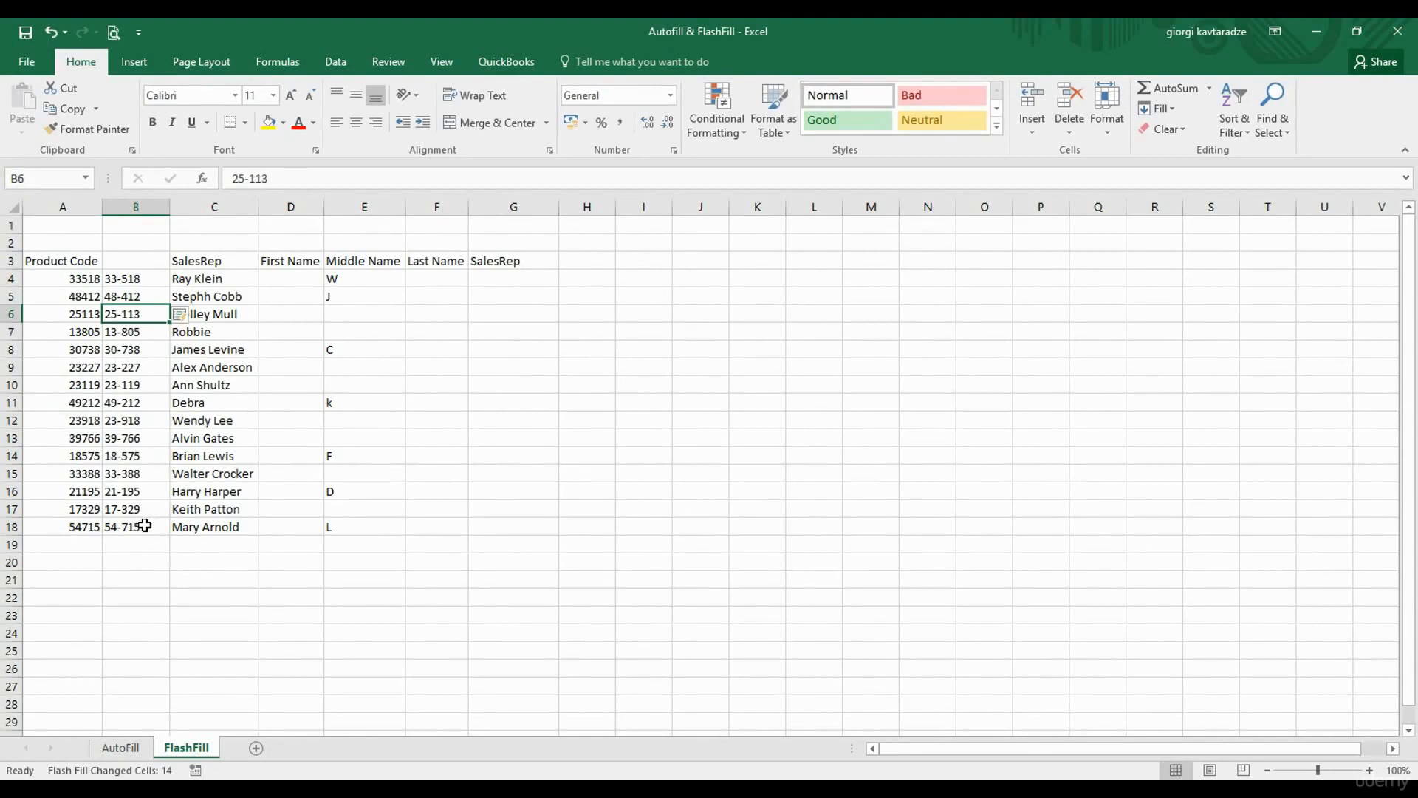
Enter the first two sales reps' first names in D4 and D5, and Flash Fill the First Name column down to D18.
click(284, 275)
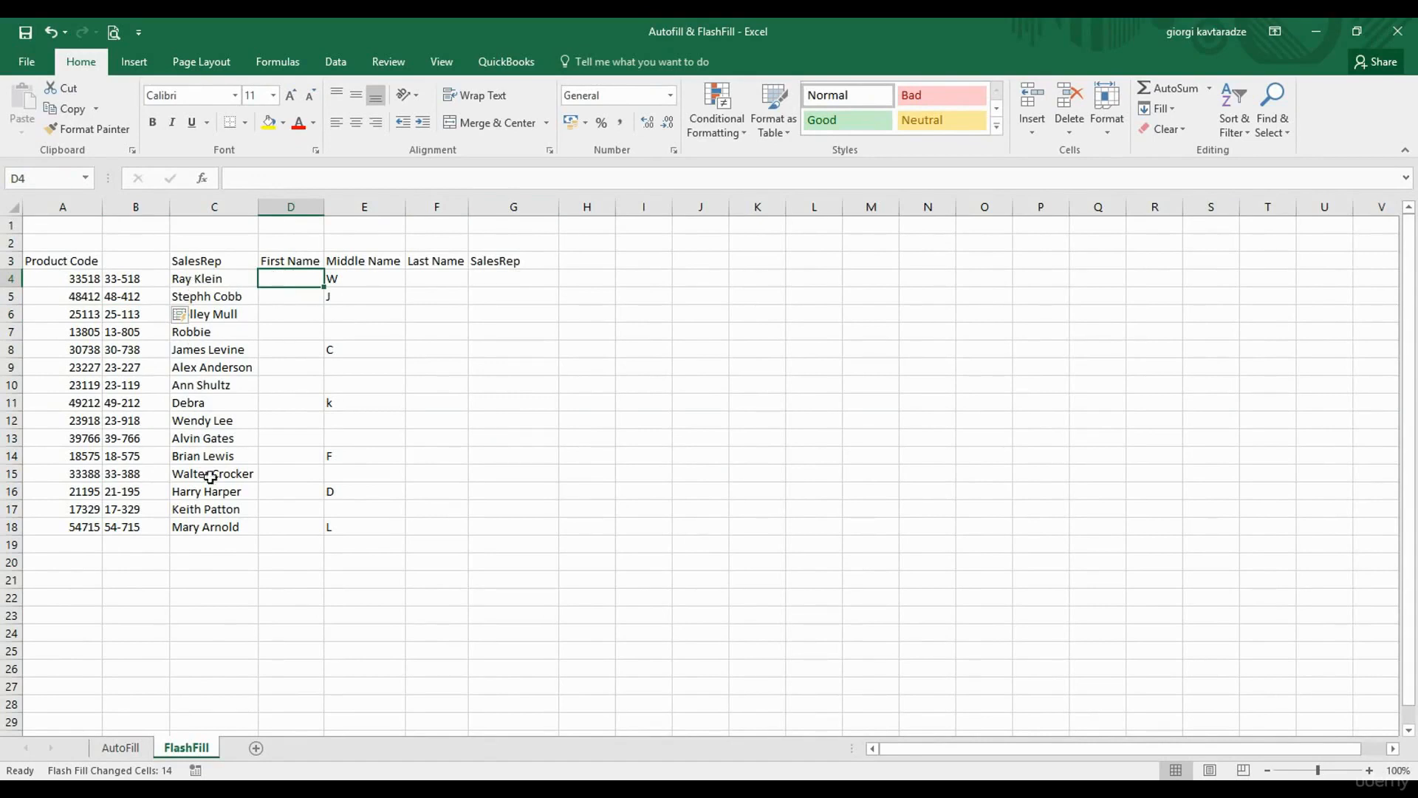
text(R)
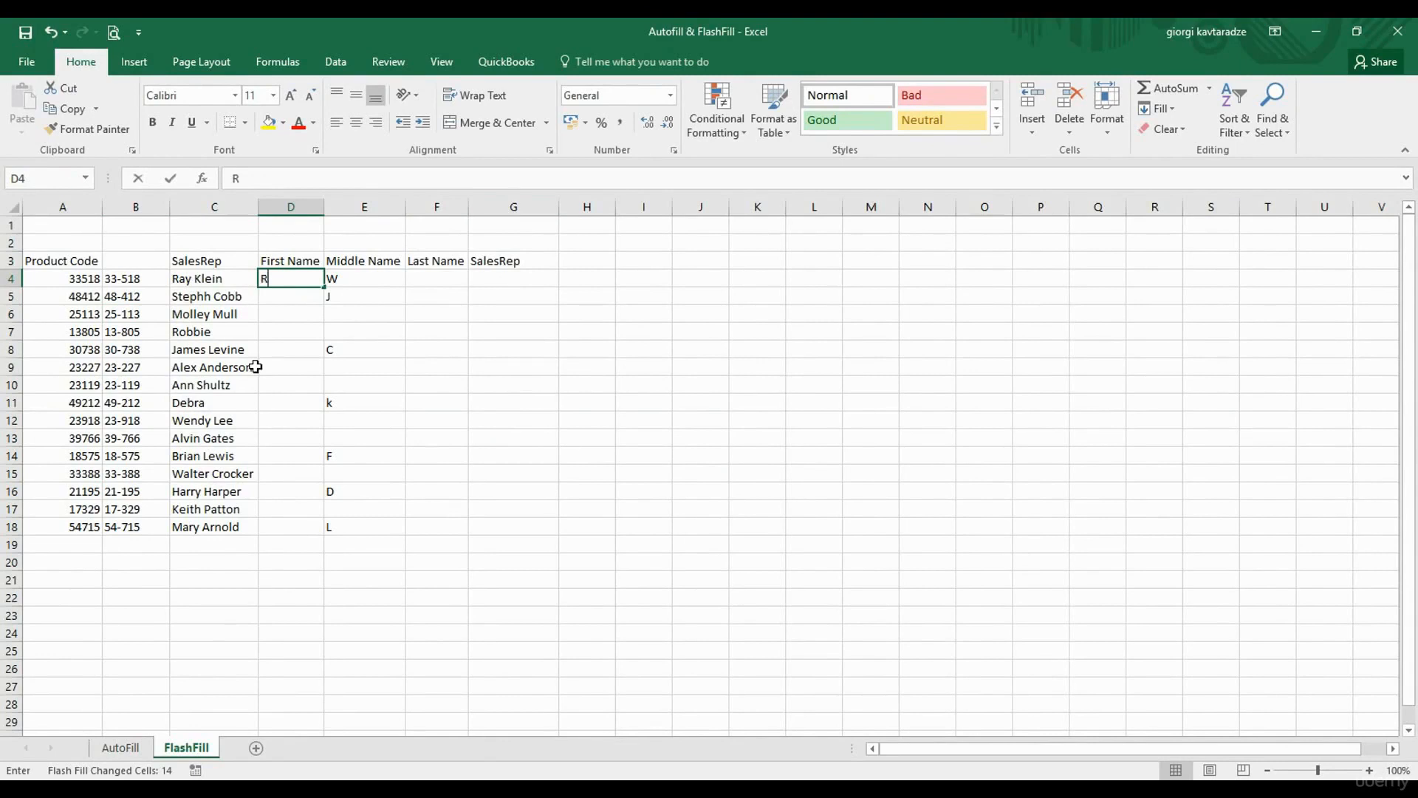
text(a)
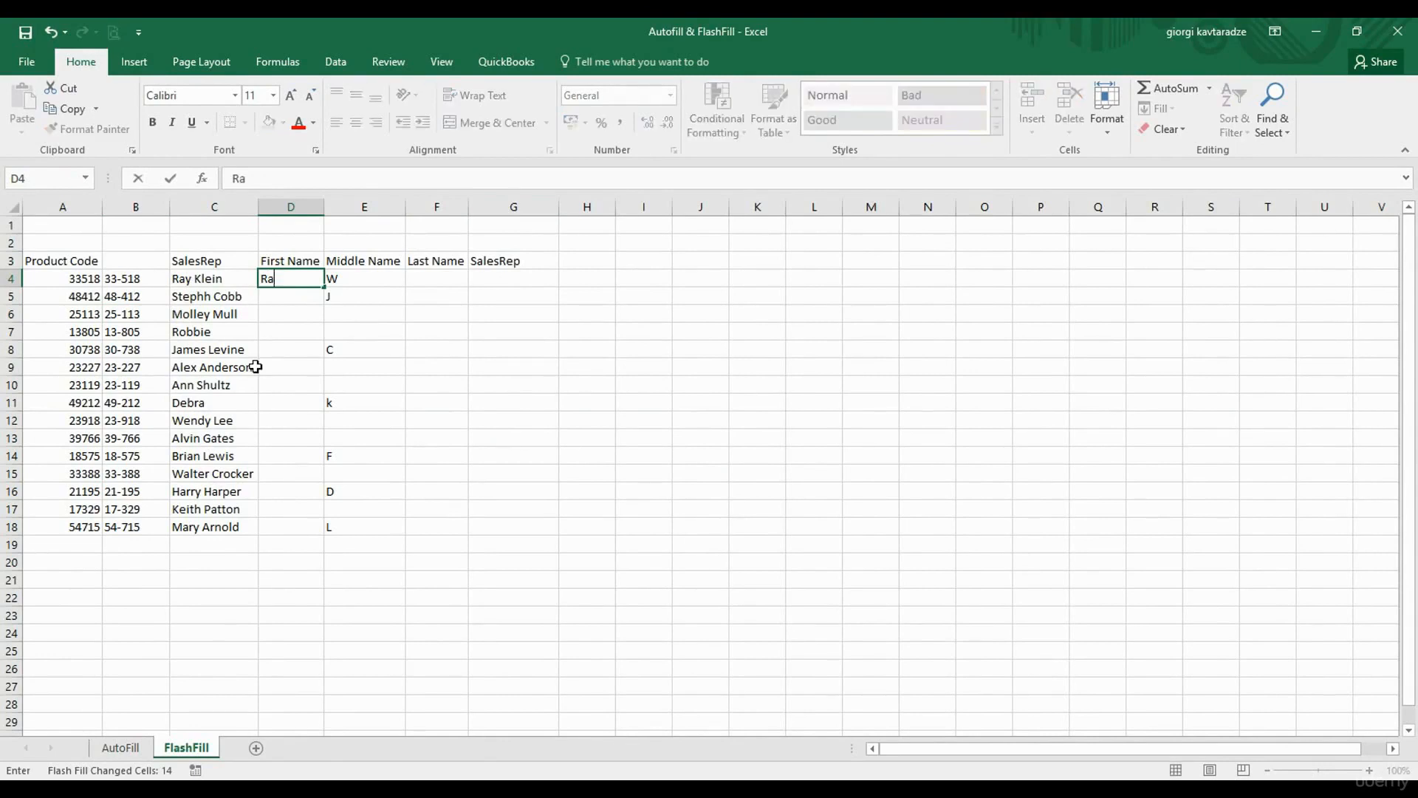
text(y)
key(Return)
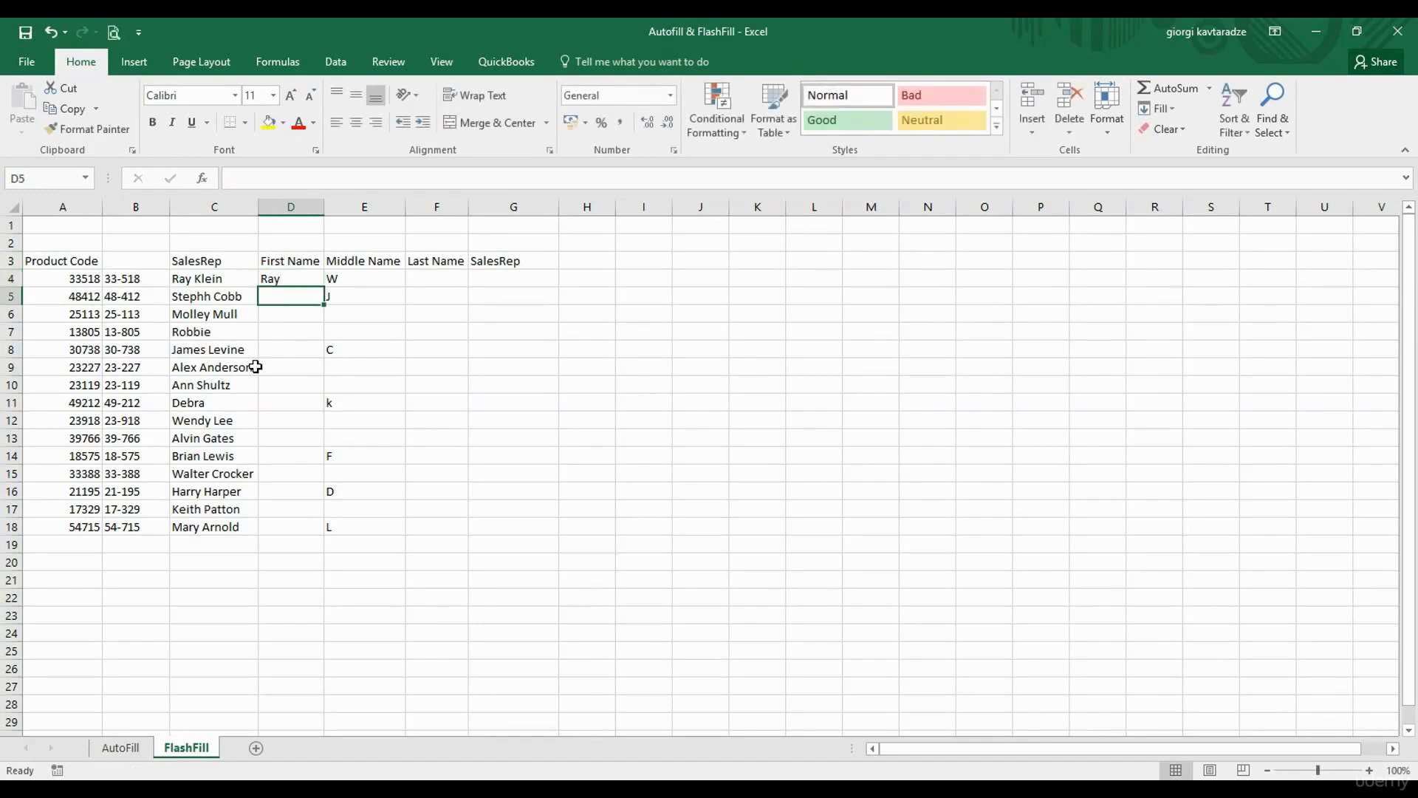
text(Stephh)
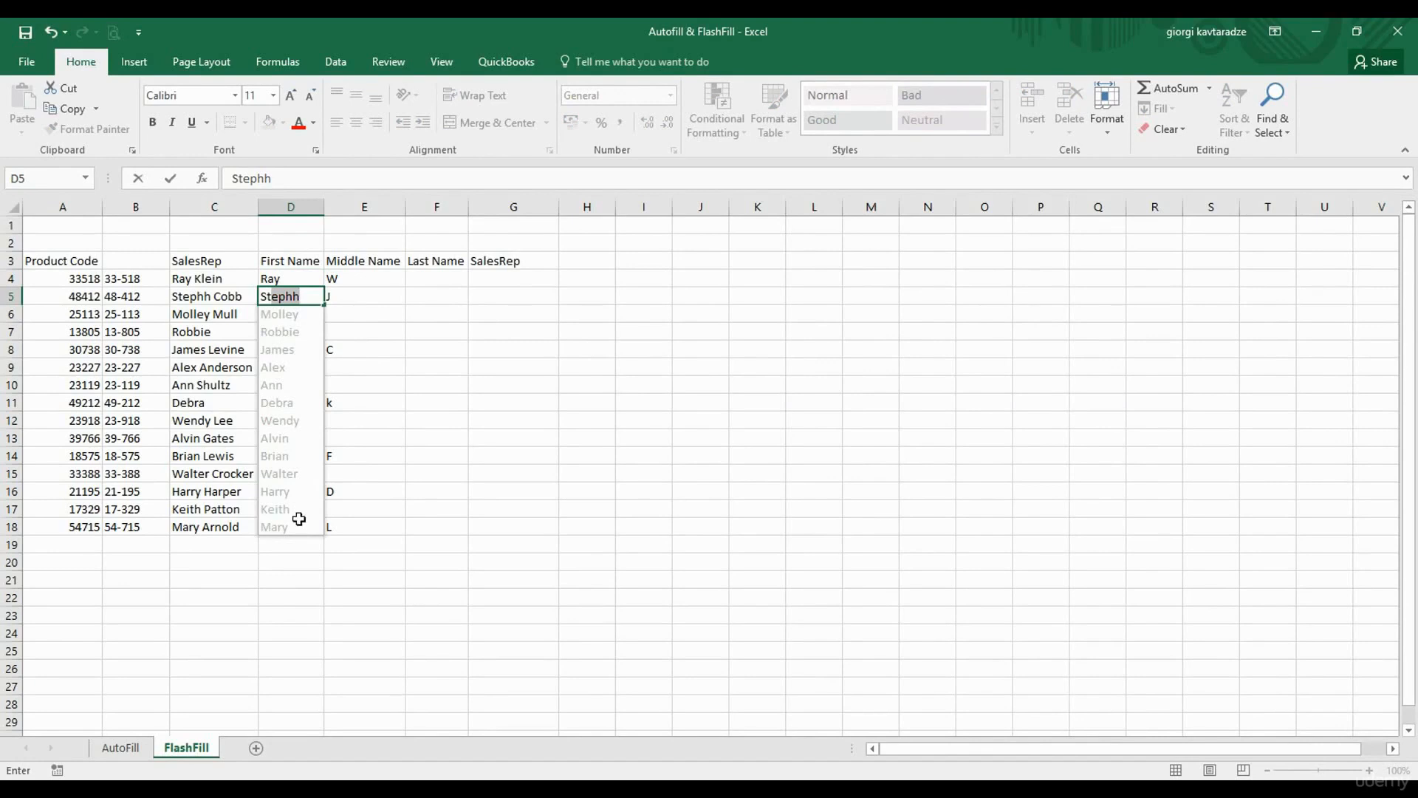
key(Return)
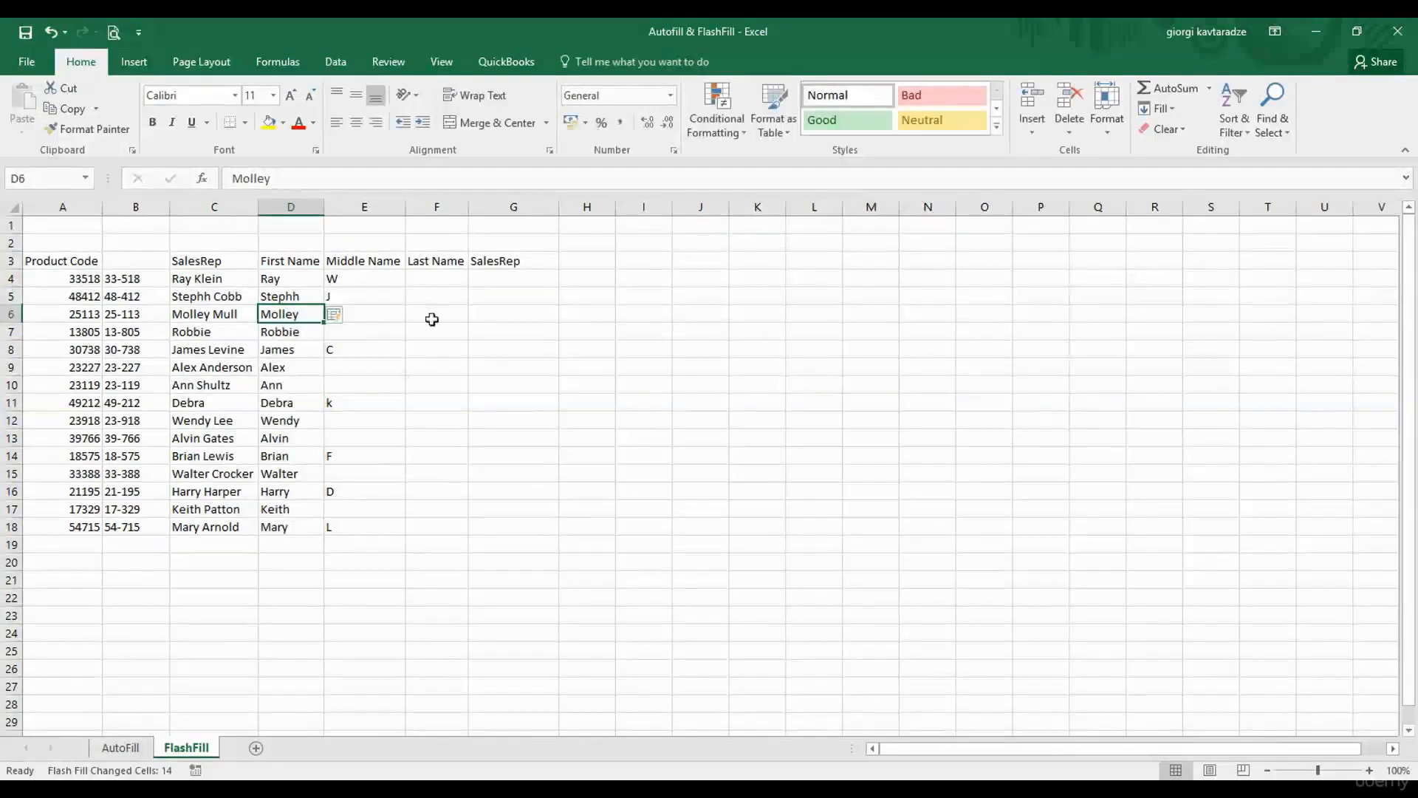
Enter the first two sales reps' last names in F4 and F5, and Flash Fill the Last Name column down to F18.
click(439, 274)
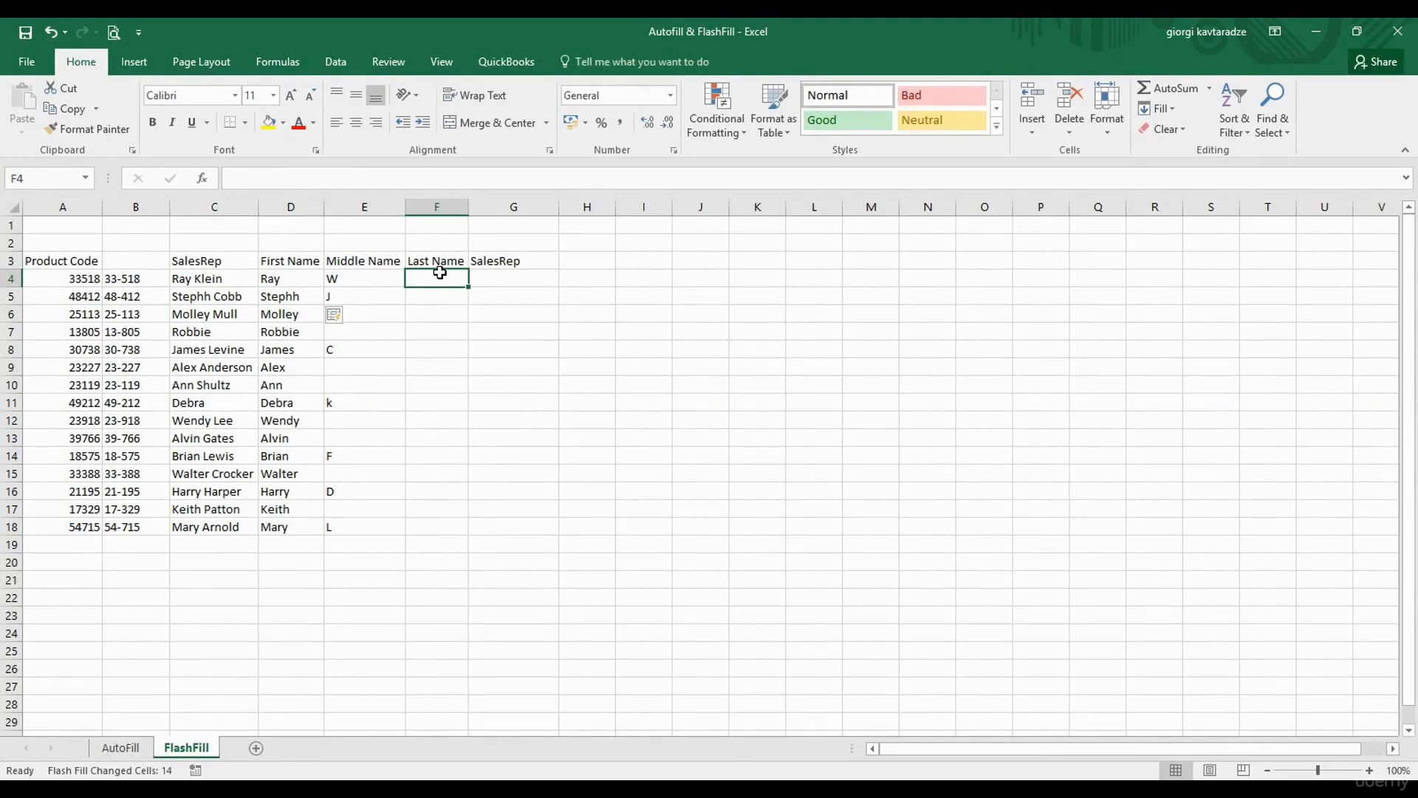
double_click(441, 274)
text(Klein)
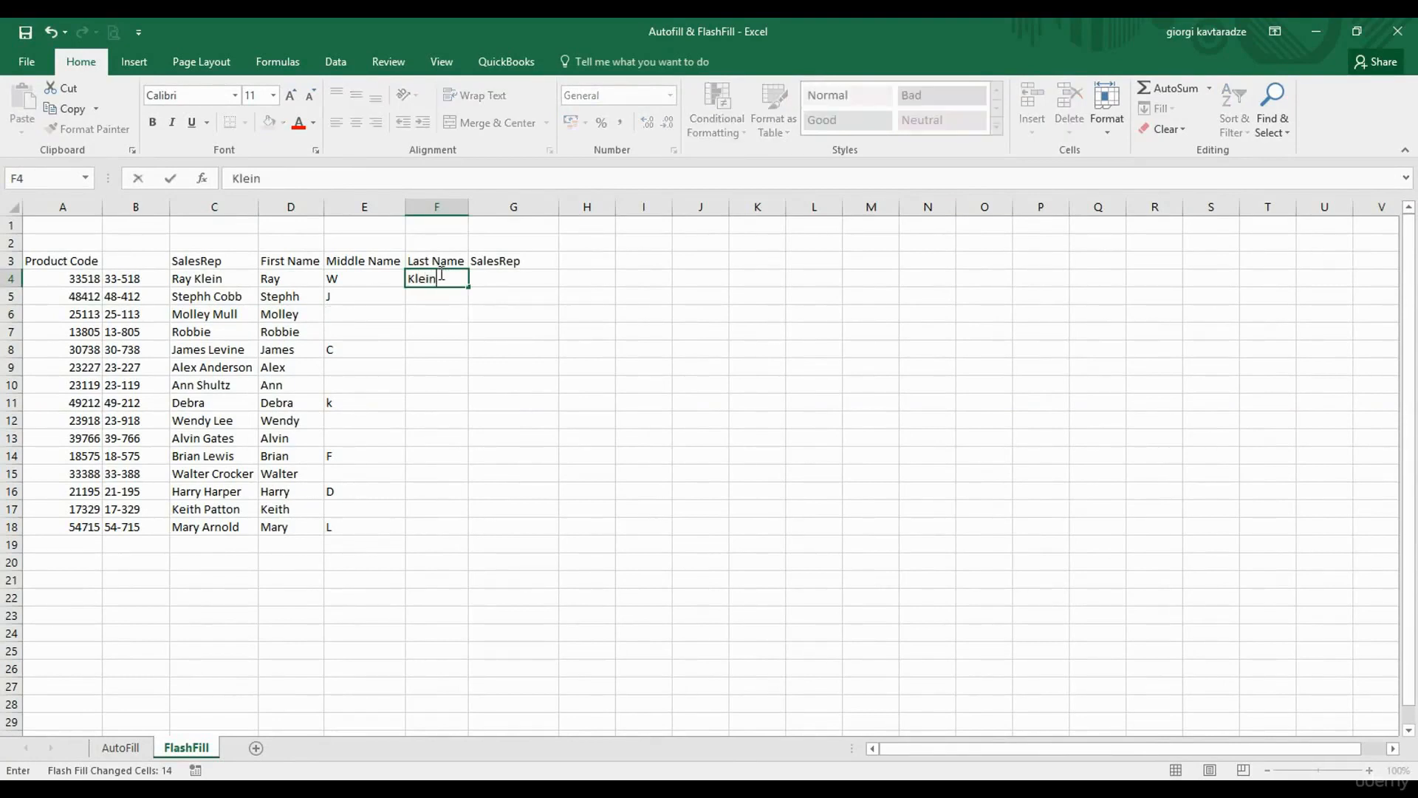
key(Return)
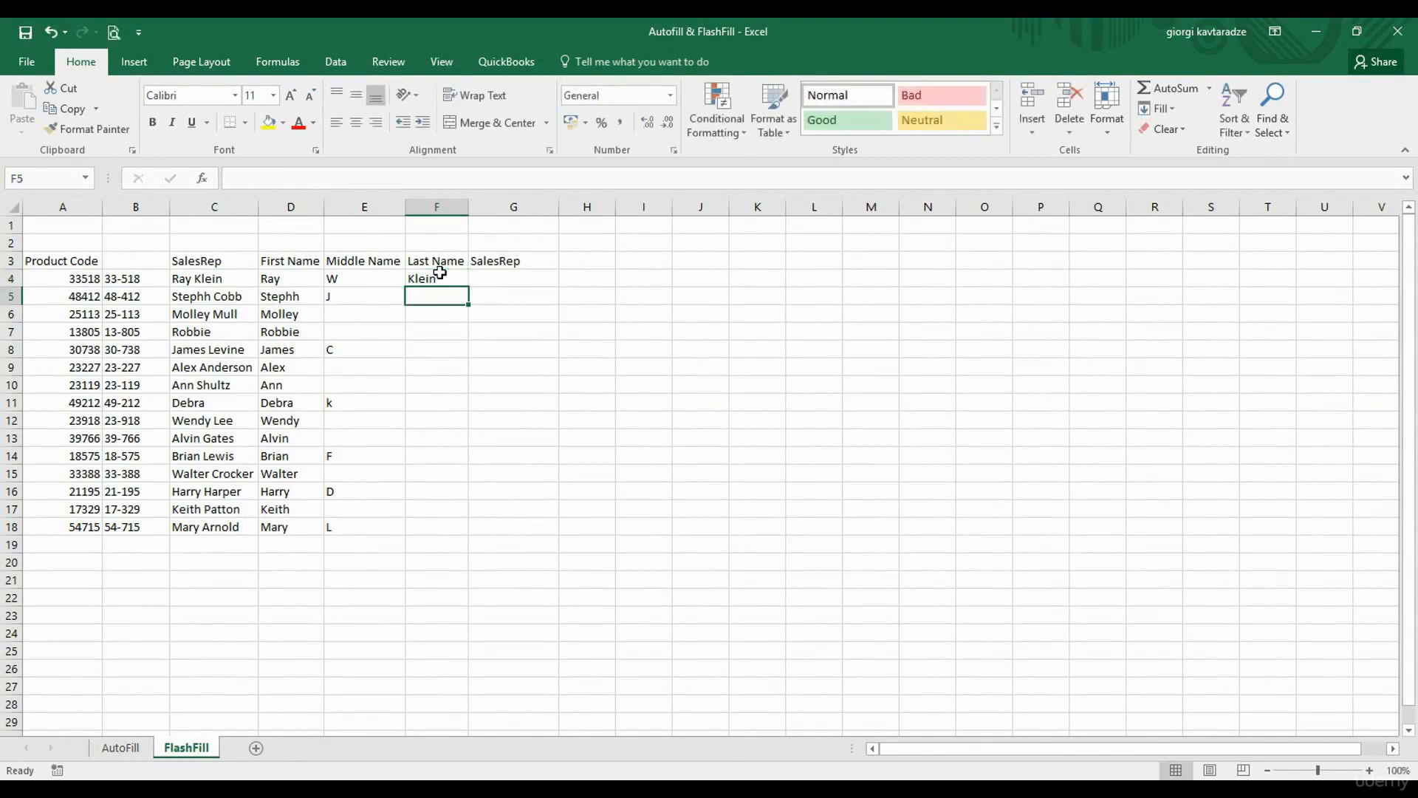
text(St)
key(BackSpace)
key(BackSpace)
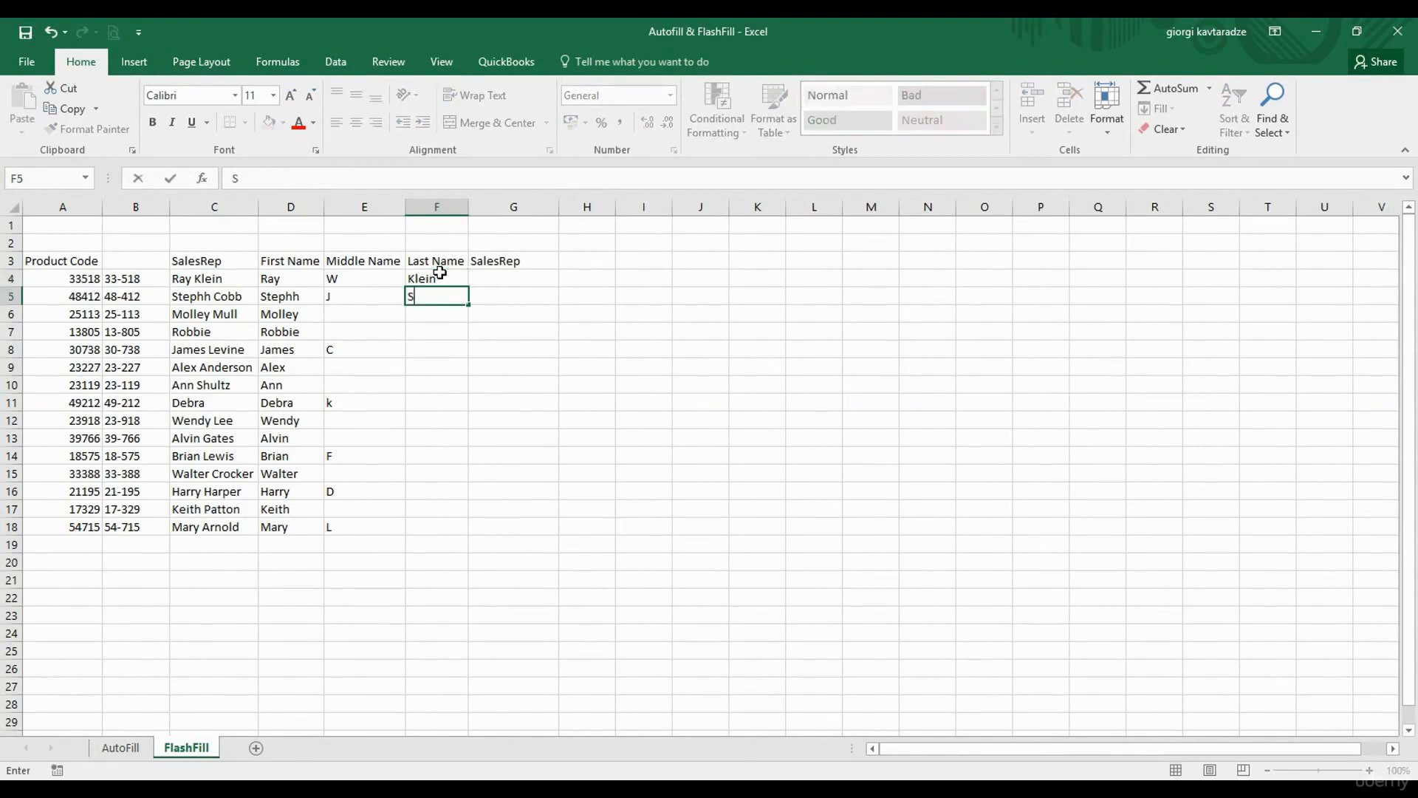
text(Cobb)
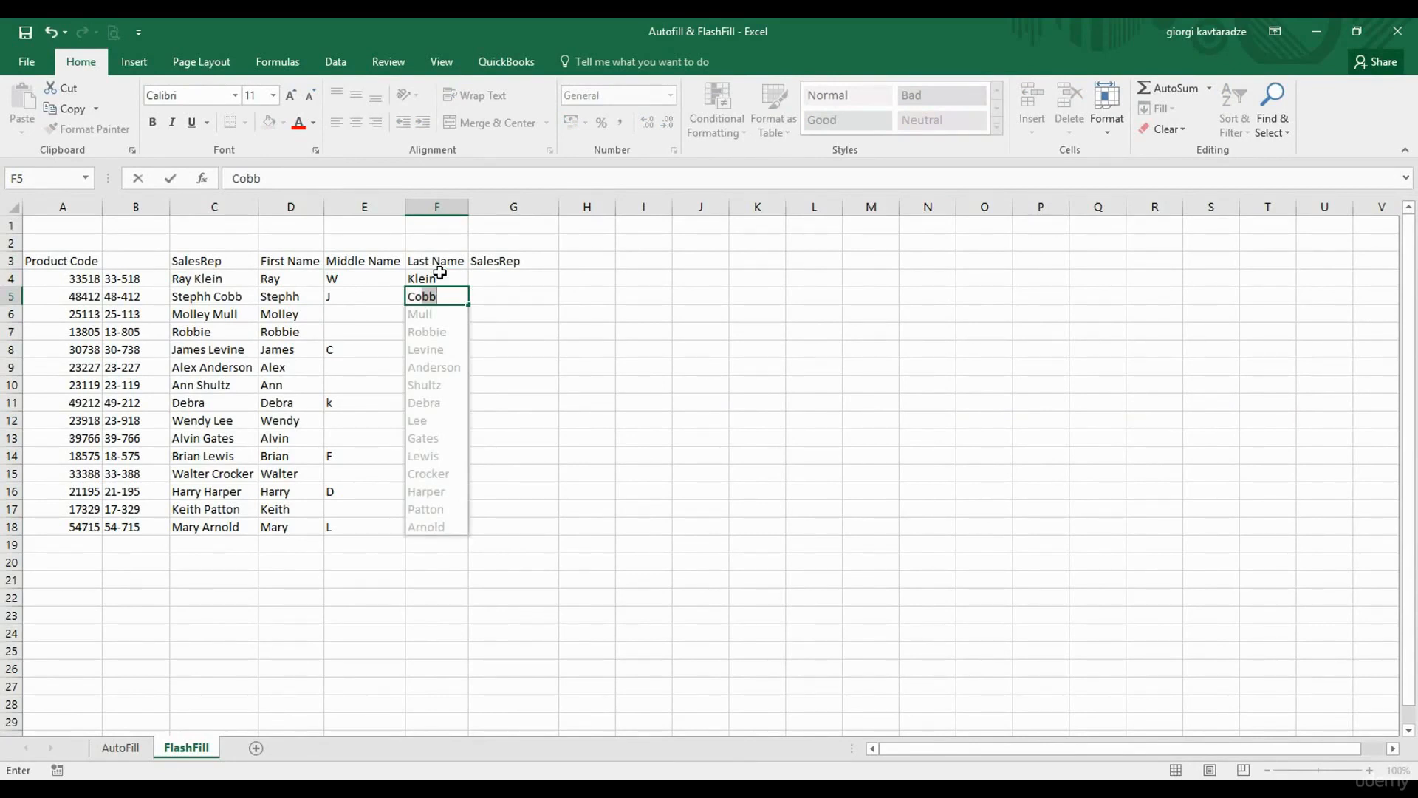
key(Return)
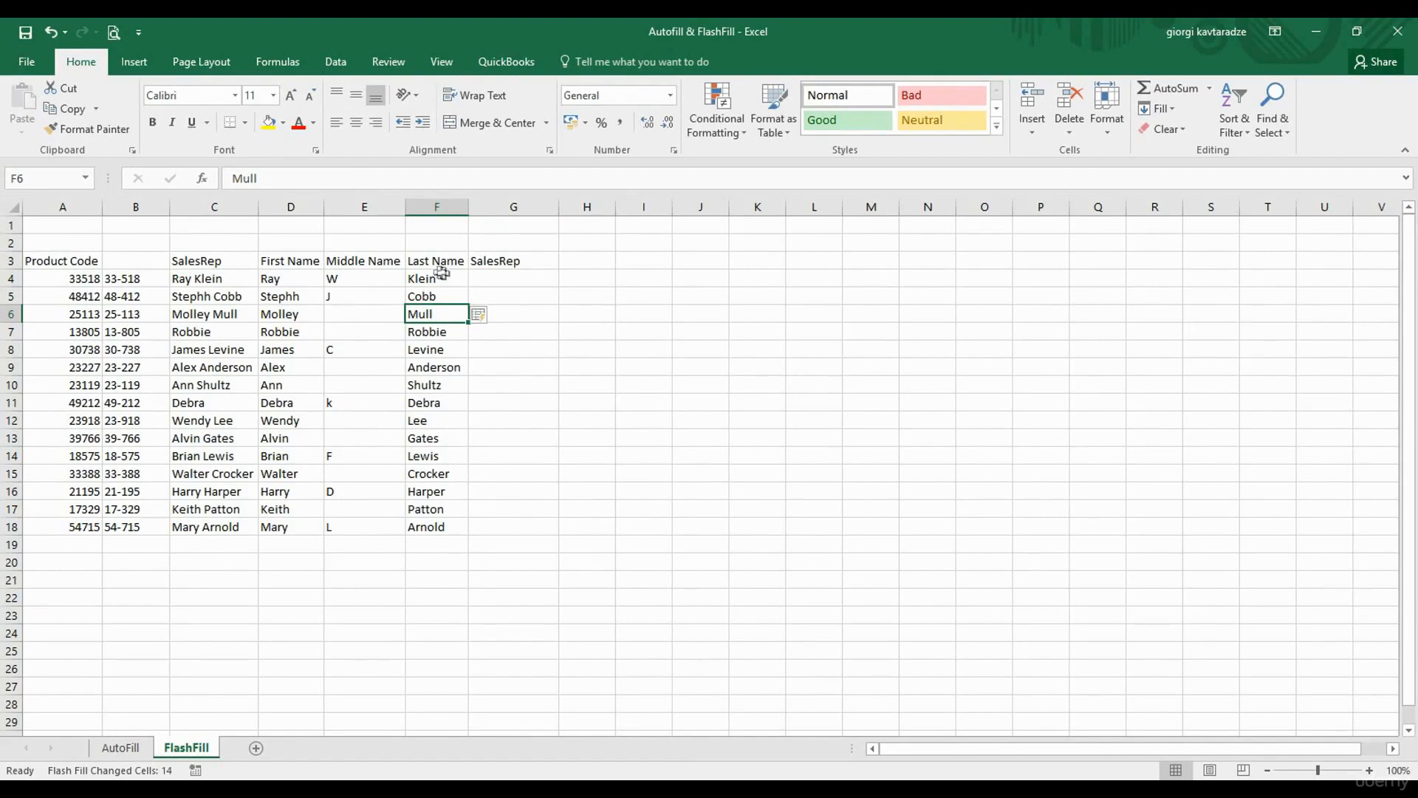
Enter the first two reps' full names with middle initials in G4 and G5, and Flash Fill the SalesRep column down to G18.
click(496, 278)
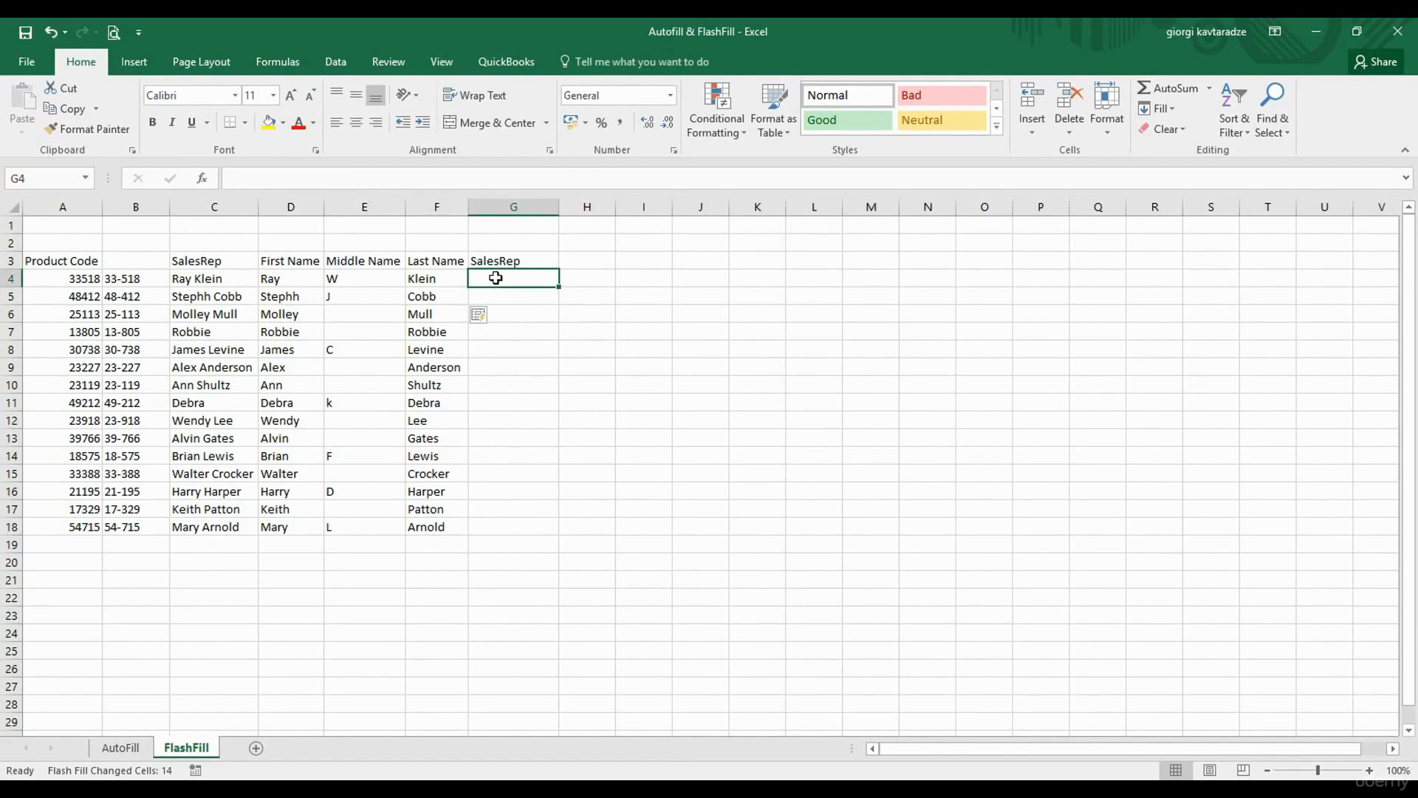
text(Ra)
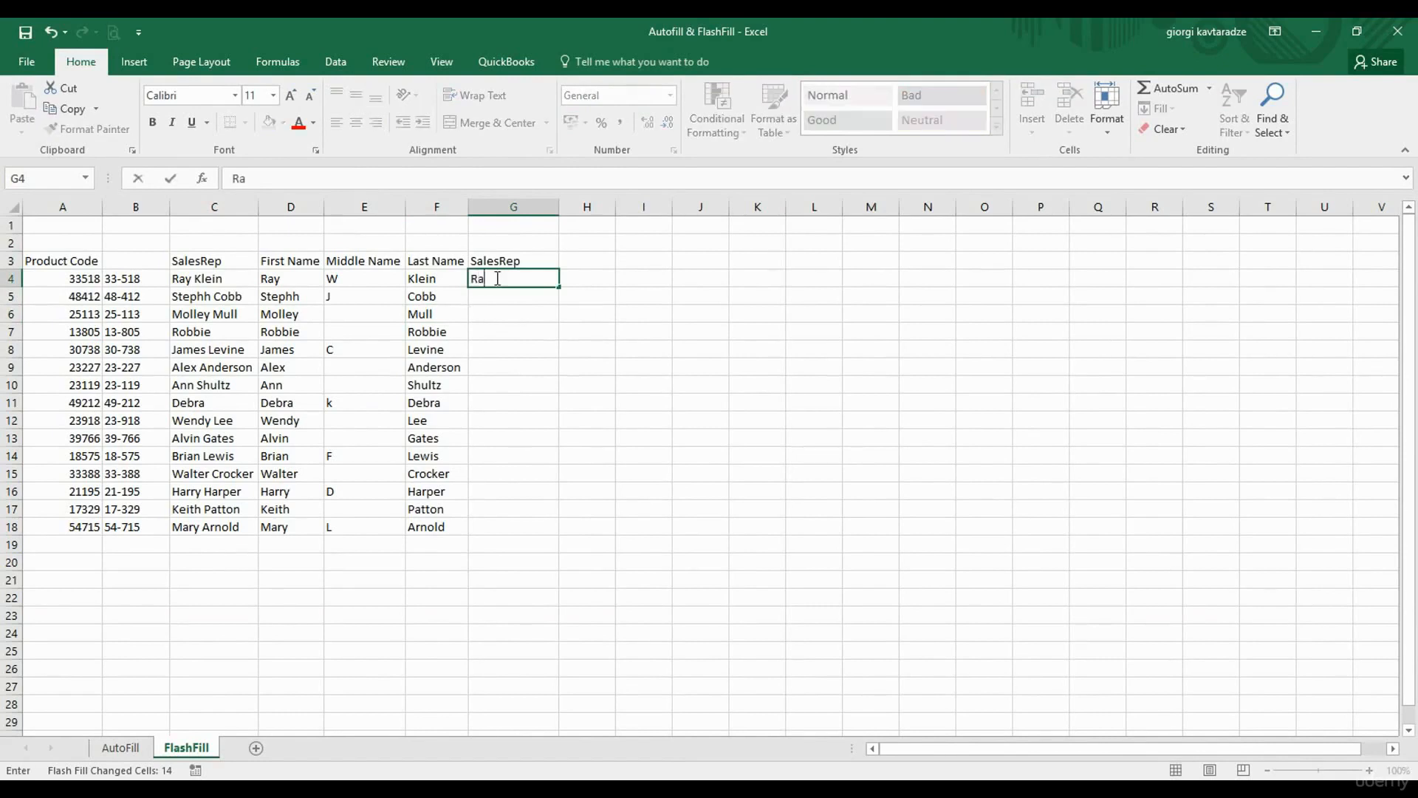
text(y W Klein)
key(Return)
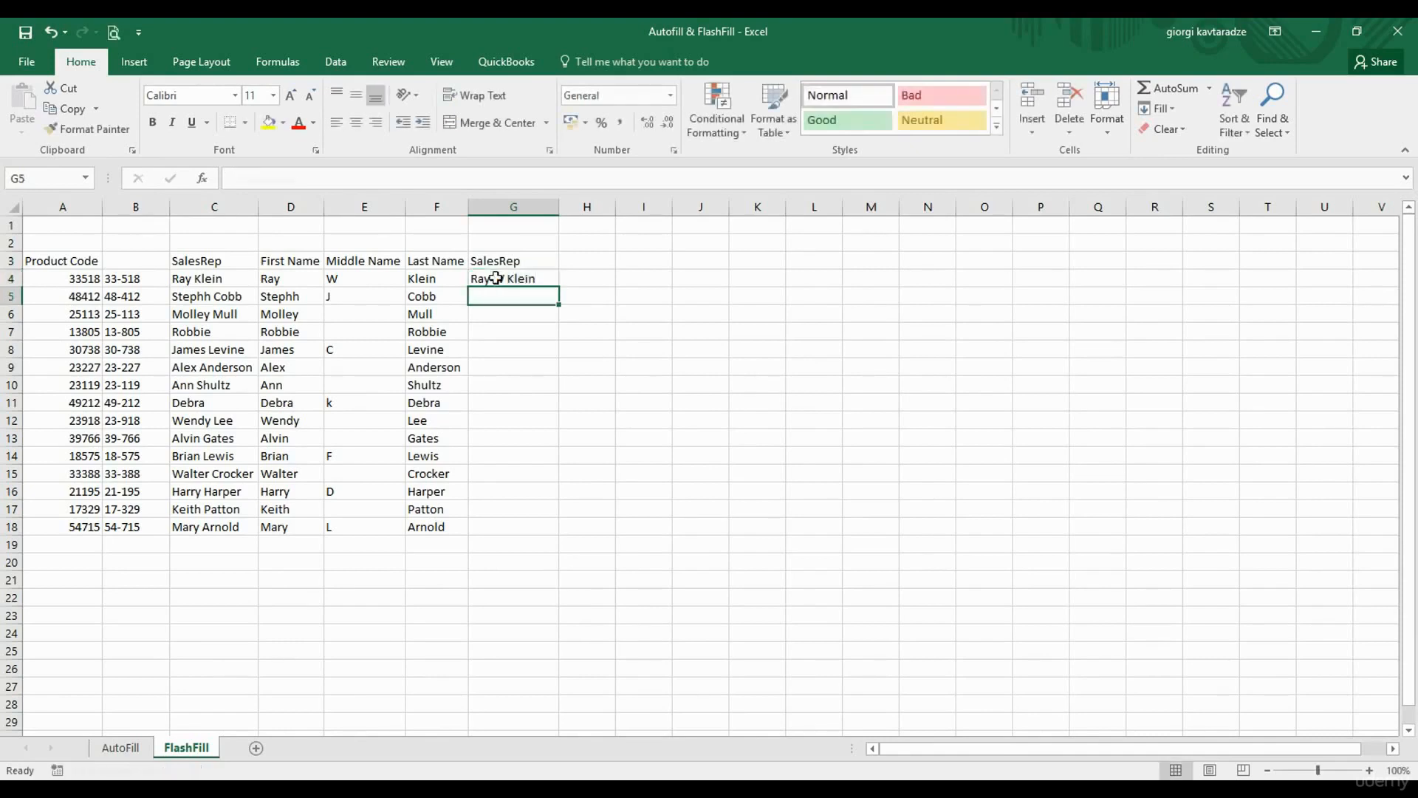
text(Stephh J Cobb)
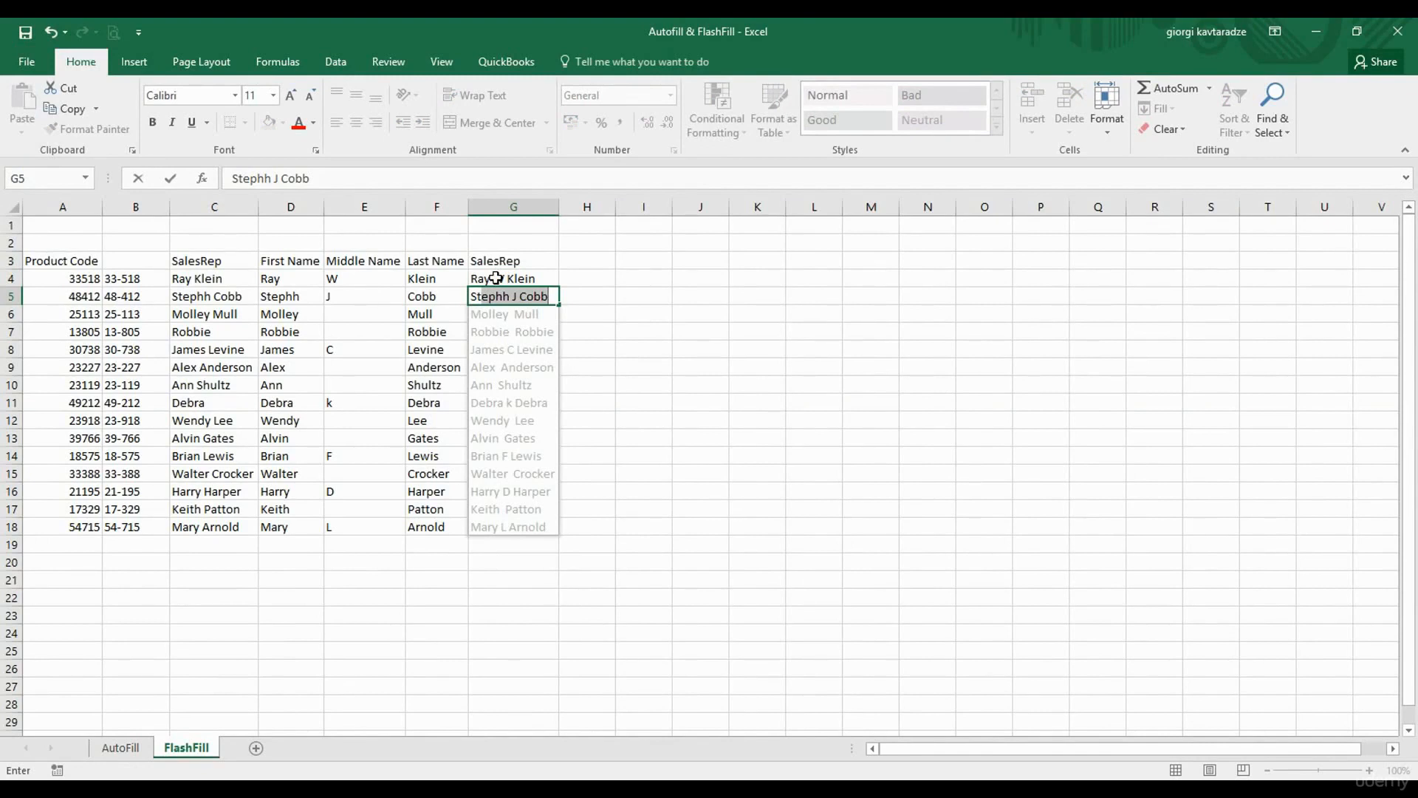
key(Return)
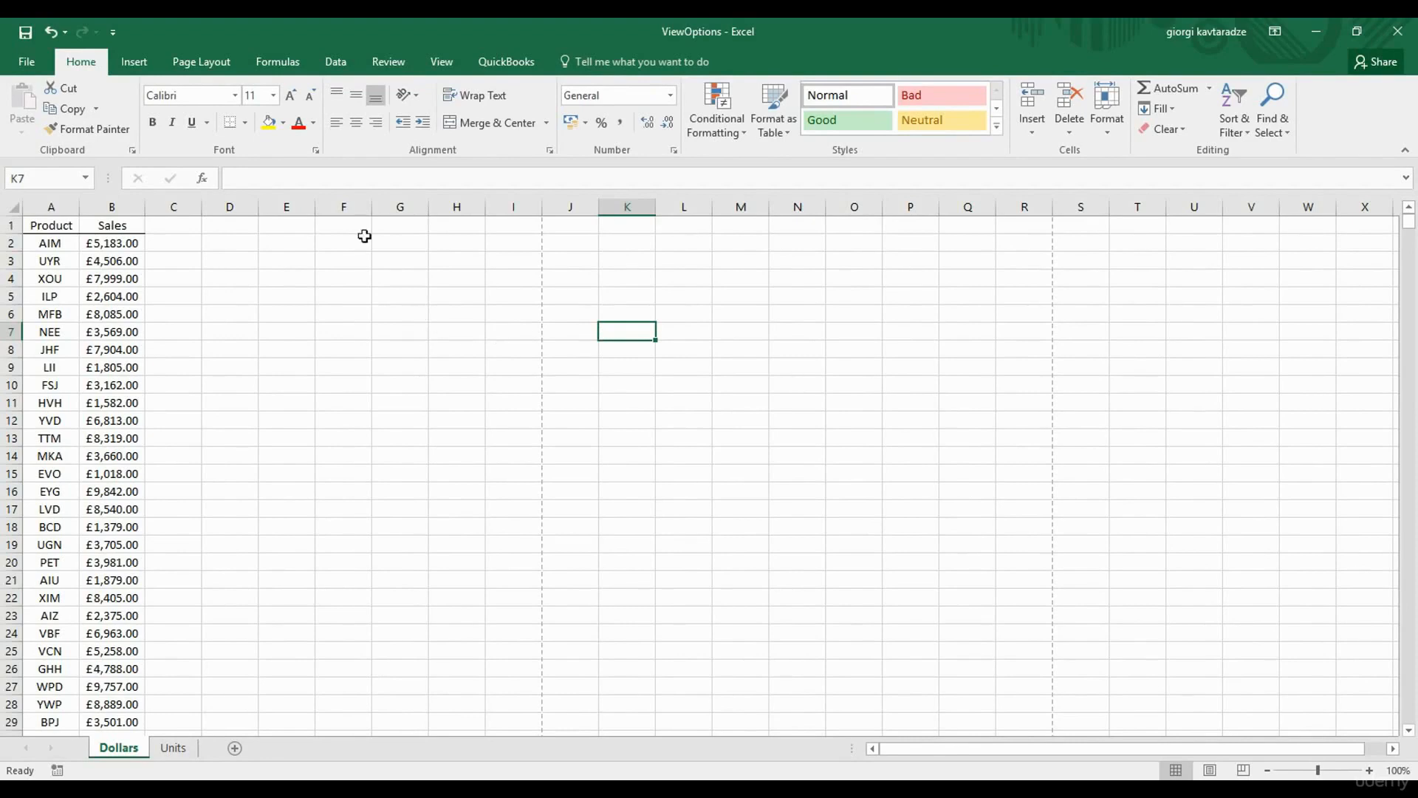
Show the Dollars sheet of the ViewOptions workbook in Page Break Preview and widen column B to fit the sales amounts.
click(446, 65)
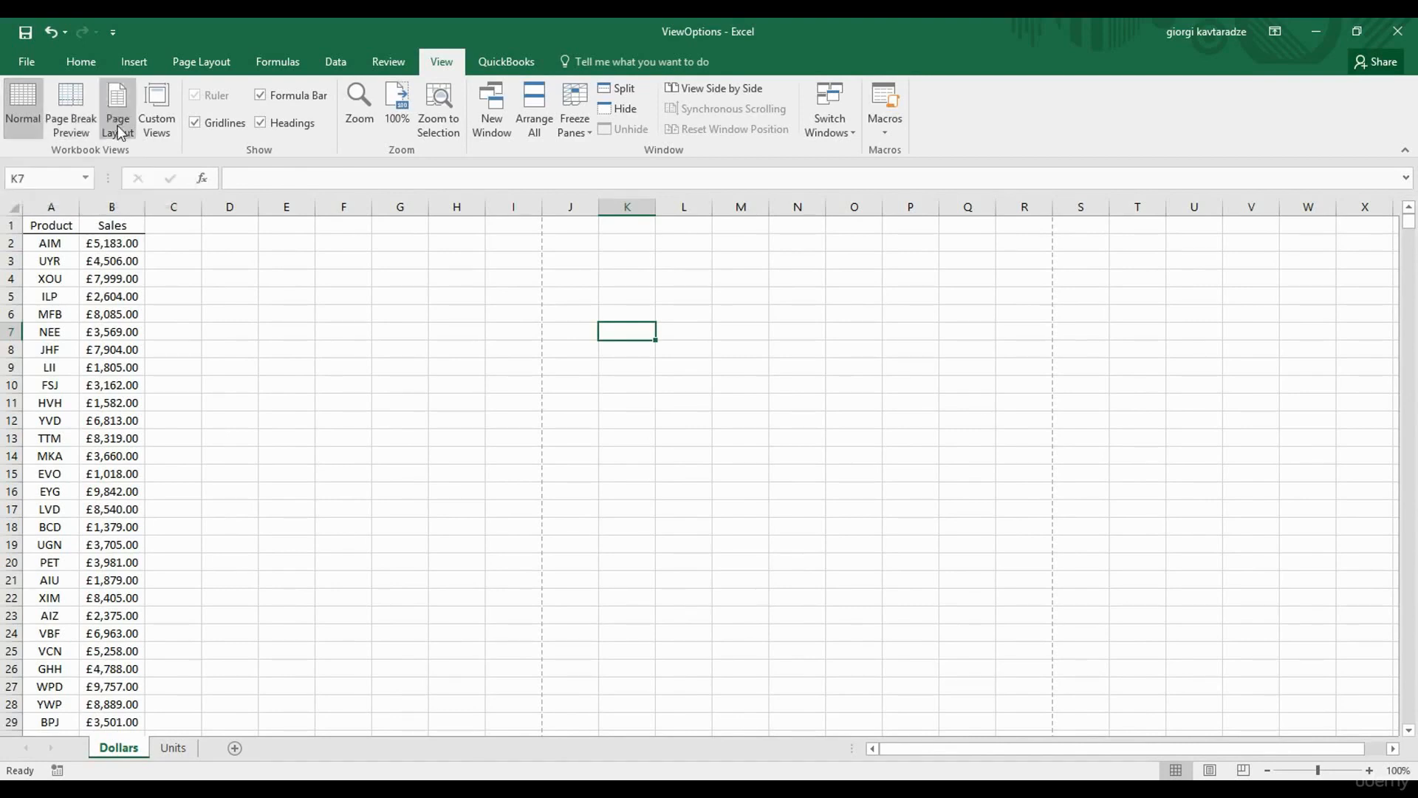
click(73, 118)
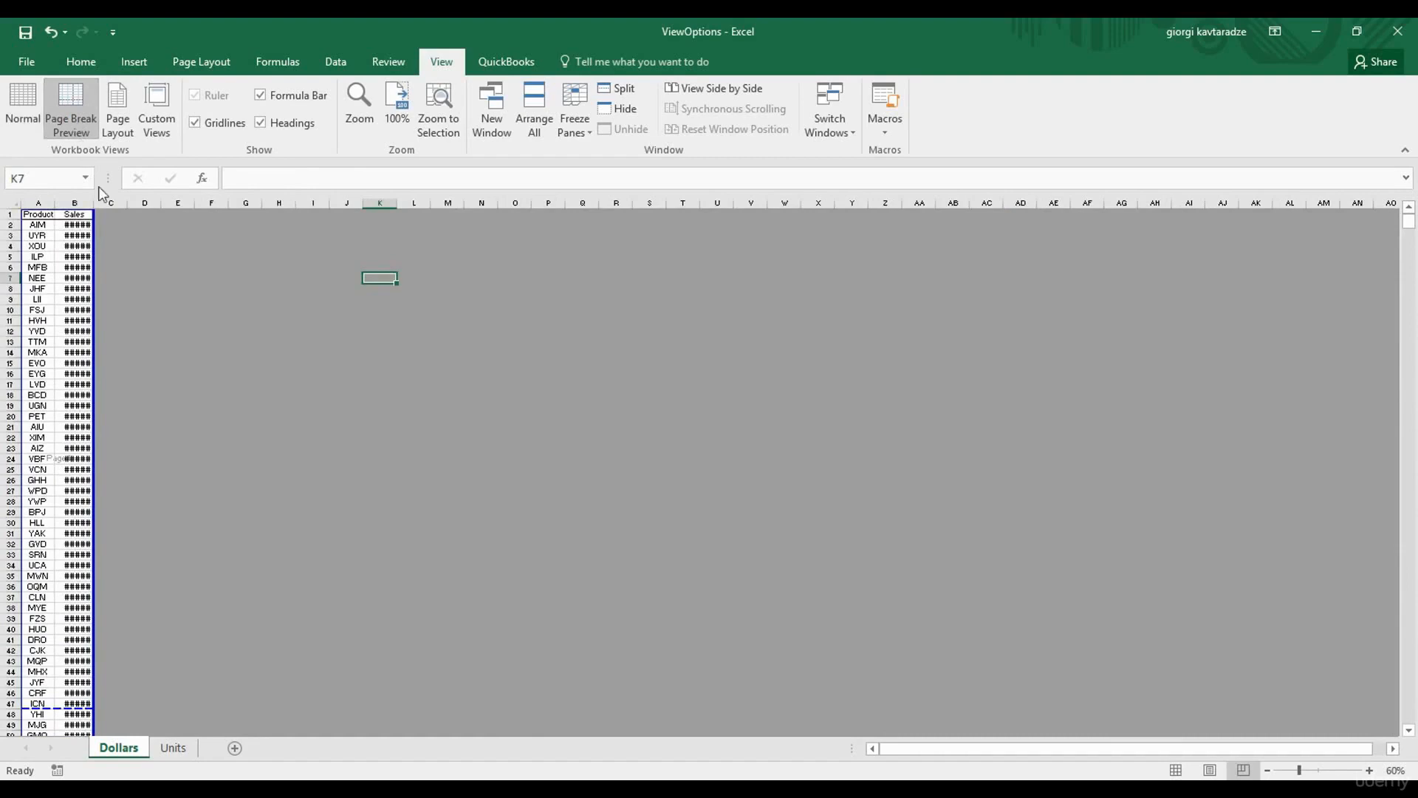
drag(94, 202, 99, 202)
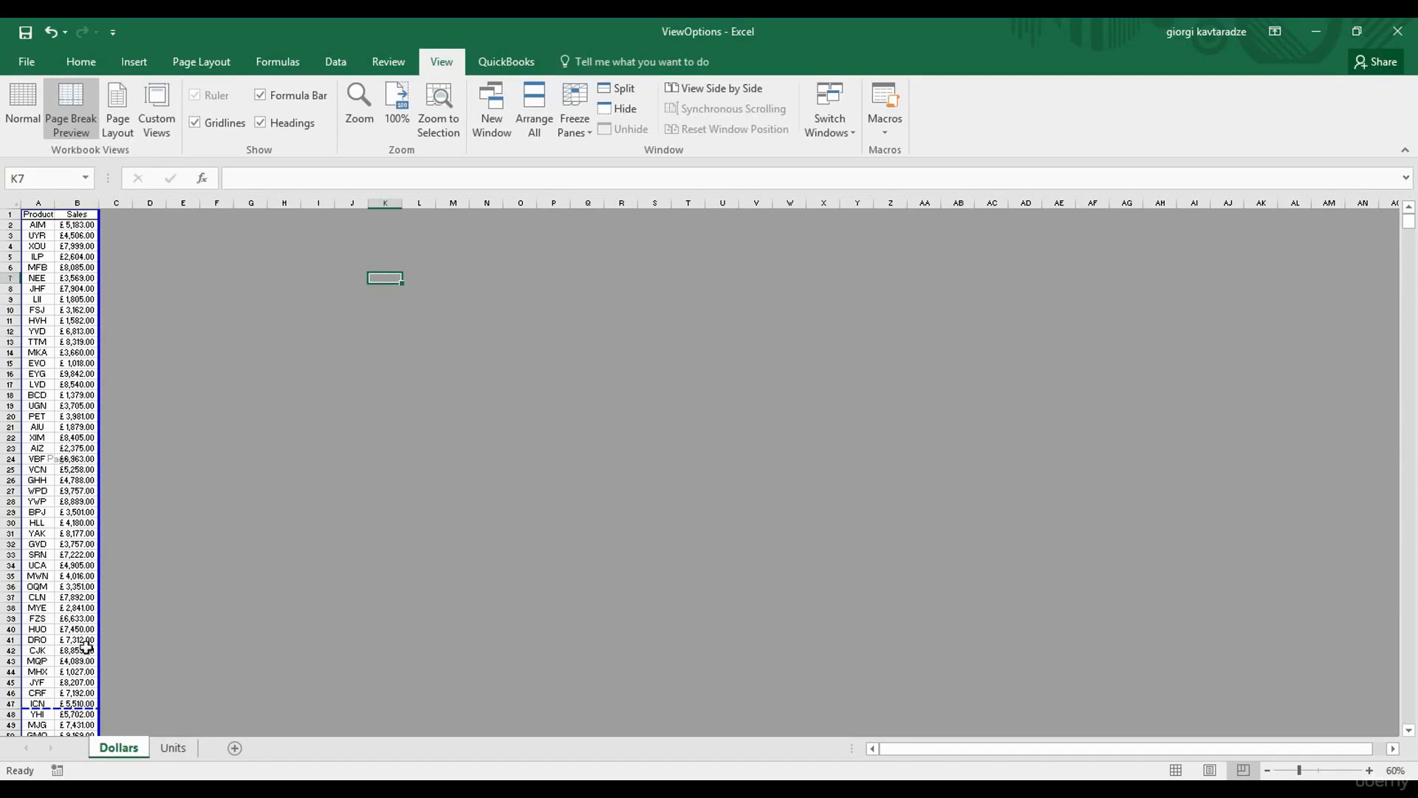
Inspect the Dollars sheet's page breaks and its Page Layout view, and return to Normal view.
scroll(72, 584, down, 14)
scroll(71, 574, down, 20)
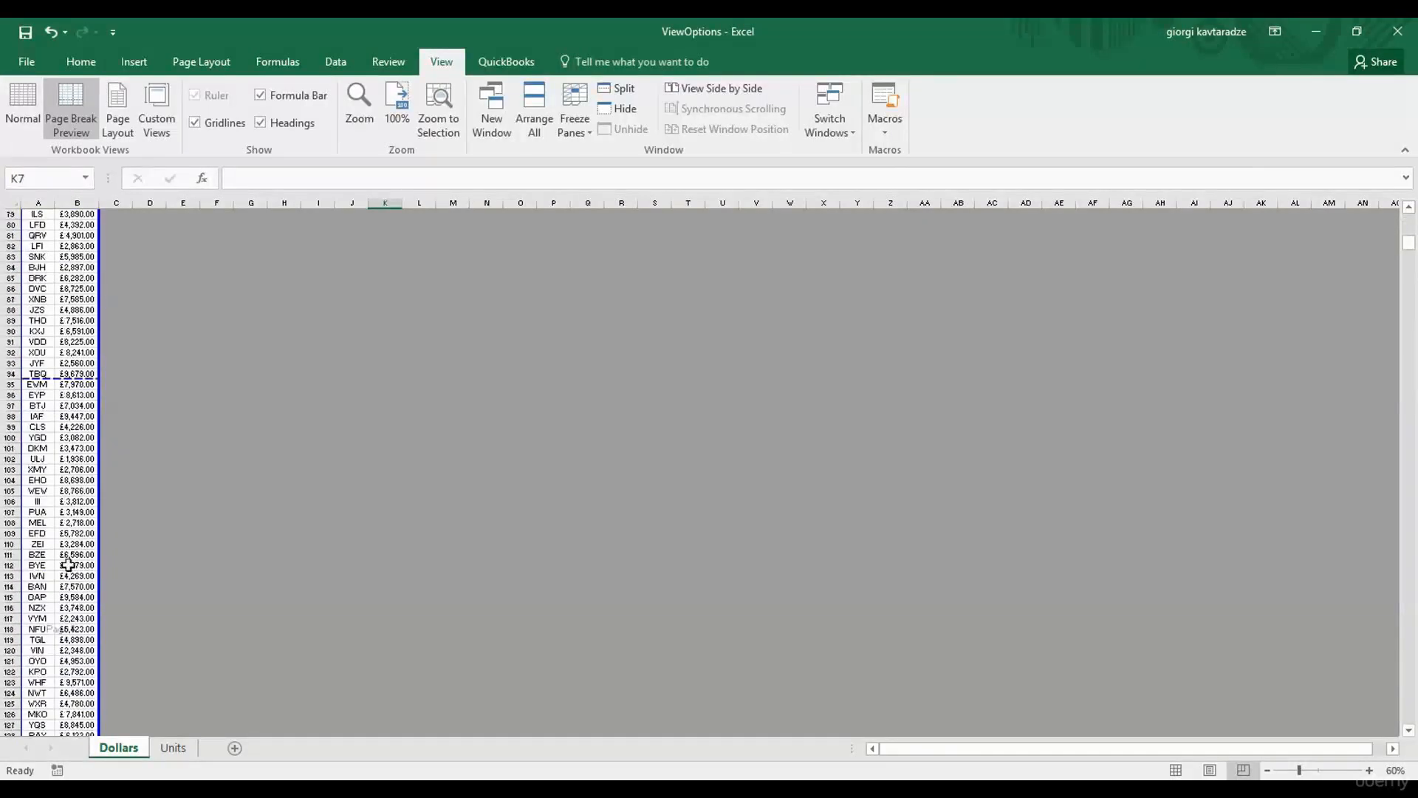
scroll(59, 444, down, 15)
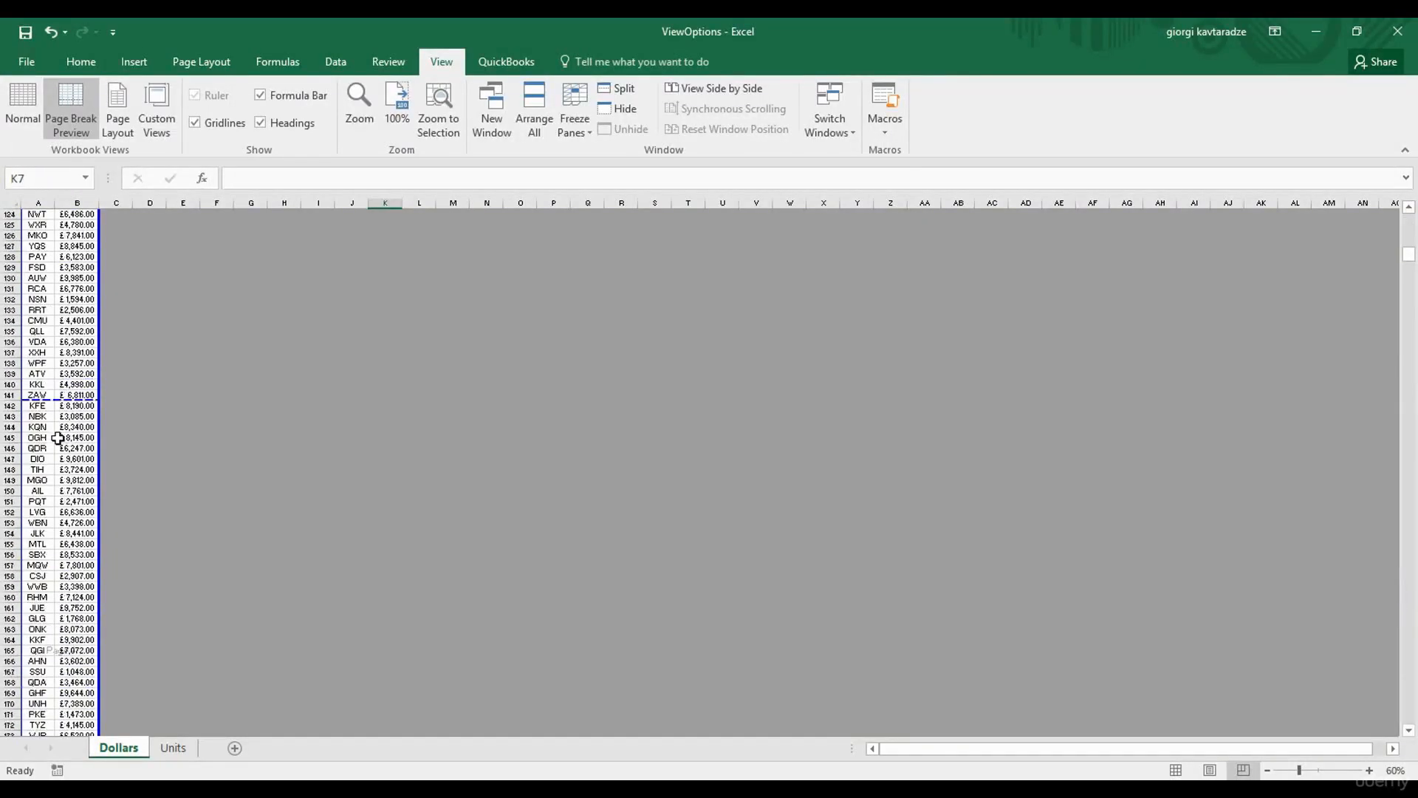
scroll(63, 459, up, 20)
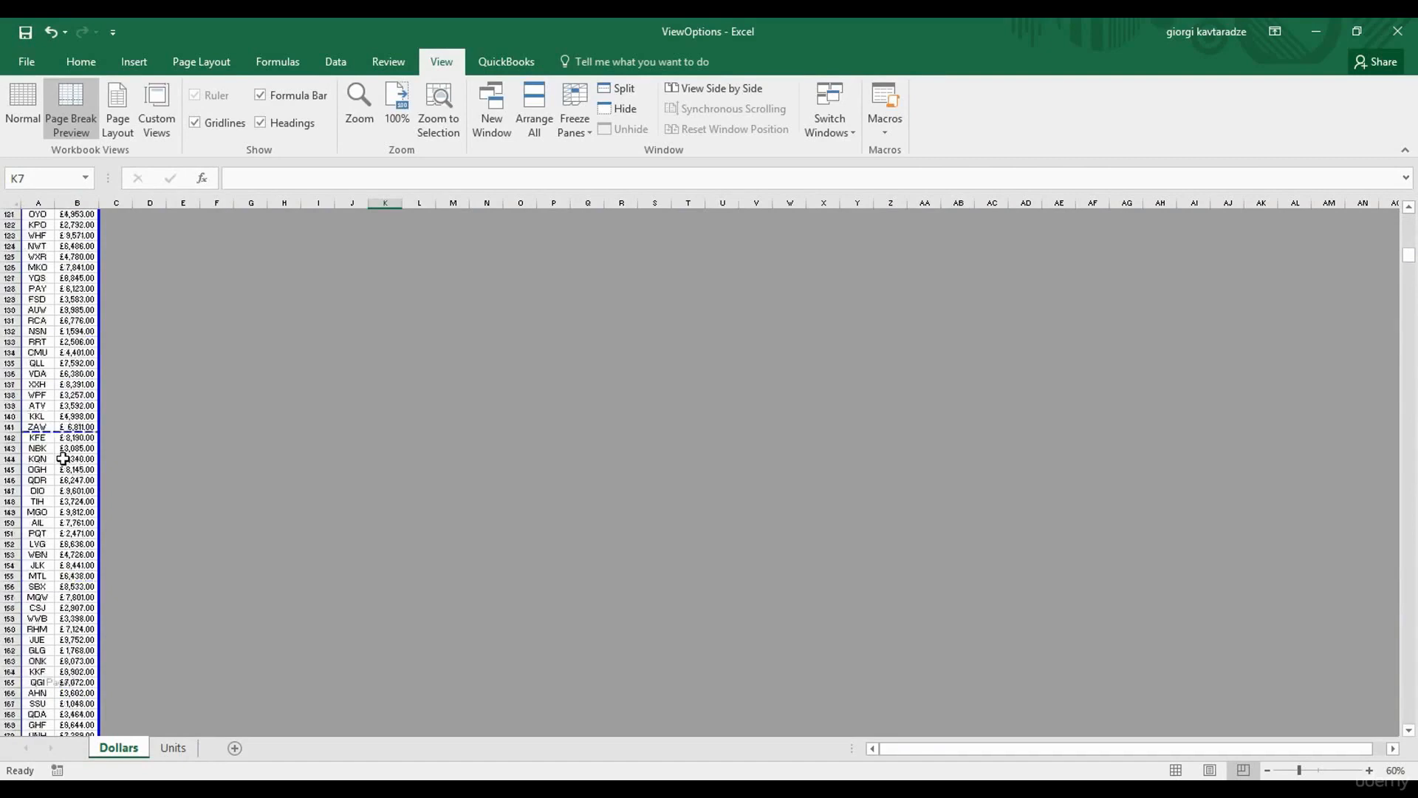
scroll(63, 459, up, 13)
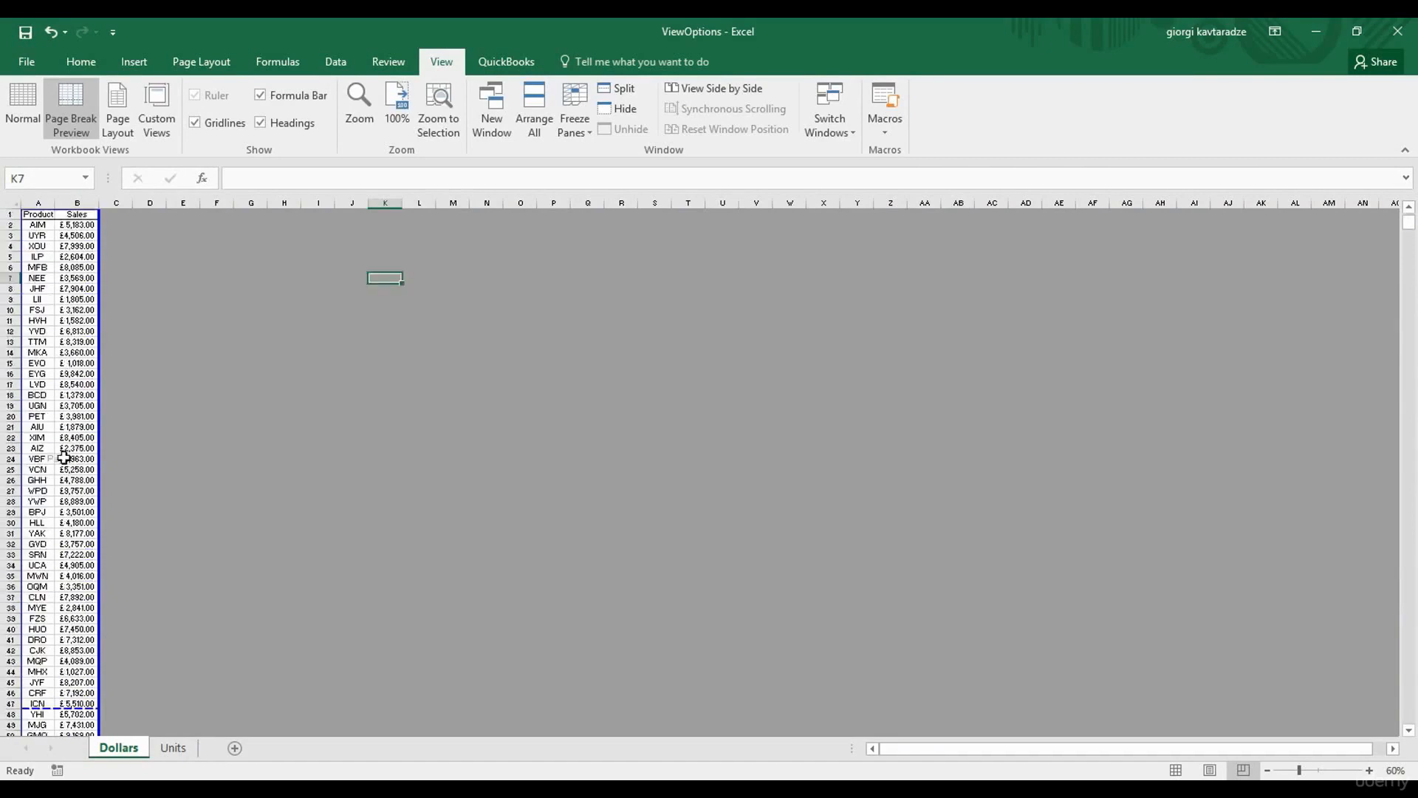
click(124, 118)
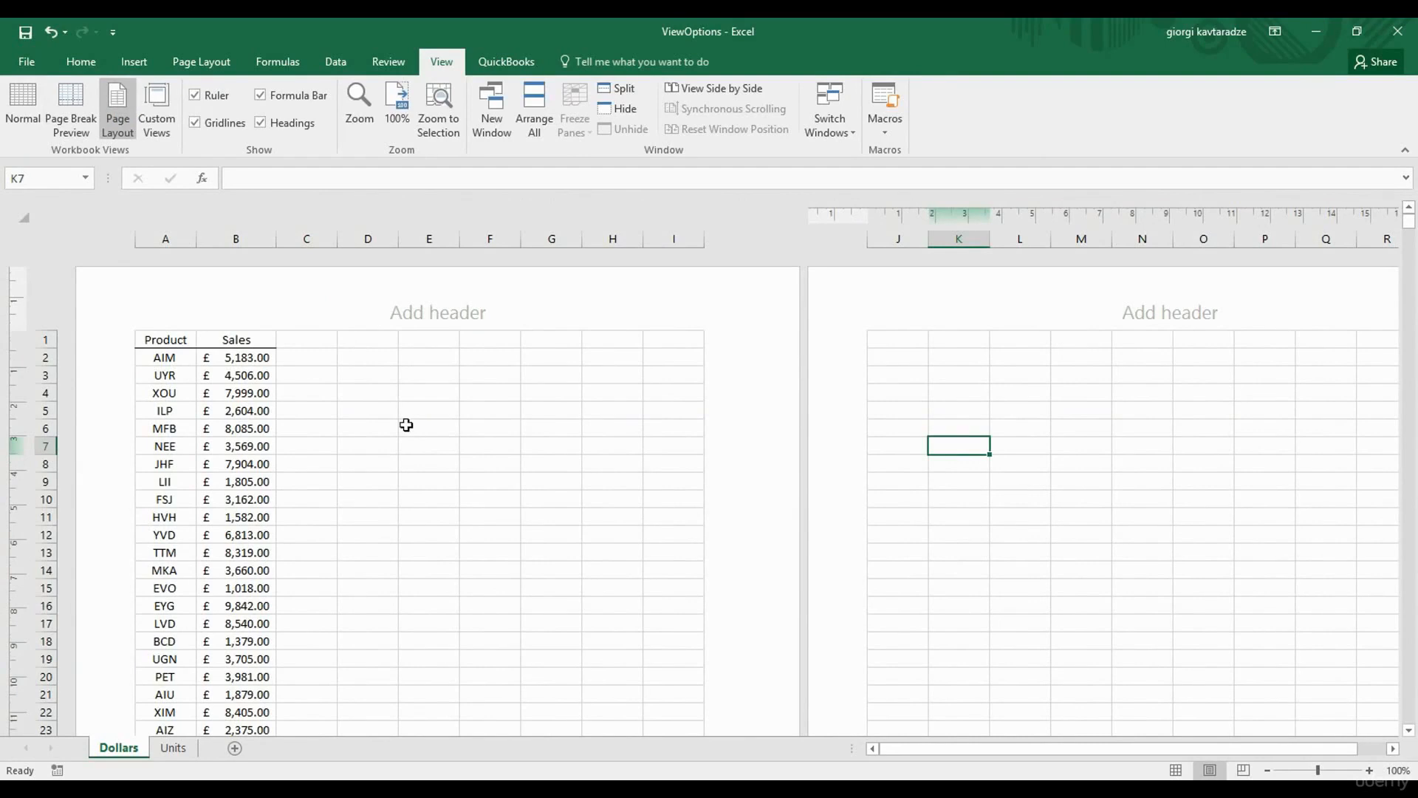
click(24, 104)
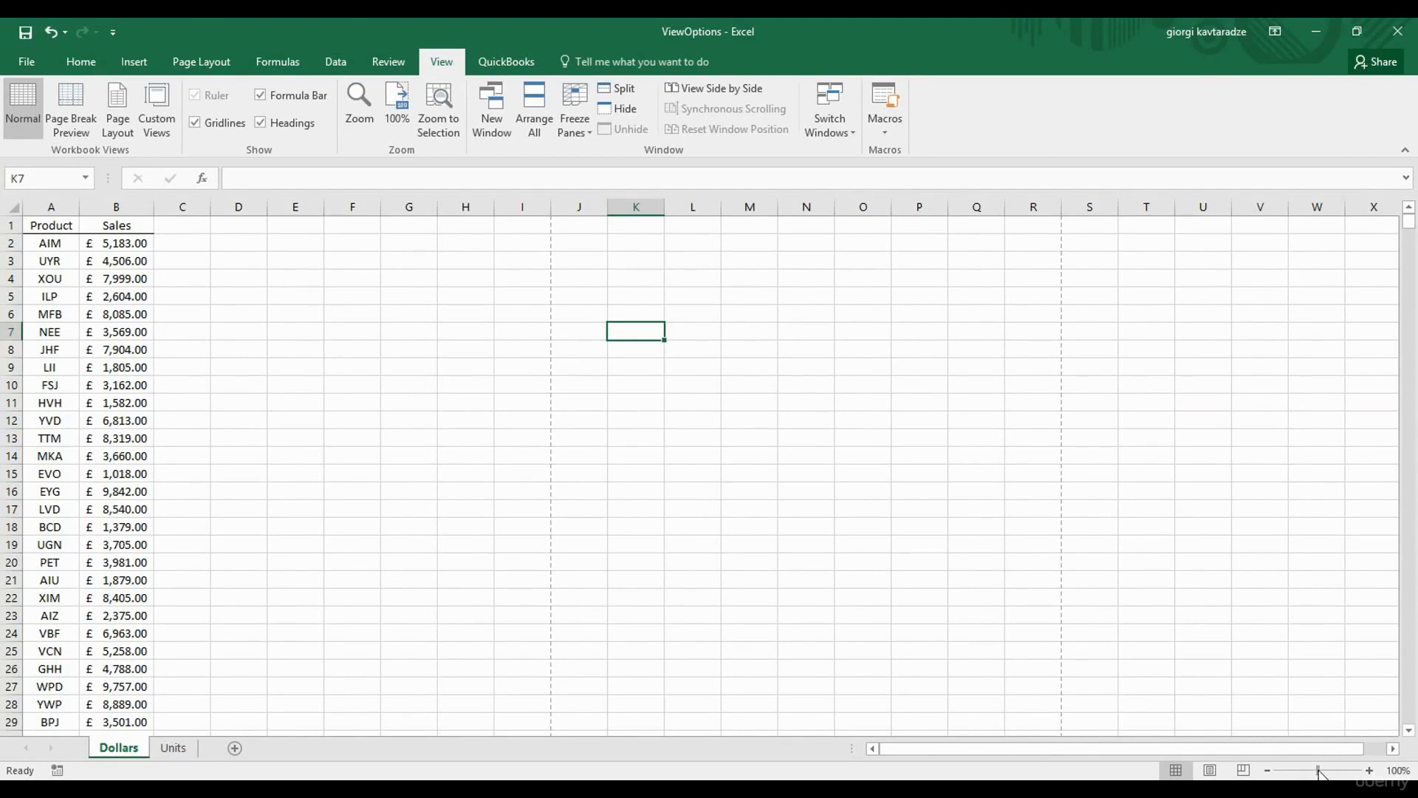
Zoom the sheet in to 172% and out to 77%, and step the zoom up and back to 90%.
drag(1320, 772, 1331, 773)
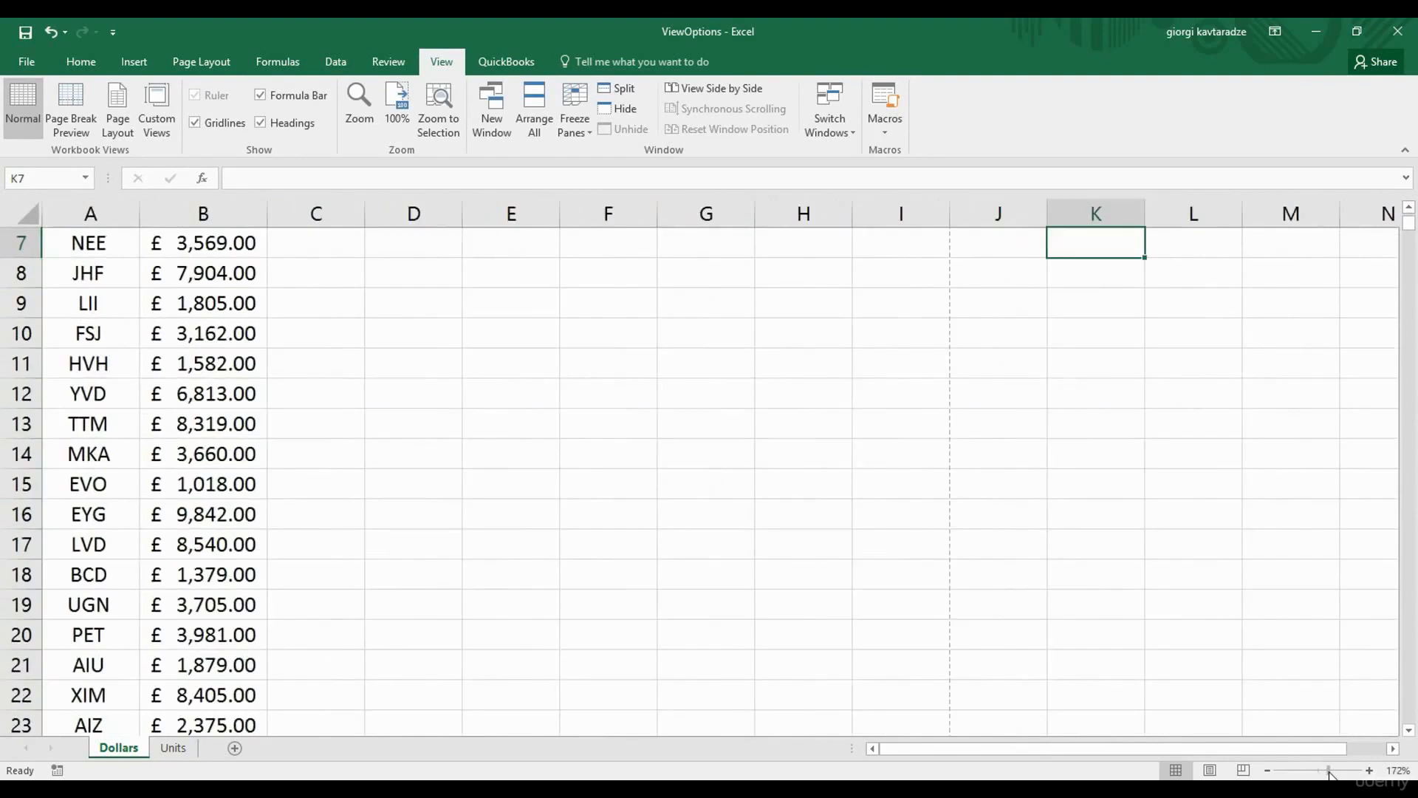
drag(1331, 773, 1309, 776)
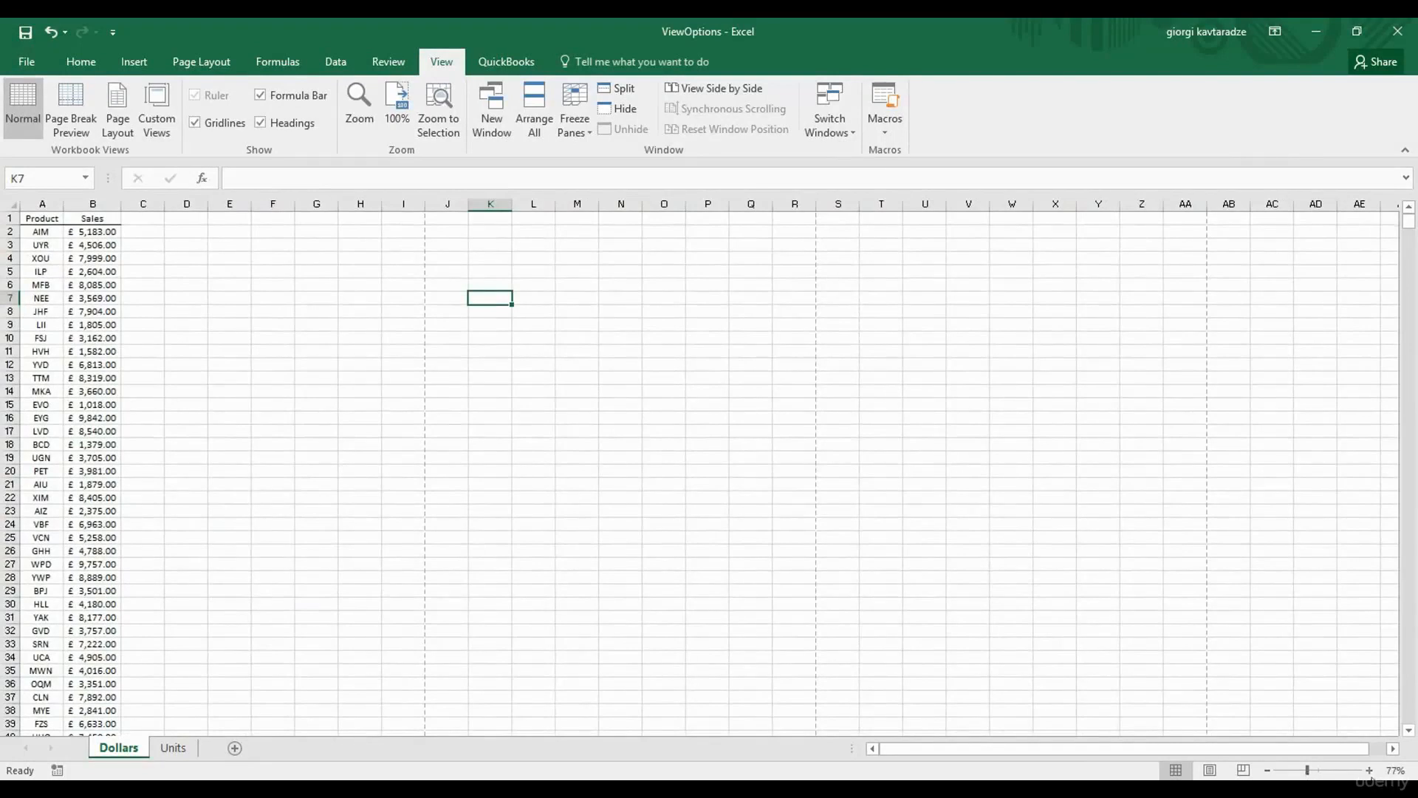
click(1370, 771)
click(1370, 770)
click(1370, 770)
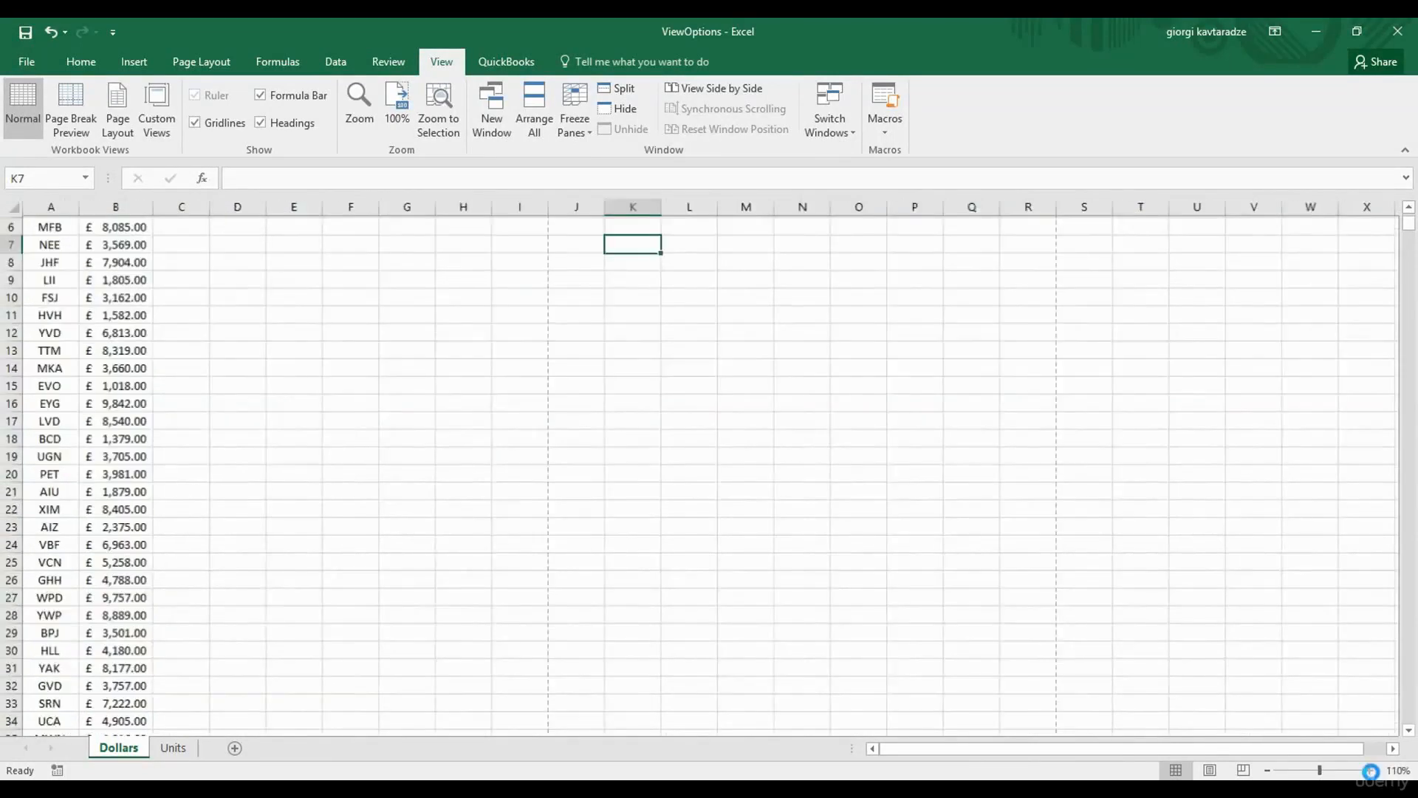
click(1371, 770)
click(1268, 772)
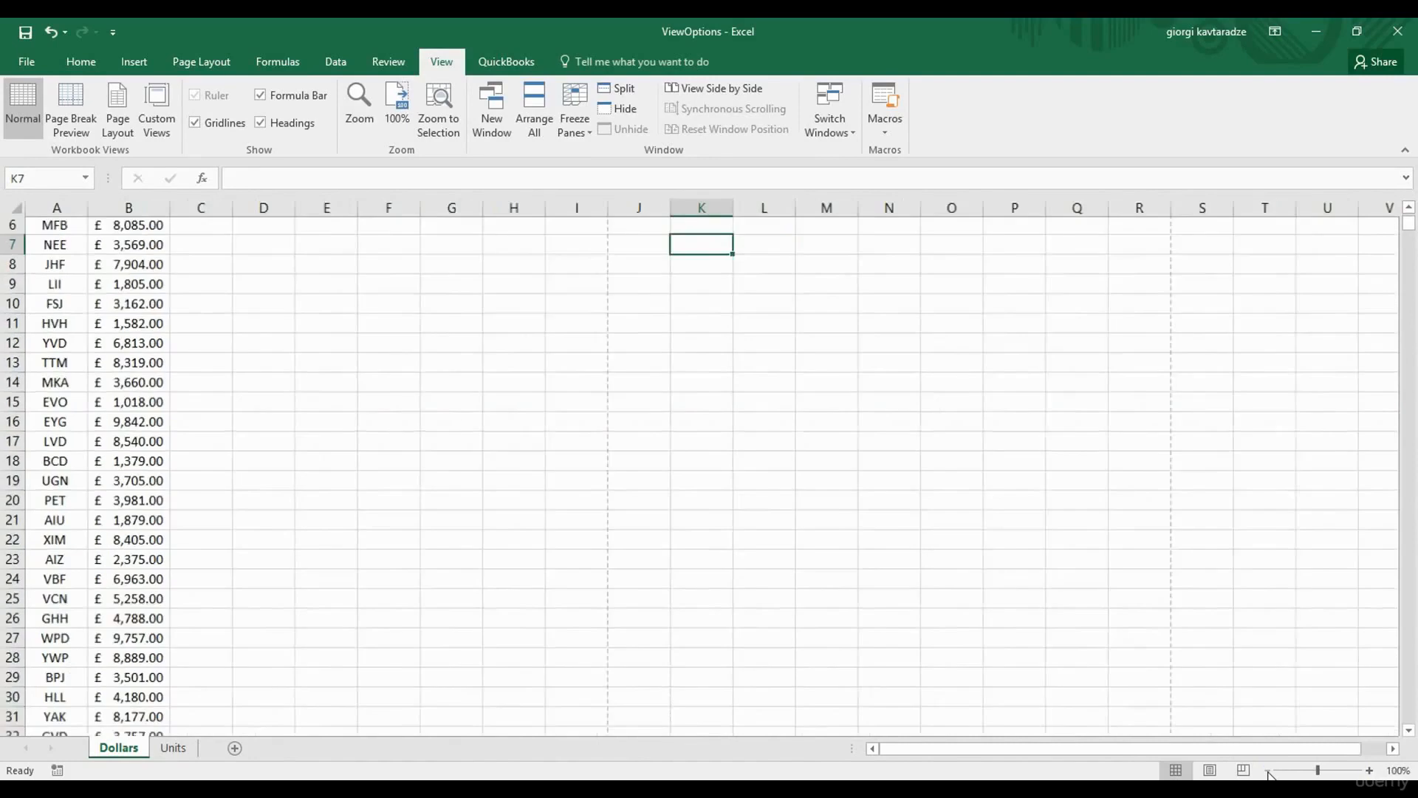
click(1268, 772)
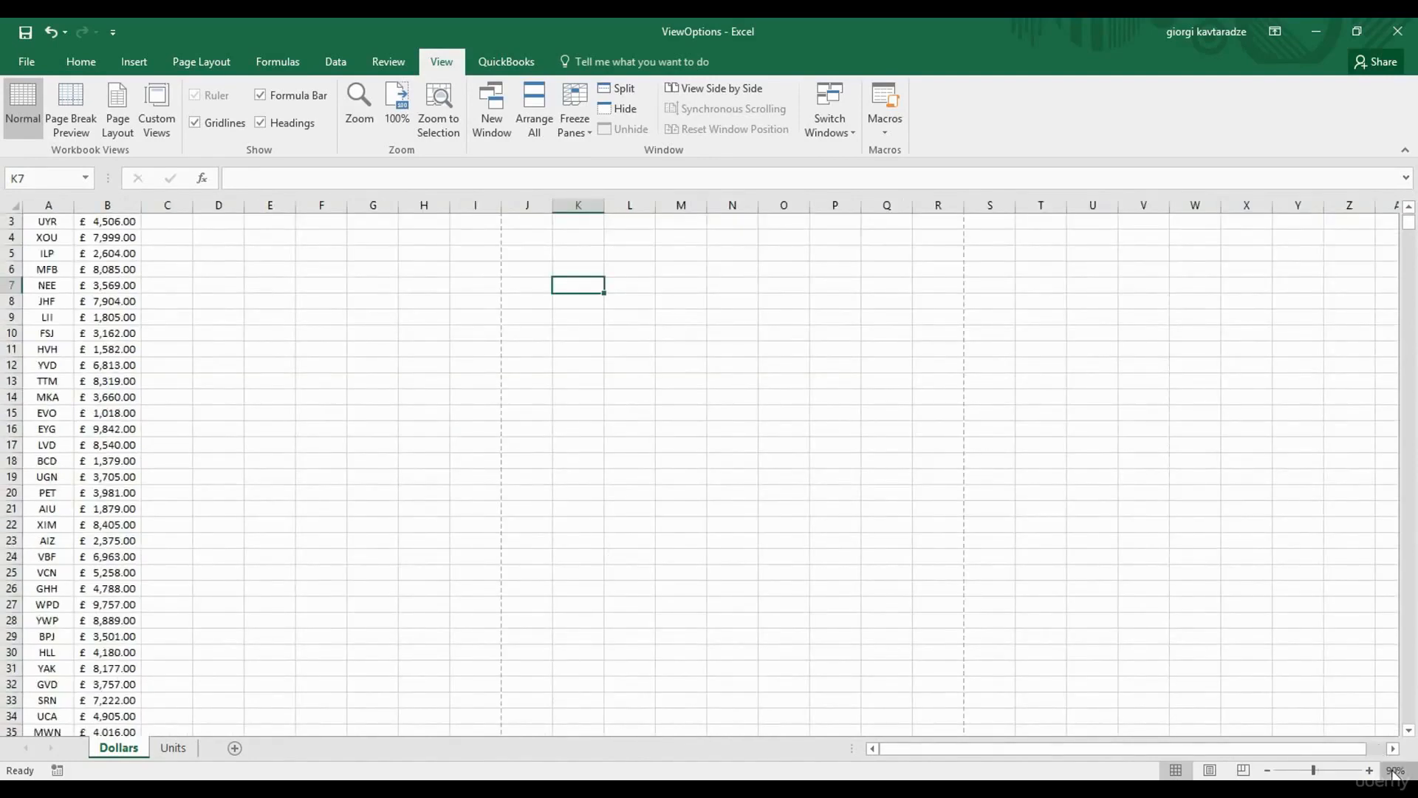
Set the zoom magnification to Fit selection for cell K7.
click(1394, 772)
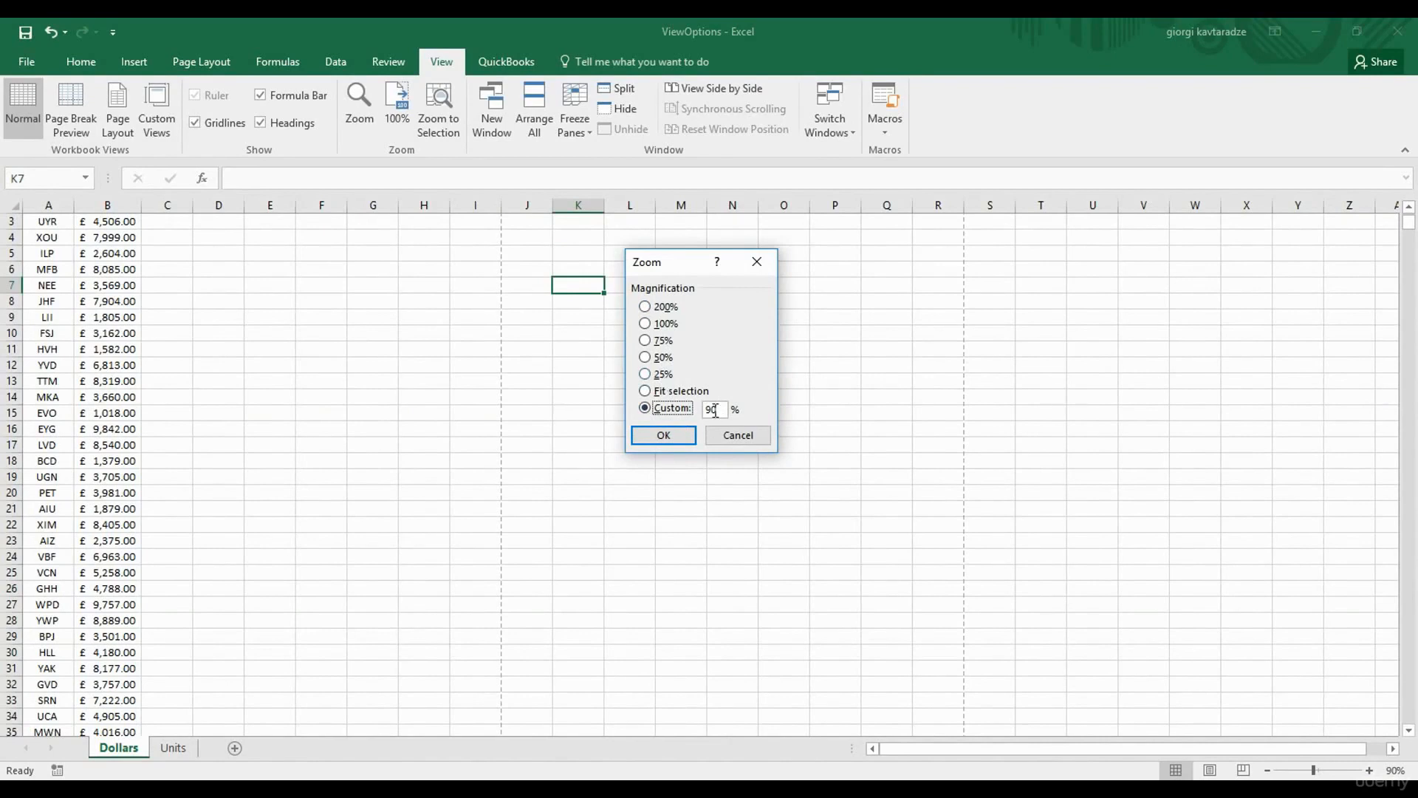
click(646, 391)
click(663, 434)
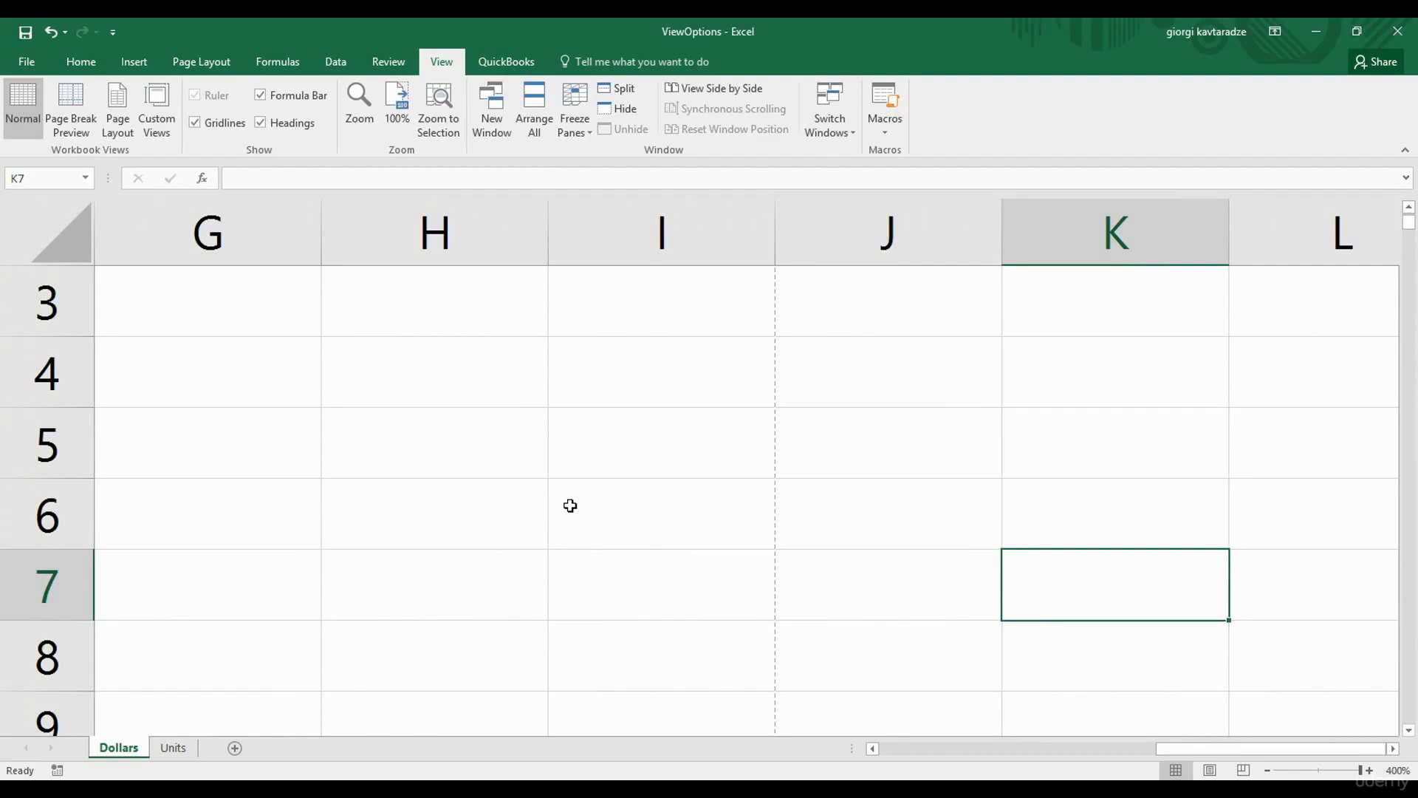
Add a custom view named "text" that includes print settings and hidden rows, columns and filter settings.
click(158, 111)
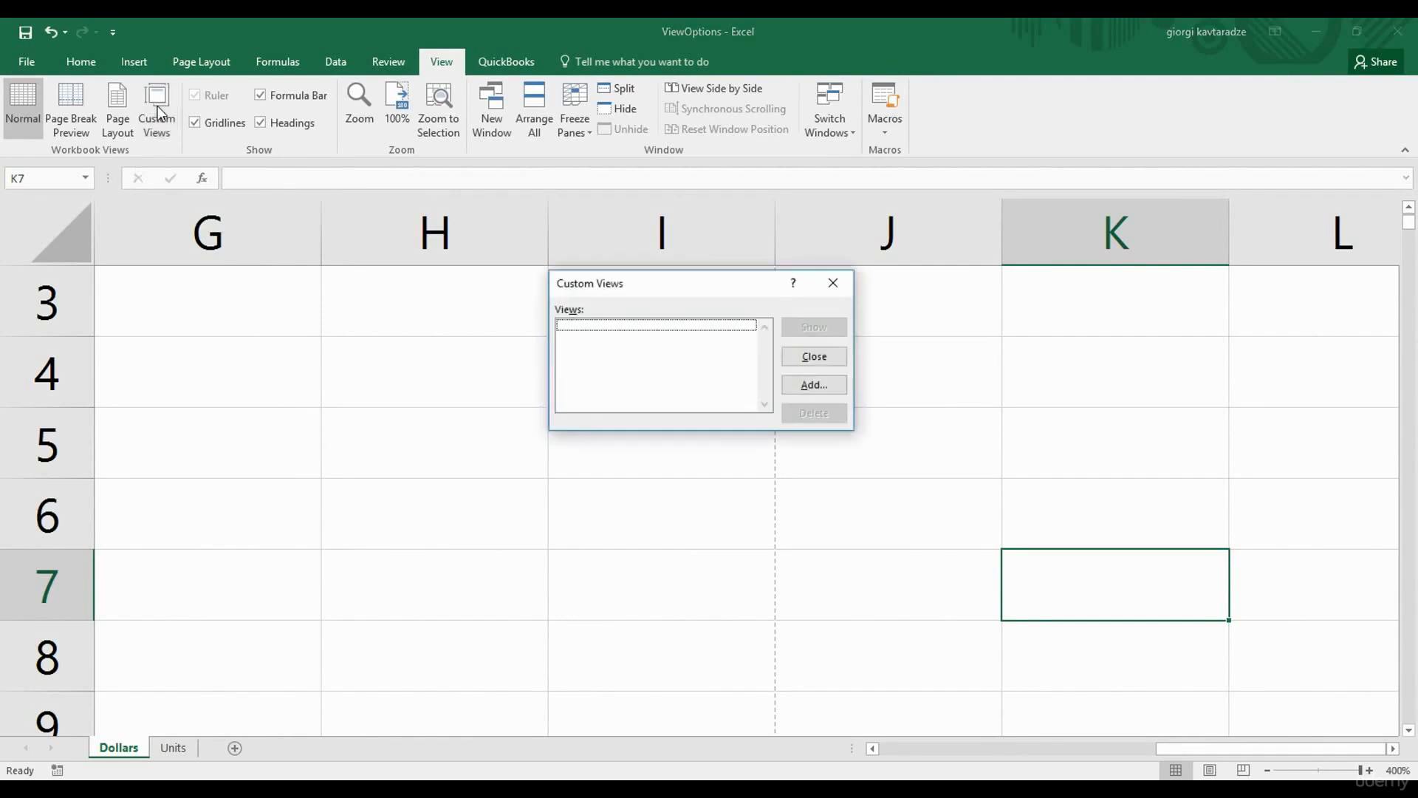
drag(679, 291, 678, 304)
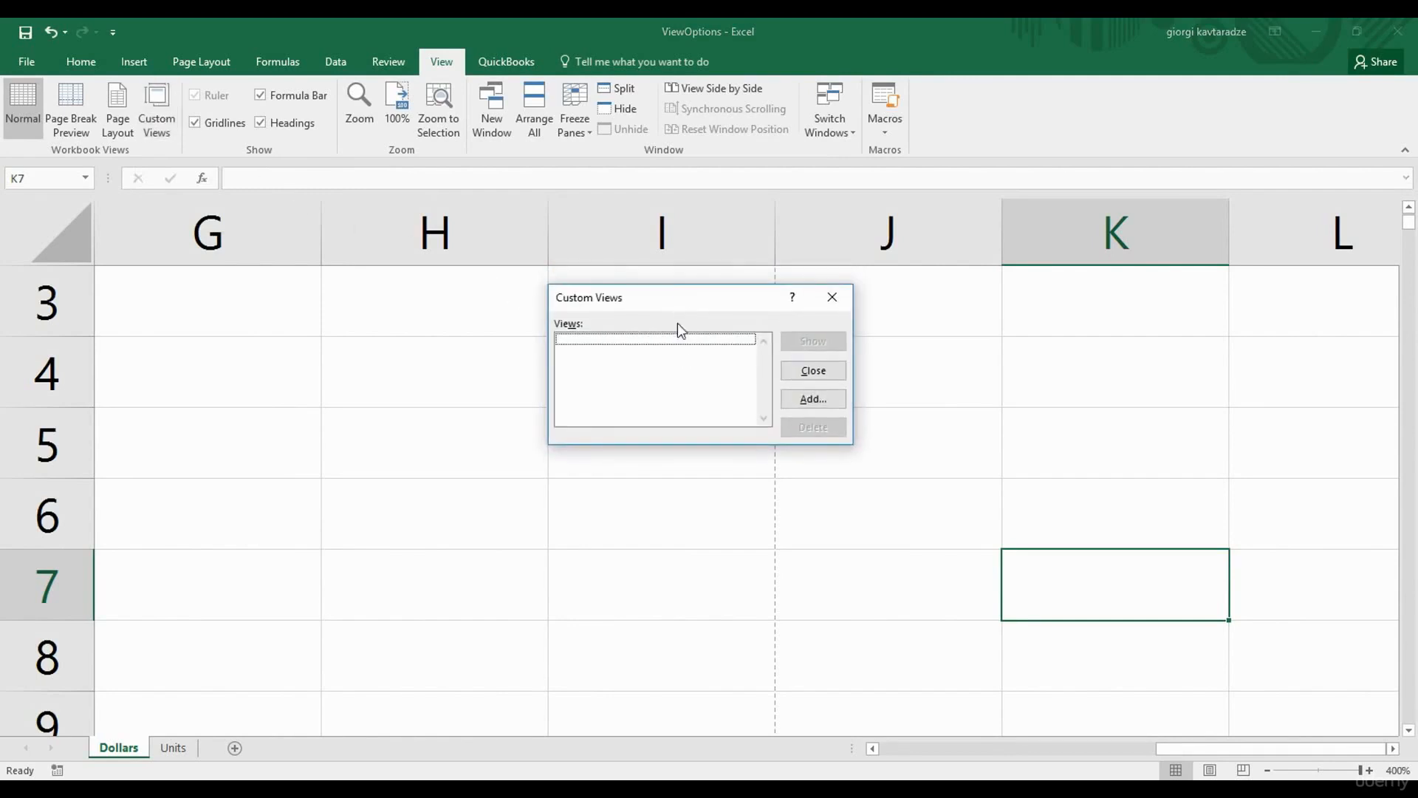
click(811, 399)
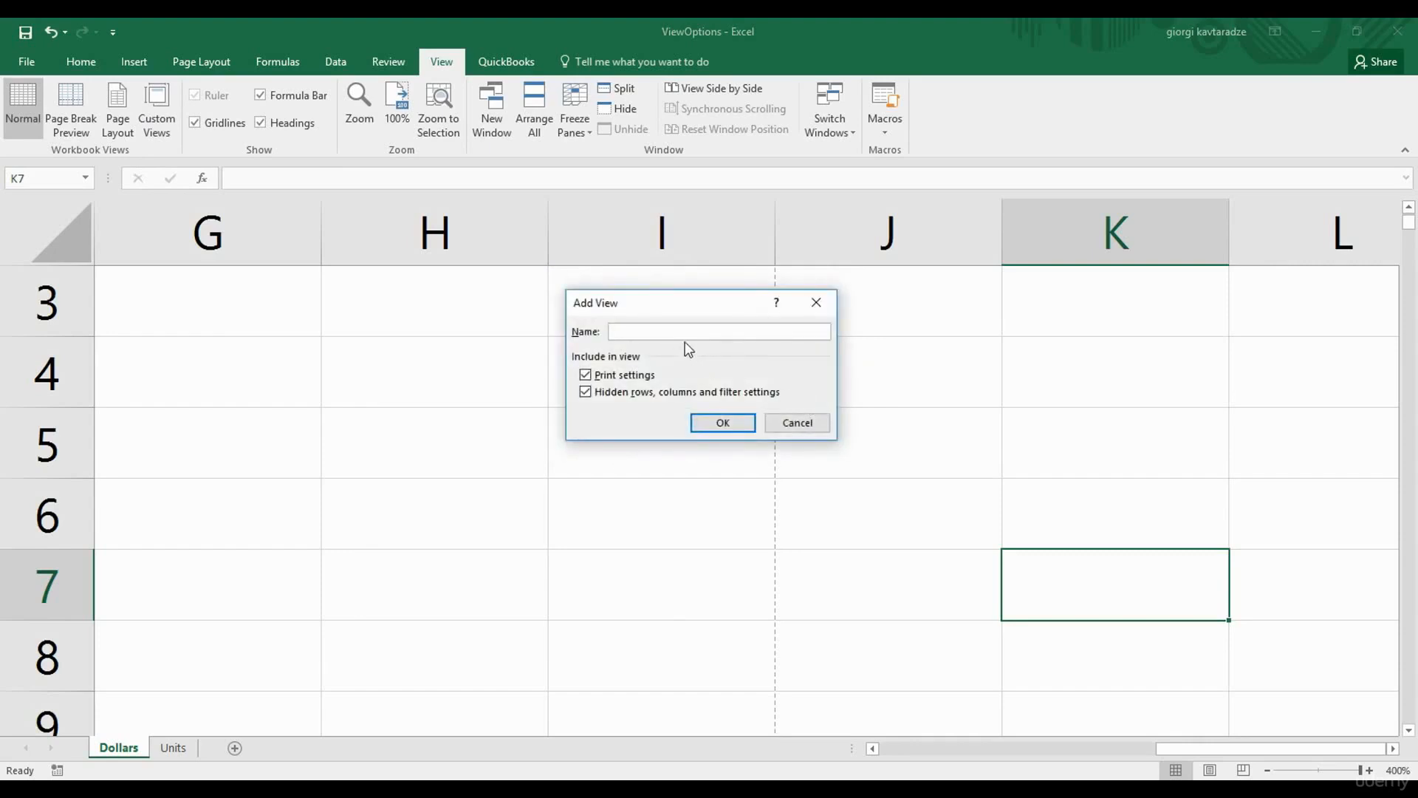
text(text)
click(711, 423)
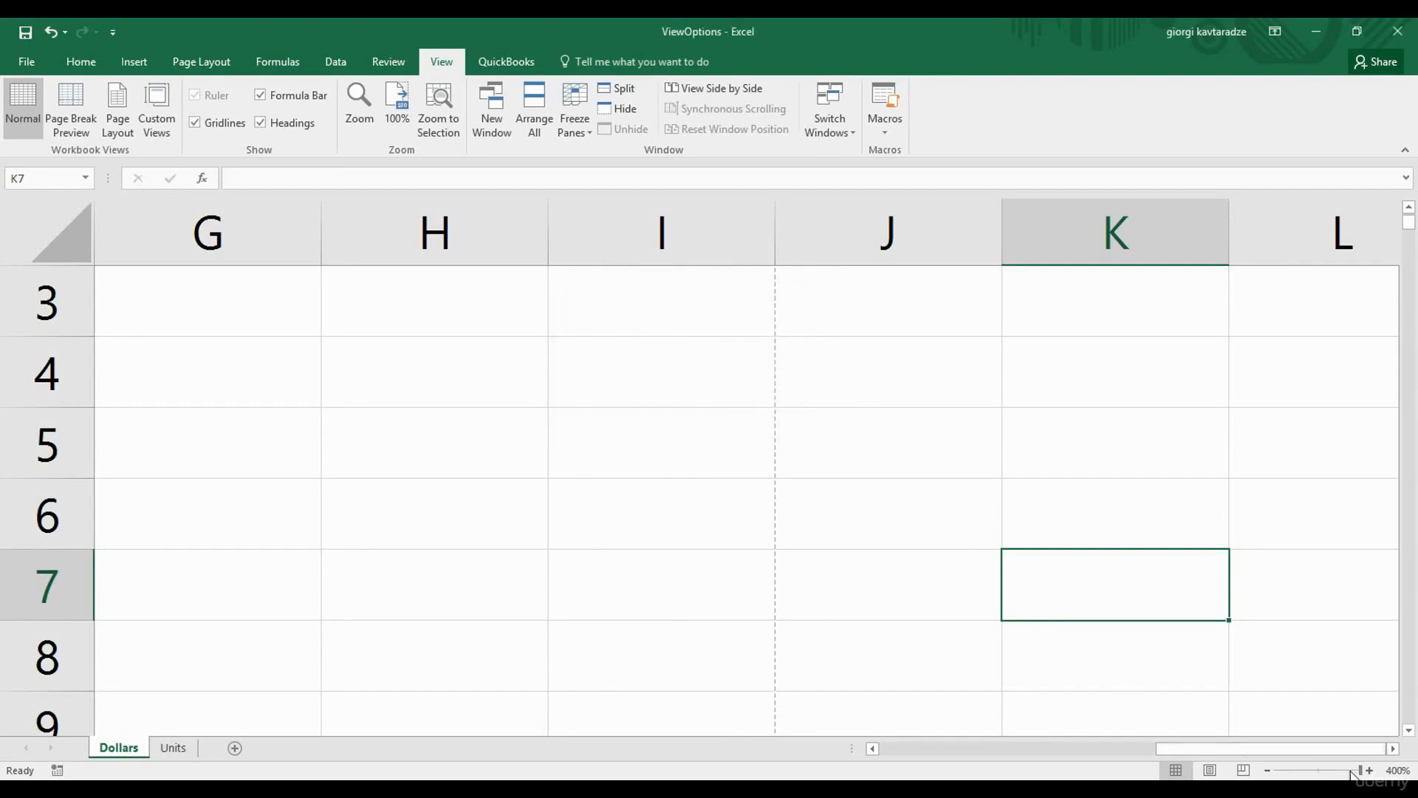
Set the zoom to 100% and select cell B9 in the Sales column.
click(1398, 771)
click(672, 341)
click(678, 450)
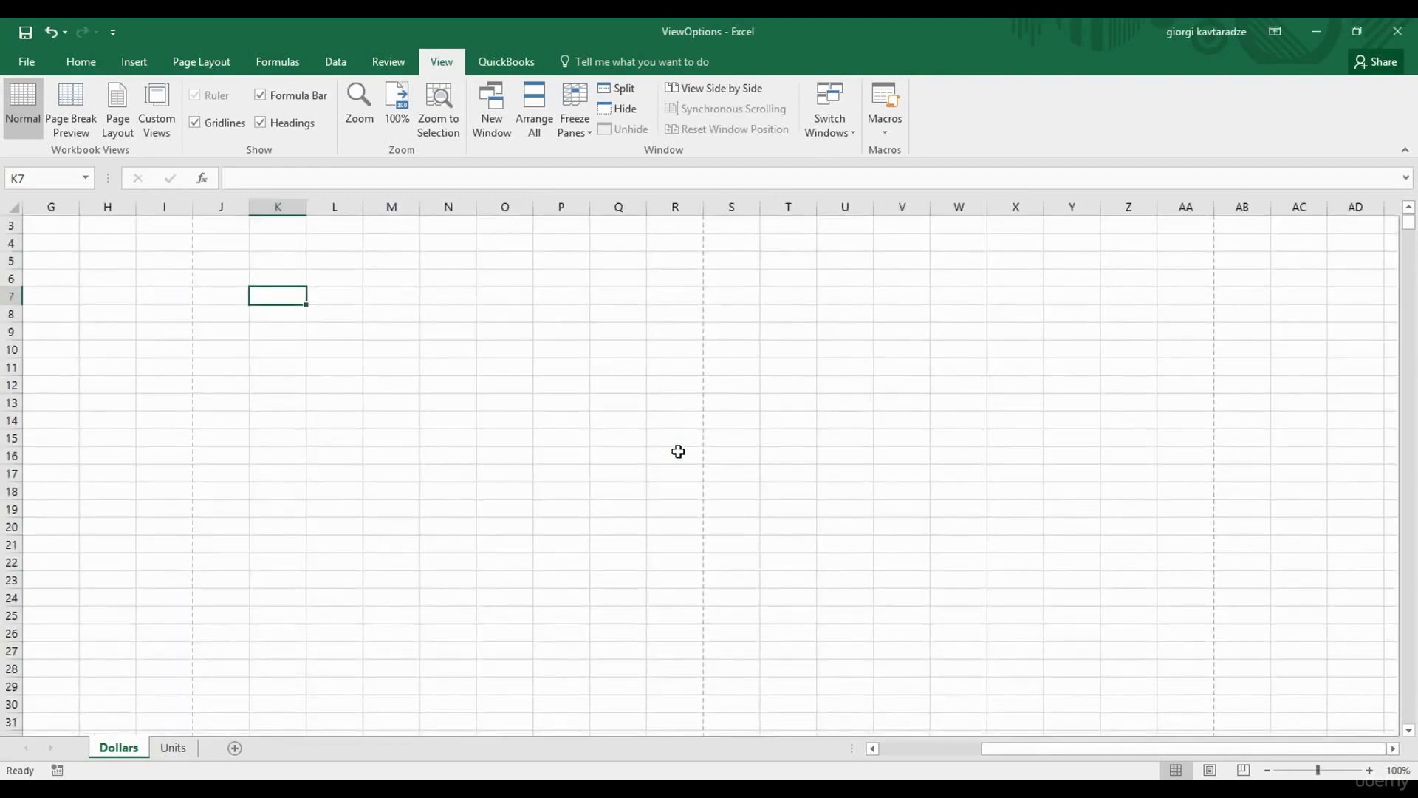
click(894, 748)
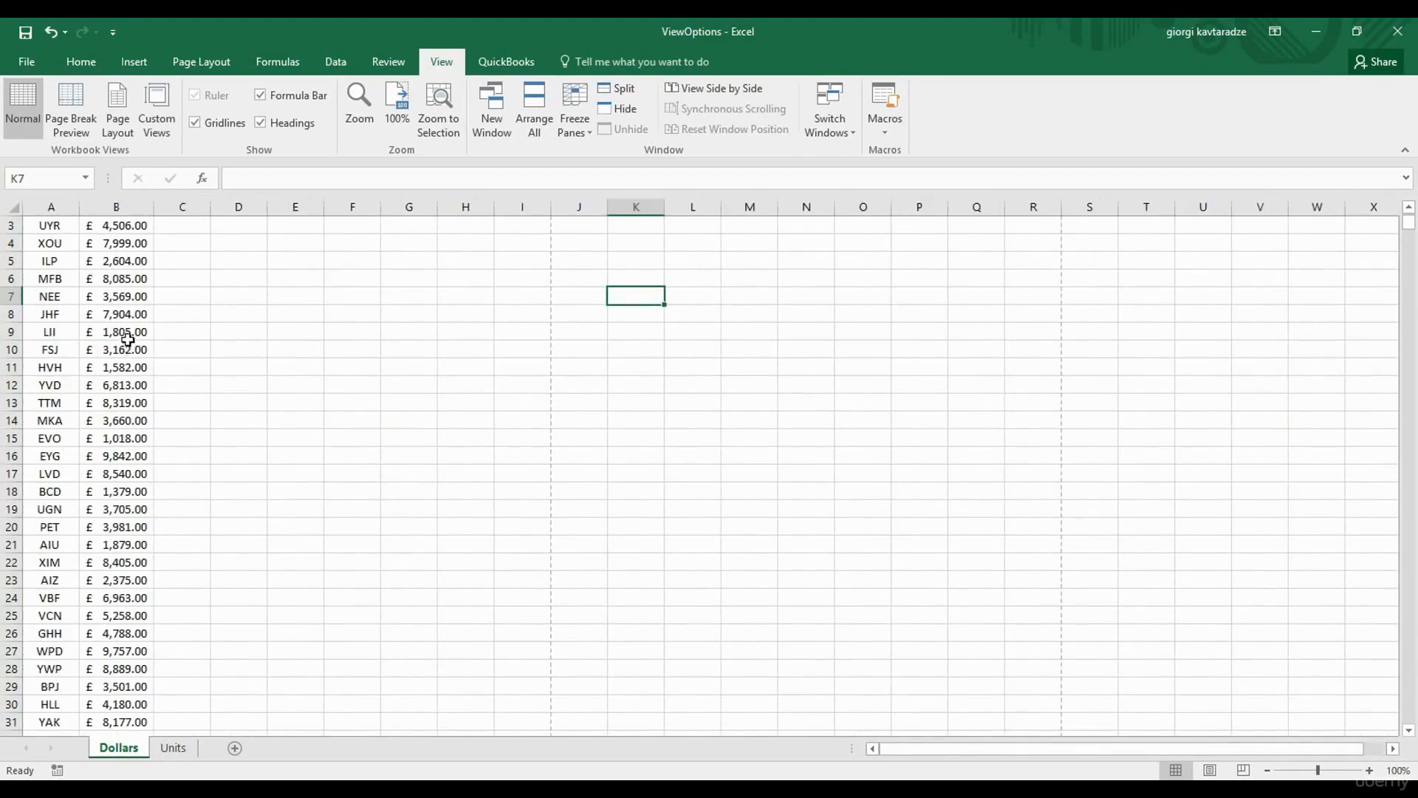
click(124, 332)
scroll(124, 325, up, 1)
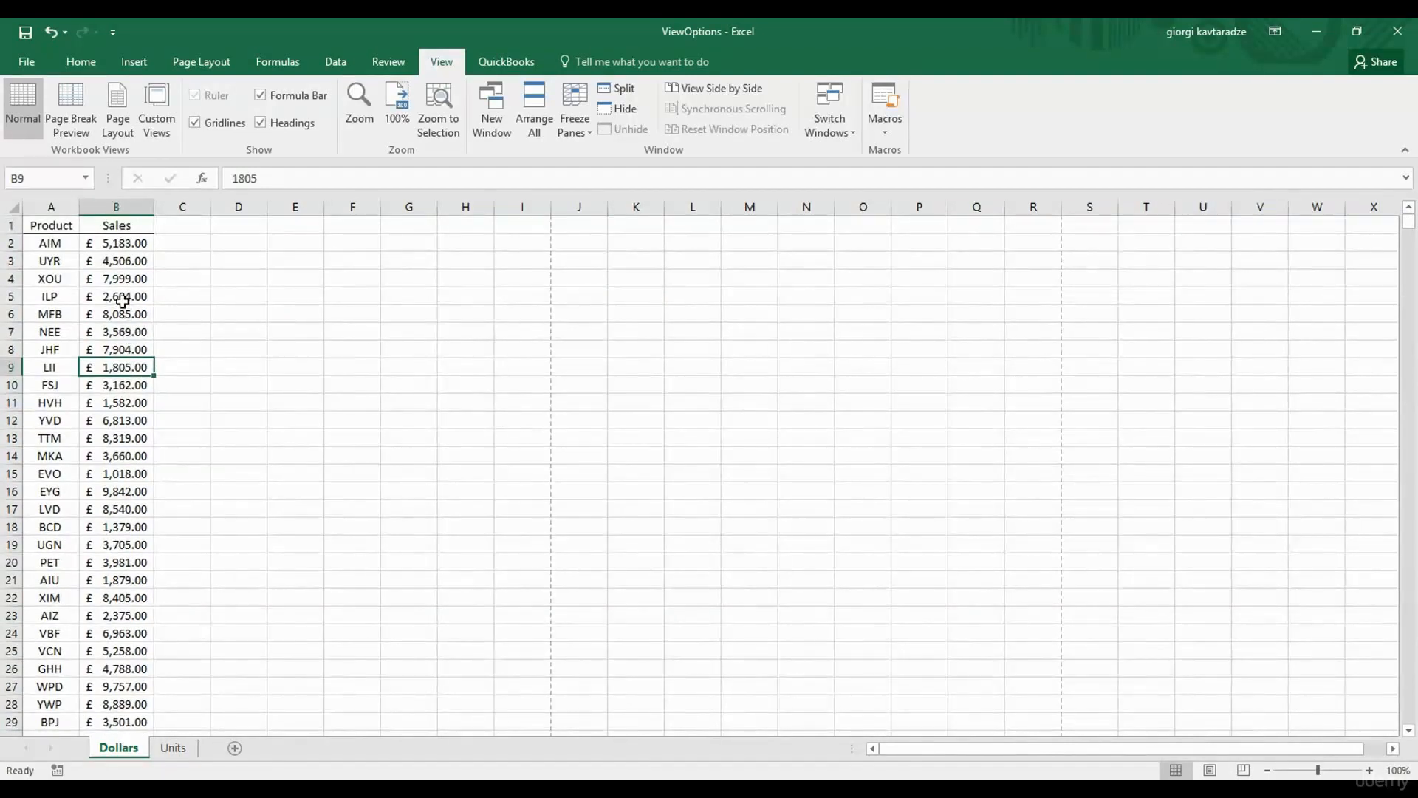
Show the saved custom view "text" and delete it from the workbook's custom views.
click(161, 121)
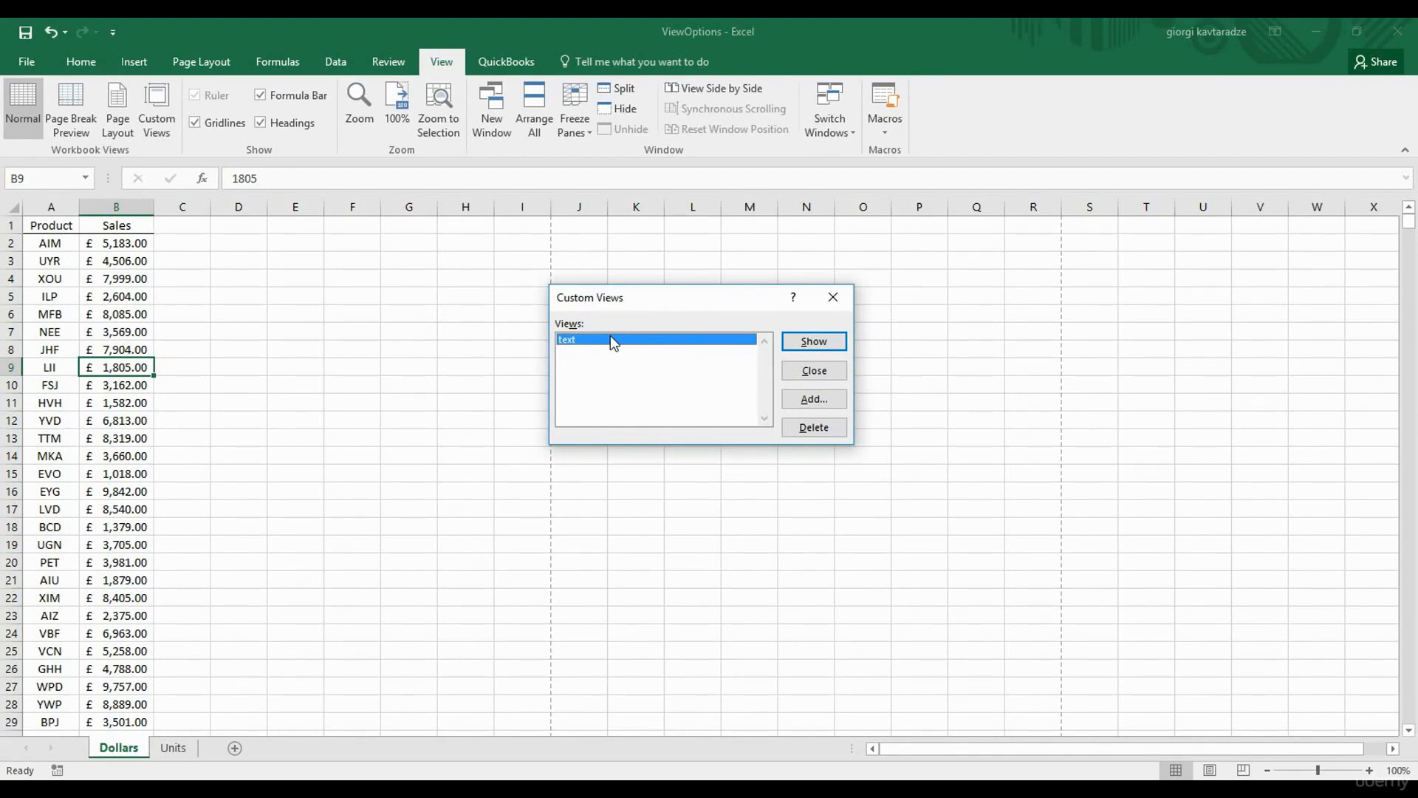
click(813, 342)
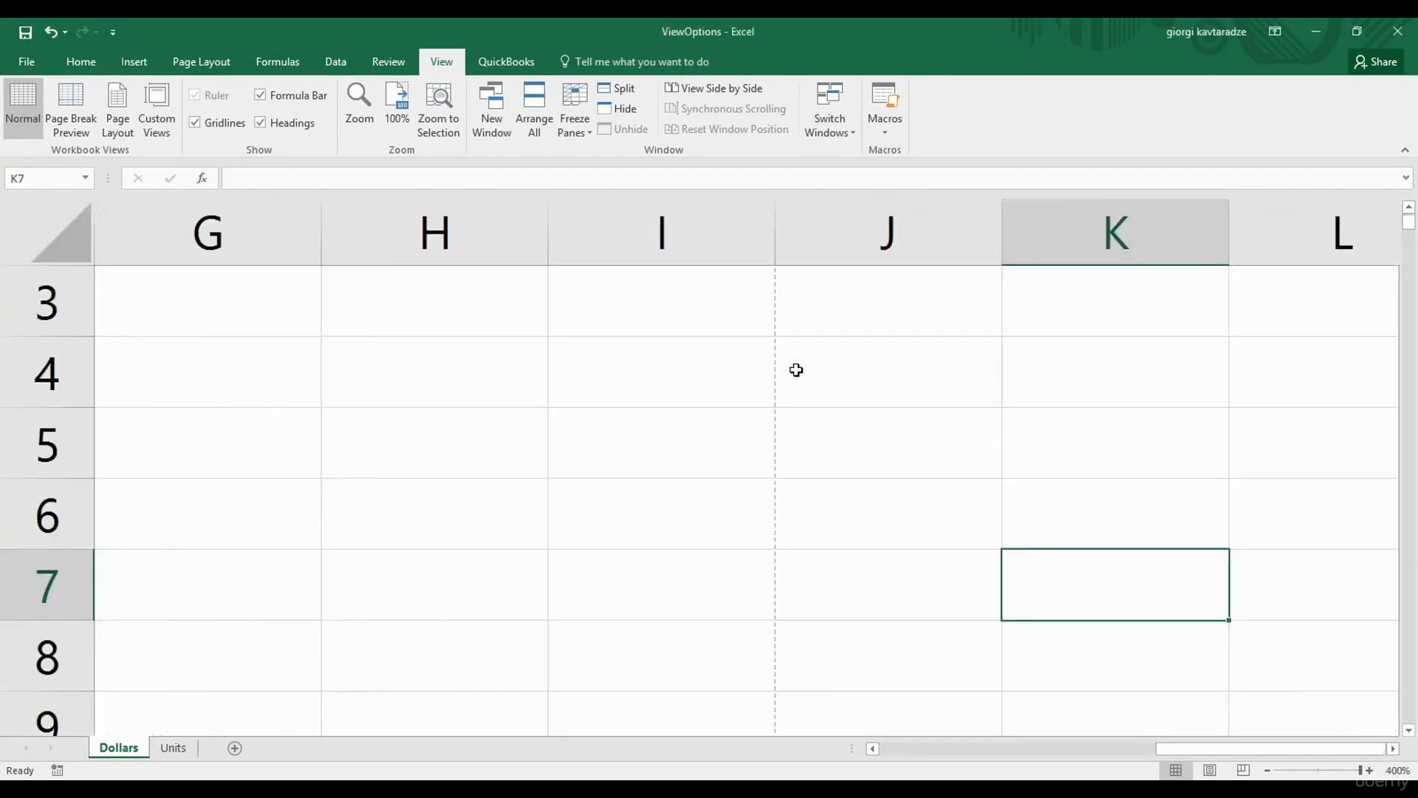
click(159, 126)
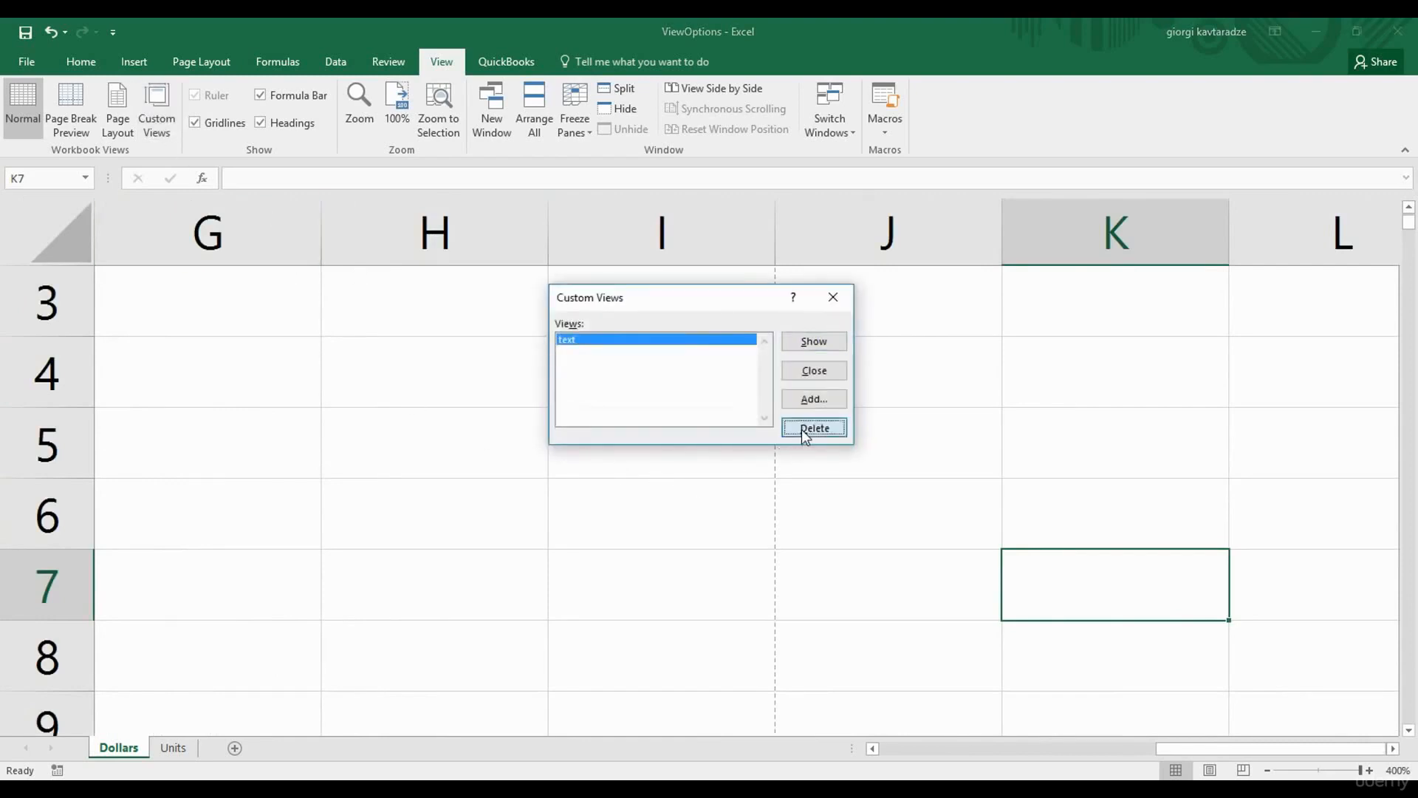
click(803, 428)
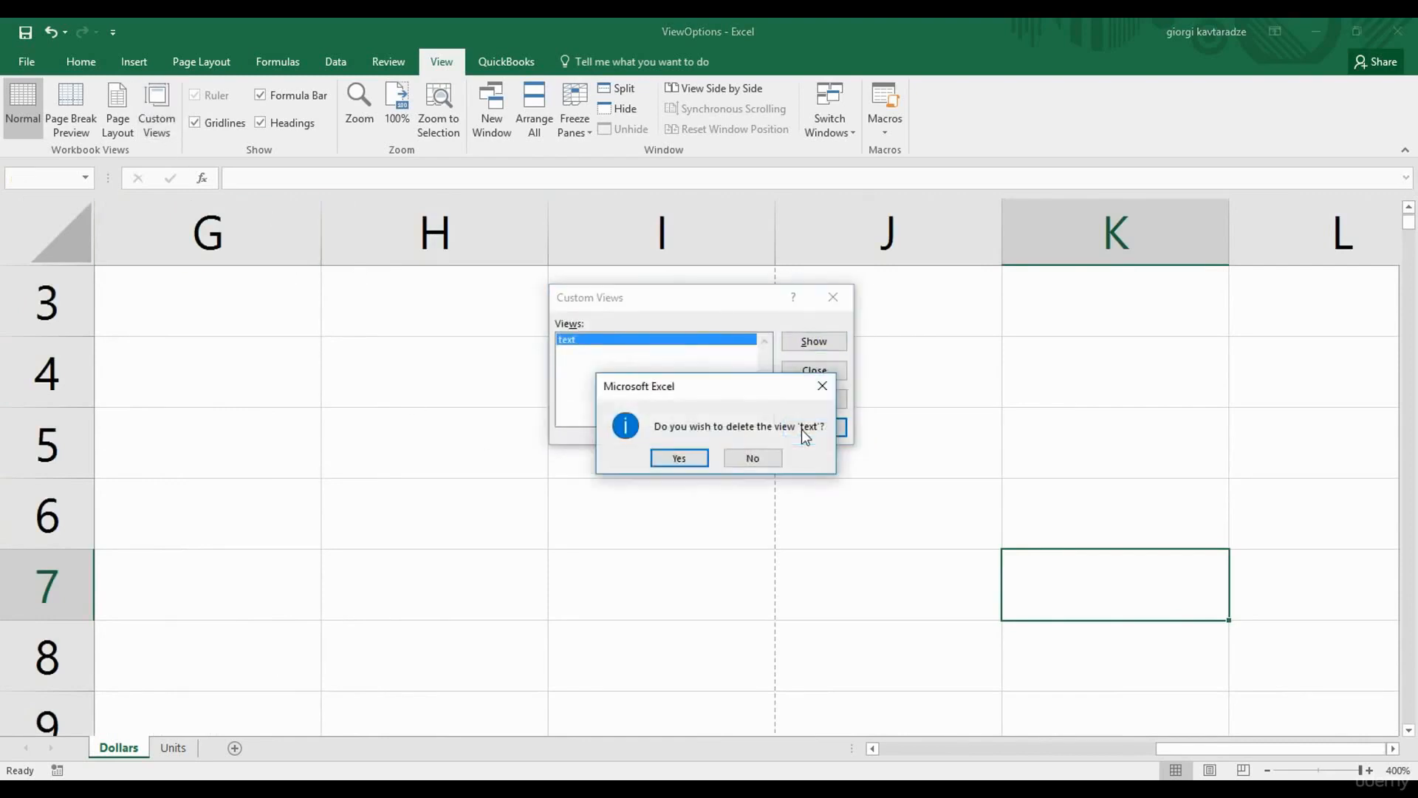
click(680, 458)
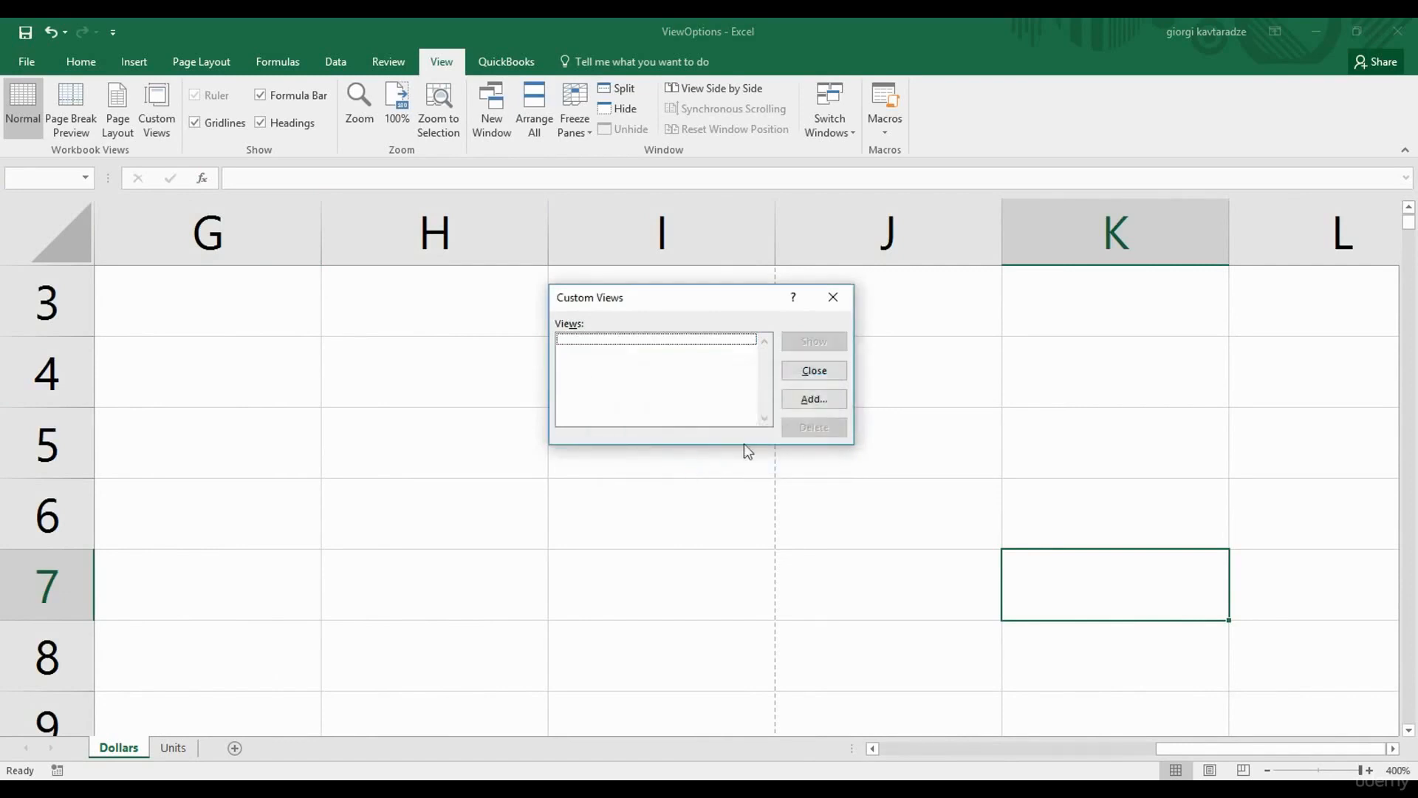
click(794, 375)
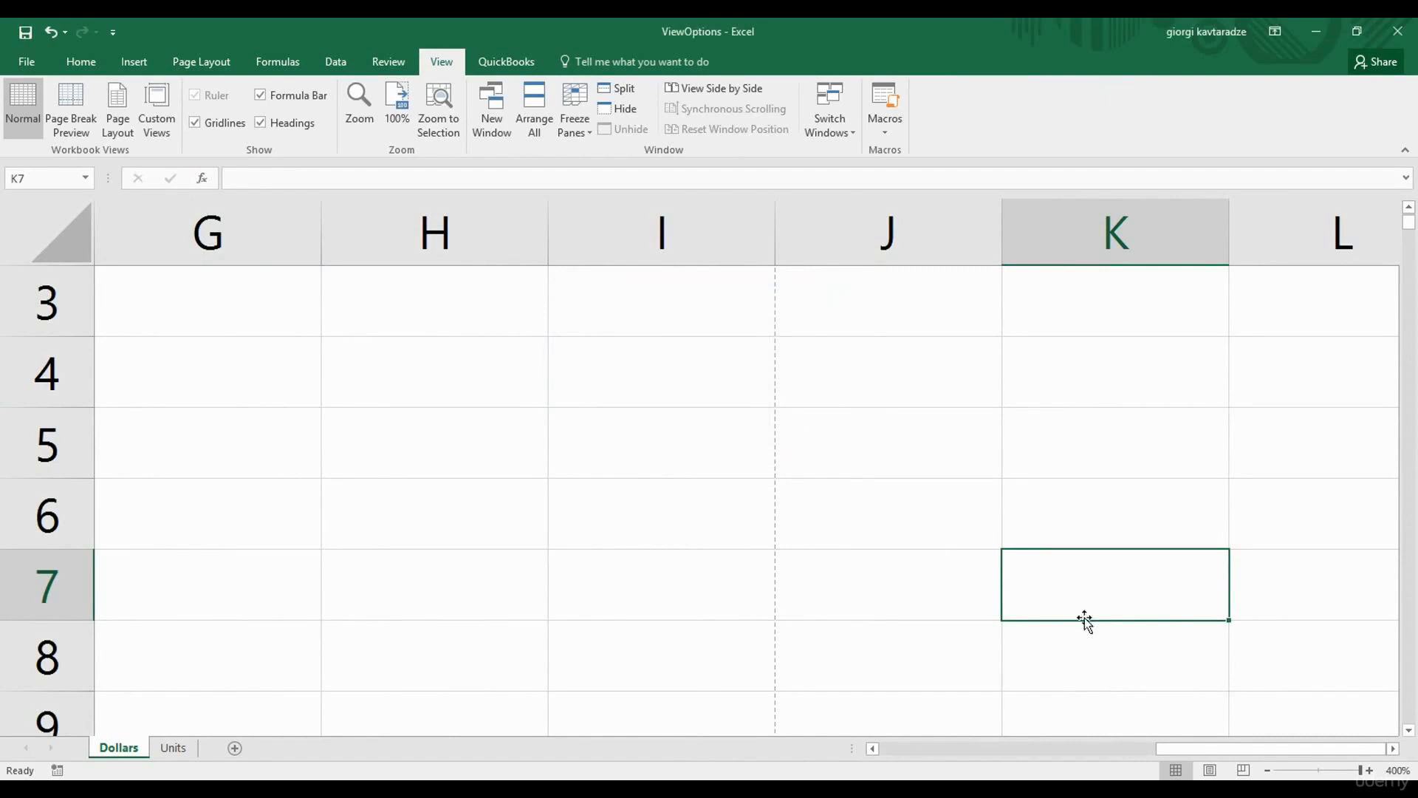
Set the zoom magnification to 100% and select cell B2 in the Sales column.
click(1397, 769)
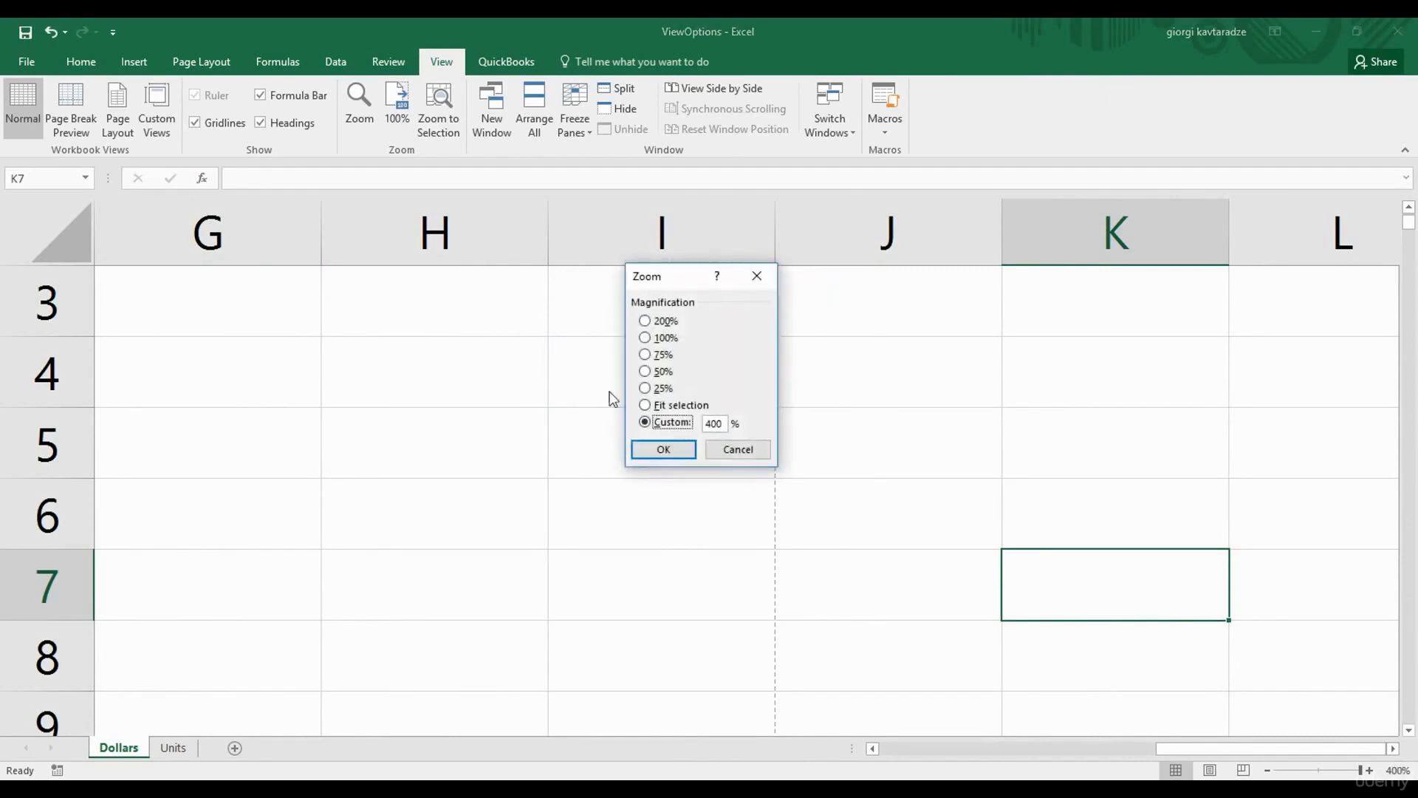
click(645, 337)
click(664, 449)
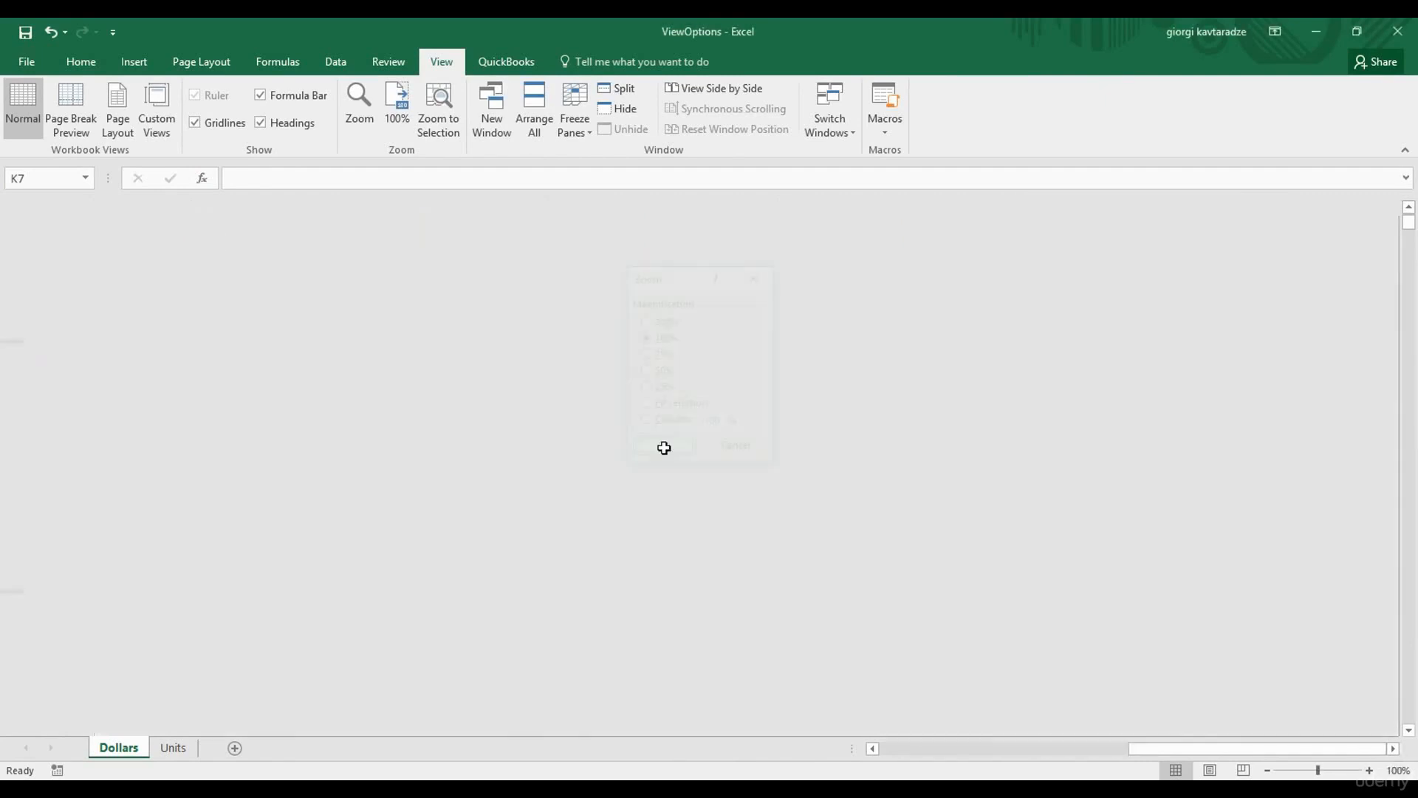
click(887, 746)
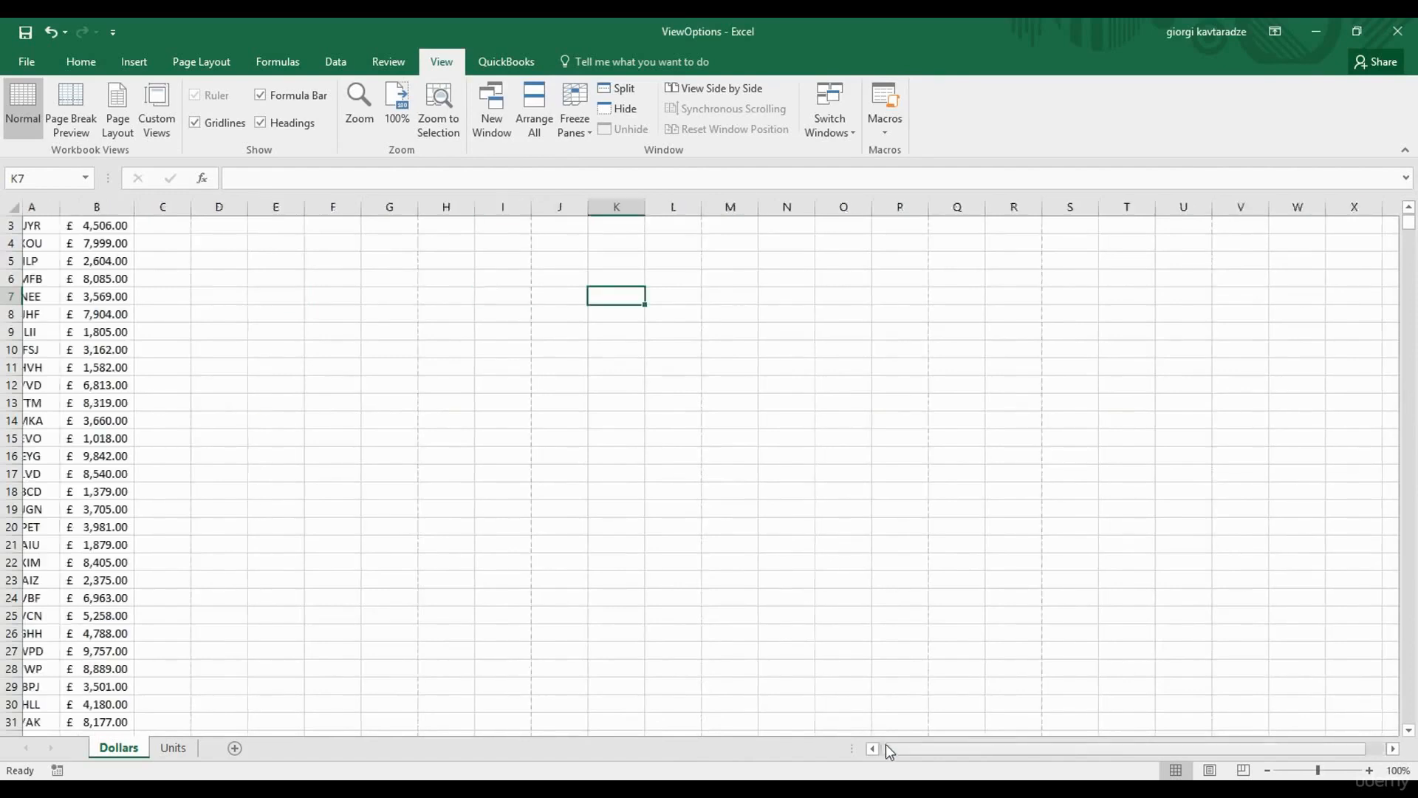
click(130, 227)
scroll(130, 228, up, 1)
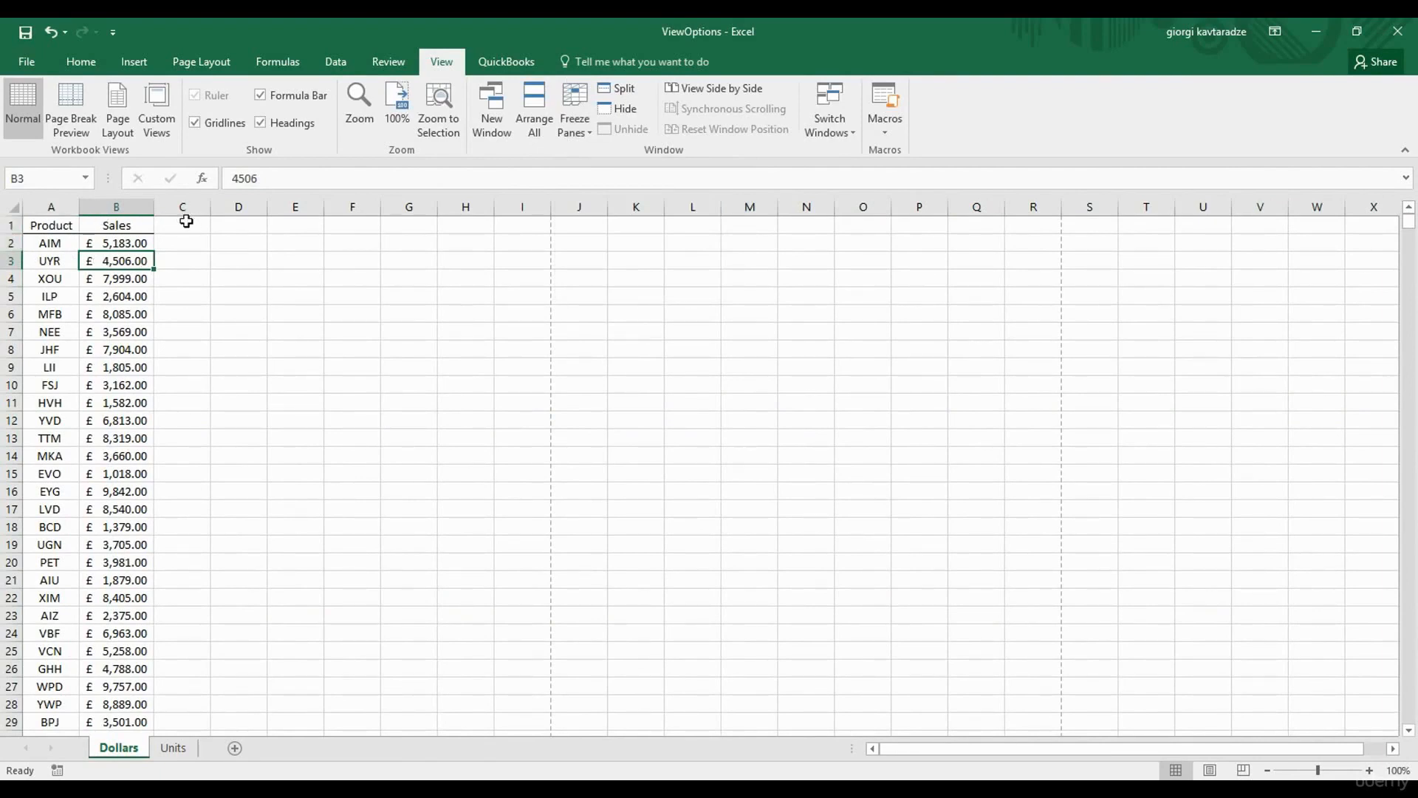
click(111, 241)
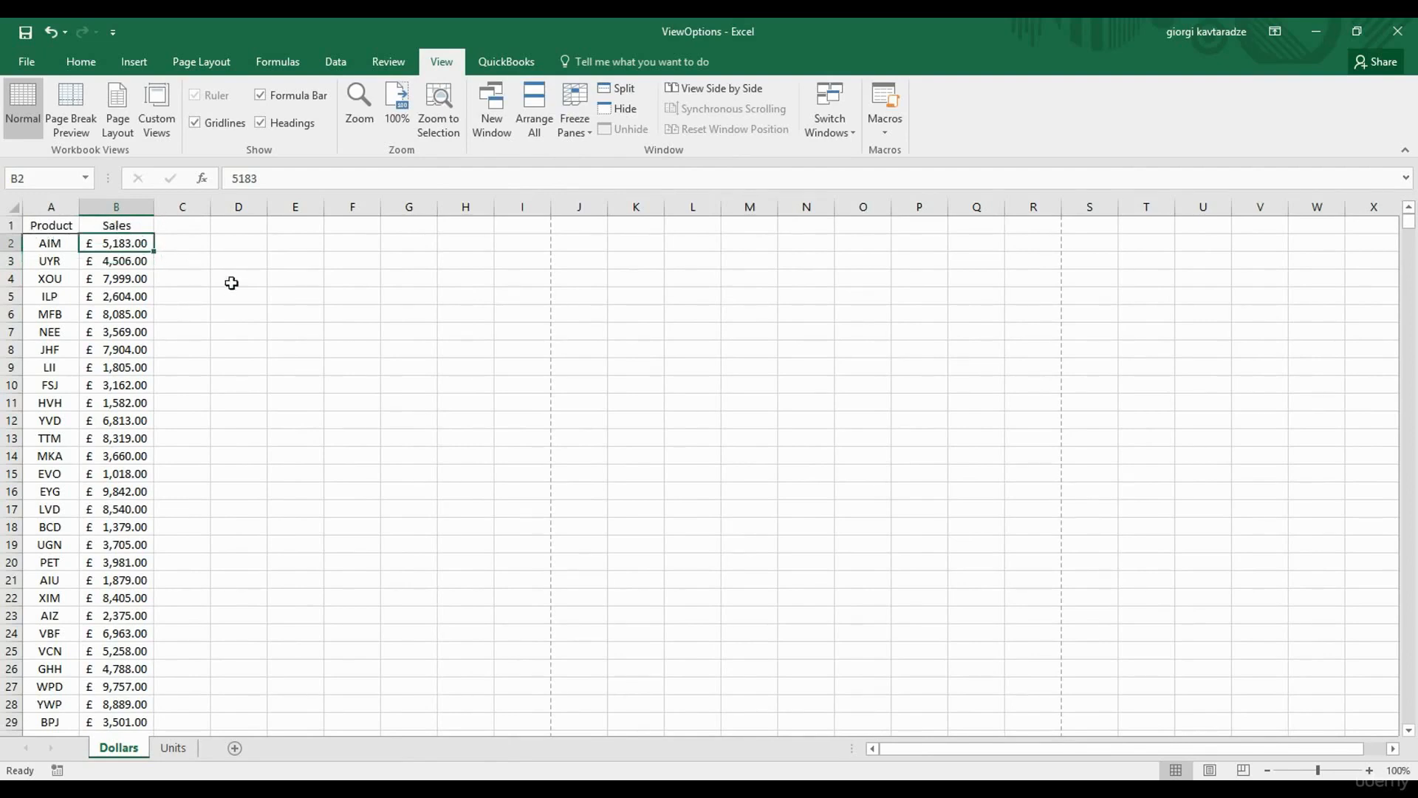
Freeze the top row of the Dollars sheet and check the header while looking through the lower rows.
click(425, 314)
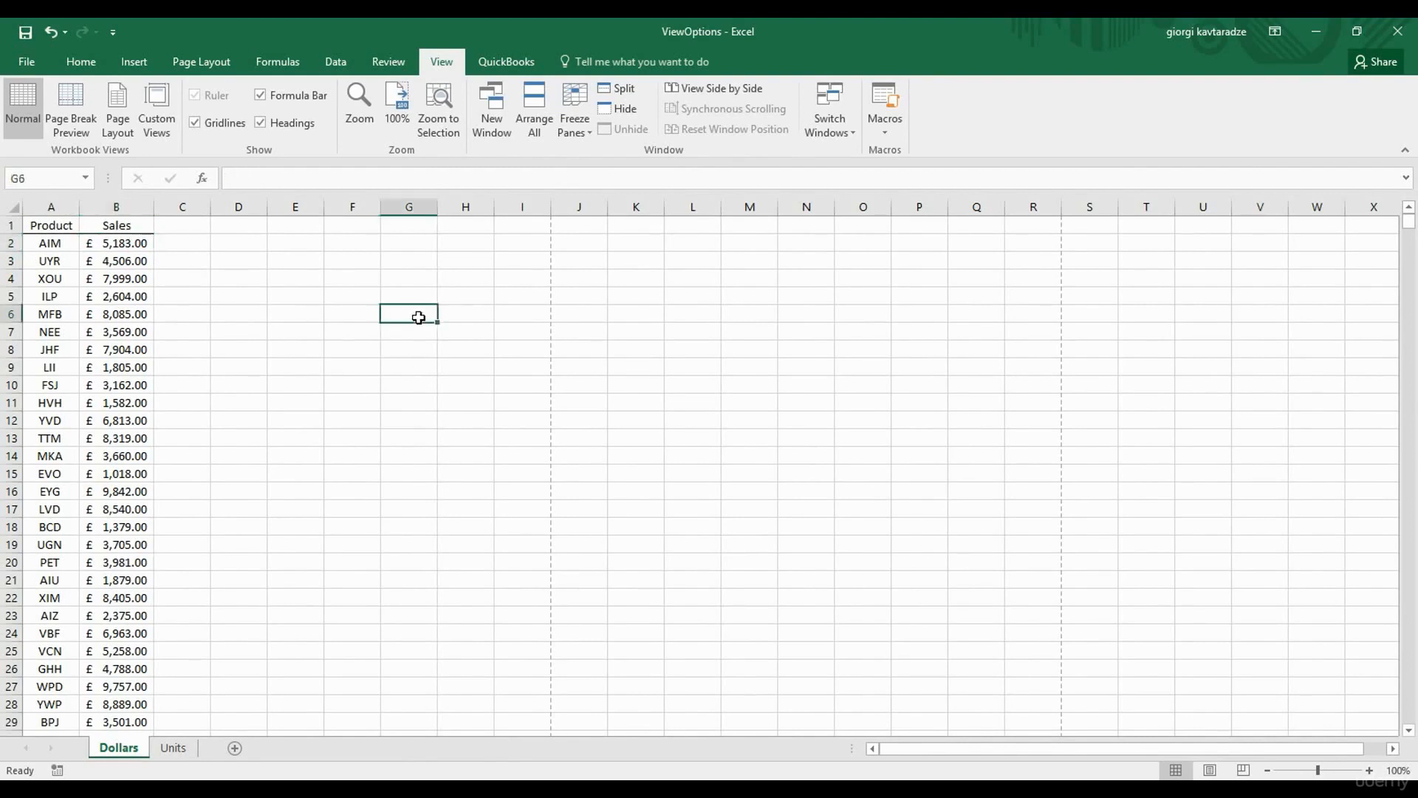
click(574, 133)
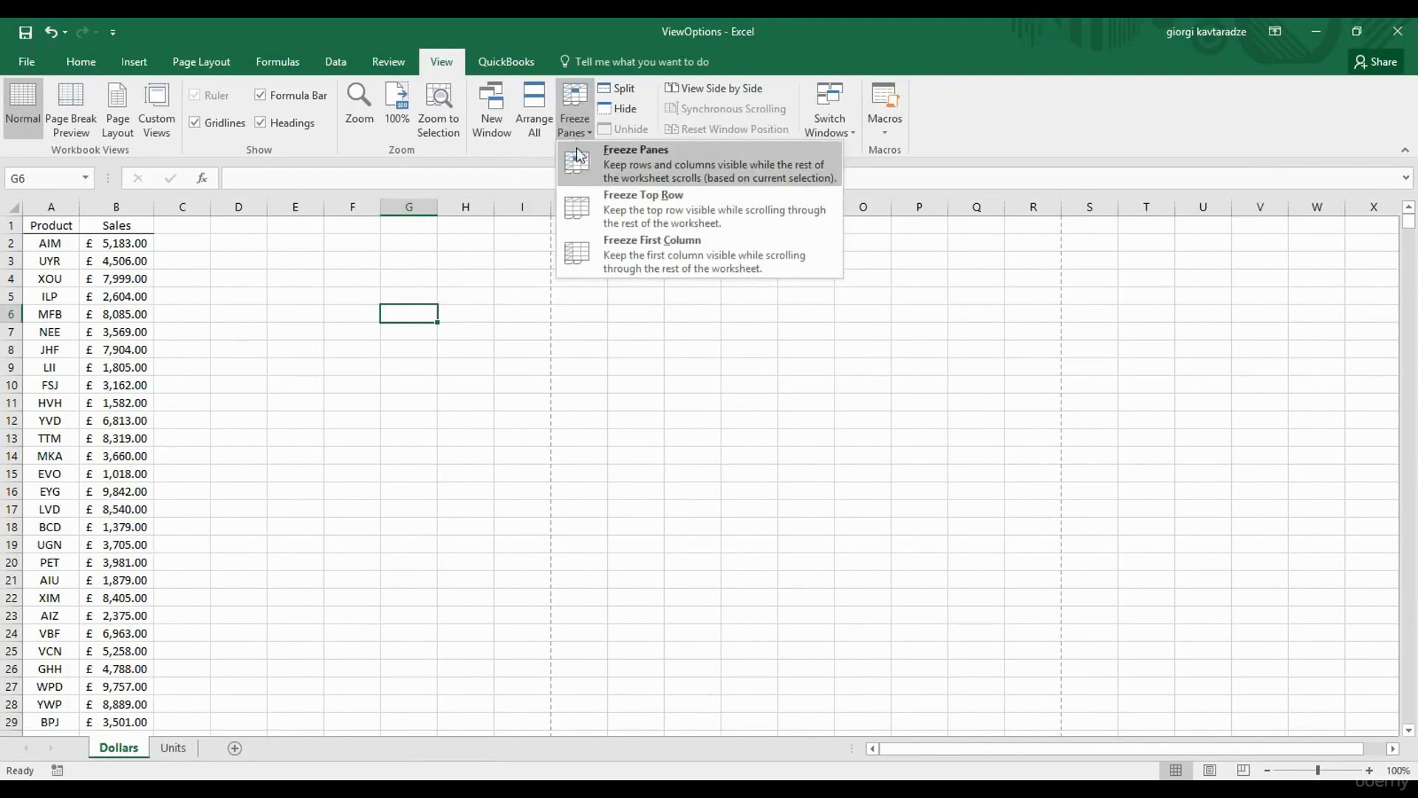
click(641, 211)
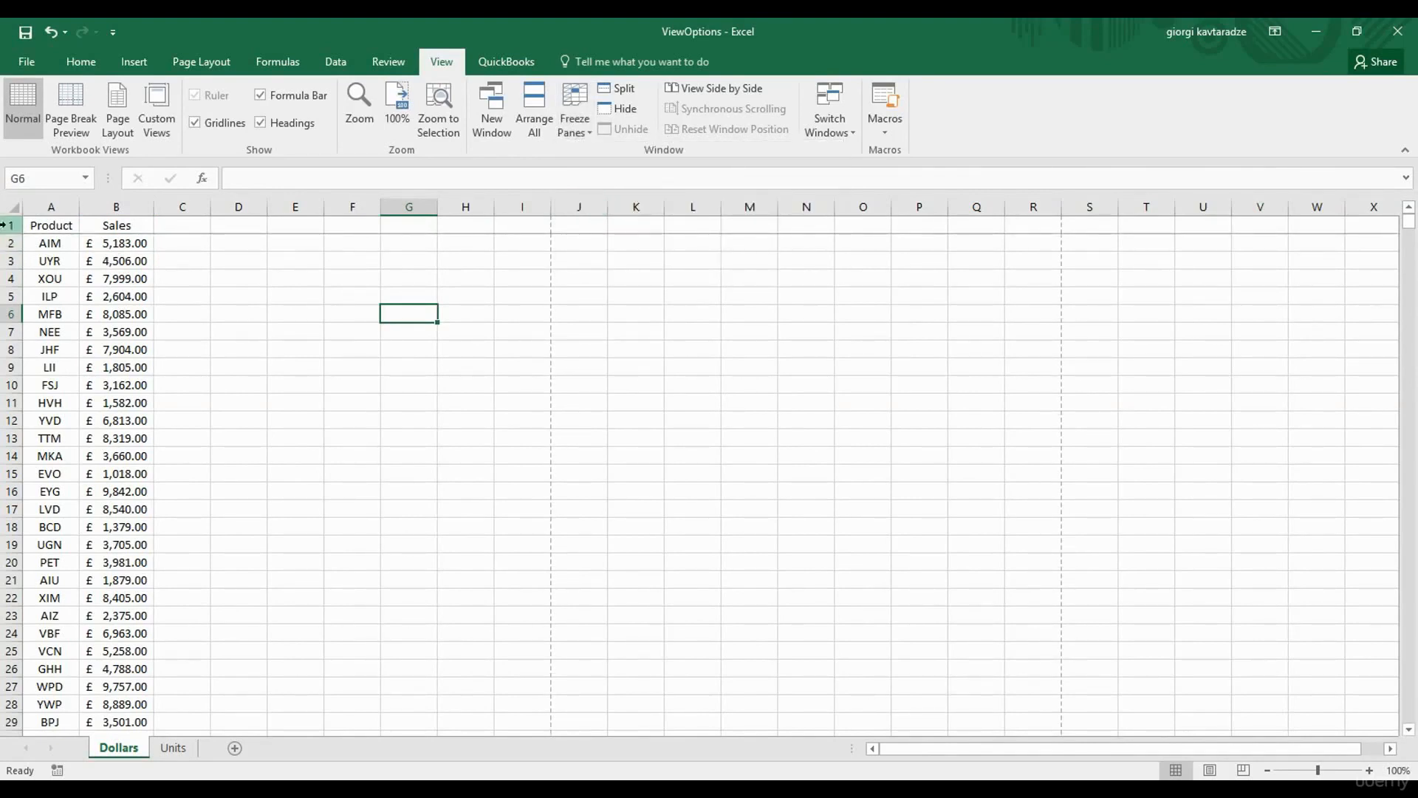
scroll(140, 294, down, 6)
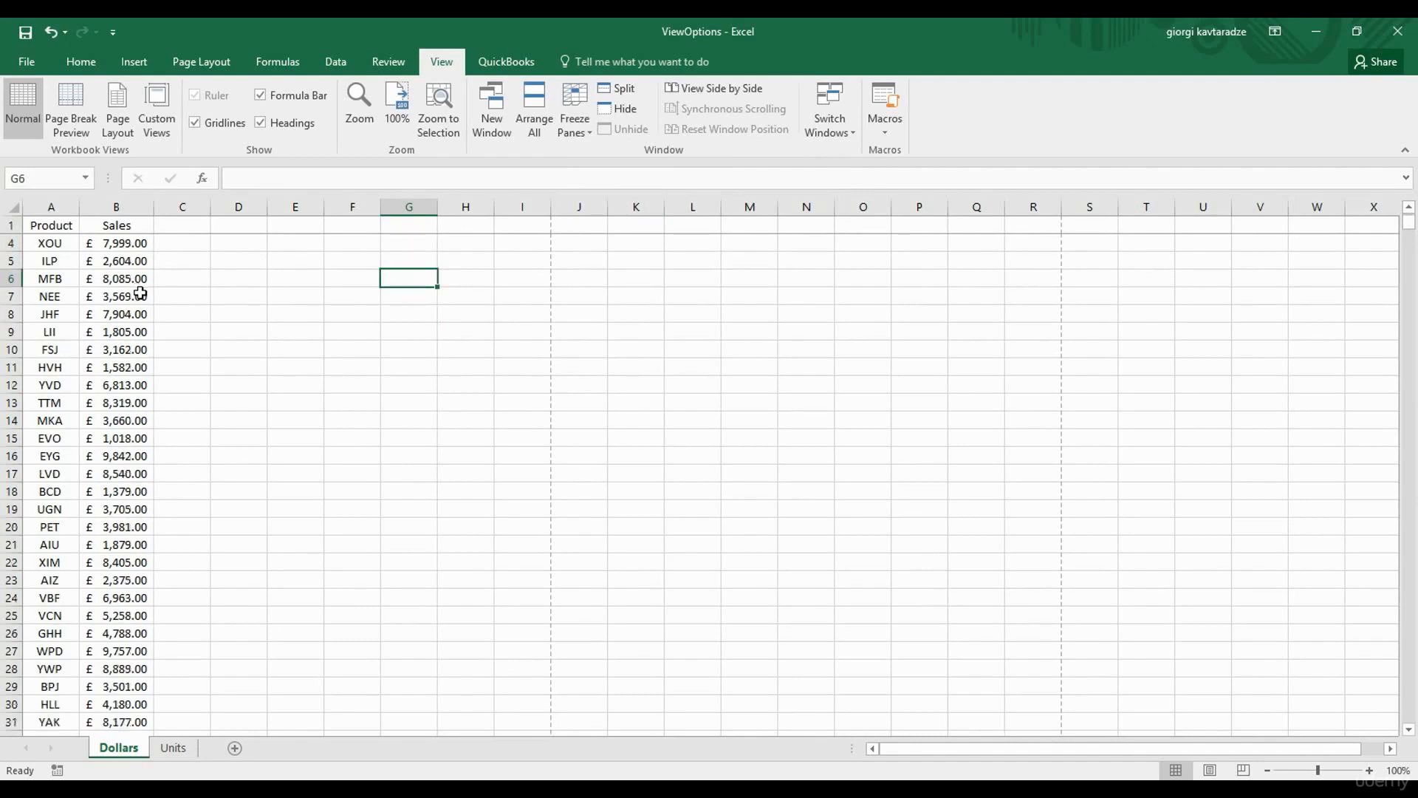
scroll(140, 296, down, 9)
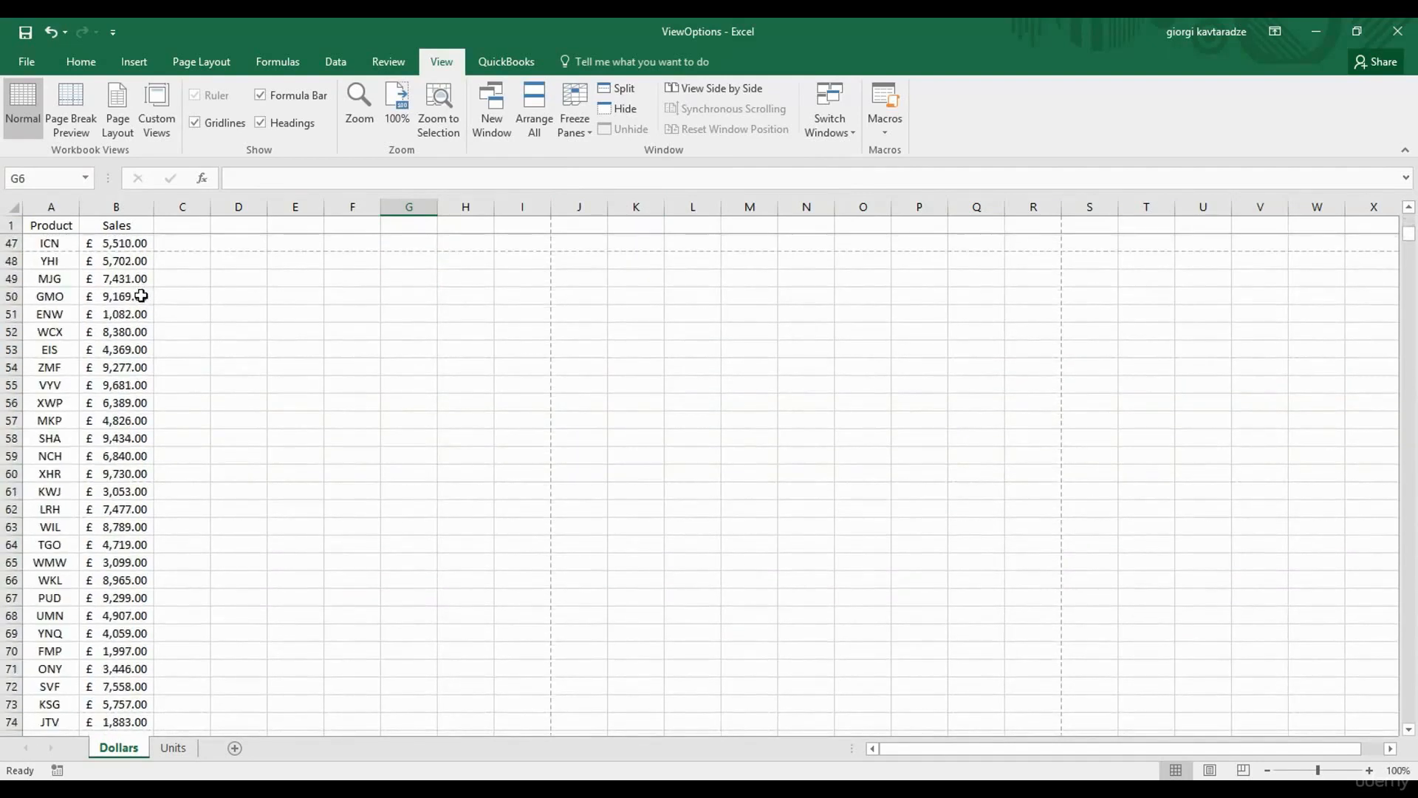
scroll(141, 295, down, 7)
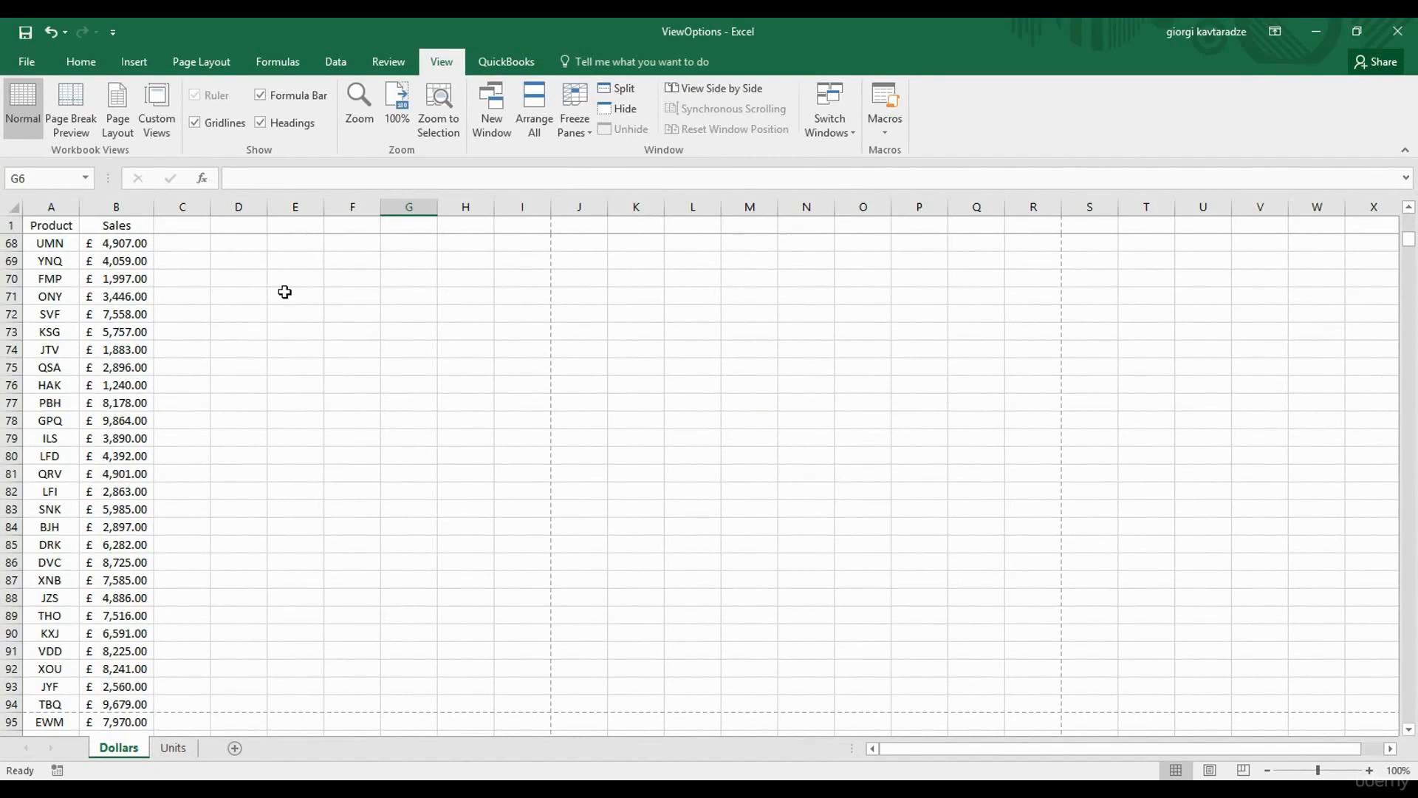
scroll(284, 292, up, 20)
scroll(284, 292, up, 2)
Undo and redo the last view change, and unfreeze the panes on the Dollars sheet.
click(52, 35)
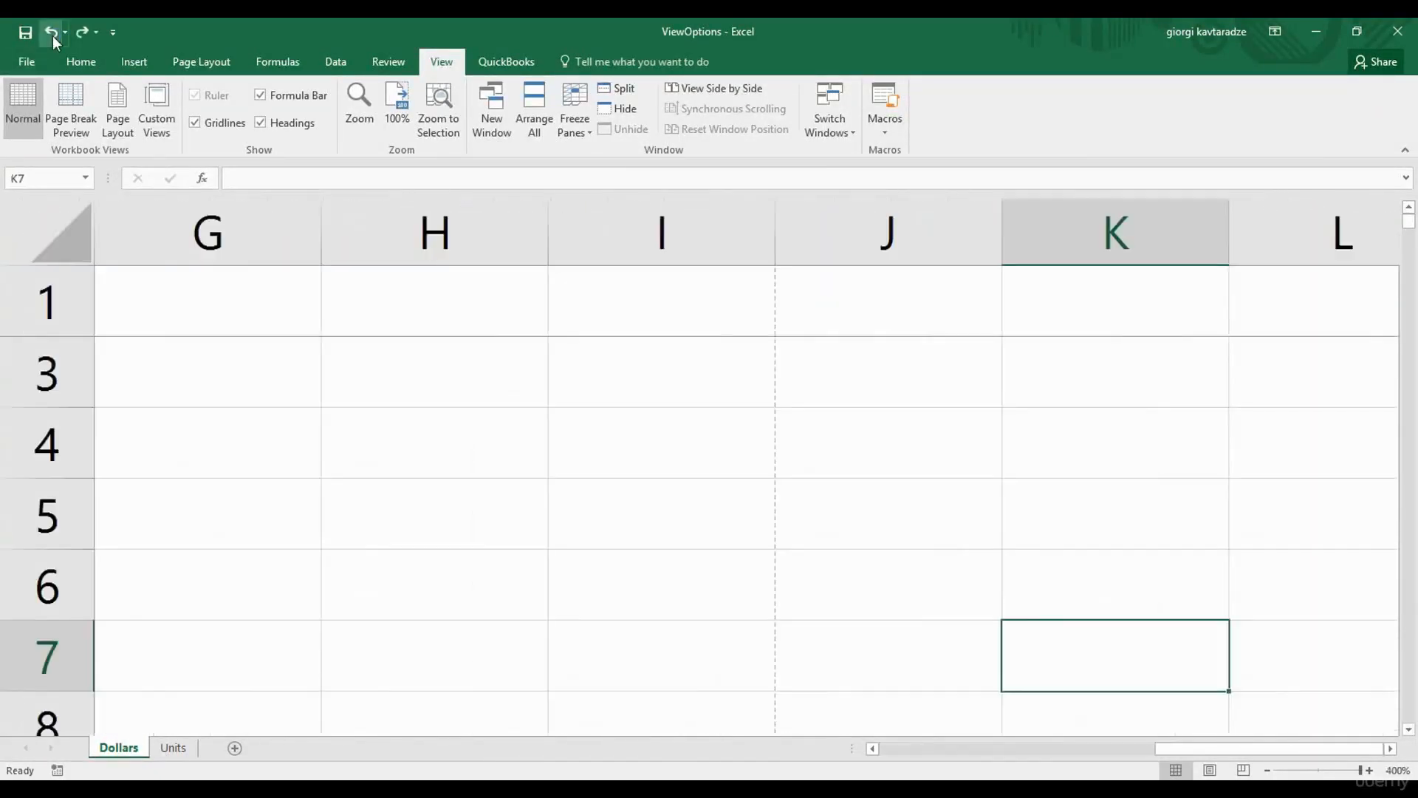
click(82, 33)
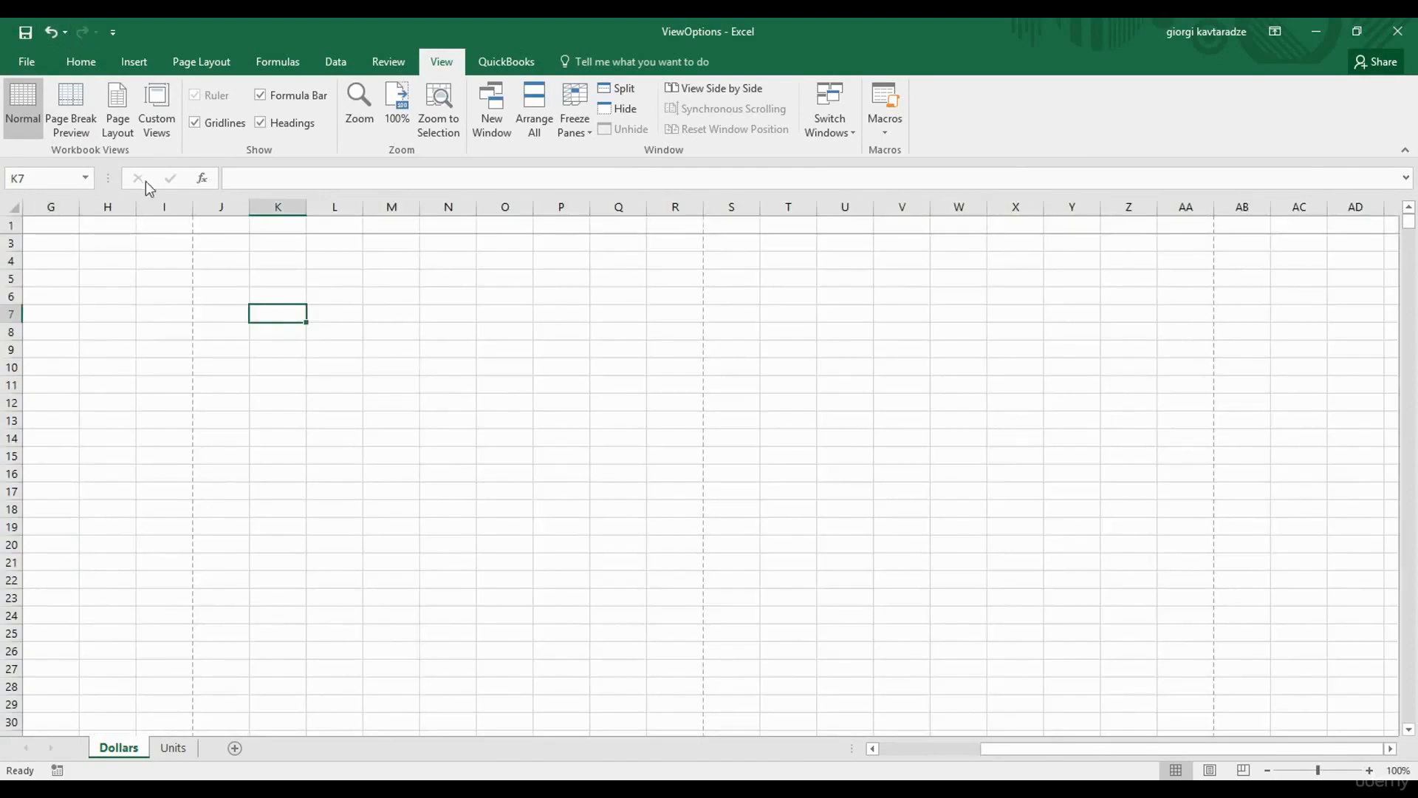
click(896, 751)
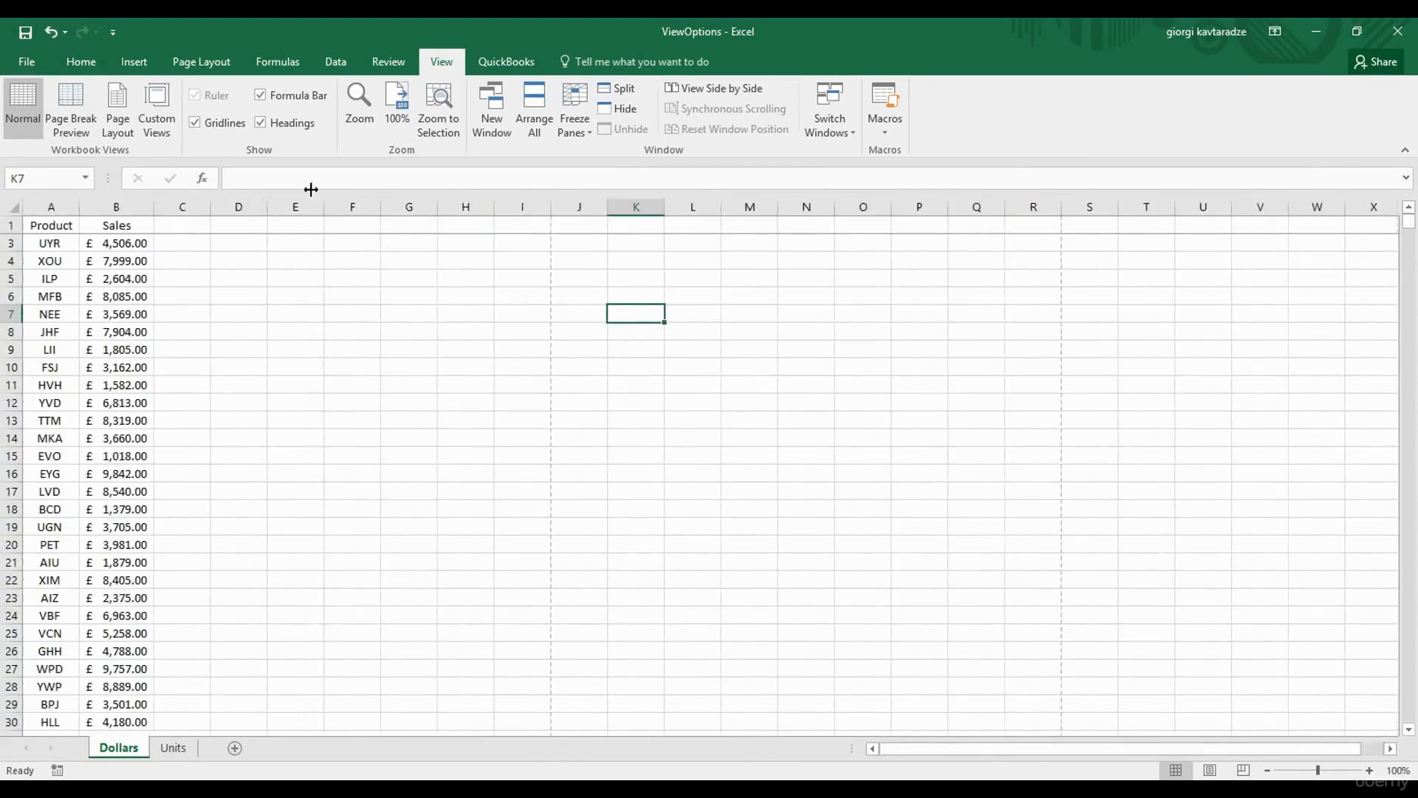
click(570, 127)
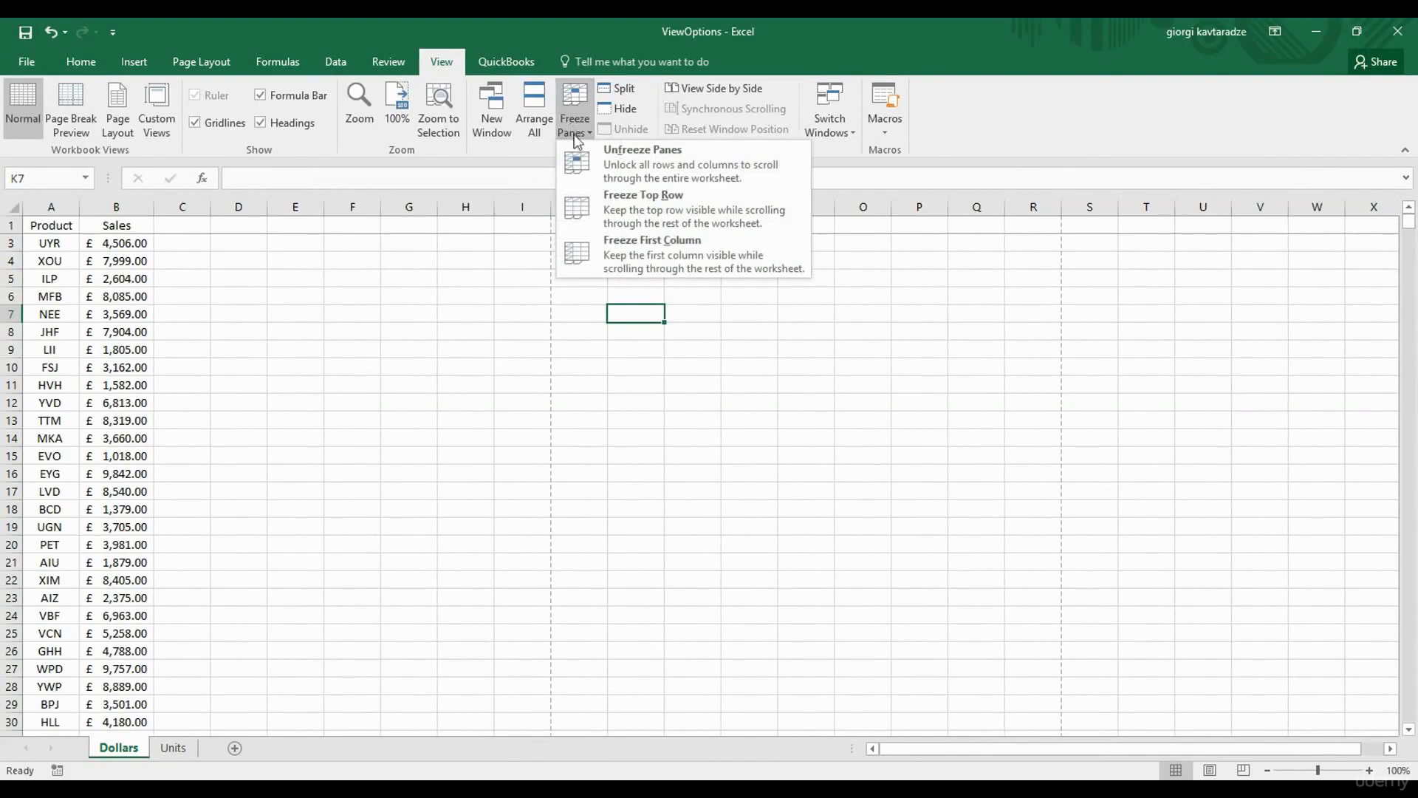
click(651, 160)
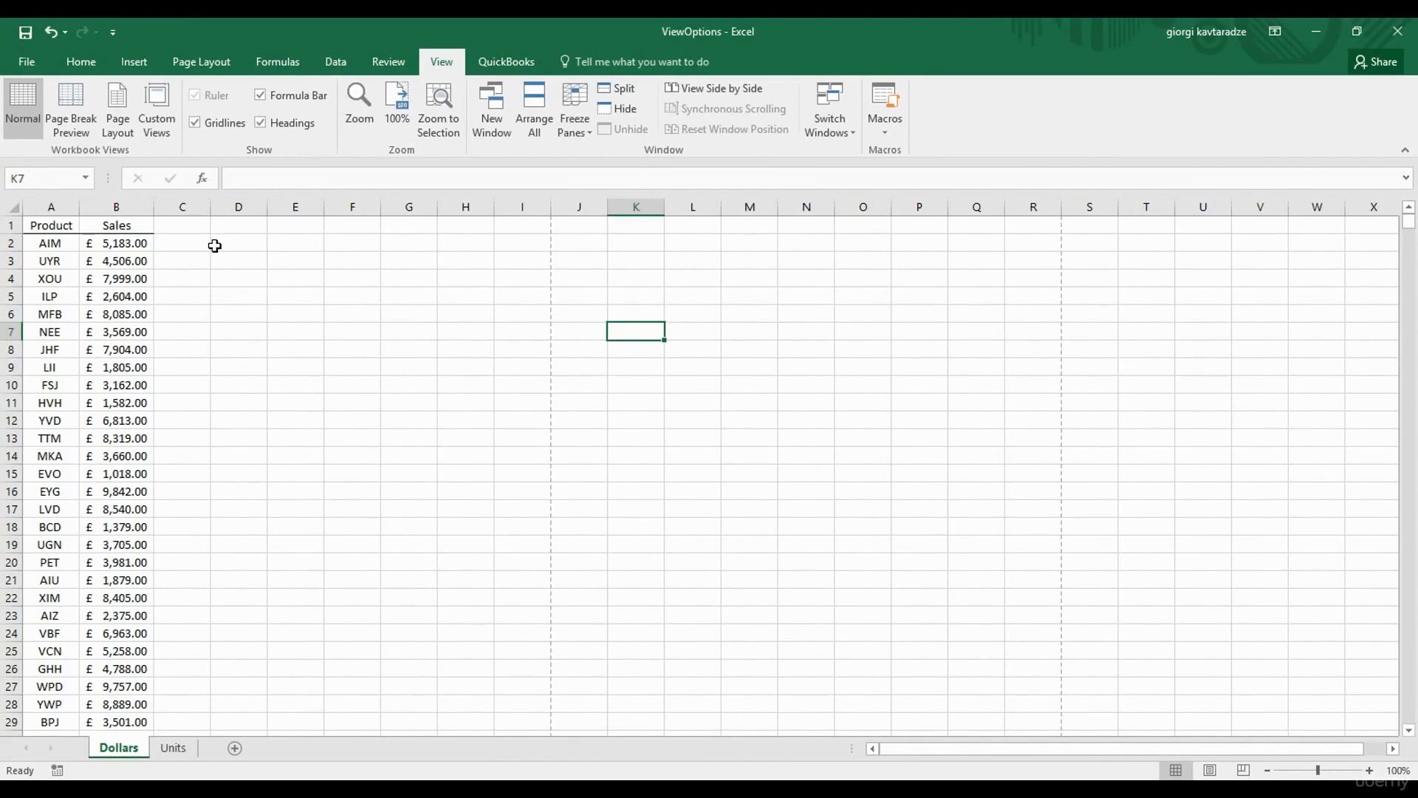
Freeze the first column of the Dollars sheet, and unfreeze it again after checking it.
click(219, 278)
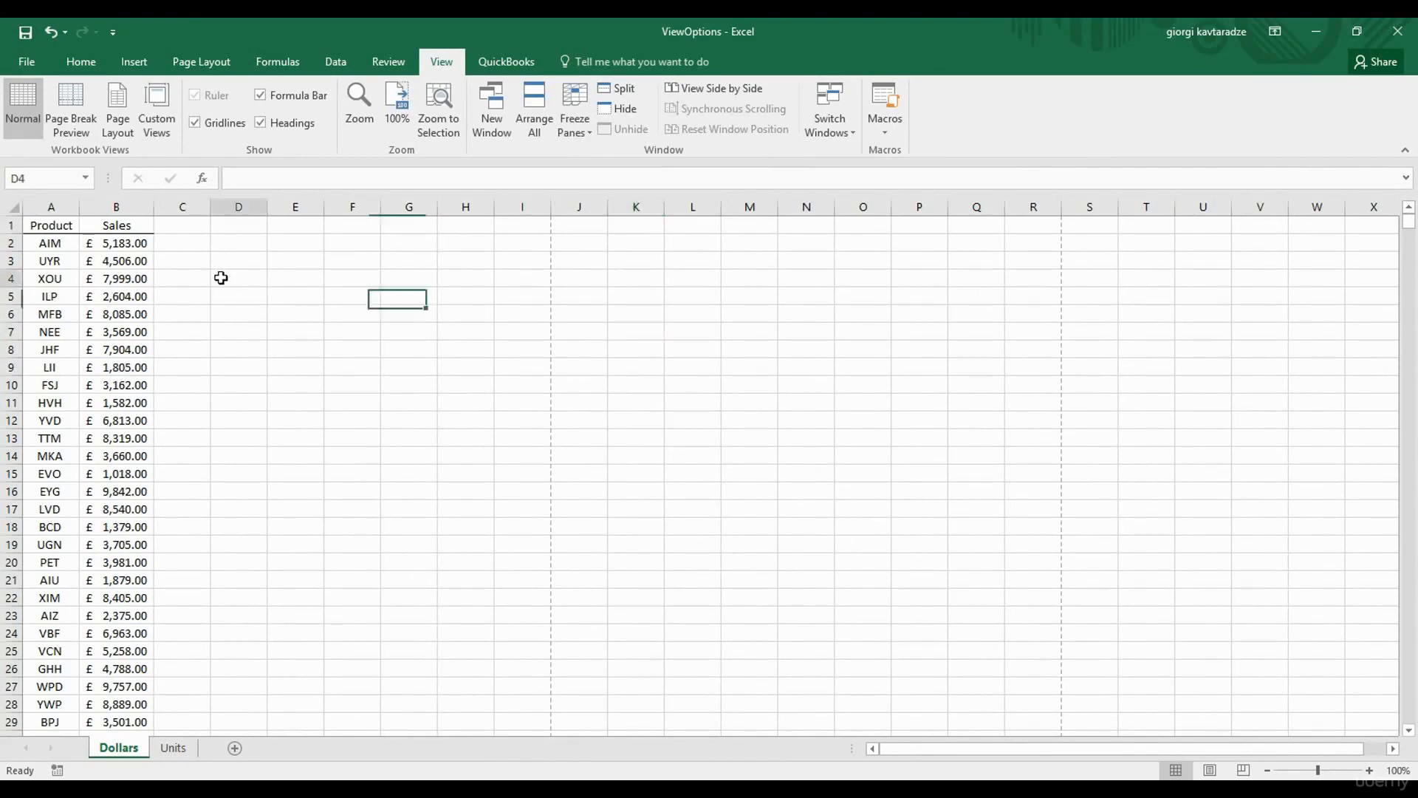
click(574, 126)
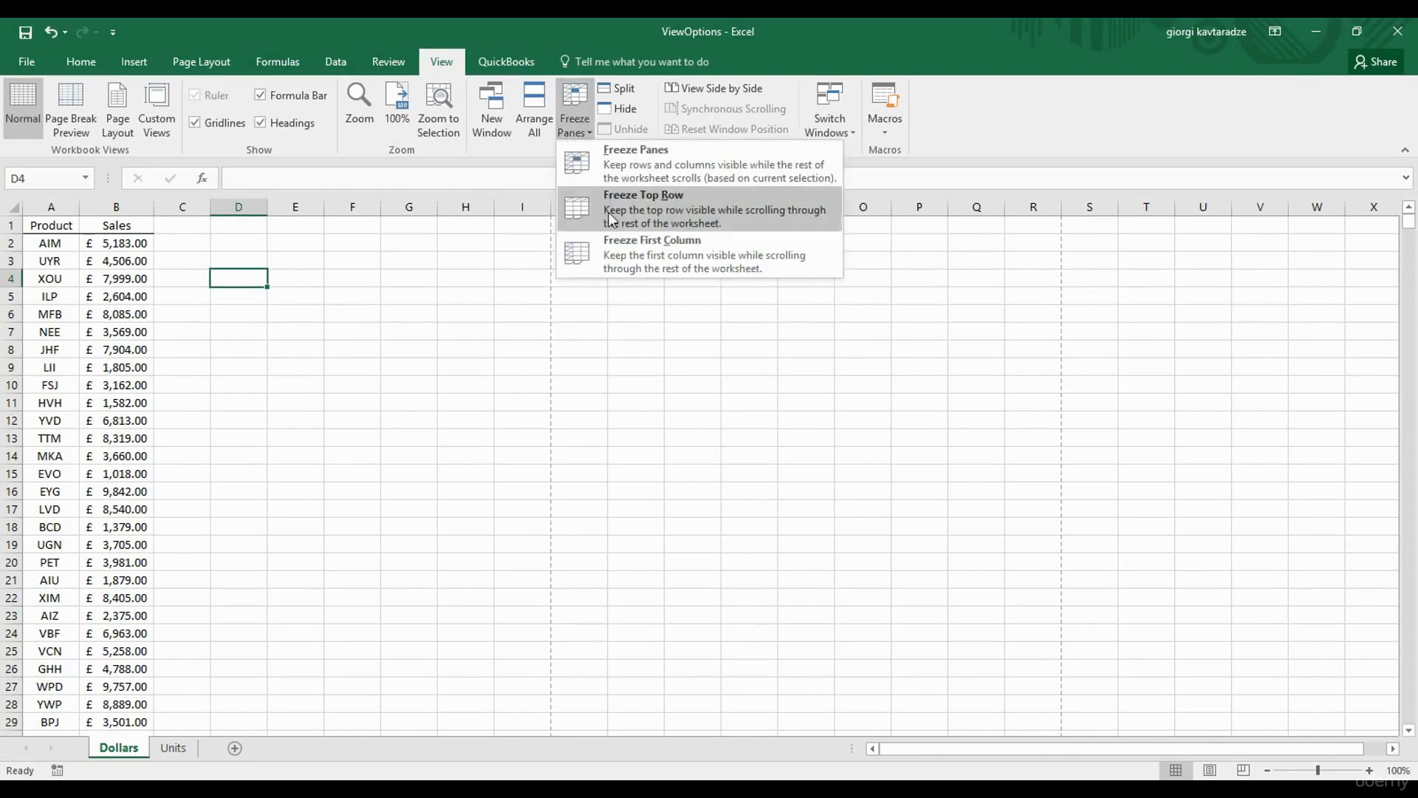
click(639, 257)
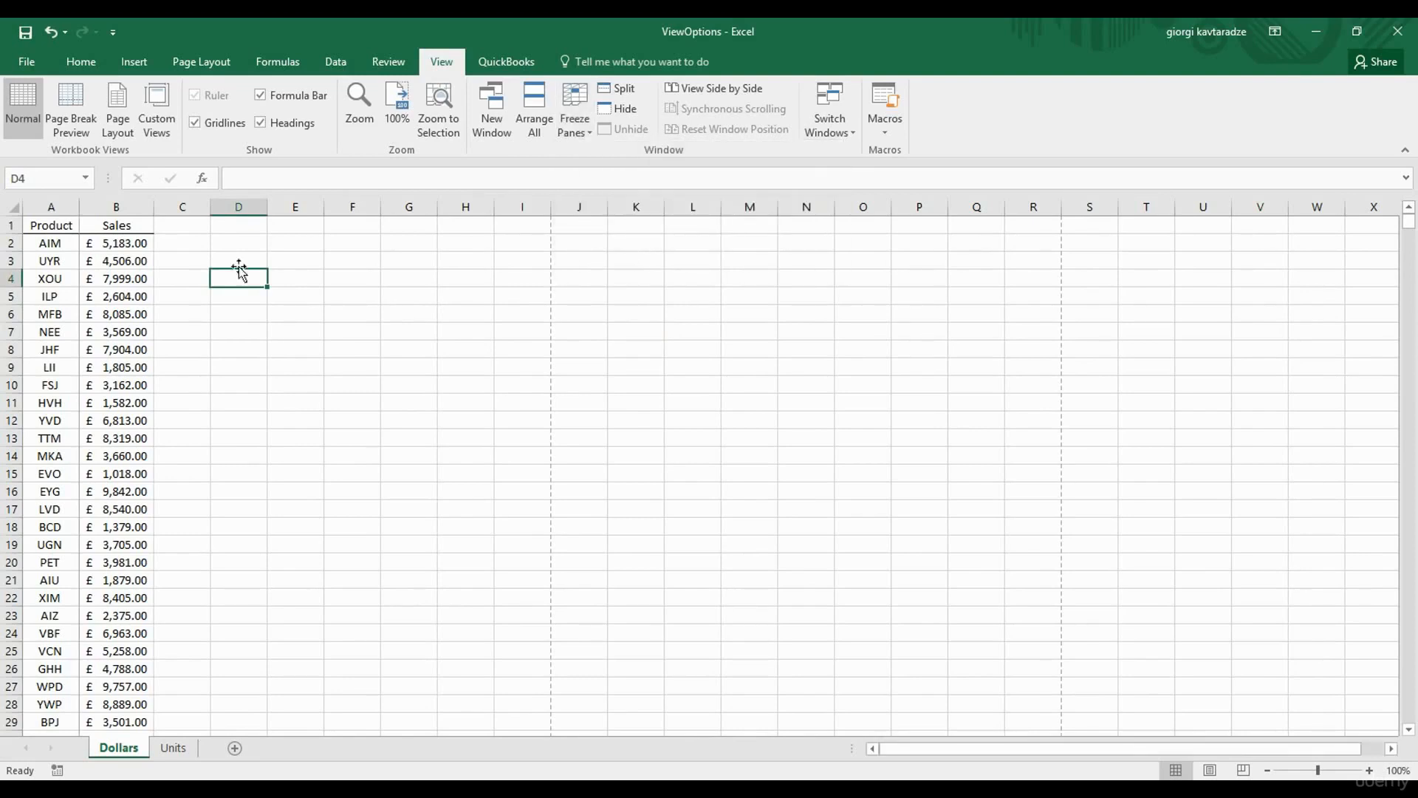
scroll(104, 272, down, 1)
scroll(90, 289, up, 1)
mouse_move(891, 743)
mouse_down()
mouse_move(949, 749)
mouse_move(893, 748)
mouse_up()
click(575, 118)
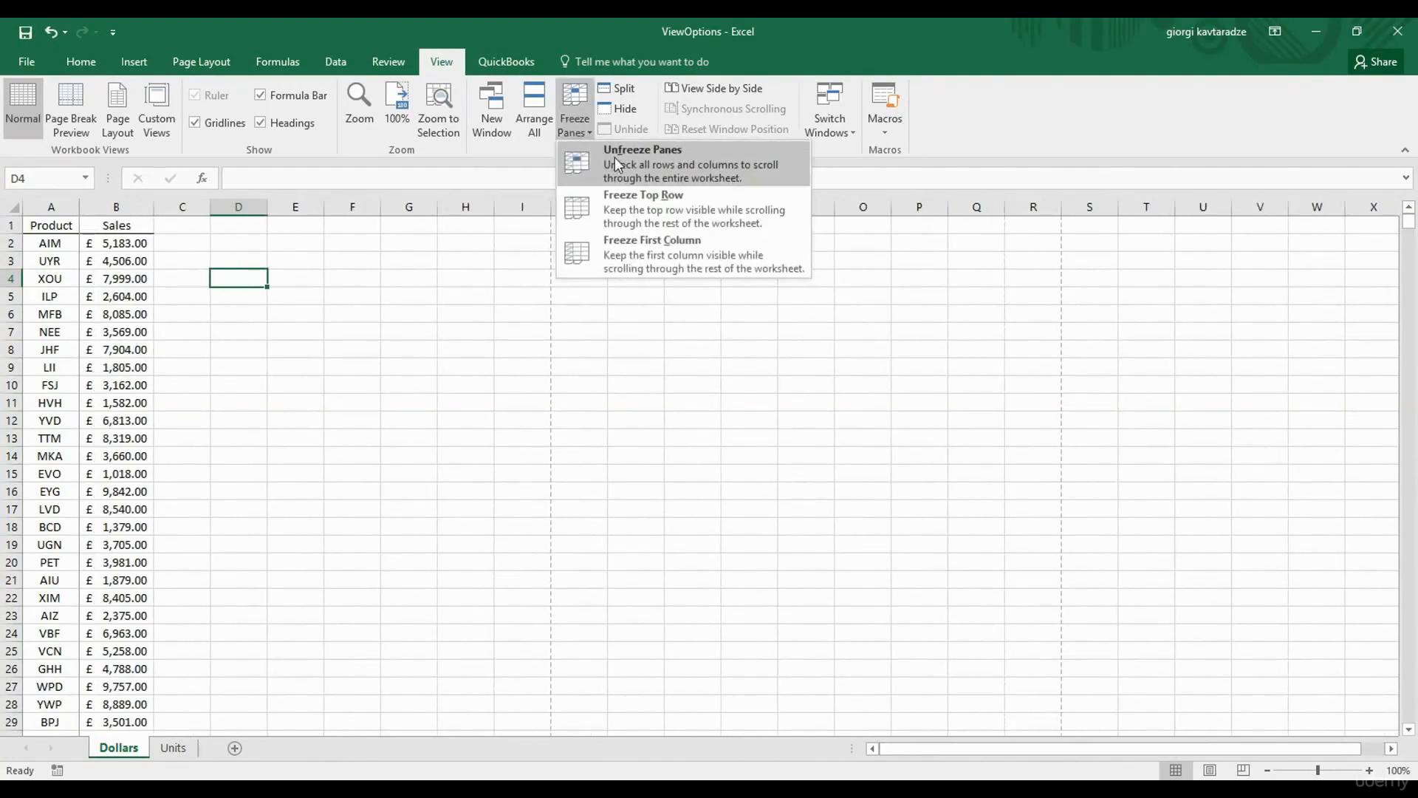
click(626, 158)
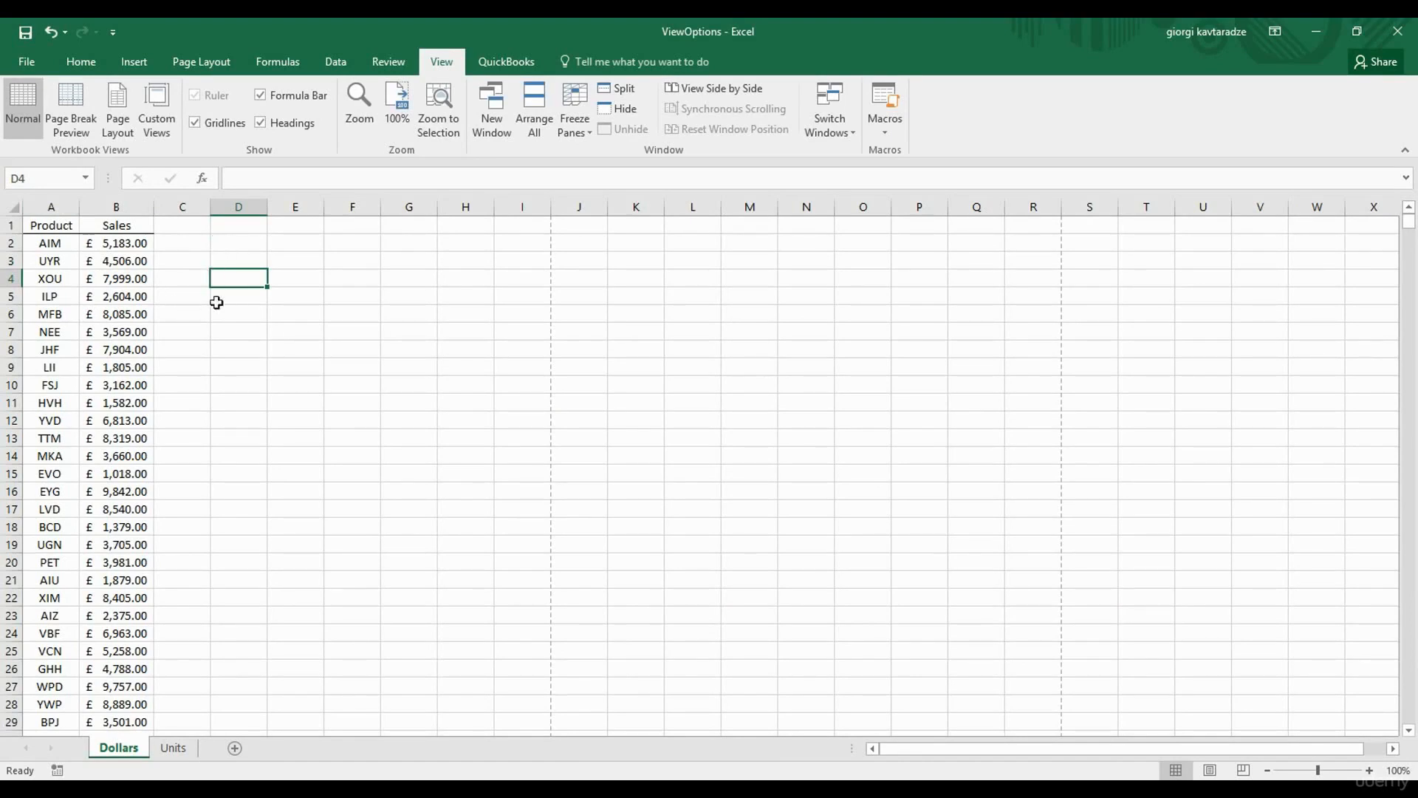
Freeze the panes at cell D3, check the locked rows and columns, and unfreeze them again.
click(226, 261)
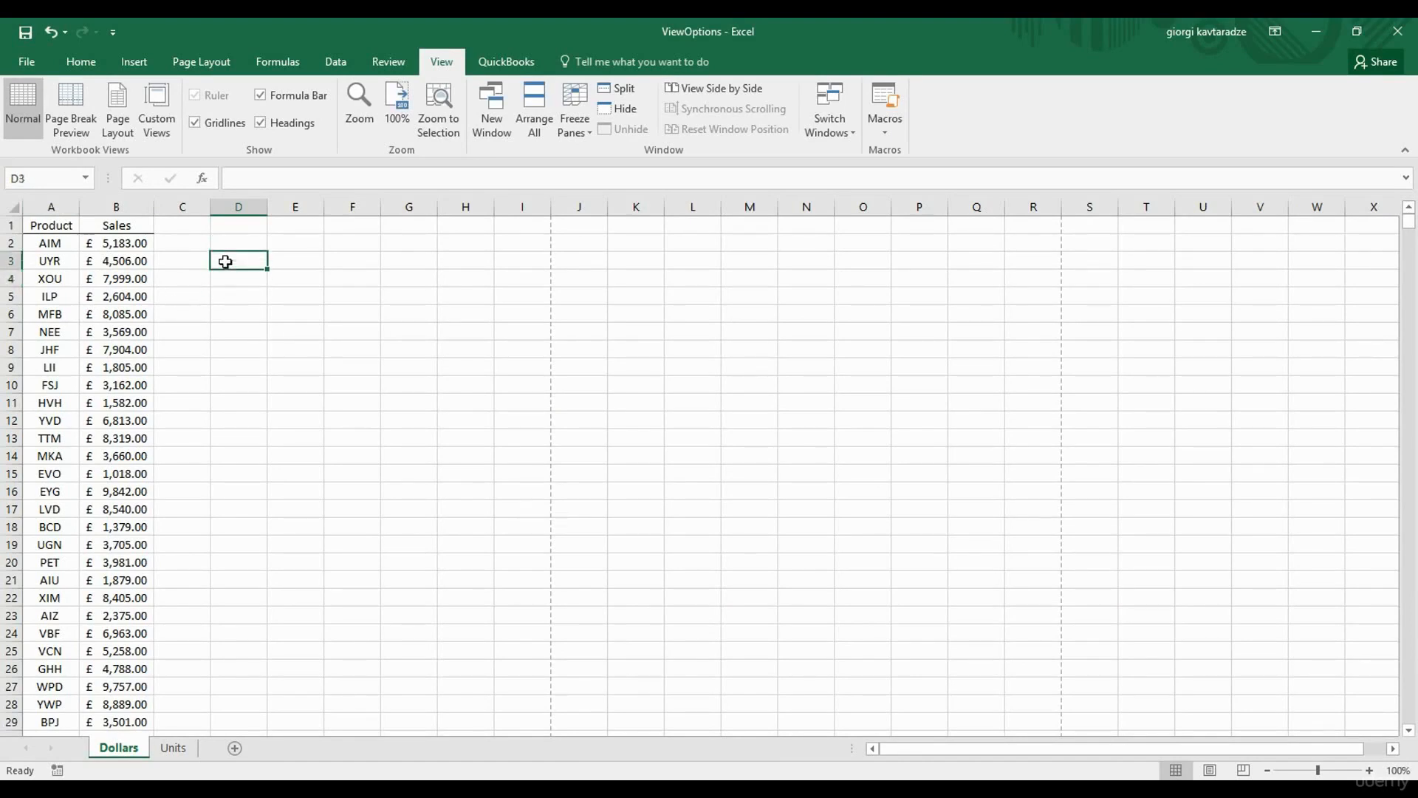
click(568, 130)
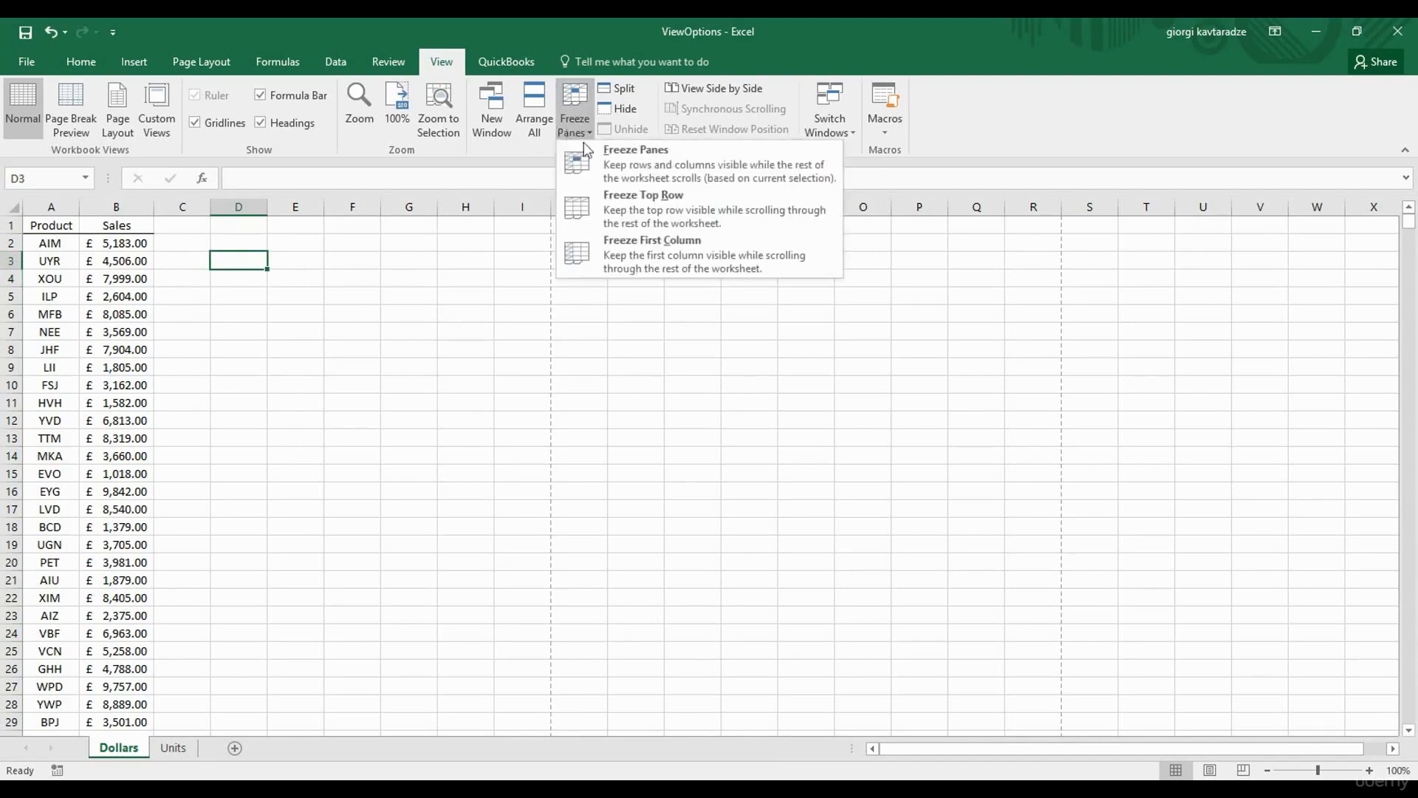
click(643, 162)
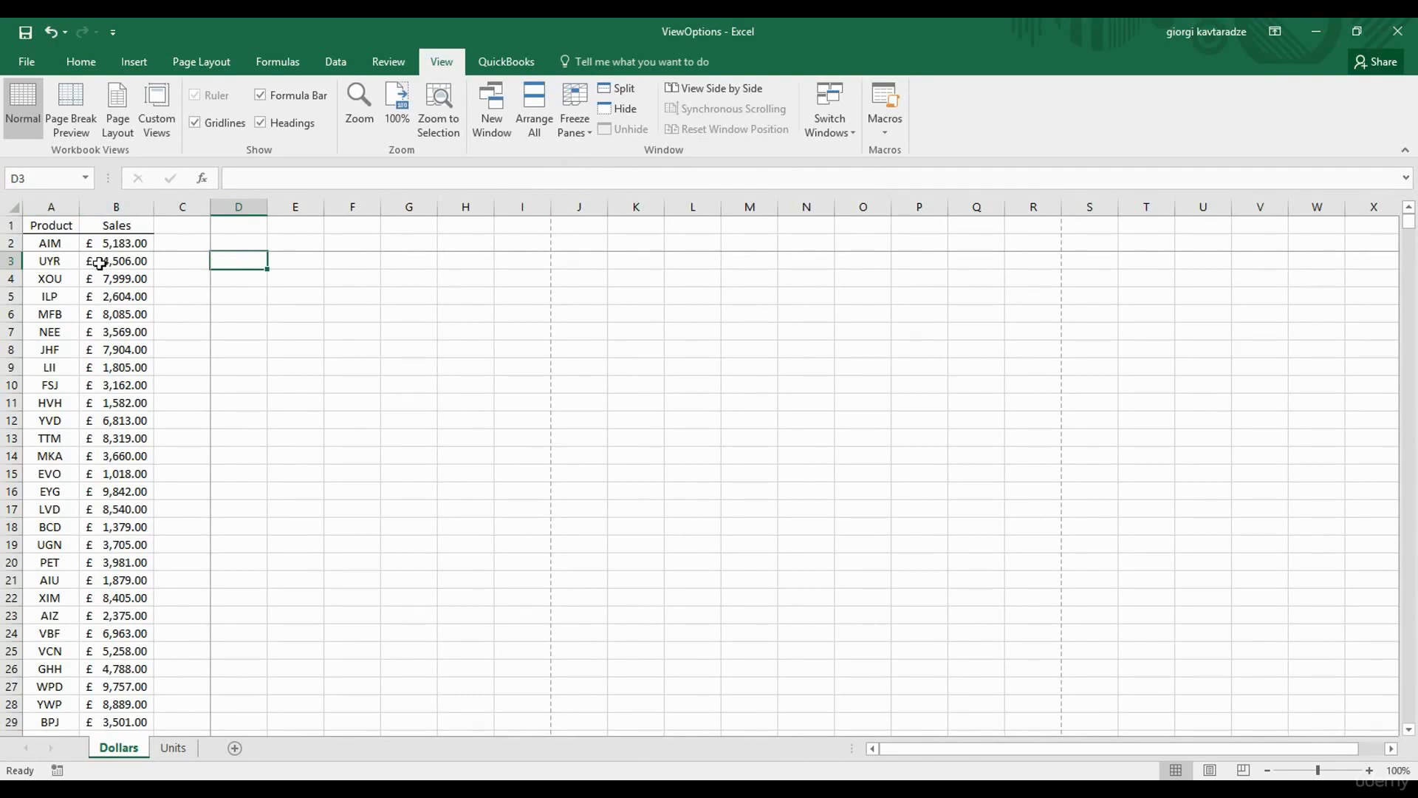
scroll(243, 261, down, 1)
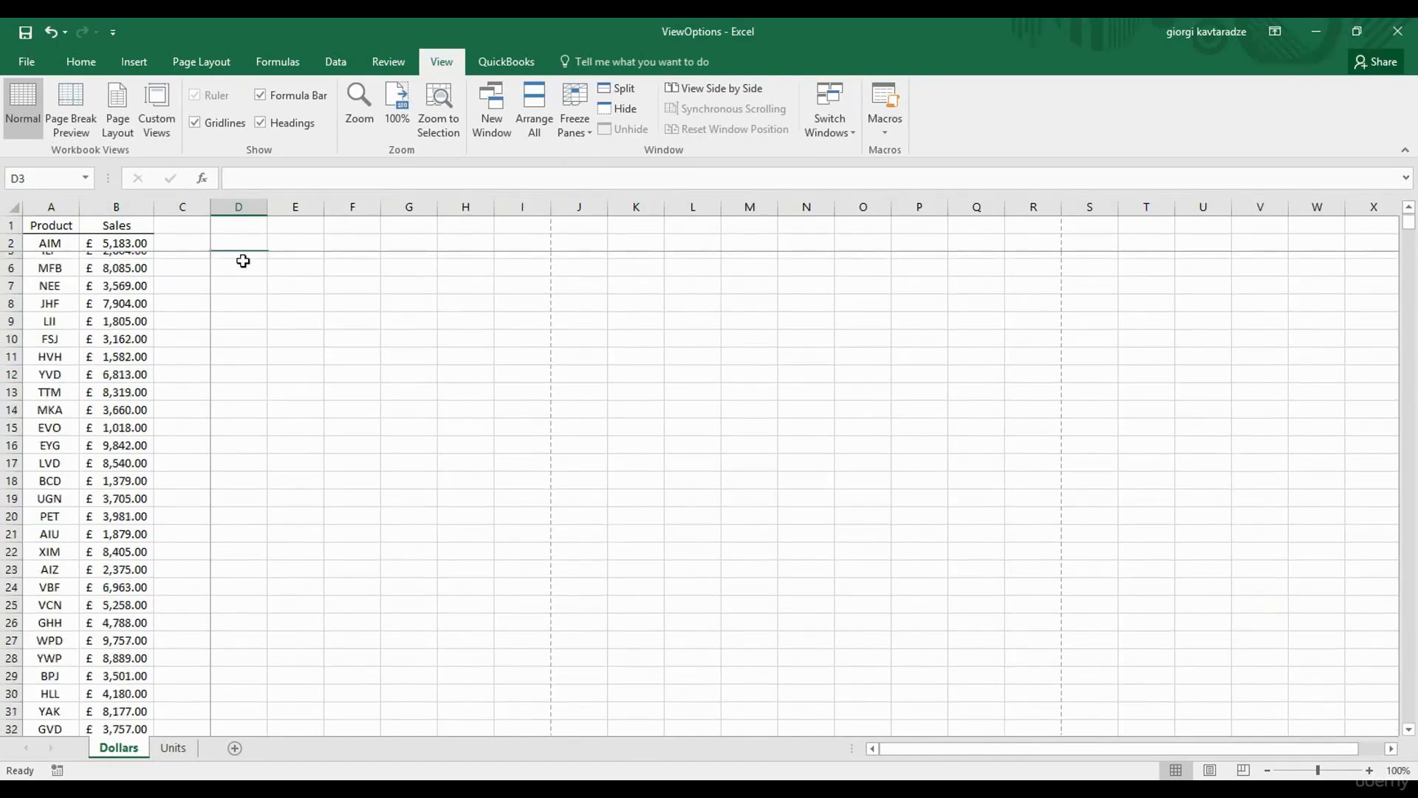
scroll(243, 261, down, 8)
scroll(246, 284, up, 9)
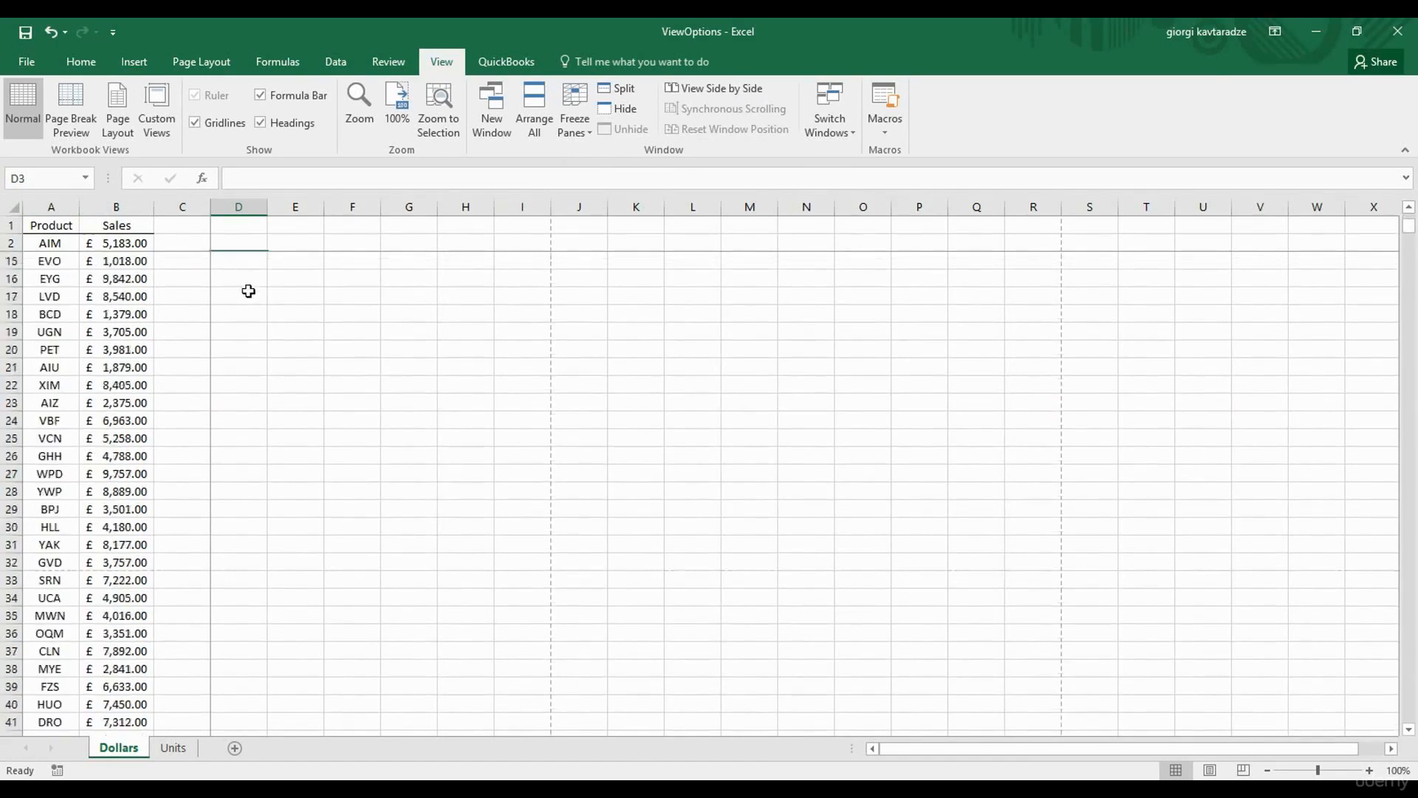
drag(1052, 749, 976, 749)
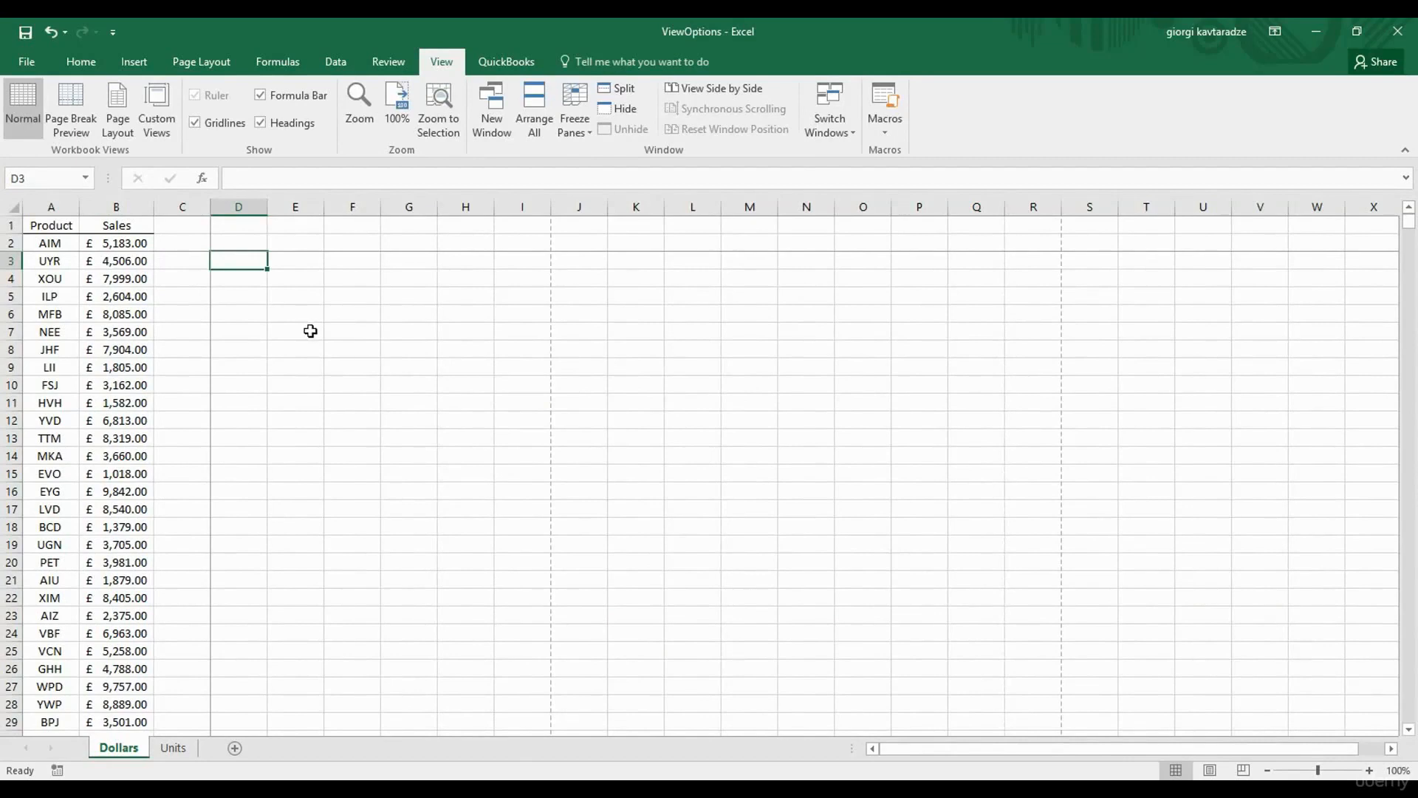
click(575, 124)
click(623, 156)
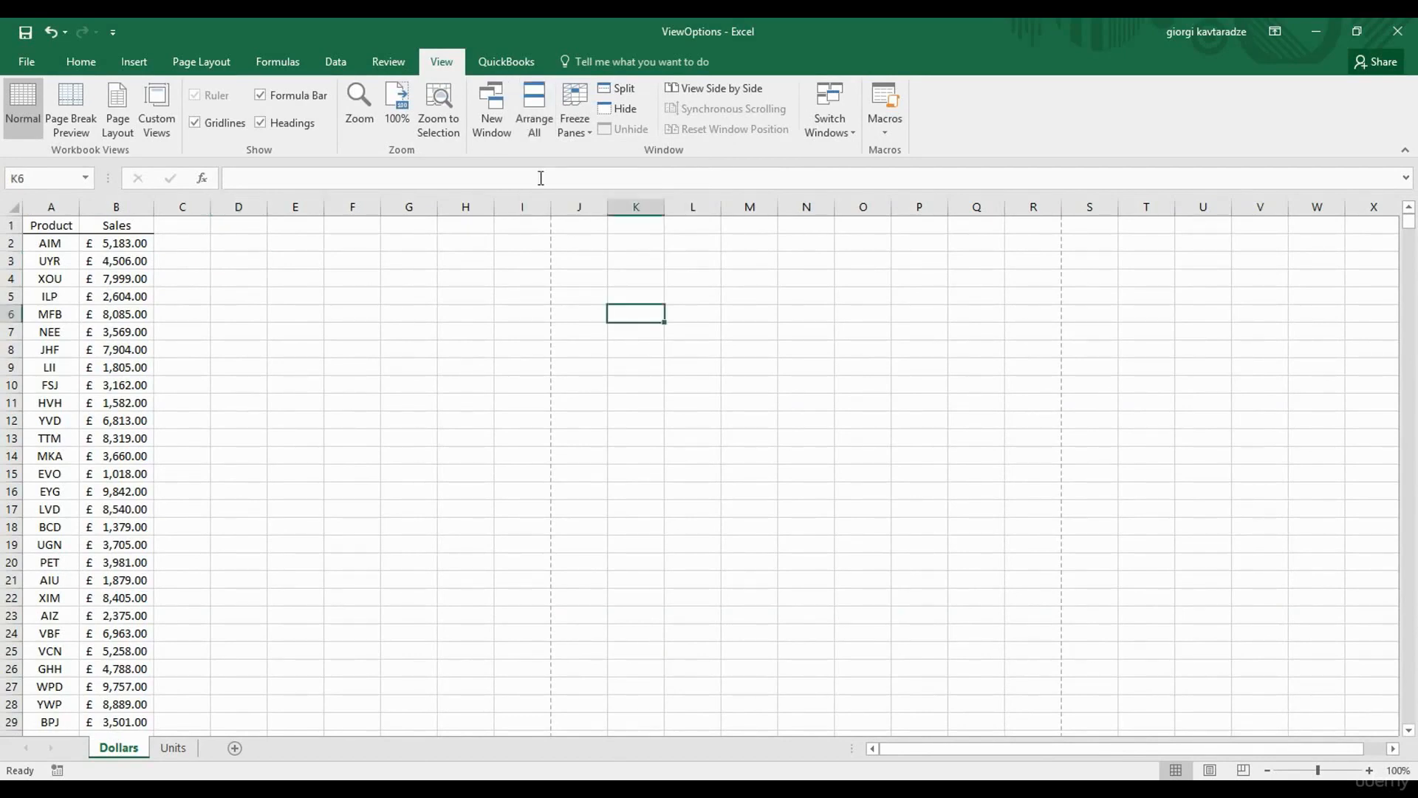
Arrange all open workbook windows horizontally, and maximize the ViewOptions window again.
click(538, 135)
click(539, 112)
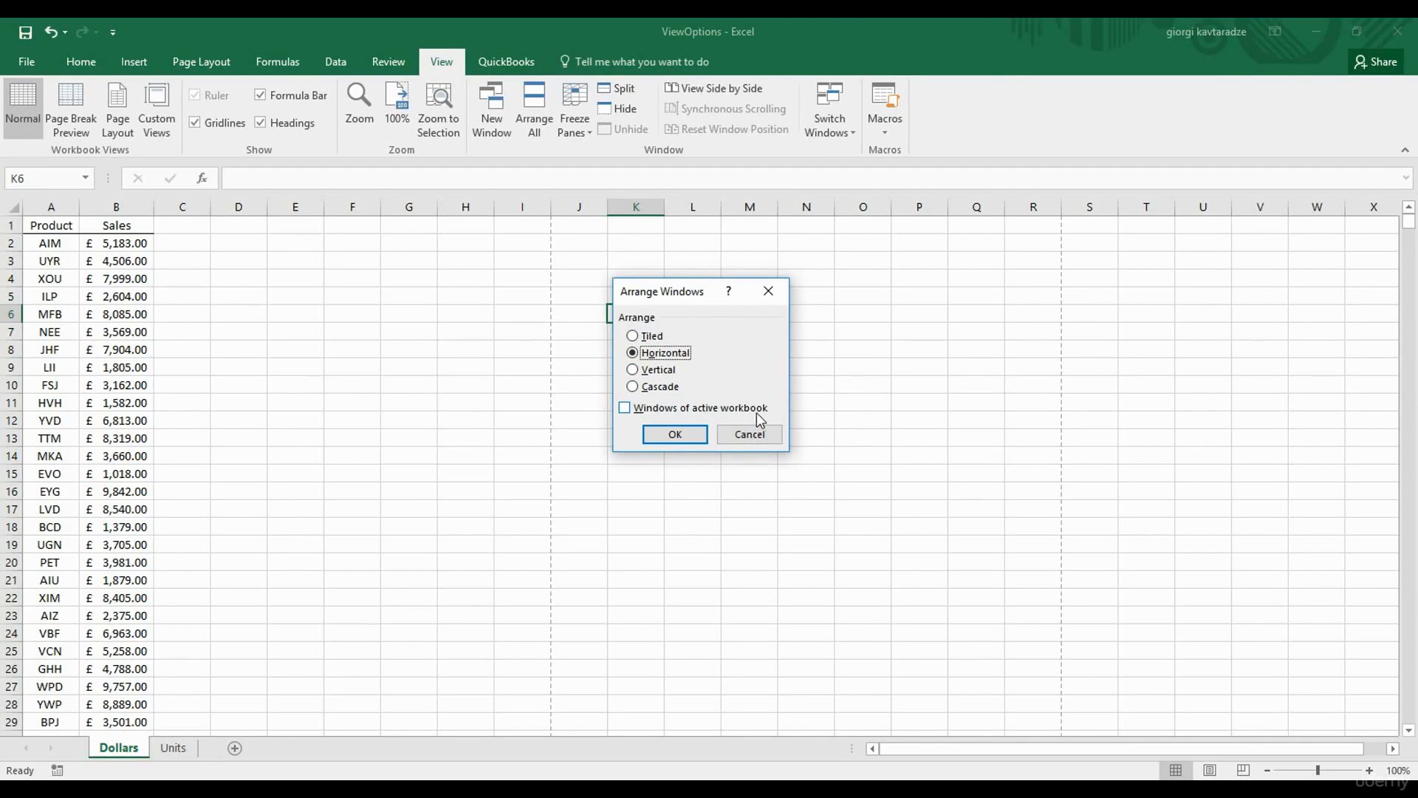
click(676, 434)
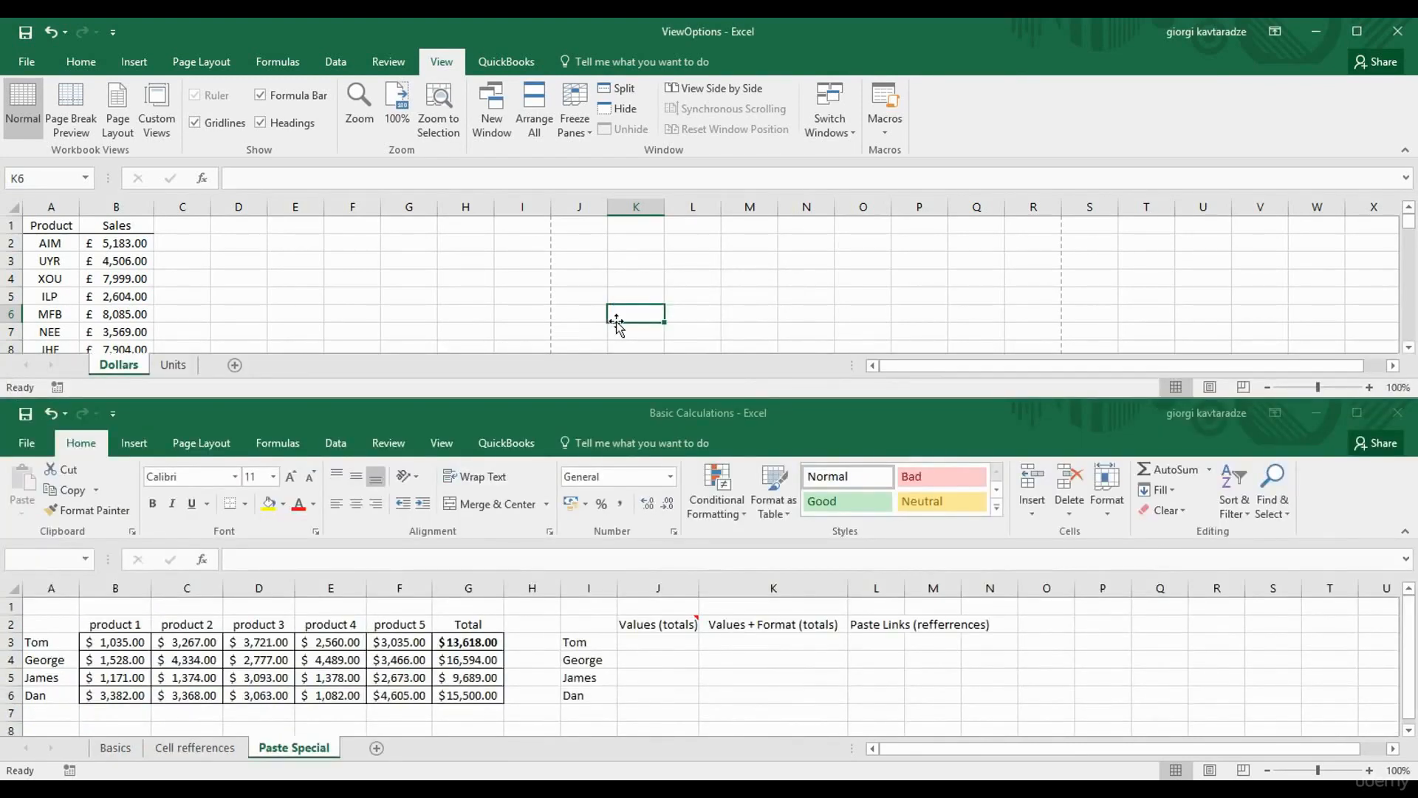
click(924, 294)
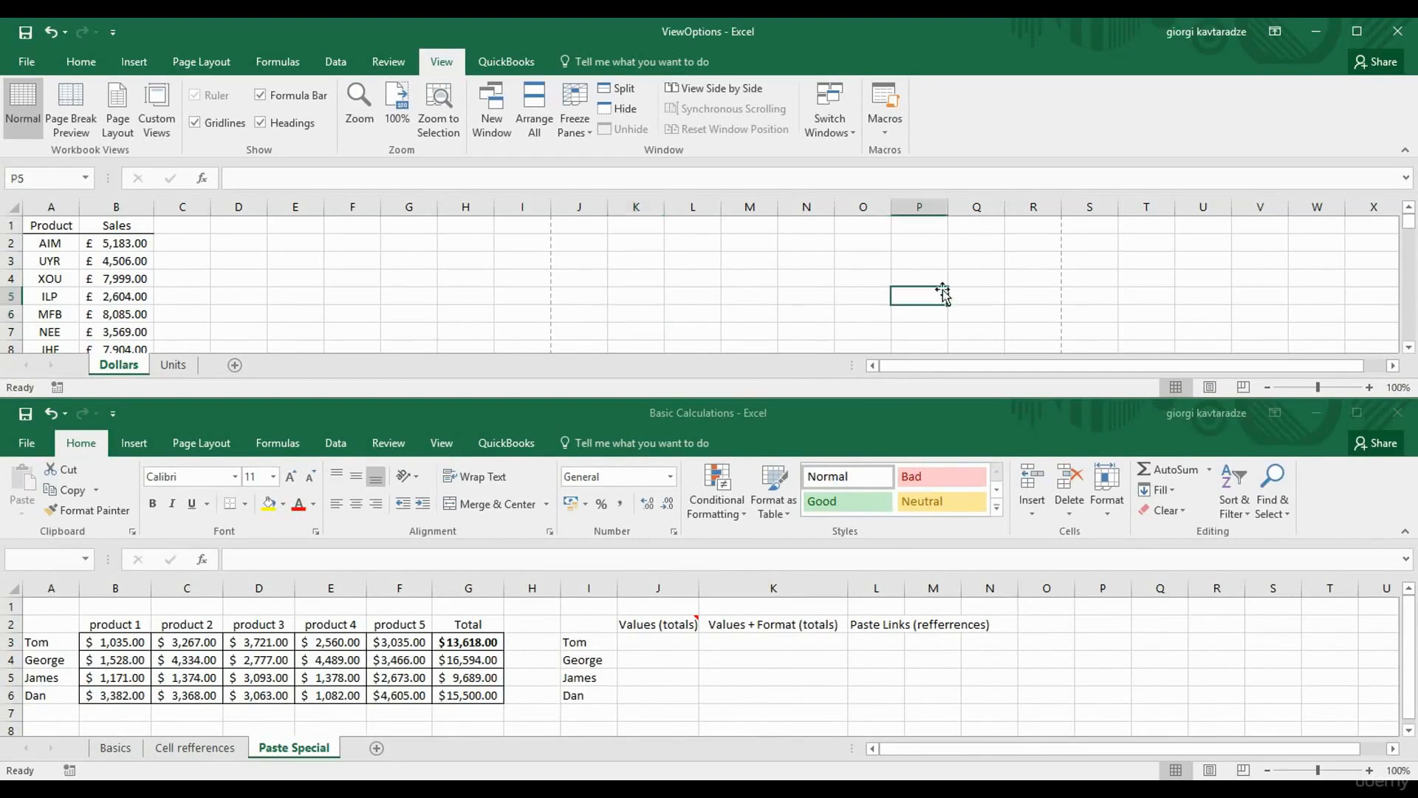
click(1358, 34)
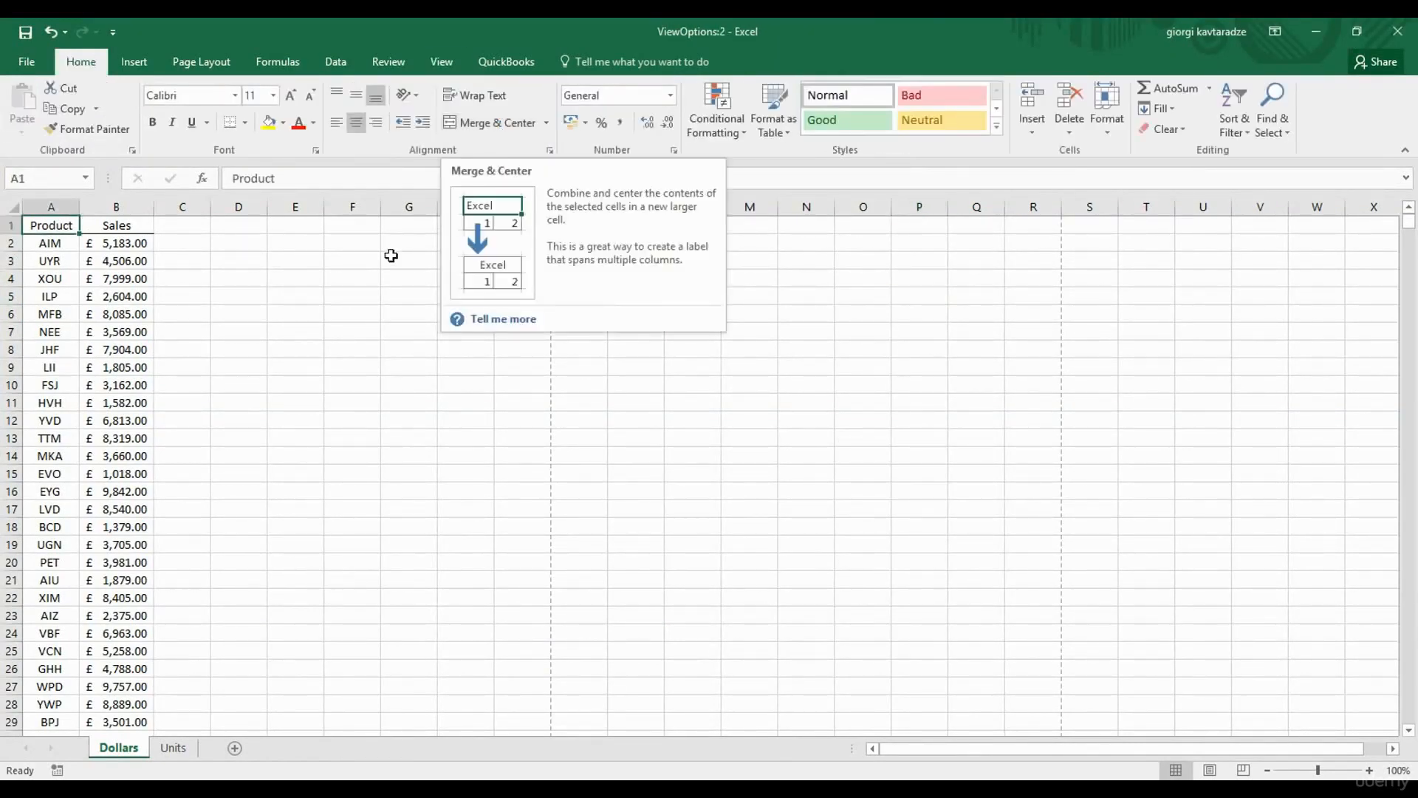
Arrange all open workbook windows vertically, including the second ViewOptions window.
click(439, 62)
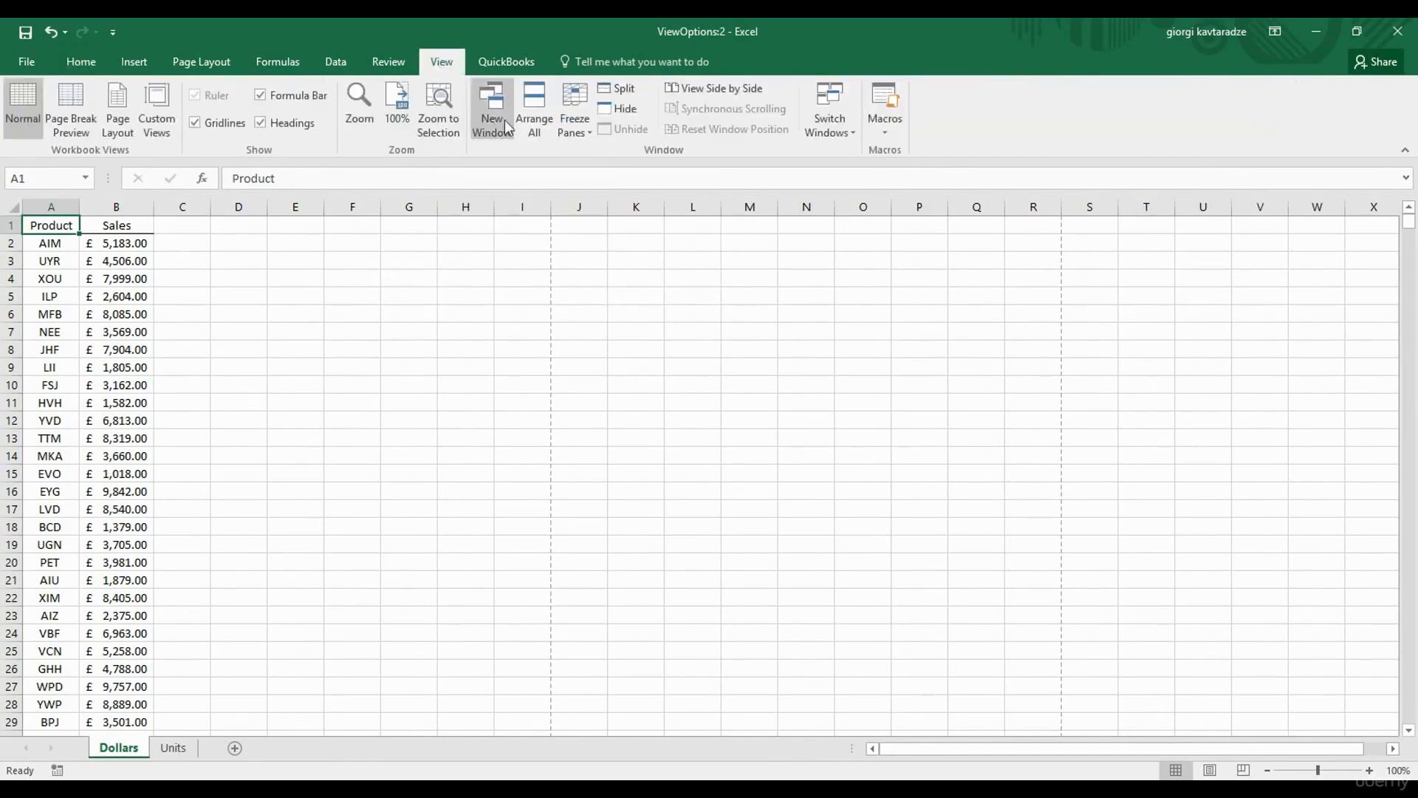
click(535, 101)
click(633, 370)
click(674, 435)
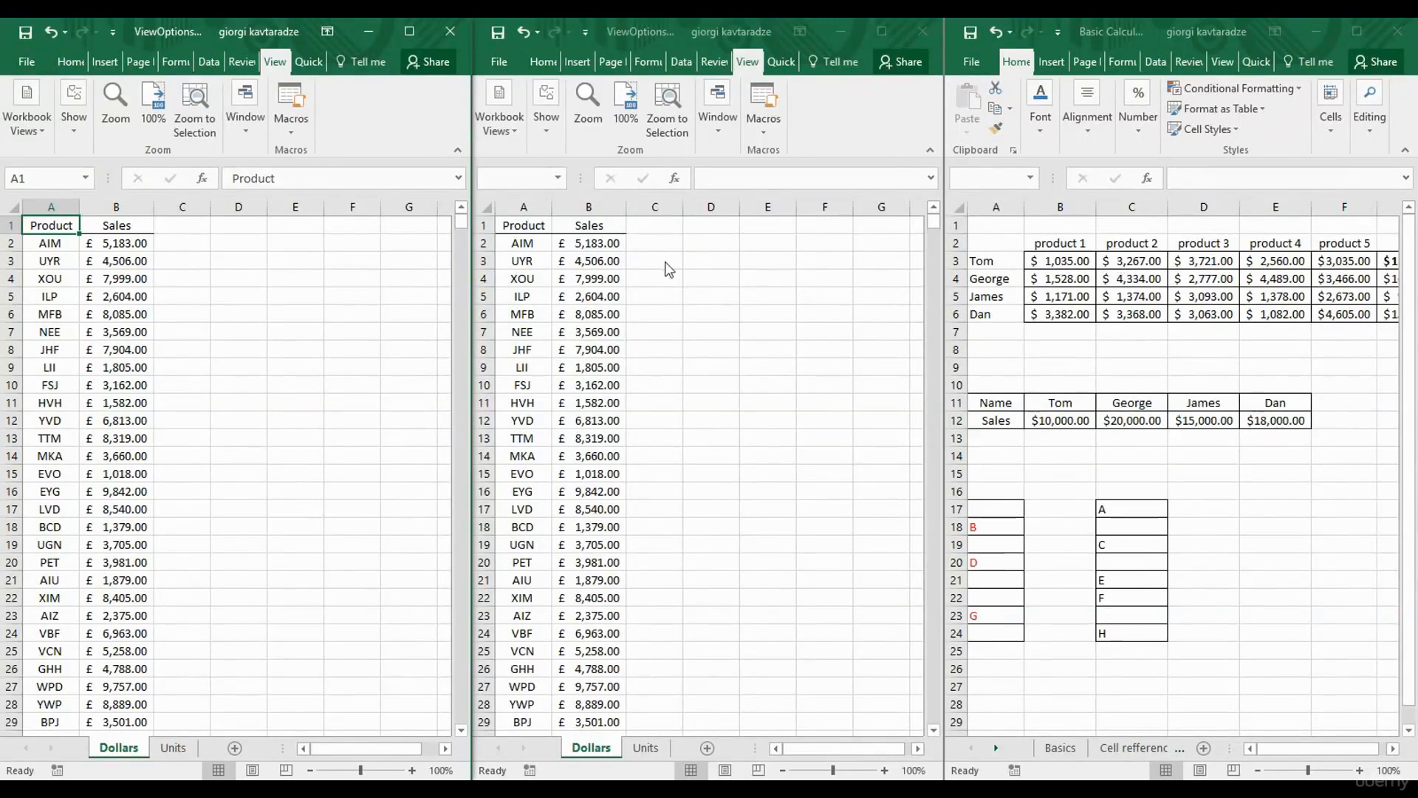
Arrange only the windows of the active ViewOptions workbook vertically.
click(720, 132)
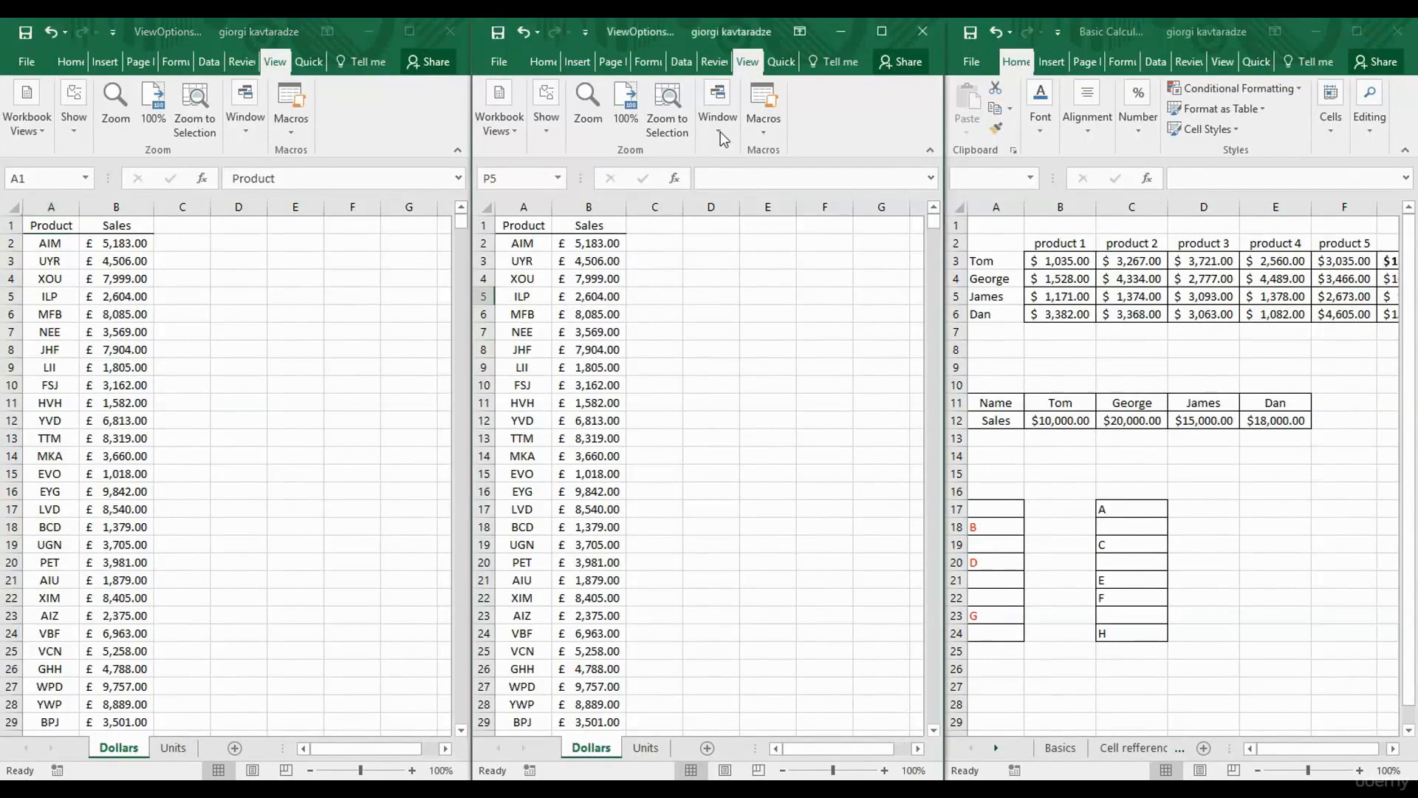
click(720, 132)
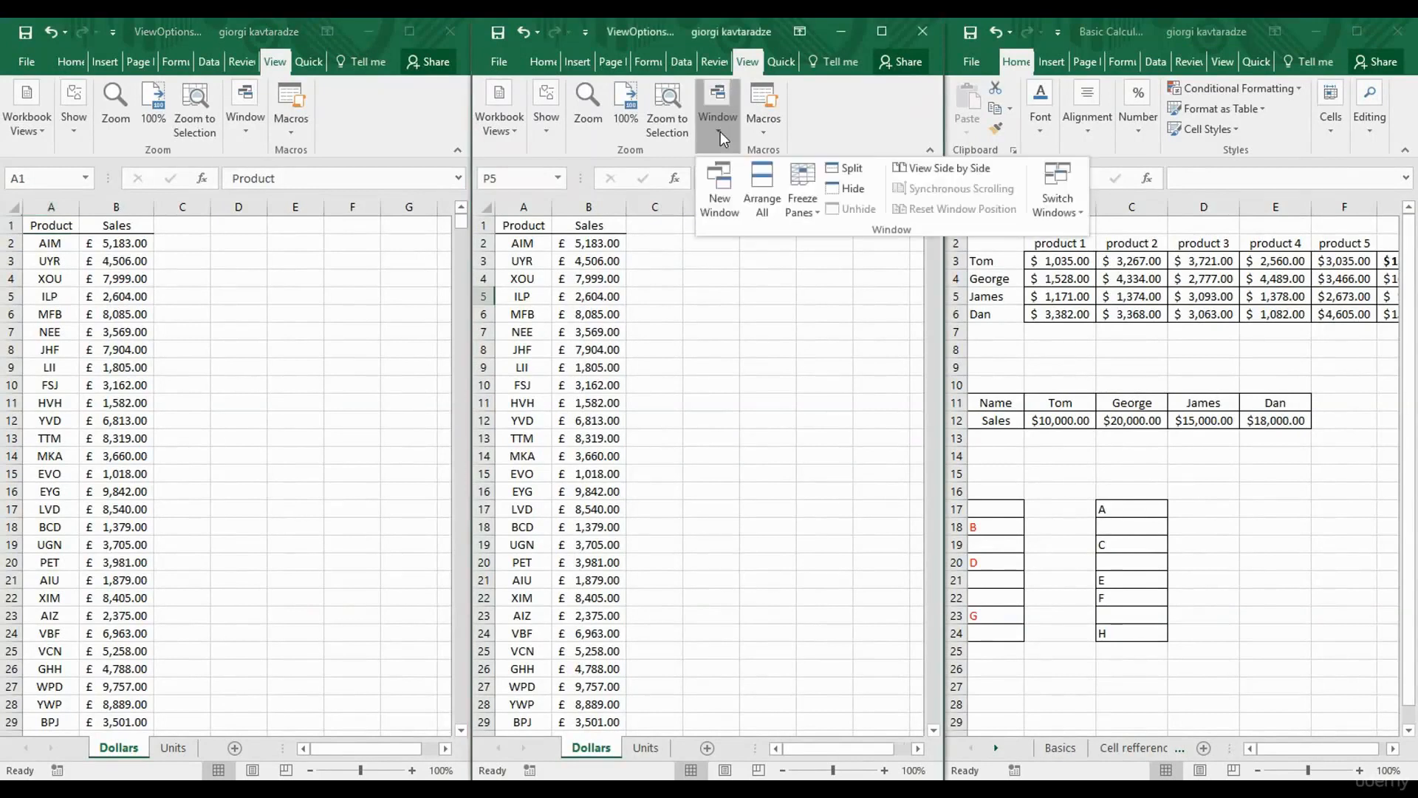
click(762, 190)
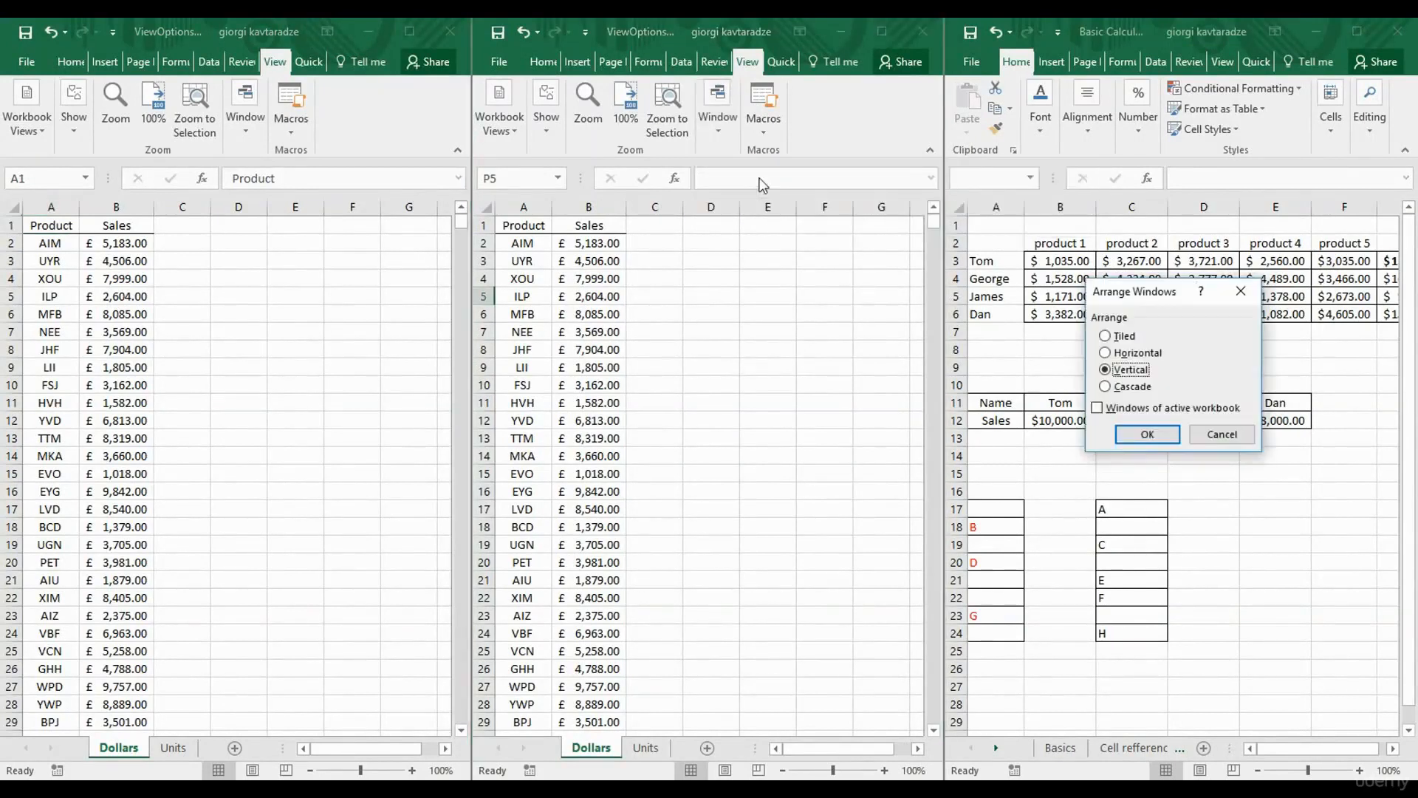
click(1098, 409)
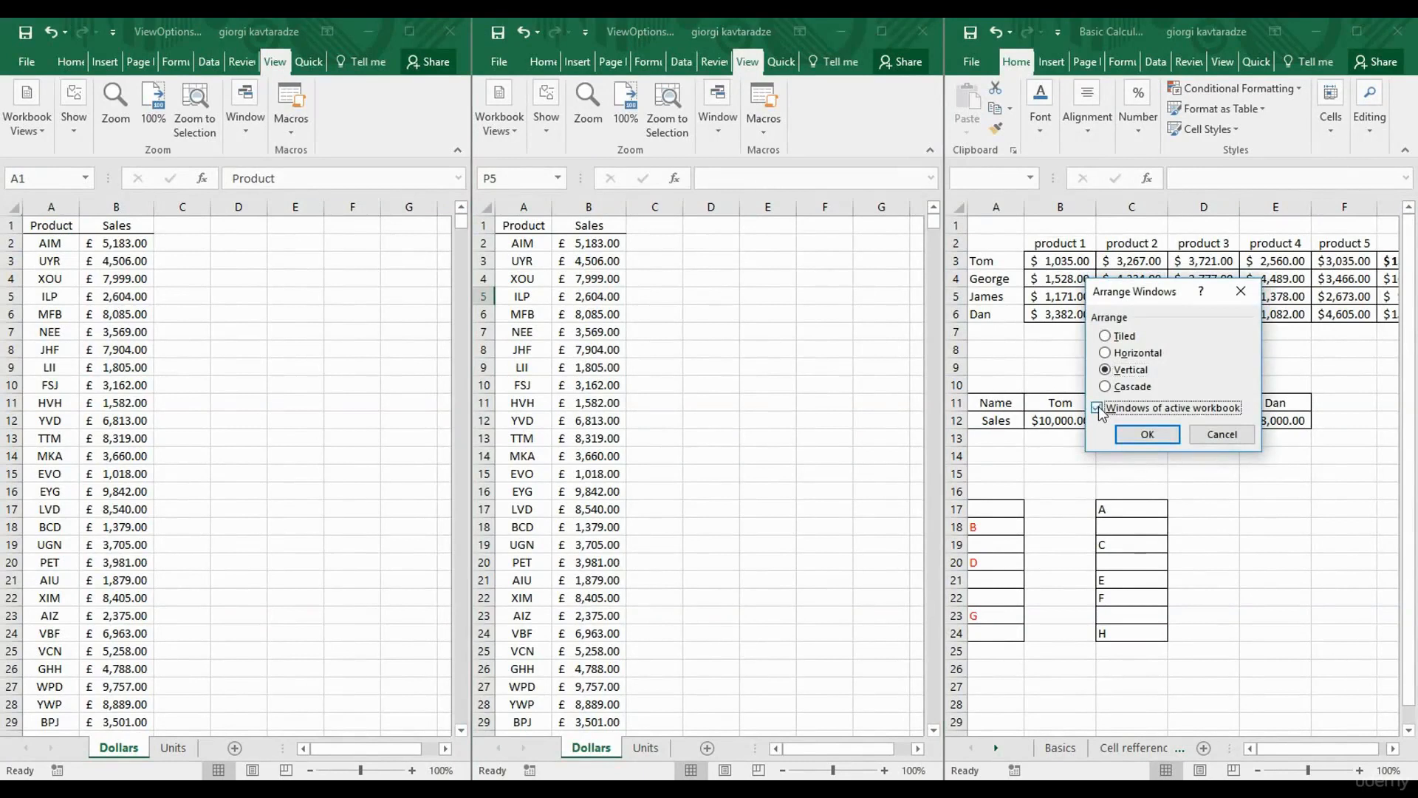
click(1147, 436)
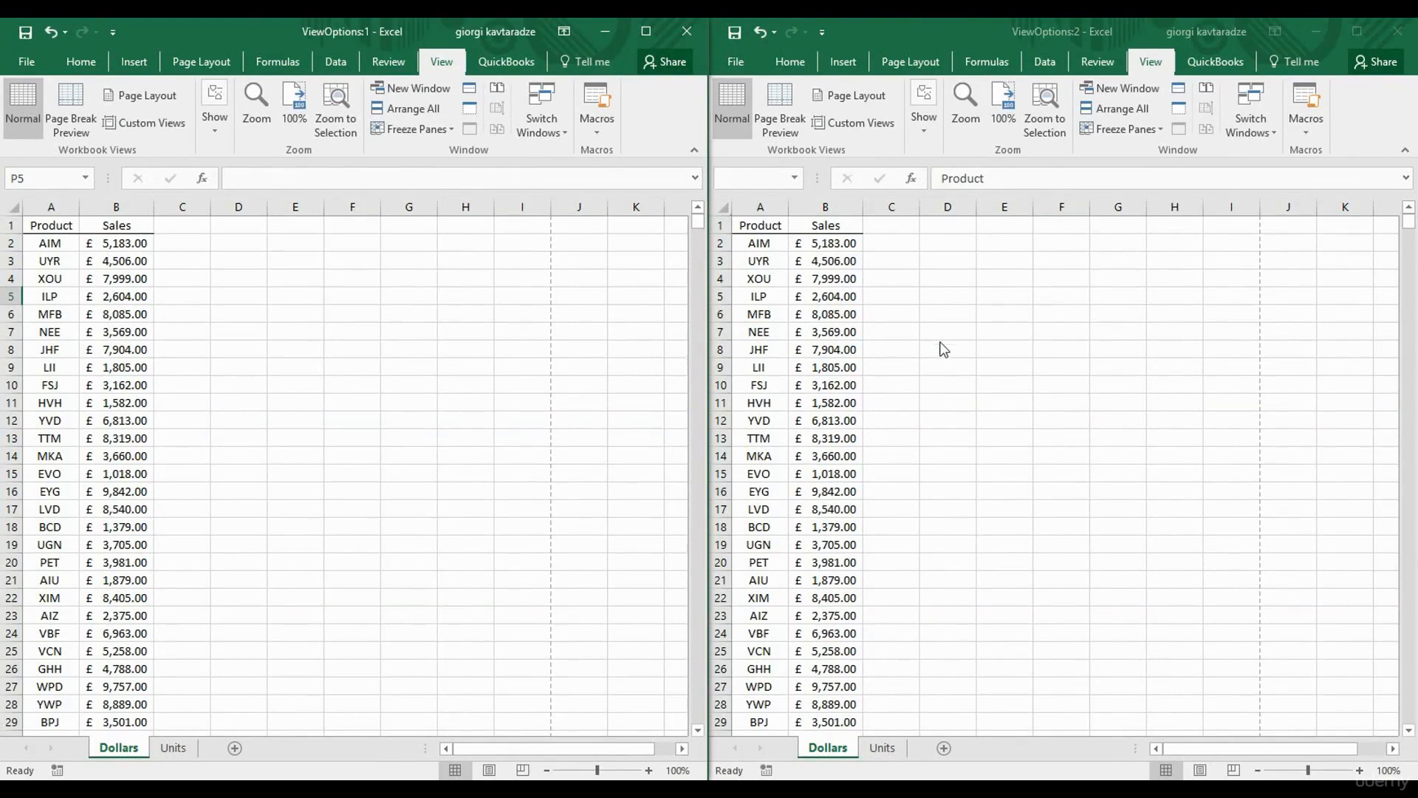
Show the Units sheet in the ViewOptions:2 window beside the Dollars sheet and select cell E5.
click(880, 749)
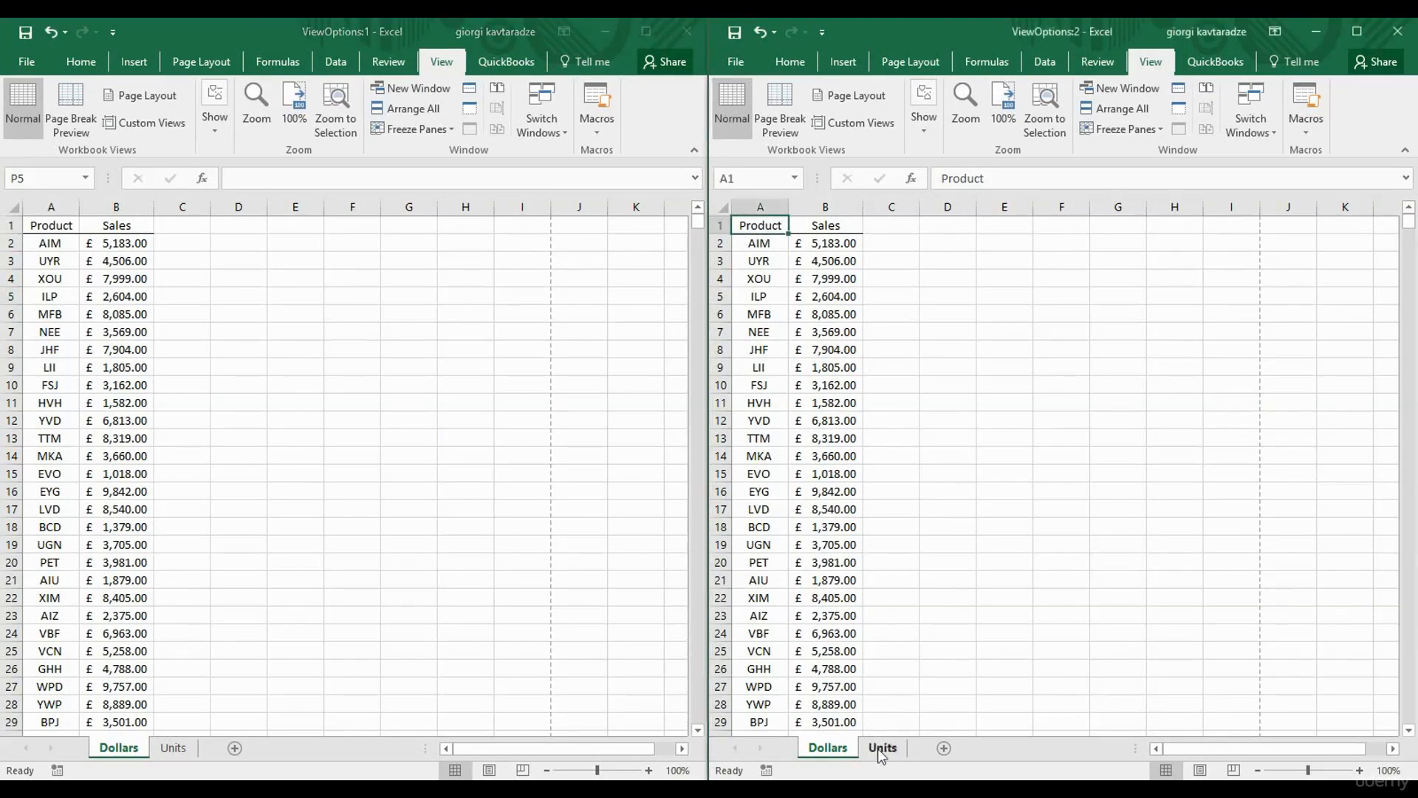
click(882, 748)
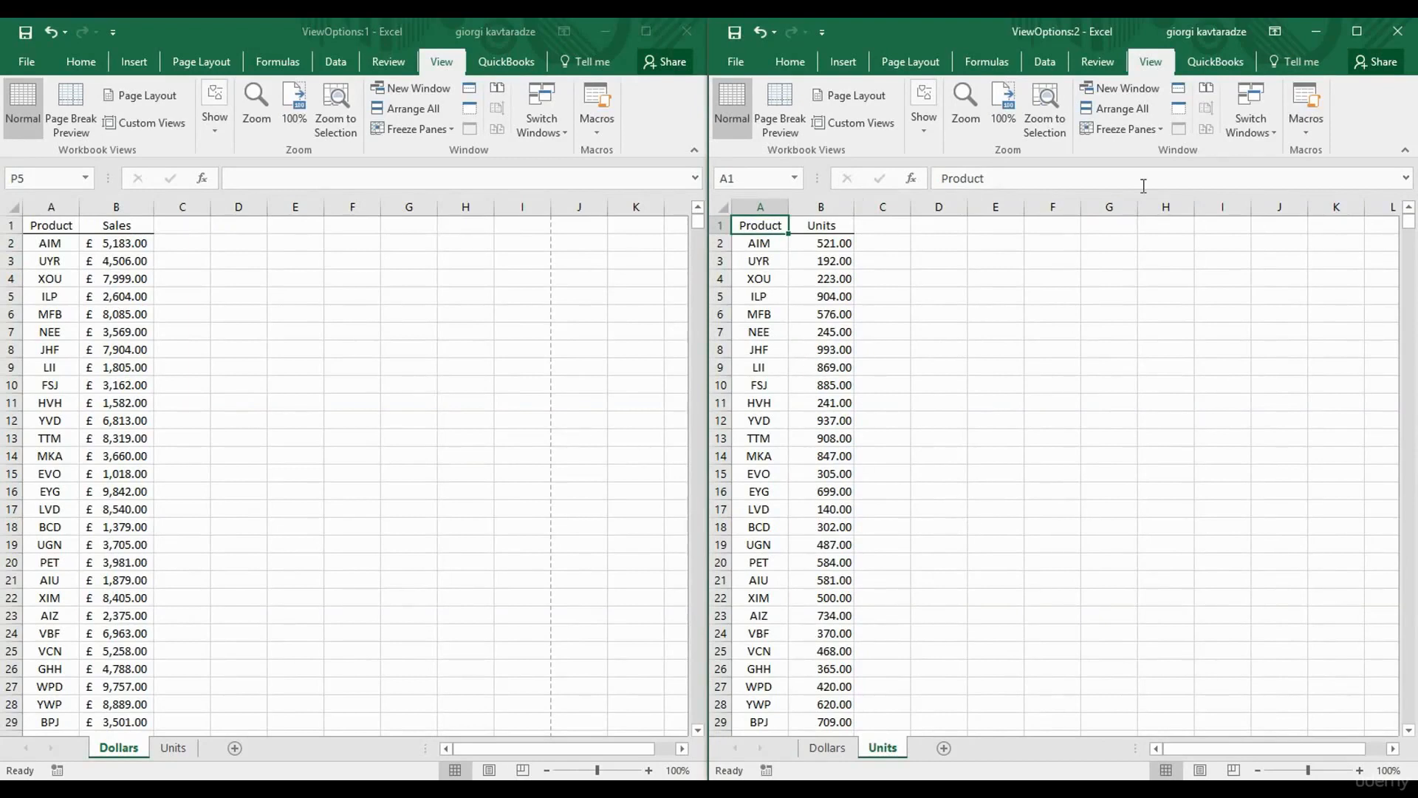
click(989, 290)
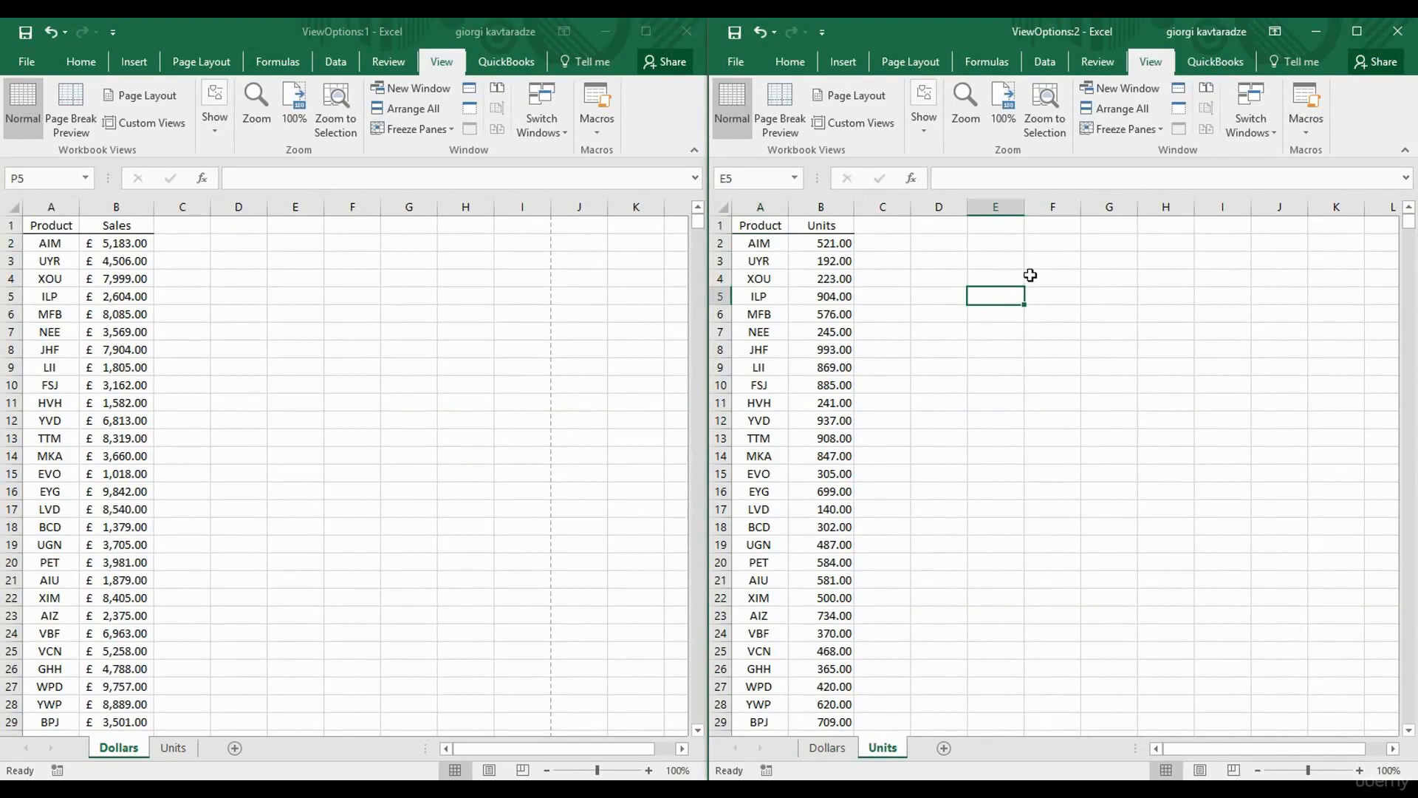
Close the ViewOptions:2 window and maximize the remaining ViewOptions window.
click(1398, 34)
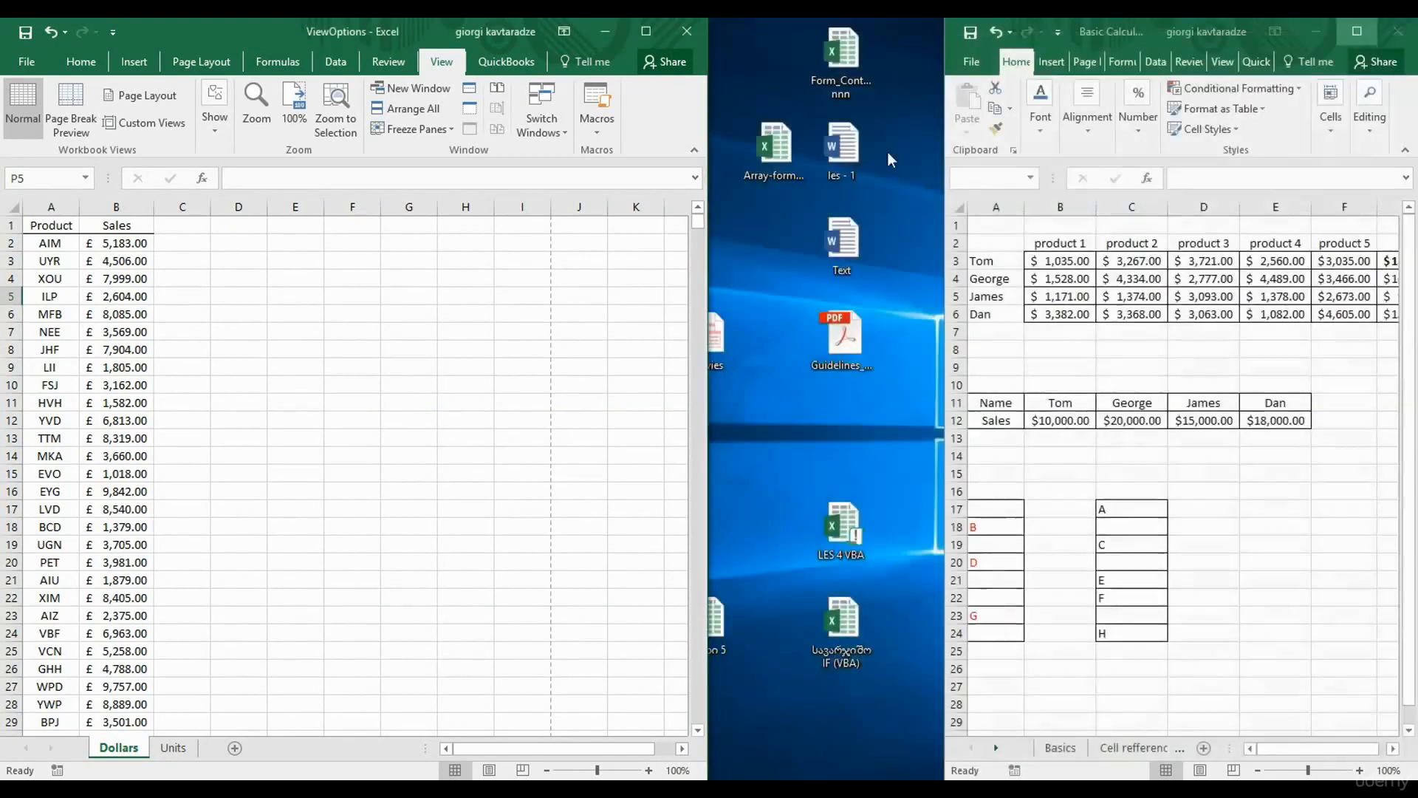
click(647, 31)
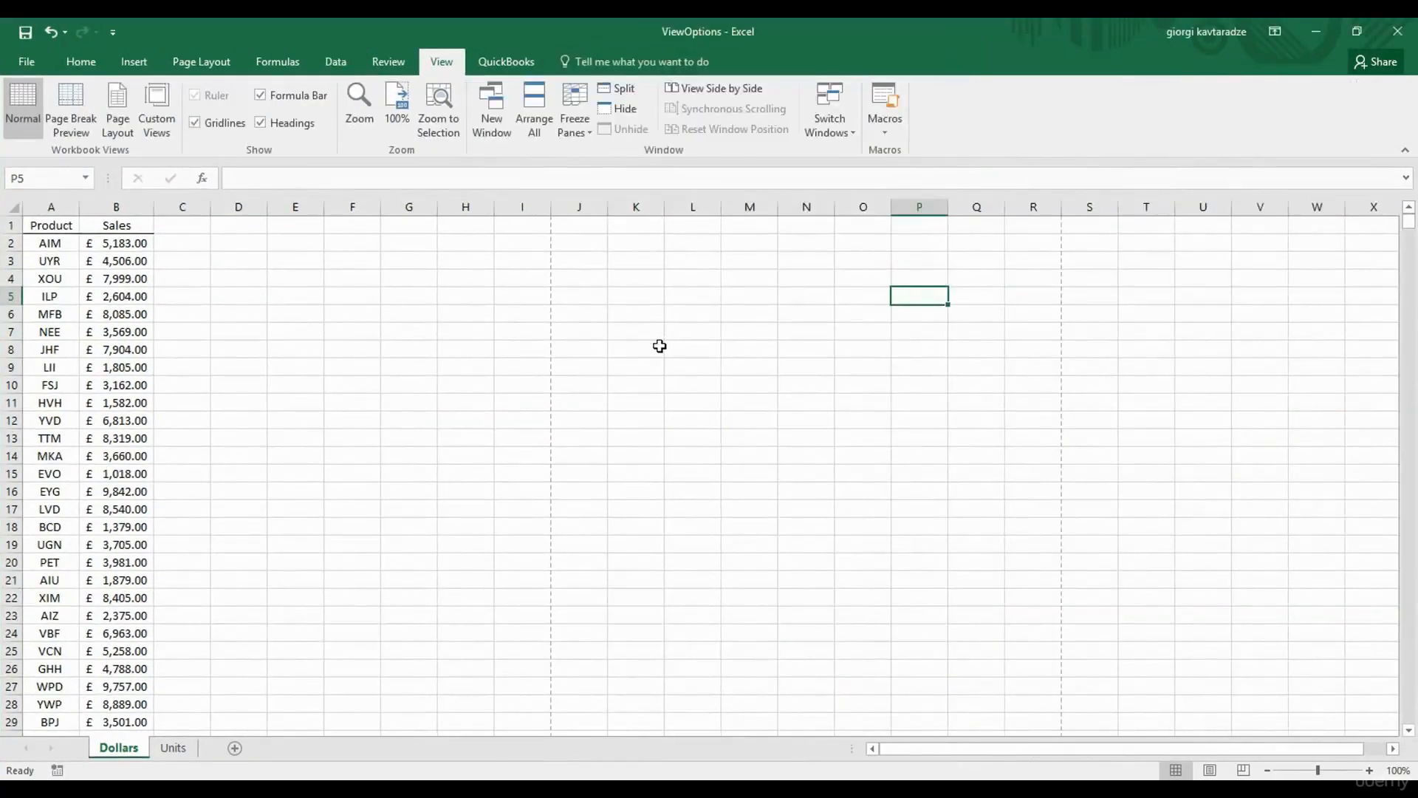
Split the Dollars sheet into panes at cell K6, and remove the split again.
click(640, 314)
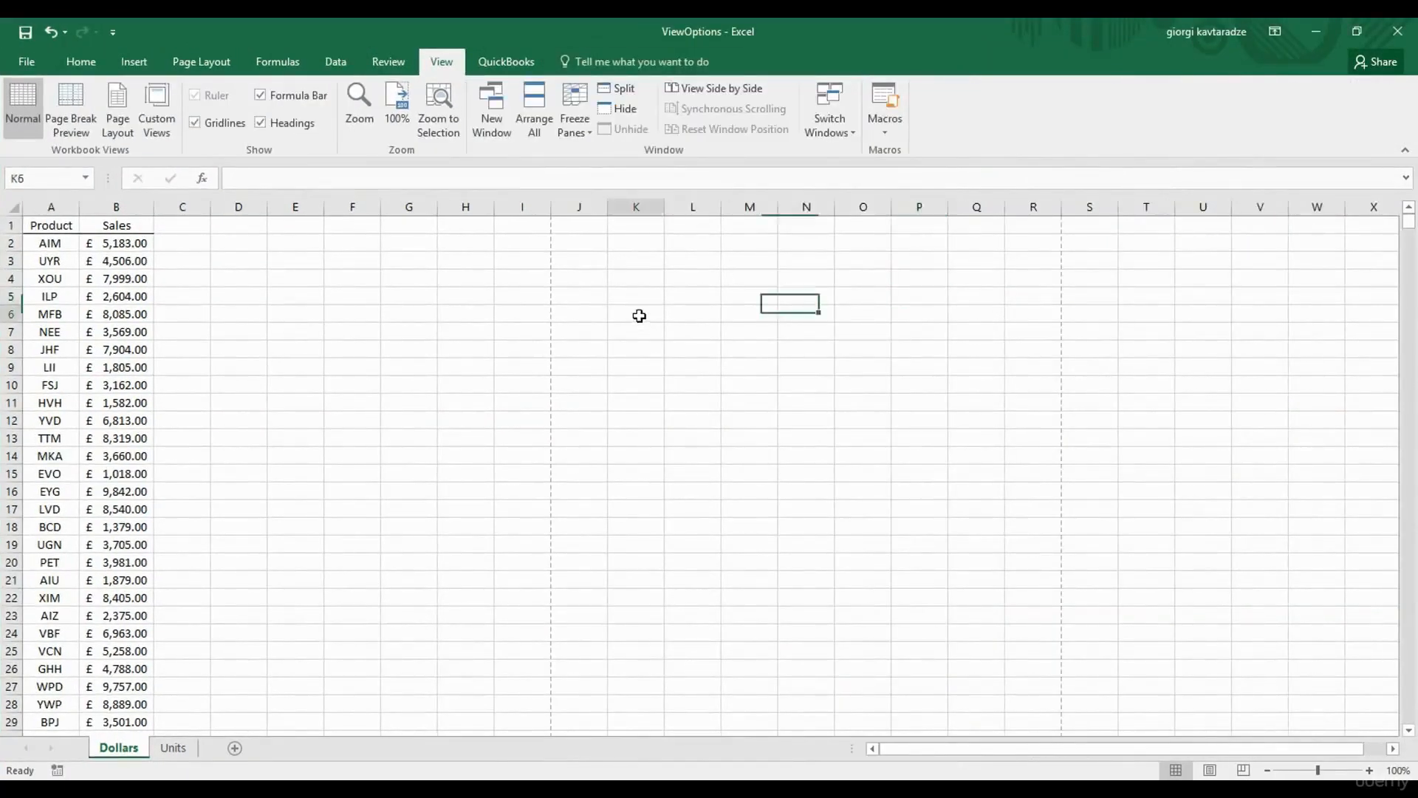
click(624, 89)
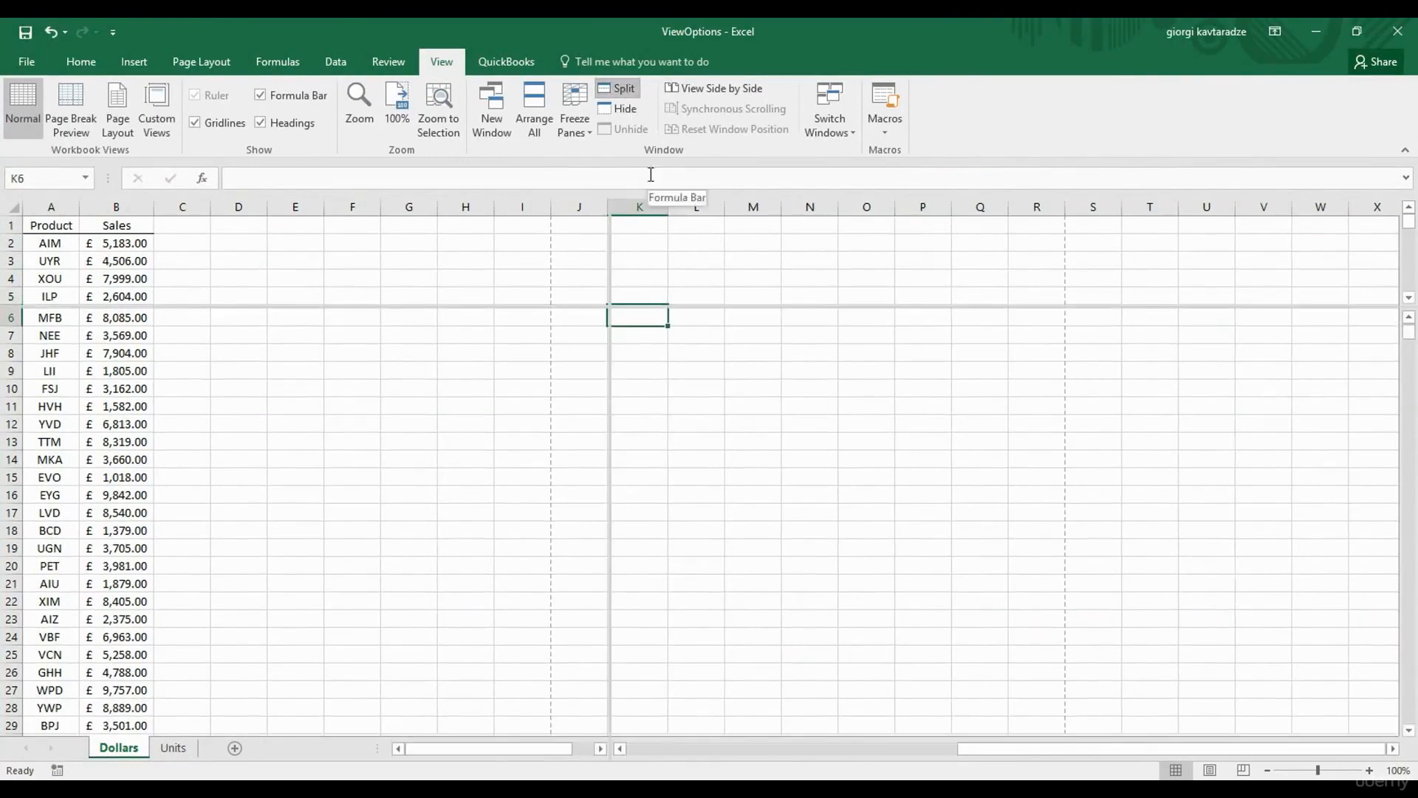
click(625, 90)
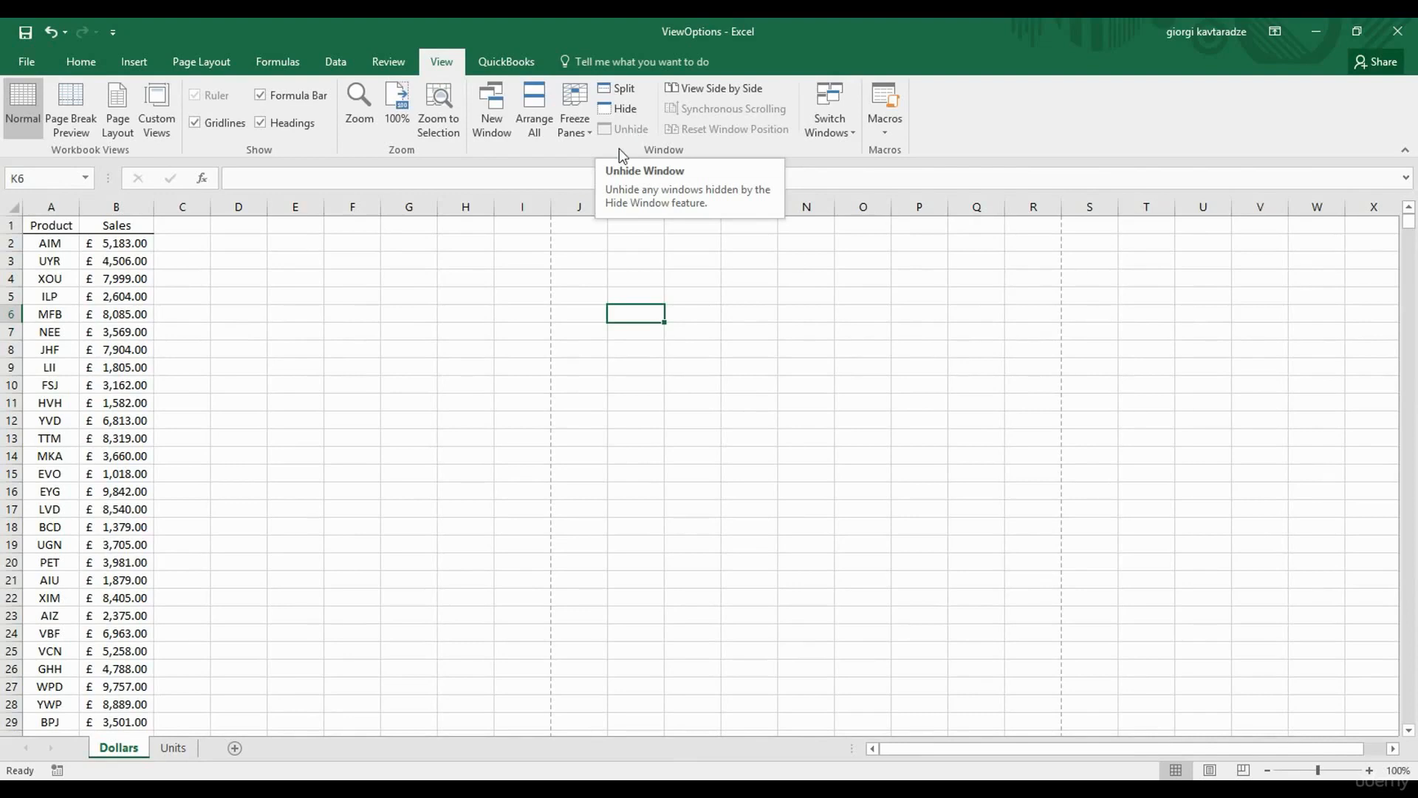
Hide and show again the gridlines, the headings and the formula bar of the Dollars sheet, one after another.
click(196, 124)
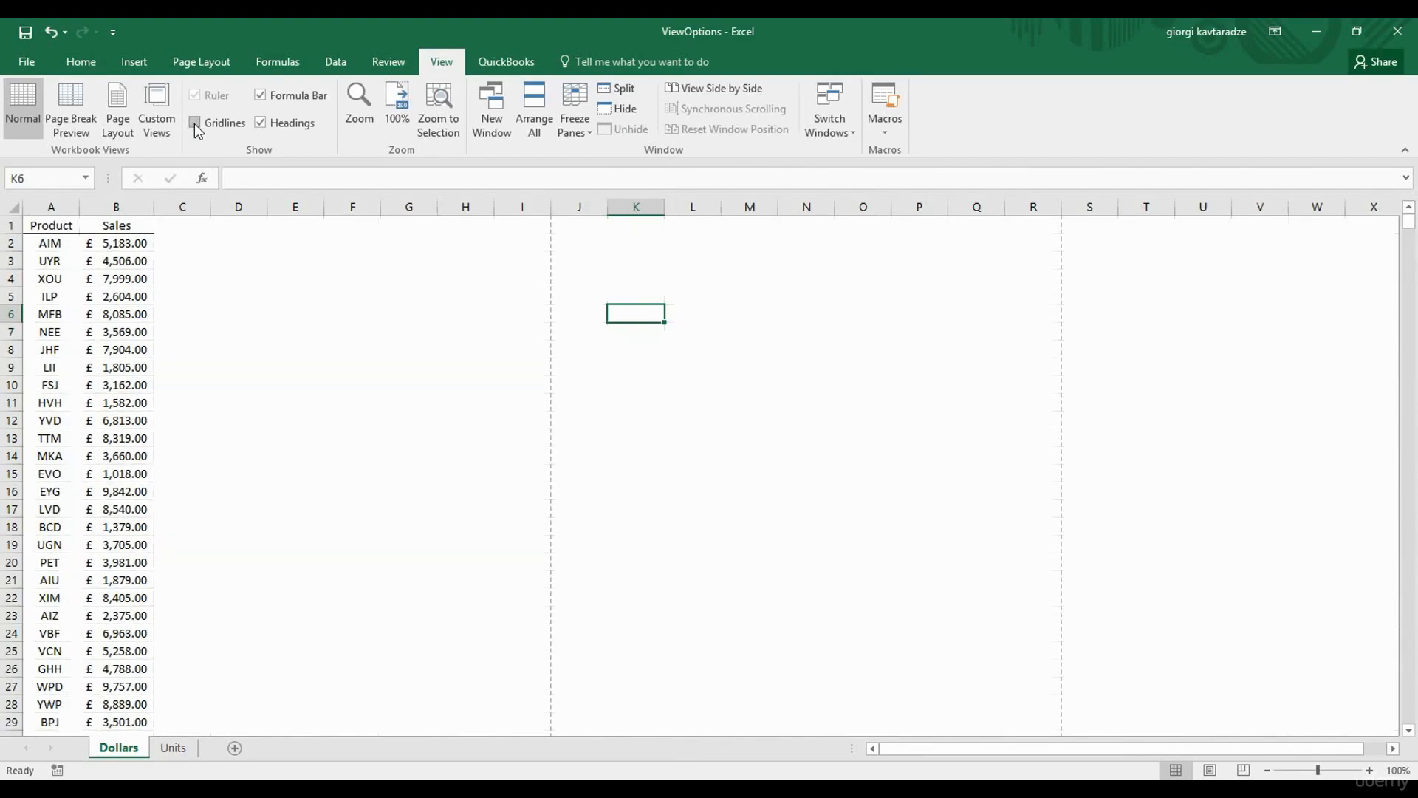
click(196, 124)
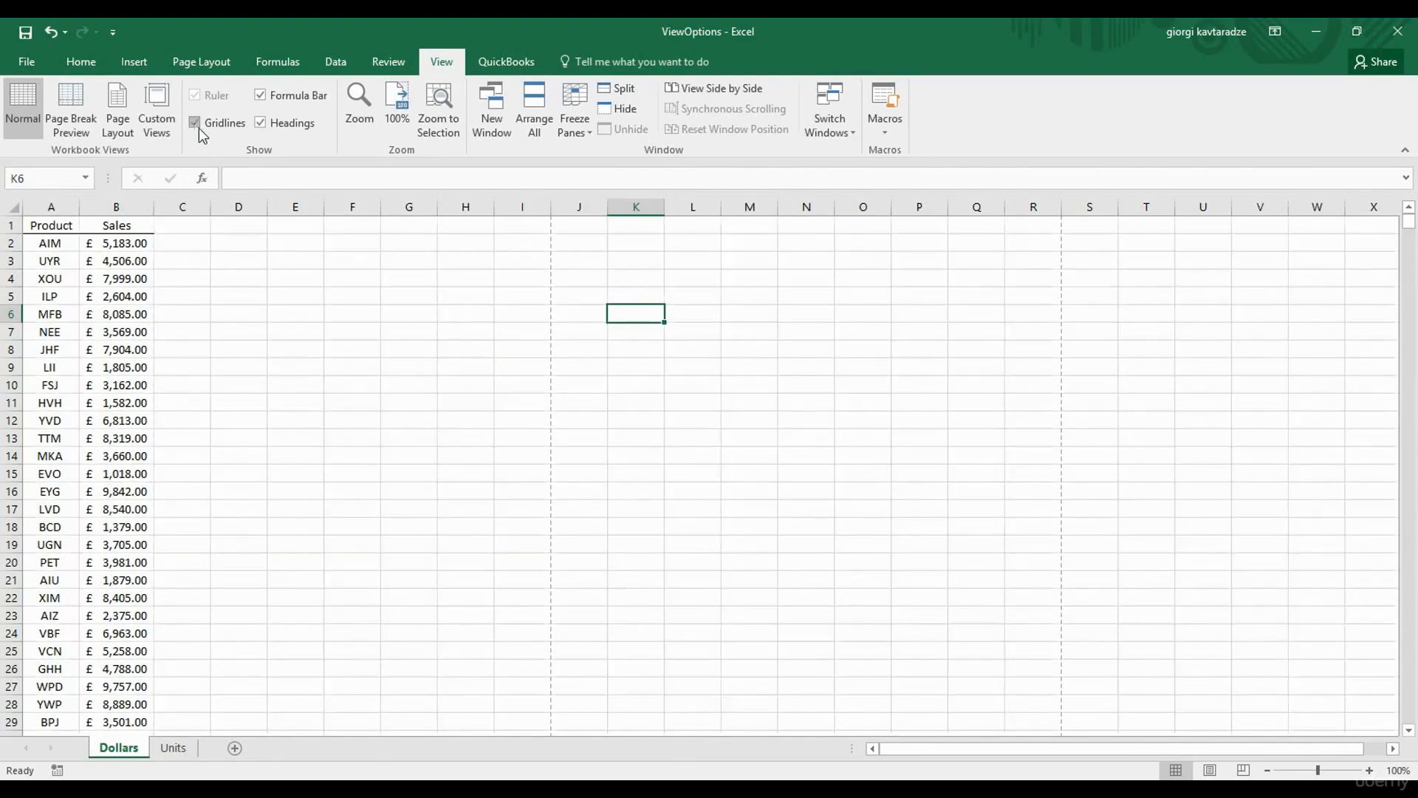
click(261, 124)
click(259, 123)
click(260, 96)
click(260, 96)
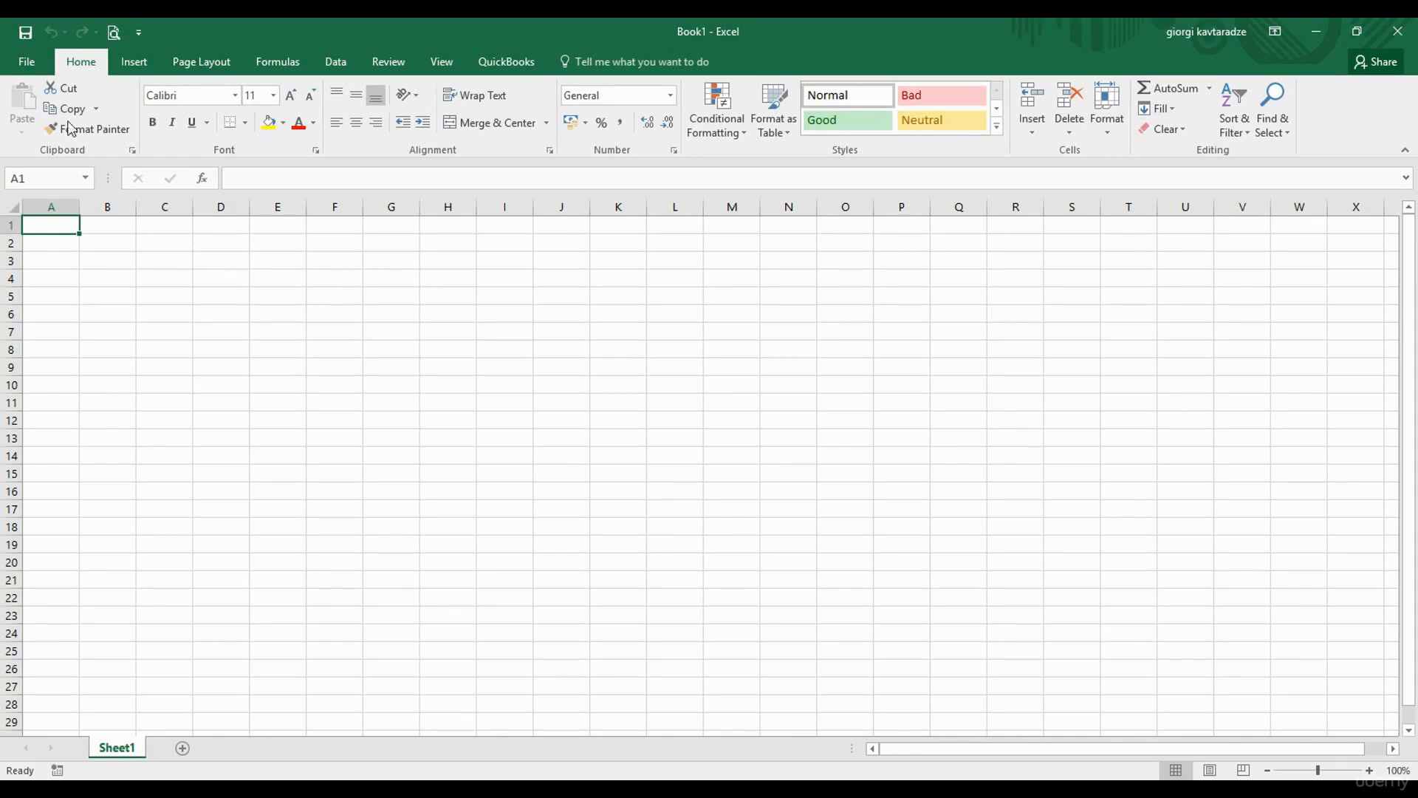
Save the new workbook as Test in the Files folder on the Desktop.
click(27, 39)
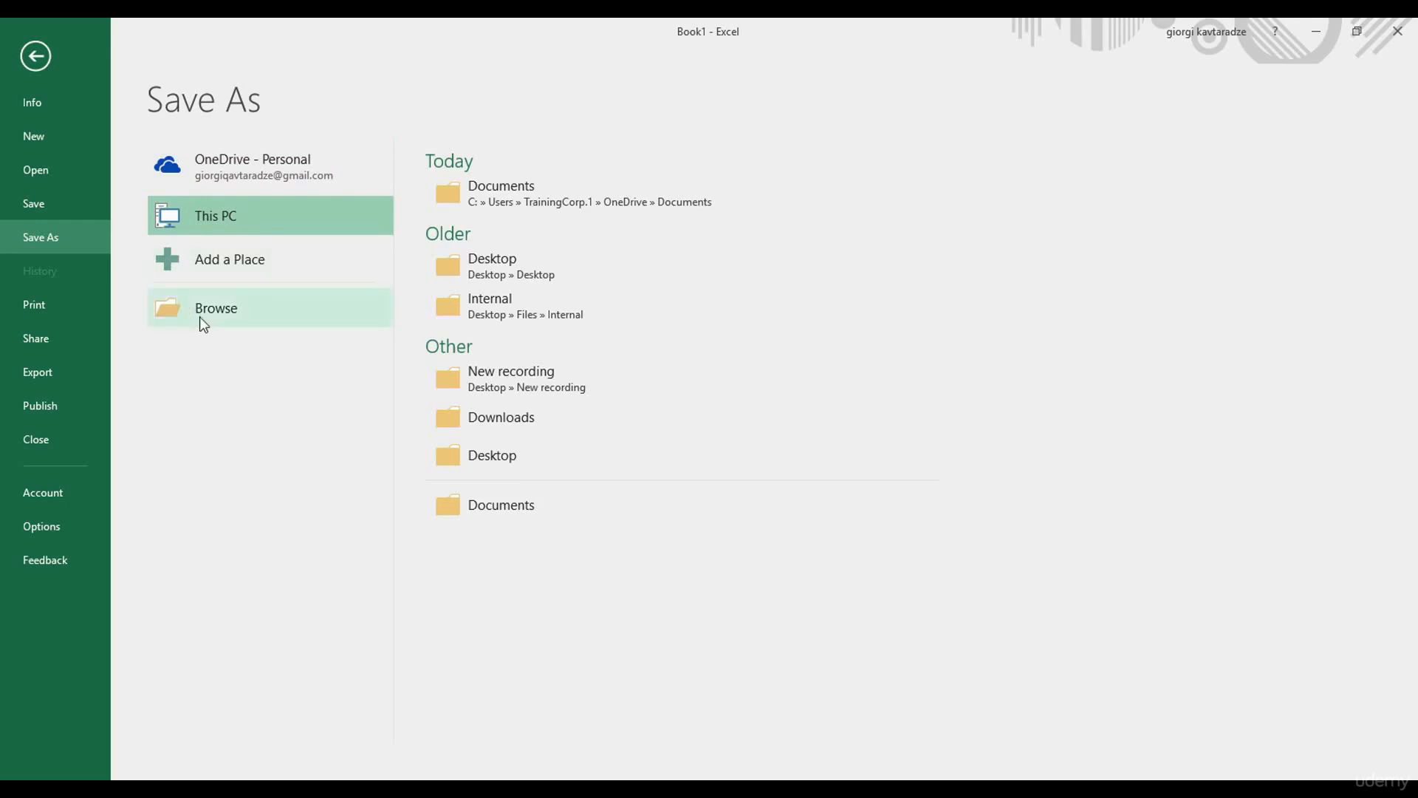
click(216, 305)
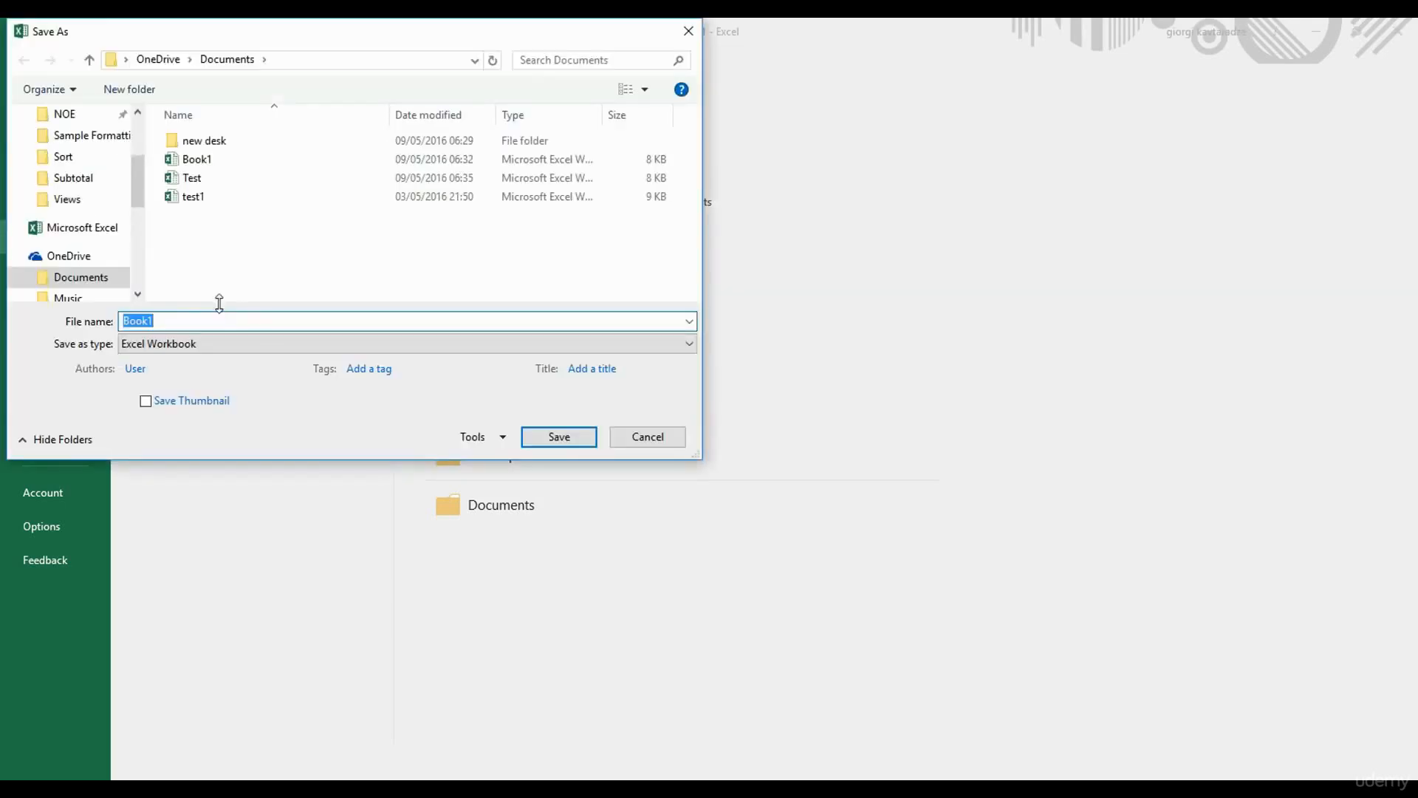
drag(137, 188, 138, 203)
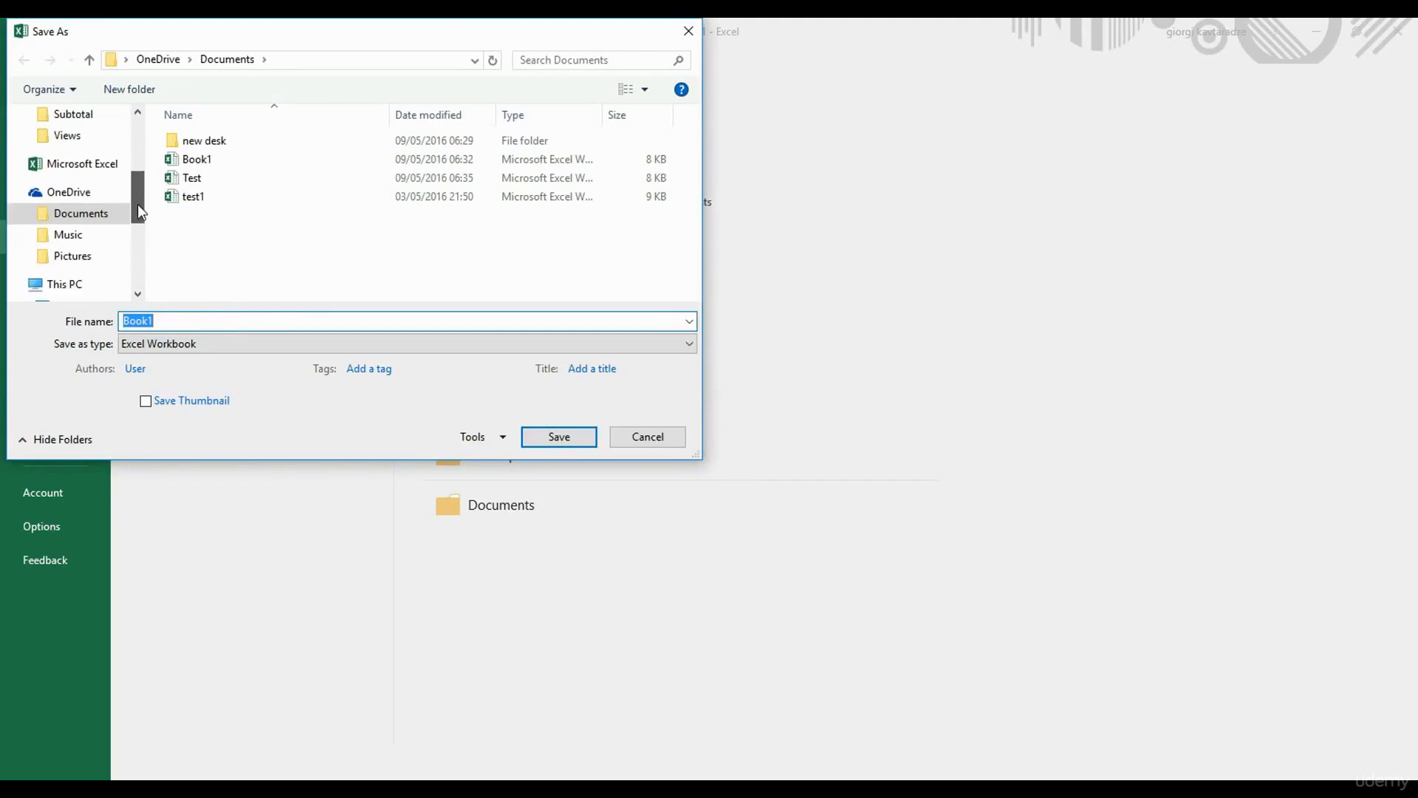
drag(136, 201, 118, 226)
click(83, 211)
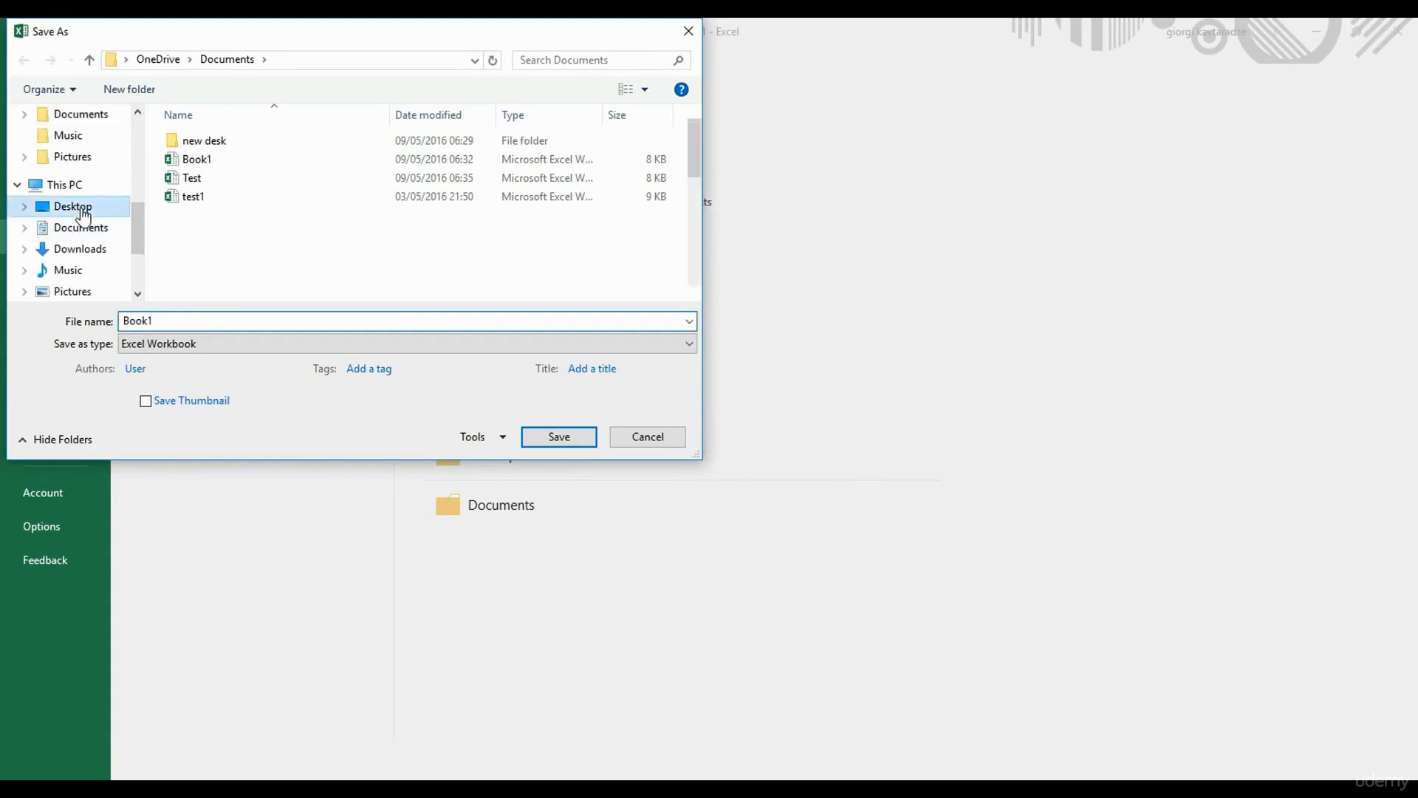
double_click(313, 160)
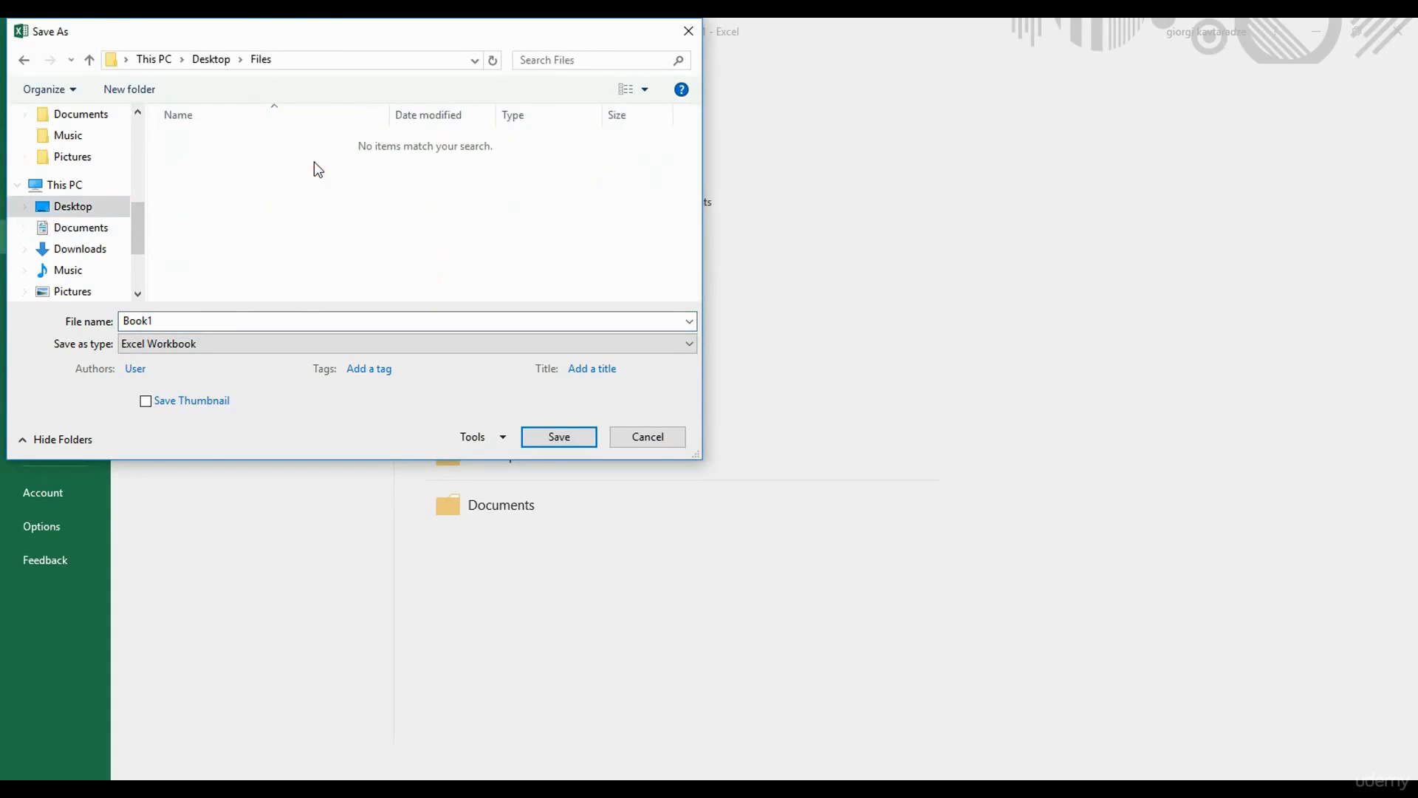
double_click(222, 319)
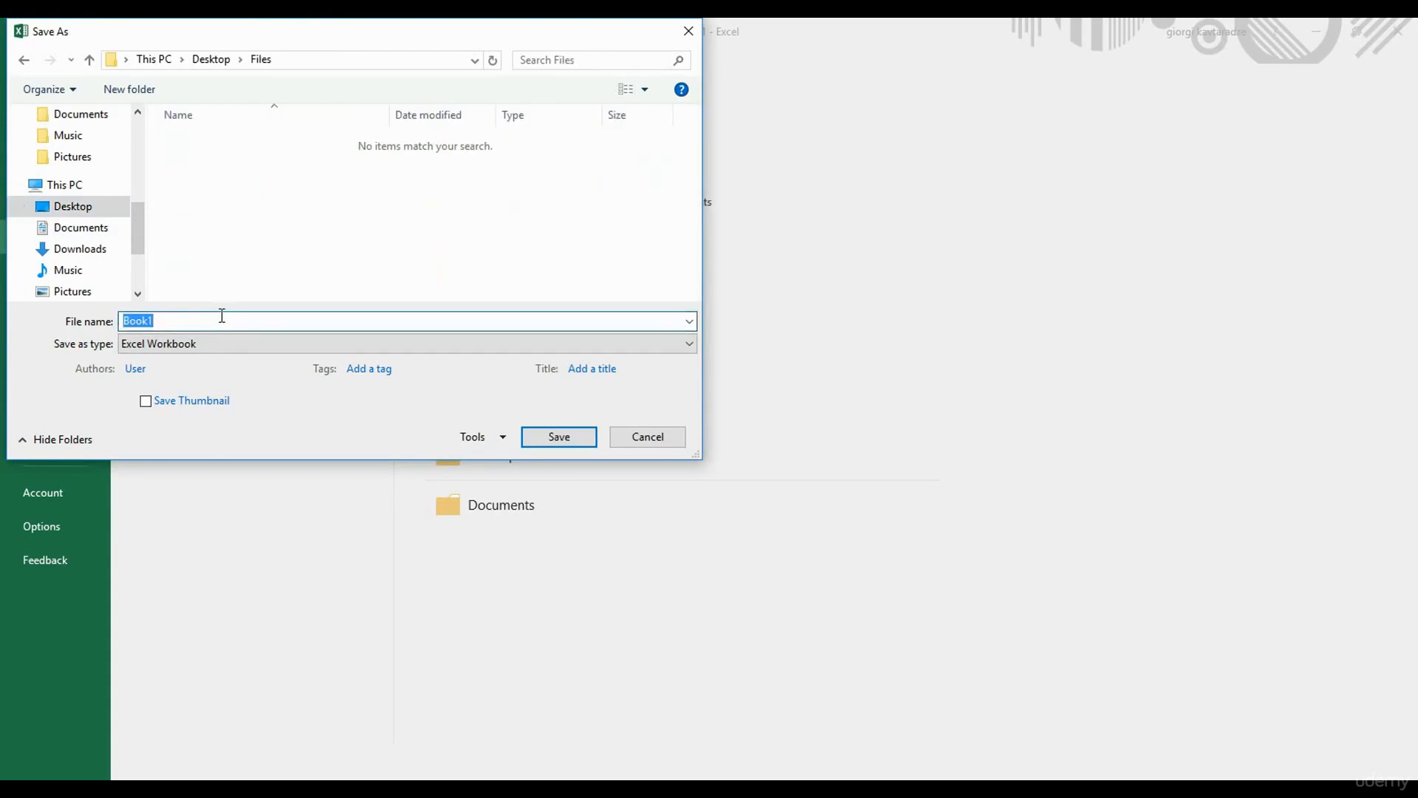
text(Test)
click(559, 437)
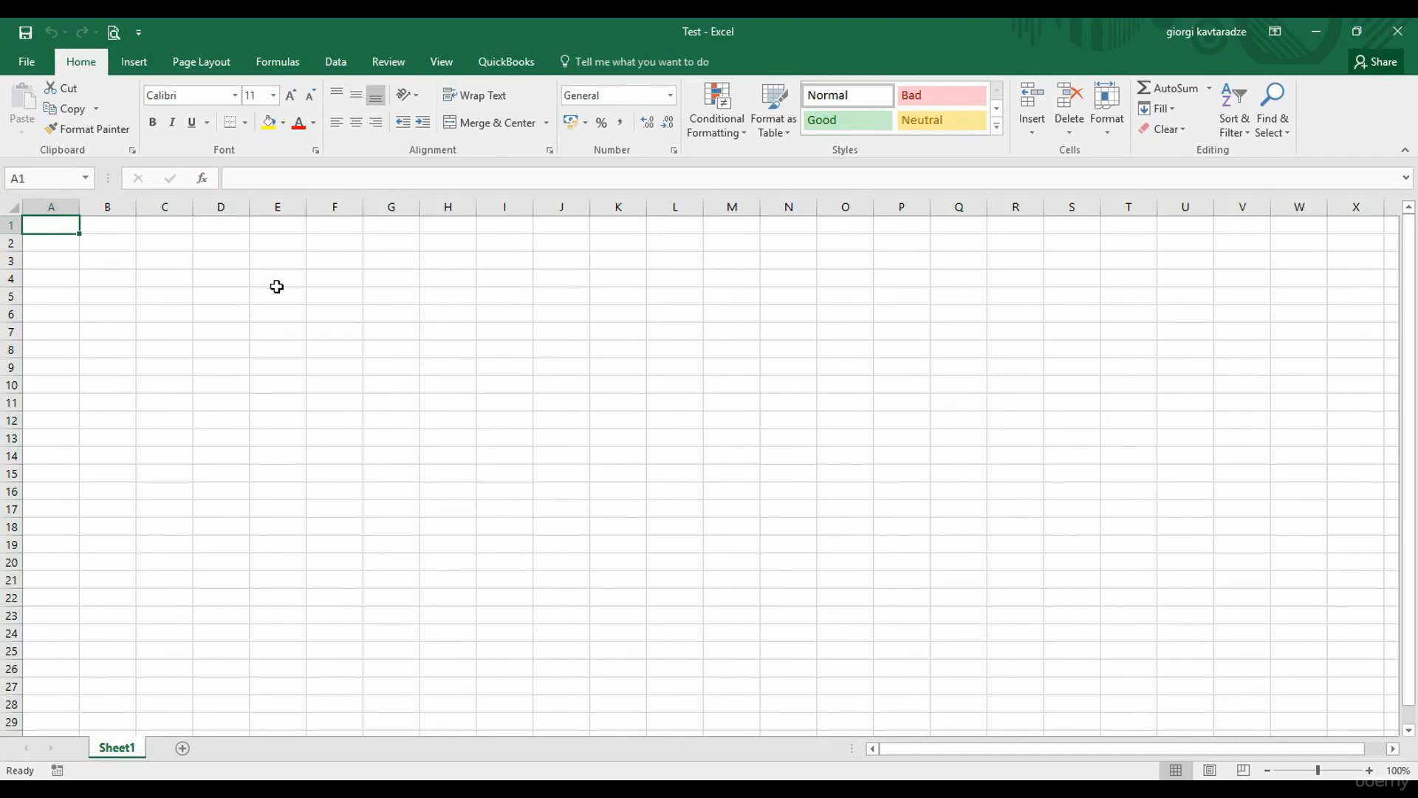
Enter "type text" in cell A1 and save the Test workbook.
key(F2)
text(t)
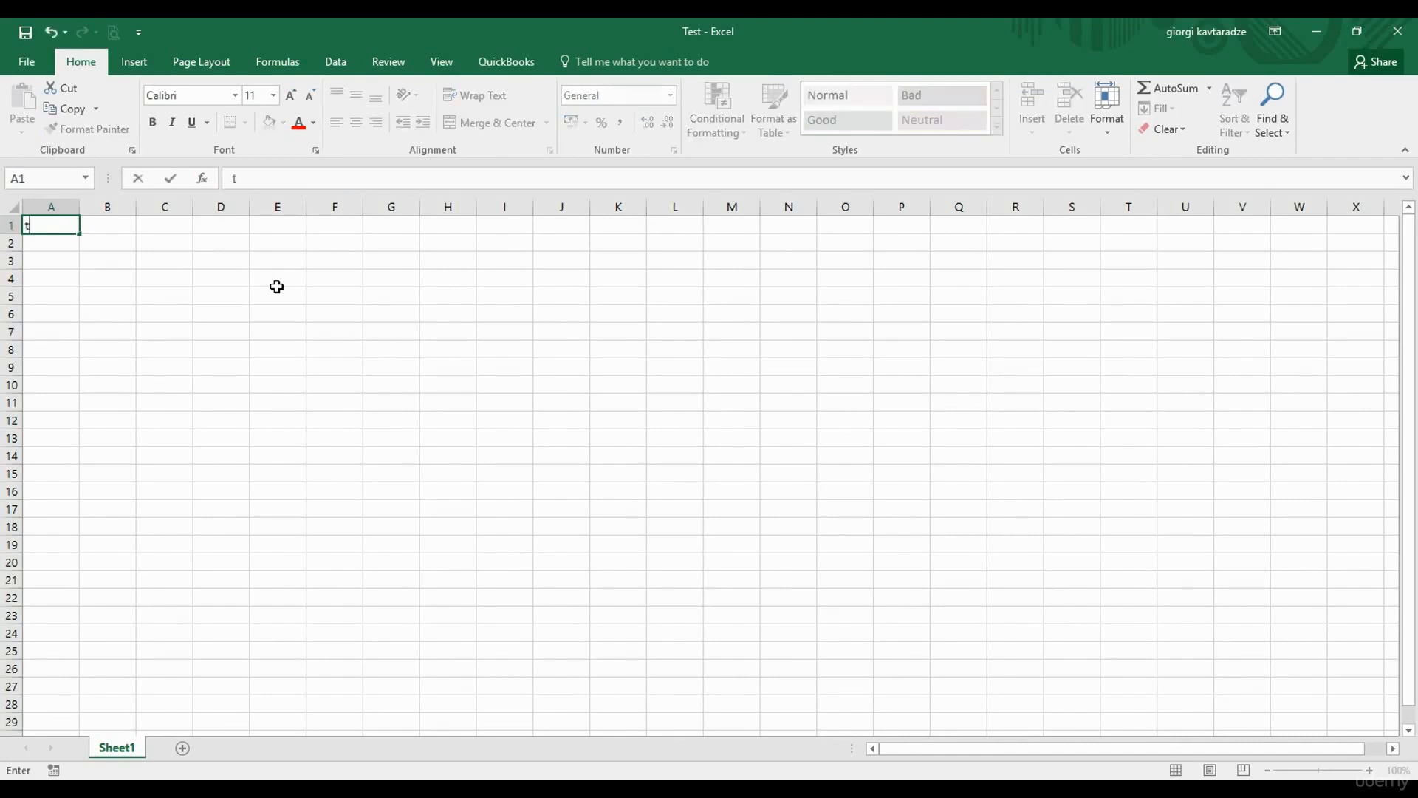
text(ype text)
key(Return)
click(26, 33)
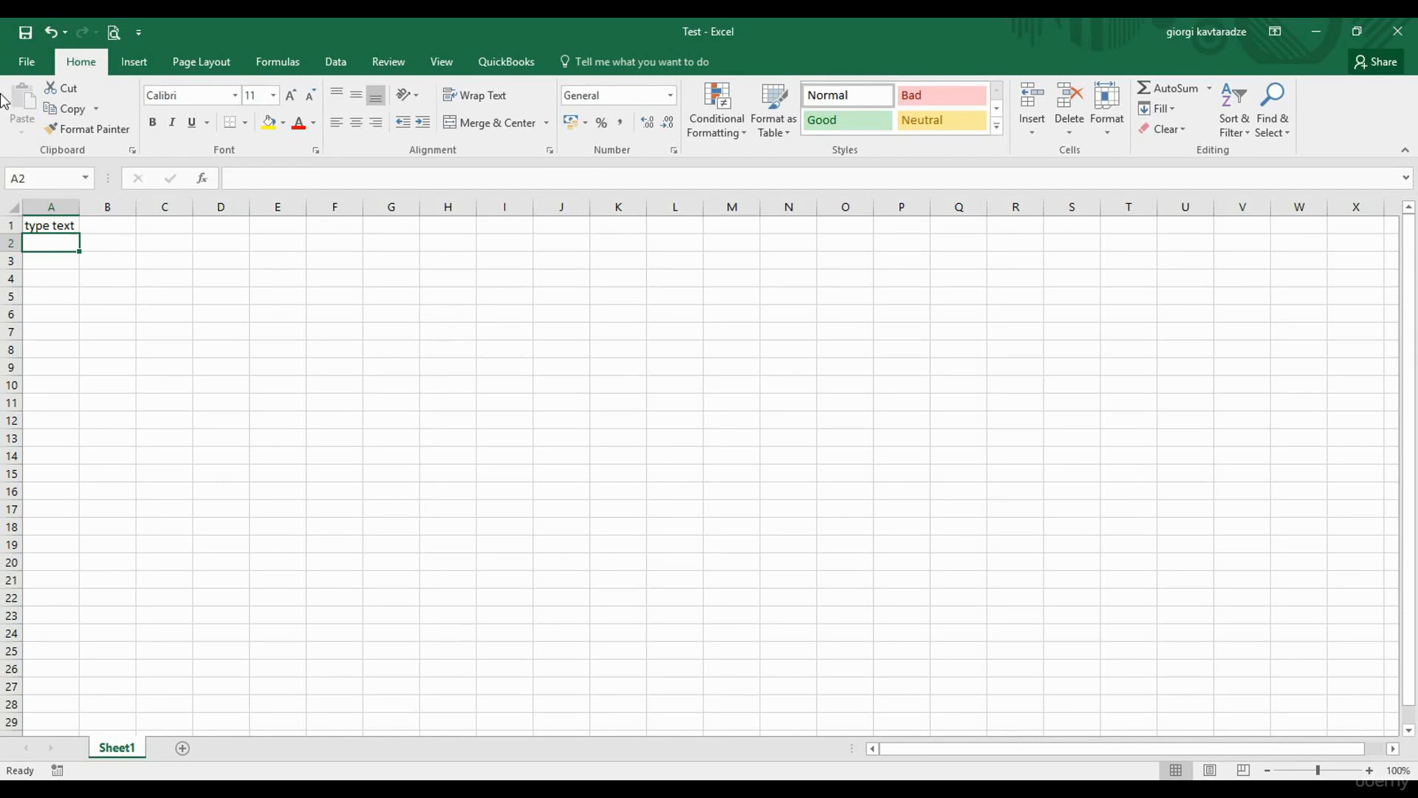
Save a copy of the workbook as Test2 in the Files folder, keeping the Excel Workbook file type.
click(27, 64)
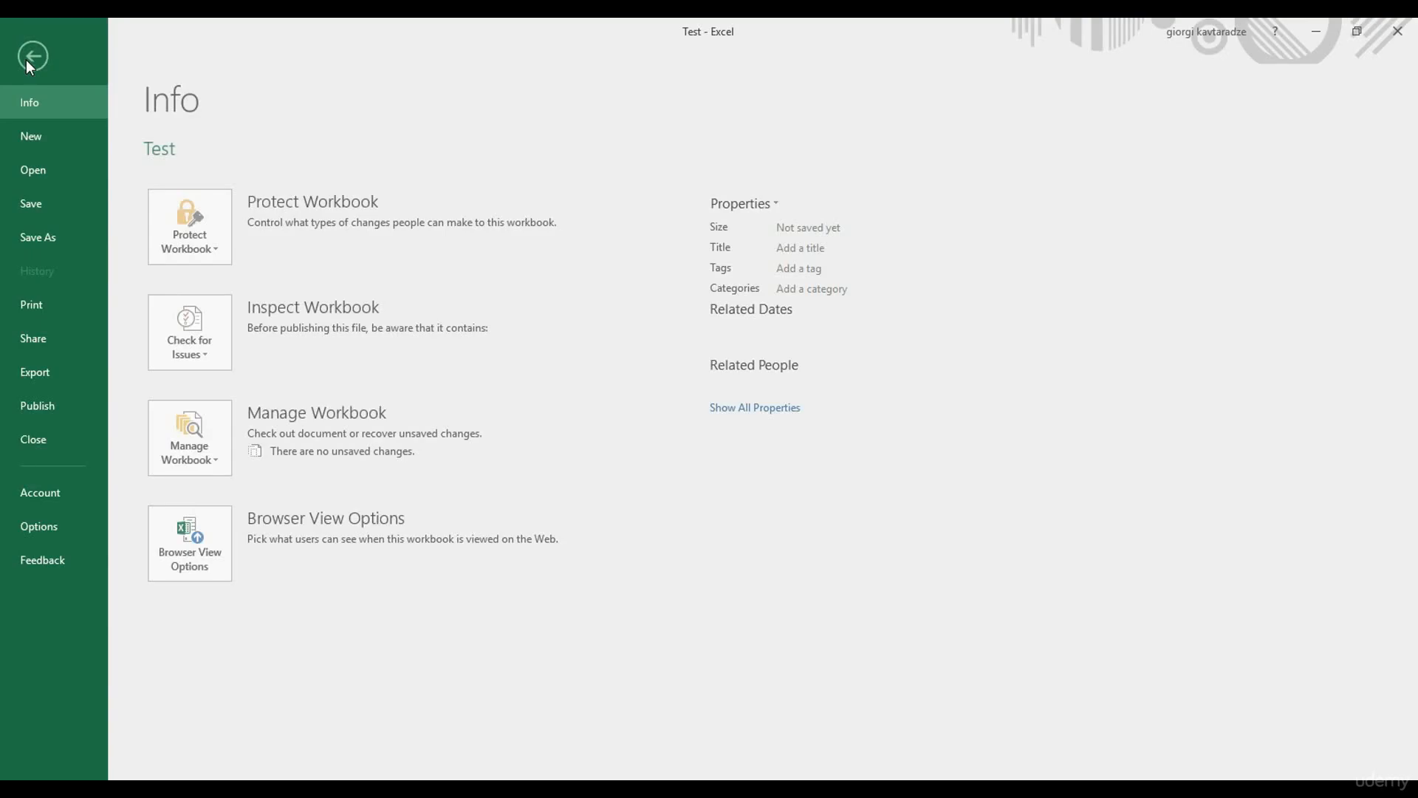
click(55, 250)
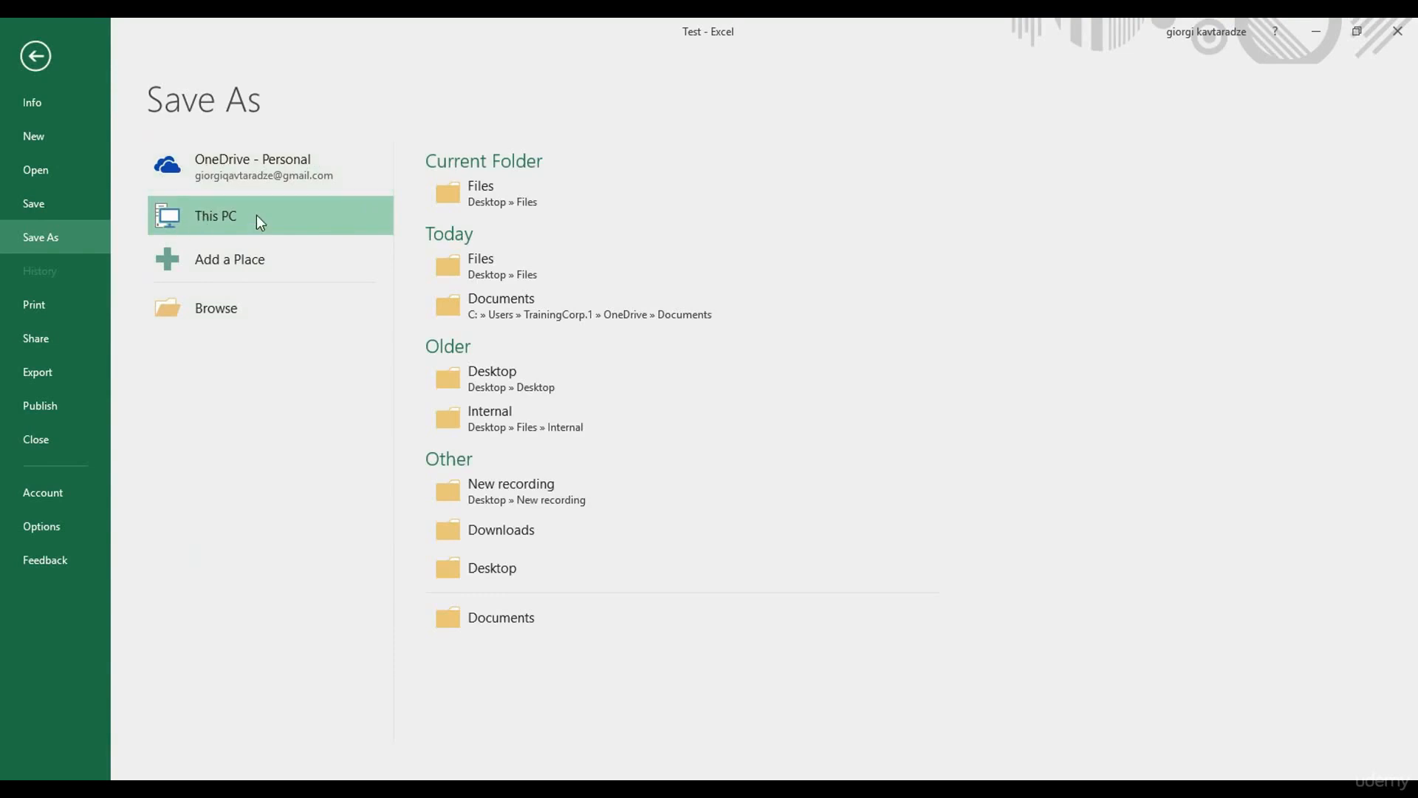
click(216, 309)
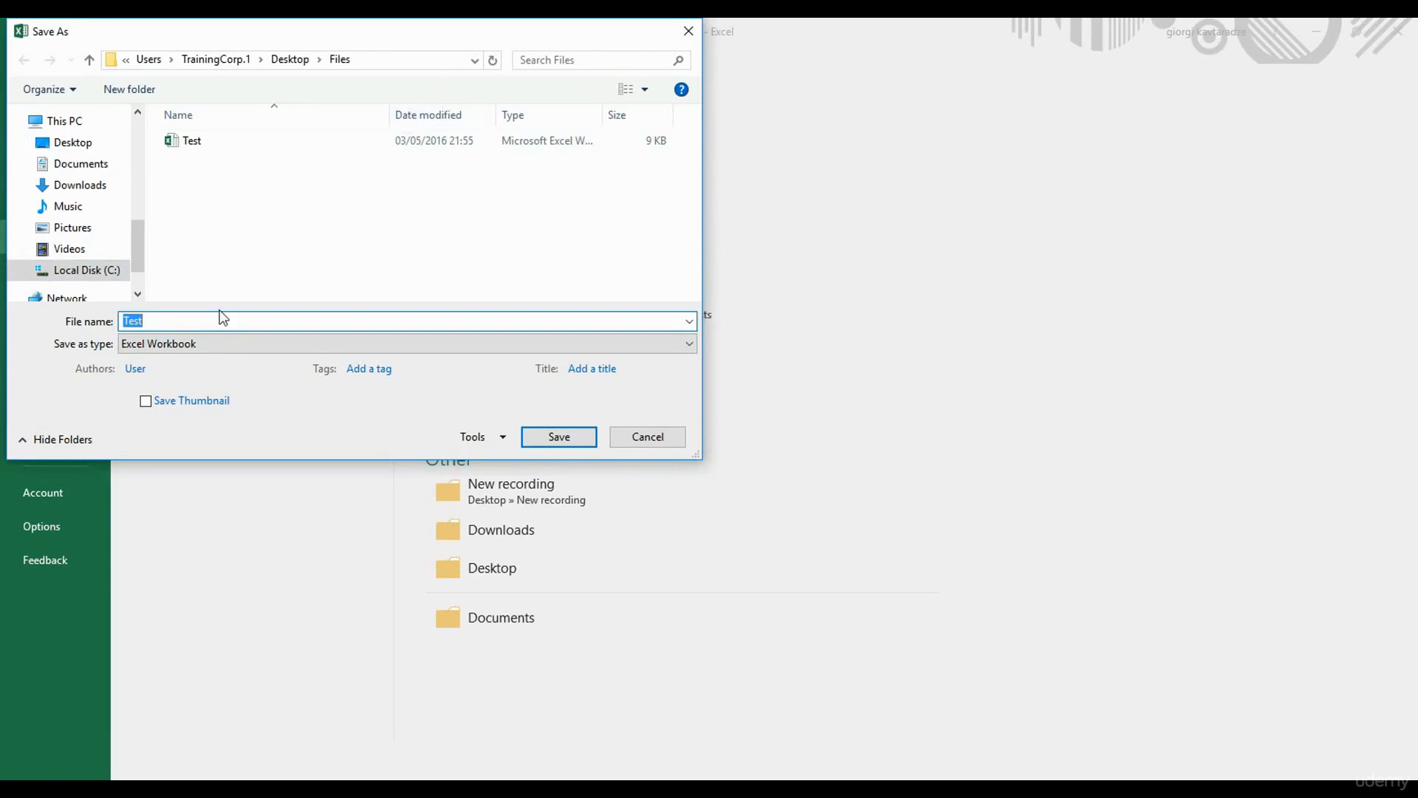
click(206, 320)
click(690, 345)
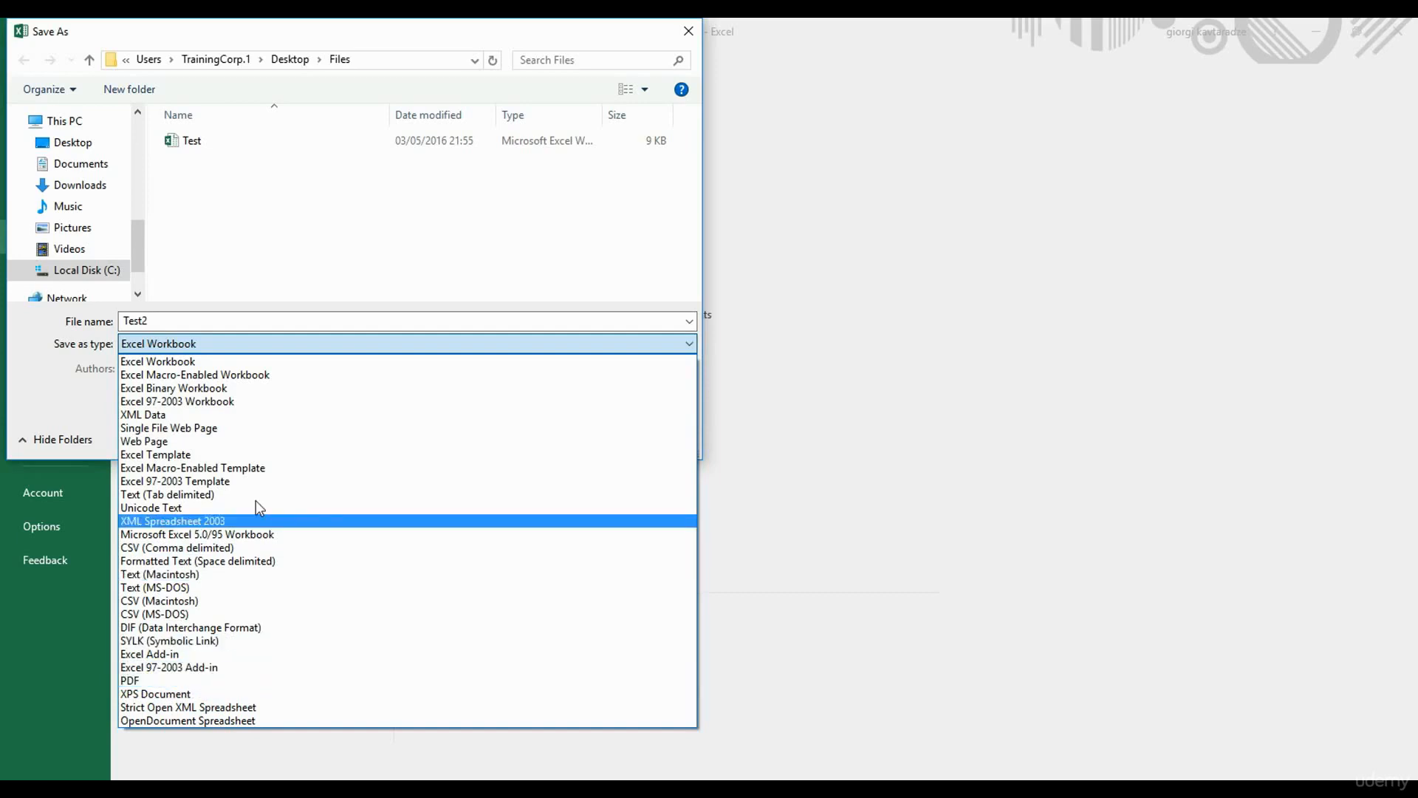
click(358, 266)
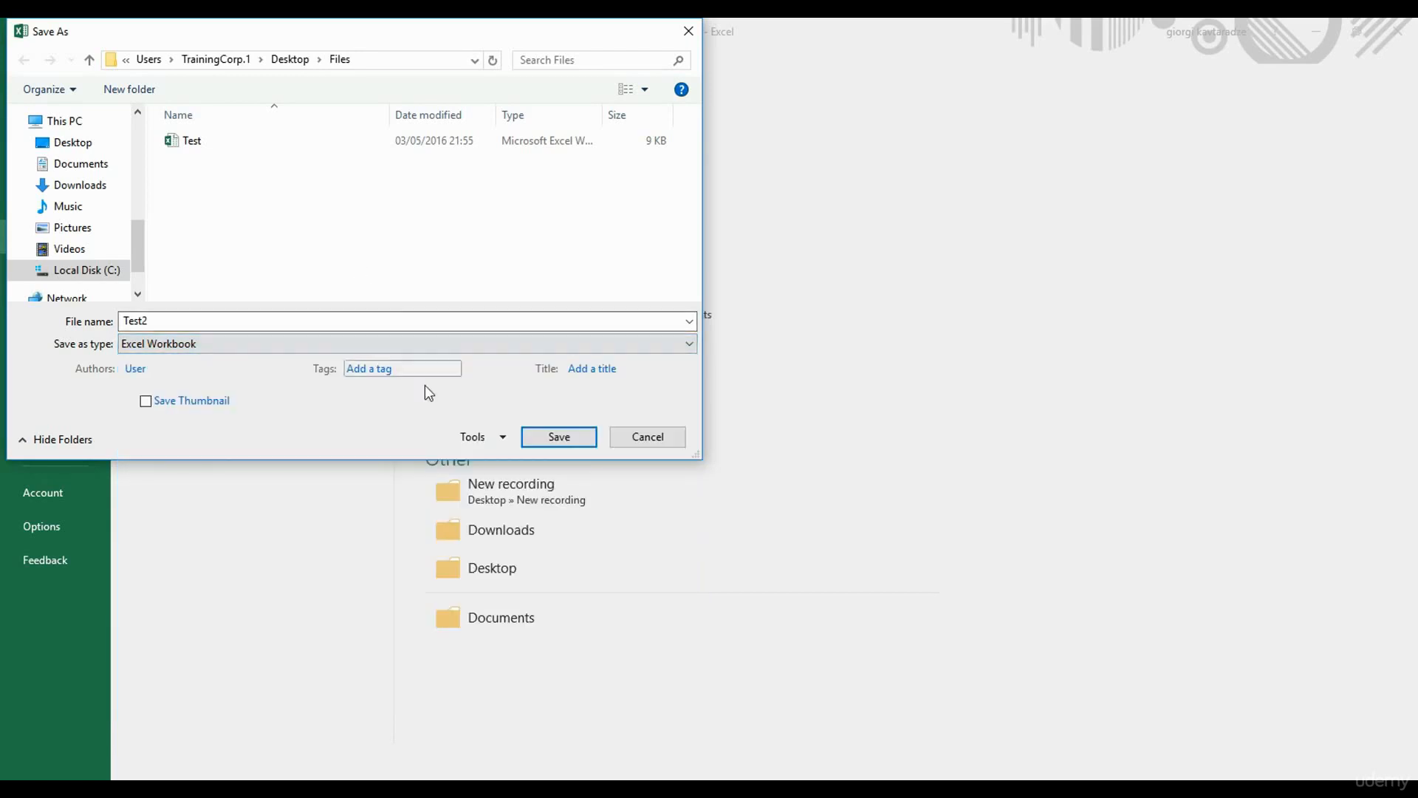
click(547, 436)
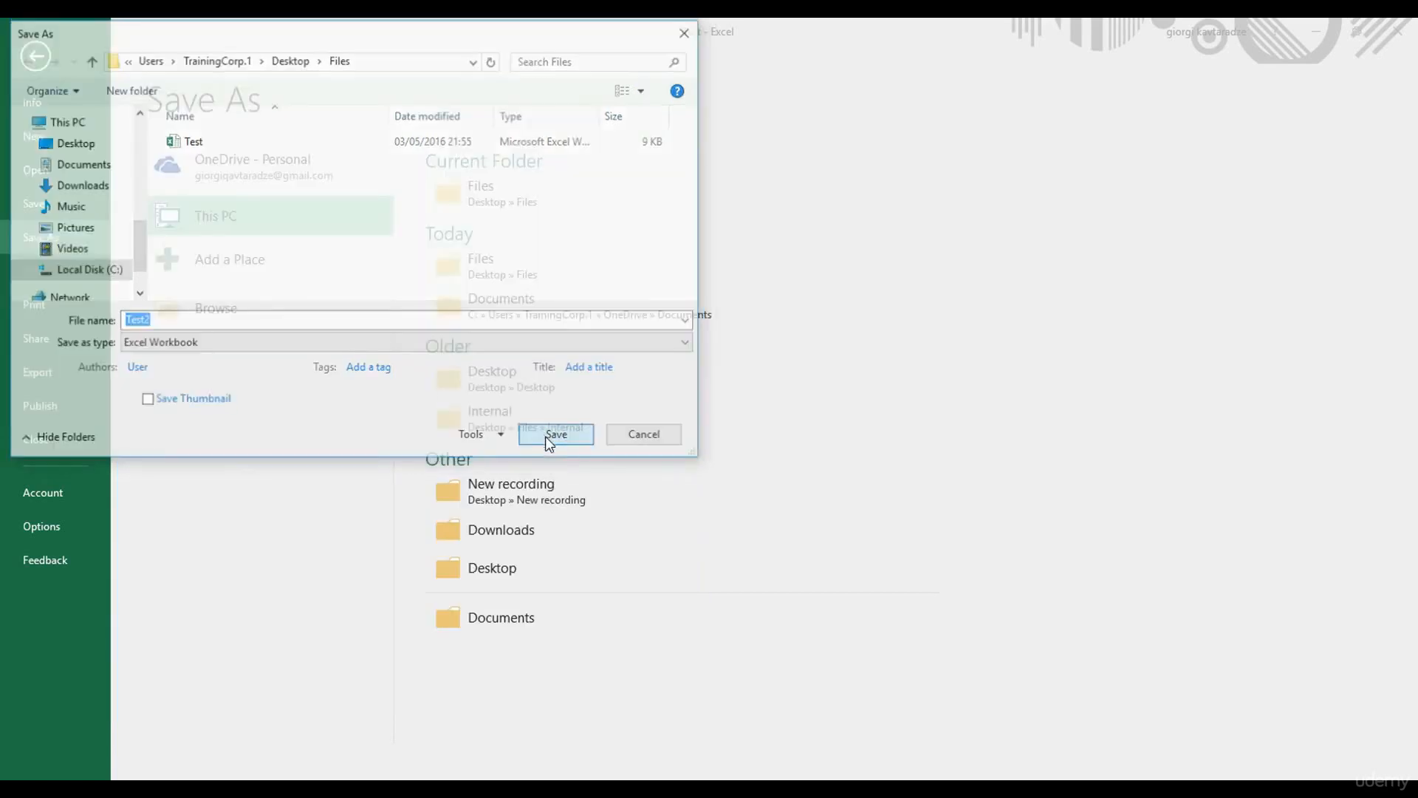
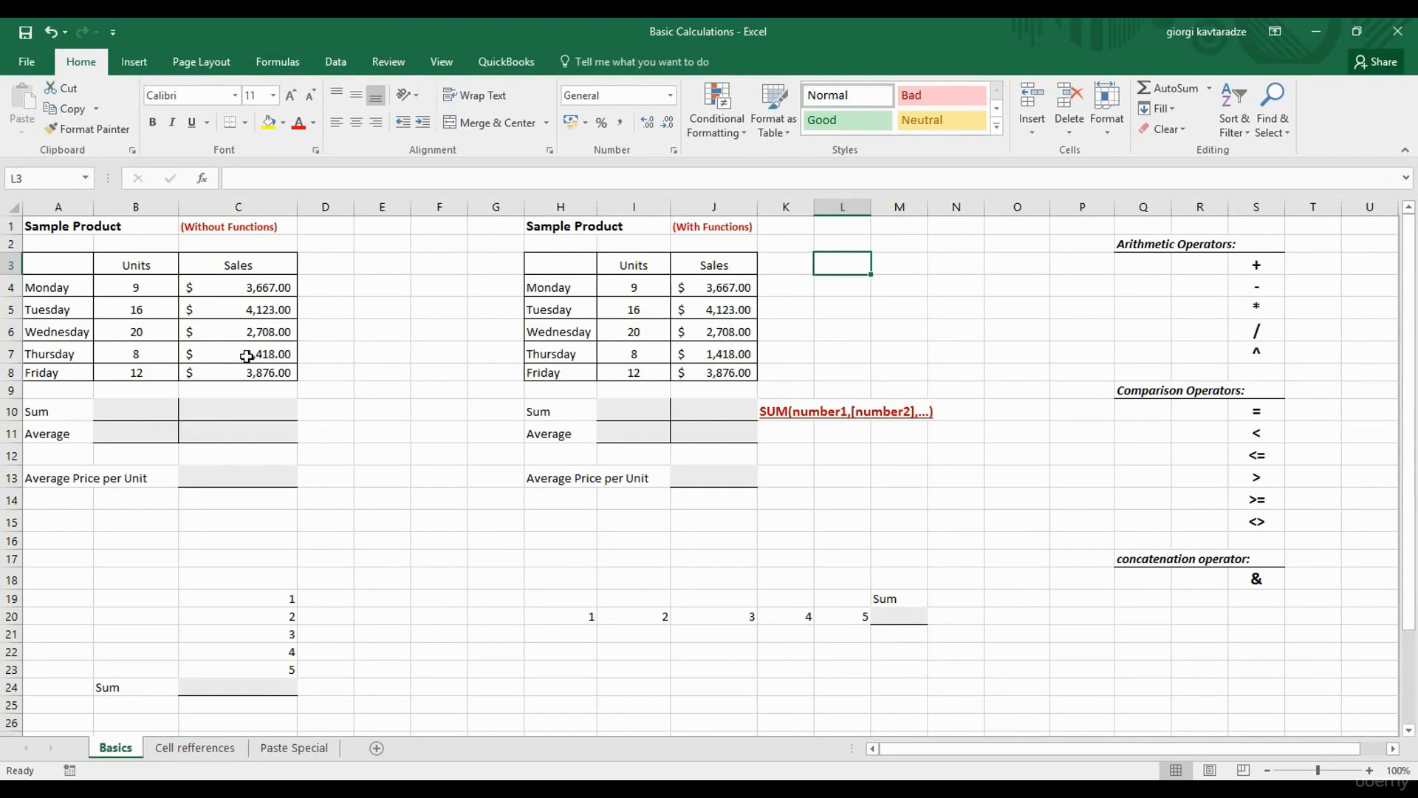
Sum the Units without functions by entering =9+16+20+8+12 in cell B10 of the Basics sheet.
click(143, 407)
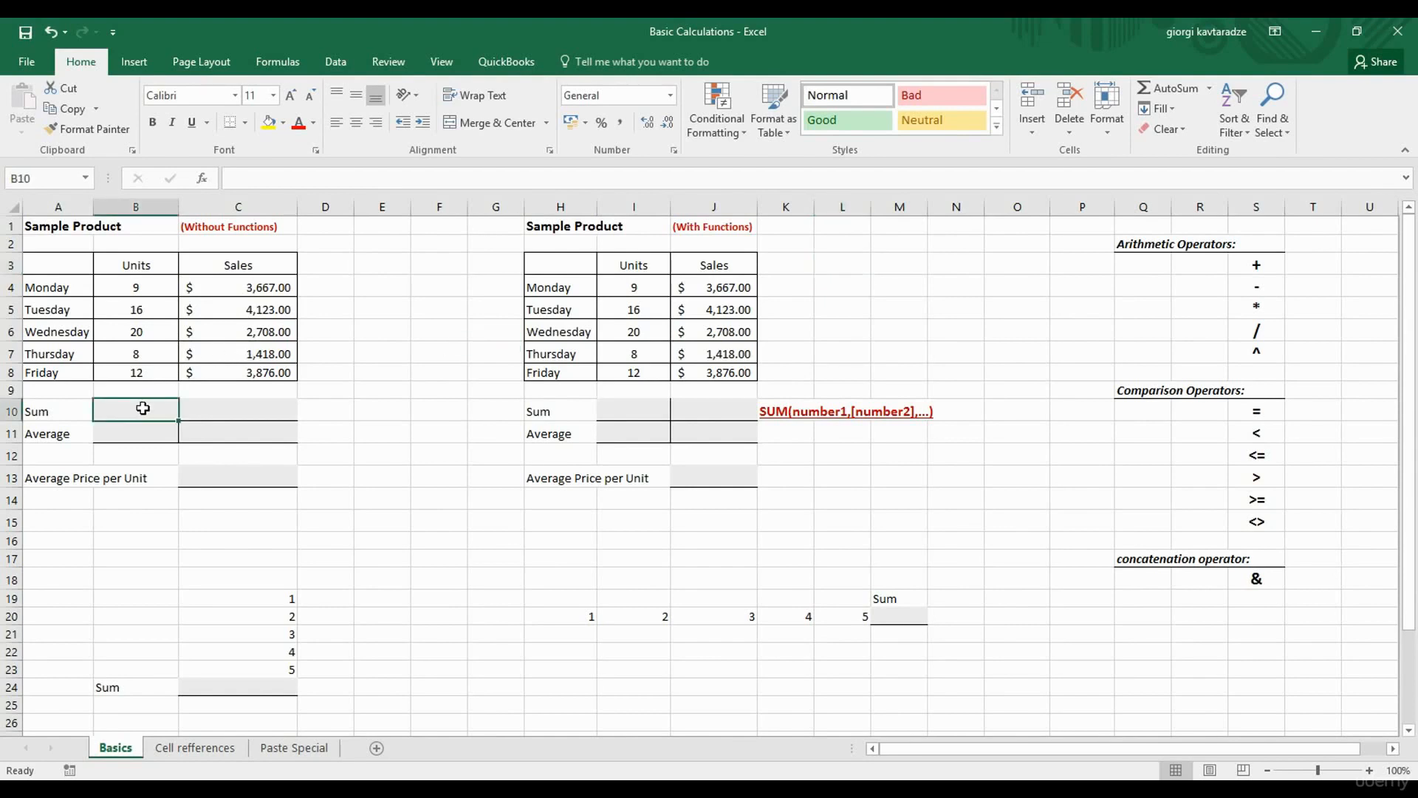
double_click(144, 408)
text(=)
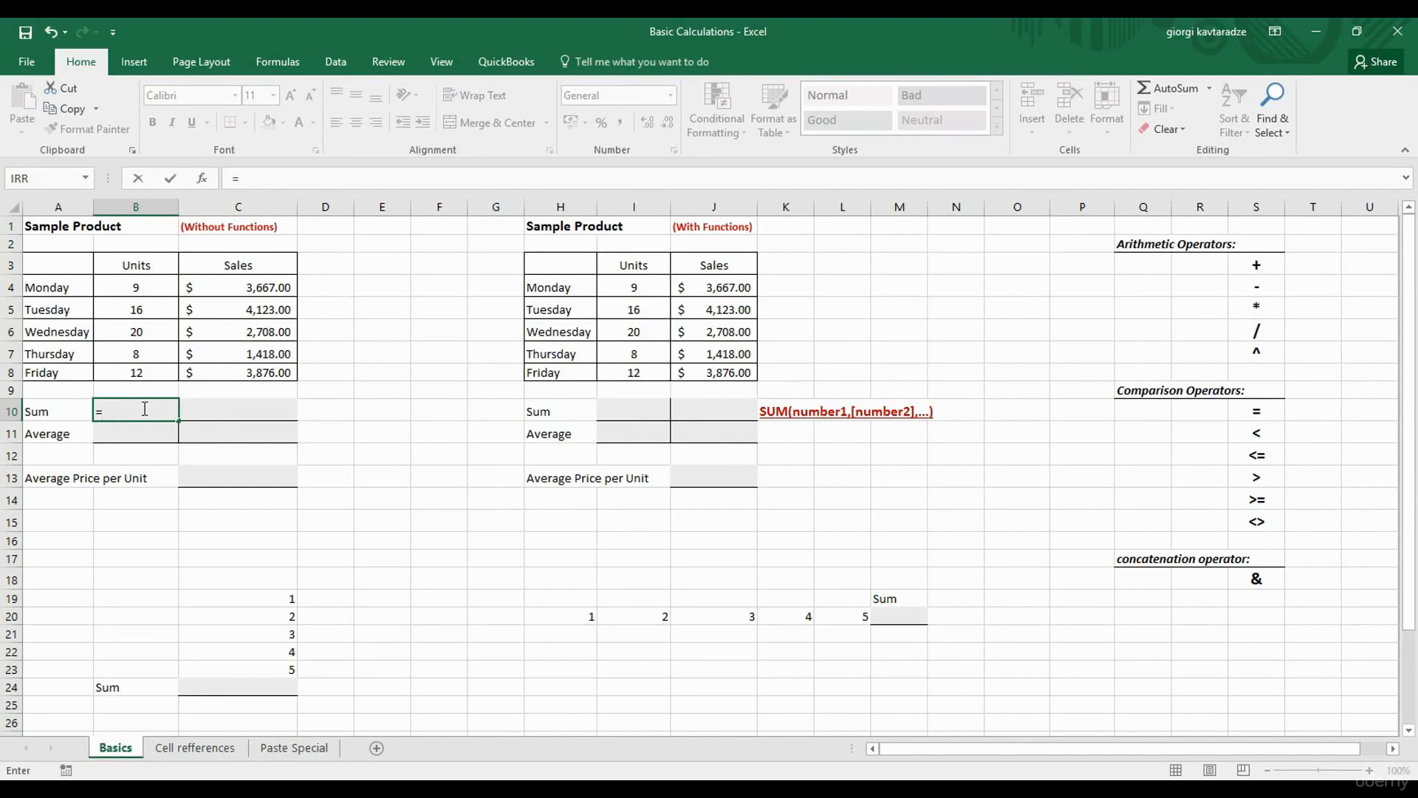
text(9+16+20+8+12)
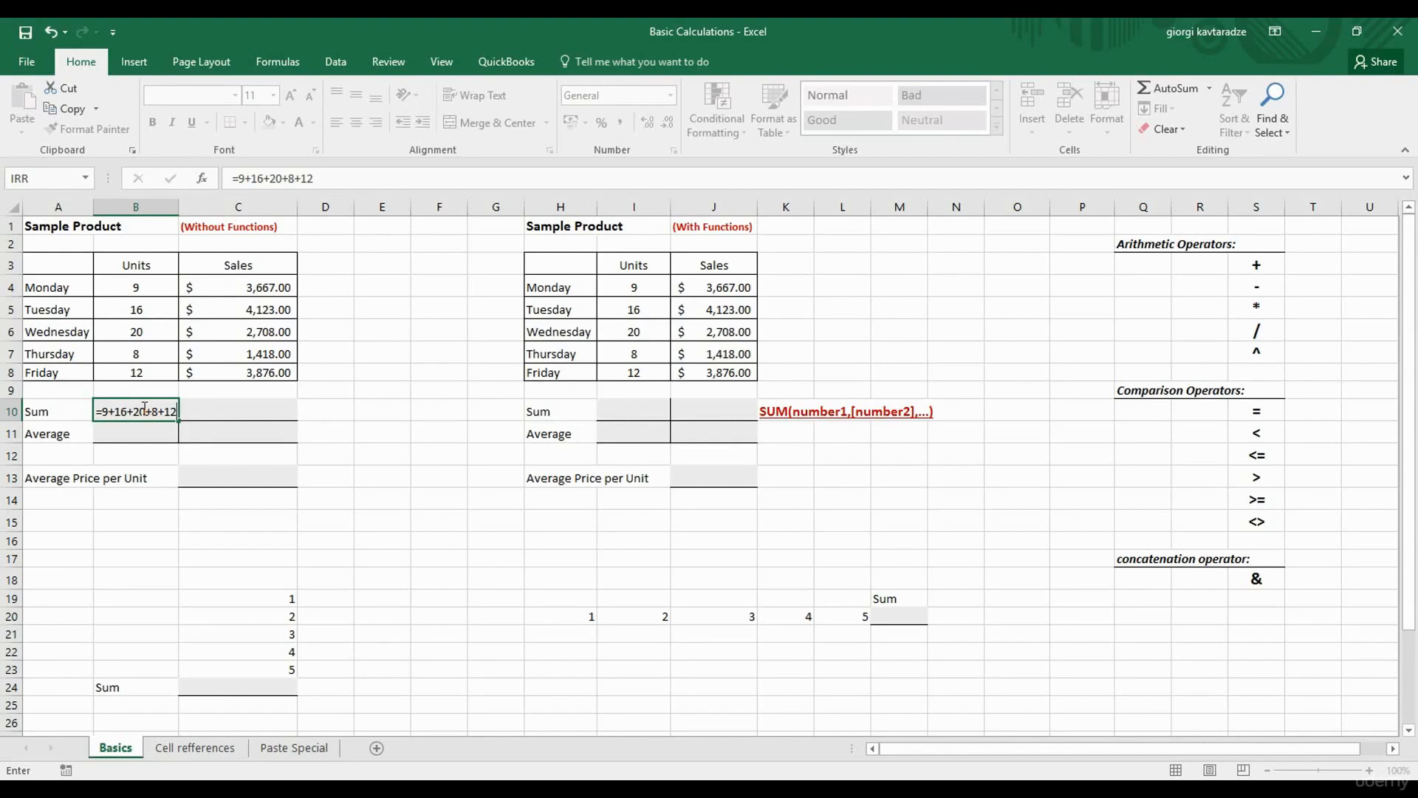
key(Return)
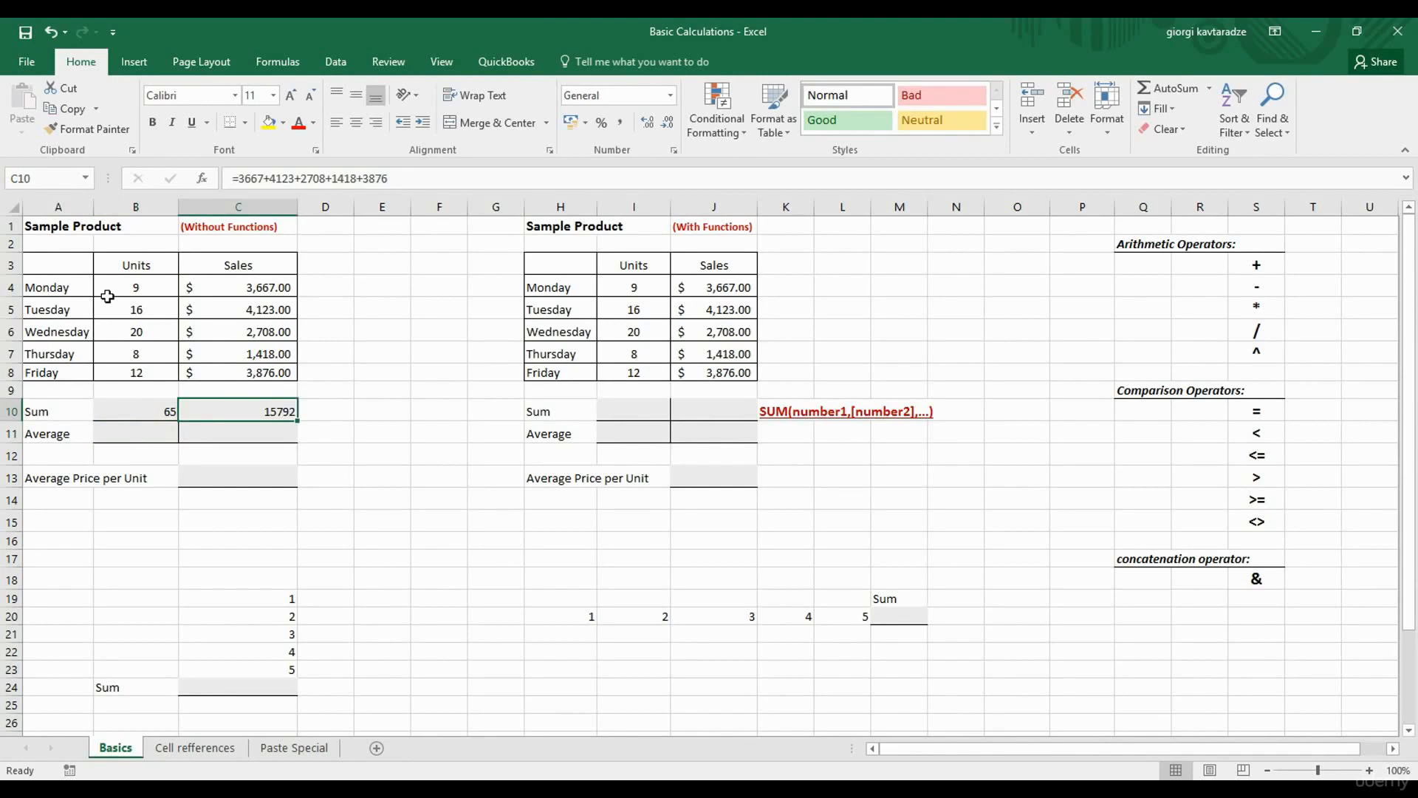
click(157, 411)
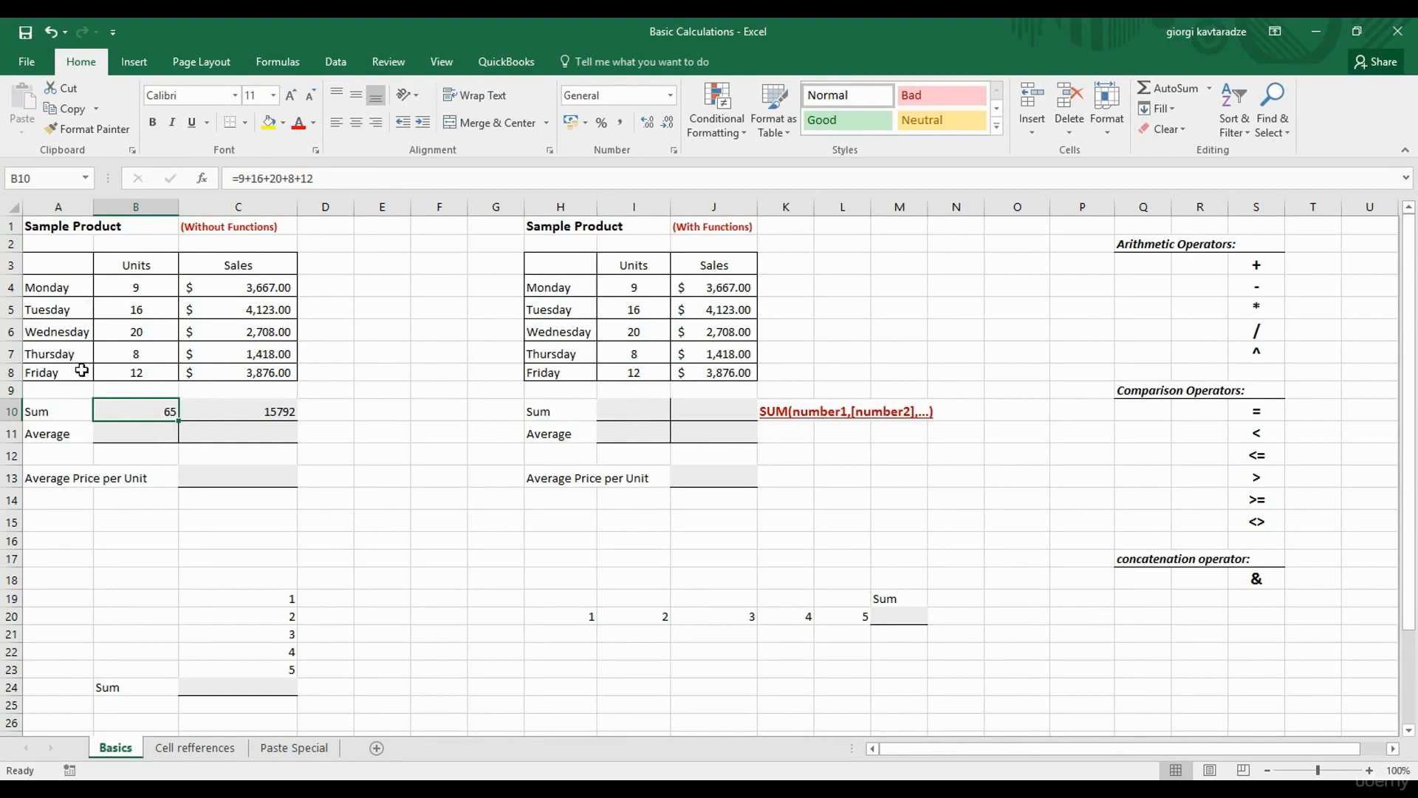
Calculate the average Units in cell B11 with the formula =(9+16+20+8+12)/5.
click(154, 432)
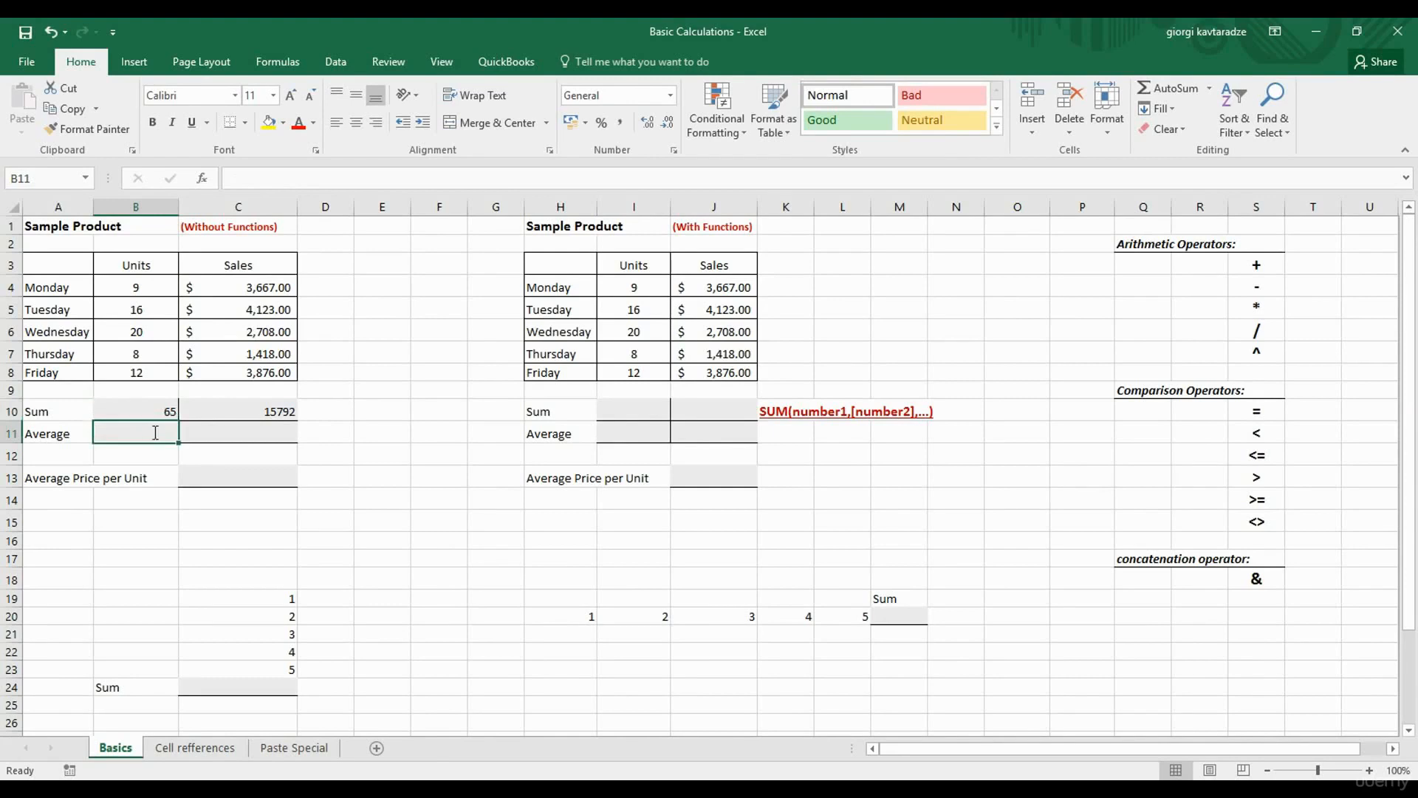
text(=)
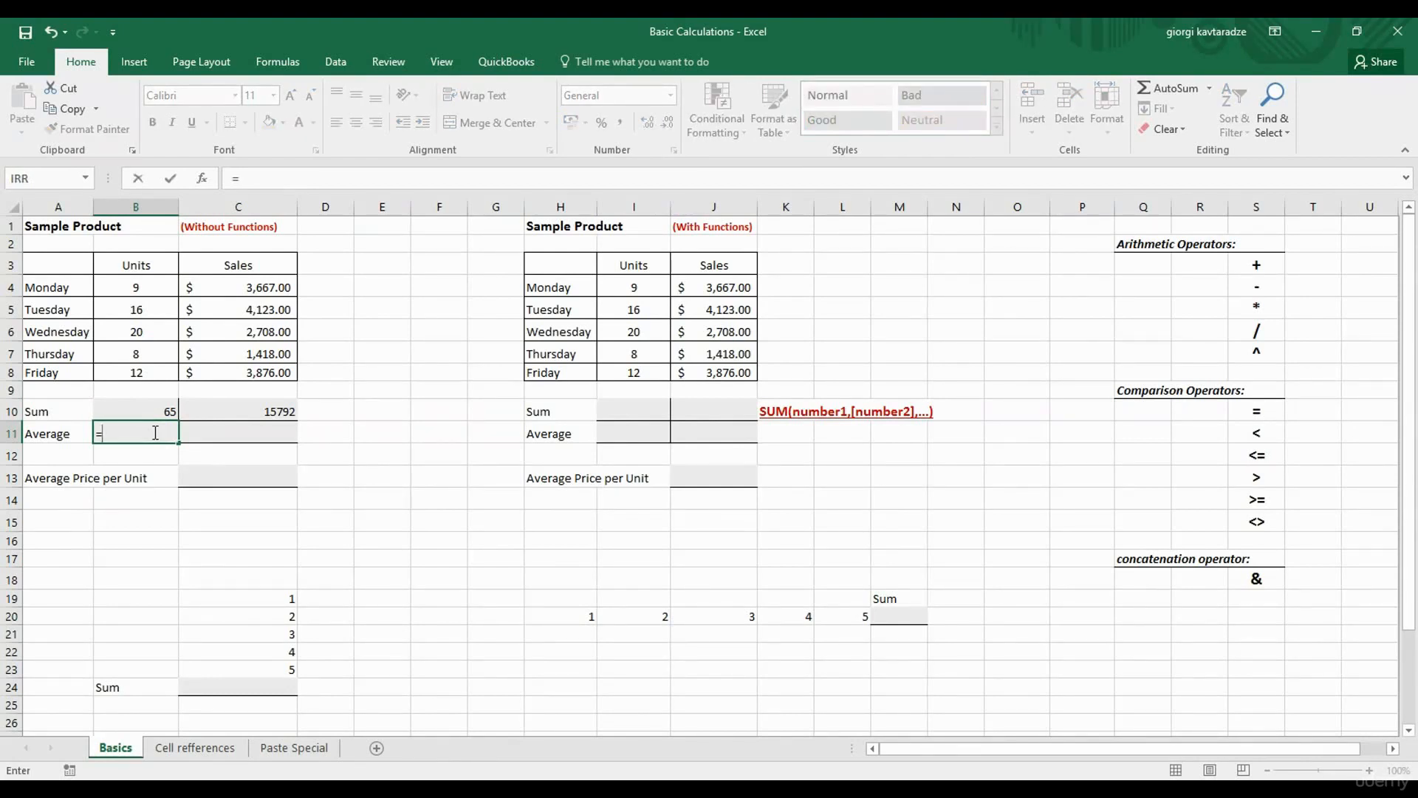
text(()
text(9+16+20+8+12)/)
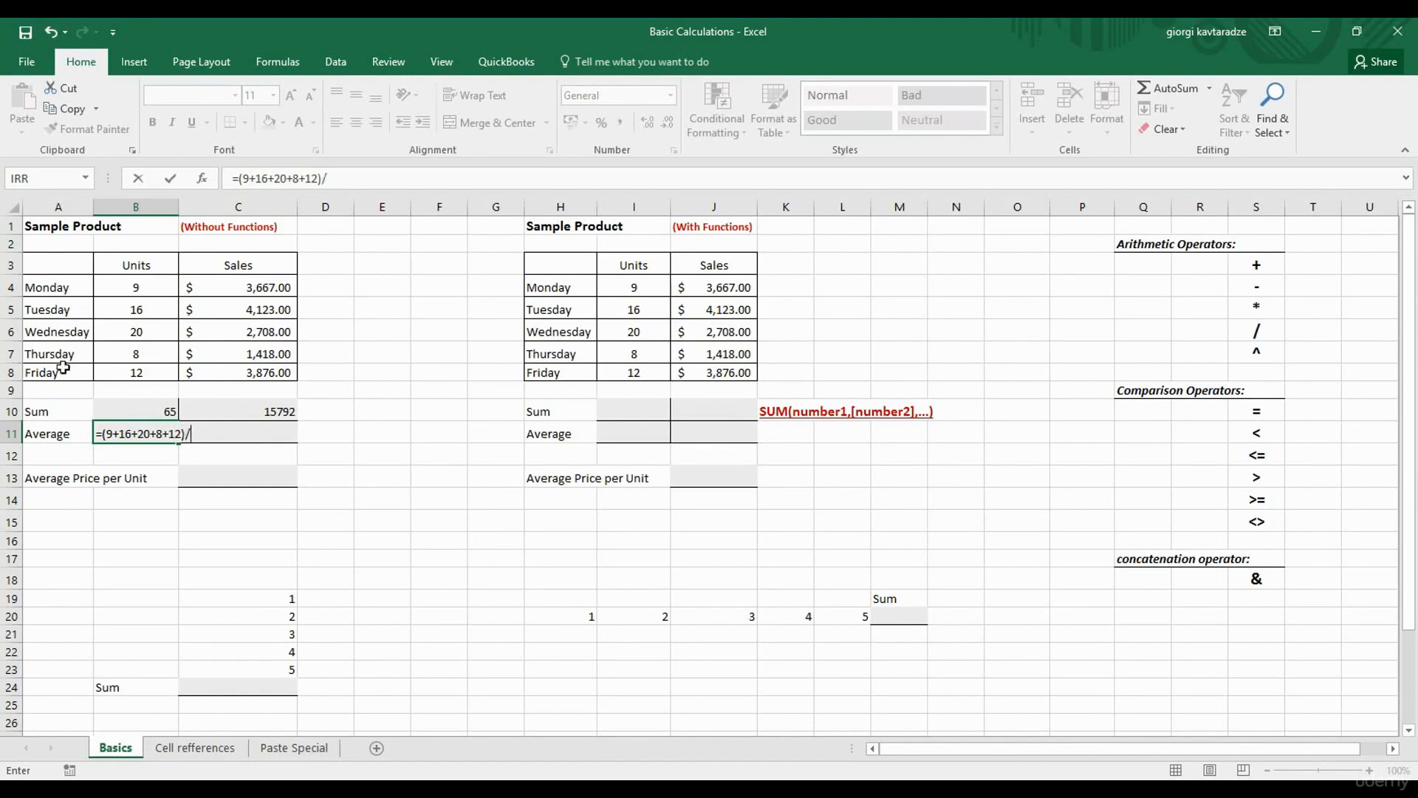
text(5)
key(Return)
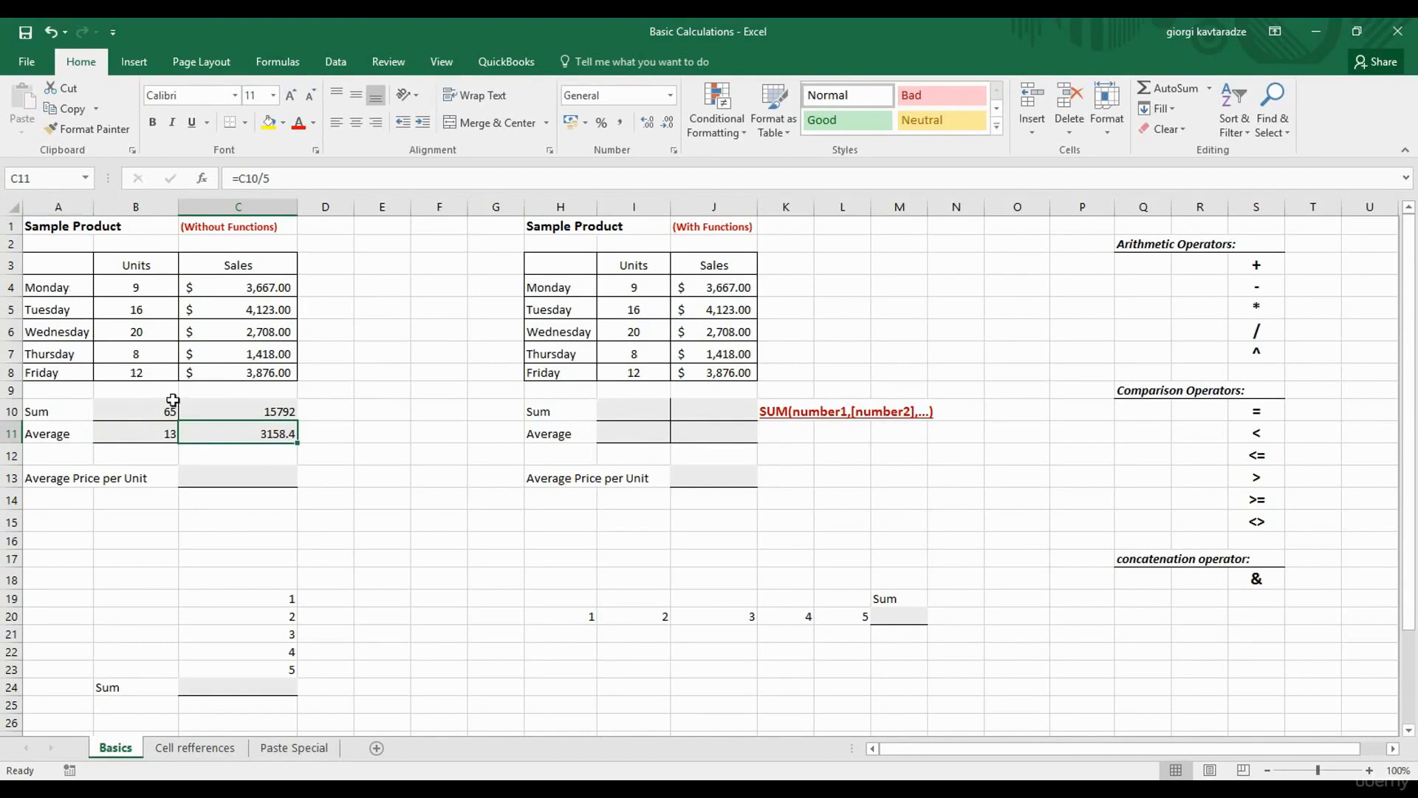
Enter the Average Price per Unit formula =157920/65 in cell C13.
click(220, 483)
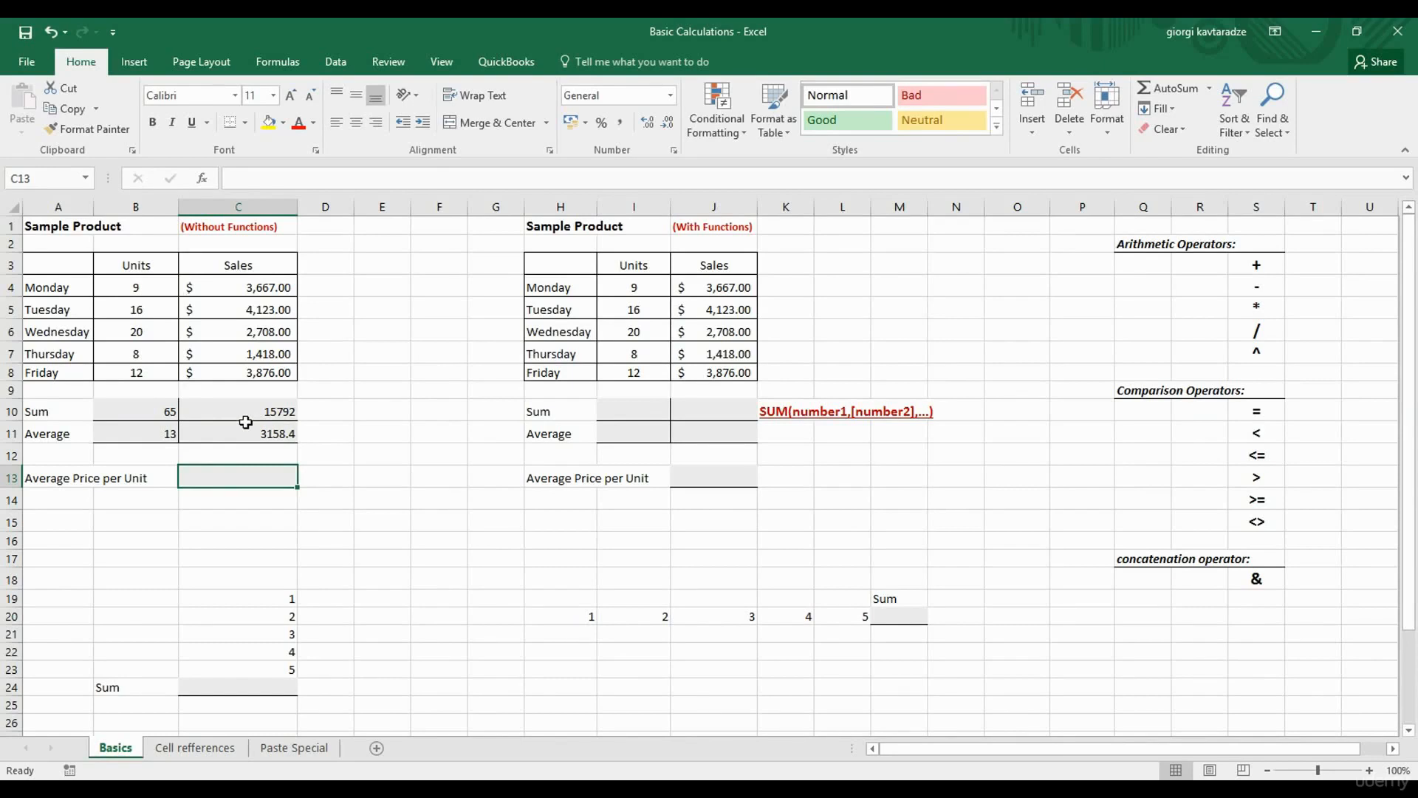
double_click(247, 482)
text(=)
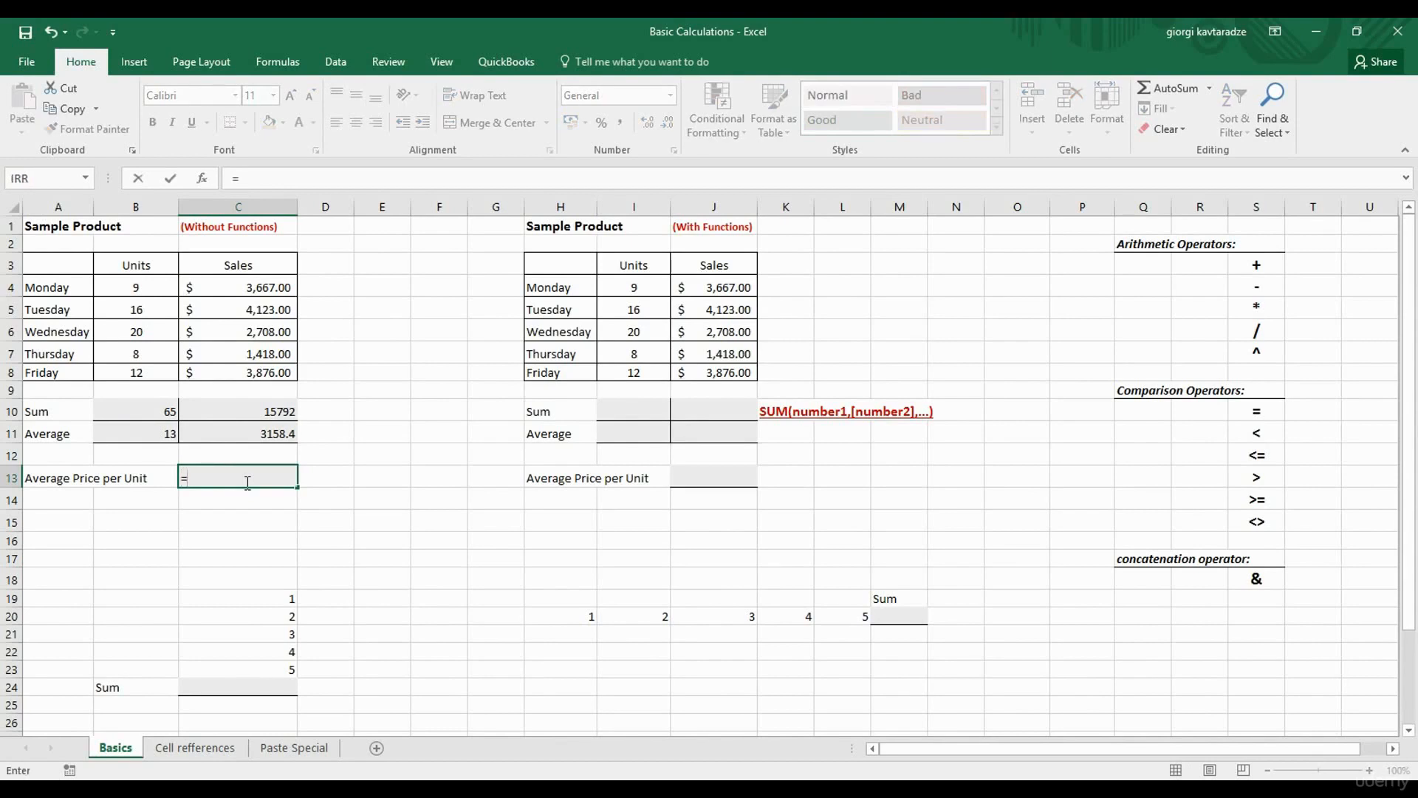
text(157920/65)
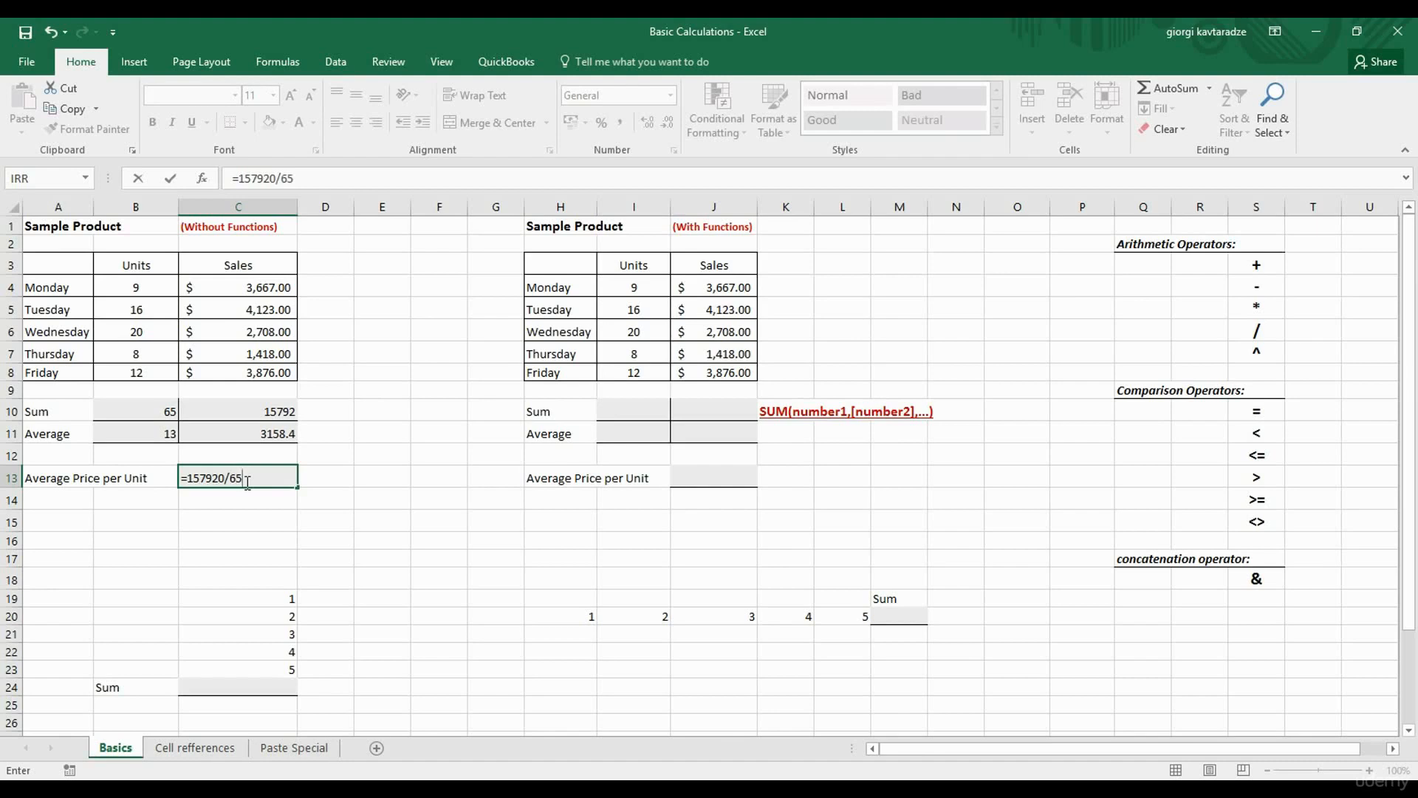
key(Return)
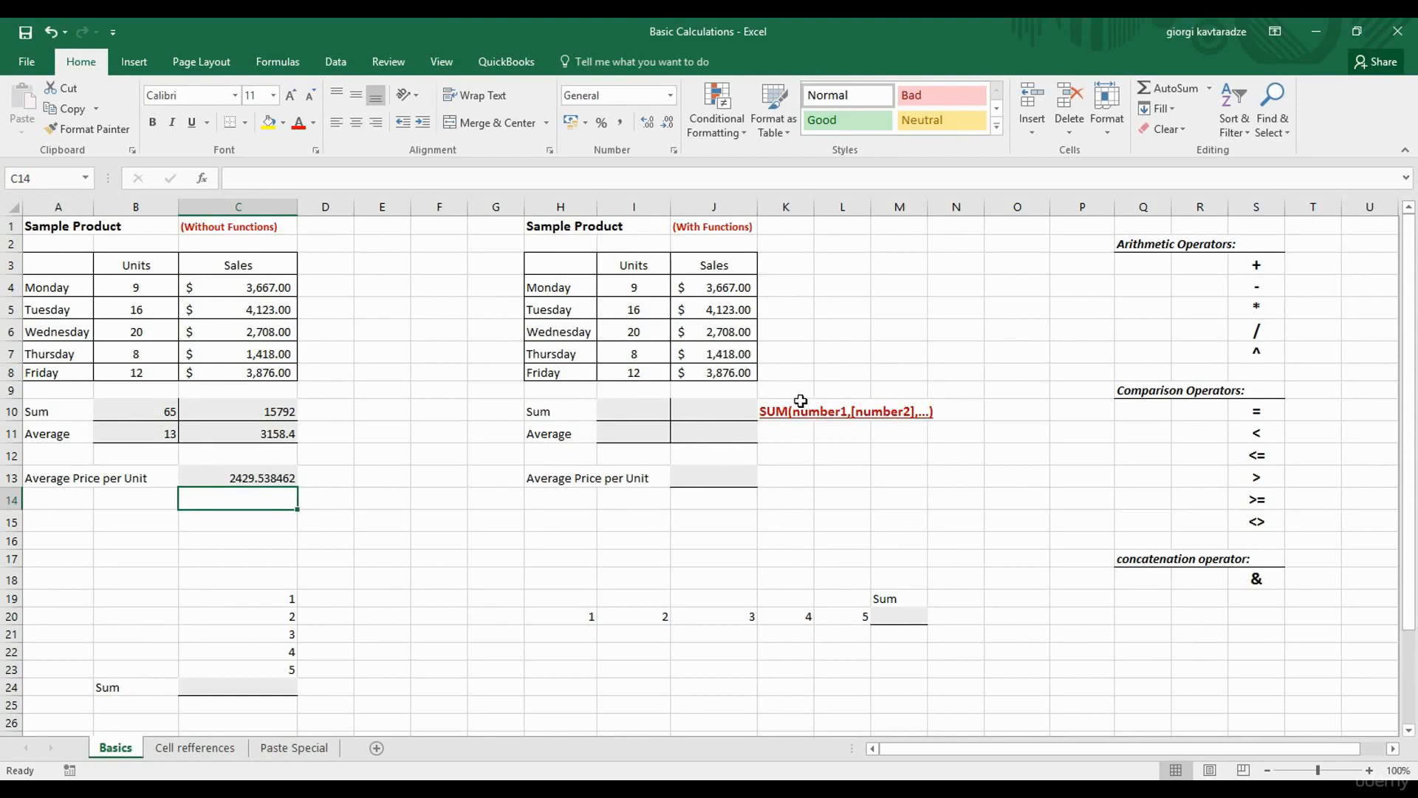
click(654, 408)
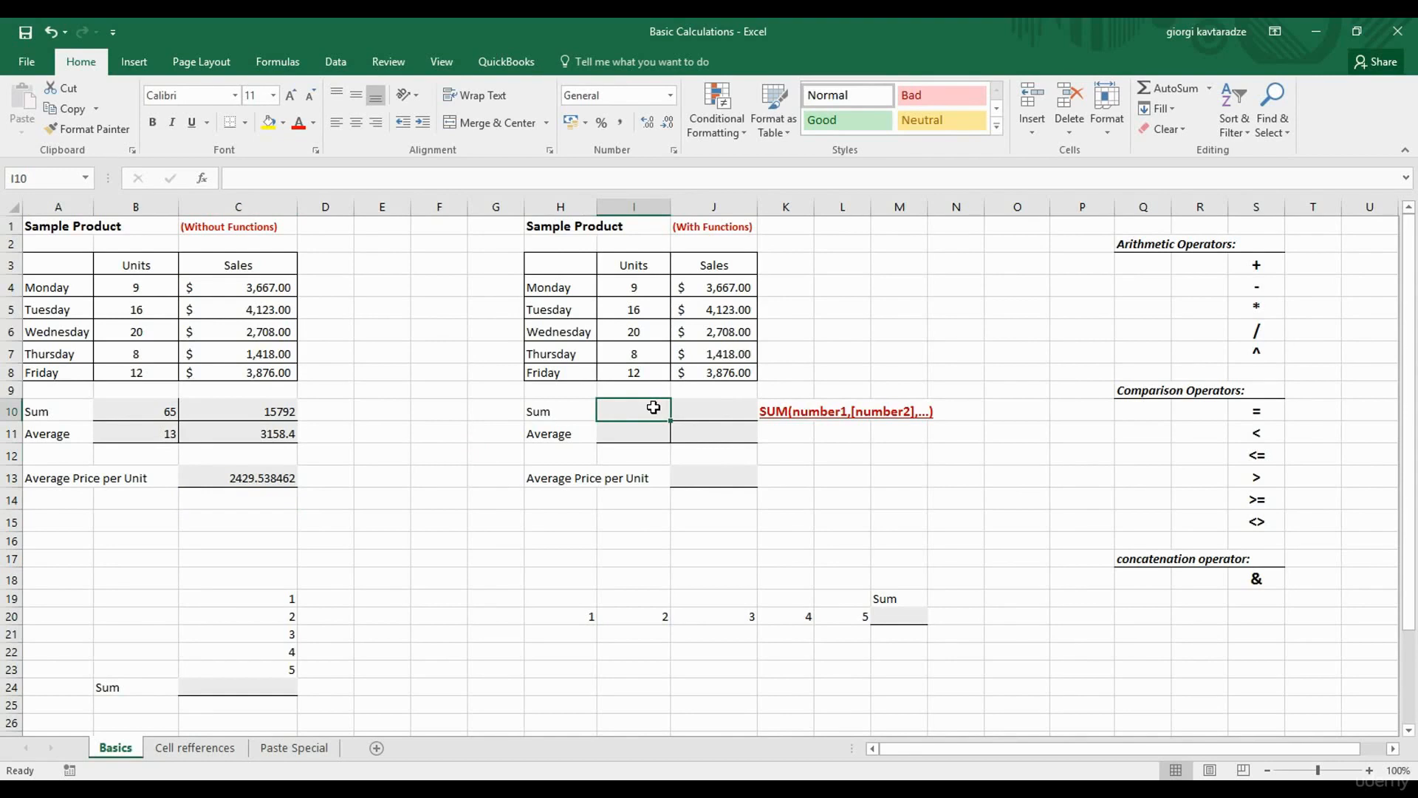
double_click(653, 408)
text(=)
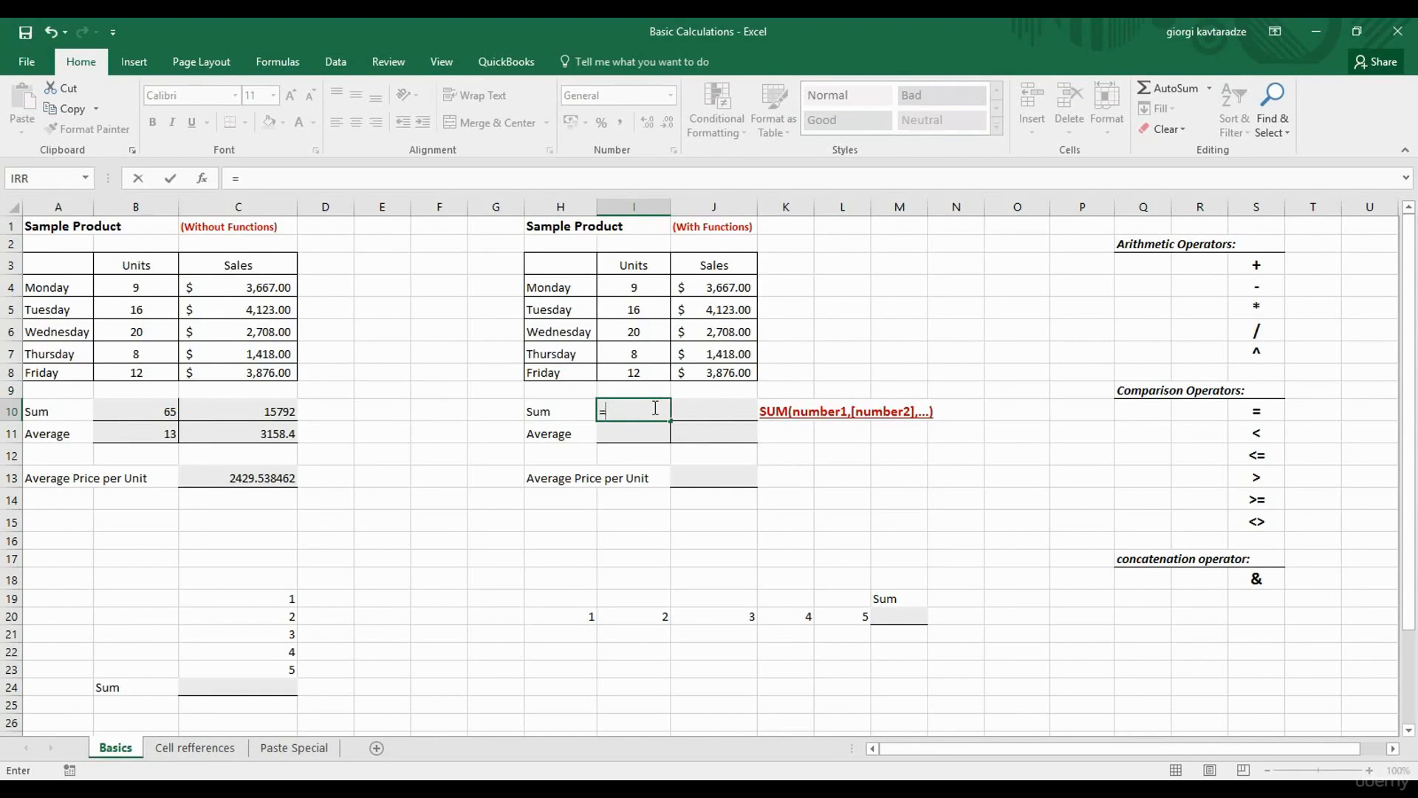
text(sum)
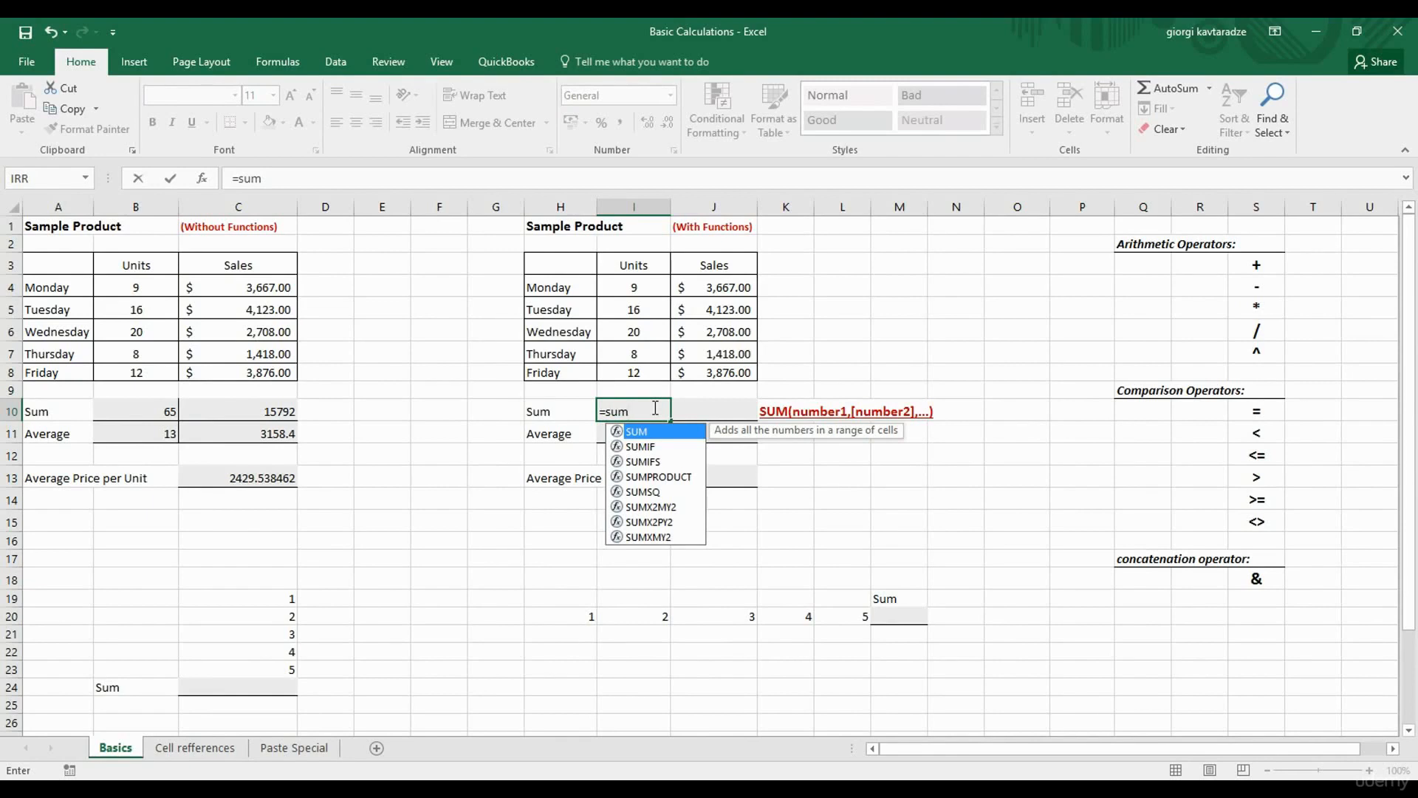
key(Escape)
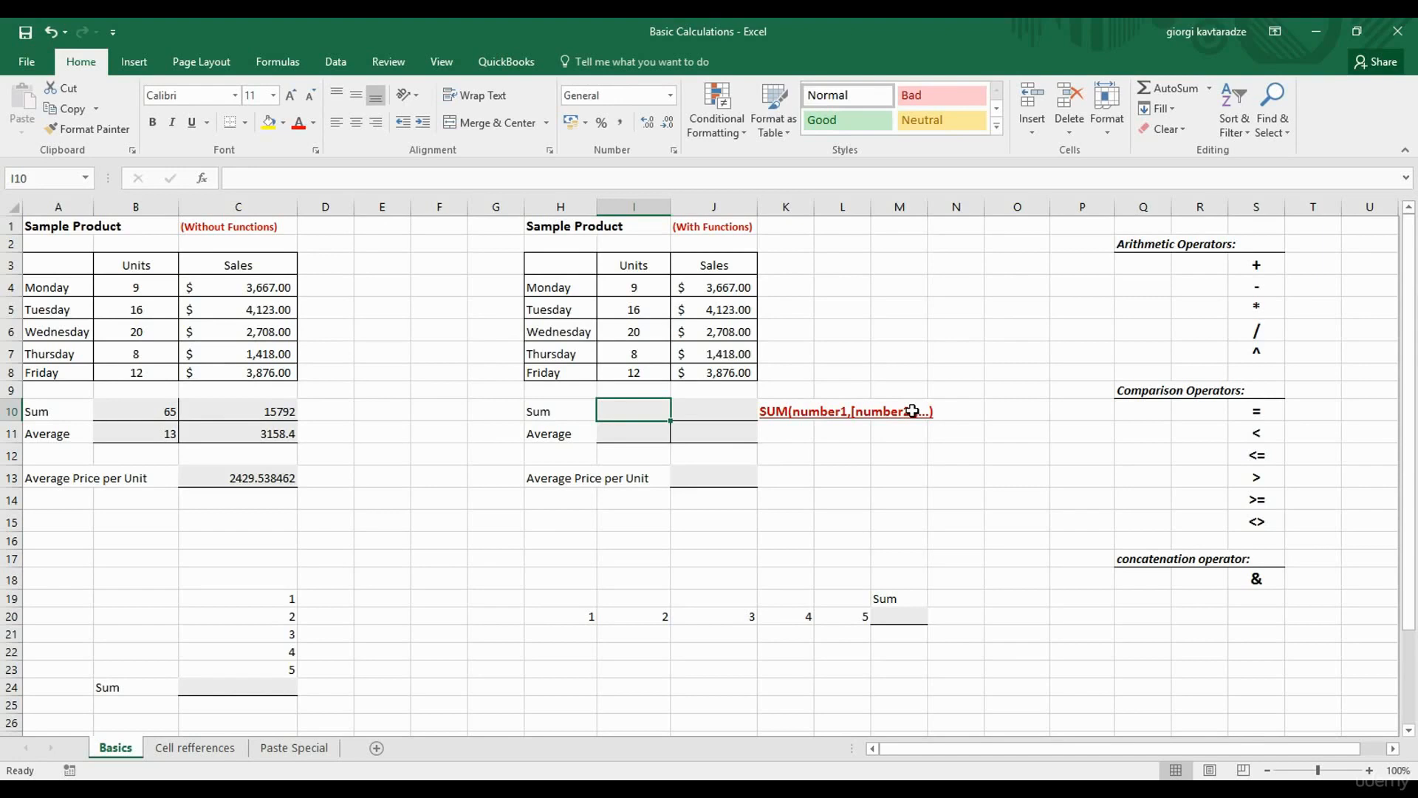
Sum the Units of the With Functions table in cell I10 with =SUM(I4,I5,I6,I7,I8), referencing each day's cell separately.
double_click(647, 409)
text(=)
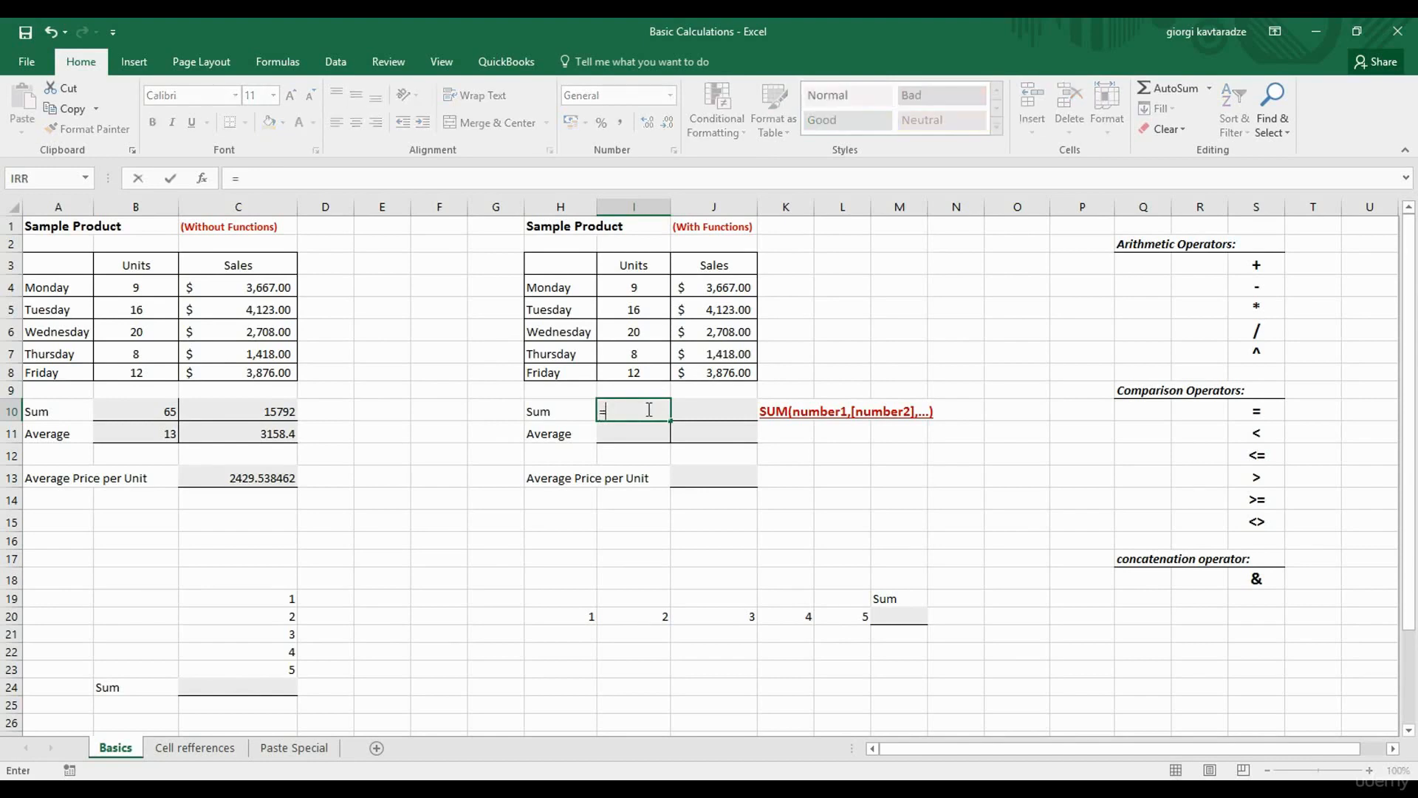
text(sum)
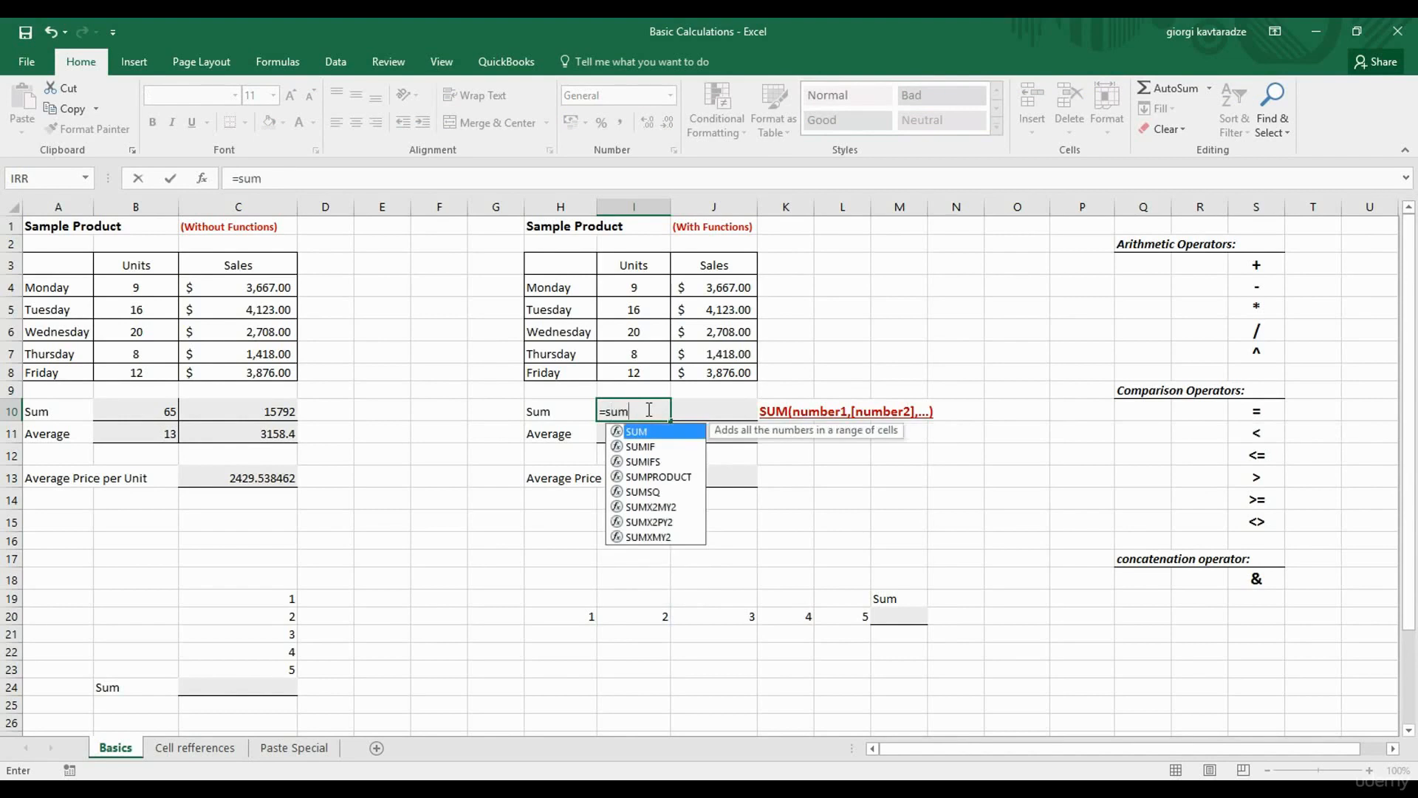
key(Tab)
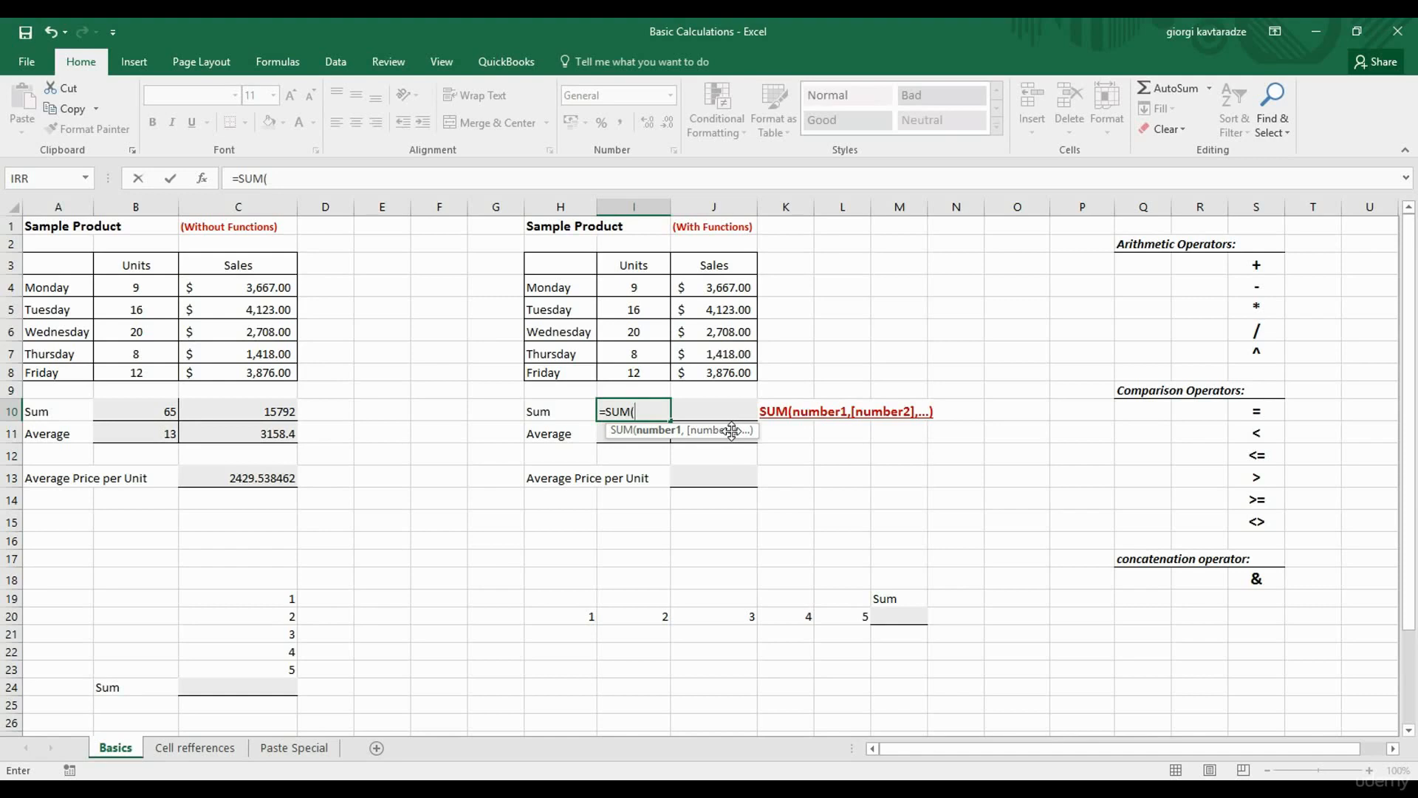
click(641, 288)
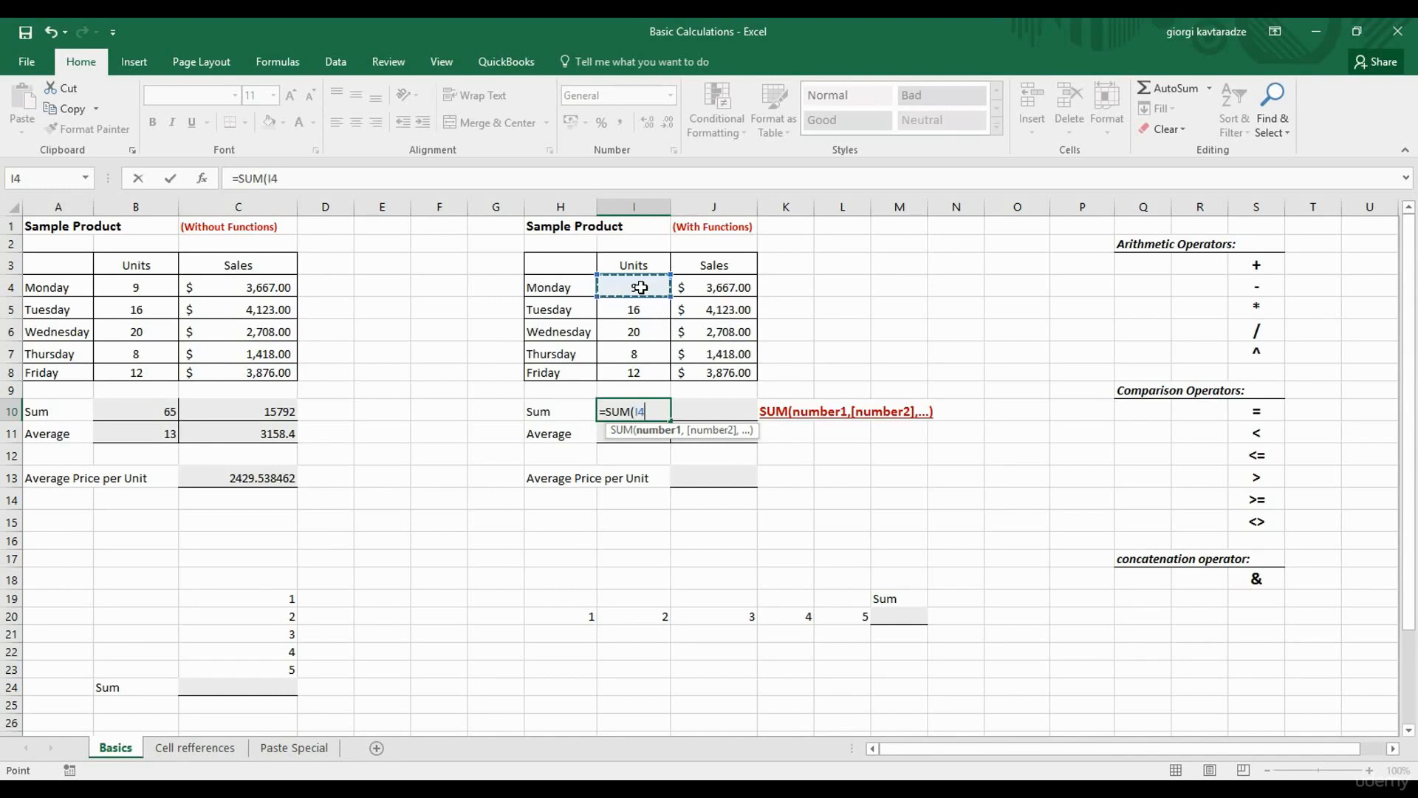
text(,)
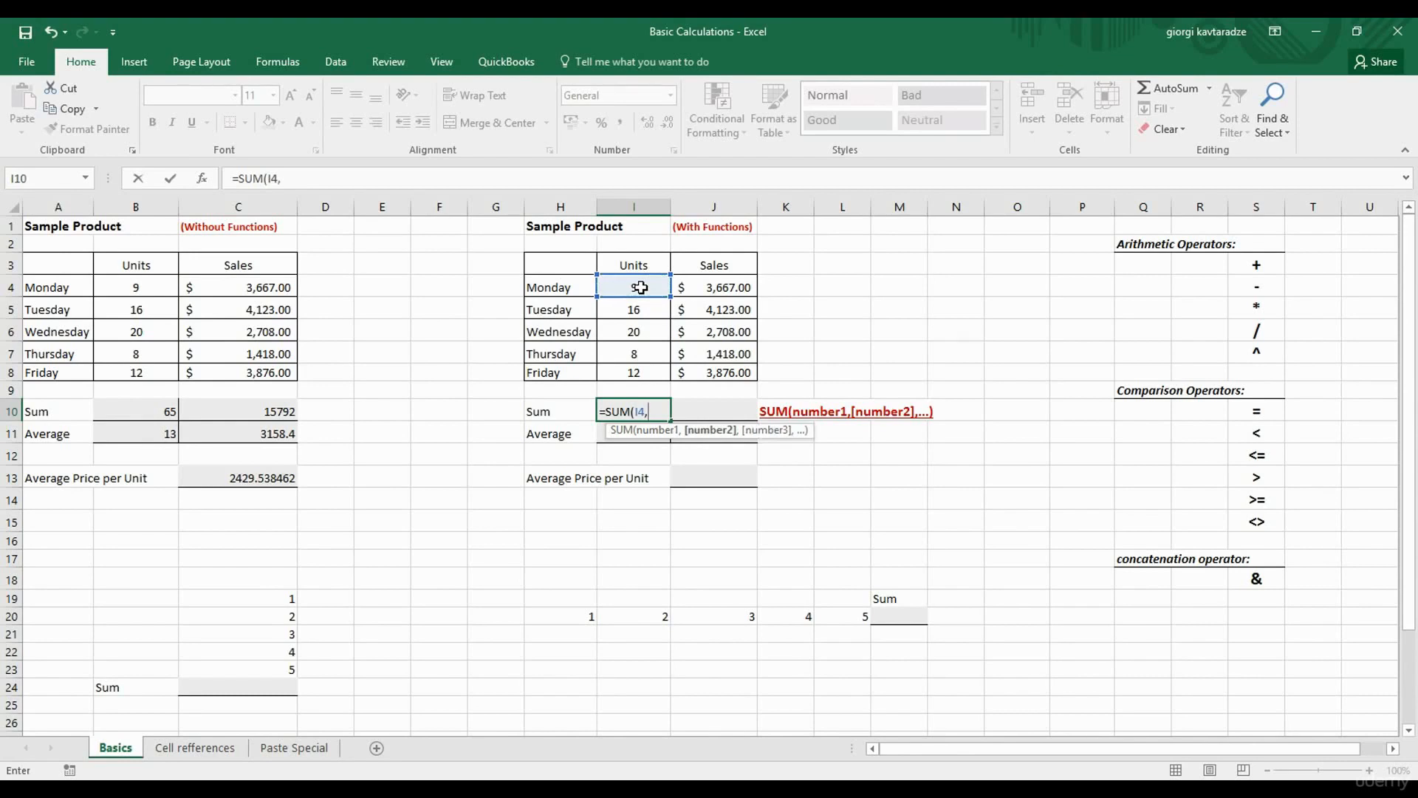
click(639, 311)
text(,)
click(633, 331)
text(,)
click(636, 353)
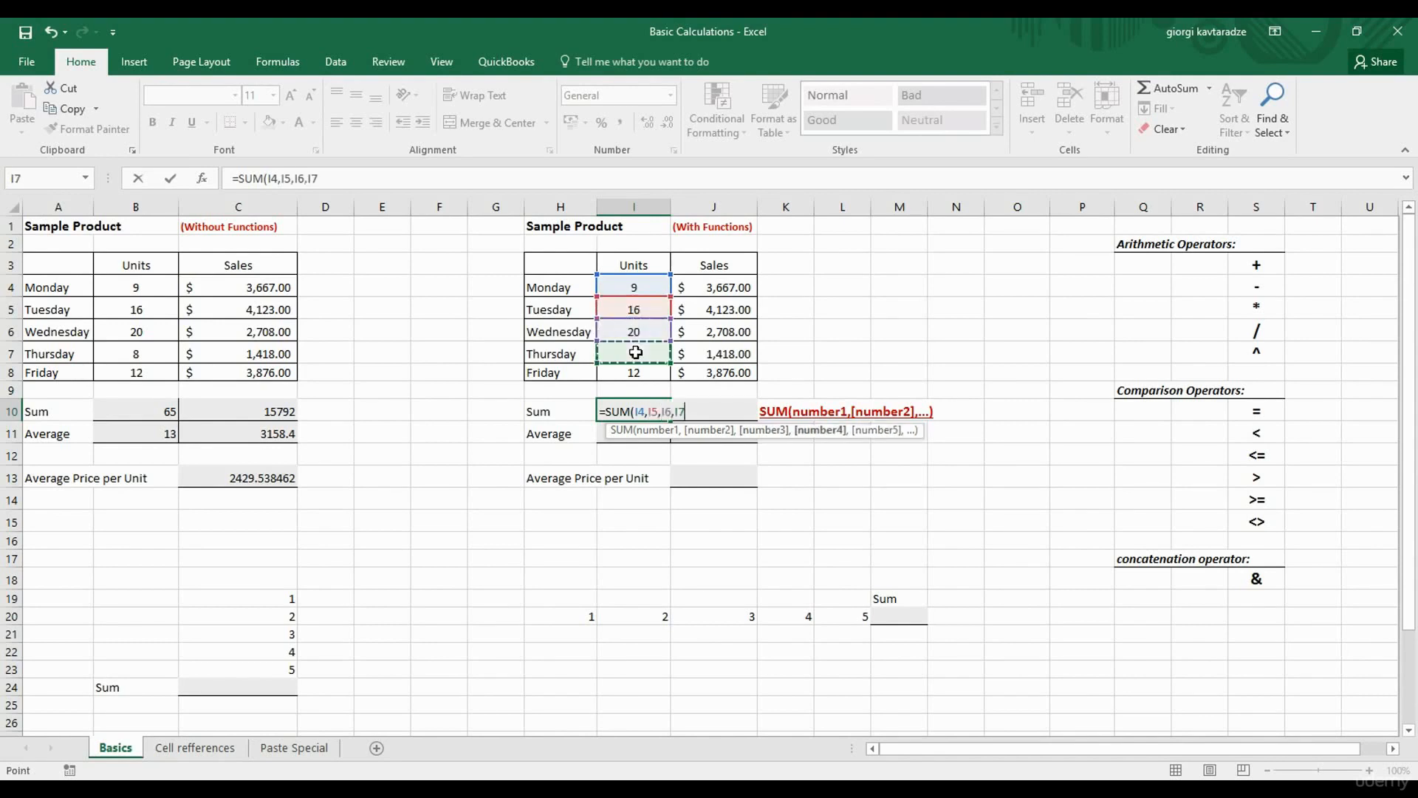
text(,)
click(634, 371)
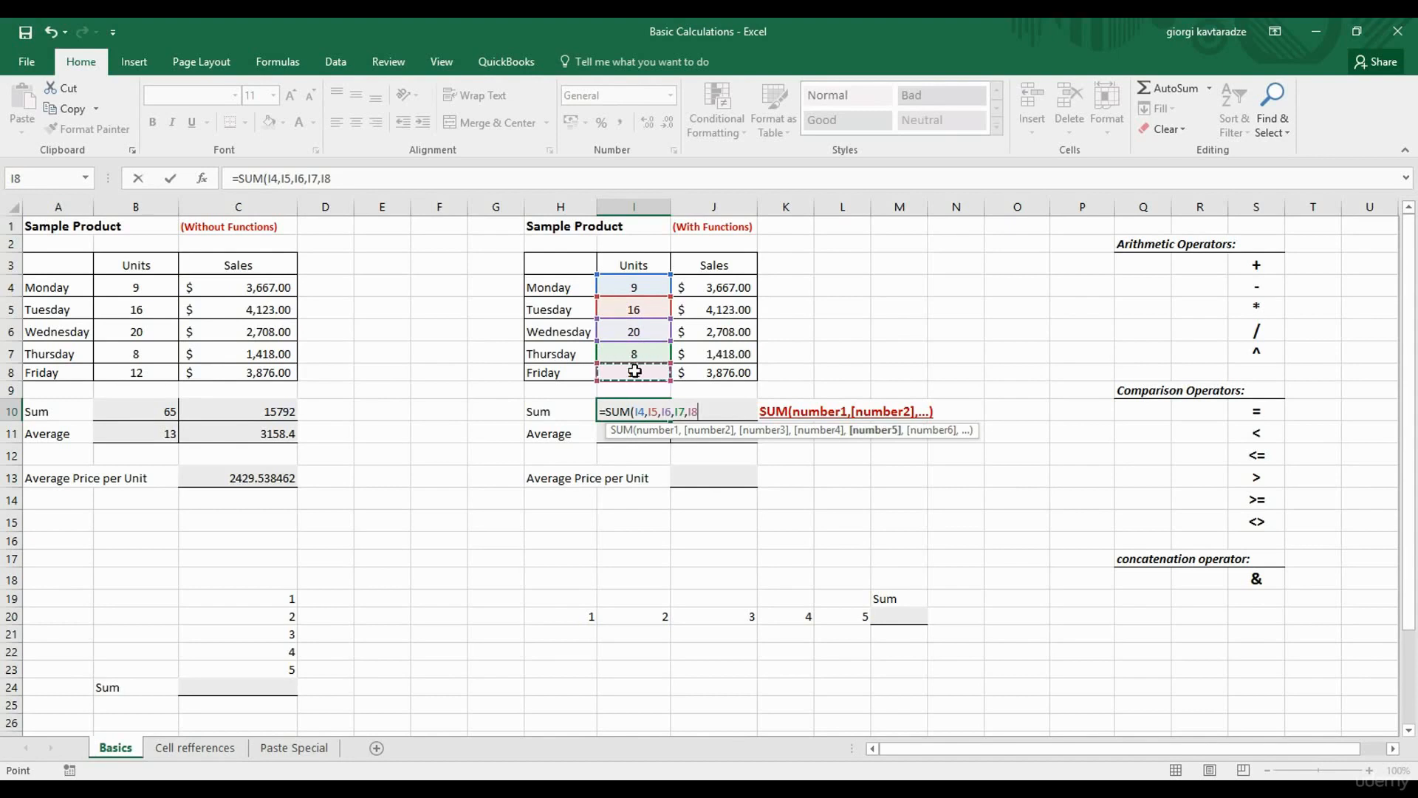
text())
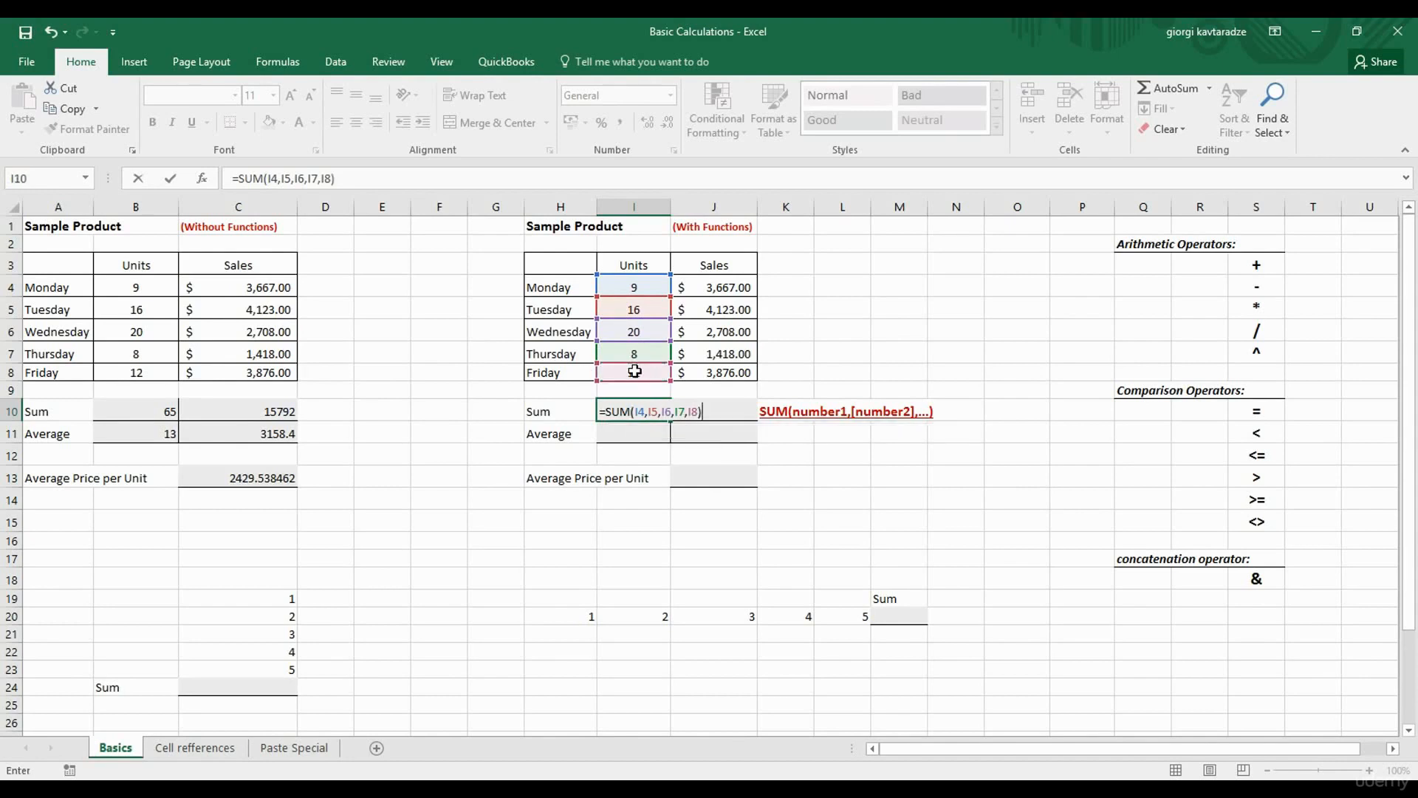
key(Return)
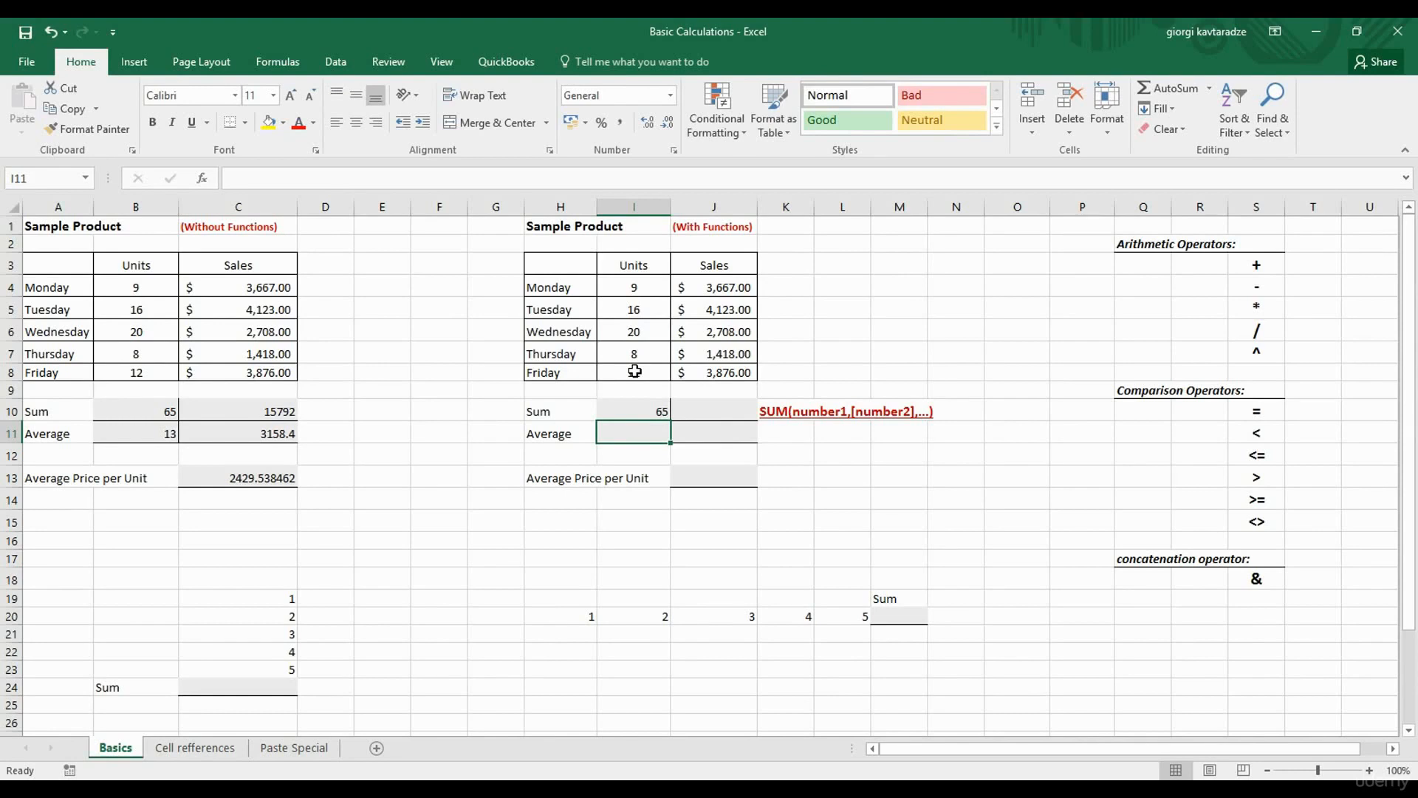
Sum the Sales of the With Functions table in cell J10 with the range formula =SUM(J4:J8).
click(714, 409)
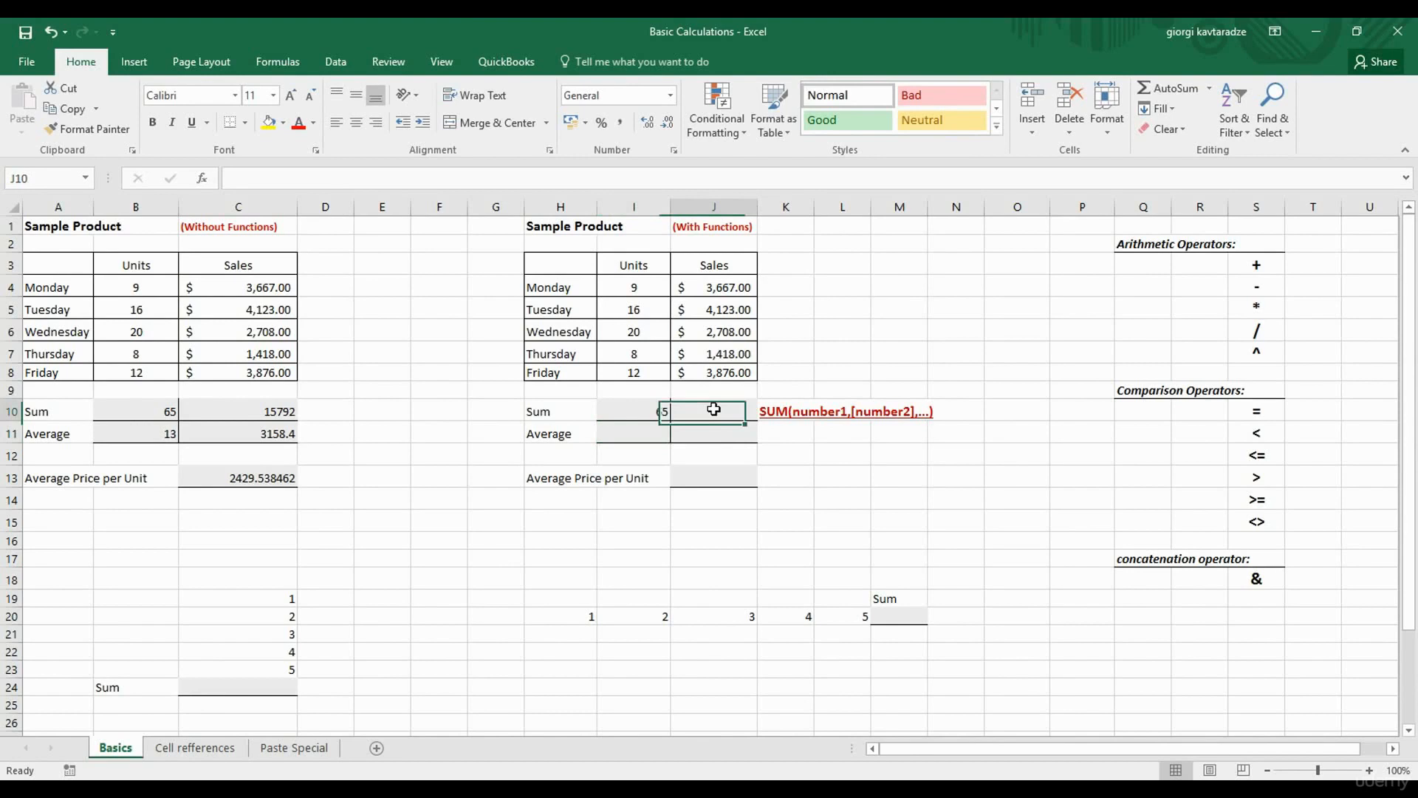
double_click(715, 409)
text(=sum)
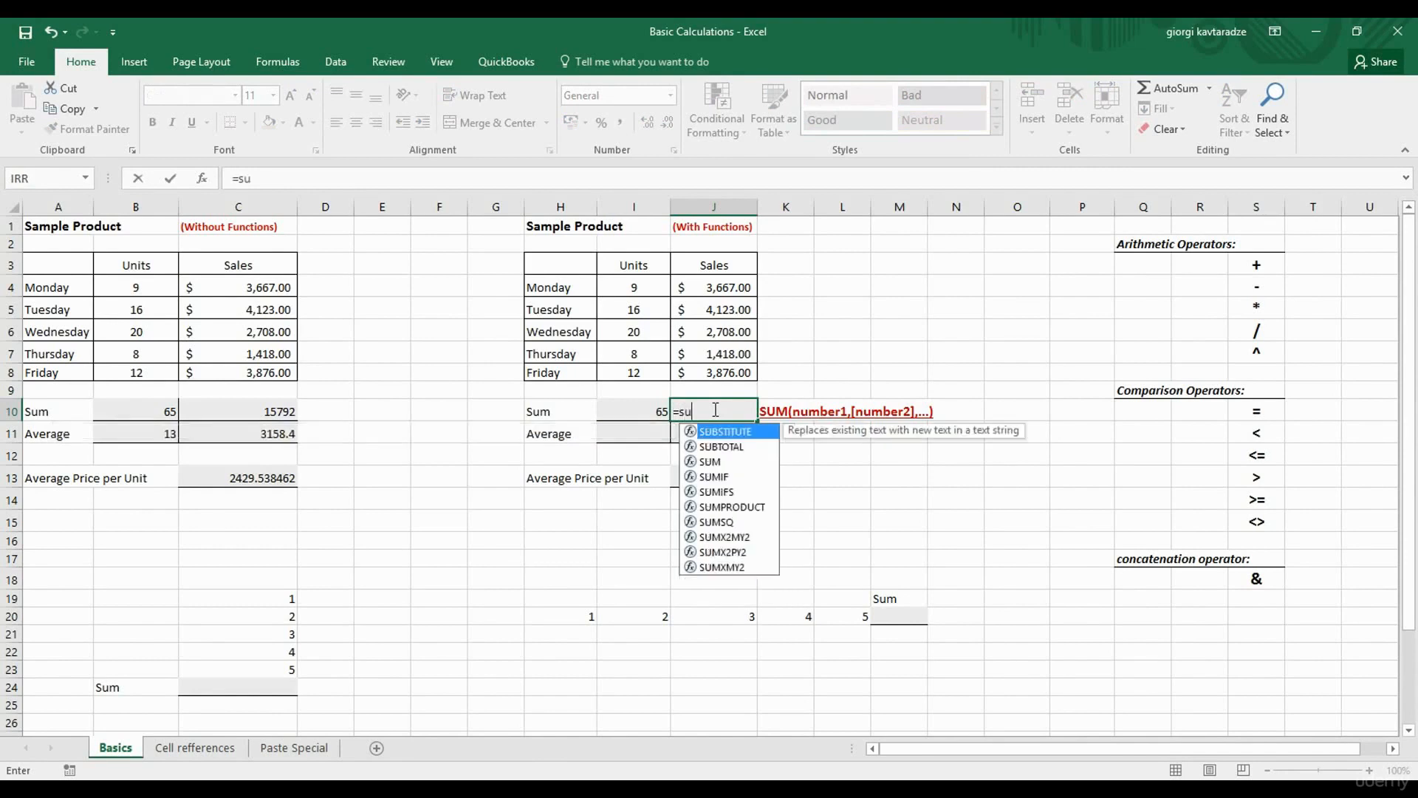
key(Tab)
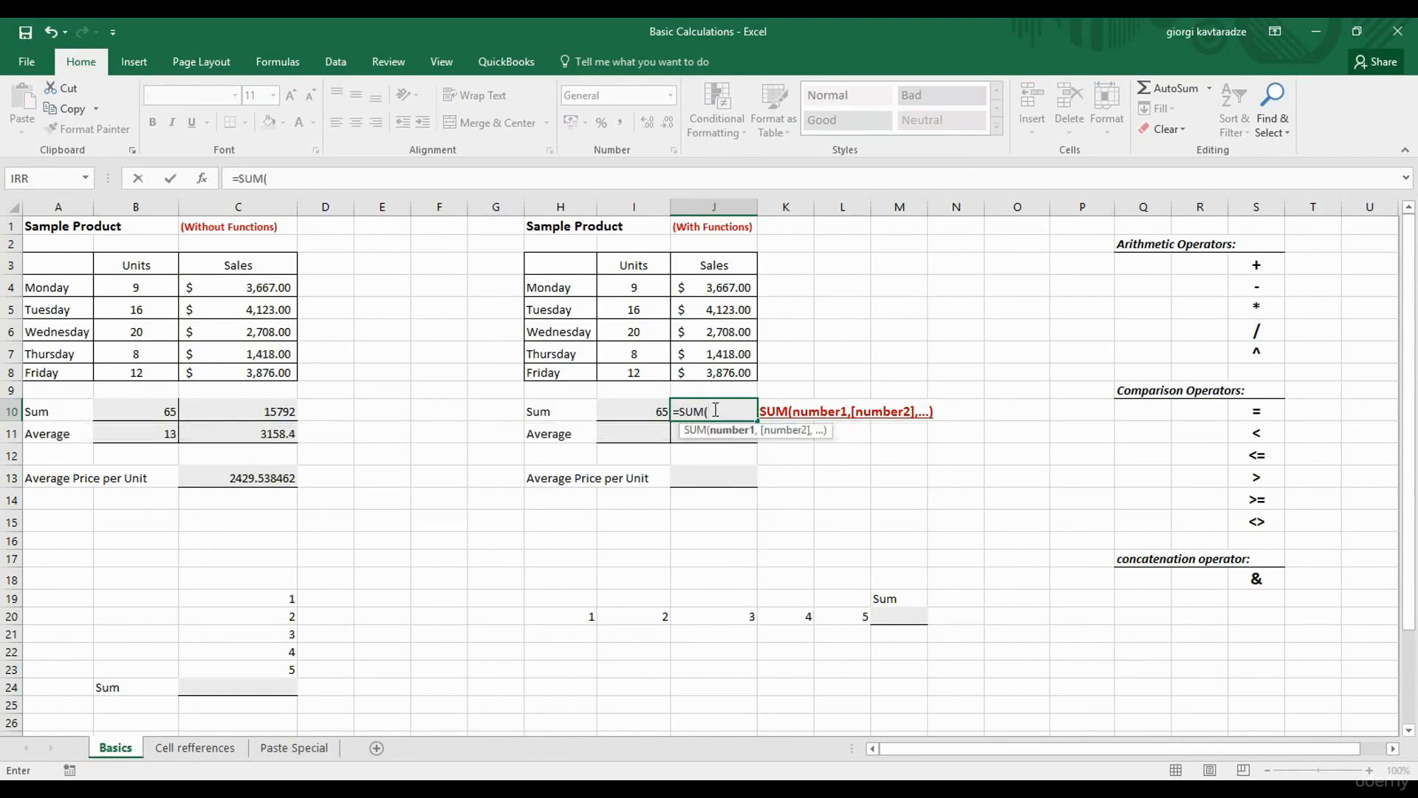
click(707, 284)
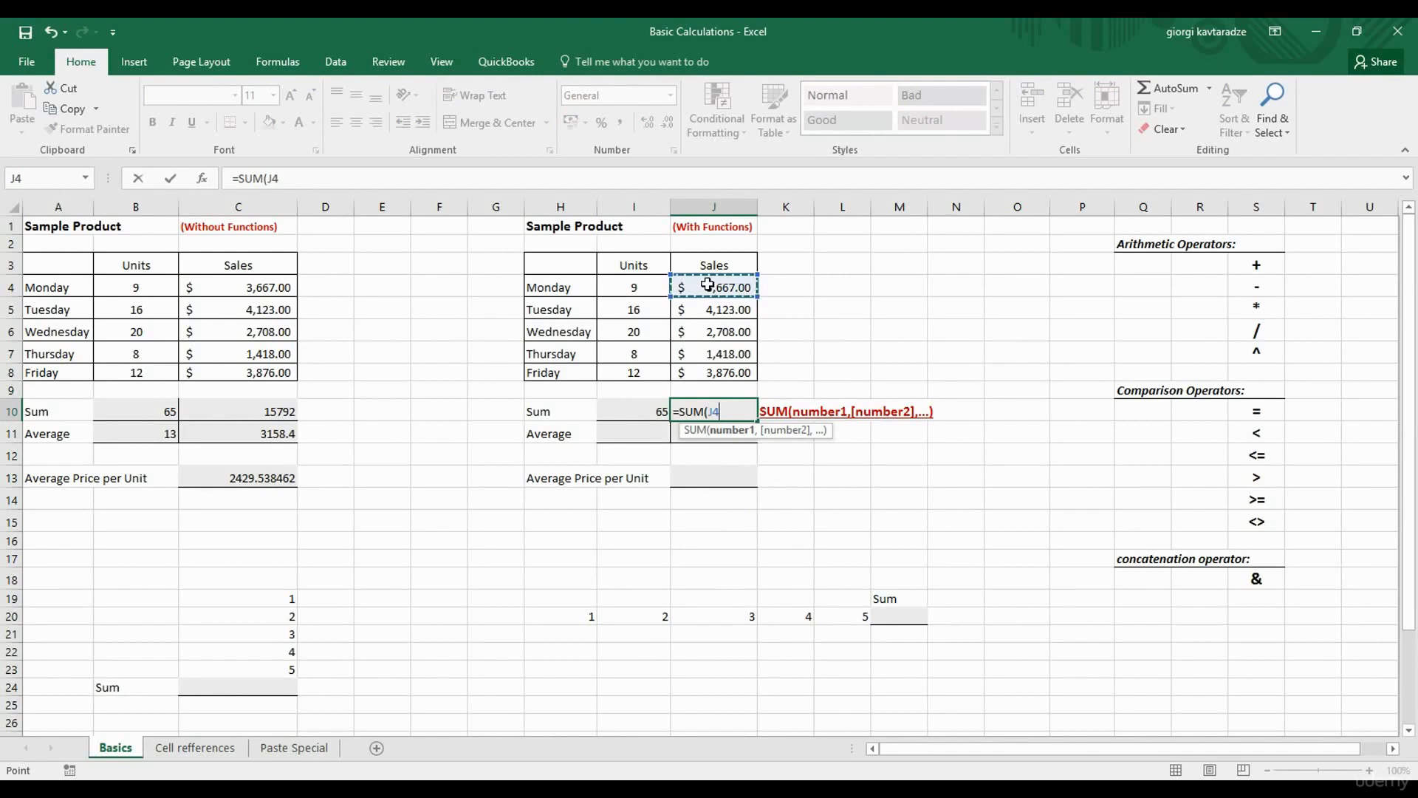
drag(706, 292, 699, 365)
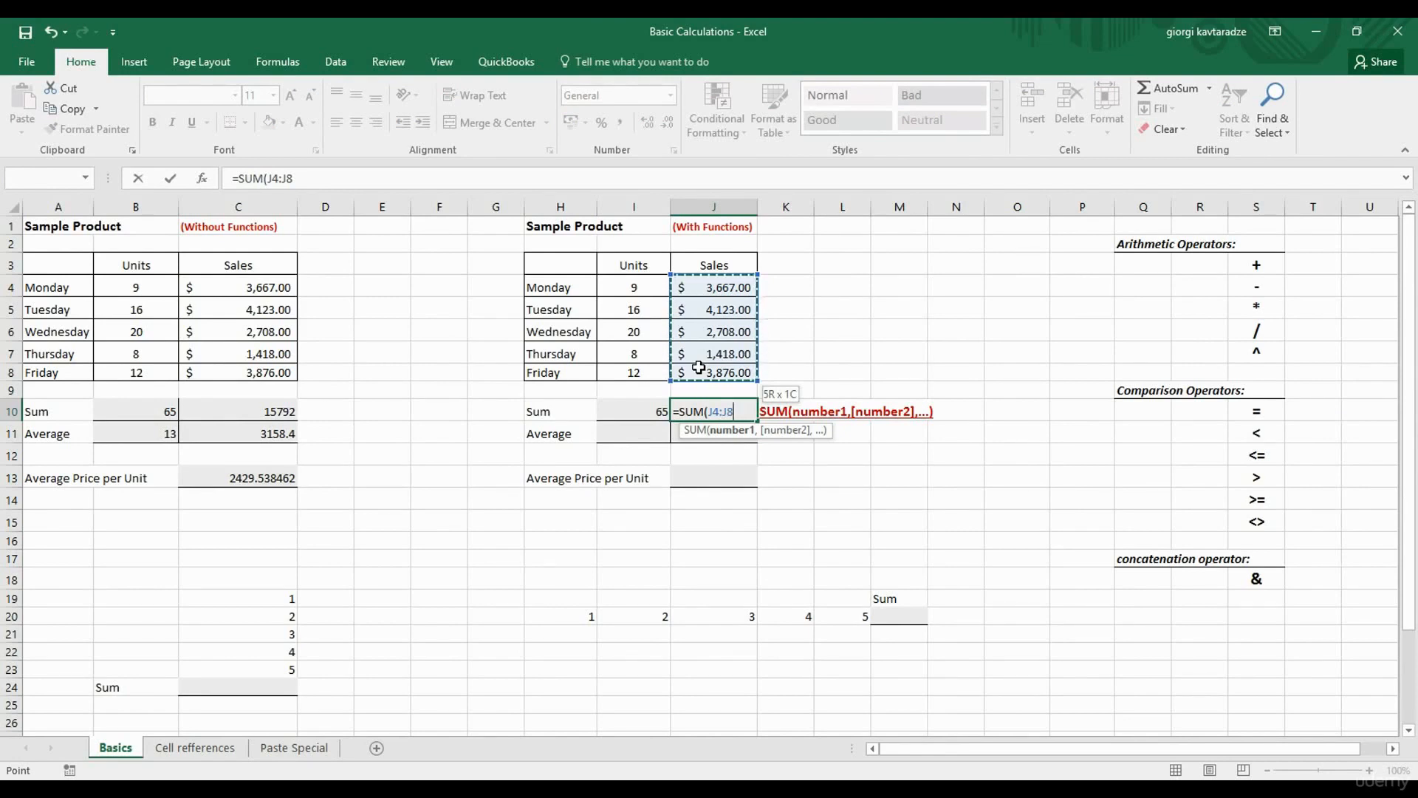
drag(698, 368, 698, 367)
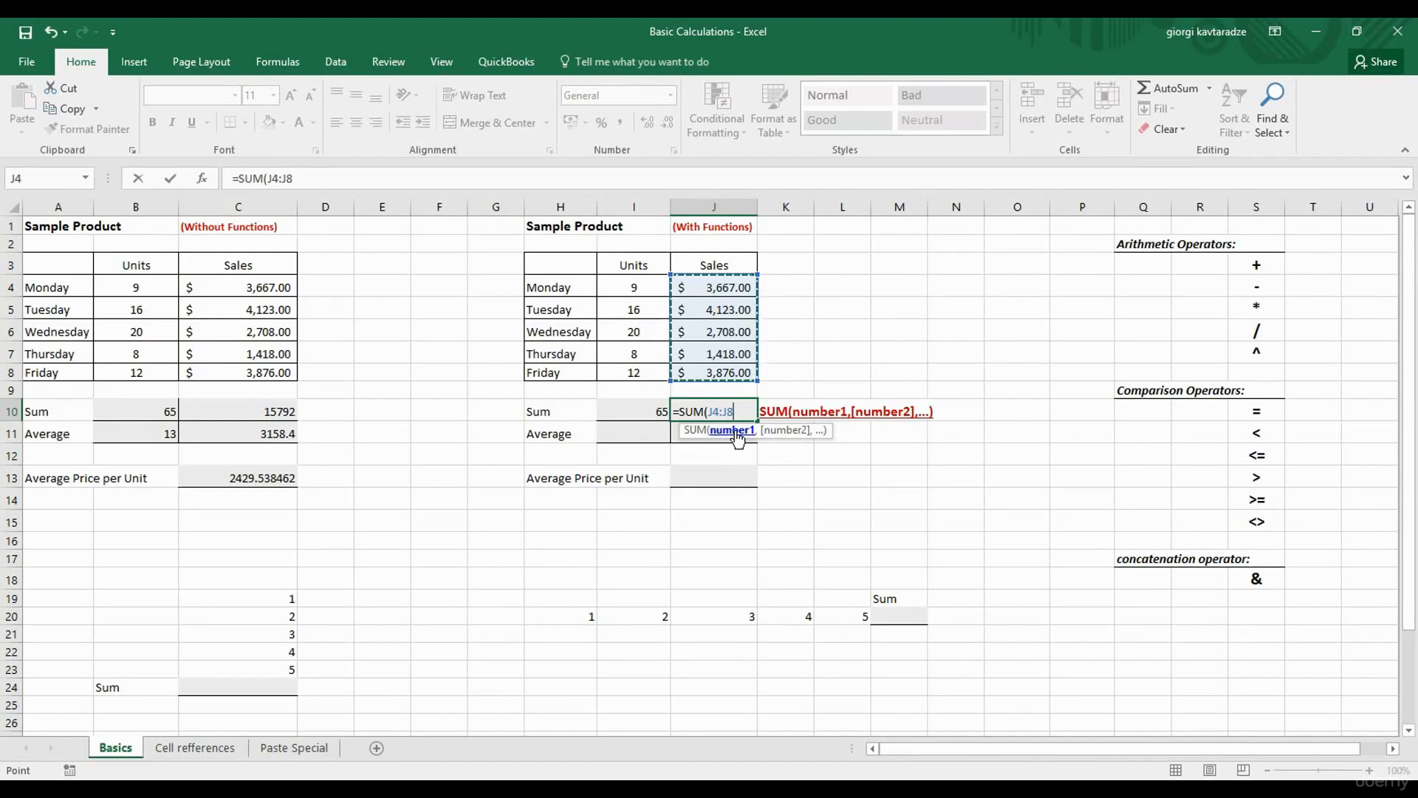
key(Return)
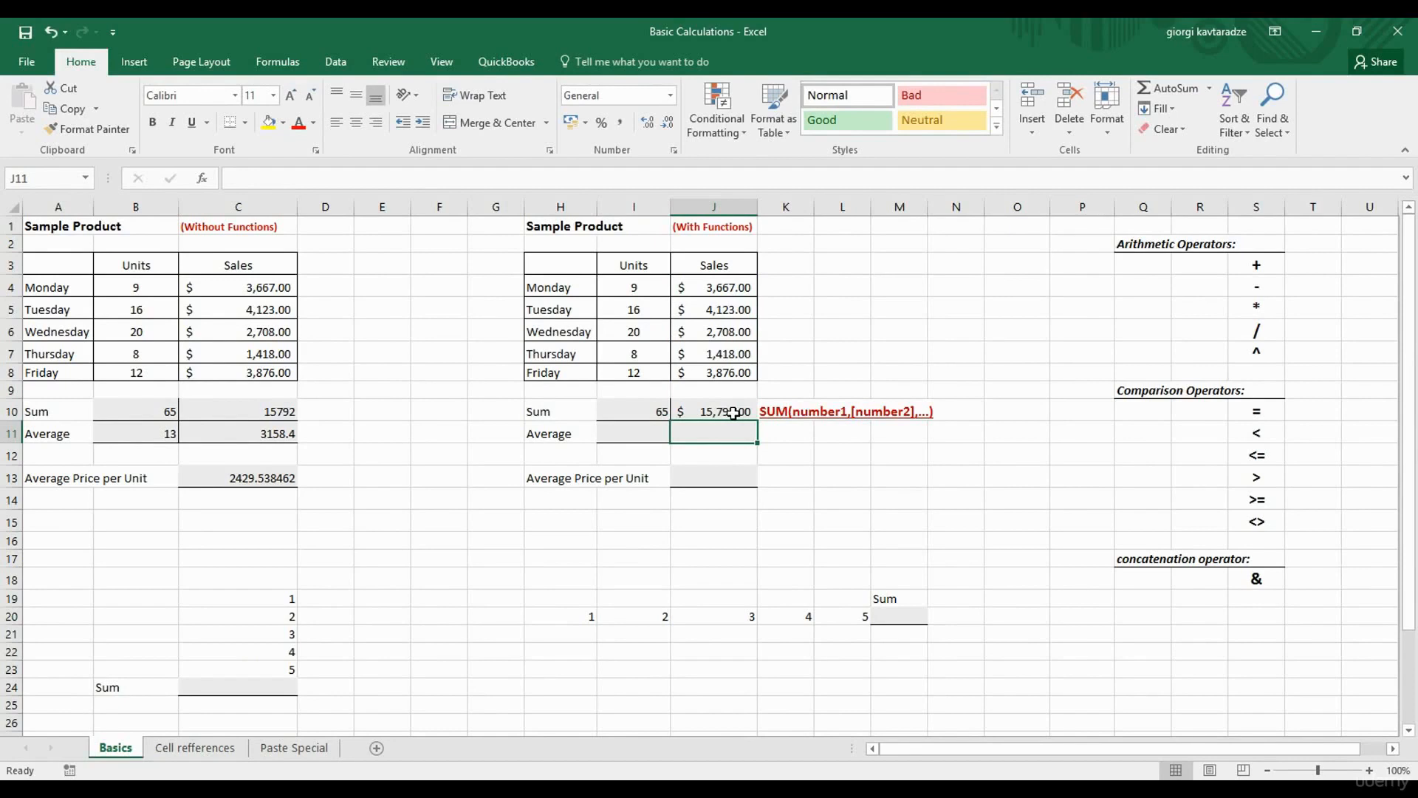
Calculate the average Units of the With Functions table in cell I11 with the AVERAGE function over I4:I8.
click(641, 431)
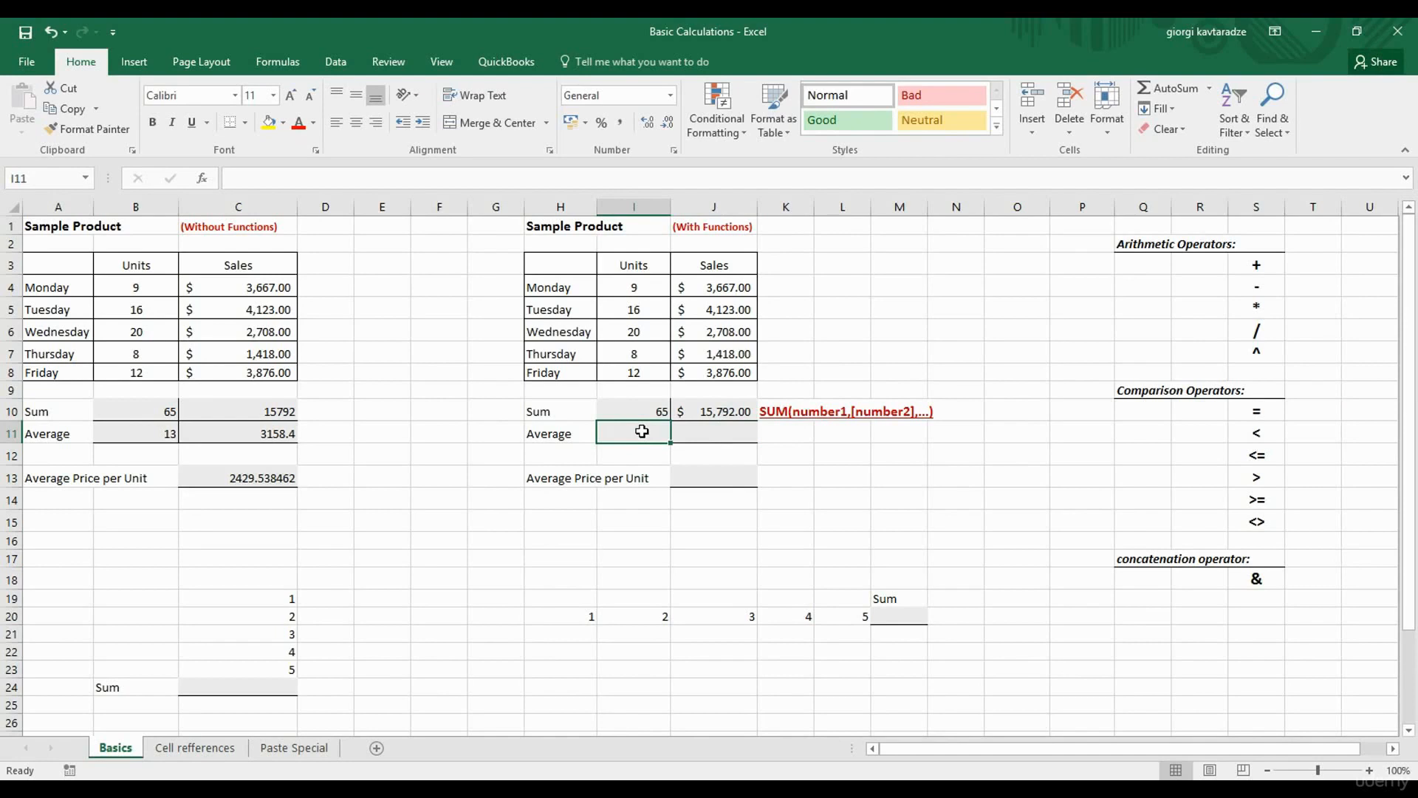
text(=ave)
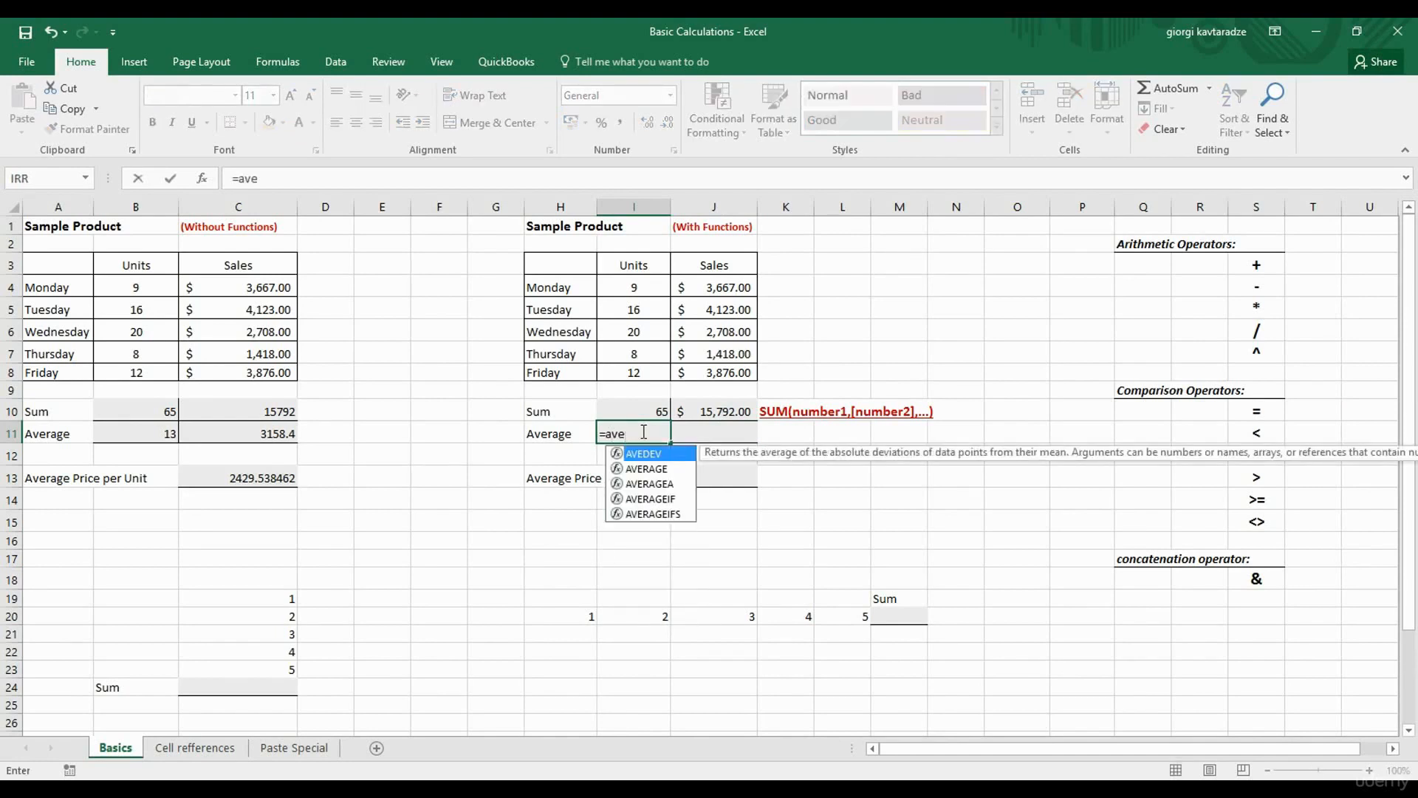
key(Down)
key(Tab)
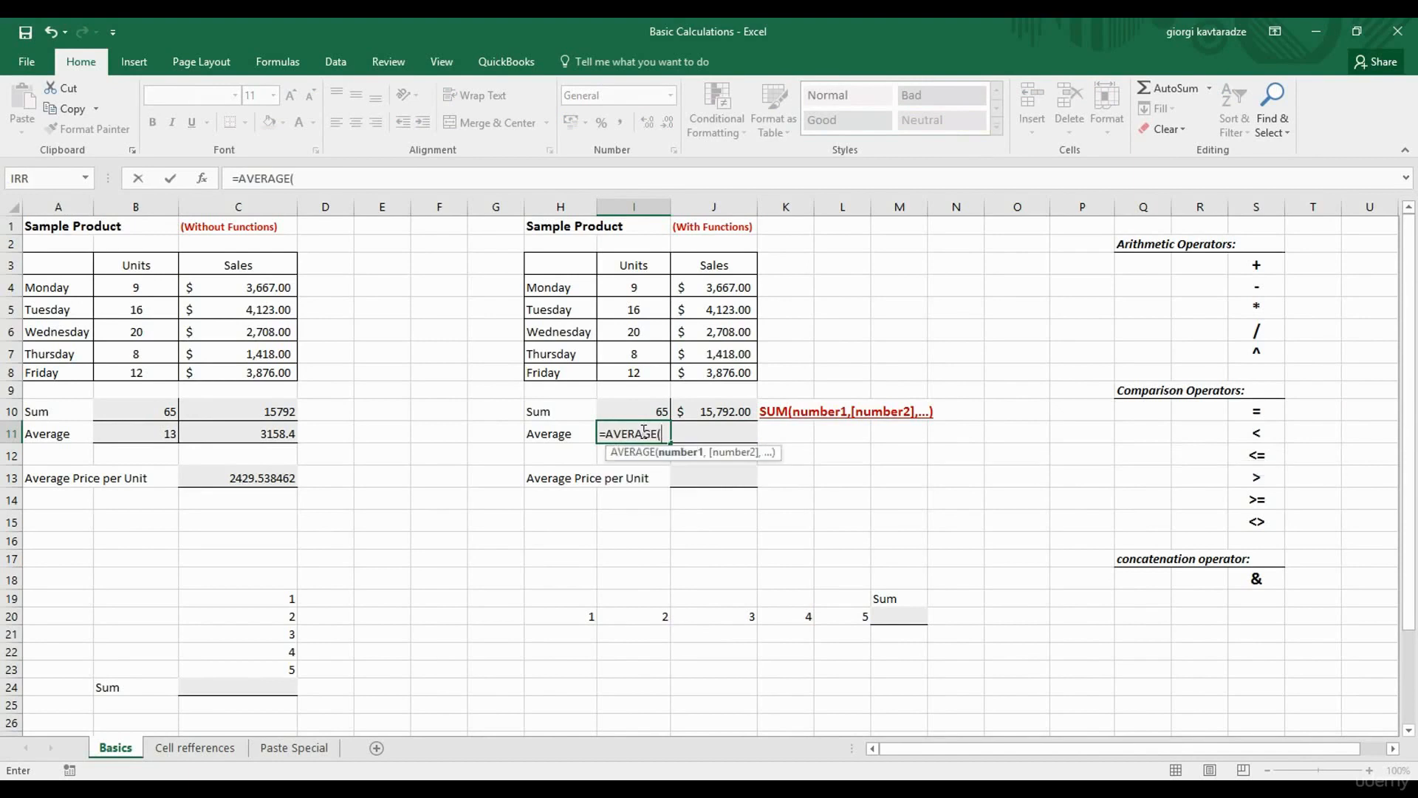
drag(650, 290, 657, 371)
key(Return)
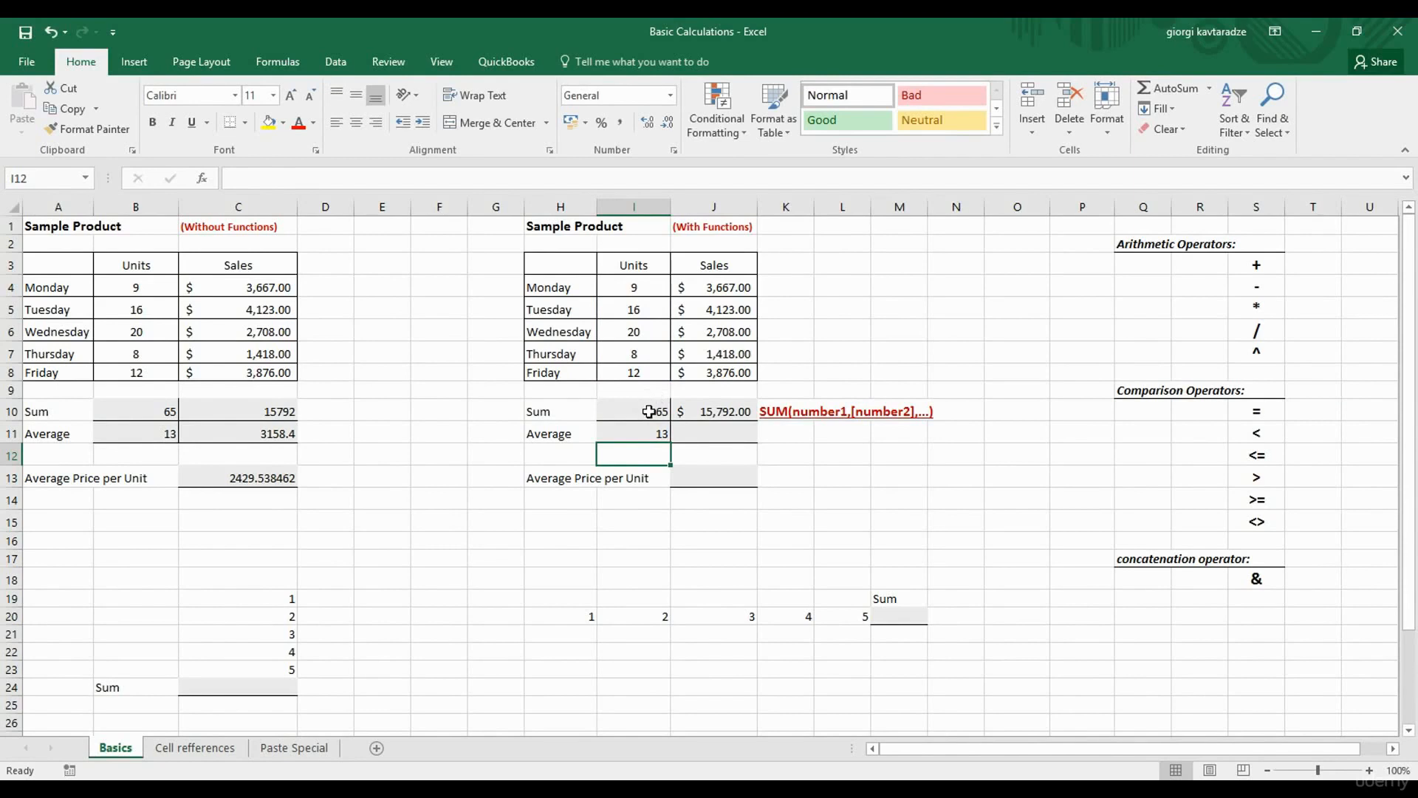
Calculate the With Functions table's Average Price per Unit in cell J13 with =SUM(J4:J8)/SUM(I4:I8).
click(715, 479)
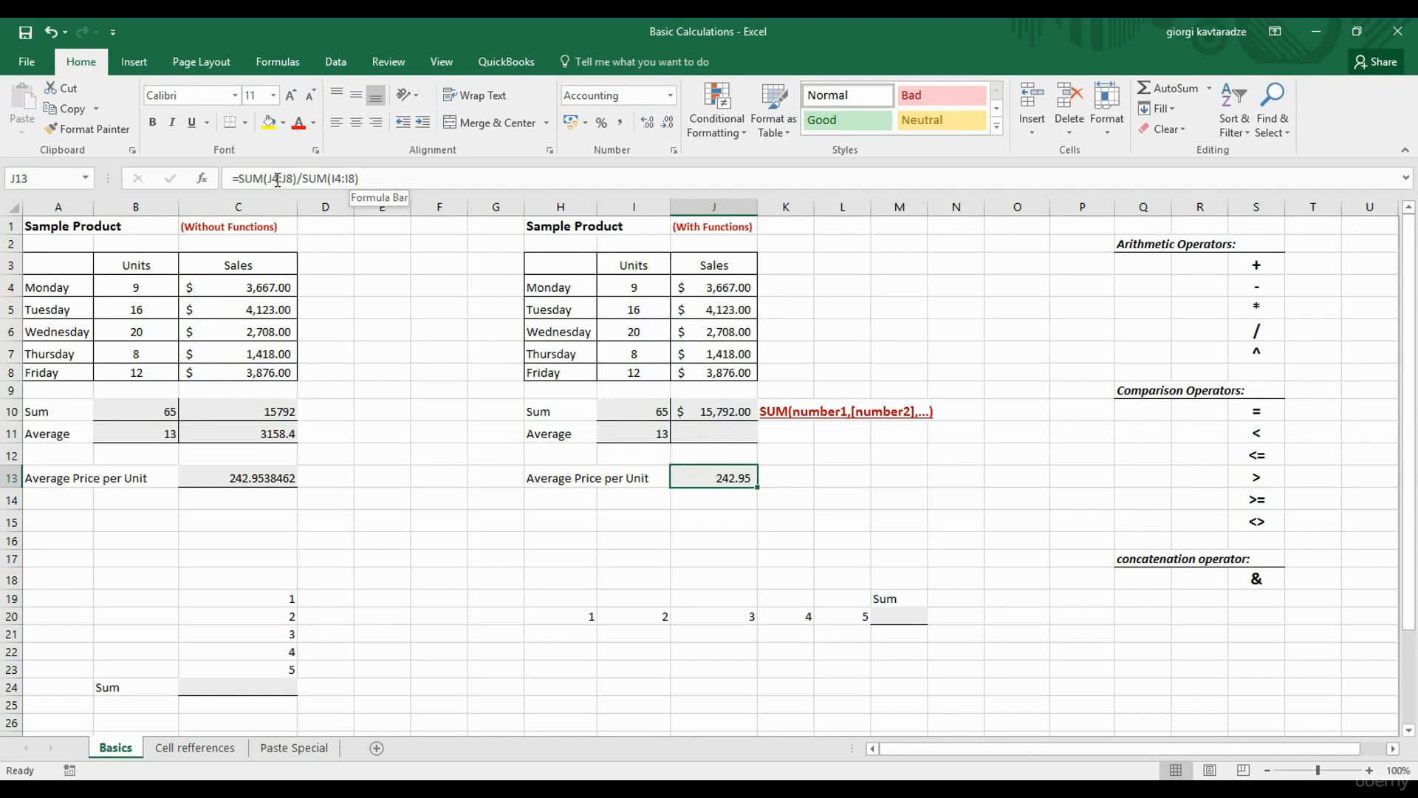
Search for "sum" with Insert Function for cell K13 and choose the SUM function.
click(784, 478)
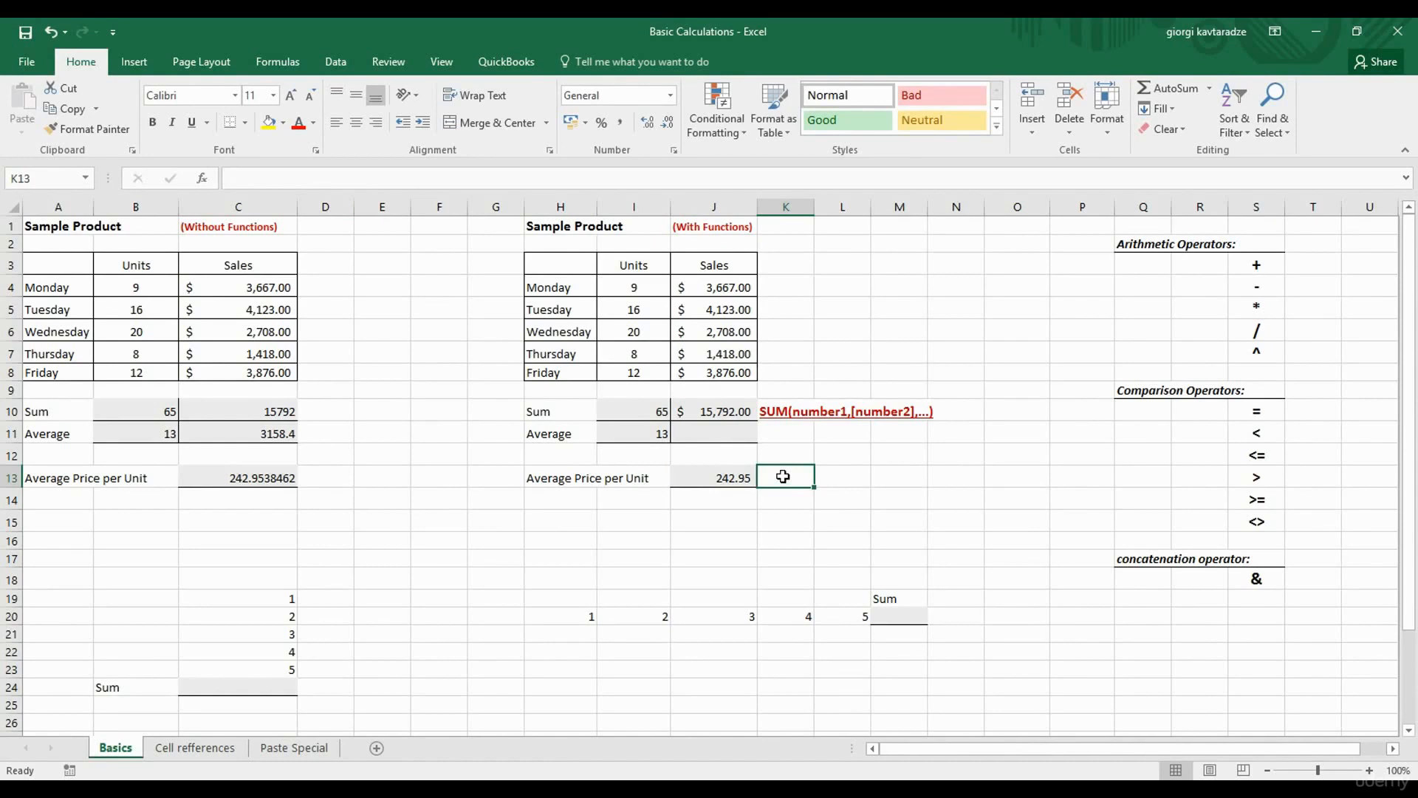
click(201, 178)
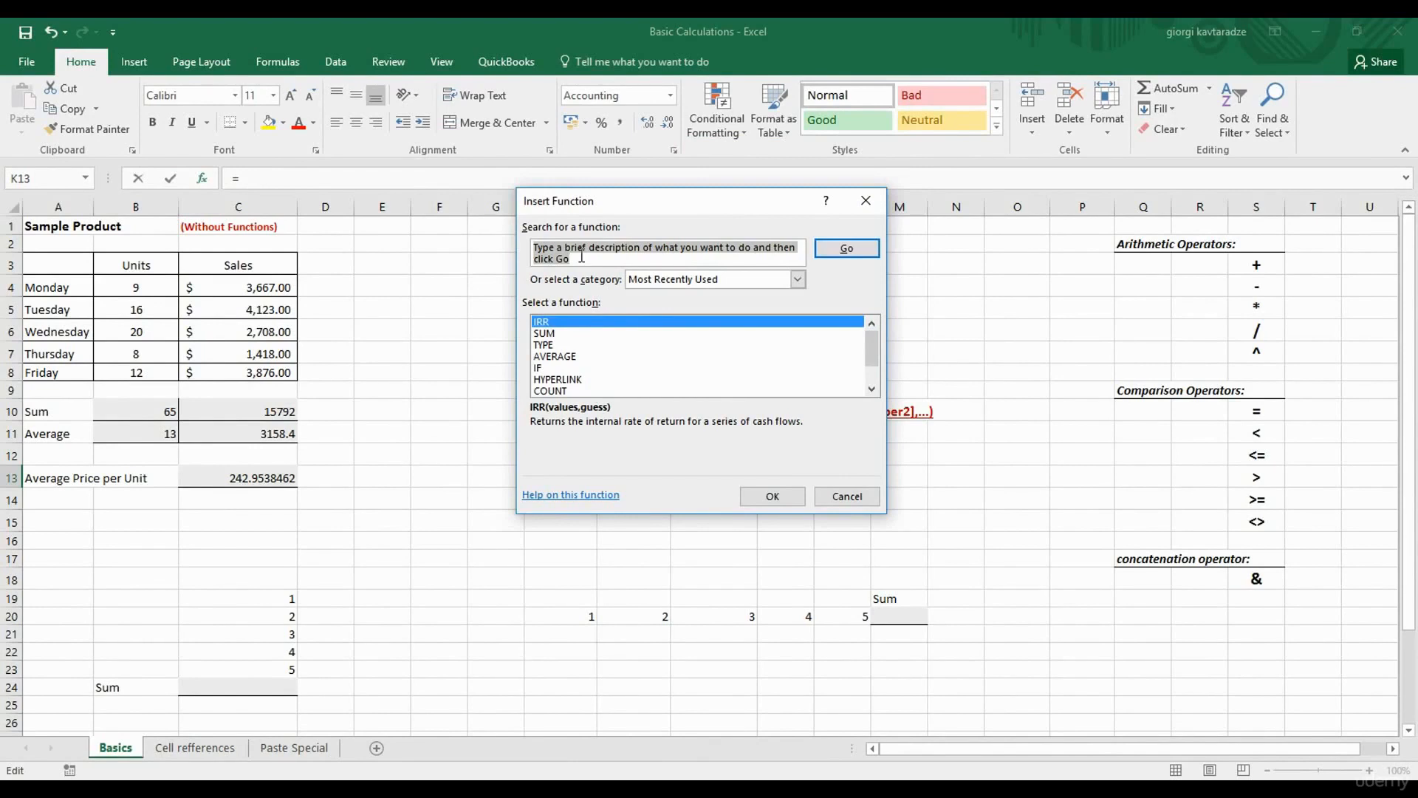
text(sum)
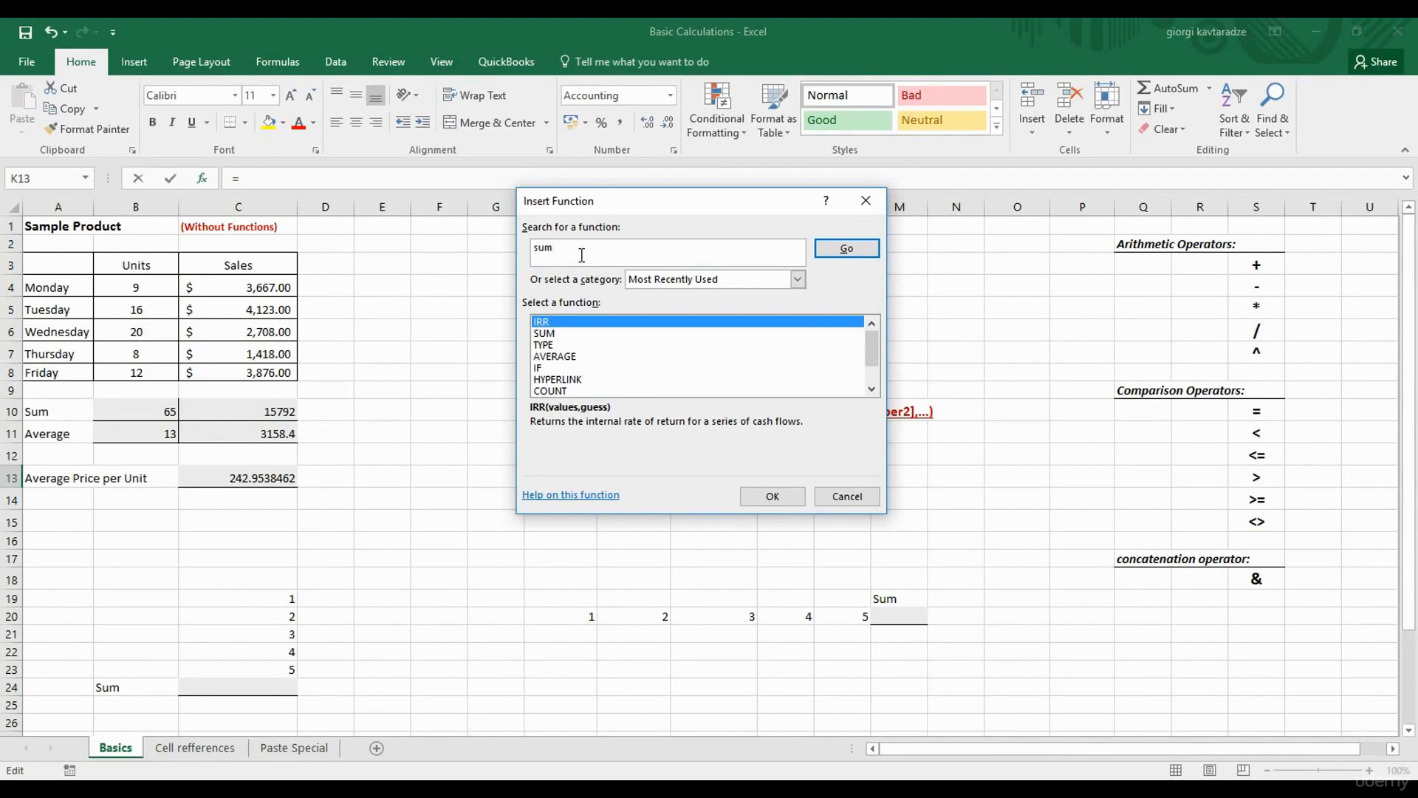
key(Return)
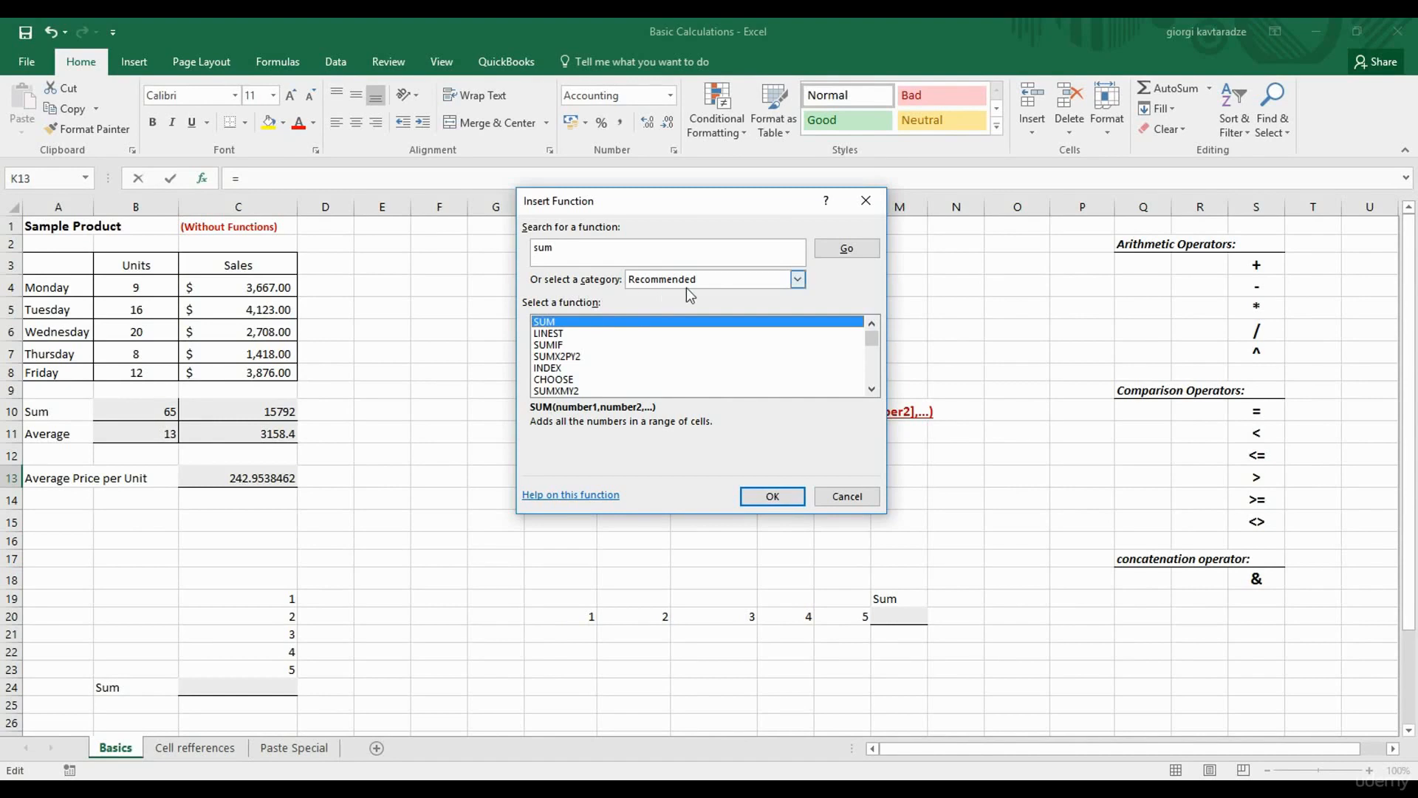
click(798, 280)
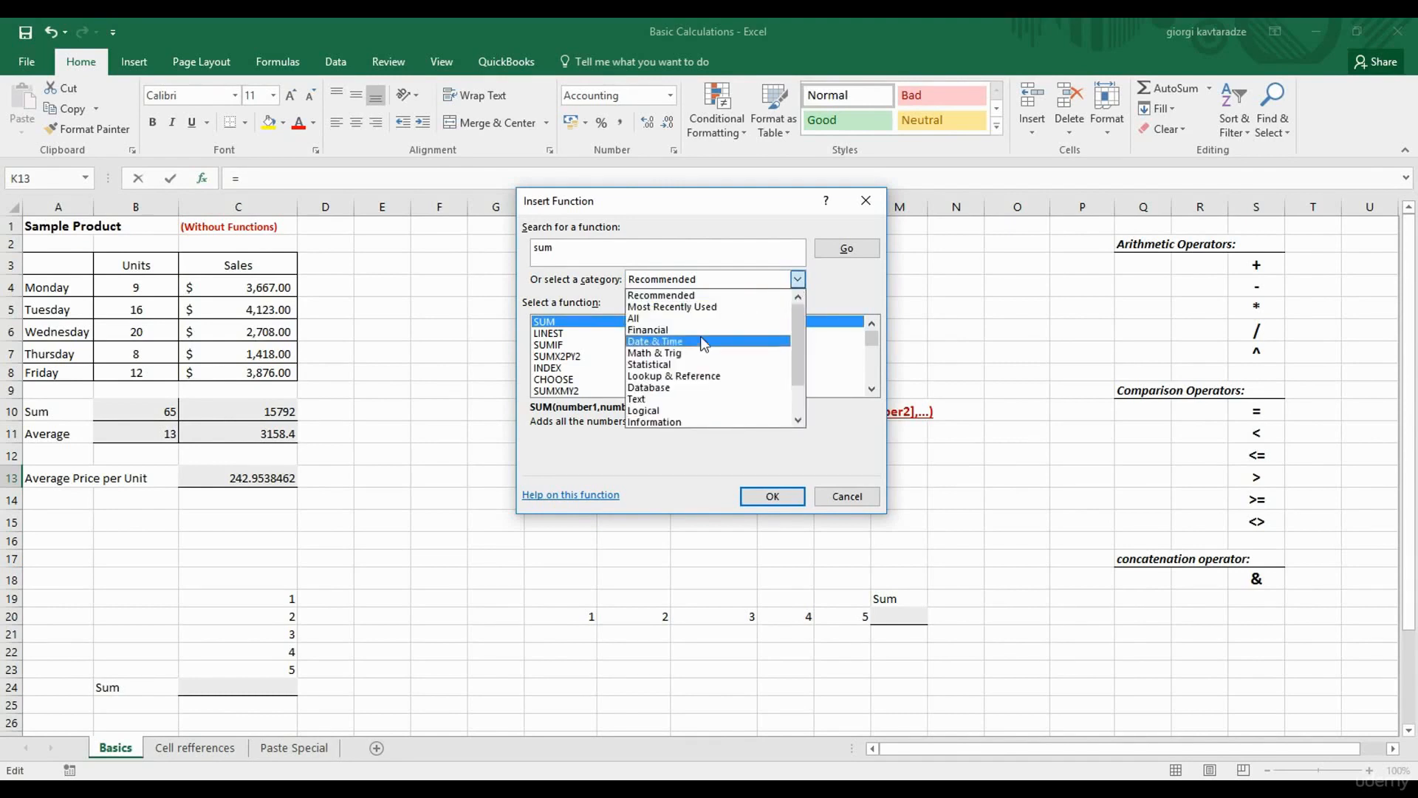
click(602, 253)
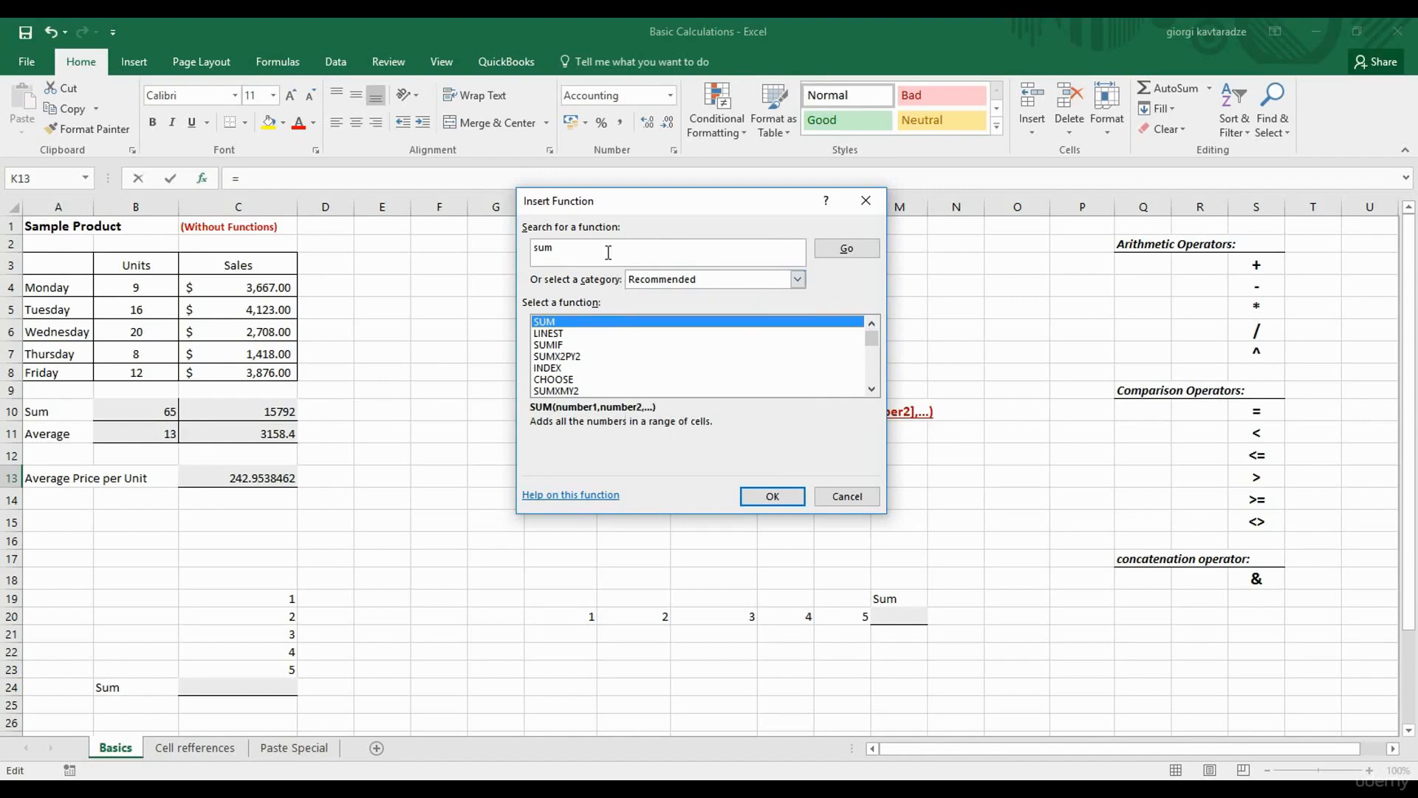
click(772, 499)
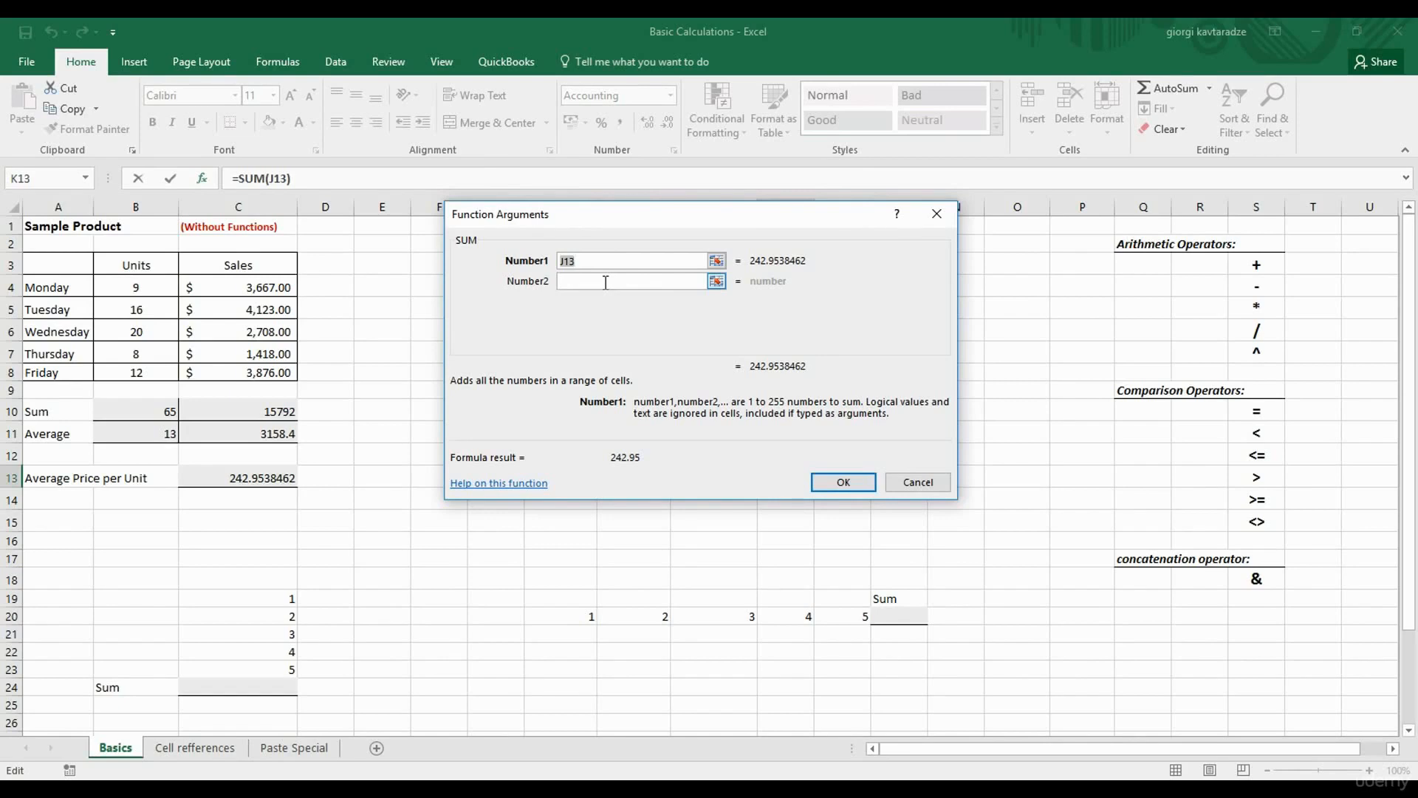
Set the SUM function's Number1 argument to the With Functions table's Units range I4:I8.
click(716, 262)
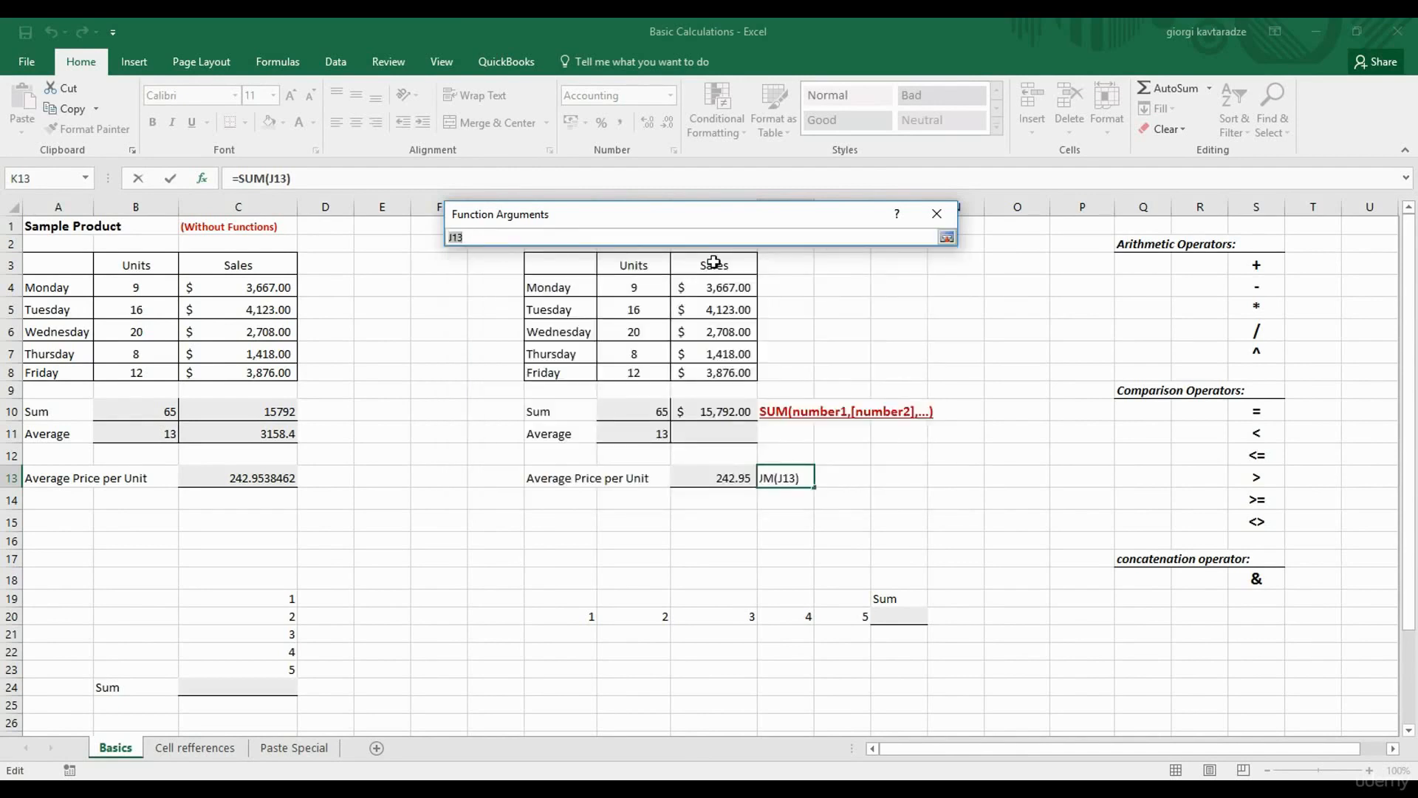
drag(634, 288, 652, 373)
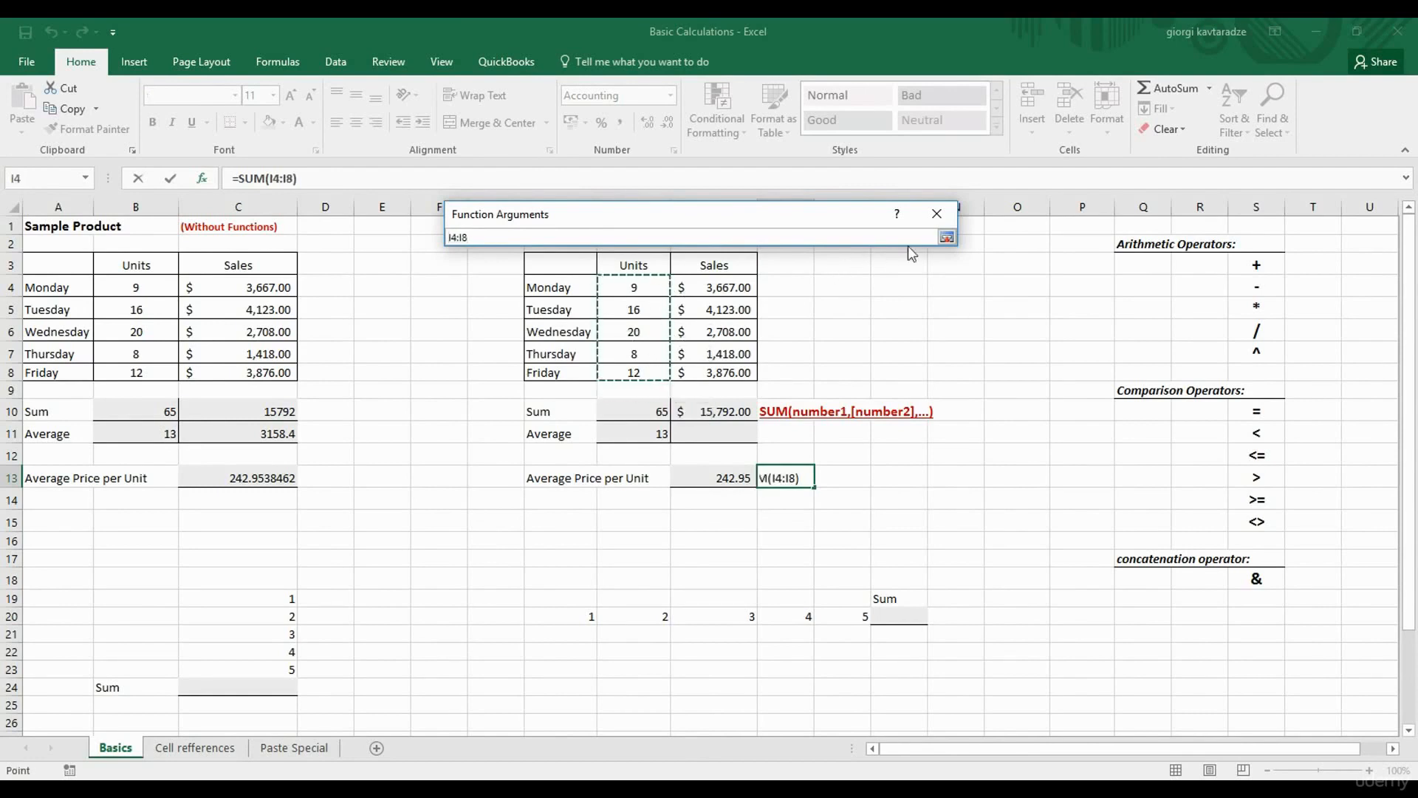
click(947, 238)
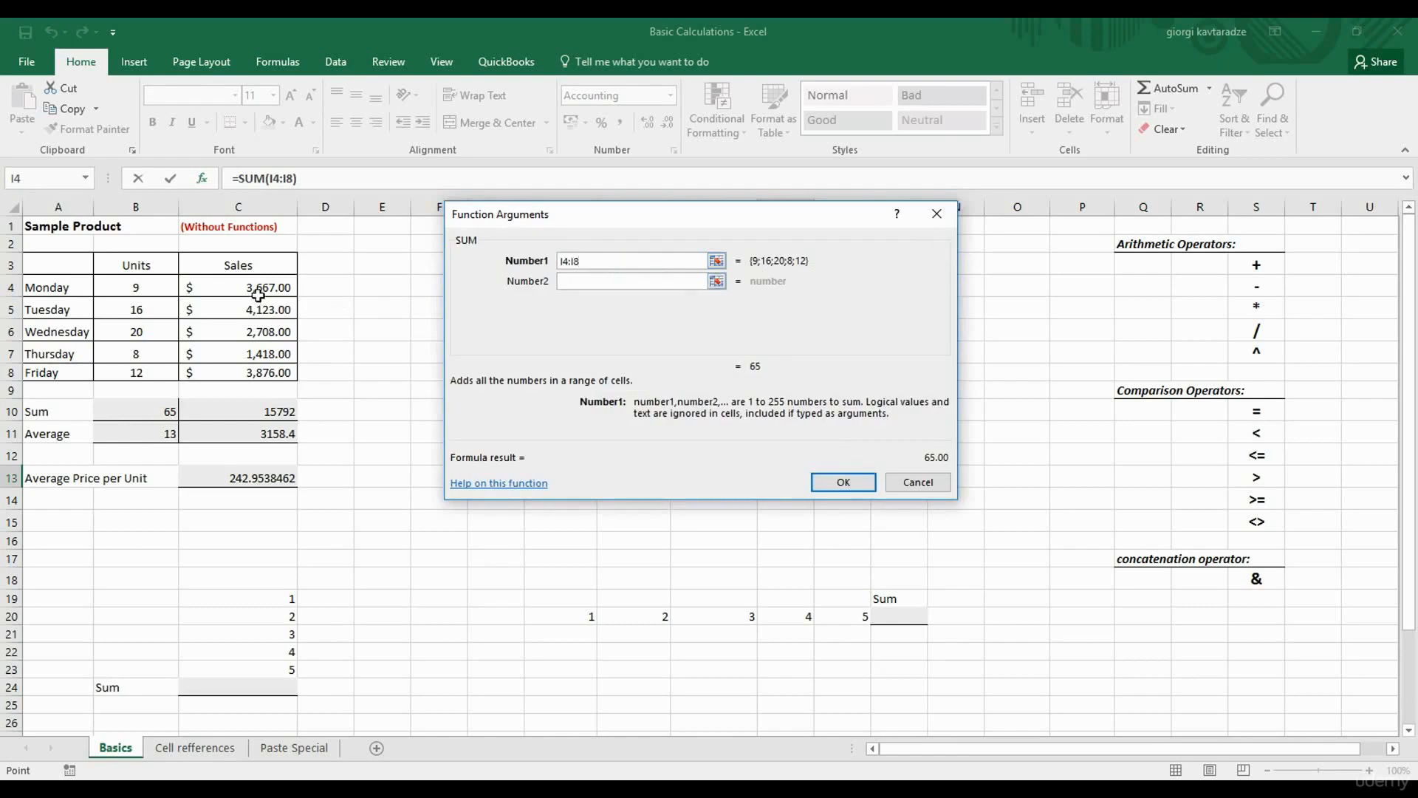
Set the SUM function's Number1 argument to the Without Functions table's Sales range C4:C8 and insert the formula into K13.
drag(264, 287, 257, 370)
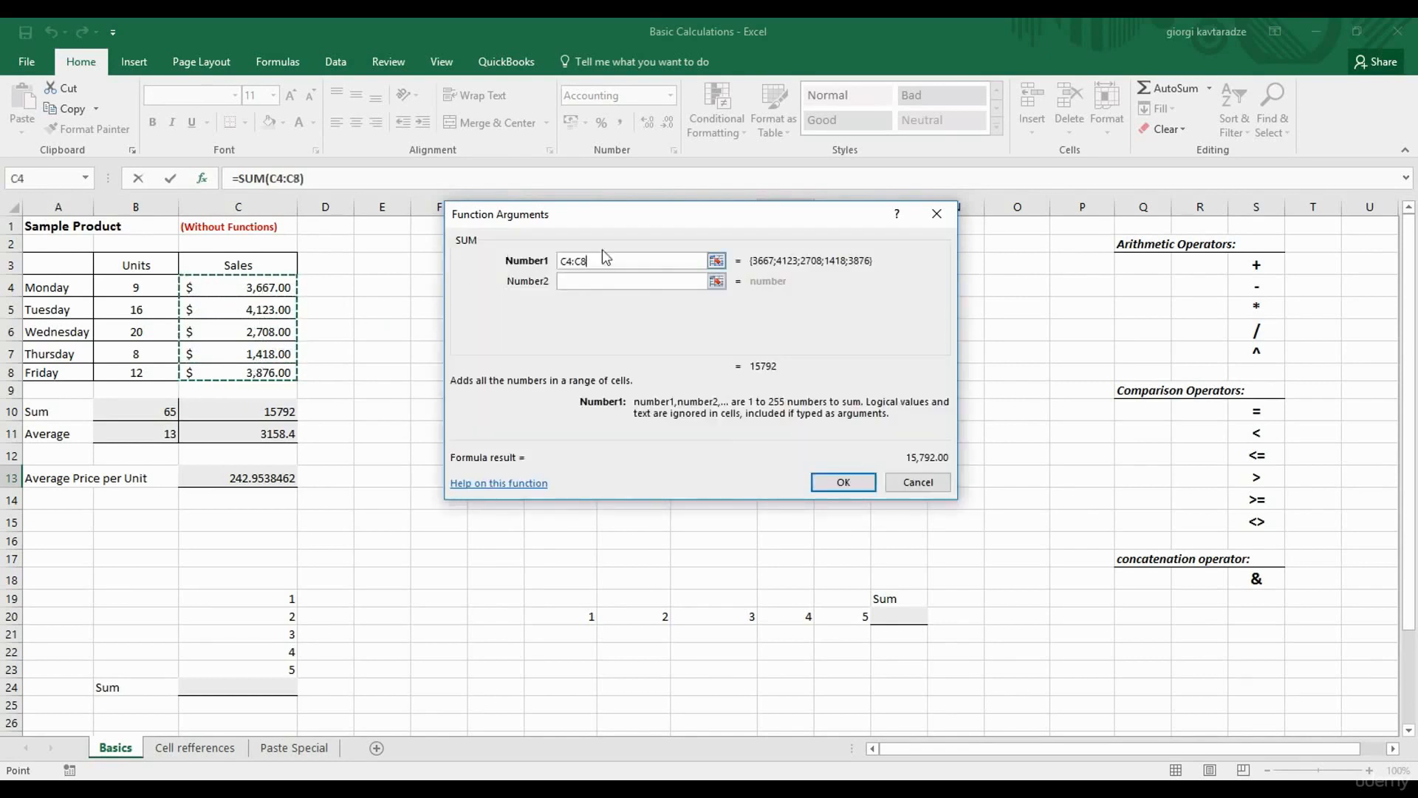
click(713, 260)
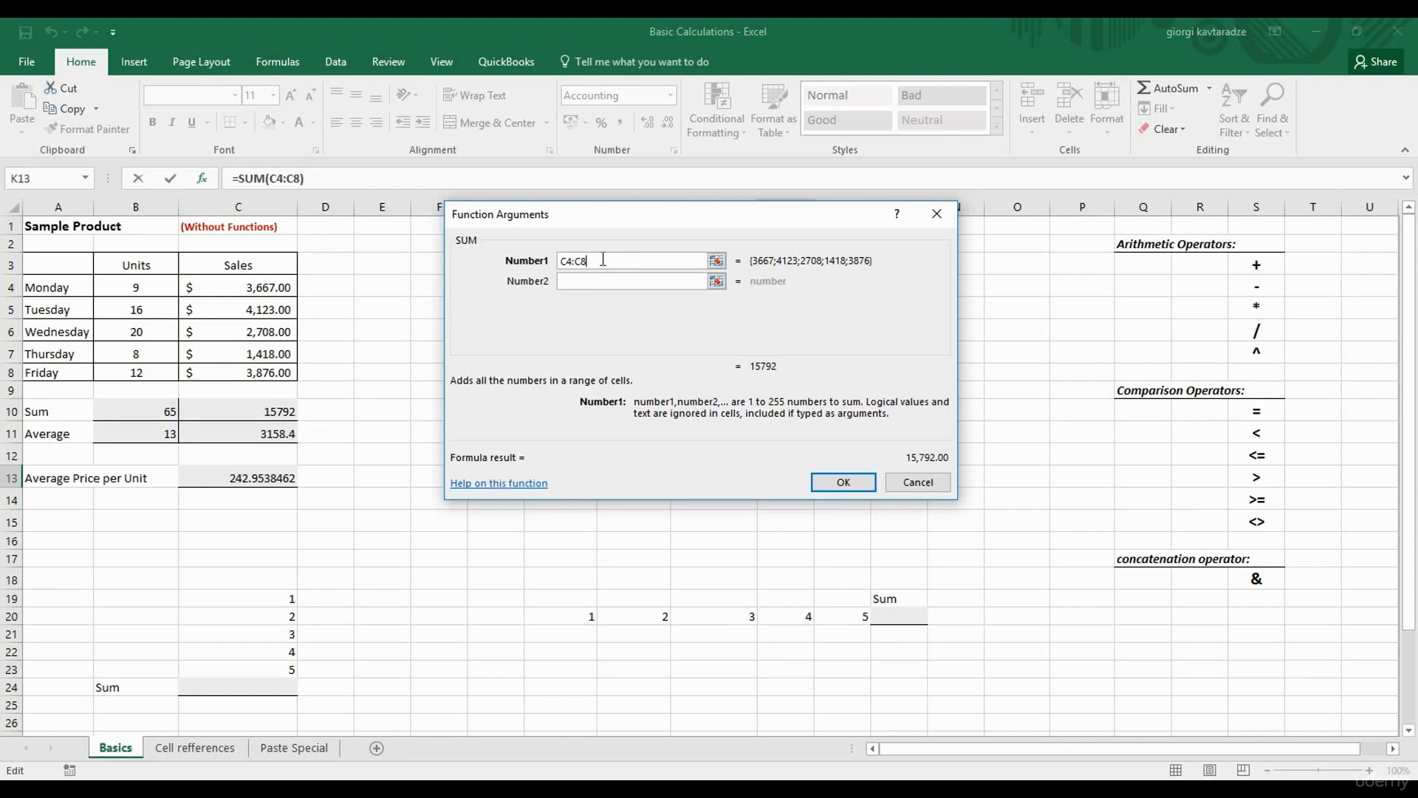
click(591, 280)
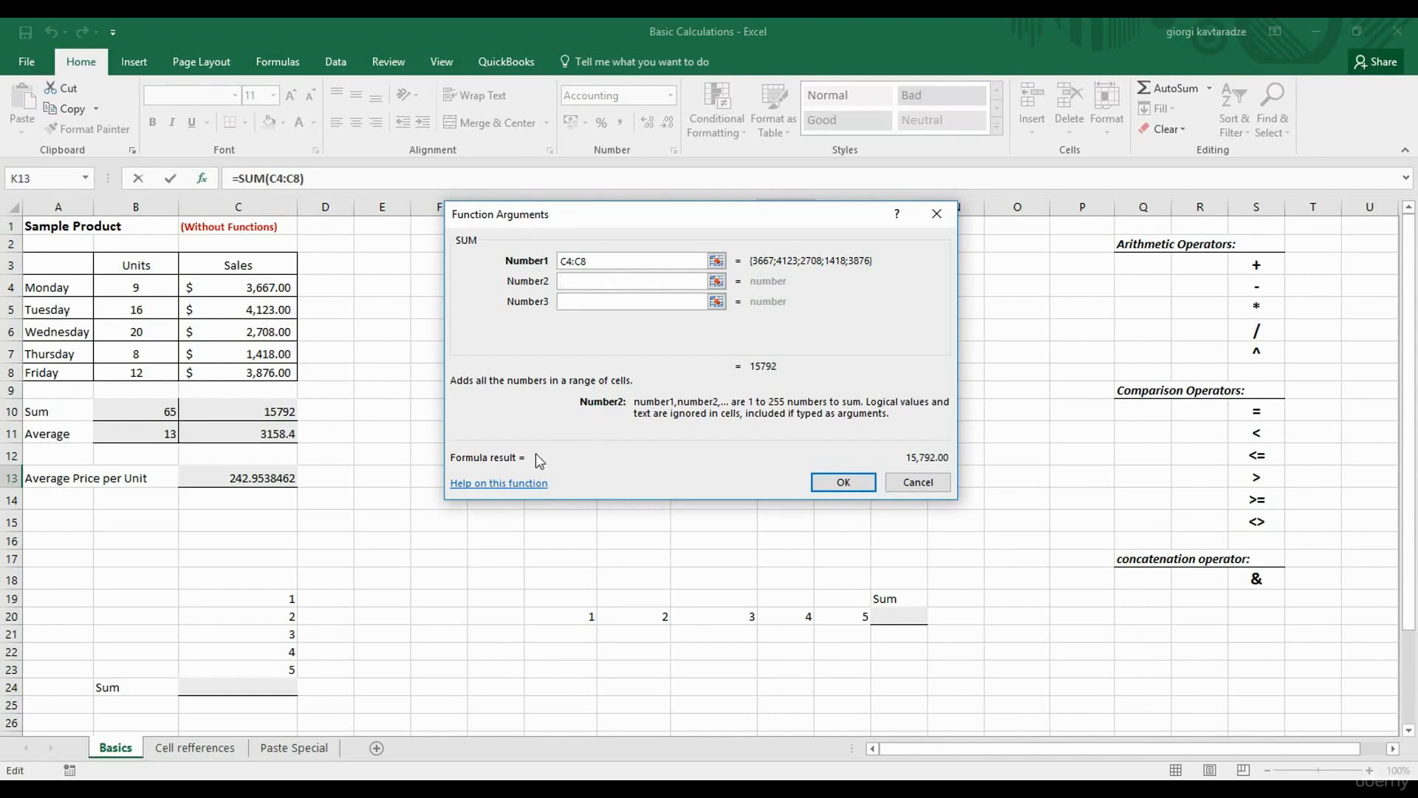
click(822, 483)
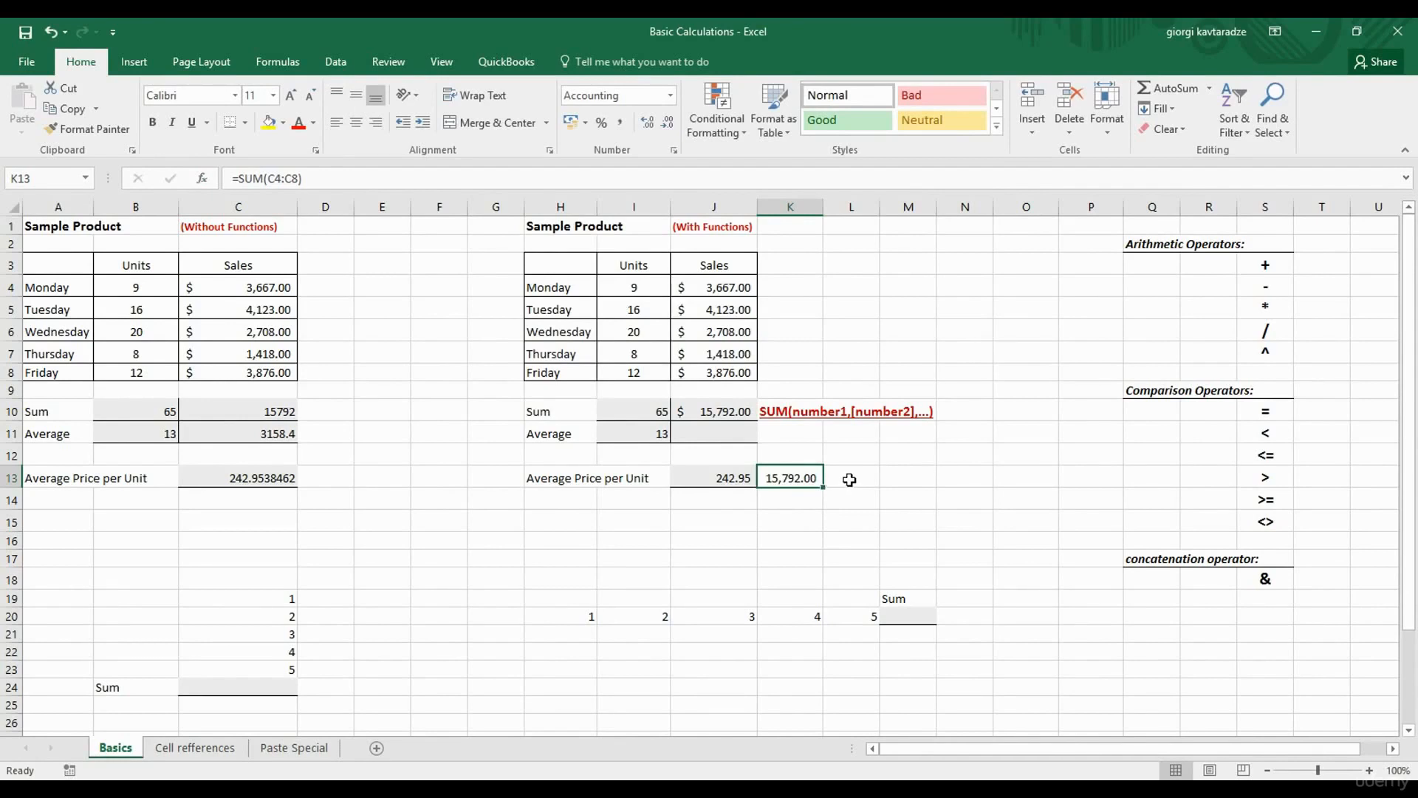
Examine the recently used functions offered for a formula in L13, discard that formula, and review the functions available under AutoSum.
click(849, 480)
text(=)
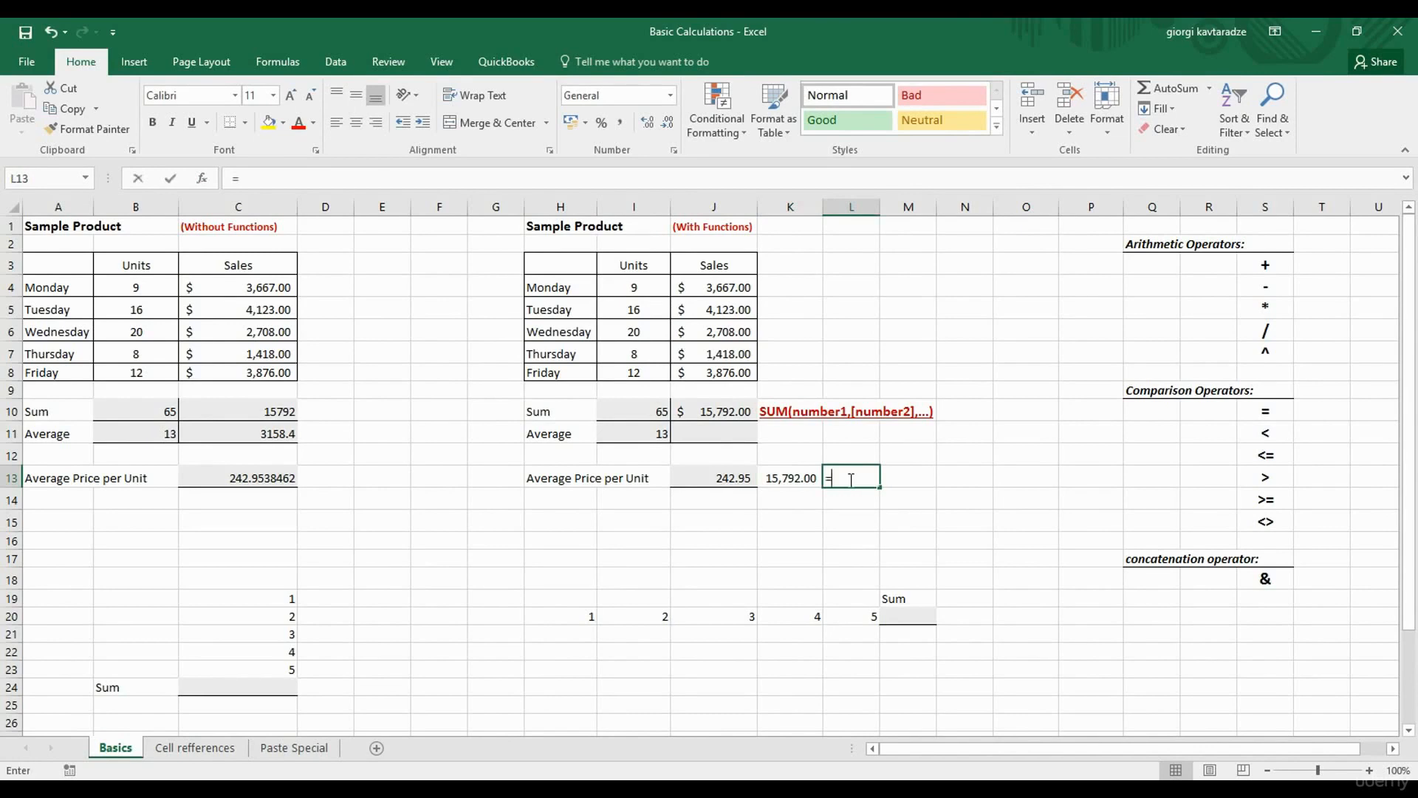
click(86, 179)
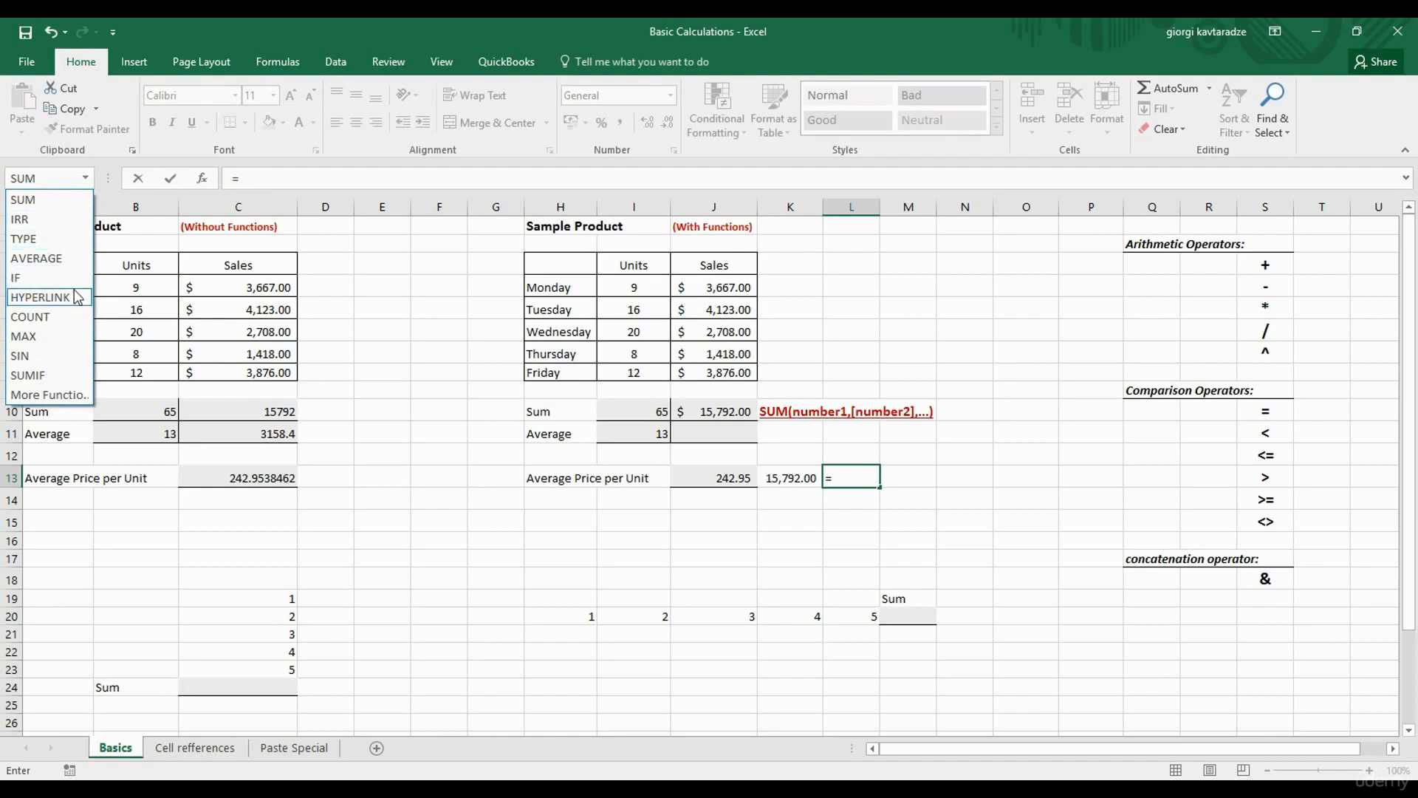
key(Escape)
click(1019, 244)
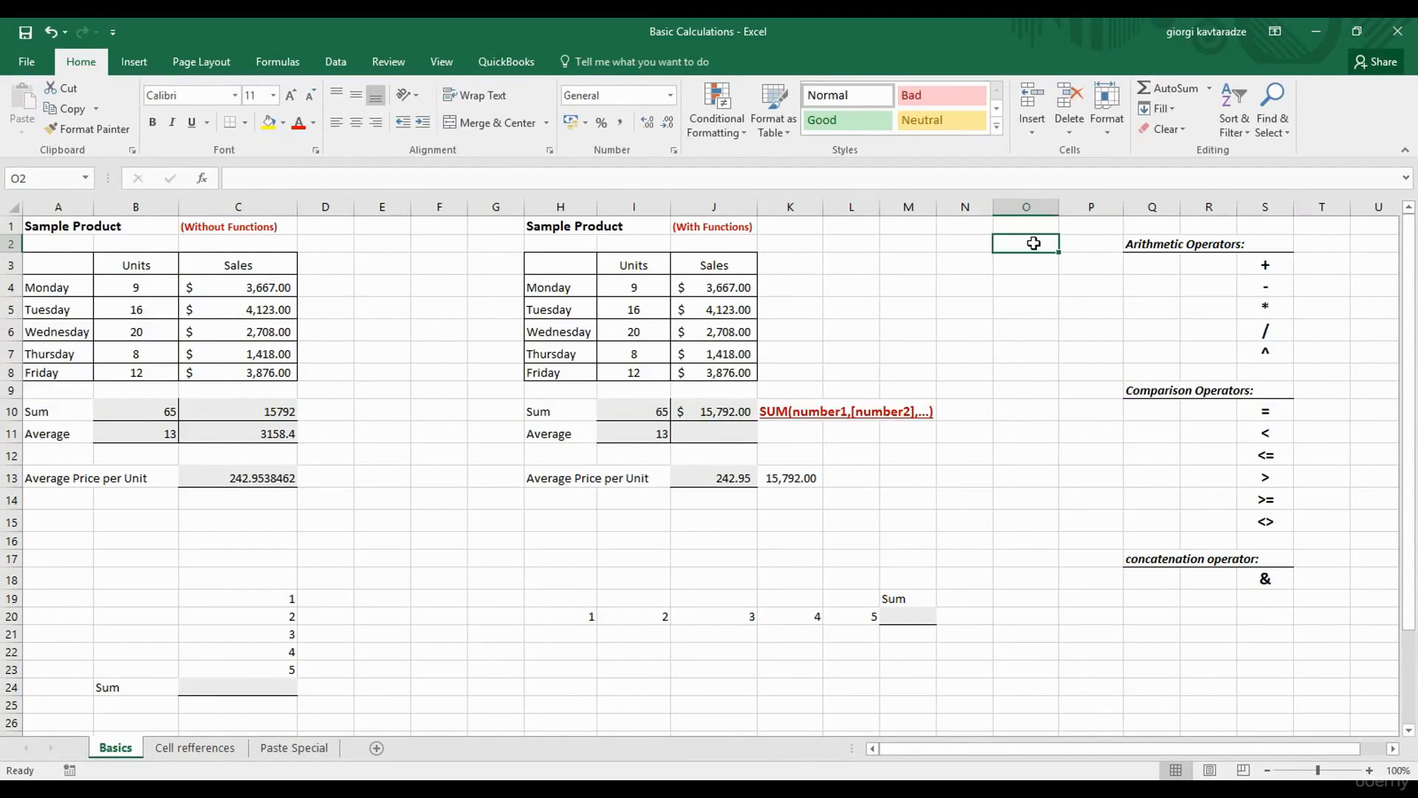
click(1209, 89)
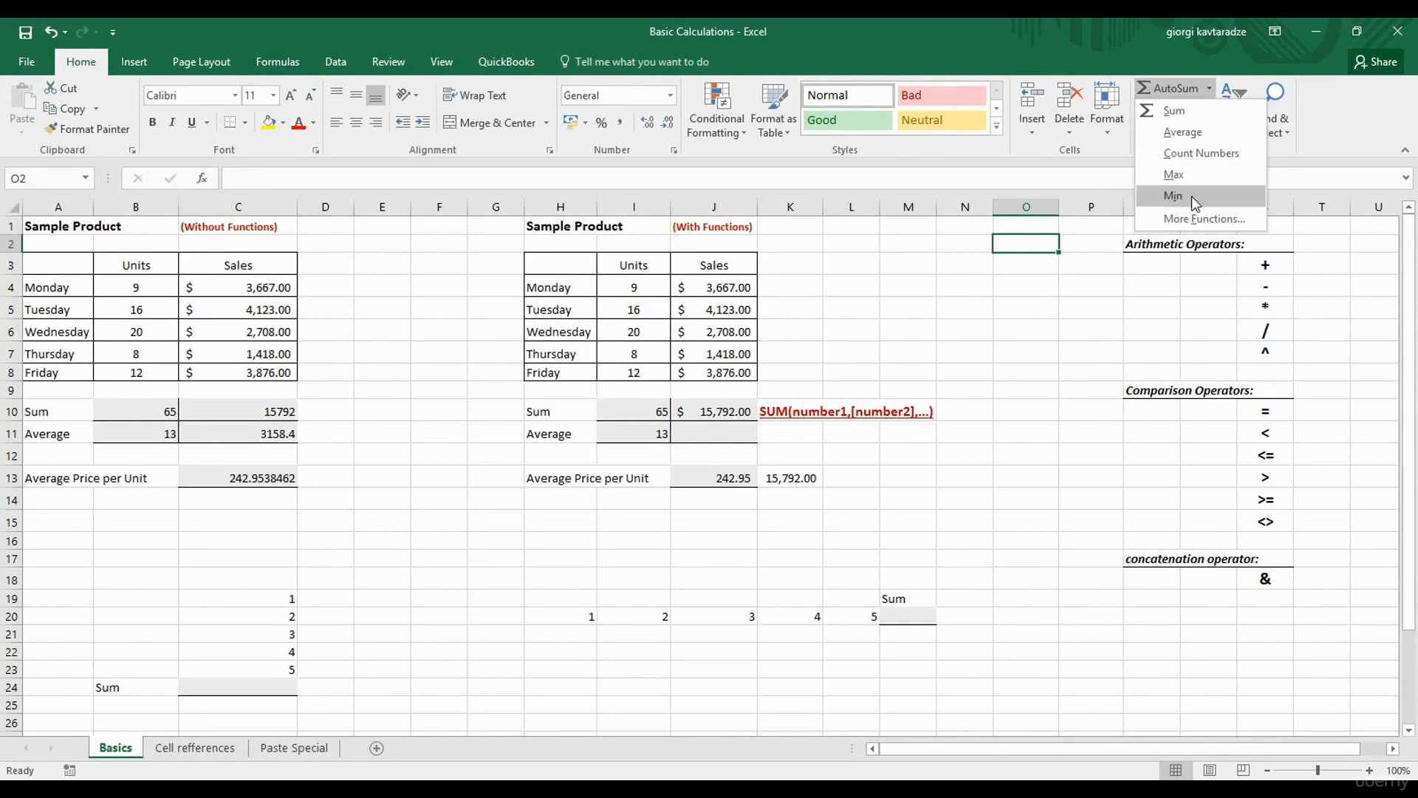
click(1189, 88)
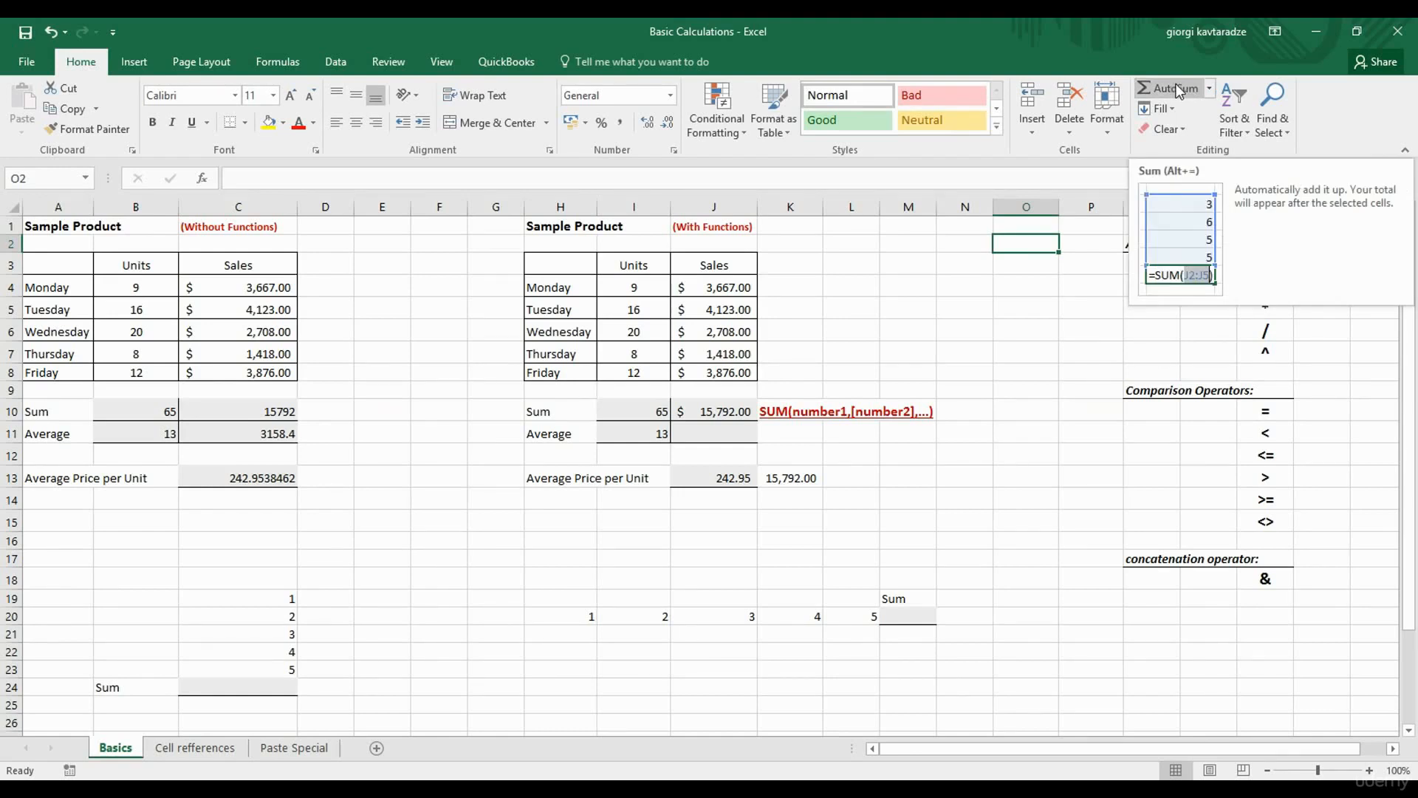
click(1209, 90)
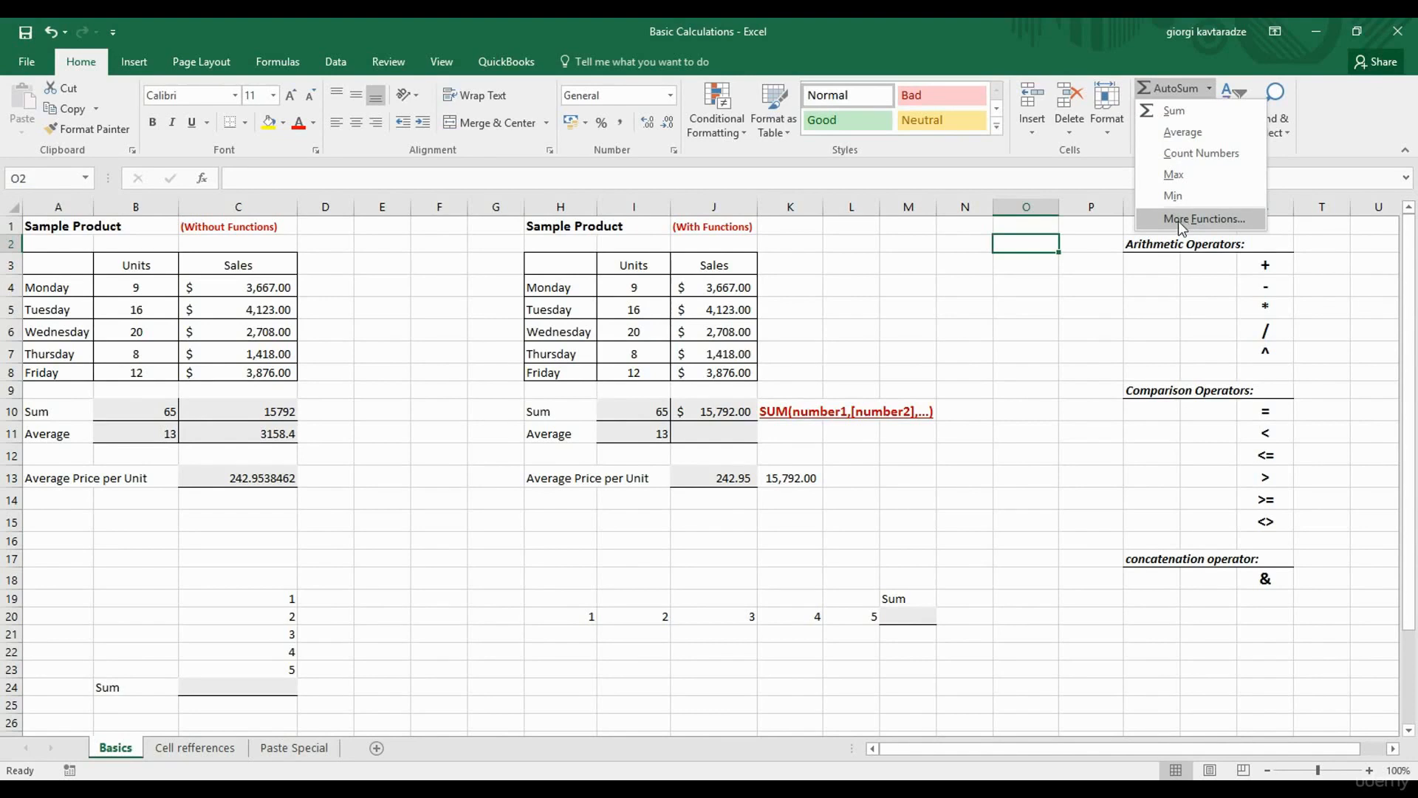
Use AutoSum to total the numbers in C19:C23 into the Sum cell C24.
click(285, 610)
click(283, 600)
drag(283, 604, 271, 687)
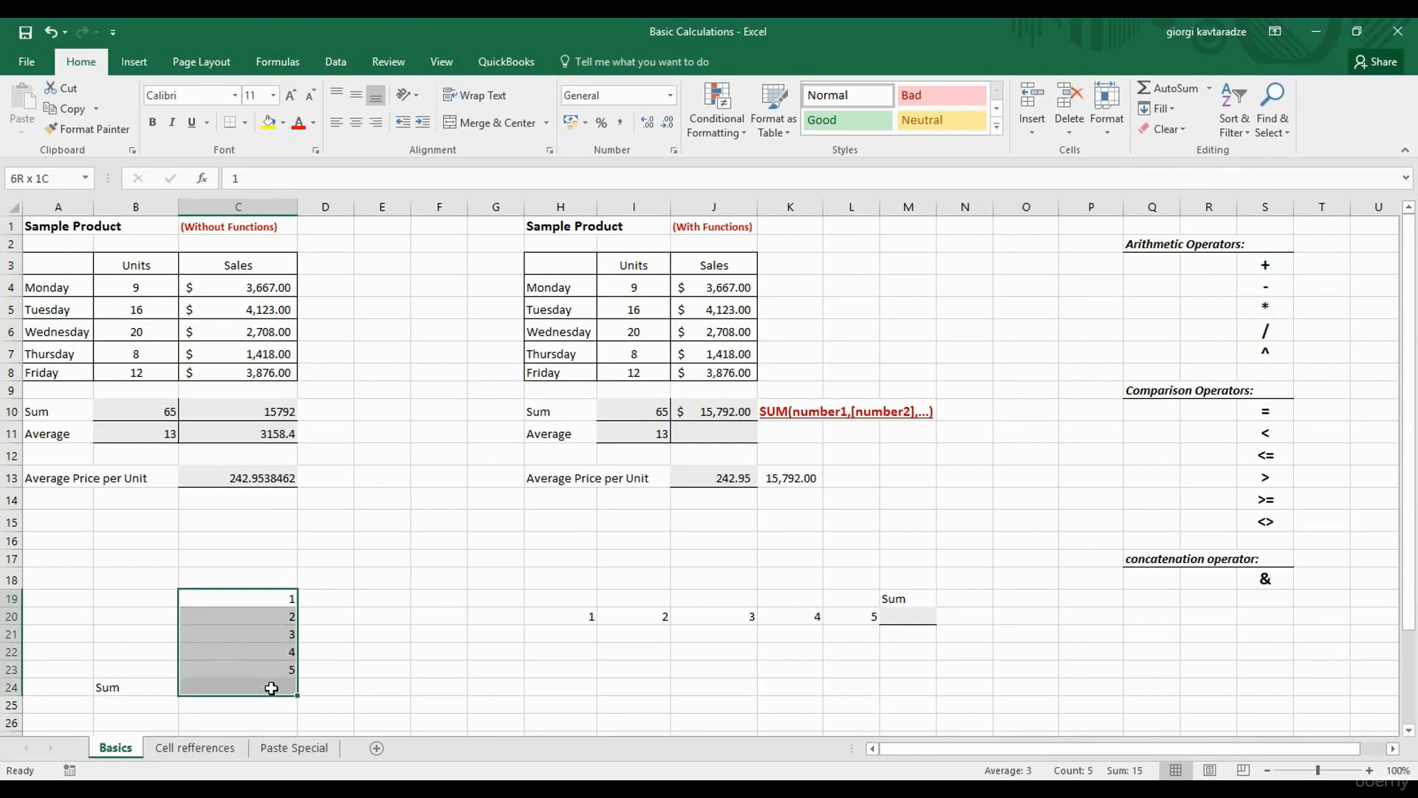
drag(272, 688, 275, 675)
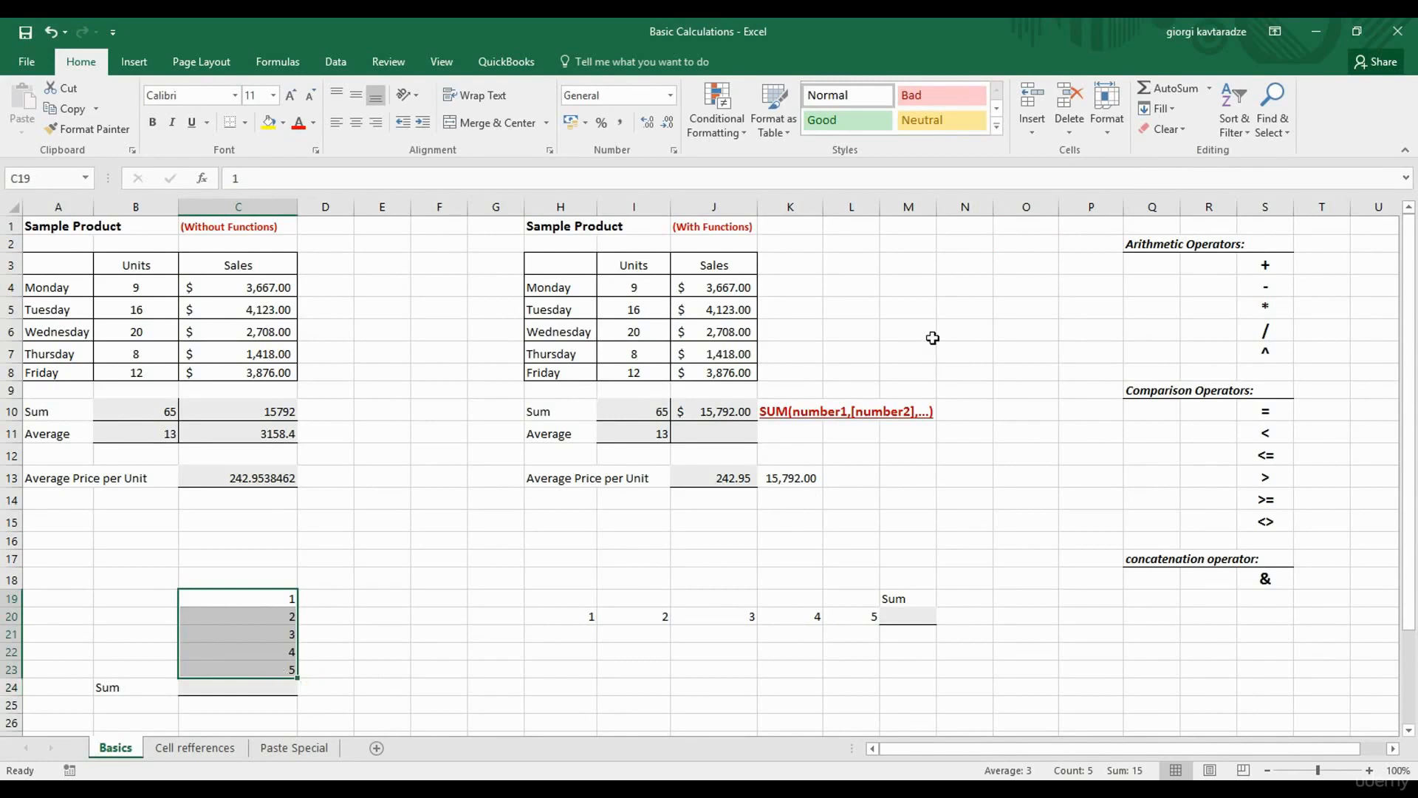
click(1165, 87)
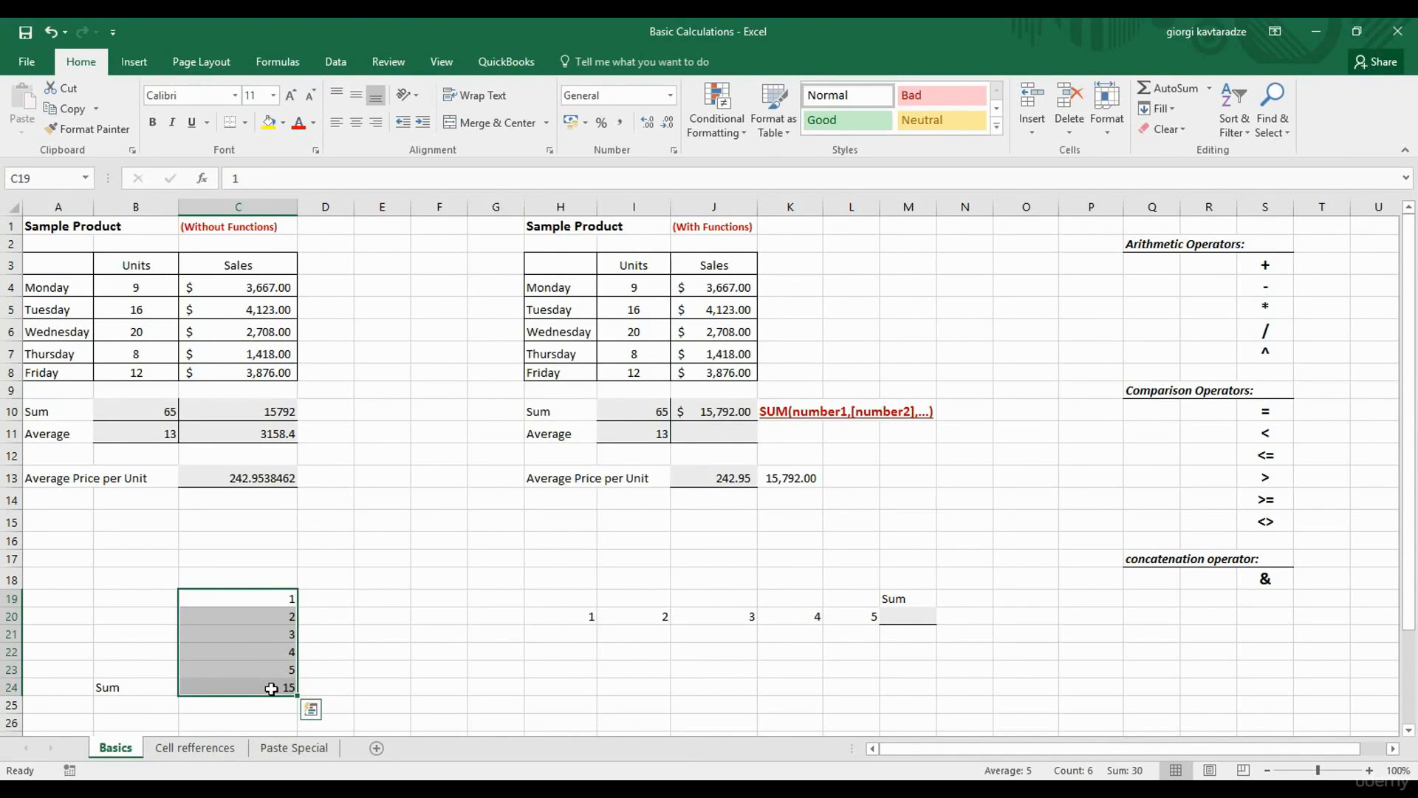
Use AutoSum to total the row of numbers in H20:L20 into the Sum cell M20.
click(905, 614)
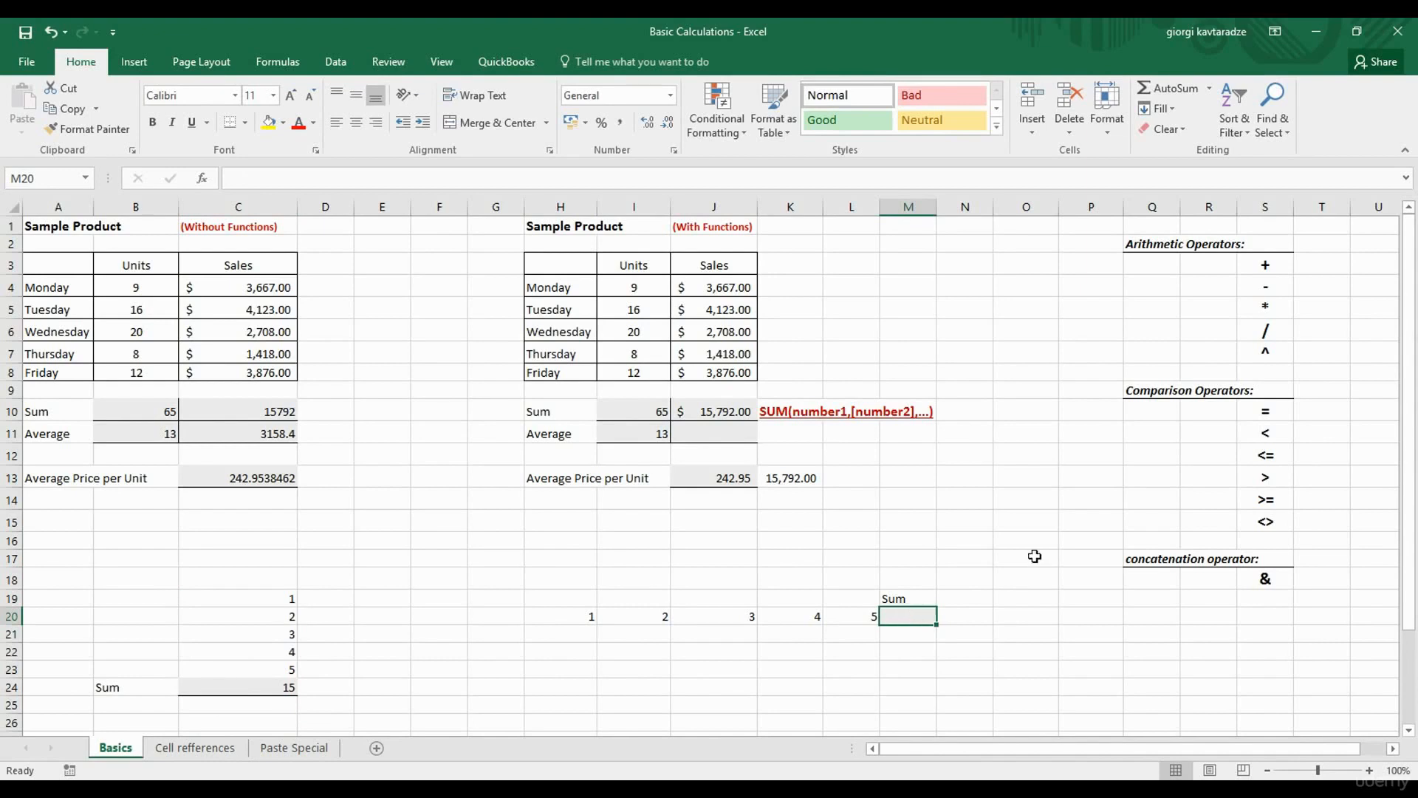
click(1170, 88)
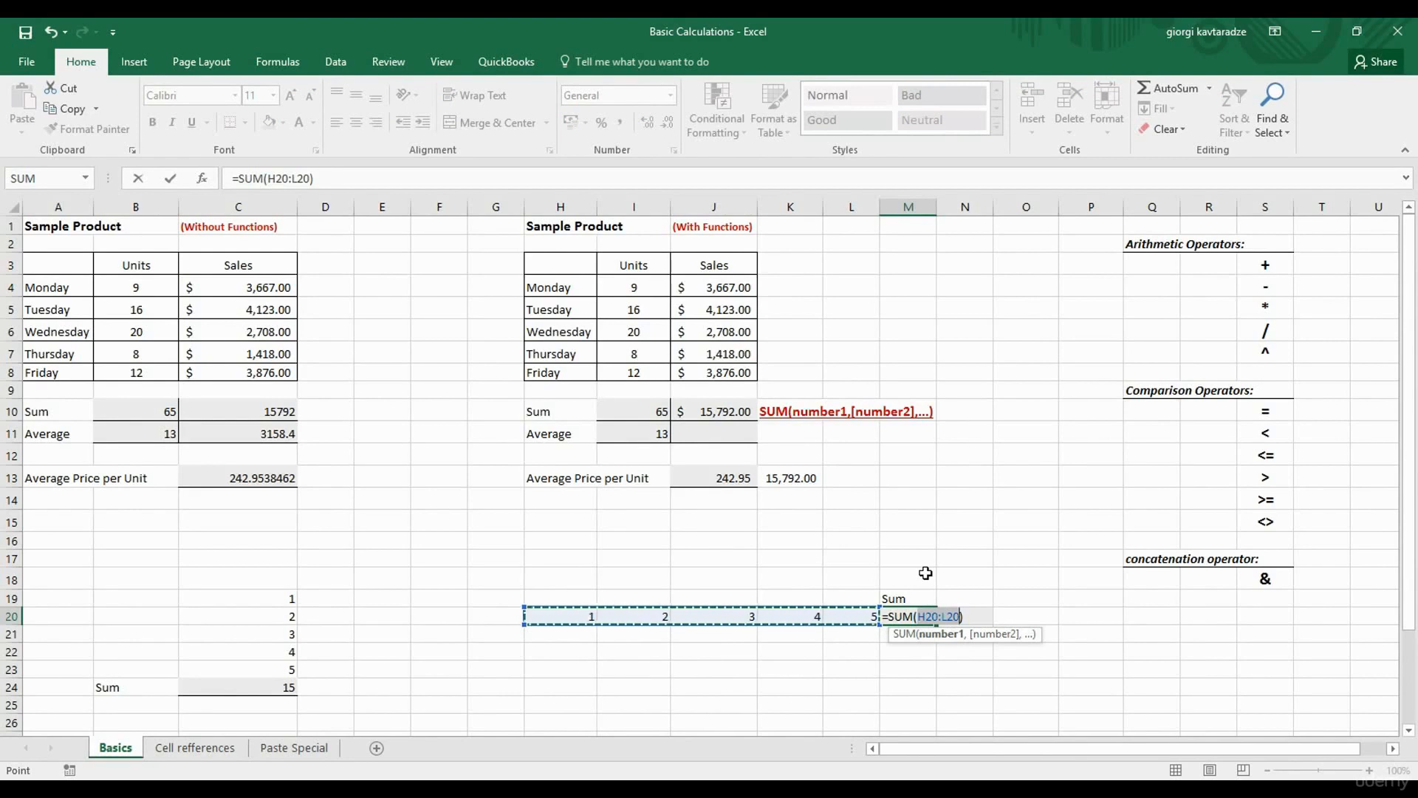
key(Return)
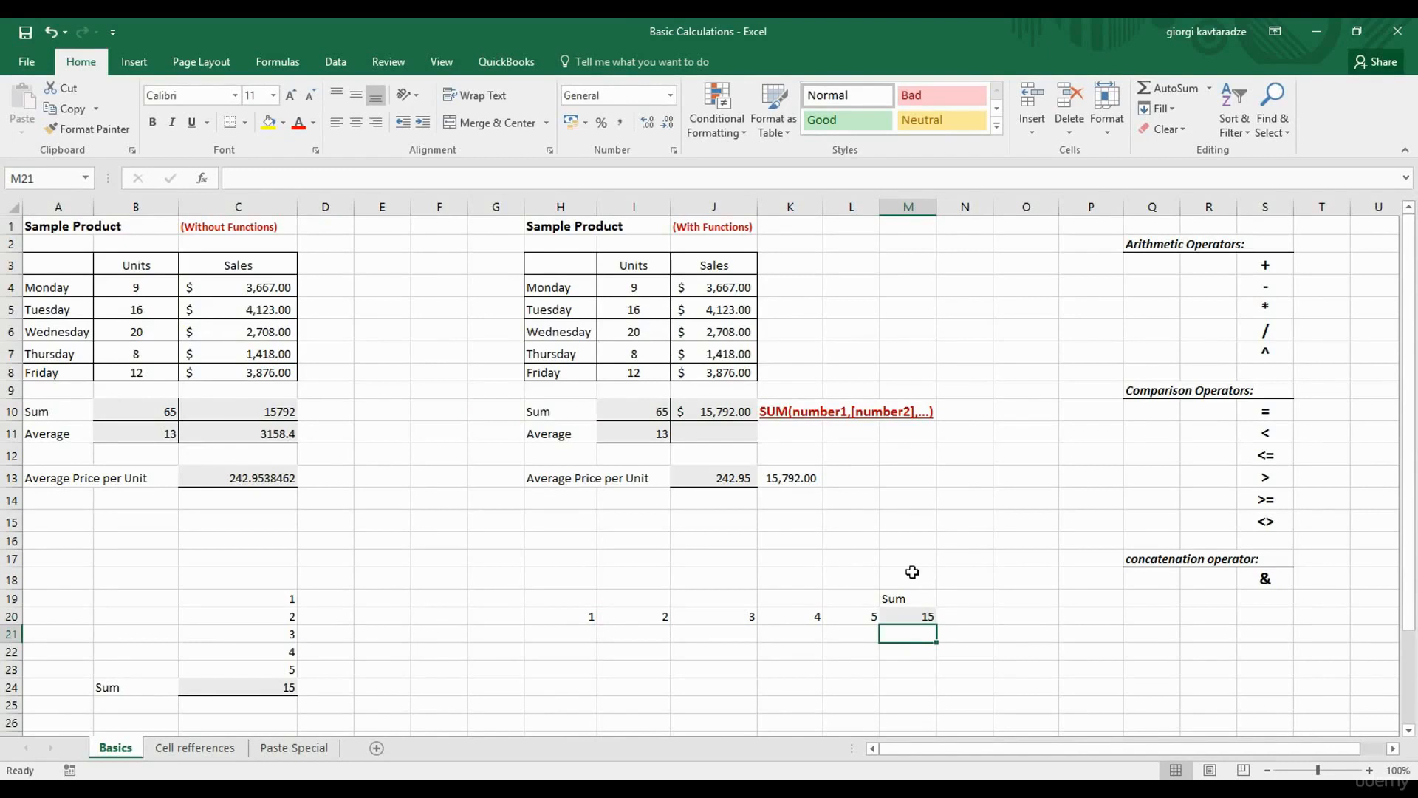
Use AutoSum in the Sum cell D28 with the numbers below it, D29:D33, as the range.
scroll(490, 591, down, 3)
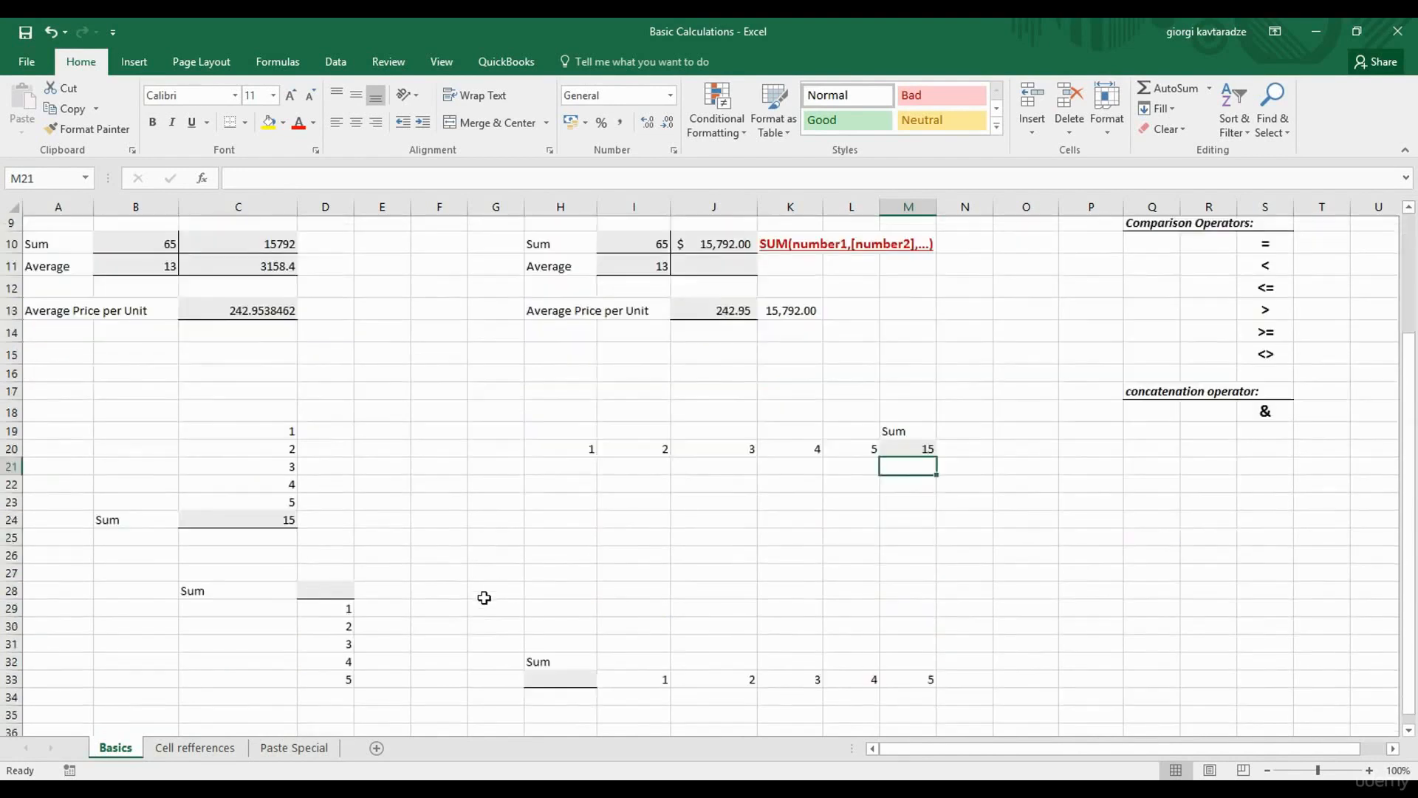
scroll(484, 598, down, 1)
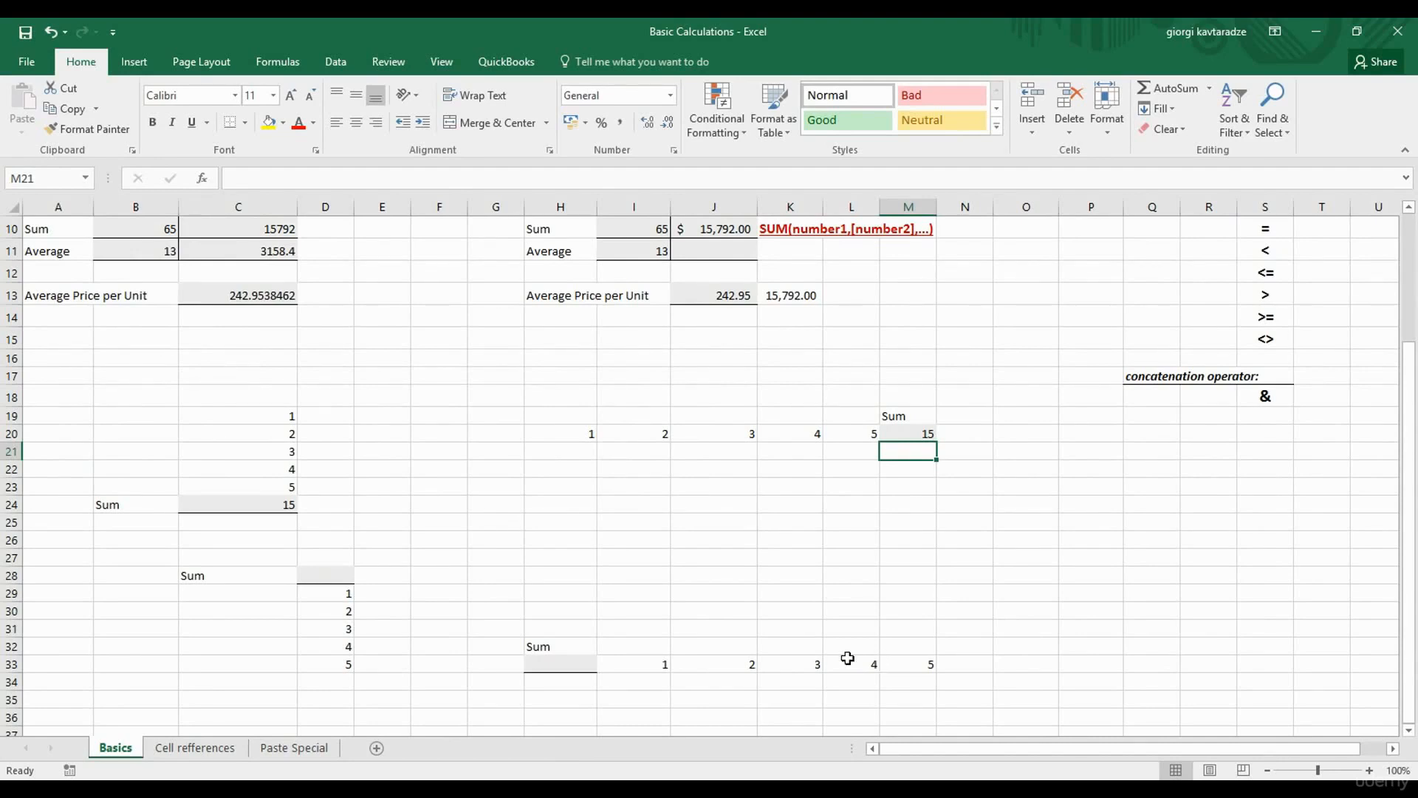
click(338, 576)
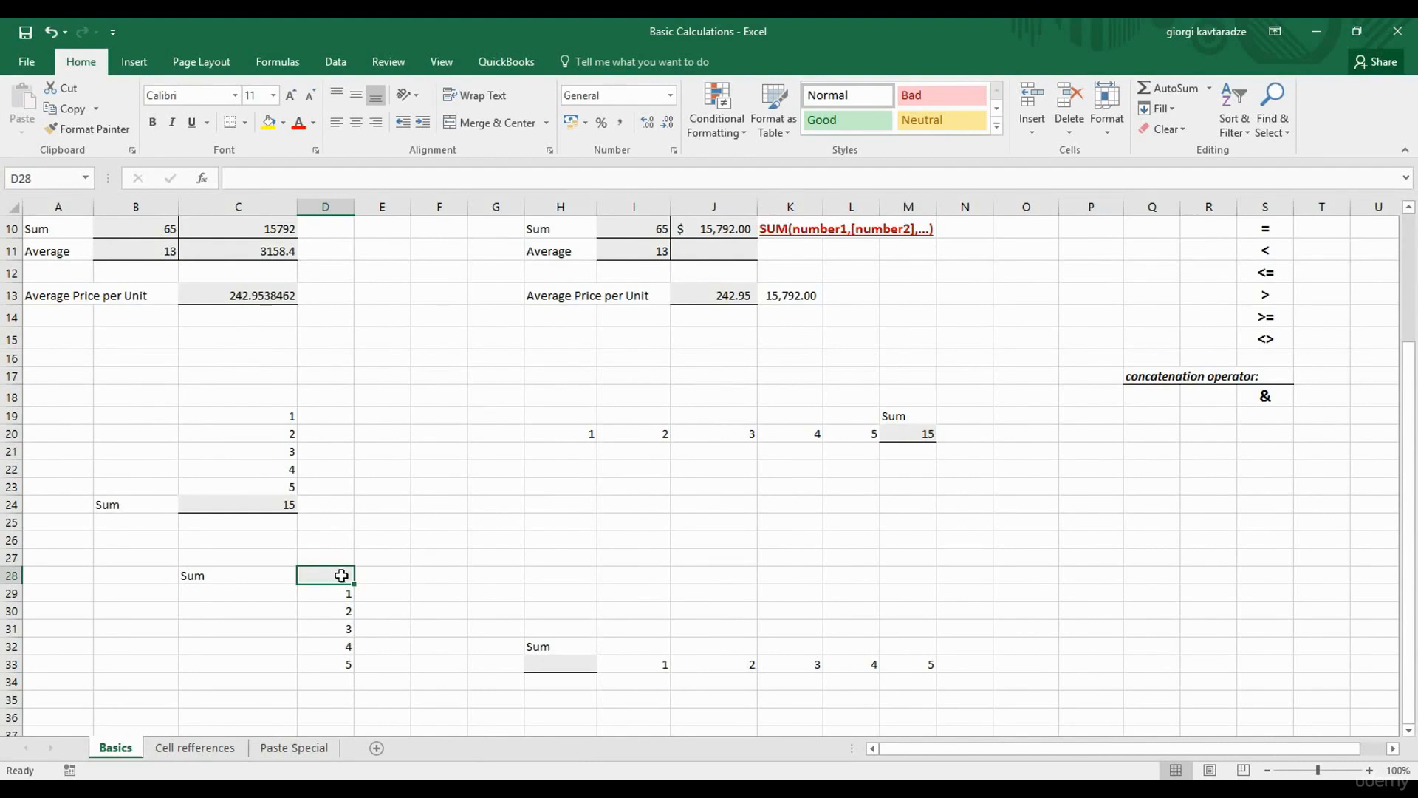
click(1177, 84)
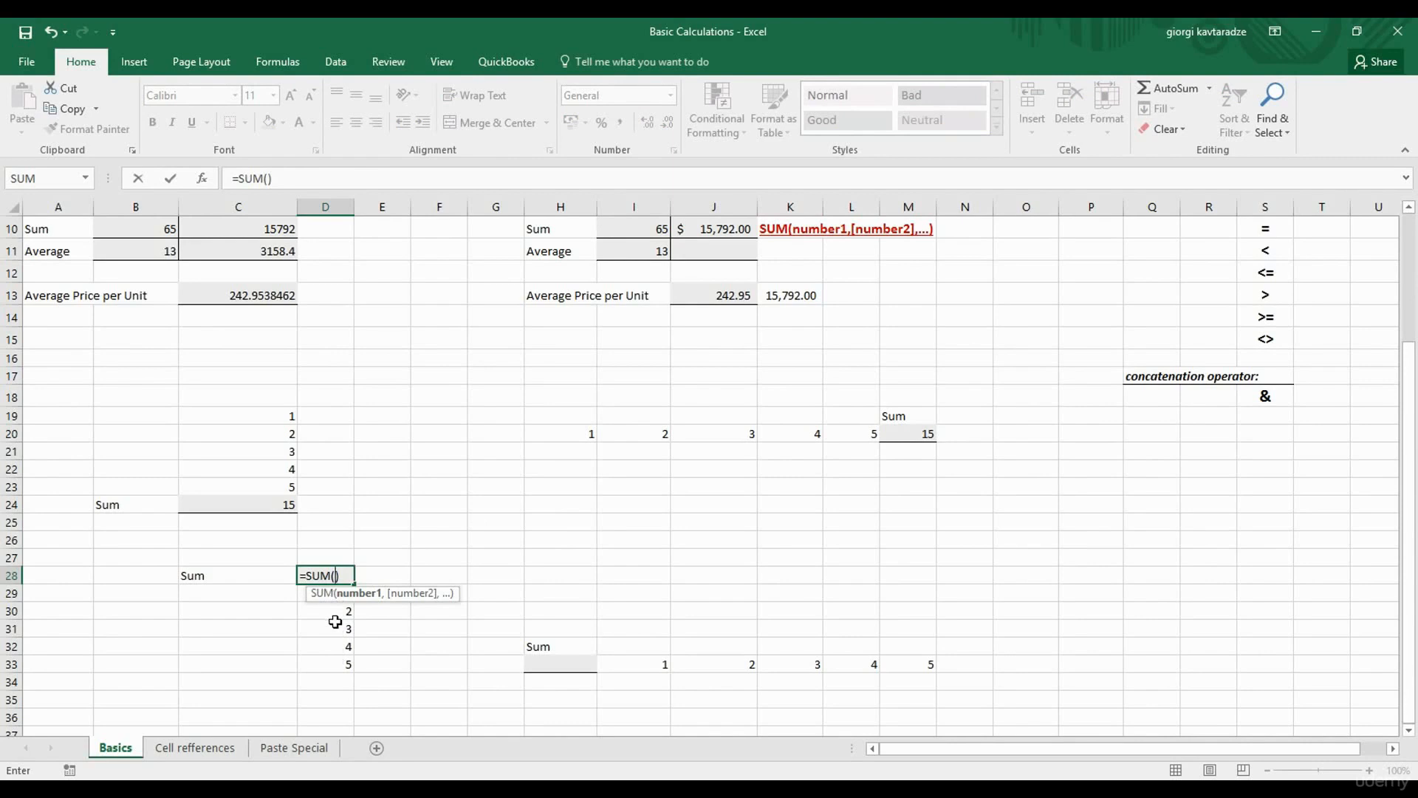
click(300, 593)
drag(300, 593, 314, 663)
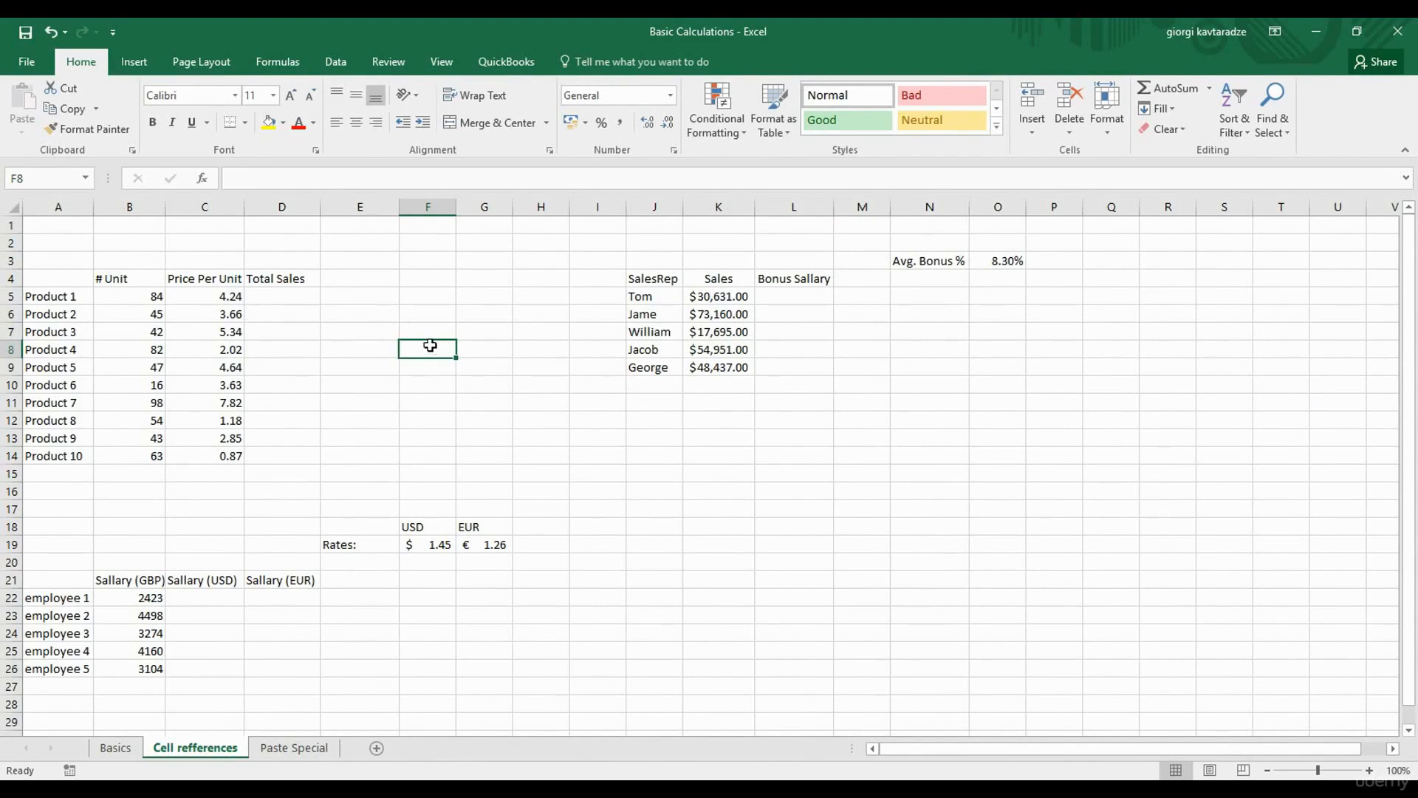
Calculate Product 1's Total Sales in D5 with the formula =B5*C5.
click(298, 296)
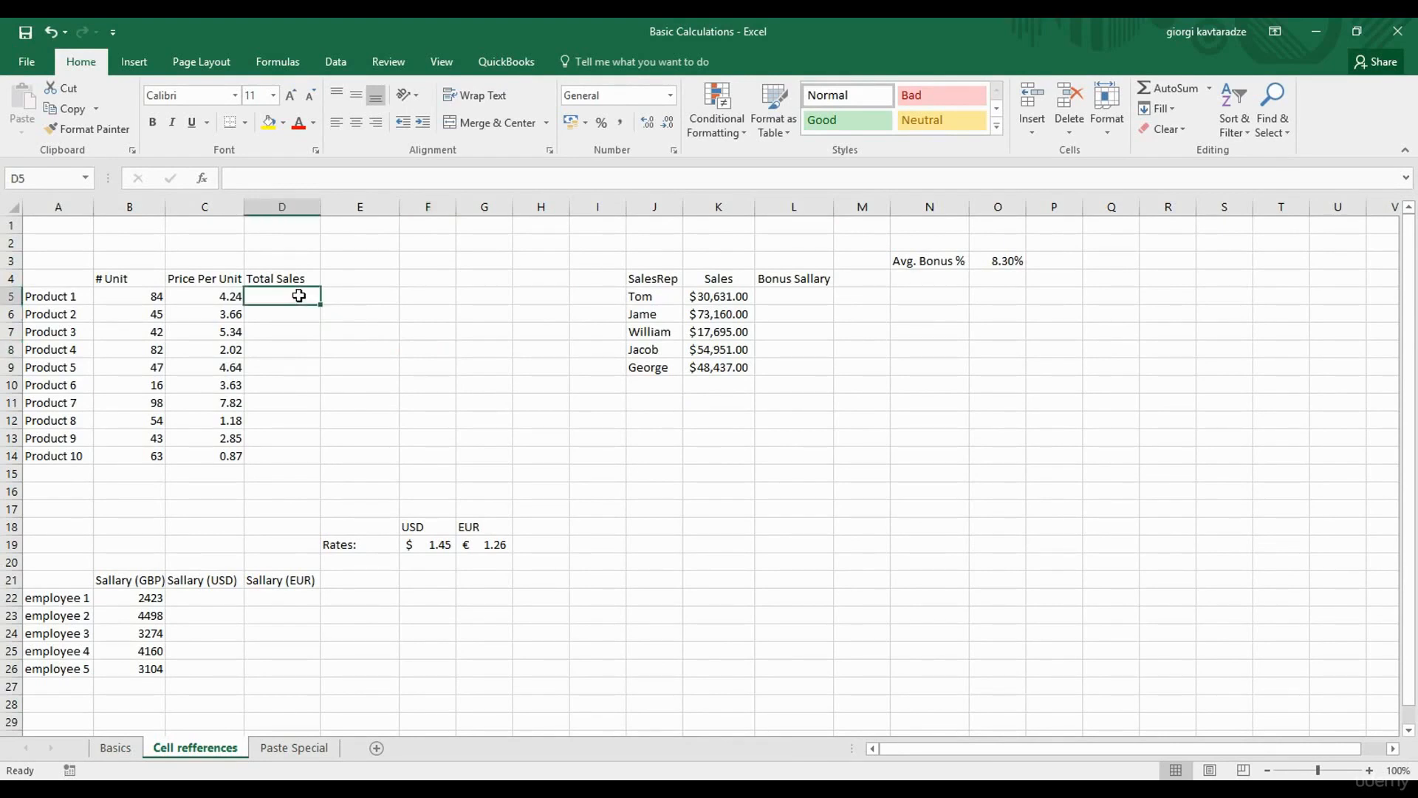
text(=)
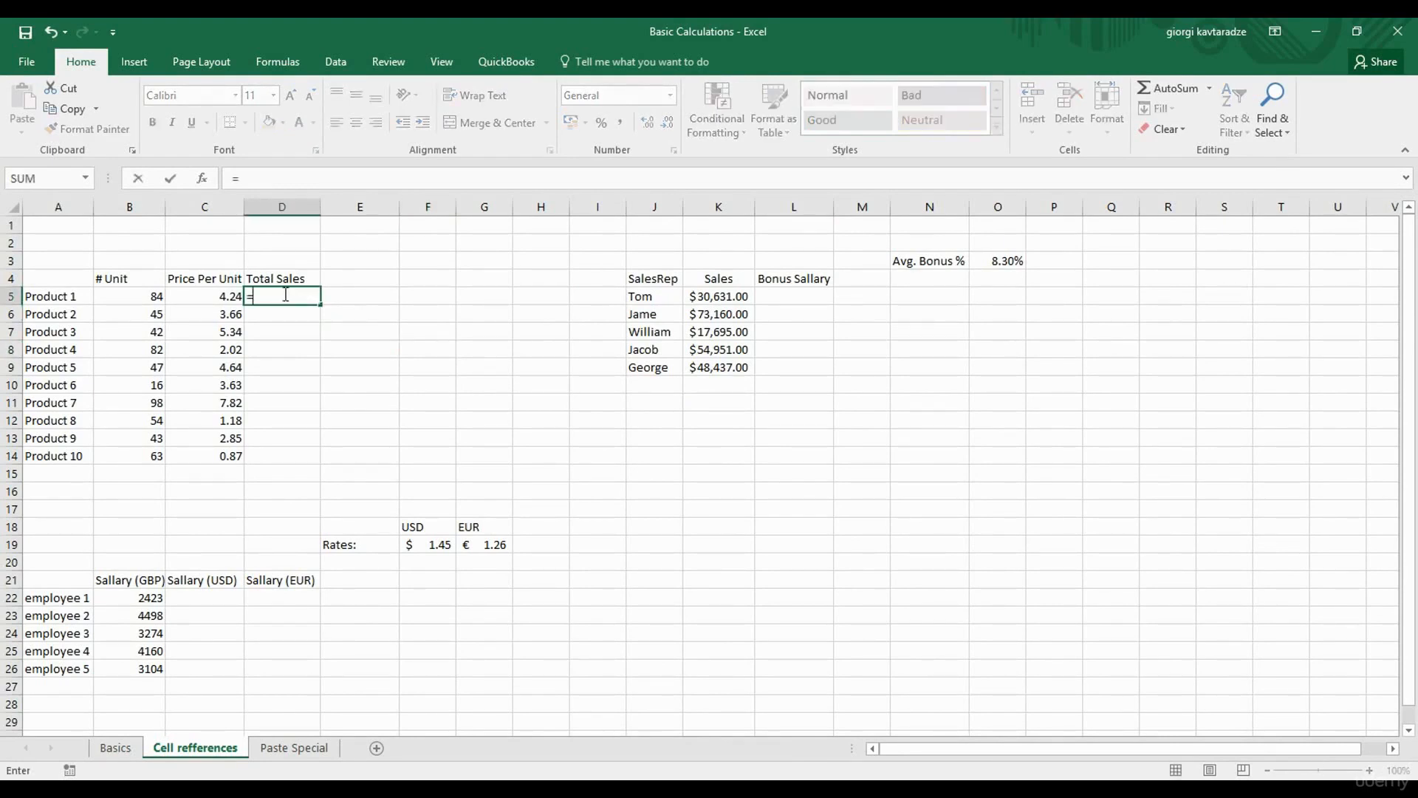
click(149, 294)
text(*)
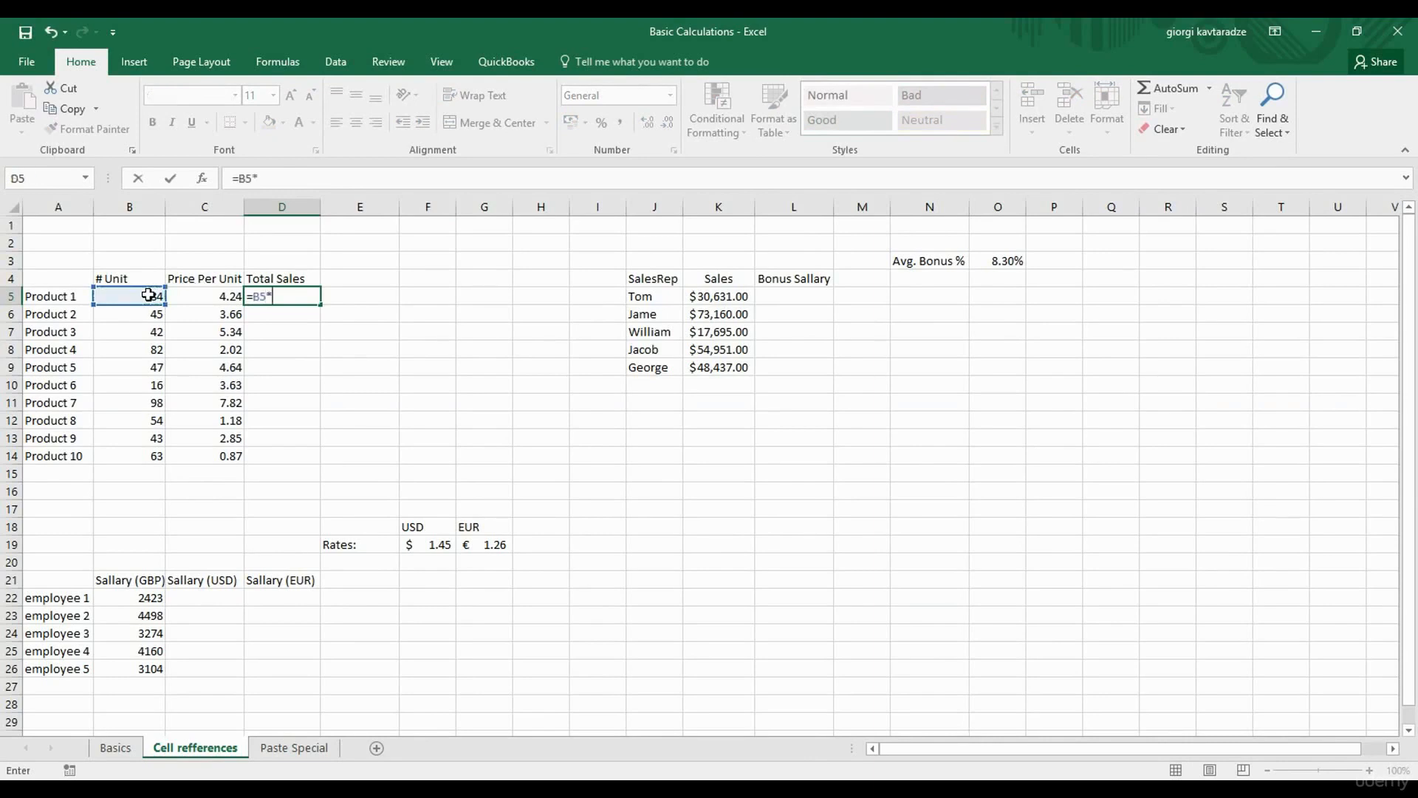
click(200, 300)
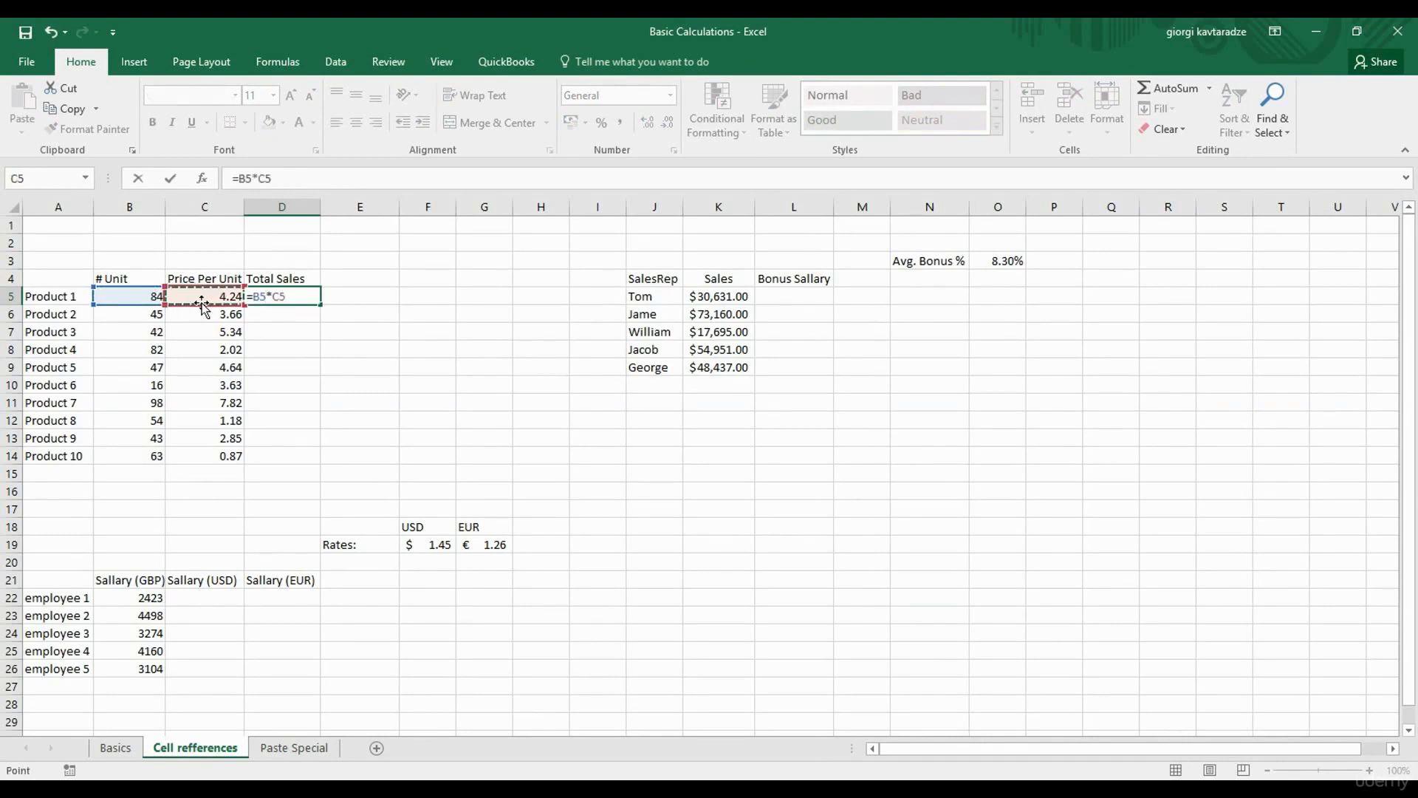
key(Return)
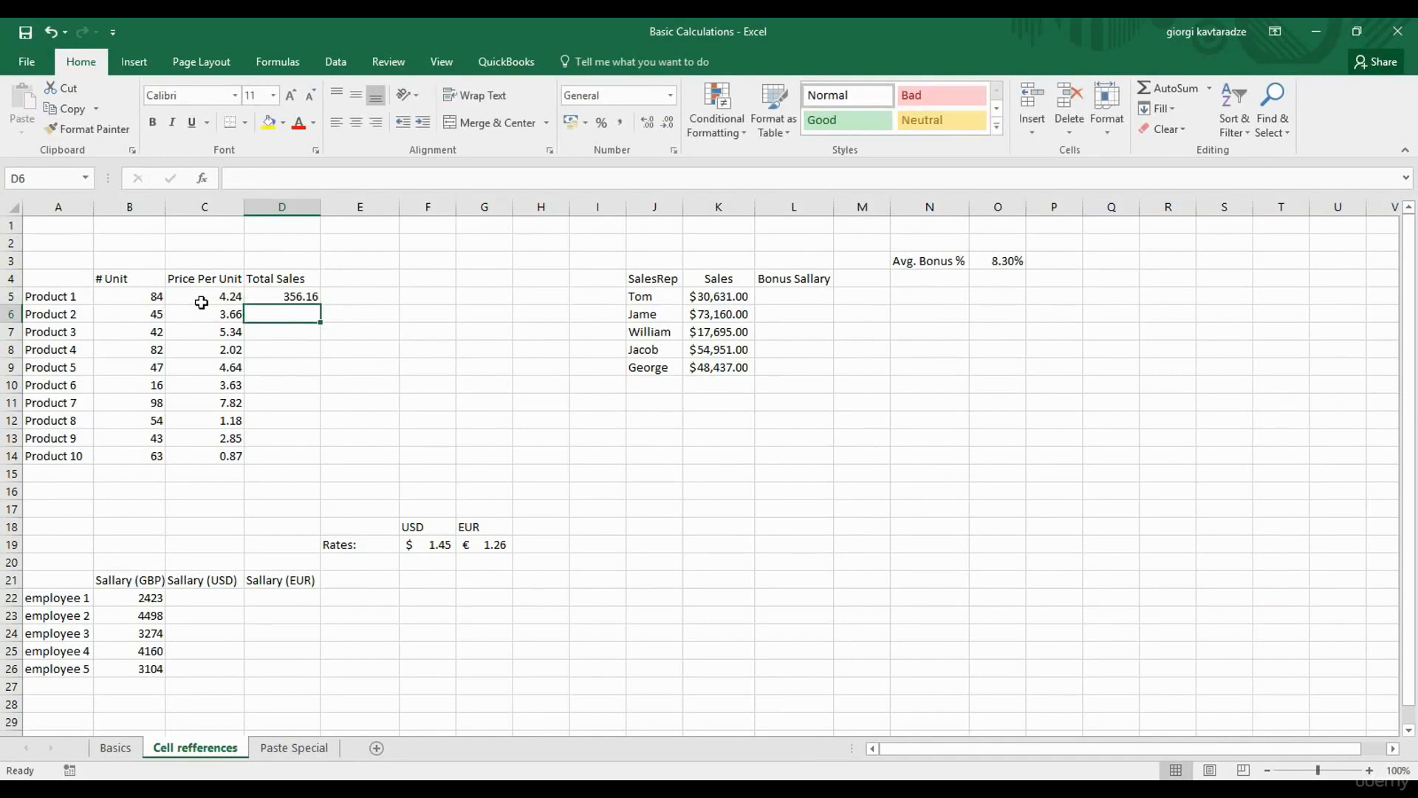
Fill the Total Sales formula from D5 down through Product 10 in D14.
click(263, 297)
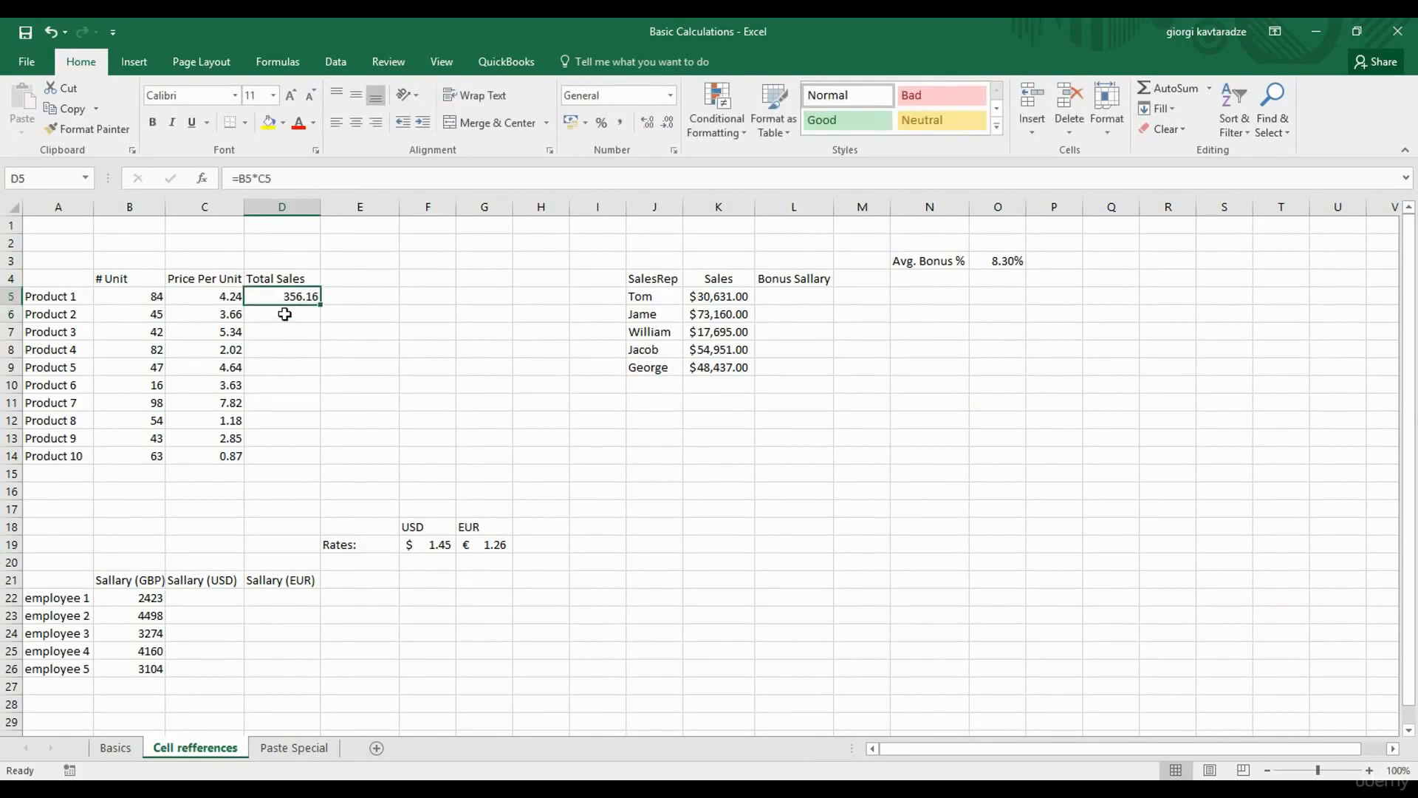
drag(318, 305, 308, 458)
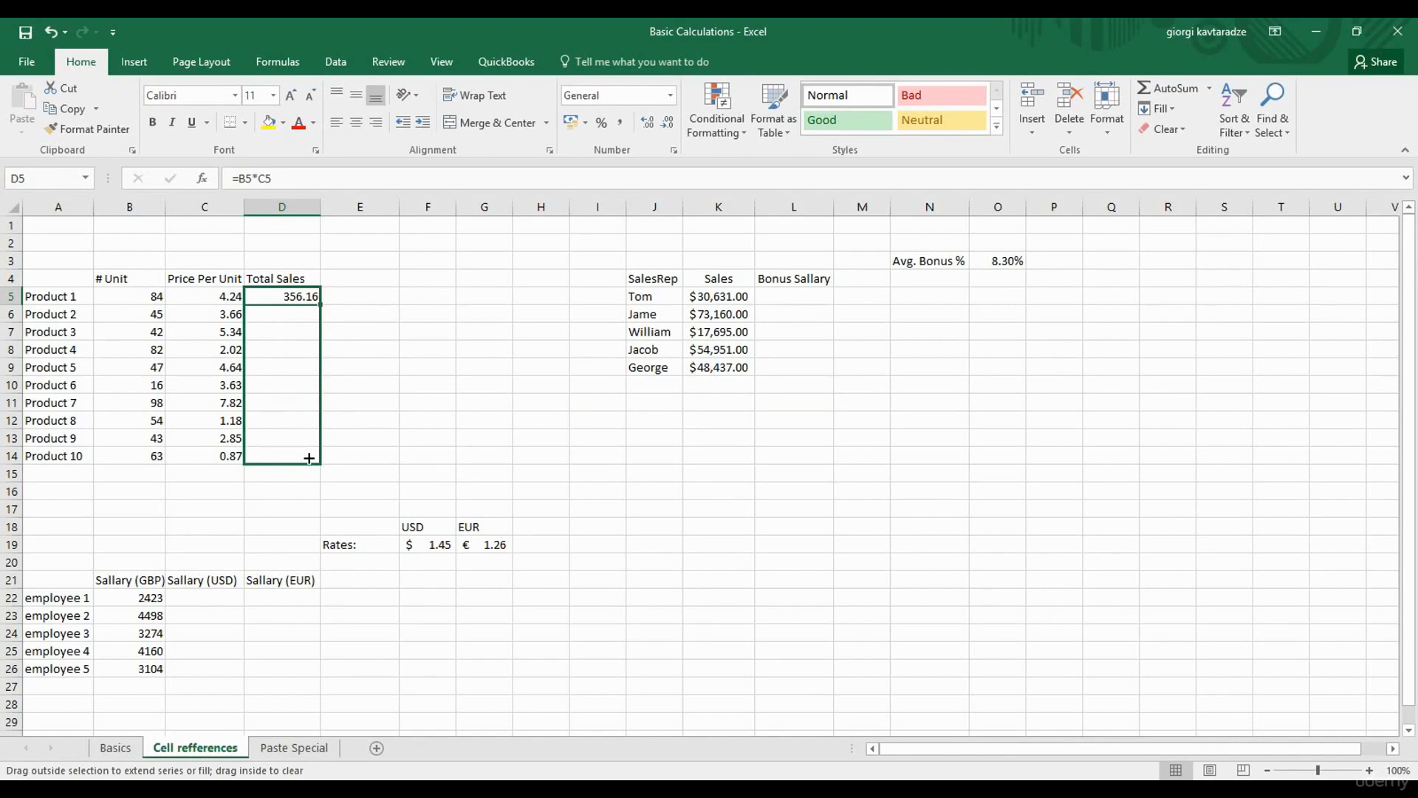
drag(309, 458, 309, 458)
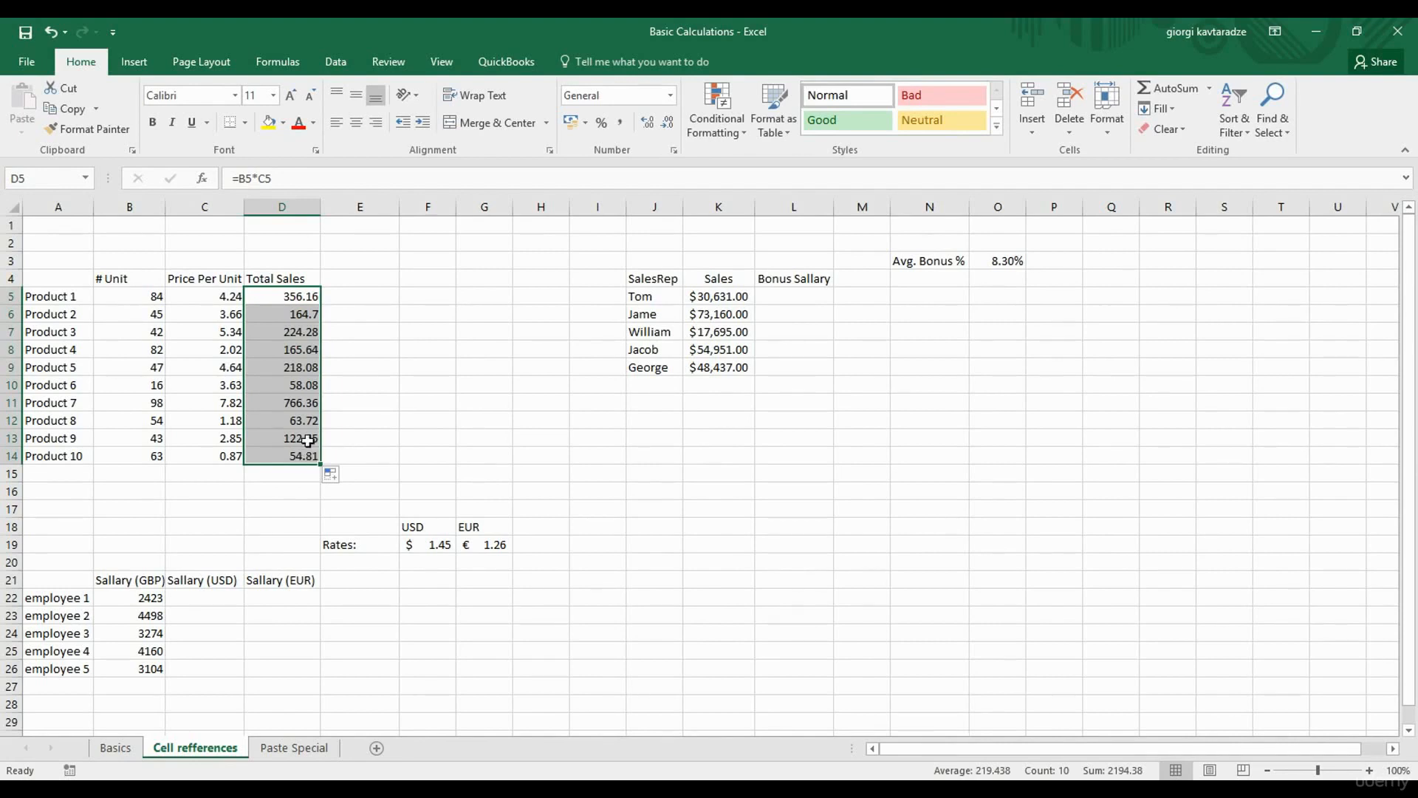
Examine the cell references in the filled Total Sales formulas for several products, including D9, D11, D13 and D7.
click(296, 336)
click(295, 347)
click(297, 372)
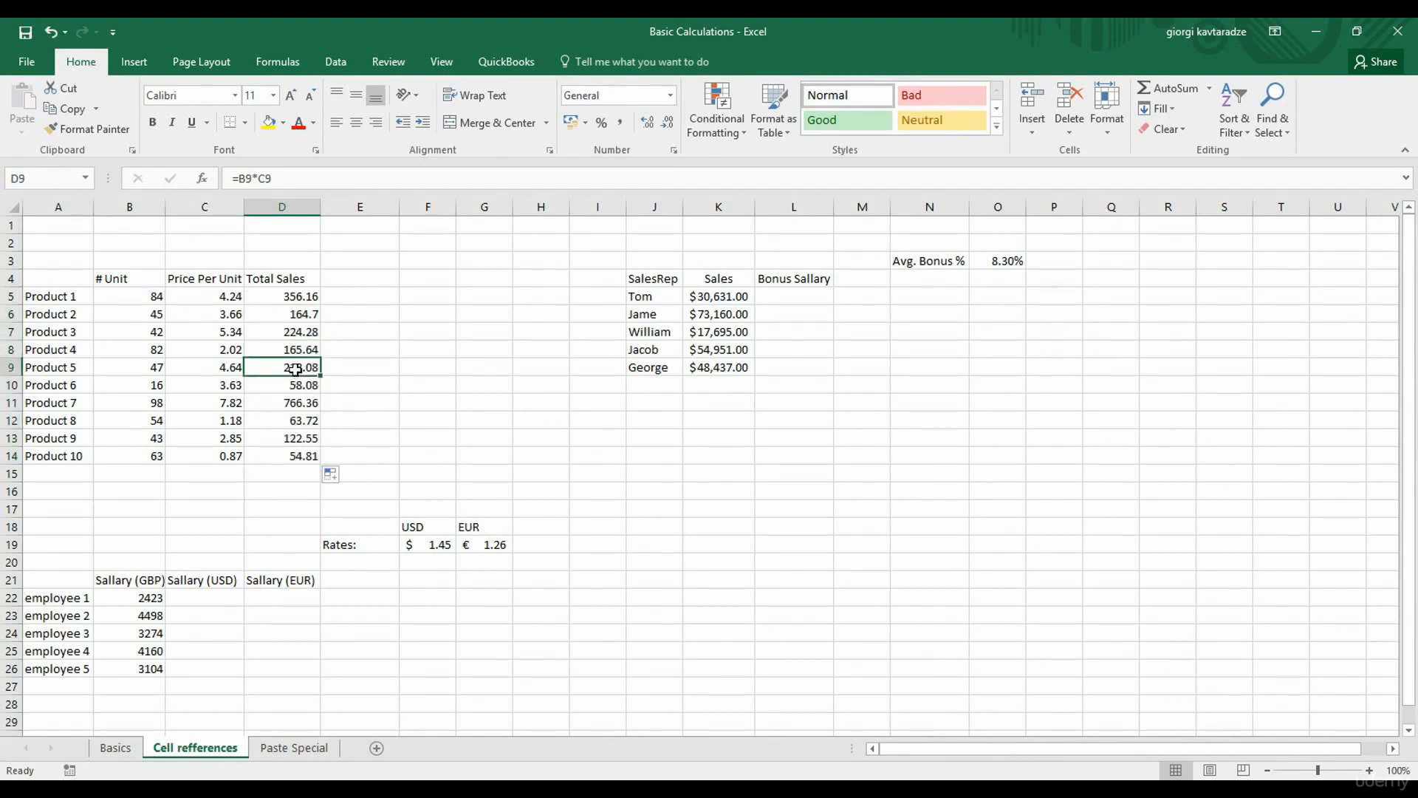
double_click(296, 371)
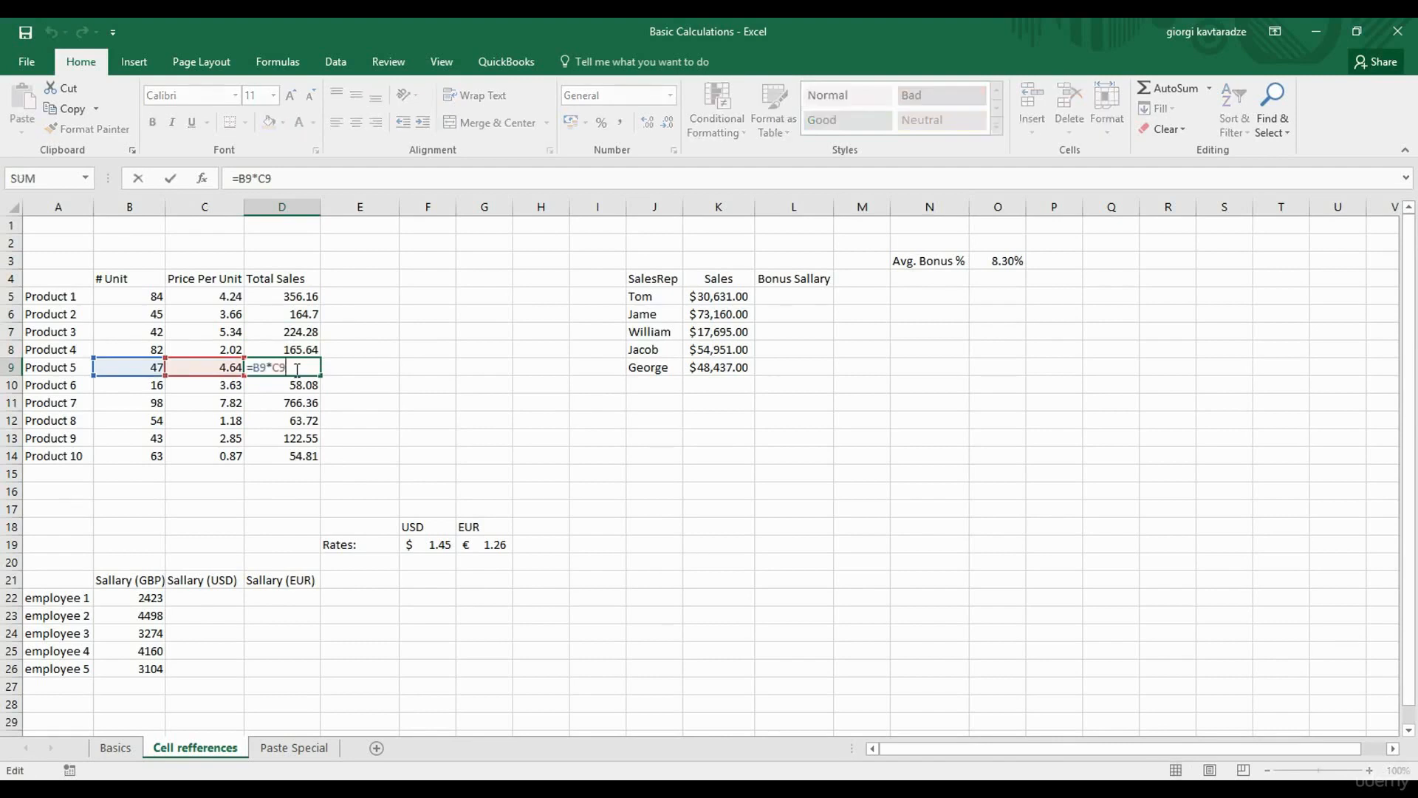
key(Return)
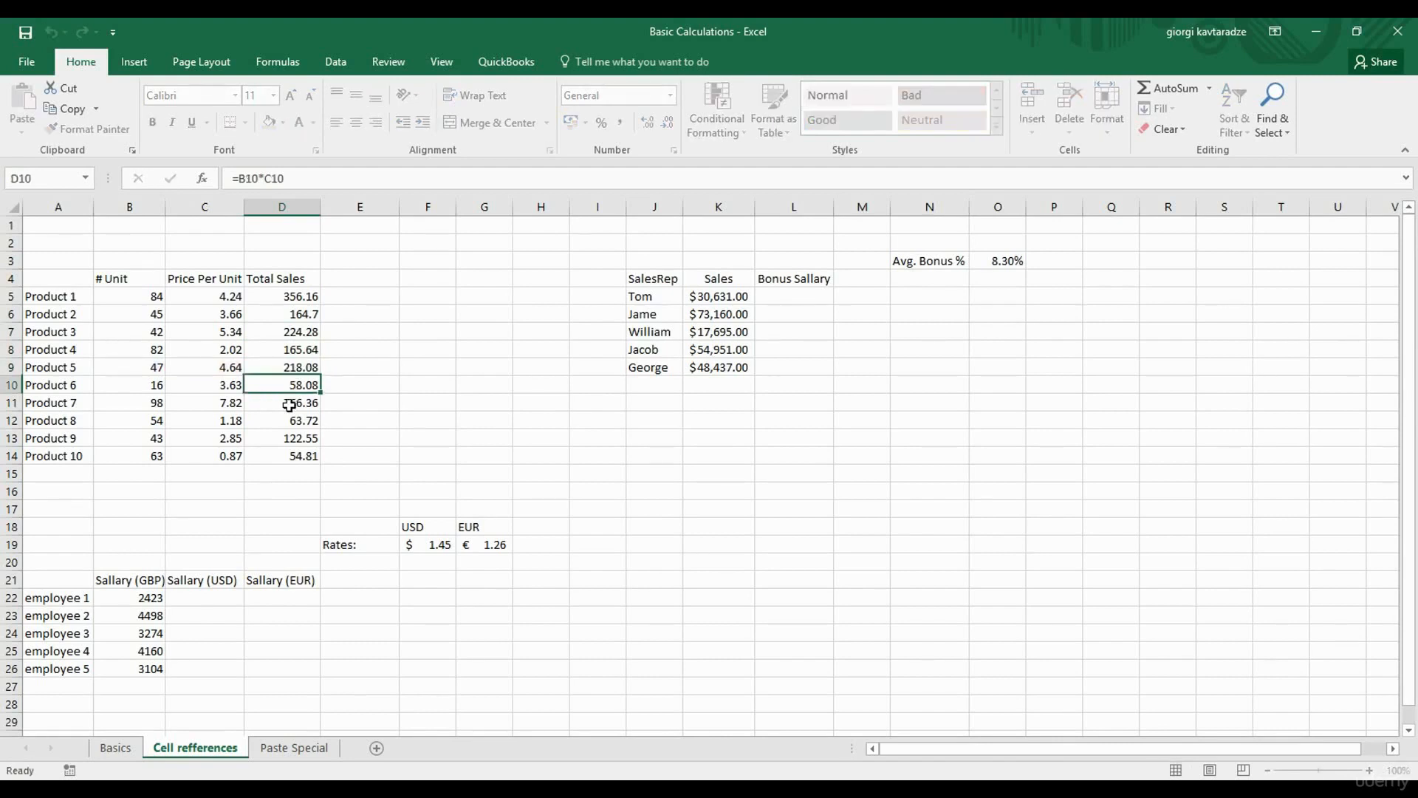
double_click(292, 404)
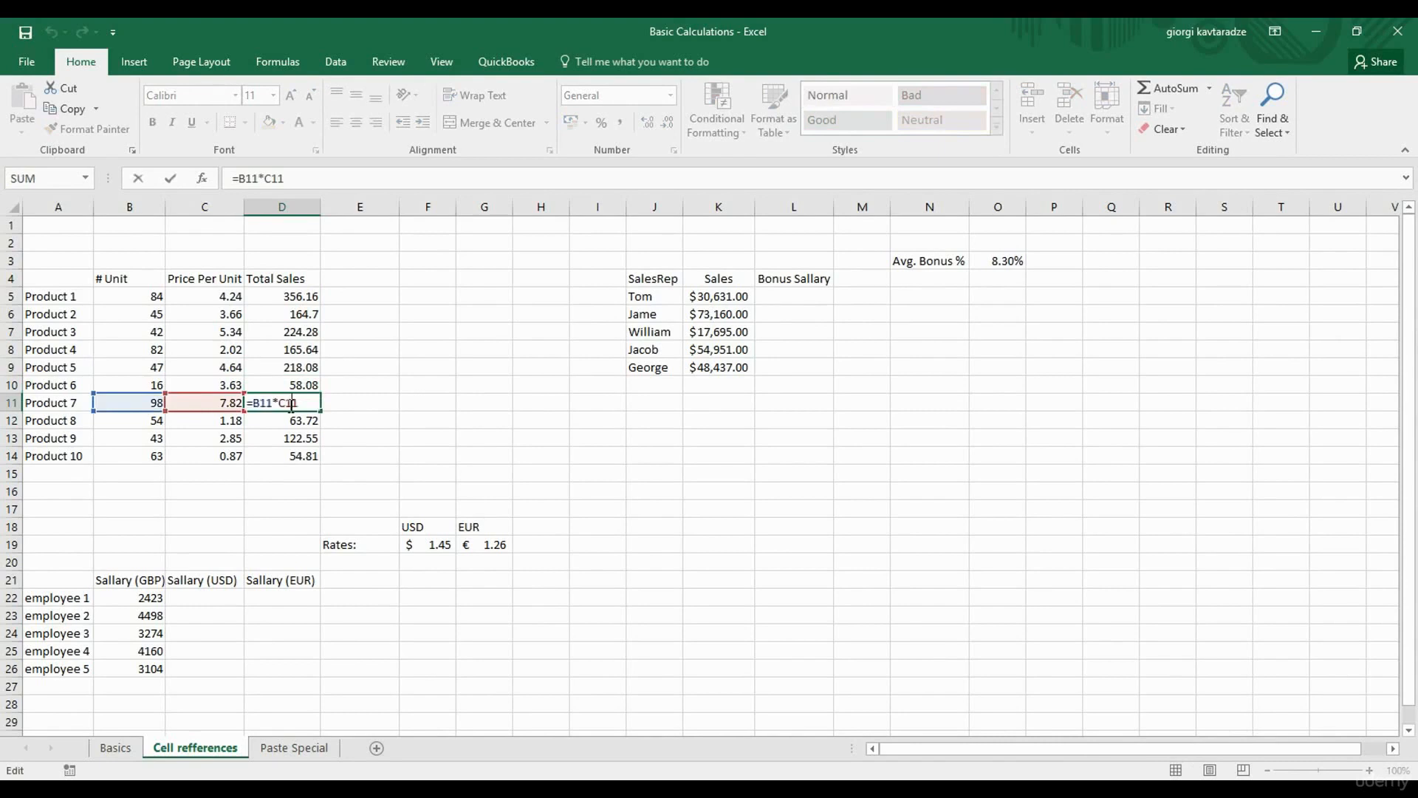
key(Return)
double_click(290, 441)
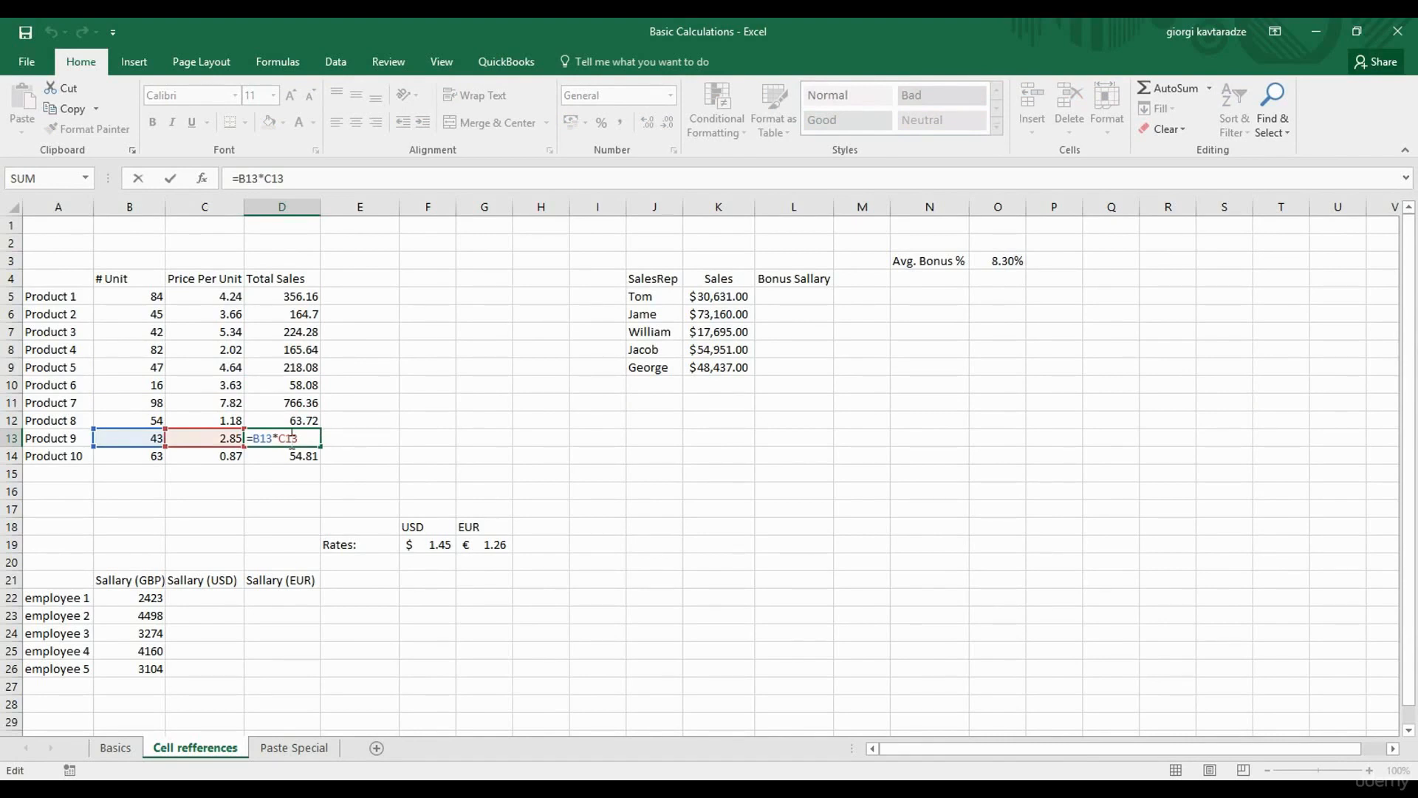
key(Return)
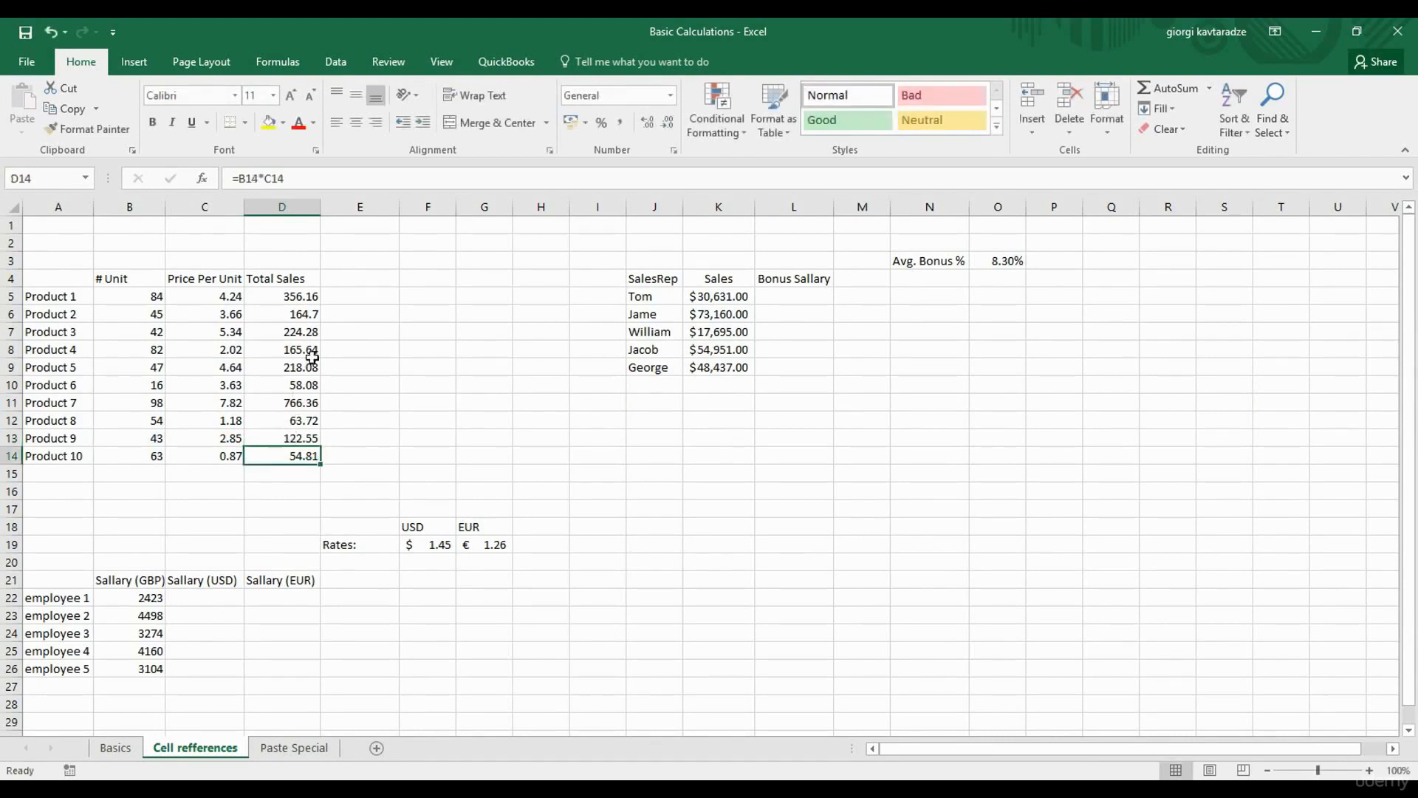
click(309, 332)
double_click(307, 332)
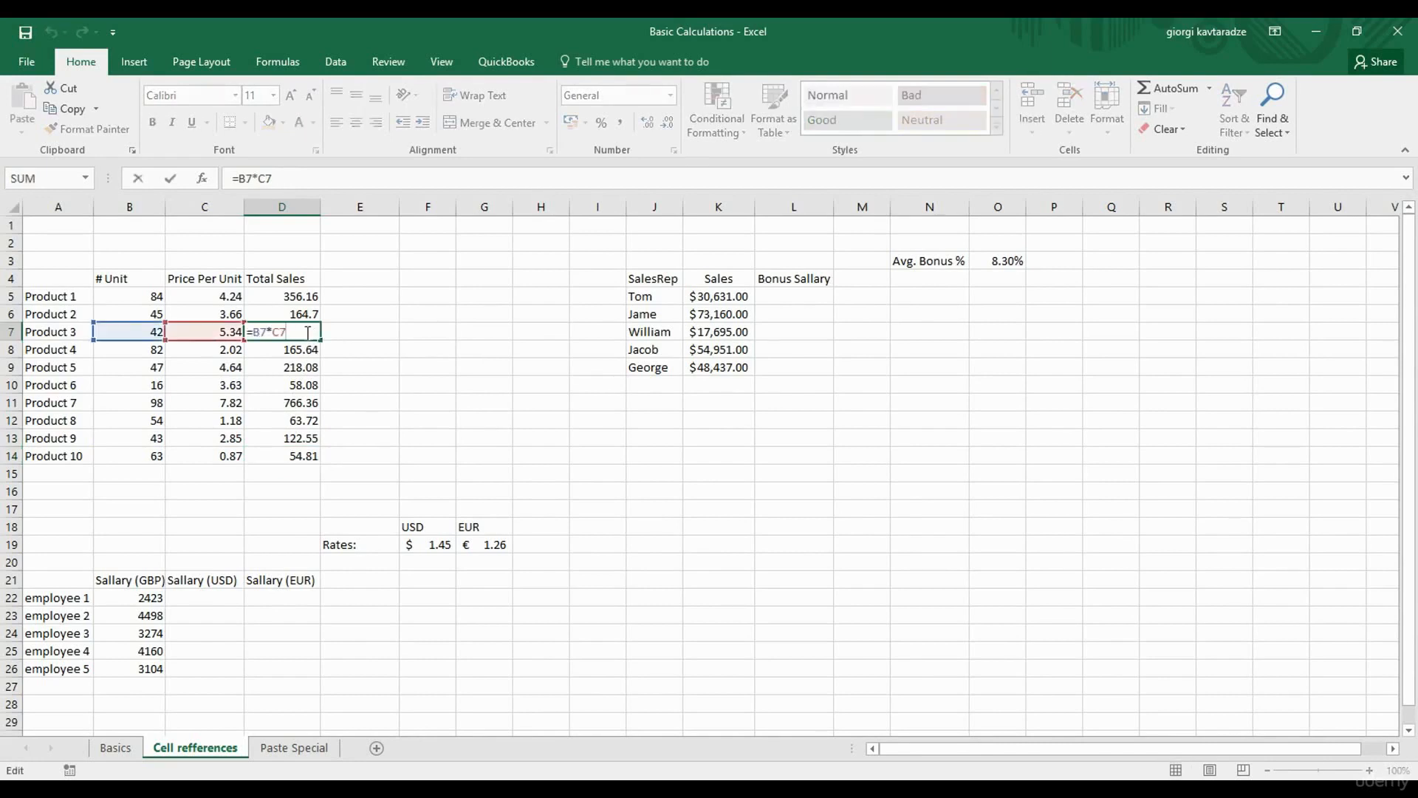
key(Return)
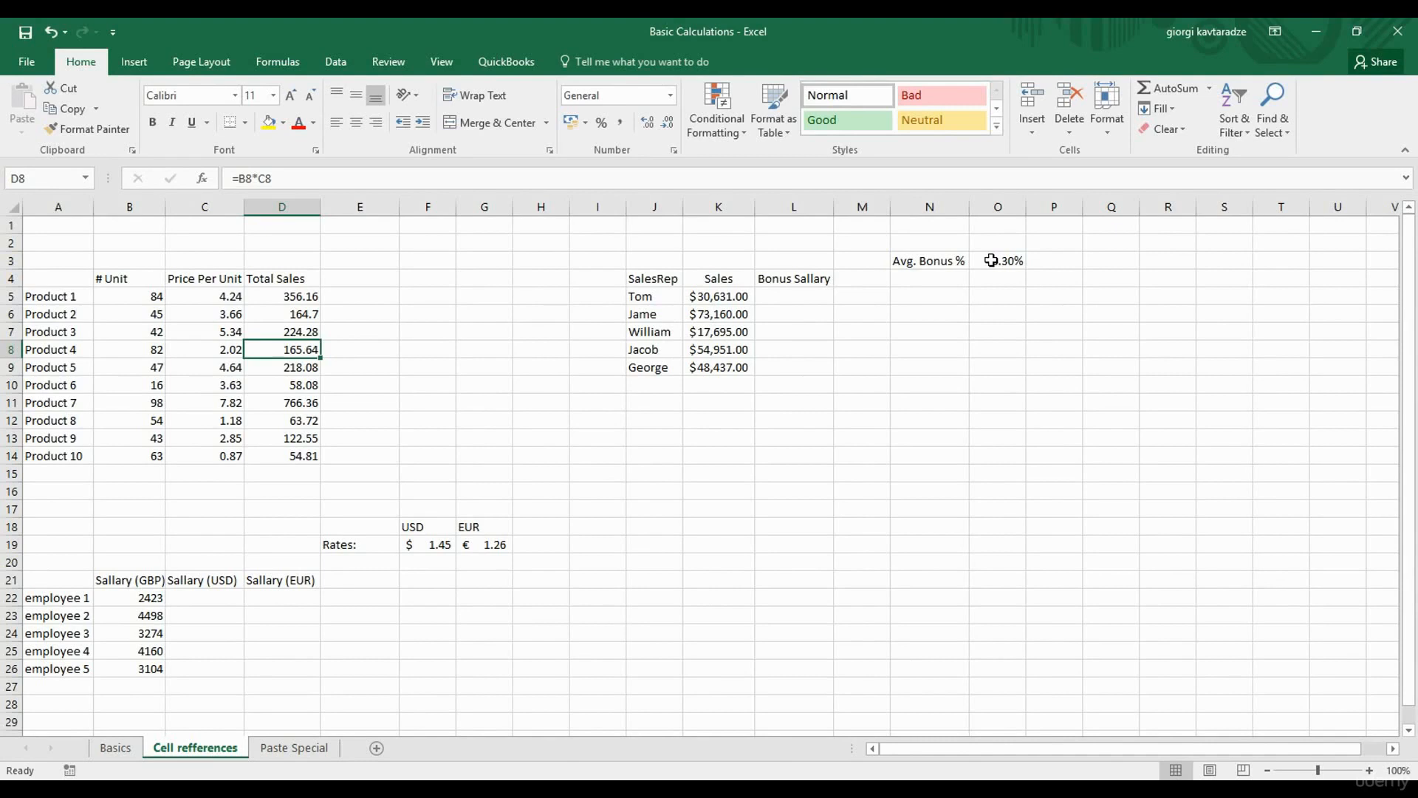
Calculate the first sales rep's Bonus Sallary in L5 as =K5*O3 and fill the formula down to L9.
click(805, 296)
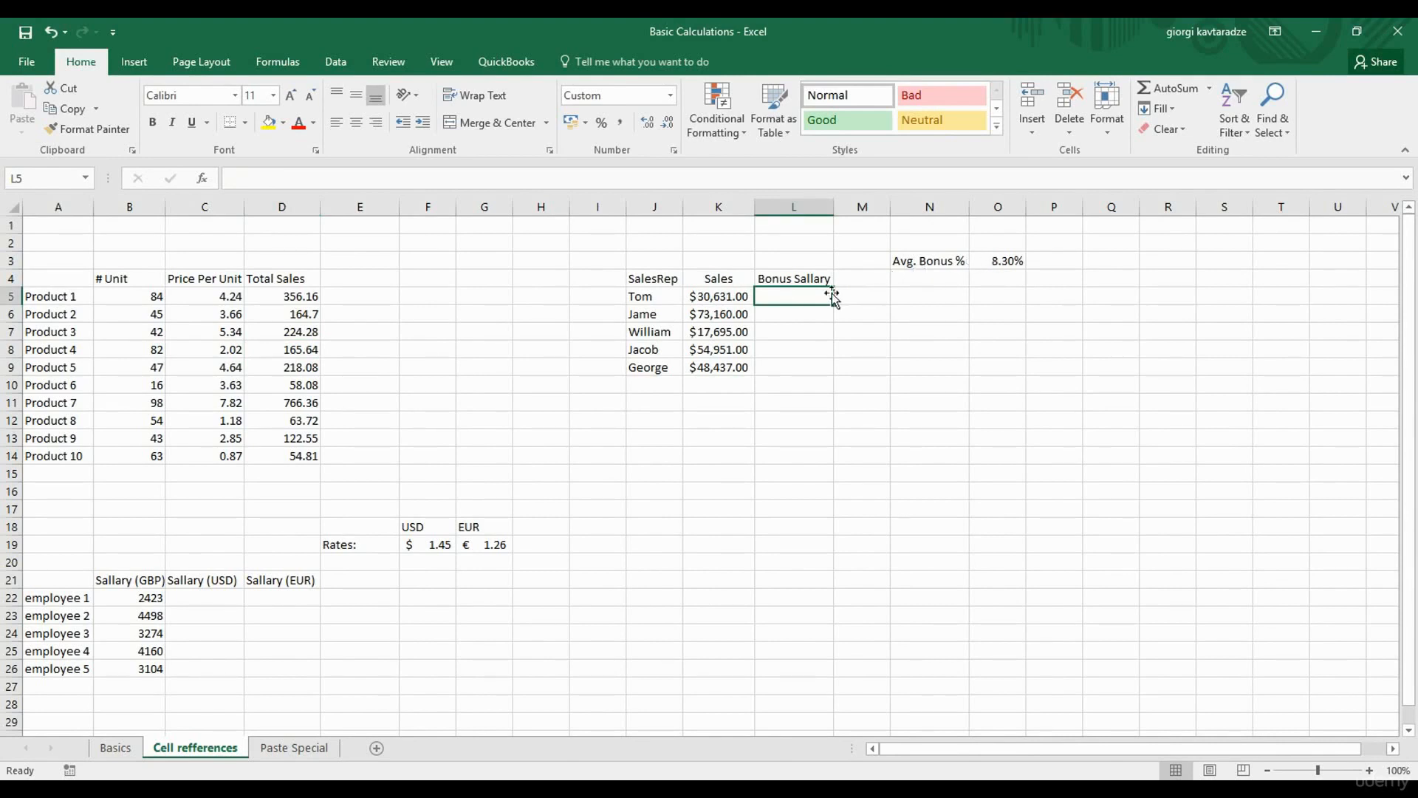
text(=)
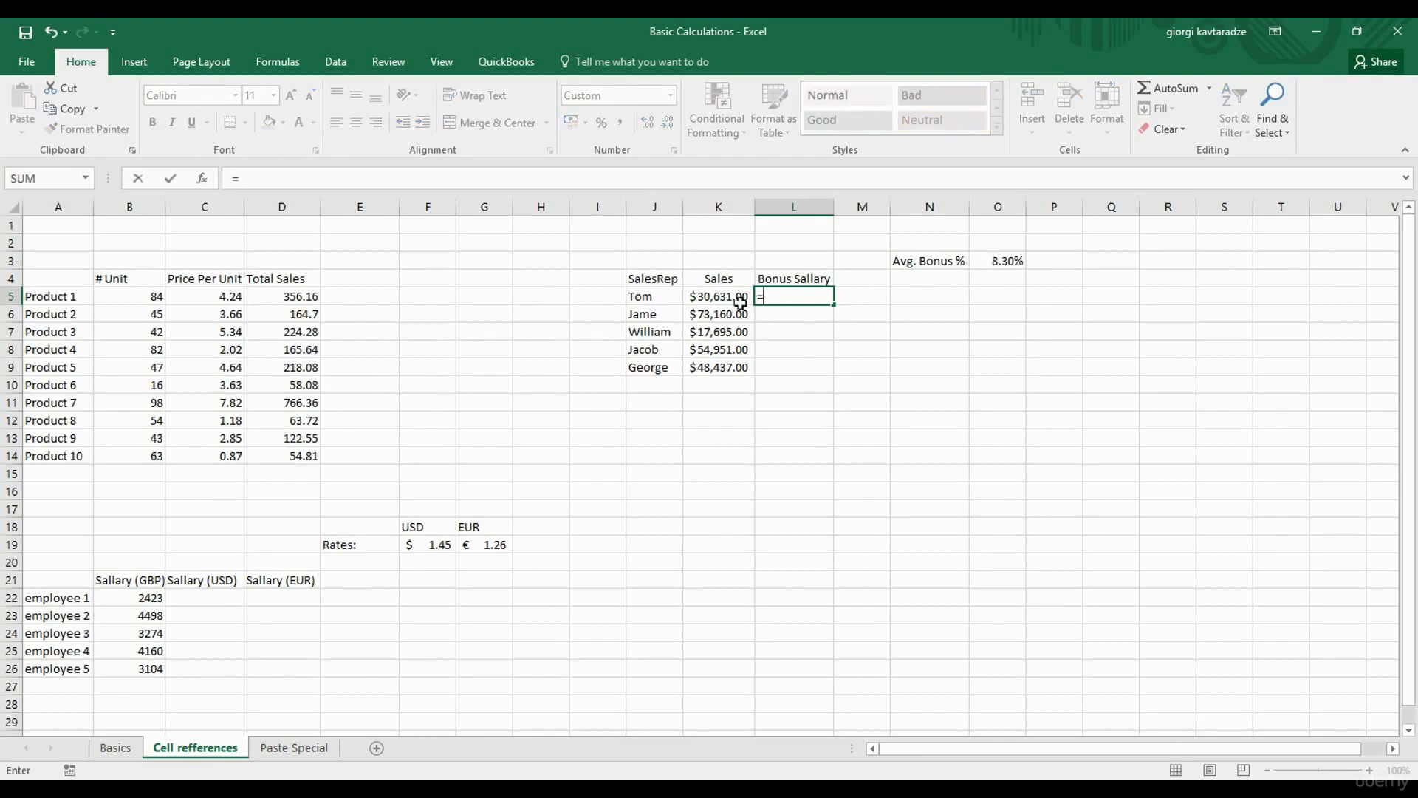
click(716, 296)
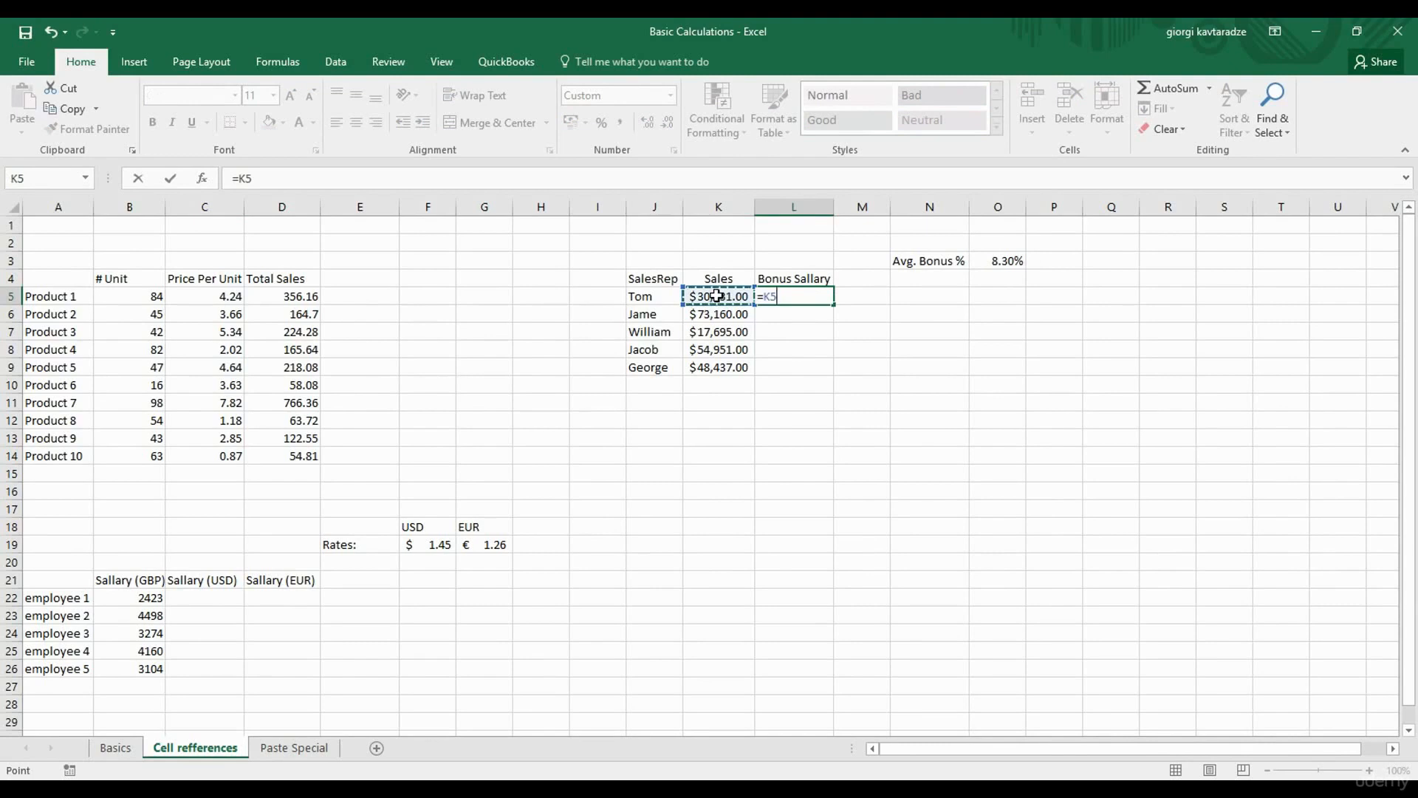
text(*)
click(992, 262)
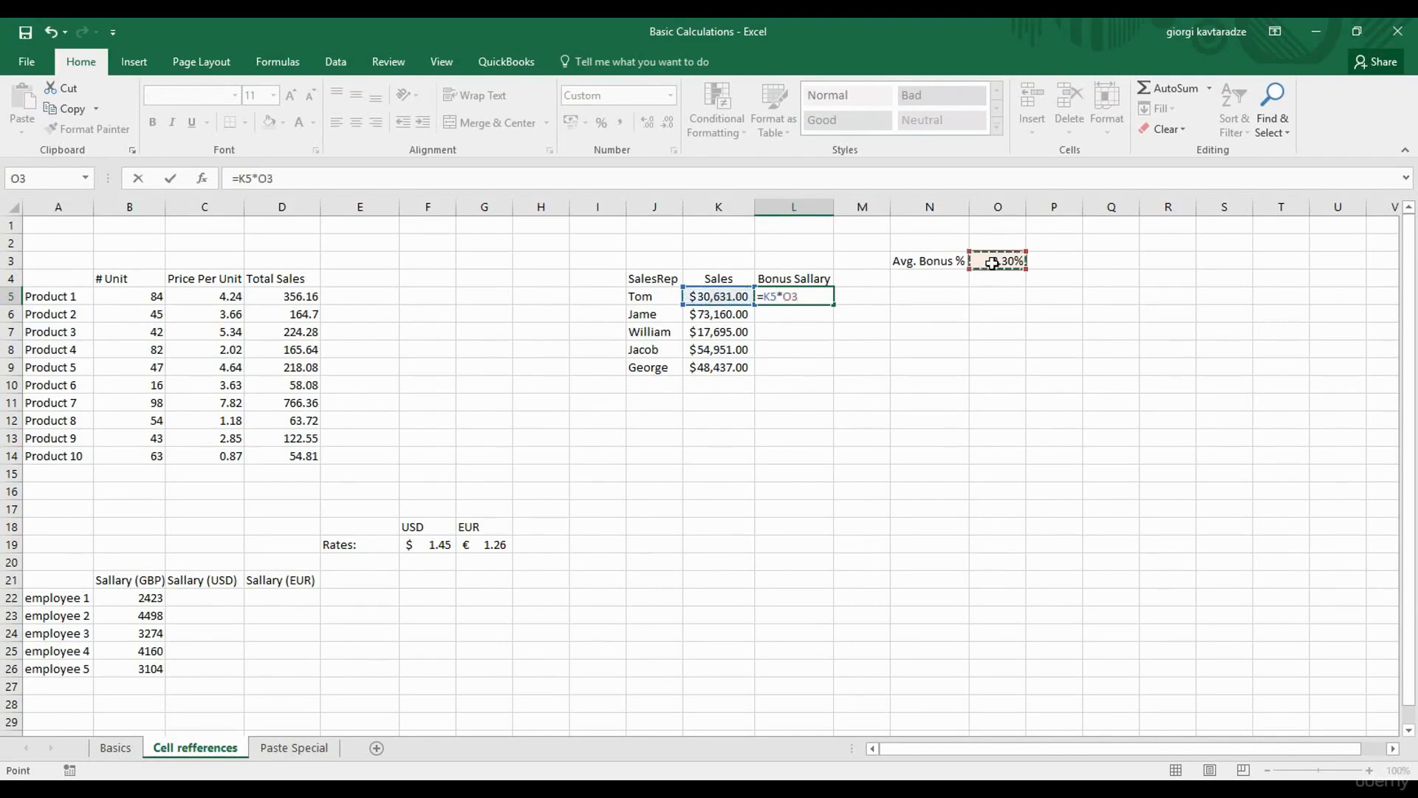
key(Return)
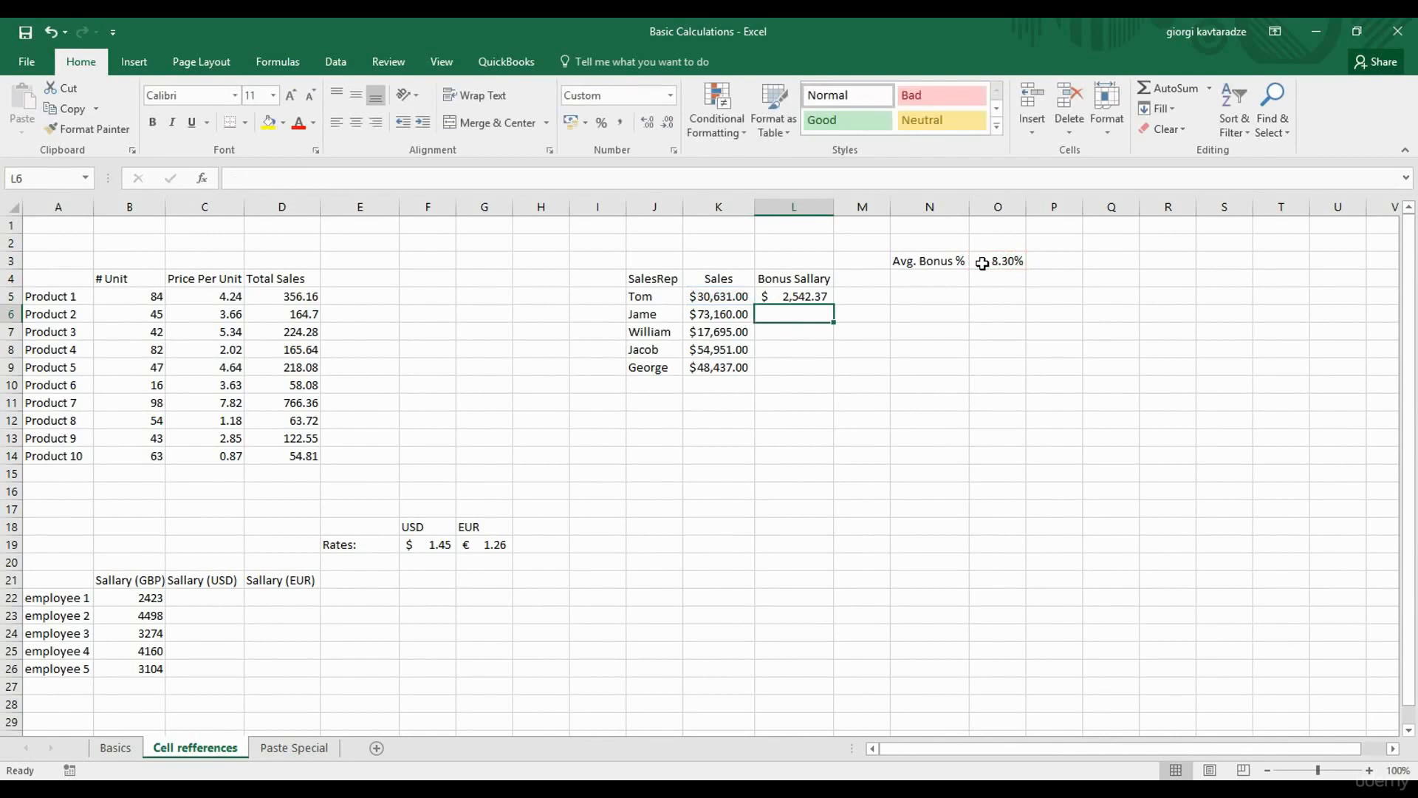
click(814, 295)
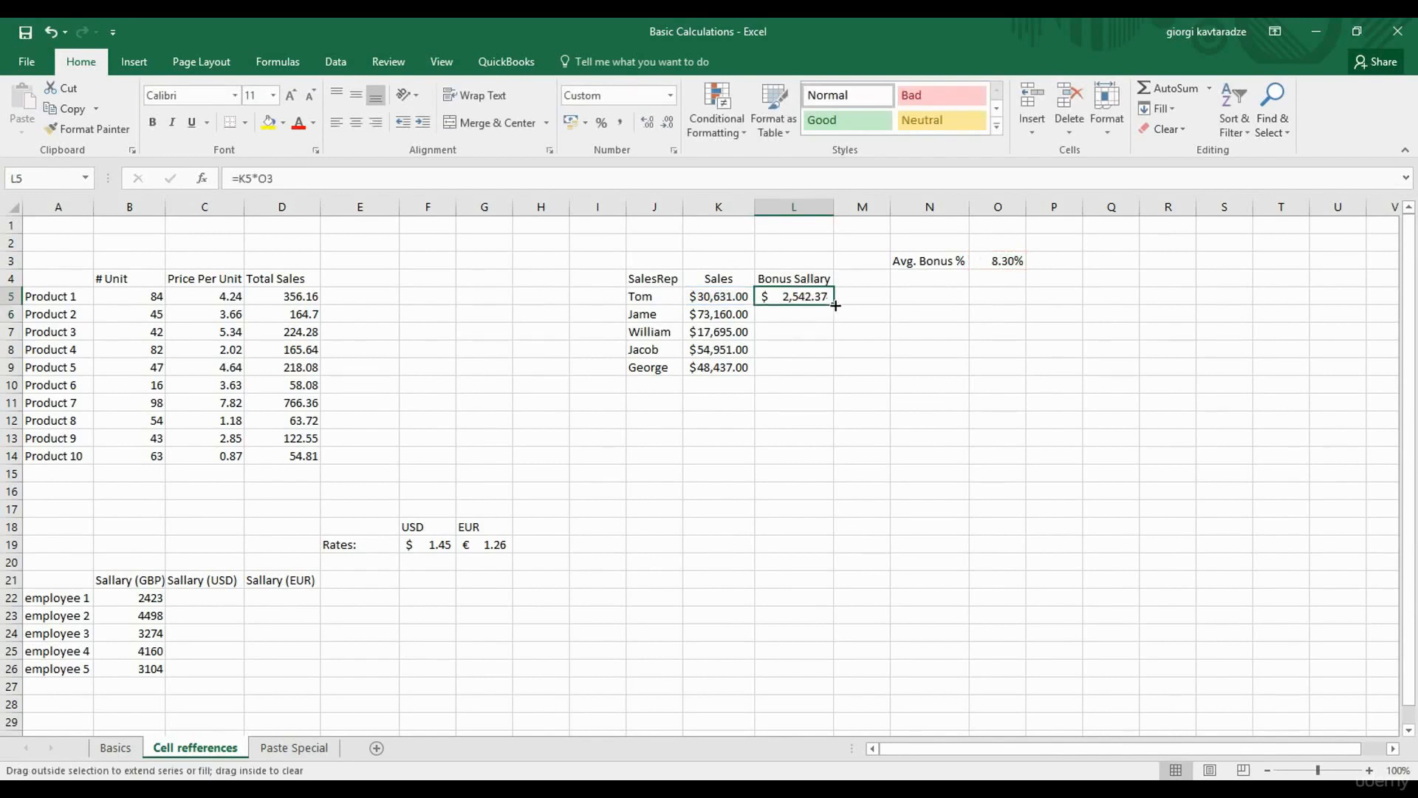
drag(836, 305, 818, 368)
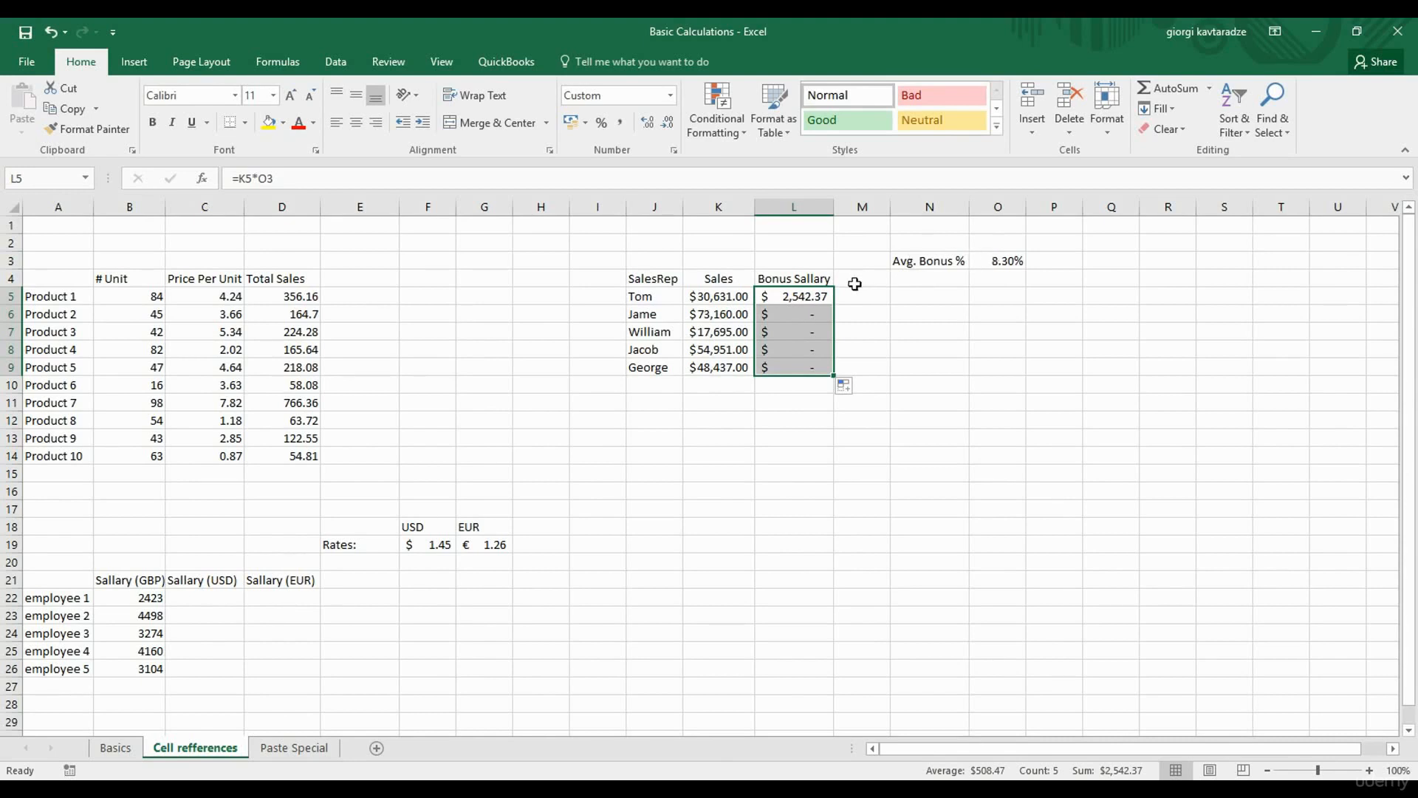
Compare the cell references in the Bonus Sallary formulas in L9, L5 and L6.
click(802, 362)
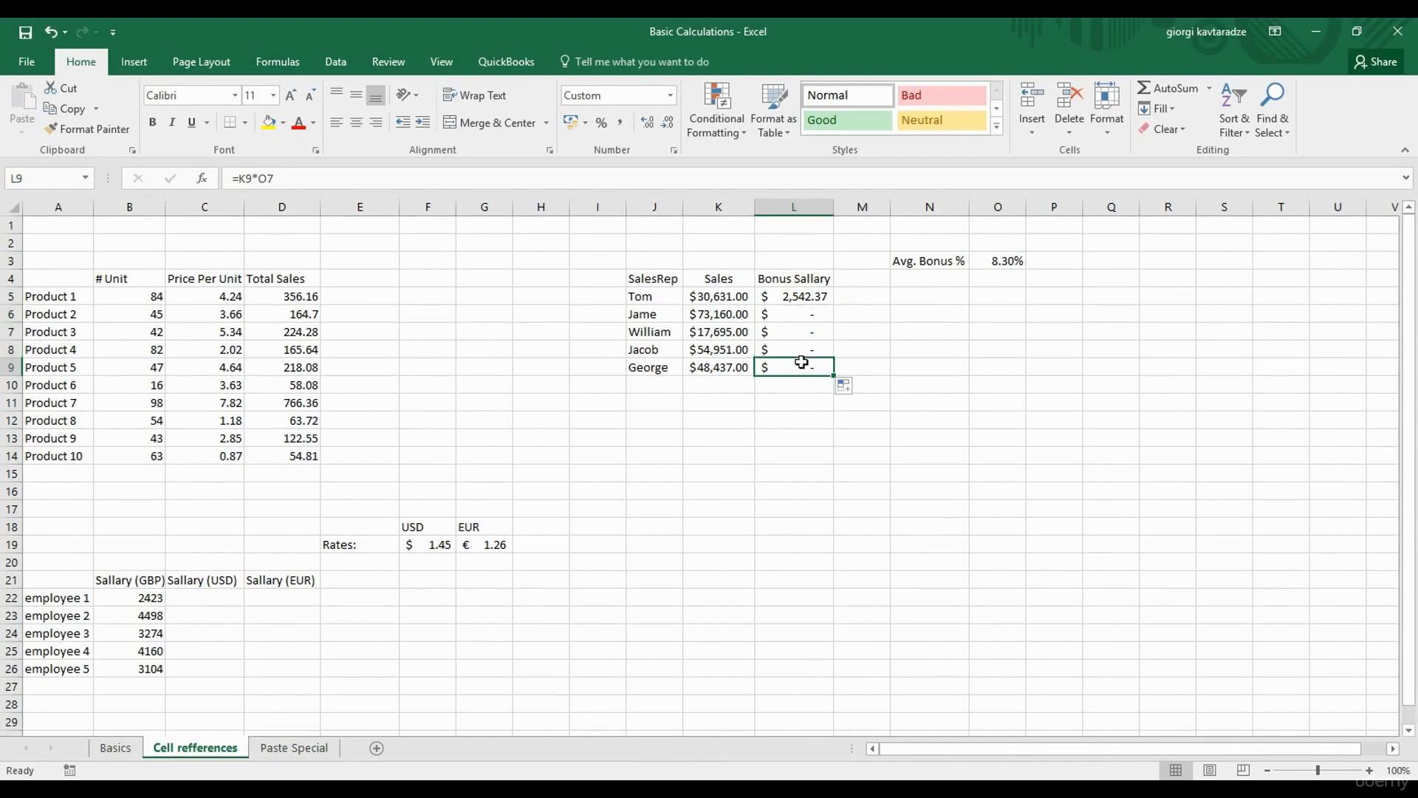
click(811, 296)
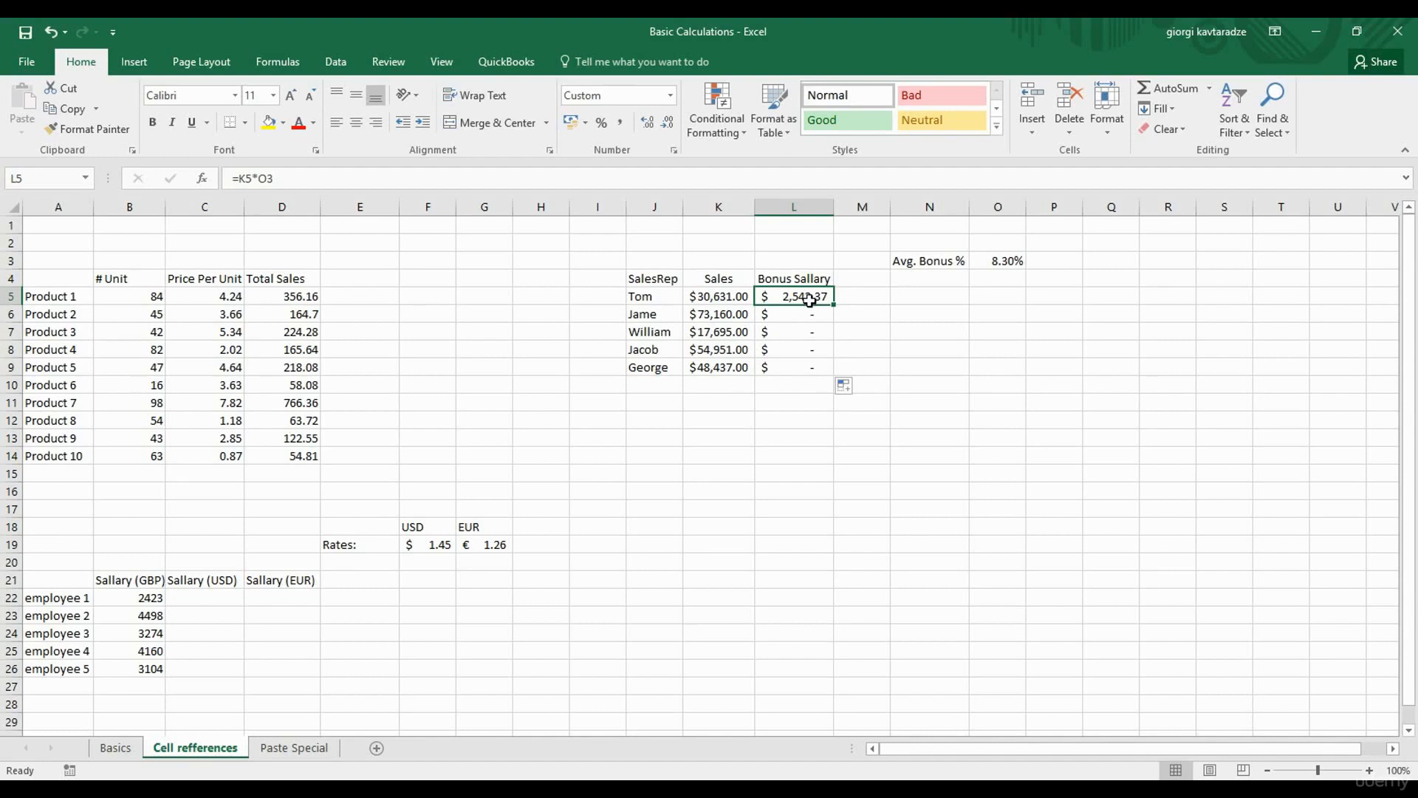
click(809, 316)
key(F2)
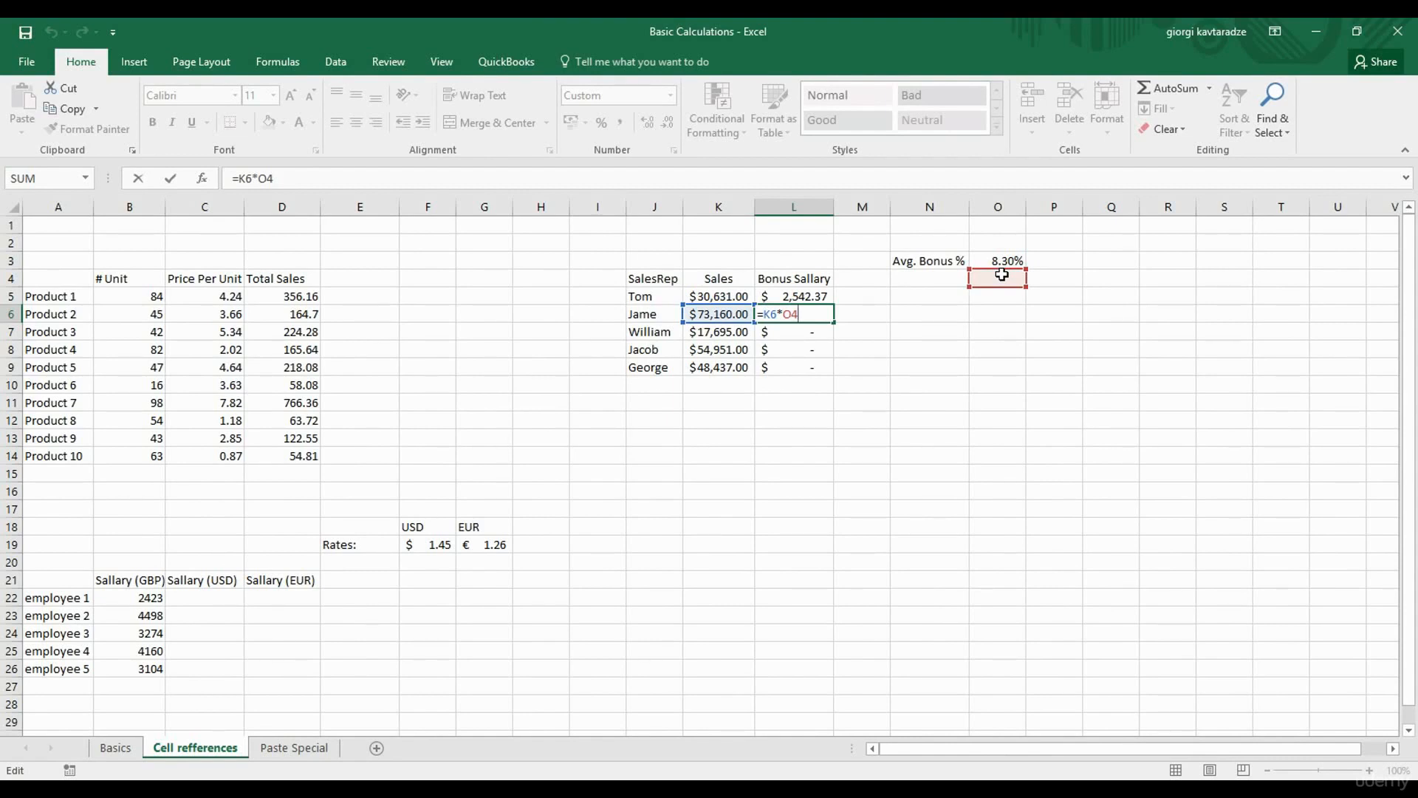
key(Return)
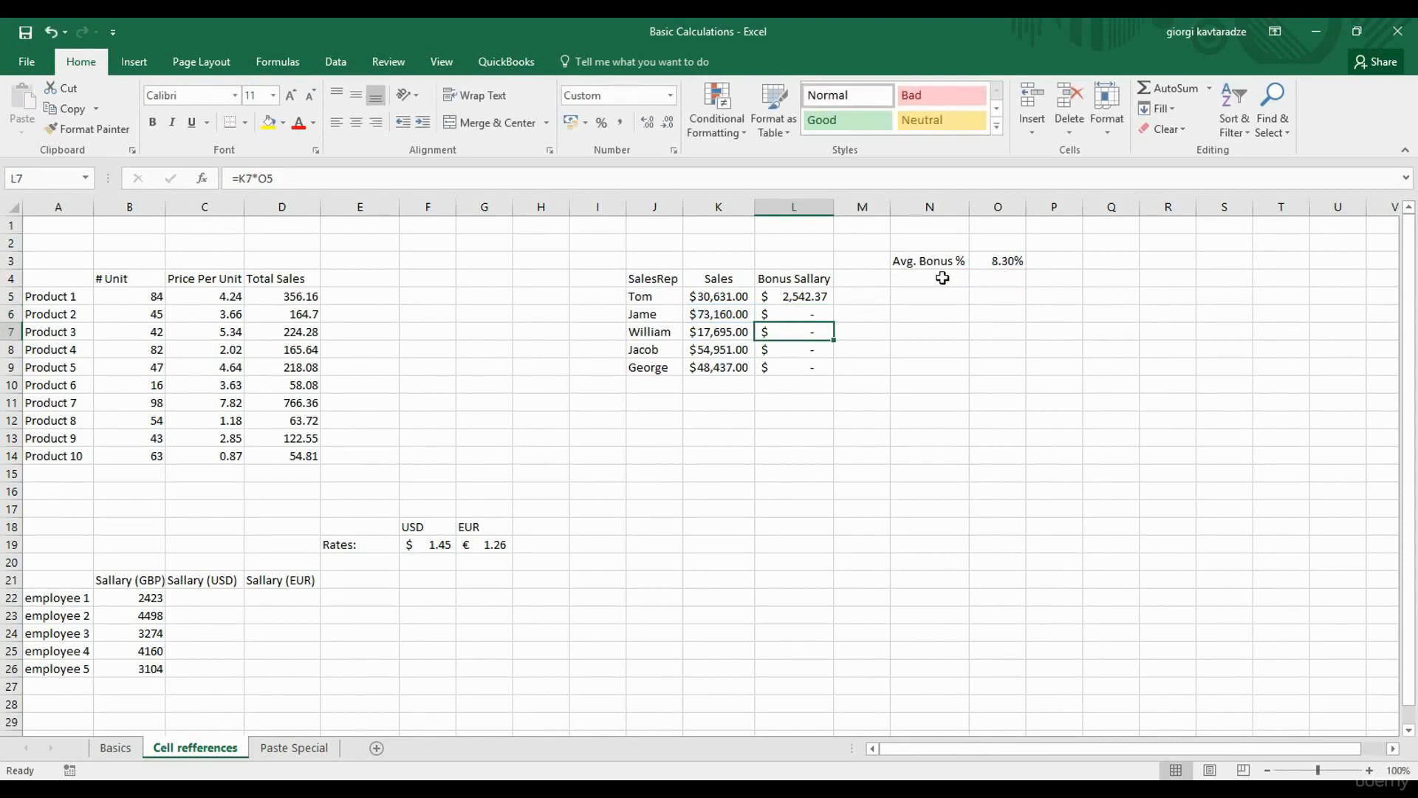
Clear the Bonus Sallary formulas for all sales reps in L5:L9.
drag(806, 310, 797, 367)
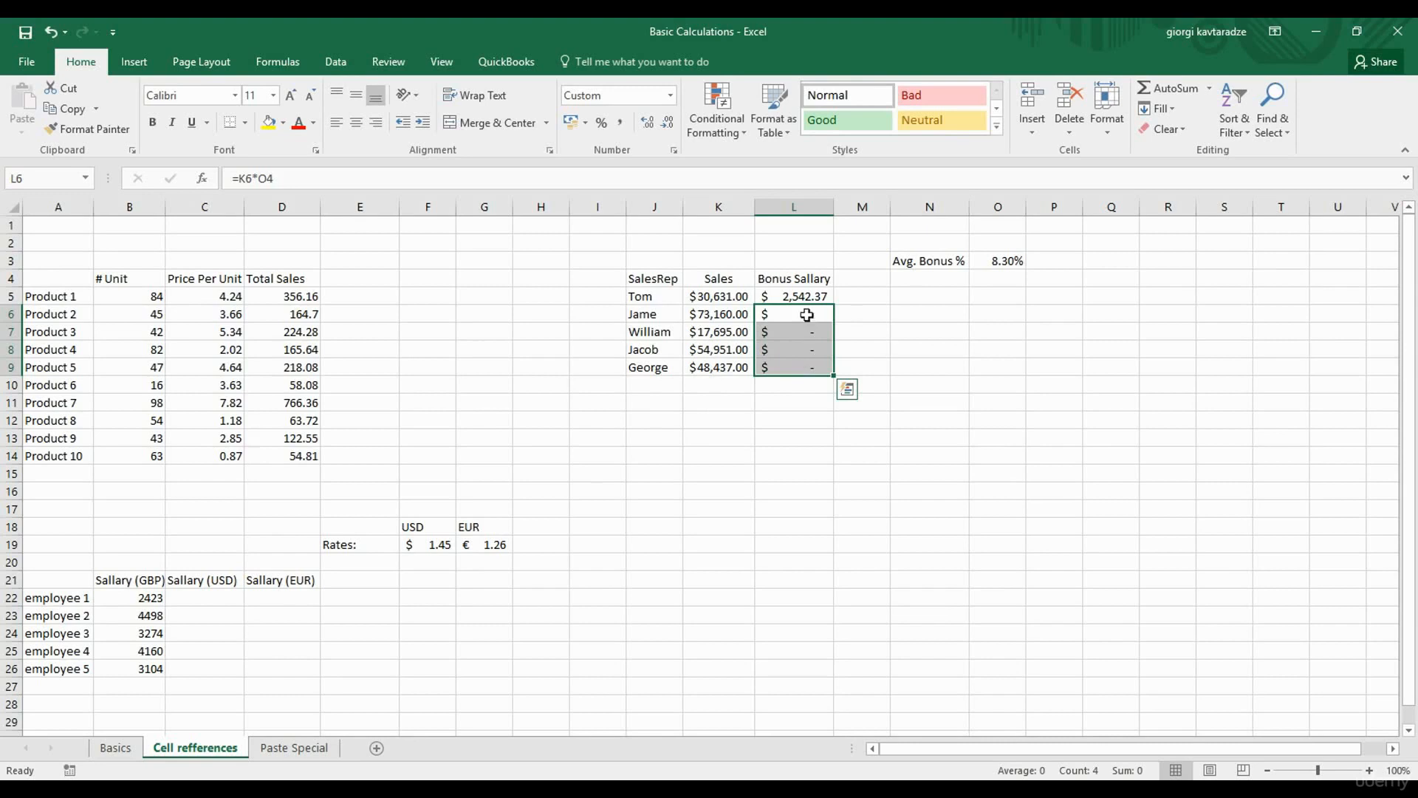
drag(808, 297, 810, 365)
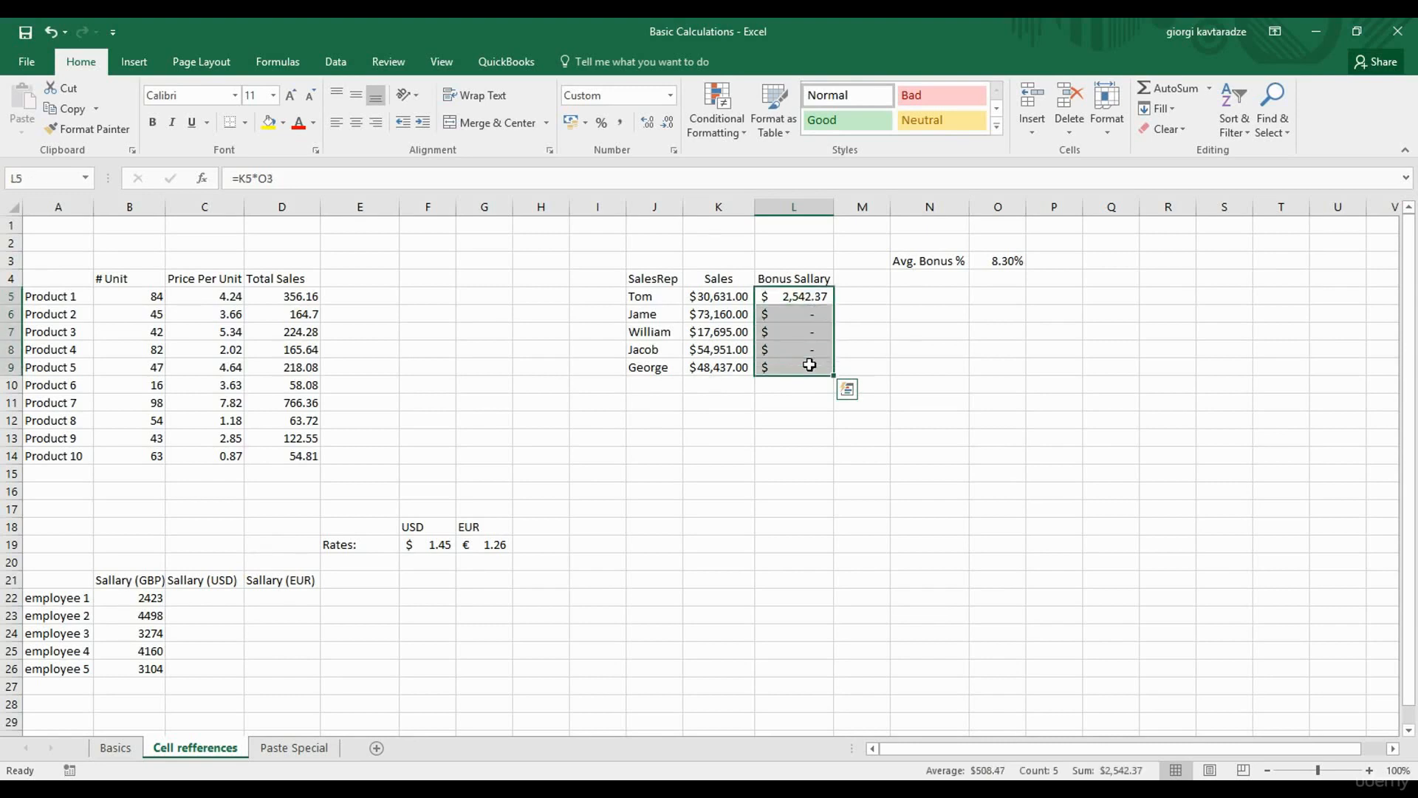
key(Delete)
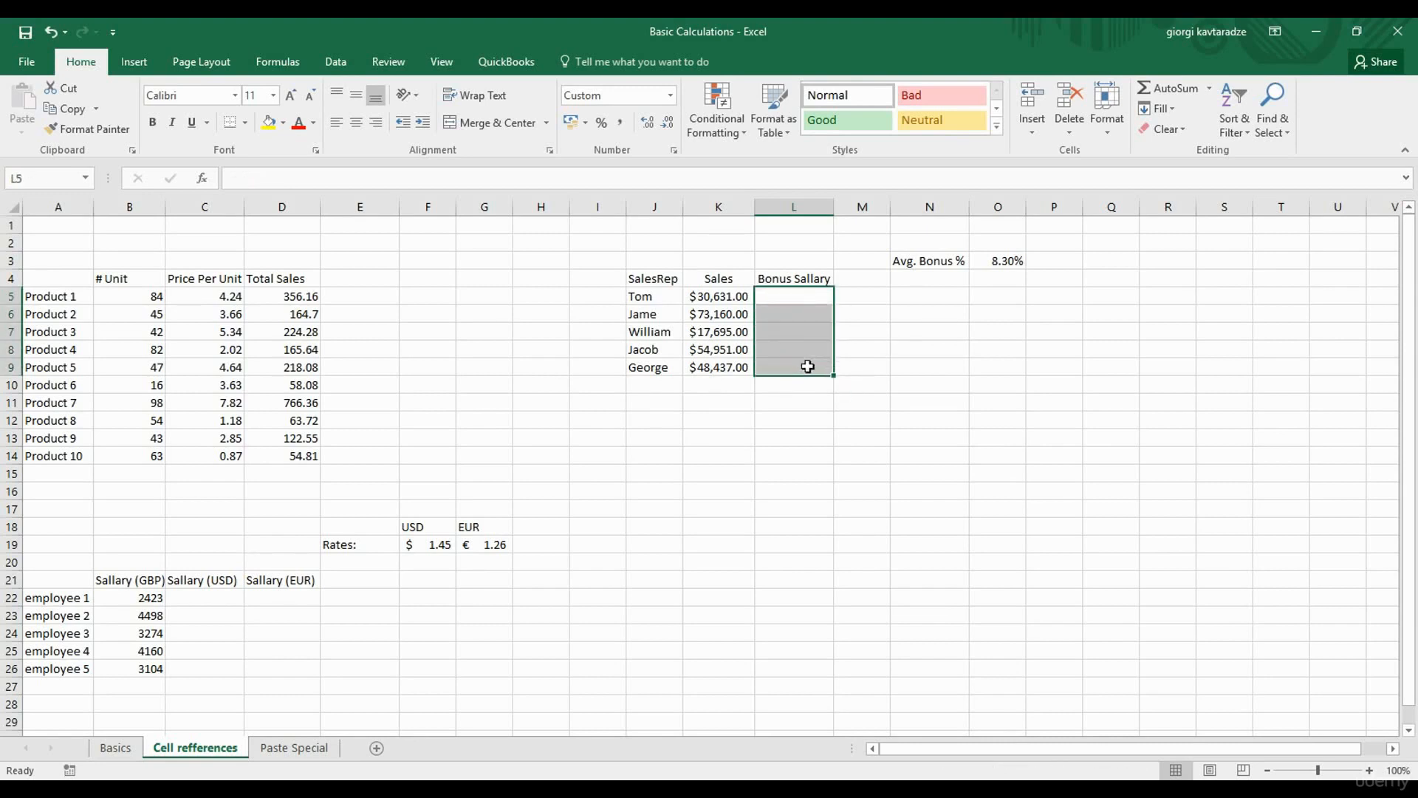
Enter the first sales rep's Bonus Sallary formula in L5 as =K5*$O$3, with an absolute reference to the Avg. Bonus % cell.
double_click(779, 294)
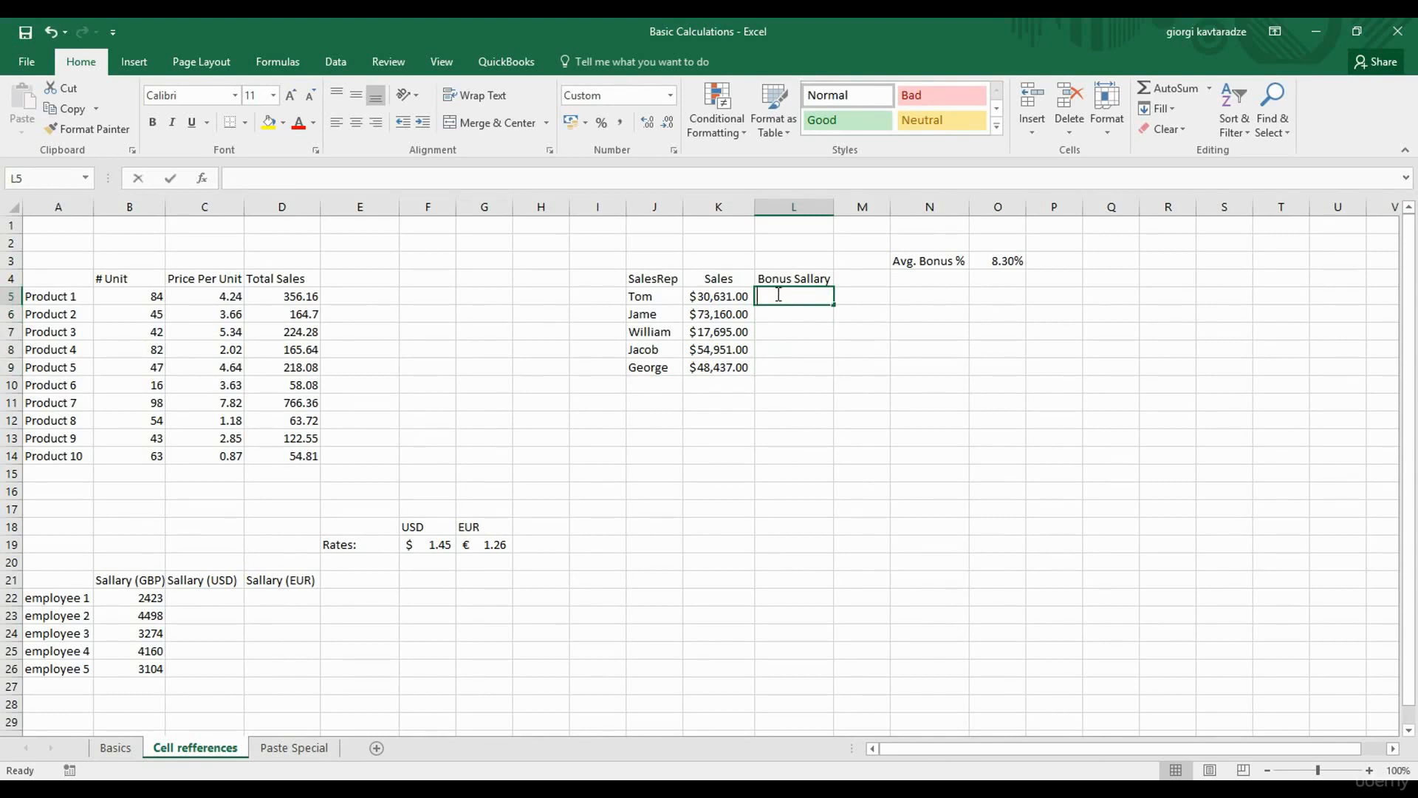
text(=)
click(721, 297)
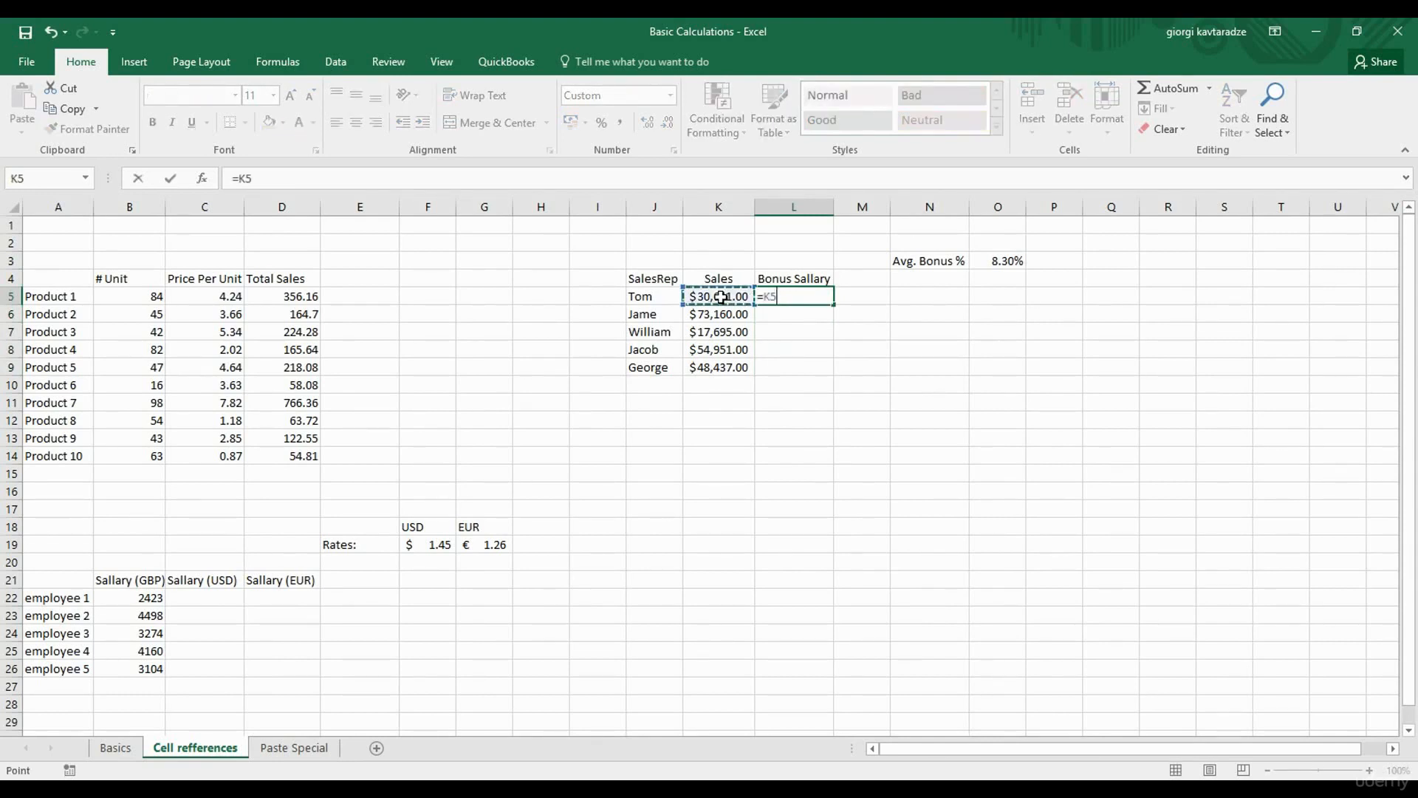
text(*)
click(992, 263)
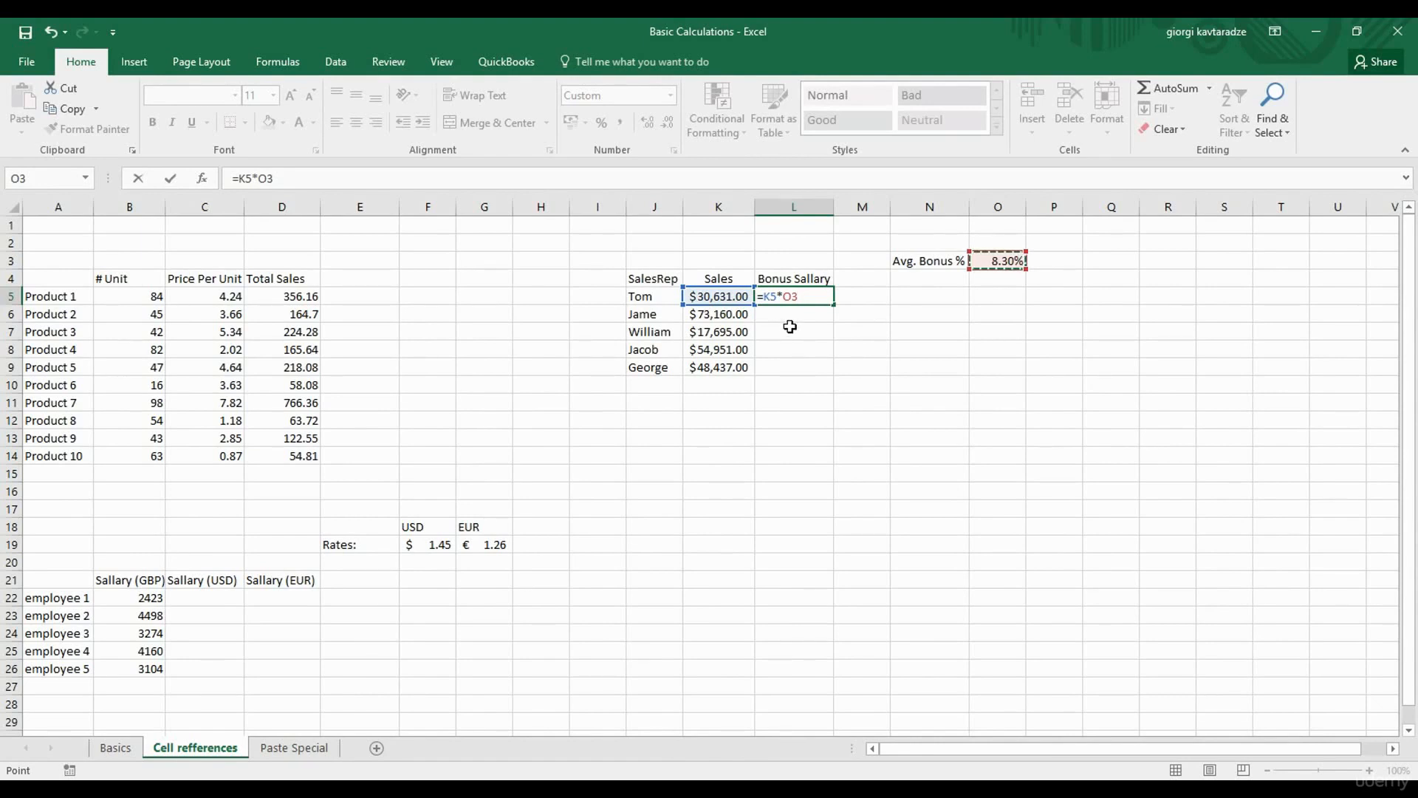
key(F4)
key(Return)
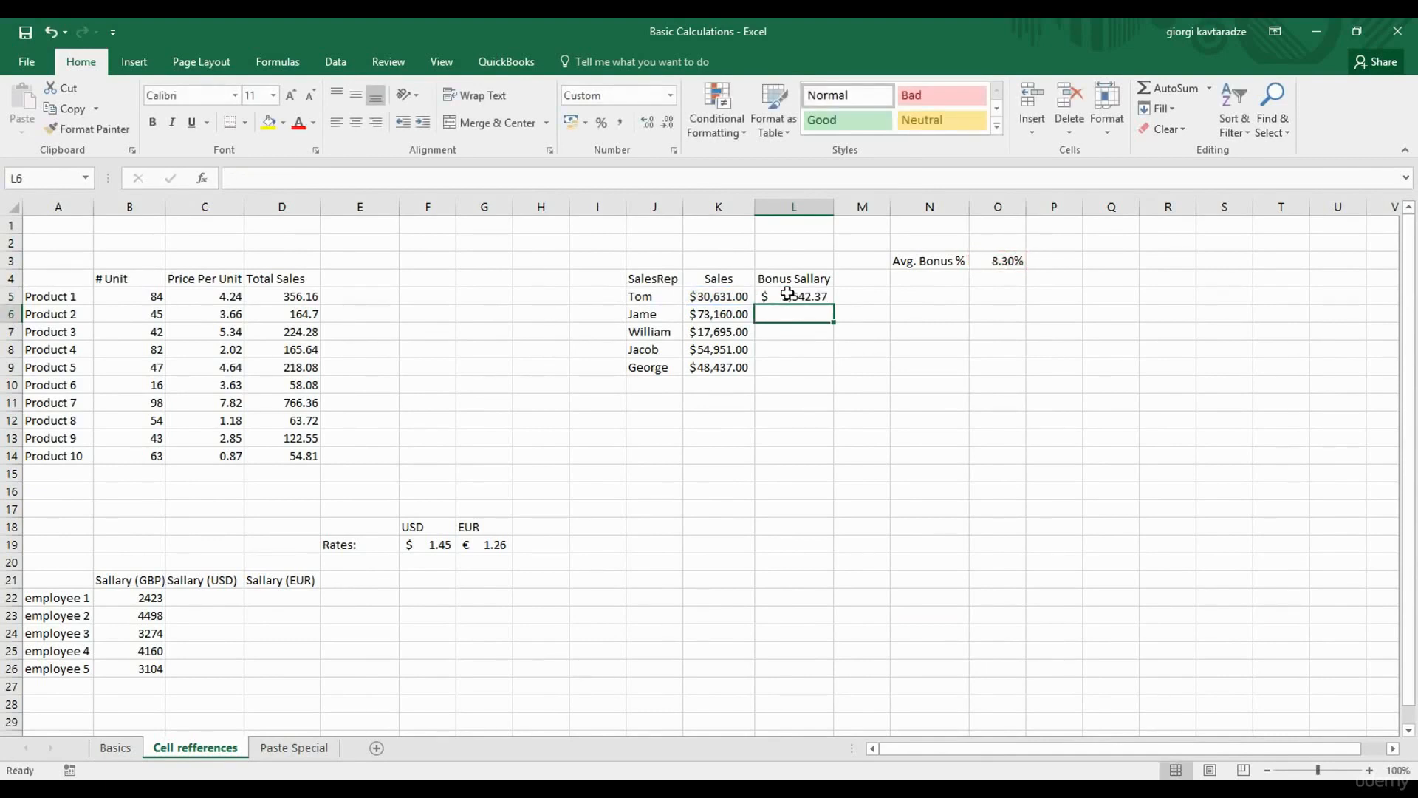
Fill the Bonus Sallary formula from L5 down through L9 and check the absolute reference in L5.
drag(788, 295, 787, 362)
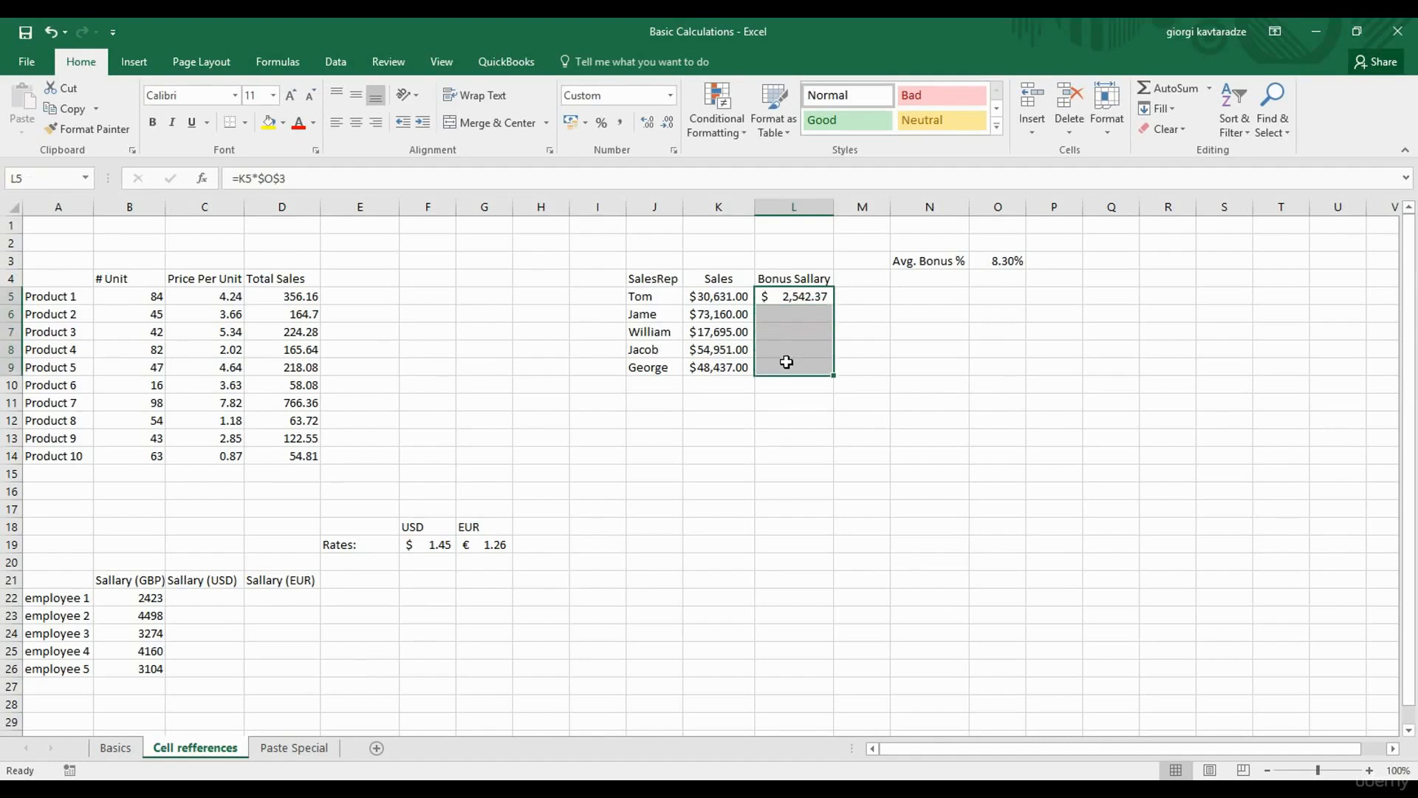
key(ctrl+d)
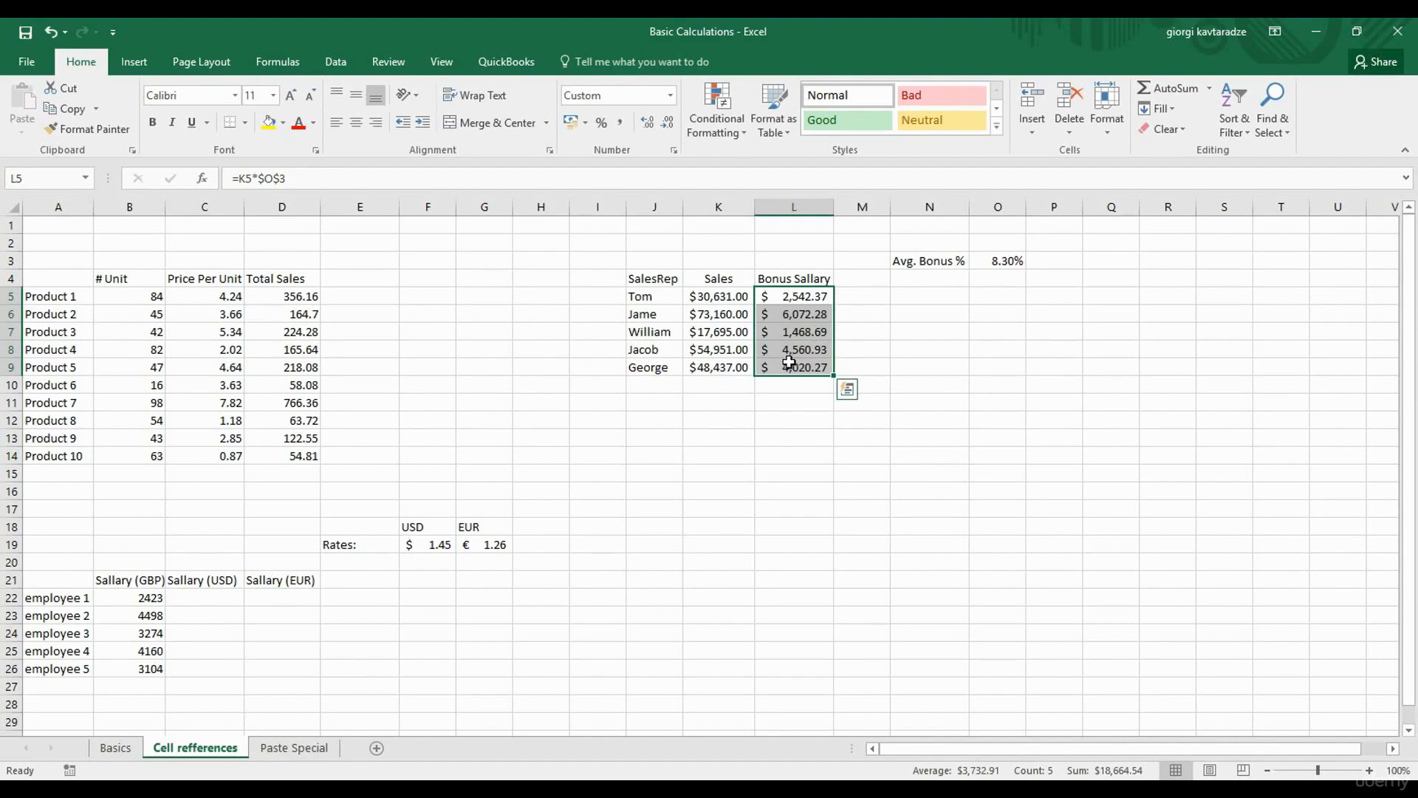
click(808, 296)
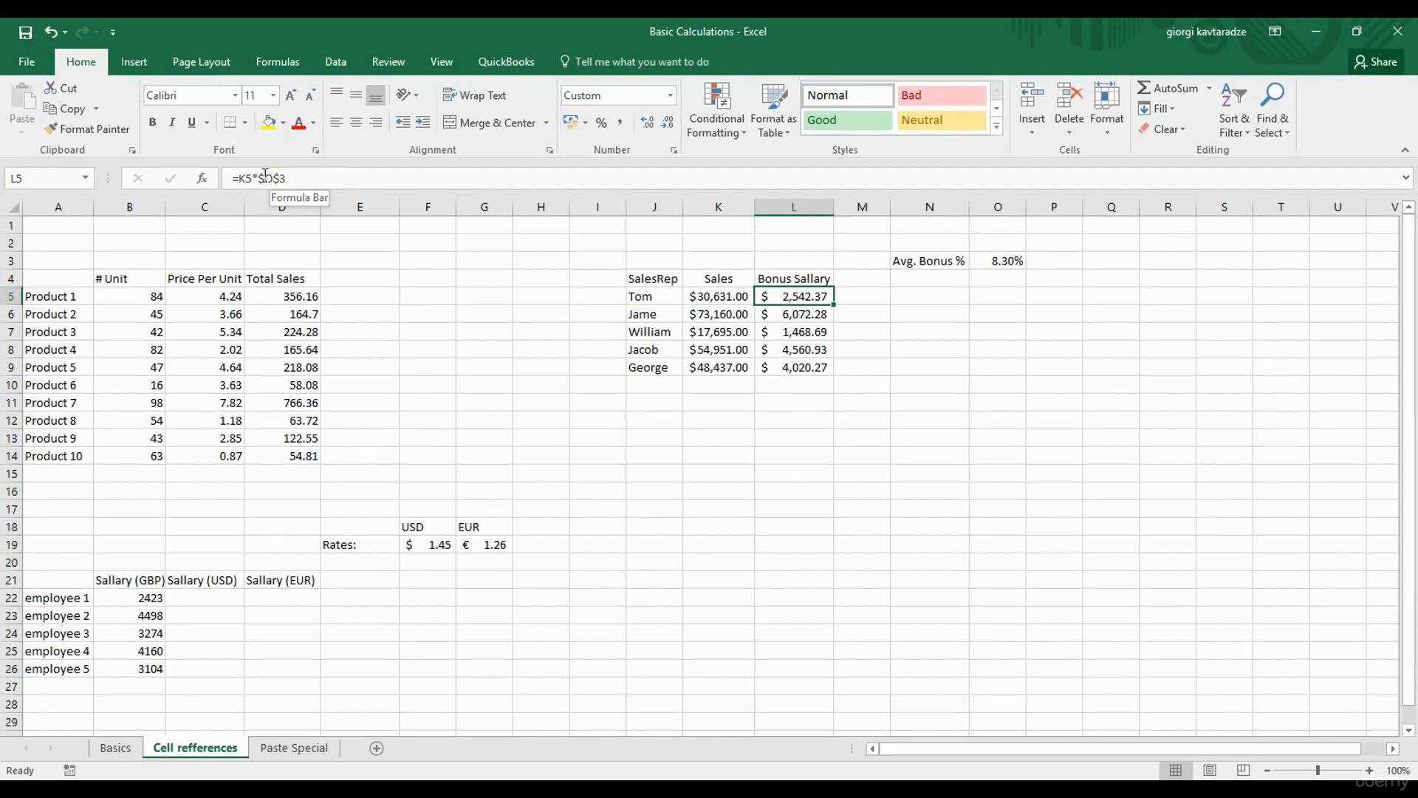
Add the comment "Totals sales for Product 1" to Product 1's Total Sales cell, D5.
click(424, 312)
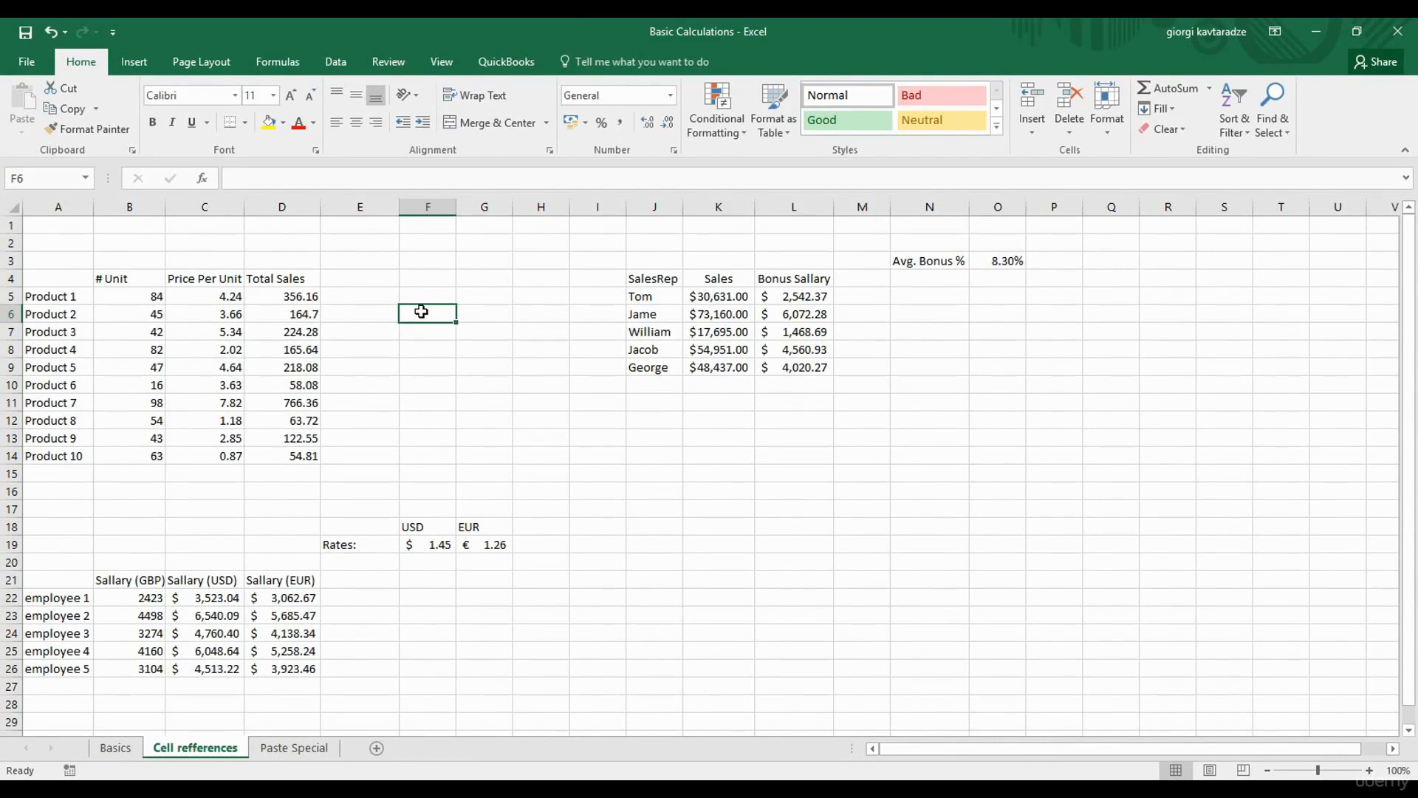
click(297, 295)
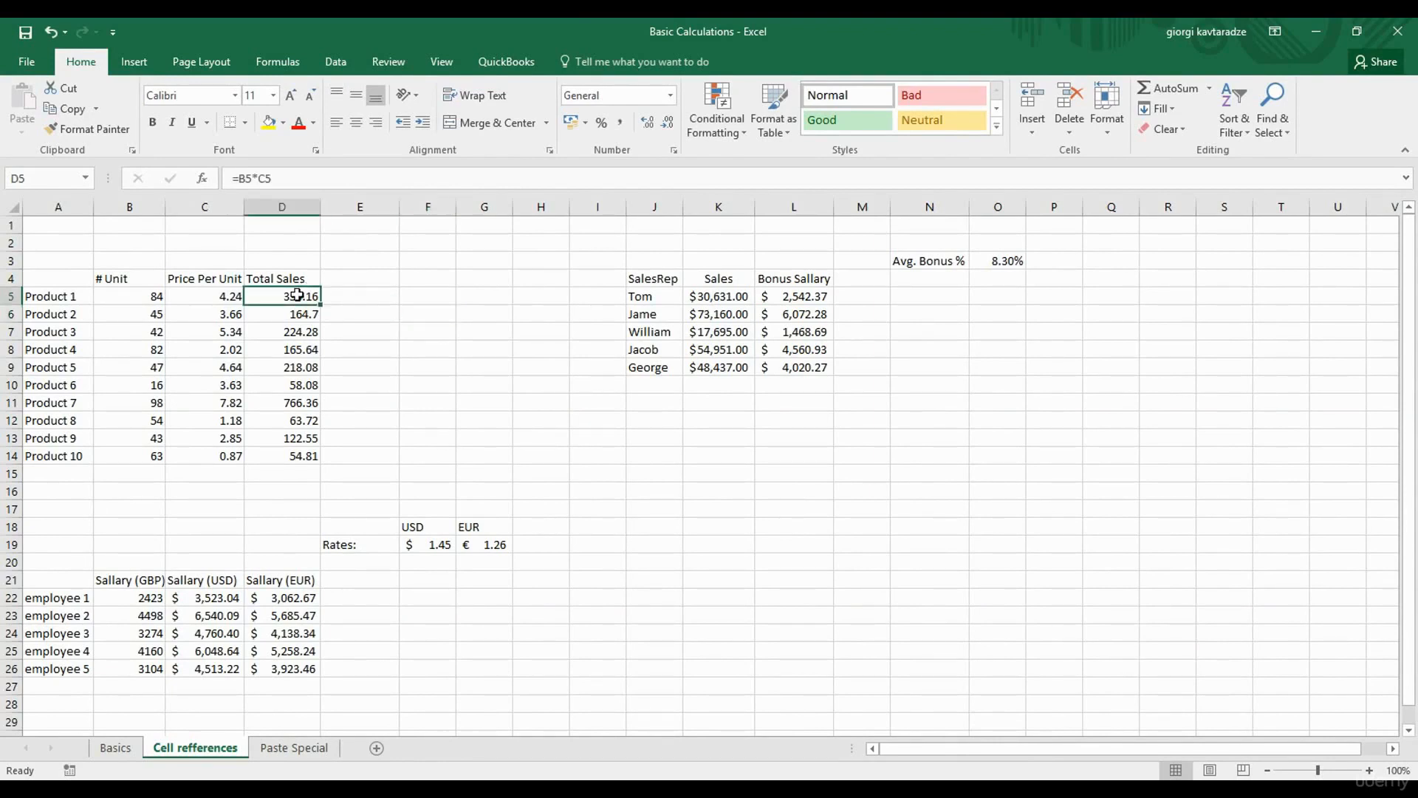
right_click(296, 295)
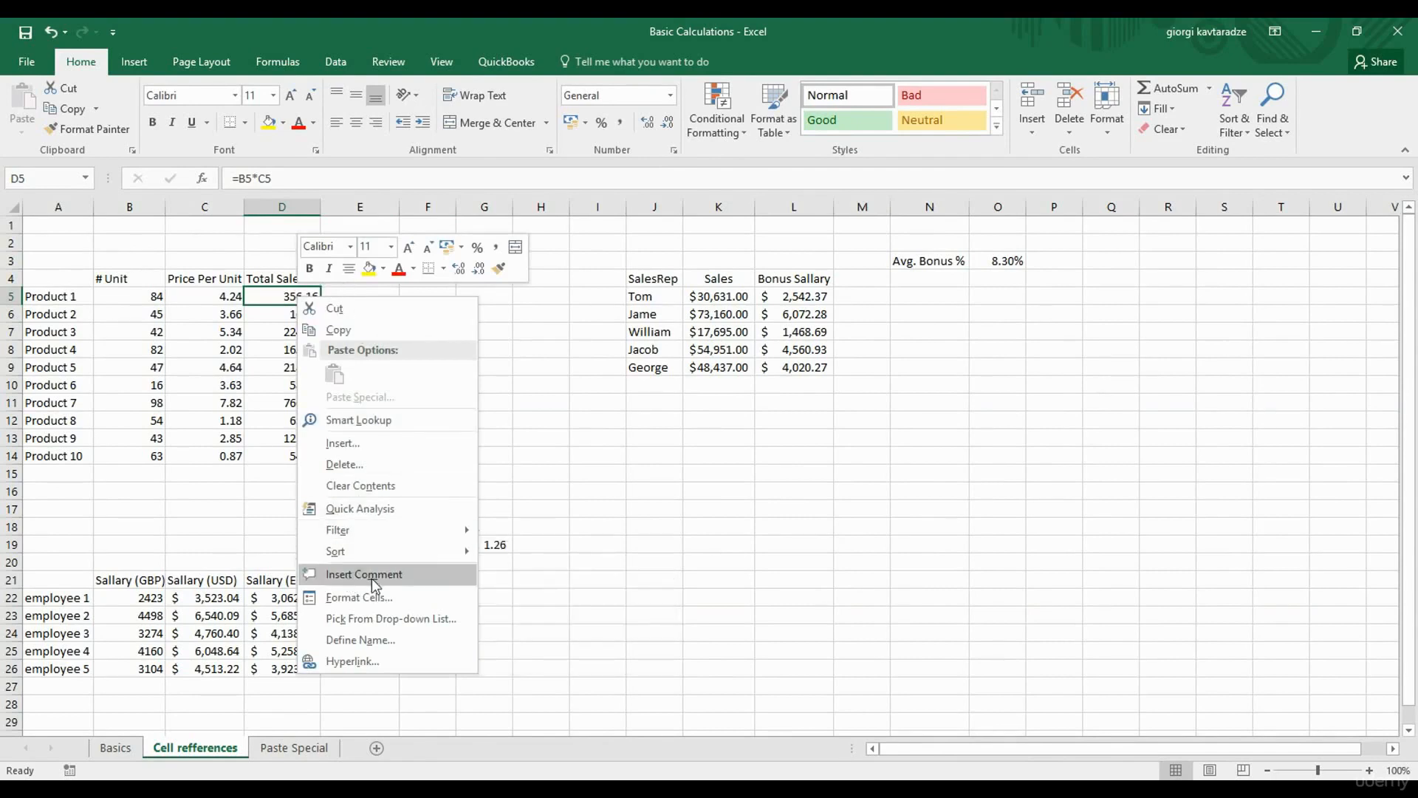
click(383, 63)
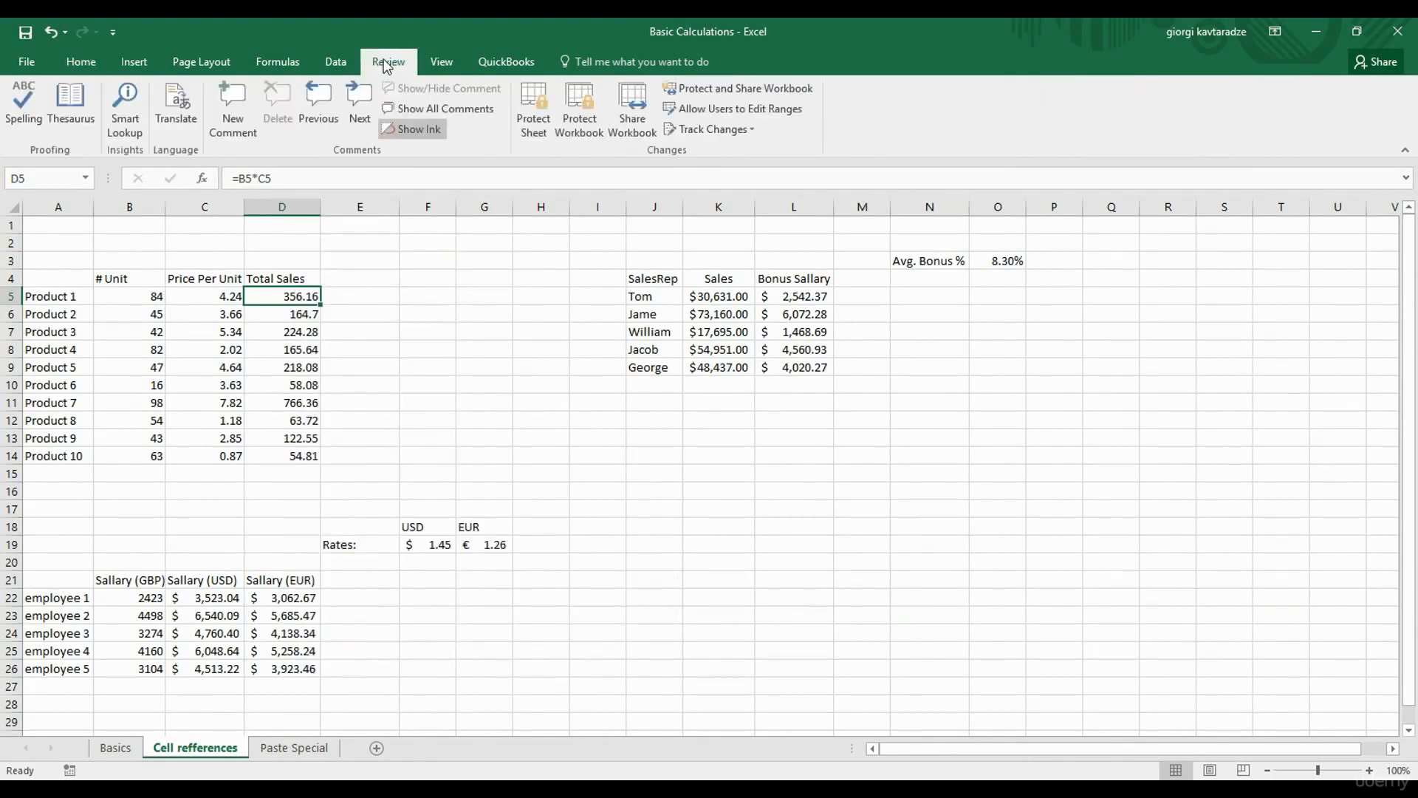
click(243, 91)
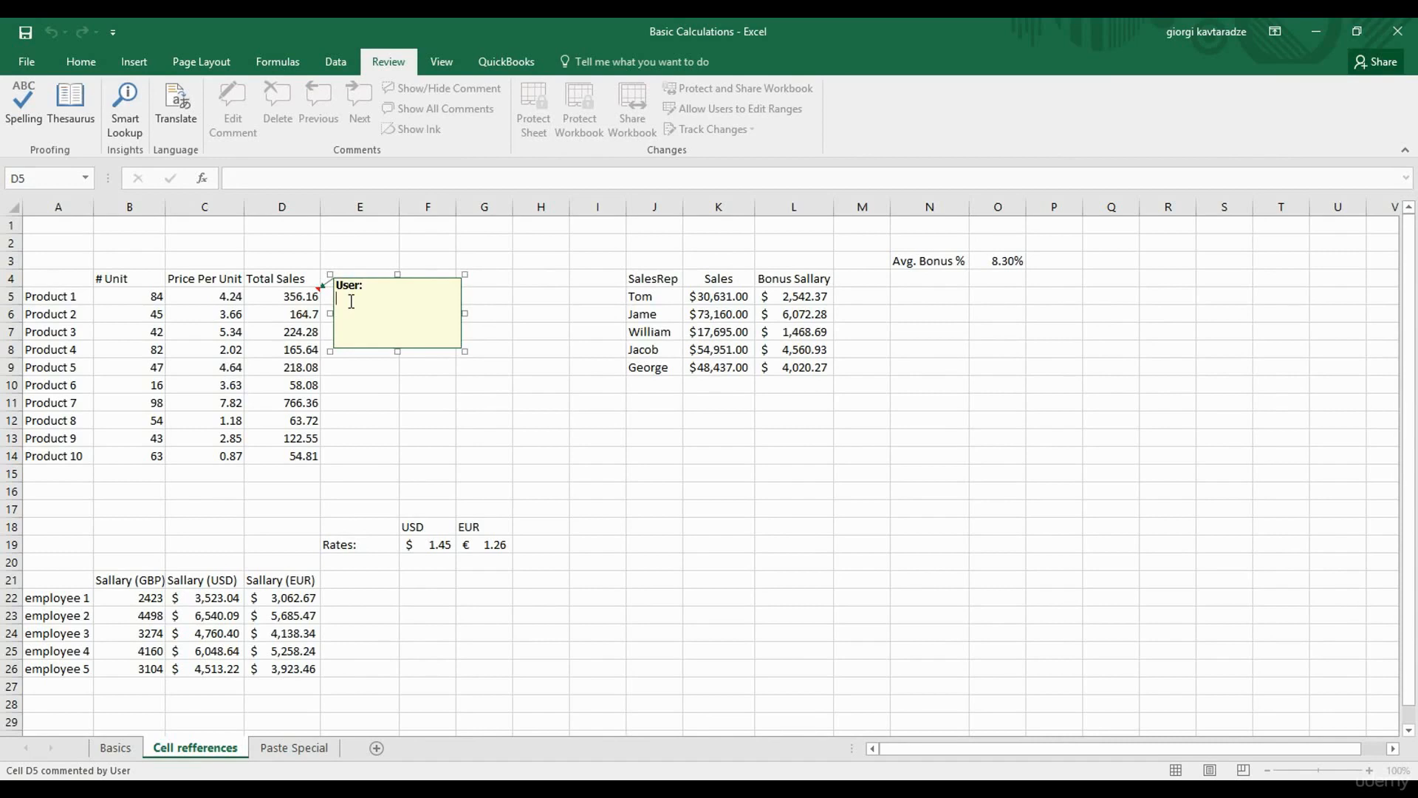
text(Totals sales for Product 1)
click(534, 297)
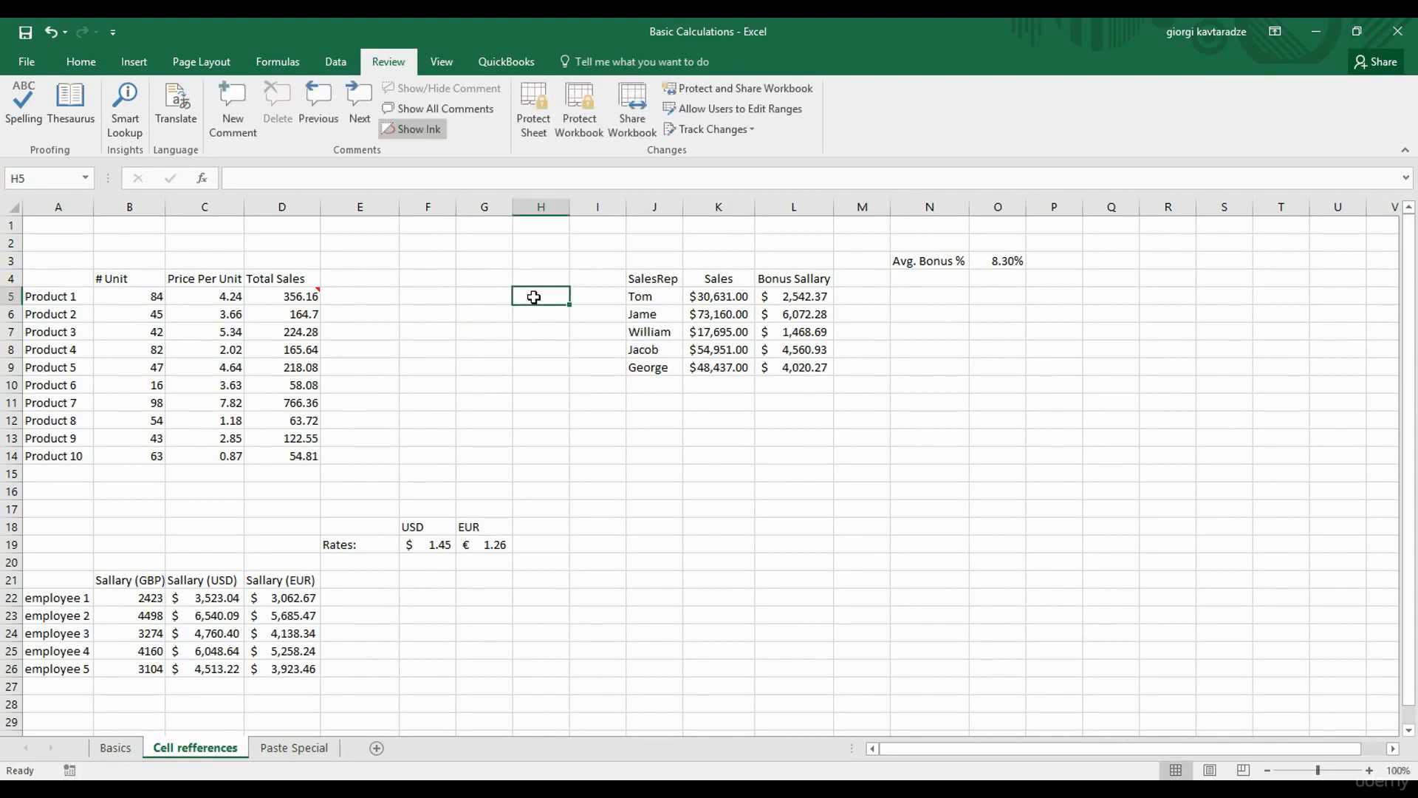
View the comment on D5, display all comments on the sheet, and hide them again.
key(Left)
key(Left)
key(Left)
key(Left)
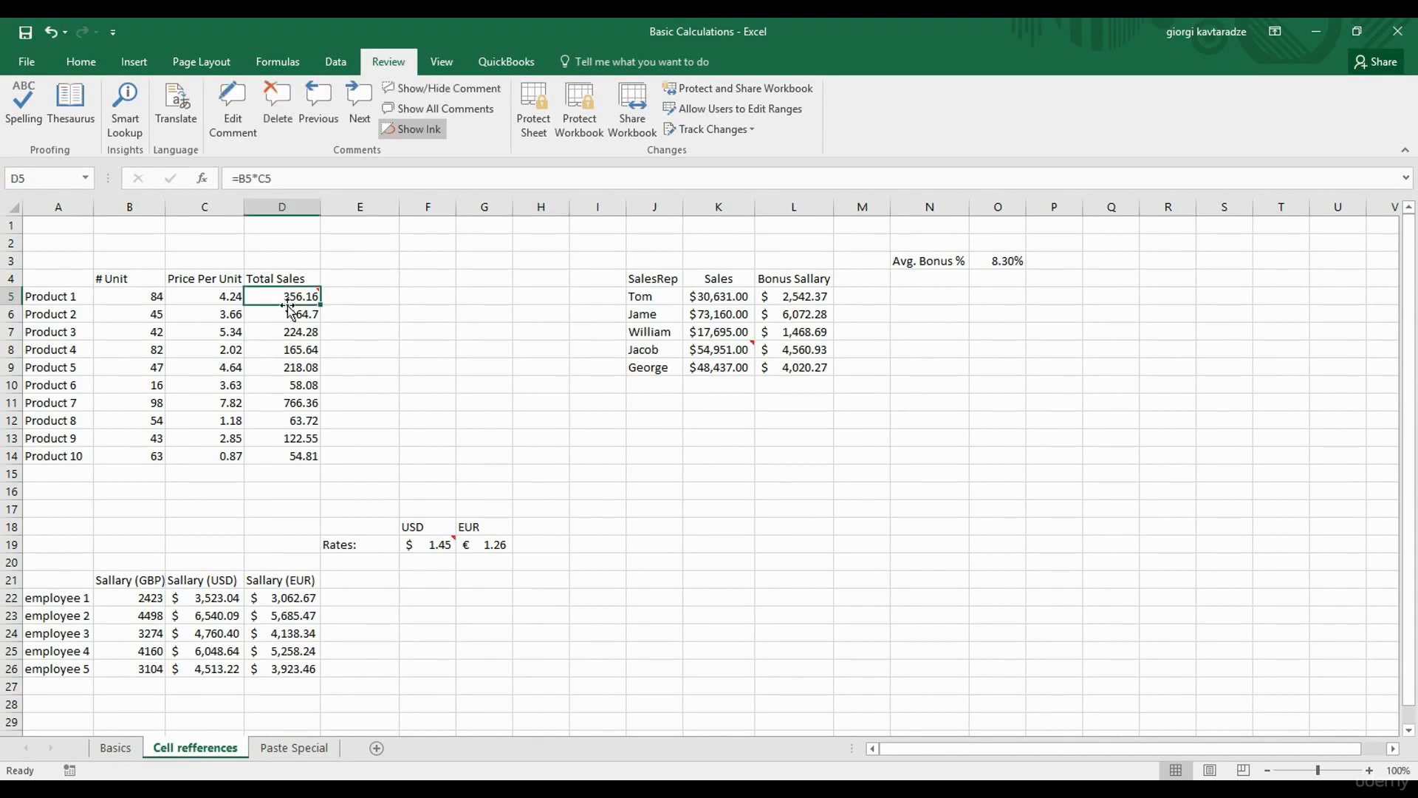
mouse_move(289, 298)
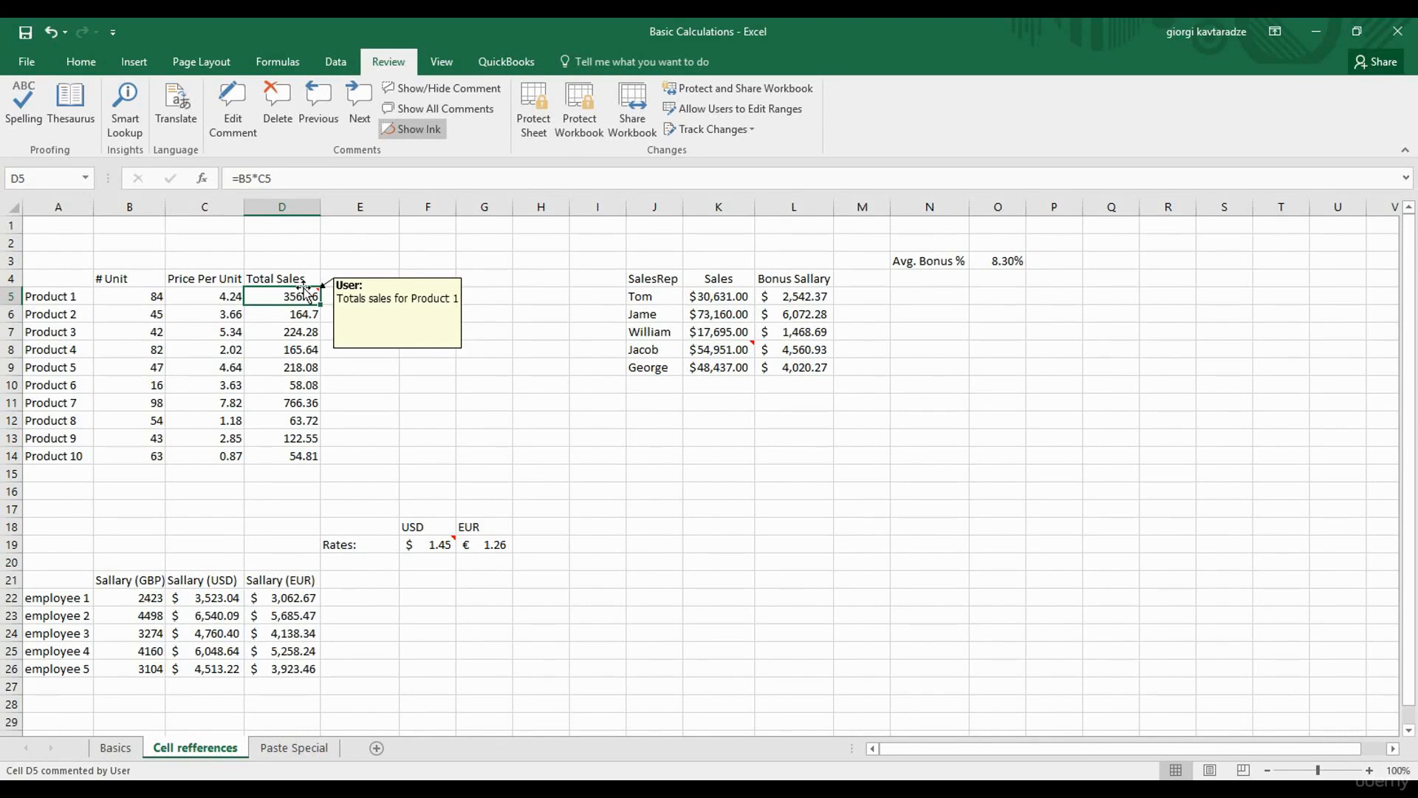
click(478, 111)
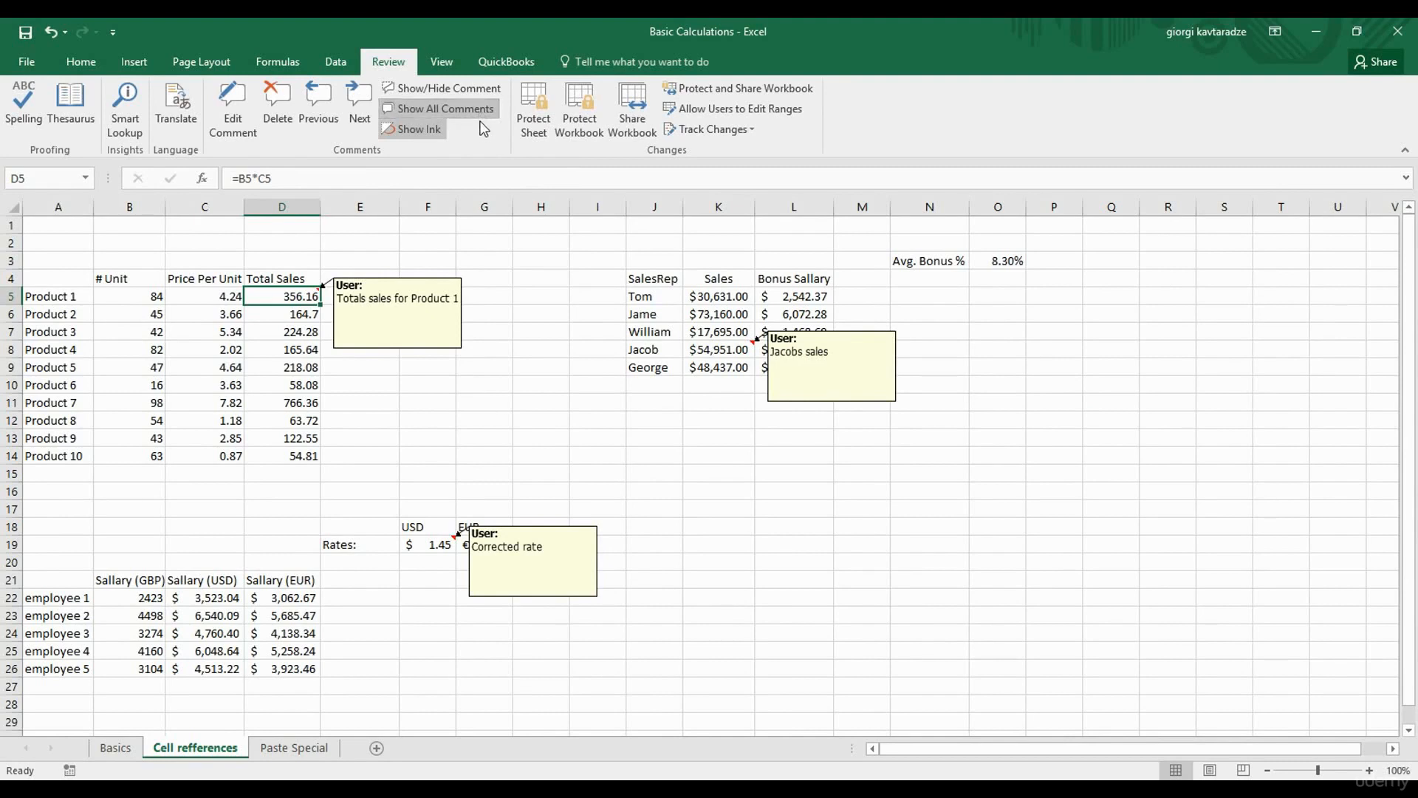
click(481, 117)
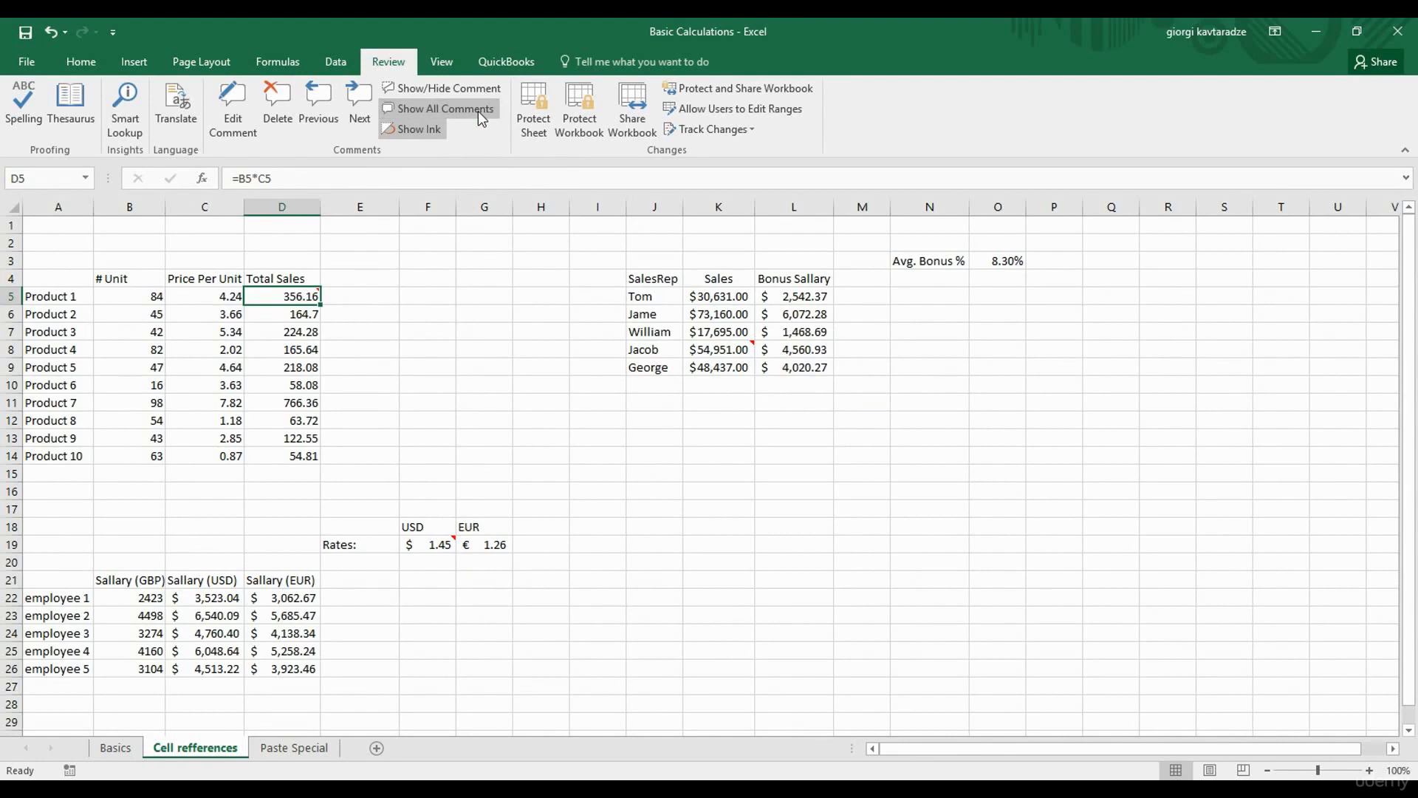
Keep the comment on D5 permanently displayed, and hide it again.
right_click(270, 294)
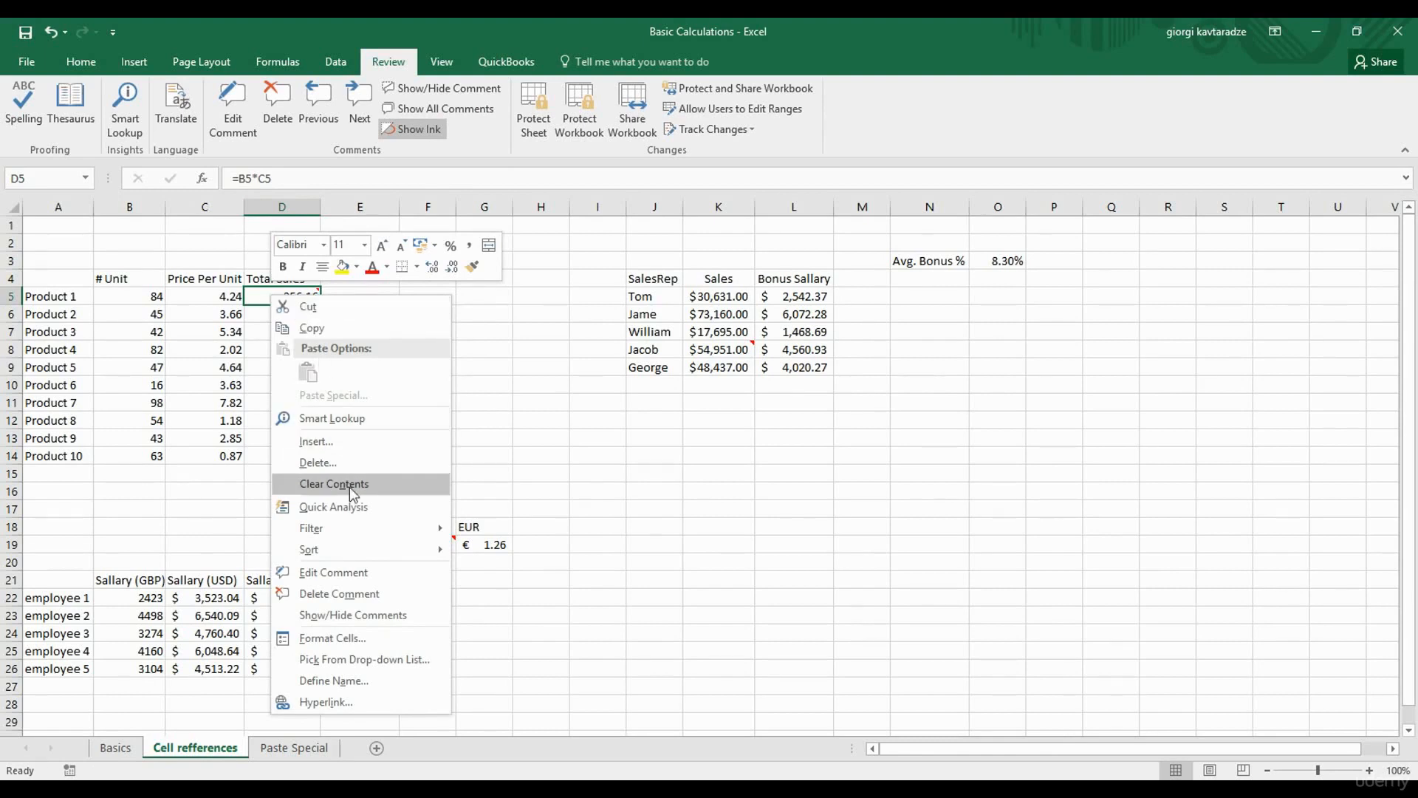
click(345, 619)
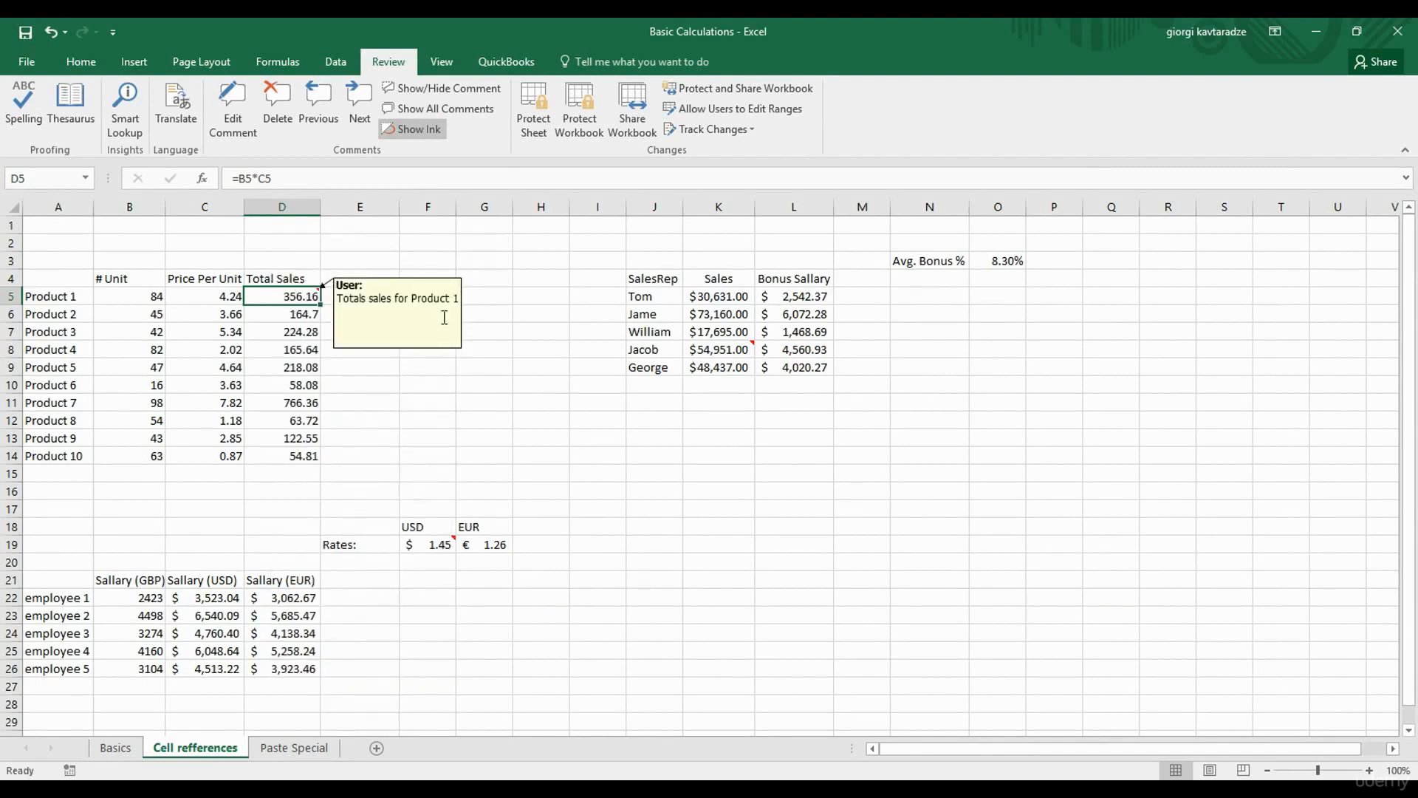
click(355, 378)
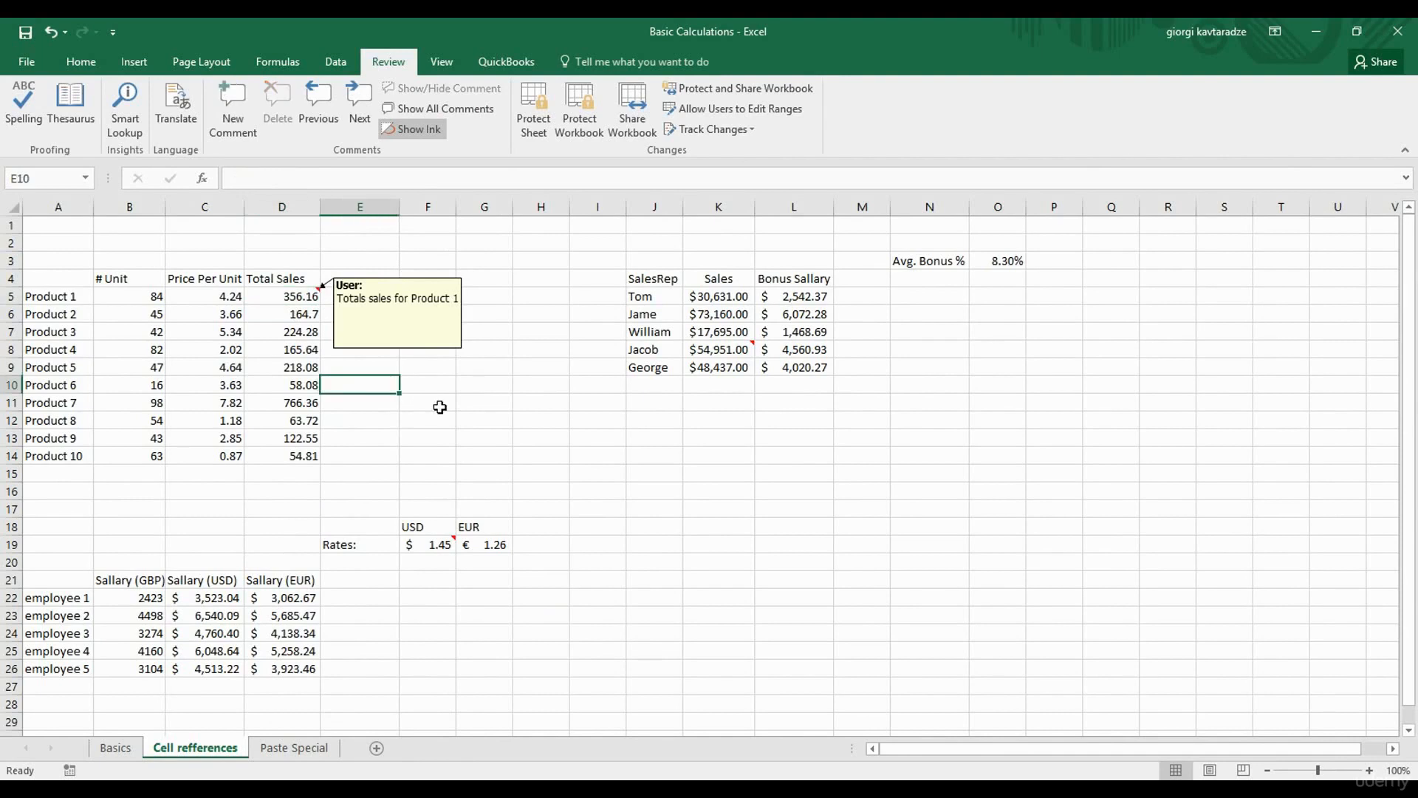
drag(506, 405, 546, 406)
click(277, 296)
right_click(277, 296)
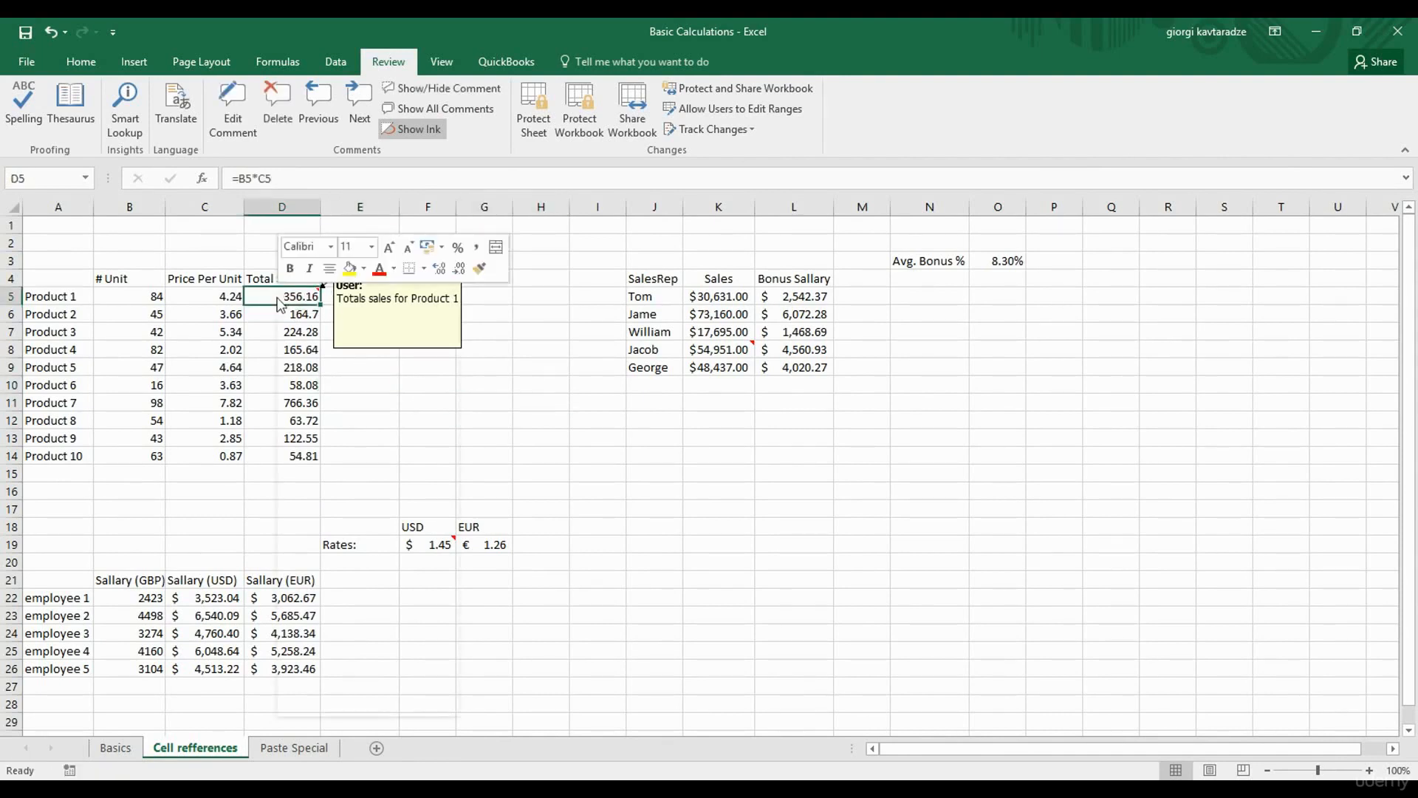
click(353, 616)
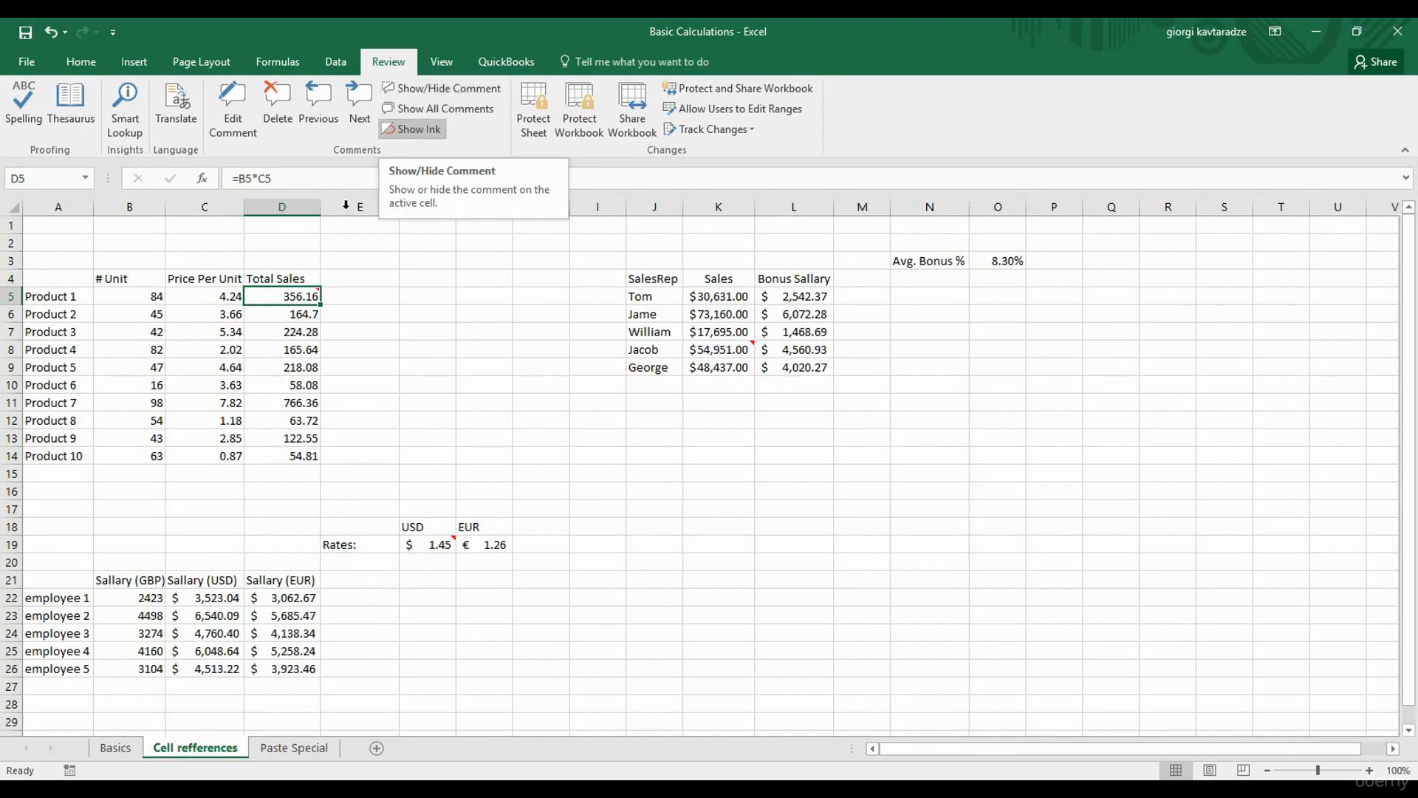
Edit the comment on D5 and make its text "Totals sales for Product 1" bold.
right_click(298, 294)
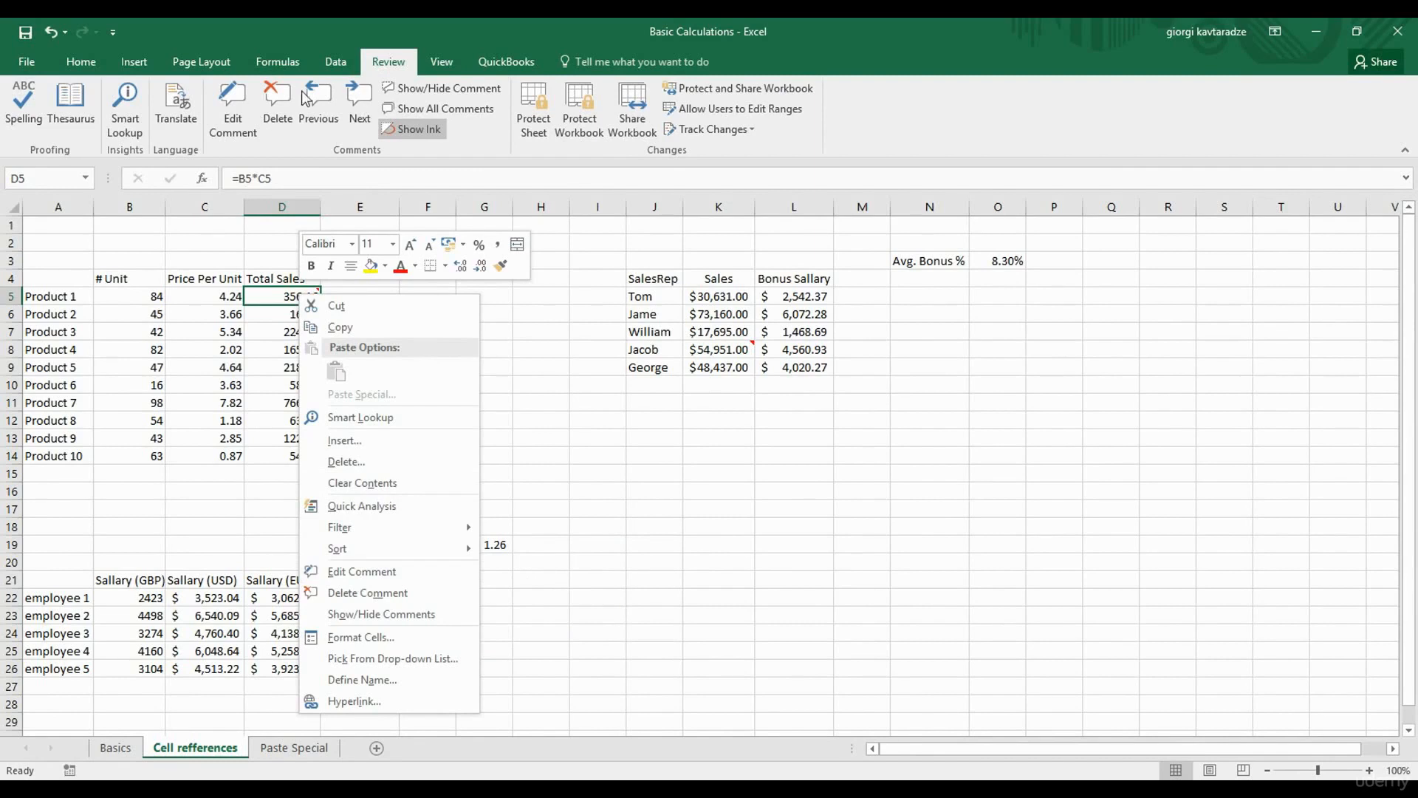
click(232, 106)
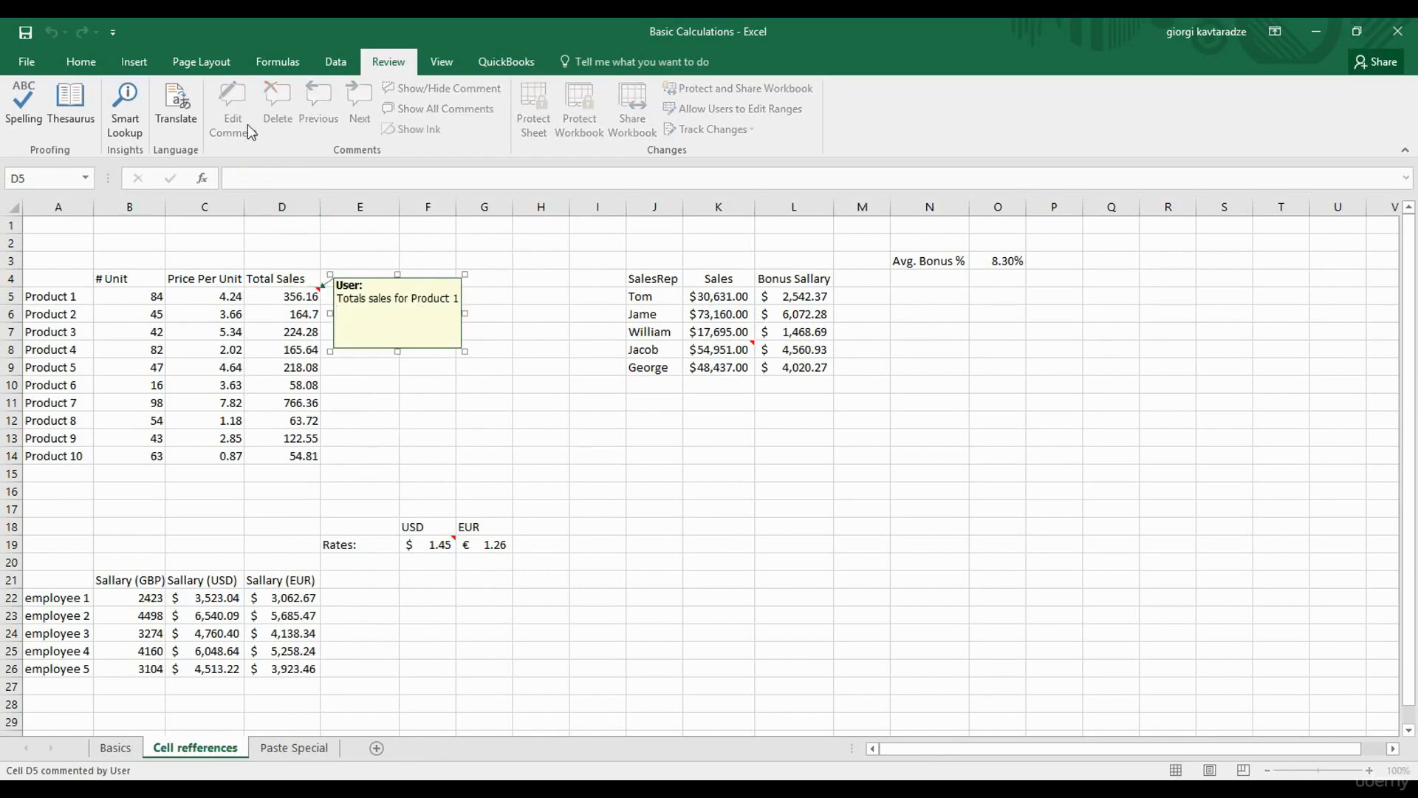
drag(458, 300, 337, 299)
click(81, 62)
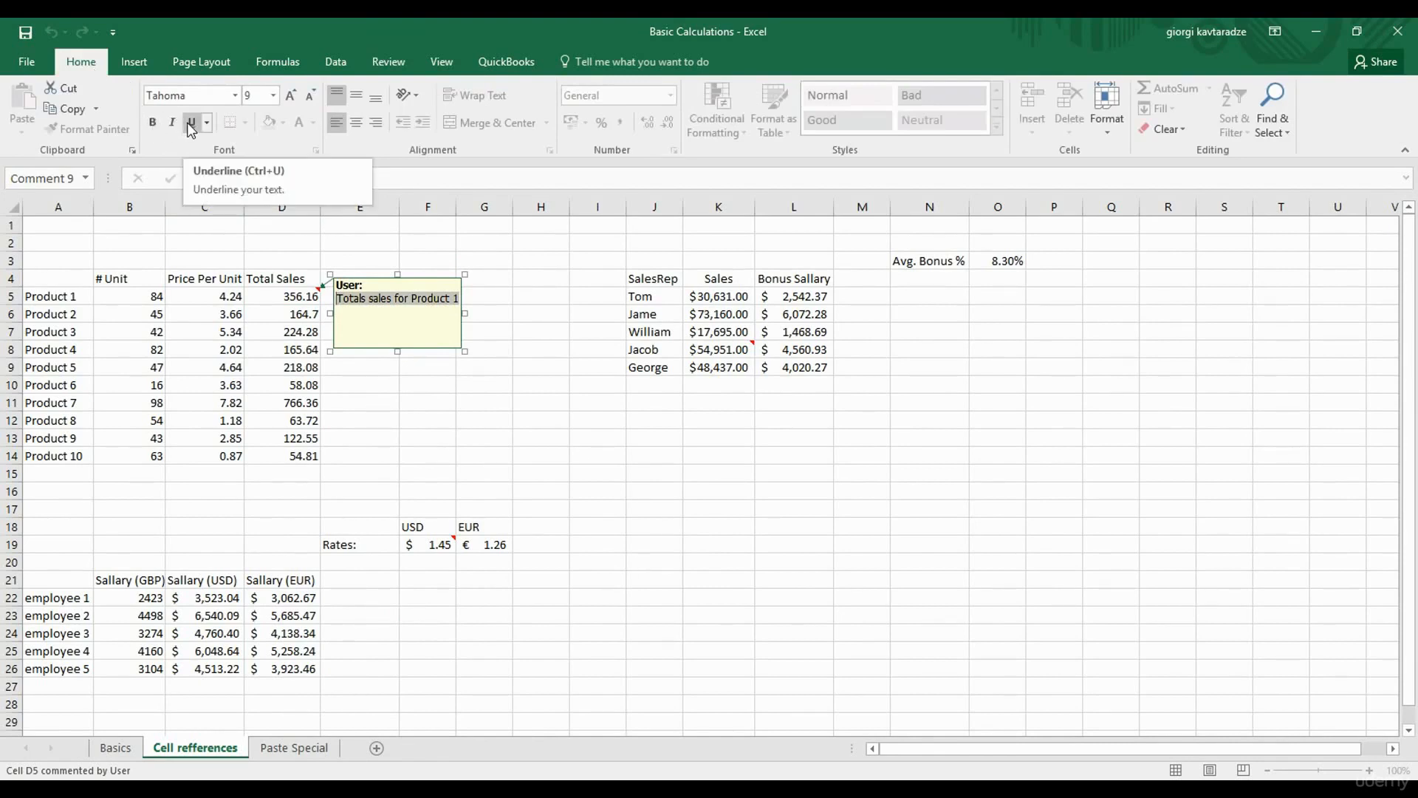
click(153, 122)
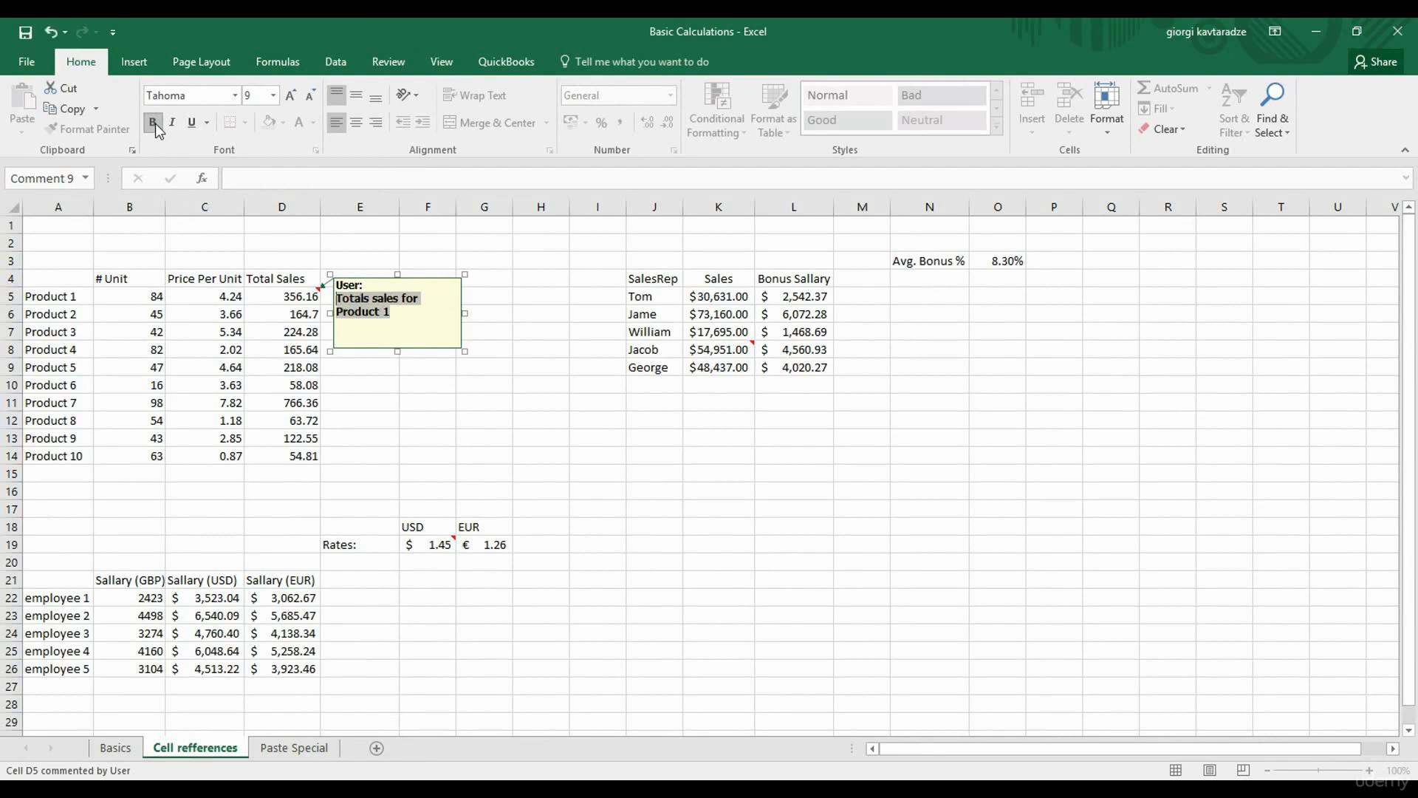
click(399, 312)
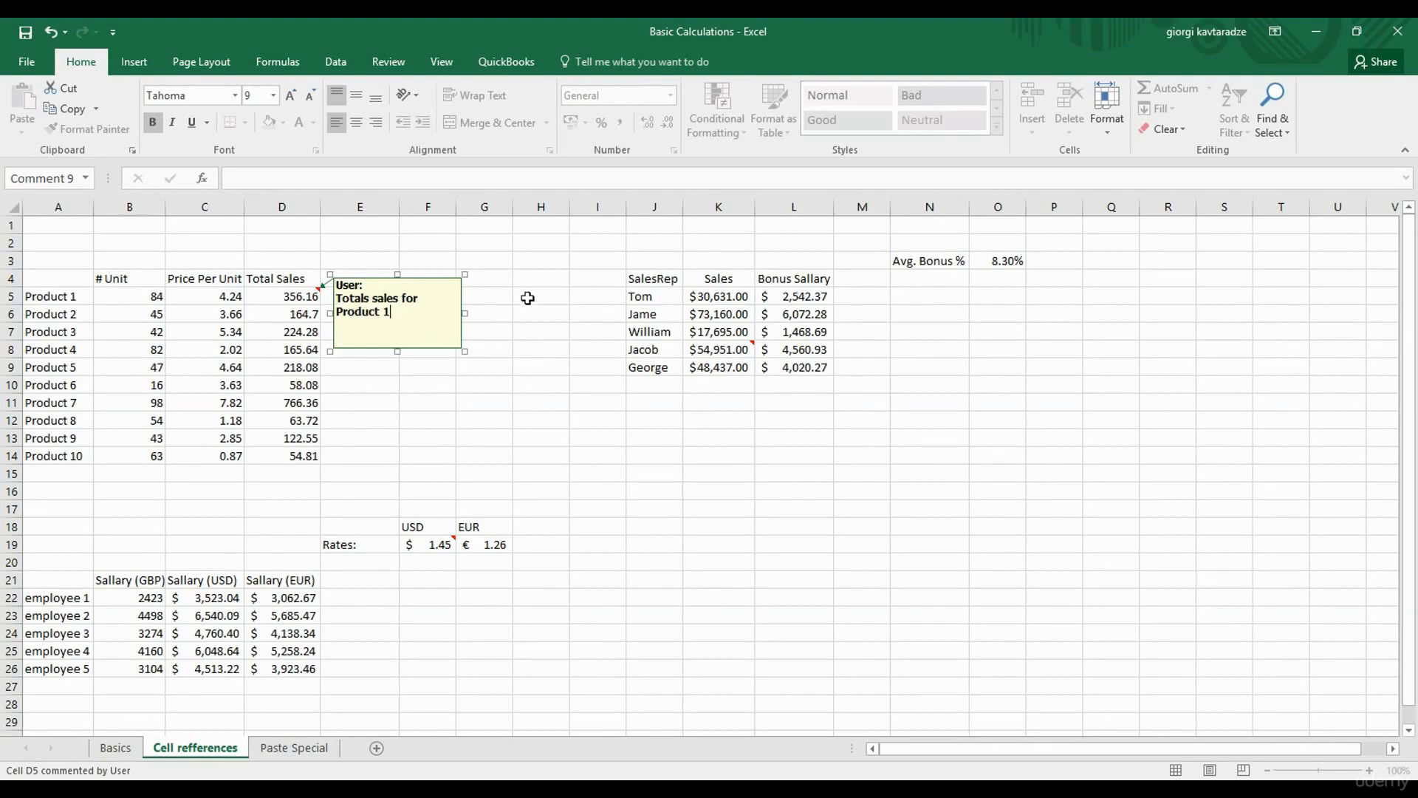
click(527, 298)
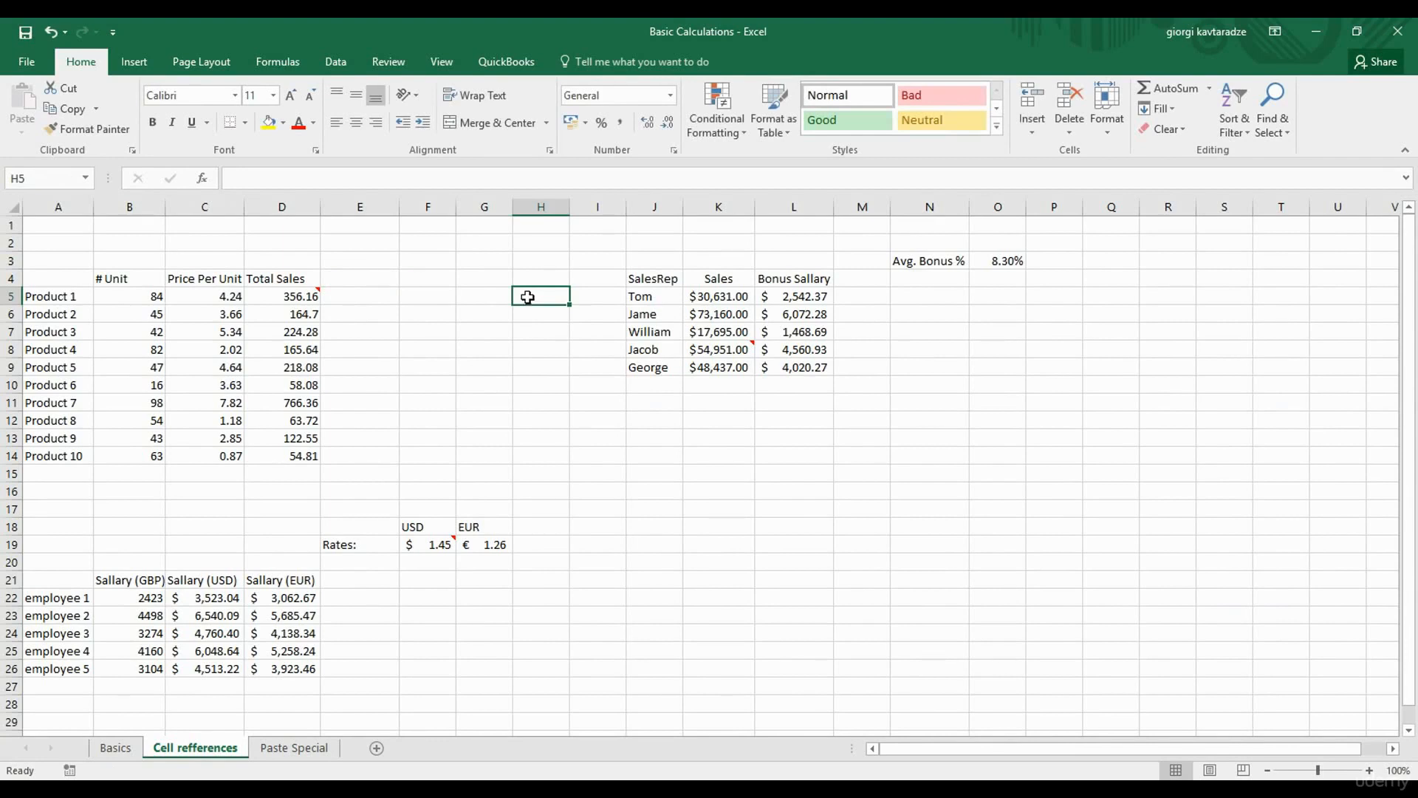
Browse through the sheet's comments, going forward from the one on D5 and back again.
click(315, 295)
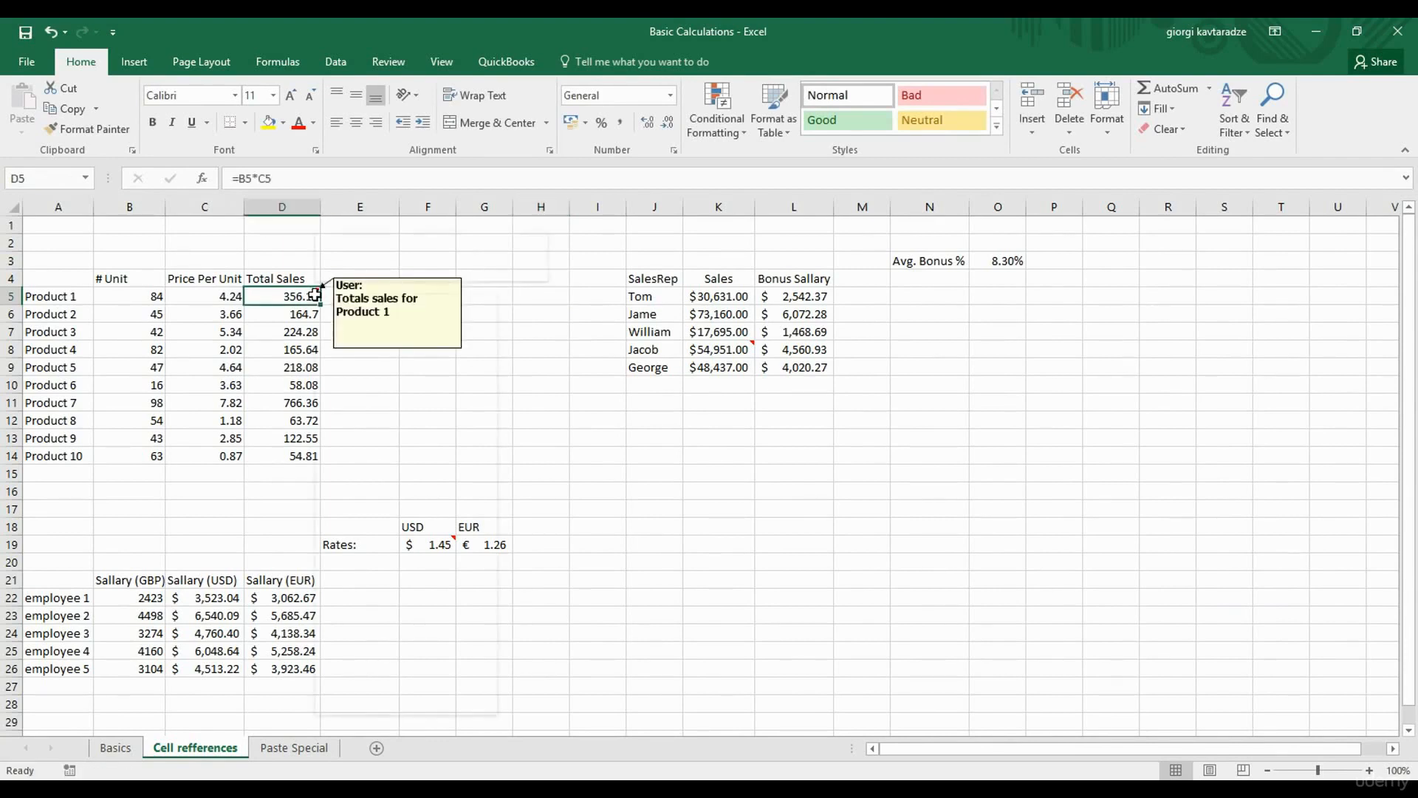
right_click(315, 295)
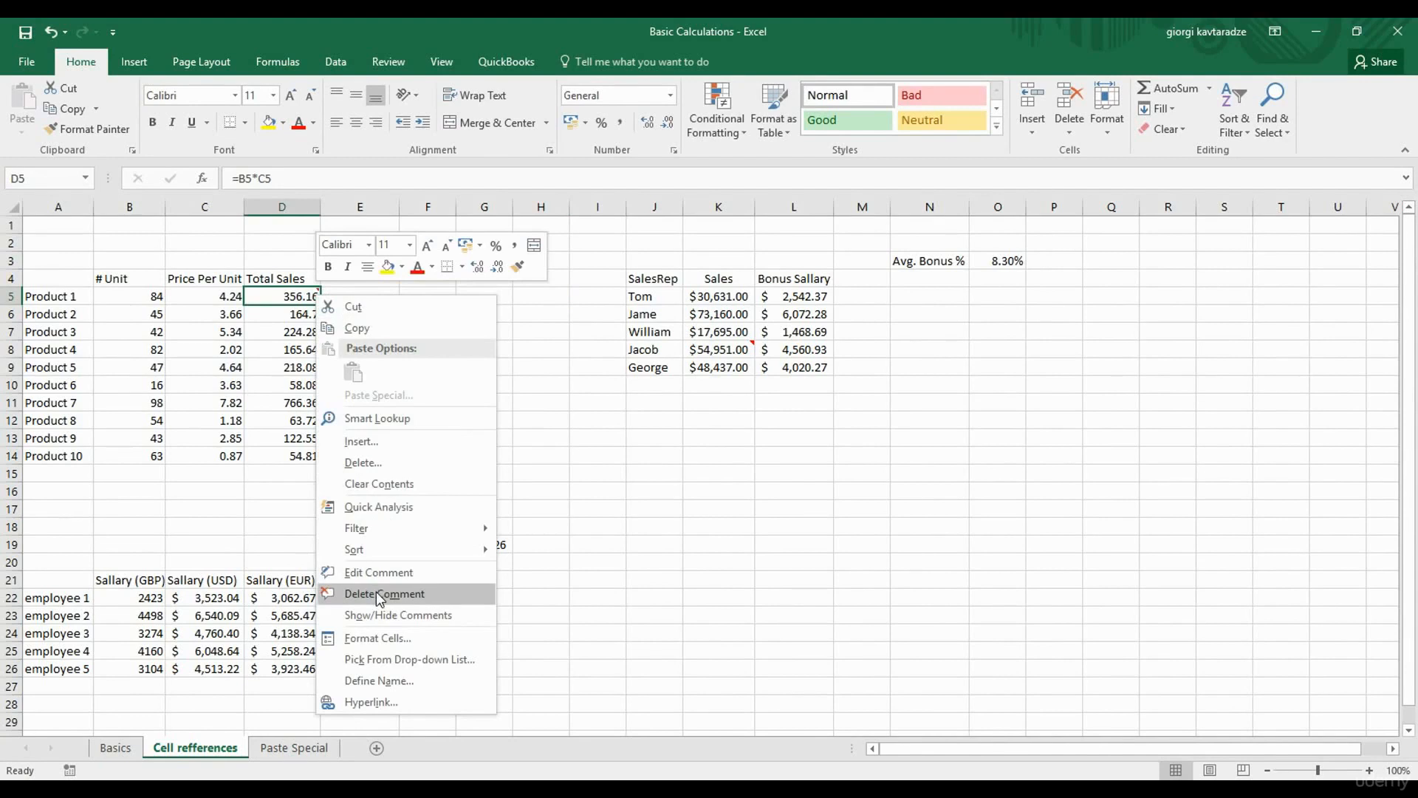
click(381, 66)
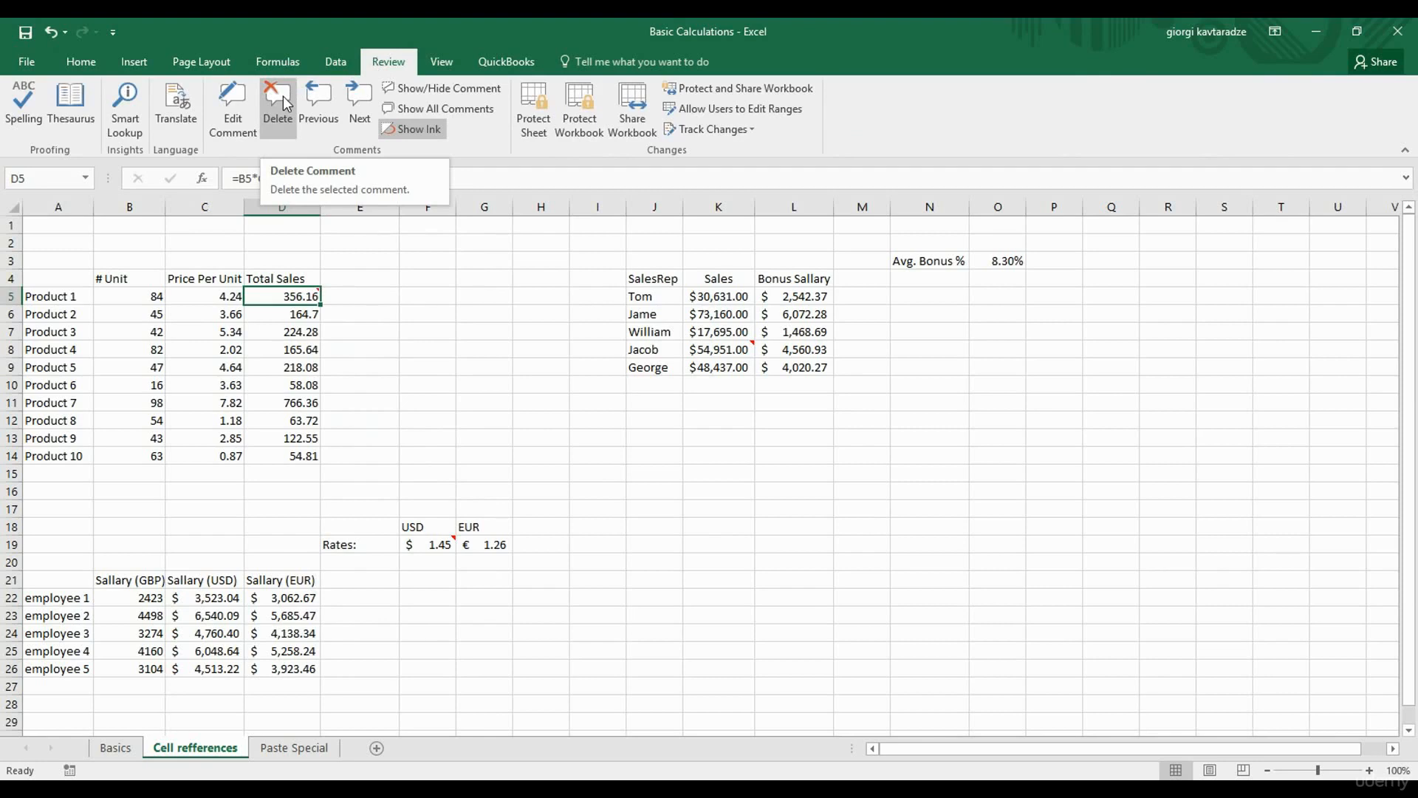
click(361, 100)
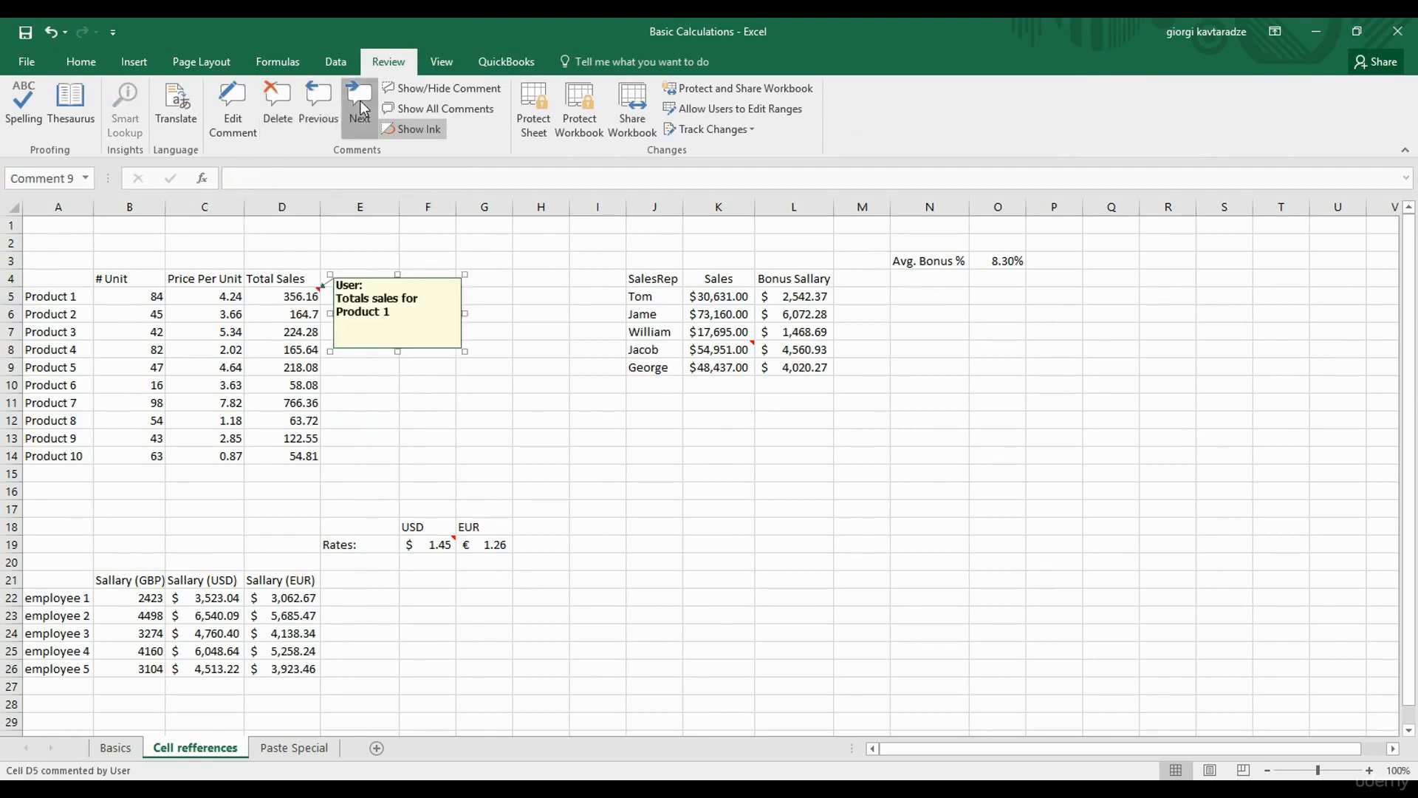
click(360, 100)
click(360, 100)
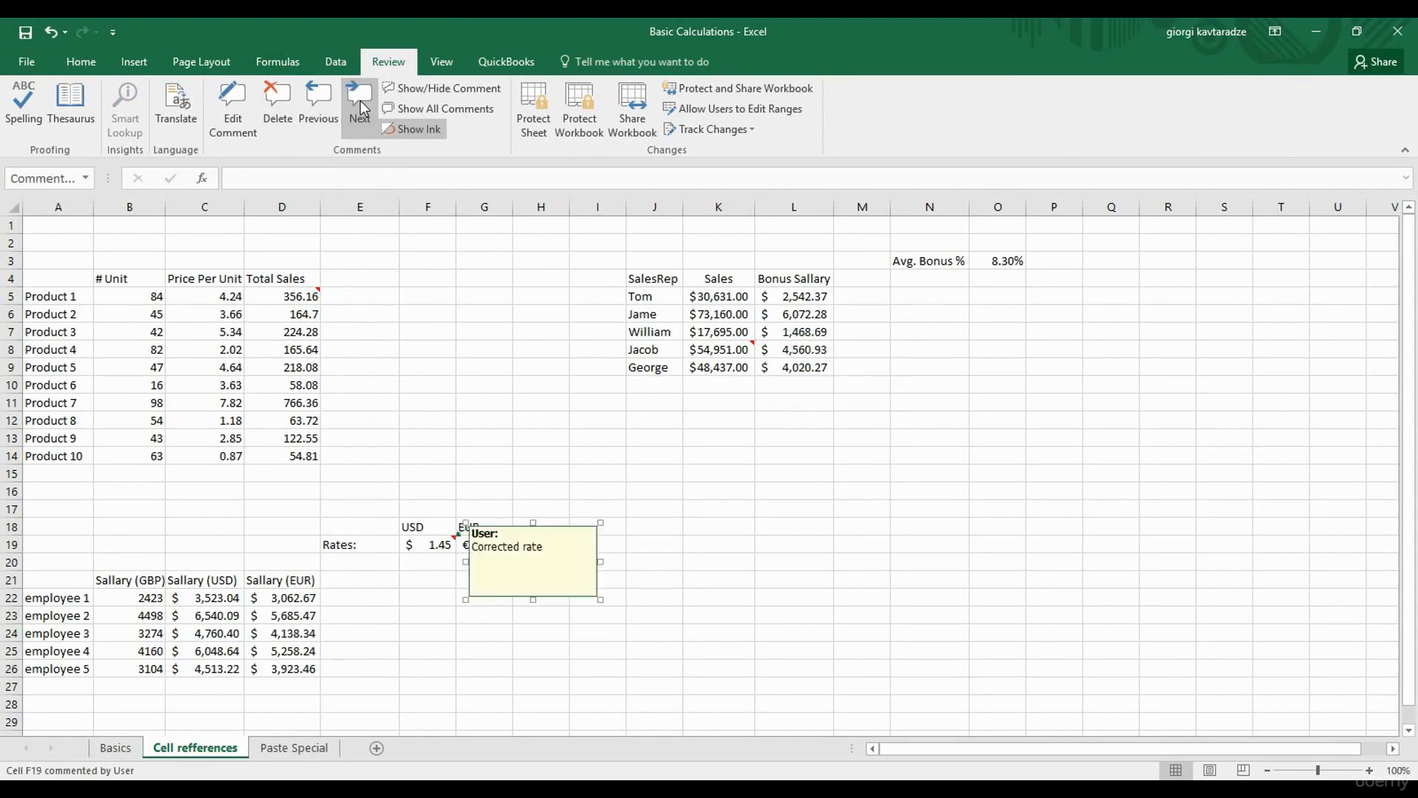
click(322, 94)
click(322, 93)
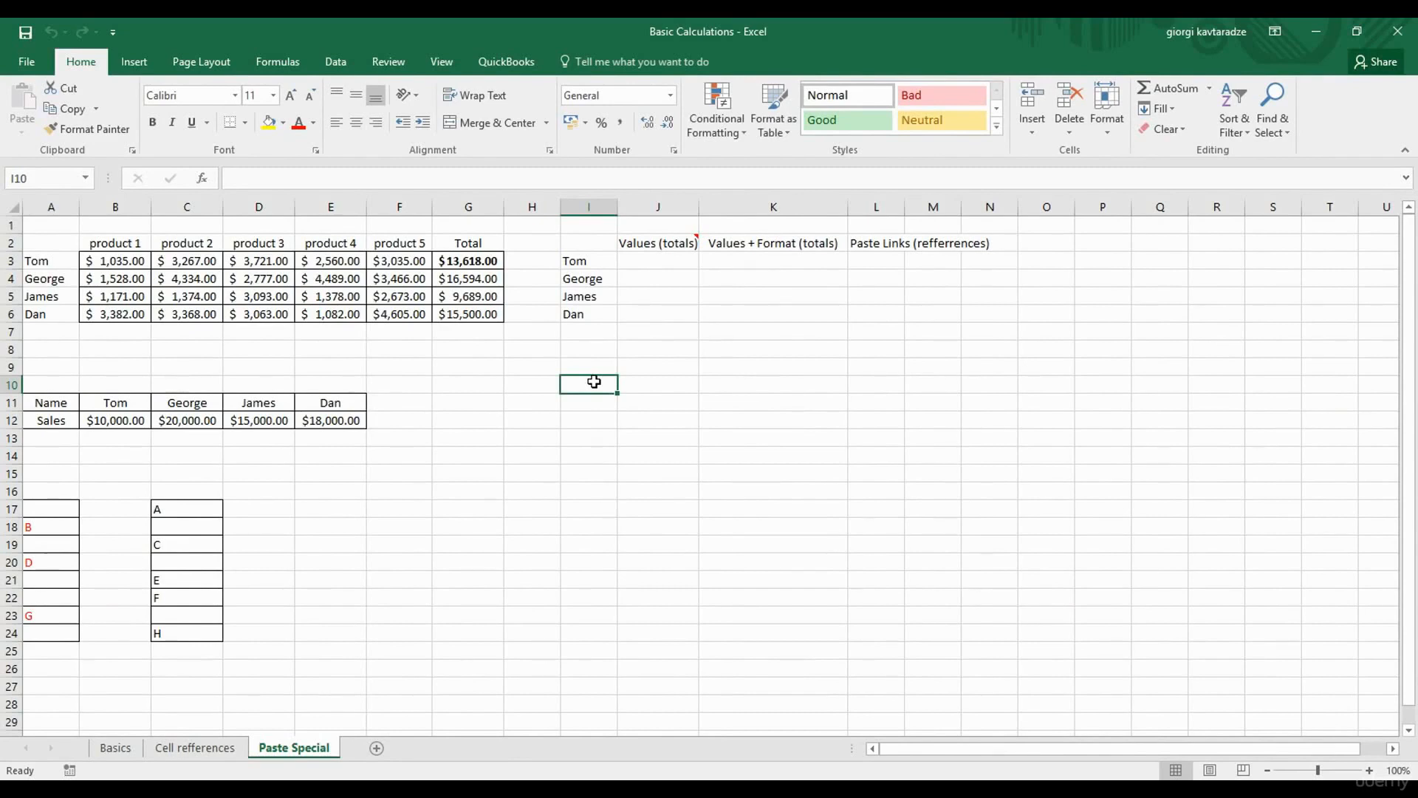
Copy the empty cell I10 and view the available paste options, including those for J10.
right_click(593, 382)
click(629, 413)
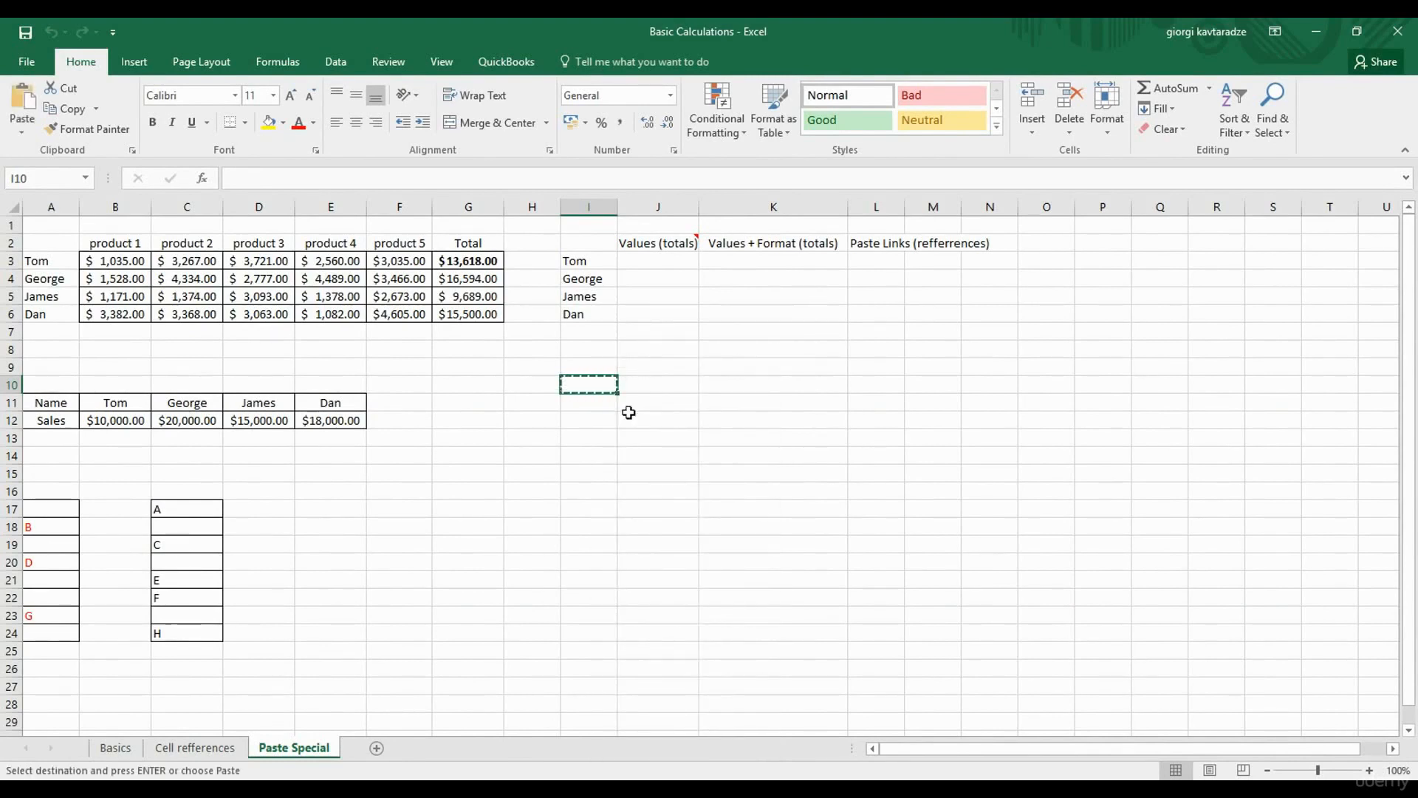
click(23, 133)
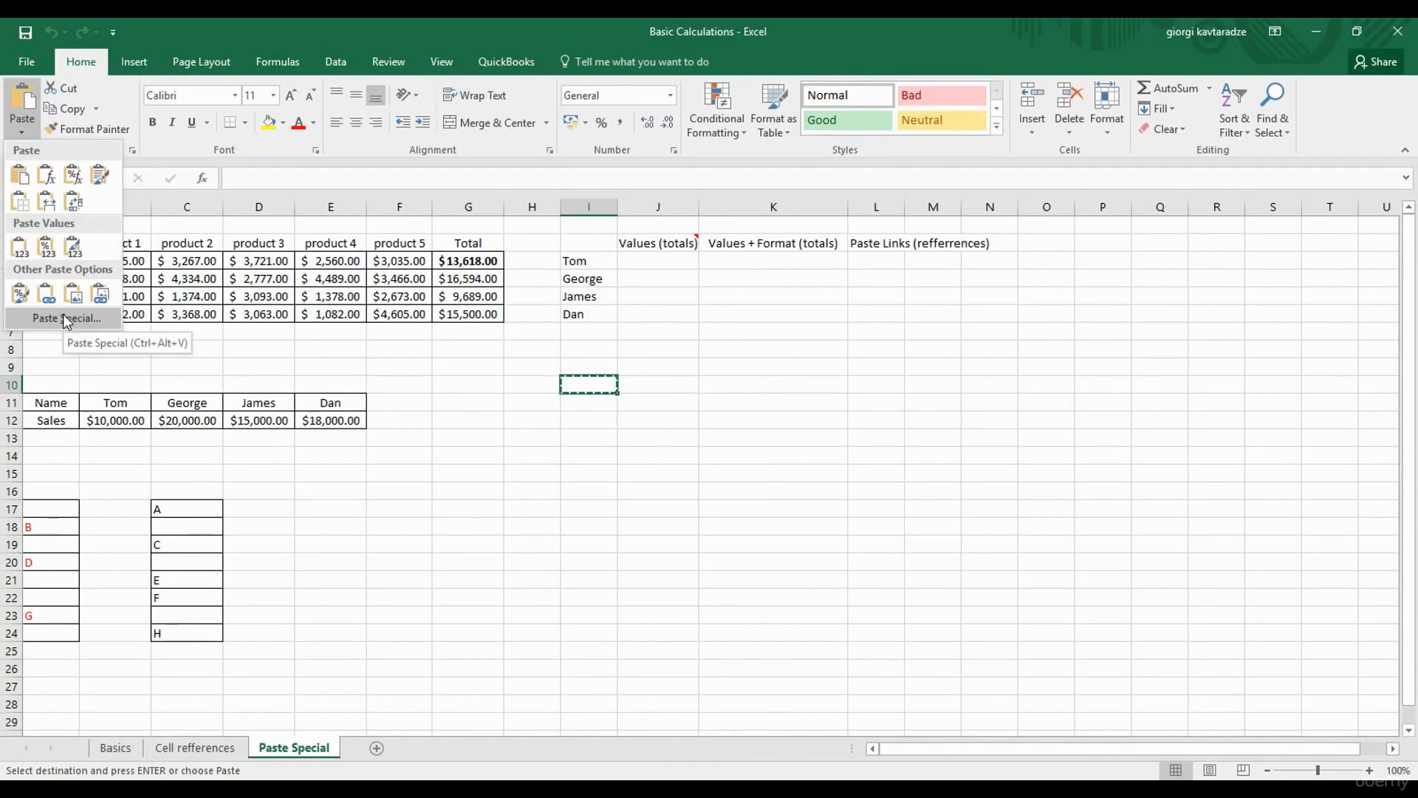
right_click(659, 386)
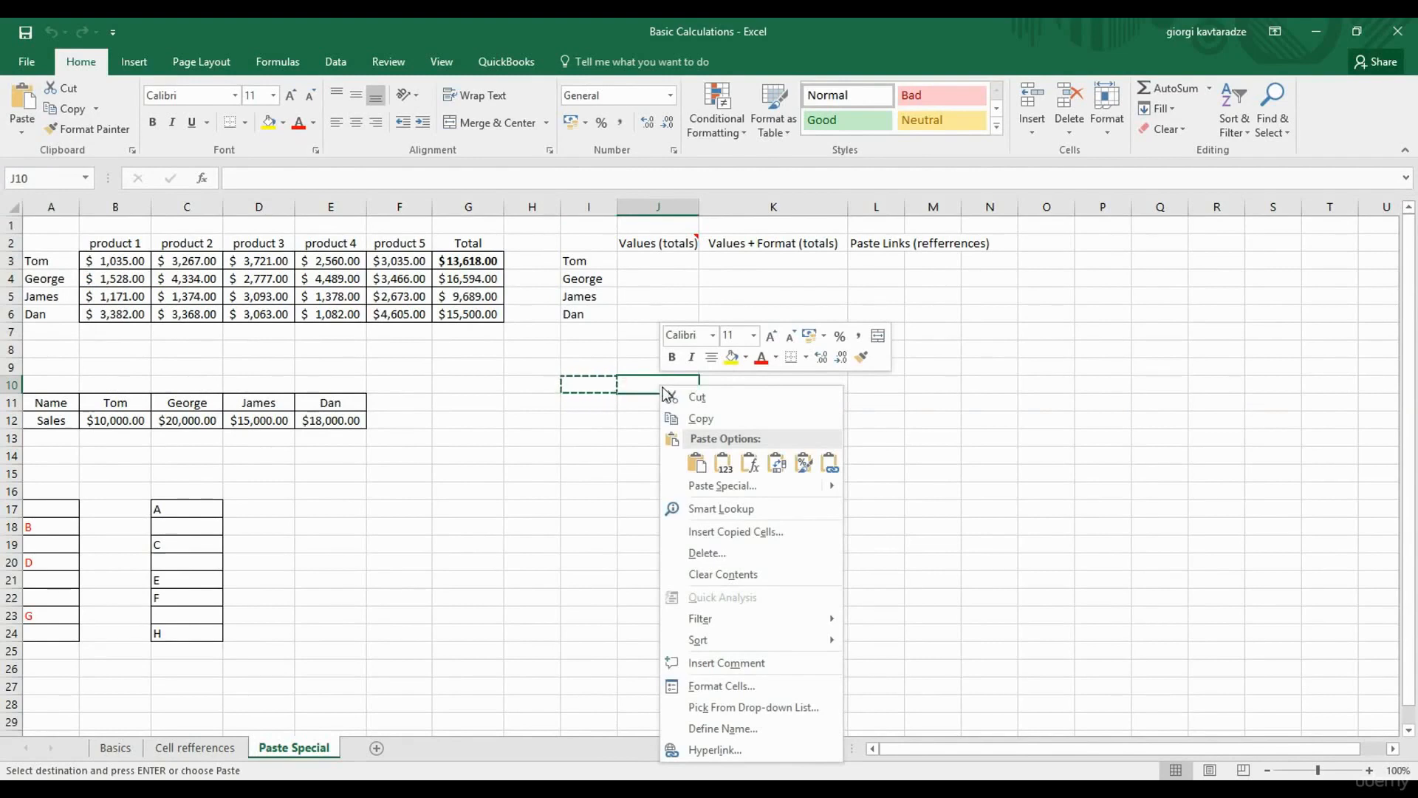
mouse_move(709, 494)
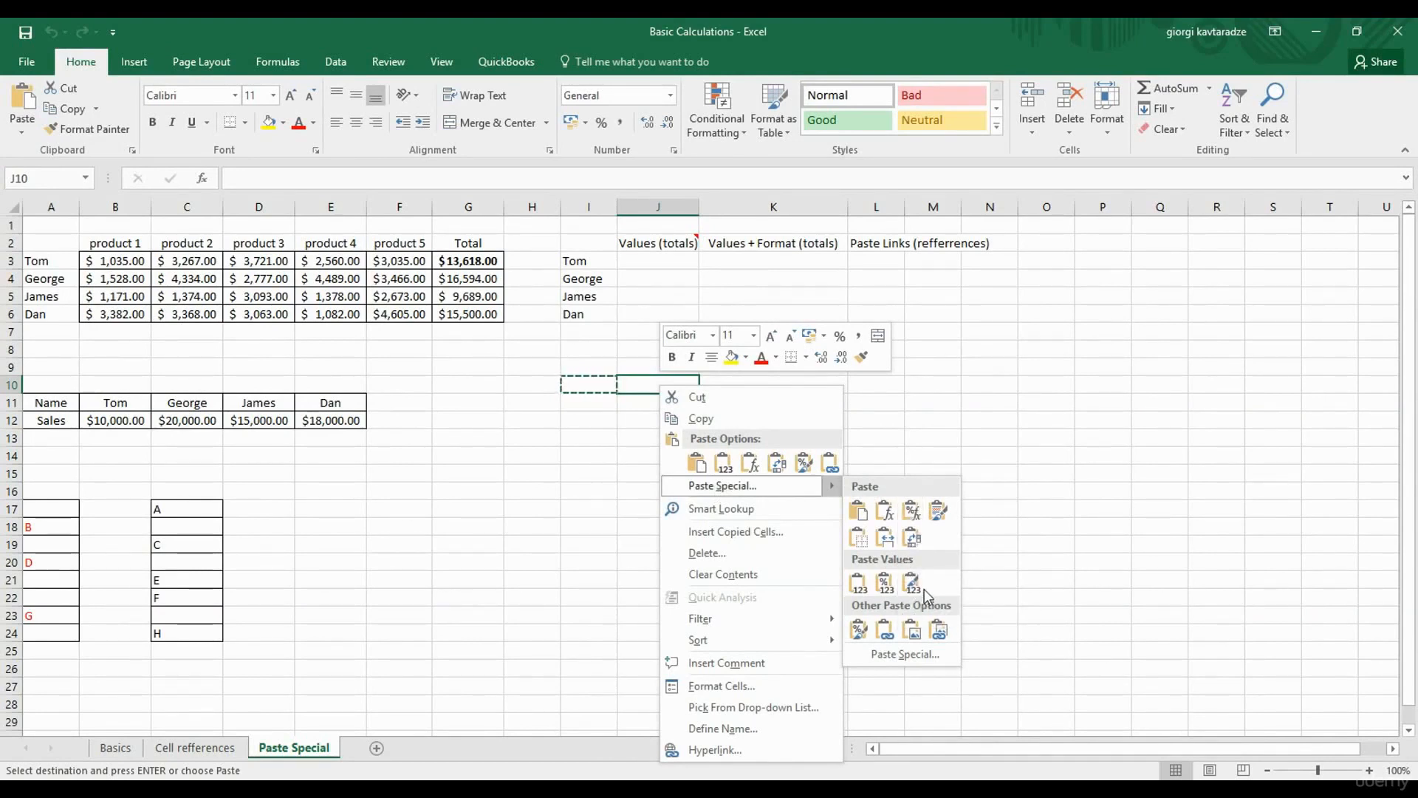
Examine the Paste Special settings for J10, trying Formulas, Add, Skip blanks and Transpose, and leave without pasting.
click(917, 660)
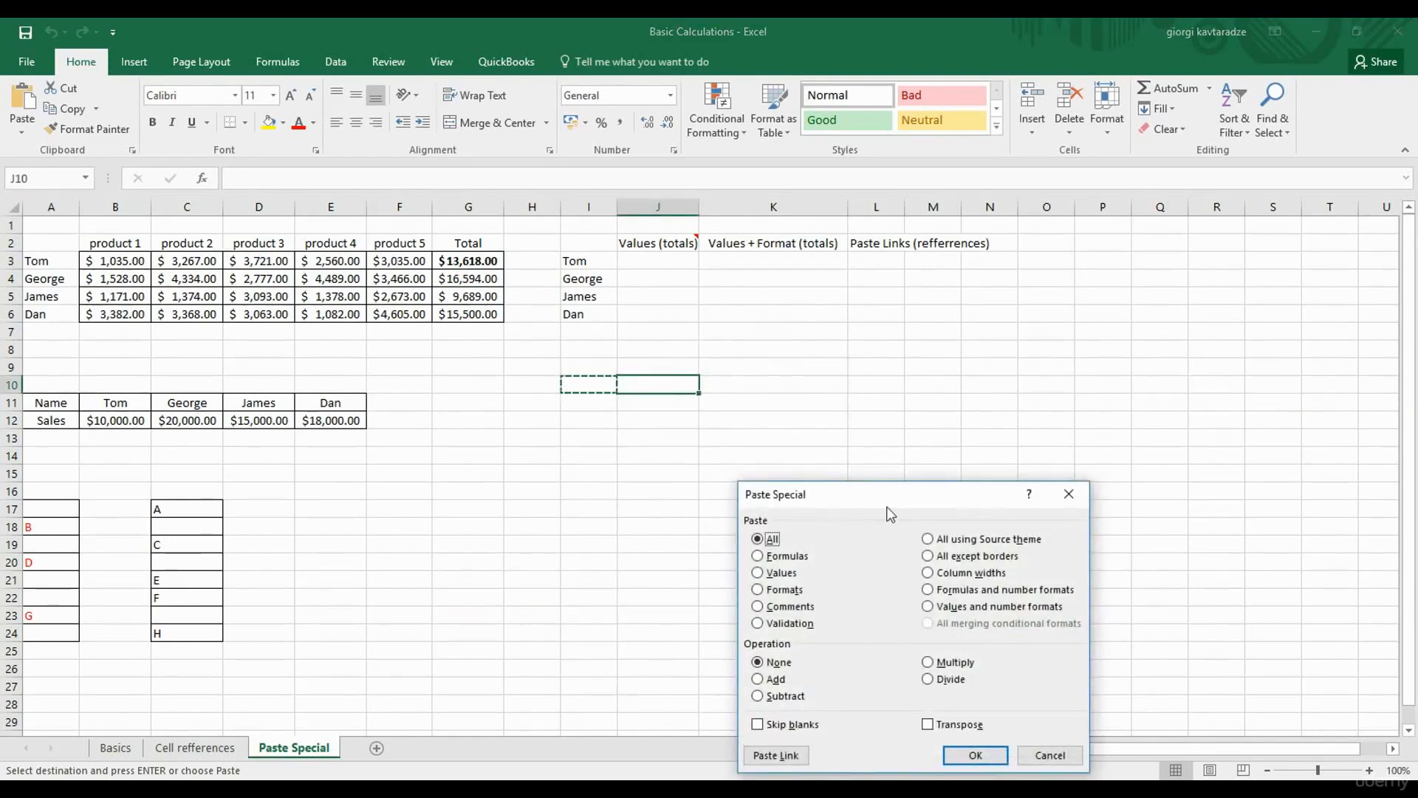
drag(891, 510, 755, 365)
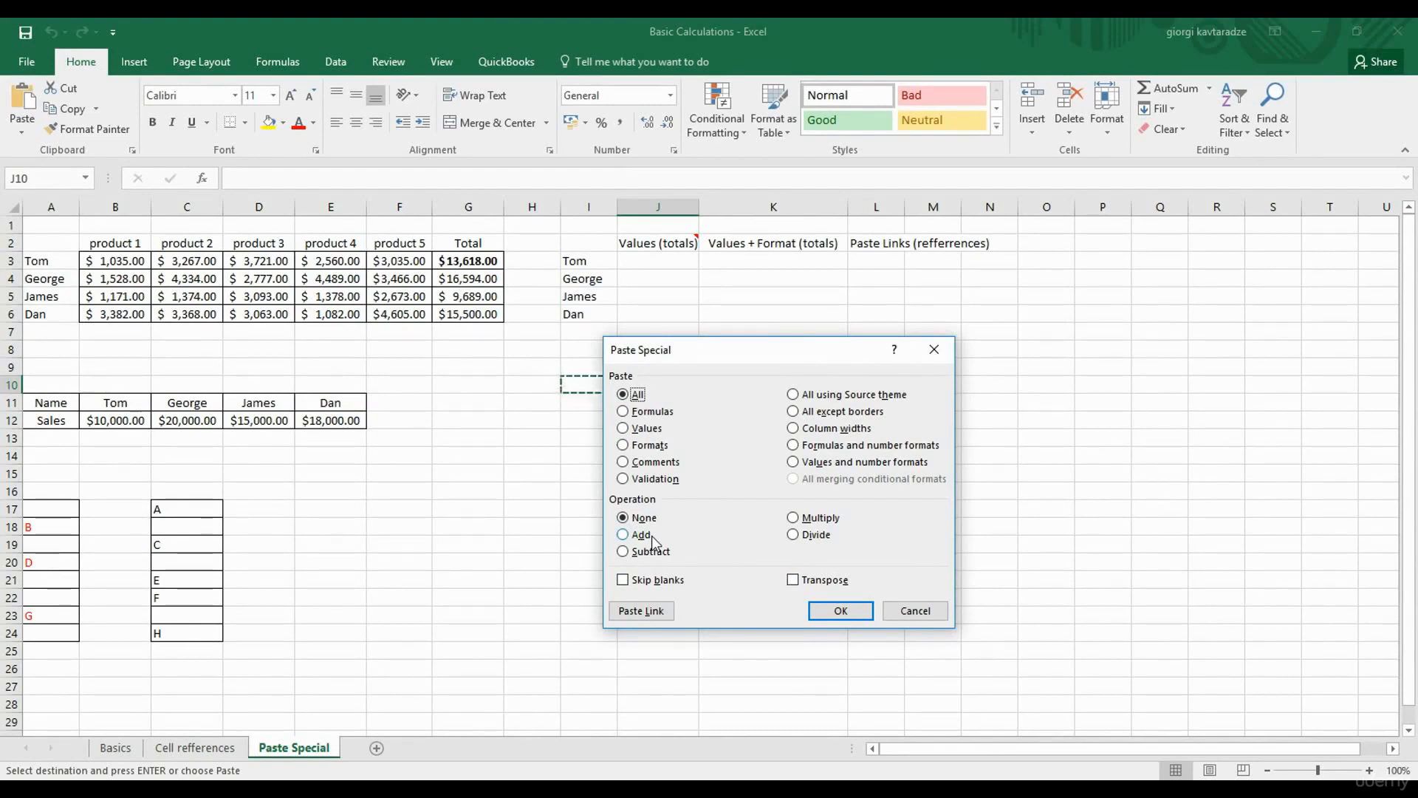
click(646, 414)
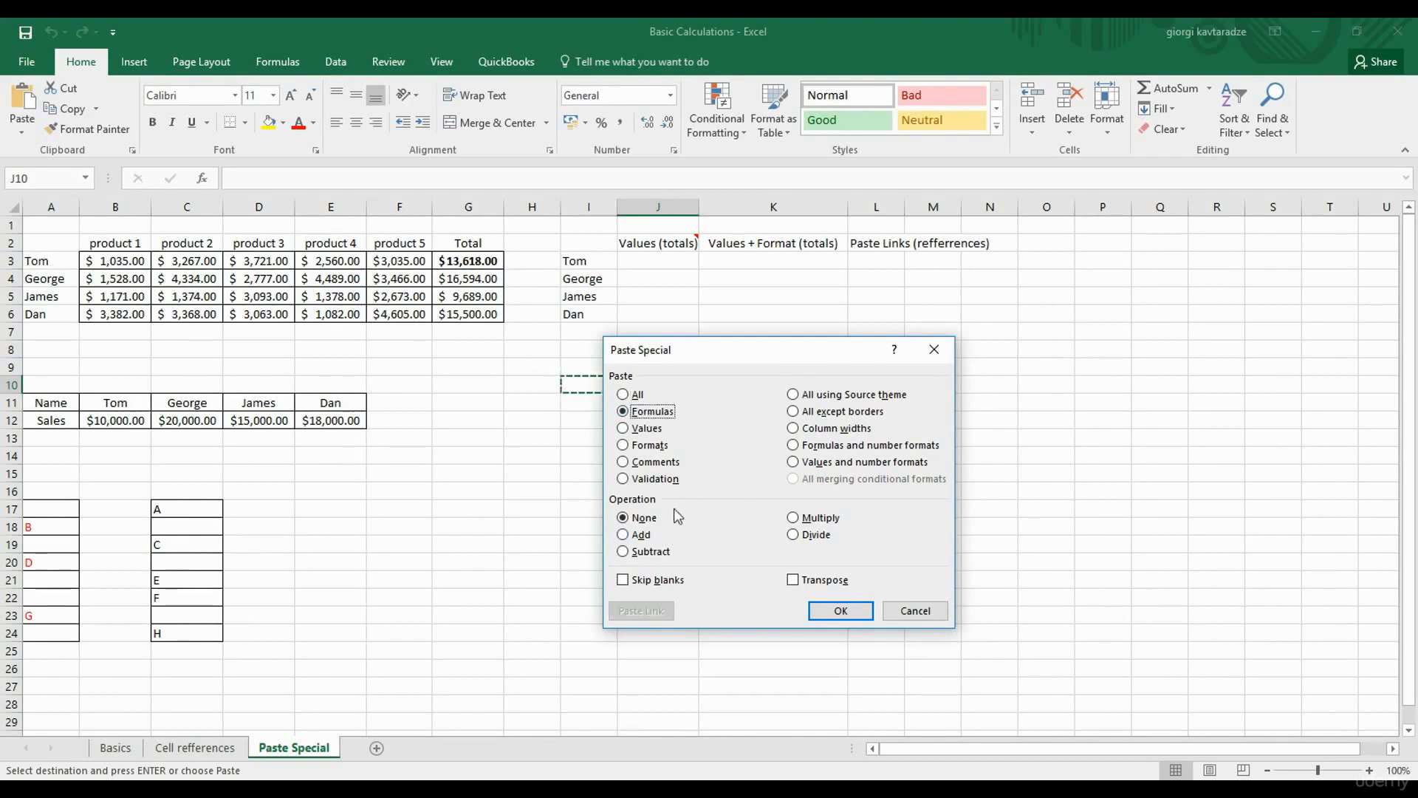
click(641, 536)
click(650, 586)
click(793, 582)
click(942, 352)
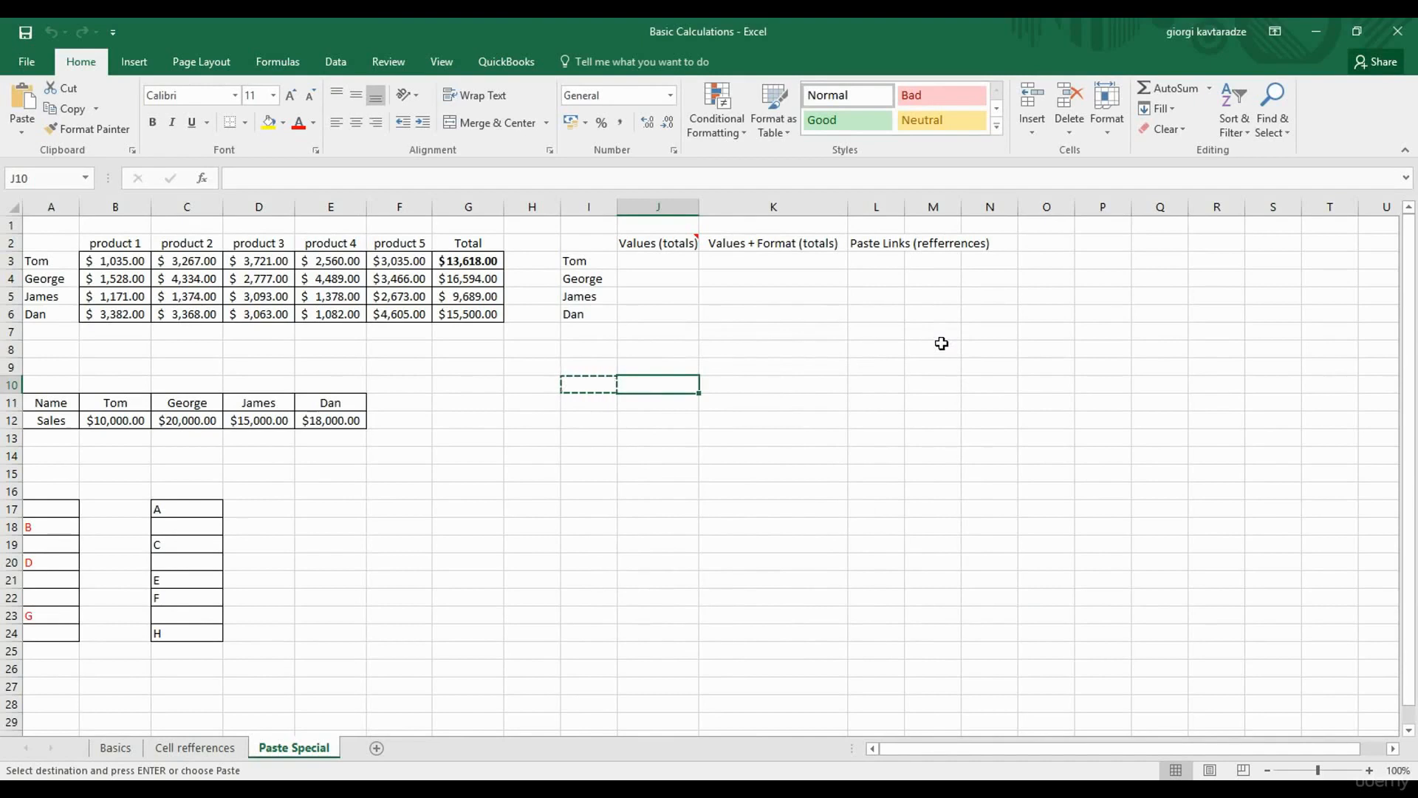
key(Escape)
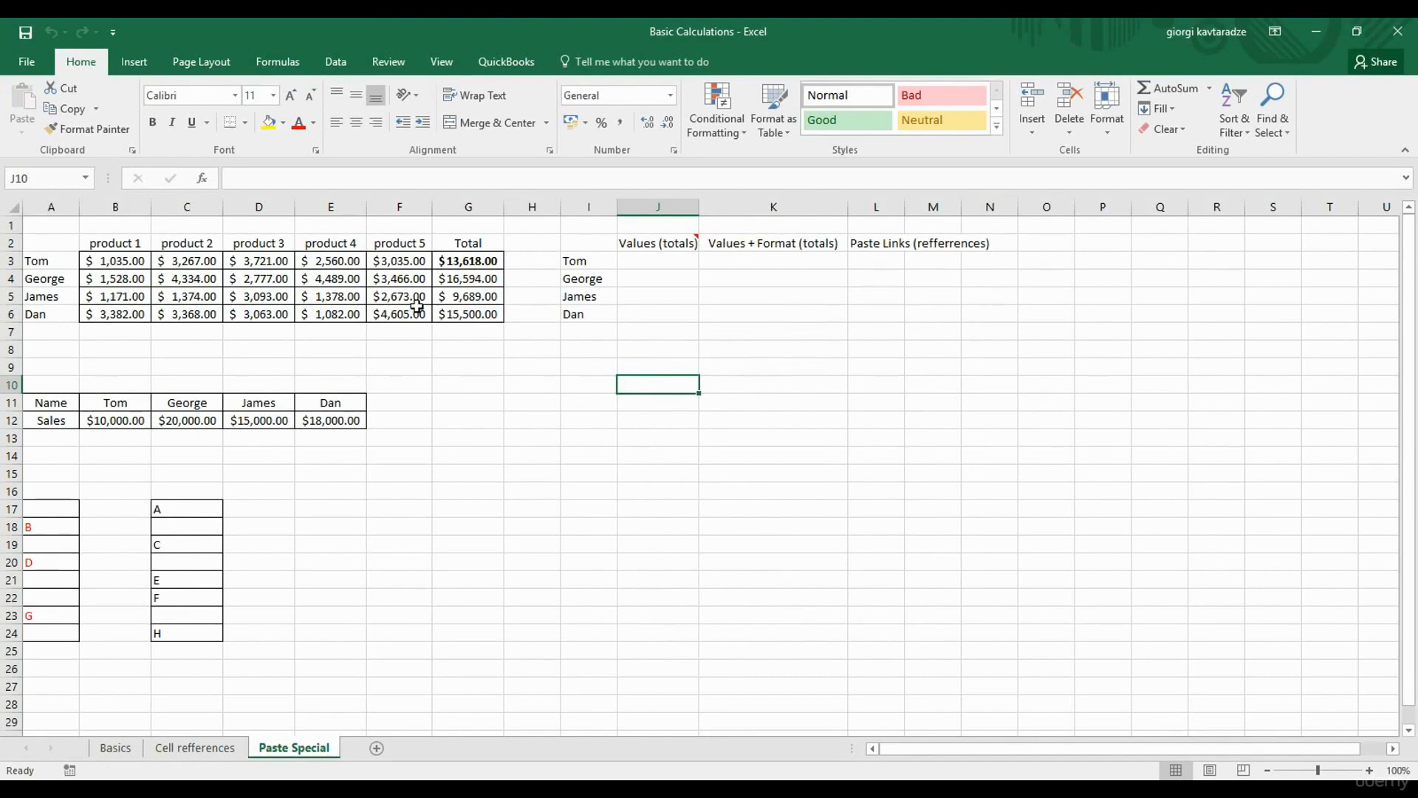
Copy the bold total in G3 and apply only its formats to G4:G6 with Paste Special.
click(453, 263)
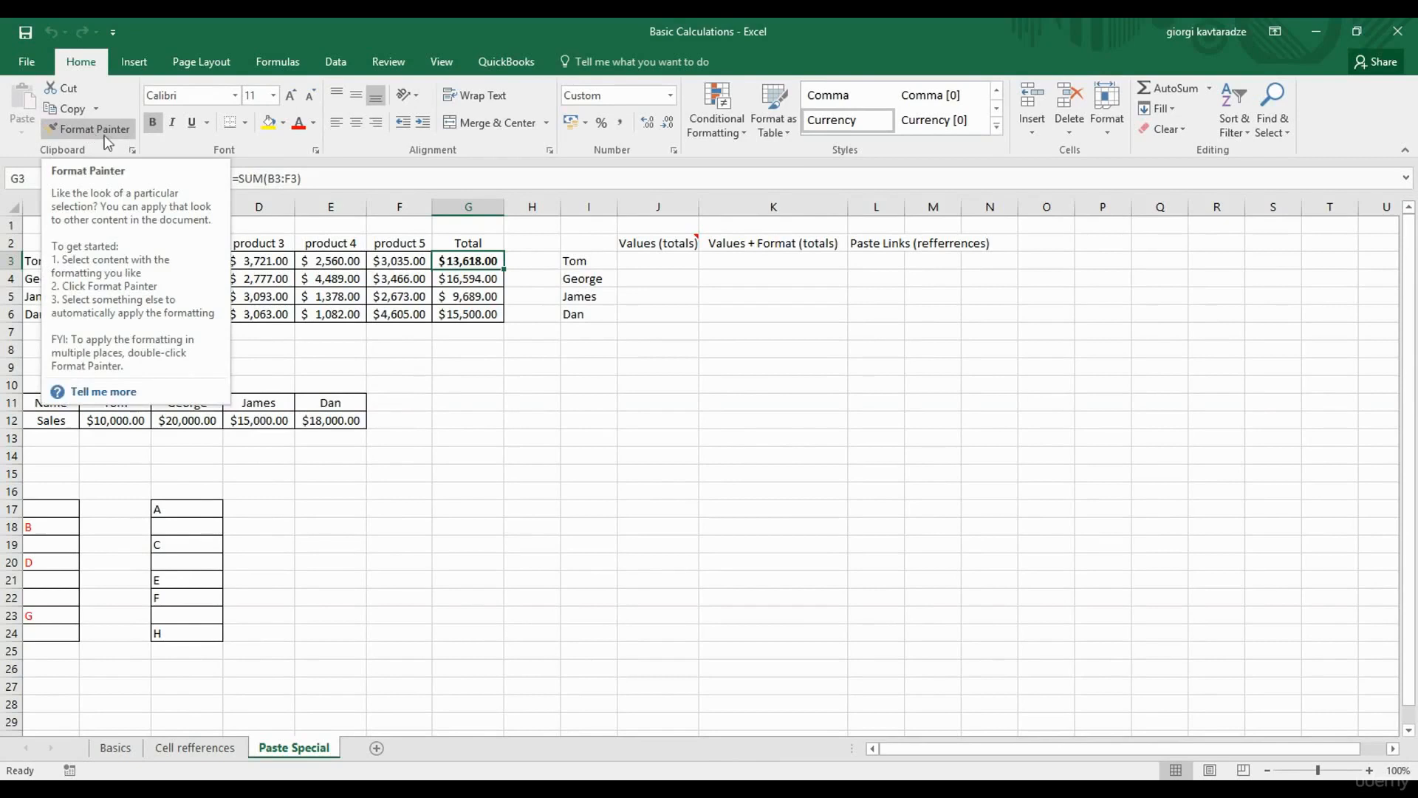
right_click(475, 261)
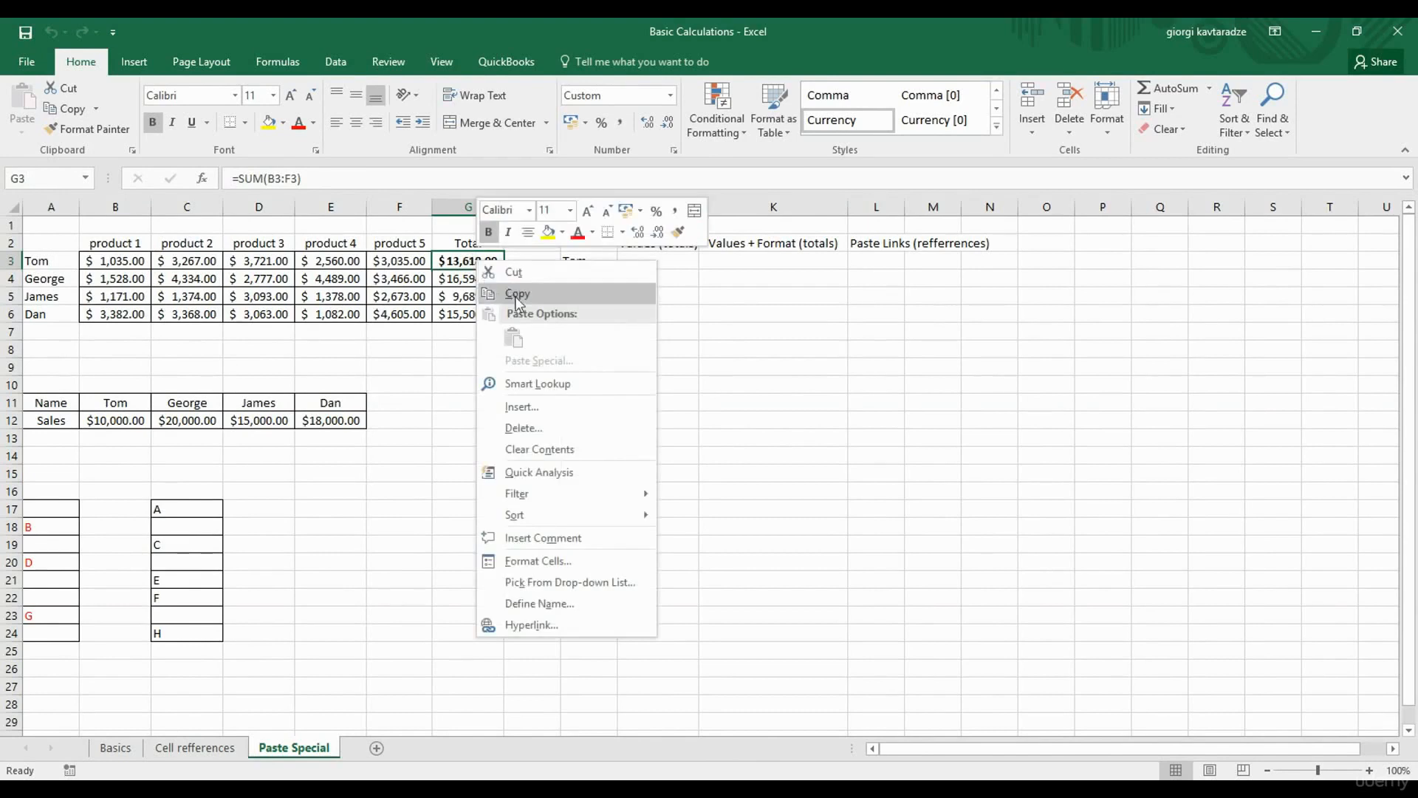
click(502, 294)
click(484, 277)
drag(480, 280, 478, 308)
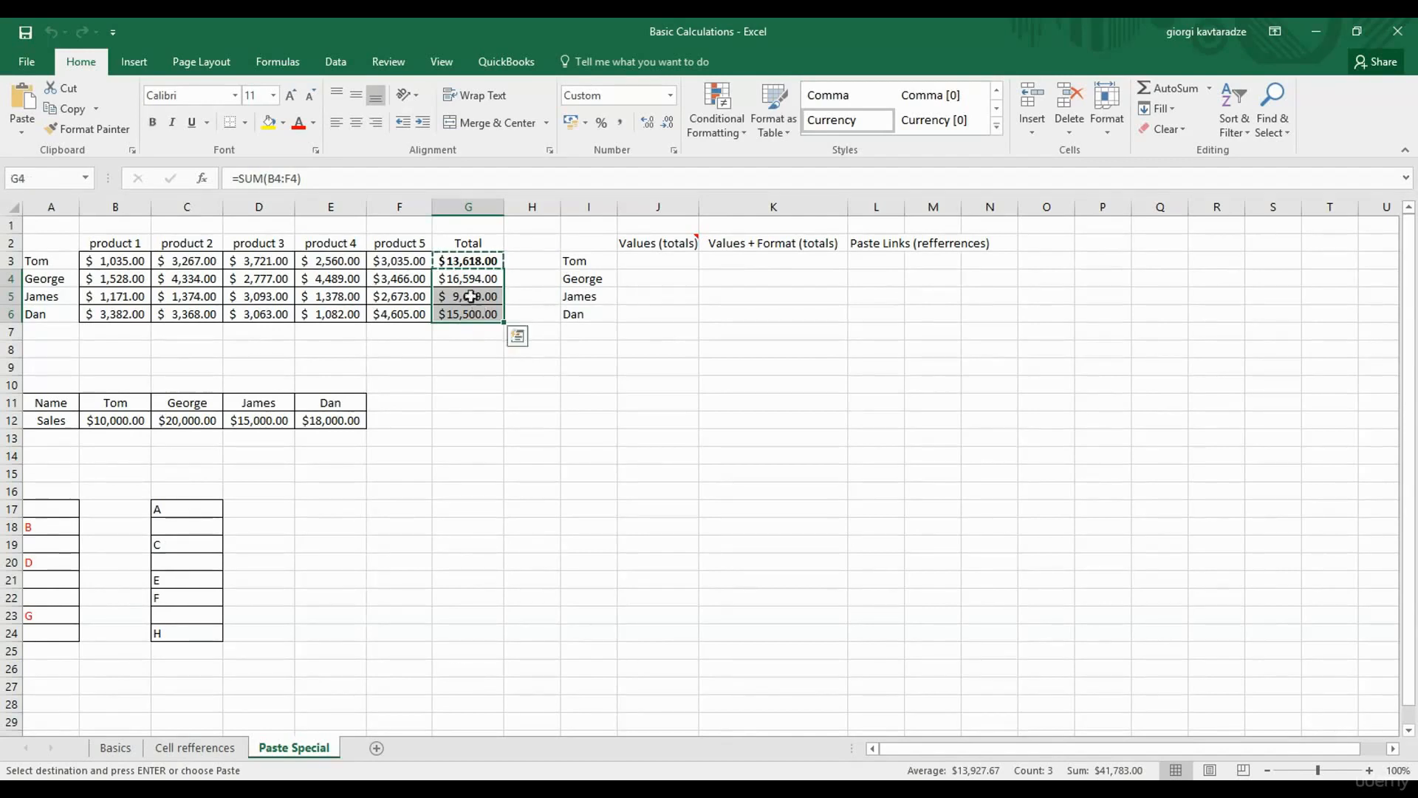
right_click(471, 285)
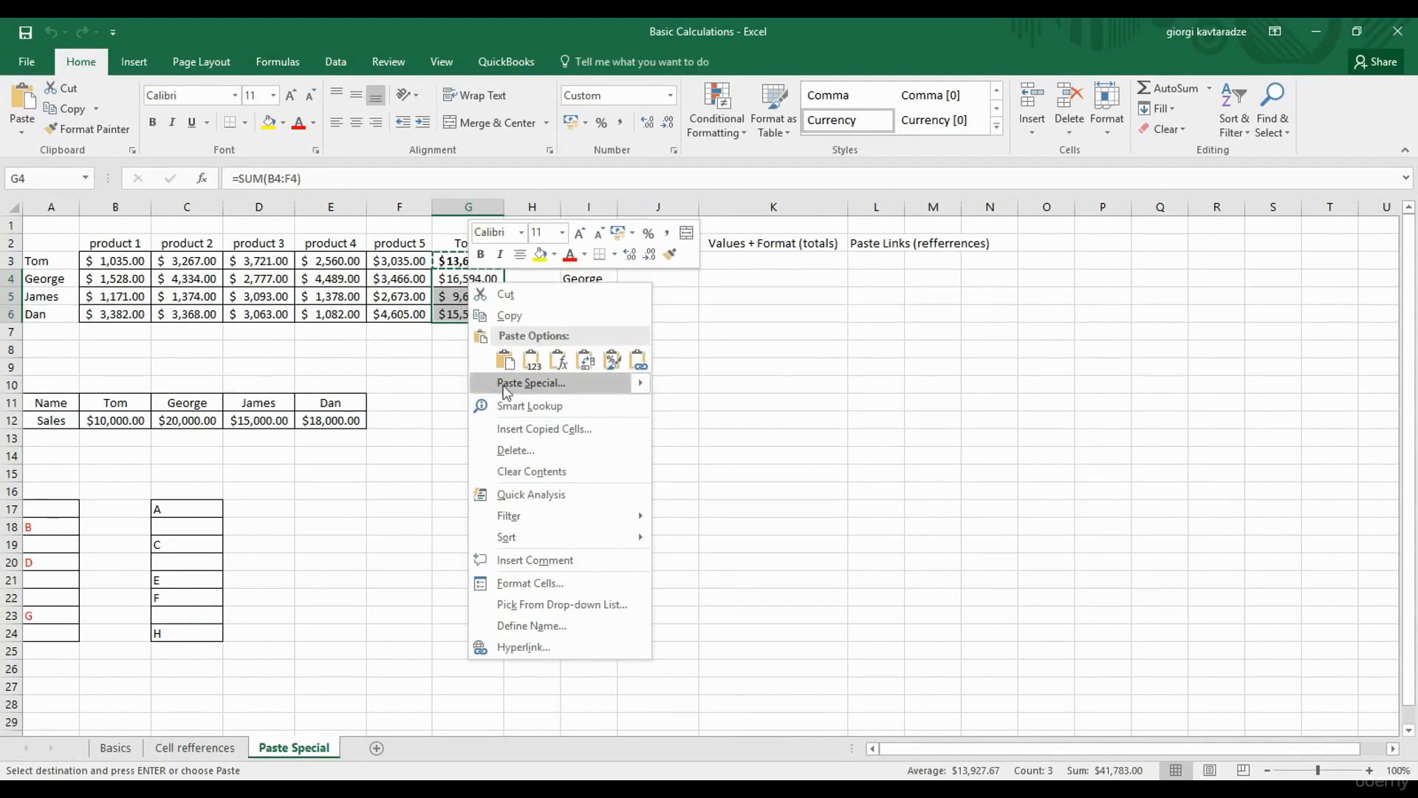
click(615, 362)
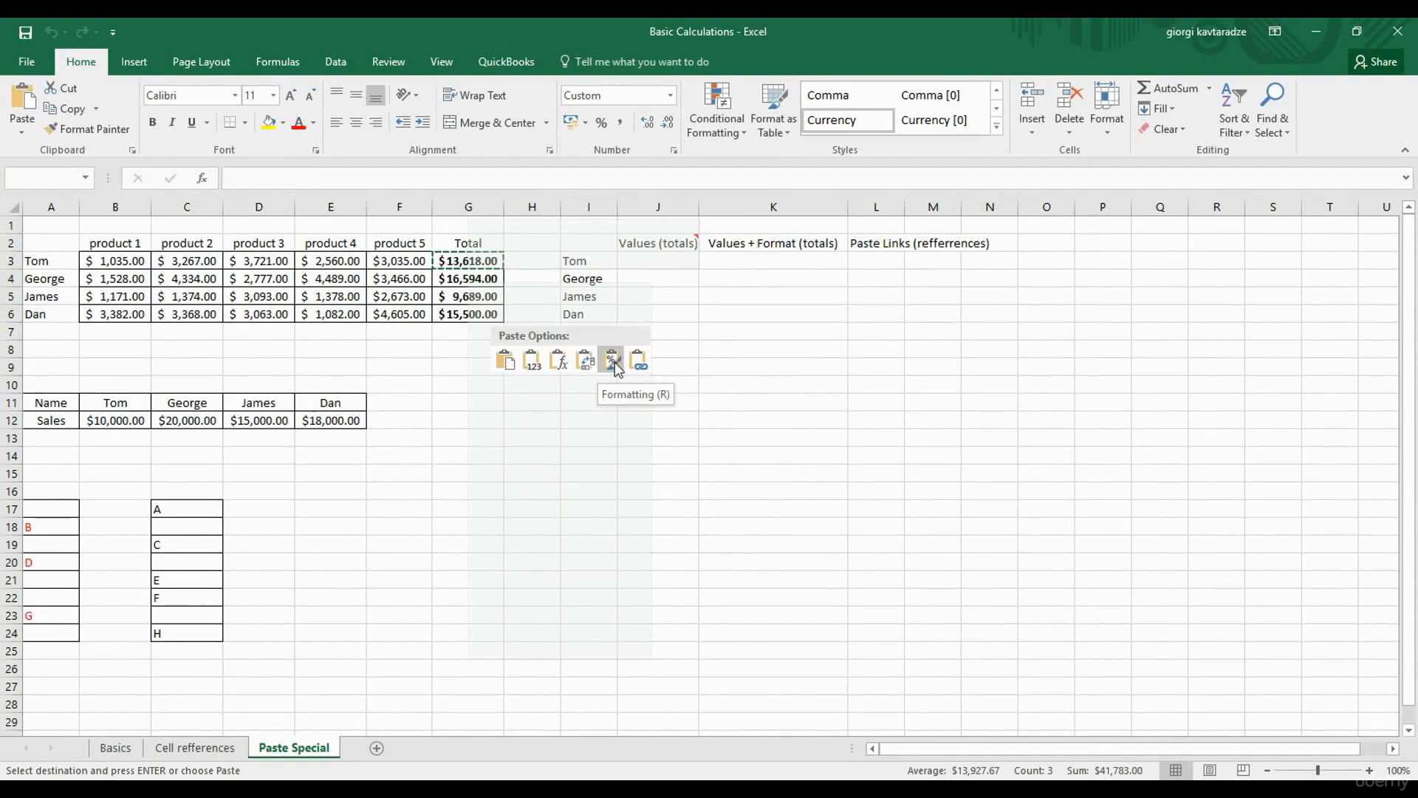
right_click(471, 284)
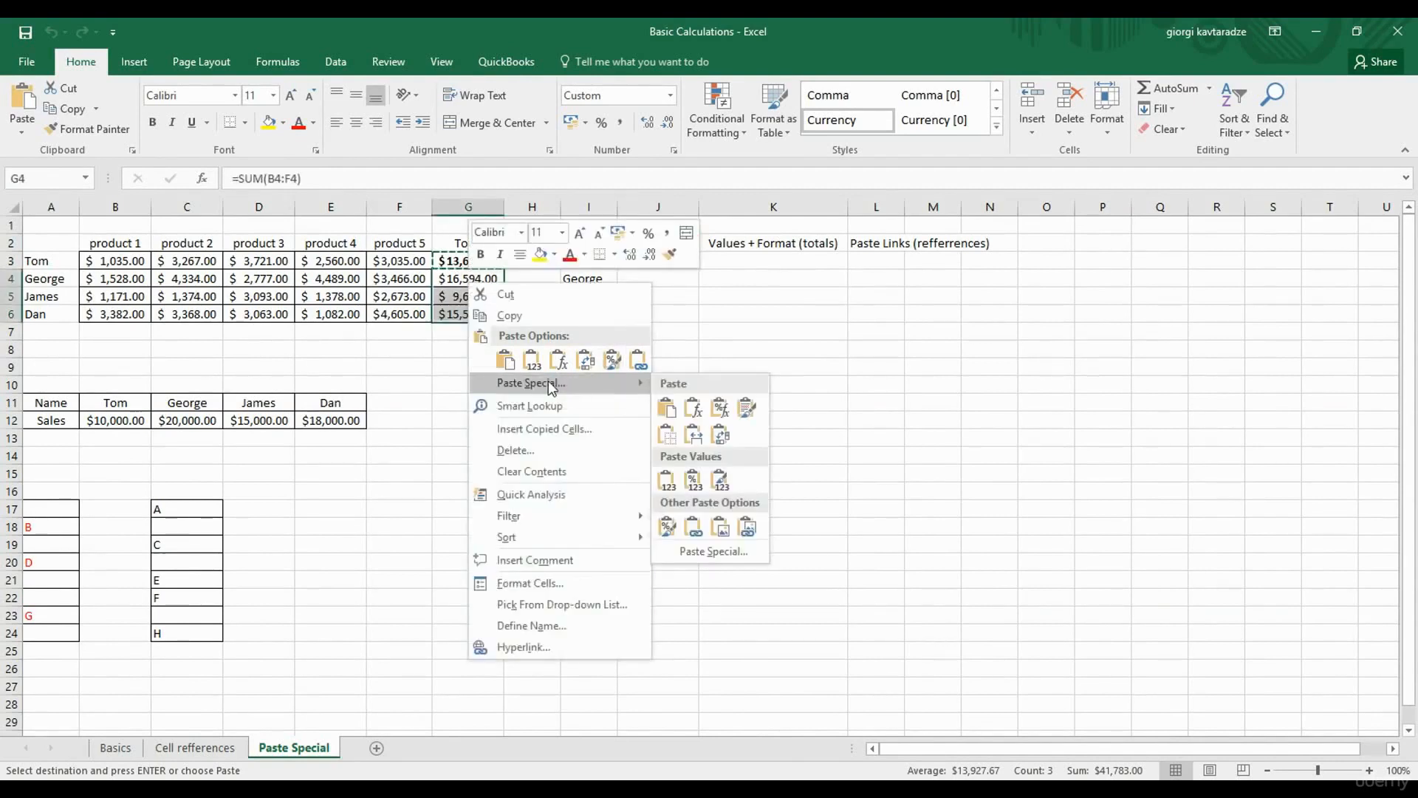
click(550, 386)
click(417, 332)
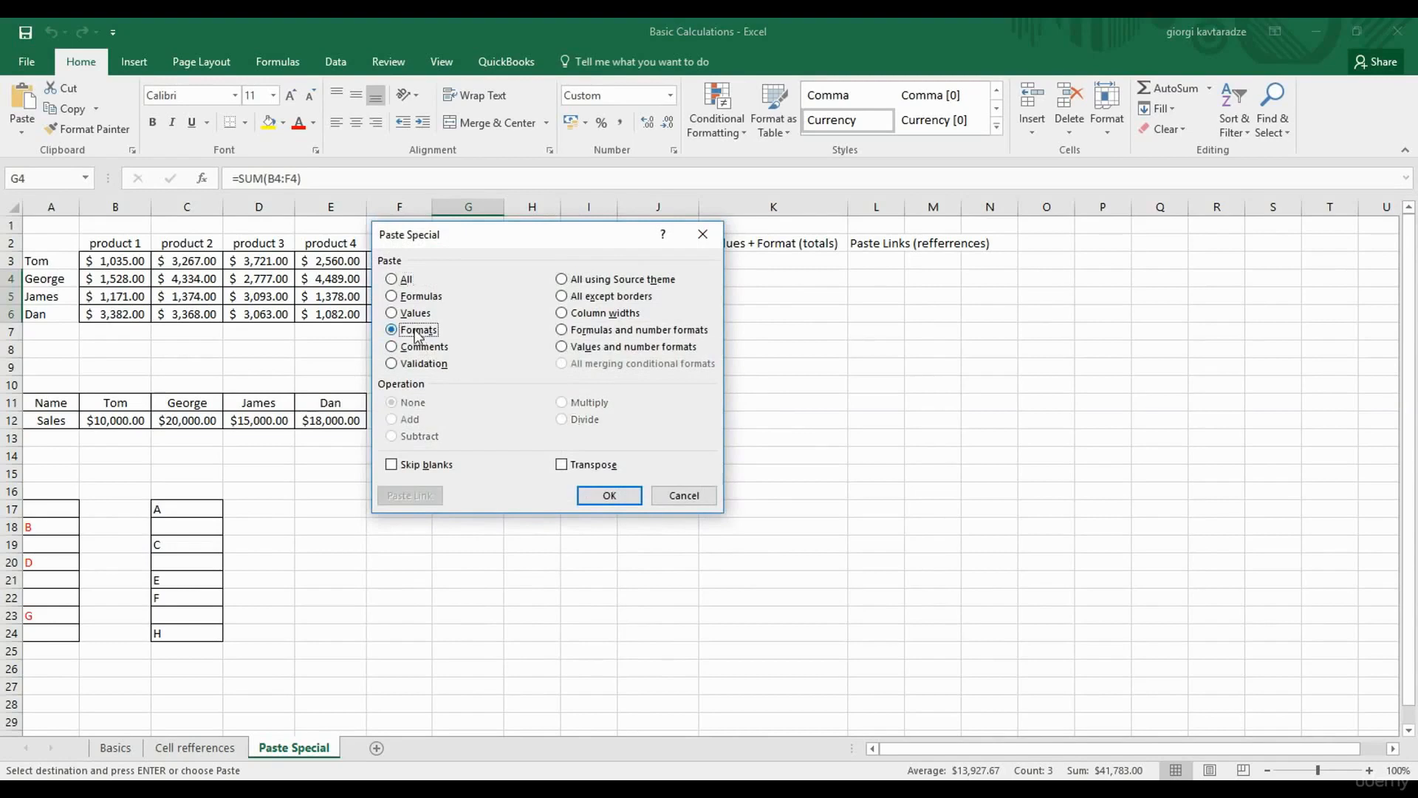
click(593, 496)
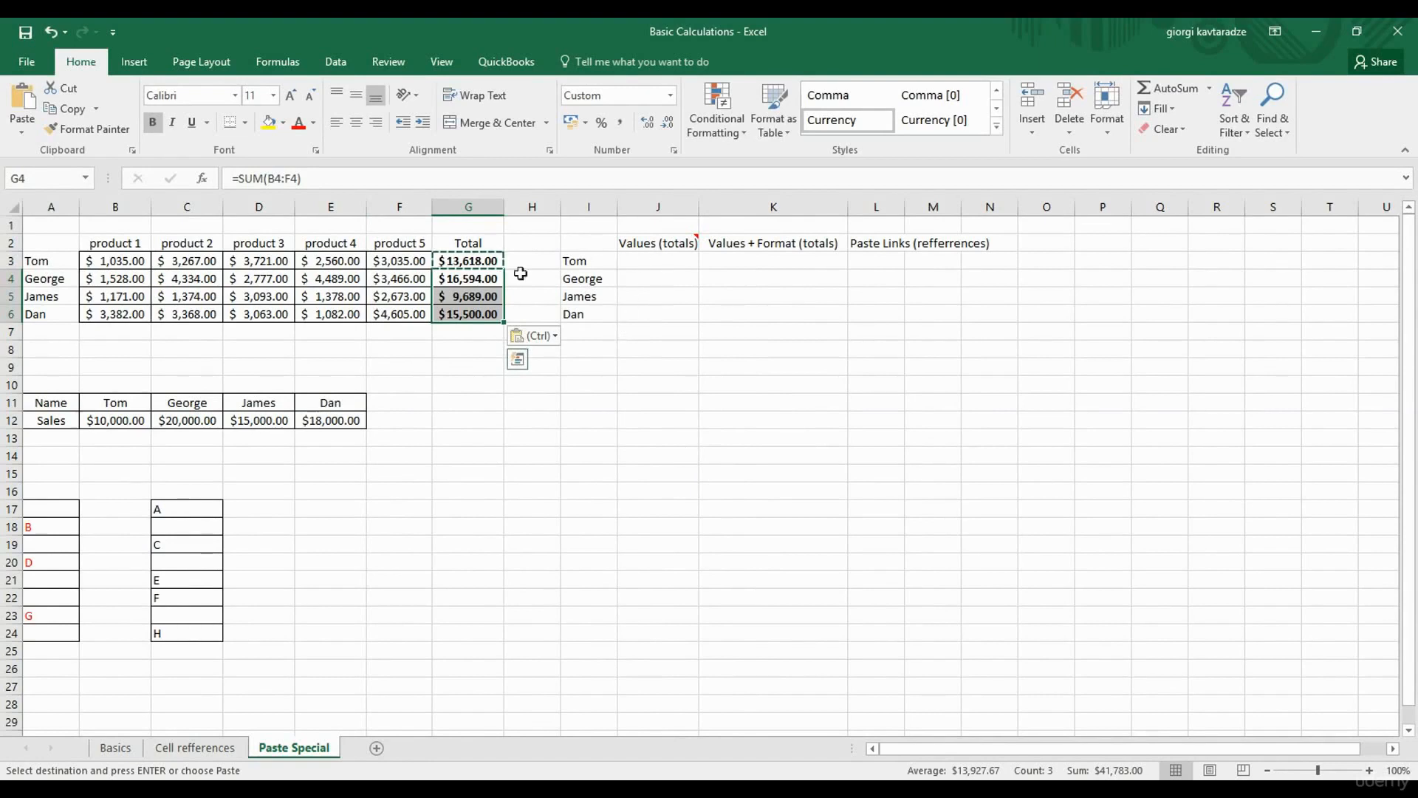
Copy the totals in G3:G6 and paste them normally into the Values (totals) column from J3.
click(479, 264)
drag(479, 263, 470, 318)
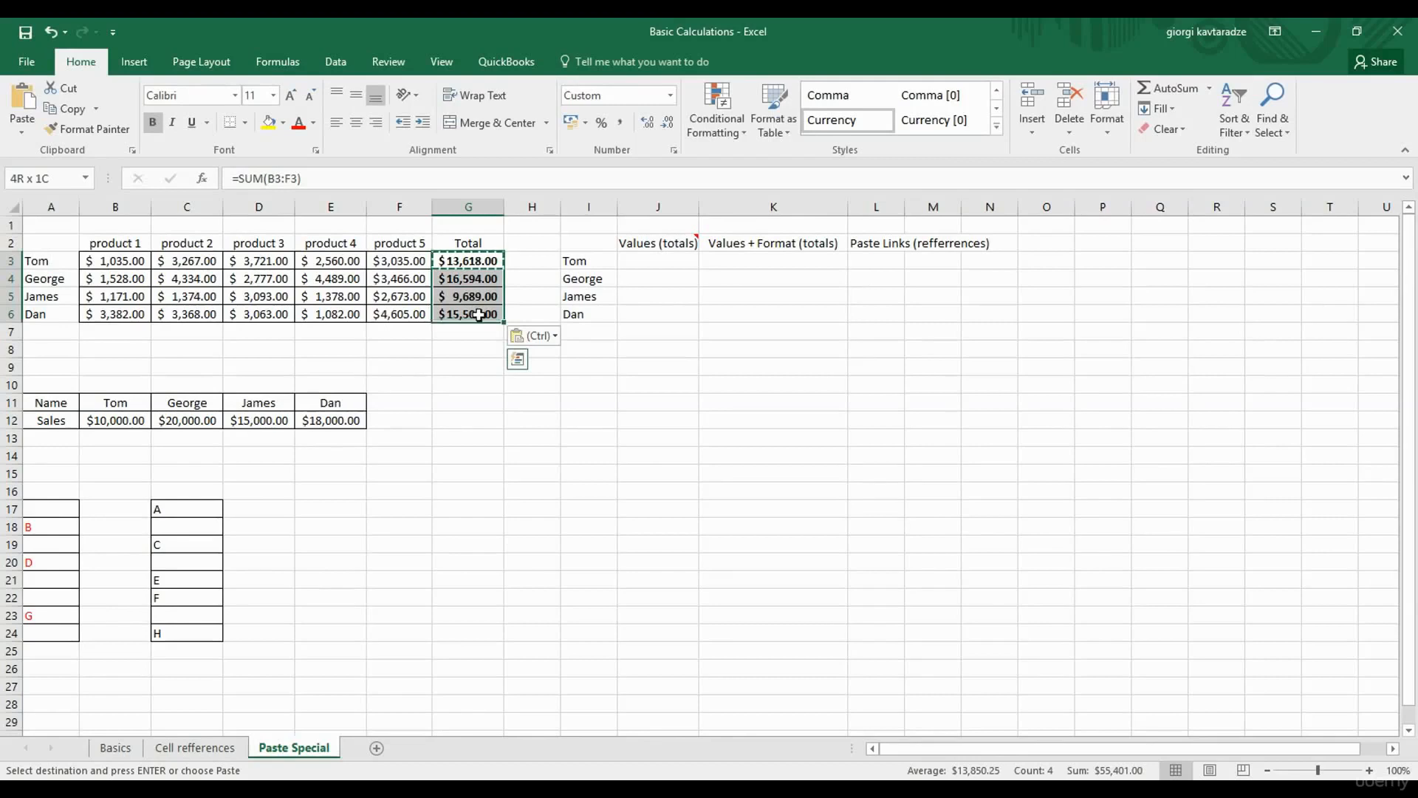
key(ctrl+c)
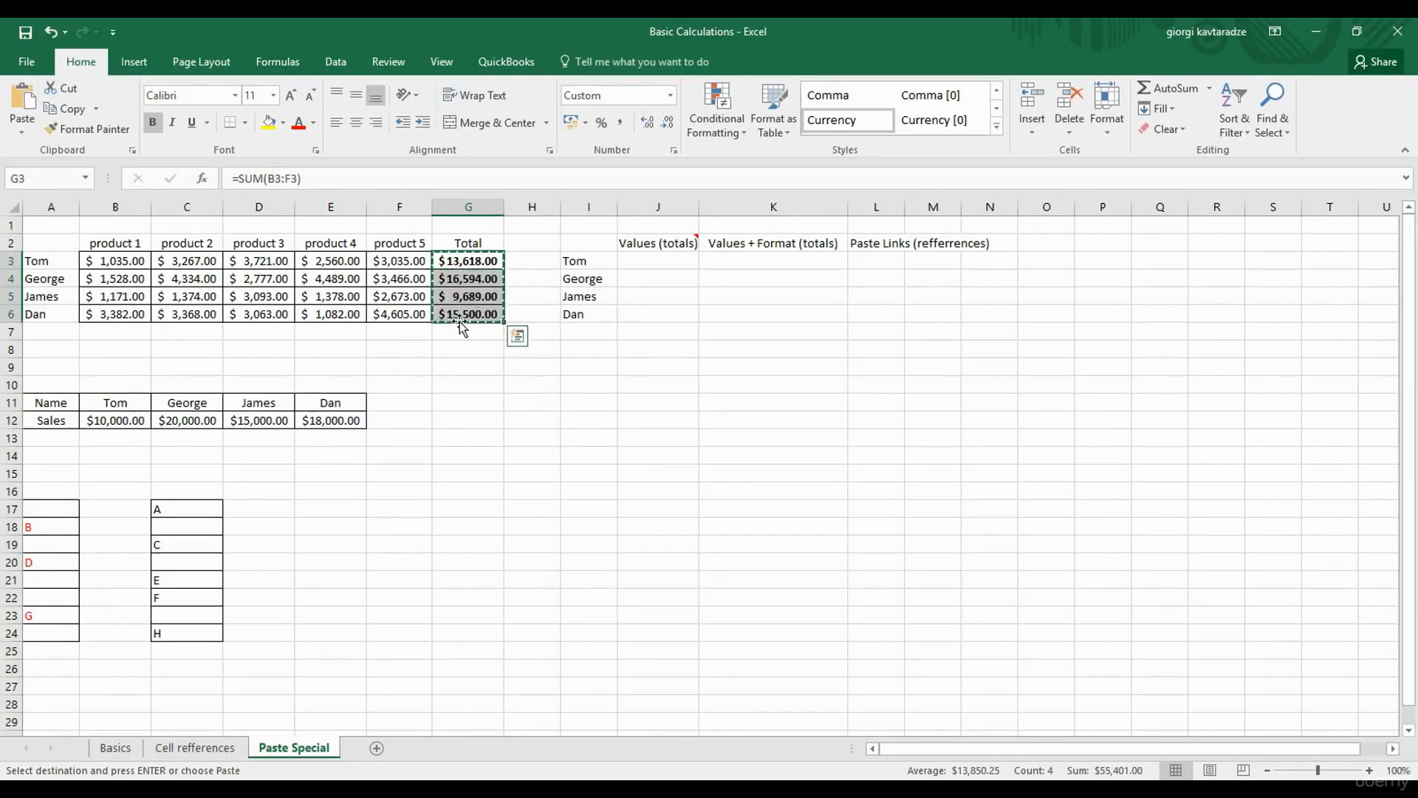
click(638, 260)
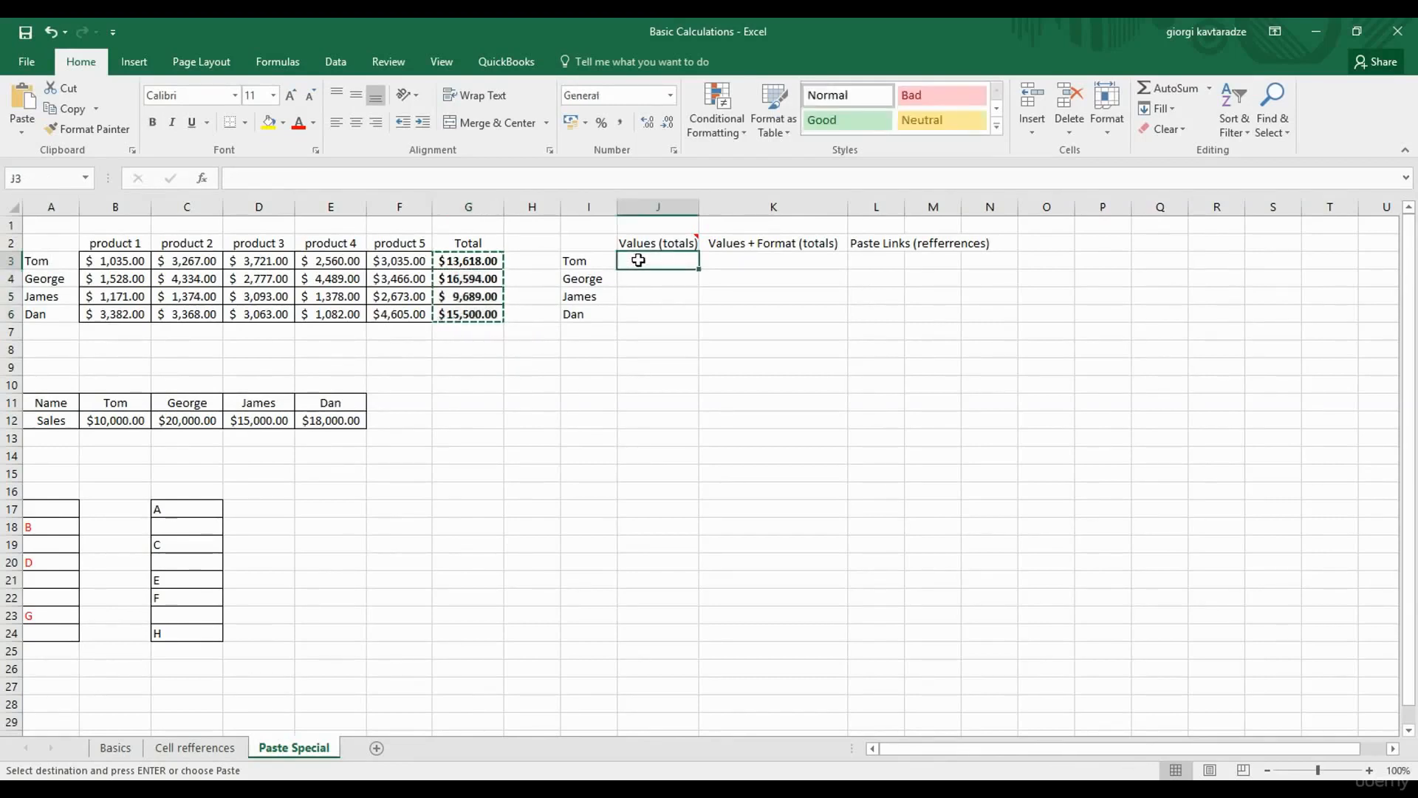
key(ctrl+v)
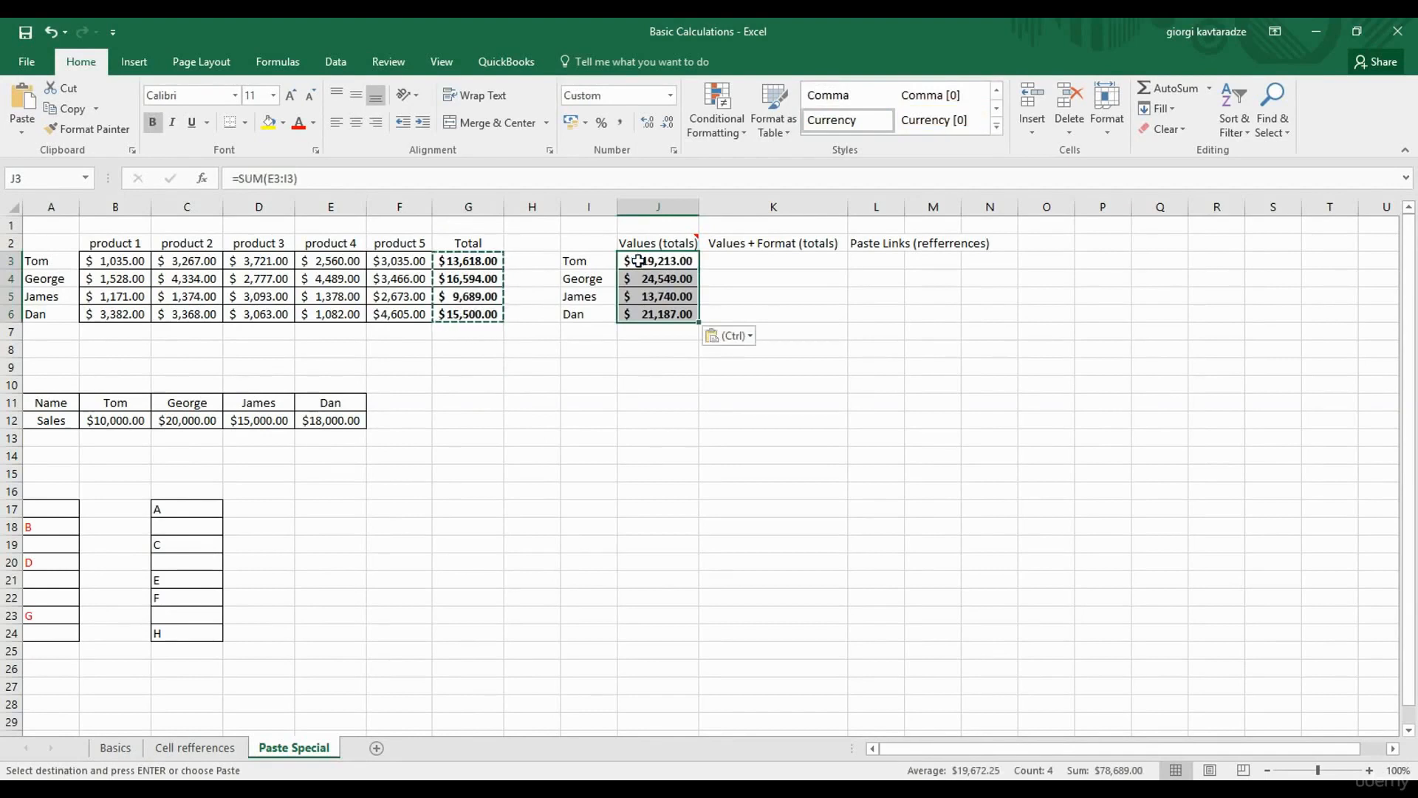
Inspect the formula pasted in J3 and the range it references, leaving it as is.
click(641, 264)
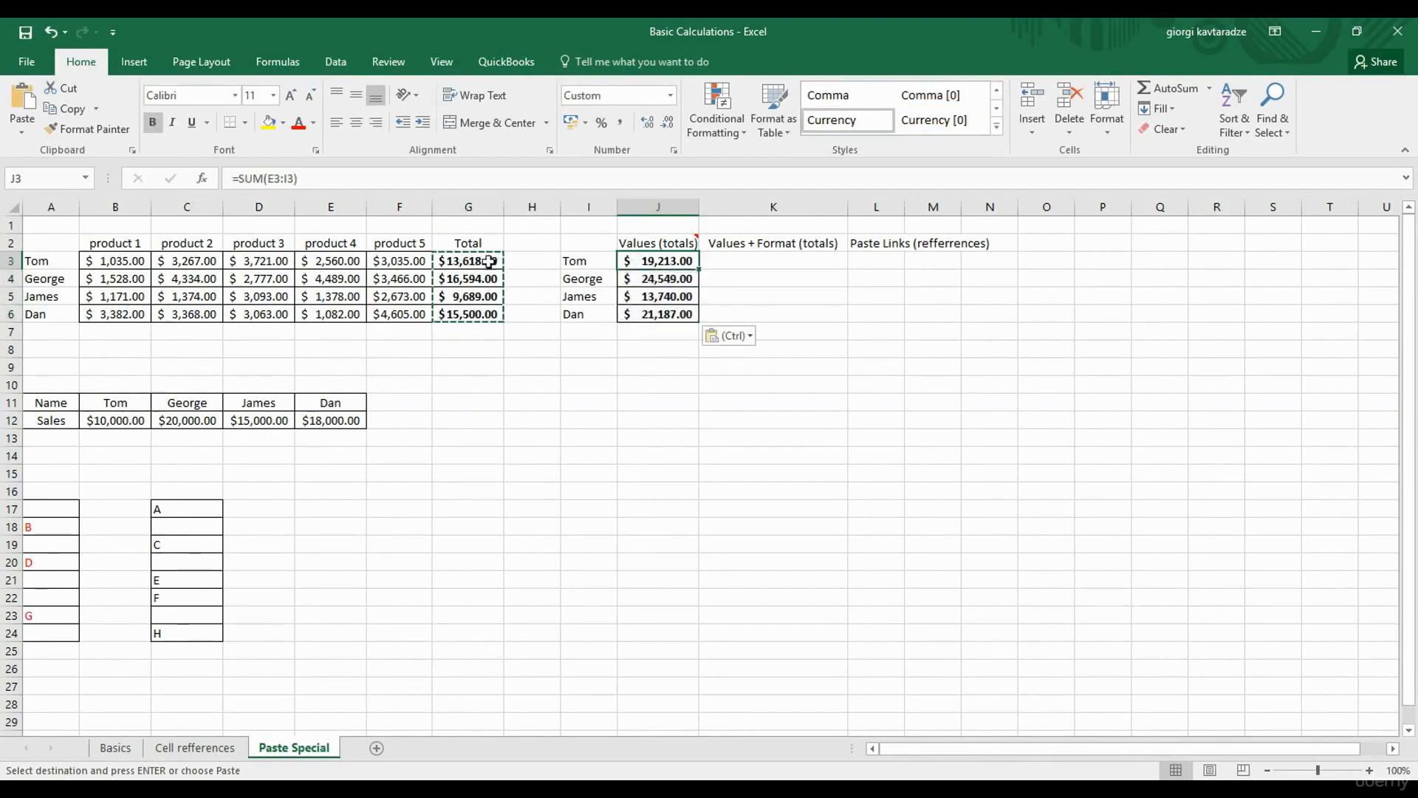
key(Escape)
double_click(656, 264)
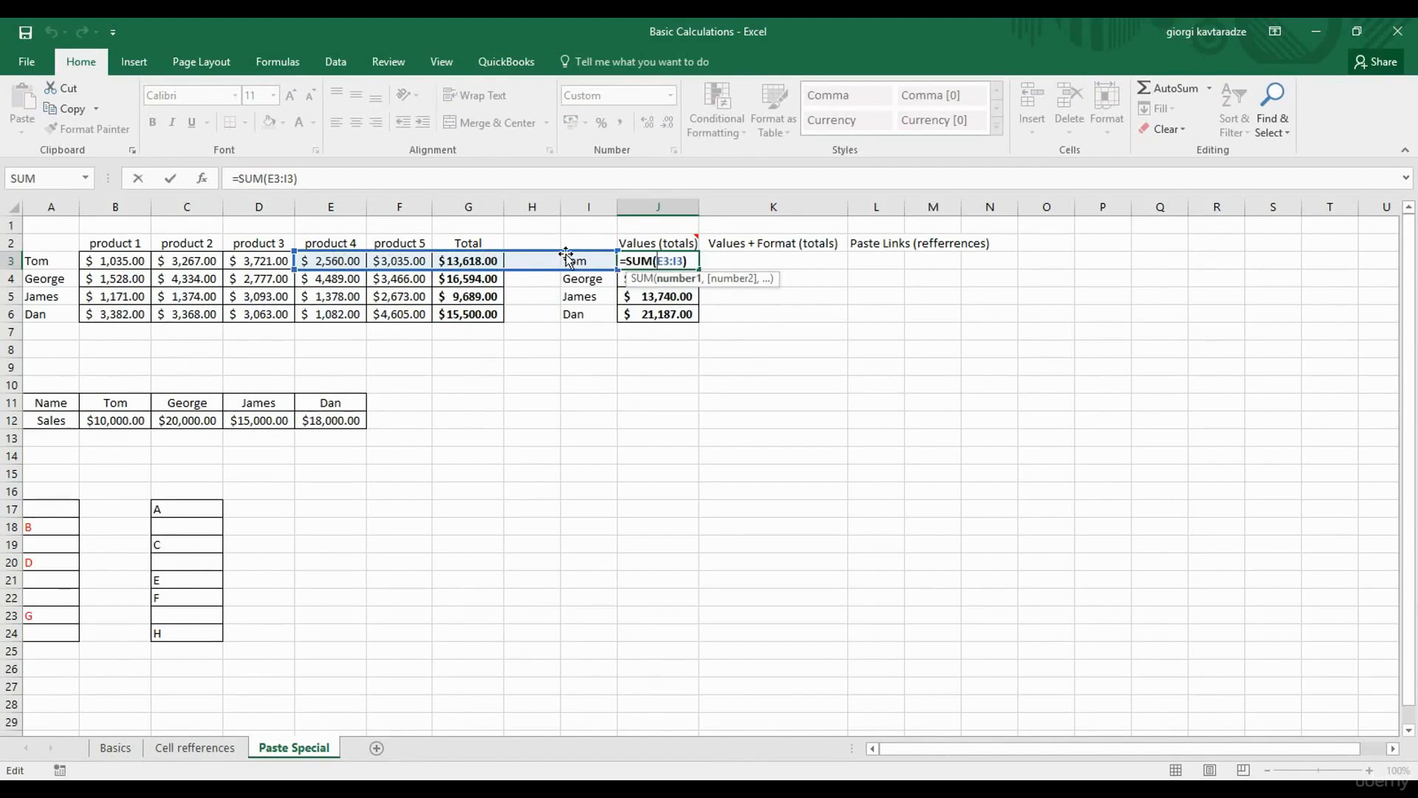
key(Return)
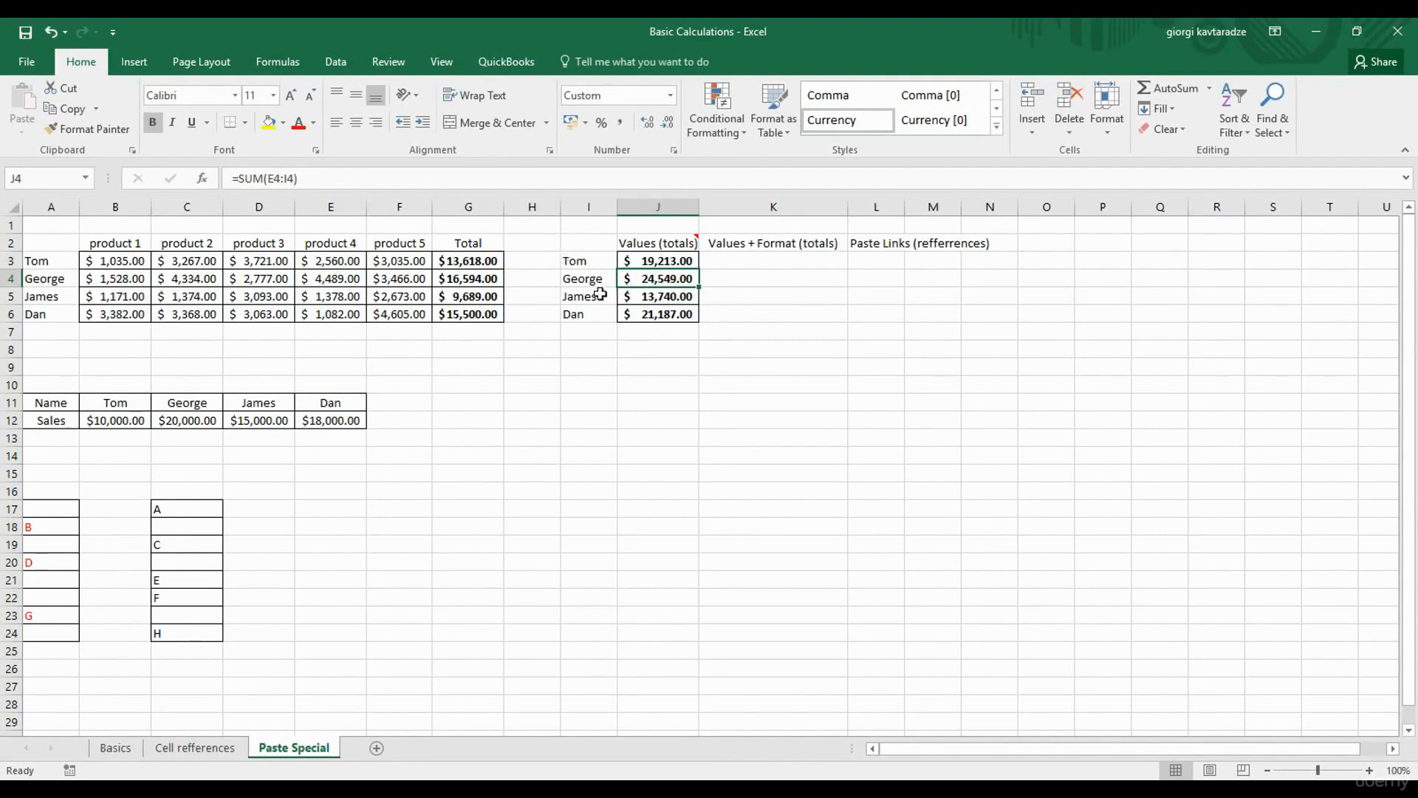
Clear the pasted totals and their formatting from J3:J6.
click(652, 335)
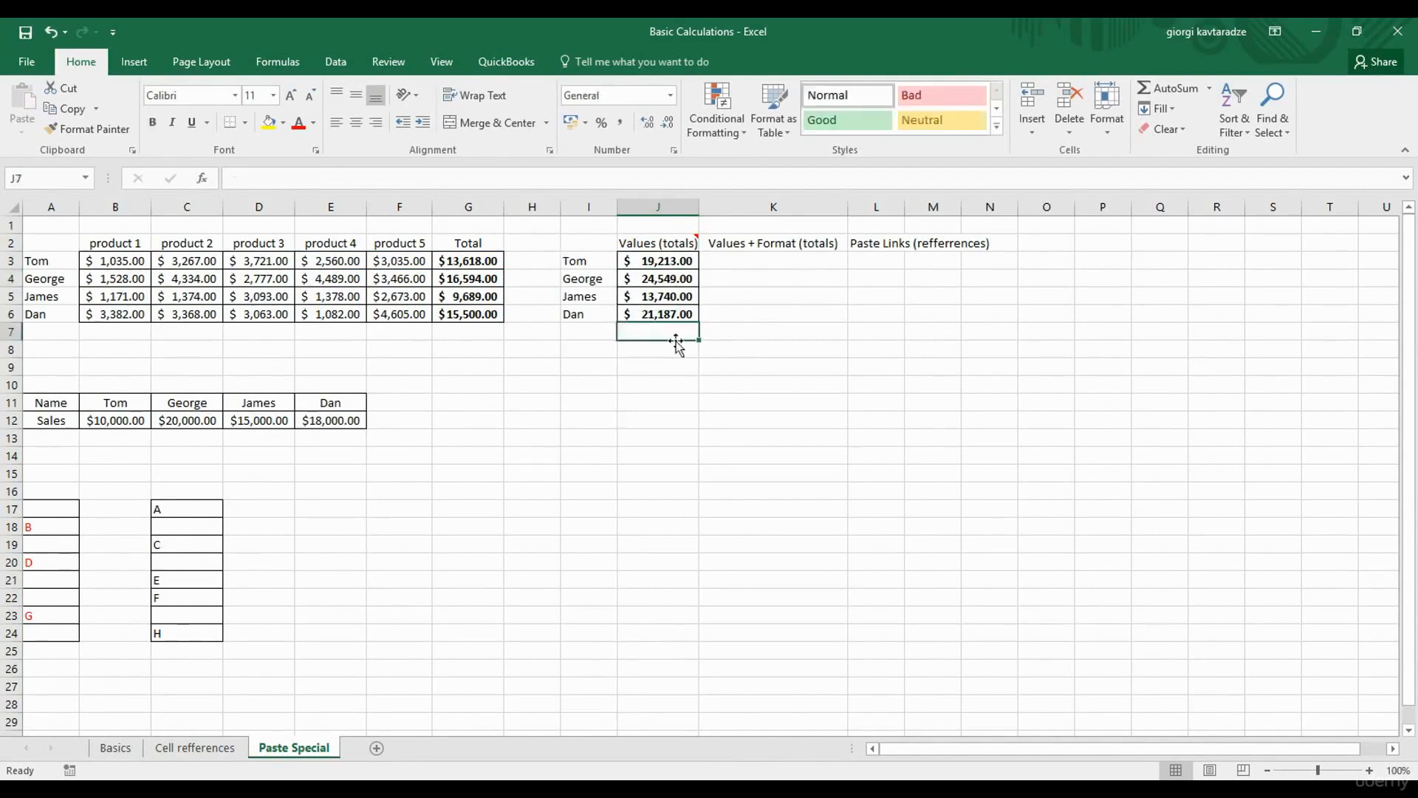
drag(700, 339, 704, 299)
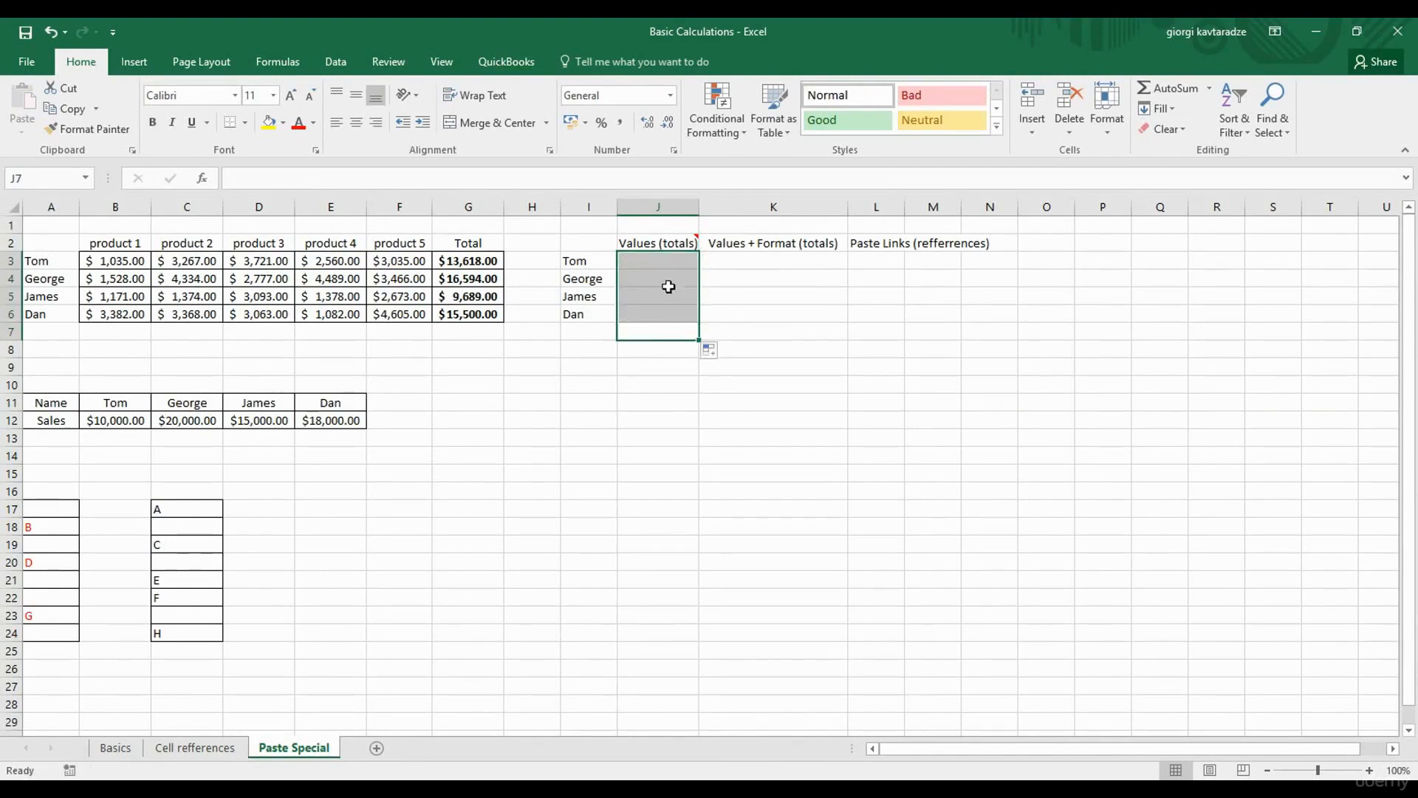
click(665, 265)
Copy the totals in G3:G6 and paste only their values into the Values (totals) column from J3 with Paste Special.
click(471, 264)
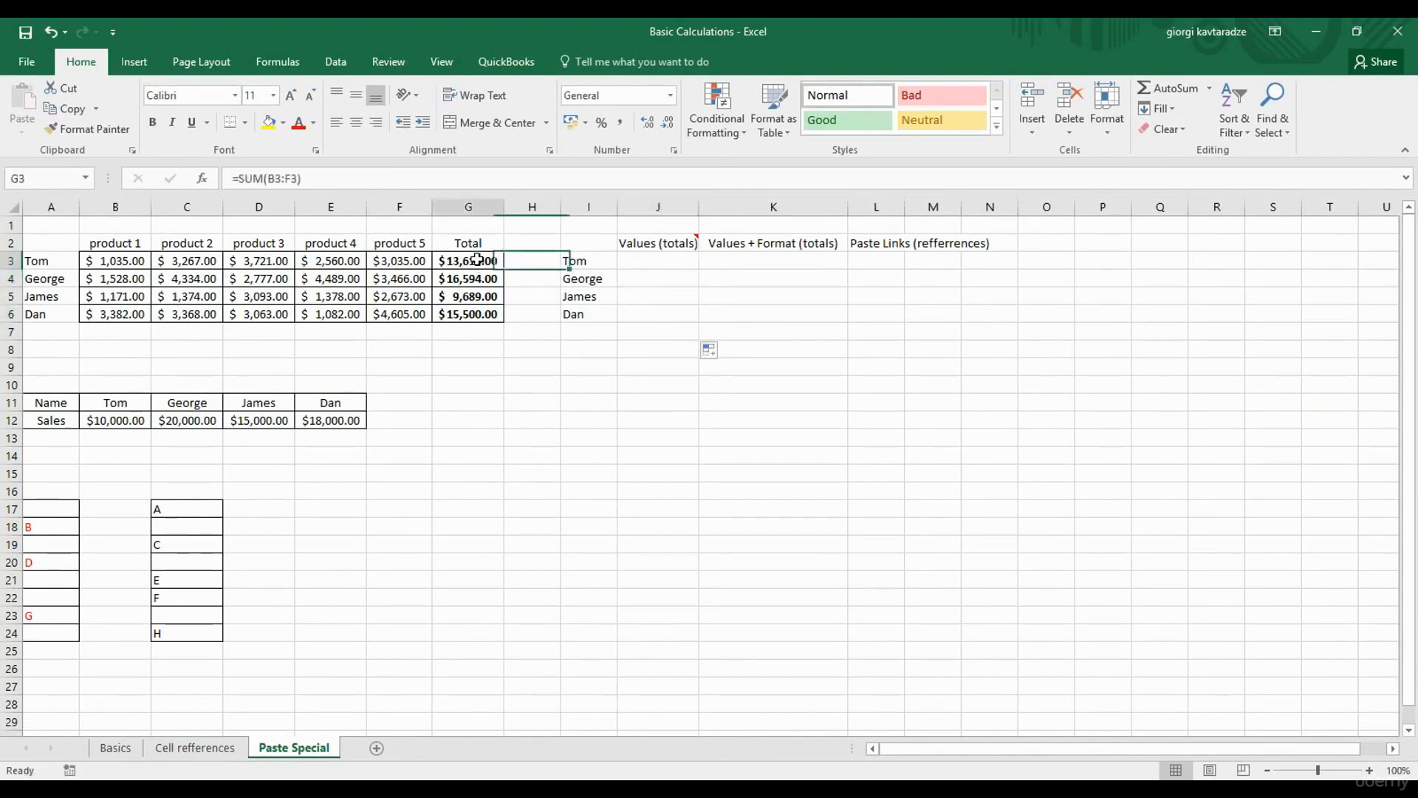
drag(473, 274, 468, 314)
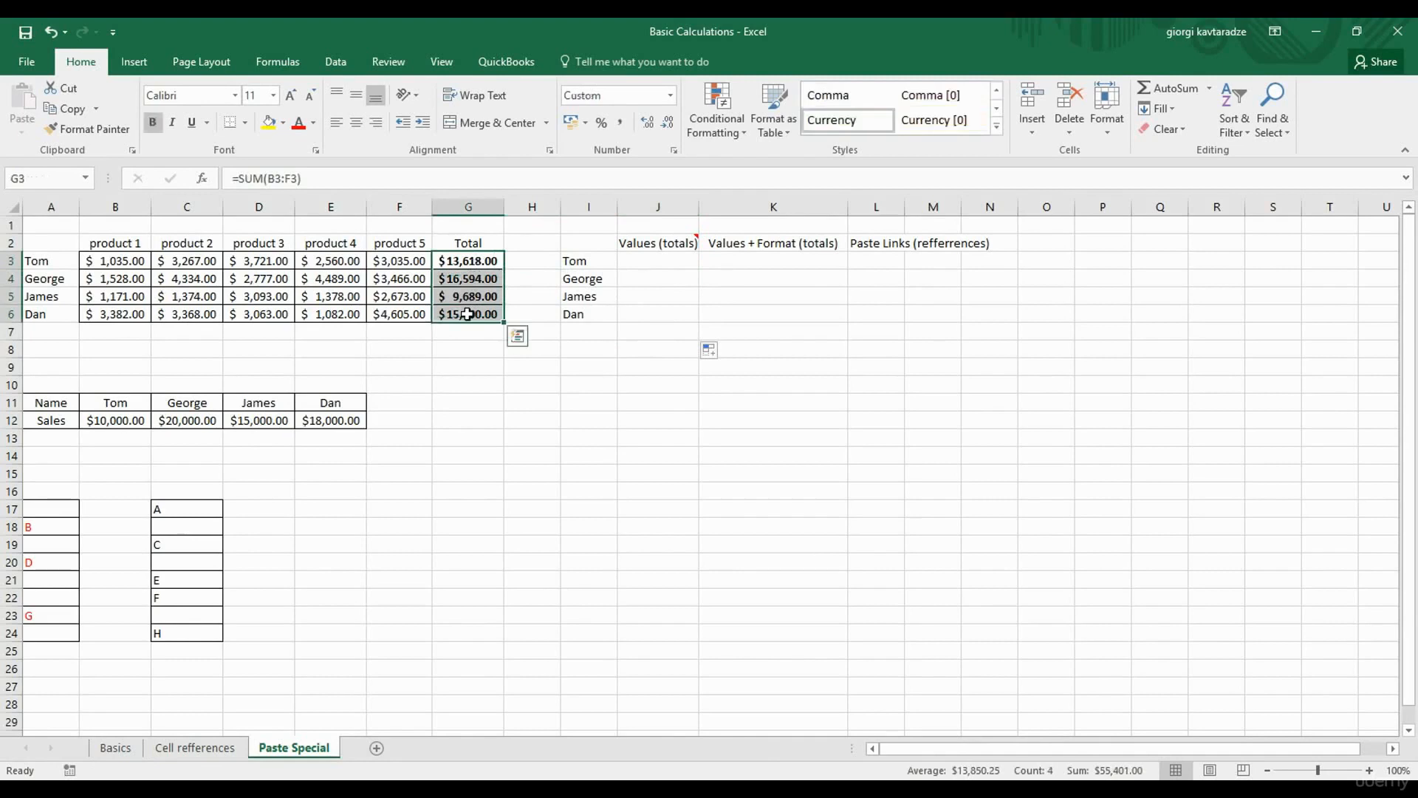
key(ctrl+c)
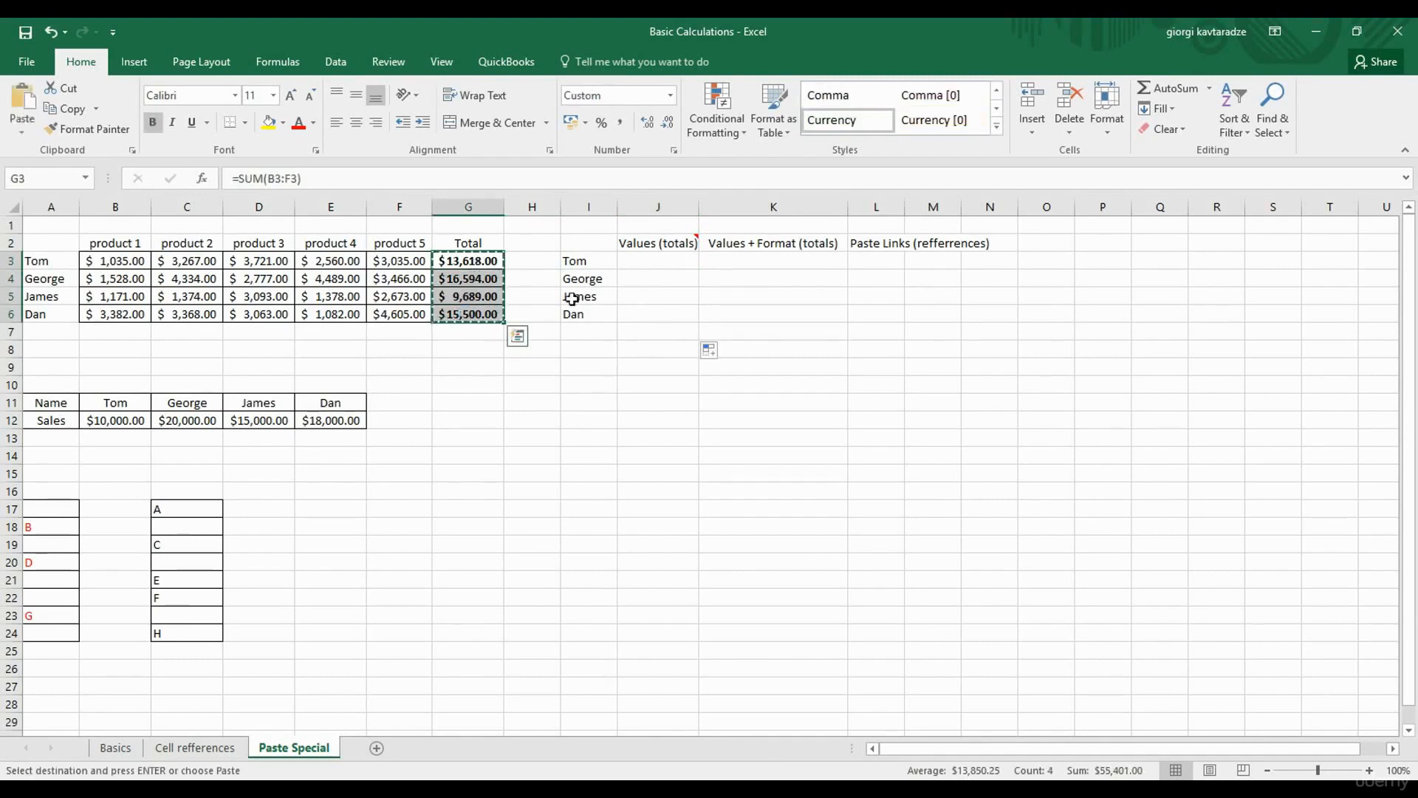
click(645, 262)
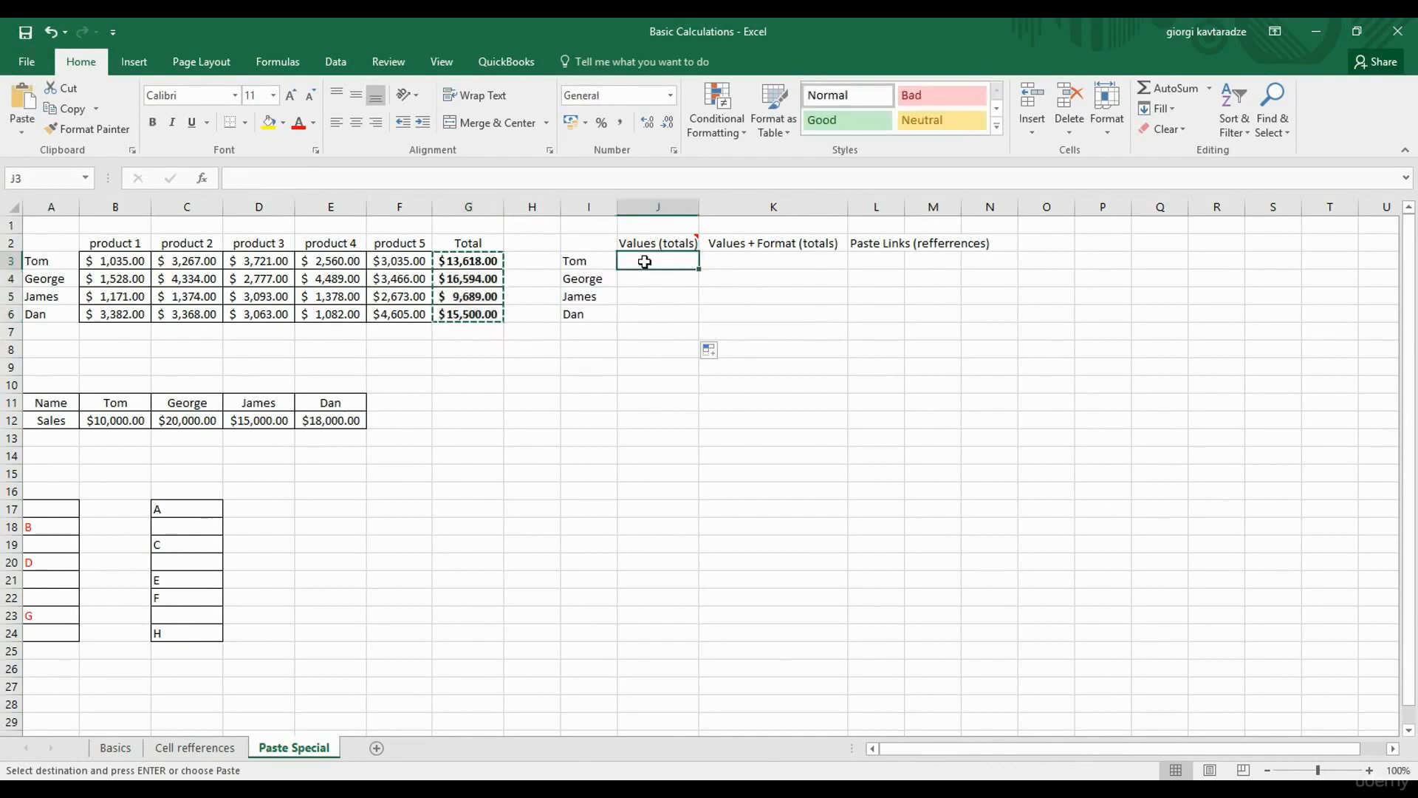
right_click(646, 262)
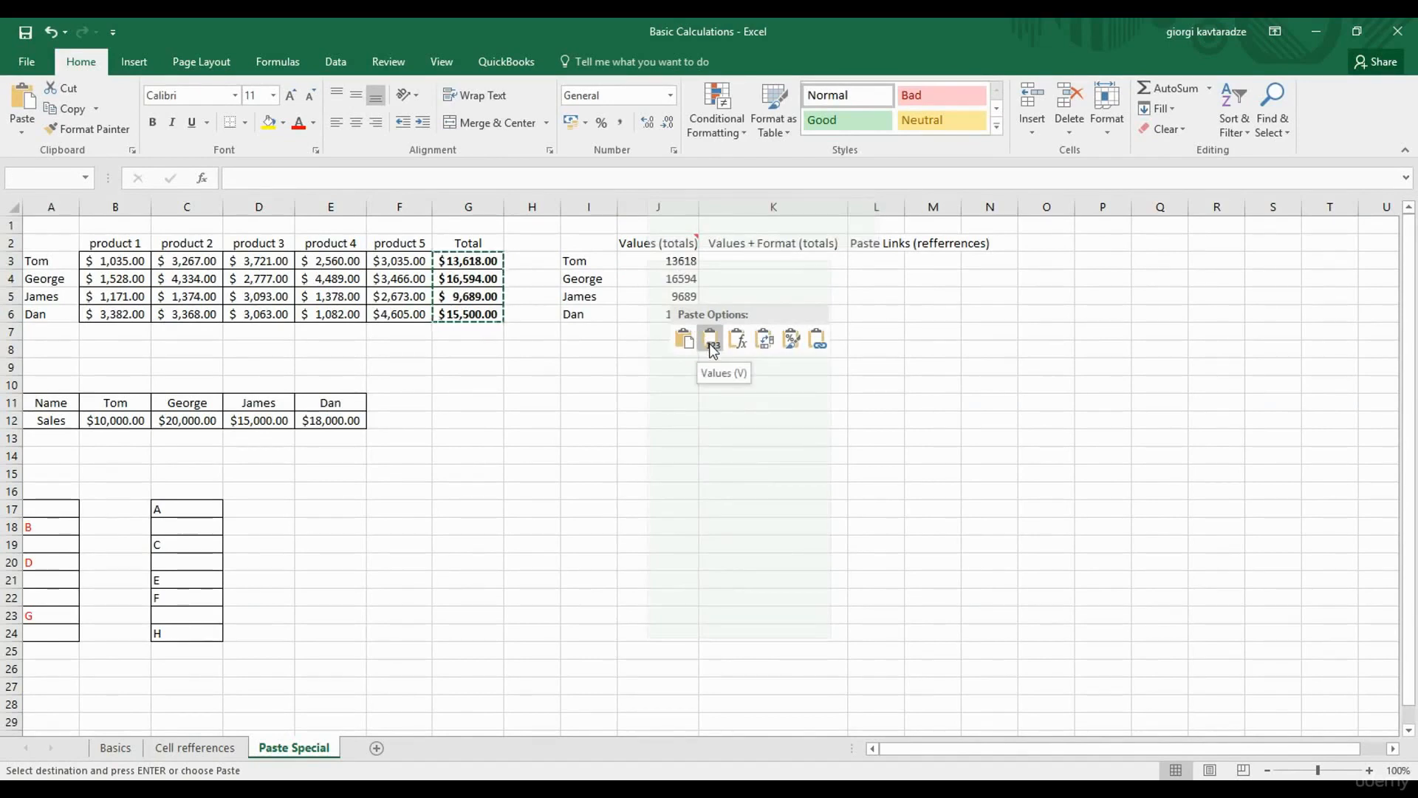
click(702, 362)
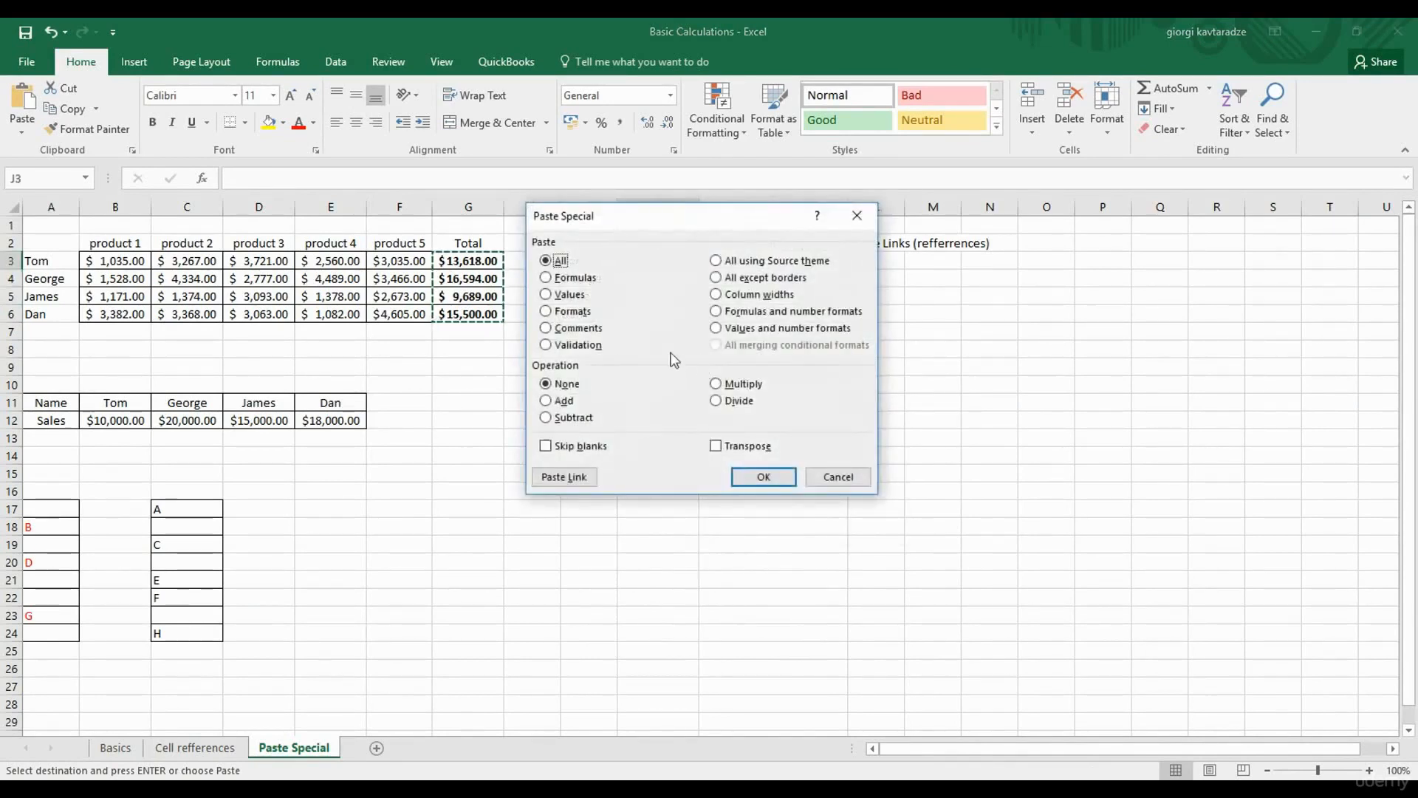
click(570, 295)
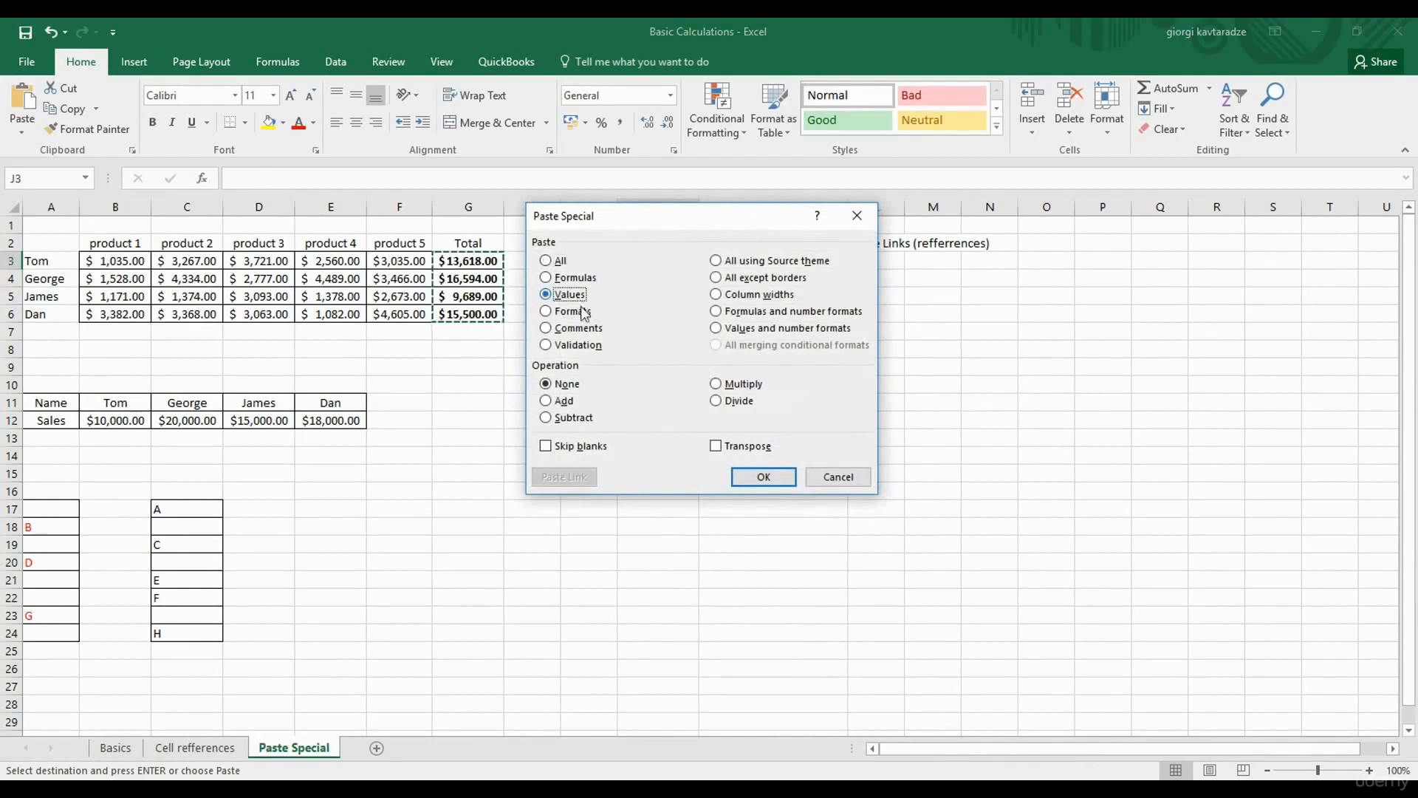
click(743, 475)
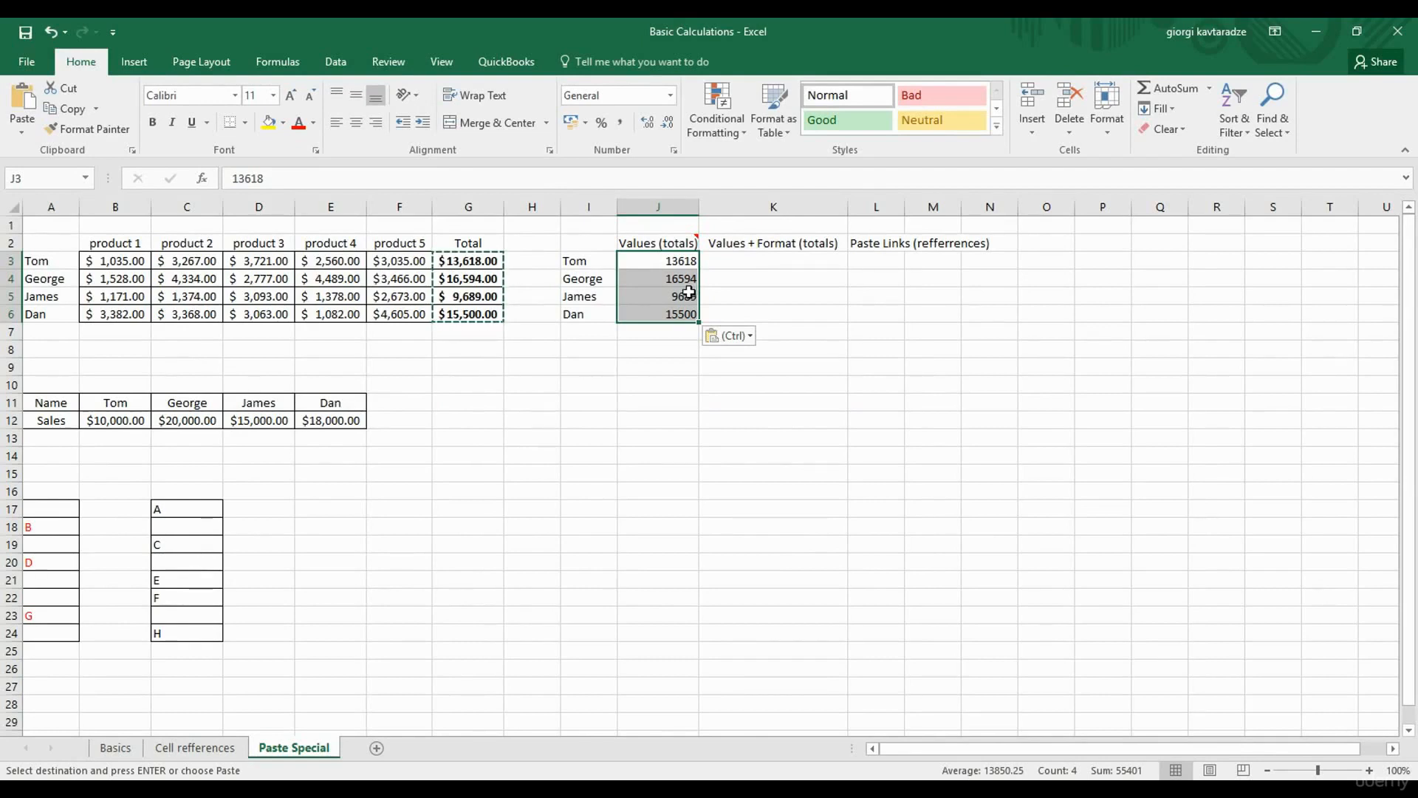
key(Escape)
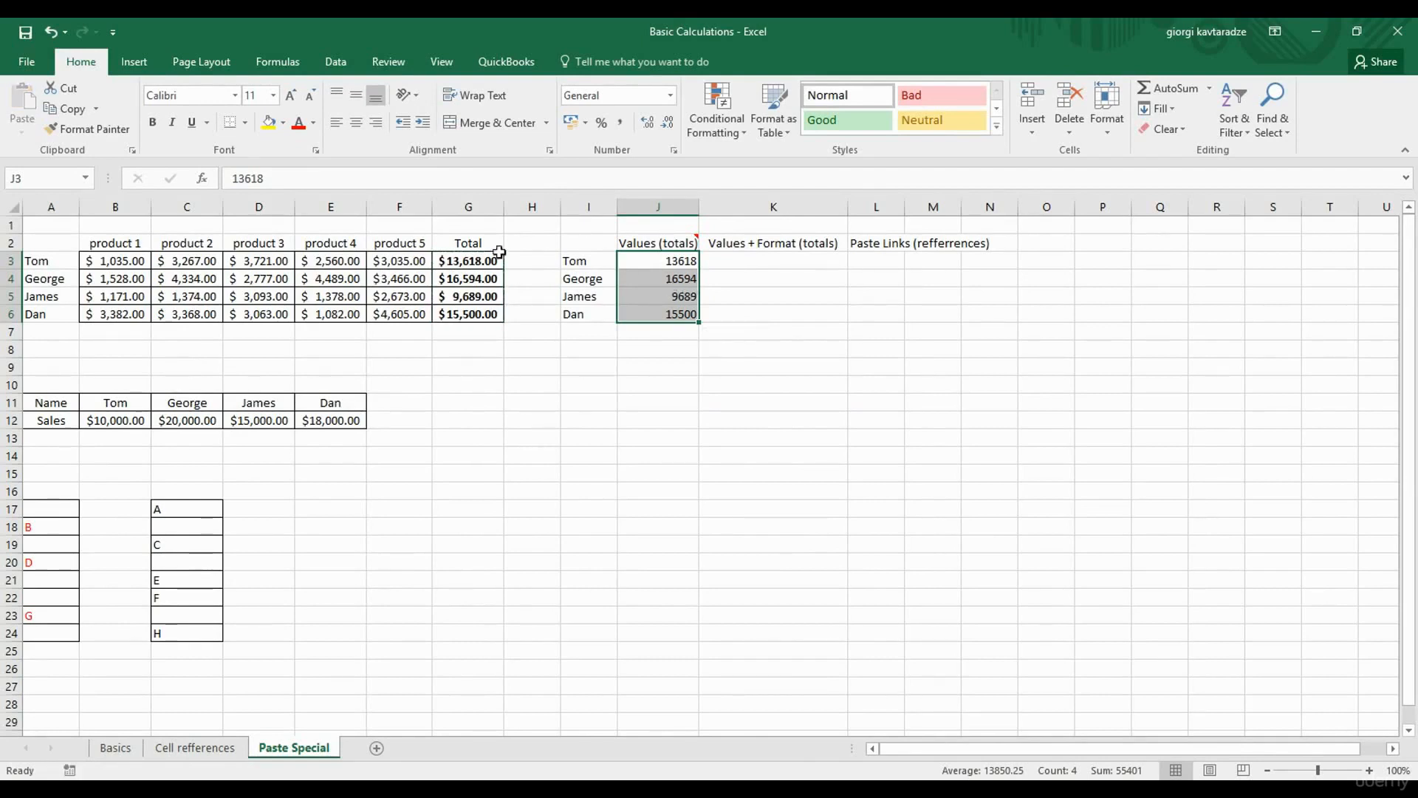
Replace the formulas in G3:G6 with their own results in place, using Copy Here as Values Only.
drag(486, 257, 480, 315)
key(ctrl+v)
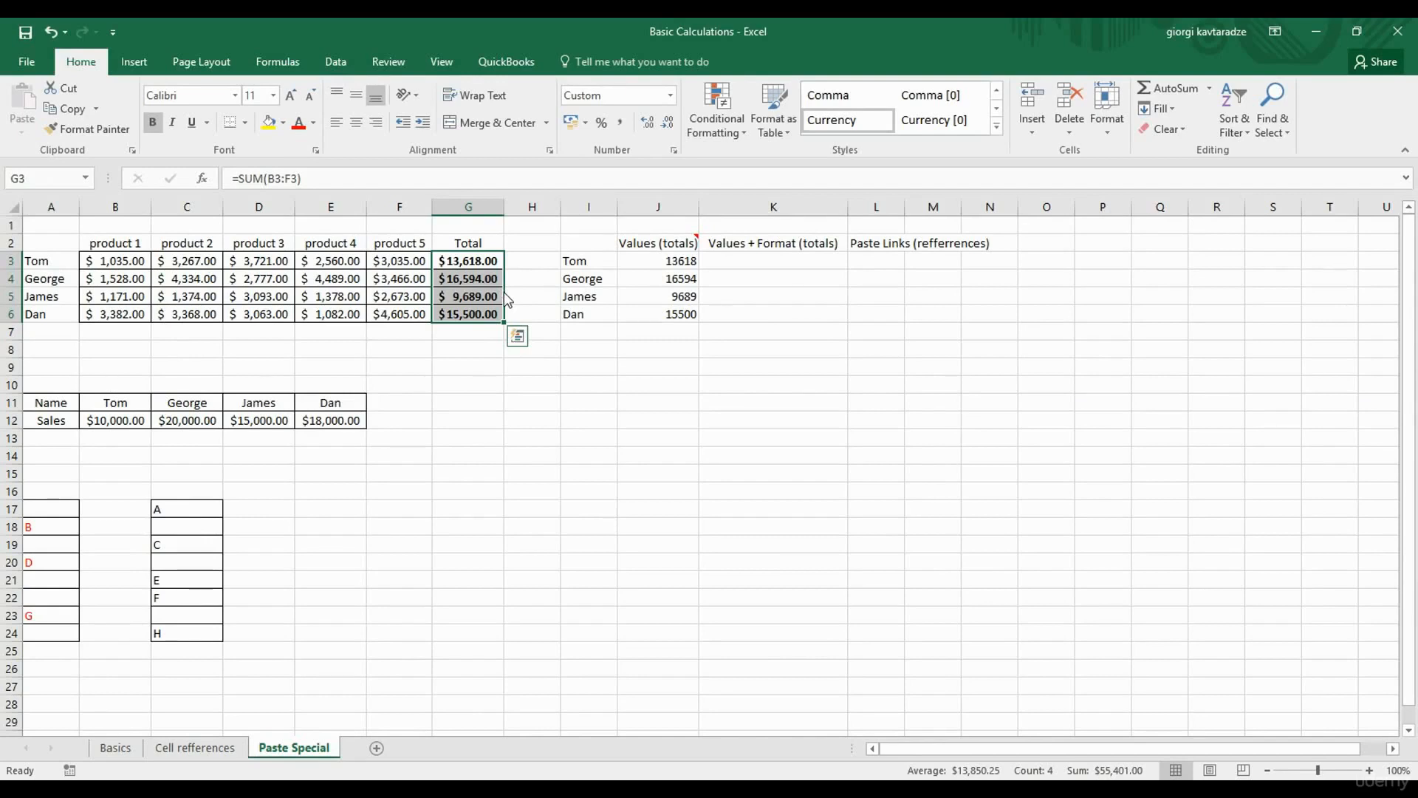
drag(507, 299, 506, 299)
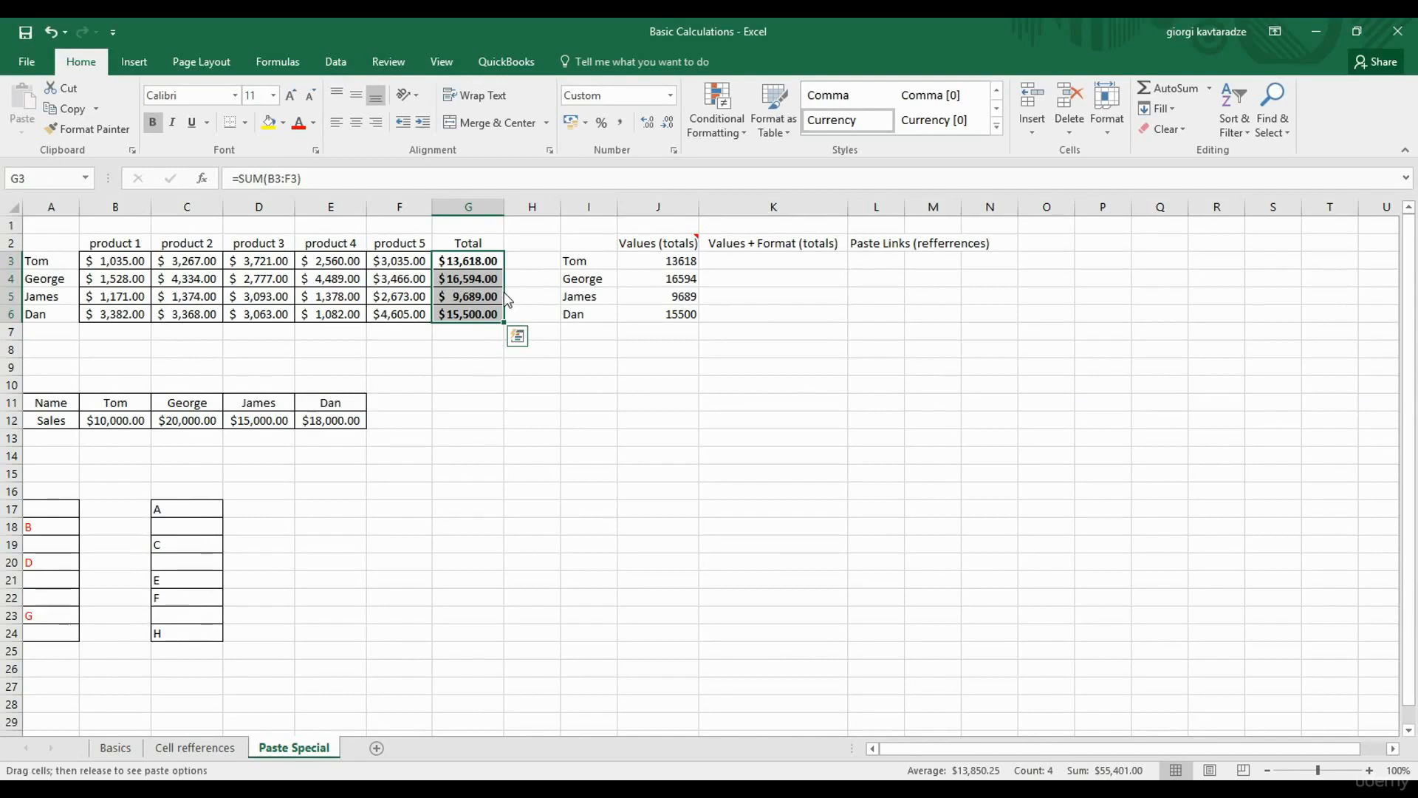
mouse_move(507, 299)
mouse_down()
mouse_move(742, 307)
mouse_move(499, 302)
mouse_up()
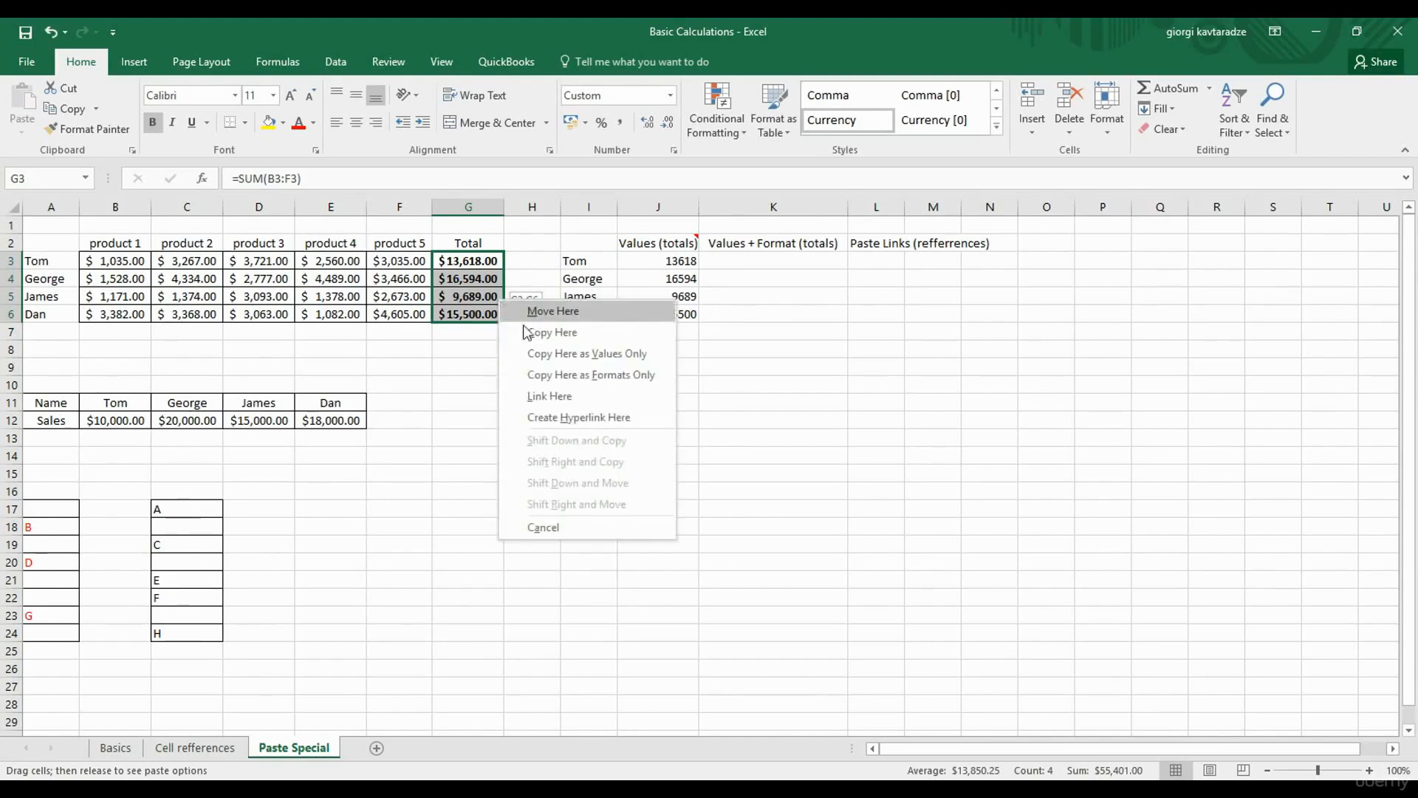
click(610, 356)
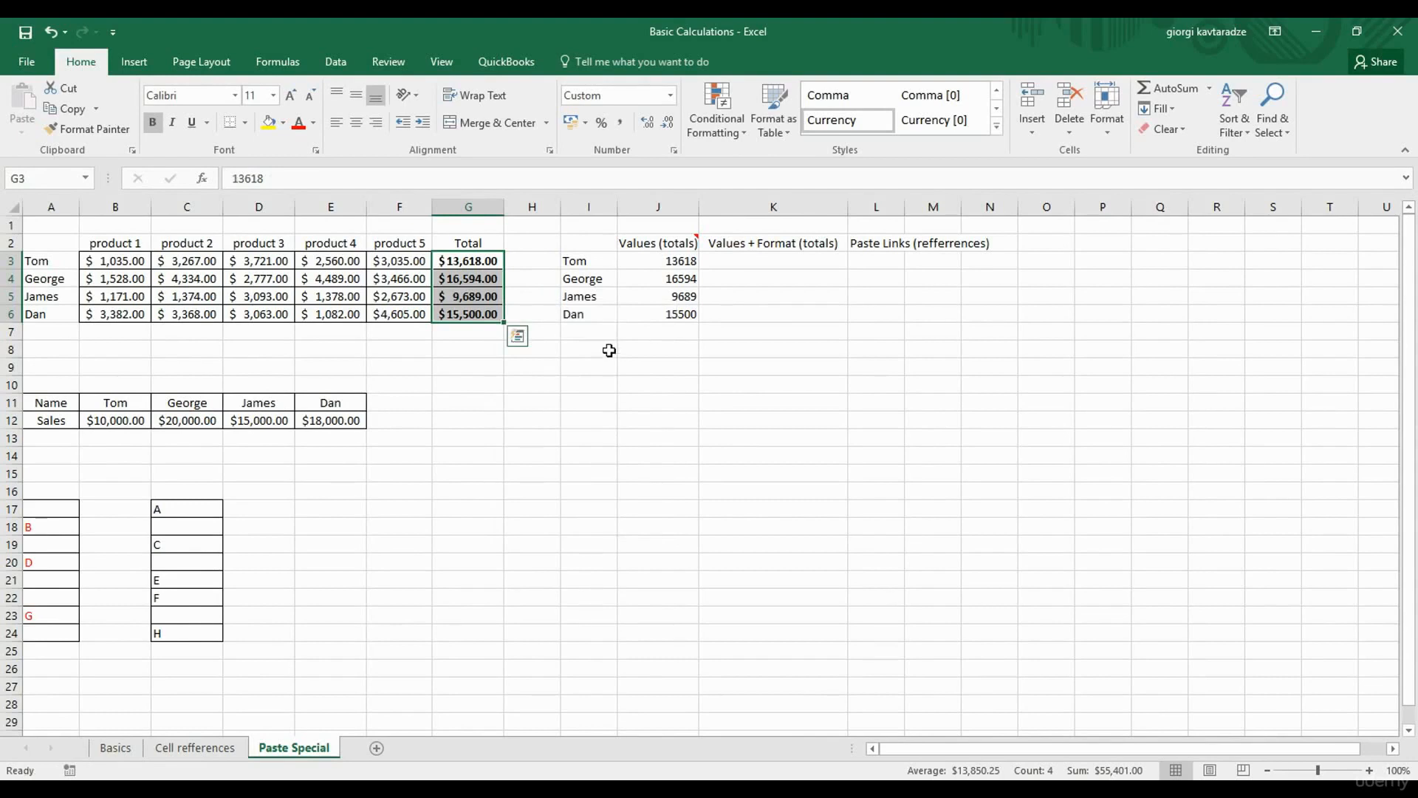
click(471, 277)
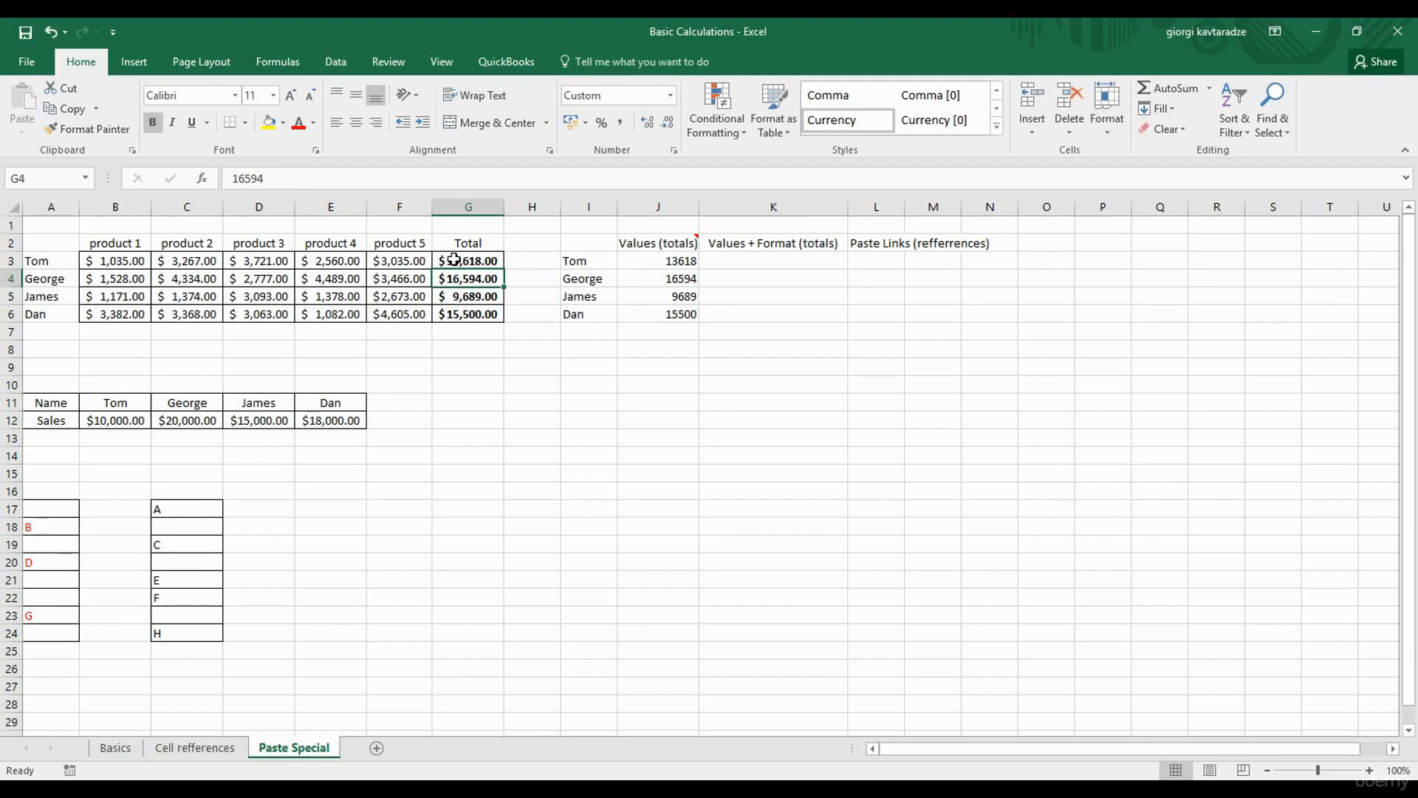
Copy the totals in G3:G6 and paste them as values and number formats into the Values + Format (totals) column from K3.
drag(454, 260, 451, 317)
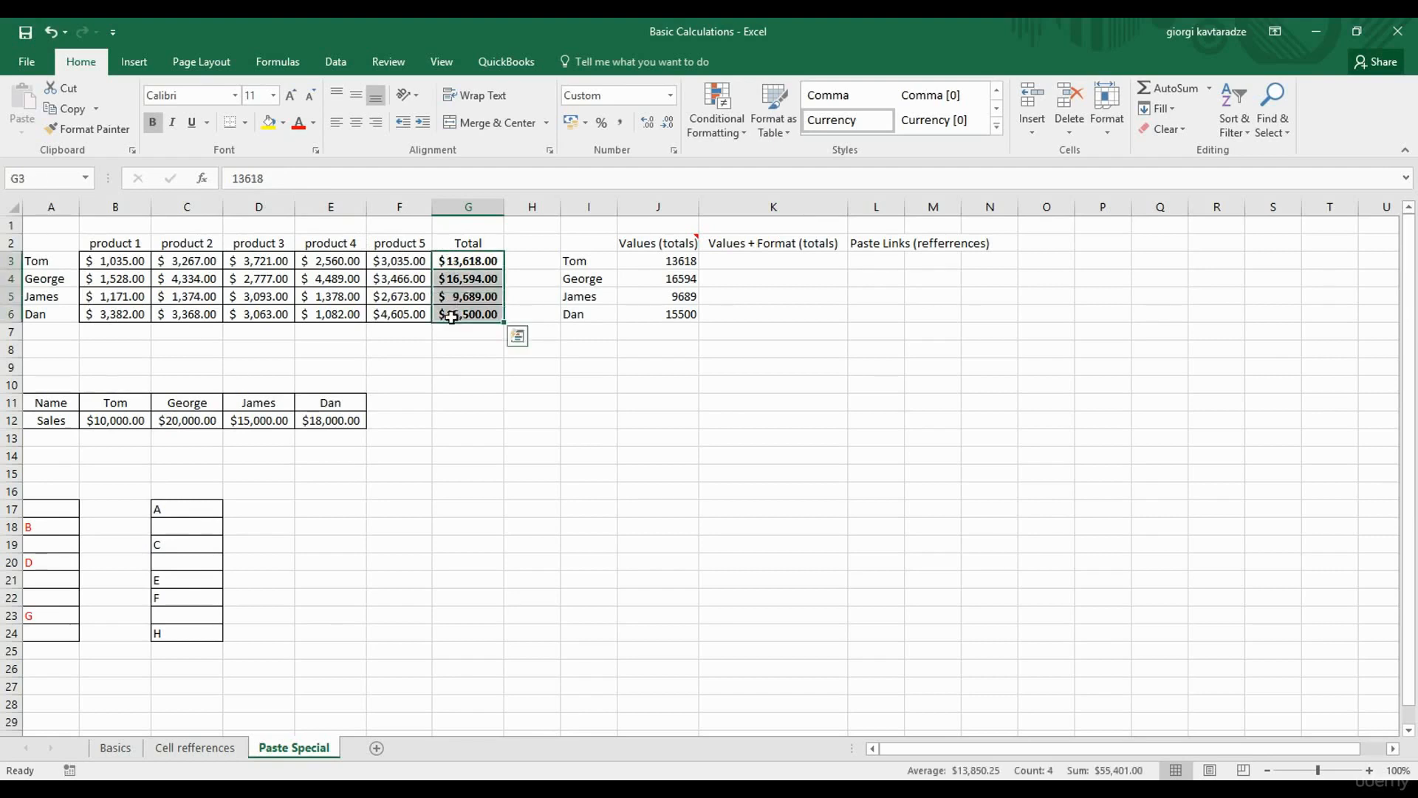
key(ctrl+c)
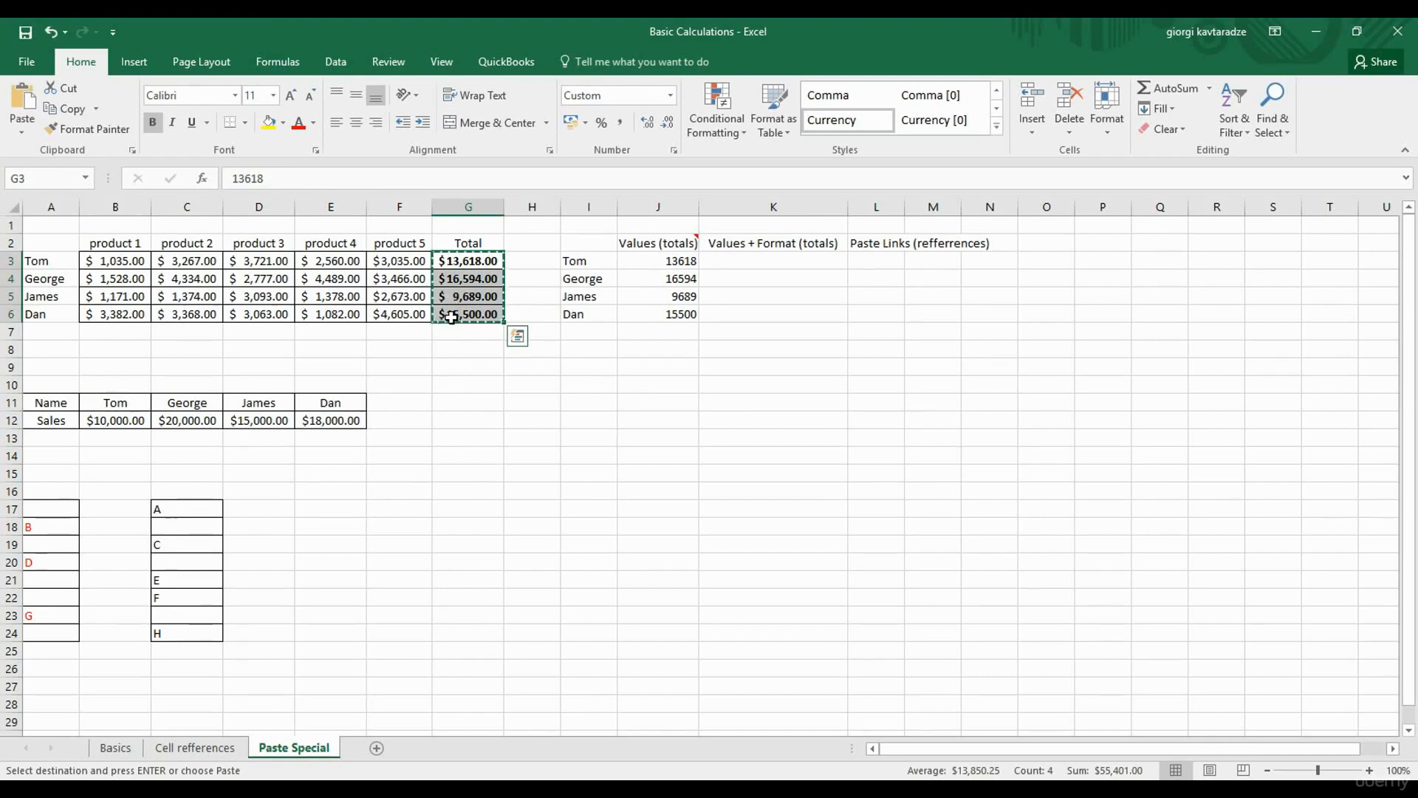
click(752, 261)
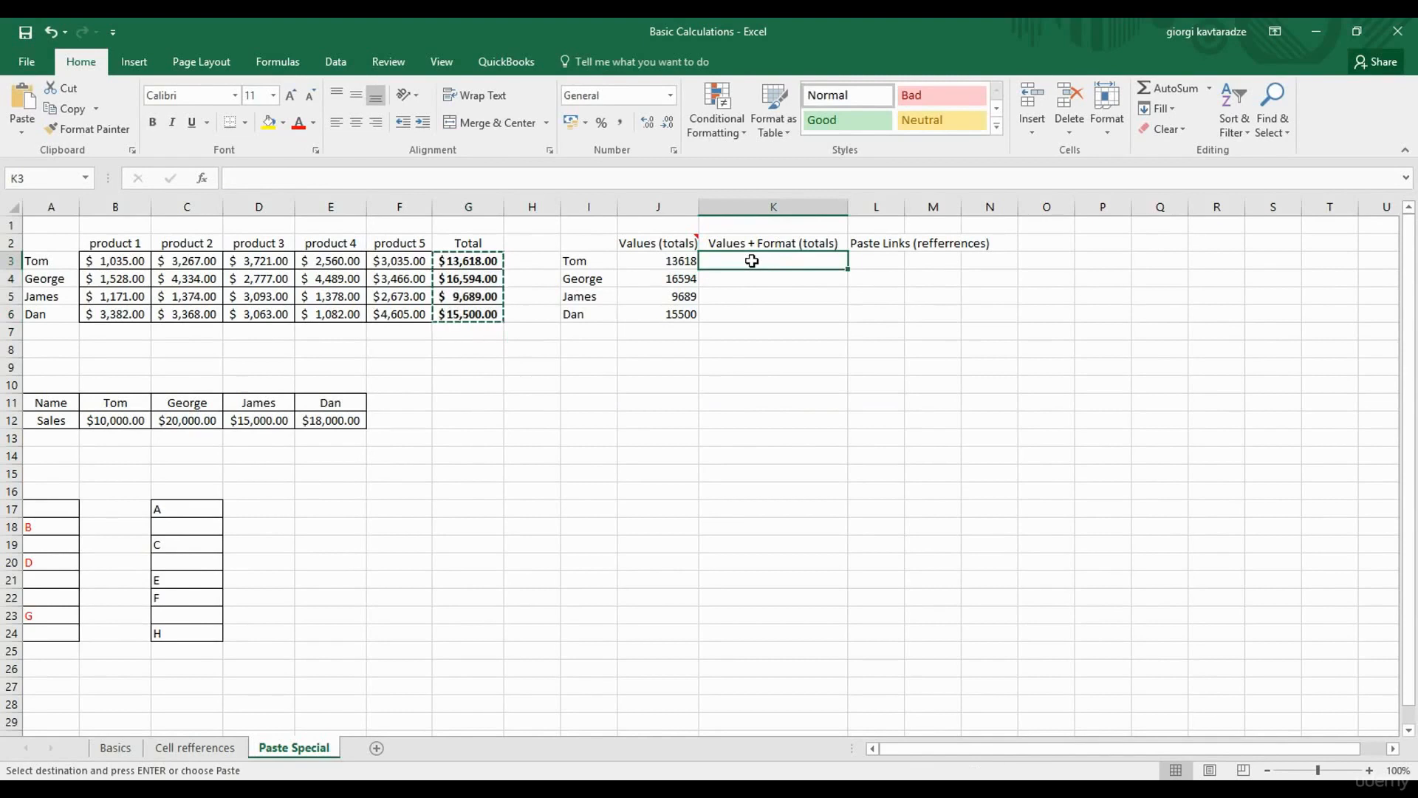
right_click(752, 260)
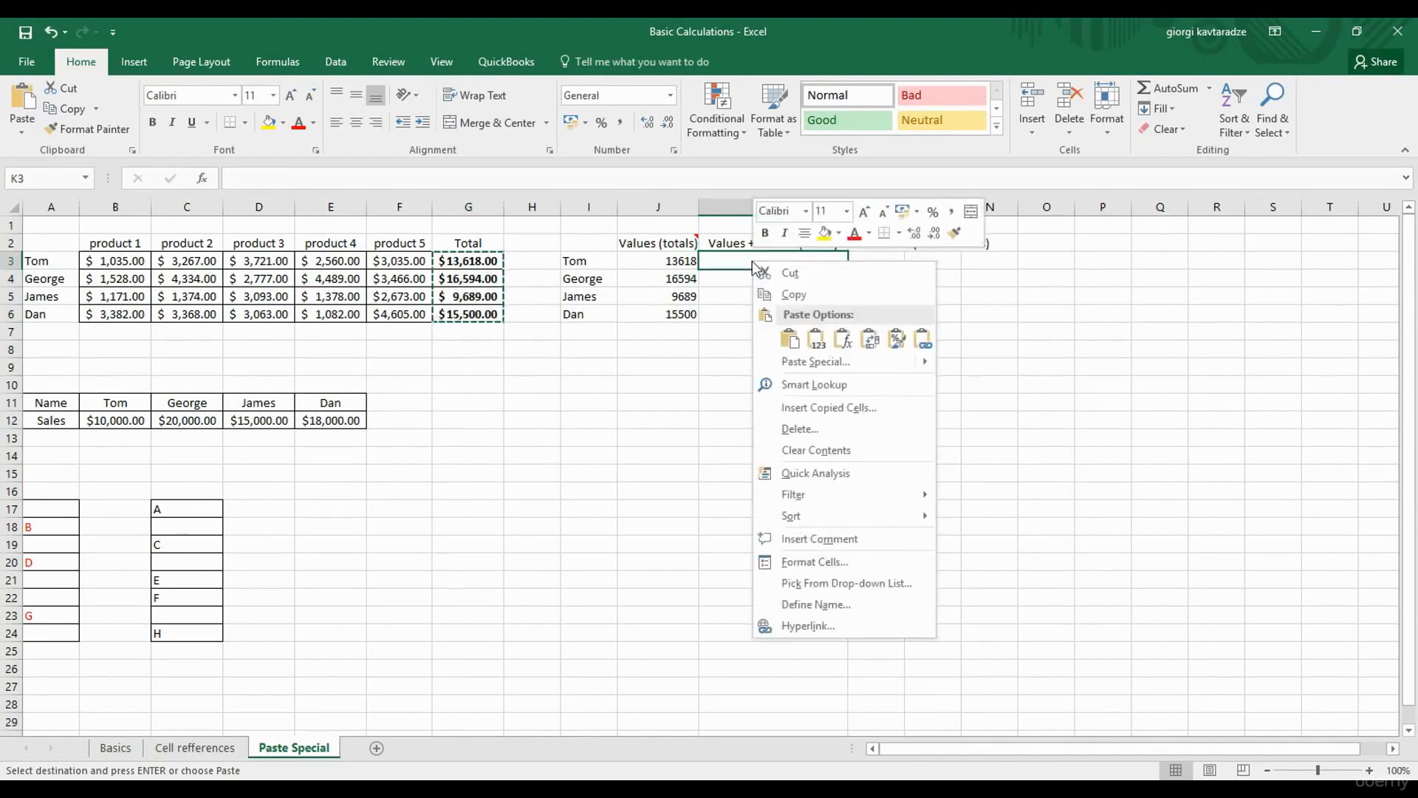
click(794, 363)
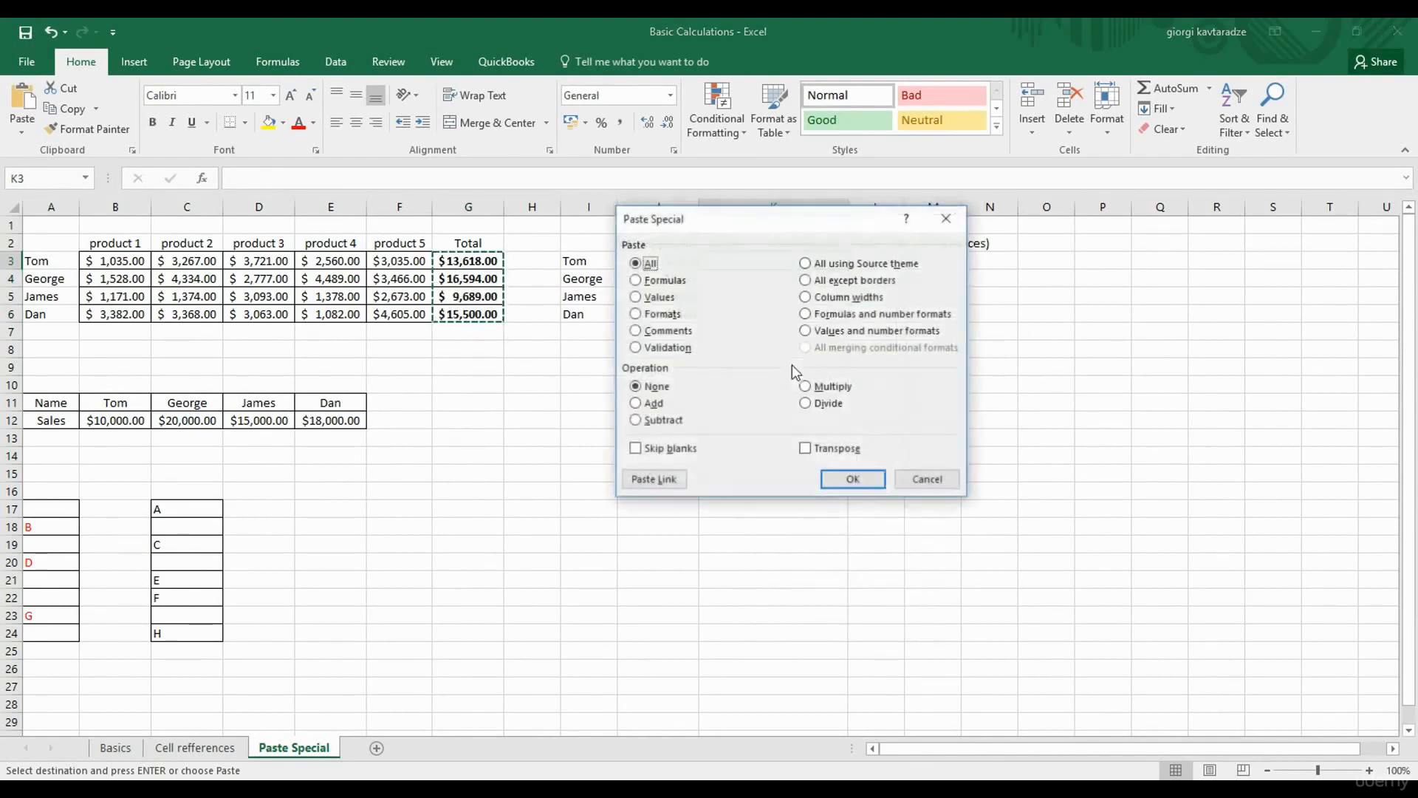
click(824, 334)
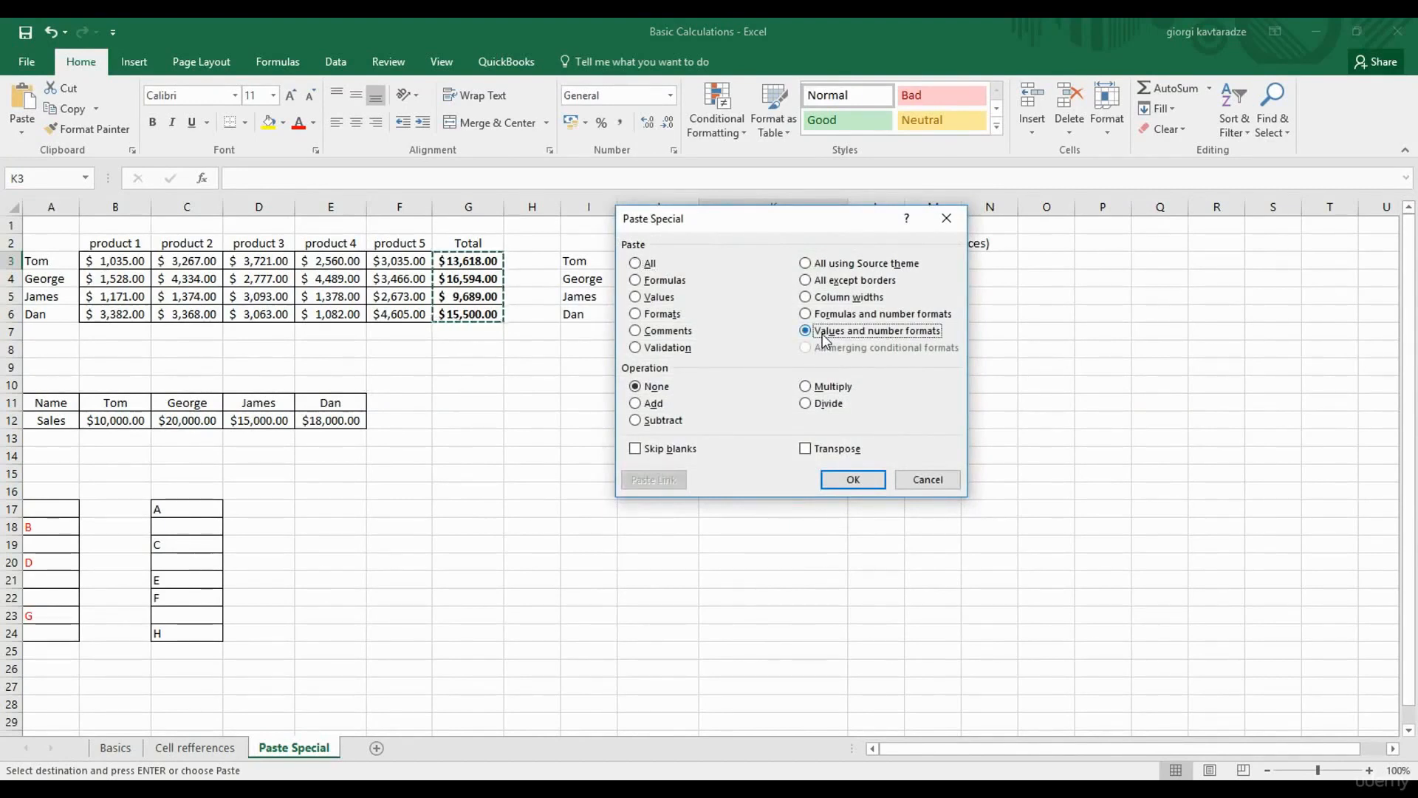
click(845, 484)
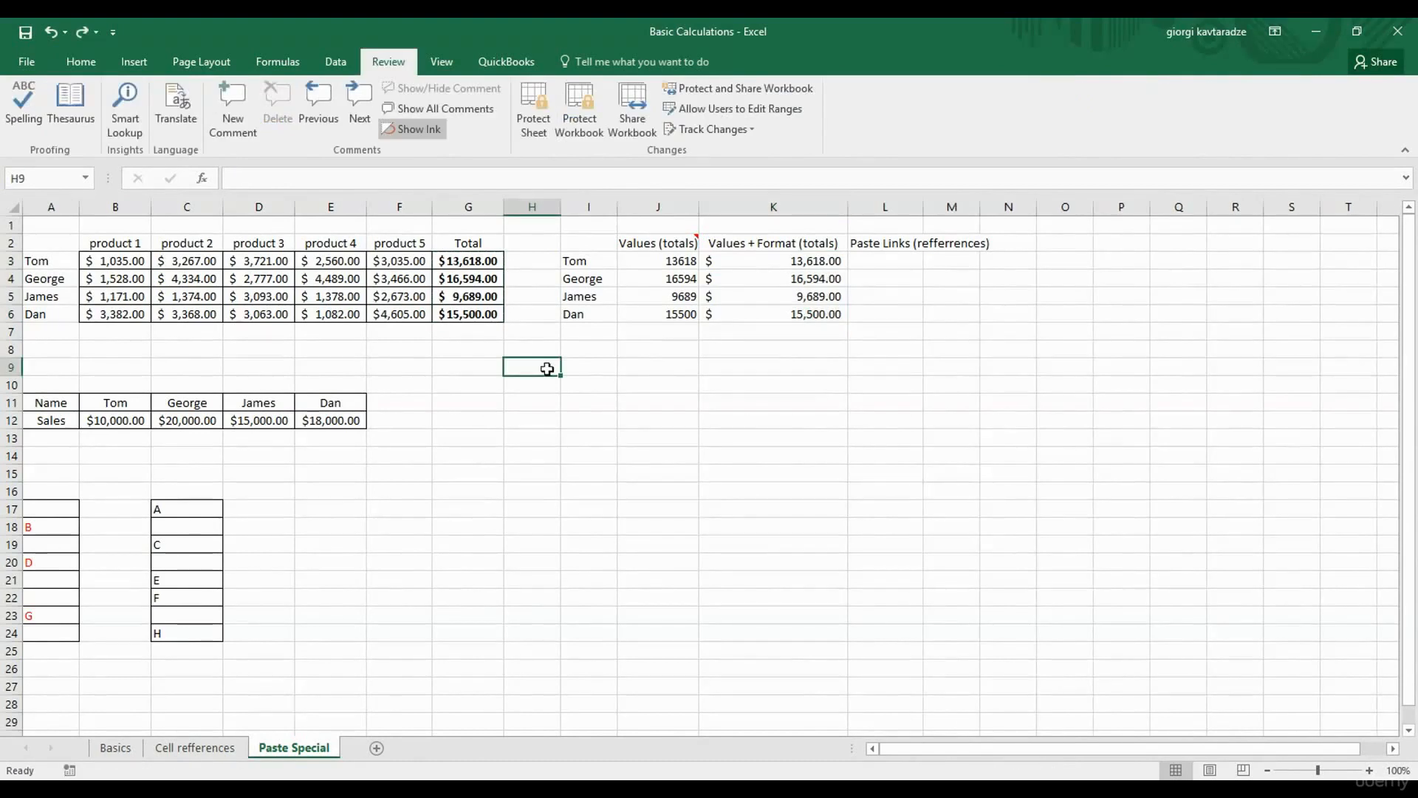
Copy the Values (totals) header in J2 and paste only its comment onto J3:J6 with Paste Special.
click(665, 245)
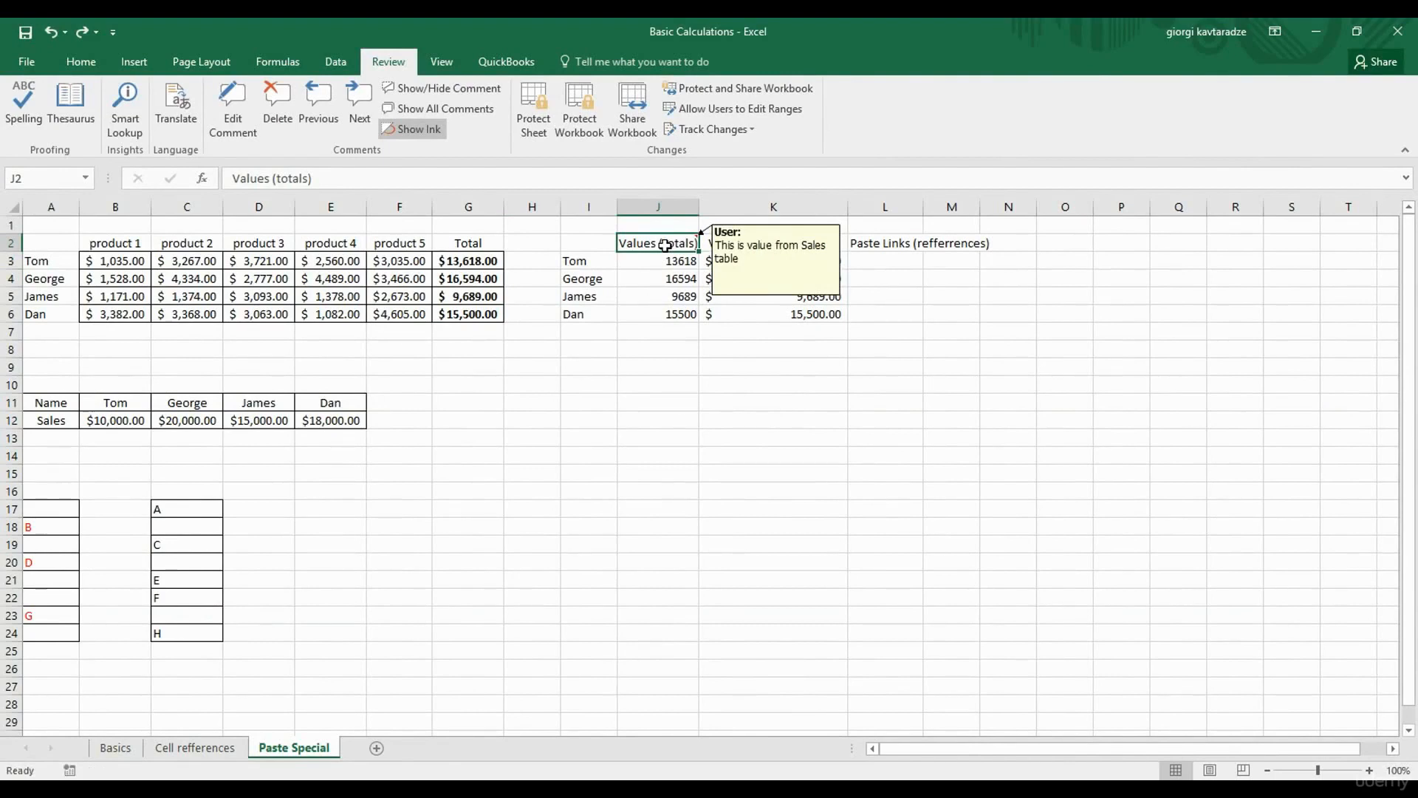
right_click(664, 245)
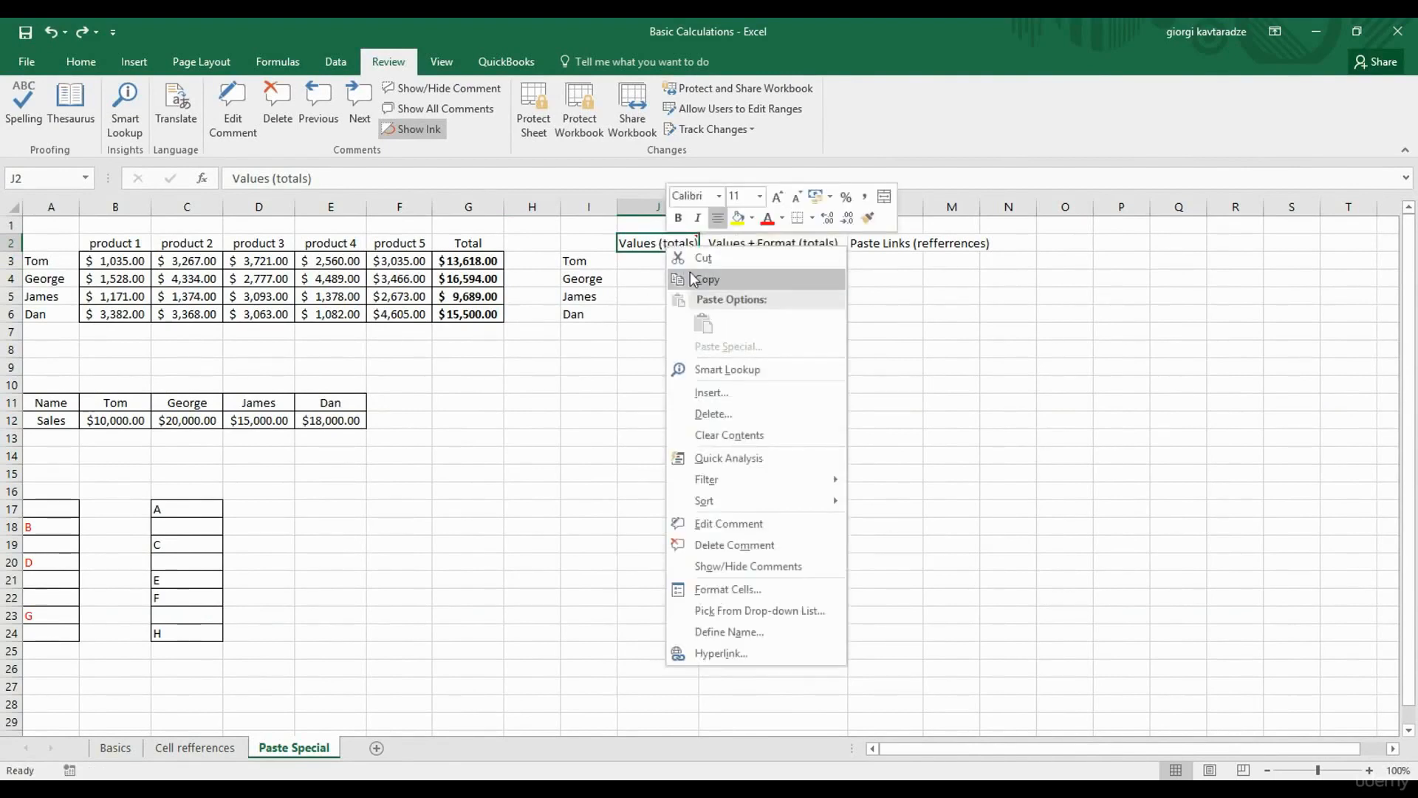
click(669, 271)
drag(669, 270, 654, 306)
key(ctrl+v)
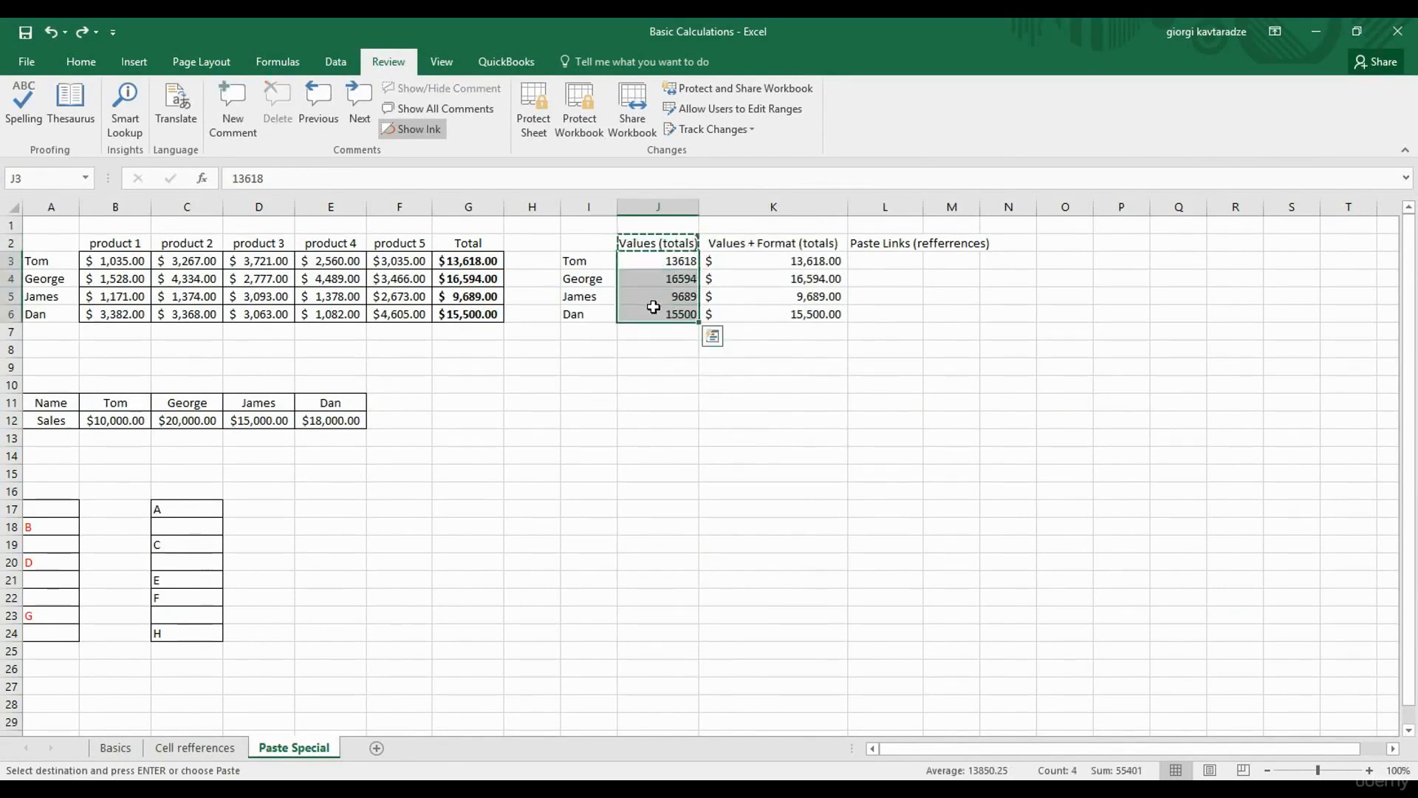
right_click(659, 288)
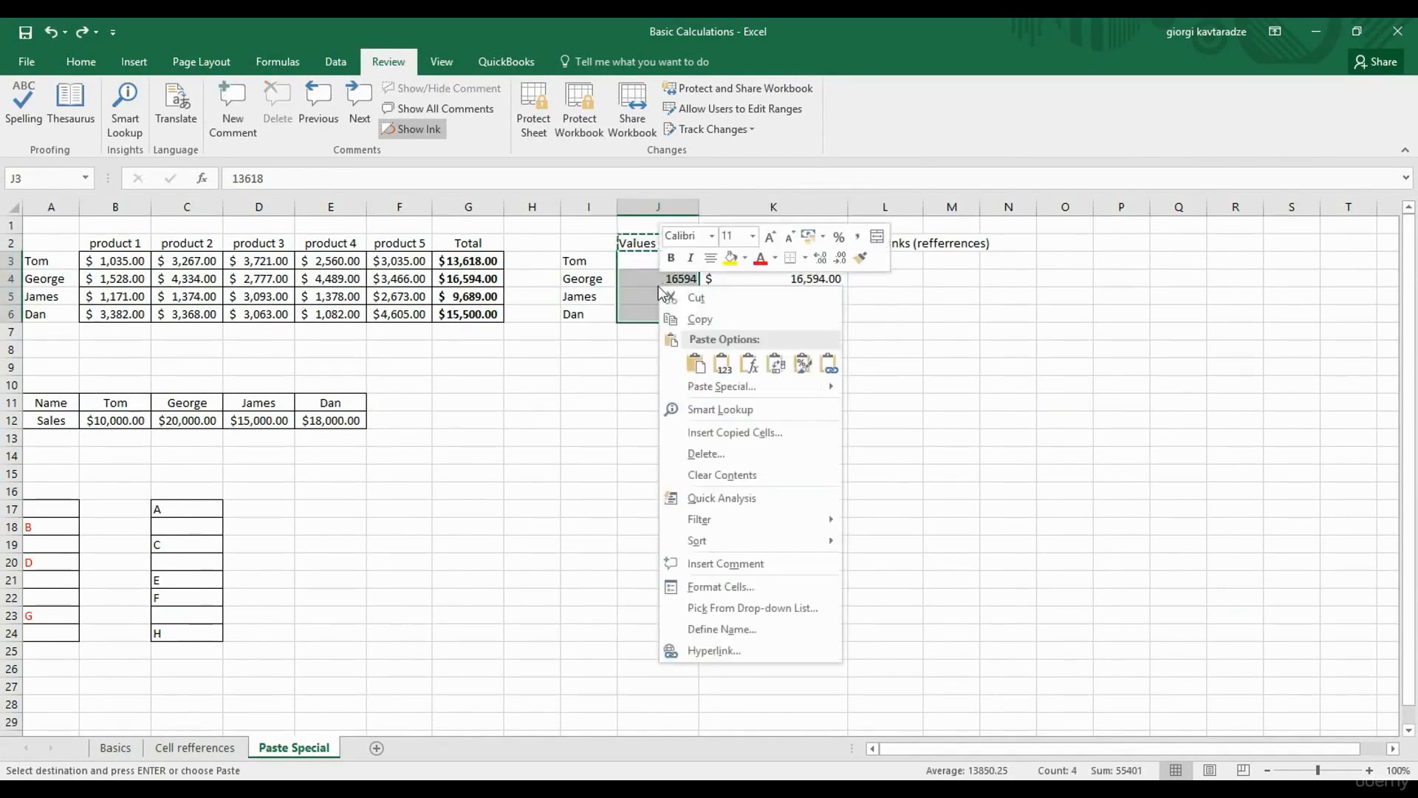
click(696, 384)
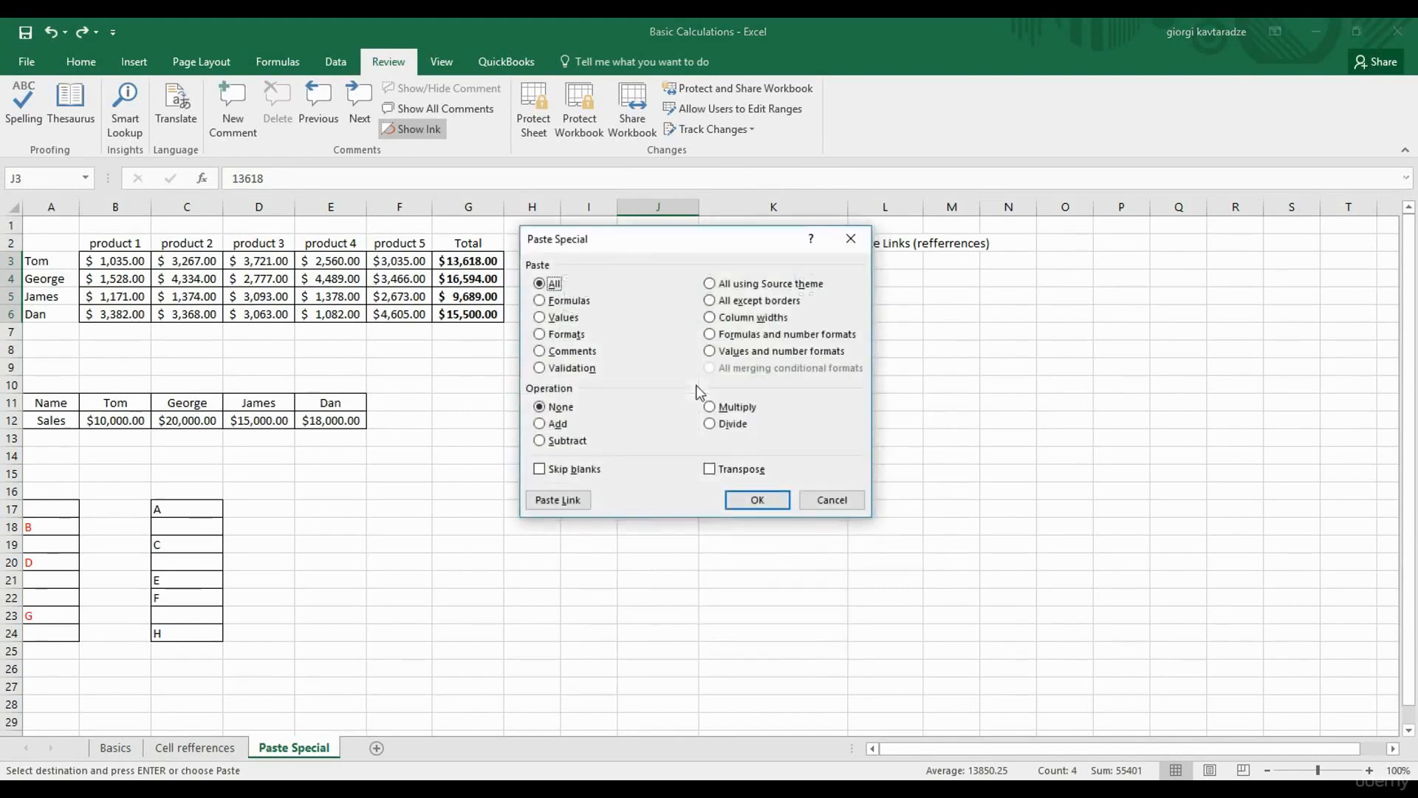
click(580, 357)
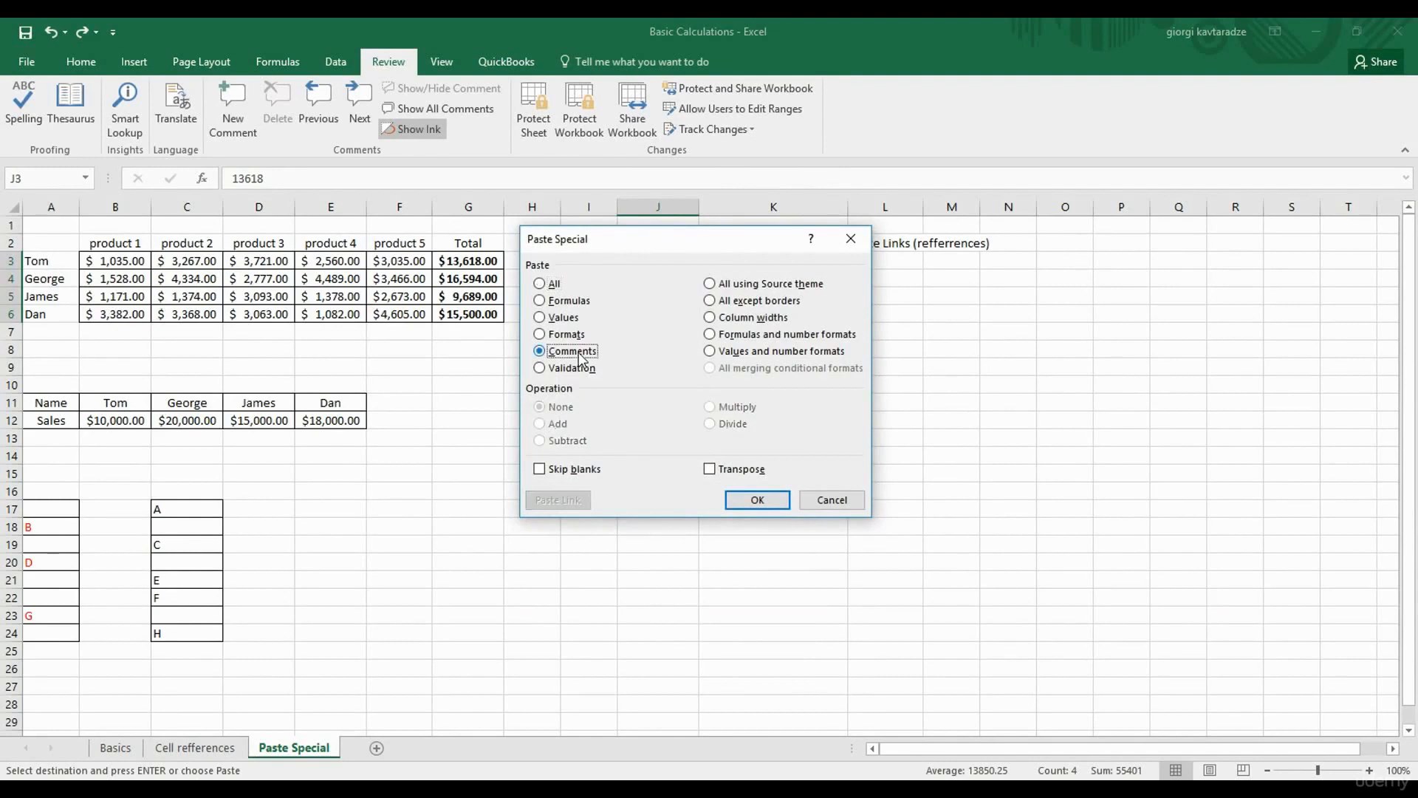
click(755, 500)
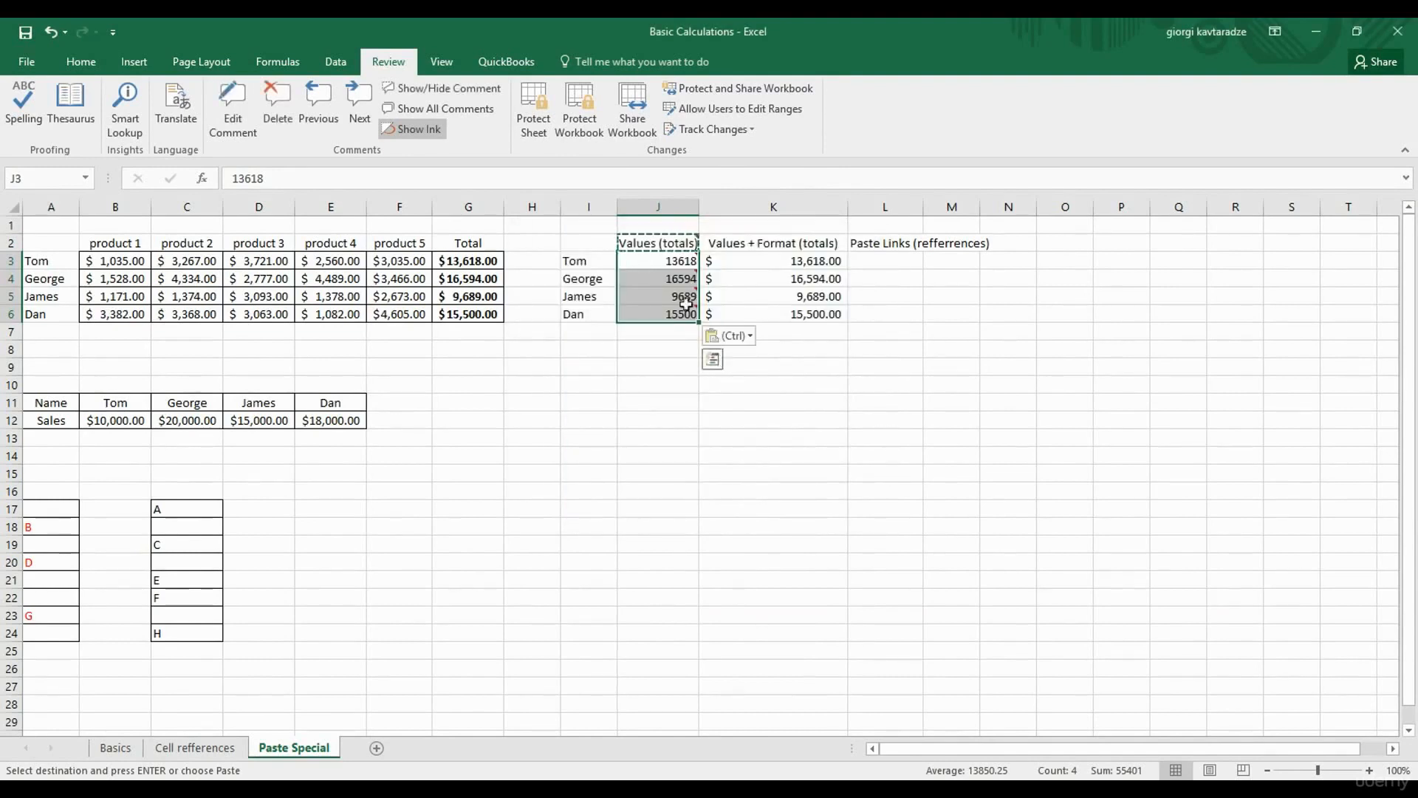
mouse_move(666, 276)
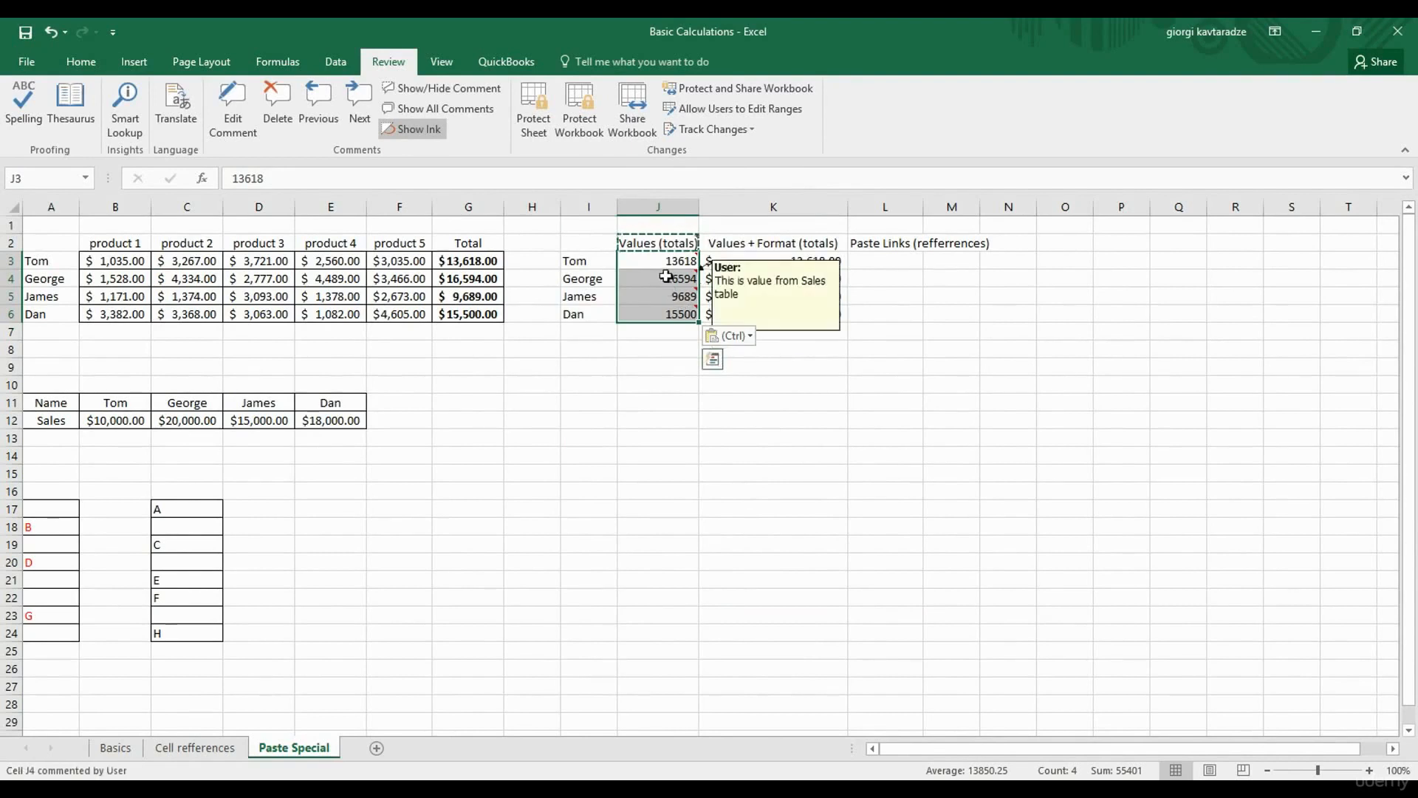
mouse_move(676, 308)
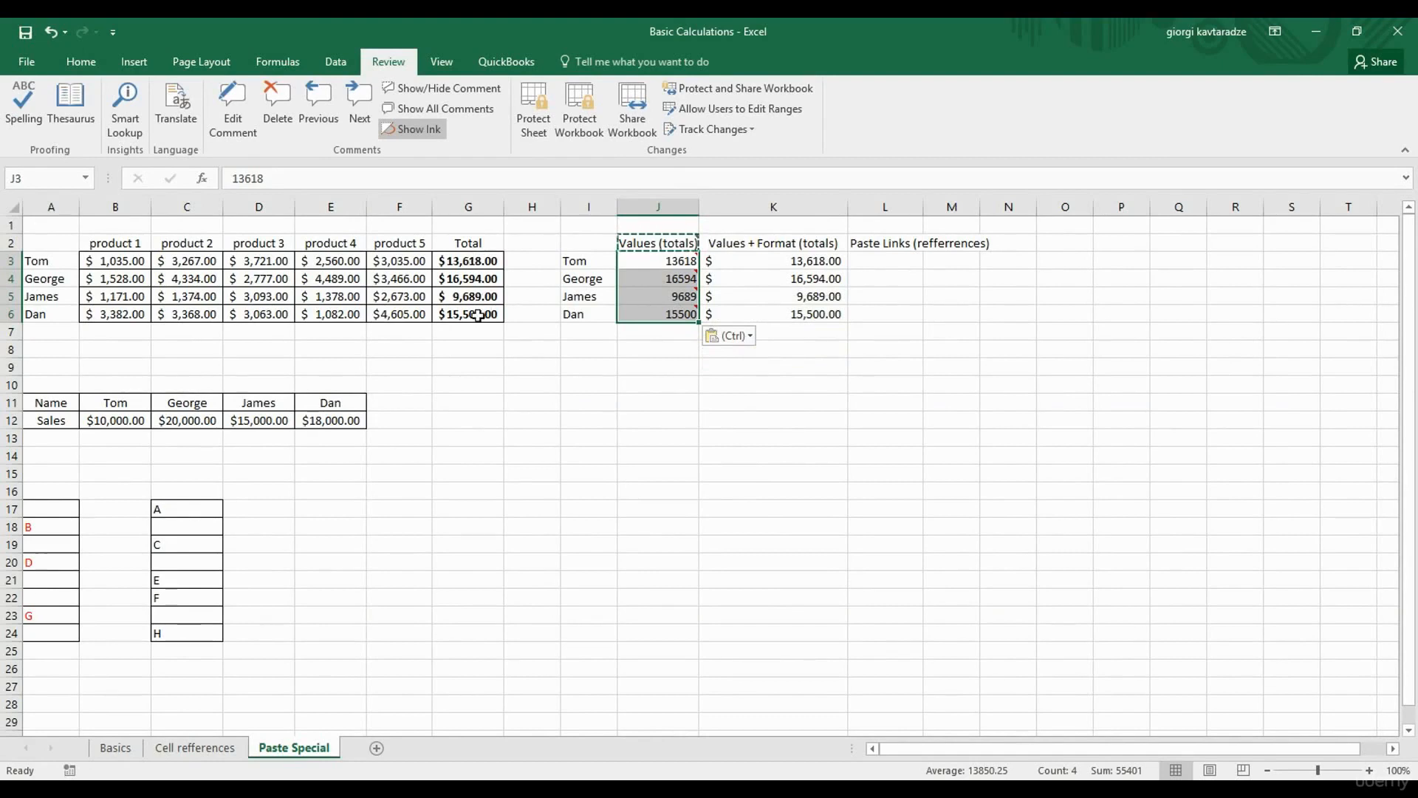
Copy the totals in G3:G6 and paste them as links into the Paste Links (refferrences) column from L3 with Paste Special.
click(473, 260)
drag(473, 261, 473, 313)
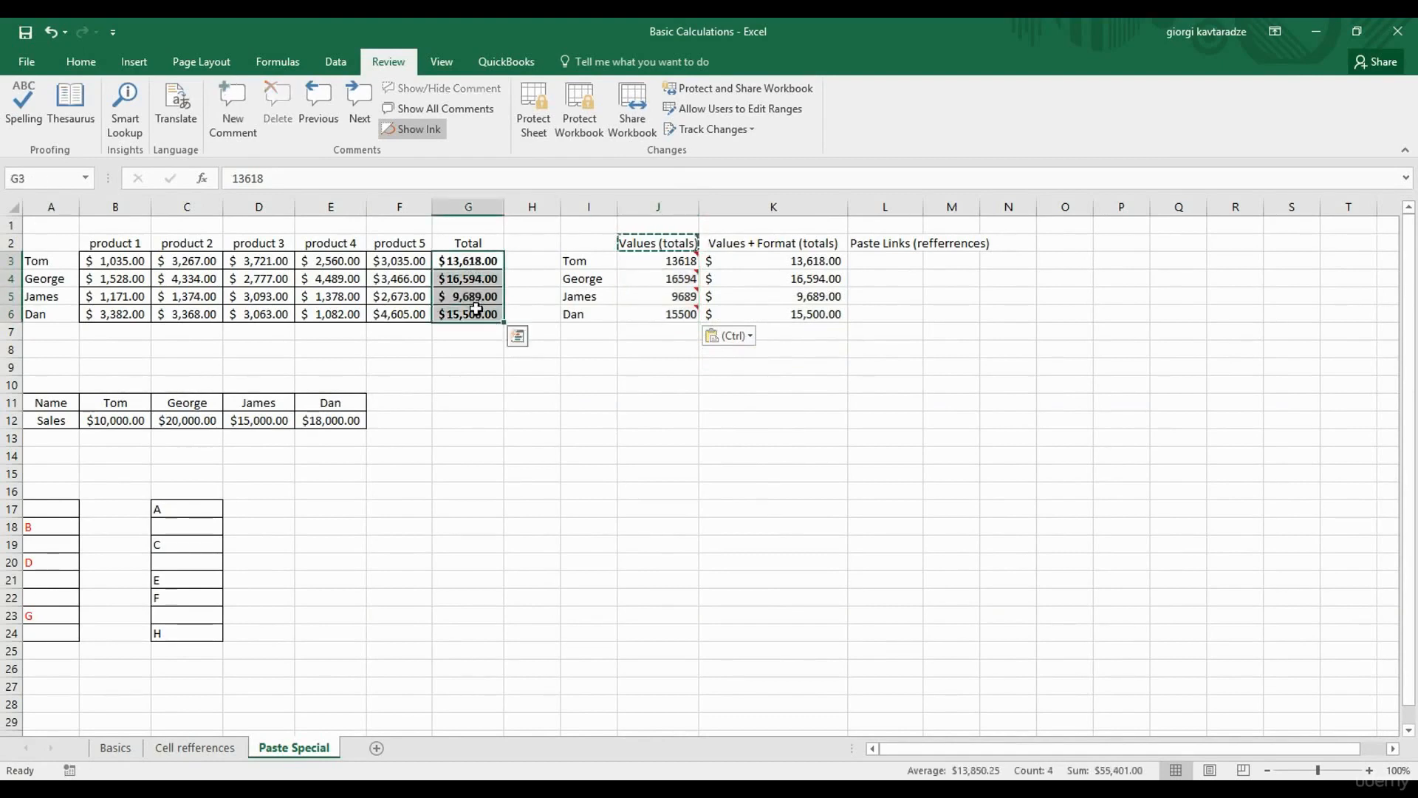
right_click(477, 311)
click(518, 344)
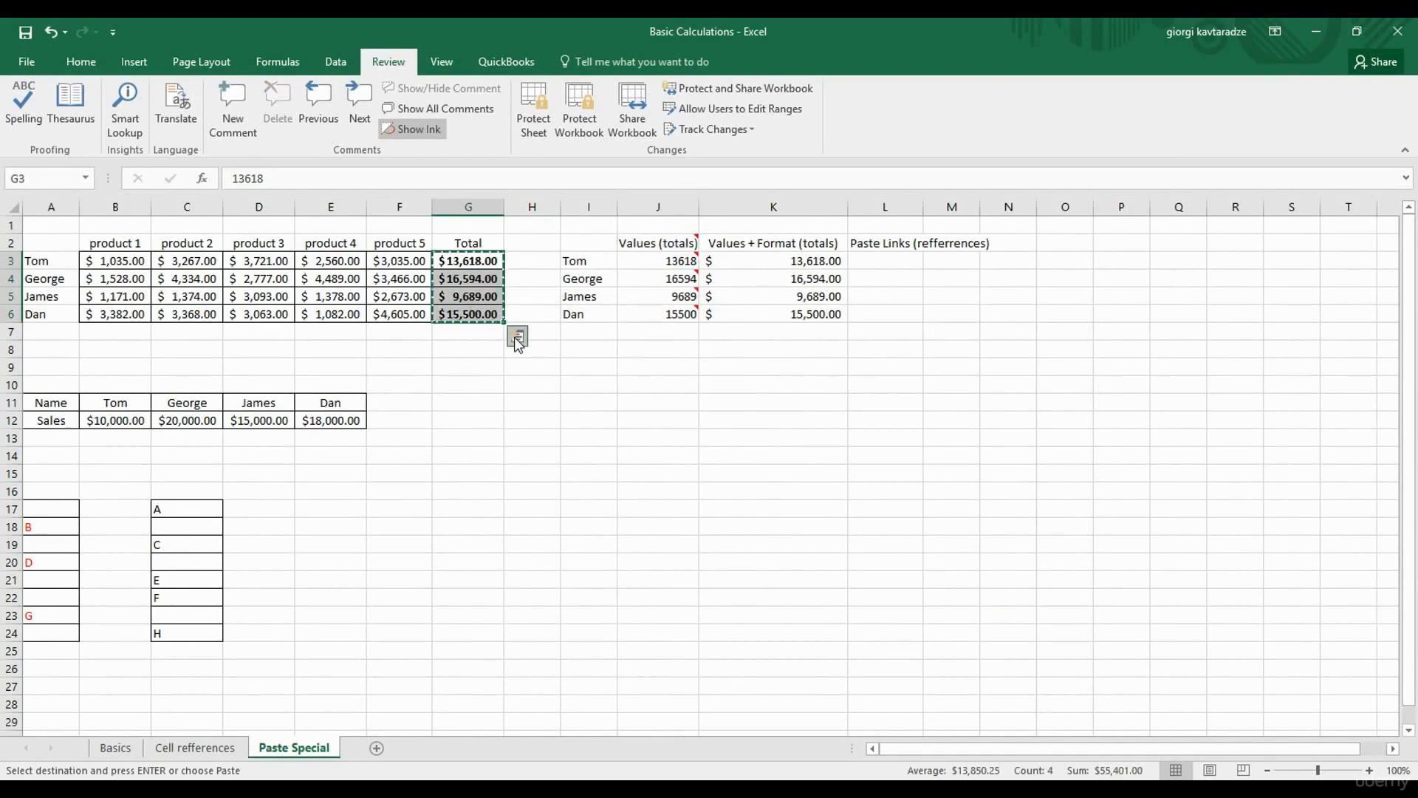
click(871, 259)
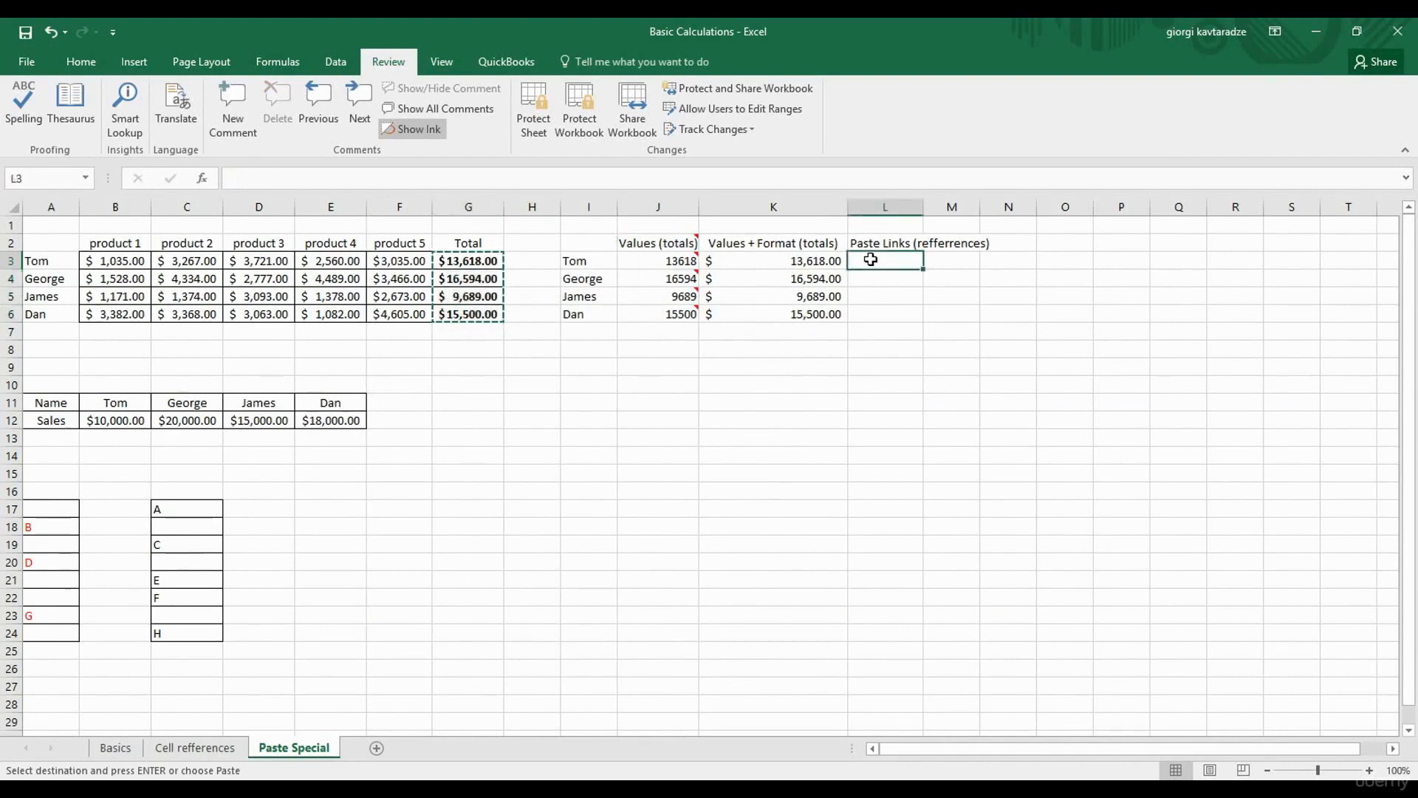
right_click(871, 260)
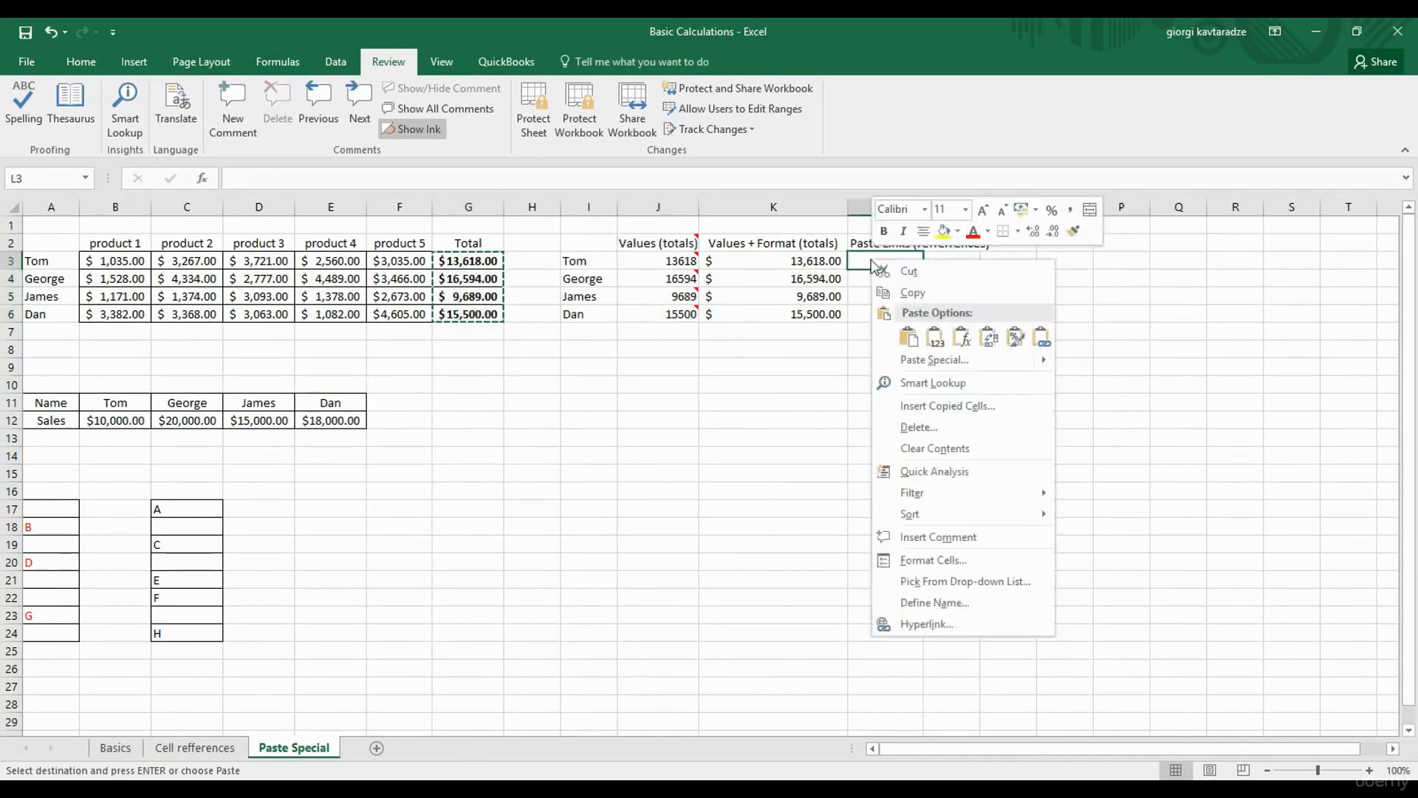
click(933, 356)
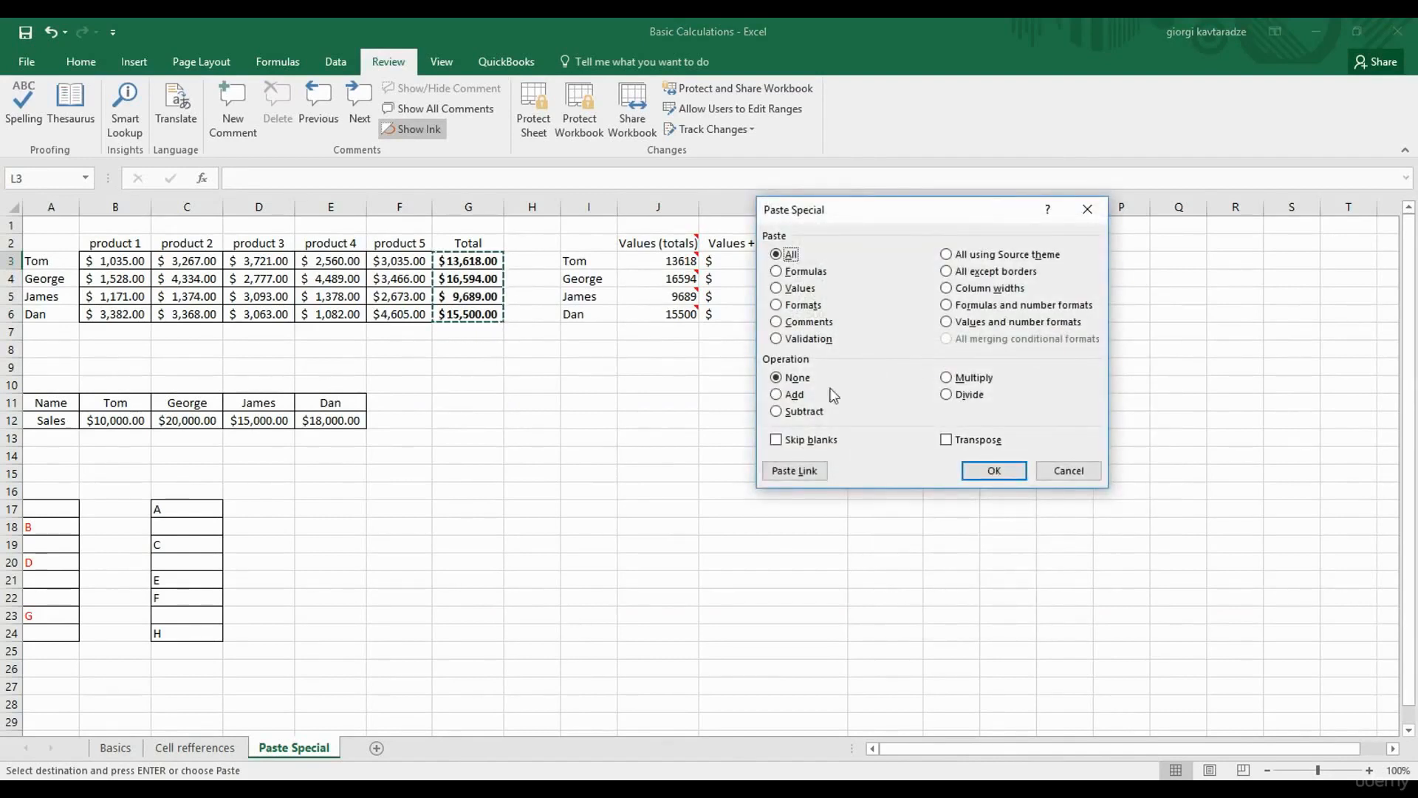
click(803, 468)
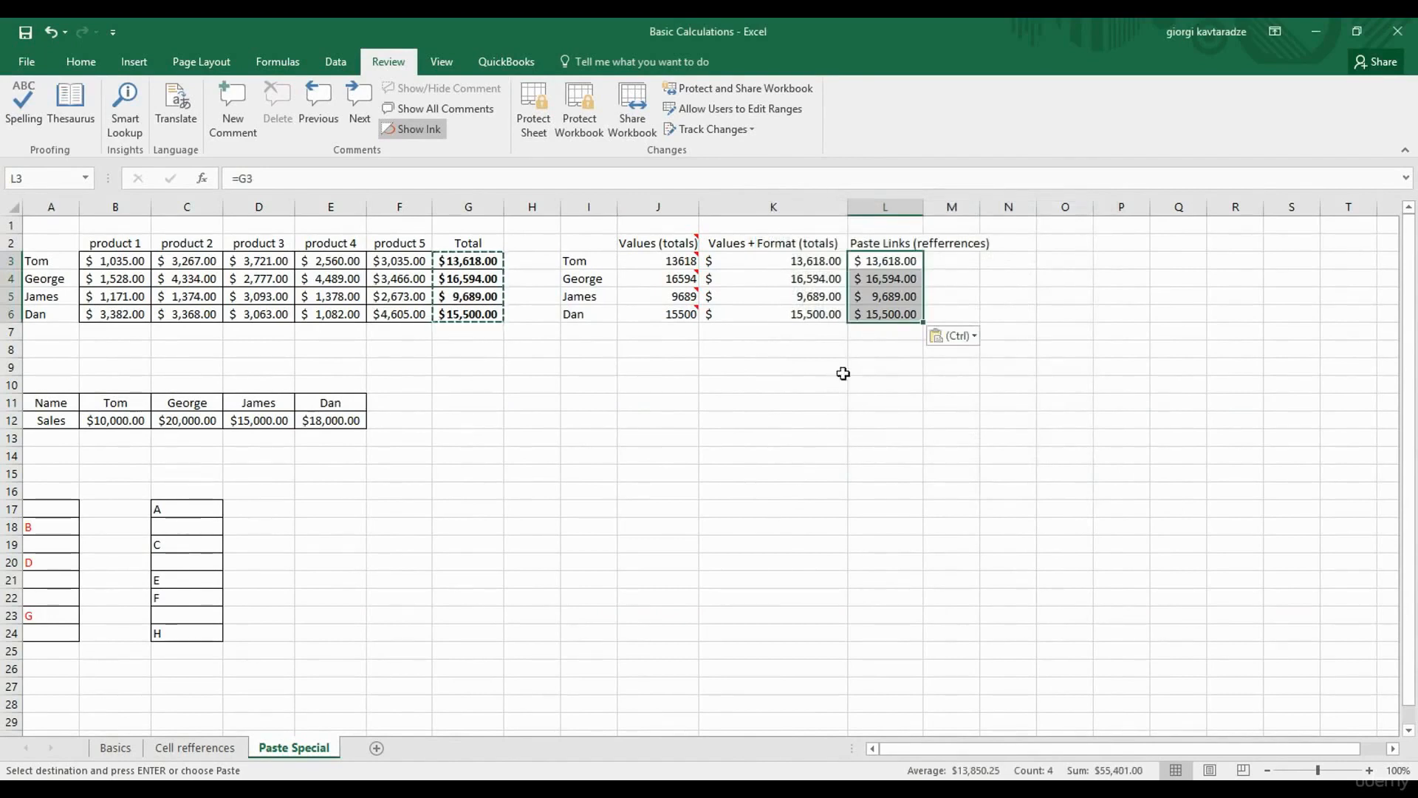
Inspect the linked formulas in L3 and L4 to see which cells they reference.
double_click(888, 263)
key(Return)
double_click(891, 279)
key(ctrl+Return)
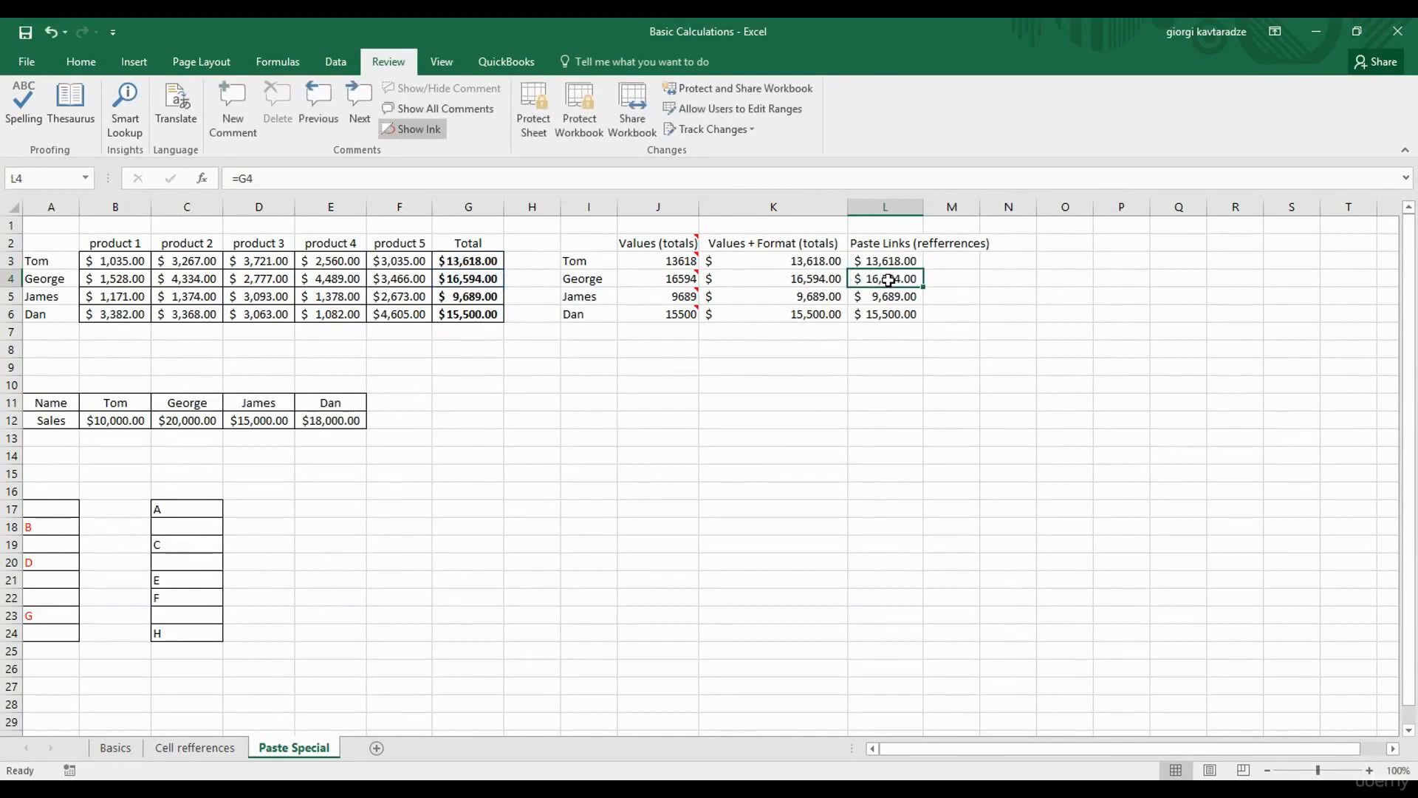
Copy the Values + Format (totals) header in K2 and paste only its column width onto column L with Paste Special.
click(891, 244)
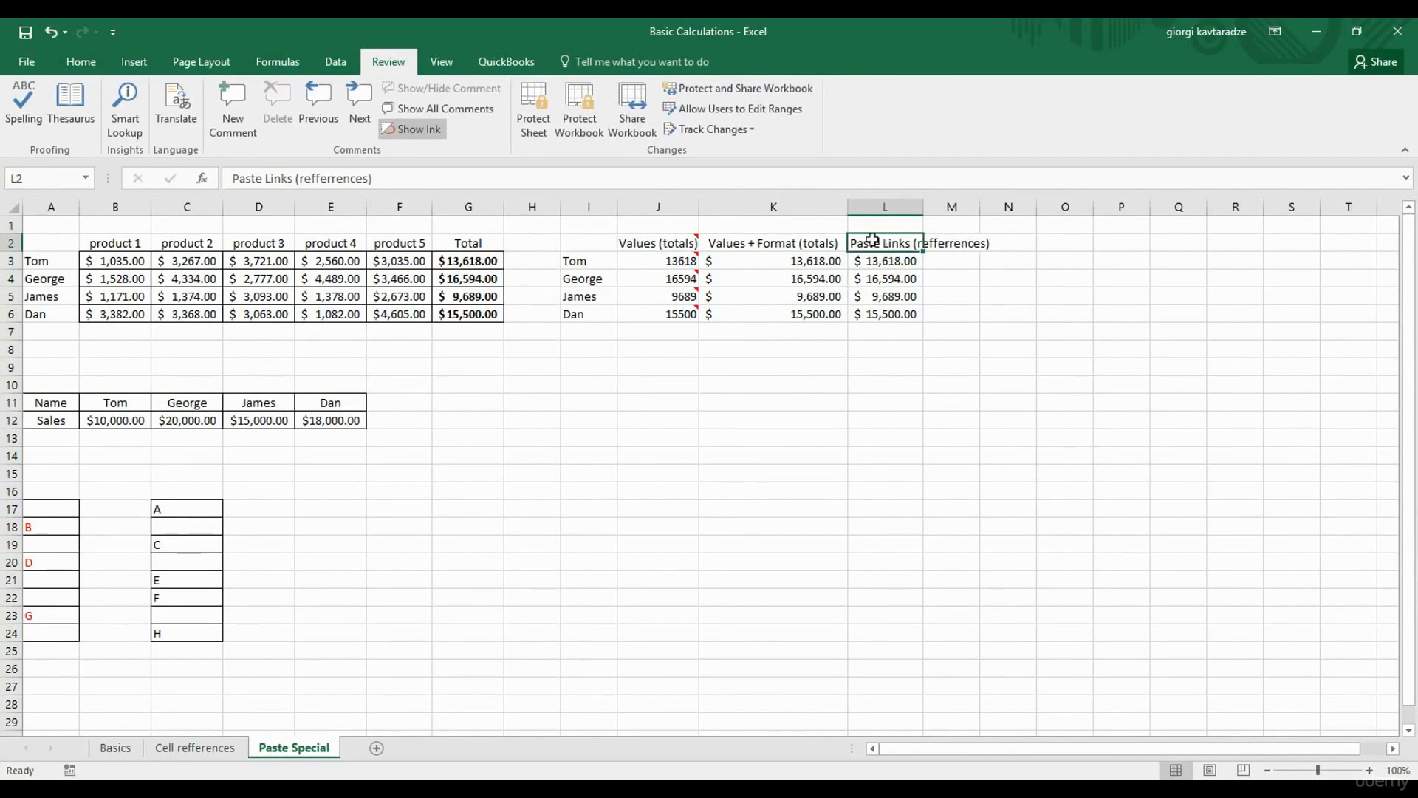
click(791, 243)
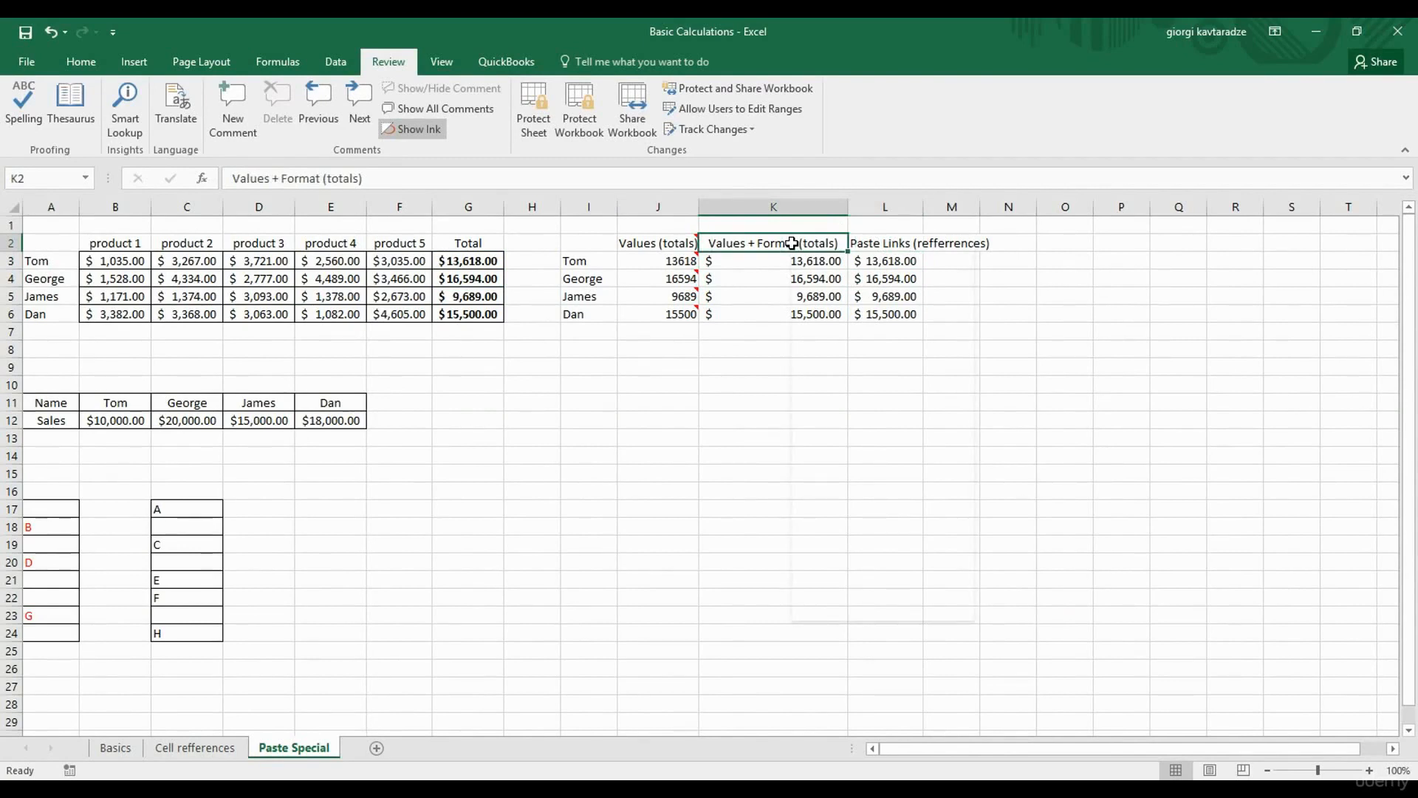
right_click(791, 243)
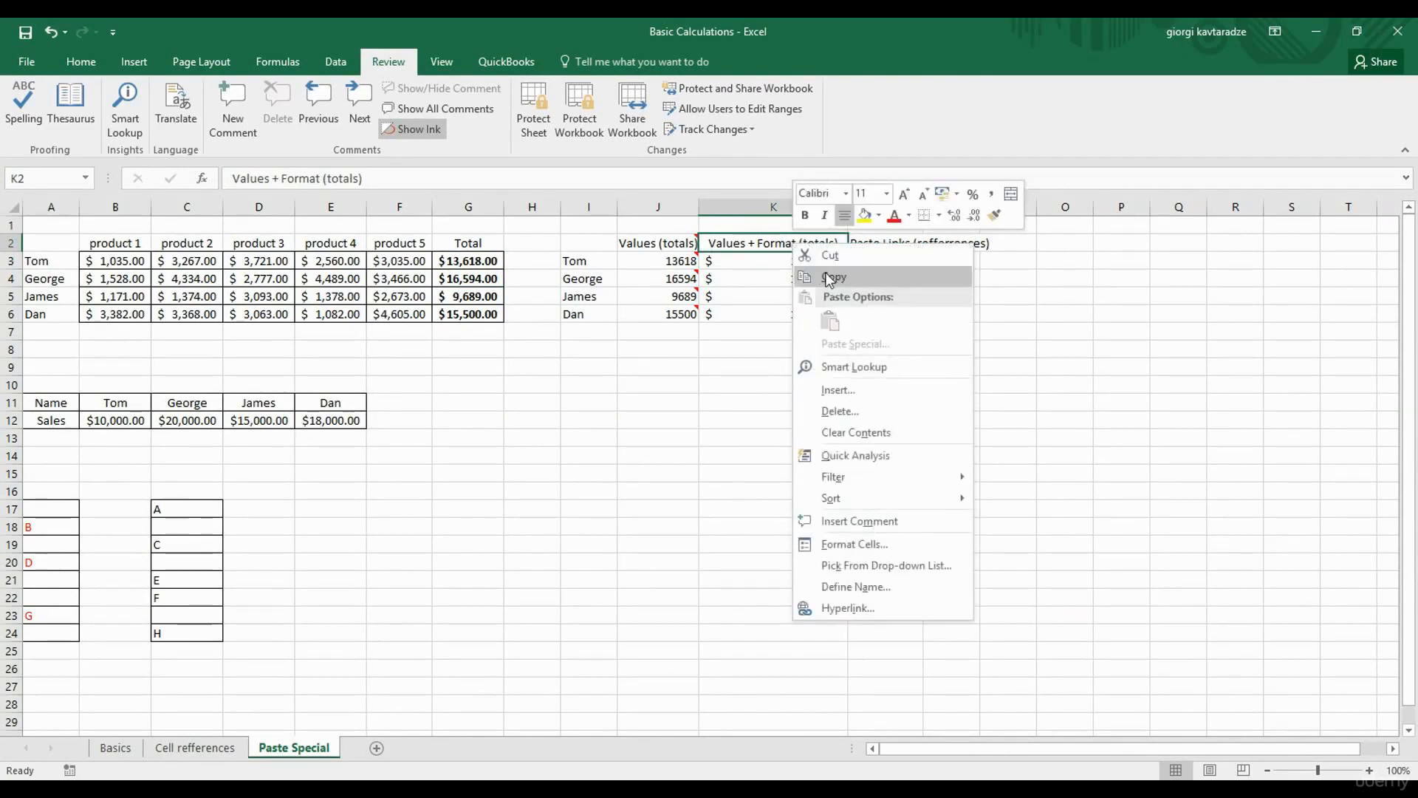
click(826, 275)
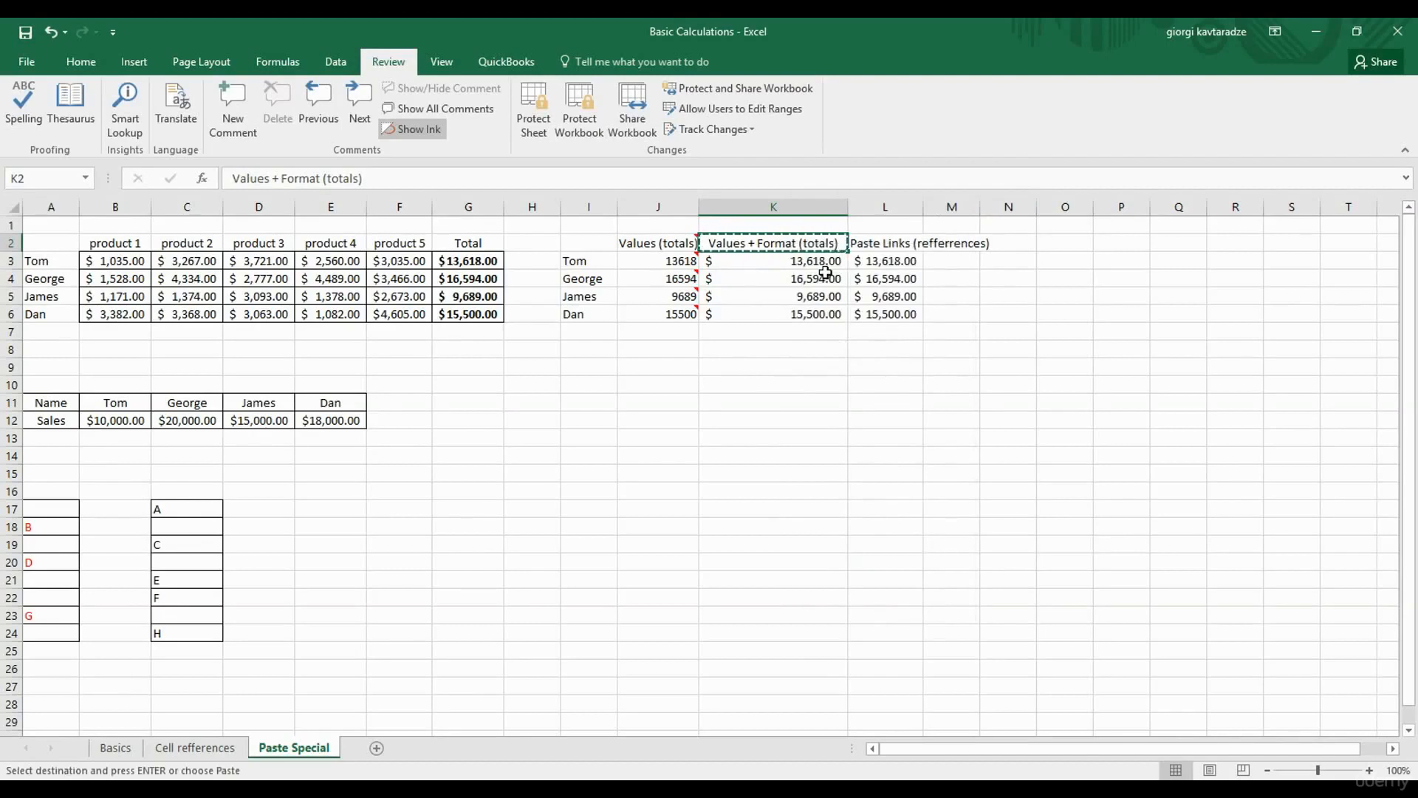
click(873, 243)
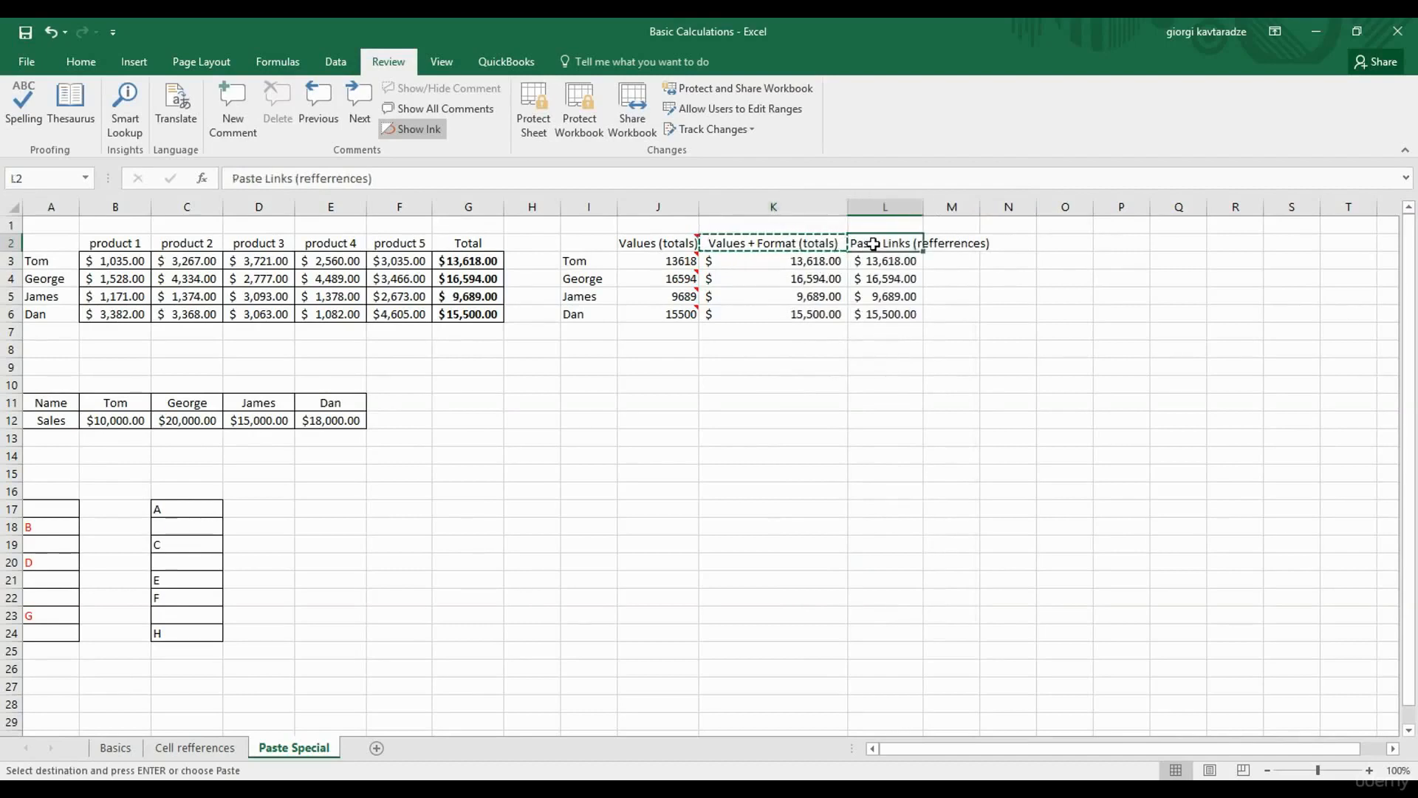
right_click(874, 244)
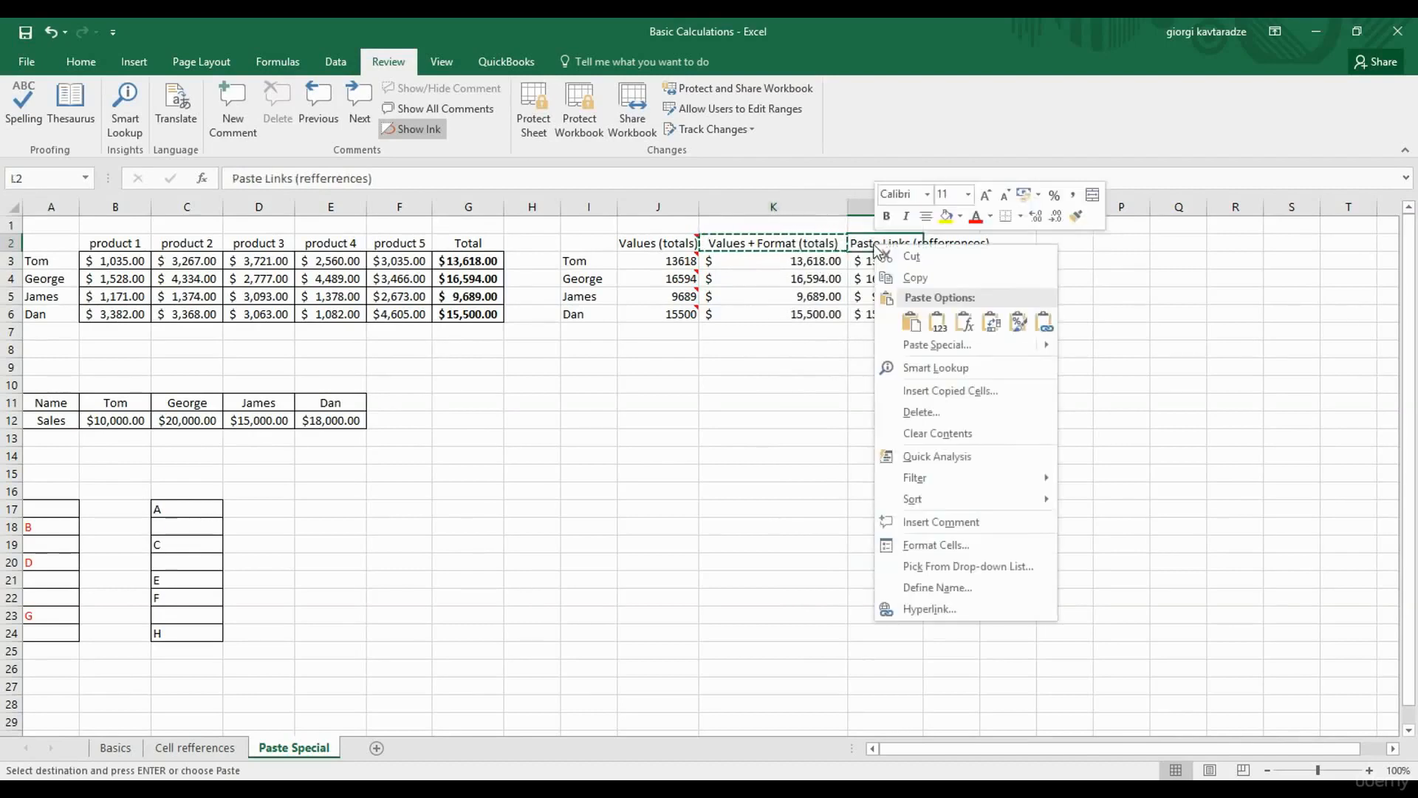
click(936, 353)
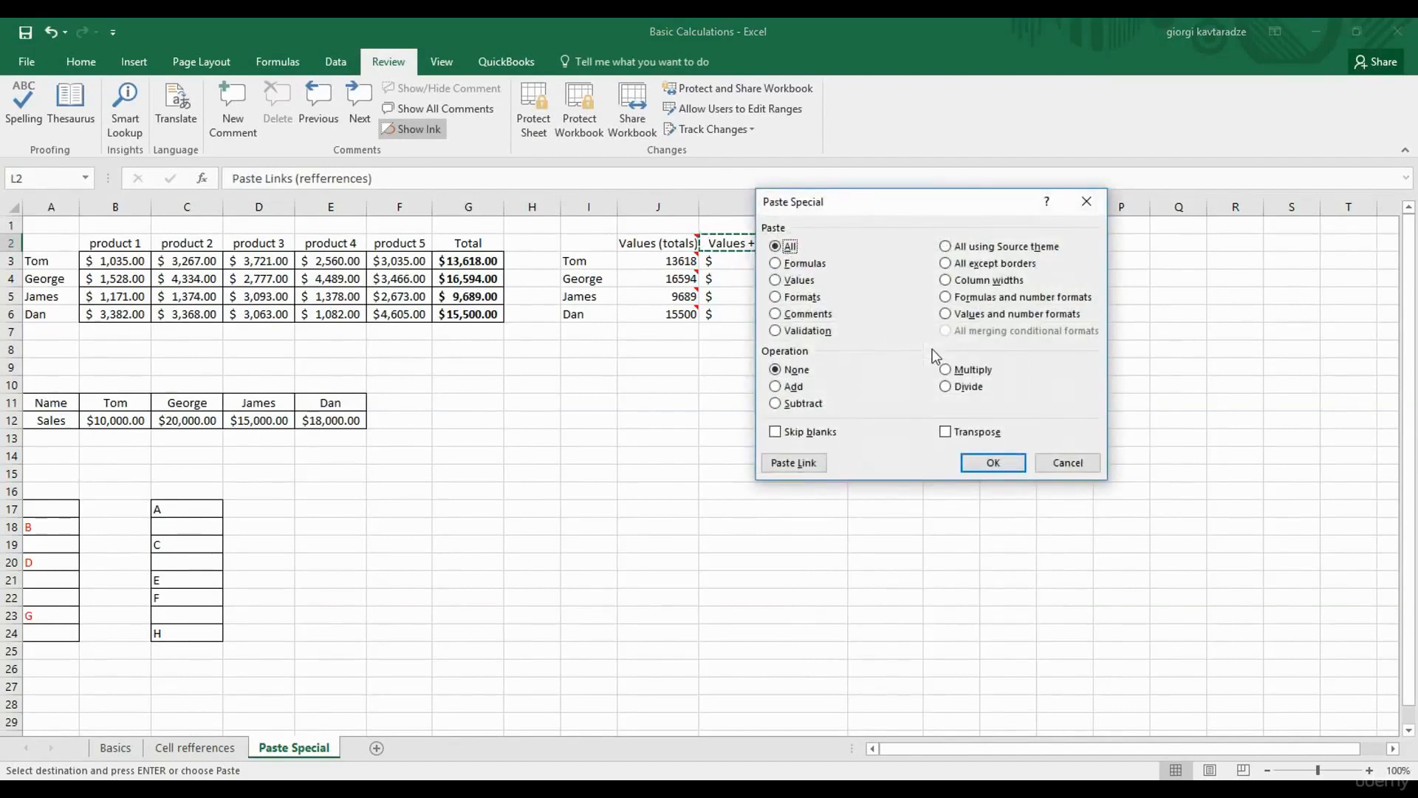
click(953, 280)
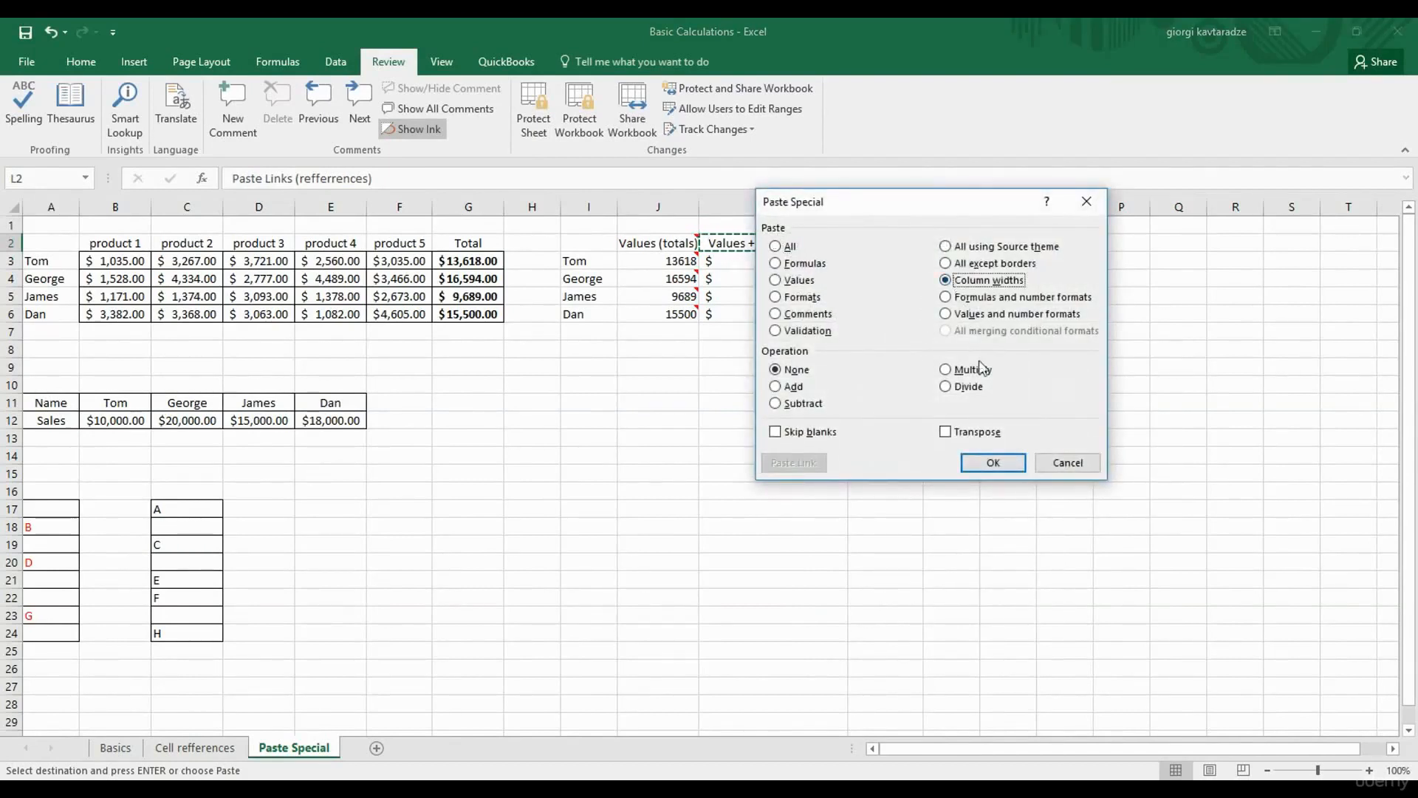
click(992, 463)
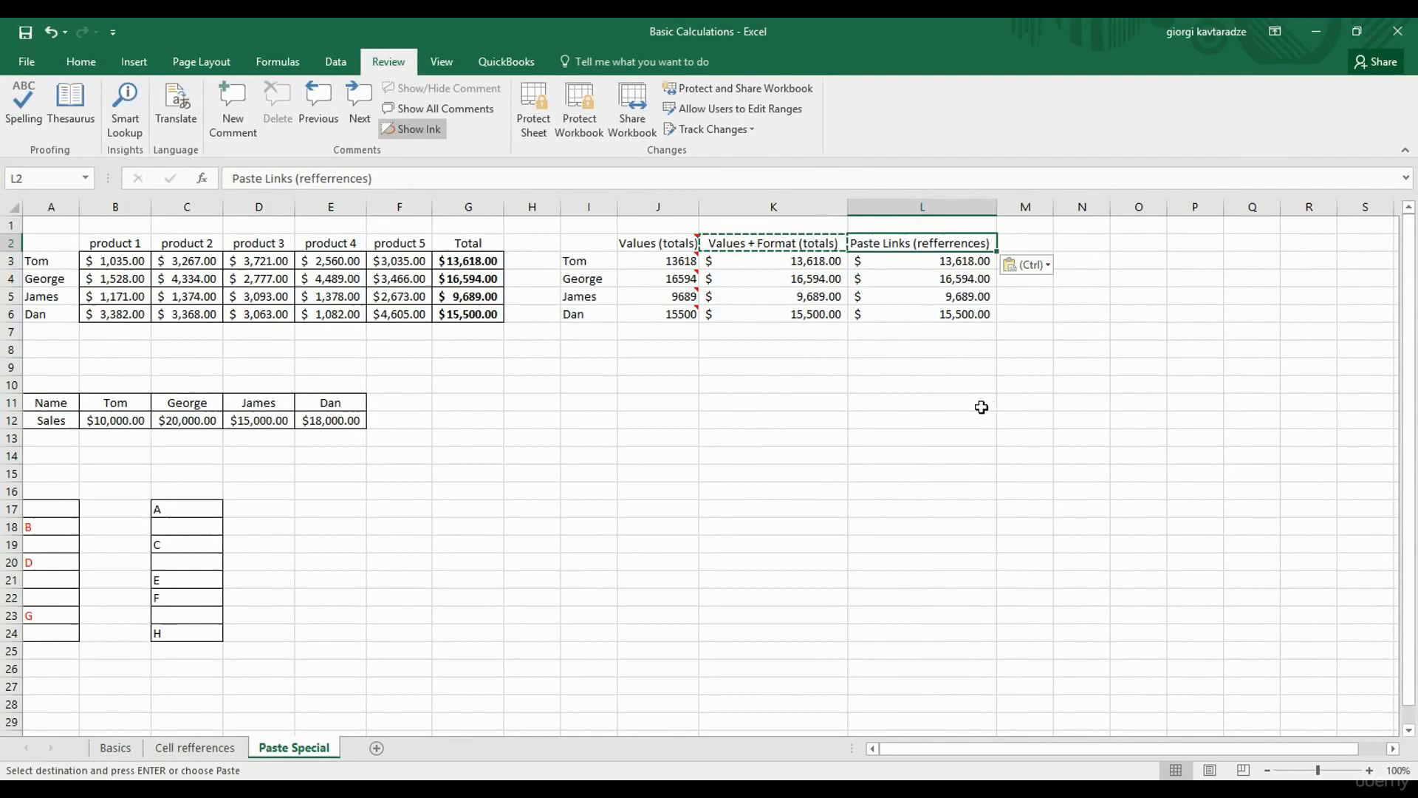
click(910, 407)
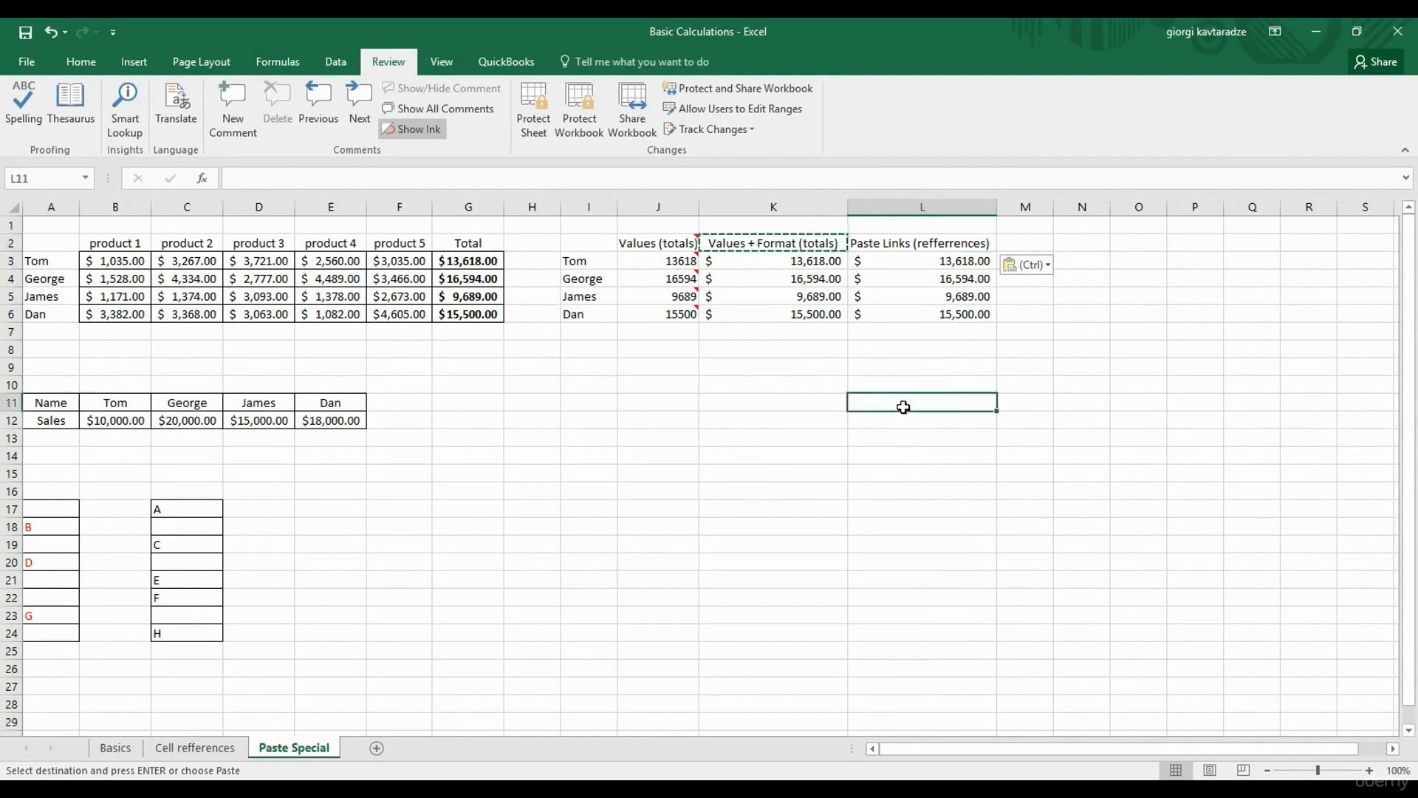
key(Escape)
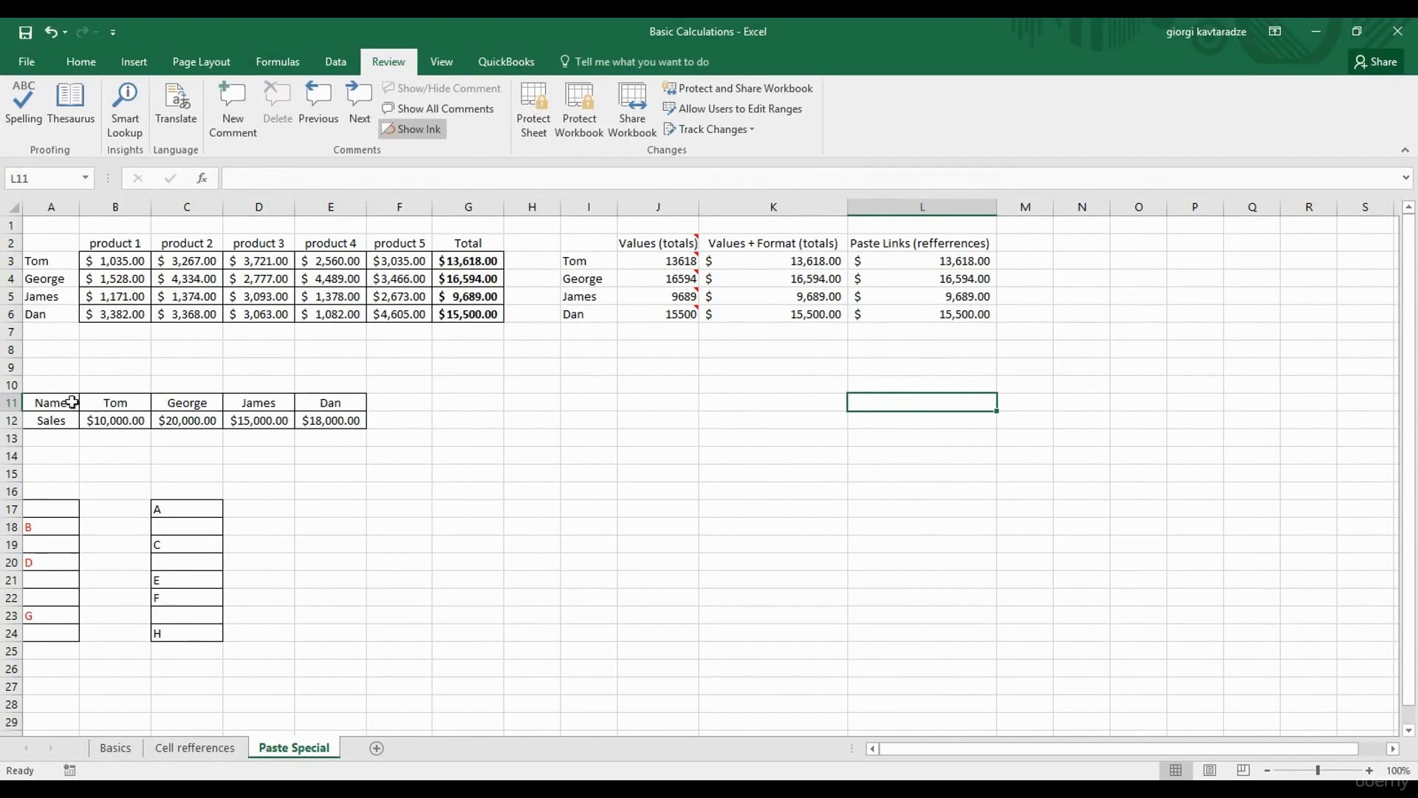
Copy the Name and Sales table in A11:E12, paste it transposed at H11, and autofit column I to its contents.
click(49, 402)
drag(49, 402, 334, 419)
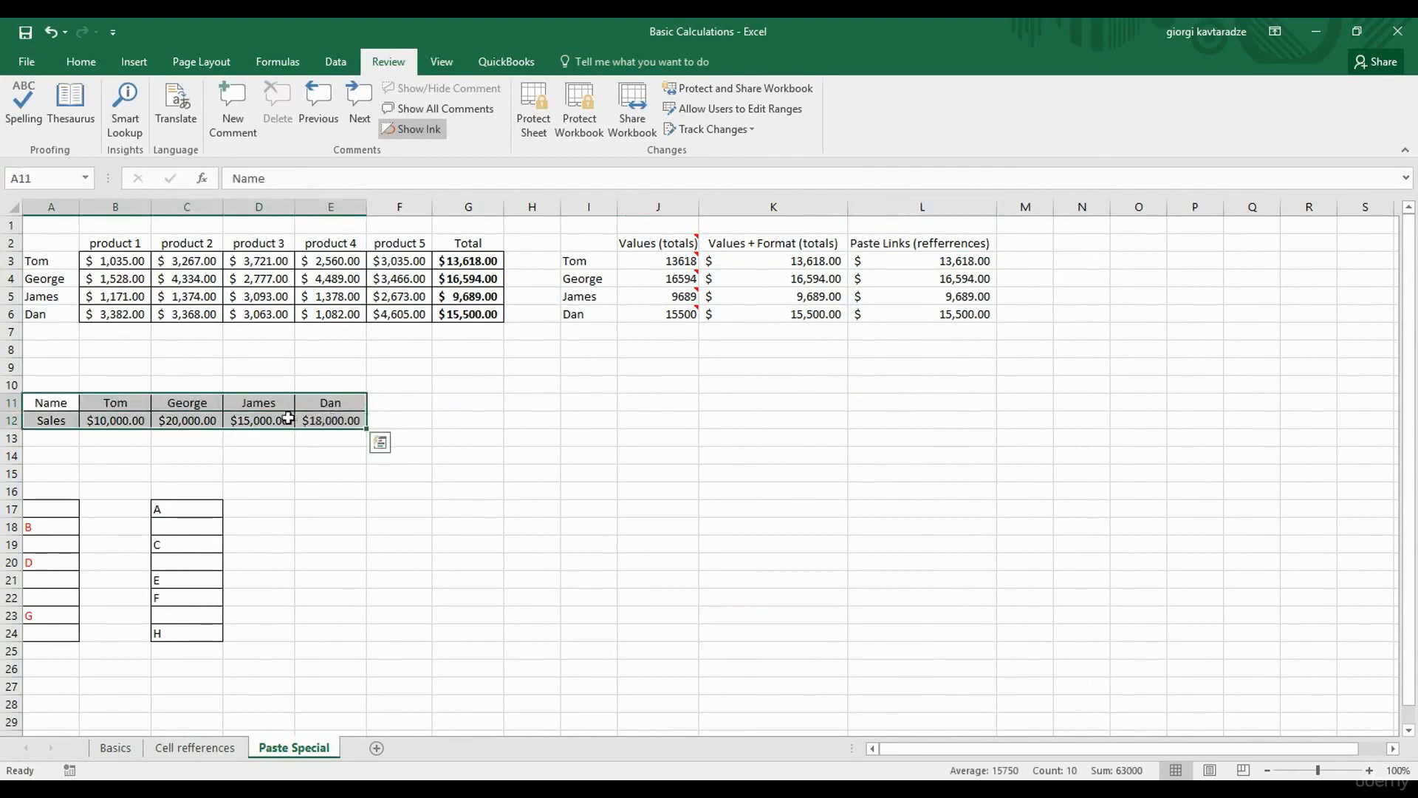
right_click(288, 418)
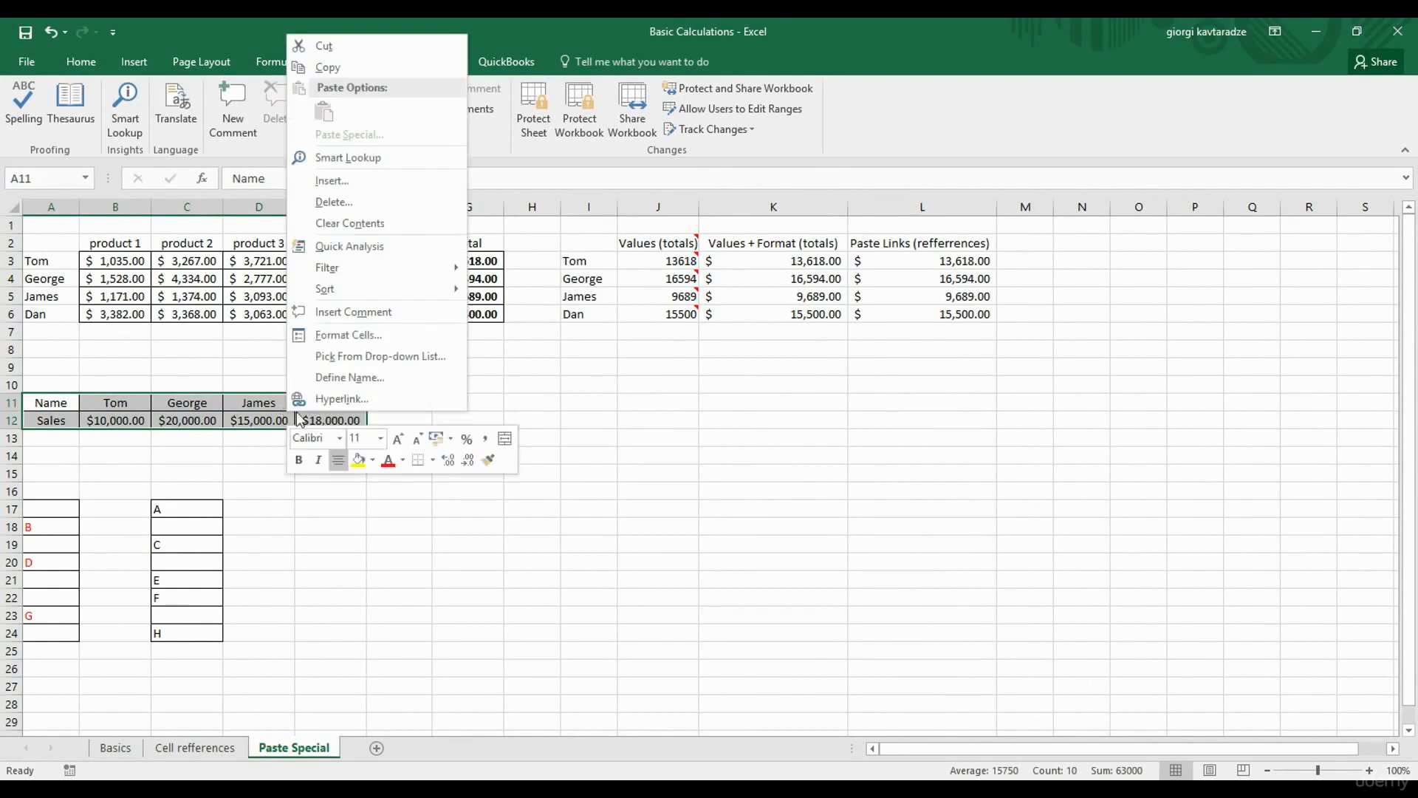
click(350, 69)
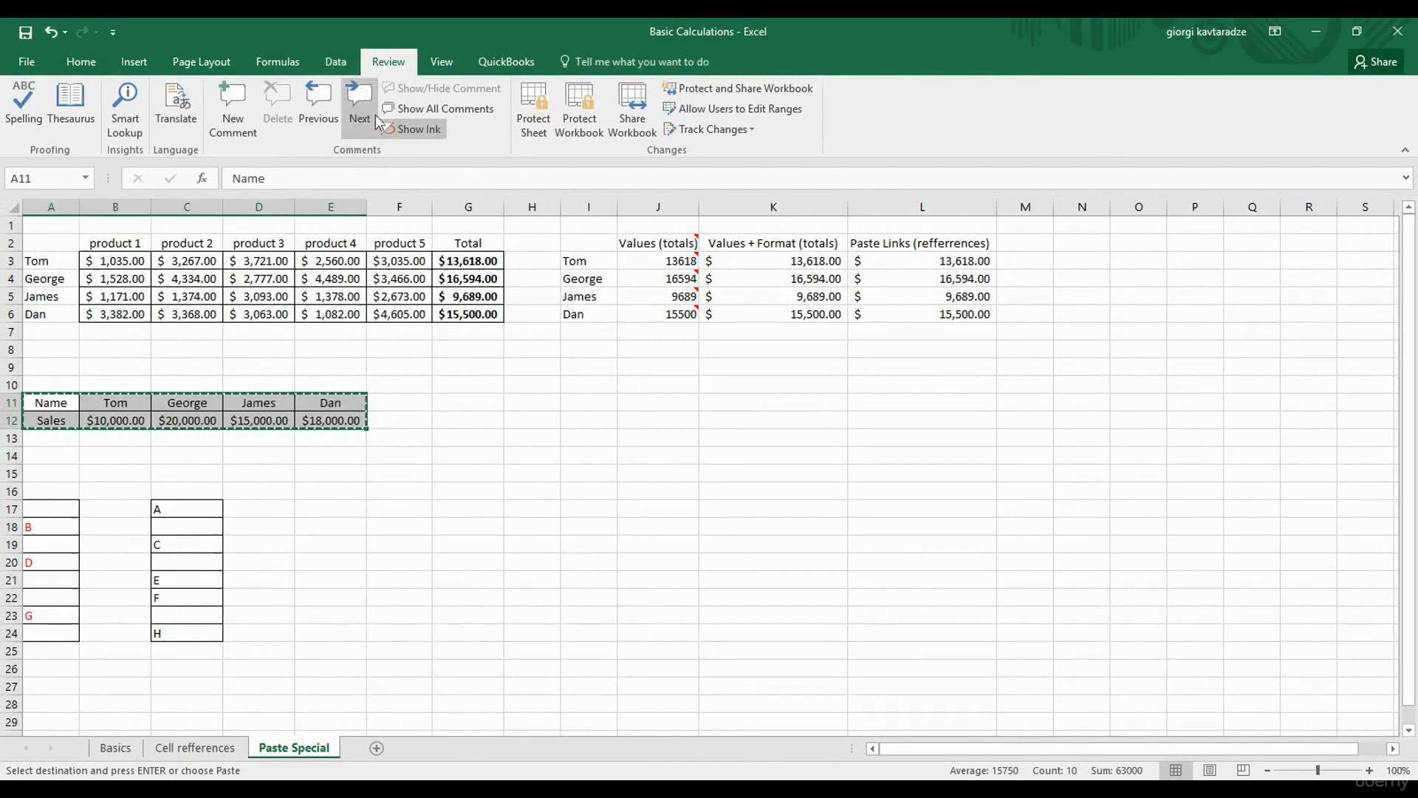
click(526, 404)
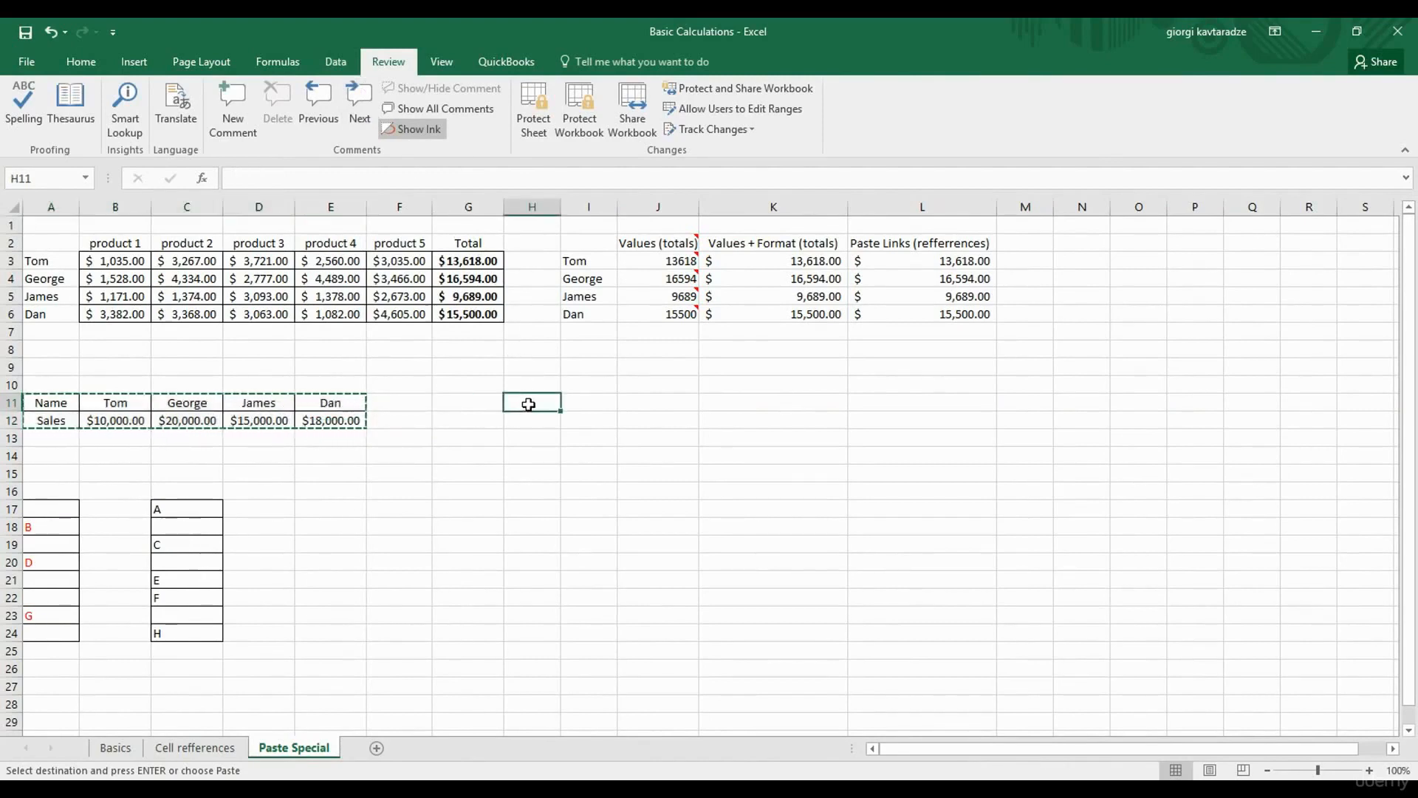
right_click(527, 406)
click(585, 132)
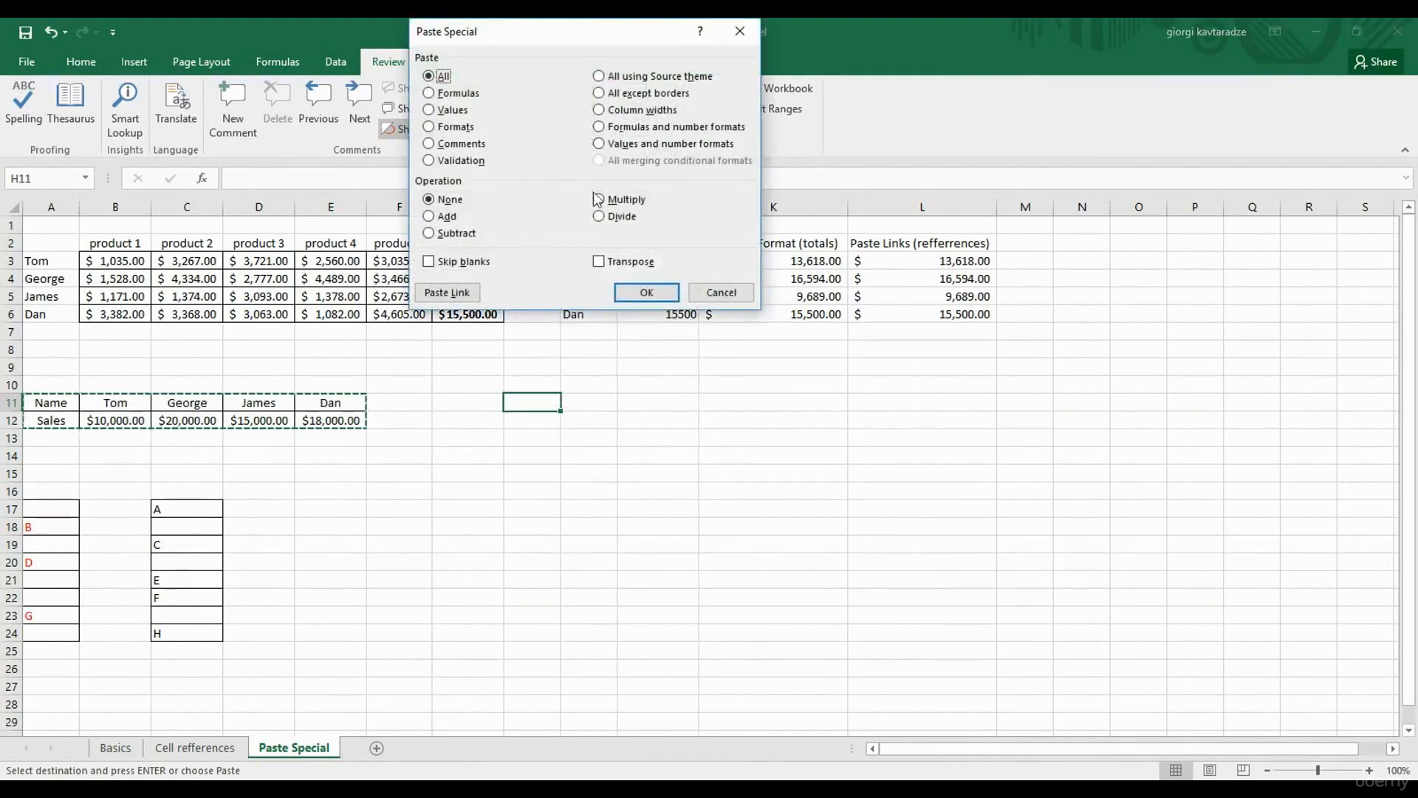
click(598, 261)
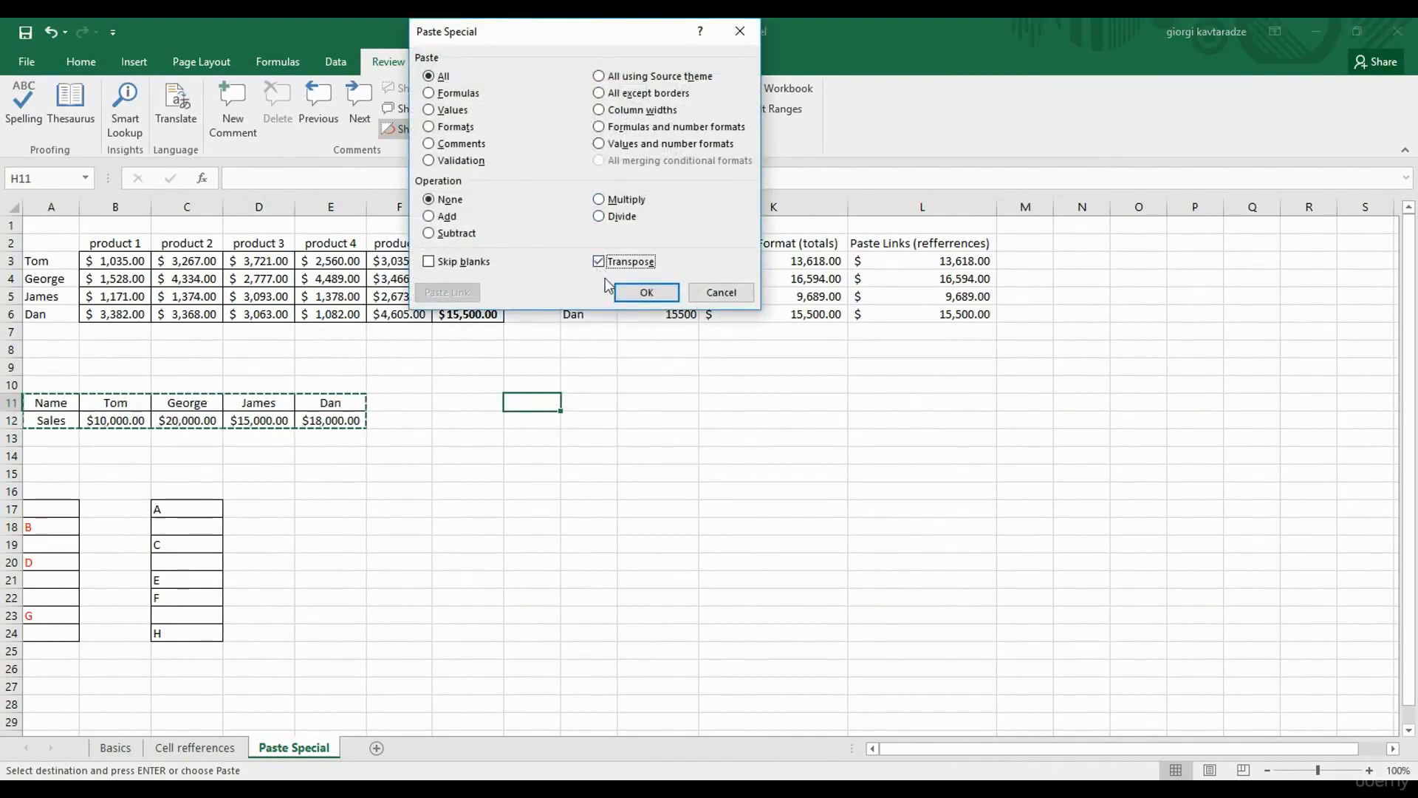
click(632, 292)
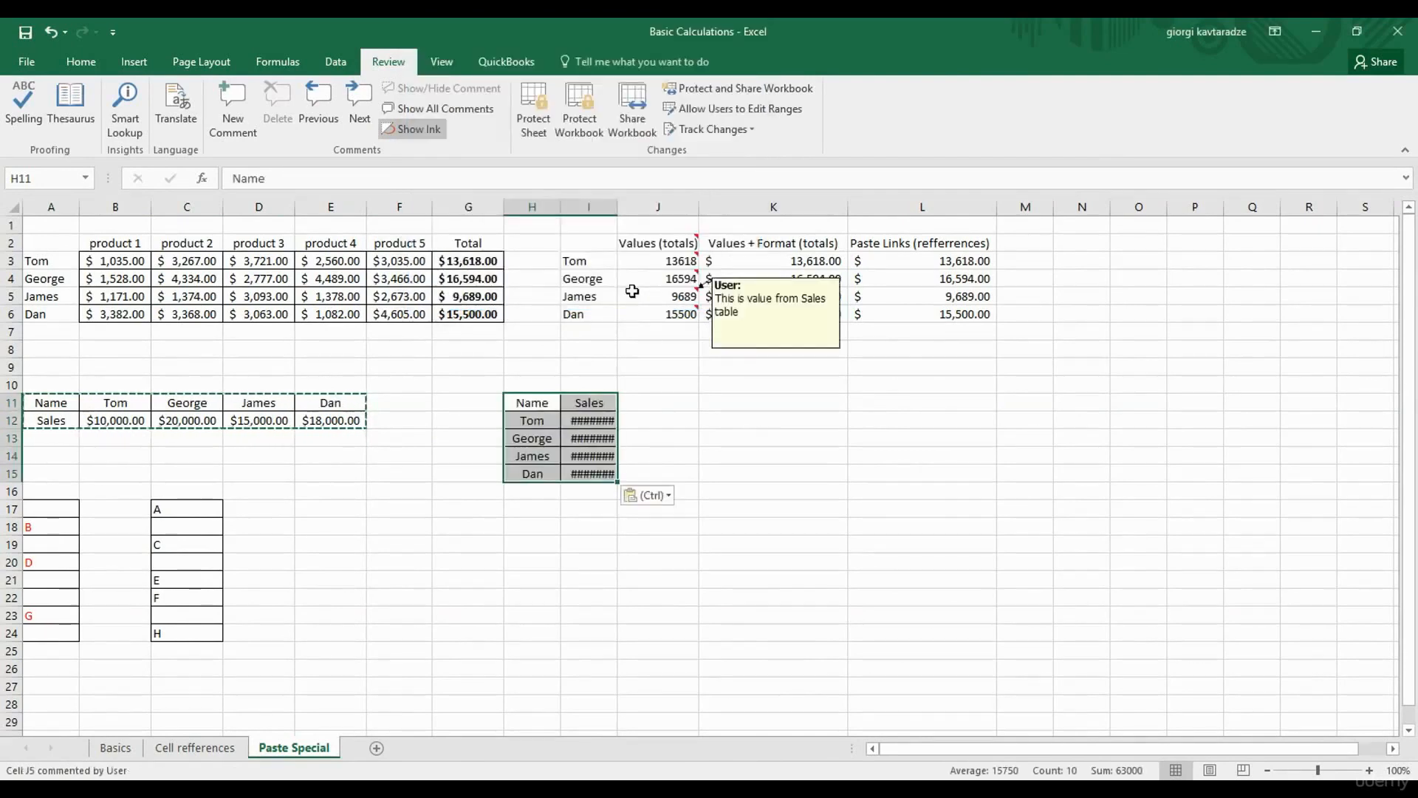
double_click(619, 206)
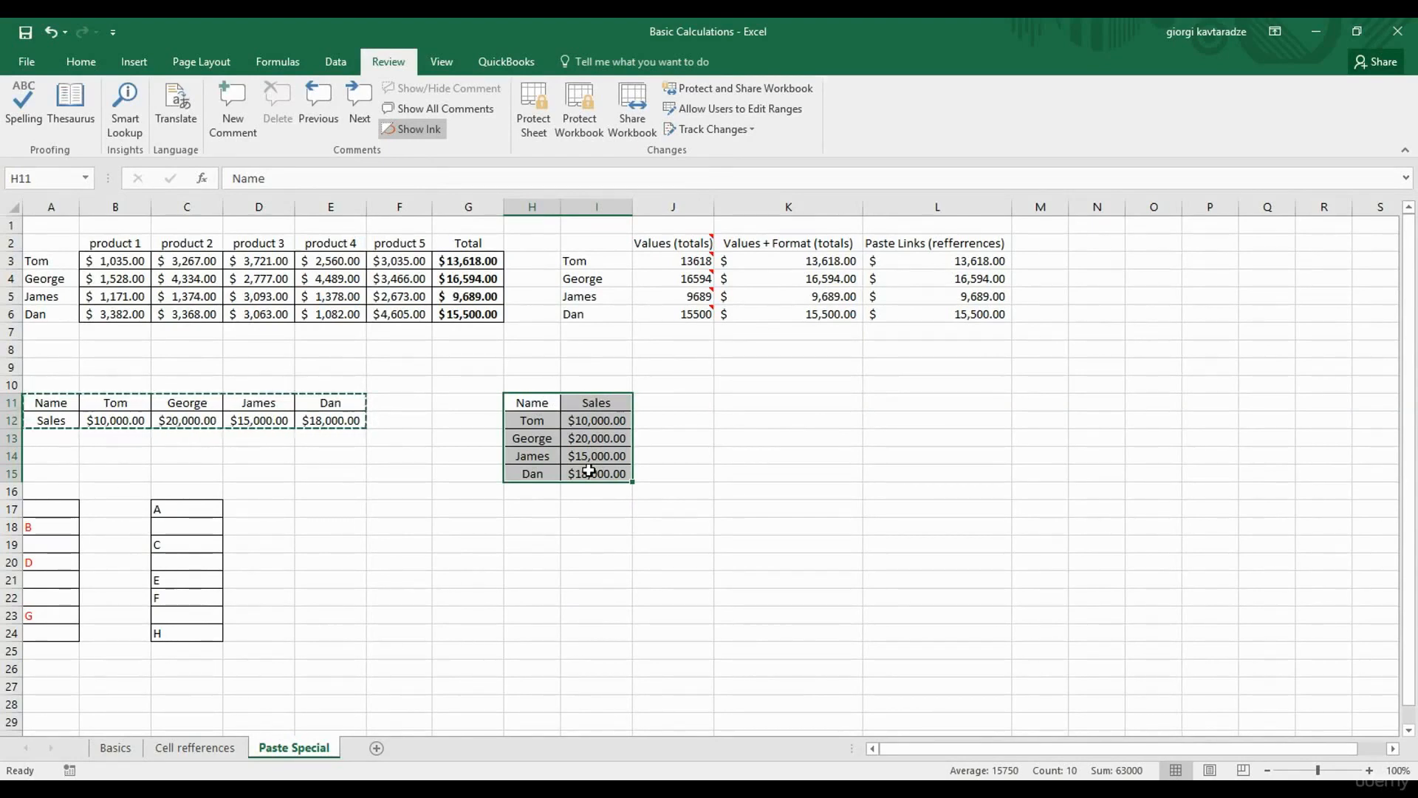
Copy the vertical Name and Sales table in H11:I15 and open the paste options for cell K11.
right_click(537, 404)
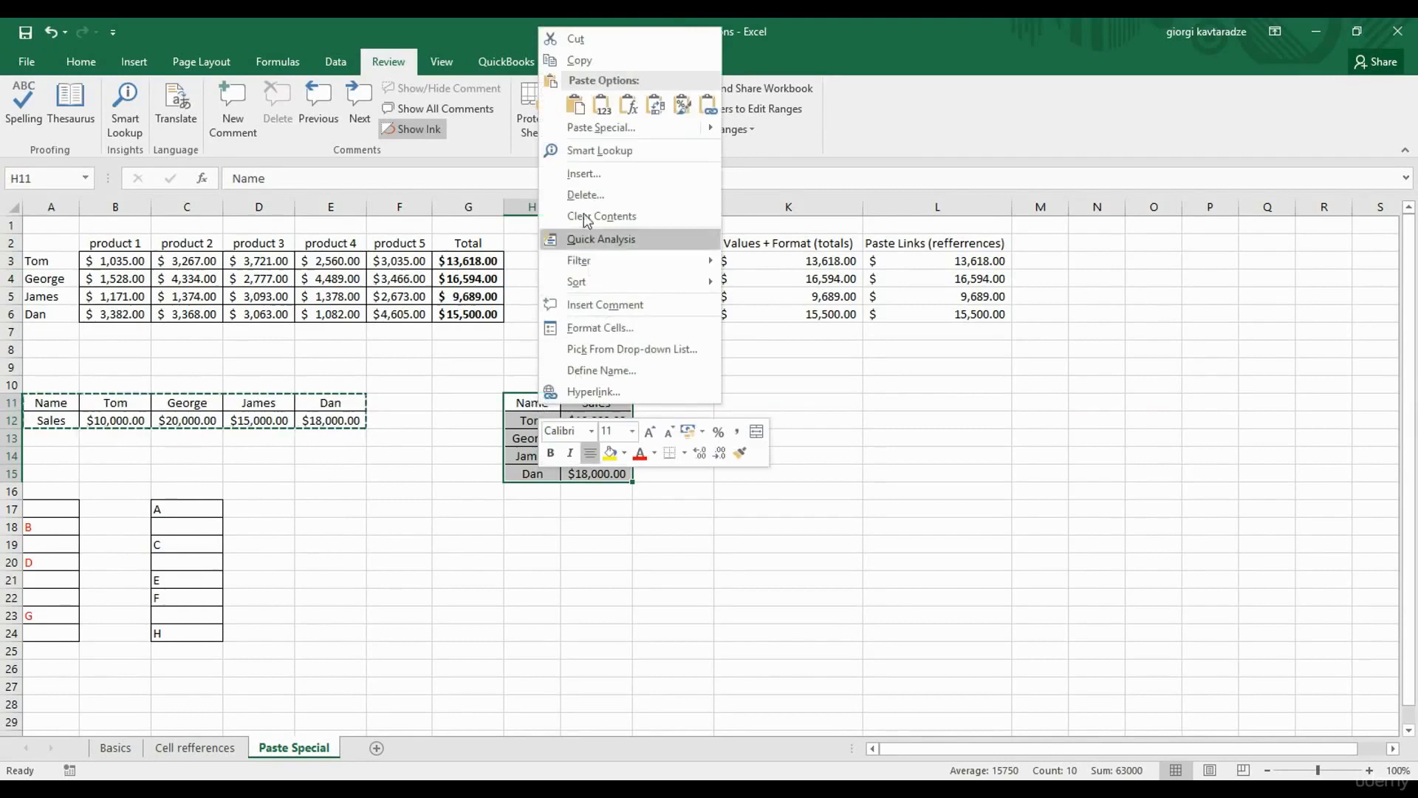
click(591, 62)
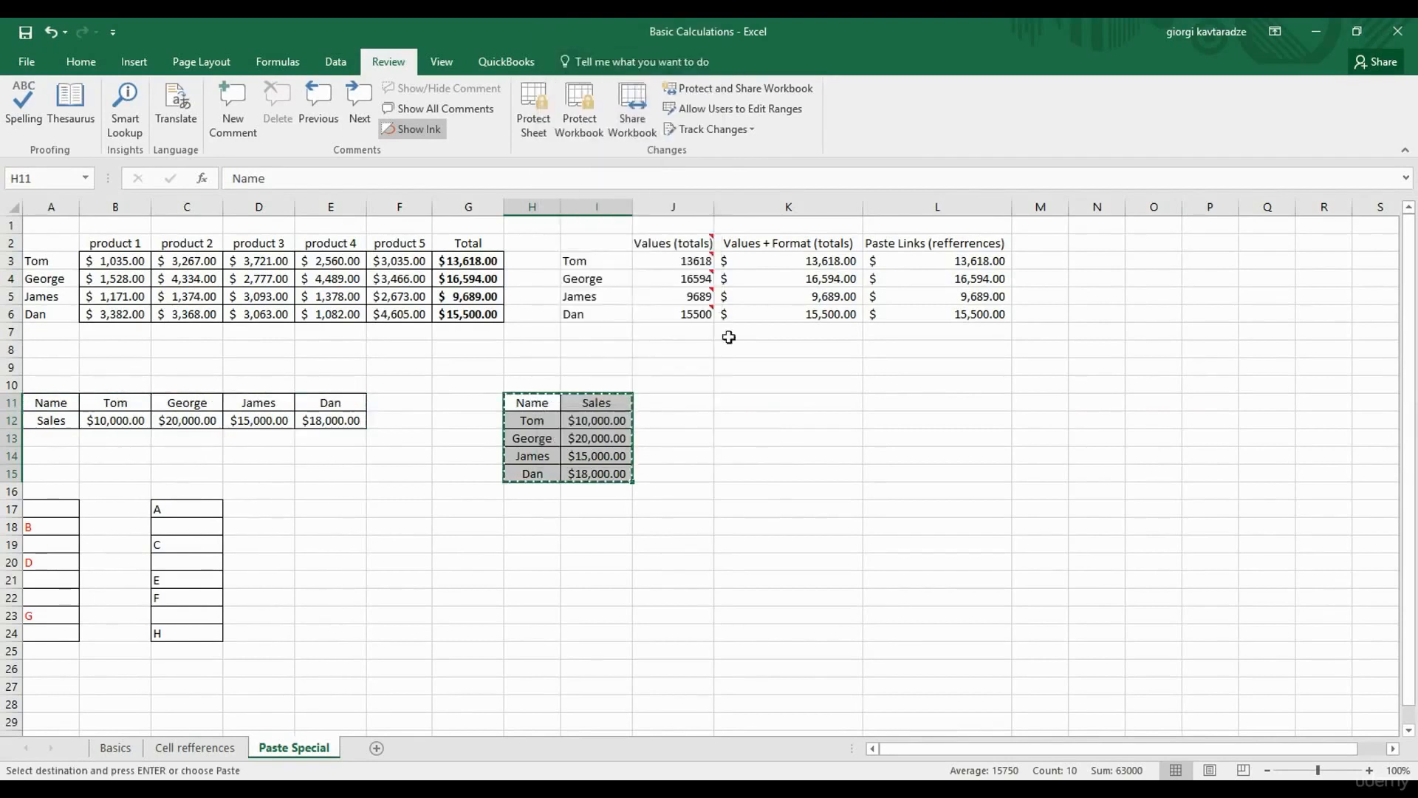
click(749, 401)
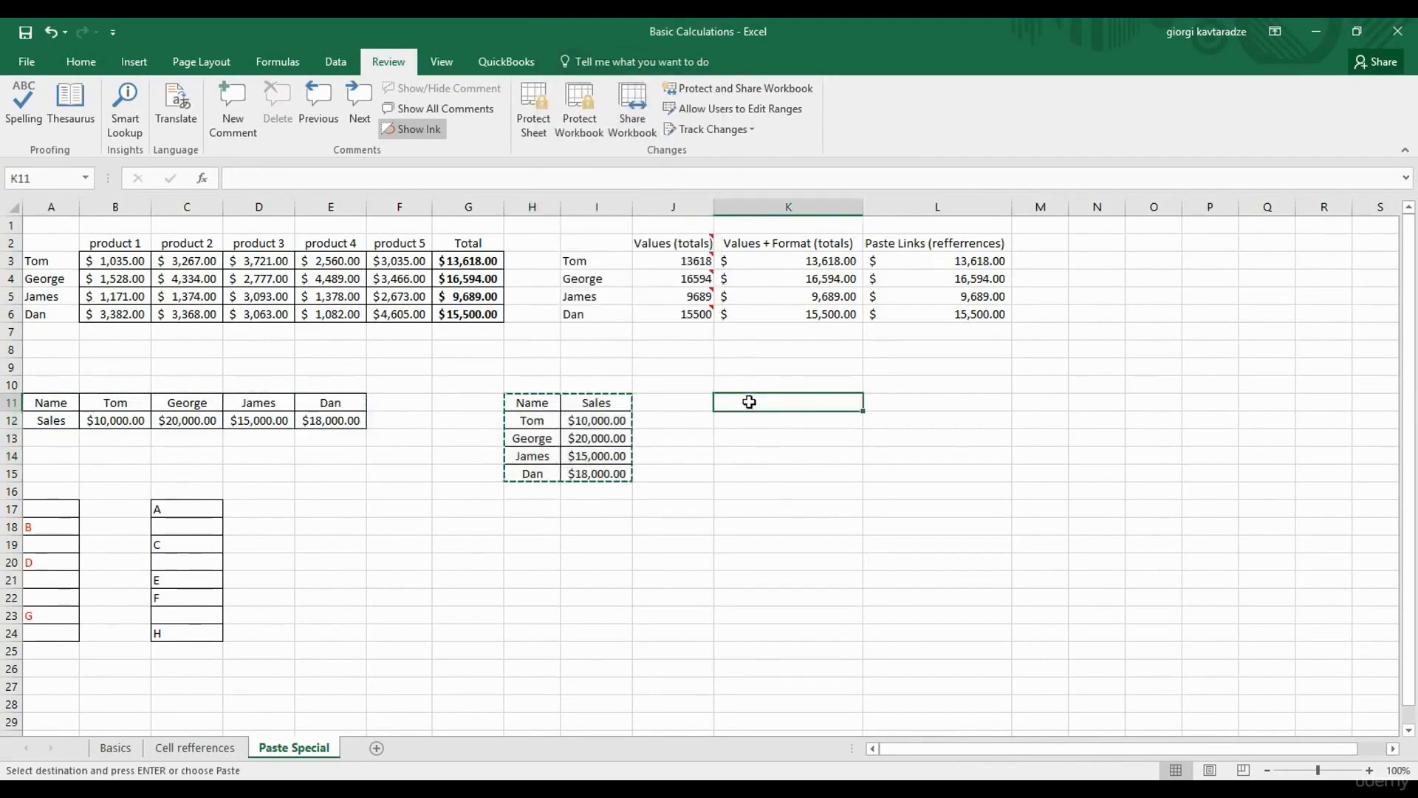
right_click(749, 401)
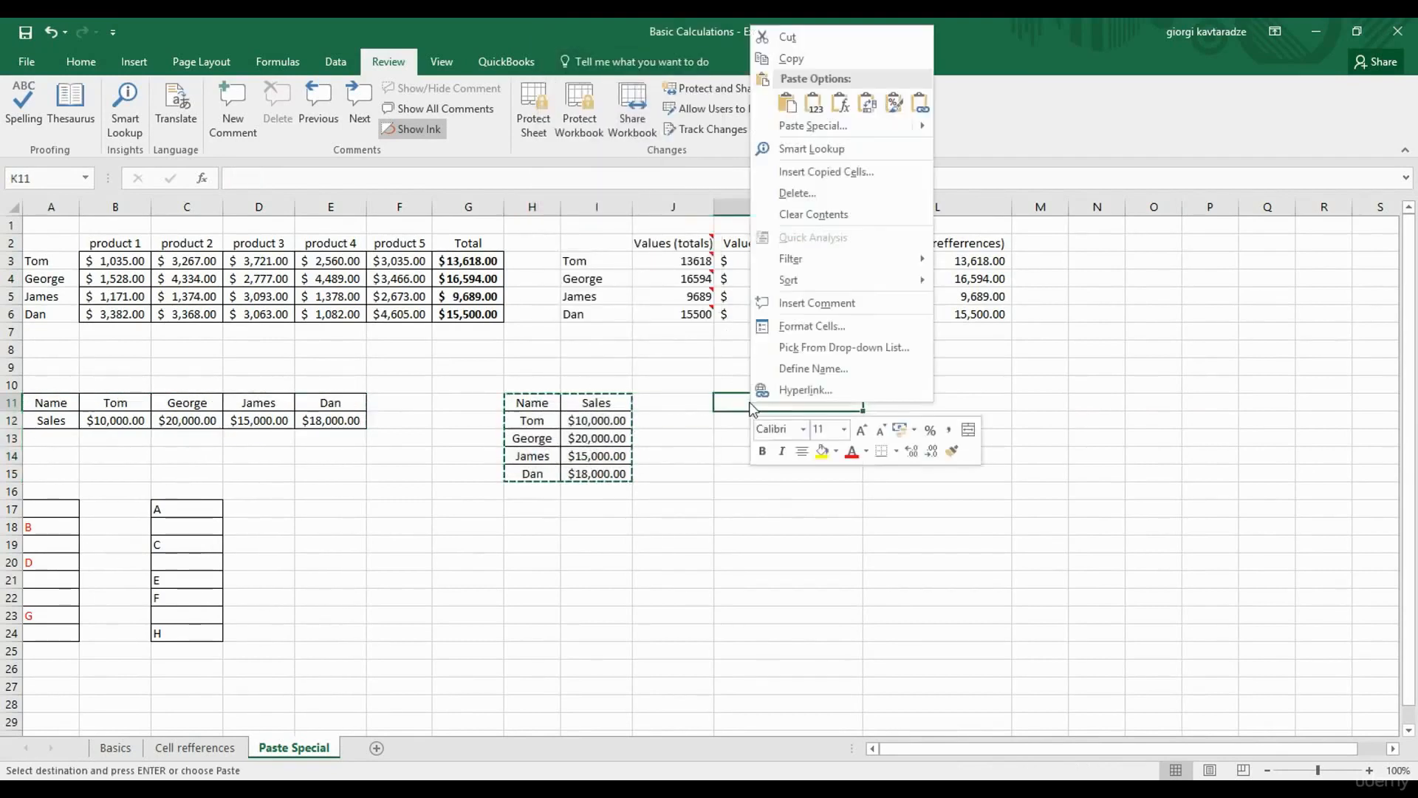
Paste the copied Name/Sales table transposed at K11 and widen columns M to O to fit the sales amounts.
click(870, 105)
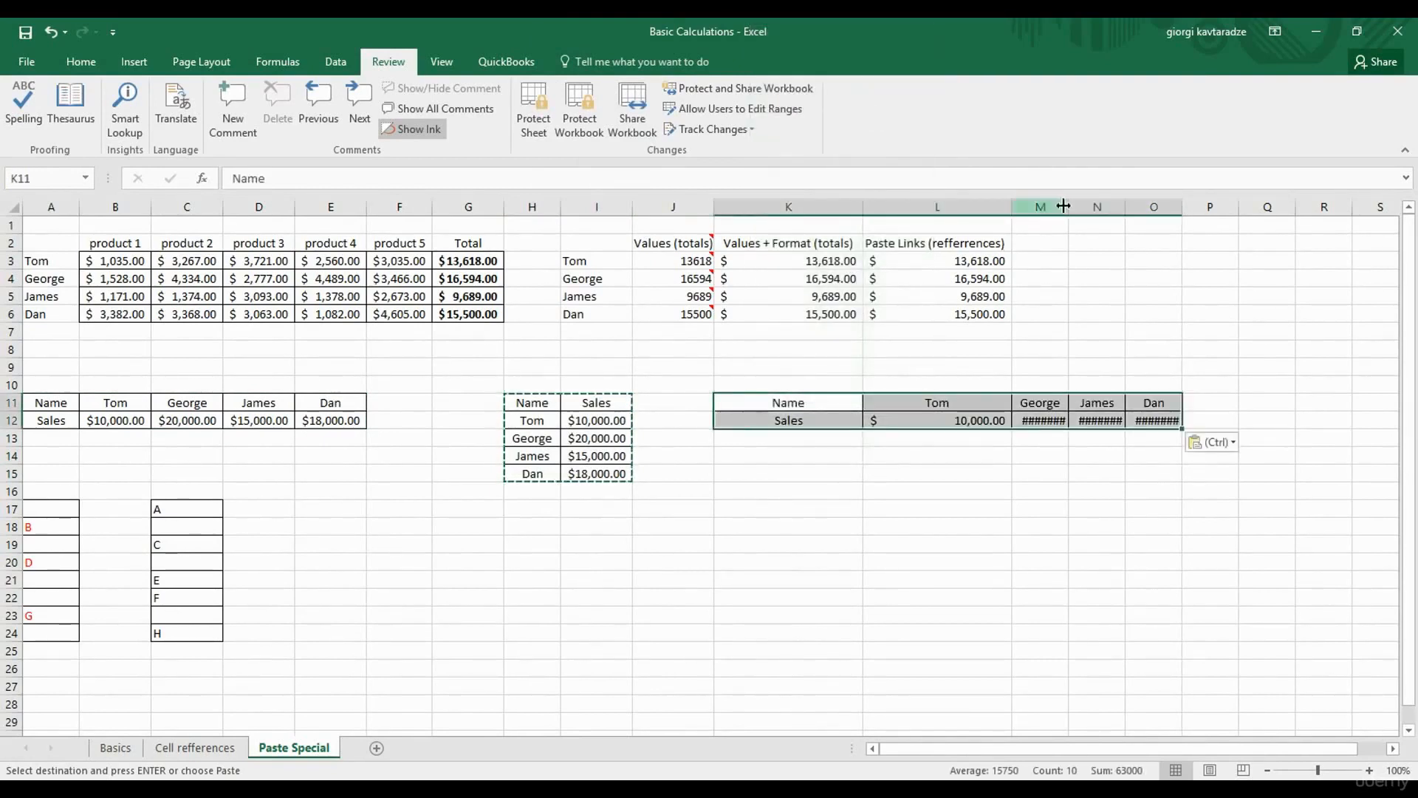
drag(1064, 206, 1226, 209)
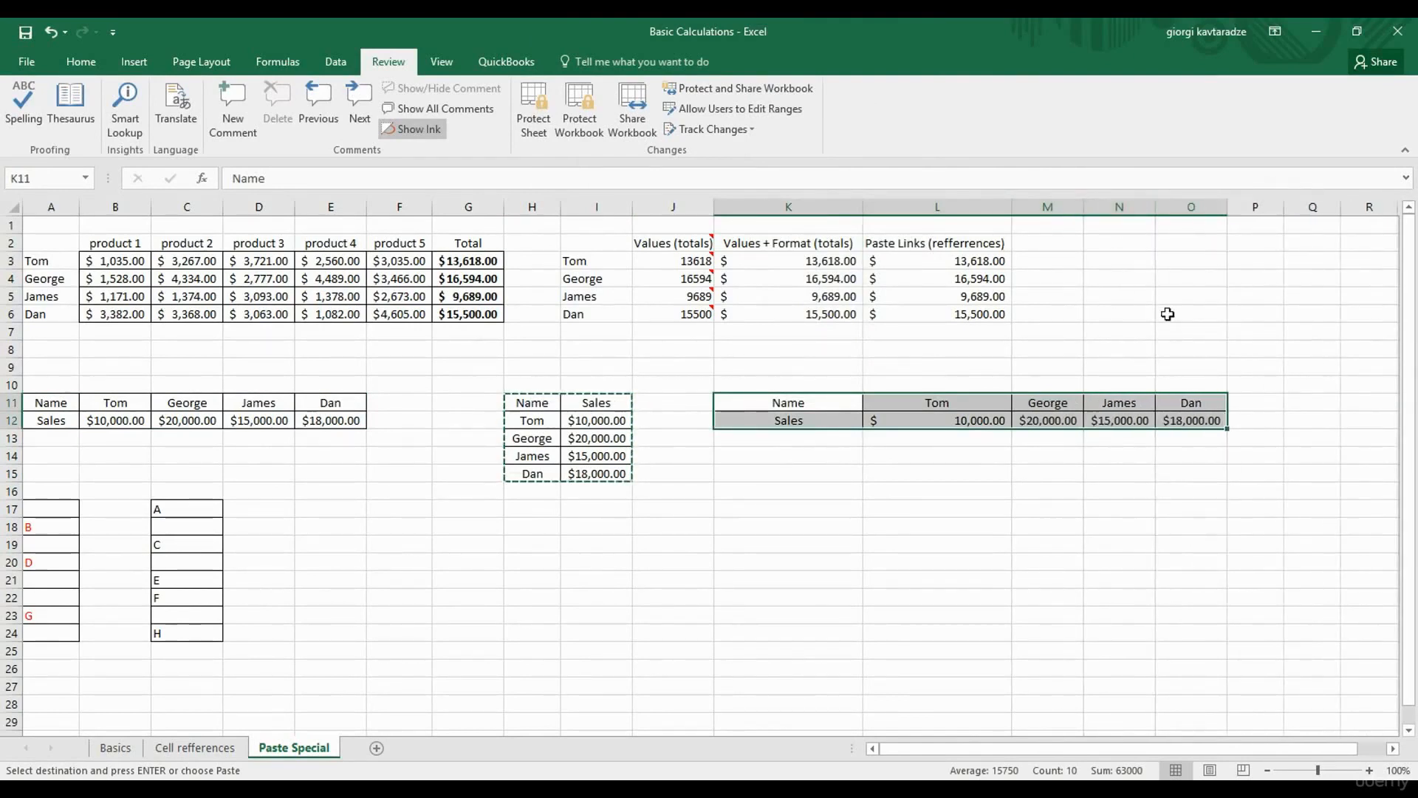
key(Escape)
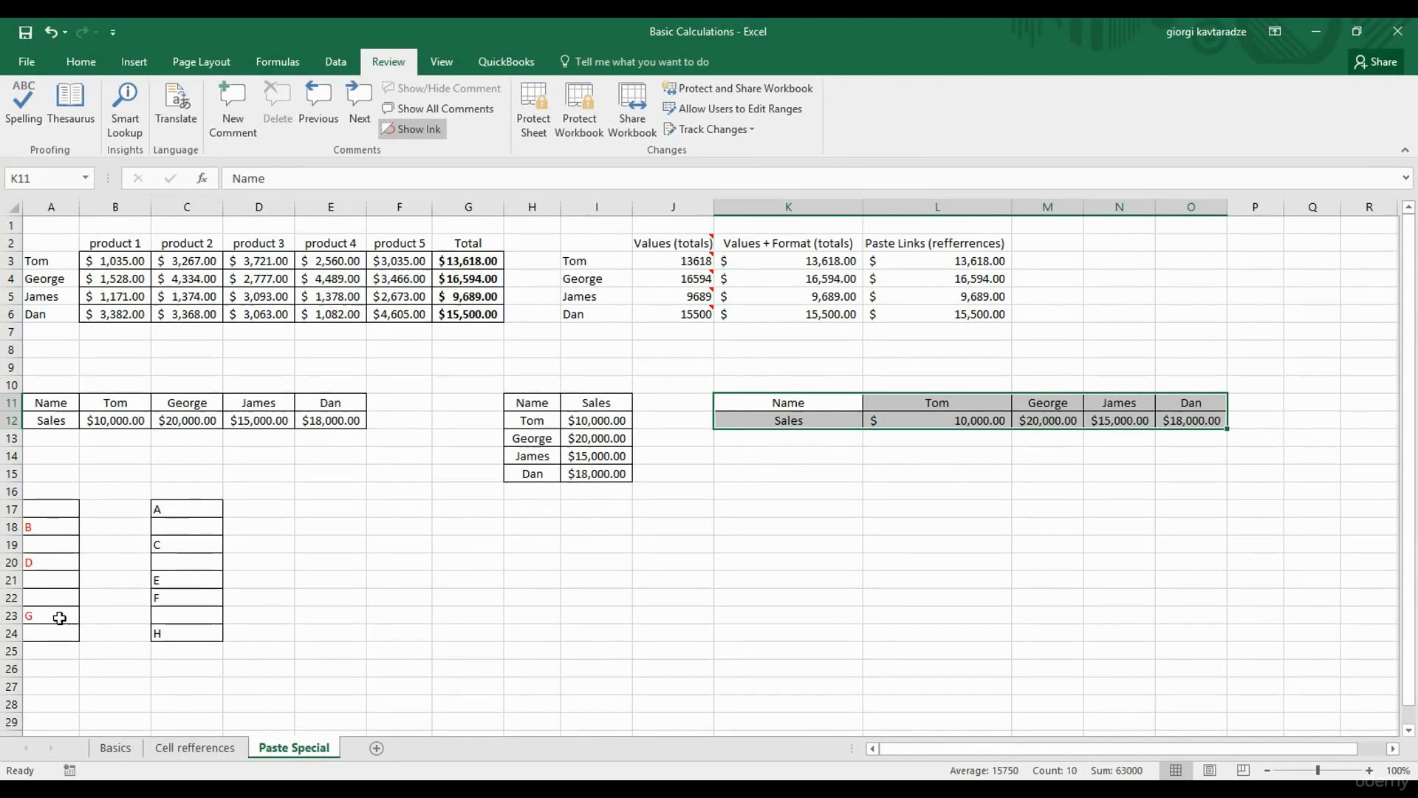
Try a regular paste of A17:A24 over the letter list starting at C17, and undo it.
click(64, 512)
drag(64, 511, 59, 634)
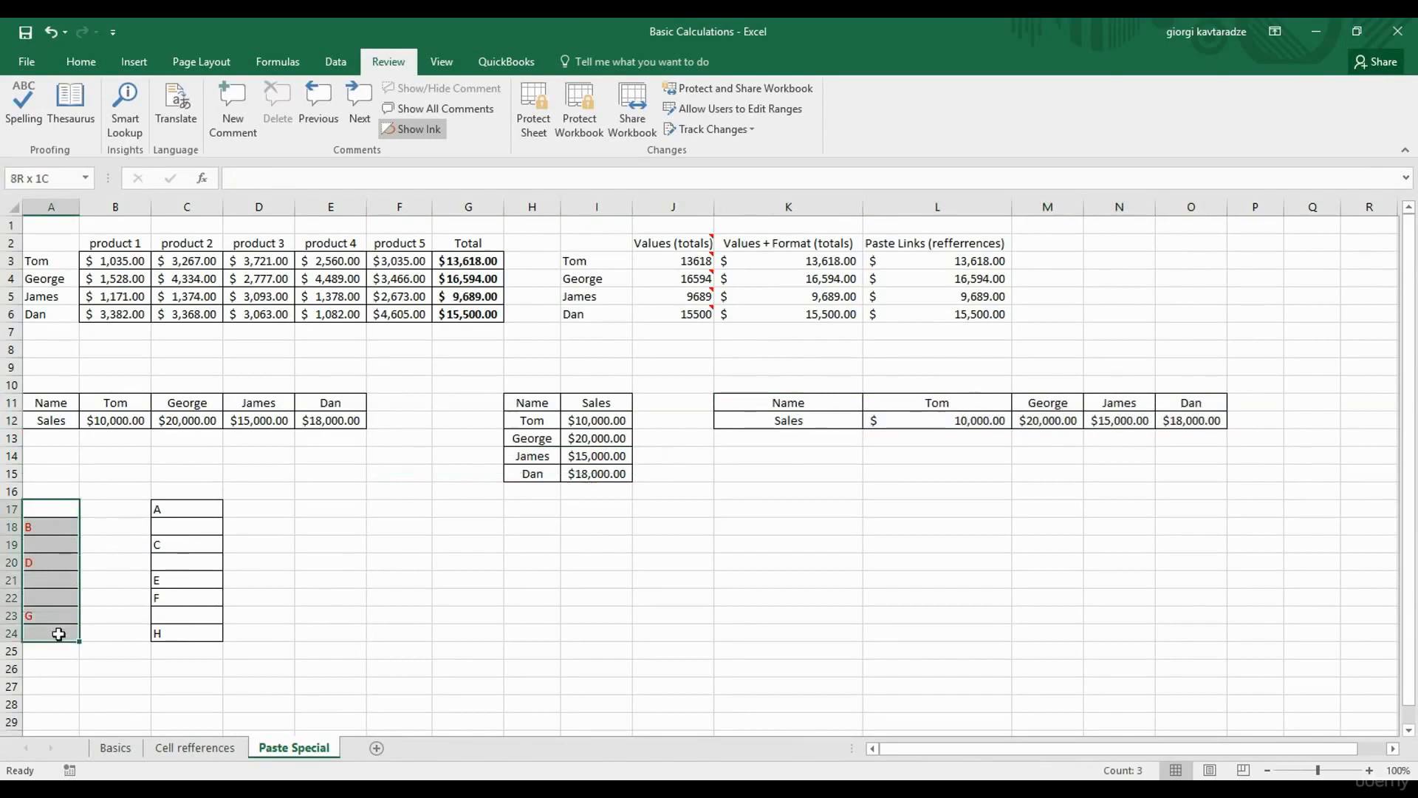
right_click(55, 548)
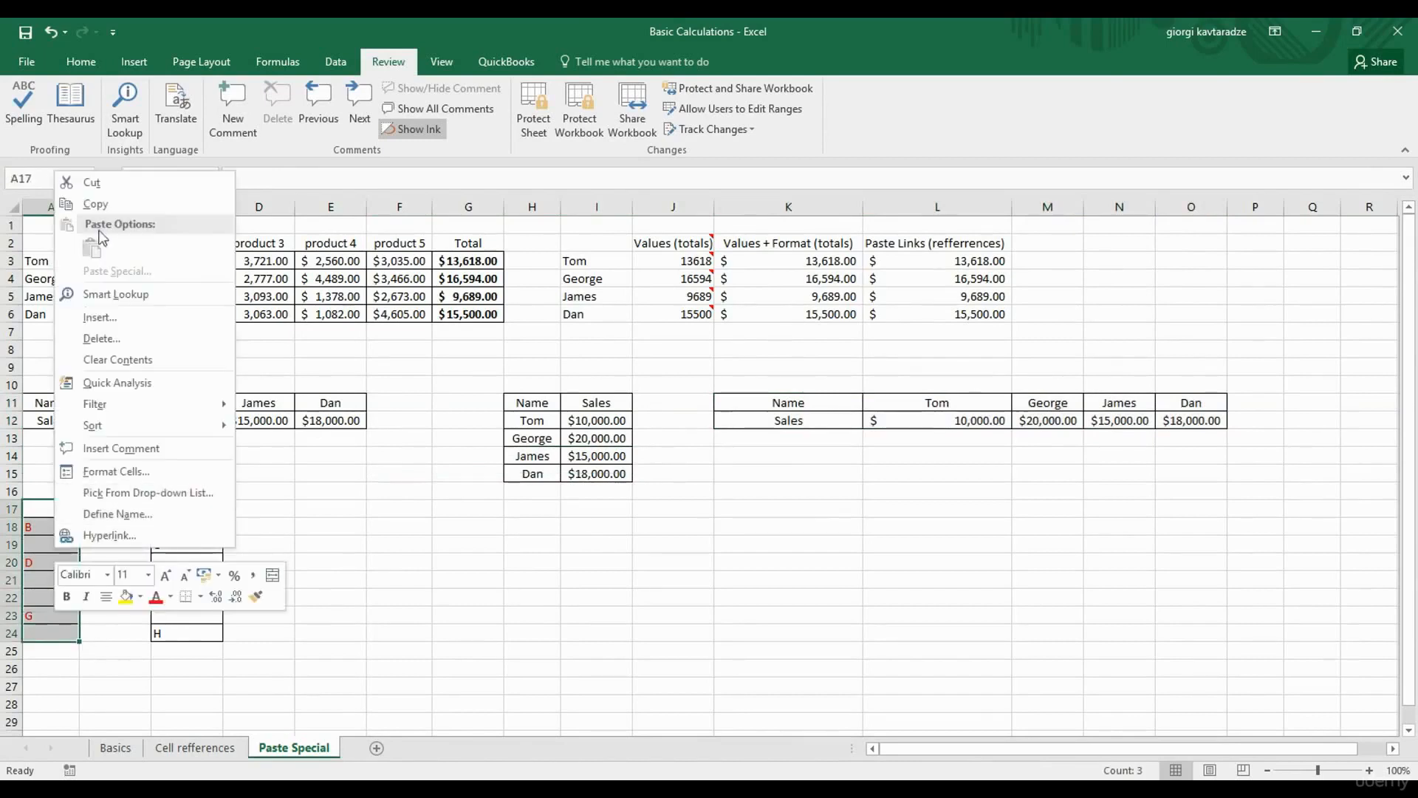
click(95, 204)
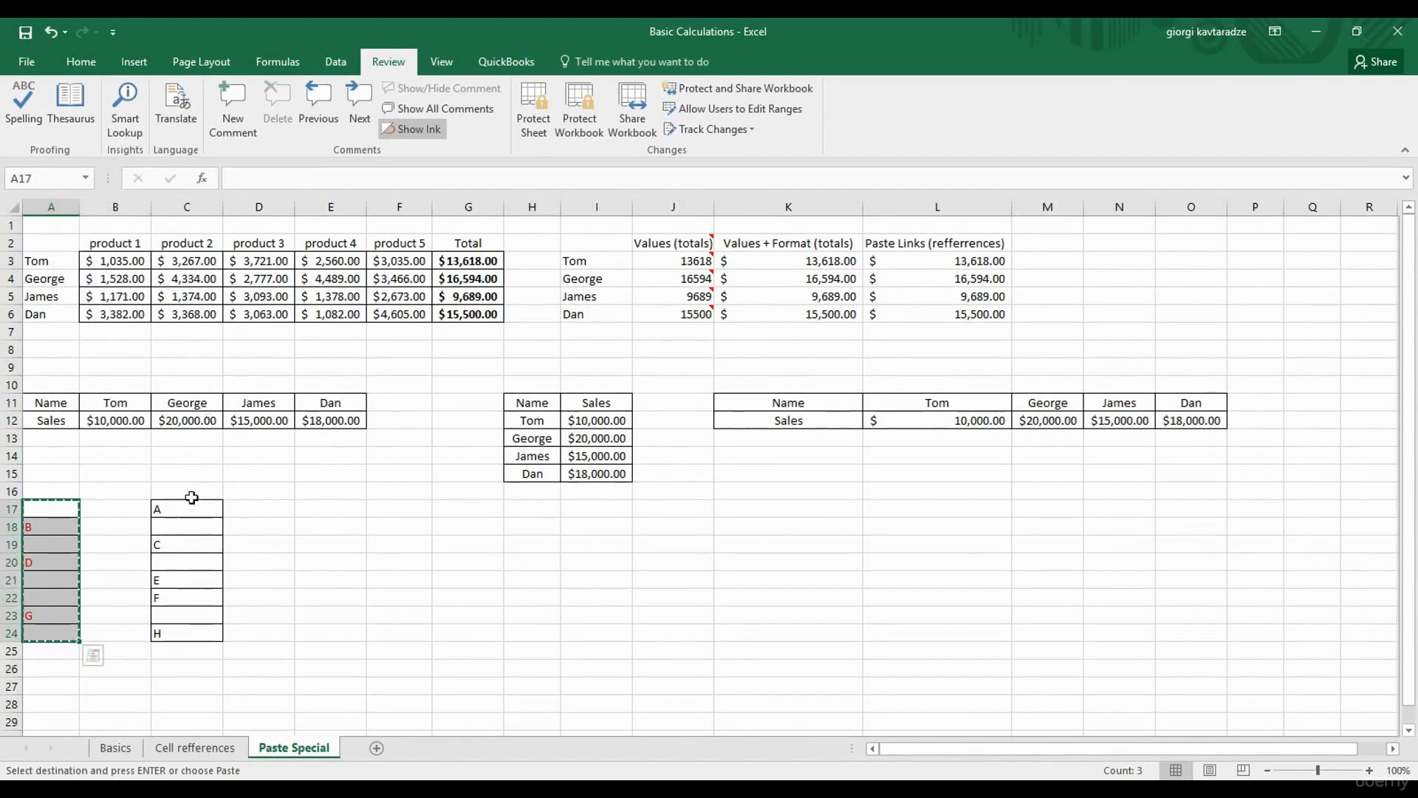
click(189, 506)
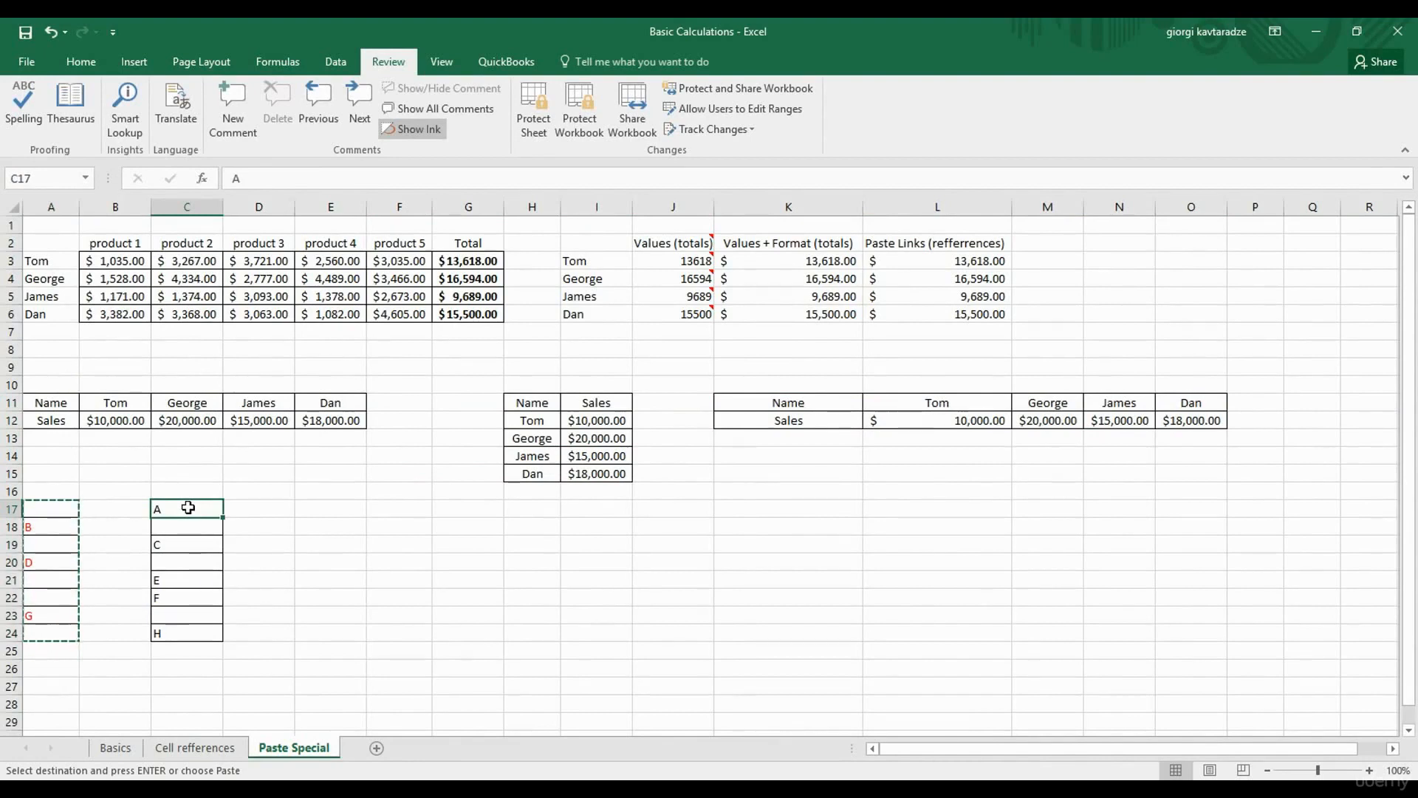
right_click(191, 516)
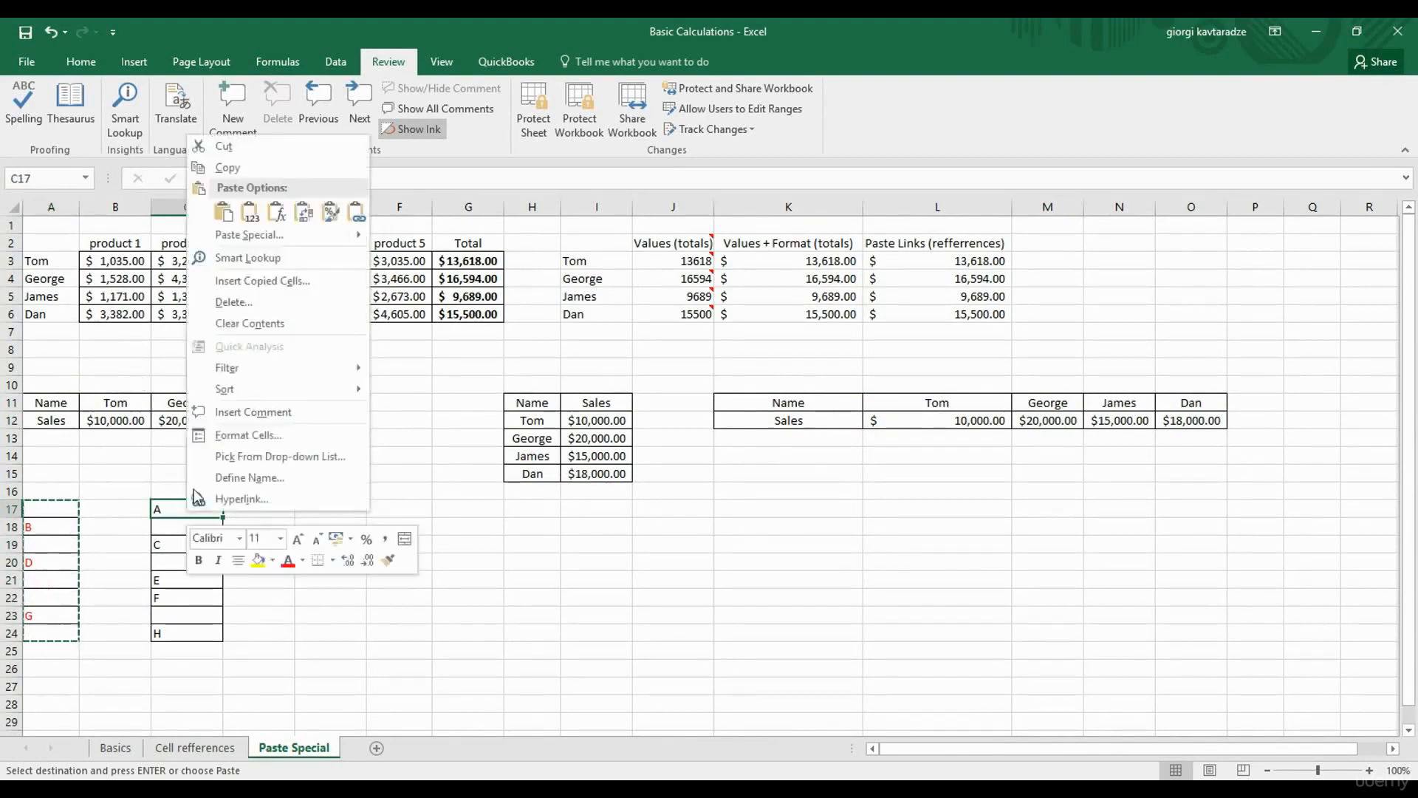
click(223, 212)
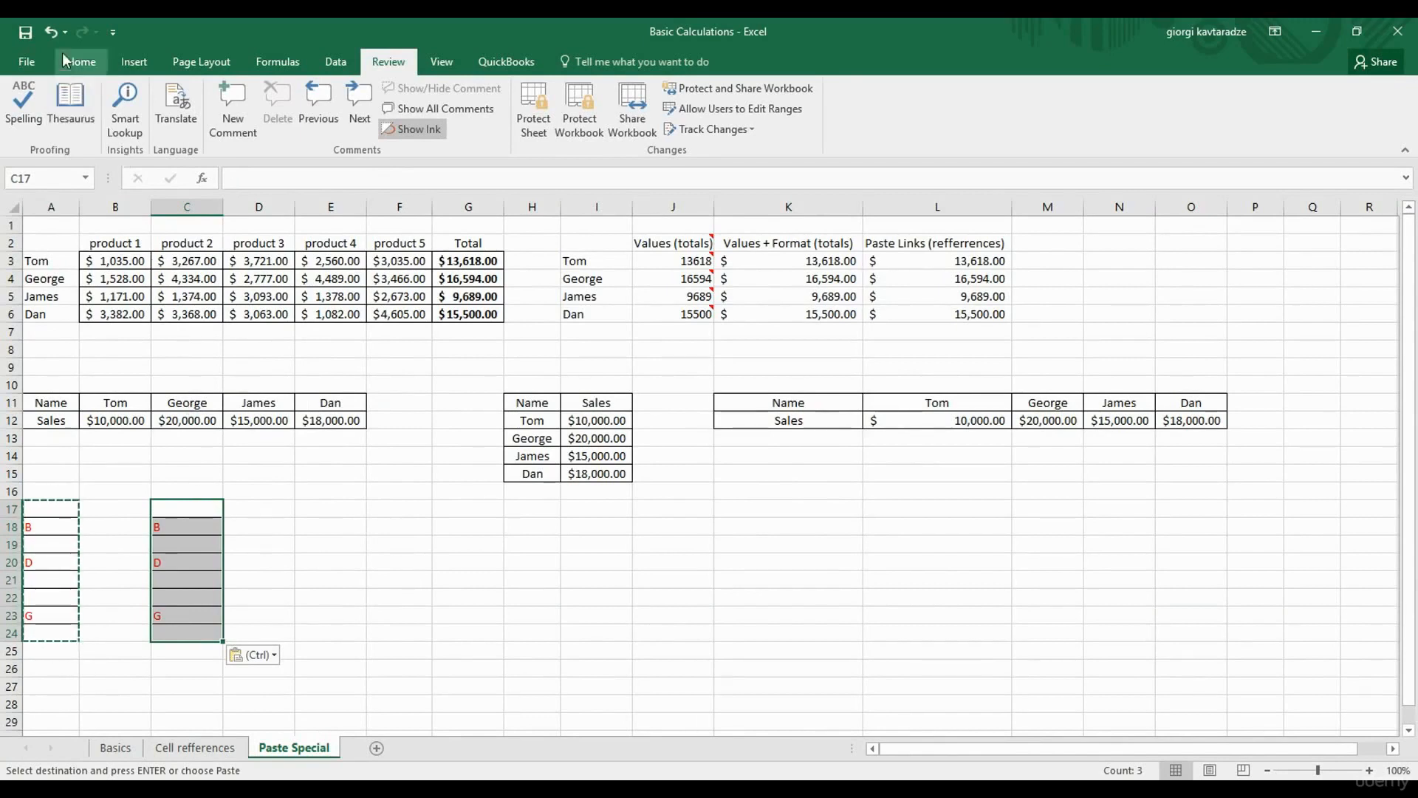
click(55, 28)
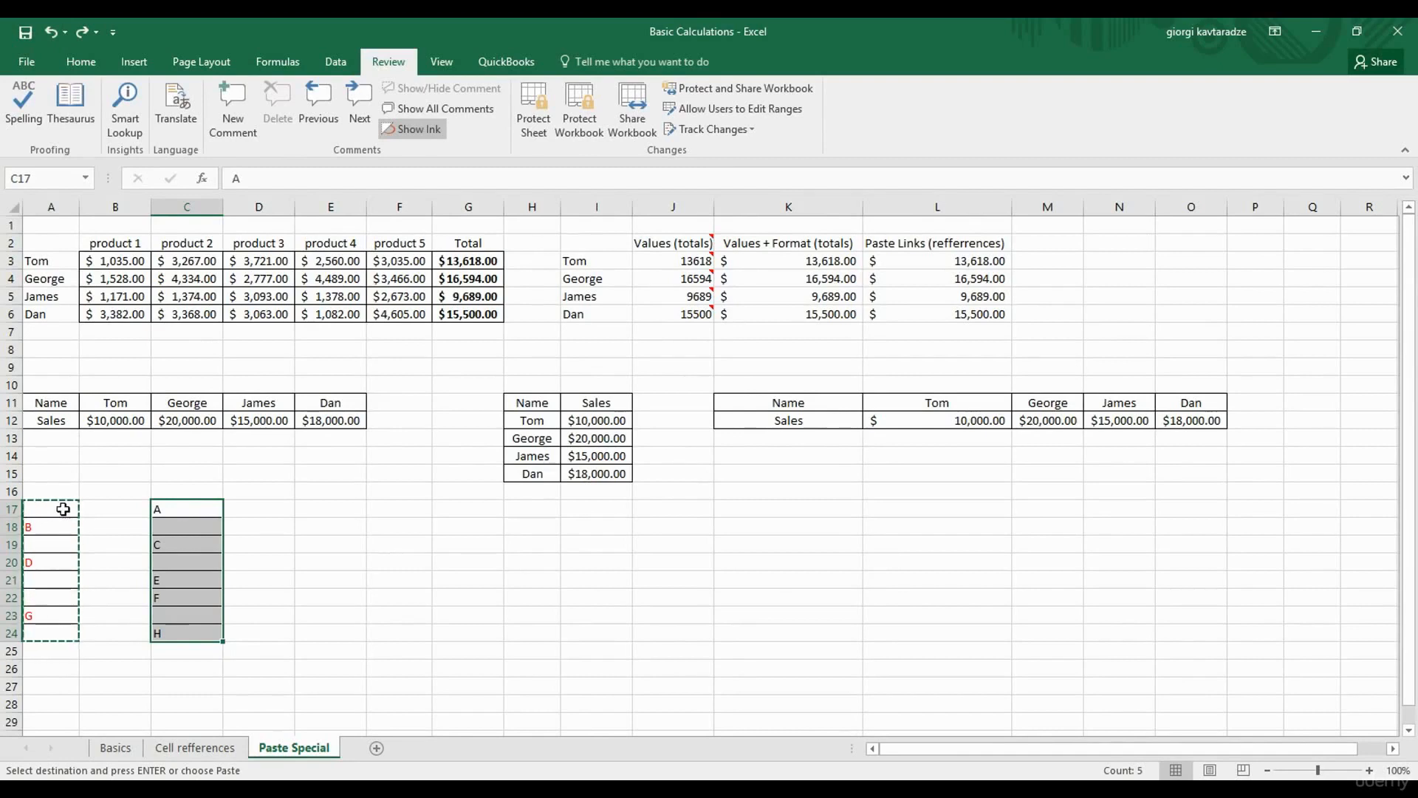
Copy A17:A24 and paste it over the list starting at C17 using Paste Special with Skip blanks.
drag(63, 509, 59, 628)
key(ctrl+v)
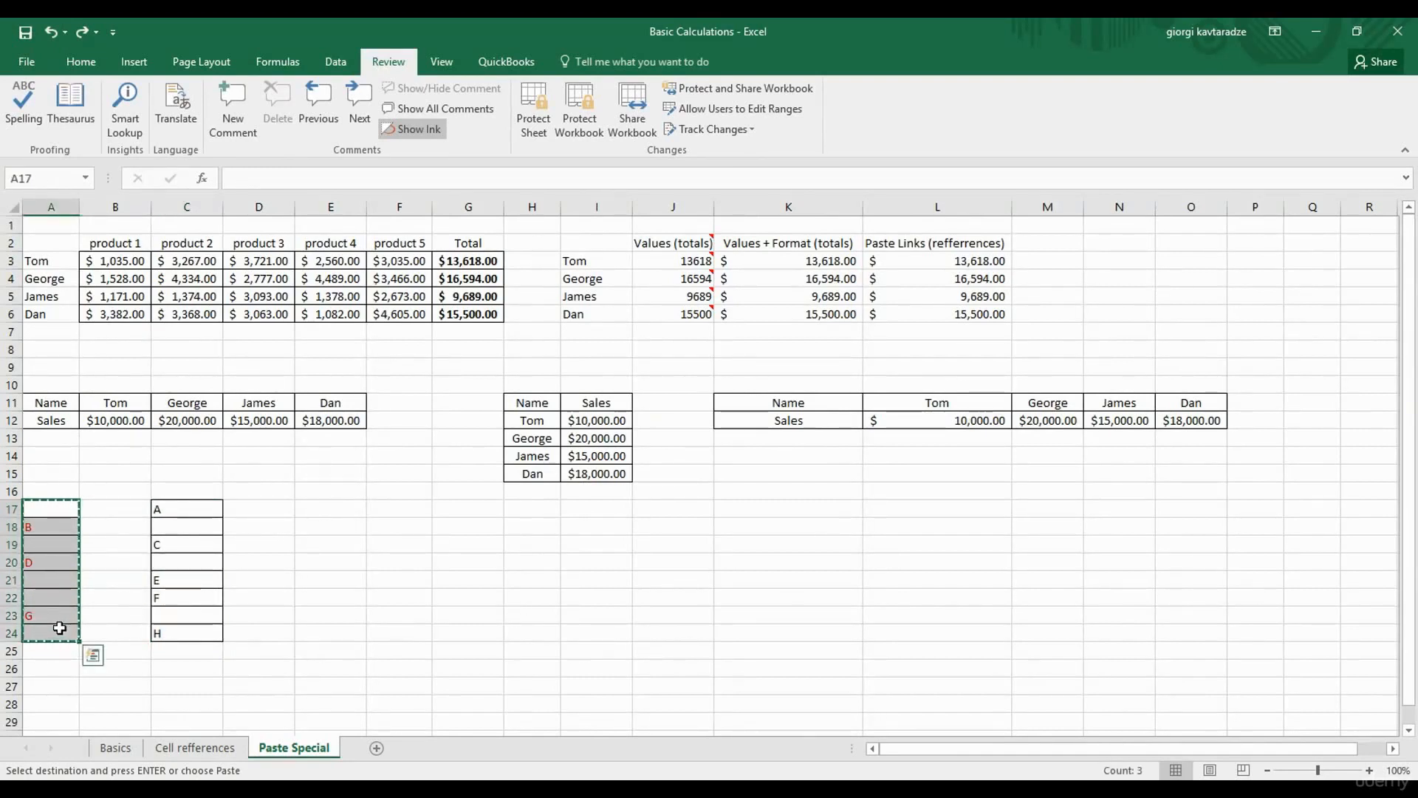
click(170, 509)
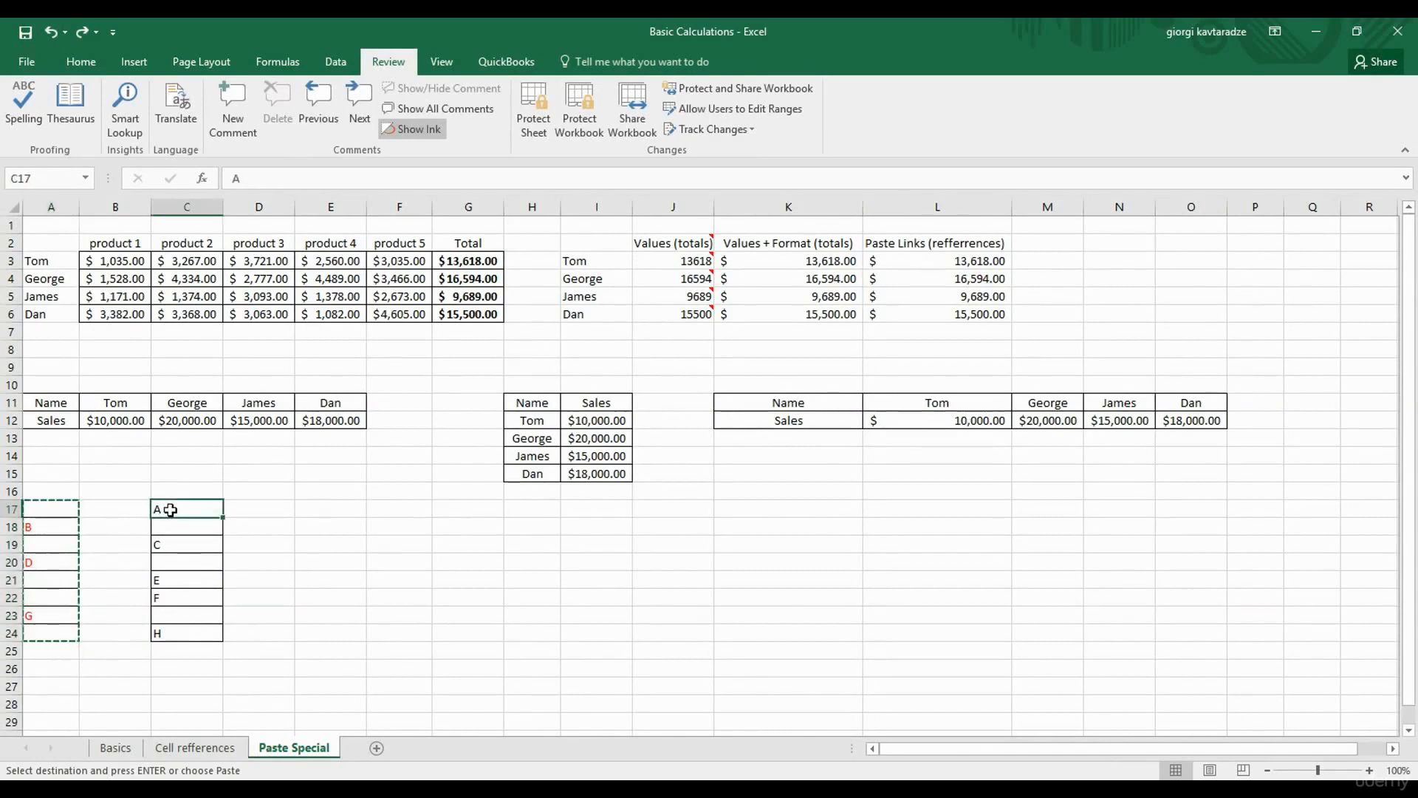
right_click(170, 509)
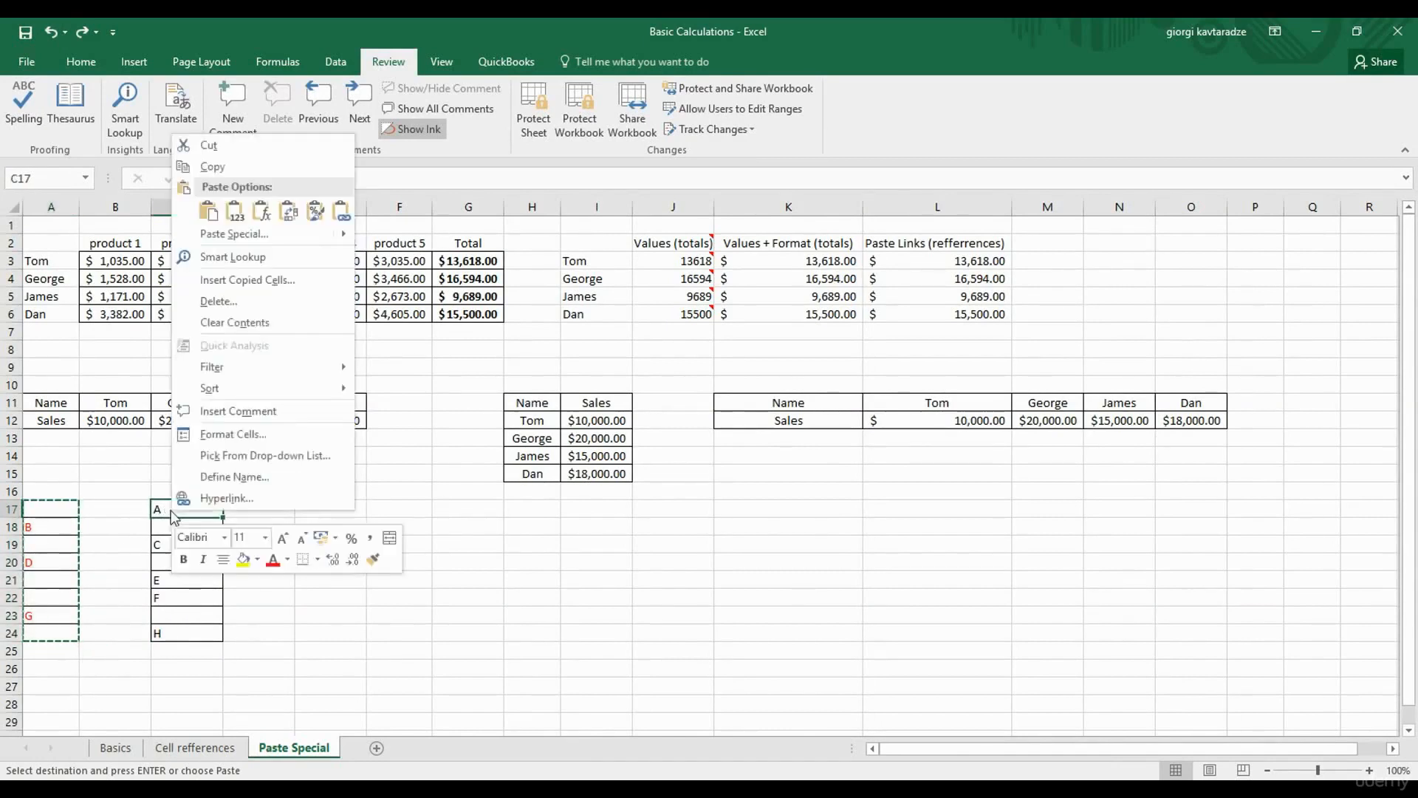
click(241, 235)
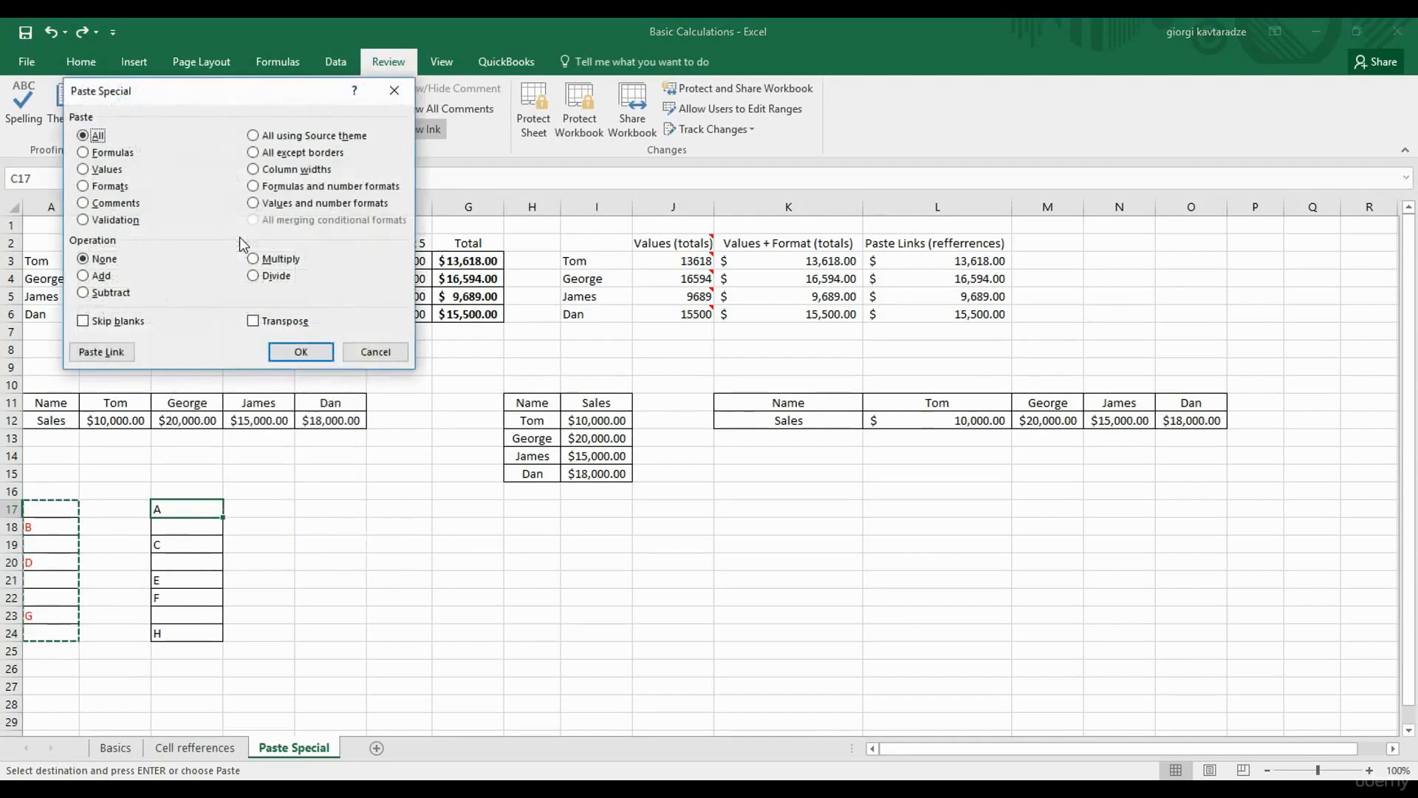
click(139, 322)
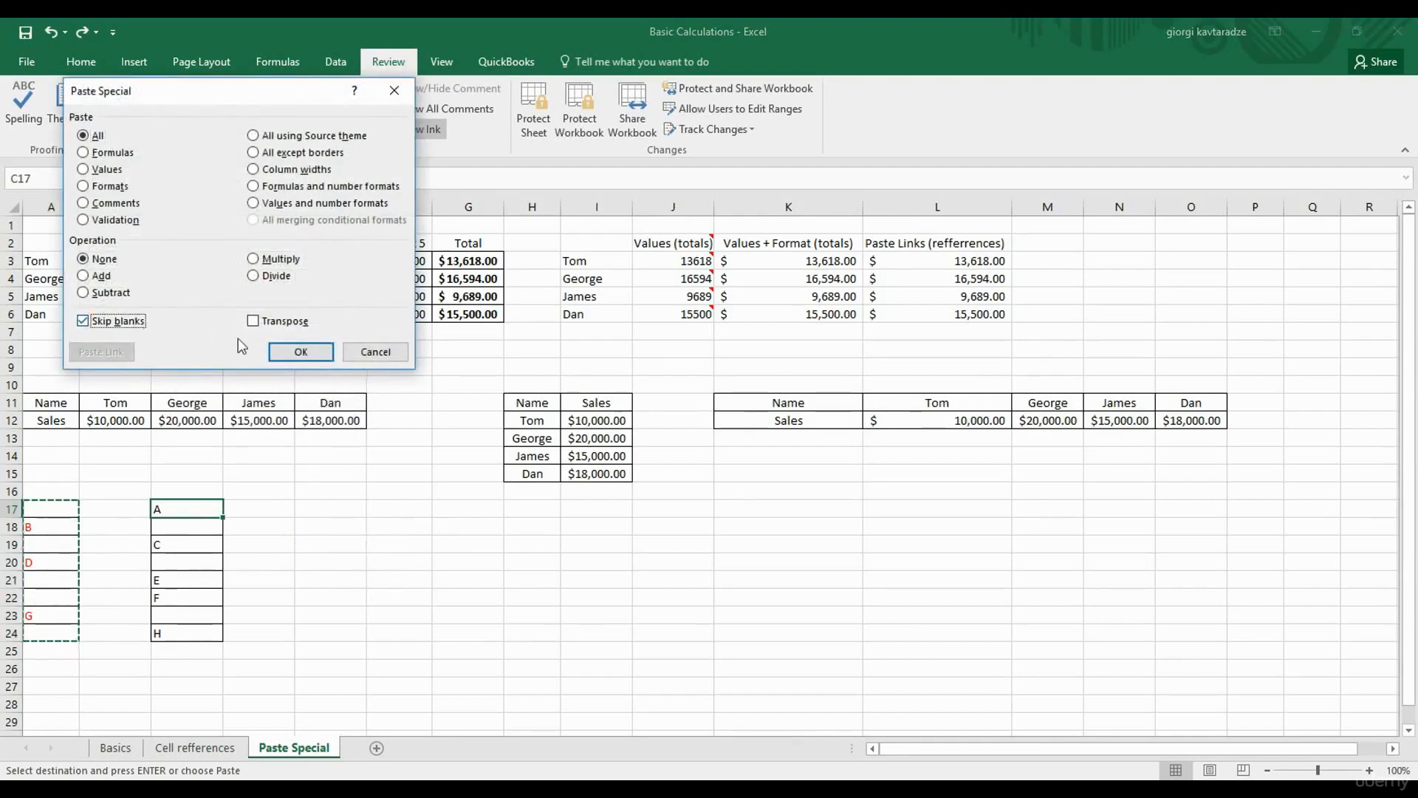
click(293, 352)
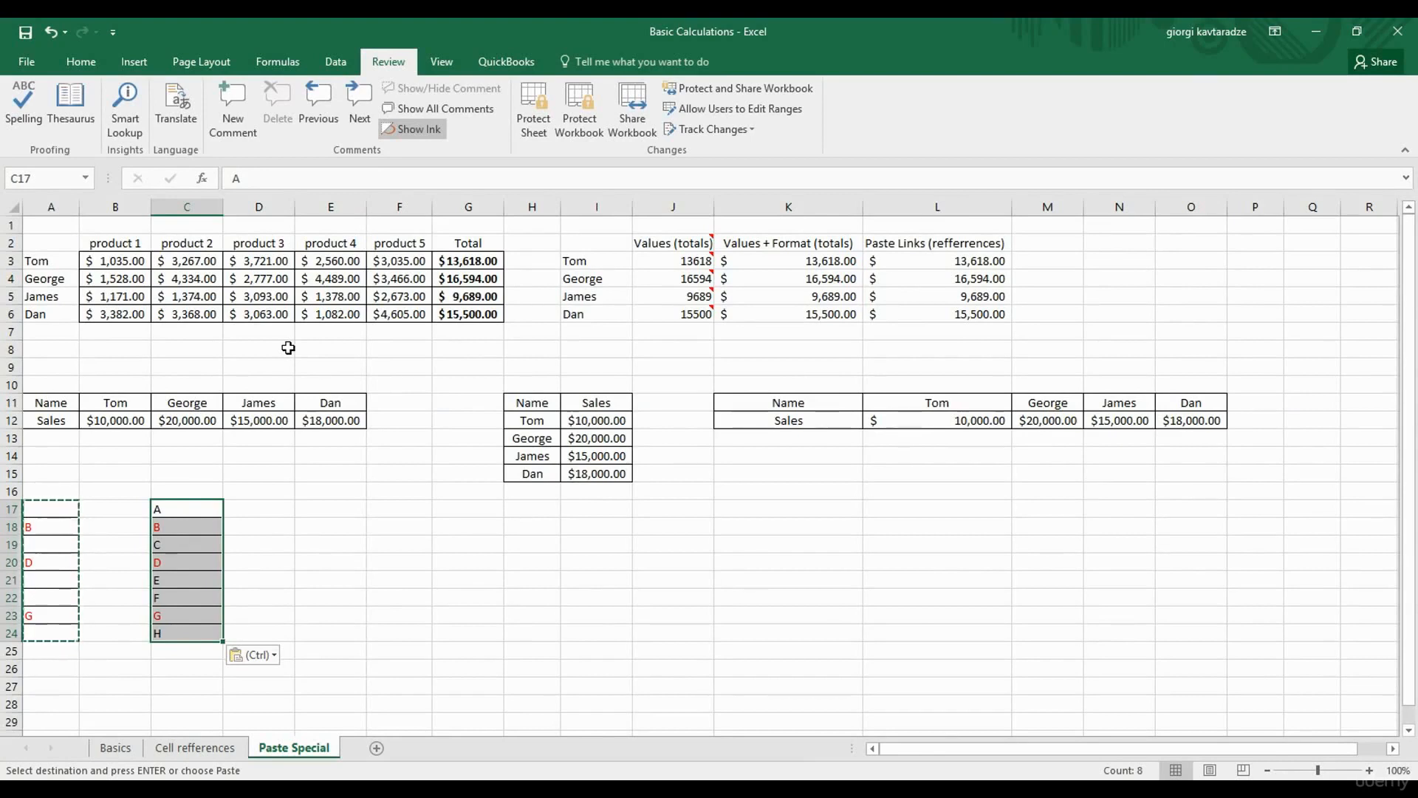
click(288, 348)
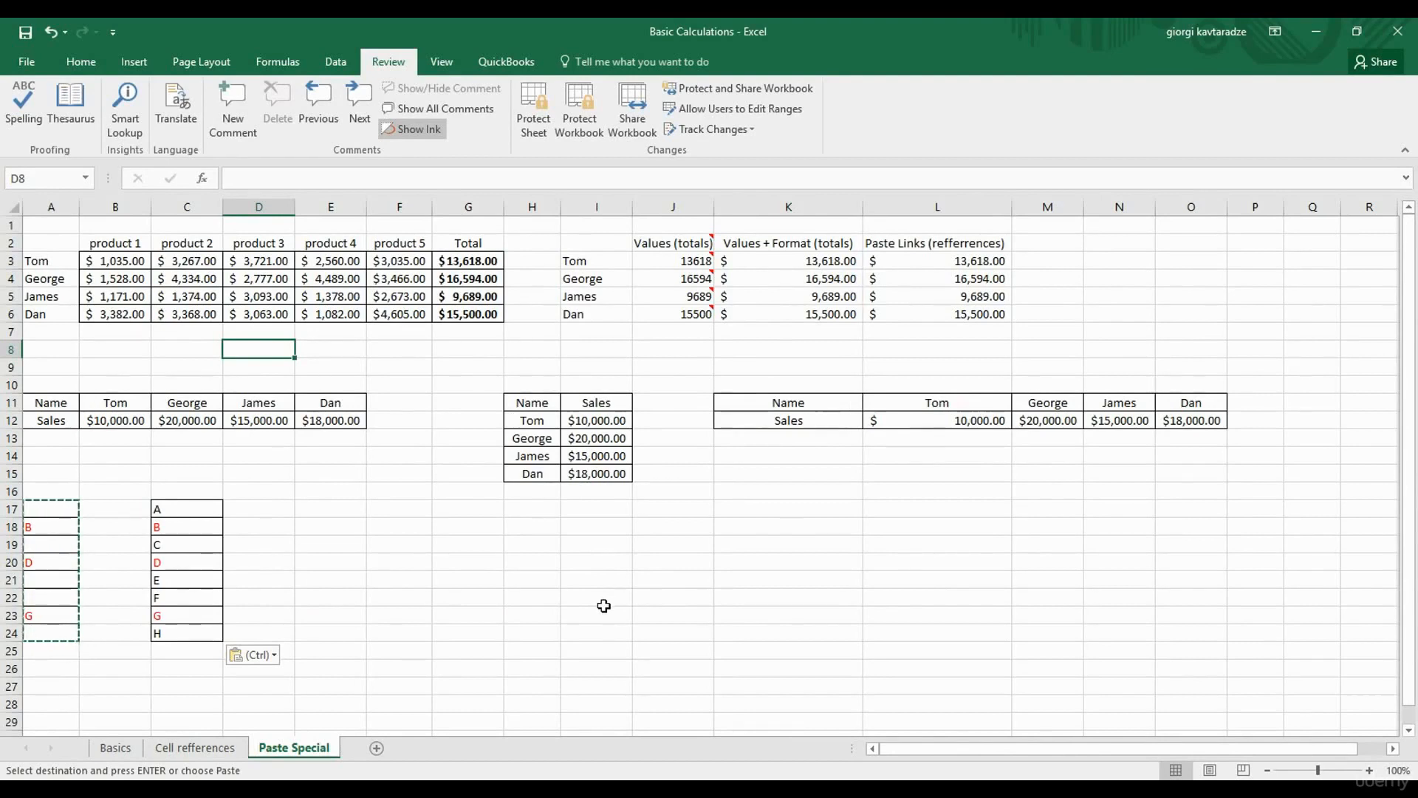
Enter 2 in cell A1 and copy that cell.
click(50, 227)
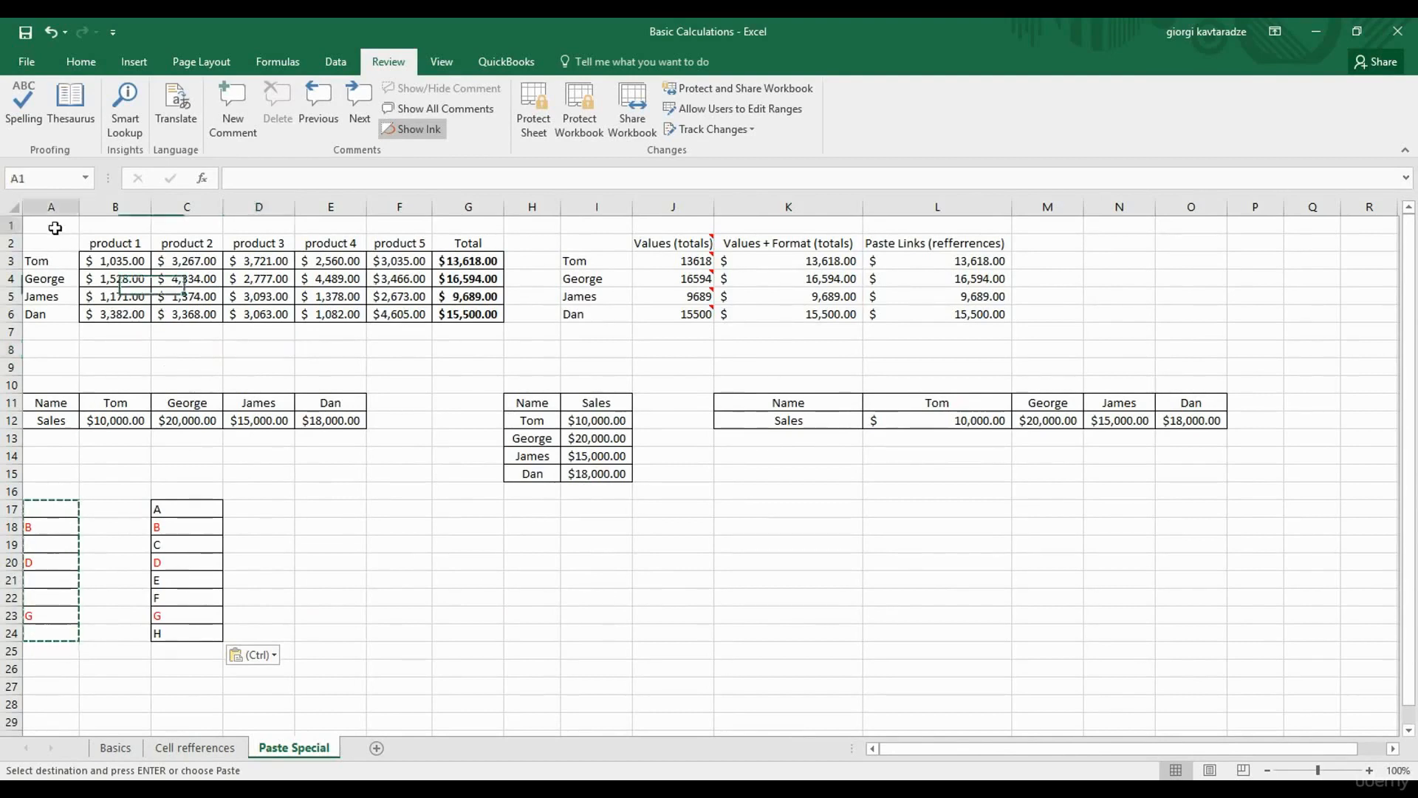
text(2)
key(ctrl+Return)
right_click(49, 226)
click(78, 261)
Multiply the product sales values in B3:F6 by the copied value using the Paste Special Multiply operation.
drag(96, 260, 397, 313)
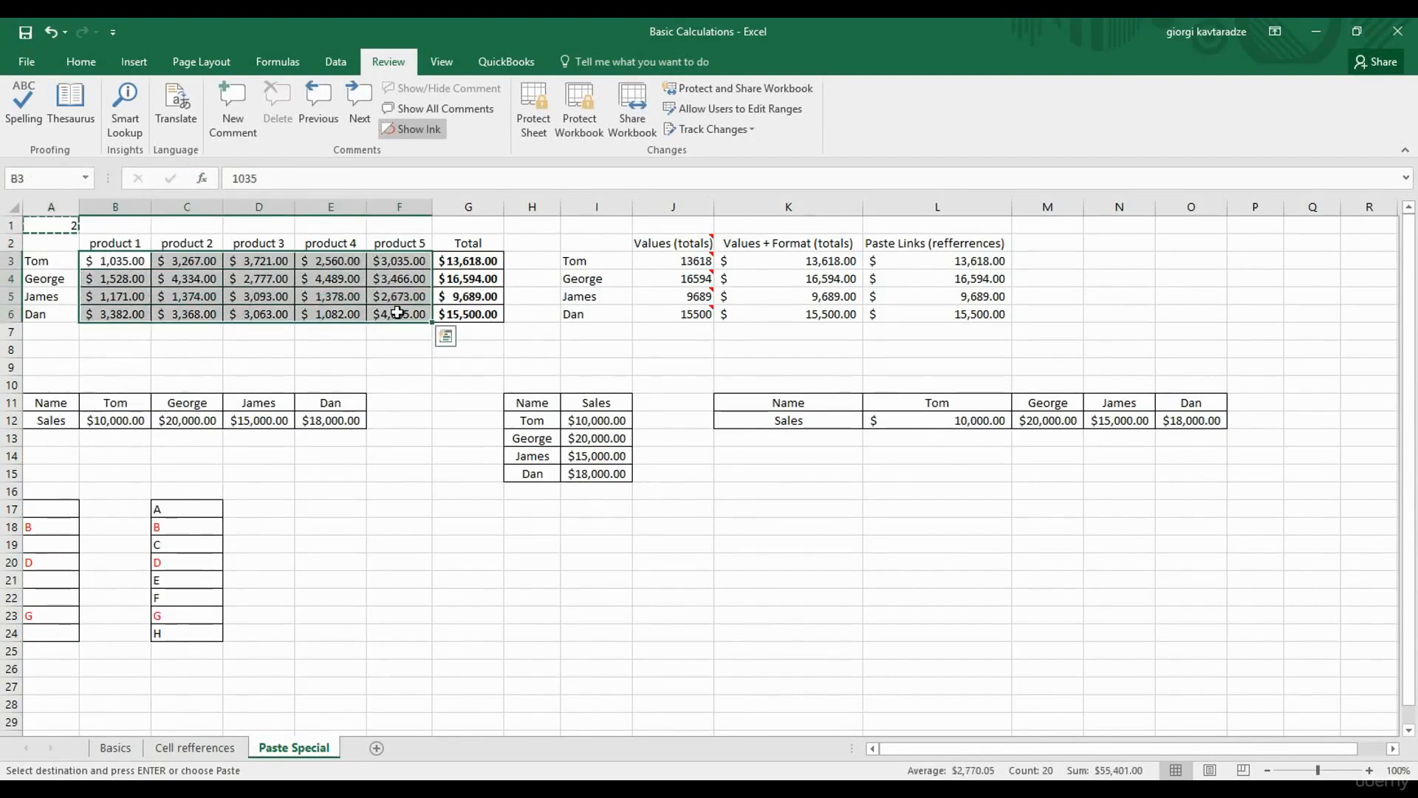
right_click(323, 283)
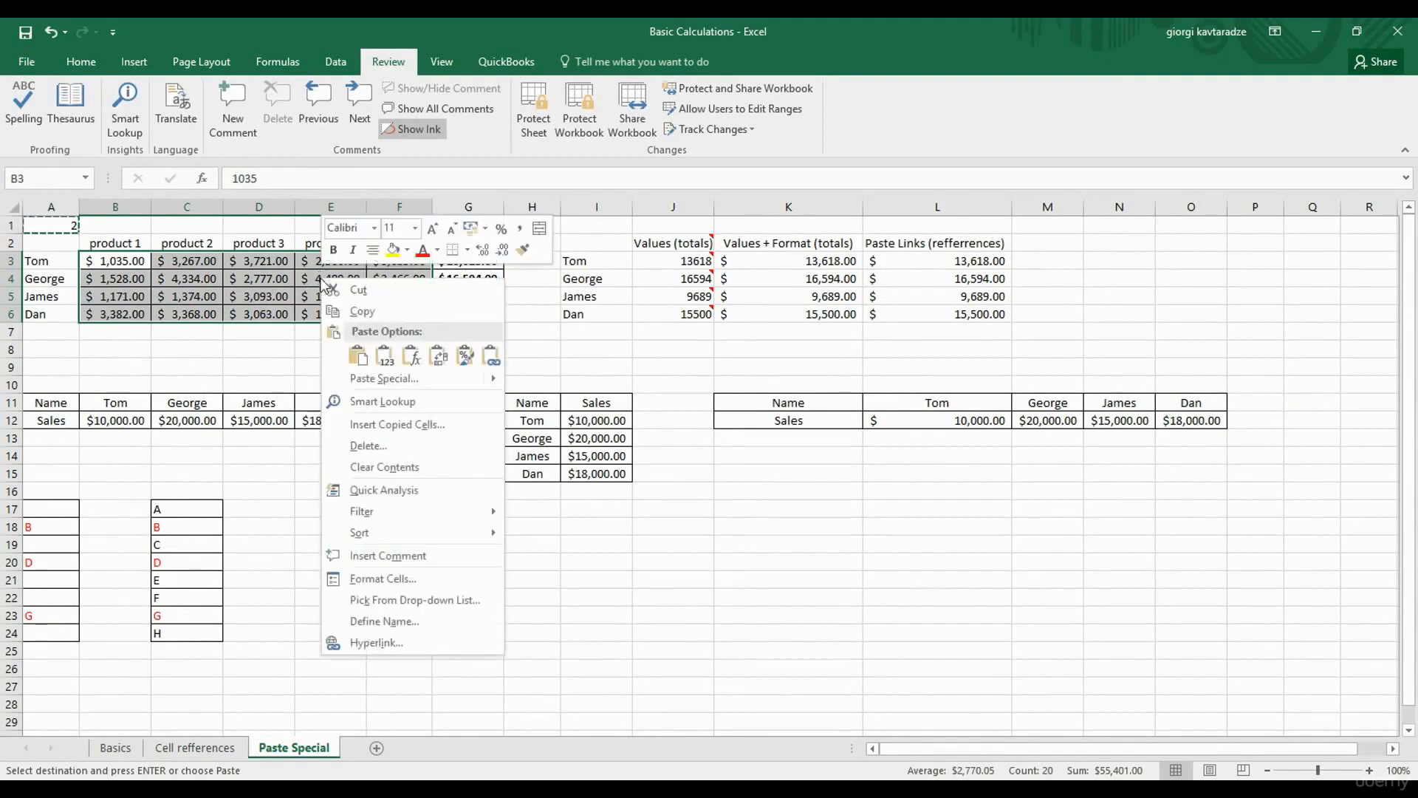
click(367, 377)
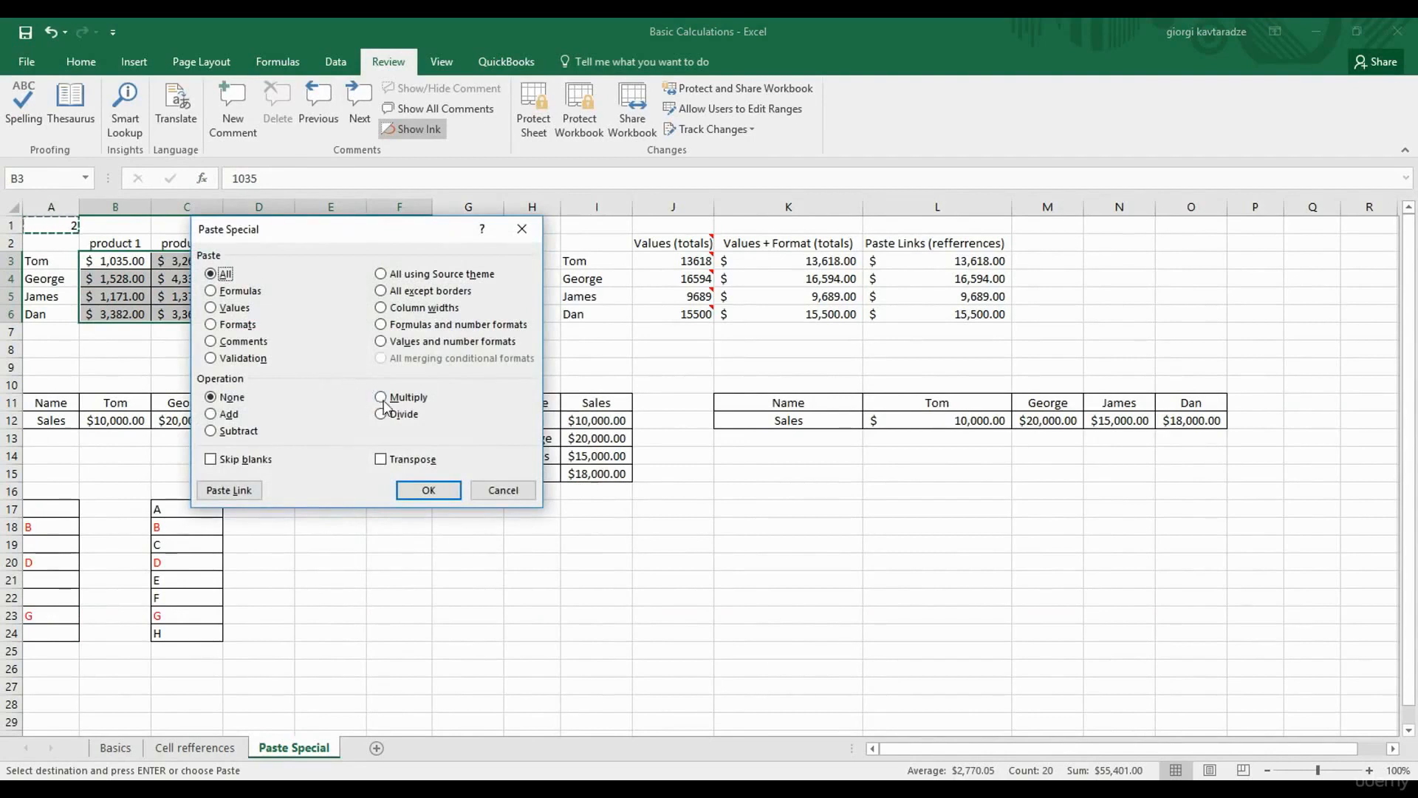
click(384, 403)
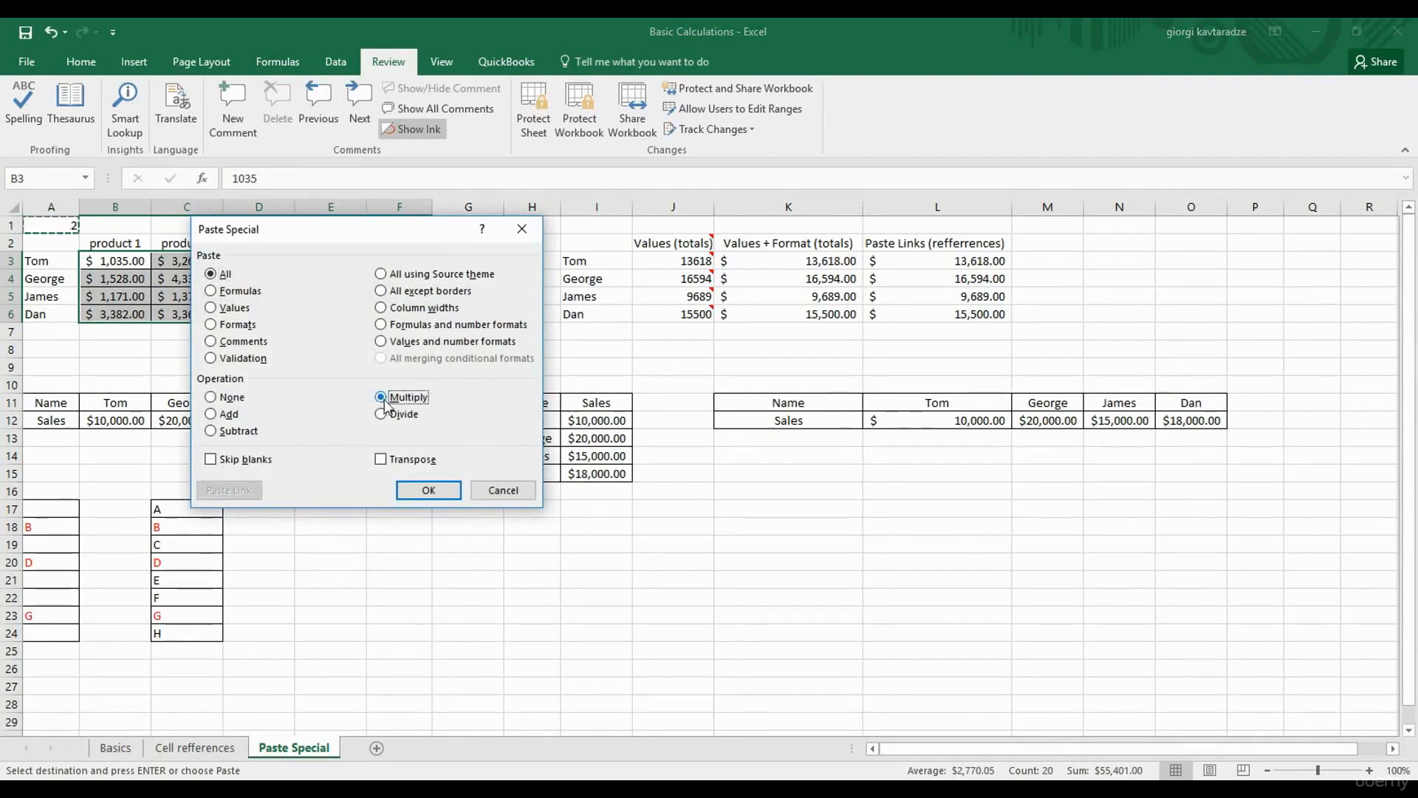
click(426, 490)
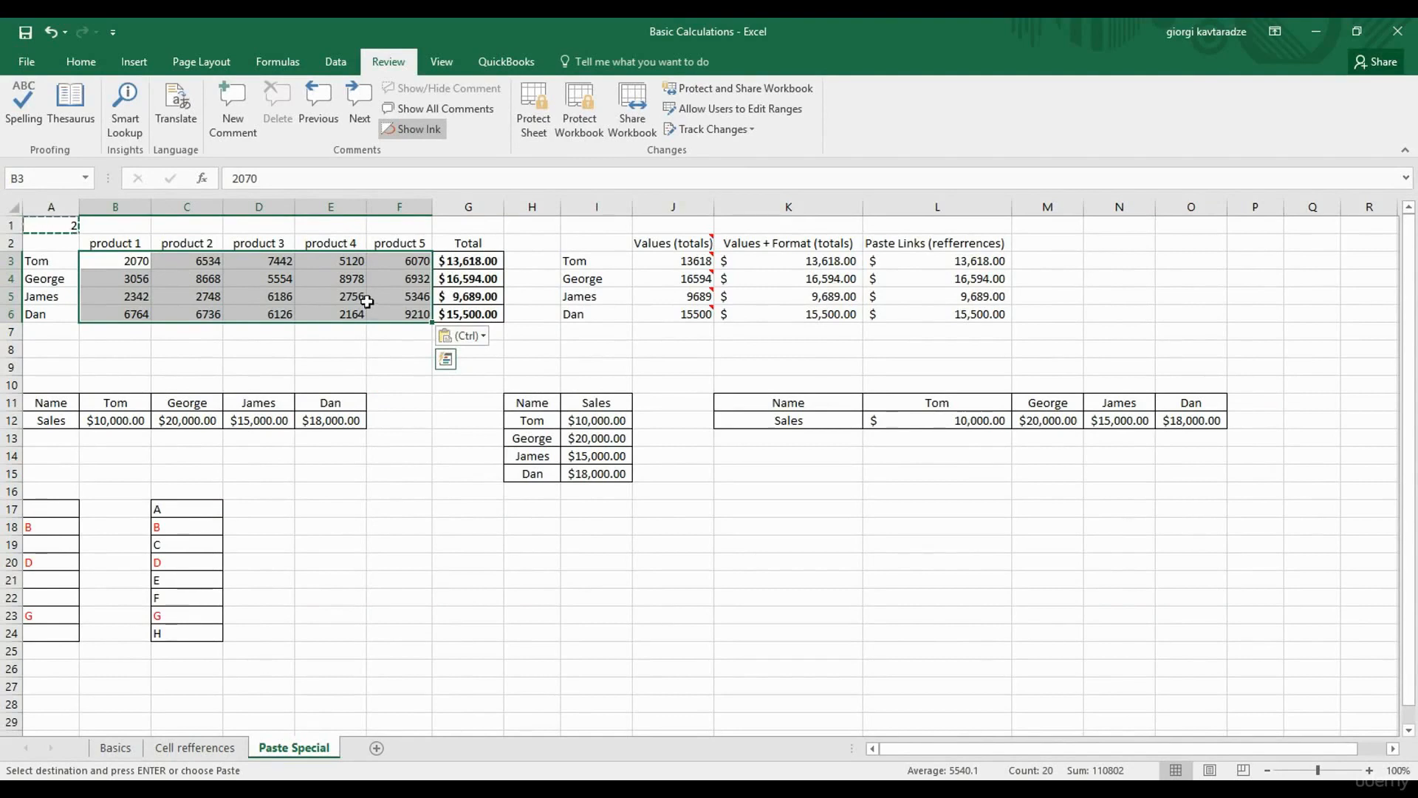
right_click(368, 294)
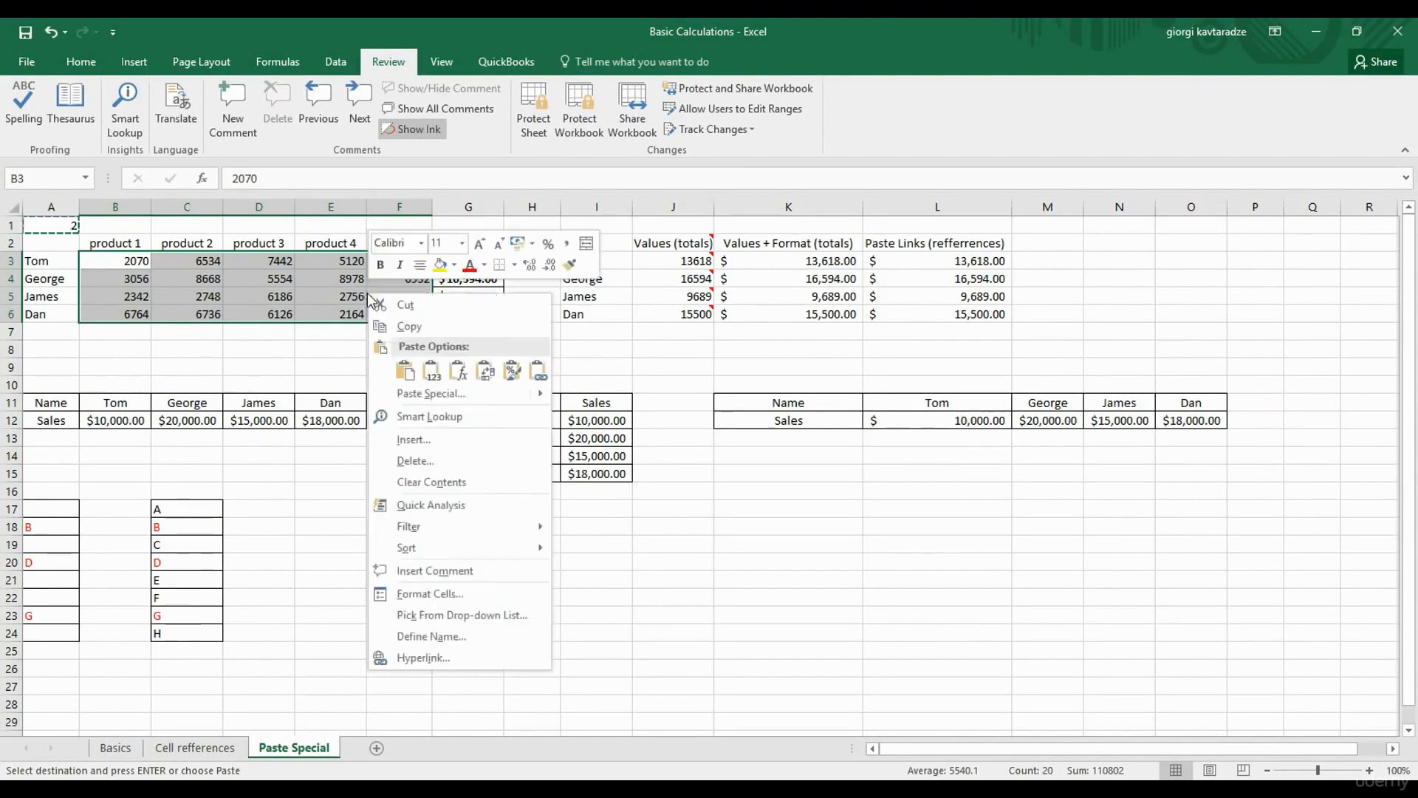
click(415, 391)
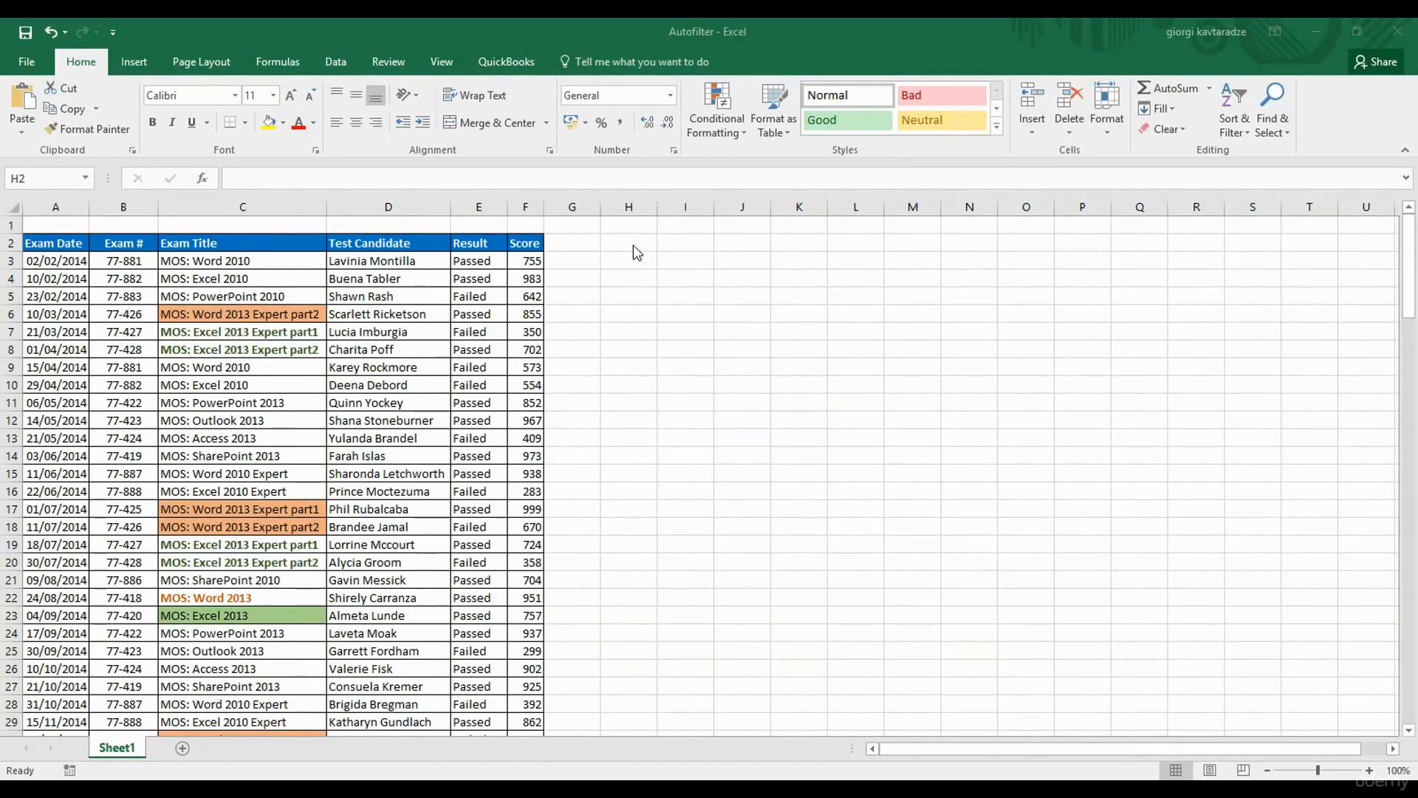
Turn on filtering for the exam results table in the Autofilter workbook, with a cell inside the table selected.
click(634, 246)
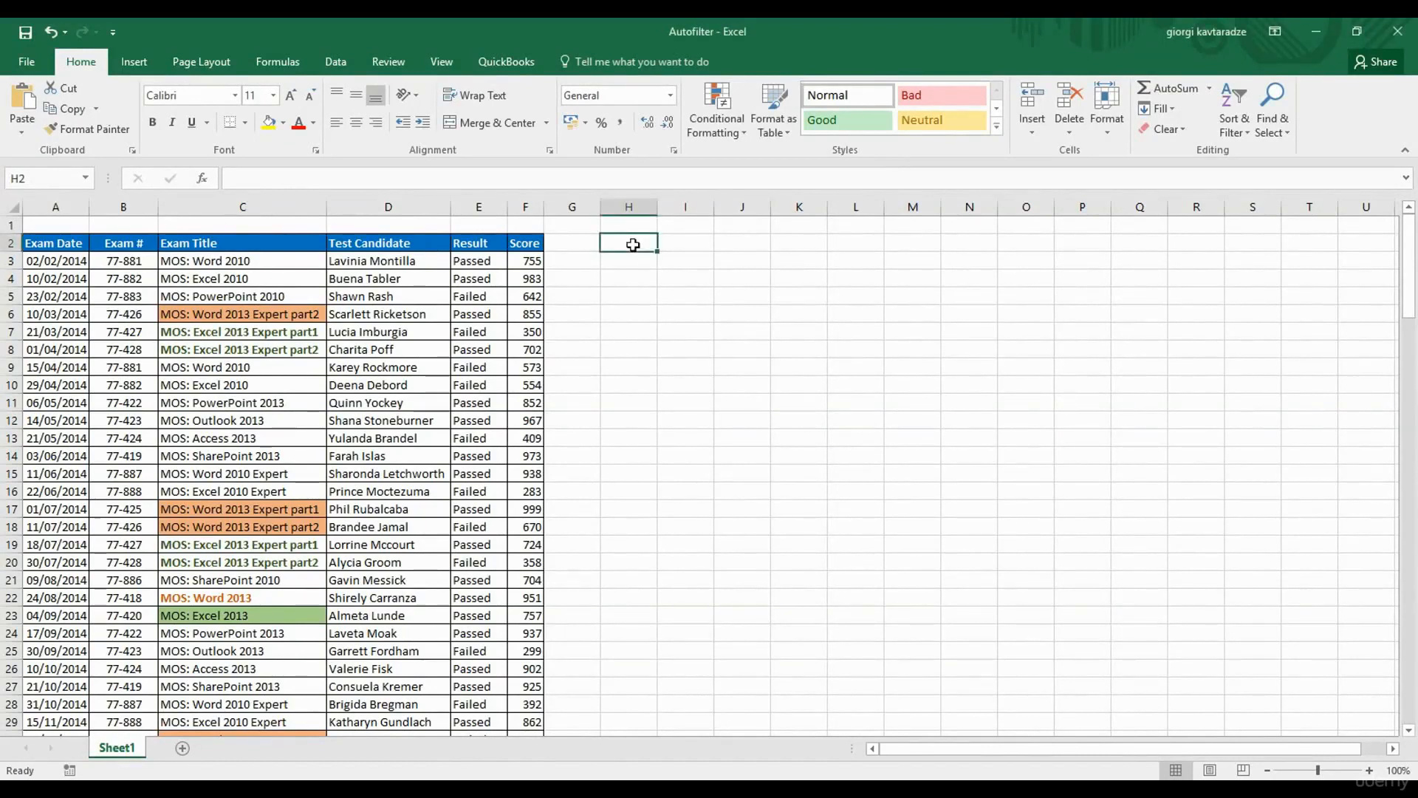
click(399, 291)
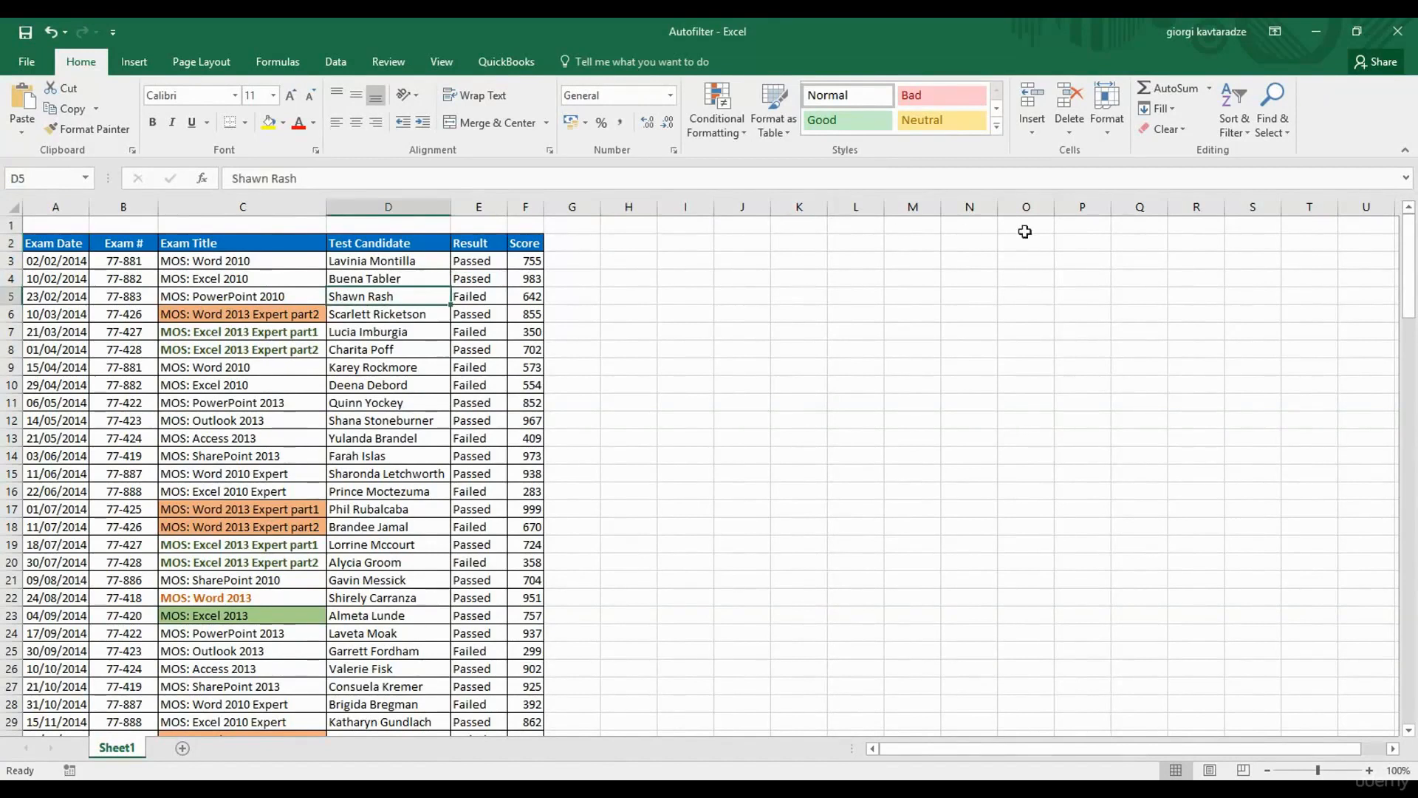
click(1248, 134)
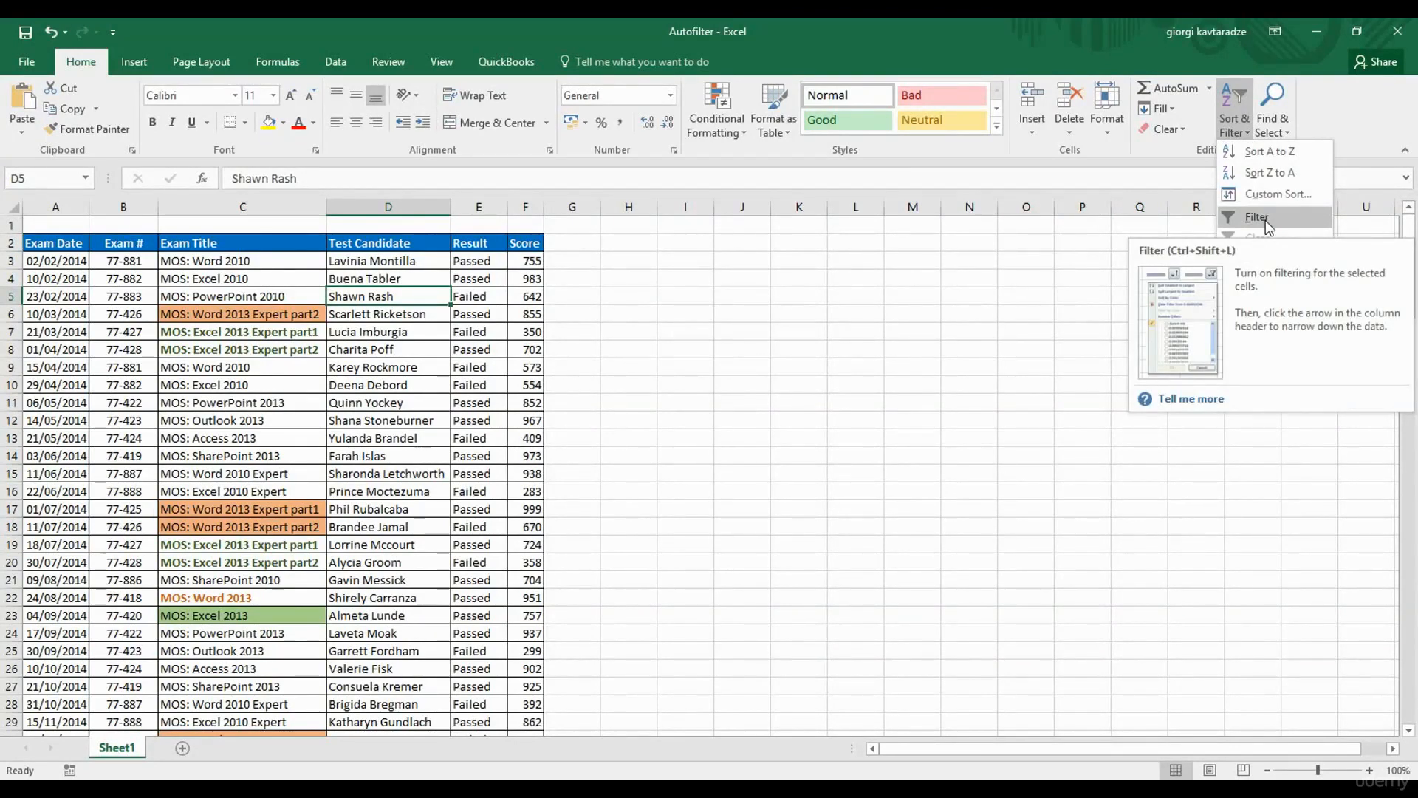
click(339, 68)
click(339, 66)
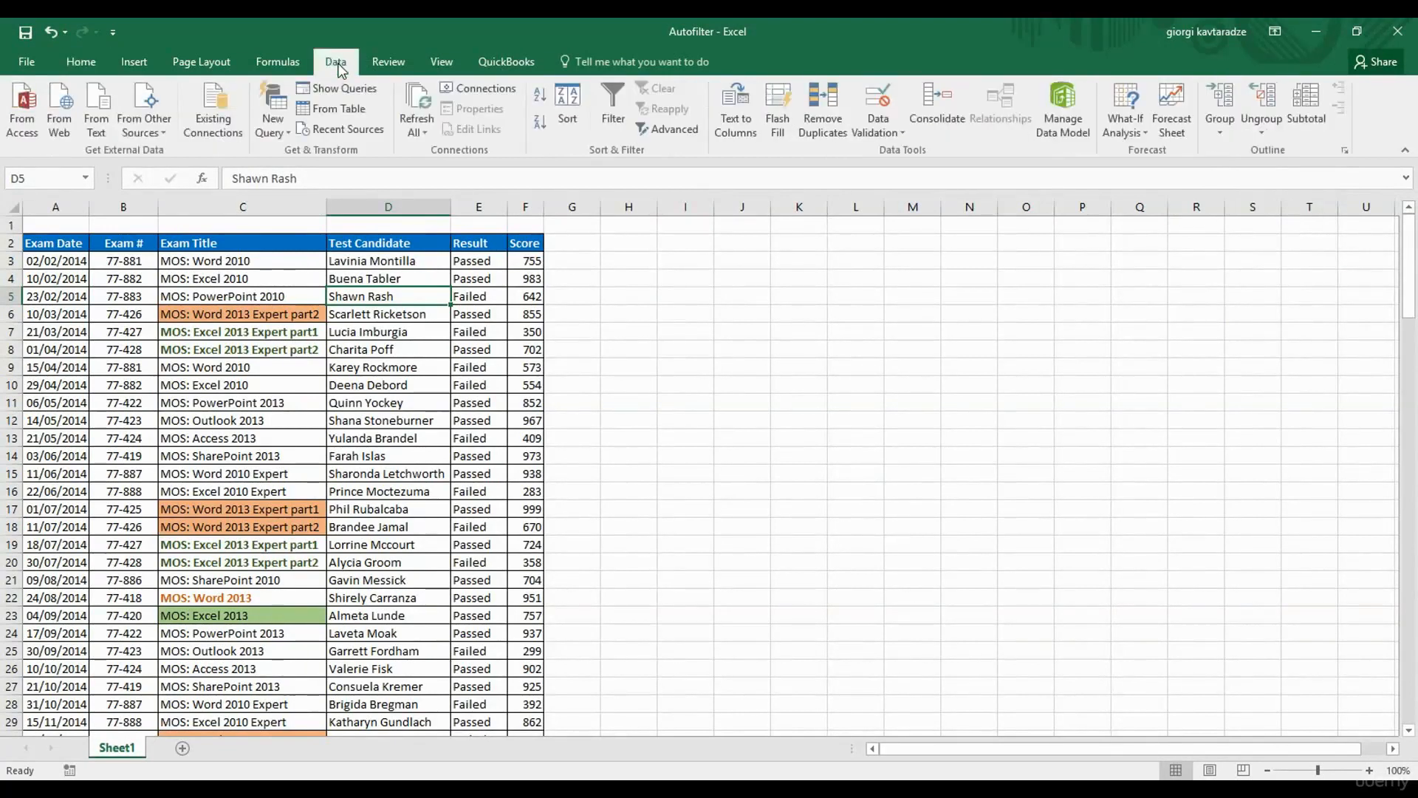
click(608, 110)
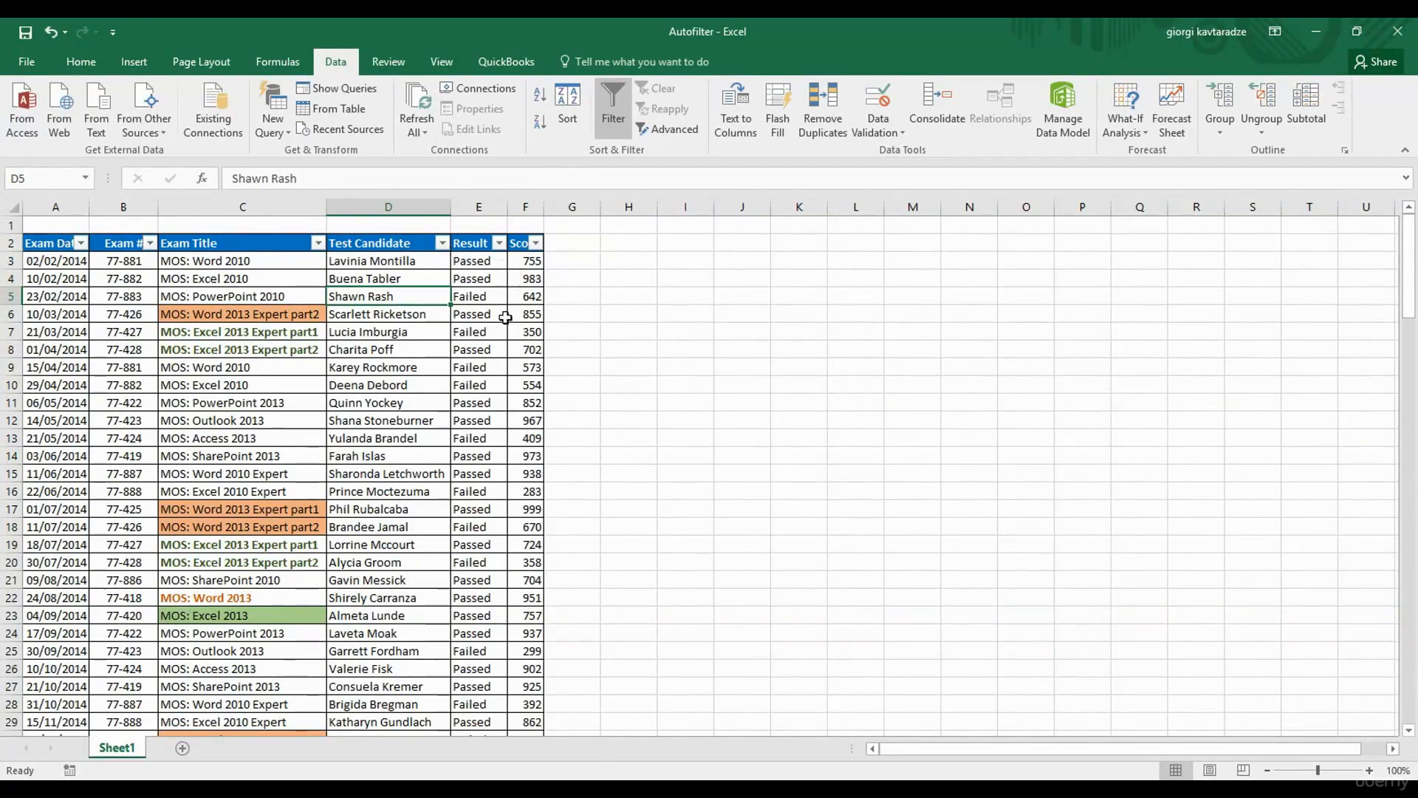
Switch the exam table's filter off and back on.
click(620, 129)
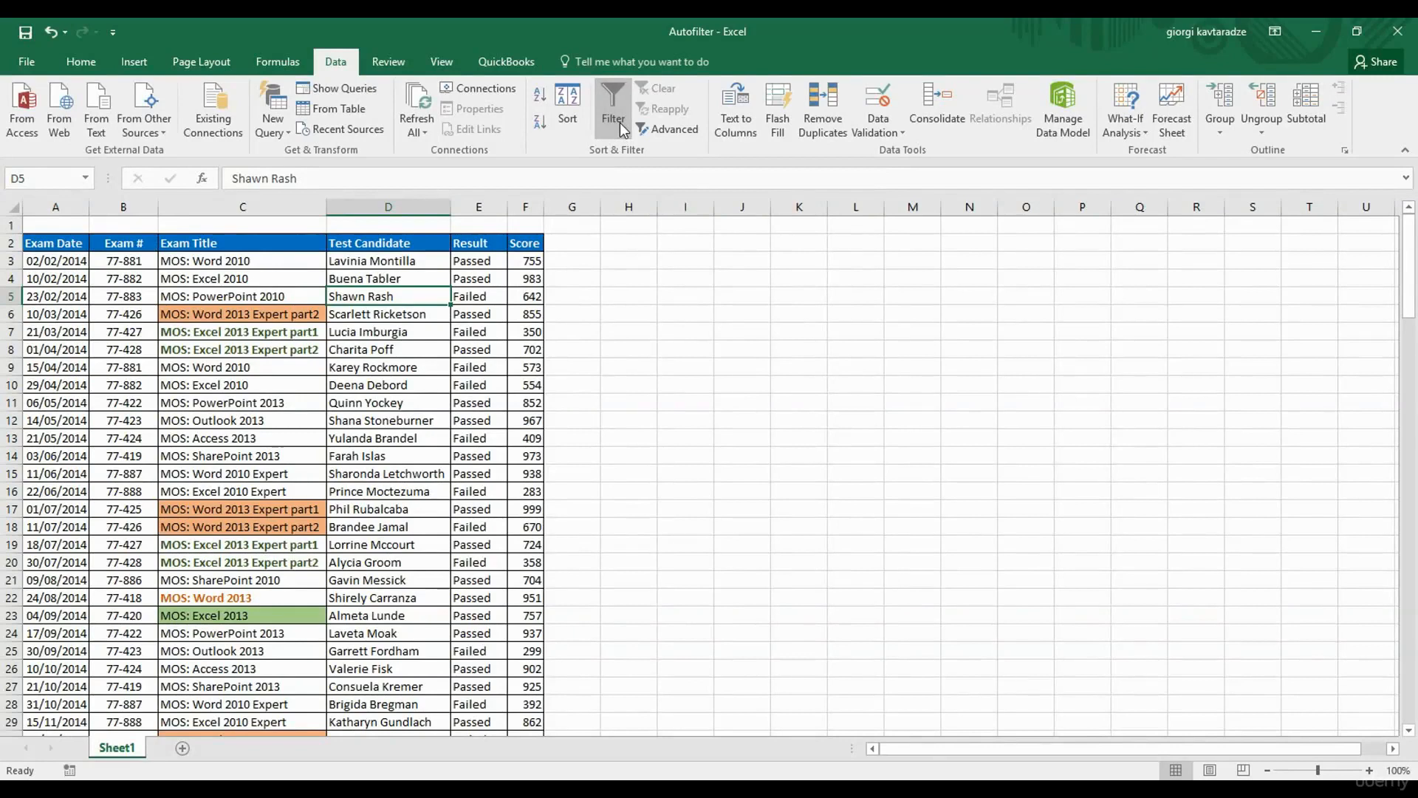
click(620, 129)
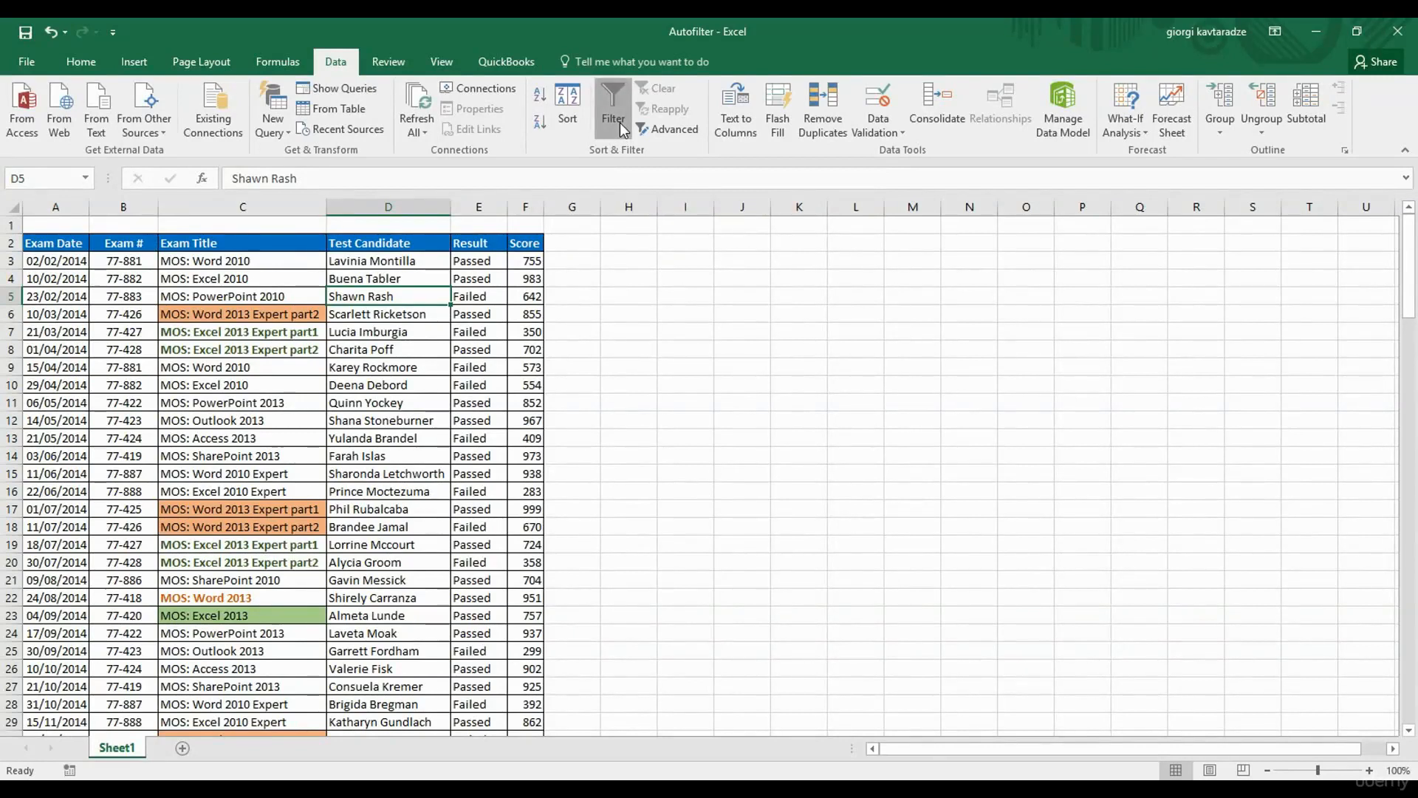
click(621, 130)
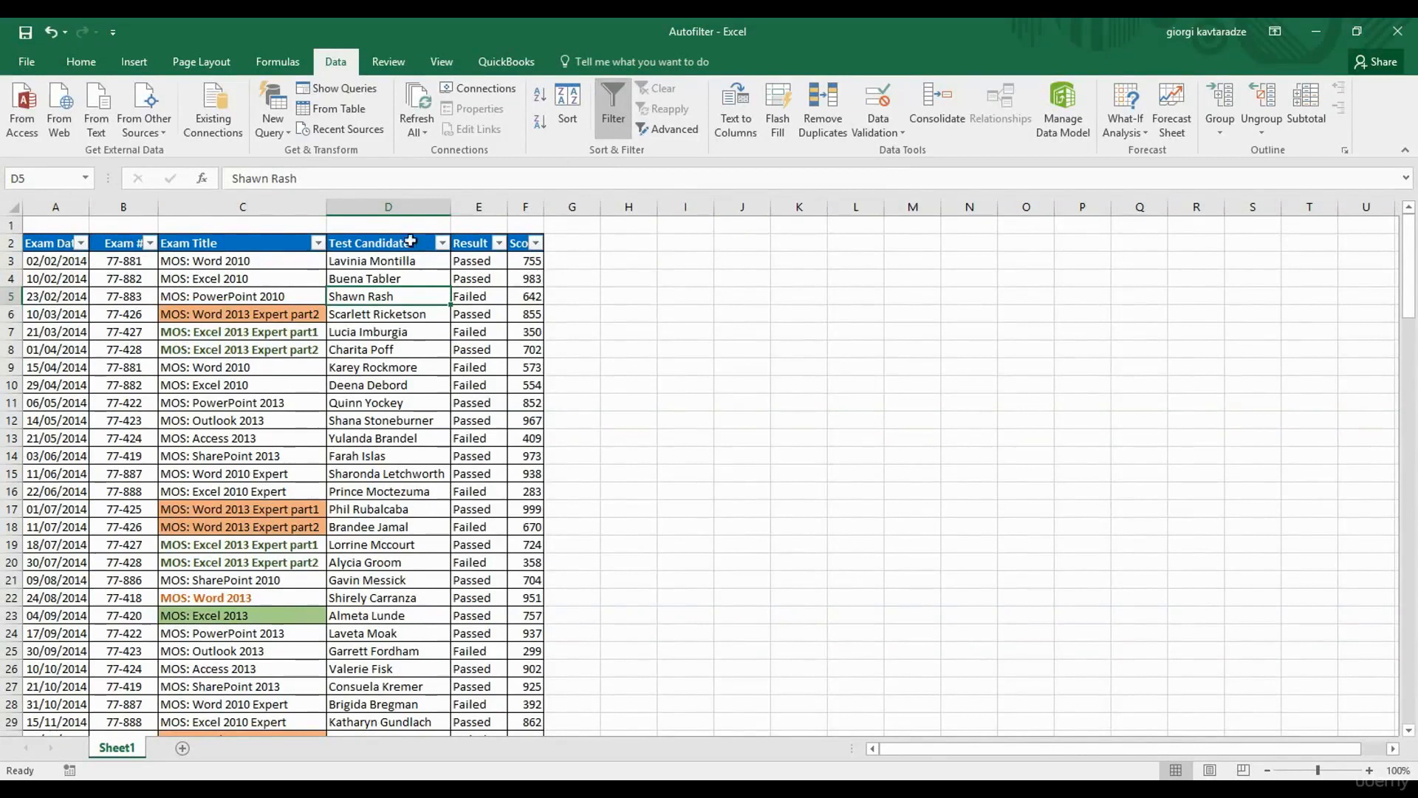
click(397, 318)
click(398, 367)
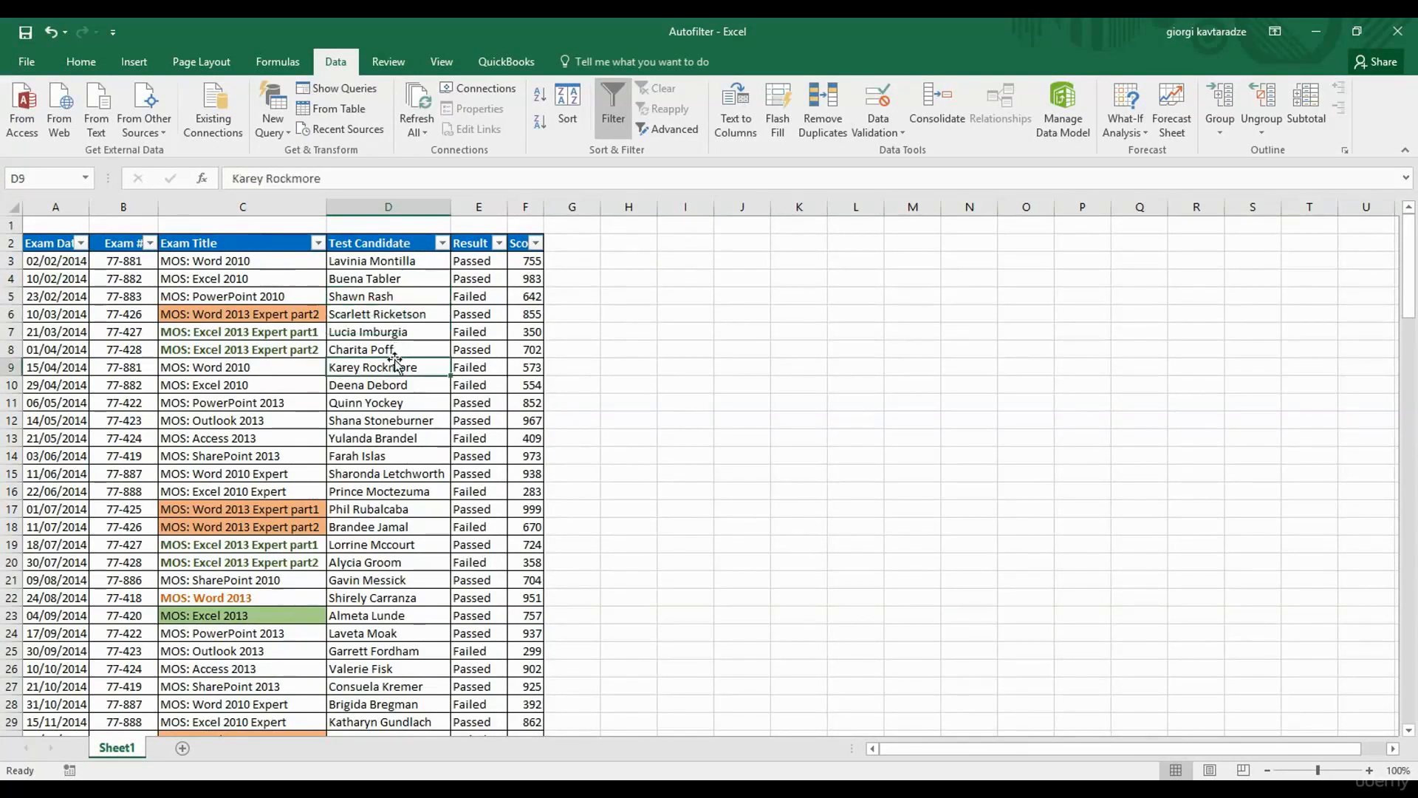
click(285, 313)
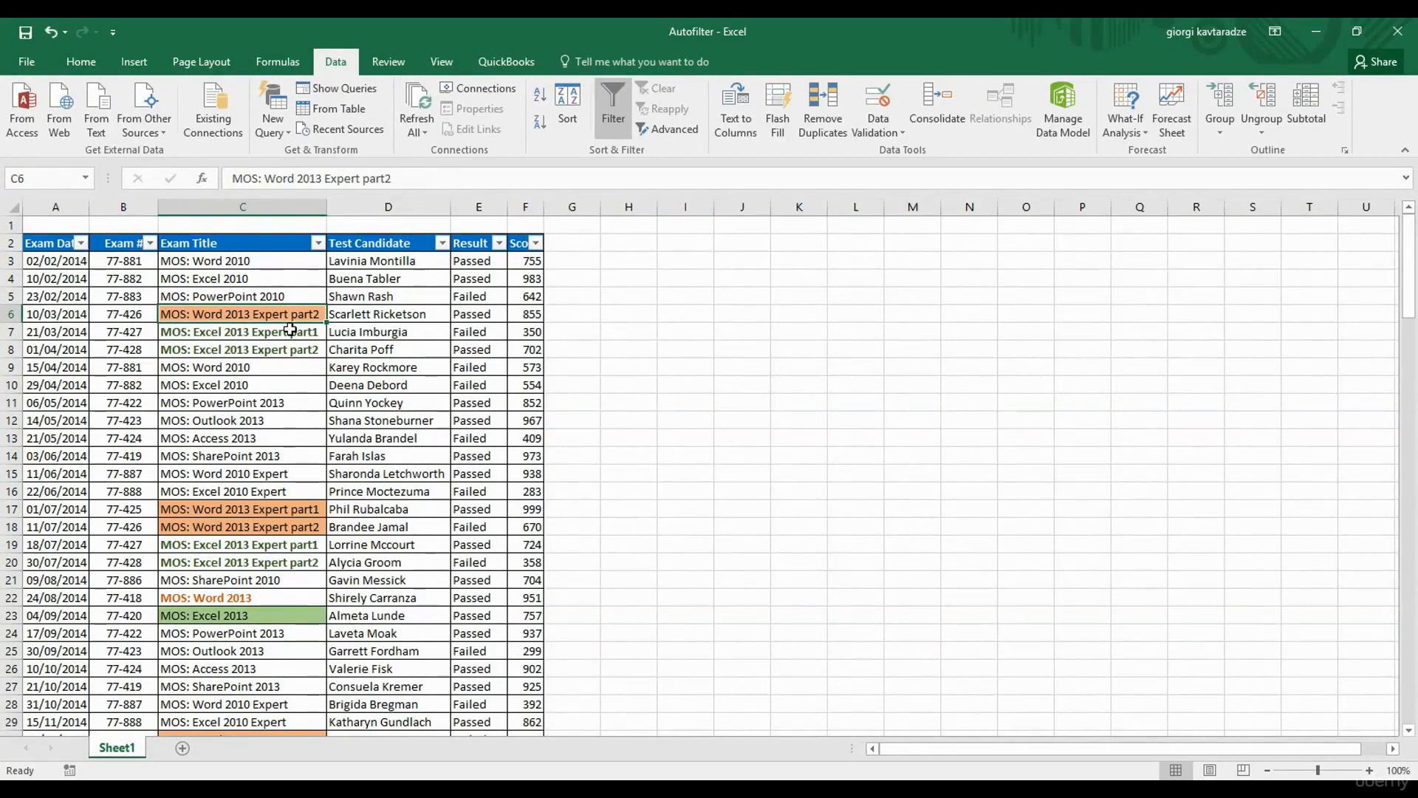
Filter the Result column to show only the Passed exams.
click(500, 243)
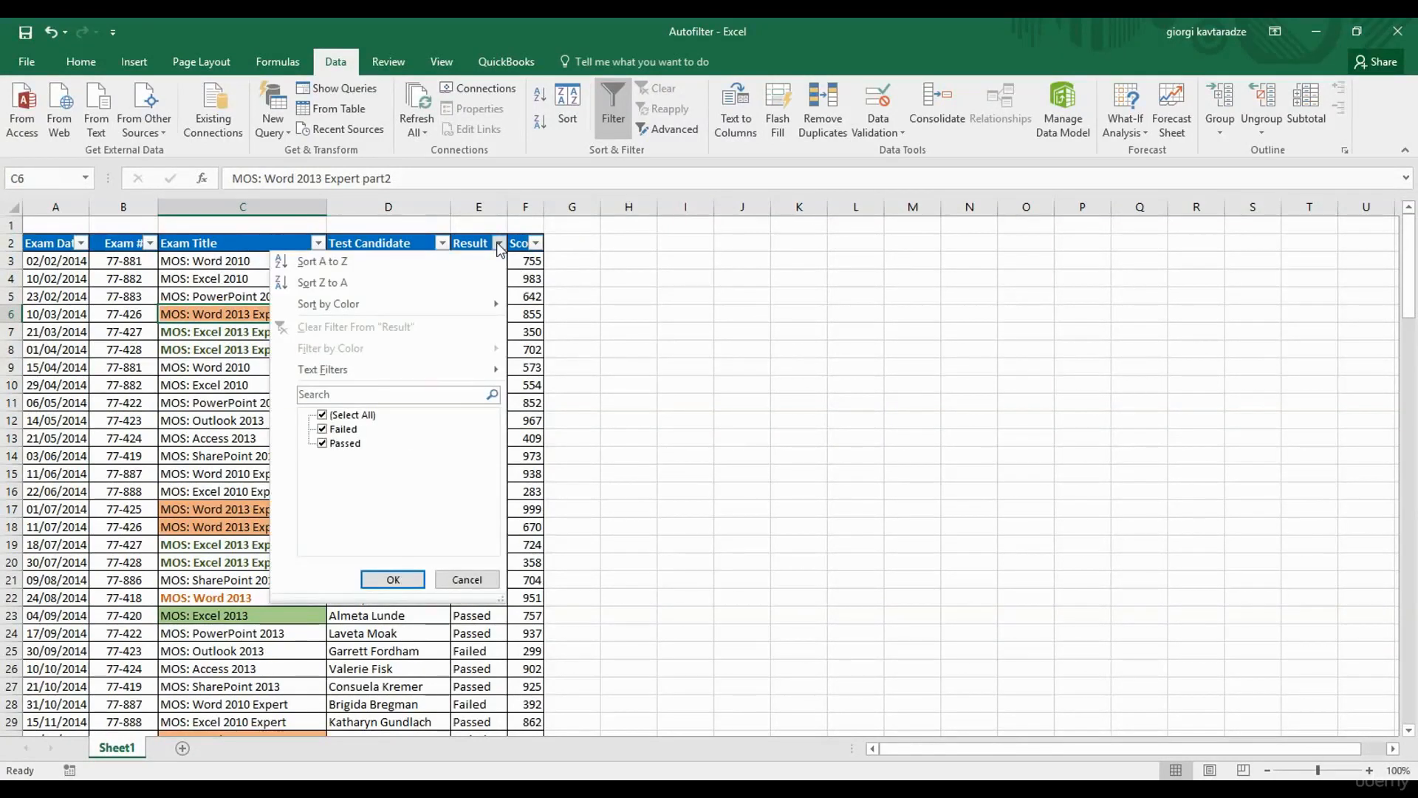
click(357, 416)
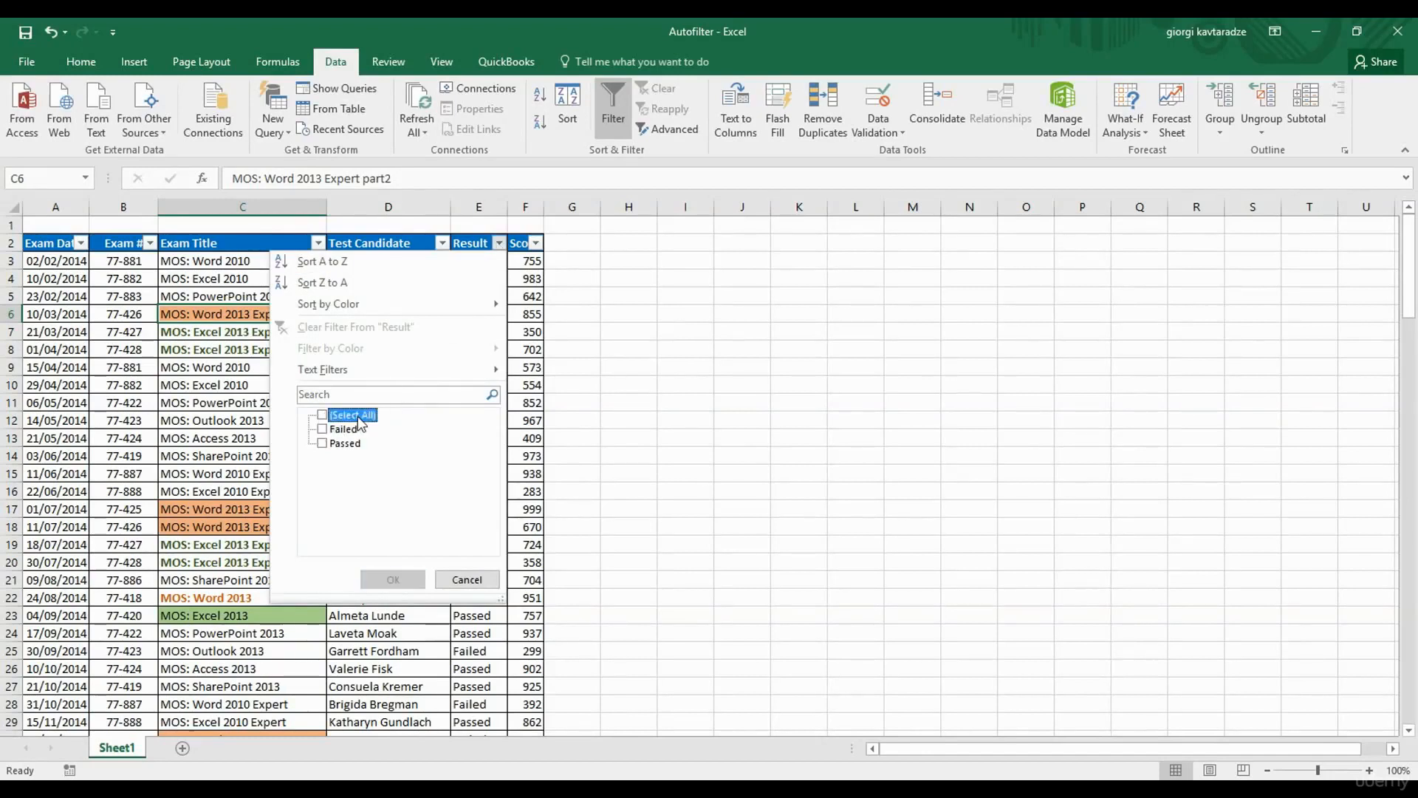
click(322, 444)
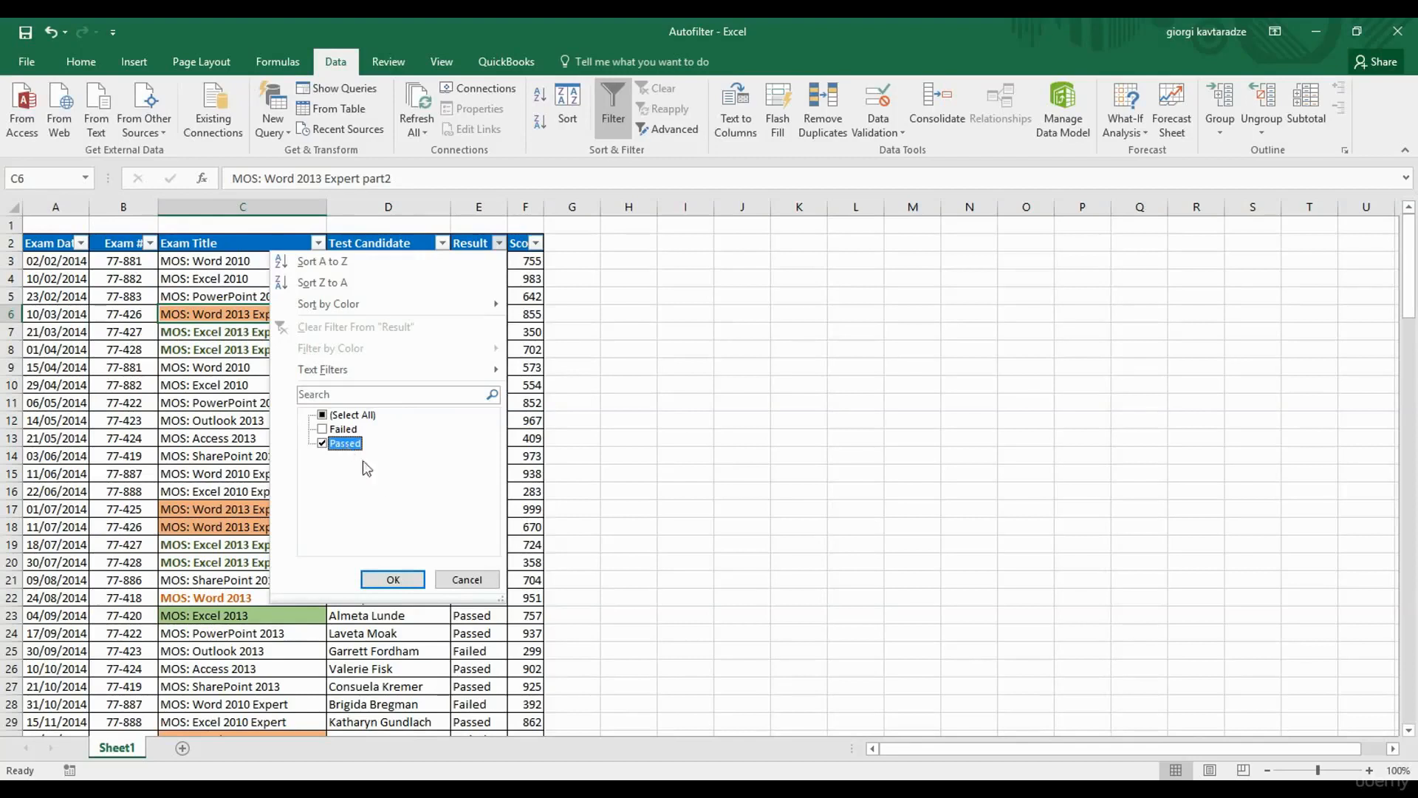
click(398, 580)
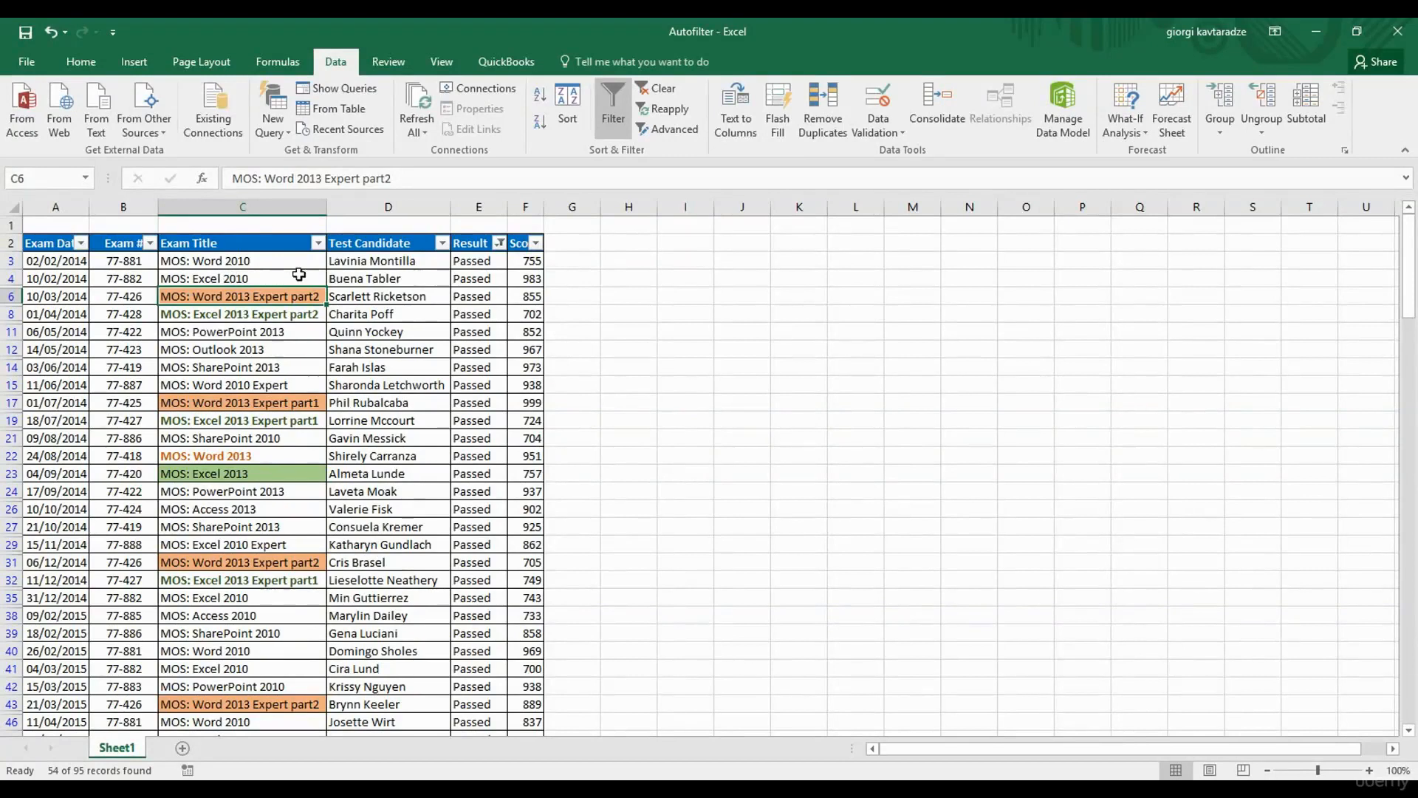
Filter the Exam Title column to MOS: Excel 2010 only, and clear all filters from the table.
click(318, 244)
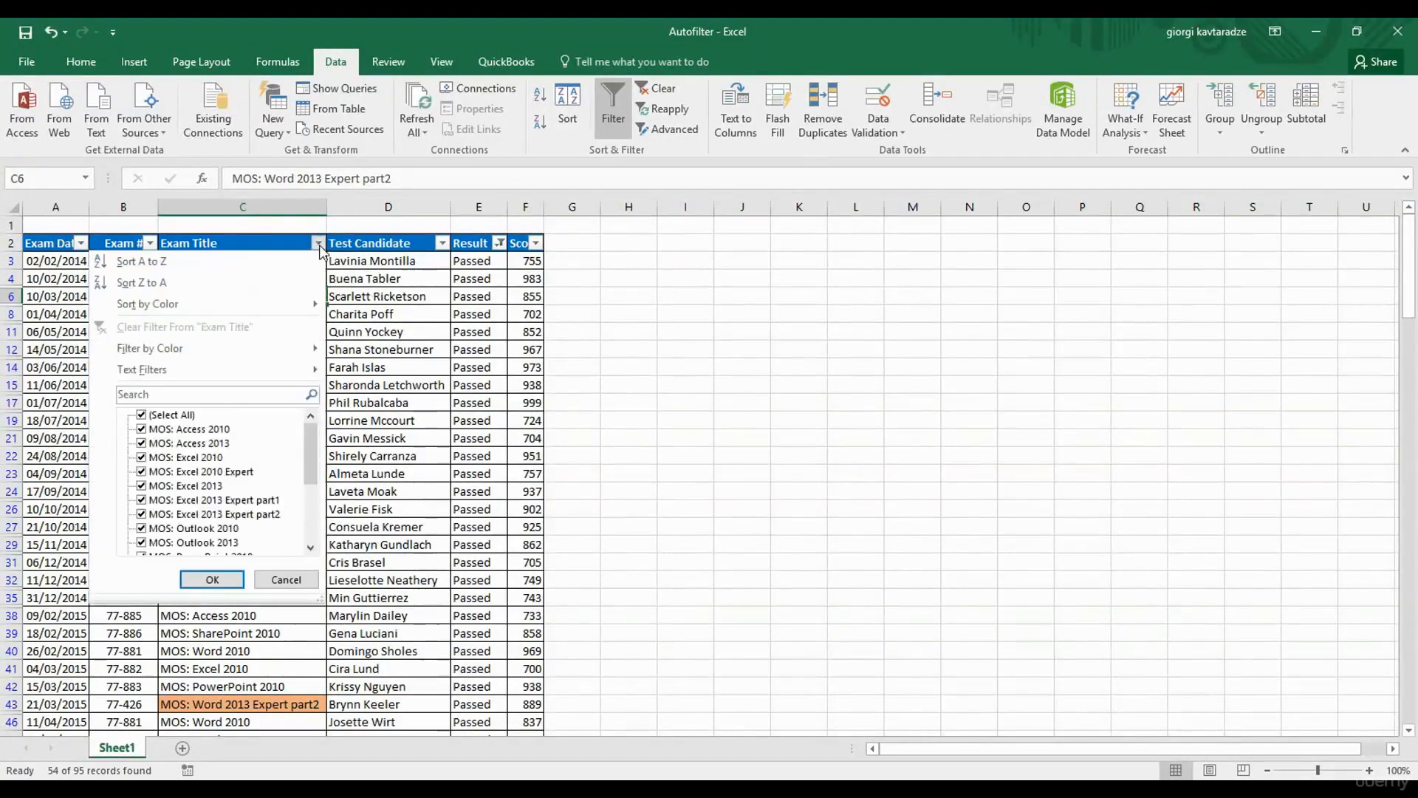
click(175, 417)
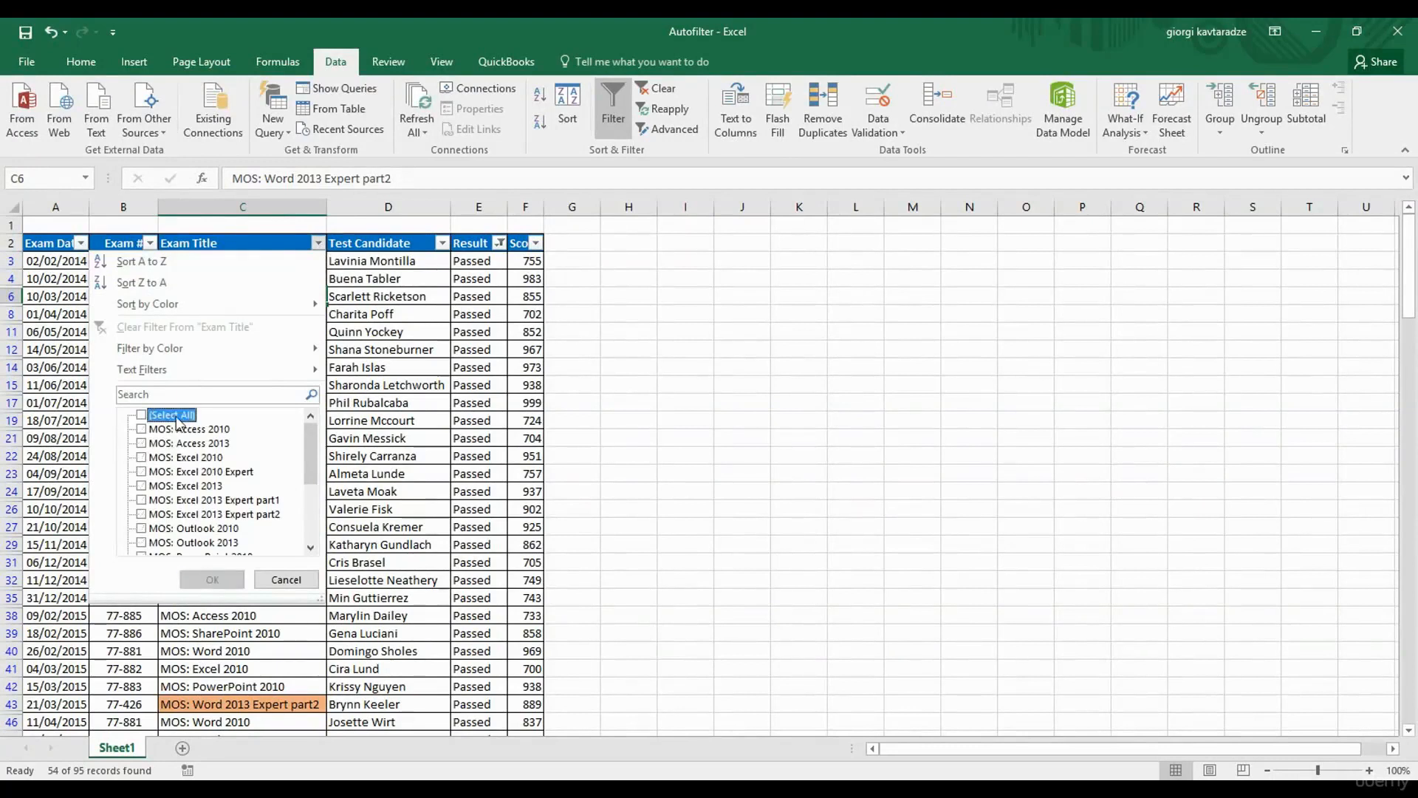
click(194, 459)
click(226, 579)
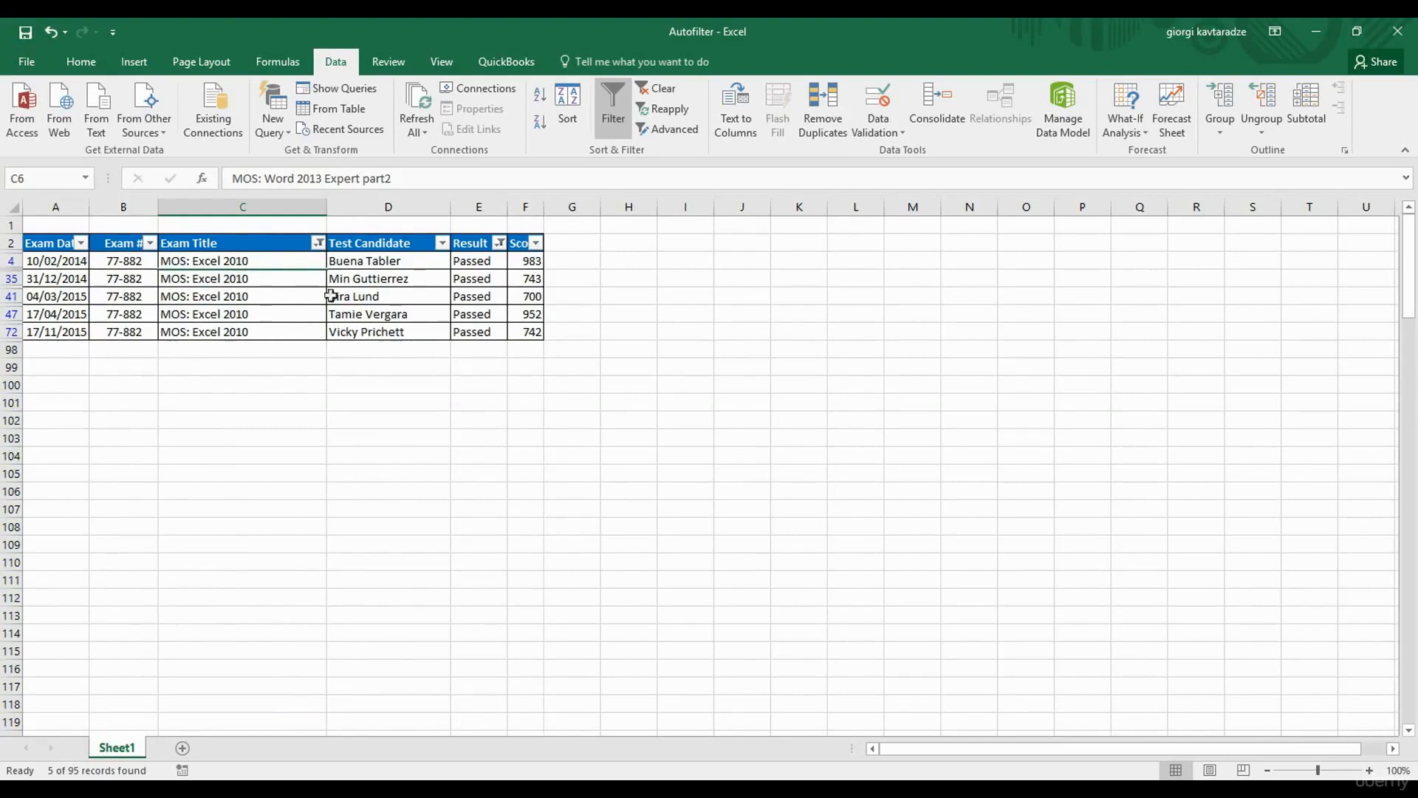
click(663, 89)
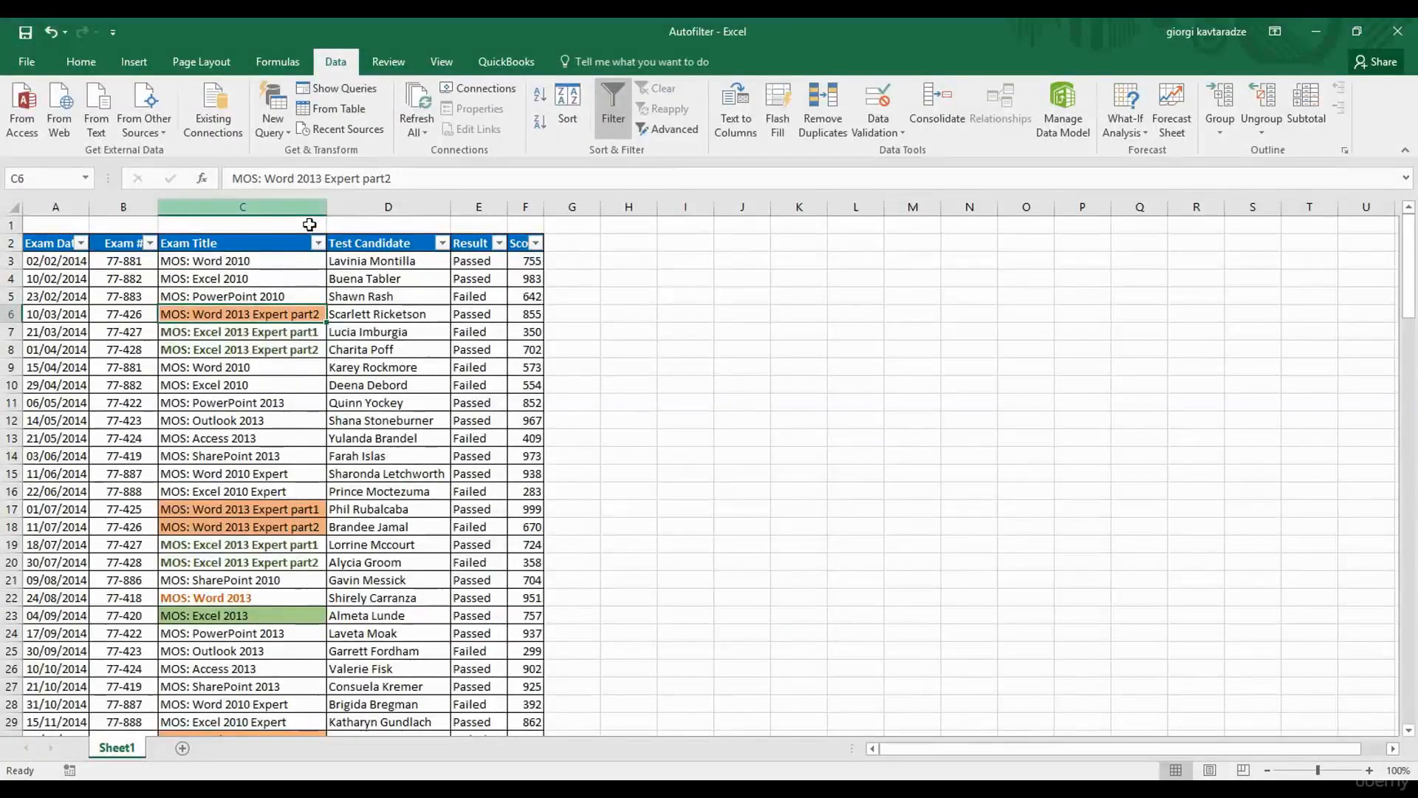
Examine the lists of filter values offered for the Score and Test Candidate columns without applying a filter.
click(535, 244)
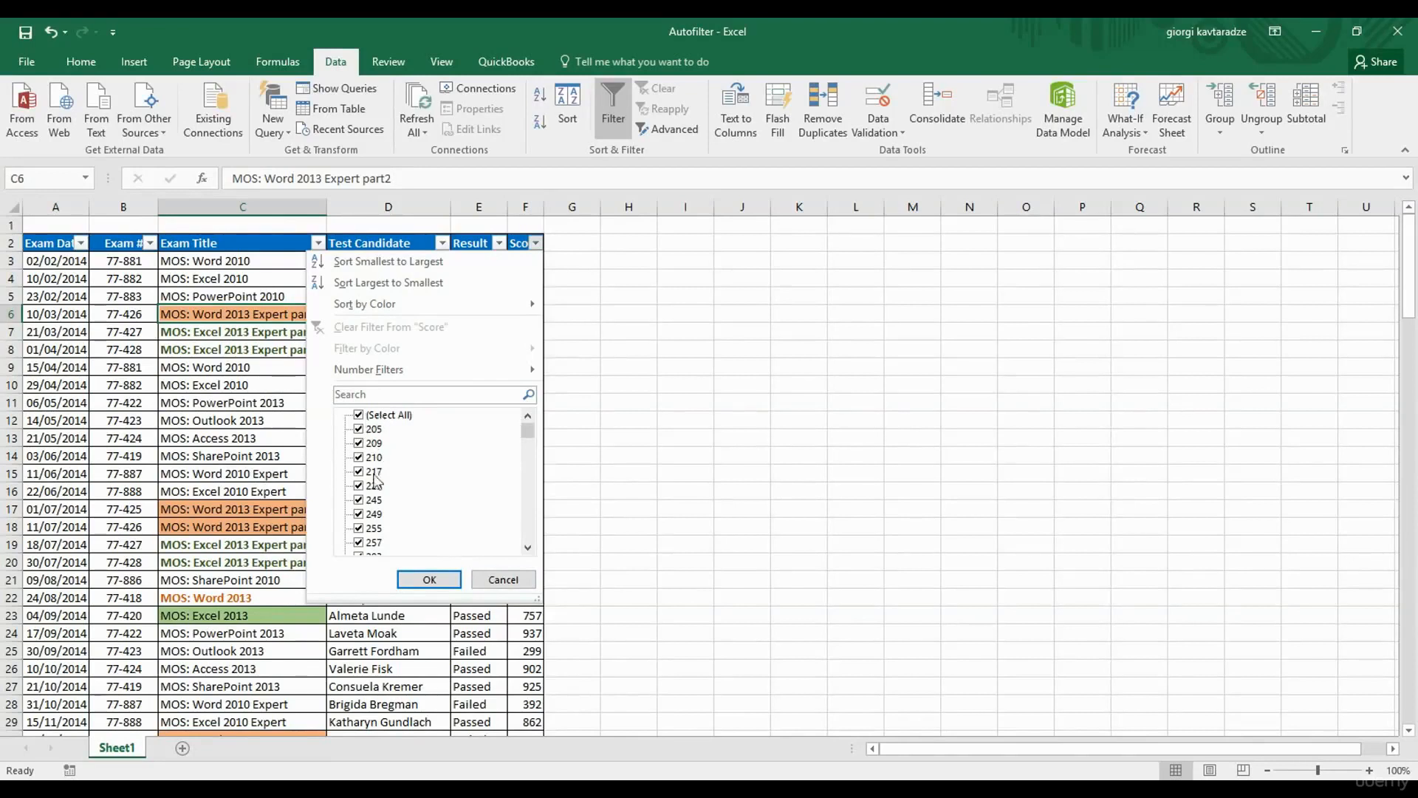
mouse_move(528, 435)
mouse_down()
mouse_move(534, 542)
mouse_move(534, 428)
mouse_up()
click(521, 618)
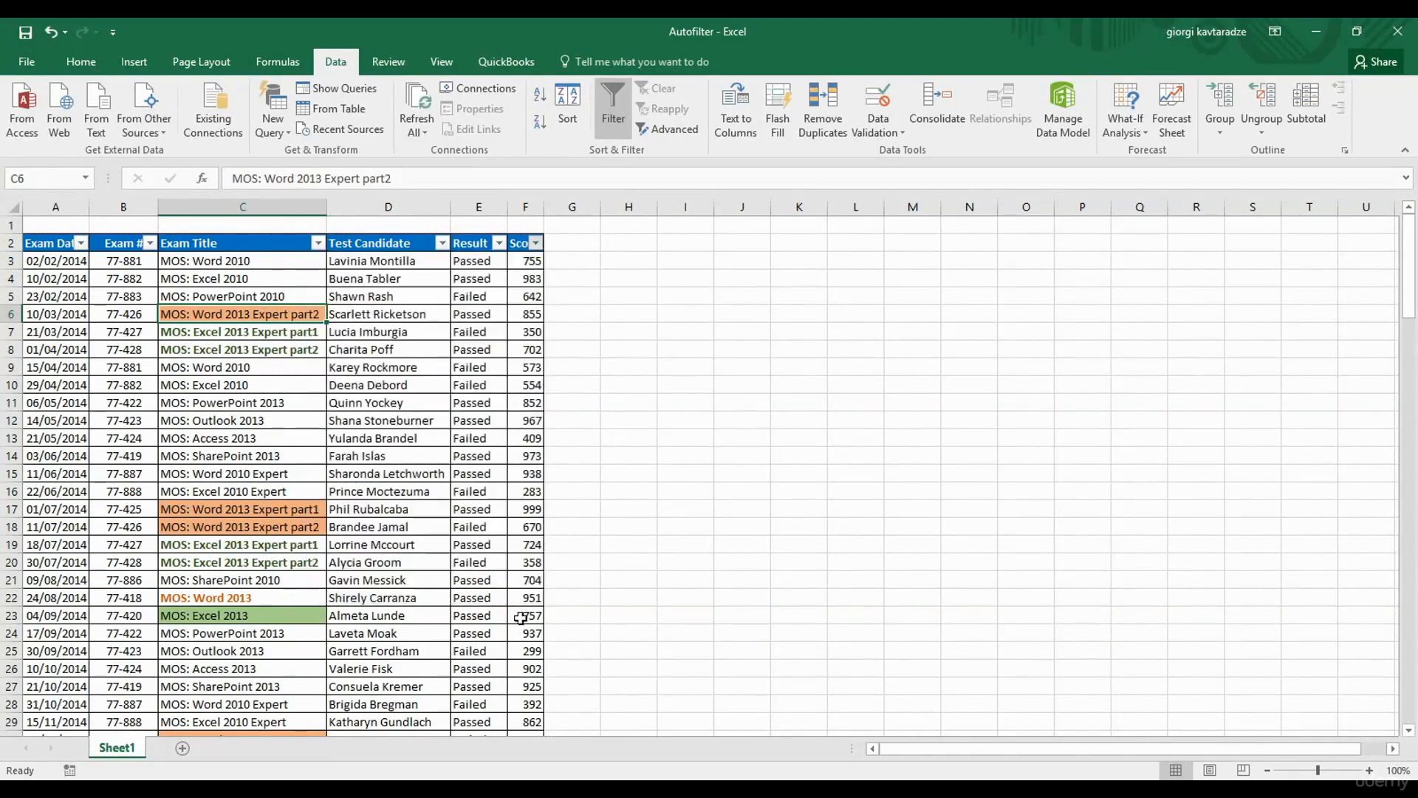
click(414, 281)
click(442, 243)
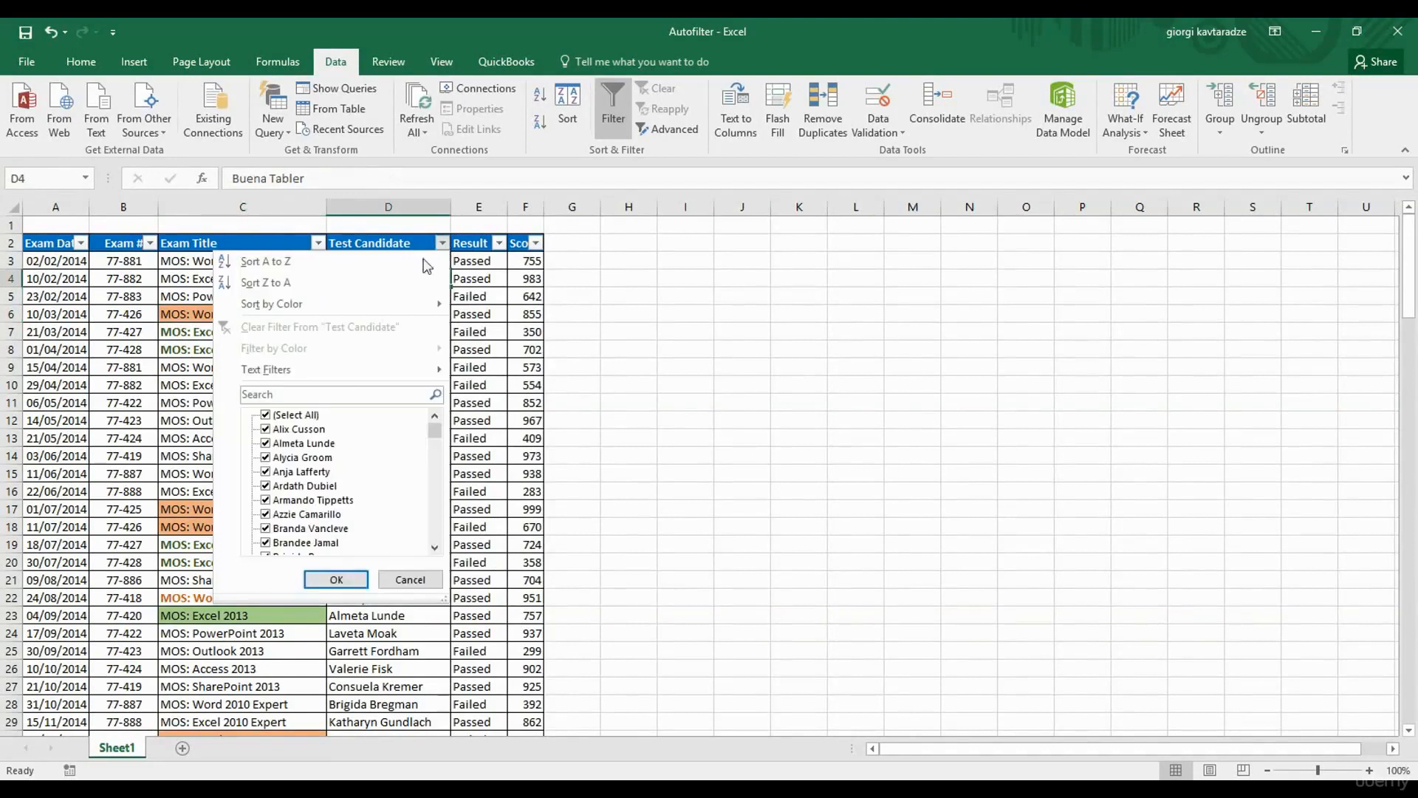
click(466, 484)
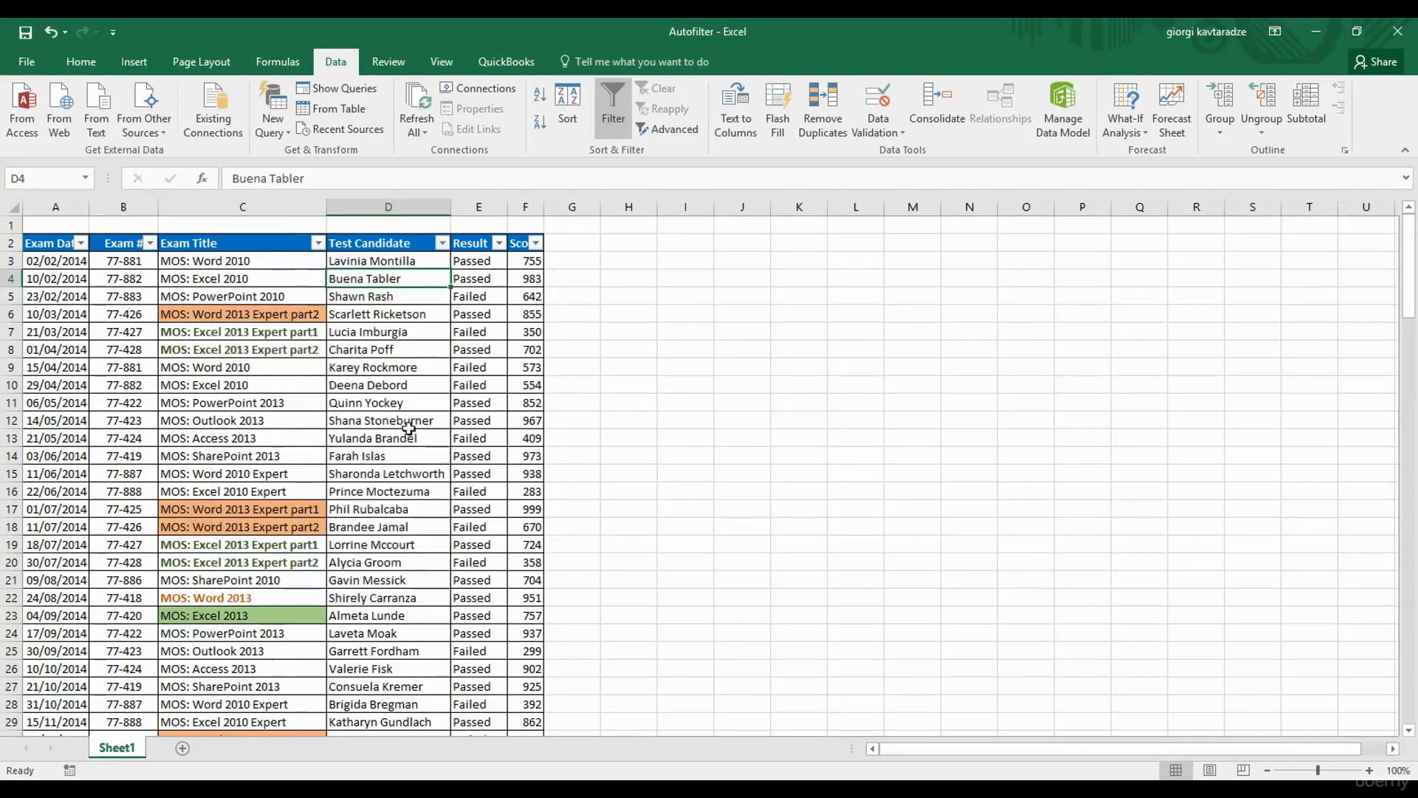
Examine how the Exam Date filter groups dates, expanding 2016 and its January entry, and close it without filtering.
click(80, 243)
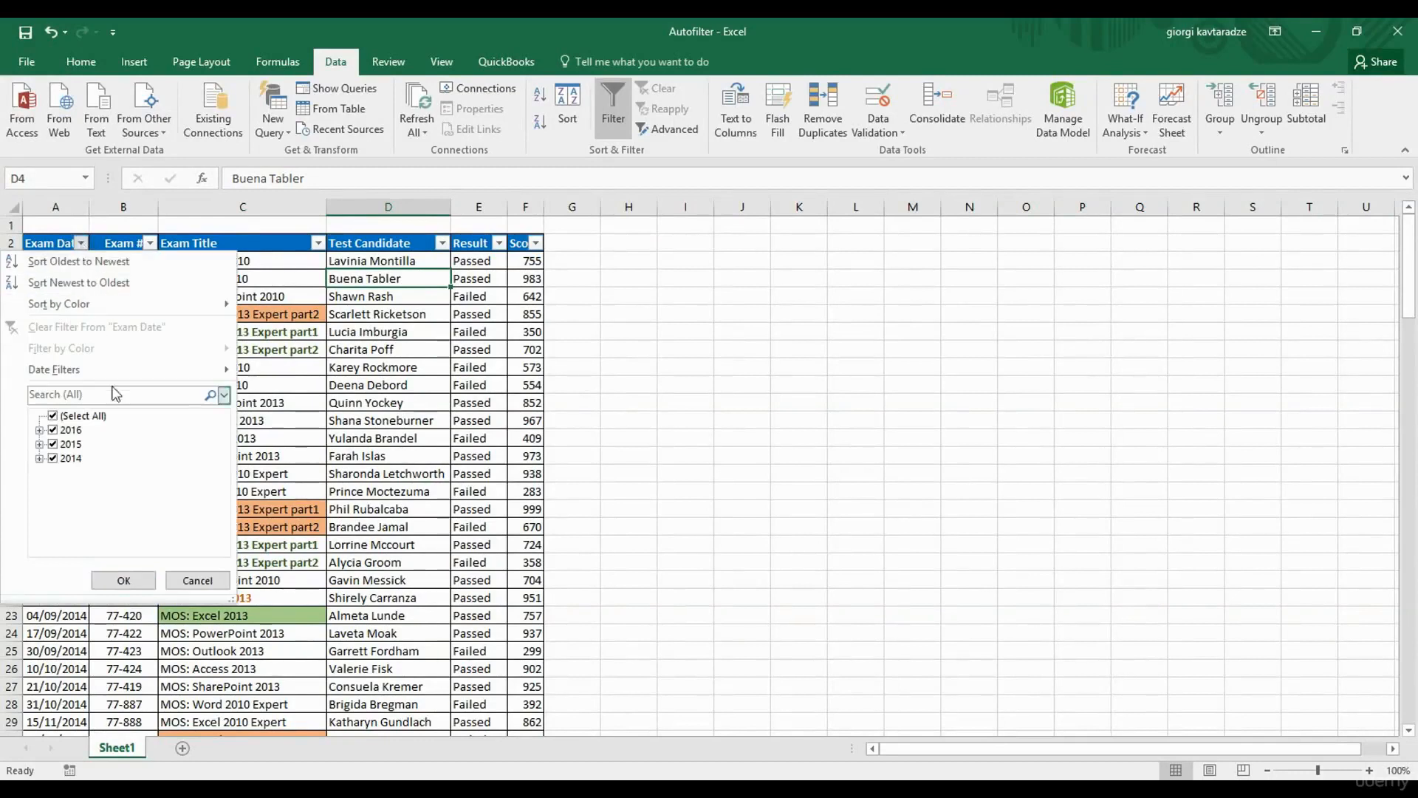
click(41, 431)
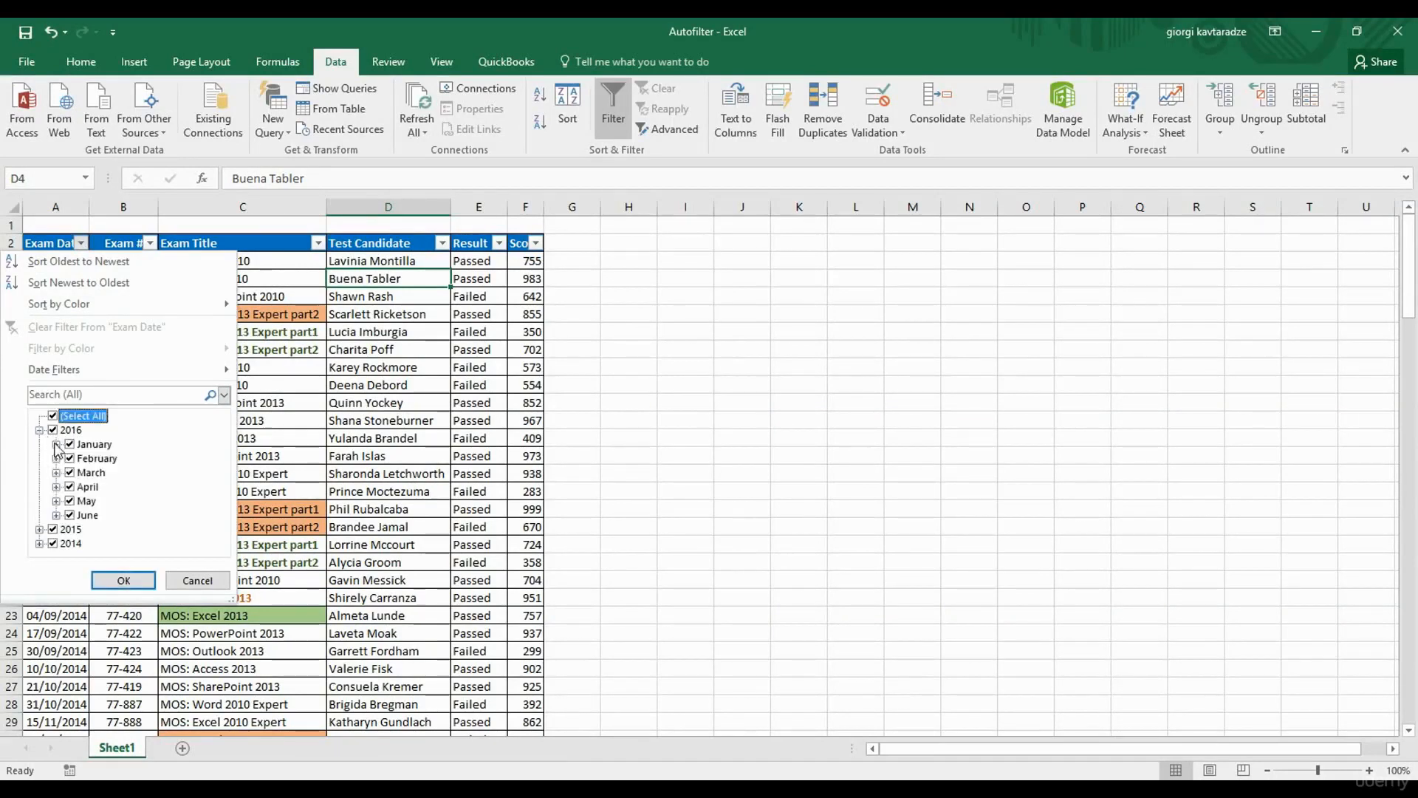
click(56, 446)
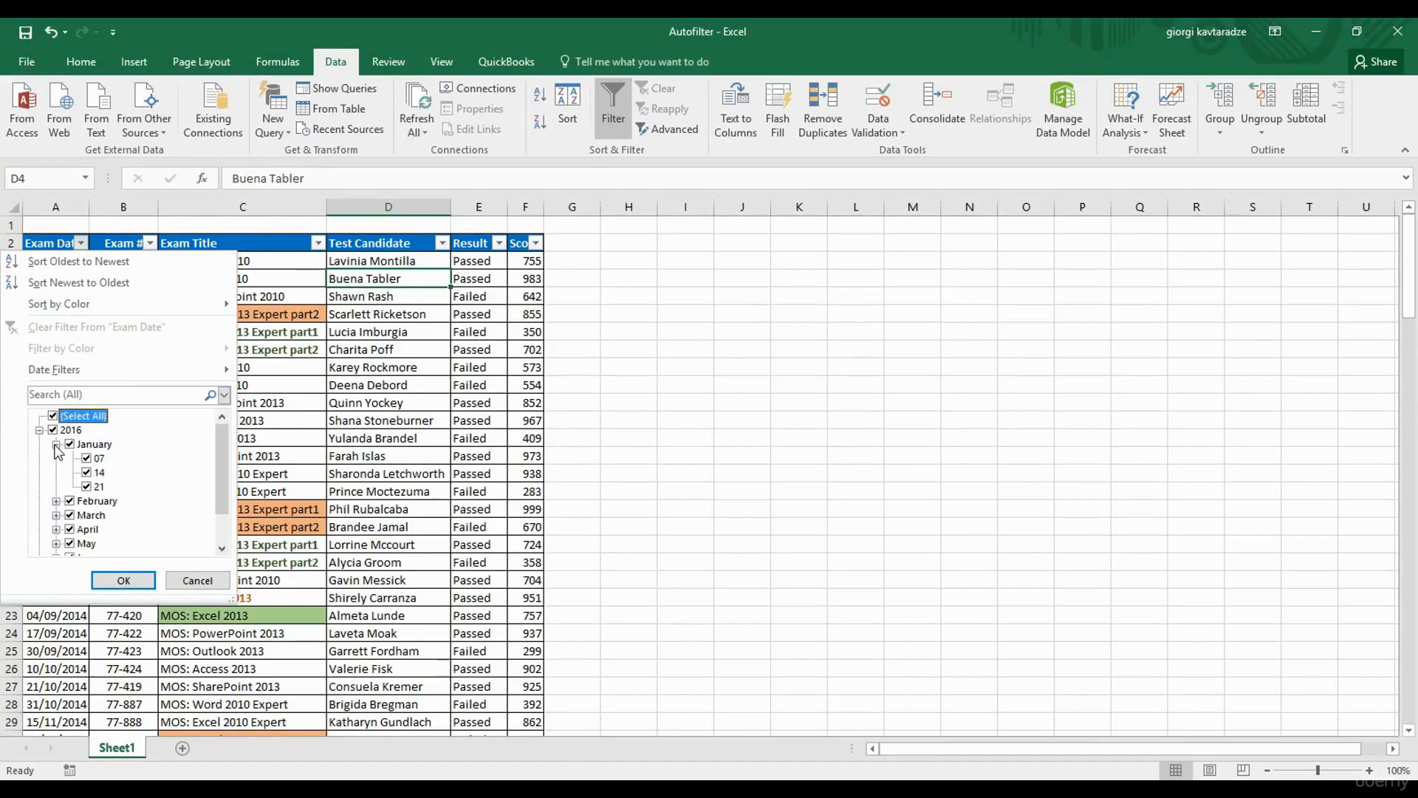
click(40, 431)
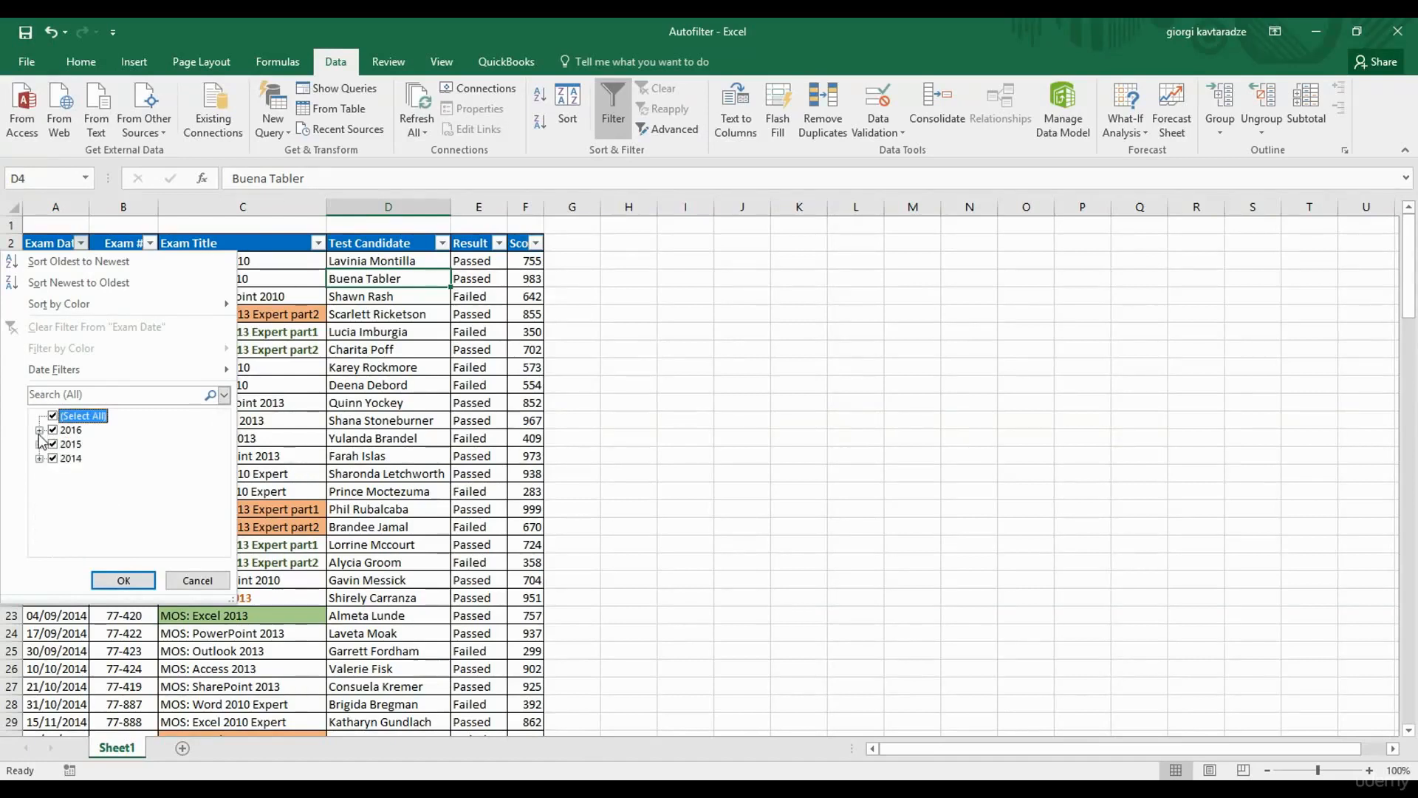
click(39, 431)
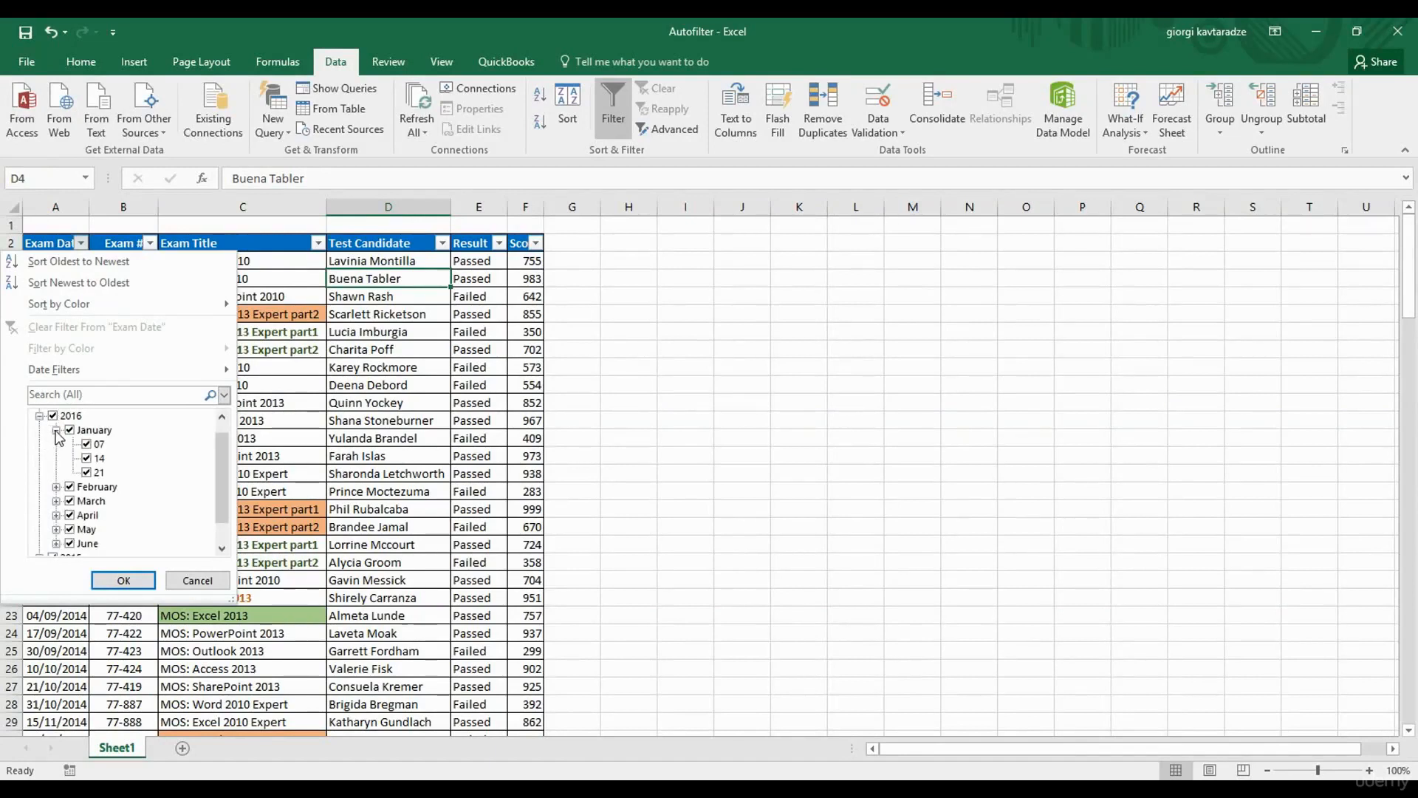
click(56, 431)
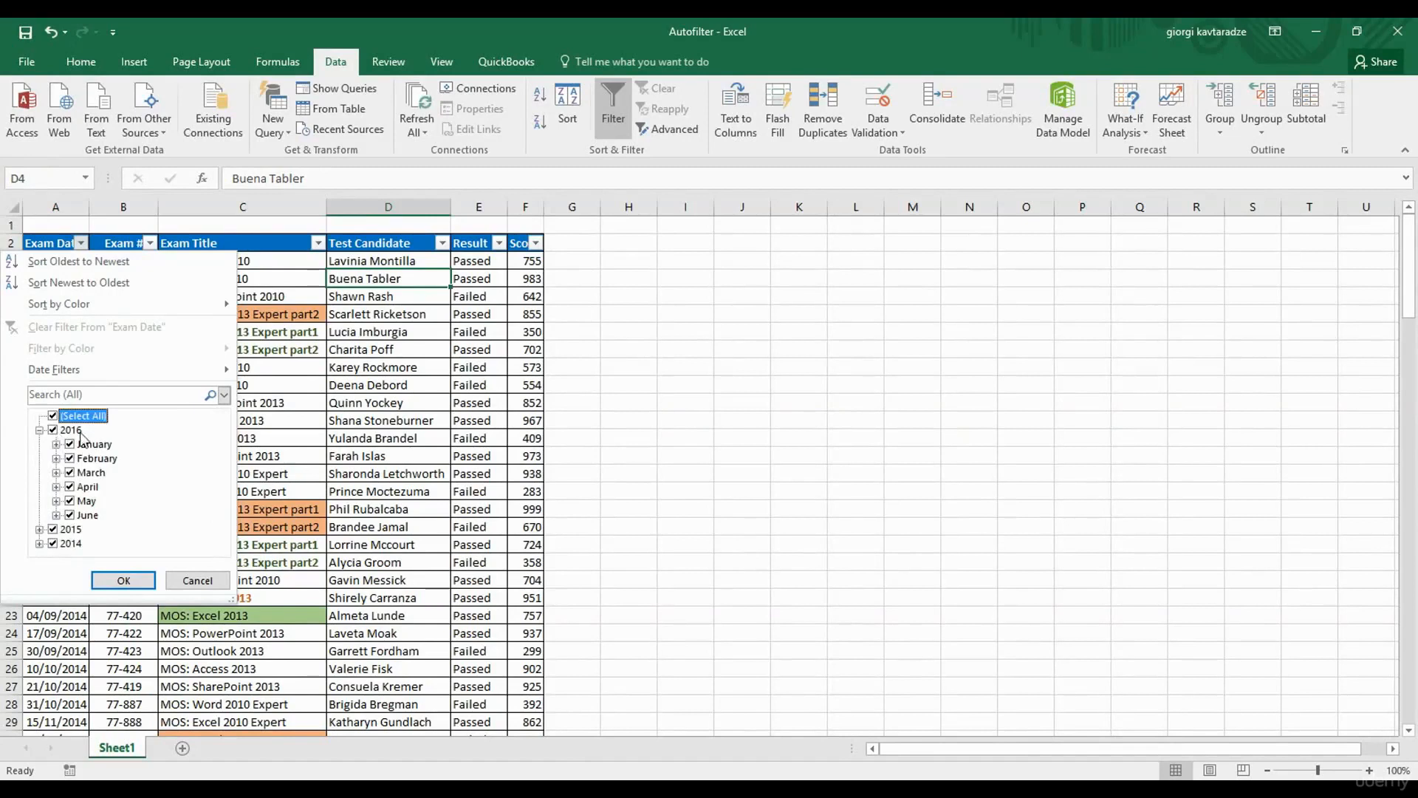
click(40, 430)
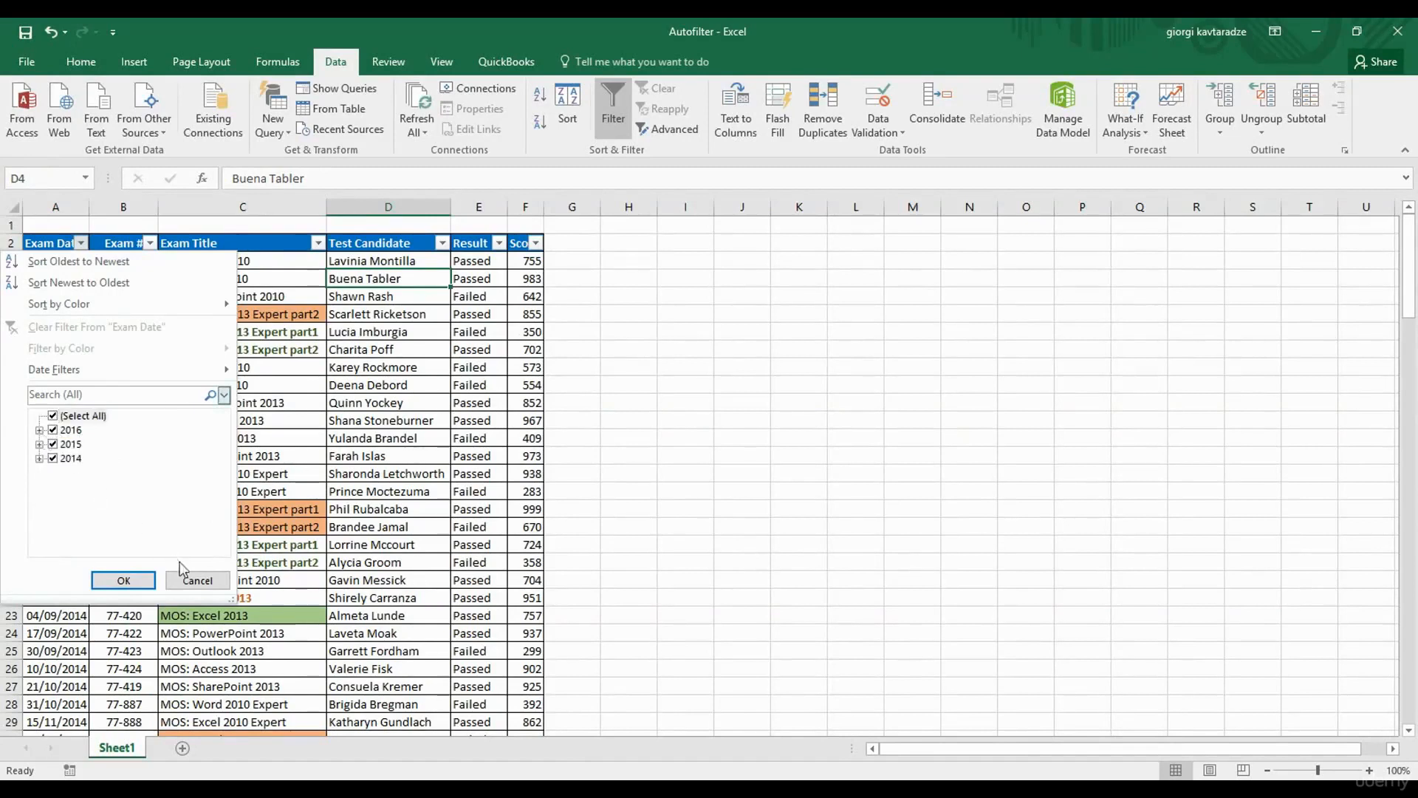
click(191, 579)
click(423, 295)
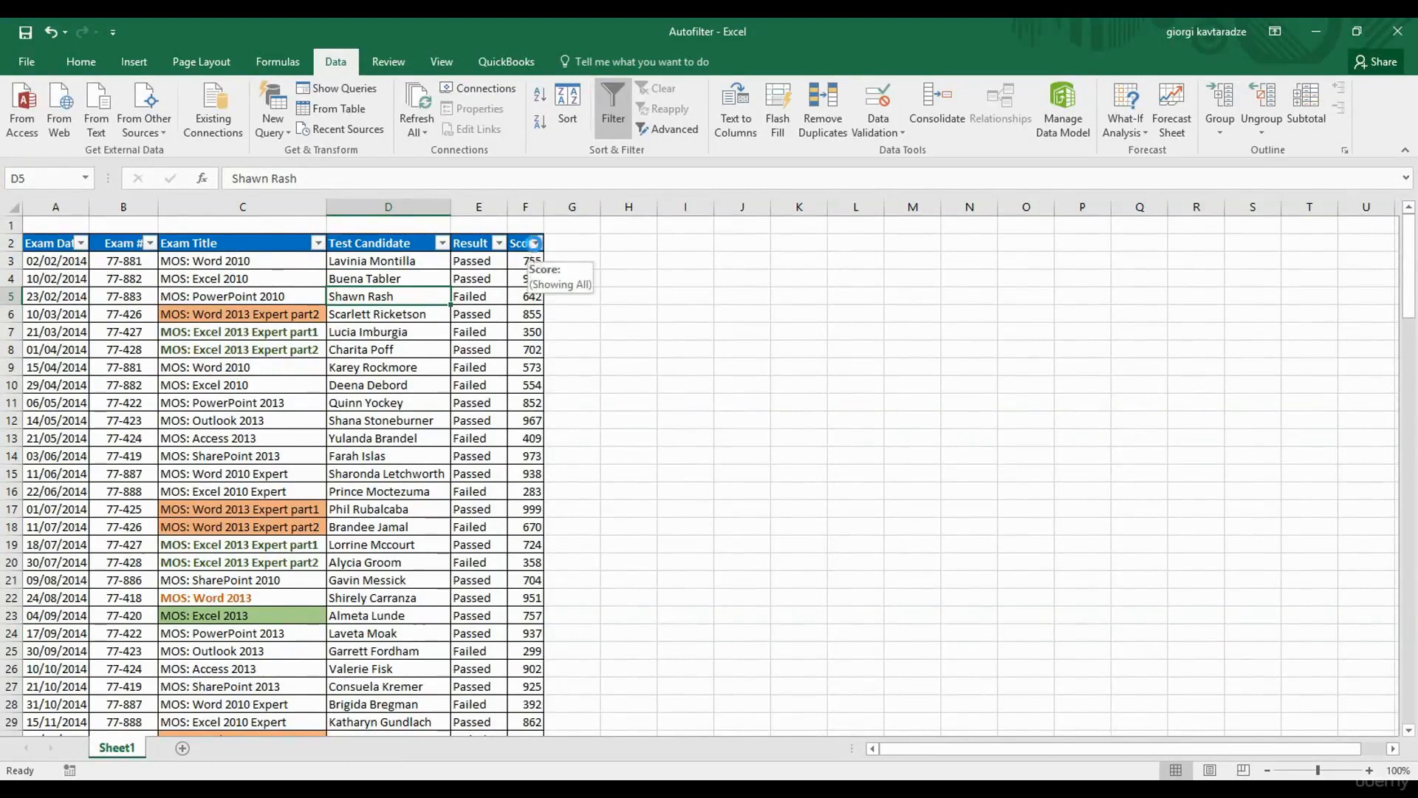
Review the number, text and date filter conditions available for the Score, Test Candidate and Exam Date columns.
click(534, 243)
mouse_move(515, 370)
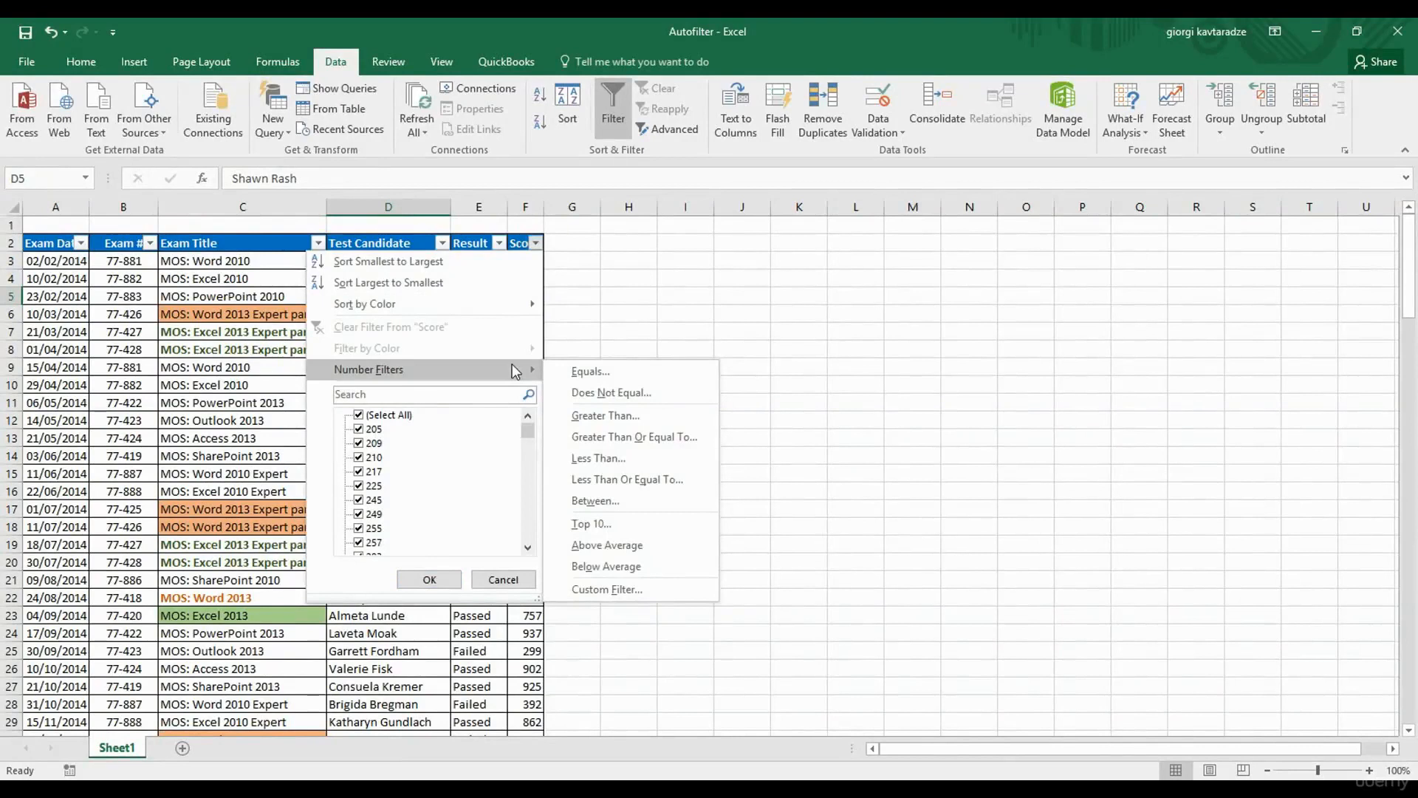
click(580, 303)
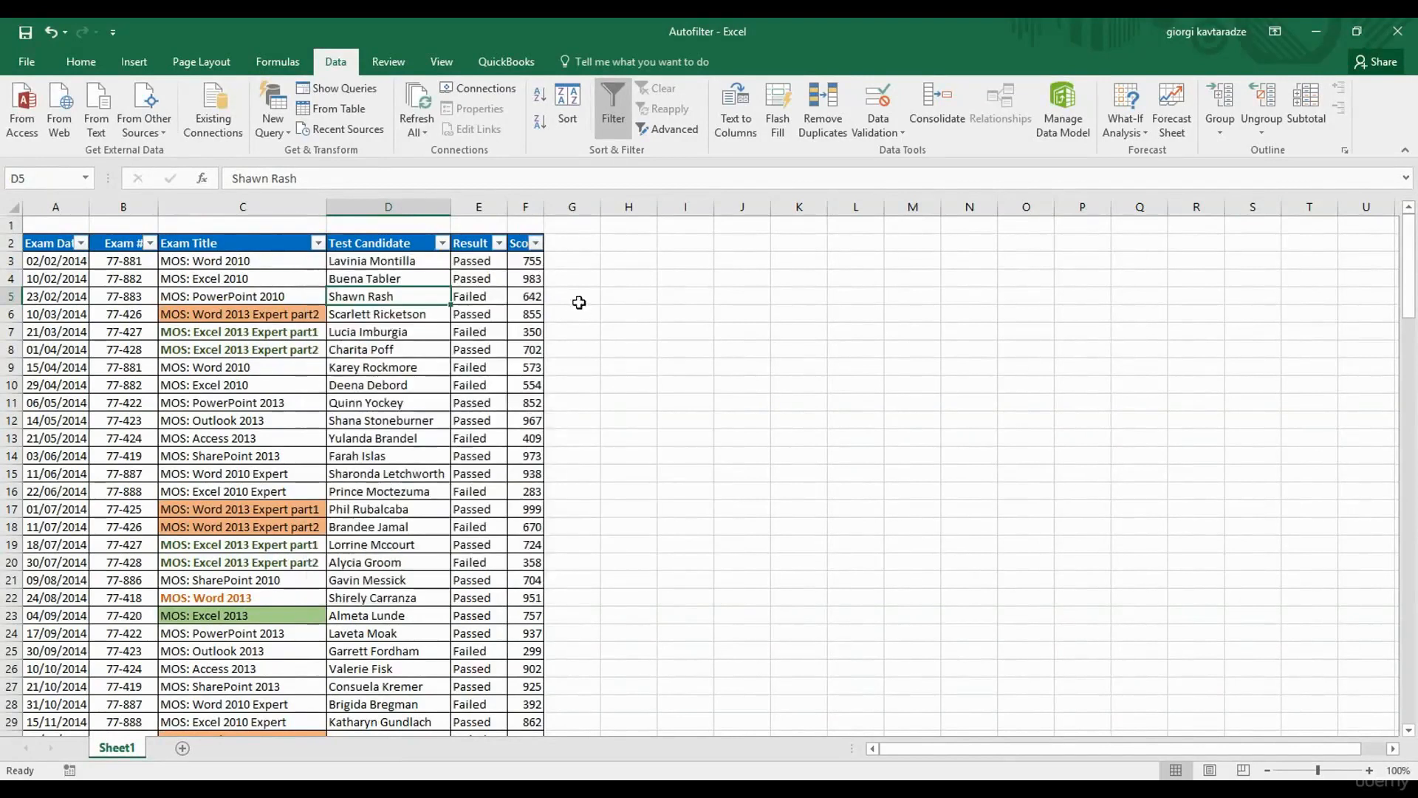
click(441, 243)
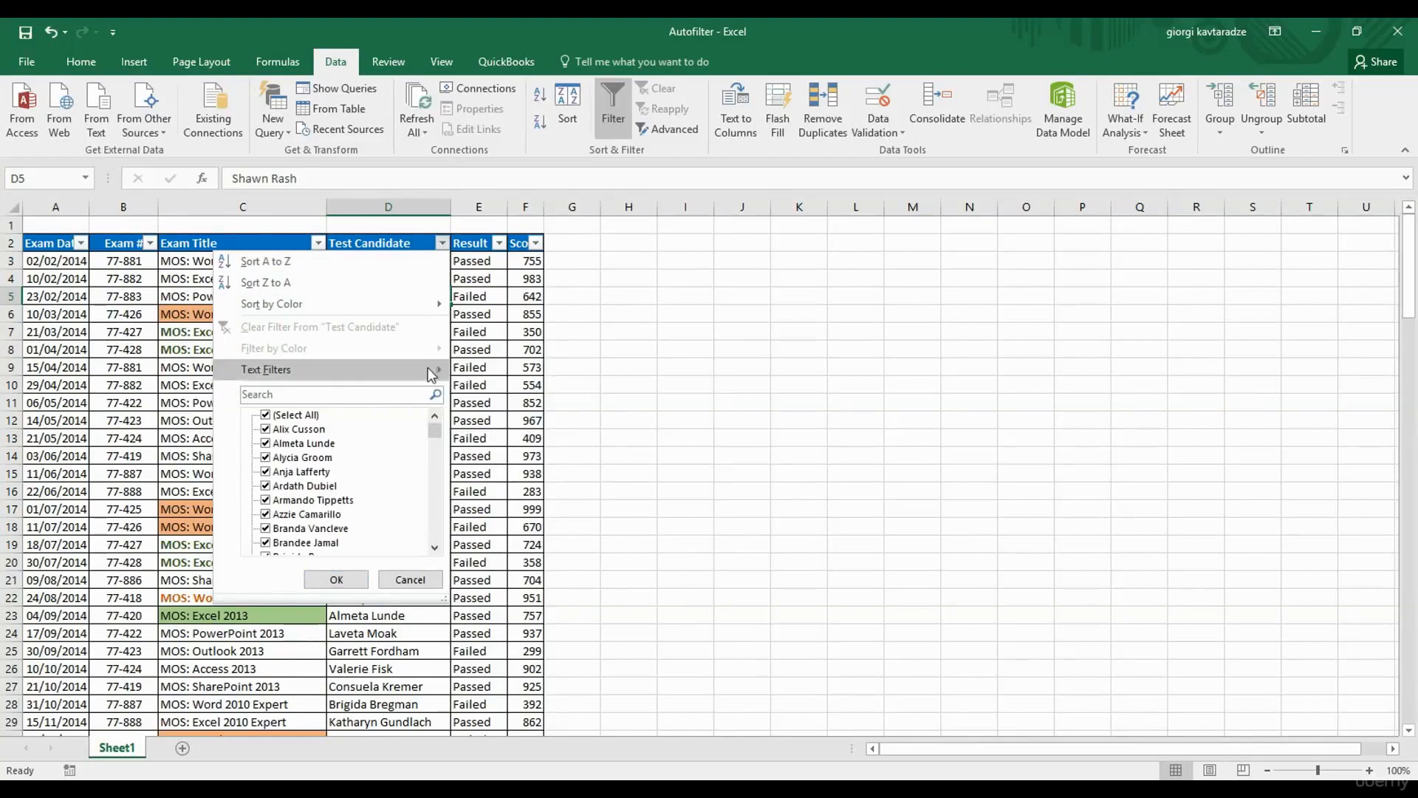
mouse_move(397, 373)
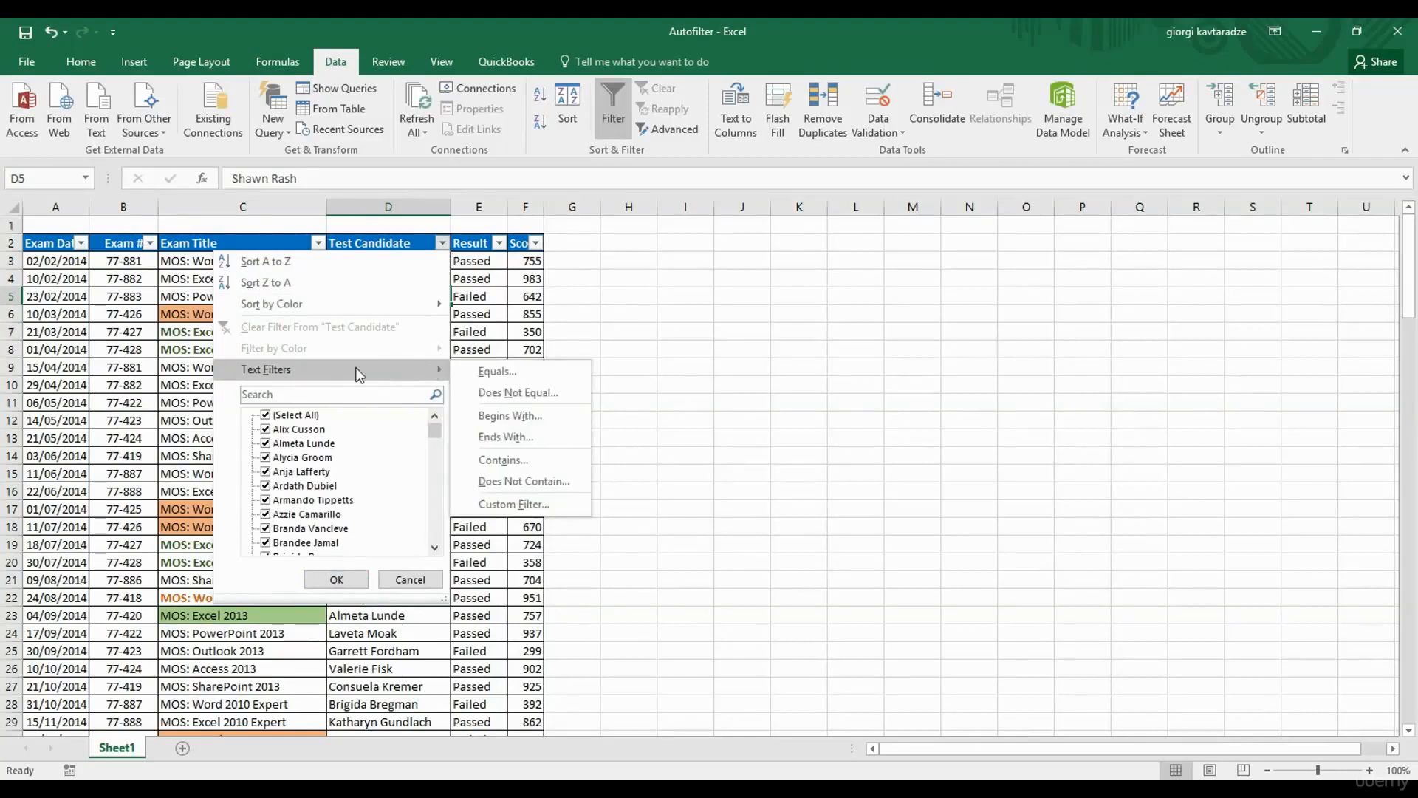
click(89, 291)
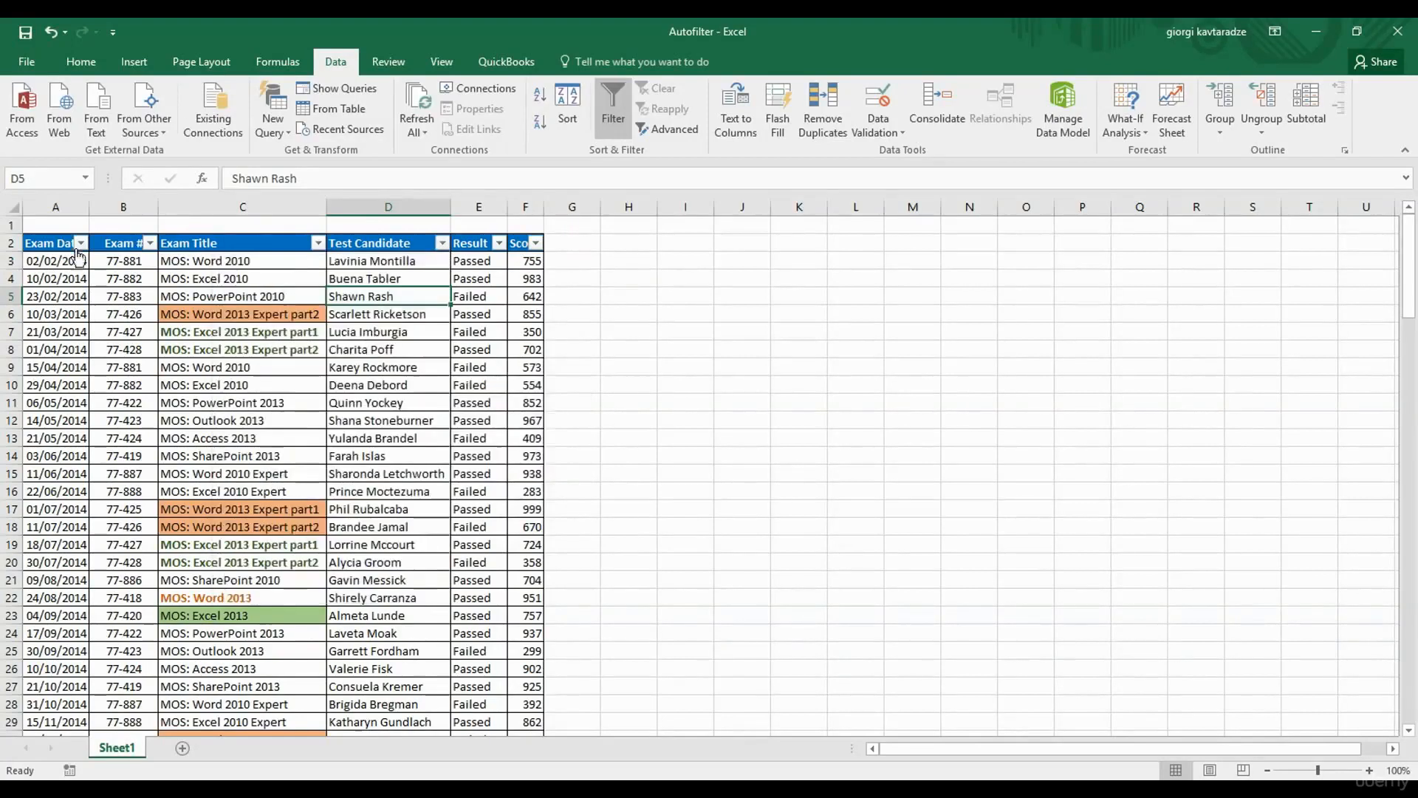
click(81, 243)
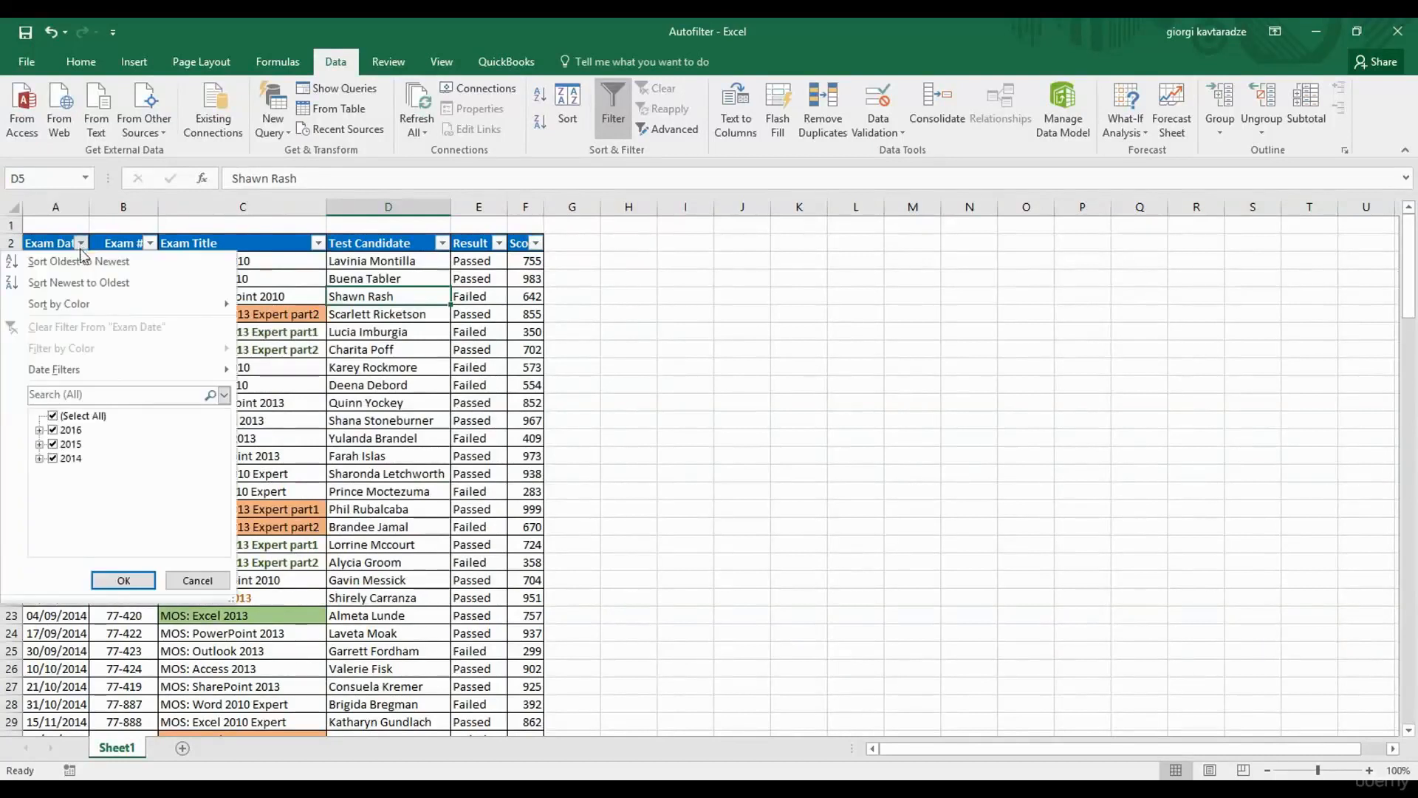
mouse_move(87, 371)
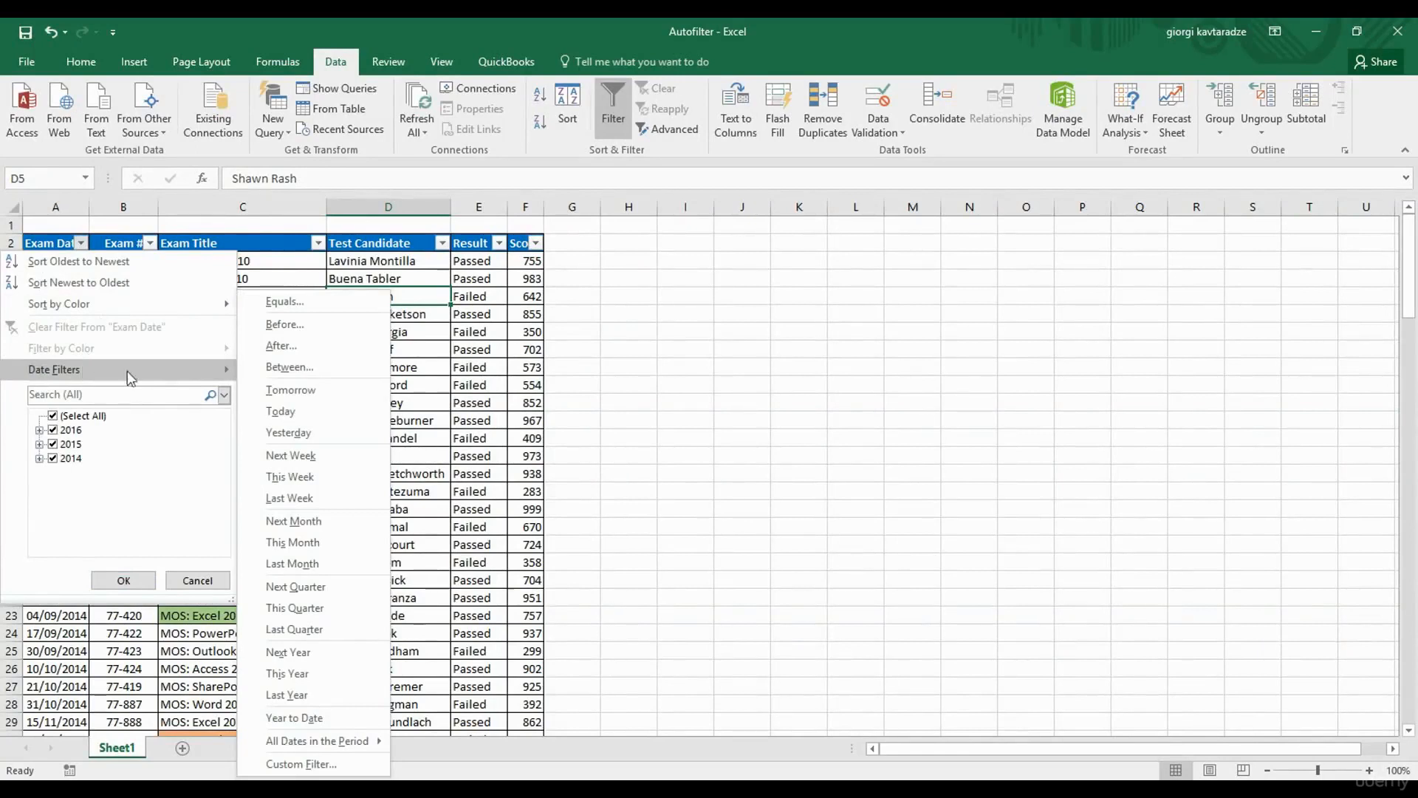
click(478, 284)
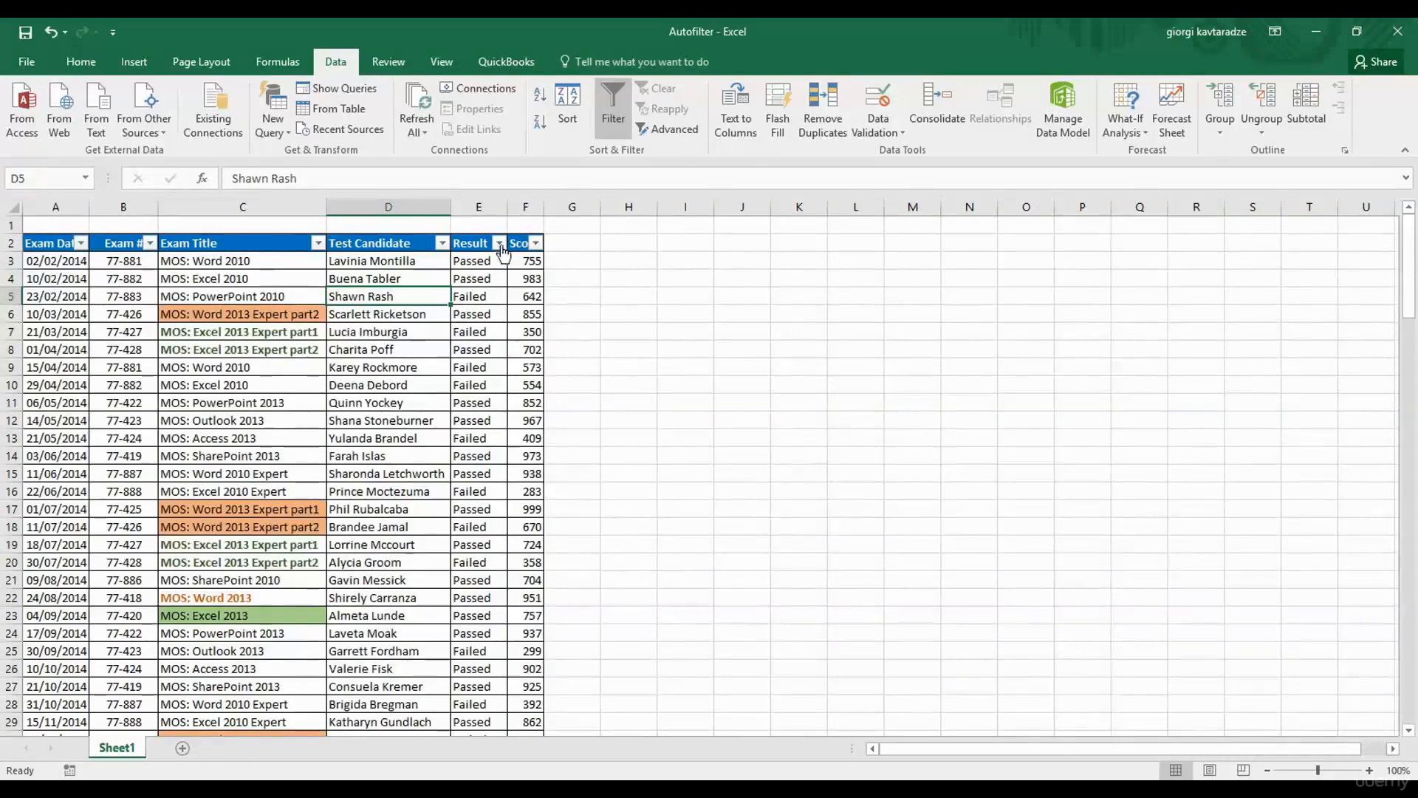
Limit the exam table to rows whose Result is Passed.
click(500, 247)
click(358, 415)
click(344, 443)
click(393, 579)
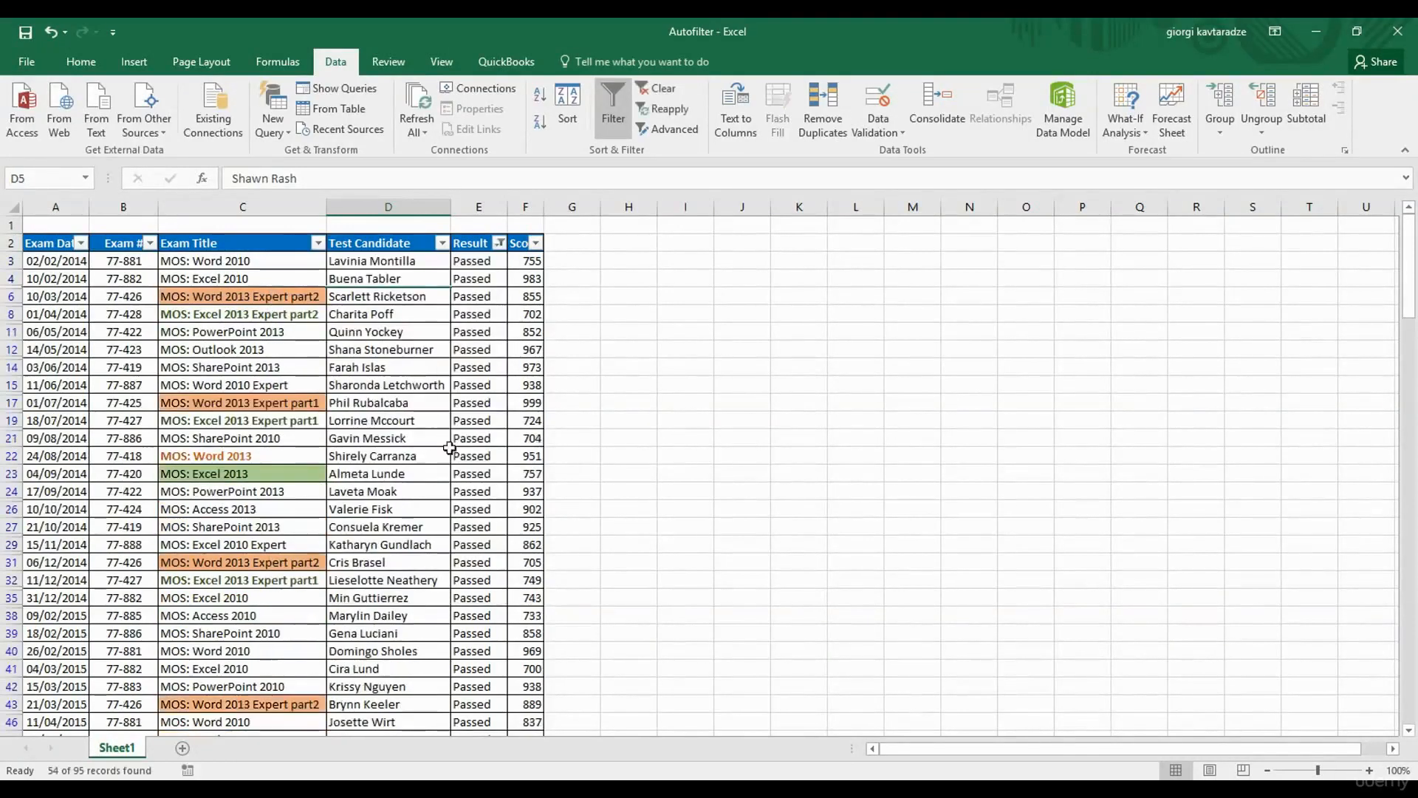
Apply a number filter to the Score column to show scores greater than or equal to 800.
click(535, 299)
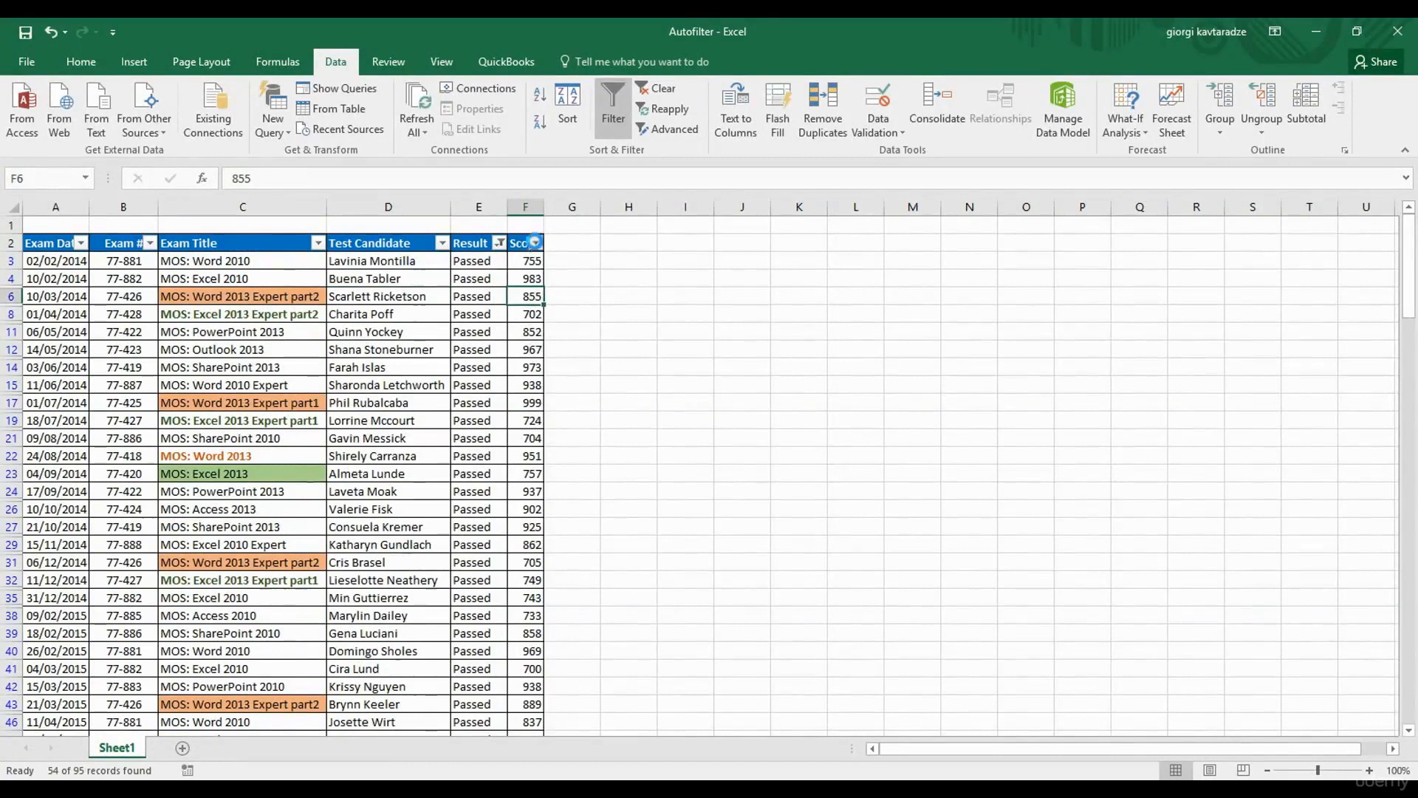
click(535, 243)
mouse_move(456, 366)
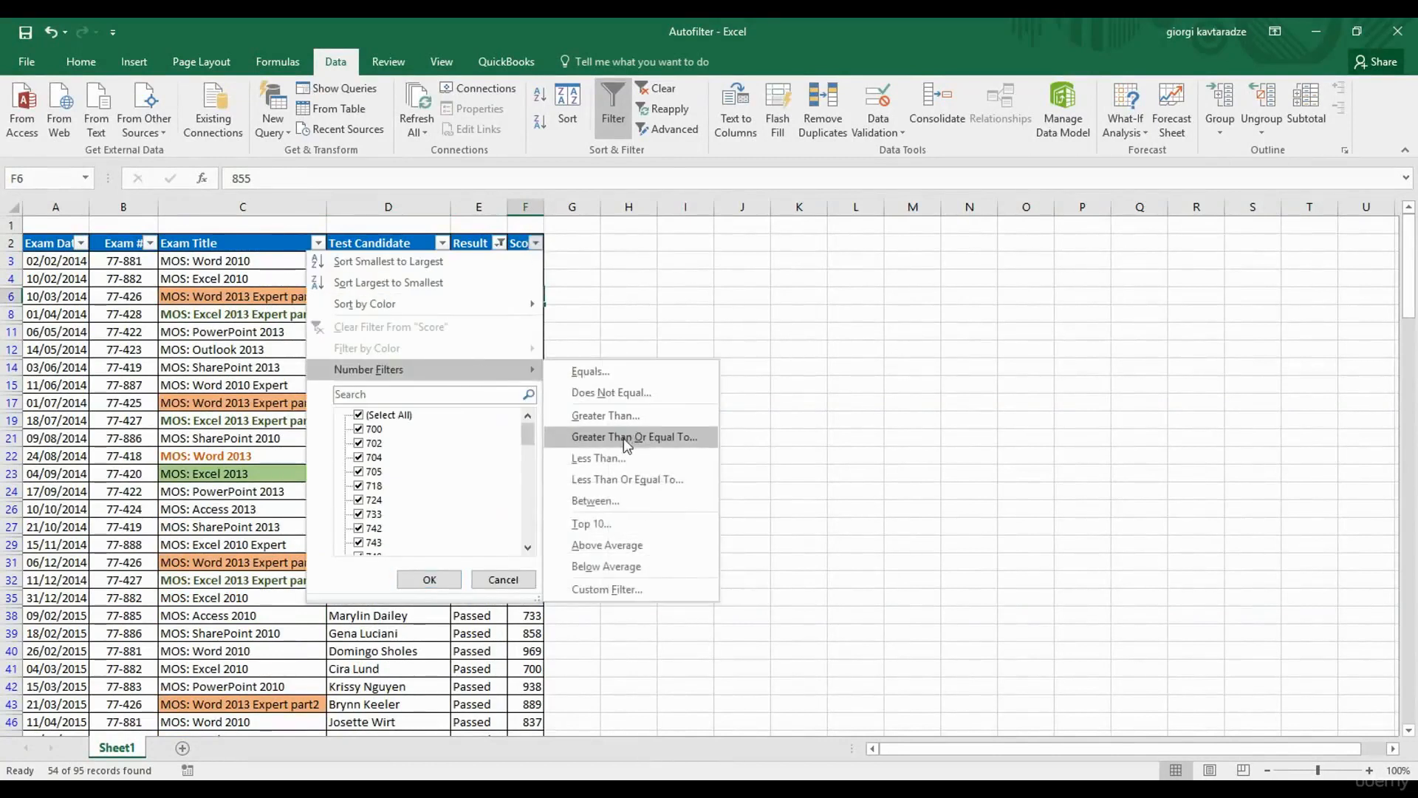
click(669, 441)
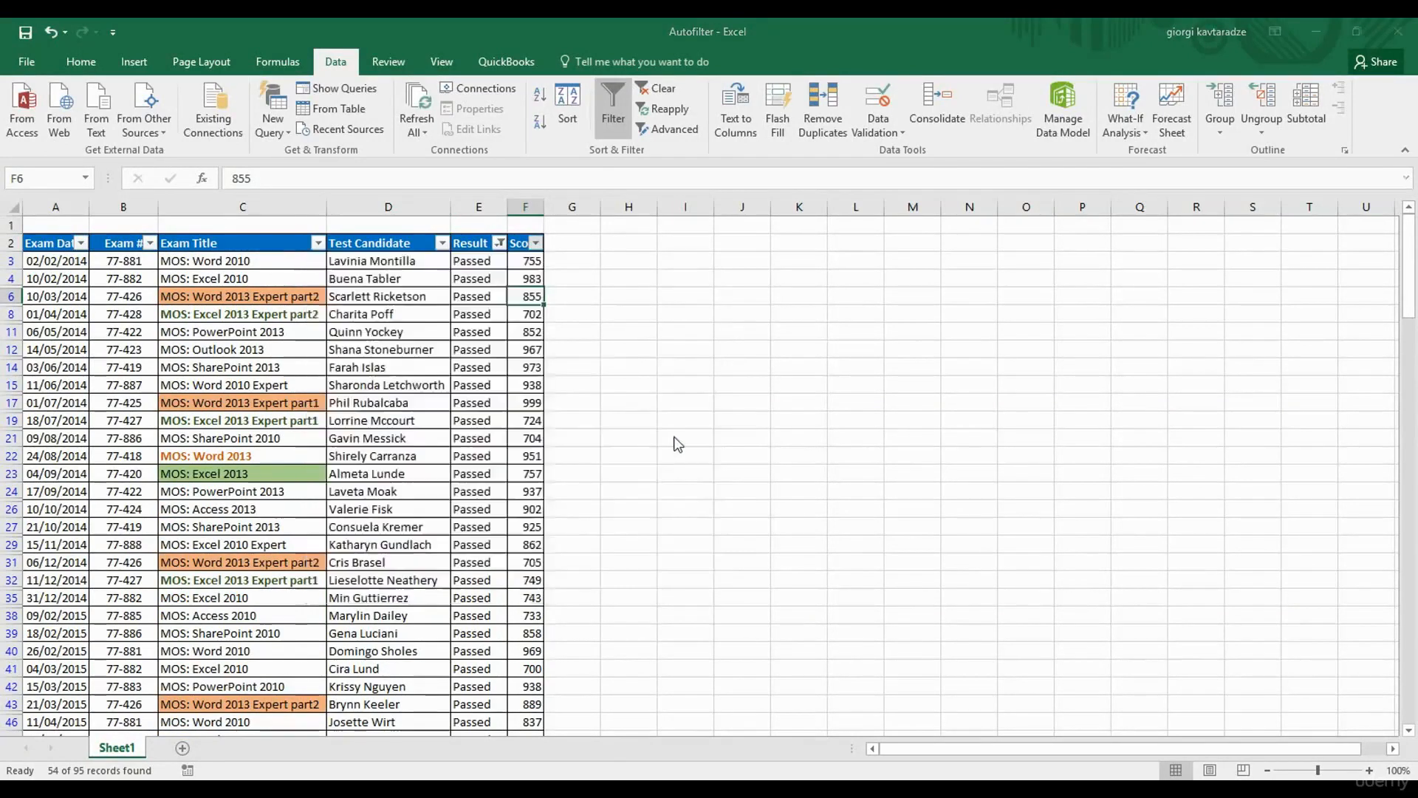
text(800)
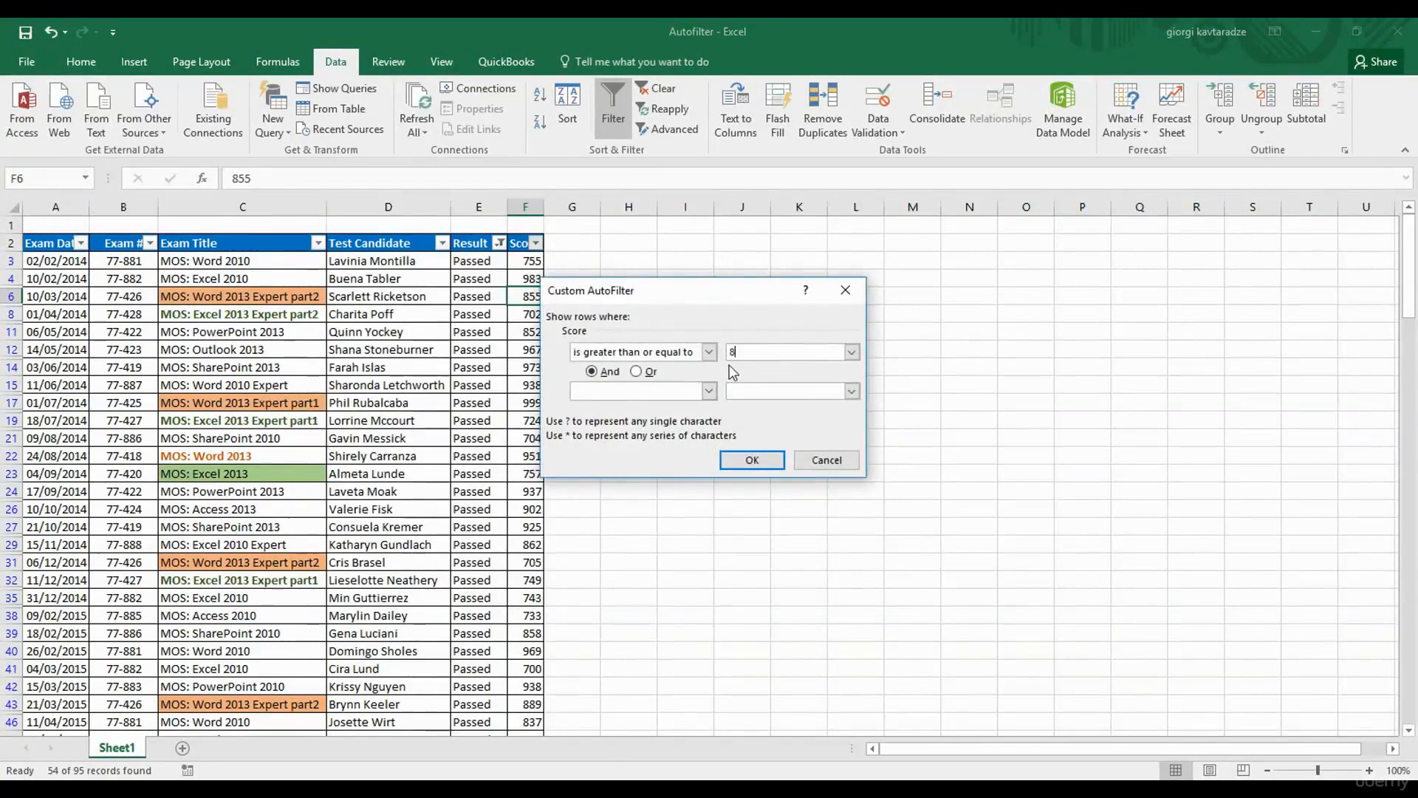
click(751, 461)
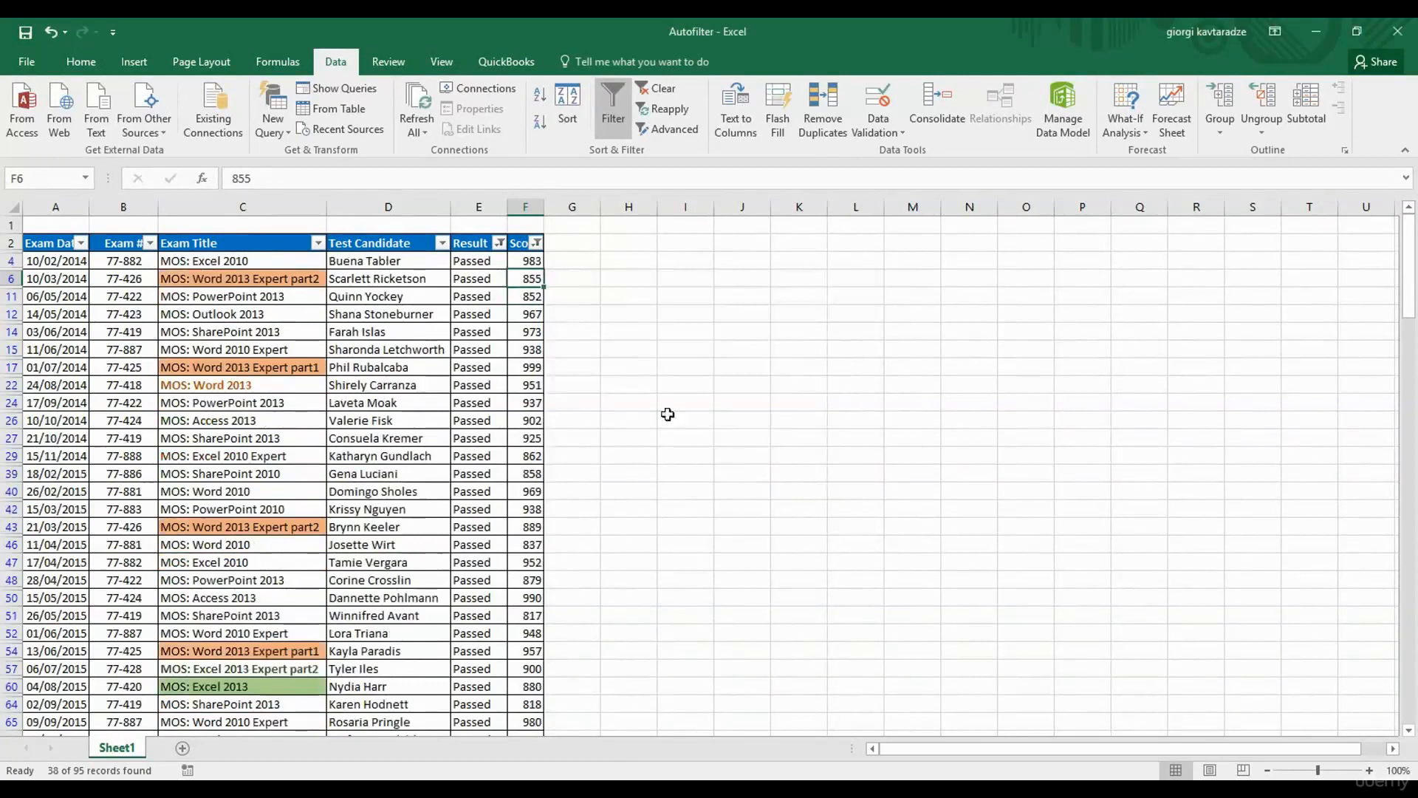
click(532, 385)
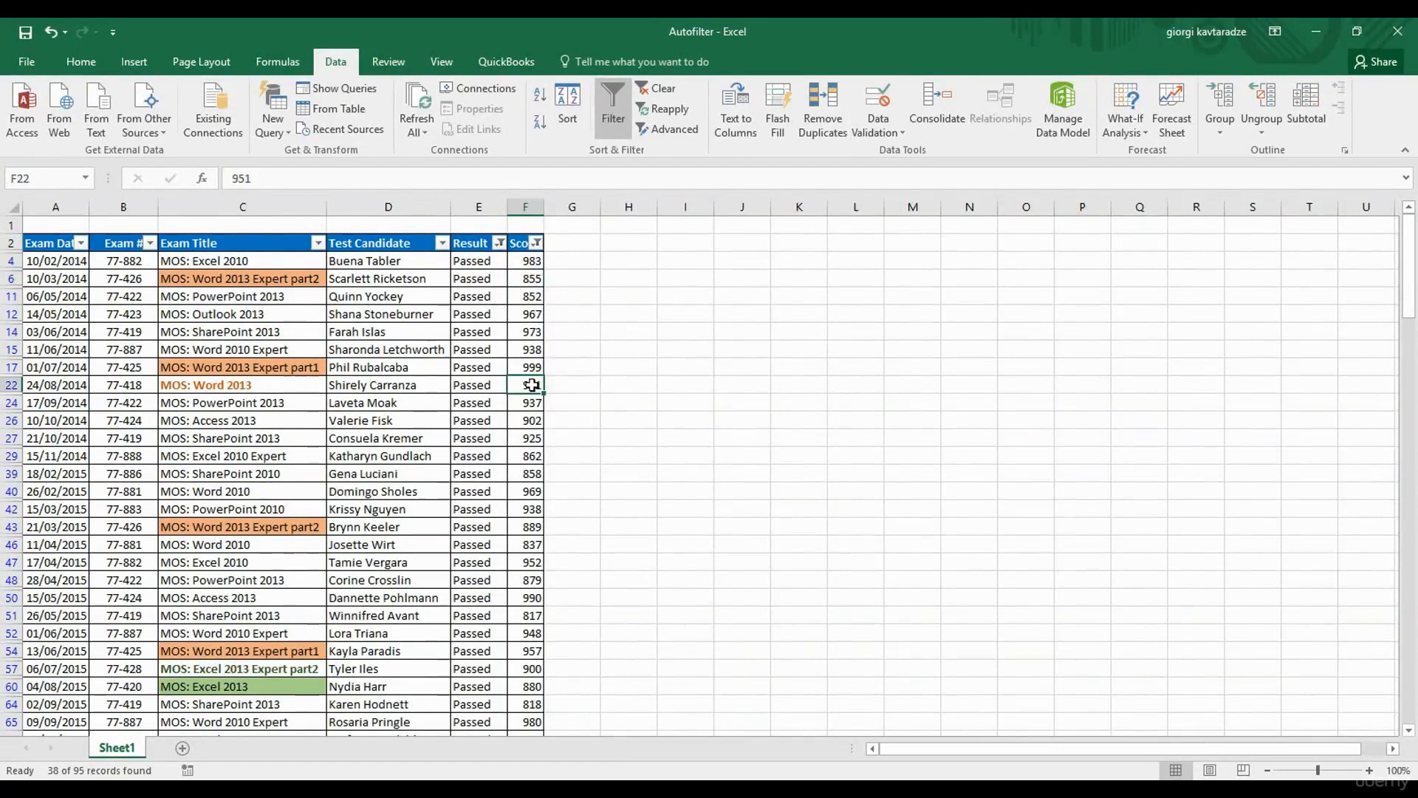
Apply a number filter to the Score column that shows only above-average scores.
click(537, 243)
mouse_move(477, 366)
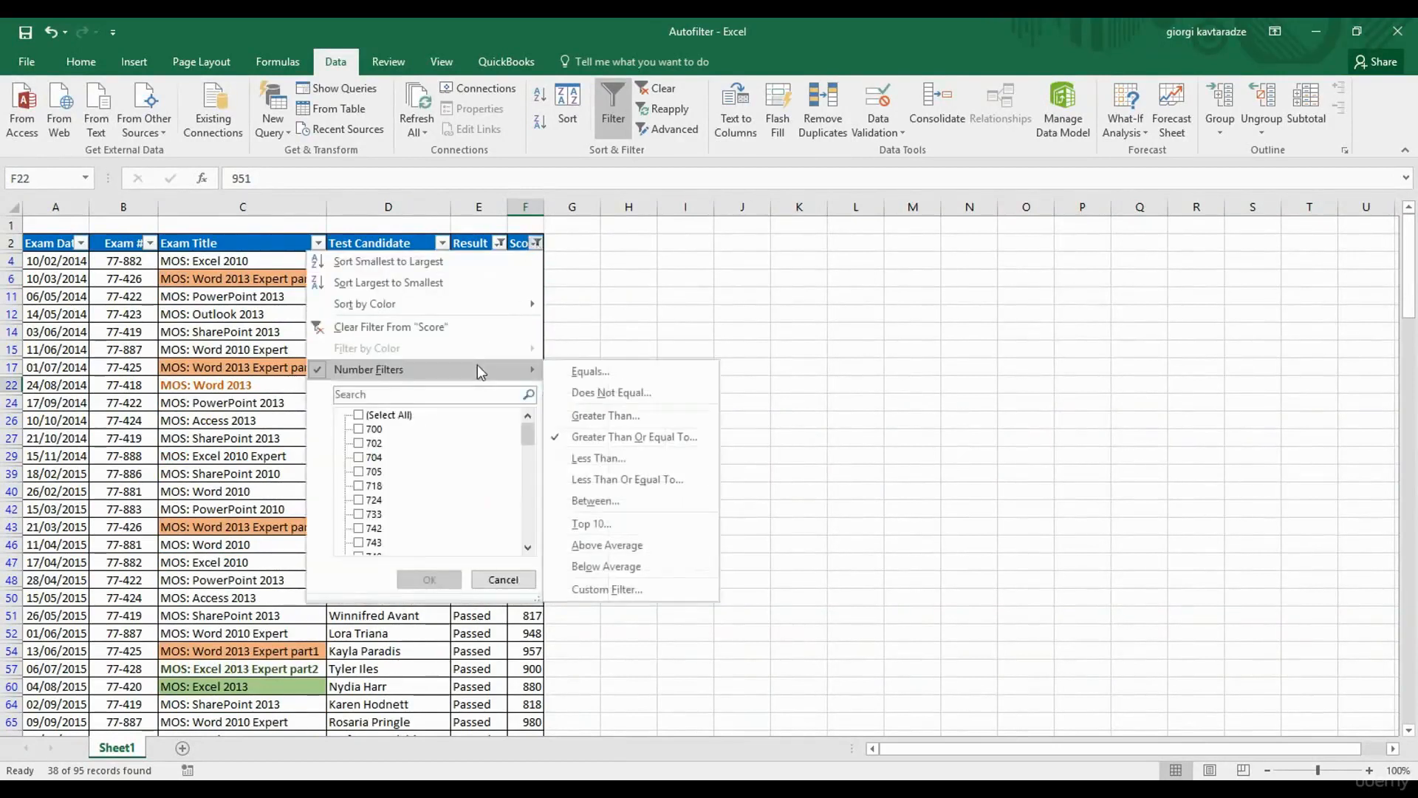
click(658, 547)
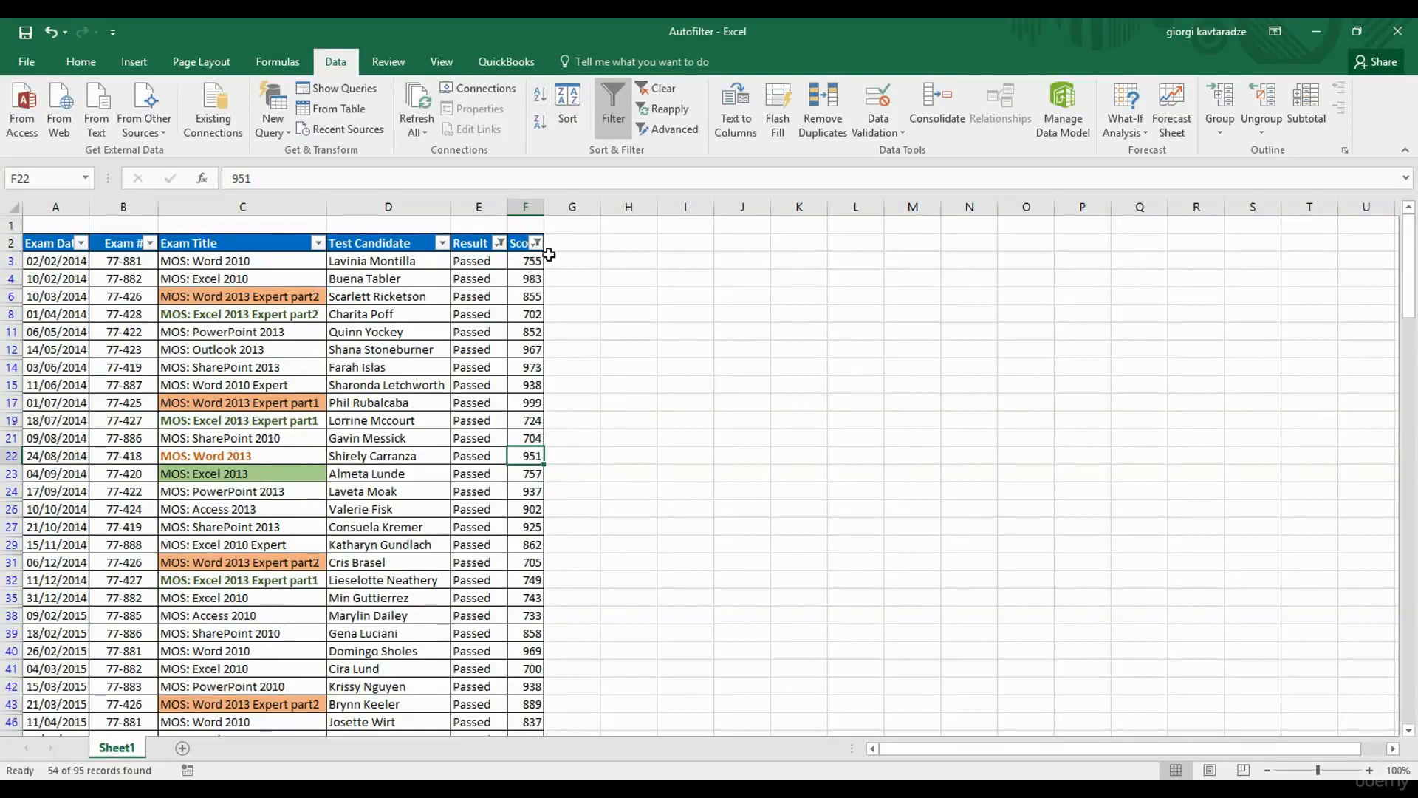
Clear all filters and apply a text filter showing only Test Candidate names that begin with A.
click(665, 92)
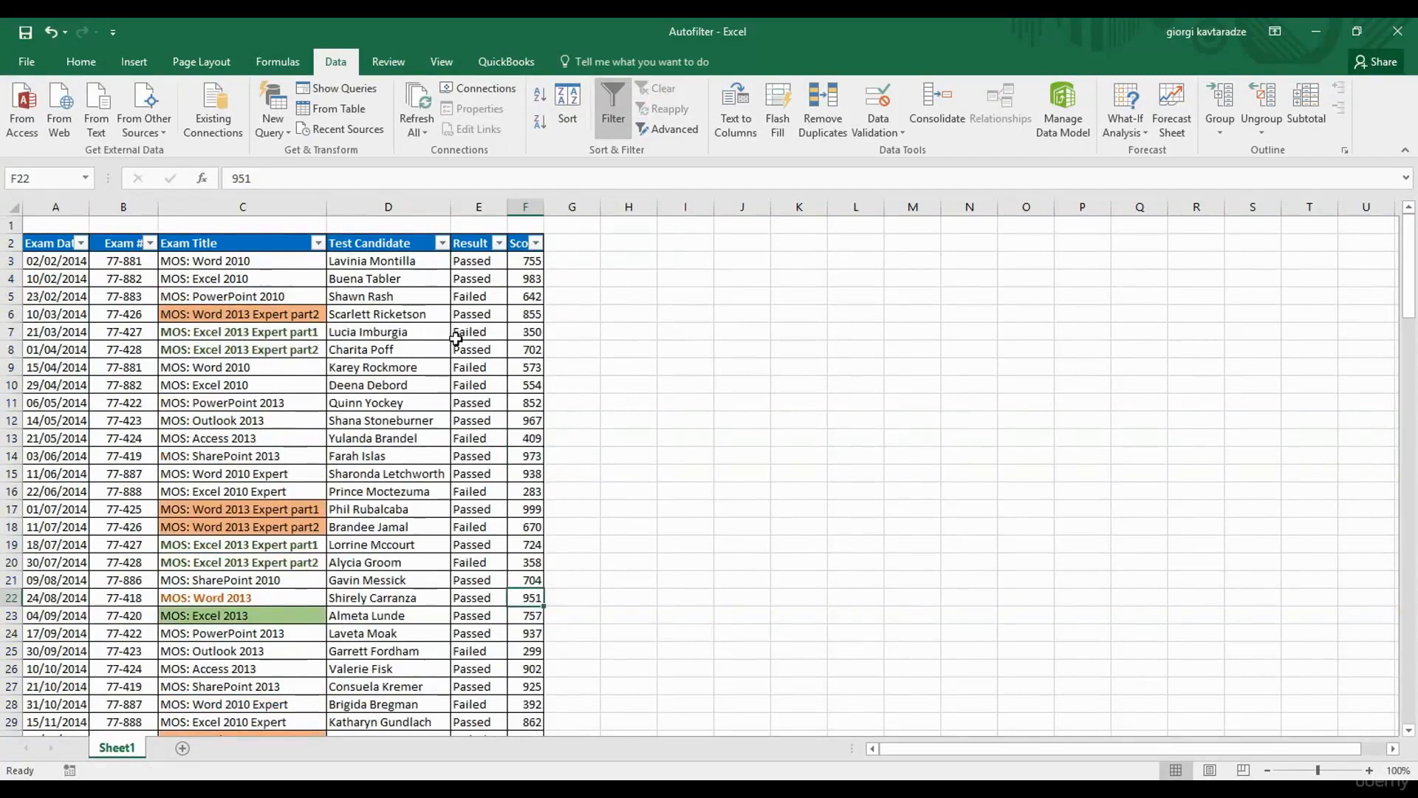
click(407, 296)
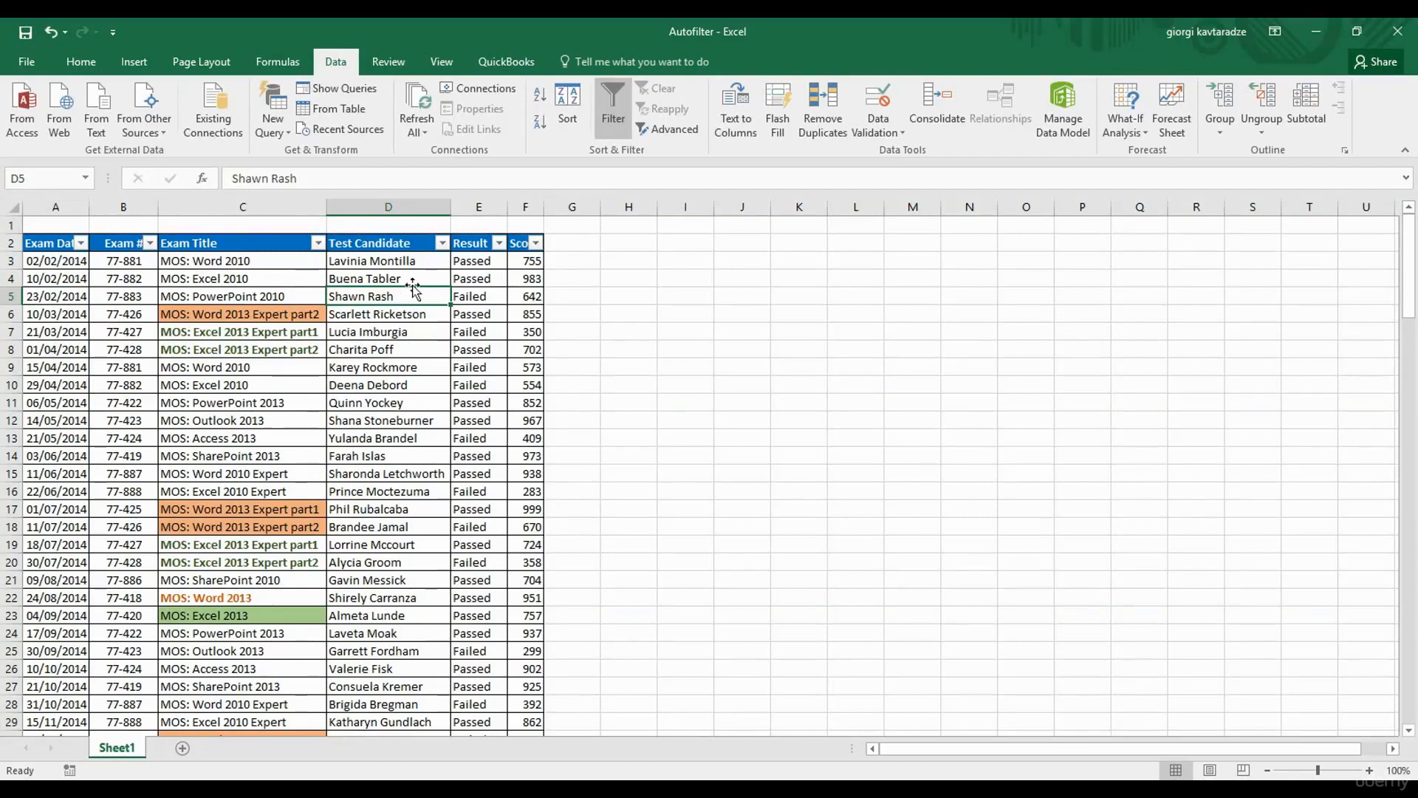
click(442, 243)
mouse_move(391, 365)
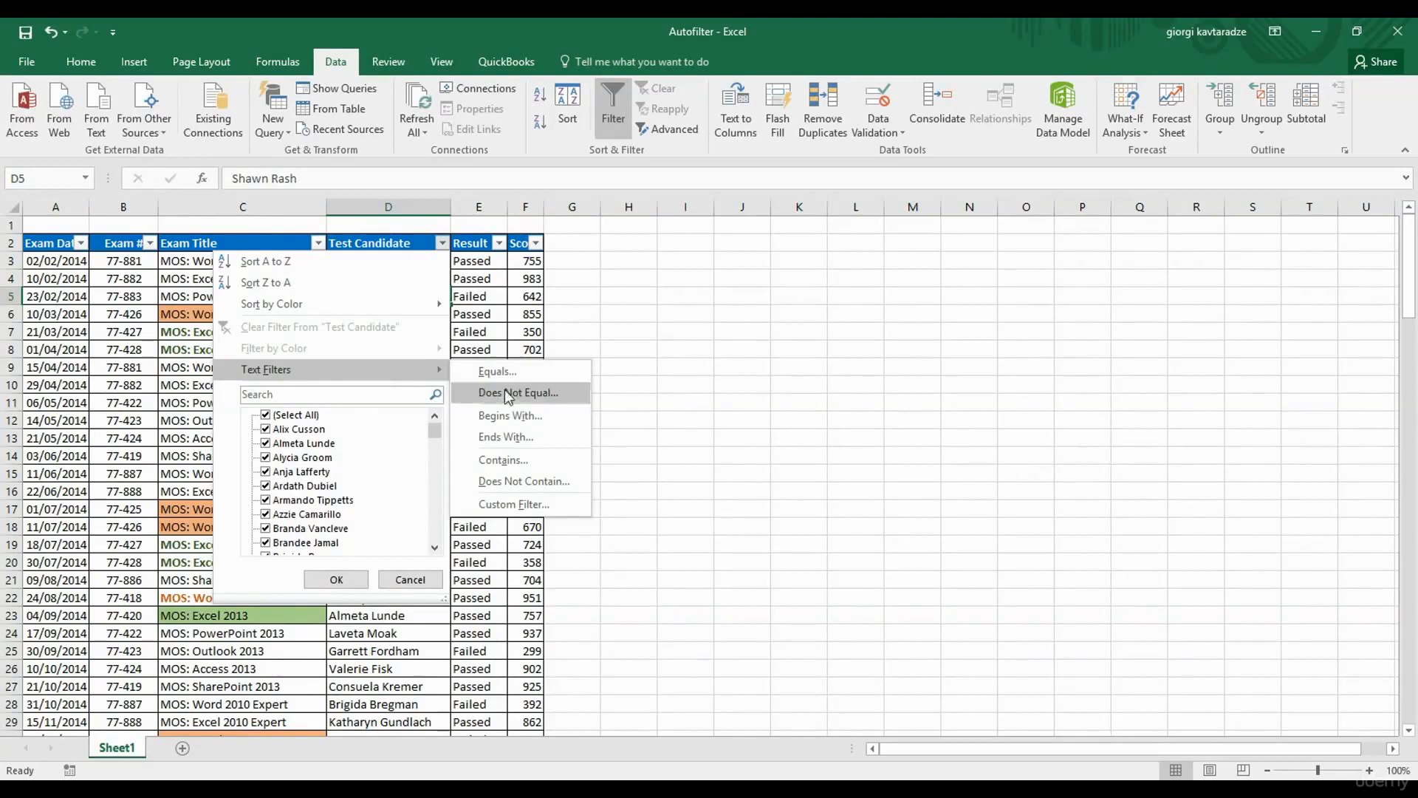
click(510, 415)
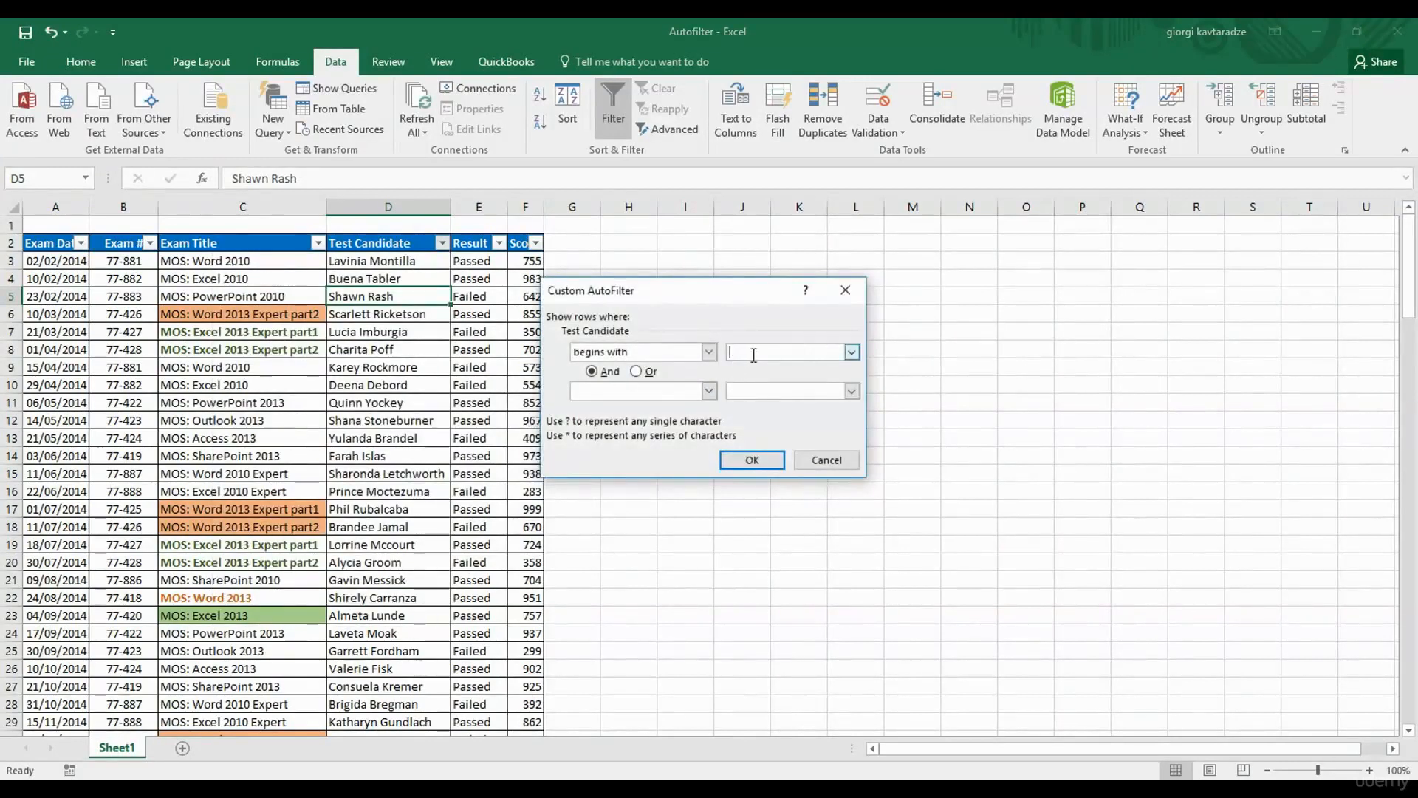
text(A)
click(752, 460)
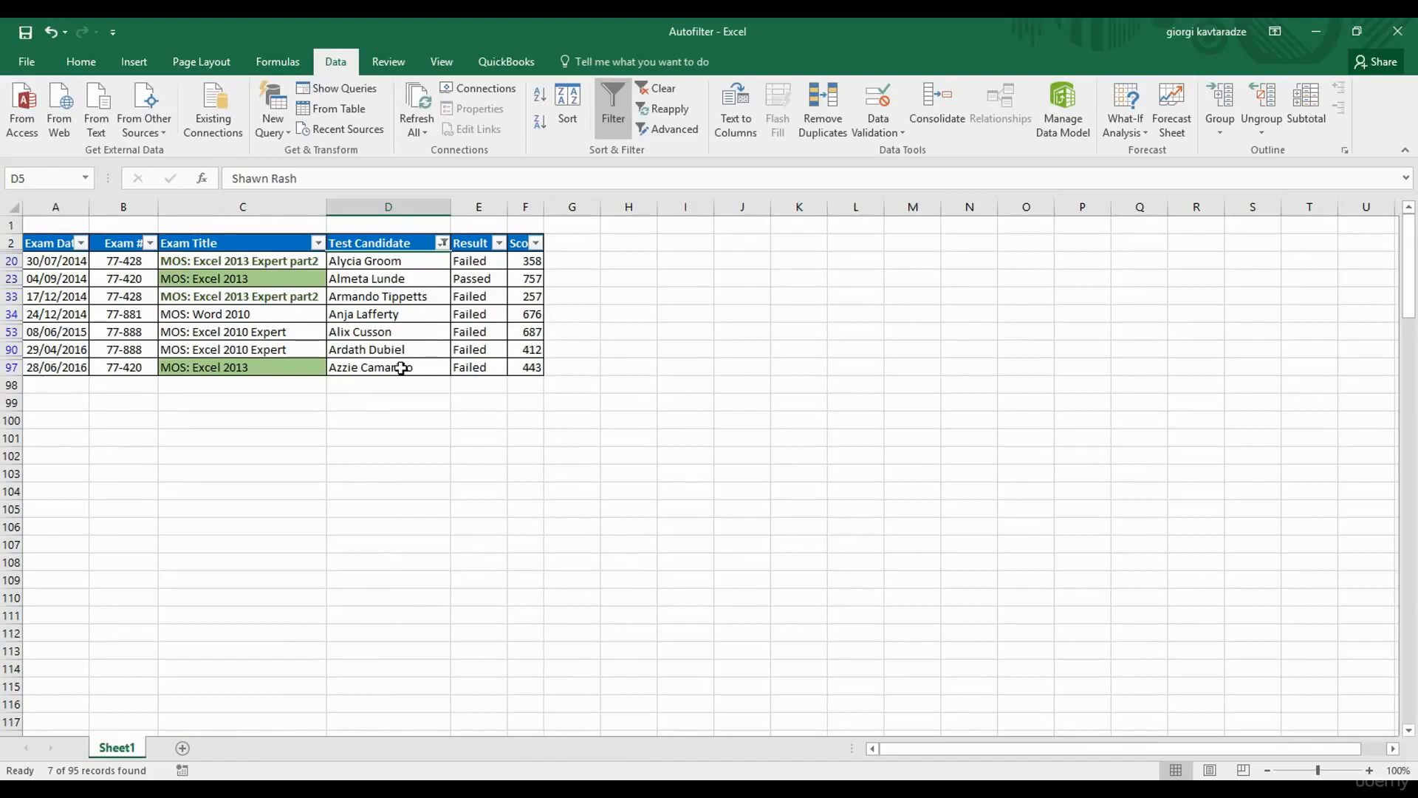
Change the Test Candidate text filter to names ending with M and select the filtered names.
click(413, 262)
click(441, 242)
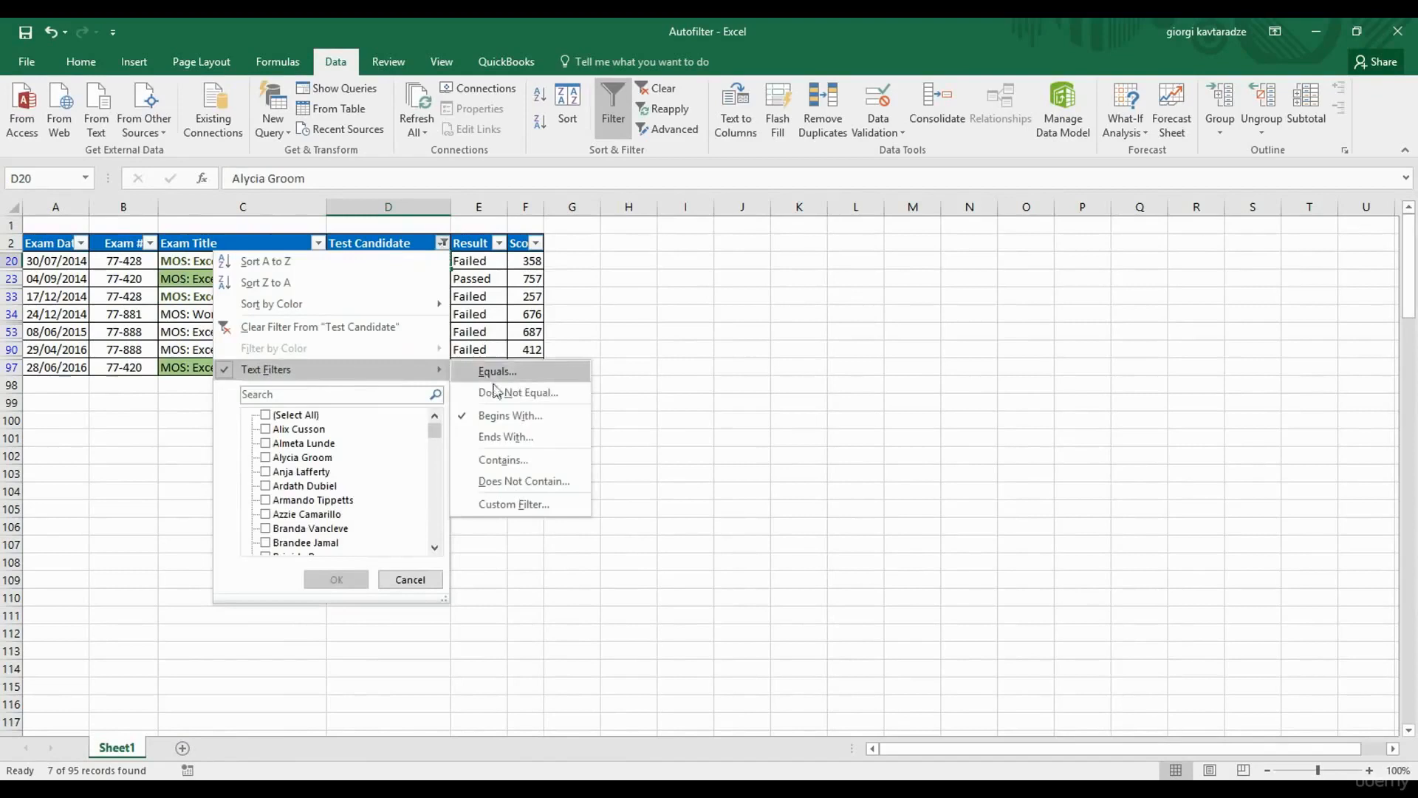
click(514, 441)
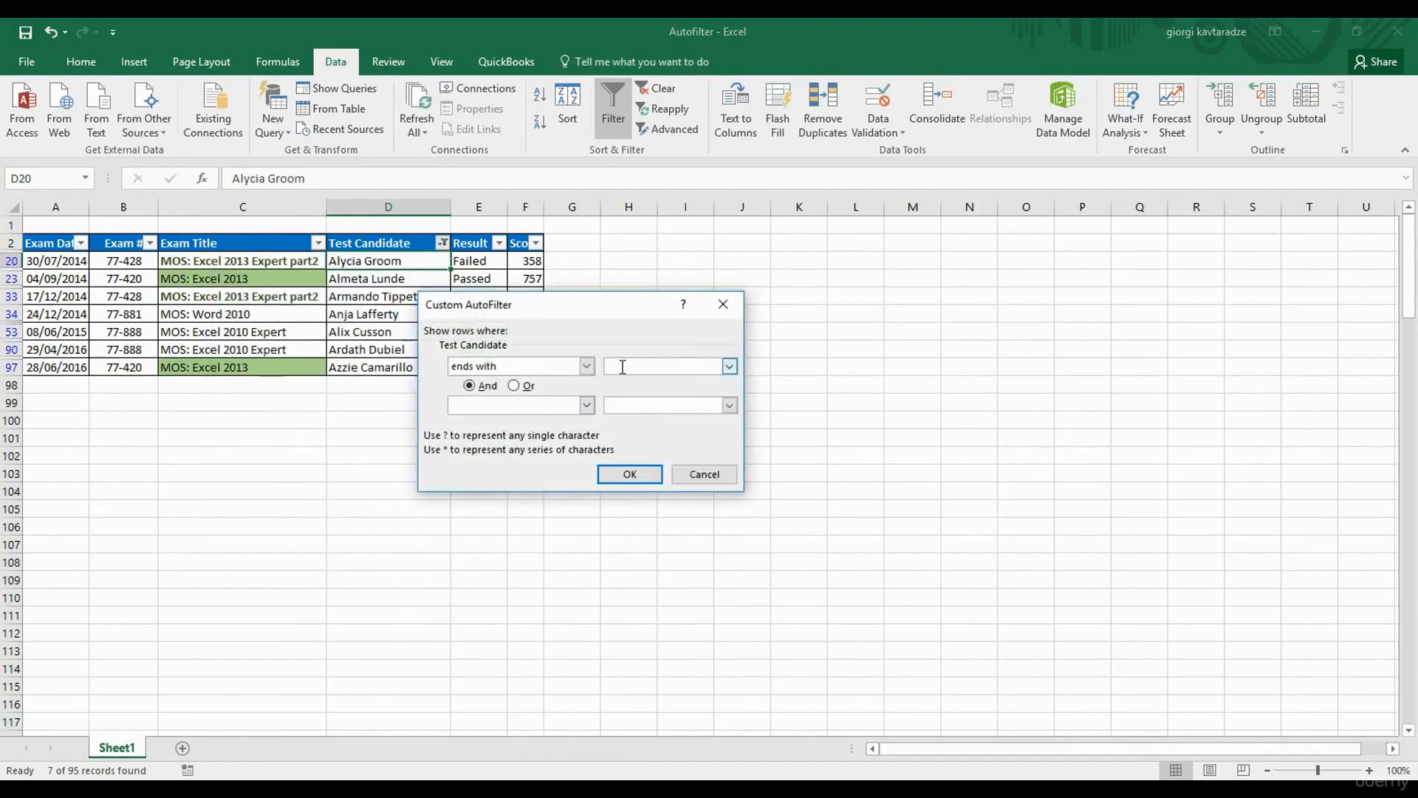
text(m)
key(BackSpace)
text(M)
click(632, 475)
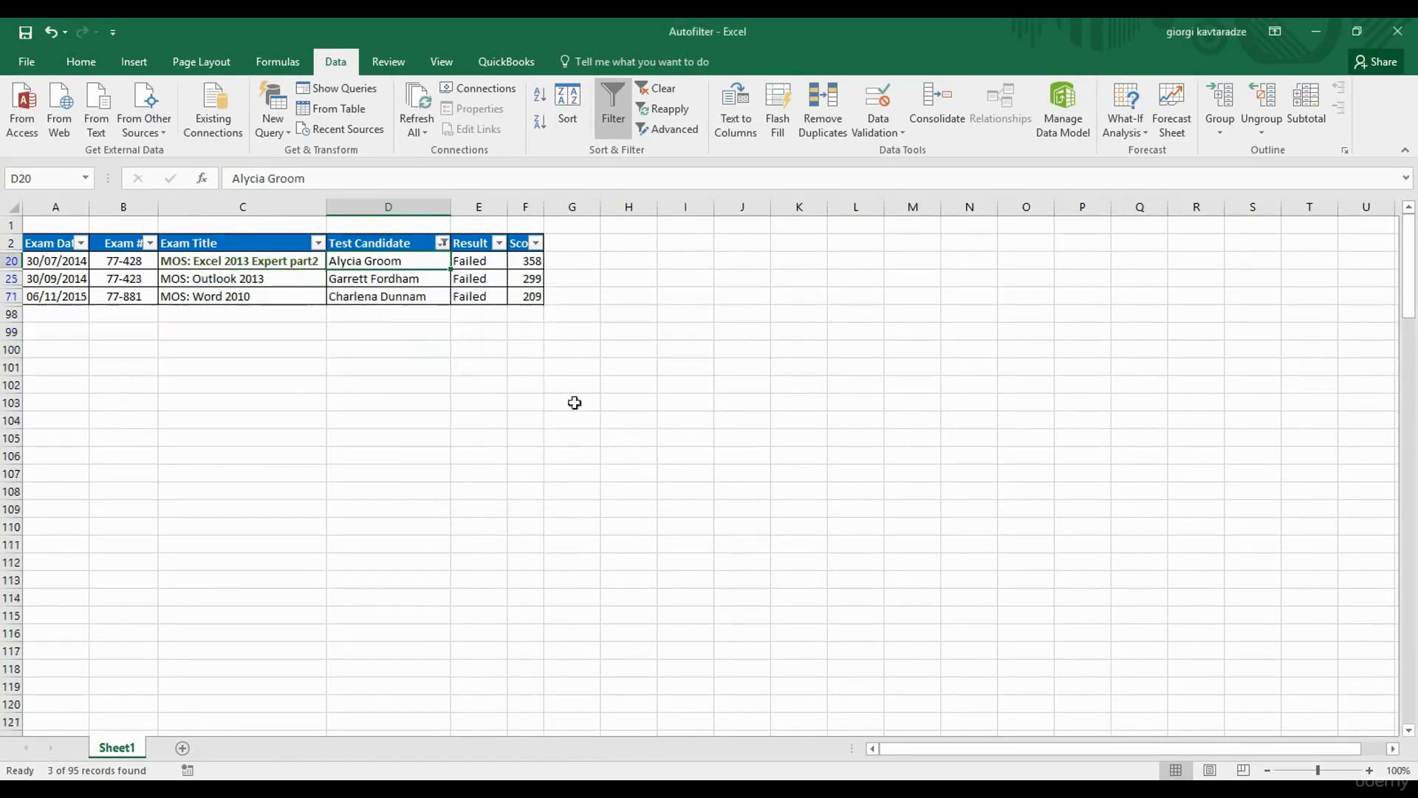
drag(417, 270, 420, 293)
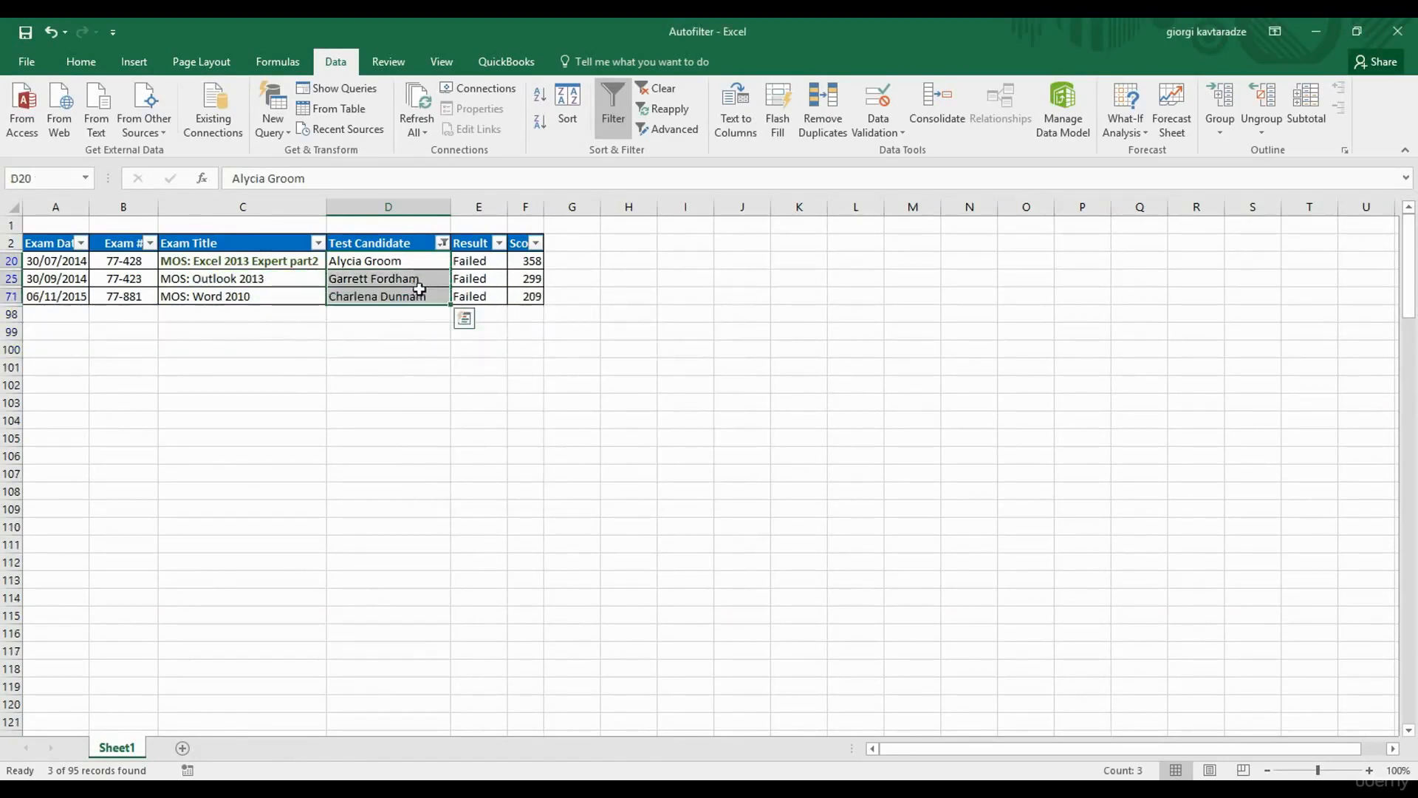
Search the Test Candidate filter list for the first name of the alphabetically first candidate and show only that match.
click(442, 243)
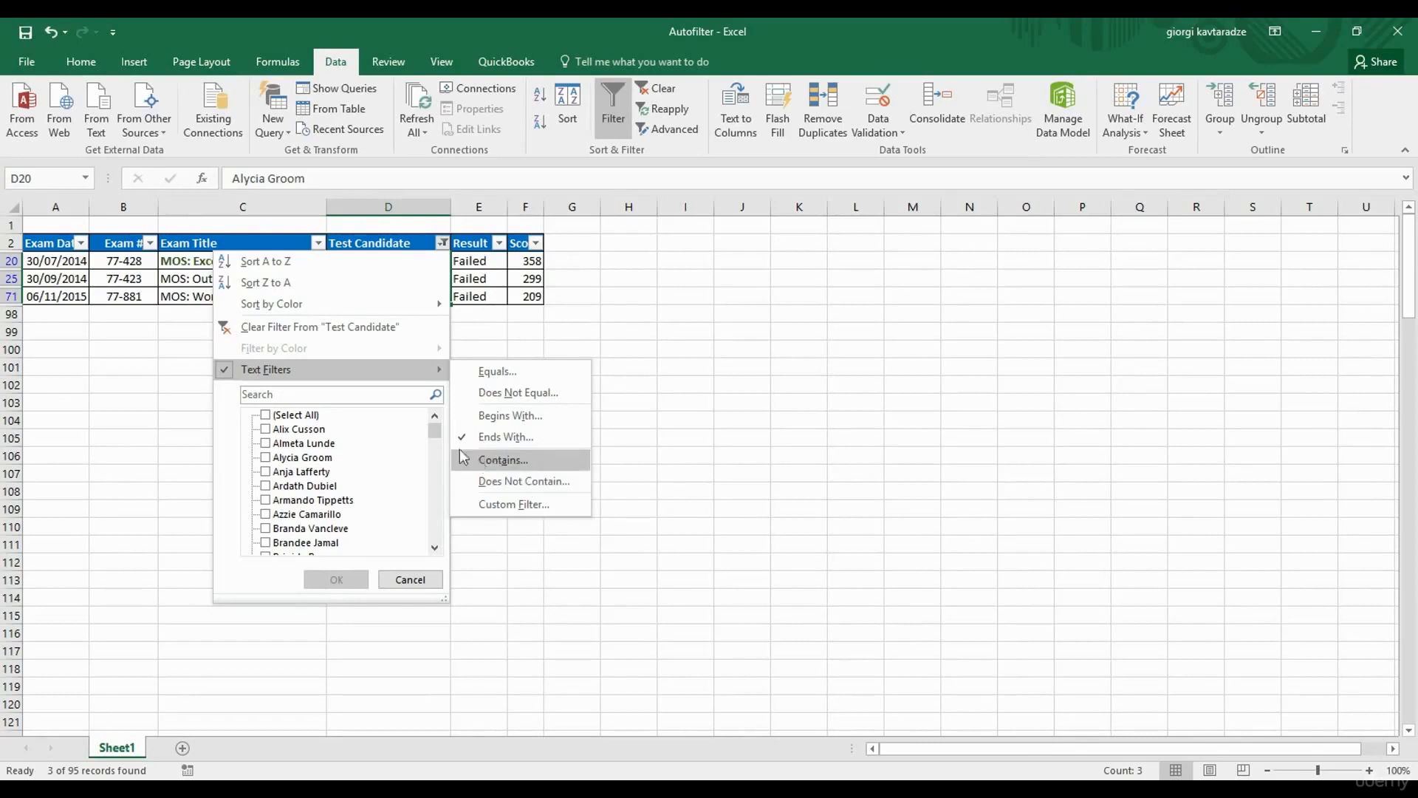
click(396, 396)
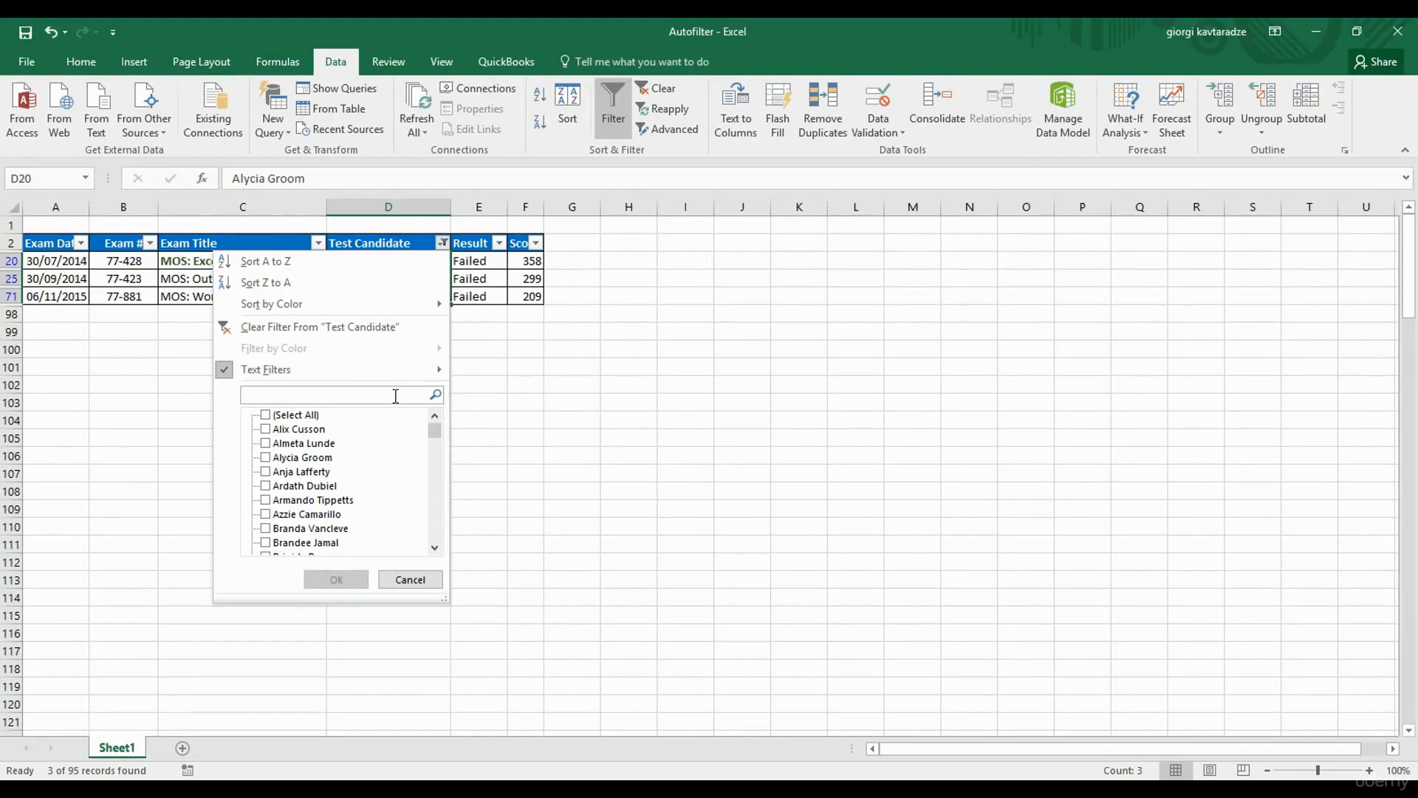
text(l)
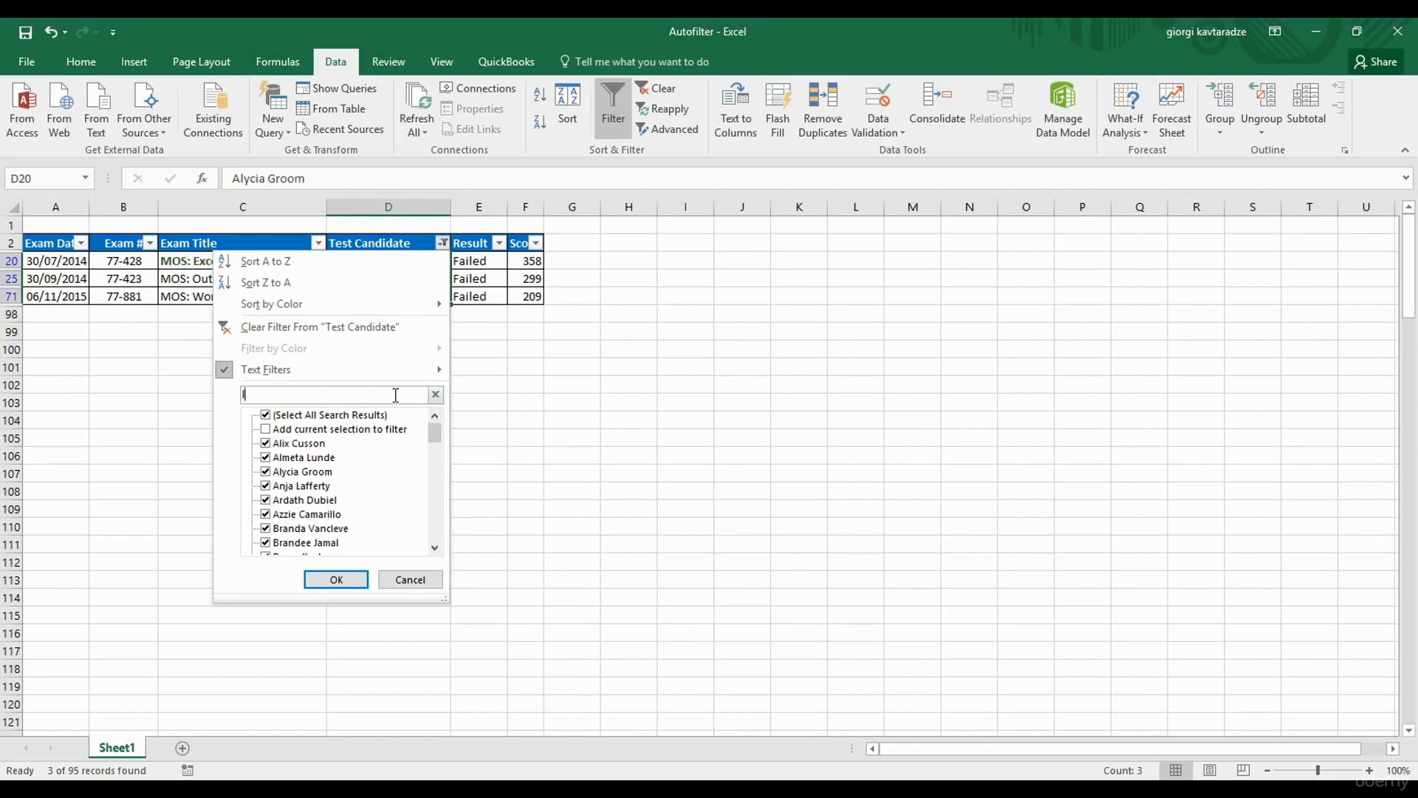
key(BackSpace)
text(a)
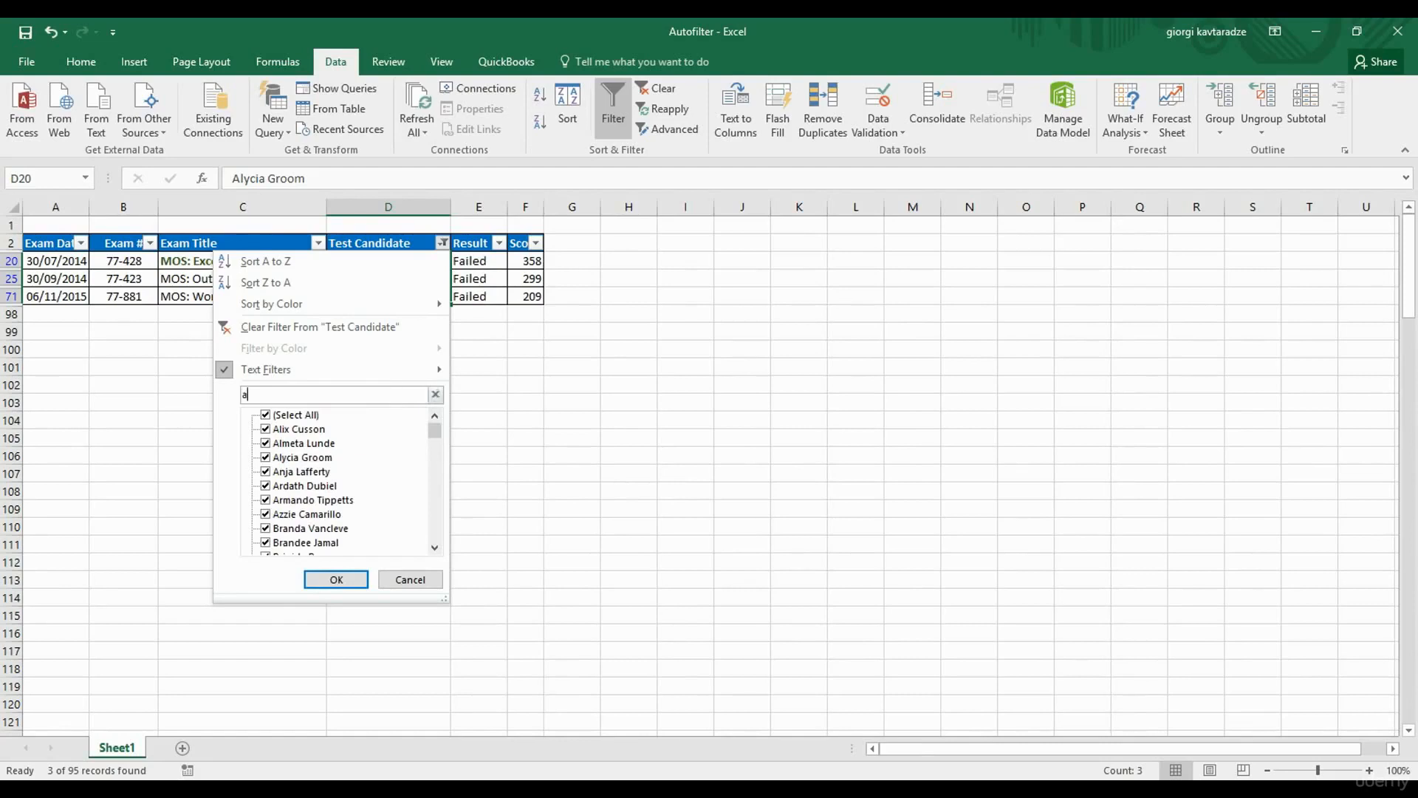
text(lix)
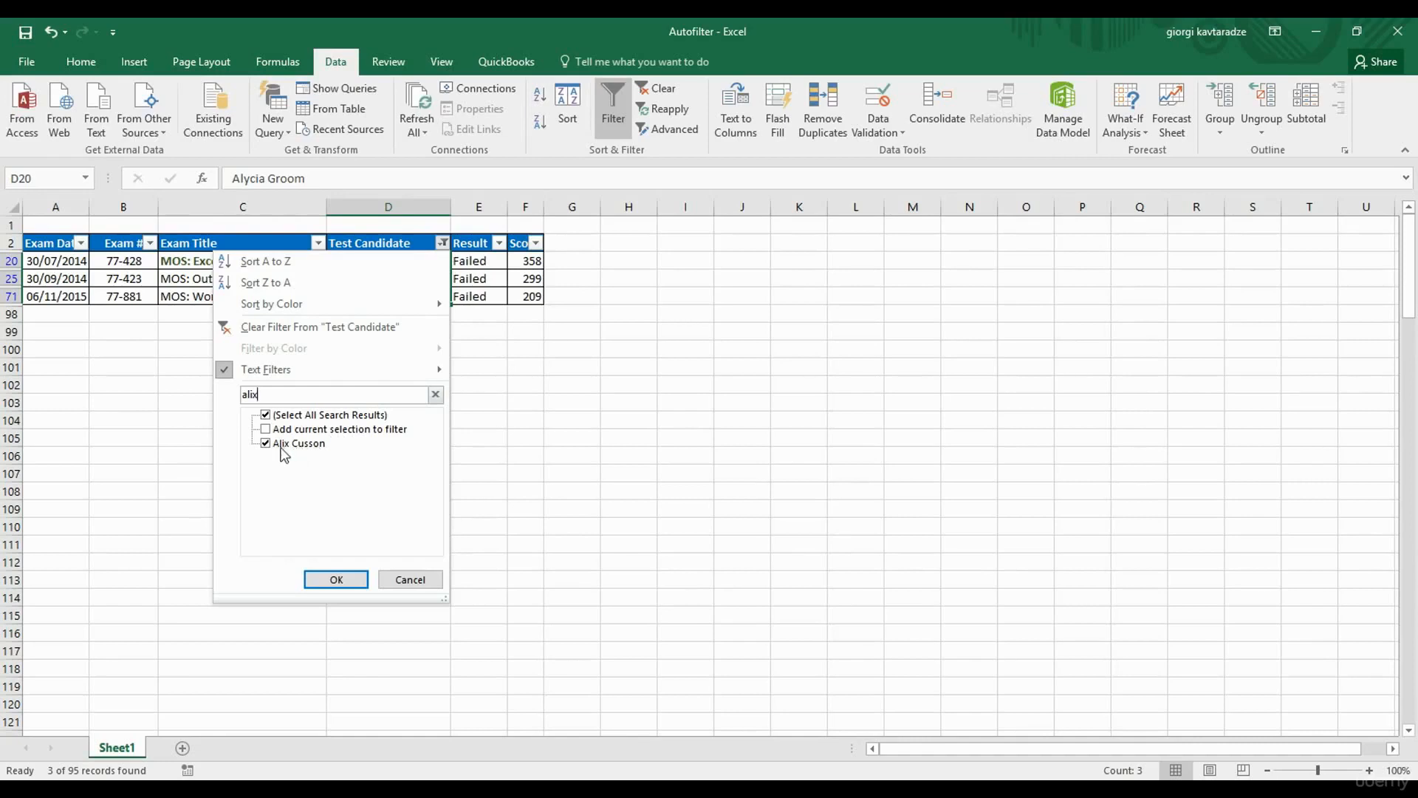
click(336, 577)
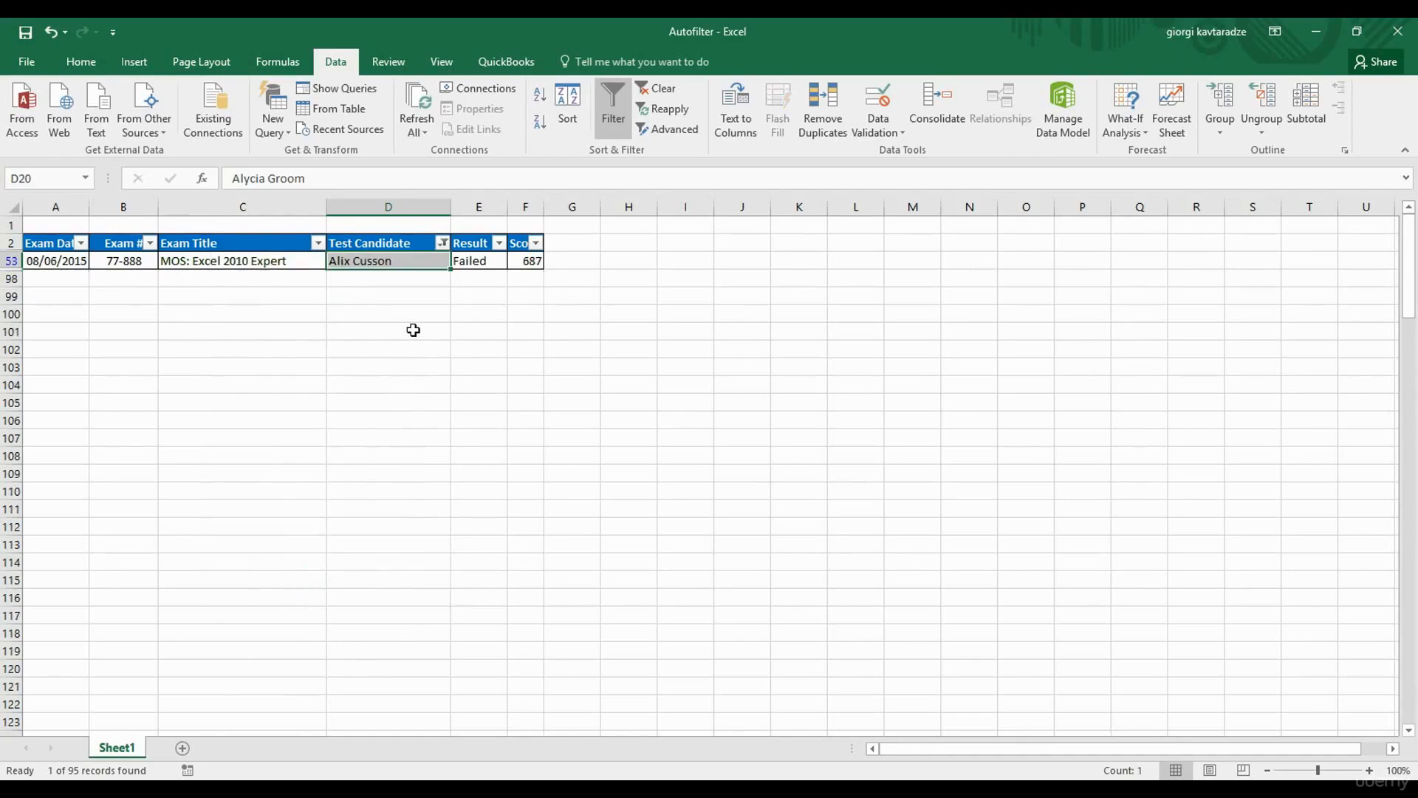
Replace the Test Candidate filter with a search for a different candidate's first name.
click(442, 244)
click(369, 395)
text(branda)
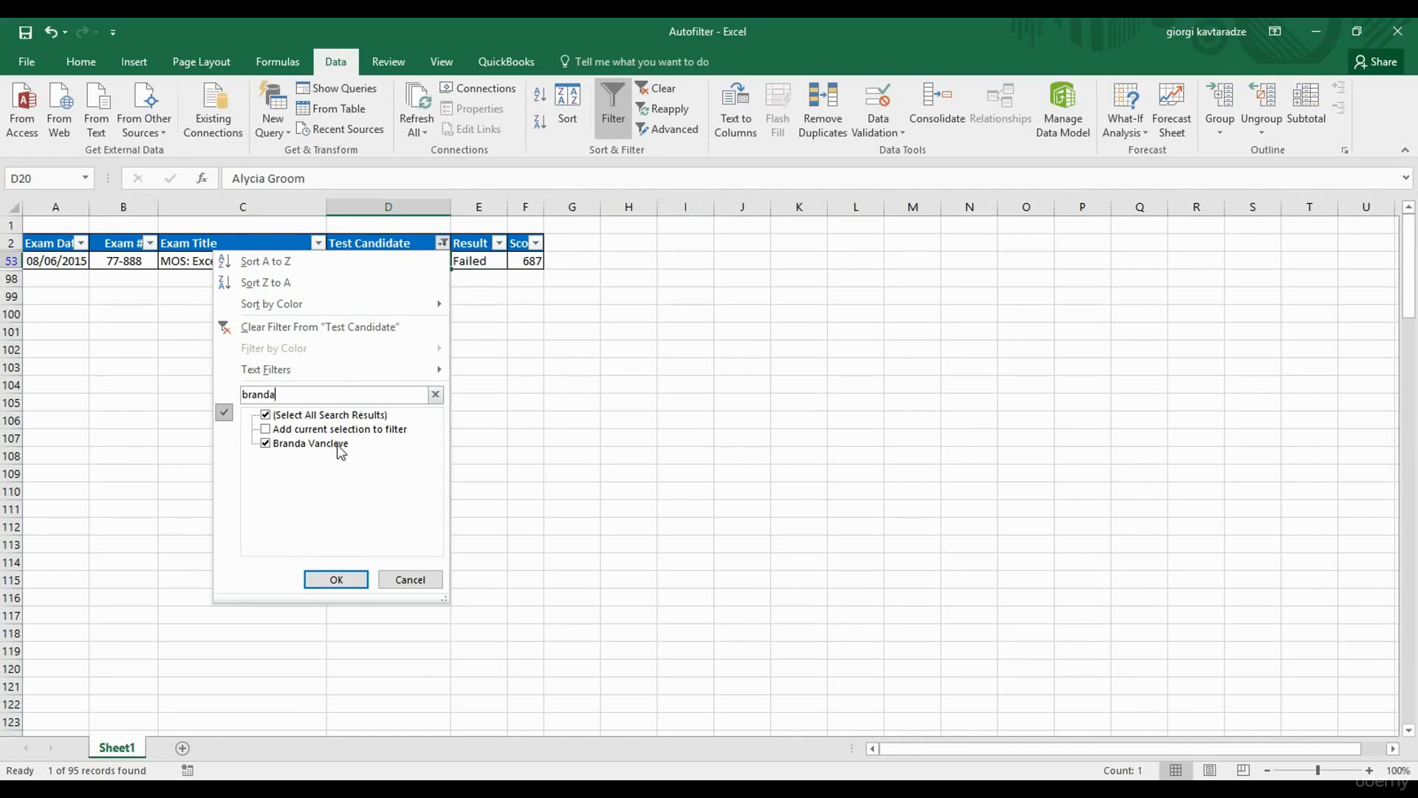
click(336, 579)
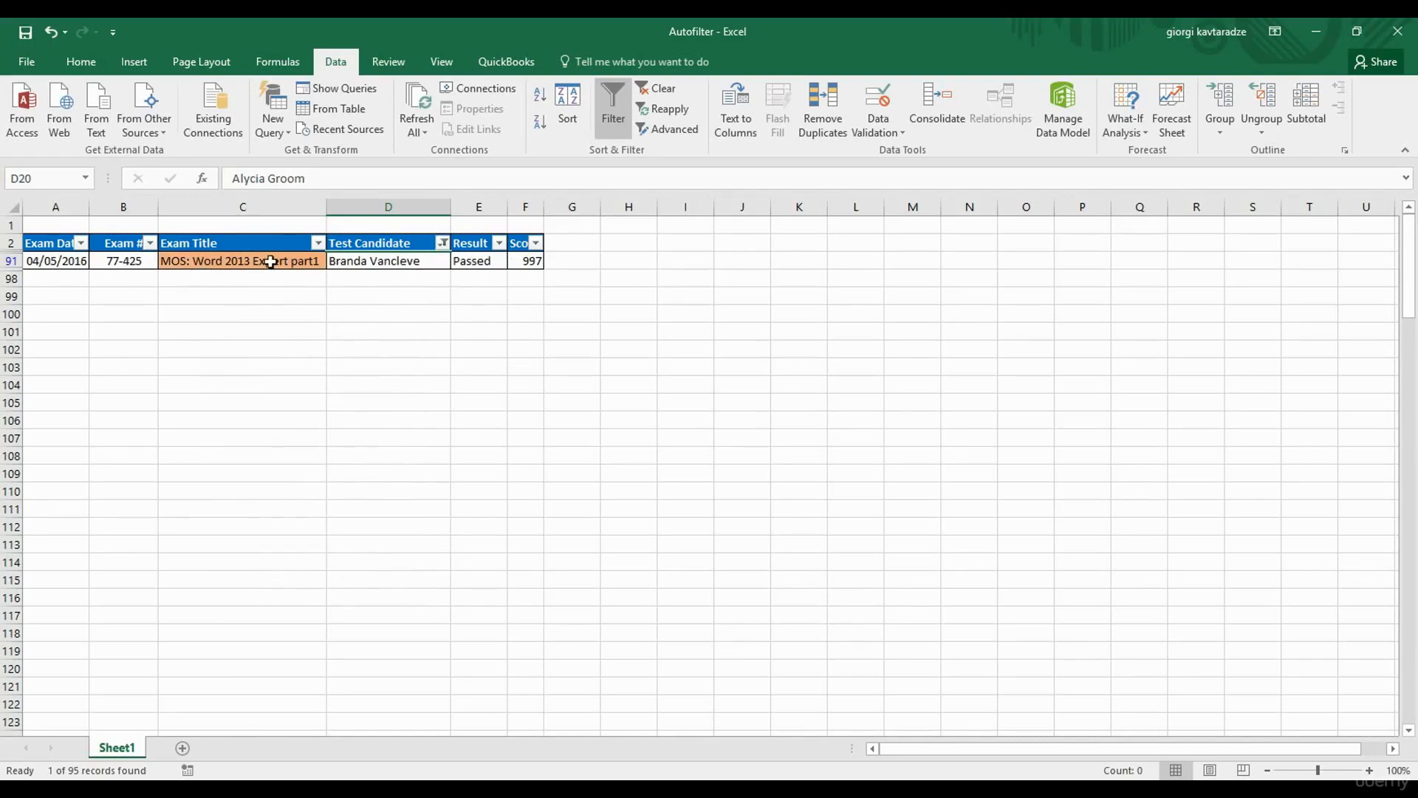
Search for the previously filtered candidate's first name and add that match to the current Test Candidate filter.
click(421, 261)
click(441, 243)
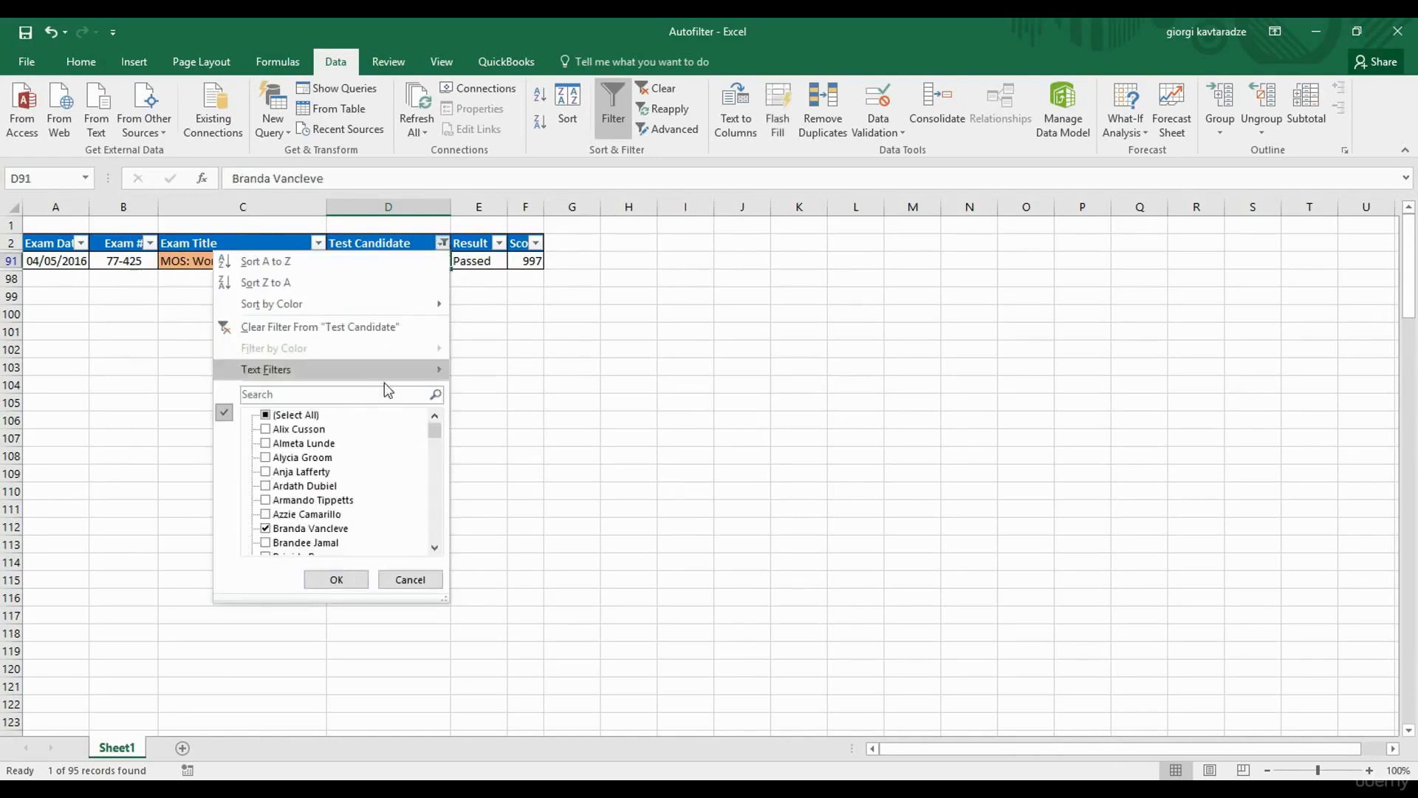
text(alix)
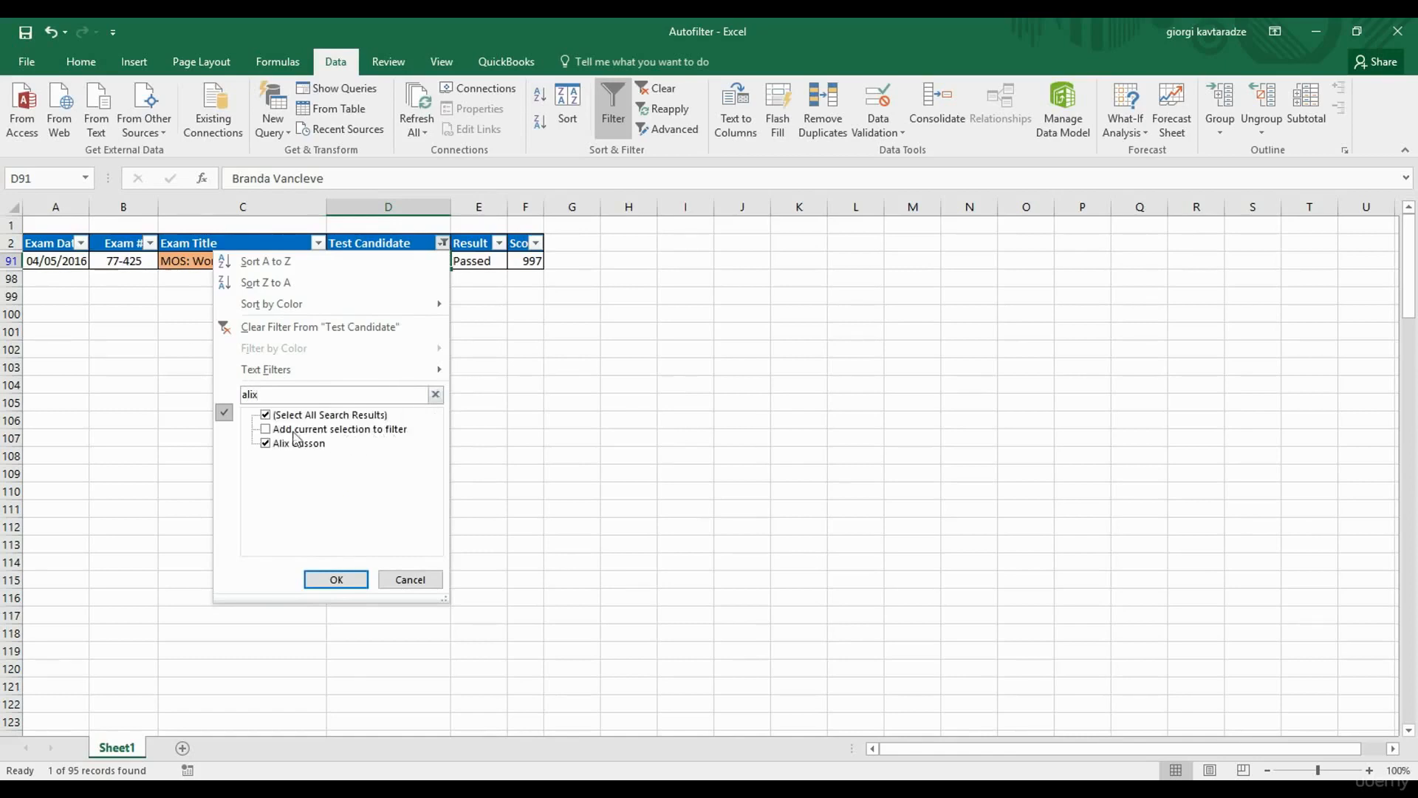
click(266, 429)
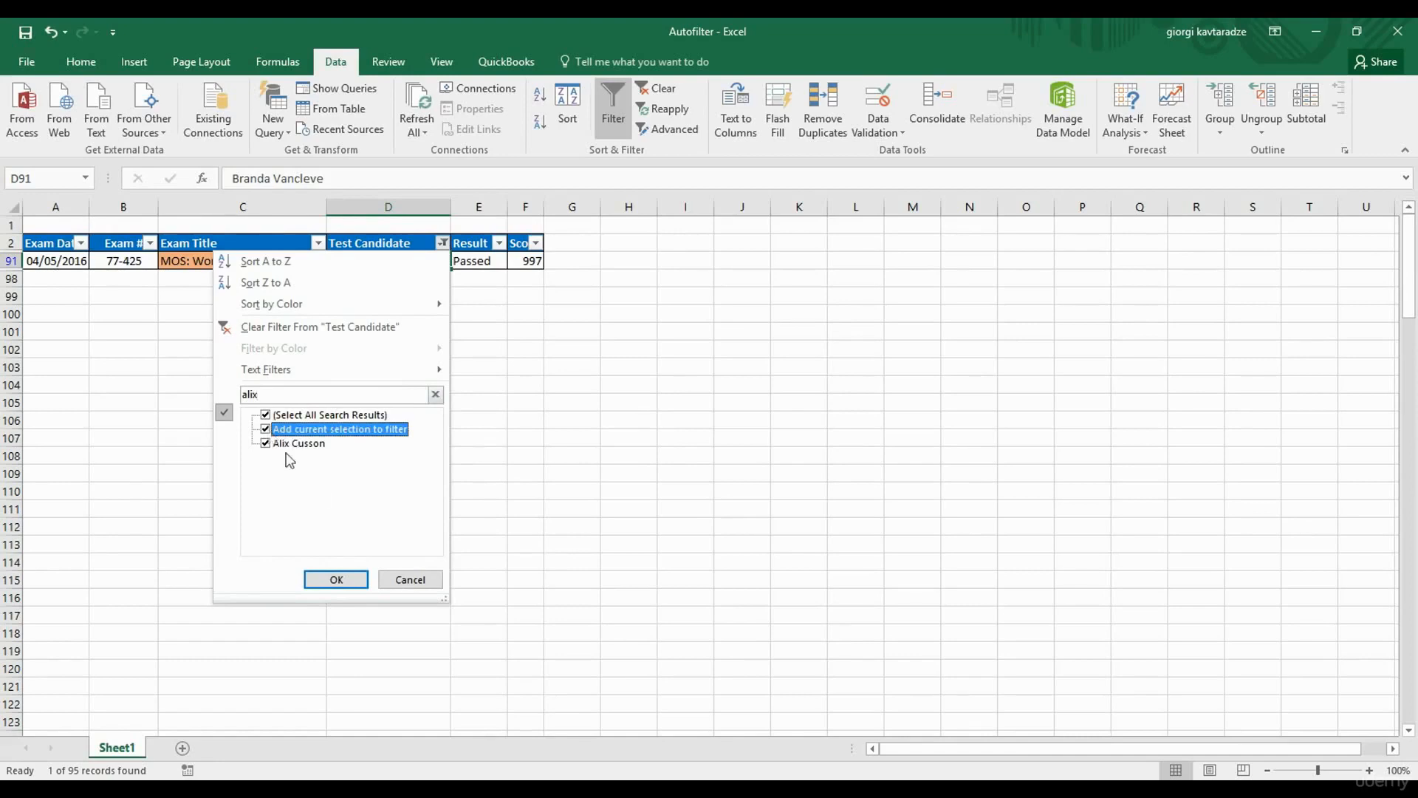
click(336, 580)
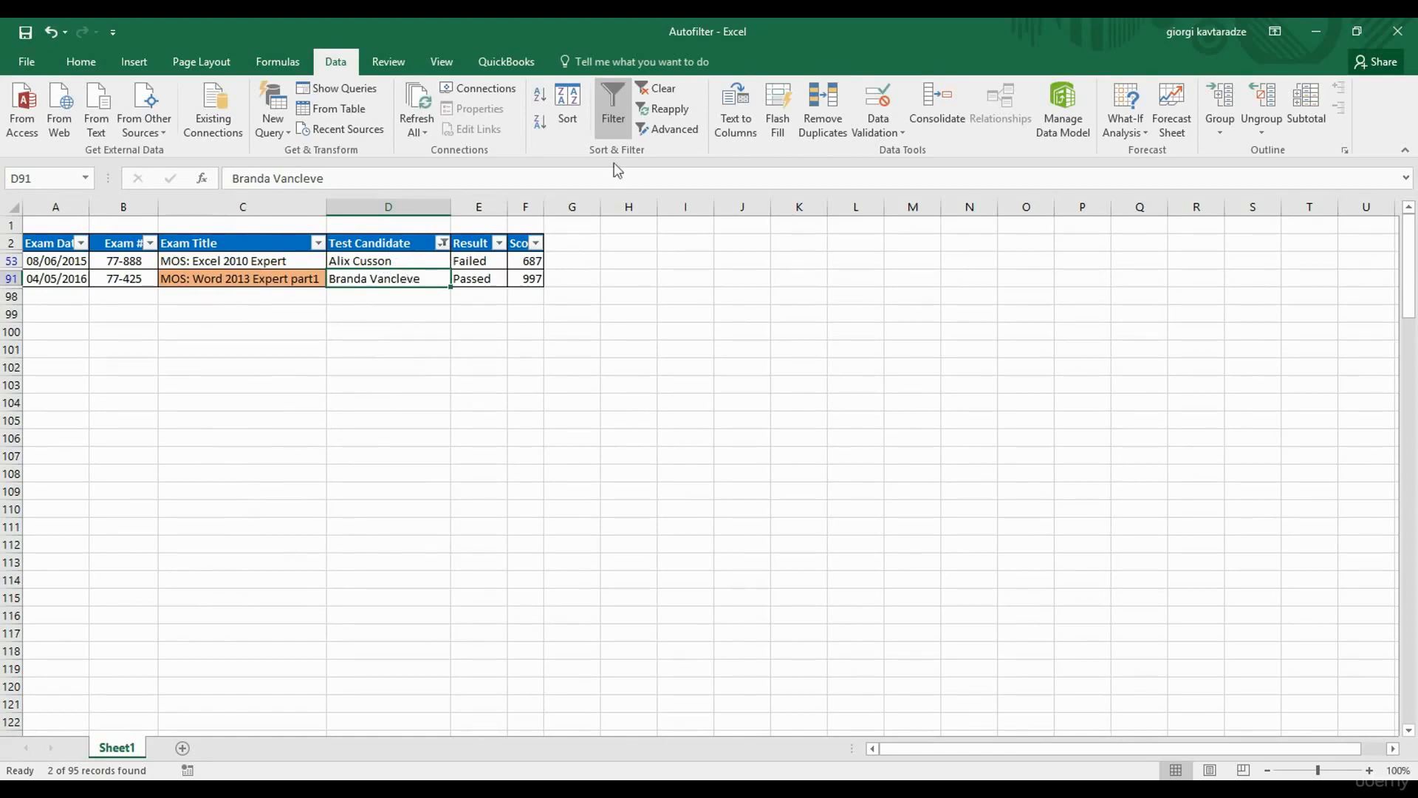
Clear all filters and start a Between date filter on Exam Date, checking the dates offered for both limits.
click(657, 89)
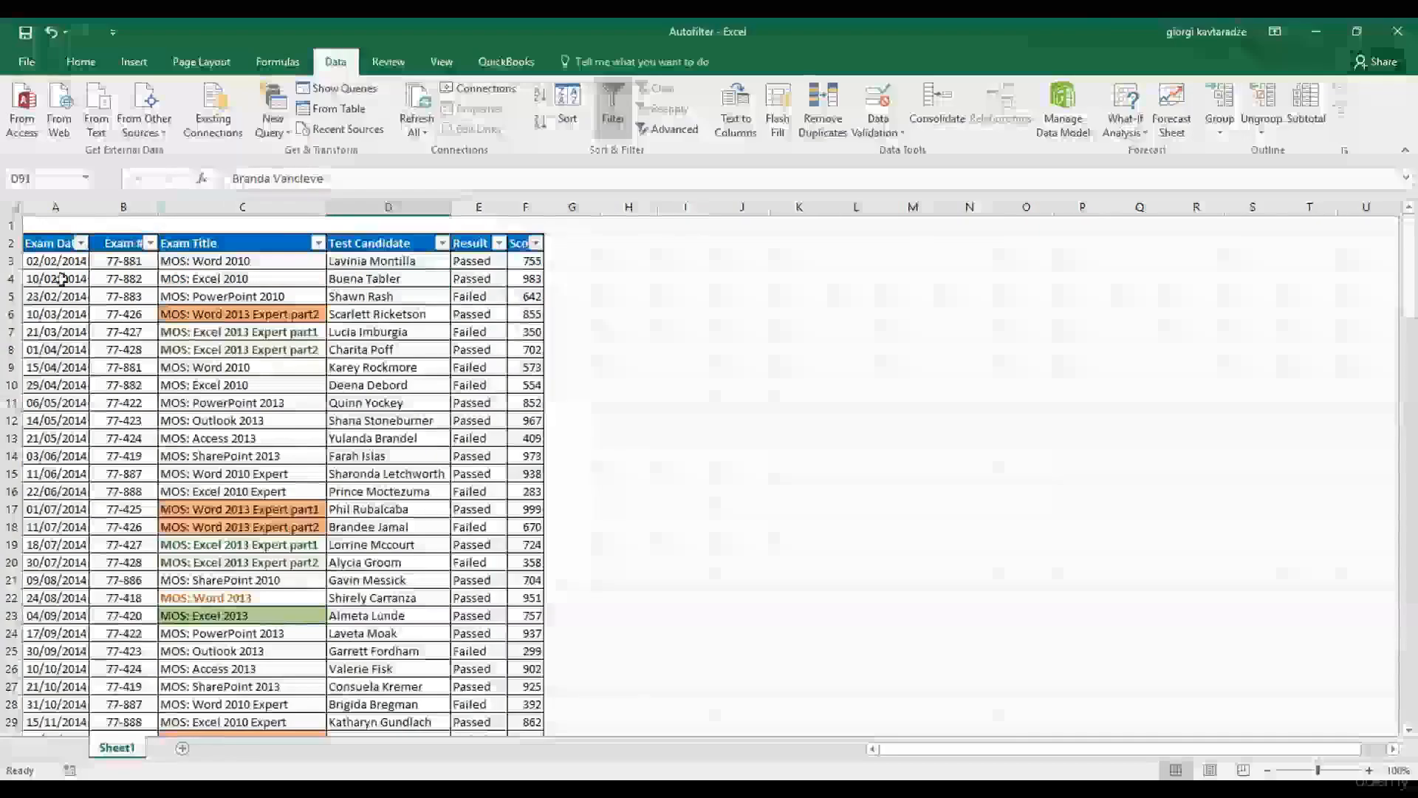
click(61, 280)
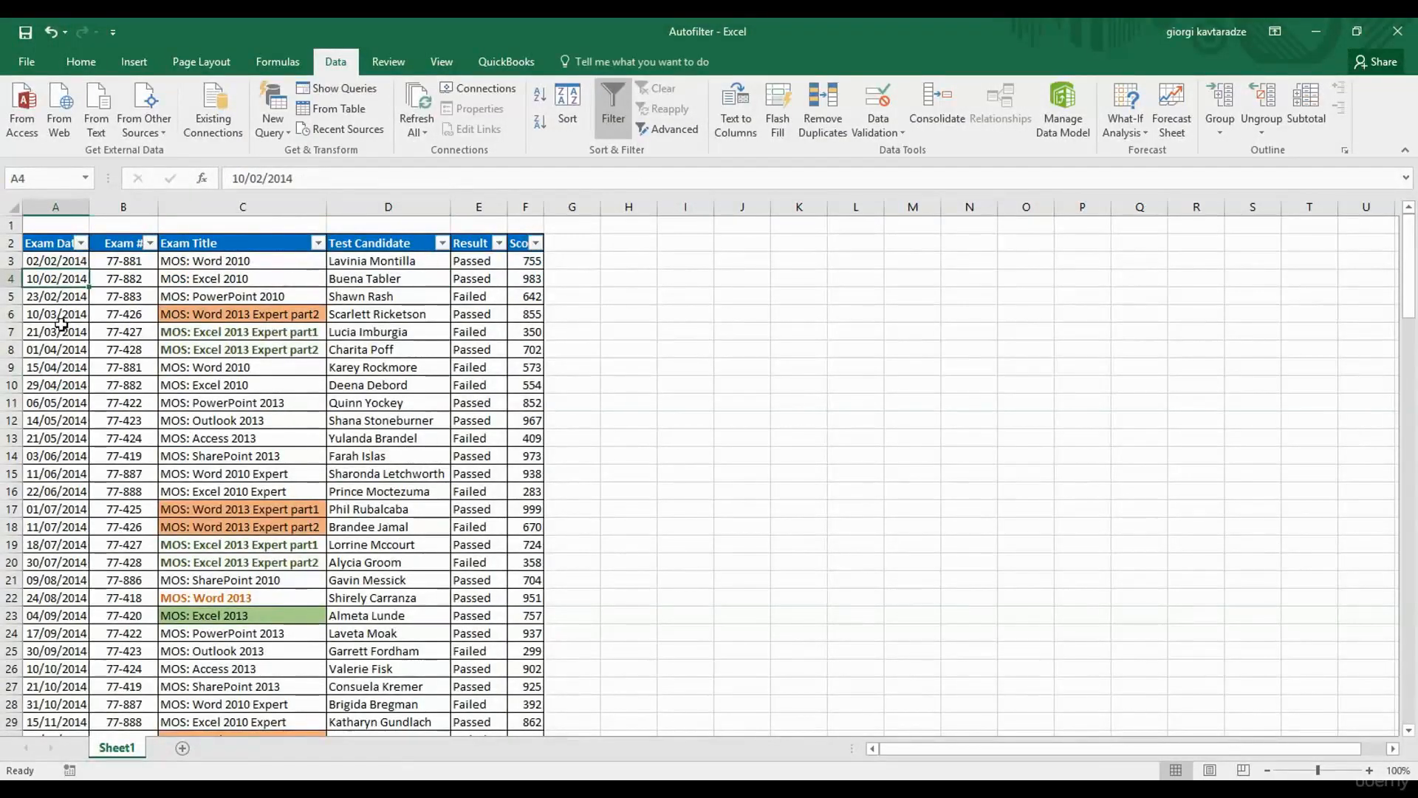
click(80, 243)
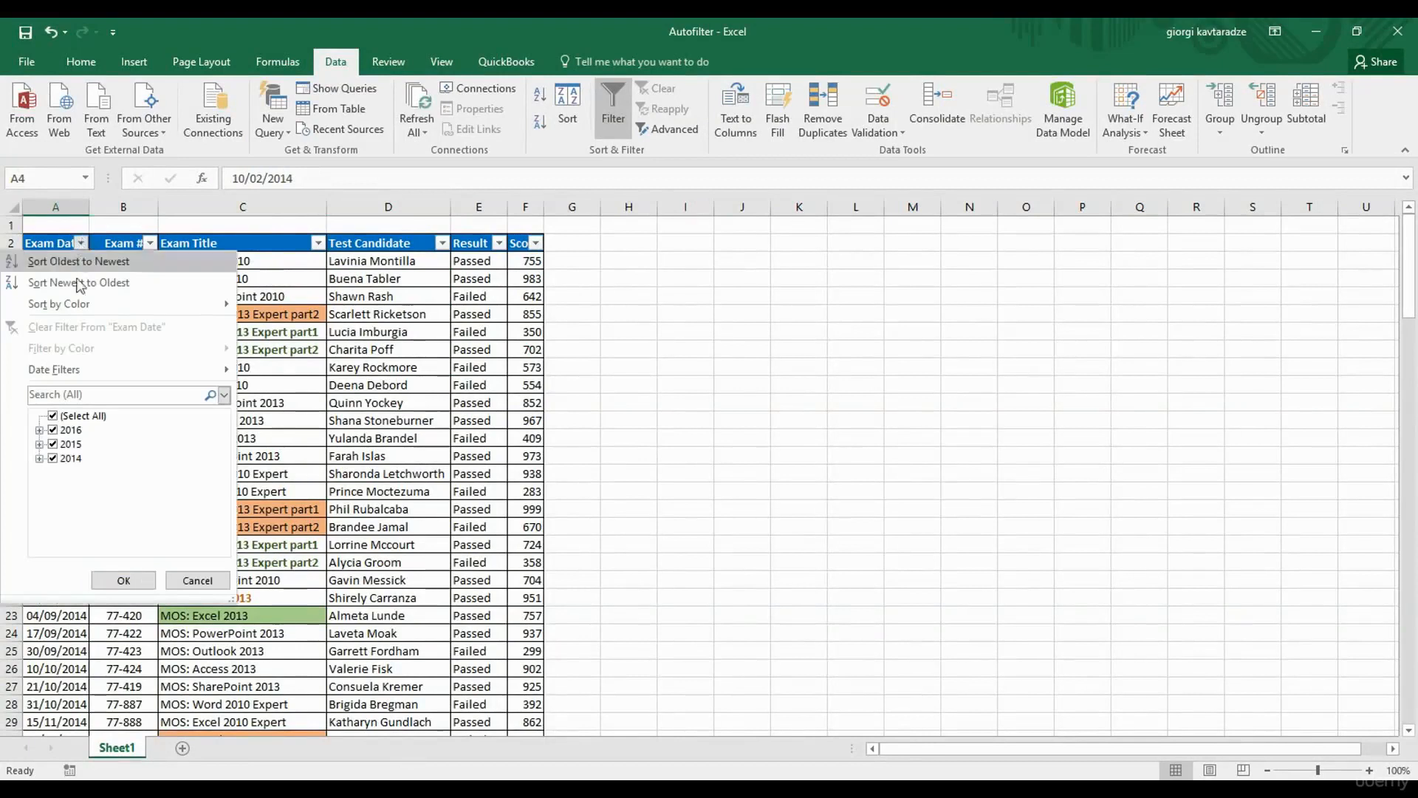
mouse_move(77, 368)
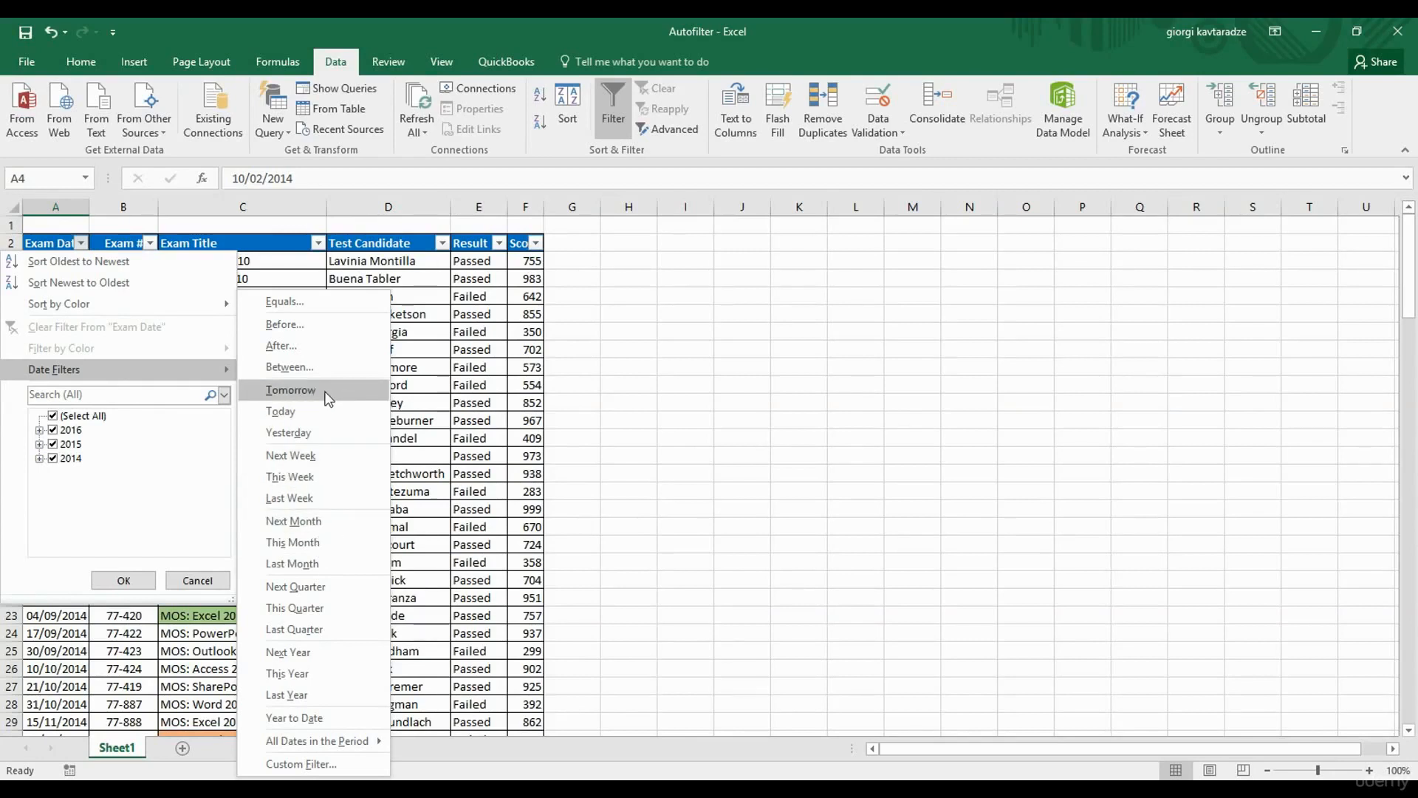
click(300, 367)
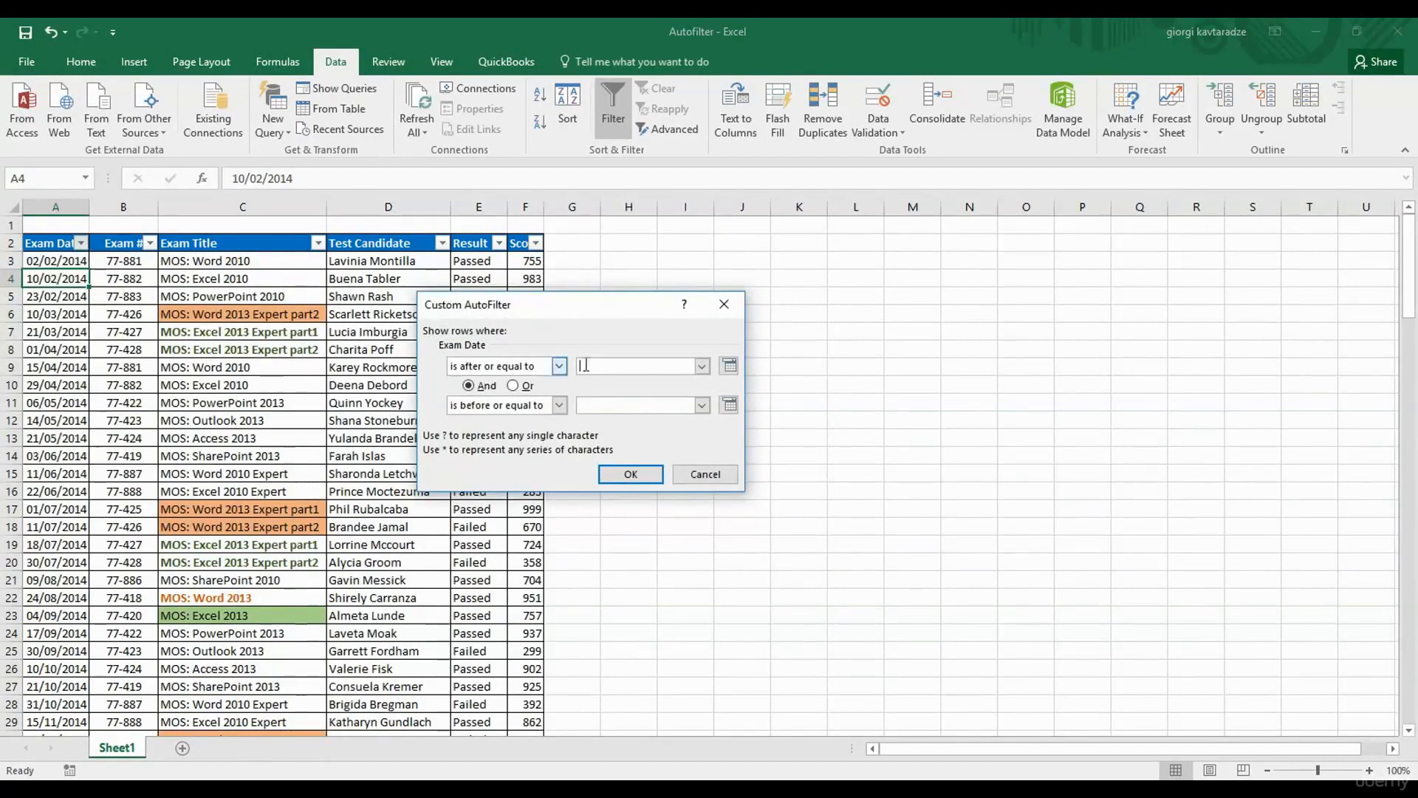
click(702, 365)
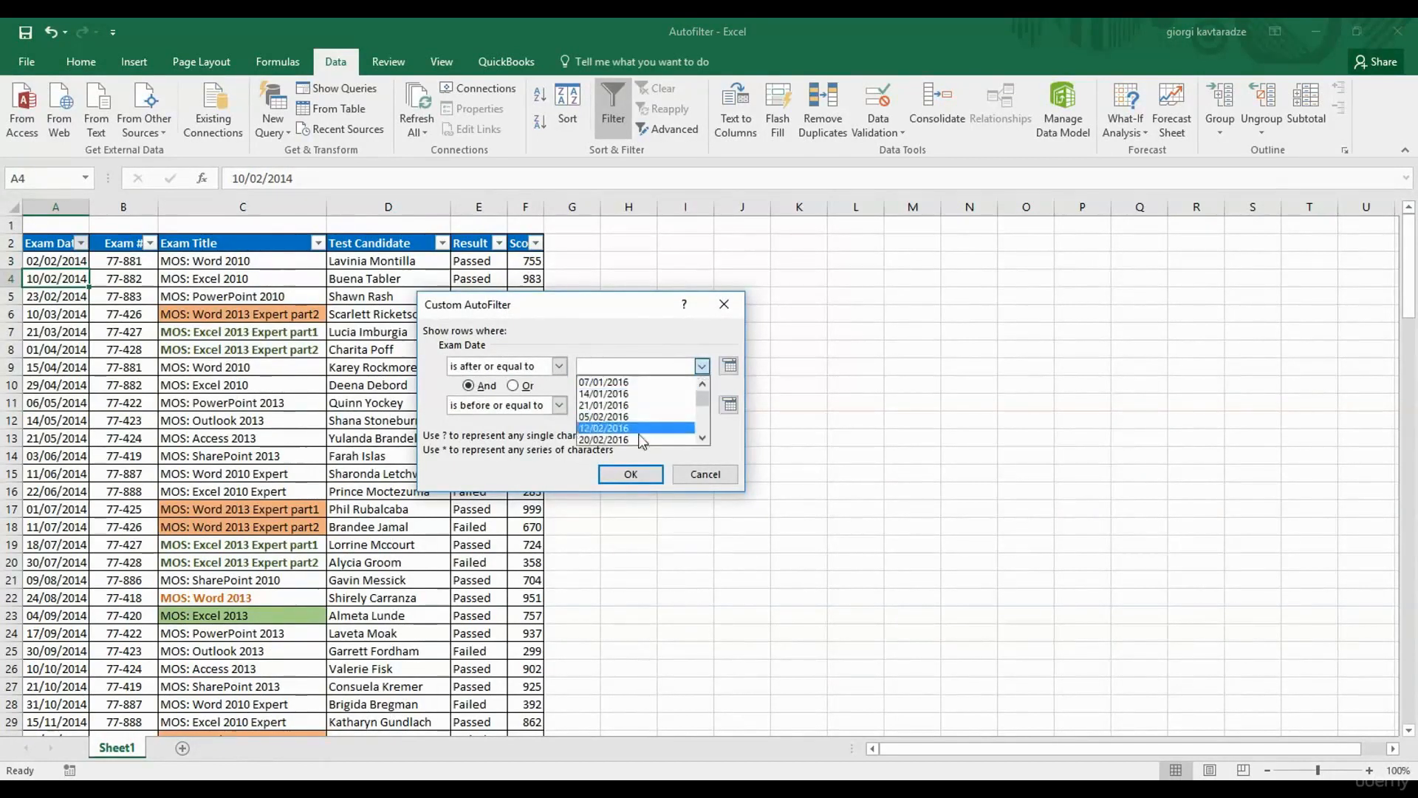
click(701, 366)
click(702, 405)
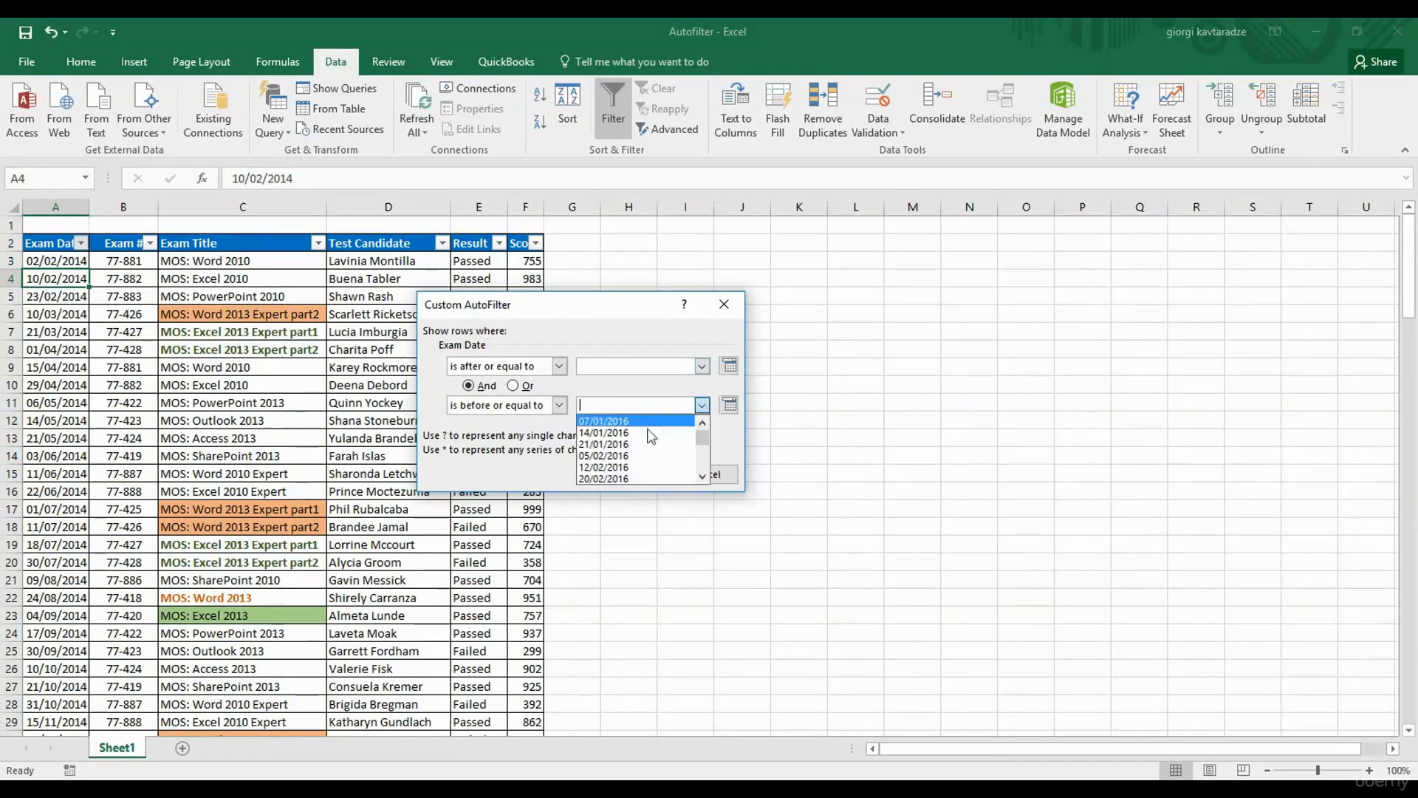
click(702, 405)
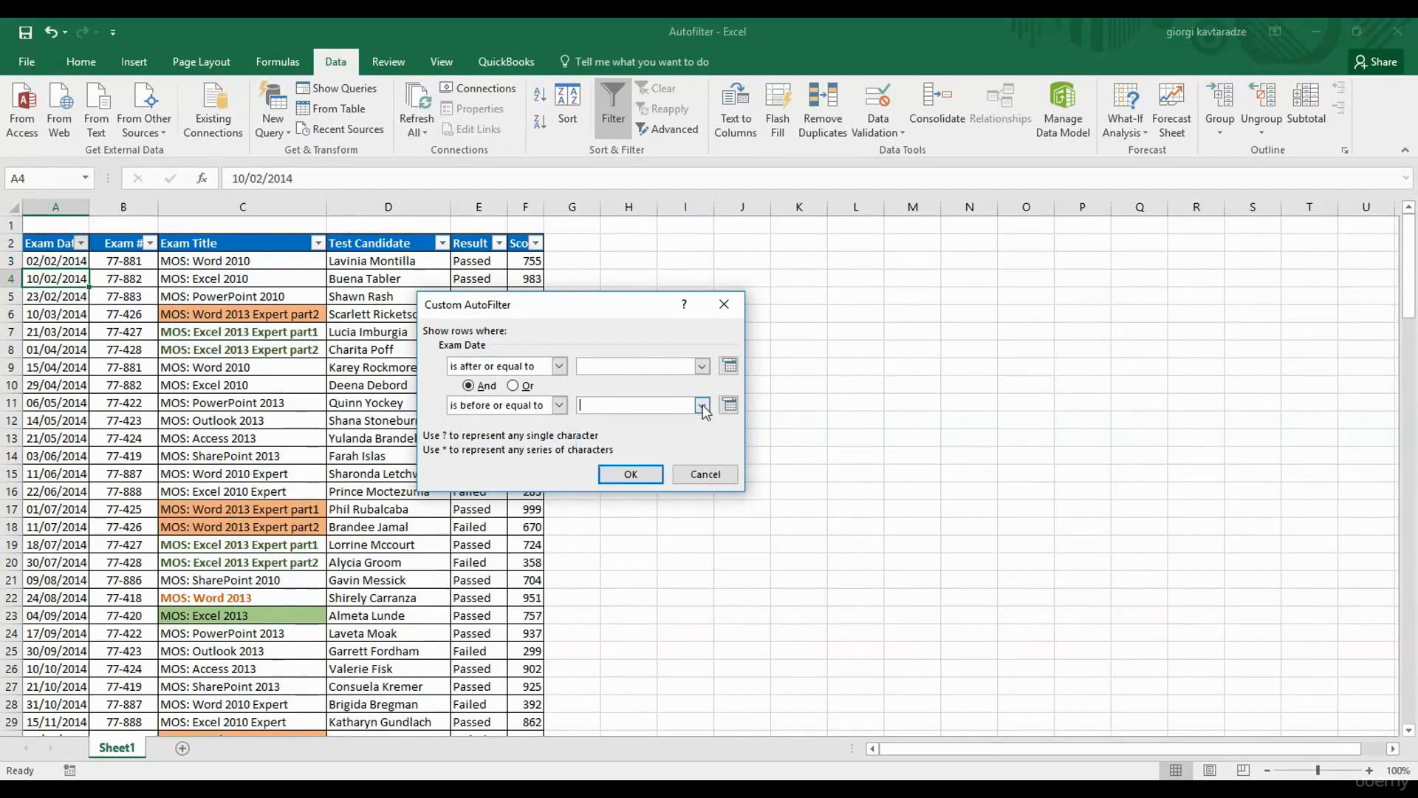
Set the Exam Date Between filter to run from 01/01/2016 to 05/05/2016 and apply it.
click(728, 366)
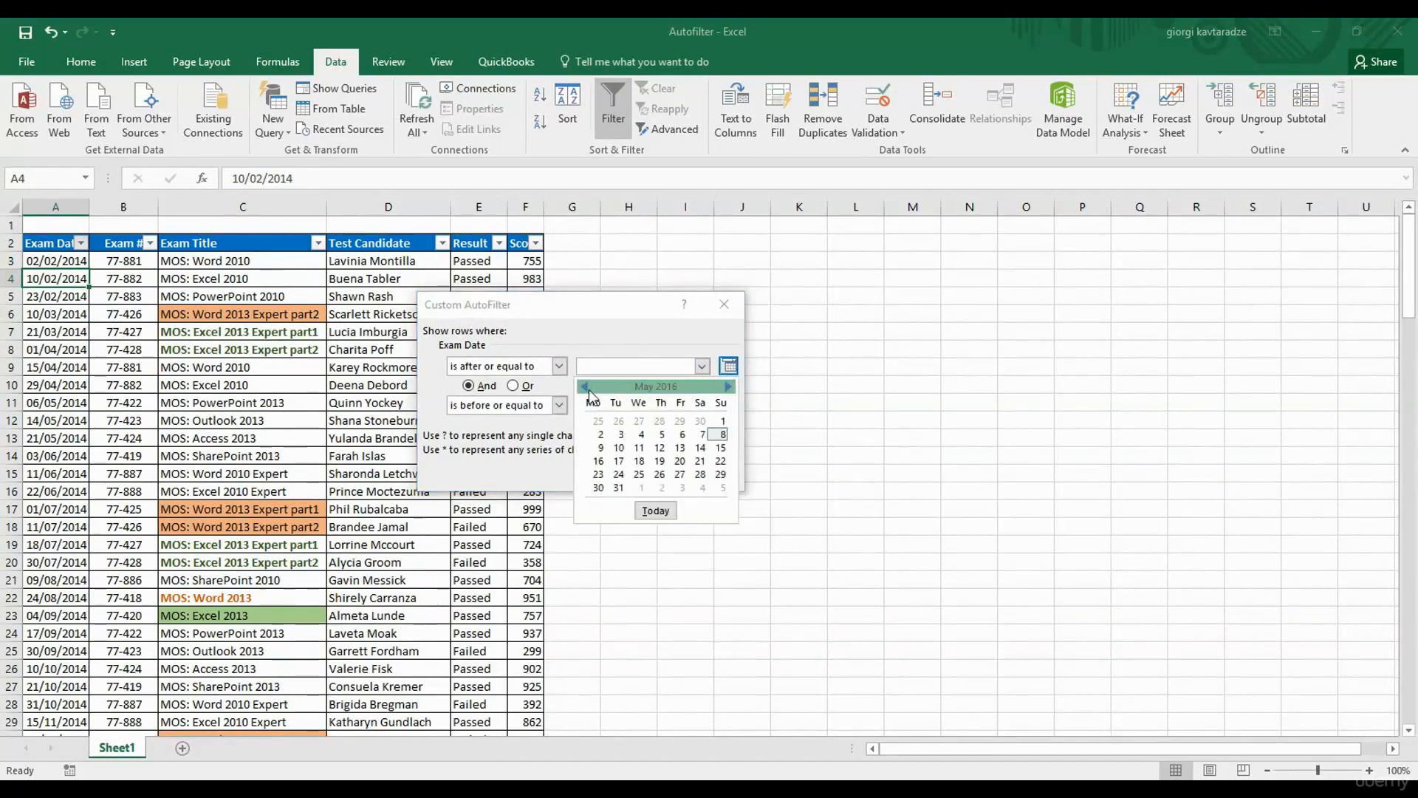
click(585, 387)
click(586, 387)
click(585, 387)
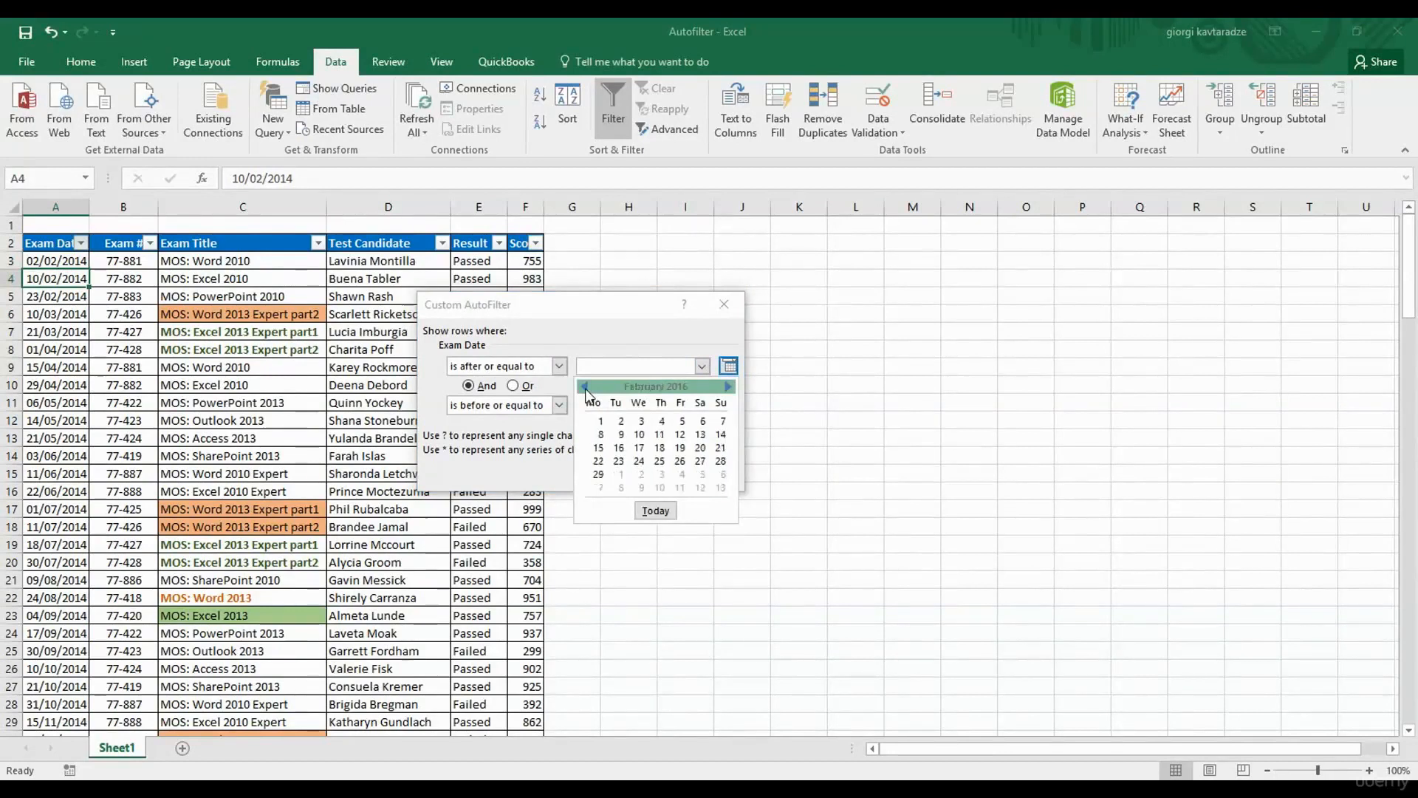
click(585, 387)
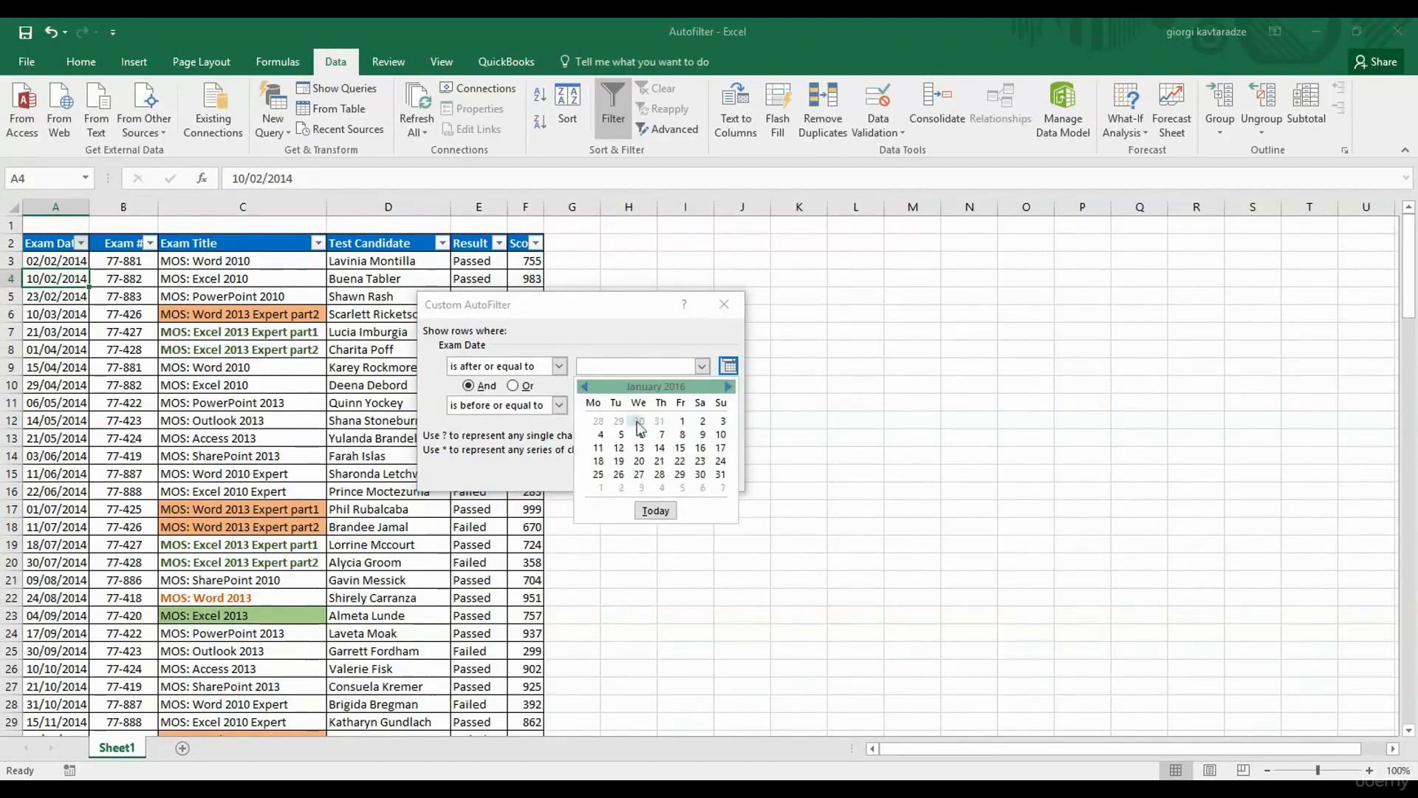
click(681, 421)
click(729, 404)
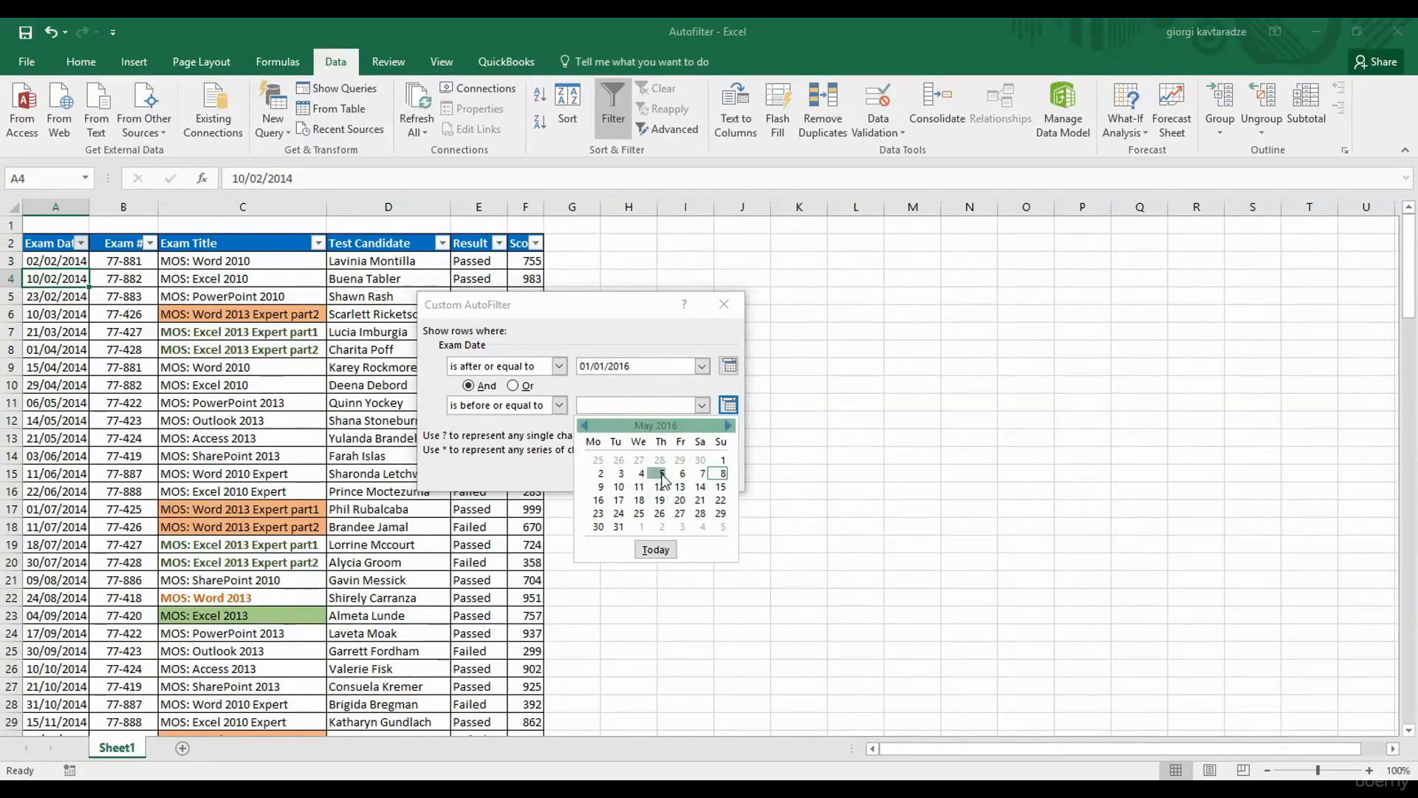
click(662, 474)
click(632, 475)
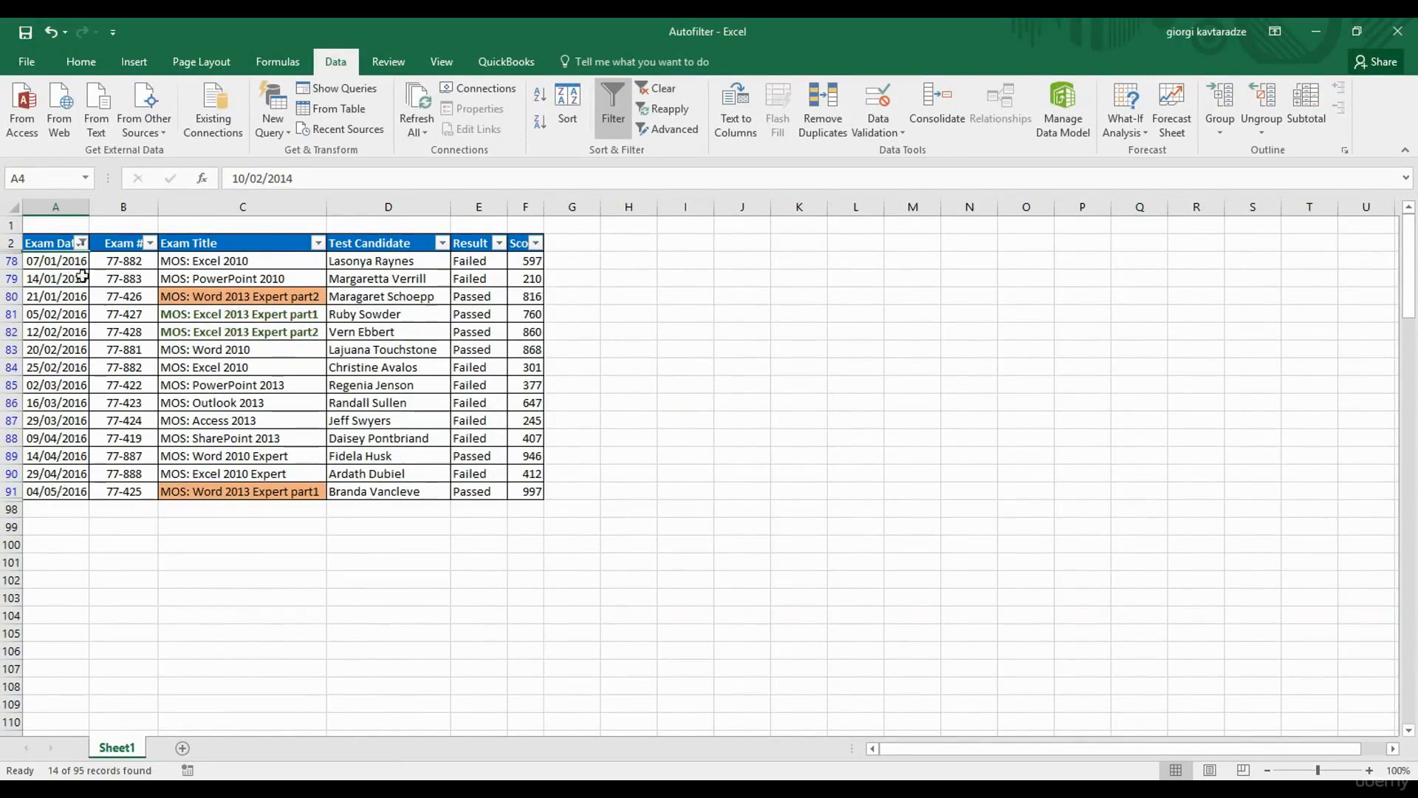
Review the date filter conditions offered for Exam Date, including the All Dates in the Period choices.
click(82, 243)
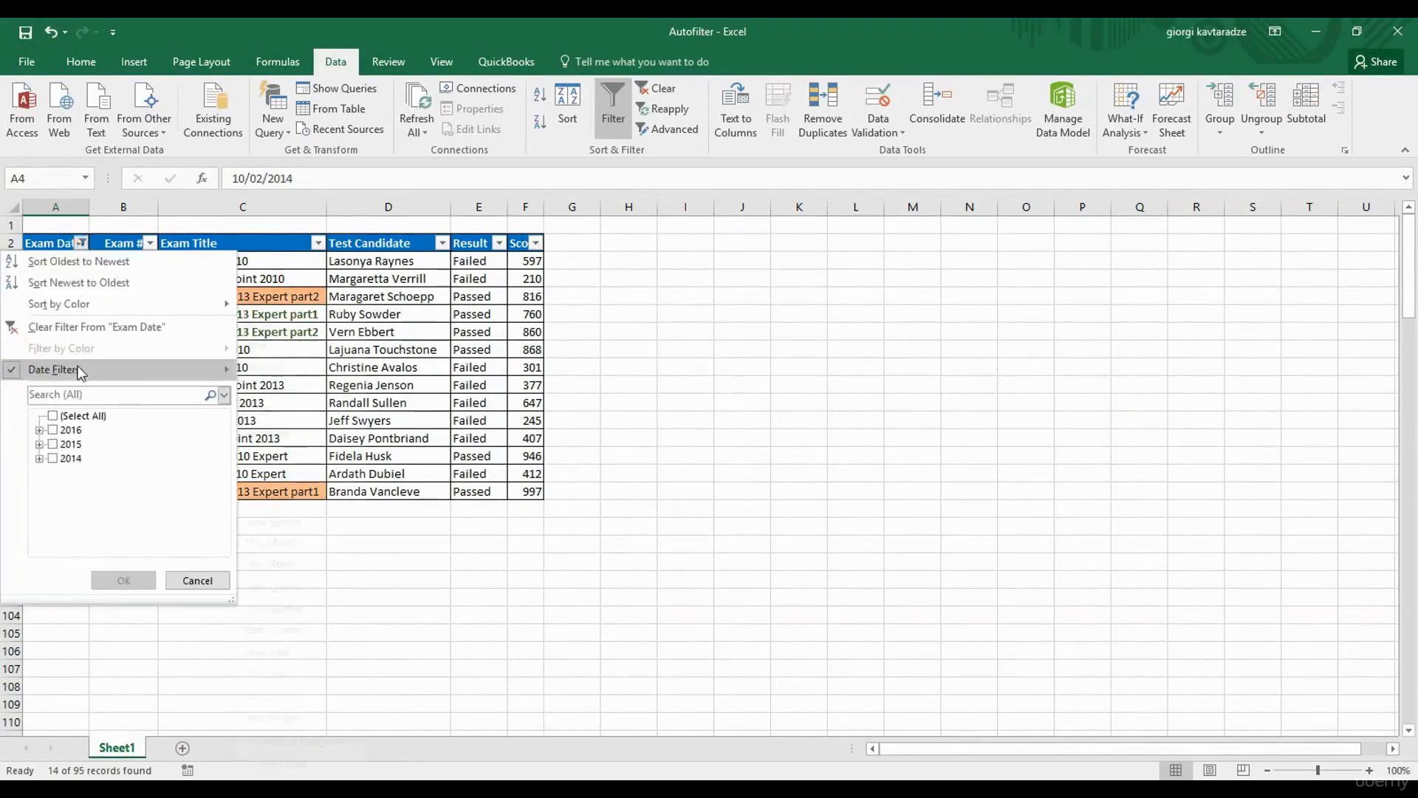
mouse_move(81, 372)
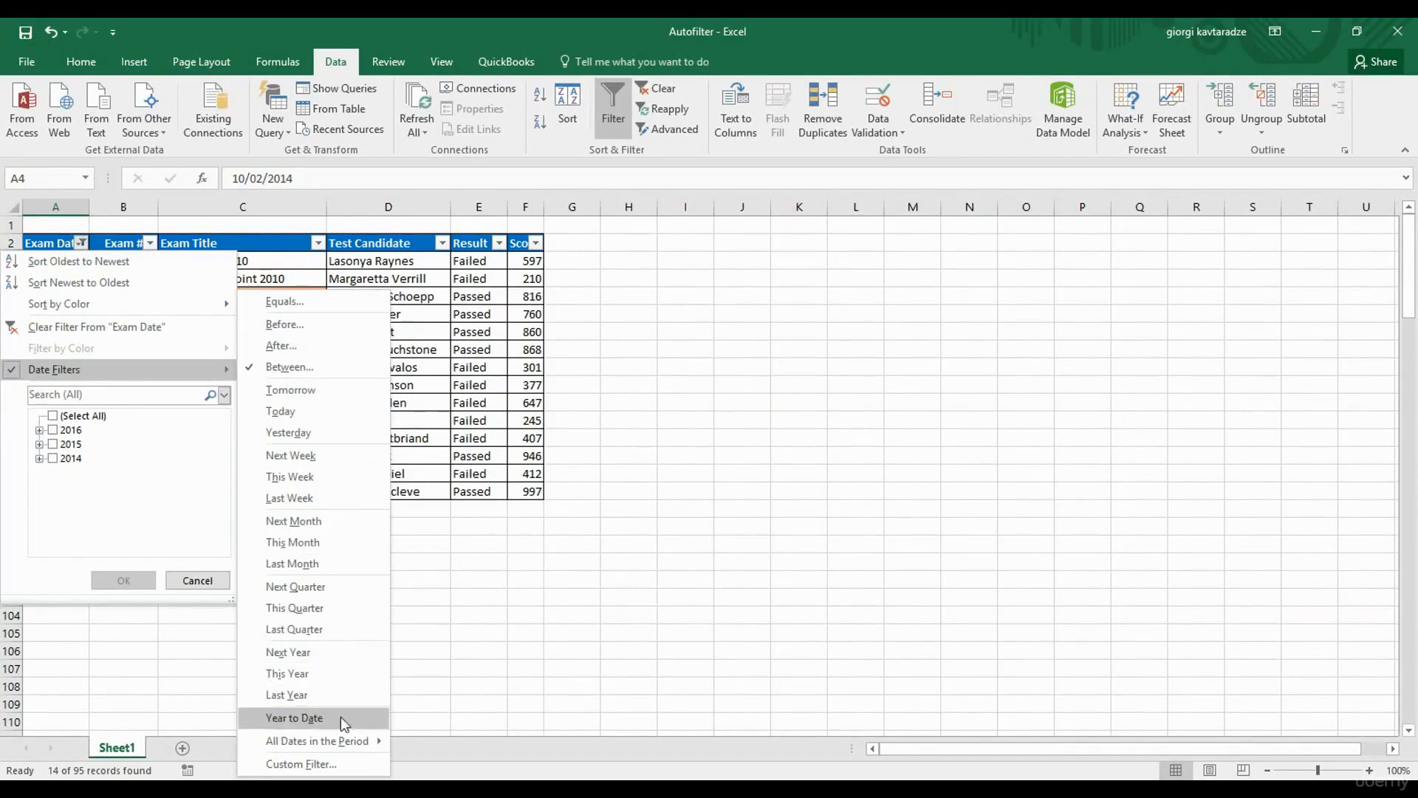
mouse_move(317, 741)
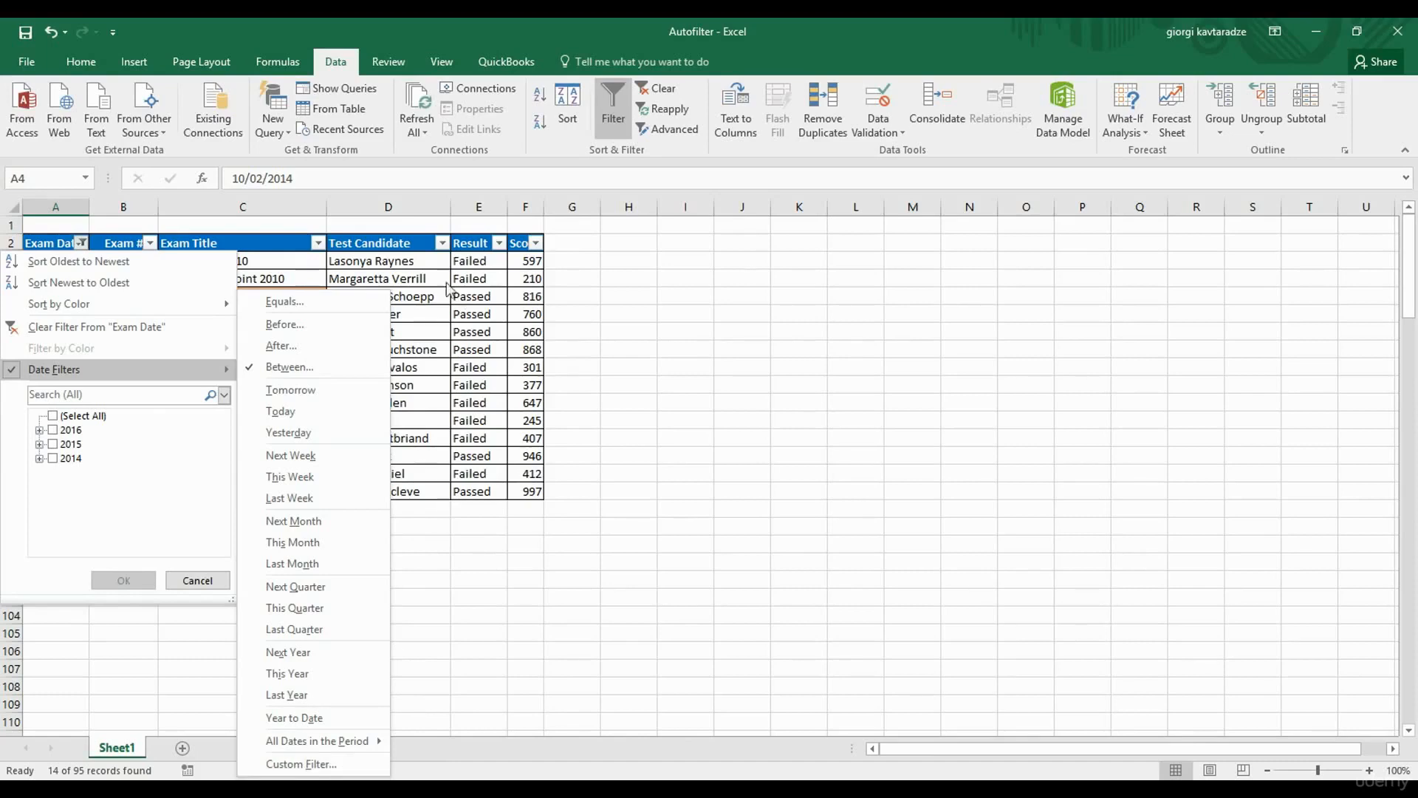
click(426, 274)
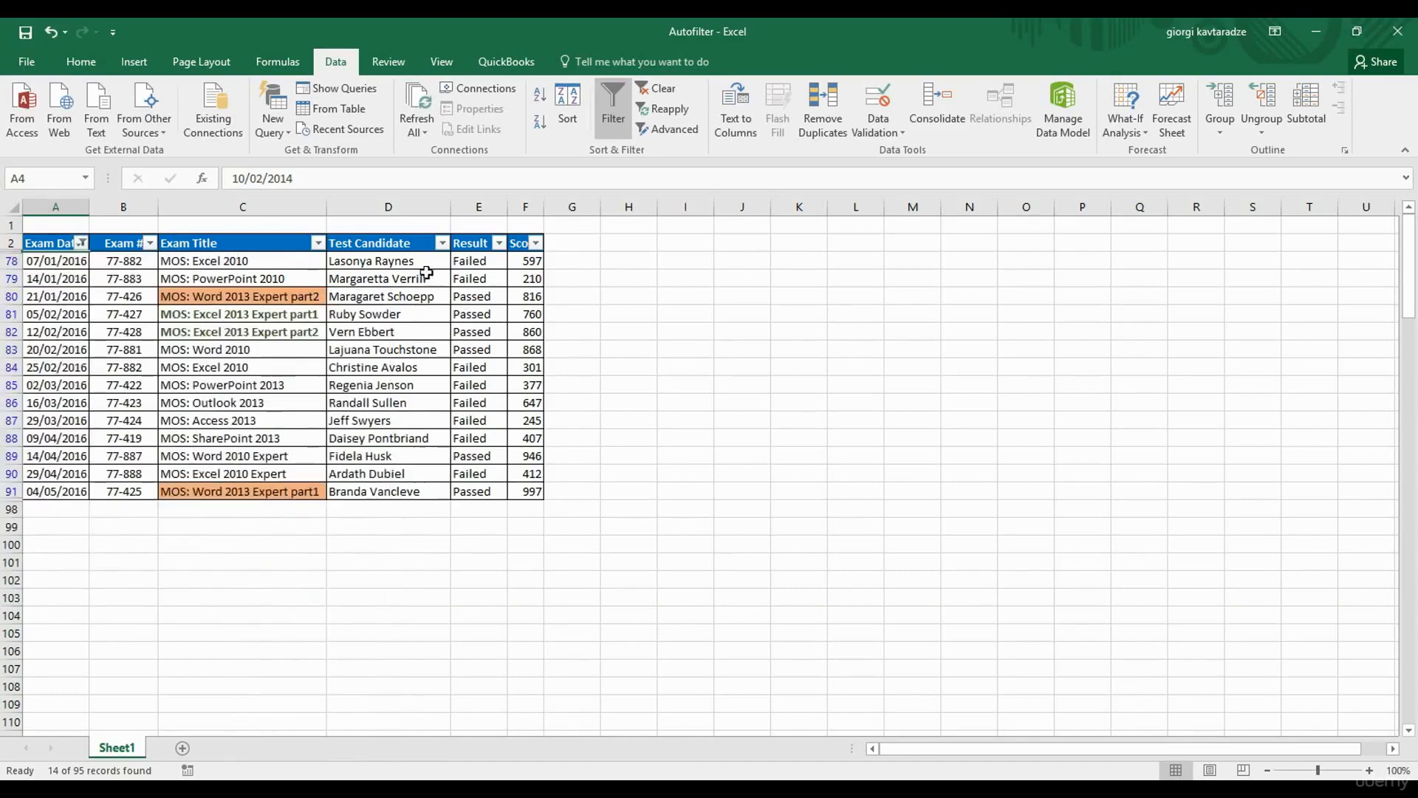
Clear the date filter and apply a custom filter showing Test Candidate entries that equal ????
click(526, 264)
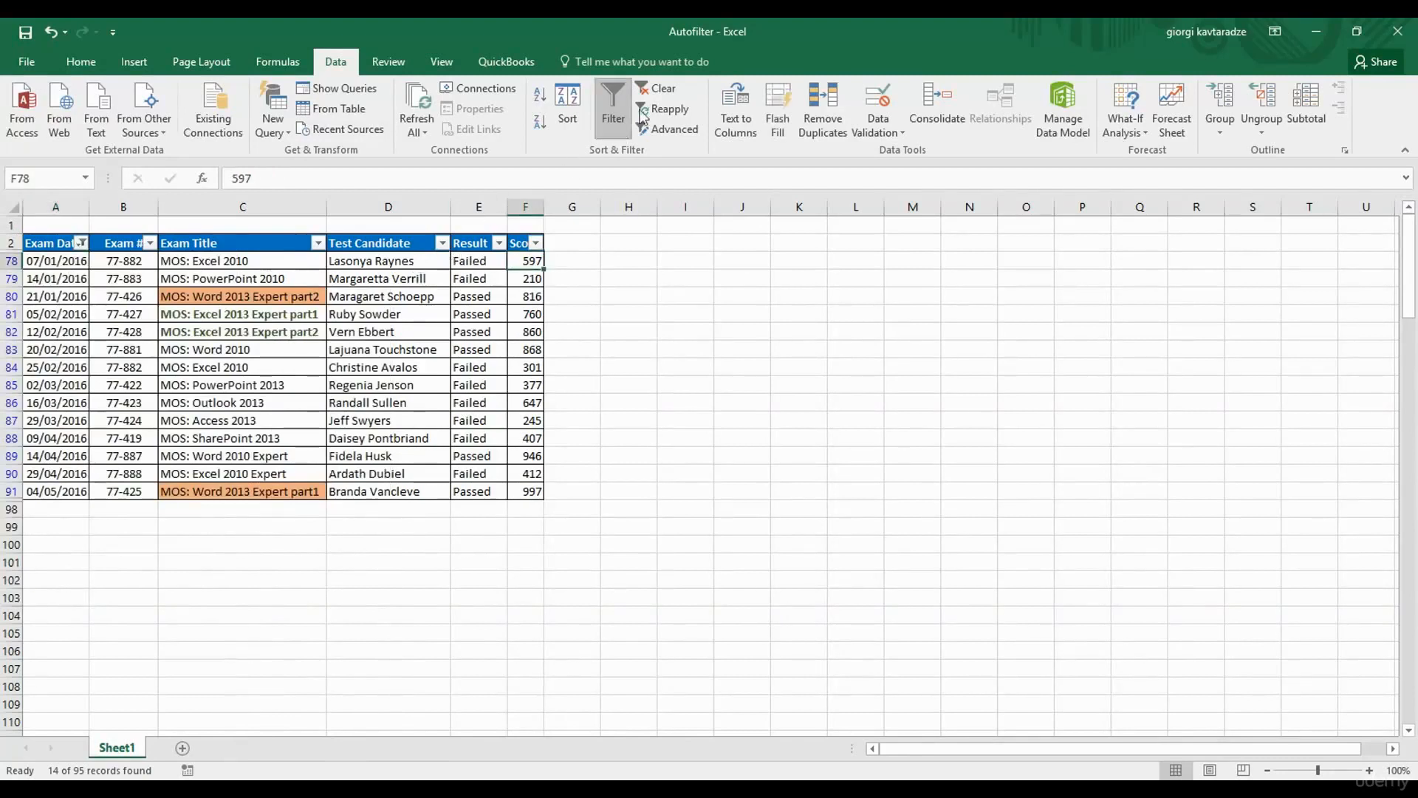
click(662, 89)
click(436, 265)
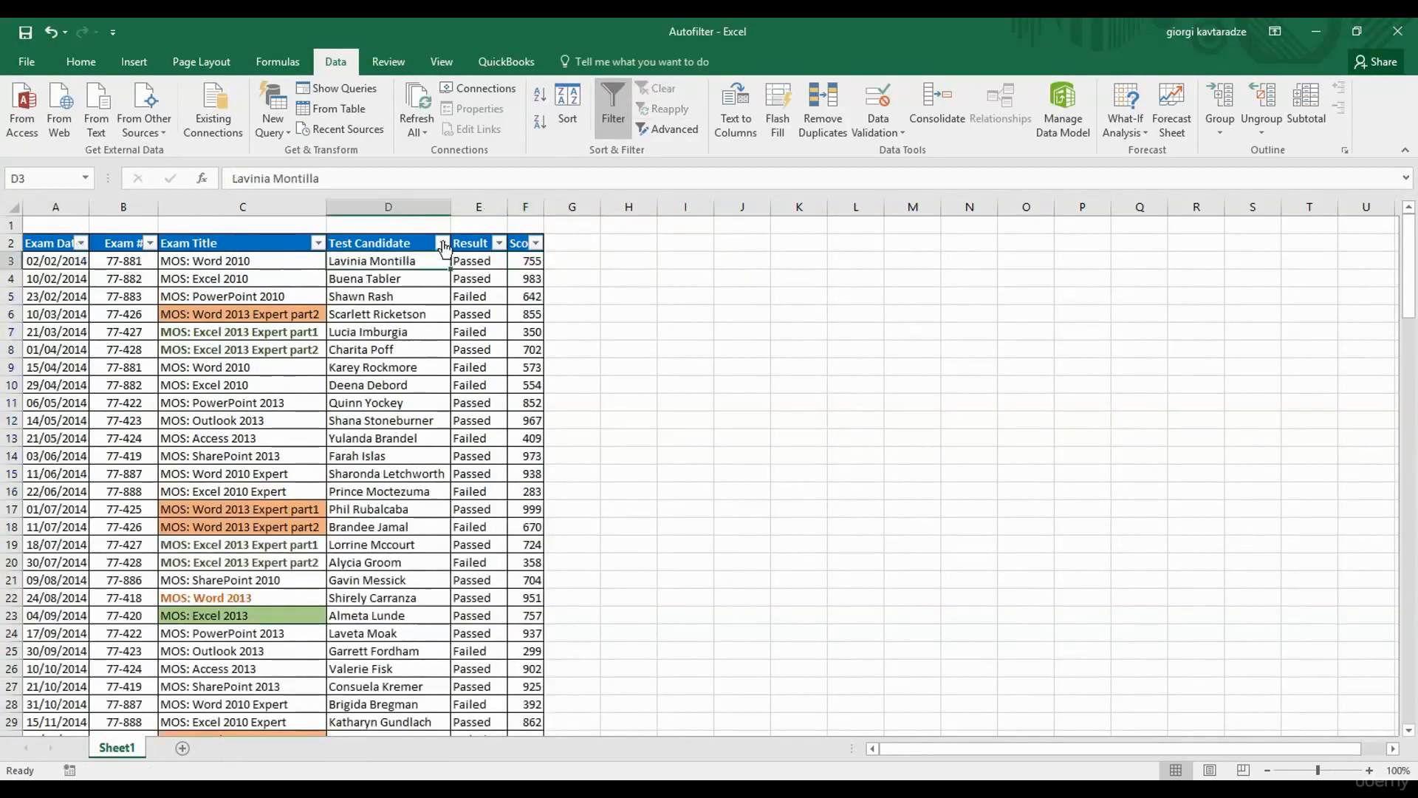
click(442, 244)
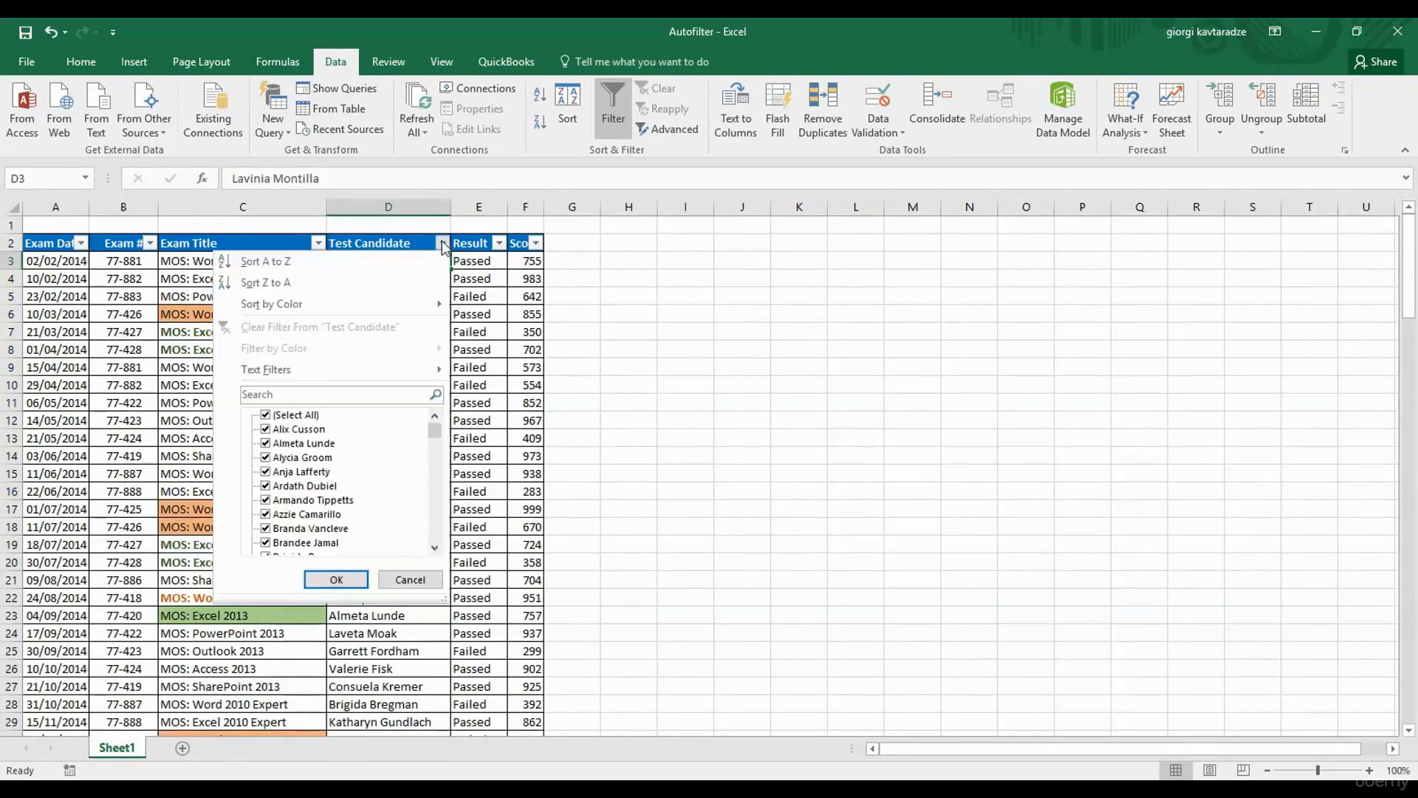
mouse_move(384, 369)
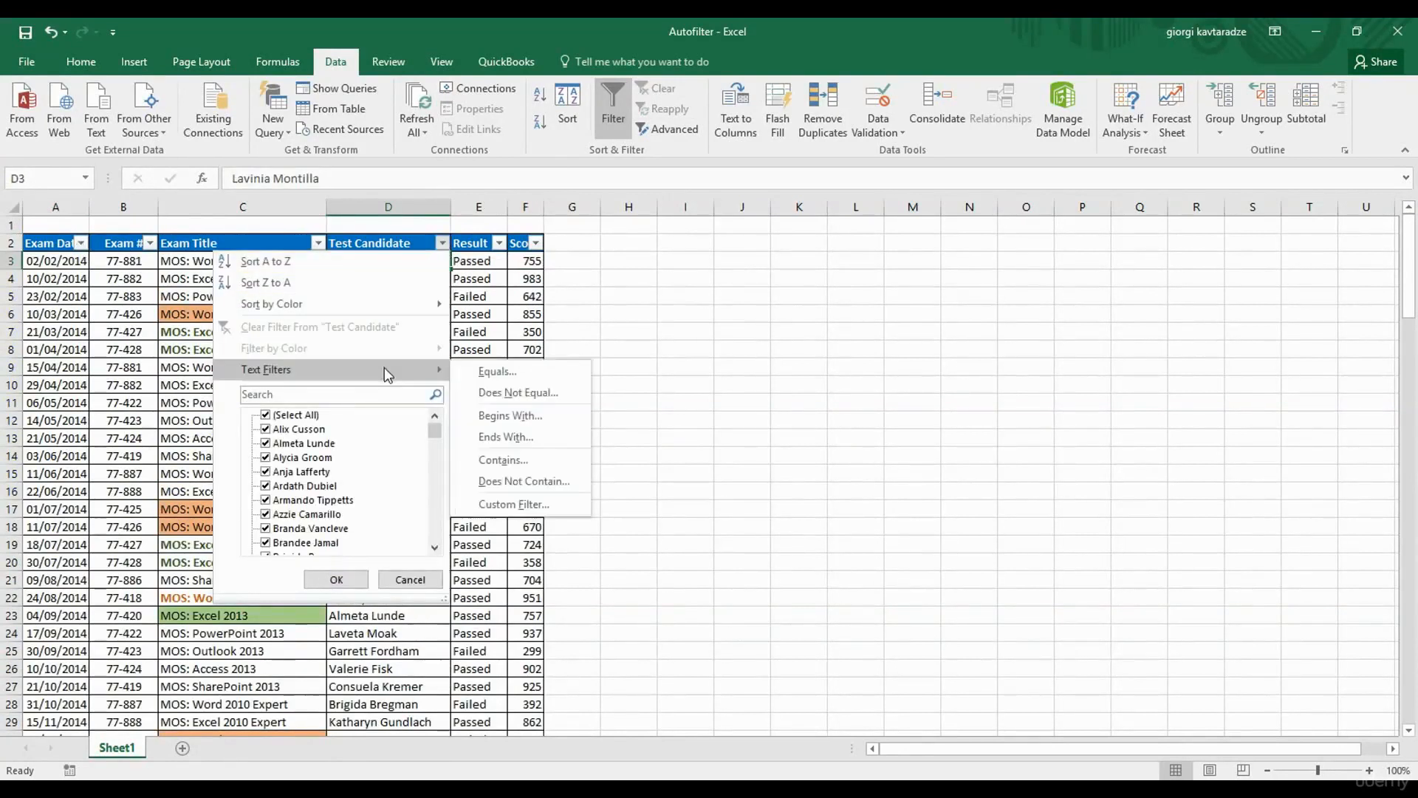
click(526, 505)
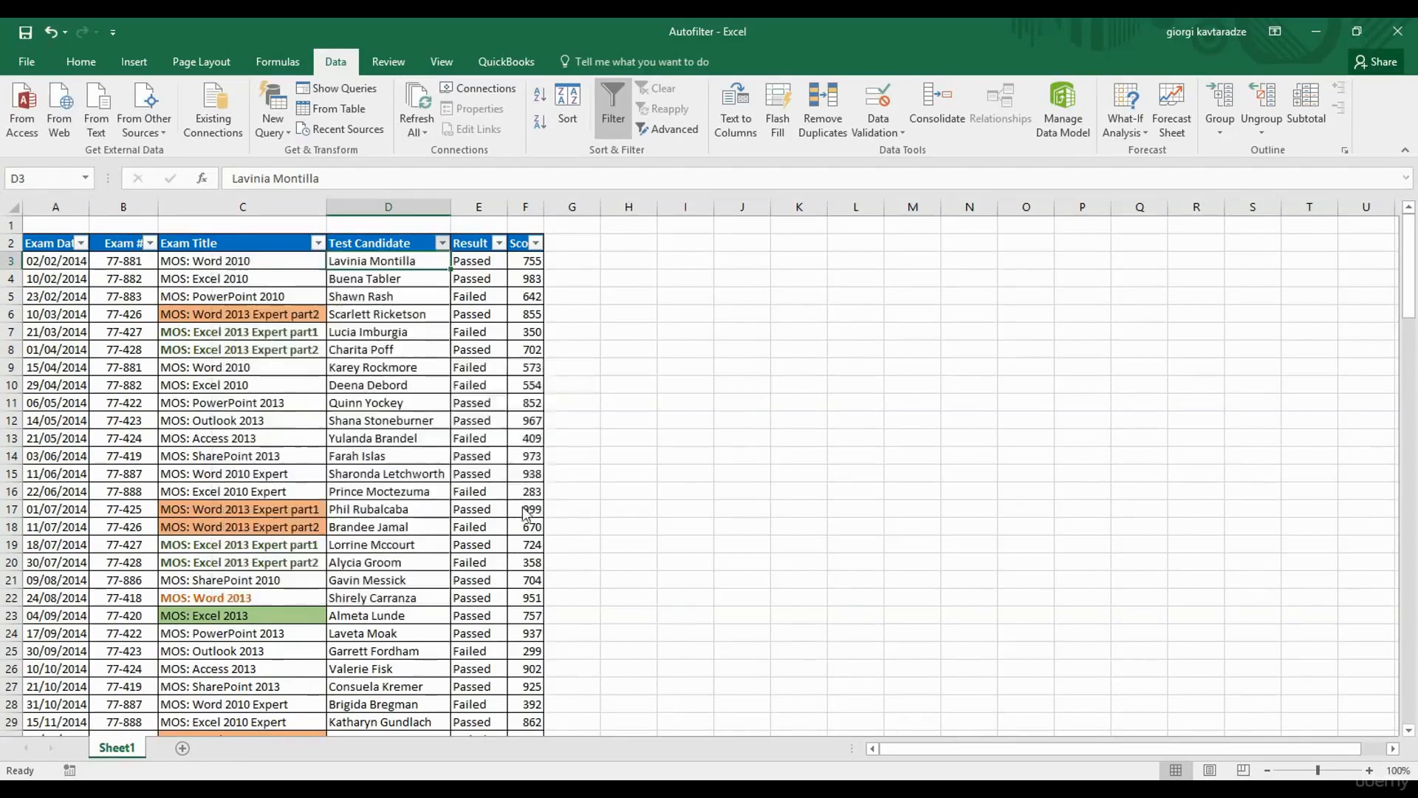
drag(563, 309, 611, 314)
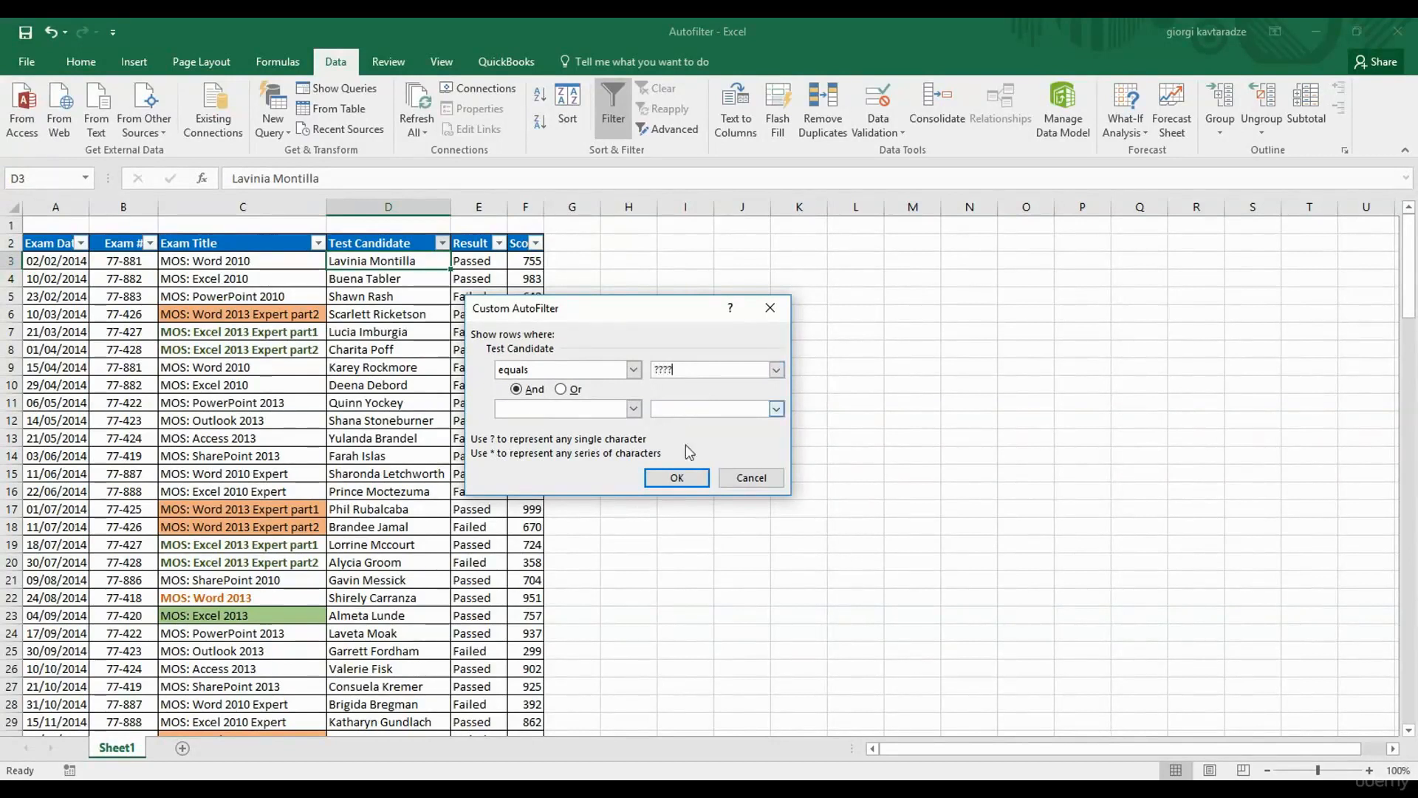
click(679, 475)
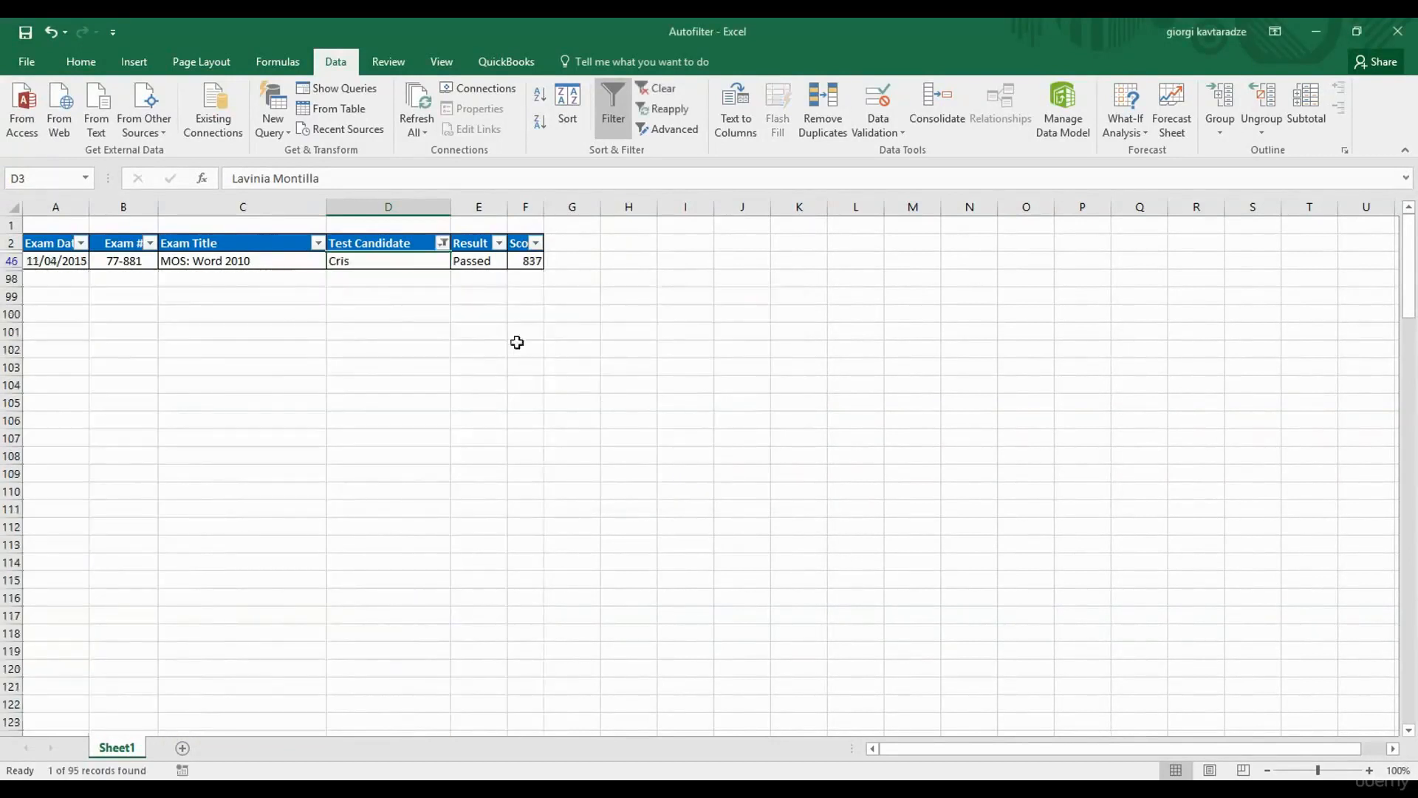
click(361, 261)
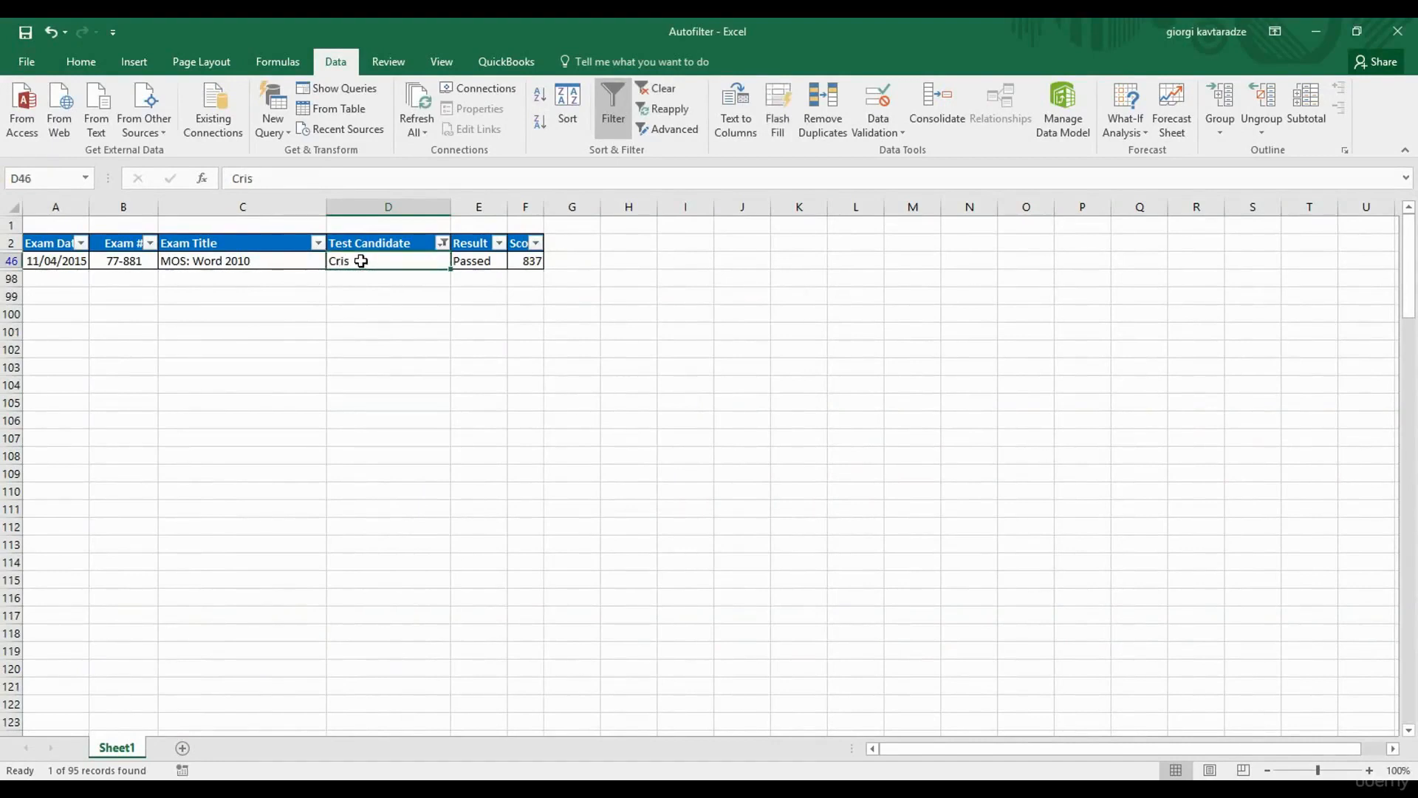
Change the custom Test Candidate filter to equals A* and select the filtered candidate names.
click(441, 244)
mouse_move(378, 368)
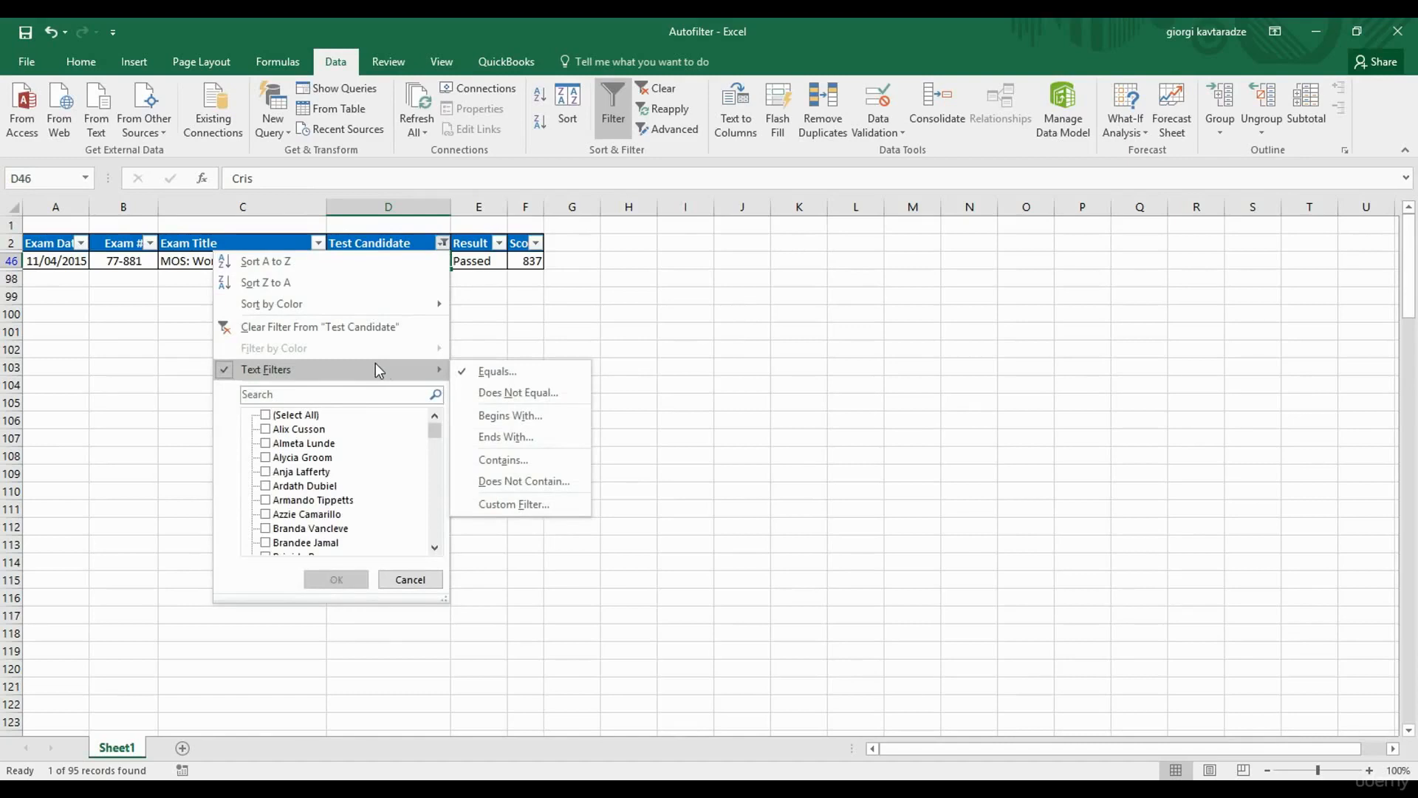
click(510, 501)
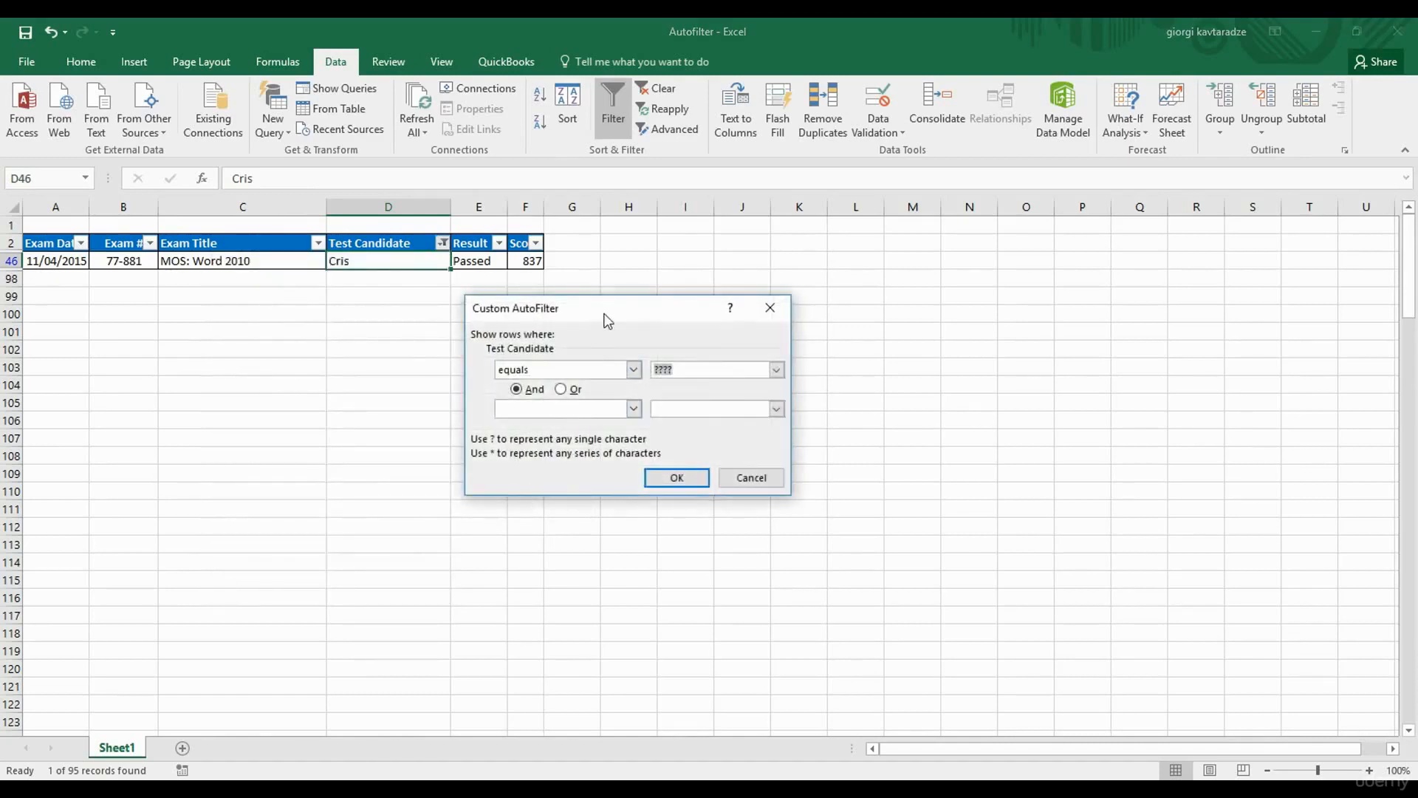
click(678, 369)
drag(652, 367, 685, 373)
text(A*)
click(677, 478)
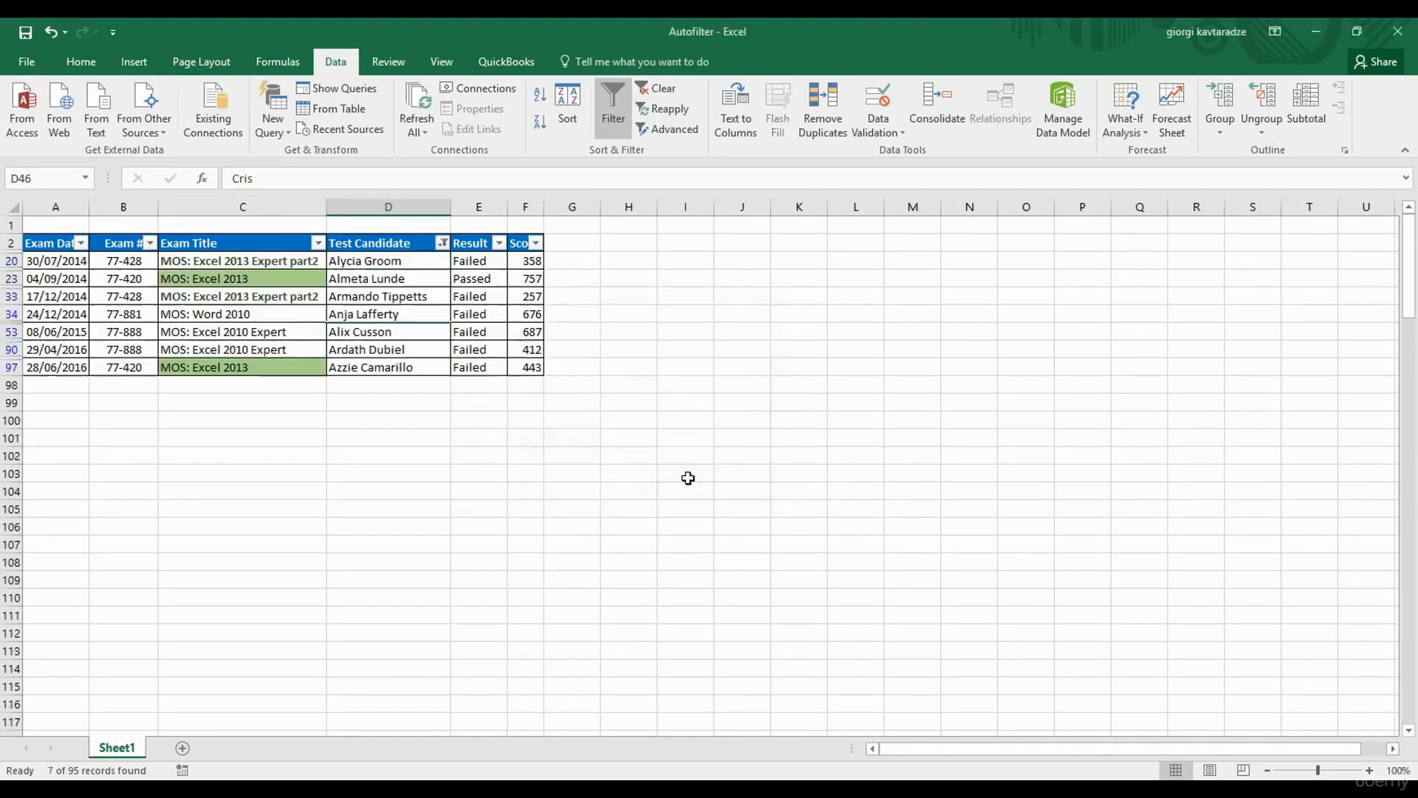
drag(417, 264, 407, 367)
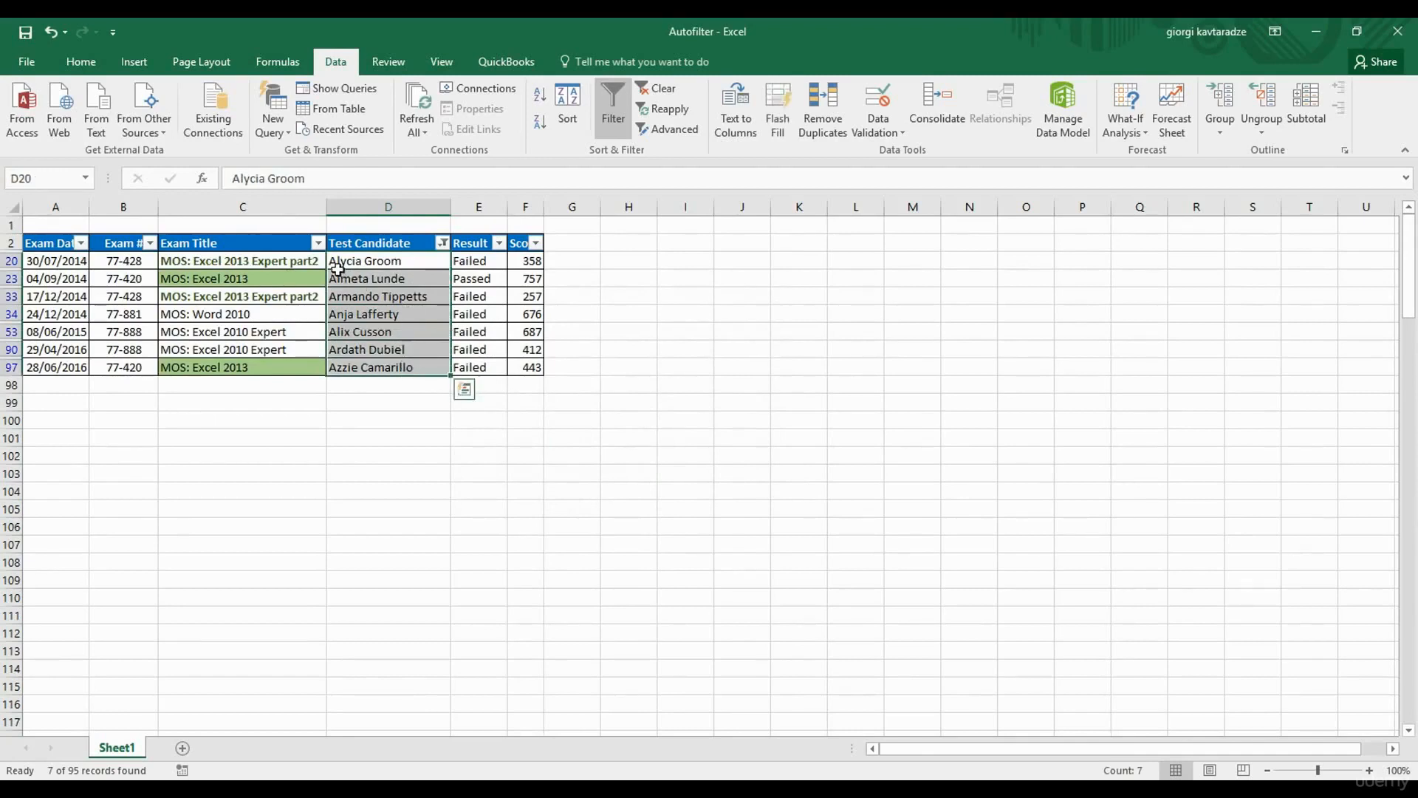
Try a different text pattern in the custom Test Candidate filter and undo it.
click(442, 243)
mouse_move(405, 371)
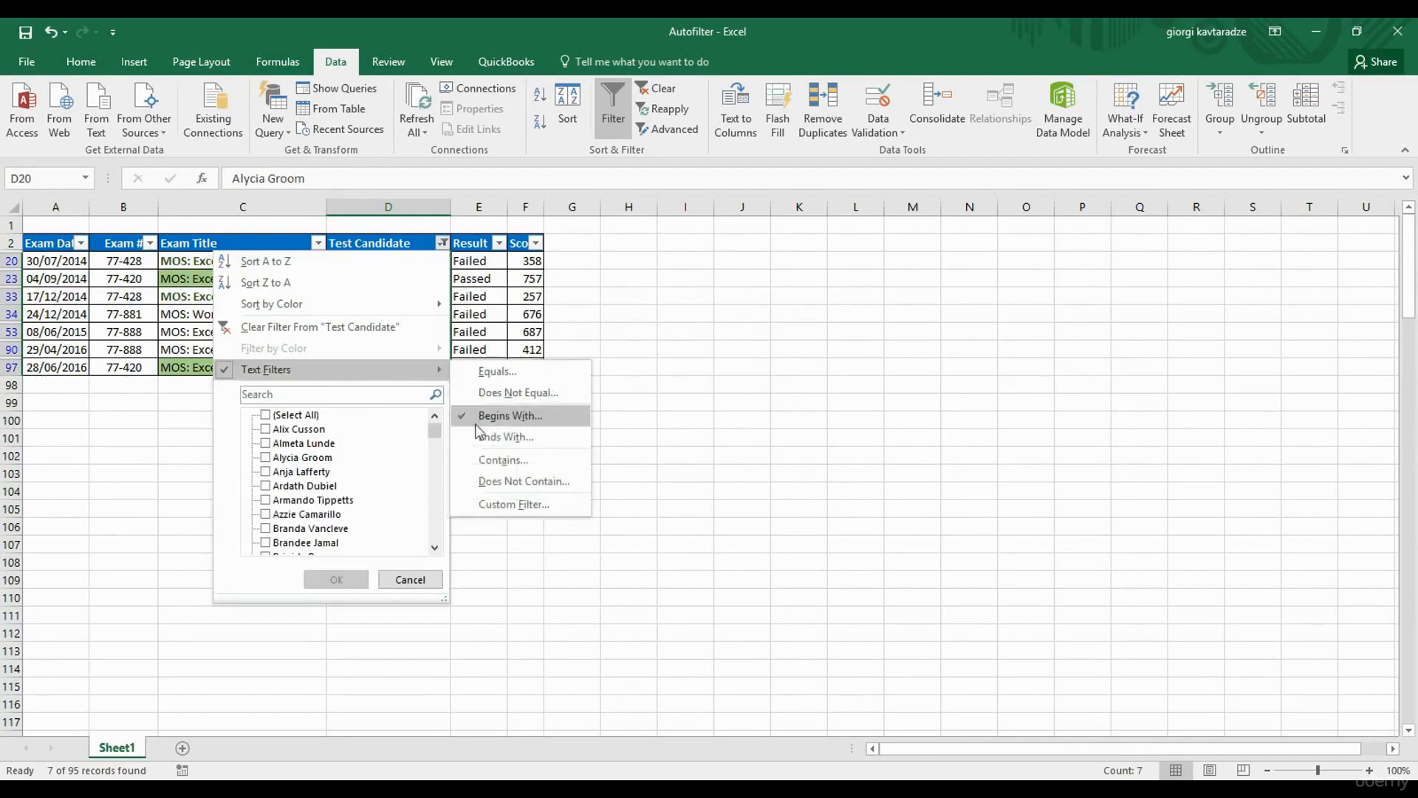
click(500, 505)
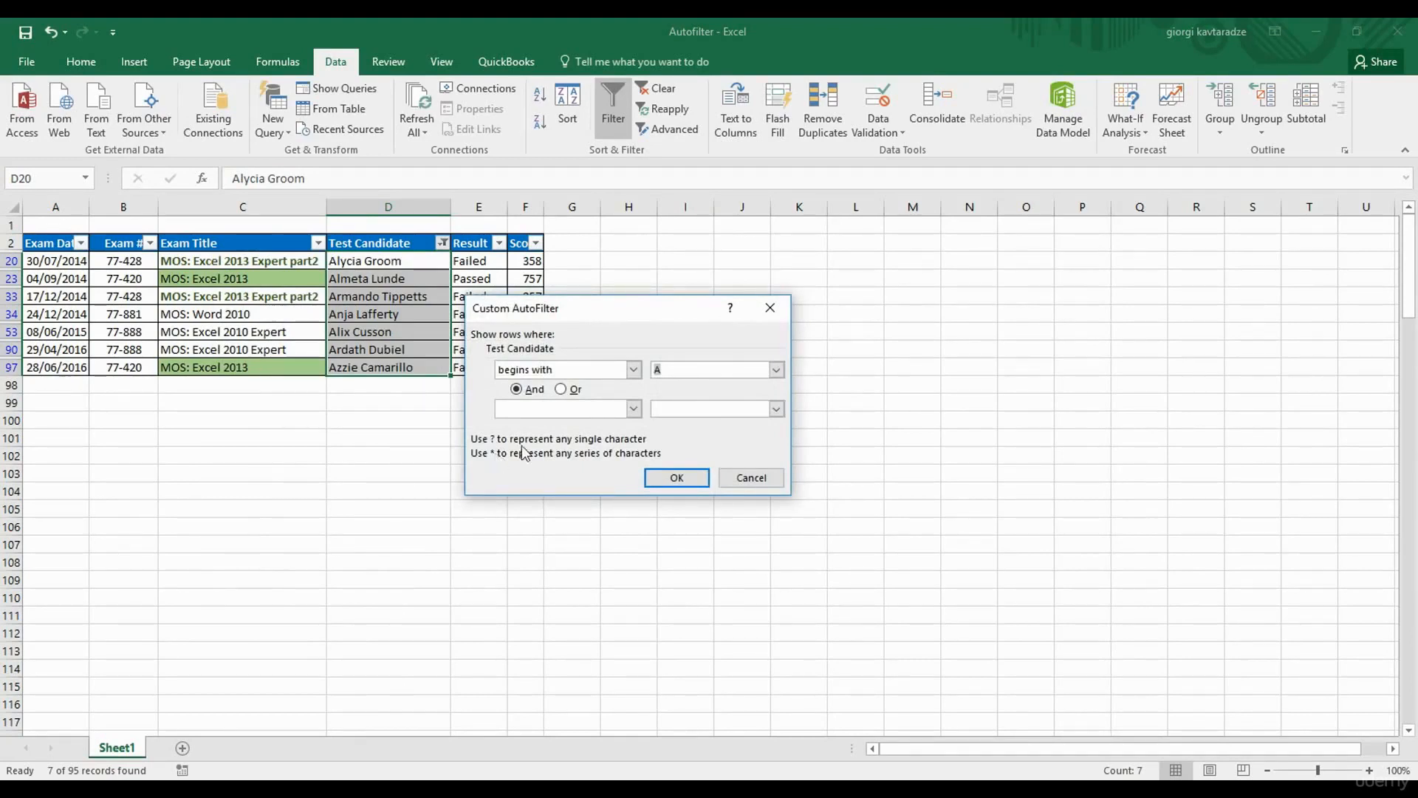
click(662, 369)
click(676, 476)
click(417, 261)
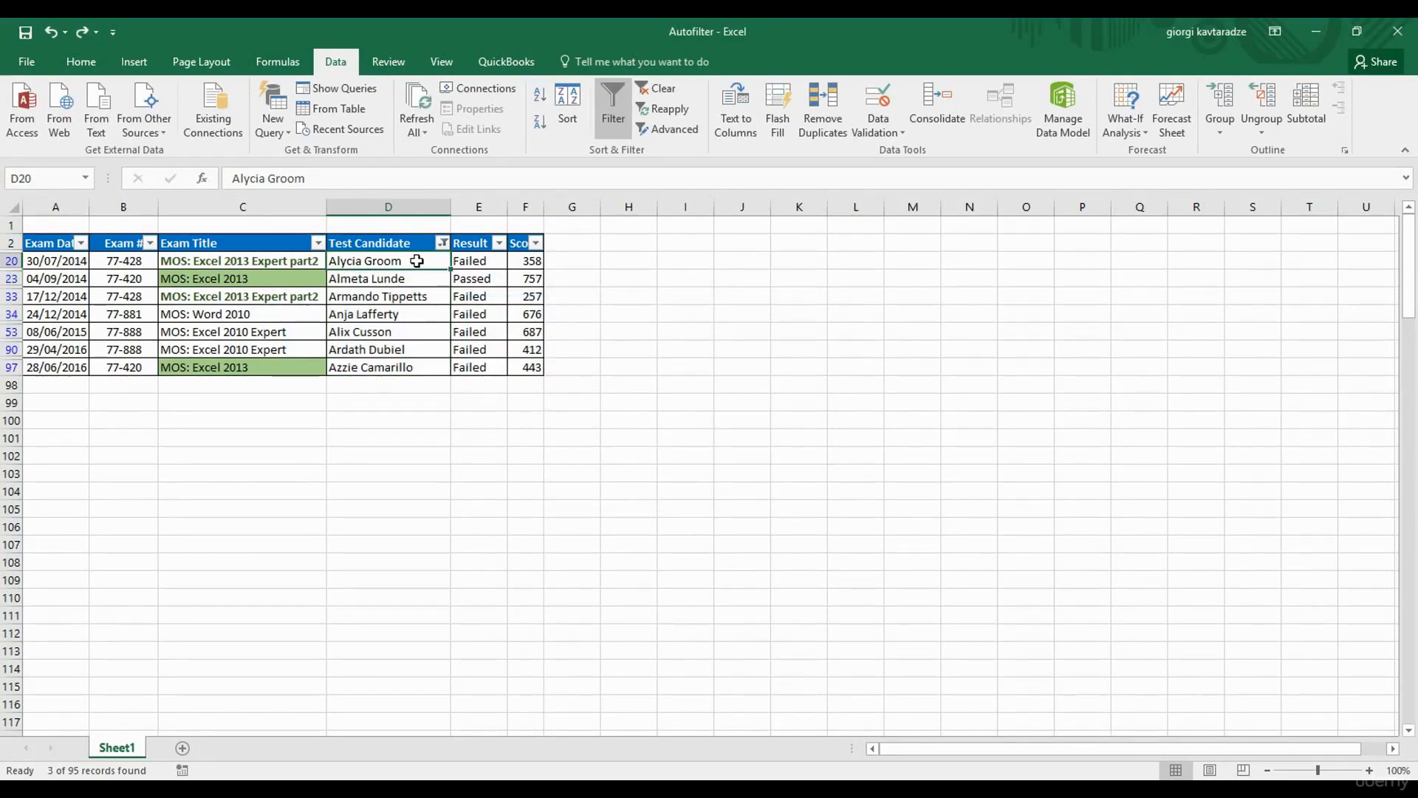
Extend the custom Test Candidate filter to begins with A And contains C, and apply it.
click(442, 242)
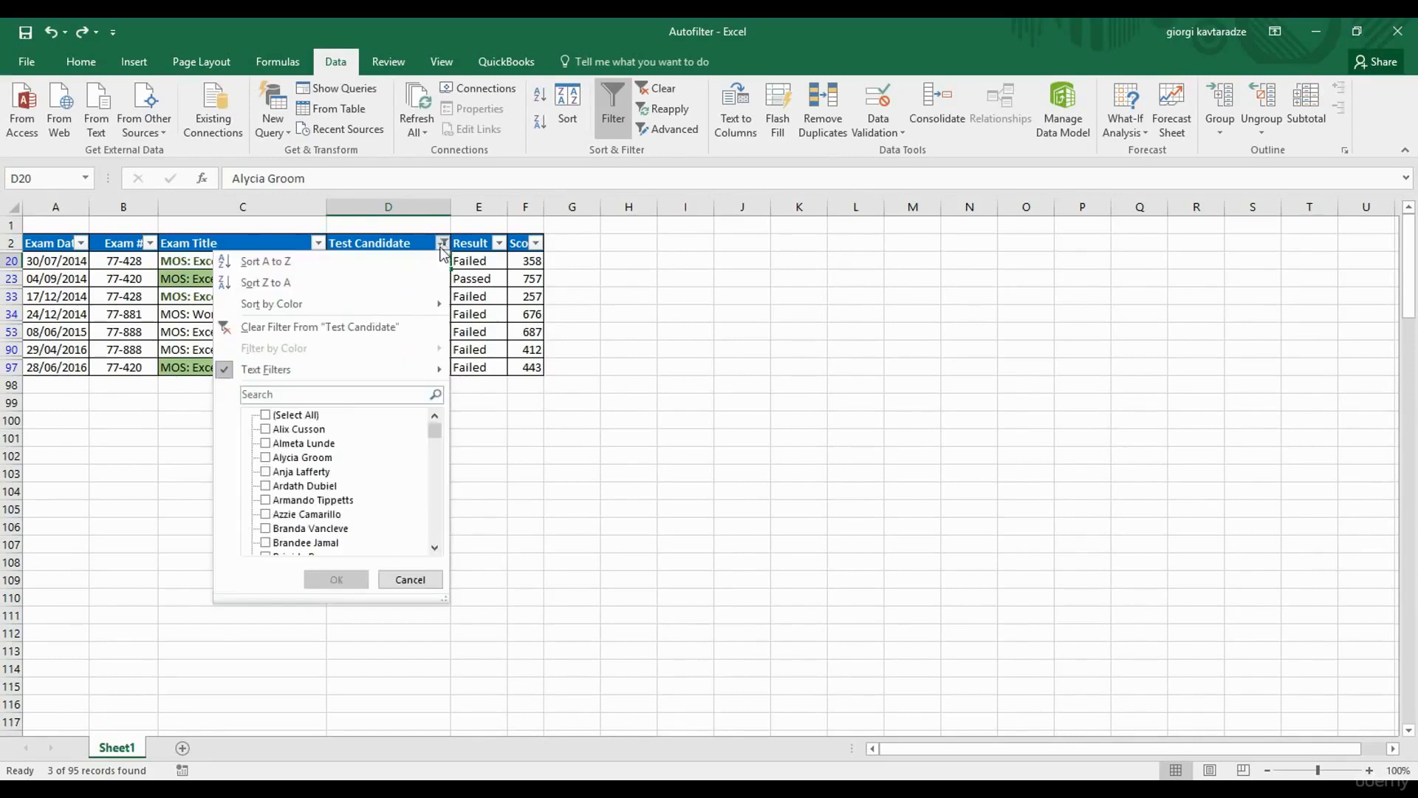
mouse_move(426, 371)
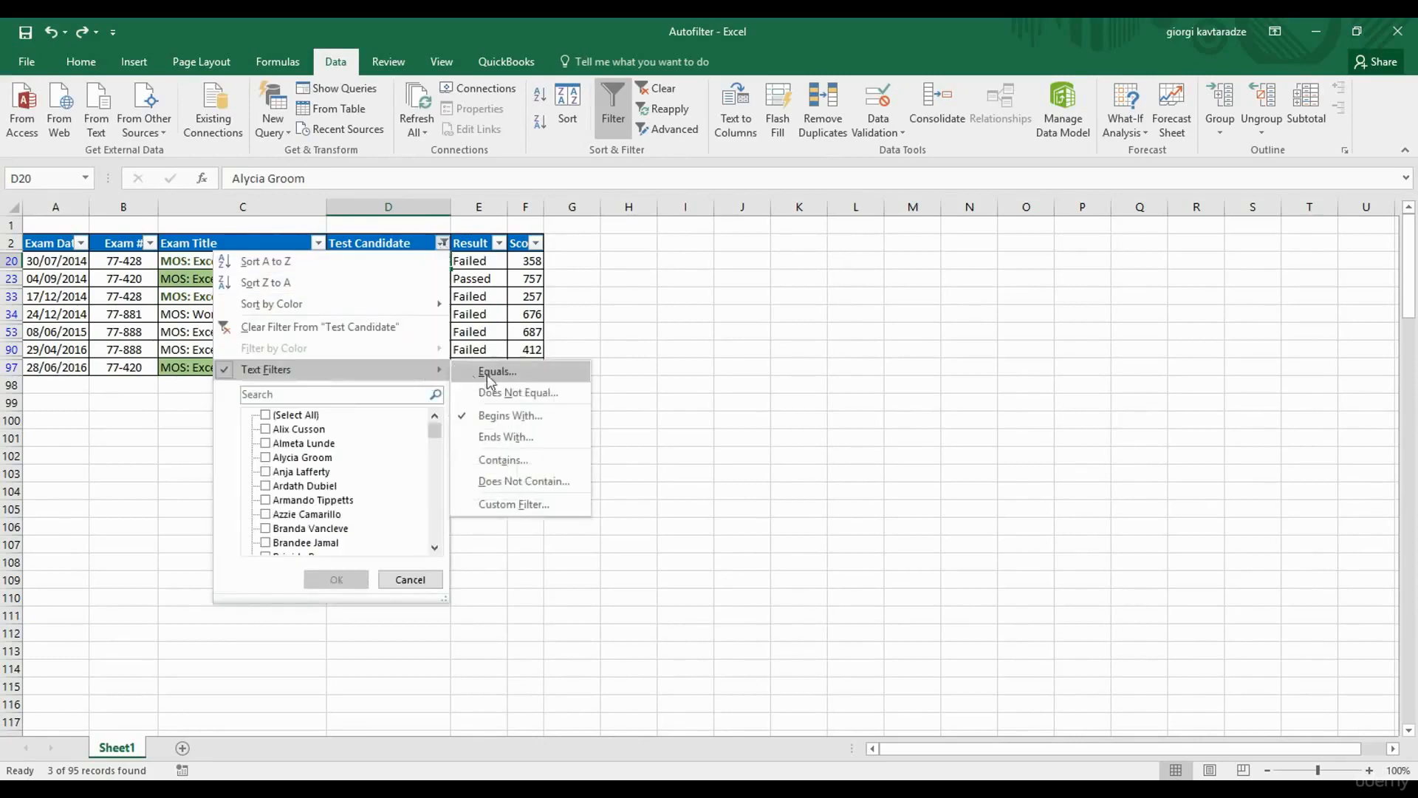
click(520, 503)
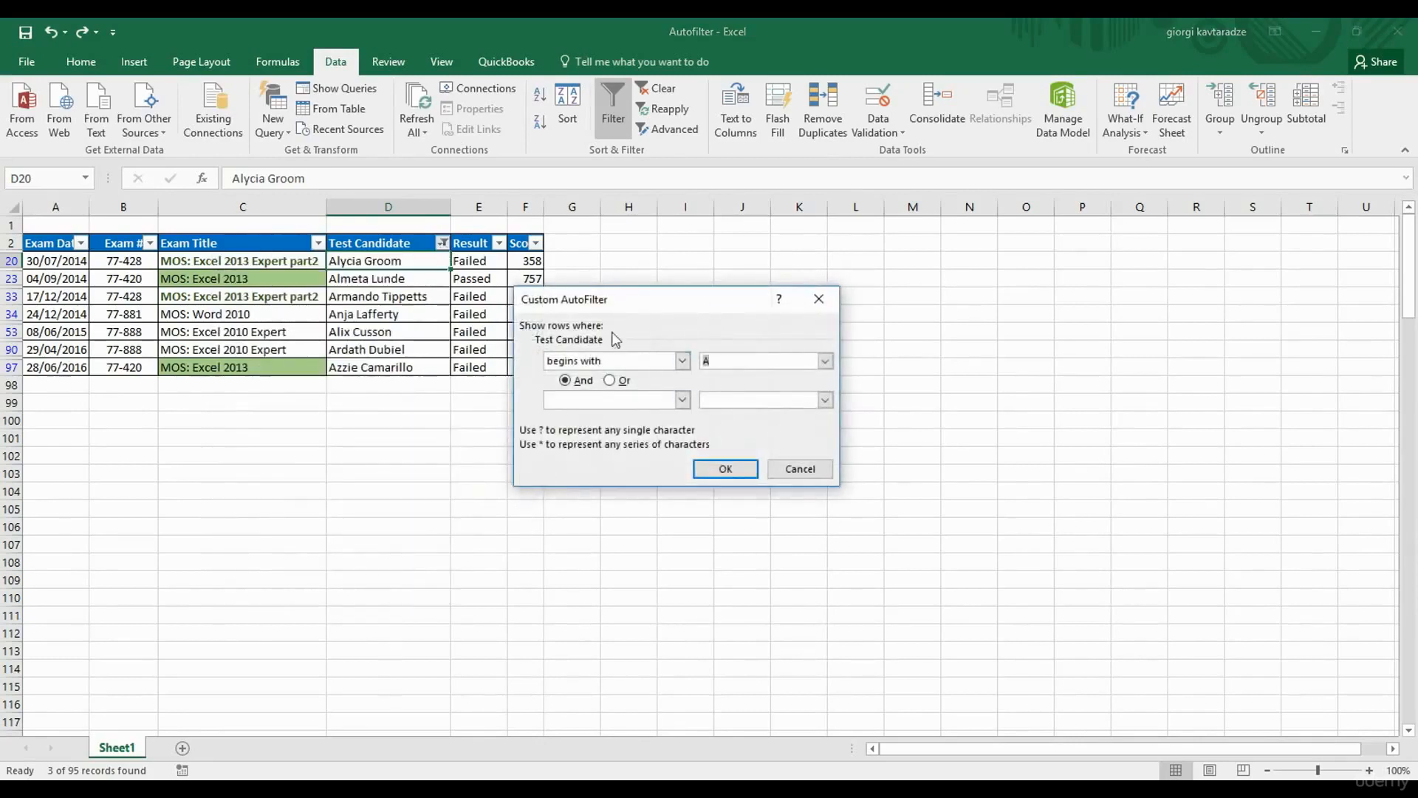
drag(633, 307, 708, 278)
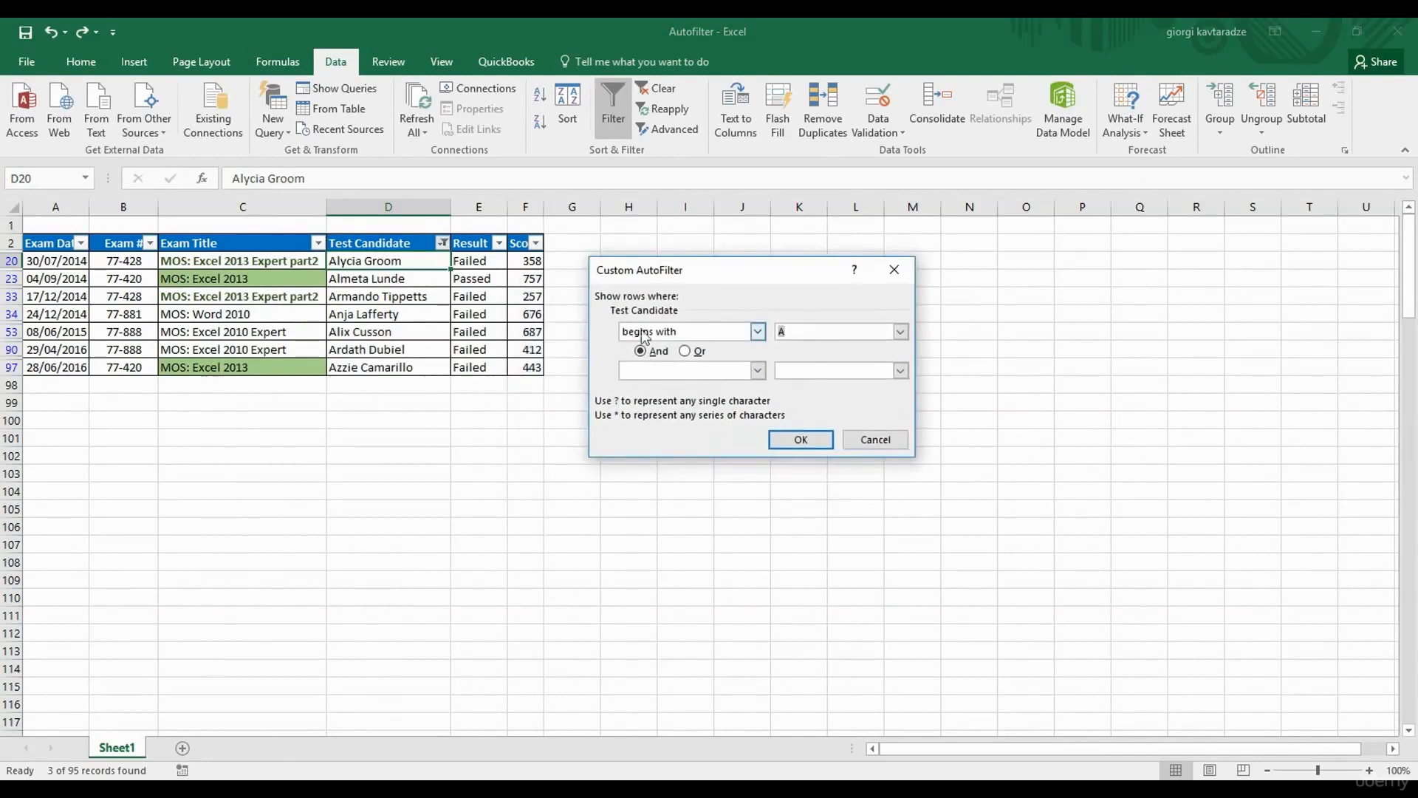
click(787, 334)
click(695, 368)
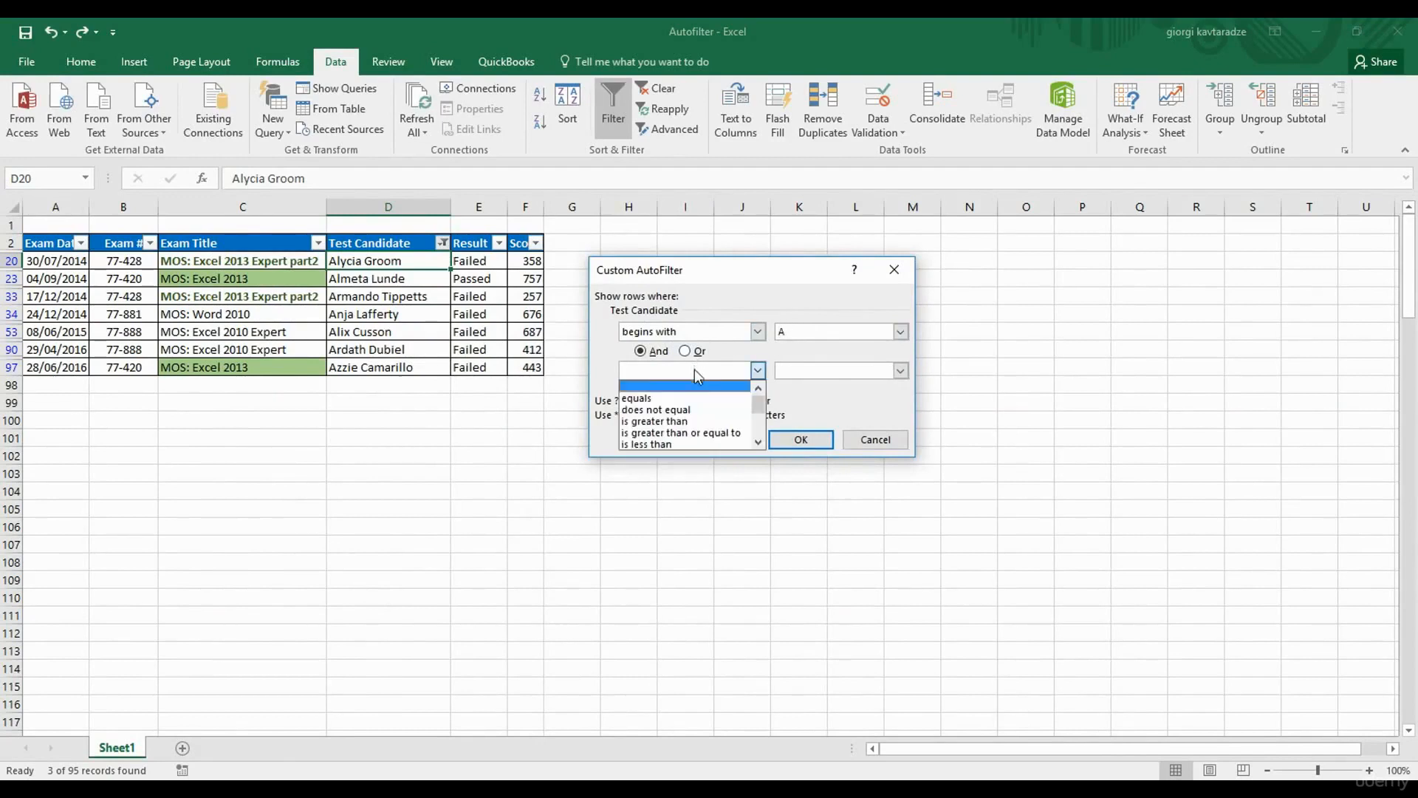
drag(759, 402, 760, 421)
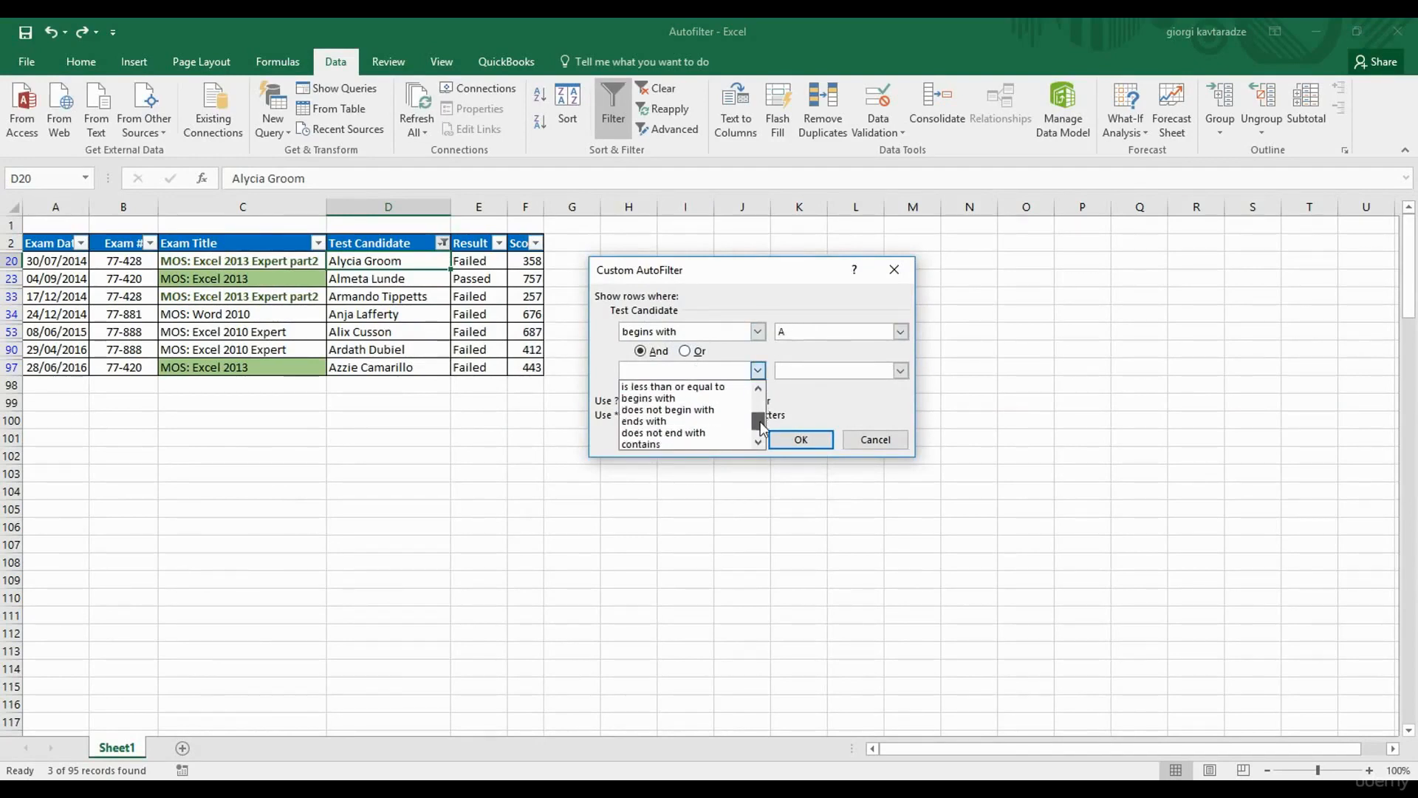
click(702, 444)
click(795, 374)
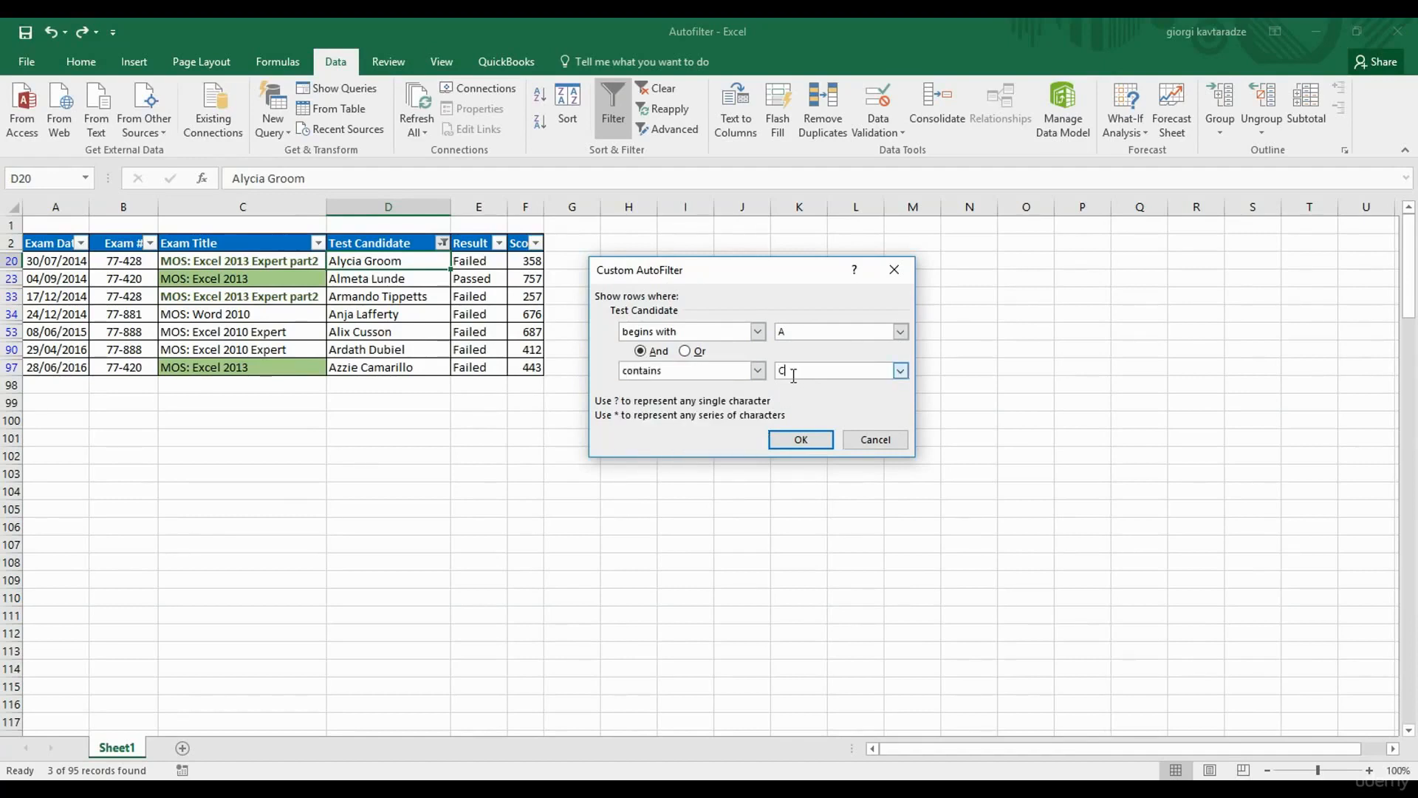
drag(759, 280, 739, 268)
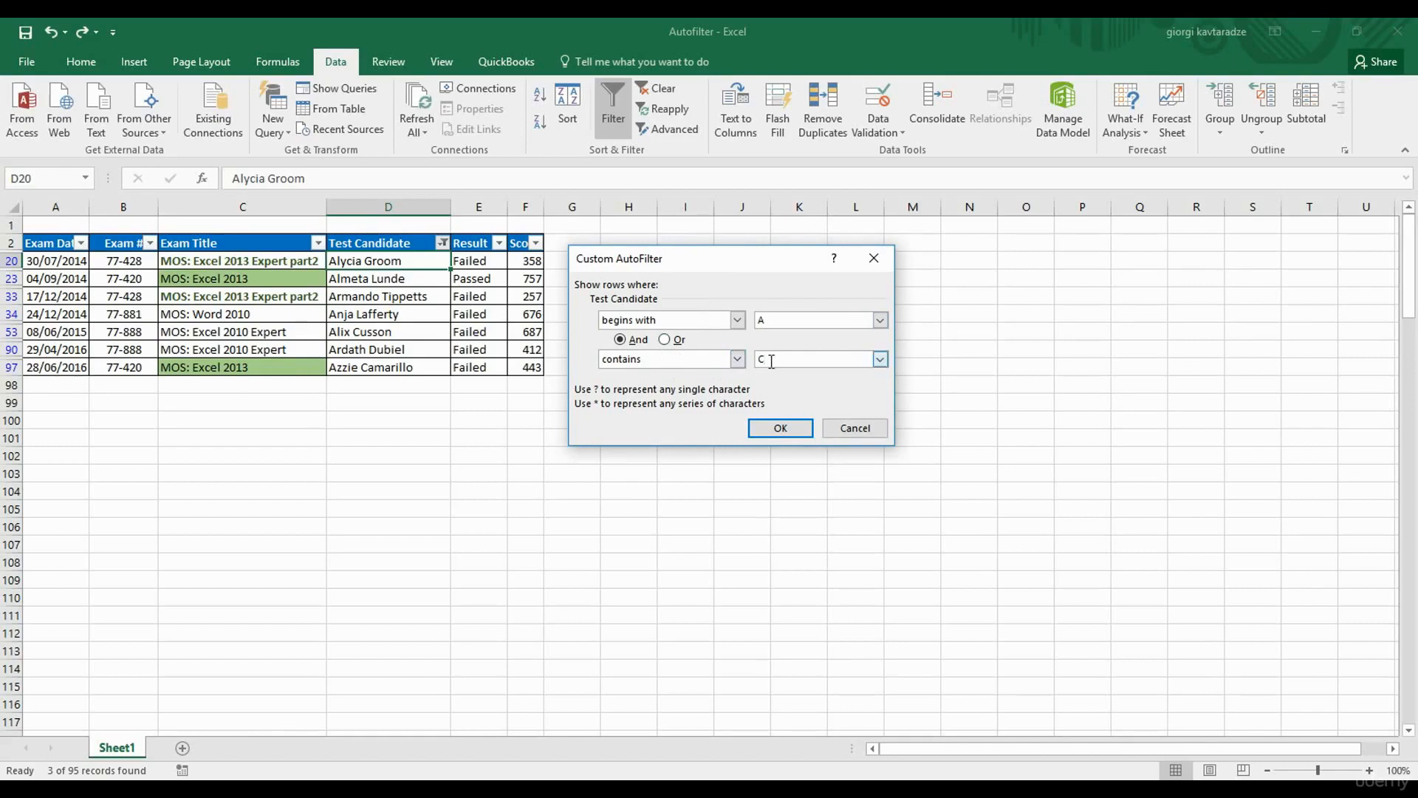
click(783, 428)
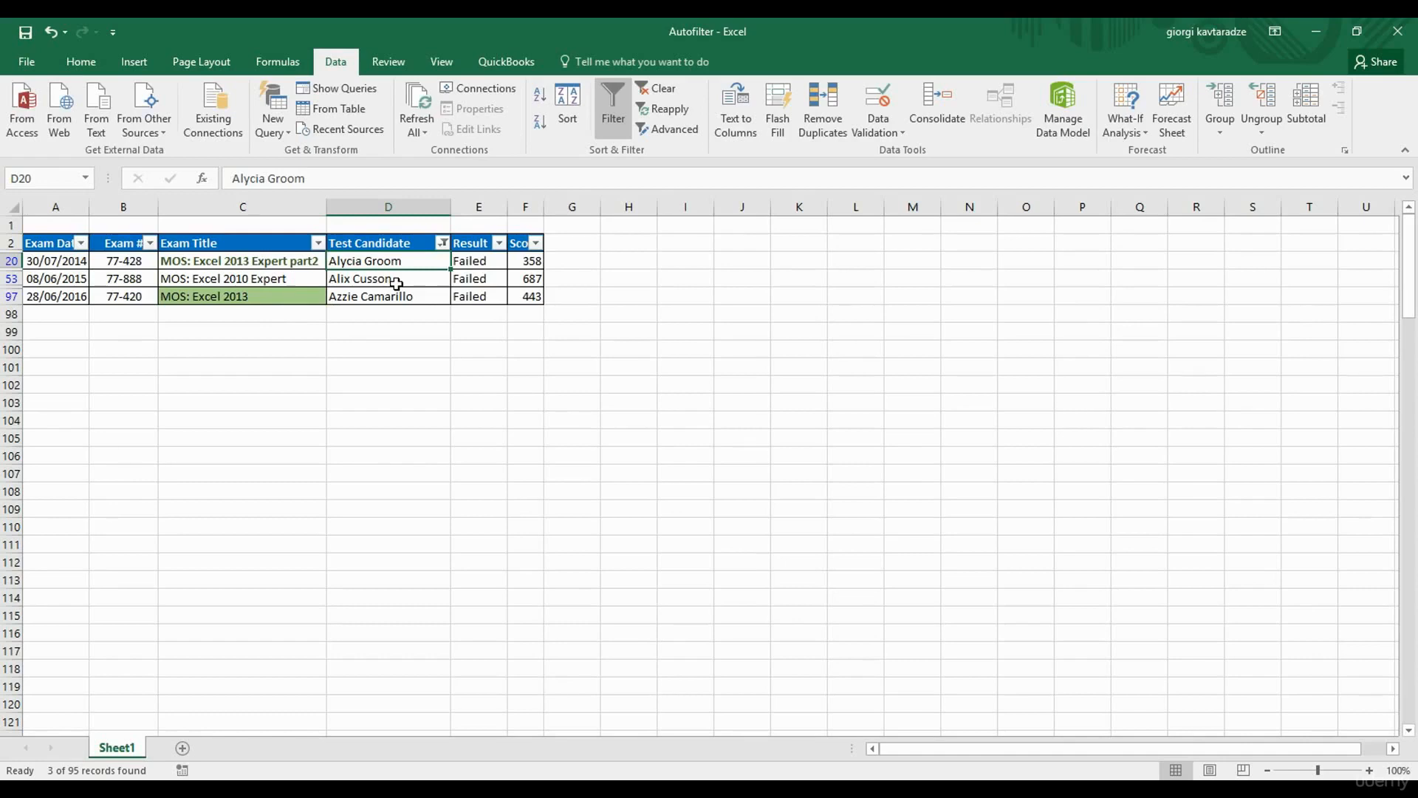
Clear all filters from the table and select the first entry in the Exam Title column.
click(659, 89)
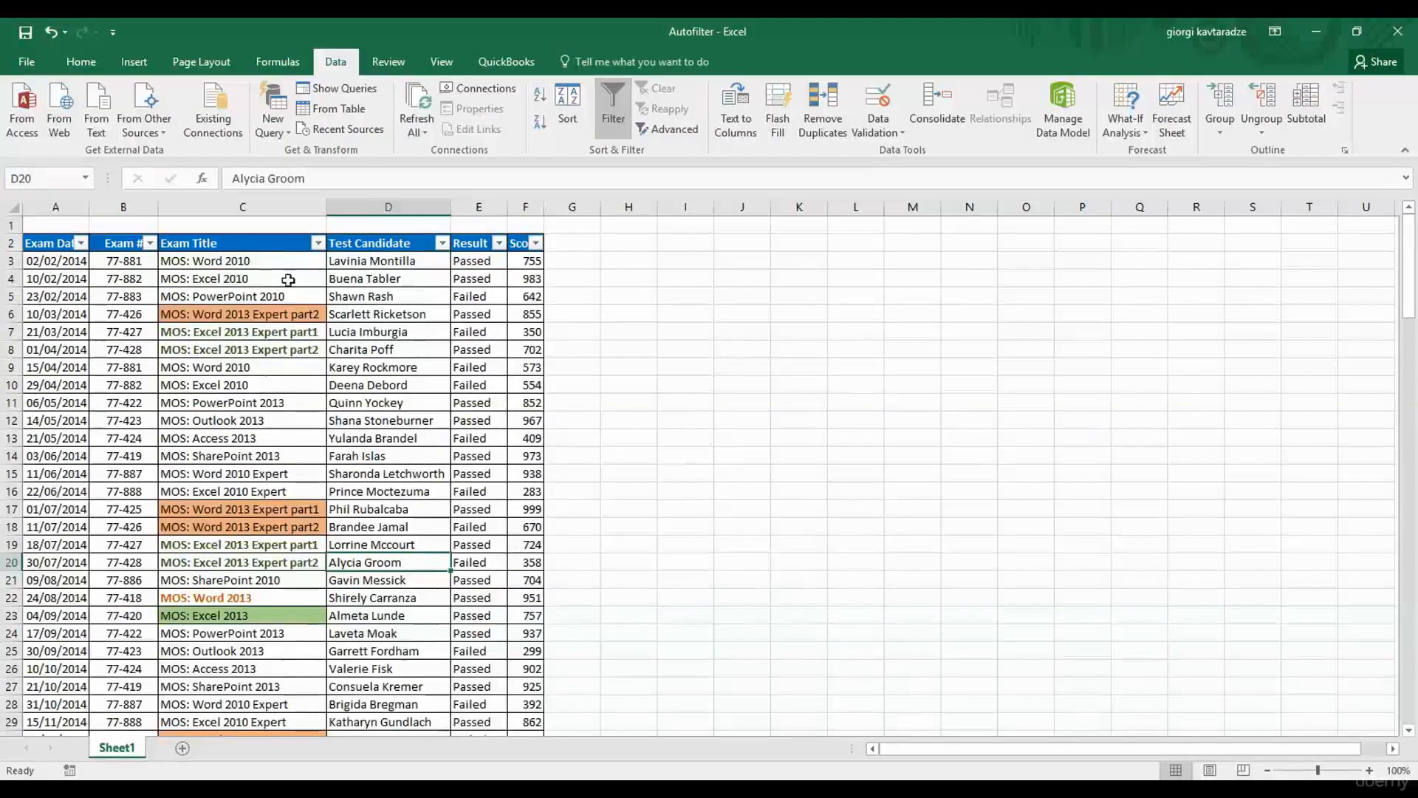
click(275, 265)
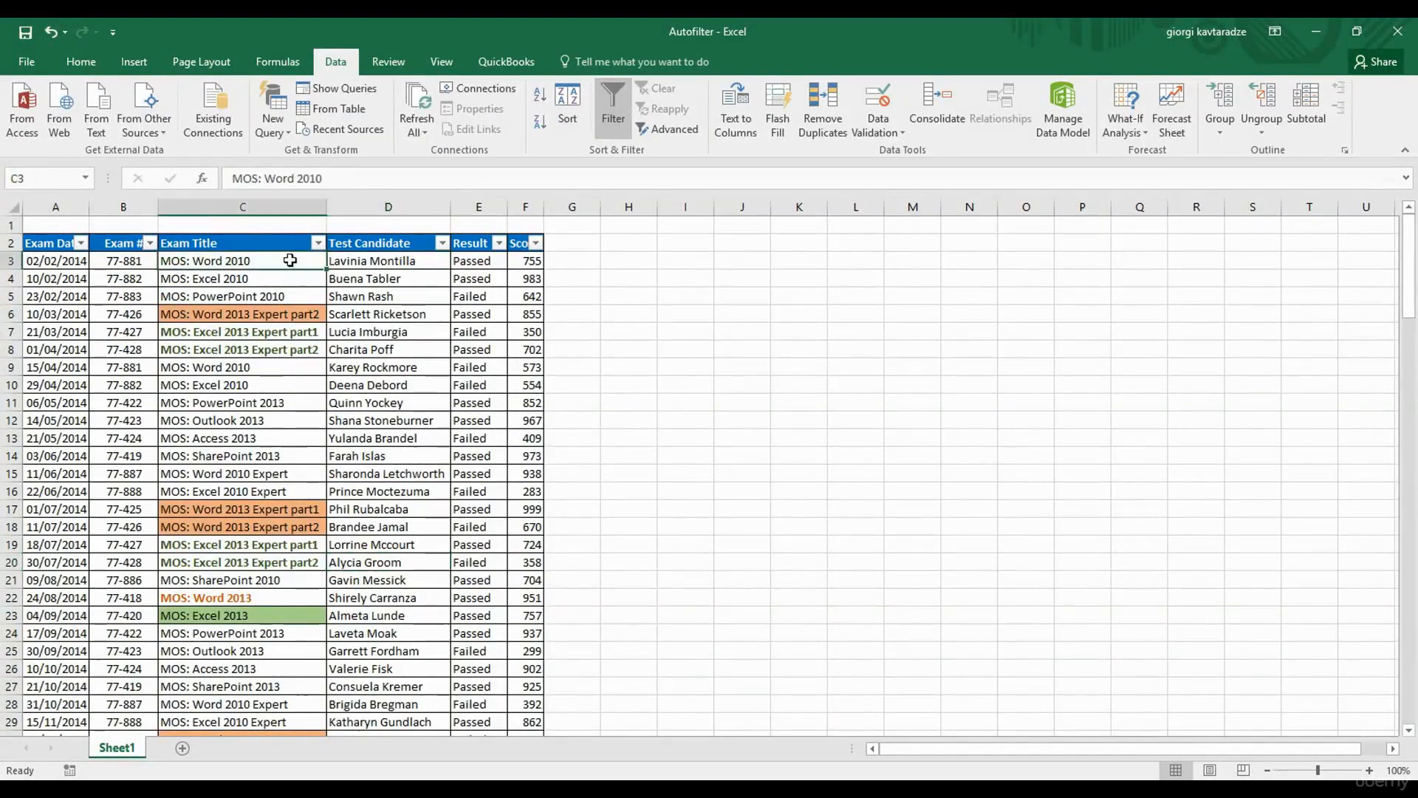
Examine the colour filter options offered for the Exam Title column and compare them with those of the Test Candidate column.
click(318, 244)
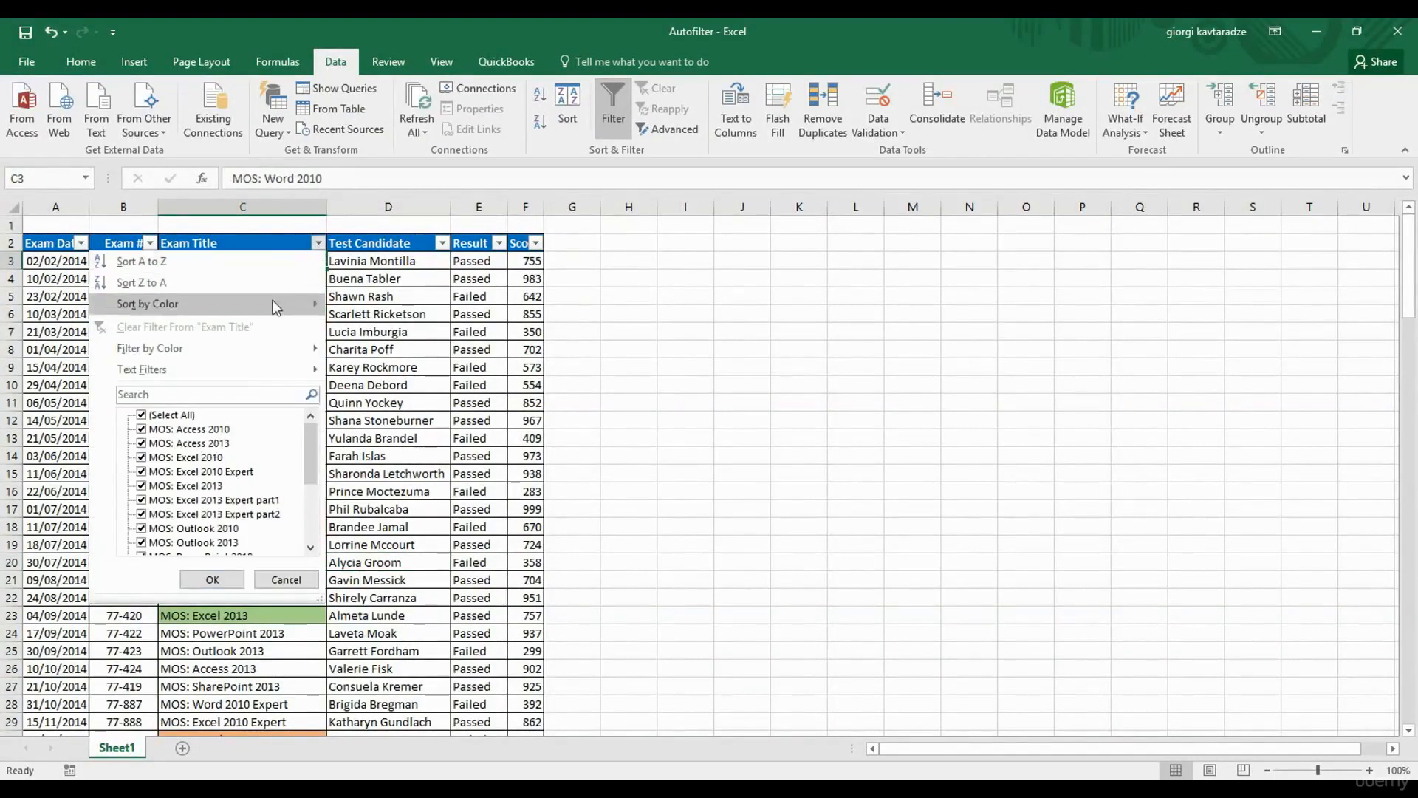
mouse_move(266, 348)
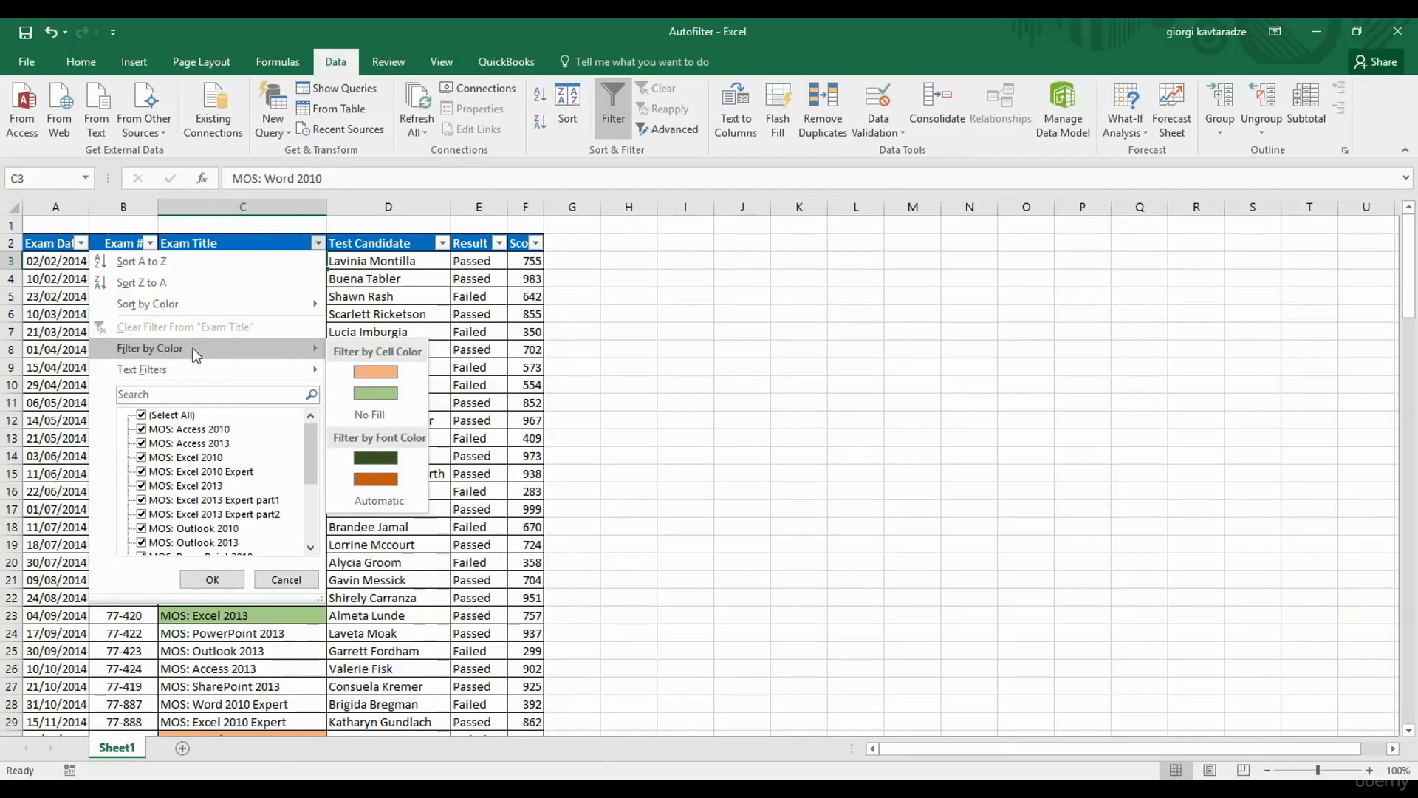
click(358, 294)
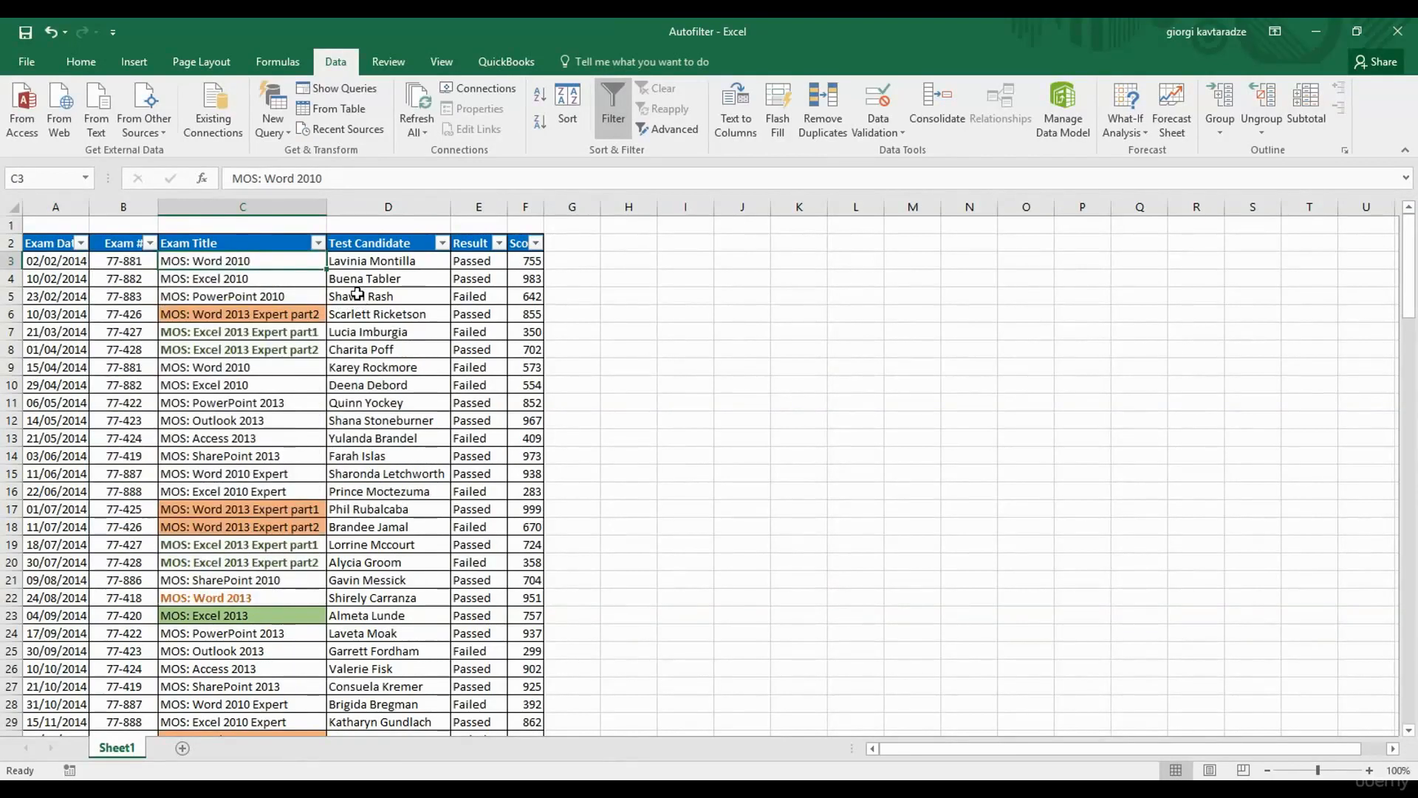
click(358, 294)
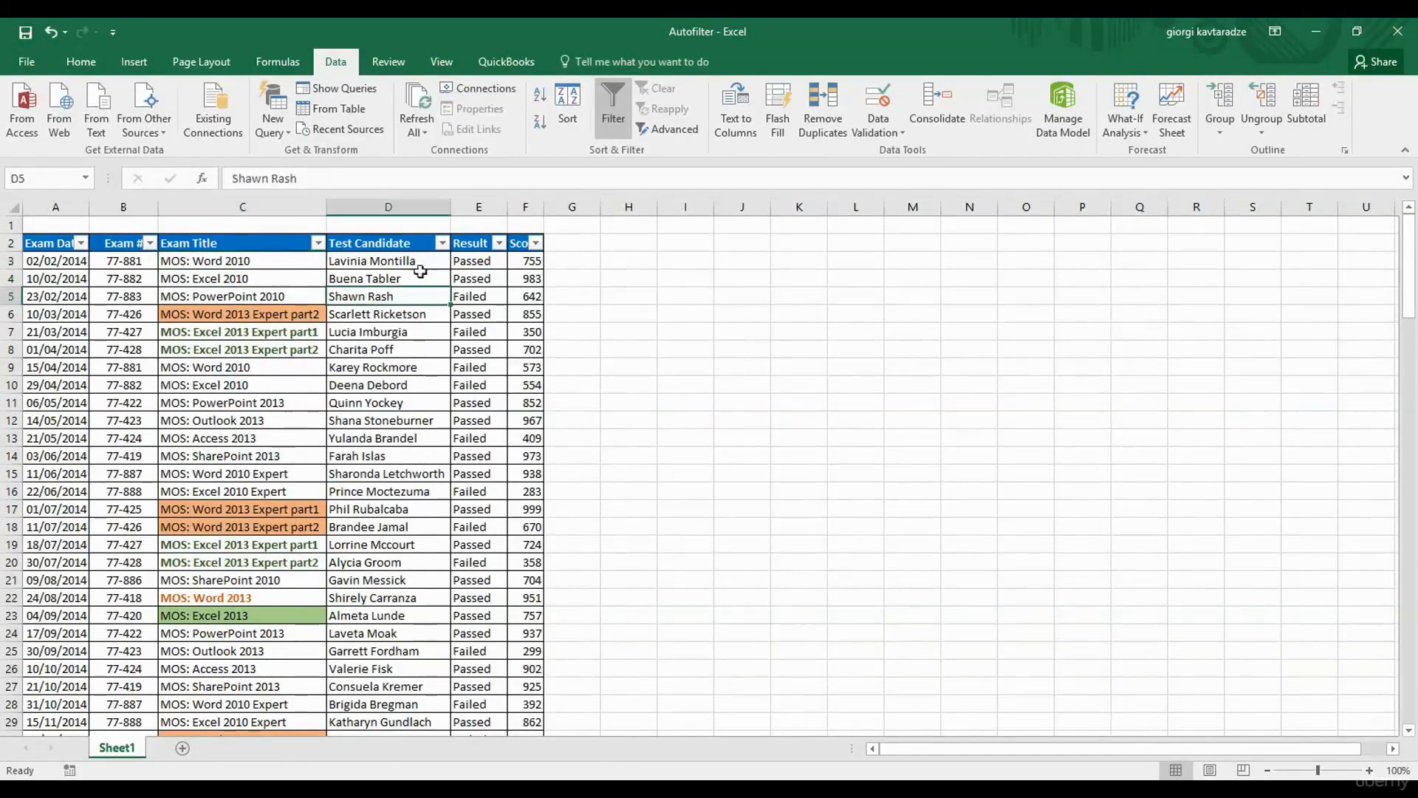
click(441, 243)
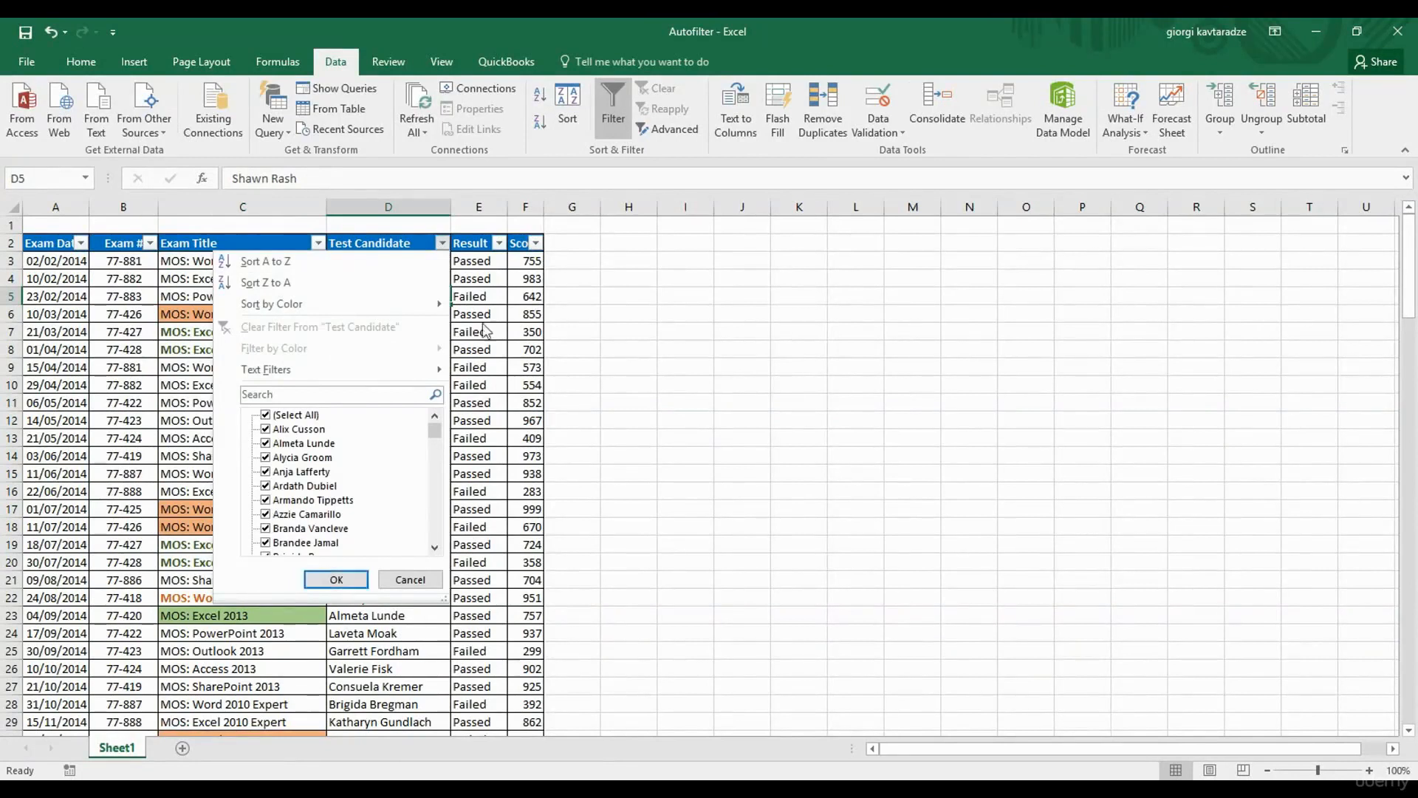
click(336, 579)
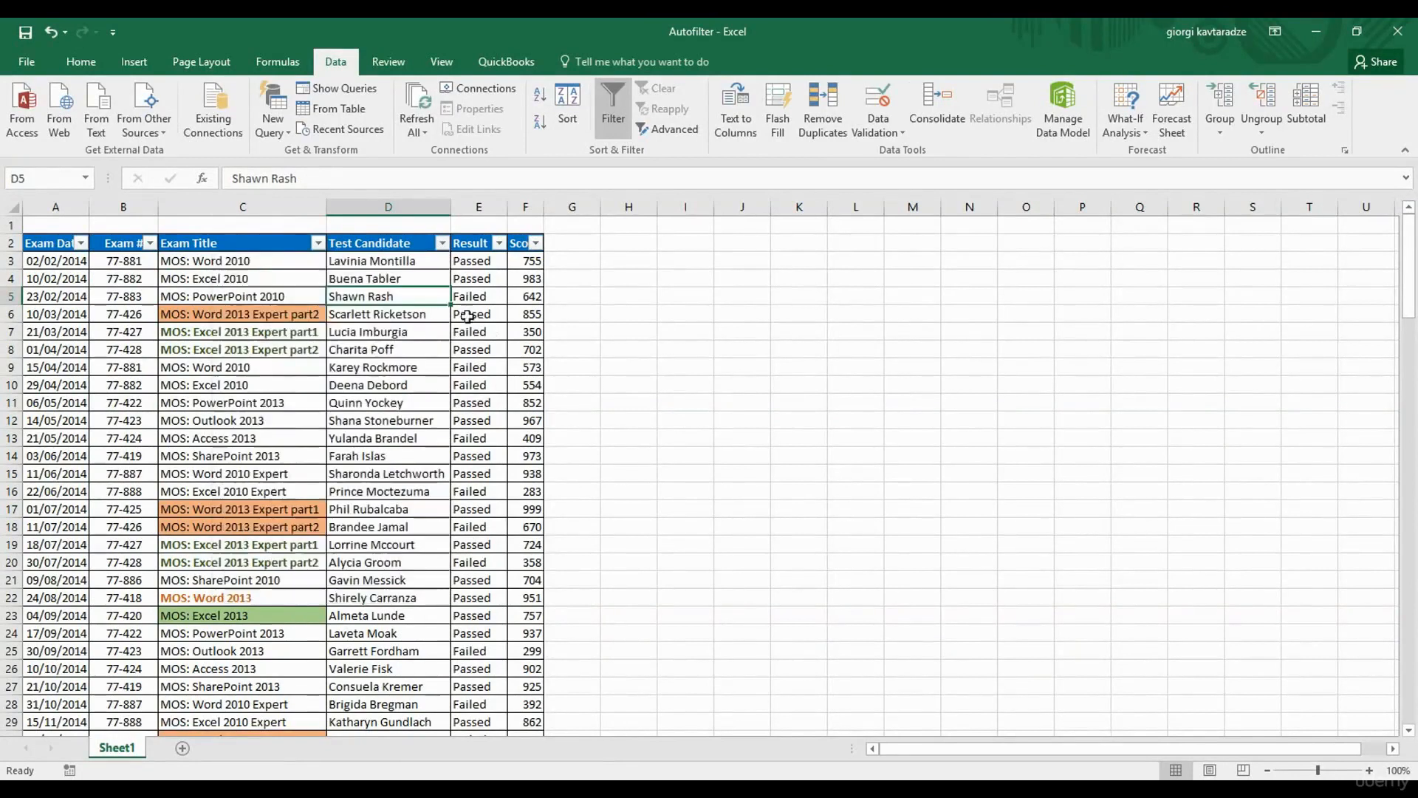
Filter the Exam Title column by the green cell colour and select the filtered exam titles.
click(318, 243)
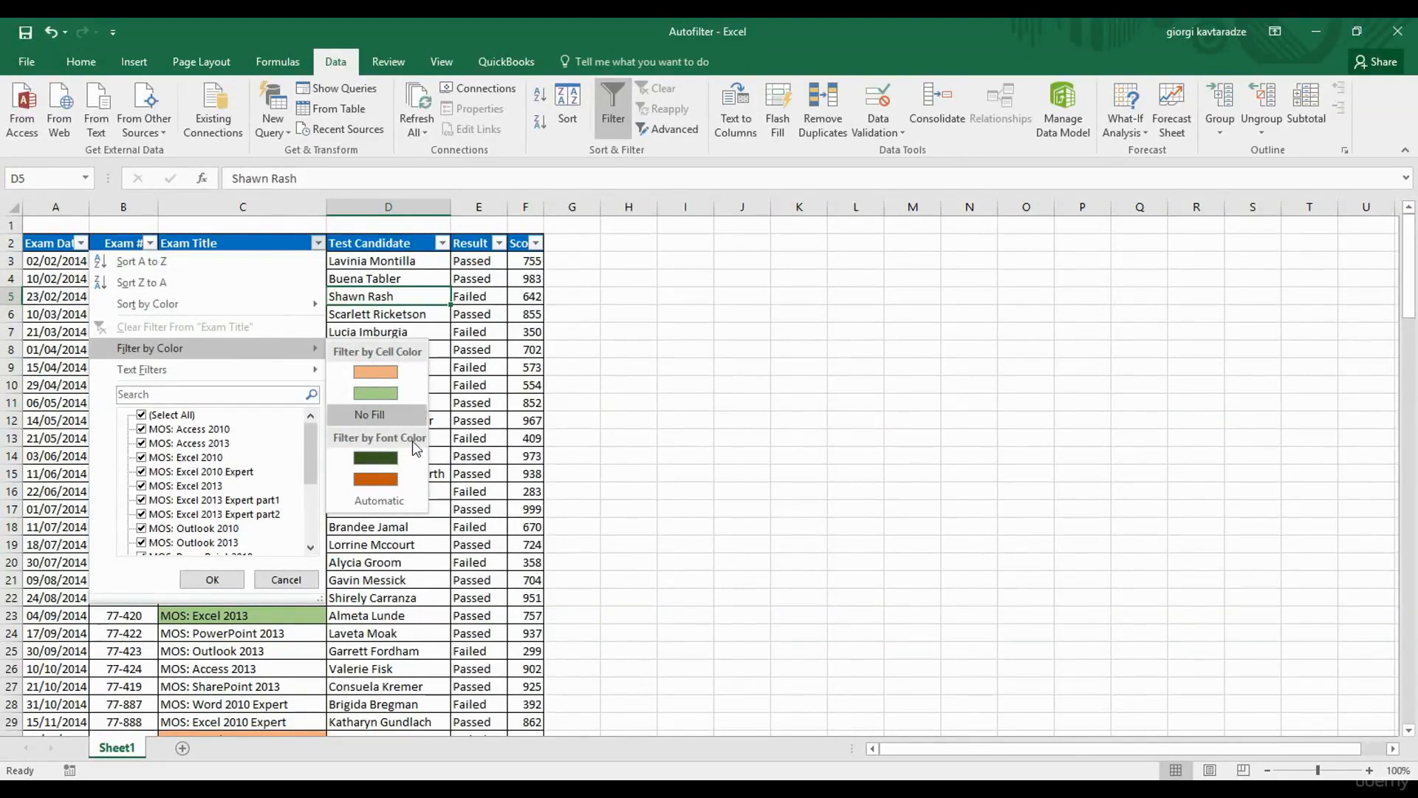
click(379, 392)
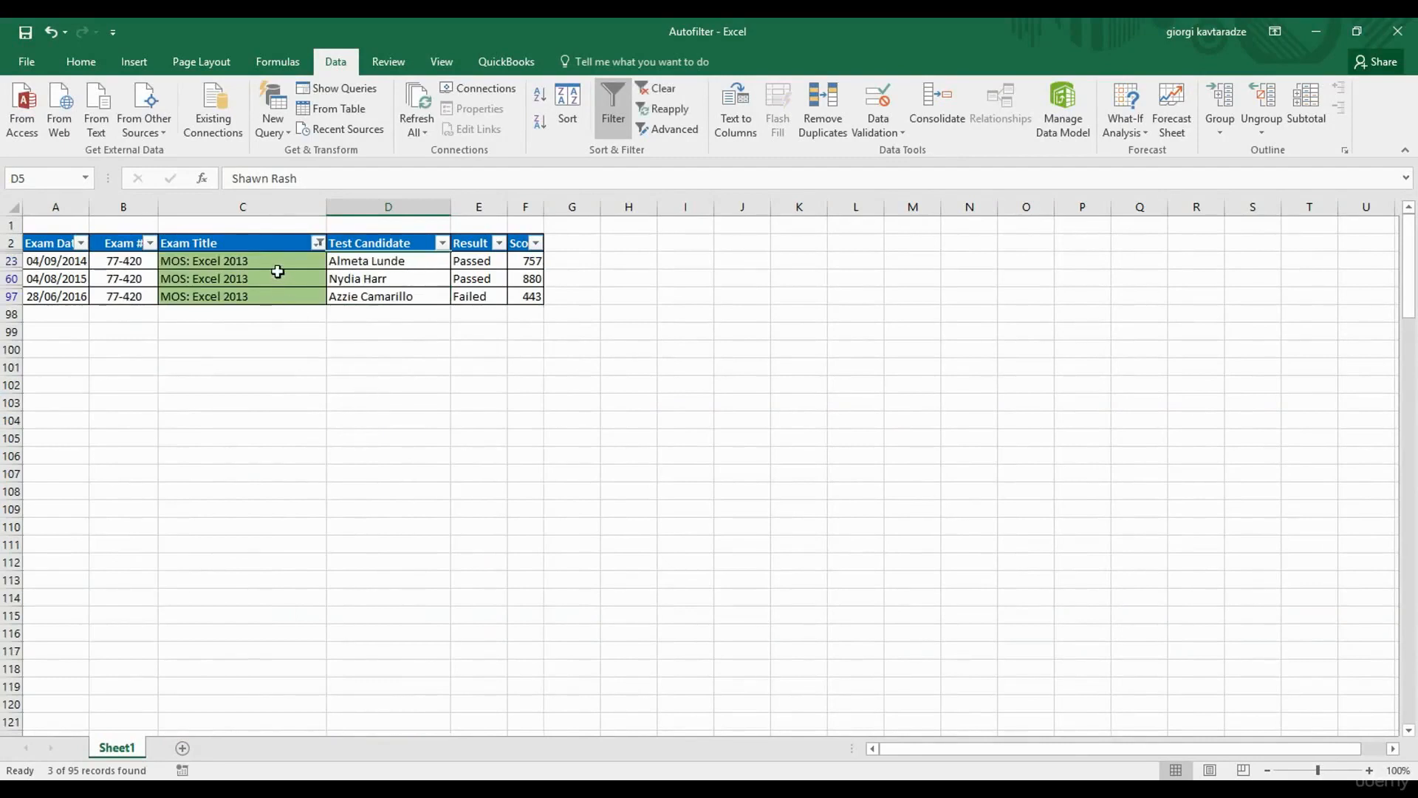
drag(278, 262, 275, 296)
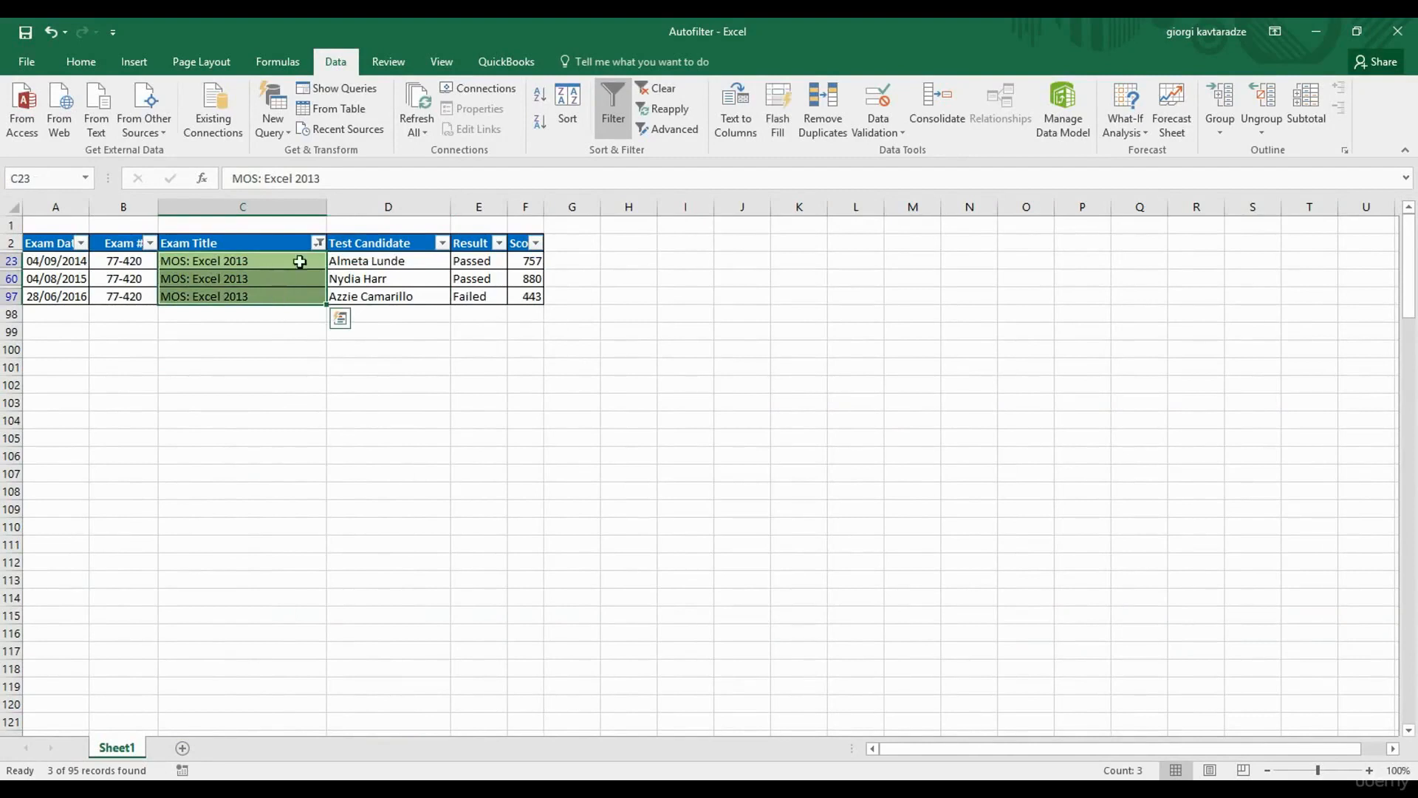
Change the Exam Title colour filter to cells with No Fill.
click(317, 243)
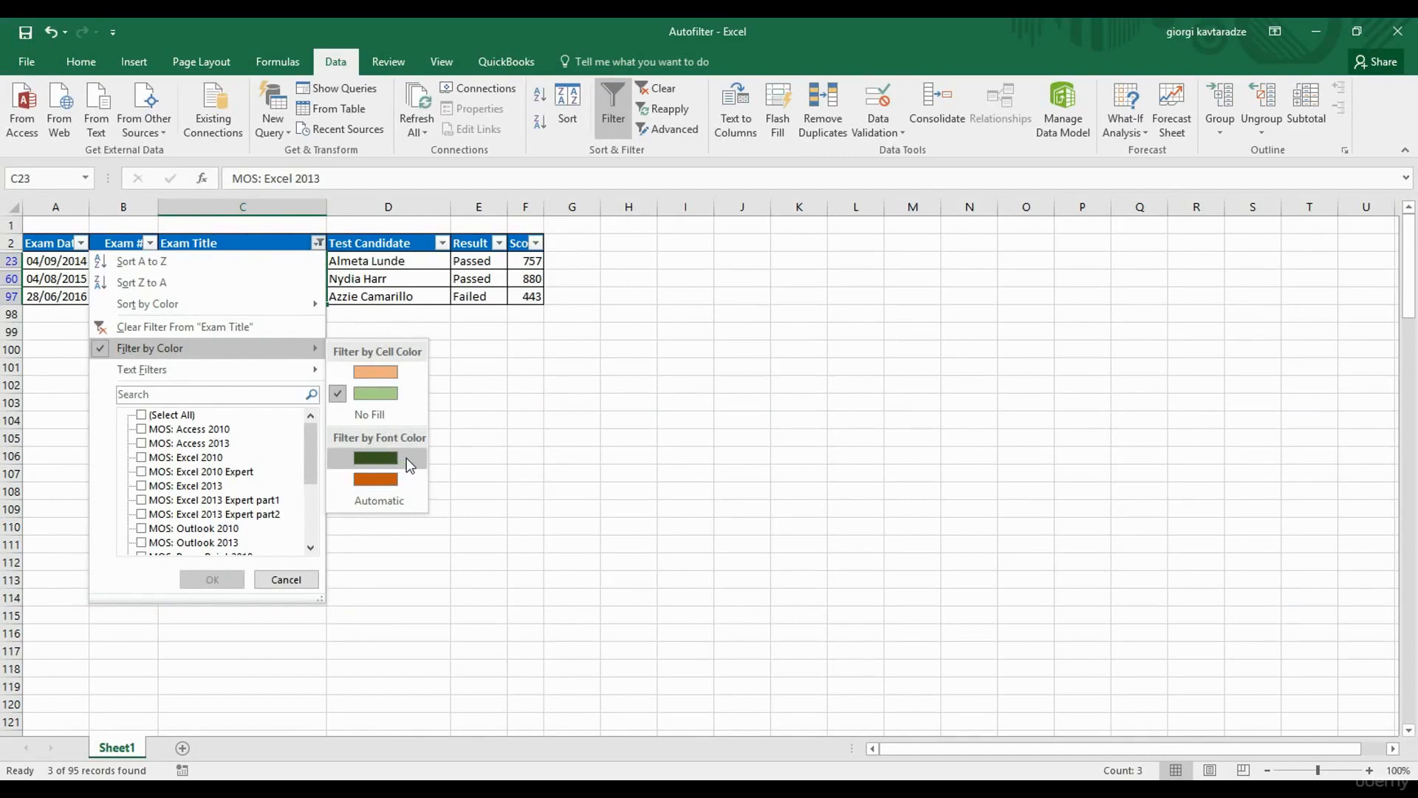
click(375, 415)
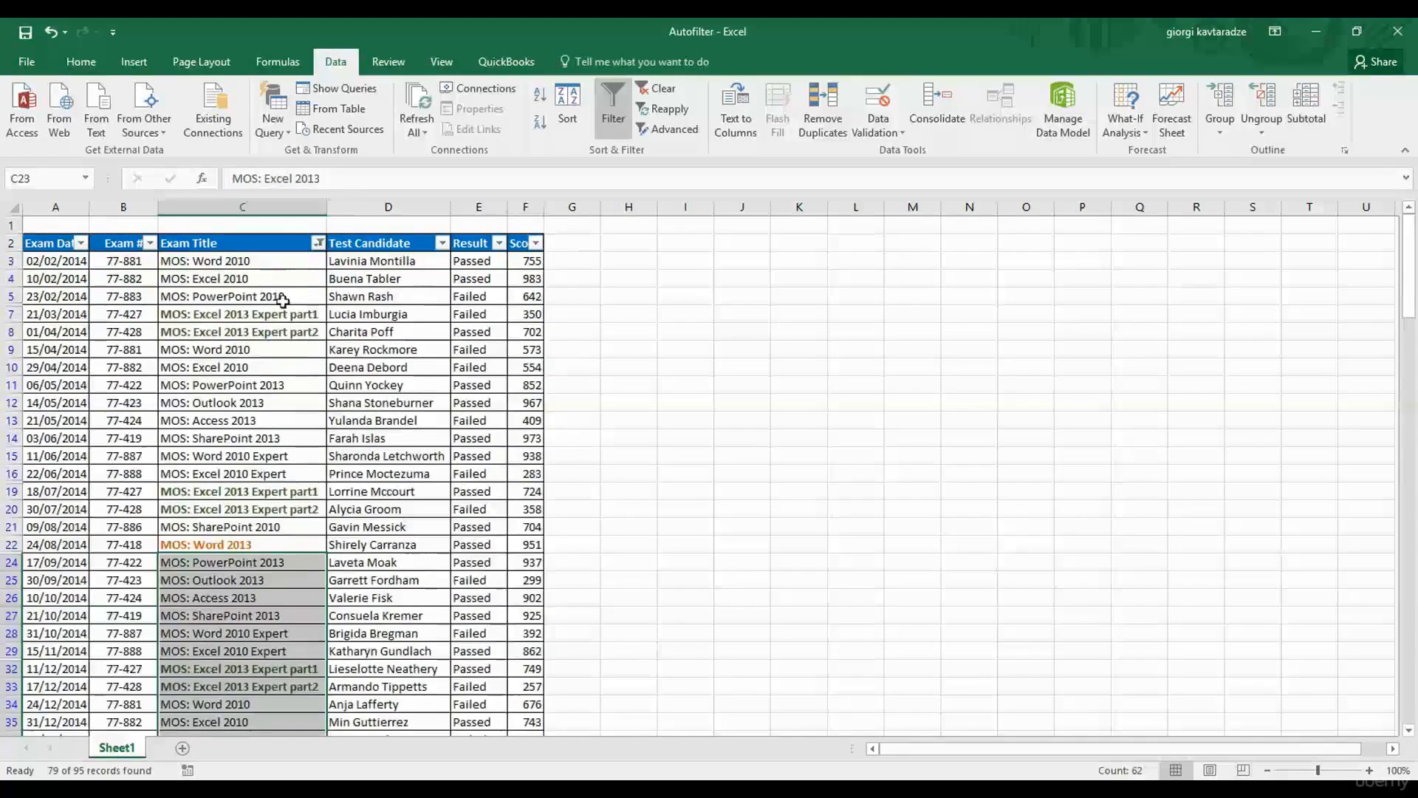
click(264, 454)
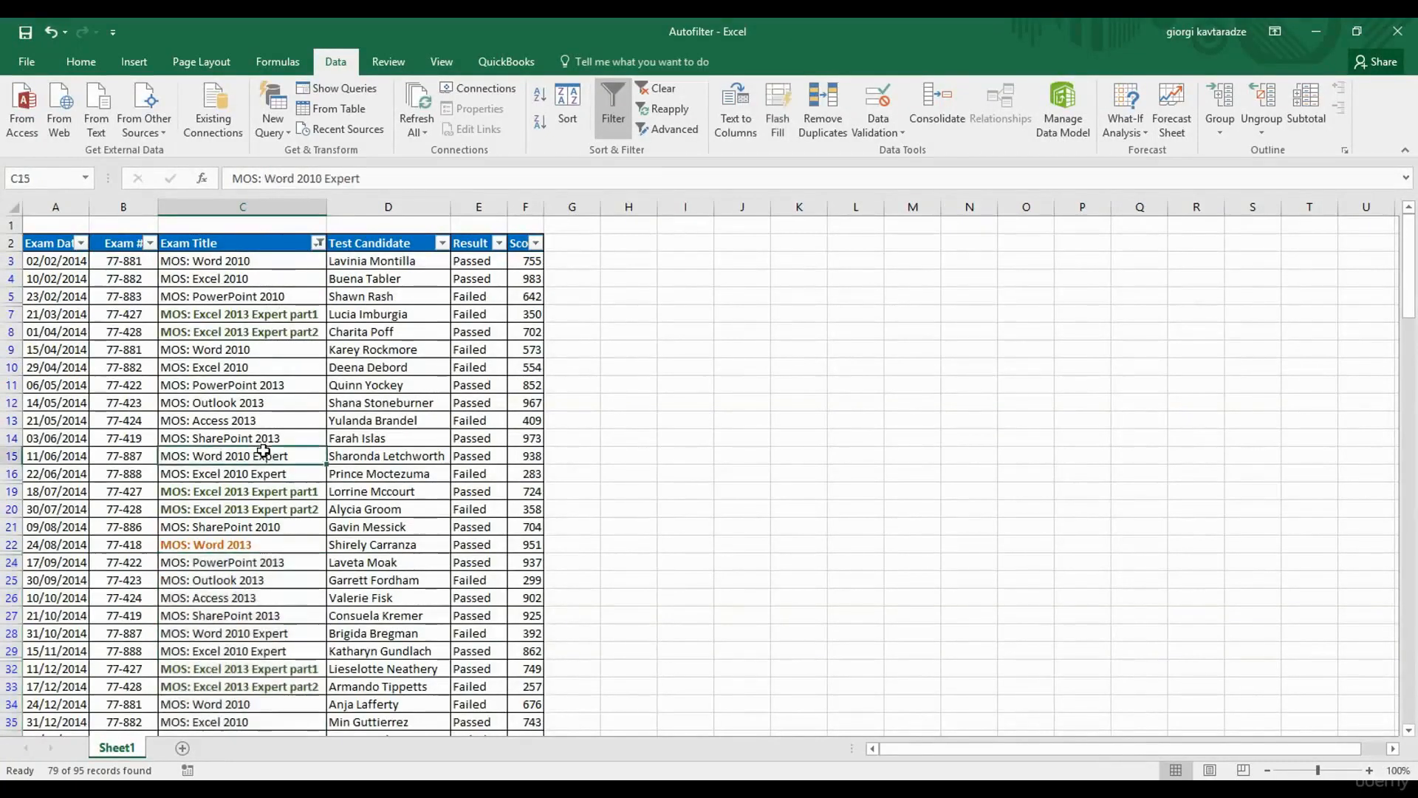
Filter the Exam Title column by the Automatic font colour and select the first filtered exam titles.
click(318, 243)
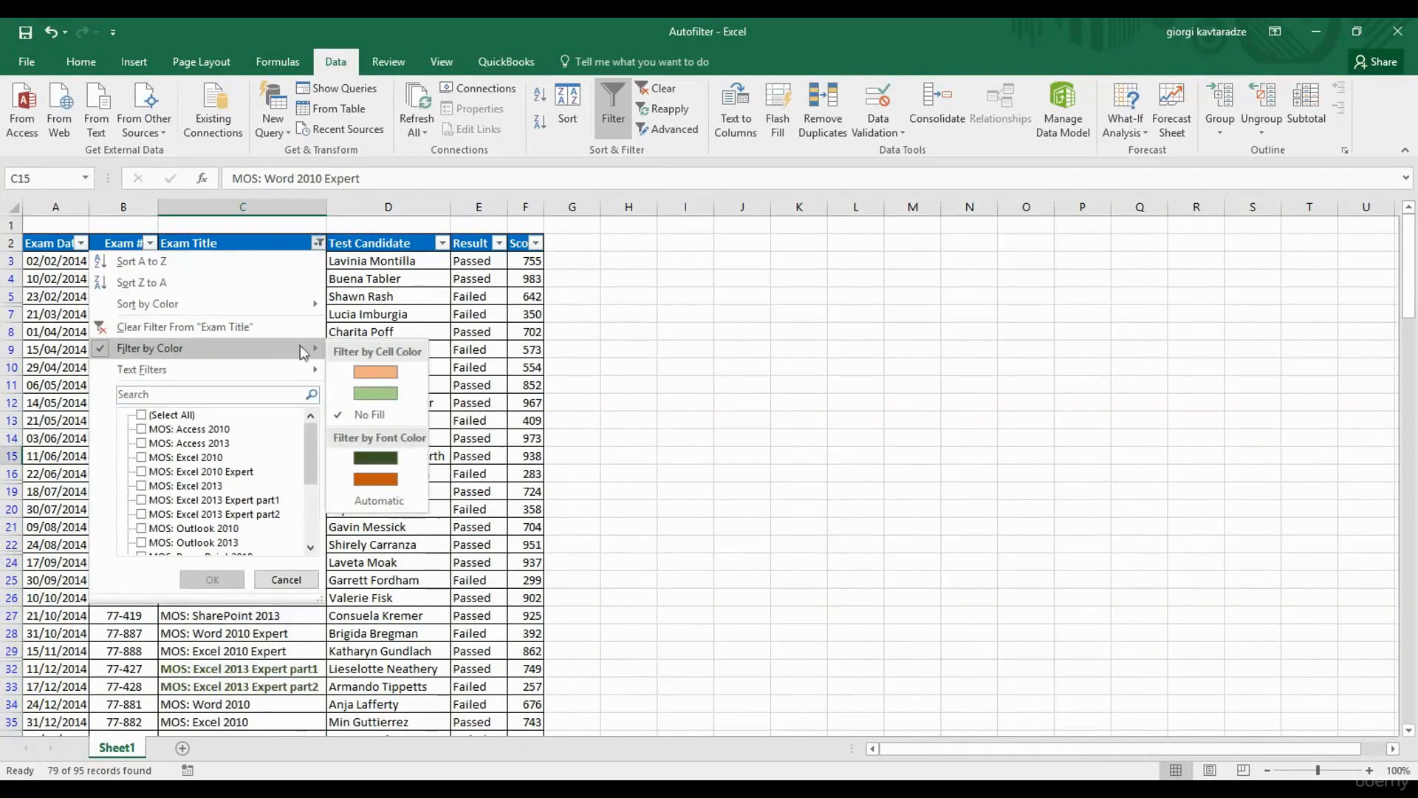
click(368, 500)
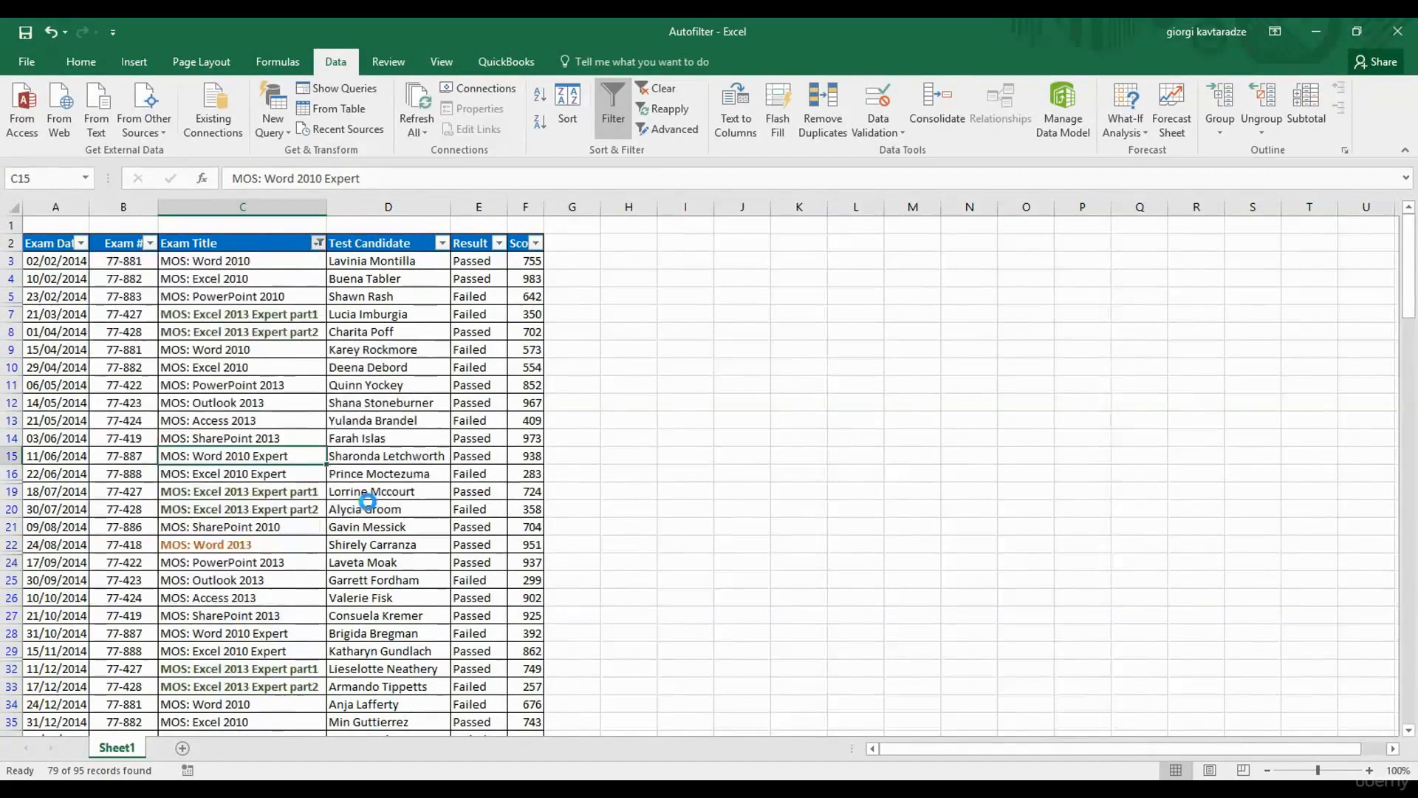
drag(270, 264, 272, 430)
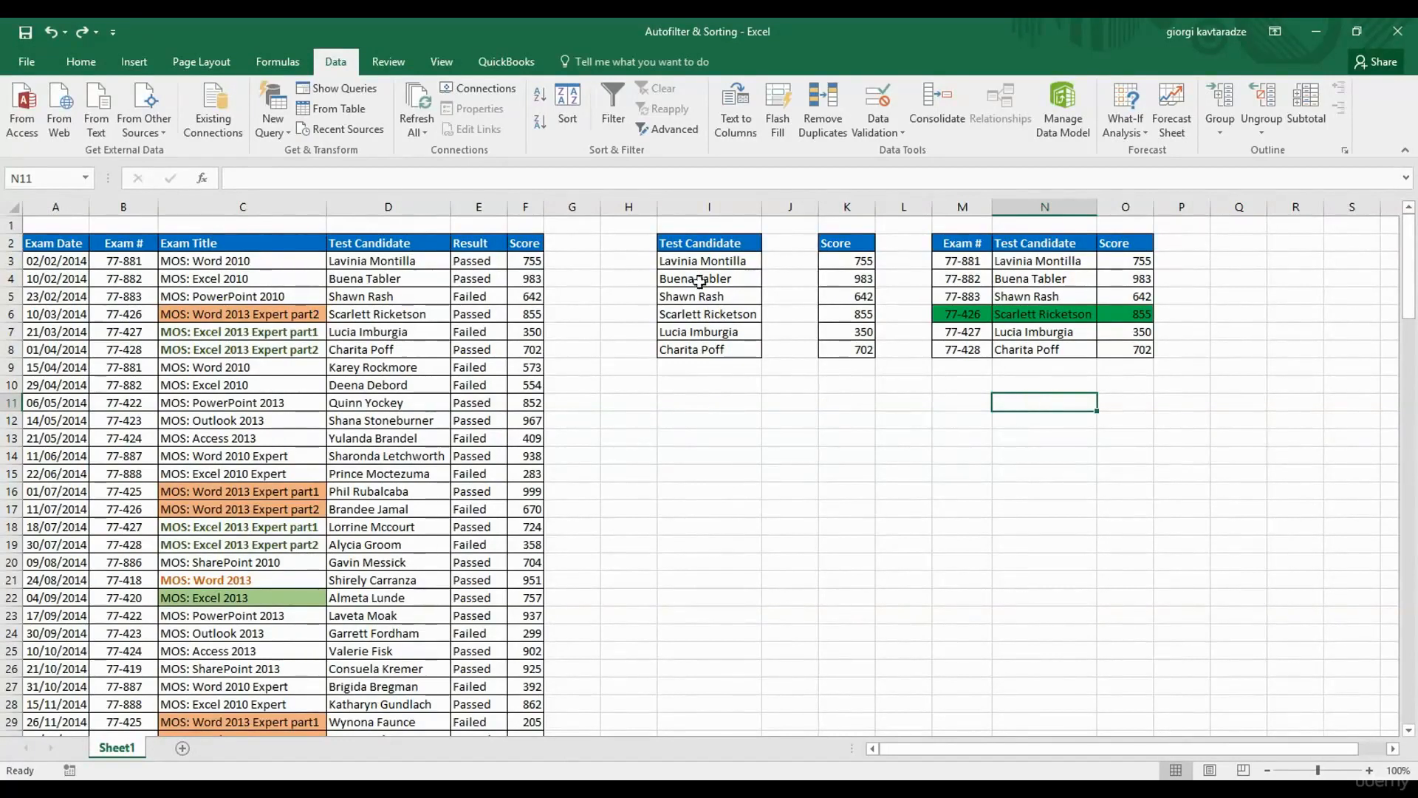
Sort the standalone Test Candidate list in column I from A to Z.
drag(698, 258, 696, 349)
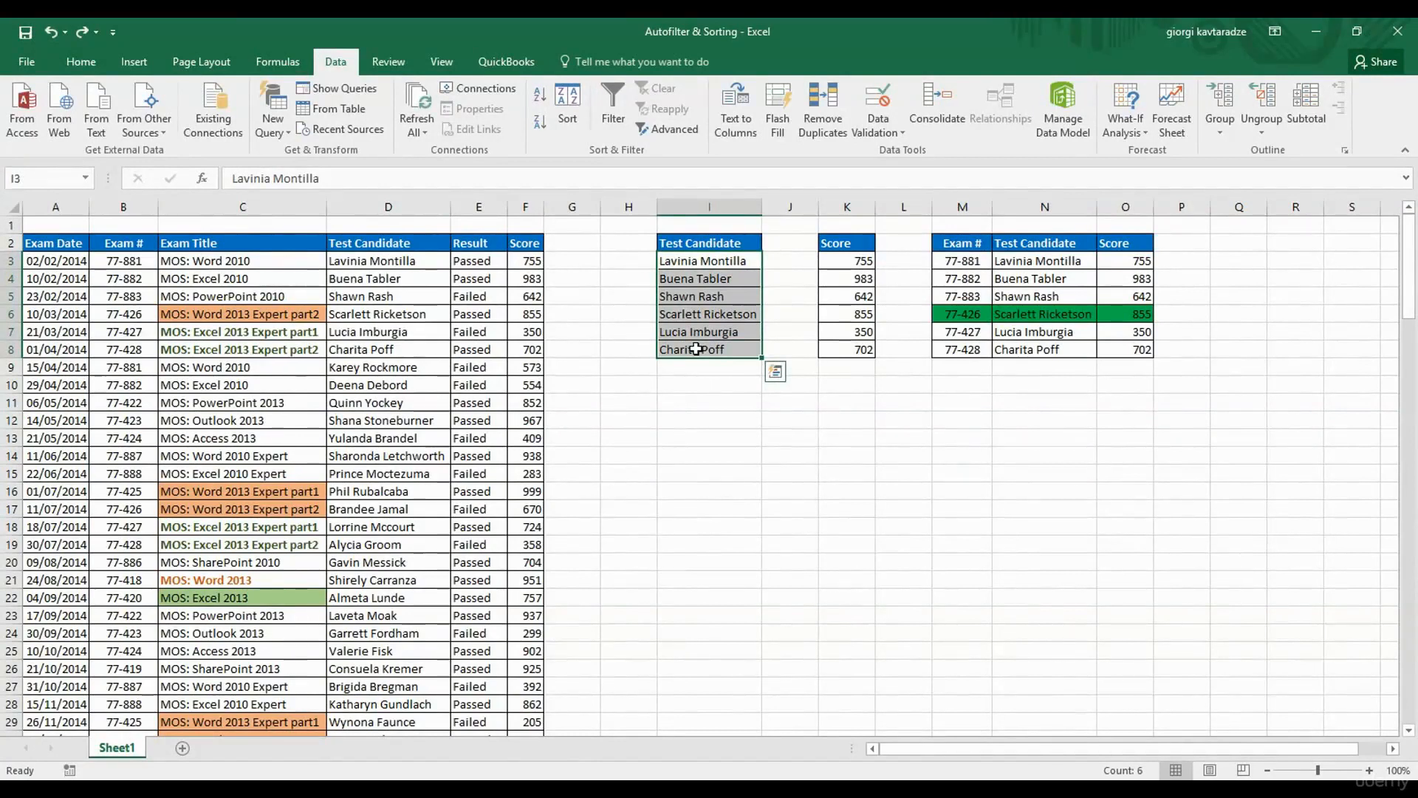
click(704, 296)
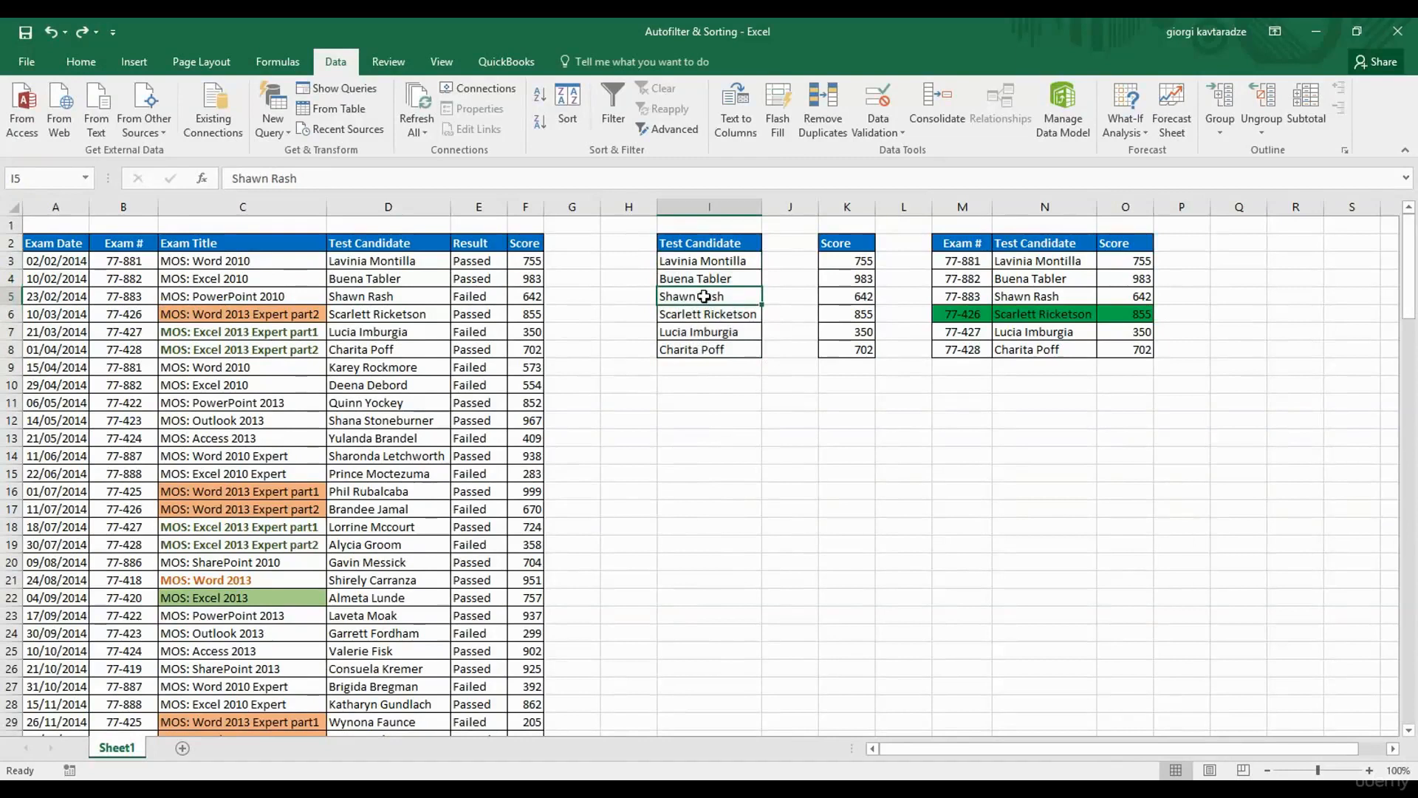
right_click(703, 296)
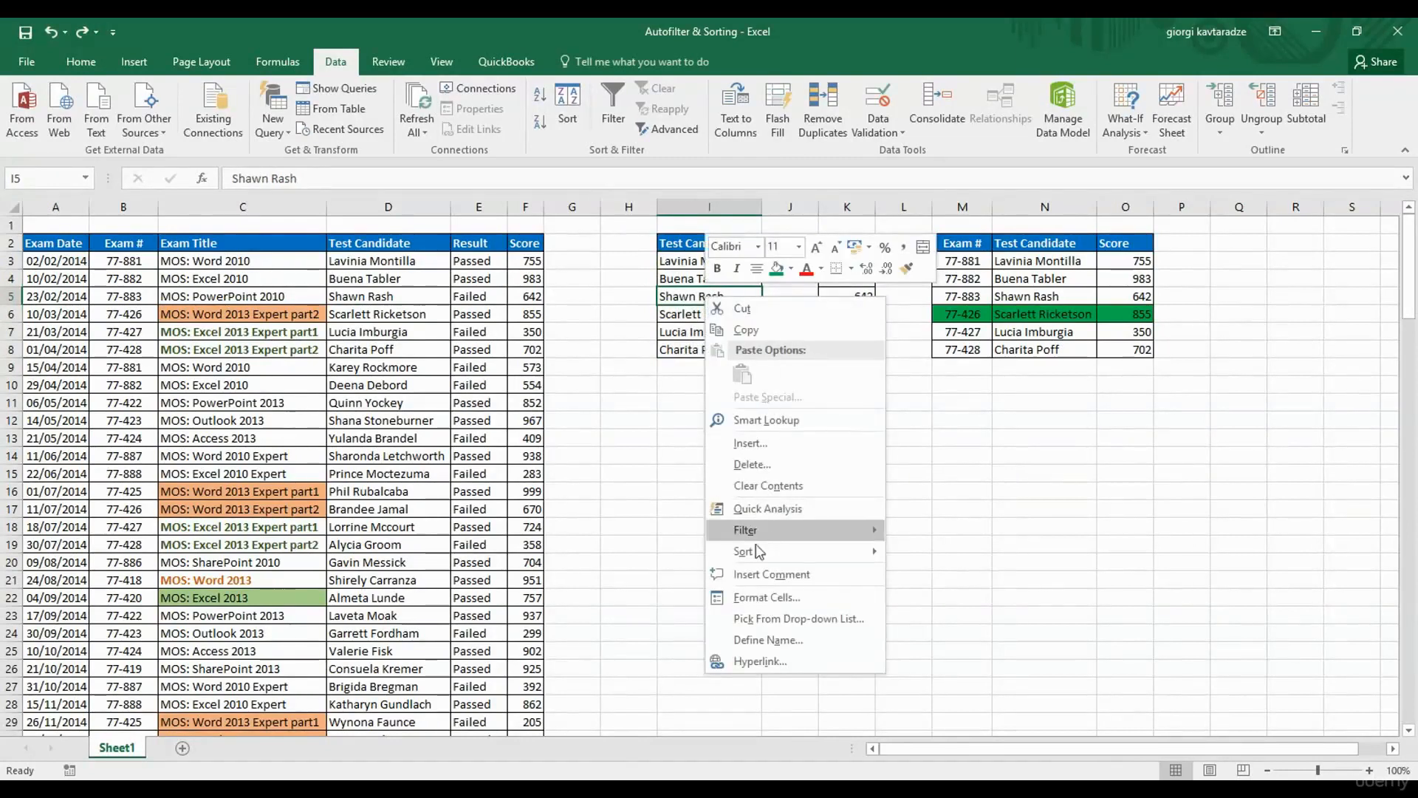
mouse_move(759, 555)
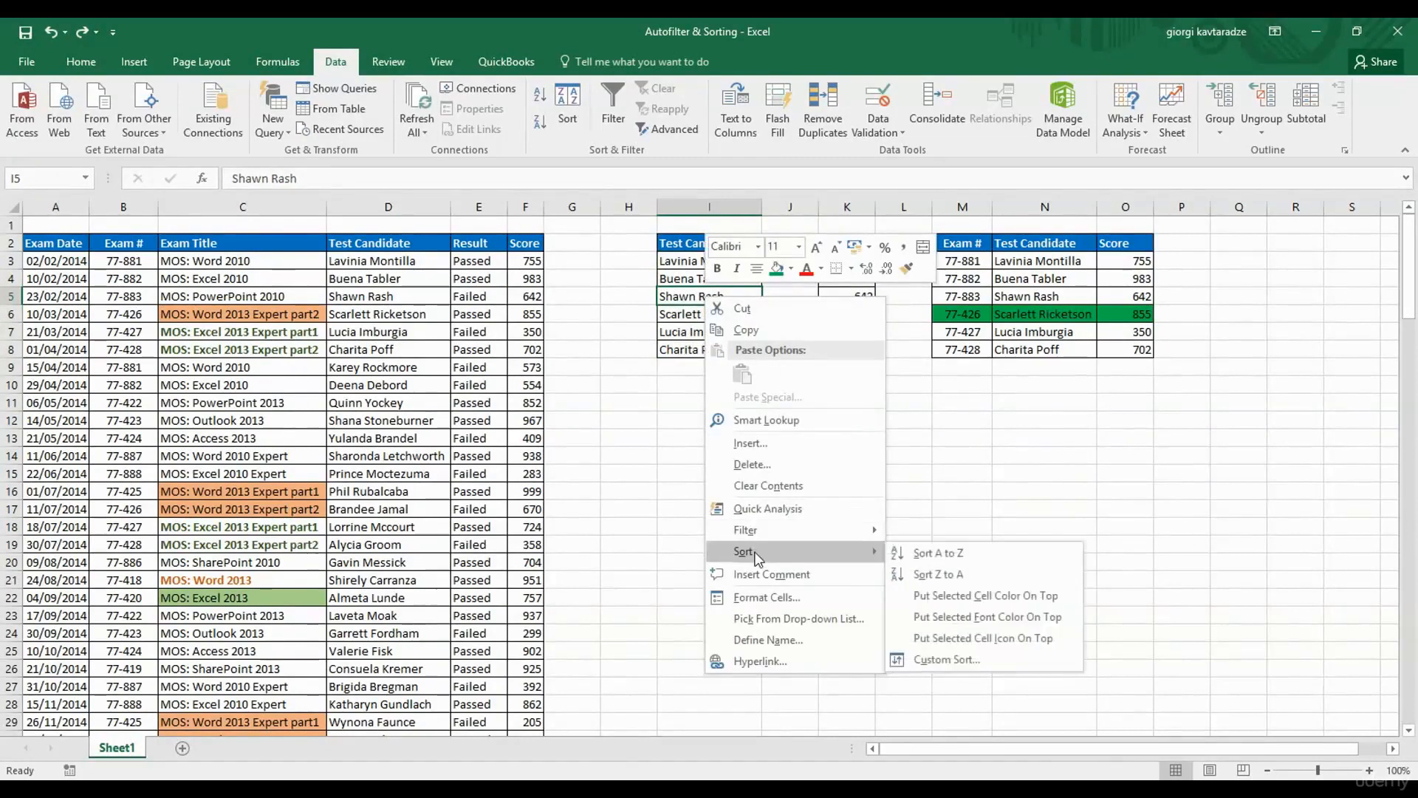
click(964, 554)
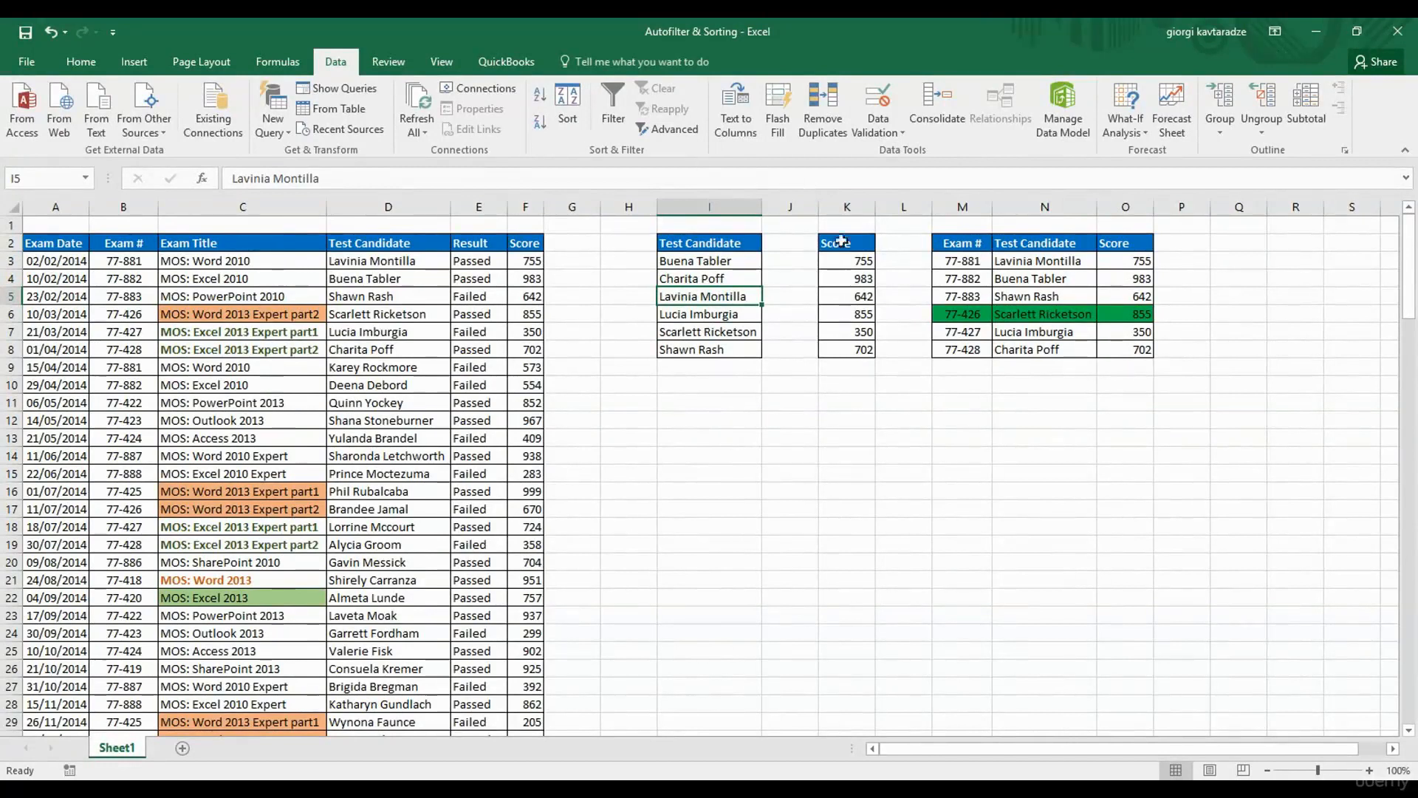
Sort the standalone Score list in column K from largest to smallest.
click(847, 296)
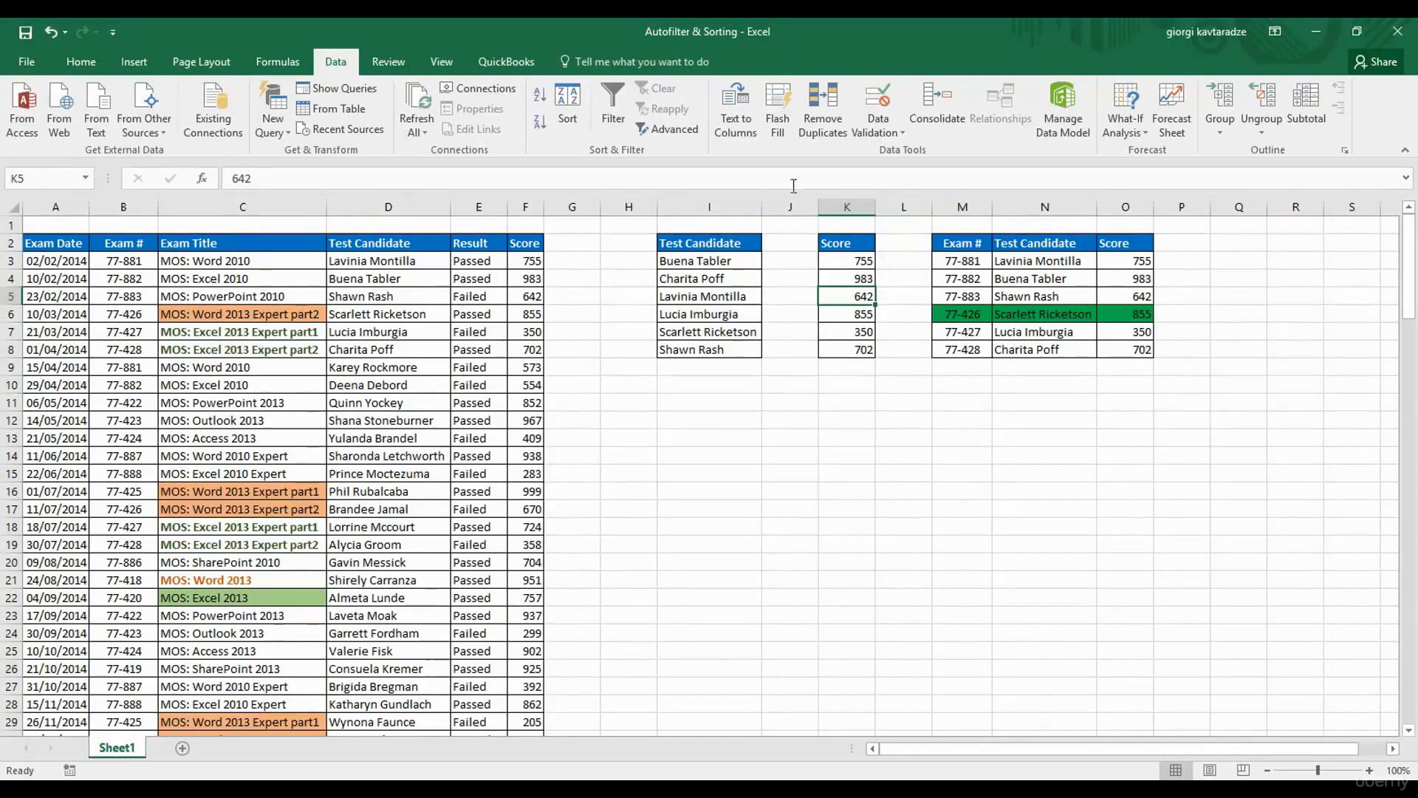
click(542, 122)
Sort the three-column table in columns M to O by Test Candidate from Z to A.
click(1043, 294)
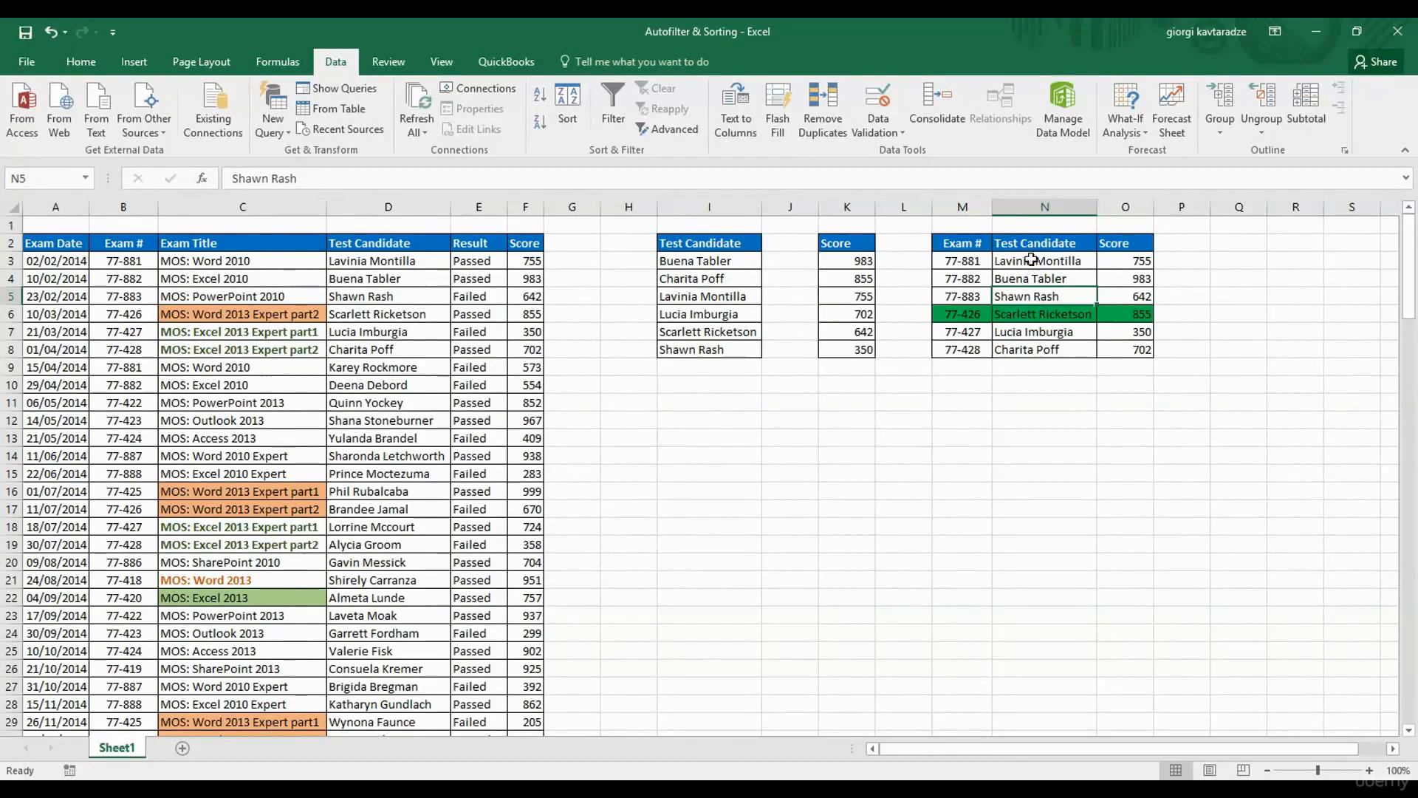
click(1032, 275)
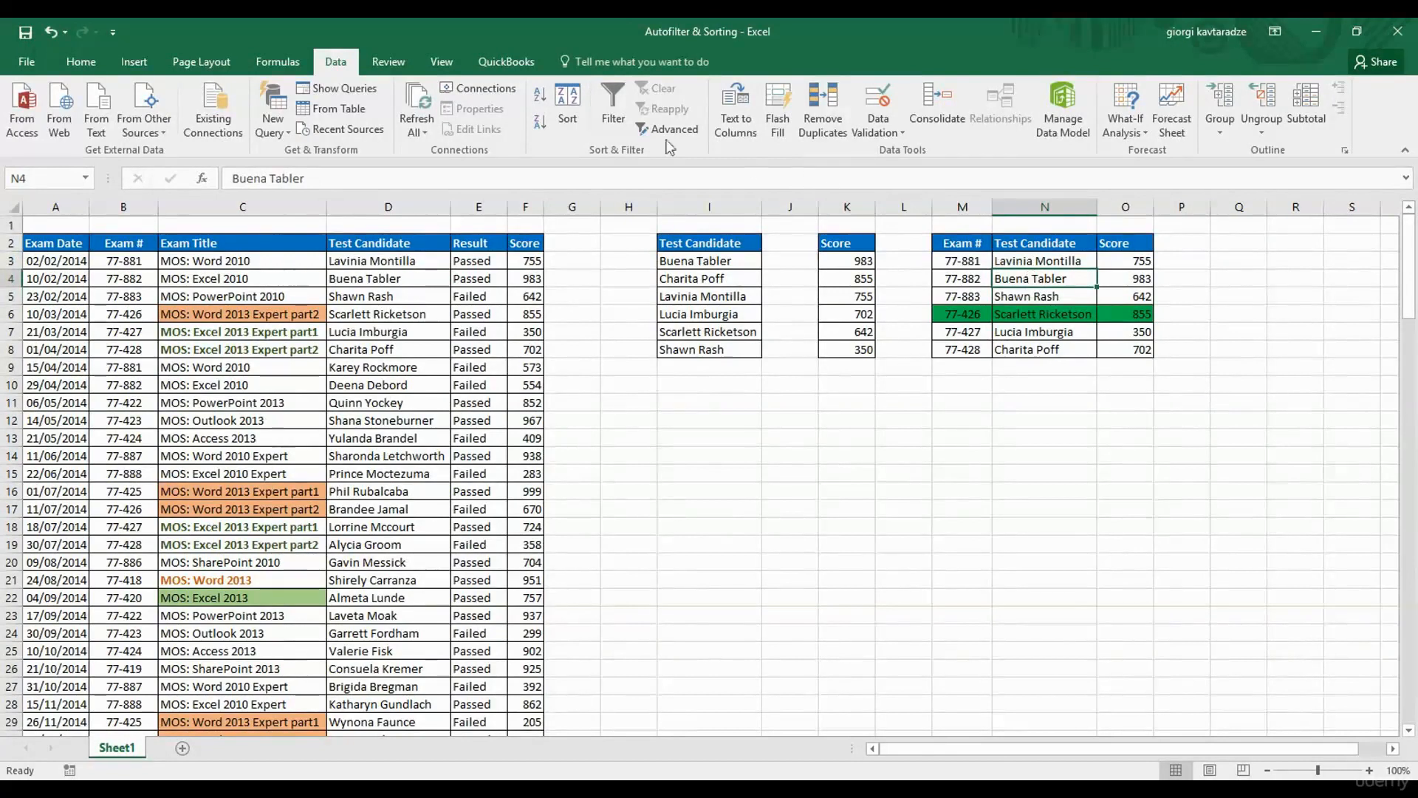
click(541, 121)
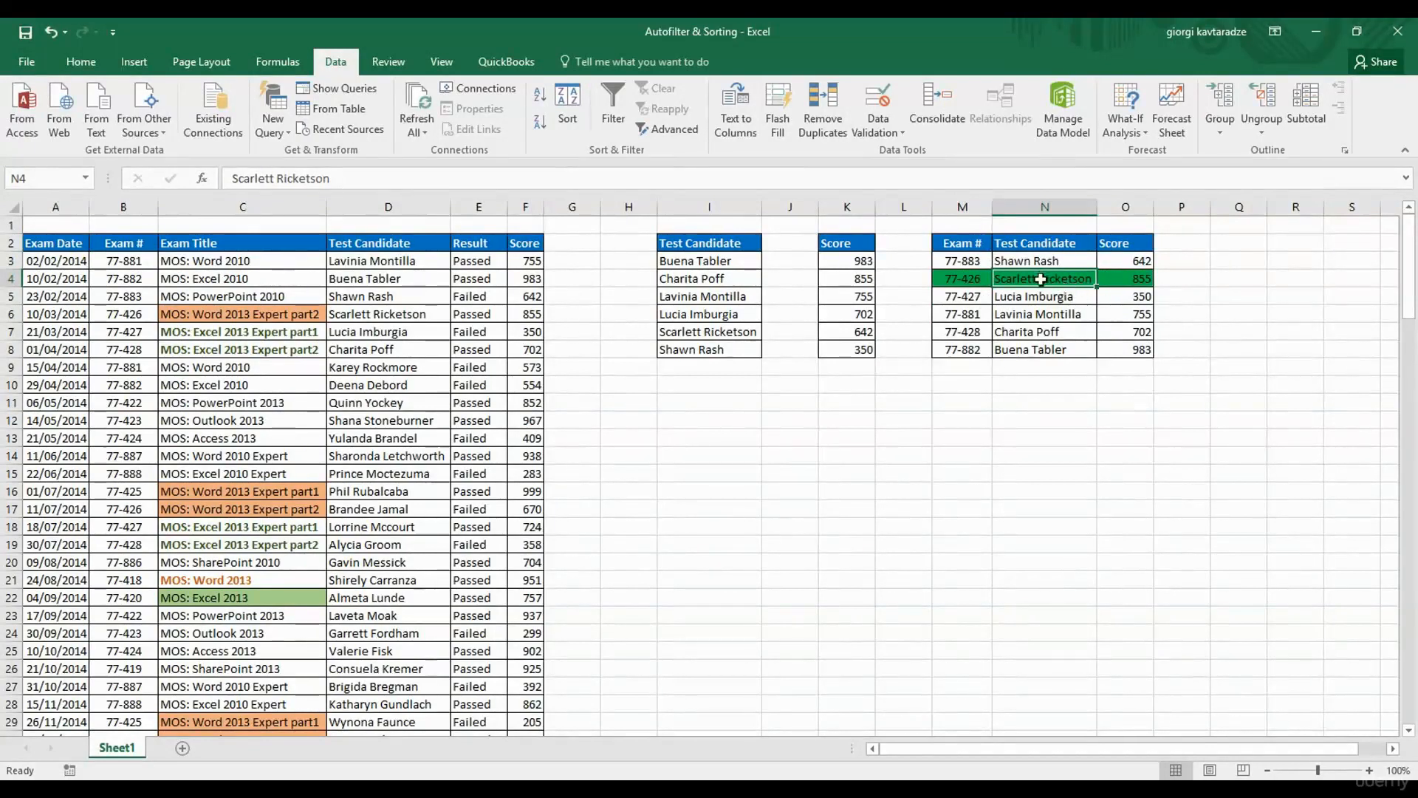
drag(1041, 309, 1038, 329)
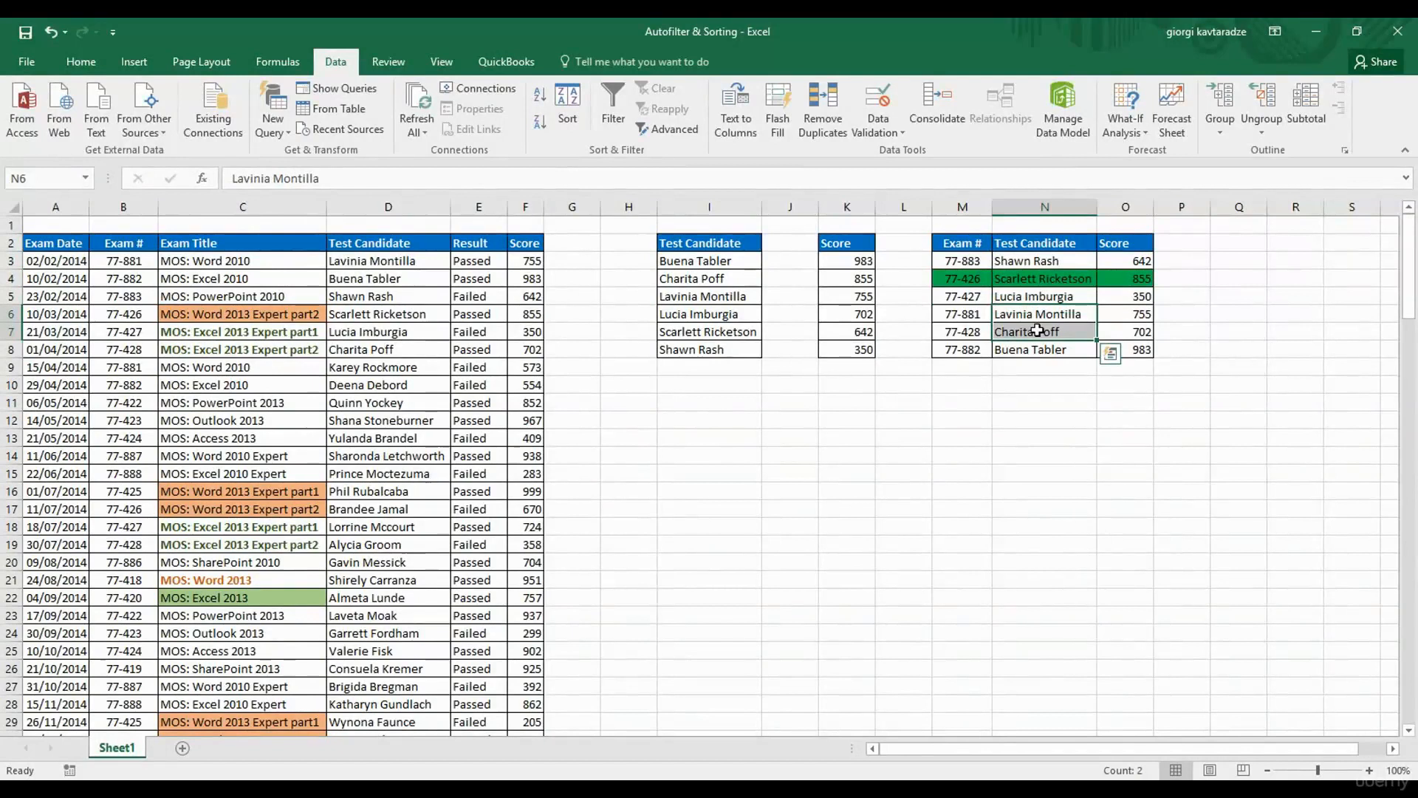
click(540, 124)
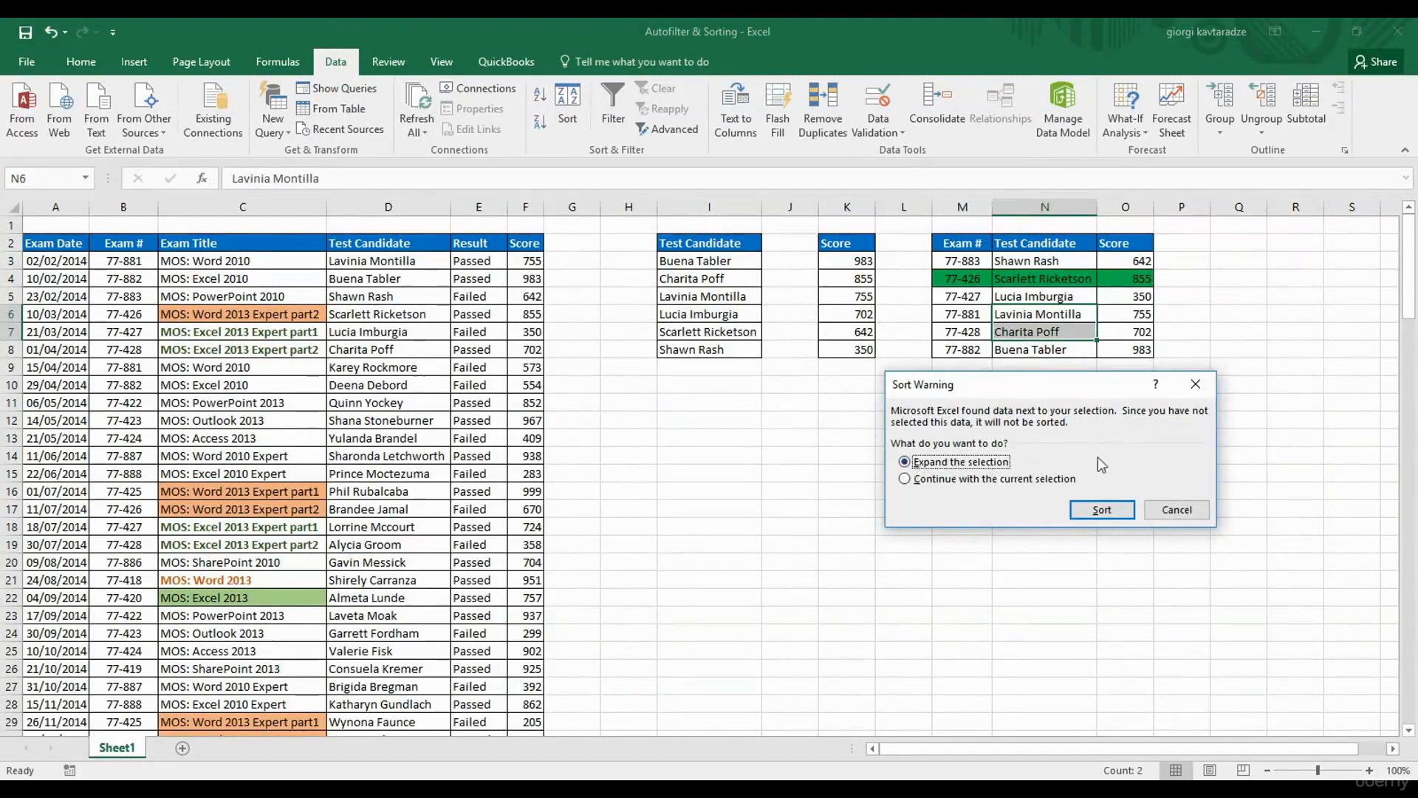
click(943, 481)
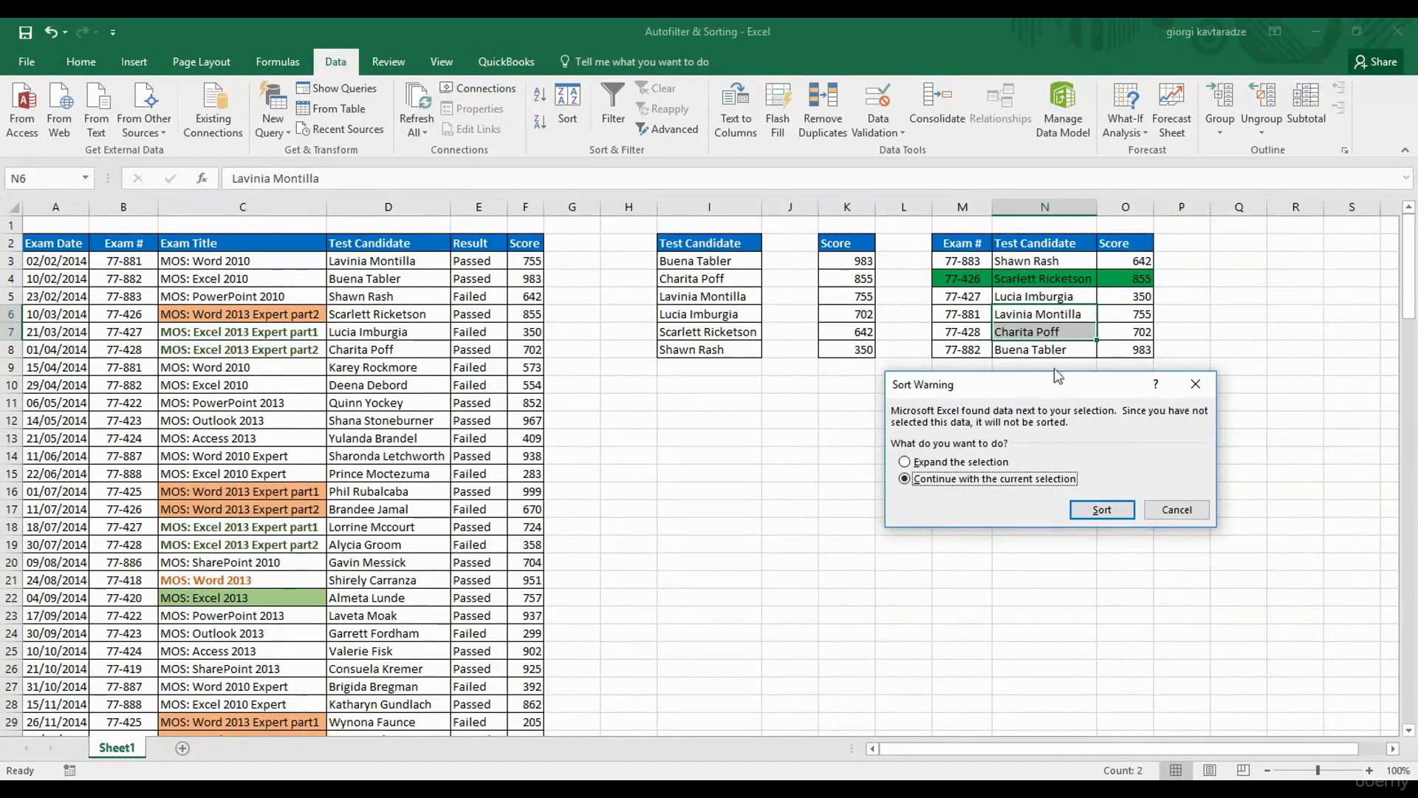
click(1175, 509)
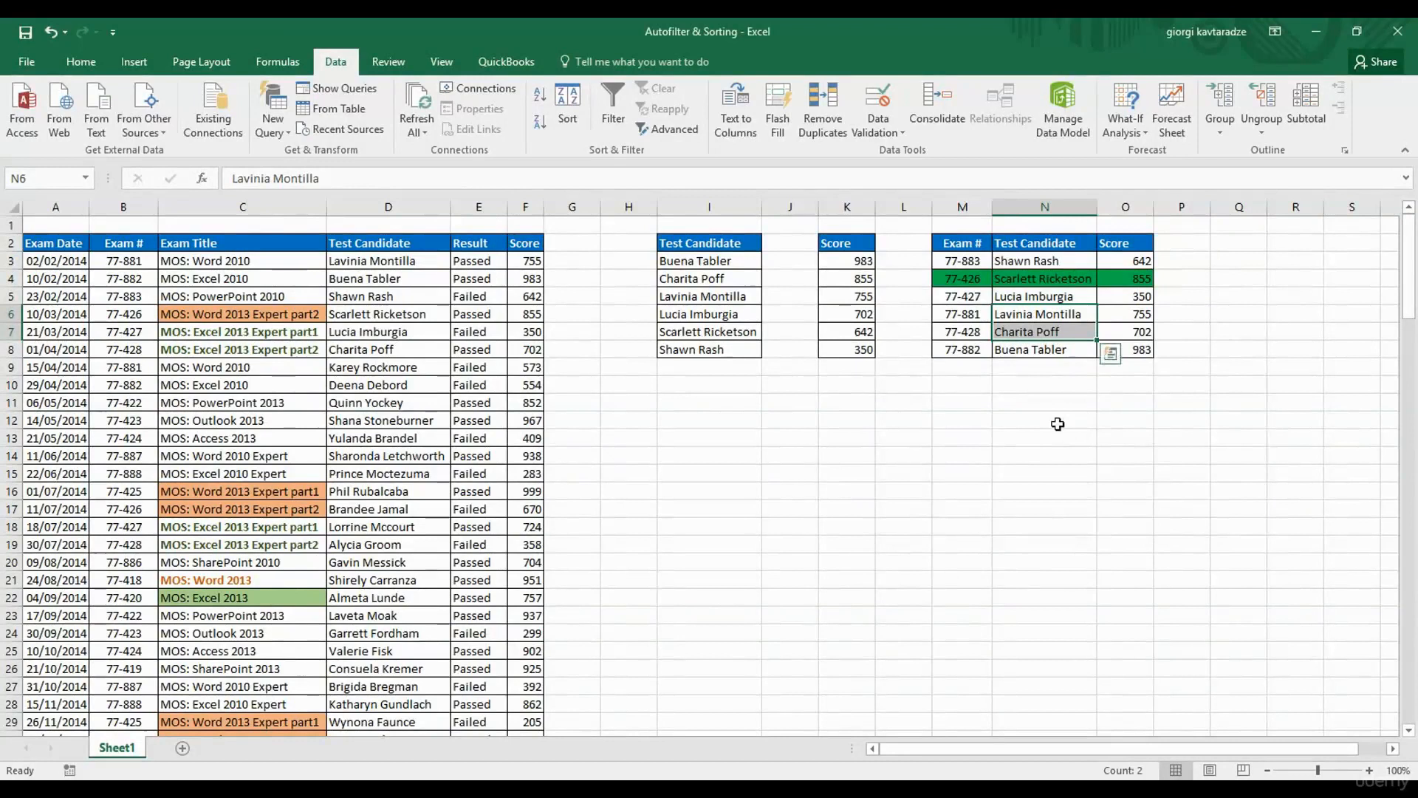
click(1057, 424)
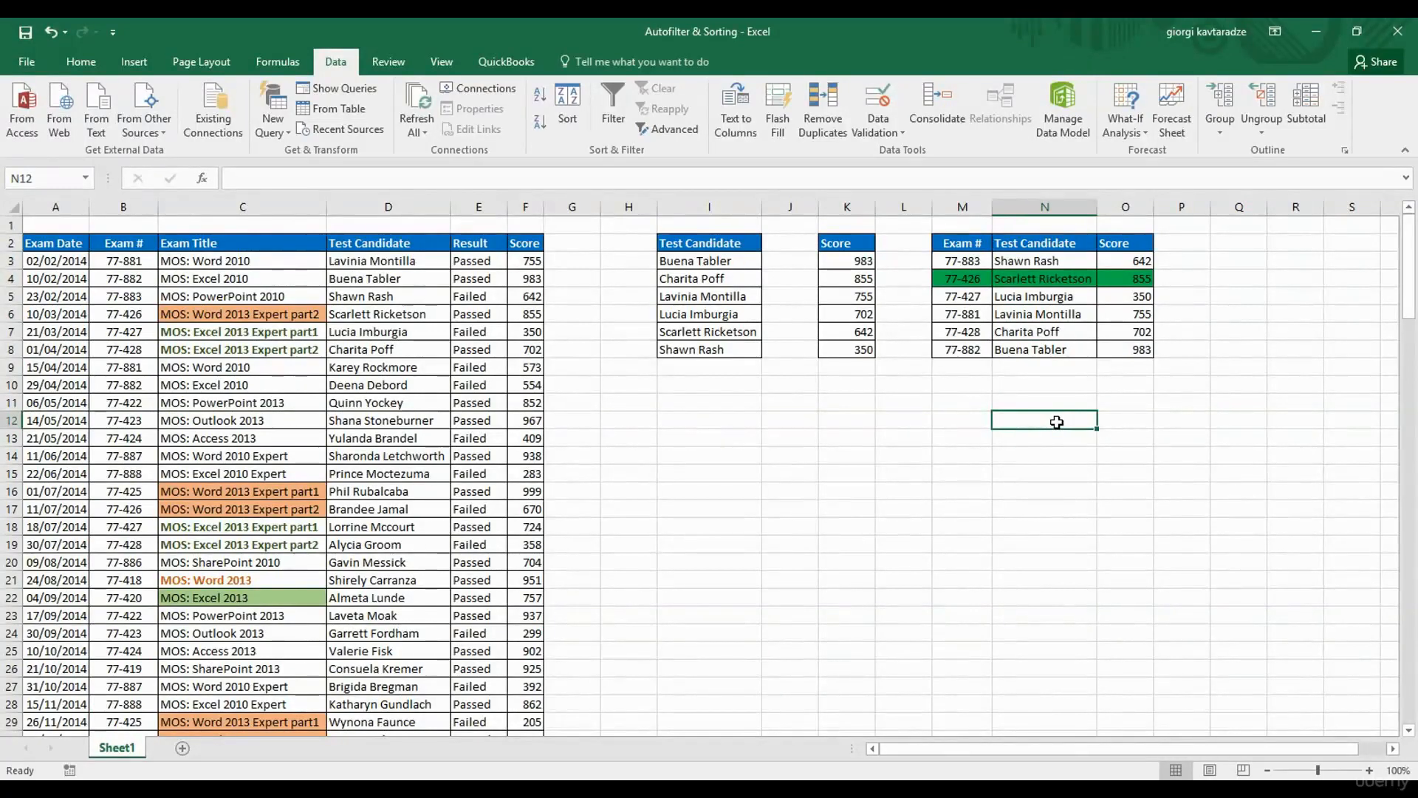
Sort only the Test Candidate column of the three-column table from A to Z, continuing with the current selection, and select the sorted names.
drag(1034, 245, 1035, 349)
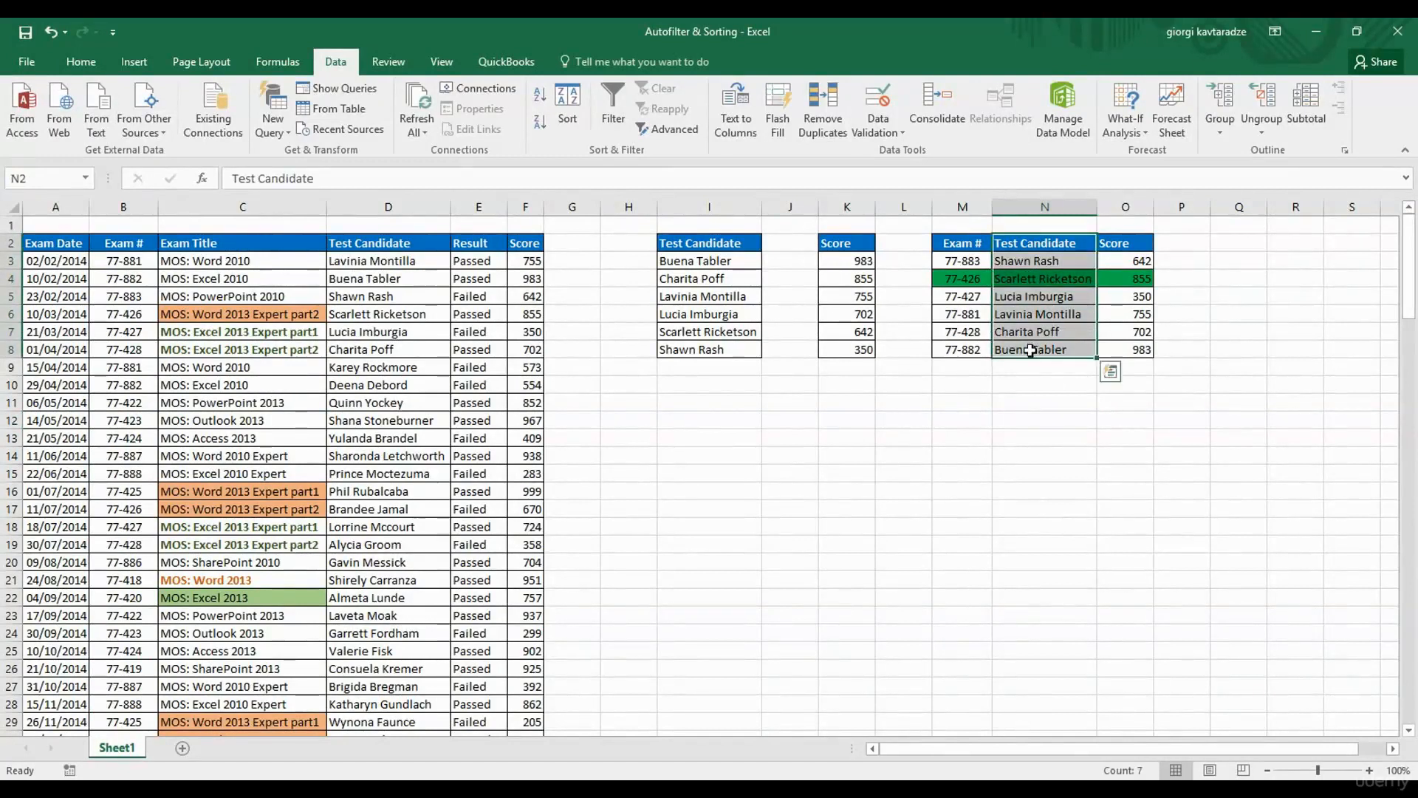
click(540, 102)
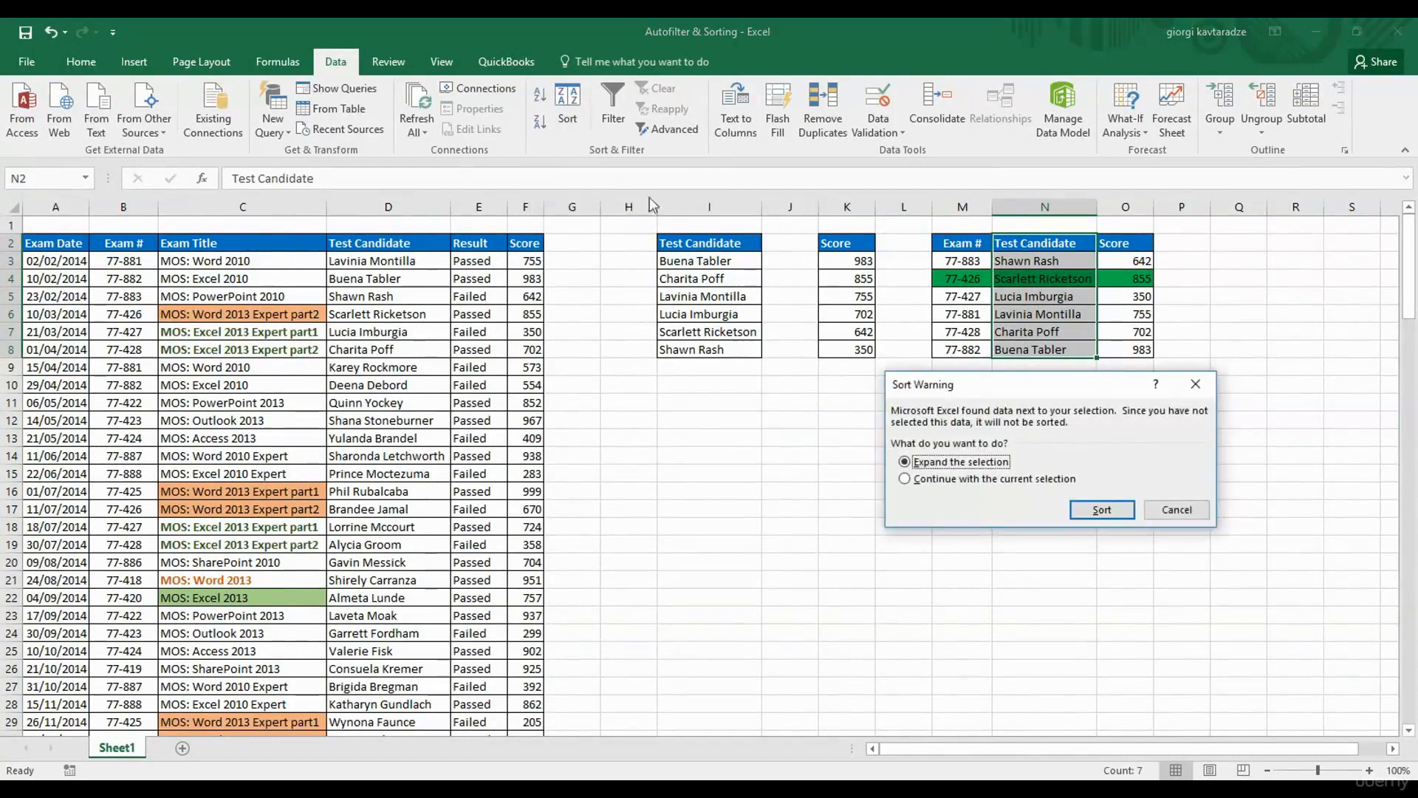
click(935, 480)
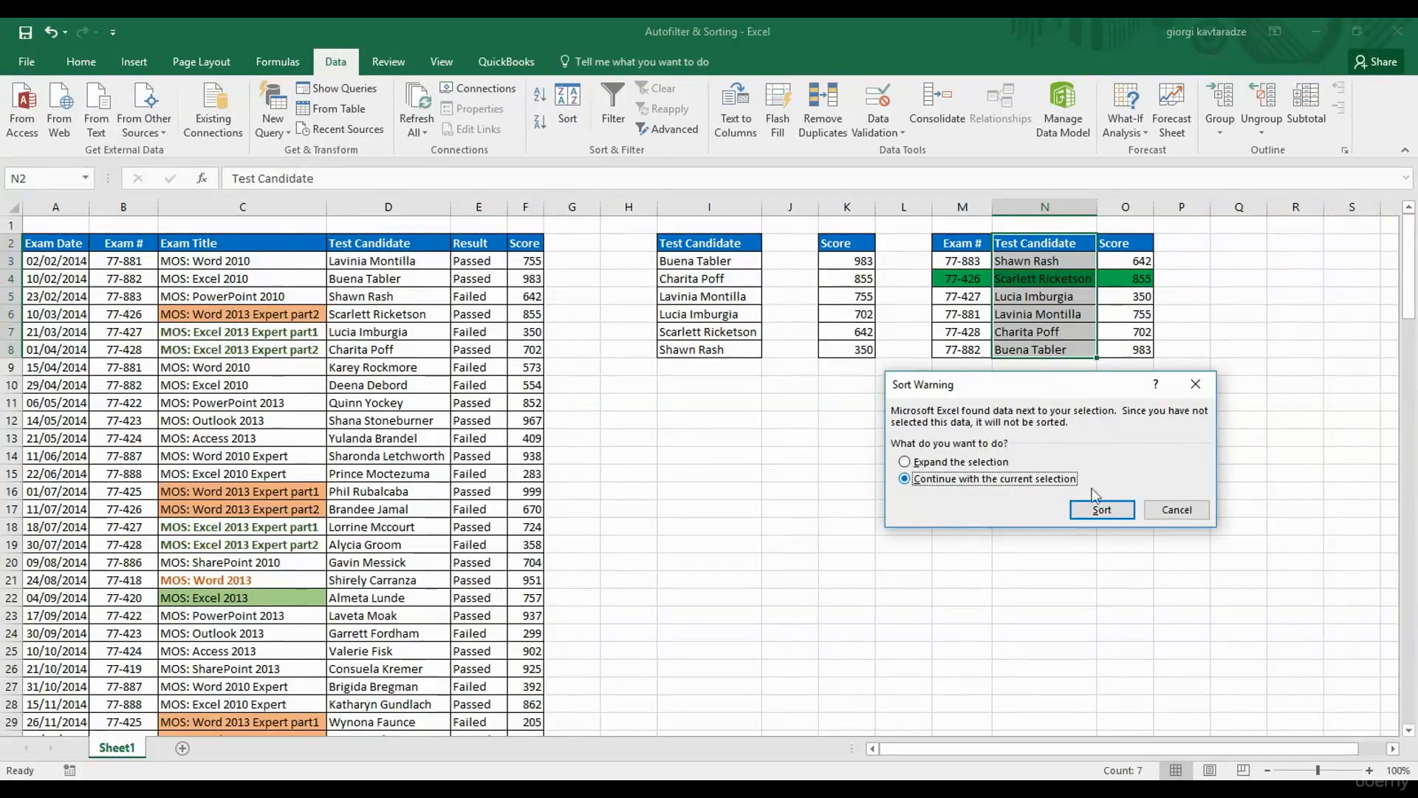
click(1102, 509)
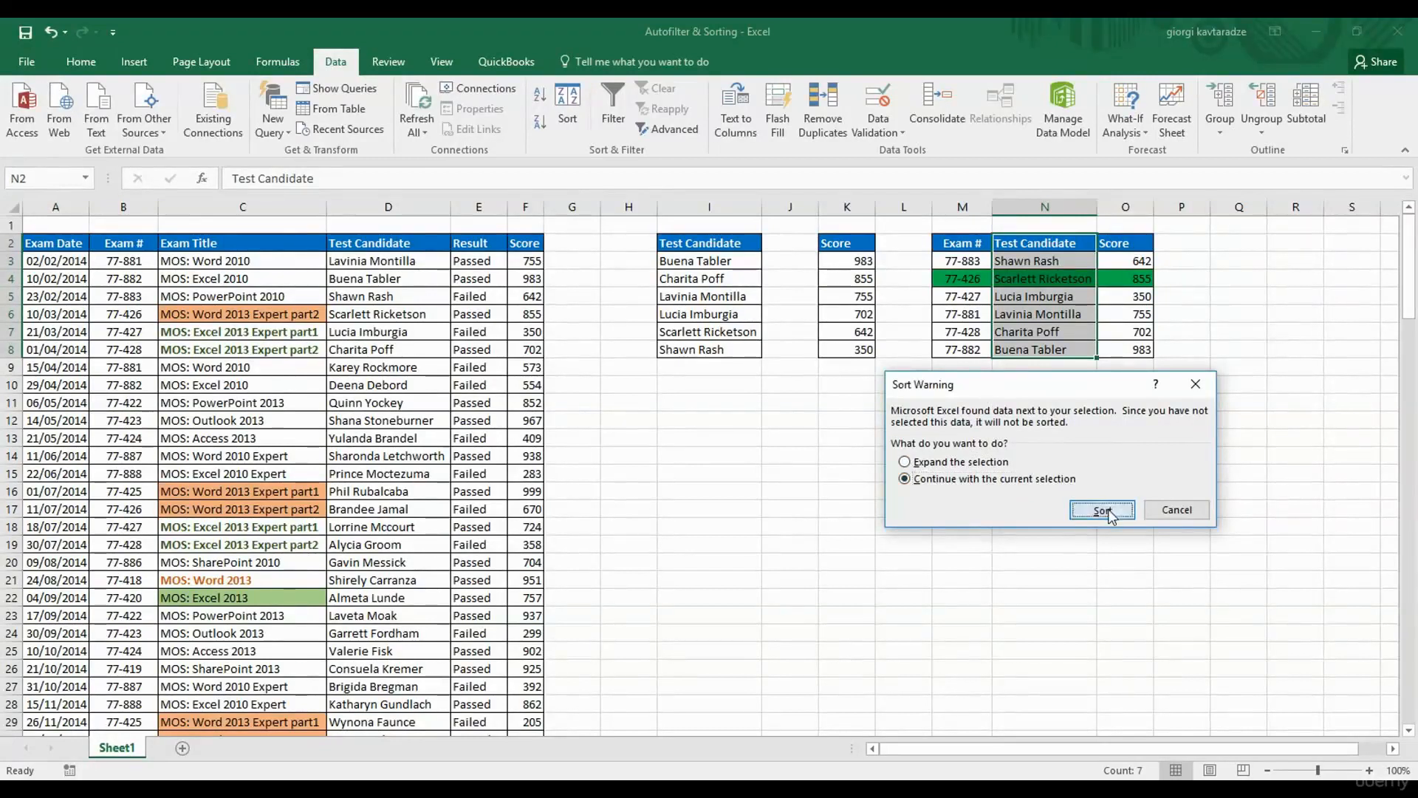
drag(1045, 258, 1042, 345)
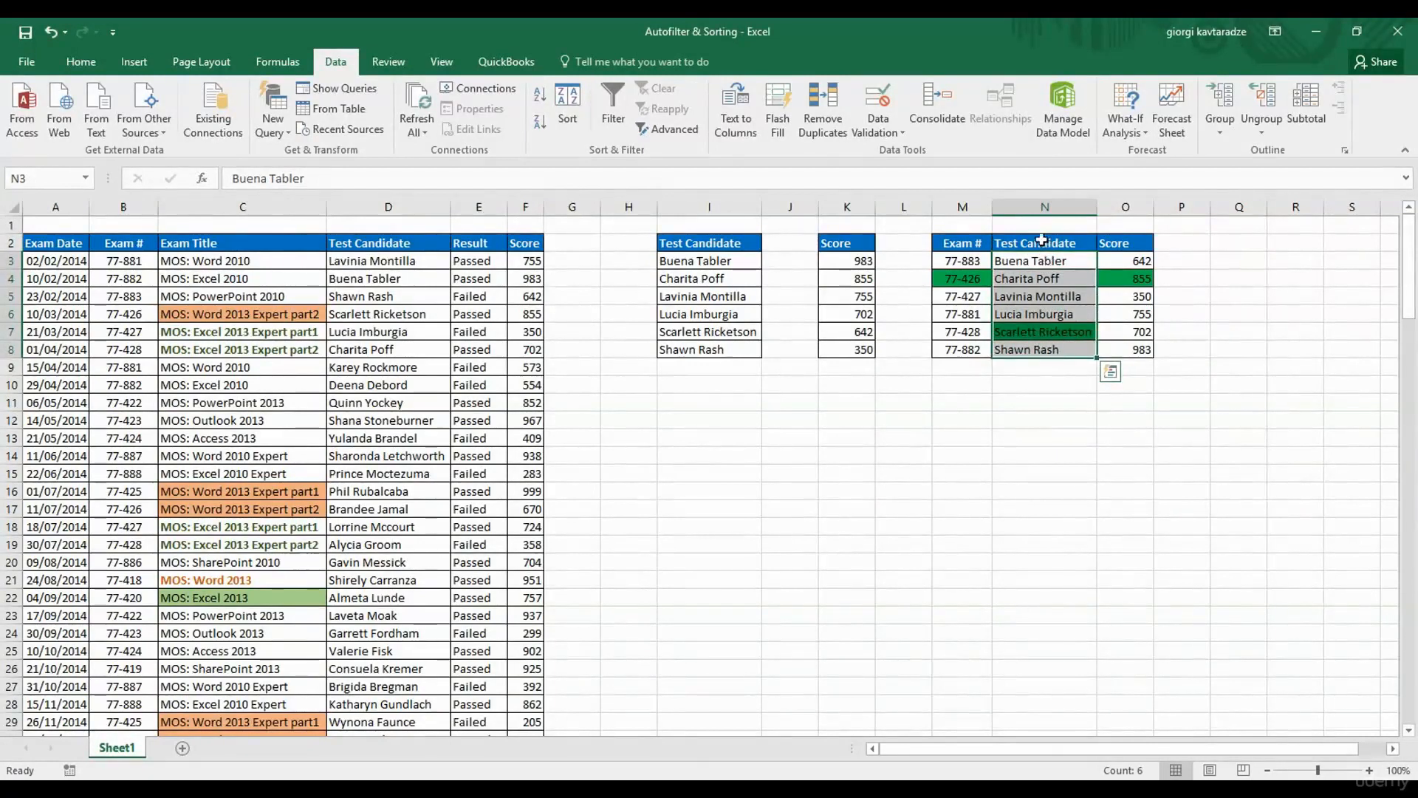
click(1038, 347)
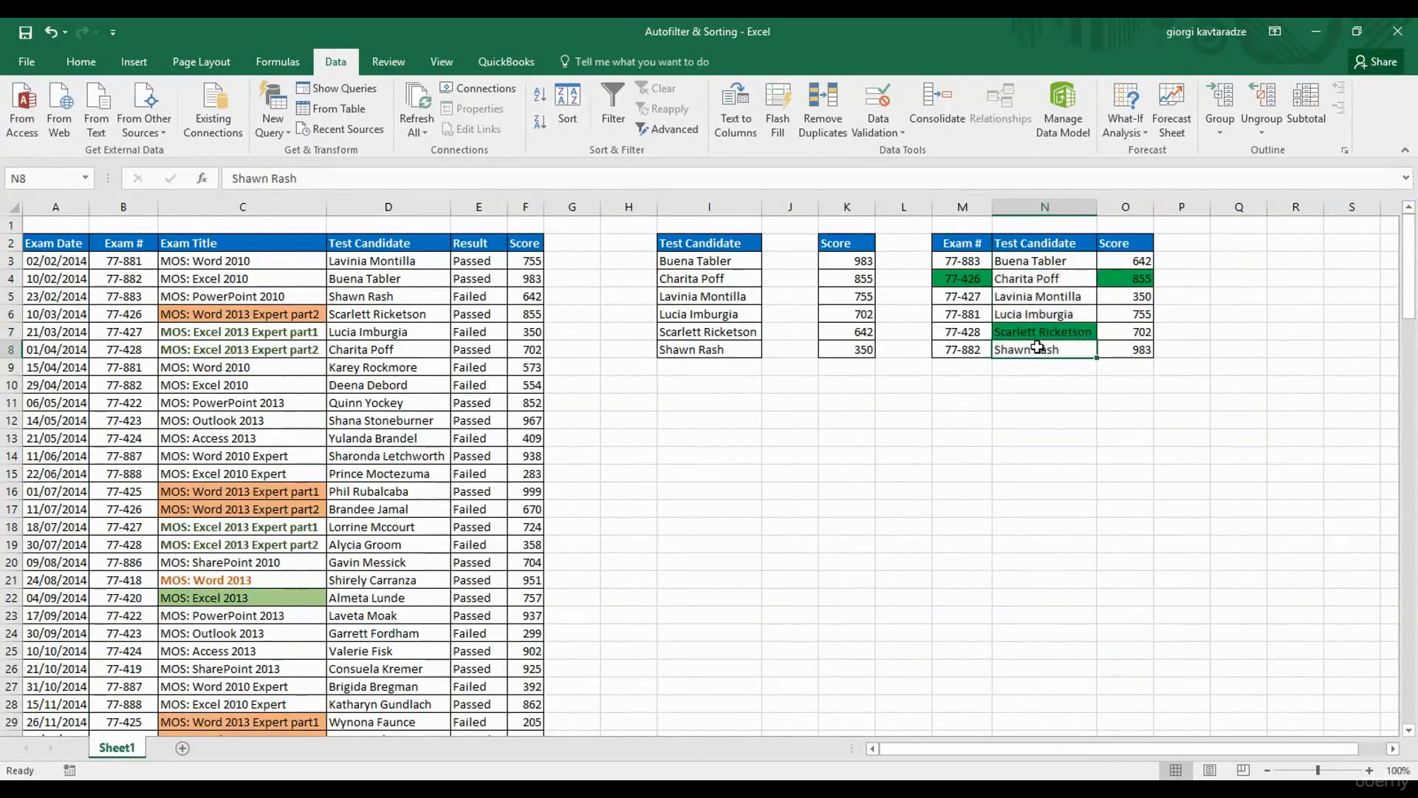
Open the custom Sort settings for the main exam results table and check which columns are offered for sorting.
click(1024, 401)
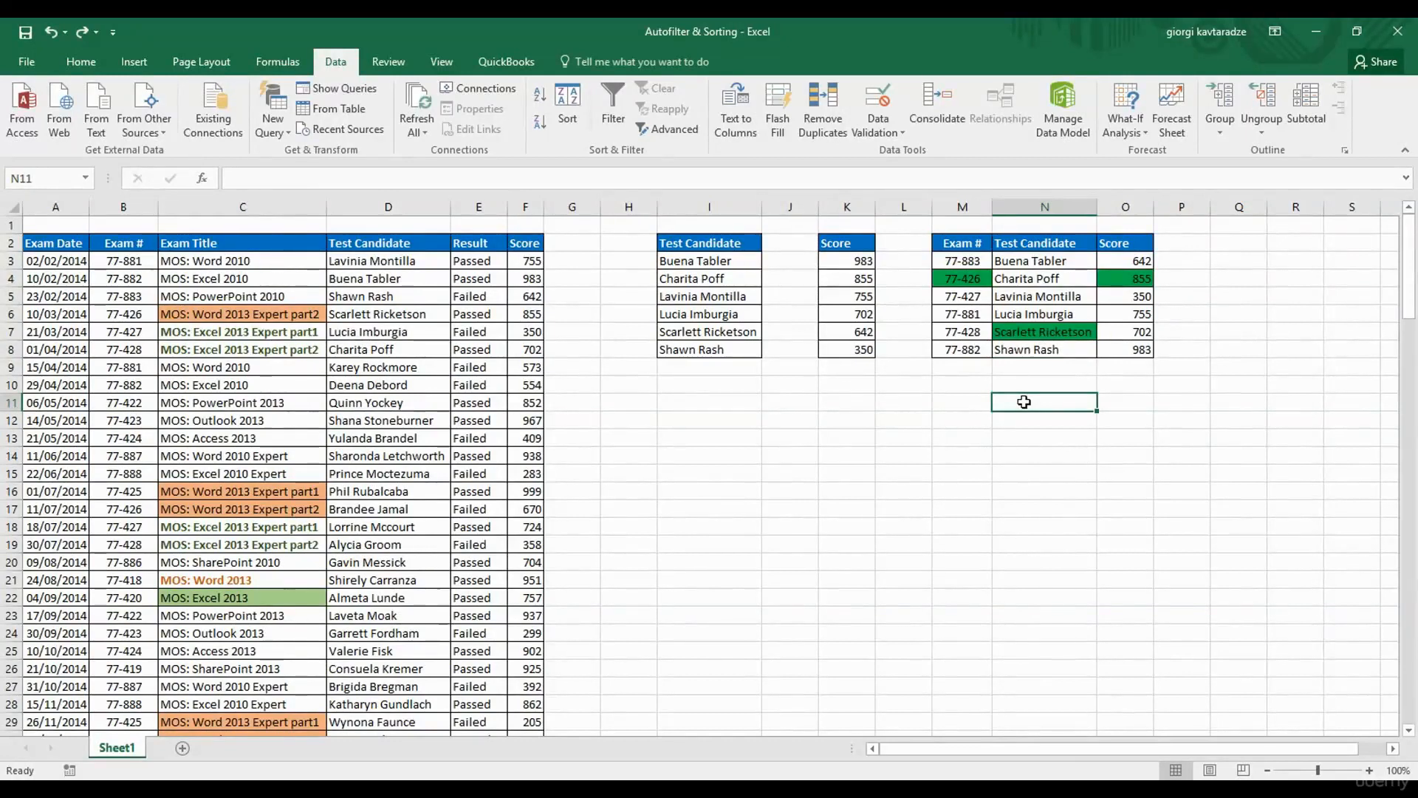
click(253, 277)
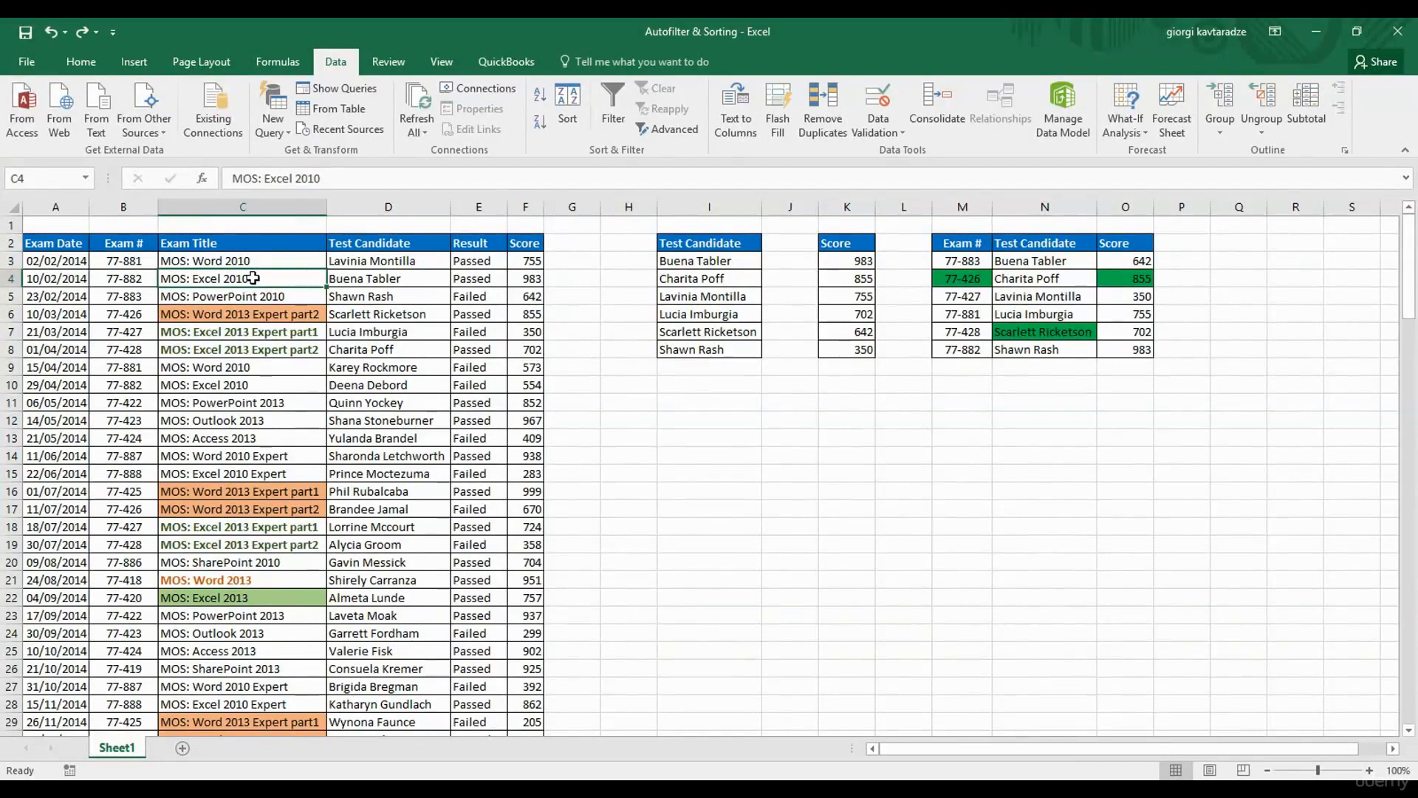
click(568, 105)
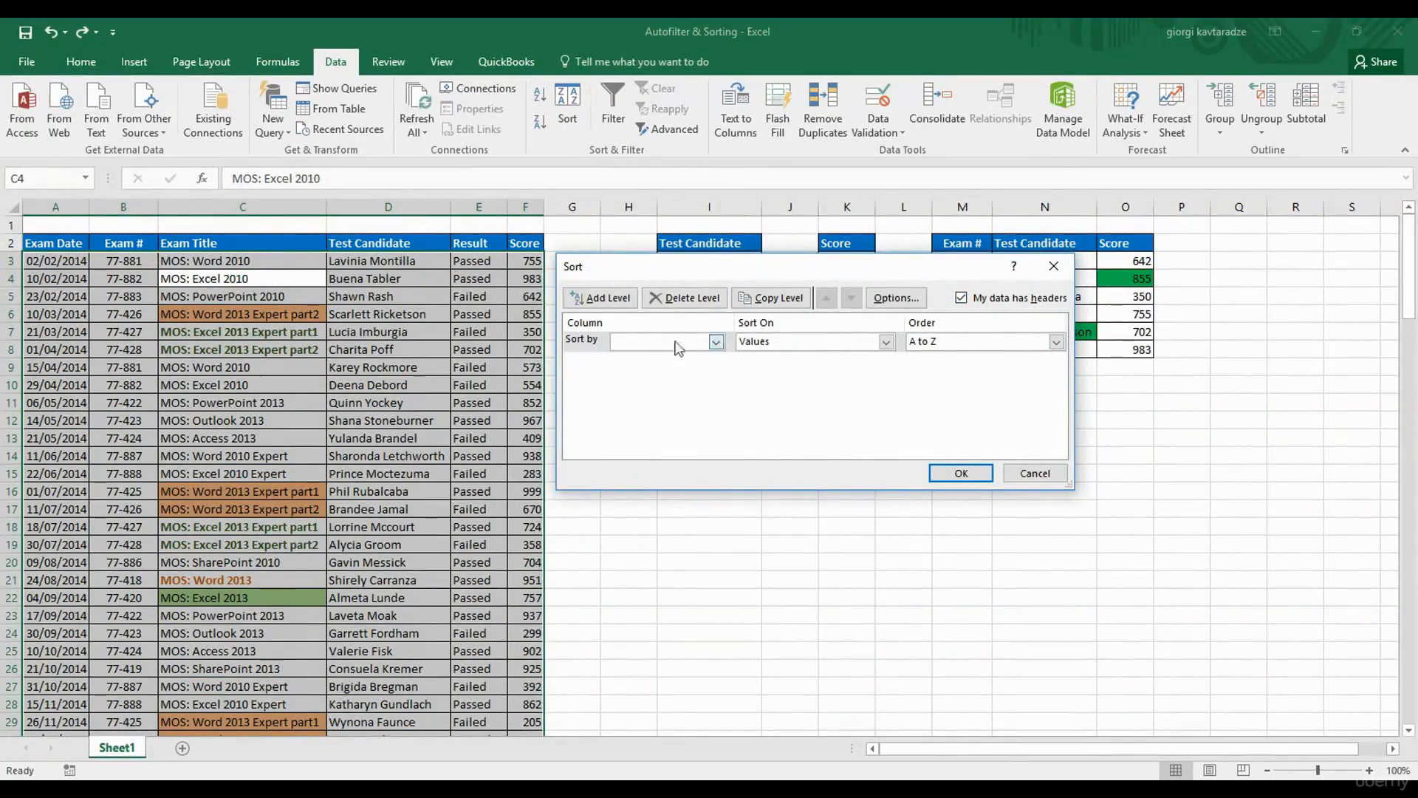
click(714, 344)
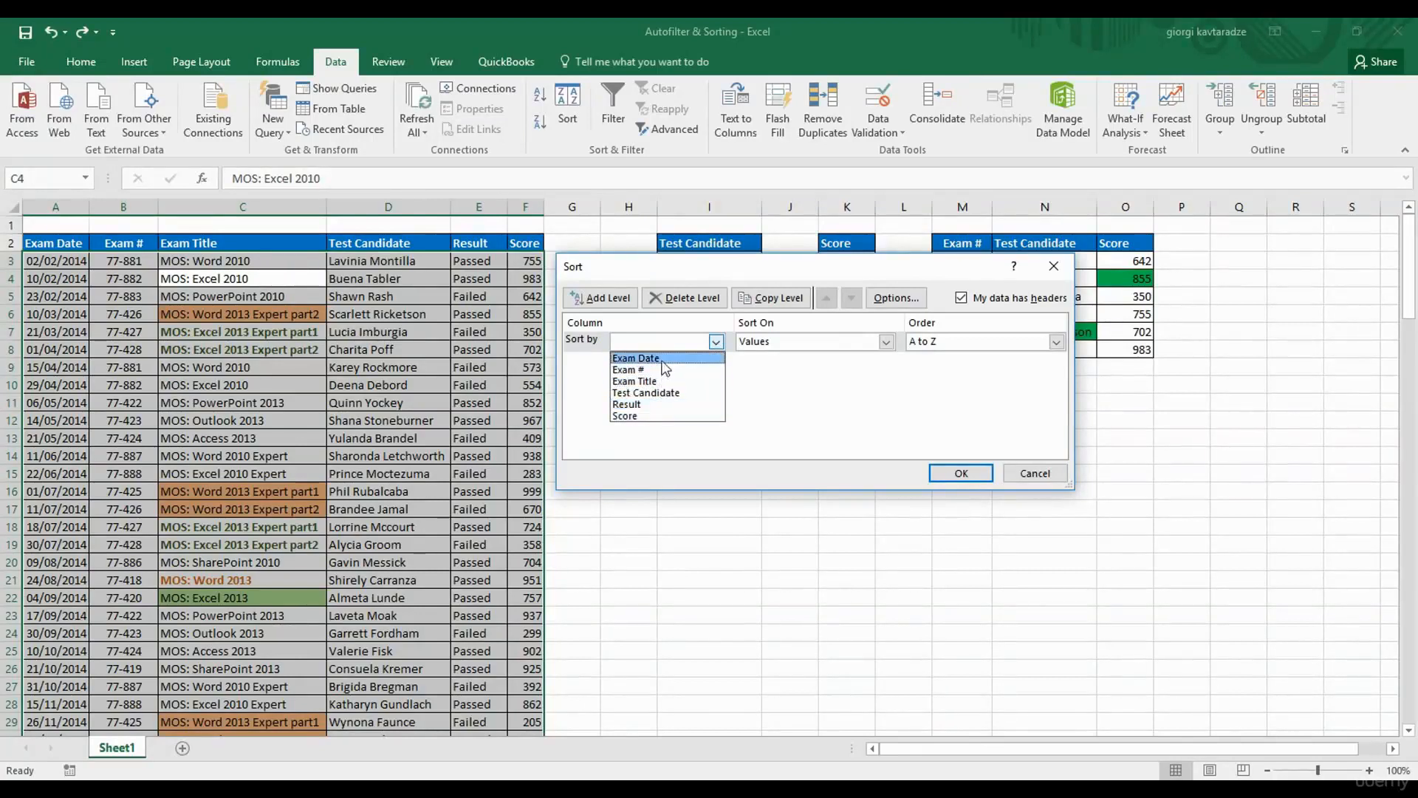
click(798, 379)
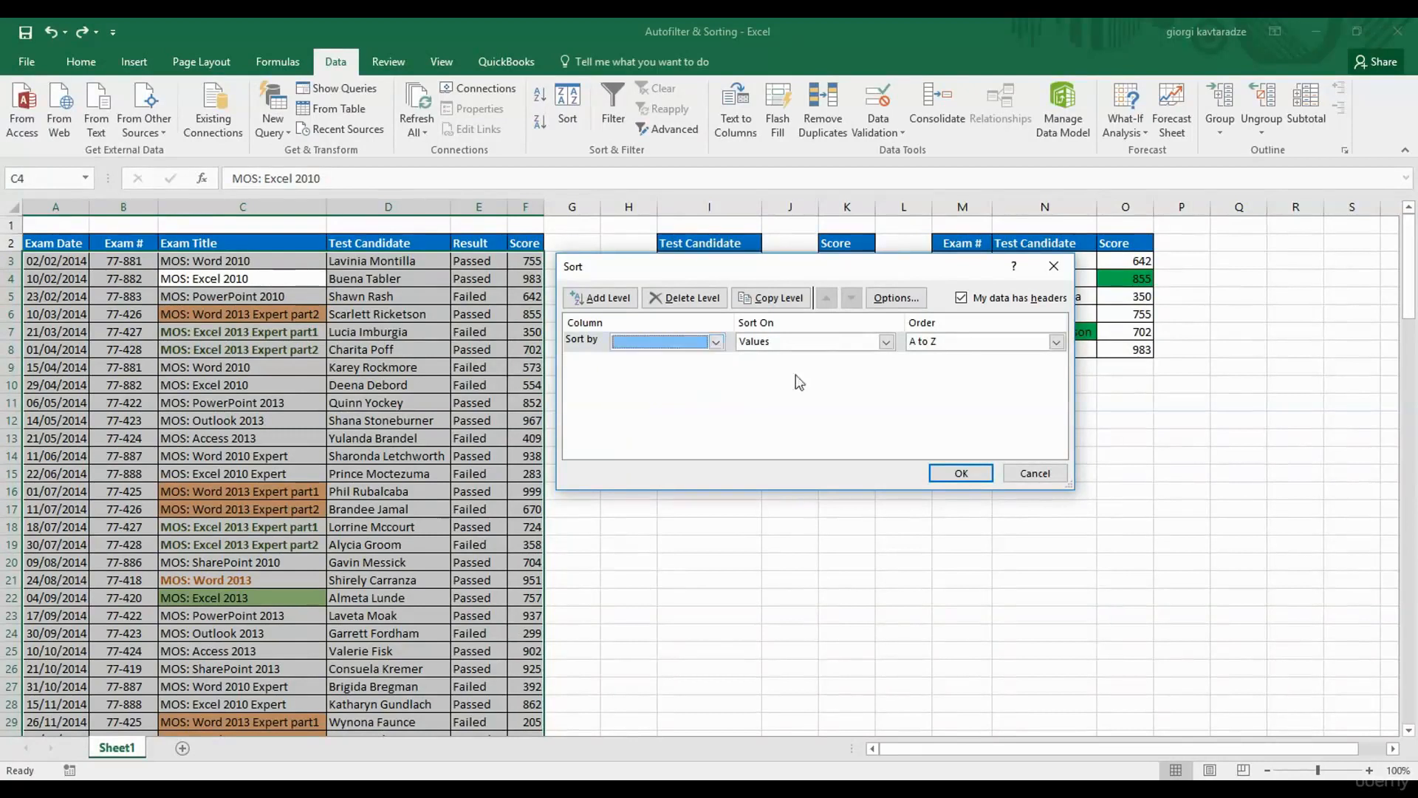
Turn off the option that the data has headers, view the sort columns listed by letter, and turn the option back on.
click(961, 298)
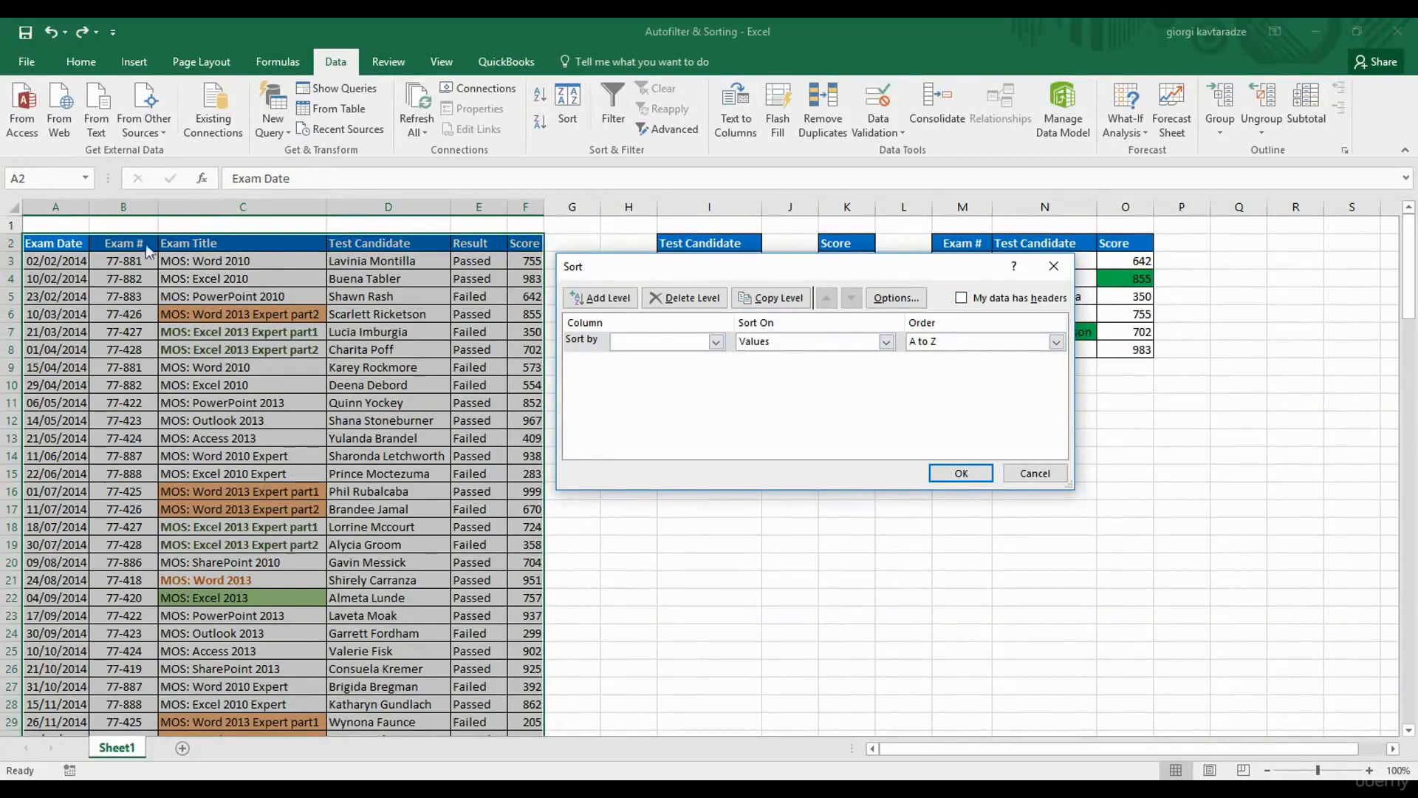
click(716, 341)
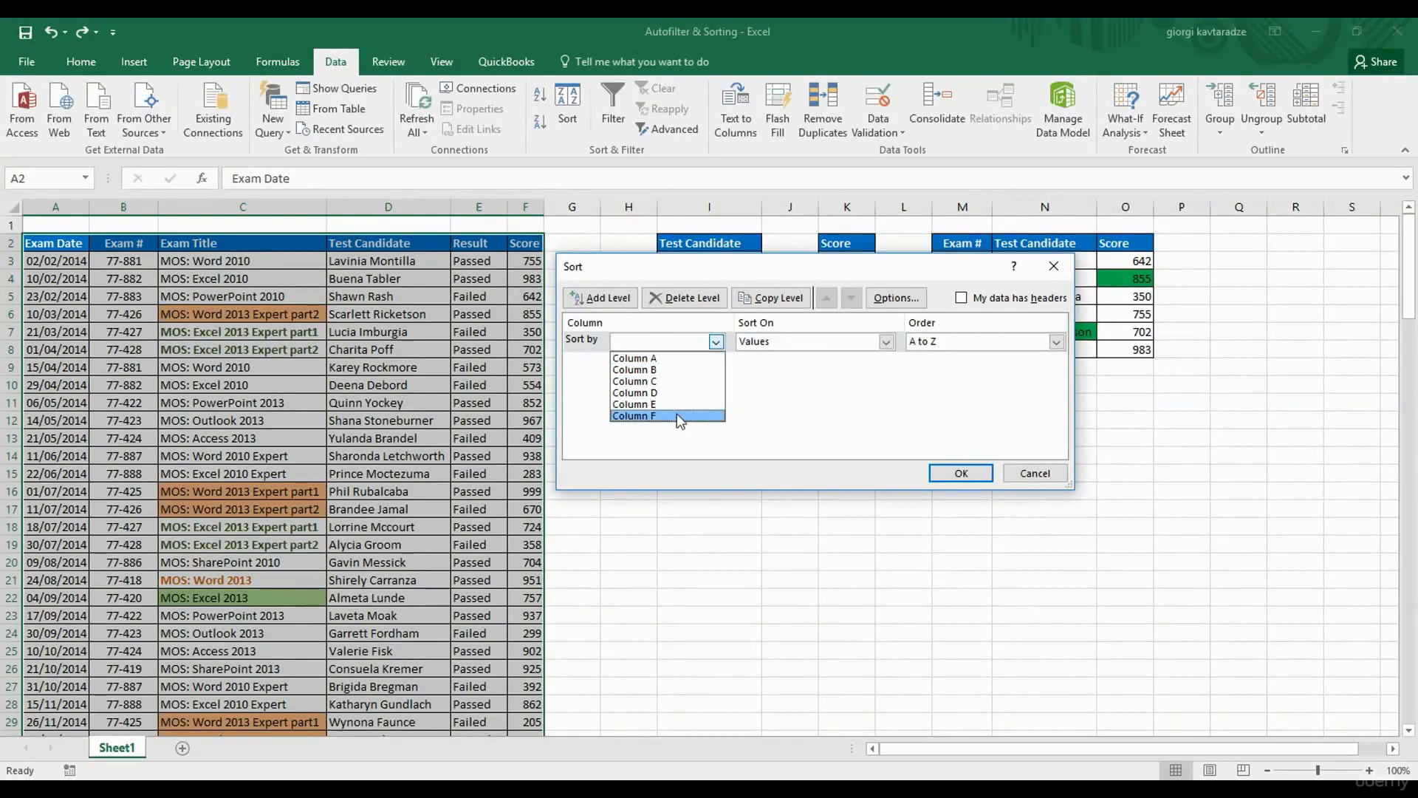
click(959, 307)
click(960, 297)
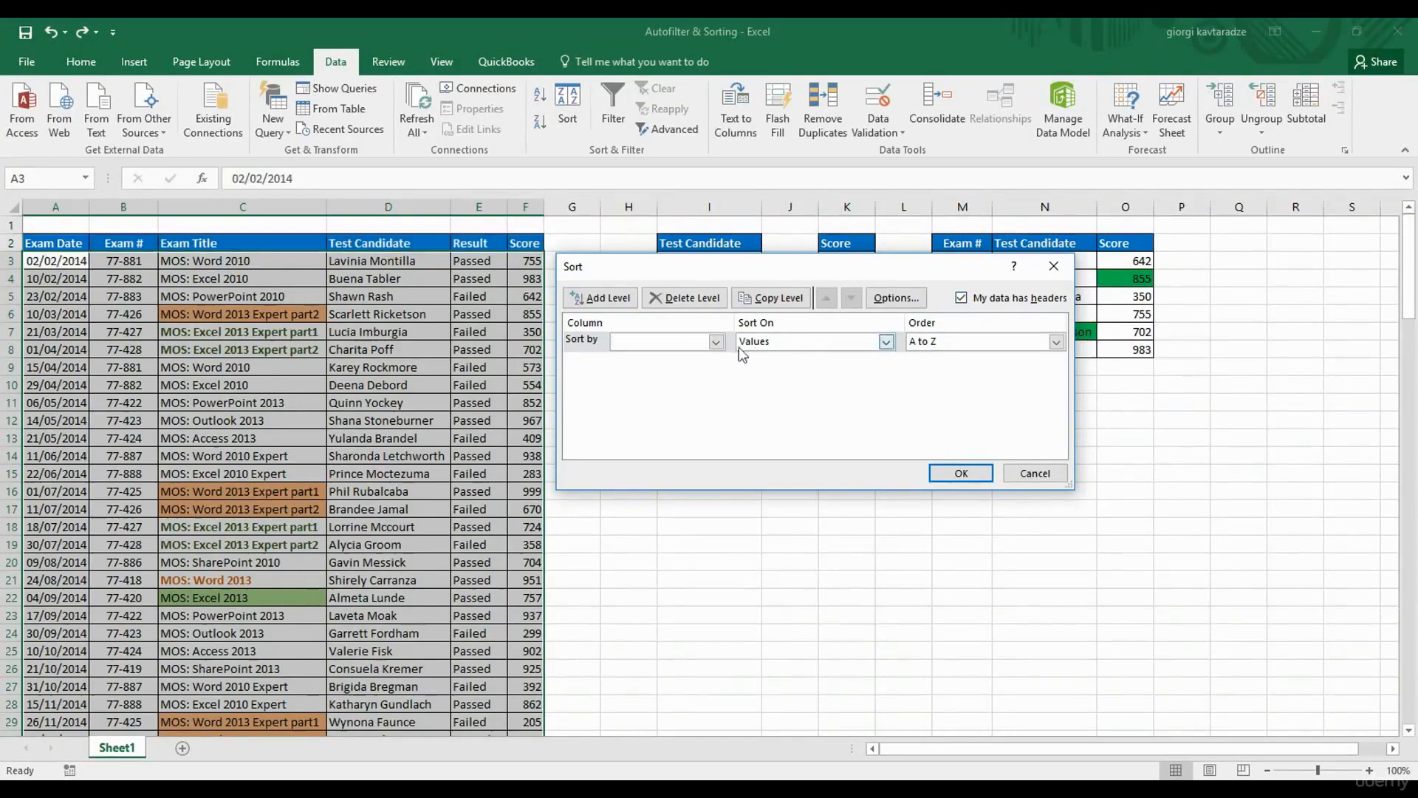
Set the first sort level to Exam Title by Cell Color, with orange On Top.
click(716, 342)
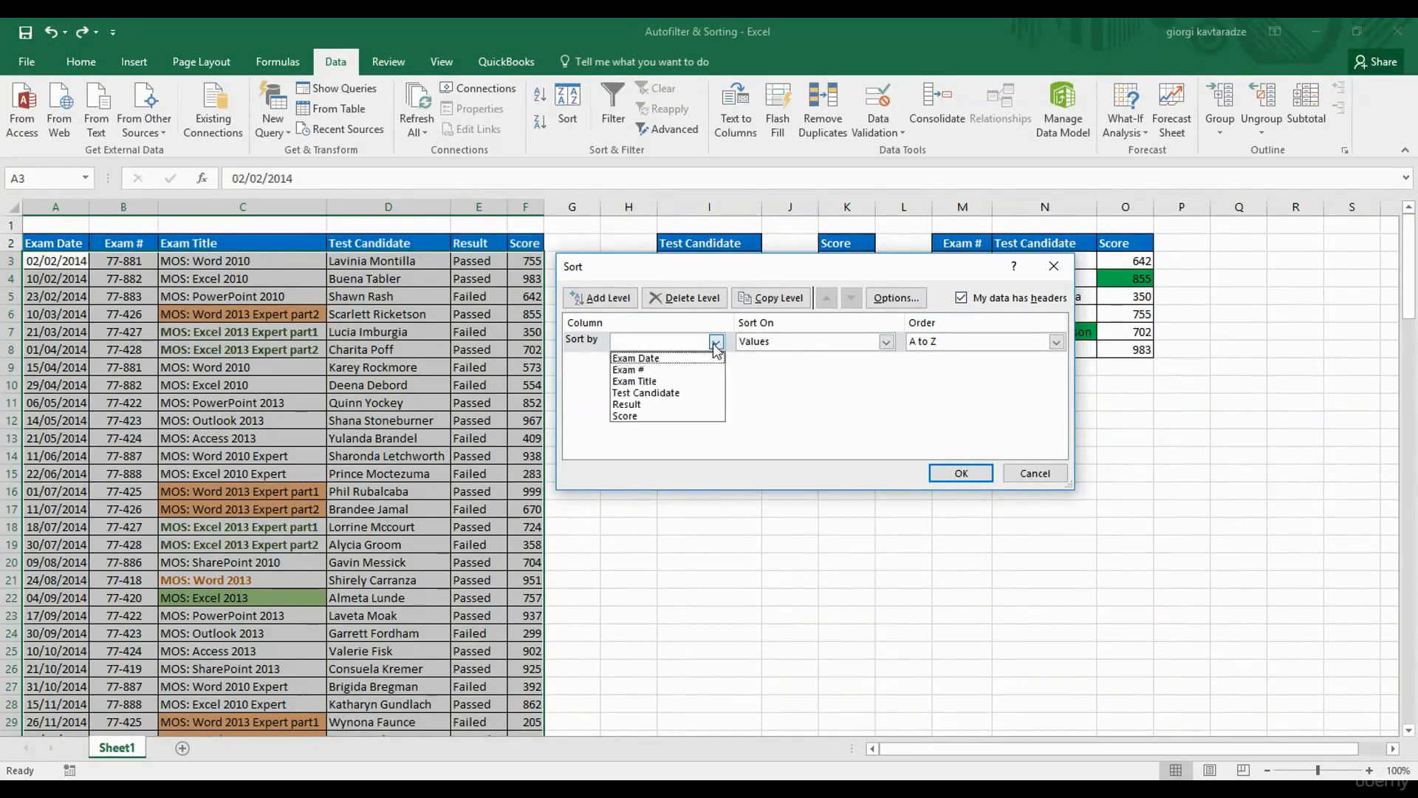
click(667, 382)
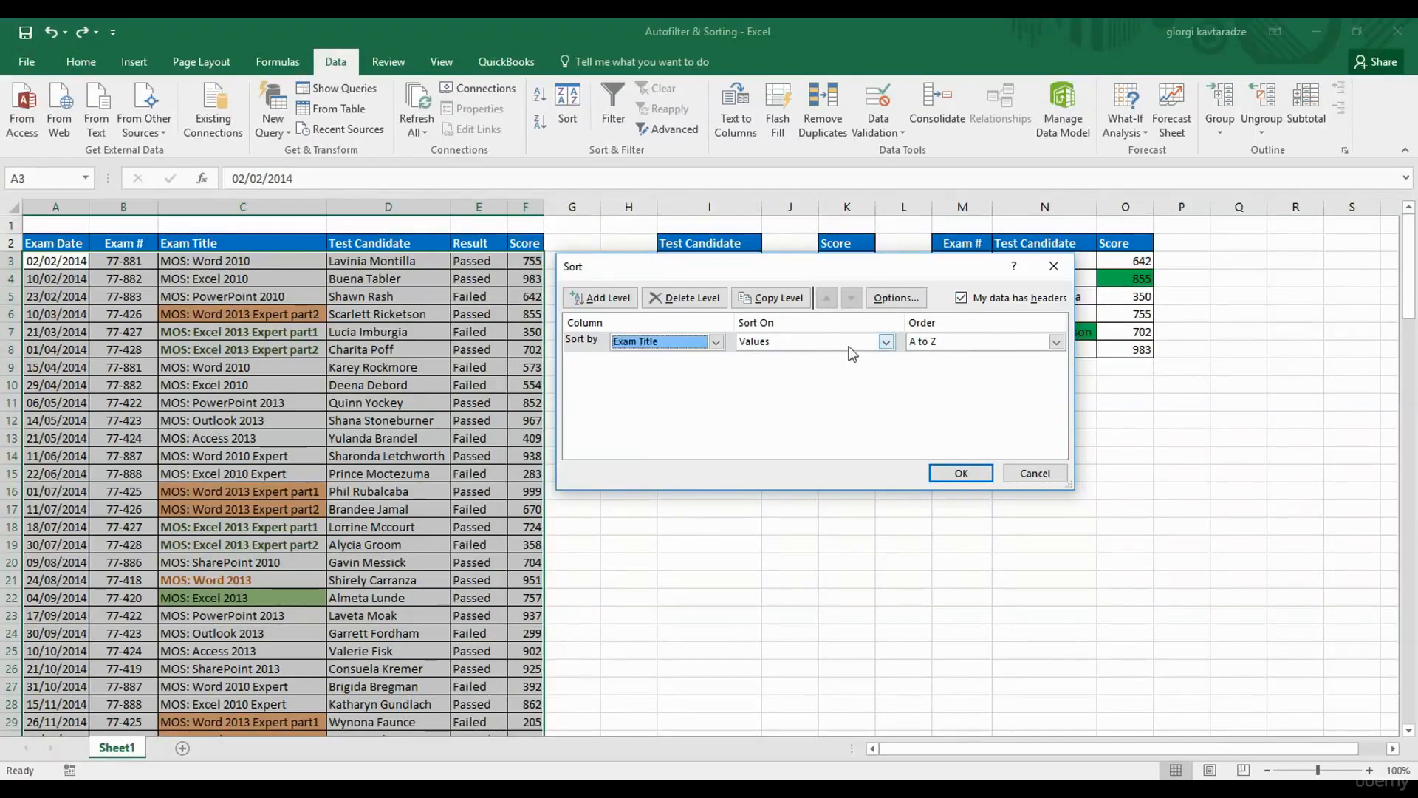
click(885, 342)
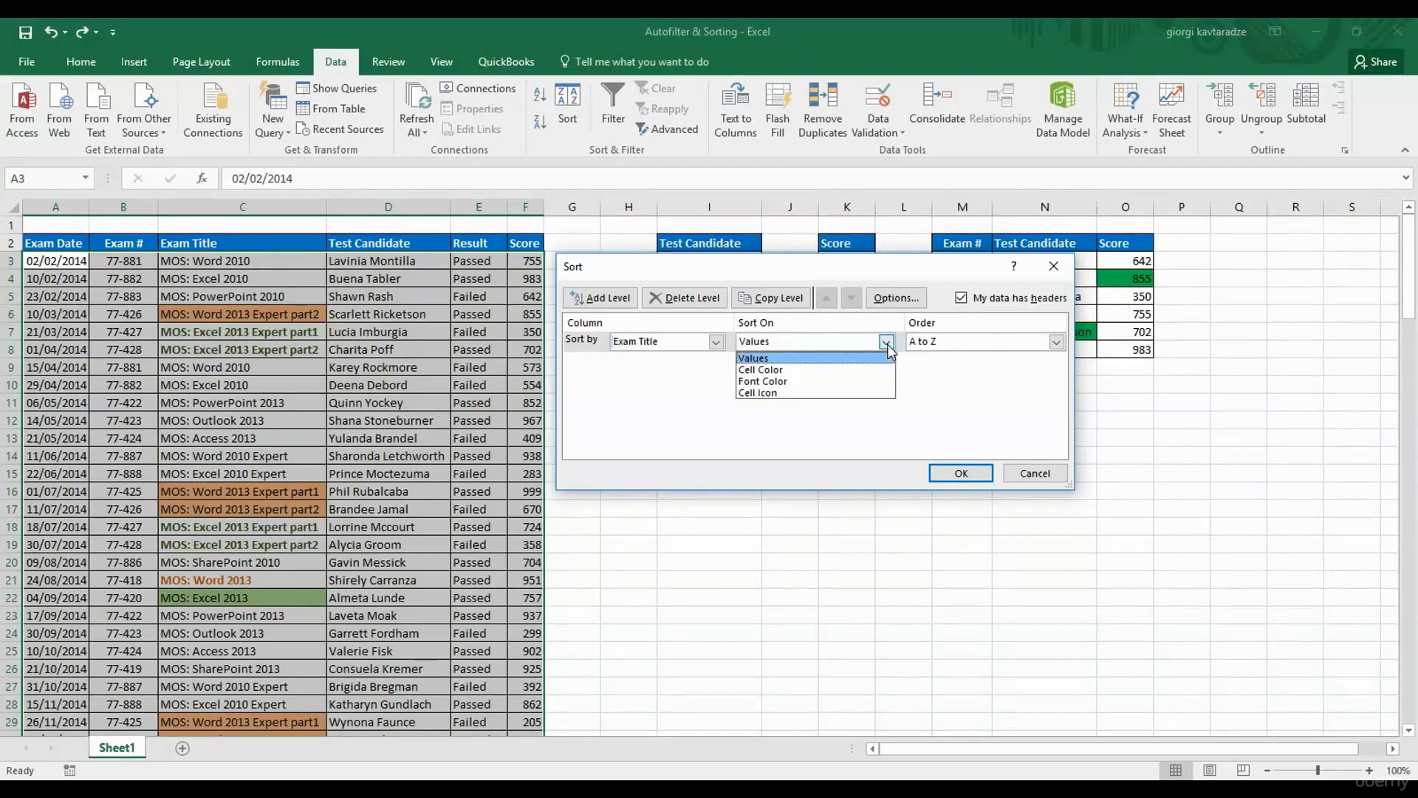
click(832, 376)
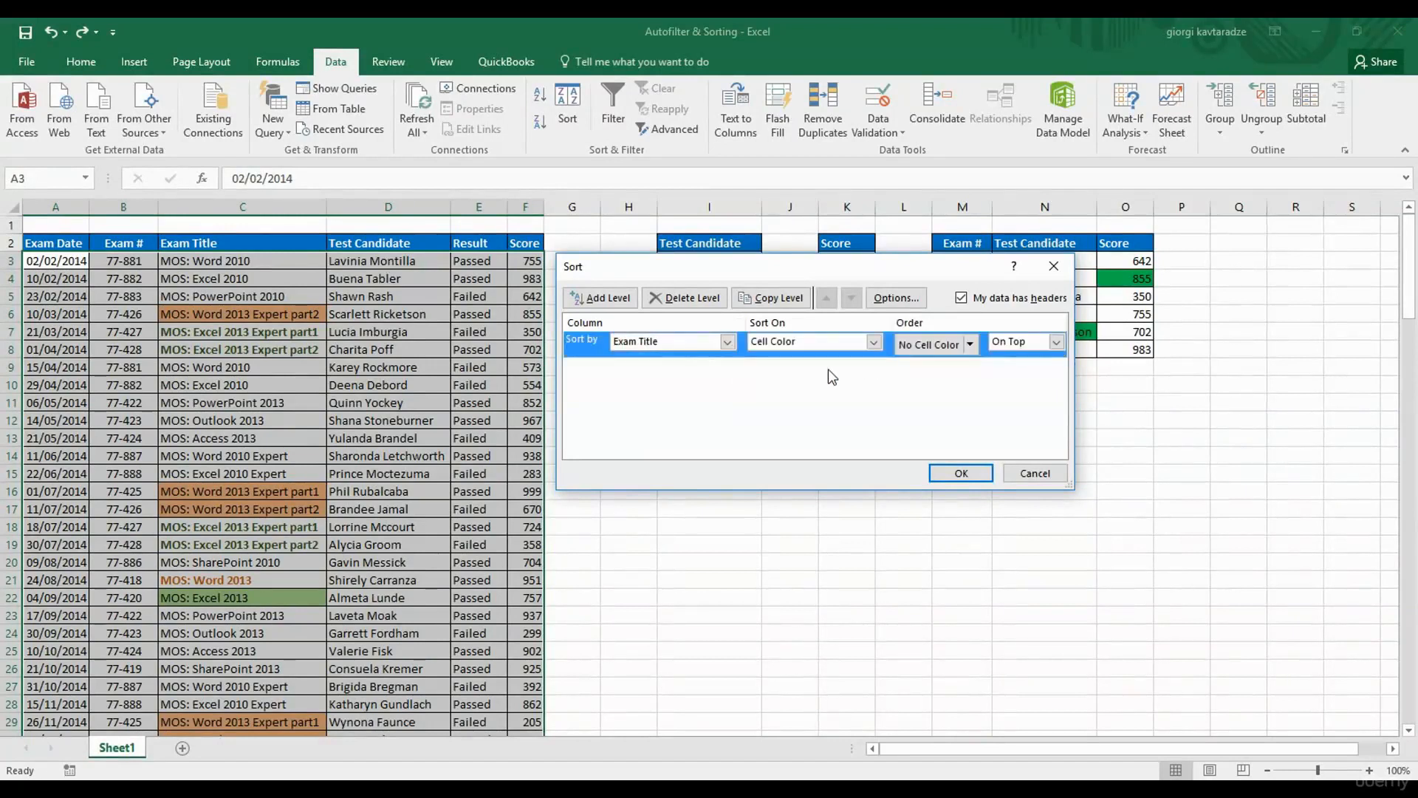
click(969, 344)
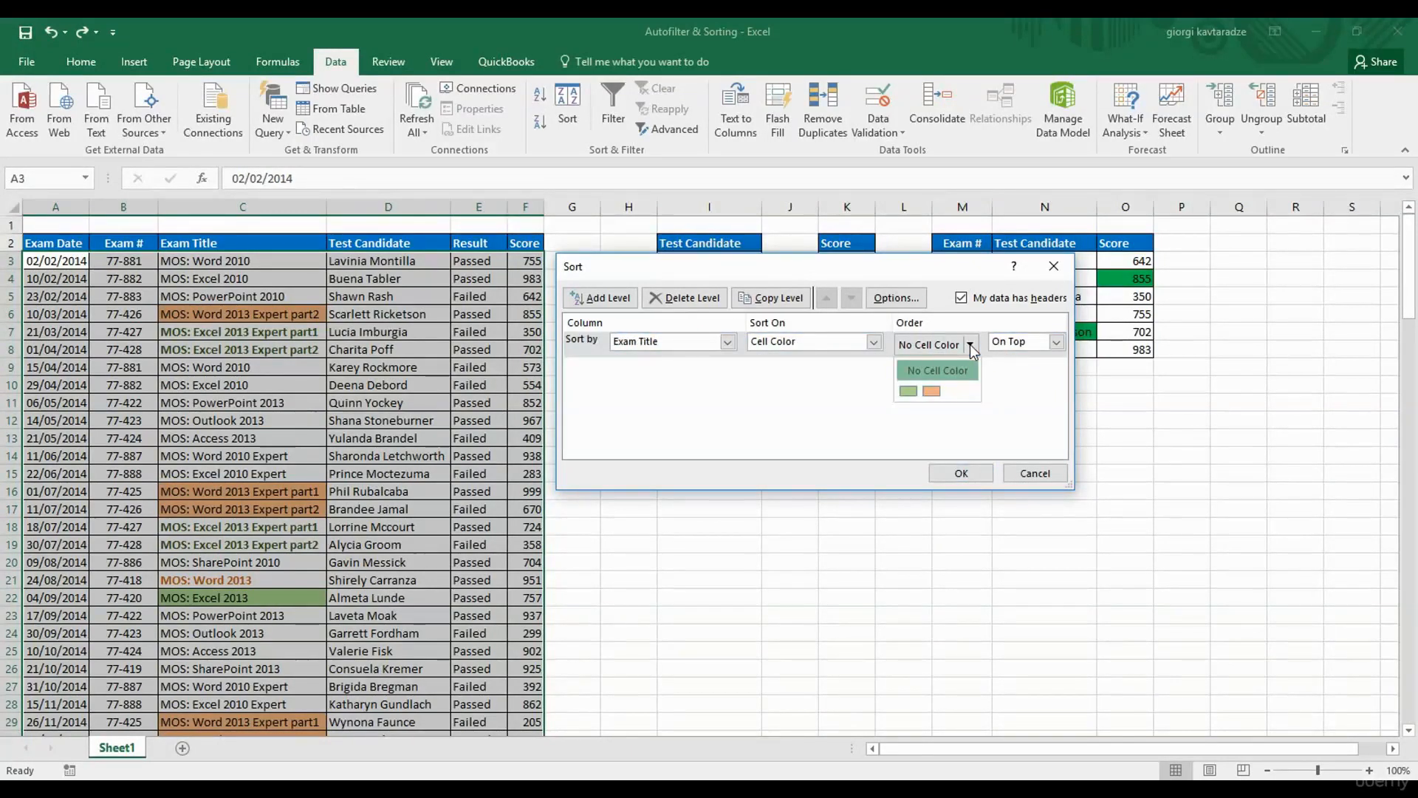
click(930, 391)
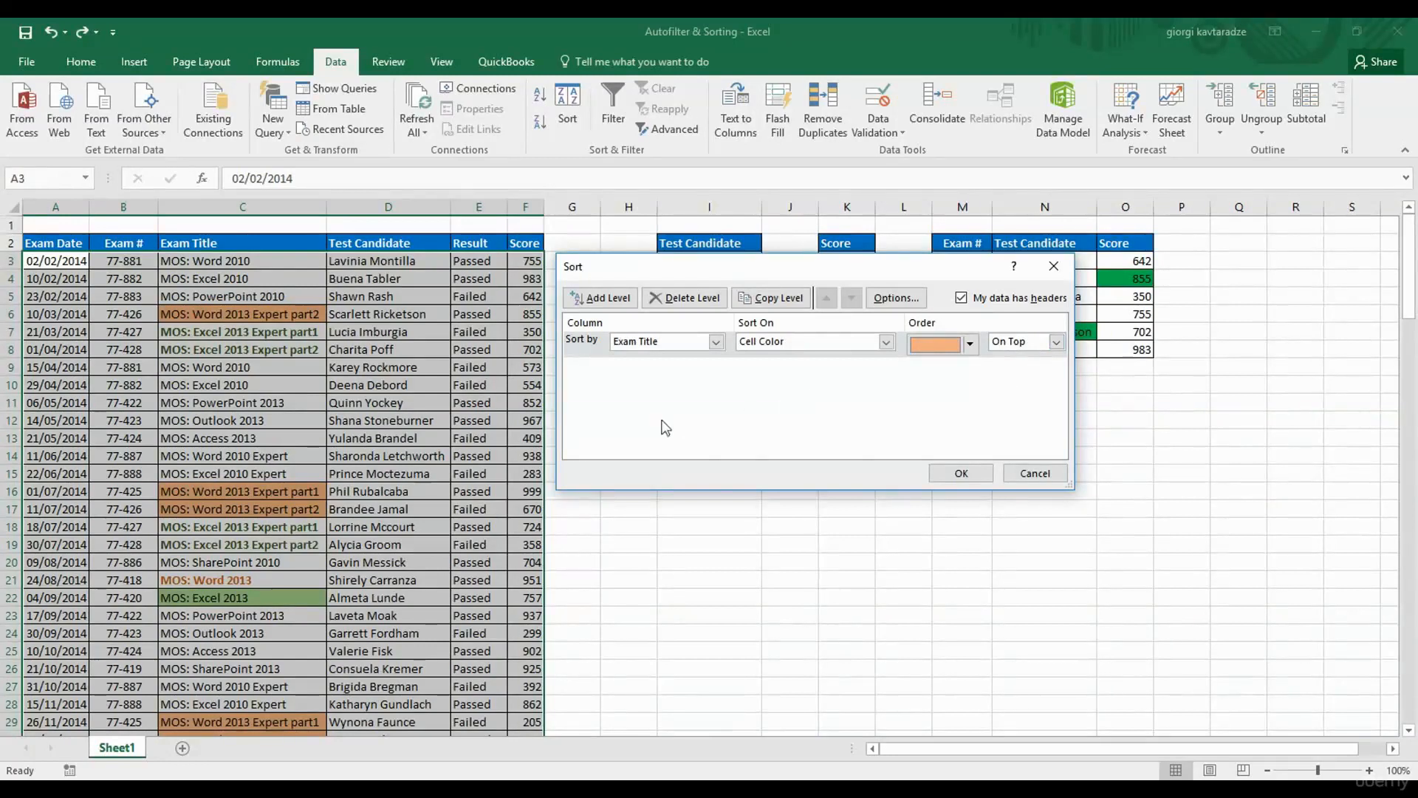
Add a second sort level on Exam Title by Cell Color with green On Top, and apply the sort.
click(597, 299)
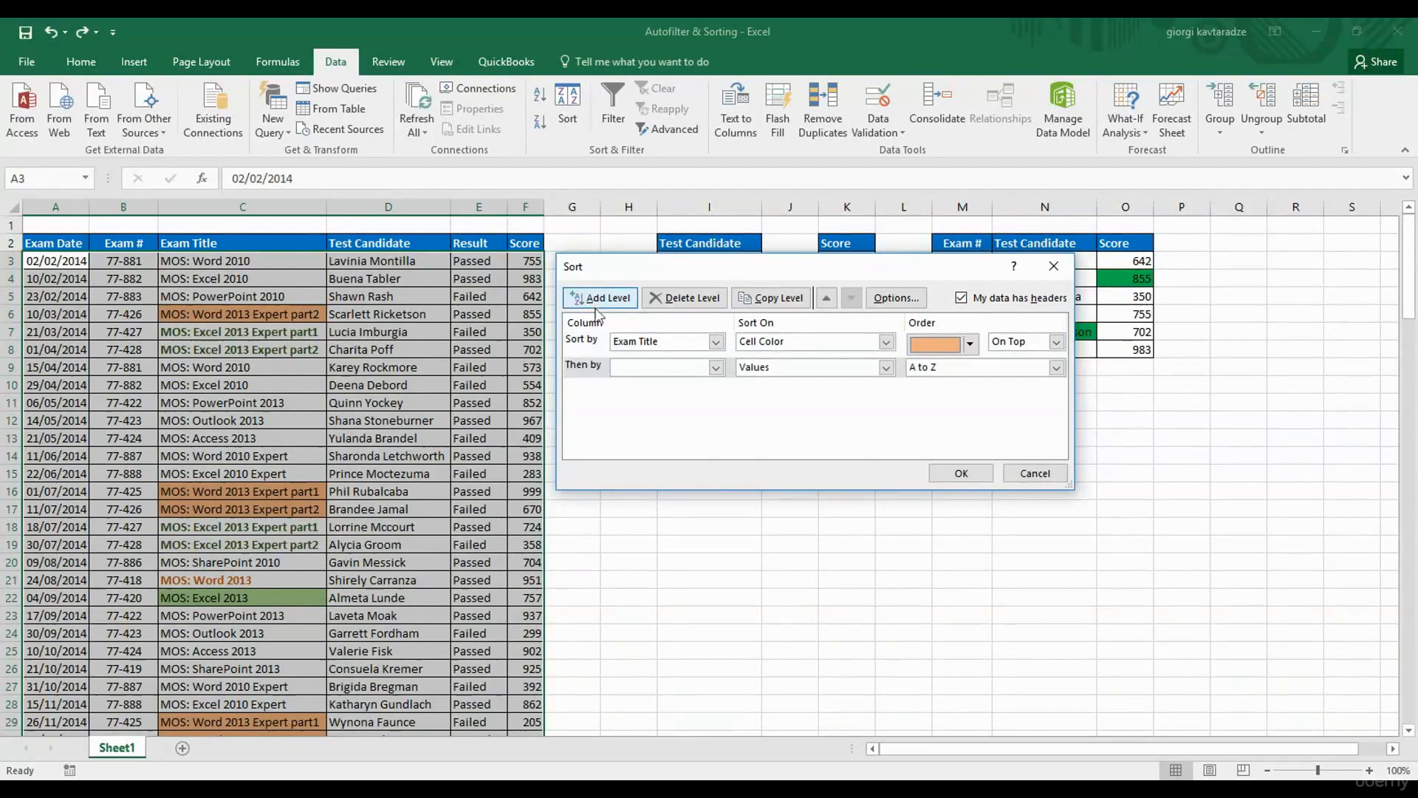
click(715, 367)
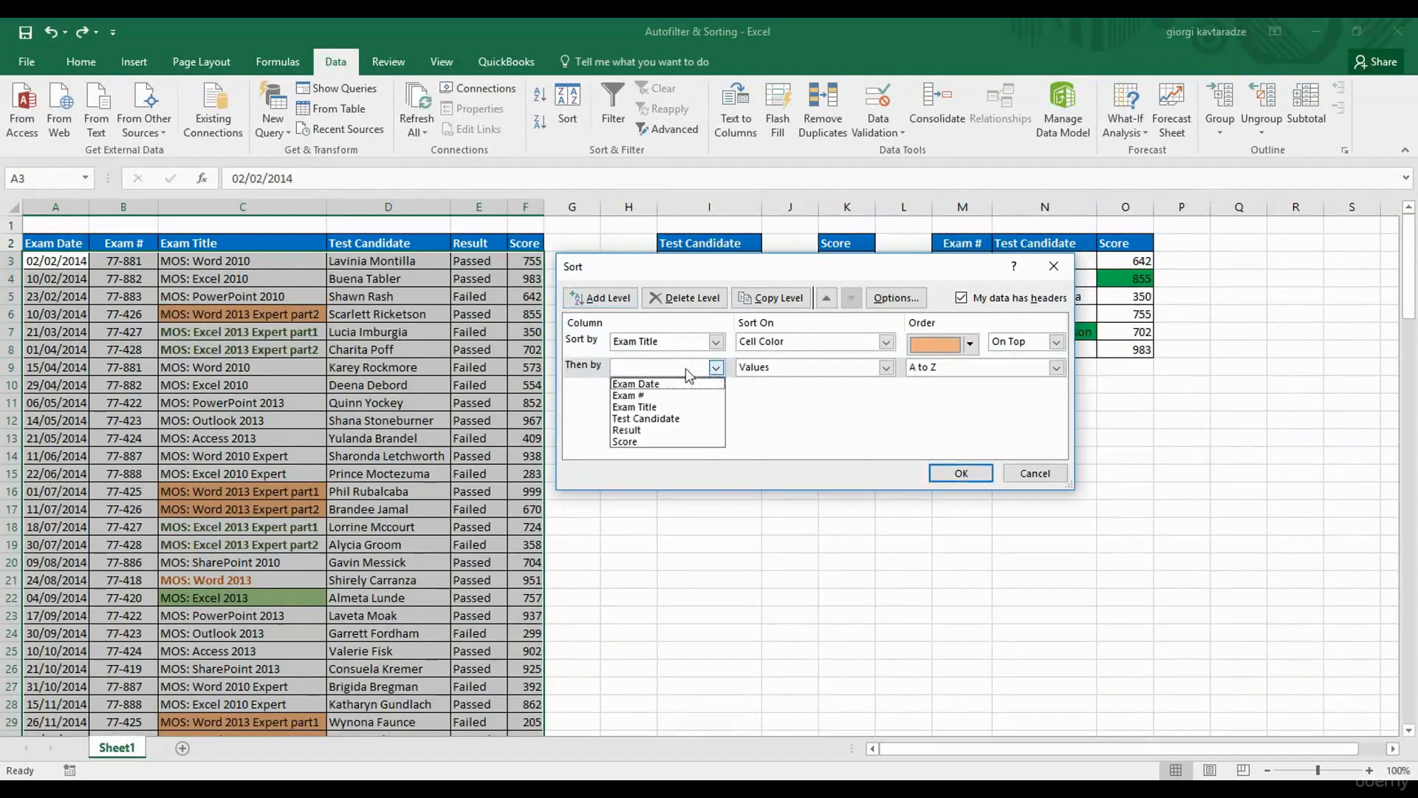
click(660, 407)
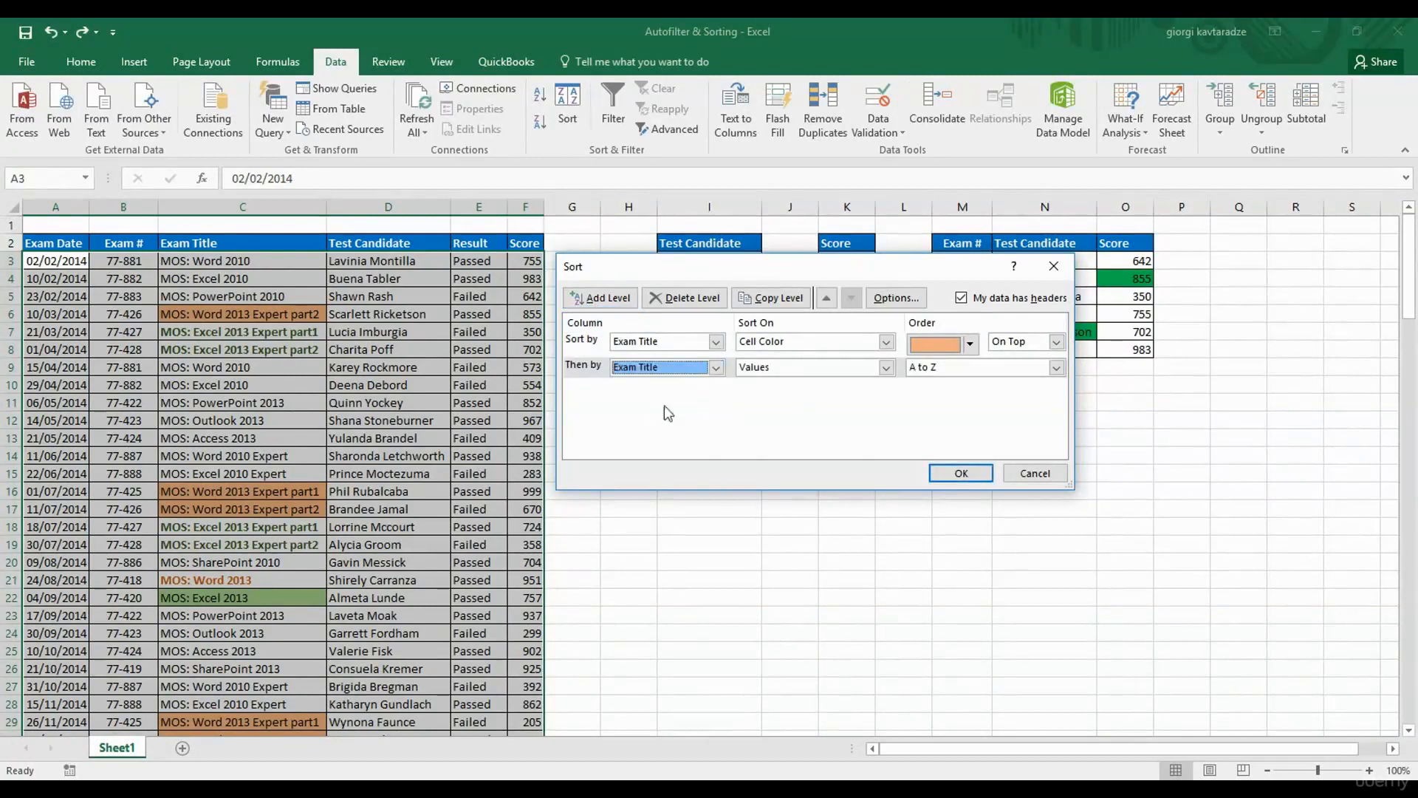
click(875, 373)
click(802, 396)
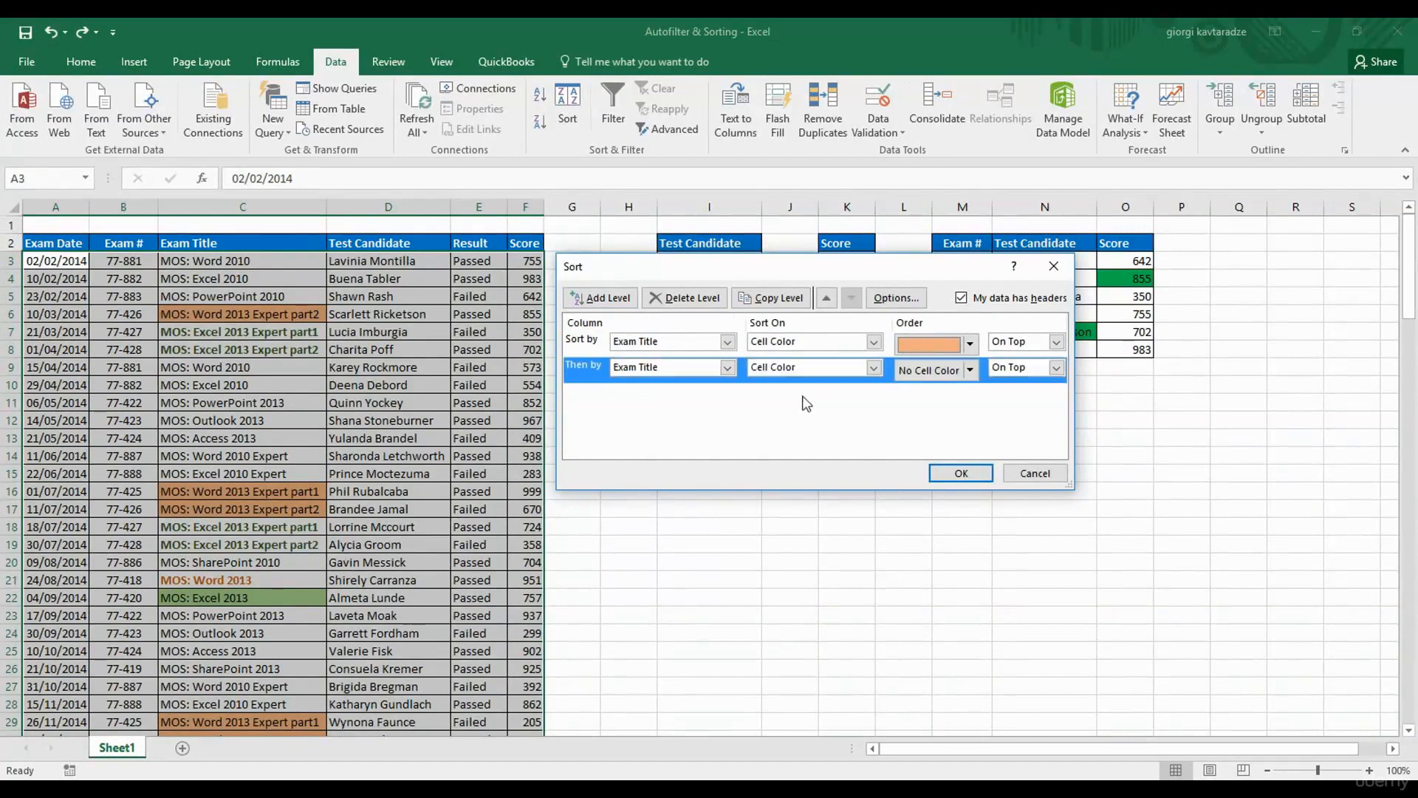
click(969, 370)
click(908, 417)
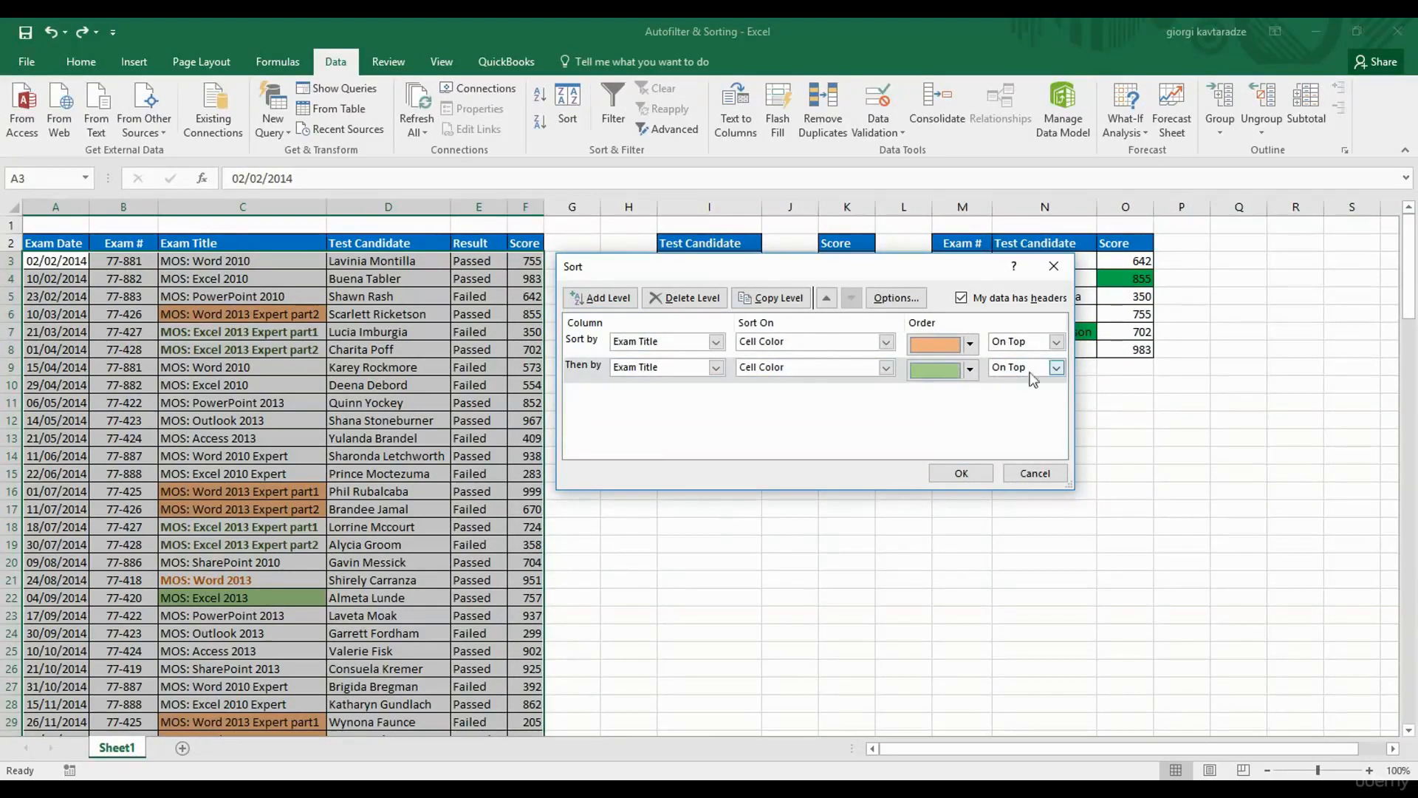
click(1056, 368)
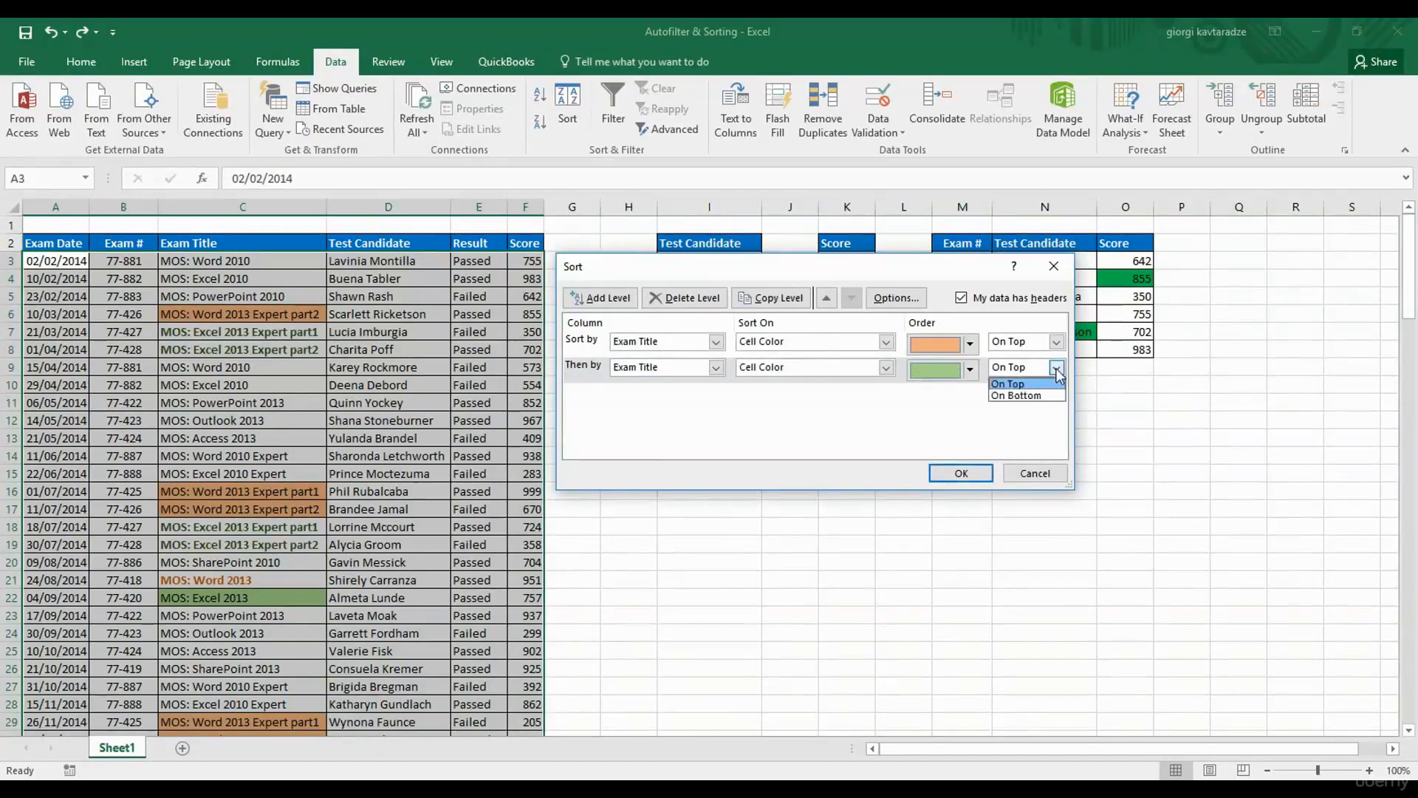
click(1027, 381)
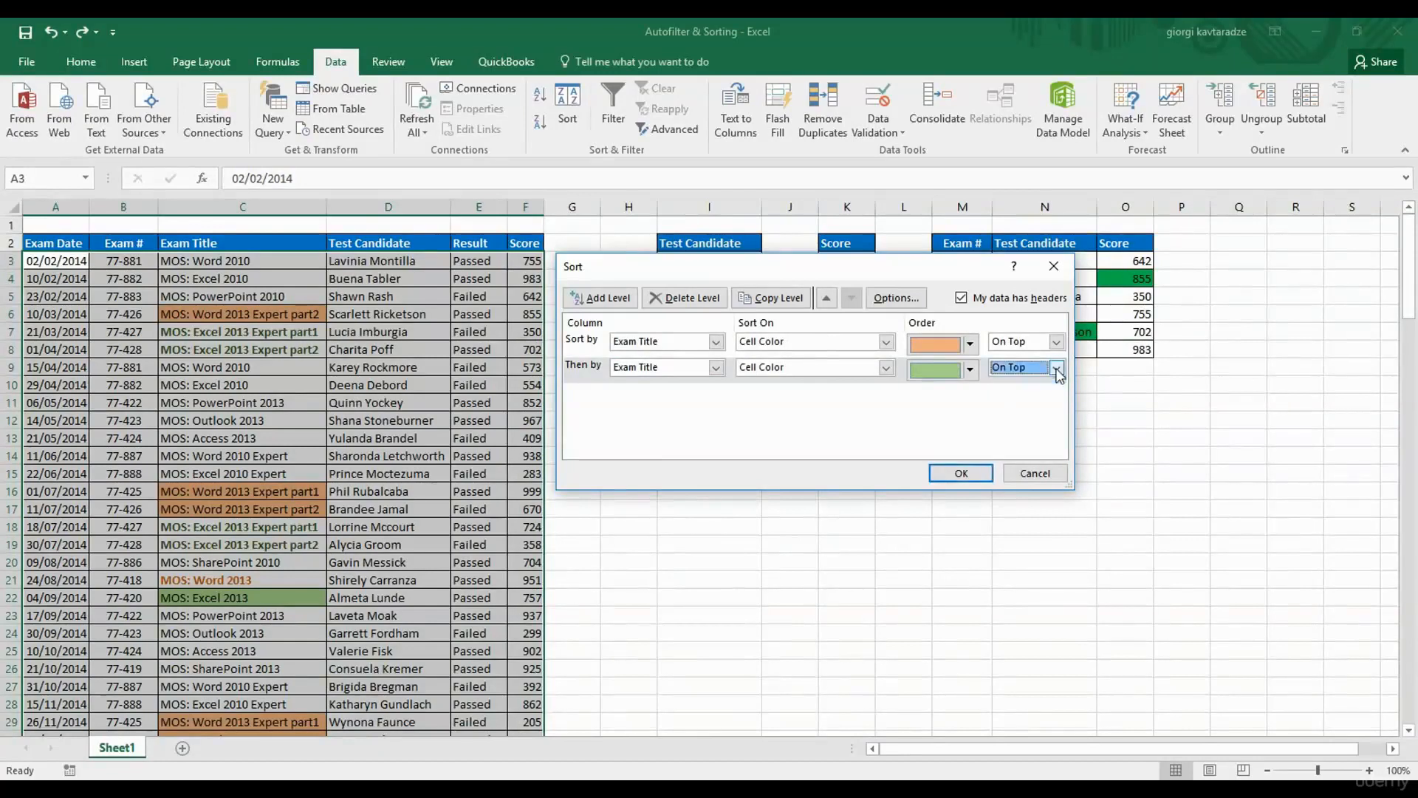
click(961, 473)
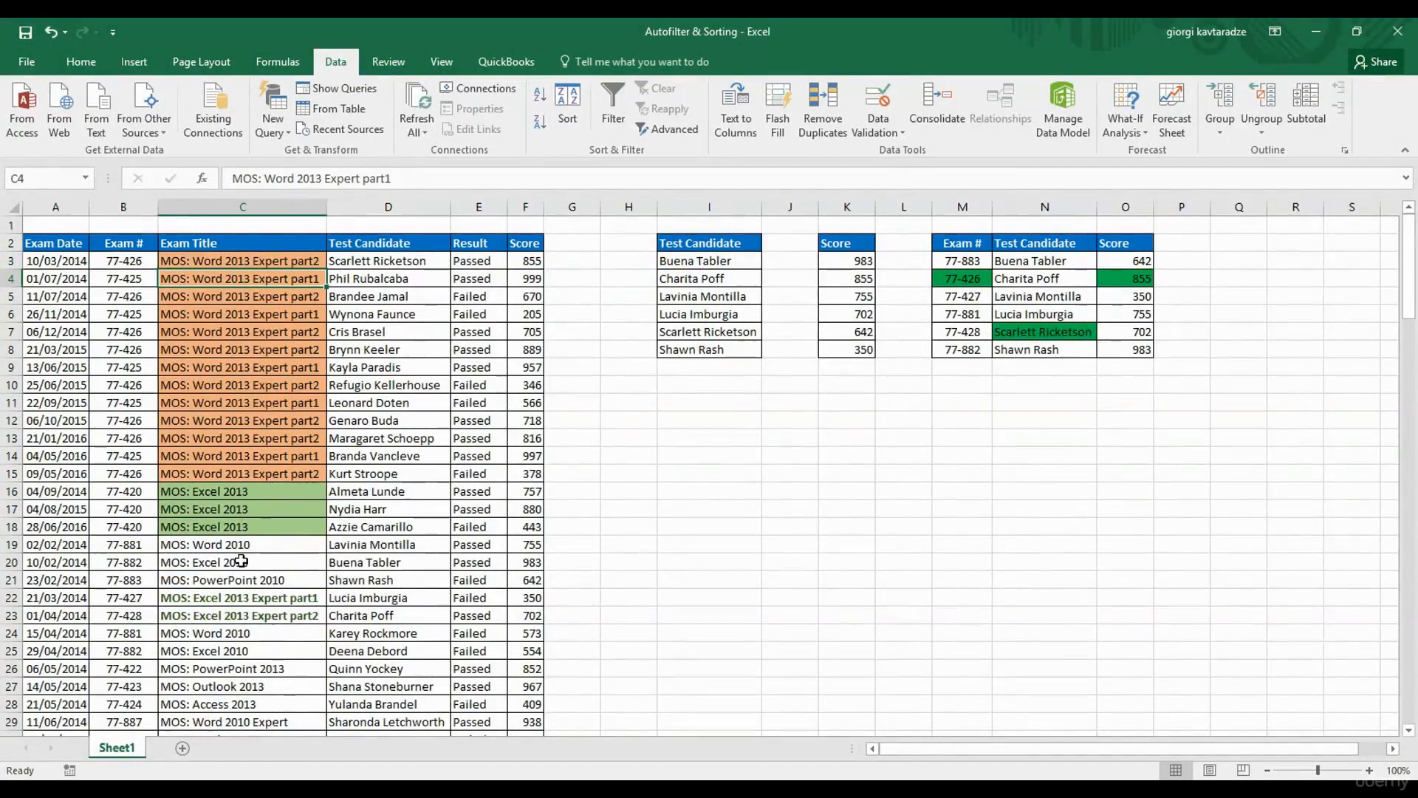
Move the green cell-colour level above the orange one in the main table's sort, apply it, and select the green Exam Title cells to check.
click(249, 367)
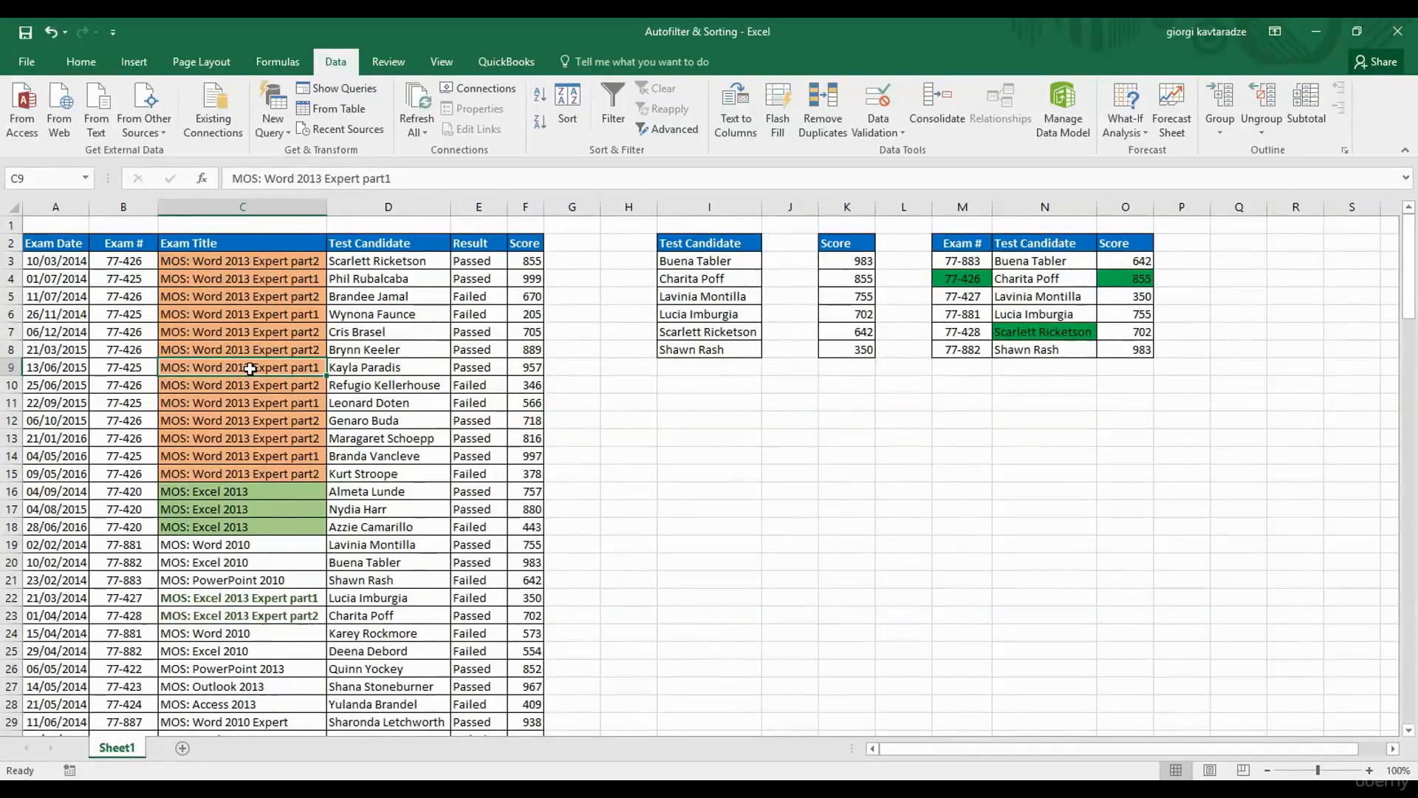
click(568, 104)
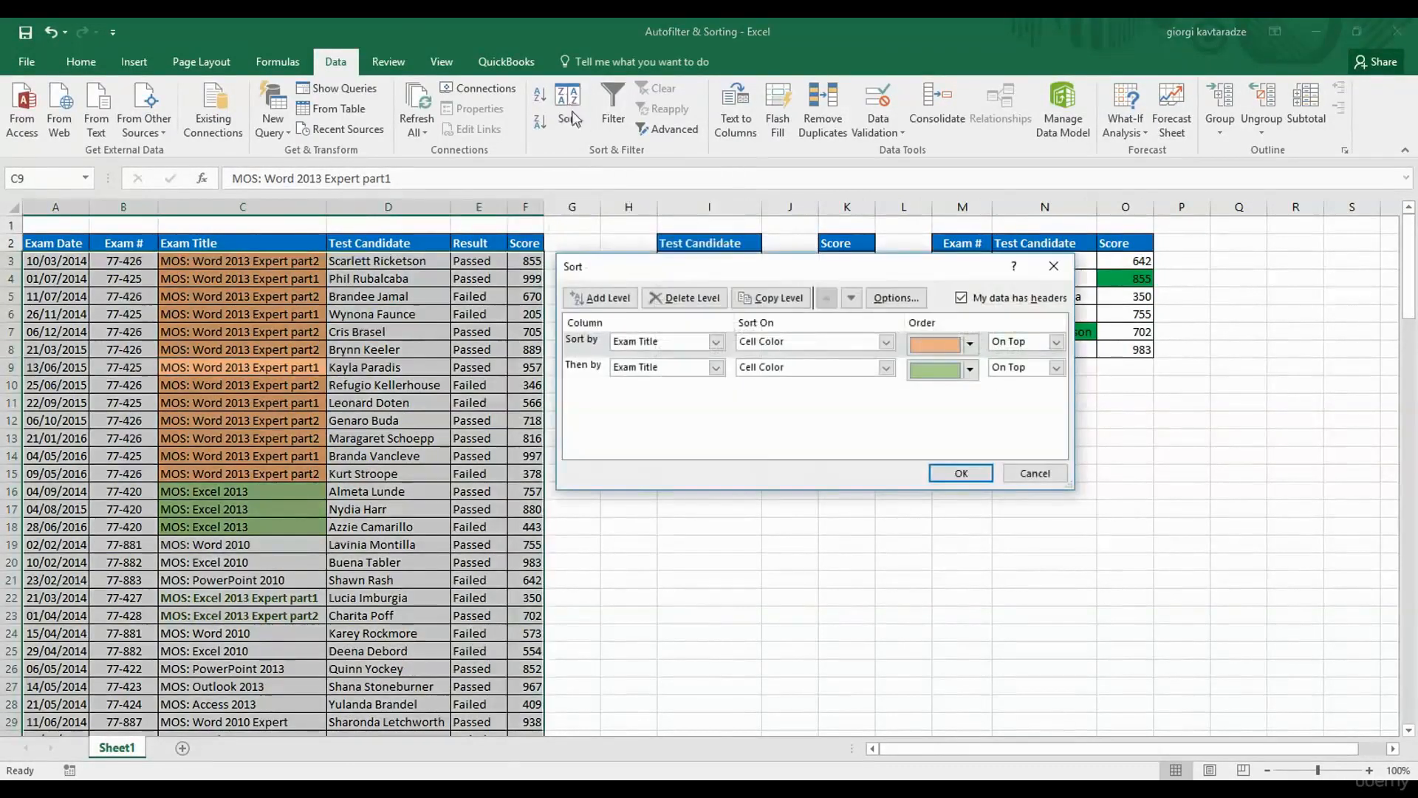
click(590, 371)
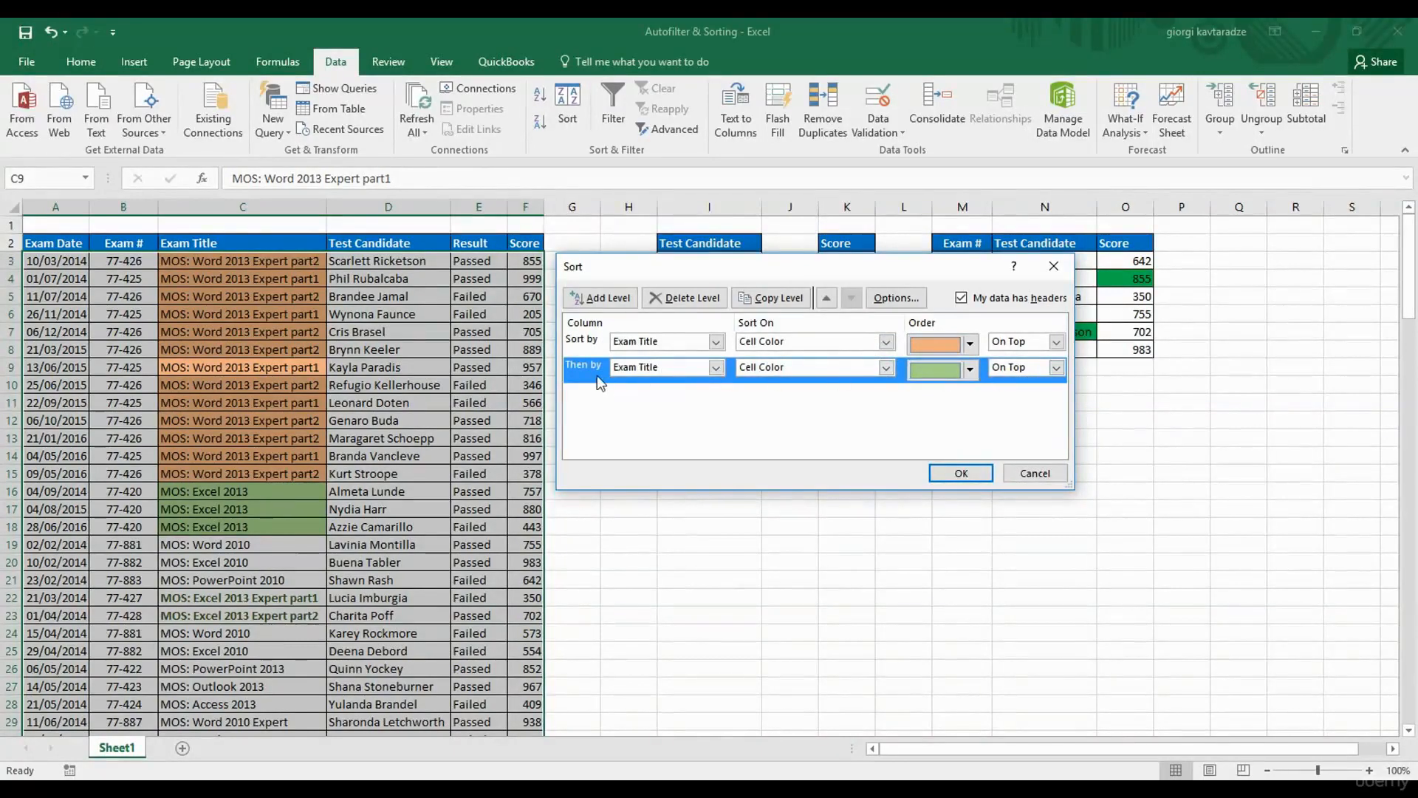
click(826, 297)
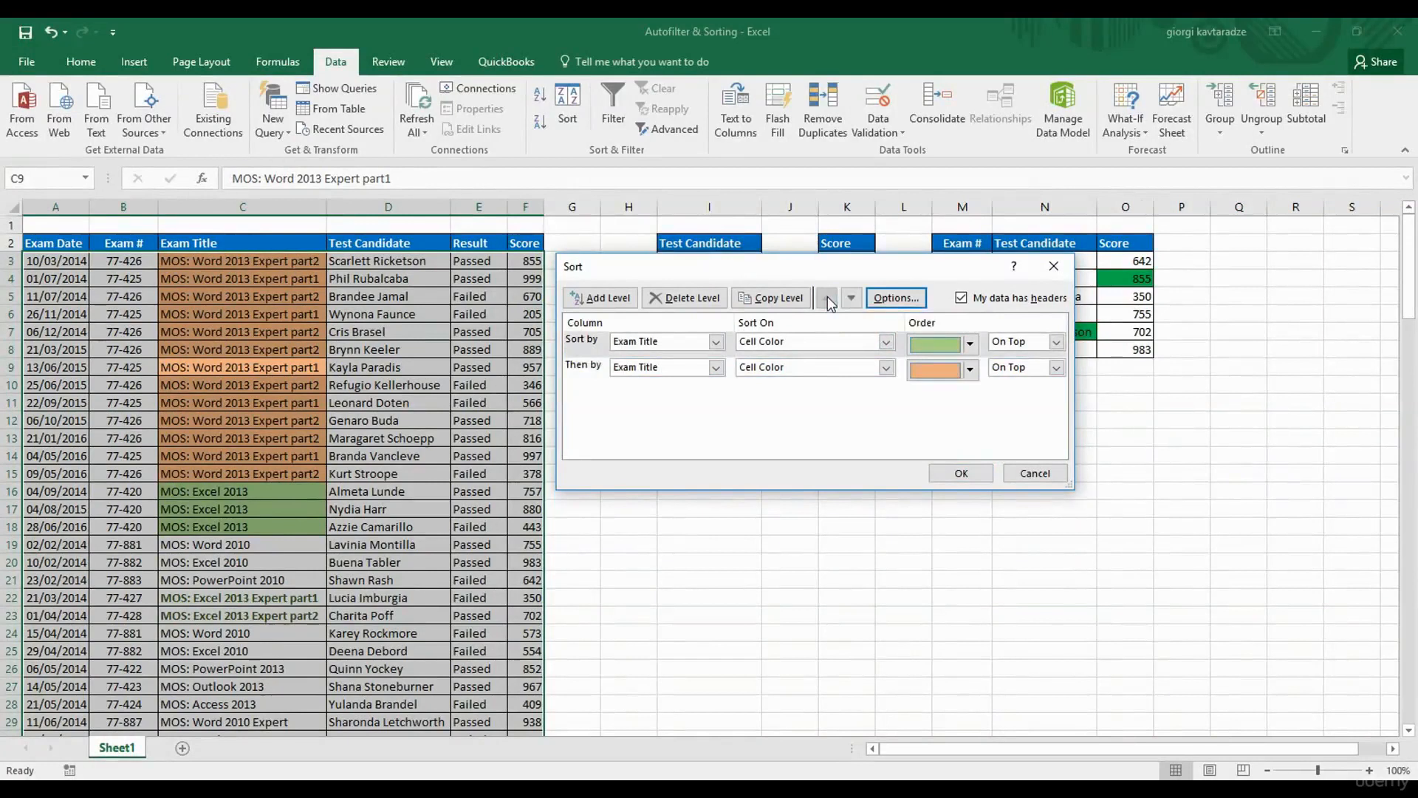
click(851, 297)
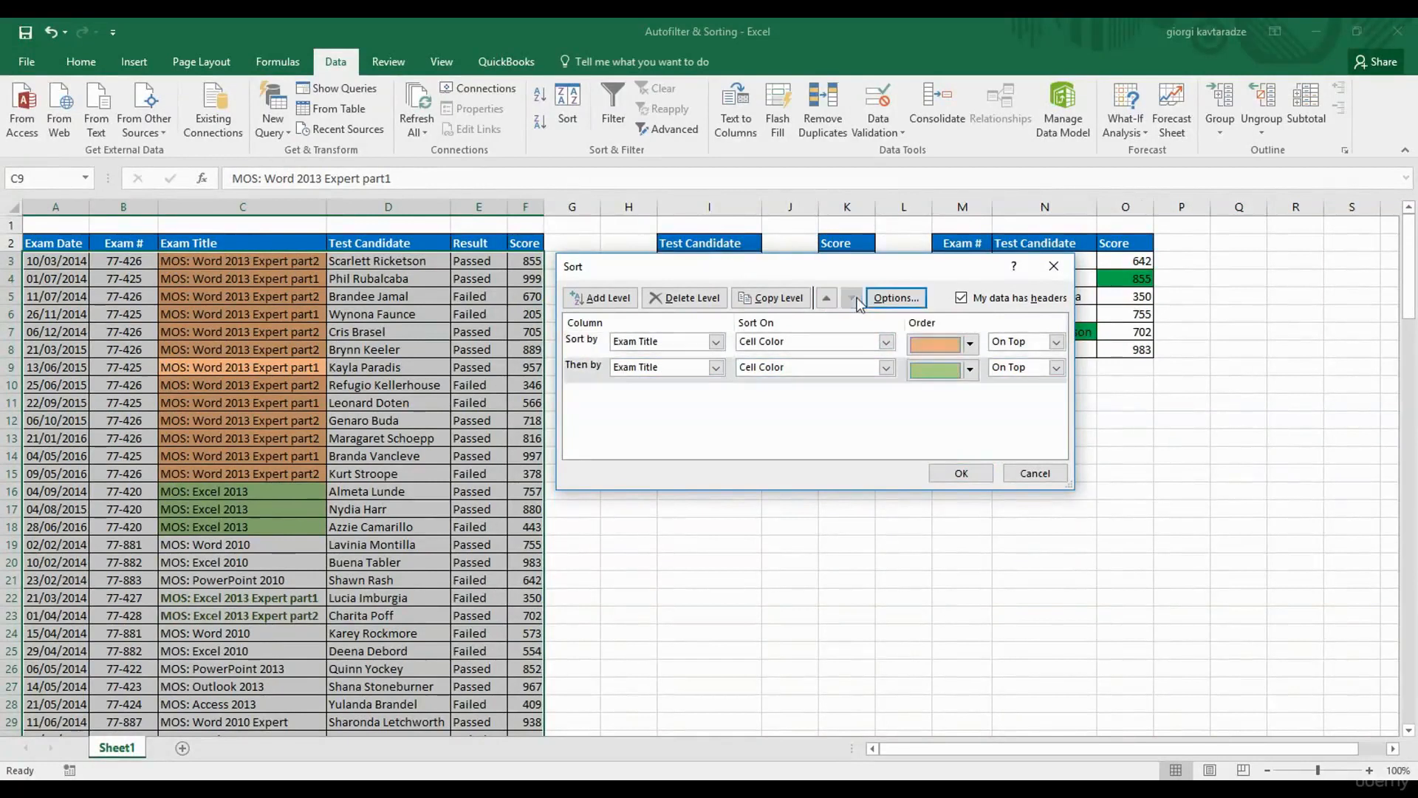
click(829, 298)
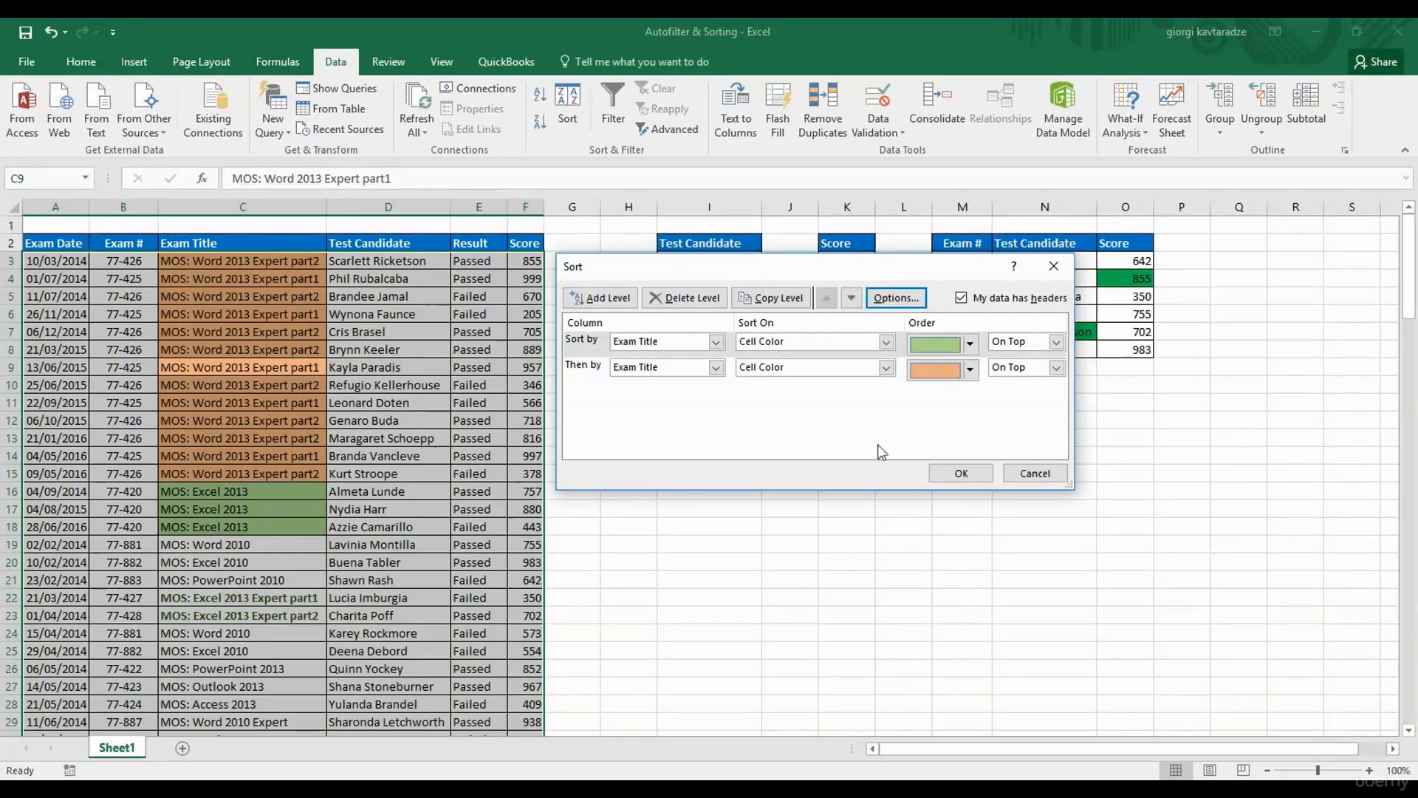
click(961, 473)
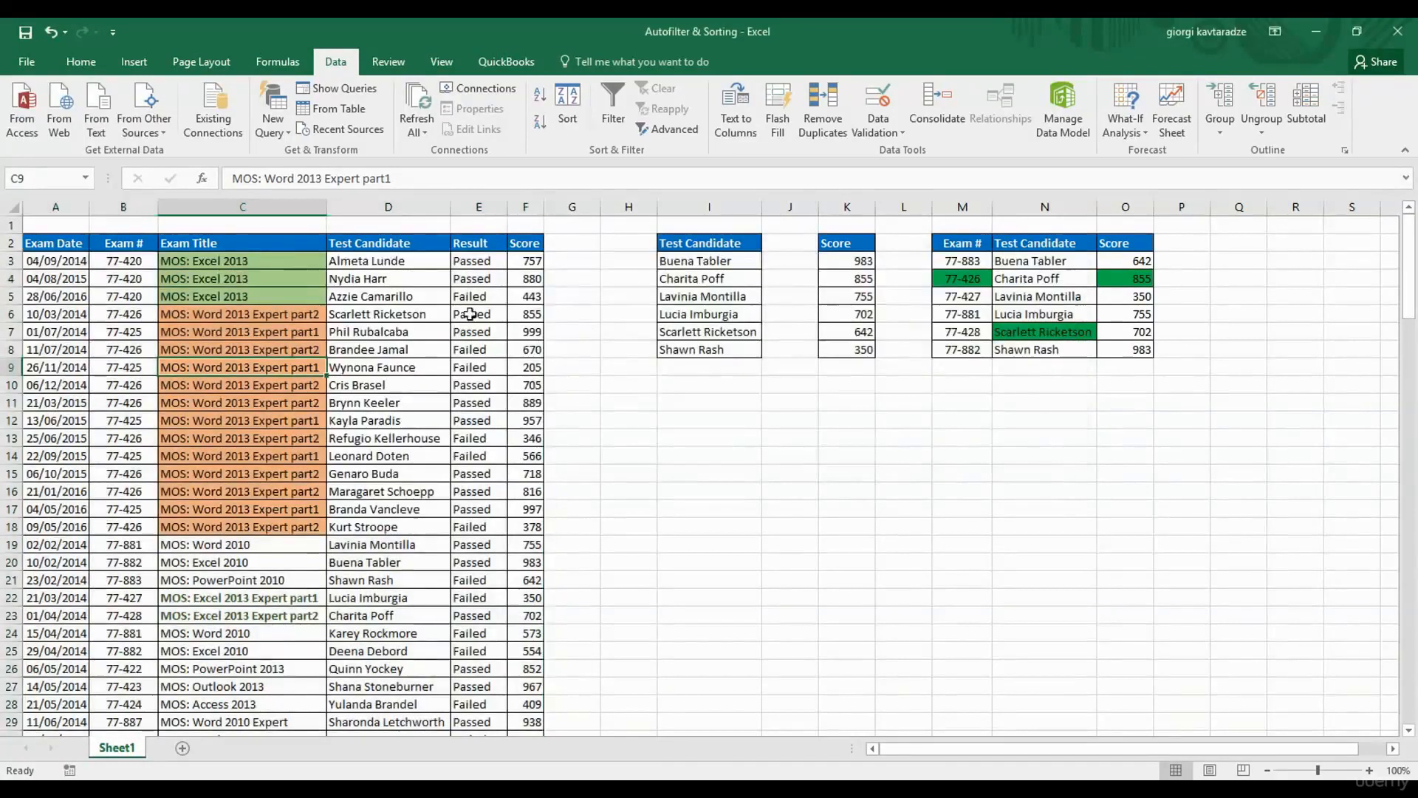
drag(299, 263, 299, 290)
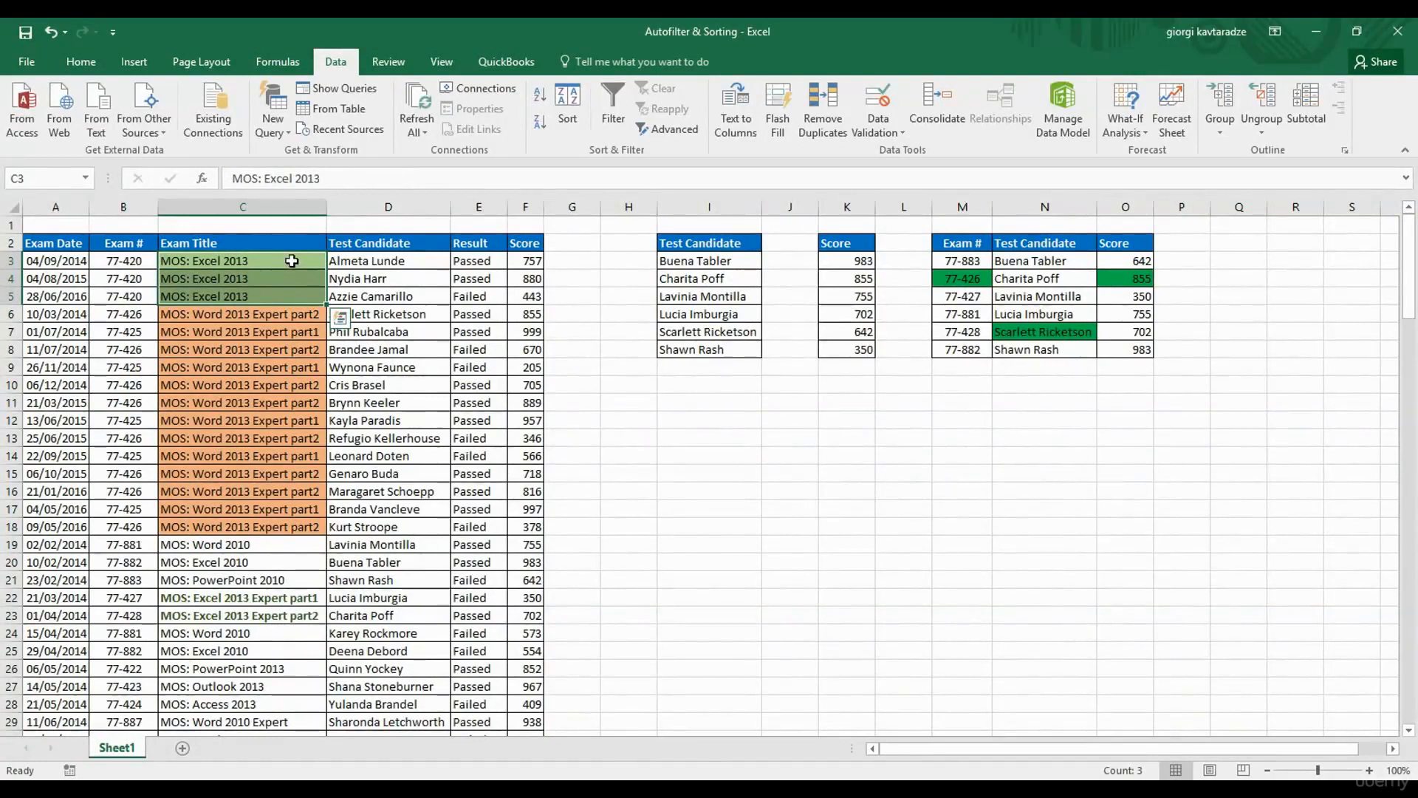
click(1027, 419)
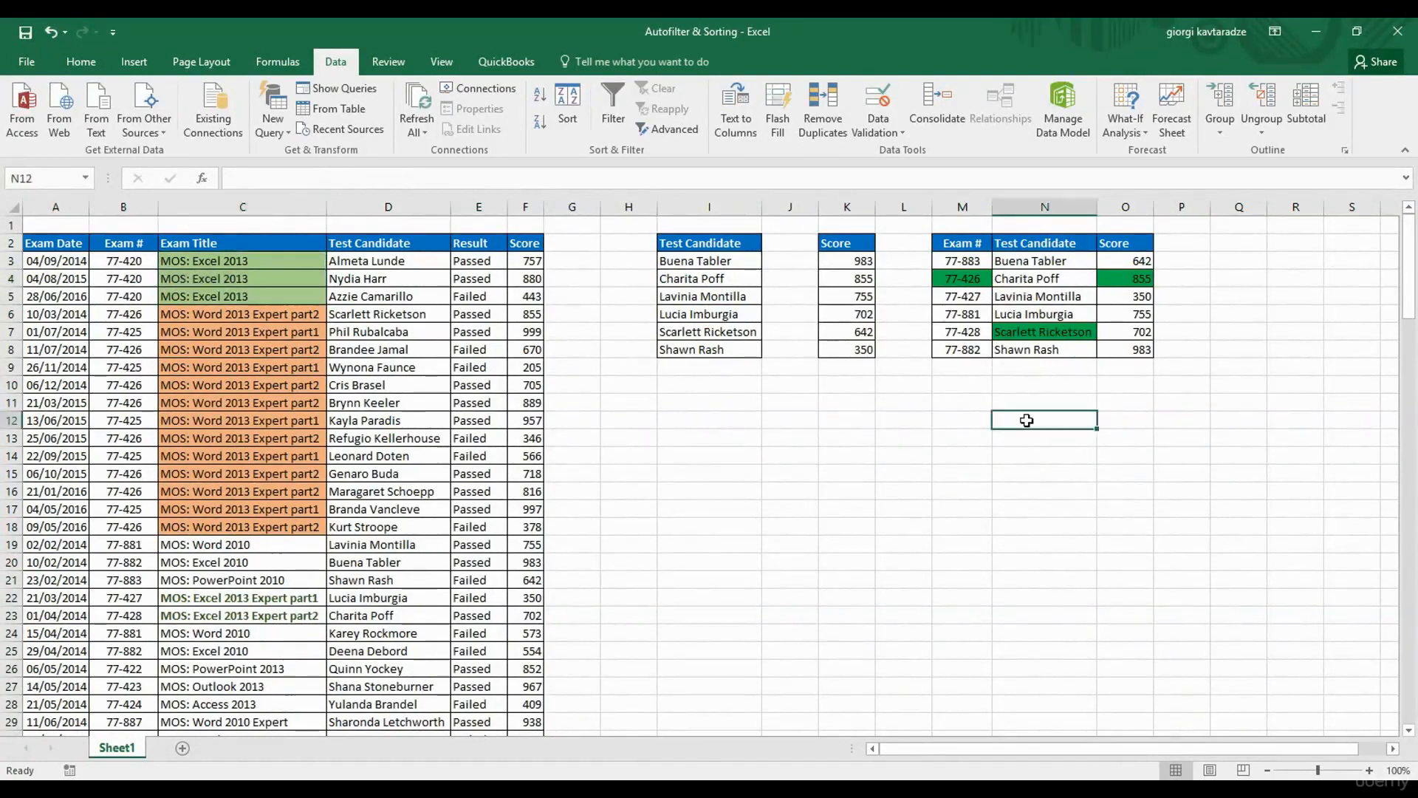
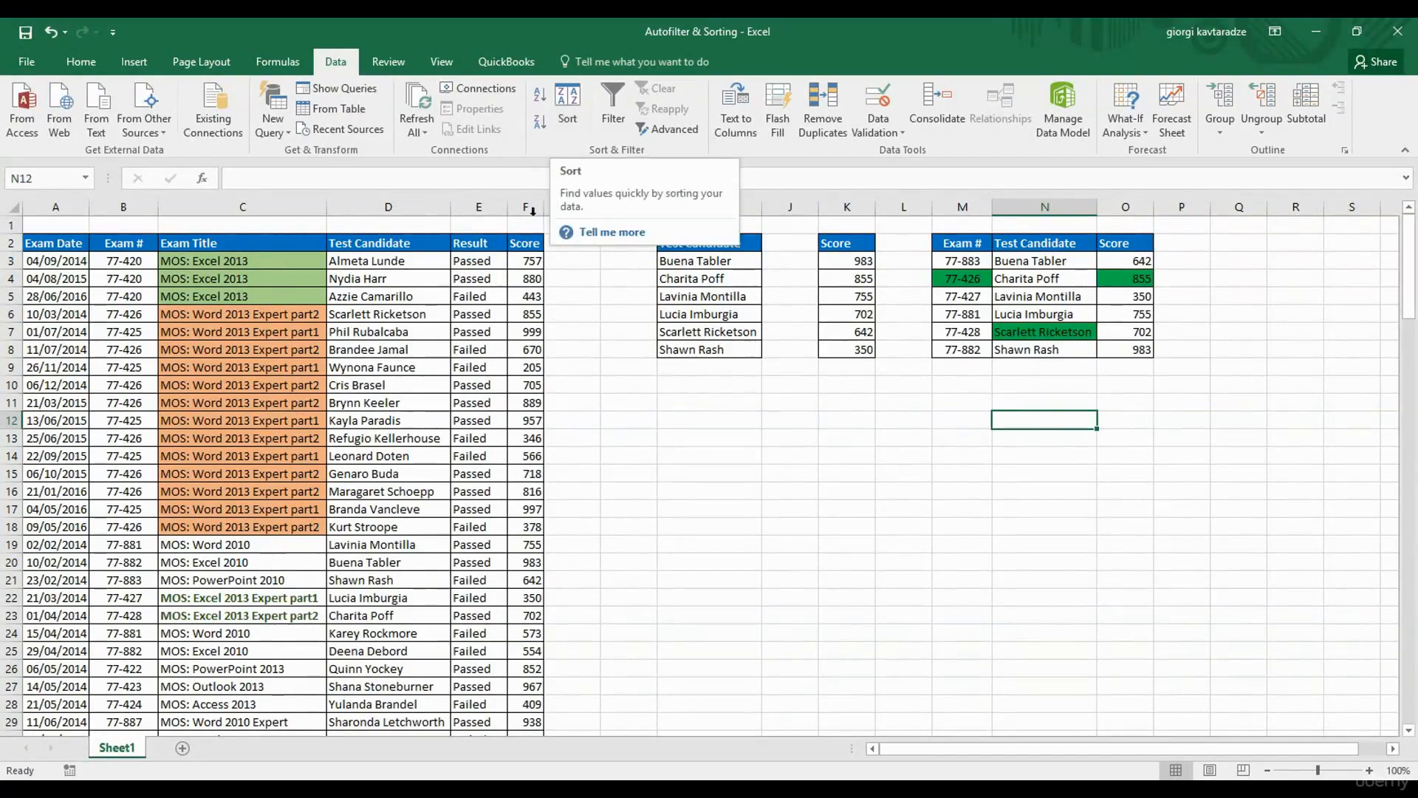
Open the custom sort for the main exam table and delete both Exam Title cell-colour levels.
click(419, 334)
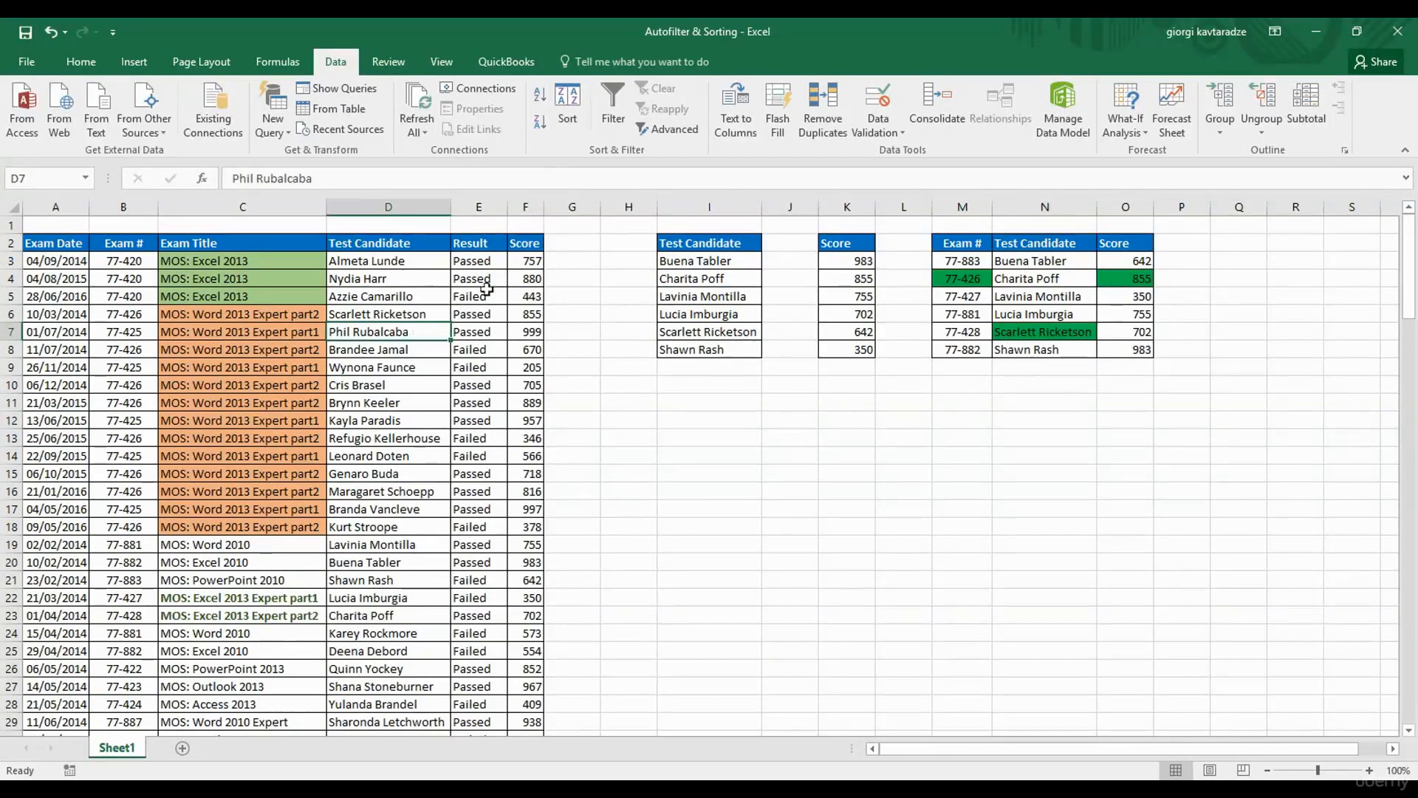
click(570, 123)
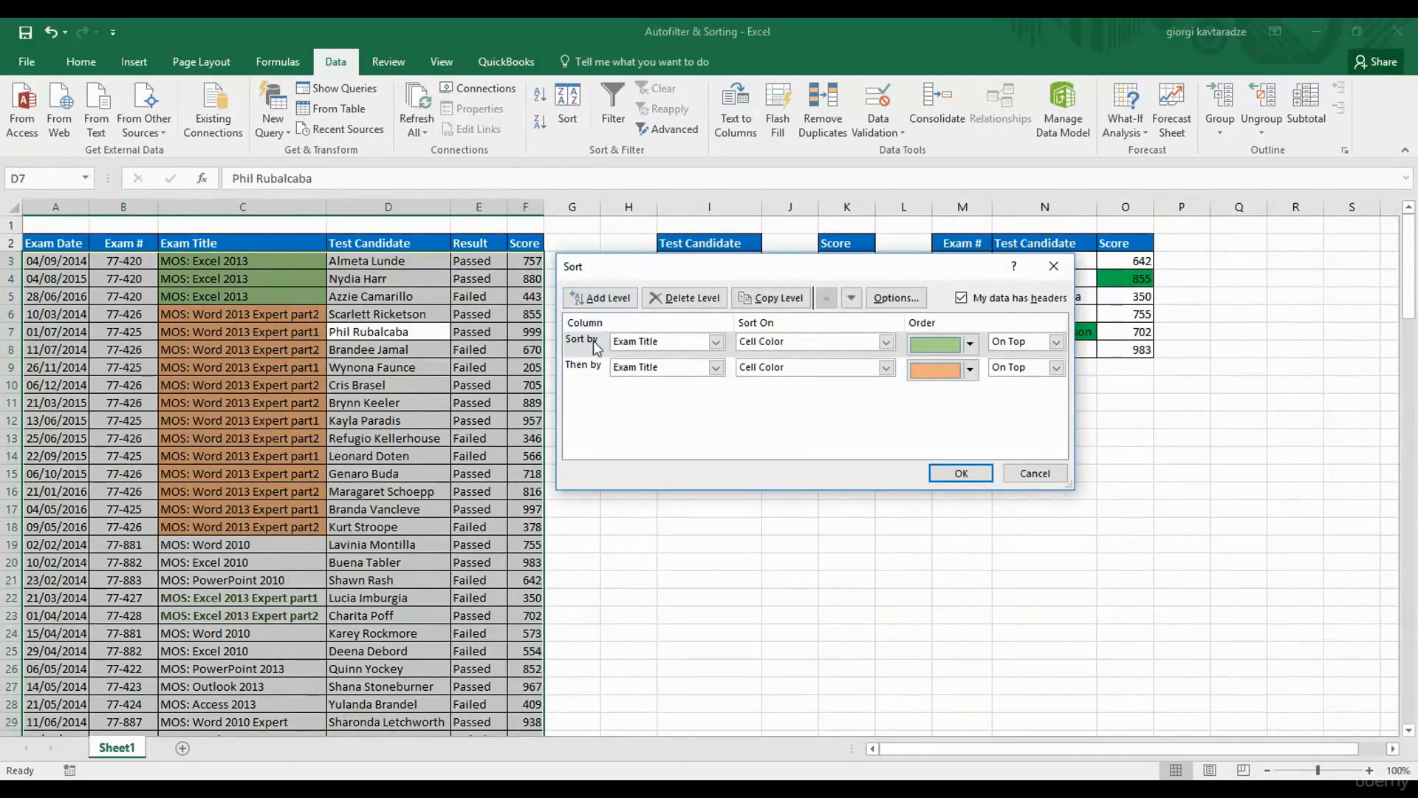
click(685, 298)
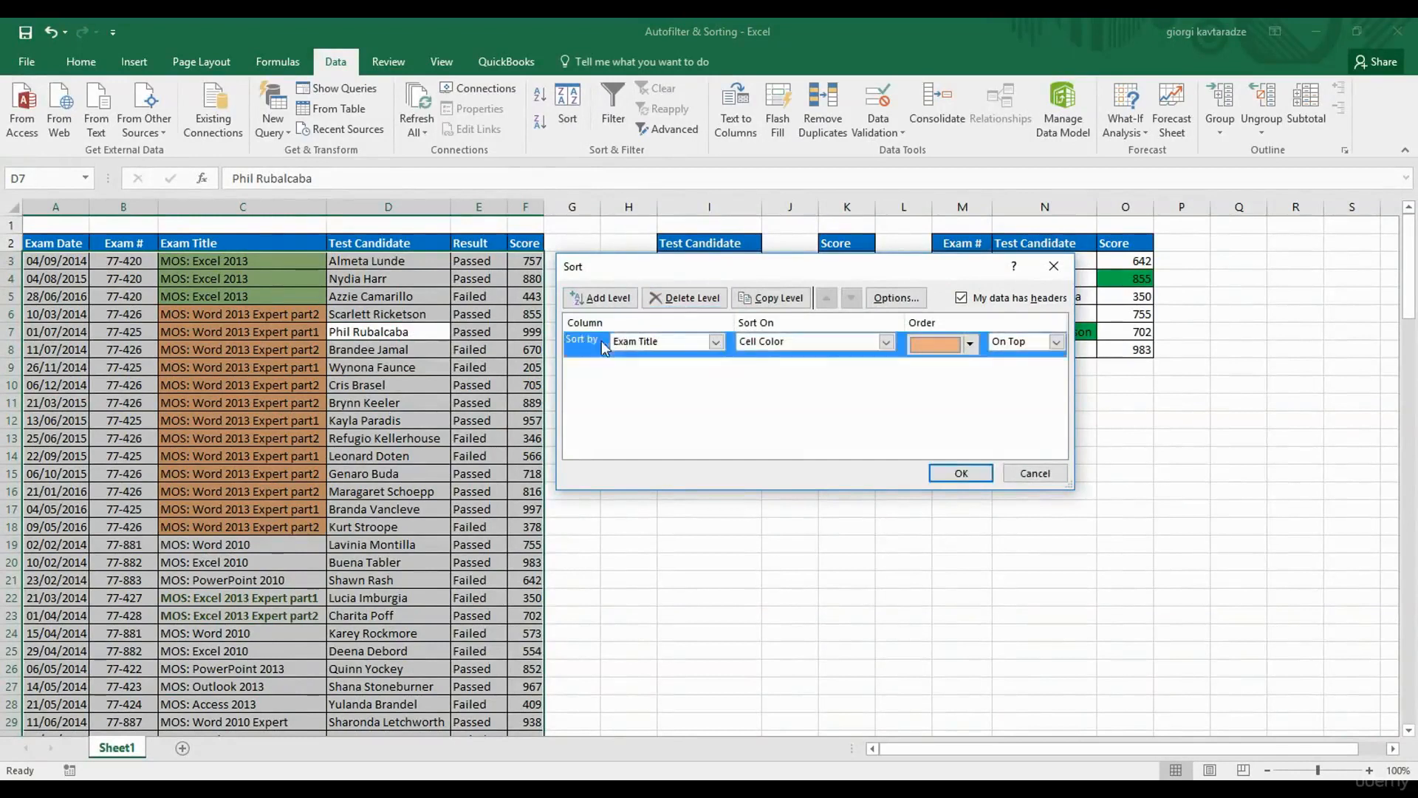
click(682, 299)
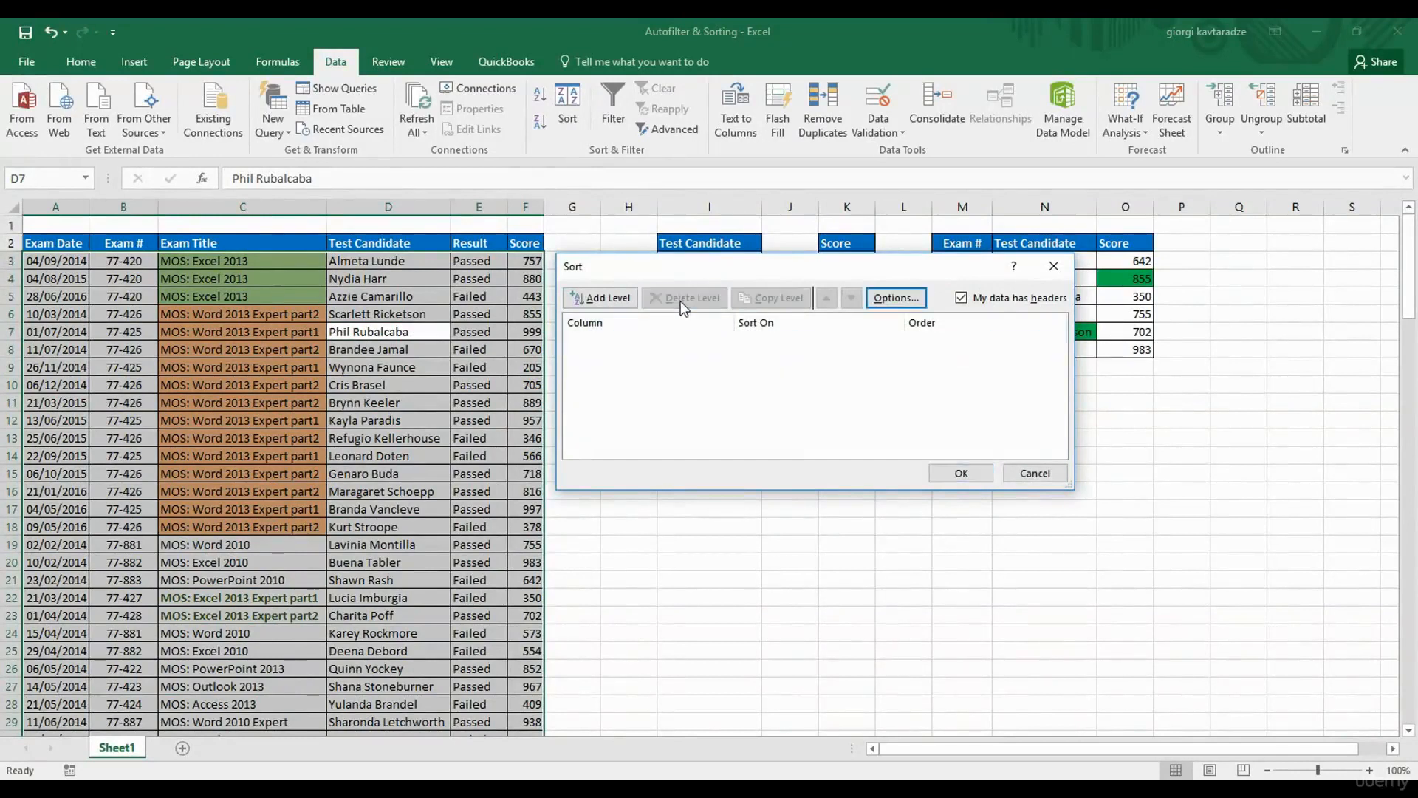
Sort the main table by Exam Title values A to Z, then by Score values Largest to Smallest.
click(610, 299)
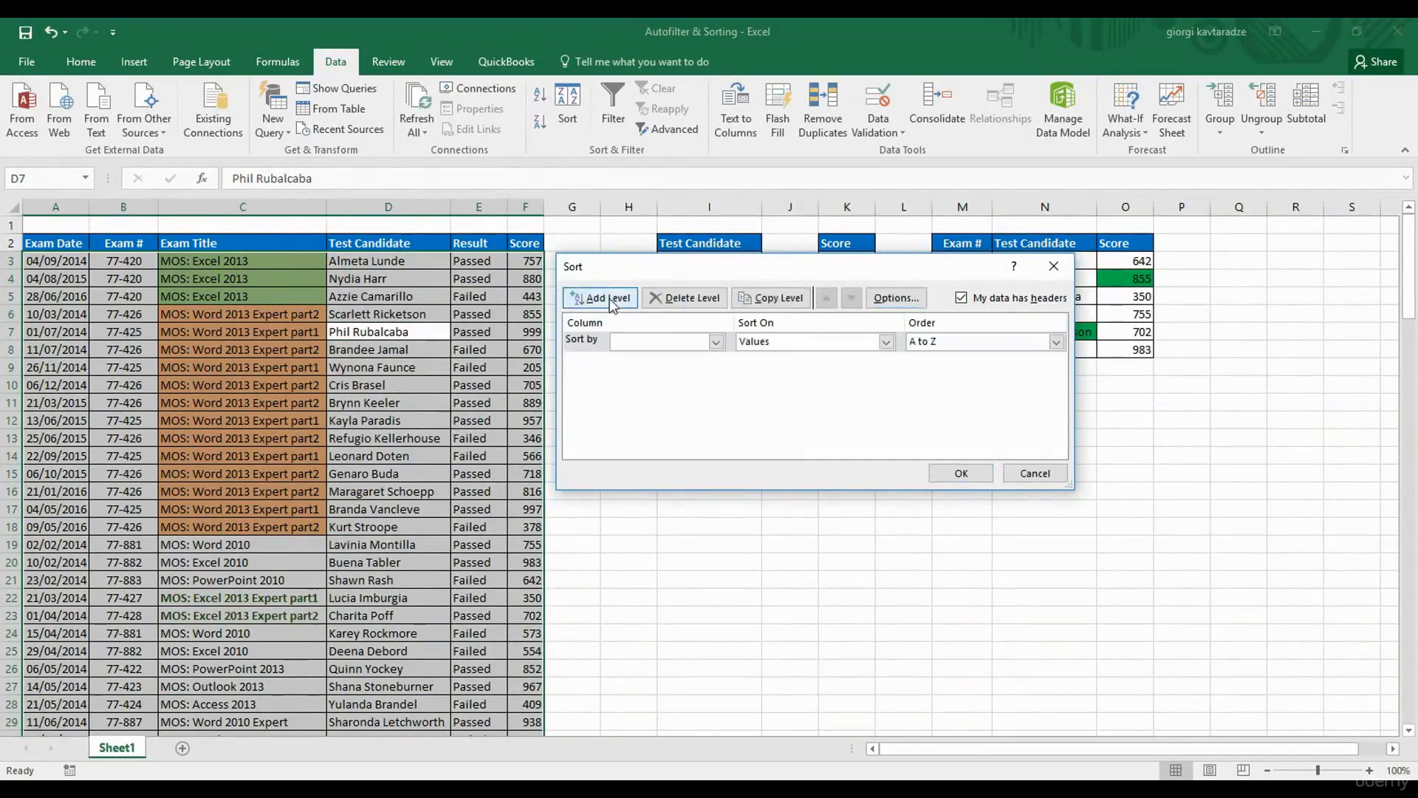
click(715, 343)
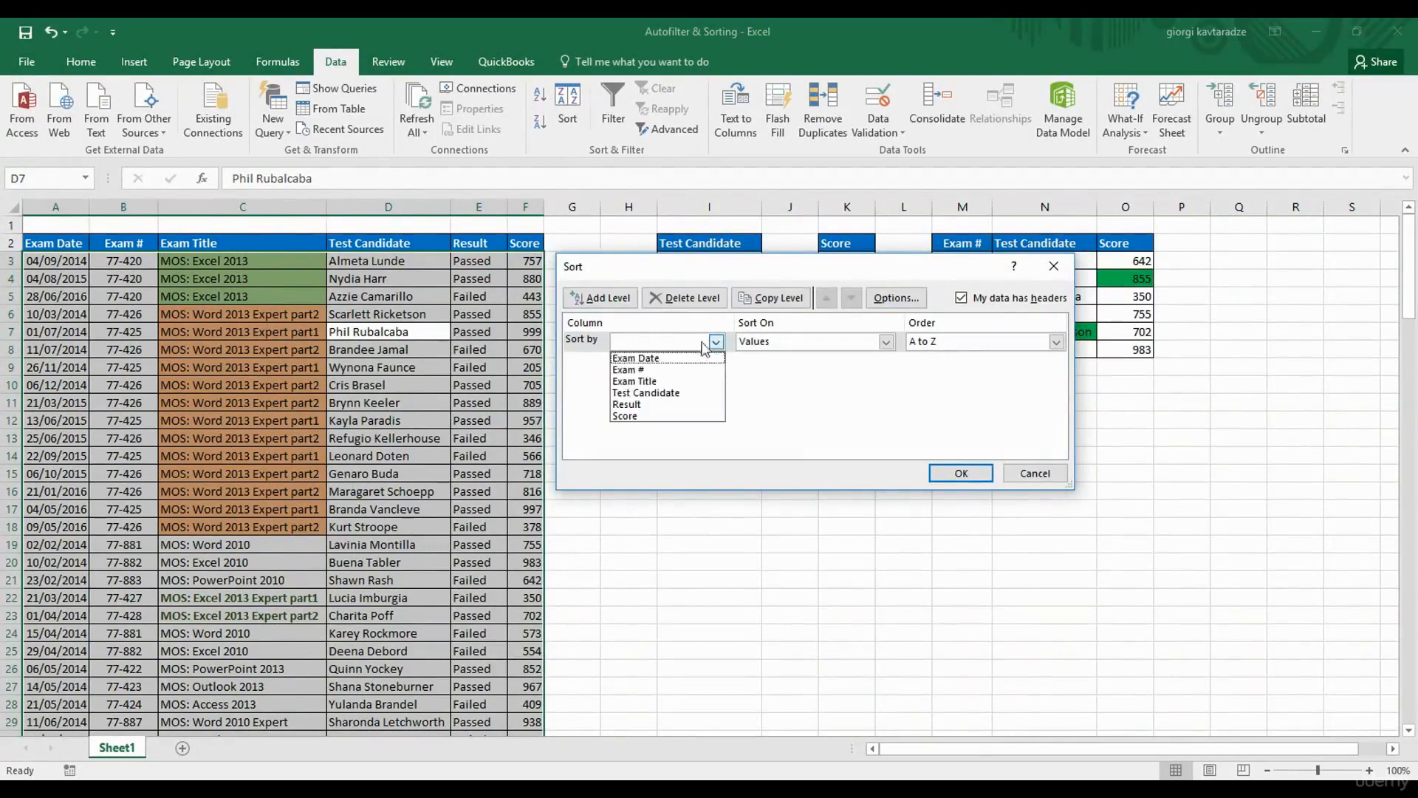
click(664, 382)
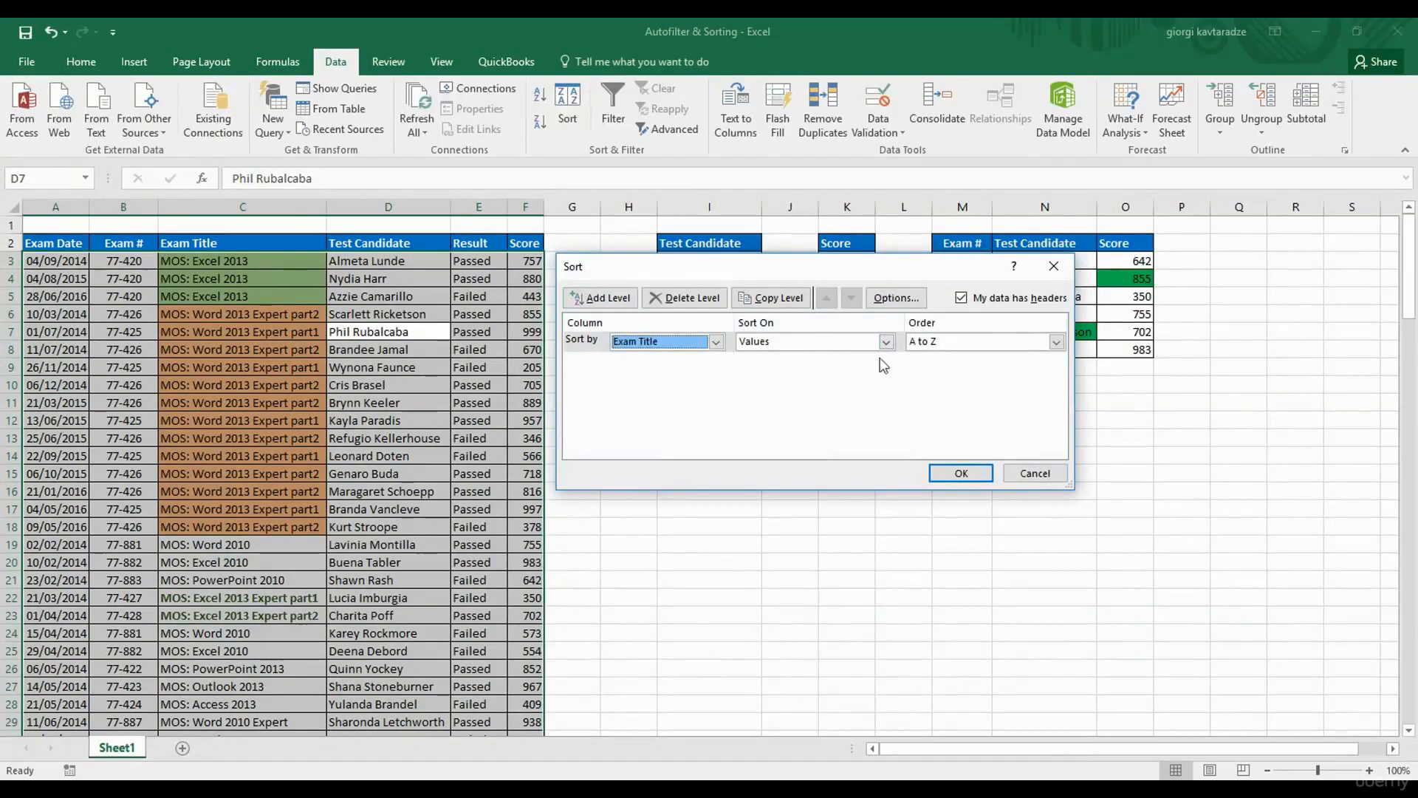
click(621, 306)
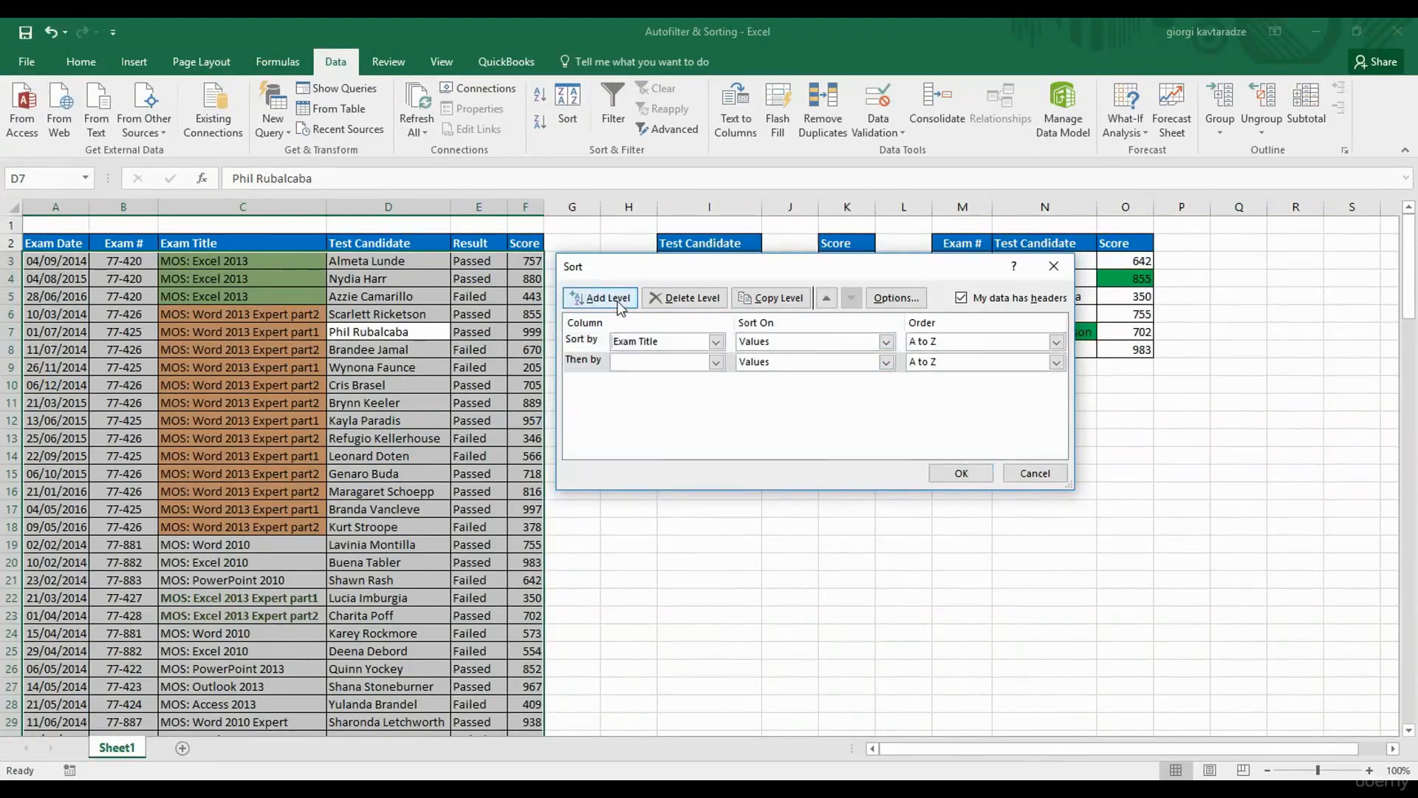
click(715, 363)
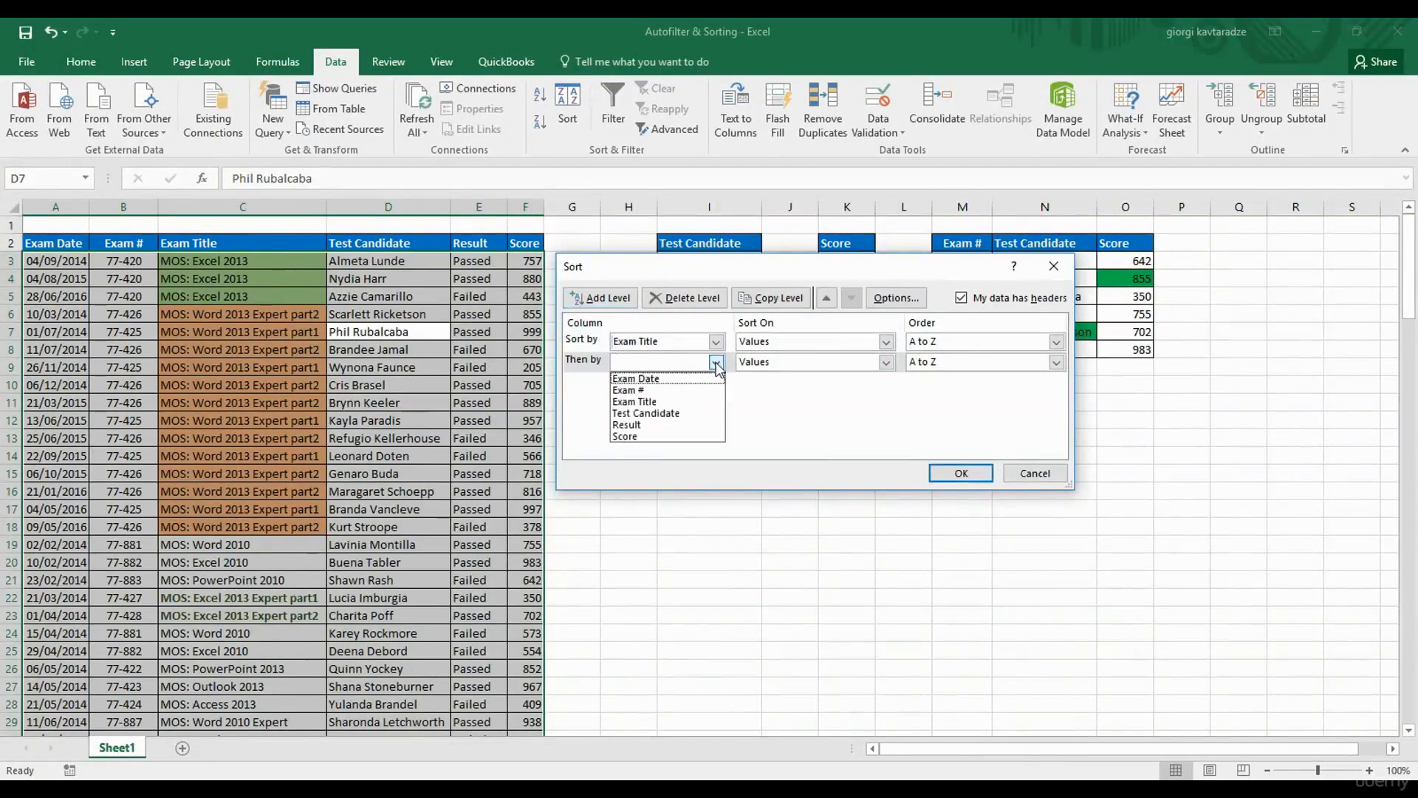
click(656, 435)
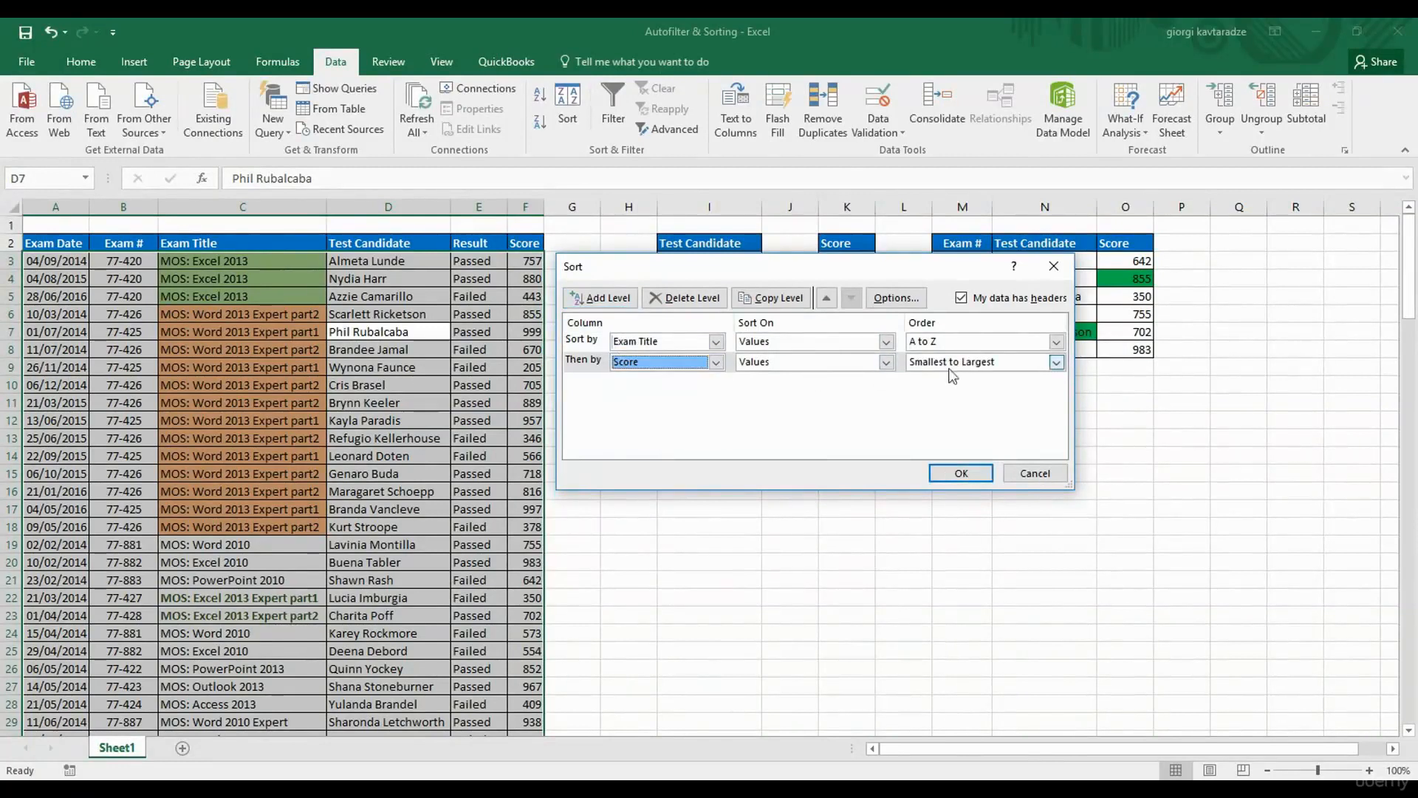
click(1056, 362)
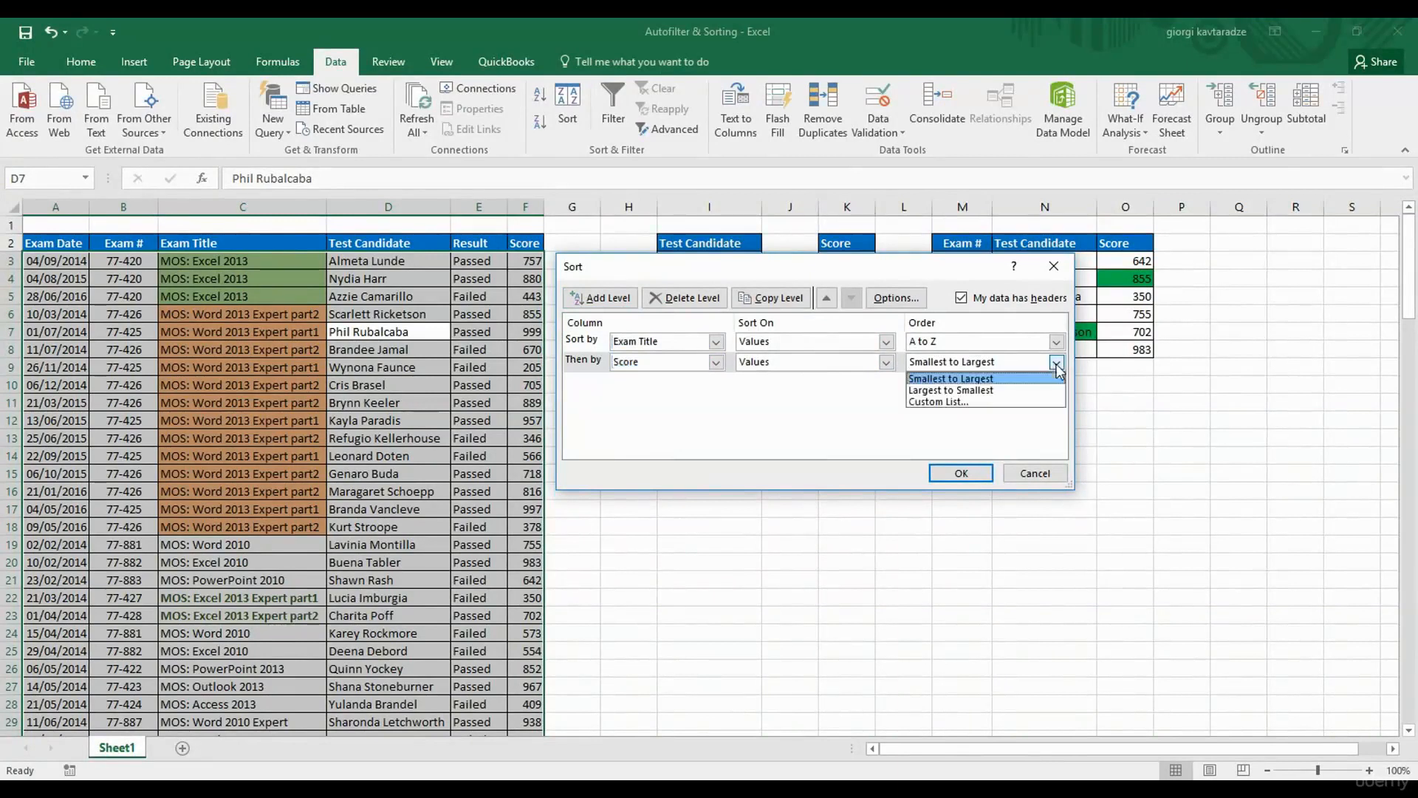
click(1005, 386)
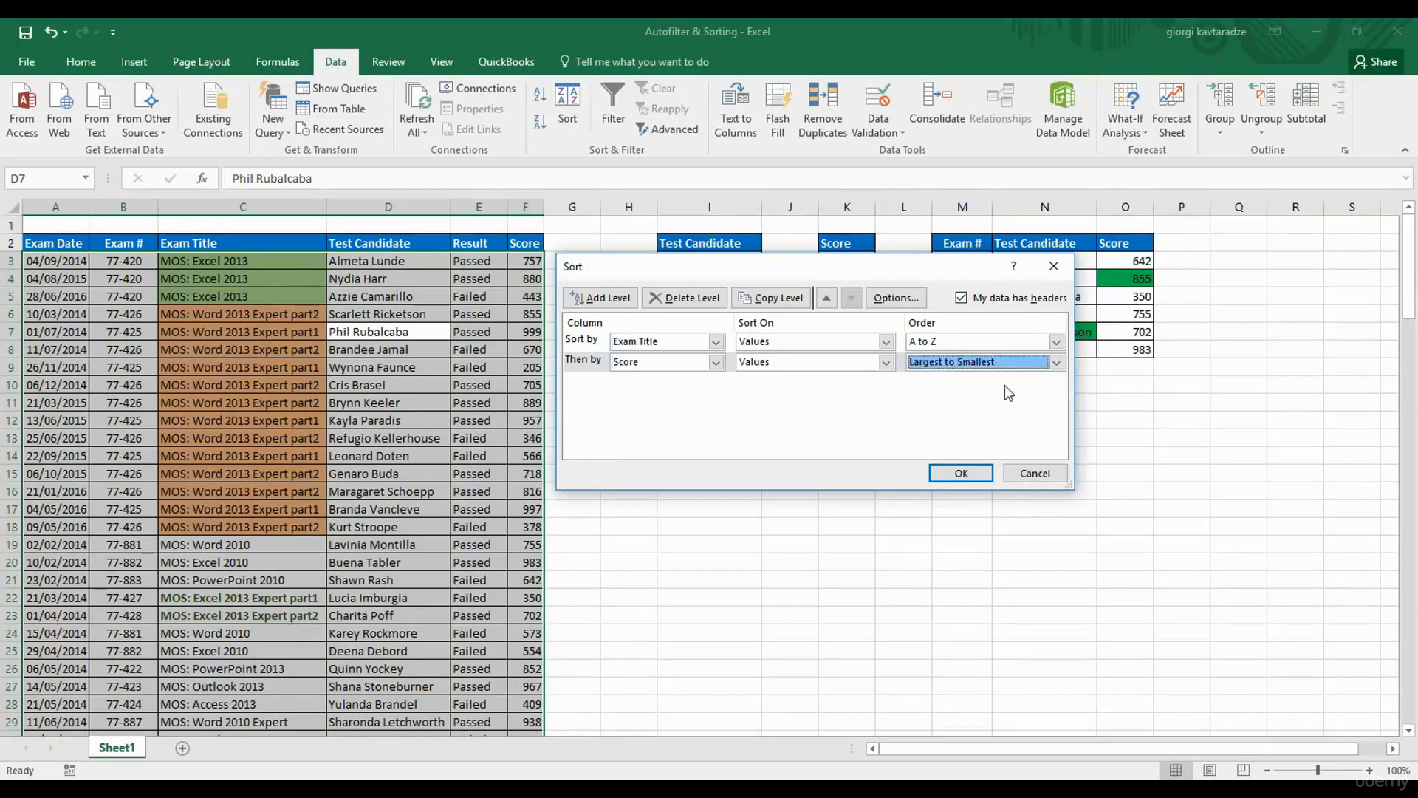
click(960, 472)
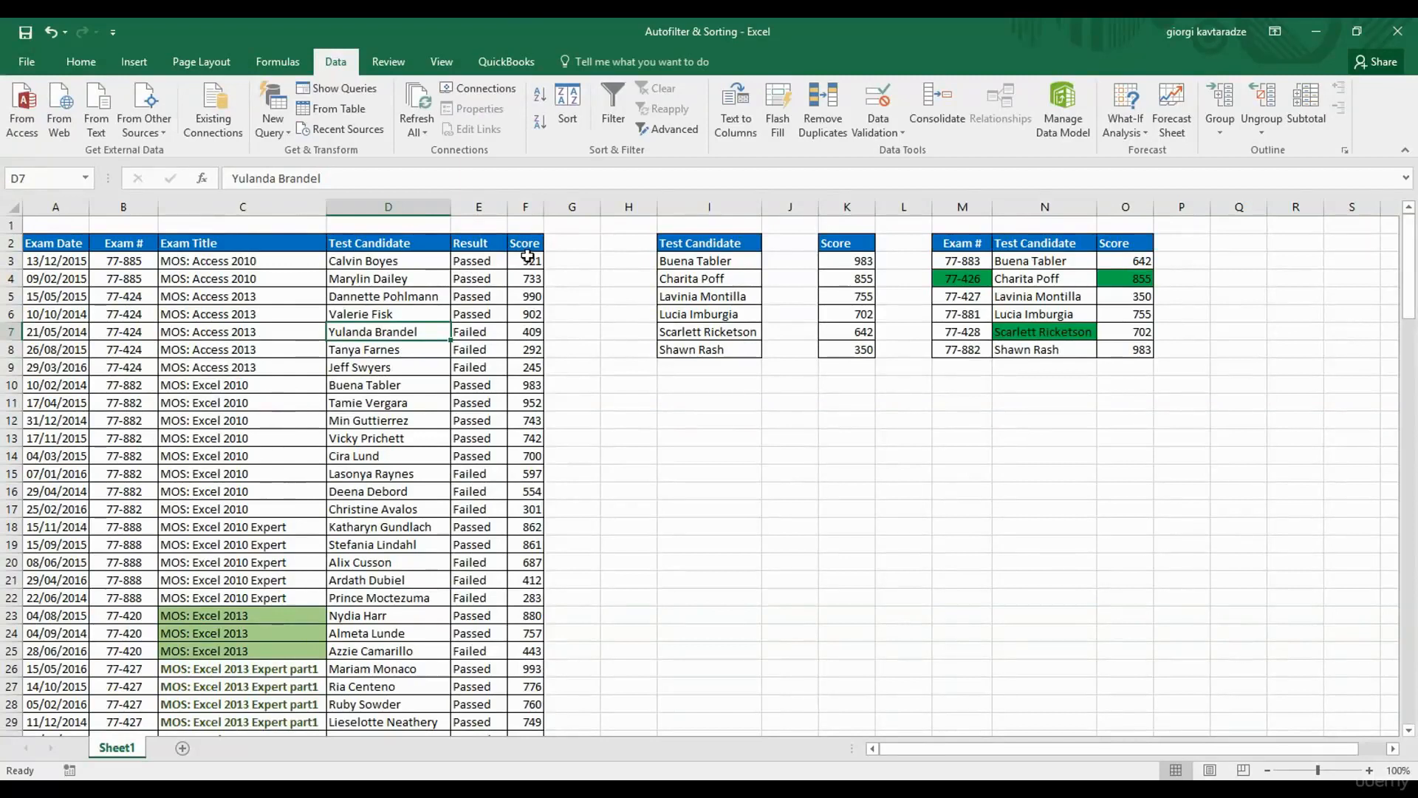
Check the score order within the MOS: Access 2010 and MOS: Access 2013 groups by selecting their cells.
drag(526, 258, 525, 276)
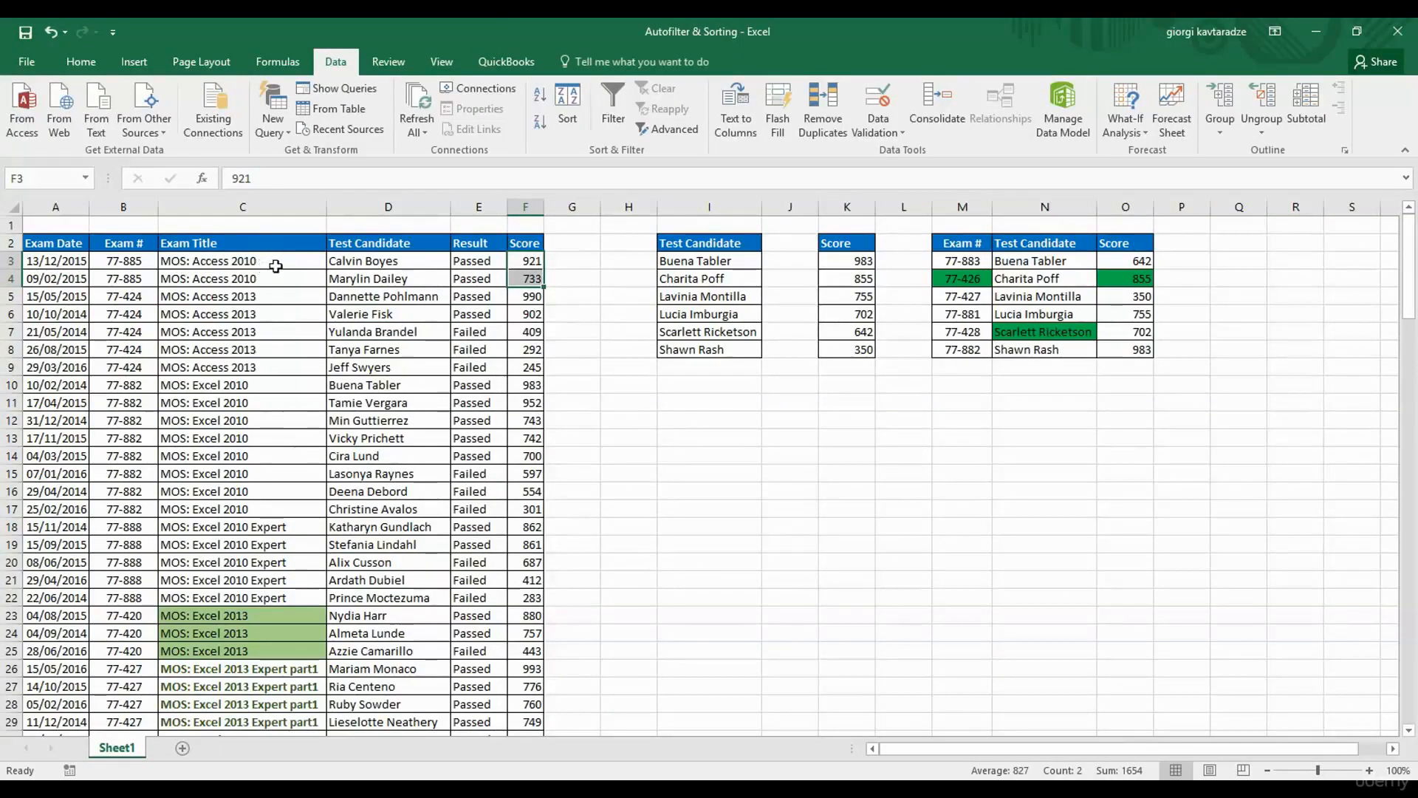
drag(524, 261, 526, 278)
drag(281, 298, 276, 366)
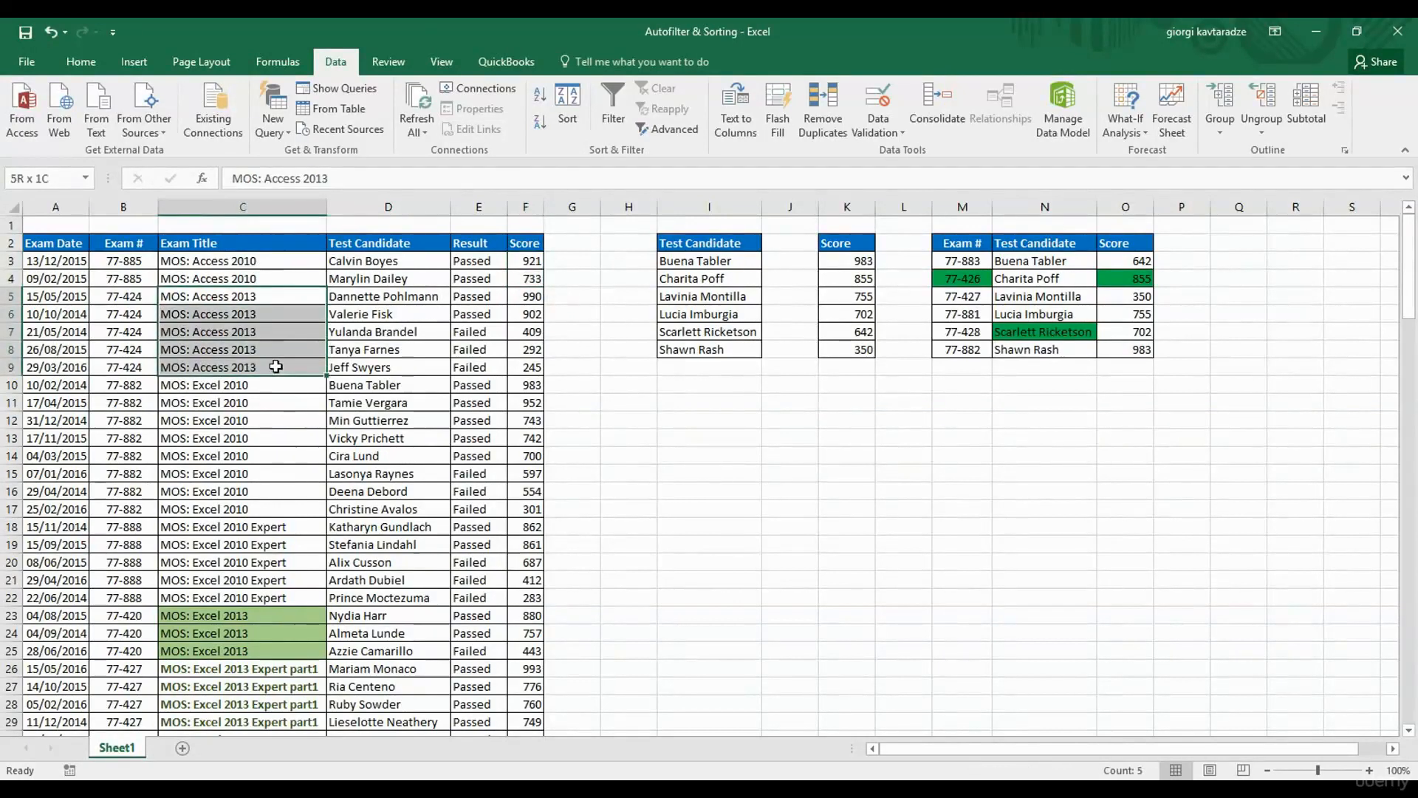
drag(276, 367, 275, 366)
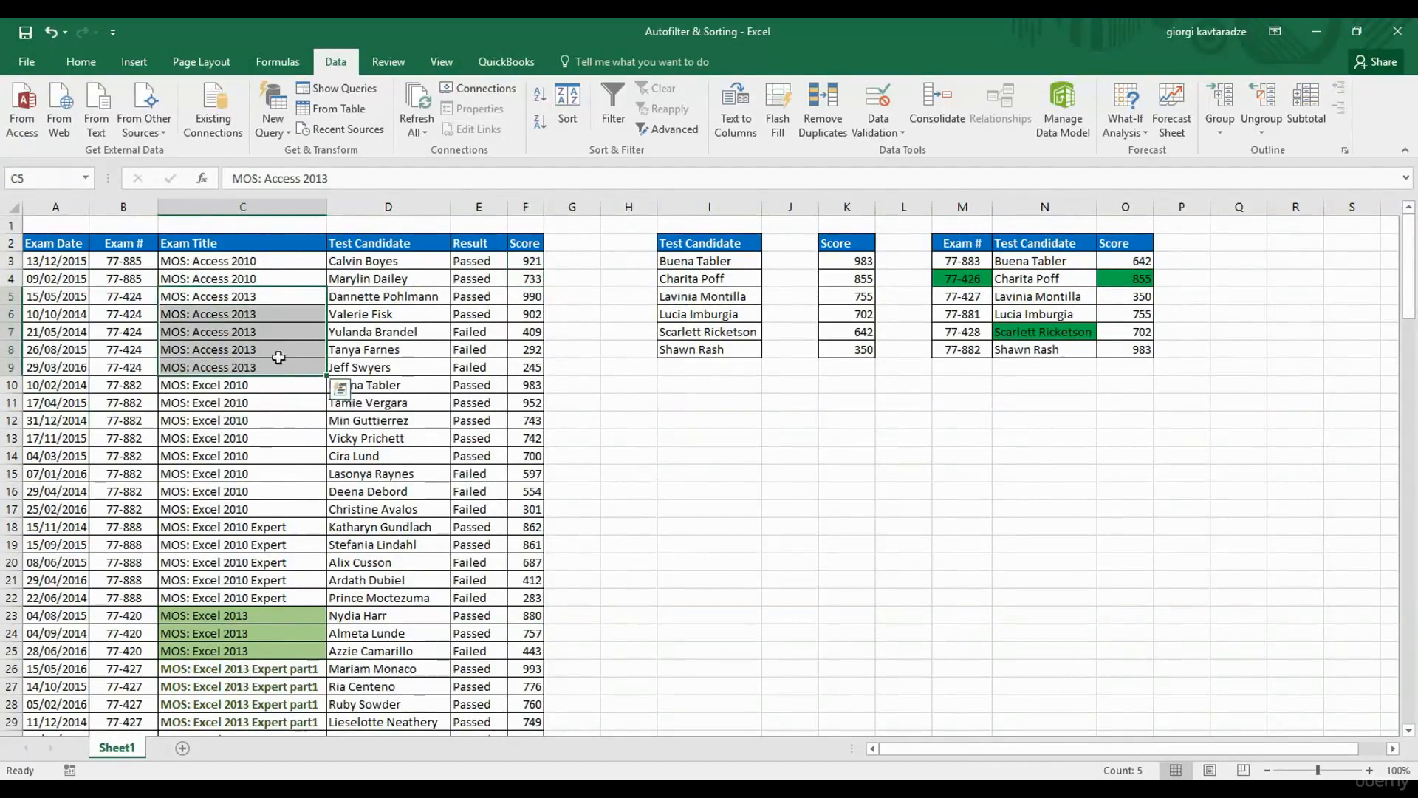
drag(532, 298, 531, 365)
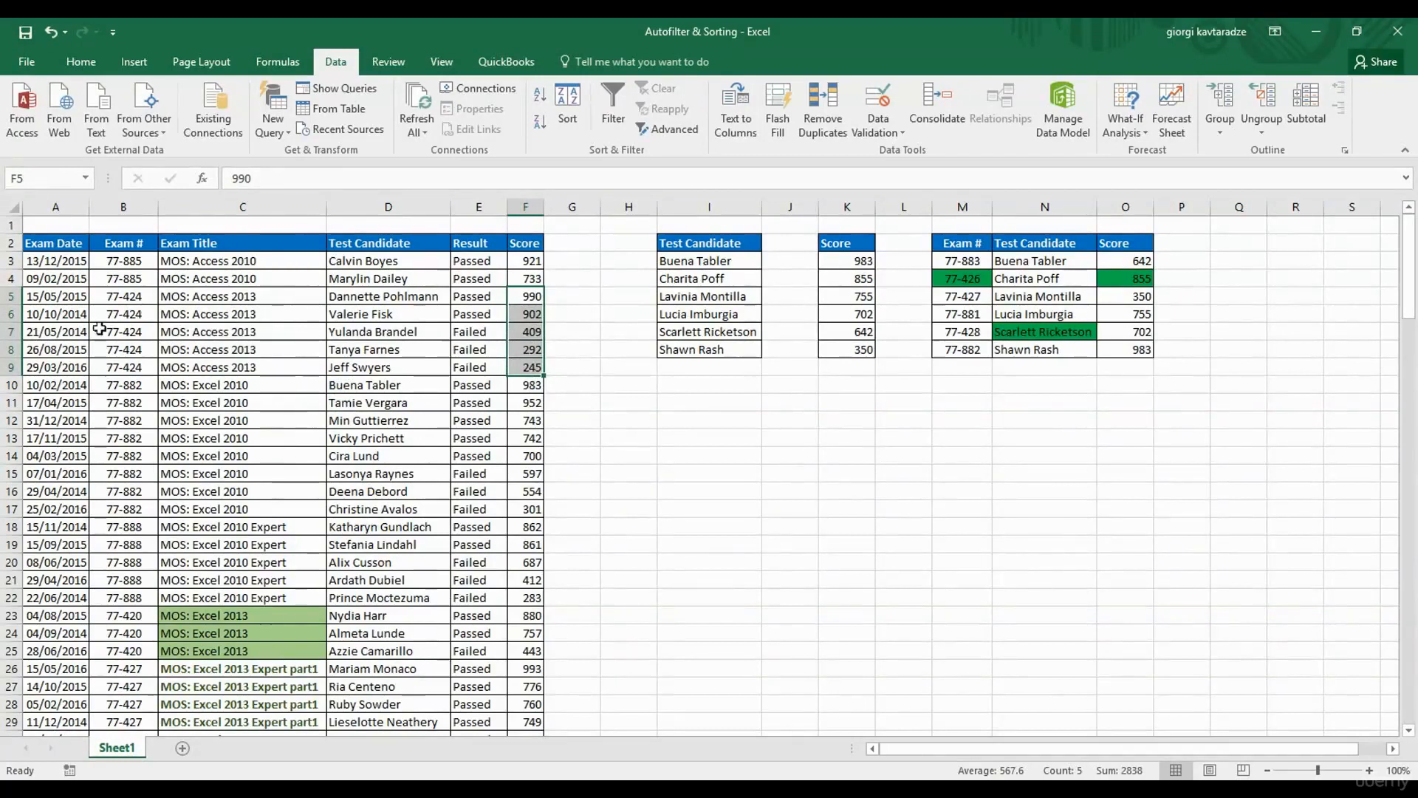
drag(72, 262, 56, 349)
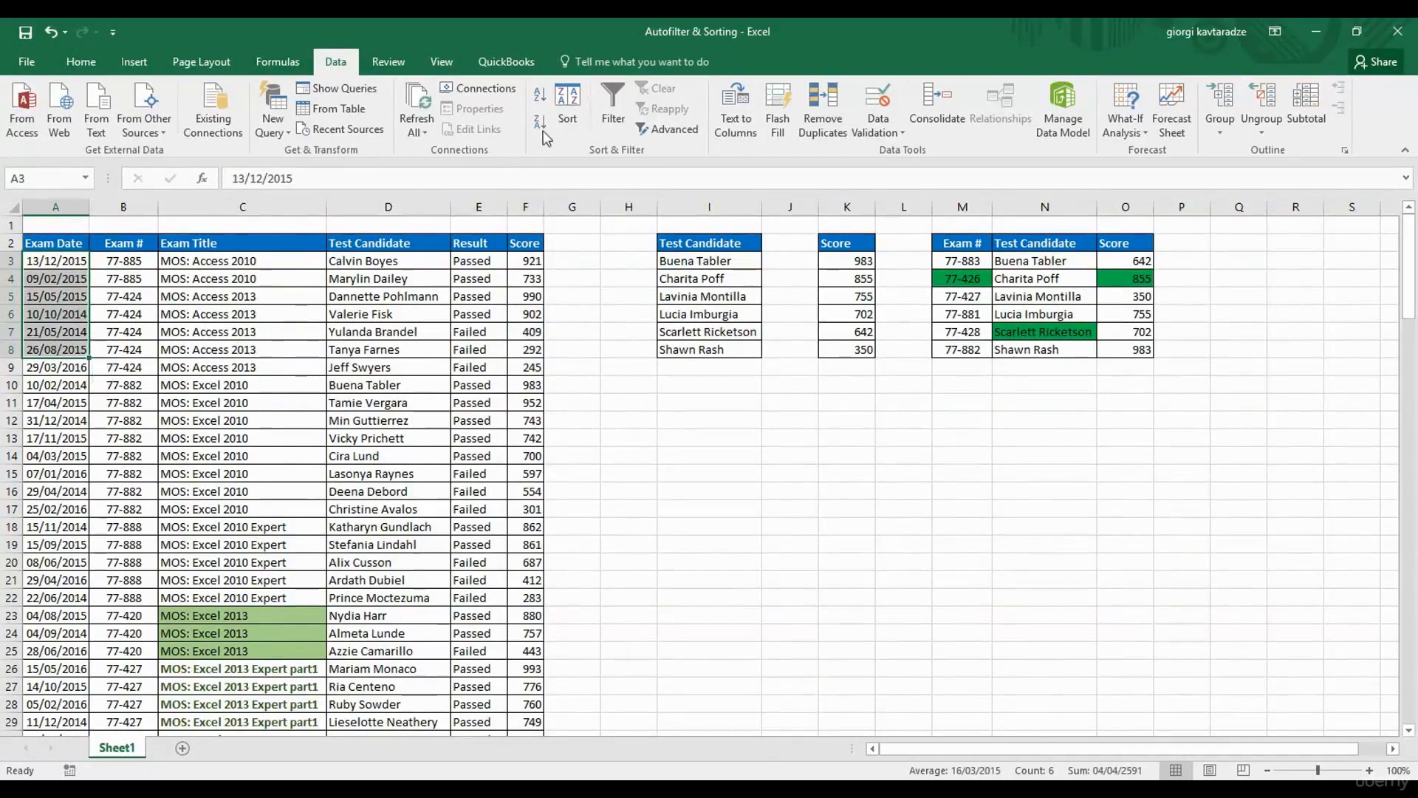
click(567, 124)
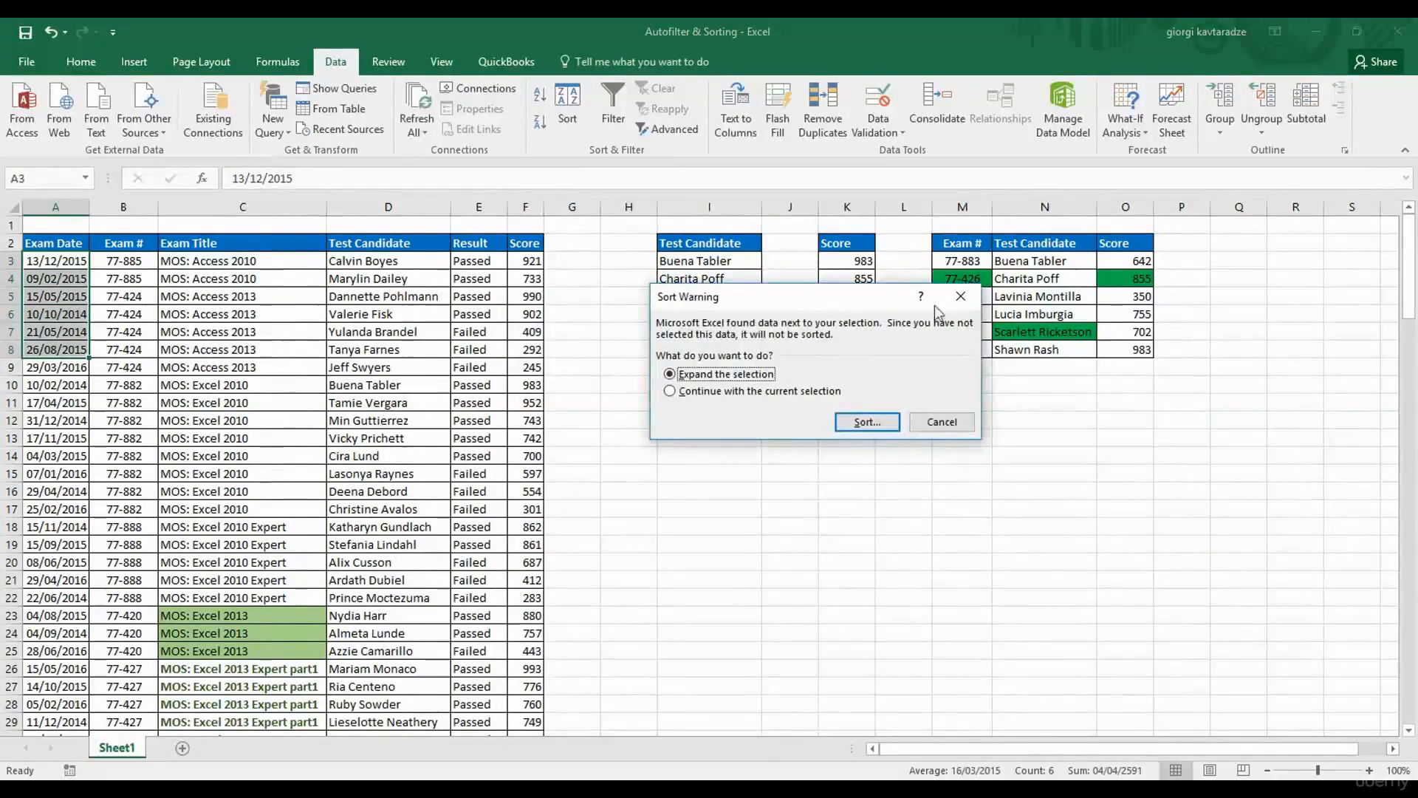
click(951, 422)
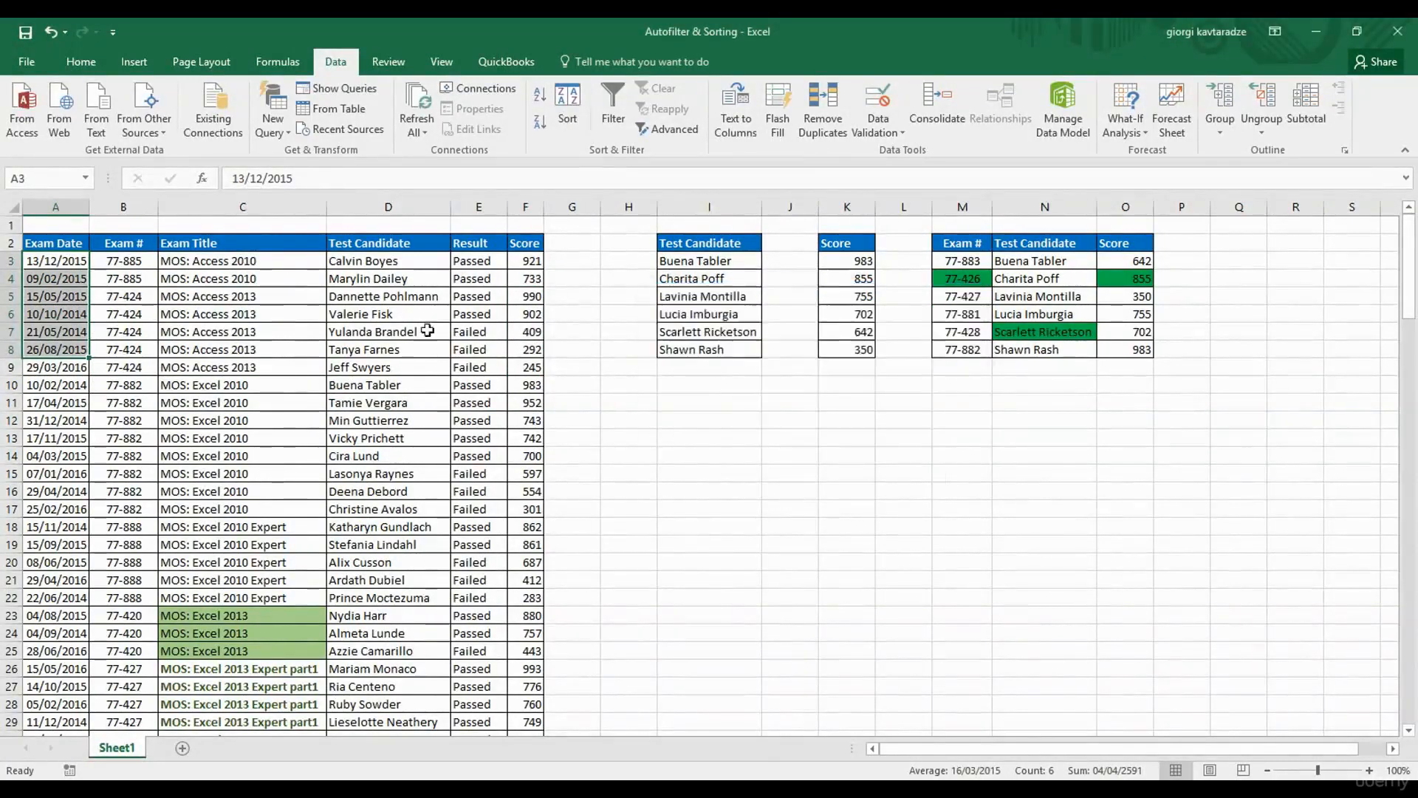
Add an Exam Date level sorted Oldest to Newest between the Exam Title and Score levels, and apply the sort.
click(401, 318)
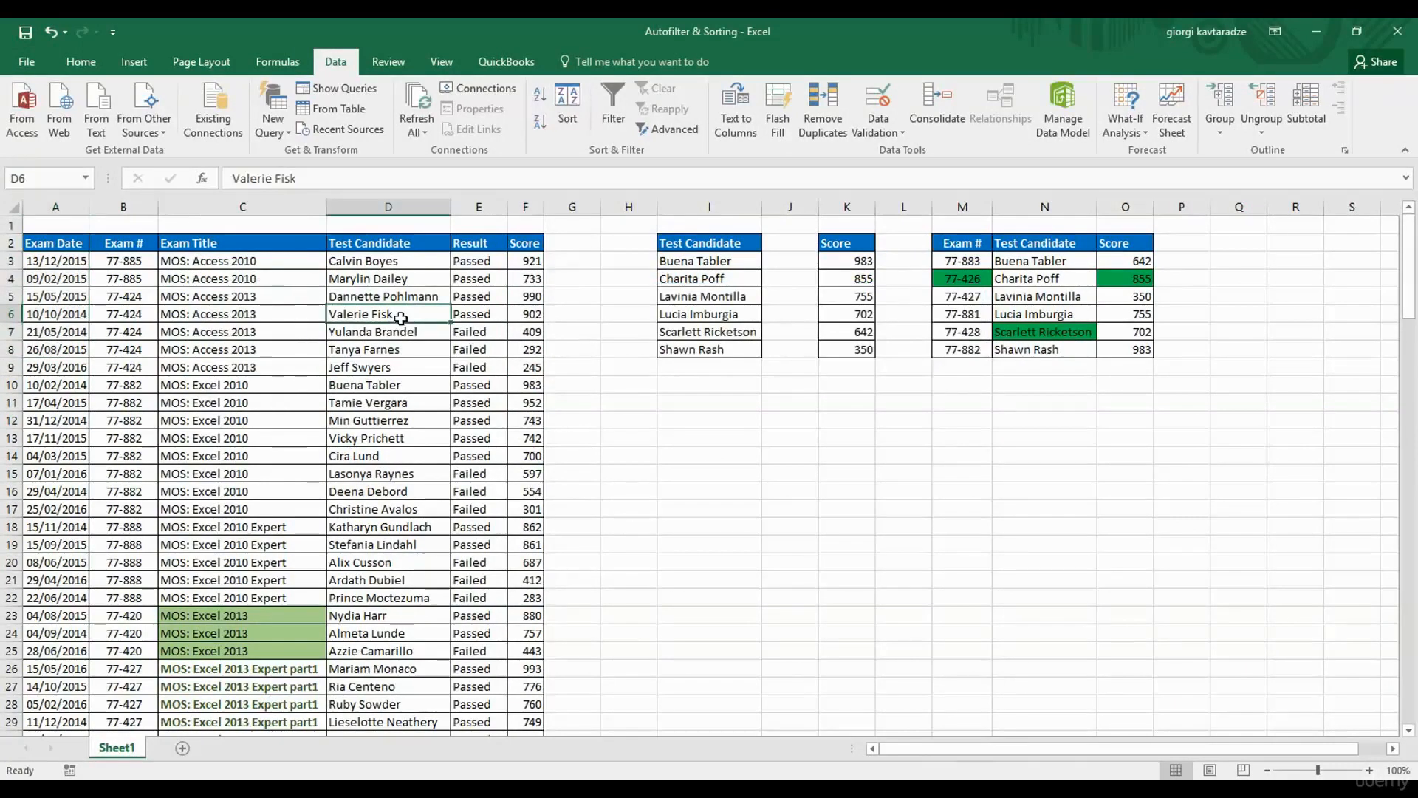
click(569, 113)
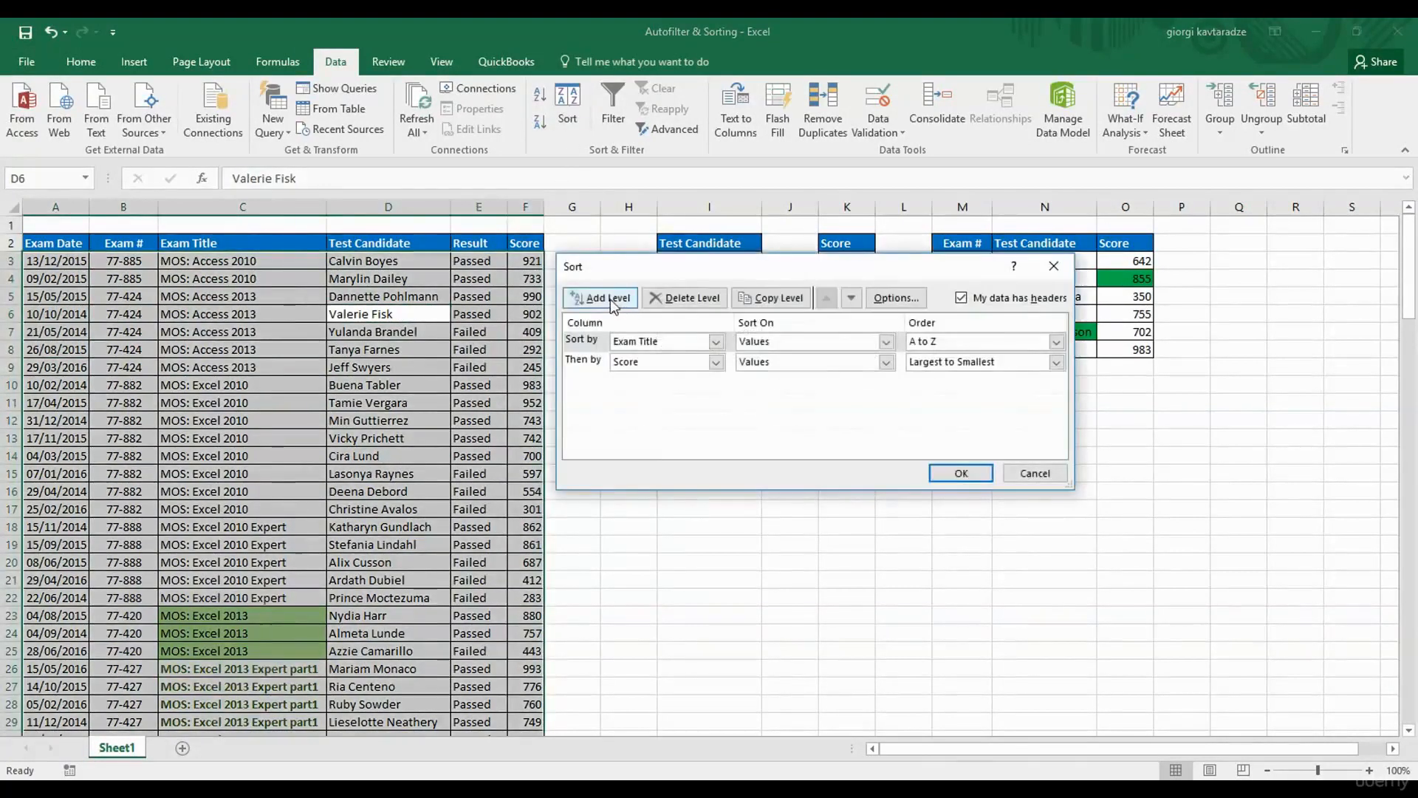
click(612, 299)
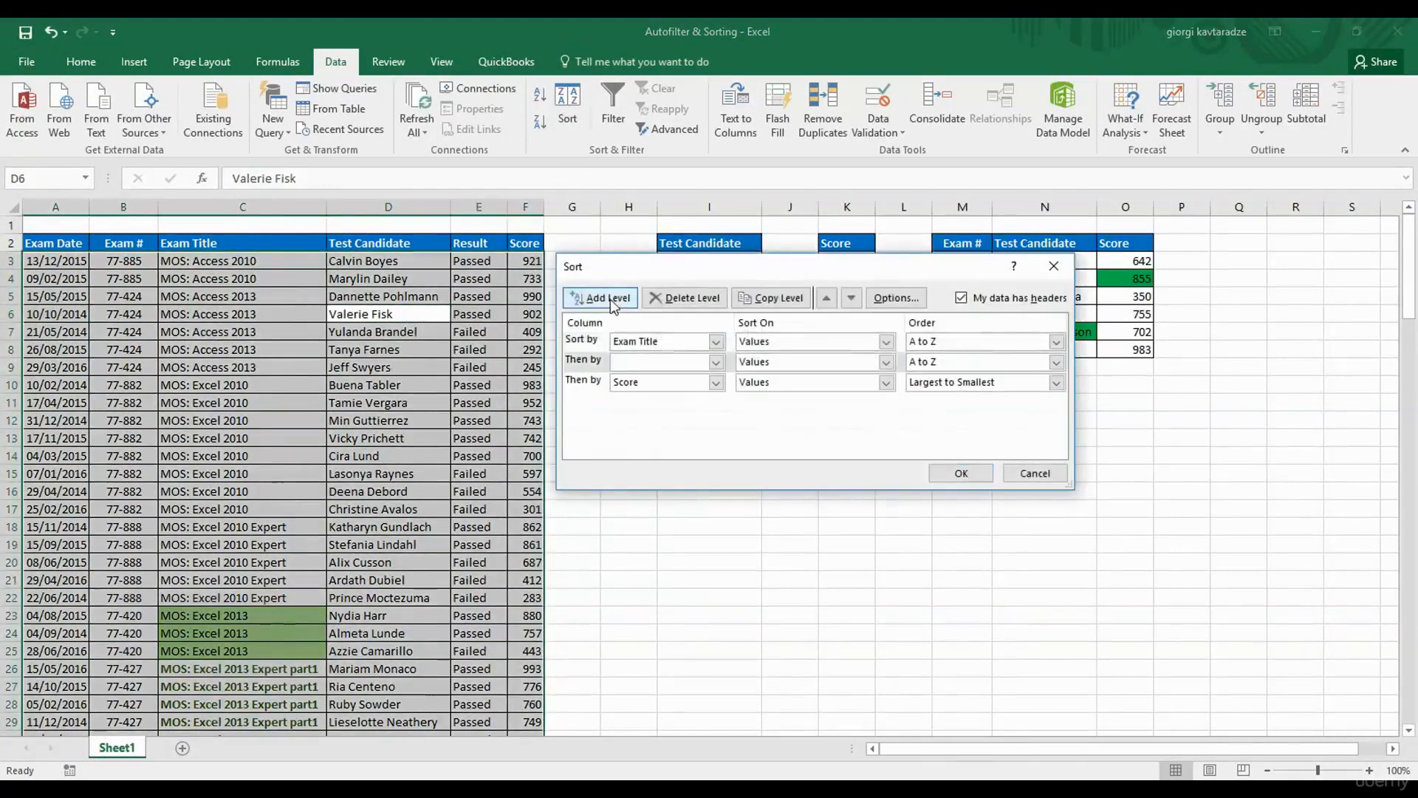
click(715, 362)
click(668, 375)
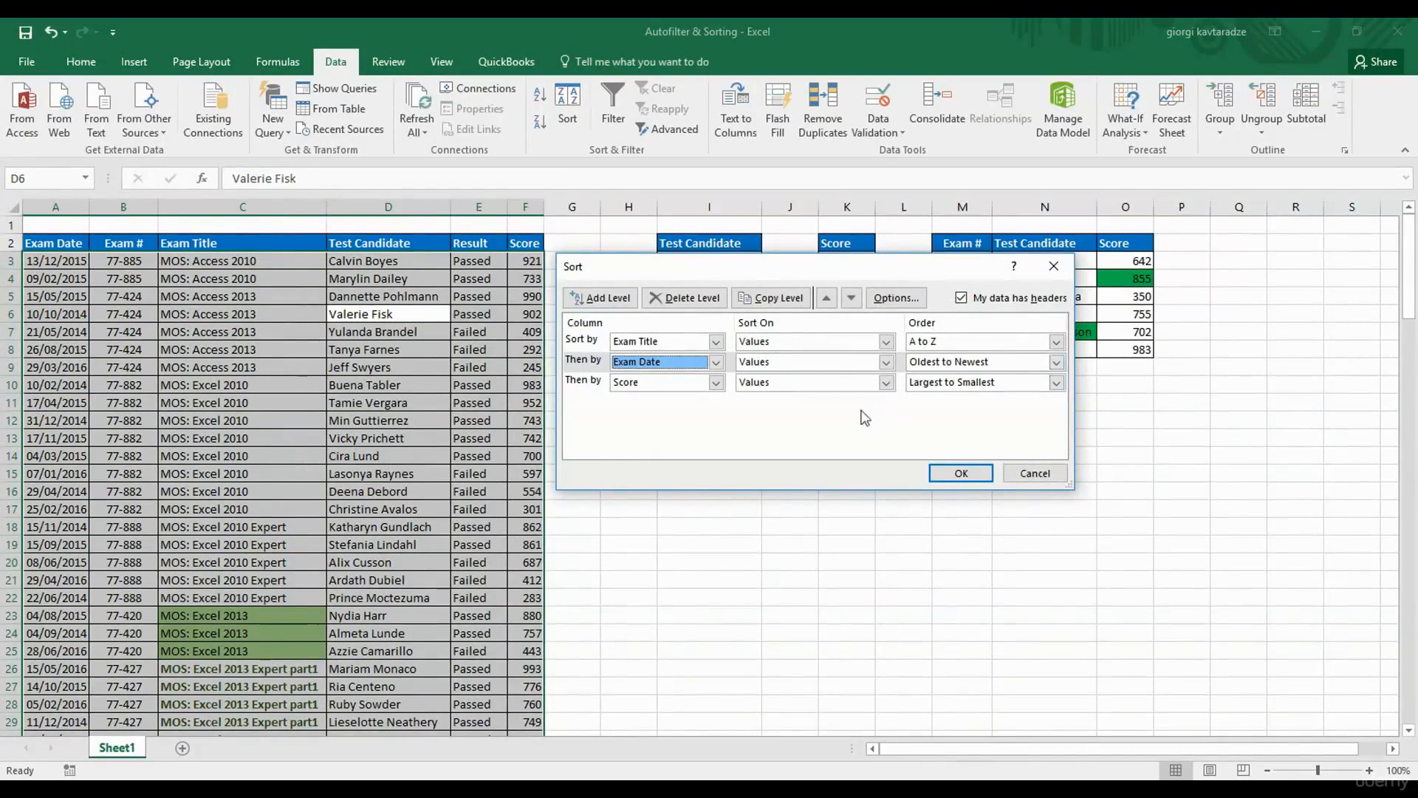
click(962, 473)
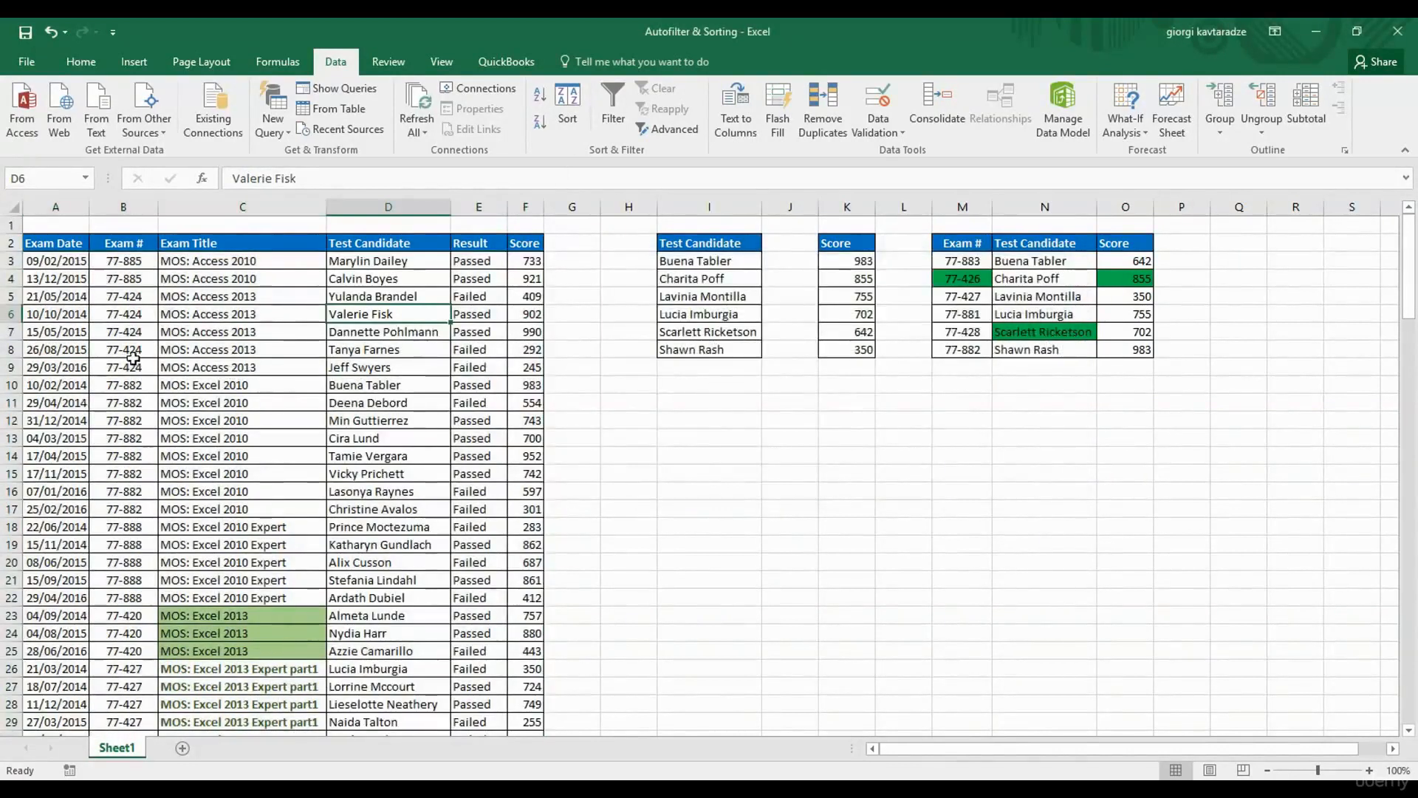
Move the Exam Title sort level below Exam Date in the main table's custom sort, and apply it.
click(567, 118)
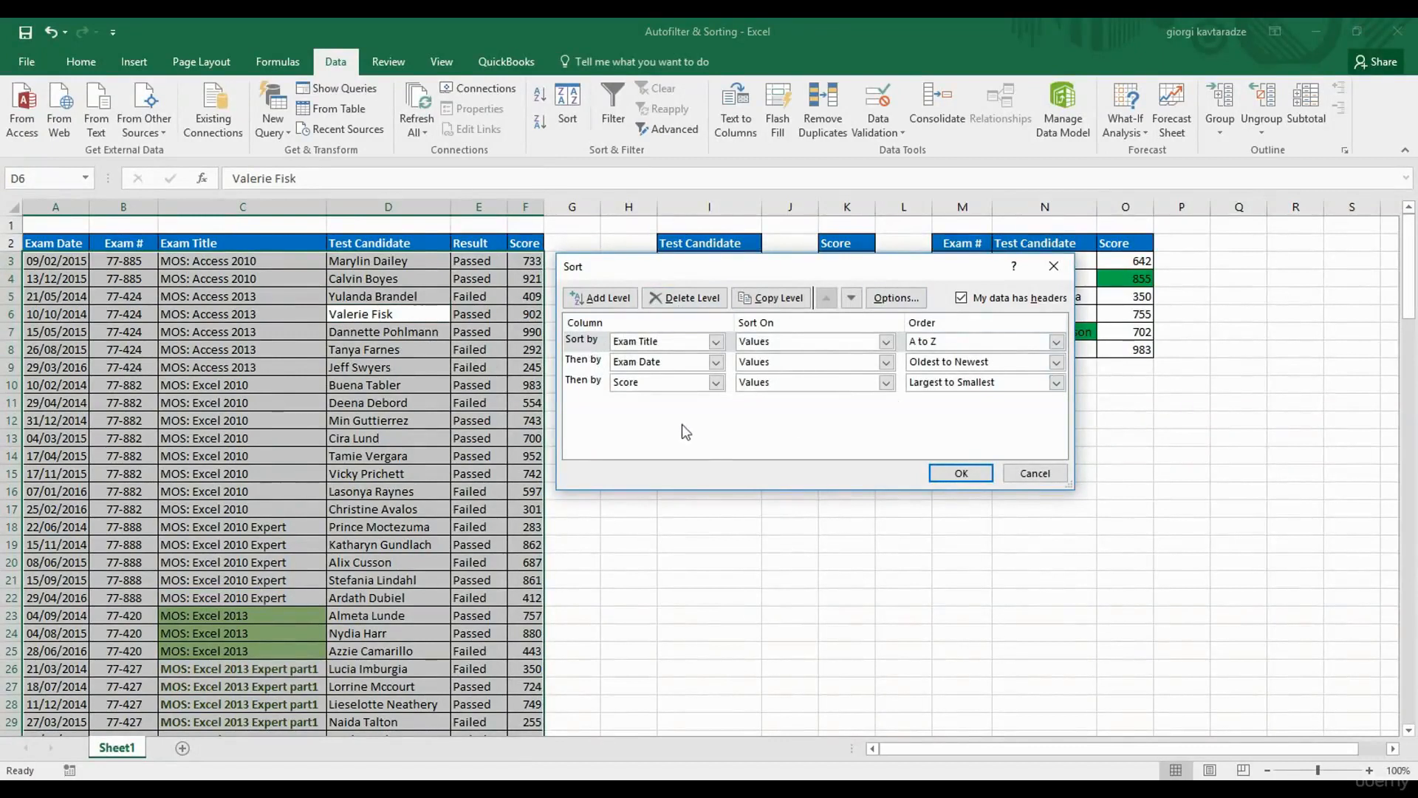
click(584, 357)
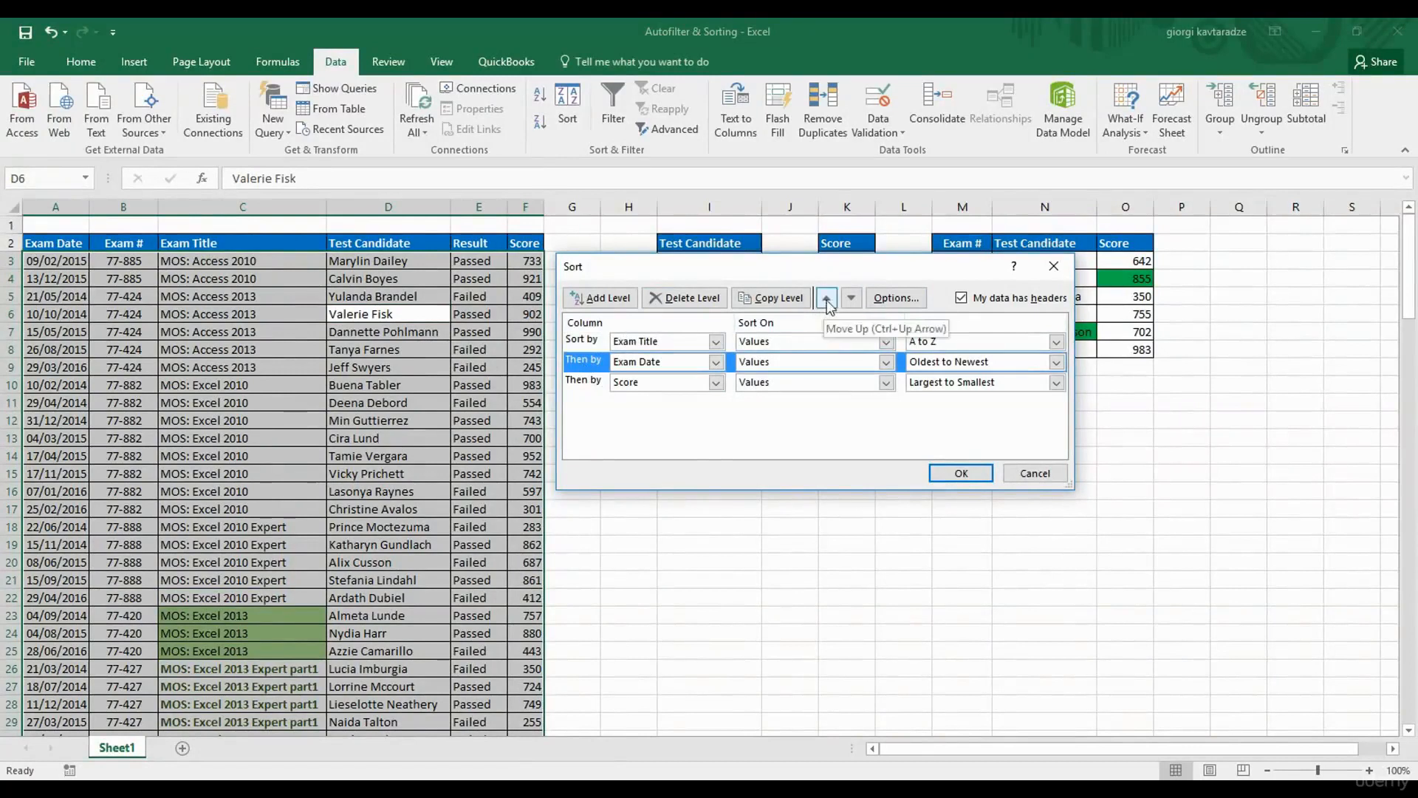
click(582, 342)
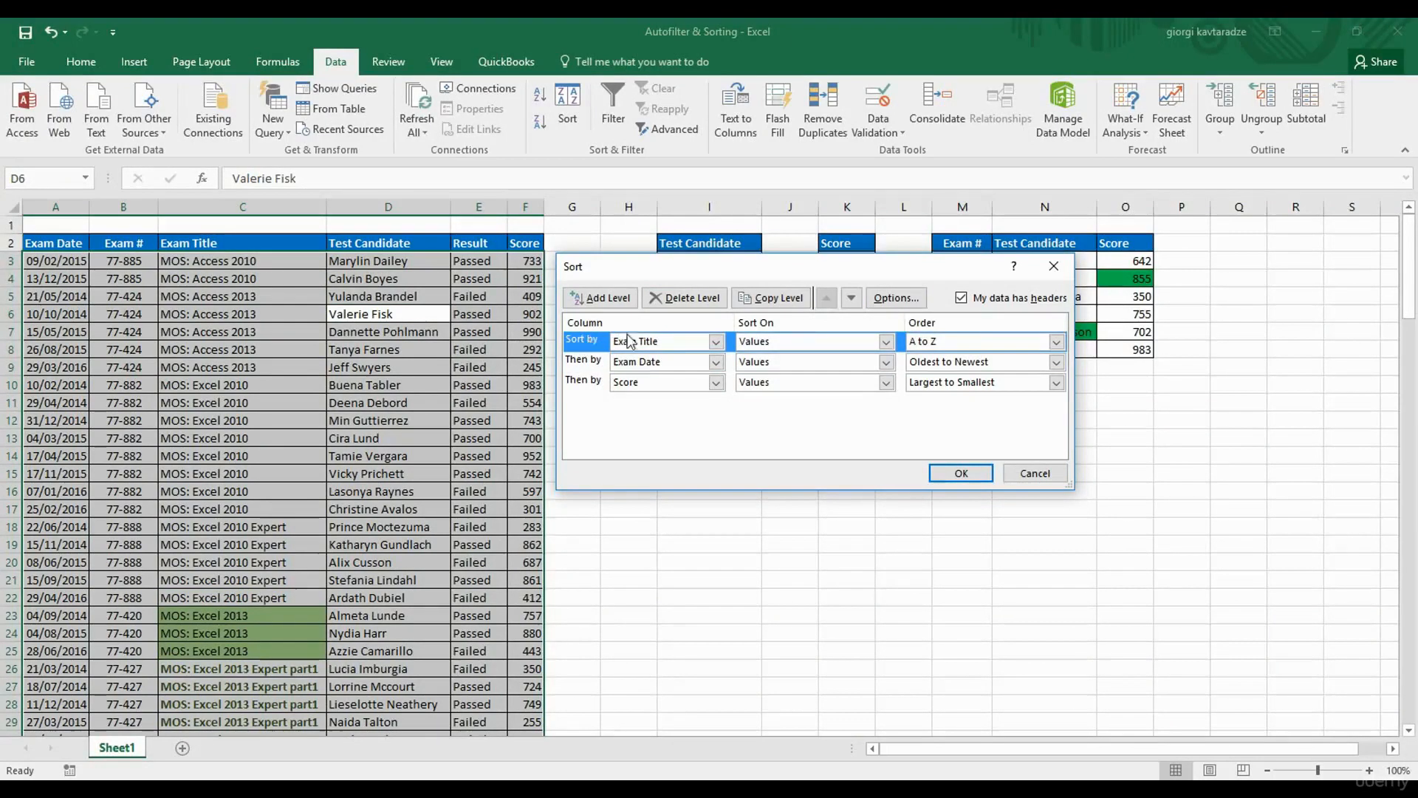
click(851, 299)
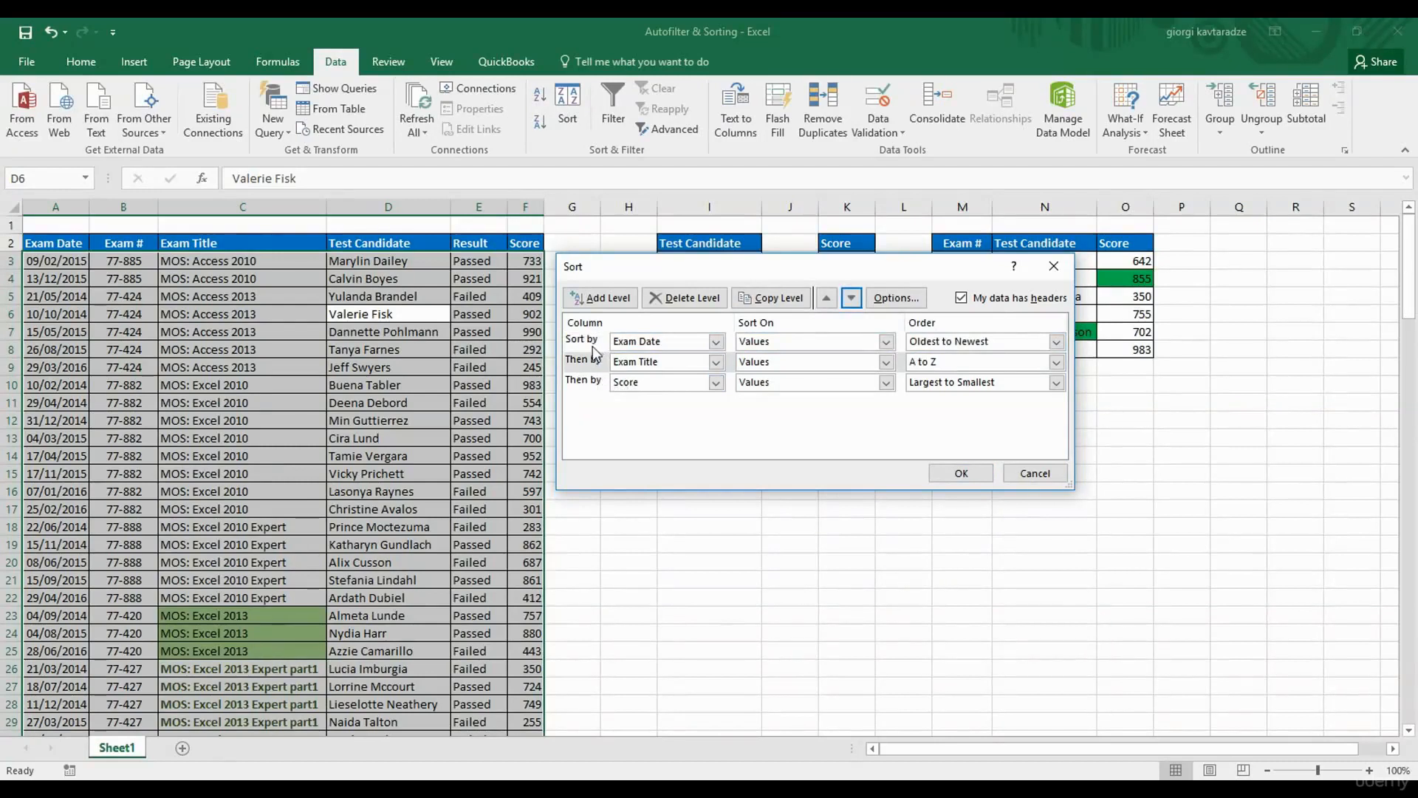
click(958, 474)
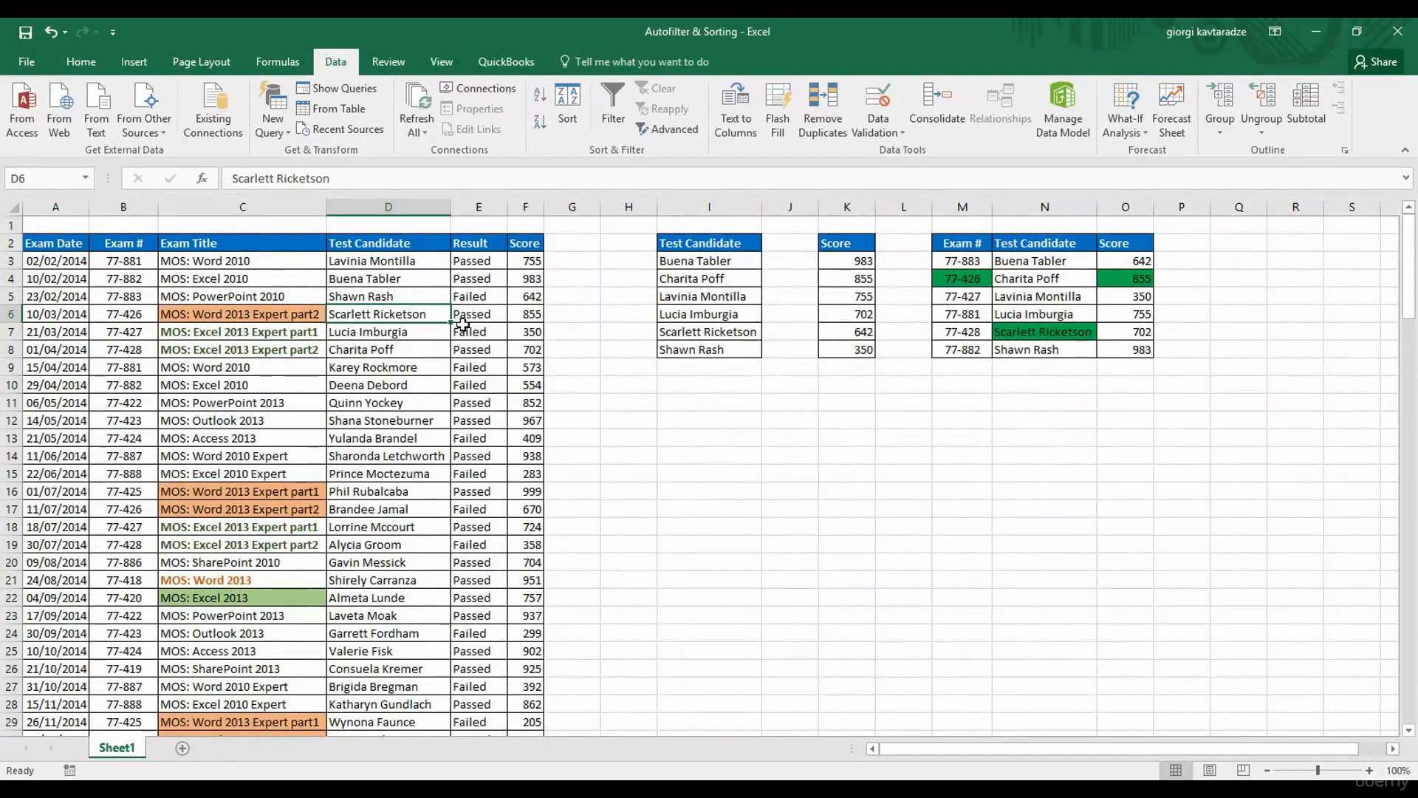
Undo the last three multi-level sorts of the main table.
key(ctrl+z)
key(Return)
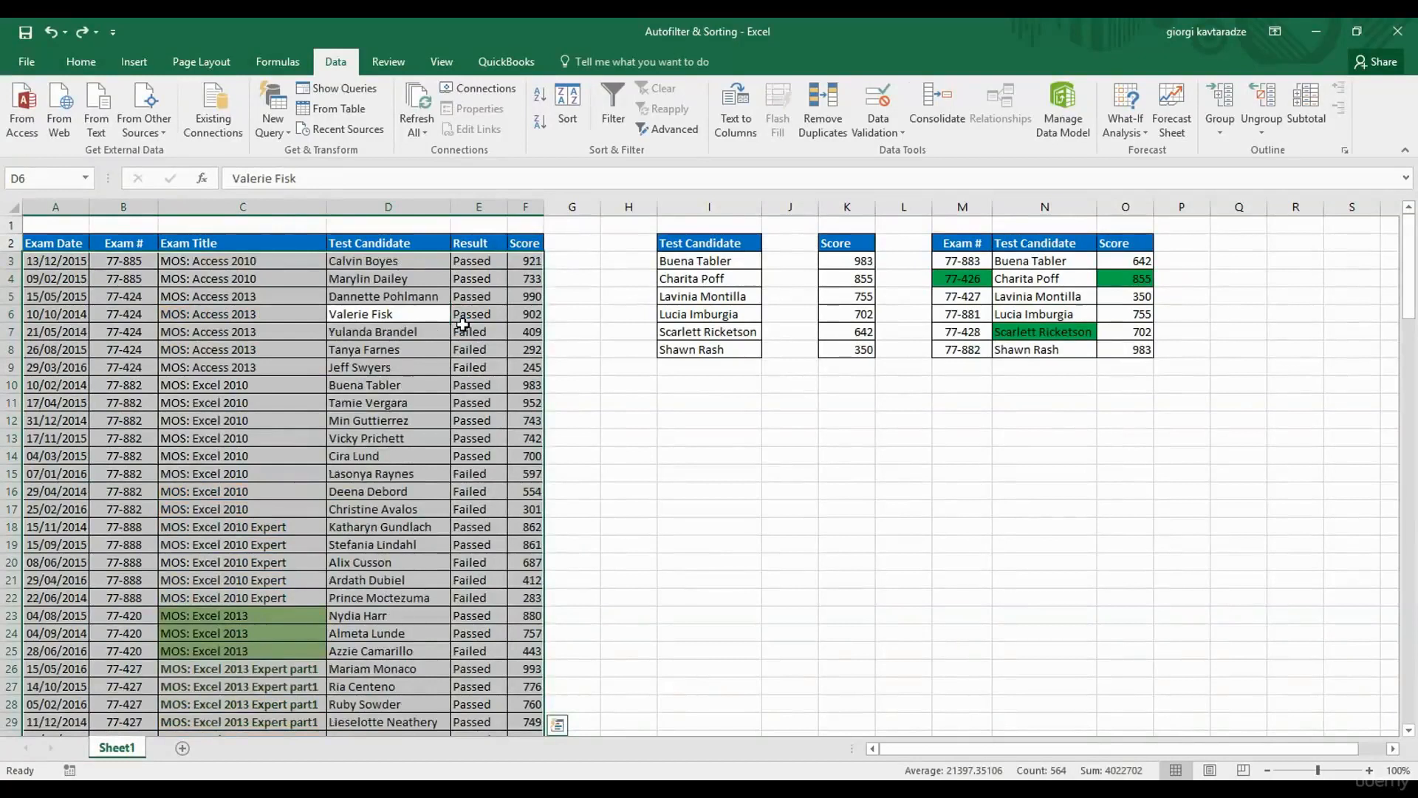
key(ctrl+z)
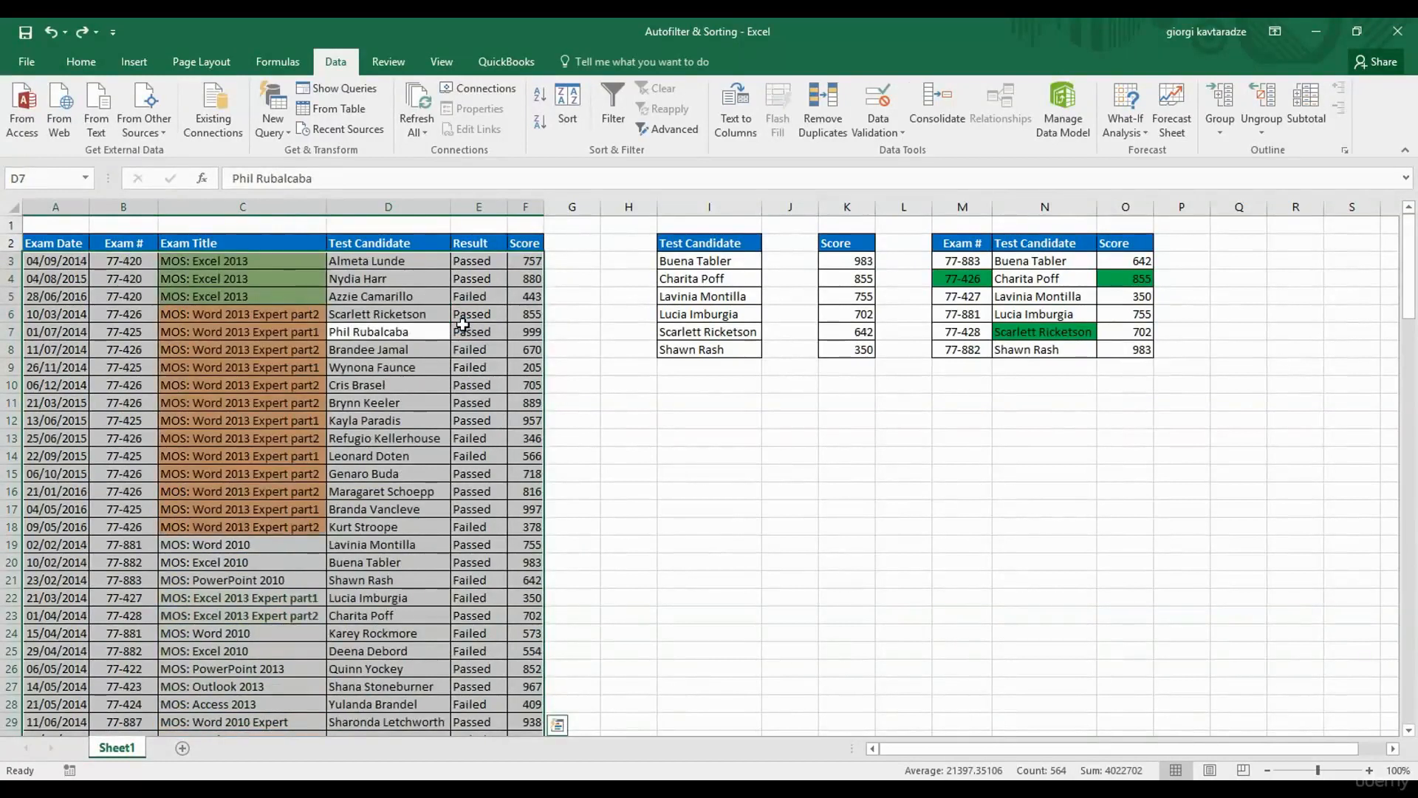
Sort the main table by the Score column from largest to smallest.
click(580, 329)
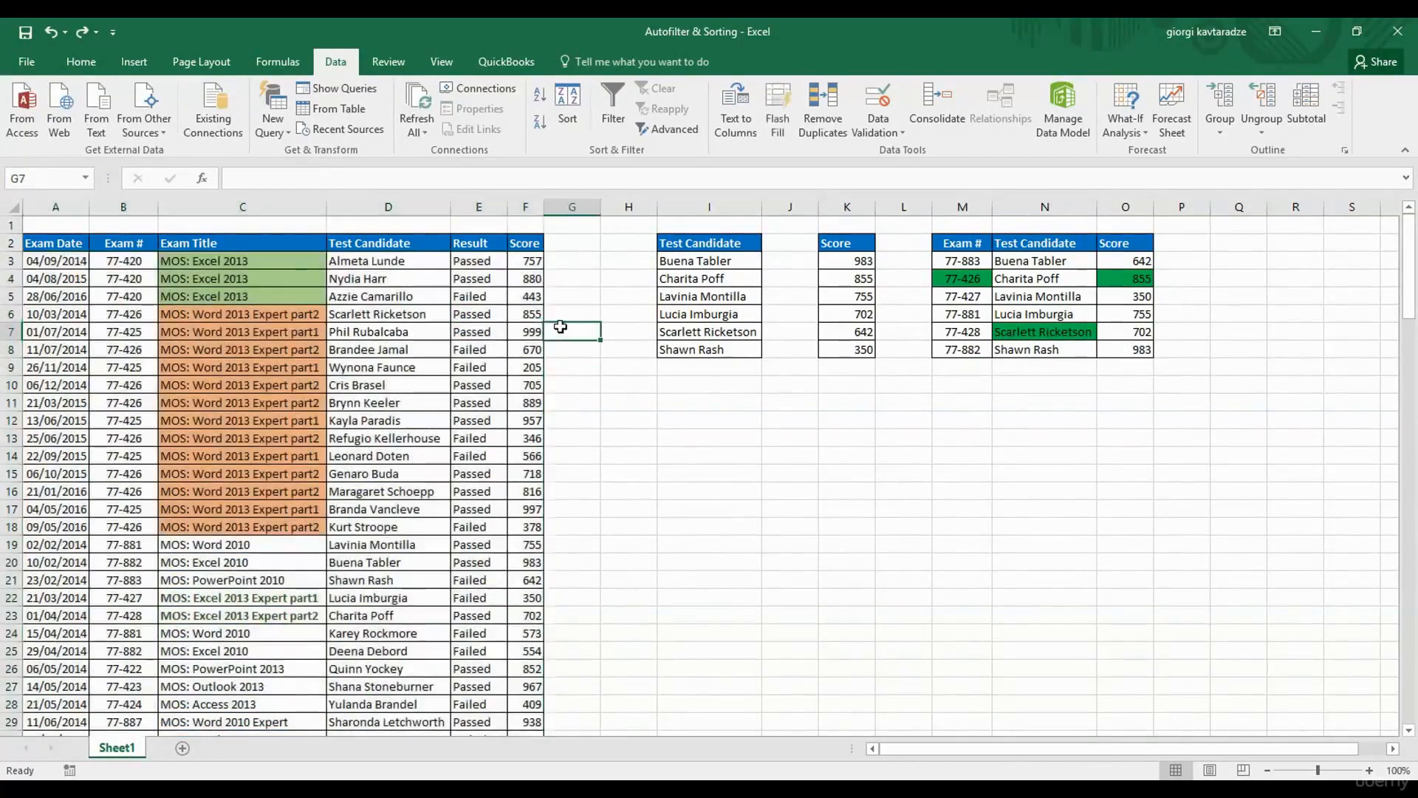
click(529, 296)
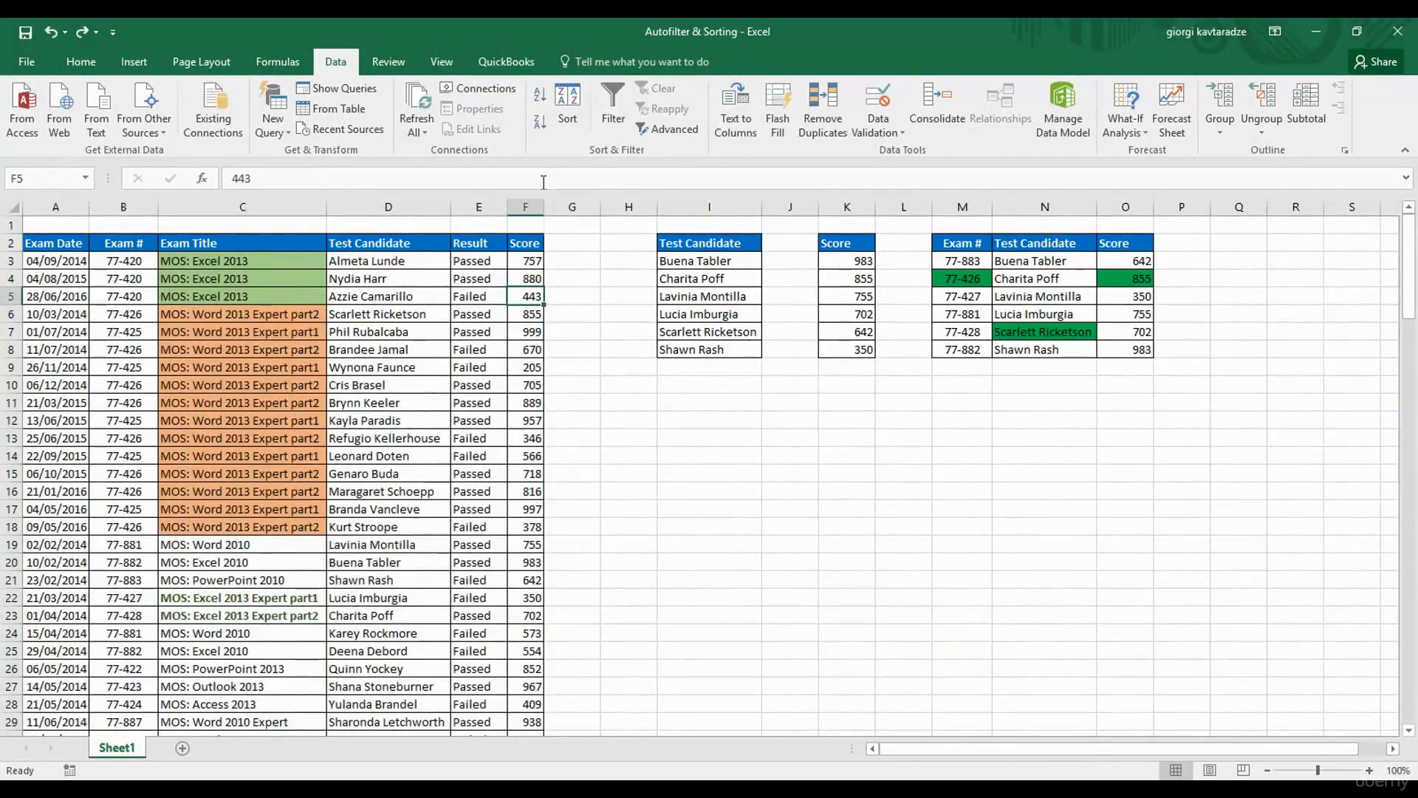
click(540, 124)
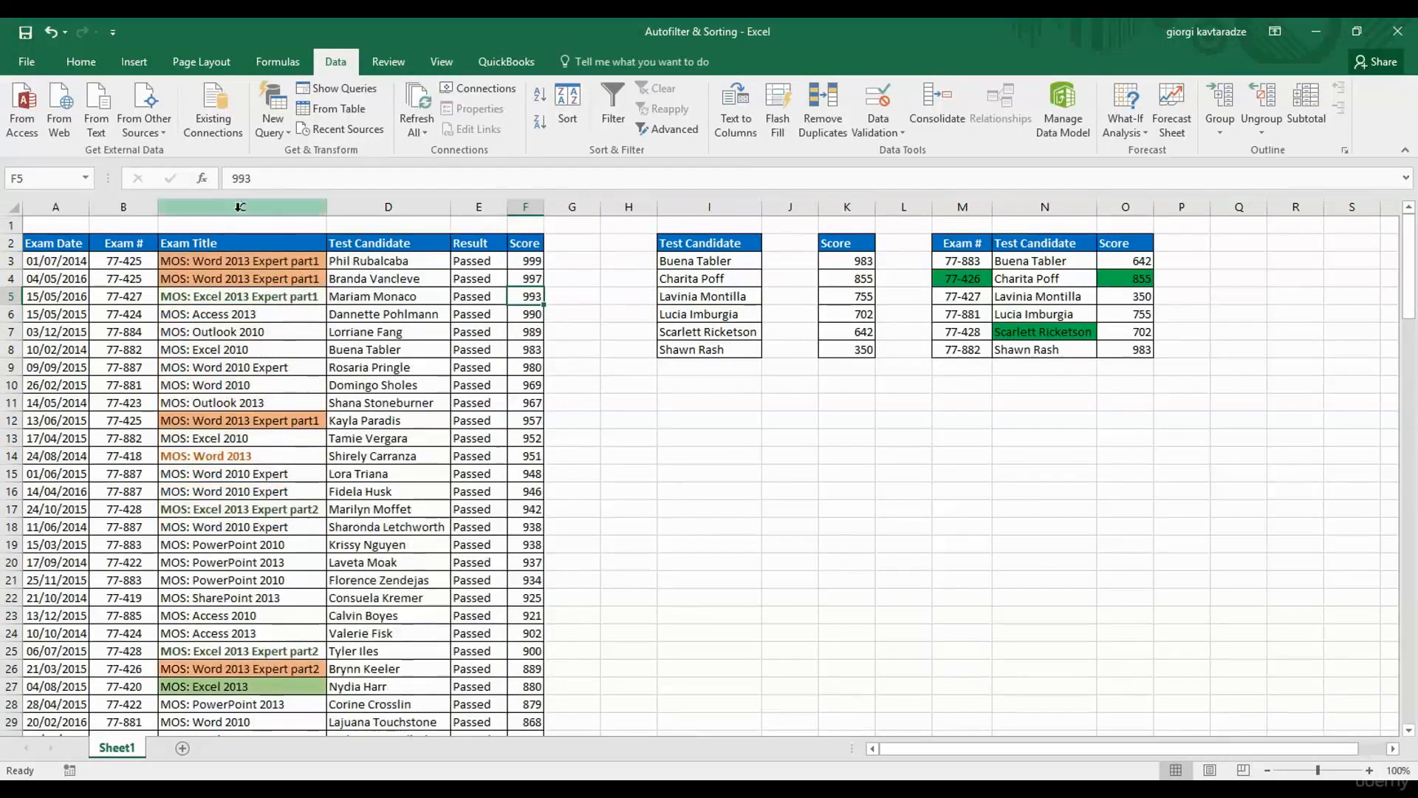
Sort the main table by the Exam Title column from A to Z.
click(239, 279)
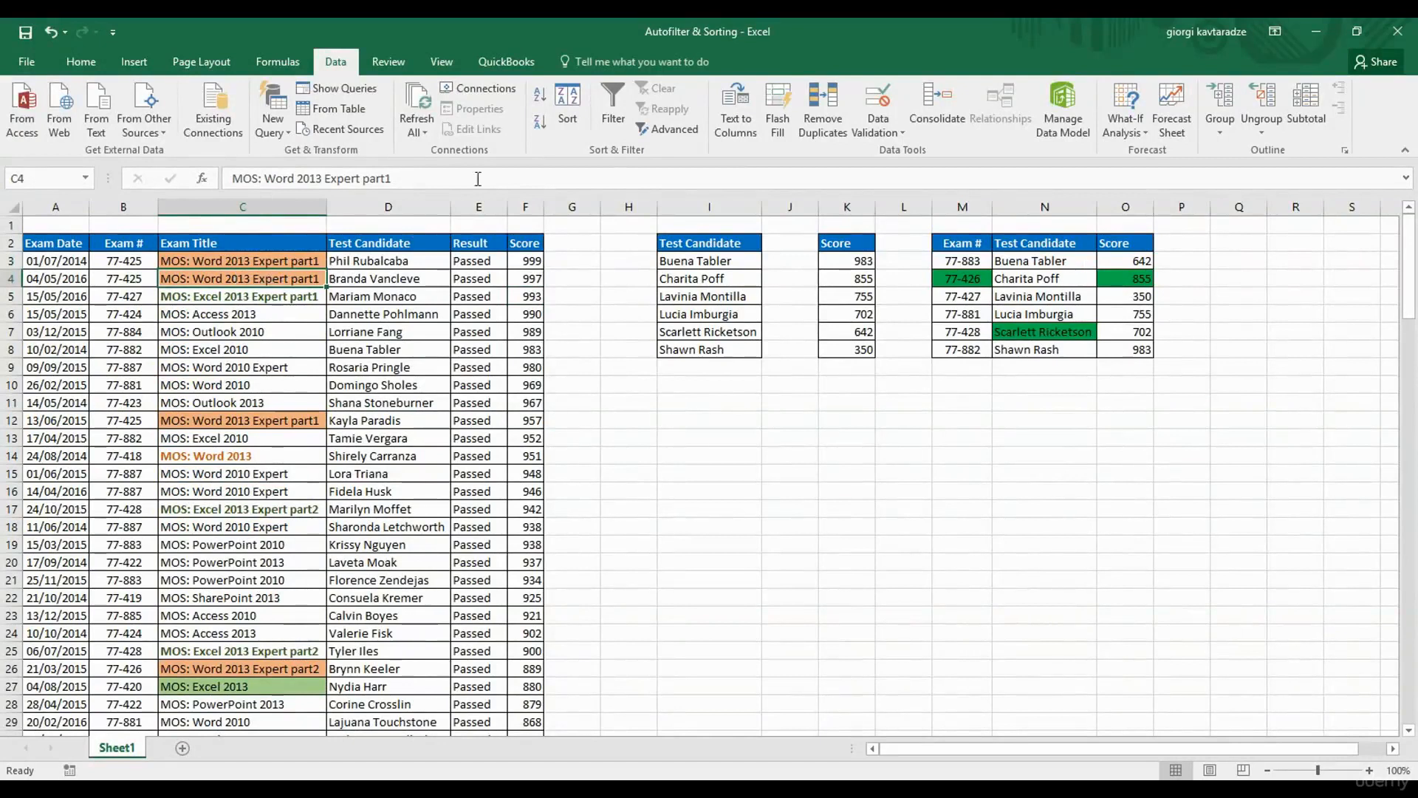
click(540, 102)
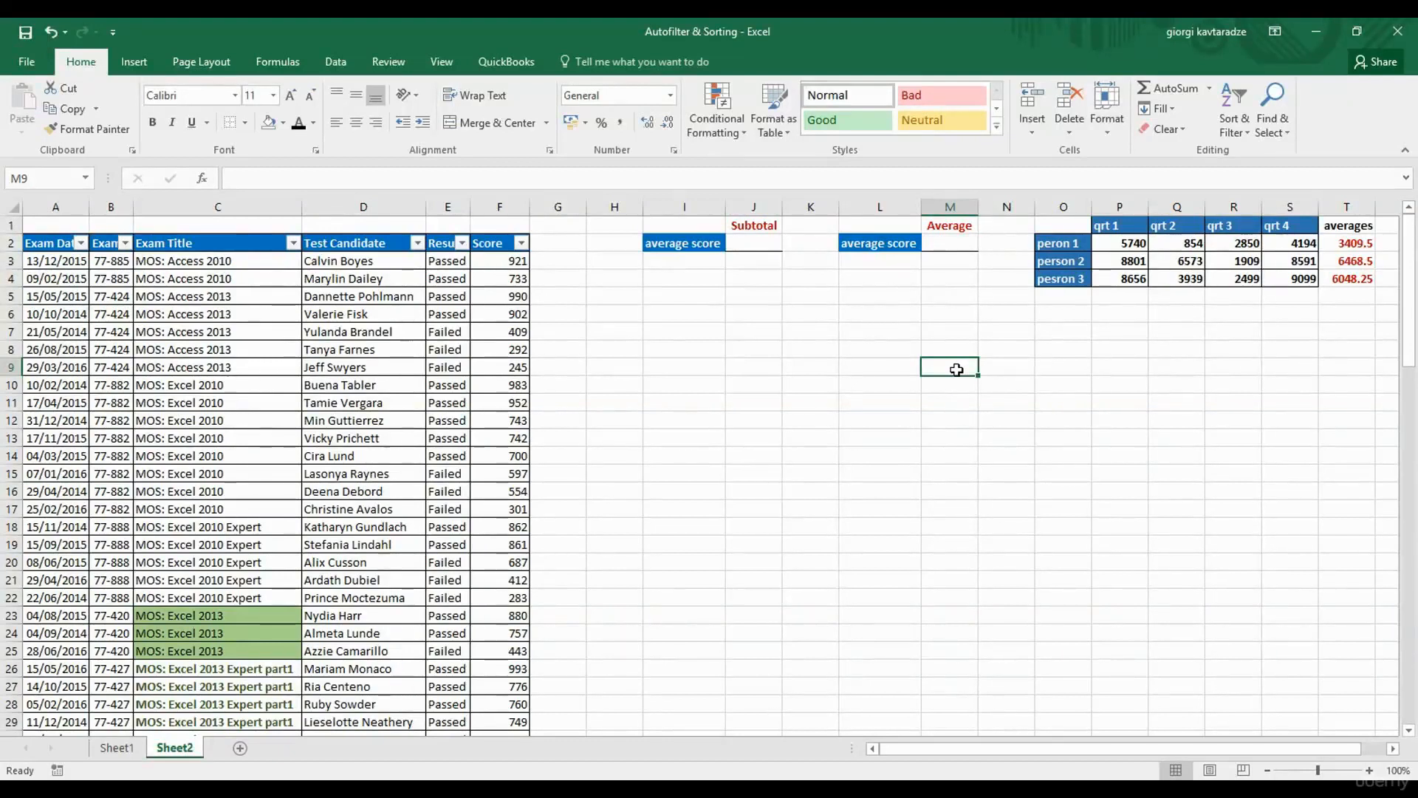
click(338, 66)
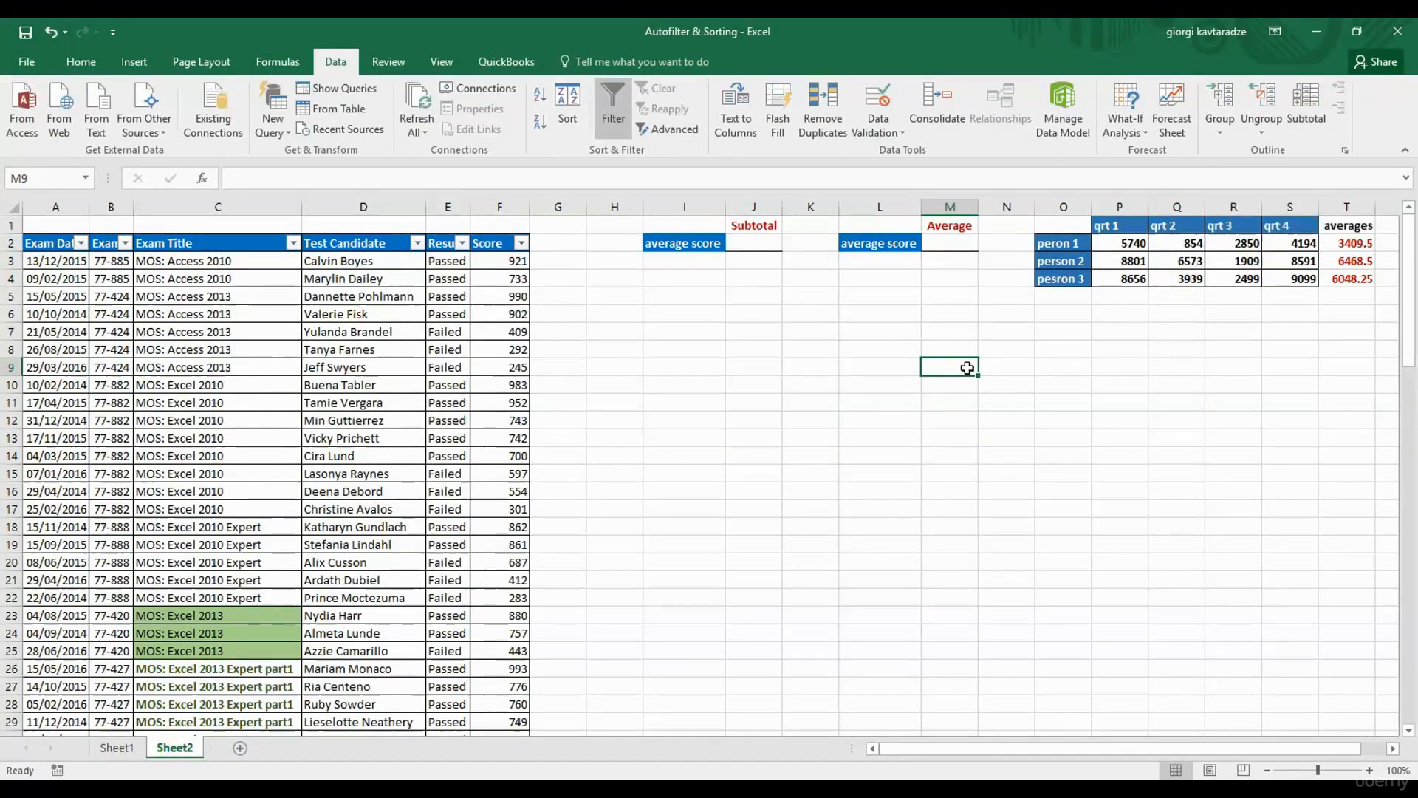
click(72, 61)
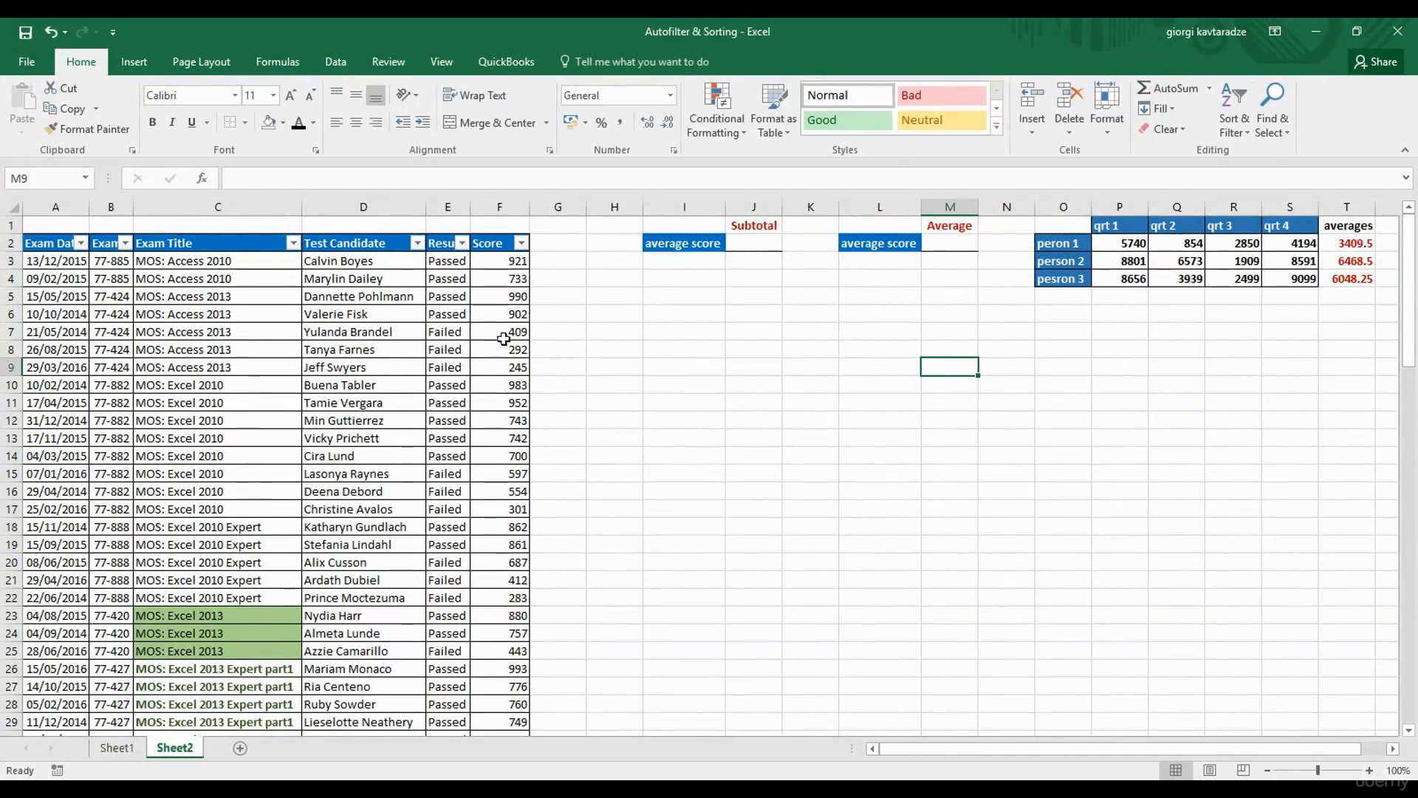
Enter the formula =AVERAGE(F:F) in cell M2 of Sheet2 to average the whole Score column.
click(965, 243)
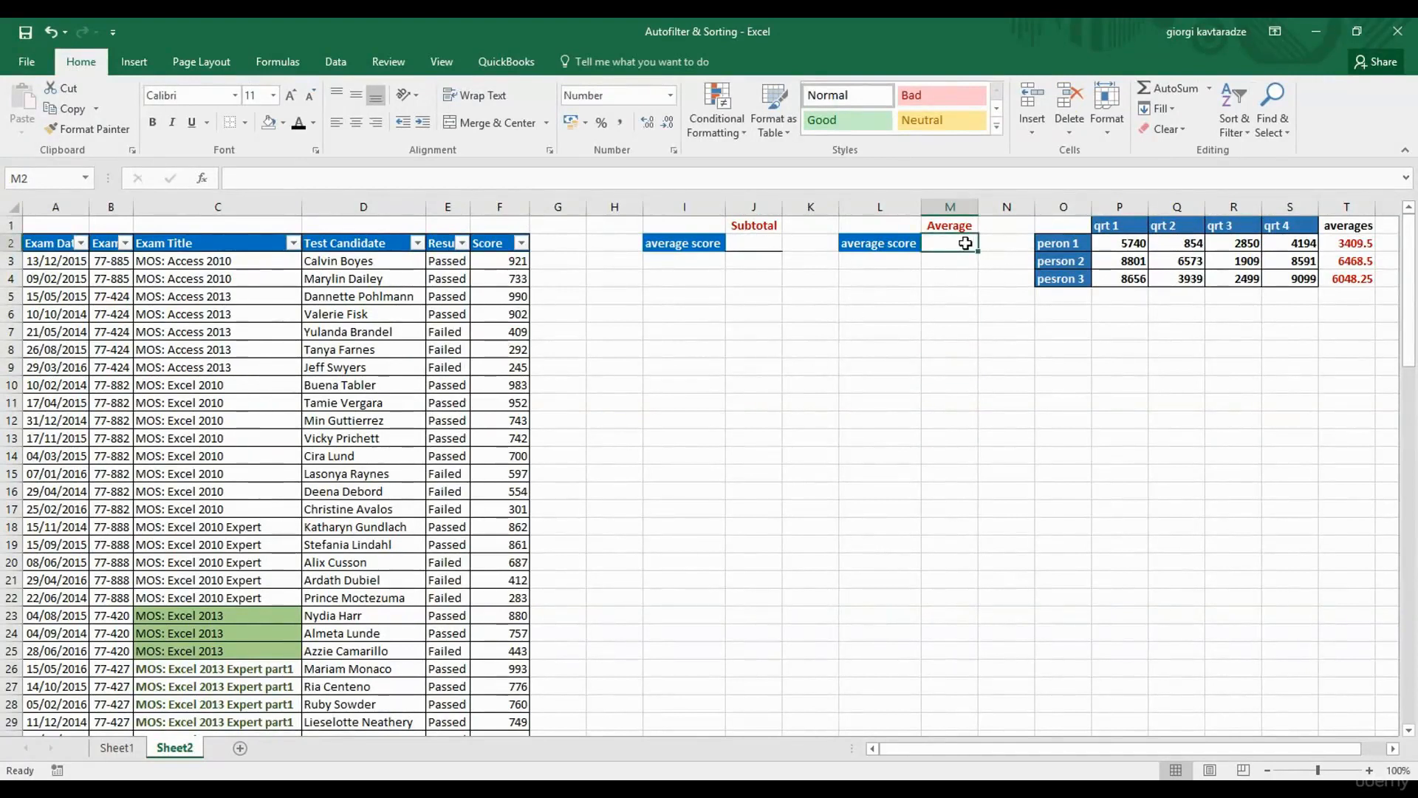
text(=aver)
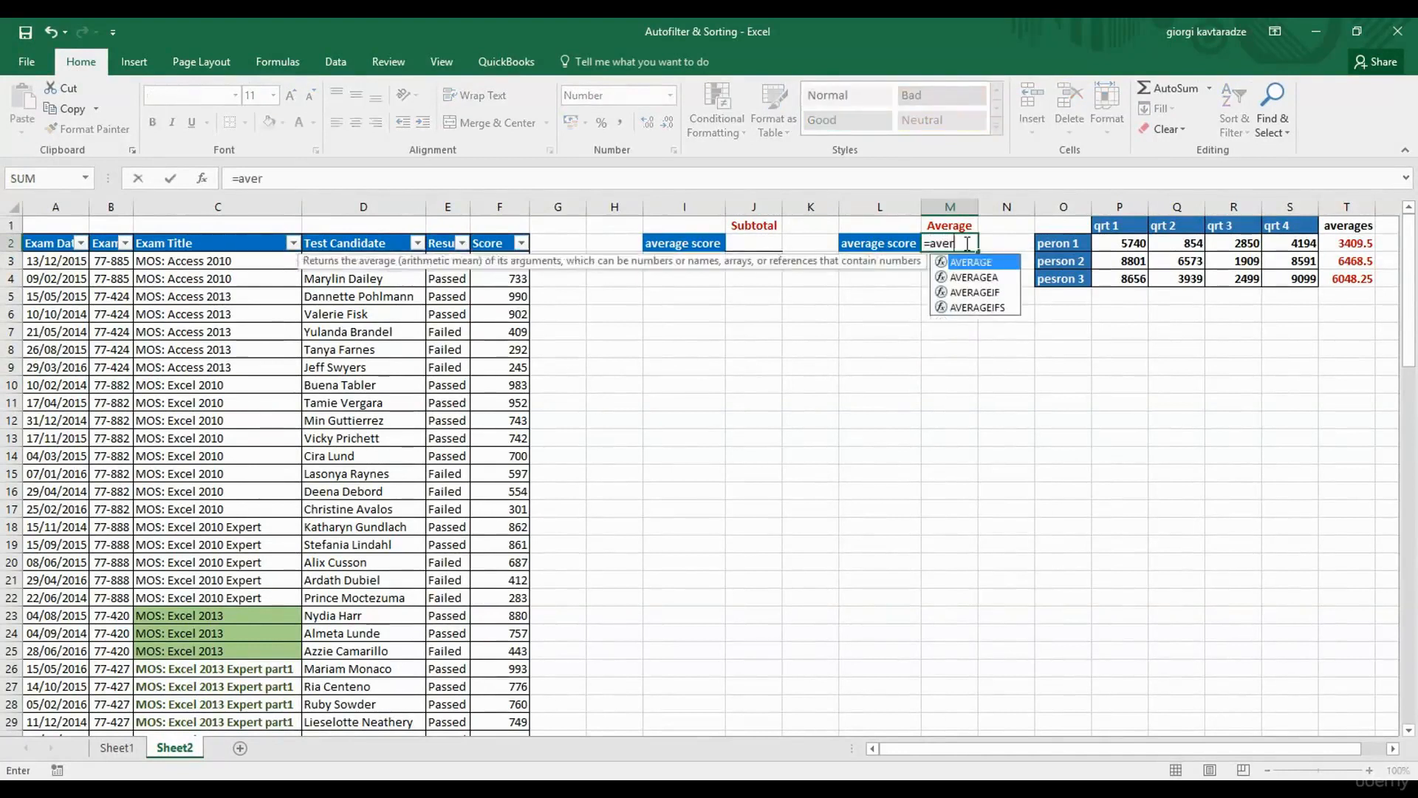
key(Tab)
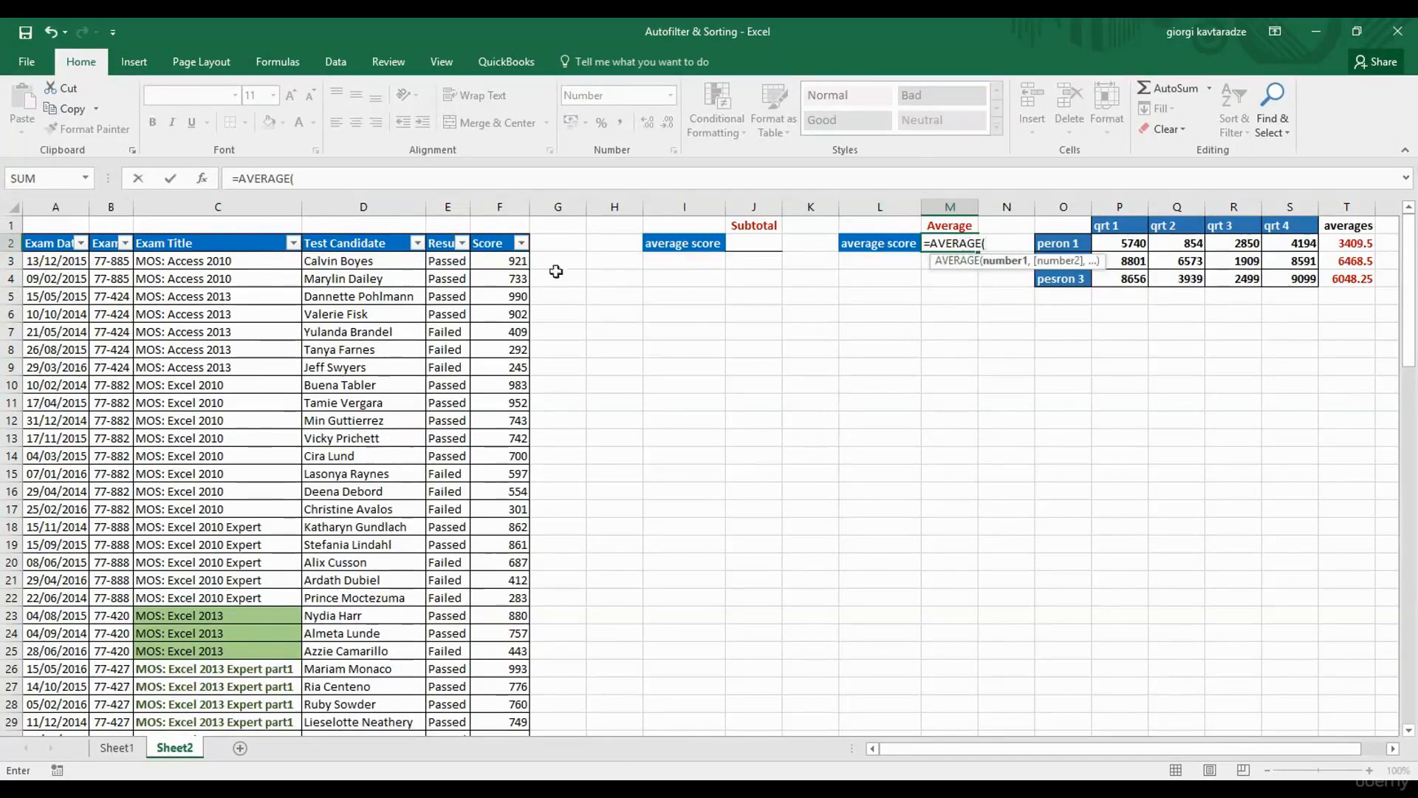
click(501, 204)
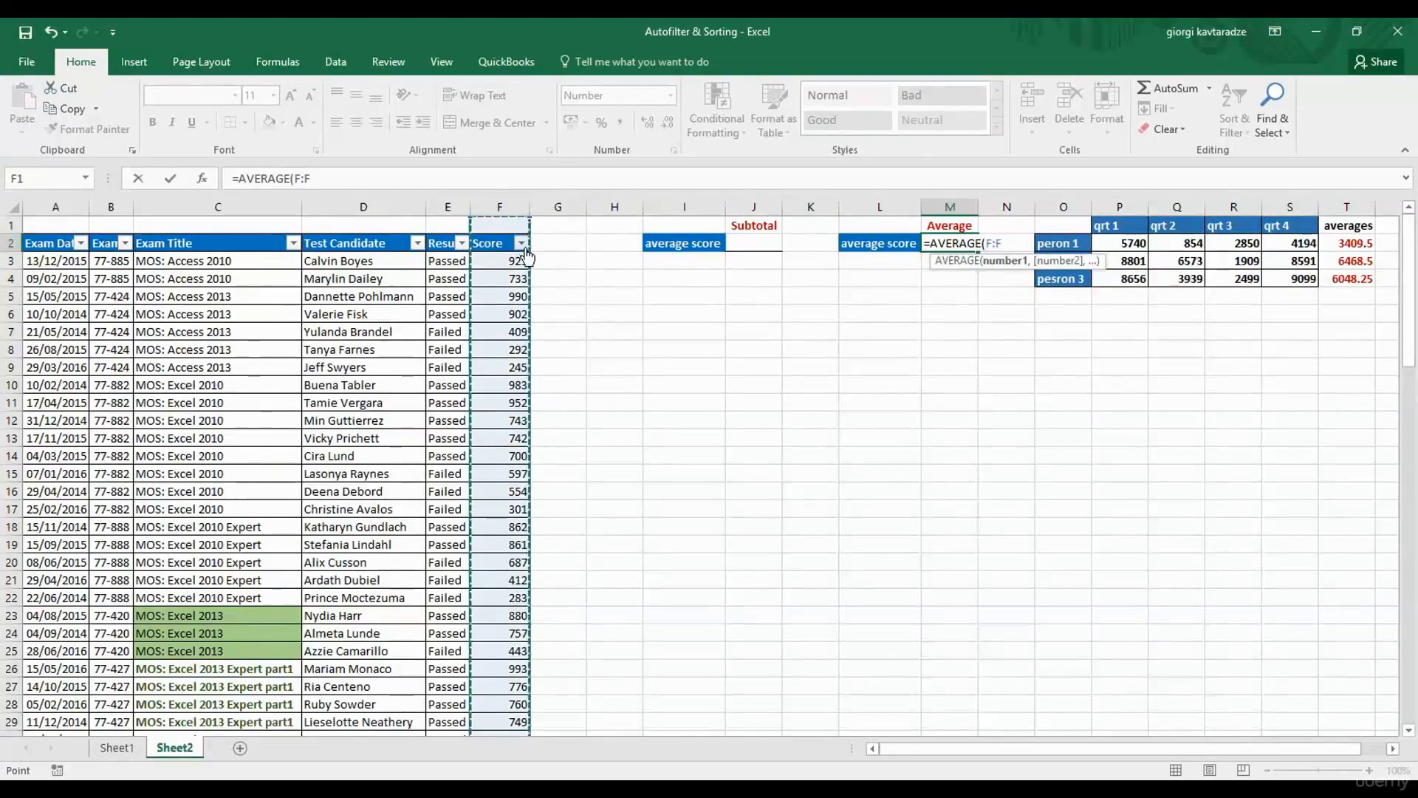
key(Return)
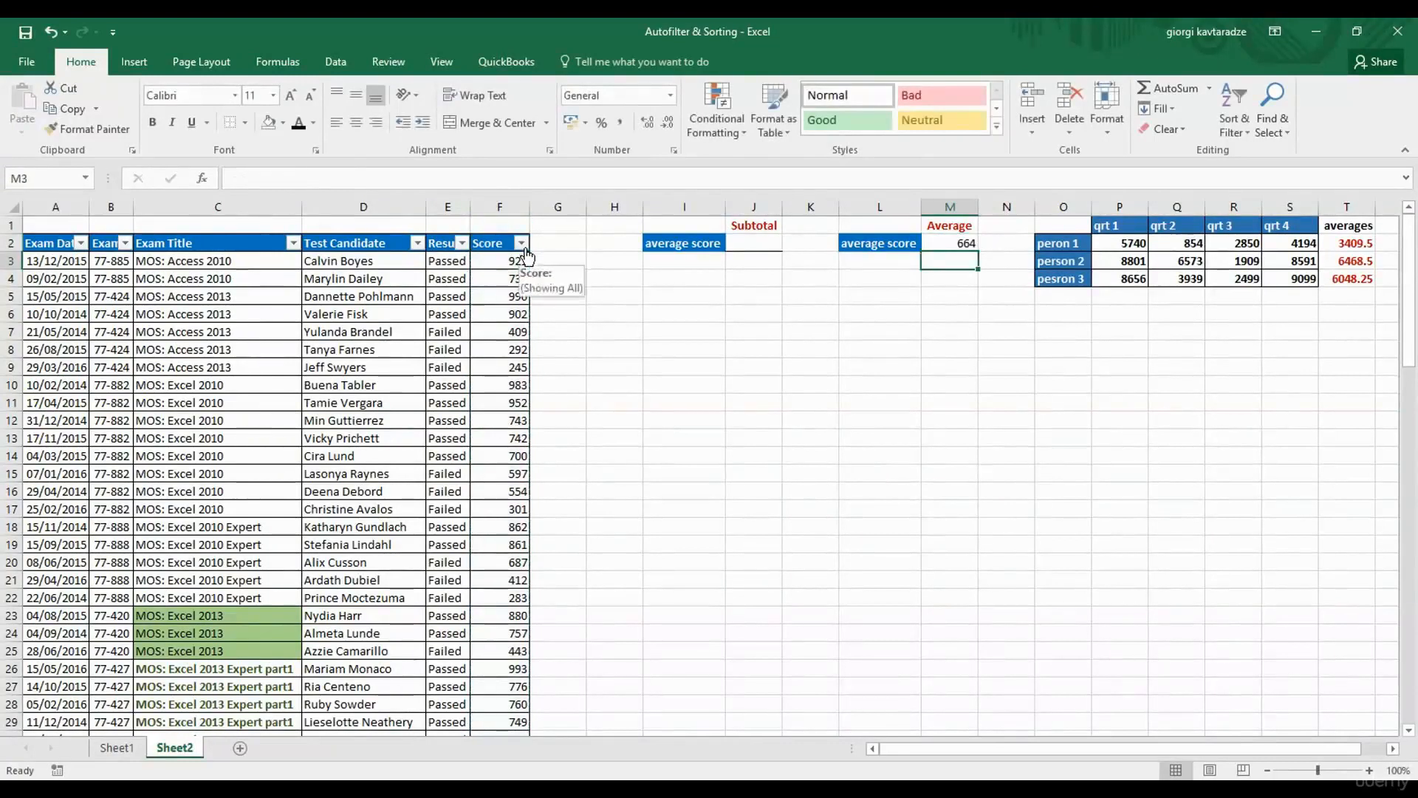
Enter =SUBTOTAL(1,F:F) in cell J2 to average the Score column, and compare it with the AVERAGE formula in M2.
click(750, 242)
text(=subt)
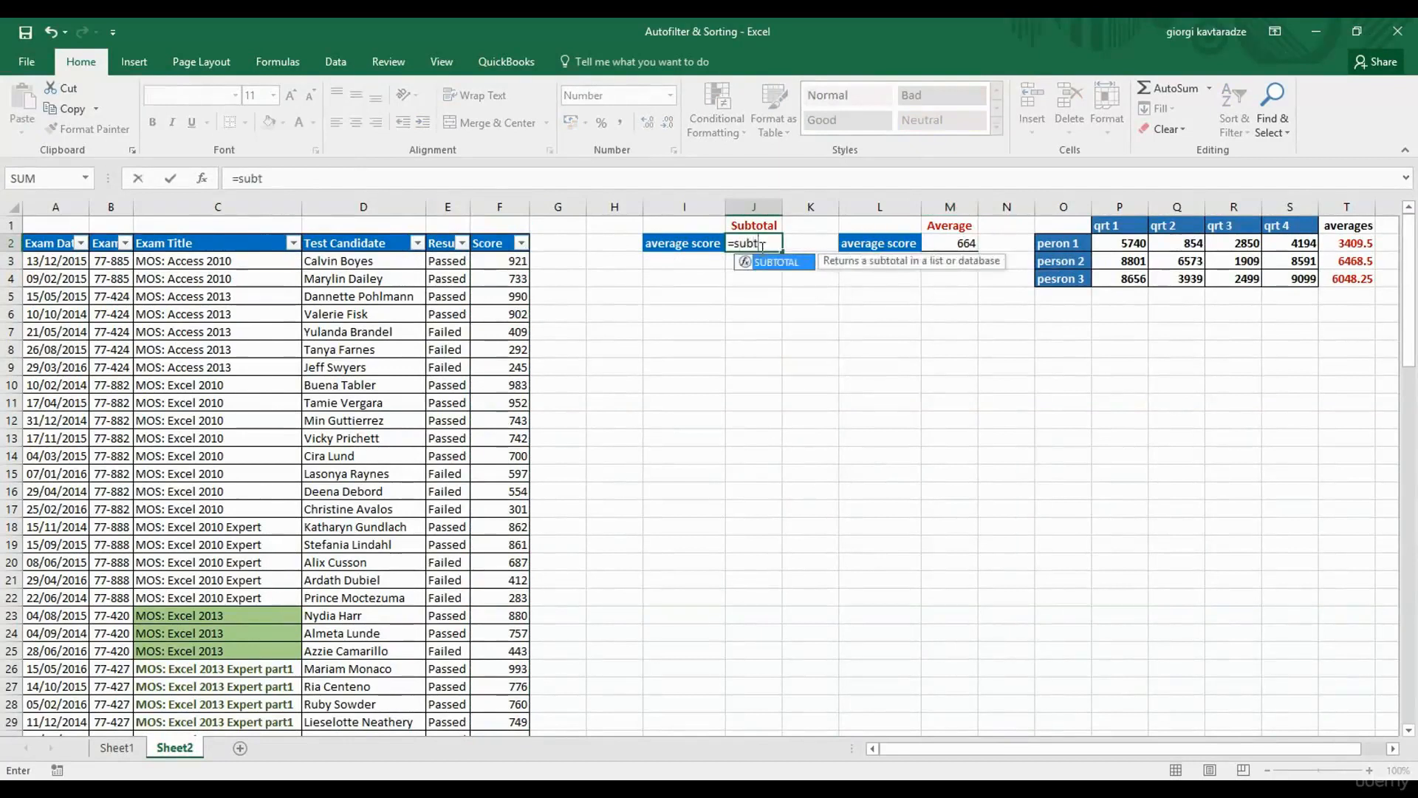
key(Tab)
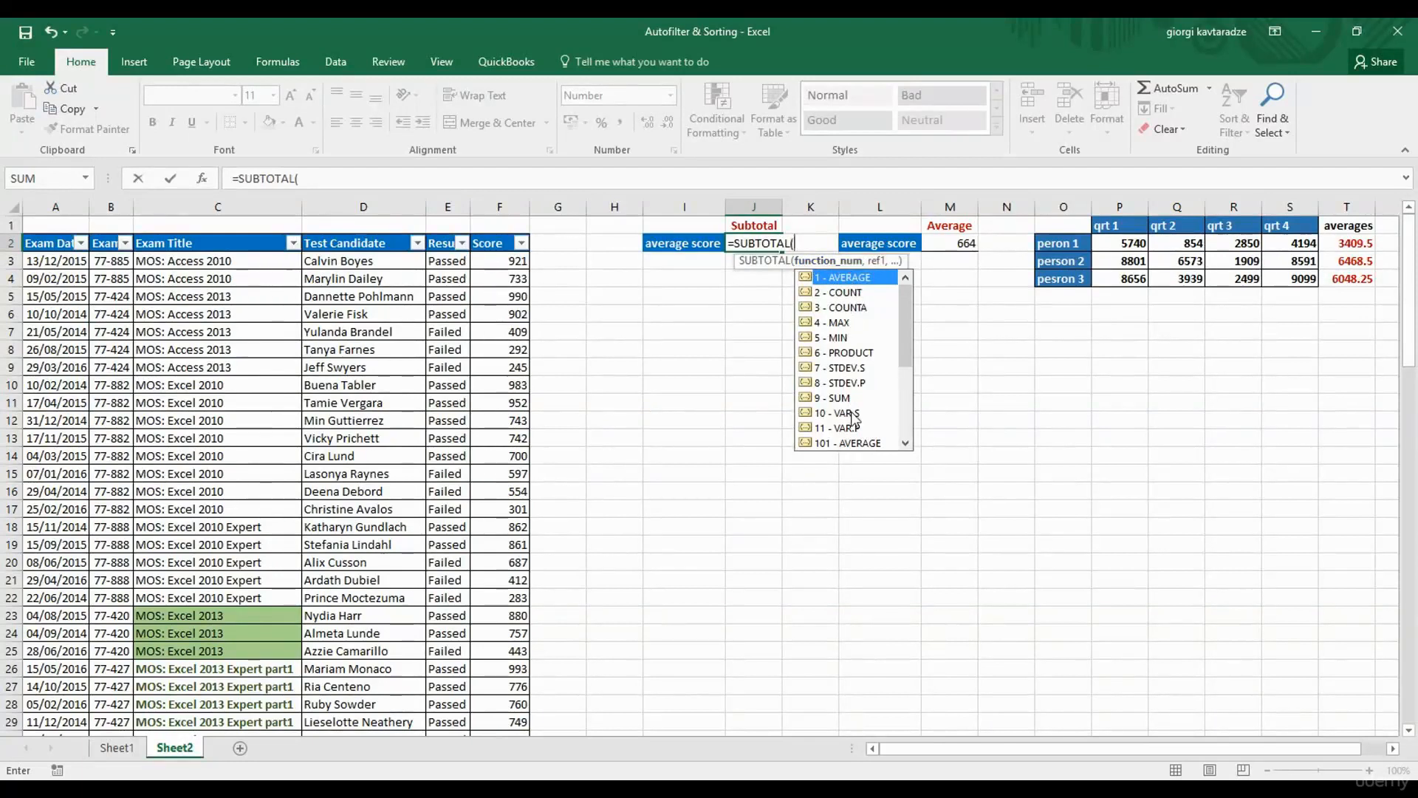
double_click(839, 280)
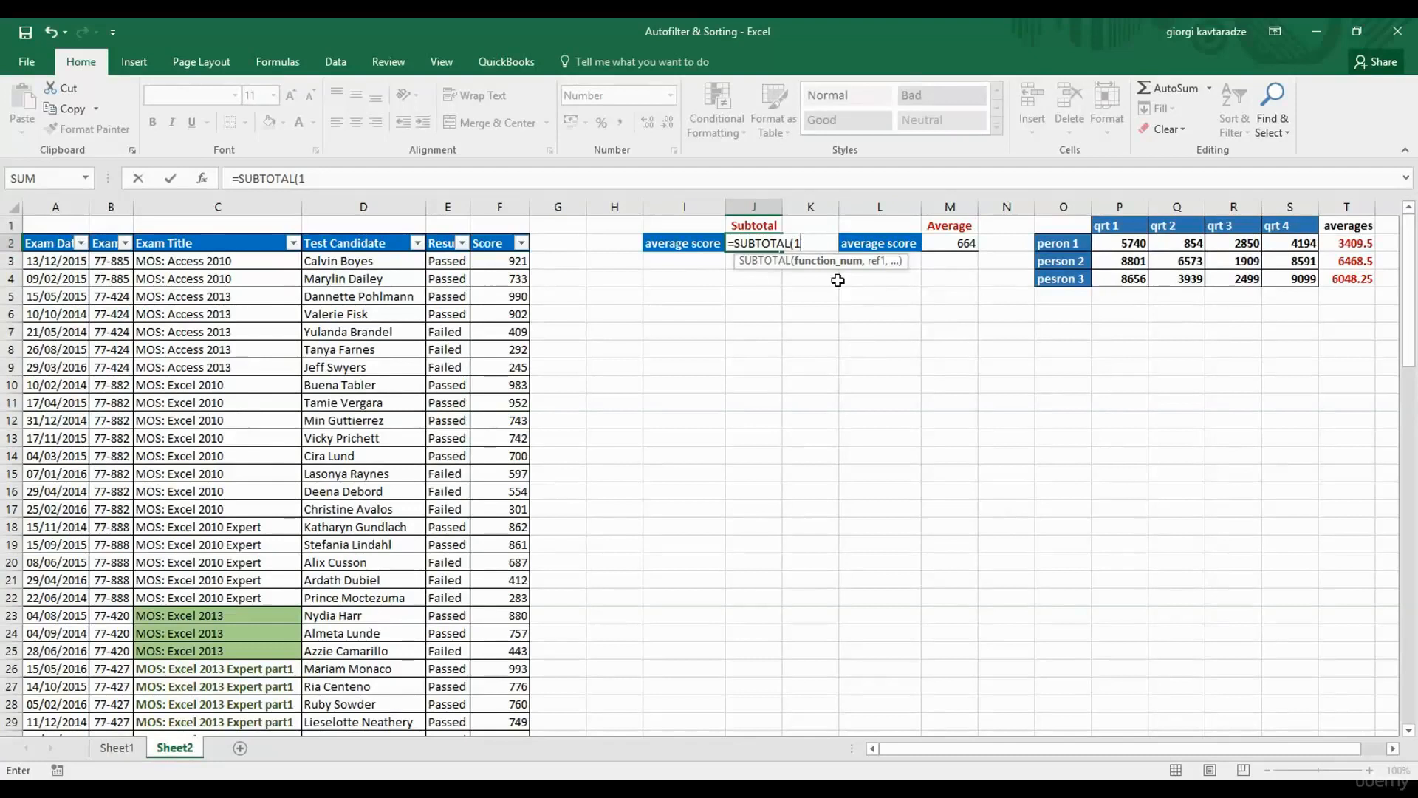
text(,)
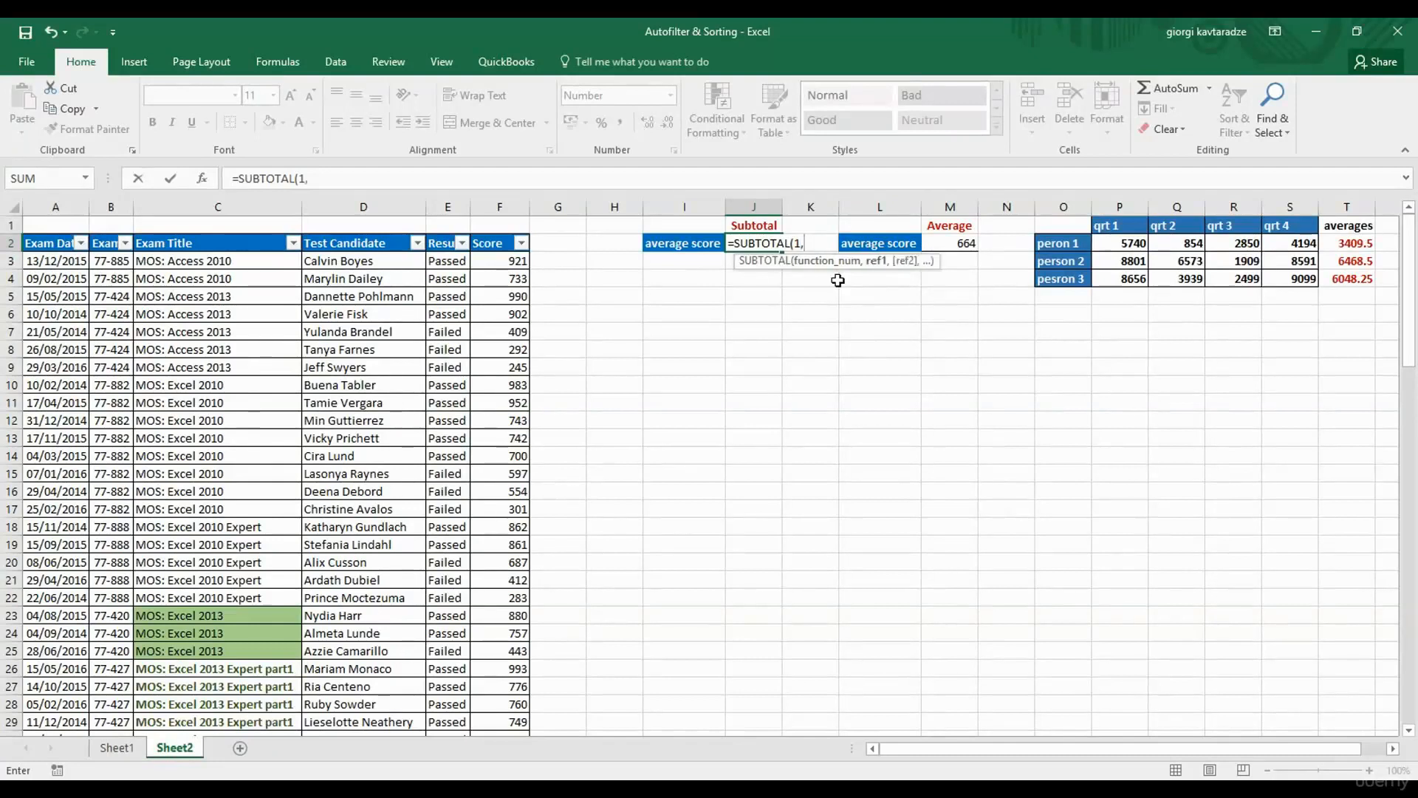
click(497, 208)
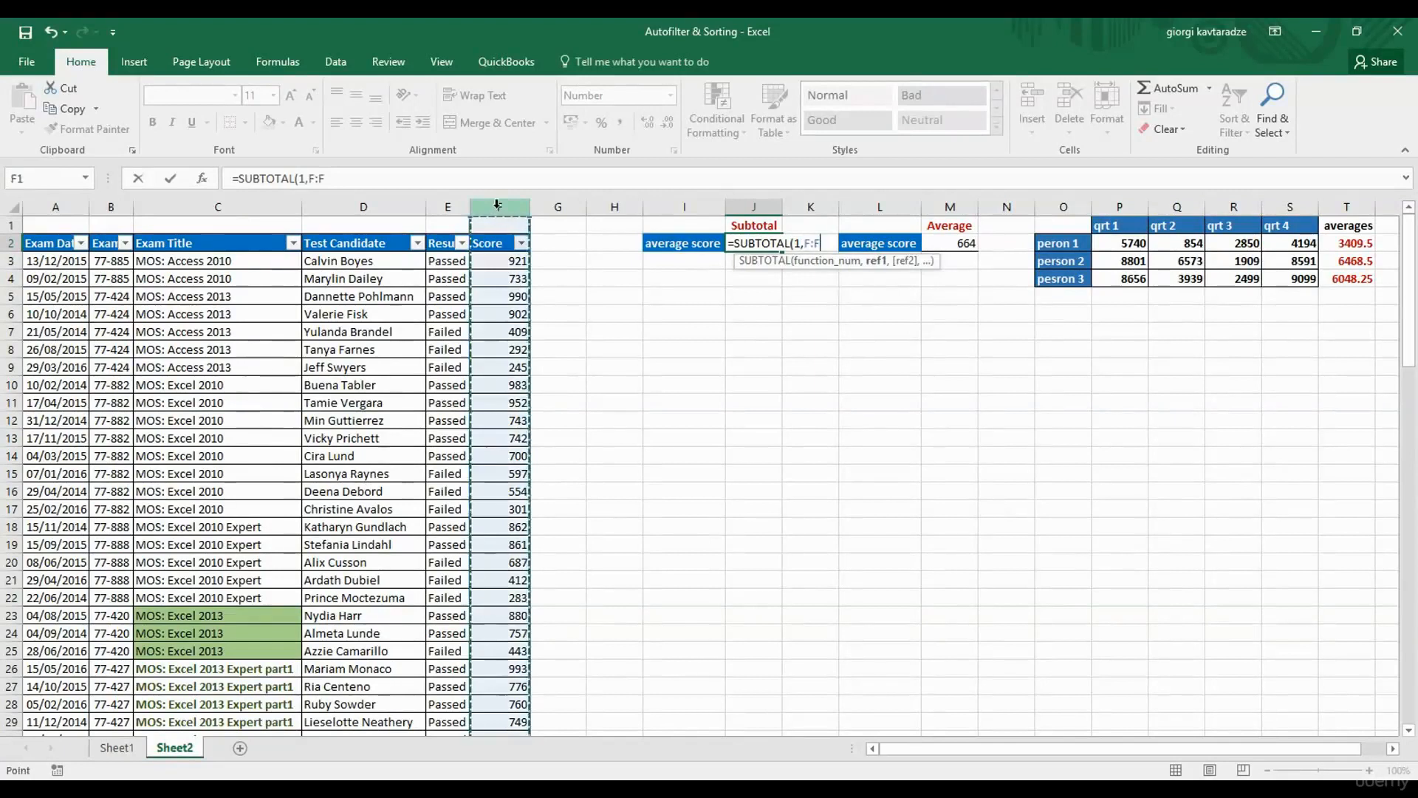
key(Return)
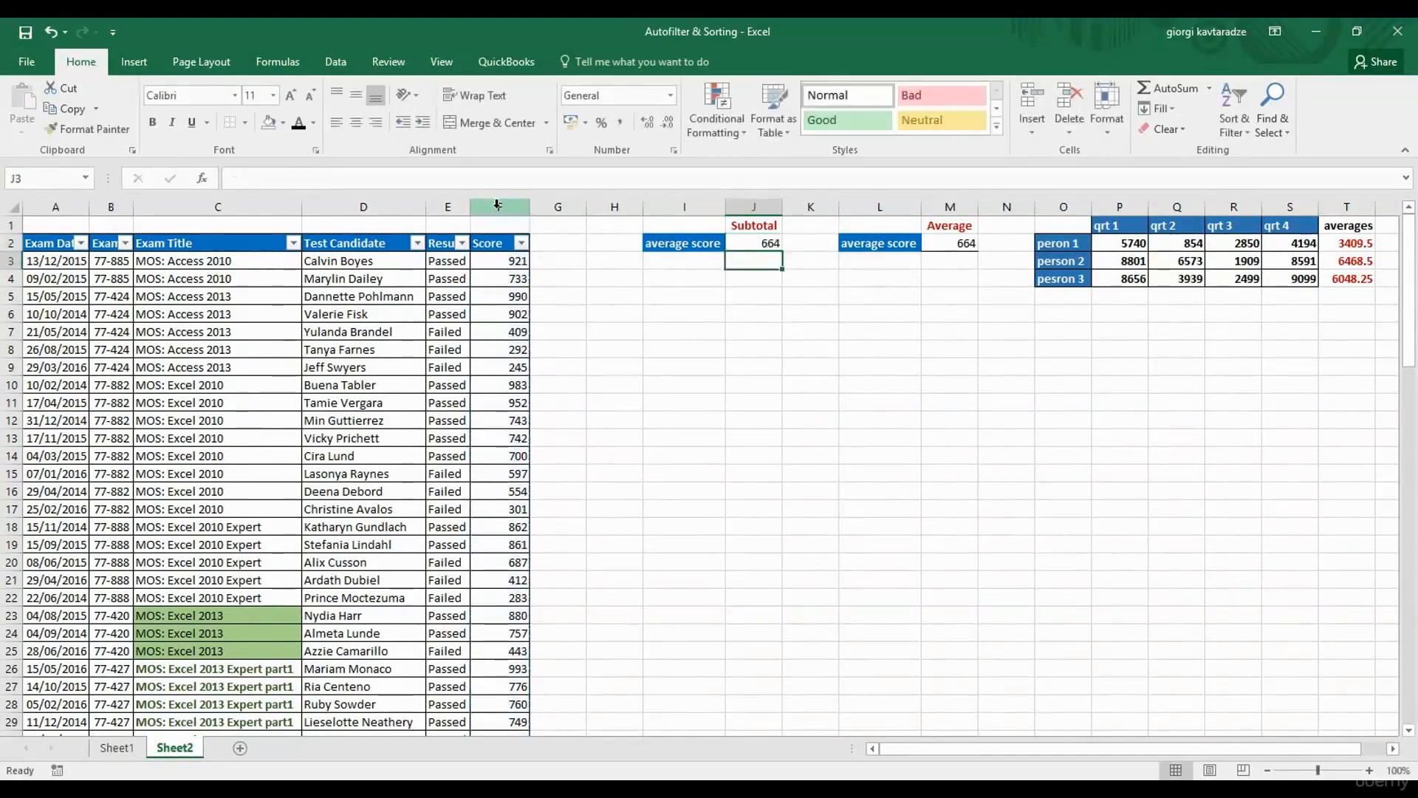
click(750, 244)
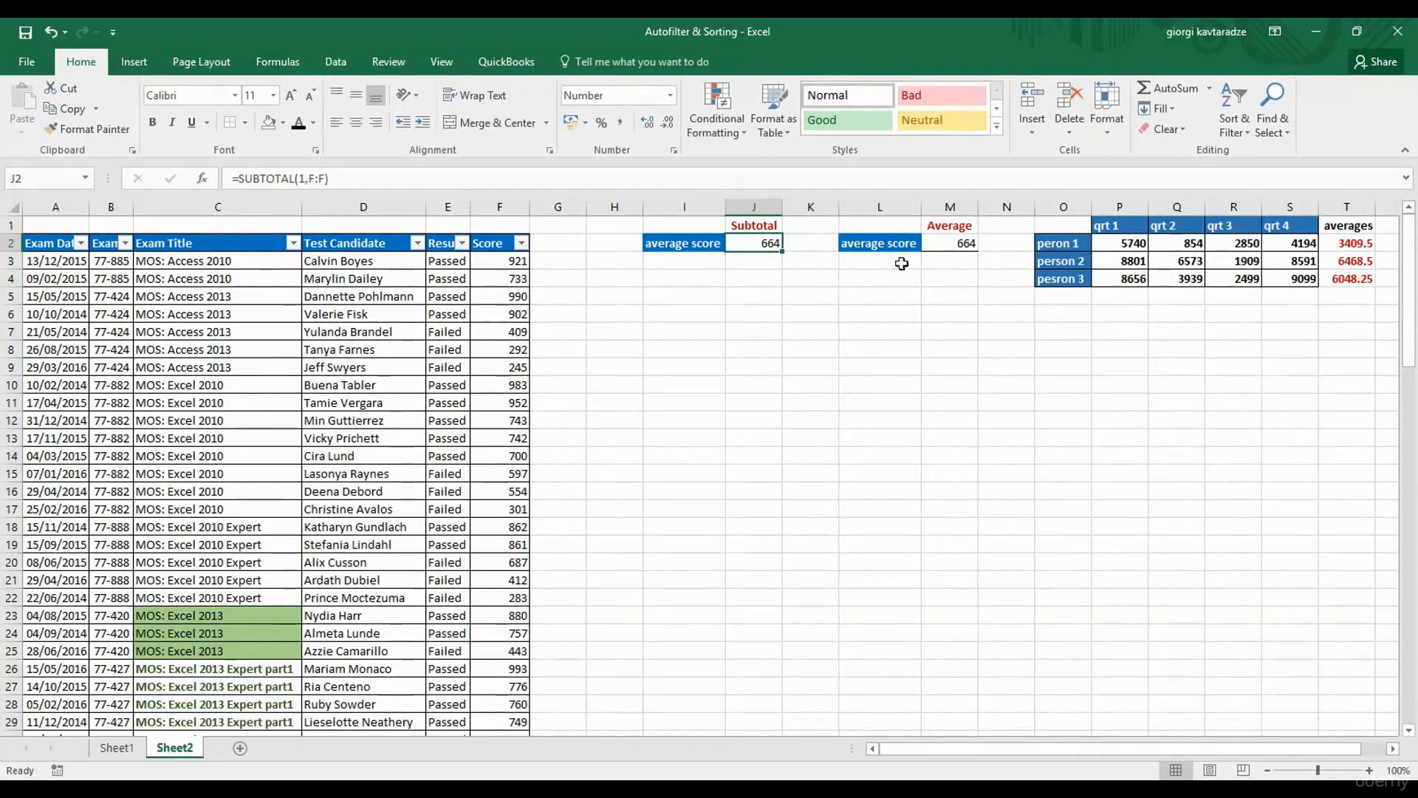
click(932, 247)
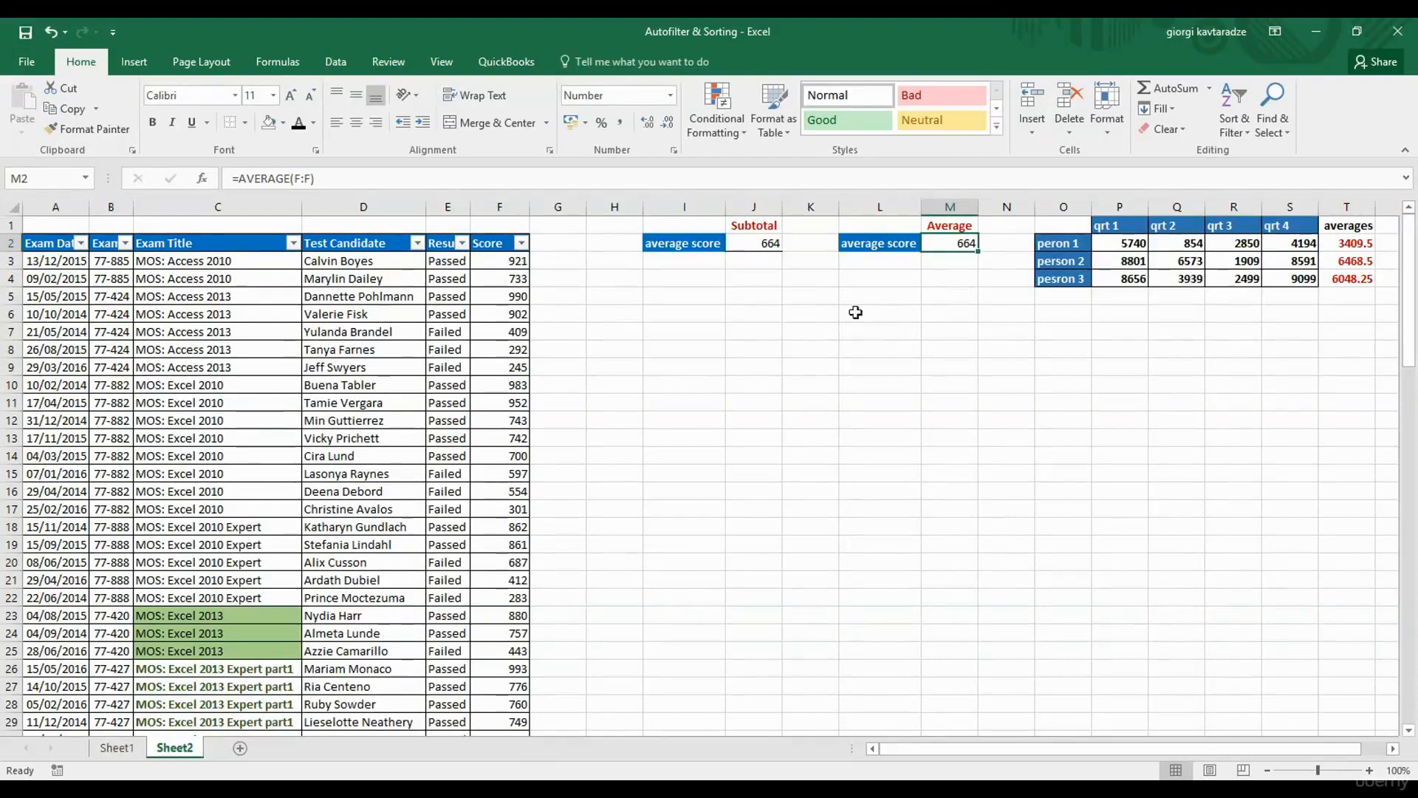
click(792, 315)
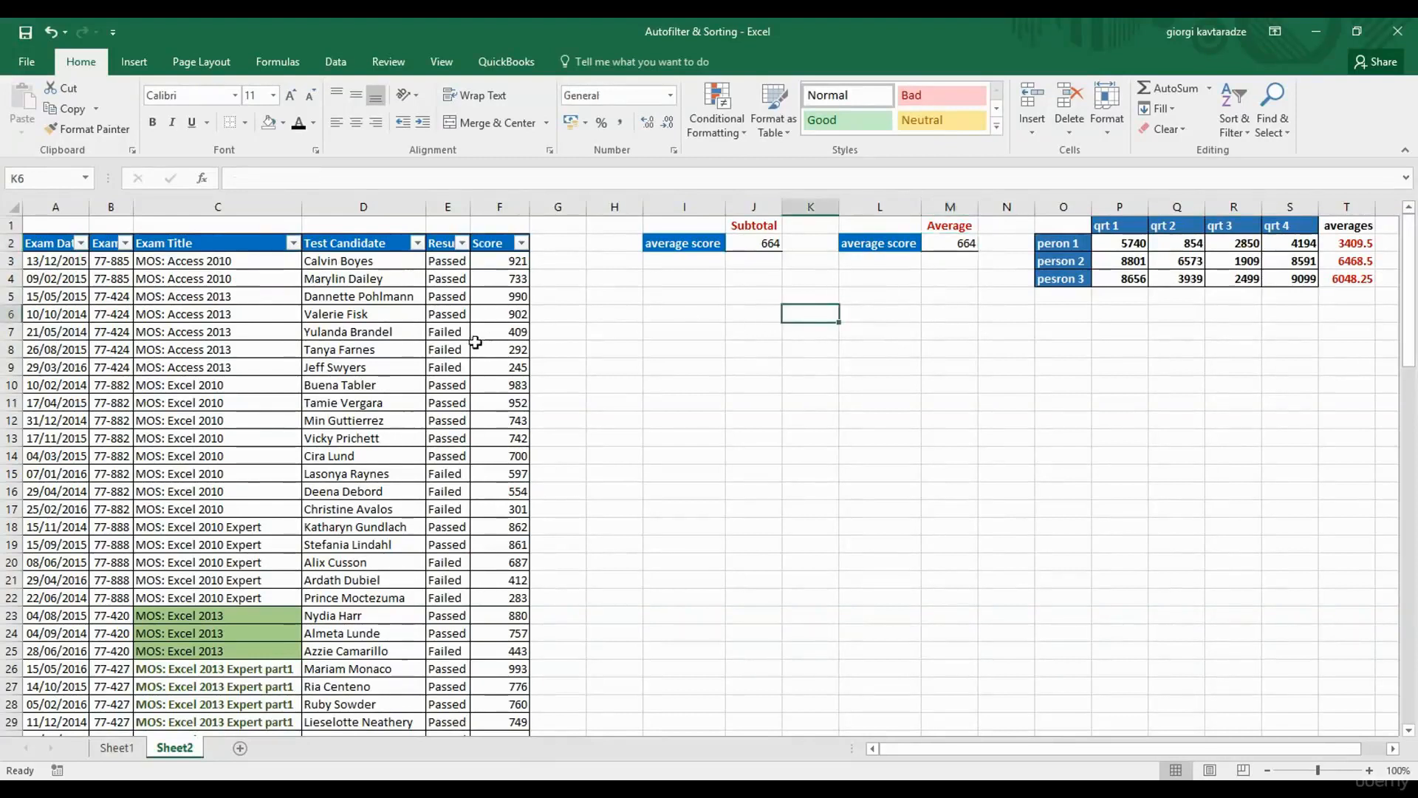
Filter the exam table's Result column to Passed only, and check the average score formulas in J2 and M2.
click(462, 244)
click(330, 418)
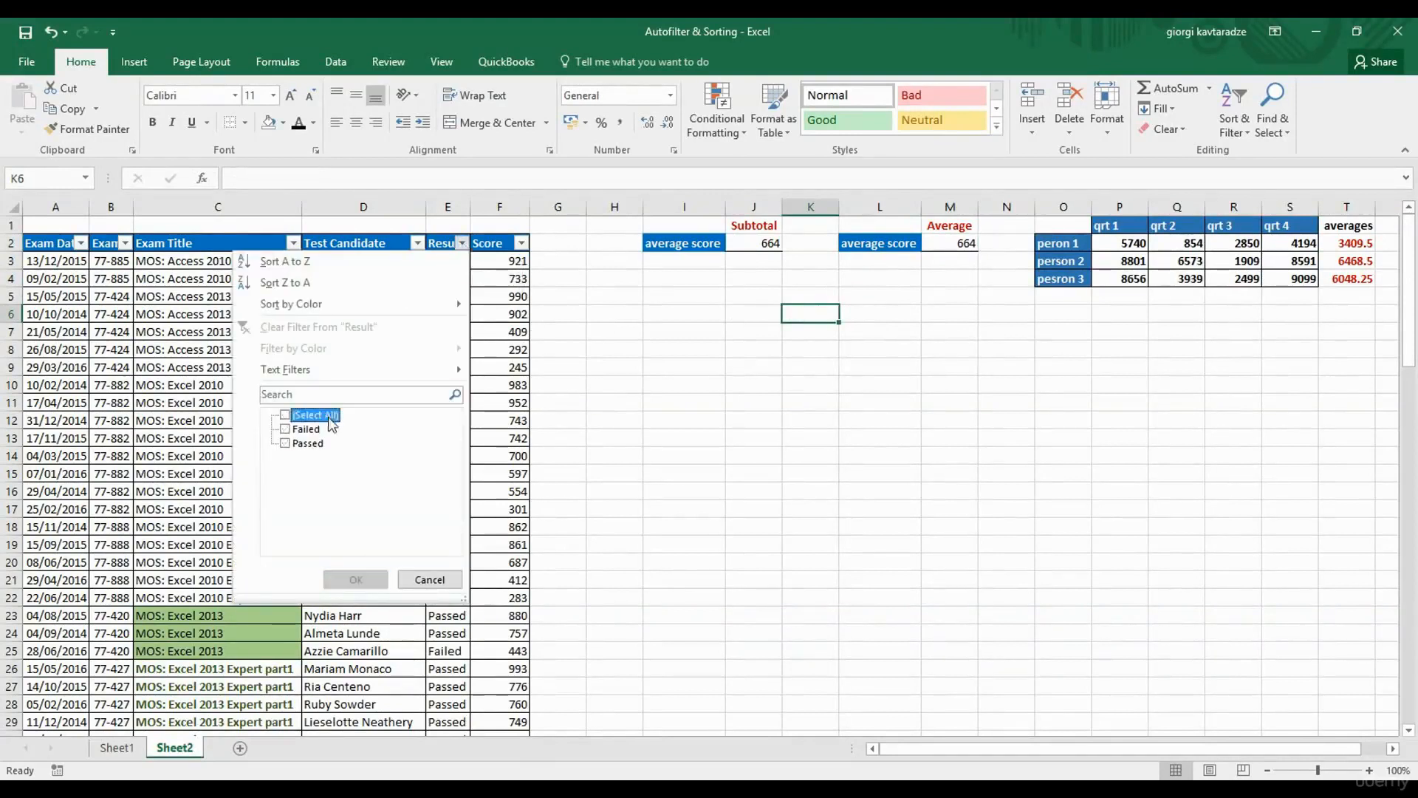
click(307, 443)
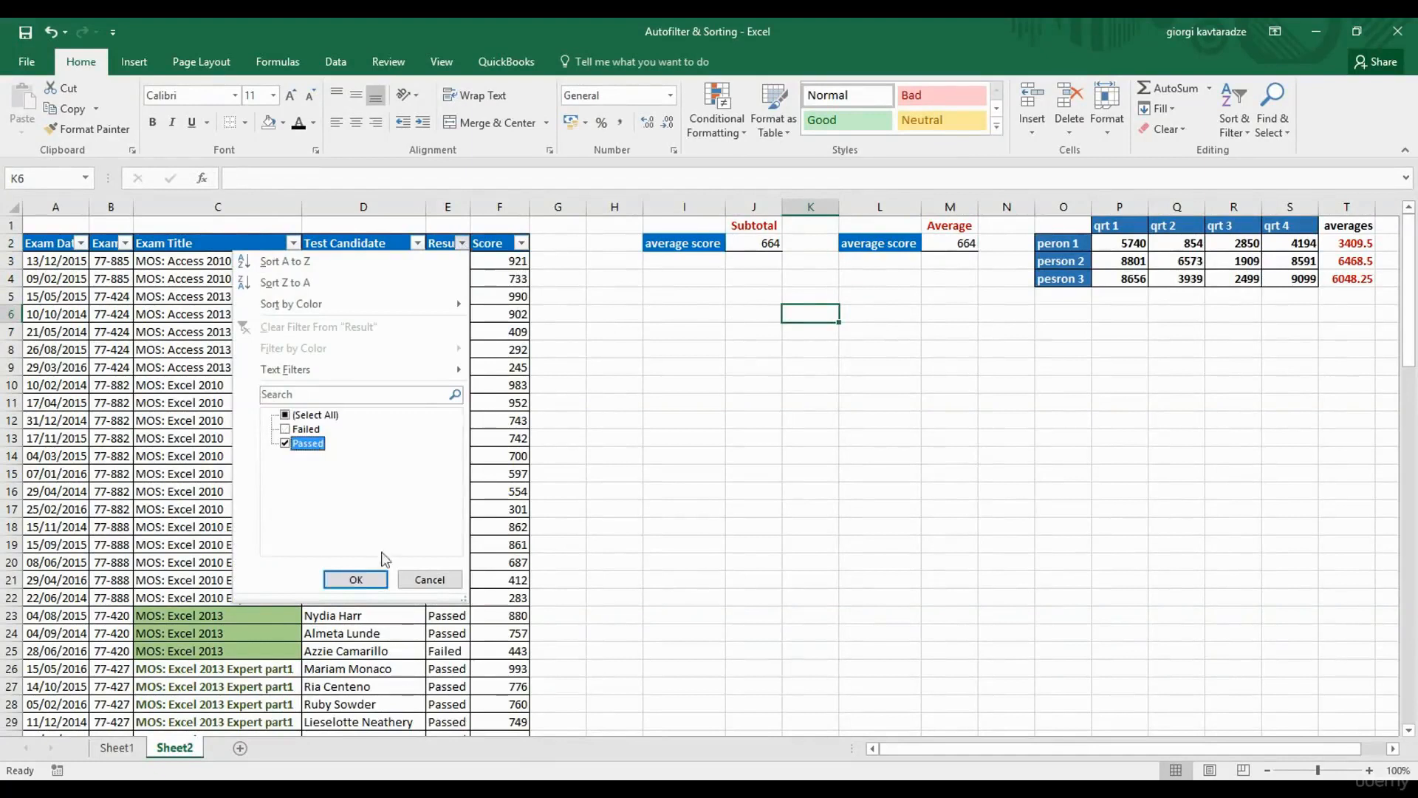
click(355, 580)
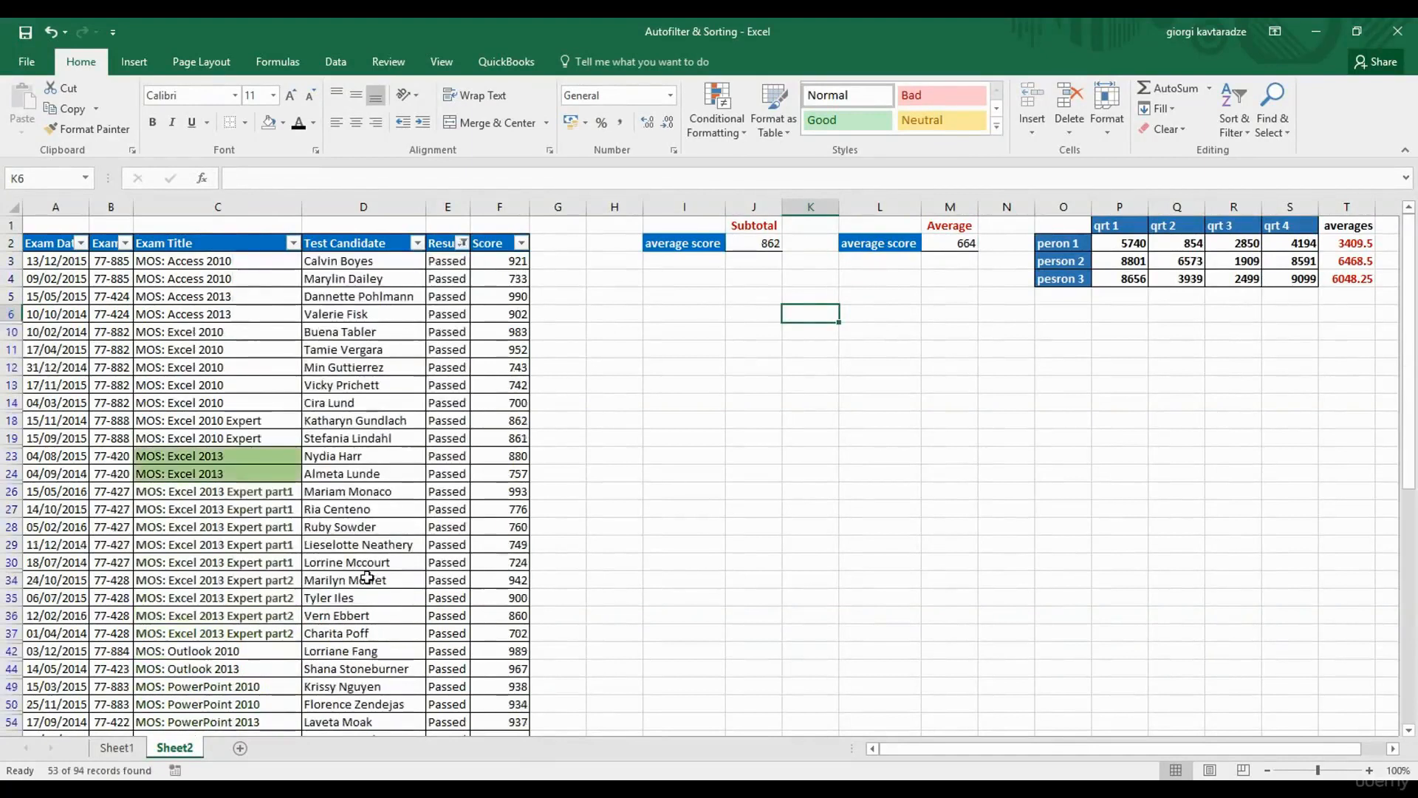
click(749, 243)
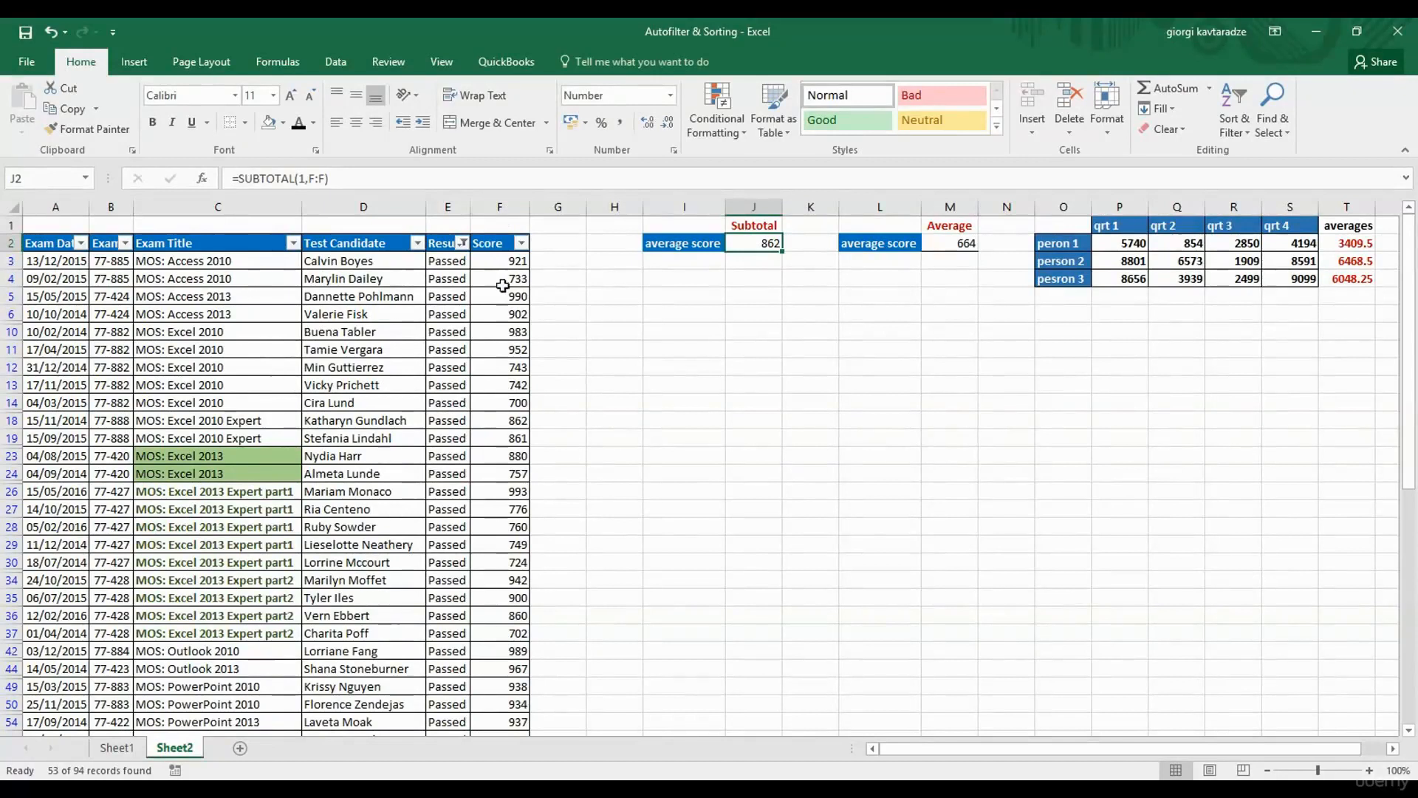
click(945, 244)
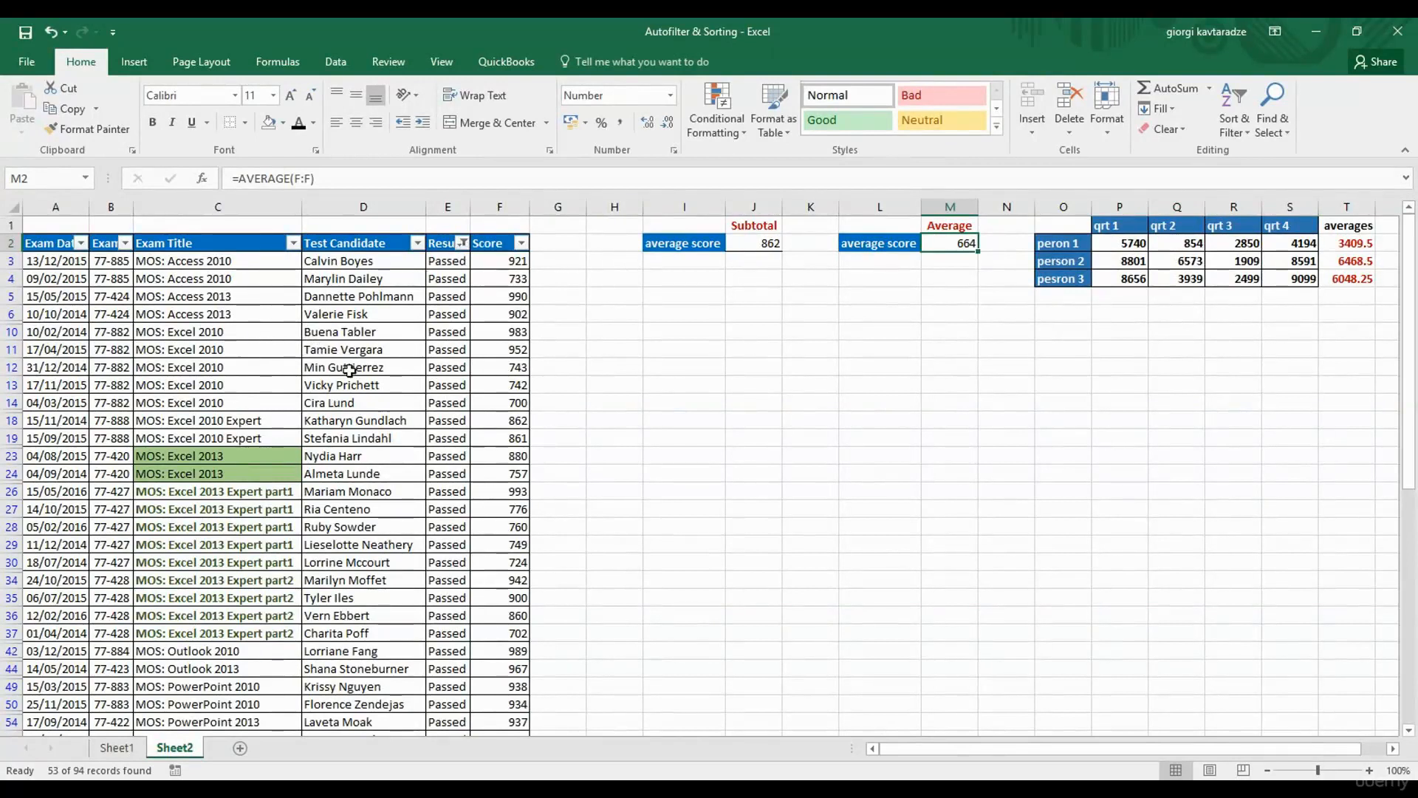
Hide the qrt 3 column of the quarterly table, inspecting the first person's SUBTOTAL average before and after.
click(1346, 246)
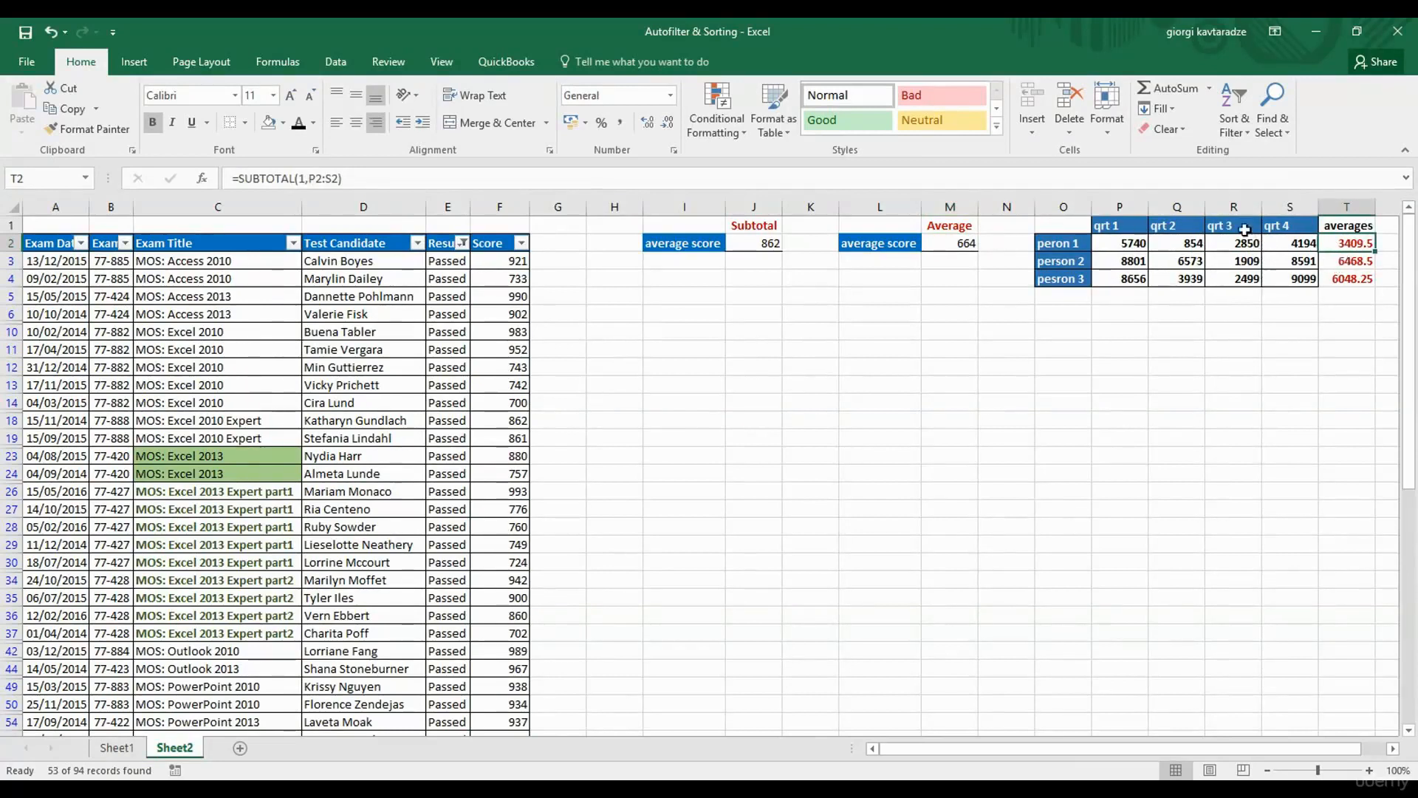
click(1227, 208)
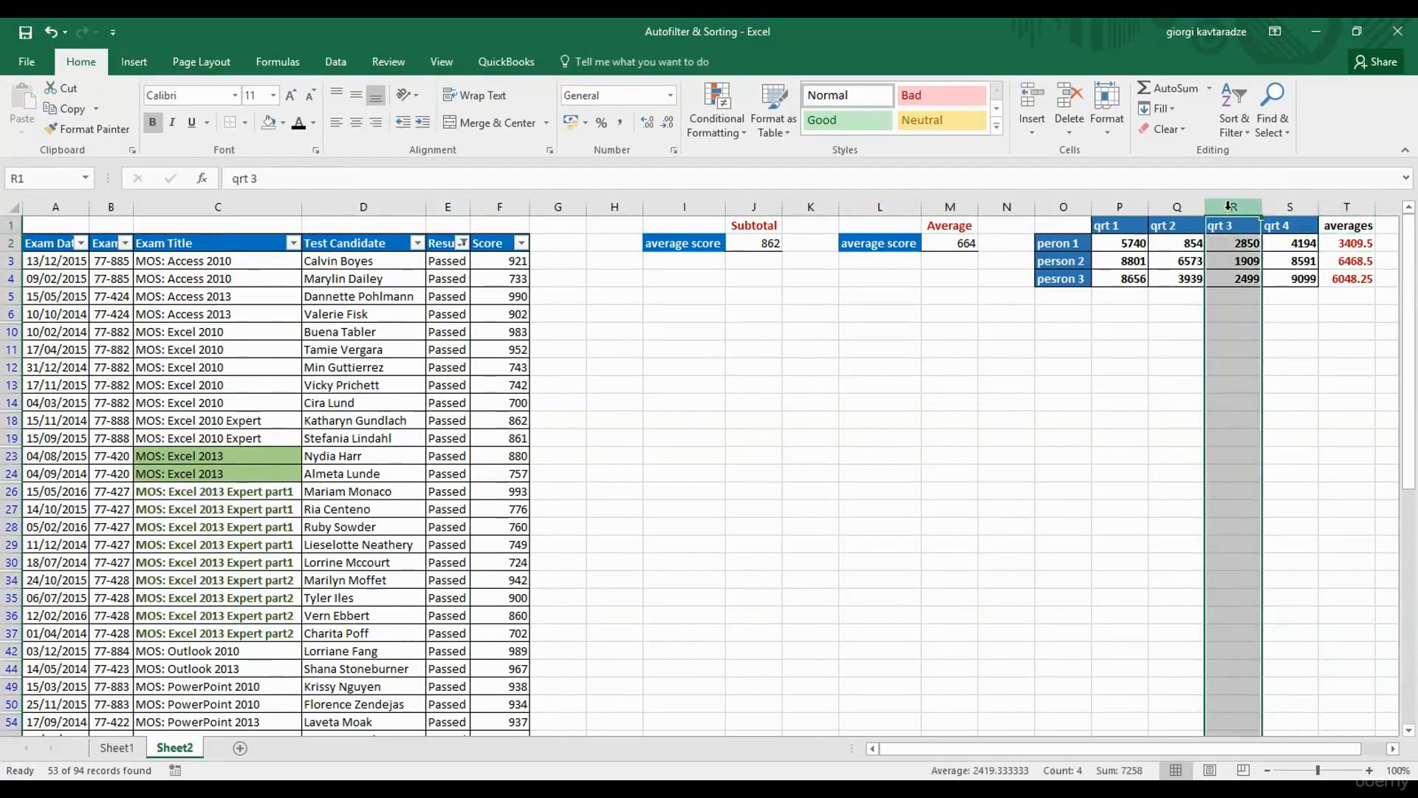
right_click(1229, 208)
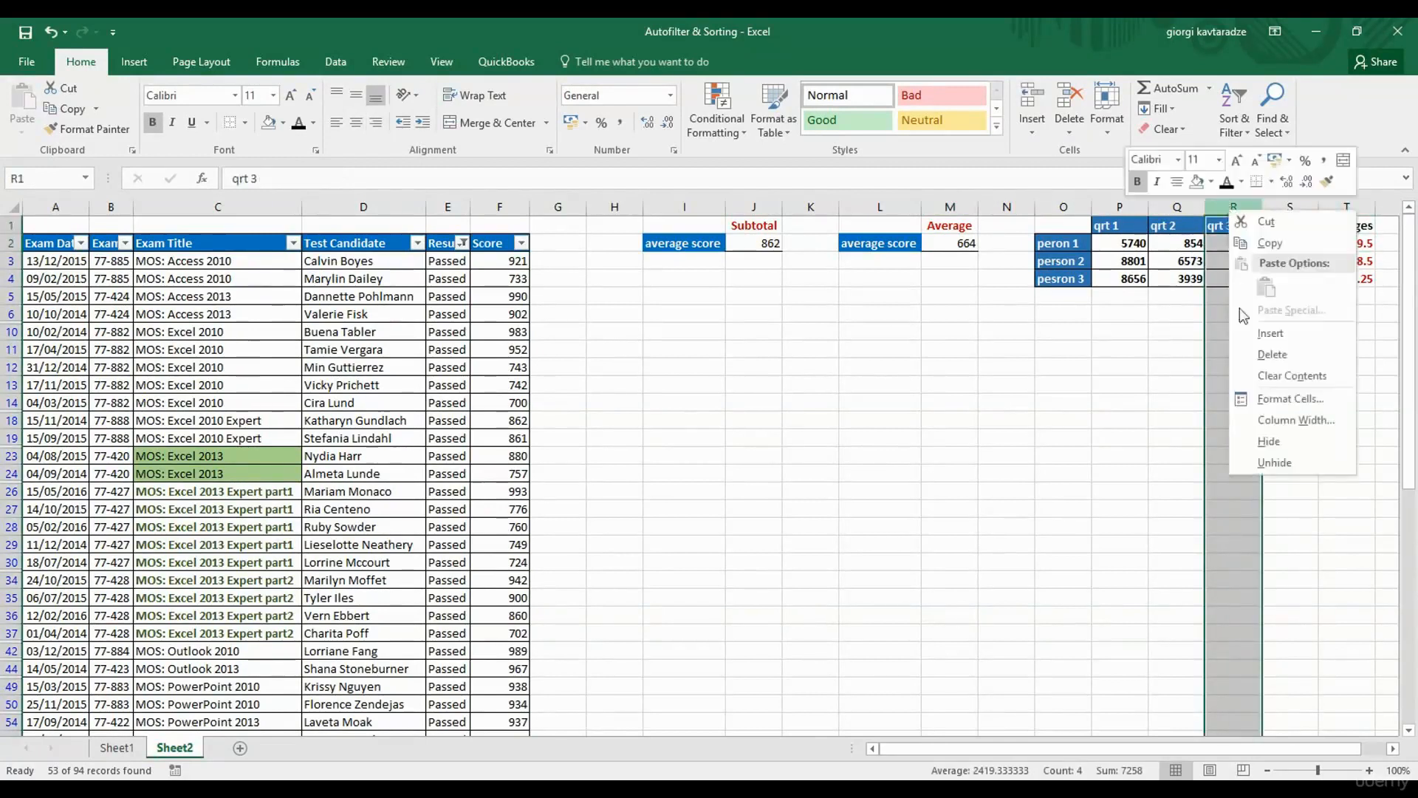
click(1269, 435)
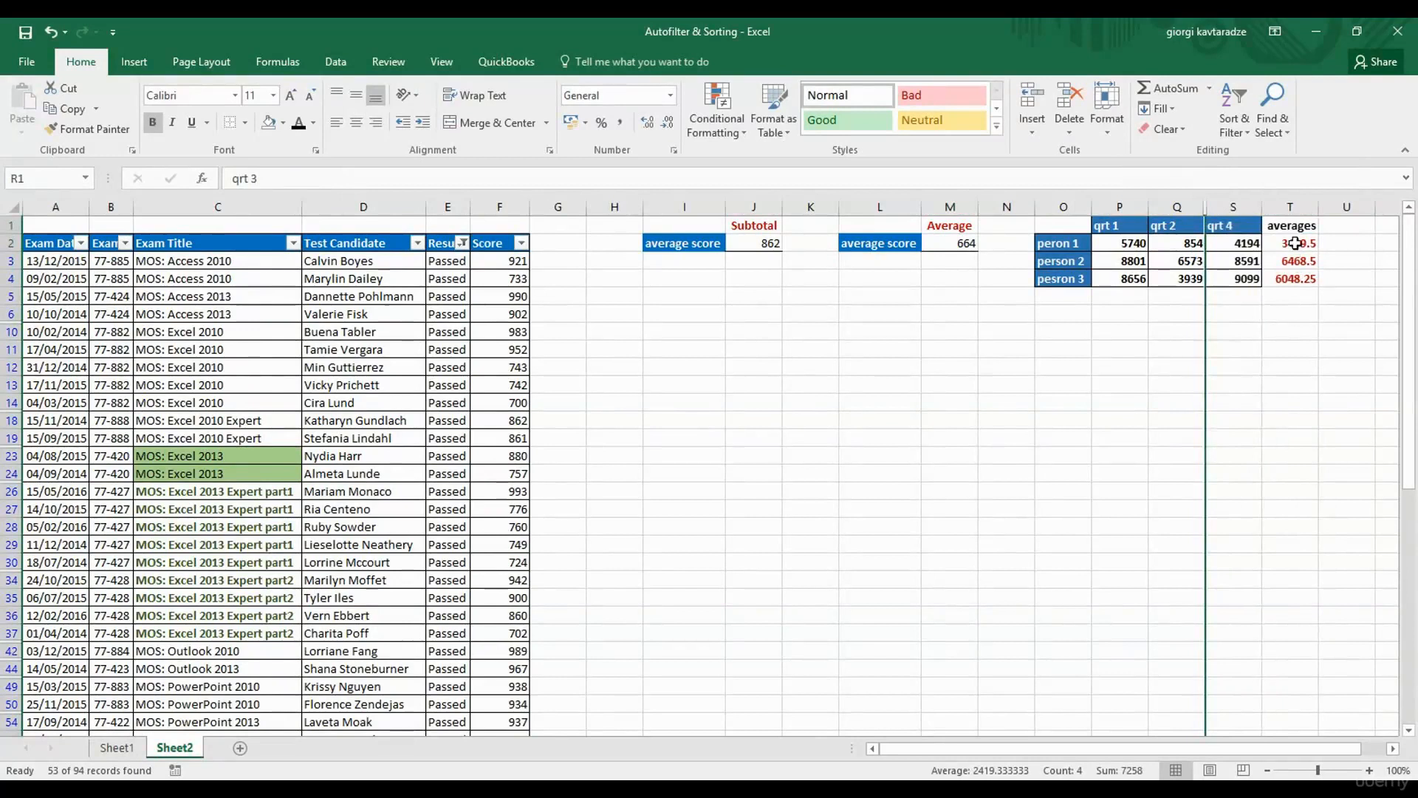
click(1295, 243)
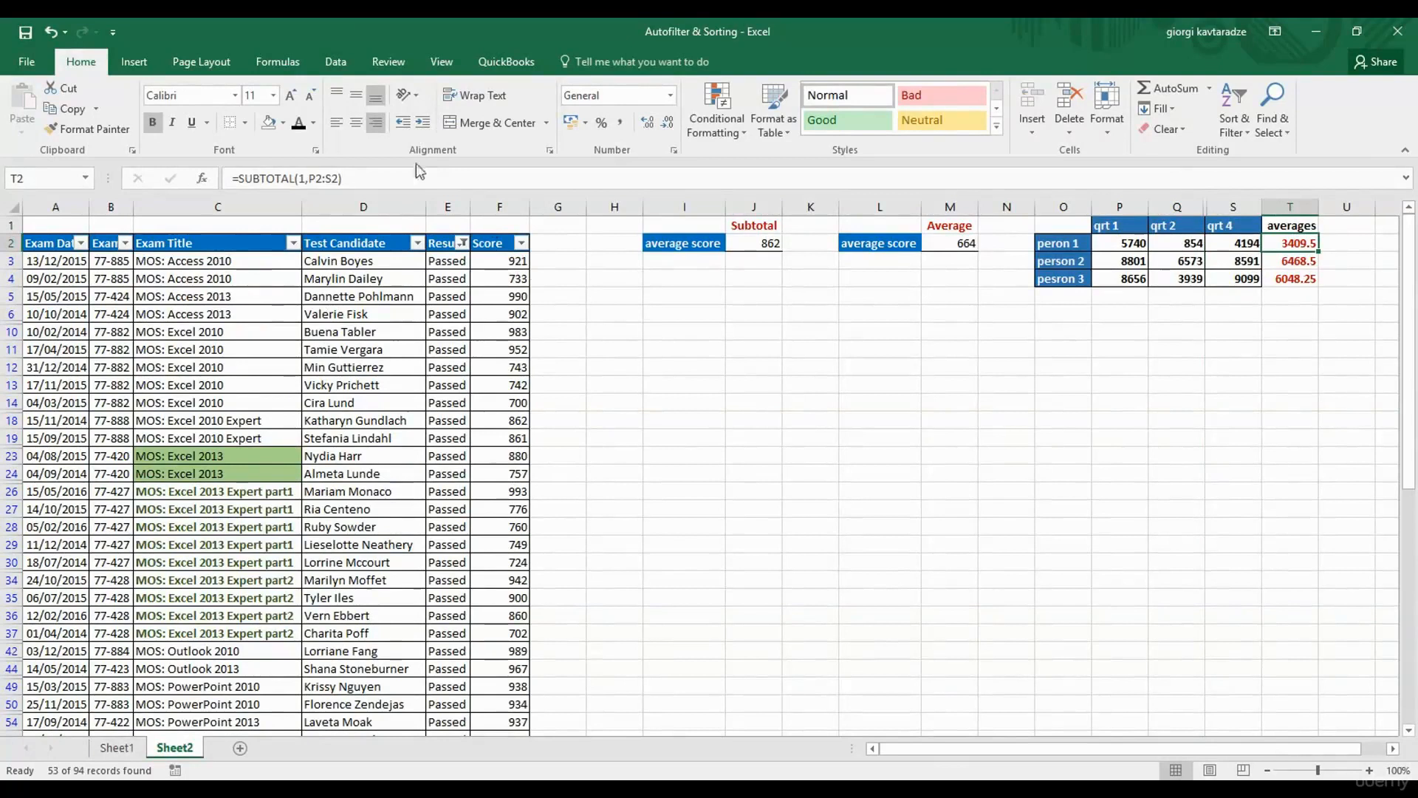
Sort the exam table on Sheet2 by the Exam Title column from Z to A.
click(335, 63)
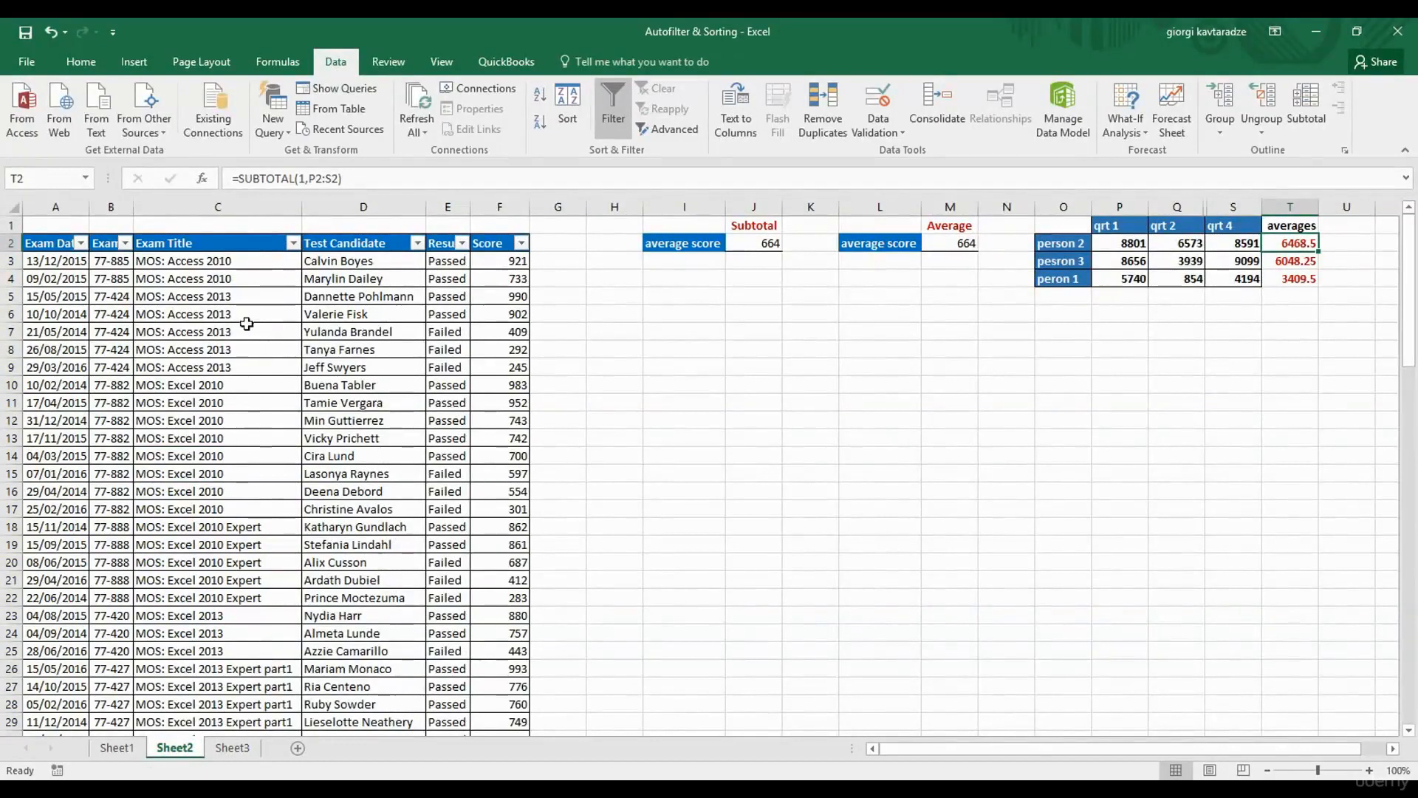
click(240, 386)
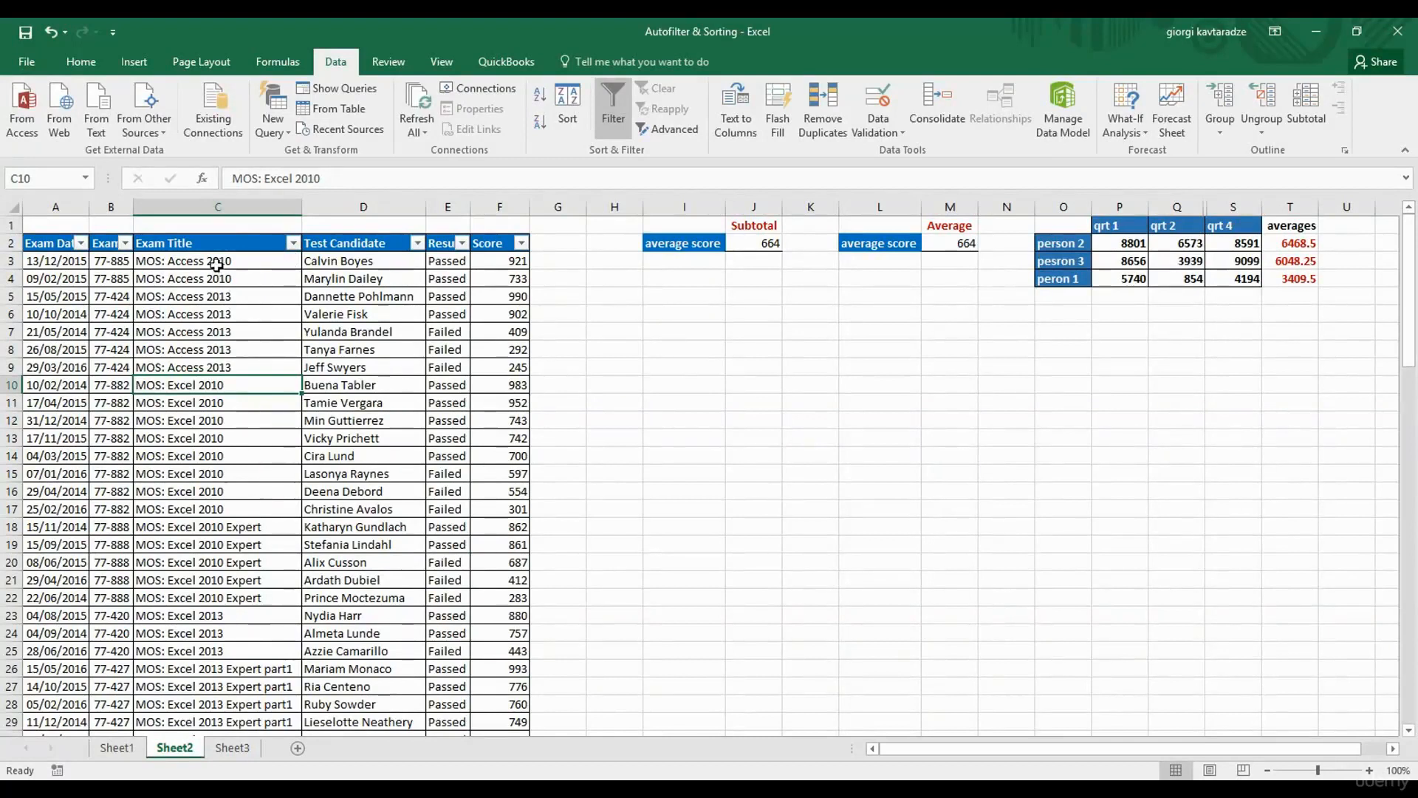
click(293, 243)
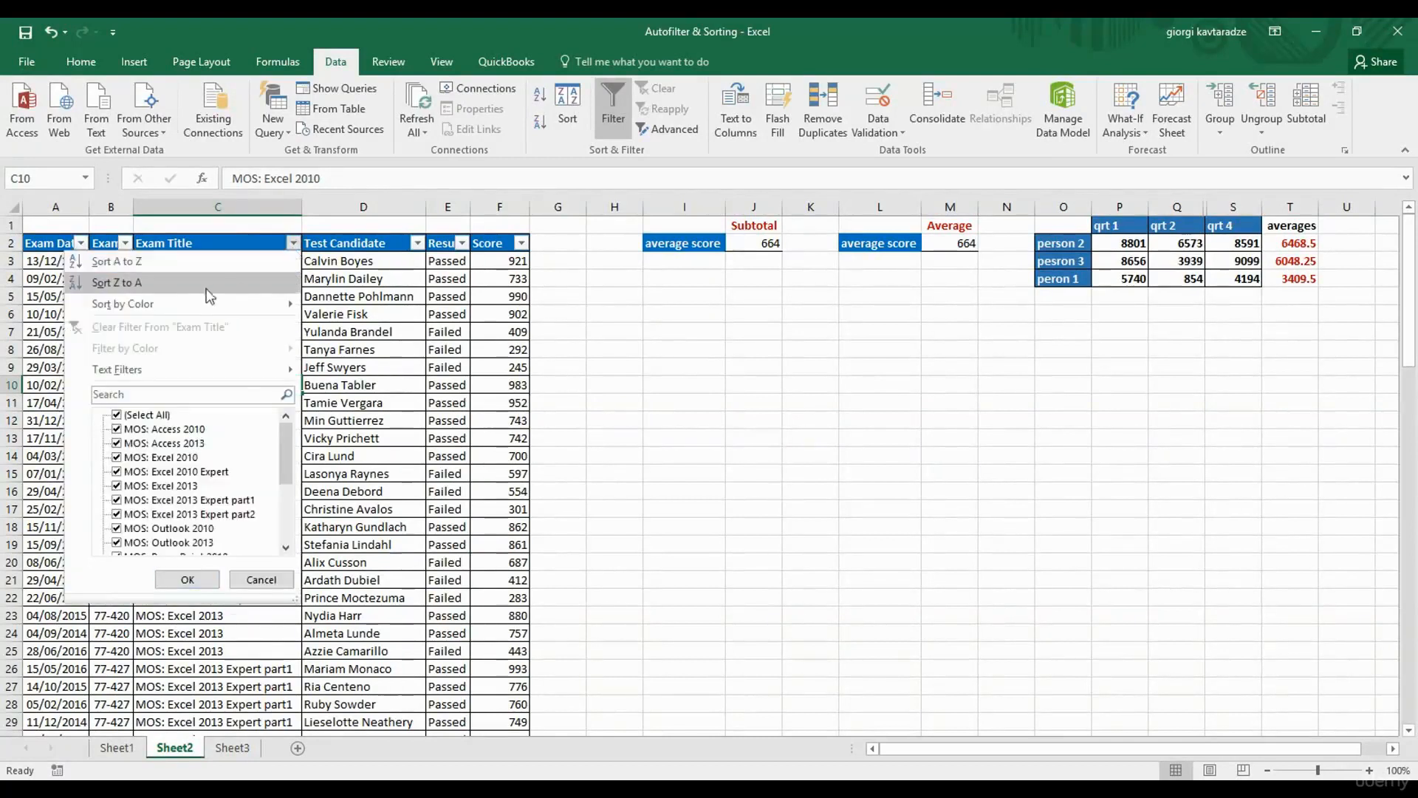
click(200, 288)
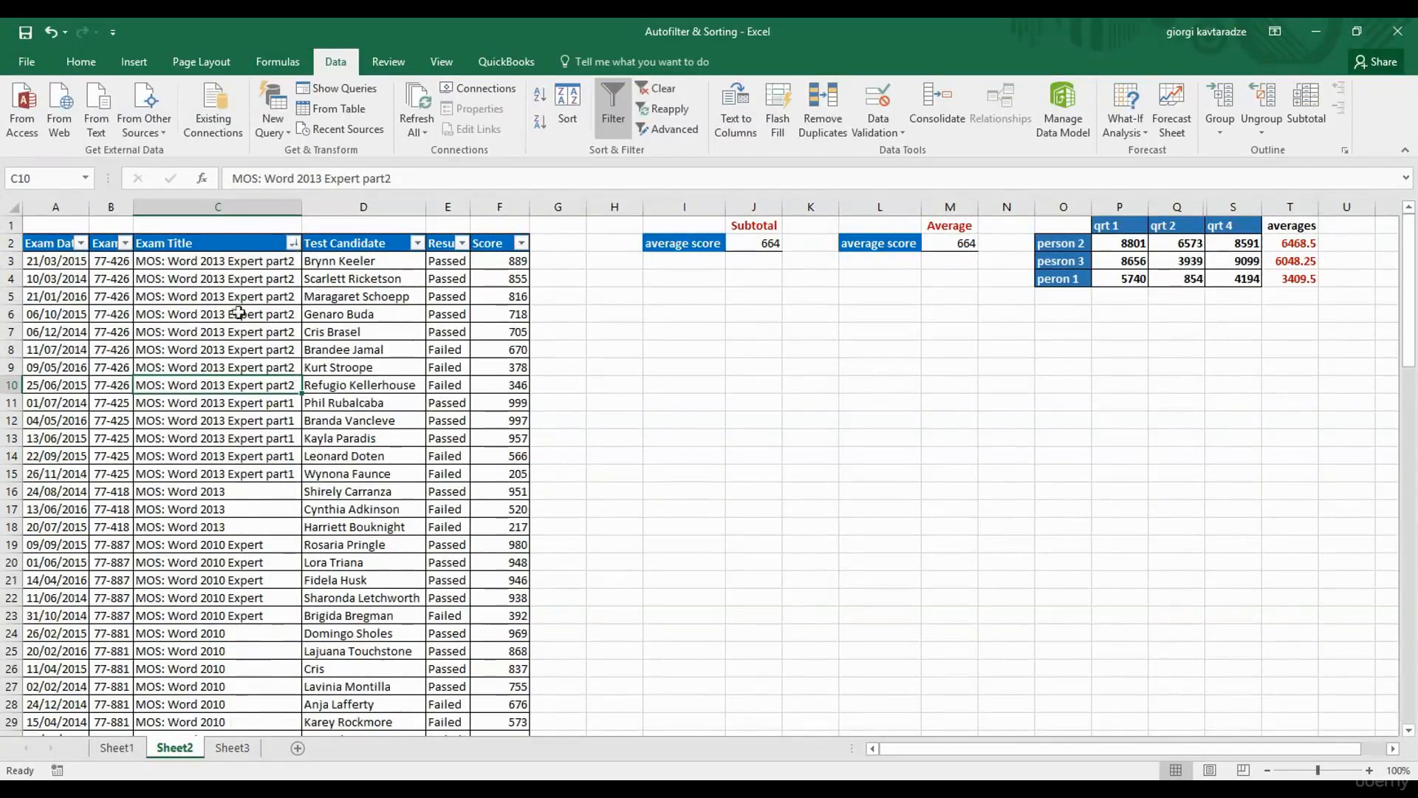
Add subtotals to the exam table that average the Score column at each change in Exam Title.
click(490, 301)
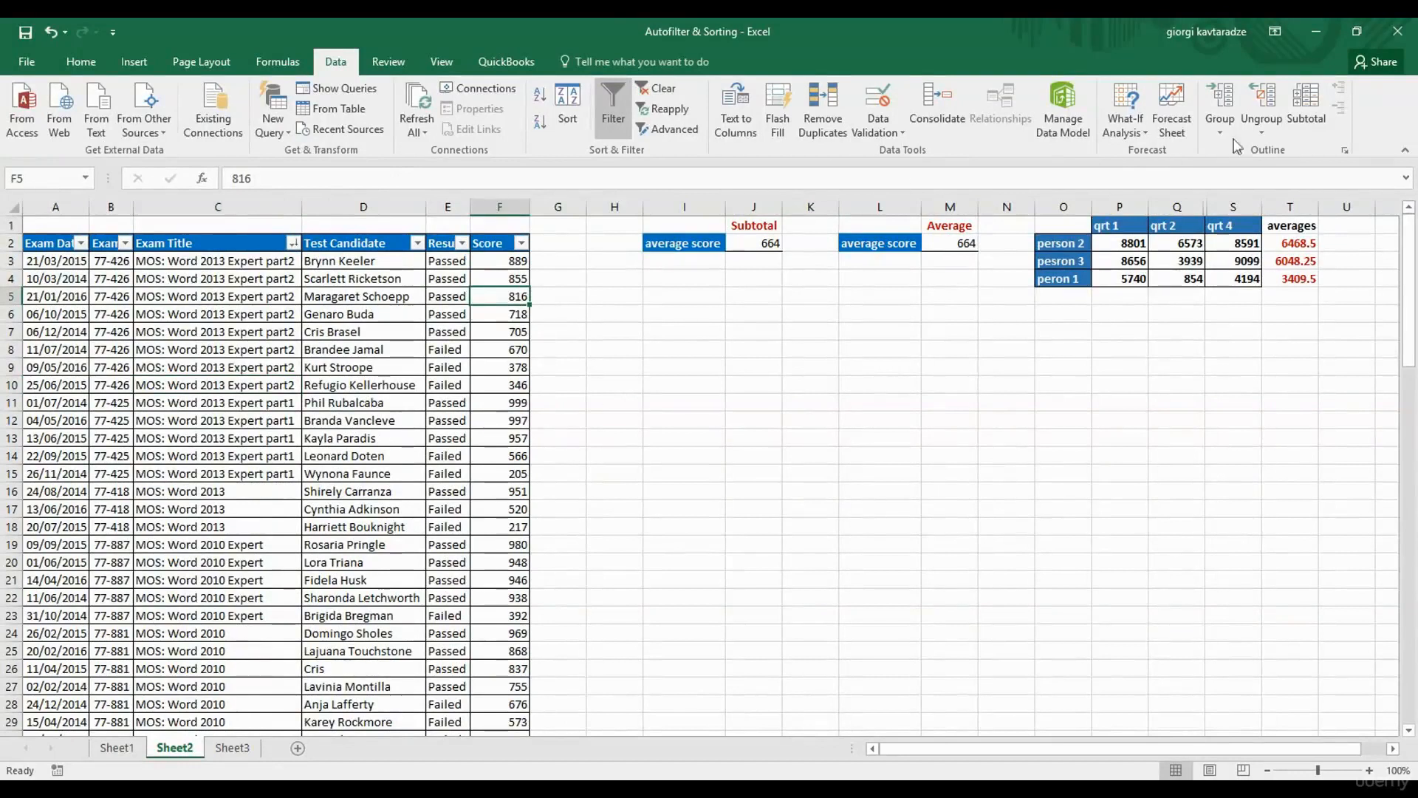
click(1306, 123)
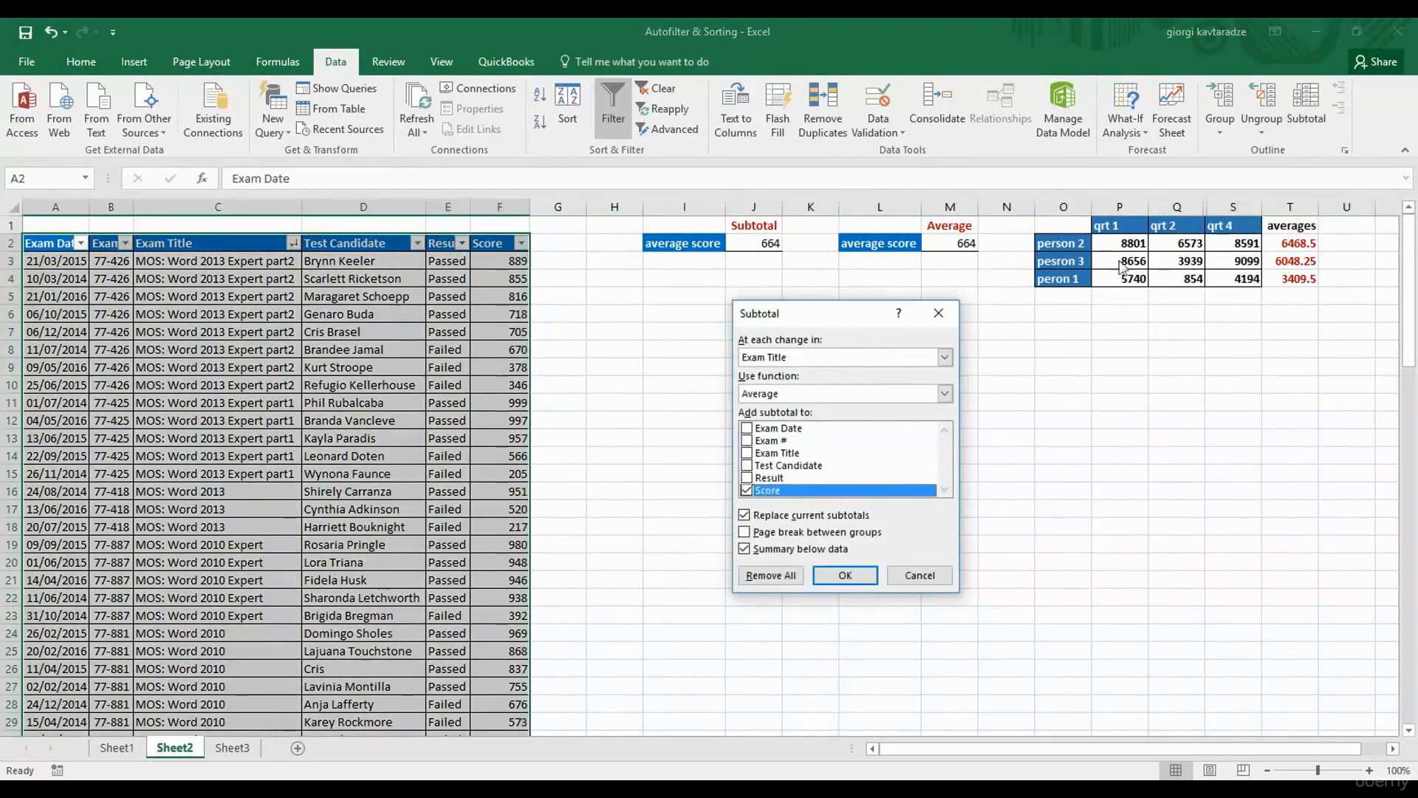
drag(851, 327, 776, 328)
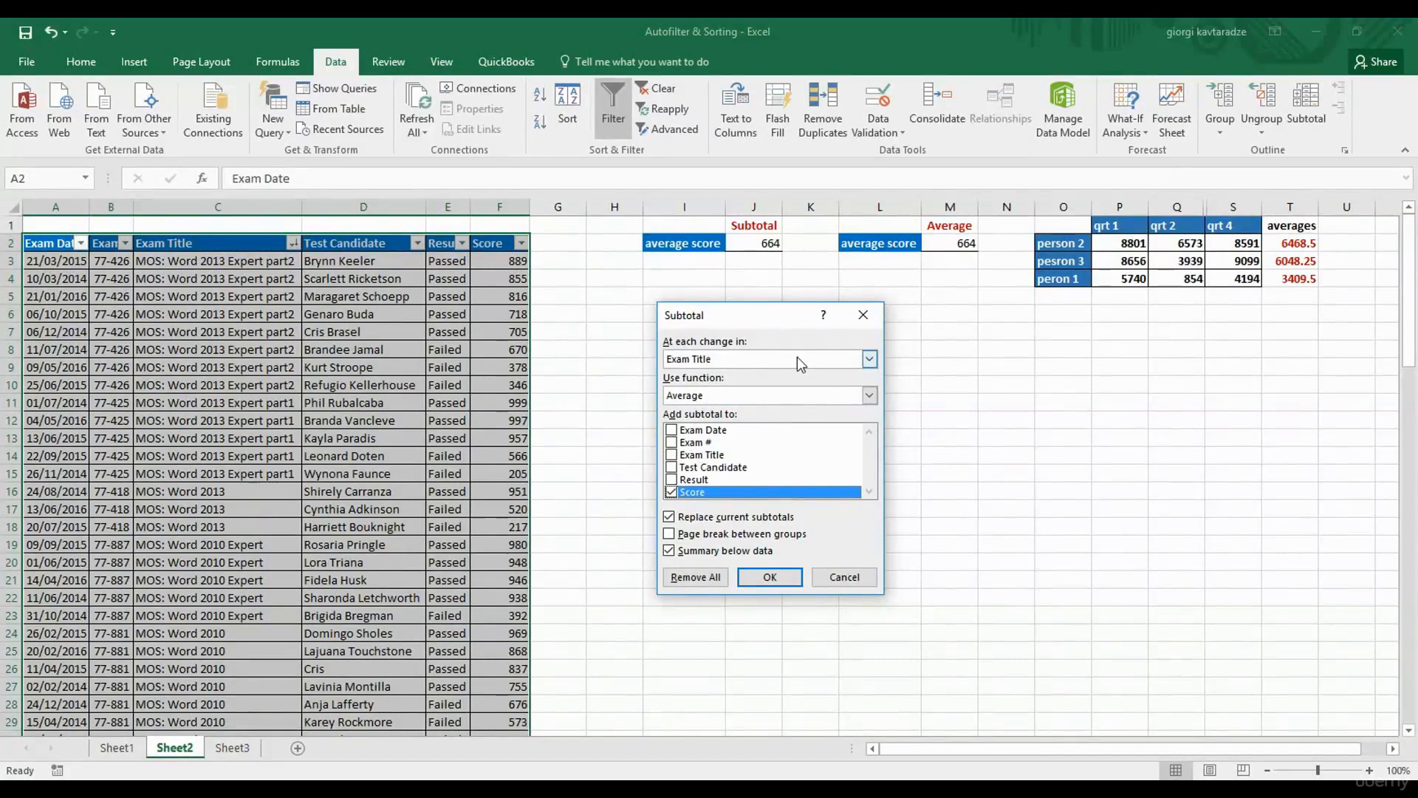
click(870, 360)
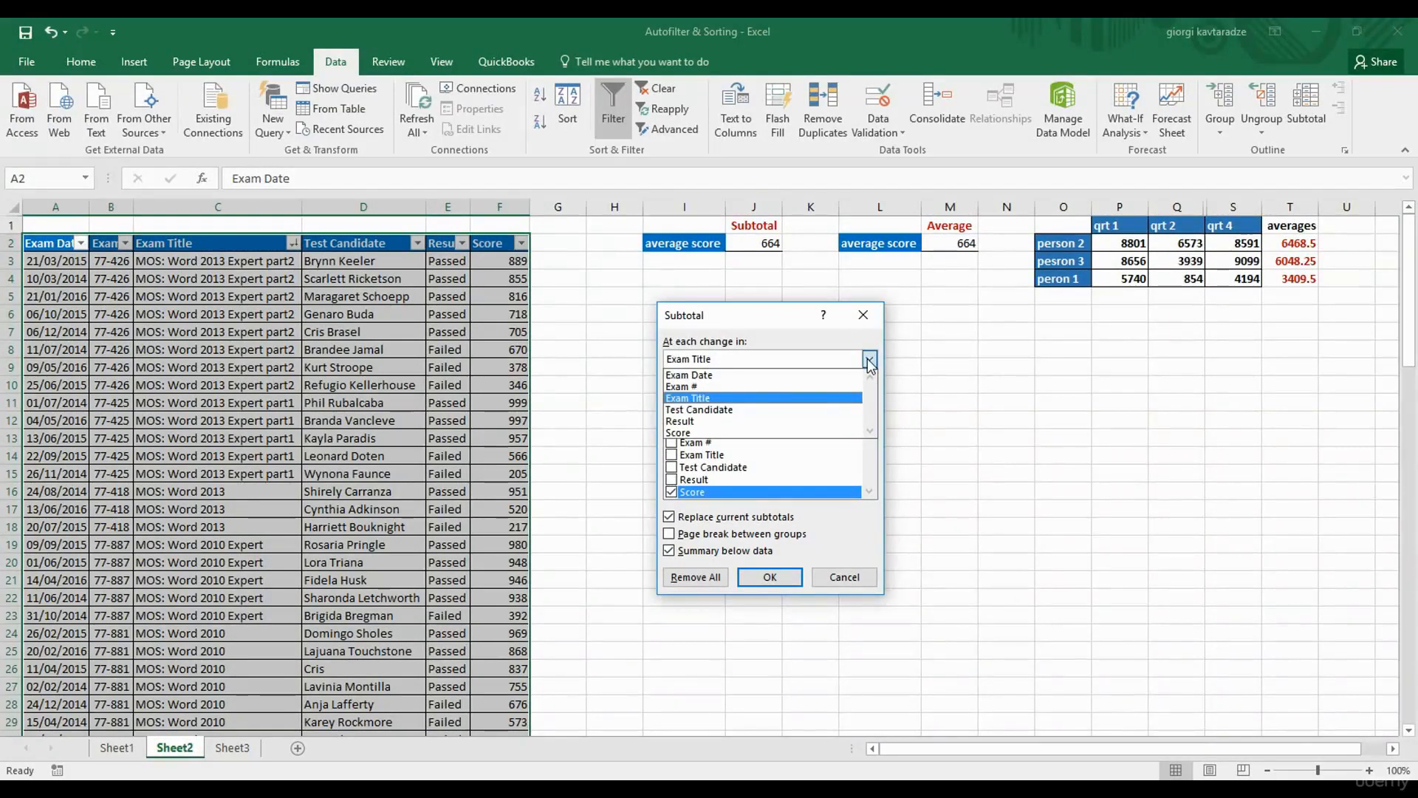
click(735, 402)
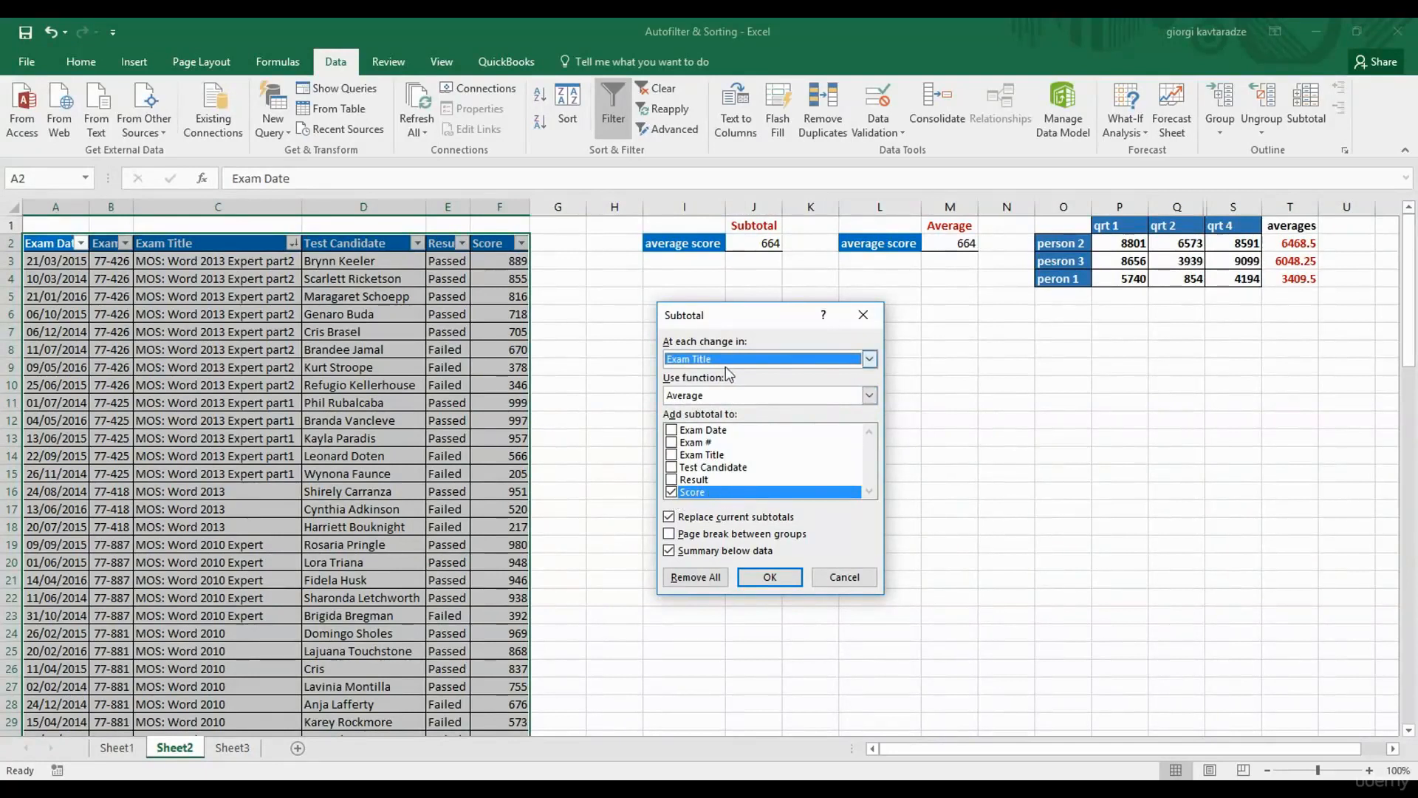
click(768, 577)
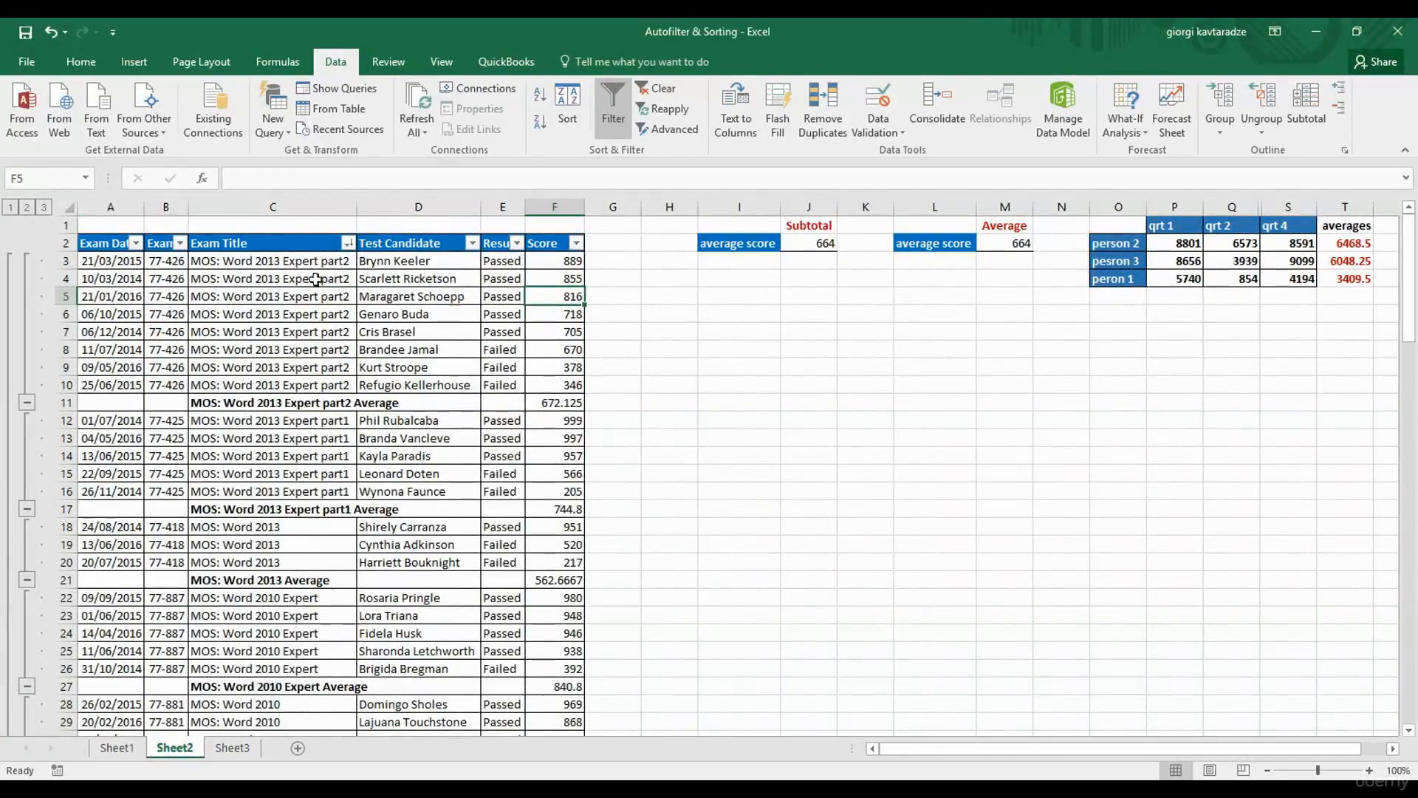
Inspect the first group's average row, its SUBTOTAL formula in F11 and the function chosen in the Subtotal settings.
drag(312, 263, 303, 493)
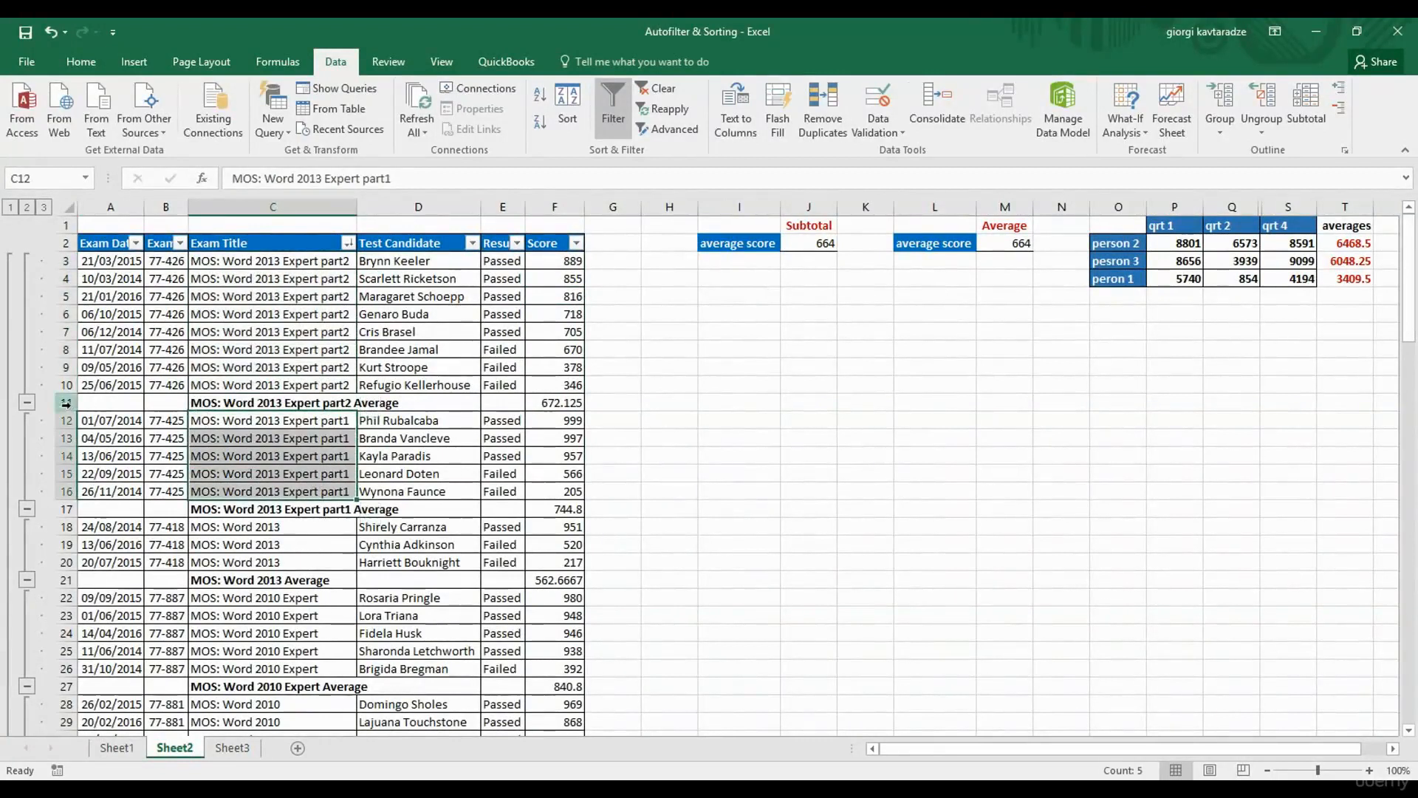
click(231, 401)
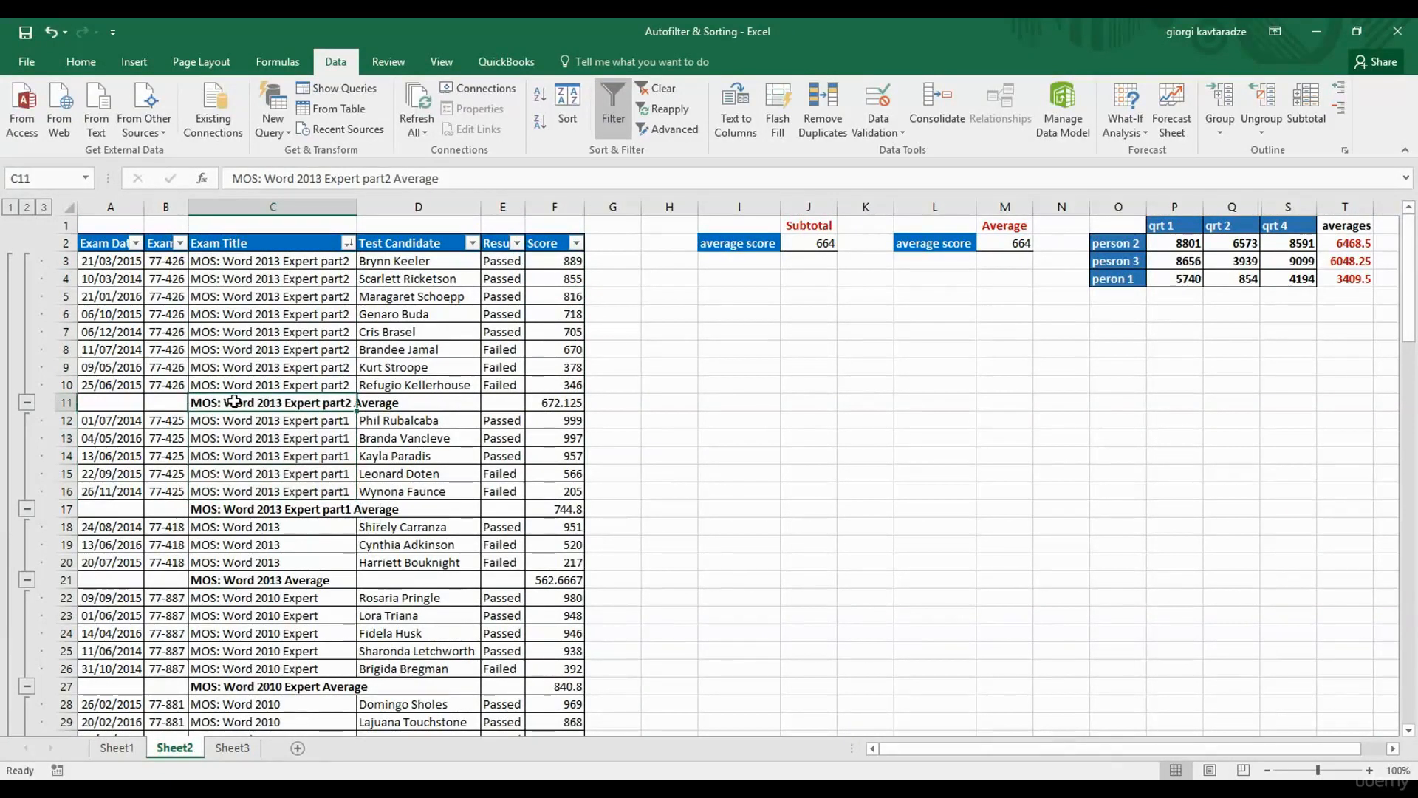
click(544, 403)
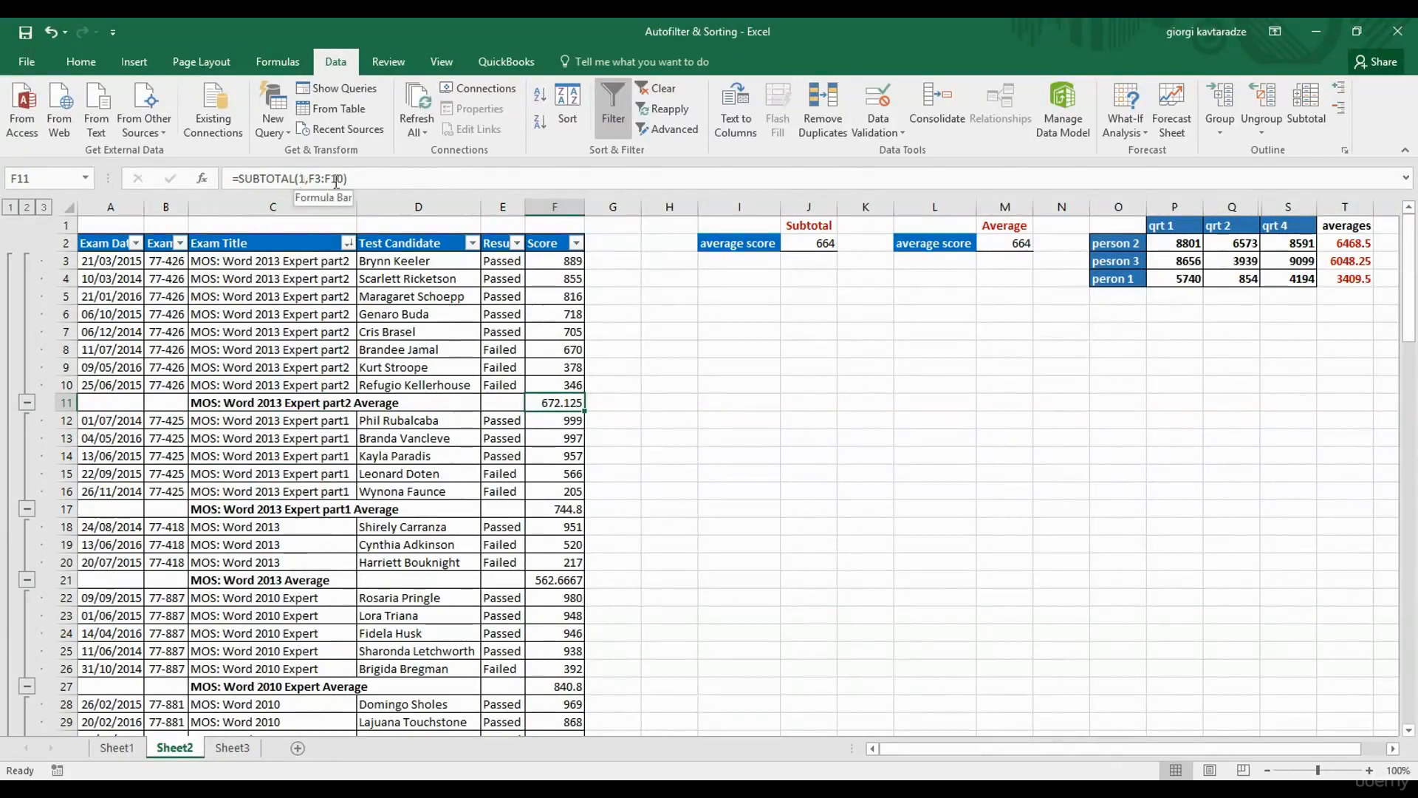
click(1307, 103)
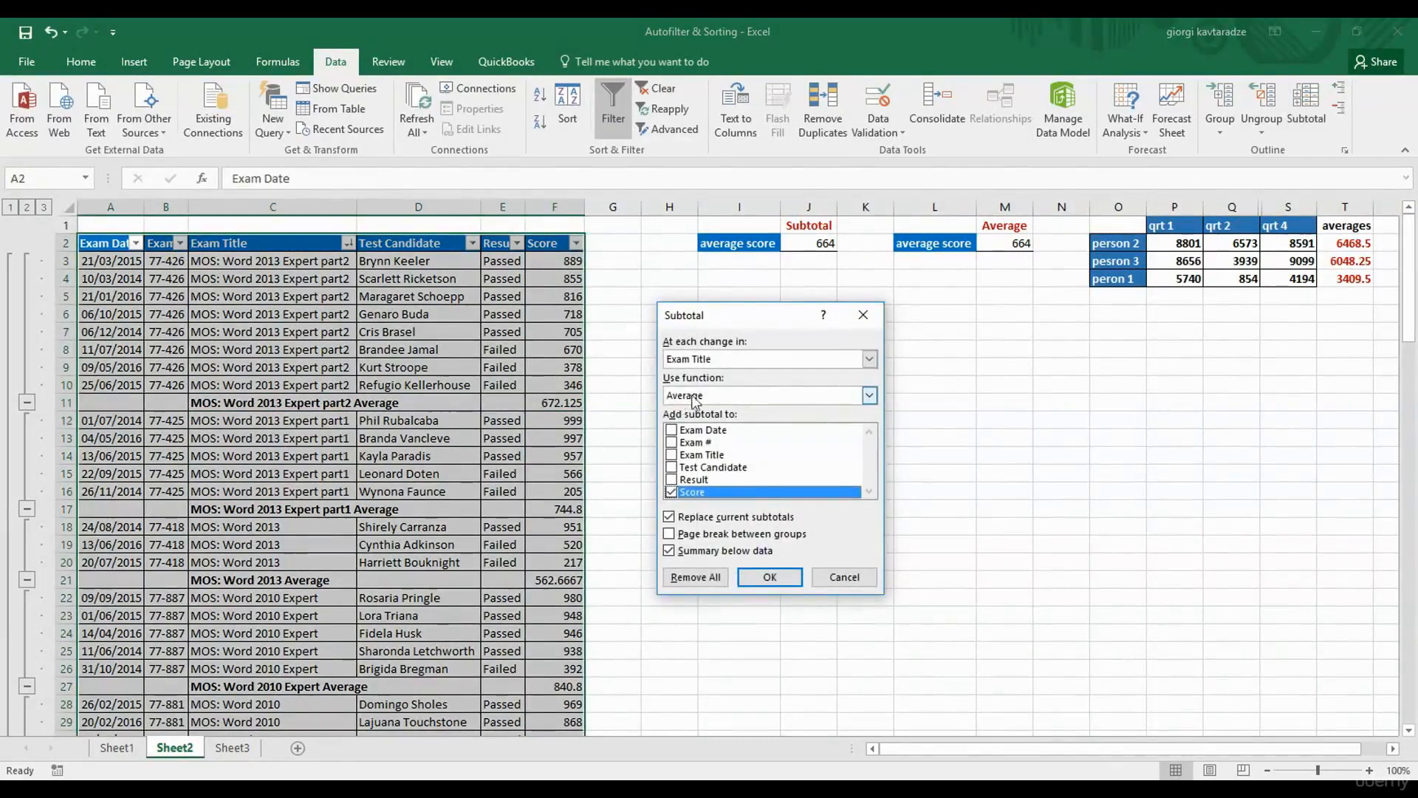
click(863, 316)
click(576, 402)
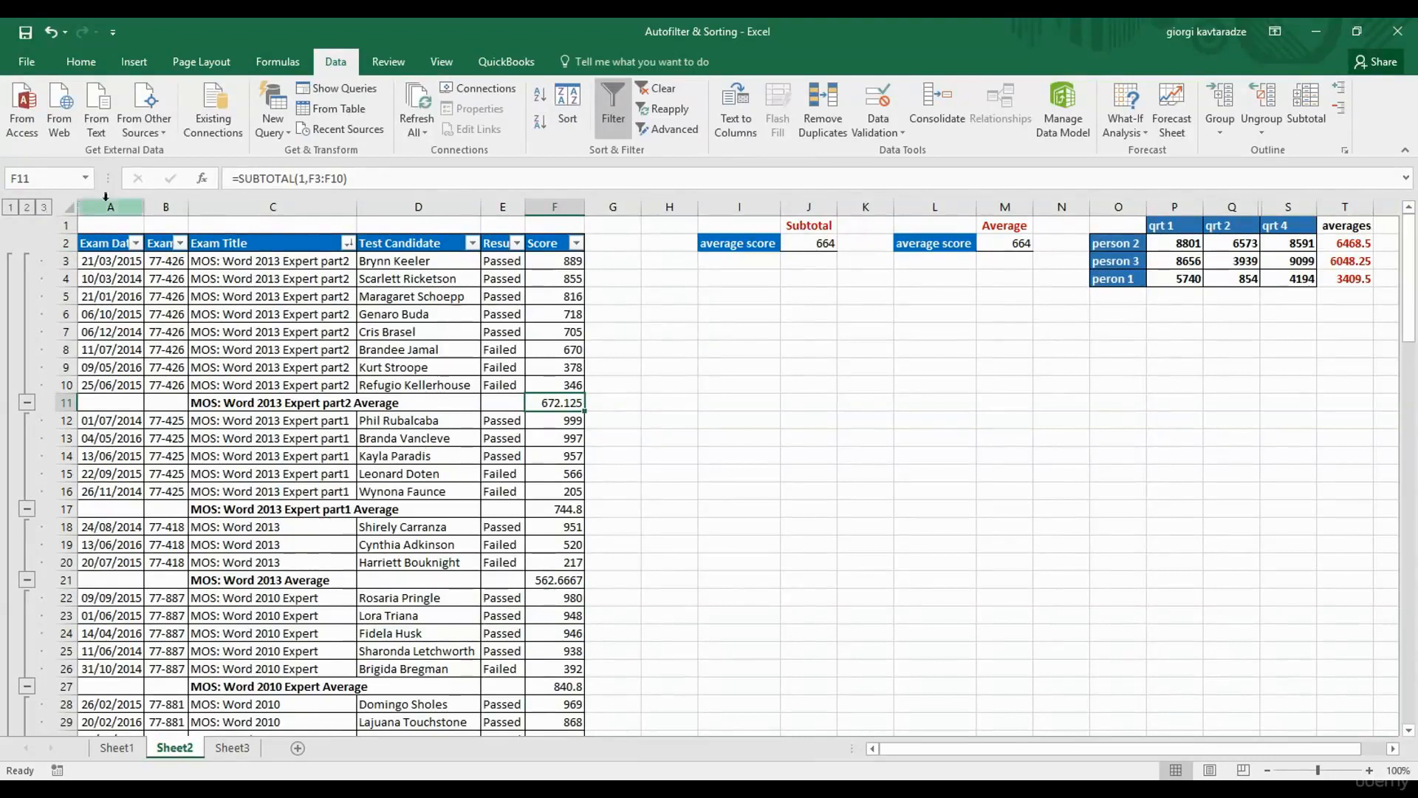
View the outline at grand average level 1, and leave the exam table collapsed to the per-title averages at level 2.
click(28, 207)
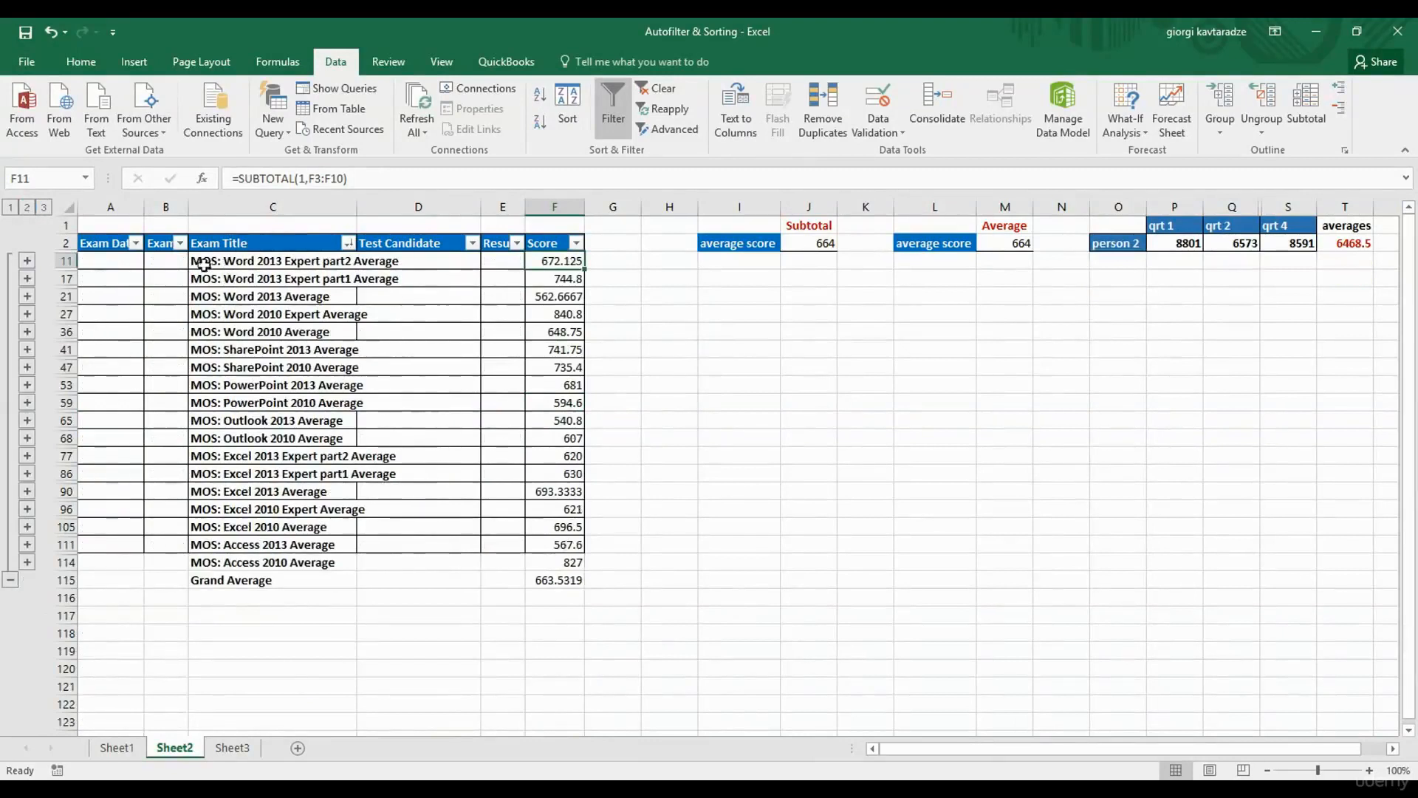
click(11, 208)
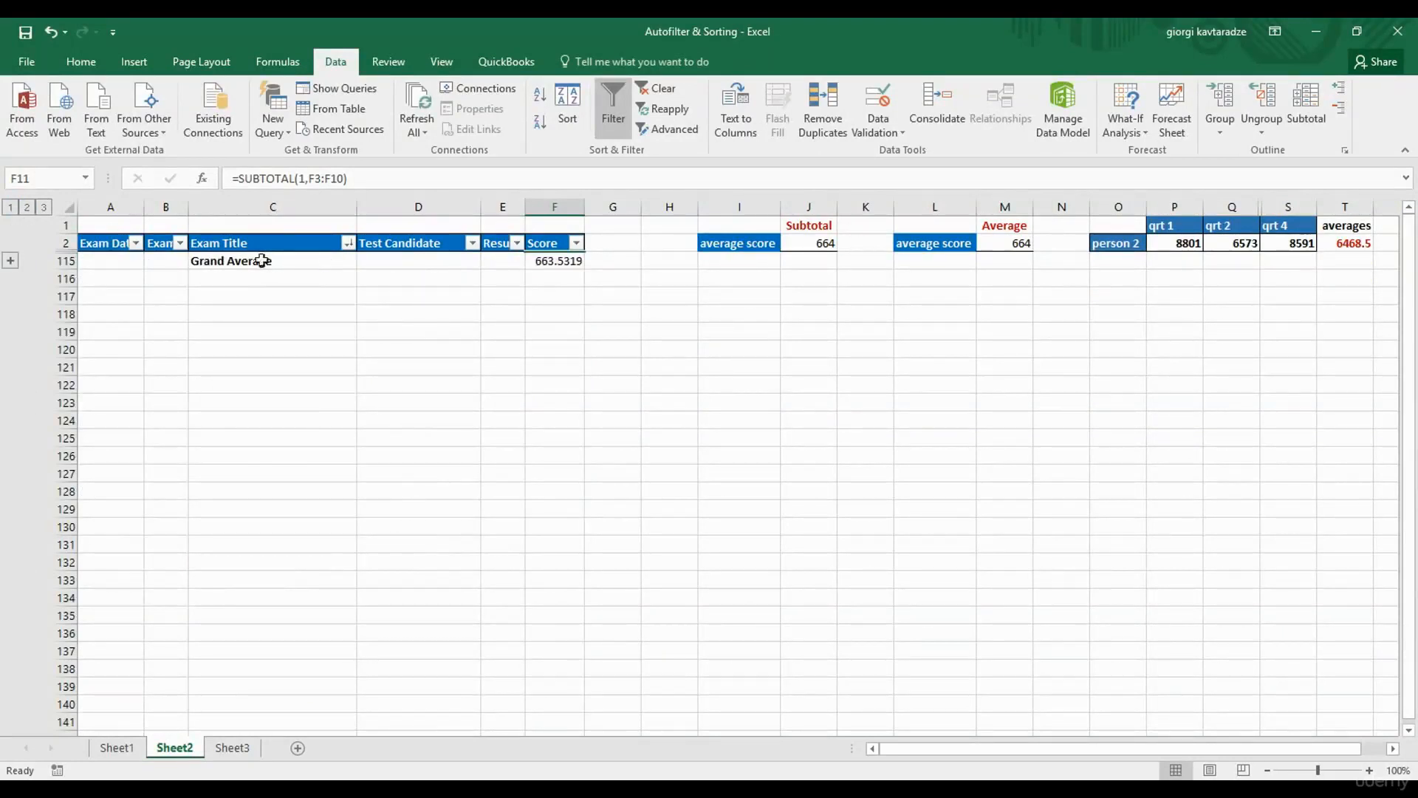
click(28, 210)
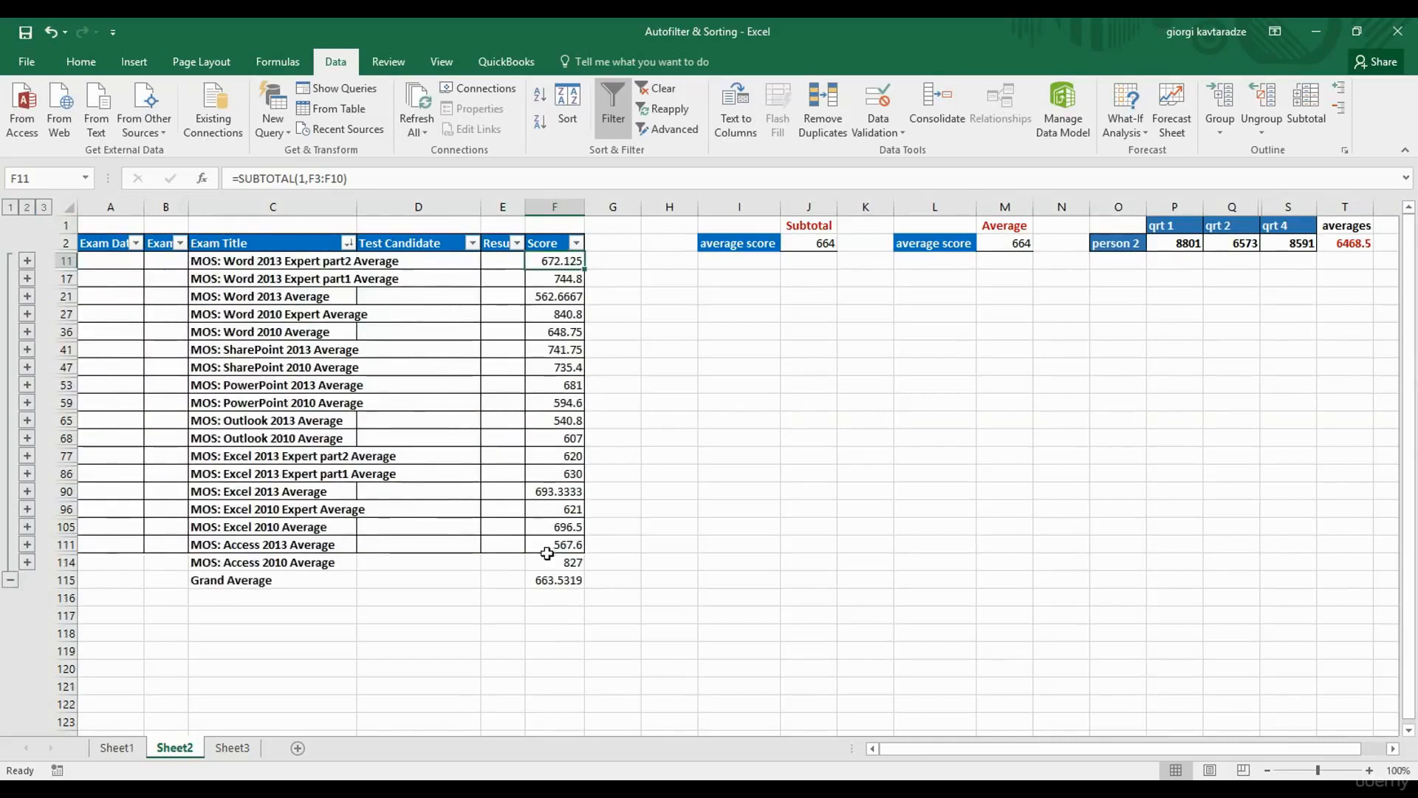
Copy the collapsed subtotal table from its header through the Grand Average row and paste it into cell A1 of Sheet3.
click(111, 244)
drag(111, 245, 562, 580)
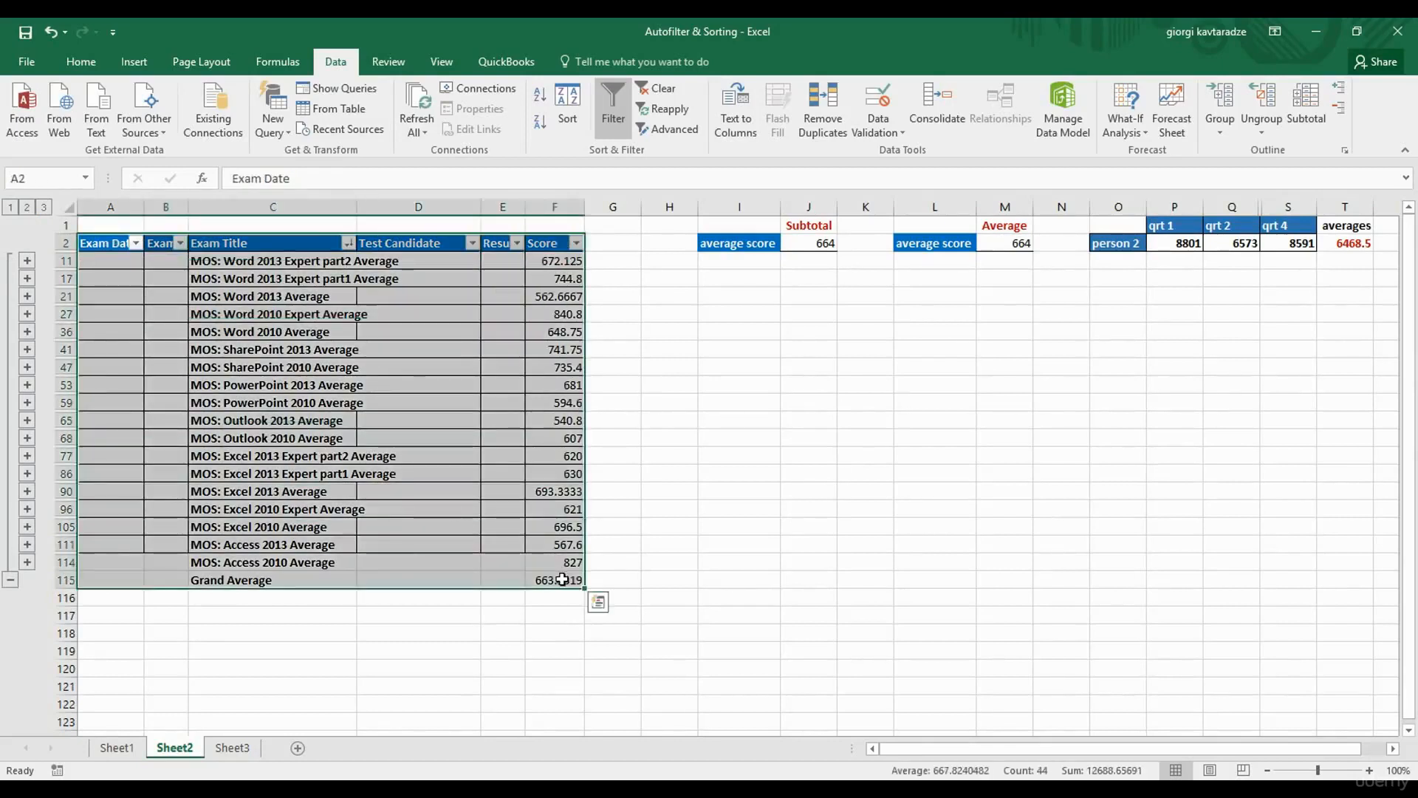
key(ctrl+c)
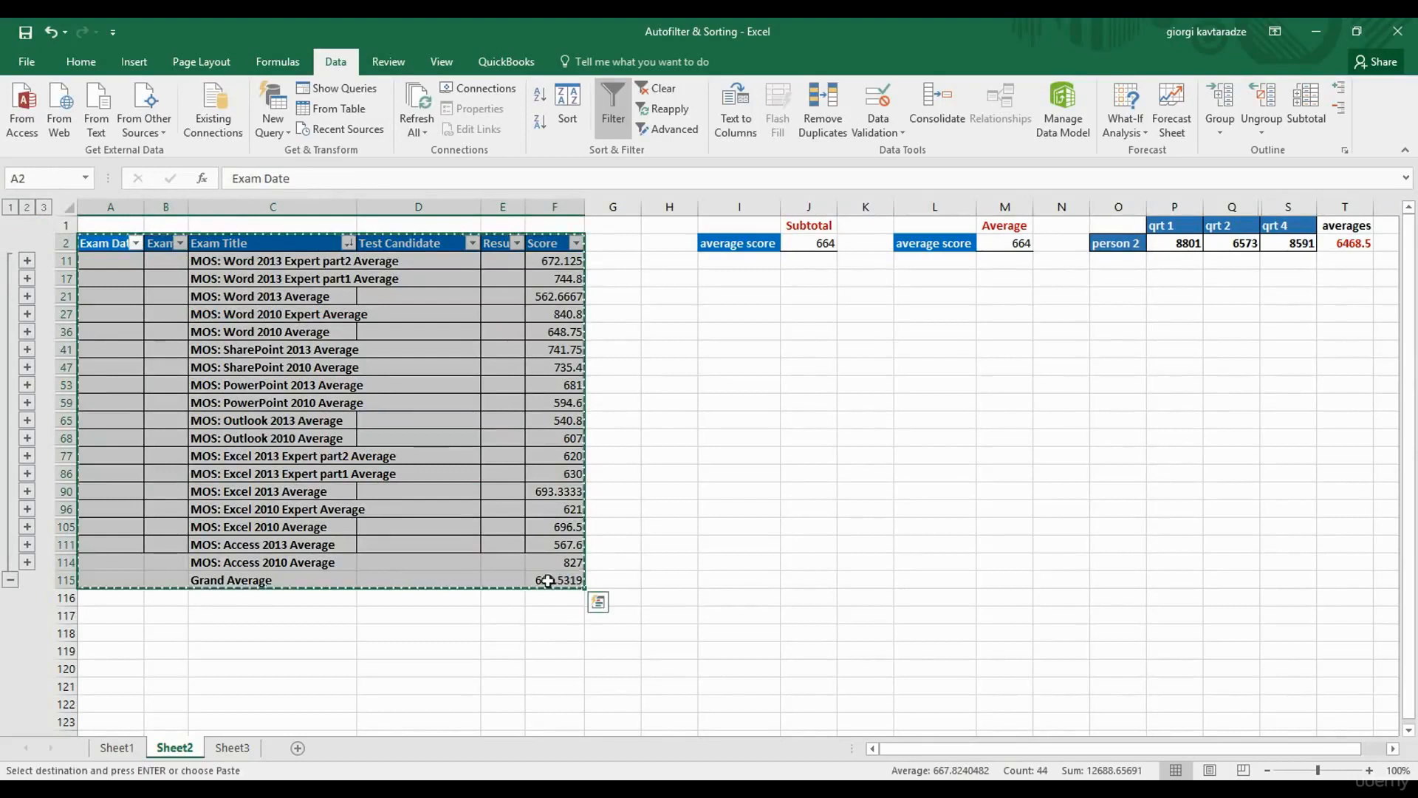
click(232, 747)
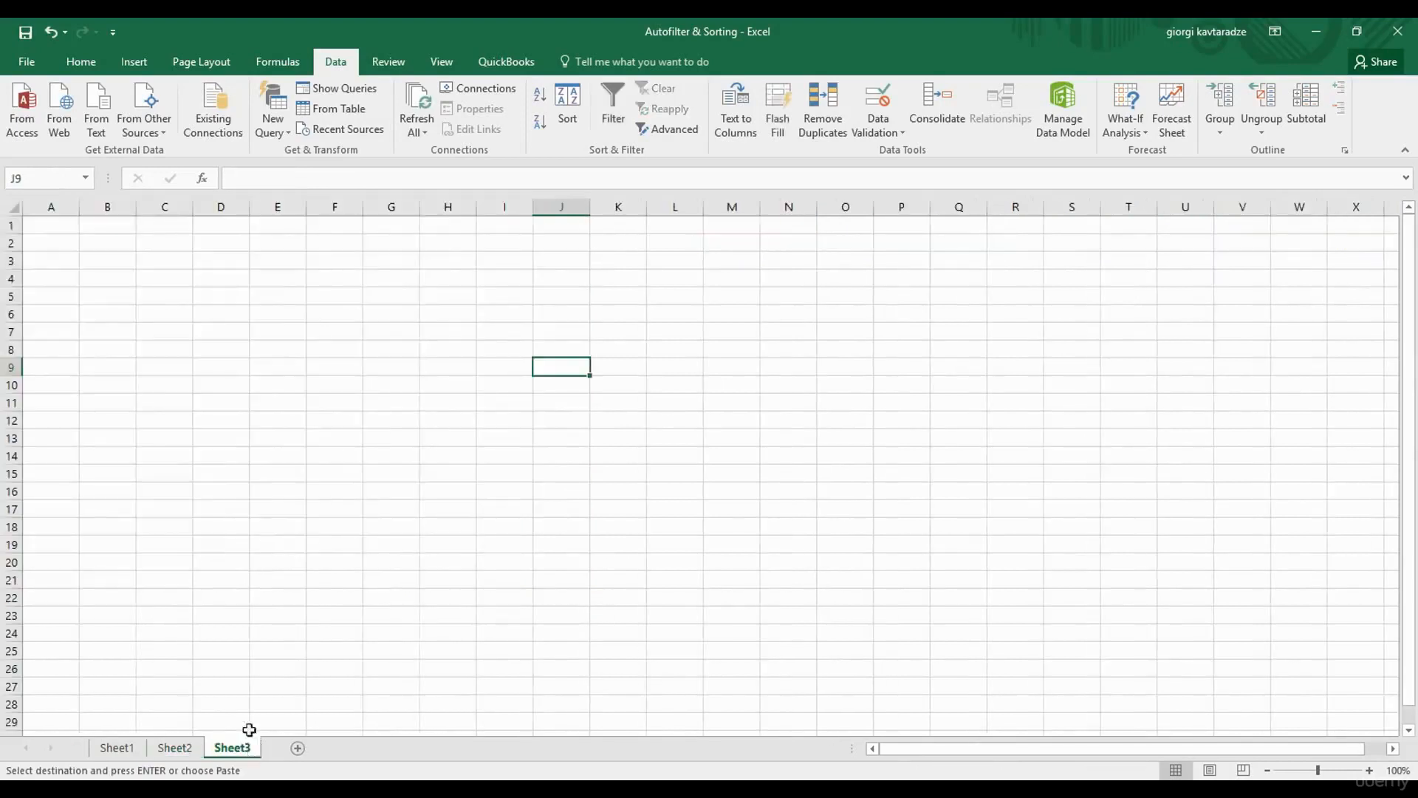
click(63, 227)
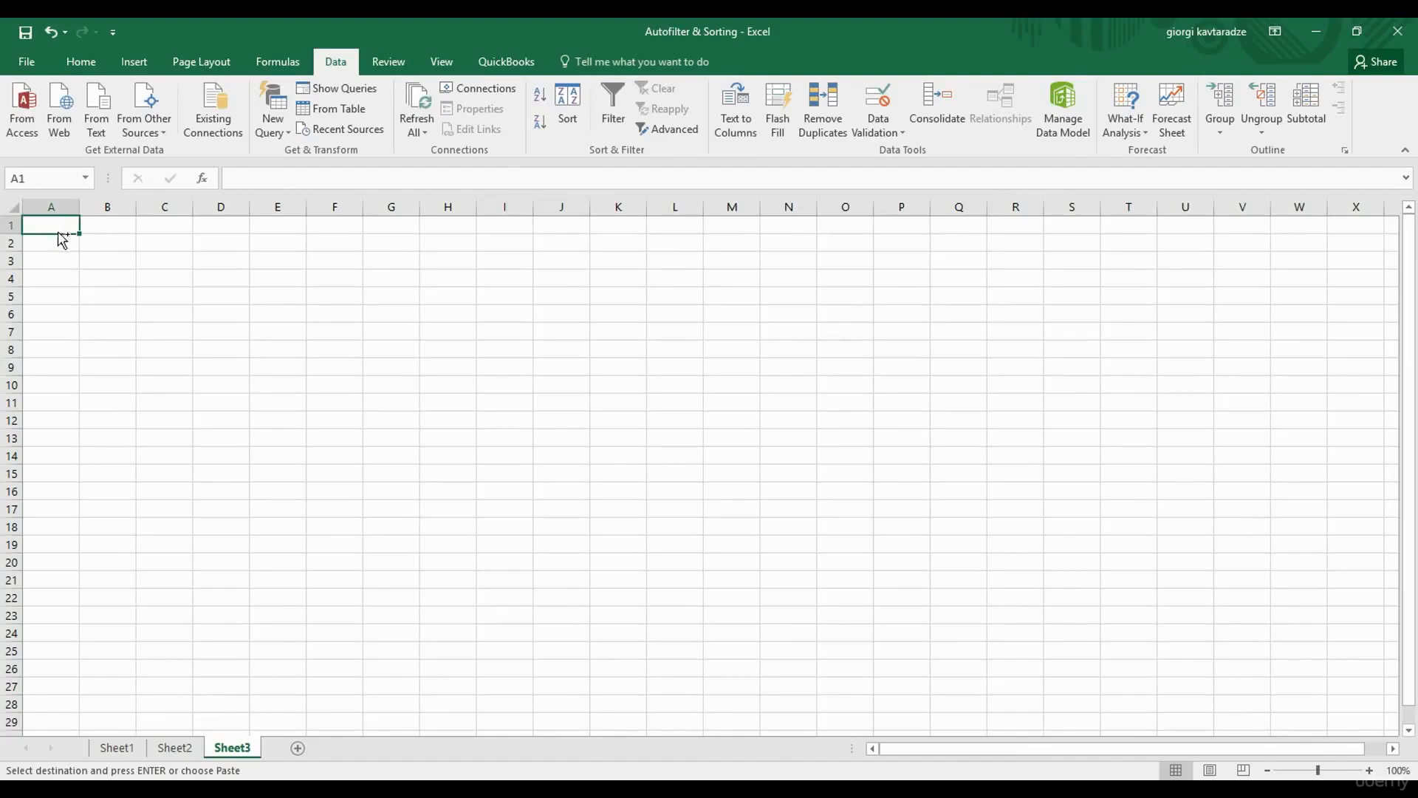
key(ctrl+v)
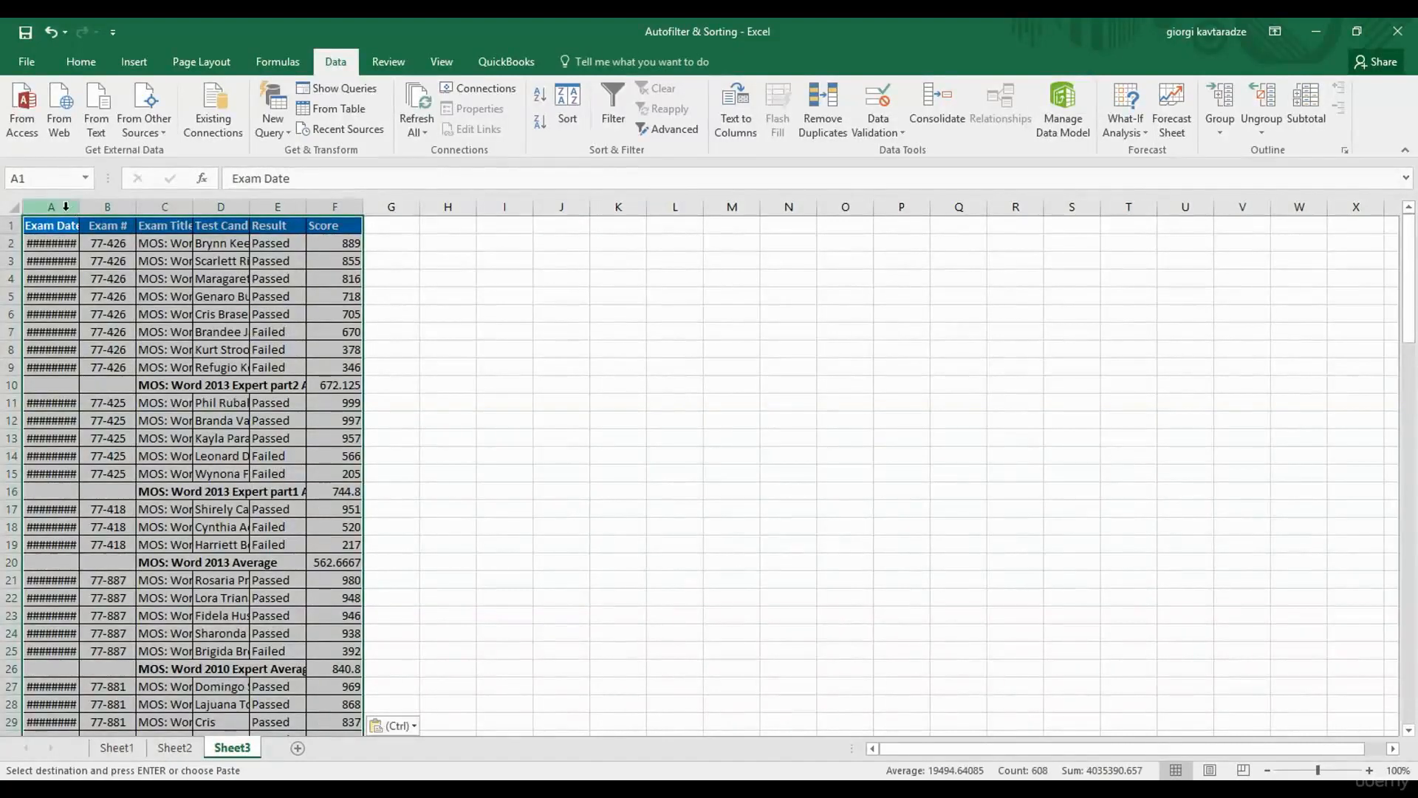
Autofit the widths of columns A to F for the pasted table on Sheet3.
drag(61, 206, 336, 208)
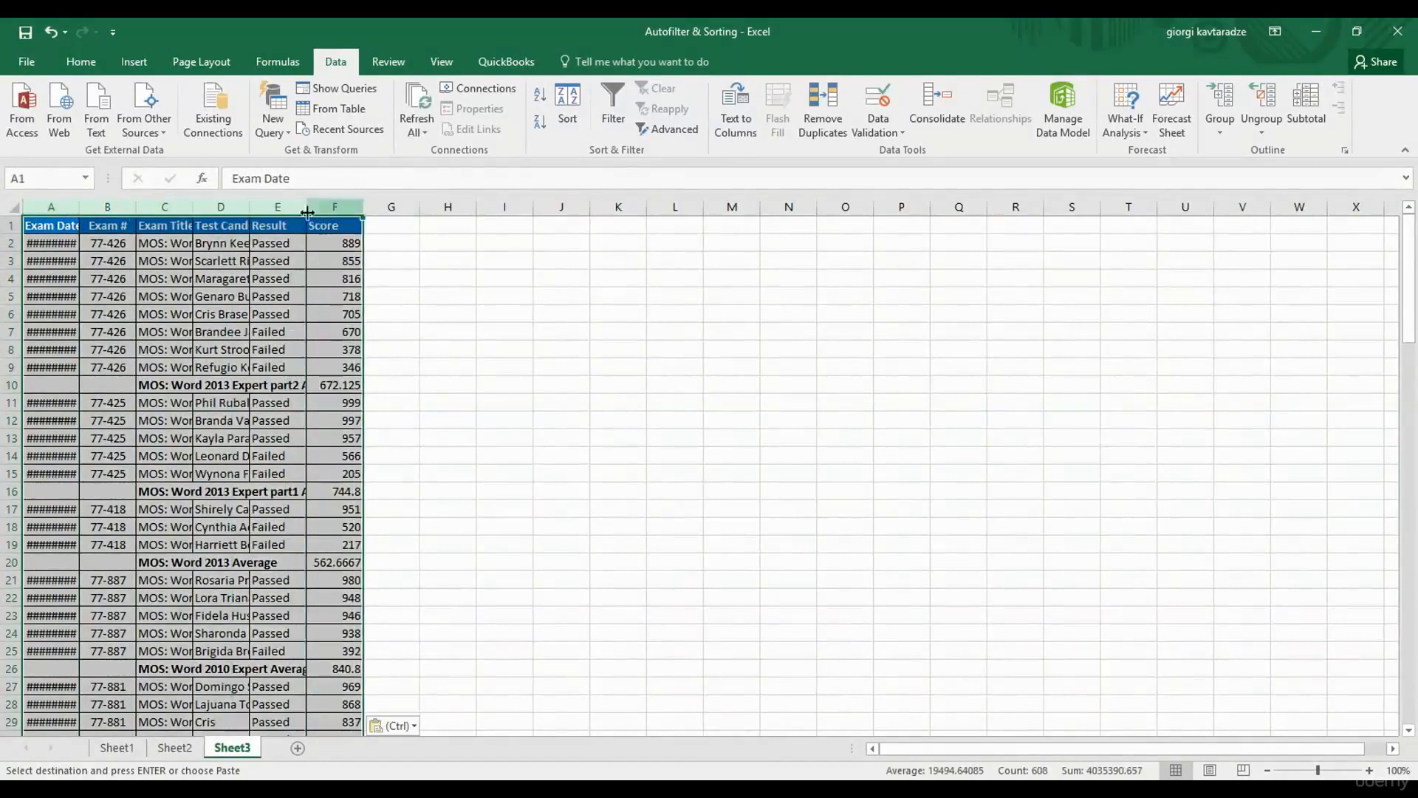
double_click(307, 212)
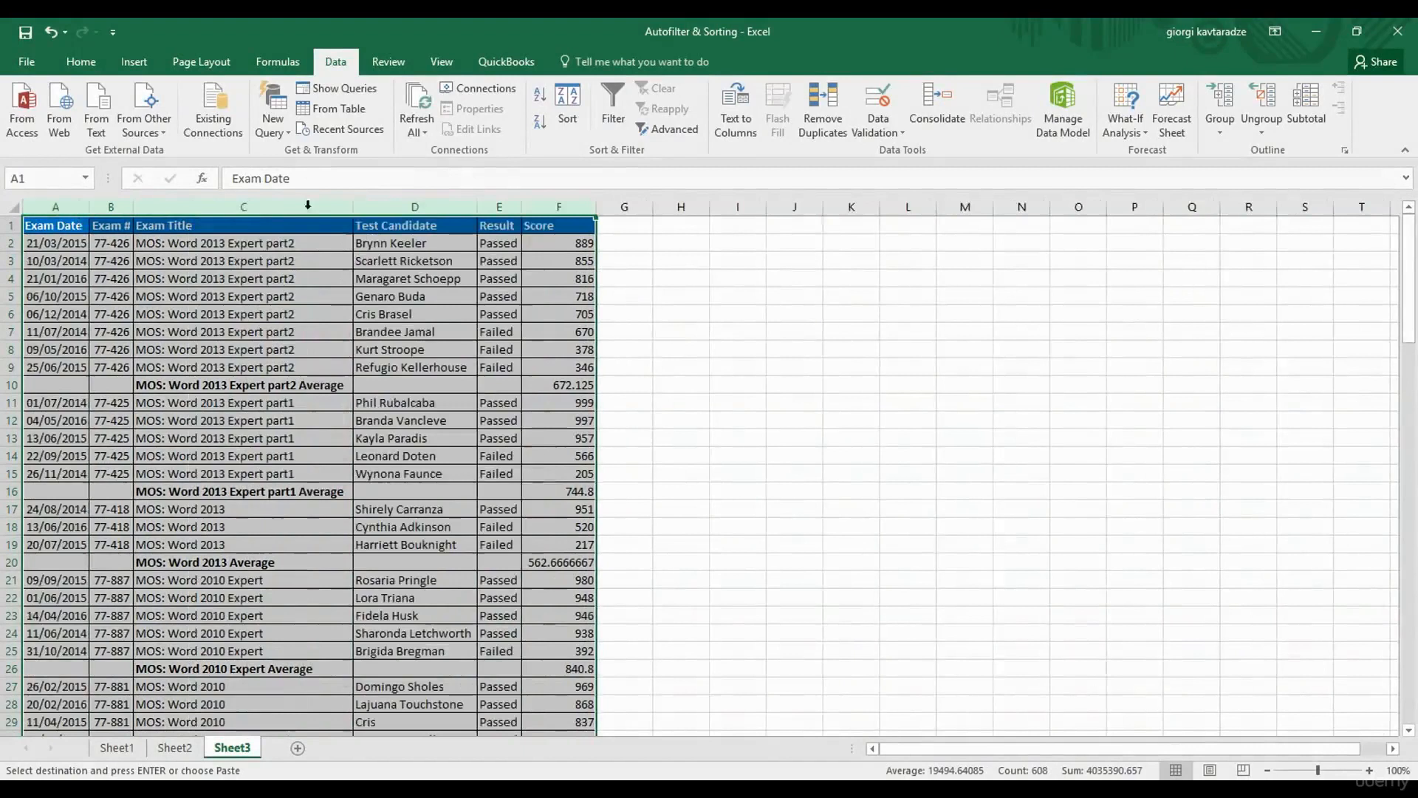
click(277, 250)
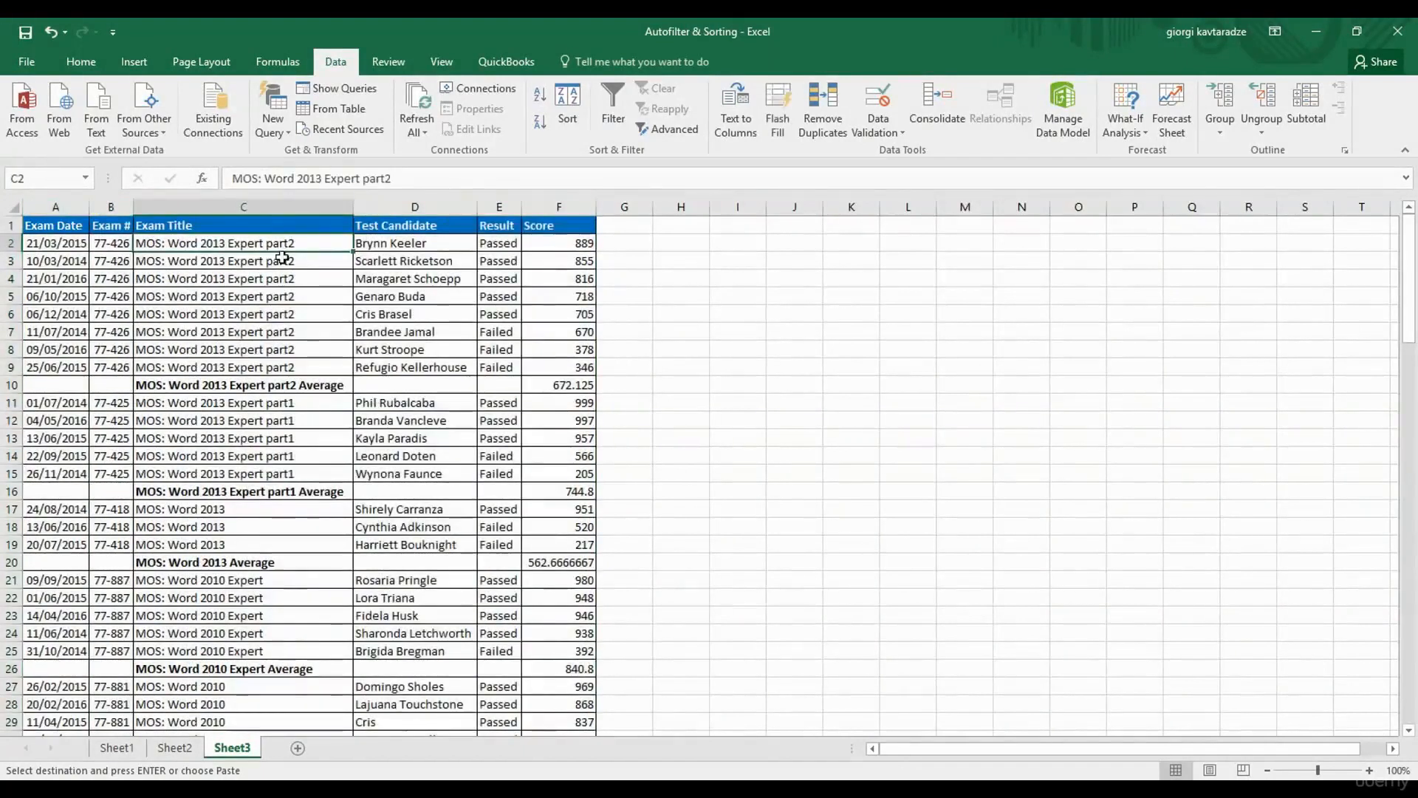
Select only the visible cells of the collapsed subtotal table on Sheet2 with Go To Special and copy them.
click(174, 747)
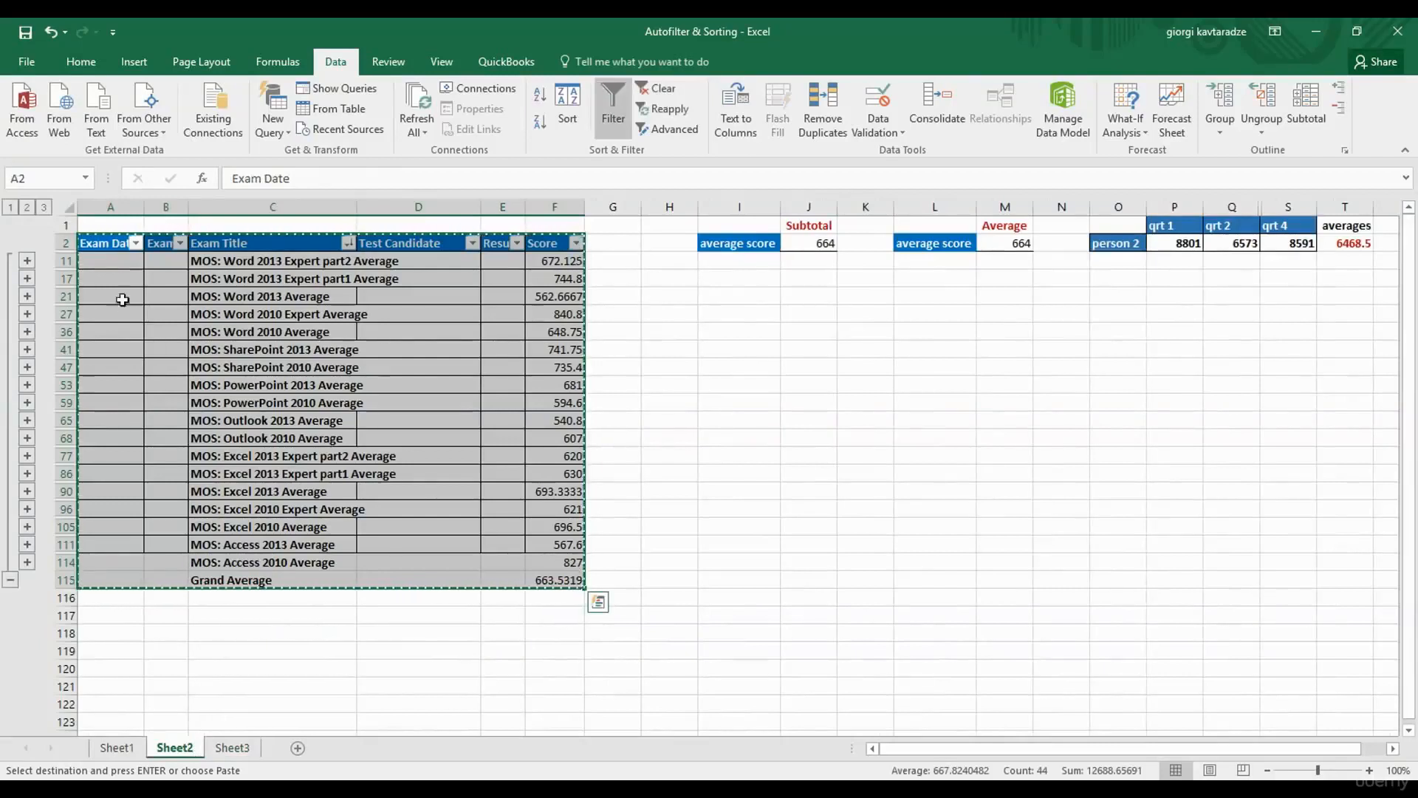
drag(107, 247, 561, 580)
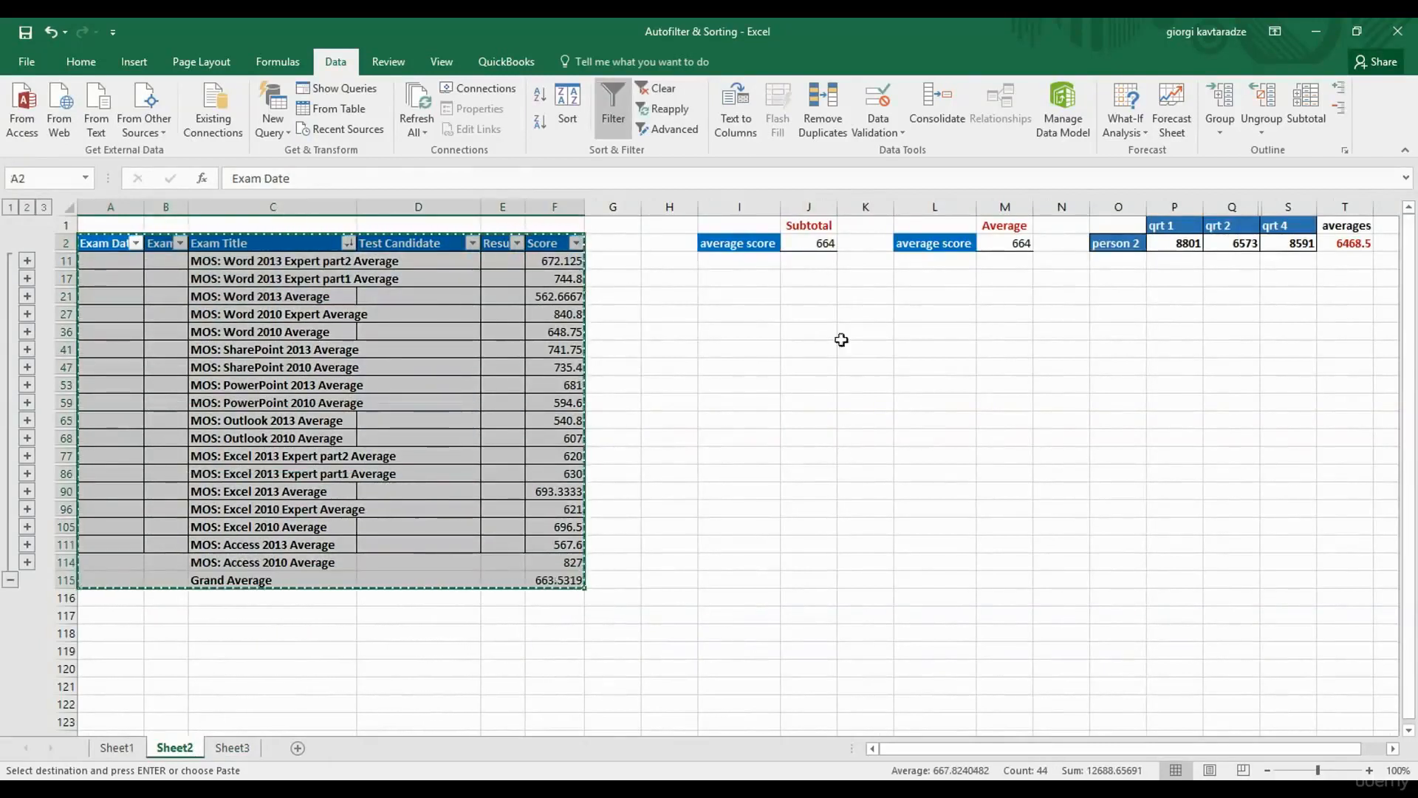
click(81, 62)
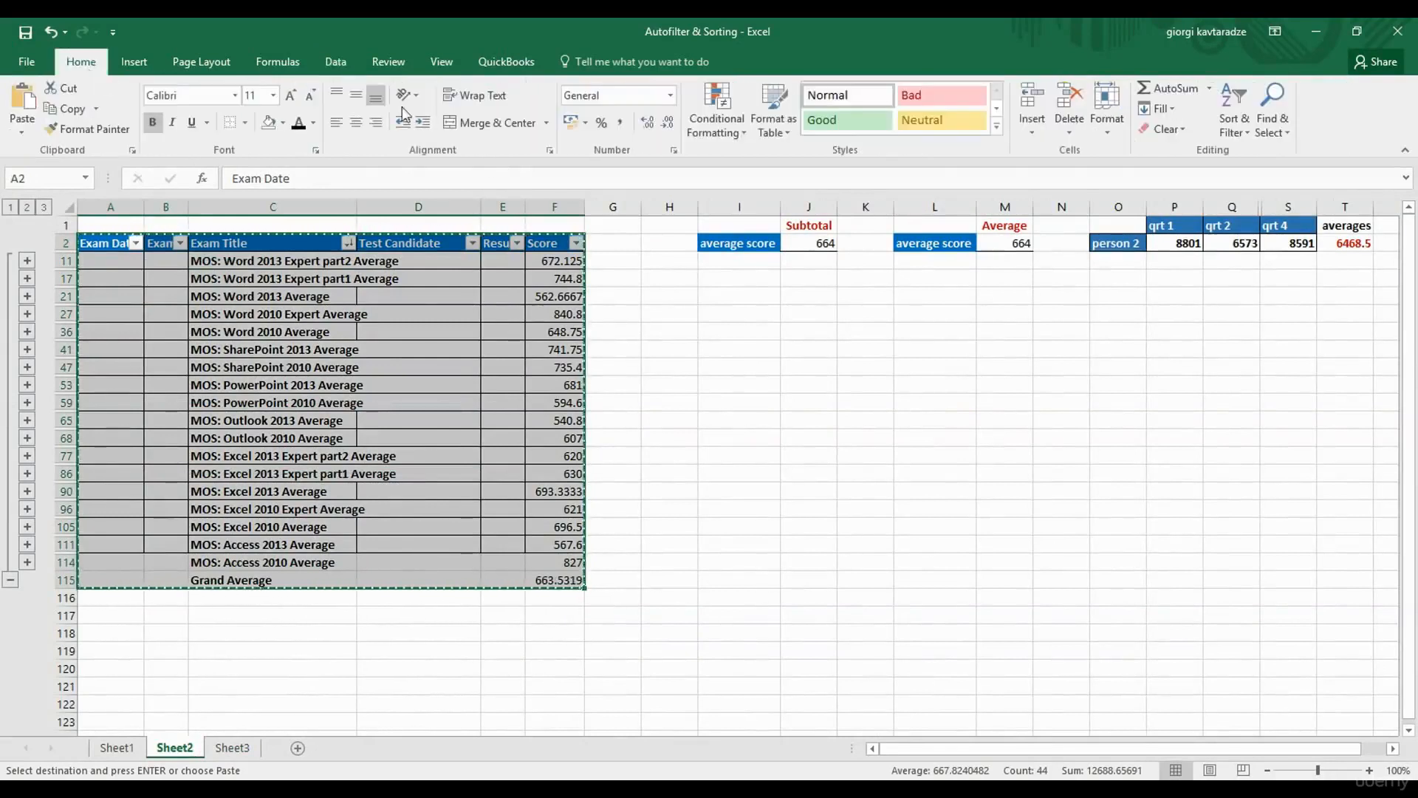
click(1289, 130)
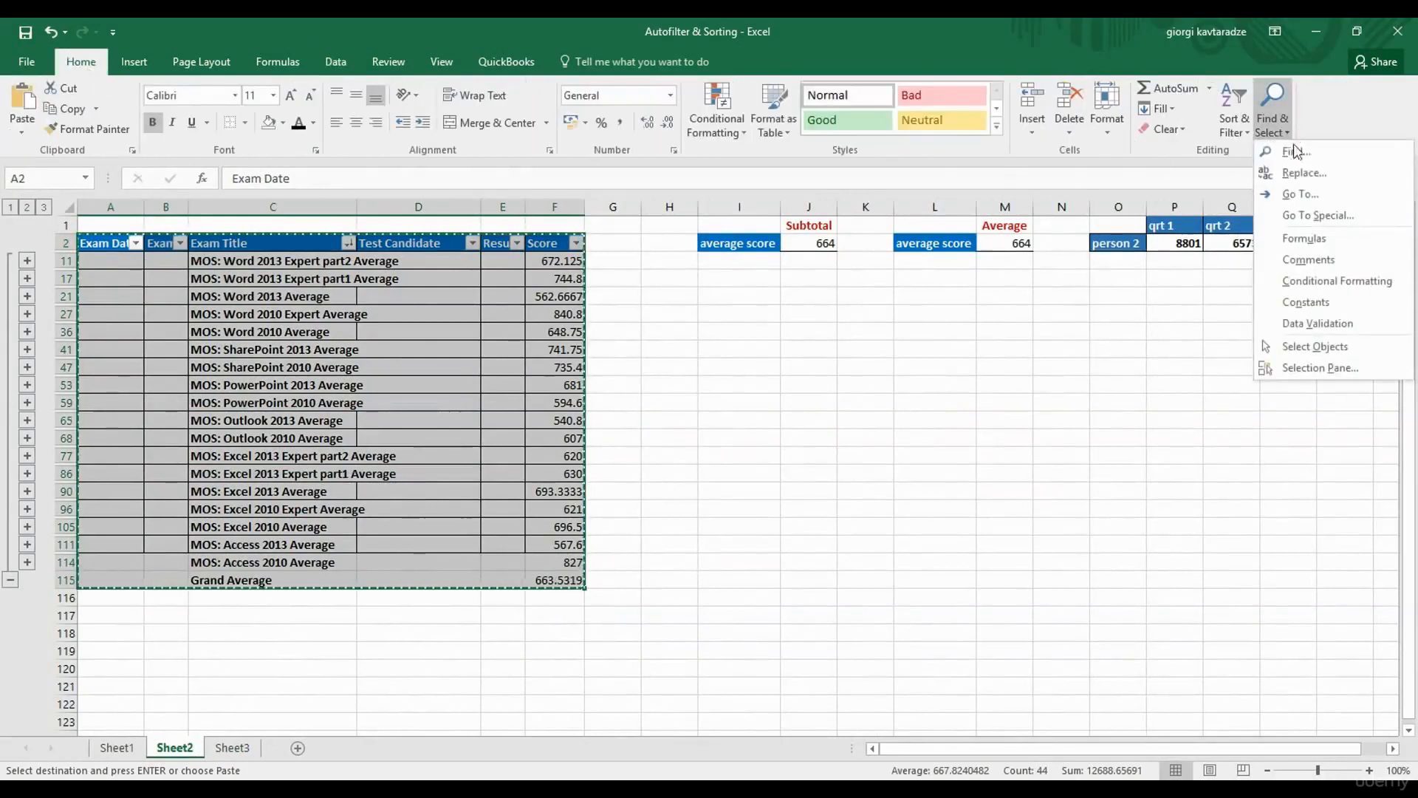
click(1305, 216)
click(857, 478)
click(795, 576)
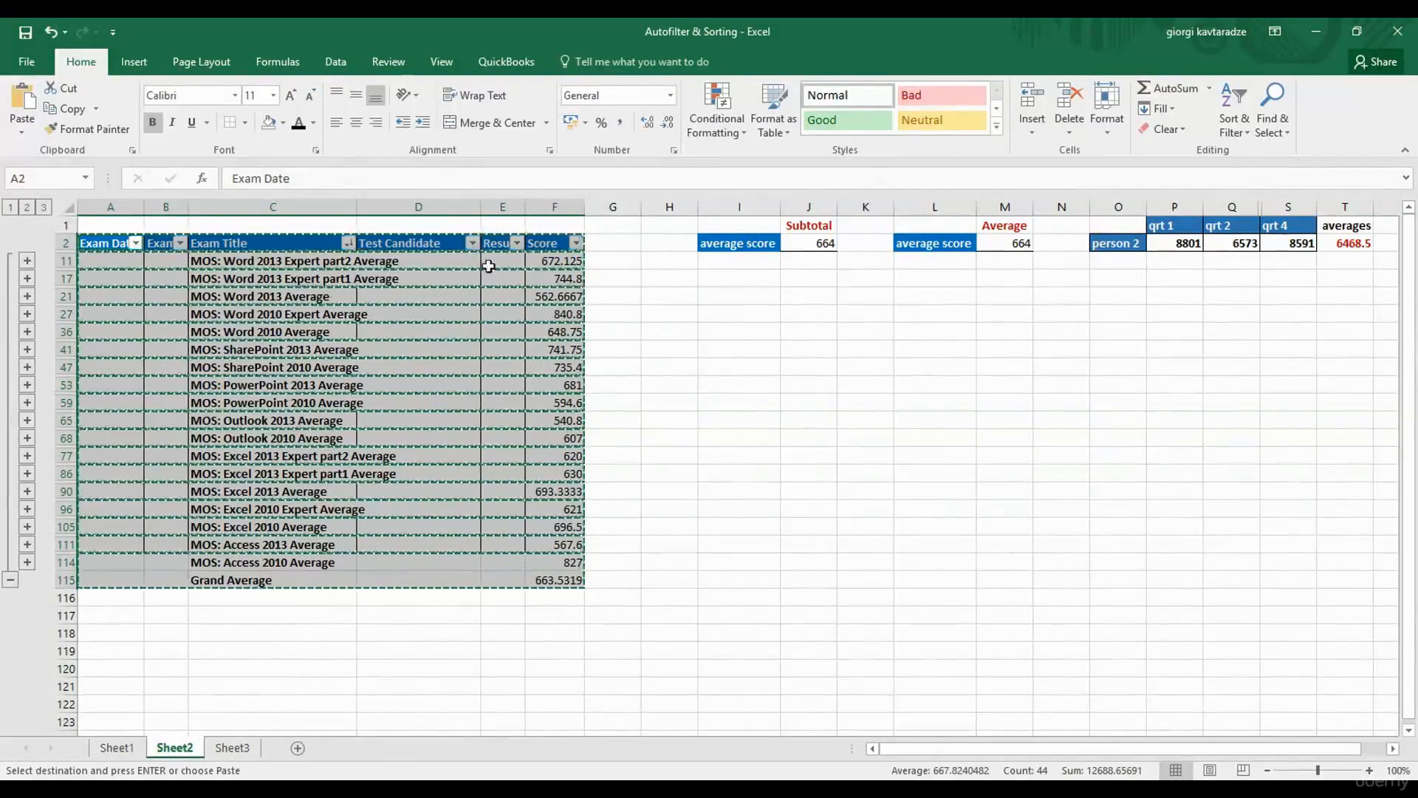
Paste the visible subtotal rows into cell I1 of Sheet3 and autofit the Exam Title column K.
click(242, 749)
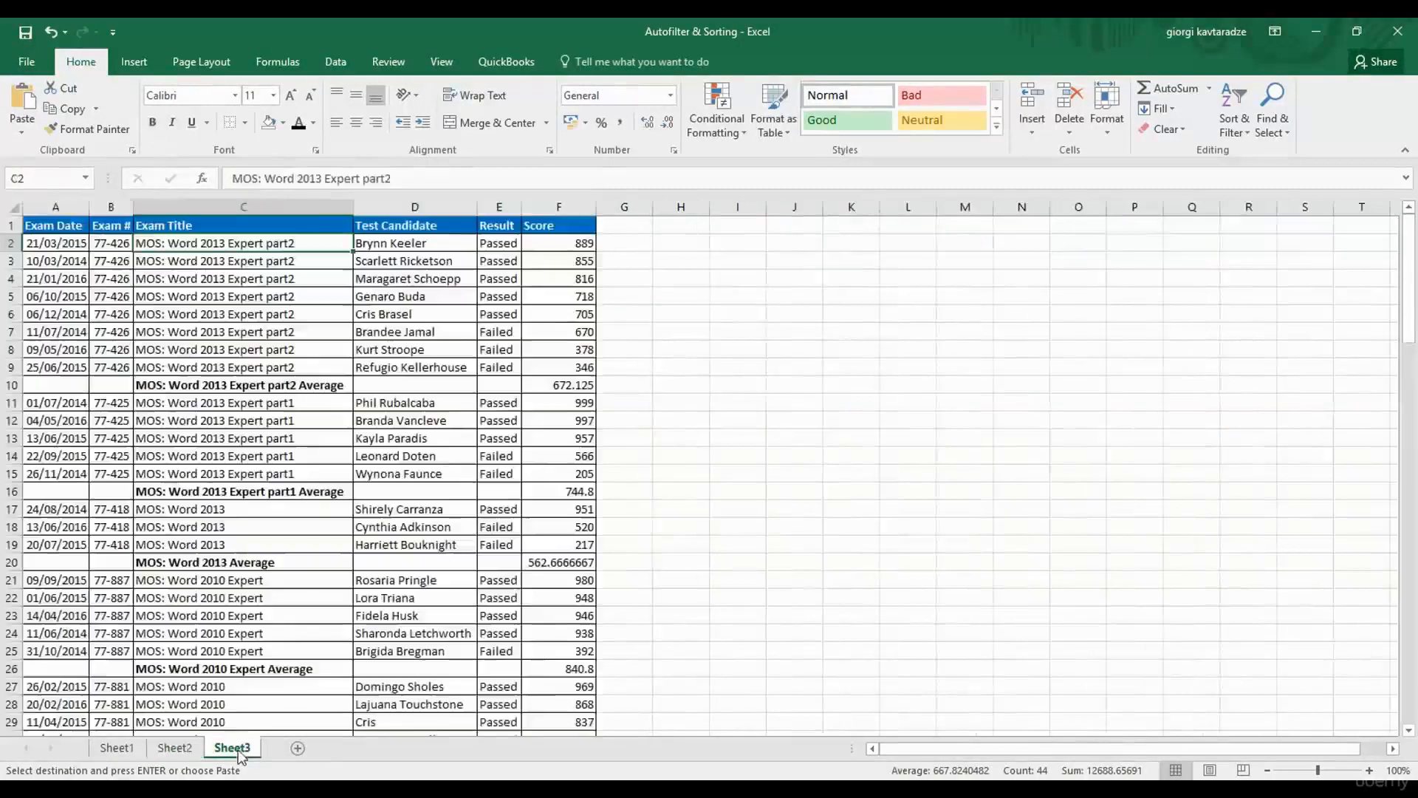
click(738, 227)
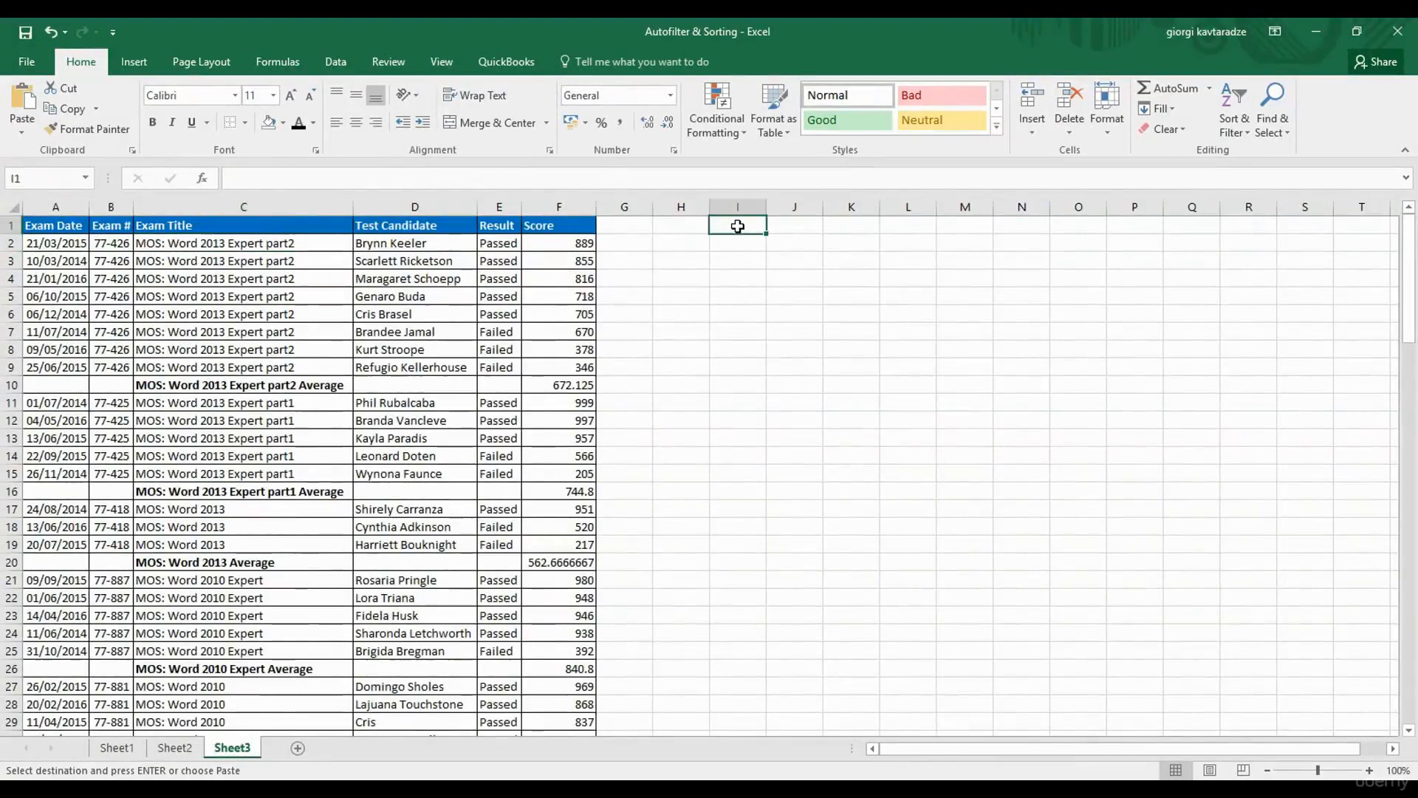
key(ctrl+v)
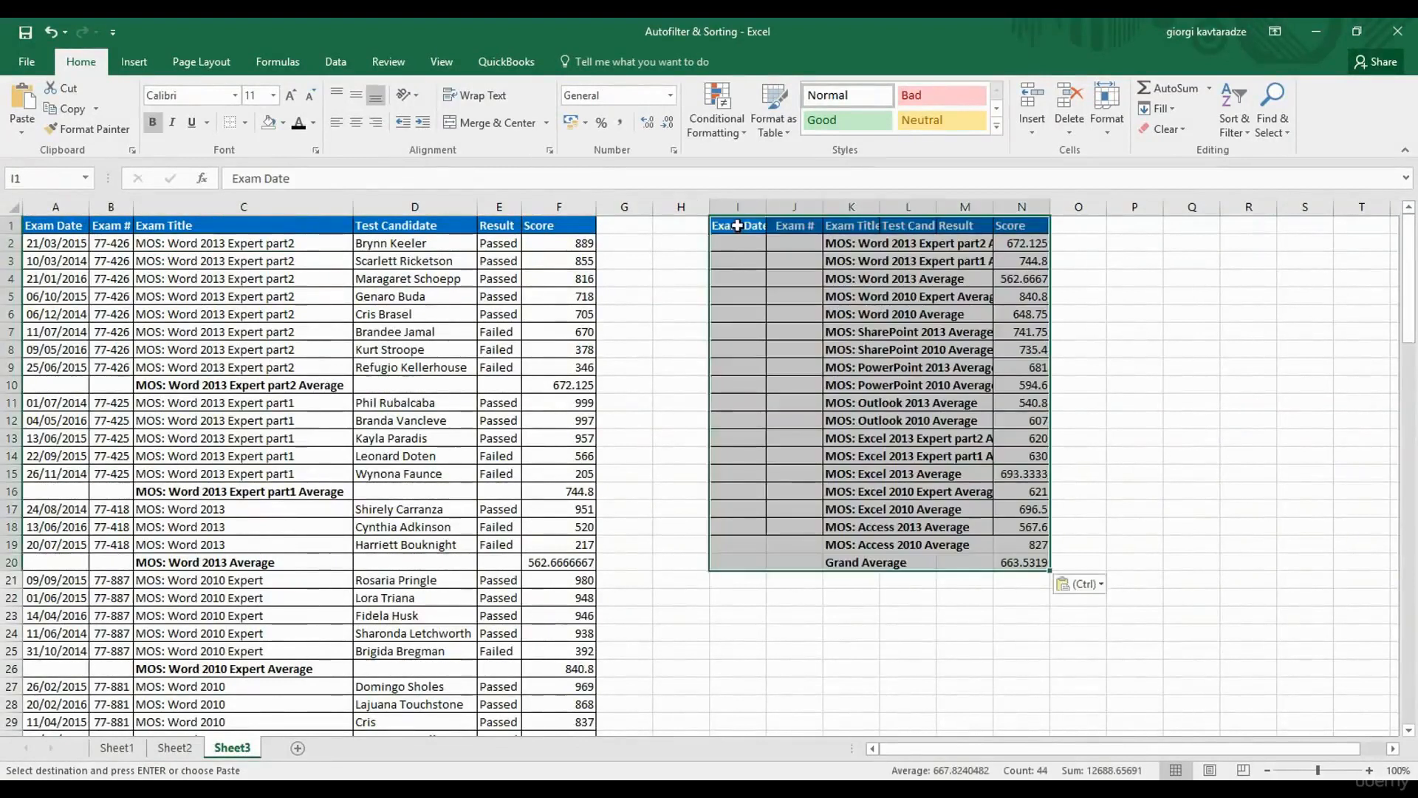
double_click(879, 207)
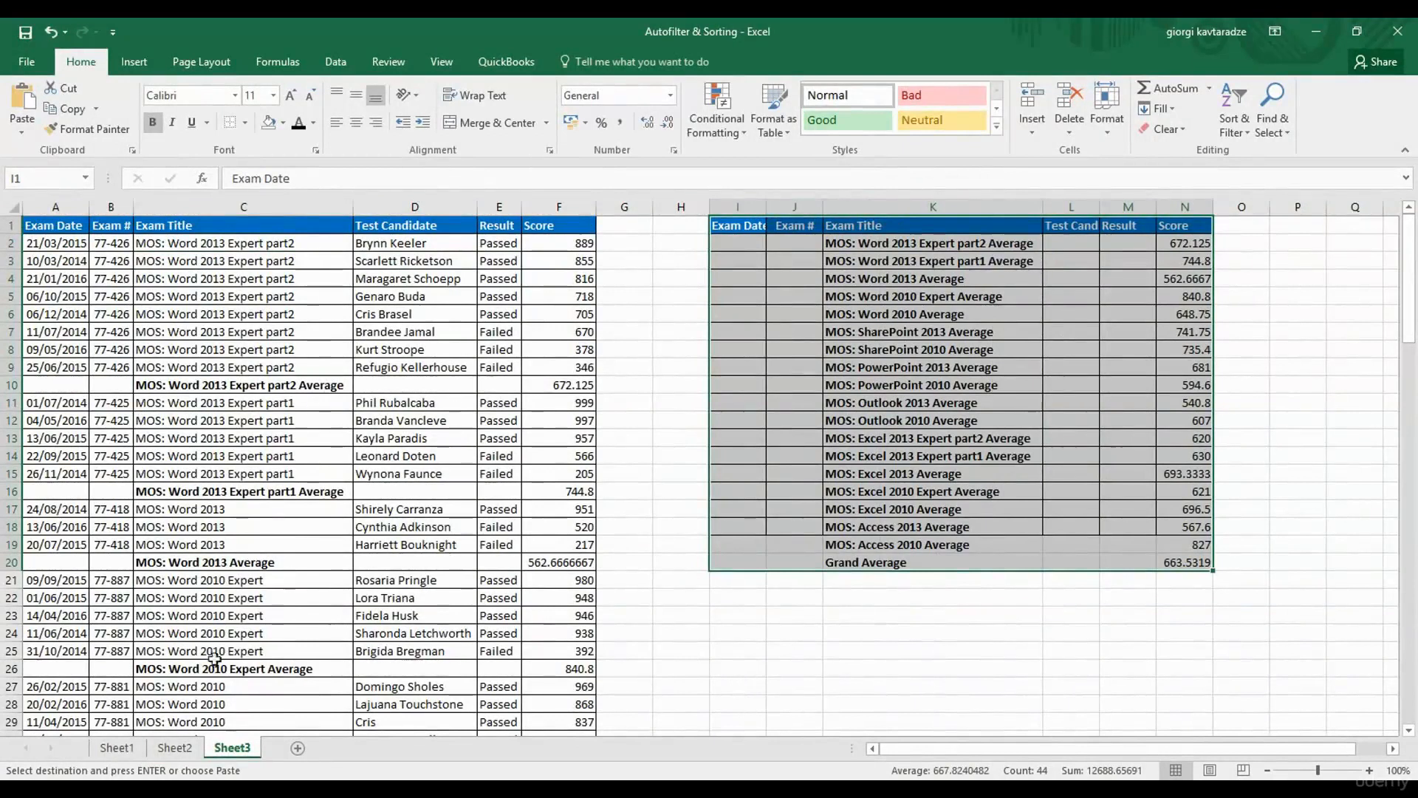
Remove all subtotals from the exam results table on Sheet2.
click(187, 751)
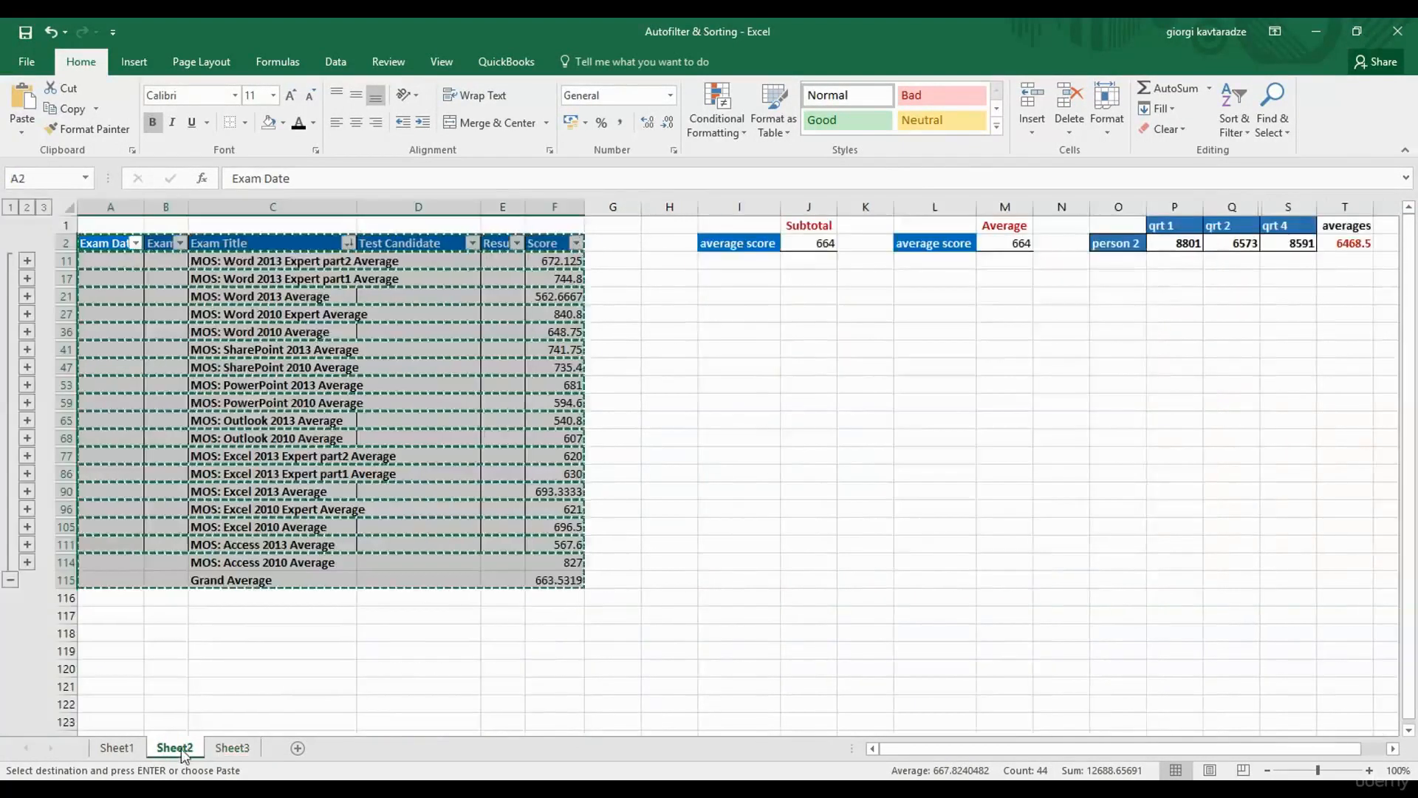
click(303, 367)
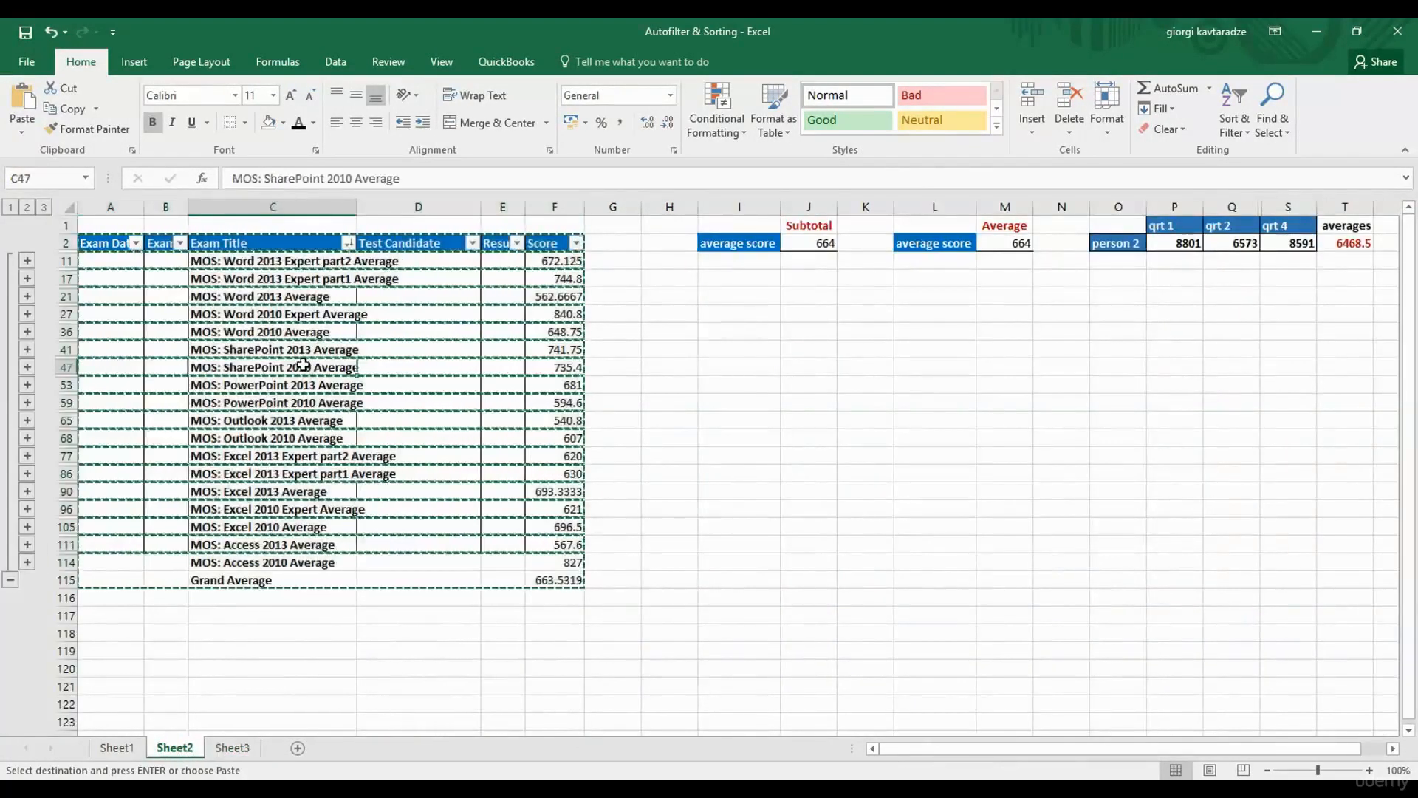
click(338, 64)
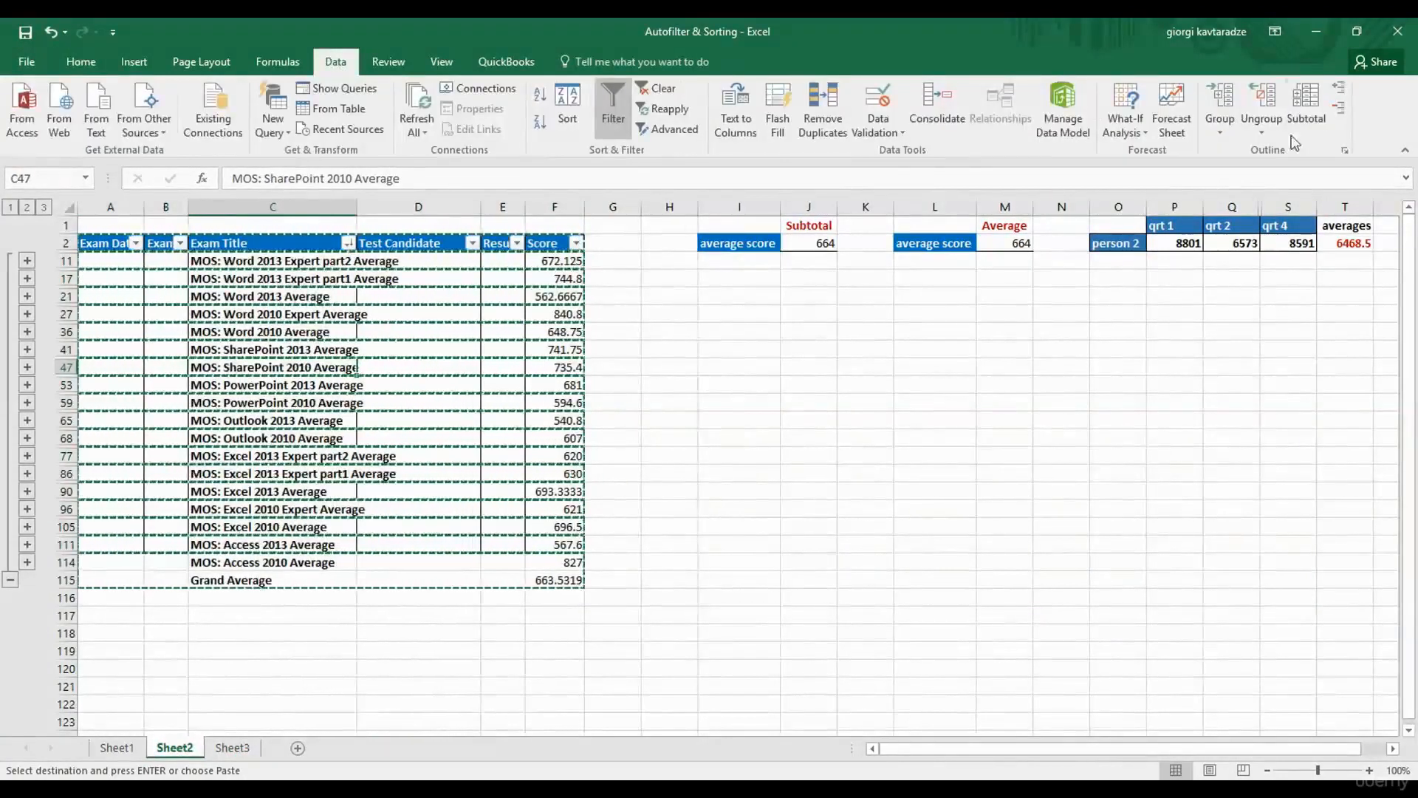
click(1308, 105)
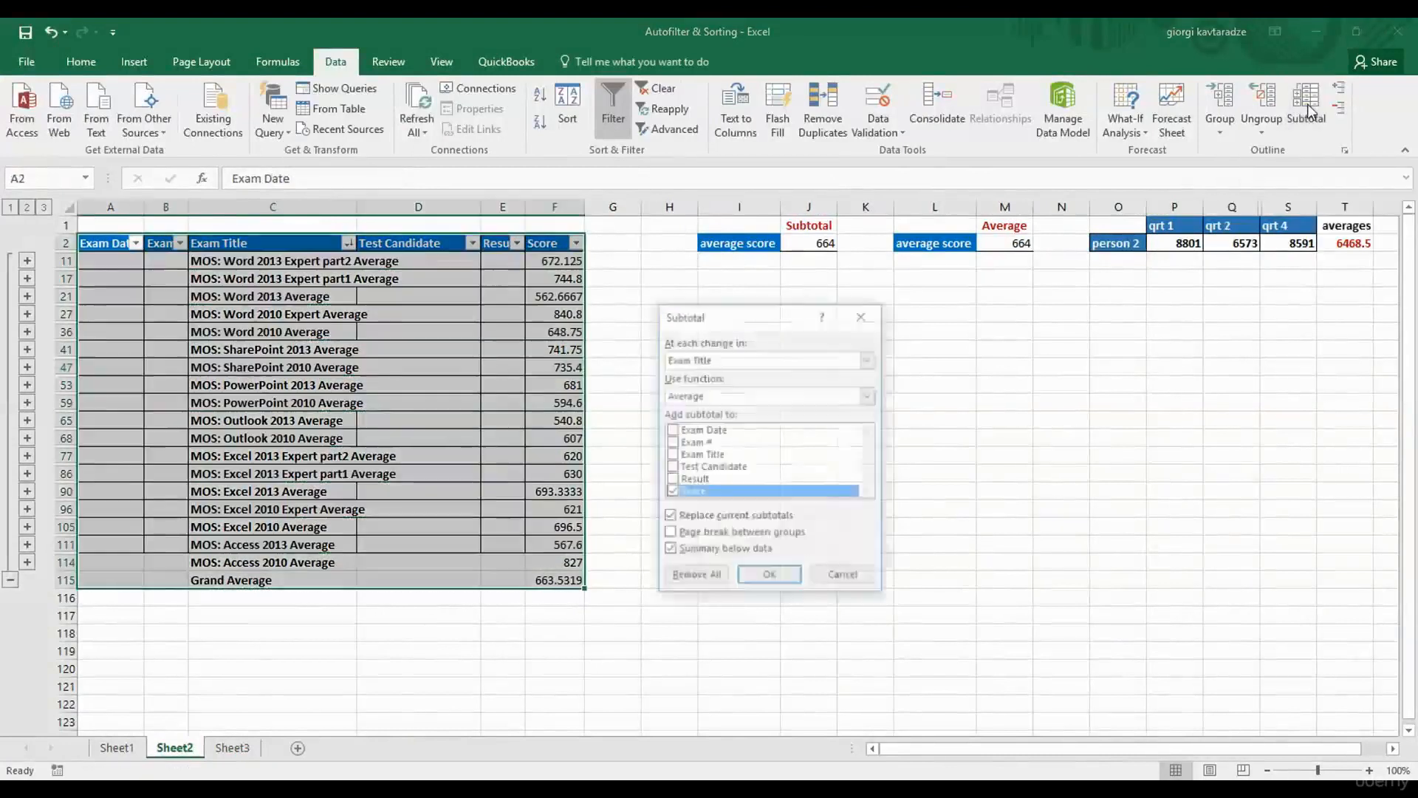
click(690, 580)
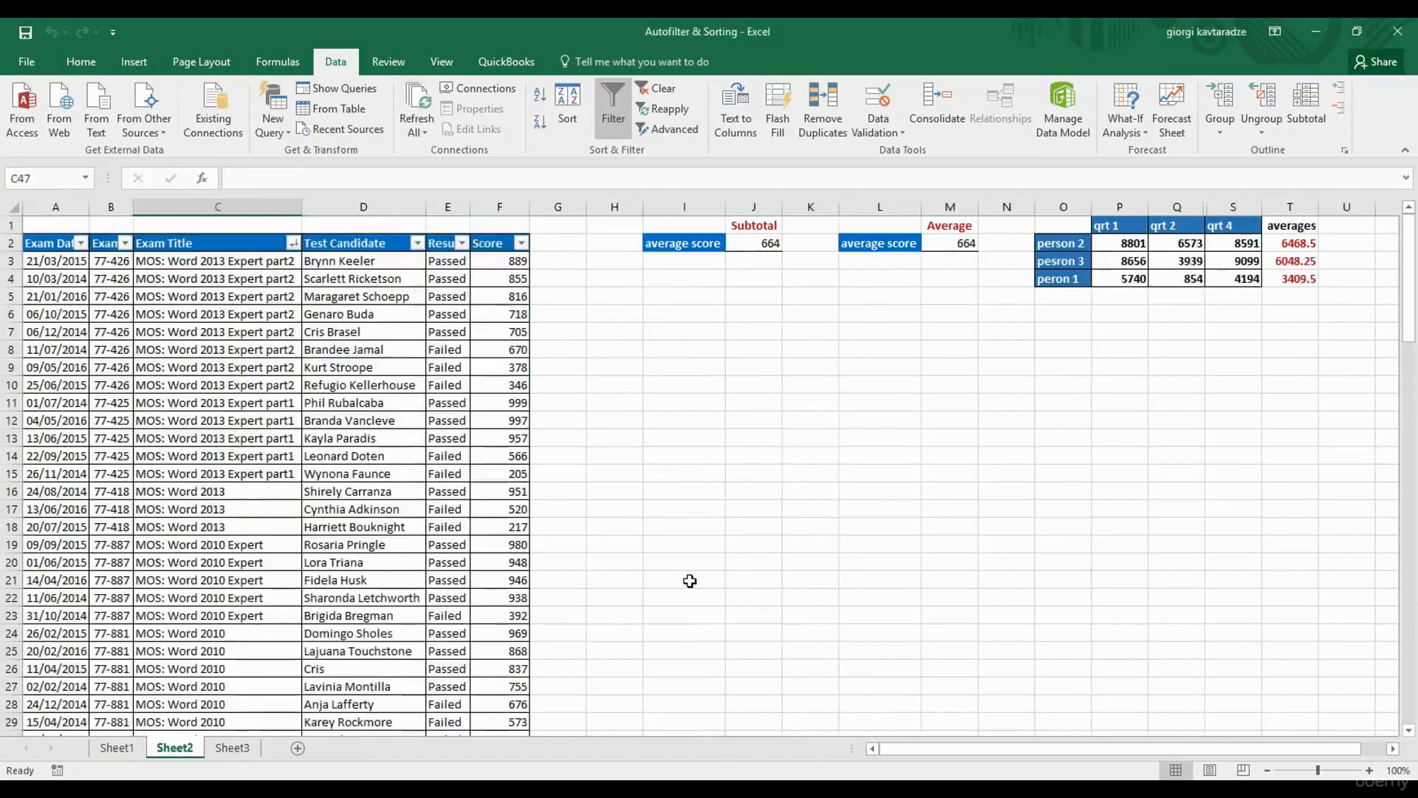
click(347, 336)
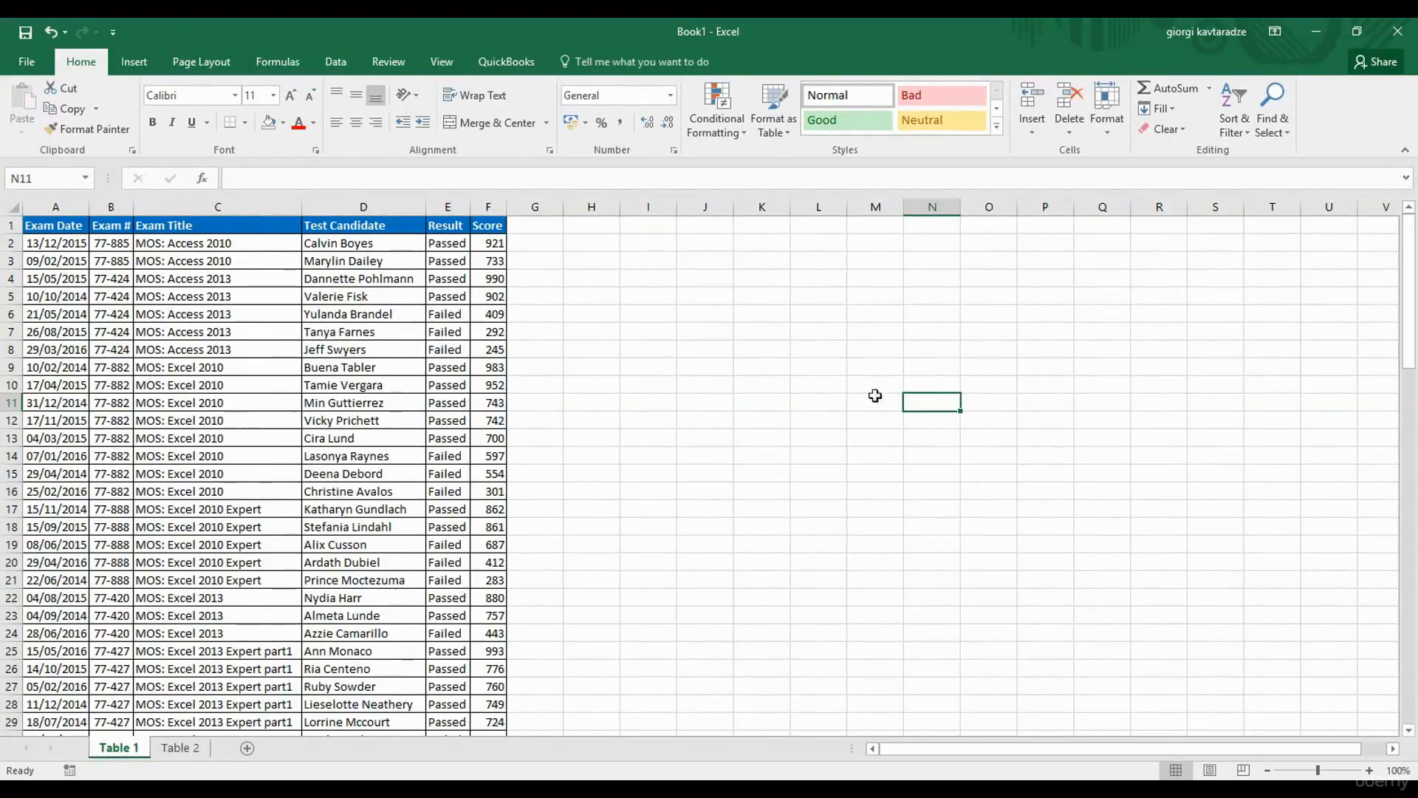
click(388, 207)
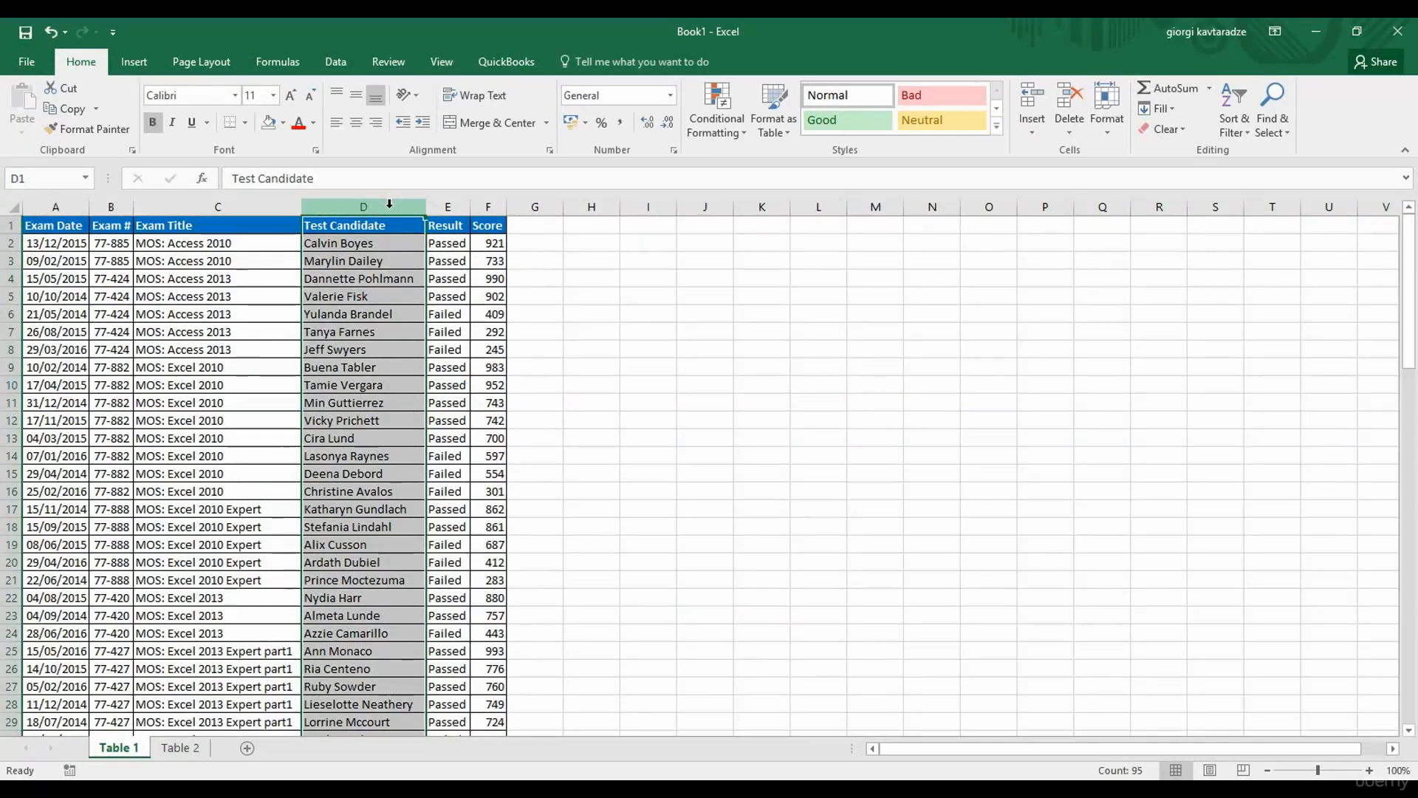
click(392, 364)
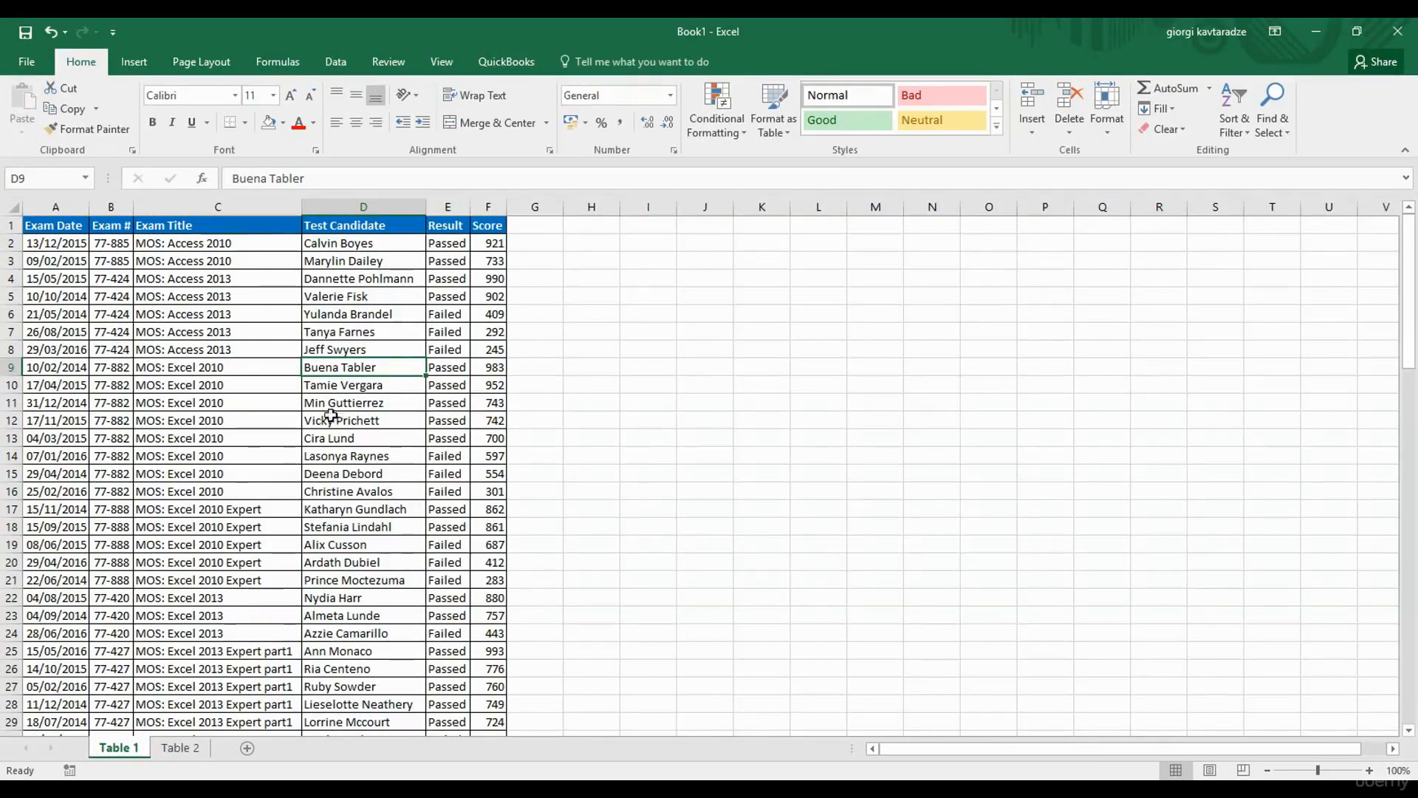
click(1289, 136)
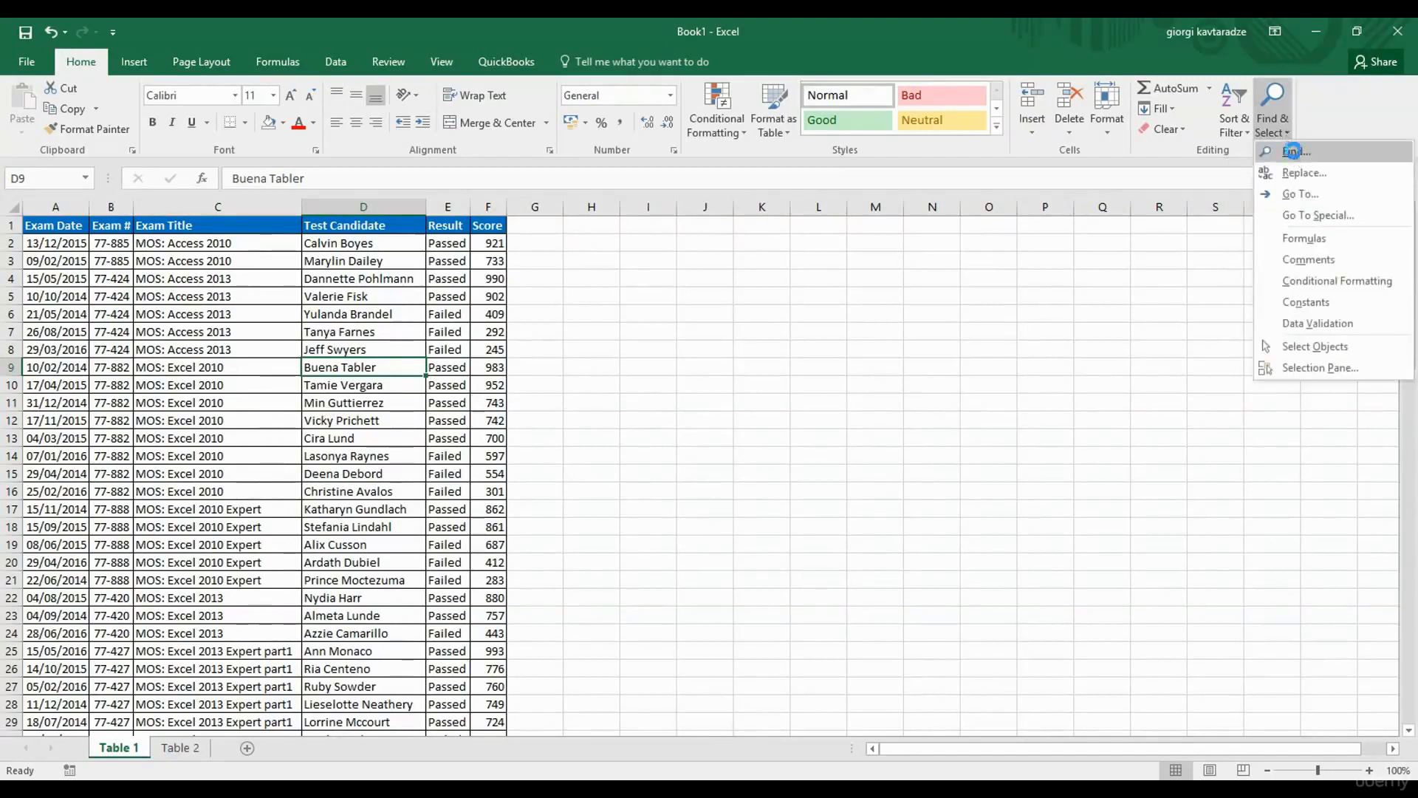
click(1293, 151)
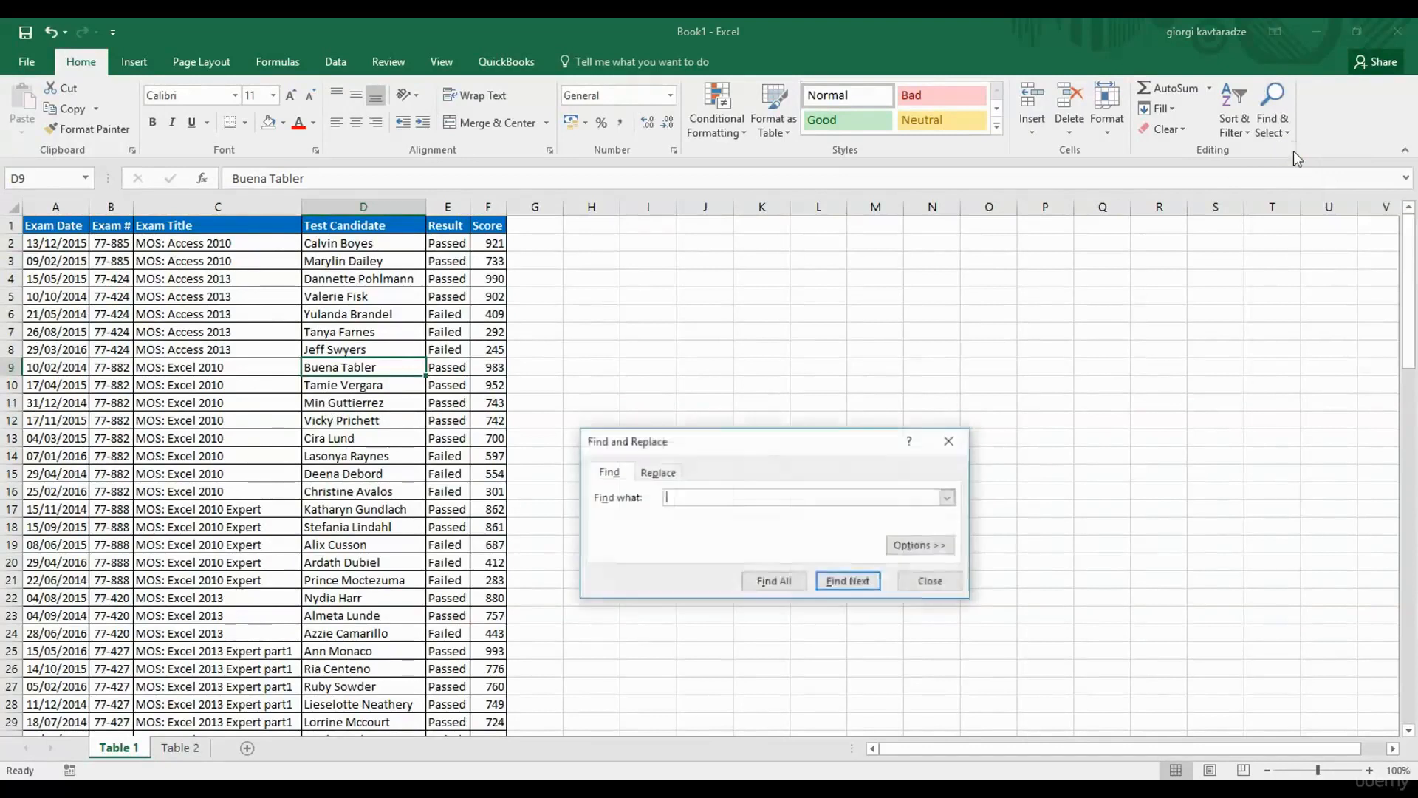
click(948, 443)
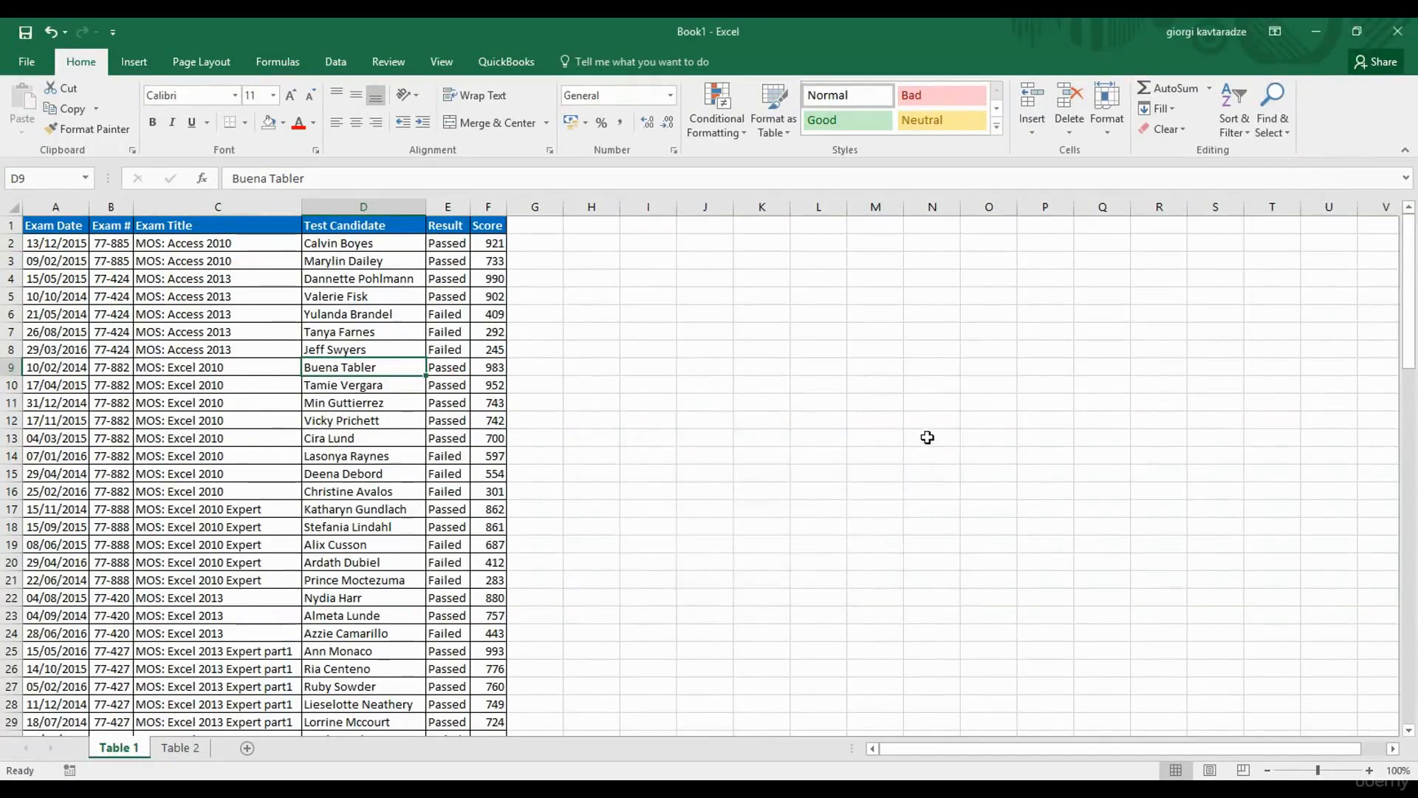
key(ctrl+f)
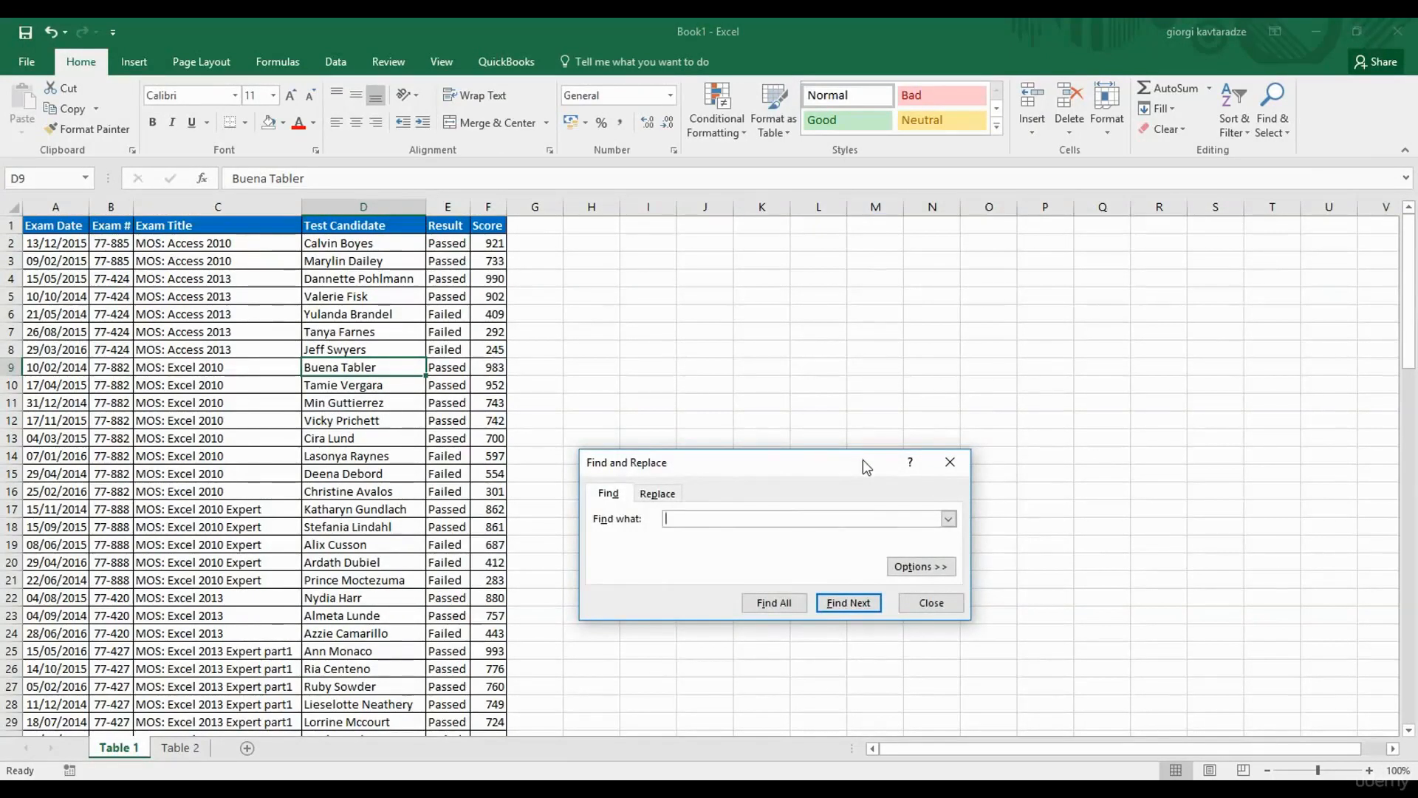
drag(863, 459, 850, 331)
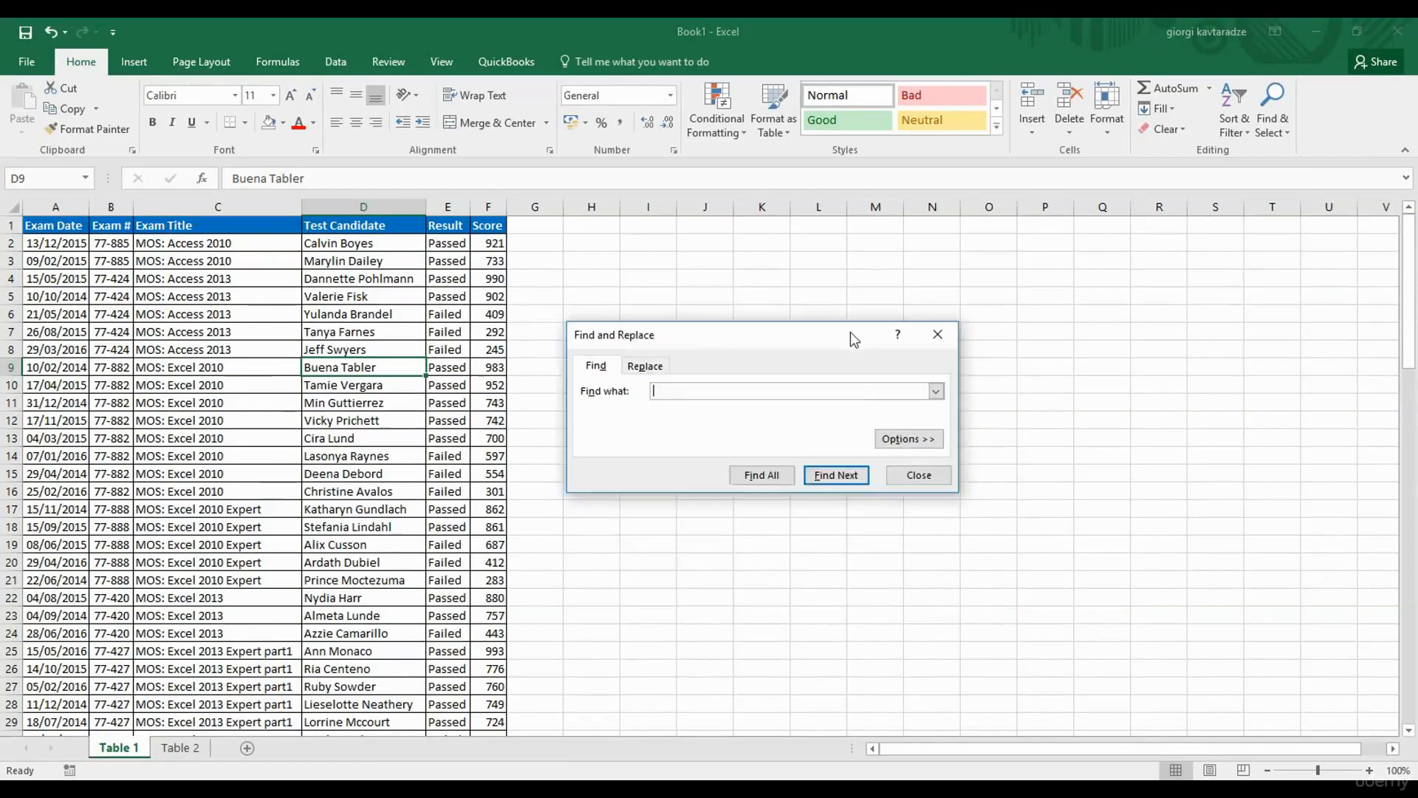
click(937, 334)
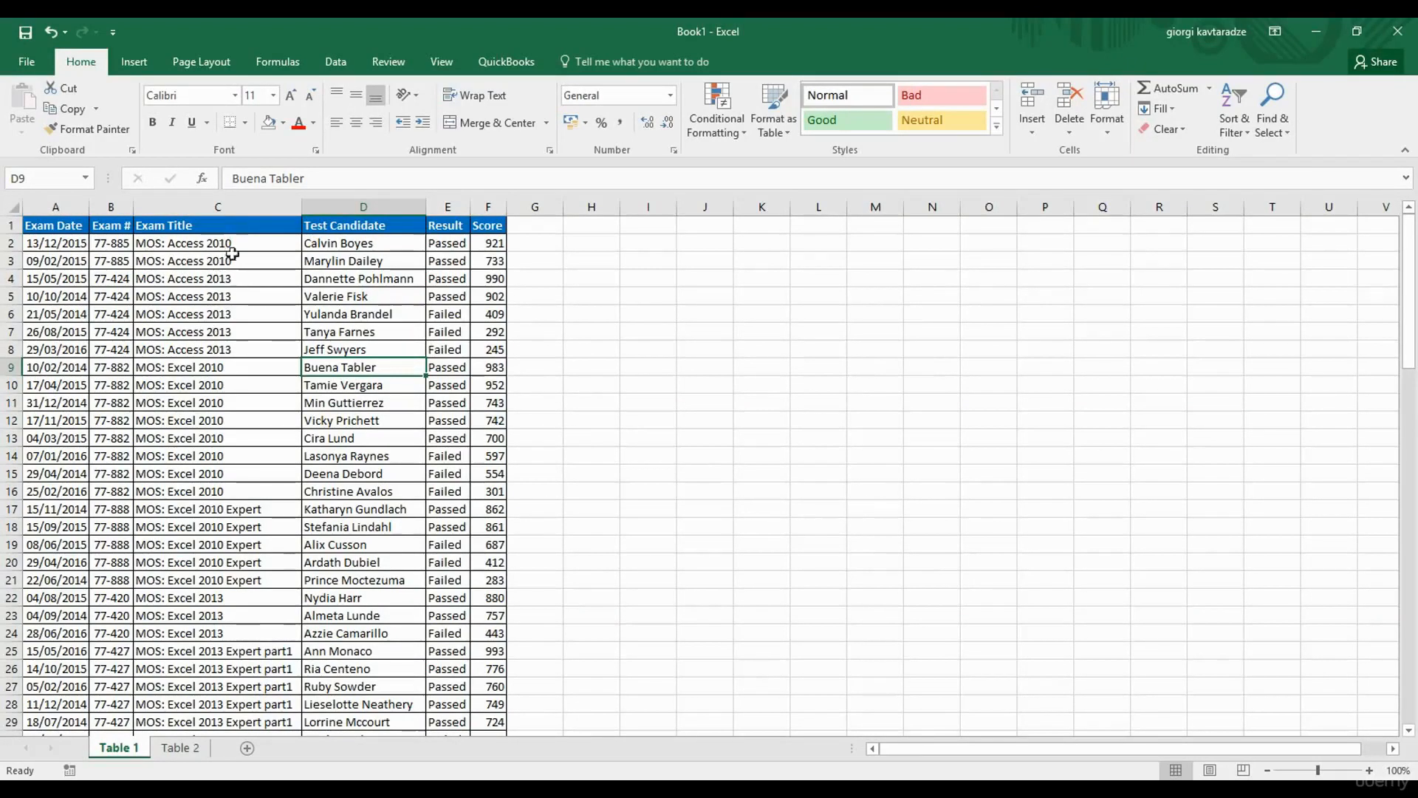
Search the Table 1 sheet for "access" and step through the matching cells one at a time.
click(233, 314)
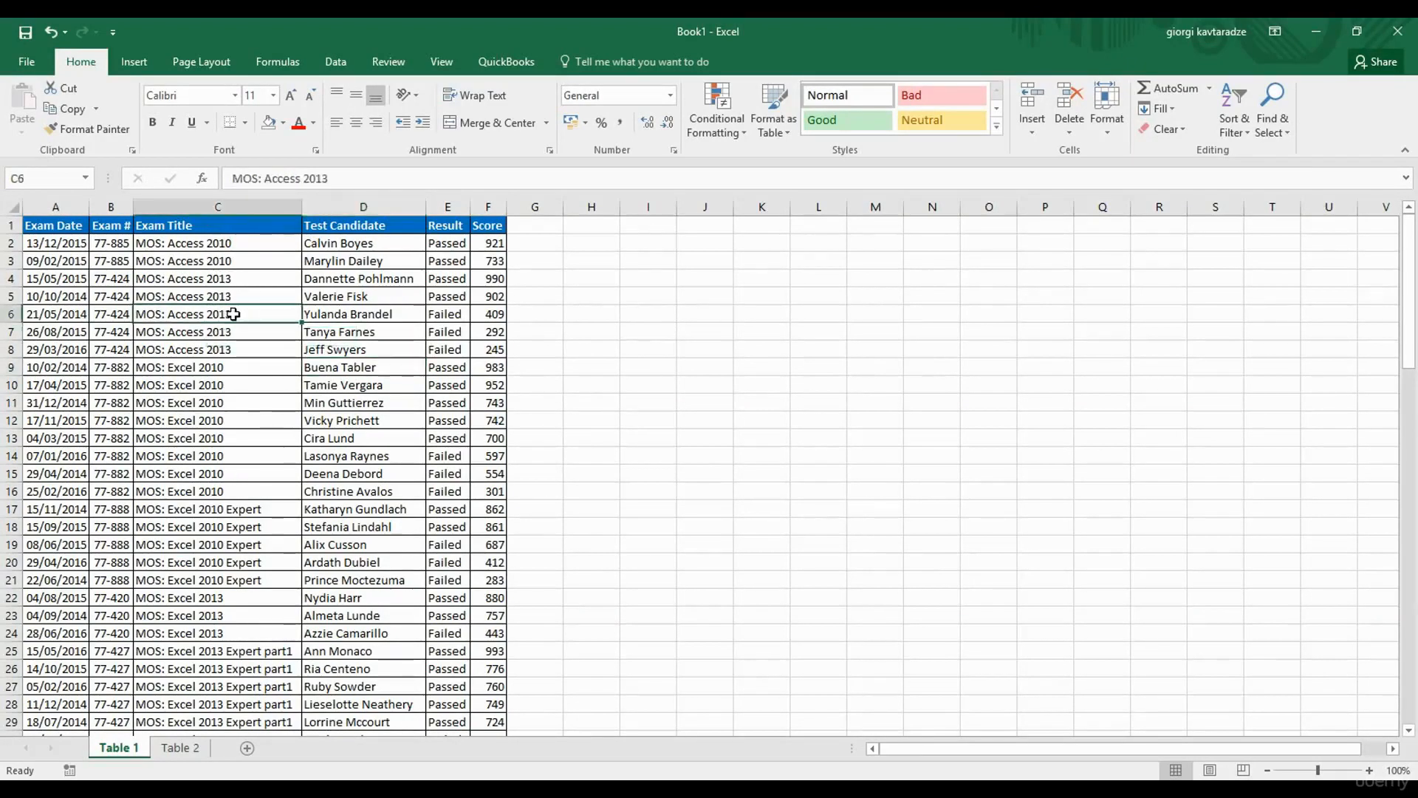
key(ctrl+f)
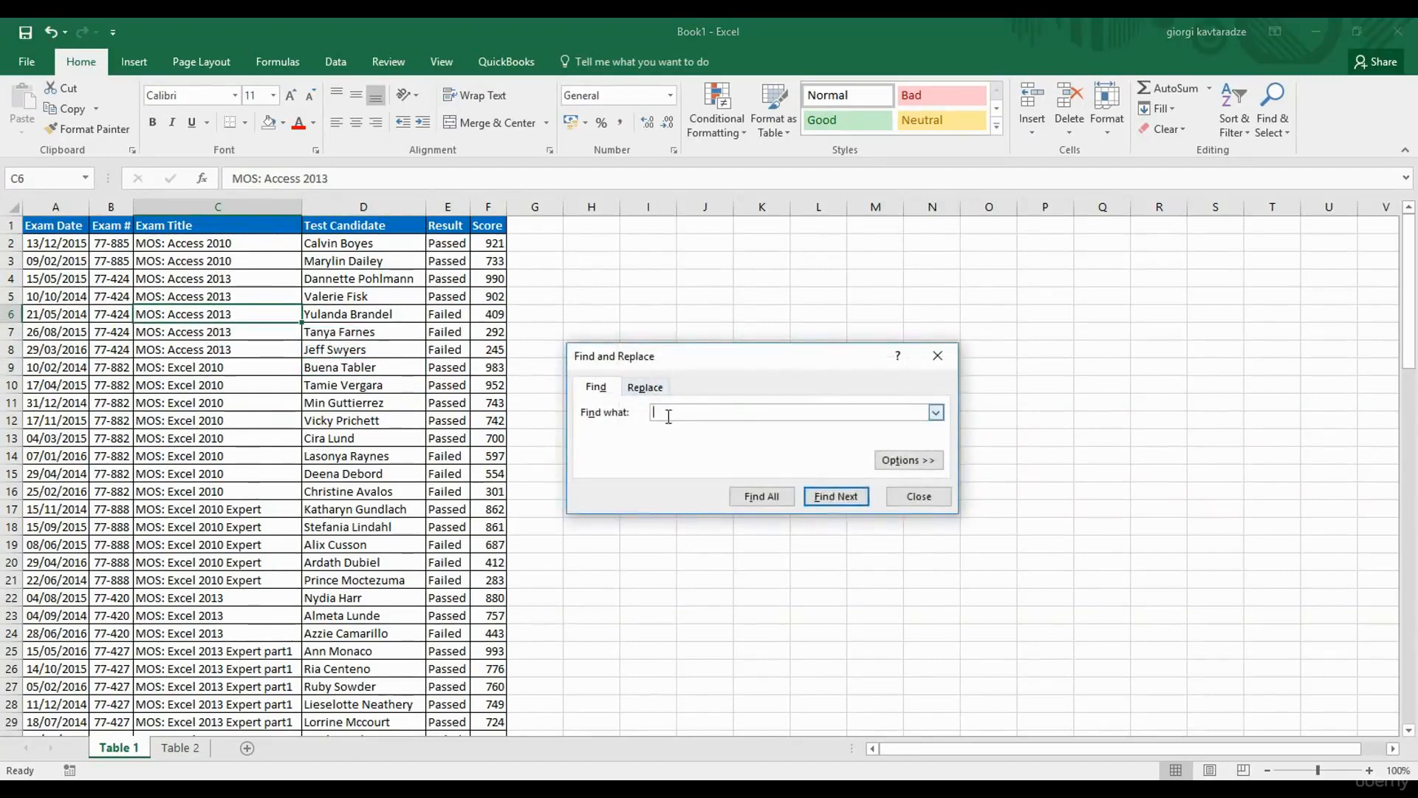
text(access)
click(832, 496)
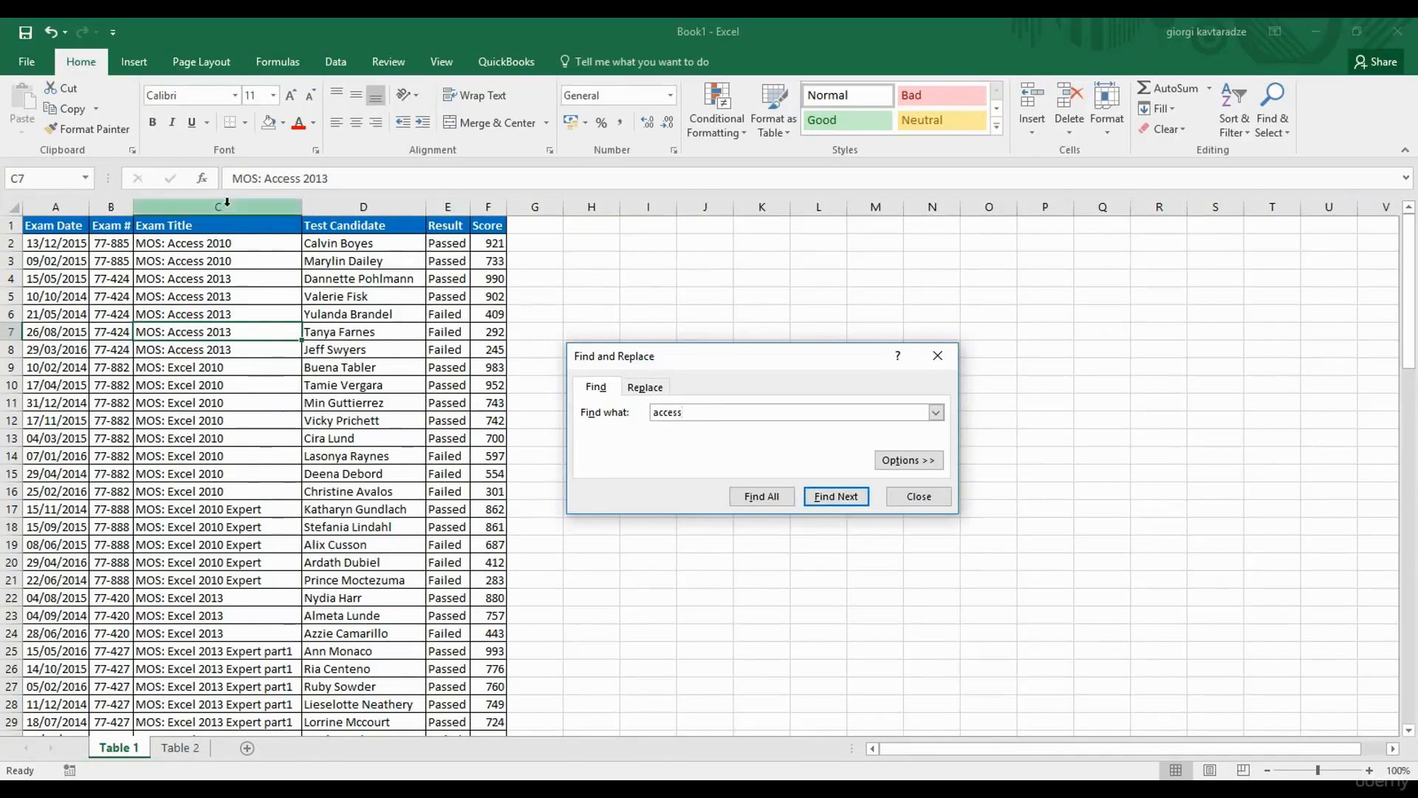
click(841, 496)
List all cells containing "access", enlarge the results list, and go through the matches from C3 to C6.
click(761, 497)
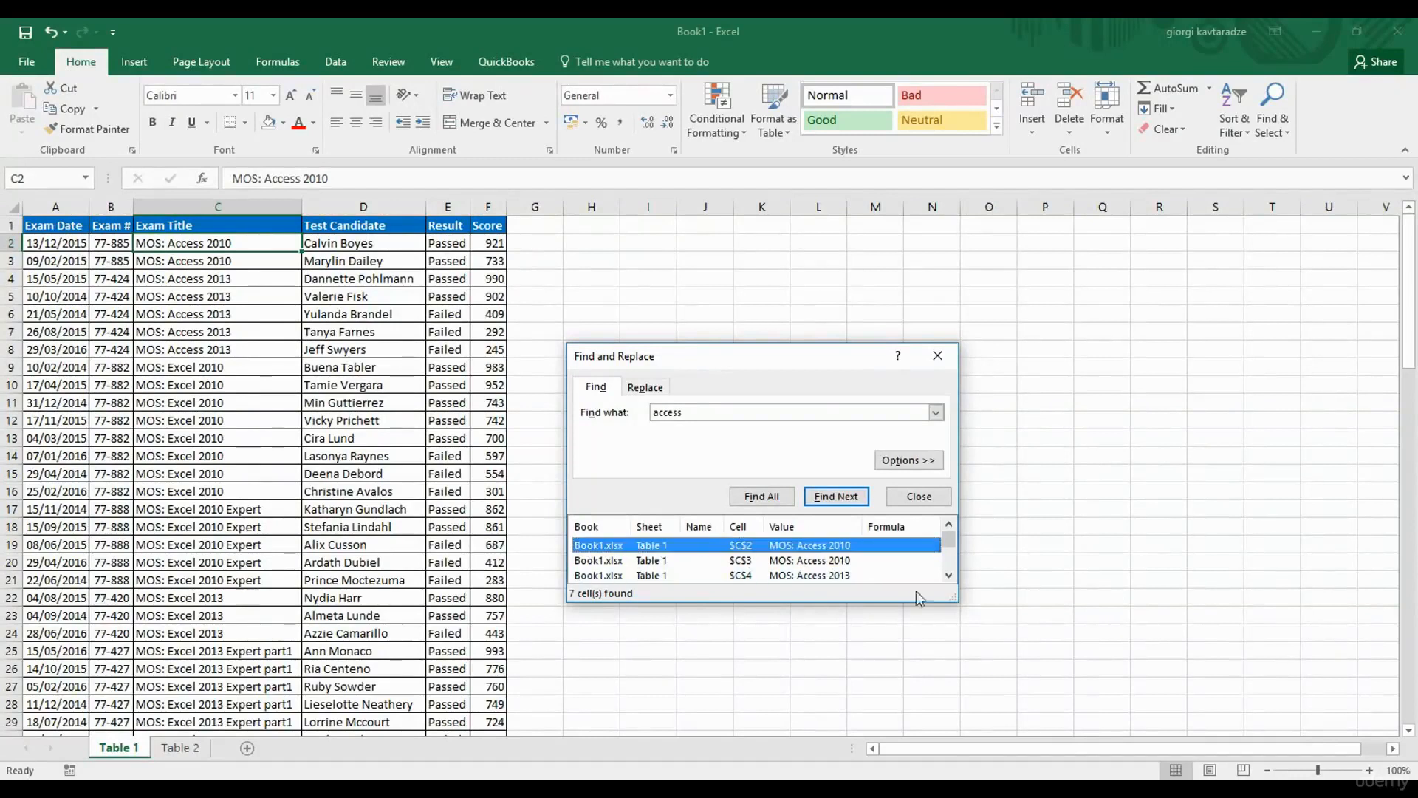
drag(955, 607, 988, 698)
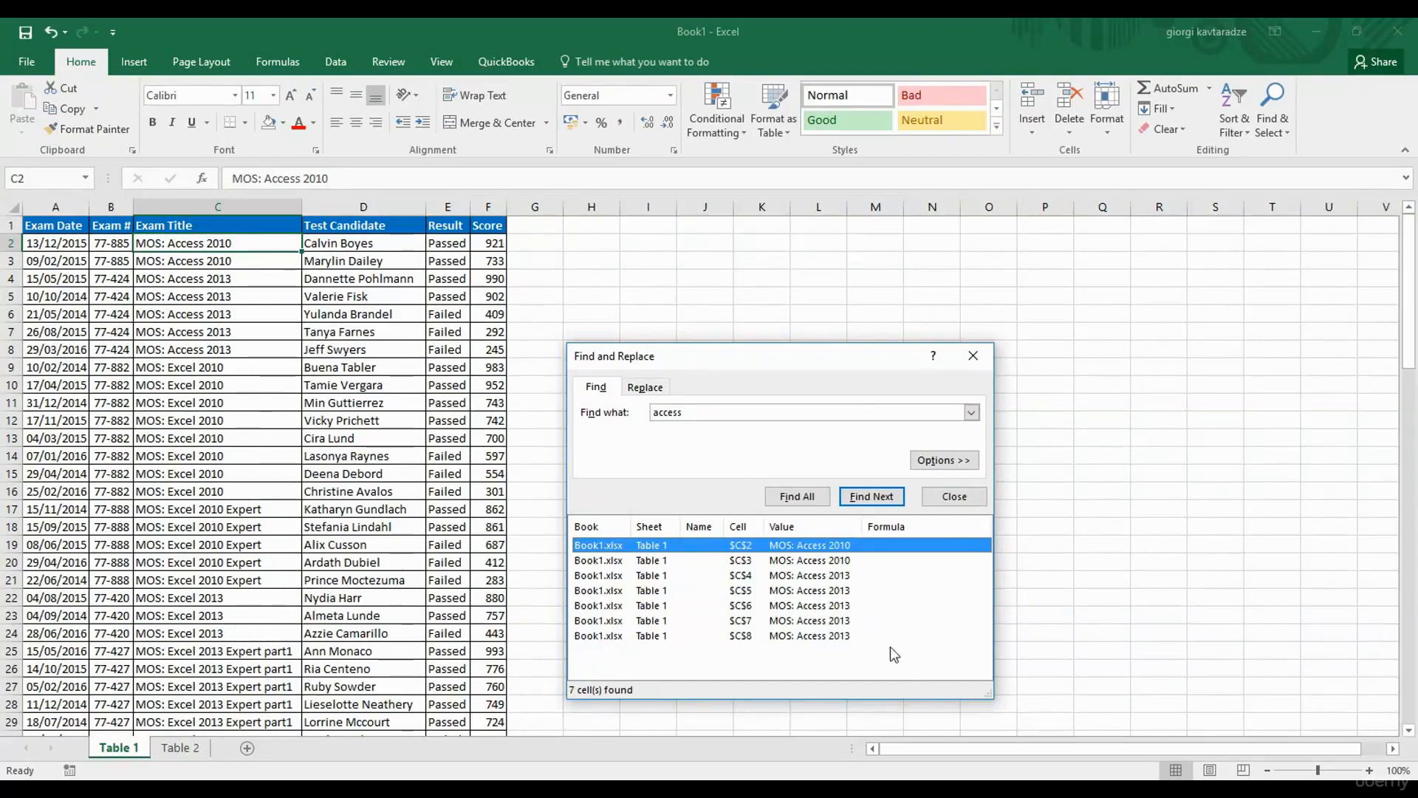
click(807, 563)
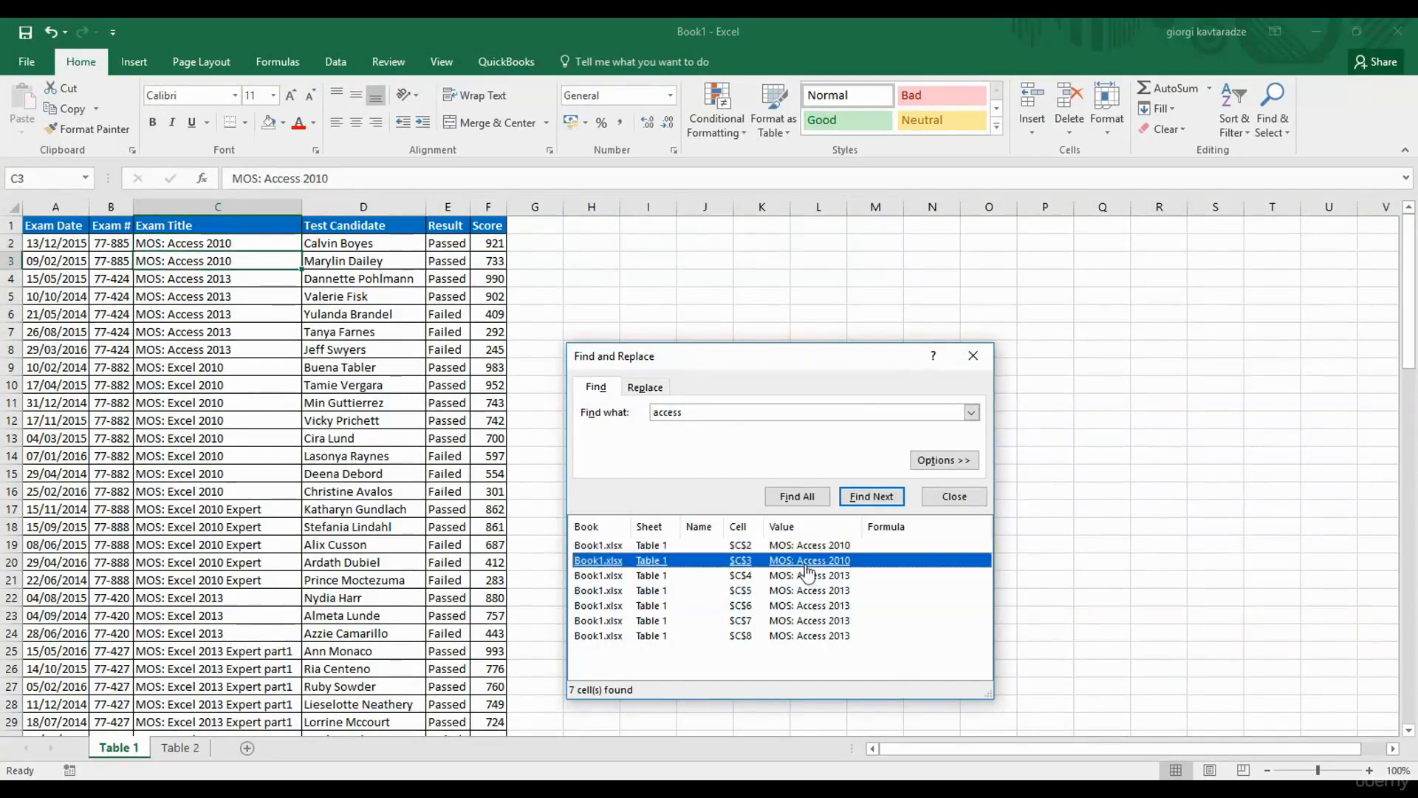
click(806, 576)
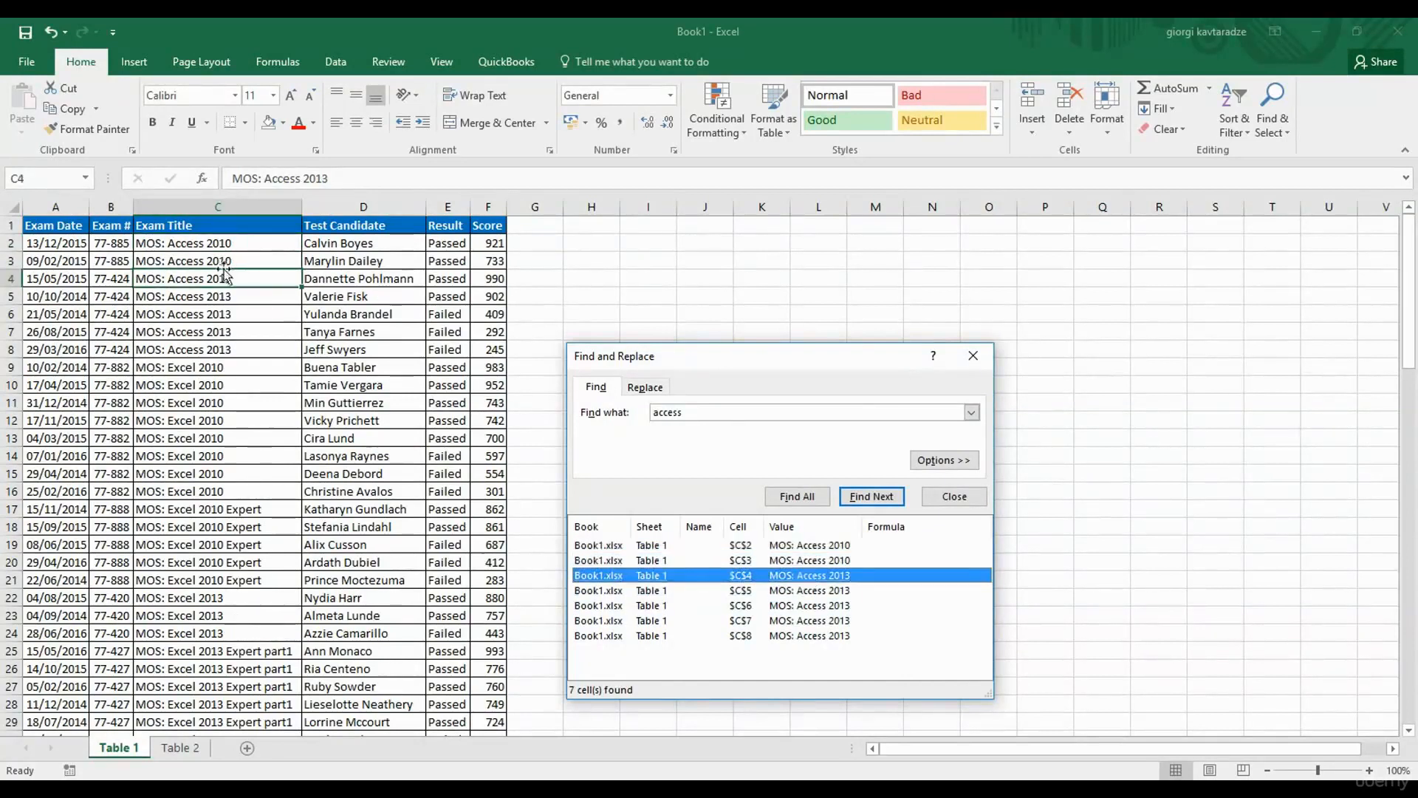
click(781, 591)
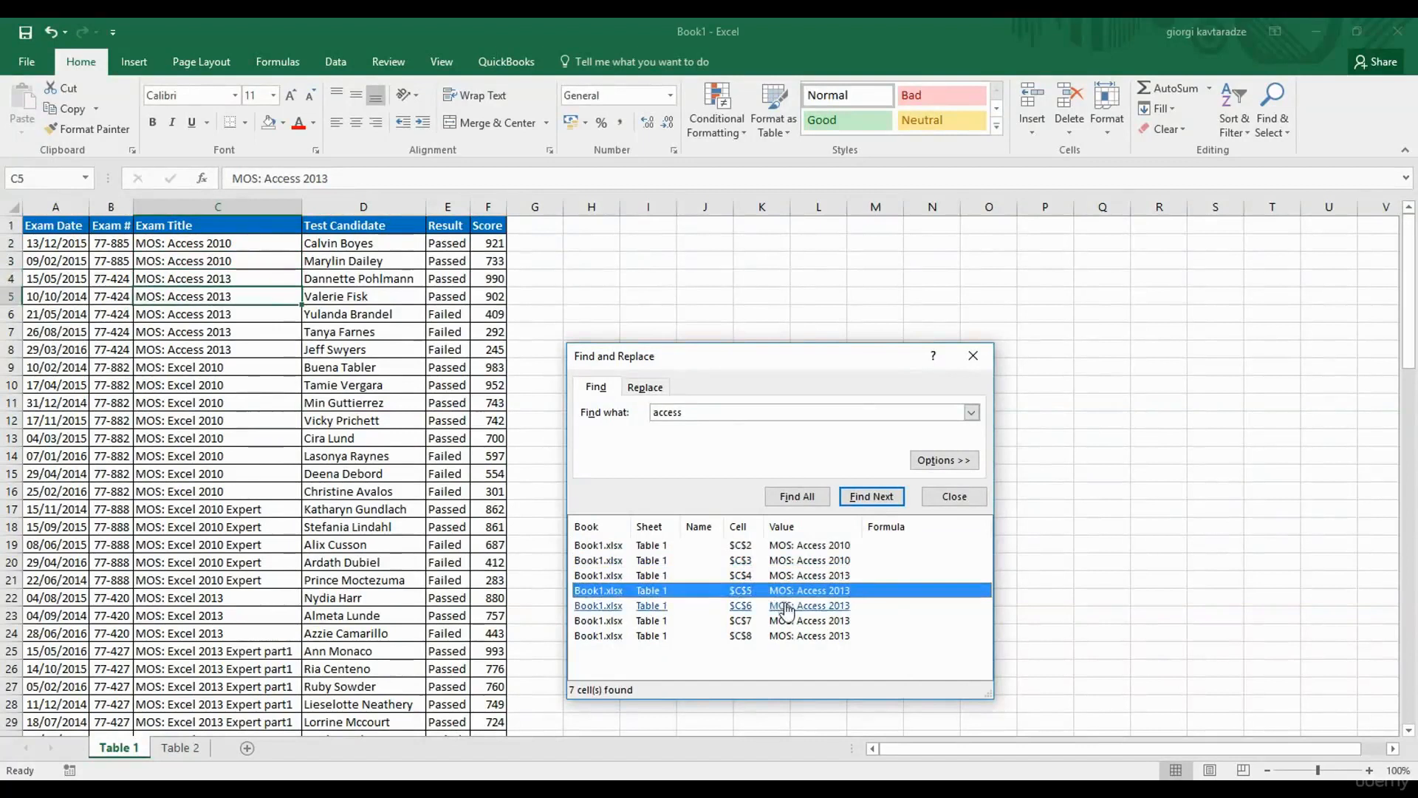
click(786, 606)
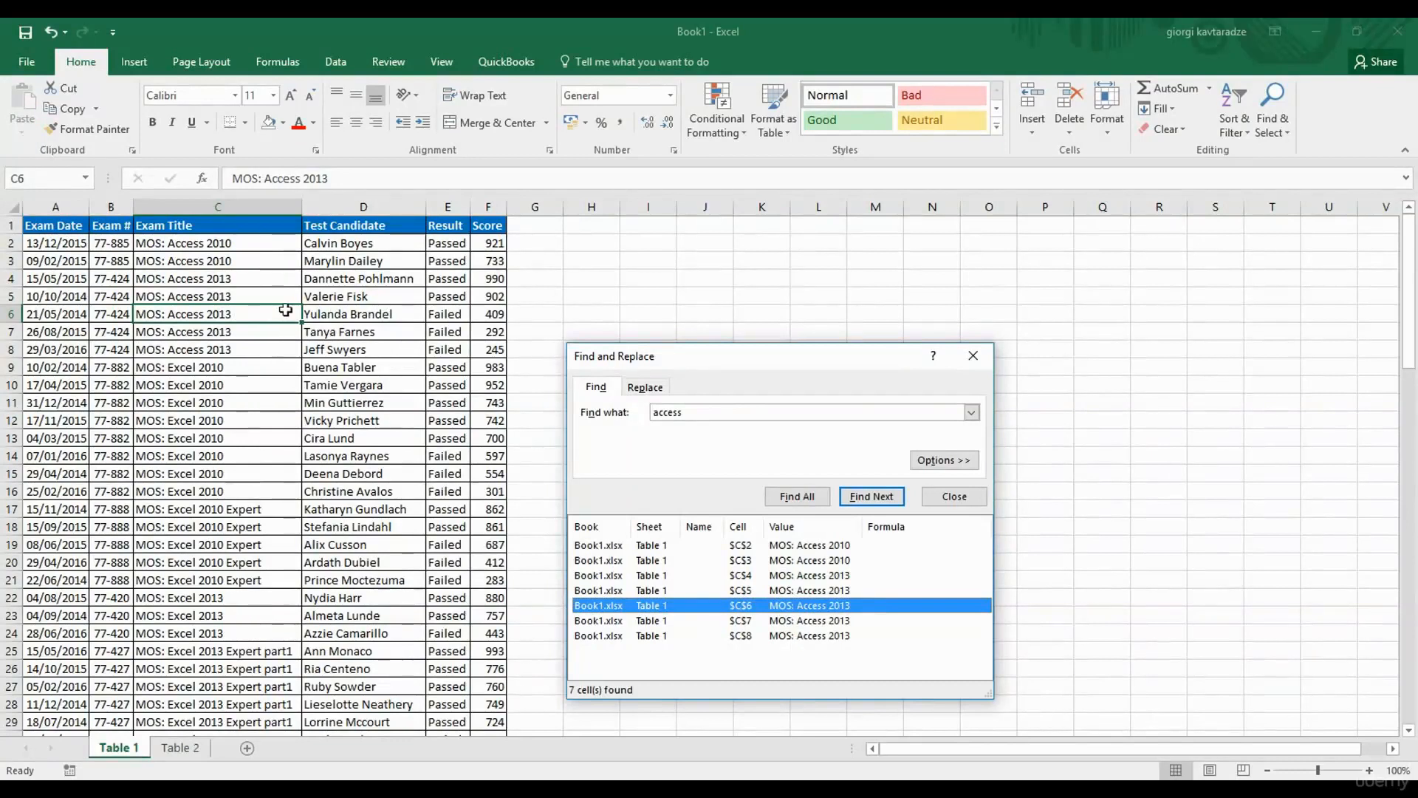
Replace "access" with "excel" in cell C6 and in all remaining matches on the sheet.
click(655, 389)
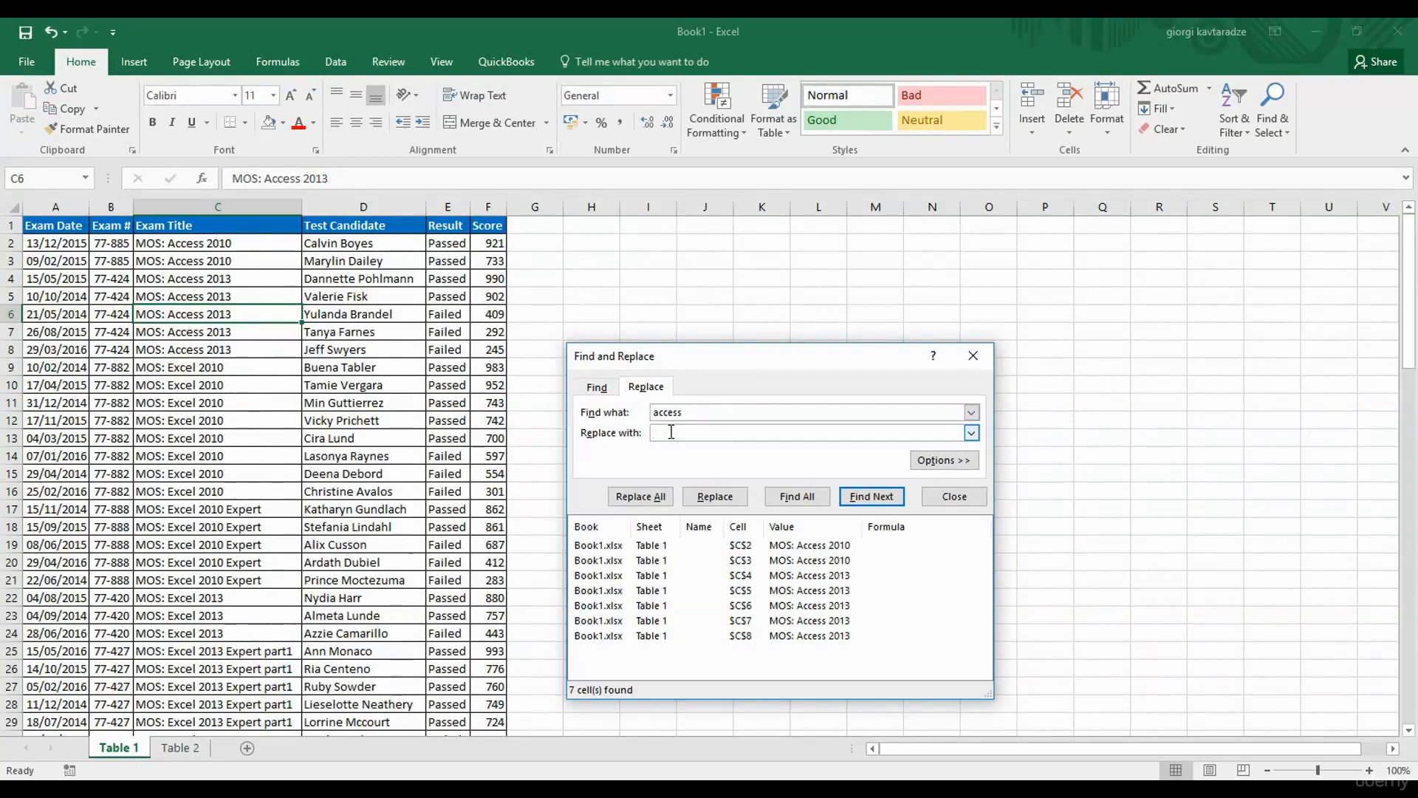
text(excel)
click(727, 499)
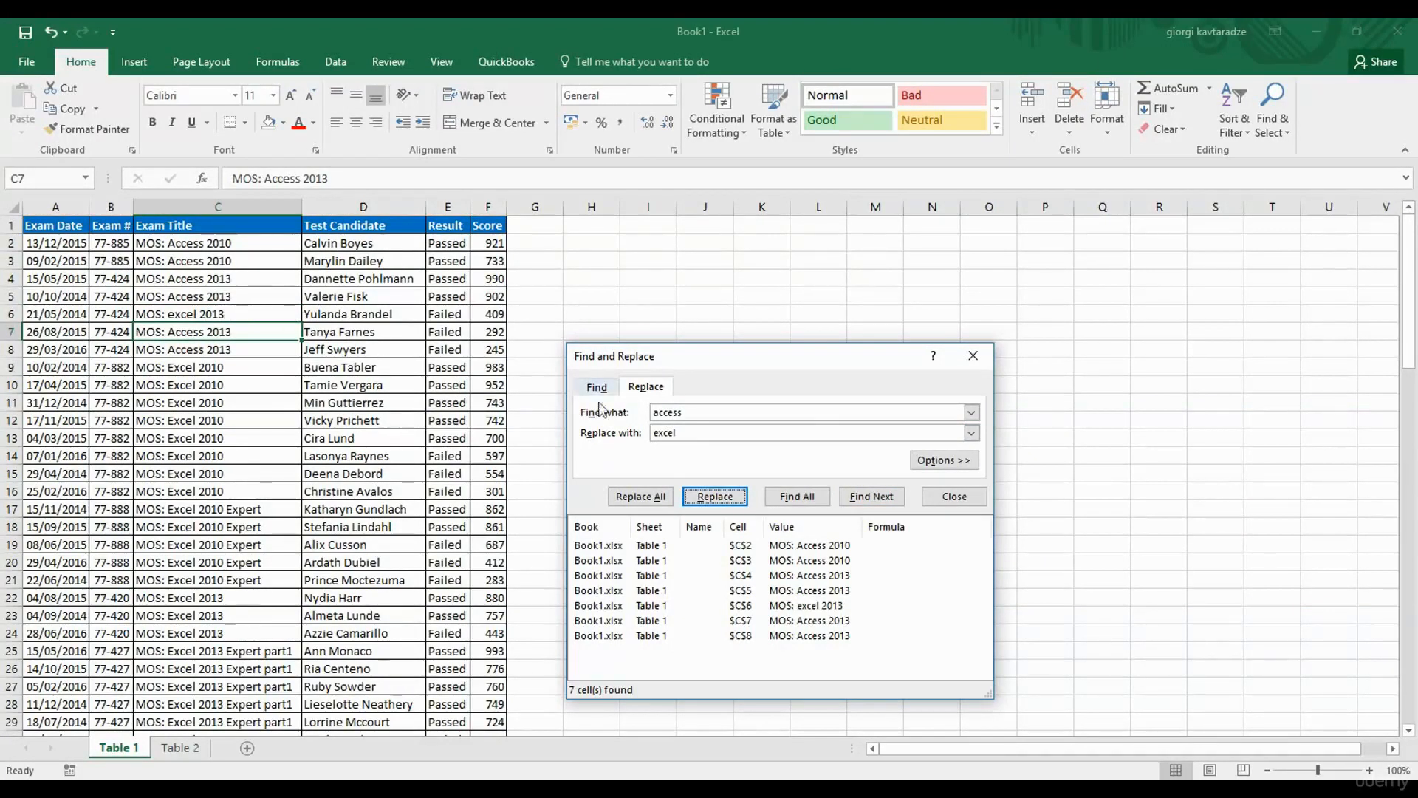
click(643, 499)
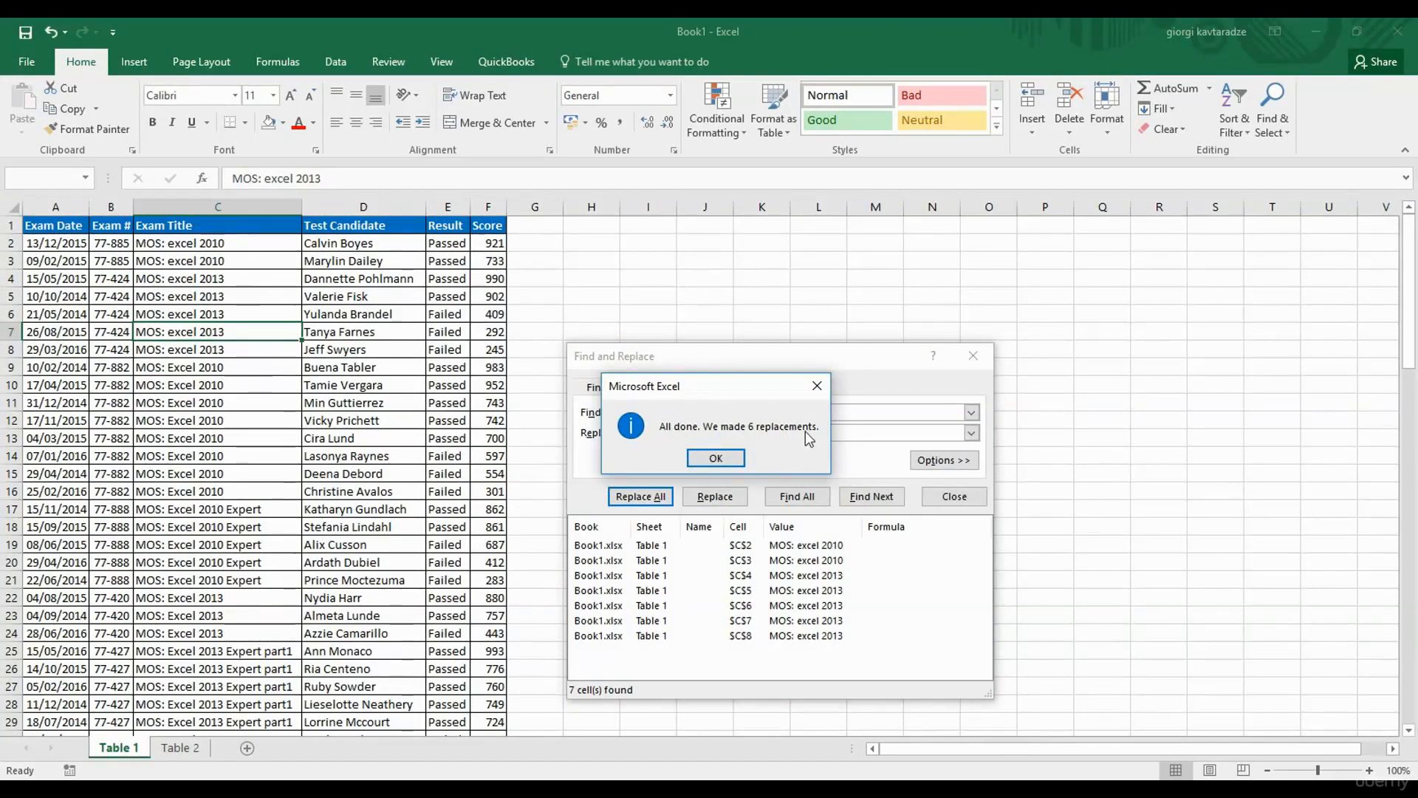
click(716, 458)
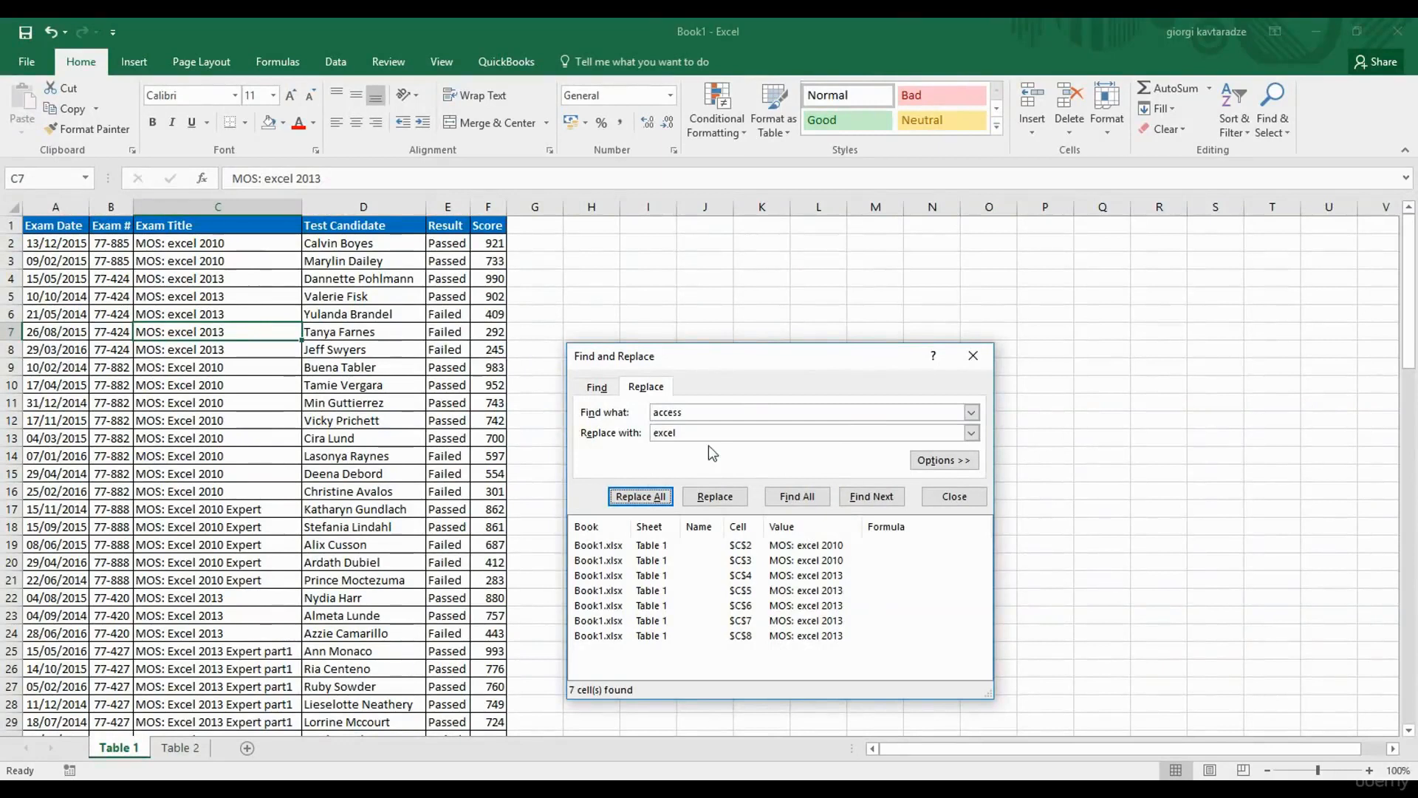
Find "word" in the Exam Title column, skip the match in C67 and replace the one in C68 with "excel".
click(650, 412)
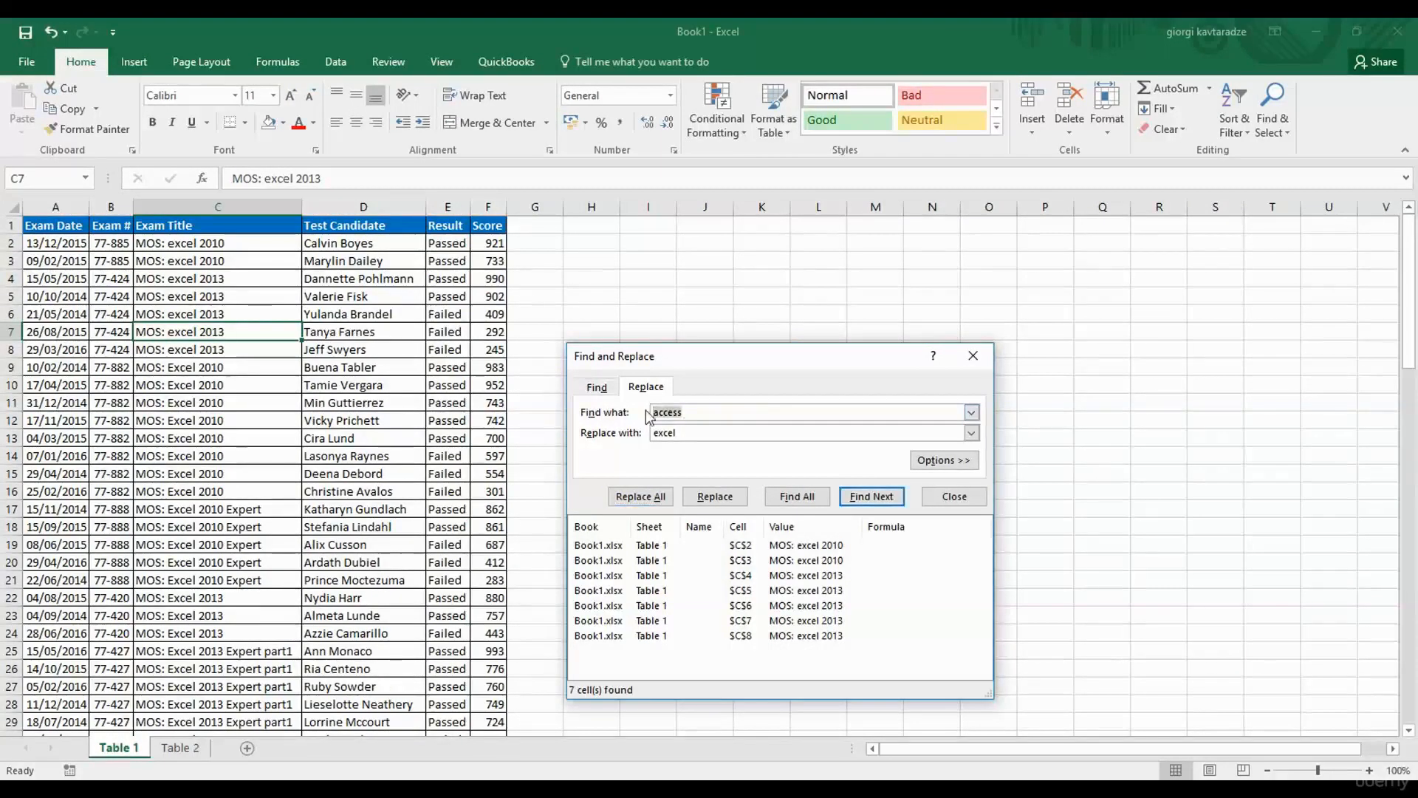
text(word)
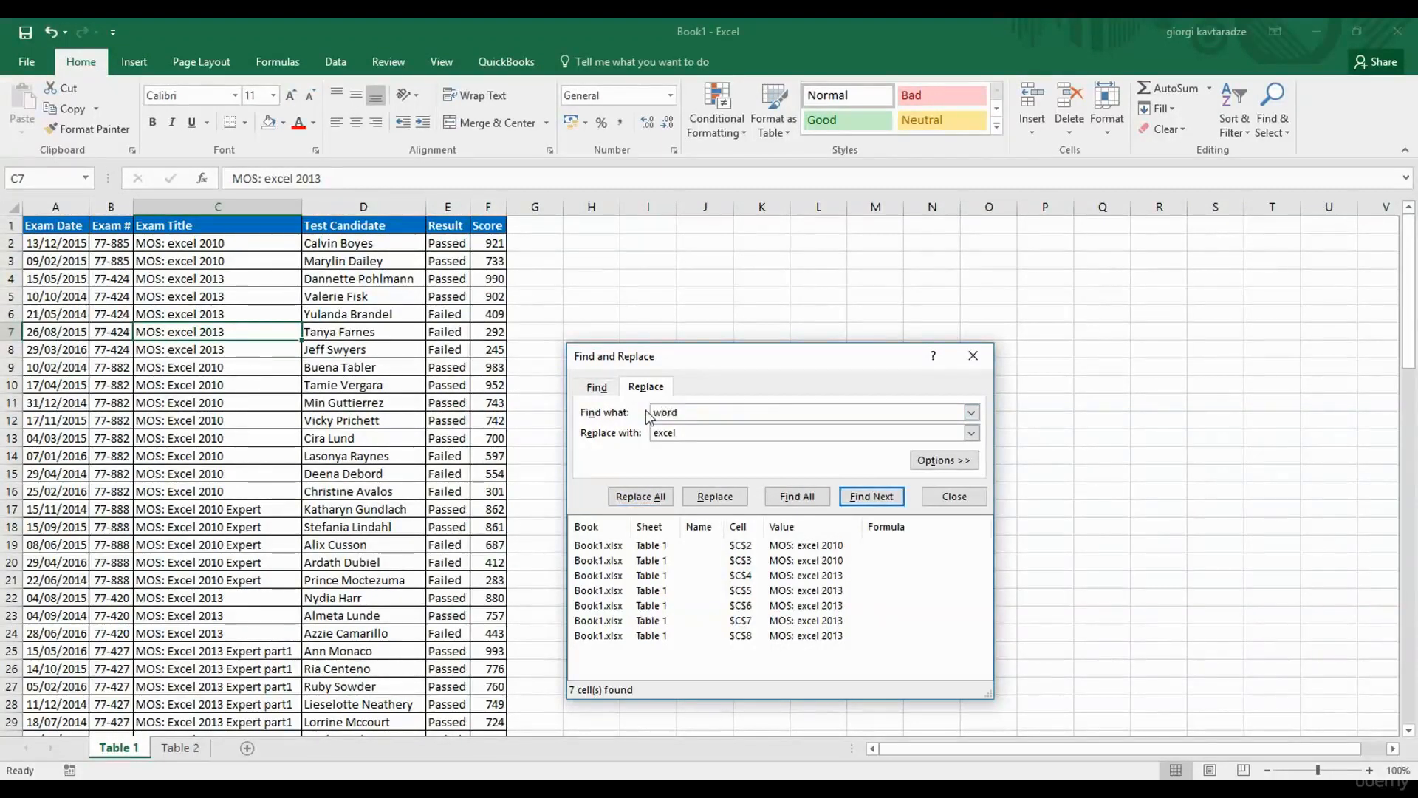
click(880, 505)
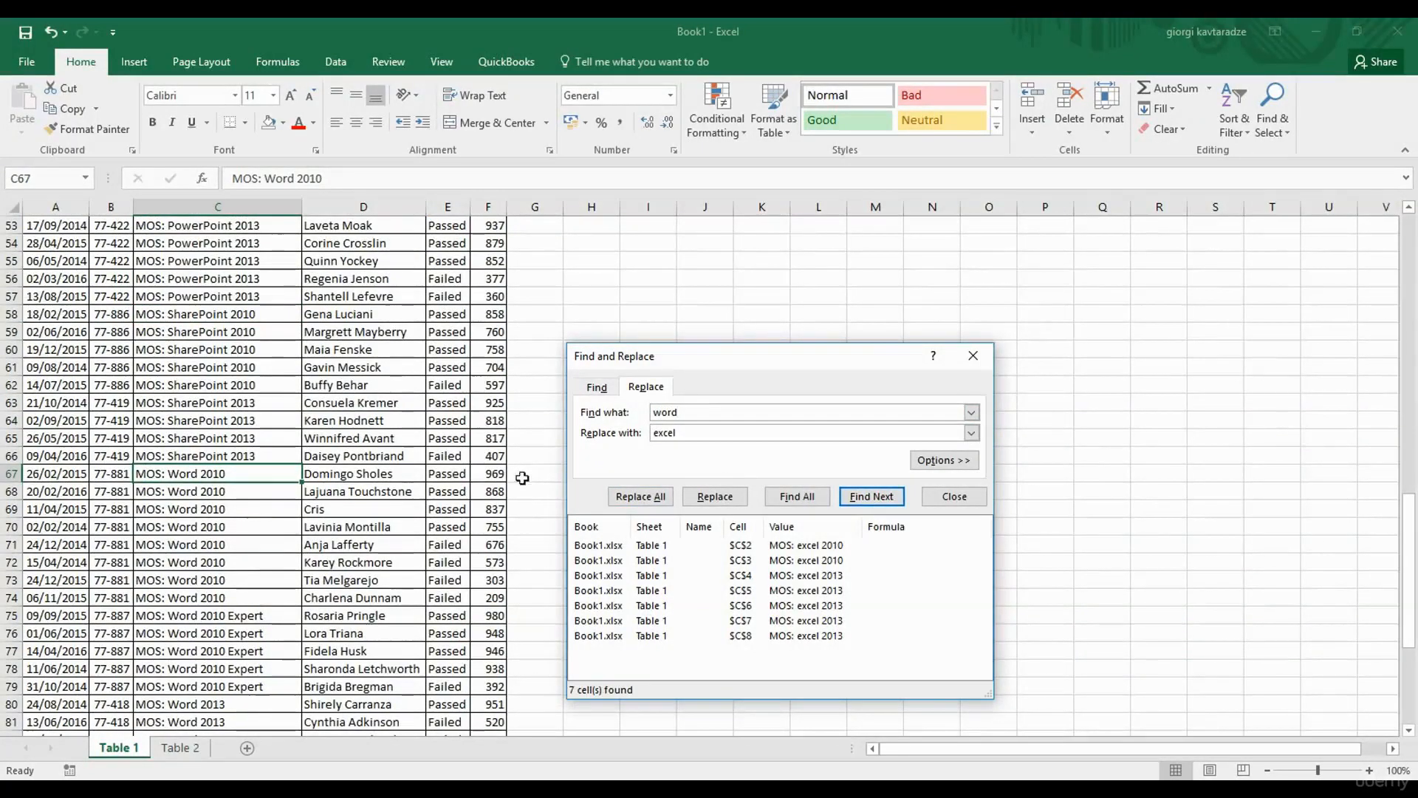
click(870, 496)
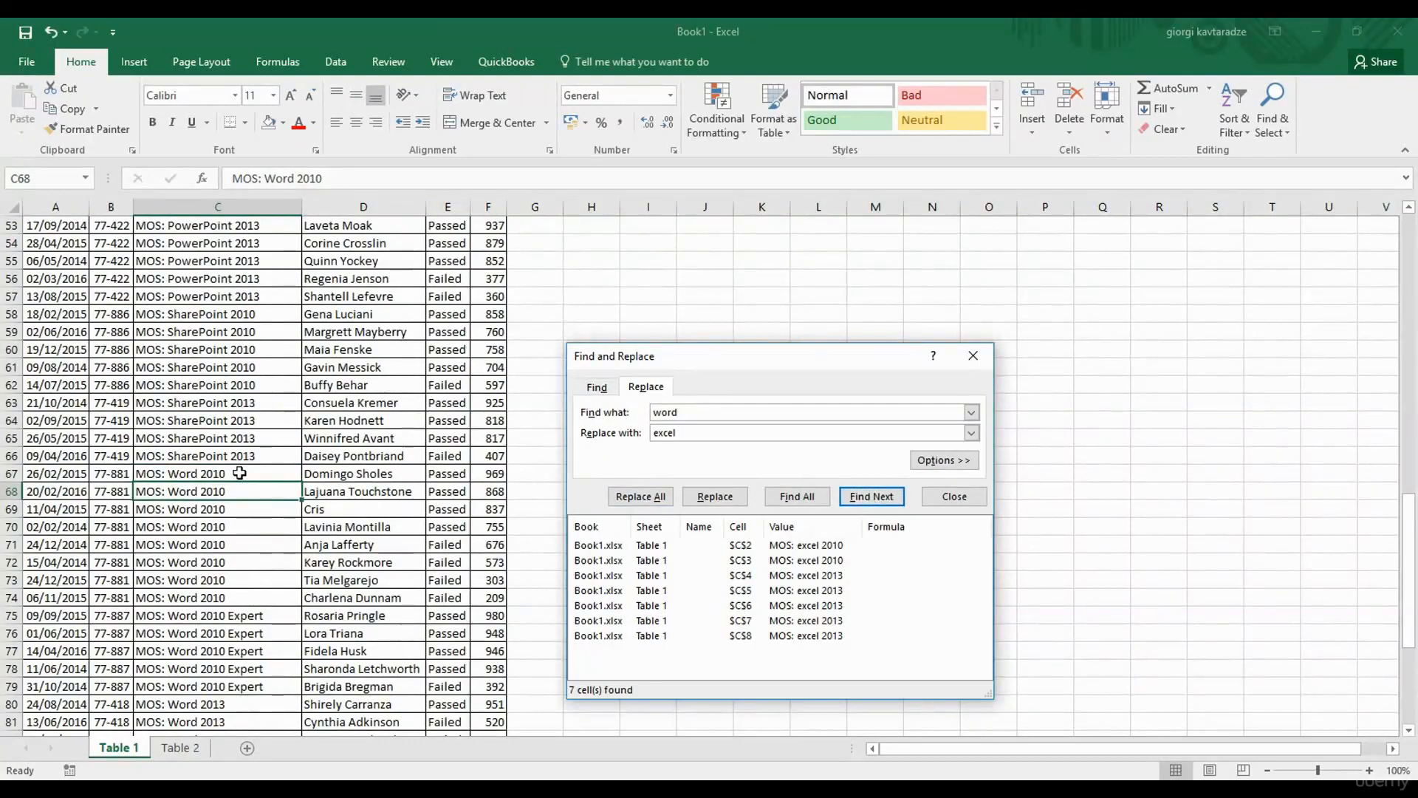
click(713, 497)
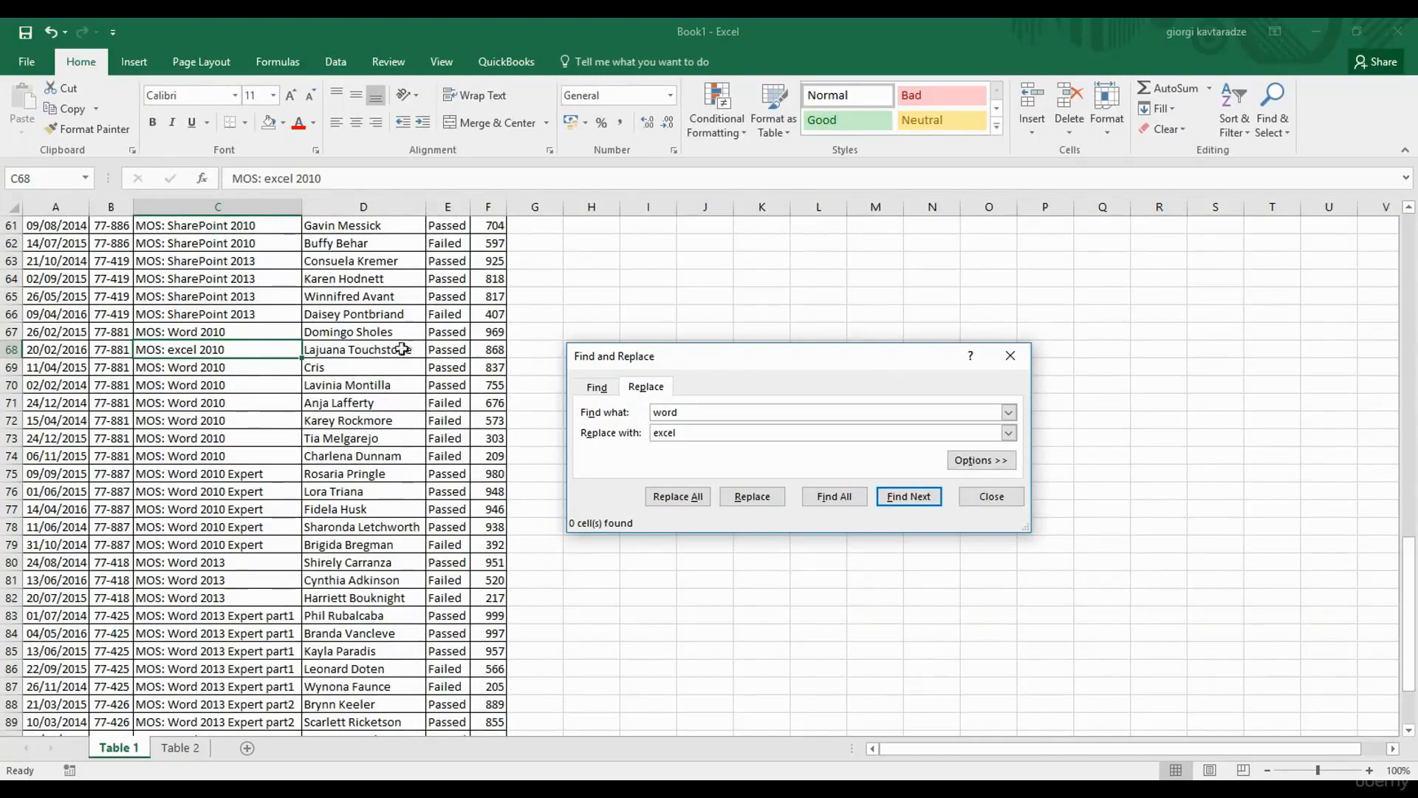
Replace every "excel" with "word" in the Exam Title cells C4 to C11 only.
click(264, 329)
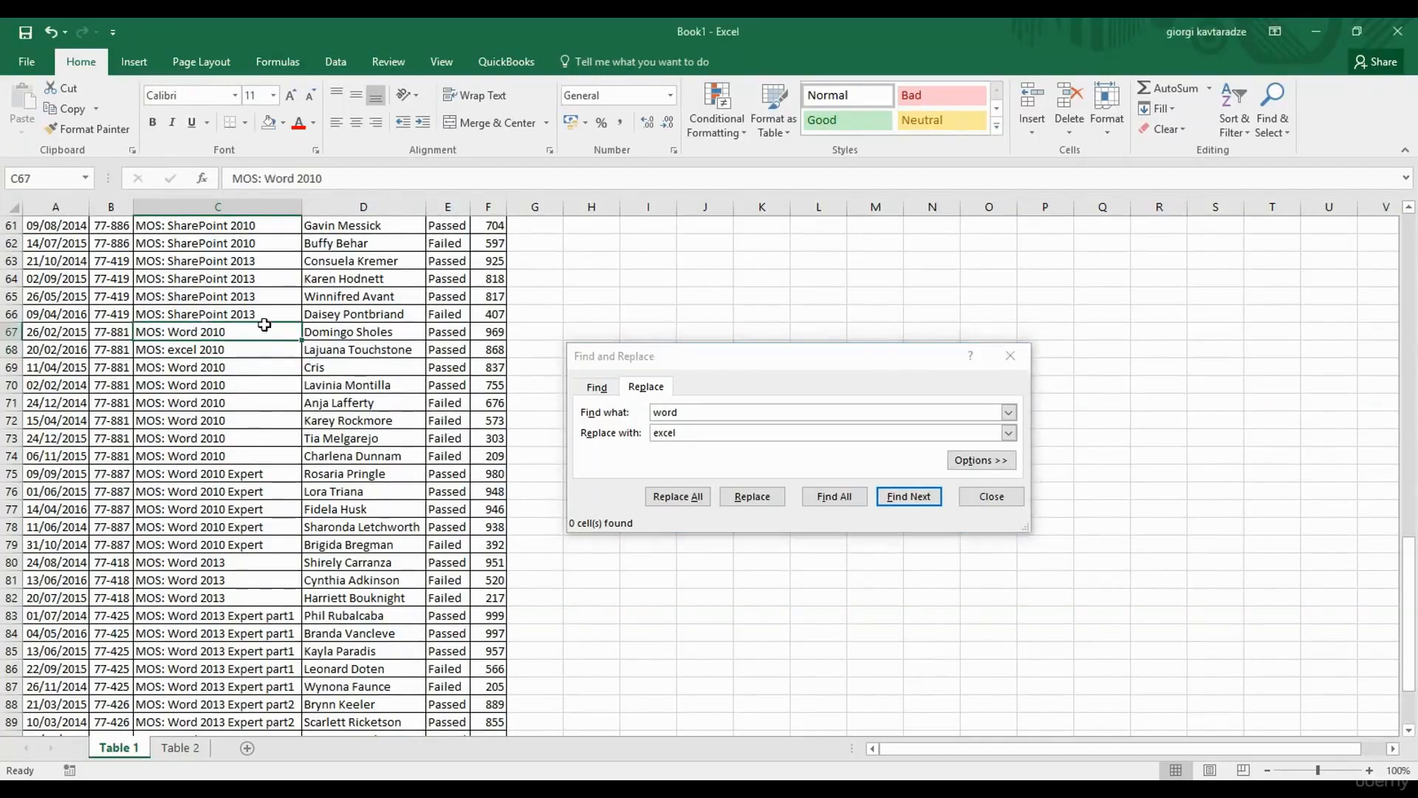
key(ctrl+Up)
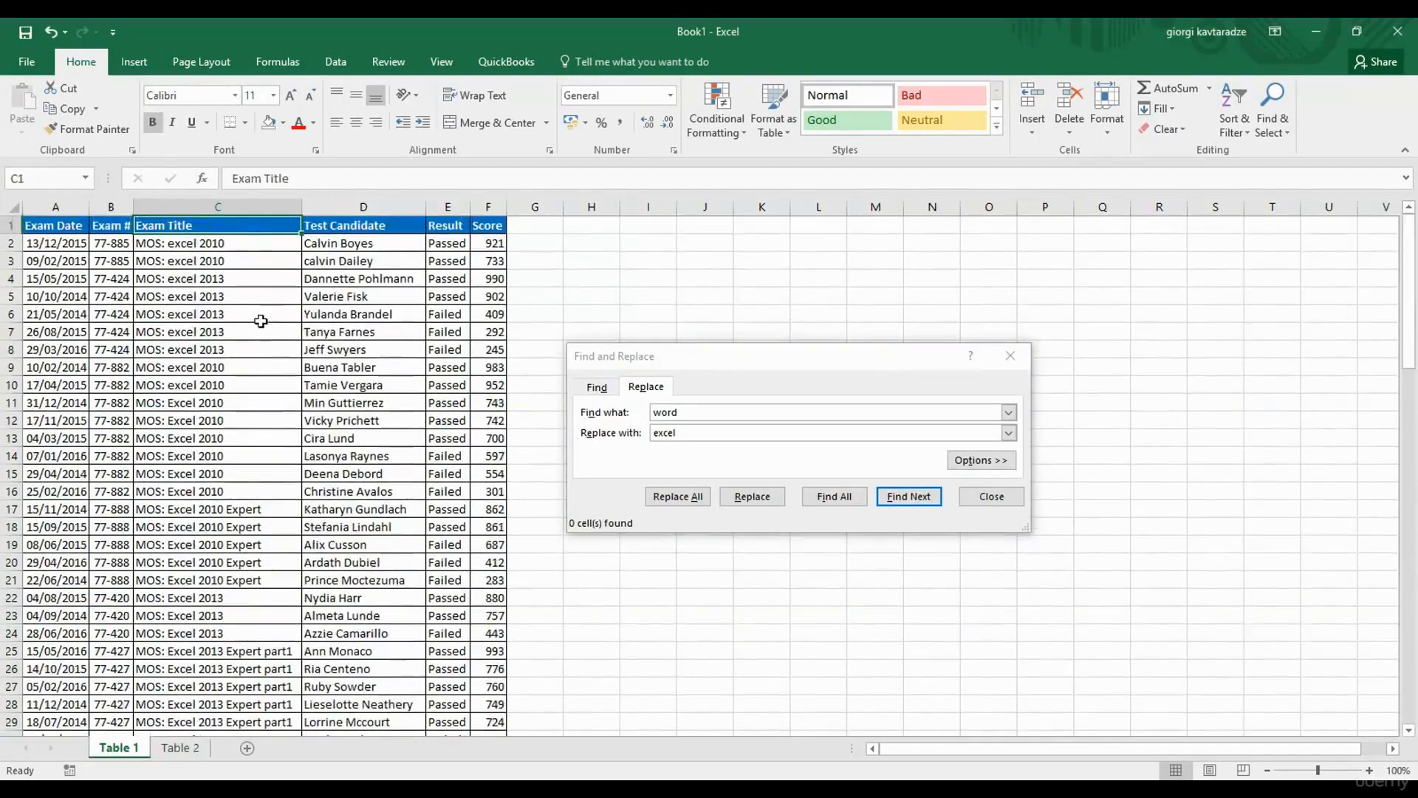
click(248, 277)
drag(249, 277, 244, 404)
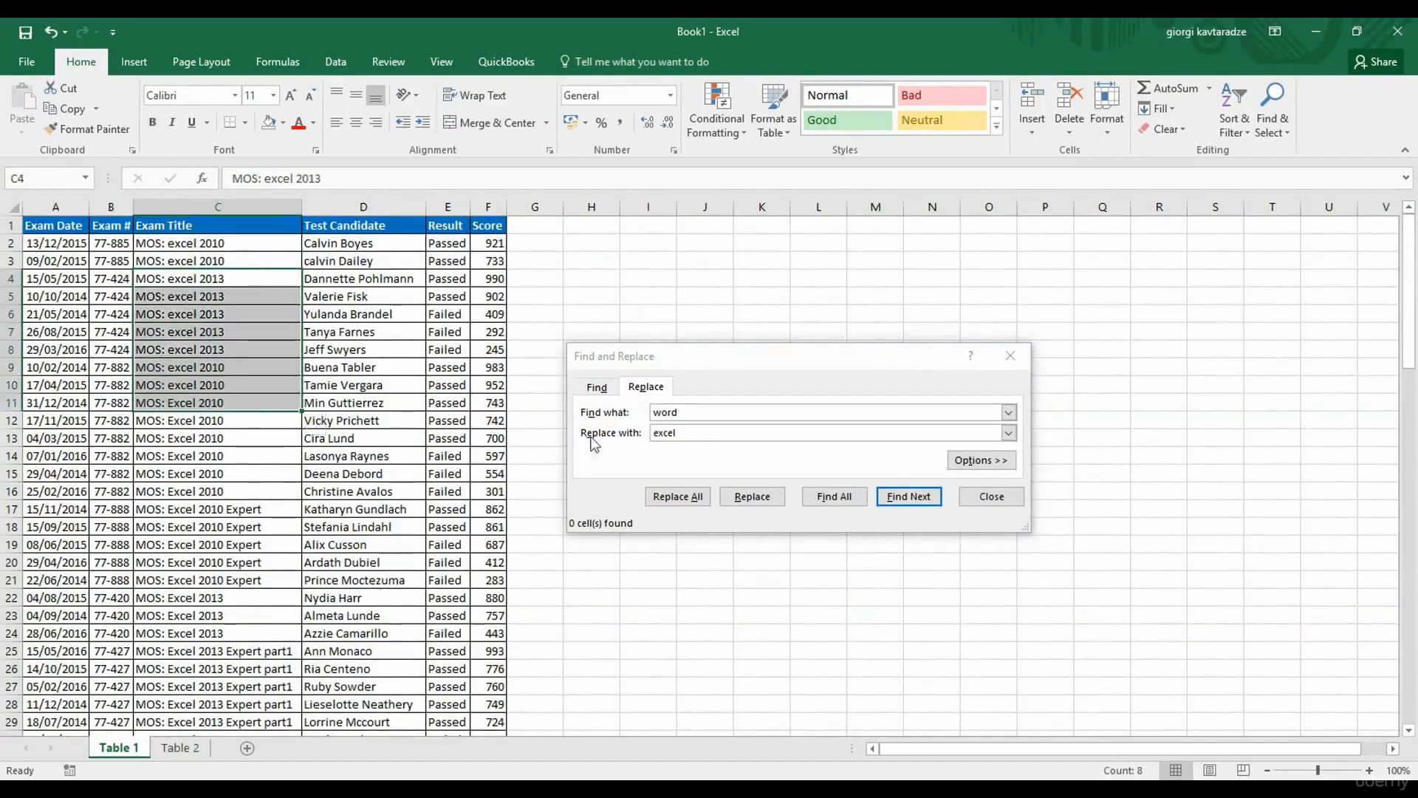
click(703, 416)
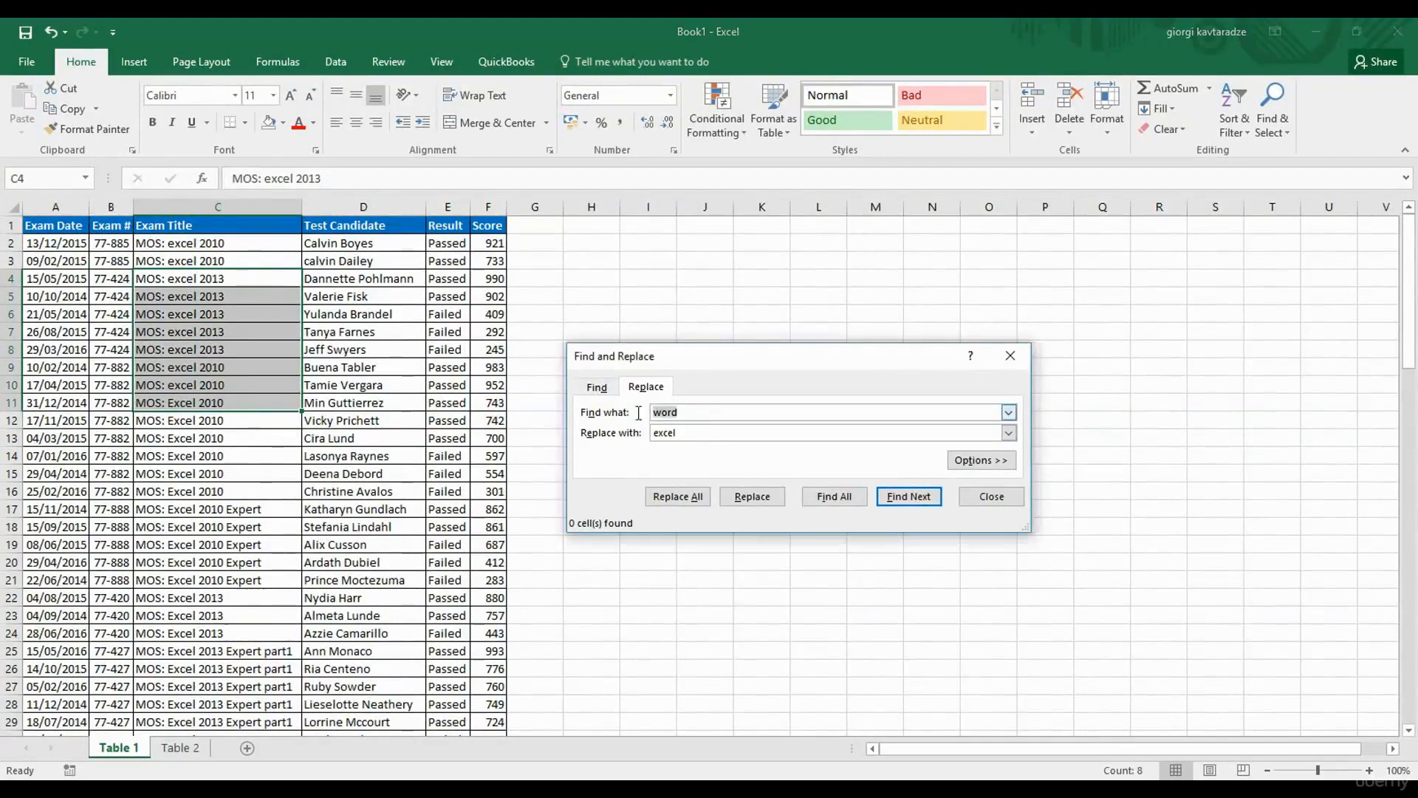
text(excel)
drag(685, 432, 640, 438)
text(word)
click(688, 503)
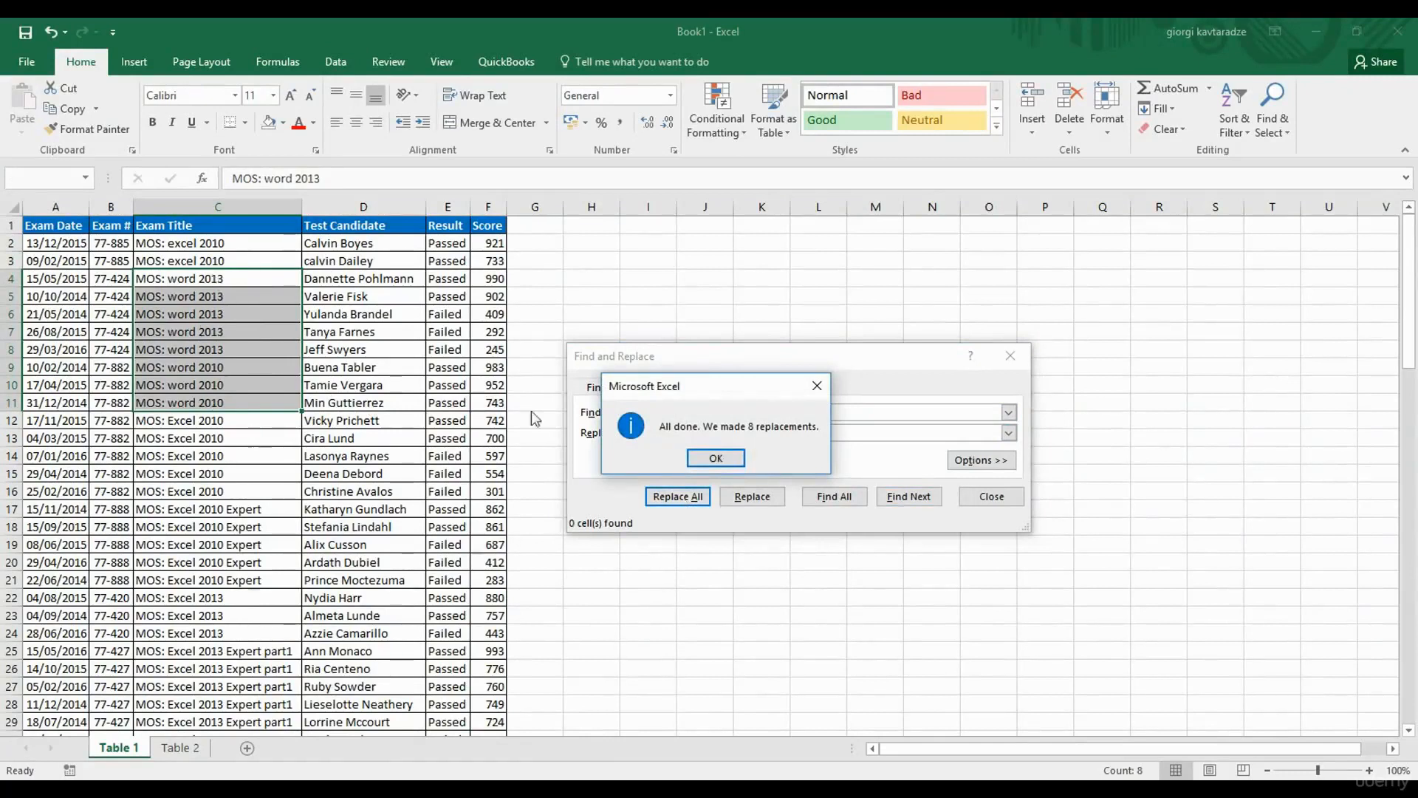
click(716, 457)
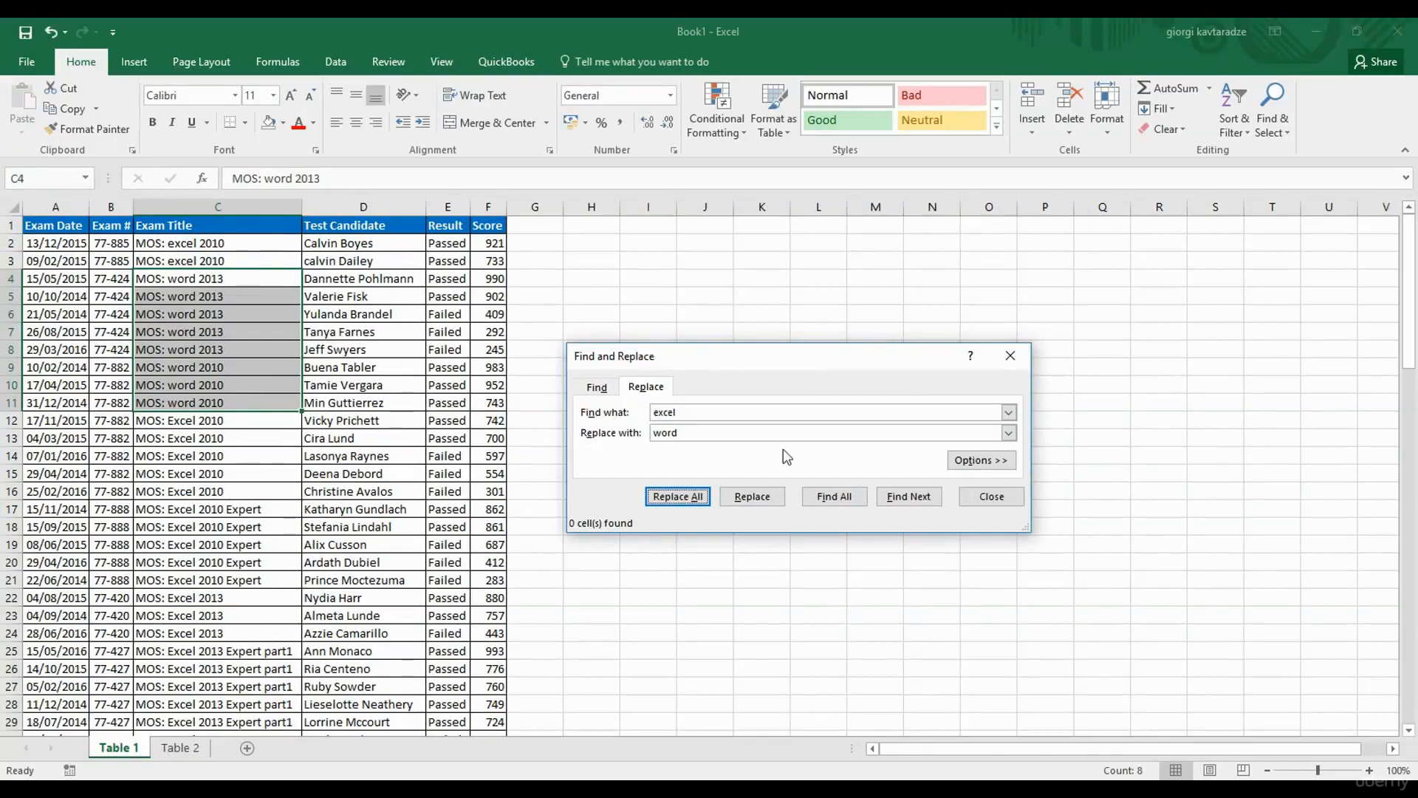
Show the extended find and replace options and look through the search text's format choices and the search scope setting.
click(981, 462)
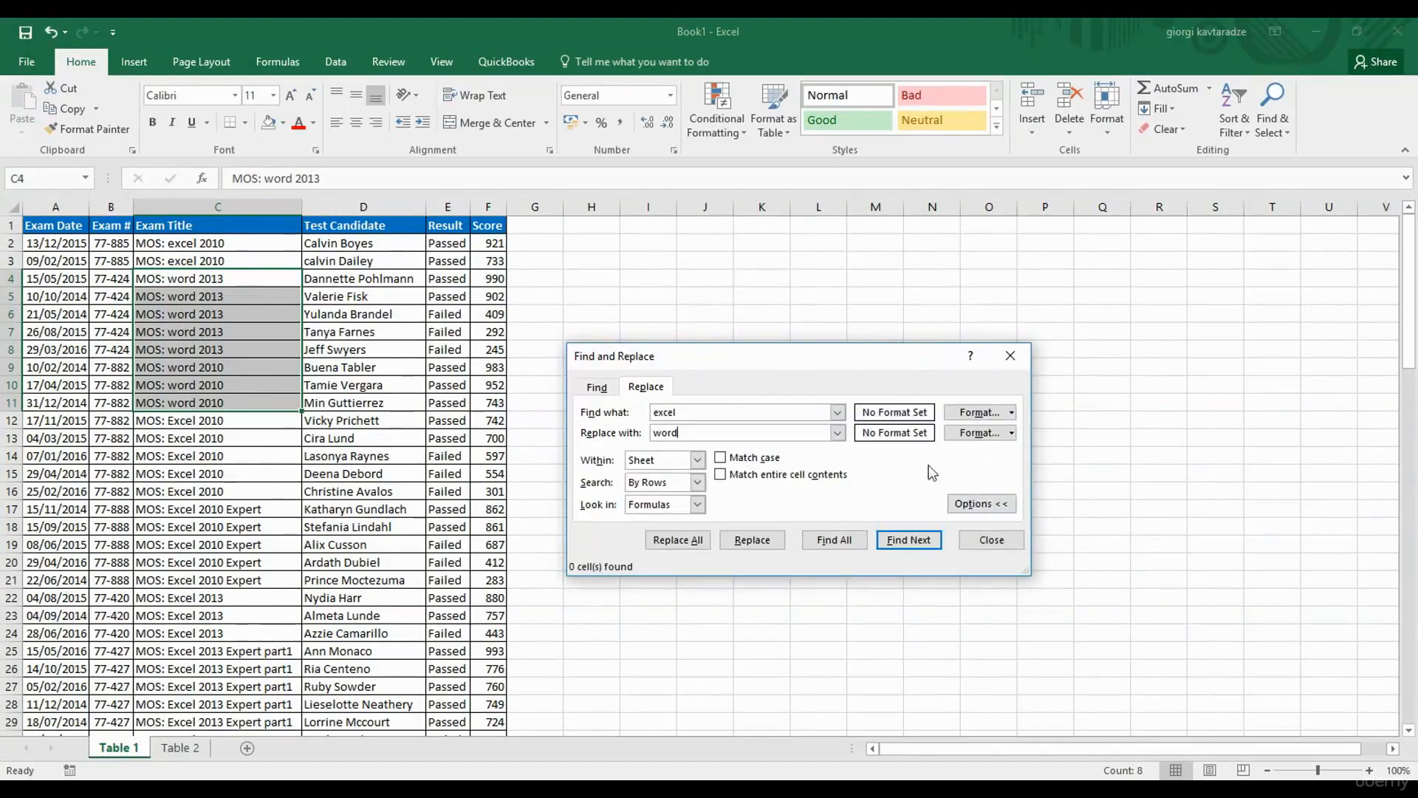
click(1014, 415)
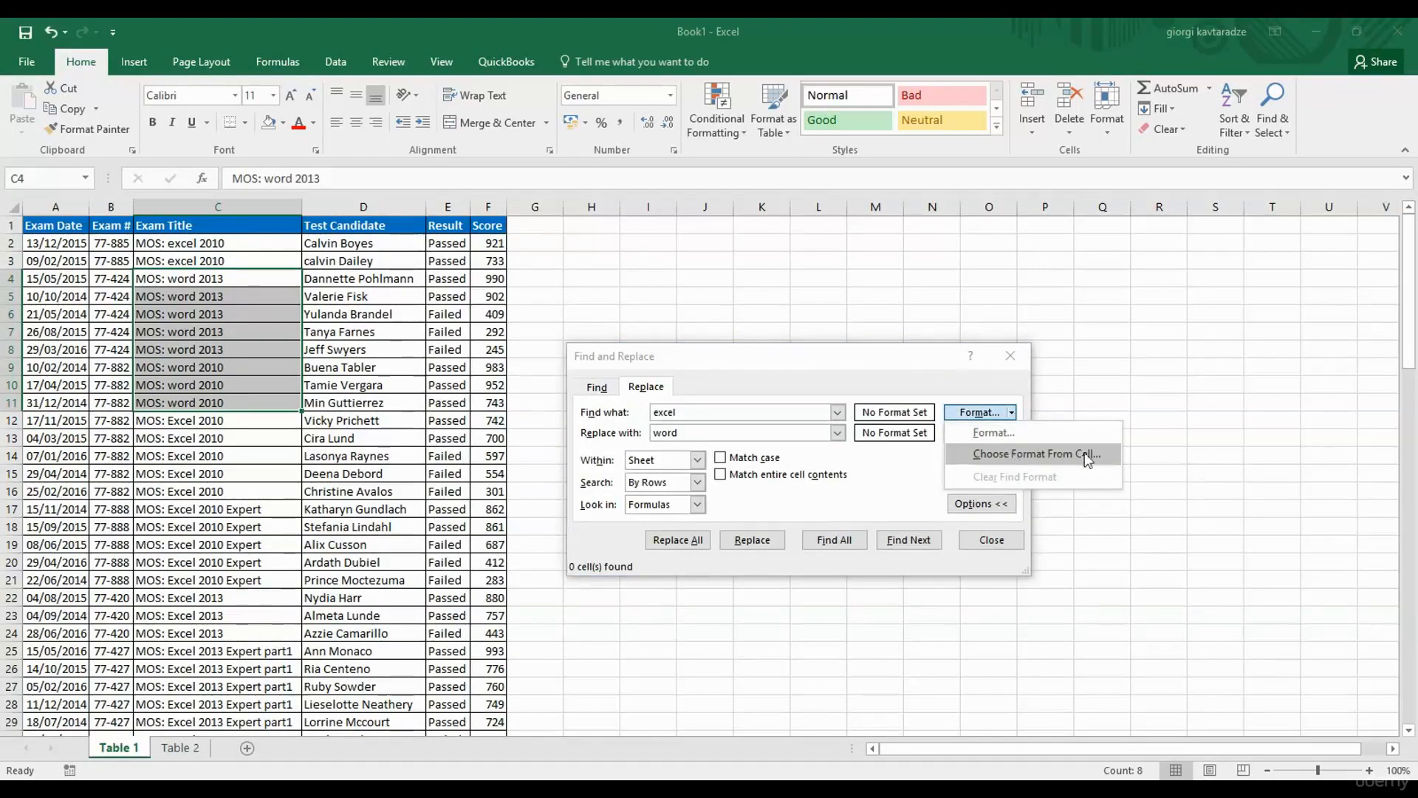
click(905, 459)
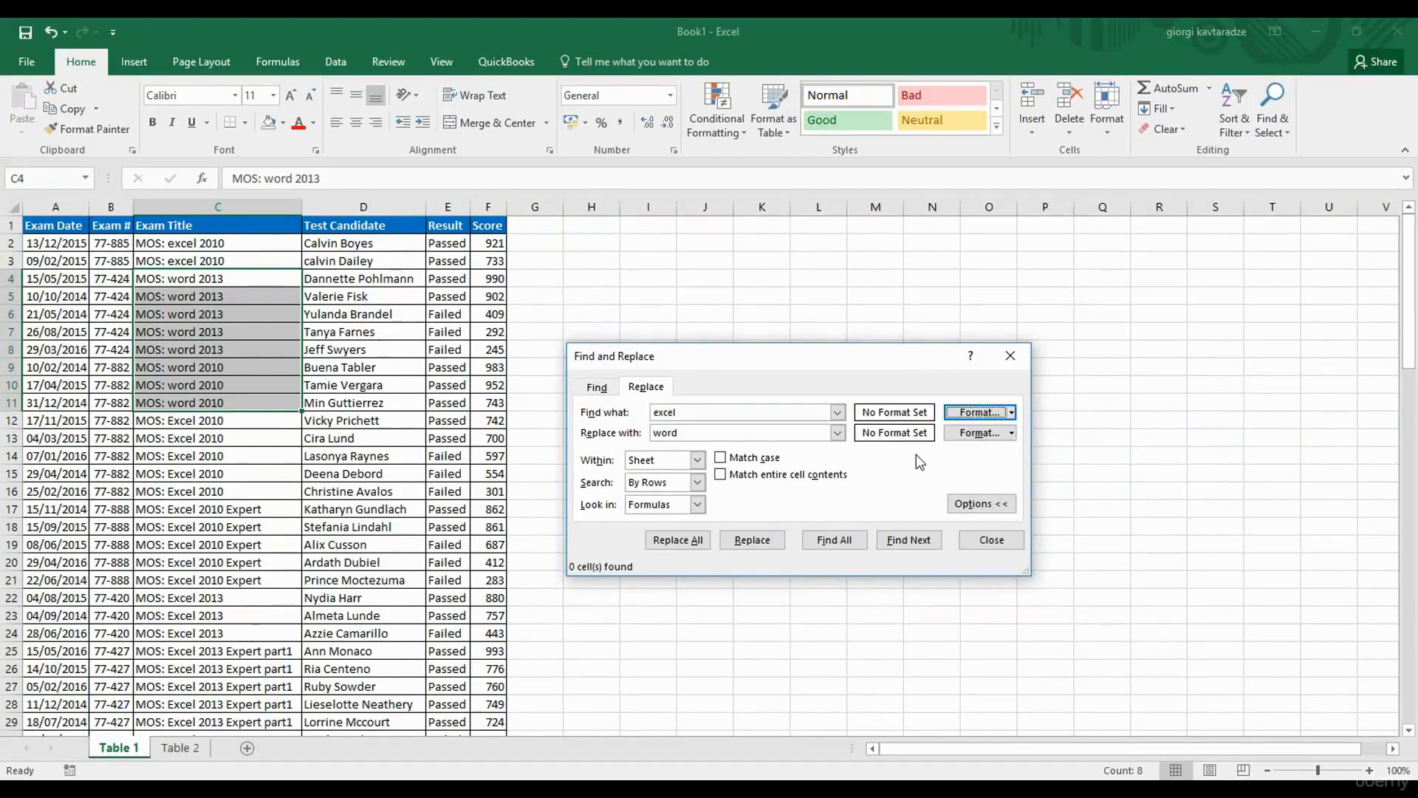
click(696, 460)
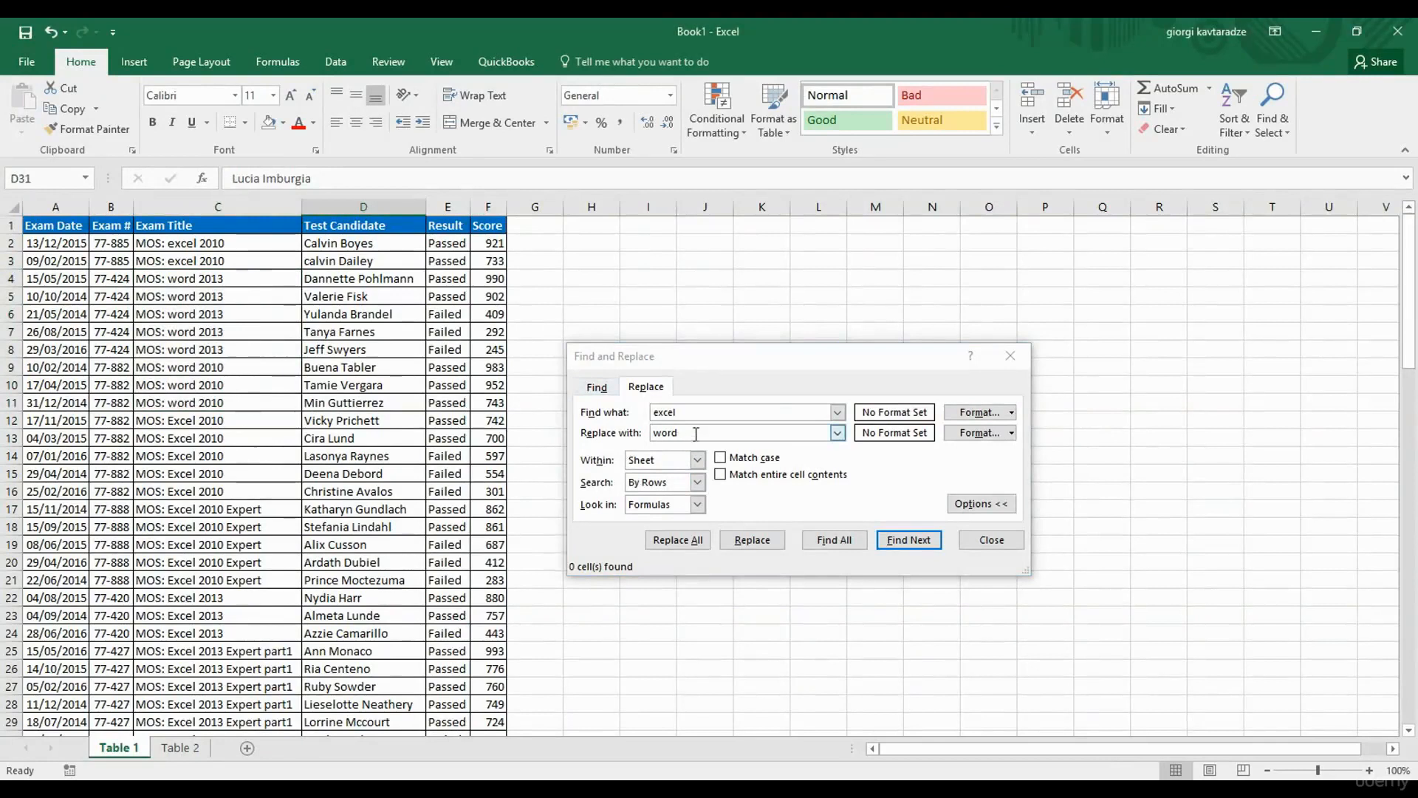
Clear the replacement text and list all cells on the sheet containing the first name of the candidate in D32.
double_click(696, 434)
key(BackSpace)
double_click(687, 412)
text(mariam)
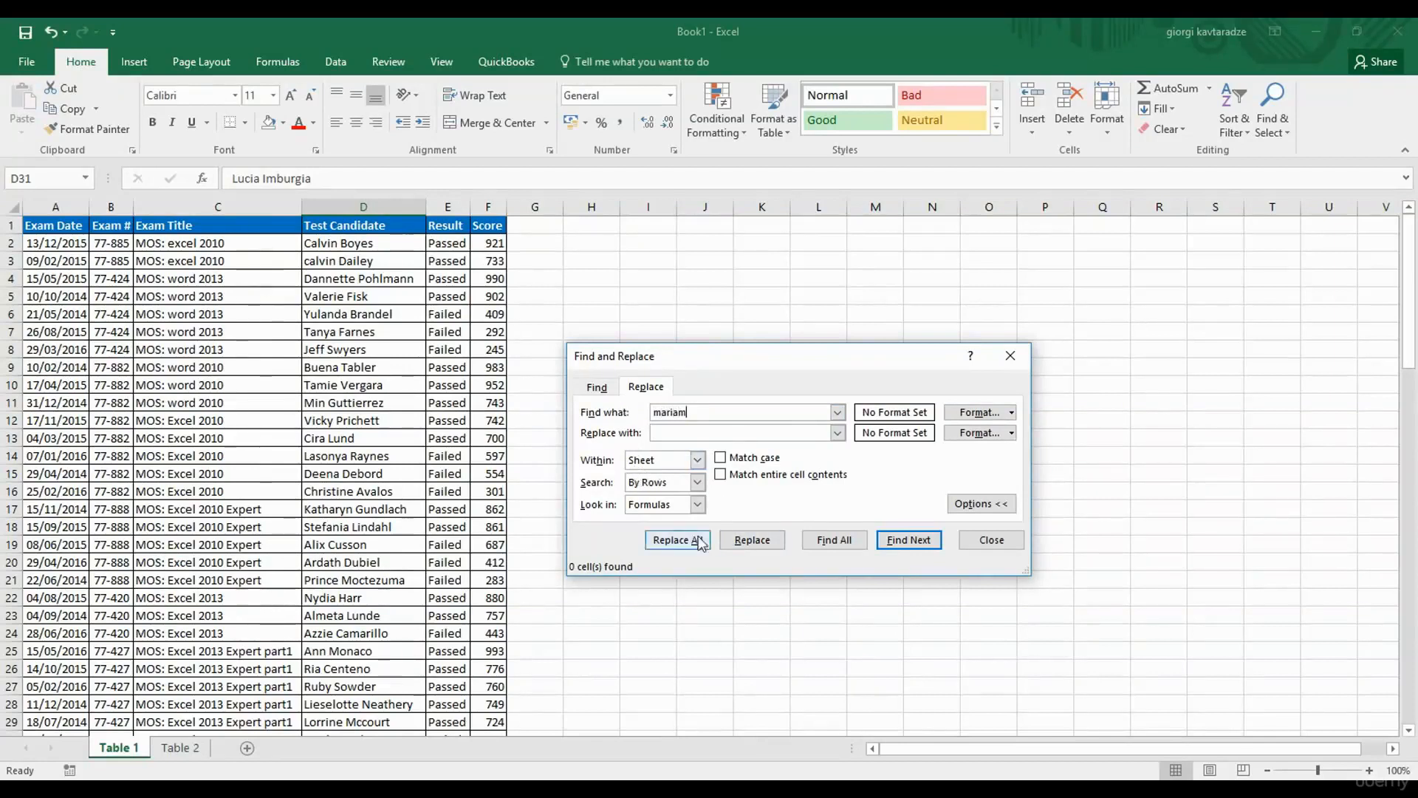
click(824, 539)
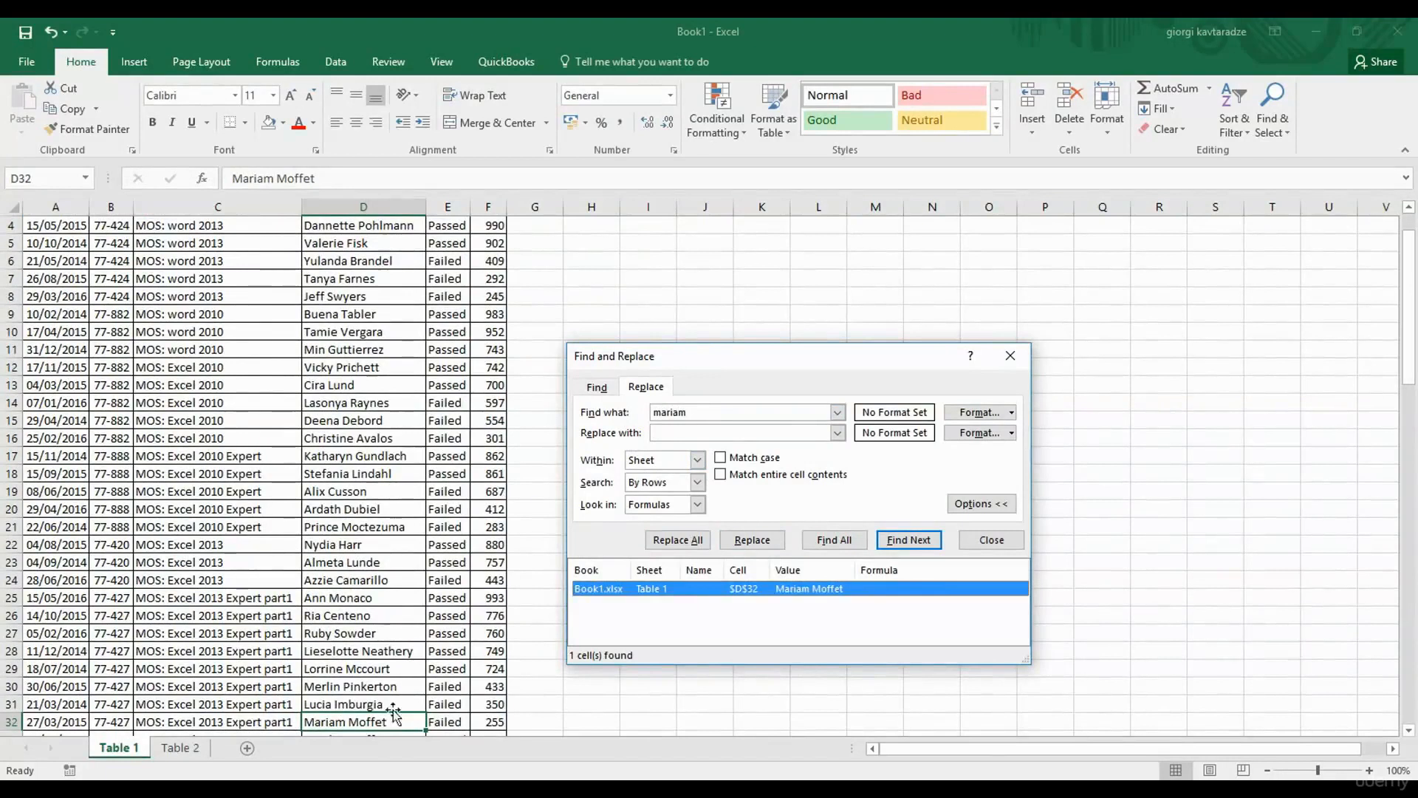
Widen the search scope to the whole workbook and list all matches for the same first name.
click(696, 461)
click(684, 487)
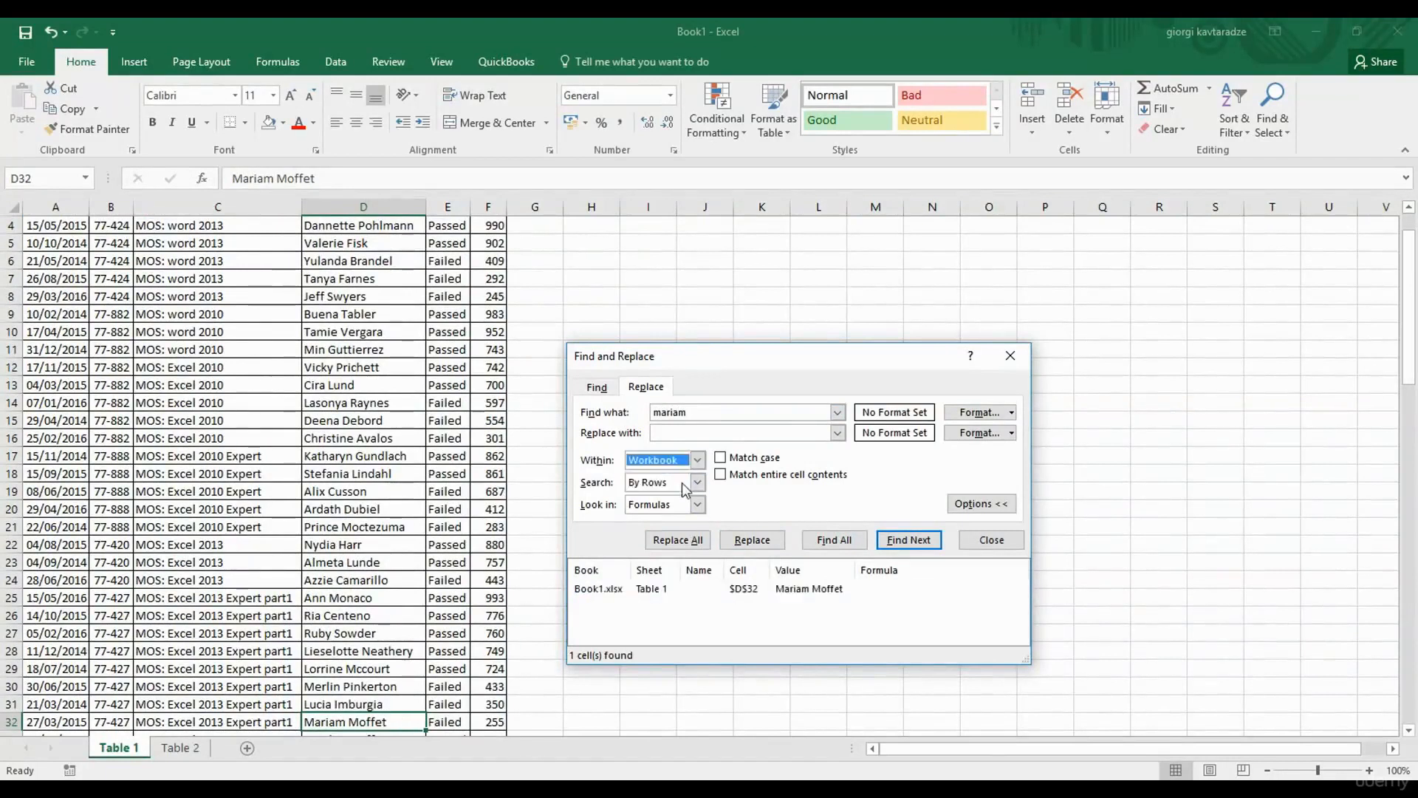
click(840, 541)
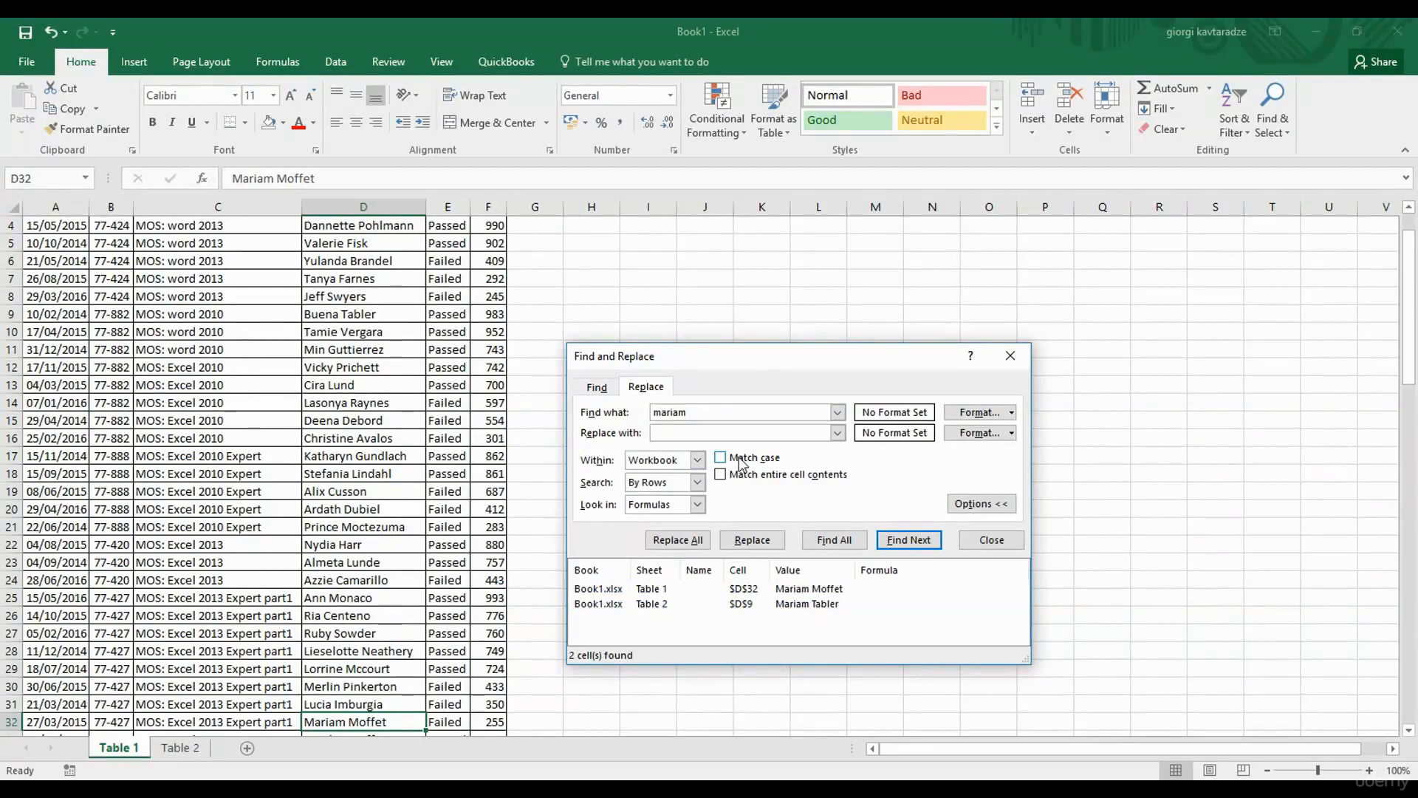
List all workbook cells containing the lowercase first name from D3, and repeat the search with case matching on.
scroll(365, 390, up, 2)
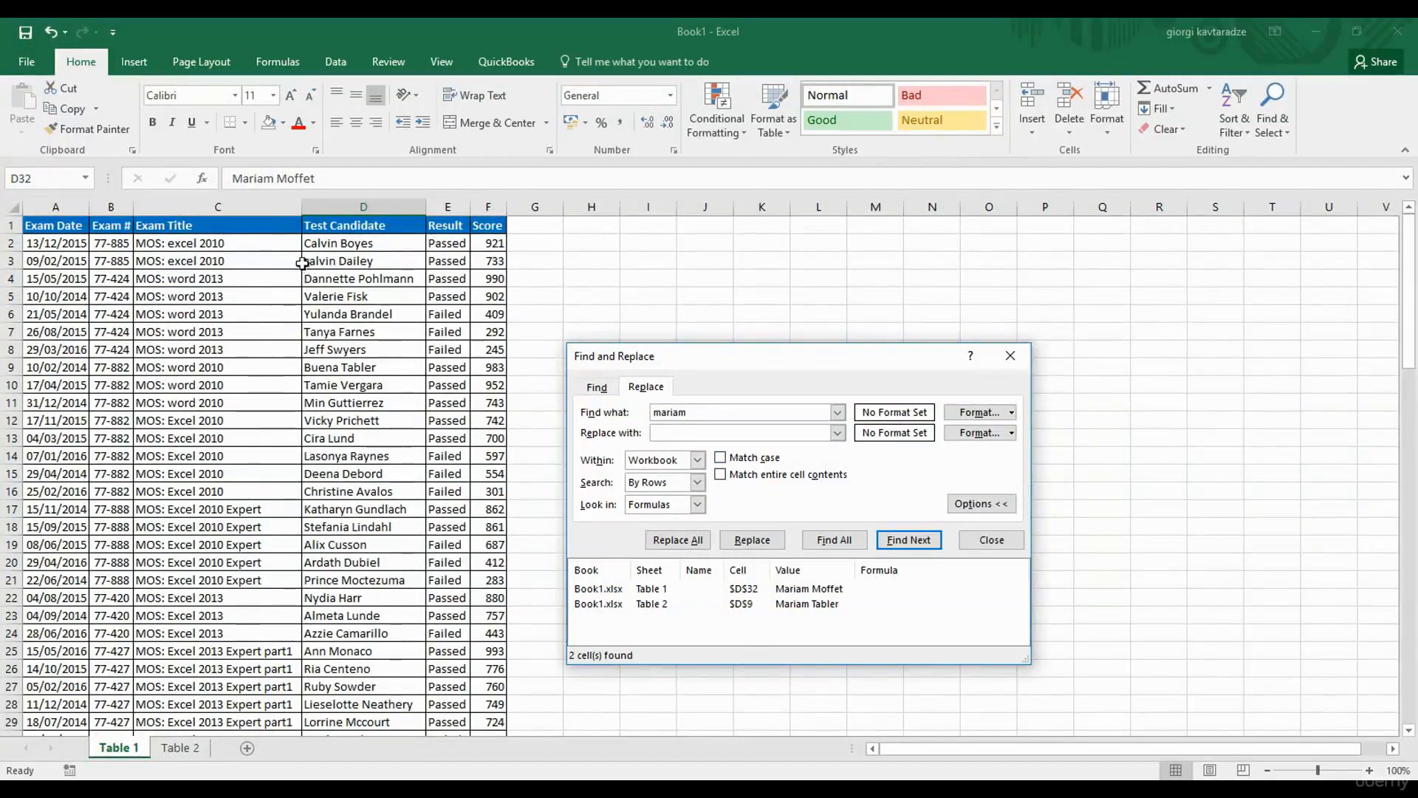
drag(713, 412, 633, 415)
text(calvin)
click(854, 545)
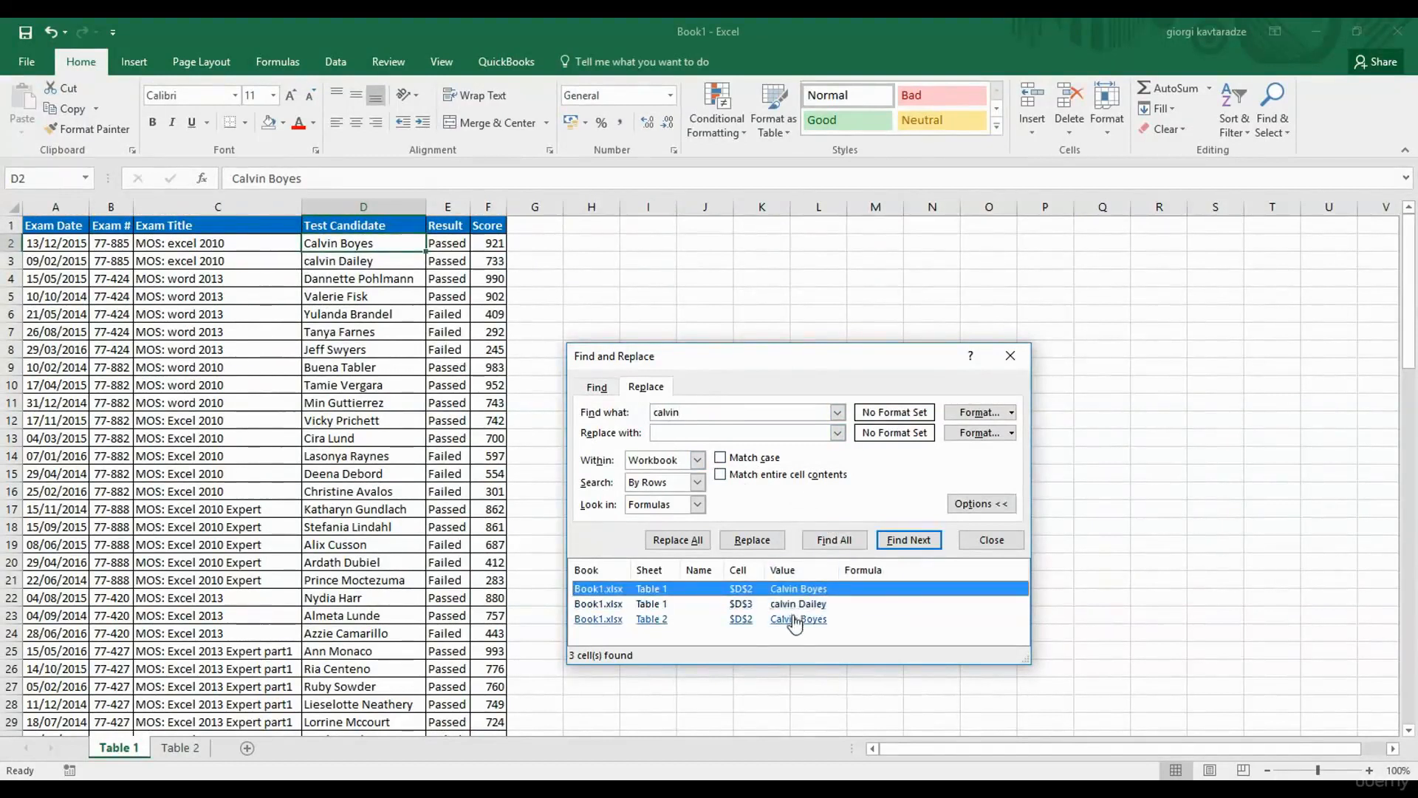
click(721, 458)
click(824, 540)
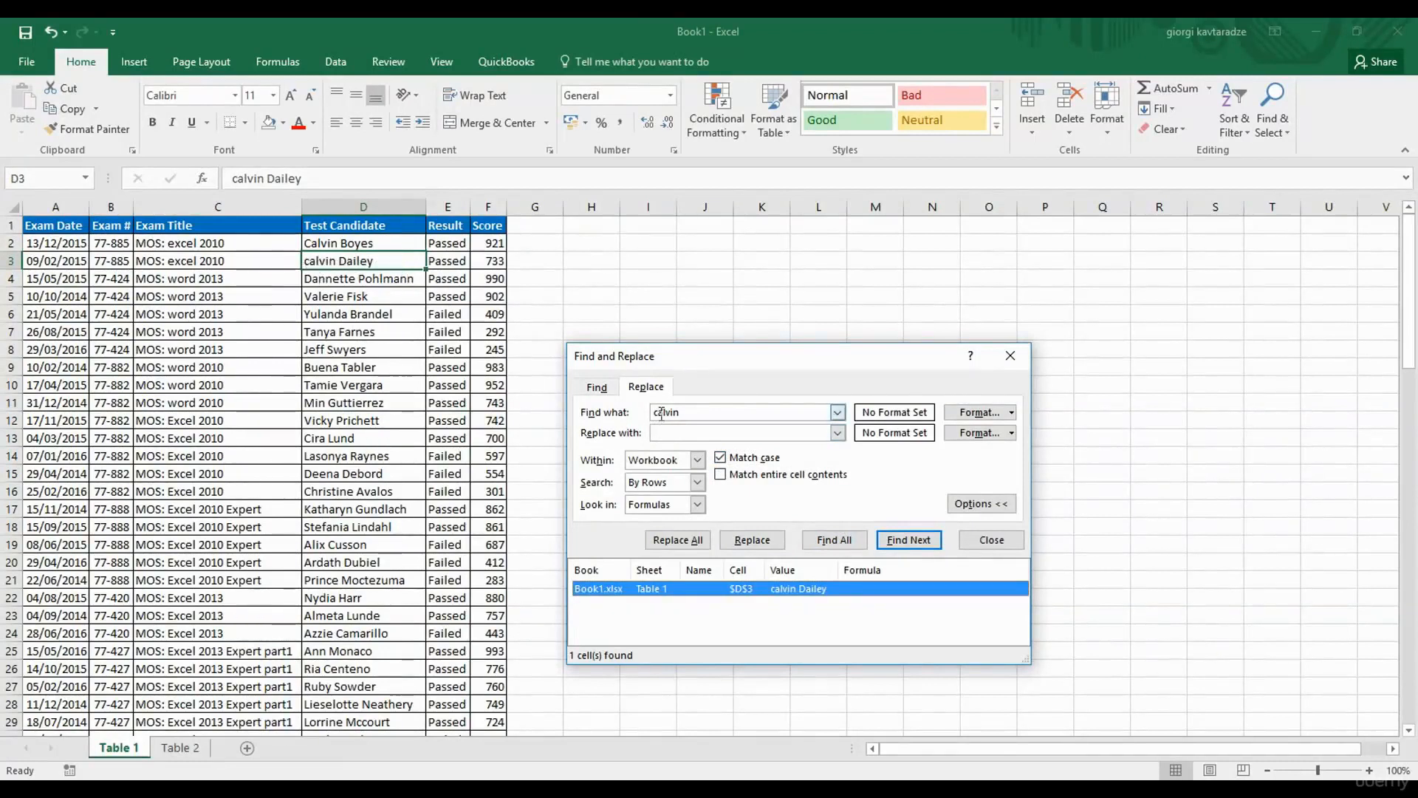
Turn off case matching and keep the search order set to By Rows.
click(720, 458)
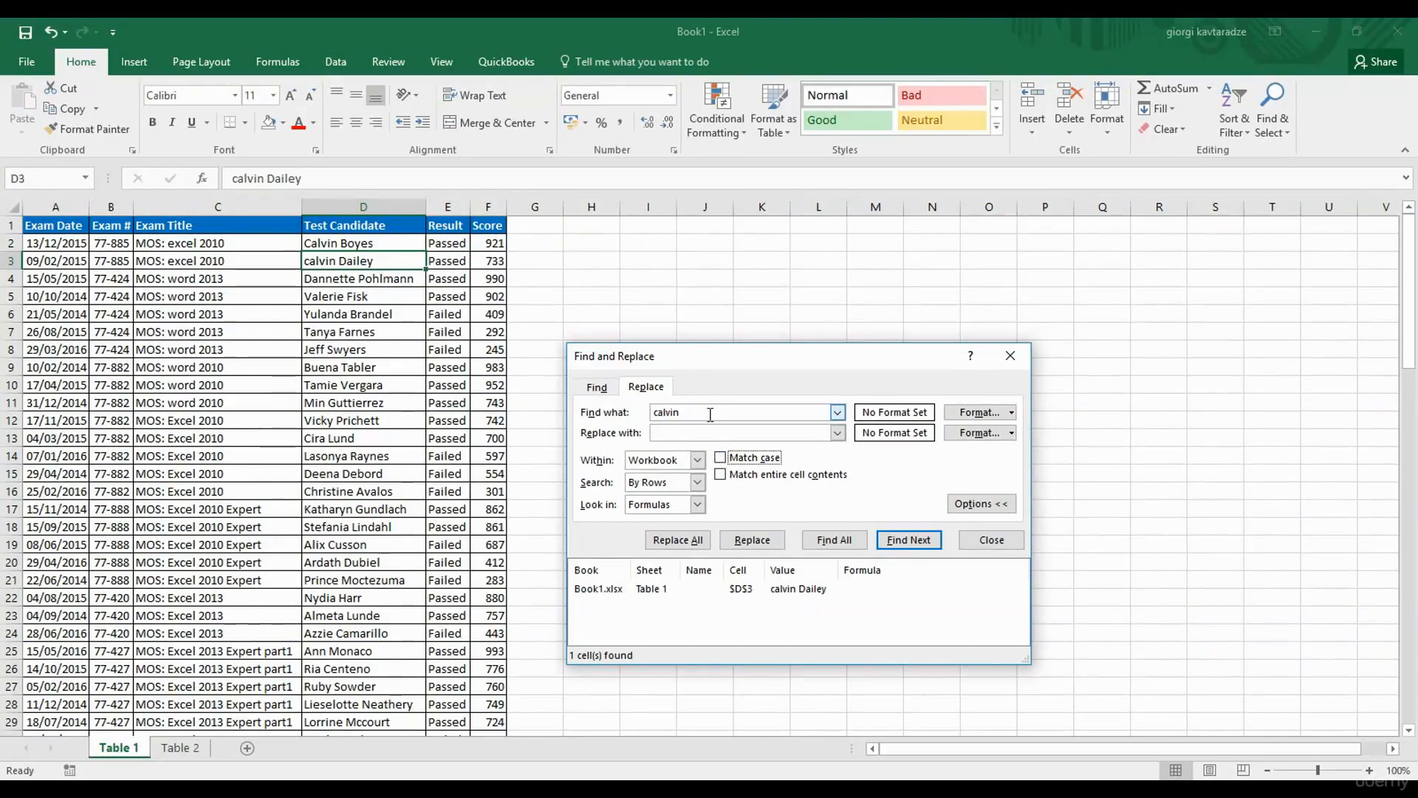
click(699, 481)
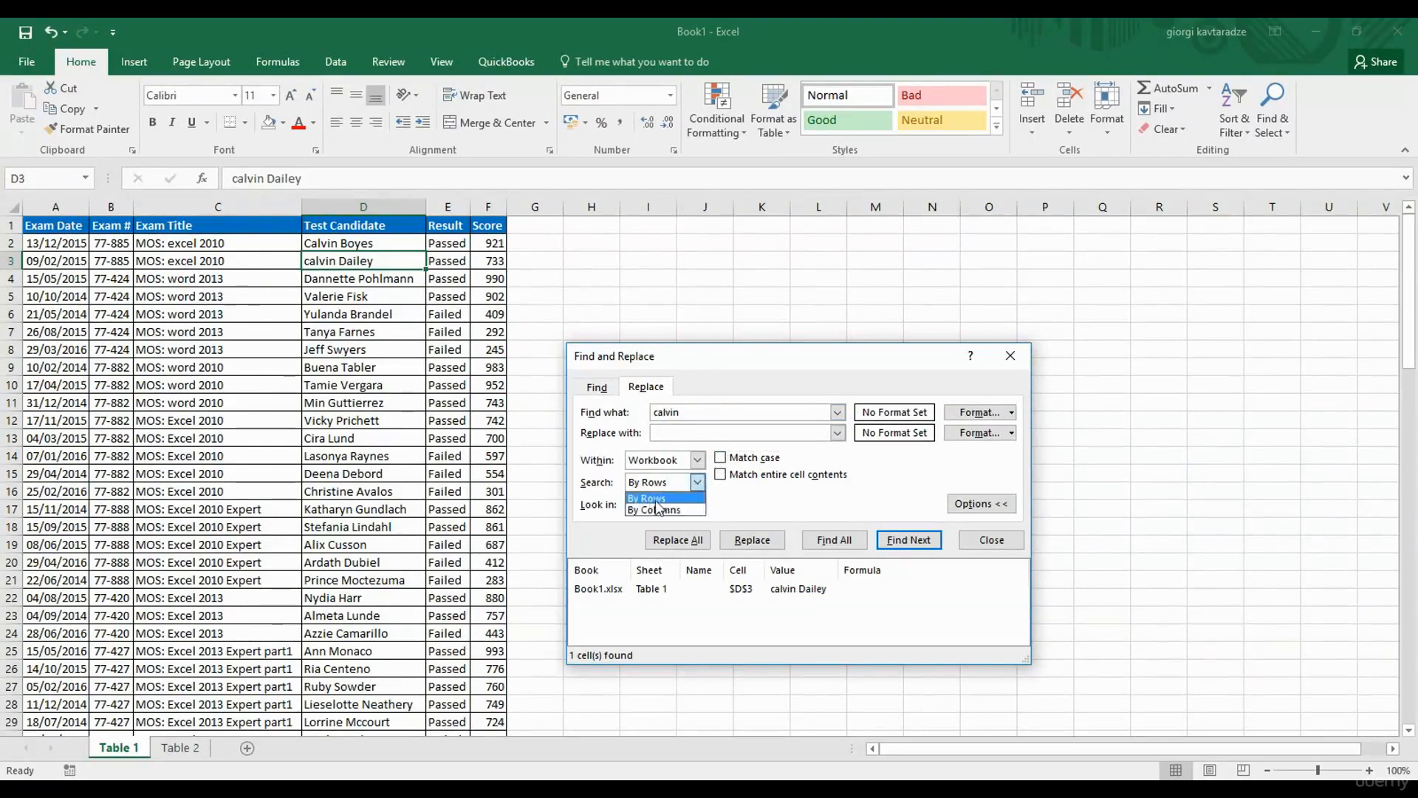
click(660, 500)
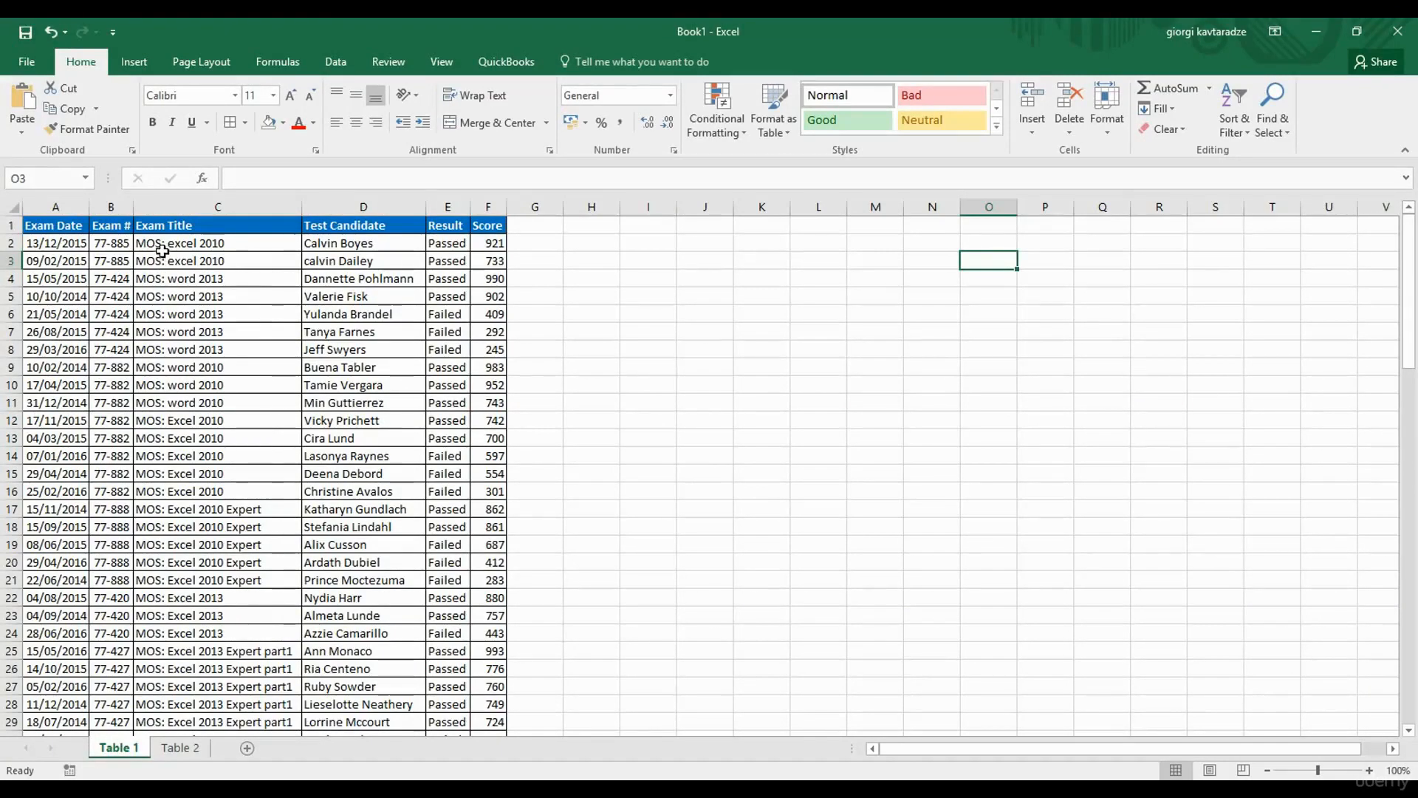
Replace ":" with ": Microsoft" in the exam title in cell C2 only.
click(246, 247)
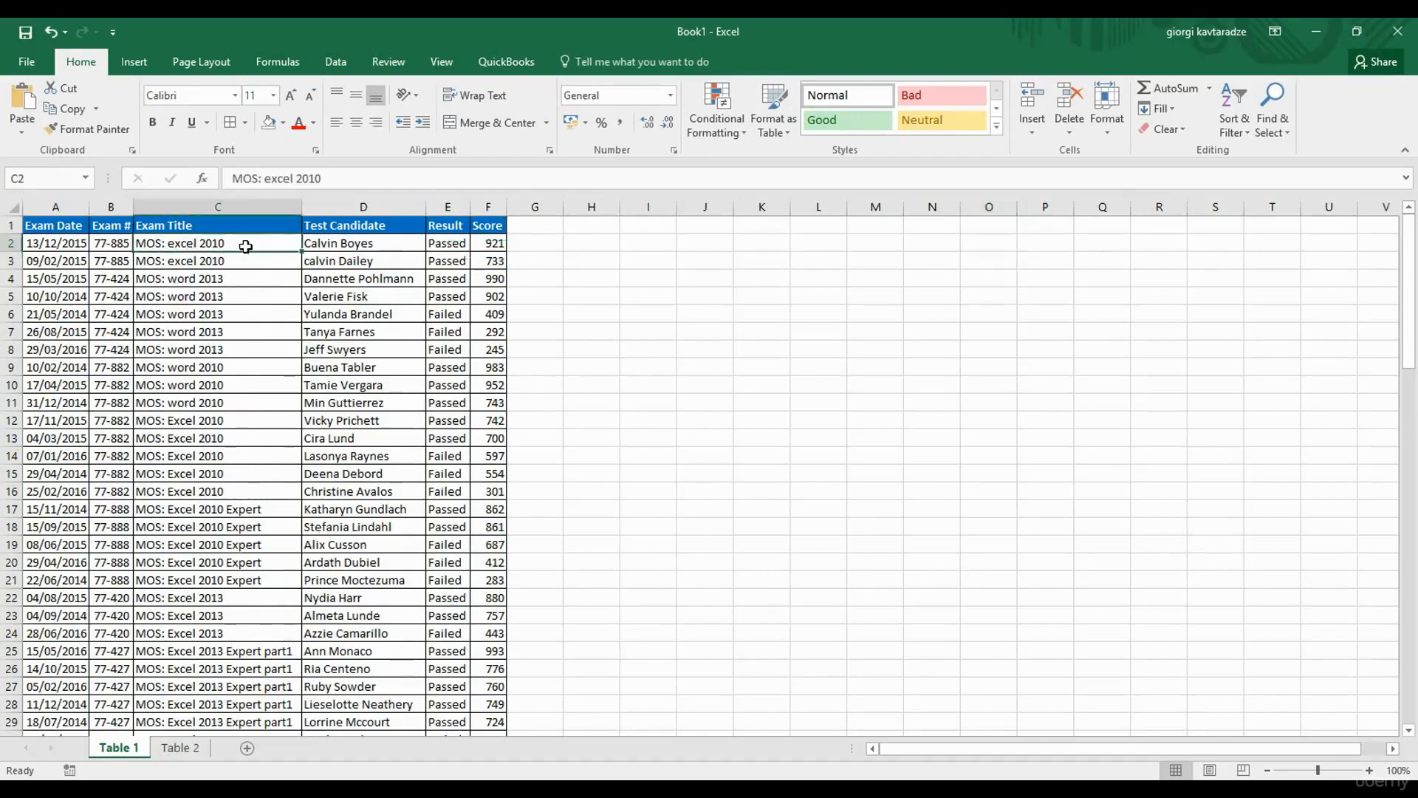
key(ctrl+h)
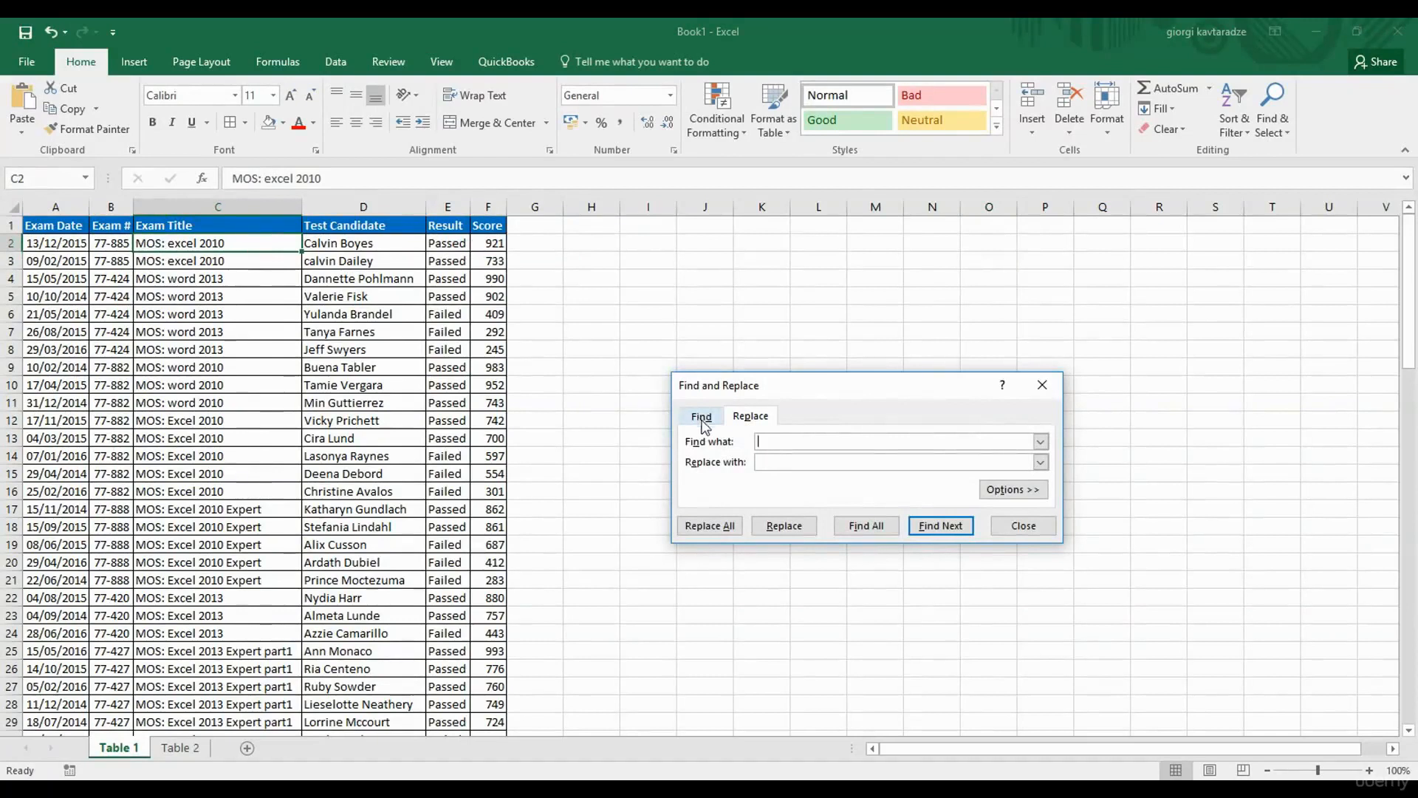
text(:)
click(788, 461)
text(: Microsoft)
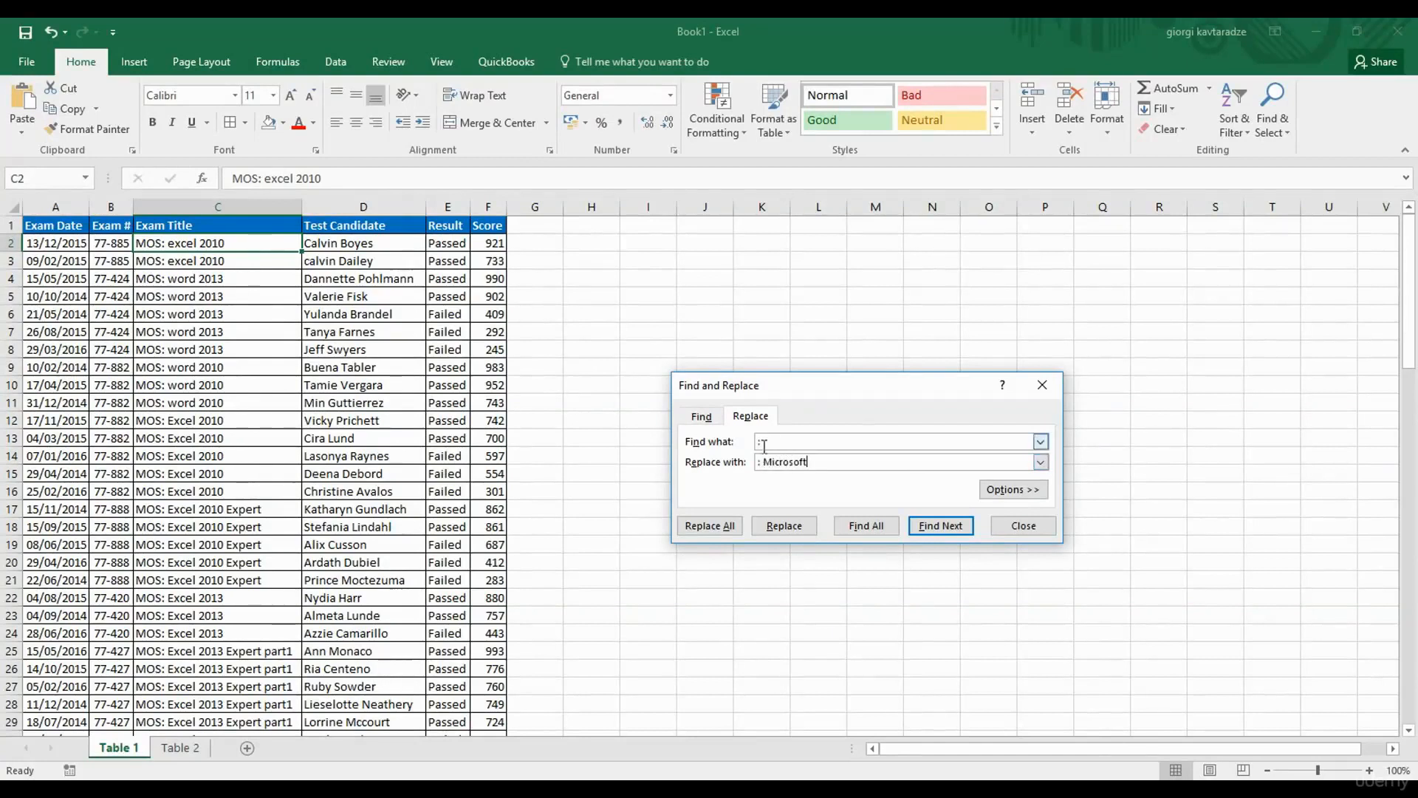
click(763, 442)
click(788, 529)
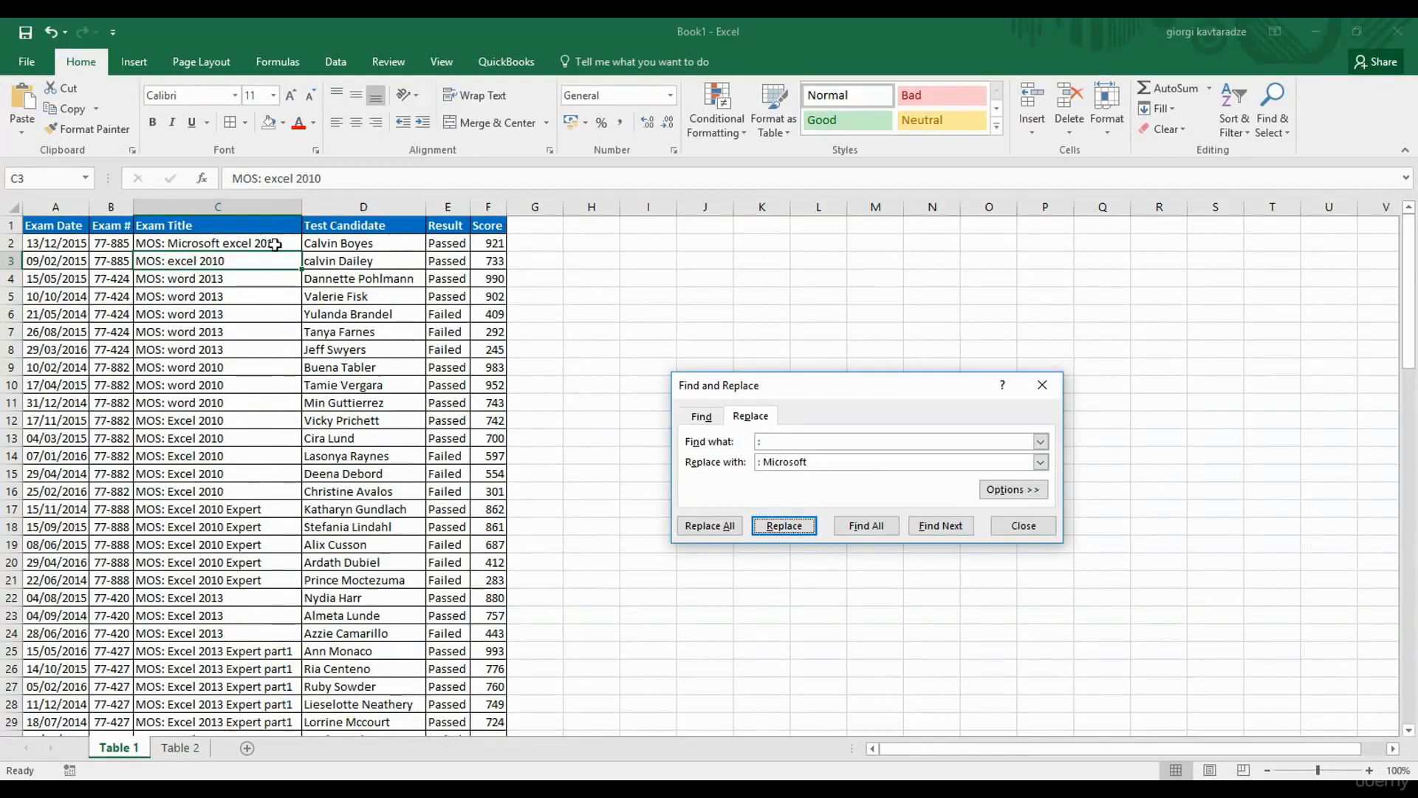
Replace every ":" with ": Microsoft" throughout the Table 1 sheet.
click(714, 527)
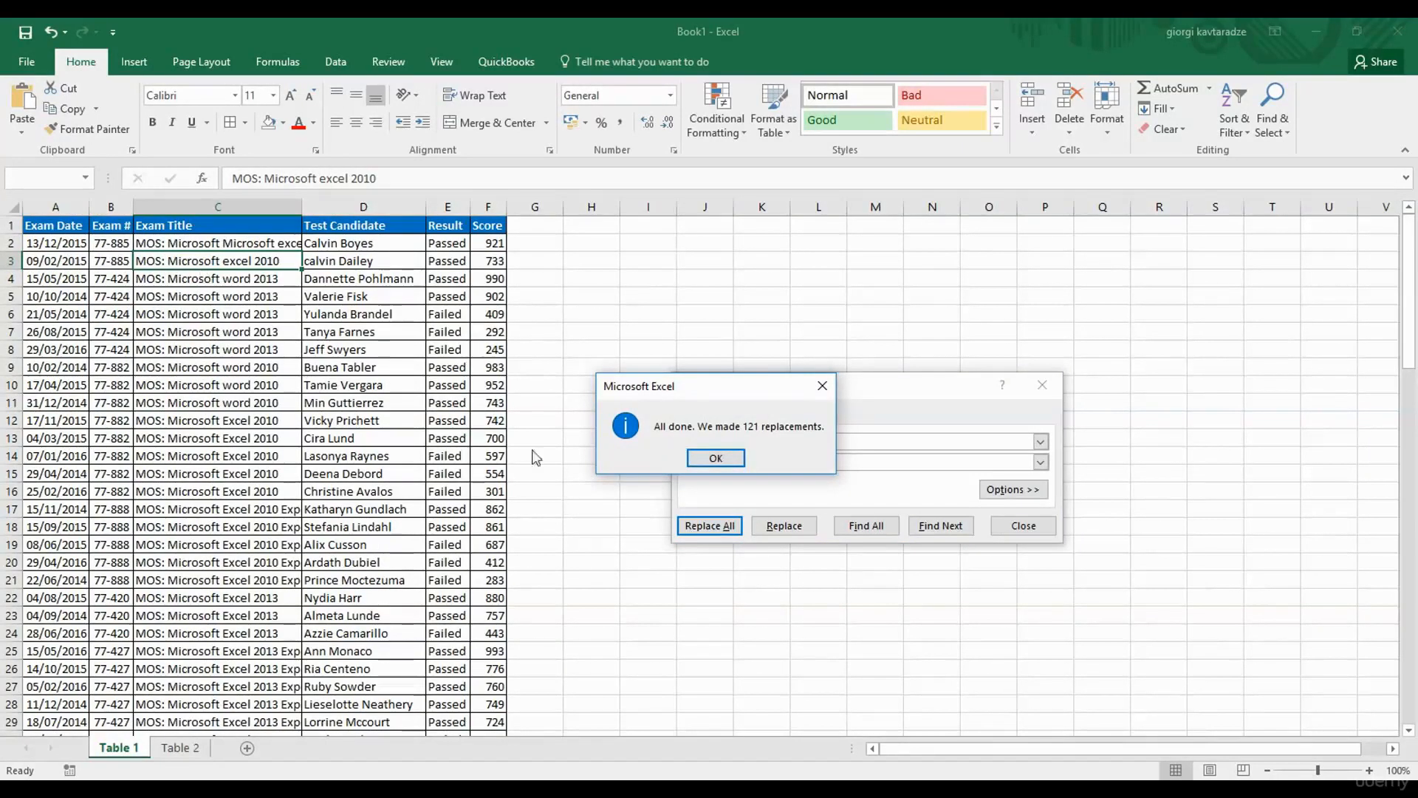
click(718, 458)
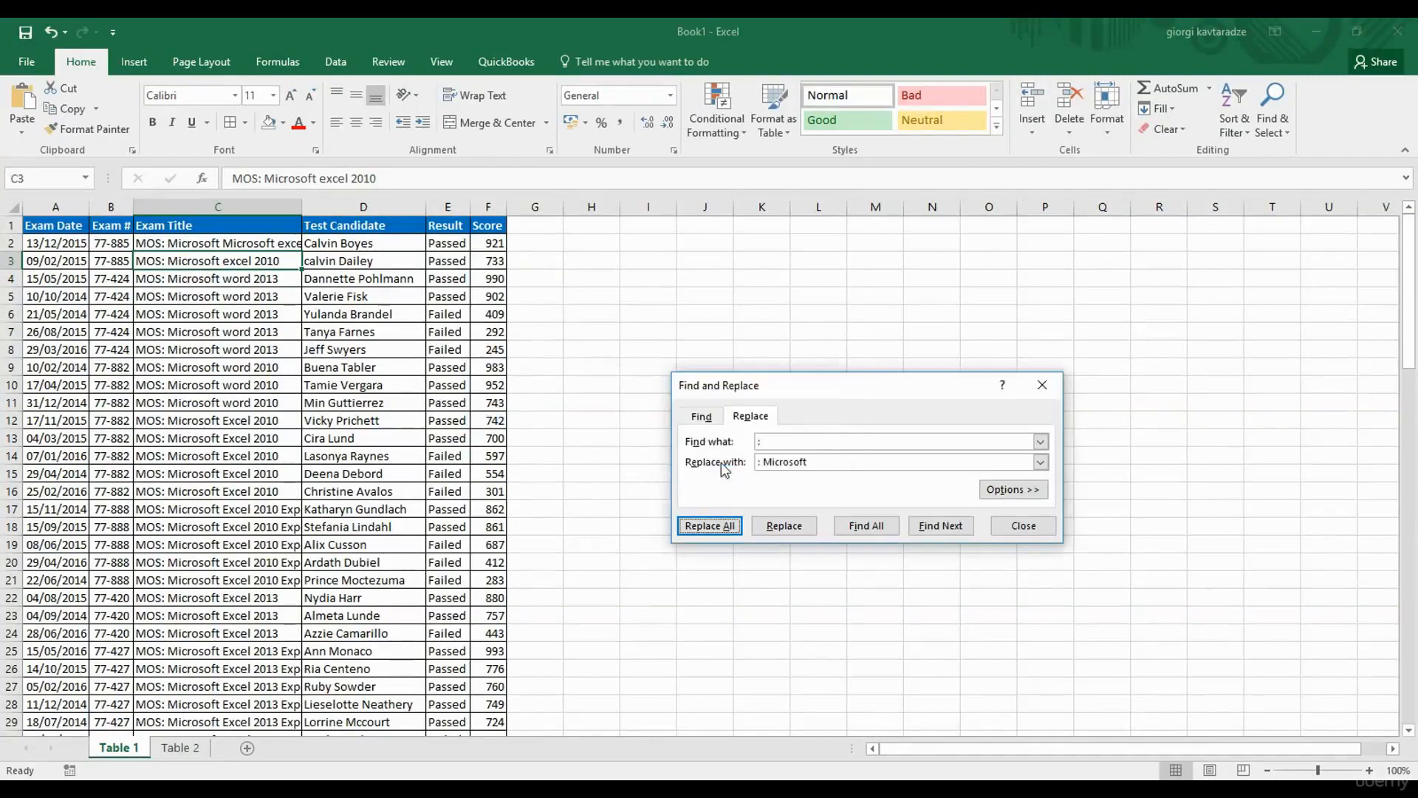
Remove the word "Microsoft" everywhere on the Table 1 sheet by replacing all its occurrences with nothing.
drag(796, 376, 671, 264)
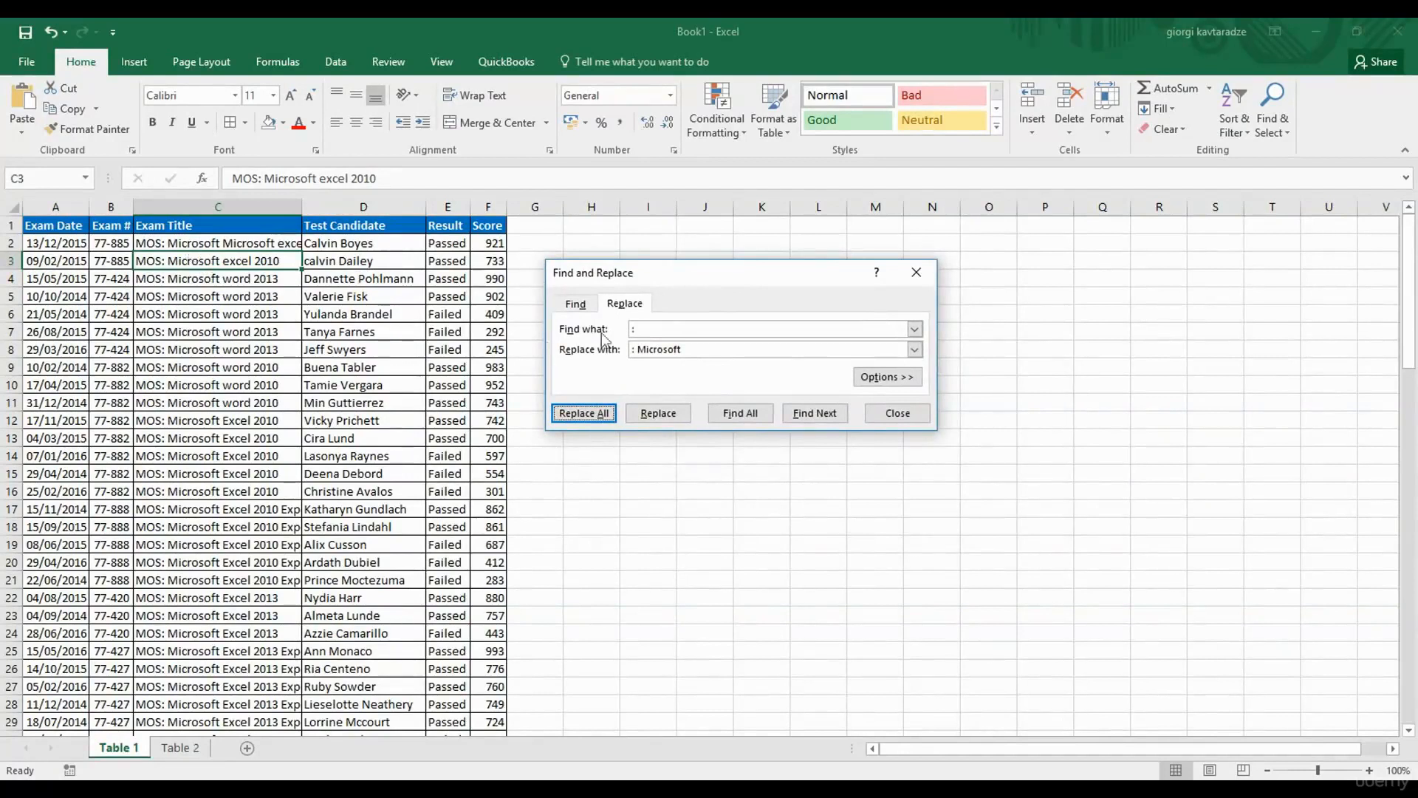
drag(706, 346, 624, 348)
key(BackSpace)
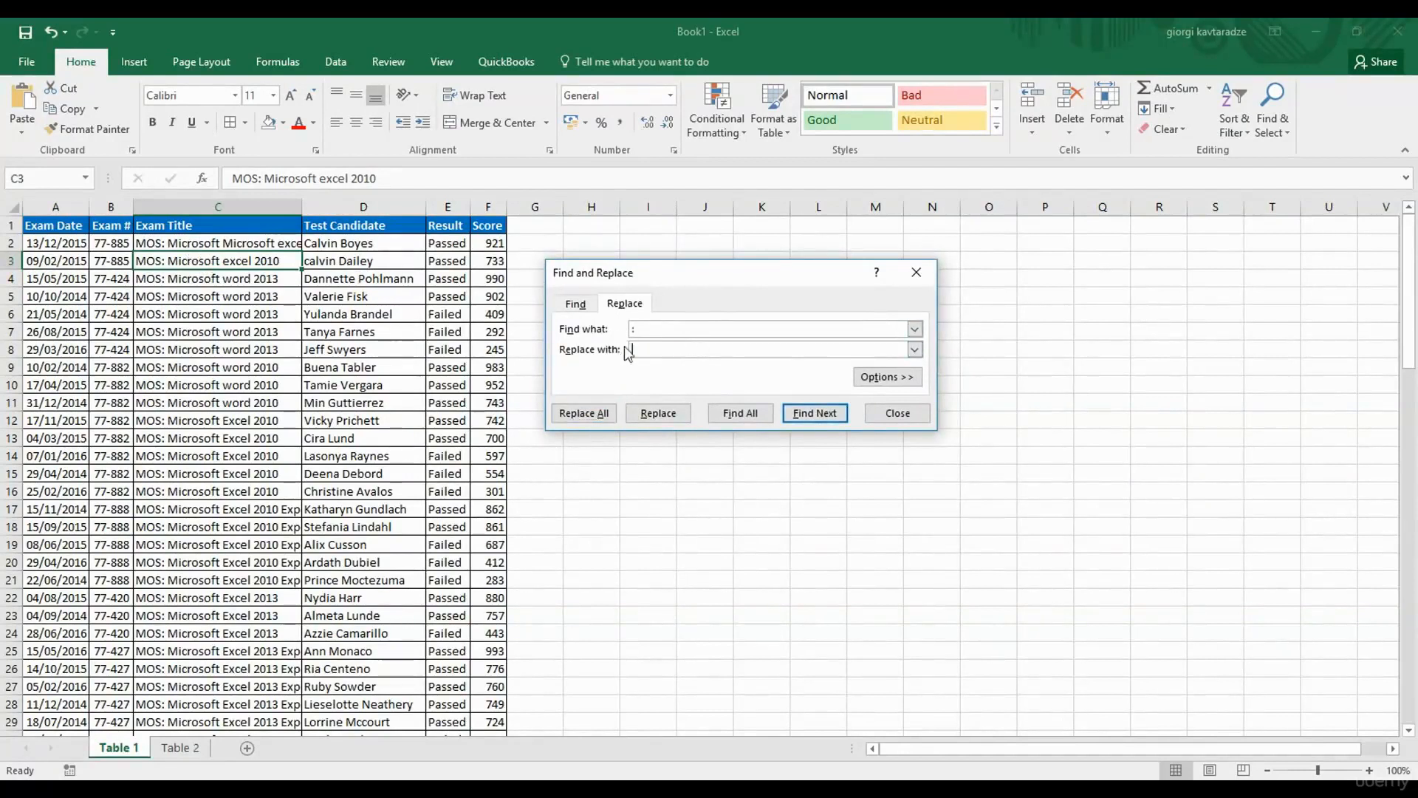
click(650, 330)
key(BackSpace)
text(Microsoft)
click(687, 348)
click(592, 415)
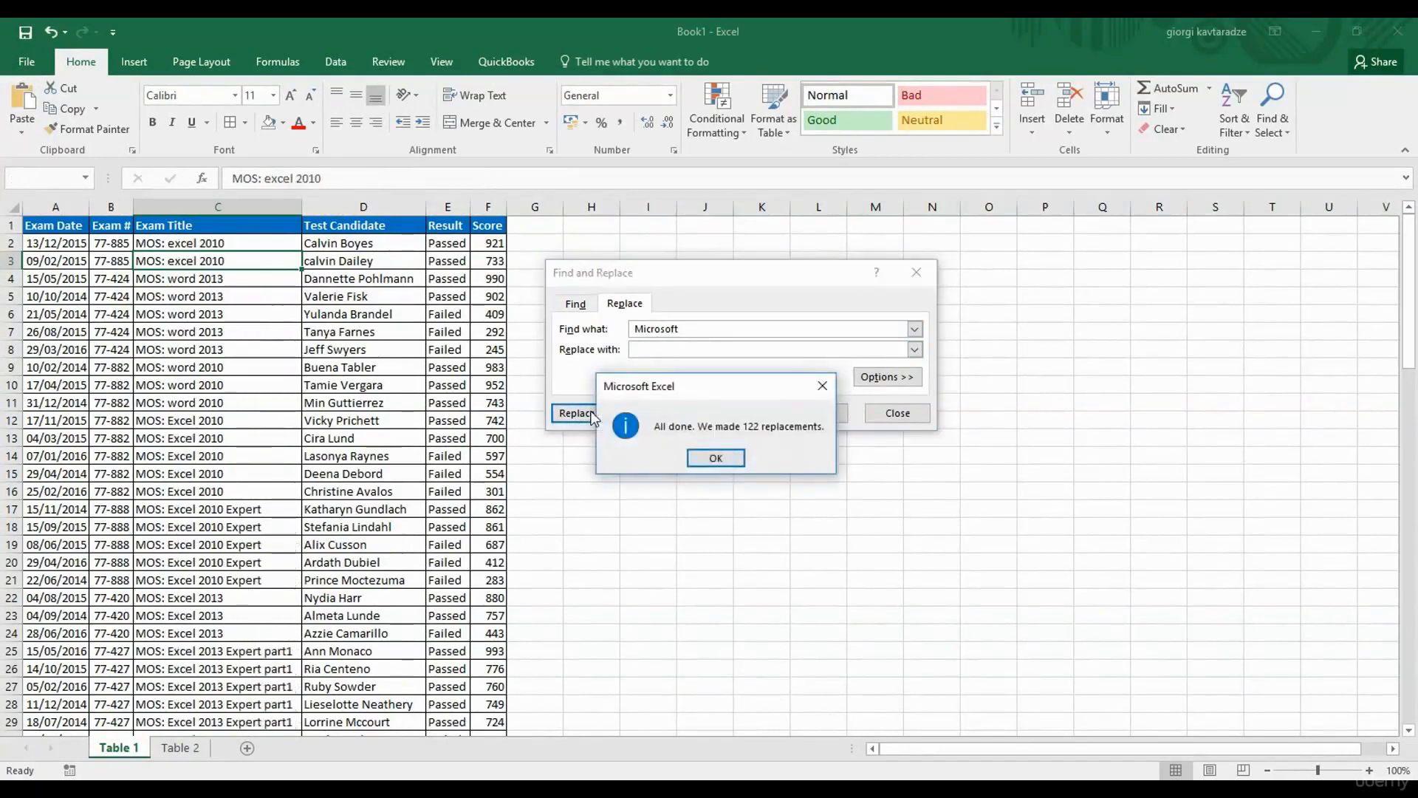
click(700, 456)
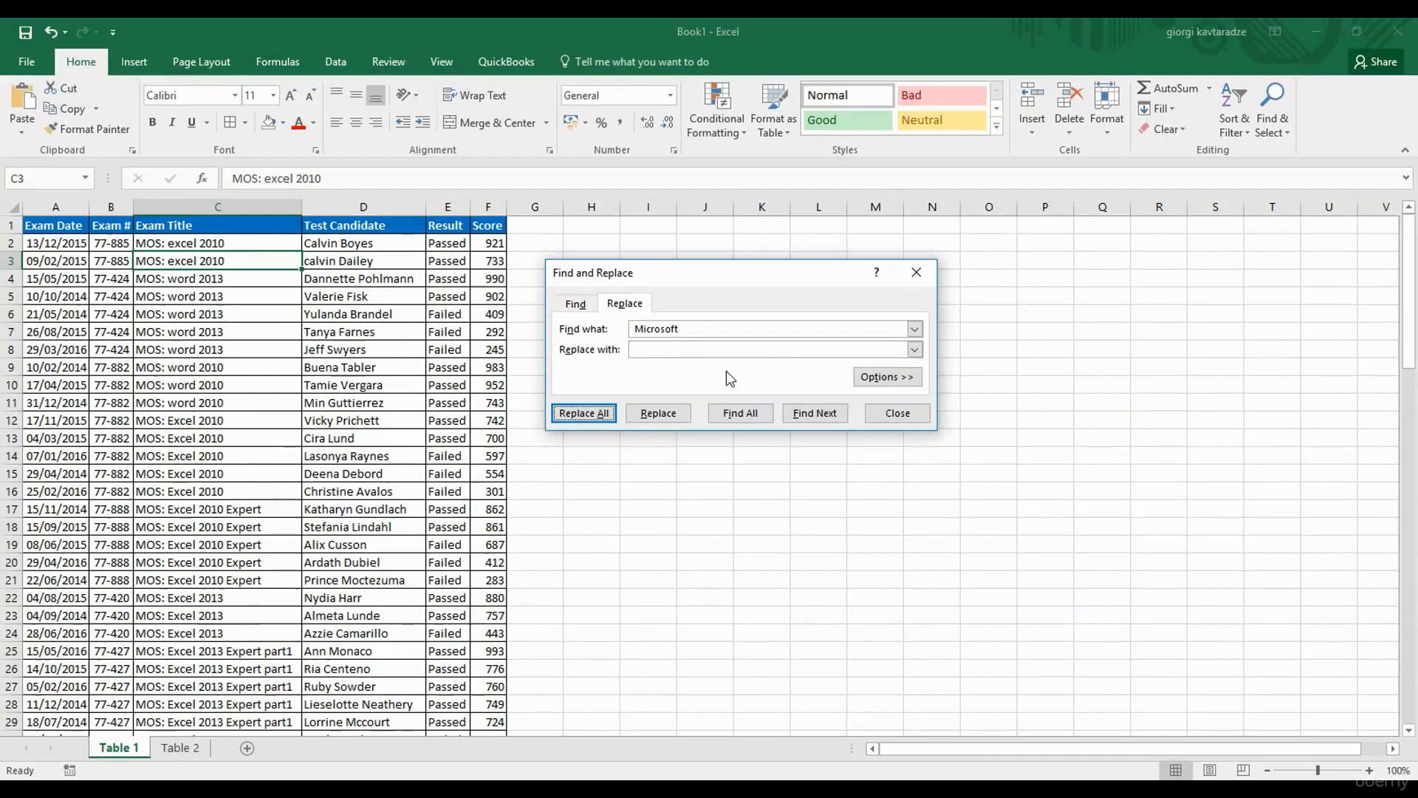
On the Table 2 sheet, examine which score column the average and minimum formulas in I2 and I3 refer to.
click(191, 748)
drag(775, 285, 863, 351)
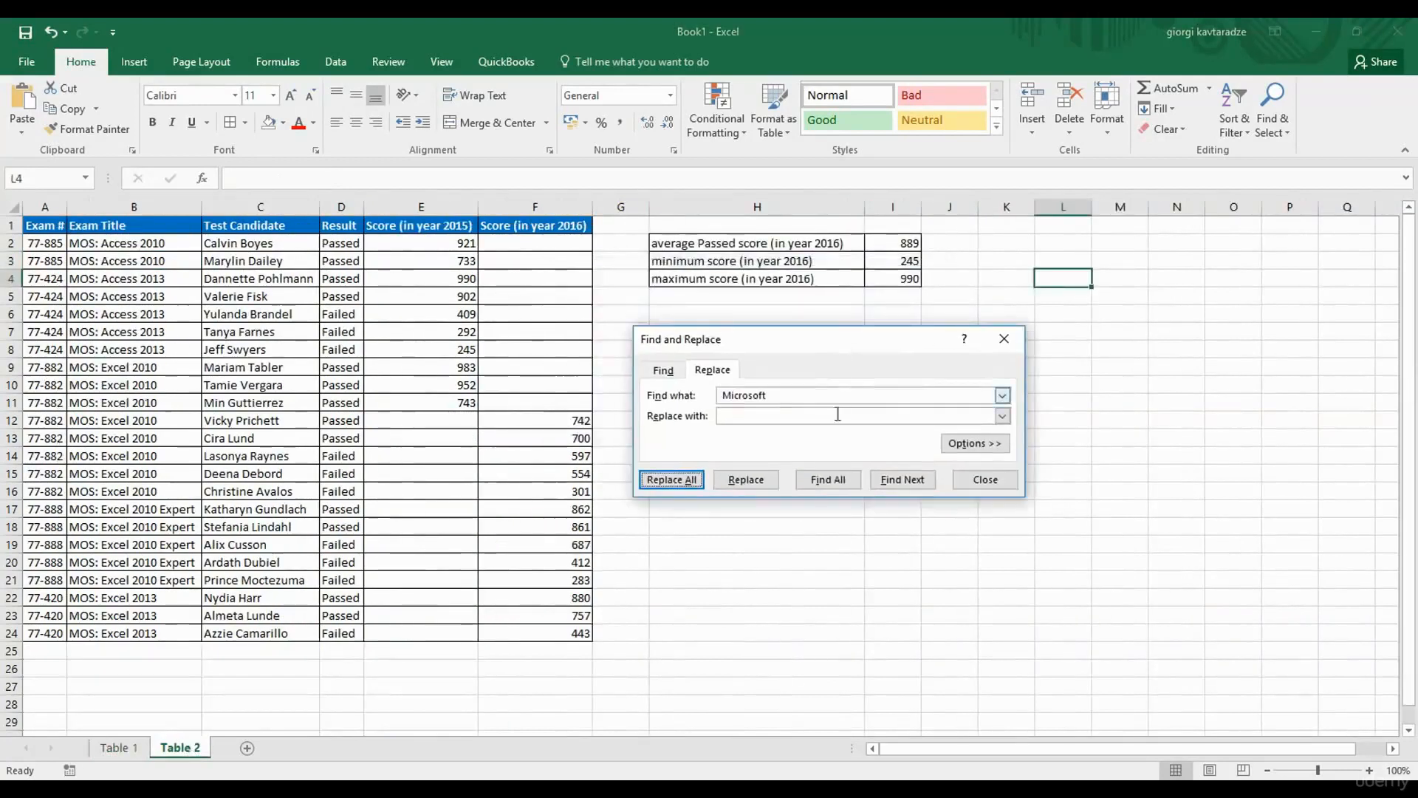
click(1003, 338)
click(998, 349)
click(894, 246)
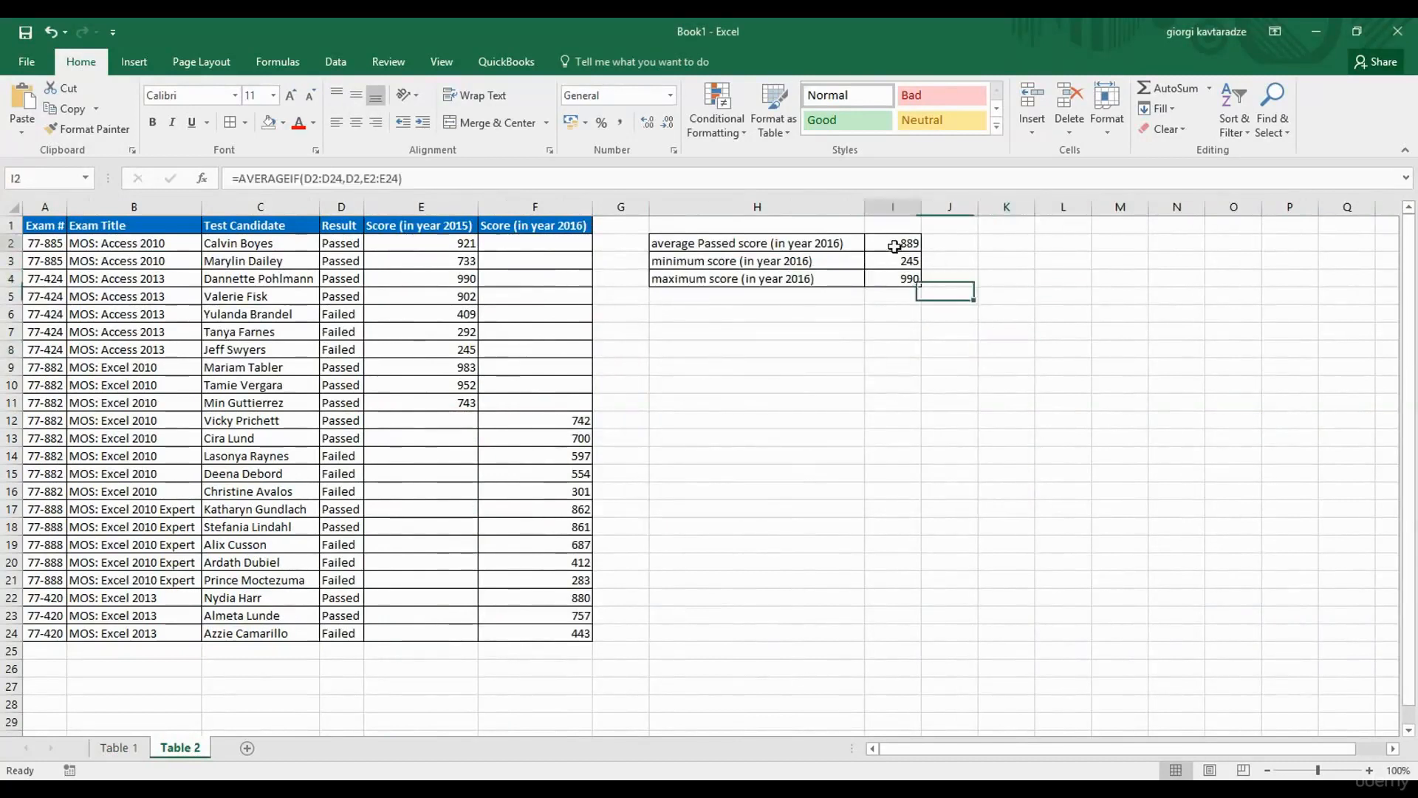
double_click(895, 246)
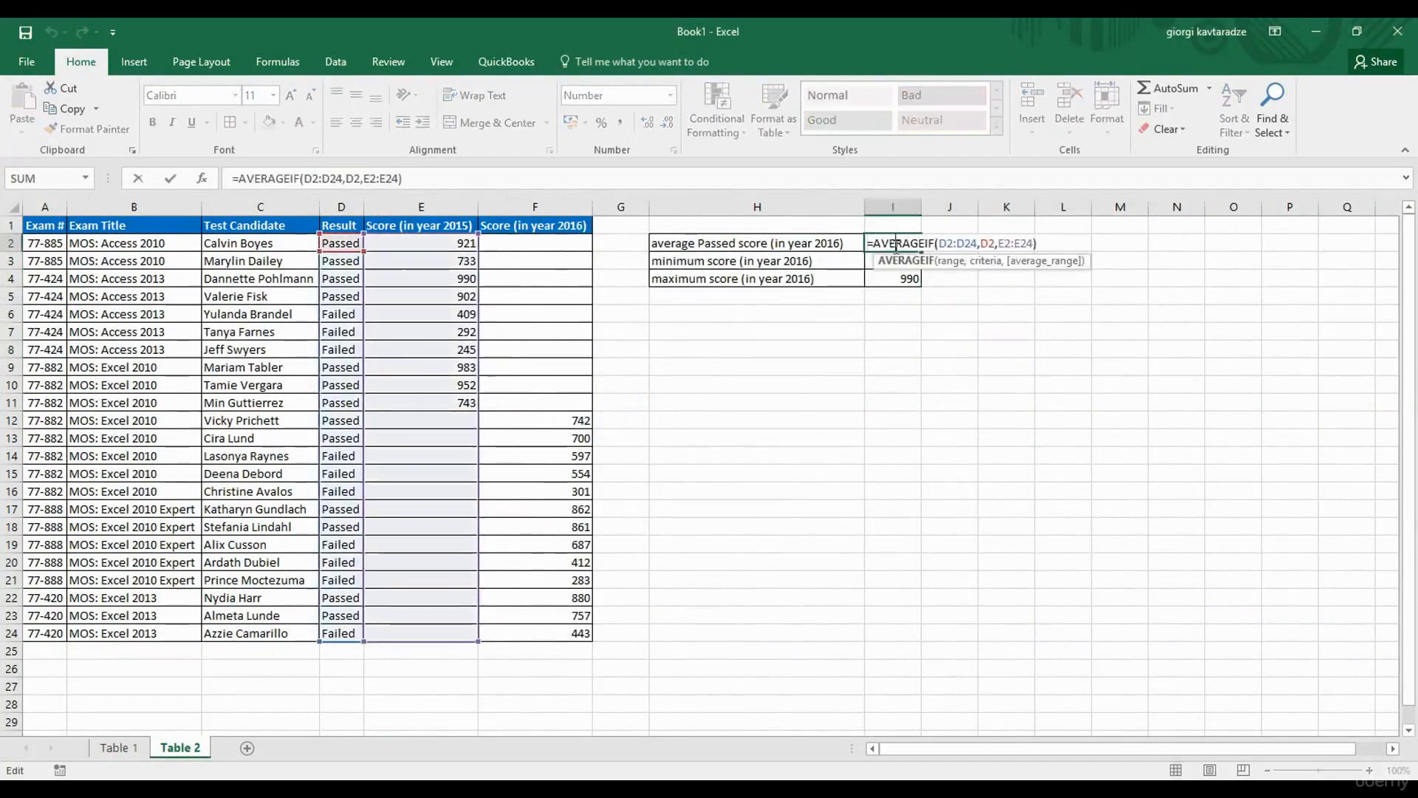
key(Return)
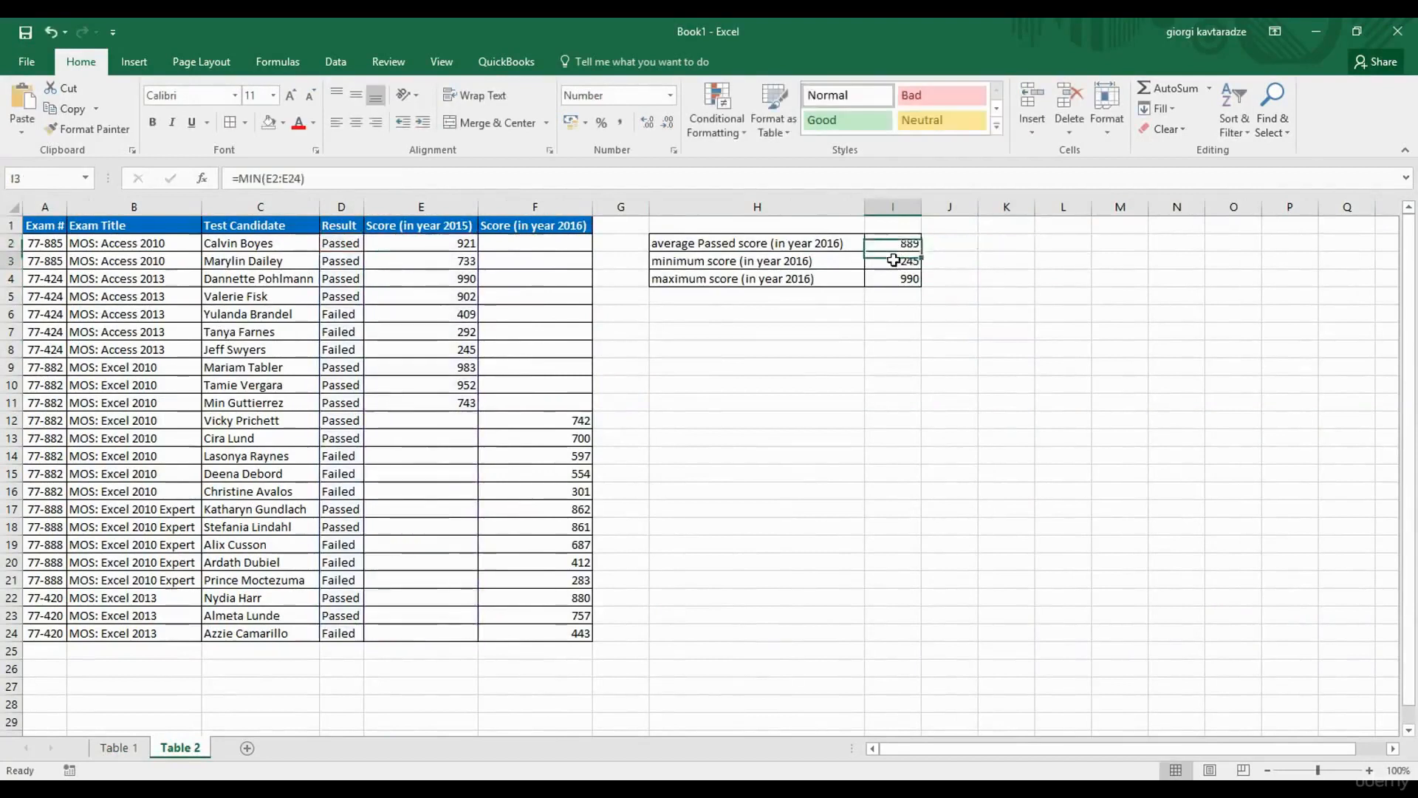
double_click(896, 261)
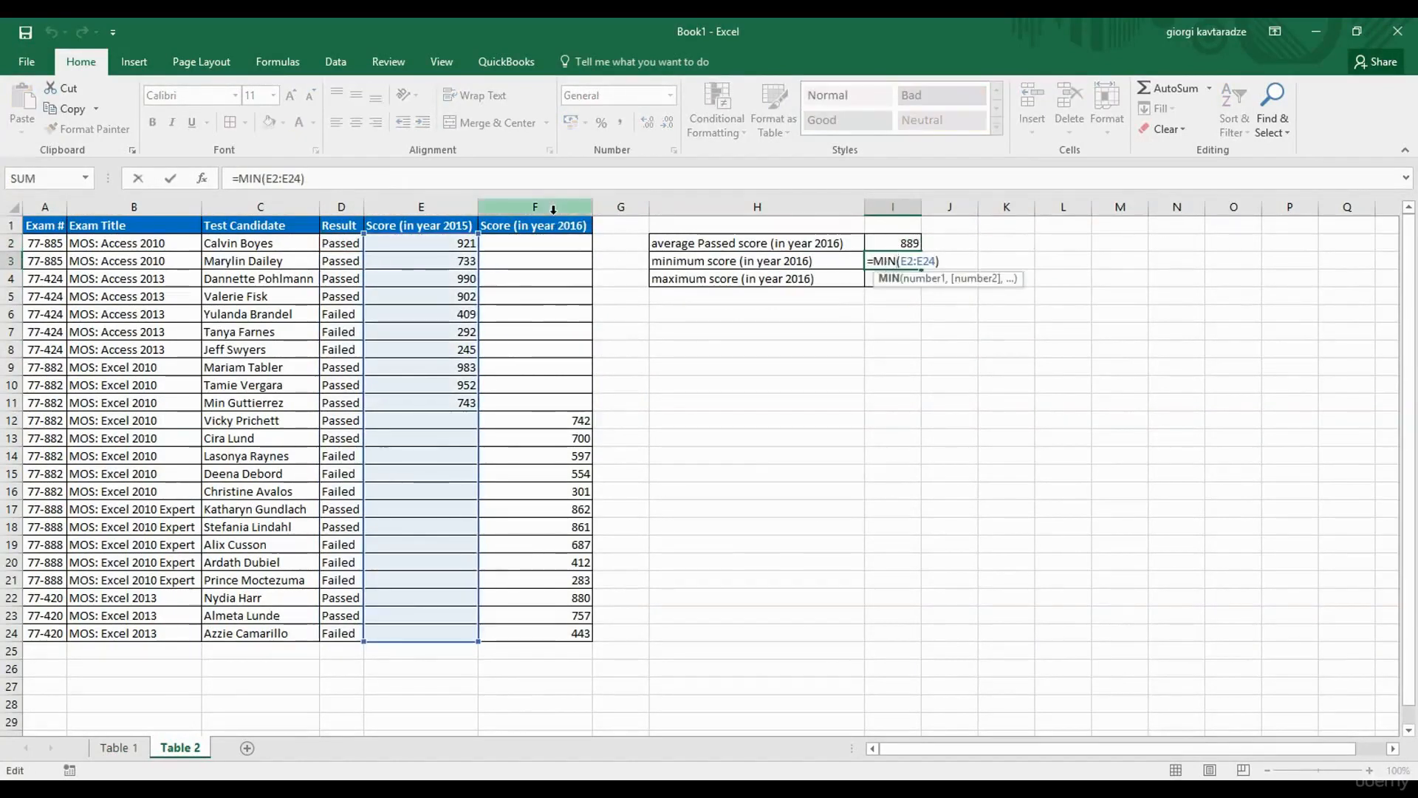
key(Return)
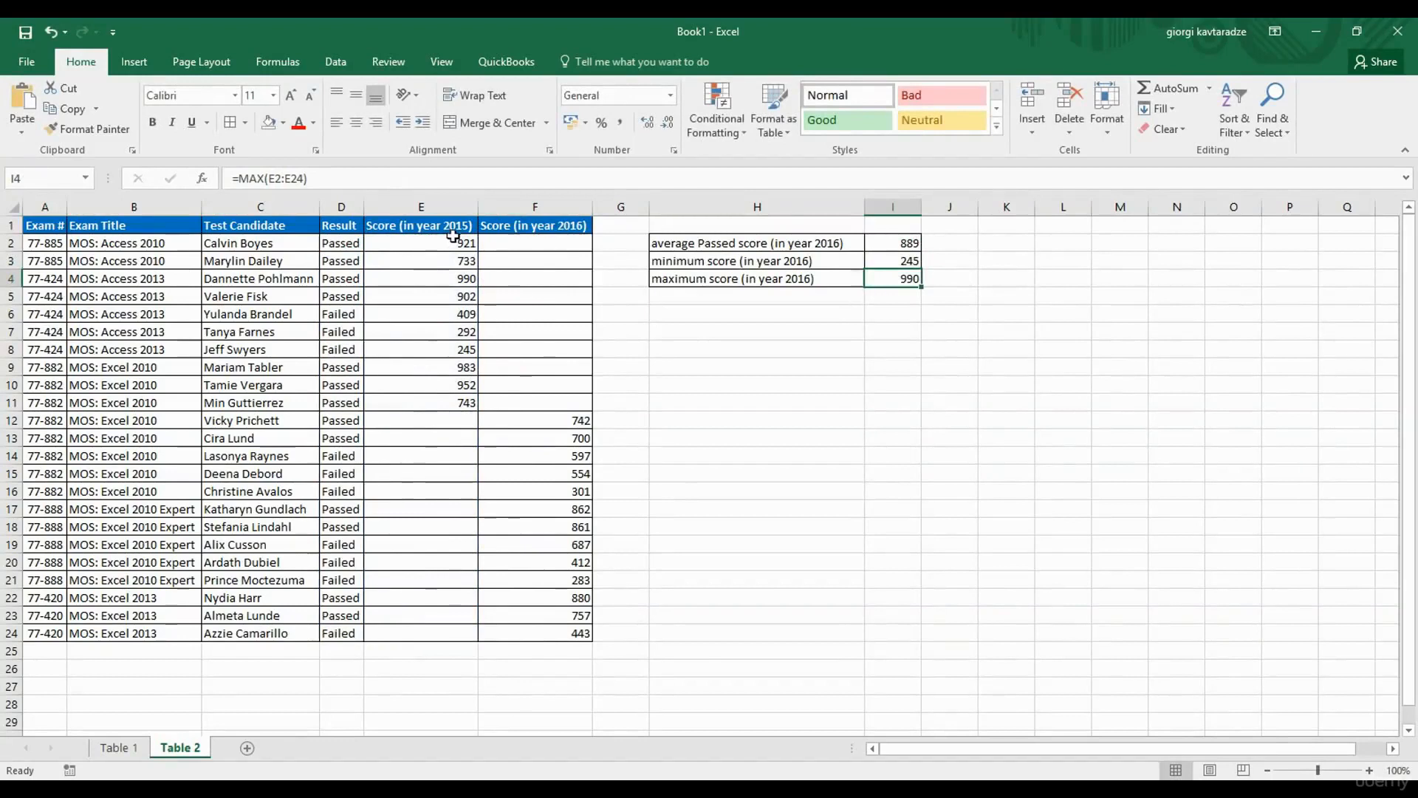
Copy the E2:E24 range reference from the average formula in I2, leaving the formula as it is.
click(888, 243)
drag(399, 178, 366, 178)
key(ctrl+c)
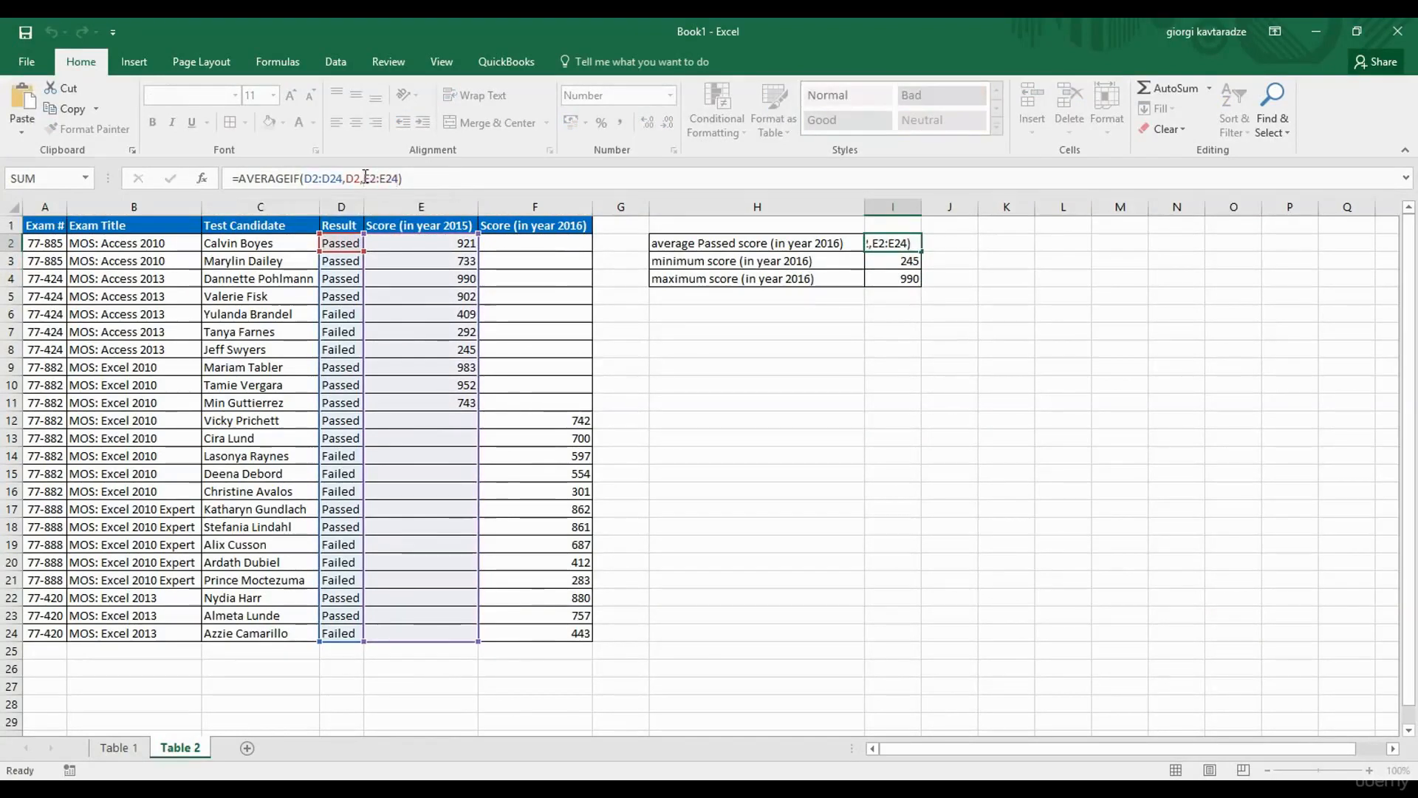
key(ctrl+Return)
Replace all E2:E24 references with F2:F24 in the formulas of cells I2:I4.
drag(887, 242, 890, 280)
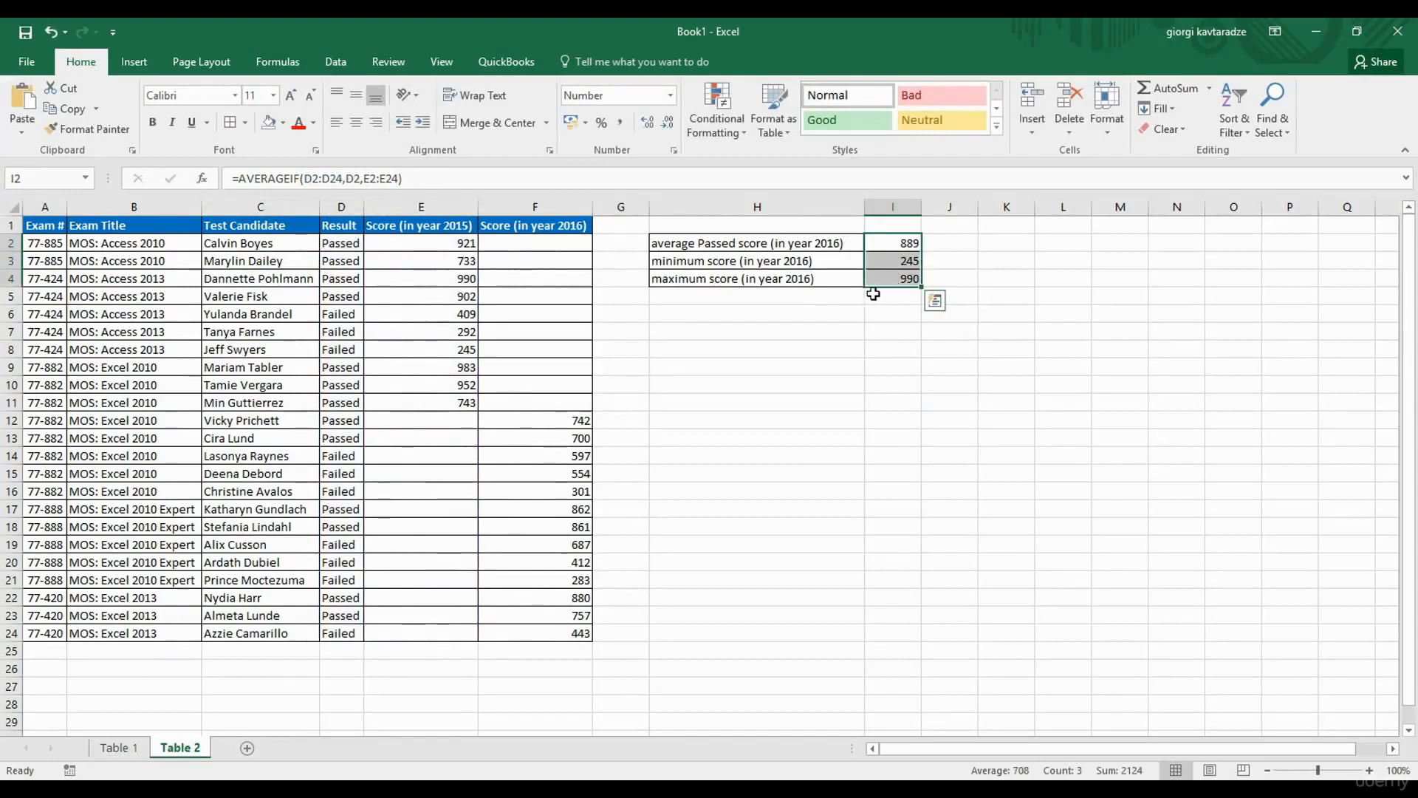
key(ctrl+h)
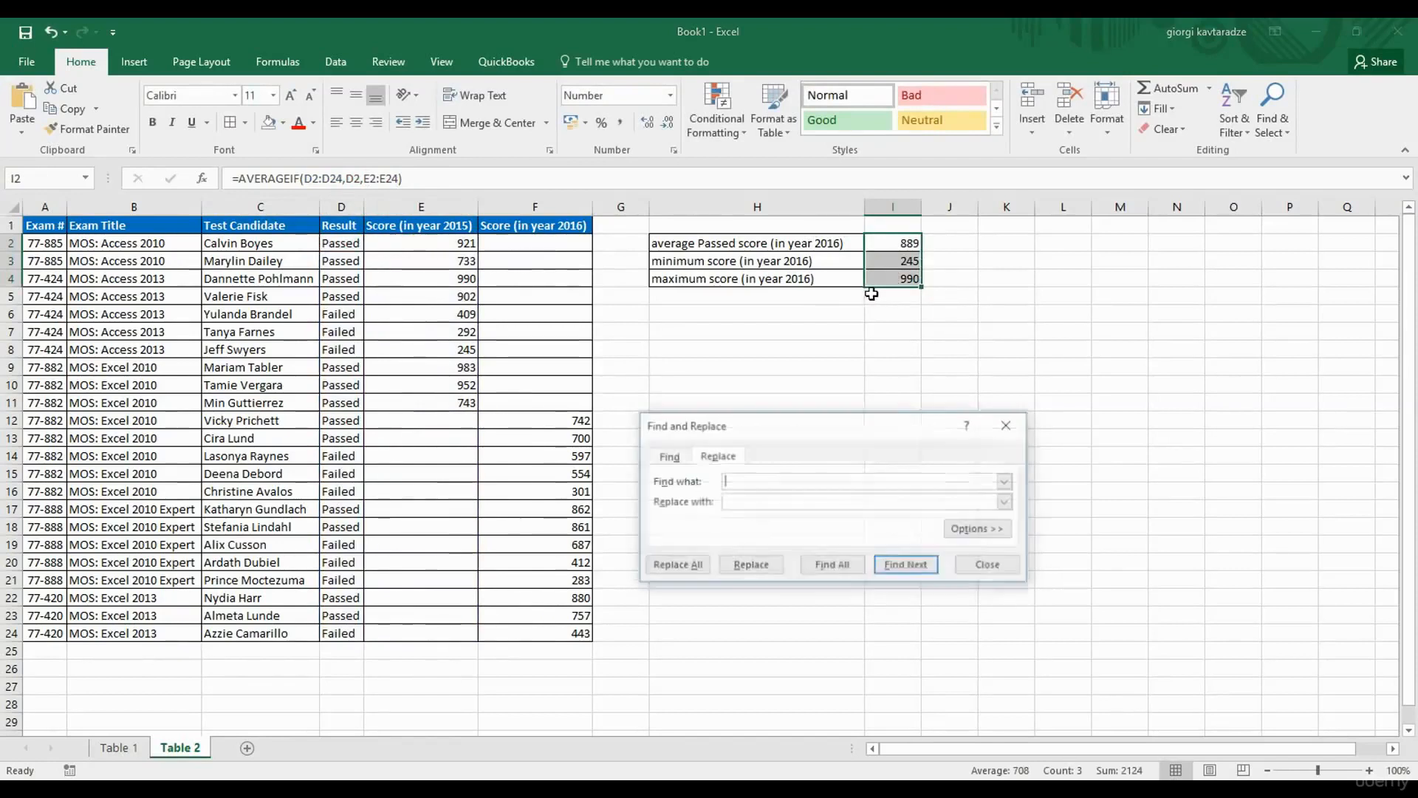
drag(822, 426, 832, 319)
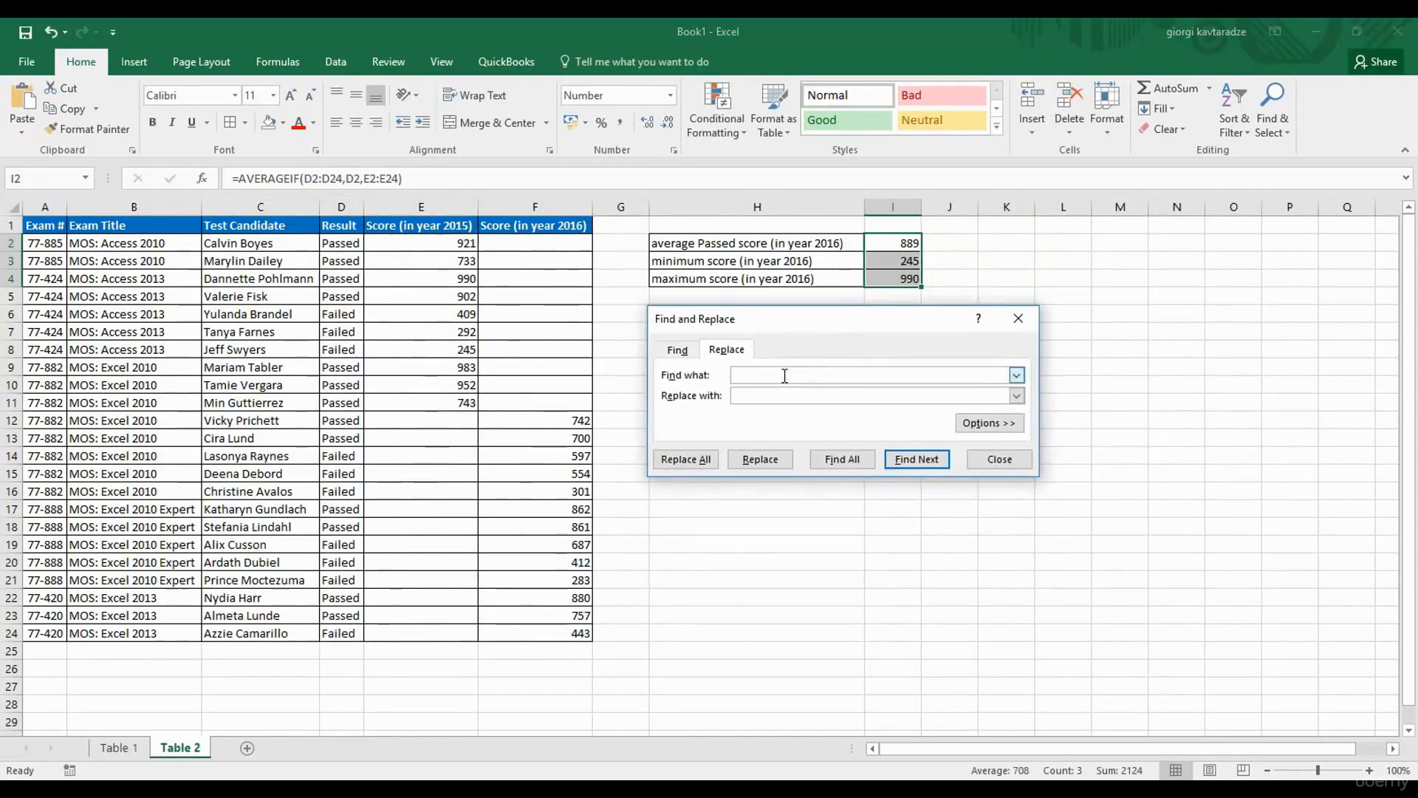
key(ctrl+v)
click(782, 394)
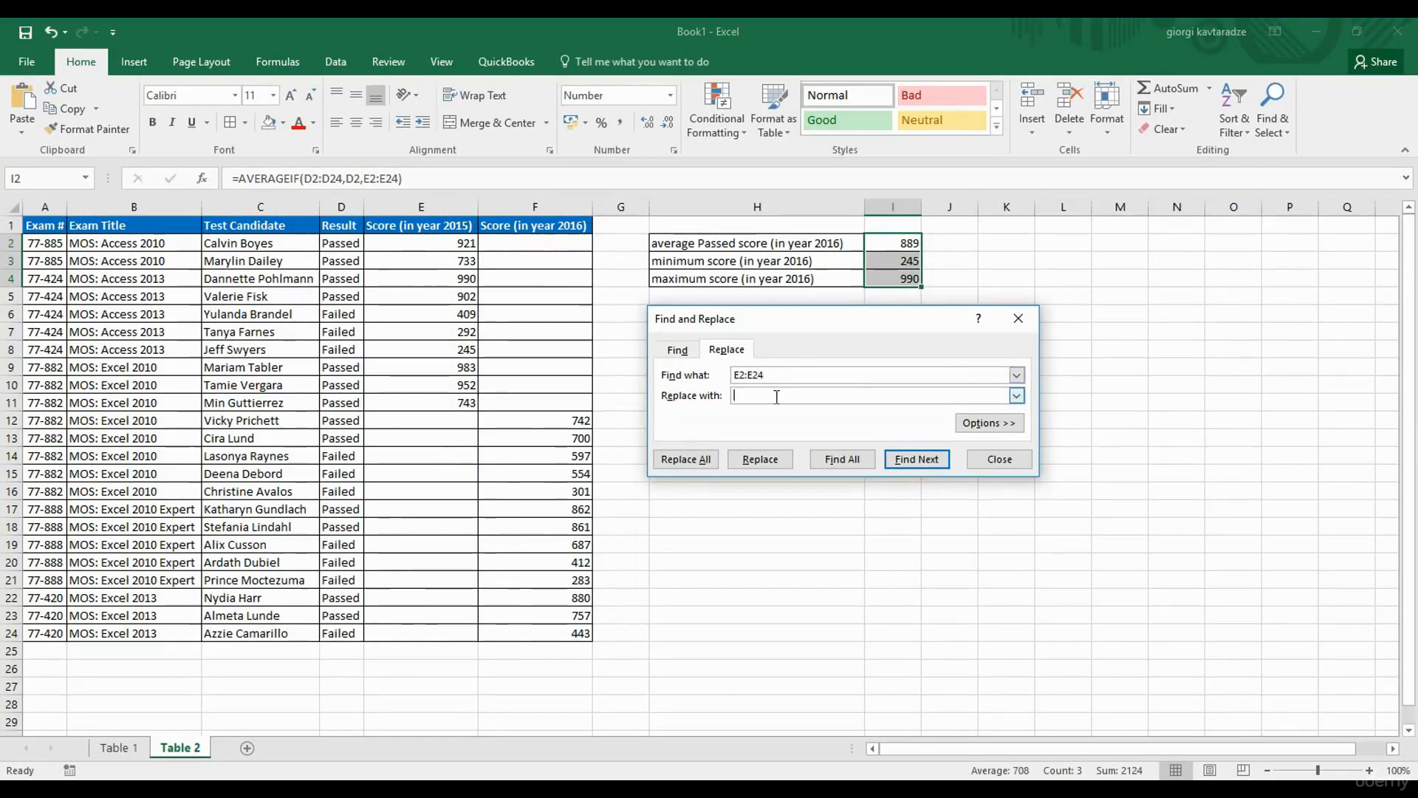
key(ctrl+v)
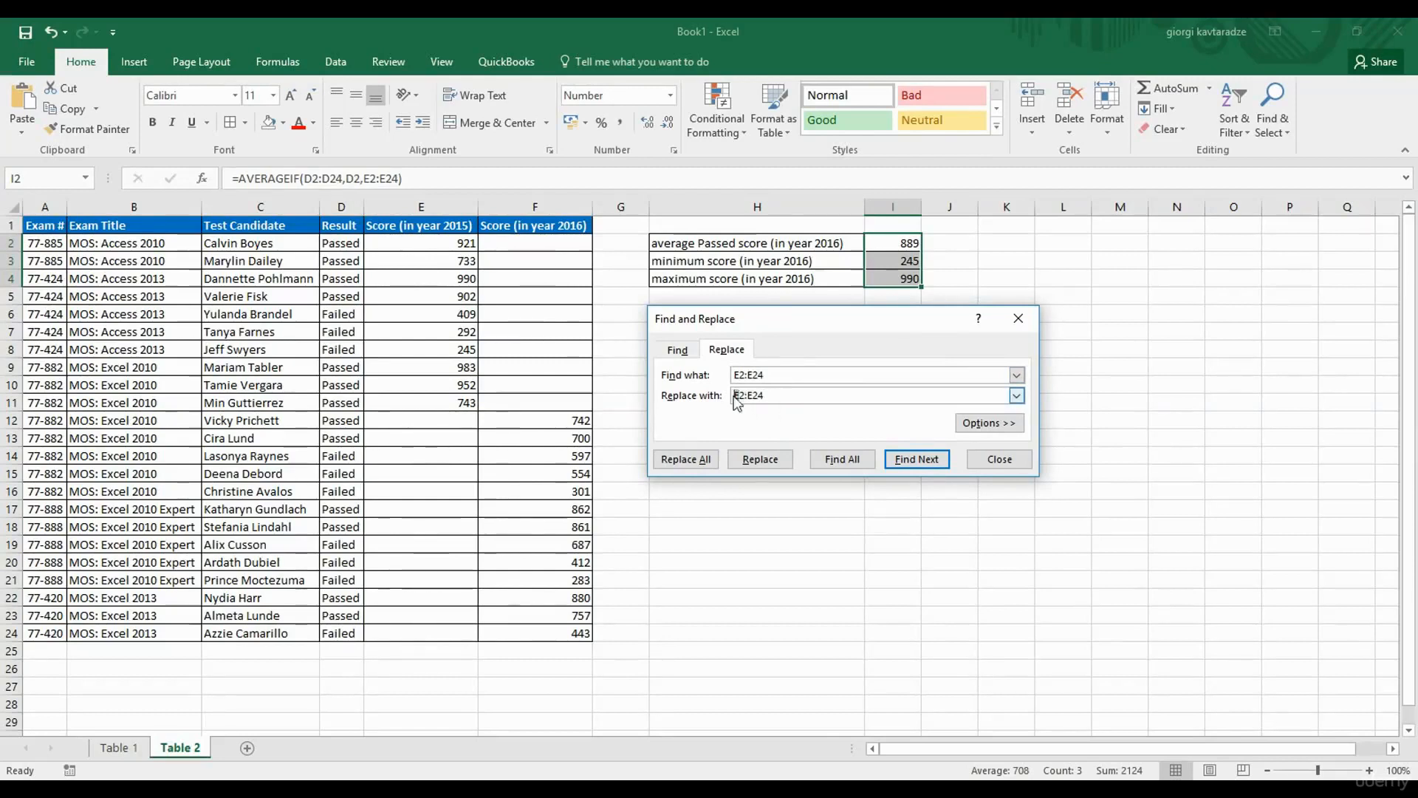
text(F2:)
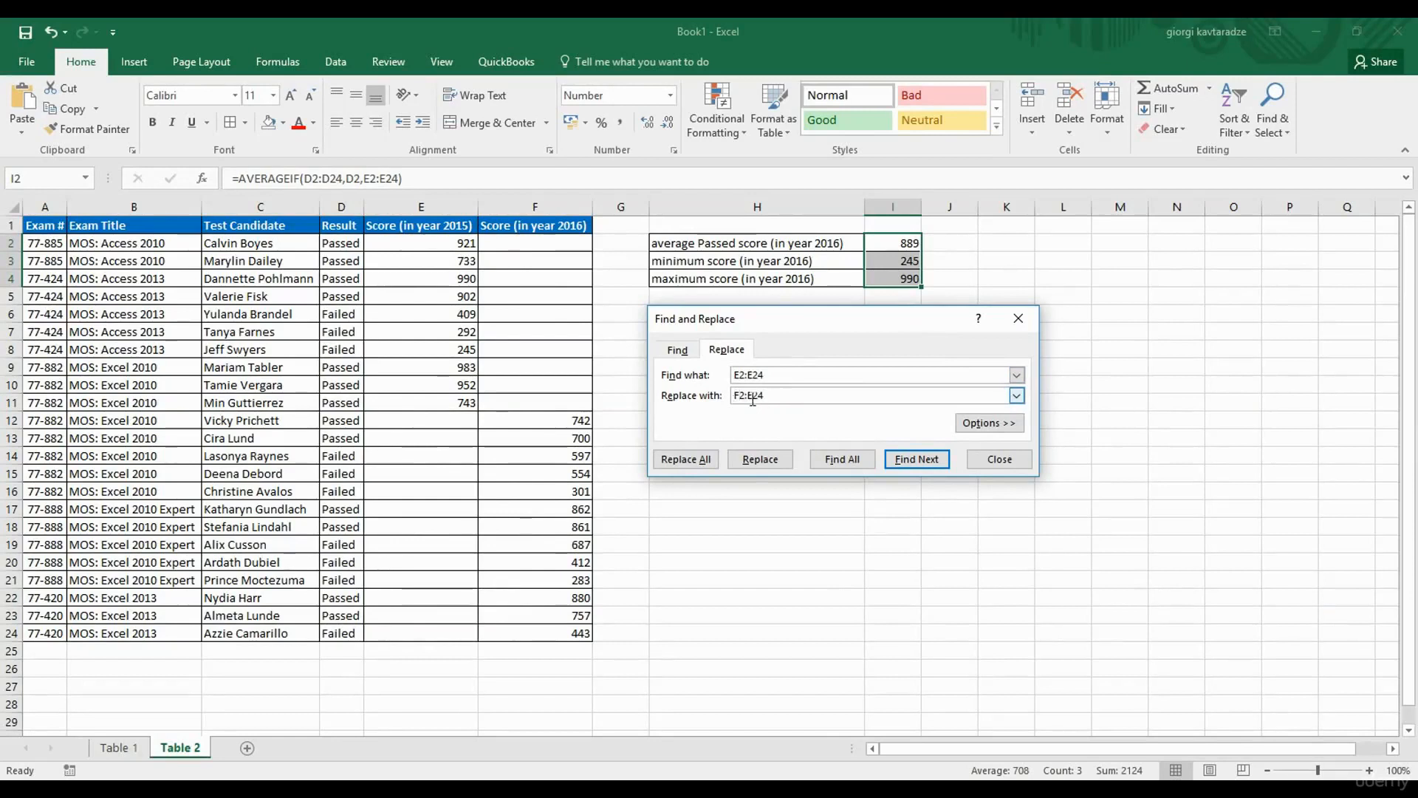
text(F)
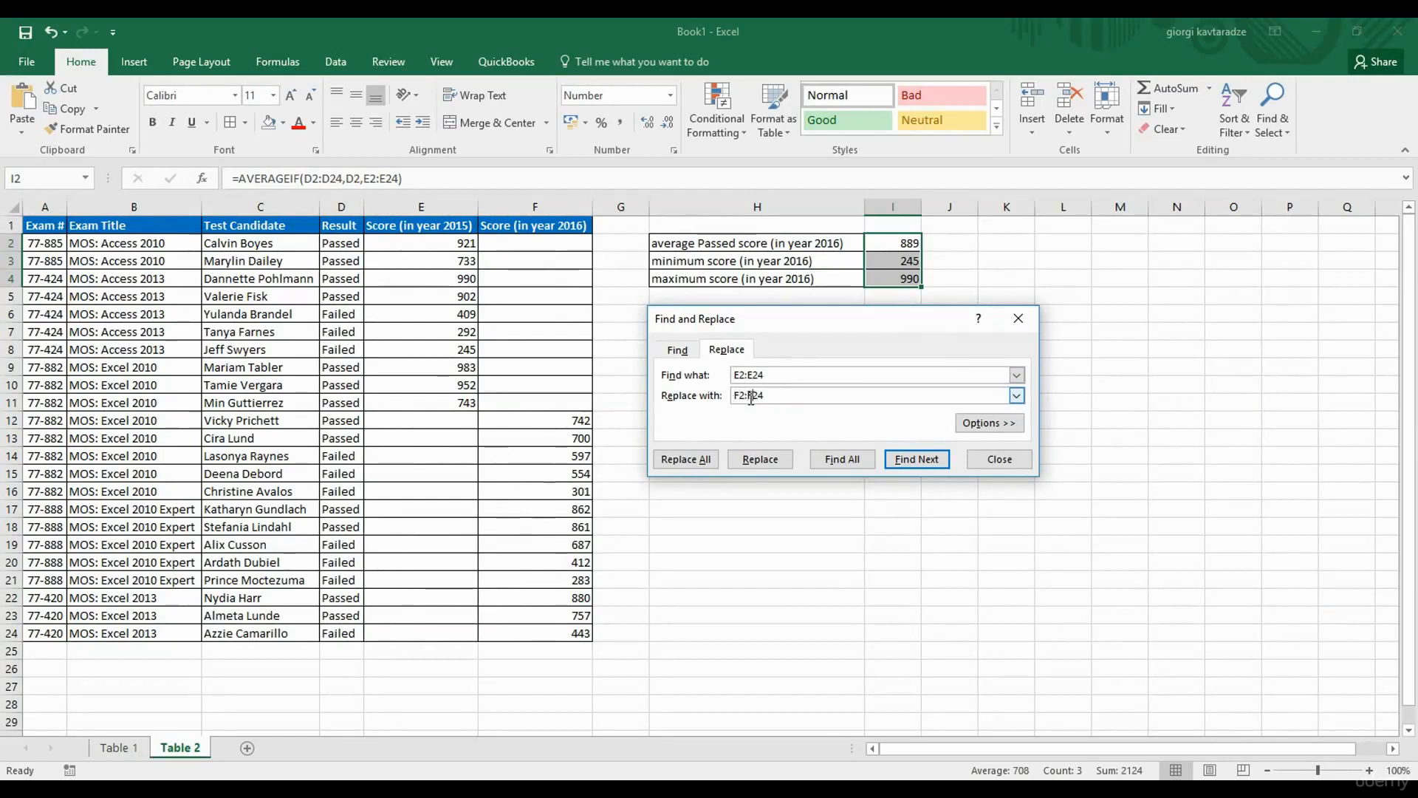
click(700, 458)
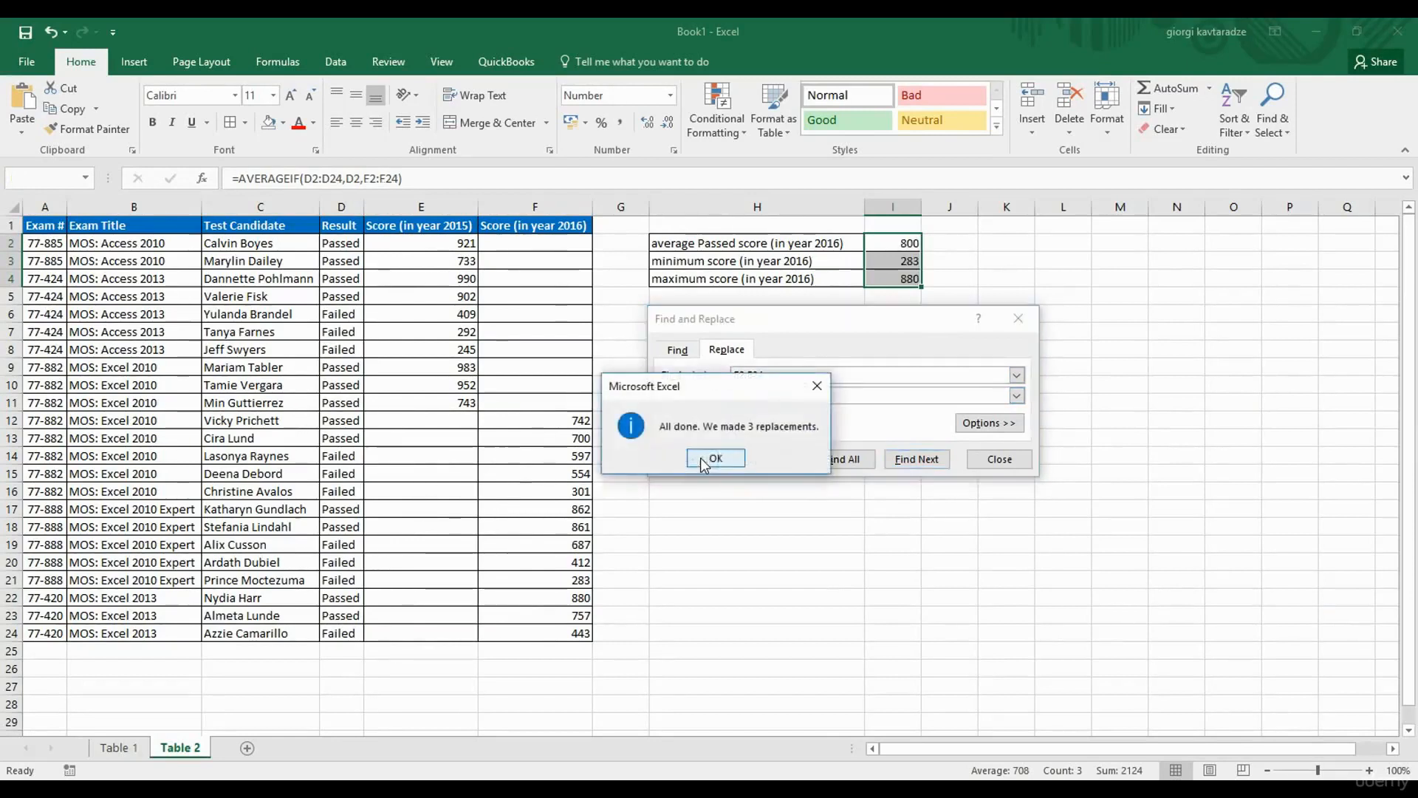
click(700, 458)
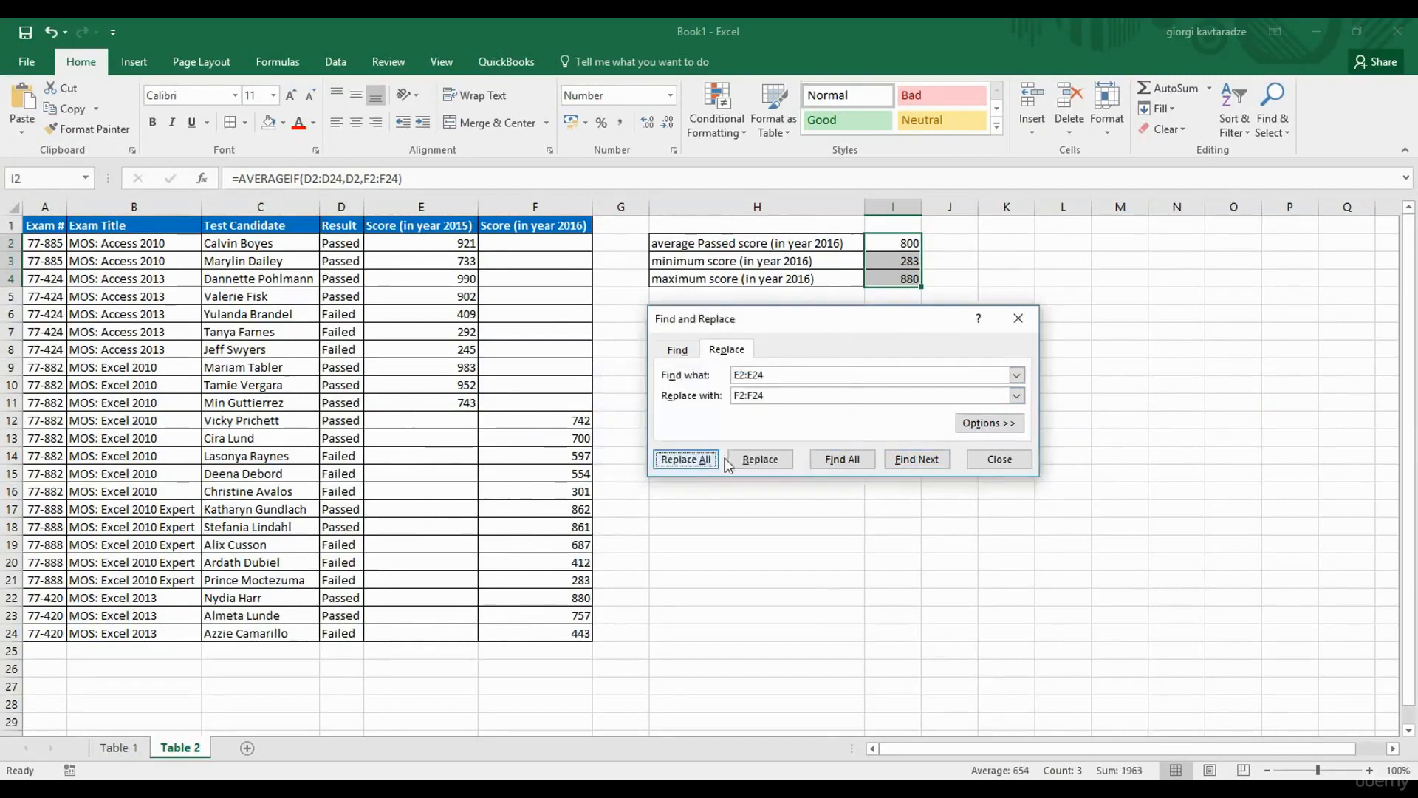
click(975, 460)
Check the range references in the average, minimum and maximum formulas in I2:I4.
double_click(902, 245)
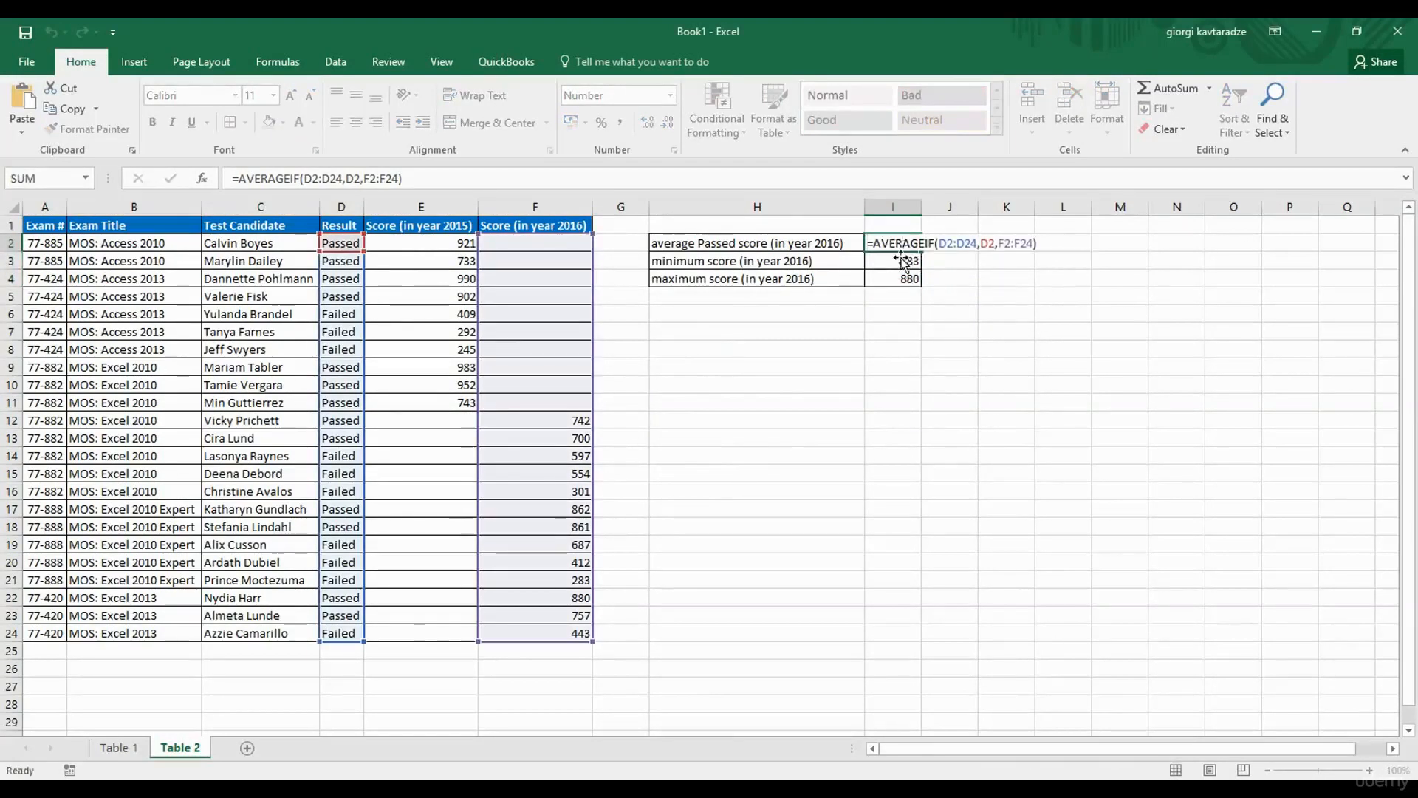
click(905, 263)
double_click(905, 263)
click(896, 279)
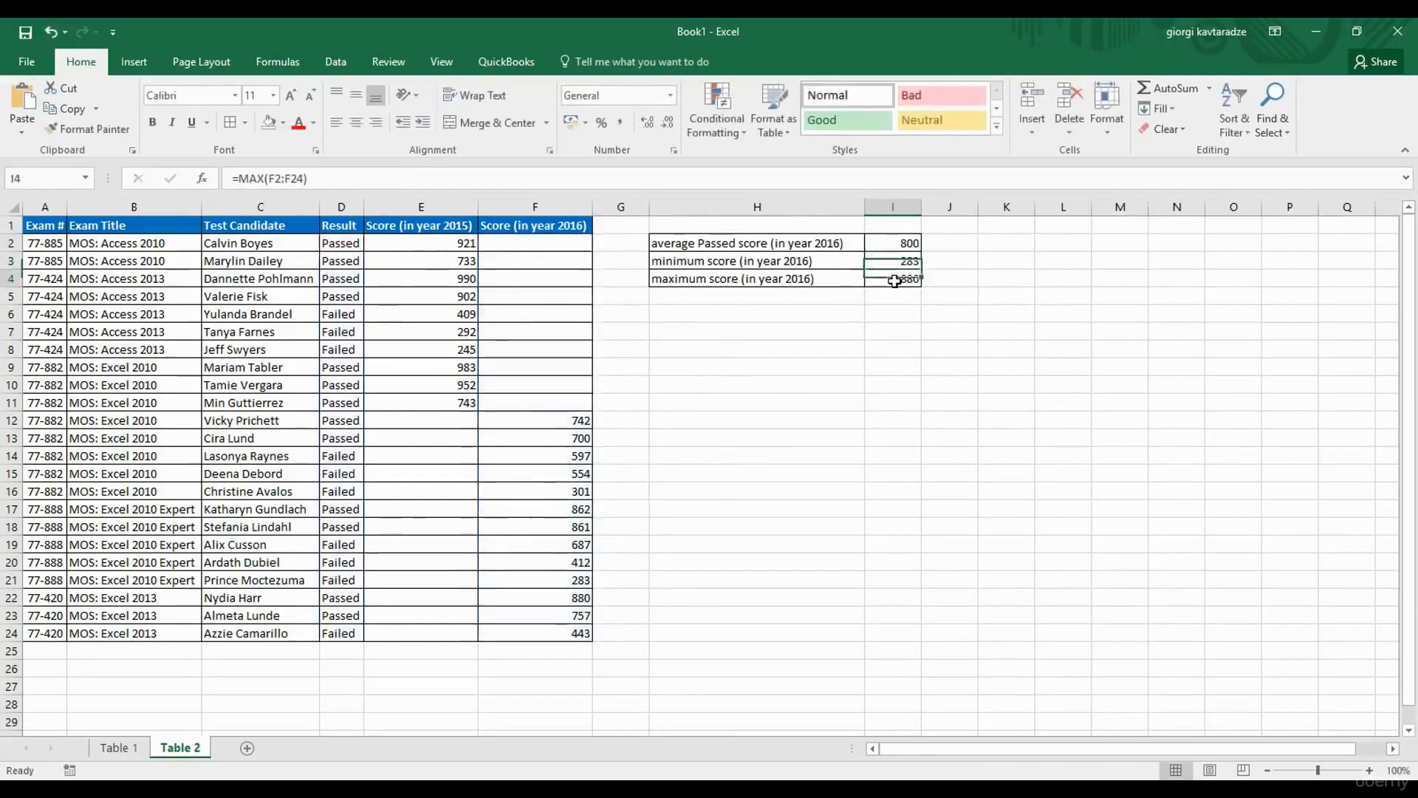
double_click(896, 279)
key(Escape)
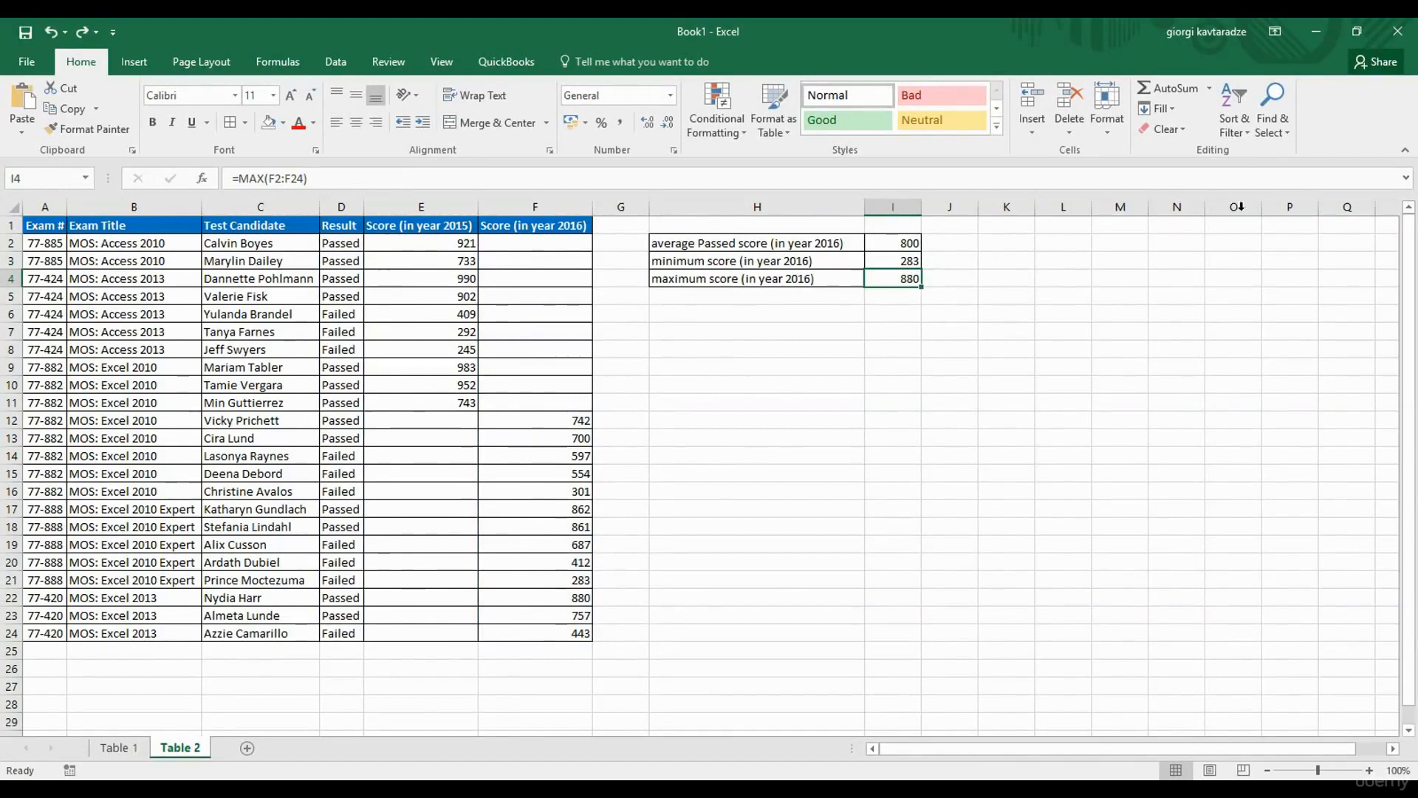
Locate all cells containing formulas on the Table 2 sheet with Go To Special.
click(1289, 130)
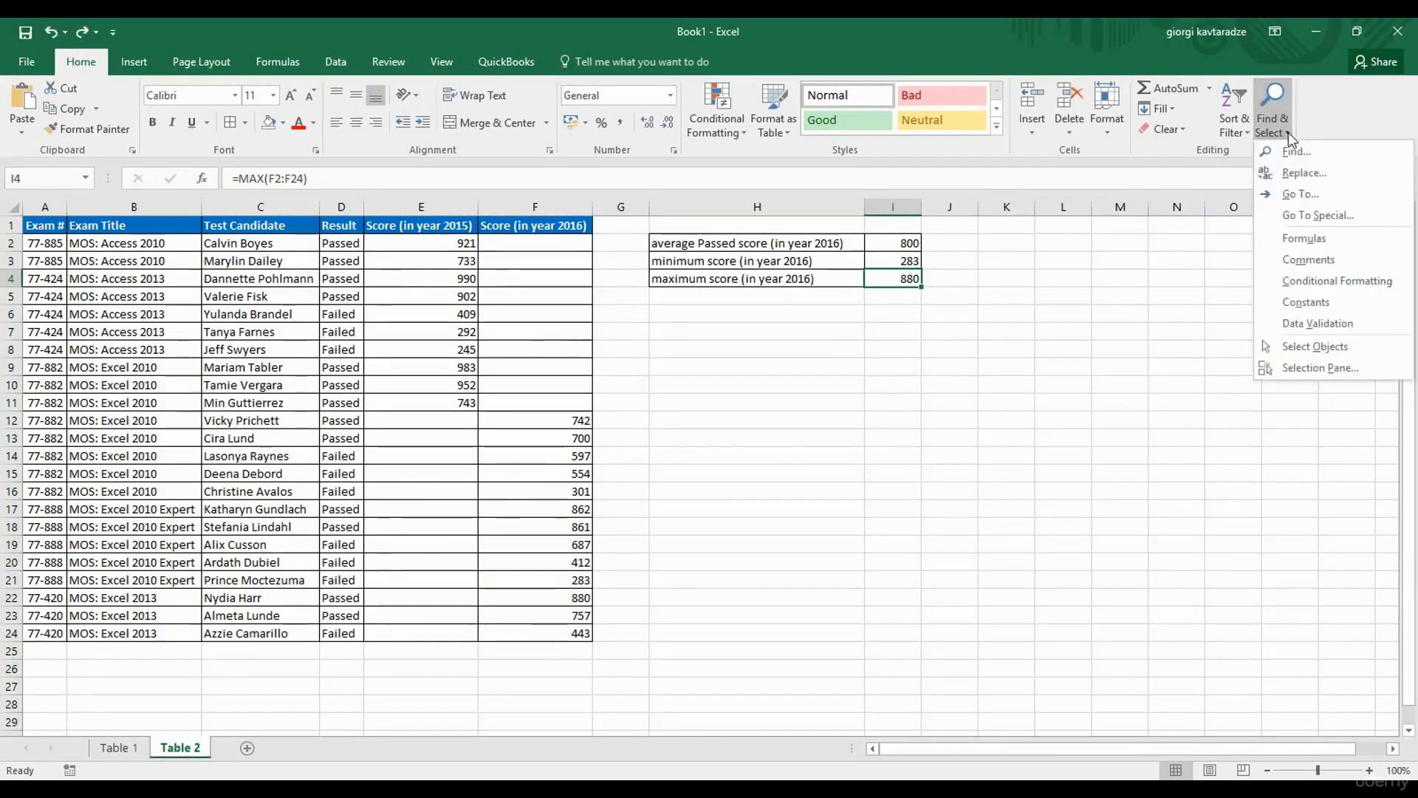
click(1333, 219)
drag(825, 242, 855, 318)
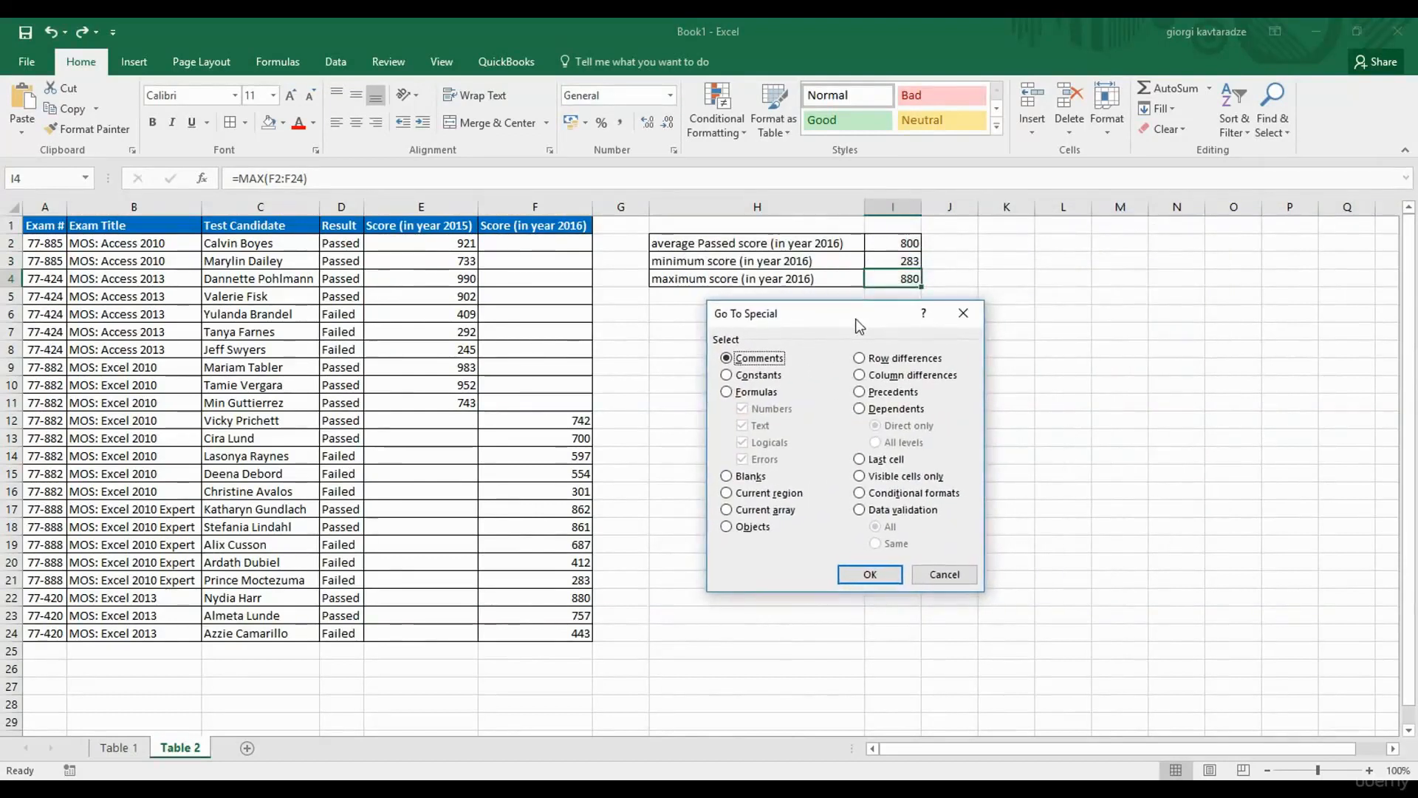
click(755, 390)
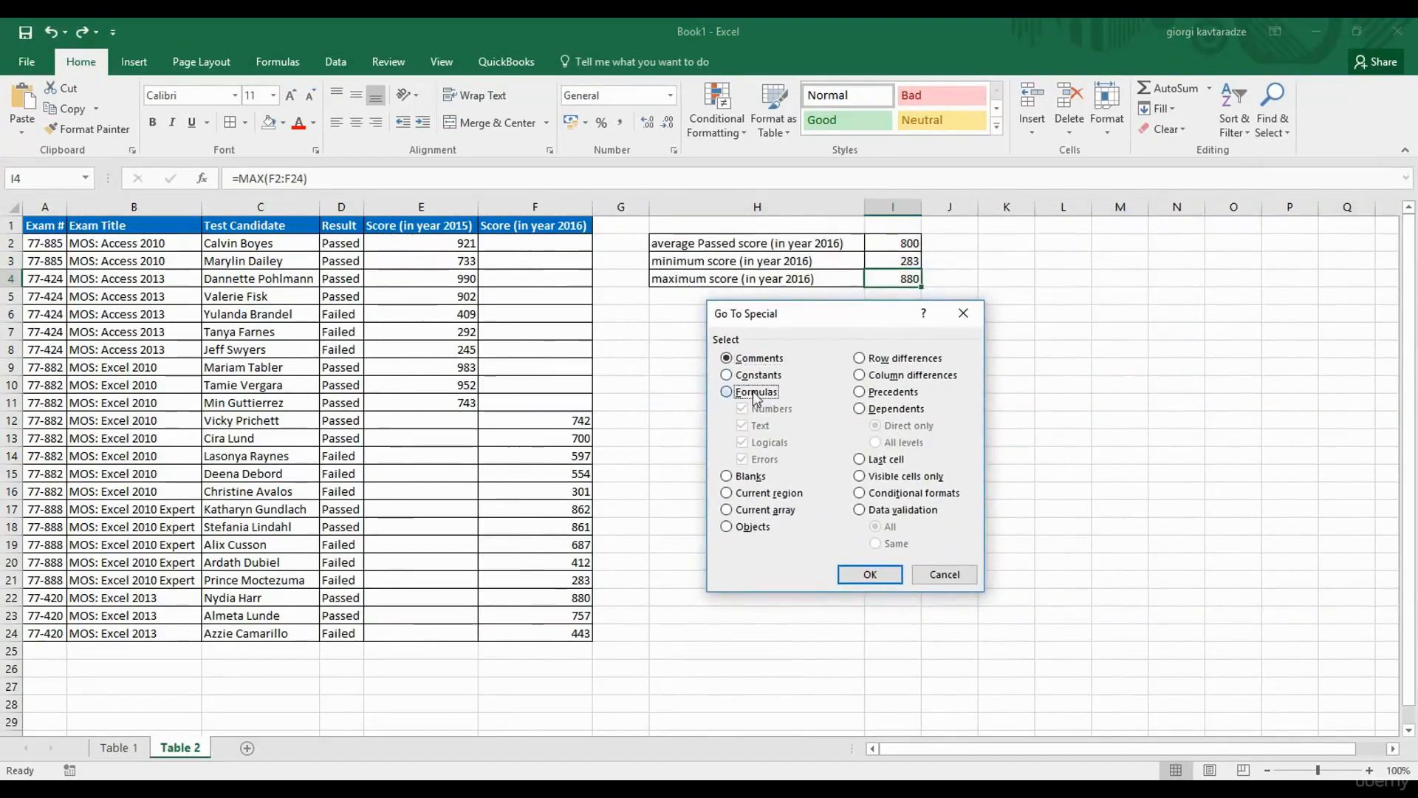
click(868, 574)
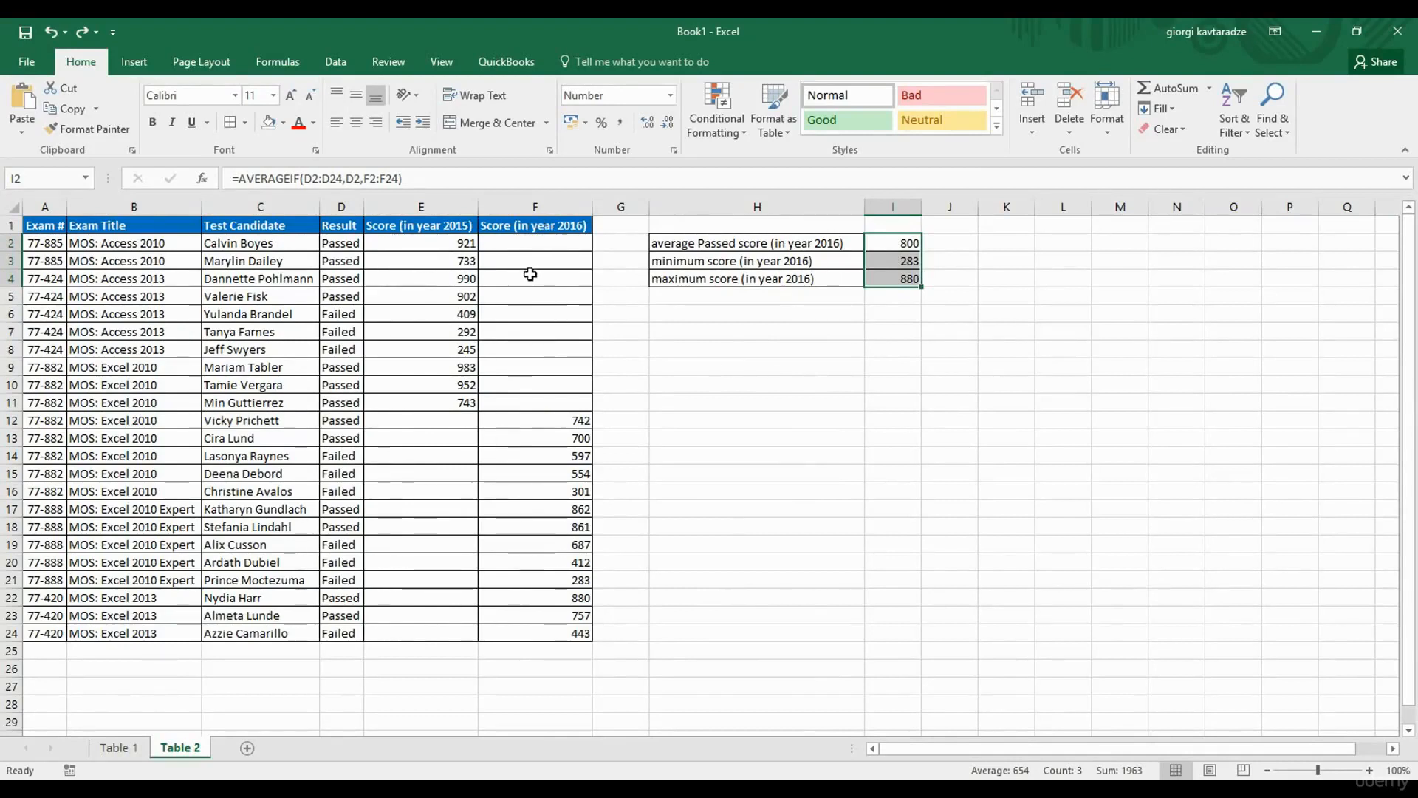
Select only the blank cells within the score range E2:F24 using Go To Special and fill them all with 0.
click(443, 247)
drag(487, 261, 545, 634)
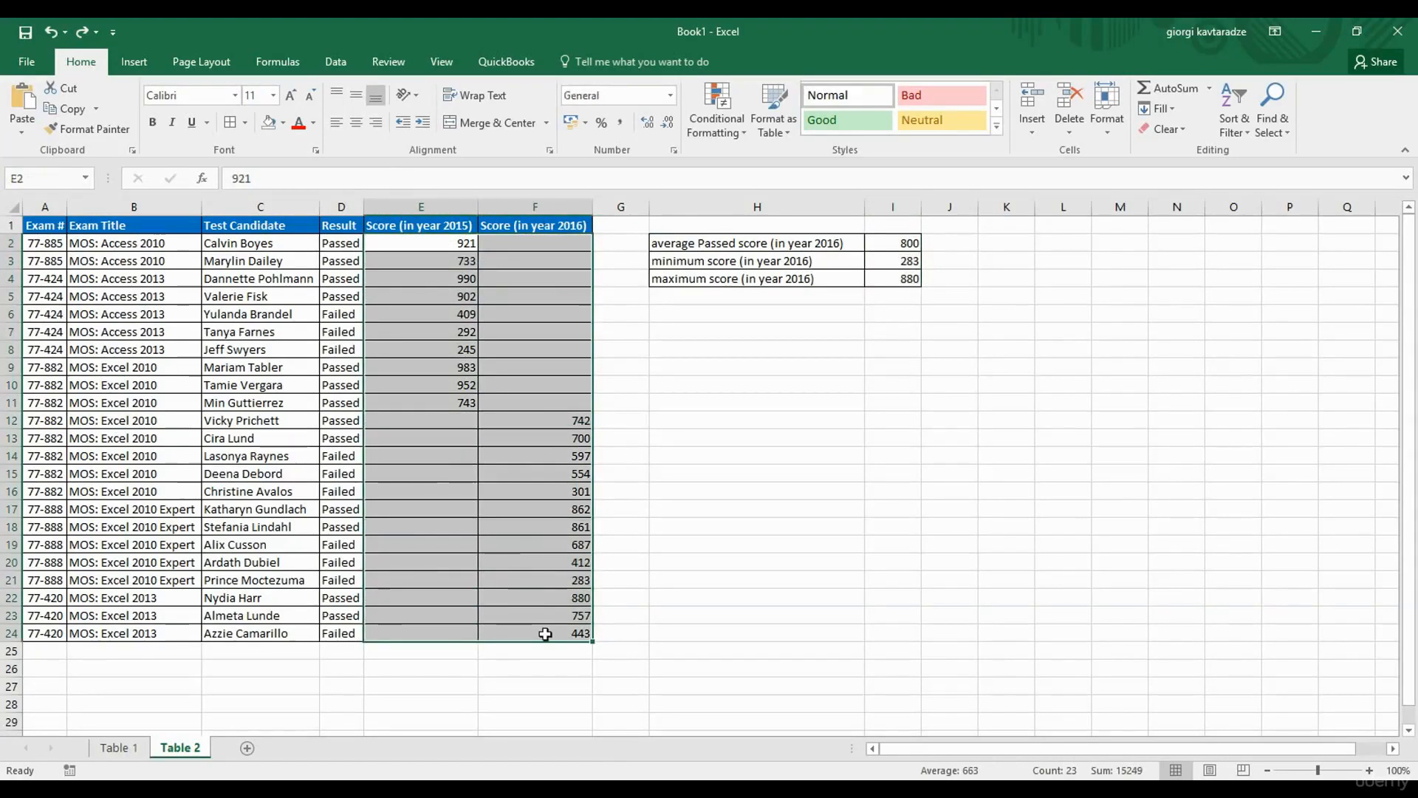
click(1285, 132)
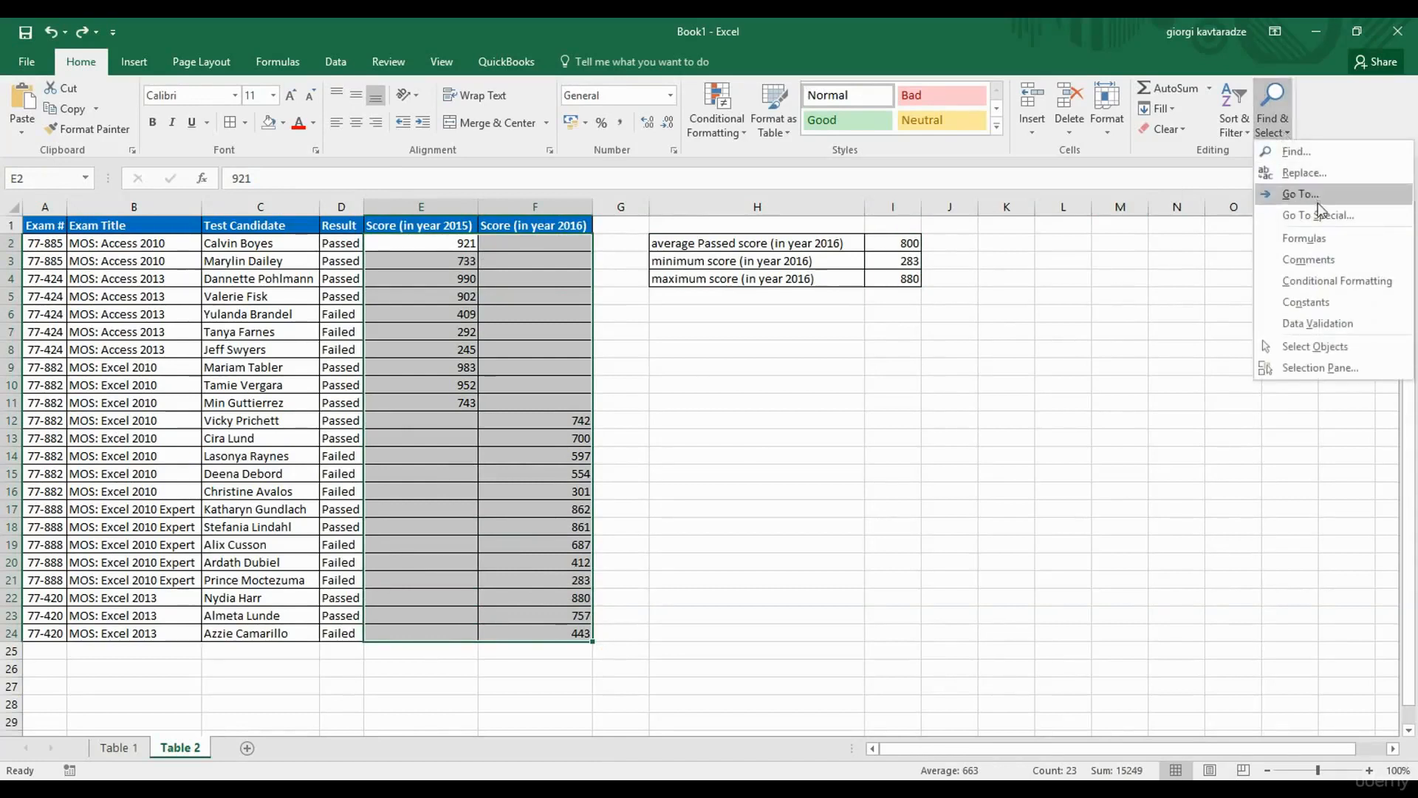
click(1318, 210)
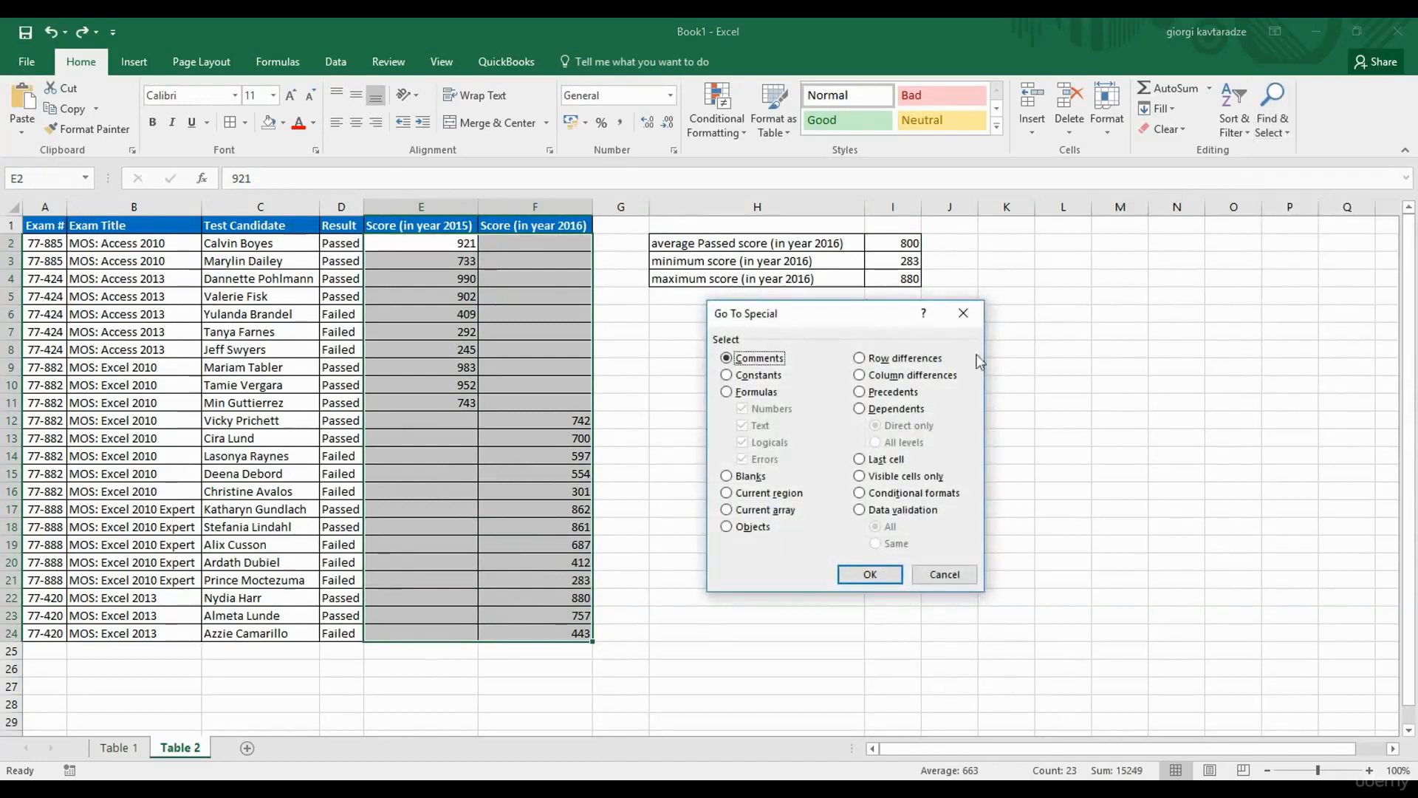
click(730, 476)
click(870, 575)
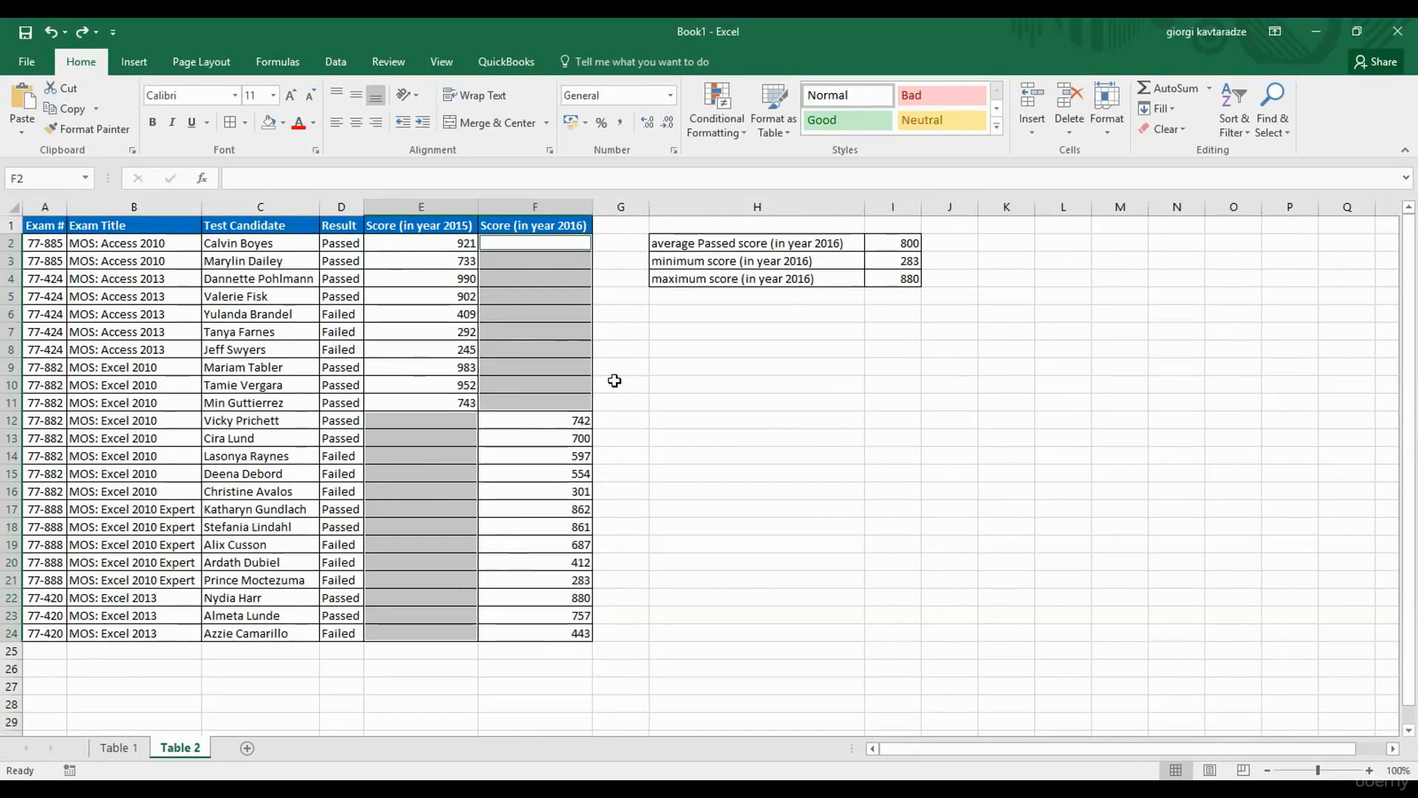
text(0)
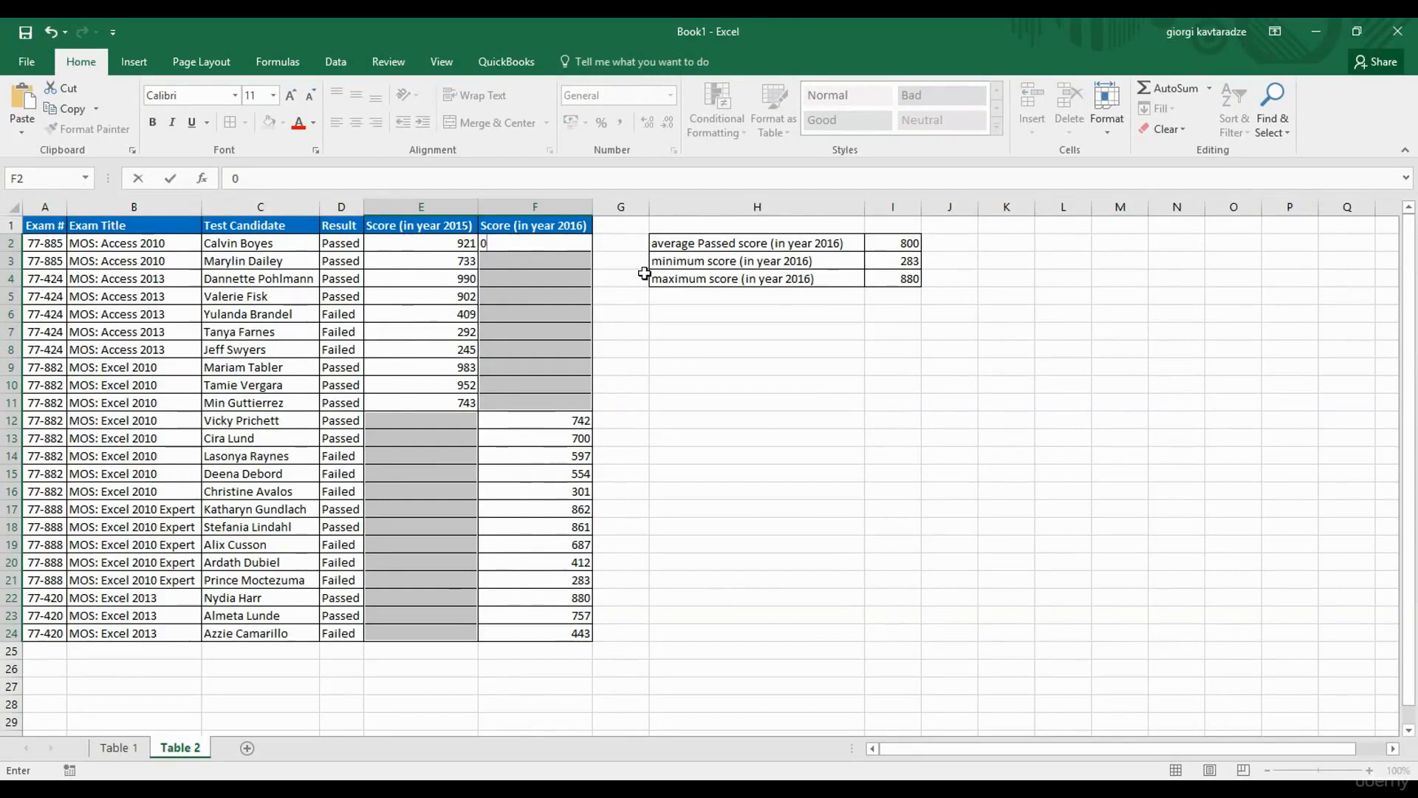
key(ctrl+Return)
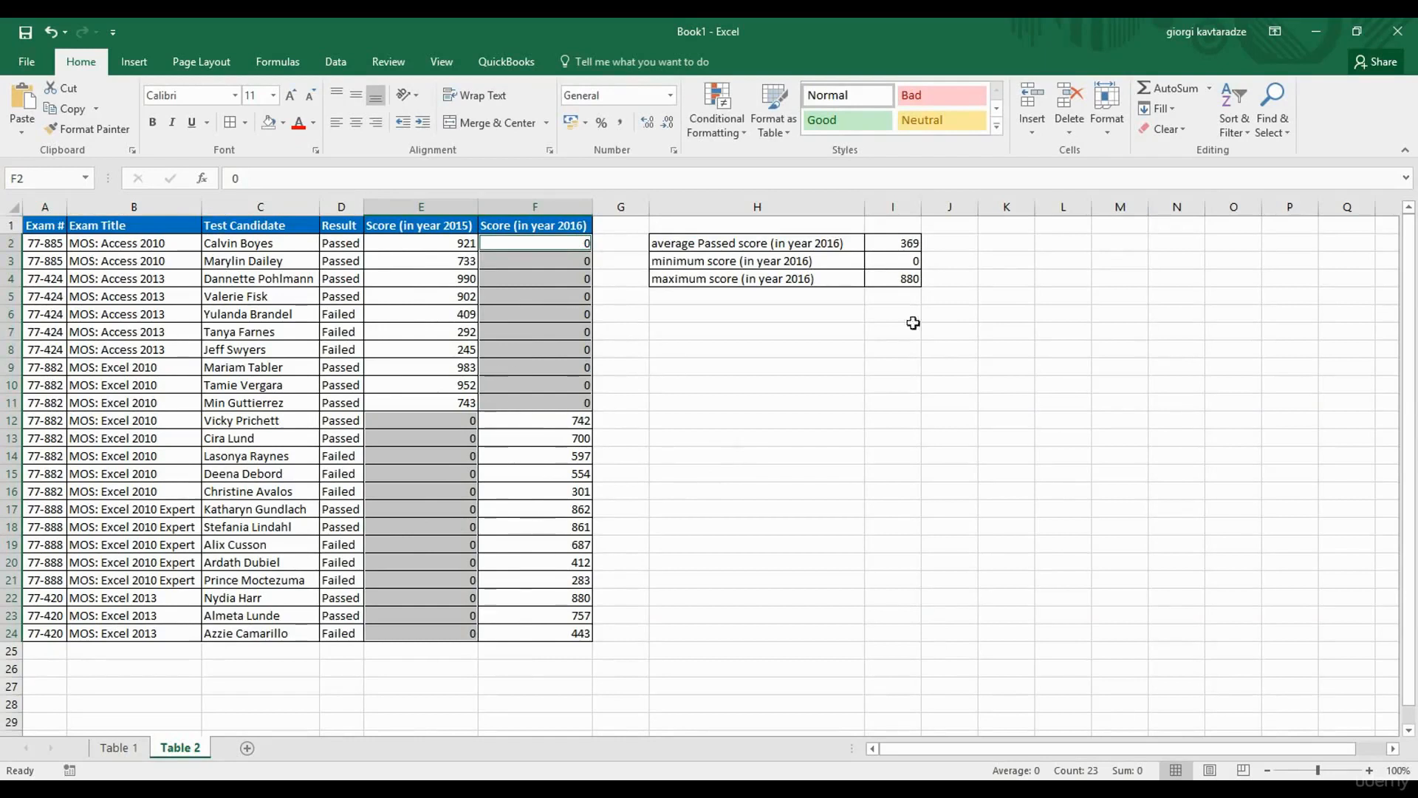
Open the Go To Special options again for the Table 2 sheet.
click(1289, 136)
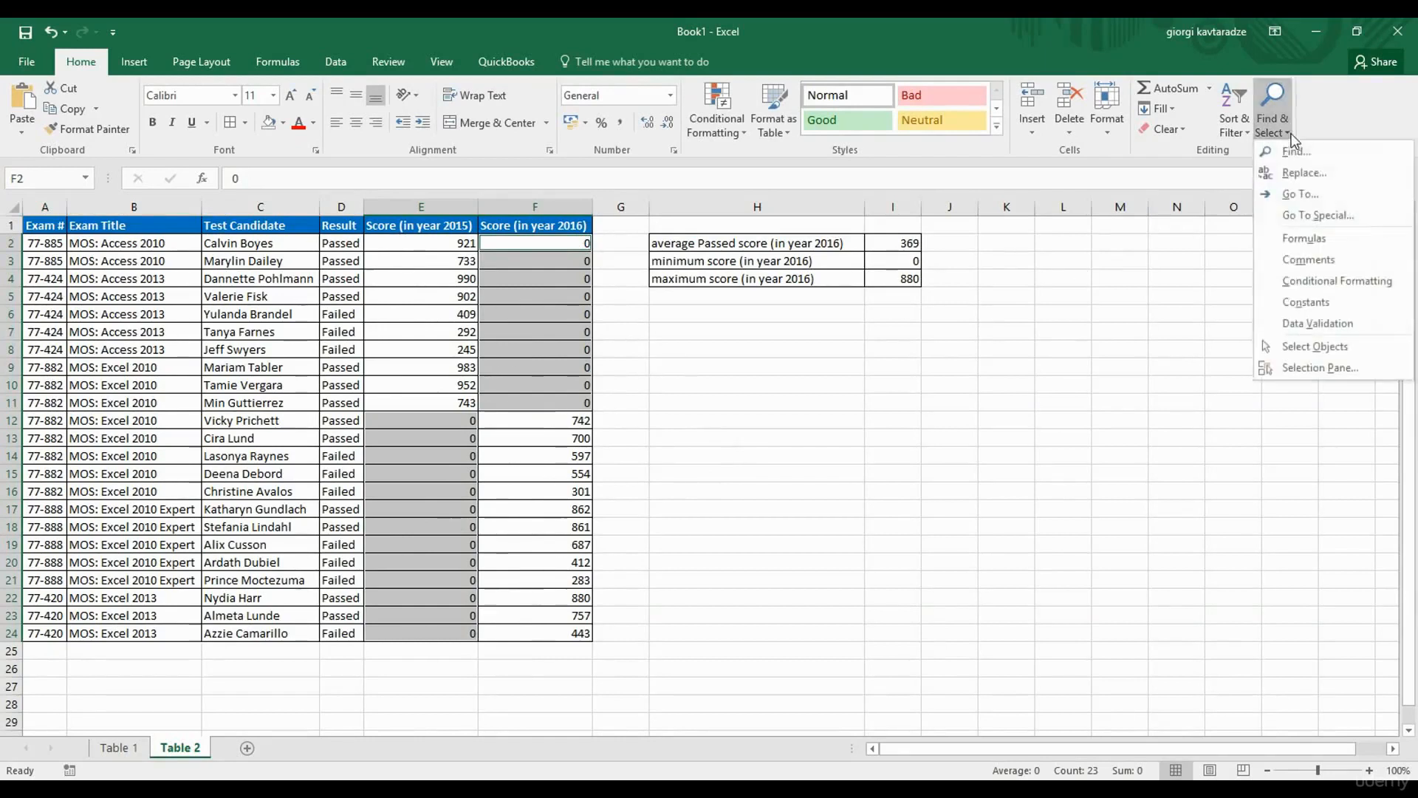
click(1298, 209)
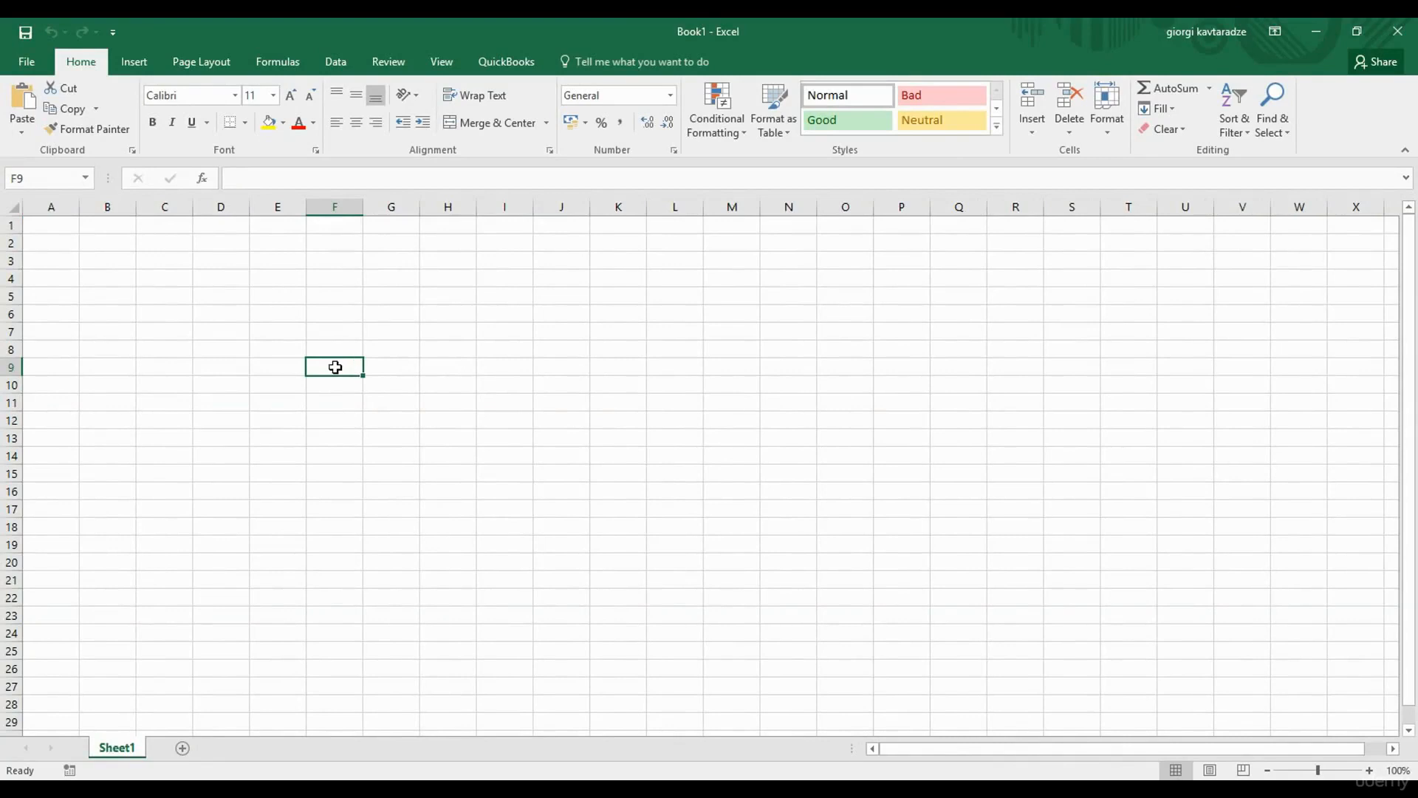
Draw a text box about 14.45 cm wide and 6.77 cm high on the blank sheet, spanning roughly C2 to K14.
click(143, 69)
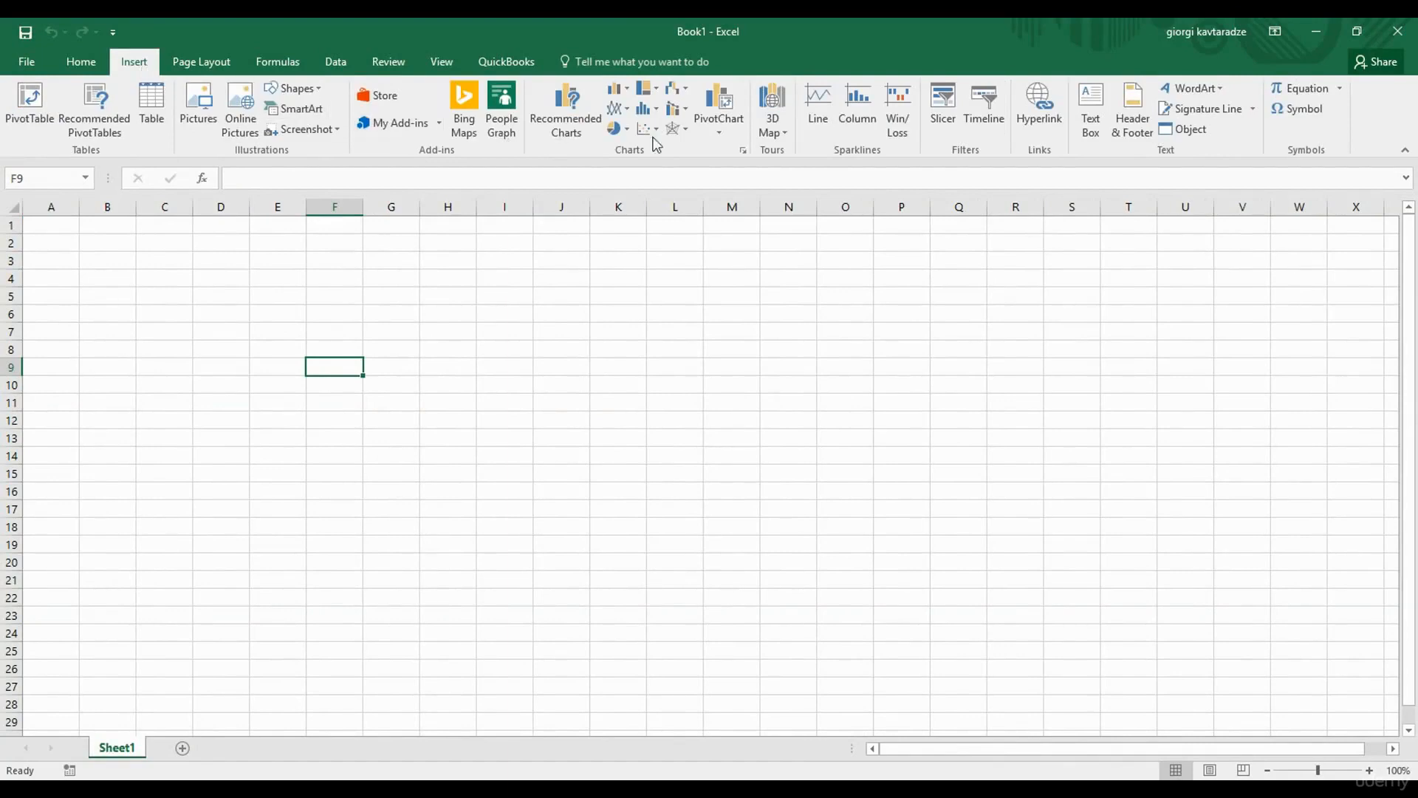
click(1093, 127)
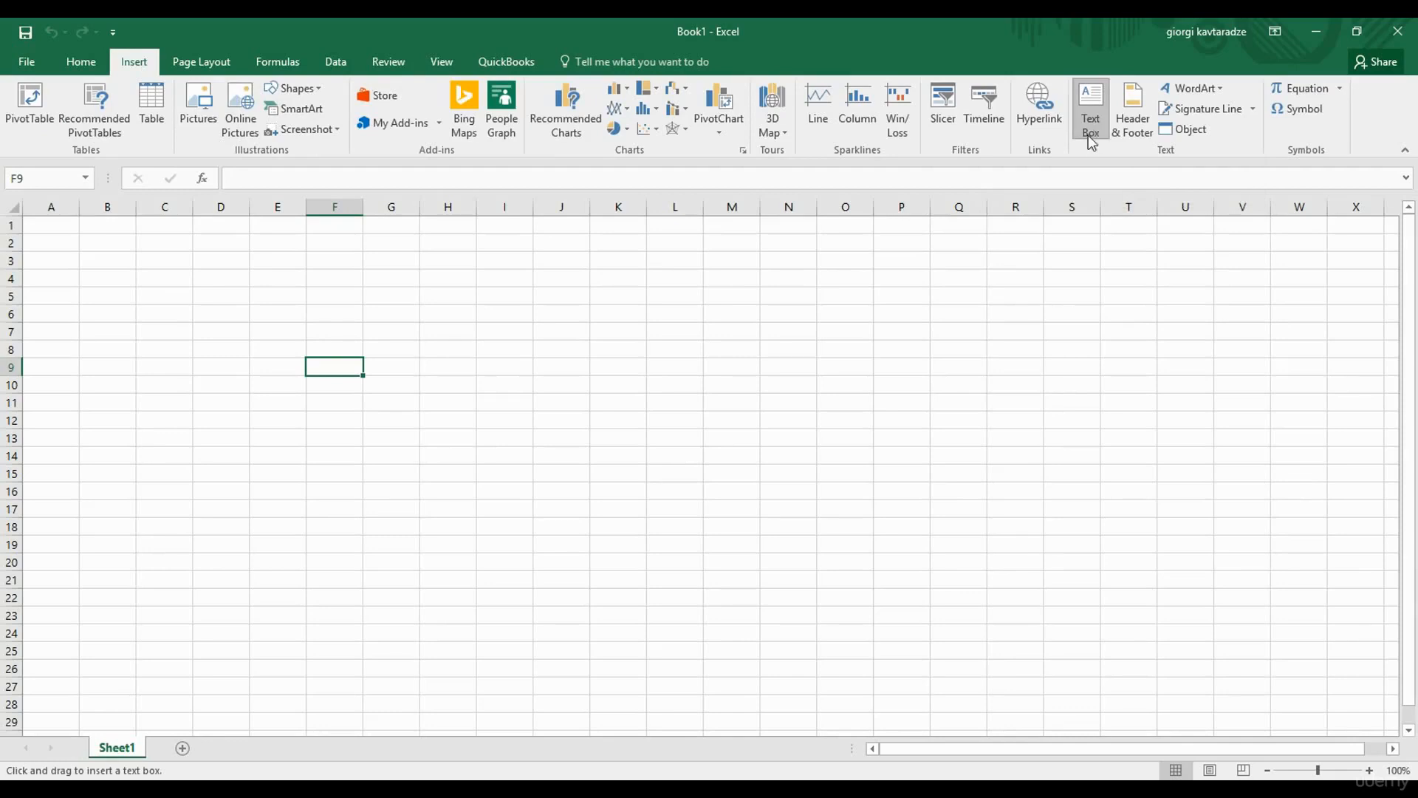
drag(145, 239, 240, 277)
mouse_move(393, 302)
mouse_down()
mouse_move(624, 370)
mouse_move(631, 467)
mouse_up()
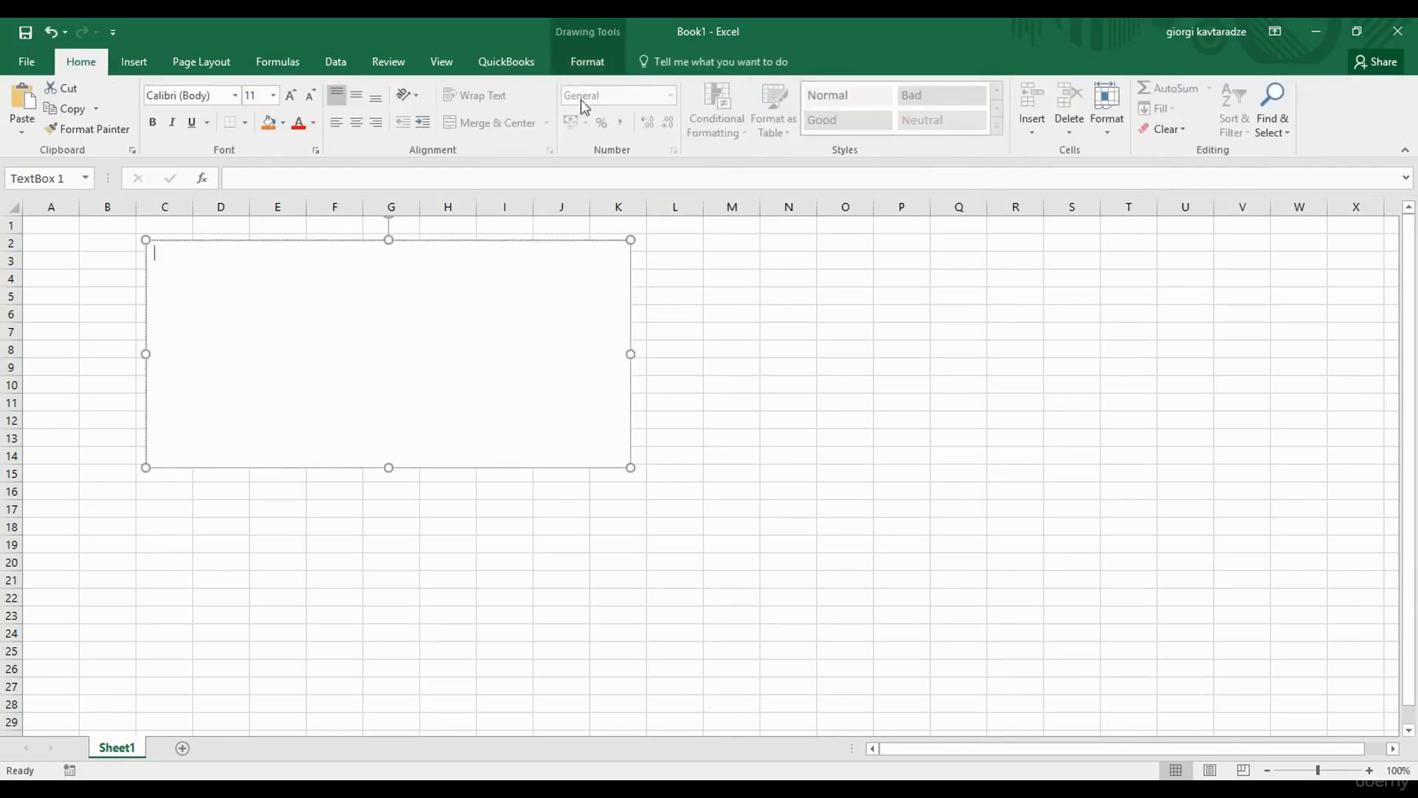
Fill the whole text box with a darker blue theme color.
click(591, 63)
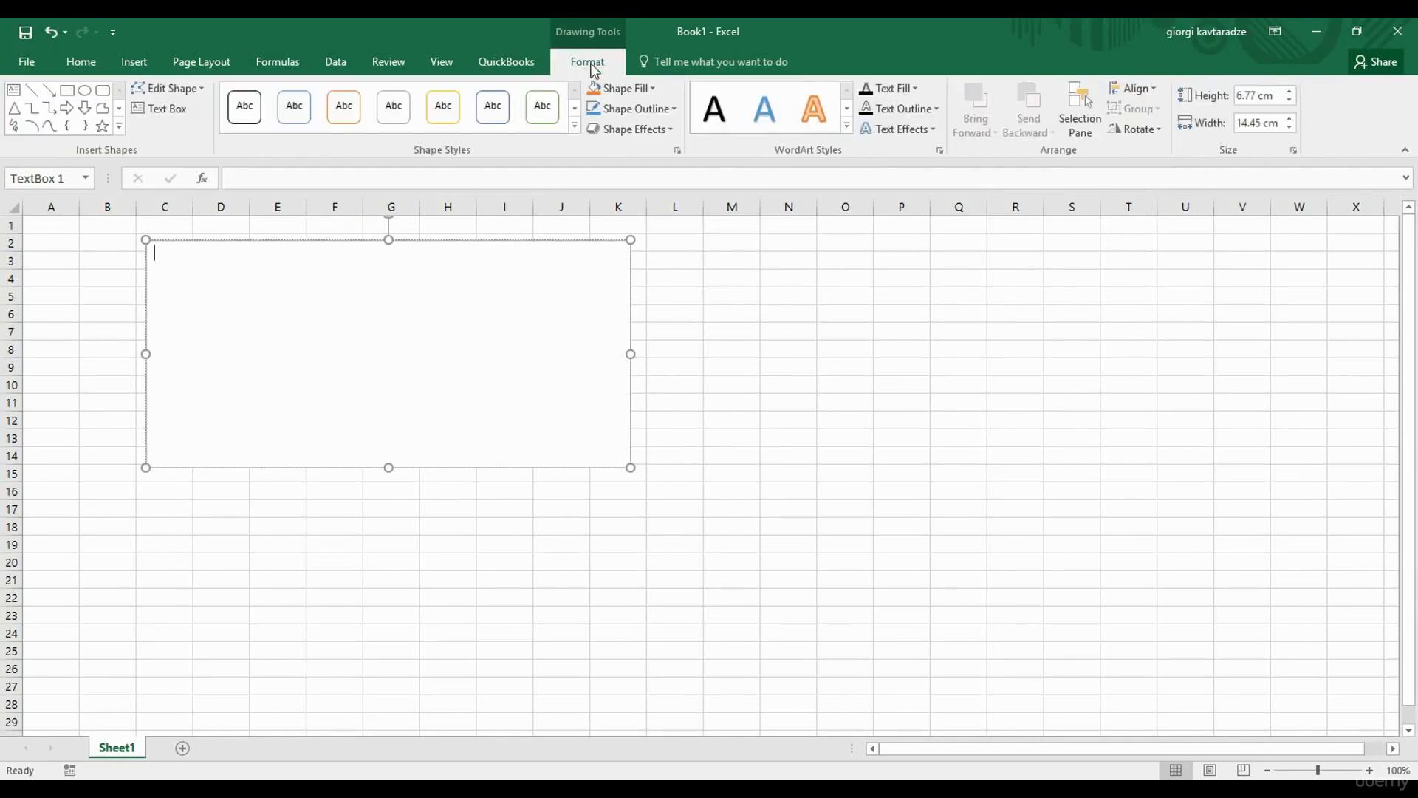
click(536, 241)
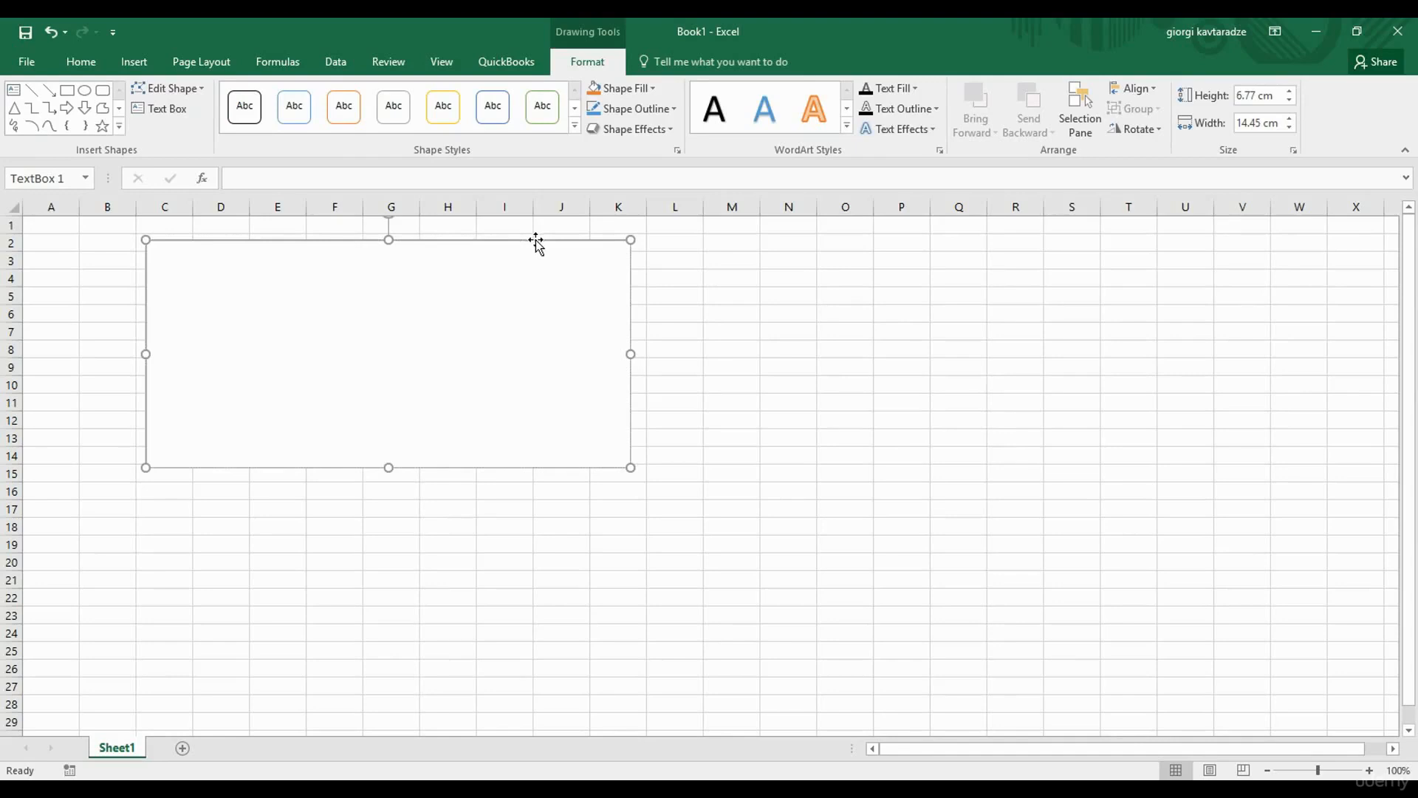
click(654, 92)
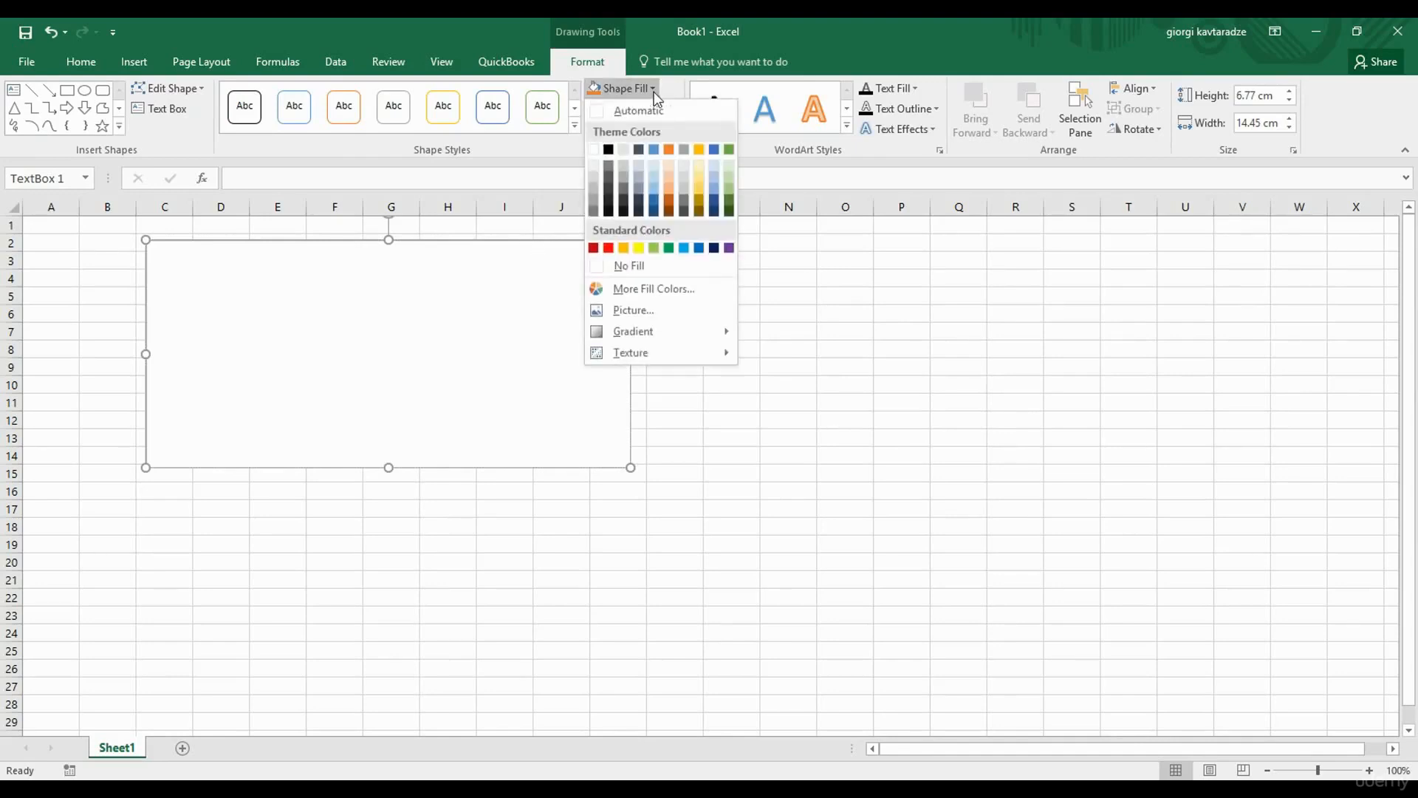
click(657, 205)
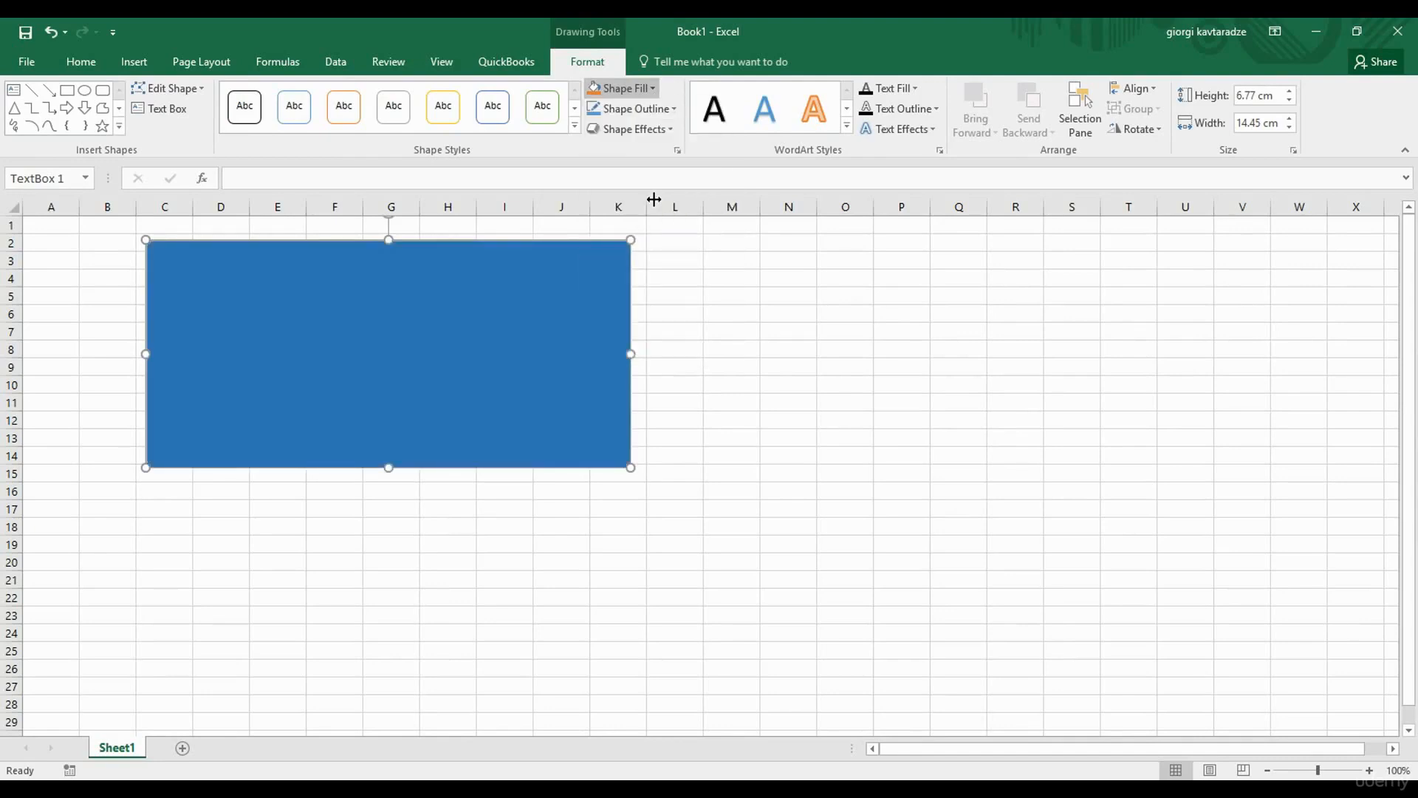
Give the text box a light orange outline with a weight of 1½ pt.
click(676, 114)
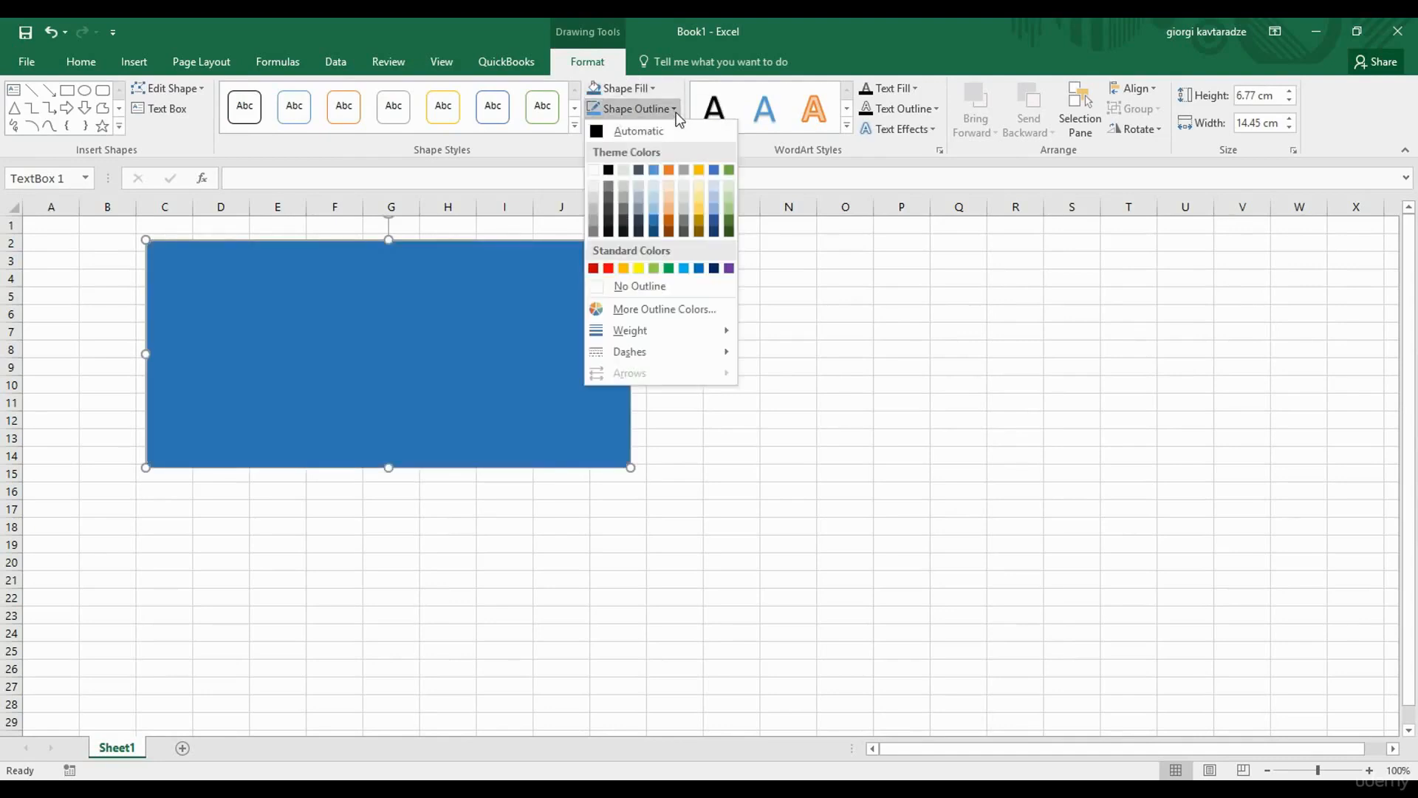
click(672, 218)
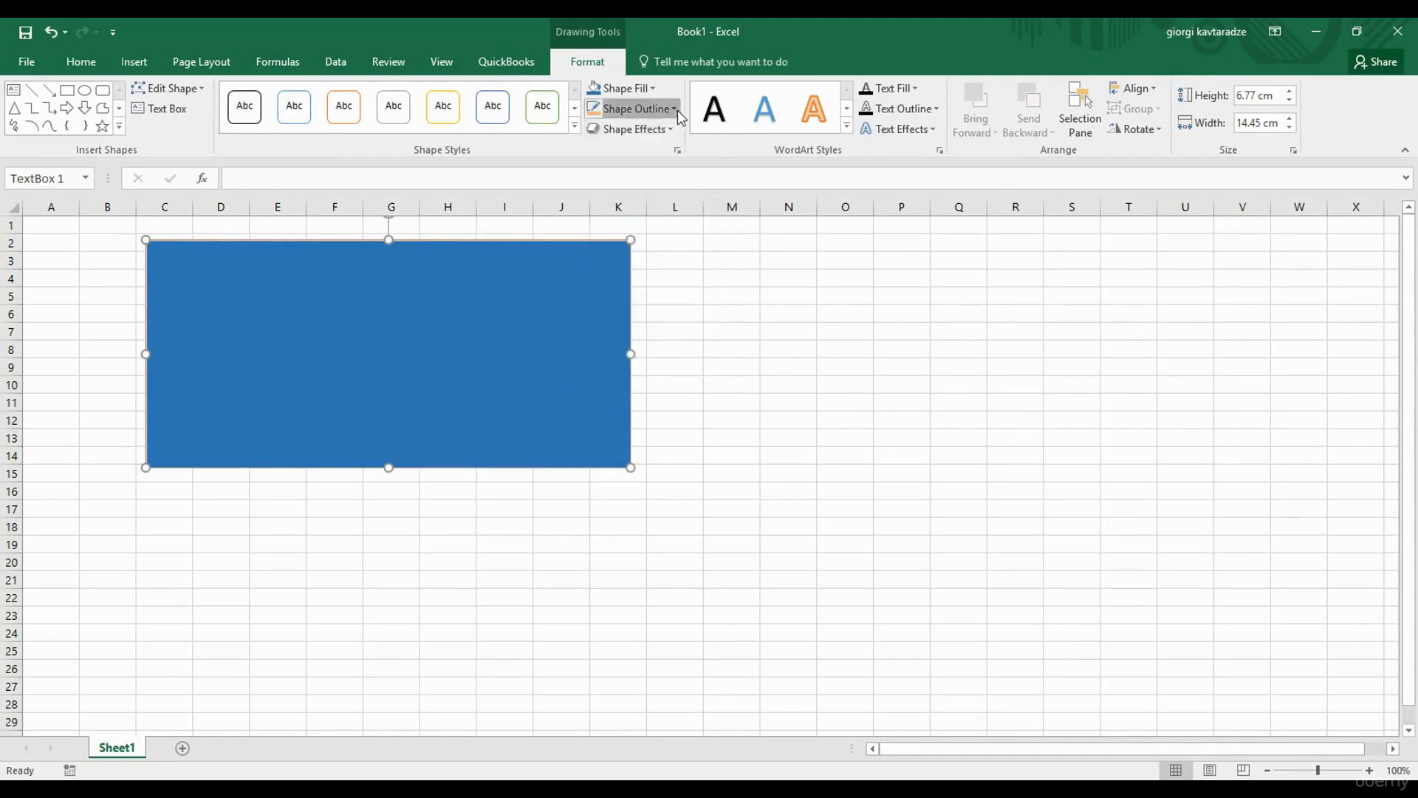
click(677, 109)
mouse_move(701, 332)
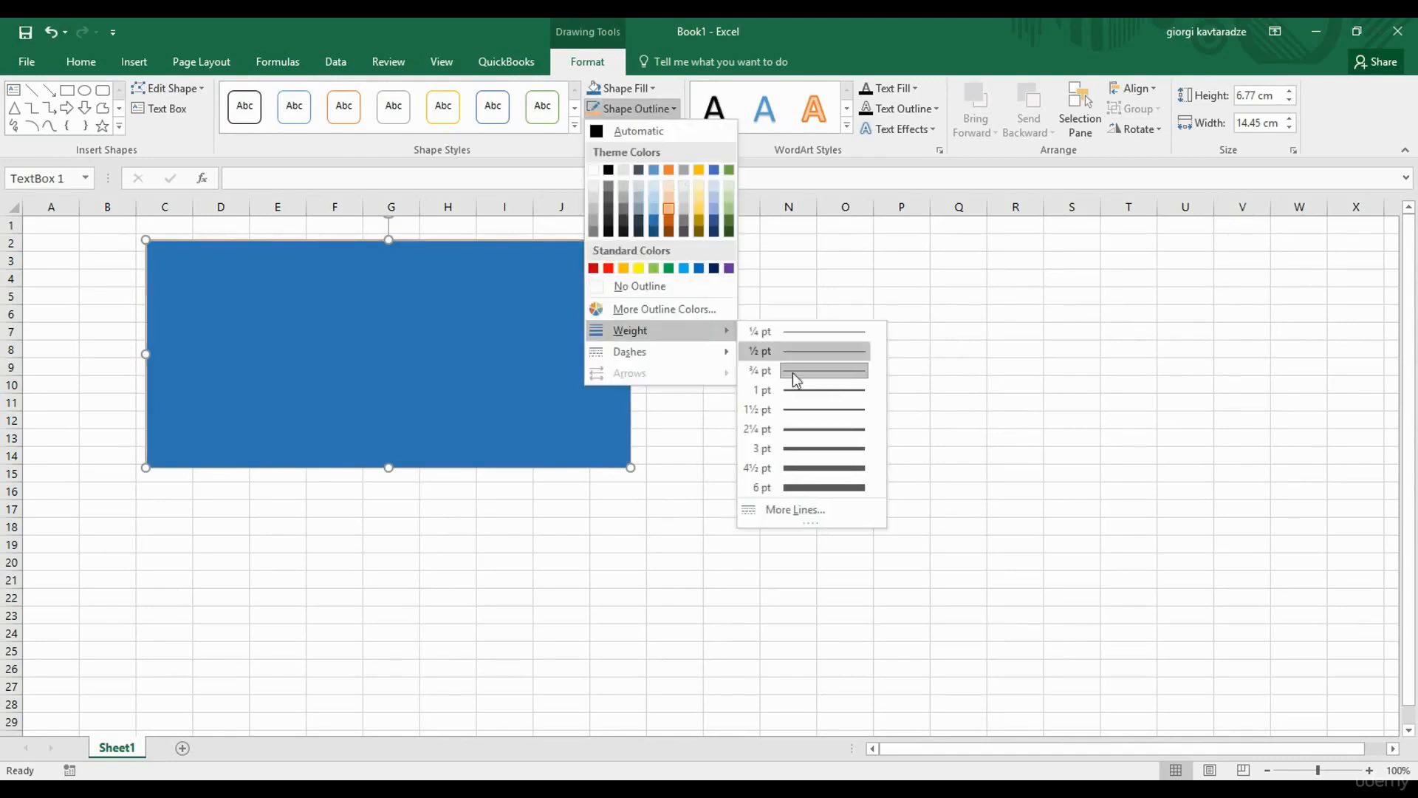
click(816, 408)
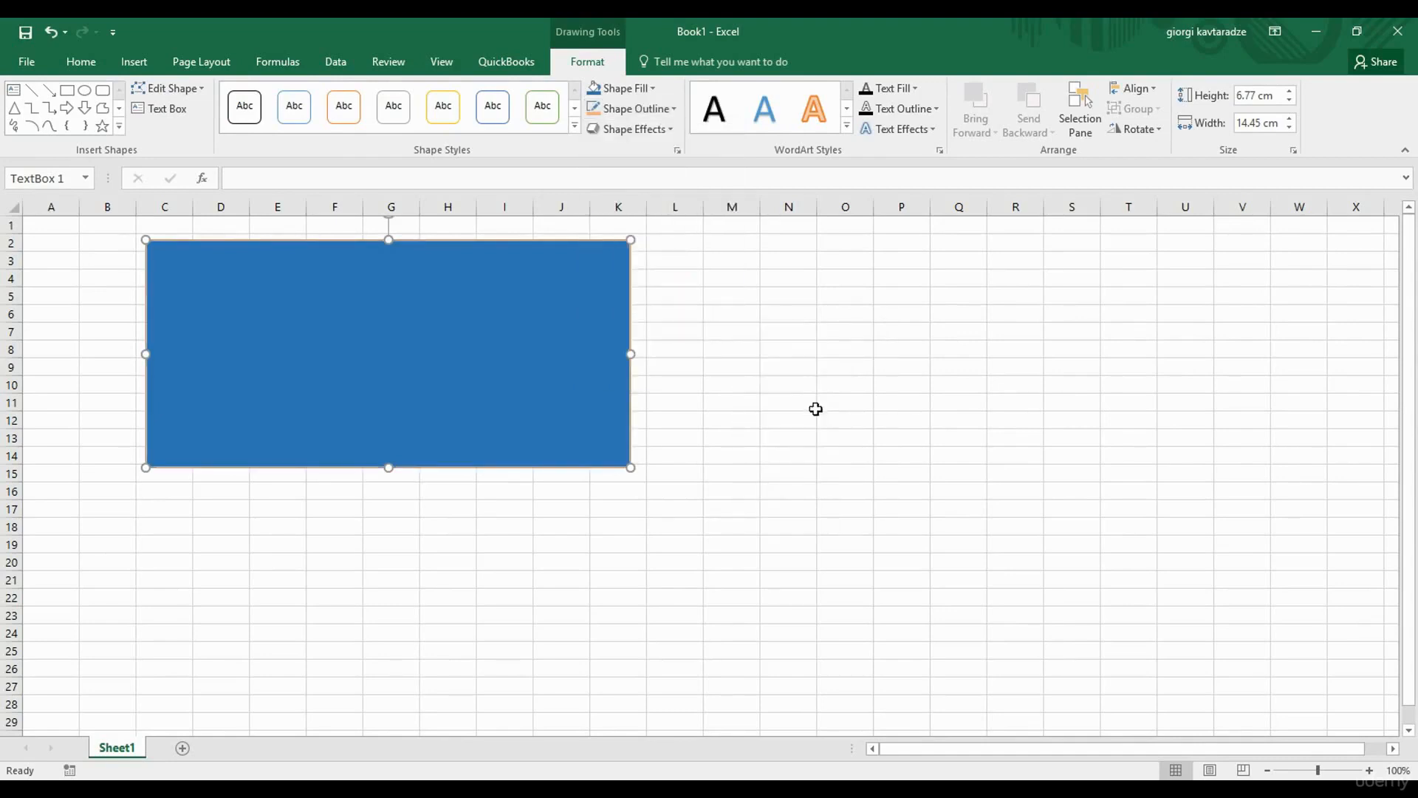
Add a perspective shadow to the text box that falls diagonally toward the lower right.
click(672, 131)
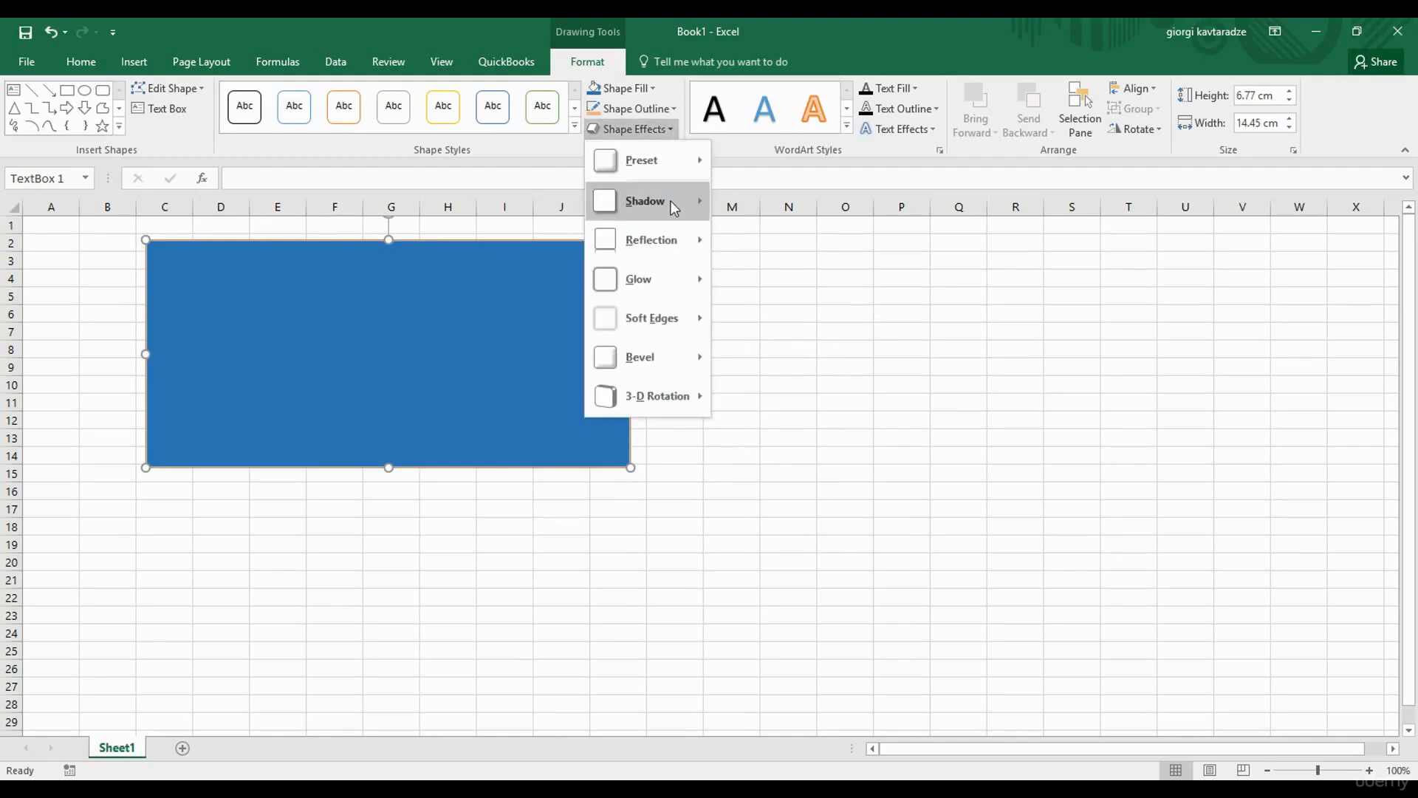
mouse_move(670, 201)
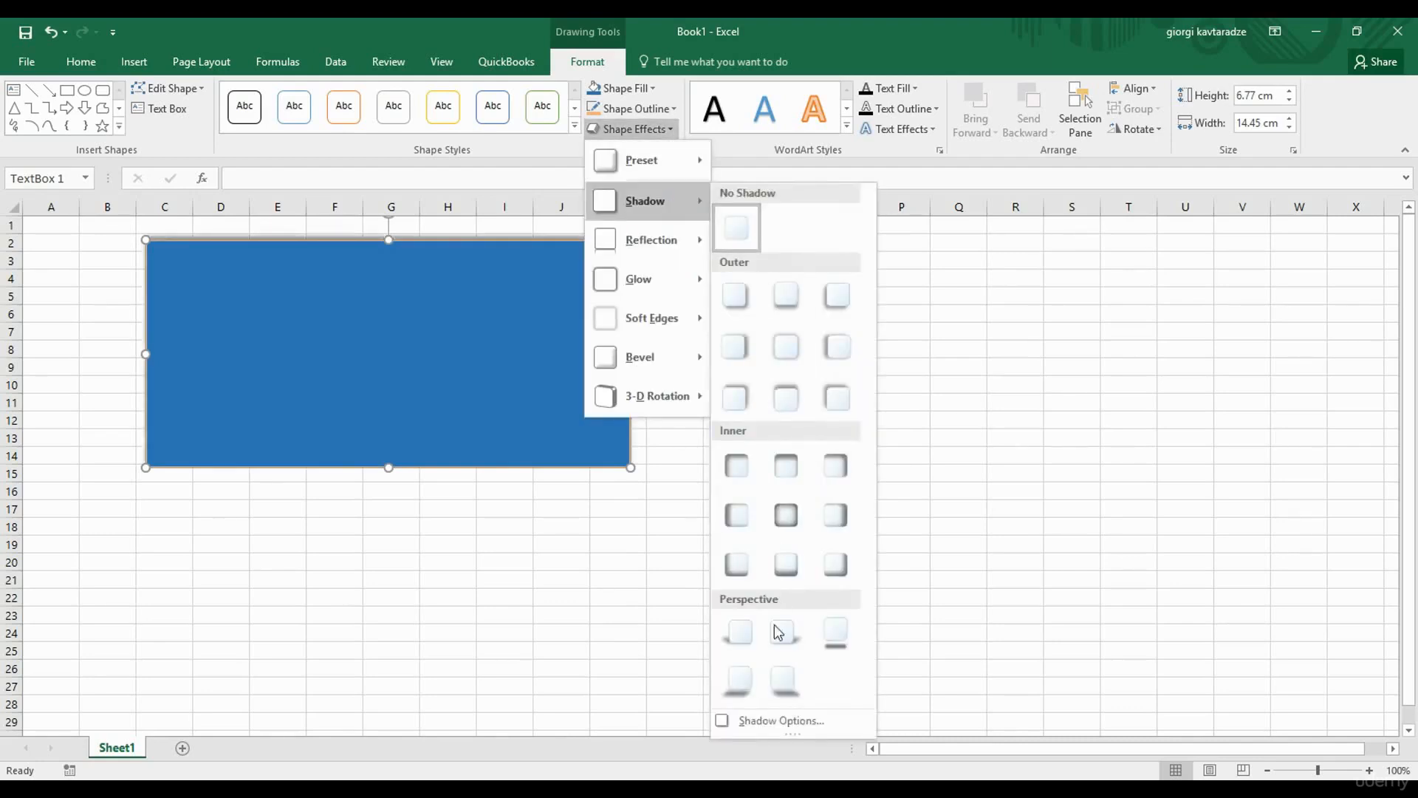
click(785, 681)
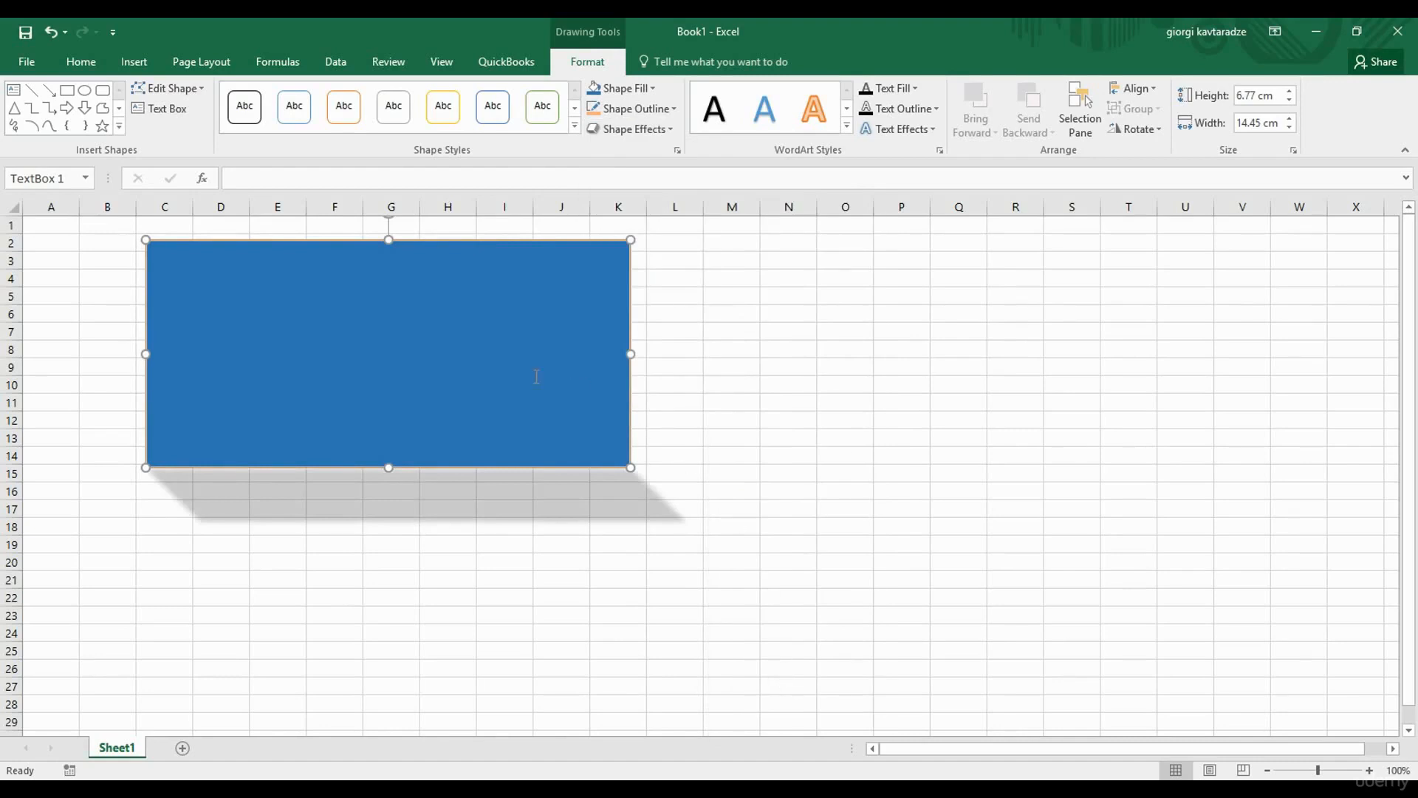
click(575, 131)
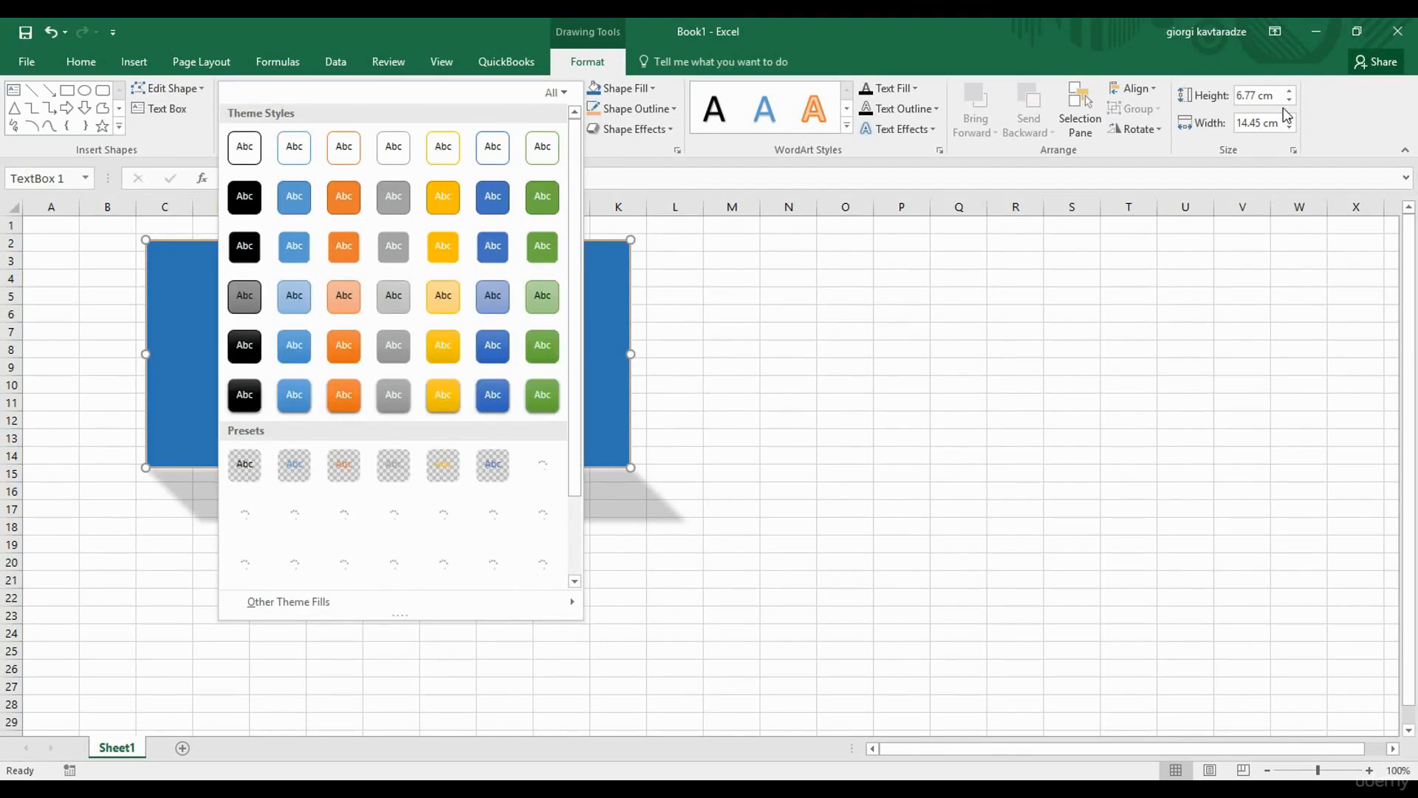
click(1310, 116)
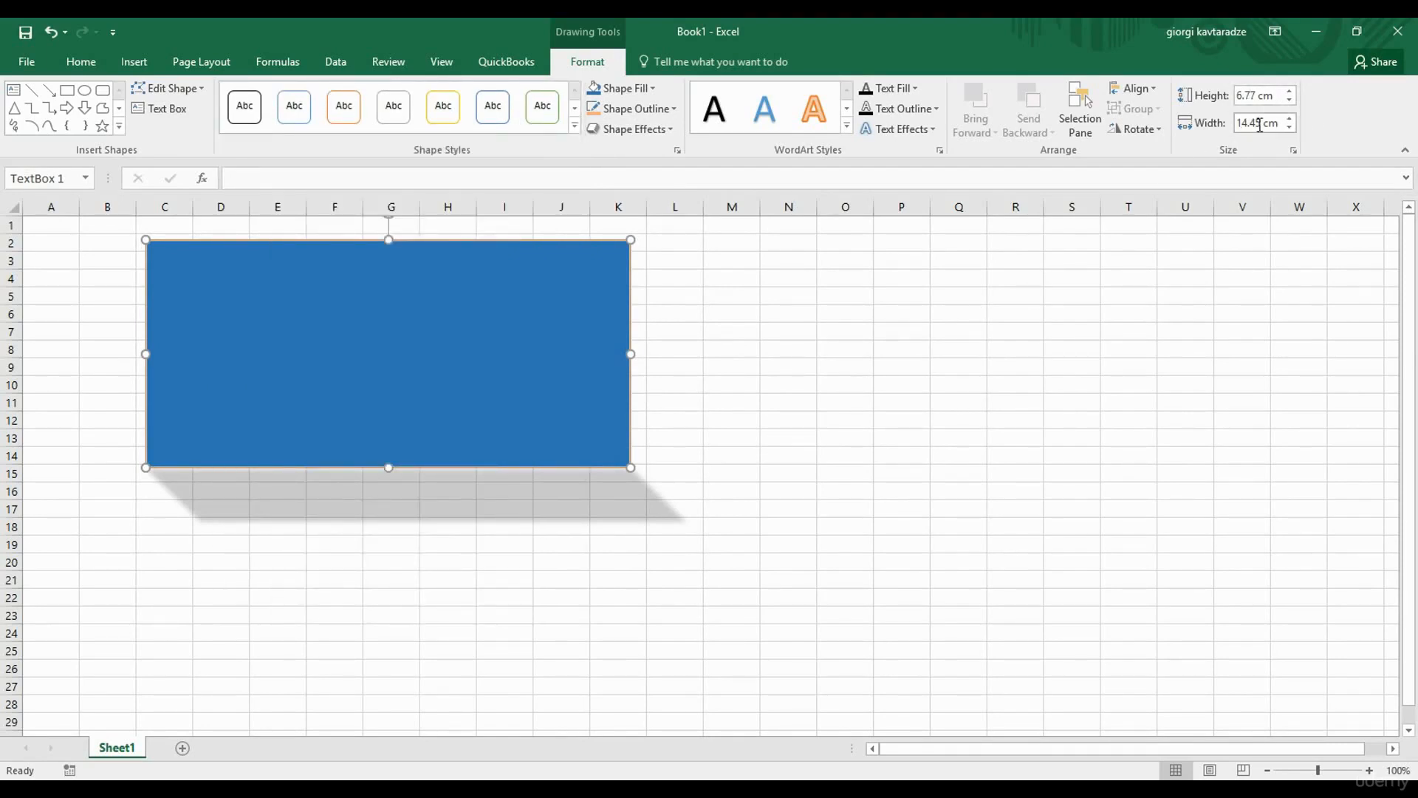
Resize the text box to about 15.58 cm wide by 6.59 cm high and enter the text "Hello Student" in it.
drag(631, 469, 669, 462)
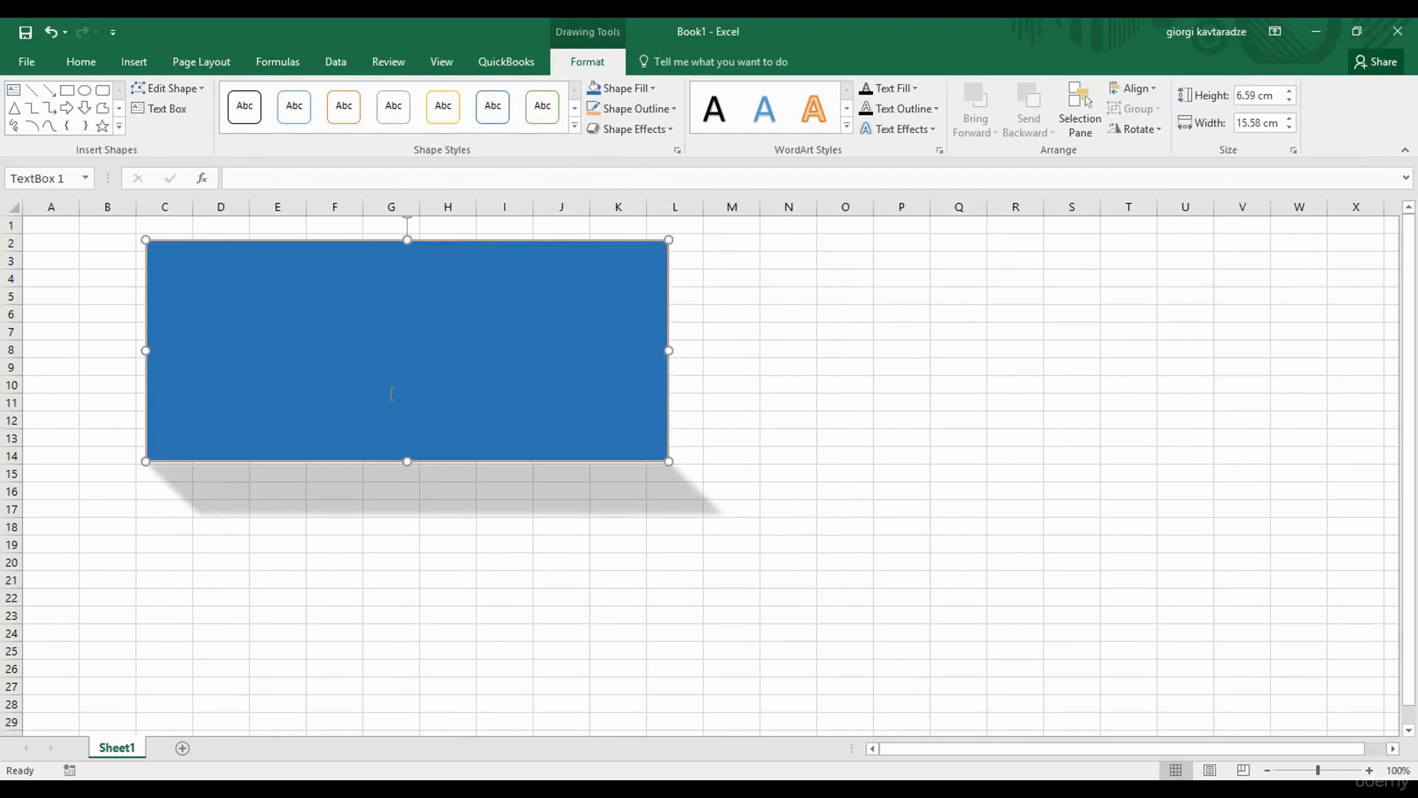
click(373, 295)
text(Hello Student)
Enlarge the "Hello Student" text to font size 32.
drag(269, 265, 155, 266)
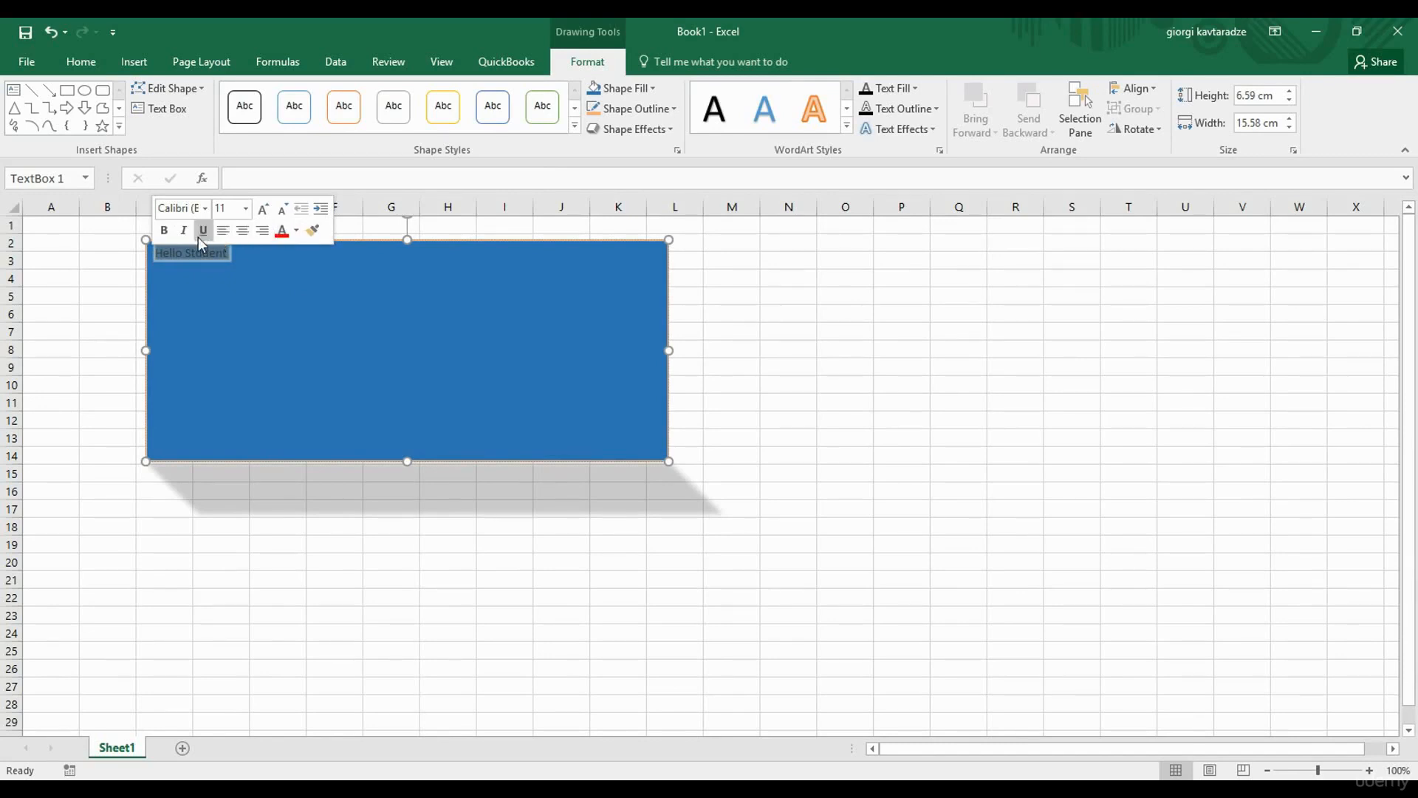
click(93, 61)
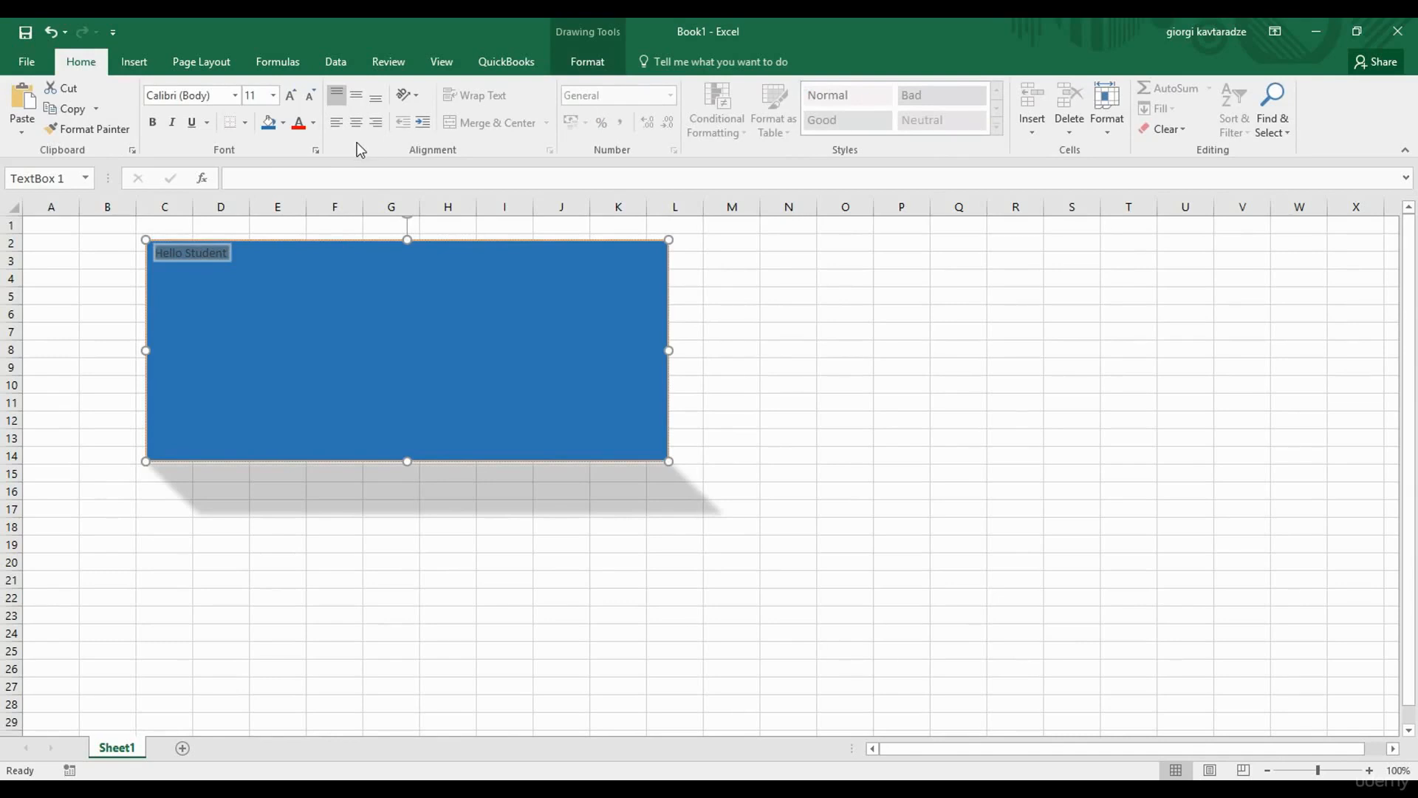
click(291, 96)
click(291, 96)
click(291, 97)
click(291, 97)
click(291, 96)
click(291, 97)
click(291, 96)
click(291, 97)
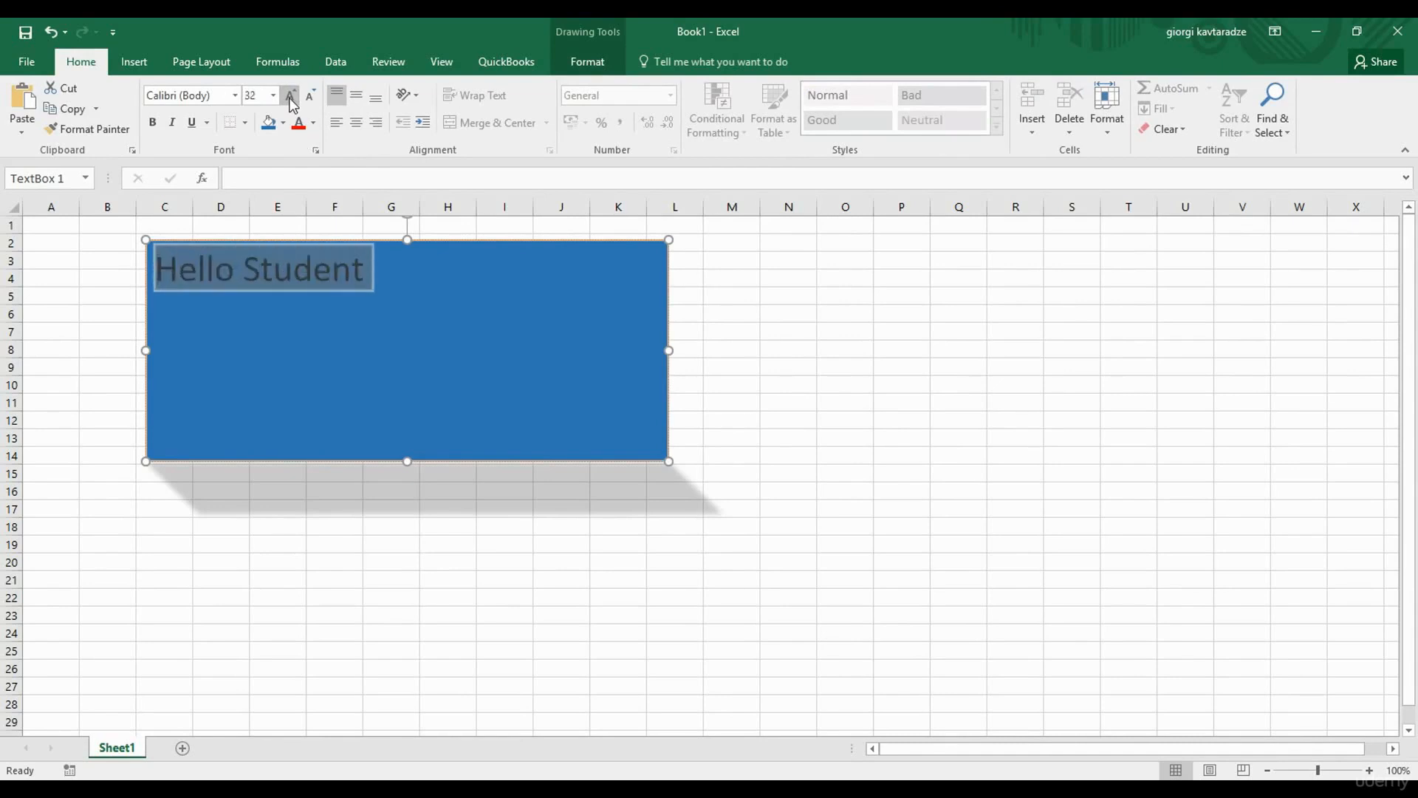
Center the "Hello Student" text horizontally and vertically within the text box and make it bold.
click(356, 123)
click(359, 102)
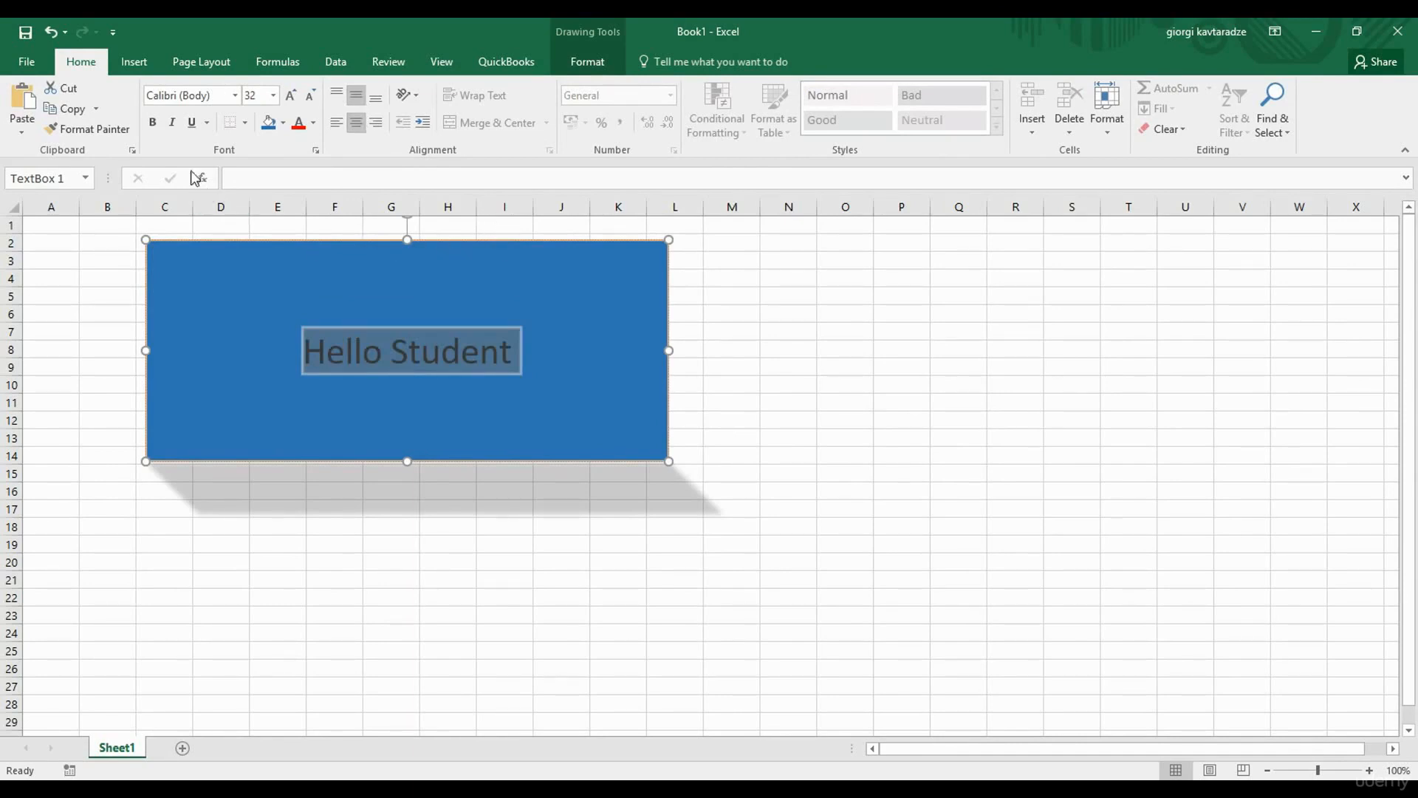
click(152, 122)
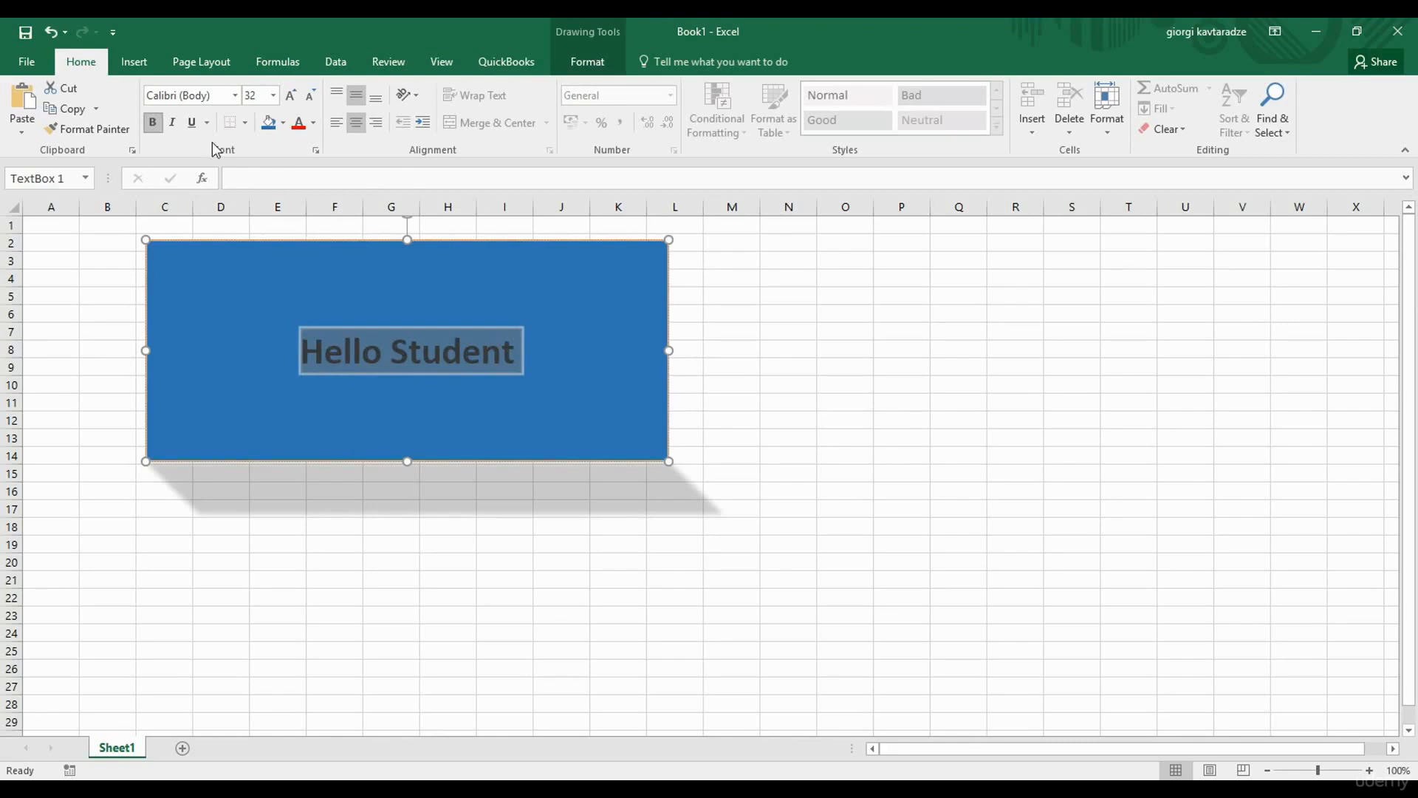
Color the "Hello Student" text with the standard red and deselect it.
click(314, 127)
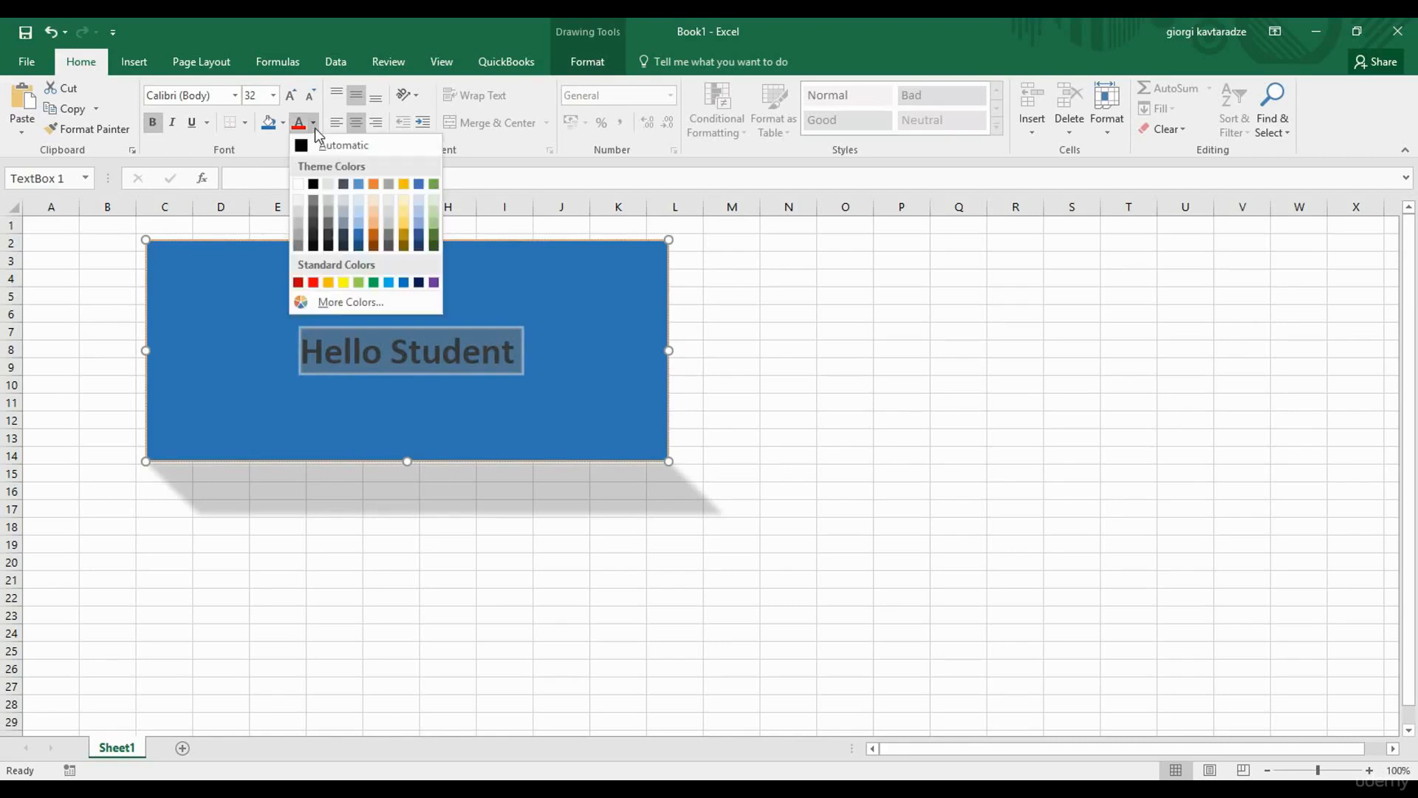
click(313, 282)
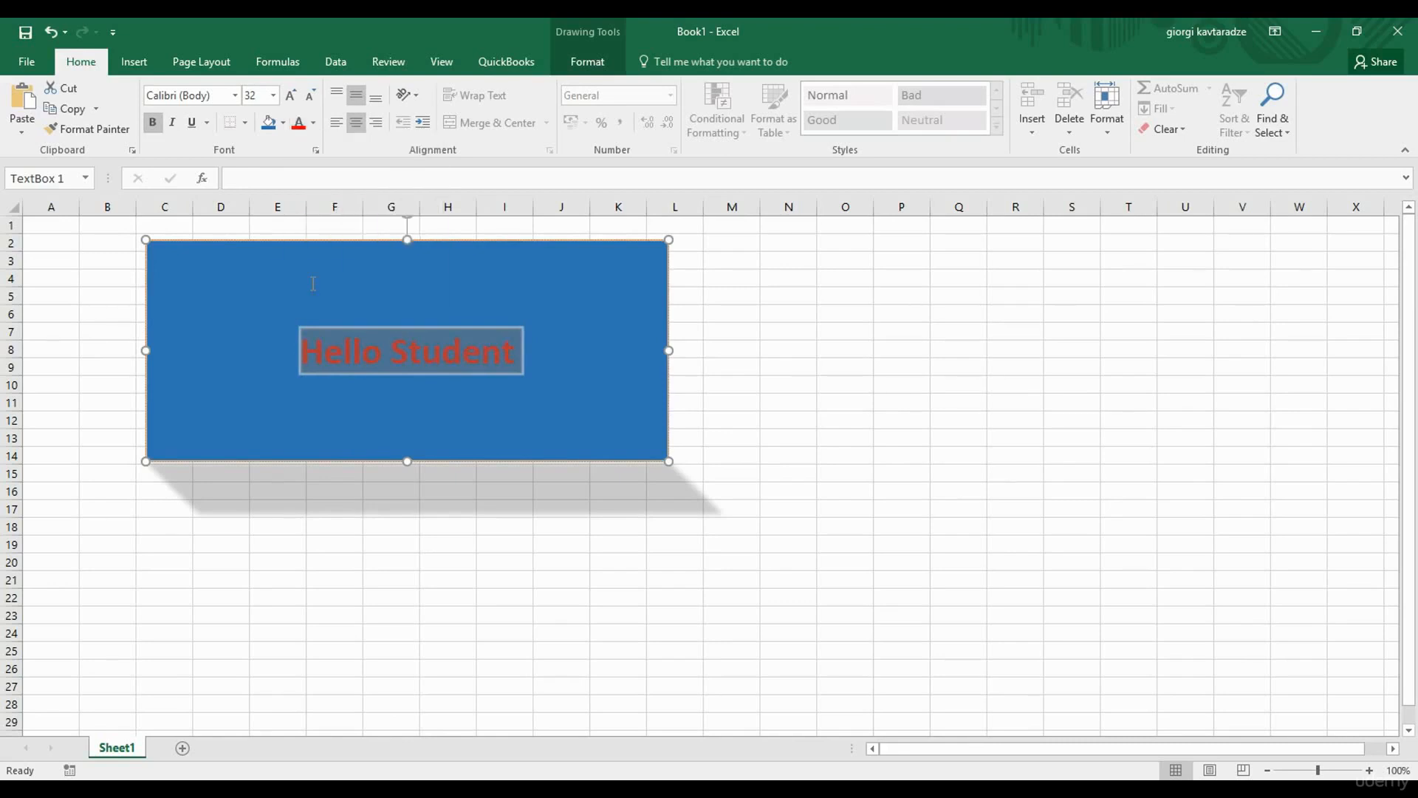
click(549, 279)
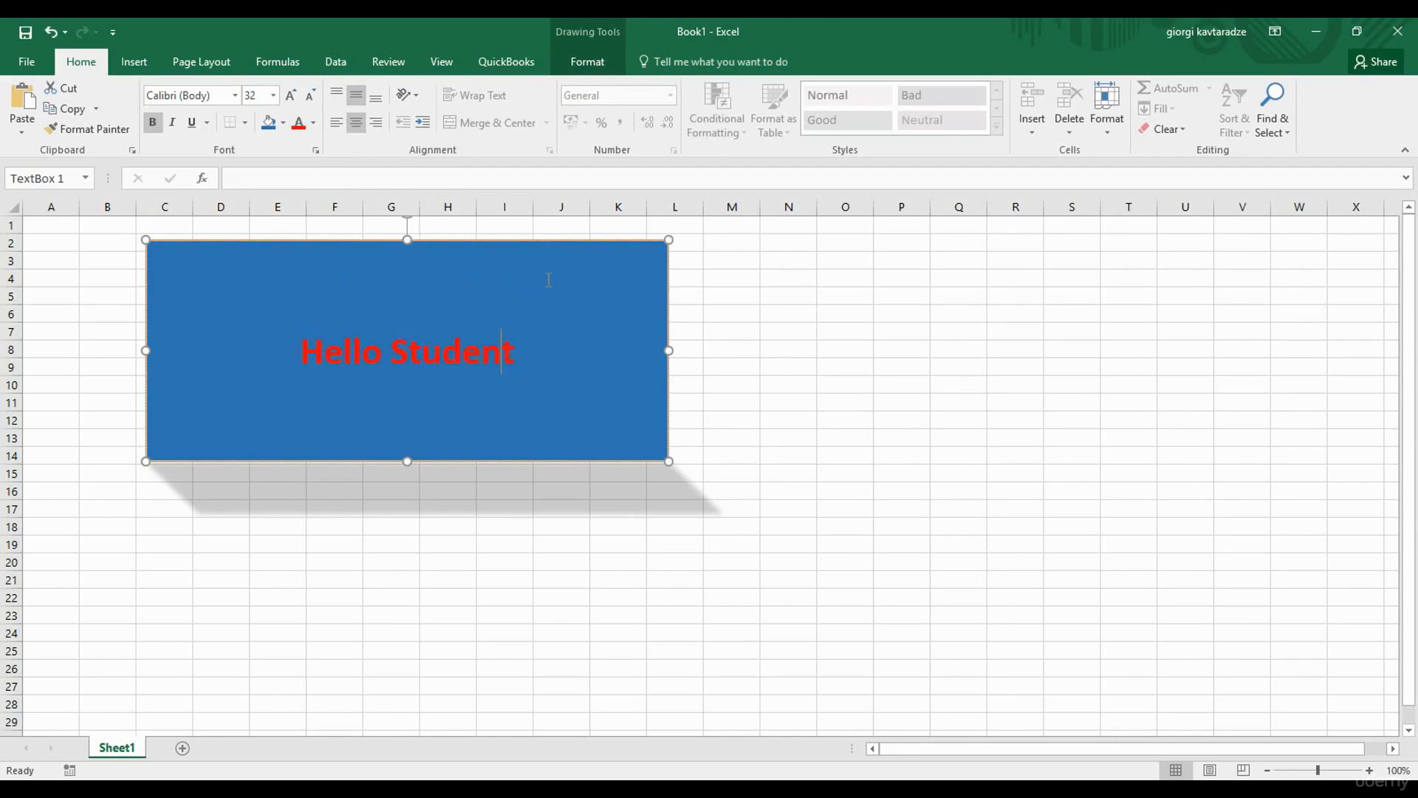
Examine the WordArt styles and the Transform, 3-D Rotation and Bevel text effects available for the text box.
click(589, 65)
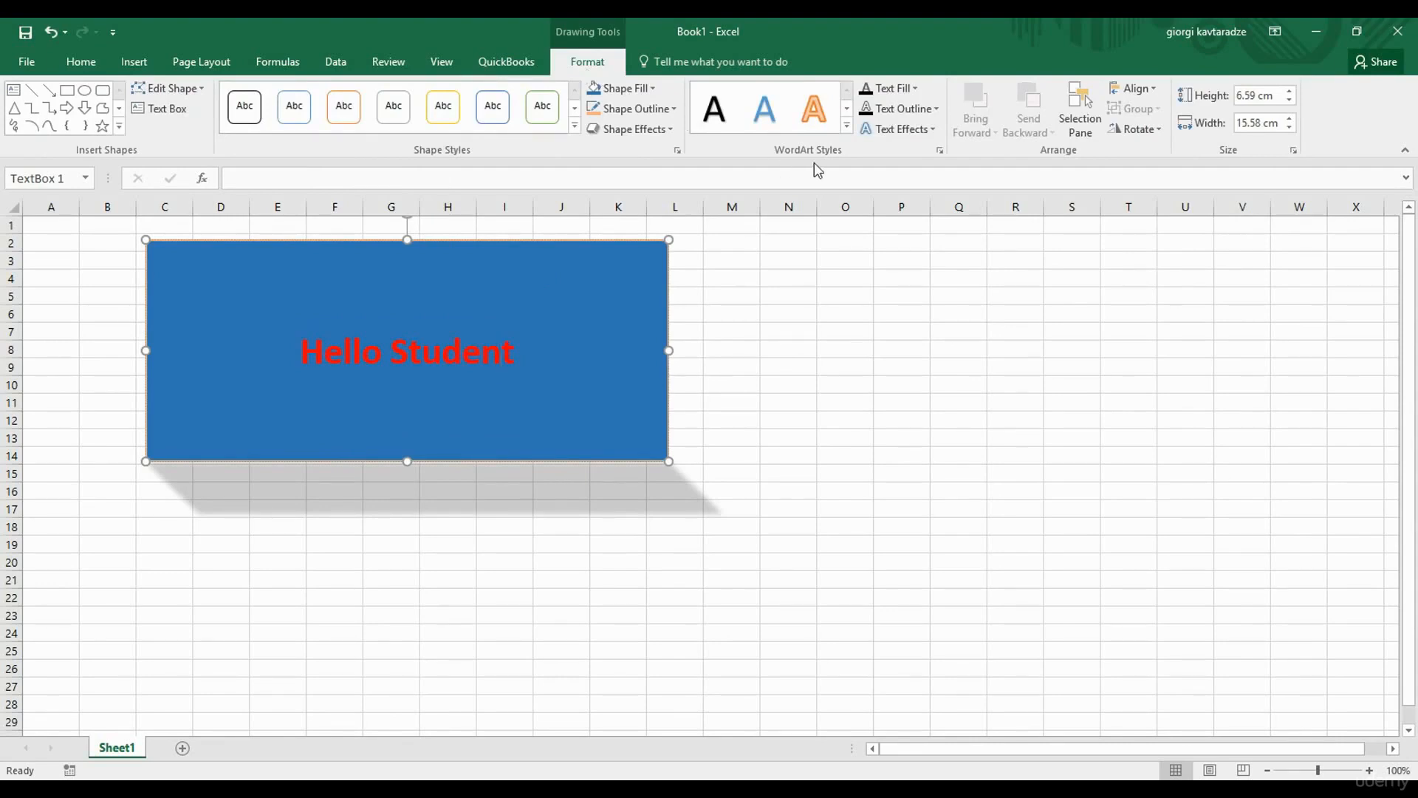
click(848, 130)
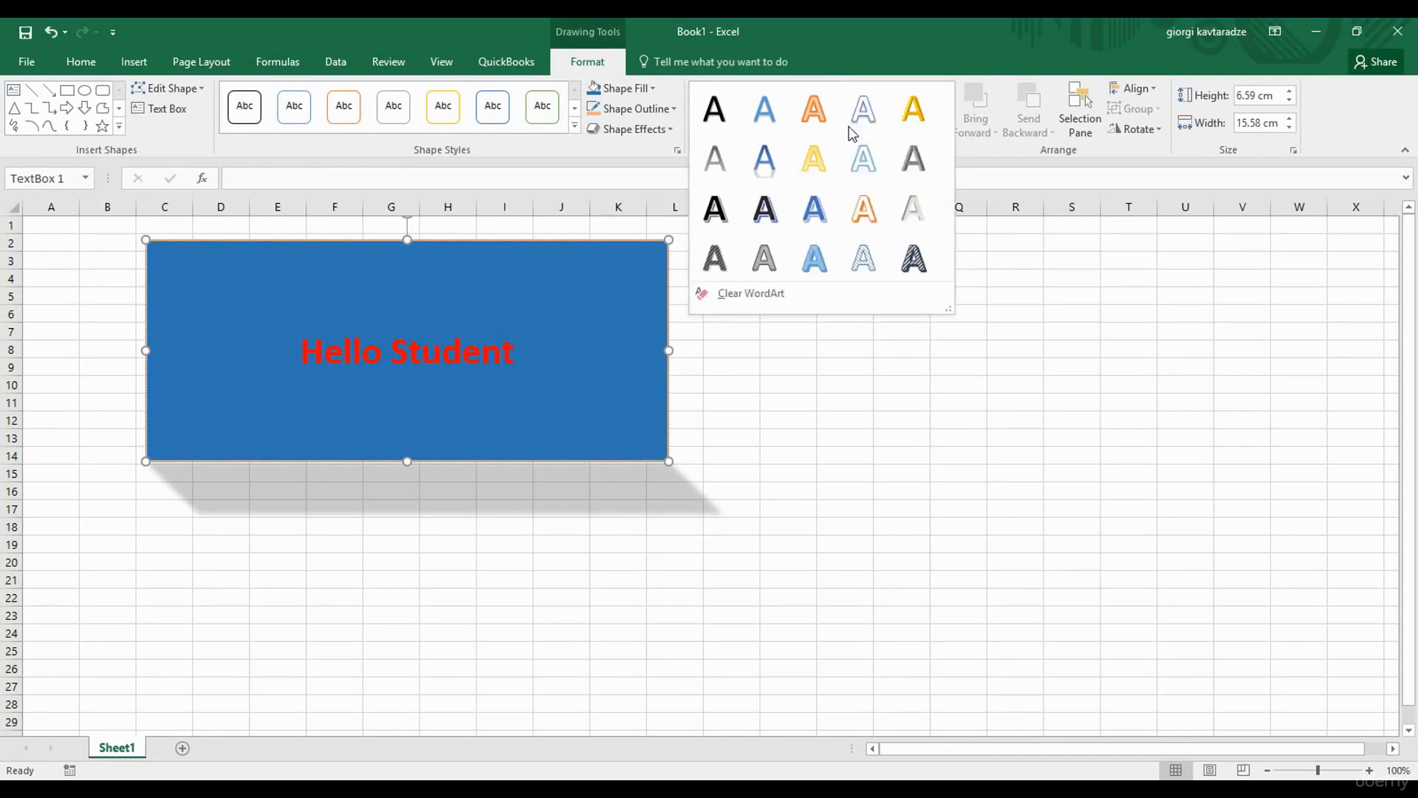
click(951, 43)
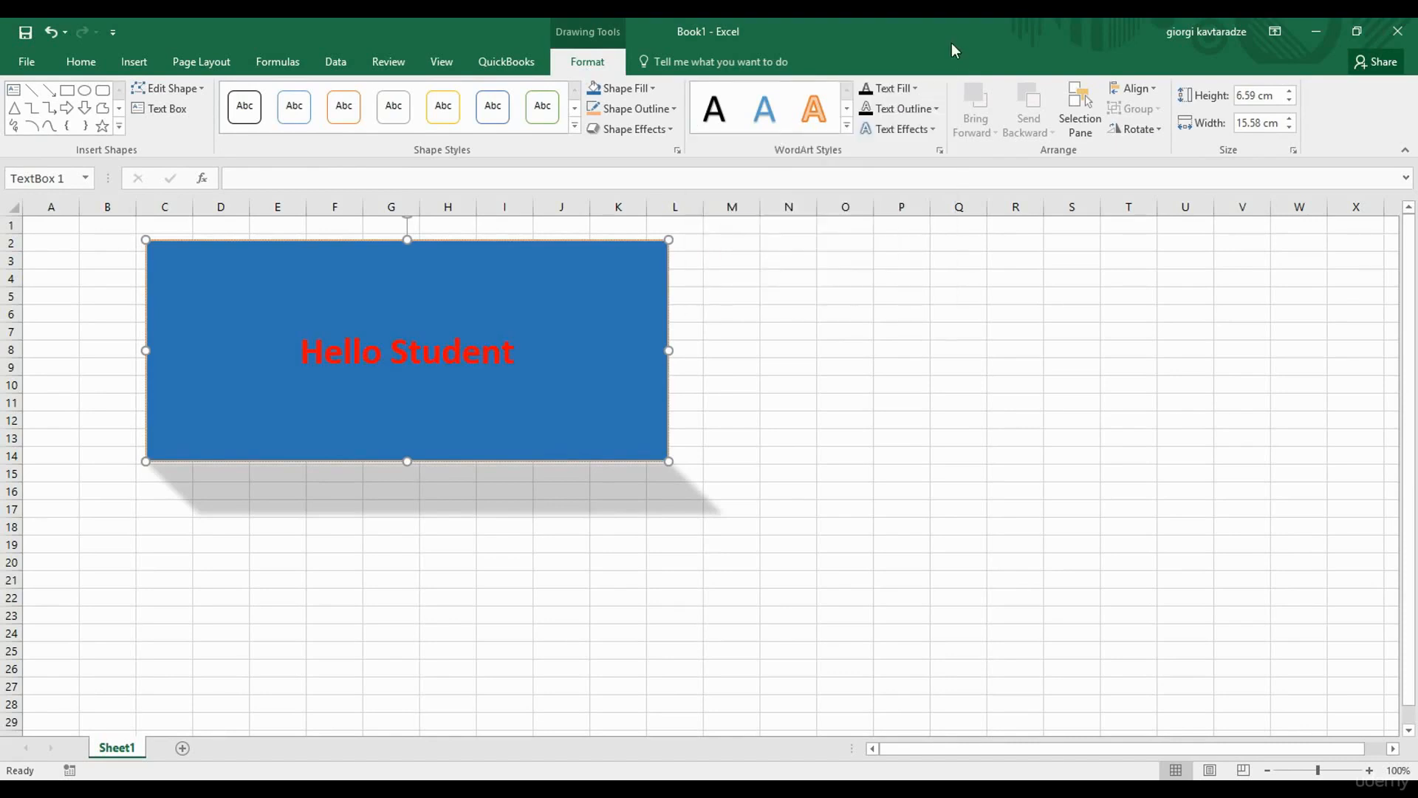
click(934, 128)
mouse_move(957, 367)
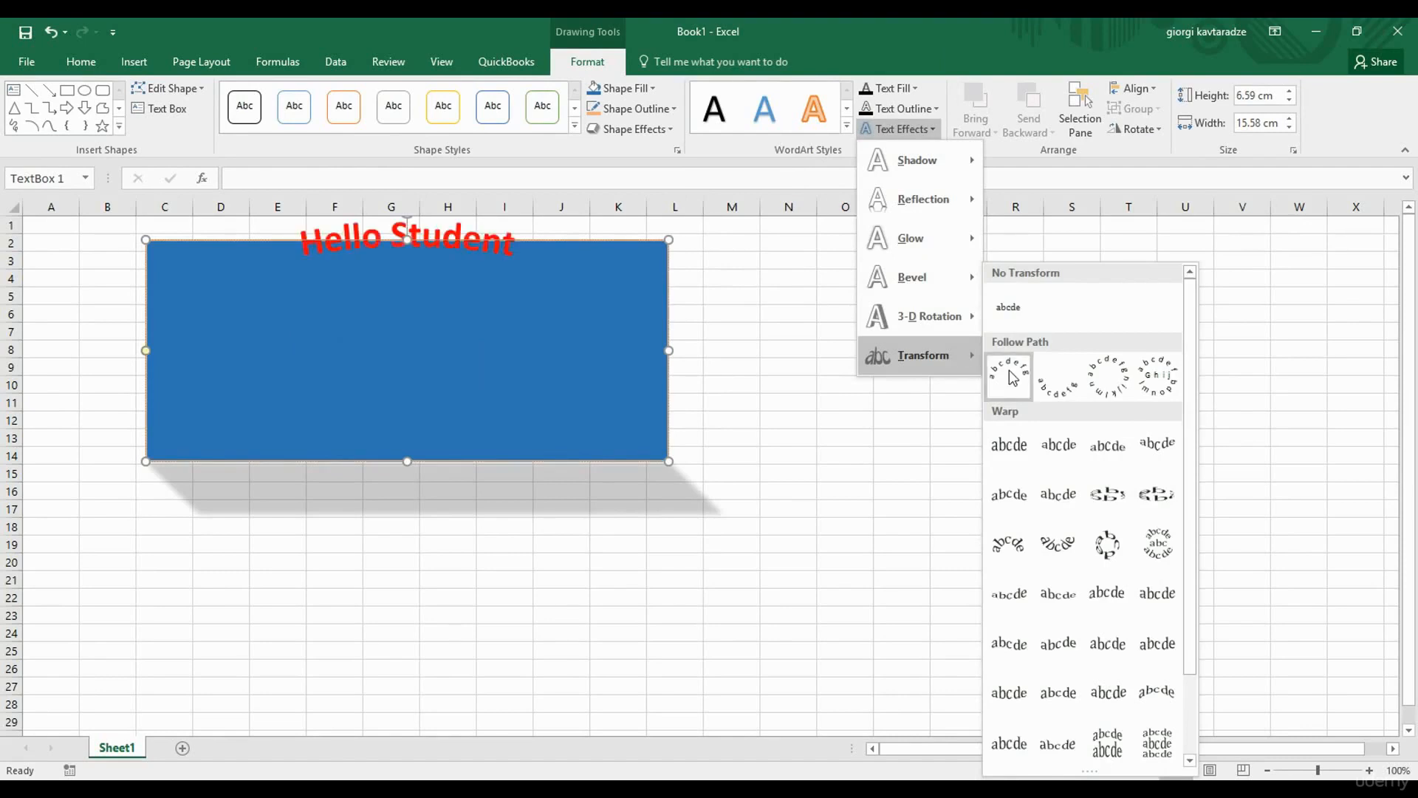
mouse_move(961, 317)
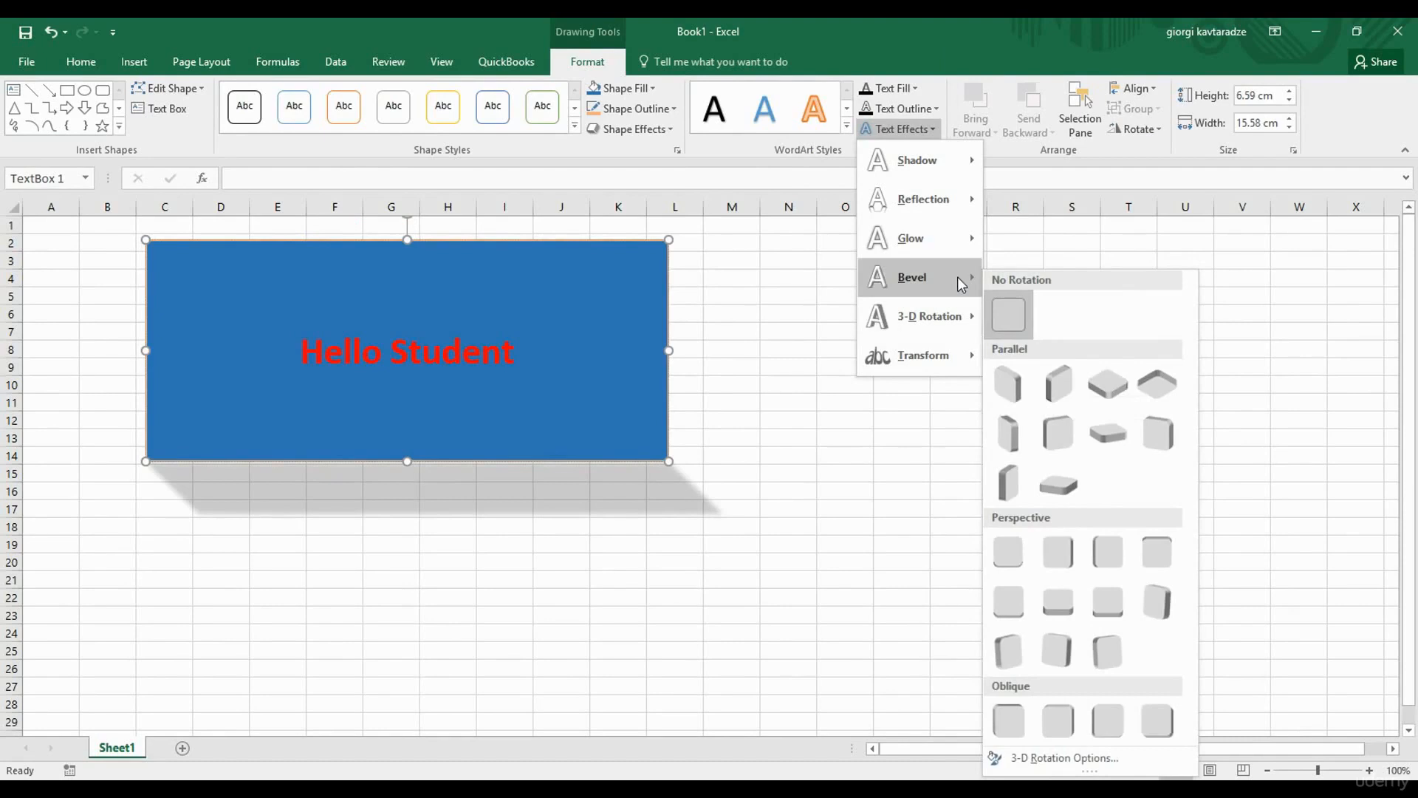
mouse_move(959, 279)
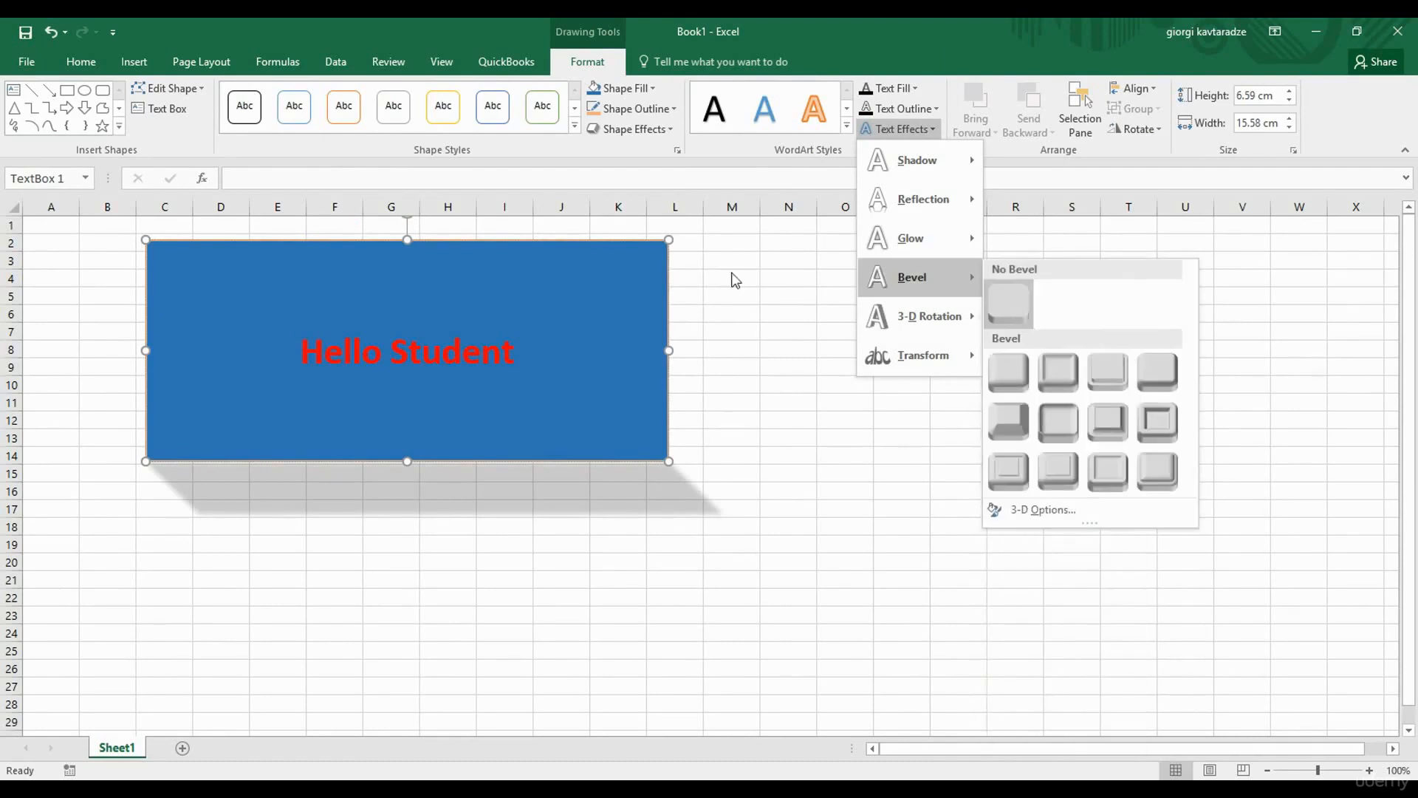
click(628, 237)
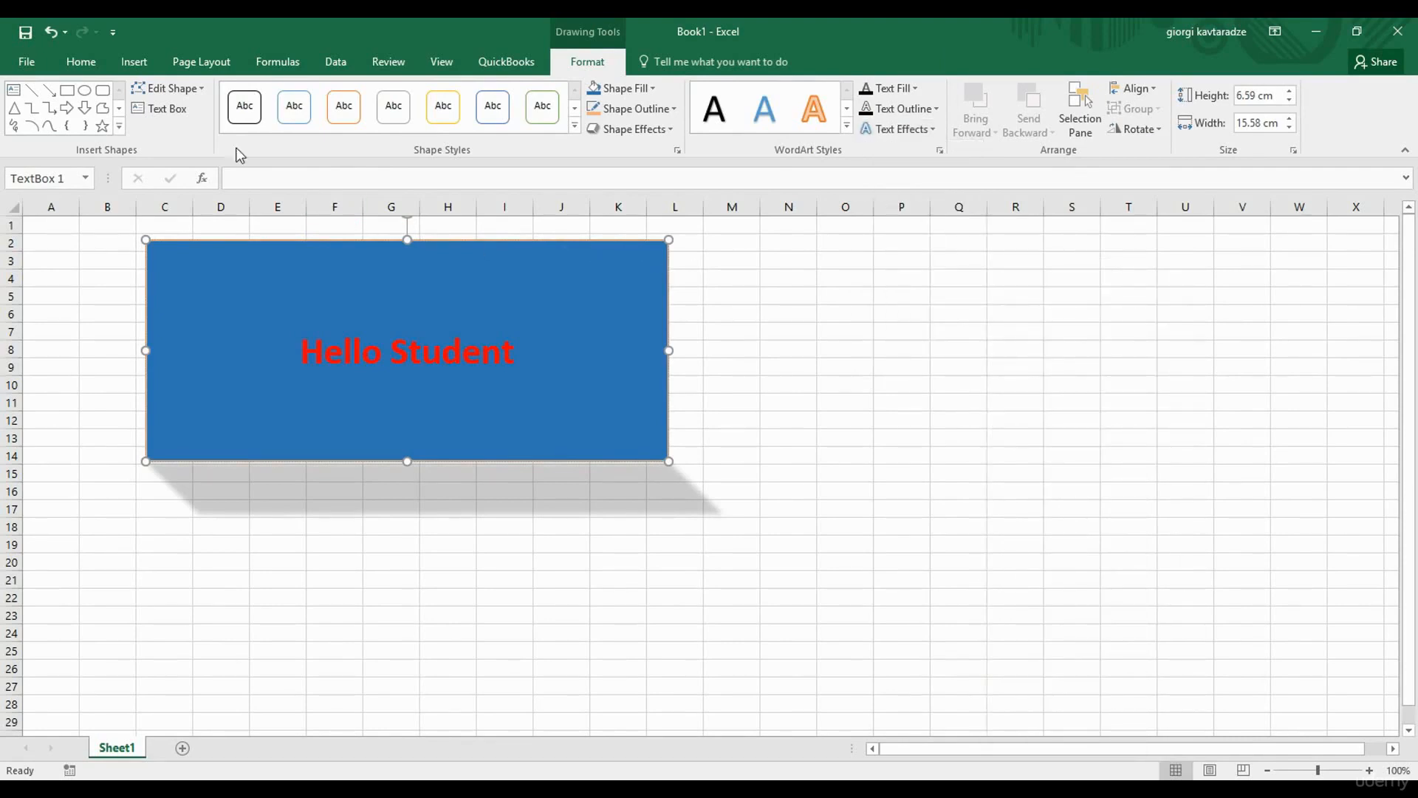
Draw a heart shape about 9.8 cm high and 8.9 cm wide beside the text box, spanning columns O to T.
click(141, 61)
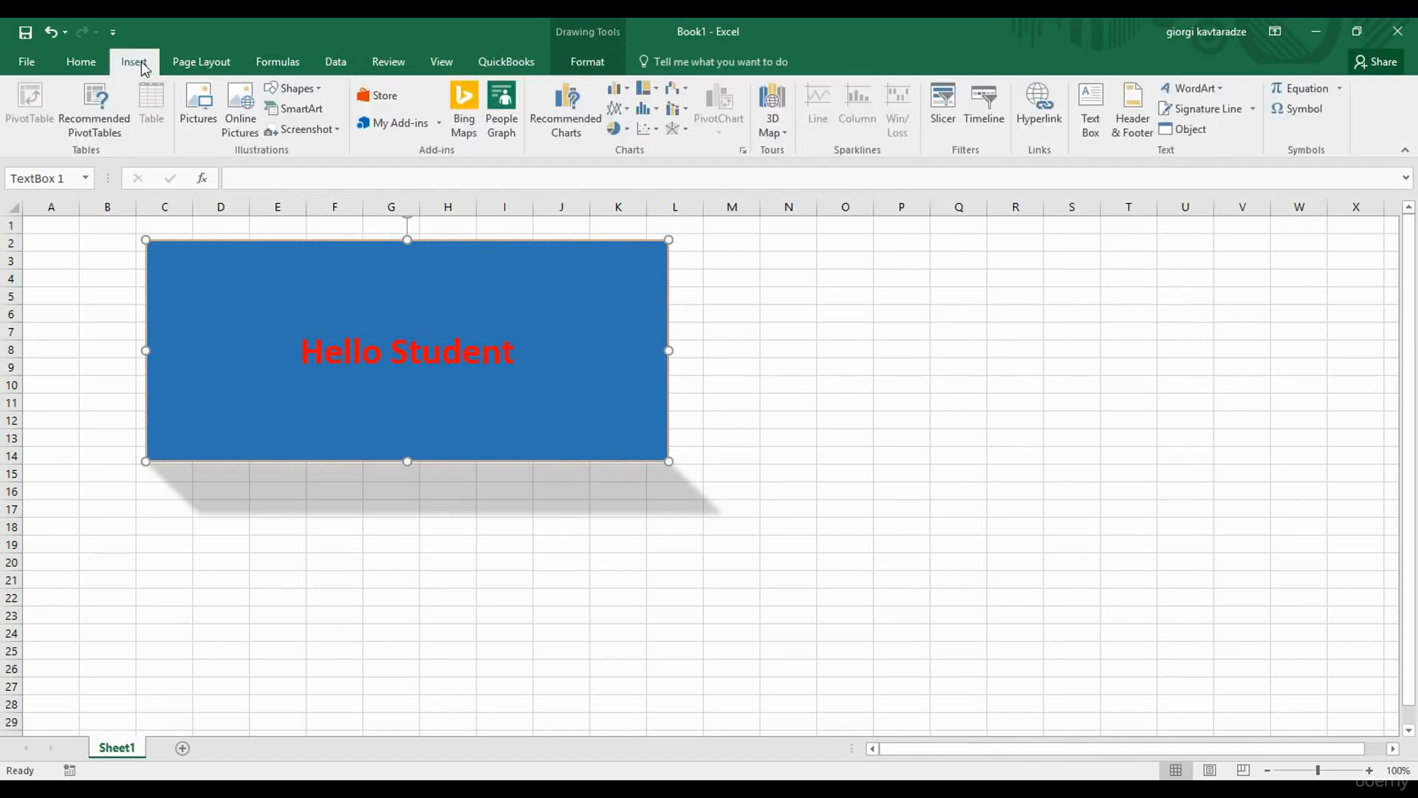
click(316, 90)
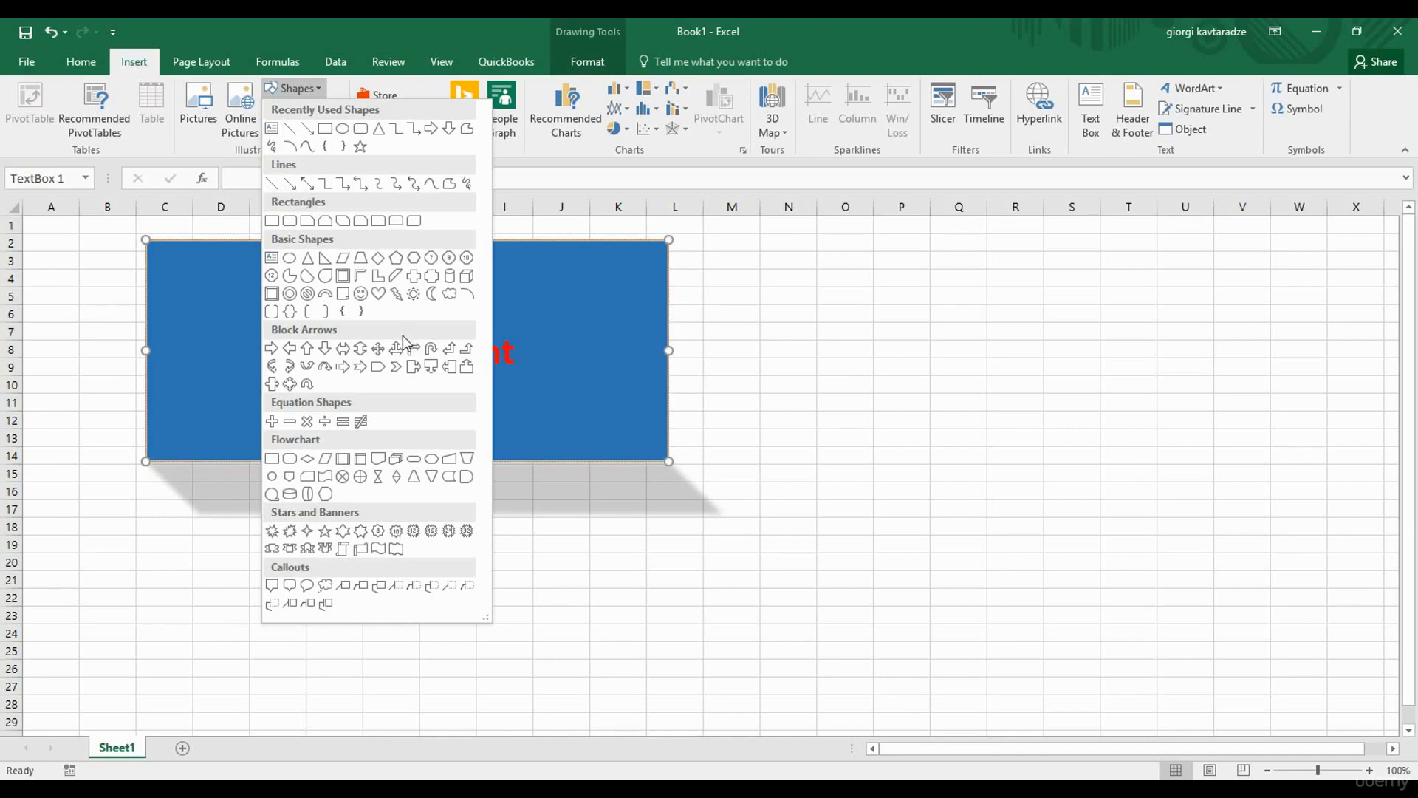
click(376, 295)
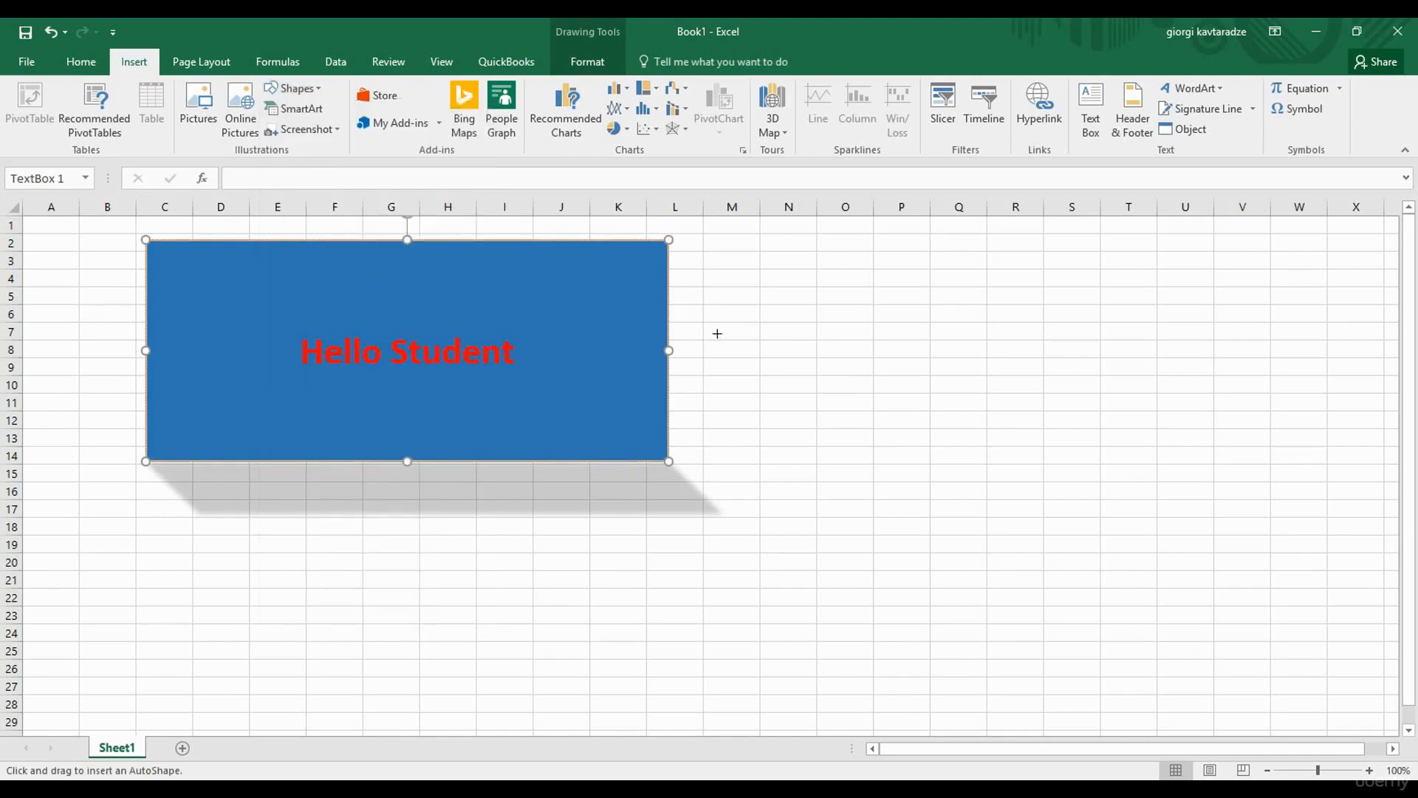
drag(828, 252, 1128, 580)
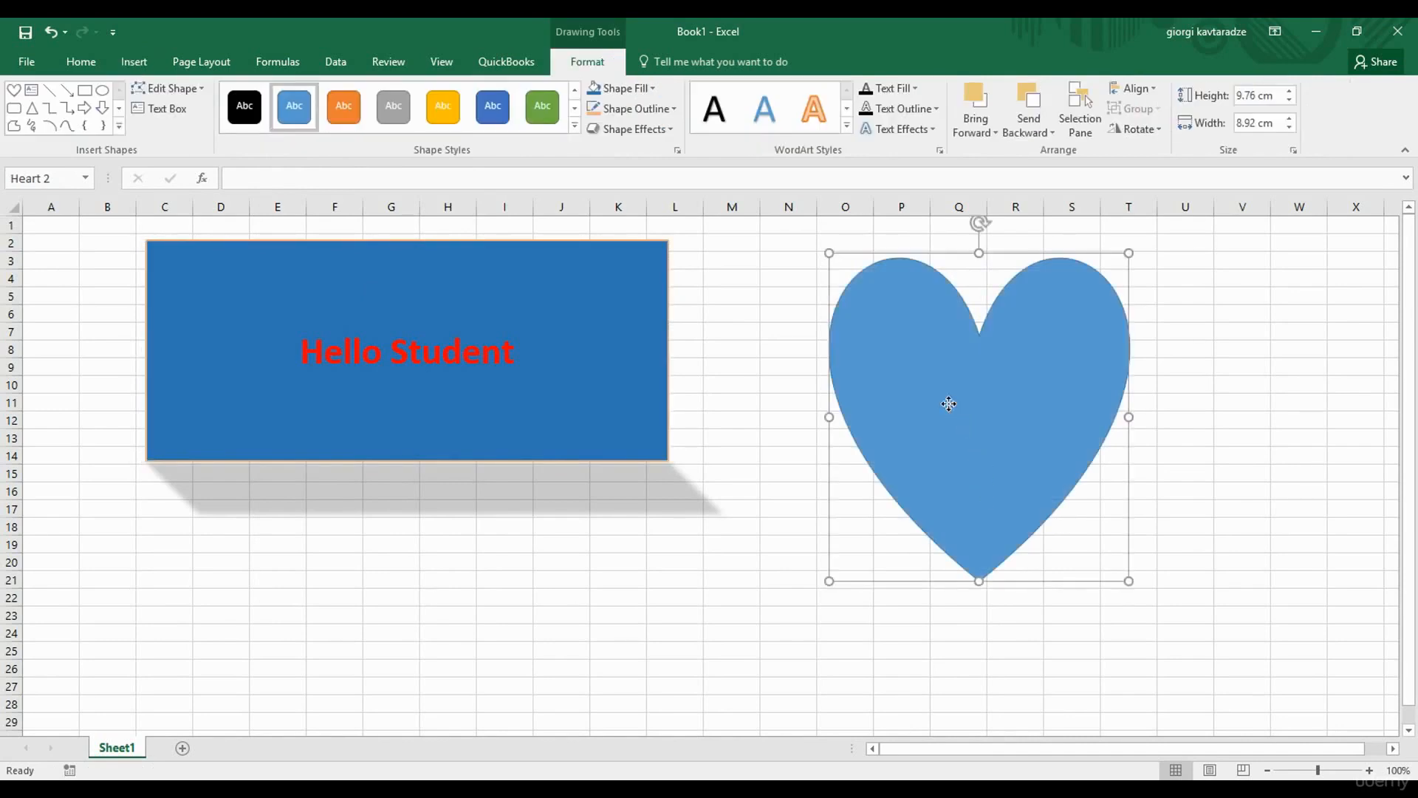
Add the text "Hello Student" inside the heart shape.
right_click(948, 404)
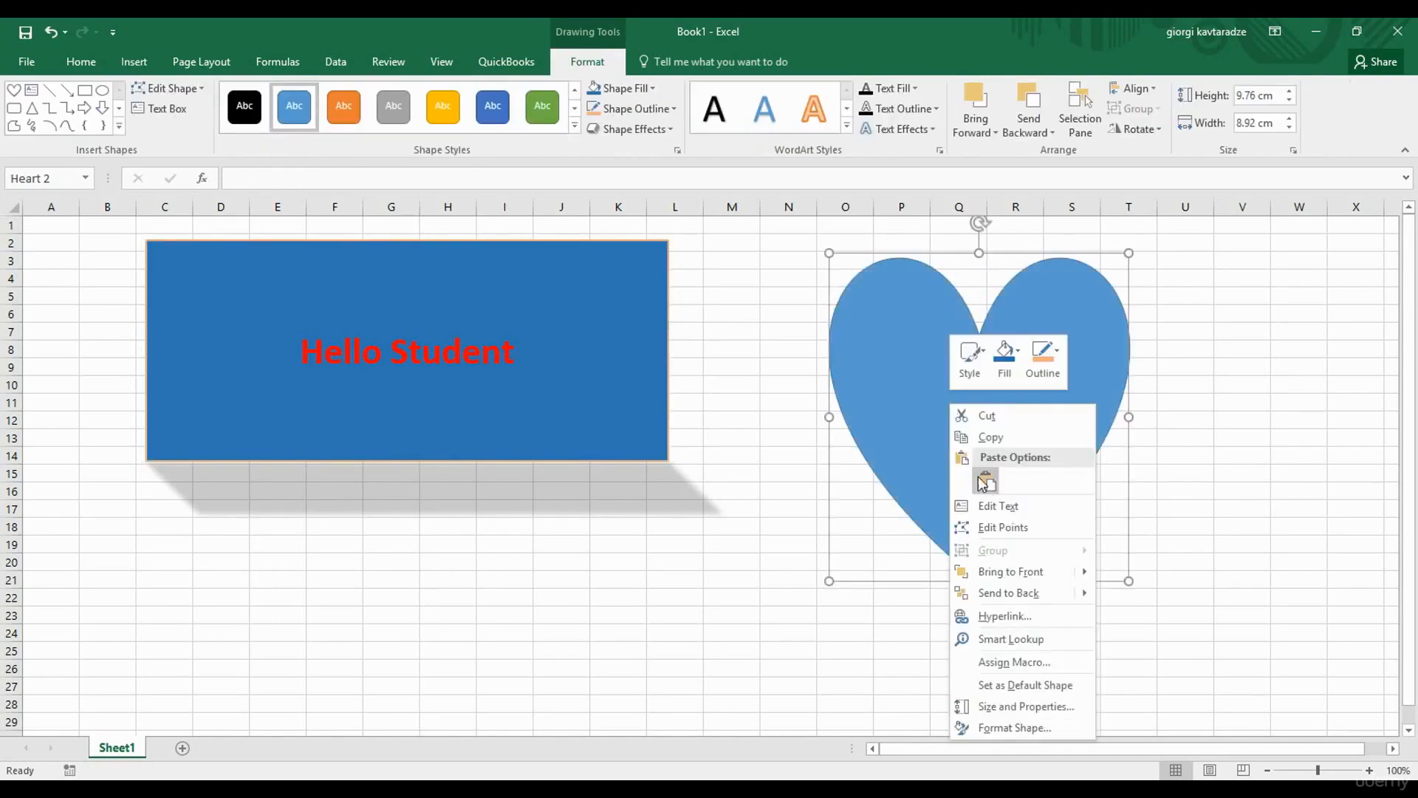
click(996, 505)
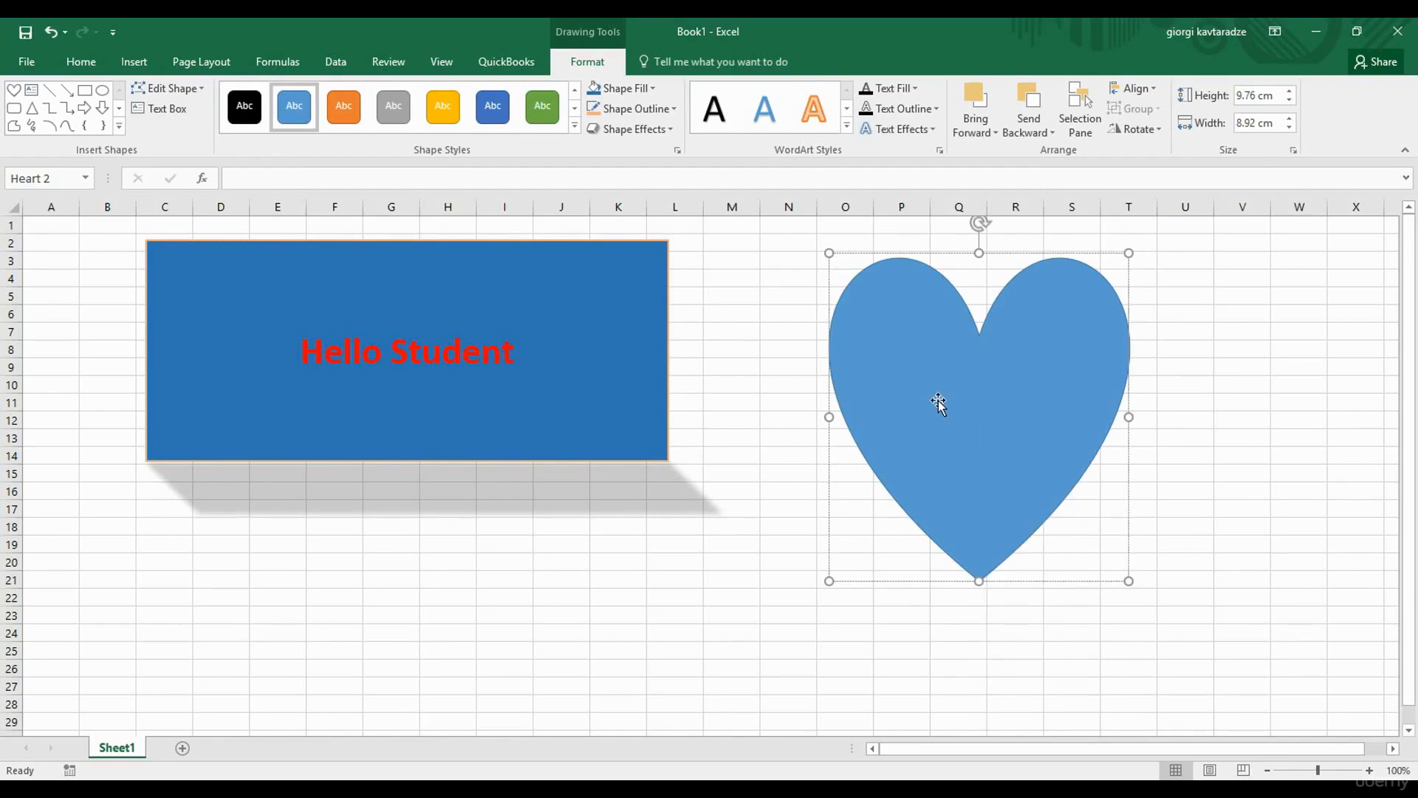
text(Hello Student)
key(Escape)
Set the heart's "Hello Student" text to font size 24.
triple_click(910, 347)
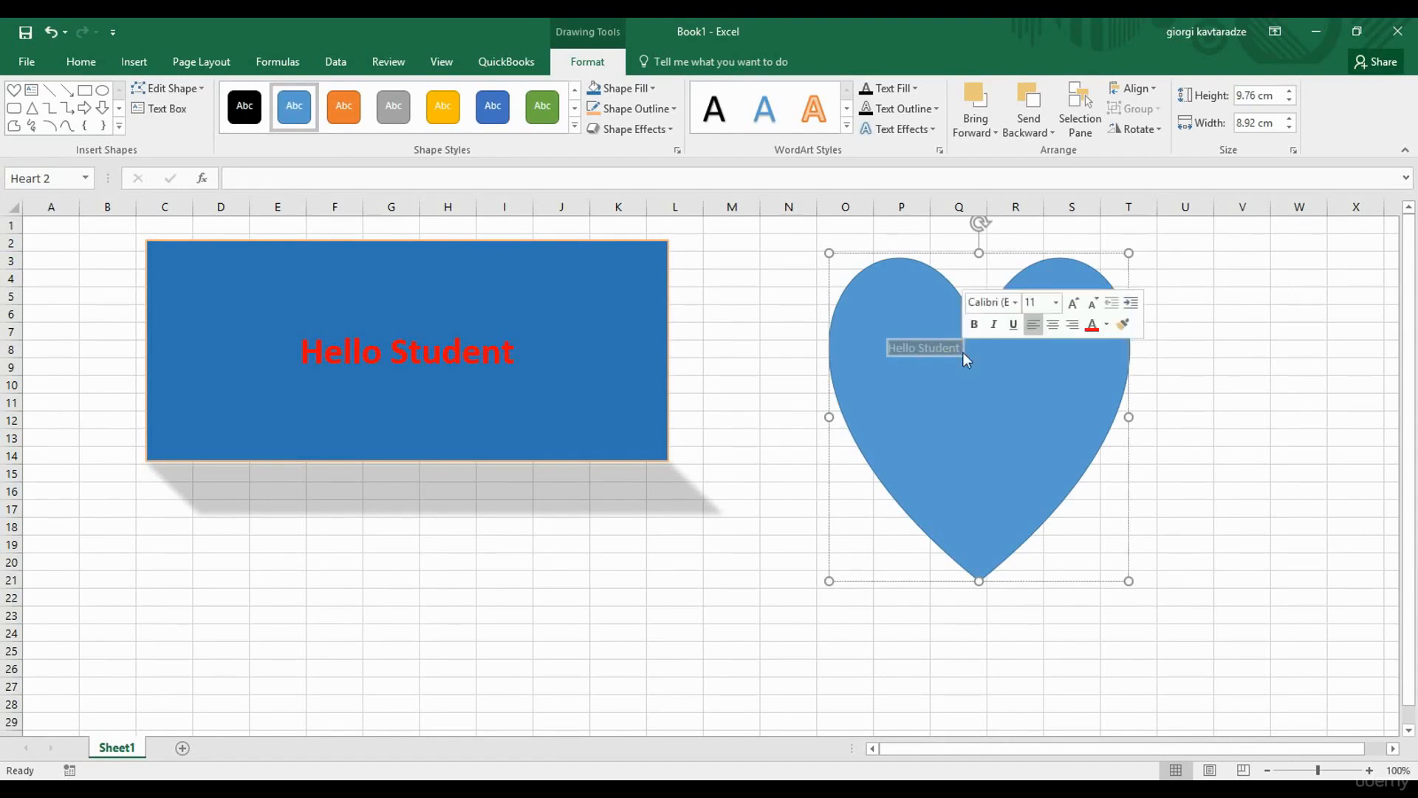
click(80, 63)
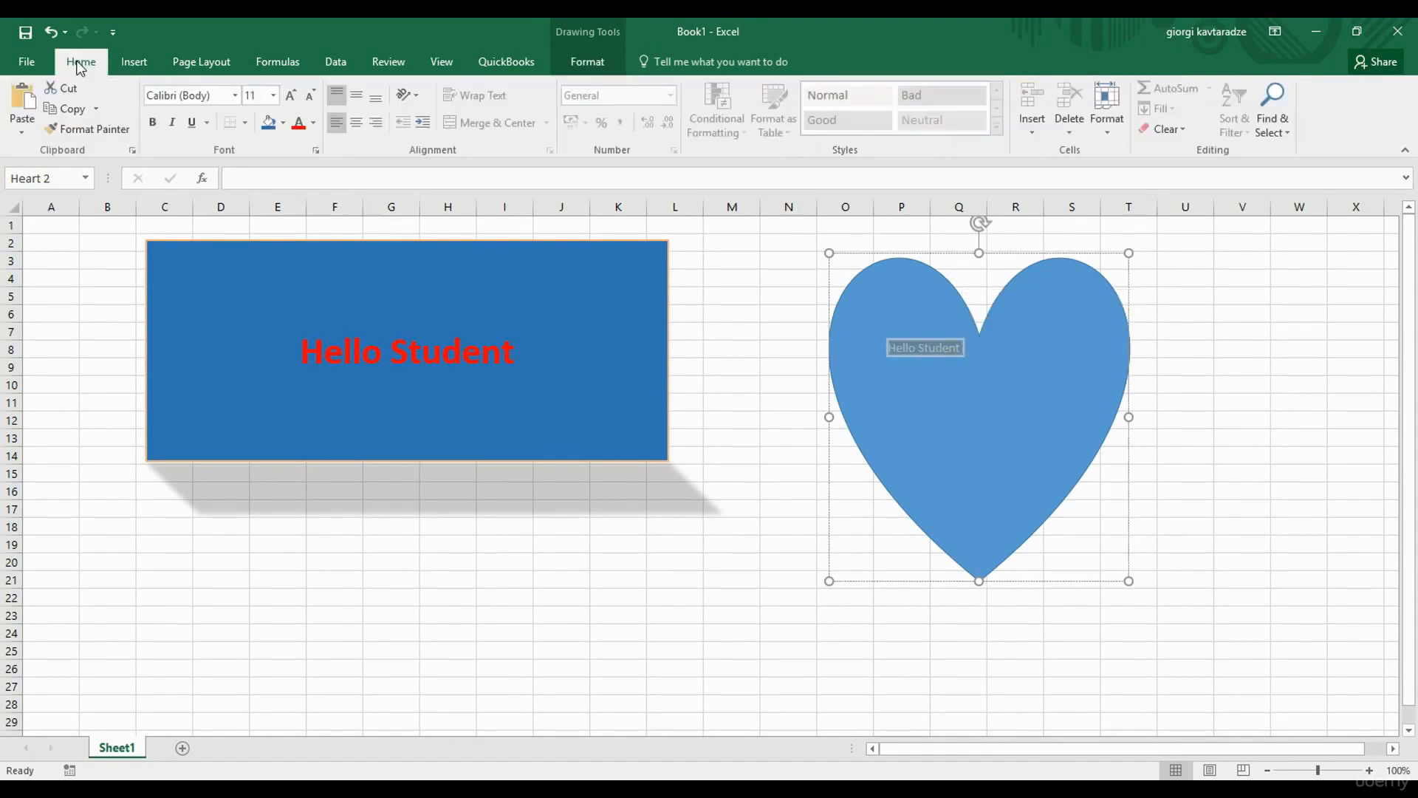
click(291, 102)
click(290, 101)
click(290, 101)
click(290, 101)
click(291, 101)
click(291, 101)
click(290, 102)
click(291, 101)
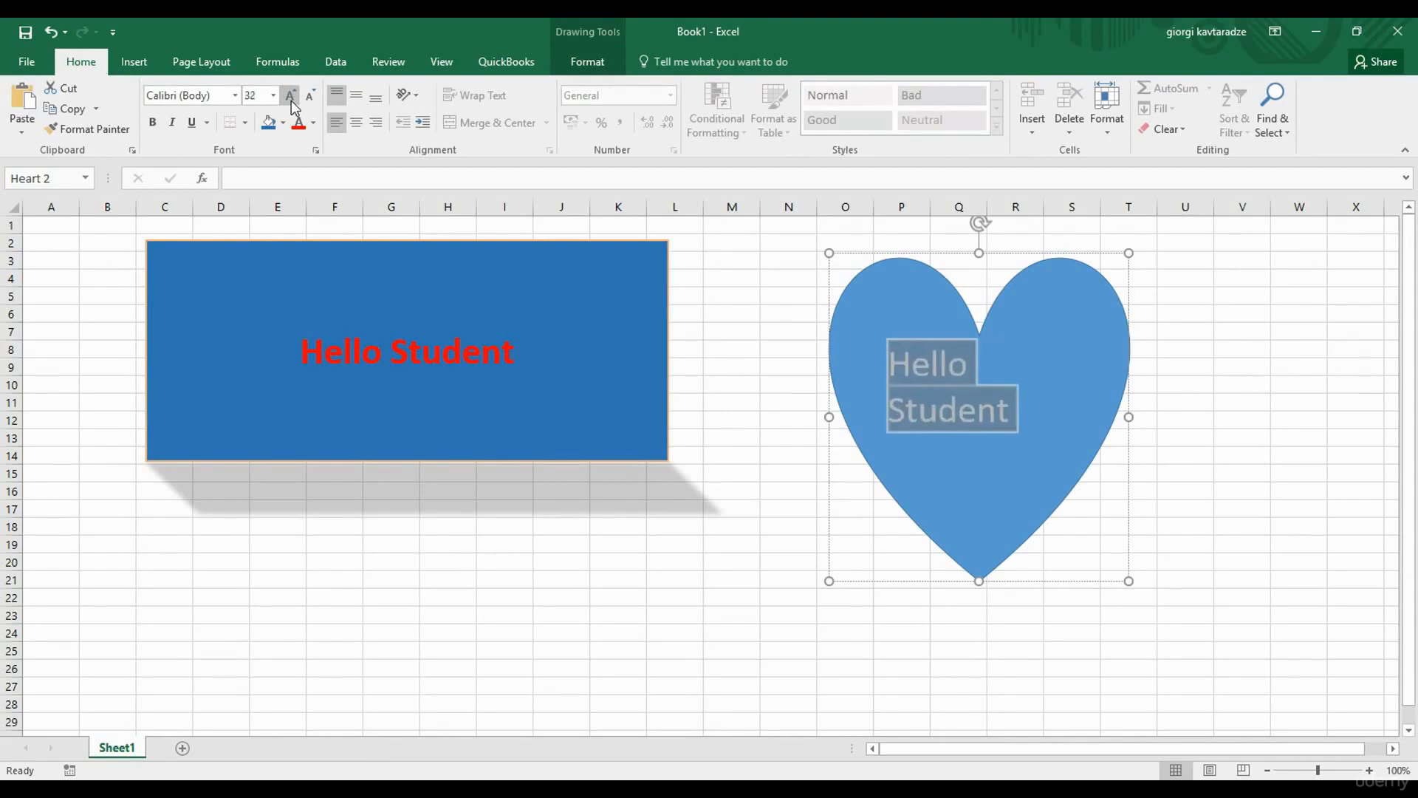
click(310, 101)
click(310, 101)
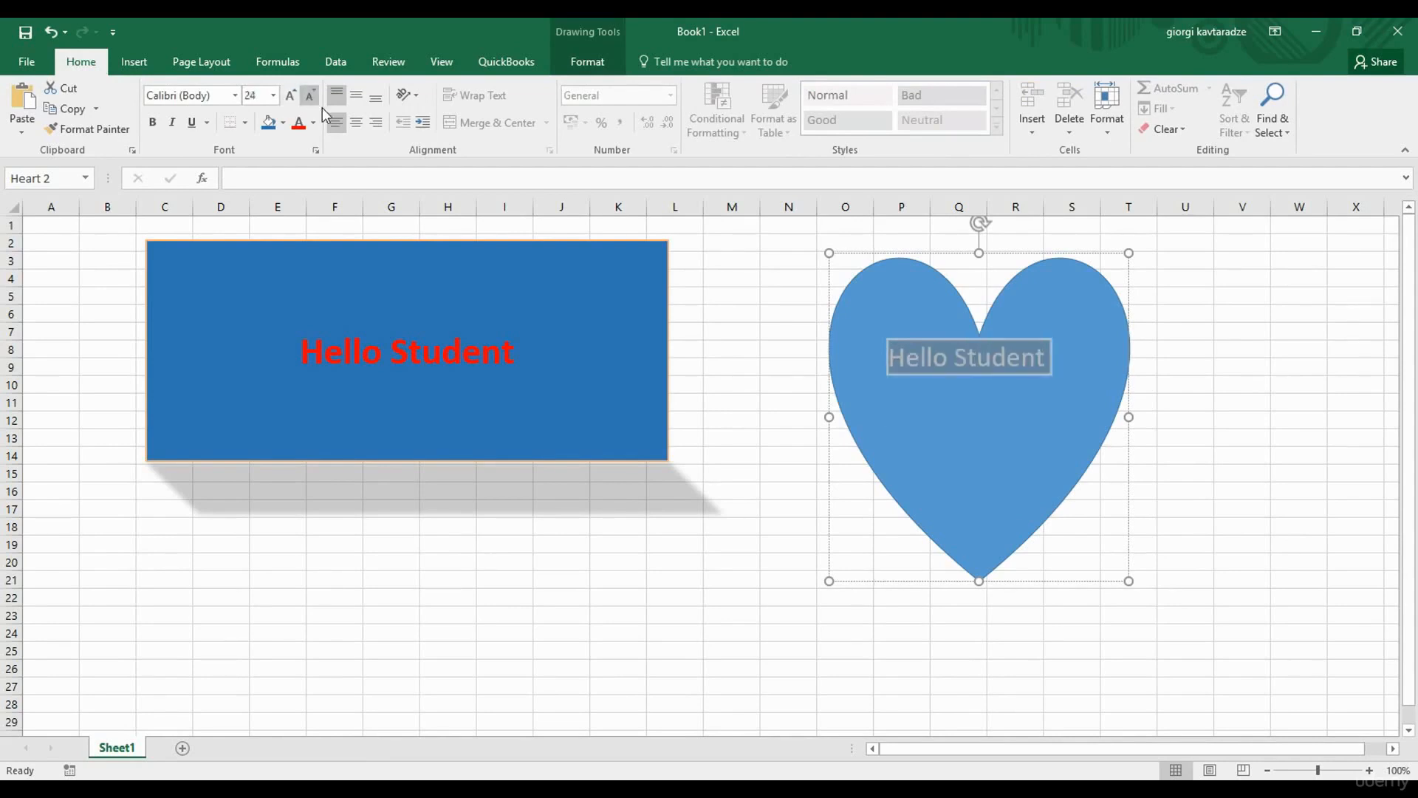
Center the heart's text horizontally and vertically, make it bold and red, and deselect it.
click(356, 124)
click(358, 100)
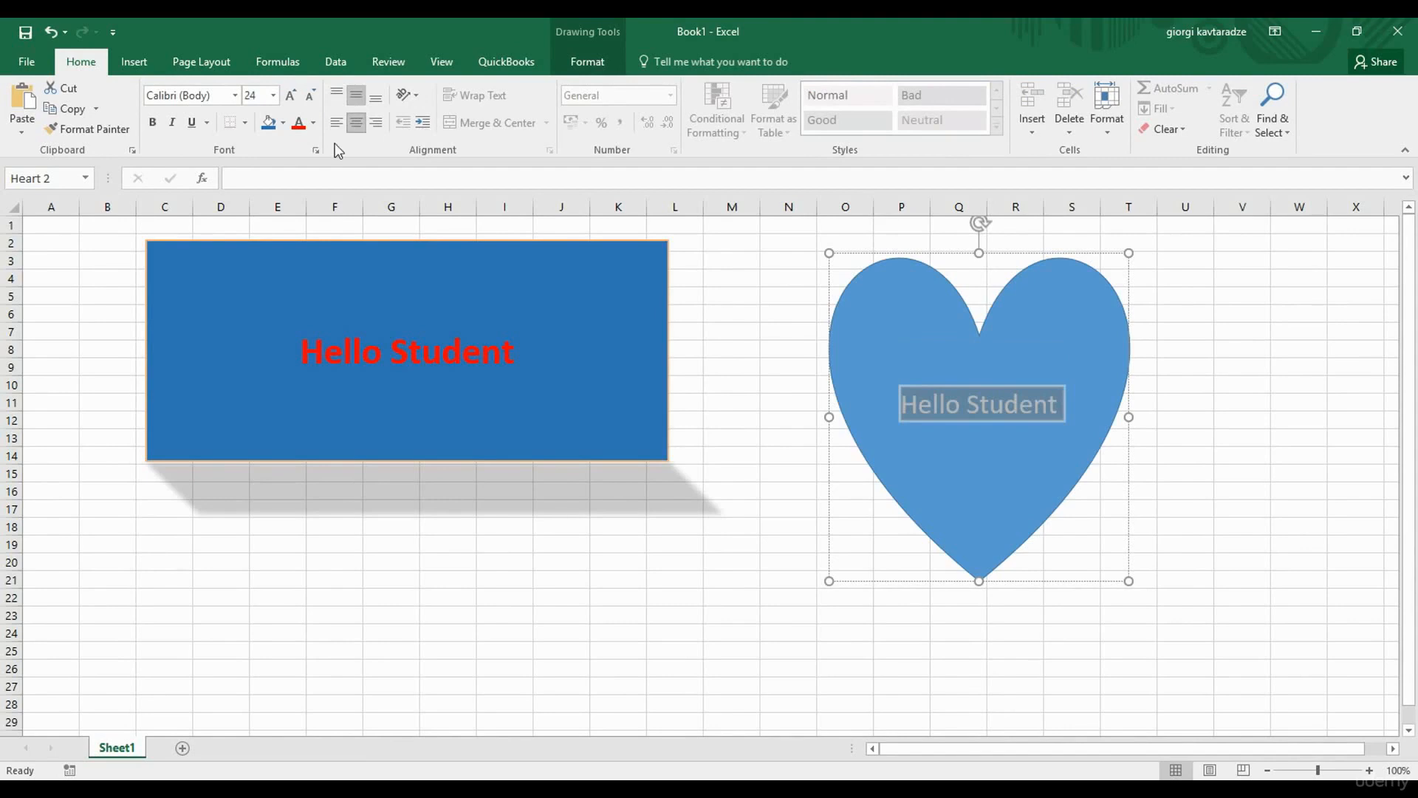
click(153, 123)
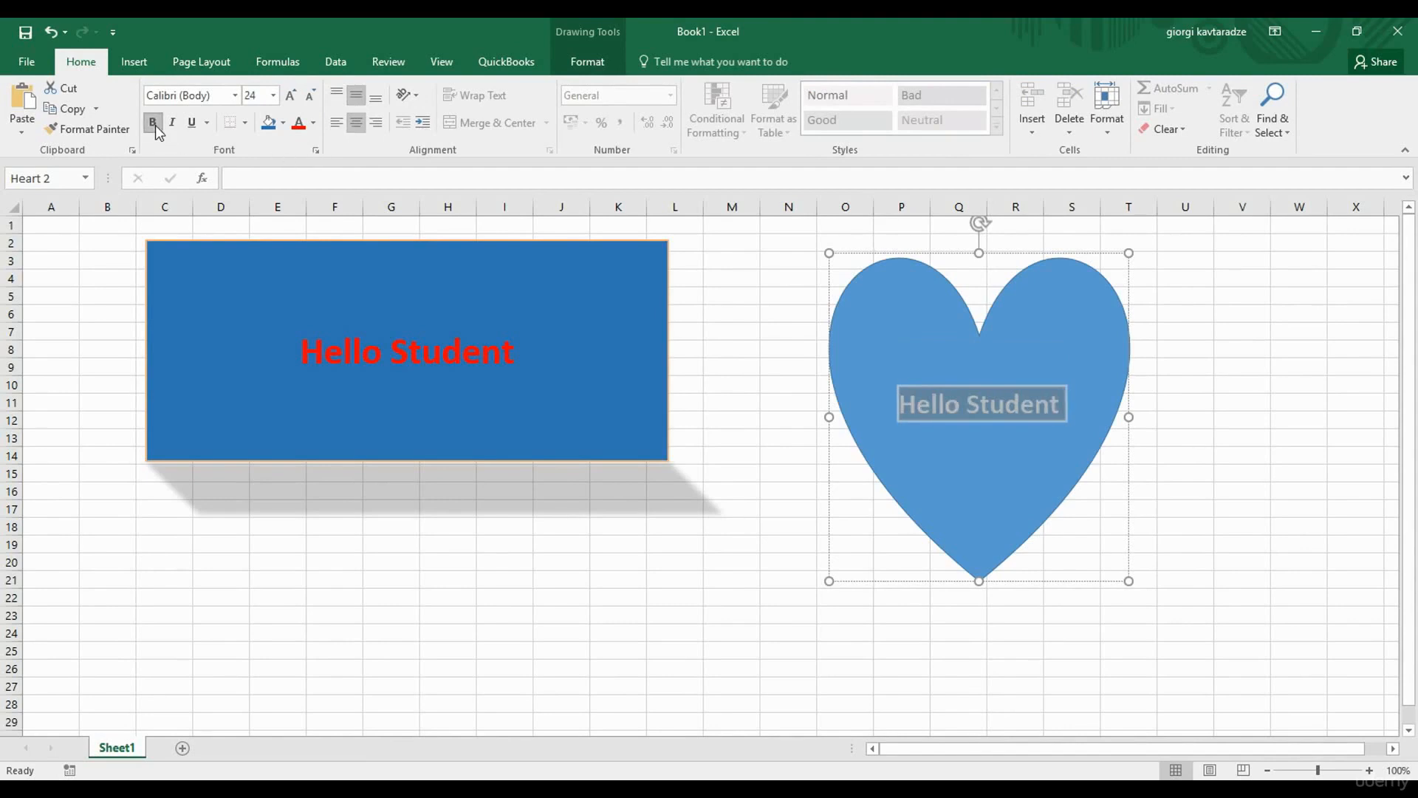
click(298, 123)
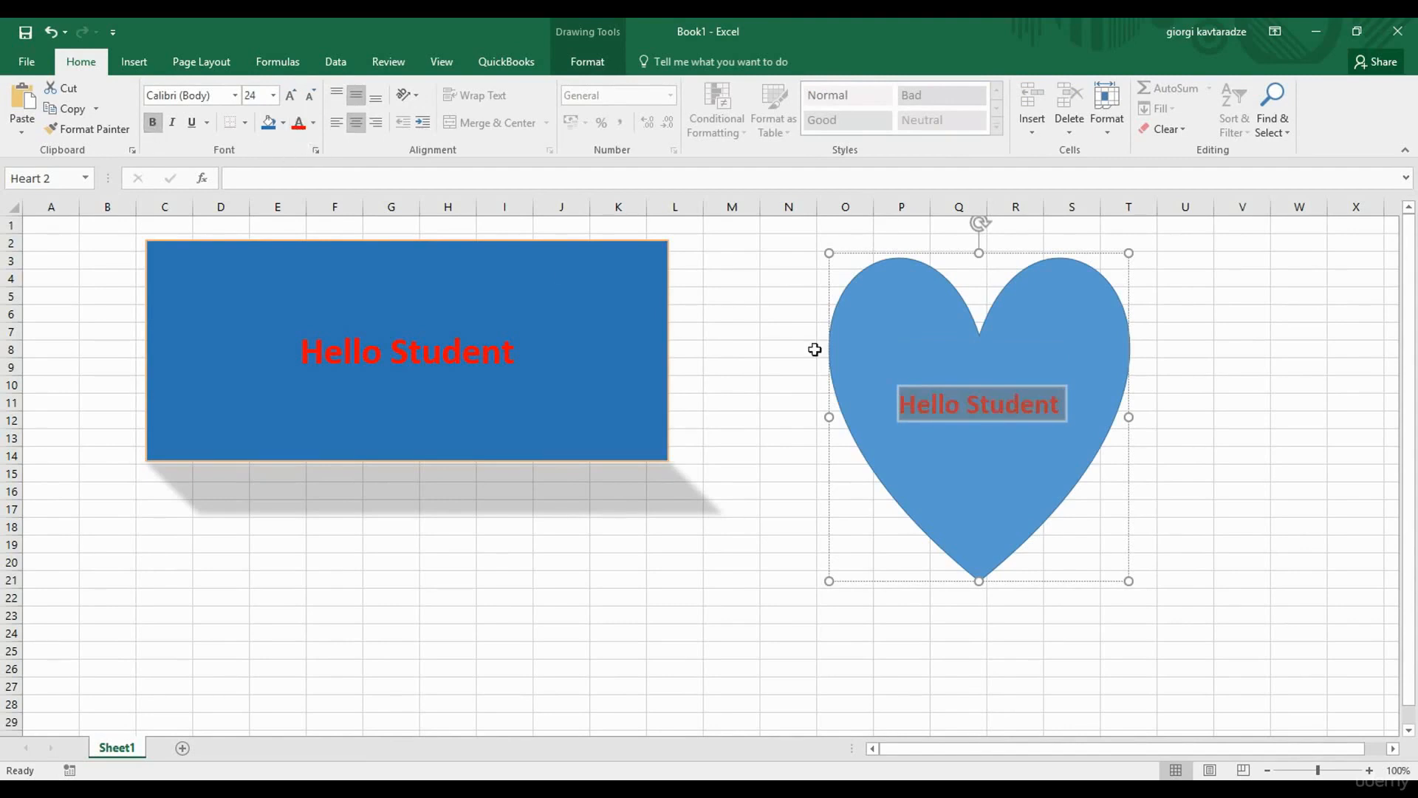
click(1067, 360)
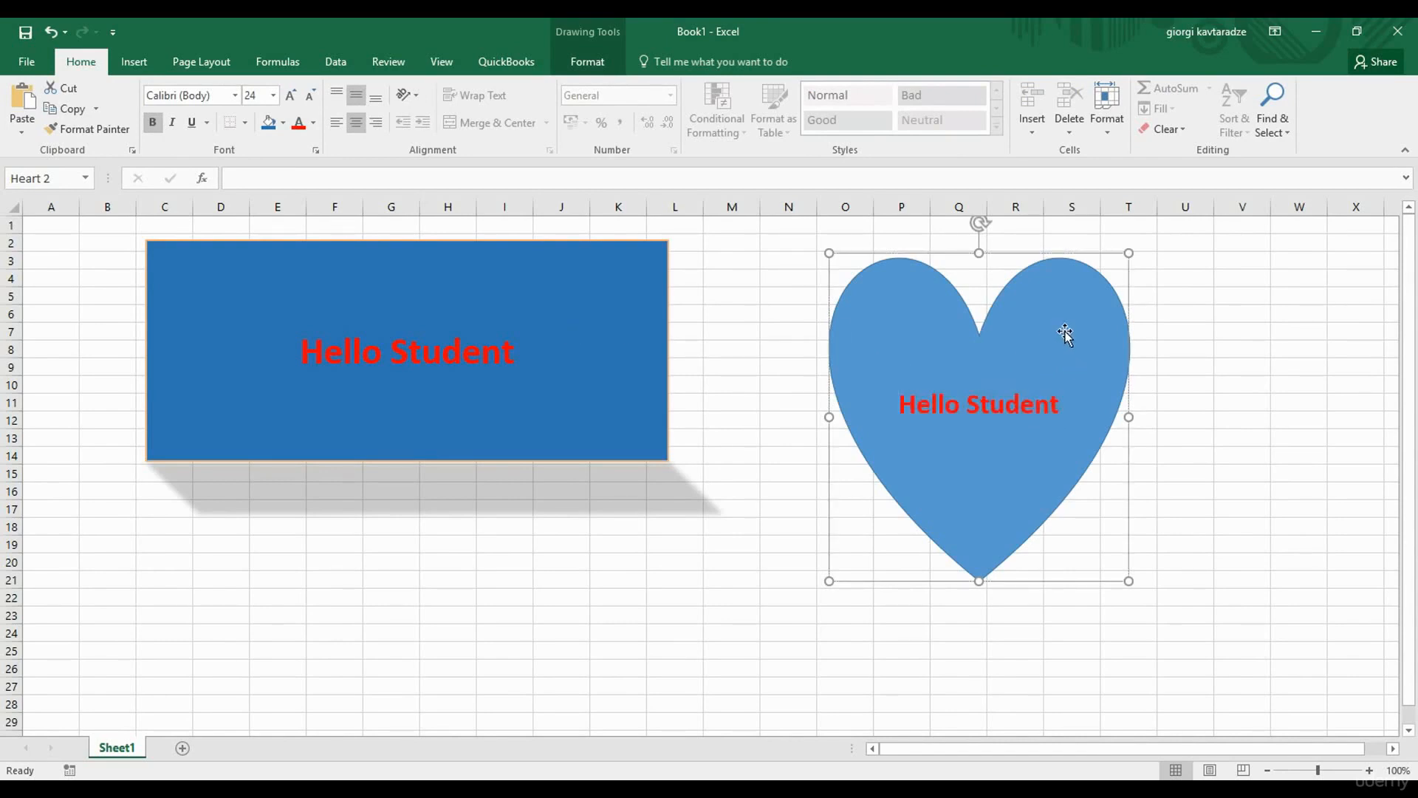
Remove the heart shape's fill so only its outline remains.
click(591, 68)
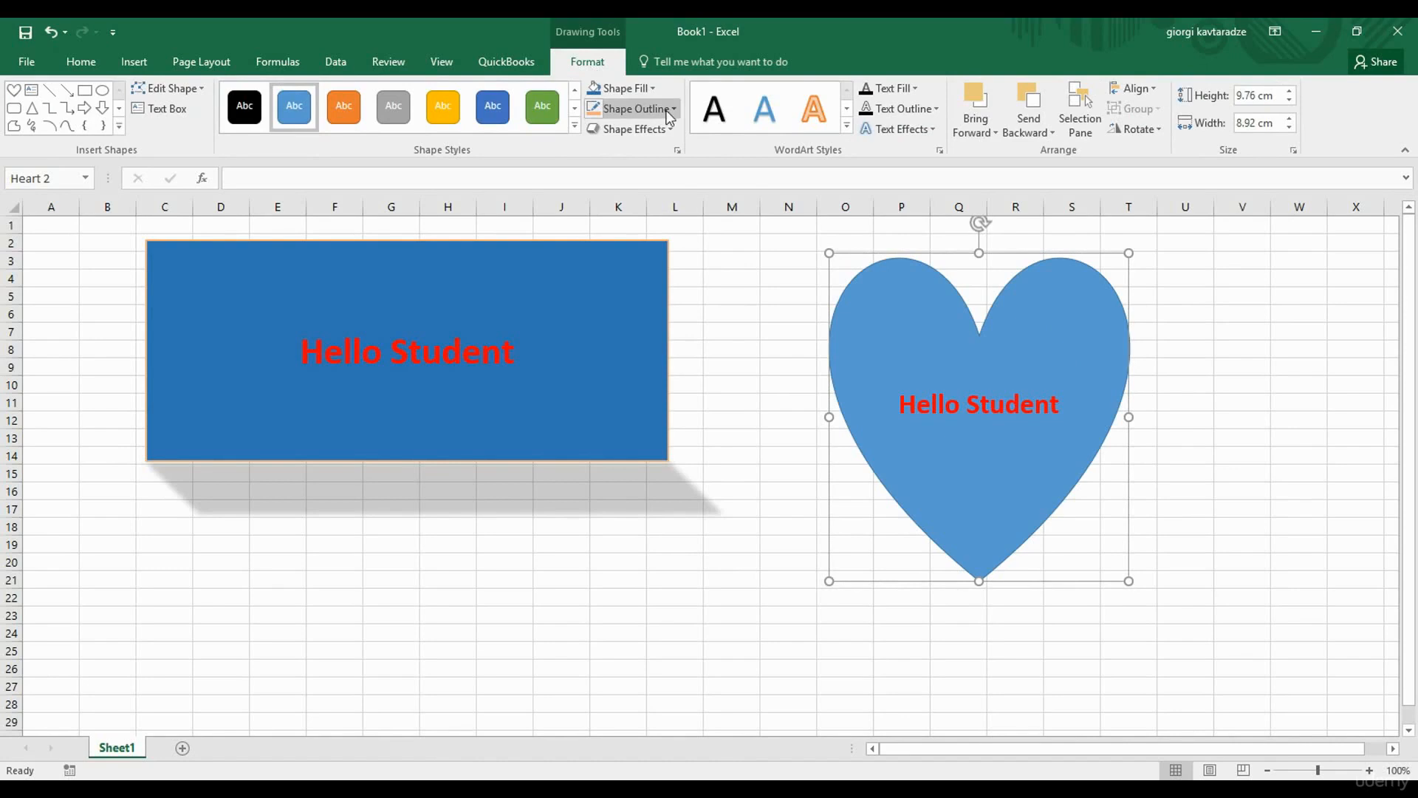
click(654, 89)
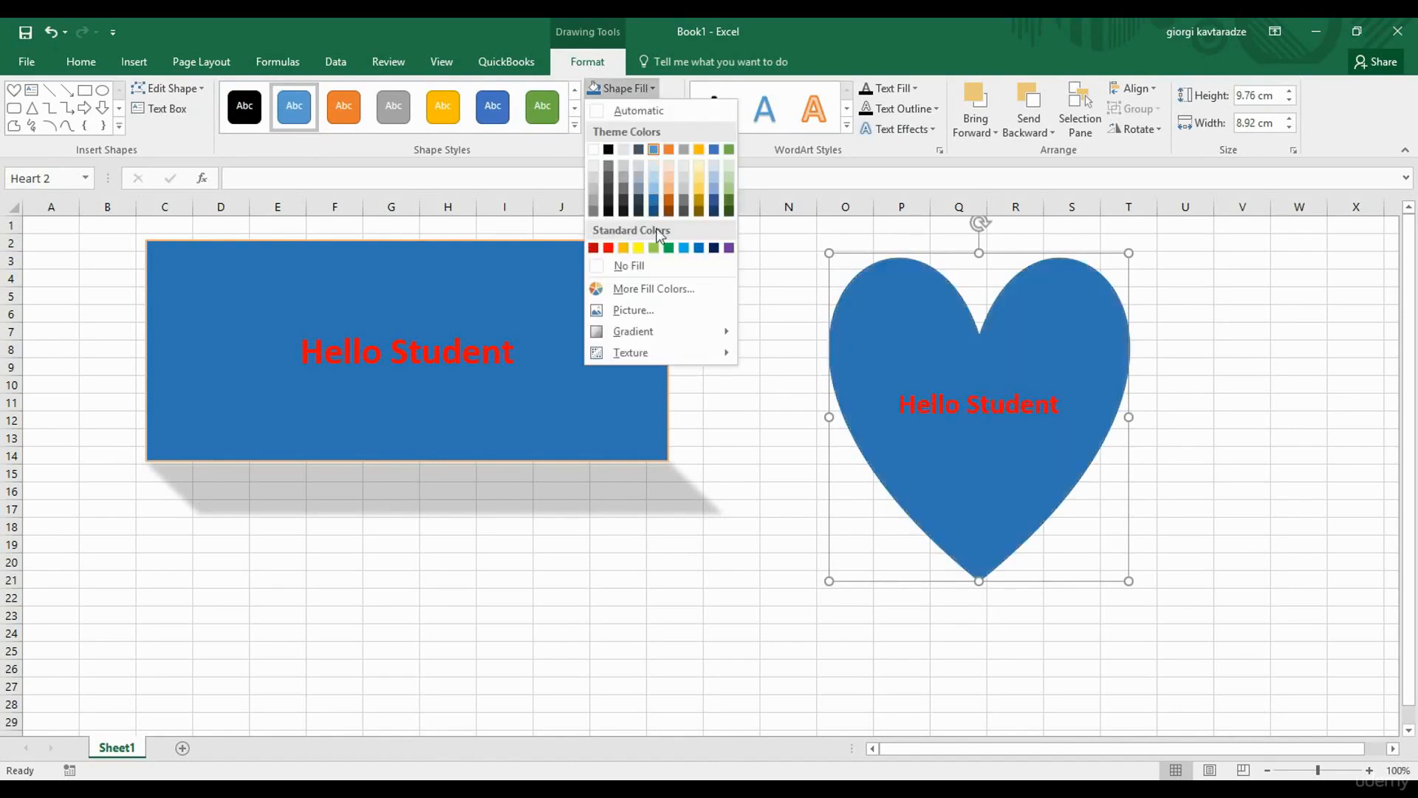
click(650, 266)
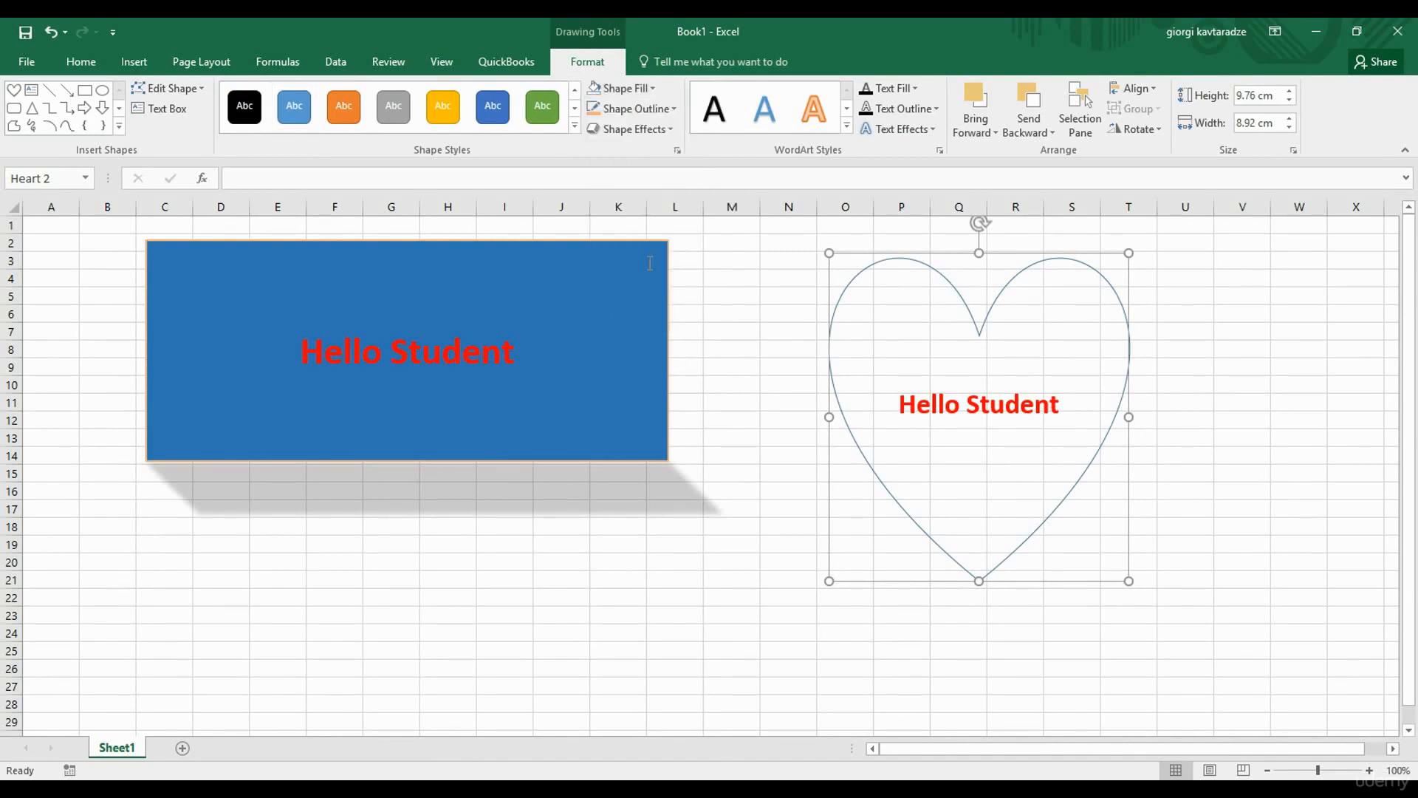
Draw a freehand scribble line about 14.6 cm wide and 3.9 cm high below the text box.
click(120, 130)
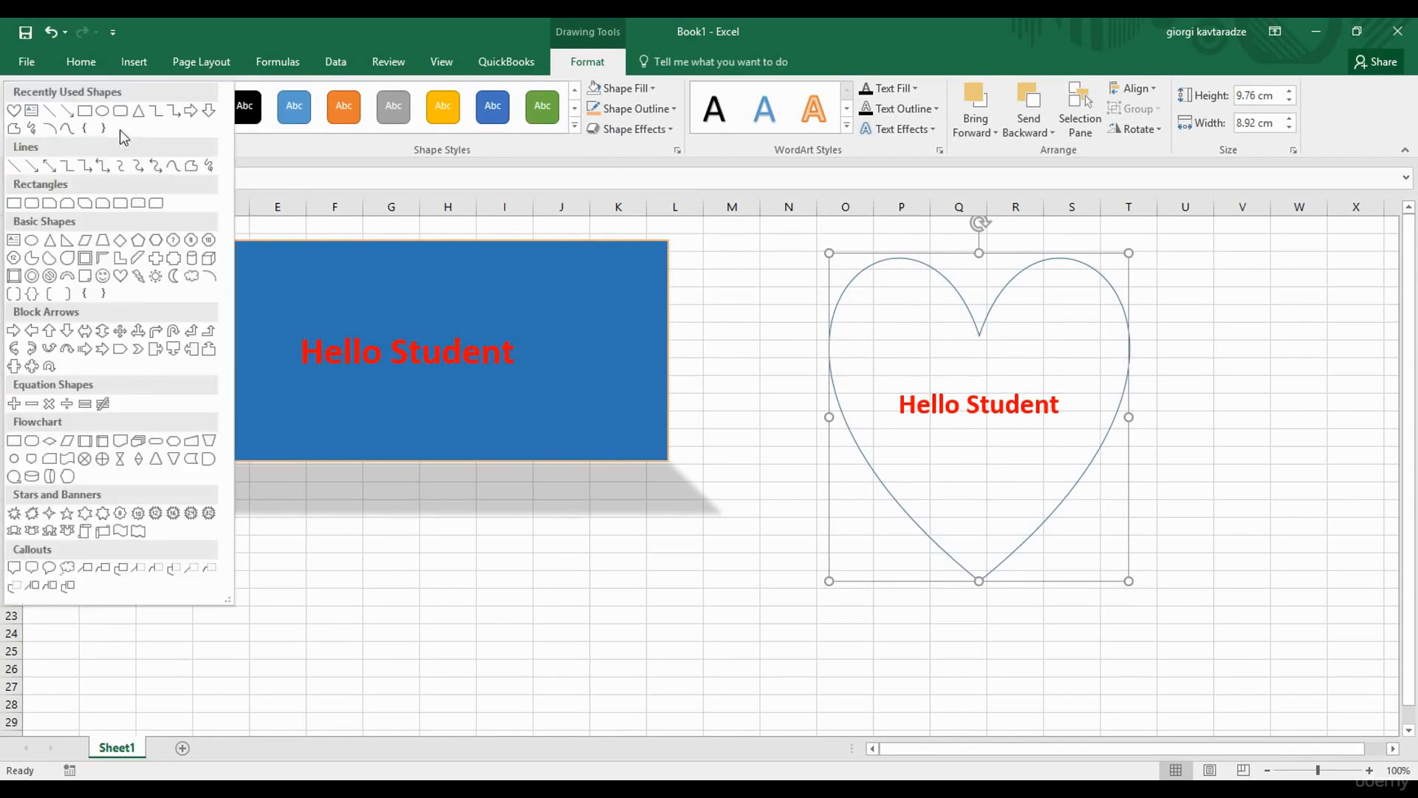
click(32, 131)
mouse_move(211, 556)
mouse_down()
mouse_move(224, 606)
mouse_move(364, 605)
mouse_move(450, 547)
mouse_move(552, 541)
mouse_move(126, 601)
mouse_move(173, 547)
mouse_up()
key(Escape)
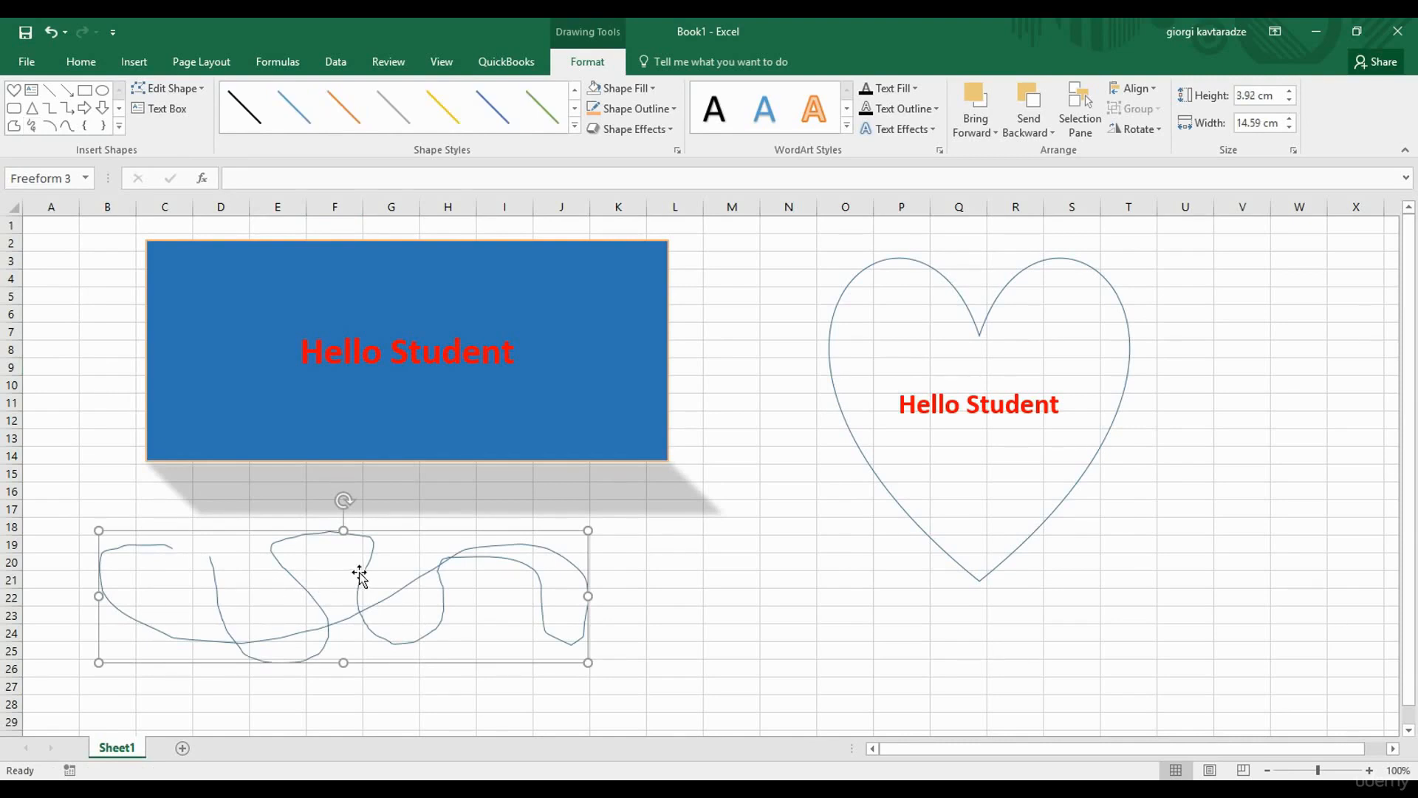
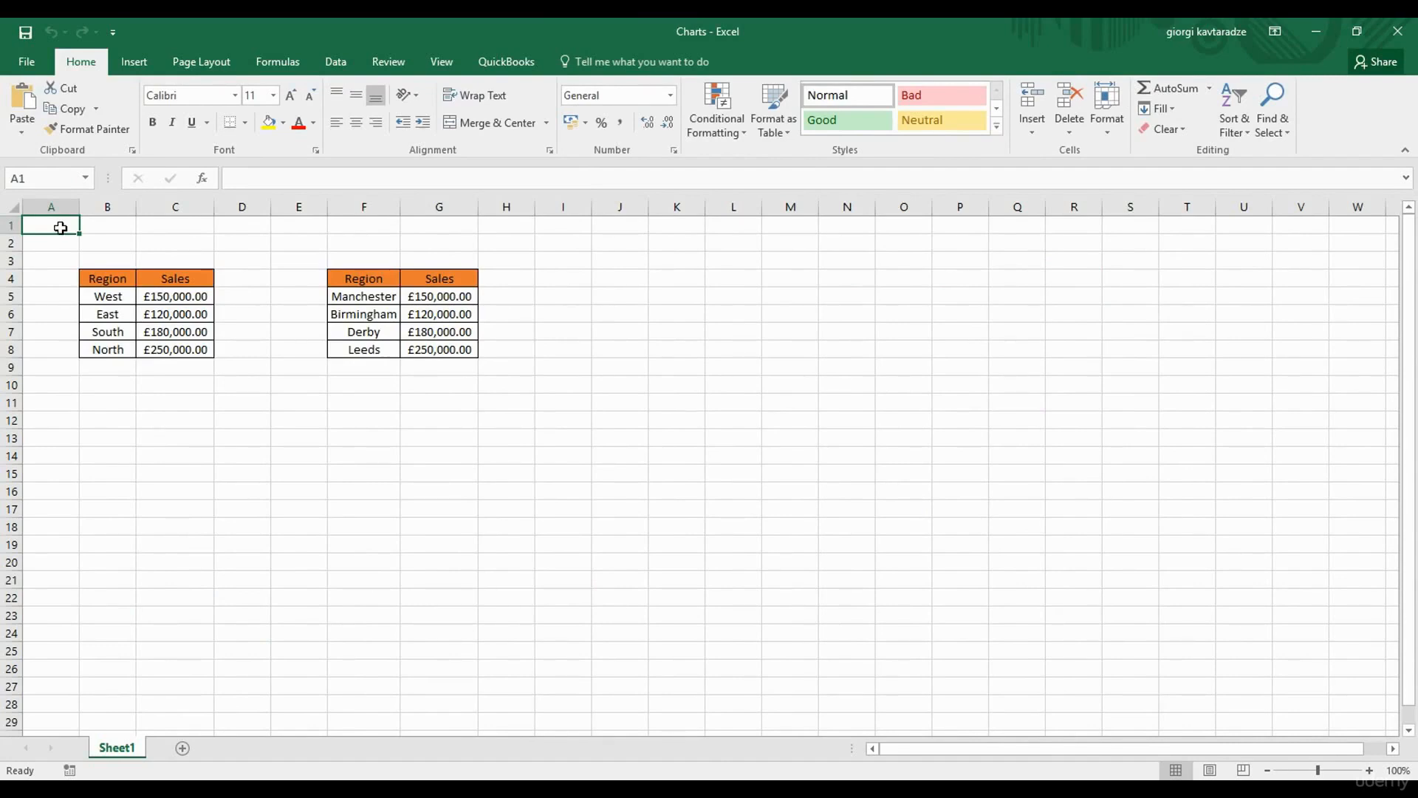
Insert a 2-D clustered column chart from the Region and Sales data in B4:C8 of the Charts workbook.
drag(114, 278, 172, 349)
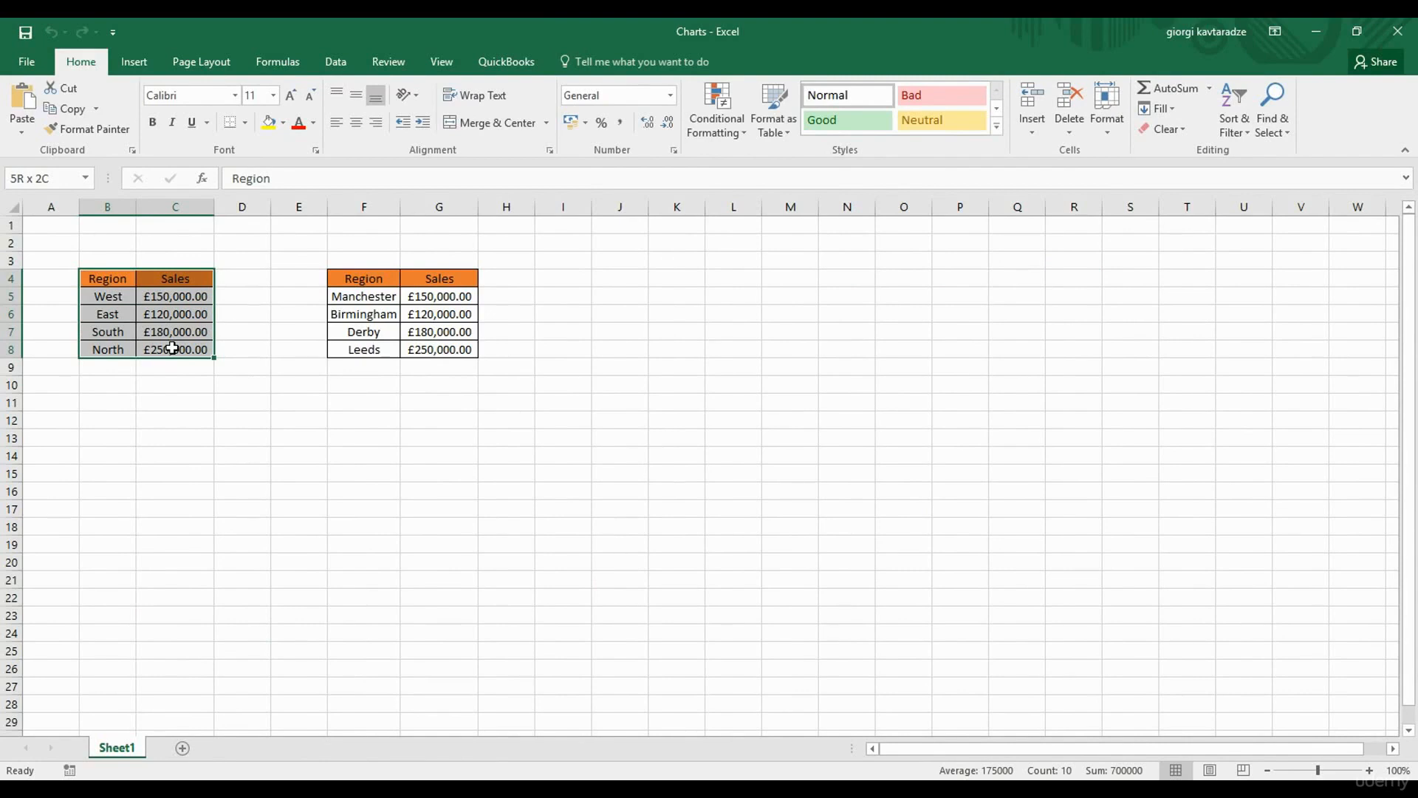
drag(172, 348, 172, 349)
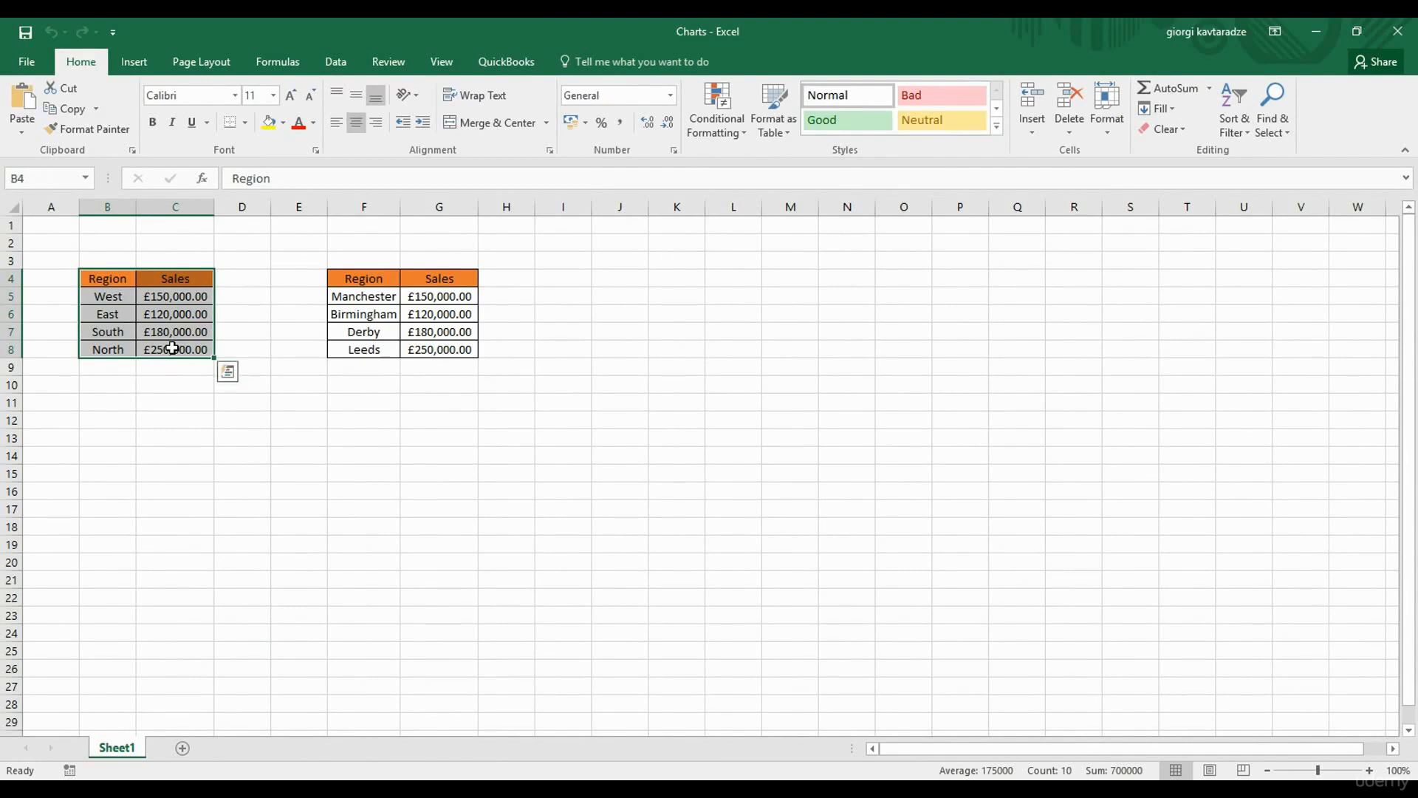
click(134, 65)
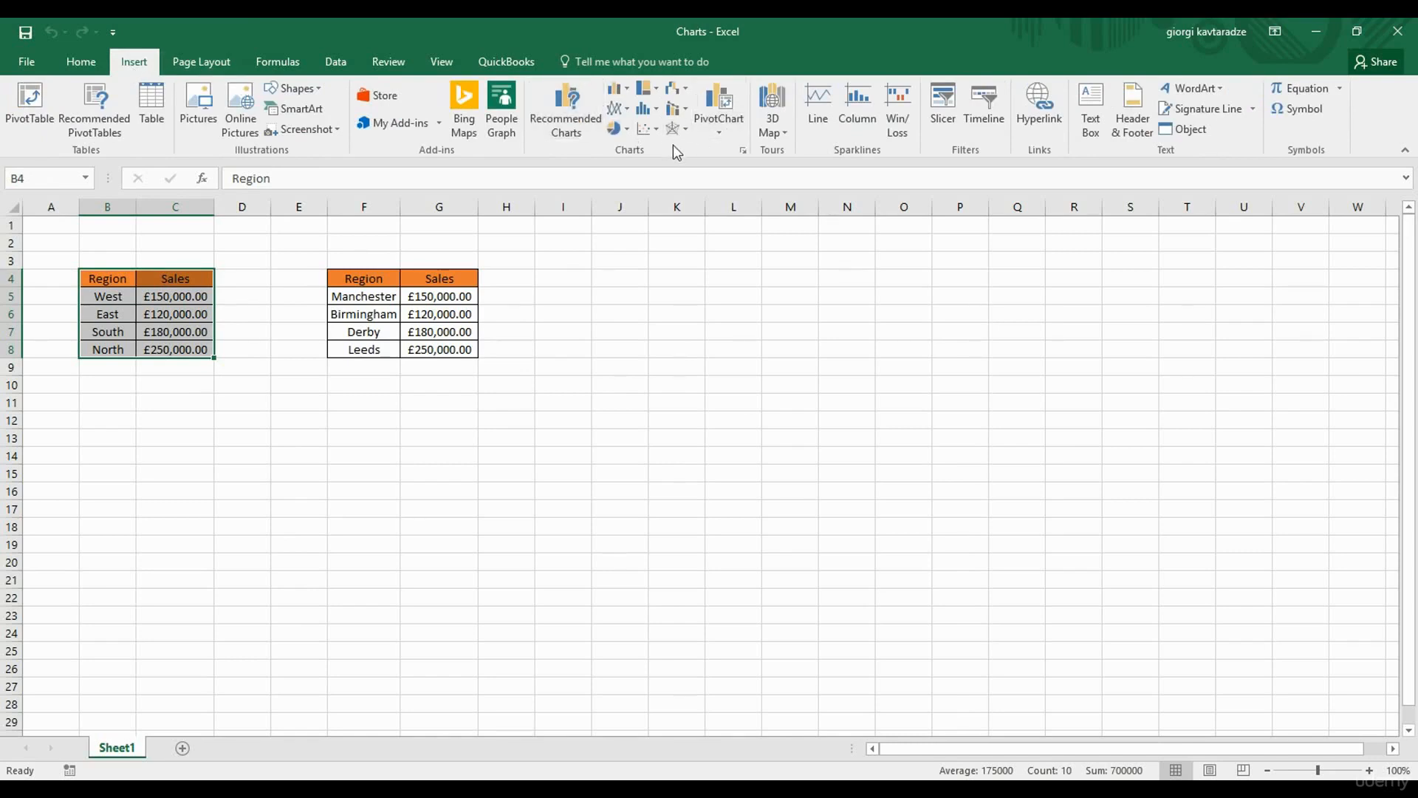
click(627, 90)
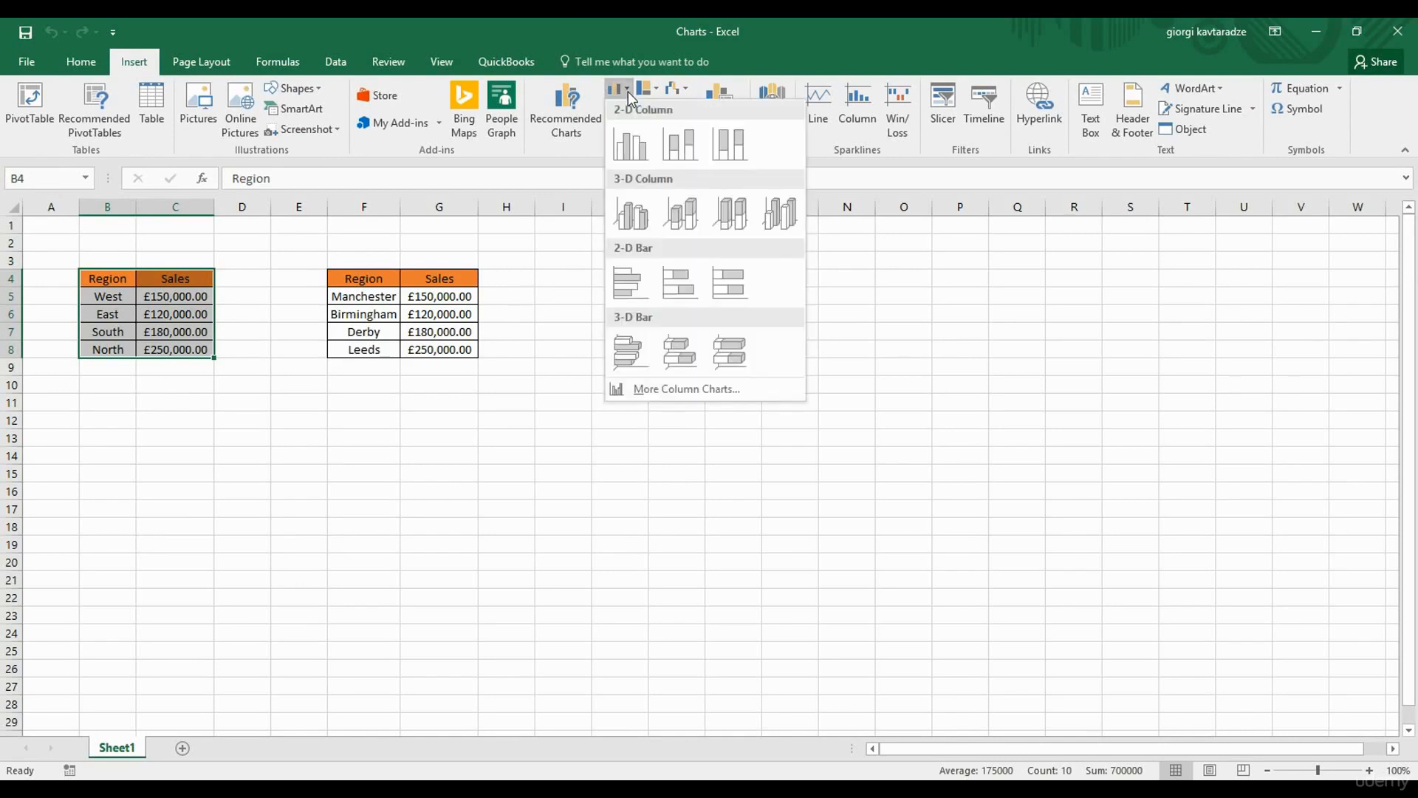
click(627, 148)
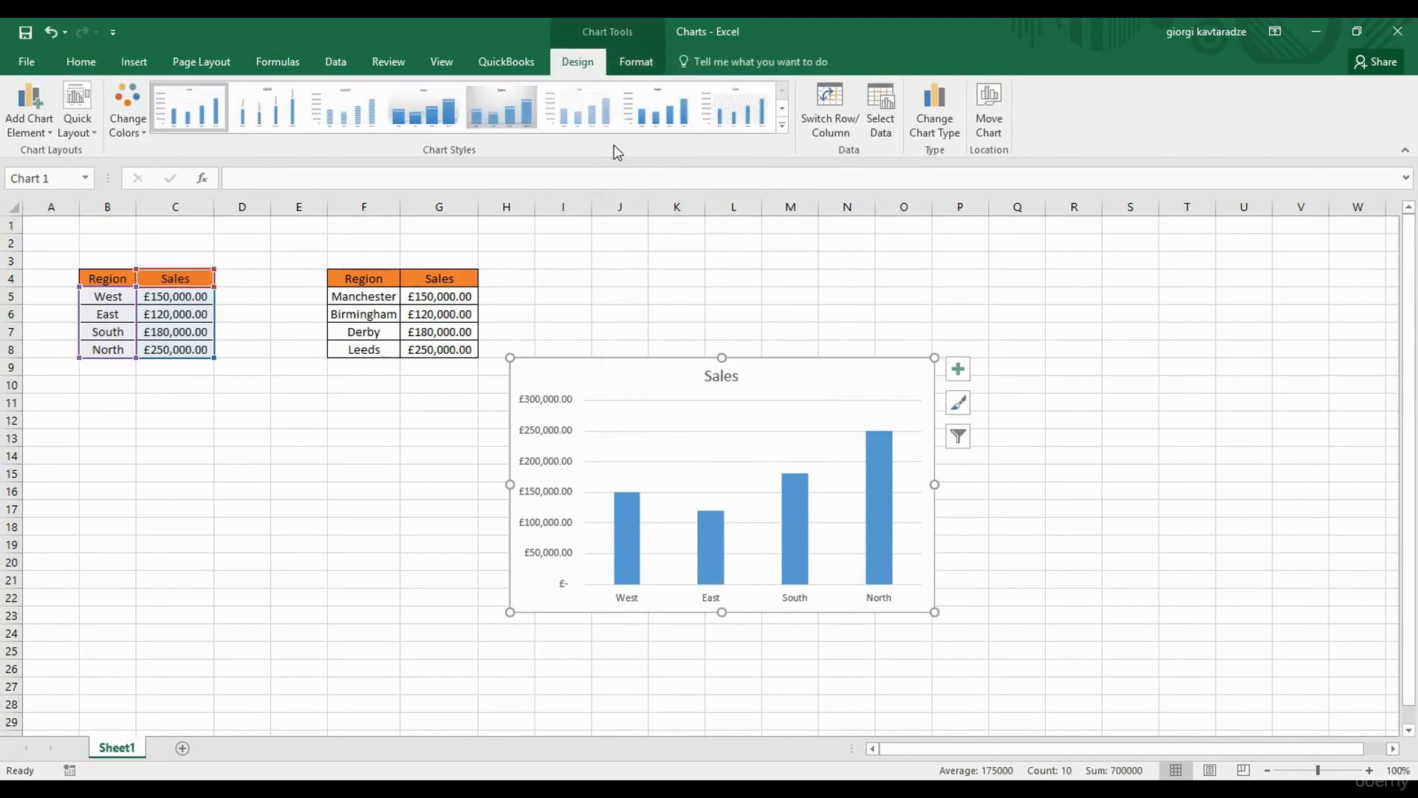
Examine the recommended types for the Sales chart and the Quick Analysis chart options for B4:C8 without applying any.
click(144, 66)
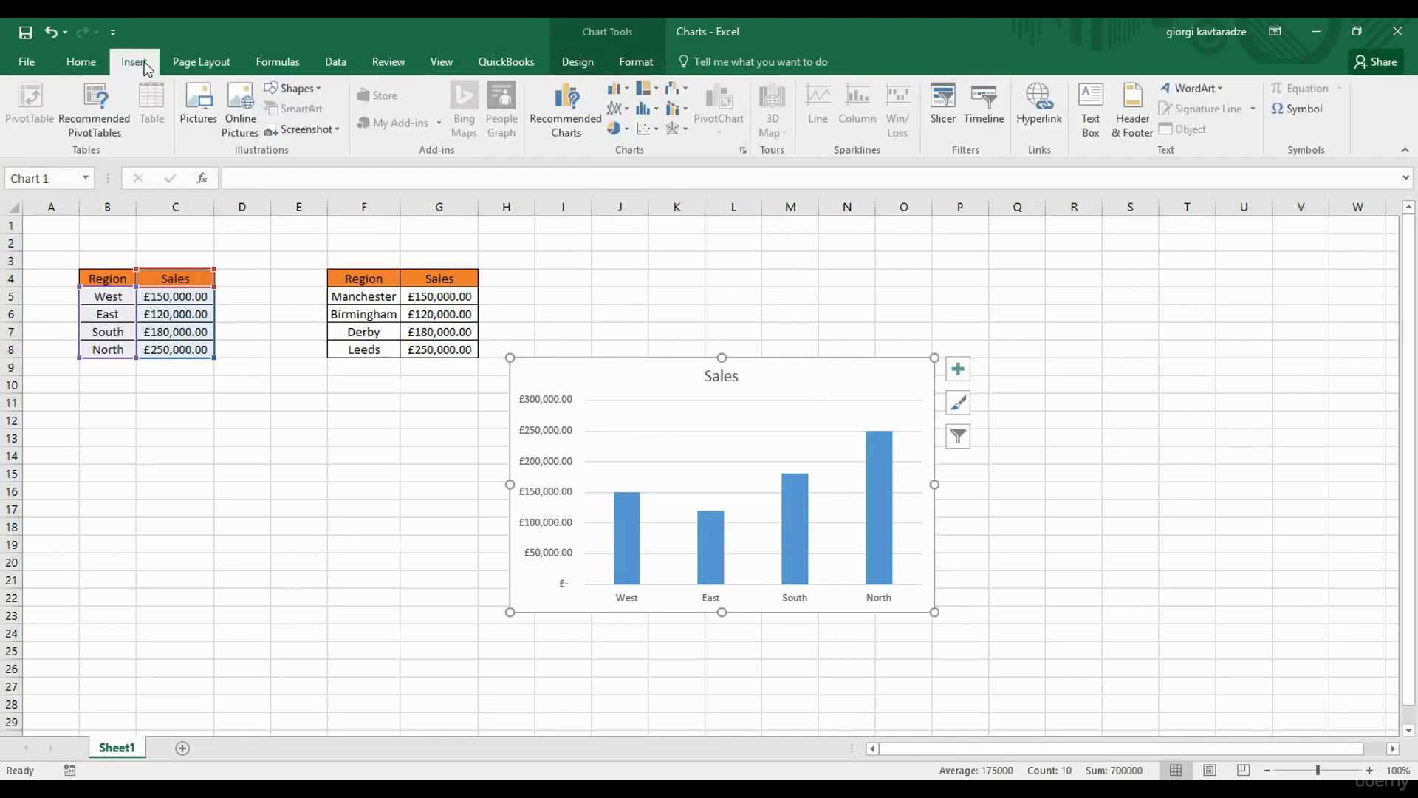
click(567, 139)
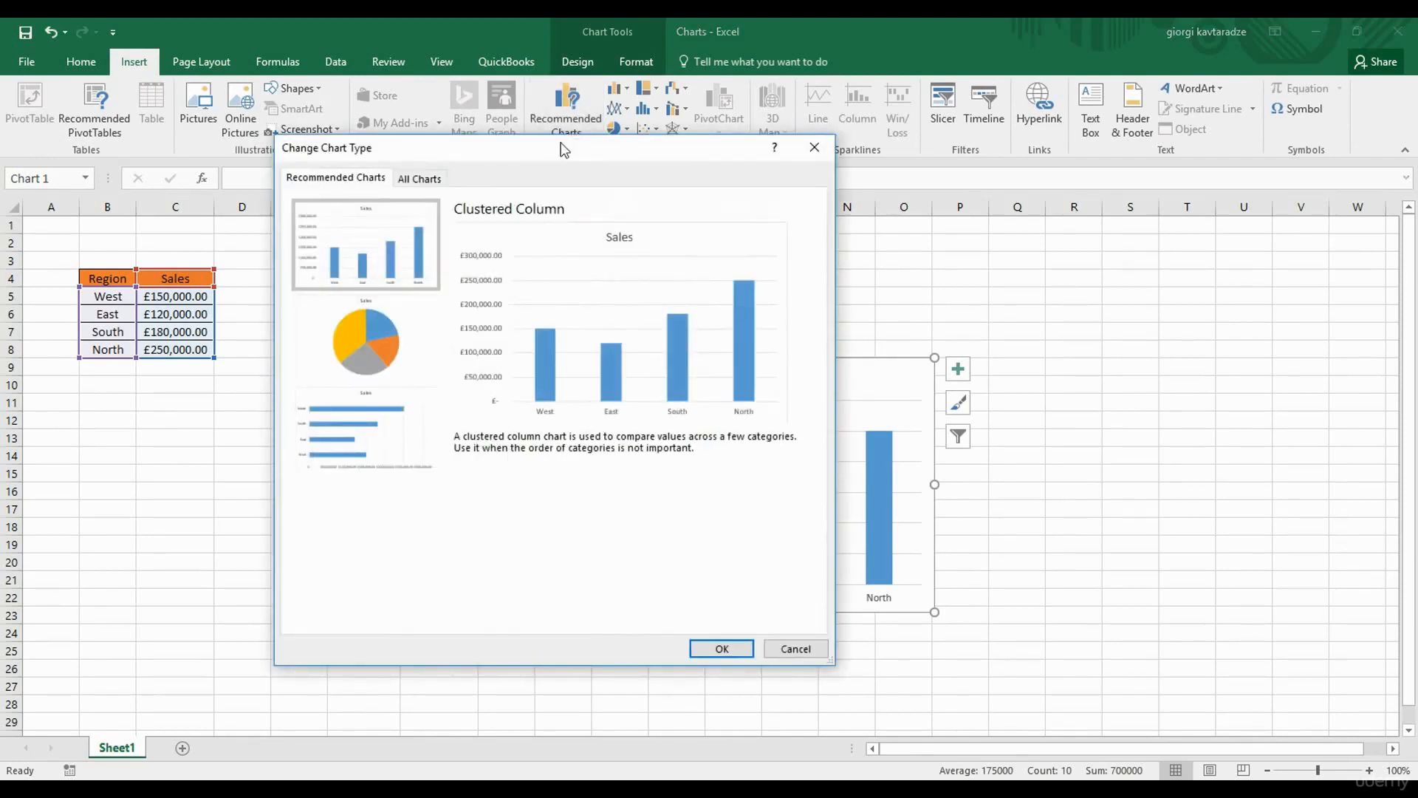
drag(588, 145, 712, 144)
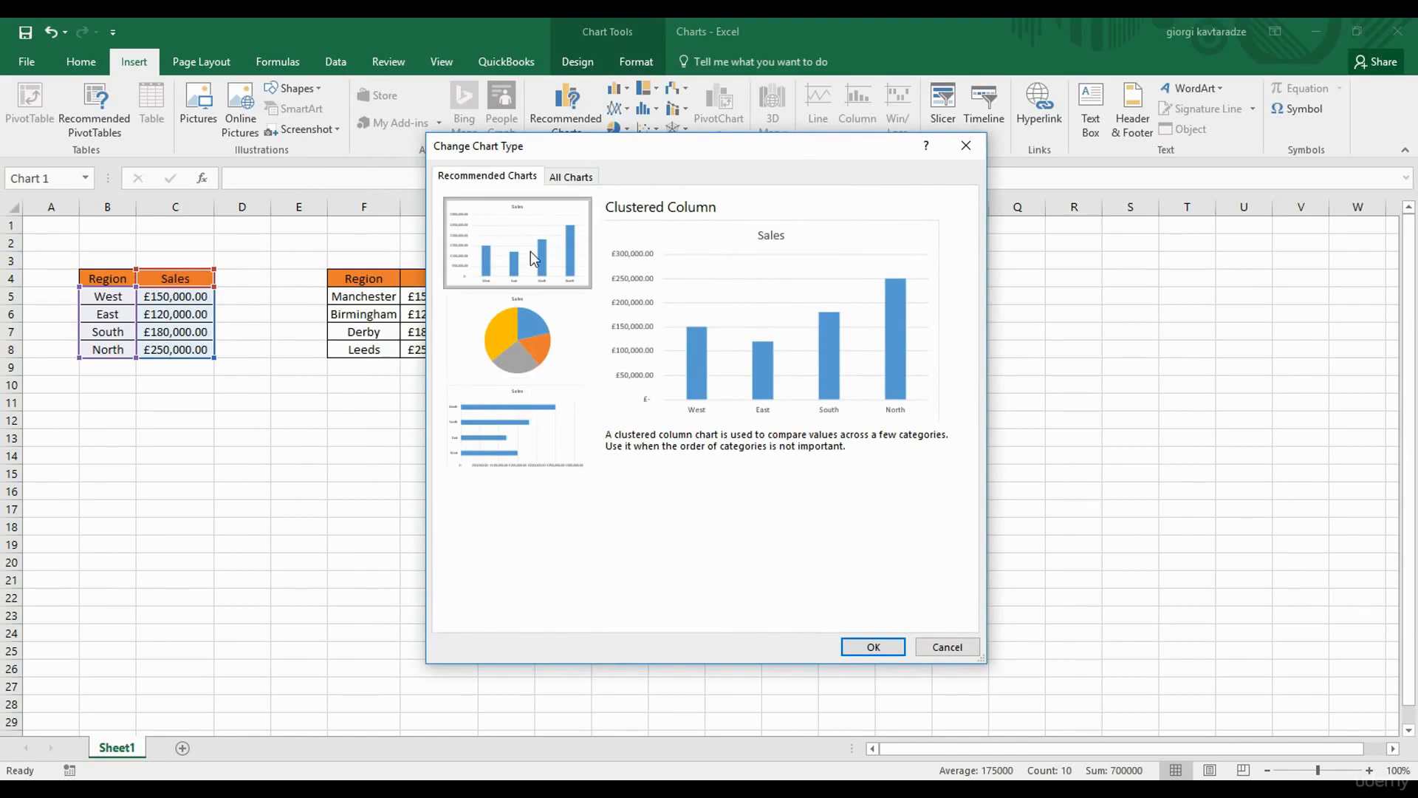
click(966, 146)
drag(111, 277, 181, 363)
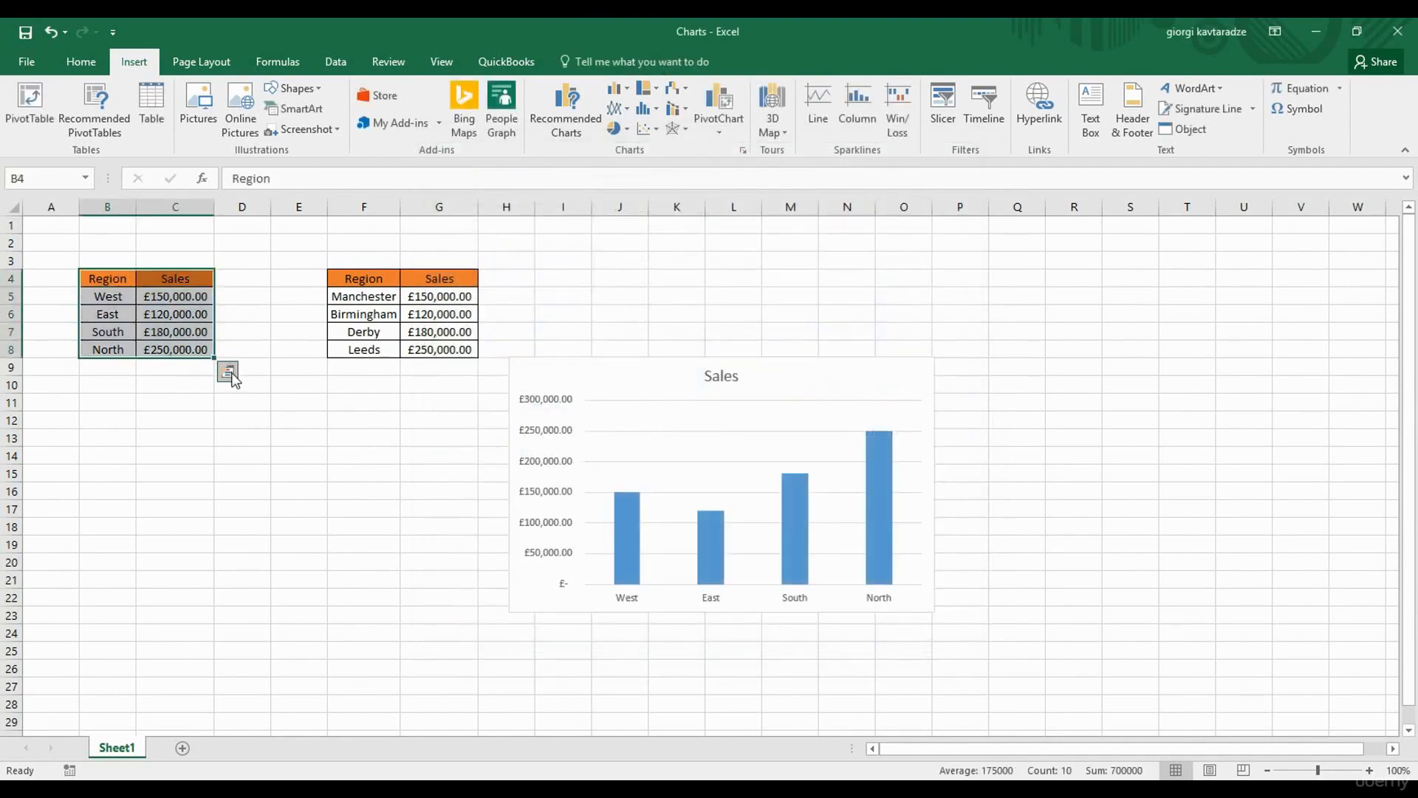
click(230, 376)
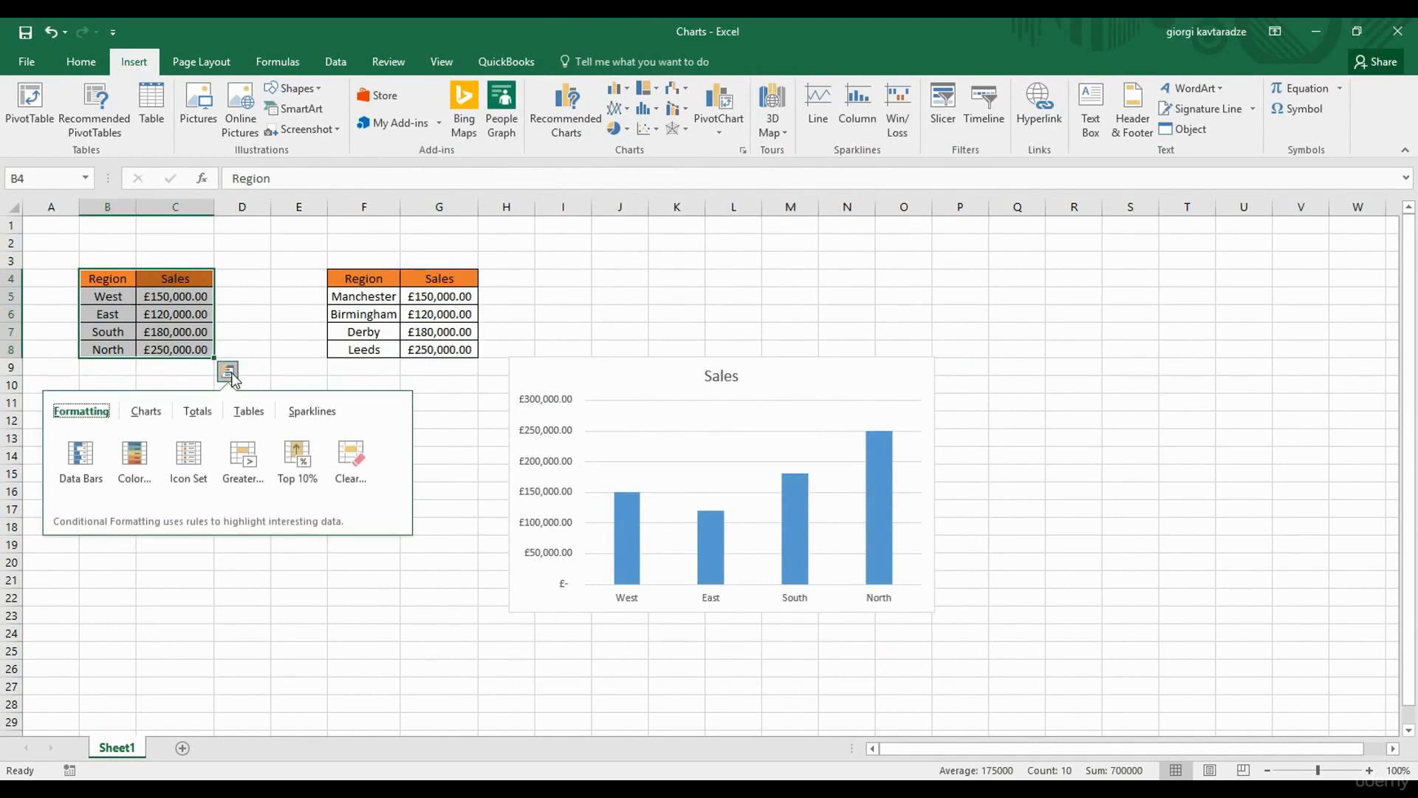
click(155, 417)
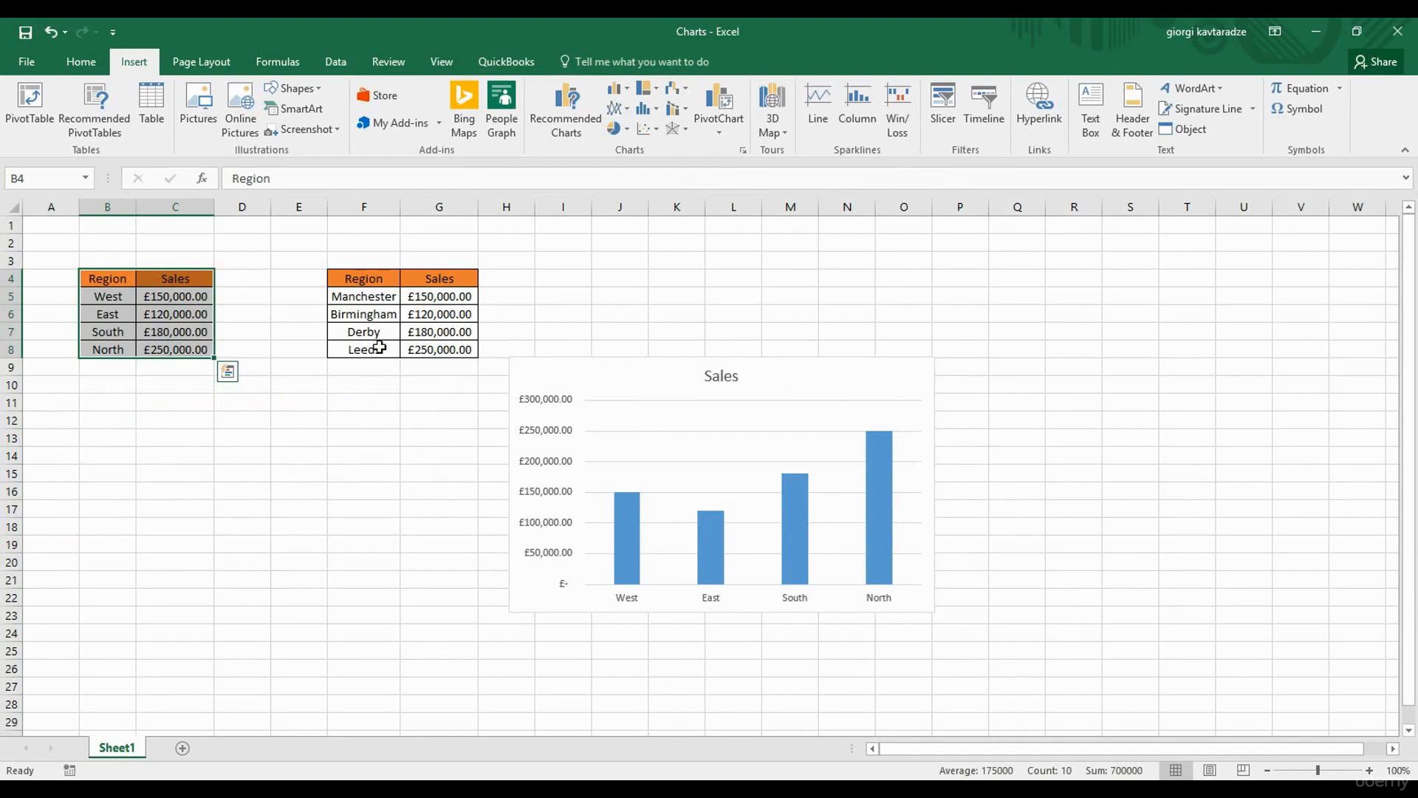
Select the Sales chart and examine its design and formatting options.
click(674, 373)
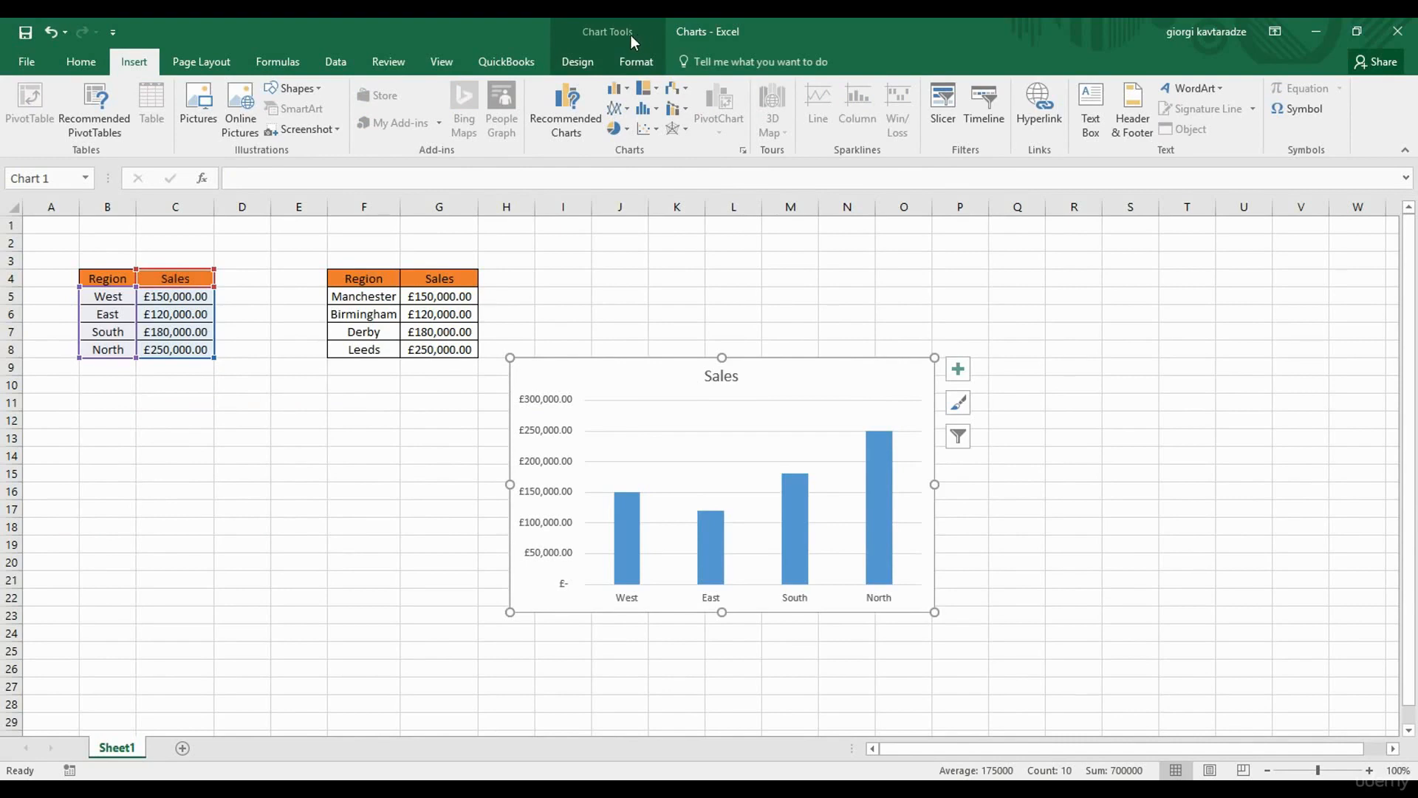
click(578, 62)
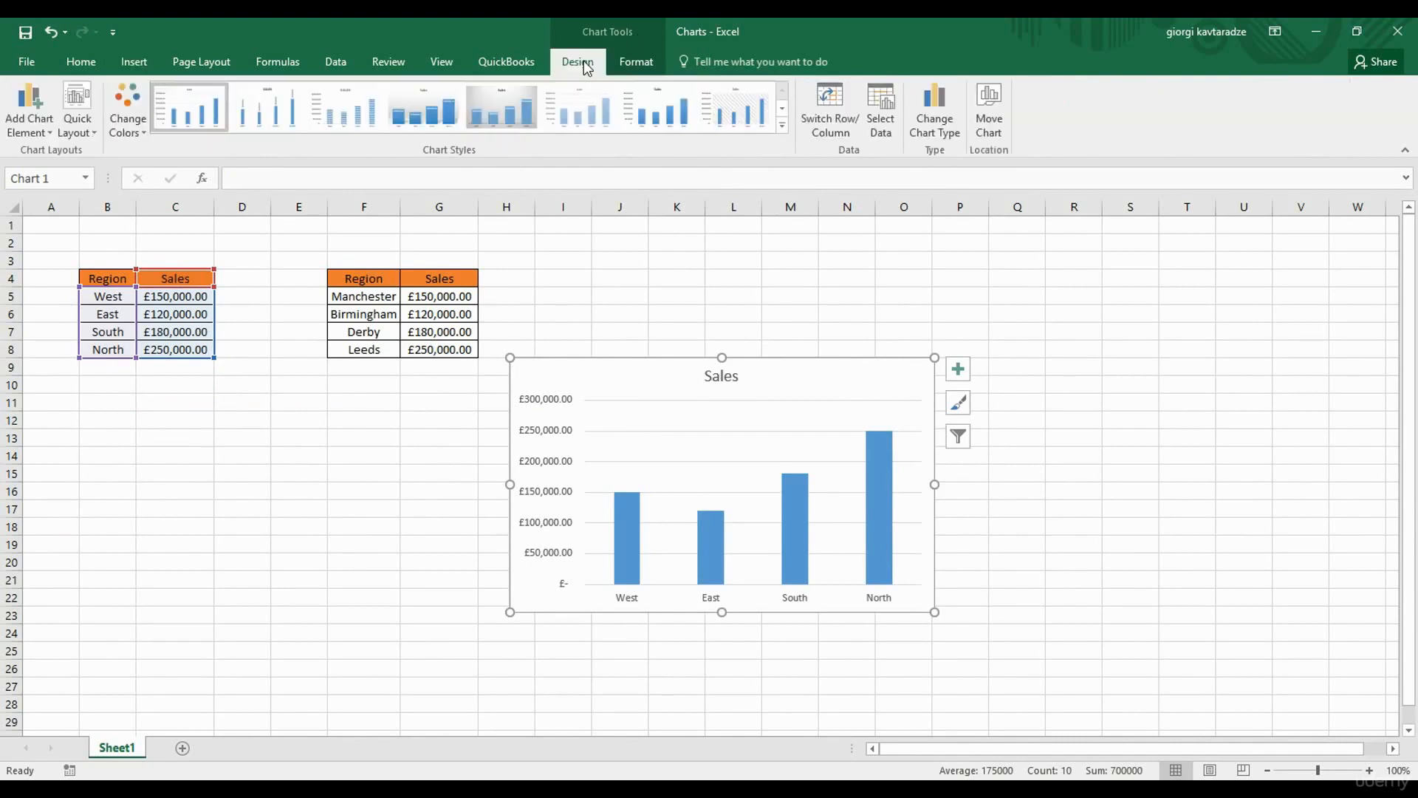
click(630, 65)
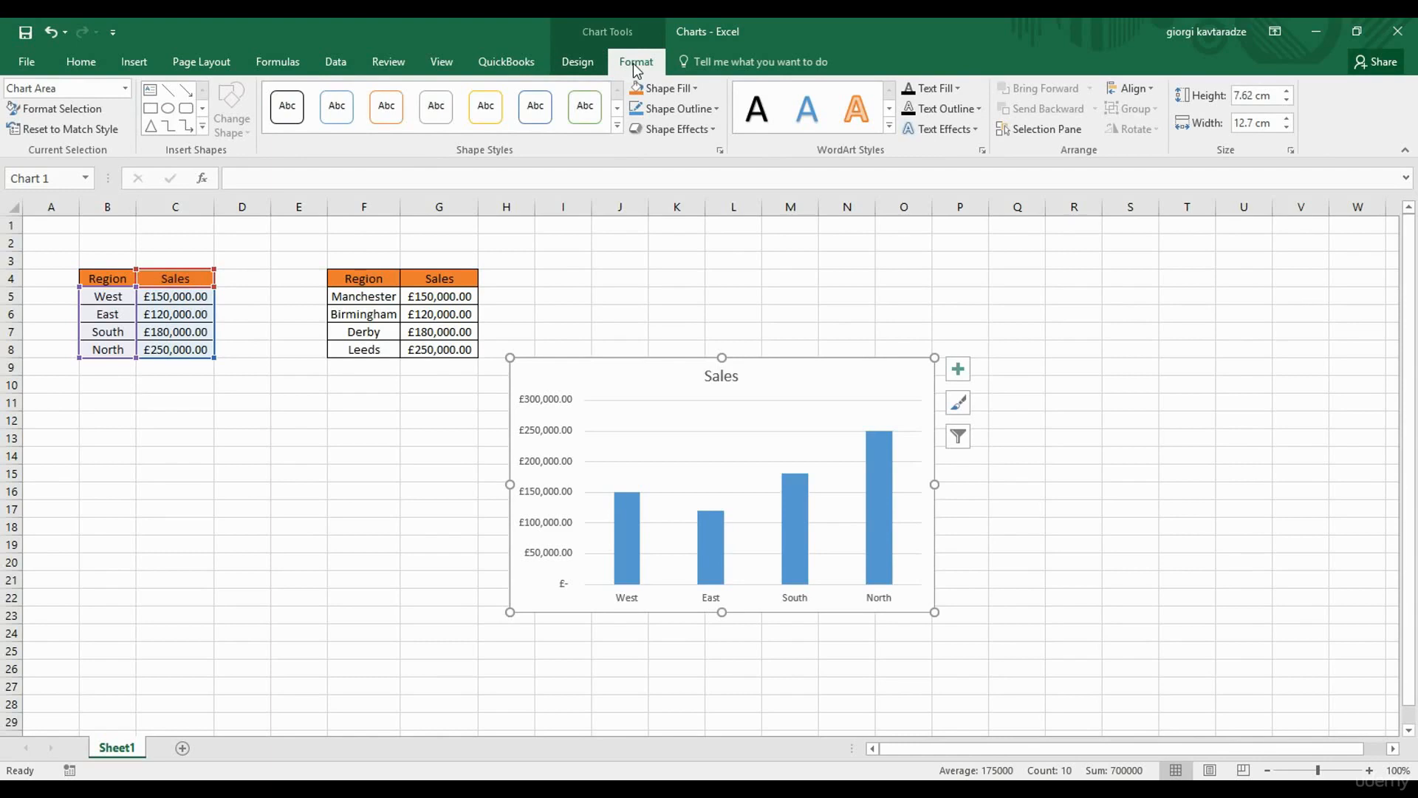
click(581, 63)
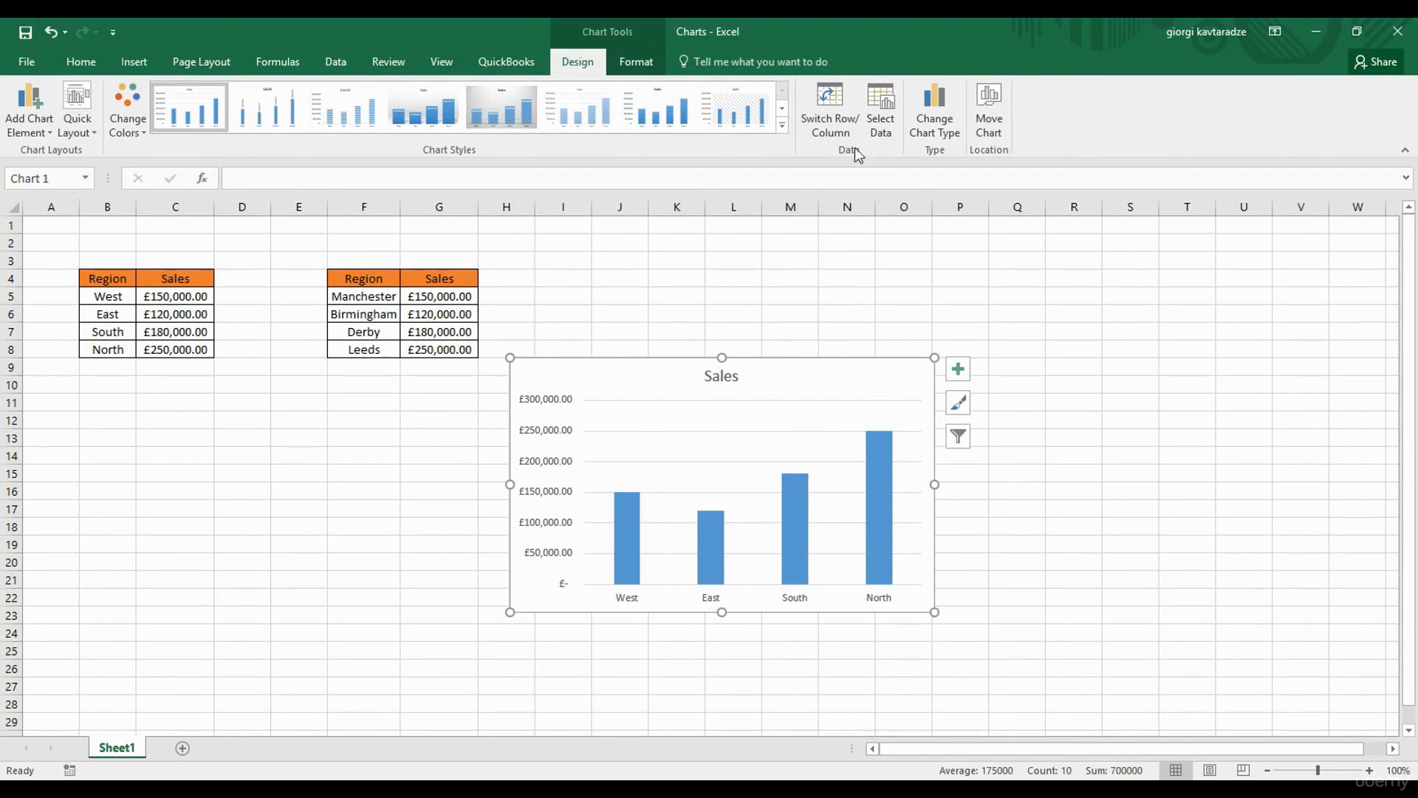
Change the clustered column Sales chart to a pie chart.
click(938, 120)
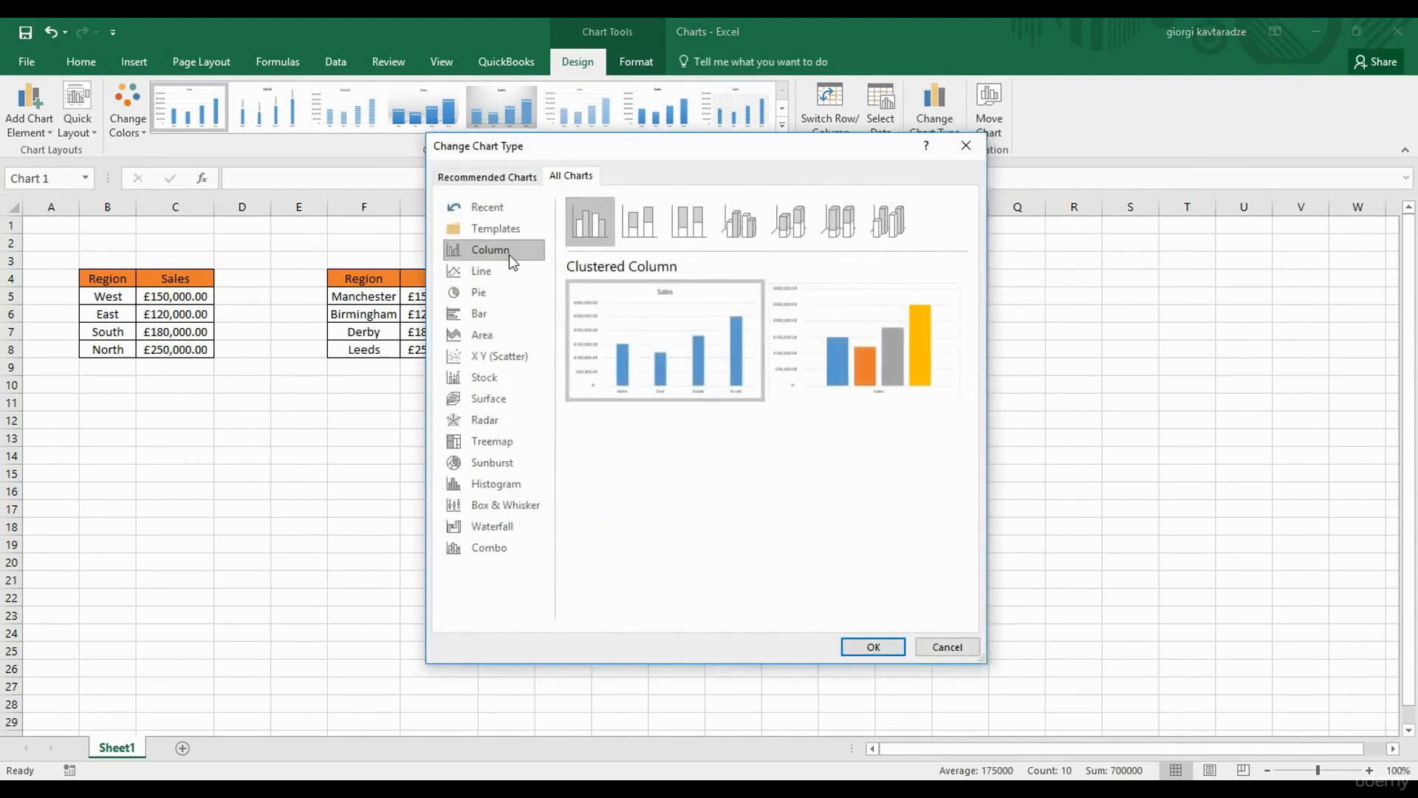
click(488, 271)
click(494, 296)
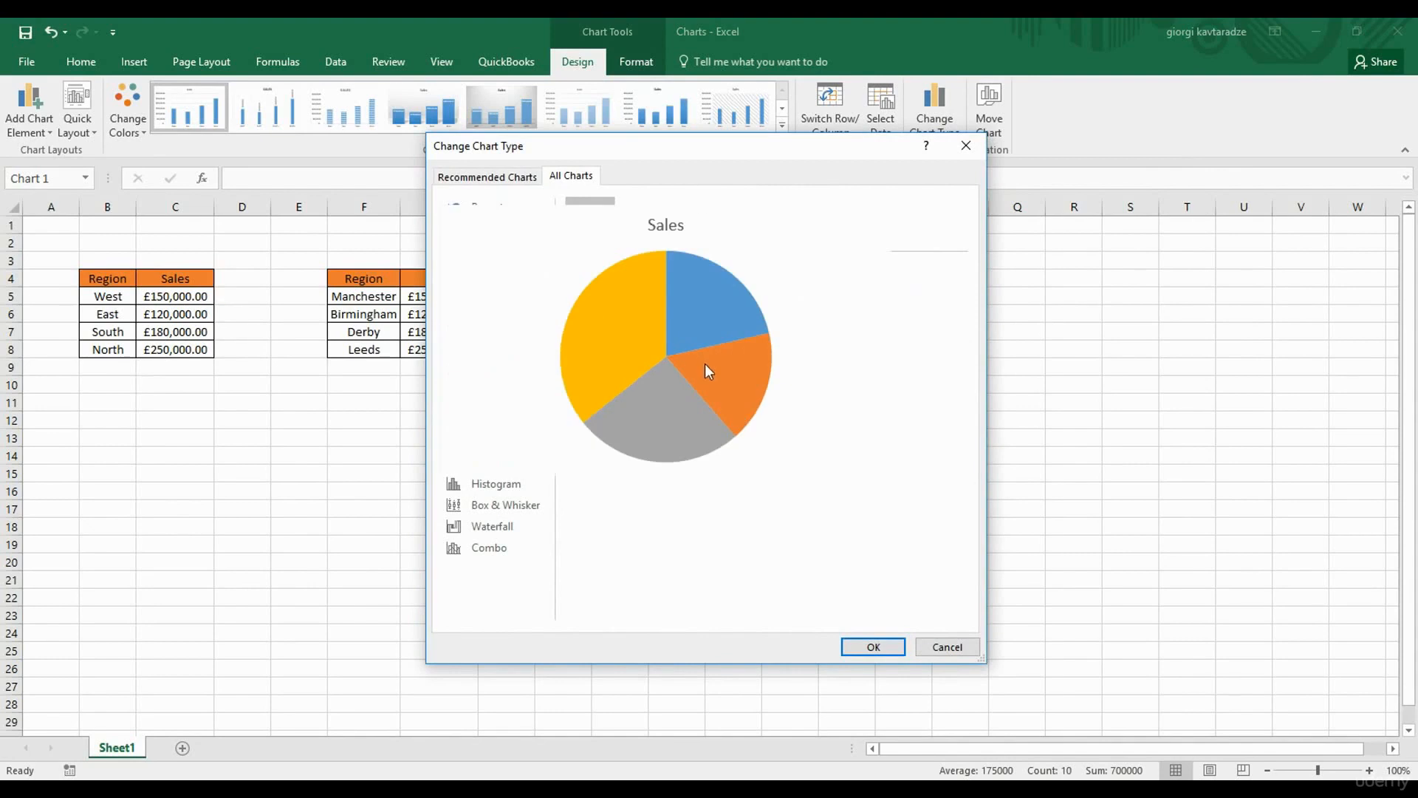
click(855, 647)
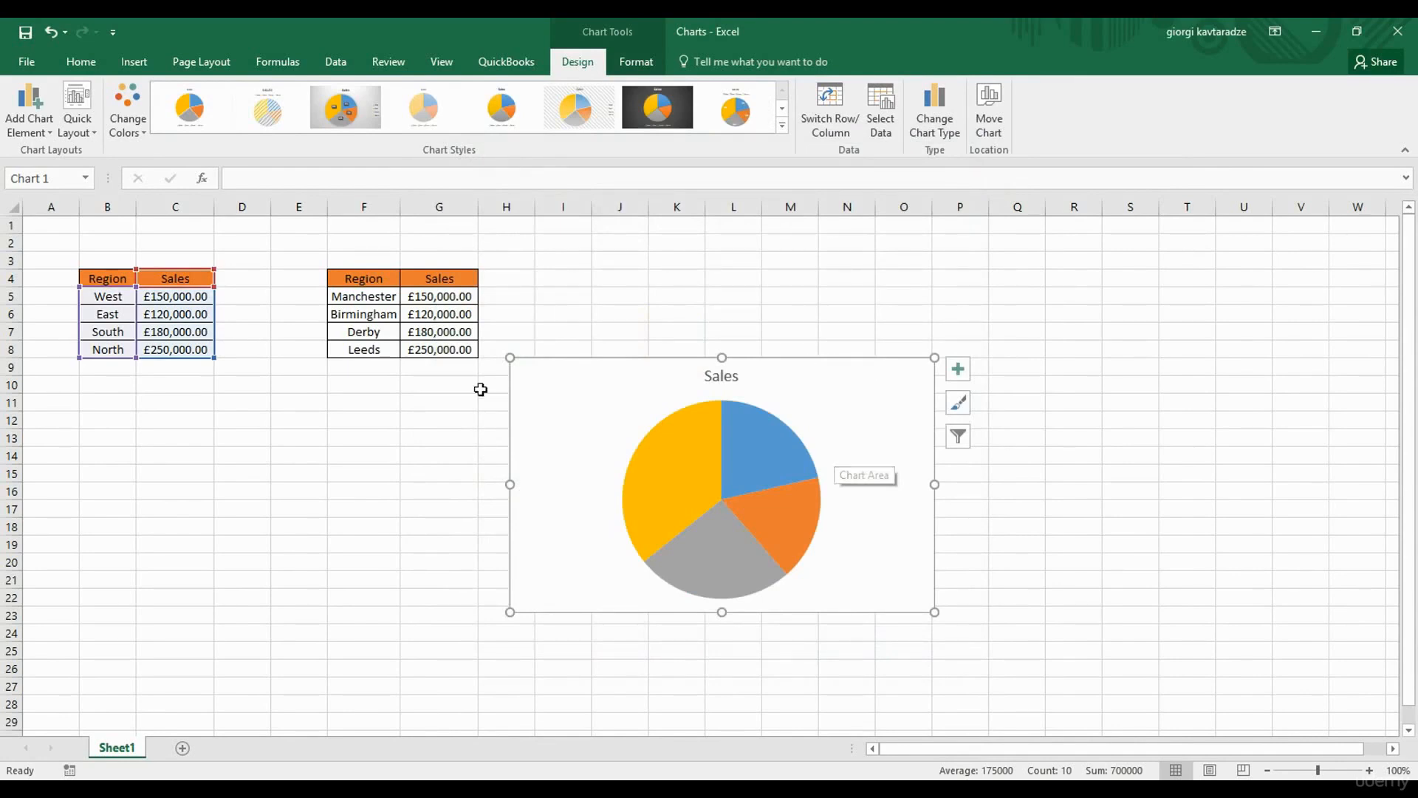
Insert a 2-D line chart from the Region and Sales data in B4:C8 and place it below the tables, beside the pie chart.
click(398, 406)
drag(111, 279, 176, 341)
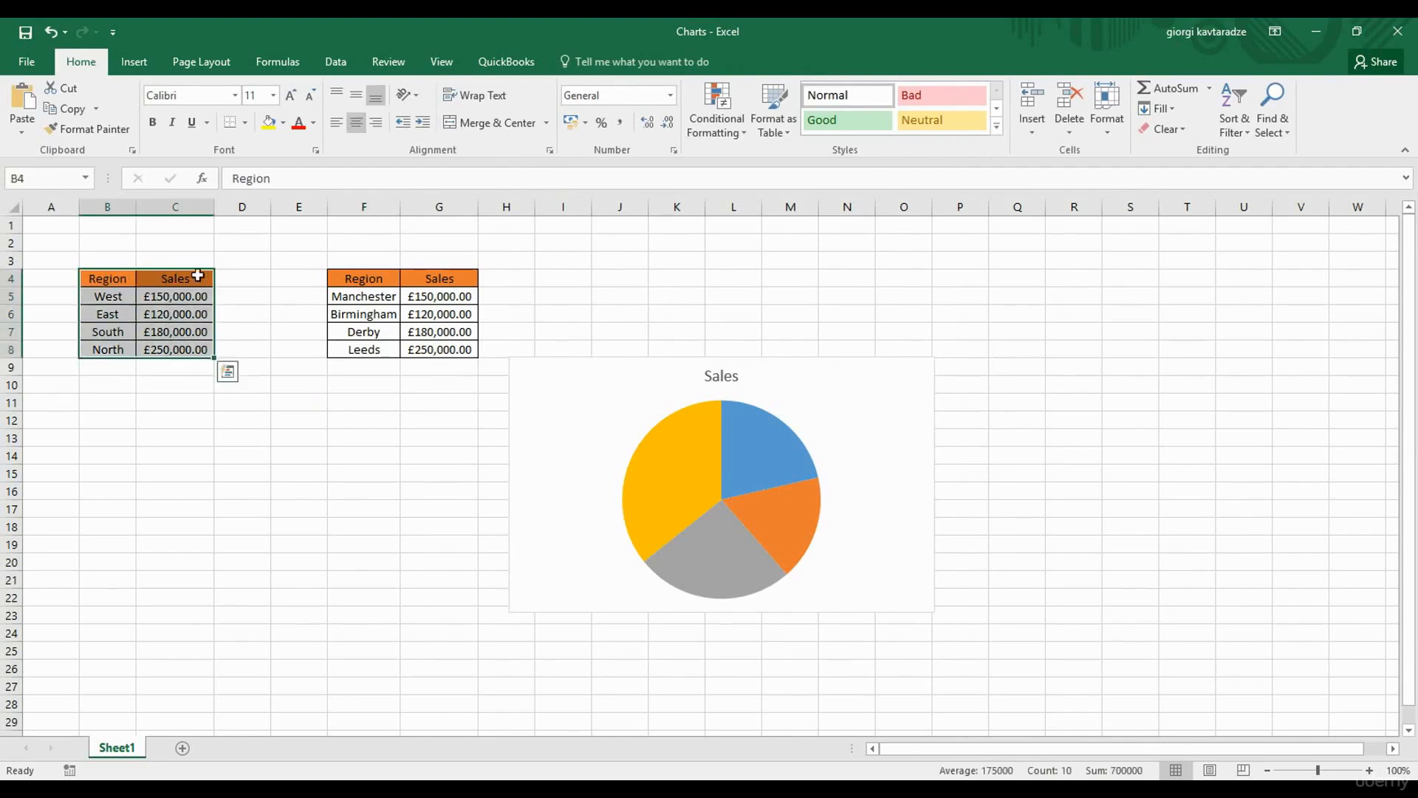
click(135, 63)
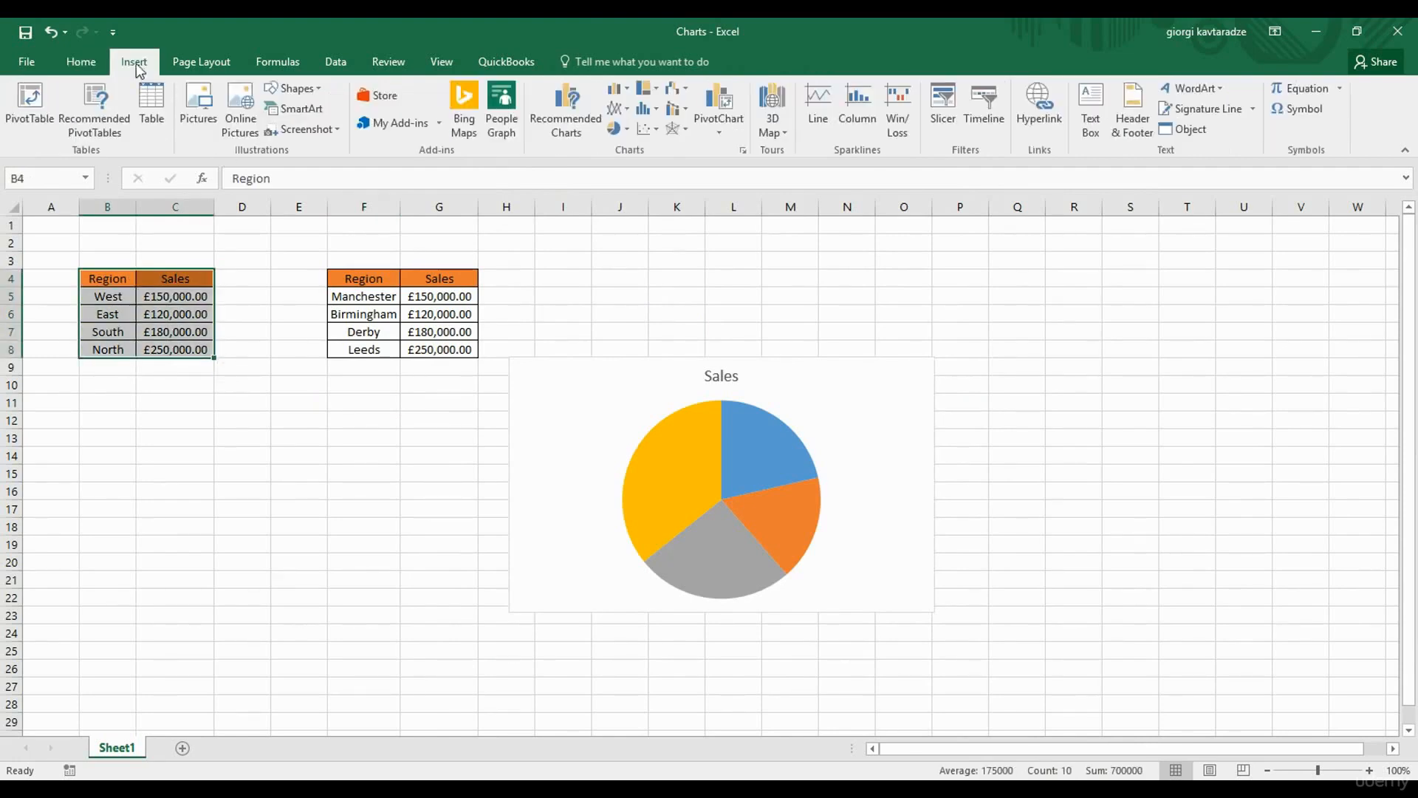
click(627, 87)
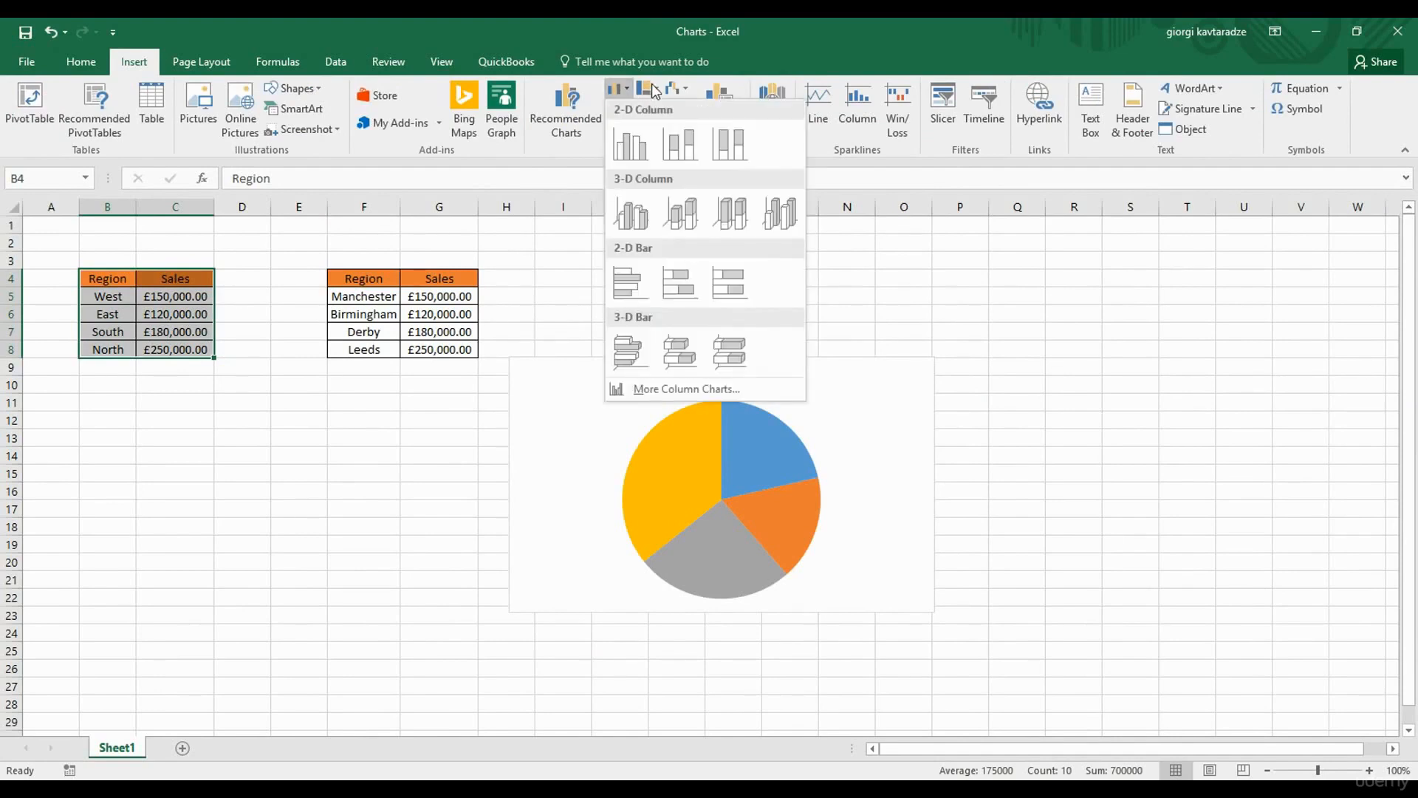
click(658, 90)
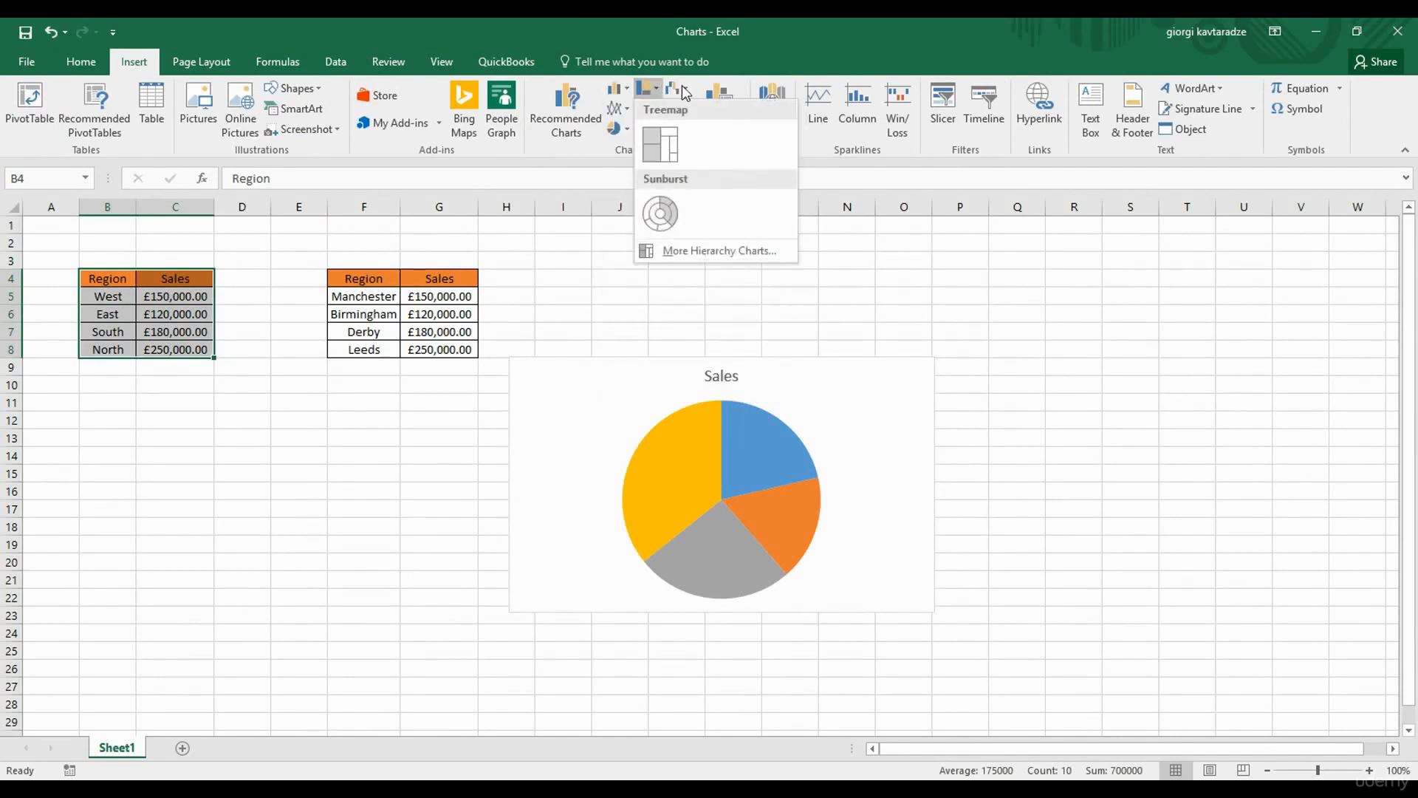
click(689, 94)
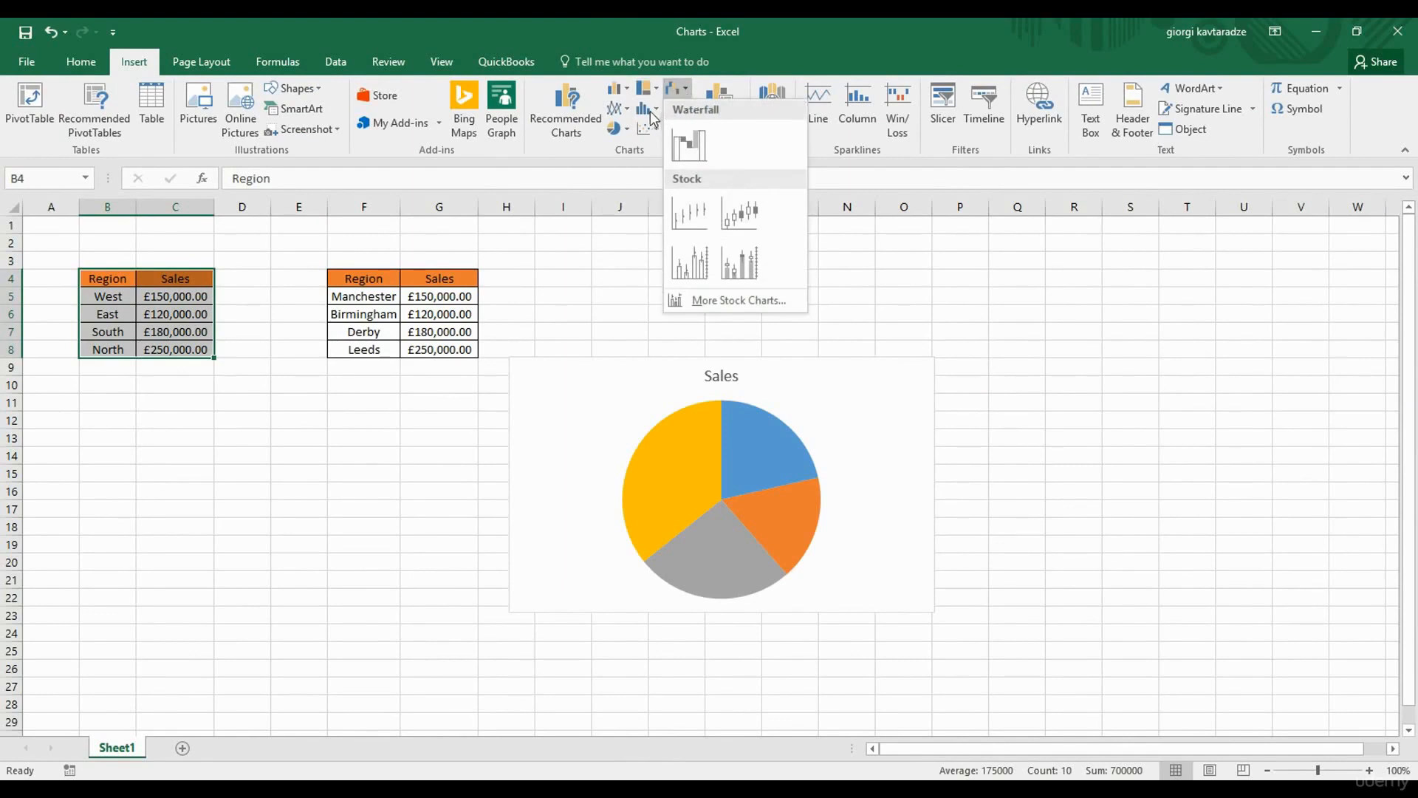
click(628, 109)
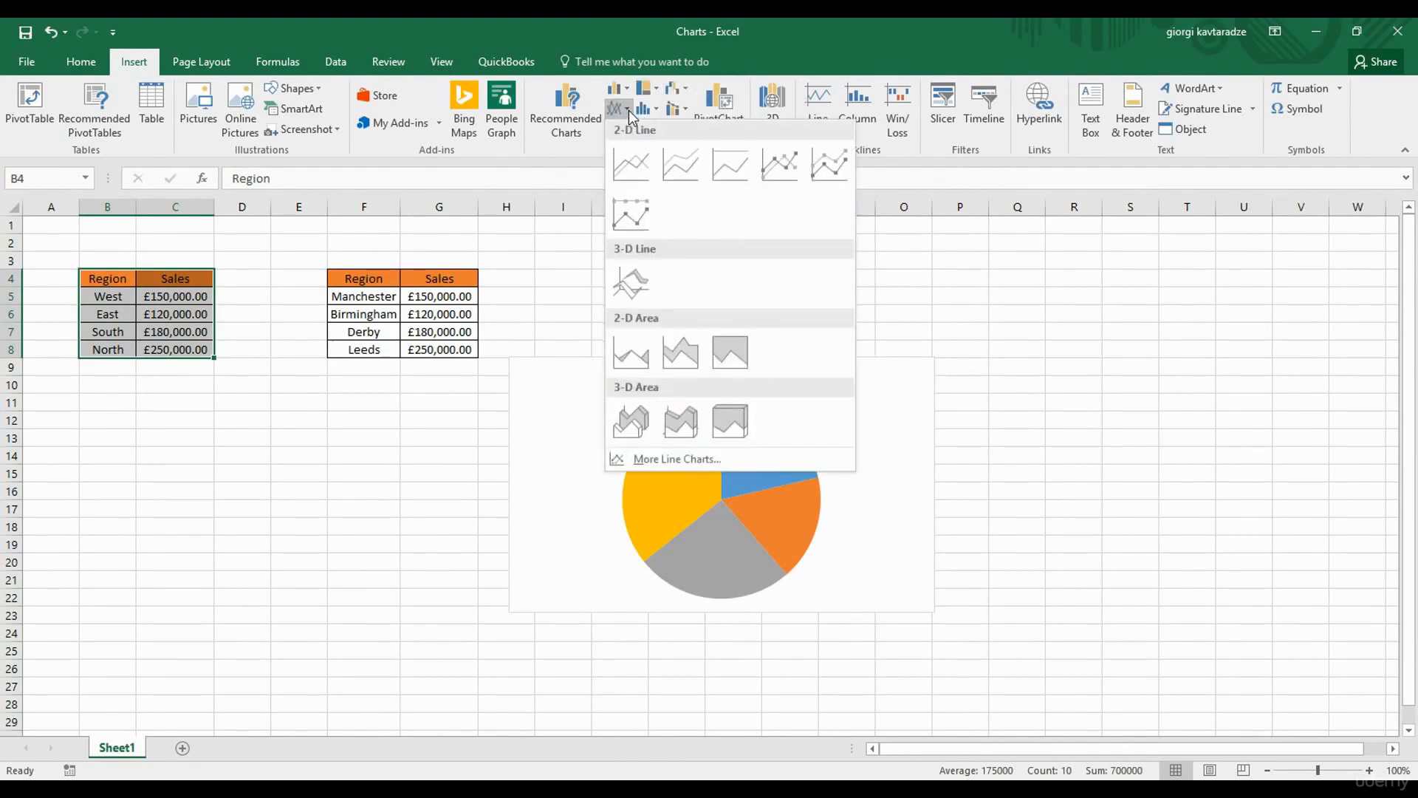
click(695, 177)
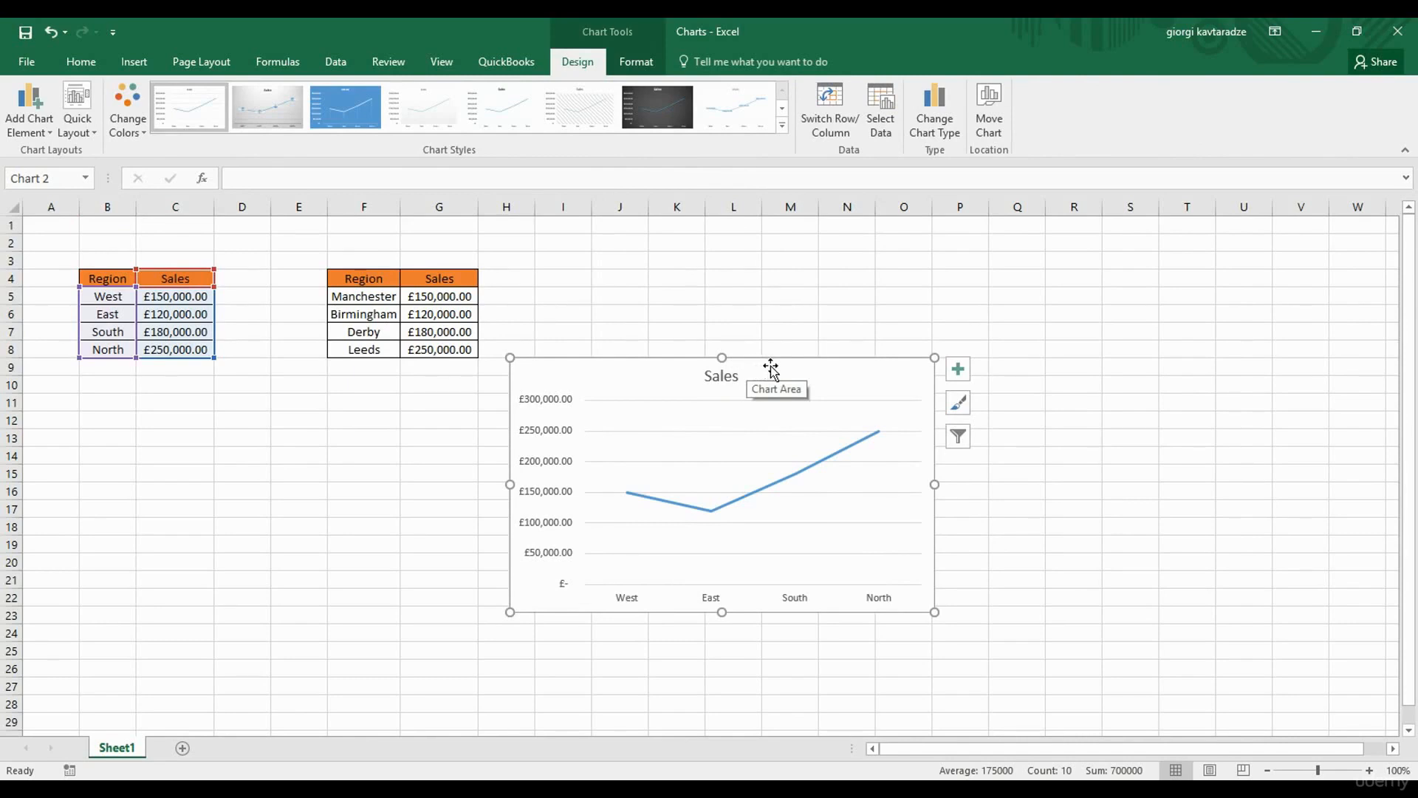
drag(775, 363, 340, 376)
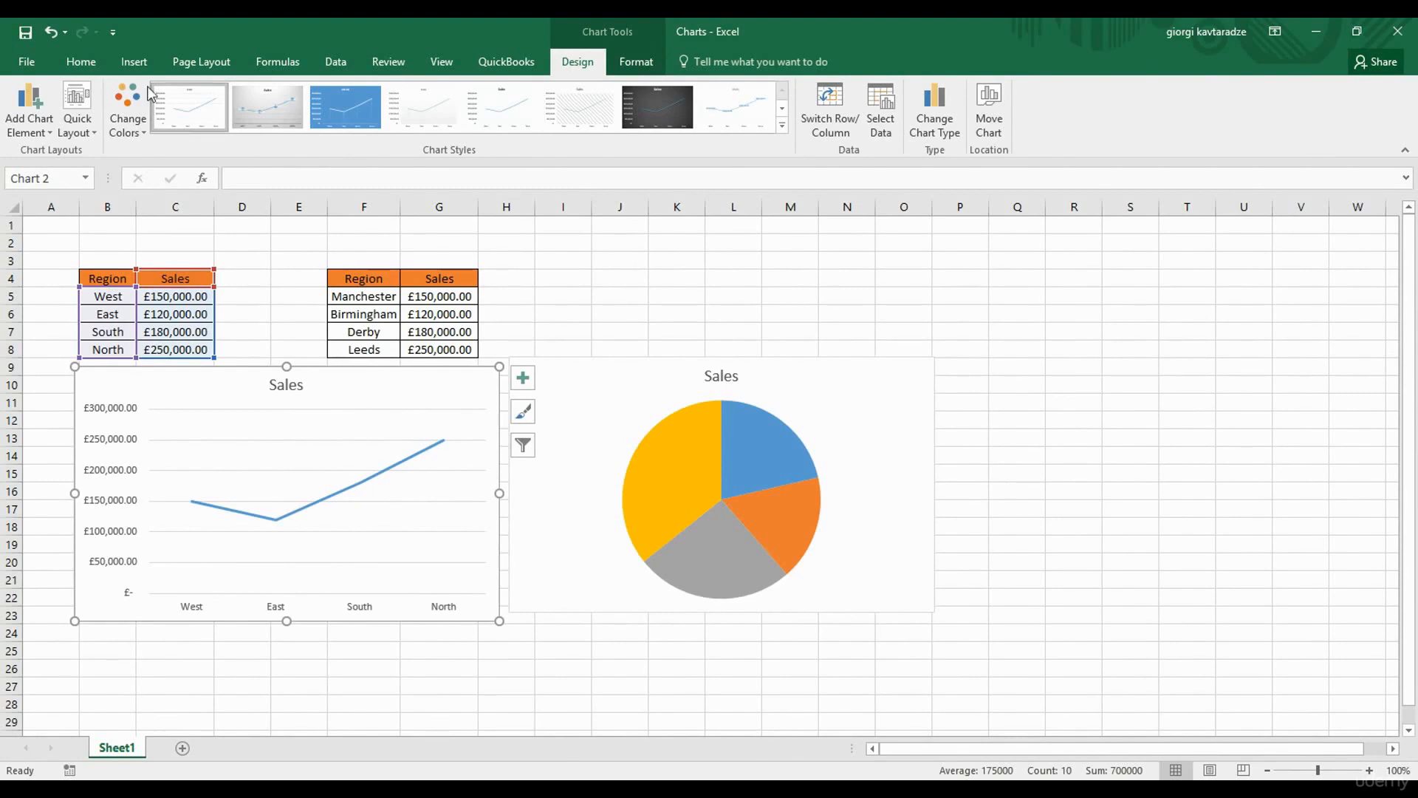
Insert a Bing Maps add-in and plot the city sales data in F4:G8 on the map.
click(135, 63)
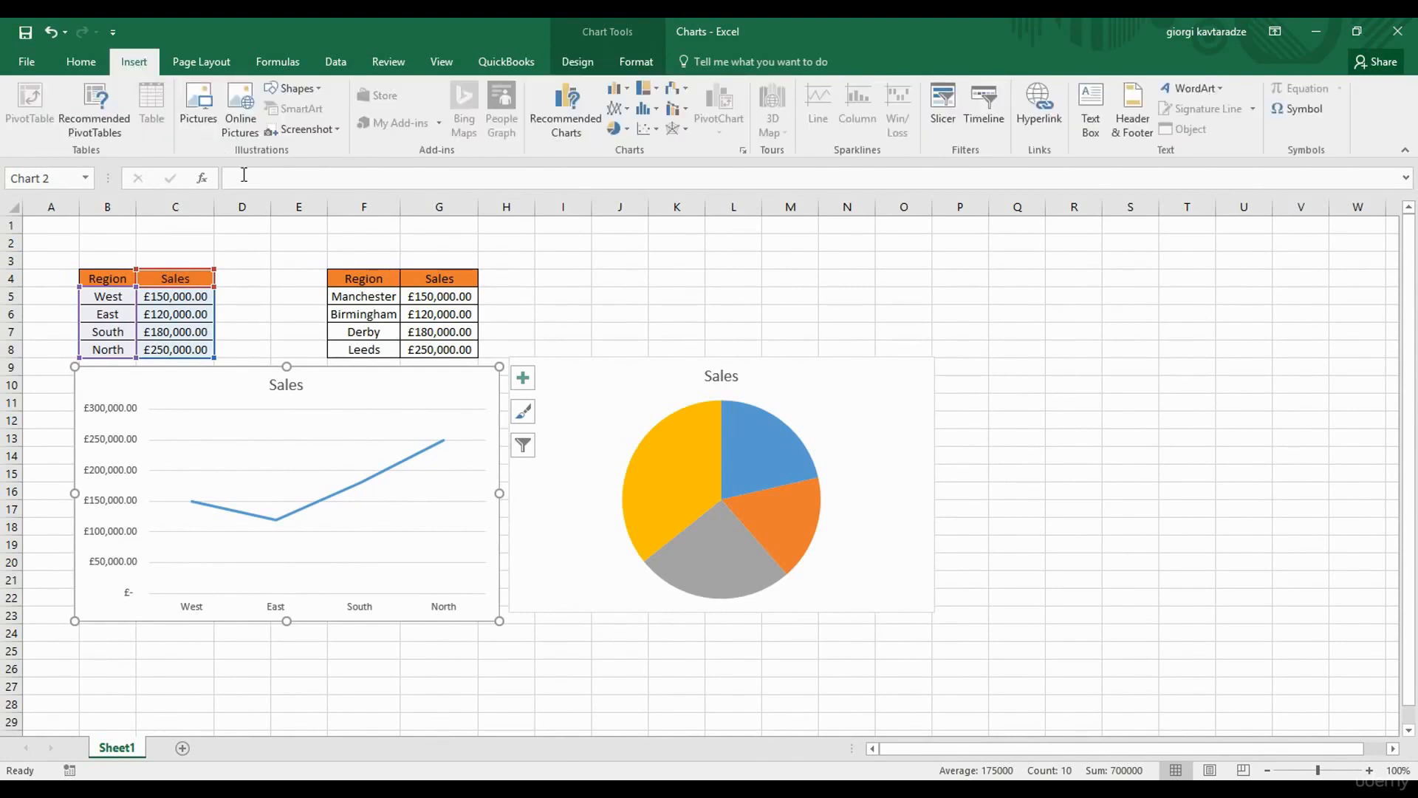
drag(367, 282, 447, 349)
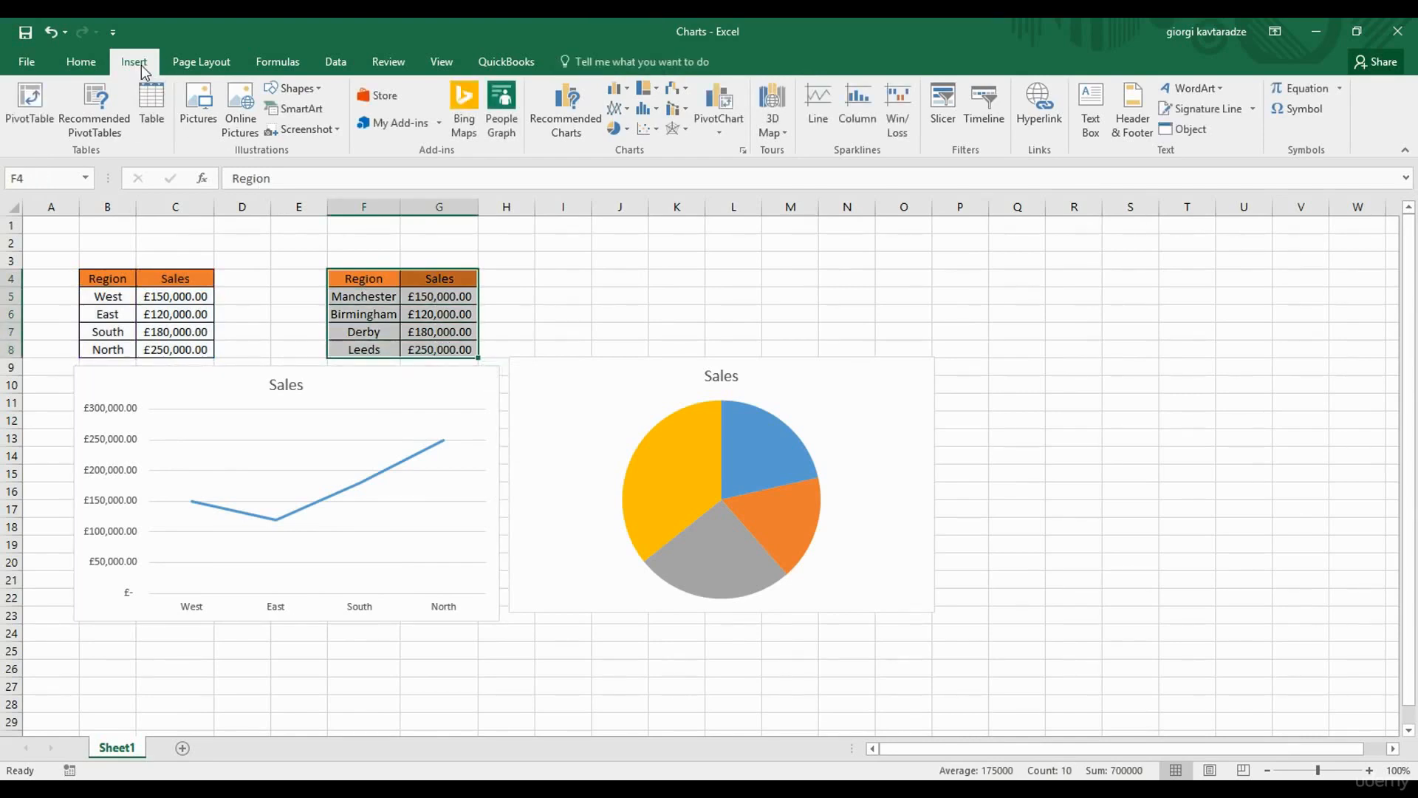
click(464, 111)
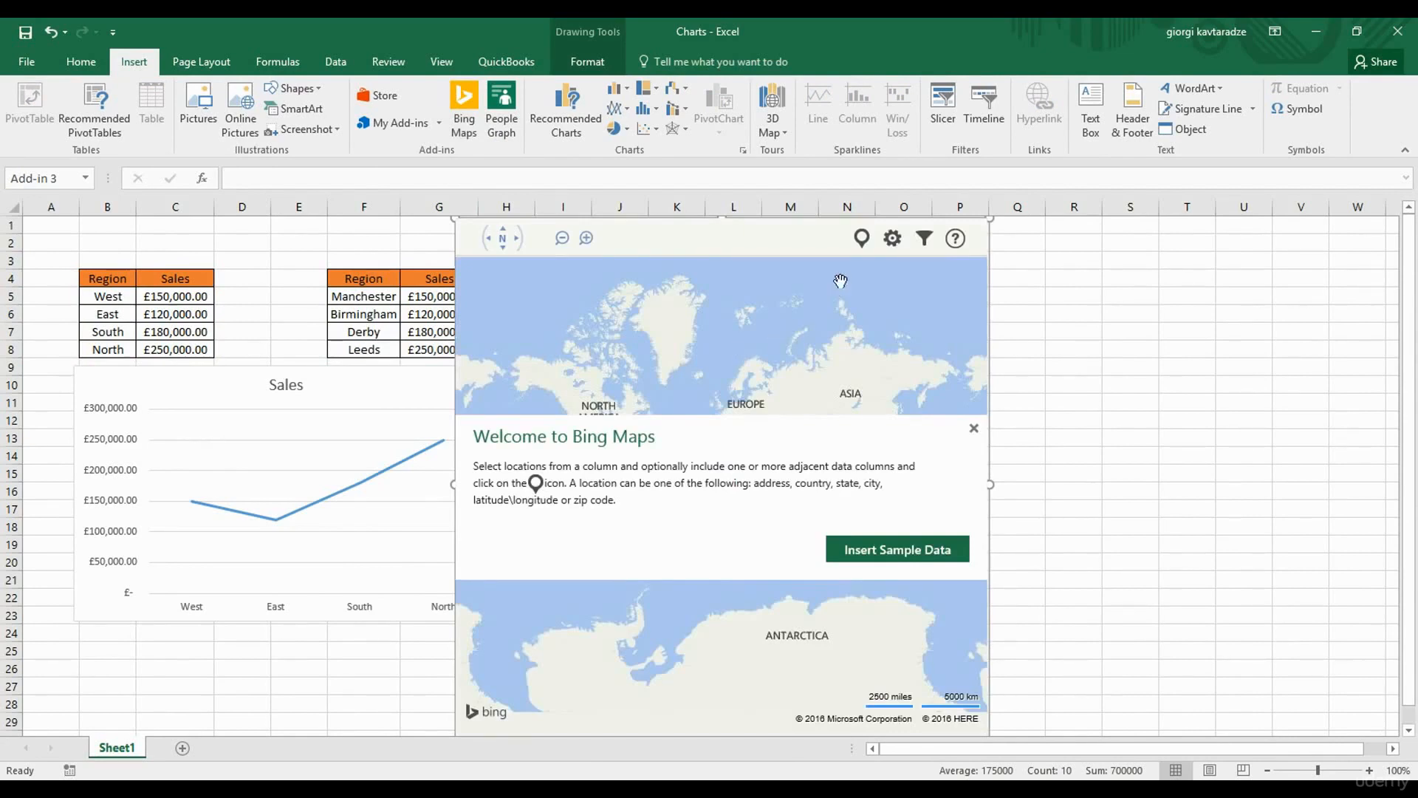
click(863, 241)
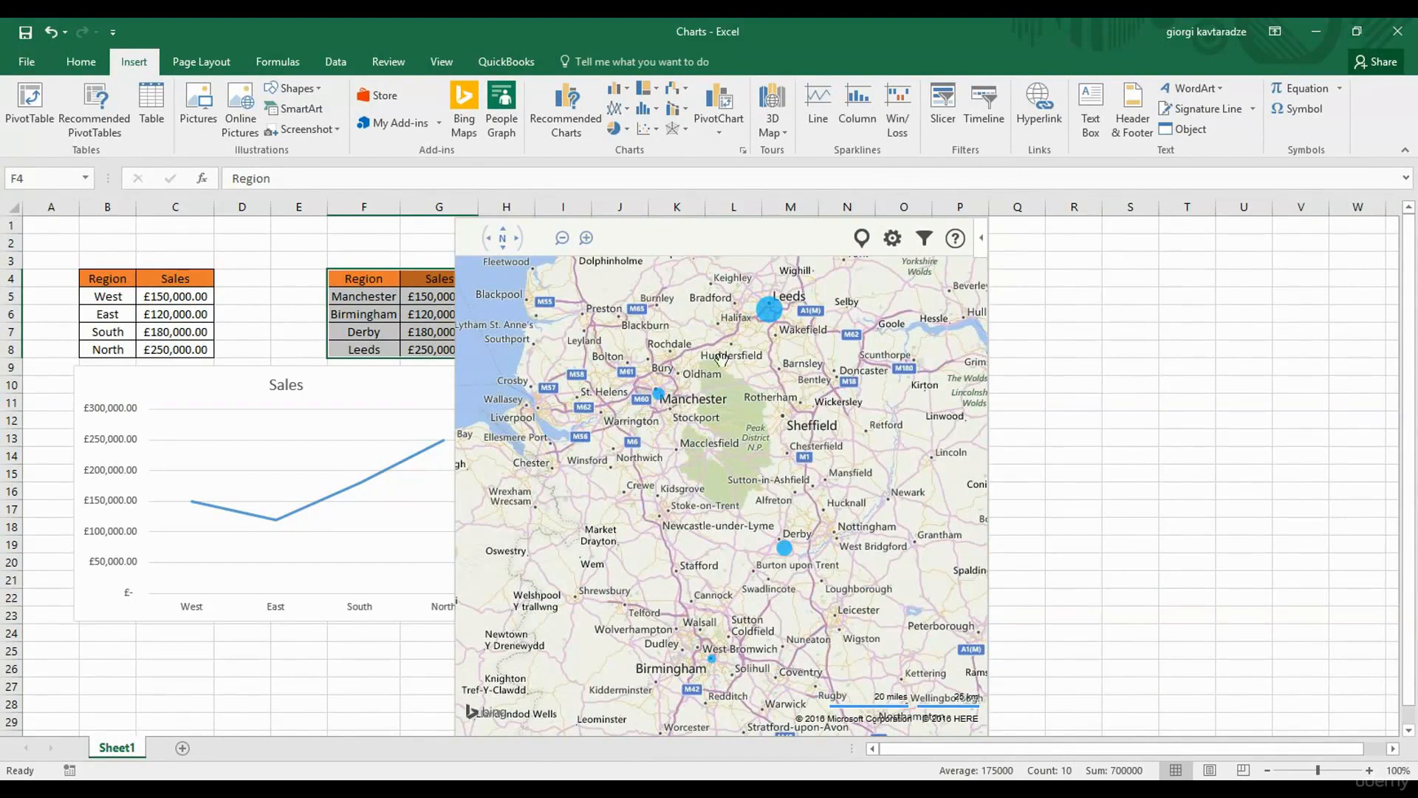
Examine the Leeds data point on the Bing map, the map settings and the location filter options.
click(789, 310)
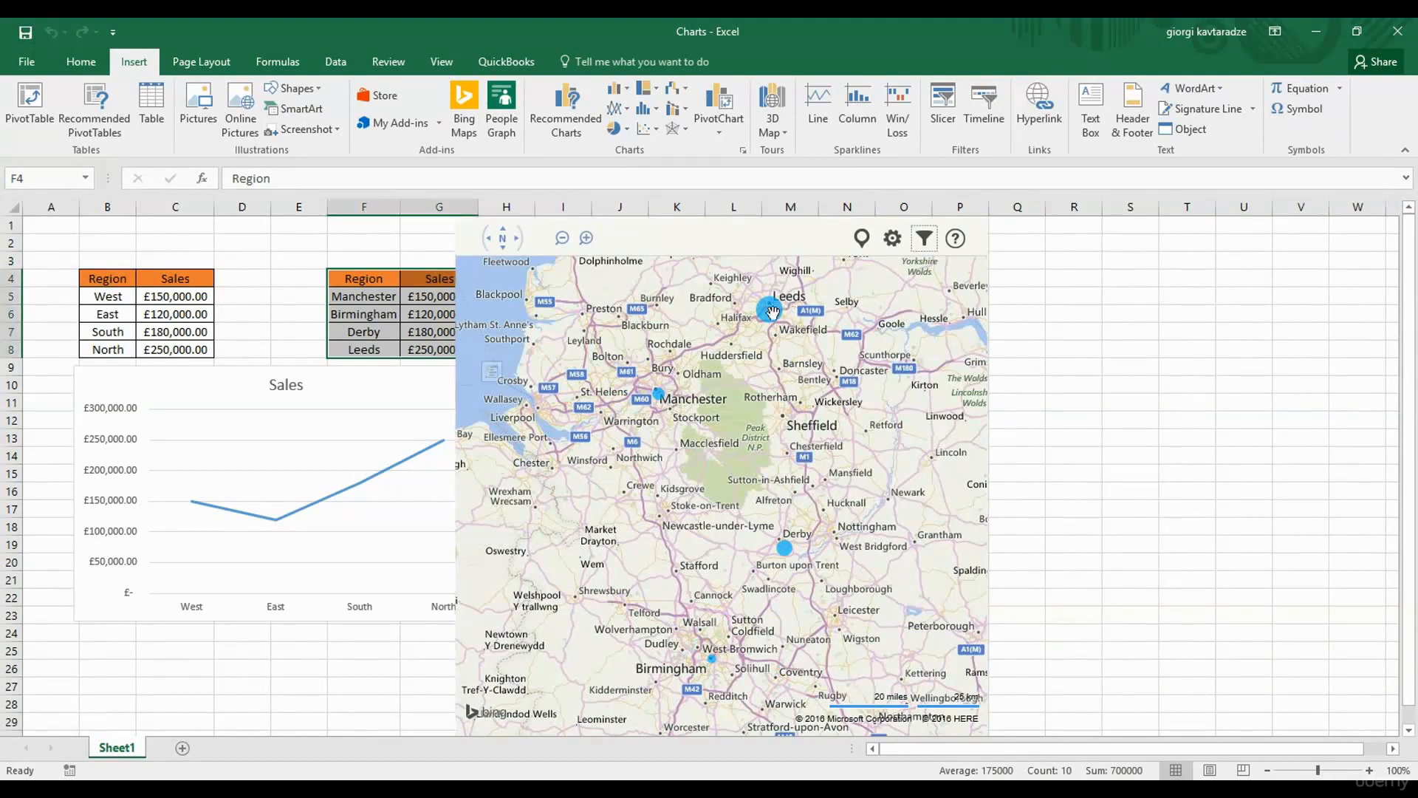
click(892, 243)
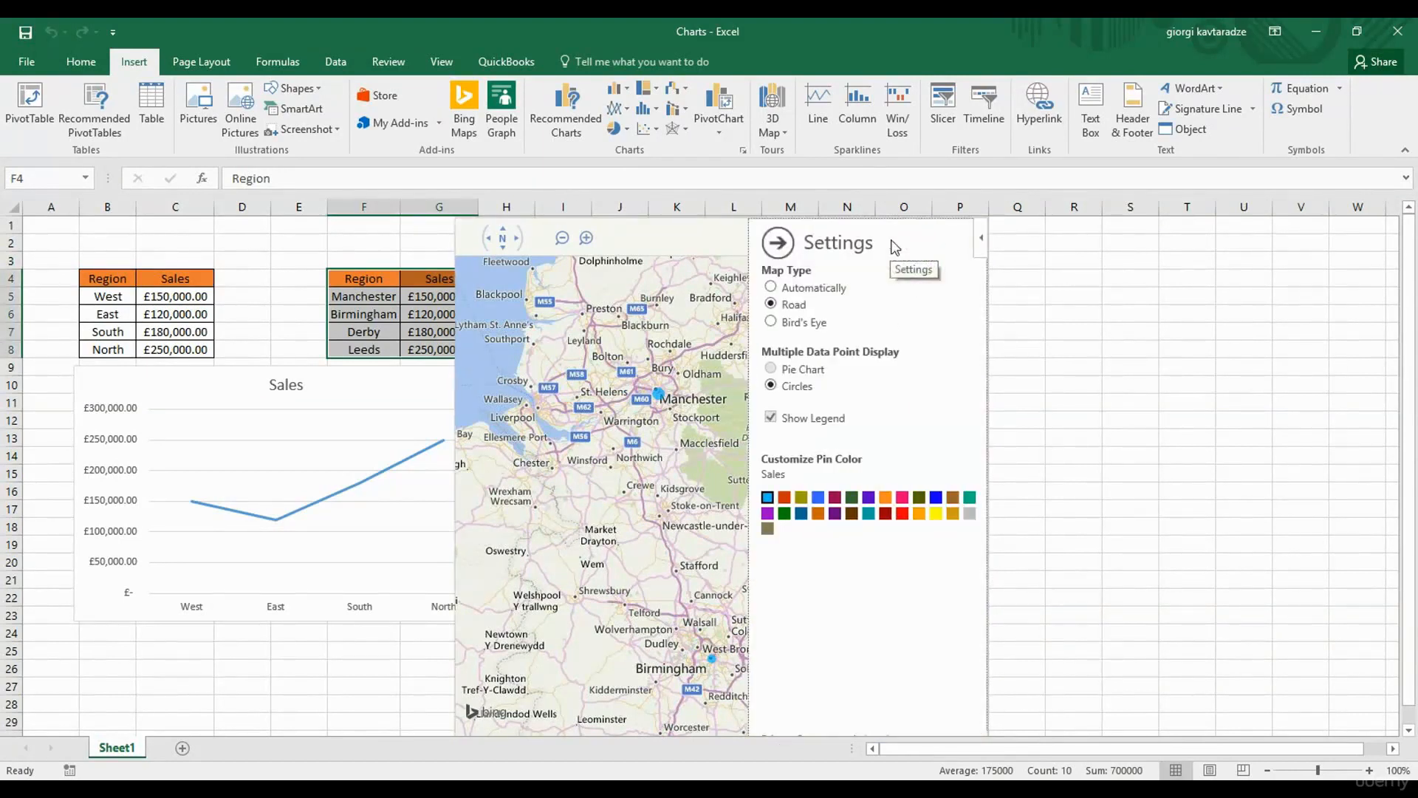
click(779, 245)
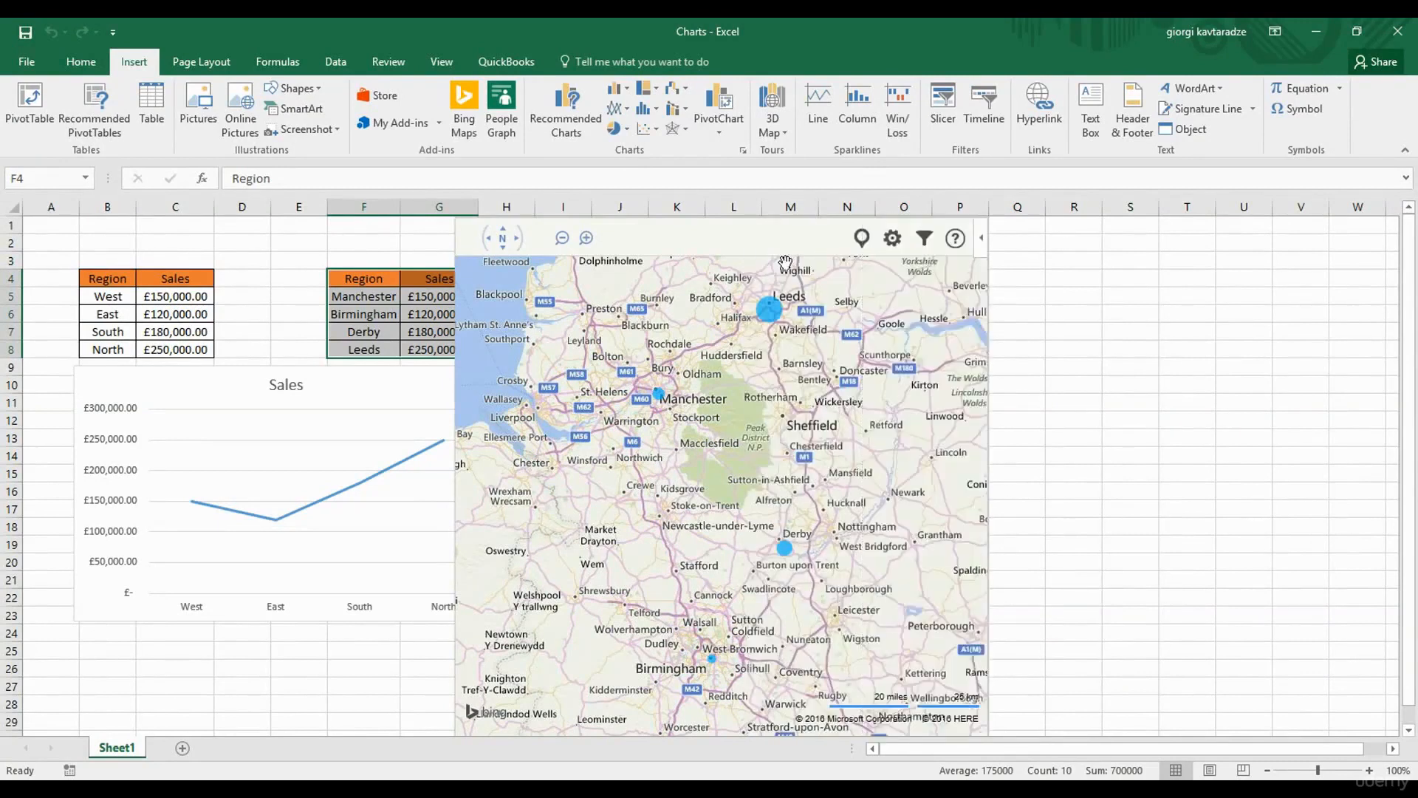
click(924, 239)
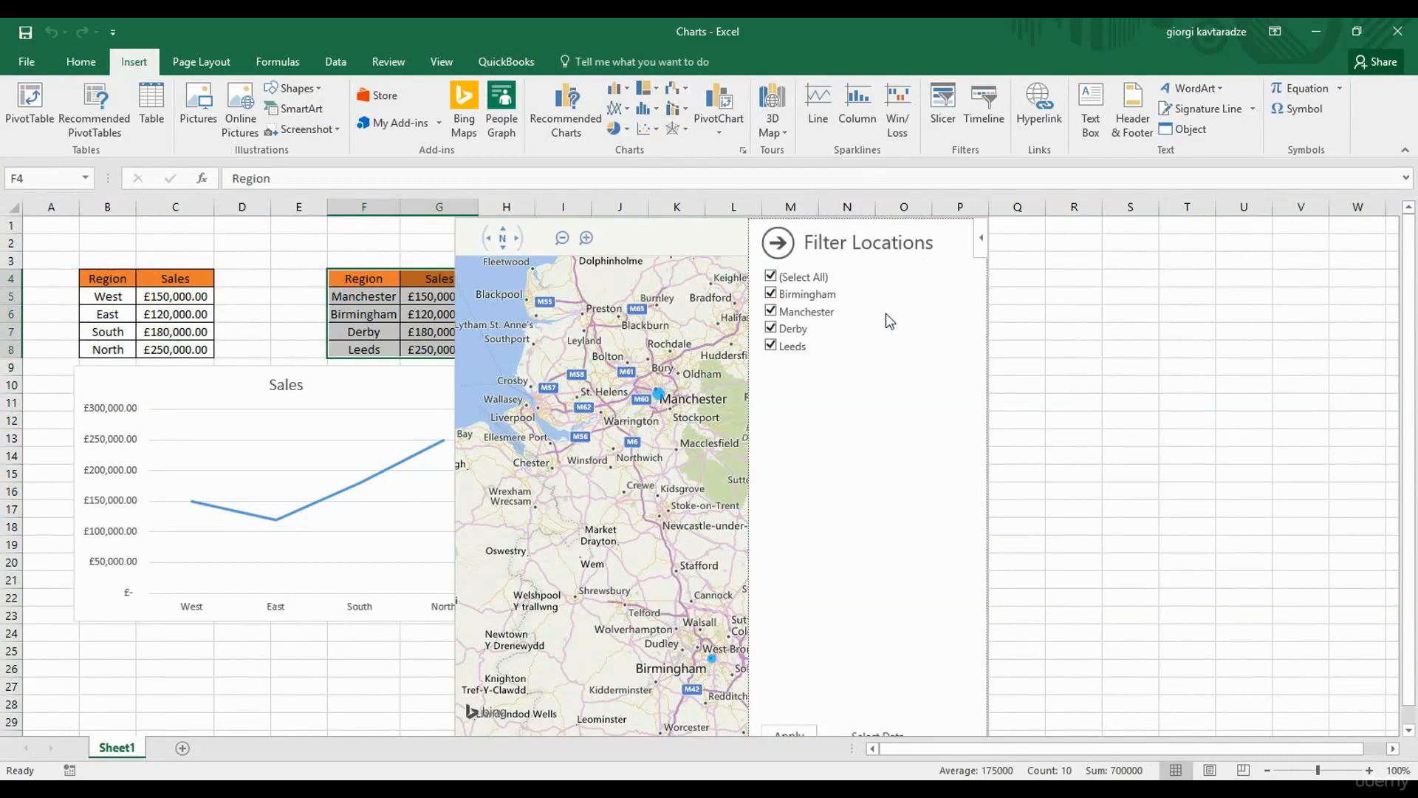
click(788, 249)
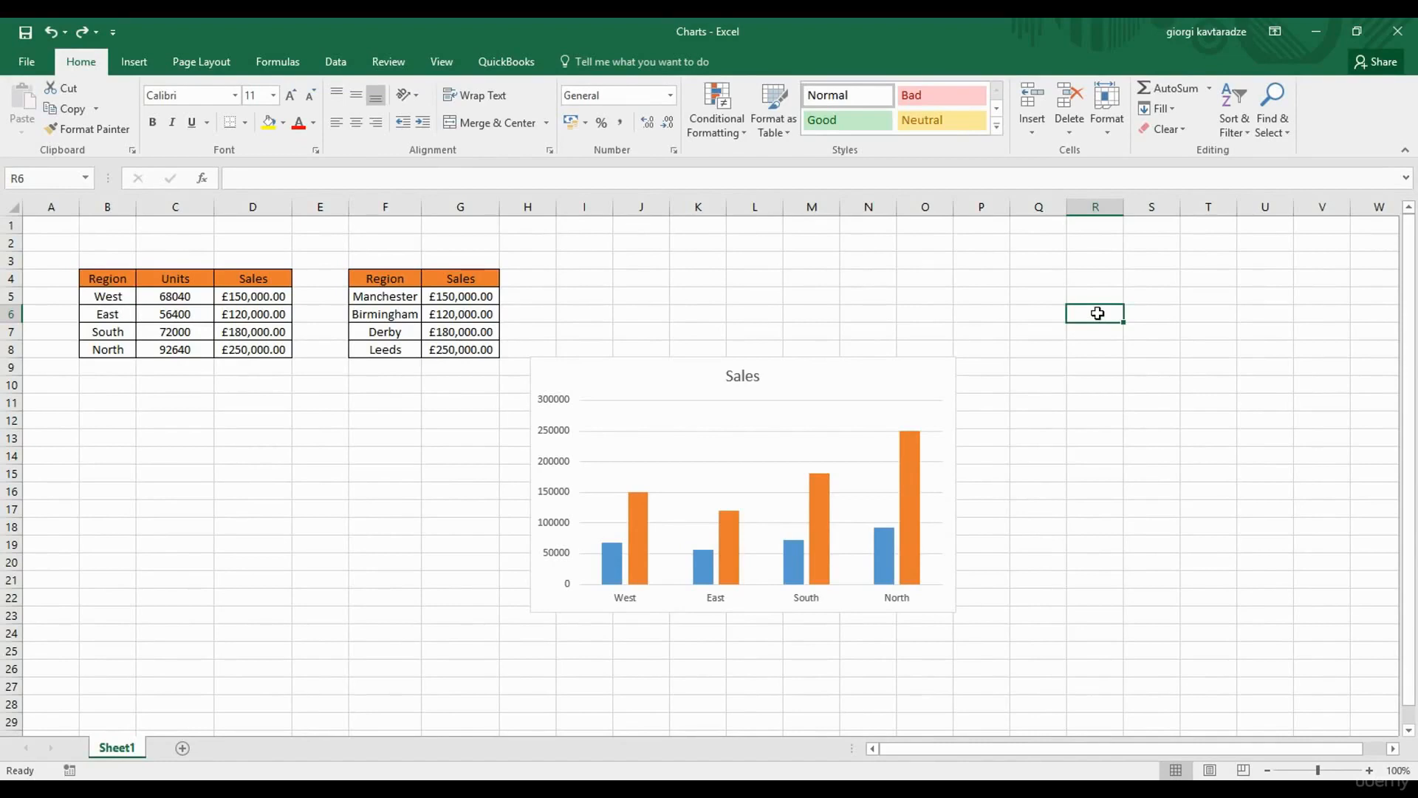
Add a primary horizontal axis title to the column chart of Units and Sales by region.
click(824, 375)
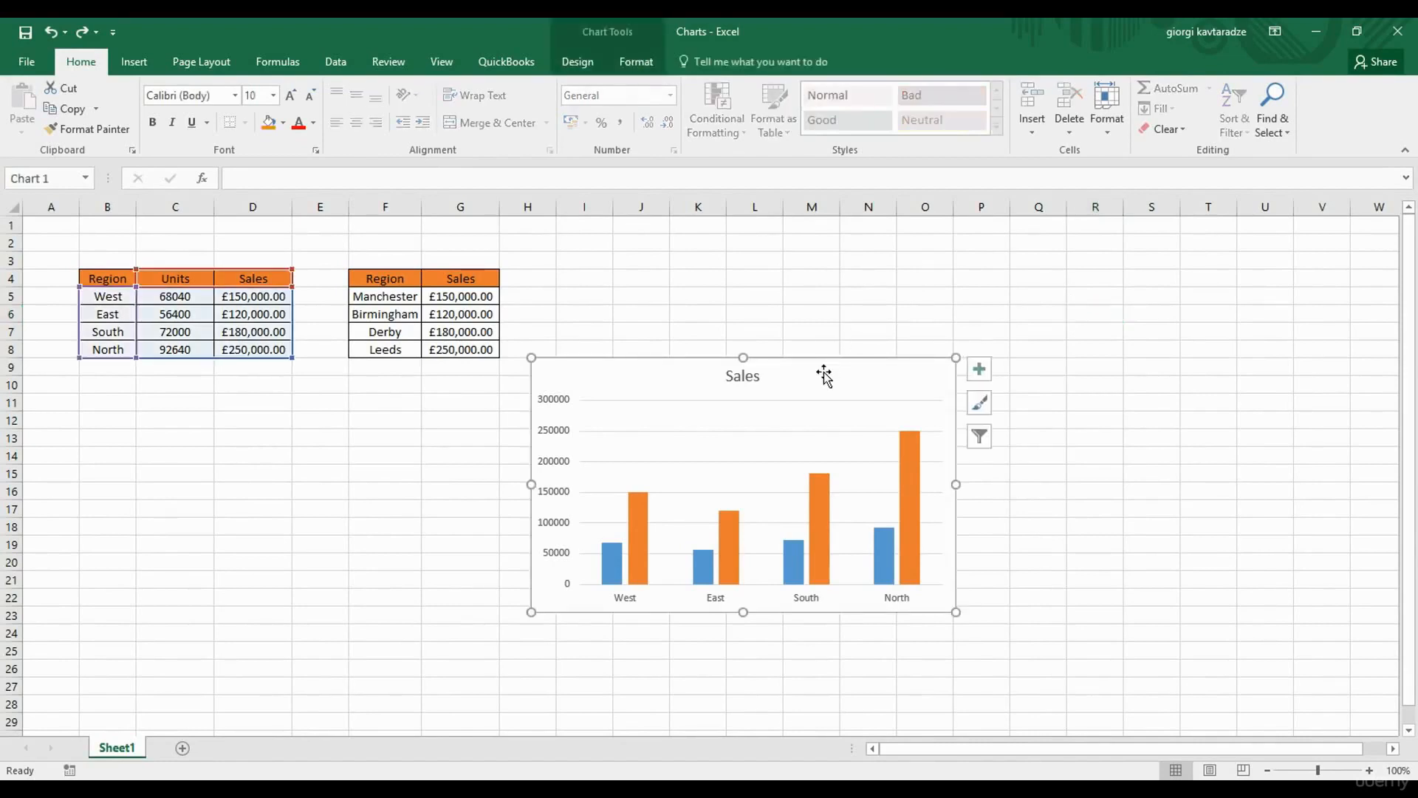
click(576, 71)
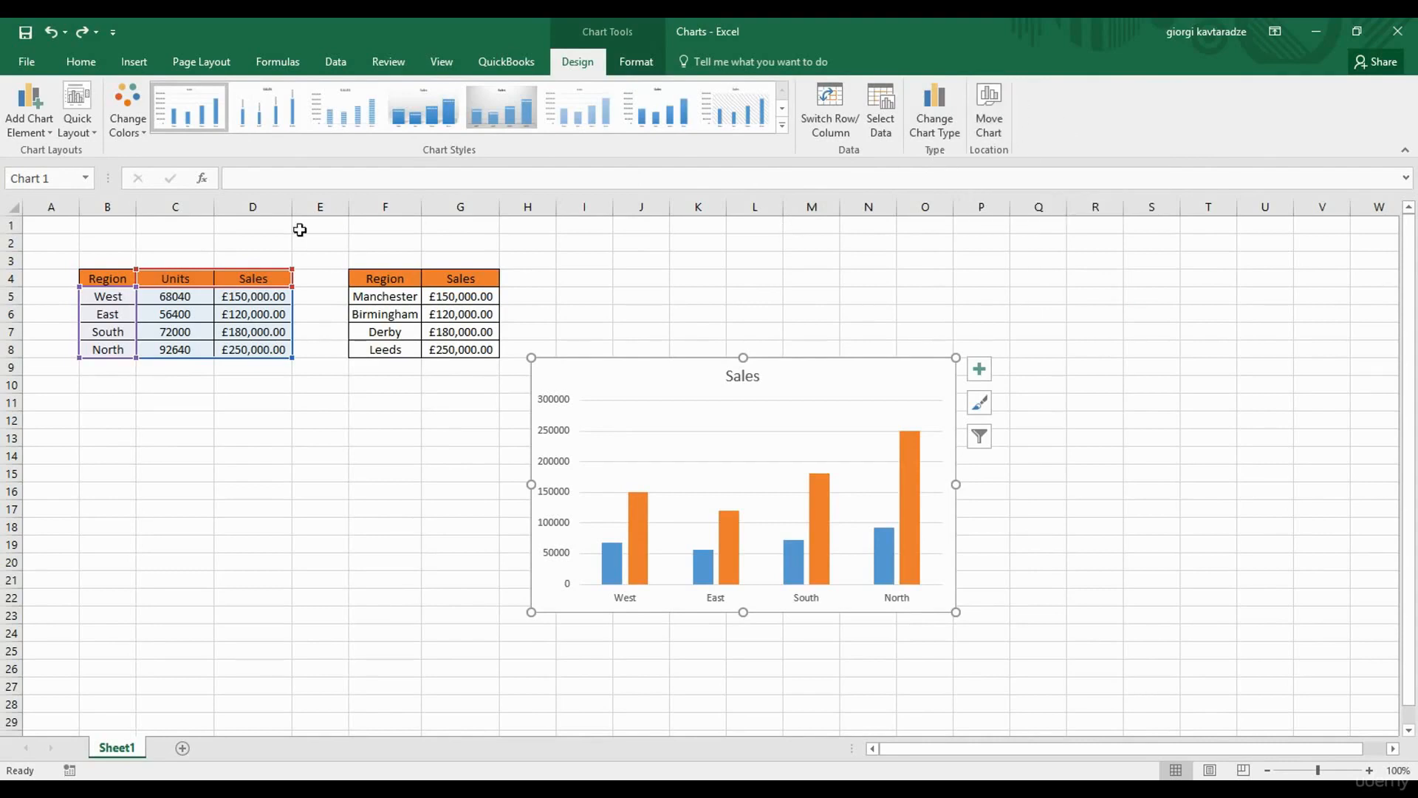
click(52, 134)
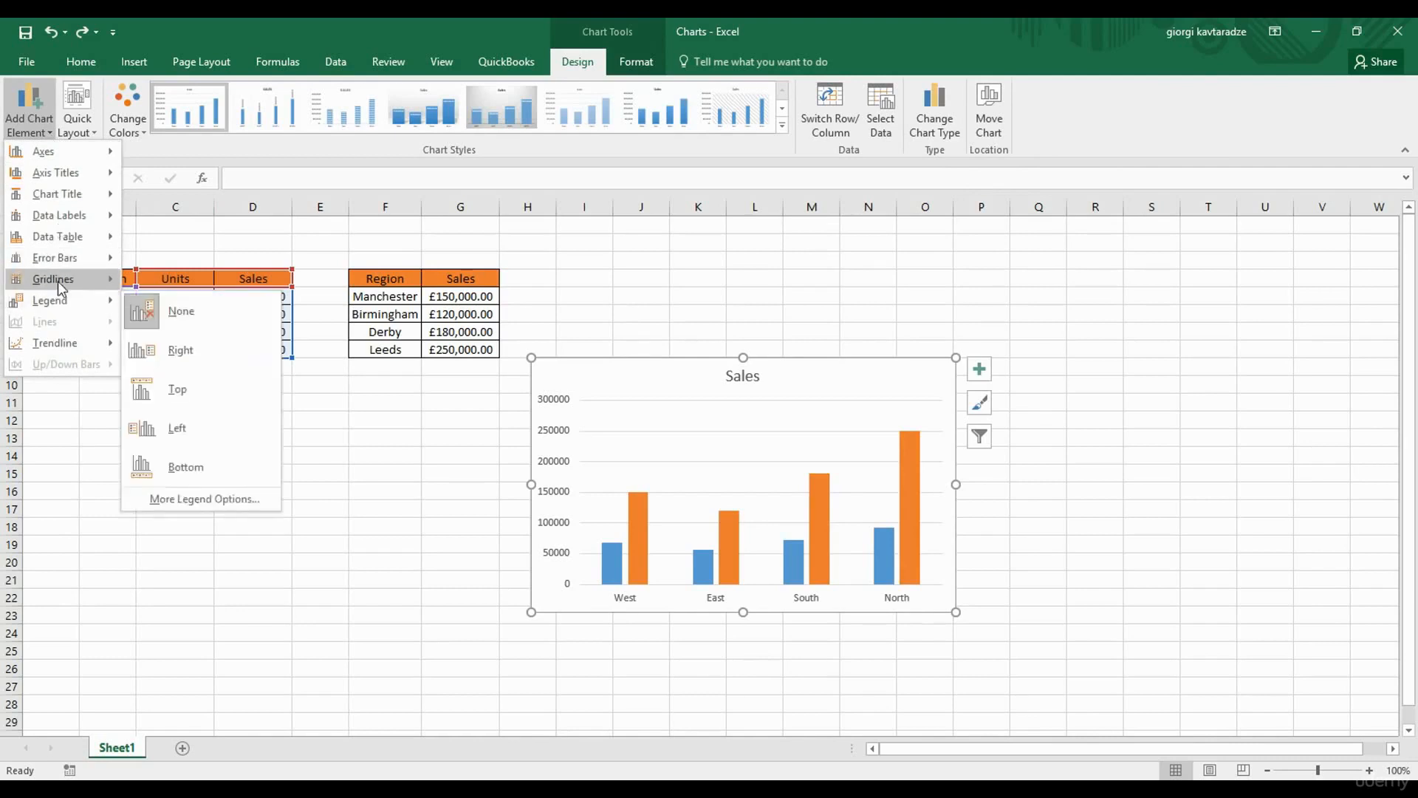
mouse_move(58, 262)
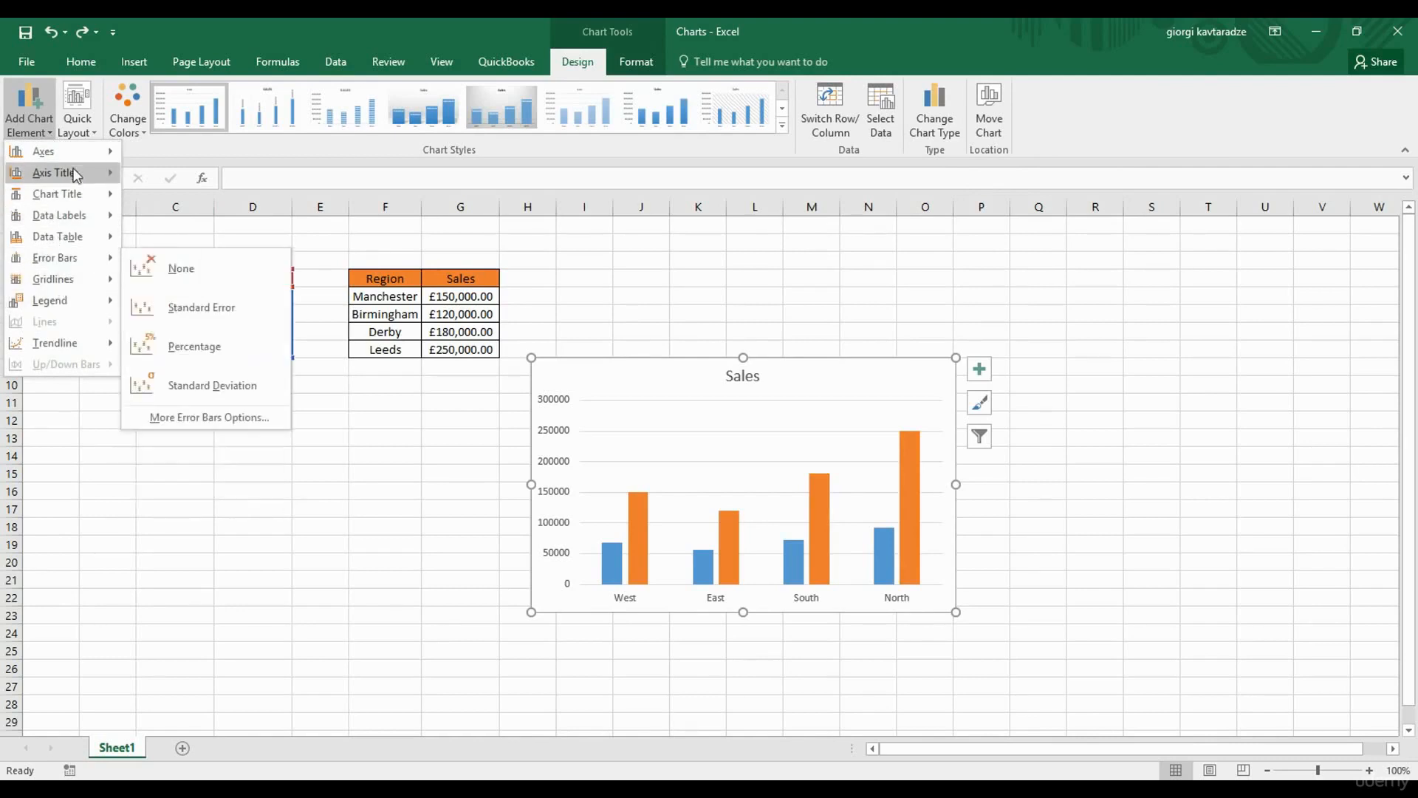
mouse_move(77, 161)
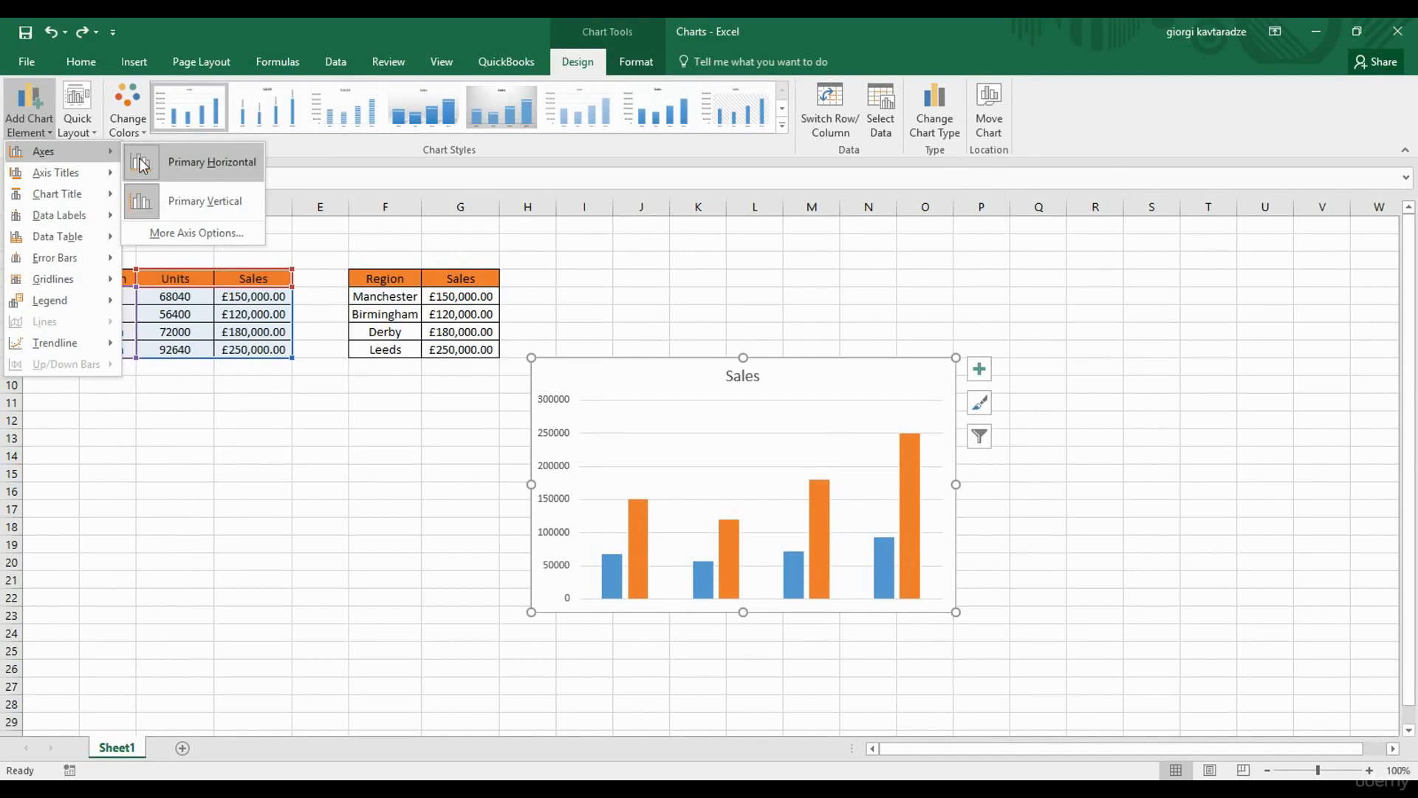
click(145, 205)
mouse_move(84, 184)
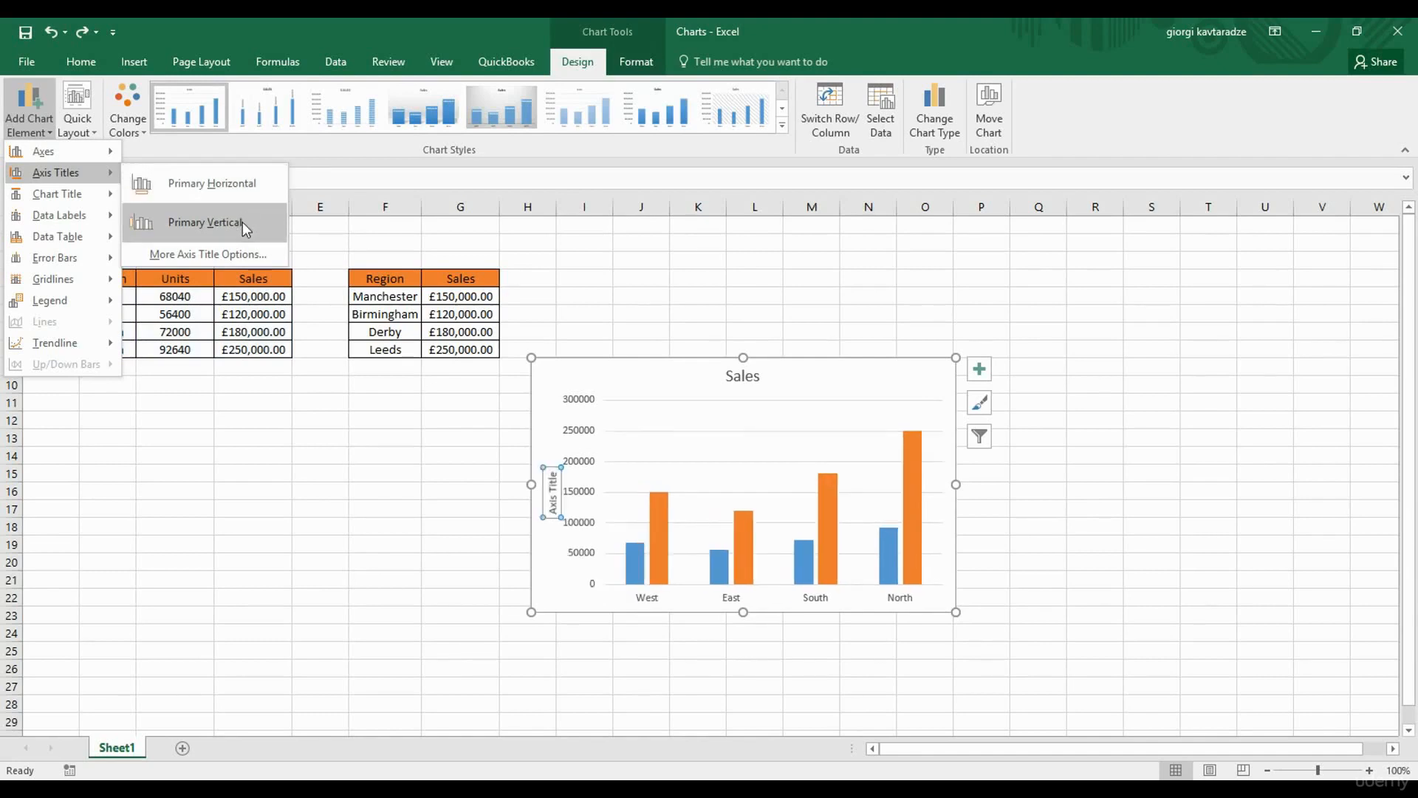
click(238, 185)
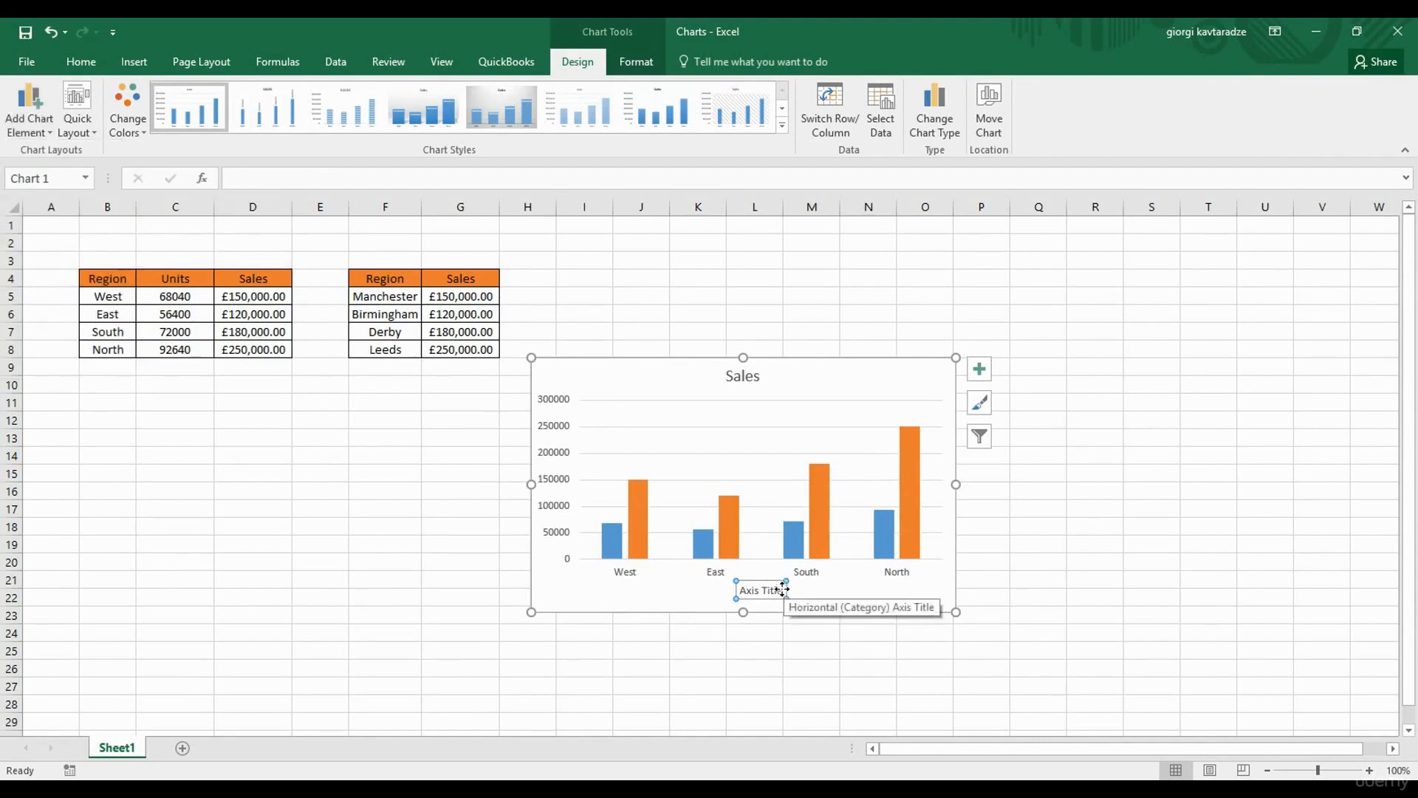
Replace the horizontal axis title text with "Regions" and deselect the chart.
drag(781, 588, 745, 591)
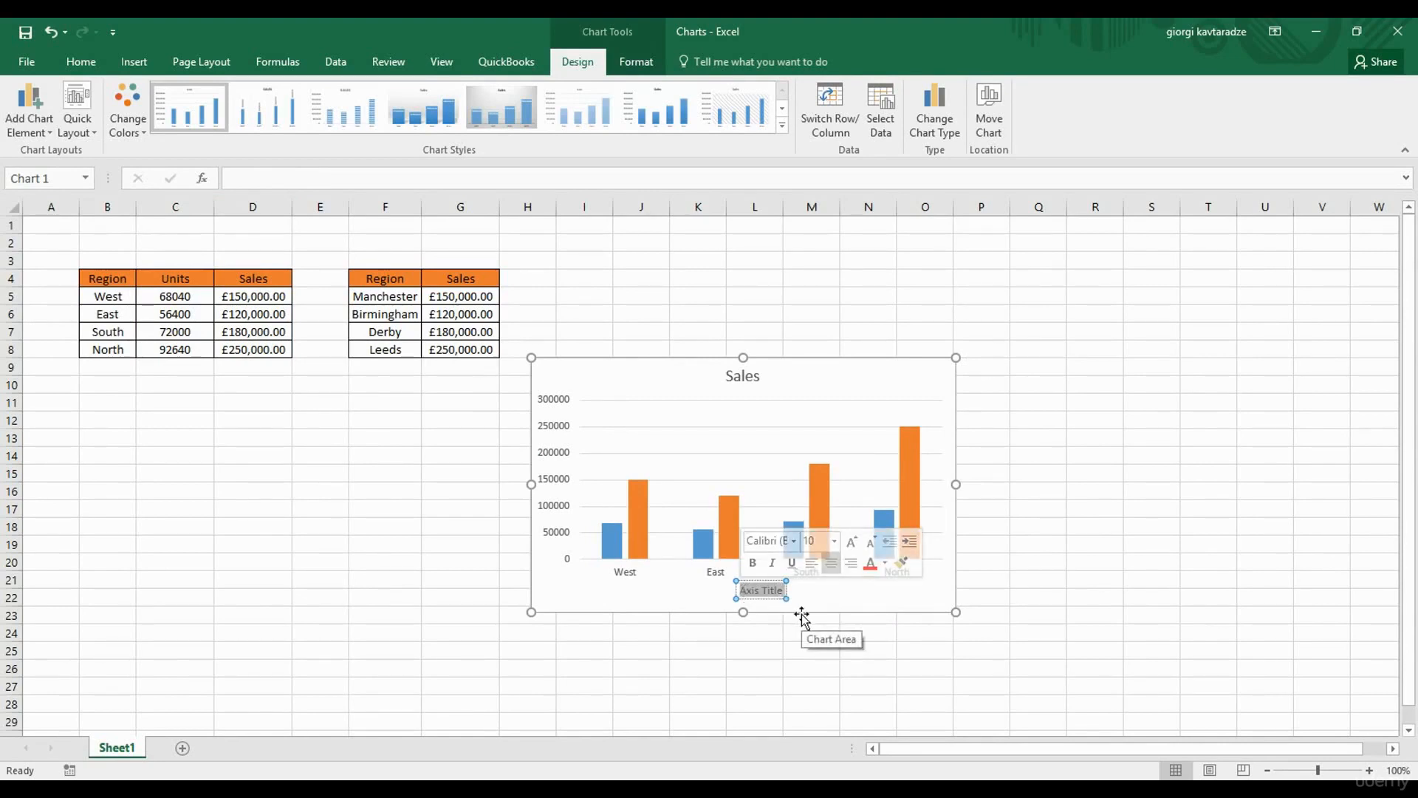
text(Re)
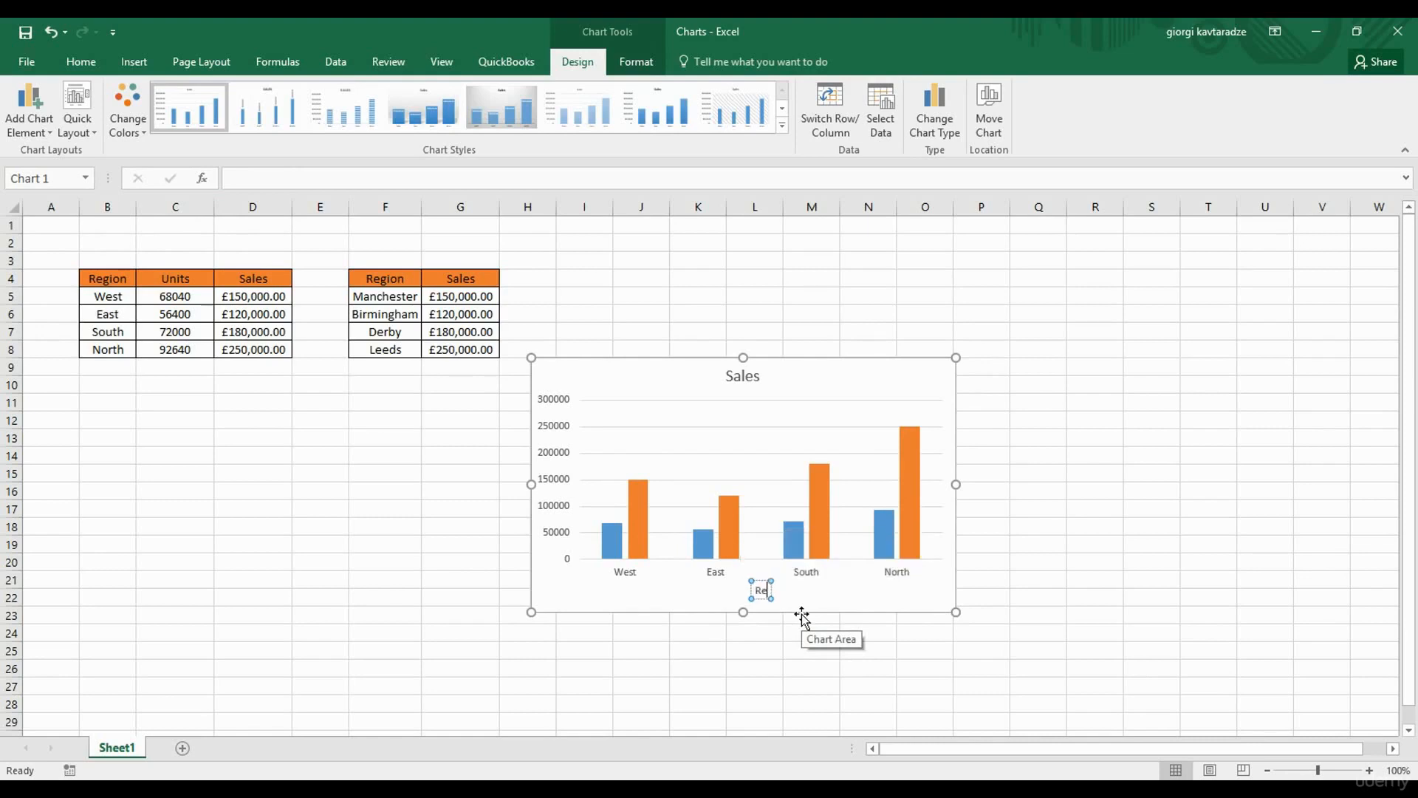
text(gions)
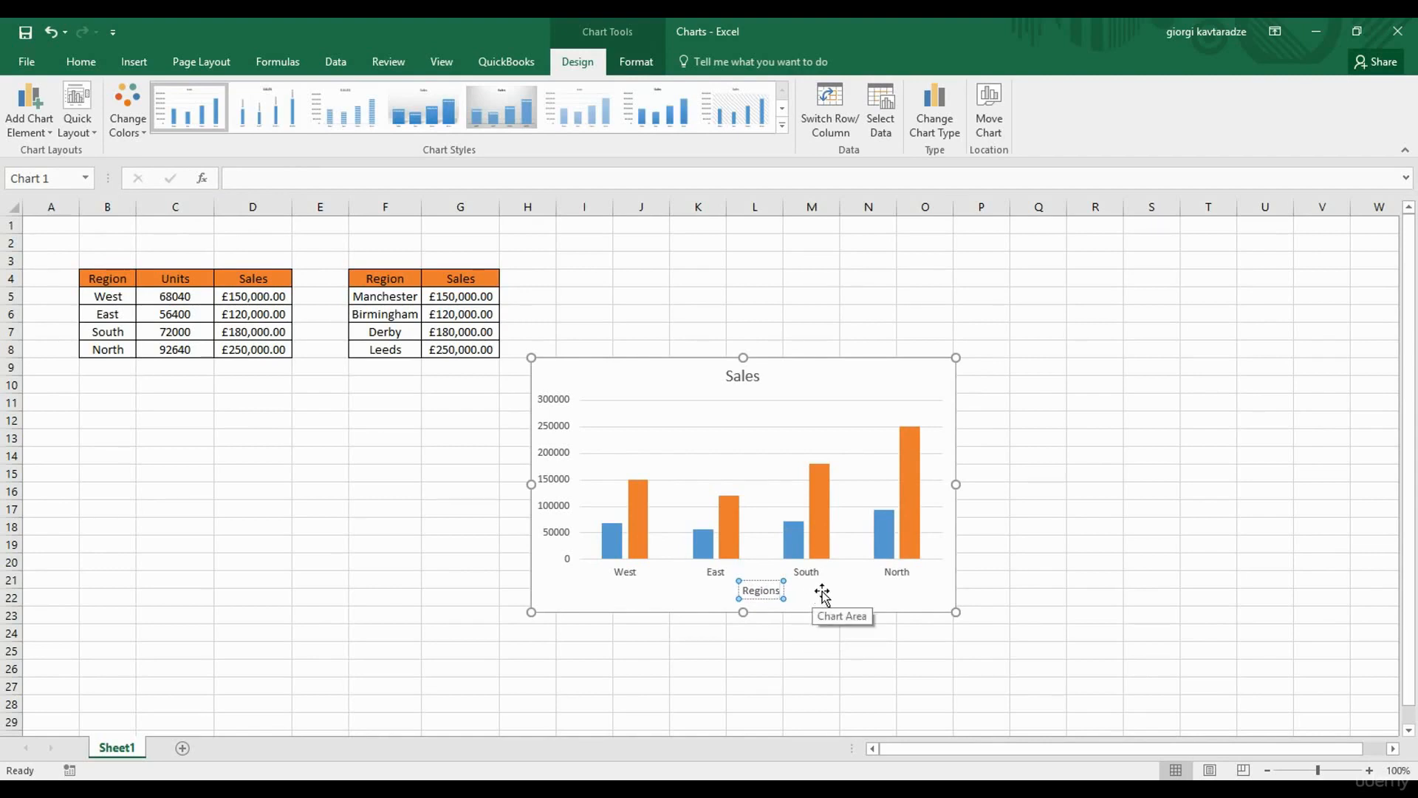
click(1058, 564)
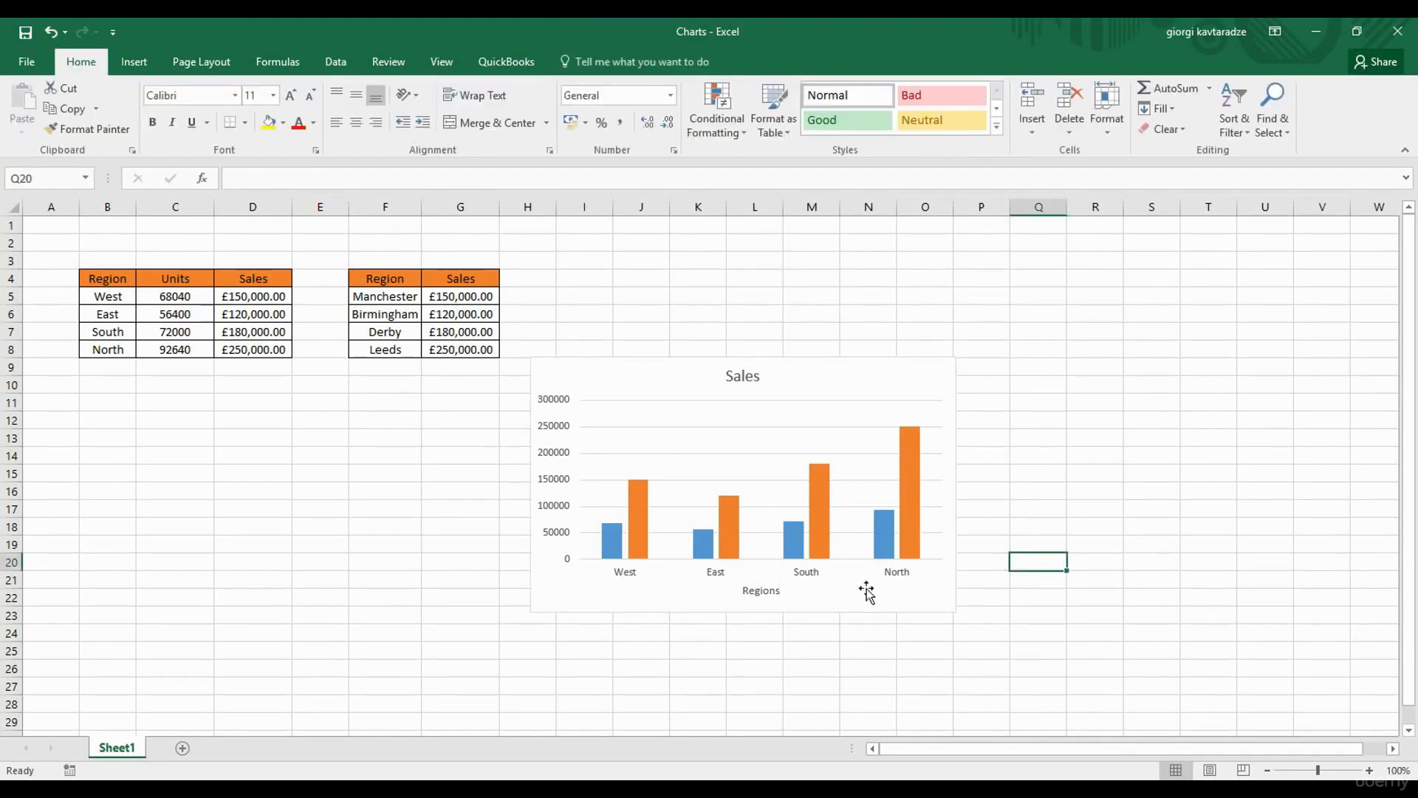
Select the column chart and examine the data label, data table, gridline, legend and trendline options available for it.
click(840, 593)
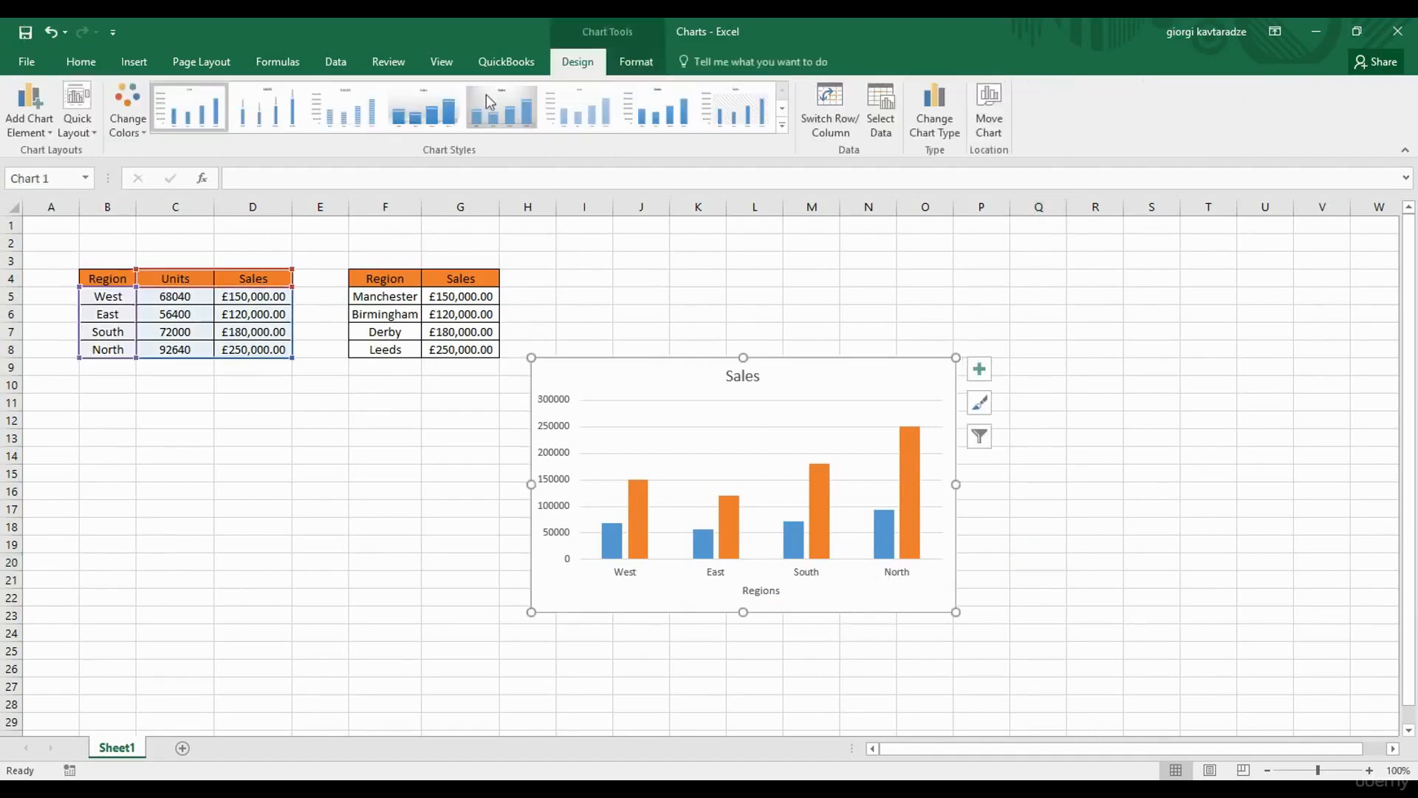
click(49, 127)
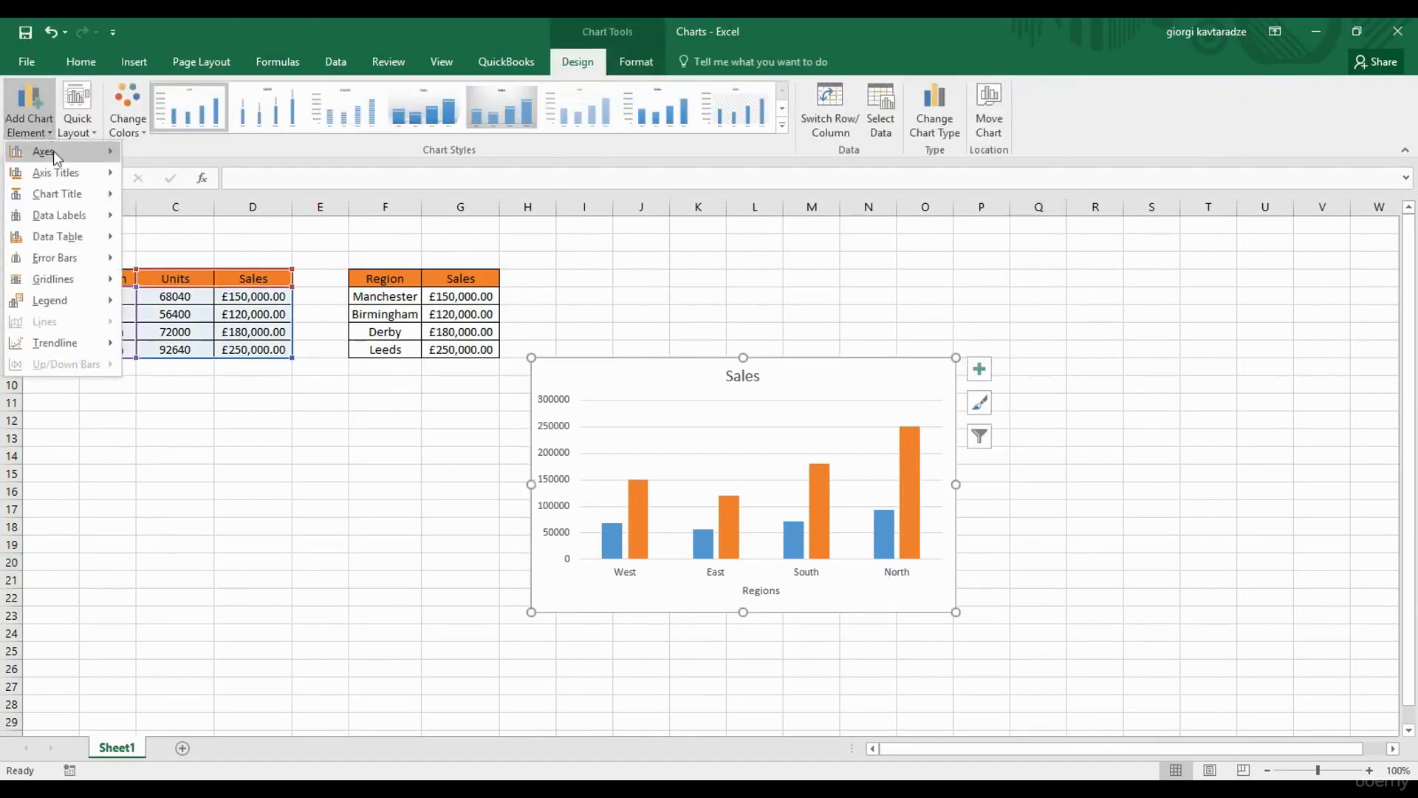
mouse_move(53, 214)
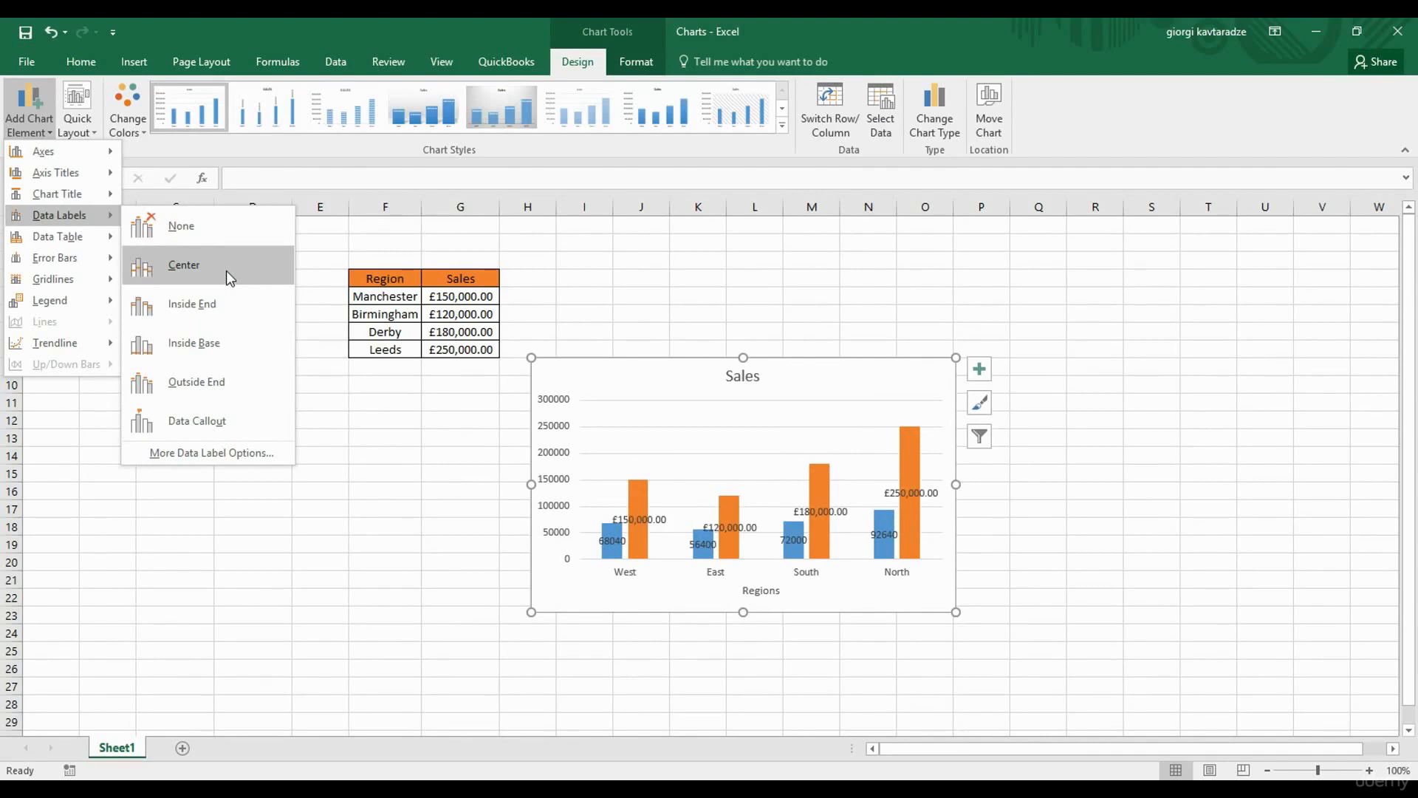
mouse_move(74, 239)
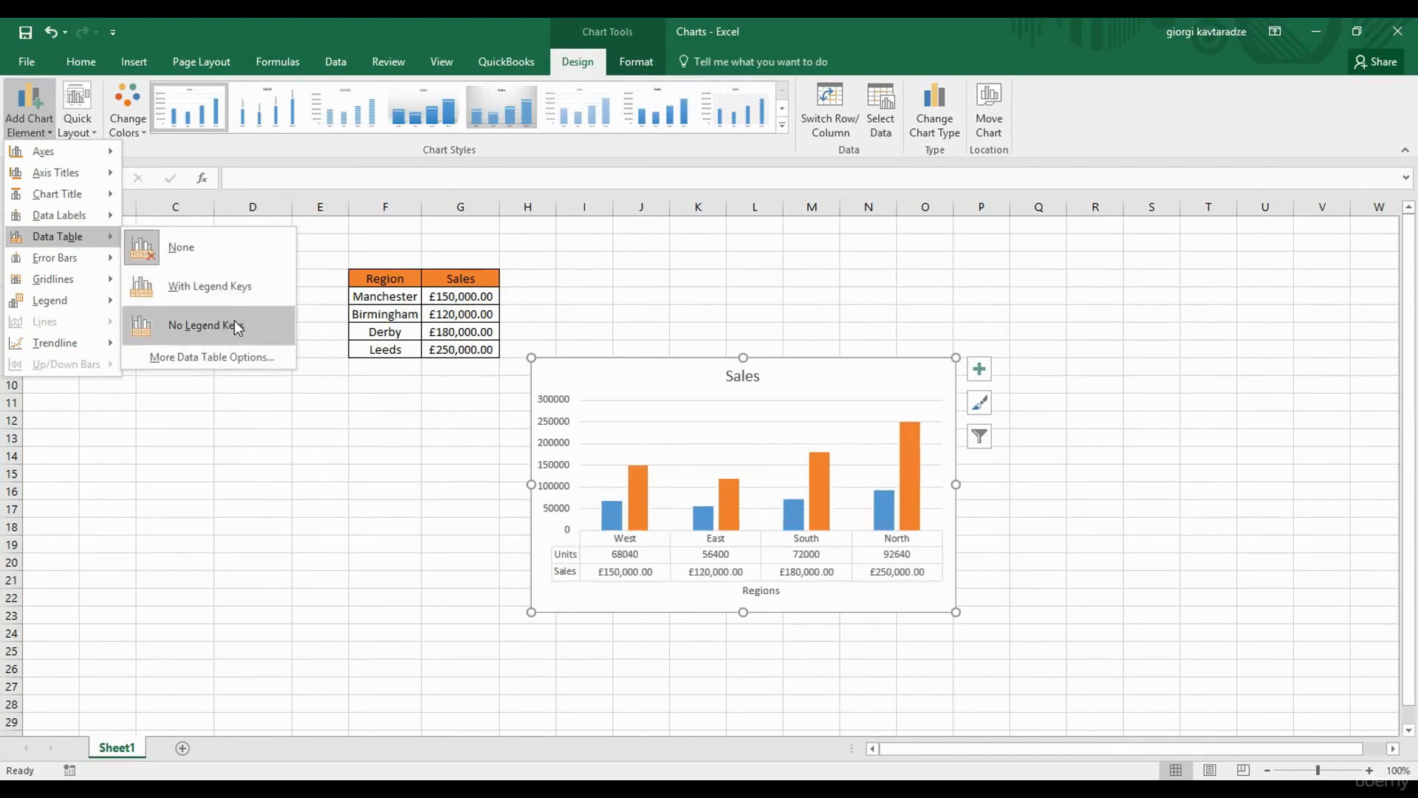
mouse_move(66, 263)
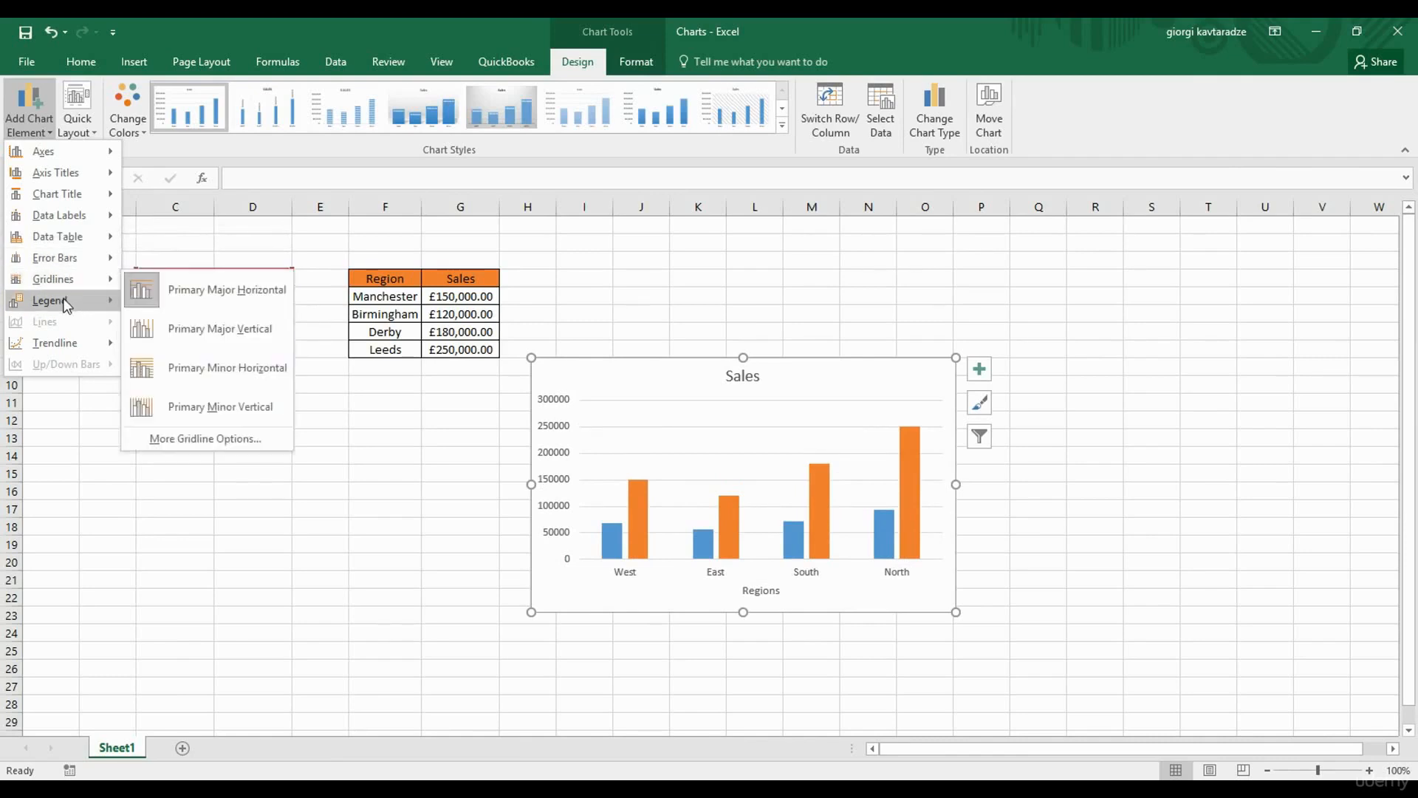
mouse_move(67, 304)
mouse_move(80, 343)
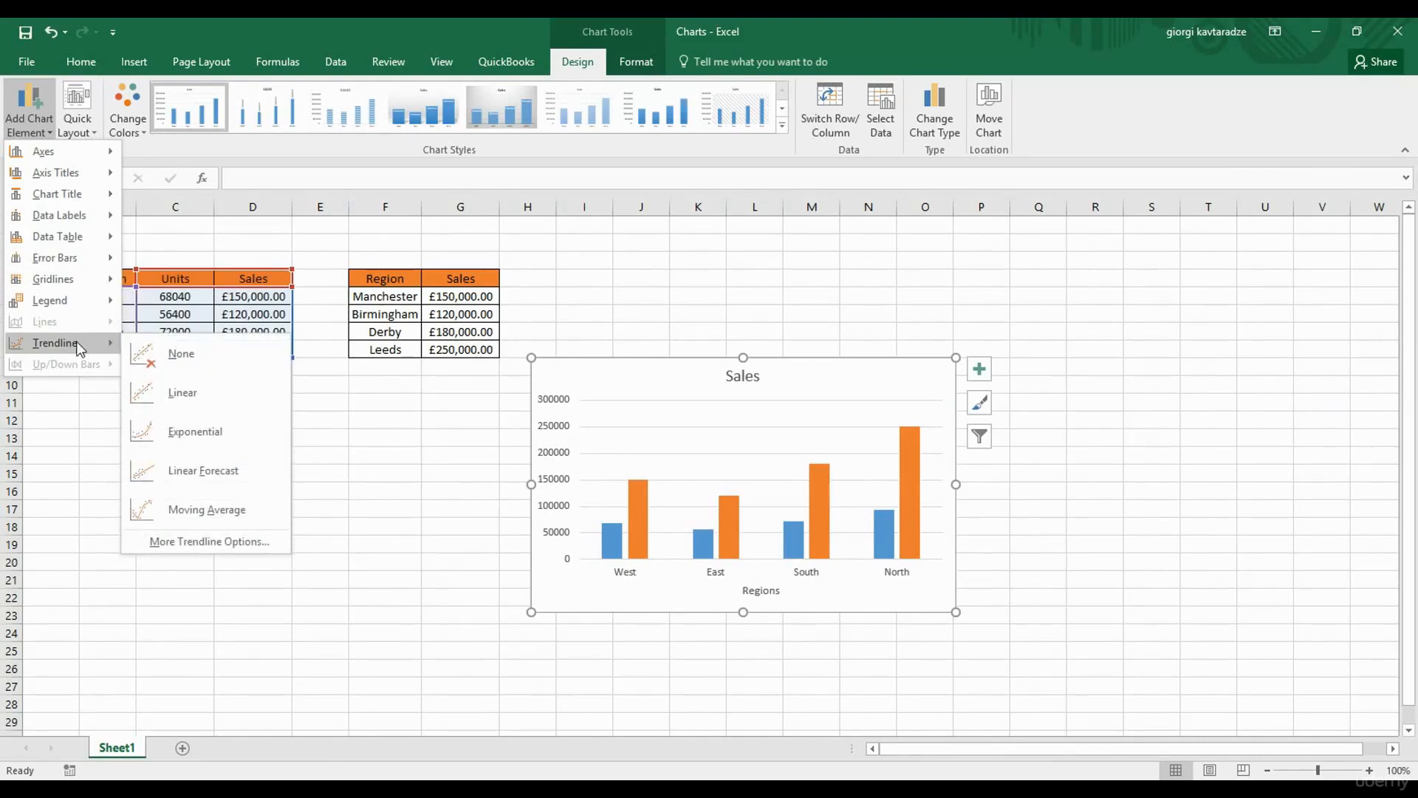
click(198, 150)
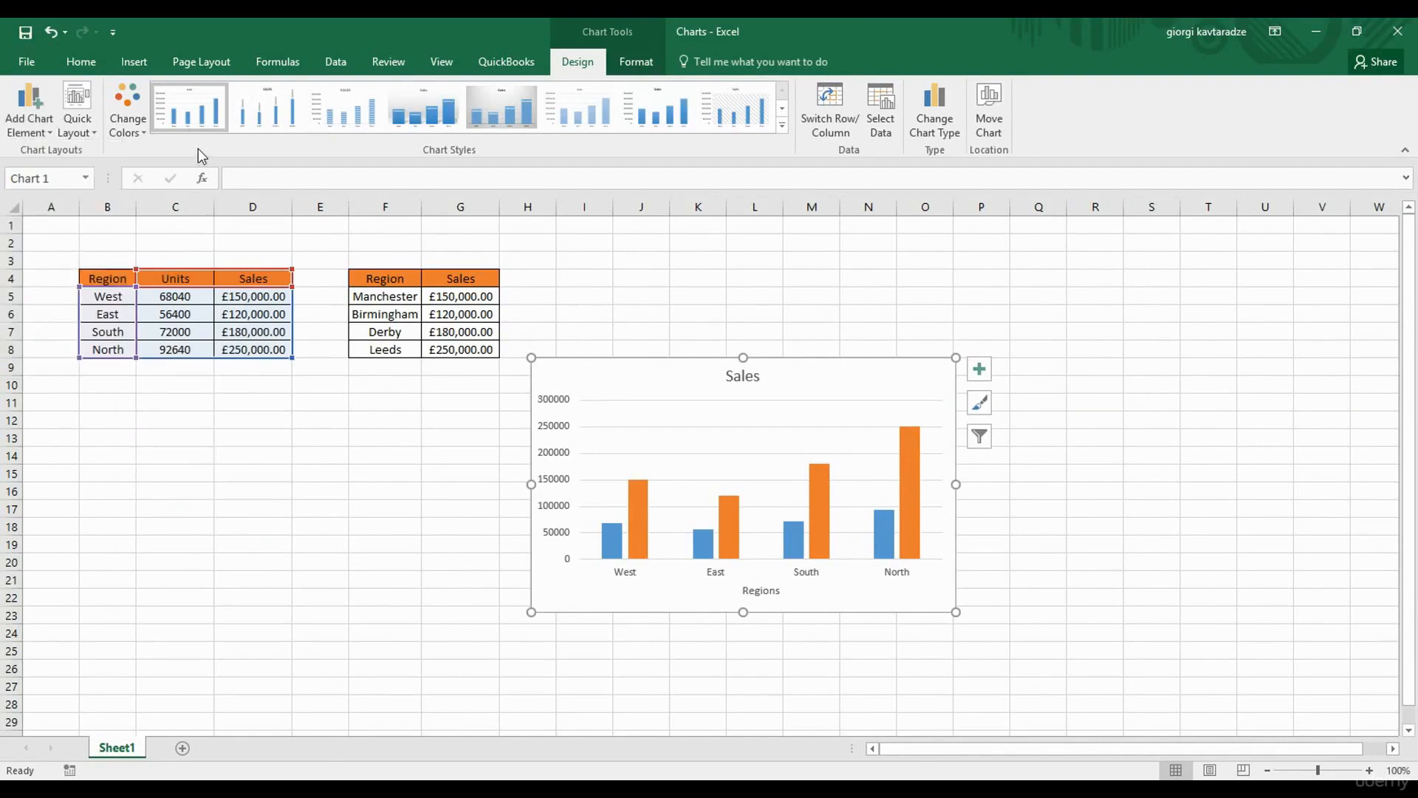
Preview the quick layouts for the chart, leaving its layout as is, and apply chart Style 9.
click(96, 131)
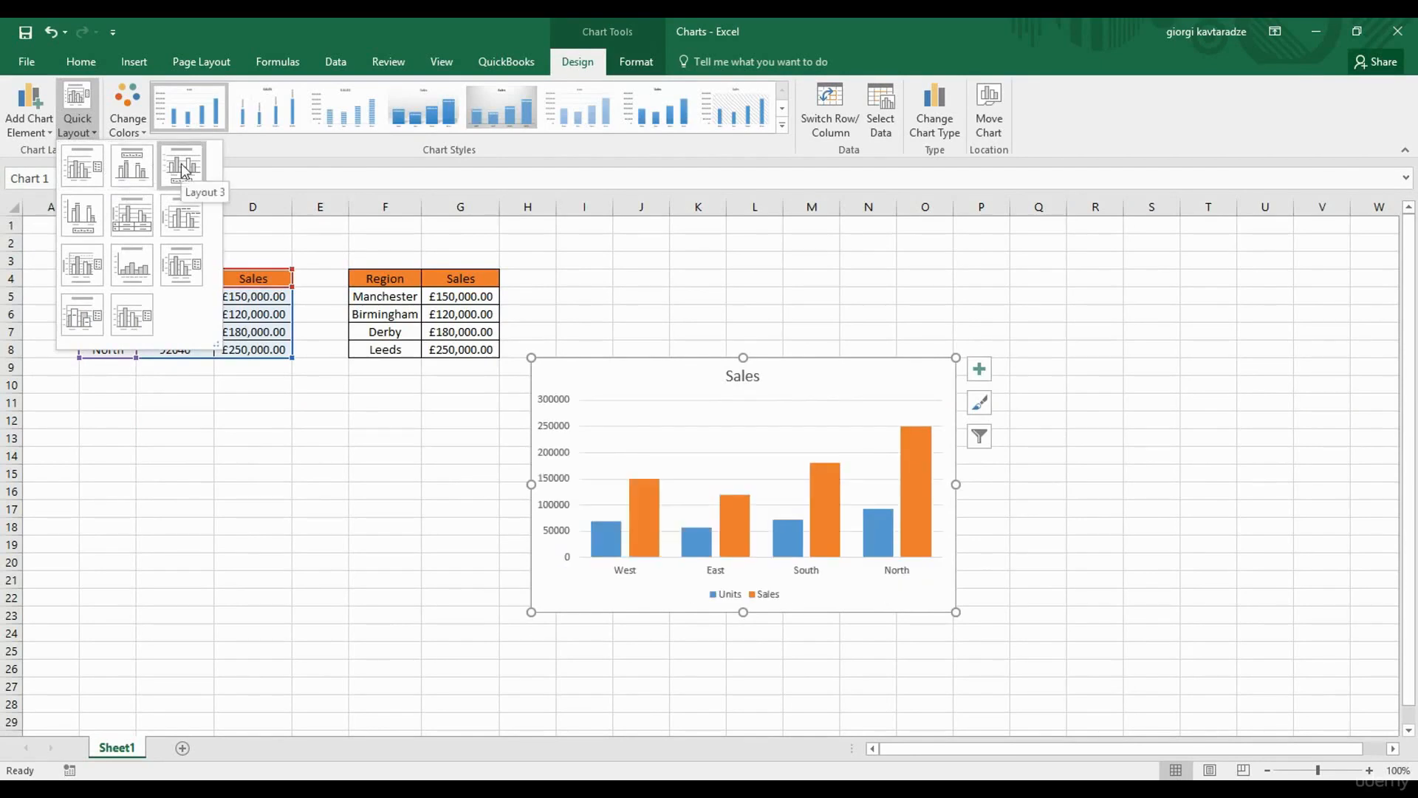
click(563, 145)
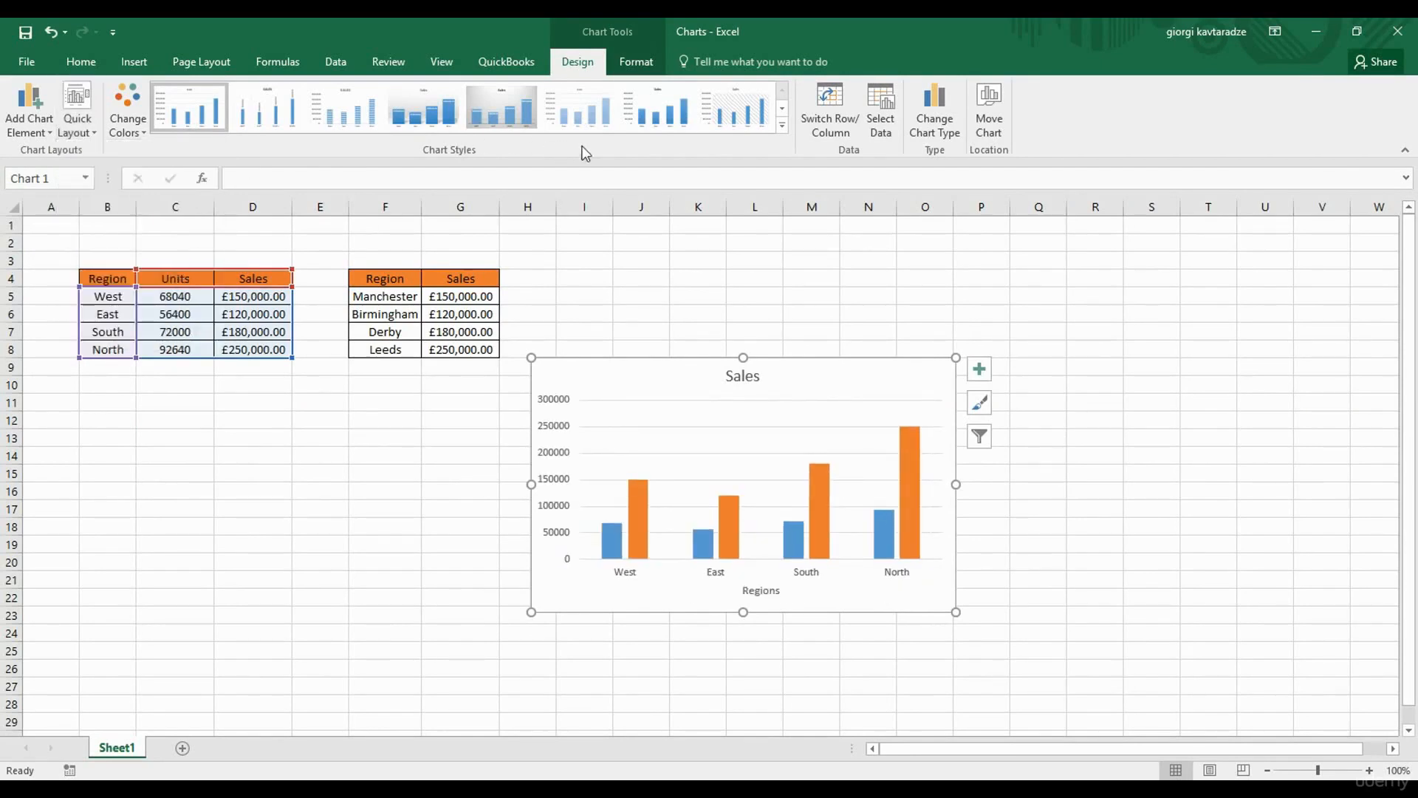
click(783, 125)
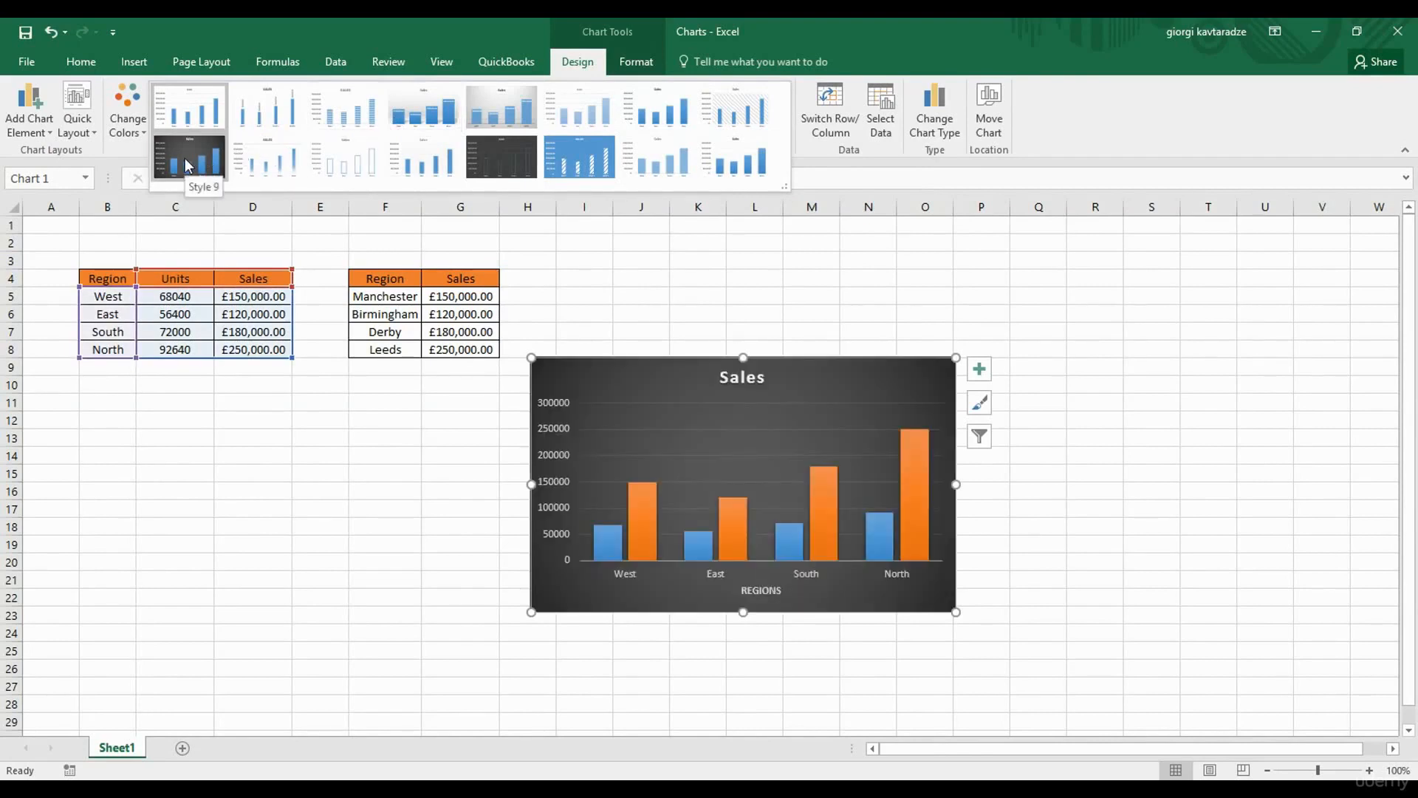
click(185, 158)
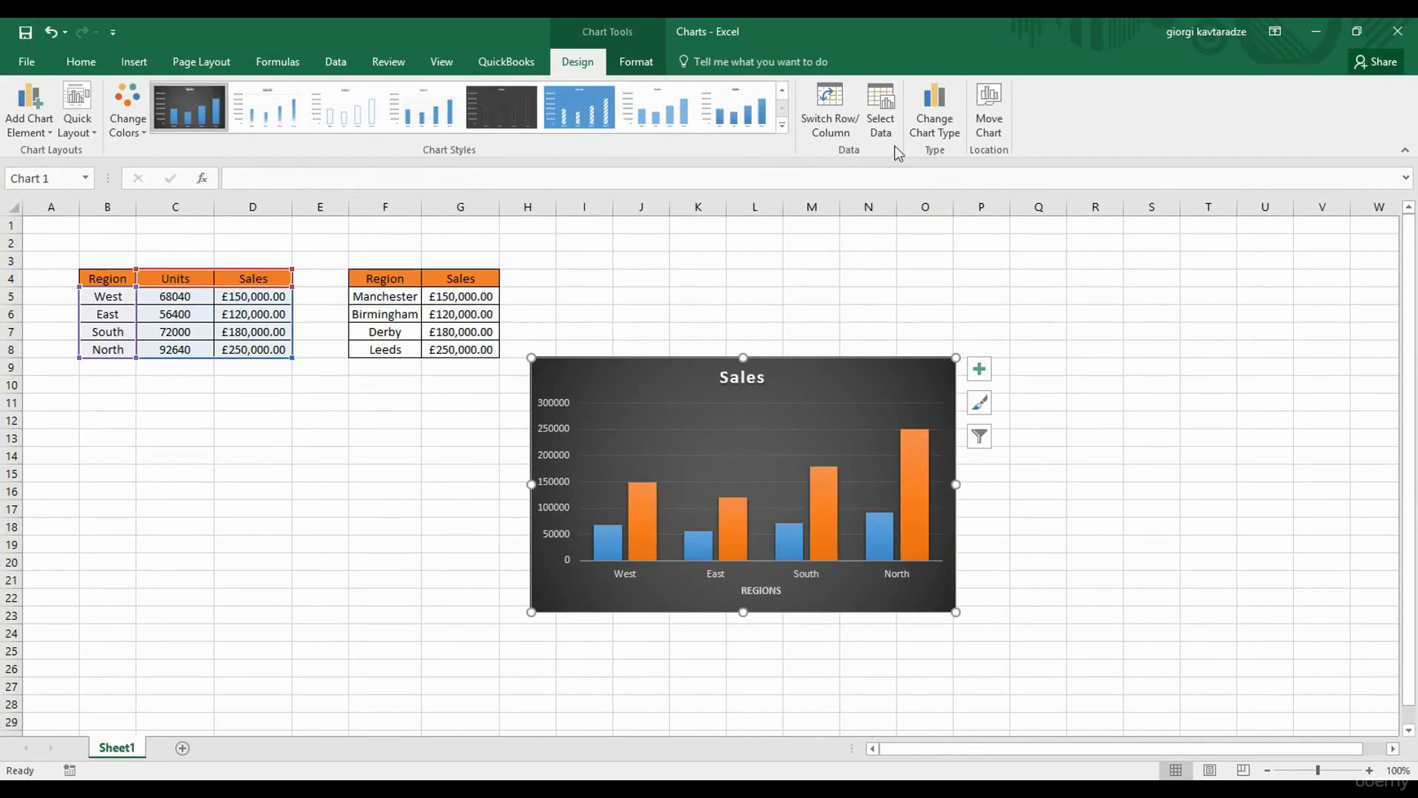
Preview the Line and Pie chart types for the Sales chart and leave without changing the type.
click(935, 118)
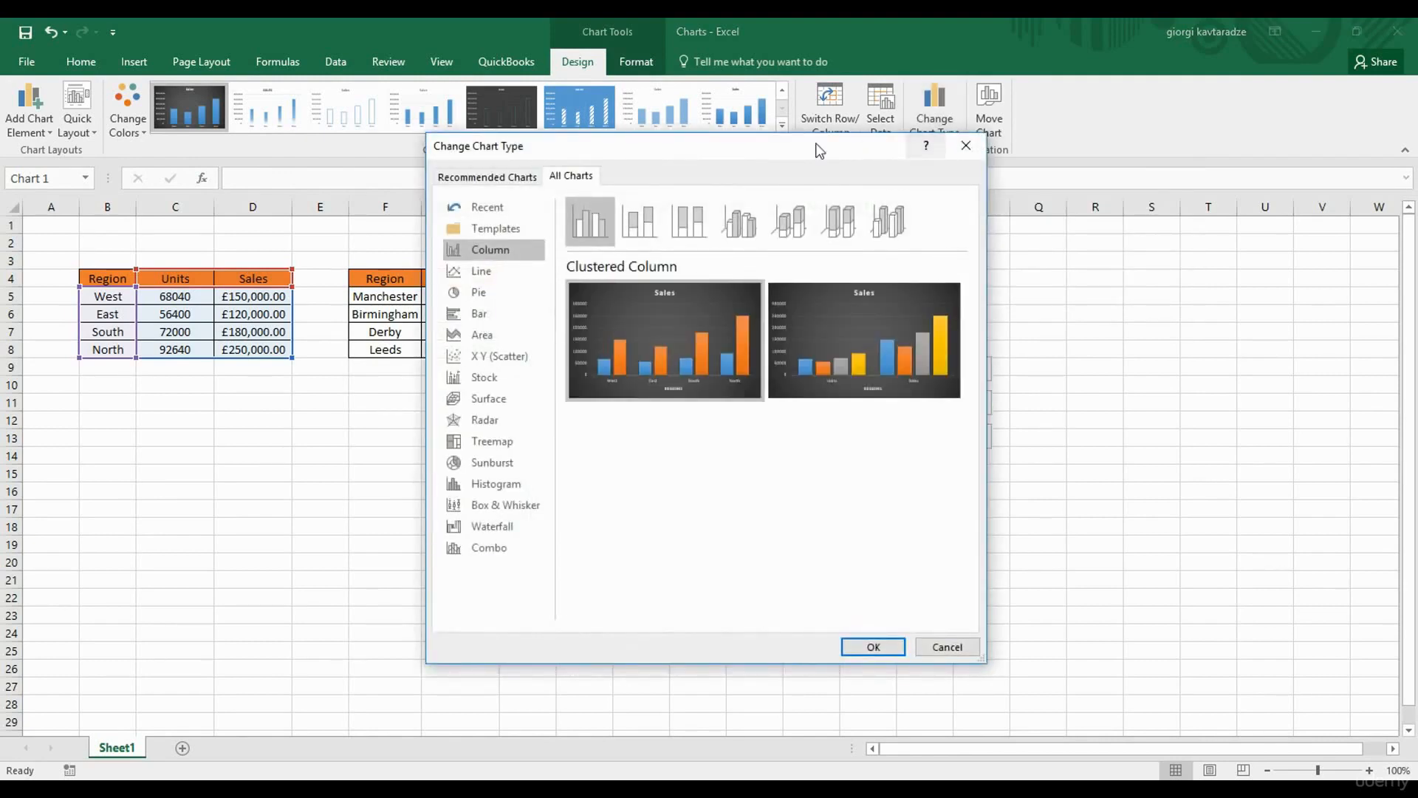
click(488, 275)
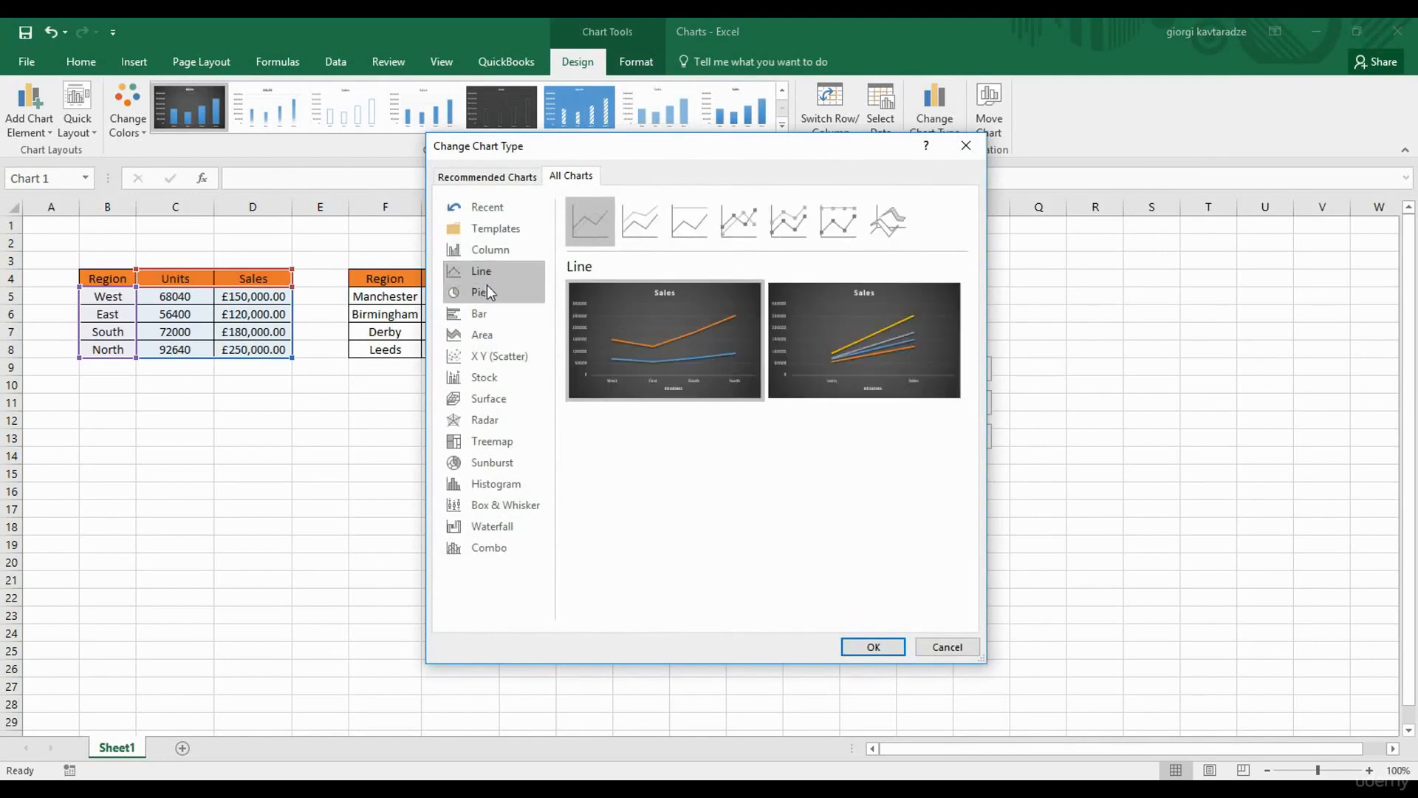
click(486, 289)
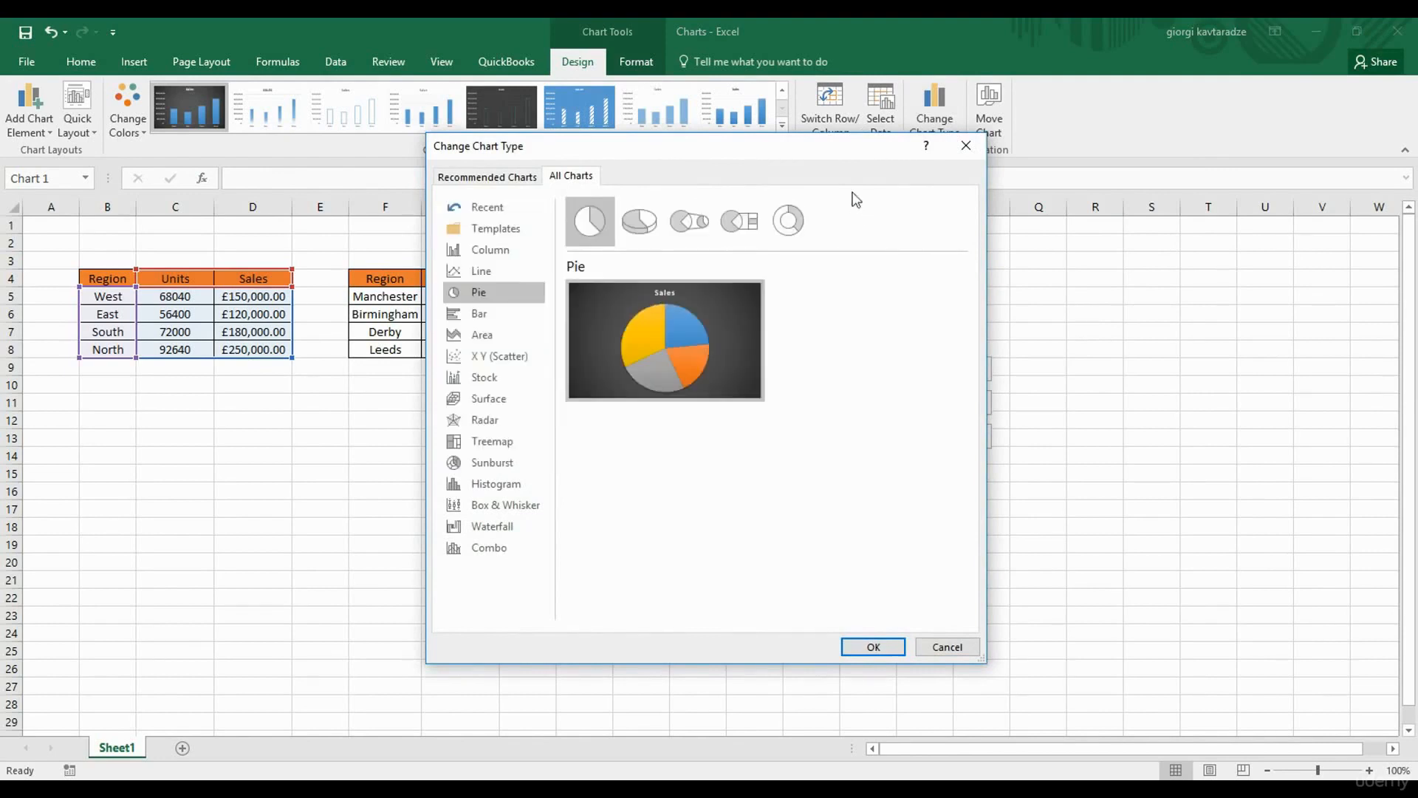
click(499, 270)
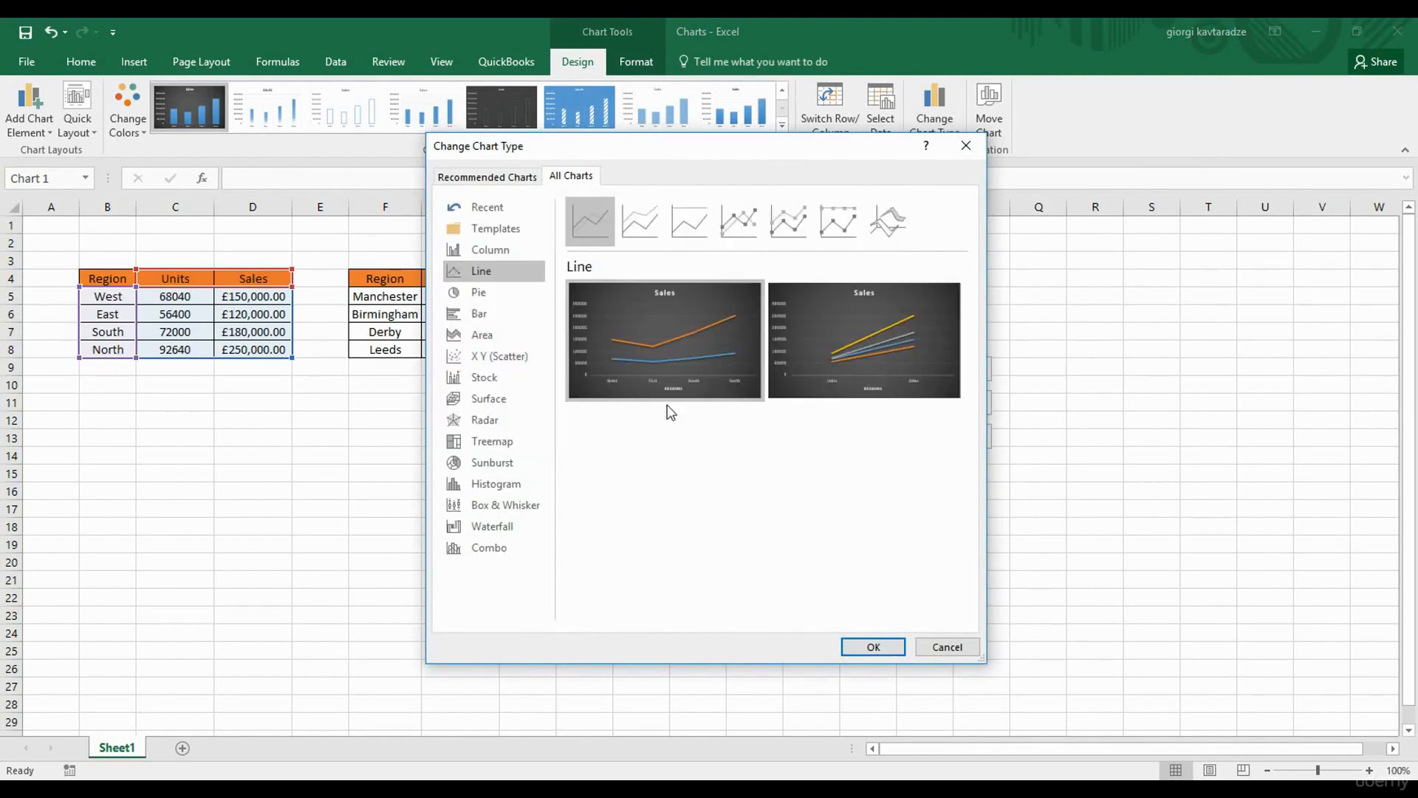
mouse_move(693, 318)
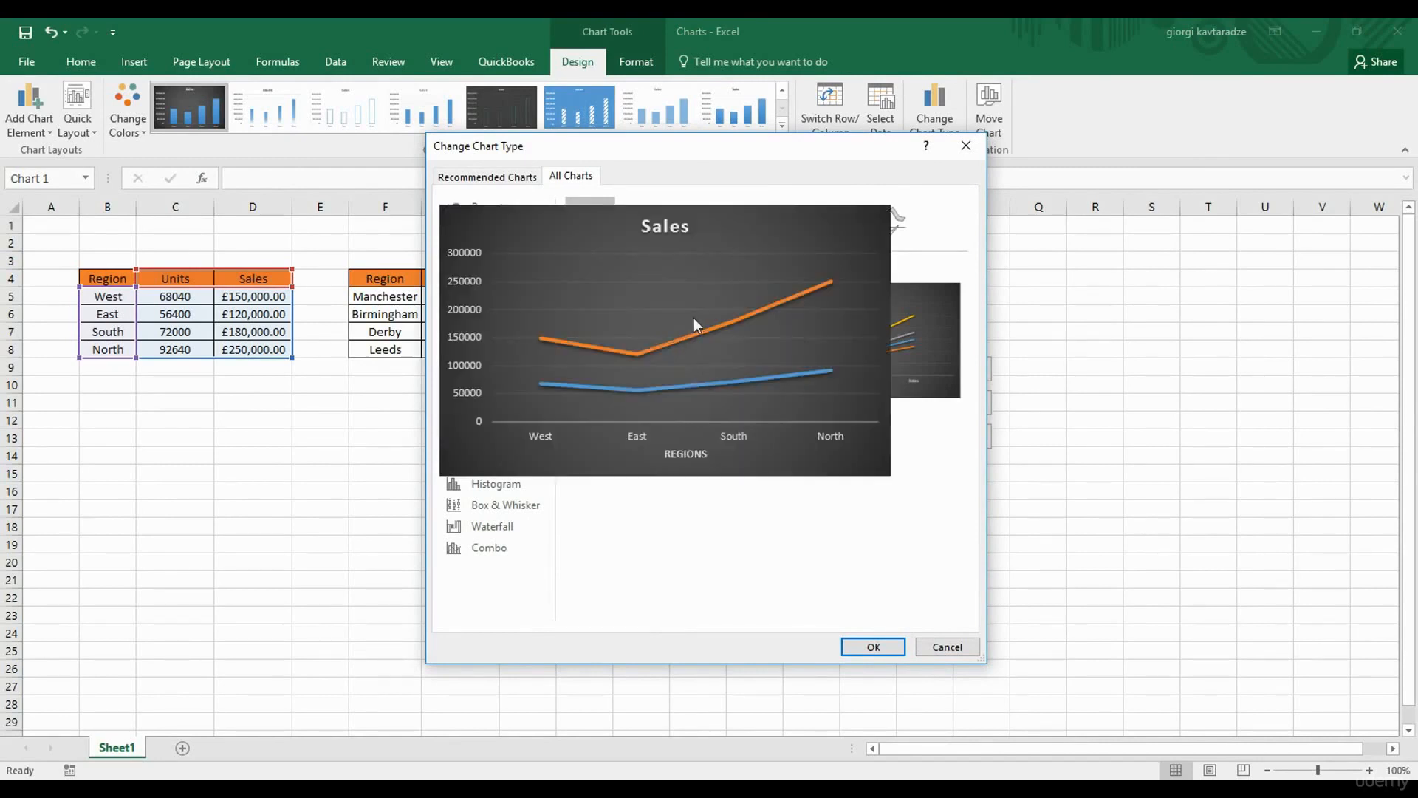
mouse_move(805, 383)
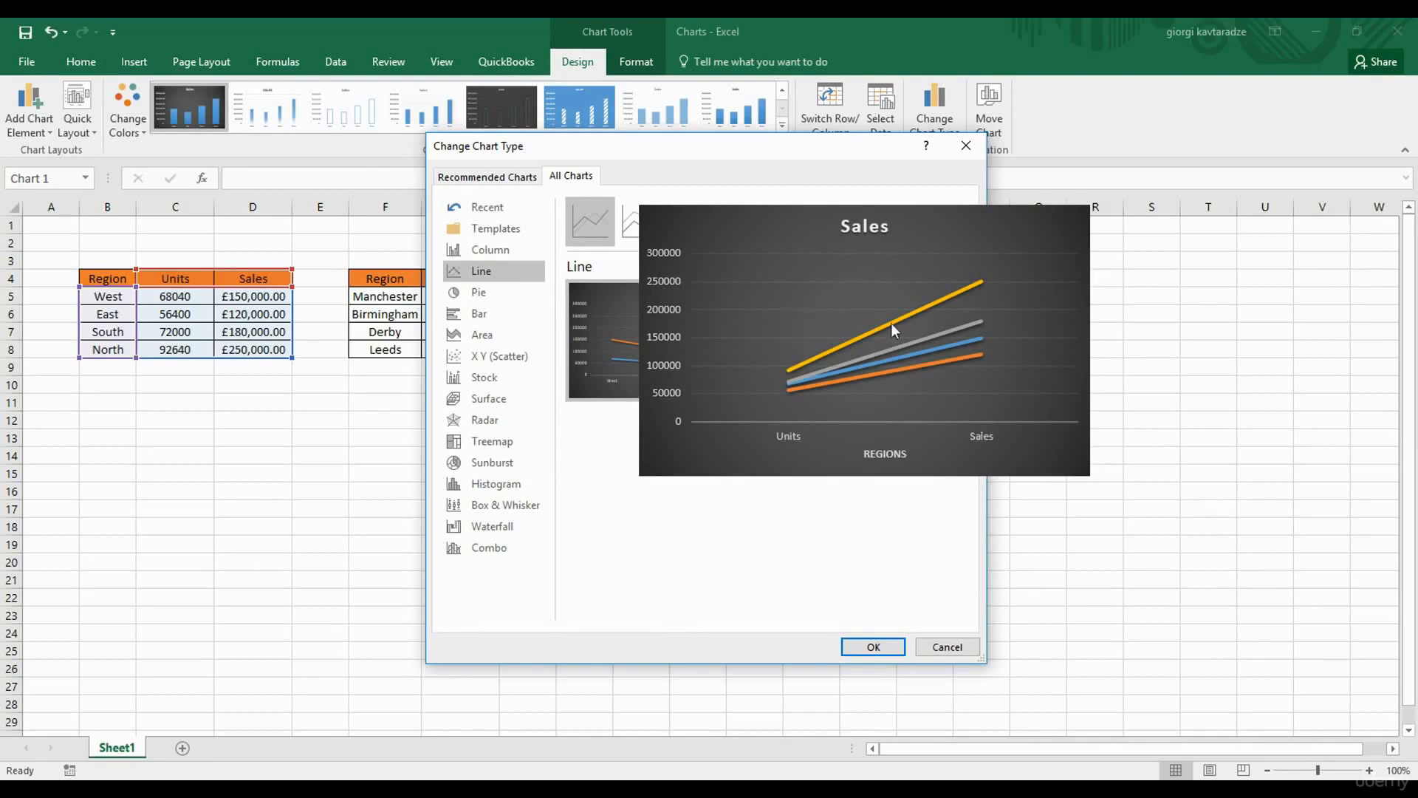
click(966, 145)
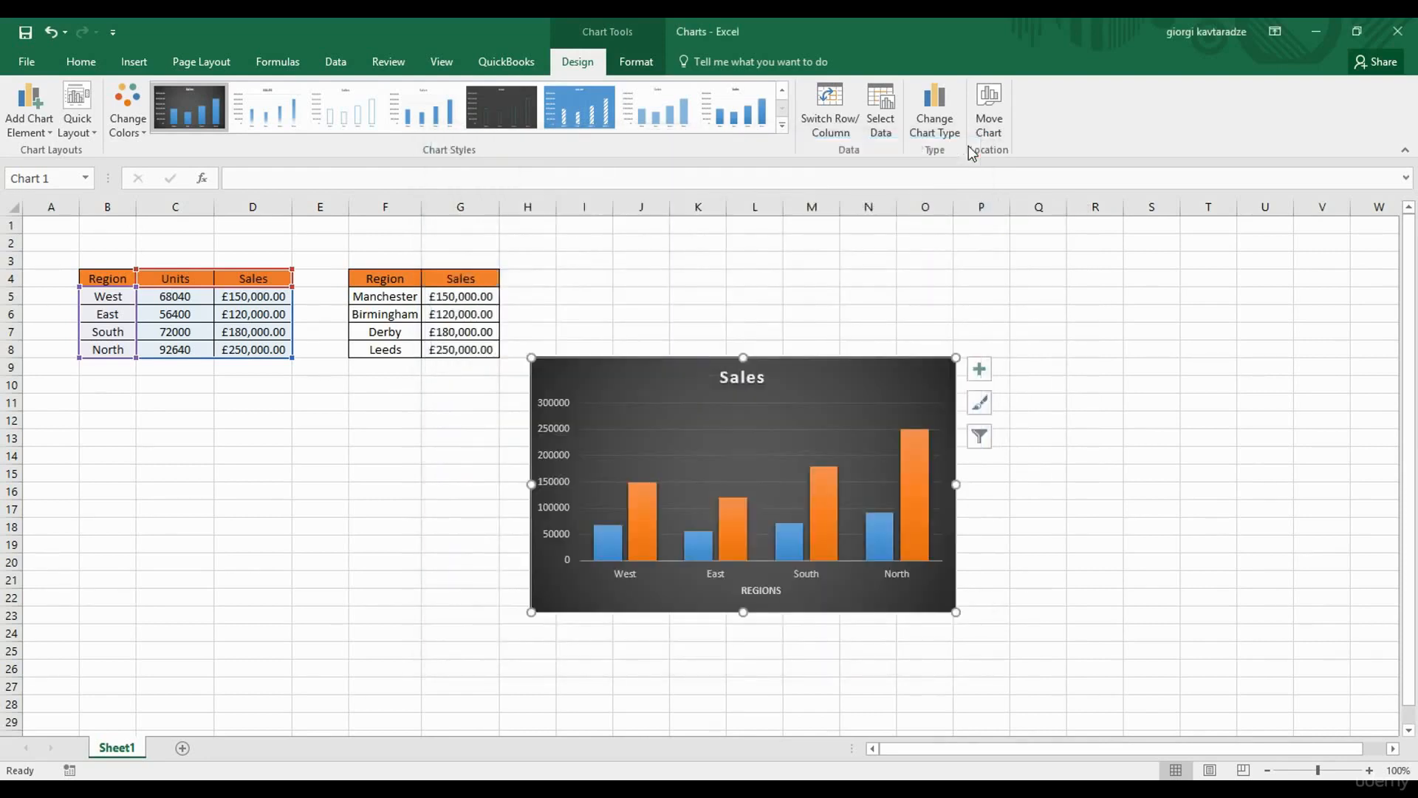
Replace the chart's data range with B4:C8 so that only the Region and Units columns are plotted.
click(887, 130)
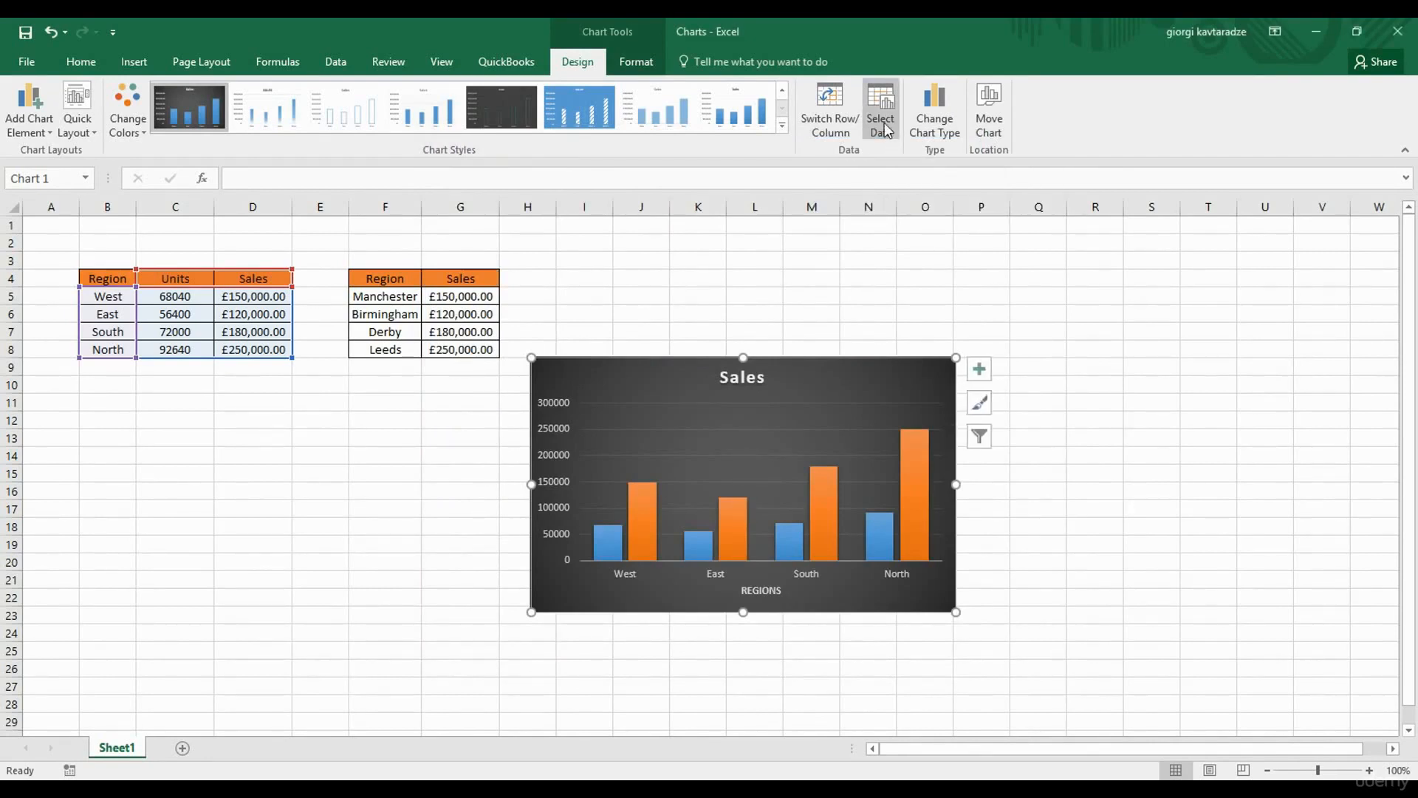
click(884, 126)
drag(775, 357, 785, 296)
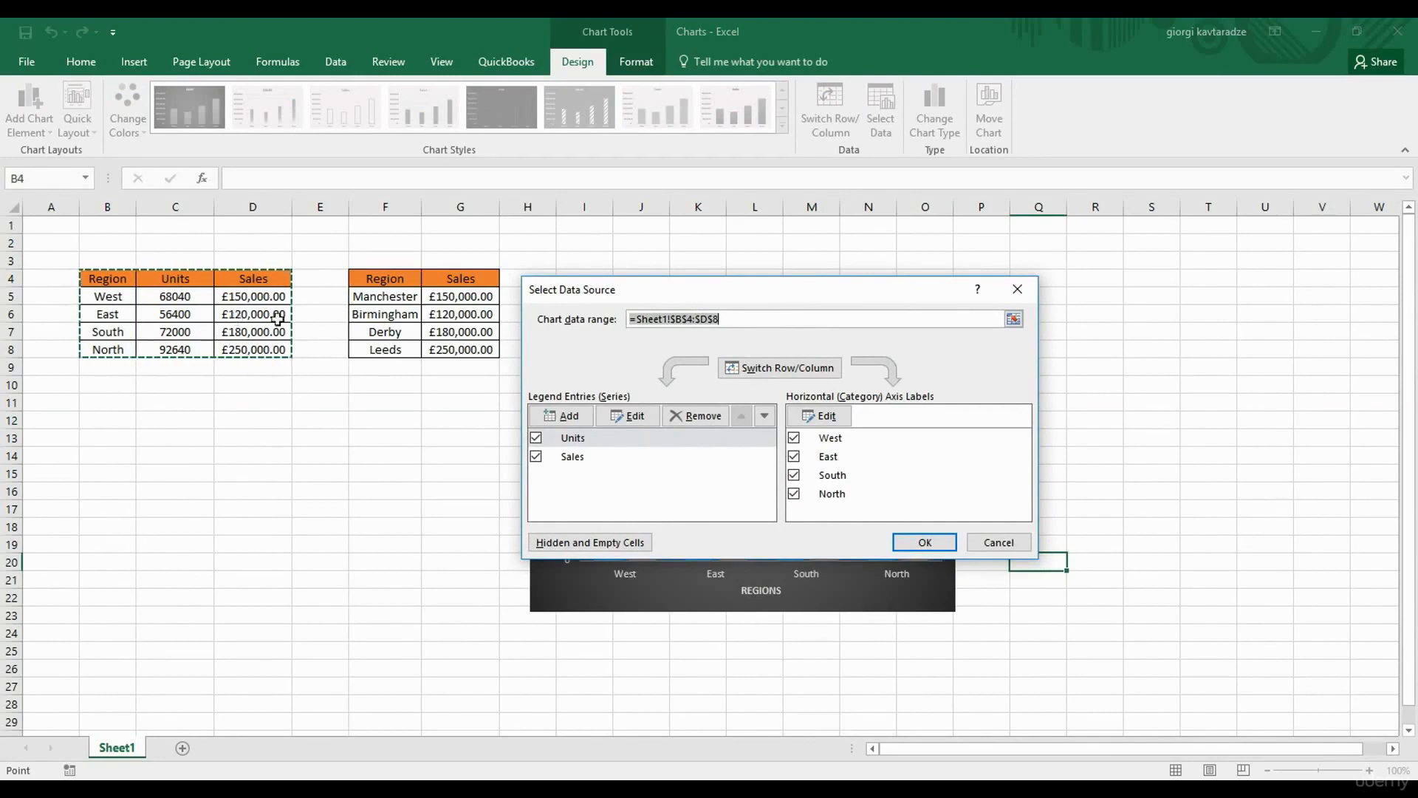
key(BackSpace)
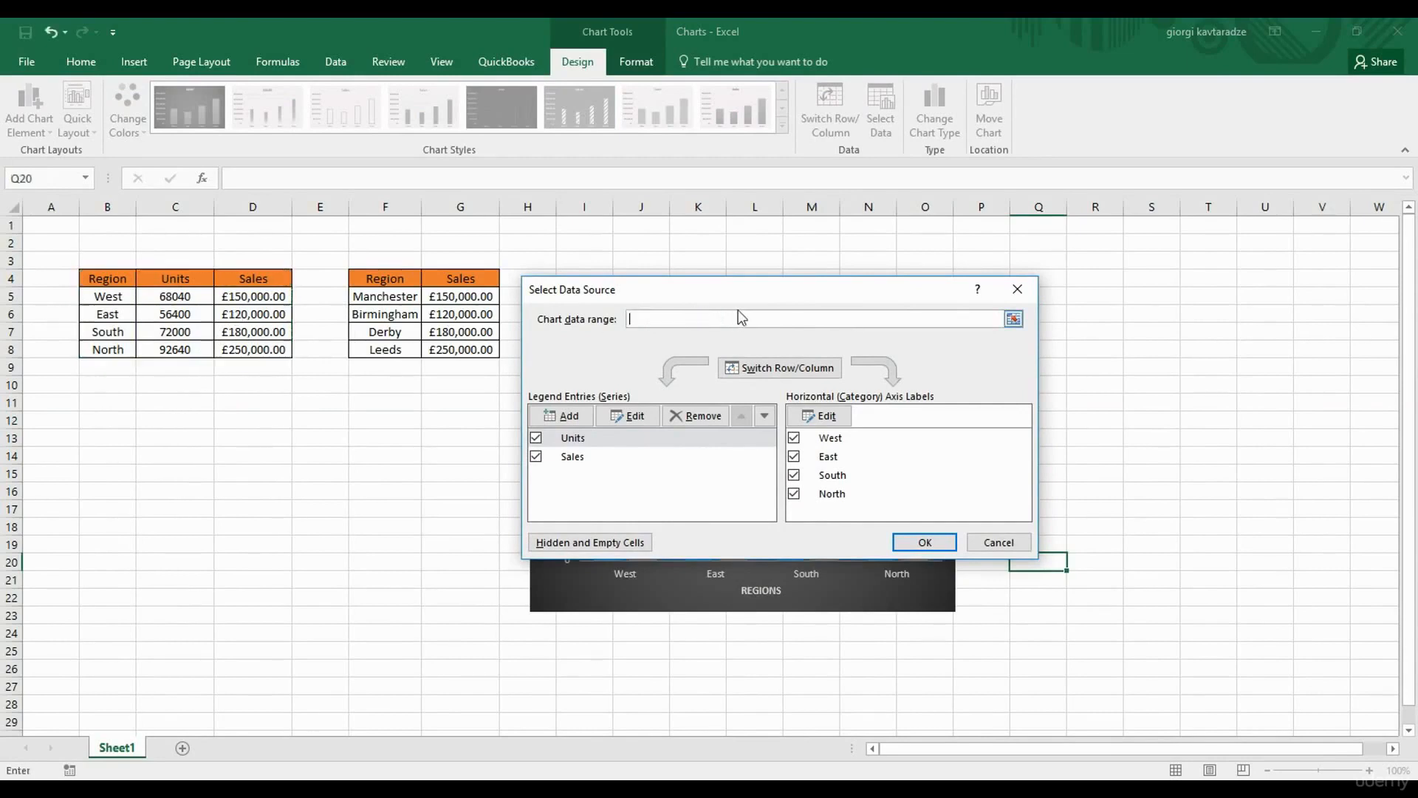
drag(115, 280, 163, 347)
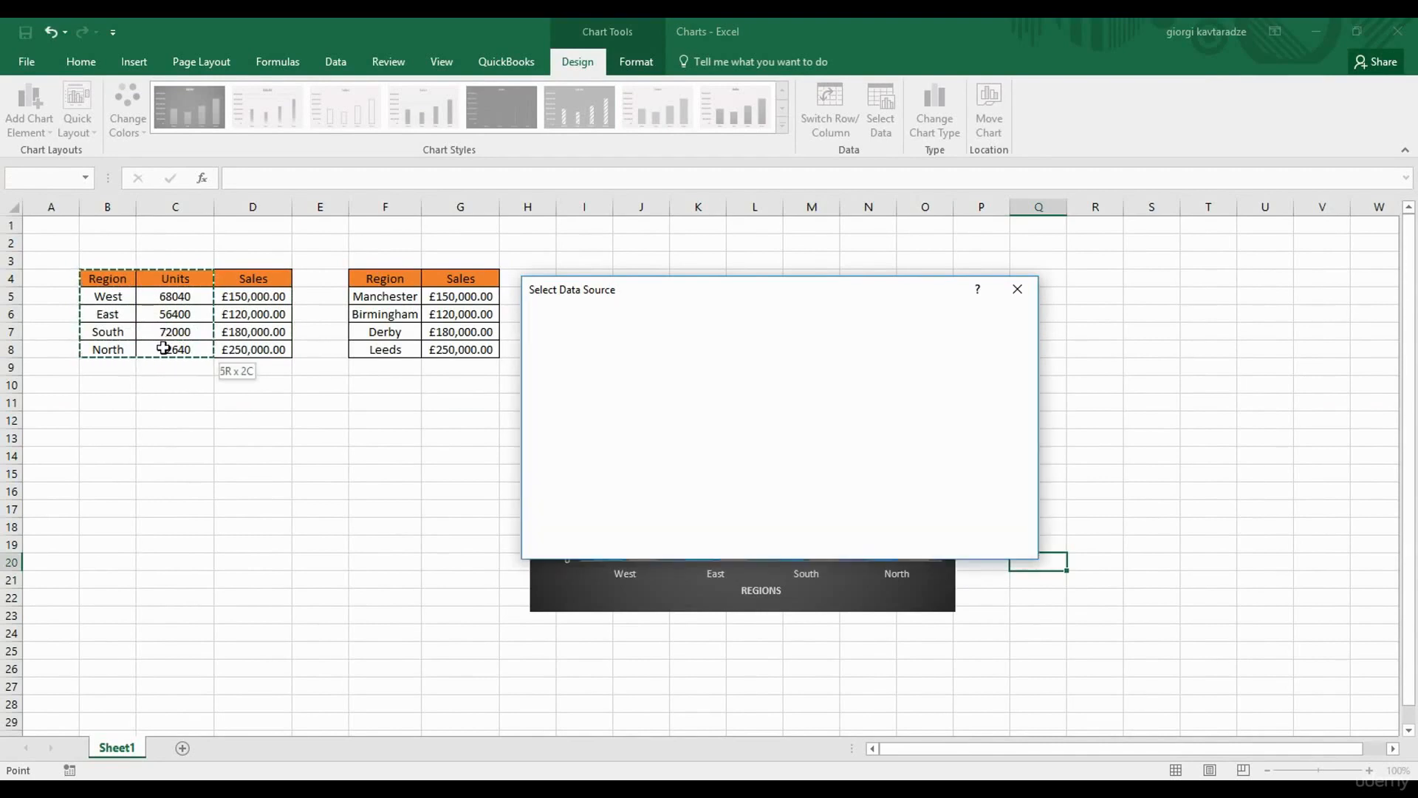
click(922, 543)
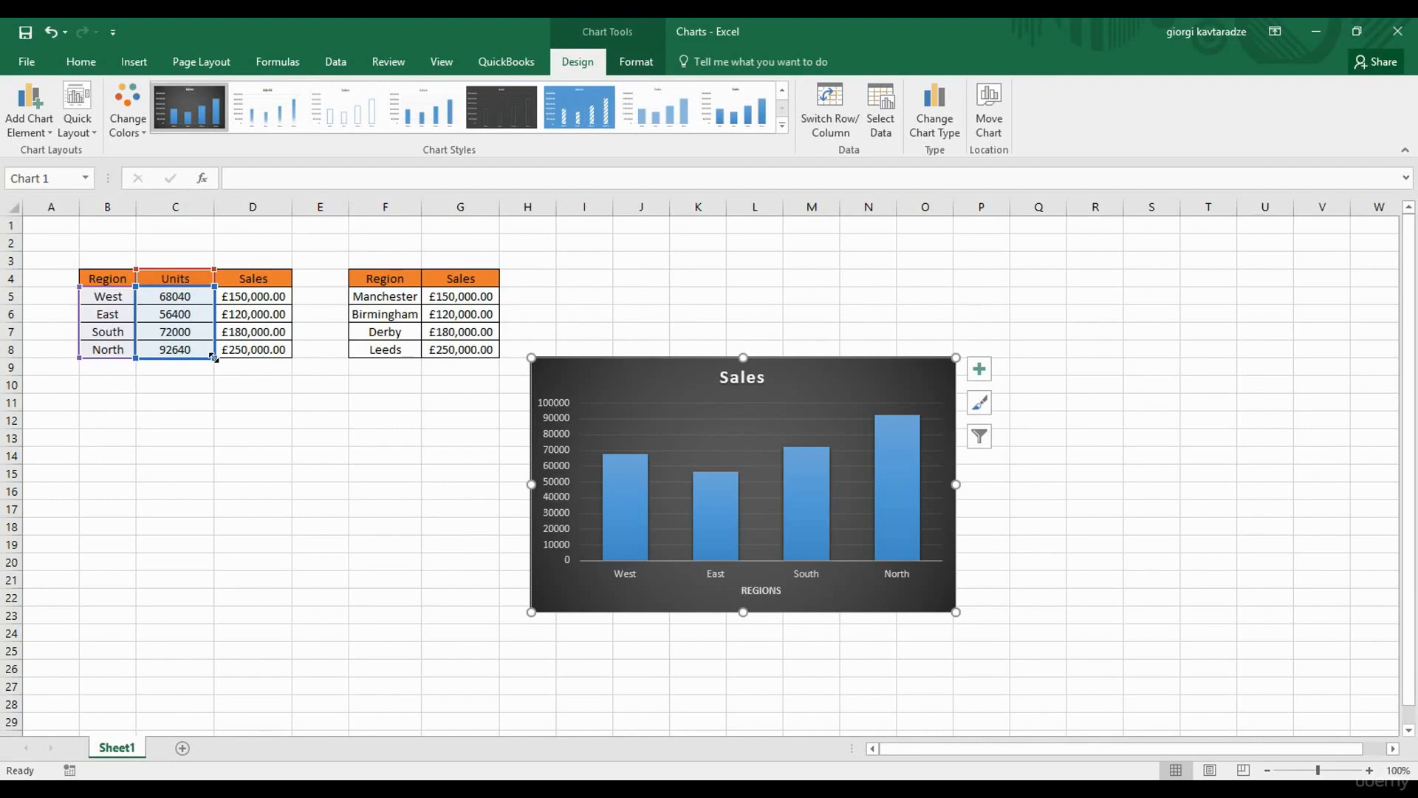
Extend the chart's source range on the sheet to include the Sales column through D8.
drag(213, 357, 283, 356)
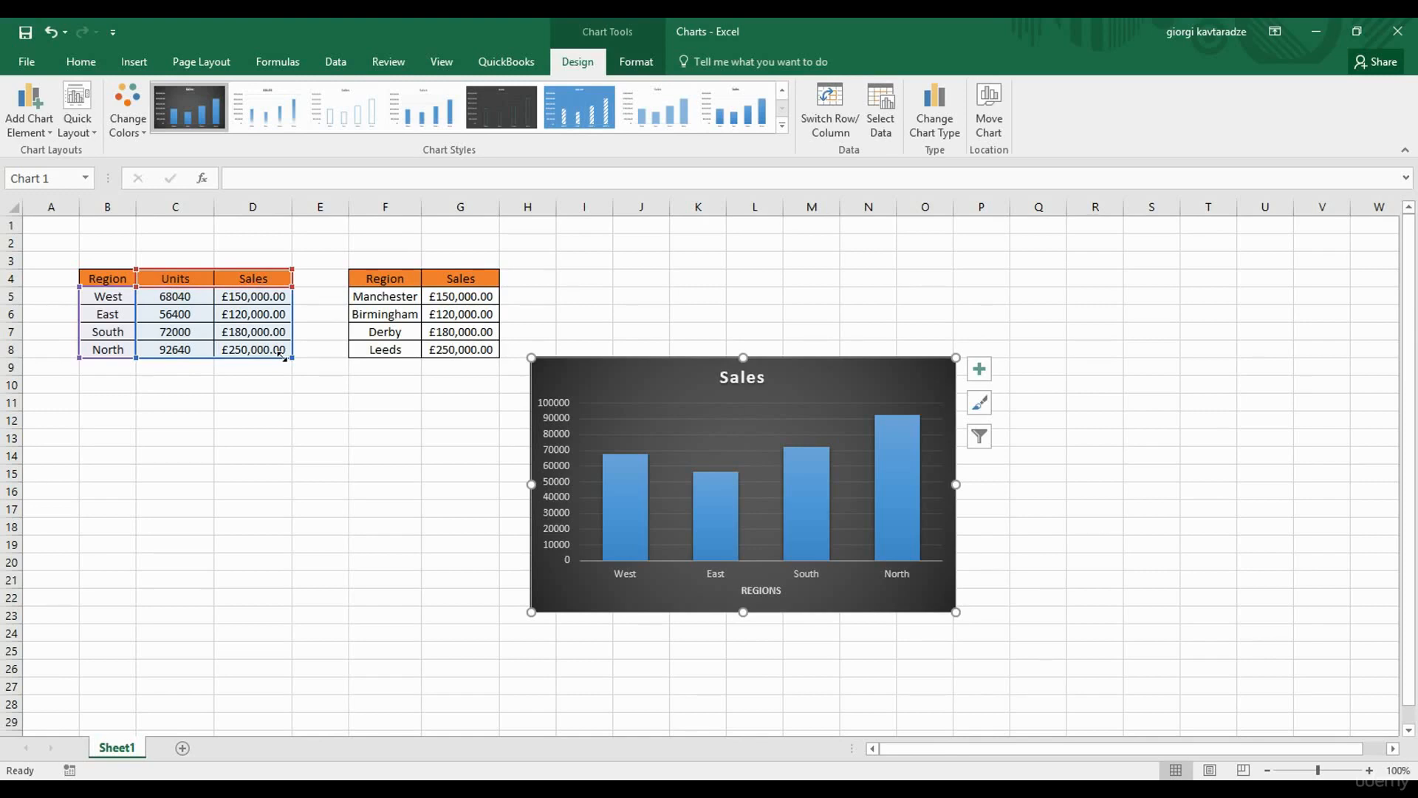
drag(282, 357, 282, 357)
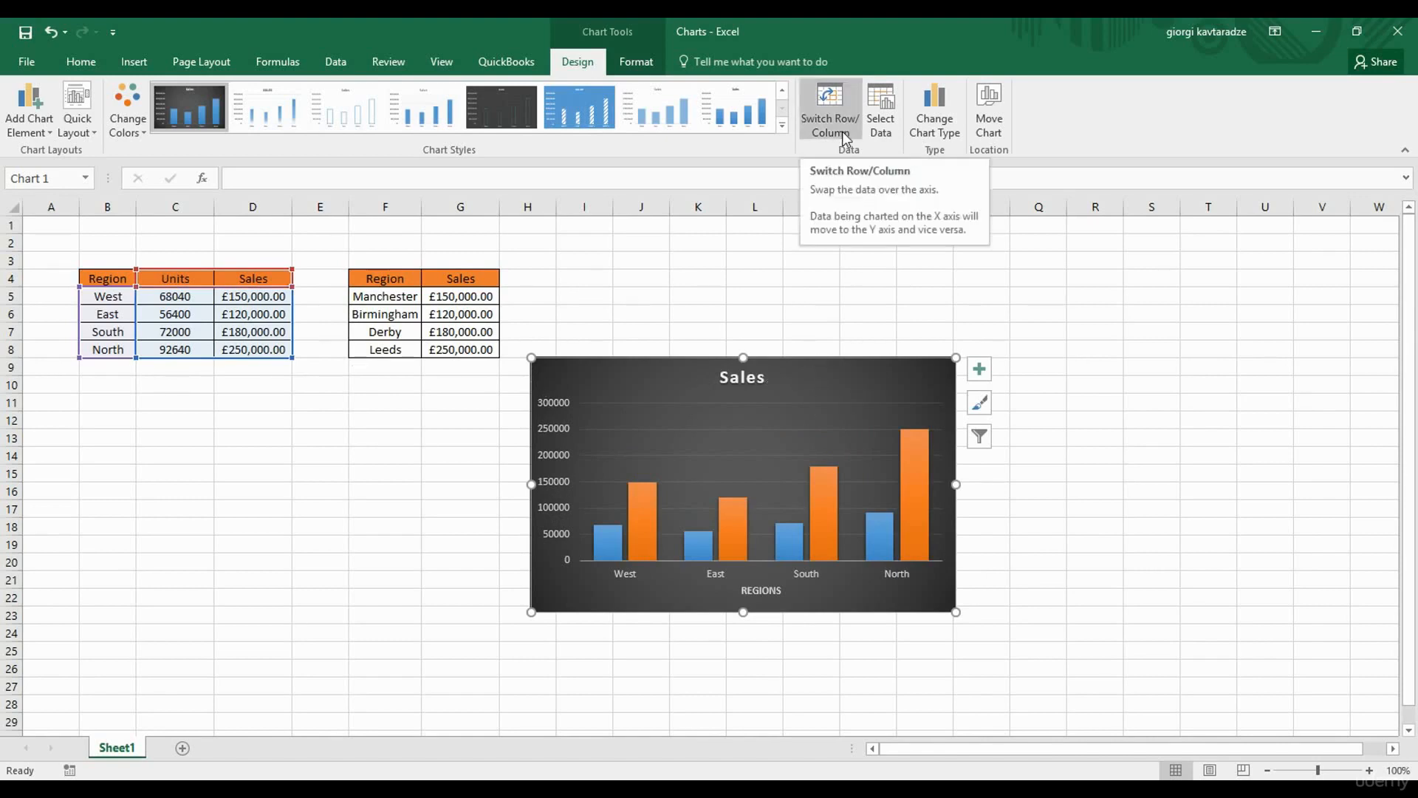
Switch the chart's rows and columns in the data source, check the bars, and switch them back.
click(880, 110)
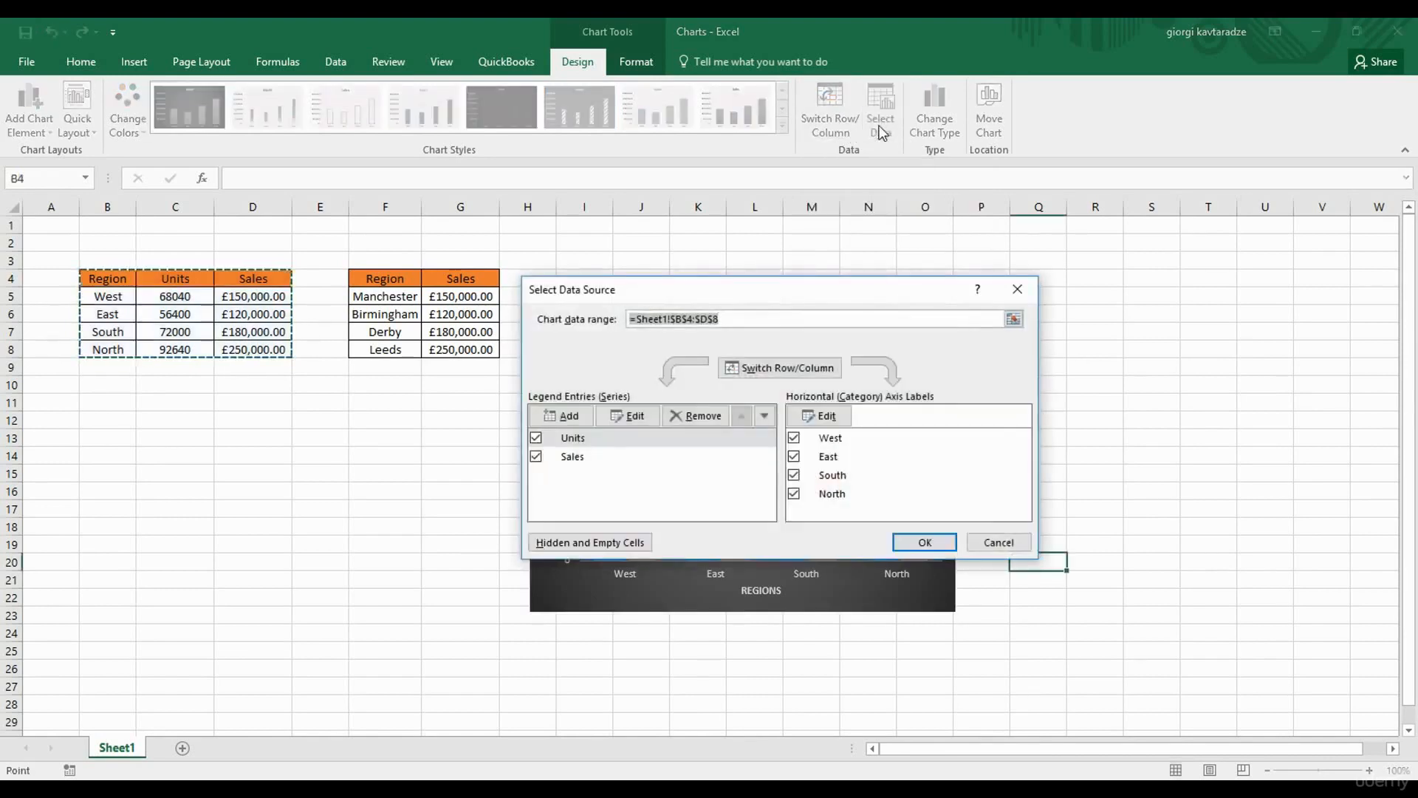
click(783, 367)
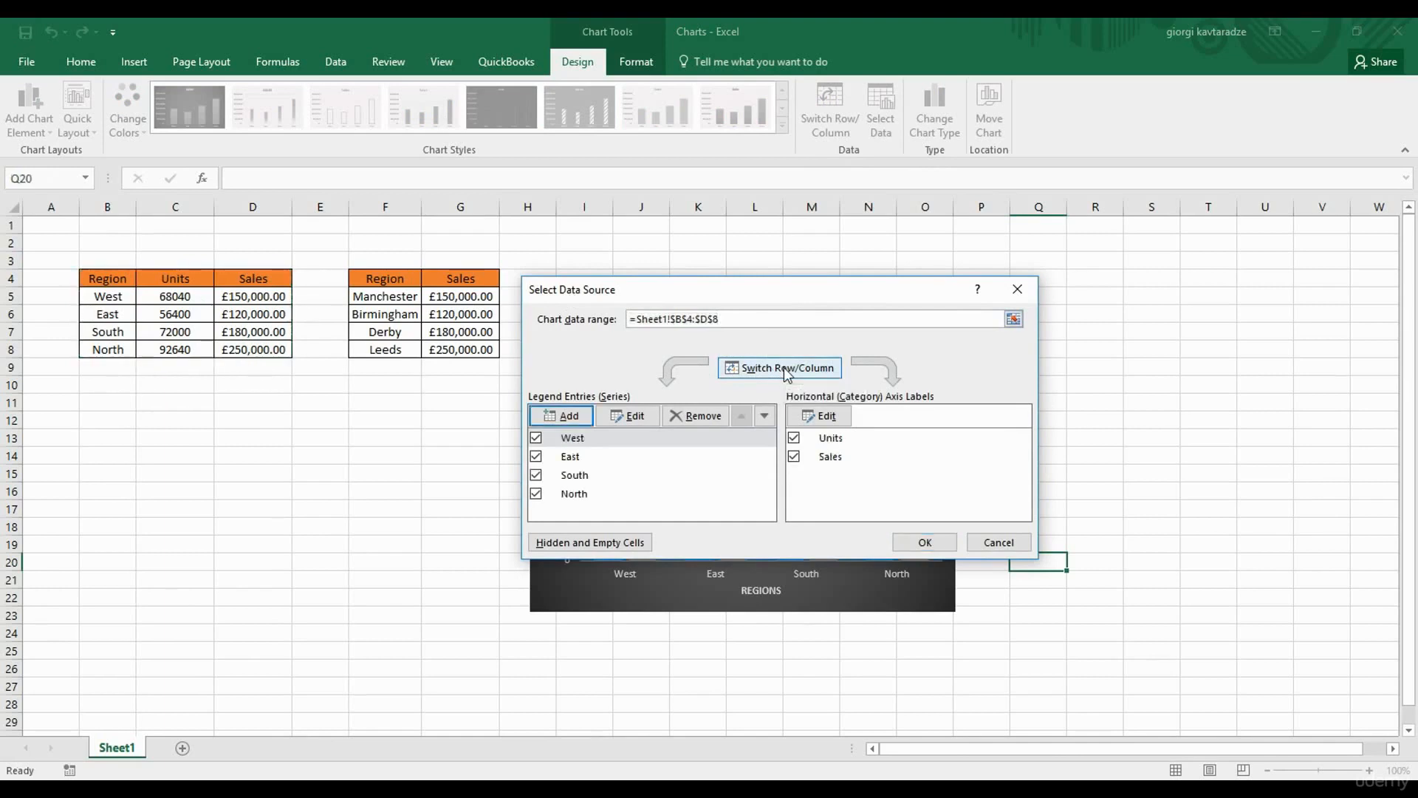
click(926, 544)
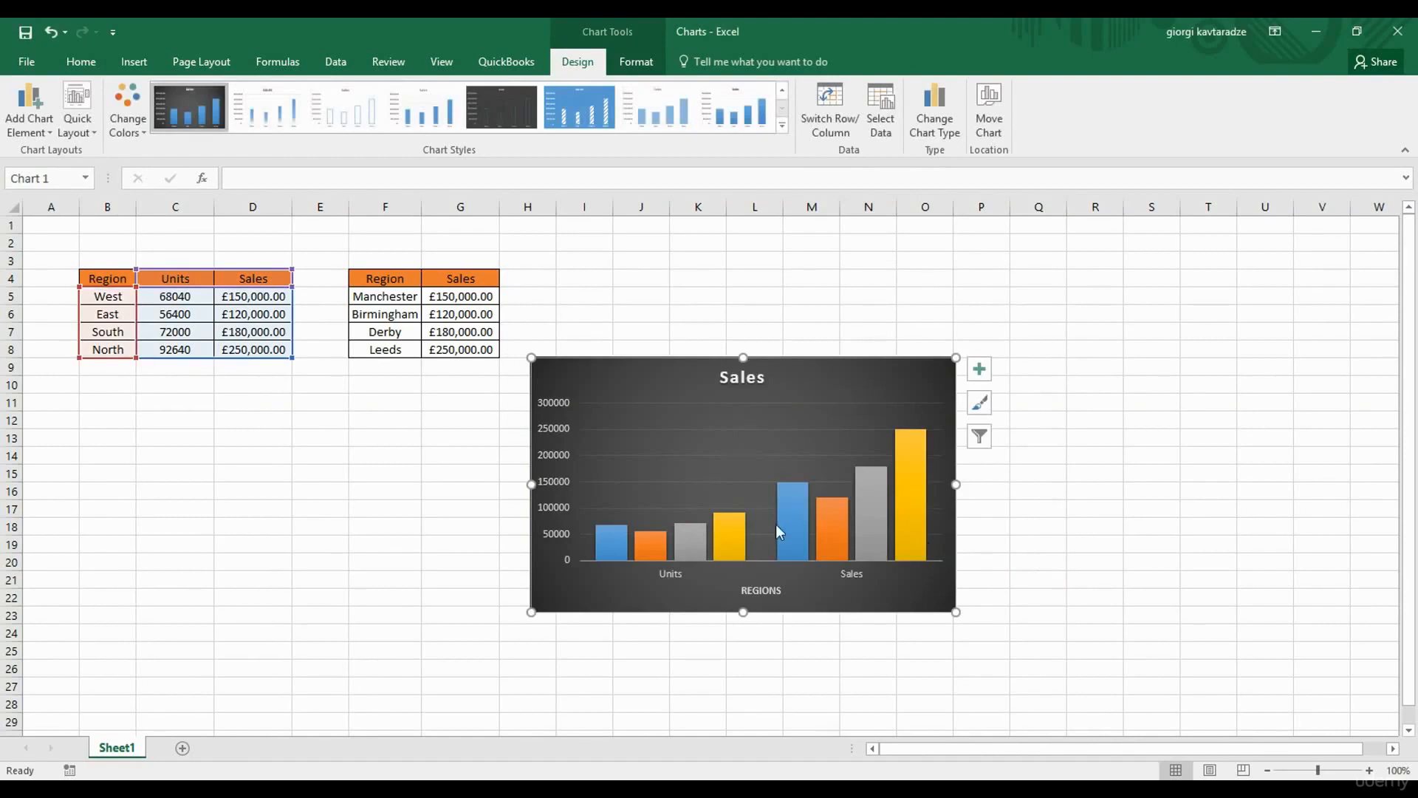
mouse_move(777, 526)
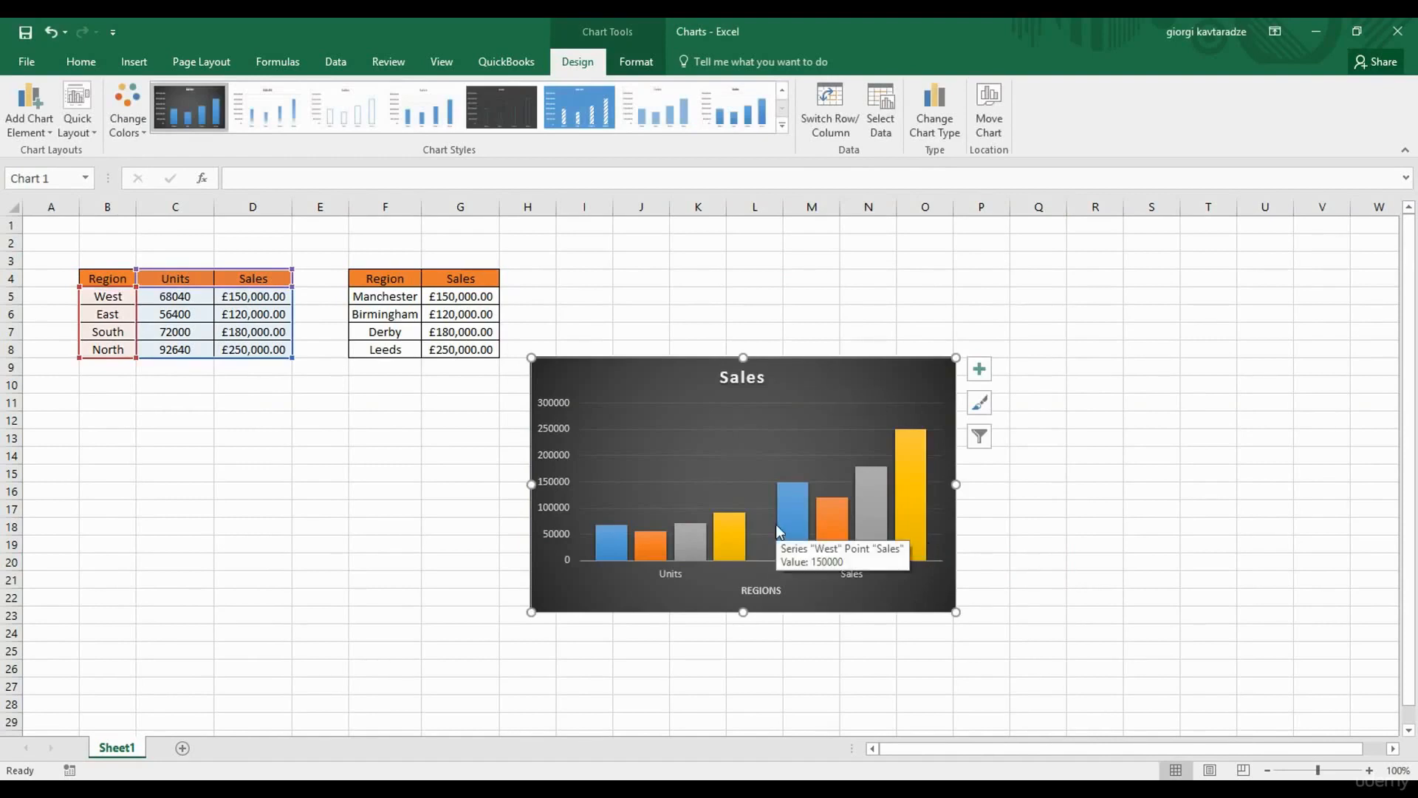
click(833, 135)
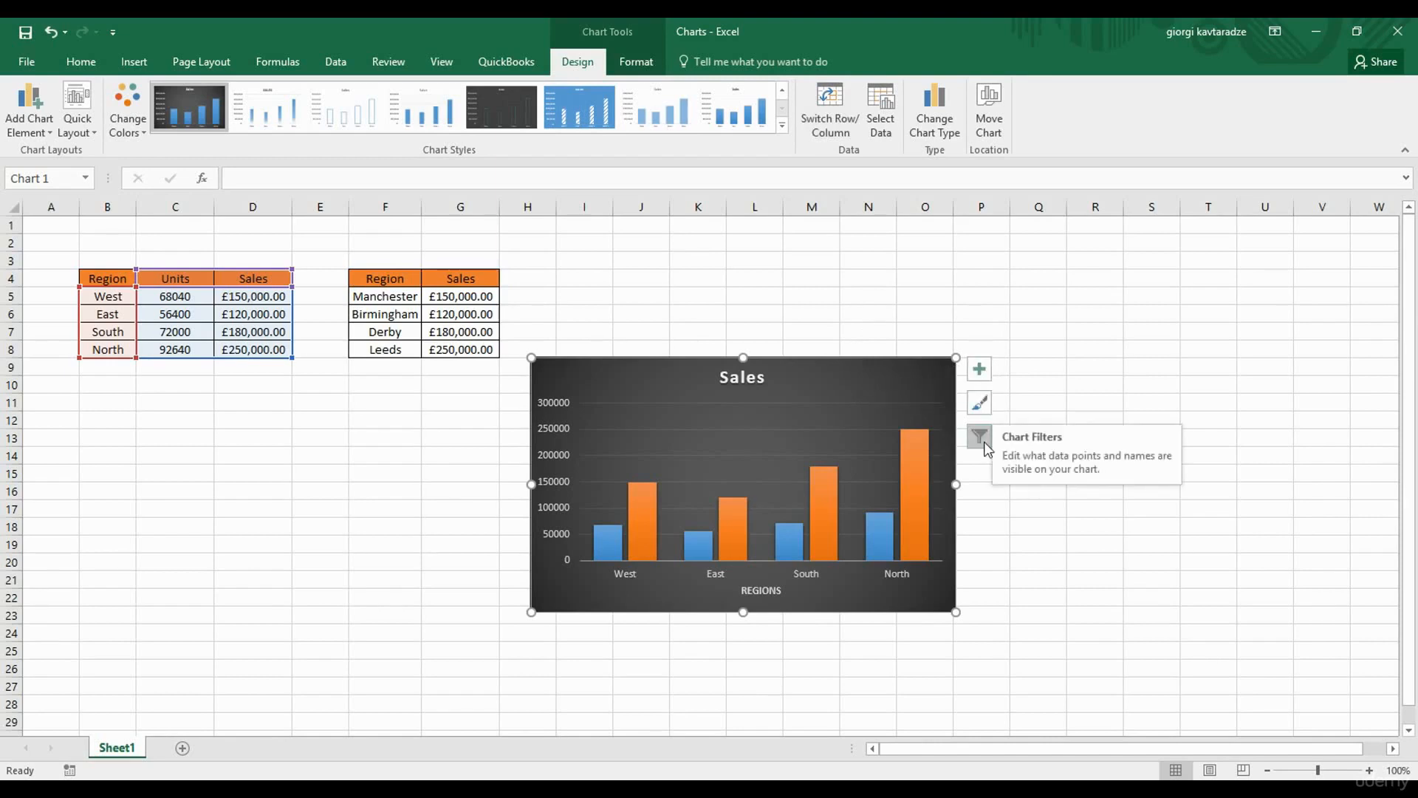
Examine the chart's element list, Data Callout label preview, style and color choices, and series and category filters.
click(980, 376)
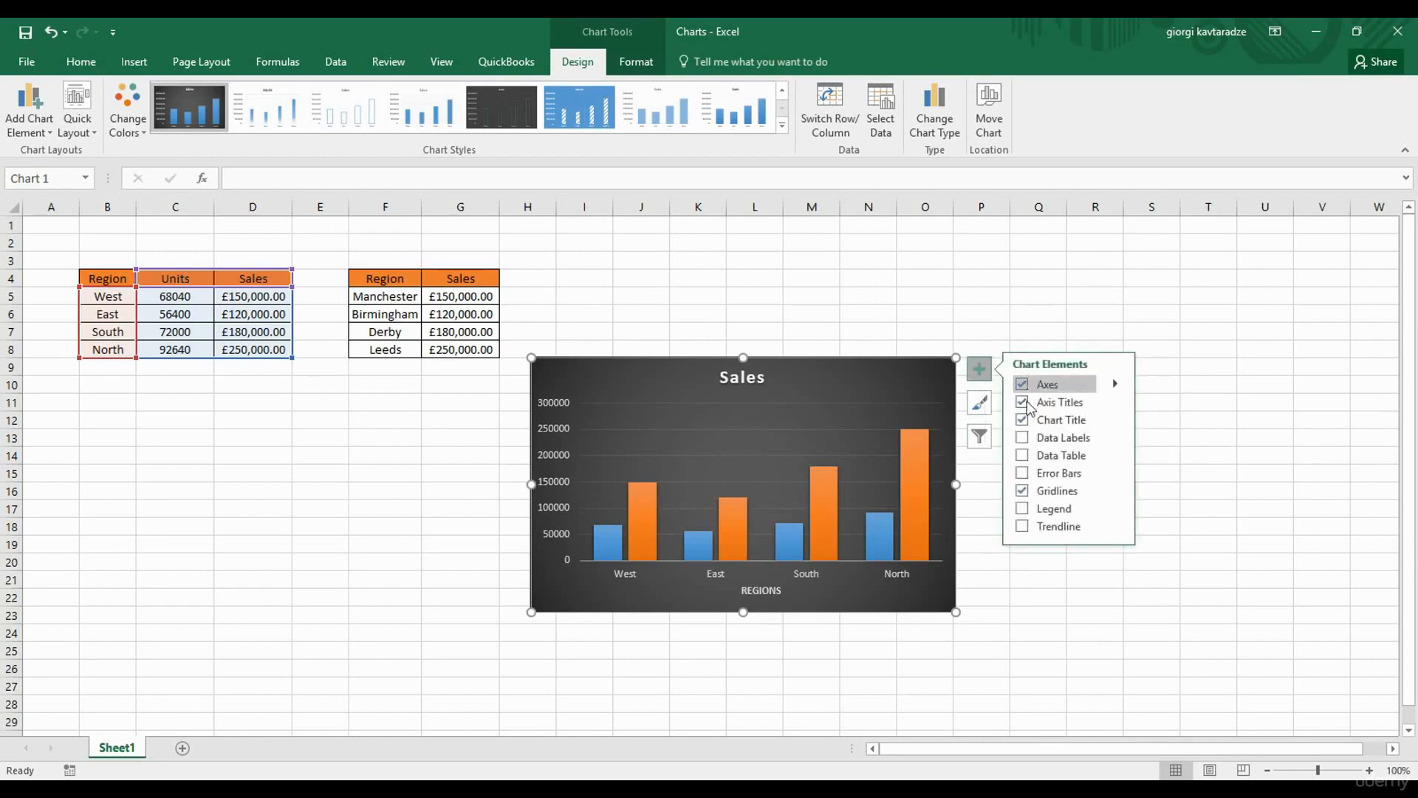
click(1114, 438)
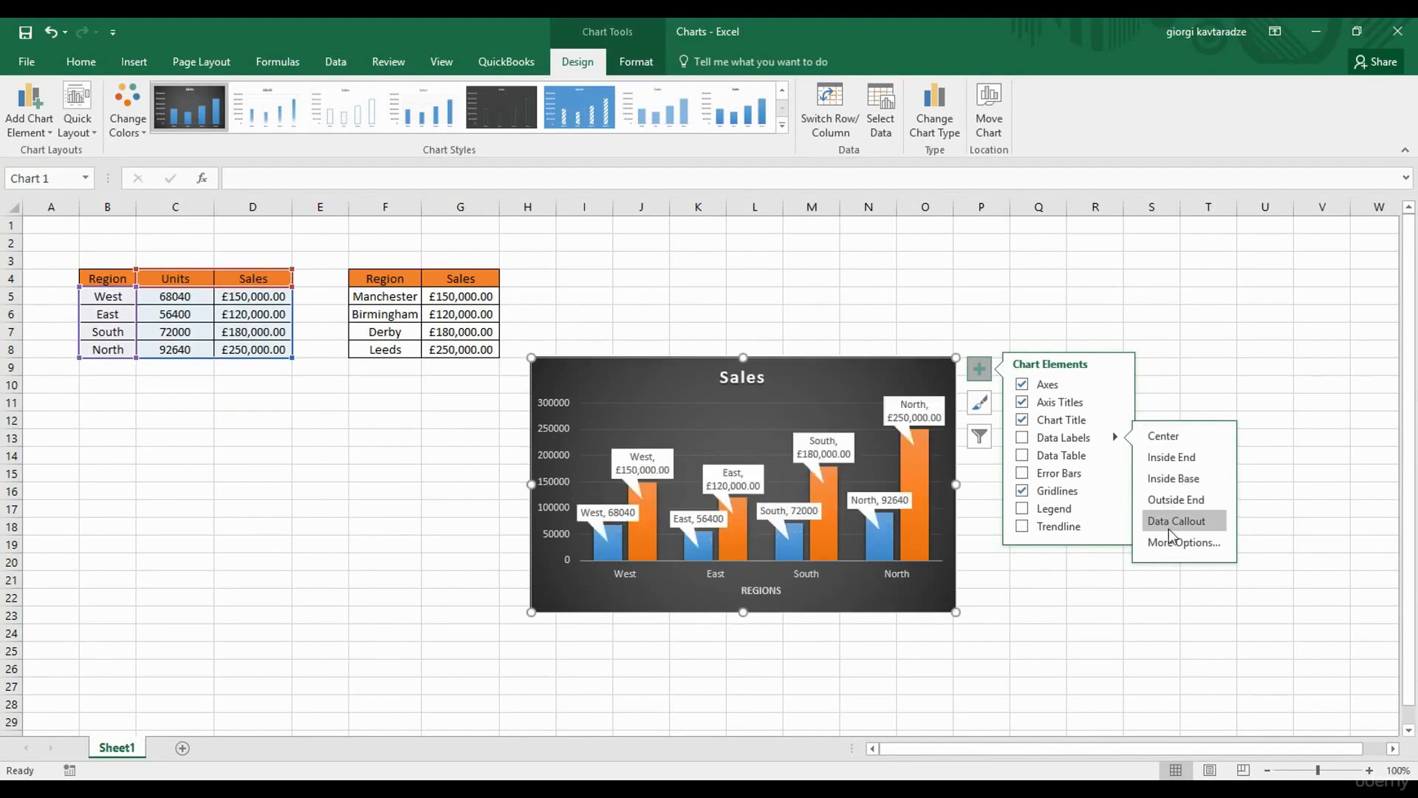
click(985, 408)
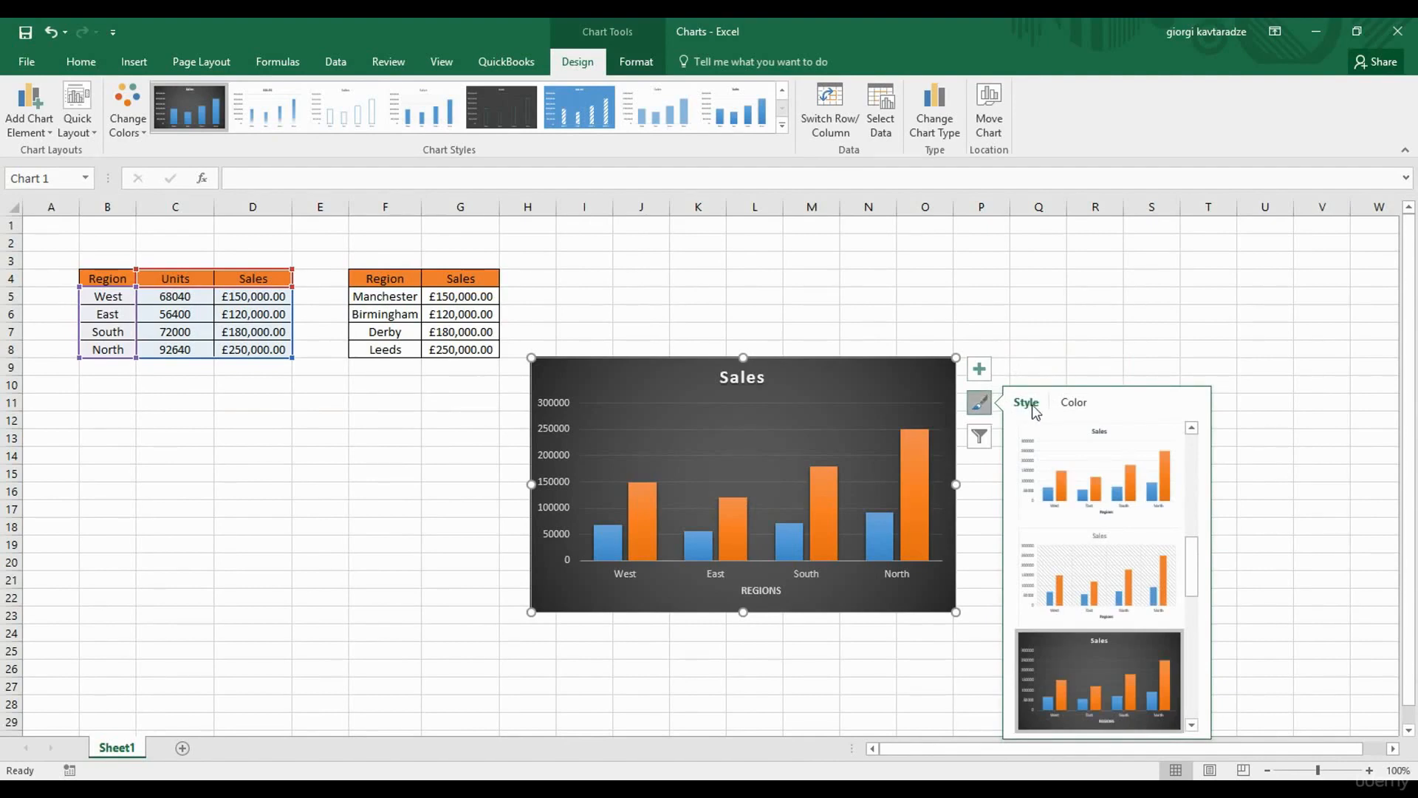
click(1074, 407)
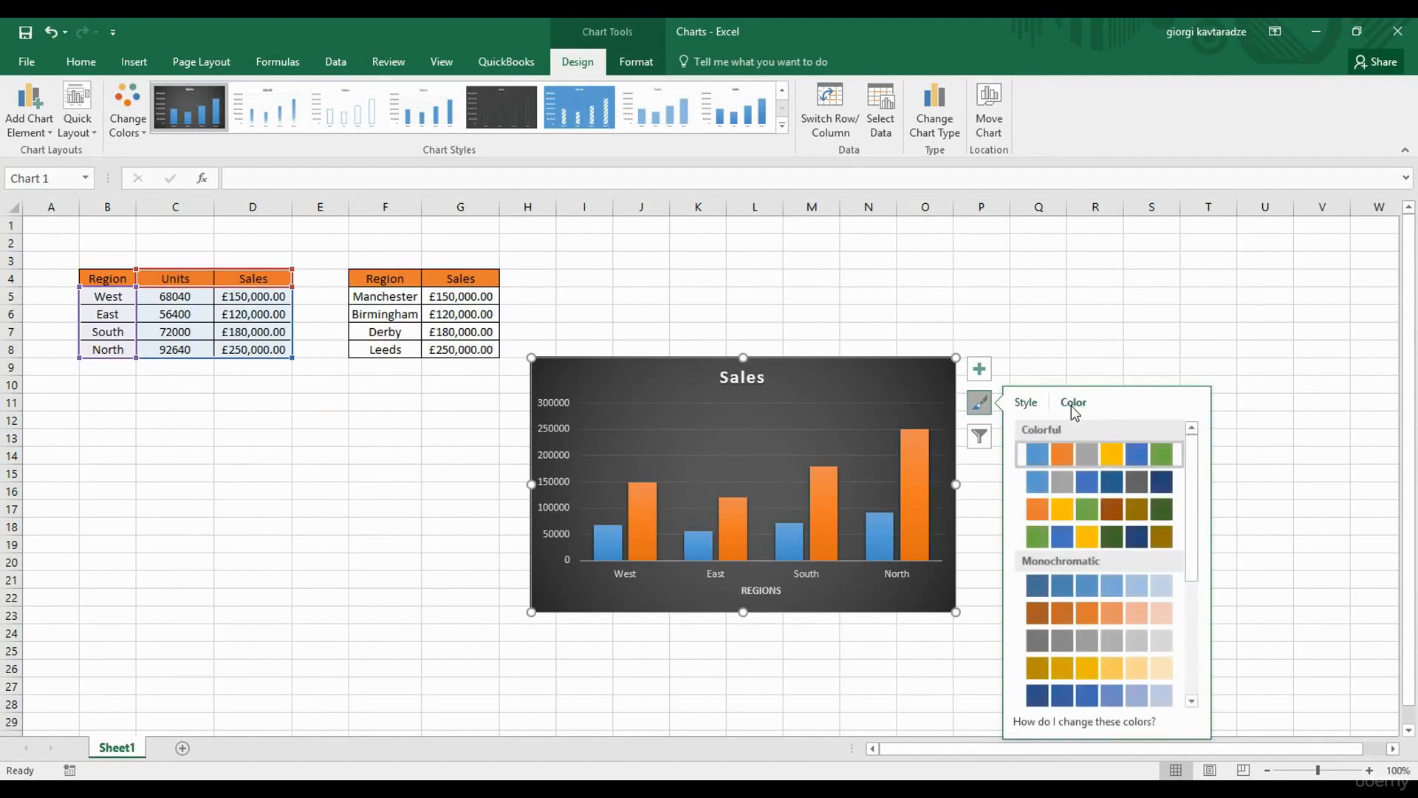
click(983, 439)
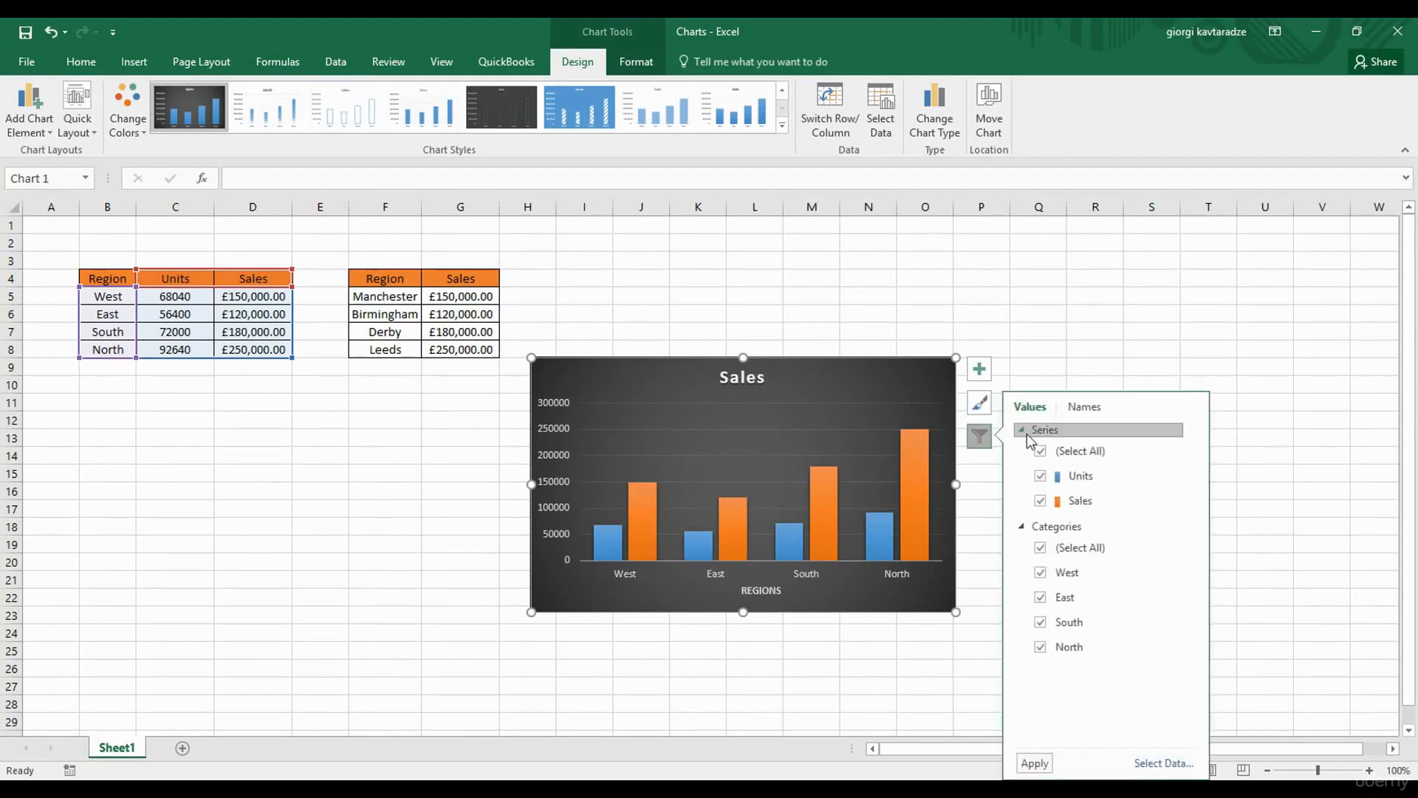
Check the series and category name options in the chart's filters.
click(1085, 408)
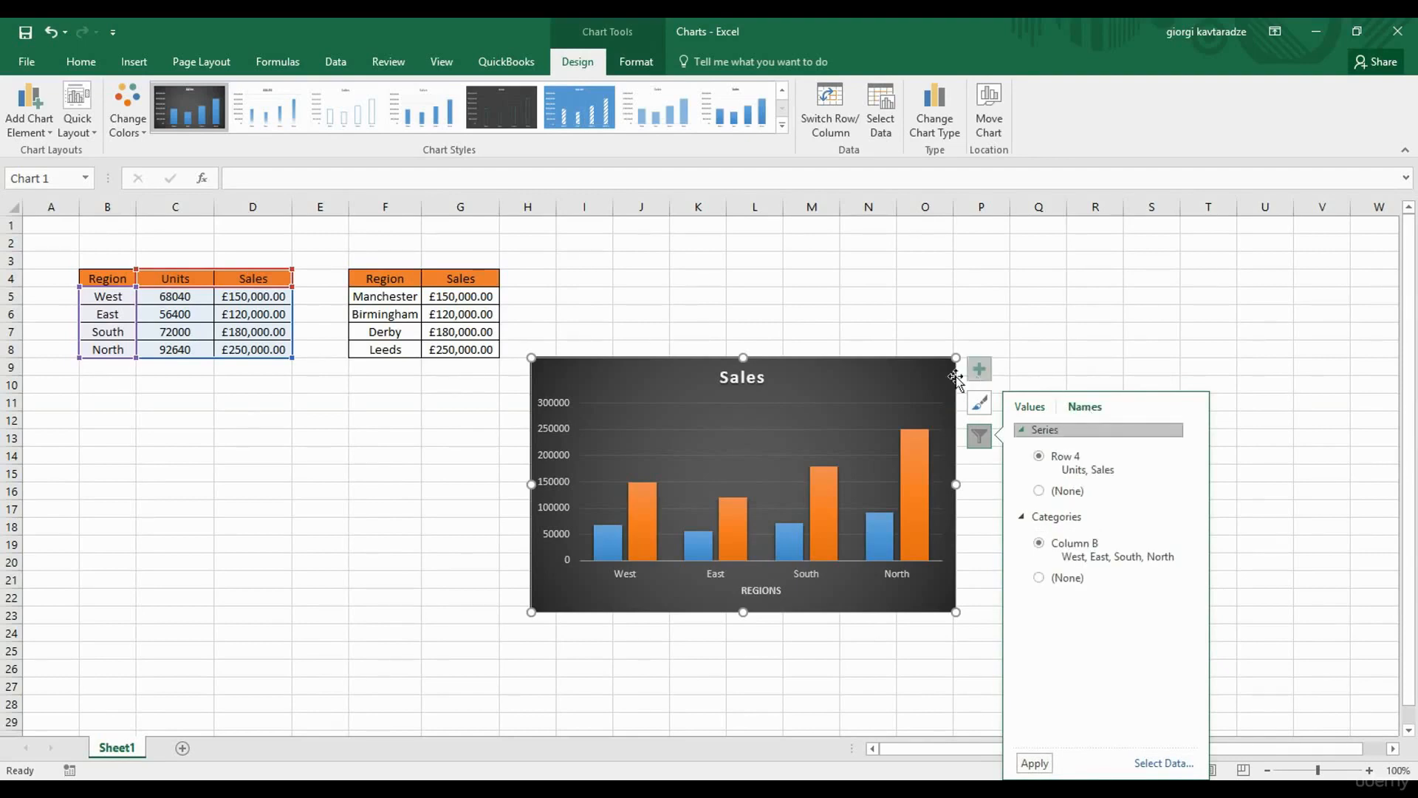
click(902, 378)
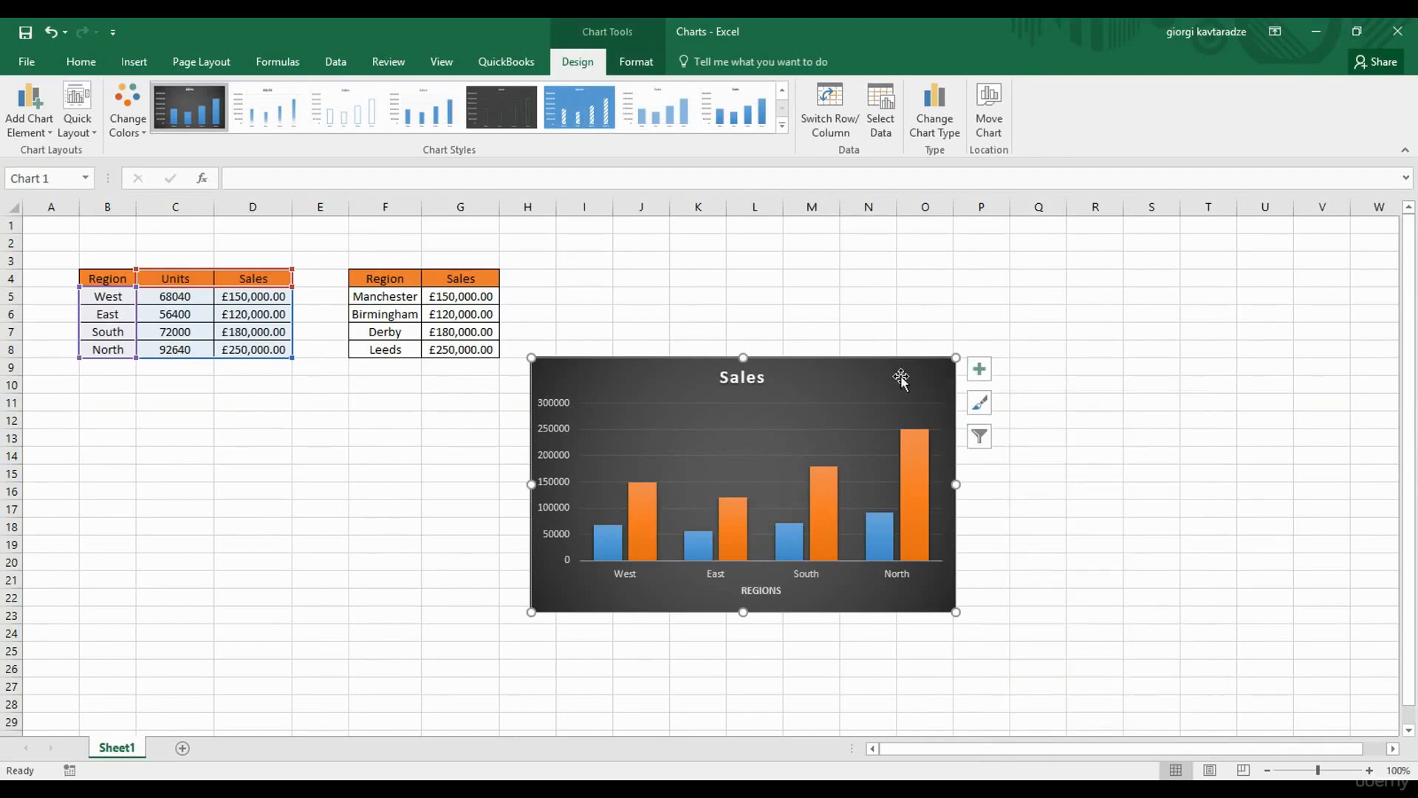
Move the Sales chart to its own new sheet named Chart1.
click(998, 133)
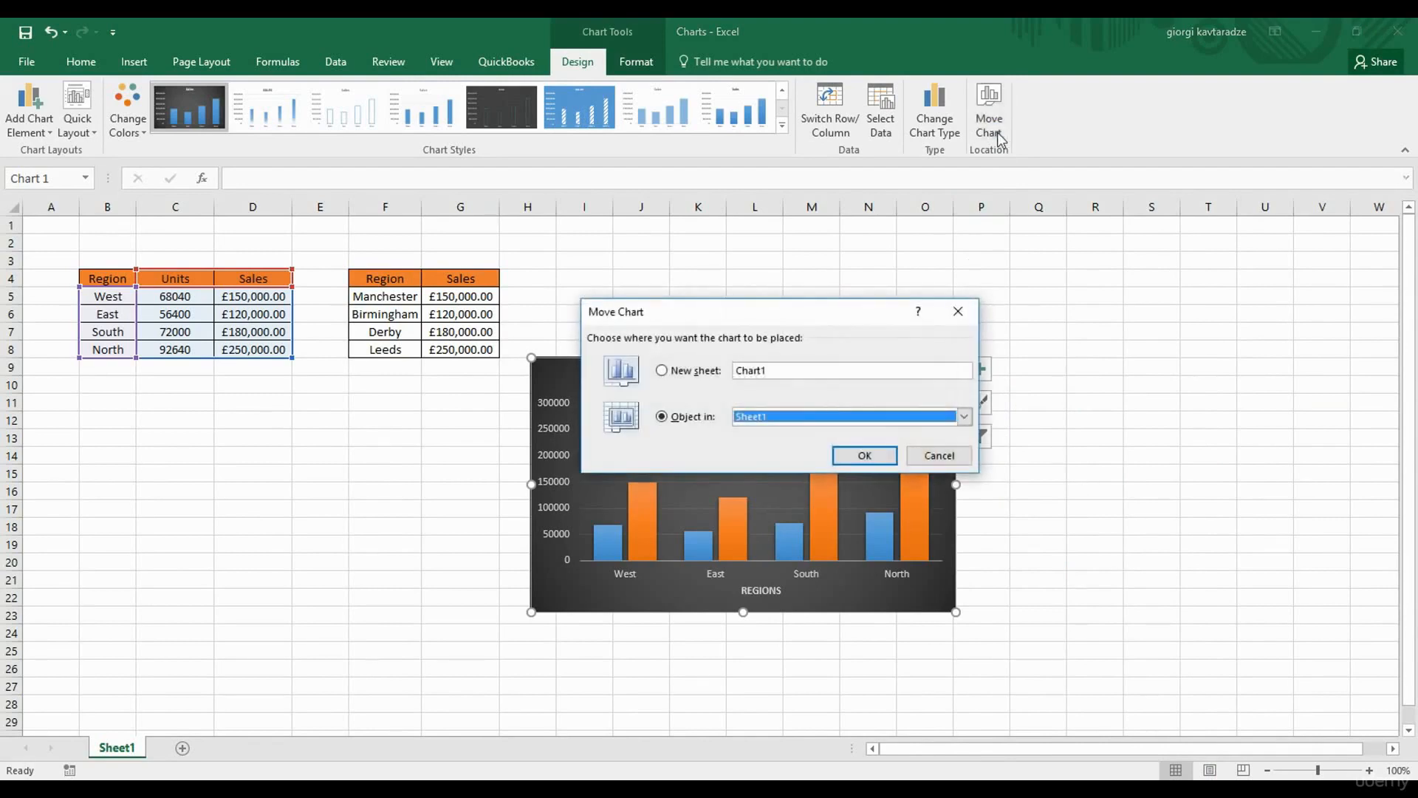
click(959, 311)
right_click(895, 377)
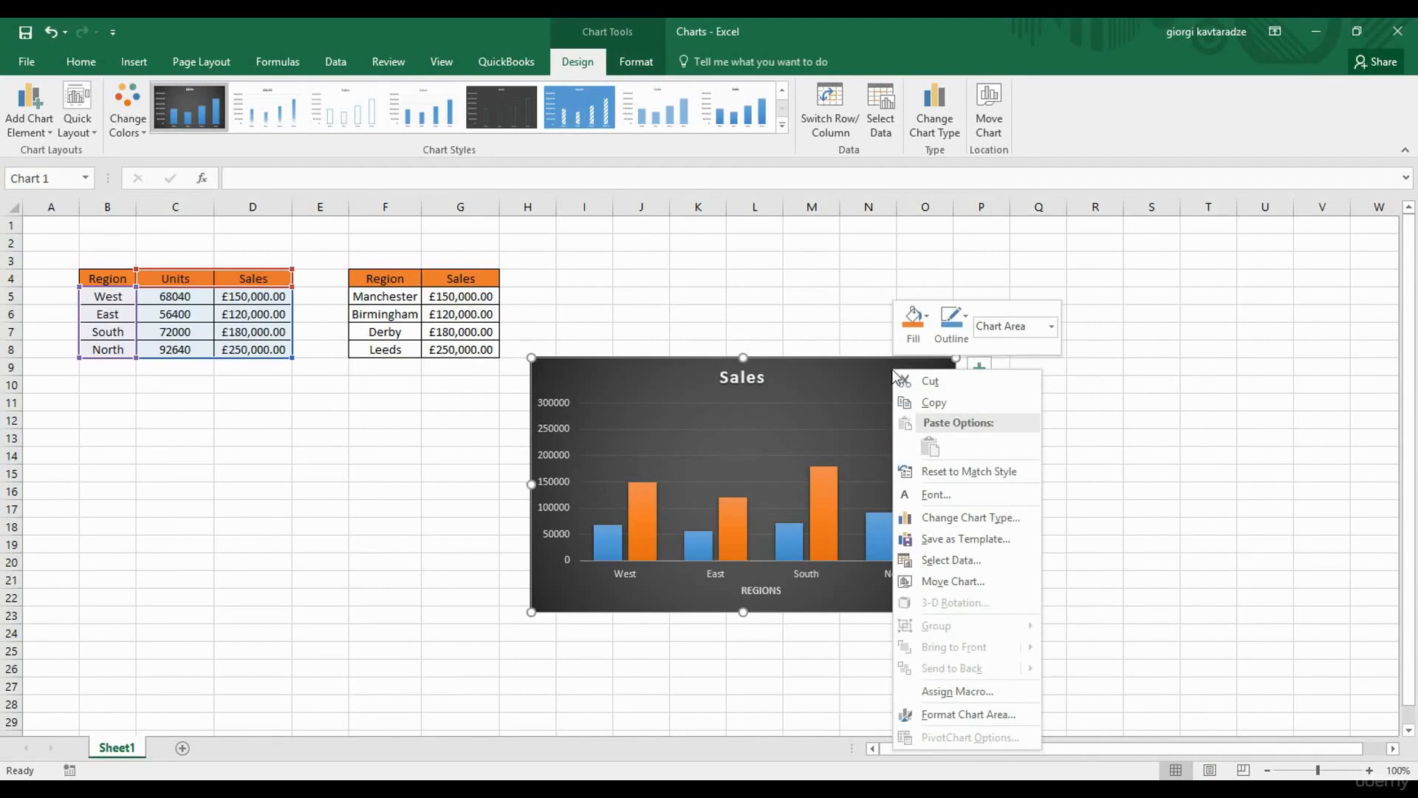
click(935, 582)
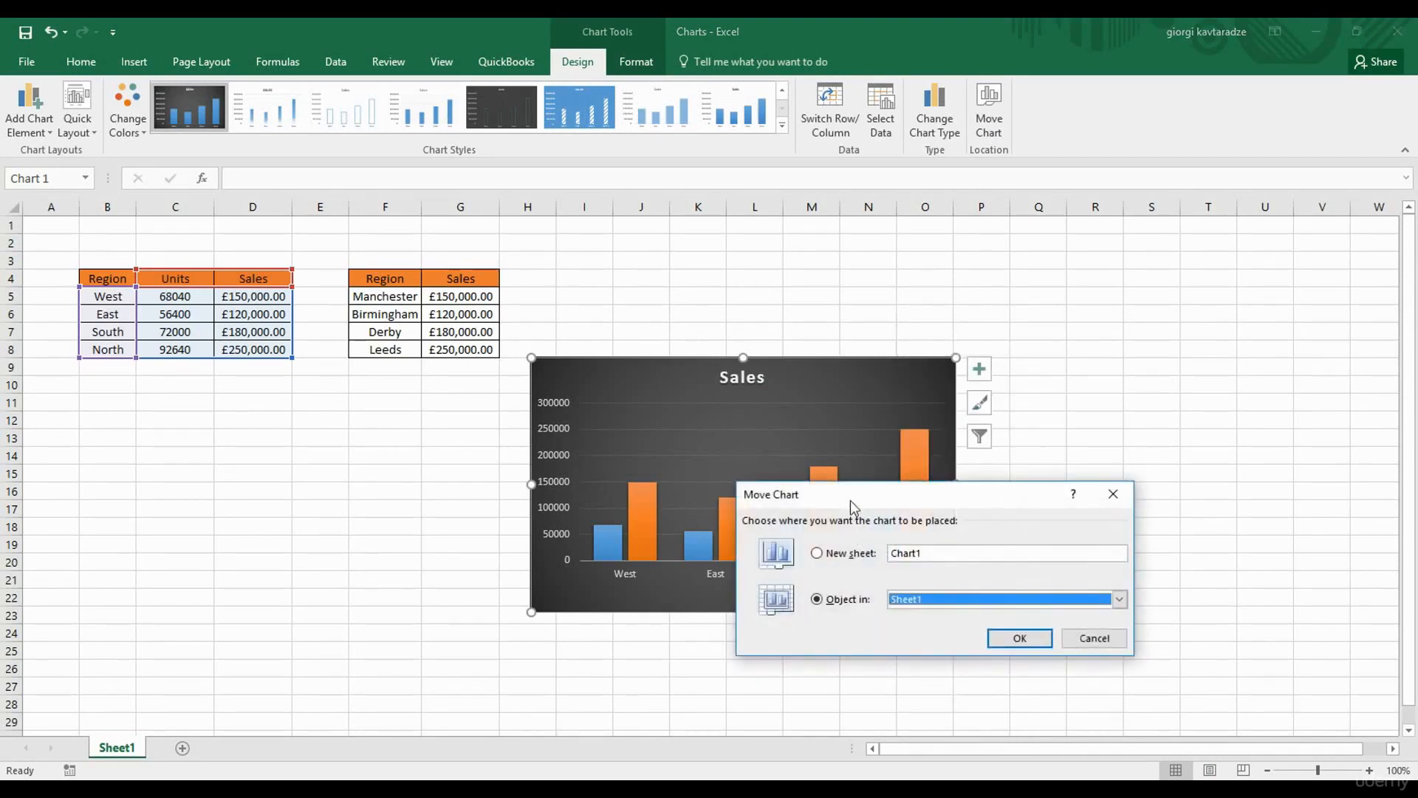
drag(854, 495, 716, 265)
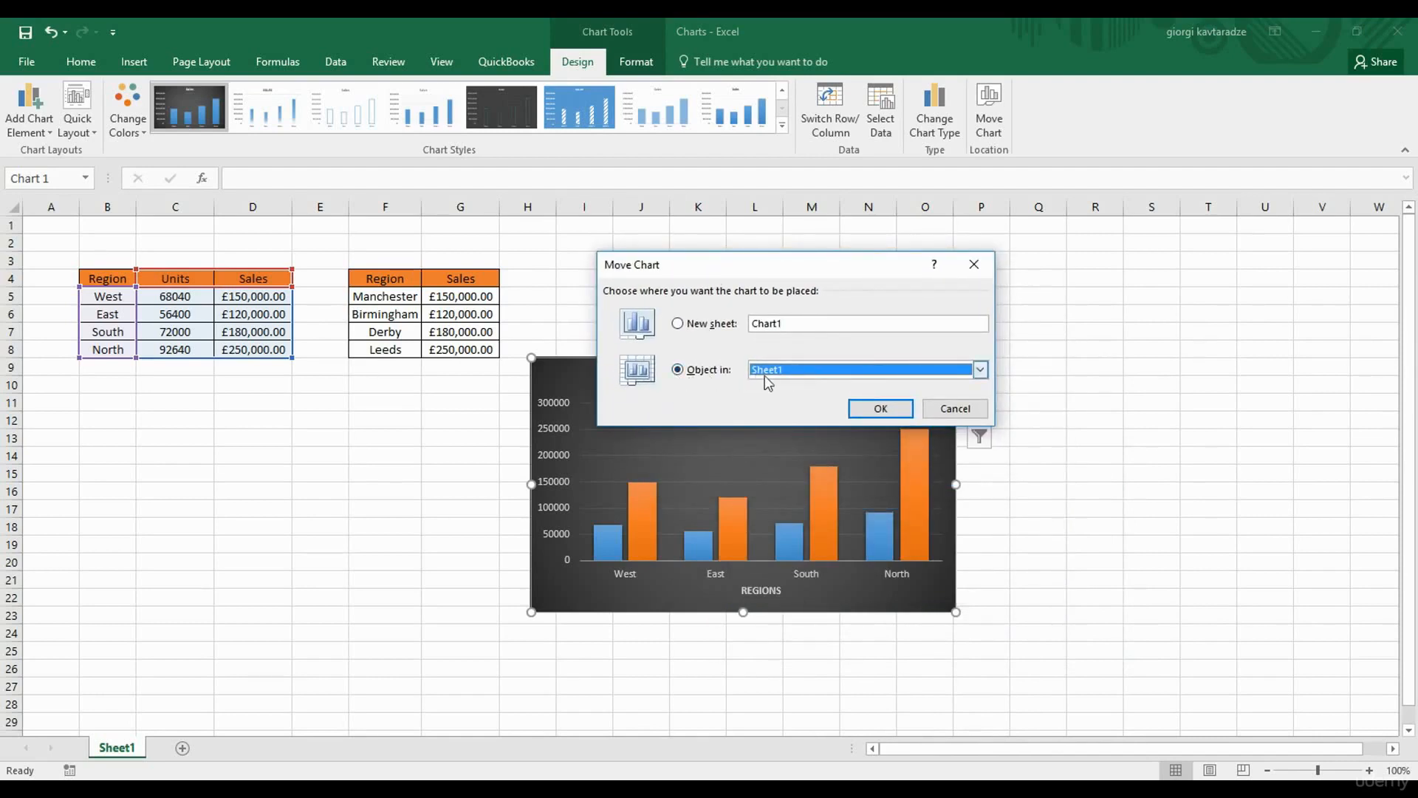
click(981, 370)
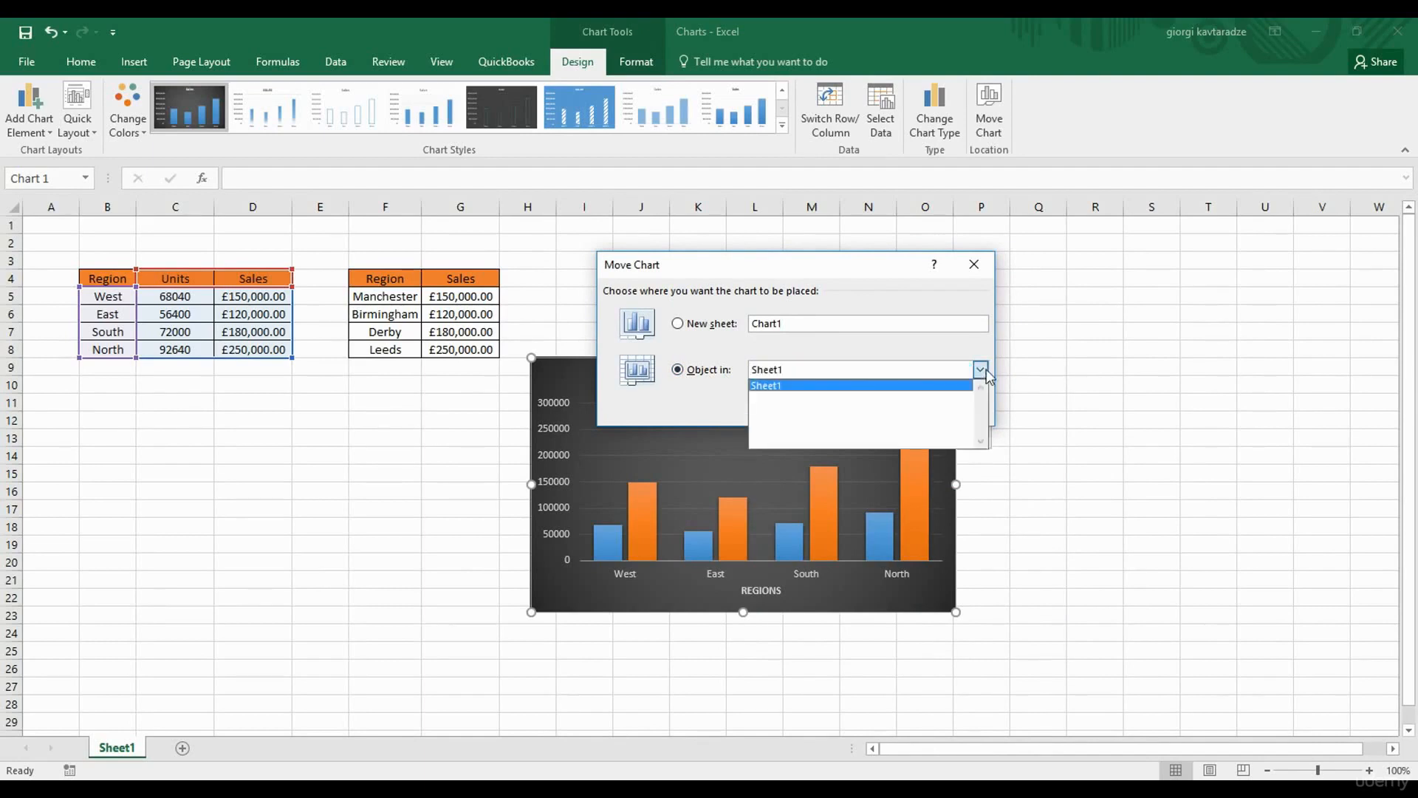
click(848, 385)
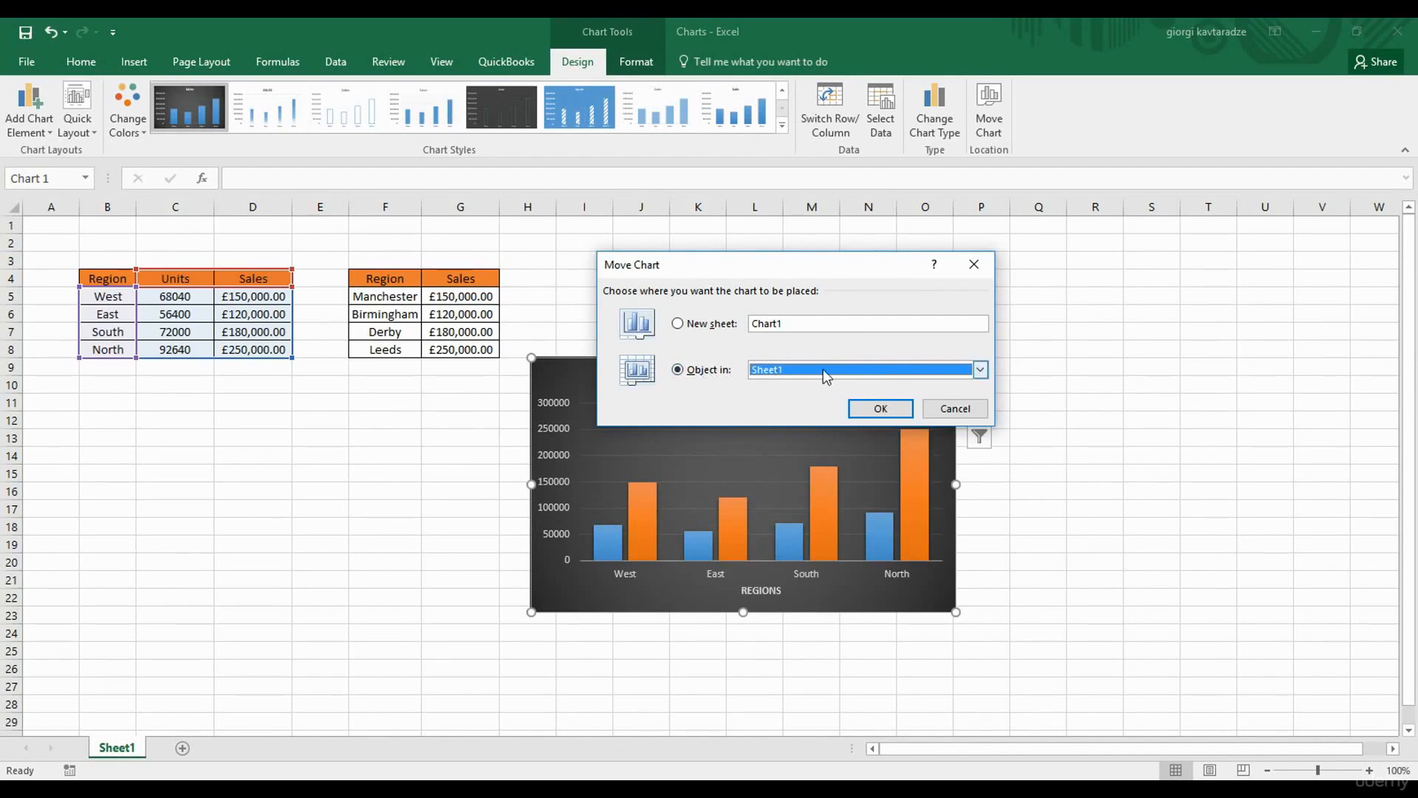
click(707, 325)
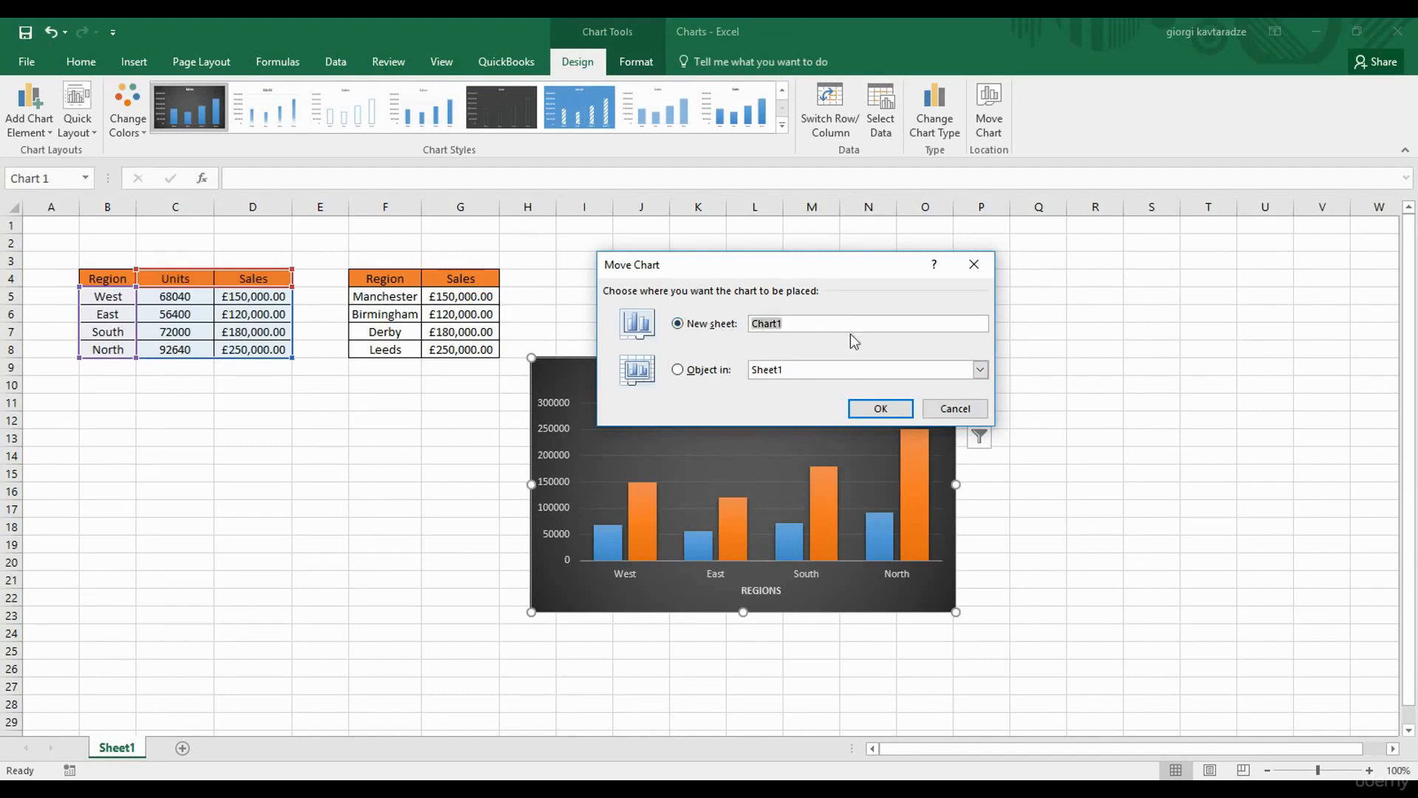
click(880, 408)
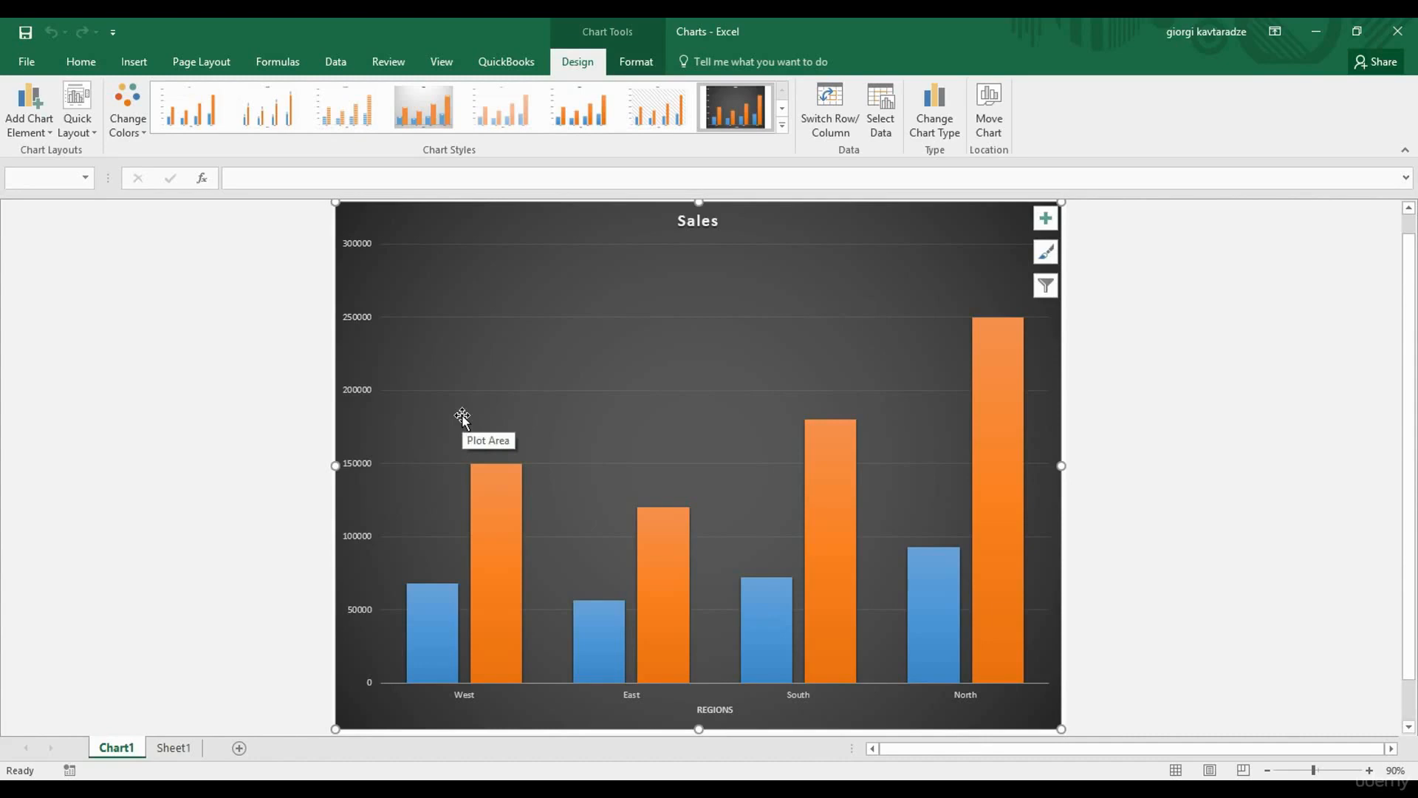
Check Sheet1 without the chart, then move the chart from the Chart1 sheet back into Sheet1 as an object.
click(175, 748)
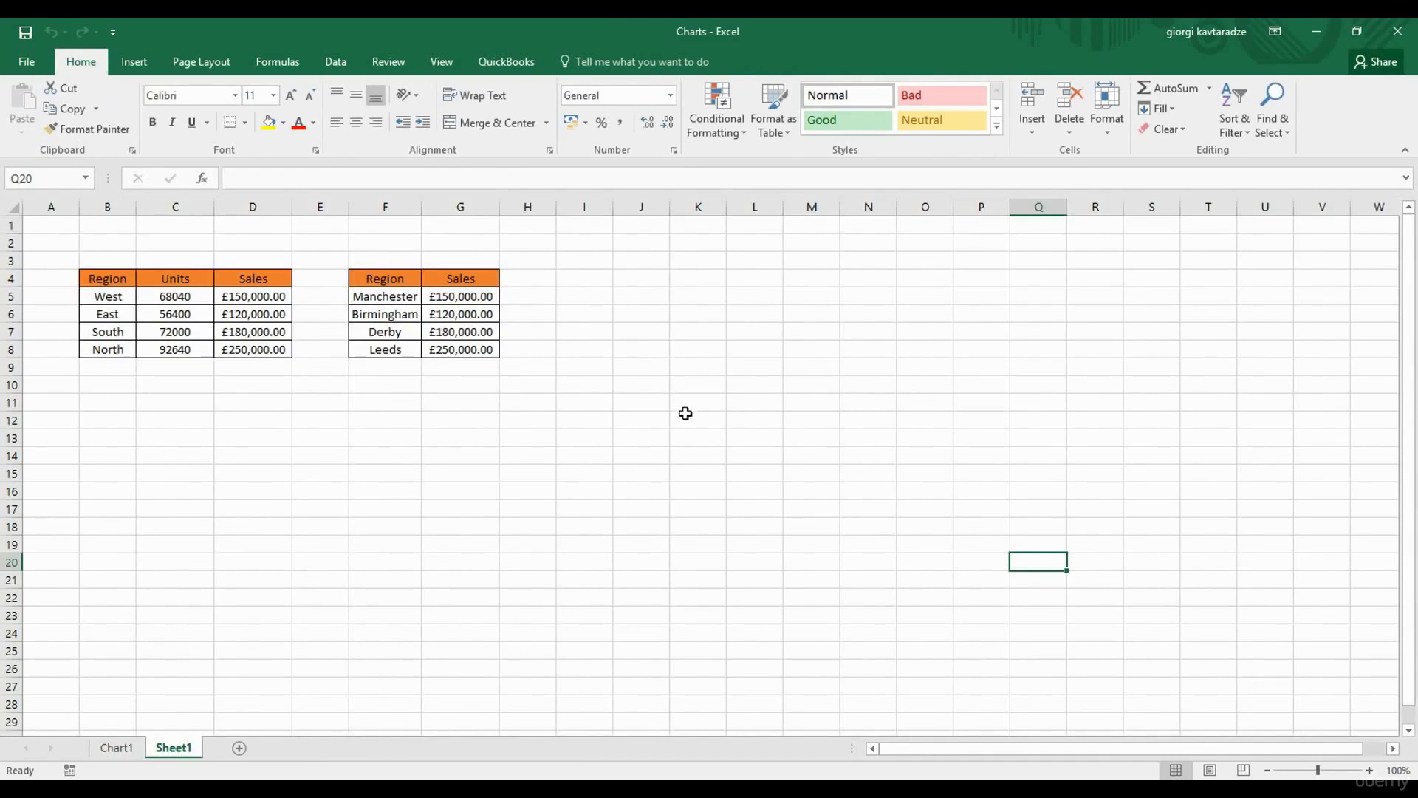
click(117, 747)
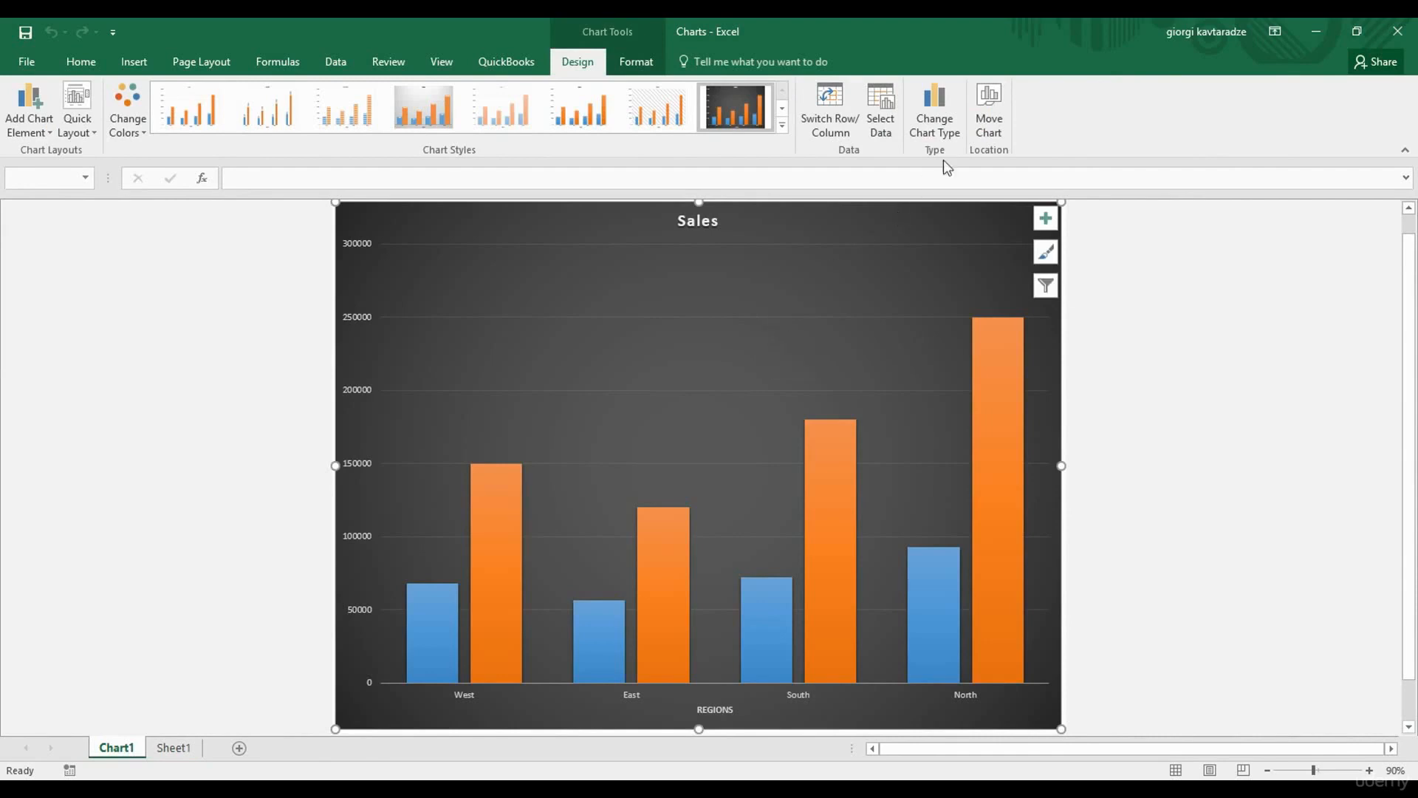
click(991, 118)
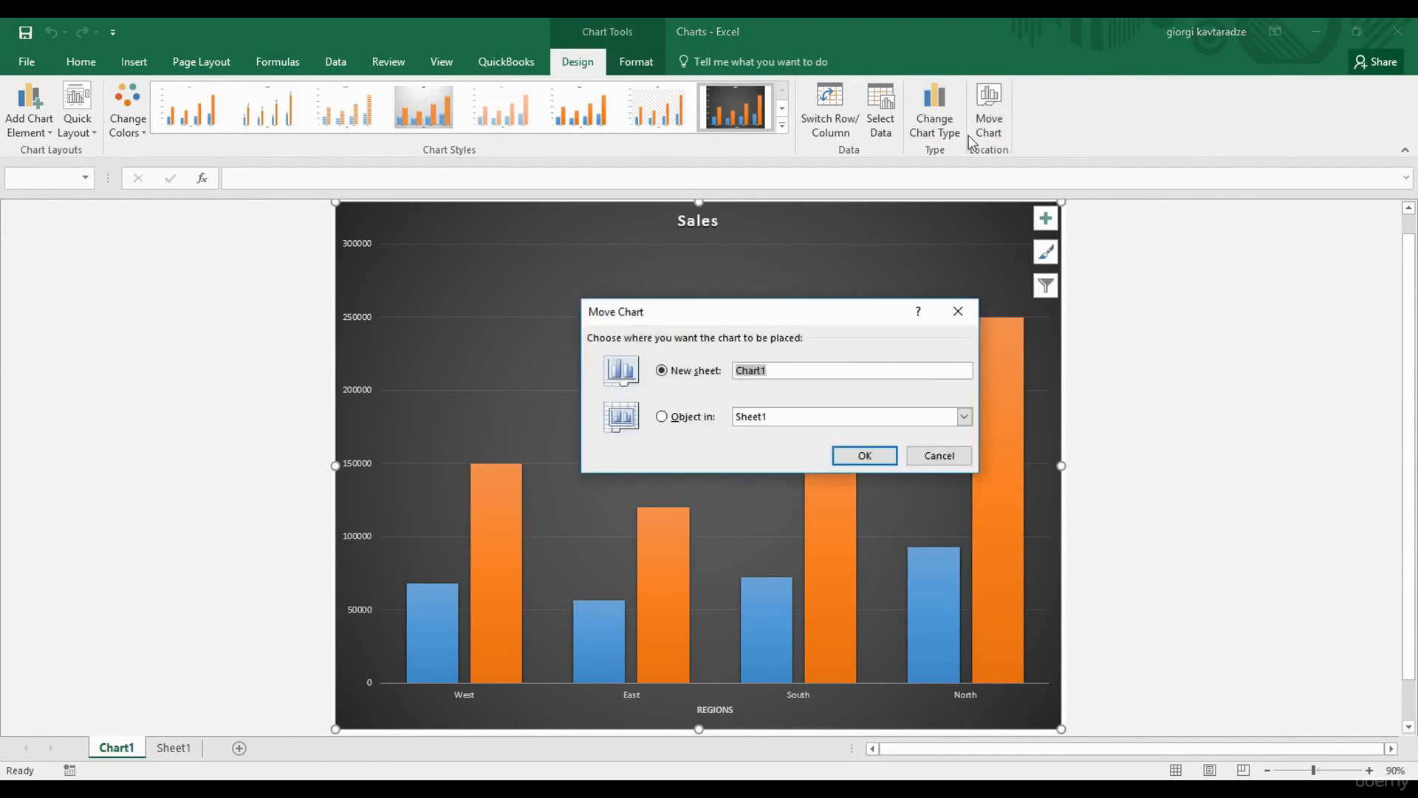
click(692, 418)
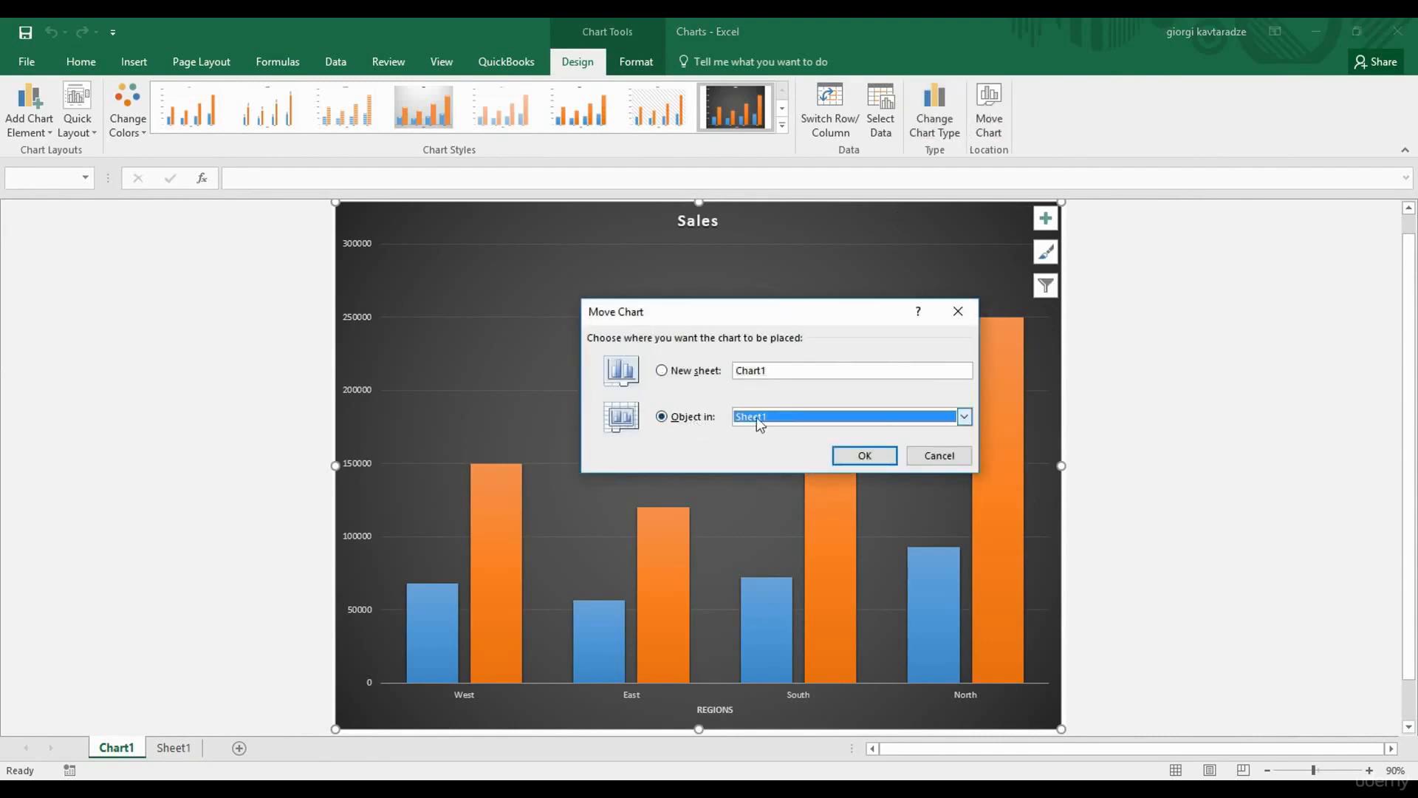
click(865, 456)
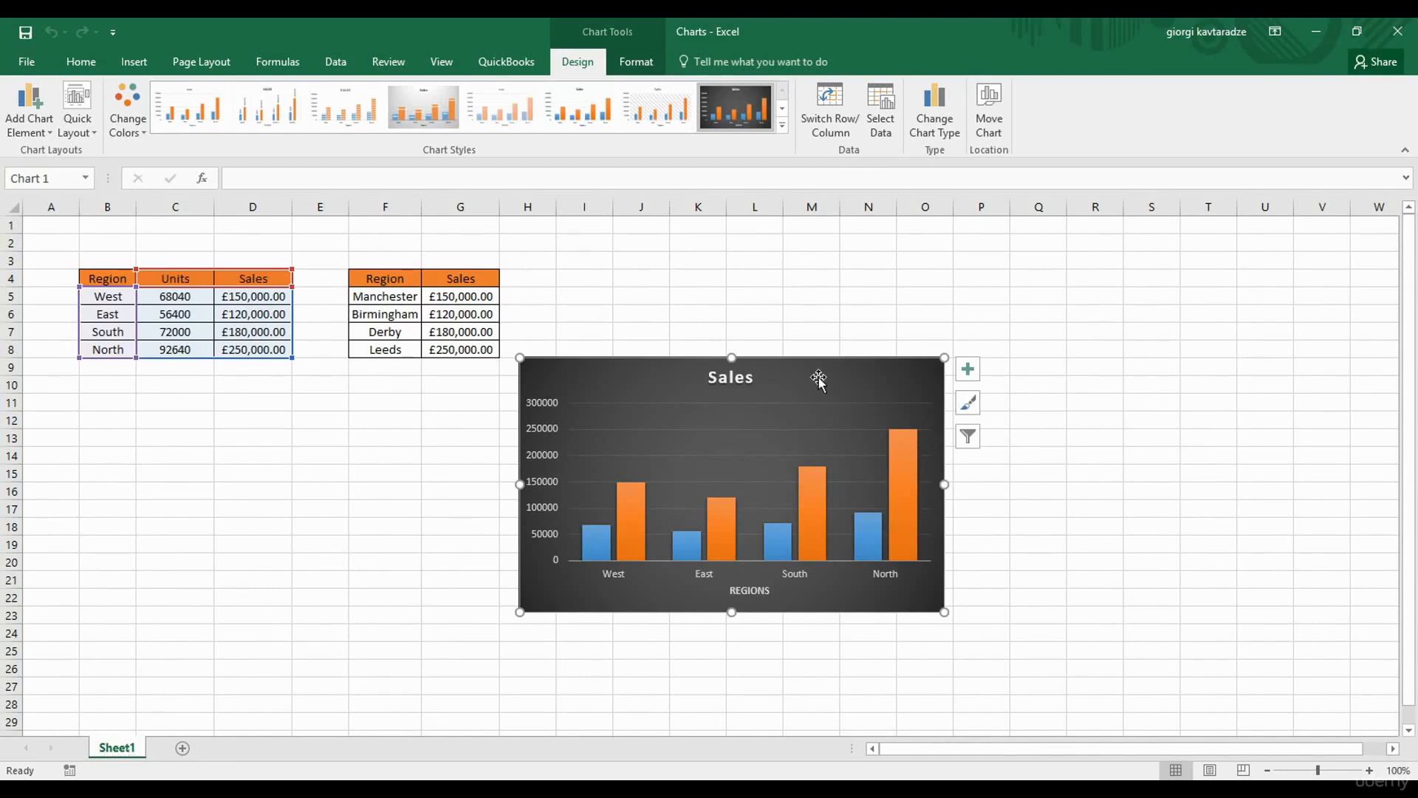
Preview shape fill colors for the chart area and look at the fill options for the plot area.
click(640, 63)
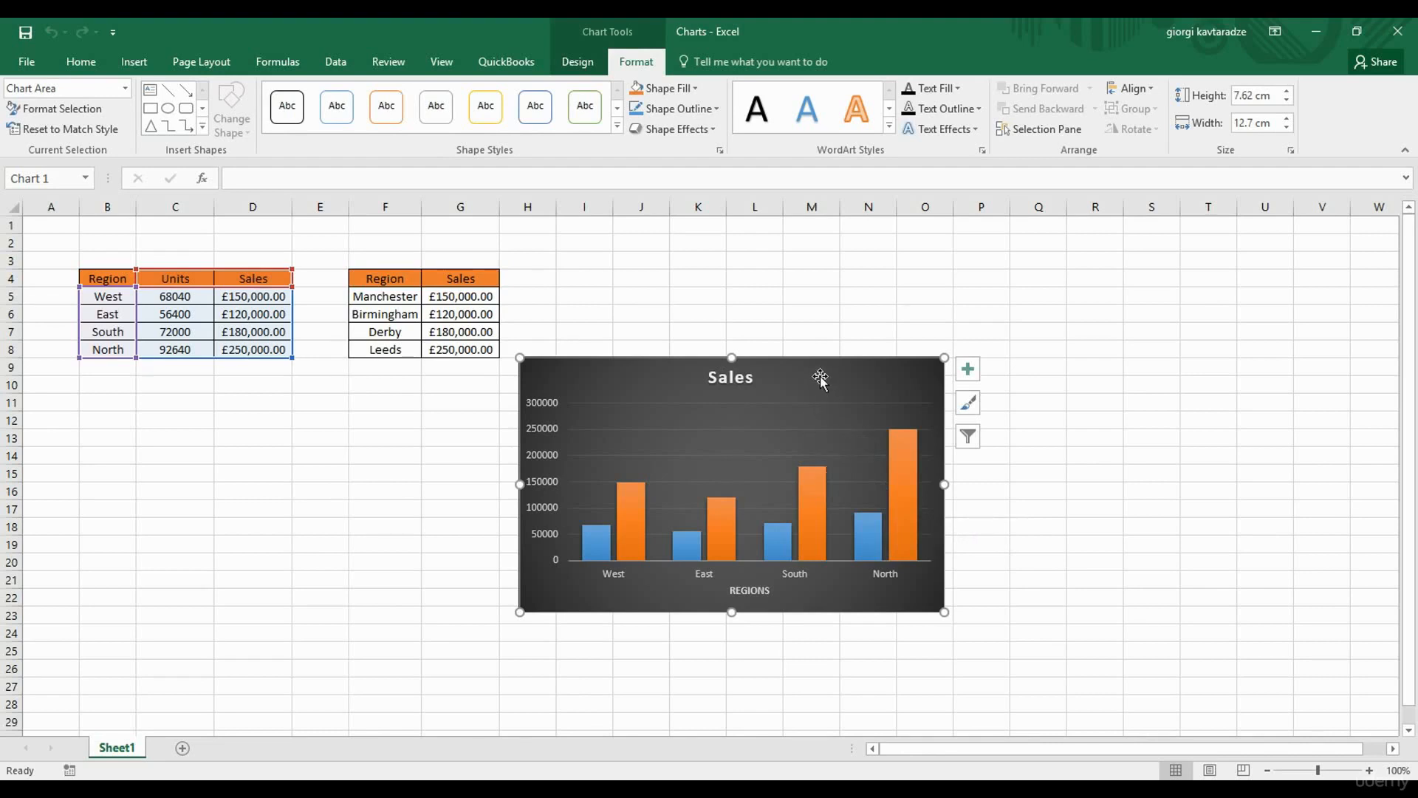
click(698, 93)
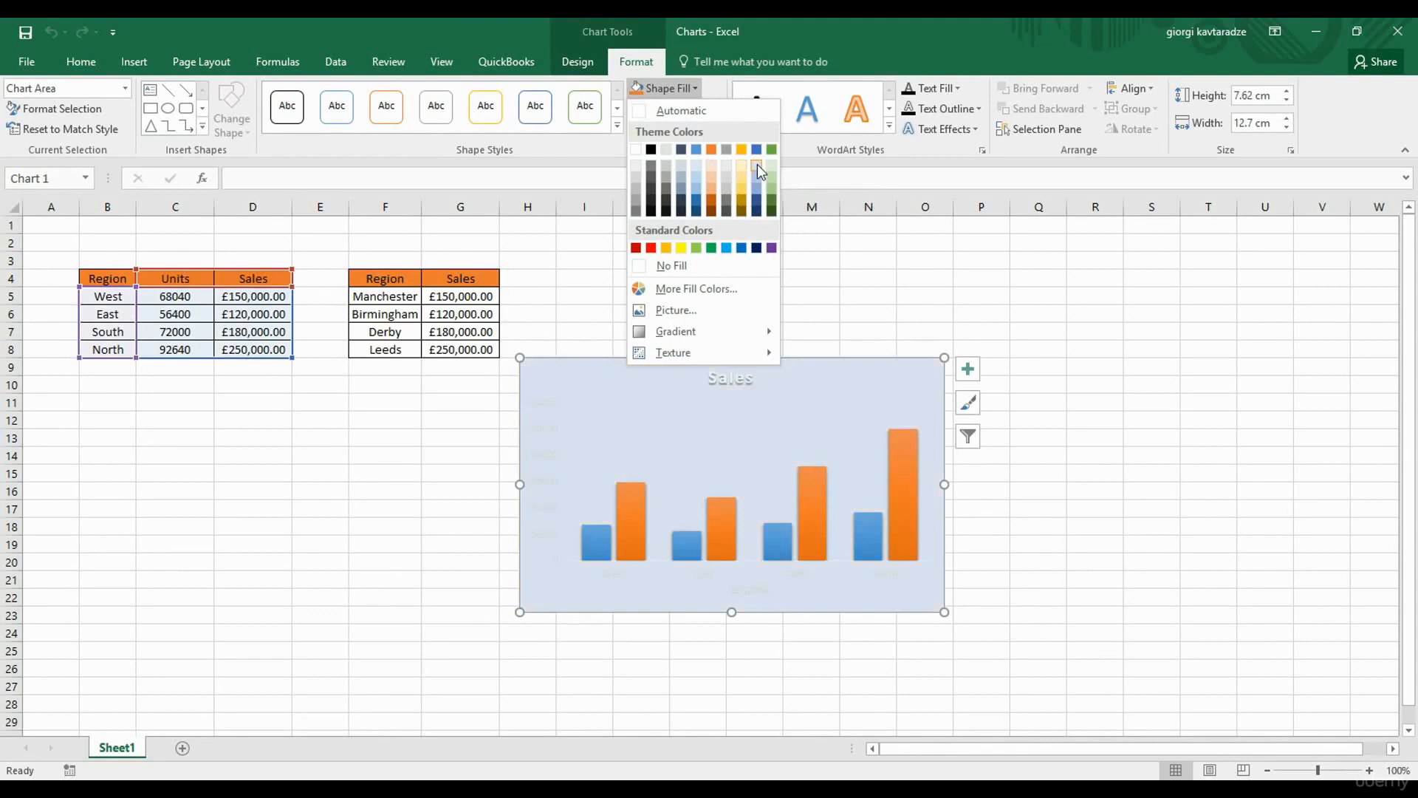
click(809, 417)
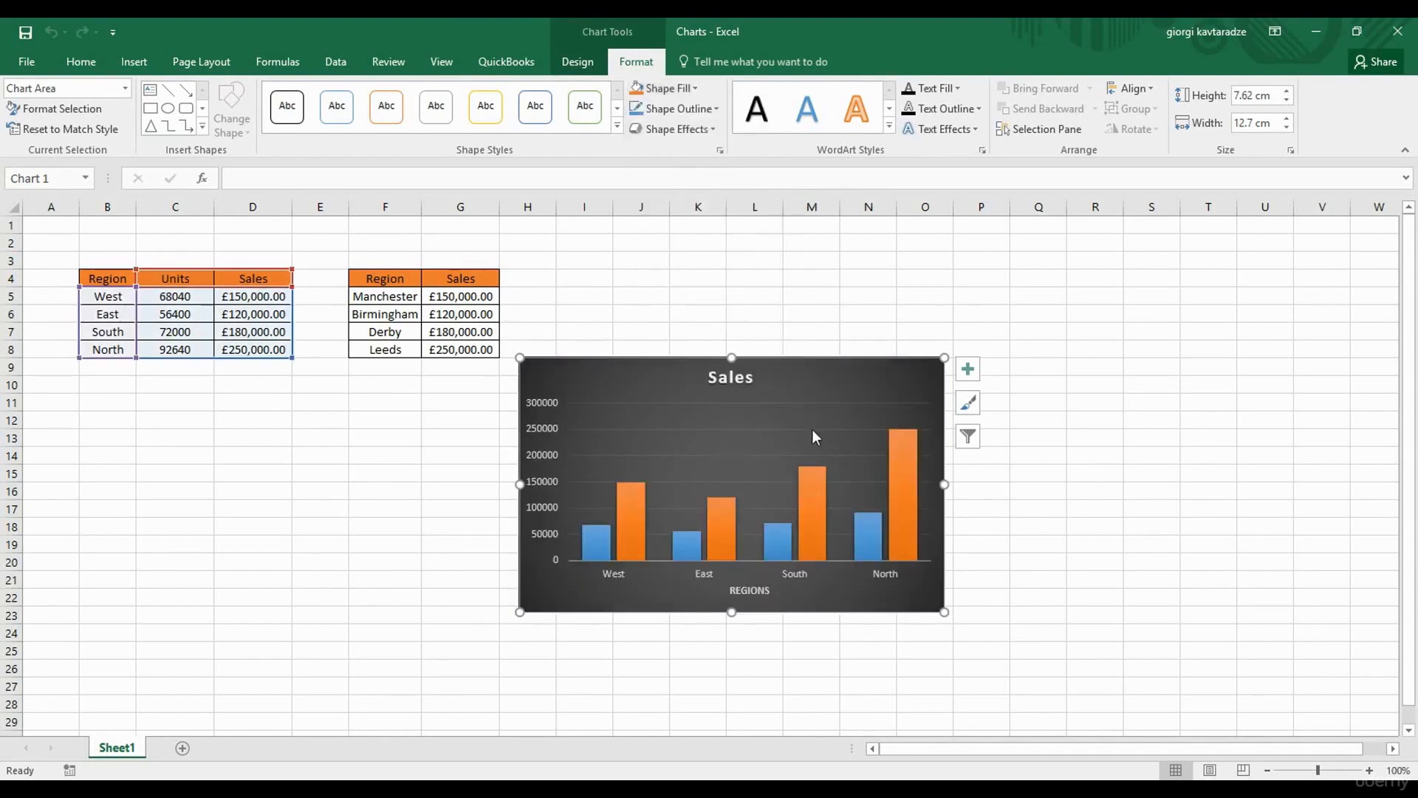
click(814, 427)
click(812, 410)
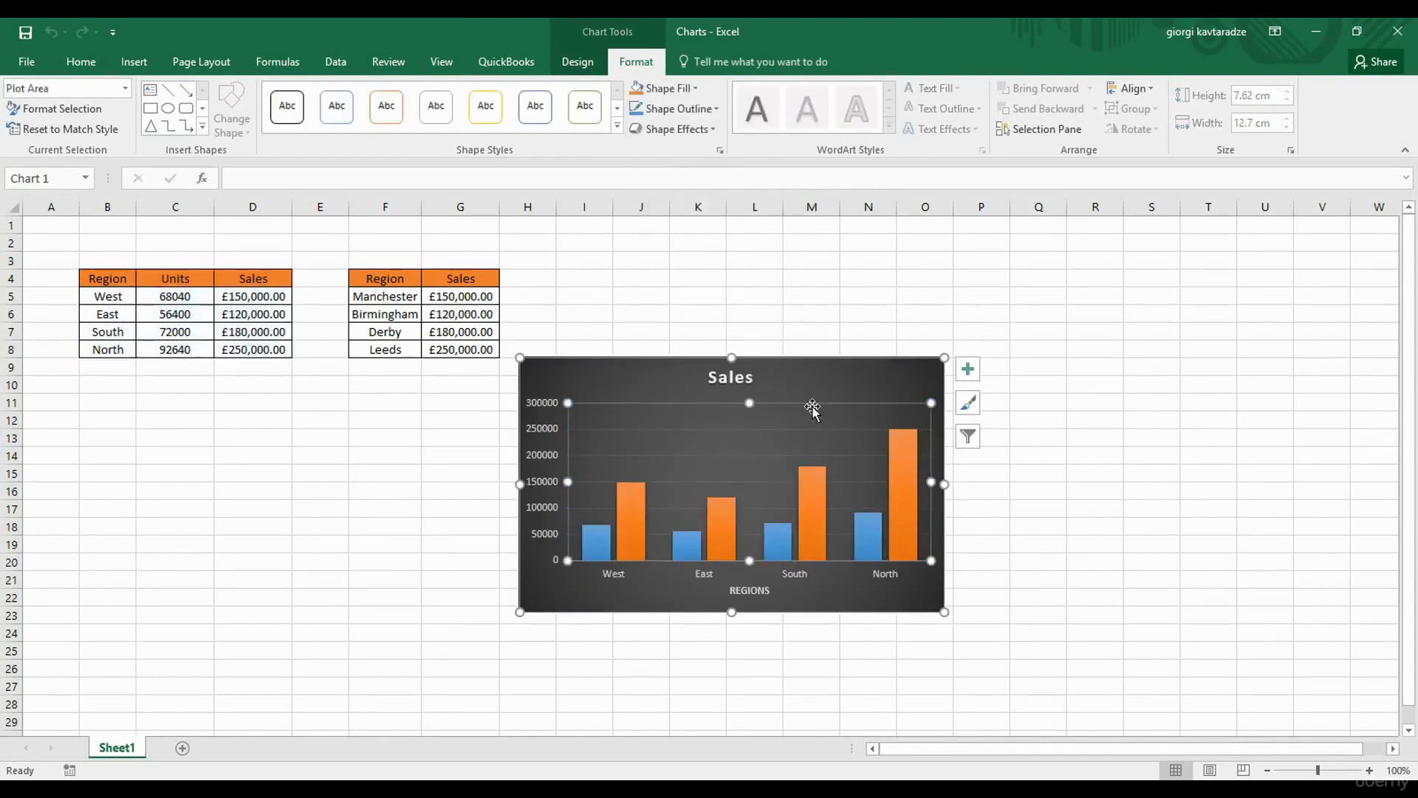
click(694, 89)
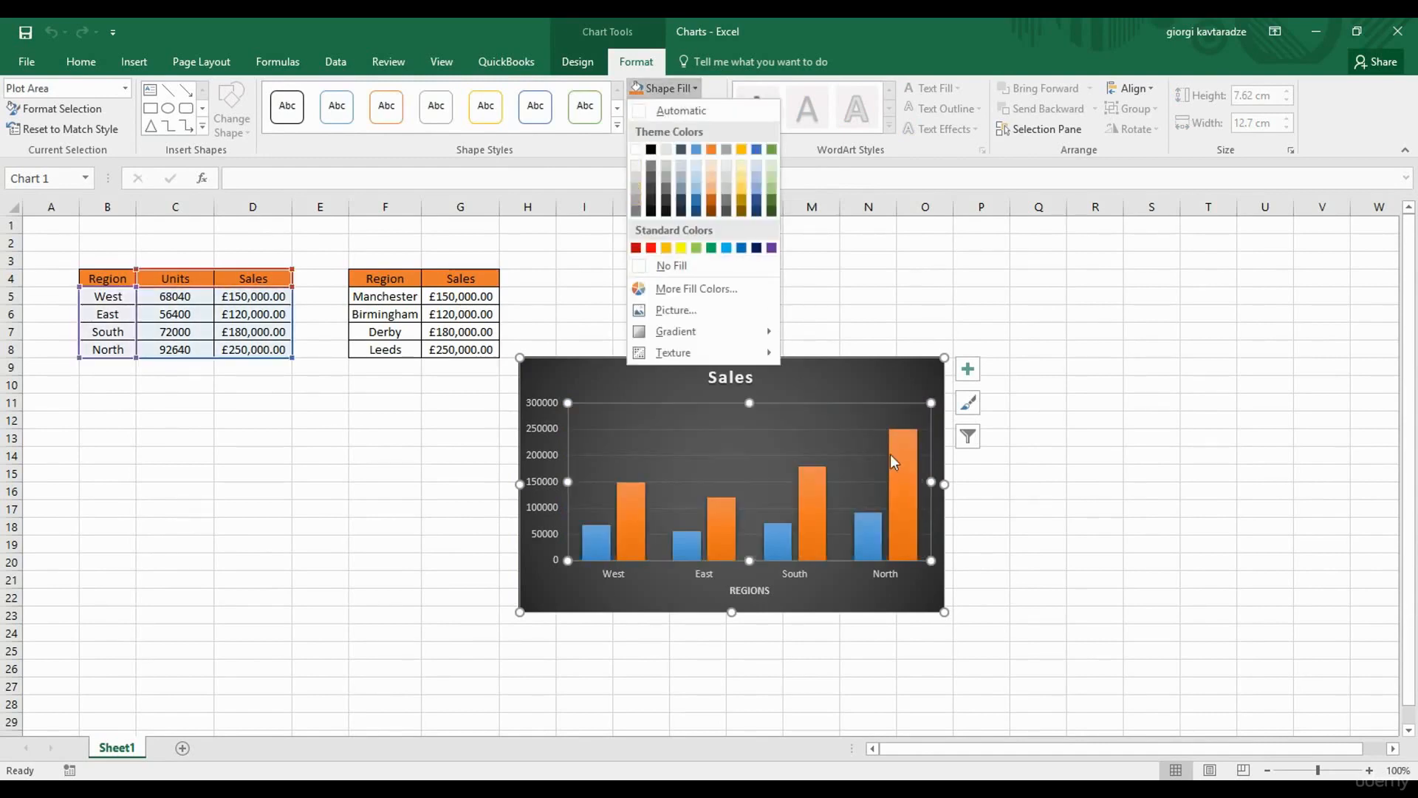
key(Escape)
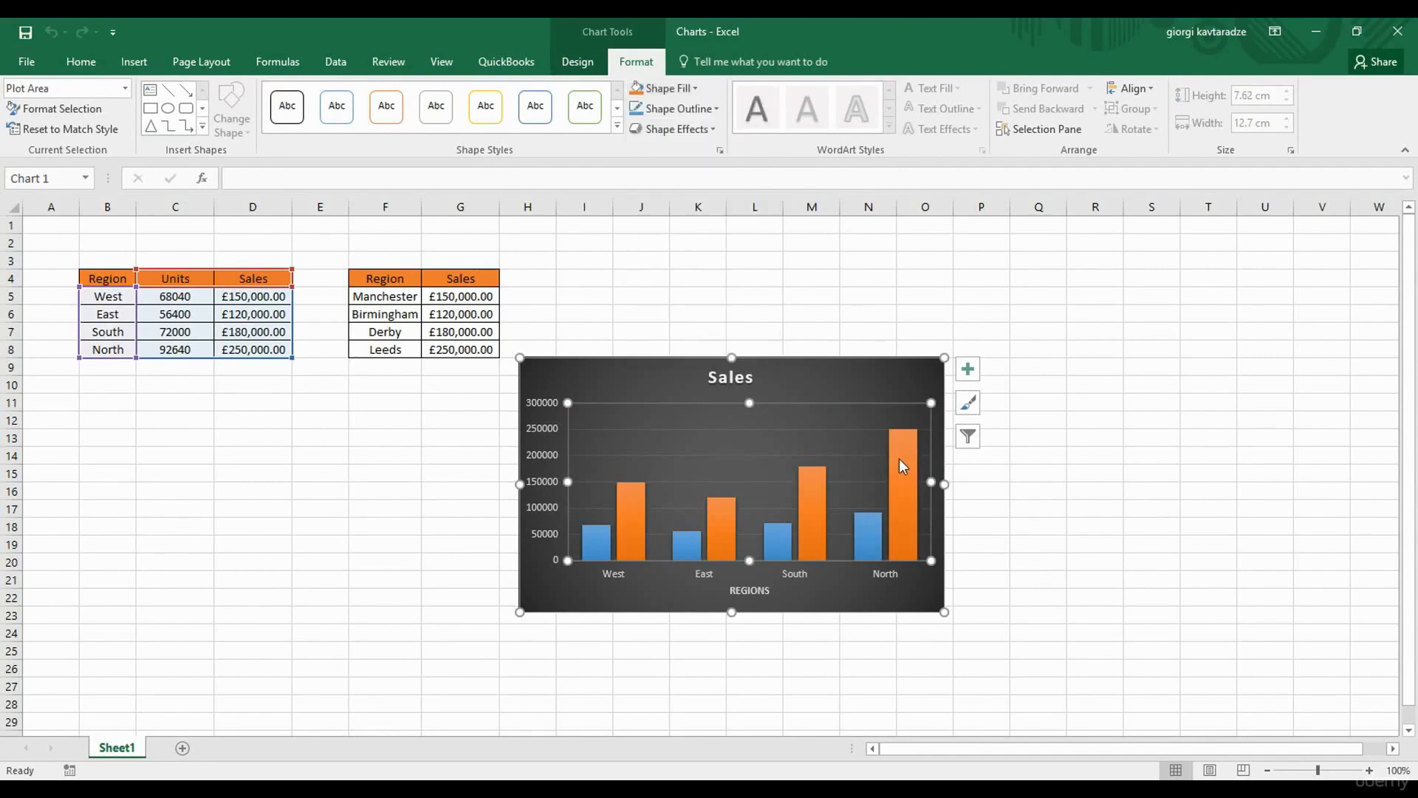
Preview outline and fill colors for the Sales series bars without applying any.
click(898, 459)
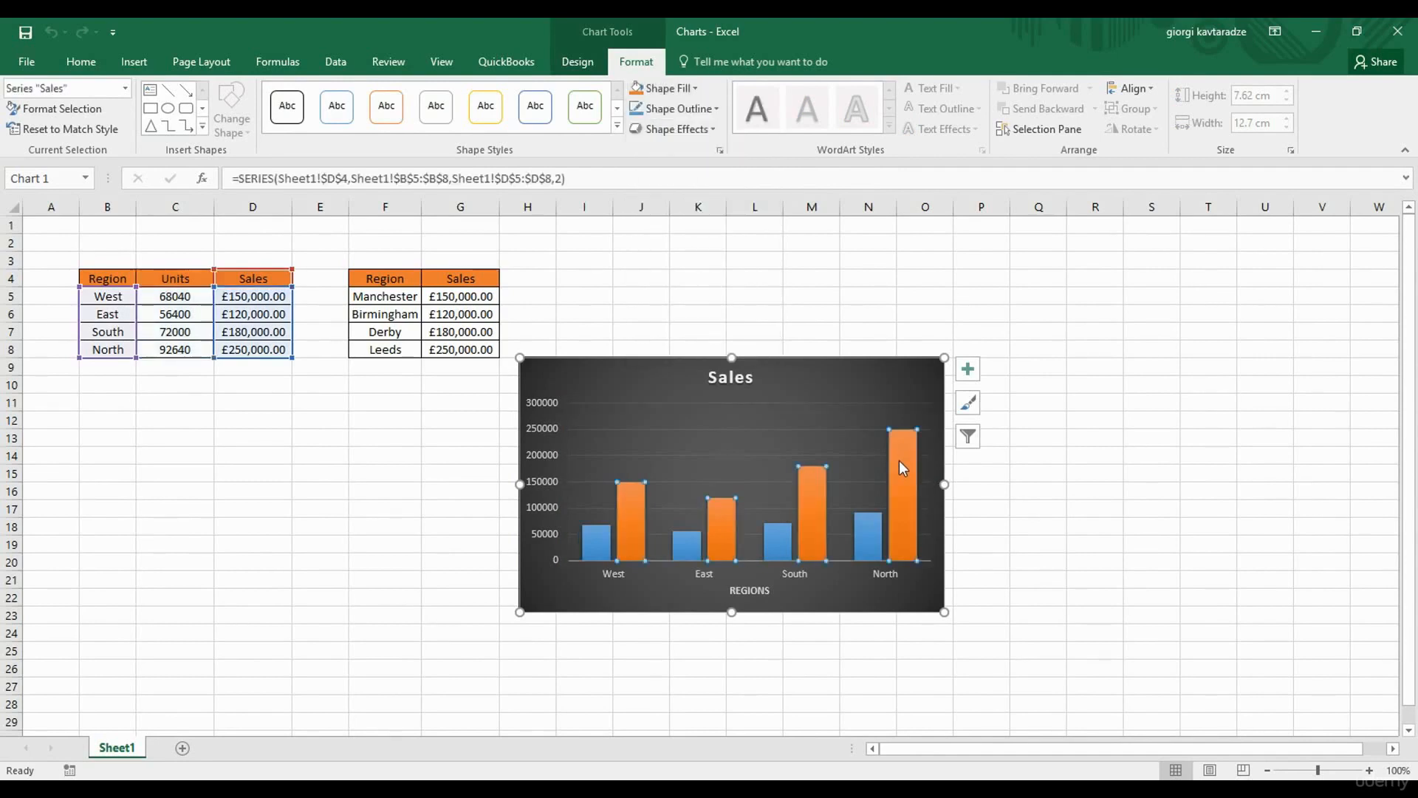
click(718, 109)
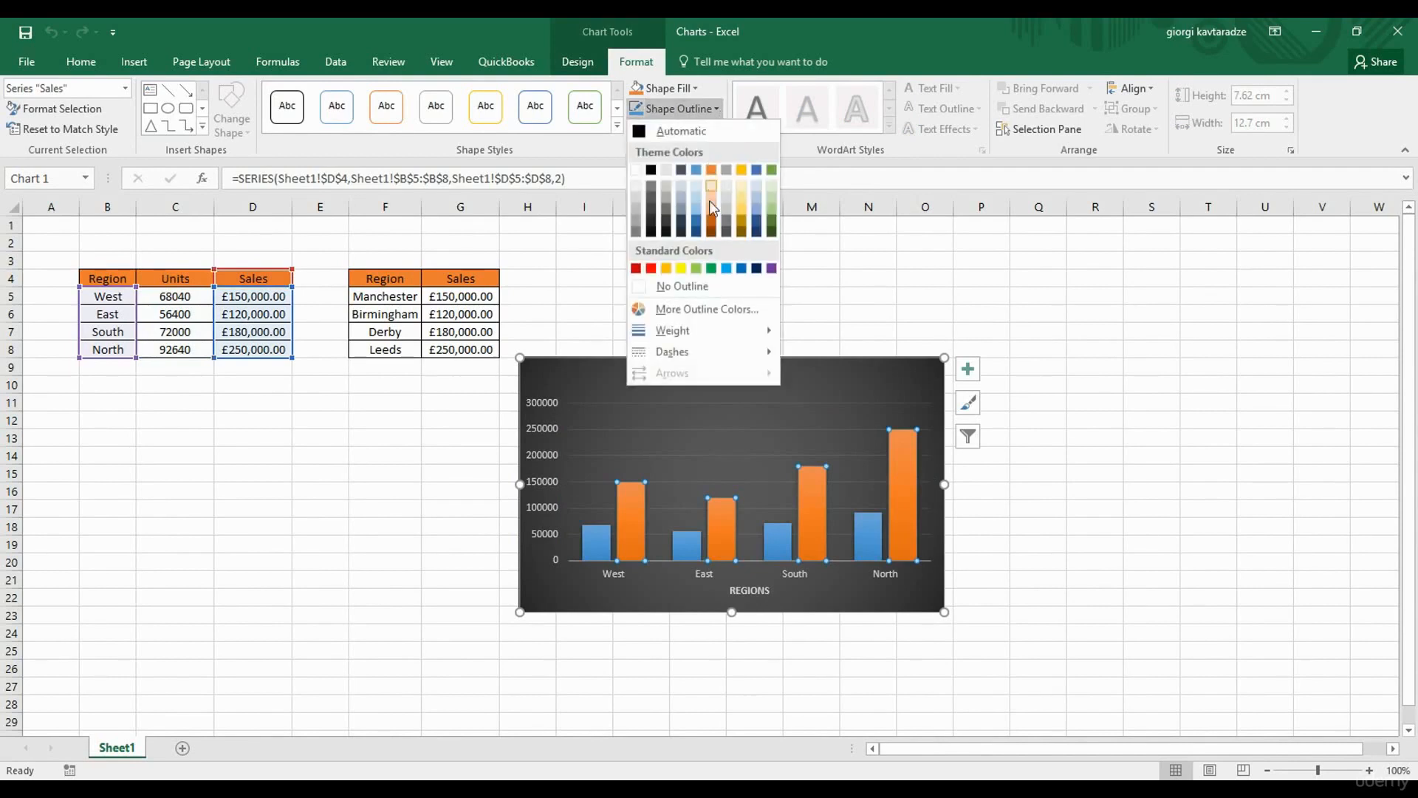
click(696, 89)
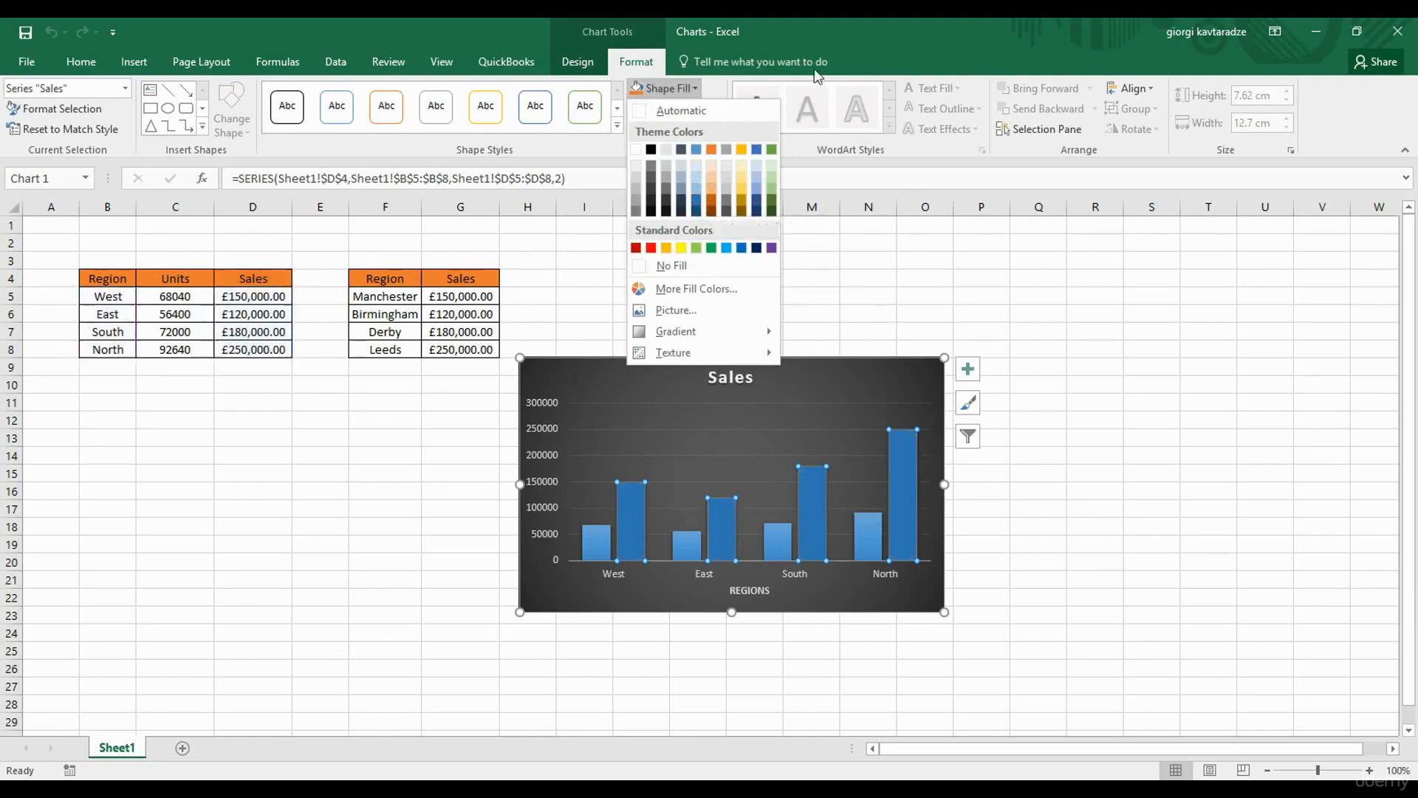
click(853, 52)
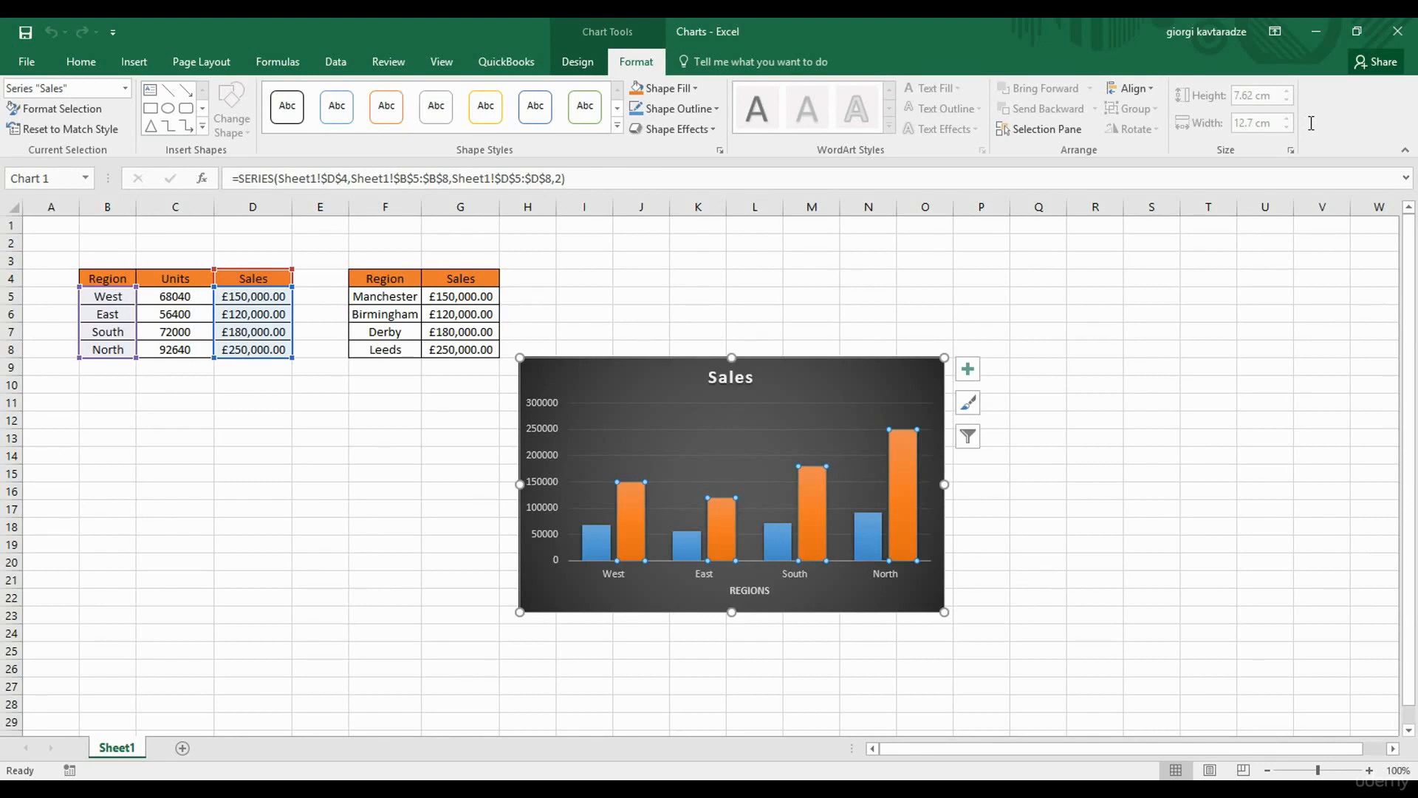
Save the whole Sales chart as a chart template named "new chart".
click(662, 364)
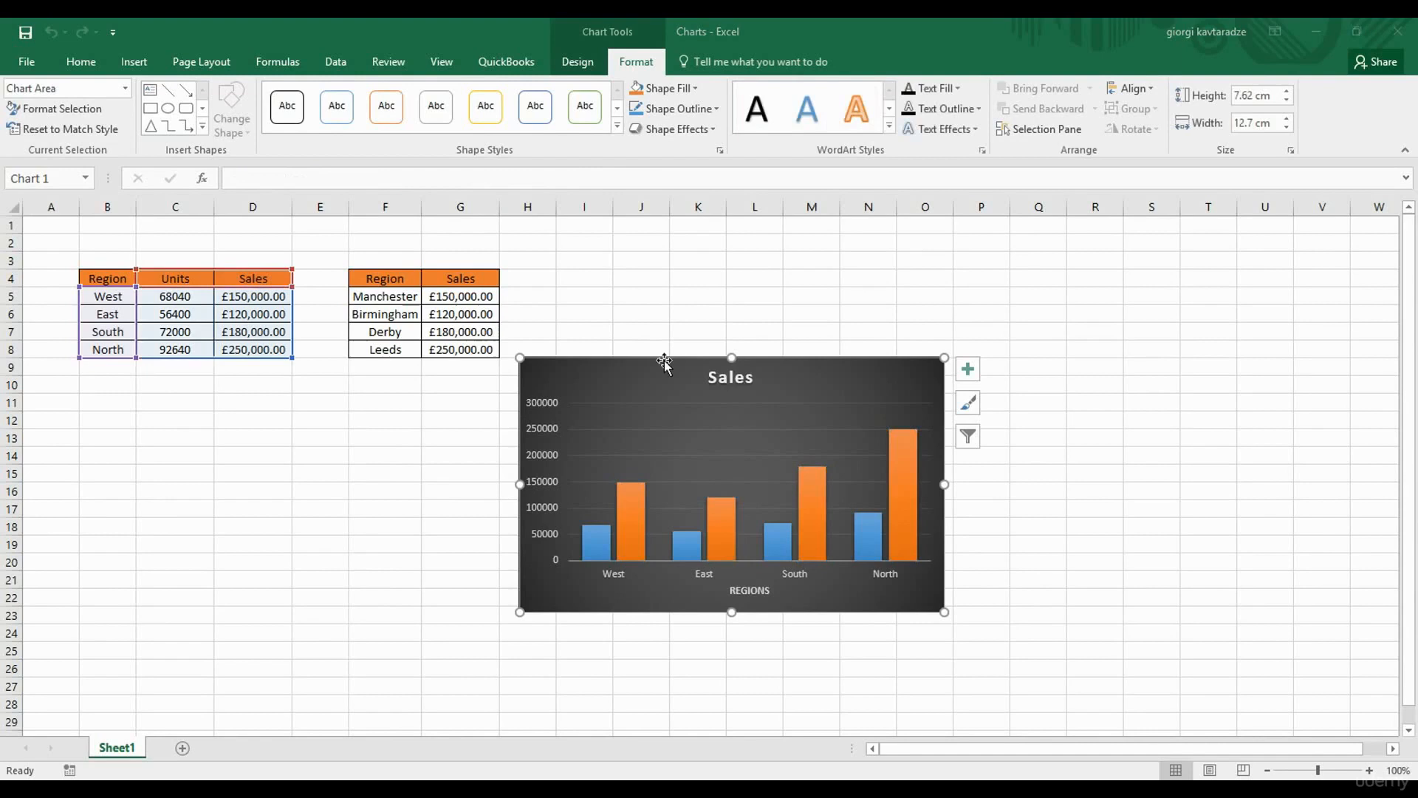
right_click(809, 383)
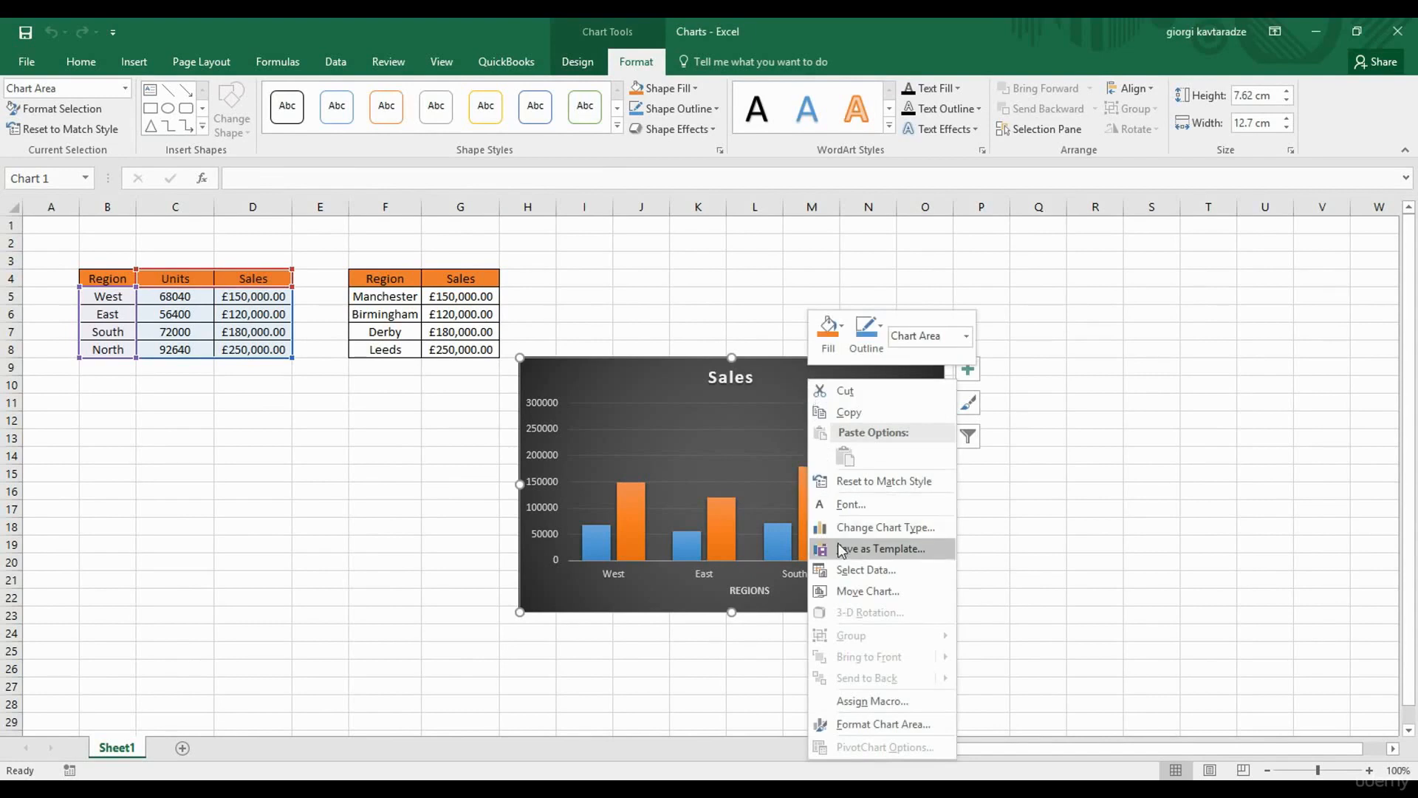
click(878, 554)
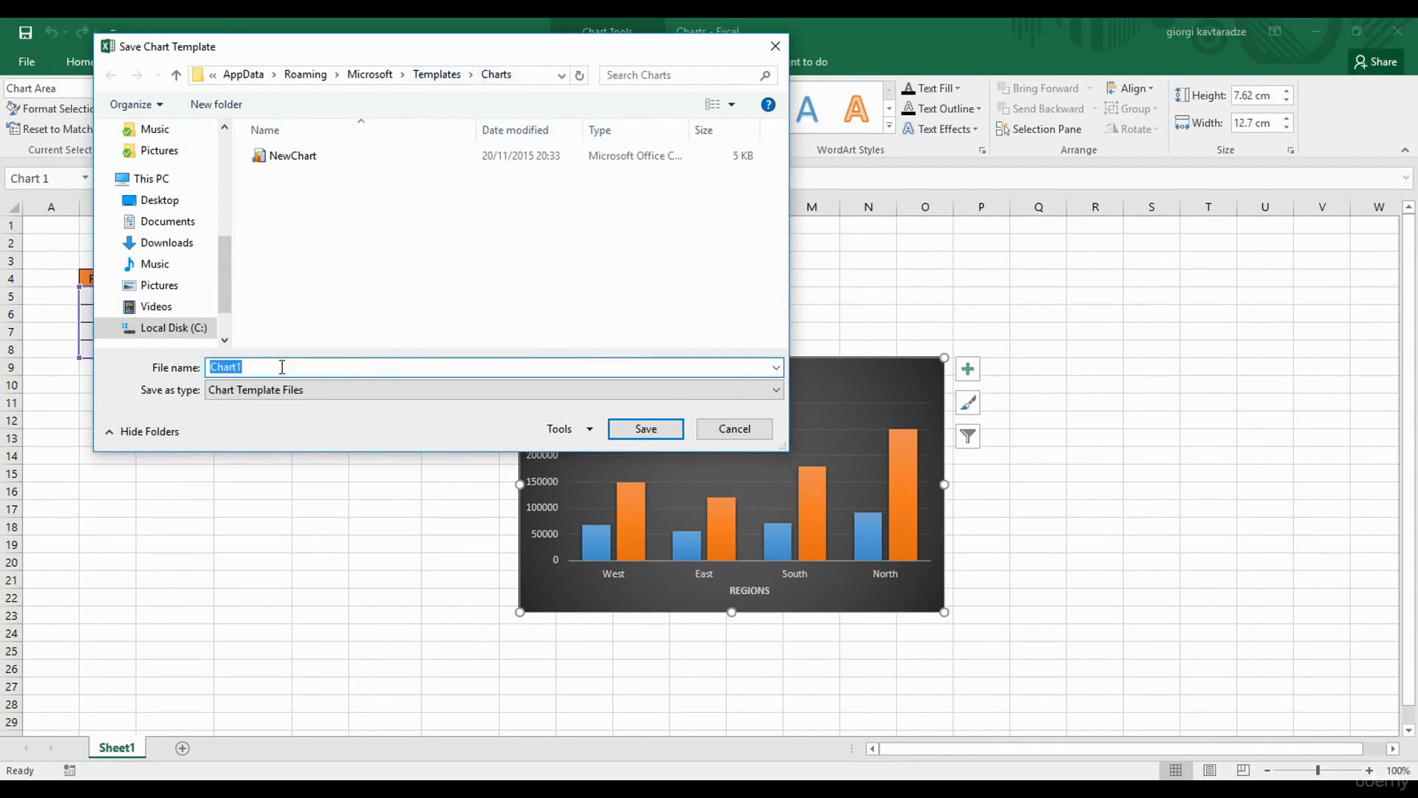
text(new chart)
click(650, 430)
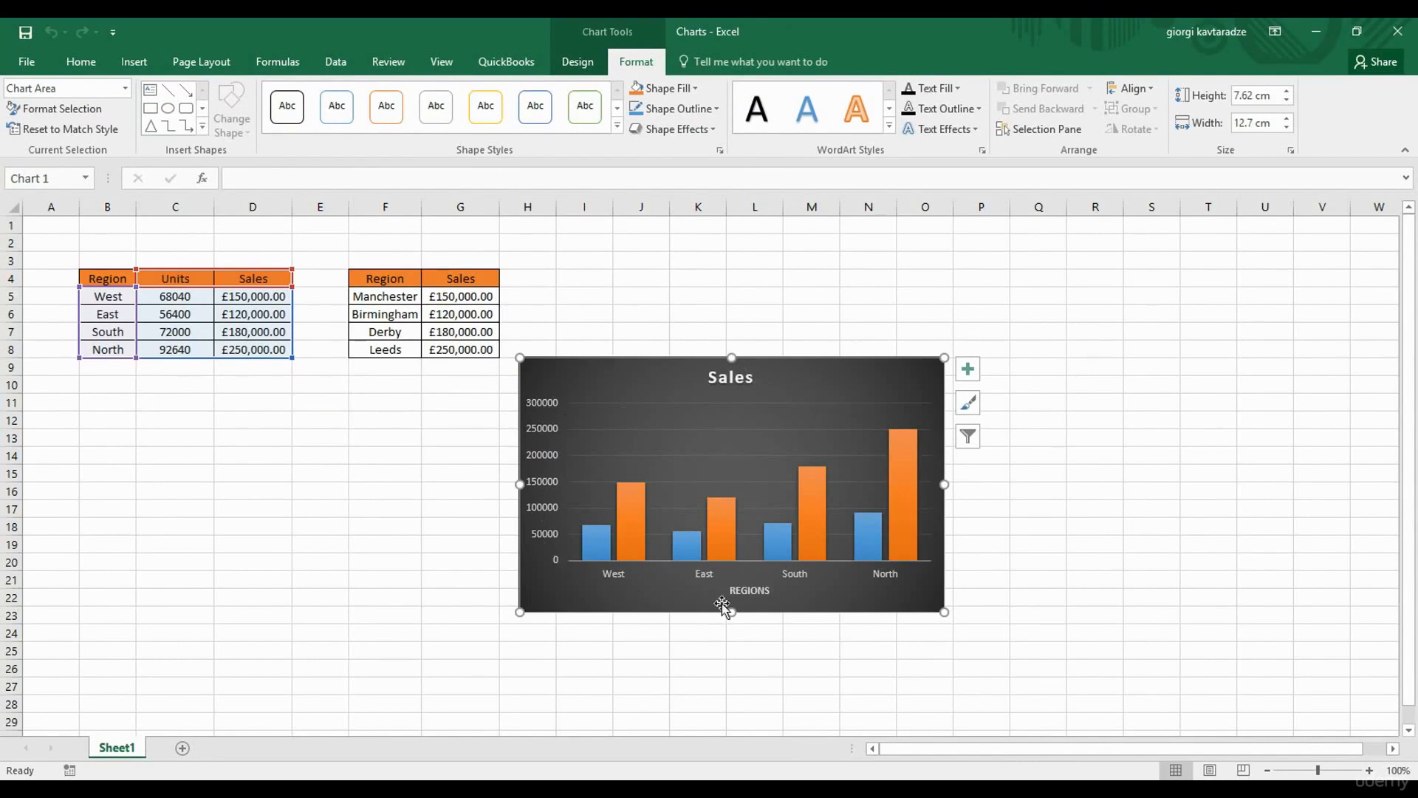
Insert a chart of the city sales in F4:G8 using the "new chart" template and move it diagonally up from the original chart.
click(274, 384)
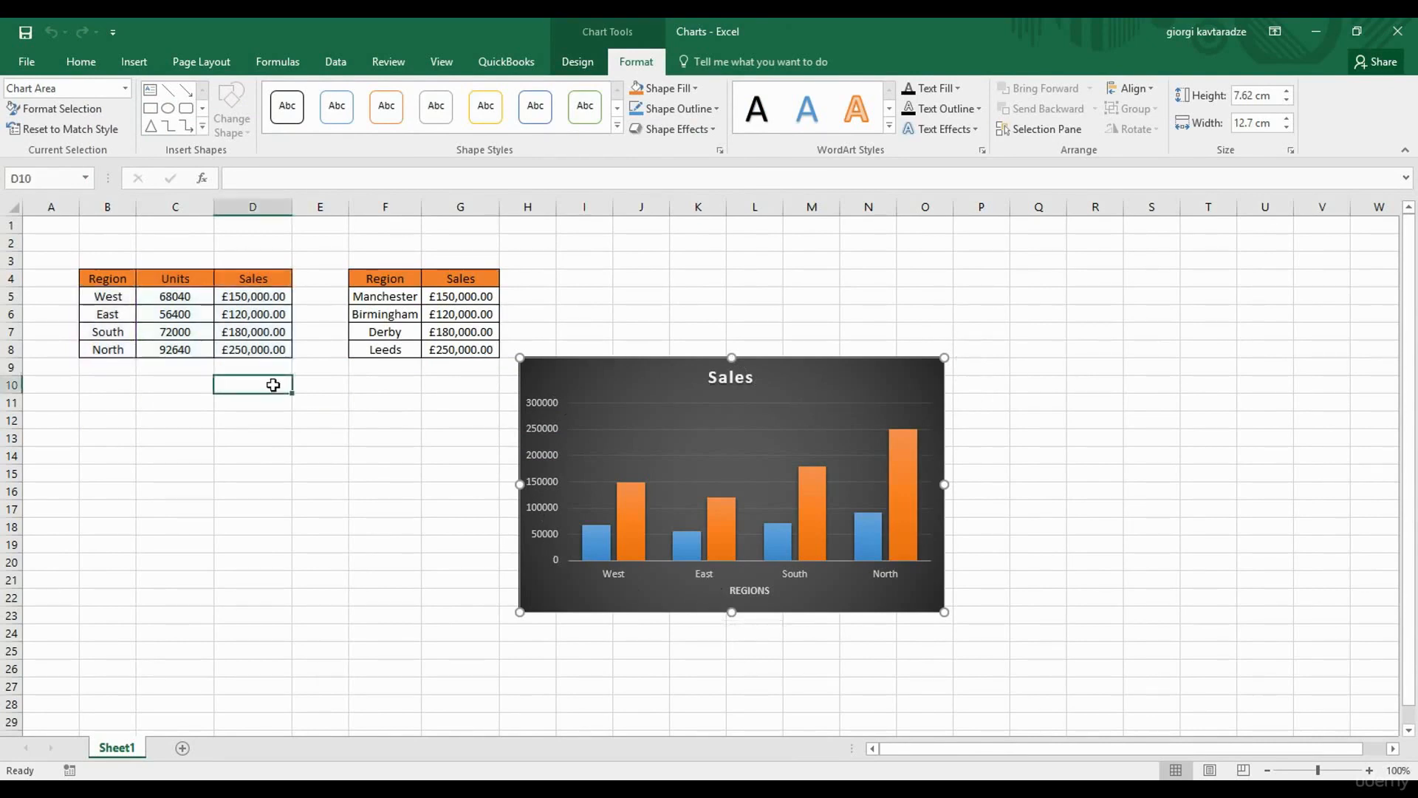
click(387, 279)
drag(440, 283, 459, 348)
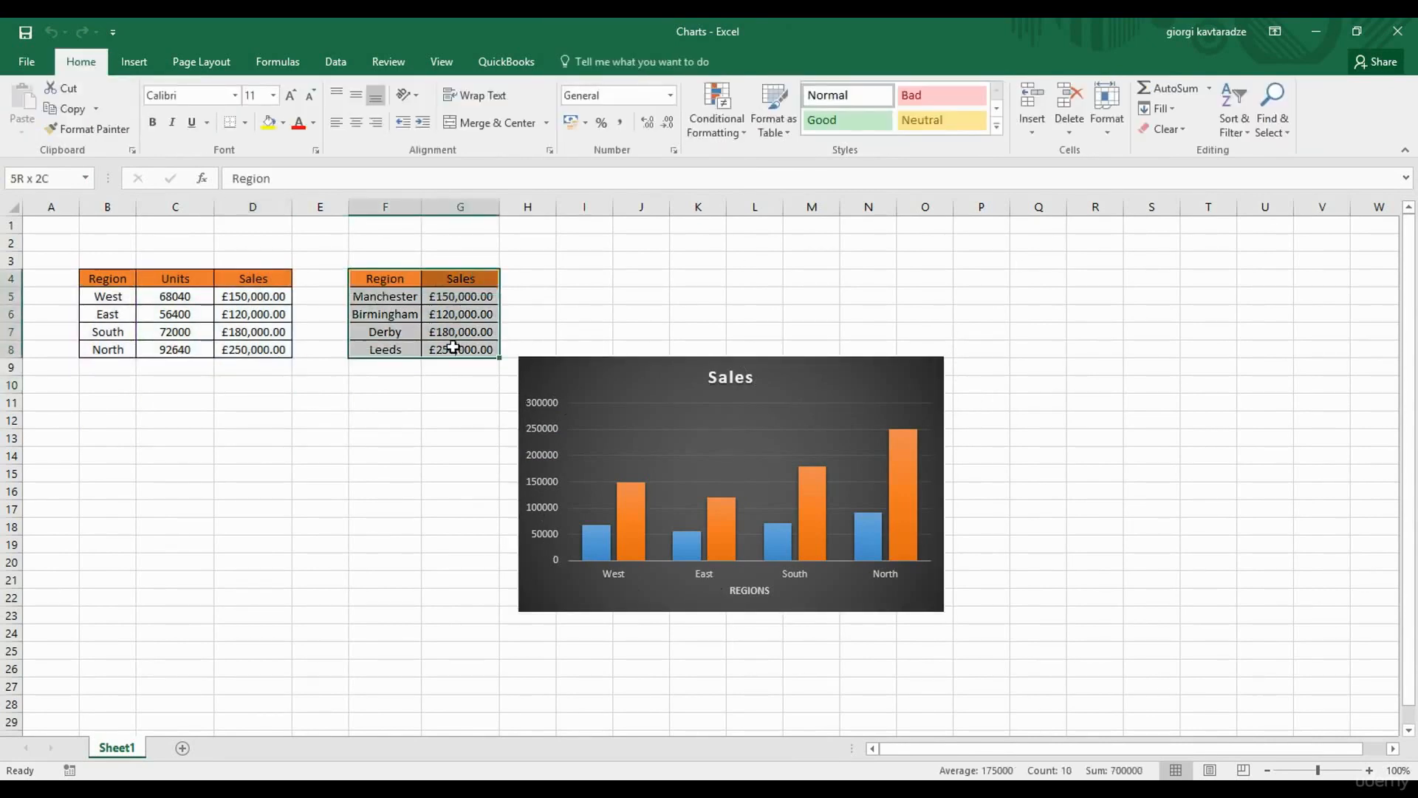
click(134, 62)
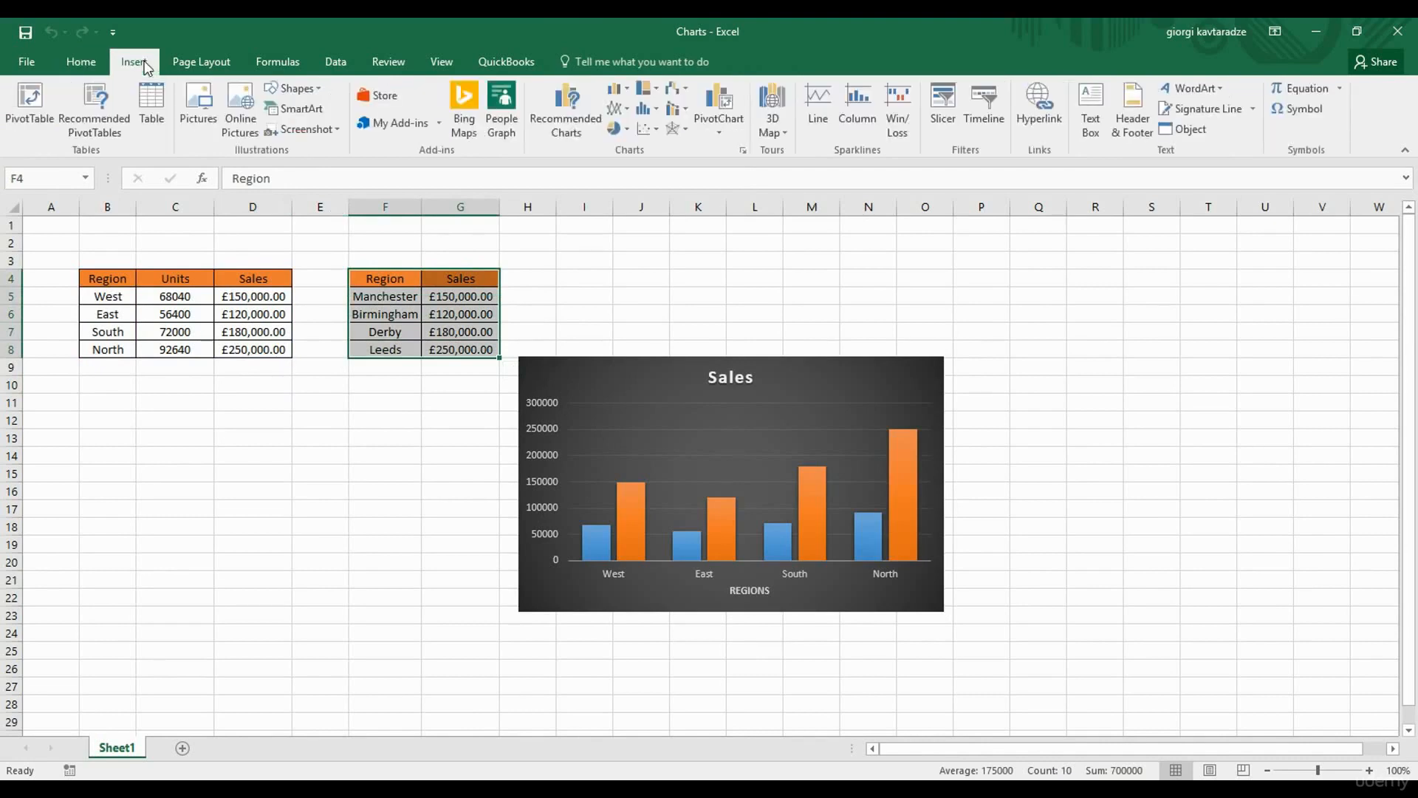
click(743, 149)
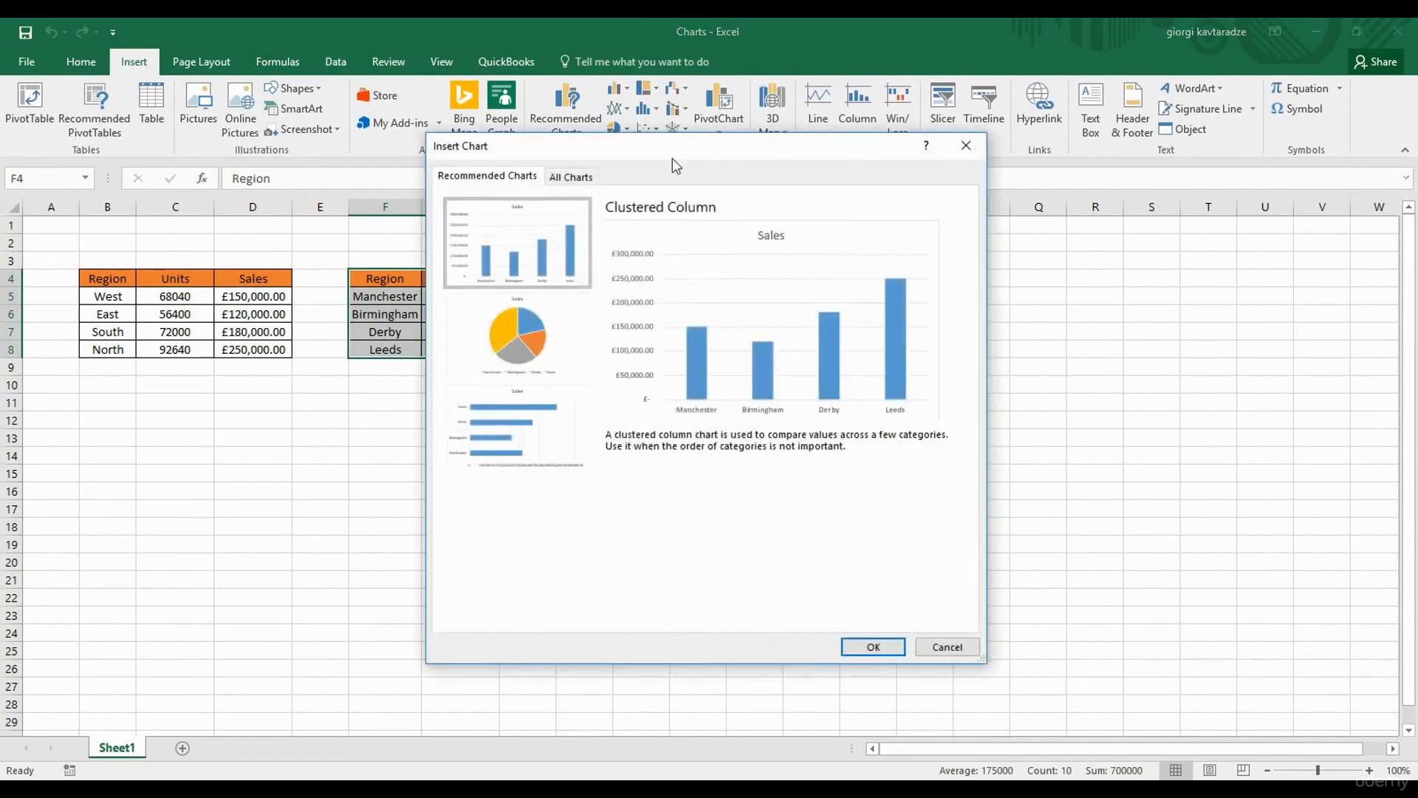
click(583, 178)
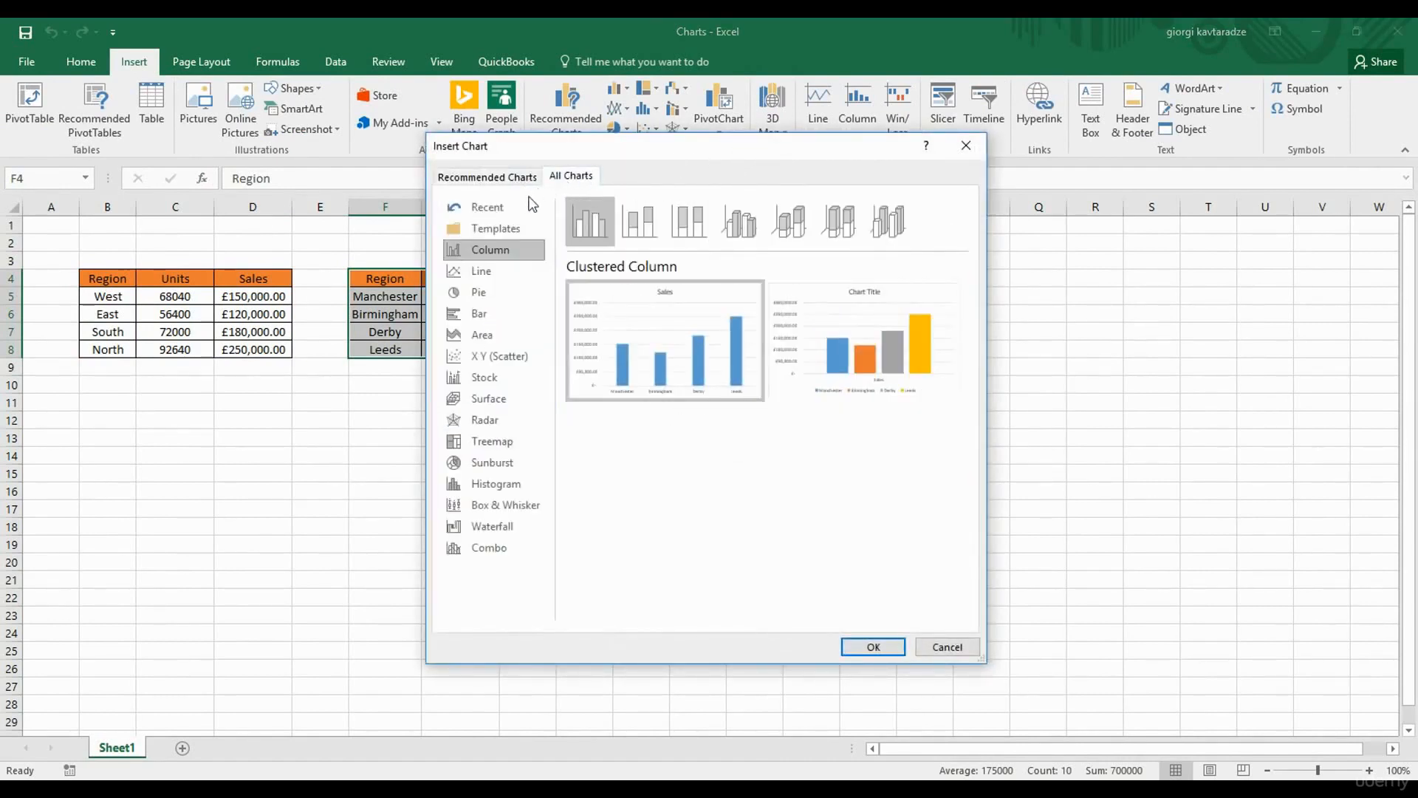
click(505, 229)
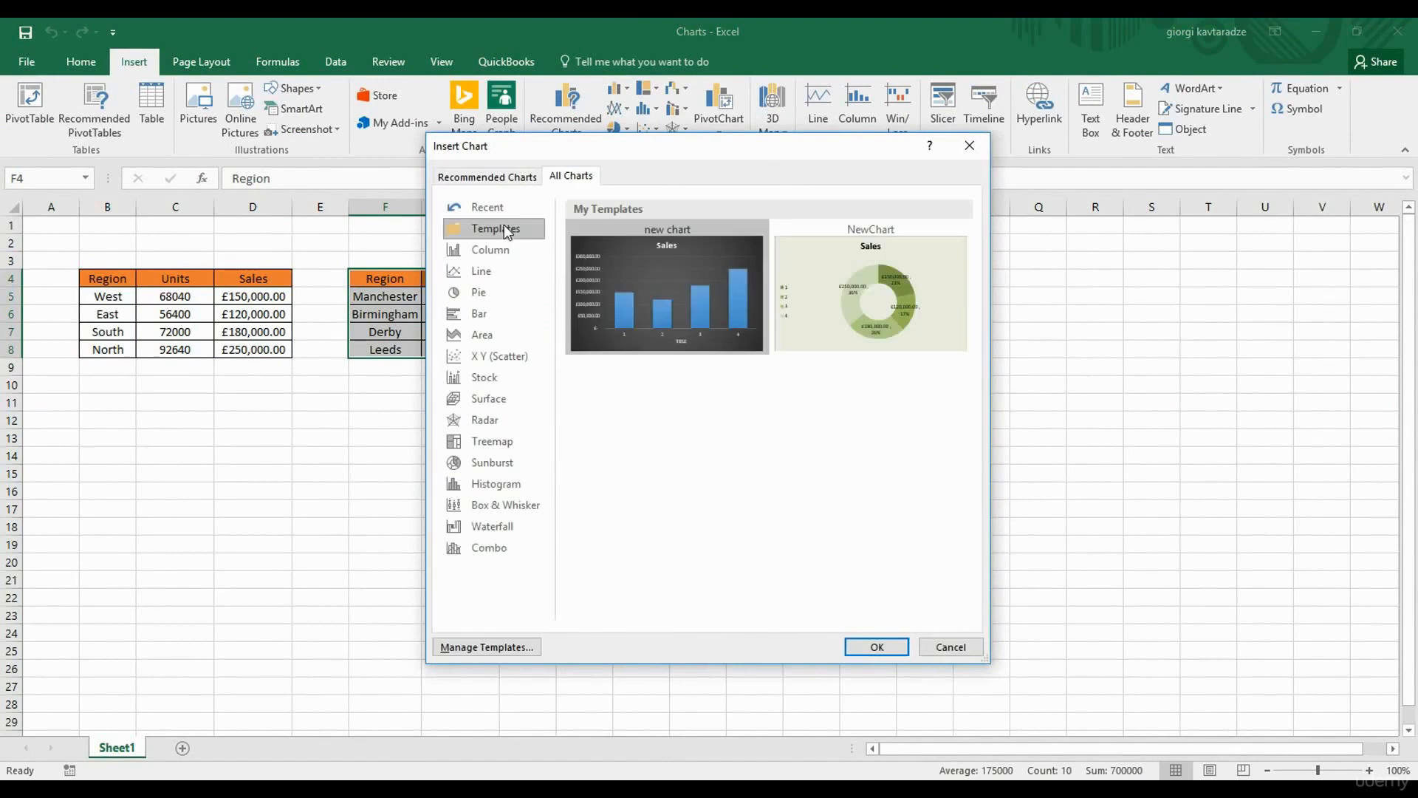
mouse_move(658, 285)
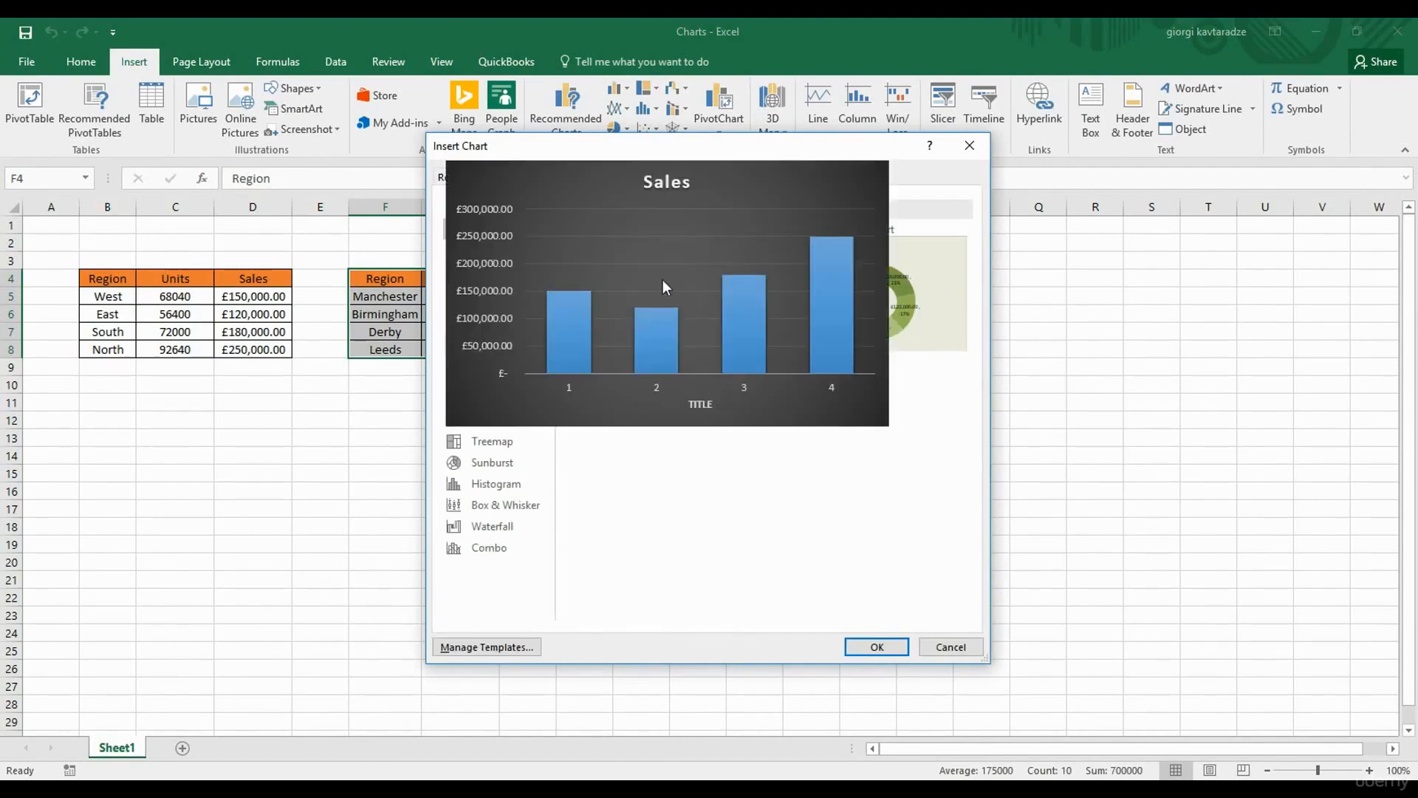
click(858, 644)
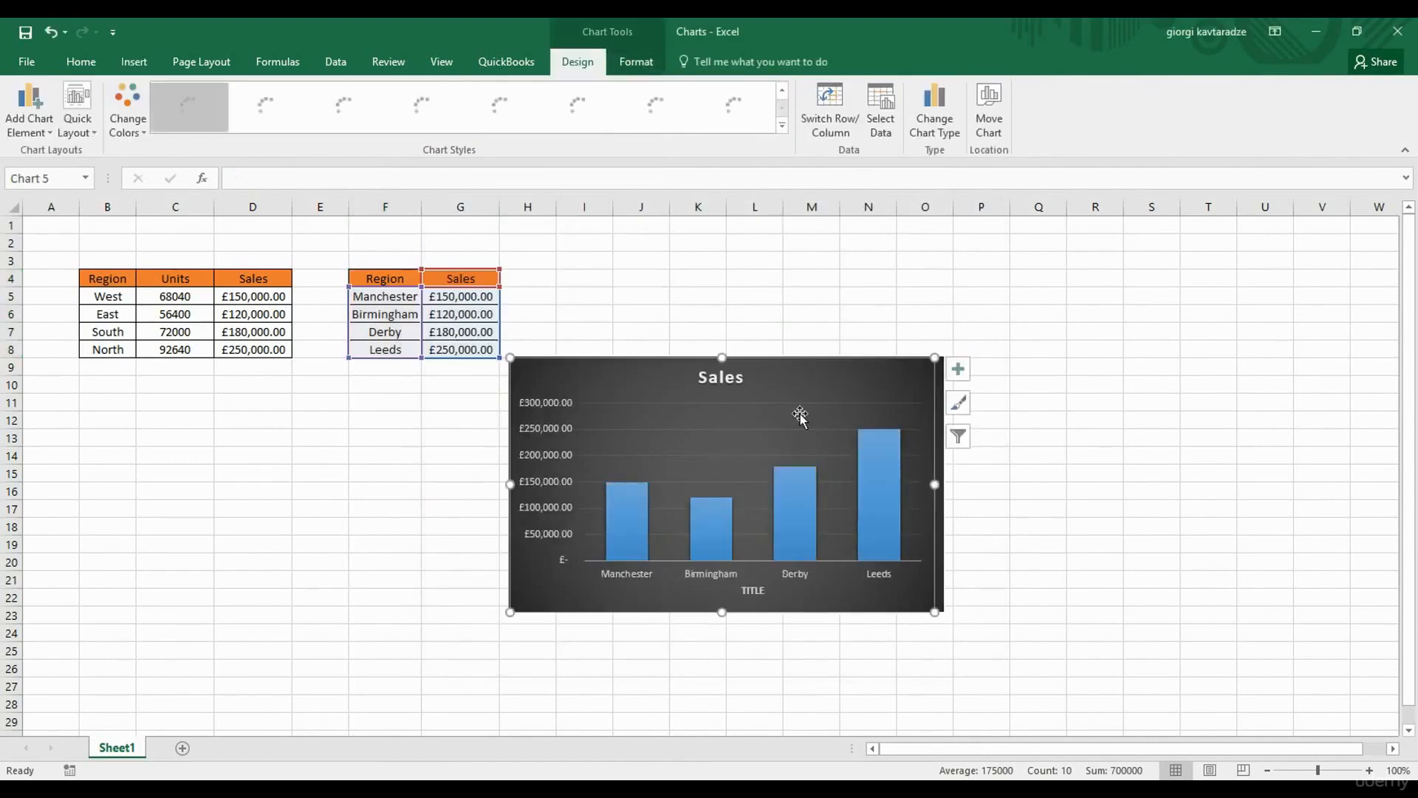
mouse_move(786, 367)
mouse_down()
mouse_move(916, 318)
mouse_move(960, 257)
mouse_up()
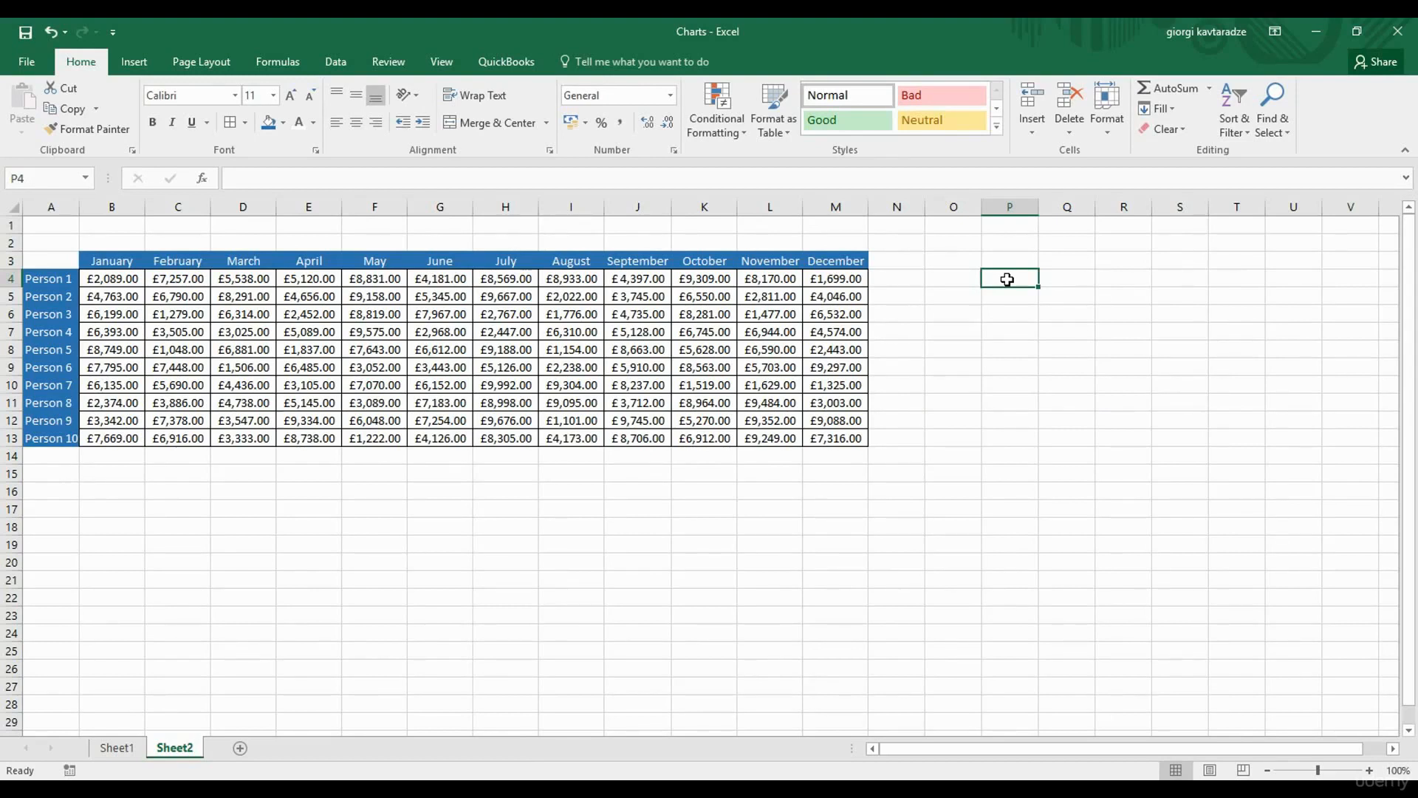
click(909, 281)
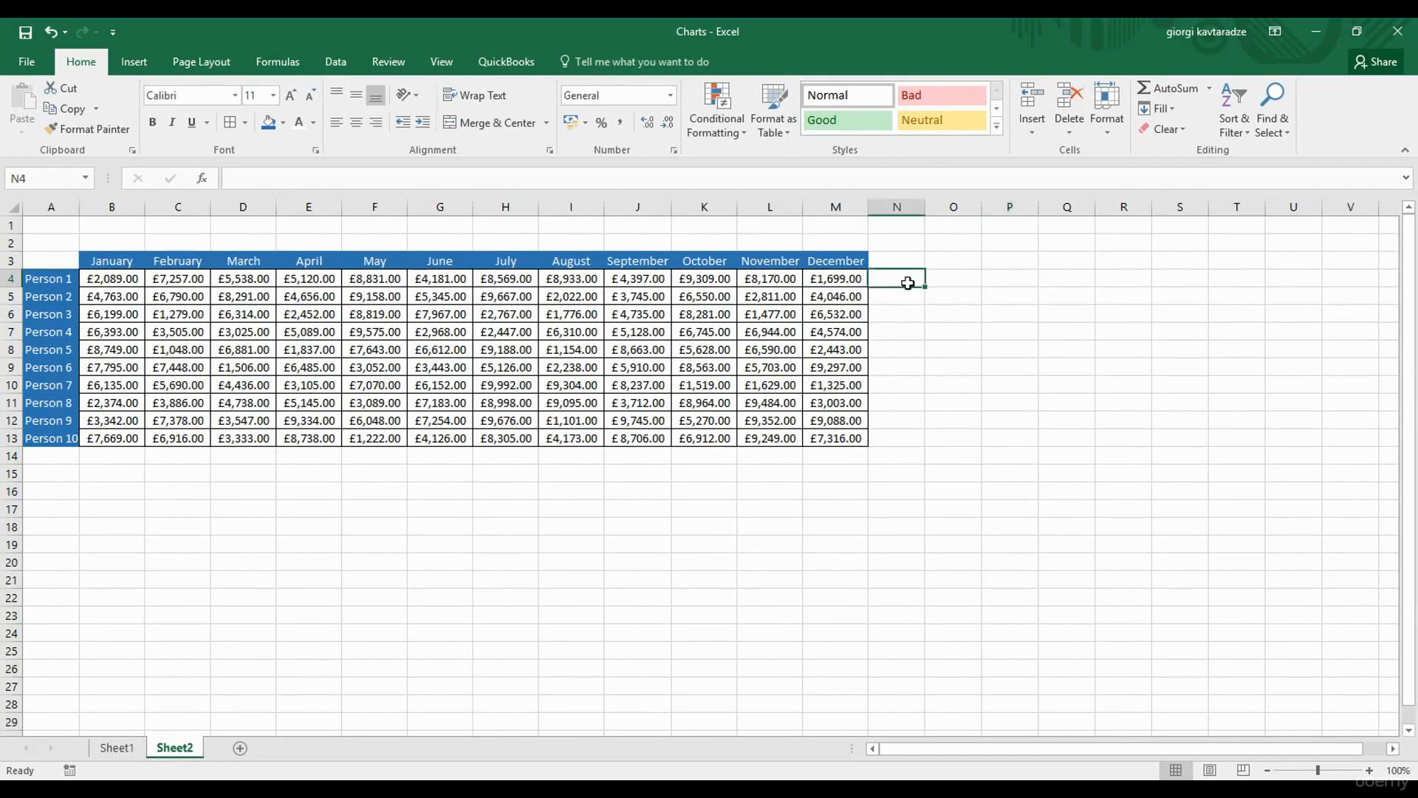
click(908, 297)
click(902, 307)
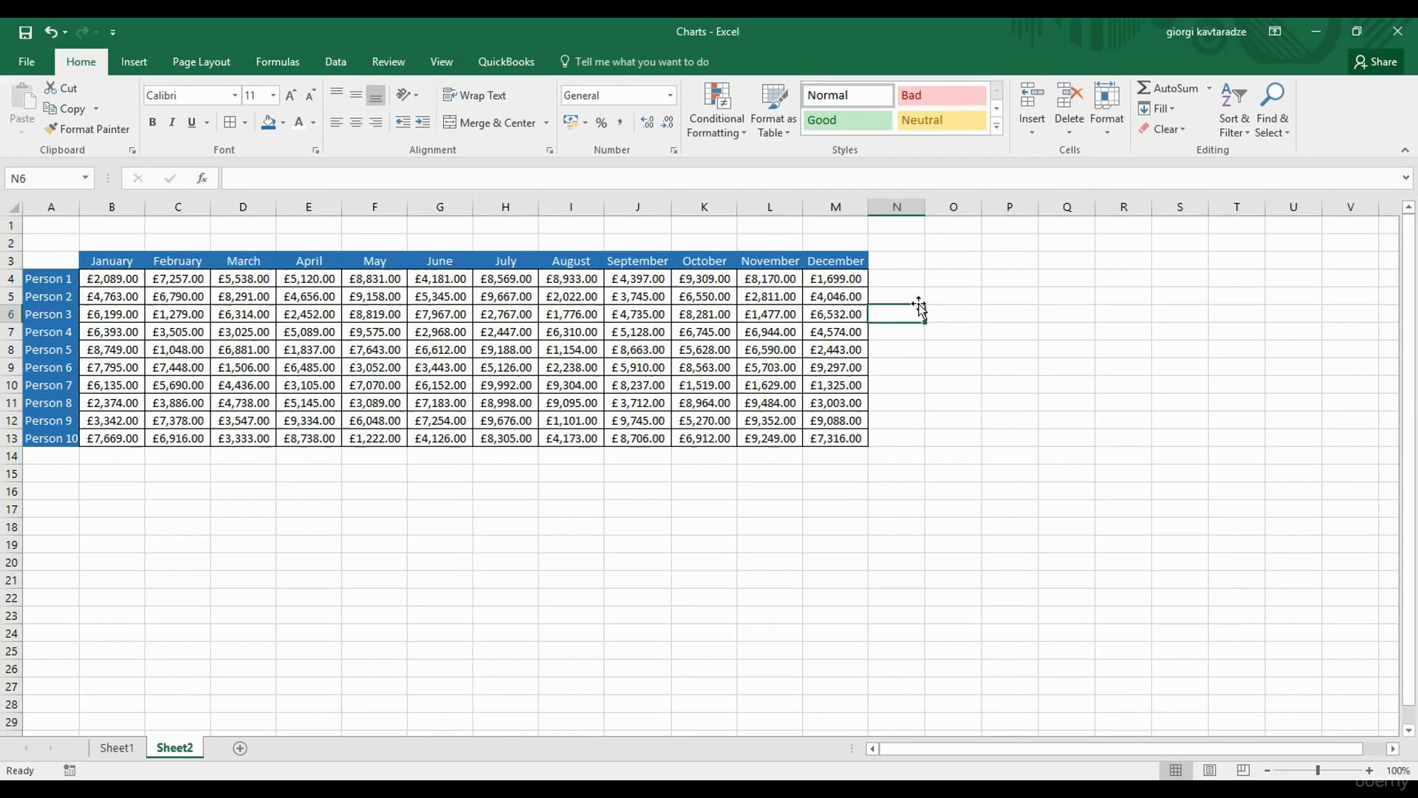
Create a line sparkline in N4 from the data range B4:M4 and fill it down to N13.
click(141, 72)
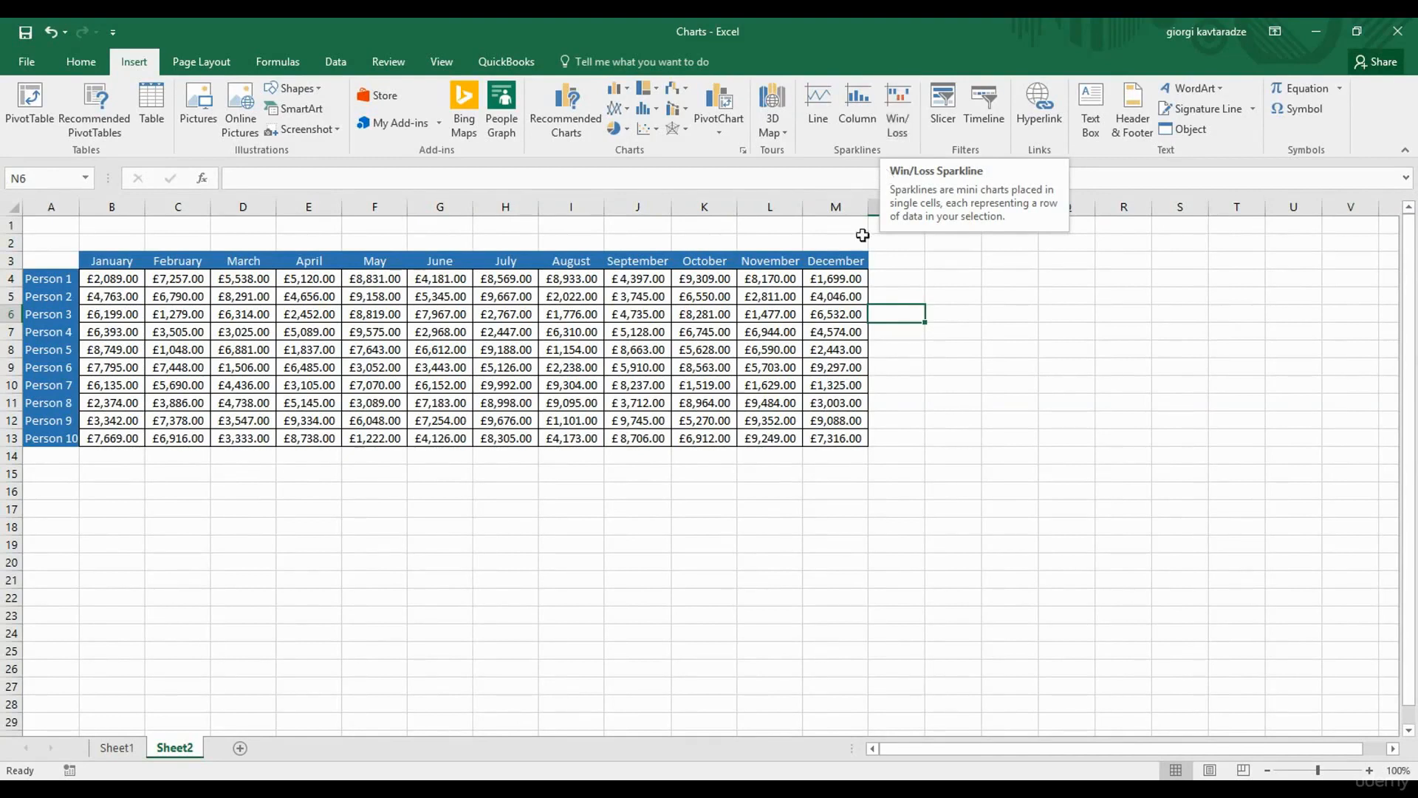
drag(110, 279, 834, 280)
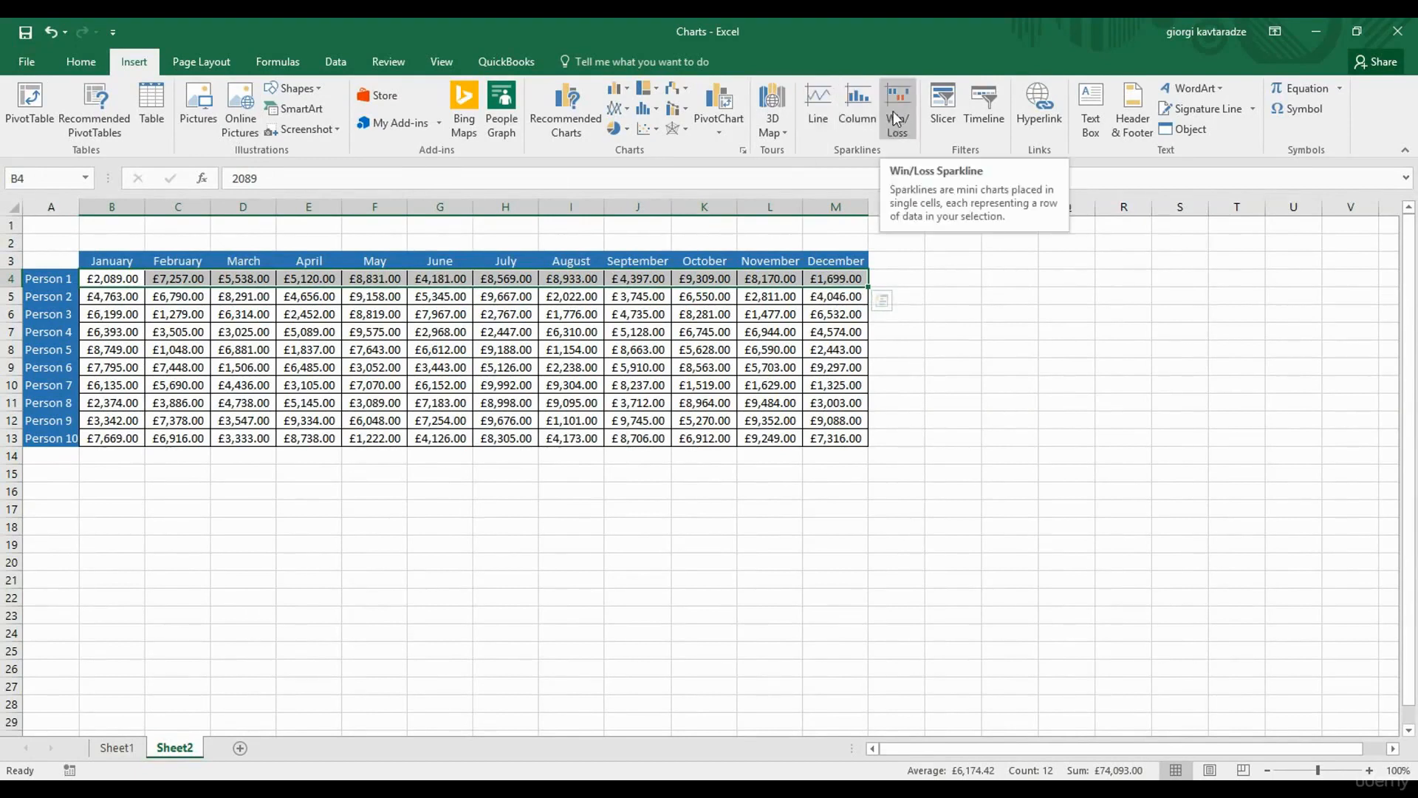
click(820, 111)
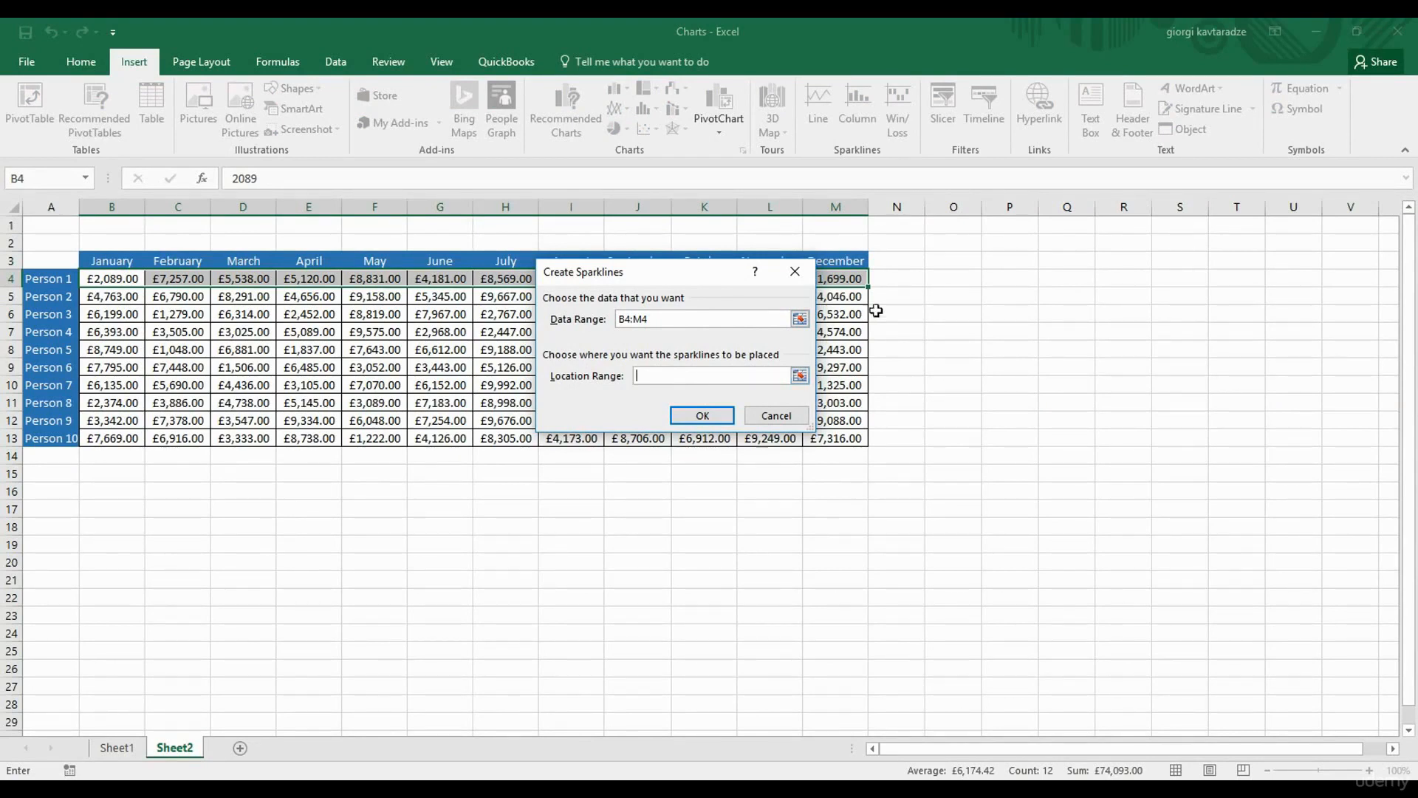
click(889, 279)
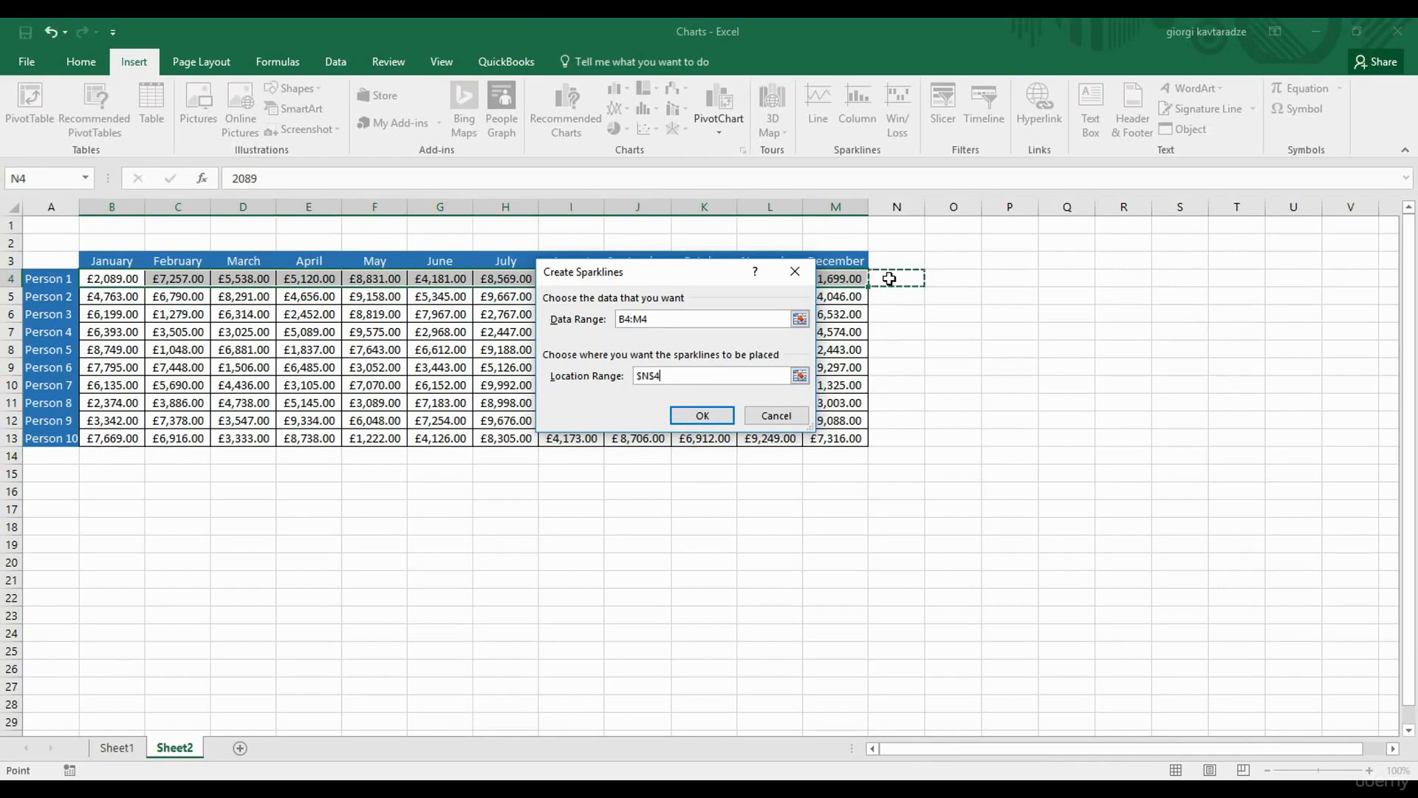
click(715, 415)
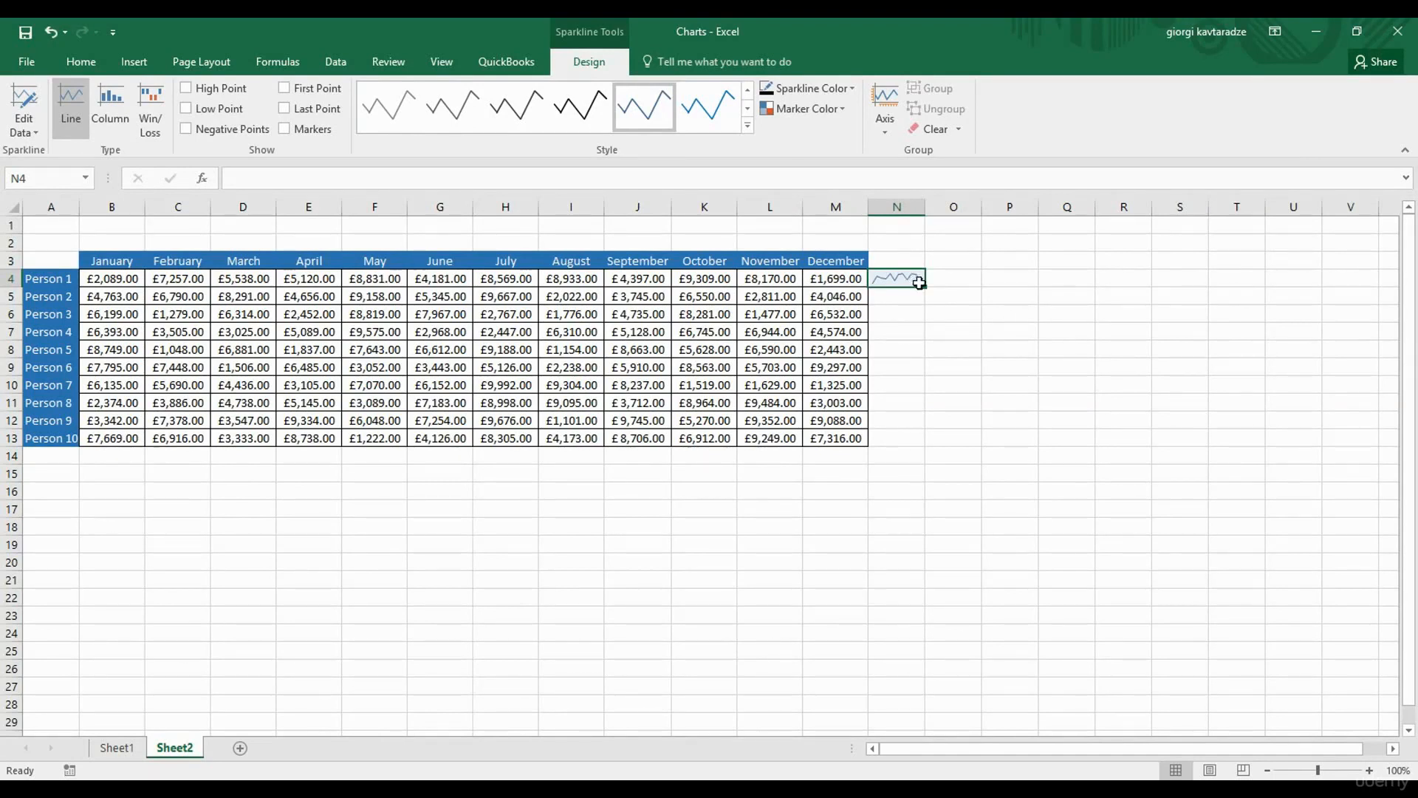
drag(924, 286, 917, 440)
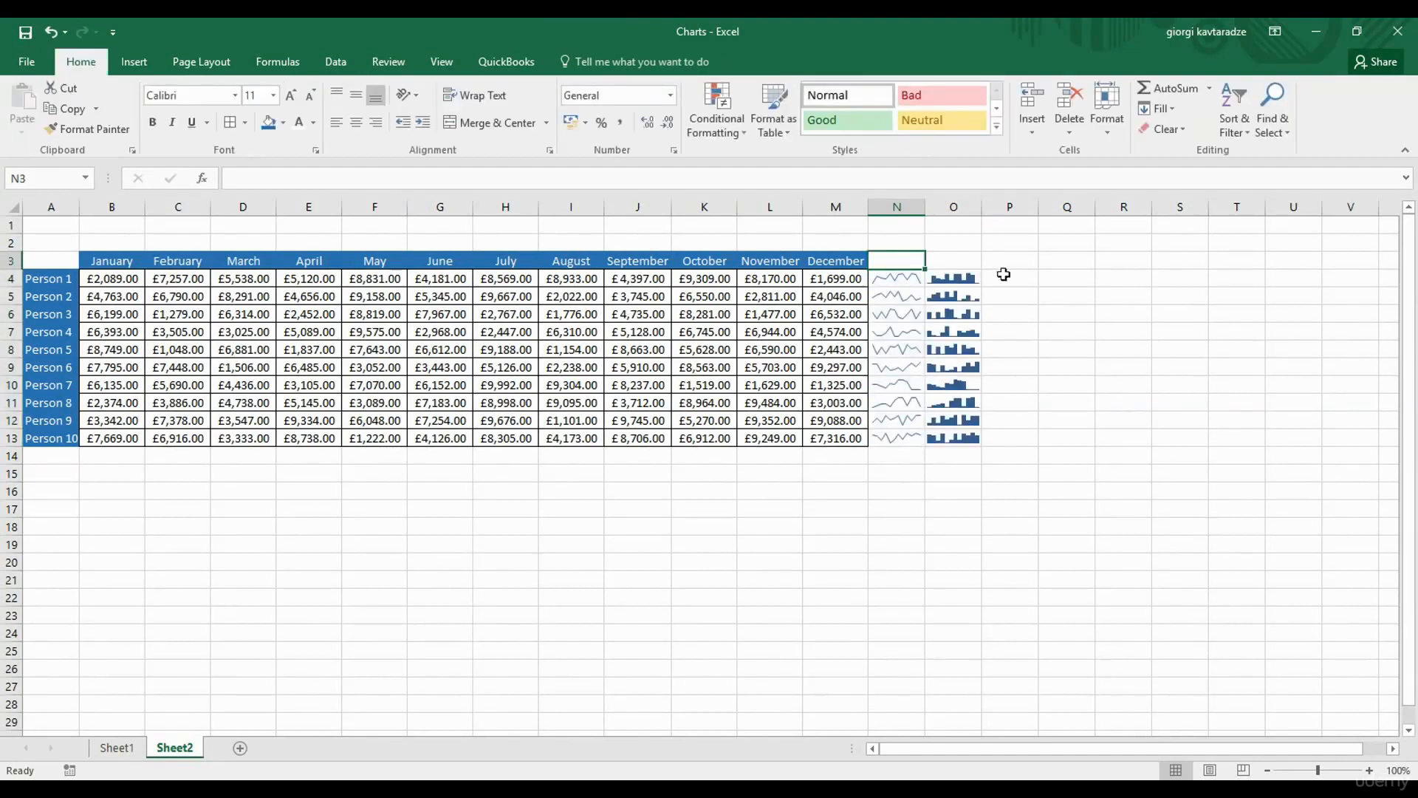
Show the first point, high point, low point and markers on the line sparklines in column N.
click(914, 279)
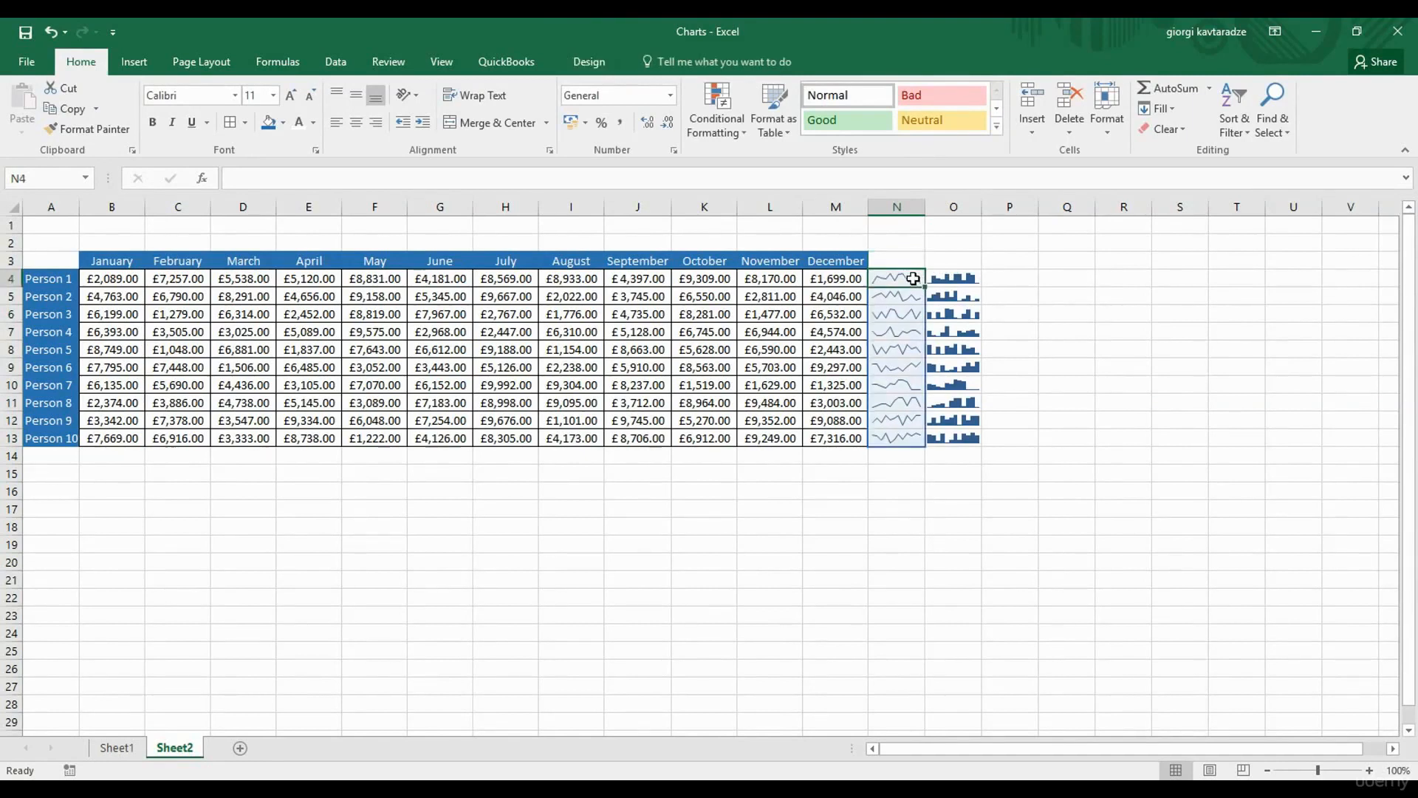
click(589, 61)
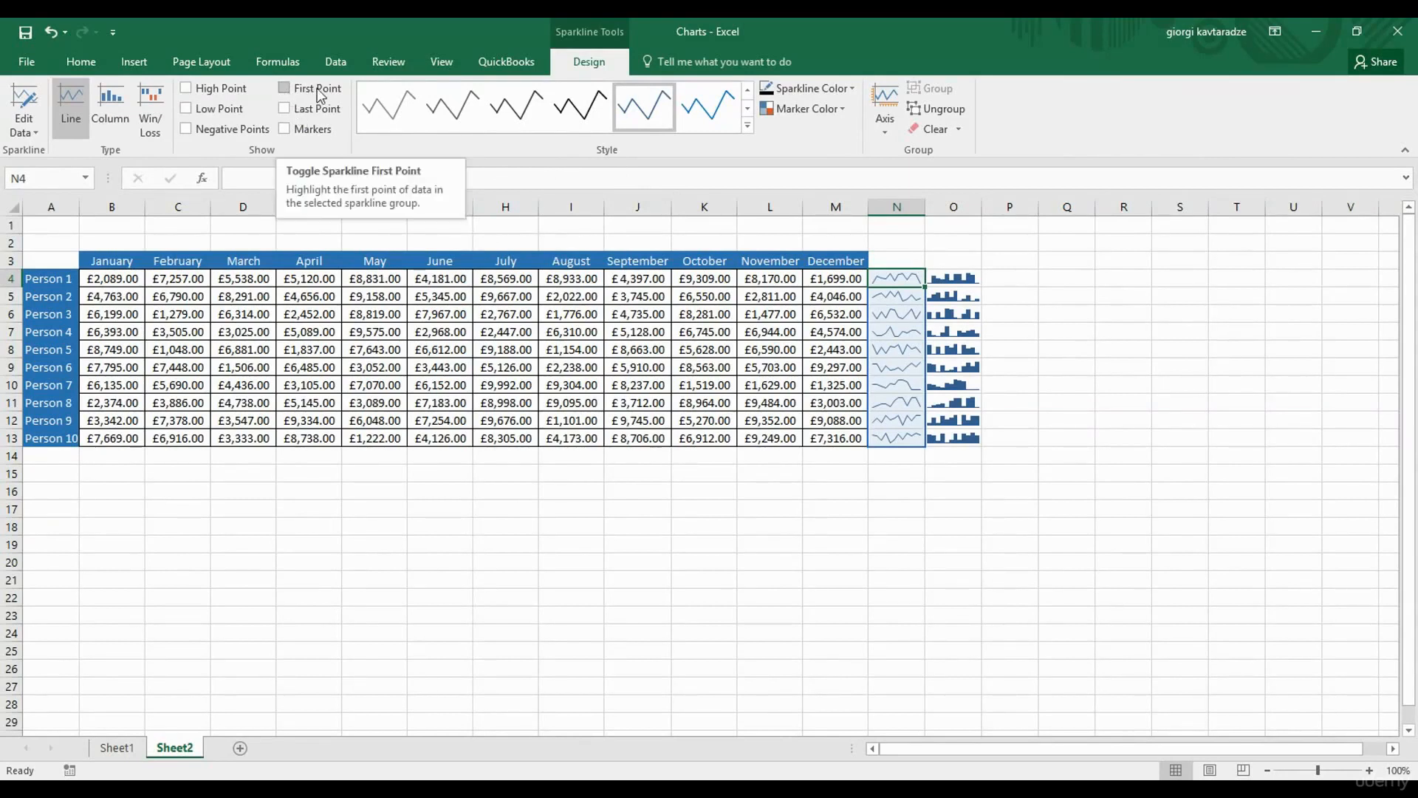
click(284, 89)
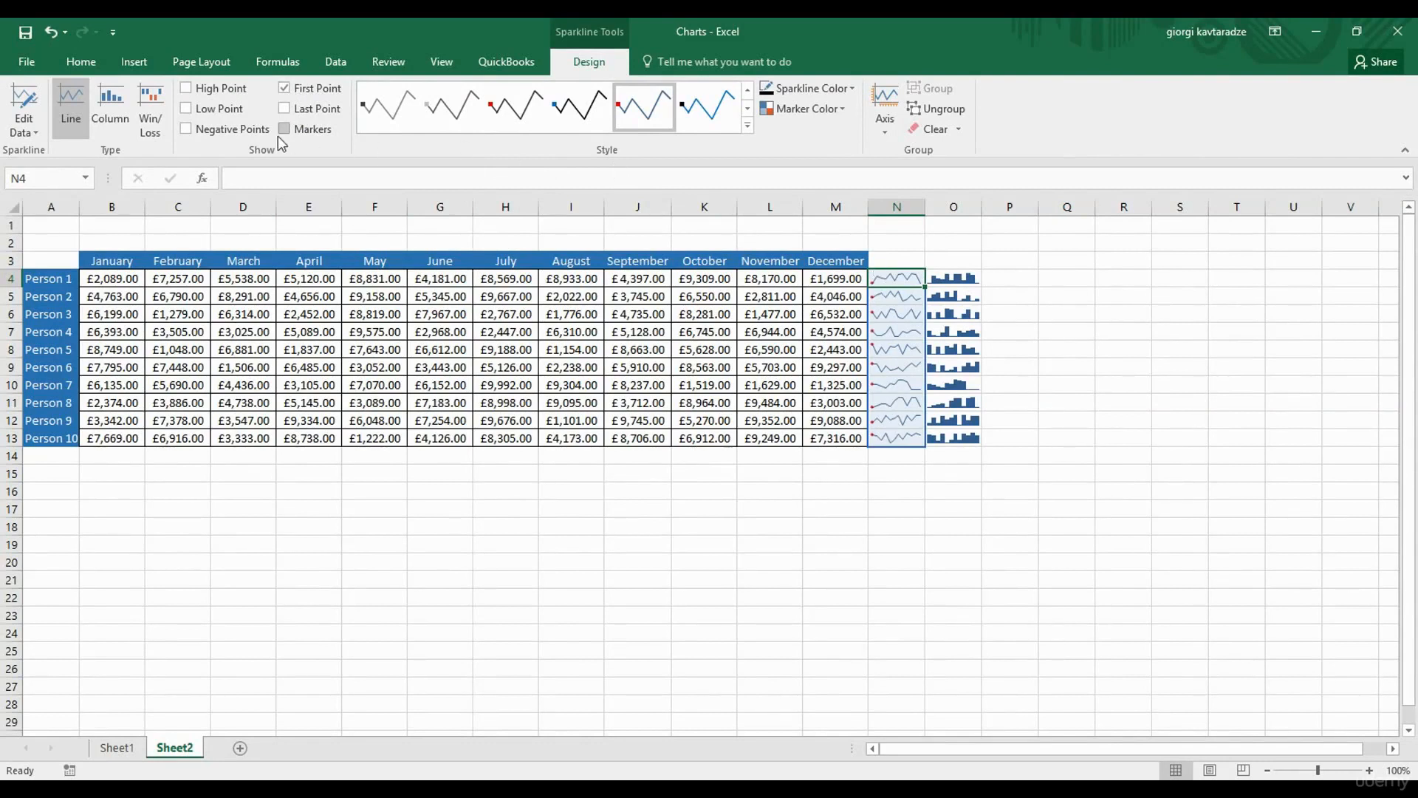
click(212, 90)
click(217, 111)
click(317, 135)
Try the Column and Win/Loss types on the column N sparklines and switch them back to Line.
click(111, 110)
click(155, 107)
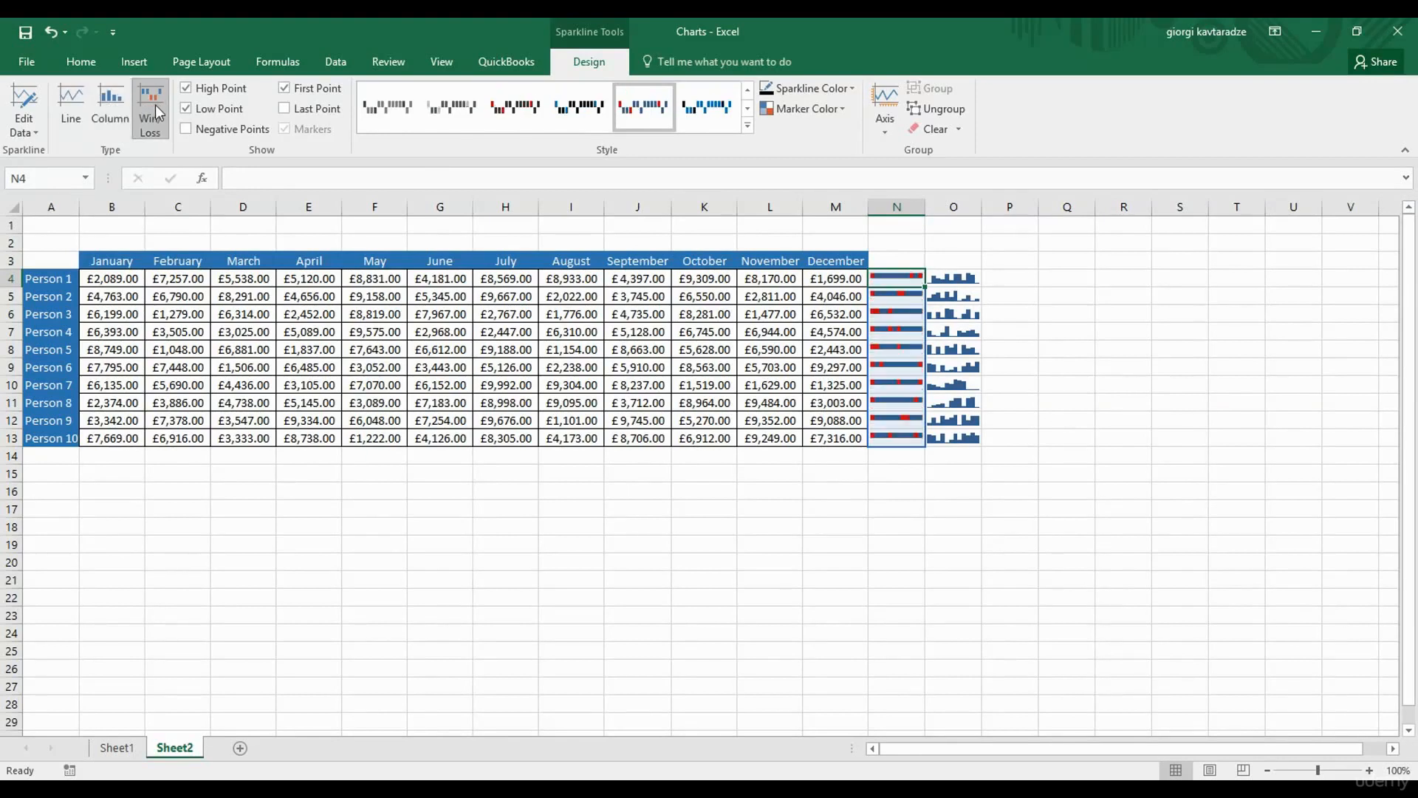
click(114, 105)
click(82, 105)
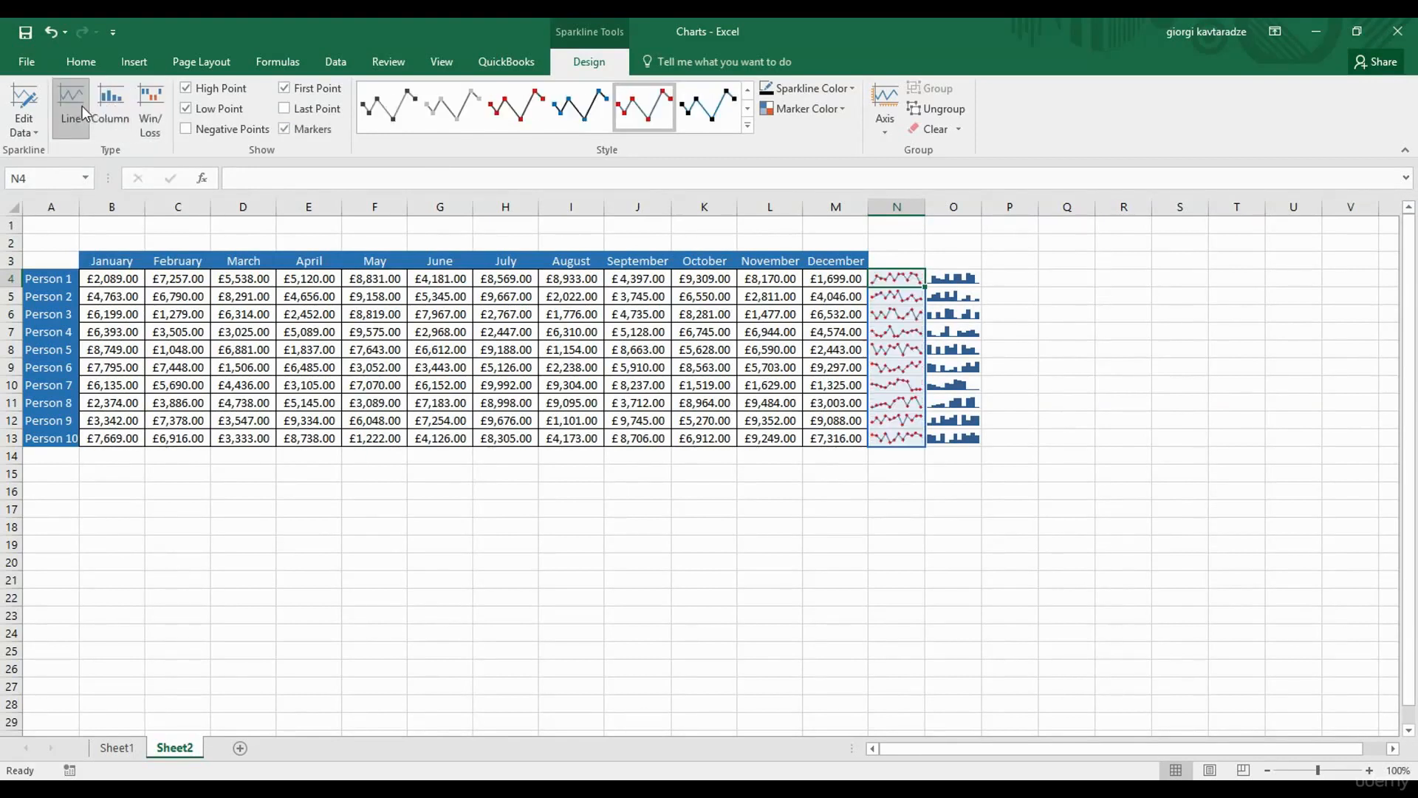
Try a light green style on the column N sparklines, then apply a gold style.
click(747, 125)
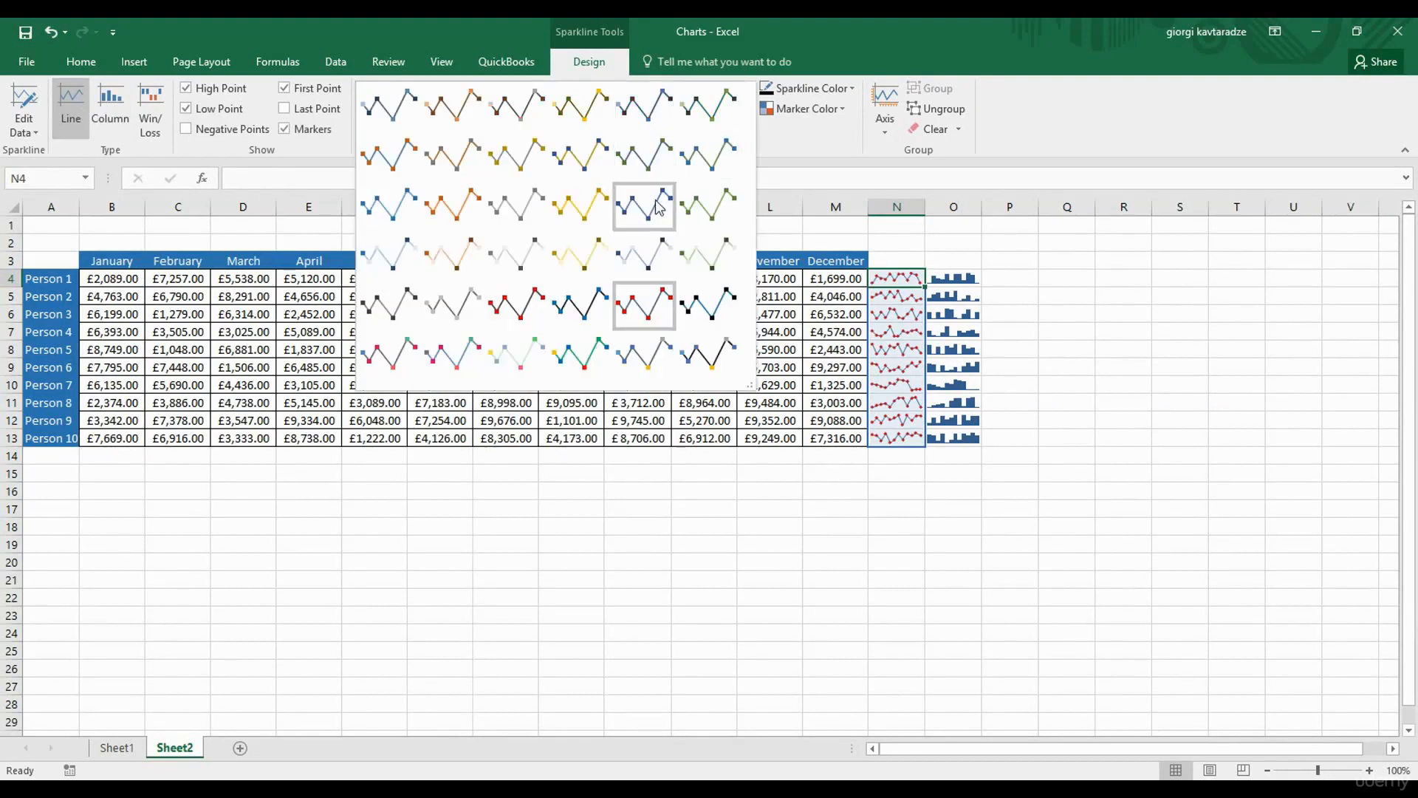
click(707, 251)
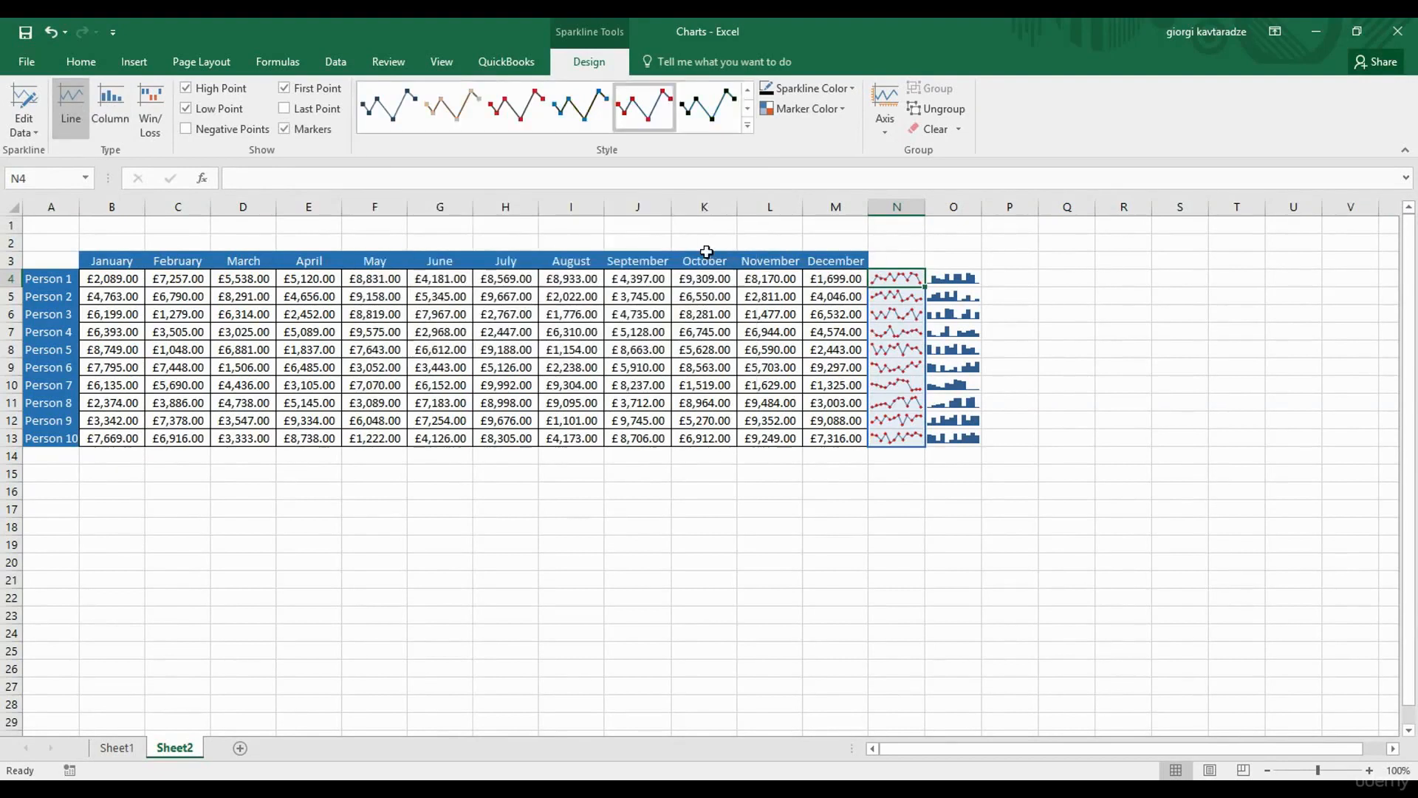
click(748, 126)
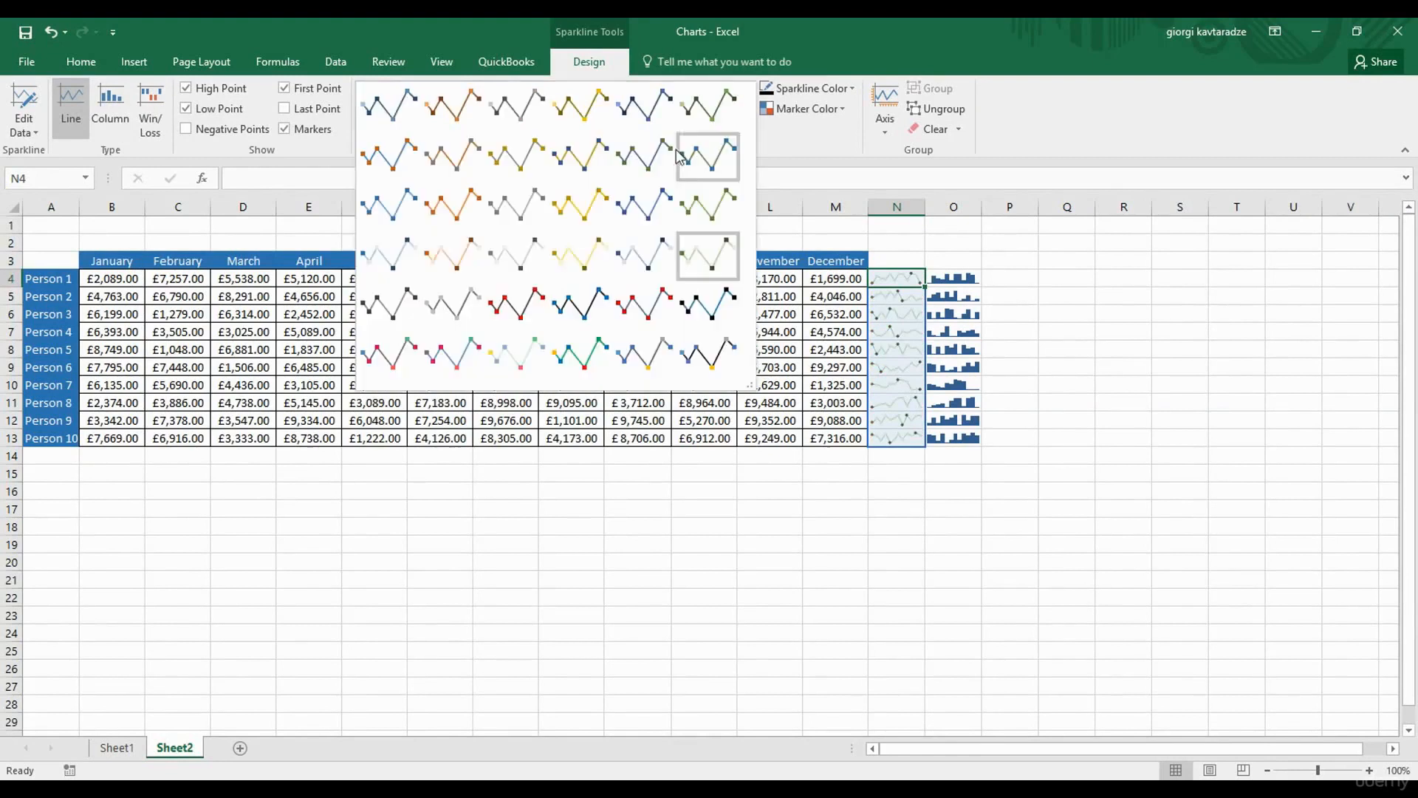
click(571, 247)
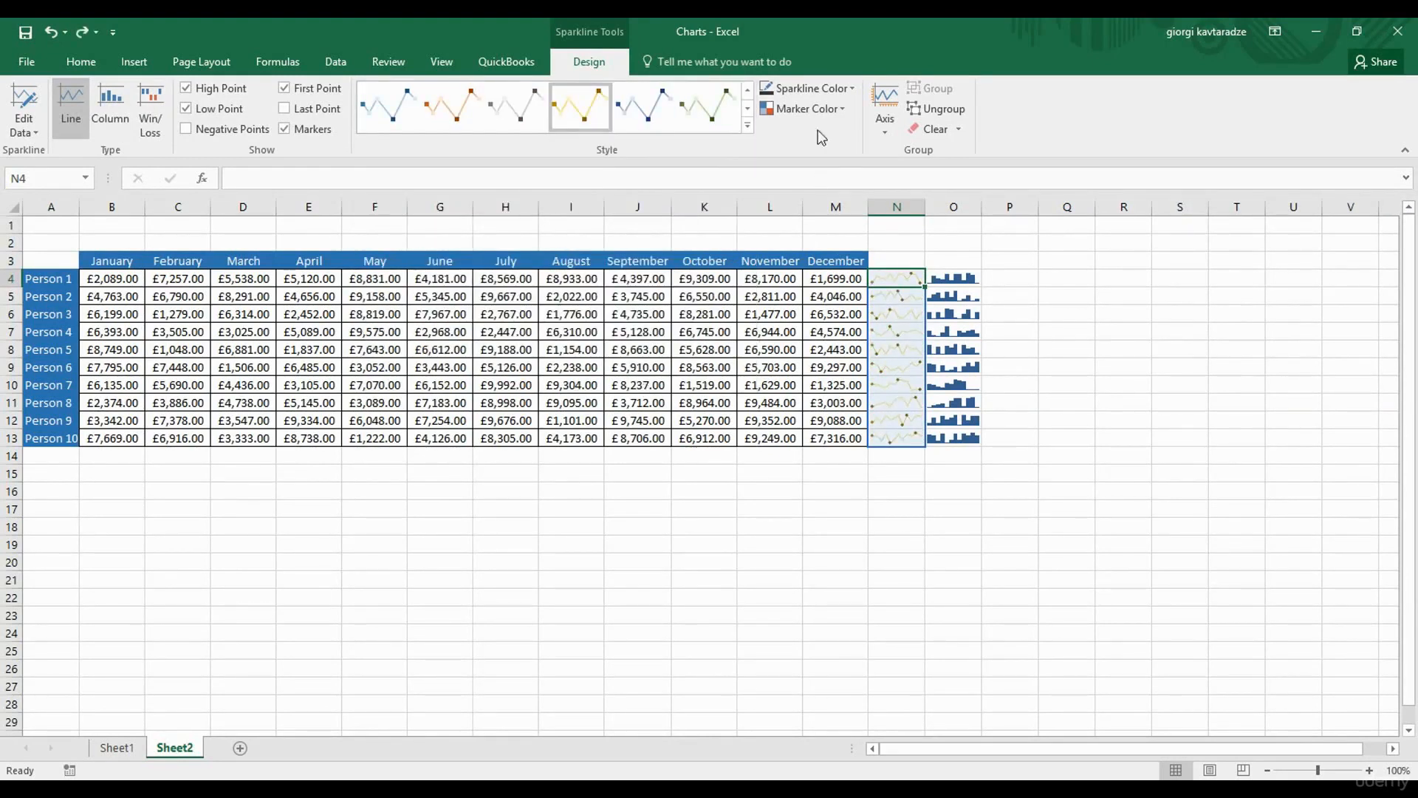
Set the column N sparkline color to dark blue-gray and the marker color to standard dark red.
click(851, 88)
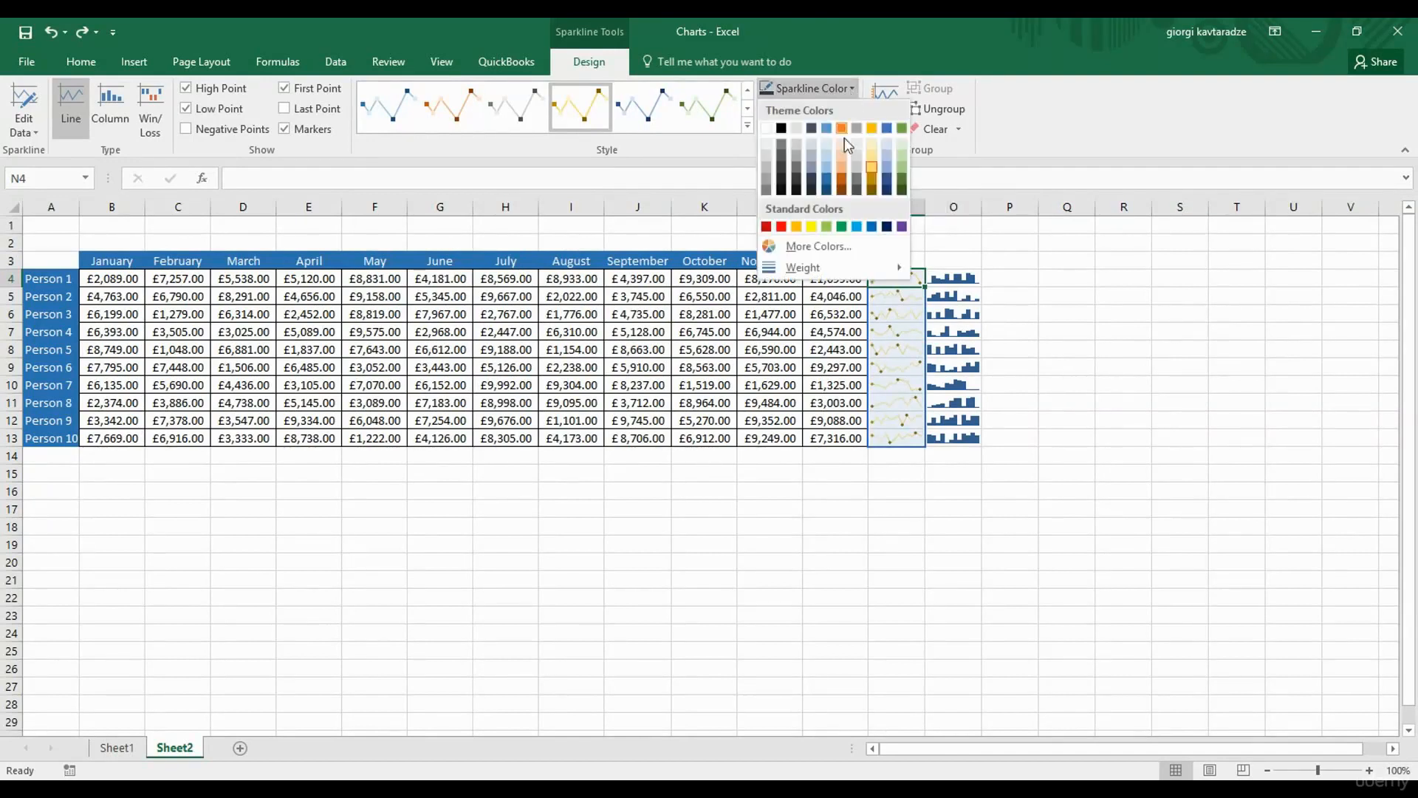
click(811, 178)
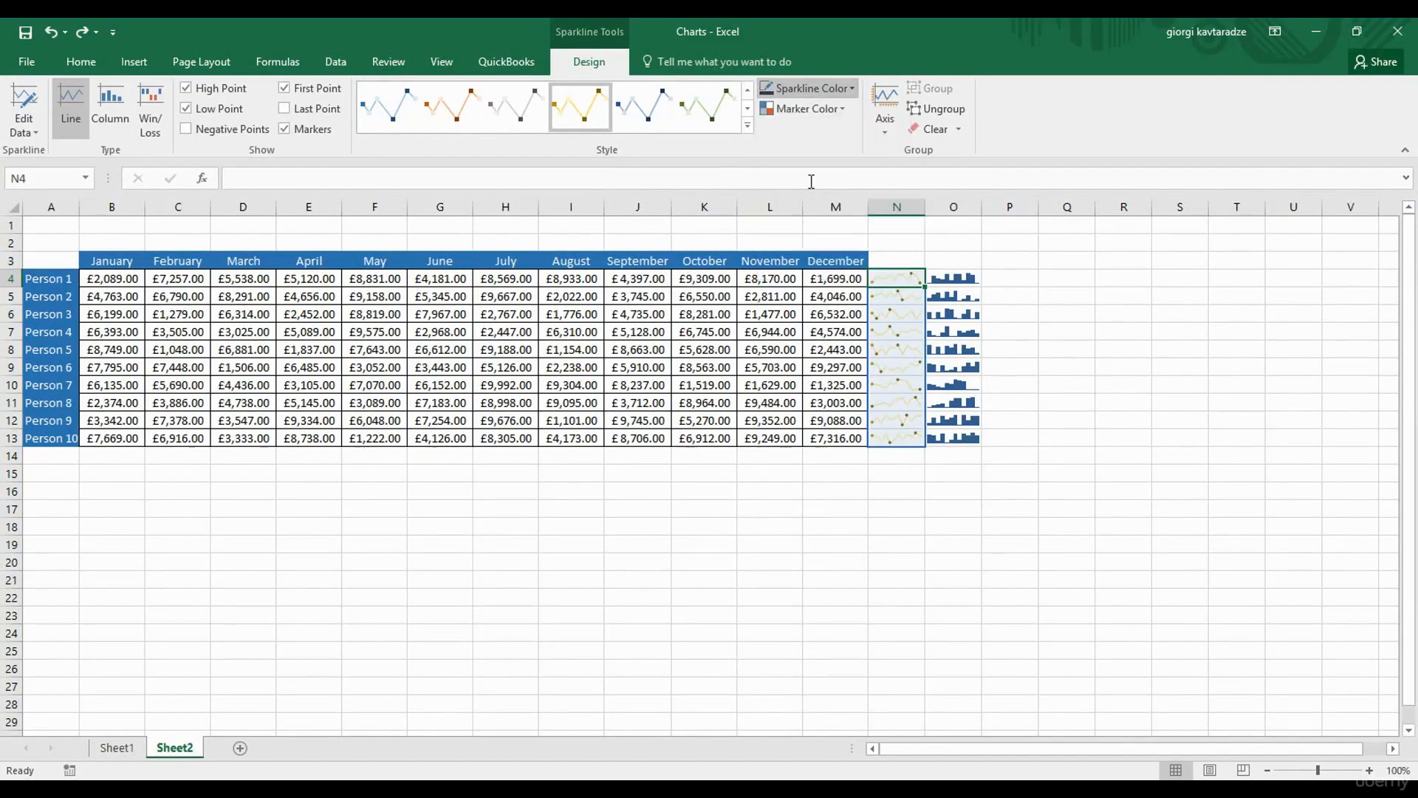
click(841, 111)
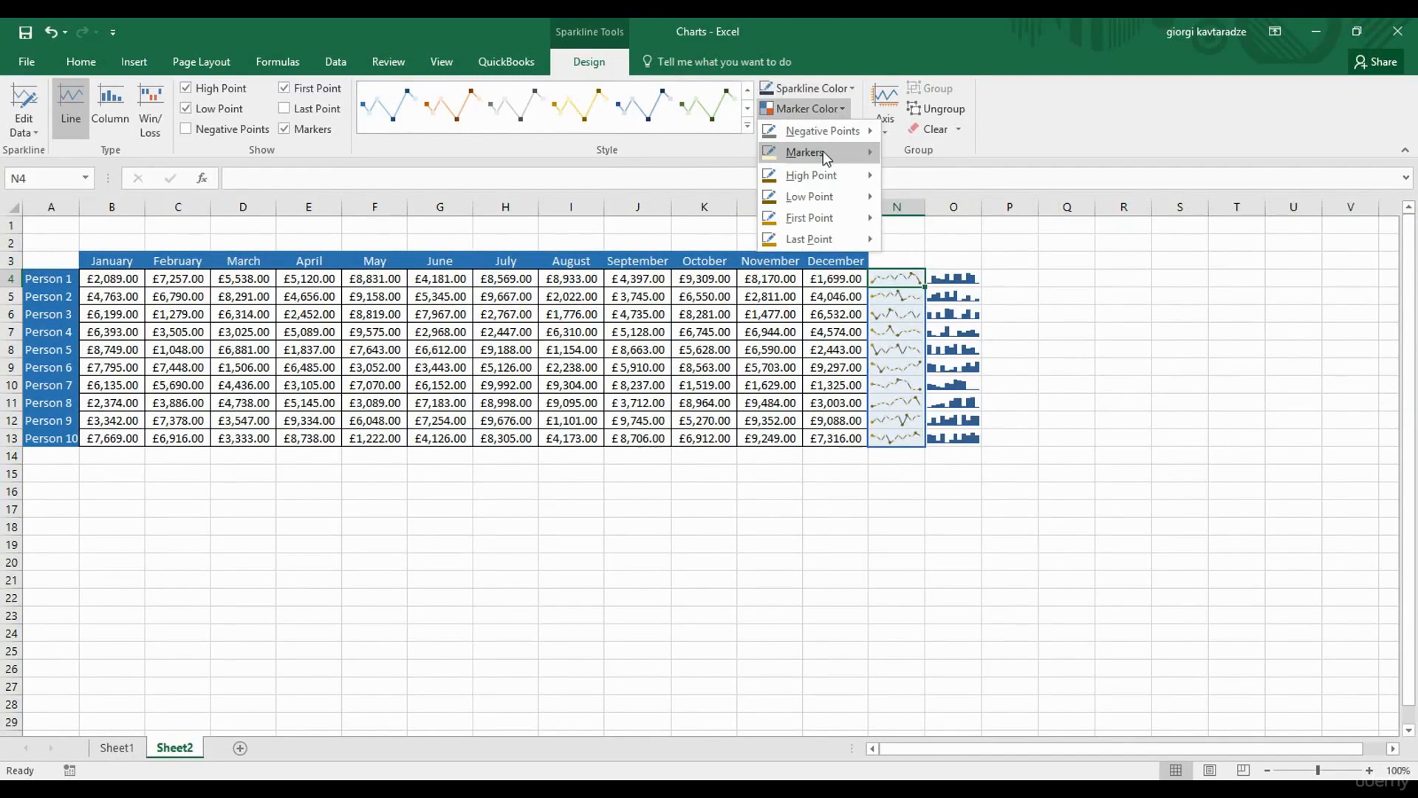
mouse_move(823, 151)
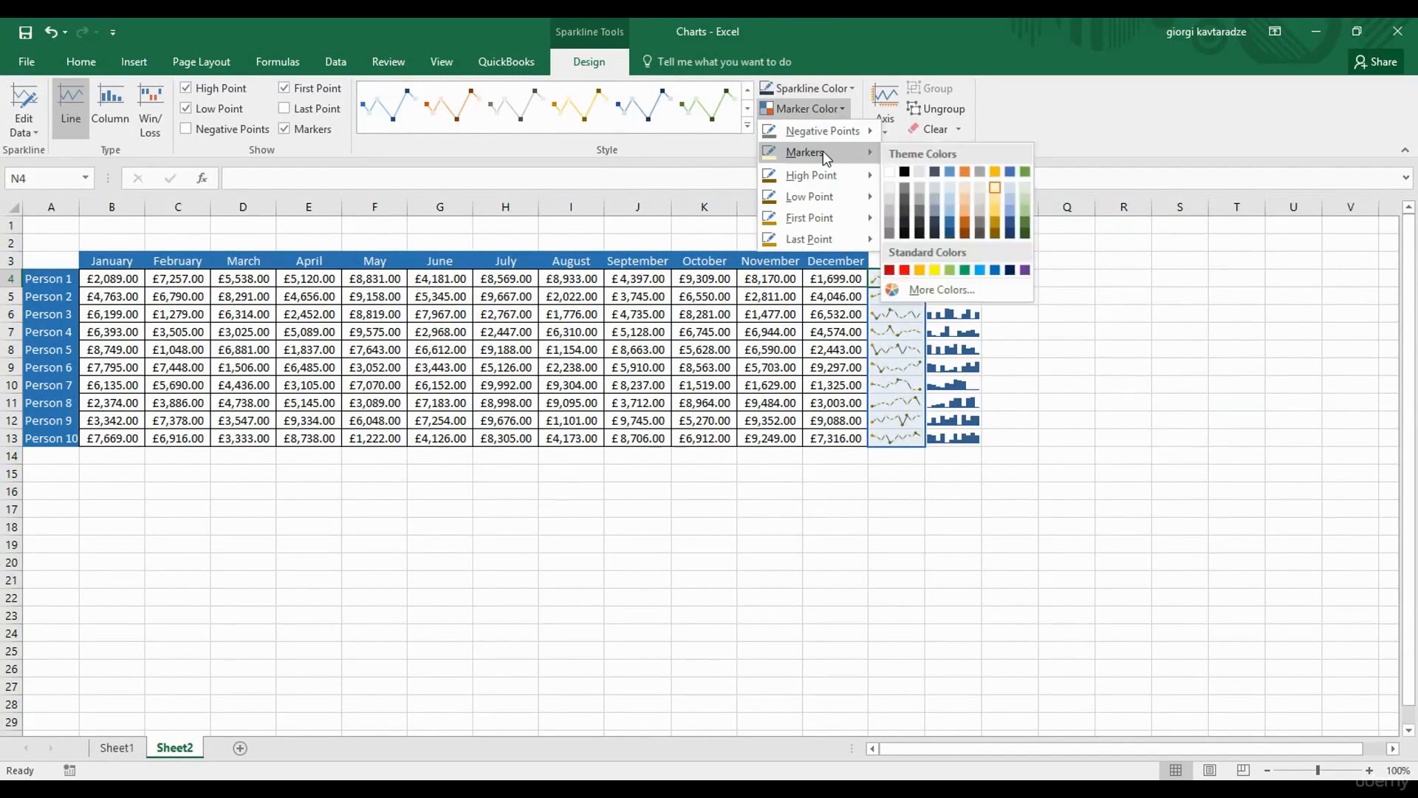
click(889, 271)
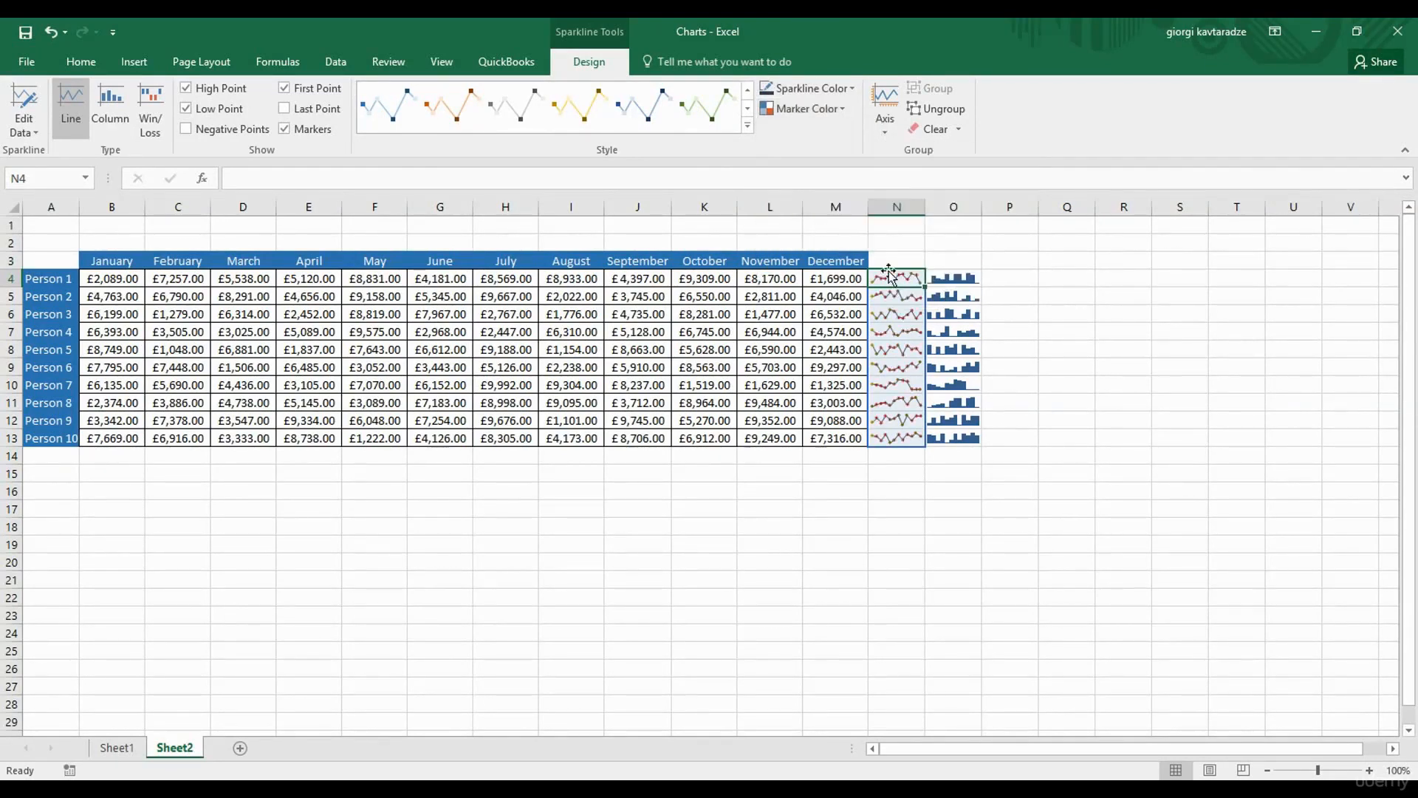
Clear the whole line sparkline group in column N.
click(897, 334)
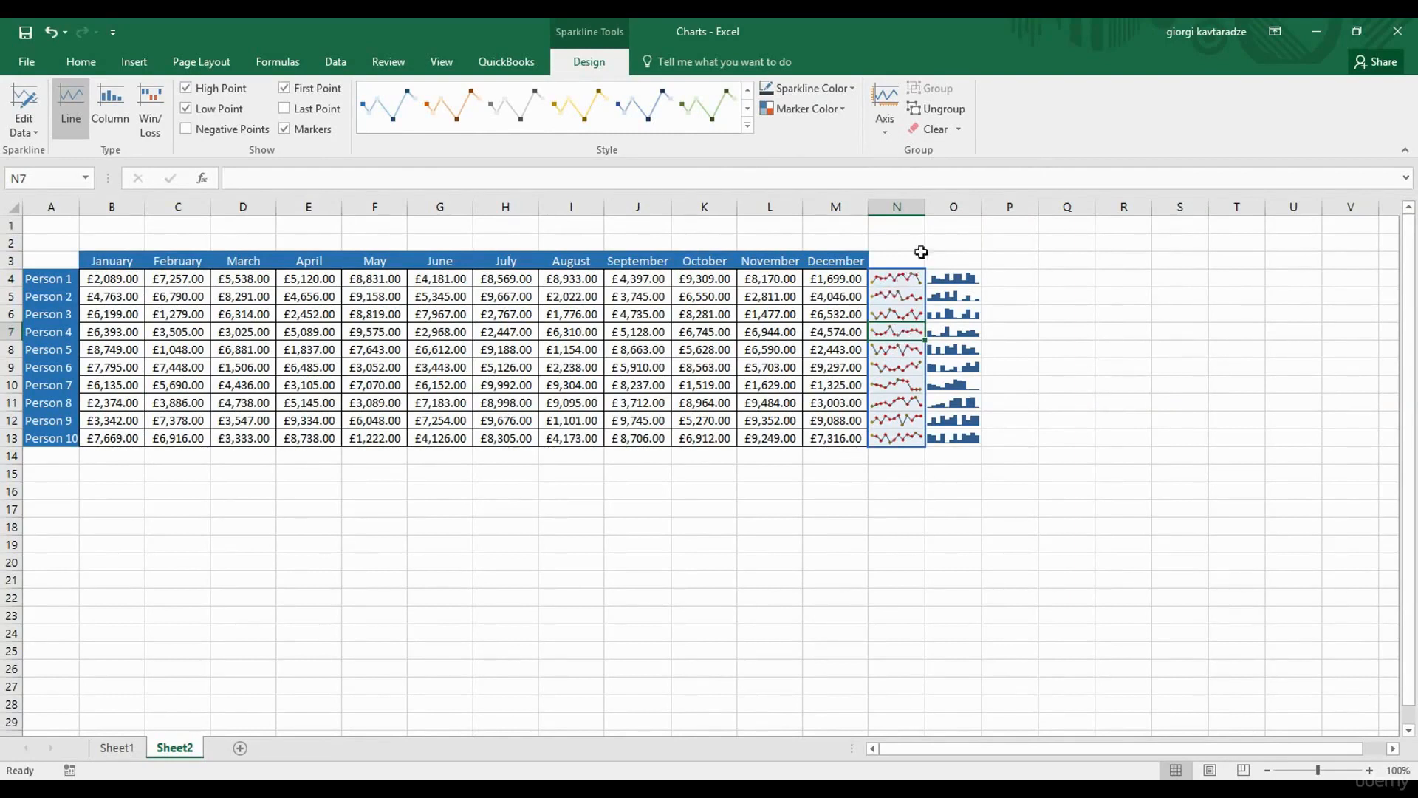
click(958, 130)
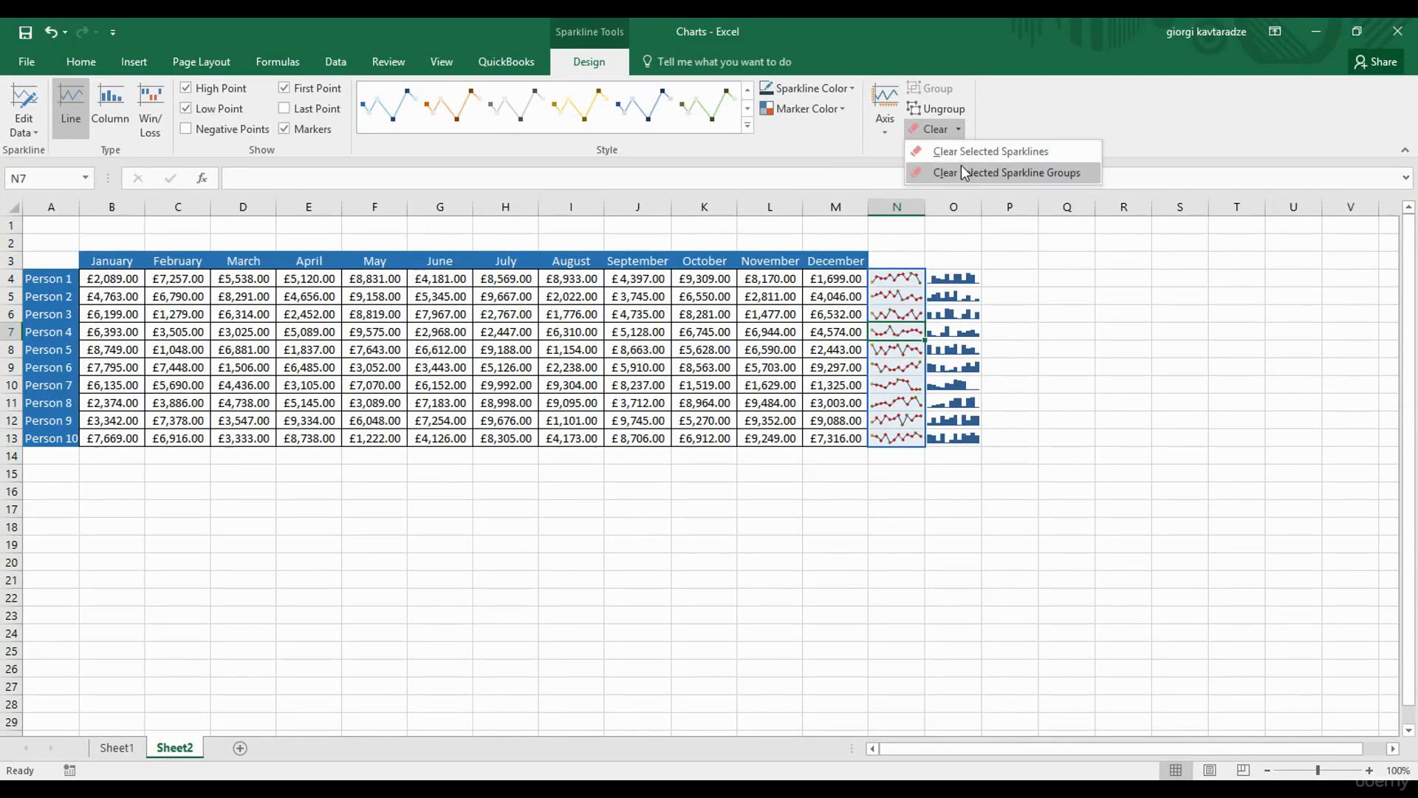
click(1046, 173)
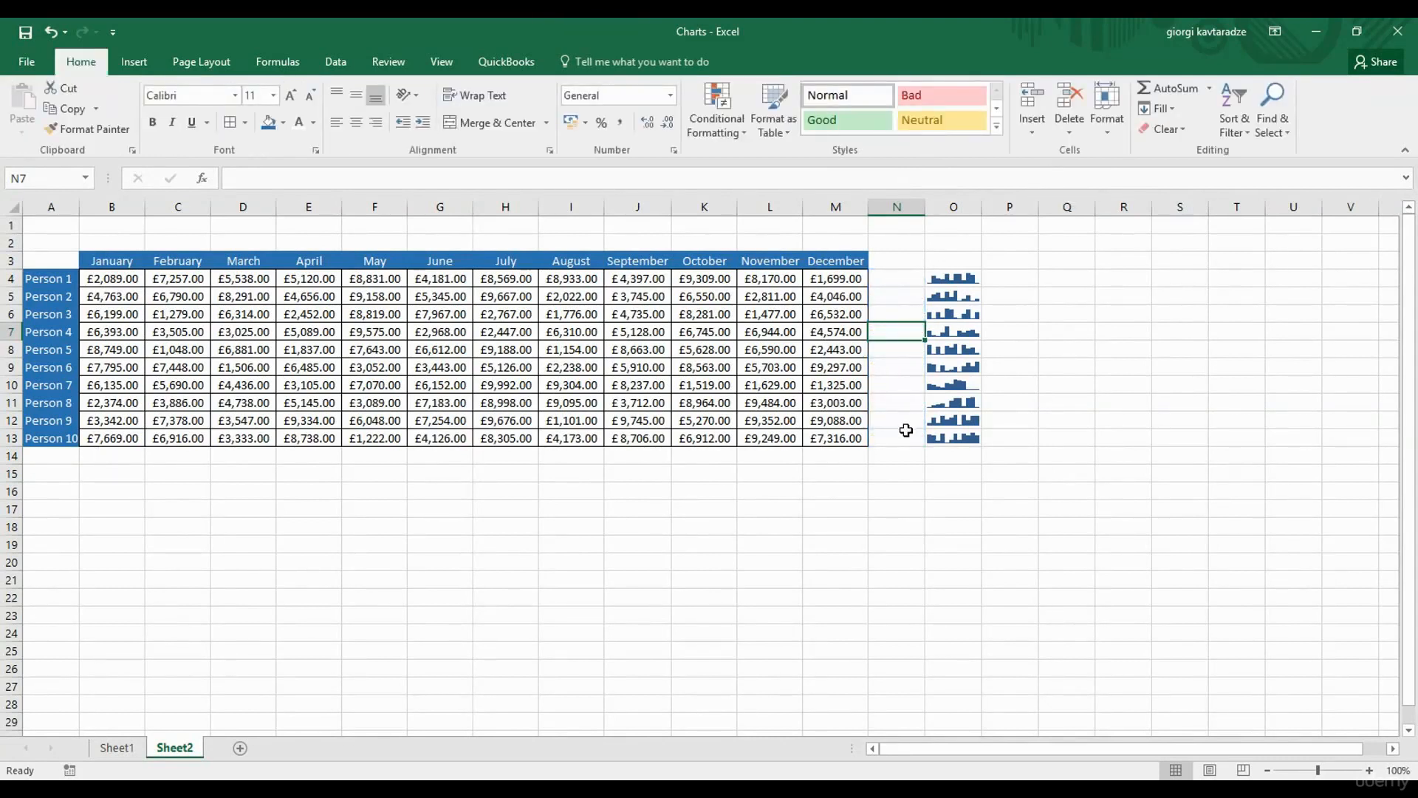
Clear the selected sparkline groups from the column sparklines in O4:O13.
click(955, 279)
drag(959, 311, 955, 440)
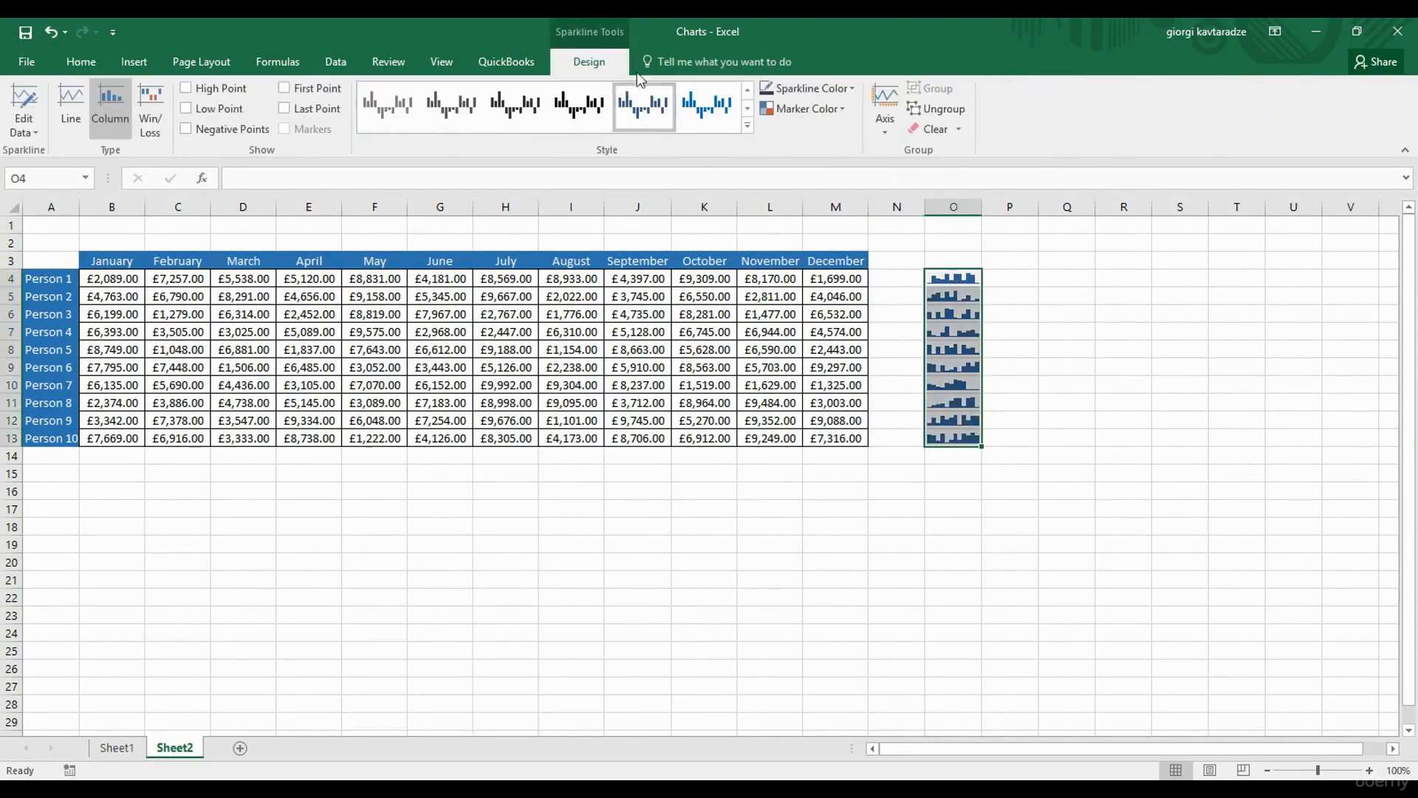
click(953, 129)
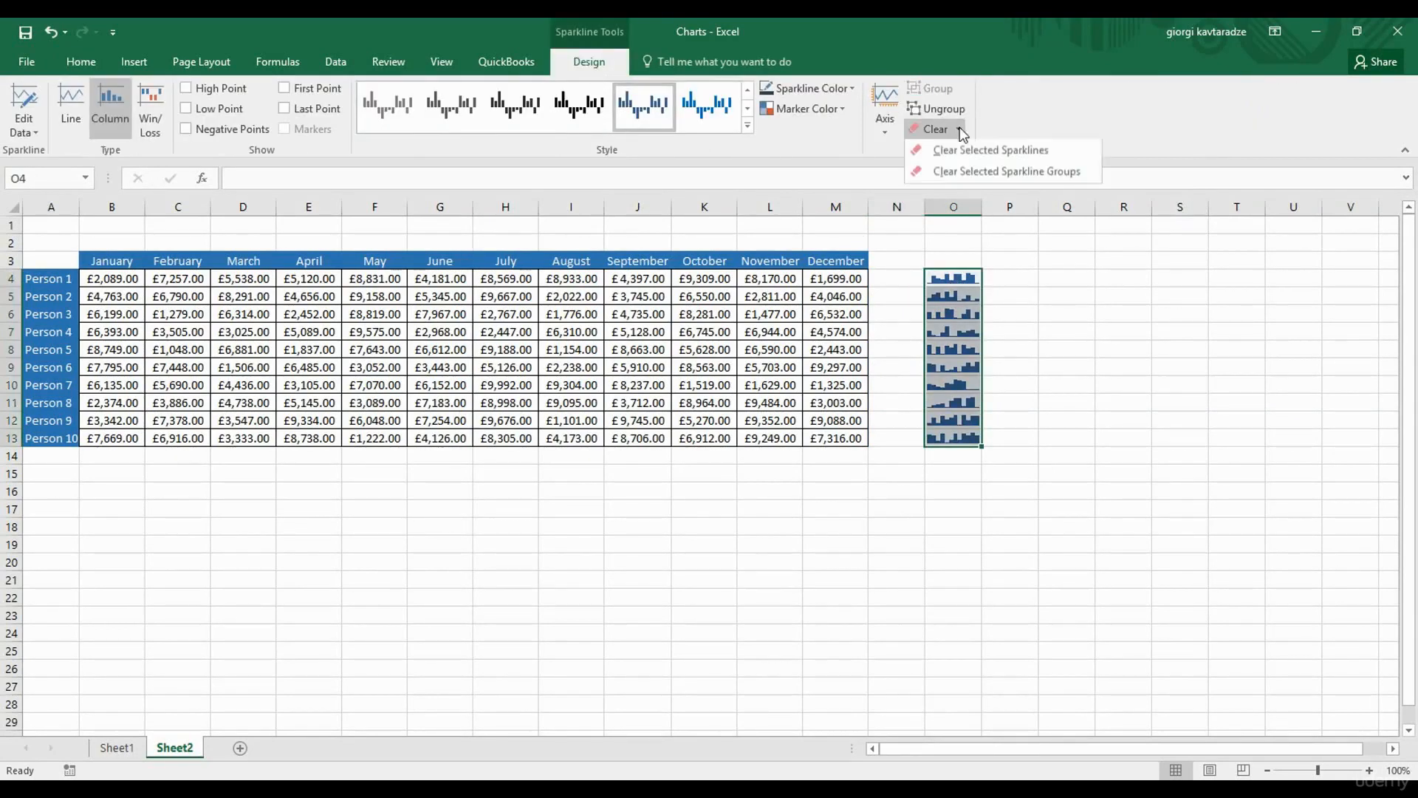
click(961, 171)
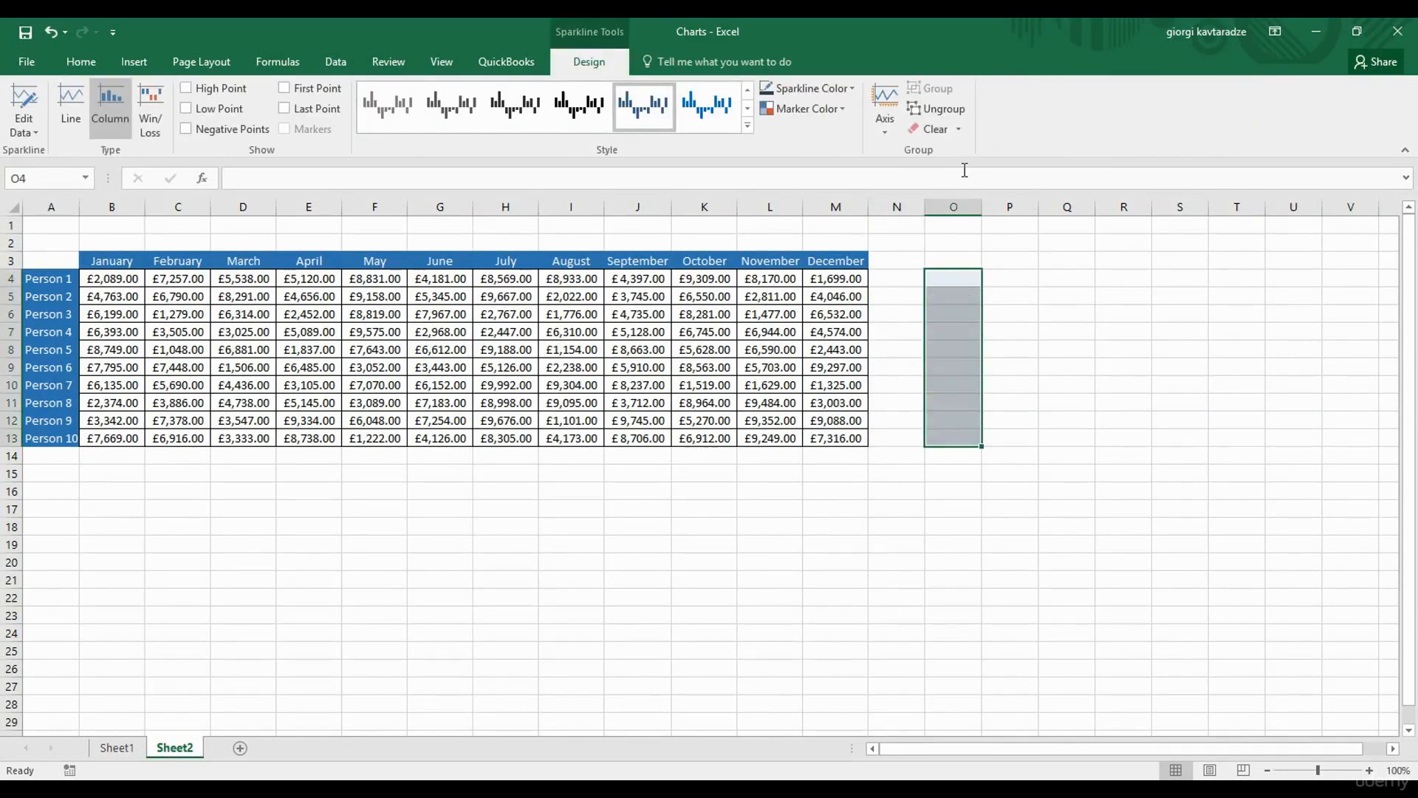
click(908, 273)
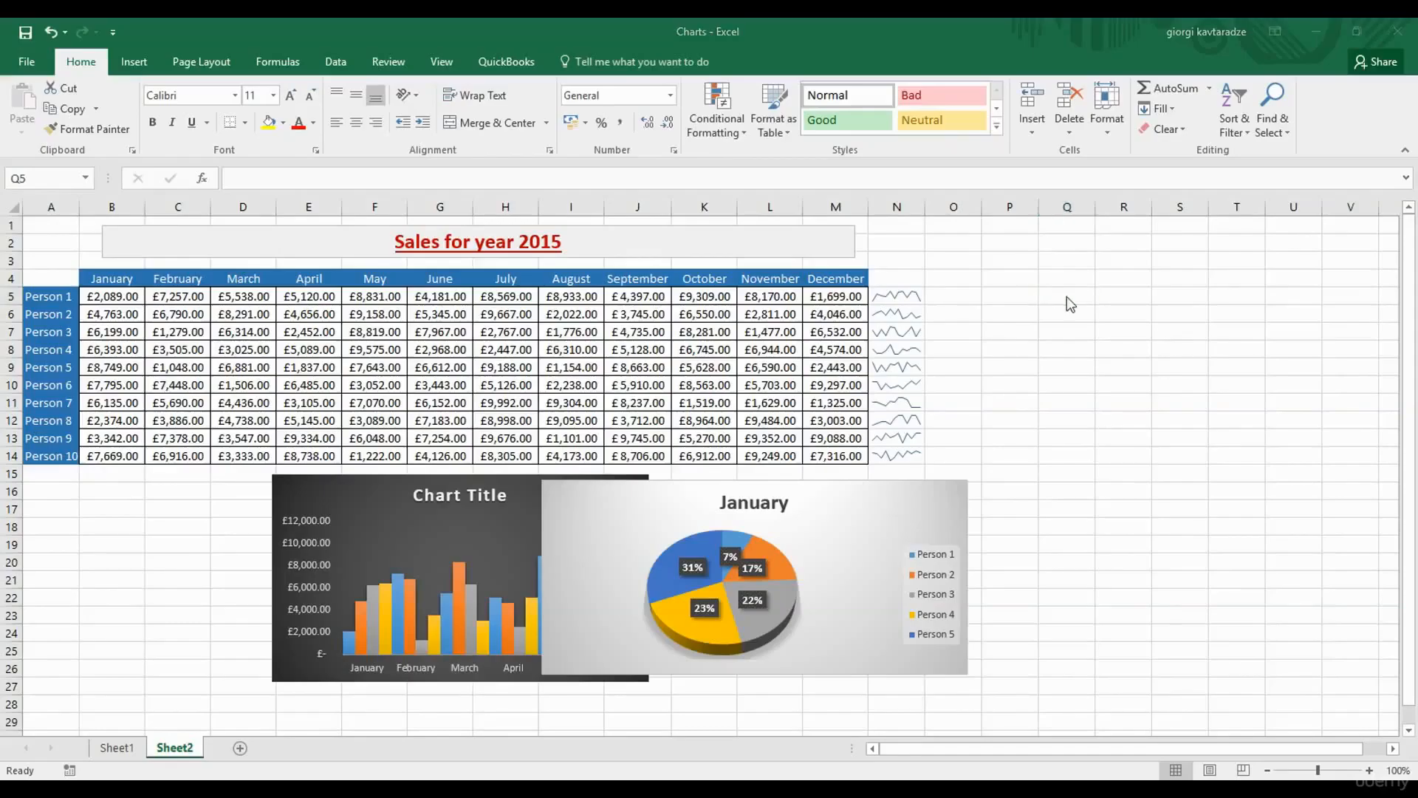
Hide the sheet's gridlines and show them again, and do the same with the row and column headings.
click(1067, 297)
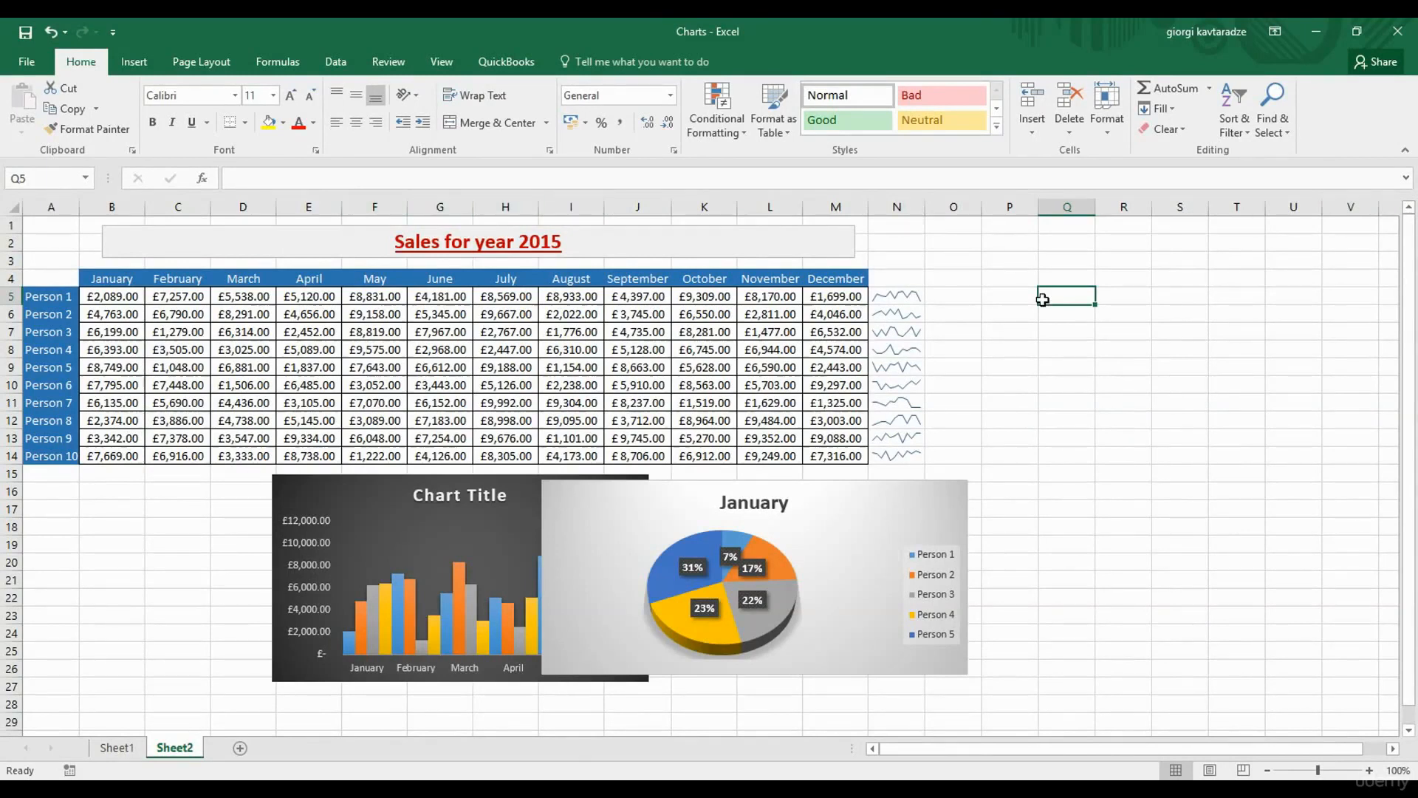
click(452, 71)
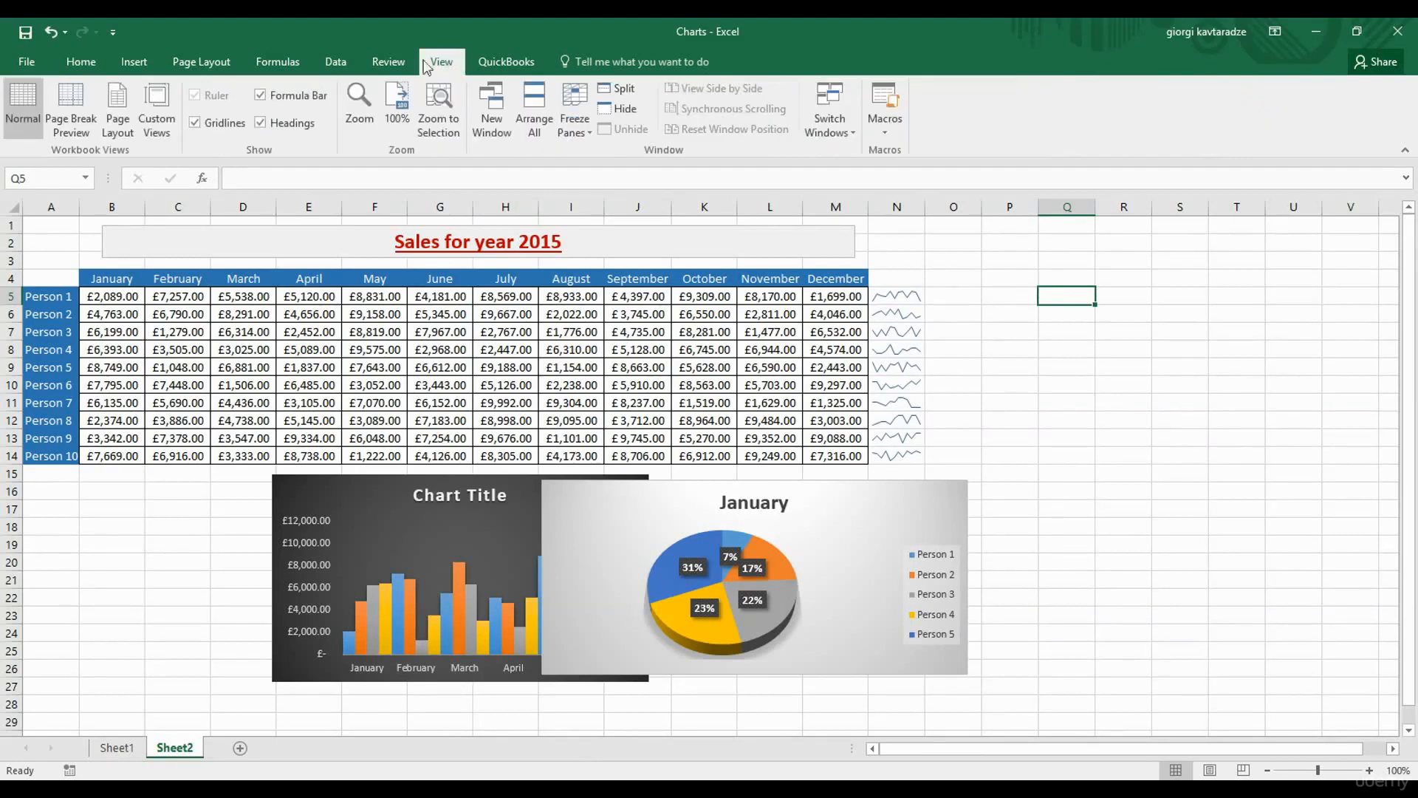
click(207, 71)
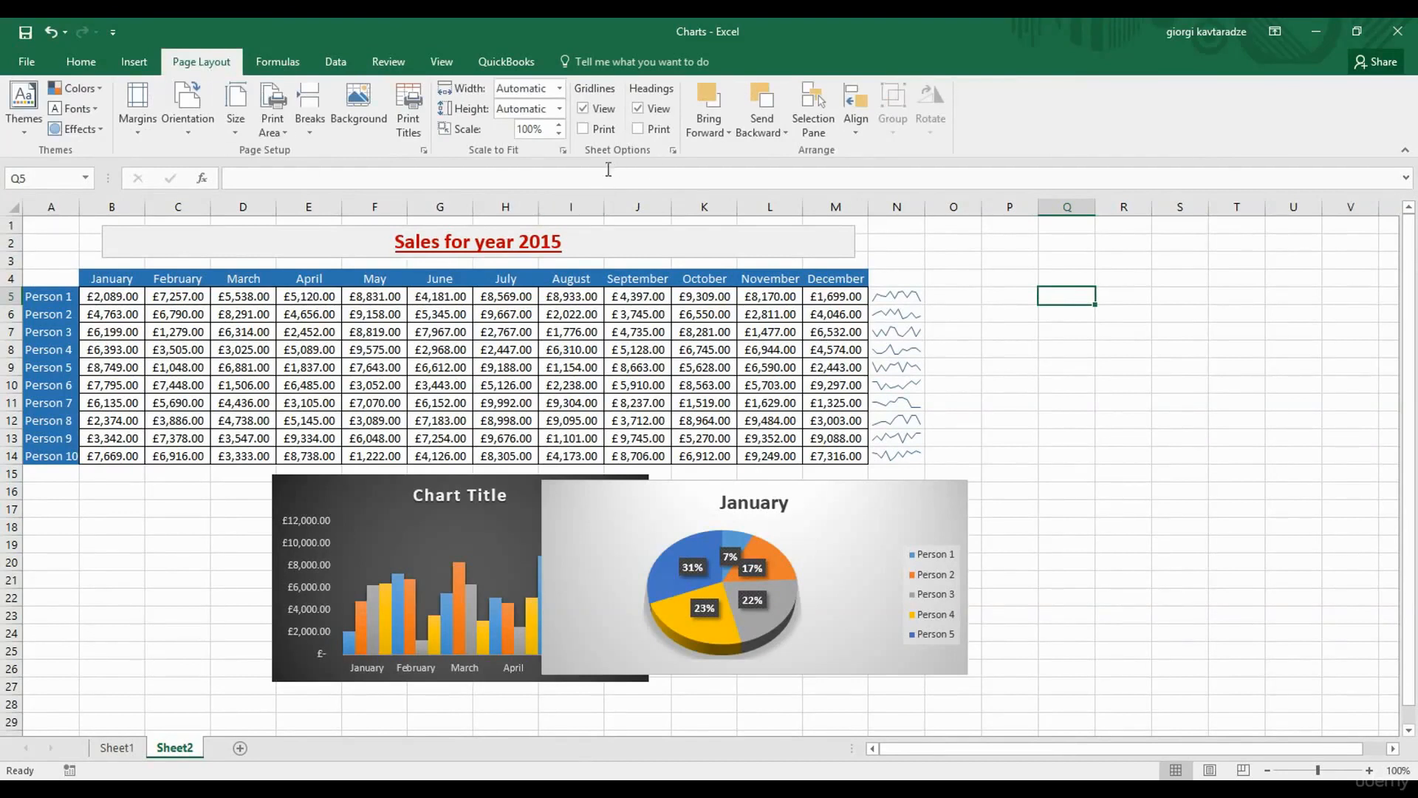
click(582, 109)
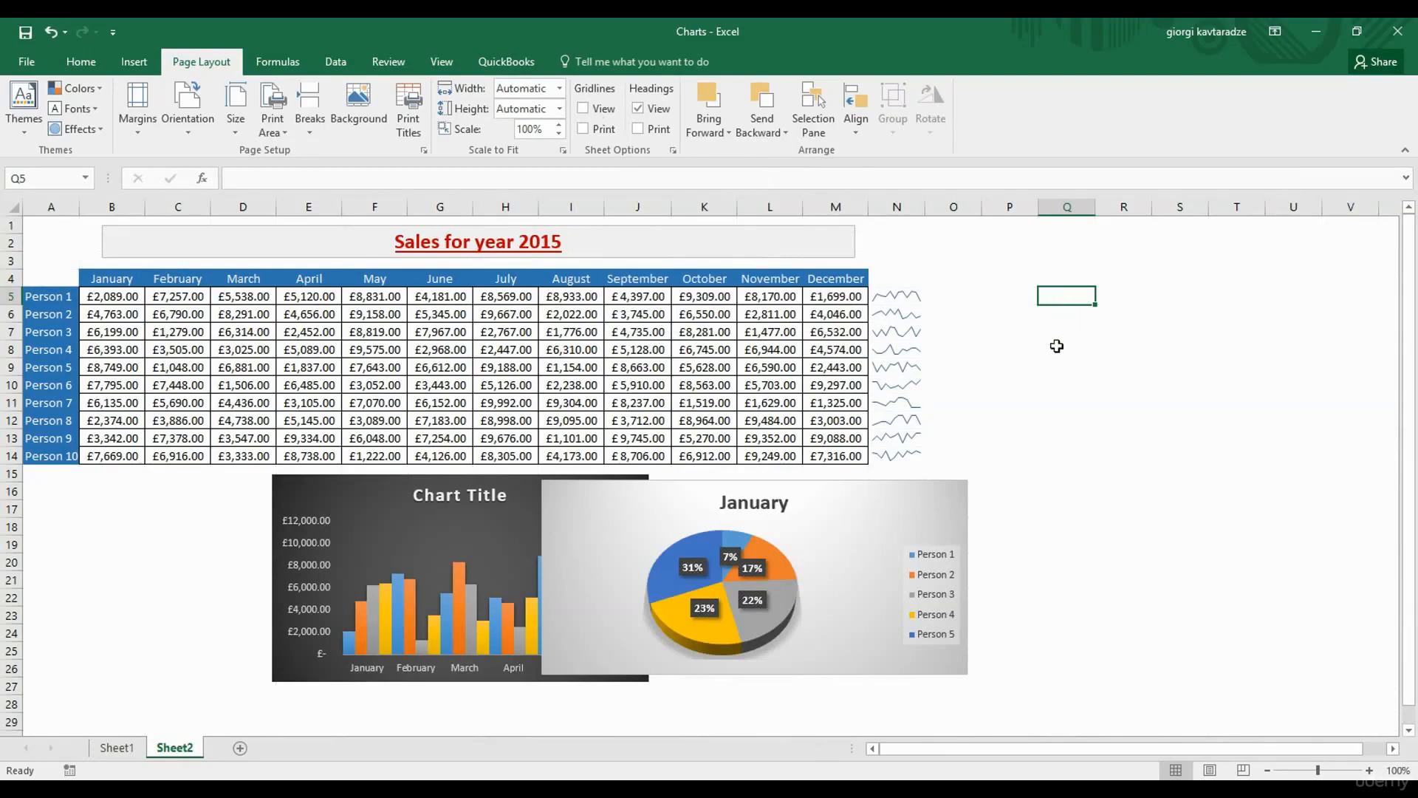
click(583, 108)
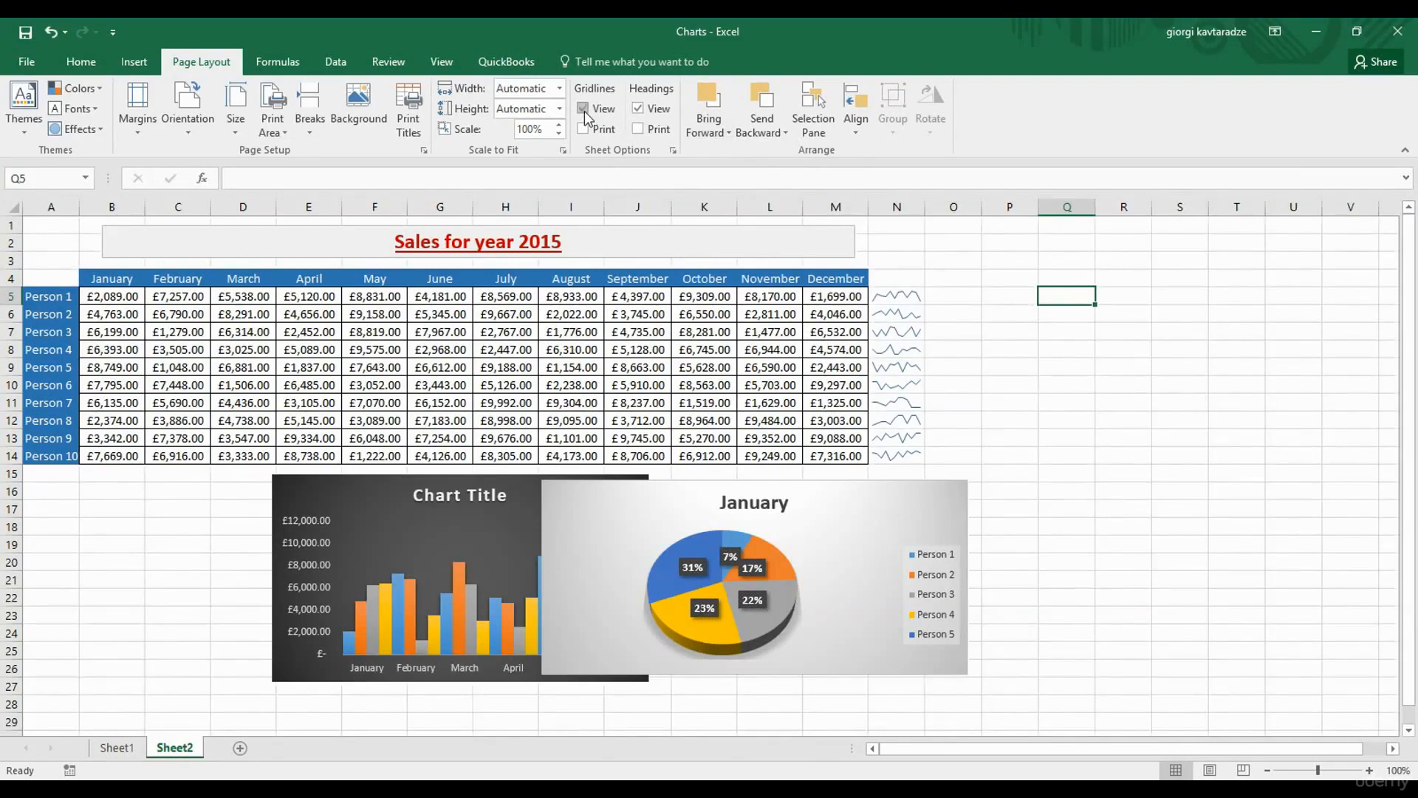
click(637, 108)
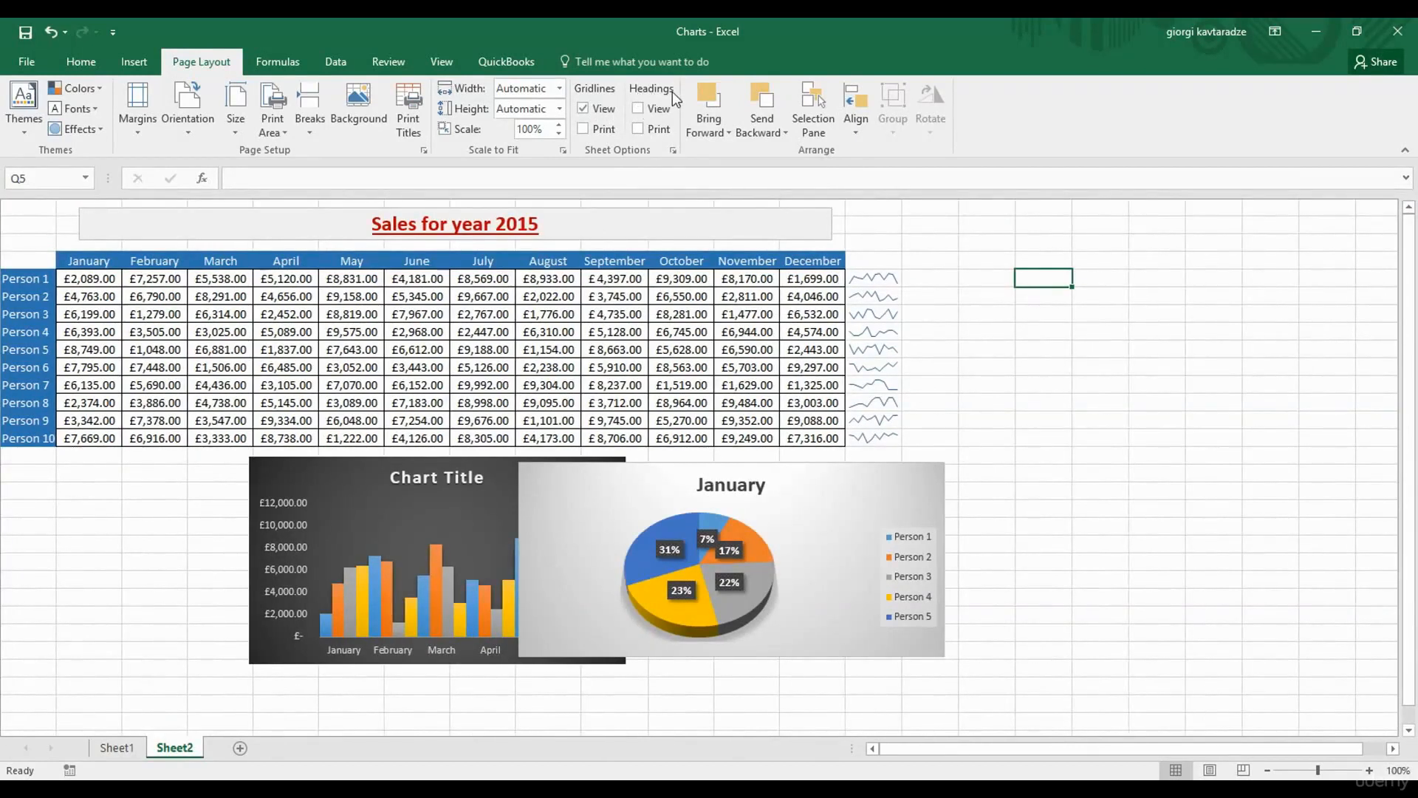
click(639, 110)
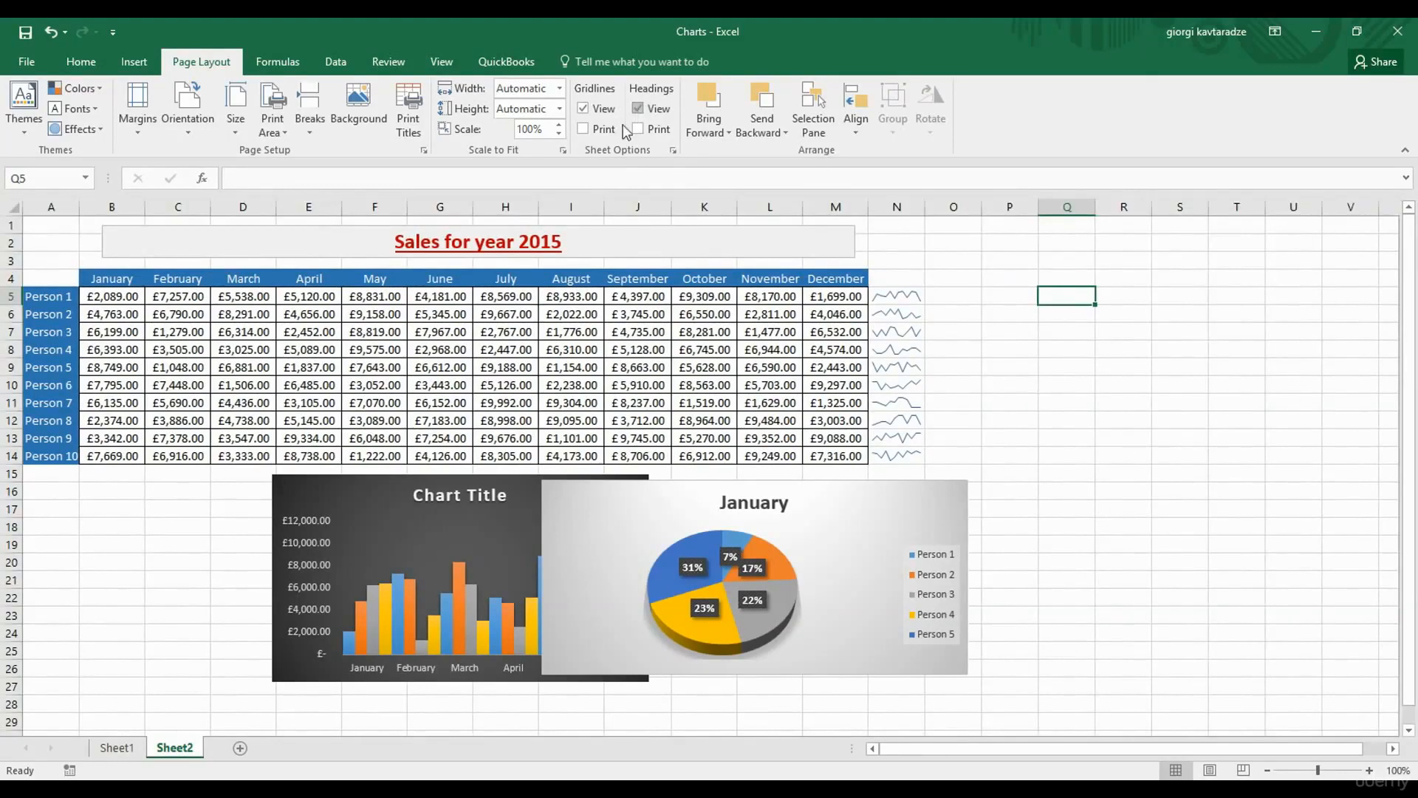
Turn on printing of both the gridlines and the row and column headings.
click(583, 130)
click(638, 130)
Add Print Preview and Print to the Quick Access Toolbar and use it to preview the sheet.
click(114, 35)
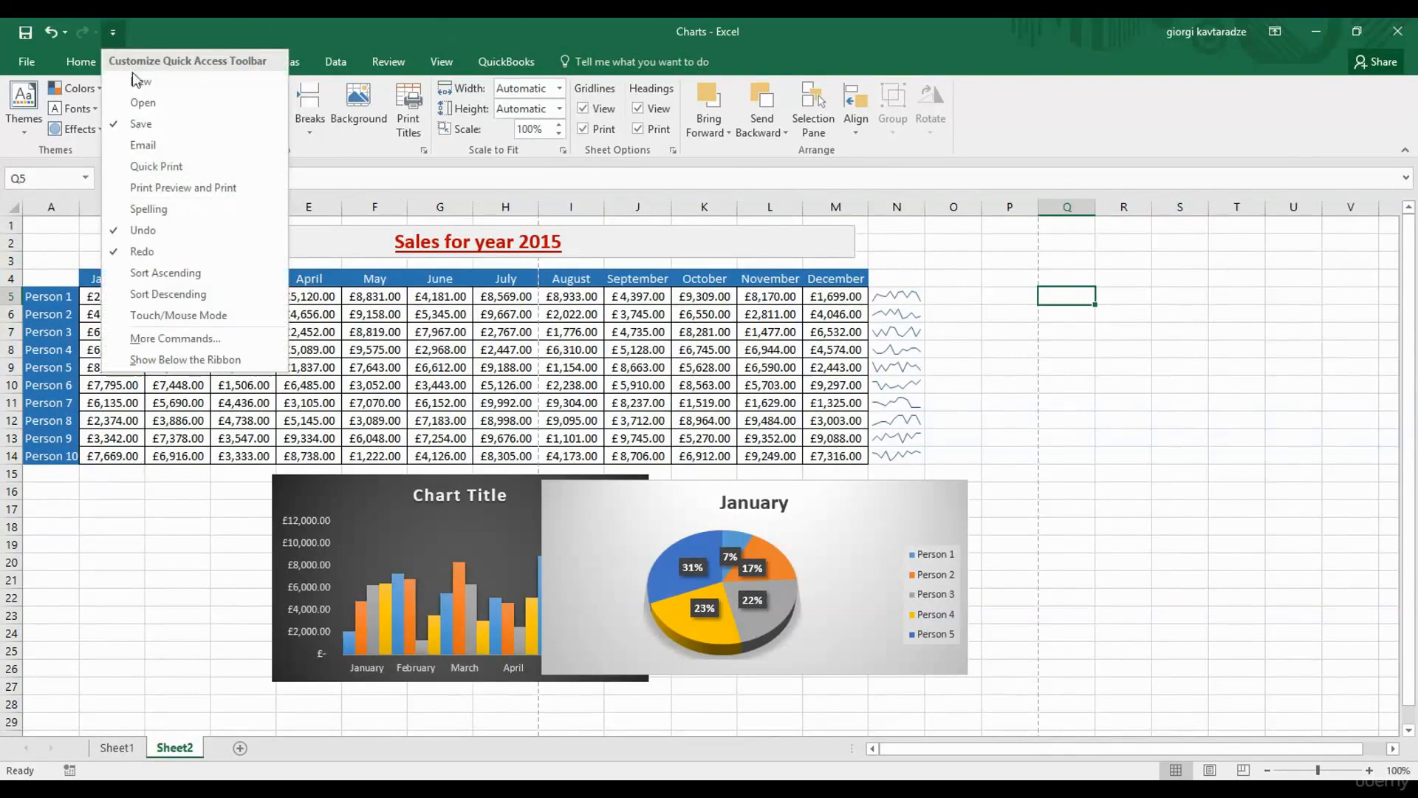
click(176, 187)
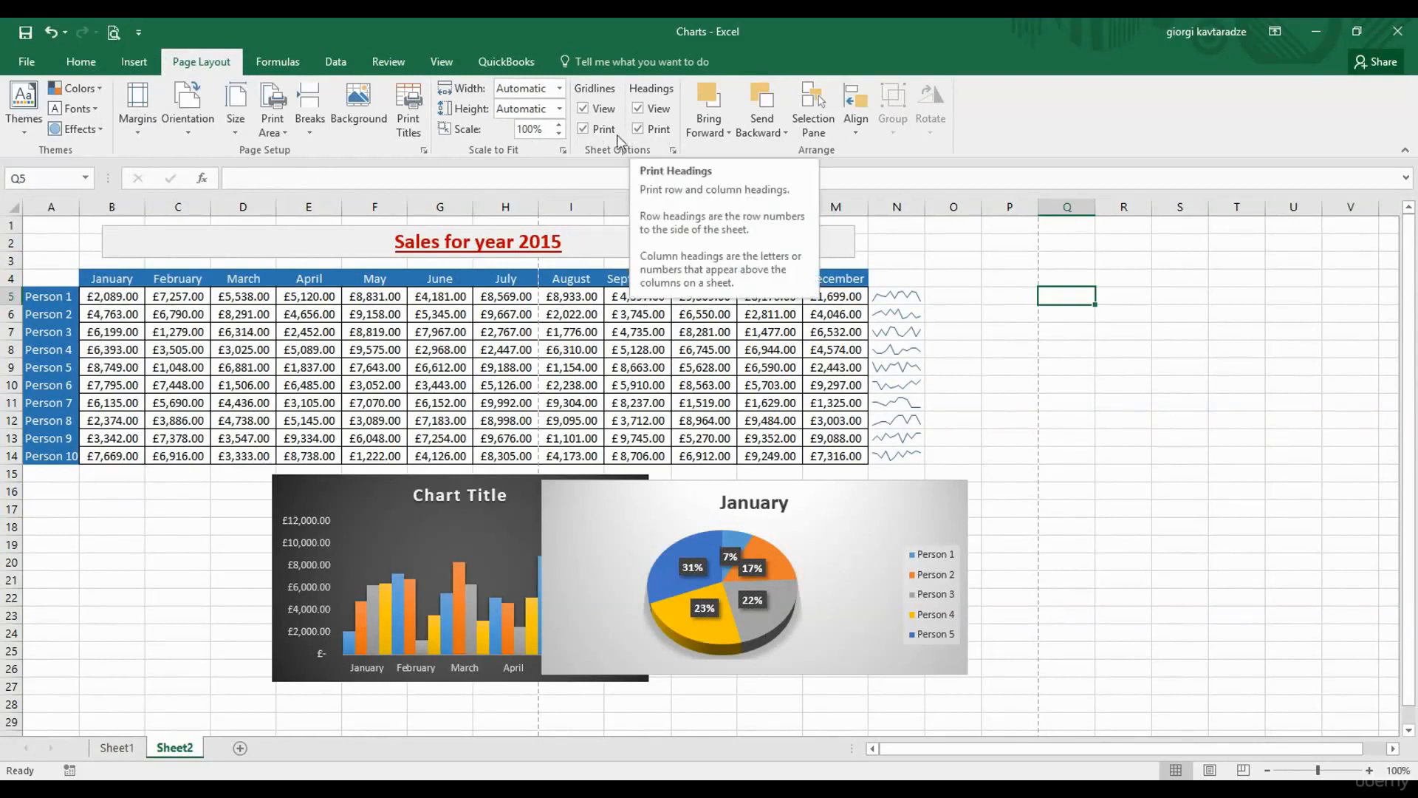
click(114, 32)
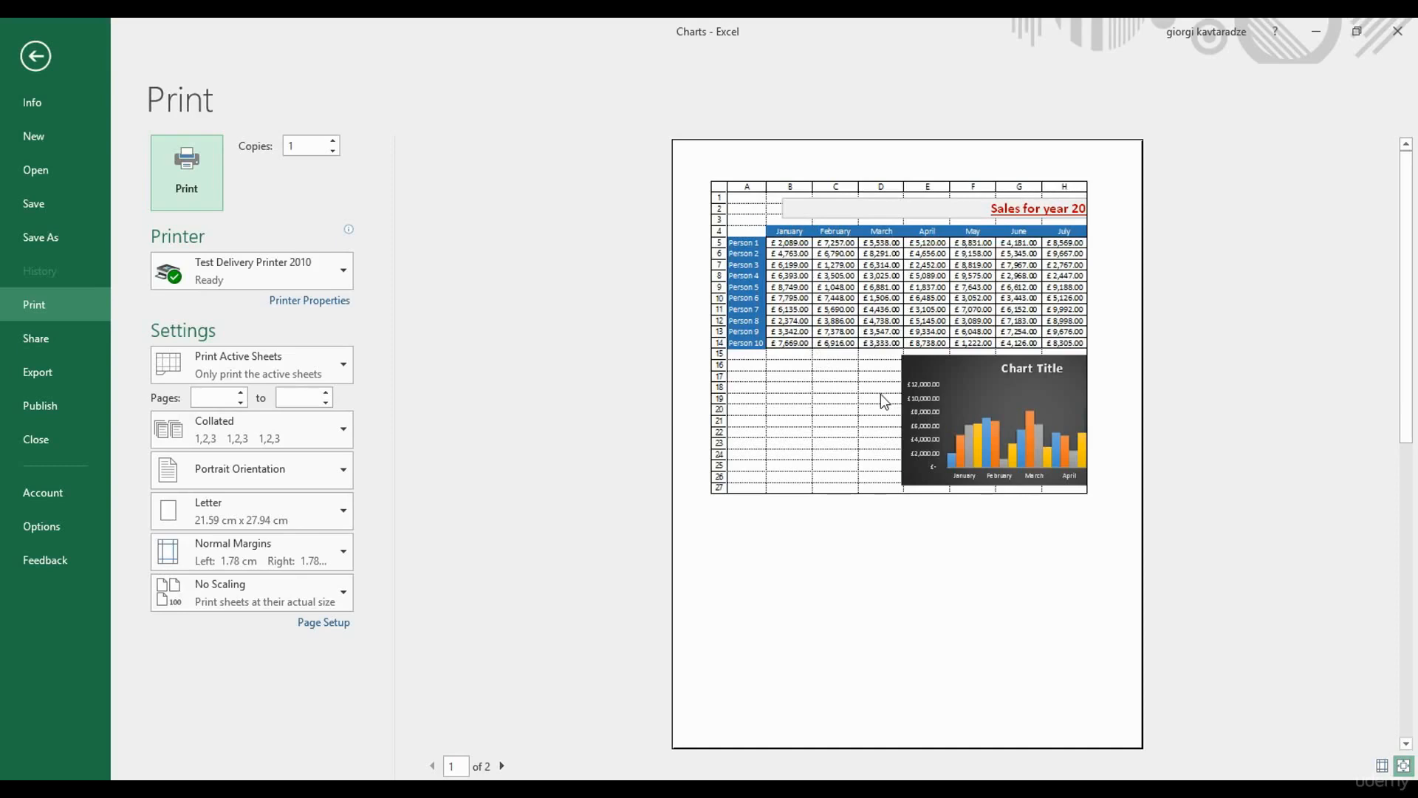
click(35, 56)
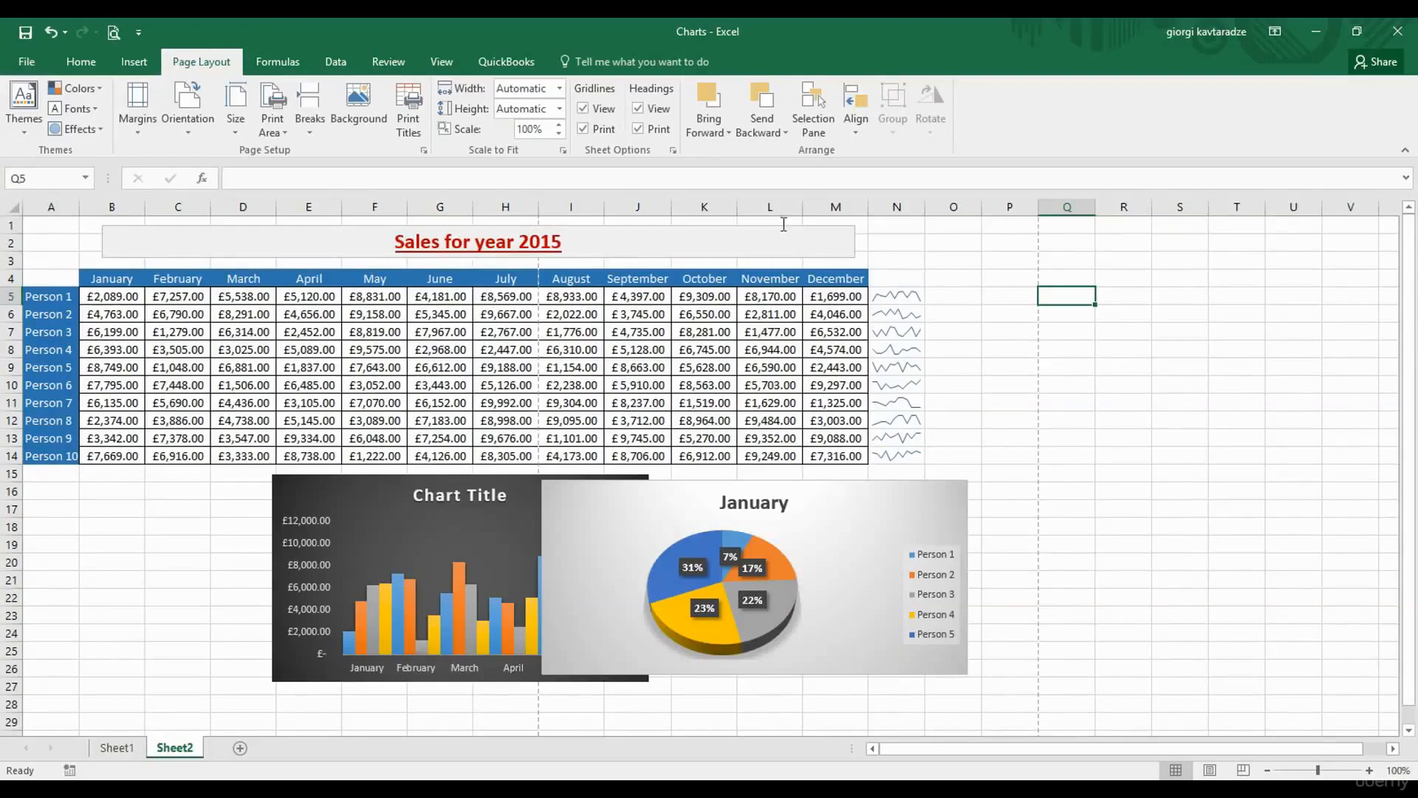
Turn off printing of gridlines and headings and check the sheet in the print preview again.
click(582, 129)
click(638, 129)
click(112, 33)
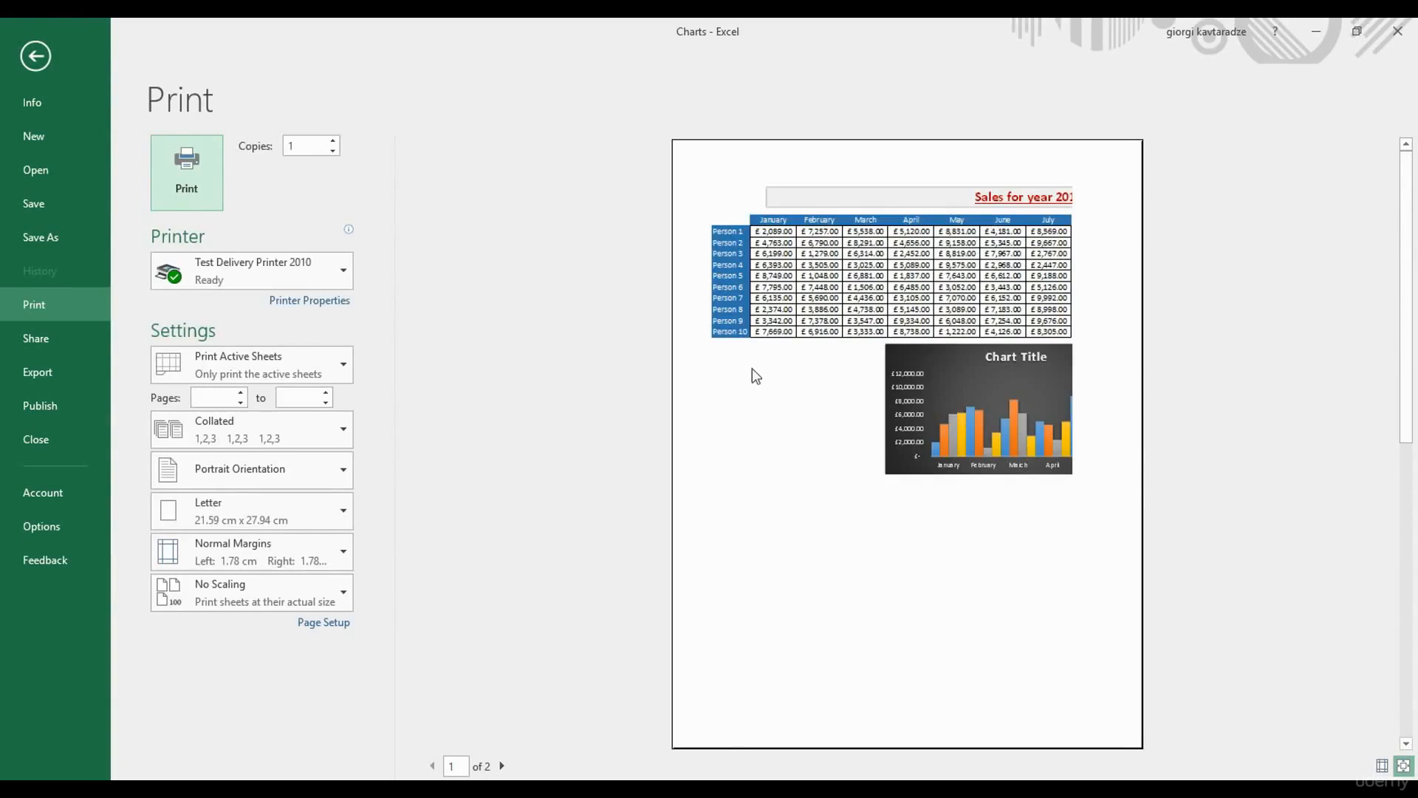
click(46, 45)
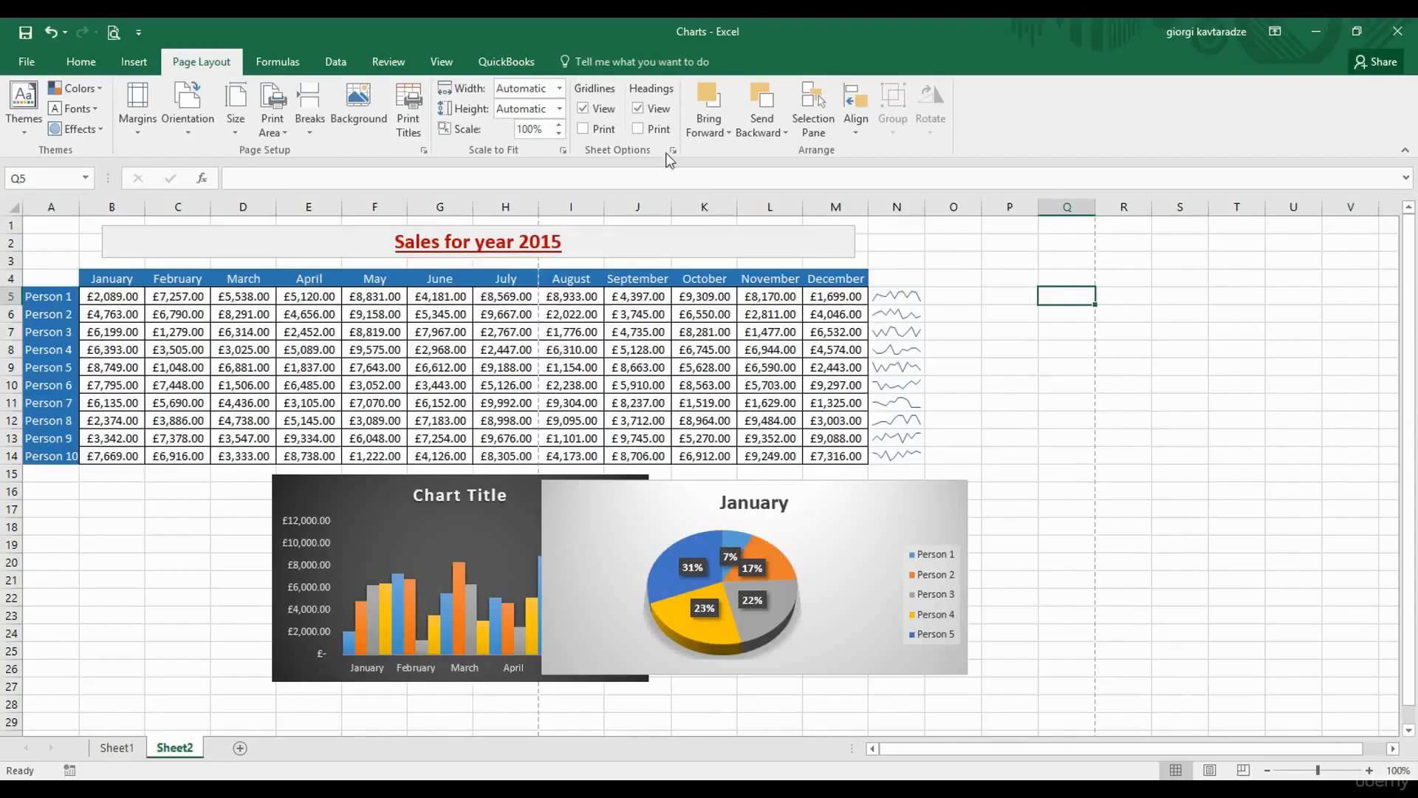
View the sheet options in the Page Setup dialog.
click(673, 152)
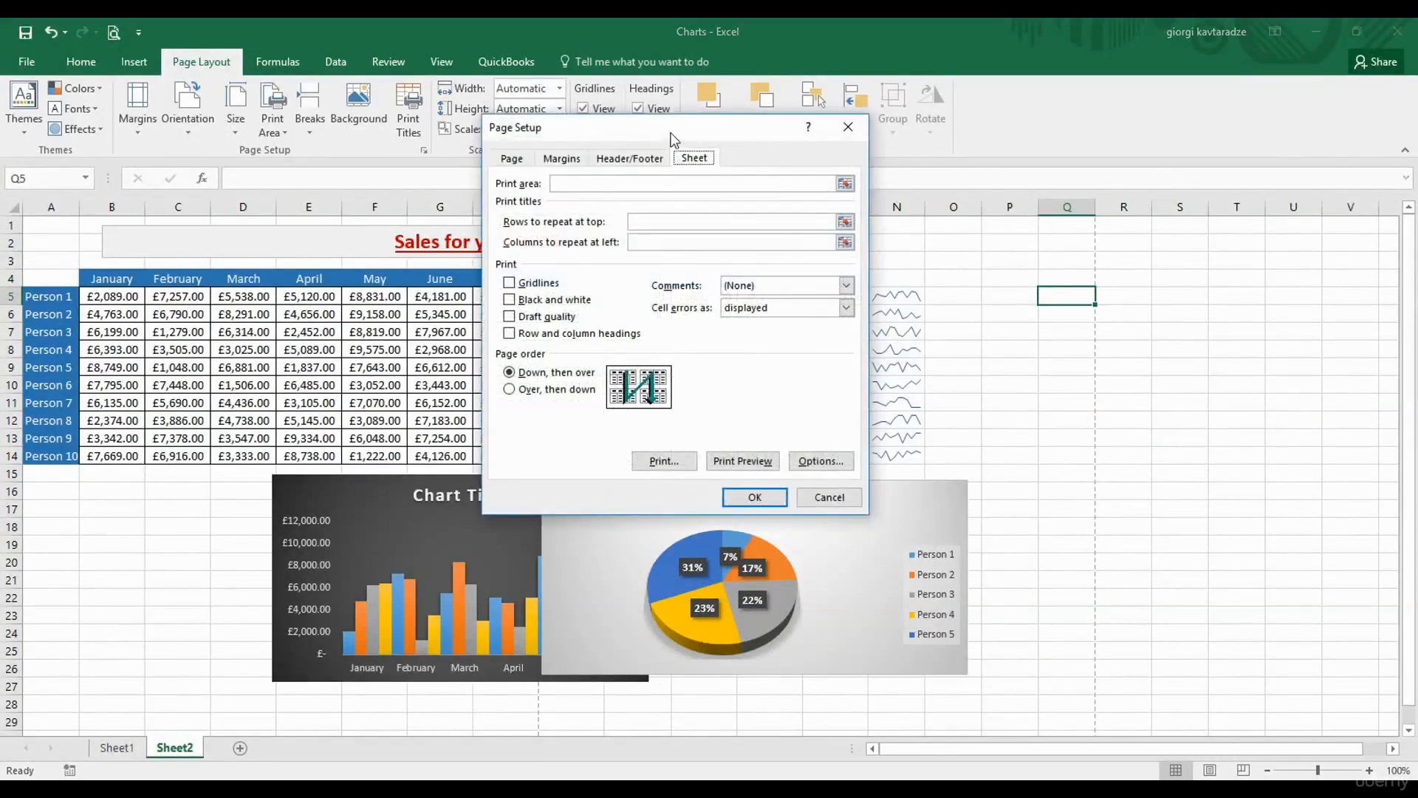
drag(671, 133, 626, 128)
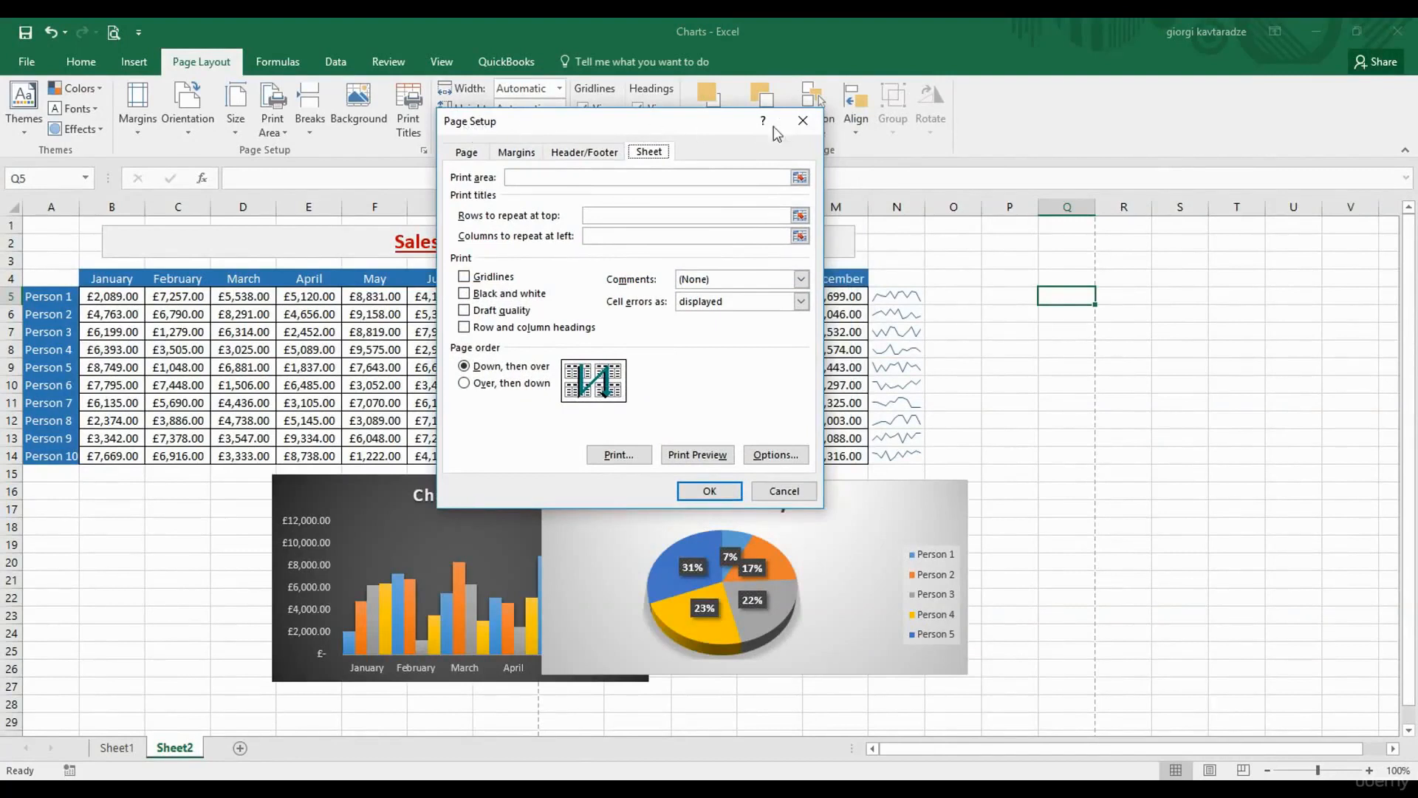
click(803, 124)
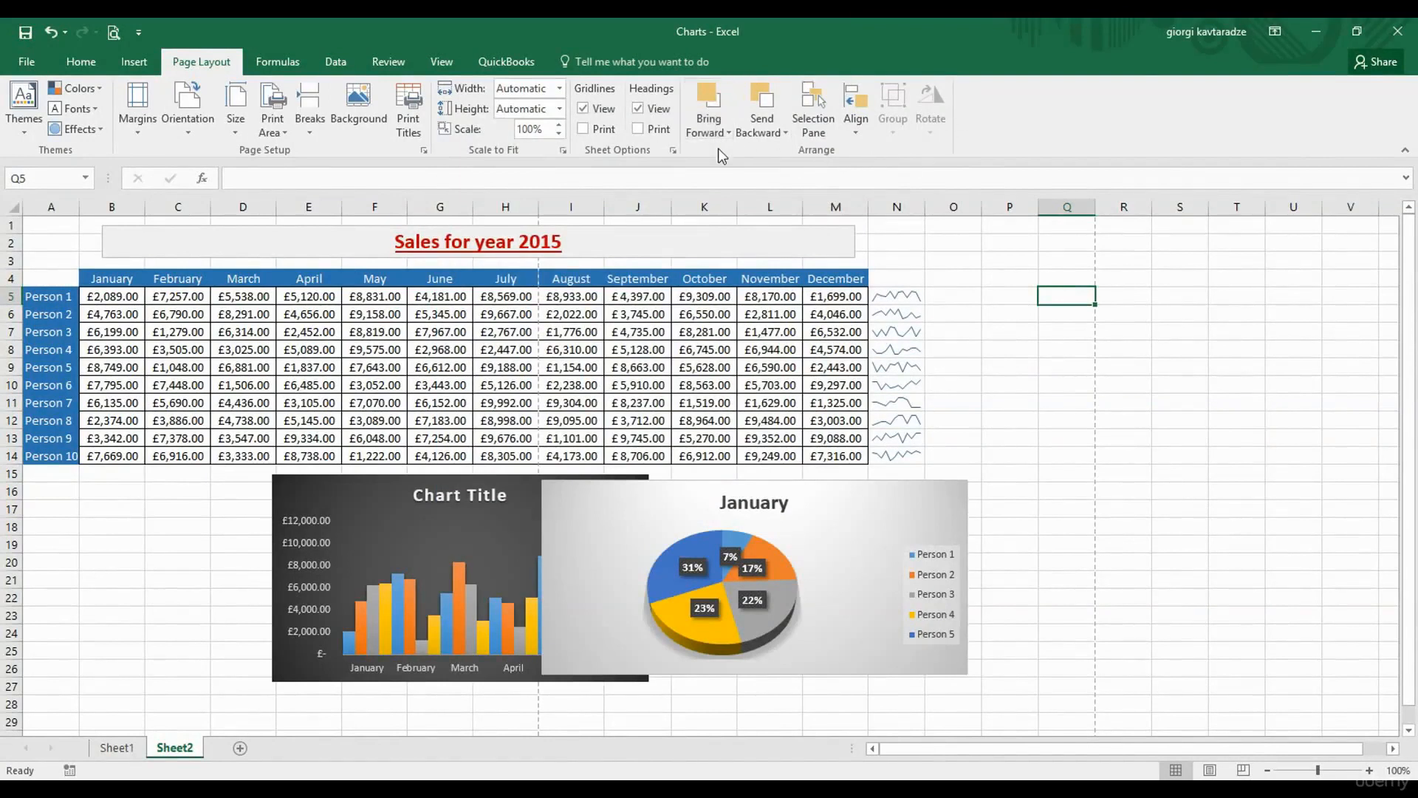
Use the Selection Pane to hide TextBox 1, Chart 2 and Chart 3 individually, and show each one again.
click(817, 122)
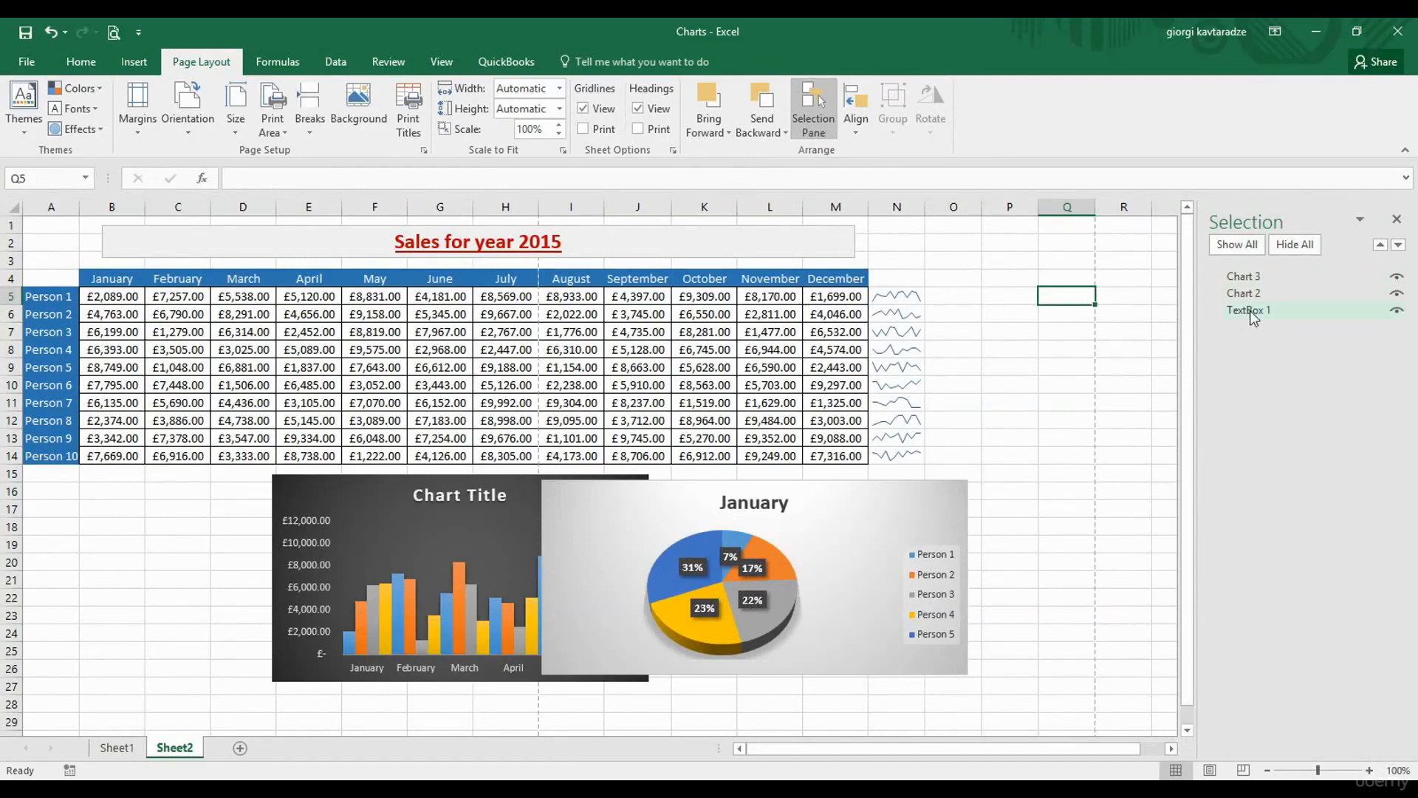
click(1397, 313)
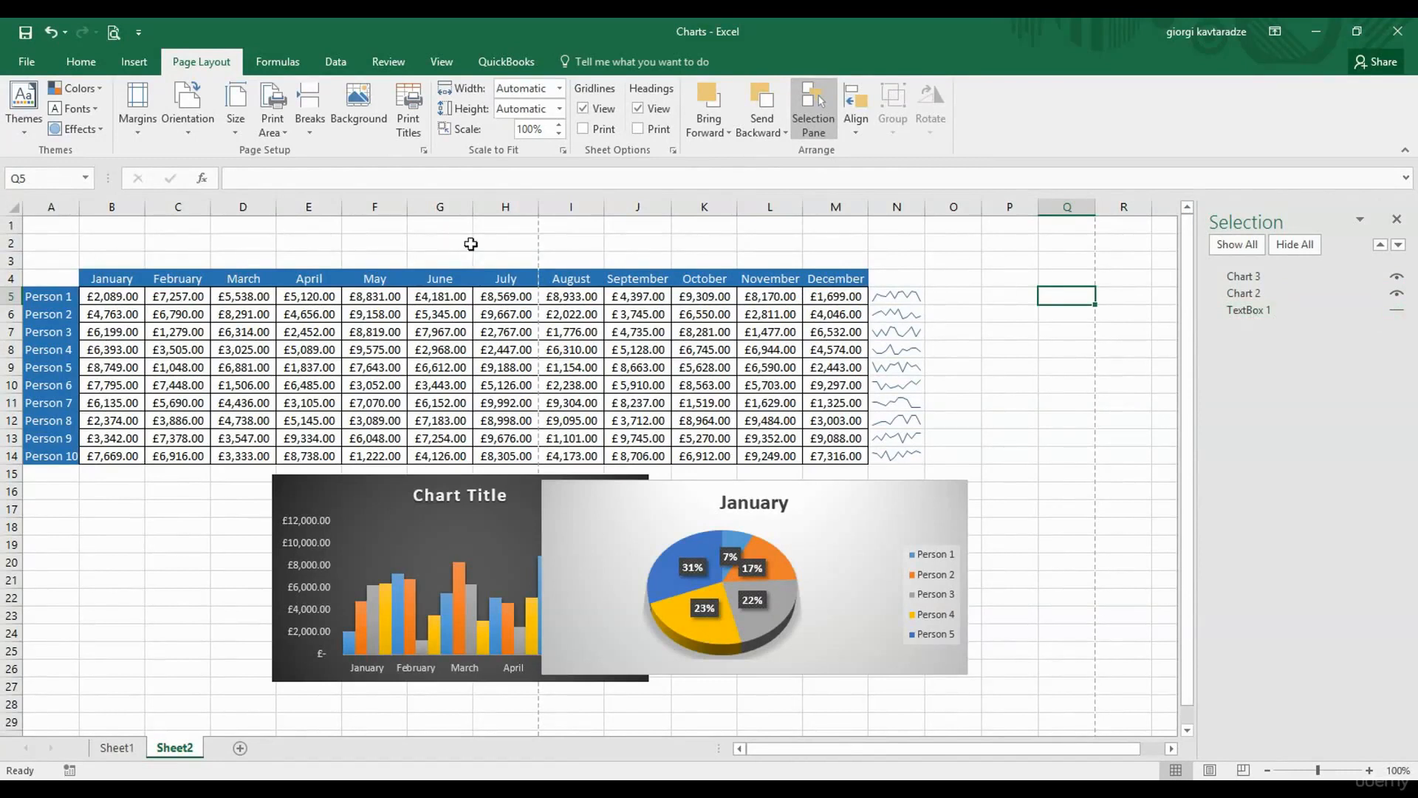
click(1395, 295)
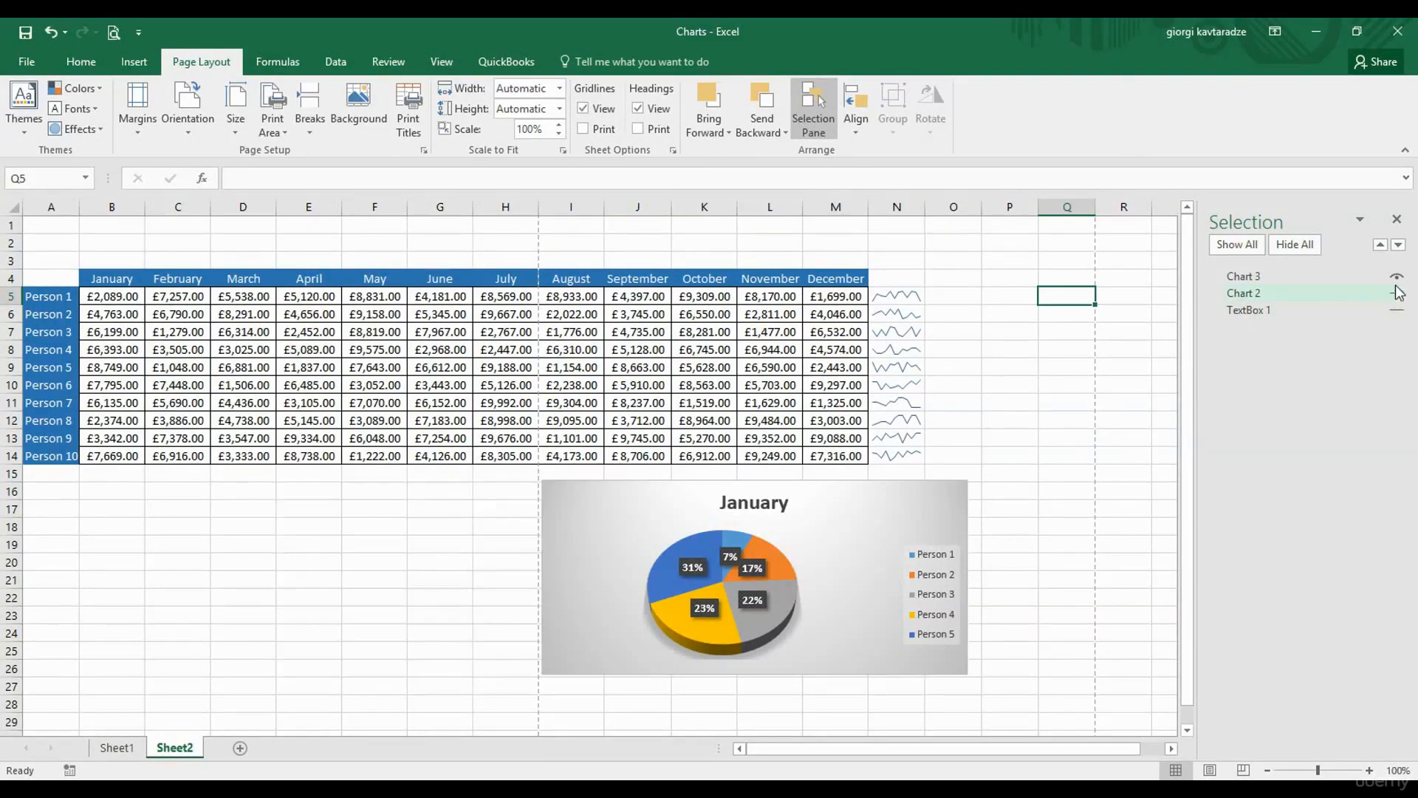
click(1397, 278)
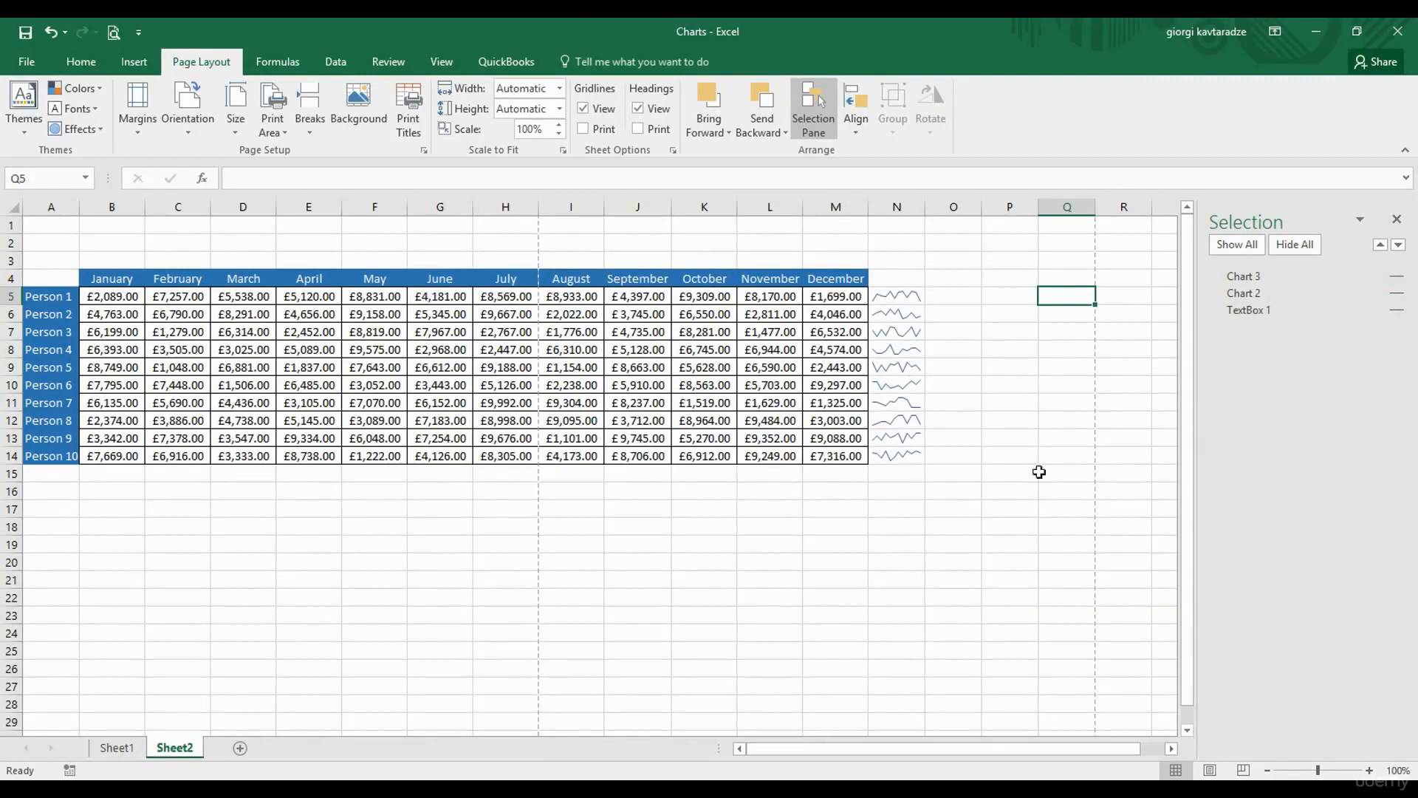
click(1394, 277)
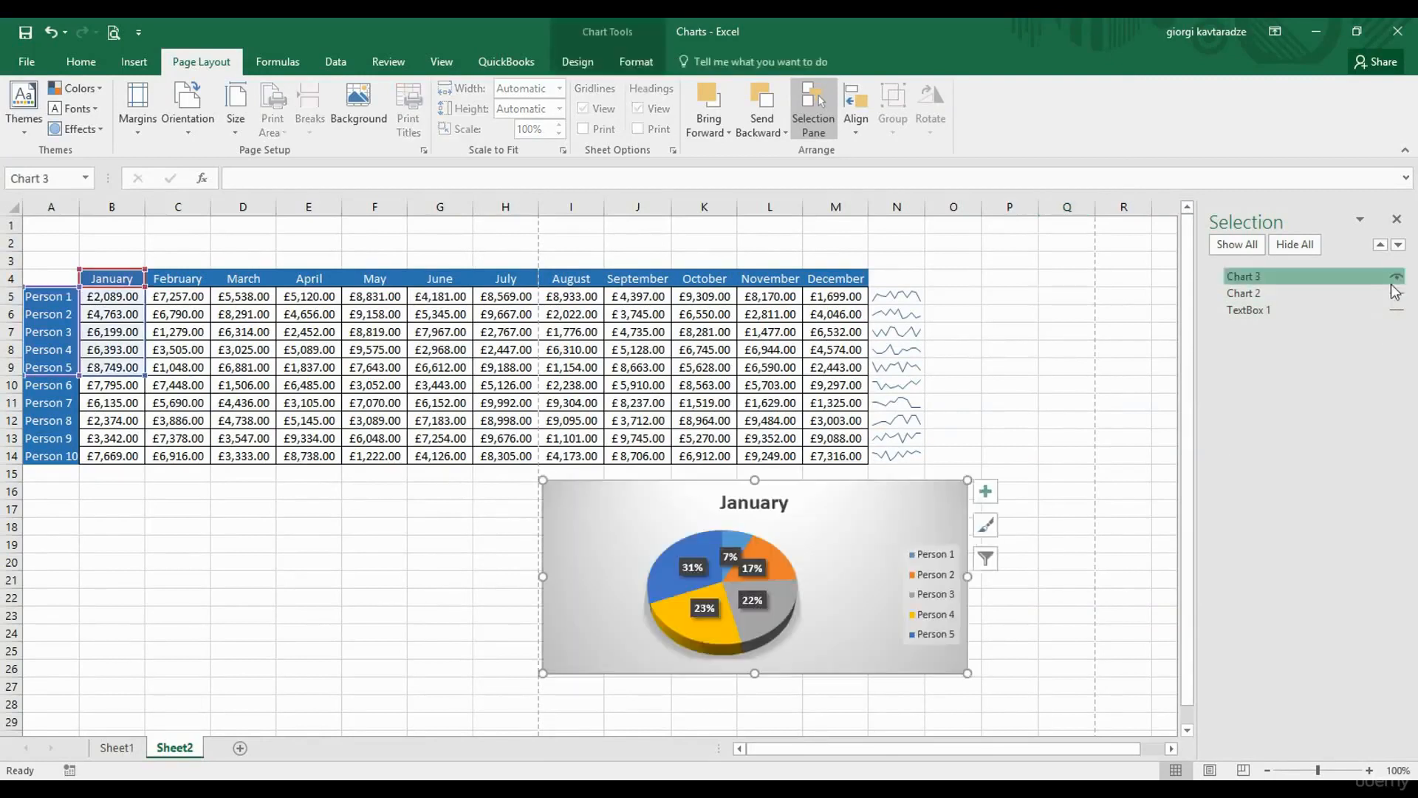
click(1396, 294)
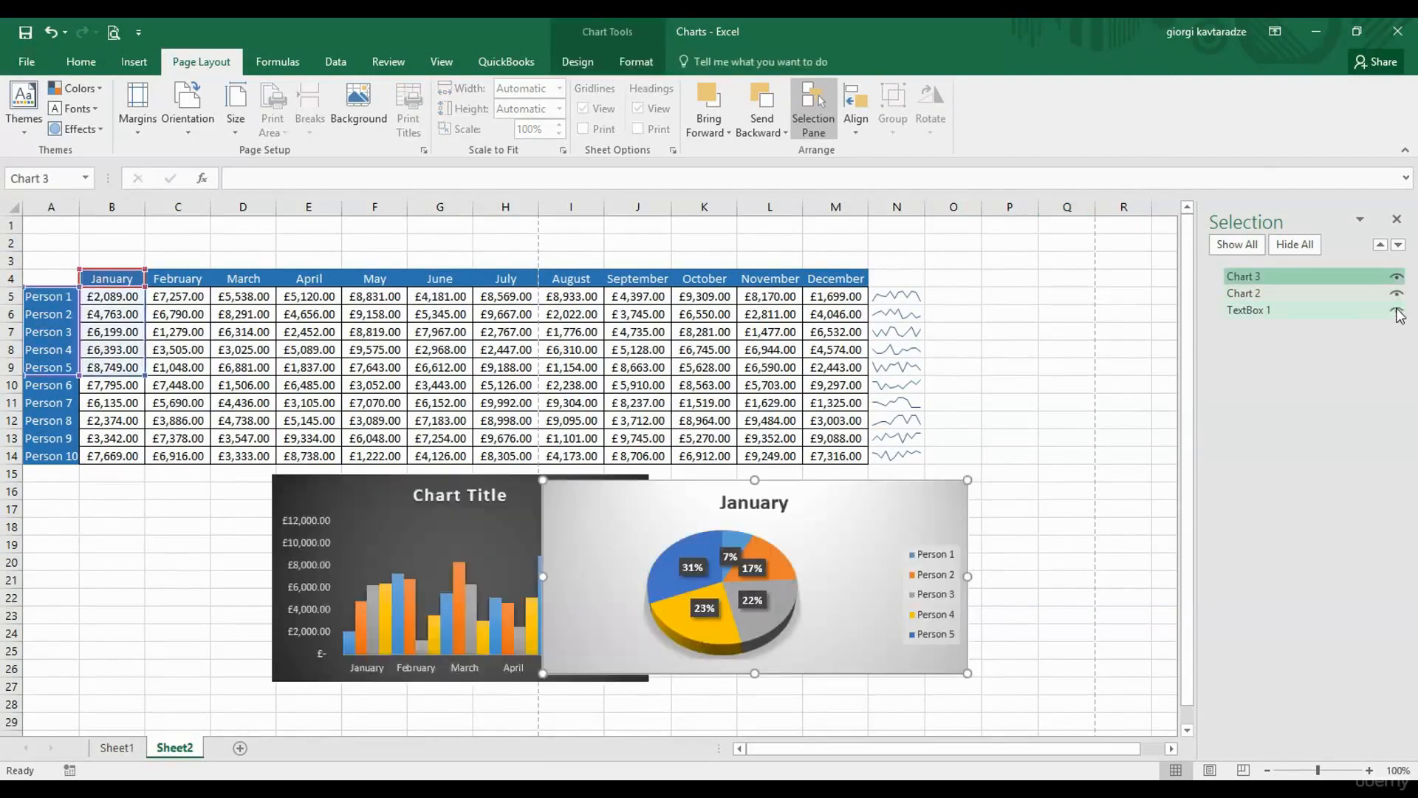
click(1396, 311)
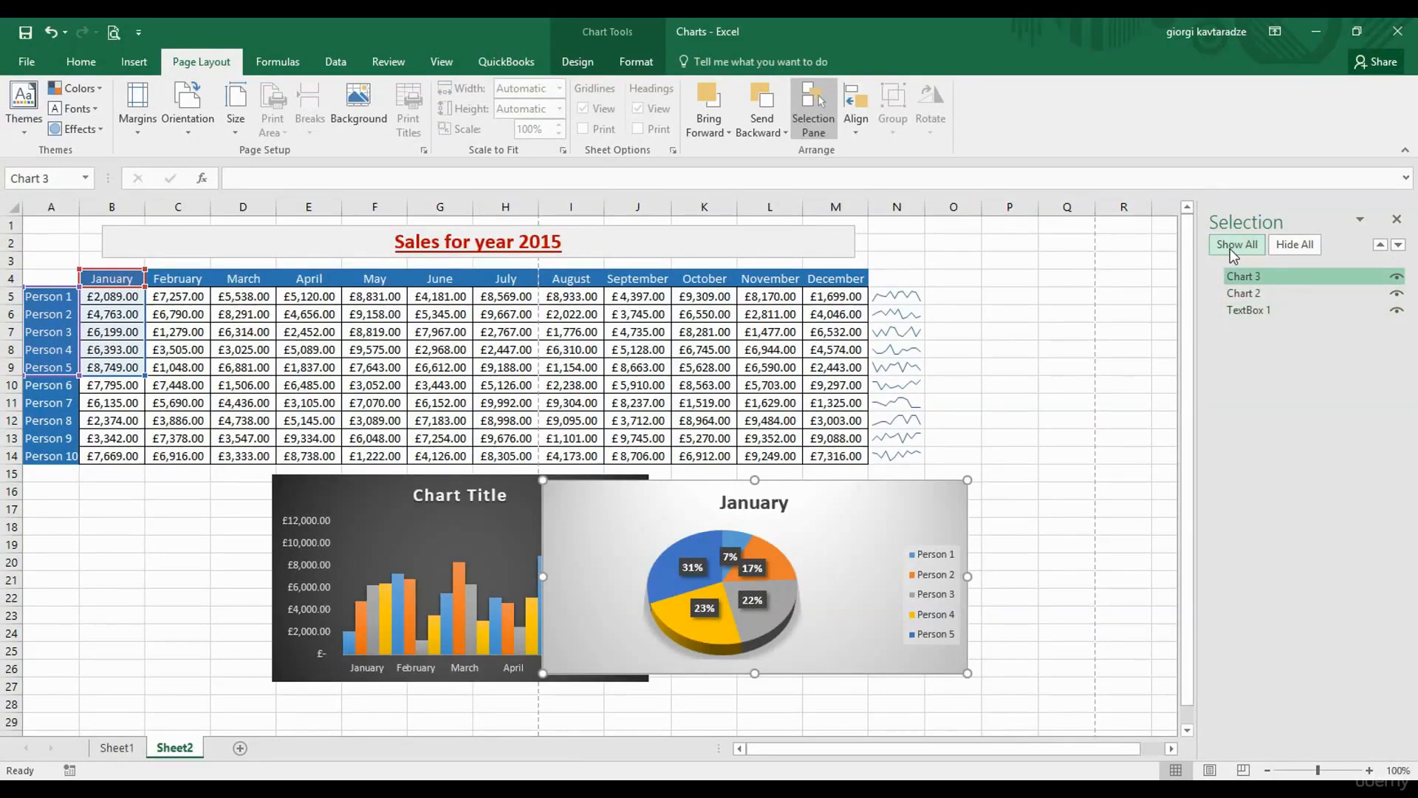
Hide all objects on the sheet at once, show them all again and close the Selection Pane.
click(1293, 246)
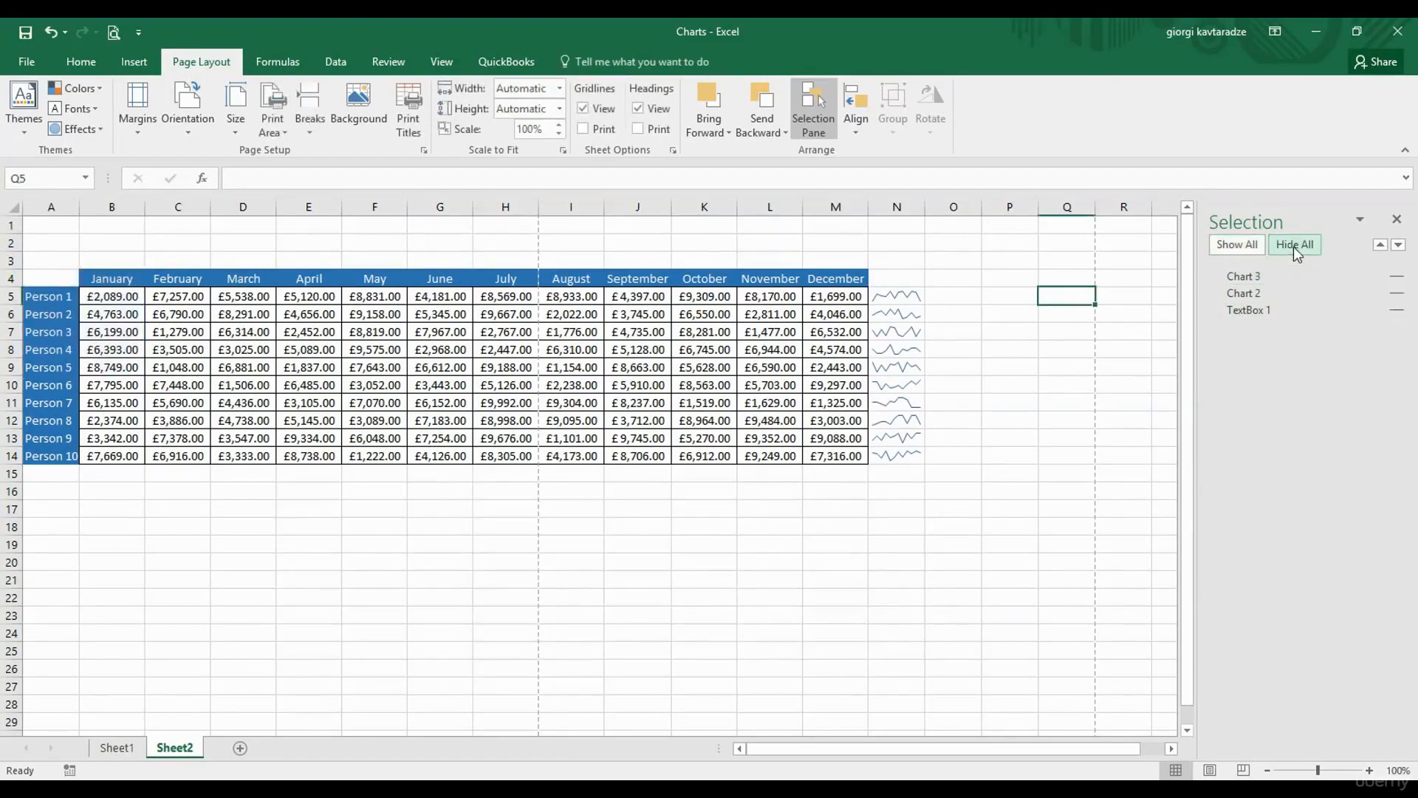
click(1252, 247)
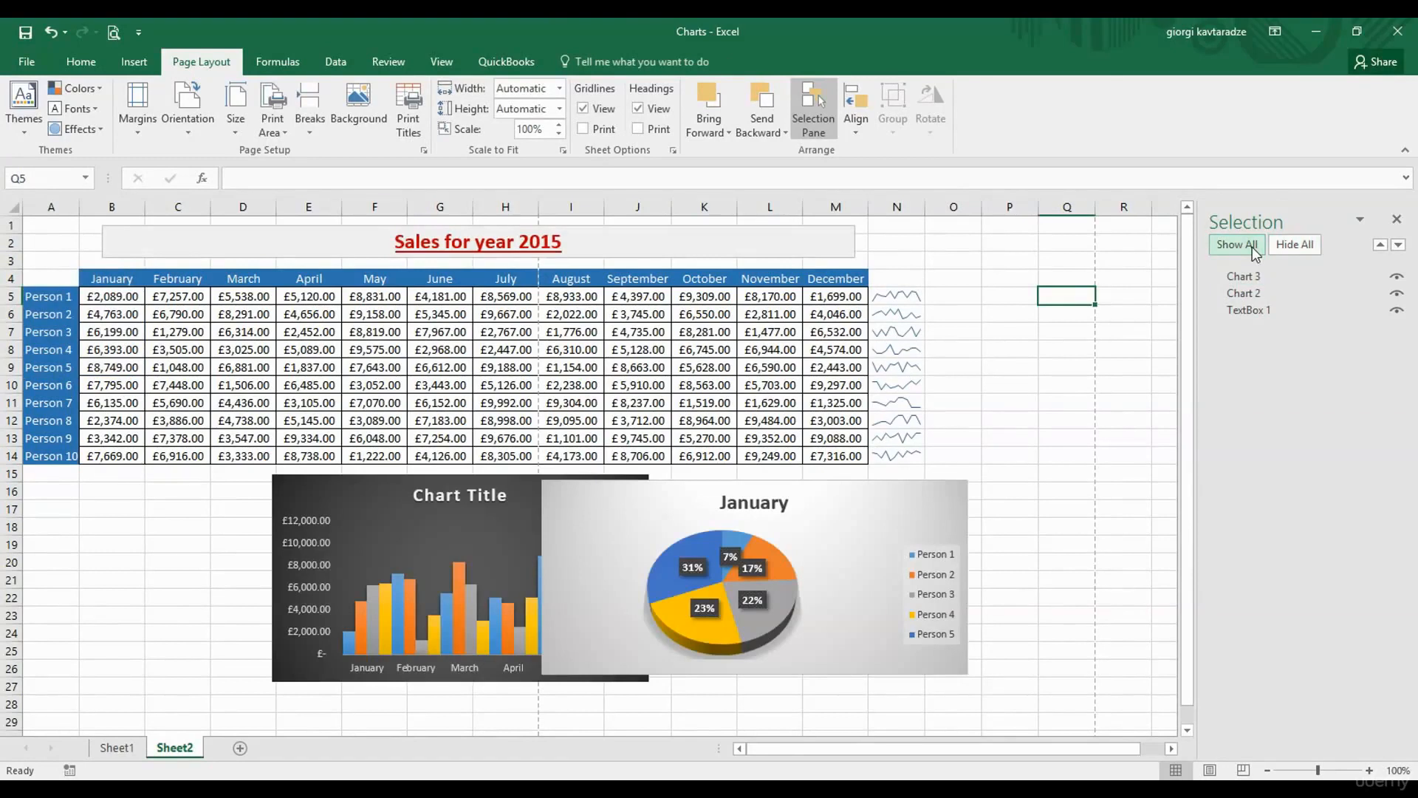
click(1399, 221)
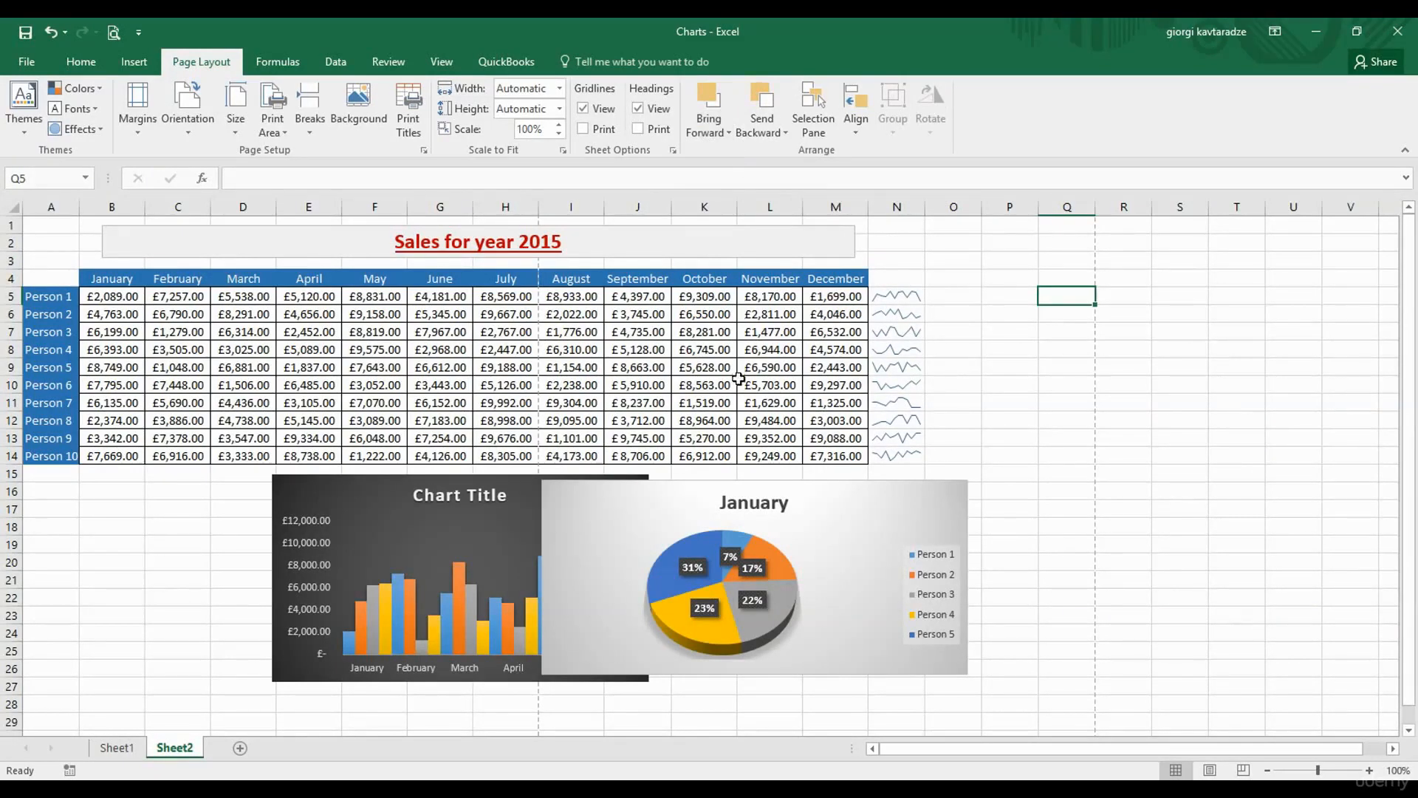
Send the January pie chart to the back so it sits behind the column chart.
click(690, 489)
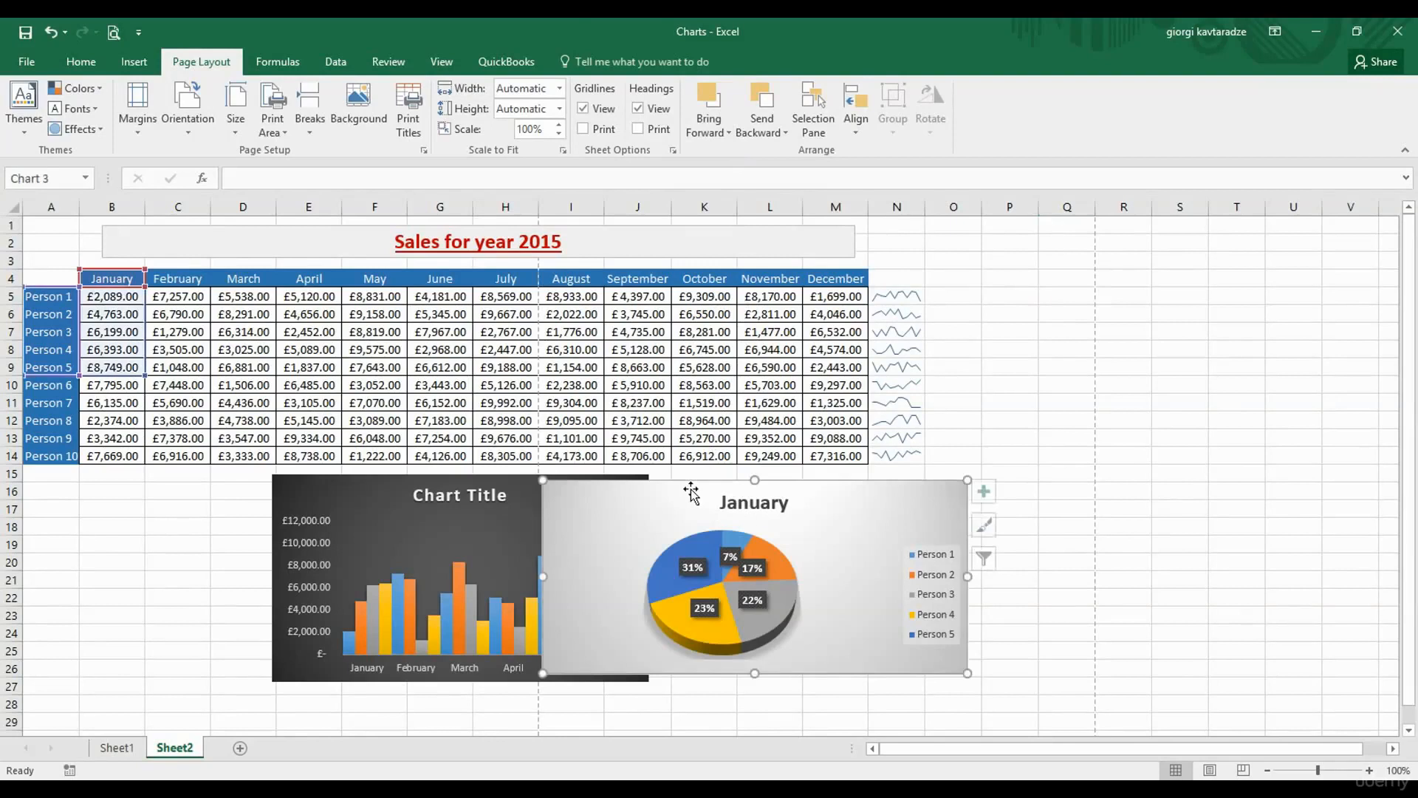
click(786, 133)
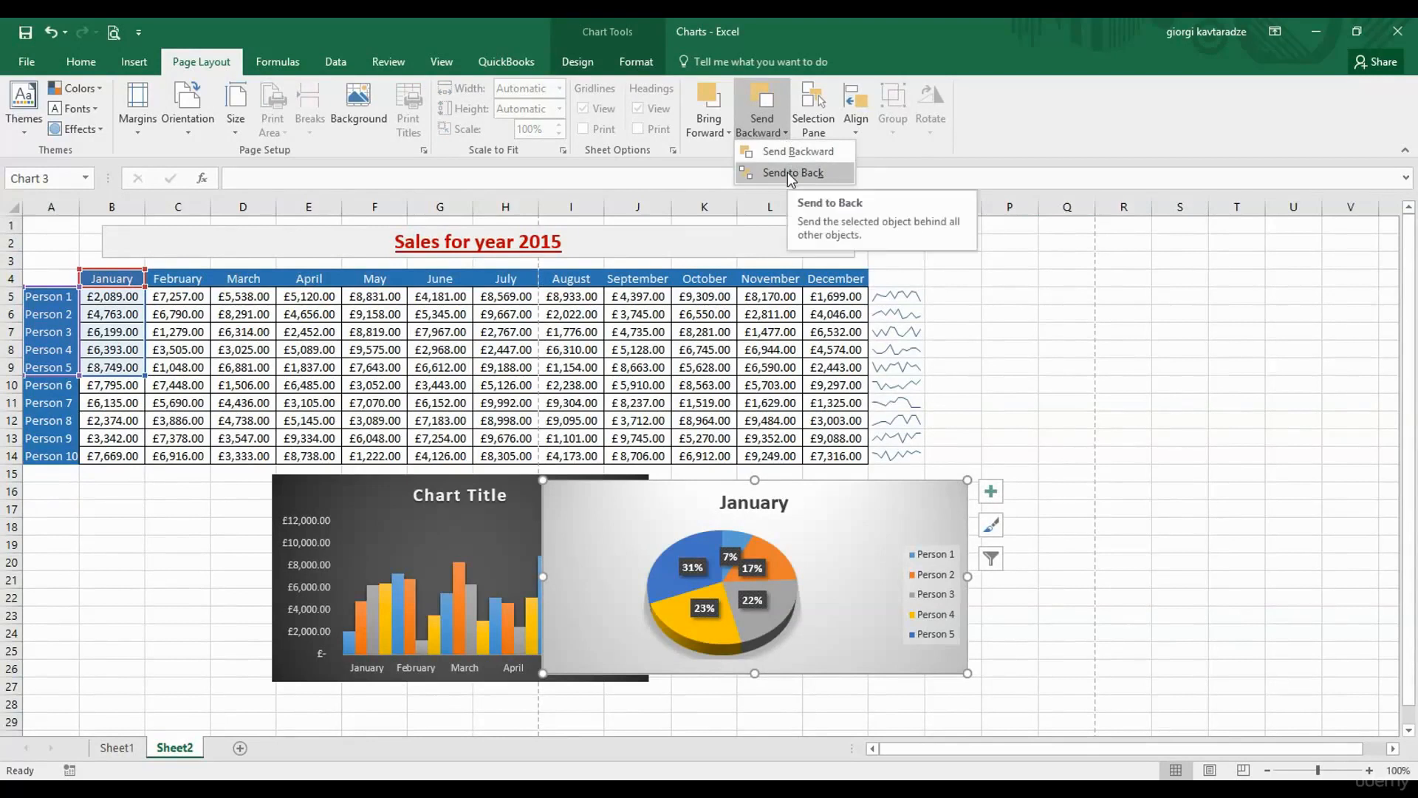
click(788, 172)
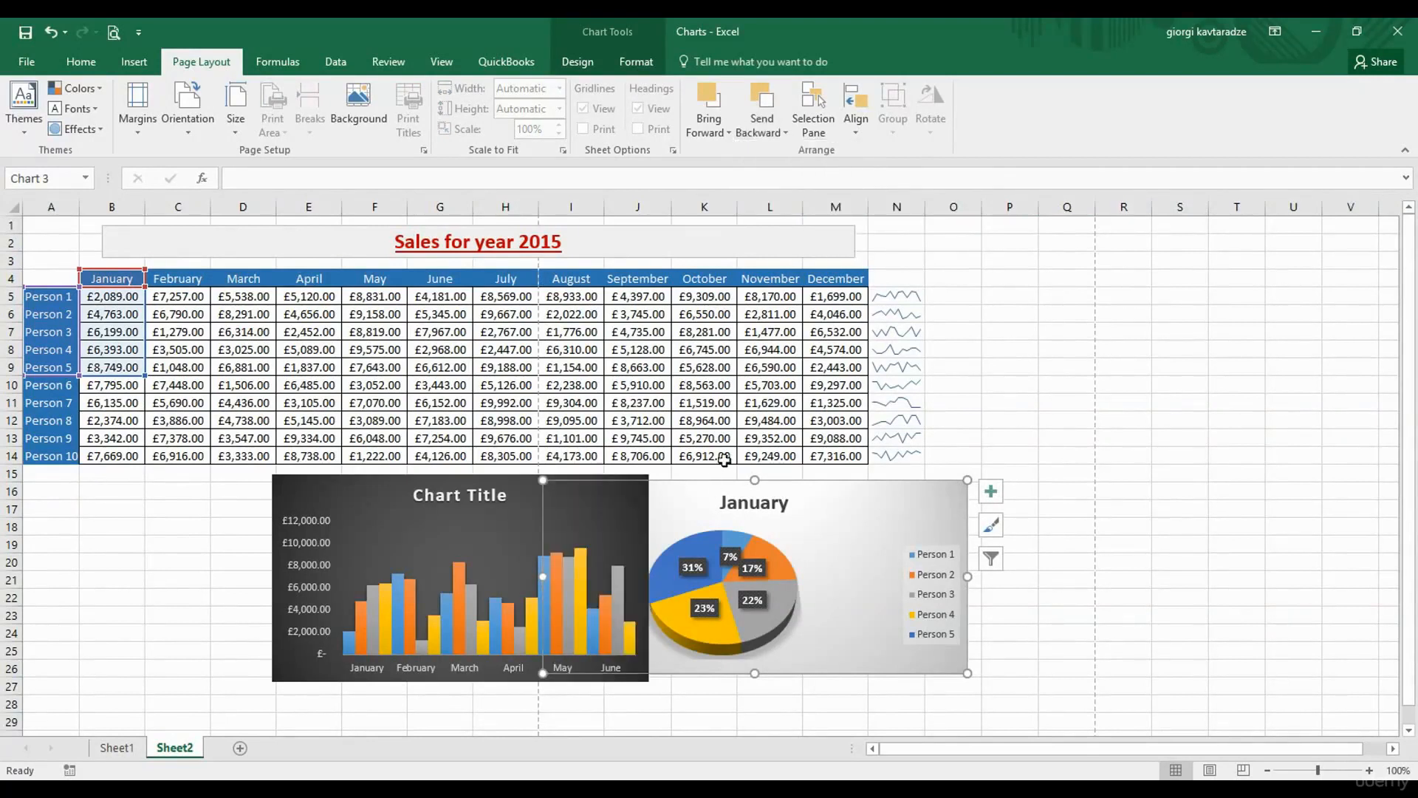
click(359, 490)
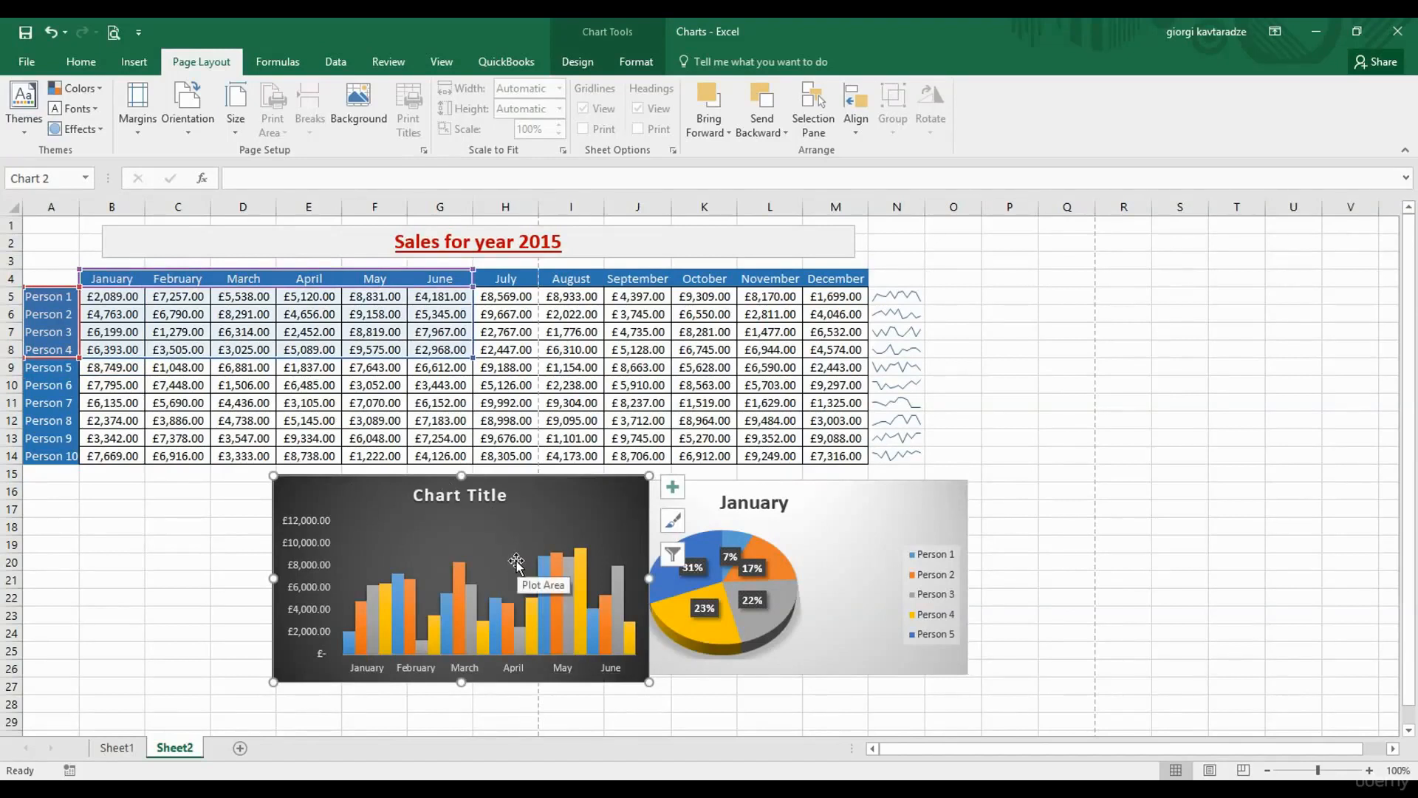
click(817, 499)
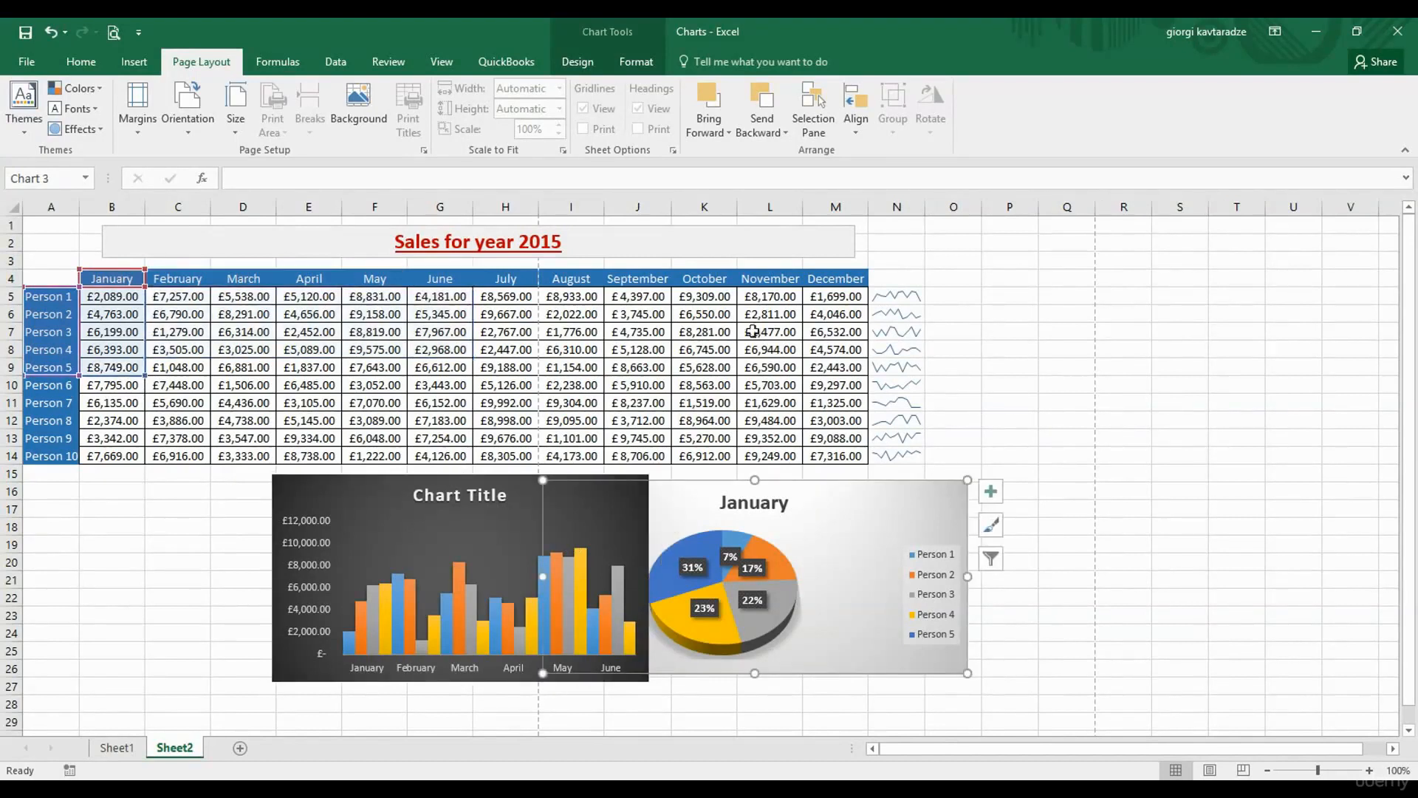
Bring the January pie chart to the front so it overlaps the column chart, and deselect it.
click(728, 134)
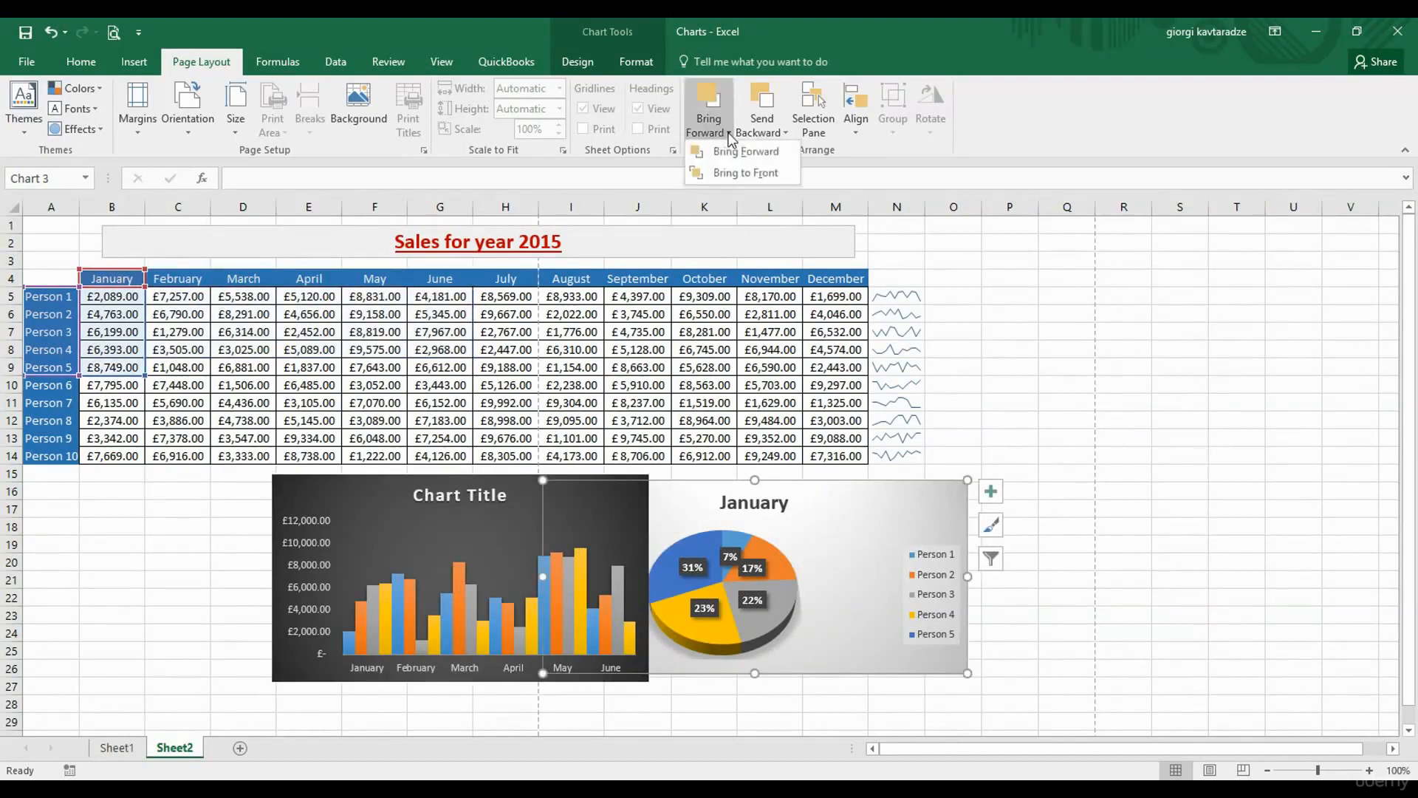
click(739, 173)
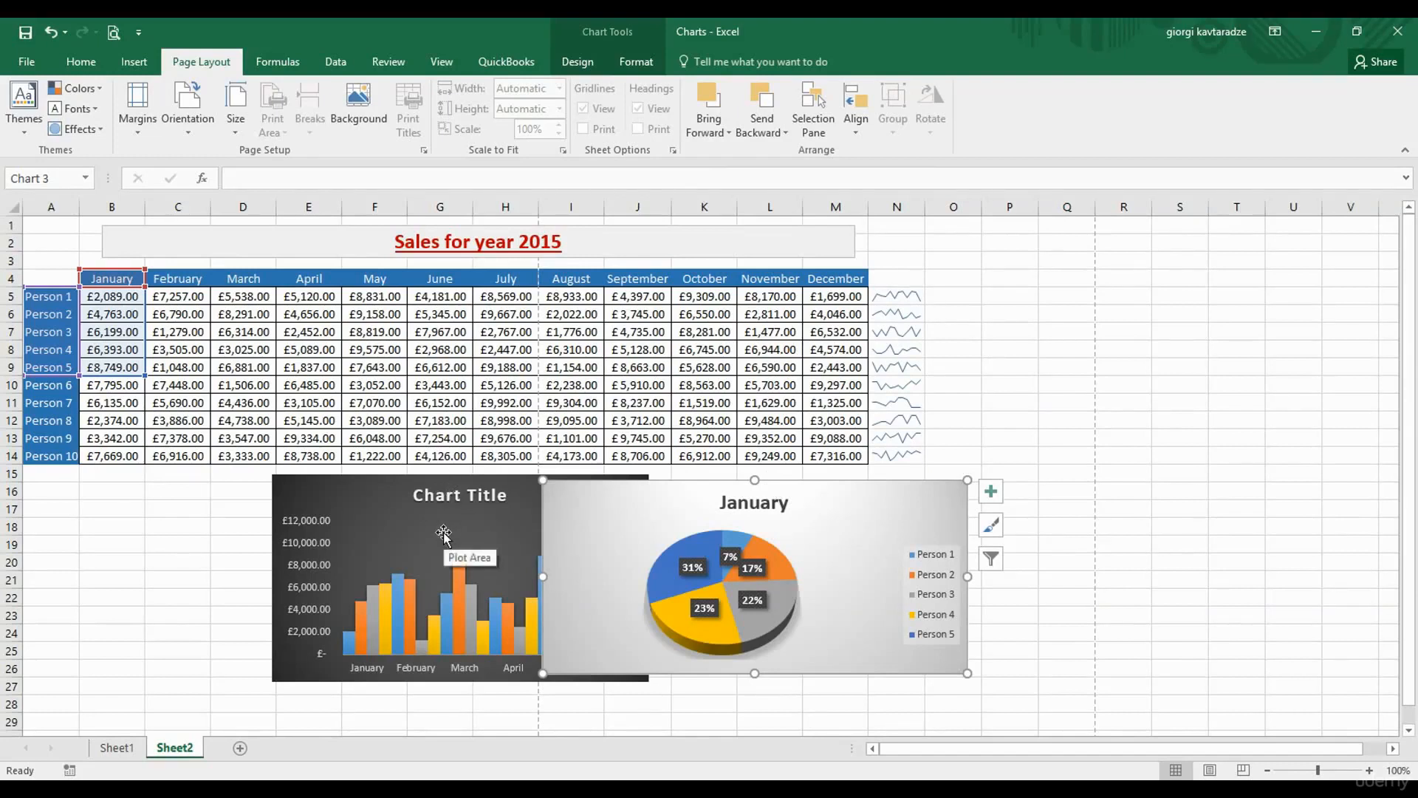
click(1003, 294)
Turn off the display of gridlines on Sheet2.
click(1009, 297)
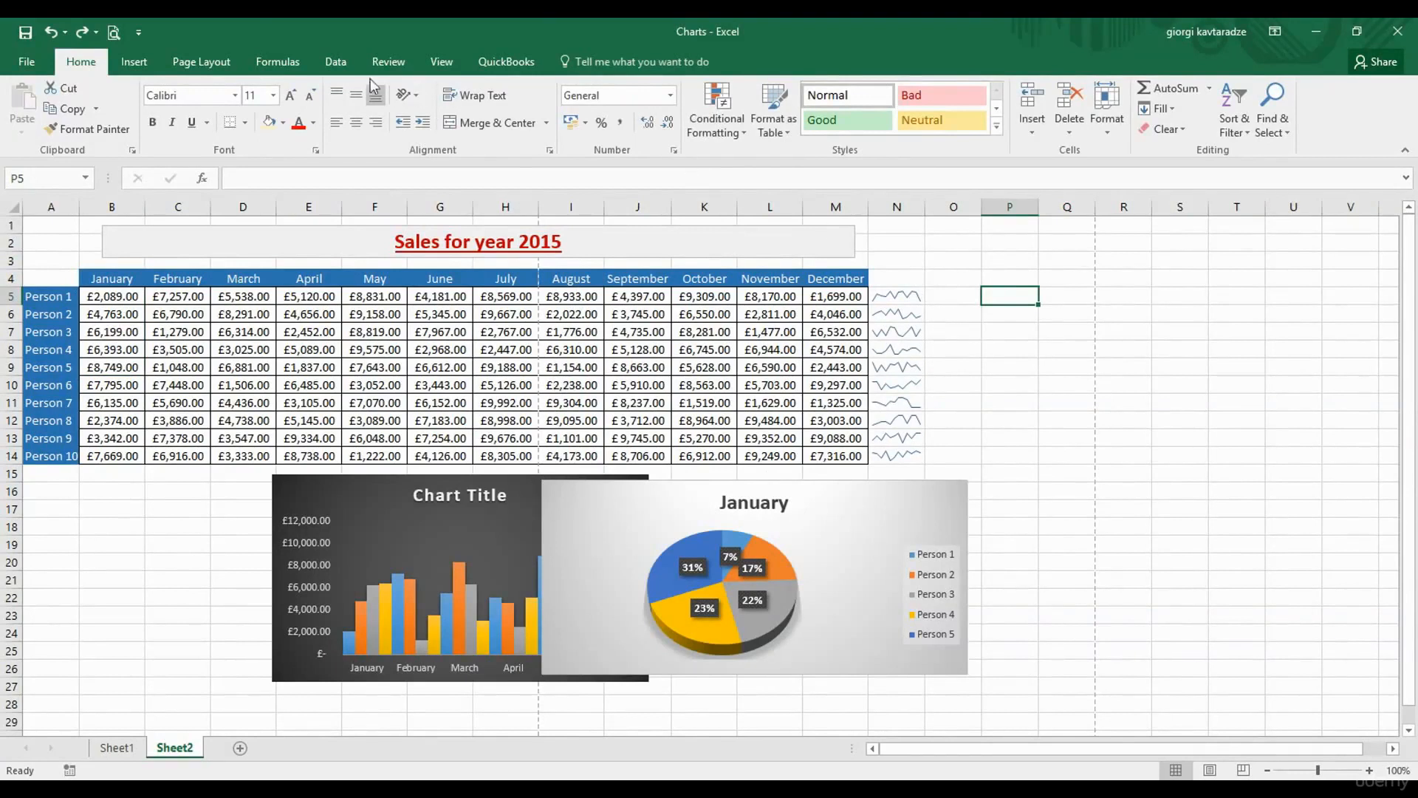
click(226, 63)
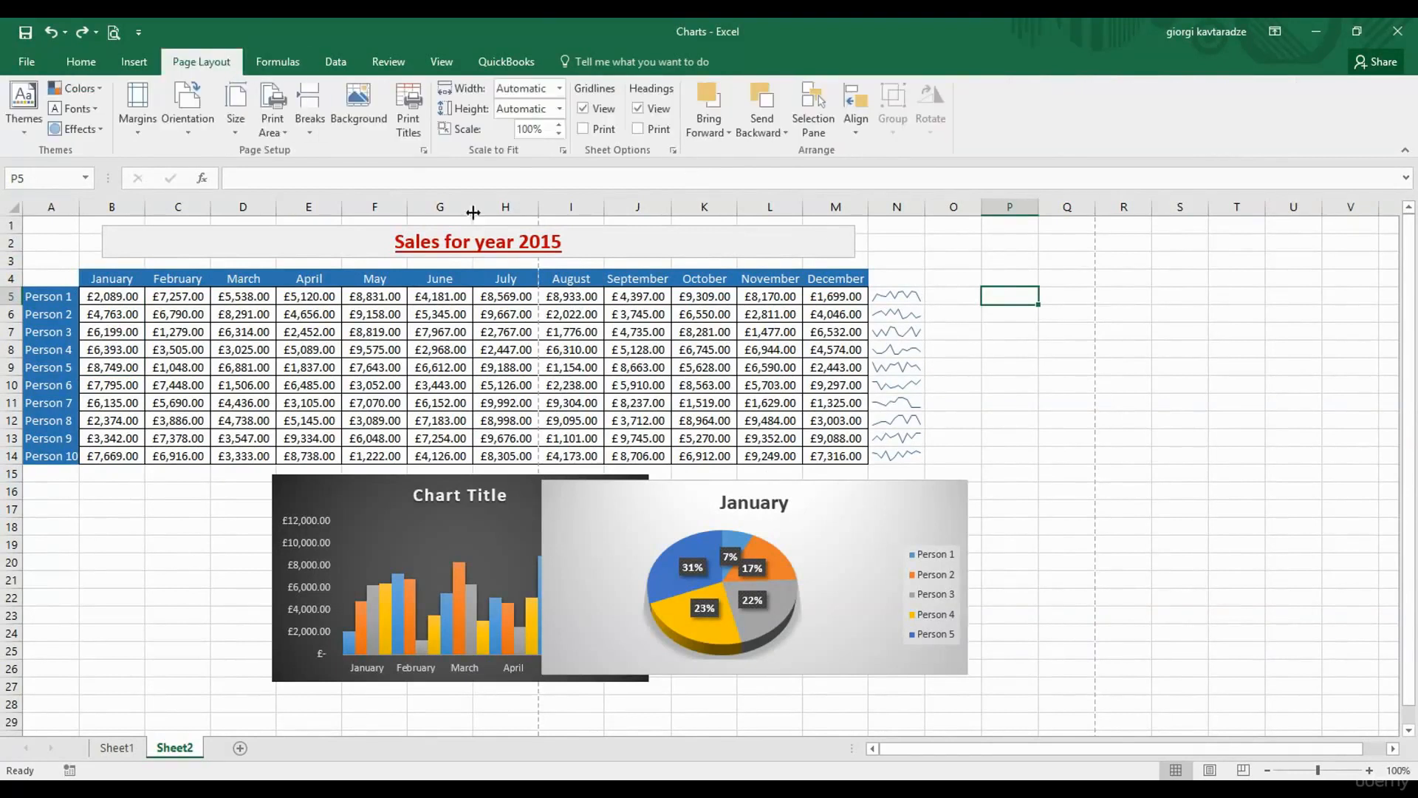
click(583, 109)
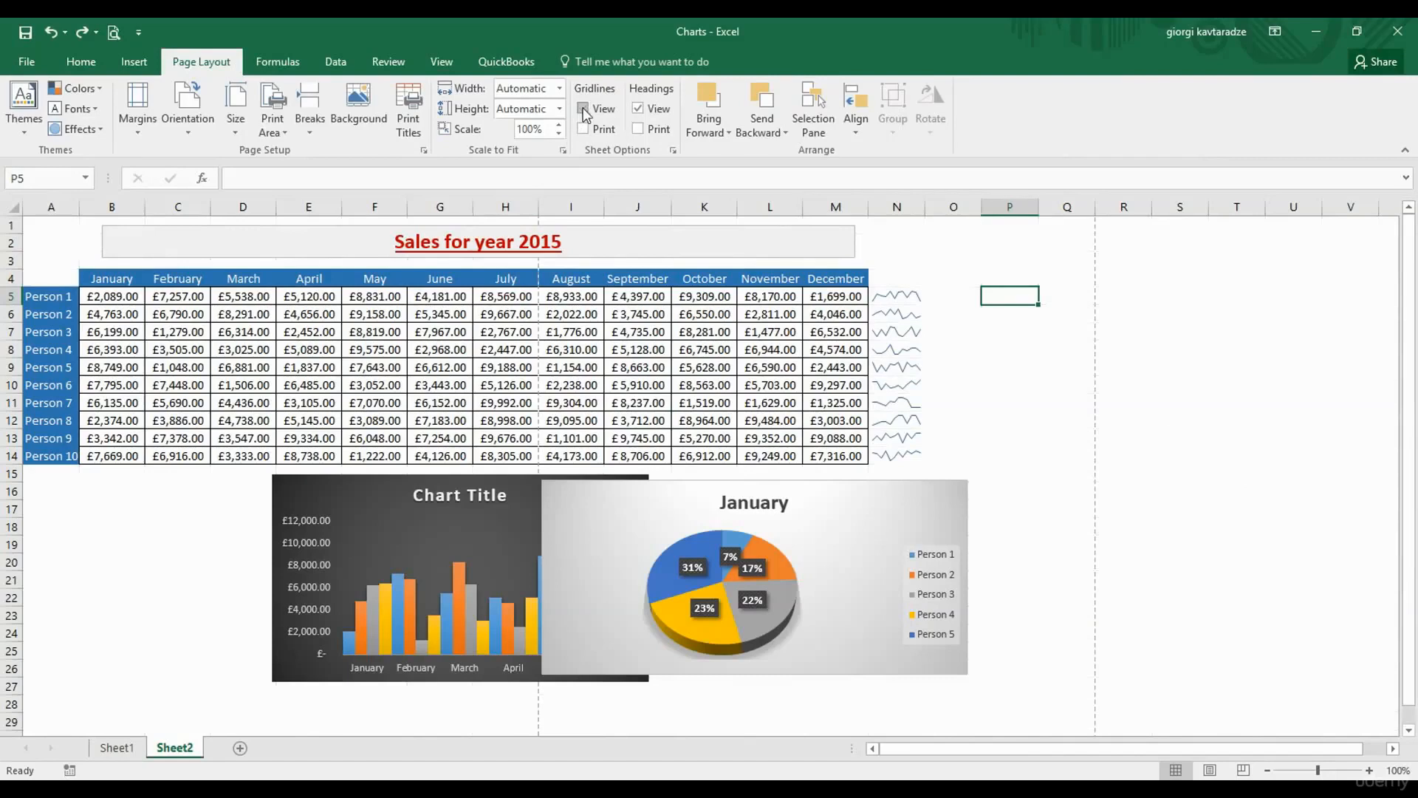
Try a tan fill colour on every cell of the sheet and undo it.
click(12, 206)
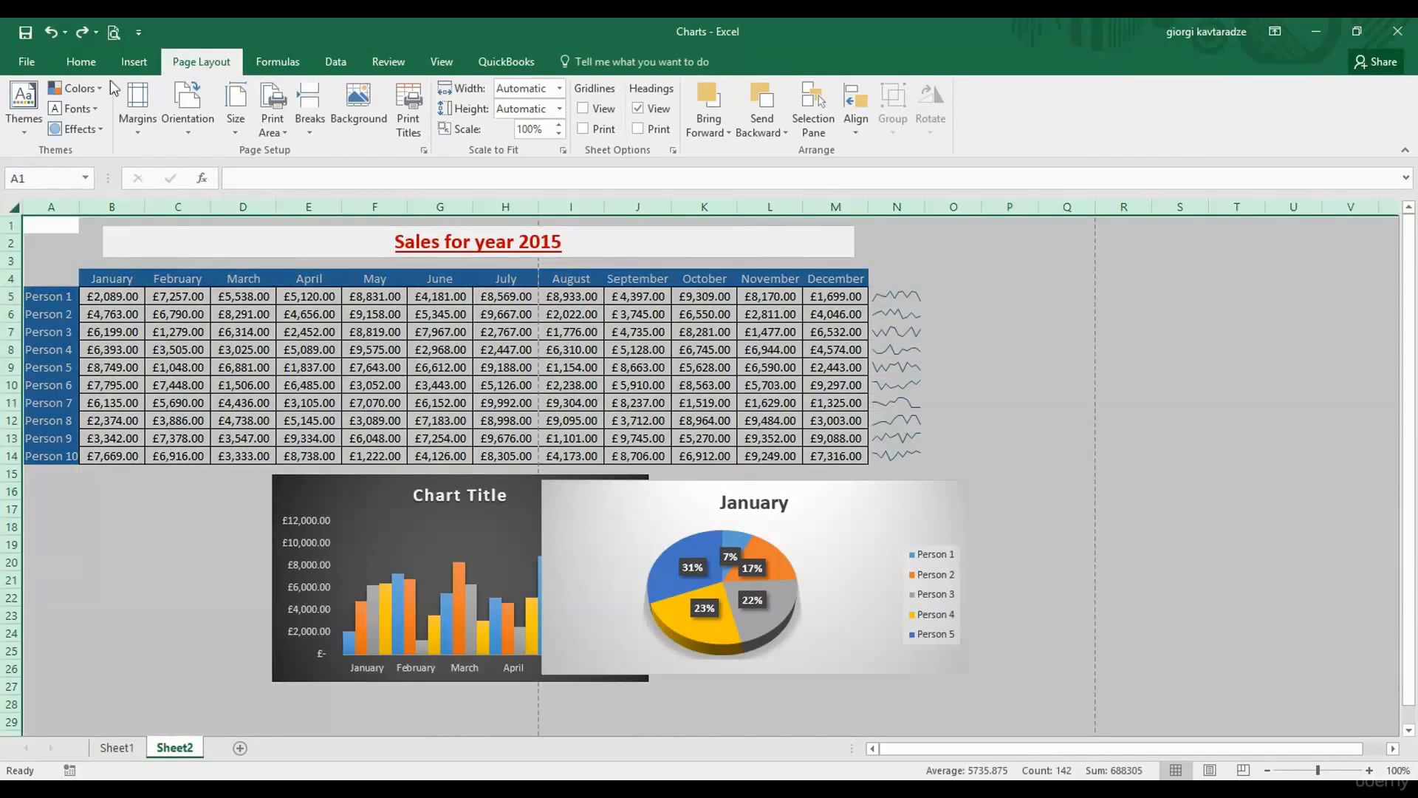
click(96, 65)
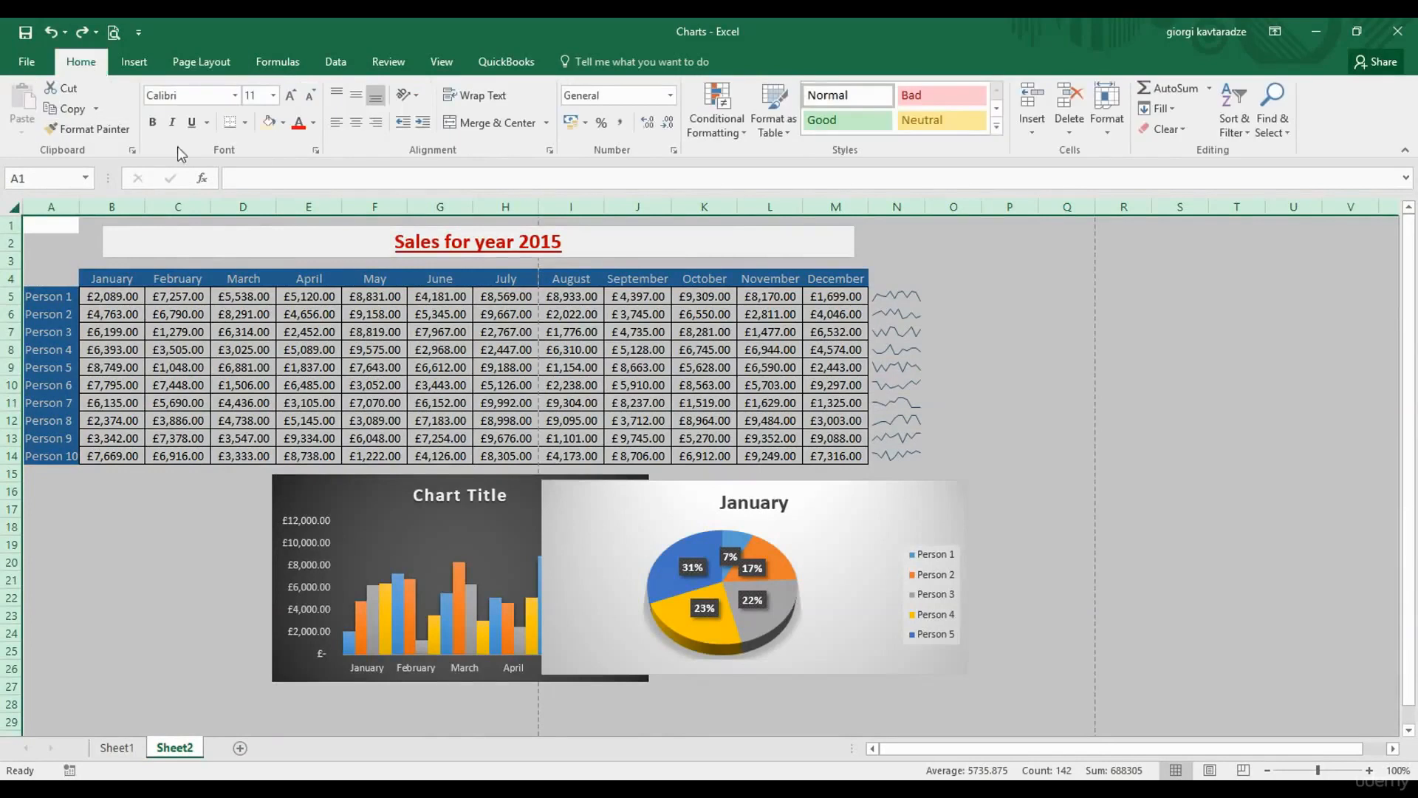
click(266, 127)
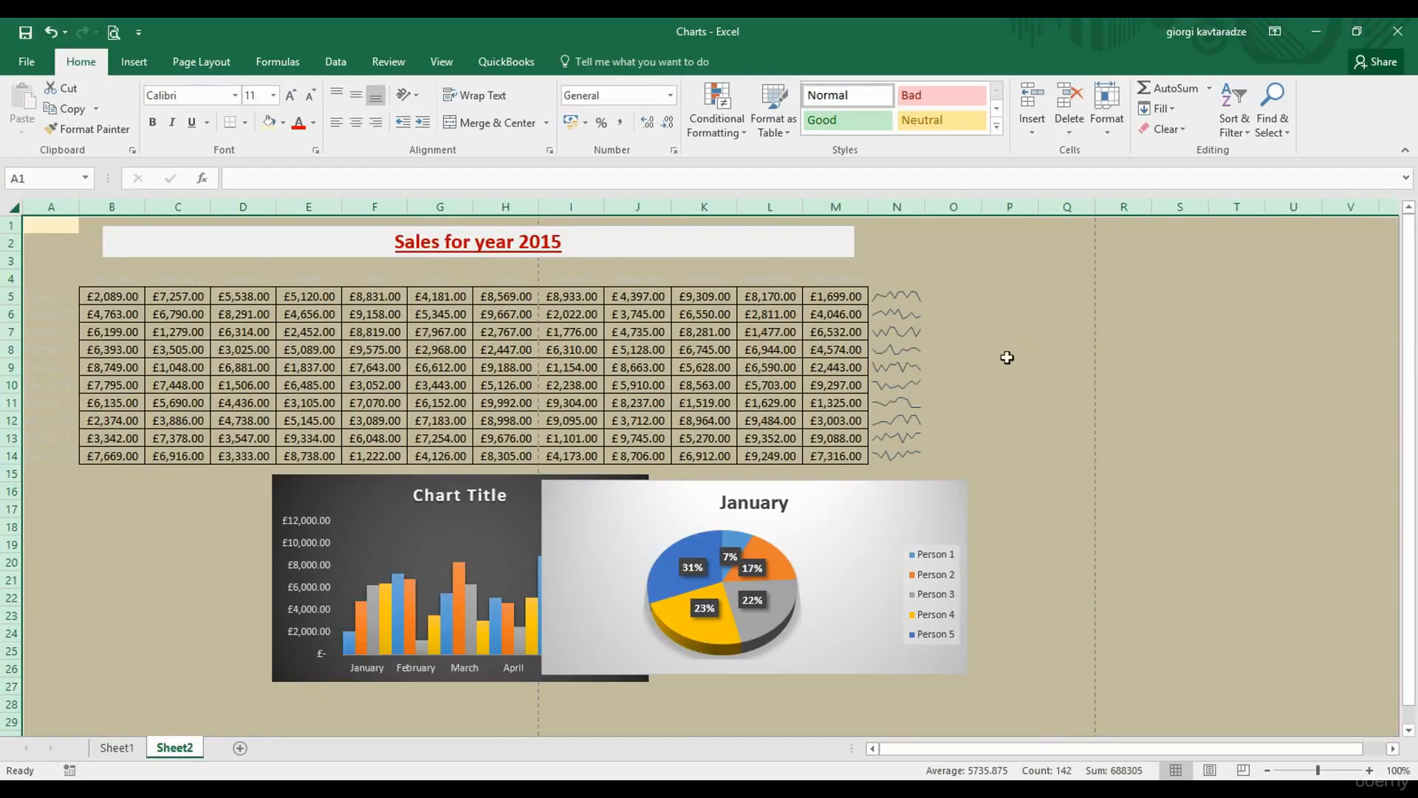
click(51, 33)
Insert the dog picture from the photos folder as the sheet background, and delete the background again.
click(206, 67)
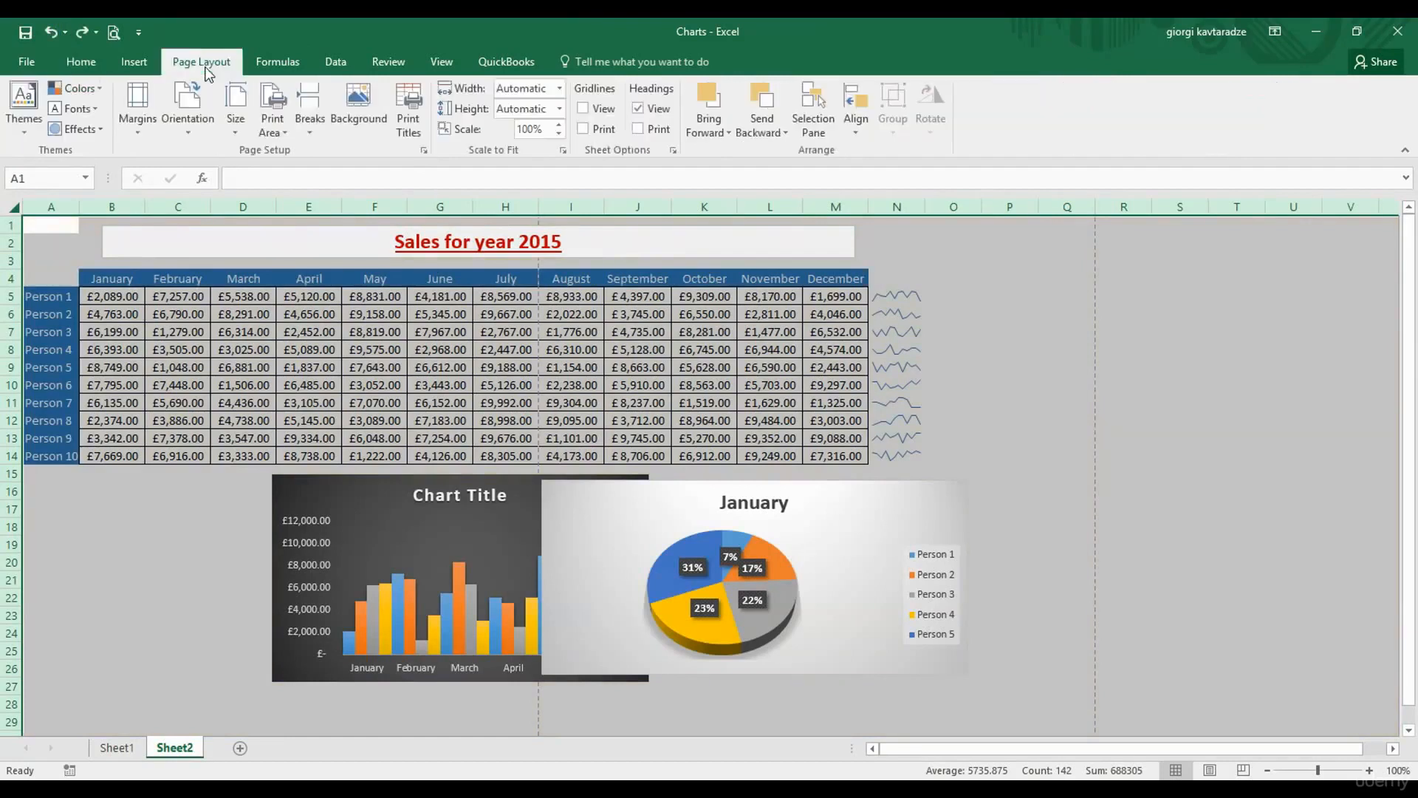
click(358, 126)
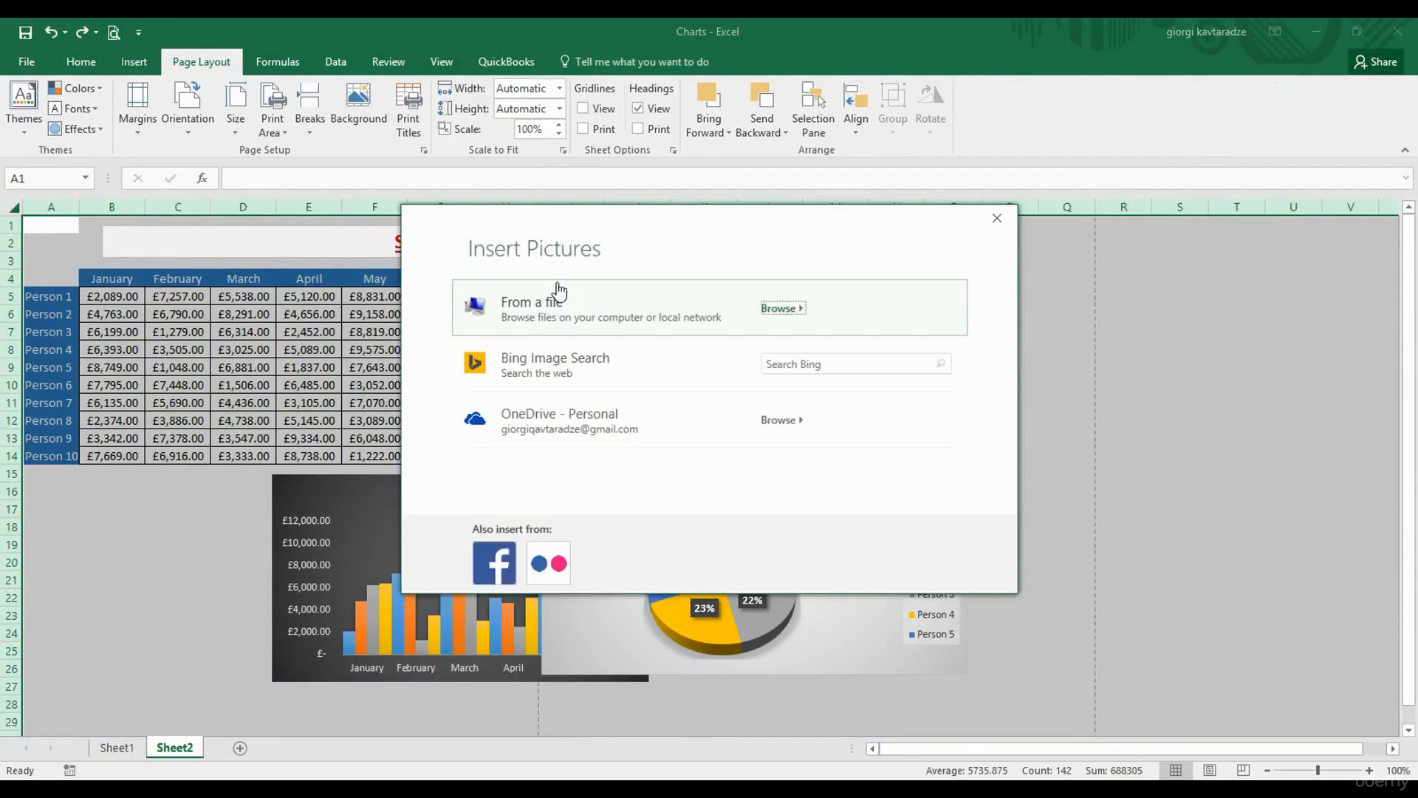
click(782, 309)
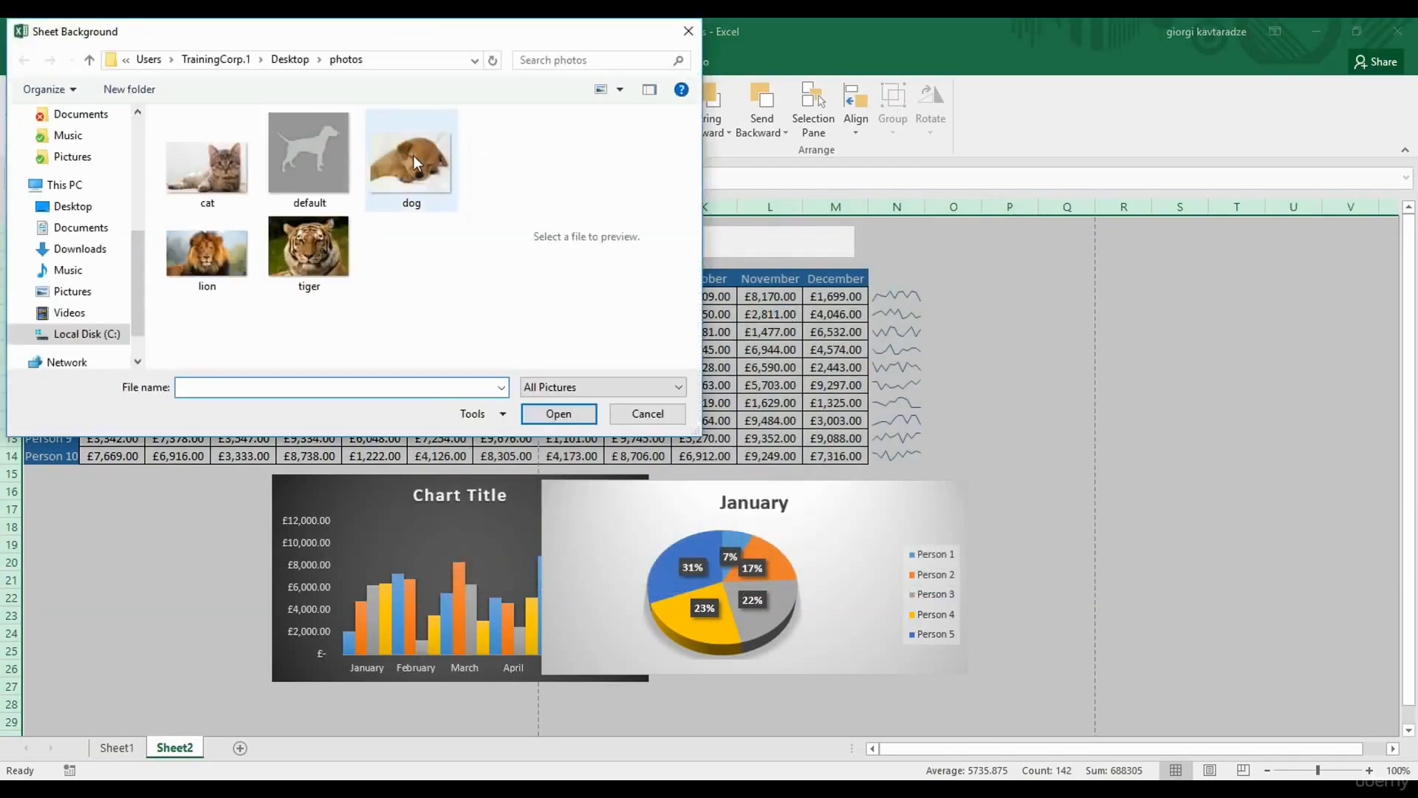
click(413, 155)
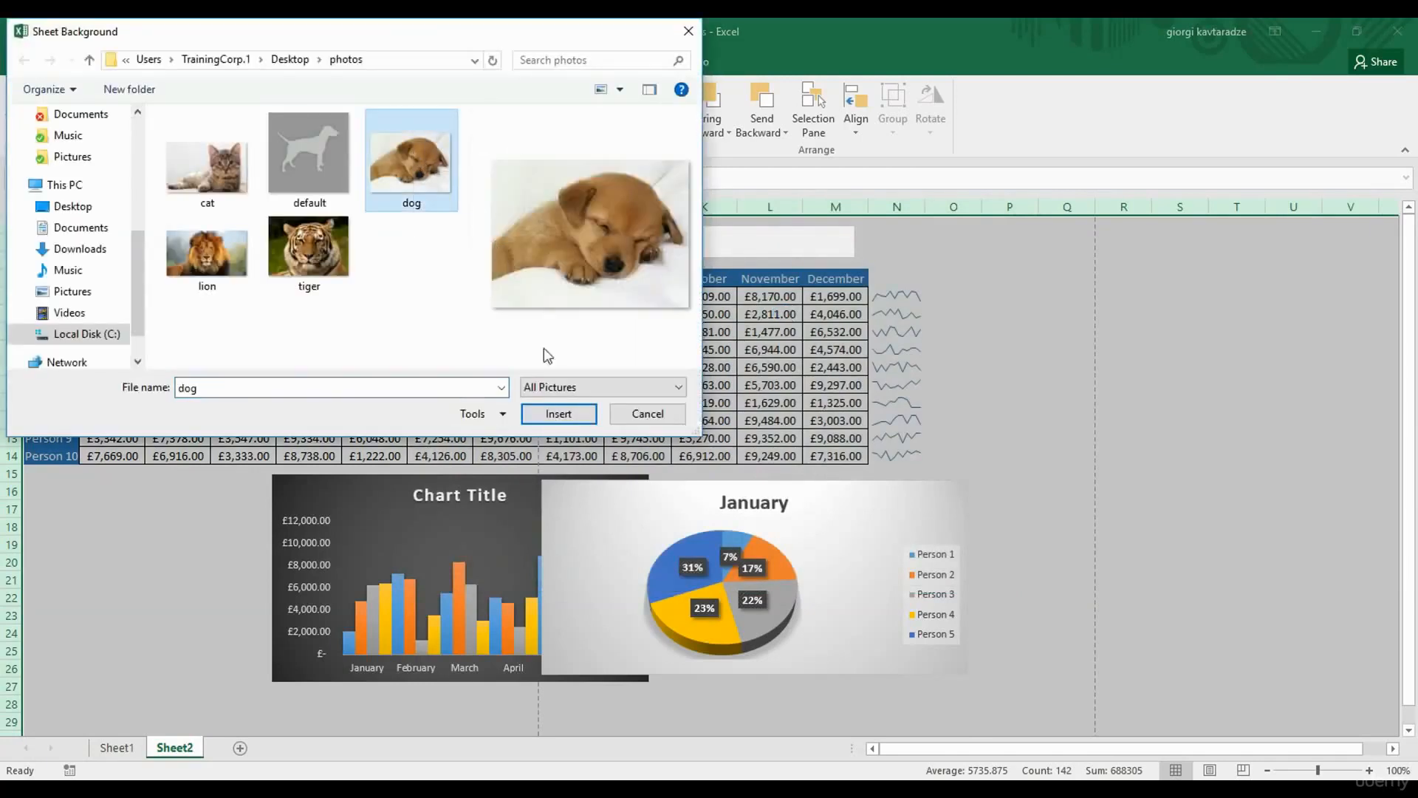
click(558, 415)
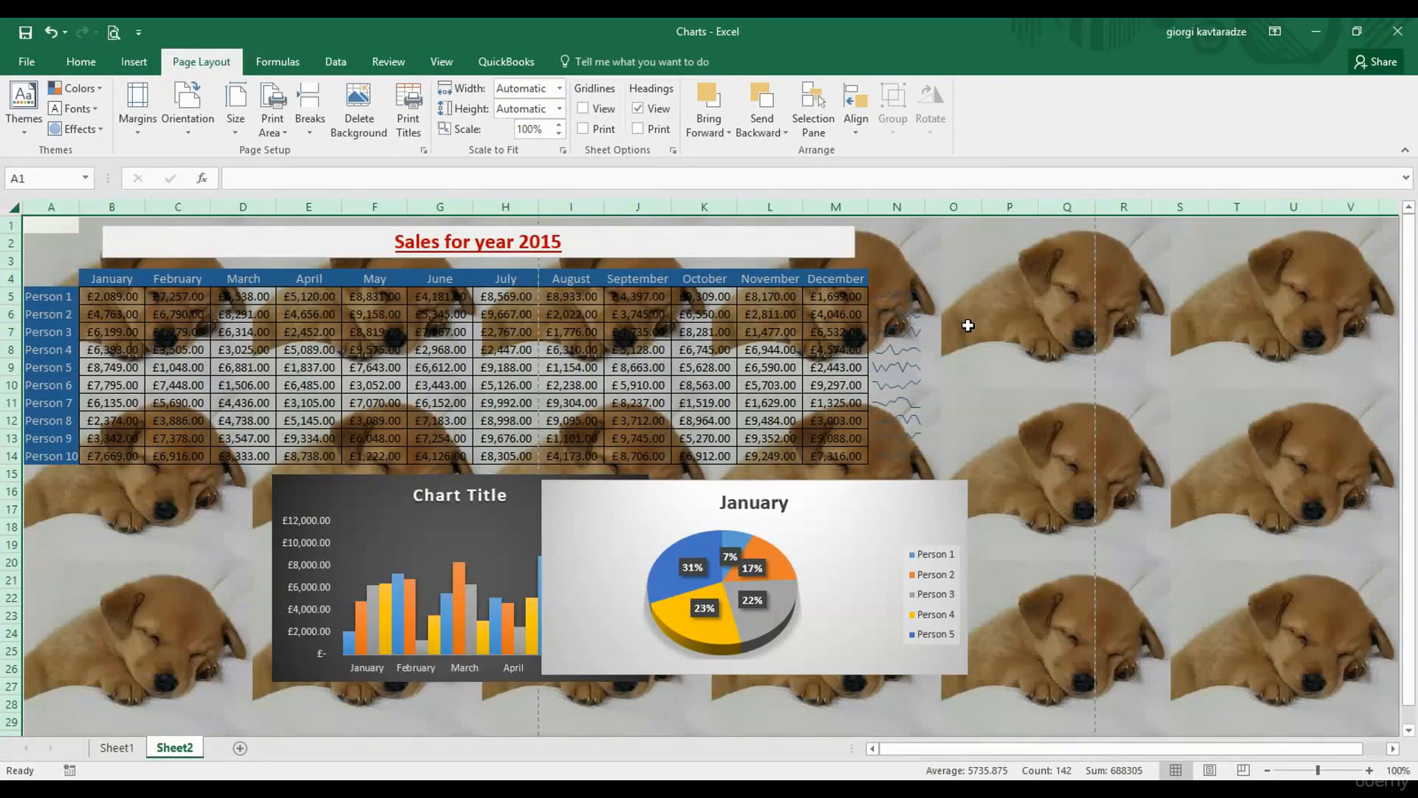
click(362, 122)
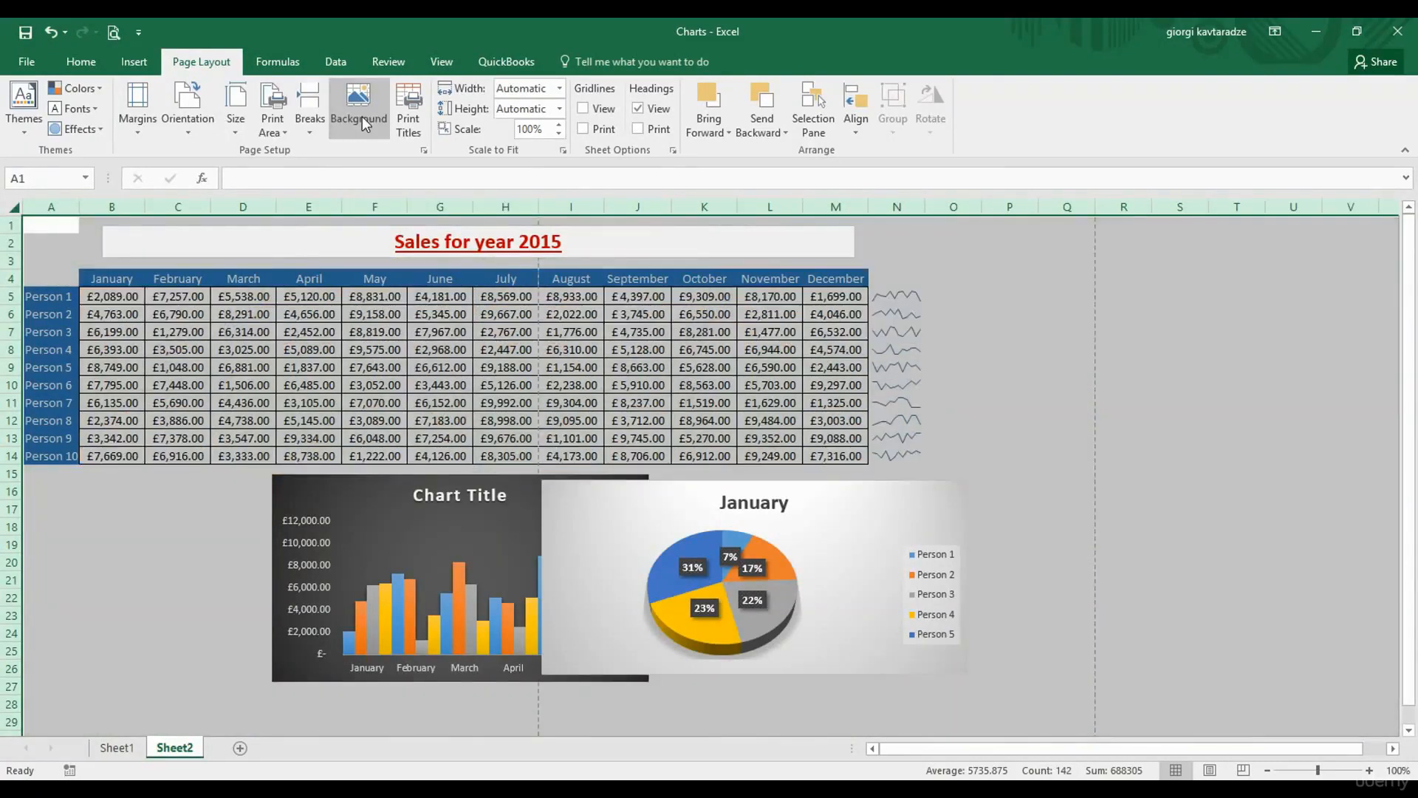
click(1046, 313)
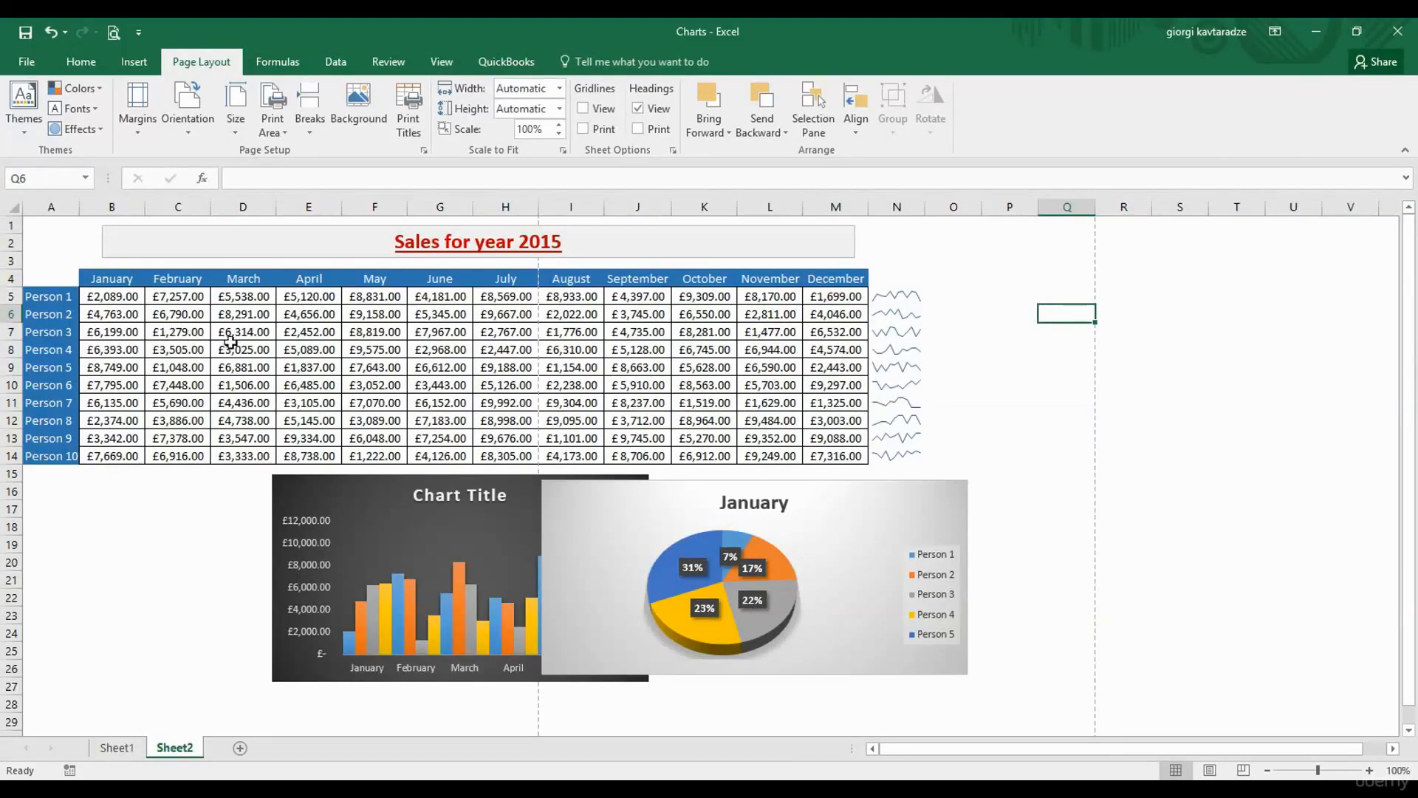
Set the January to April sales range A4:E14 as the print area and check it in the print preview.
drag(49, 279, 318, 453)
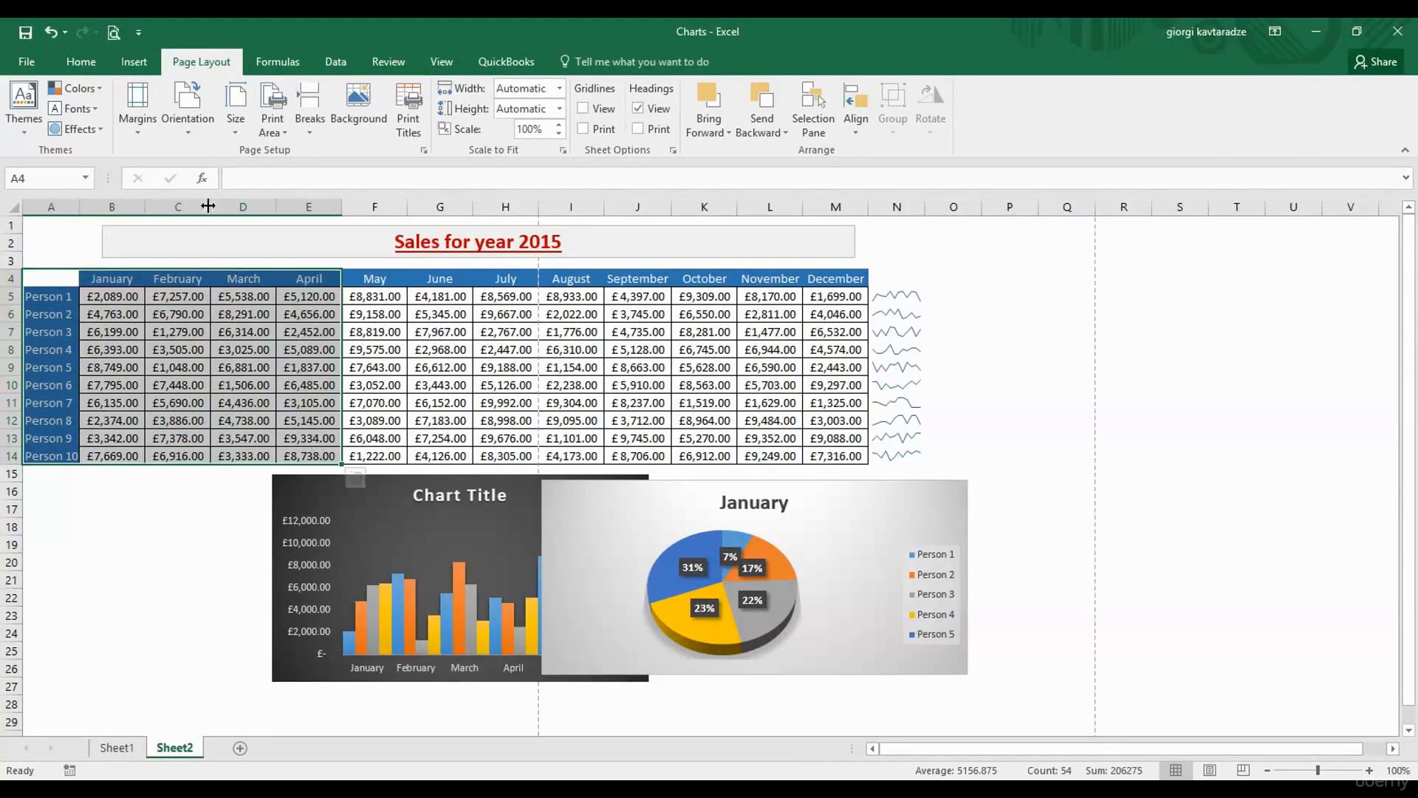
click(287, 131)
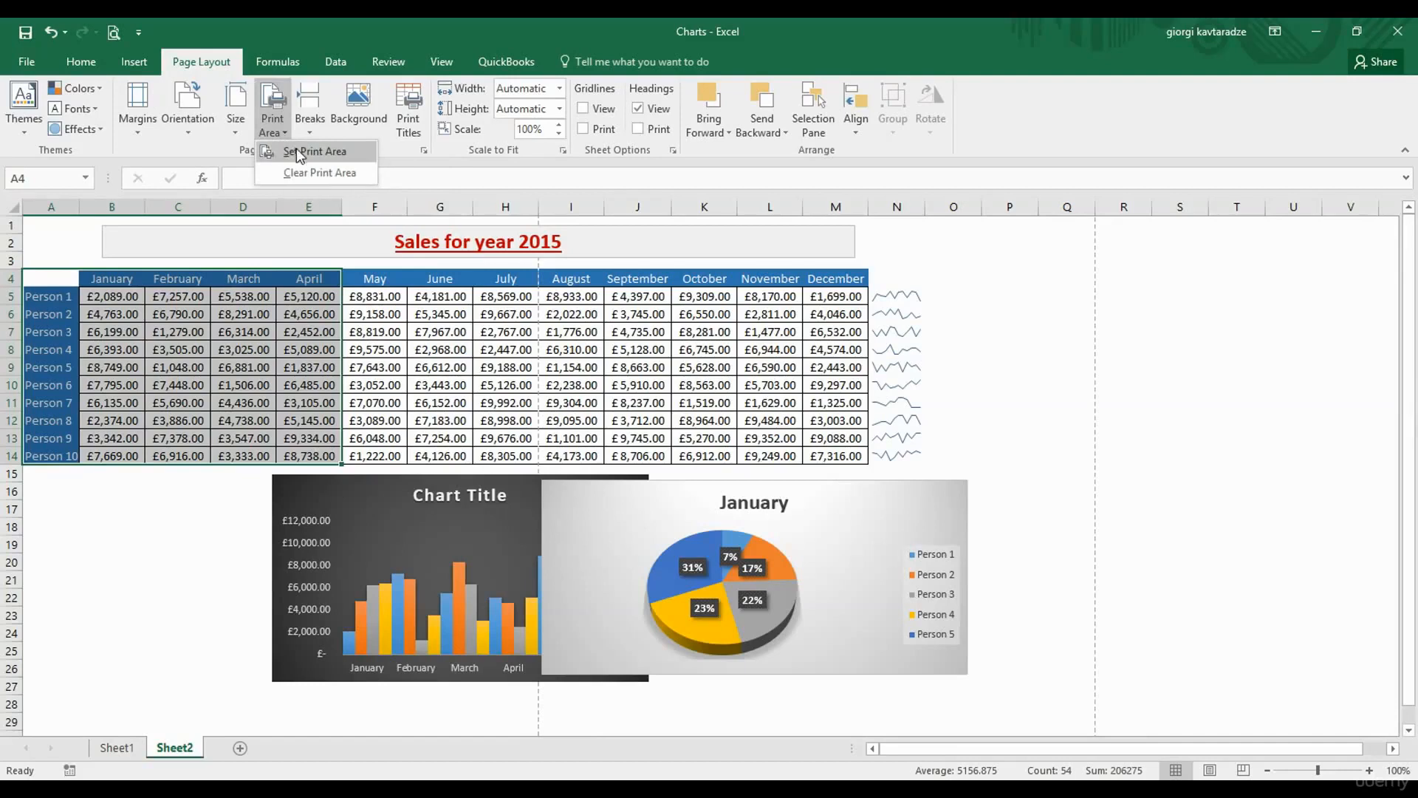
click(342, 153)
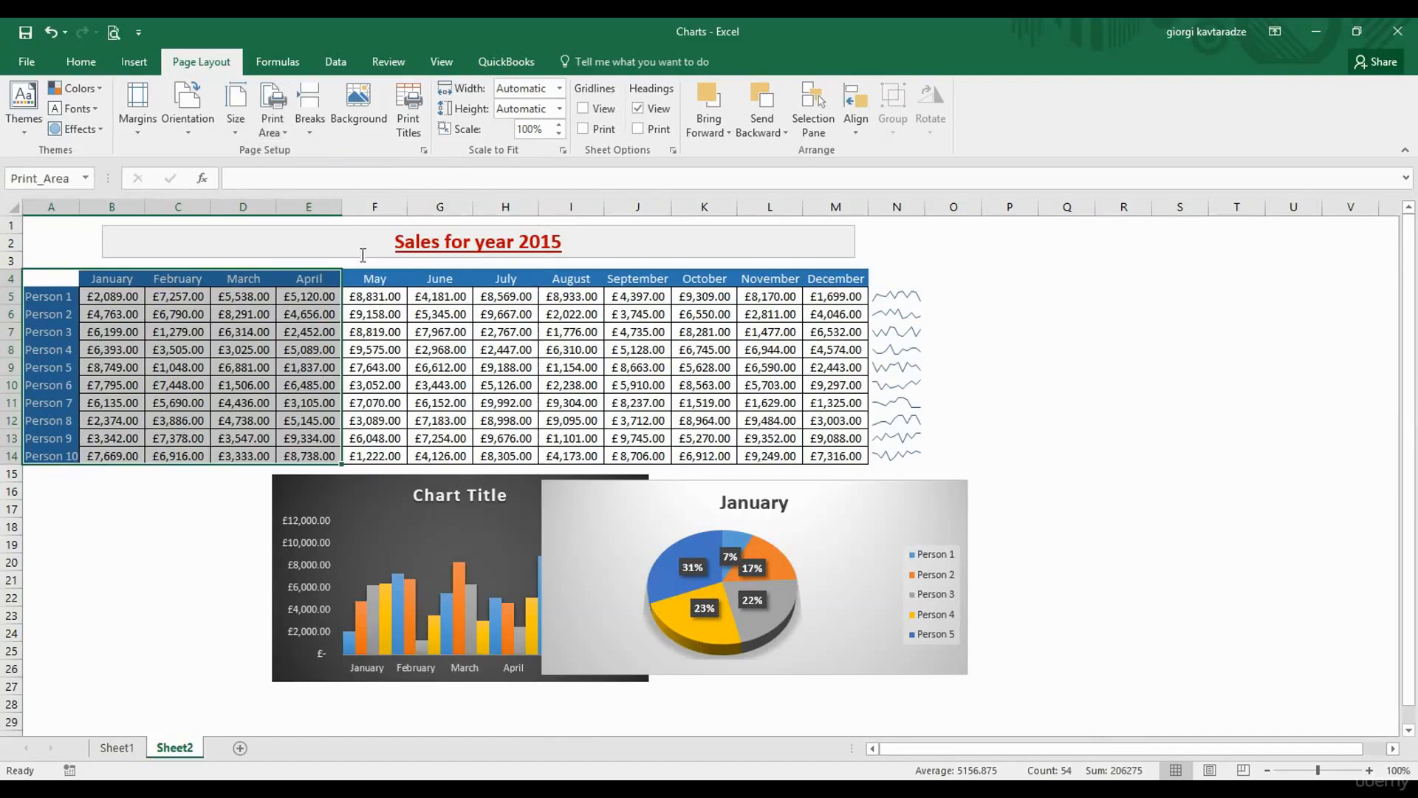
click(375, 280)
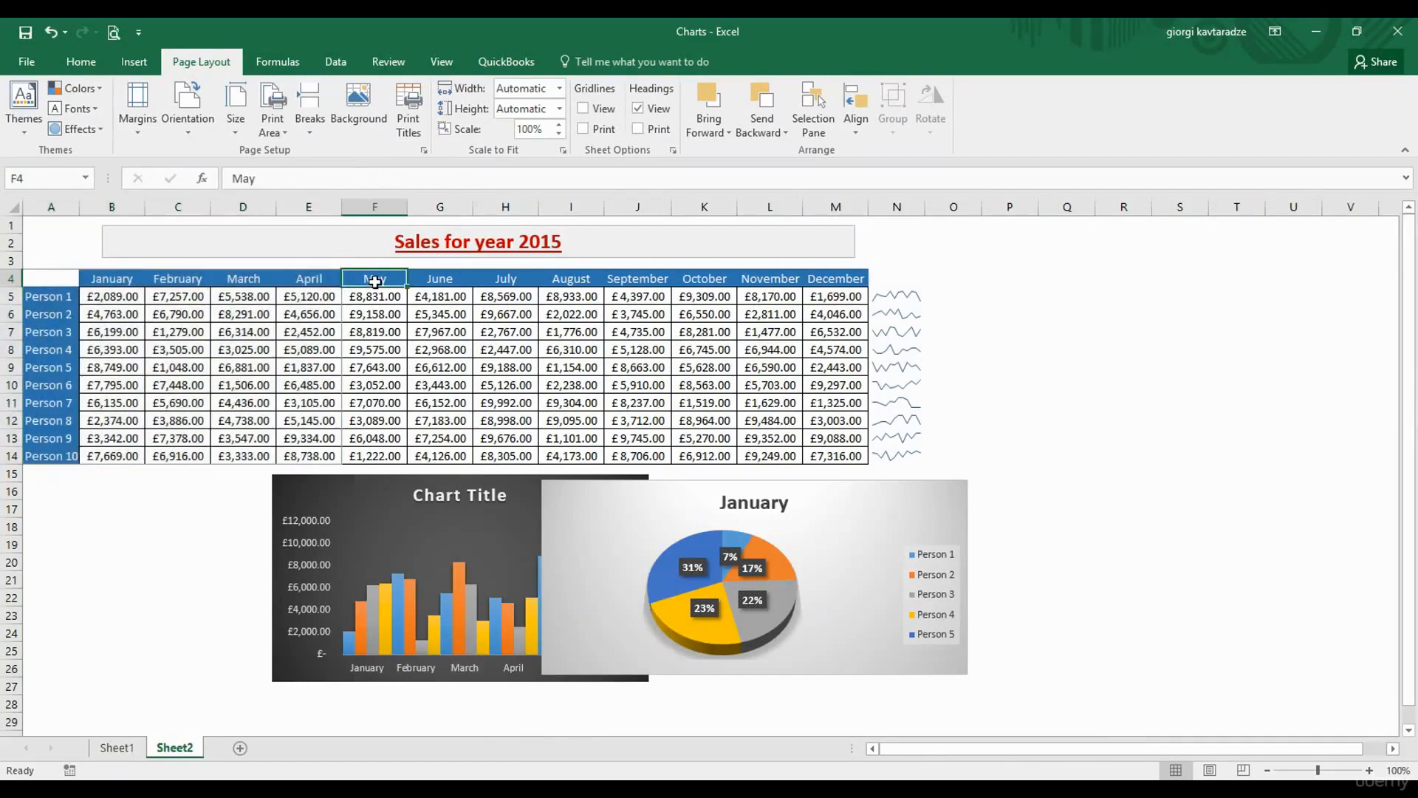
click(115, 32)
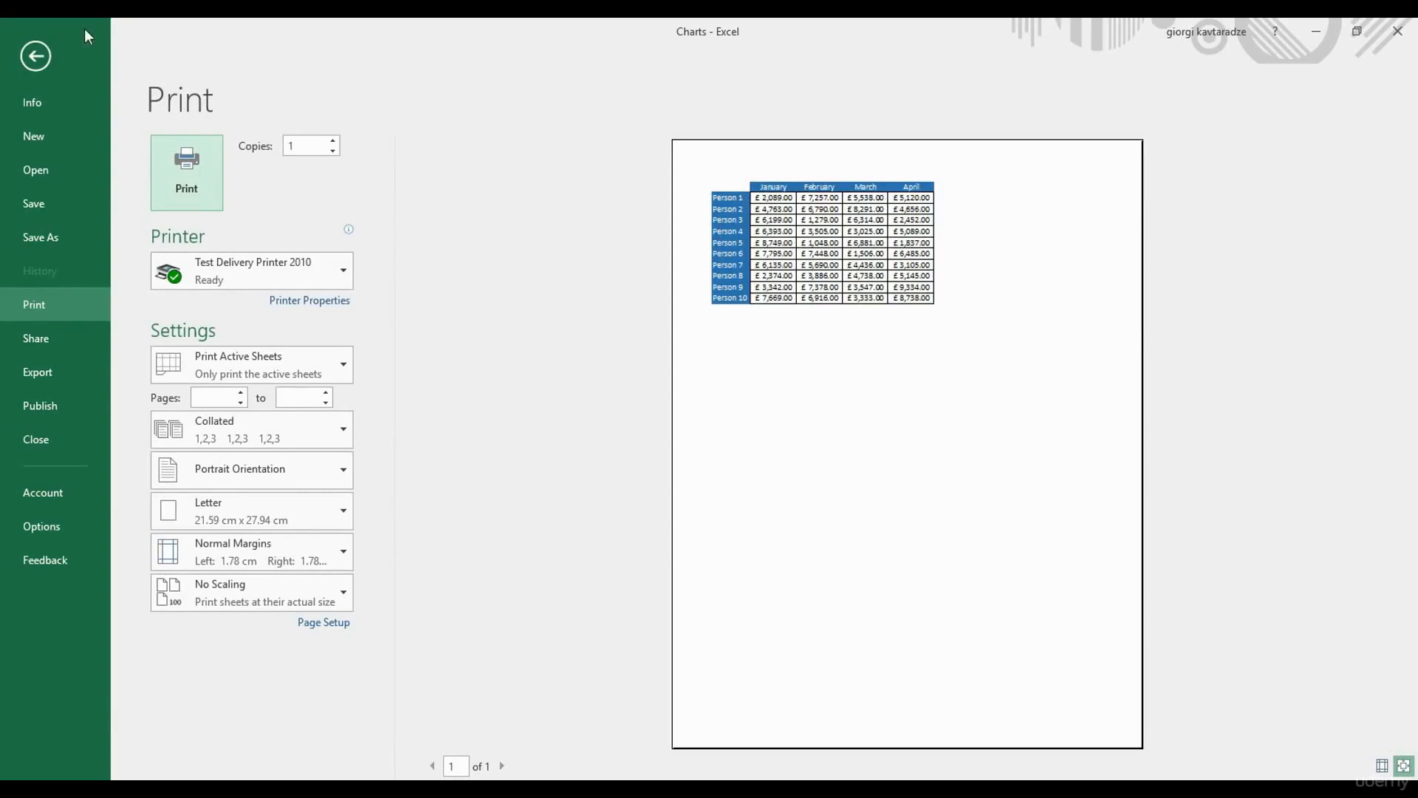
click(35, 57)
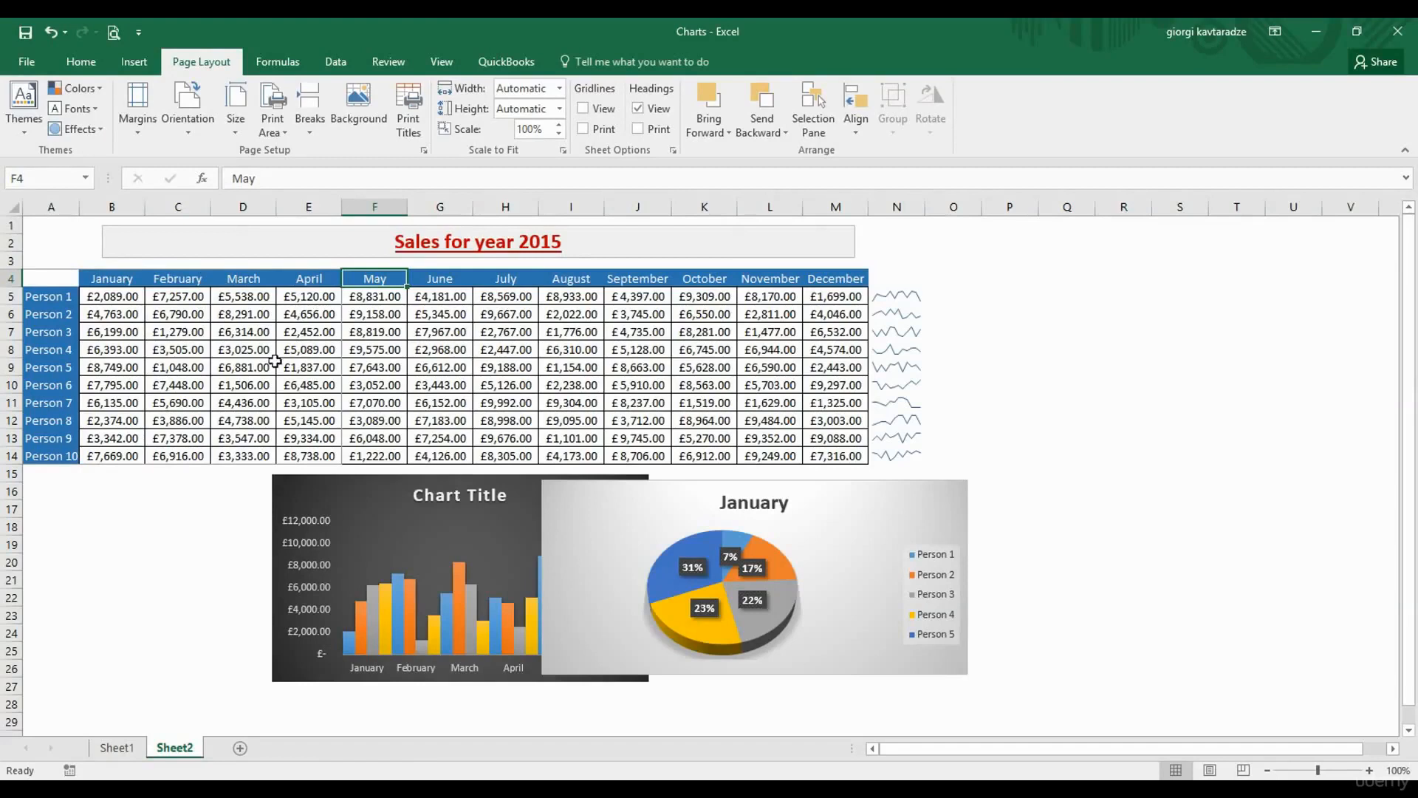
Set the January to July sales range A4:H14 as the print area and check it in the print preview.
drag(70, 278, 533, 454)
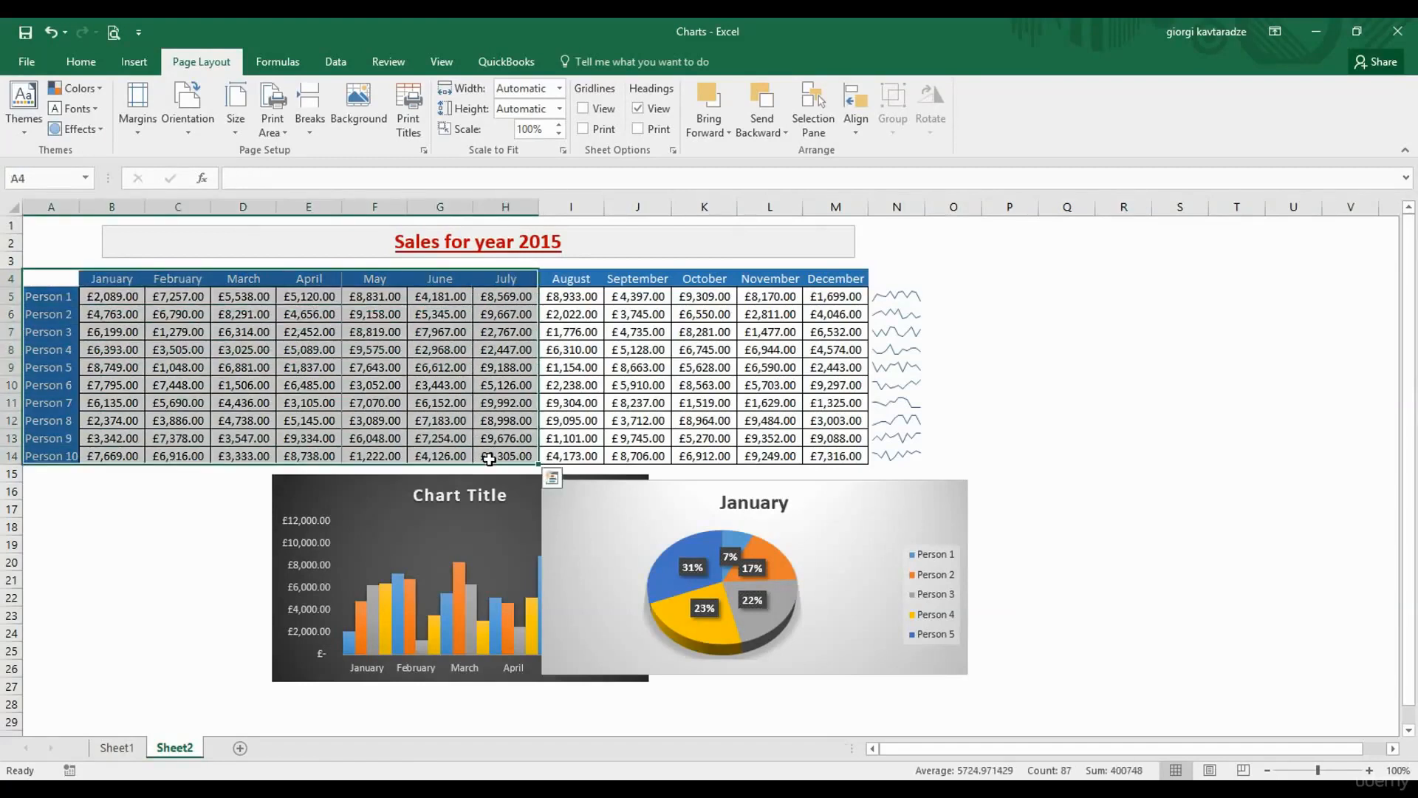
click(290, 137)
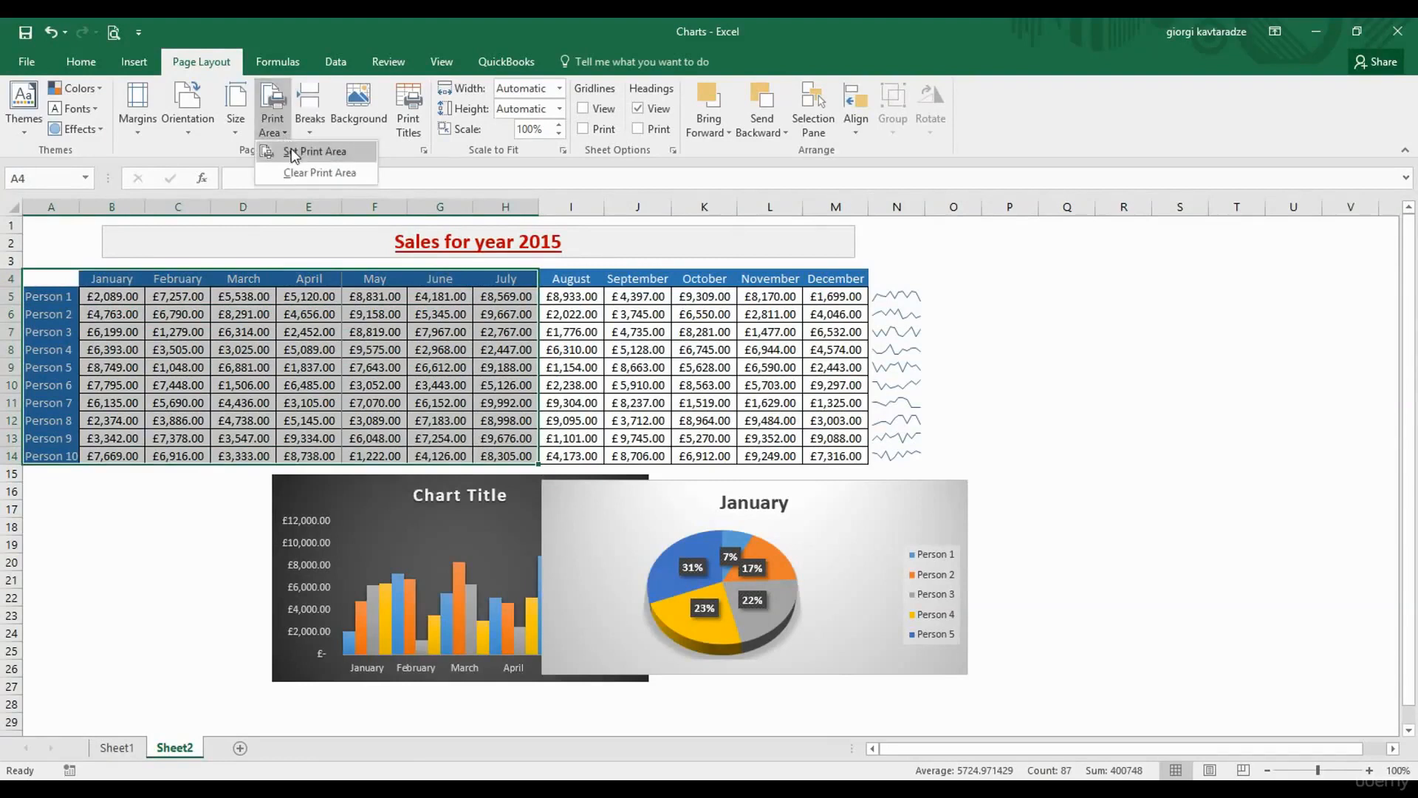
click(323, 152)
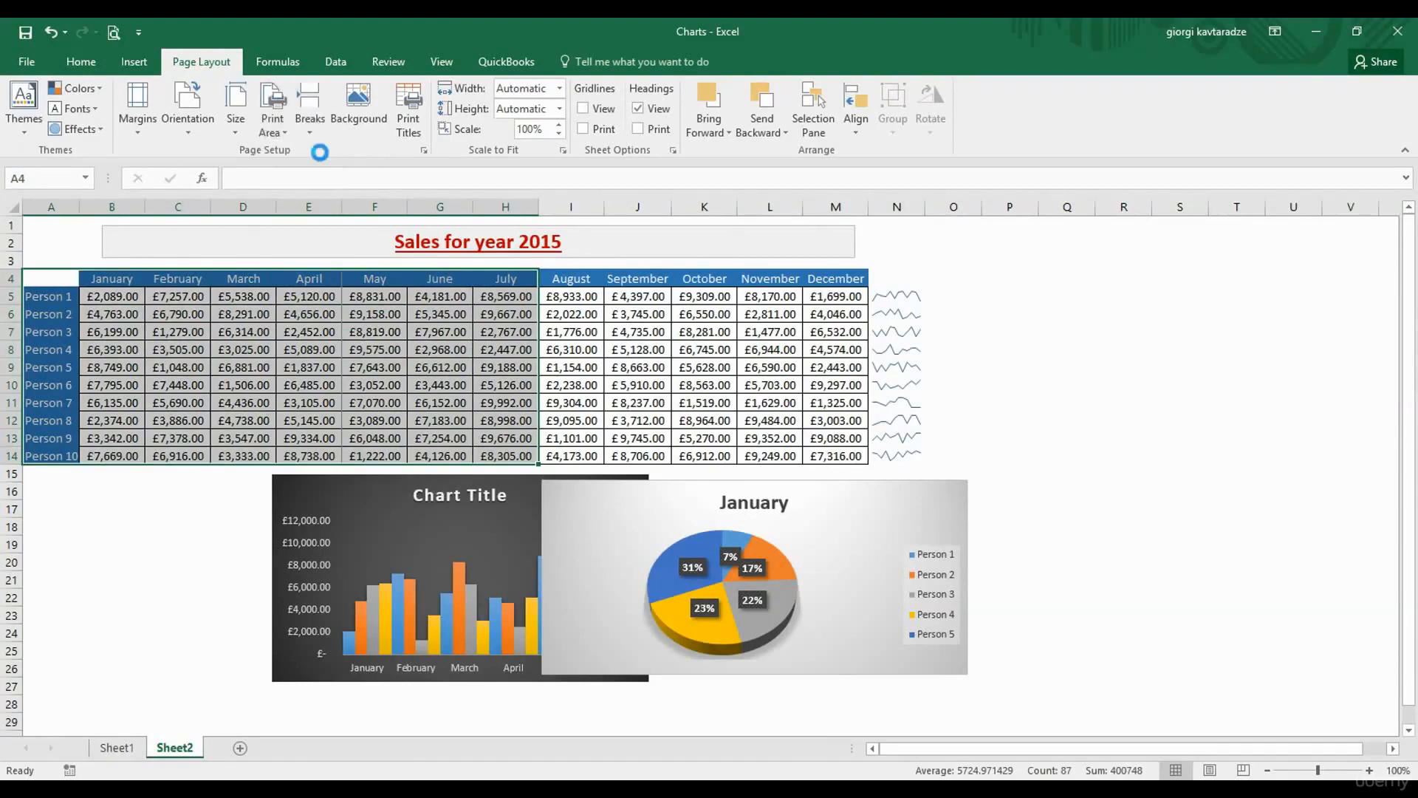
click(119, 33)
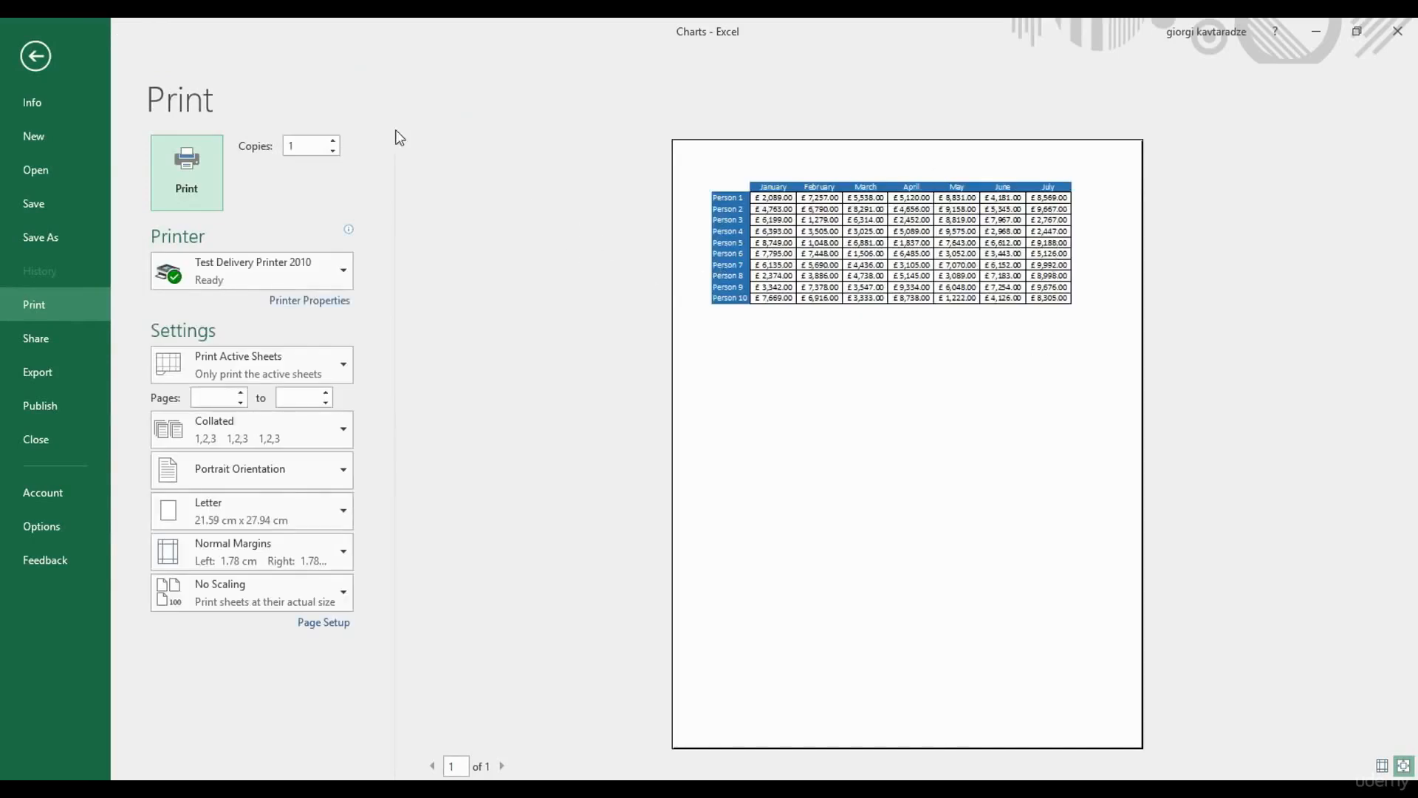
click(36, 53)
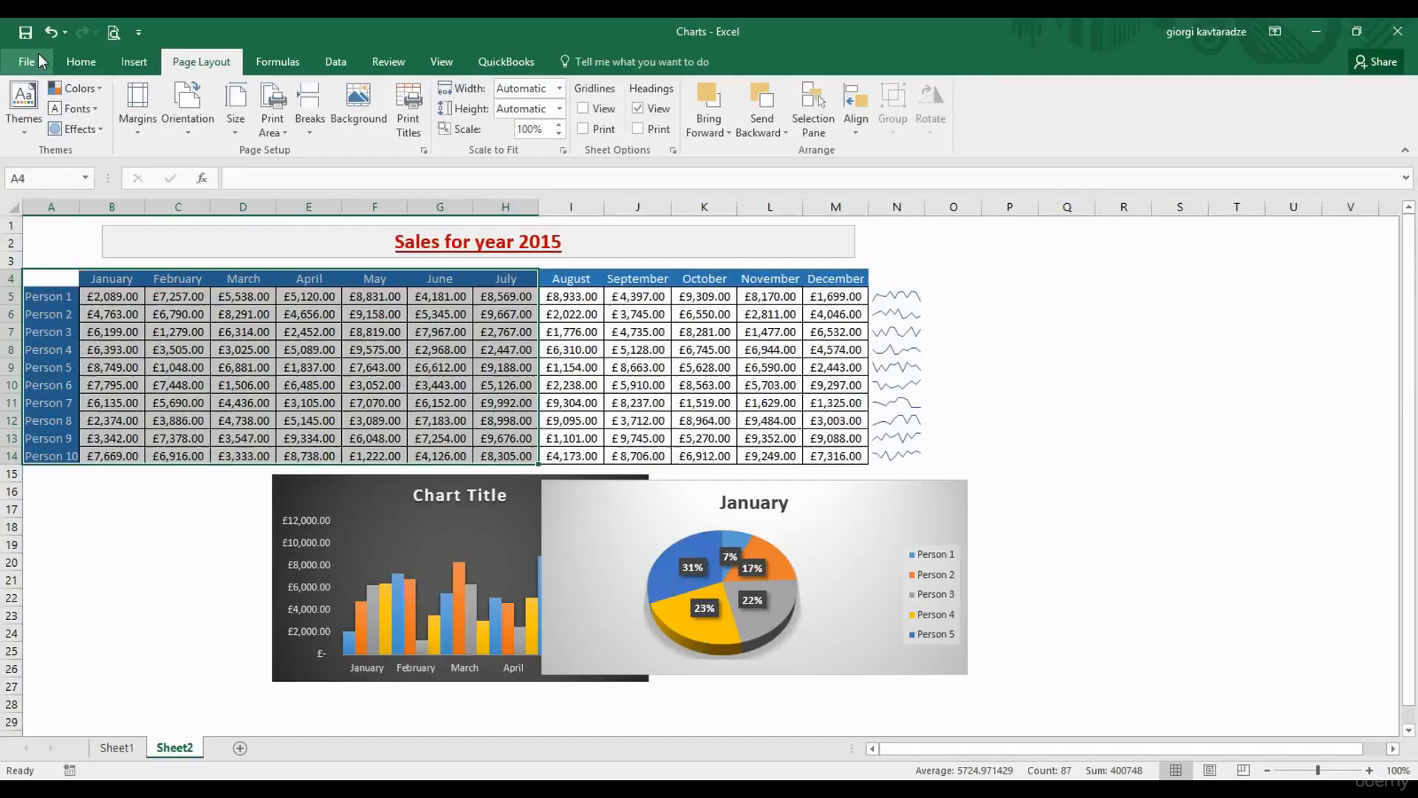
Clear the print area of the sales sheet and open the print preview.
click(288, 133)
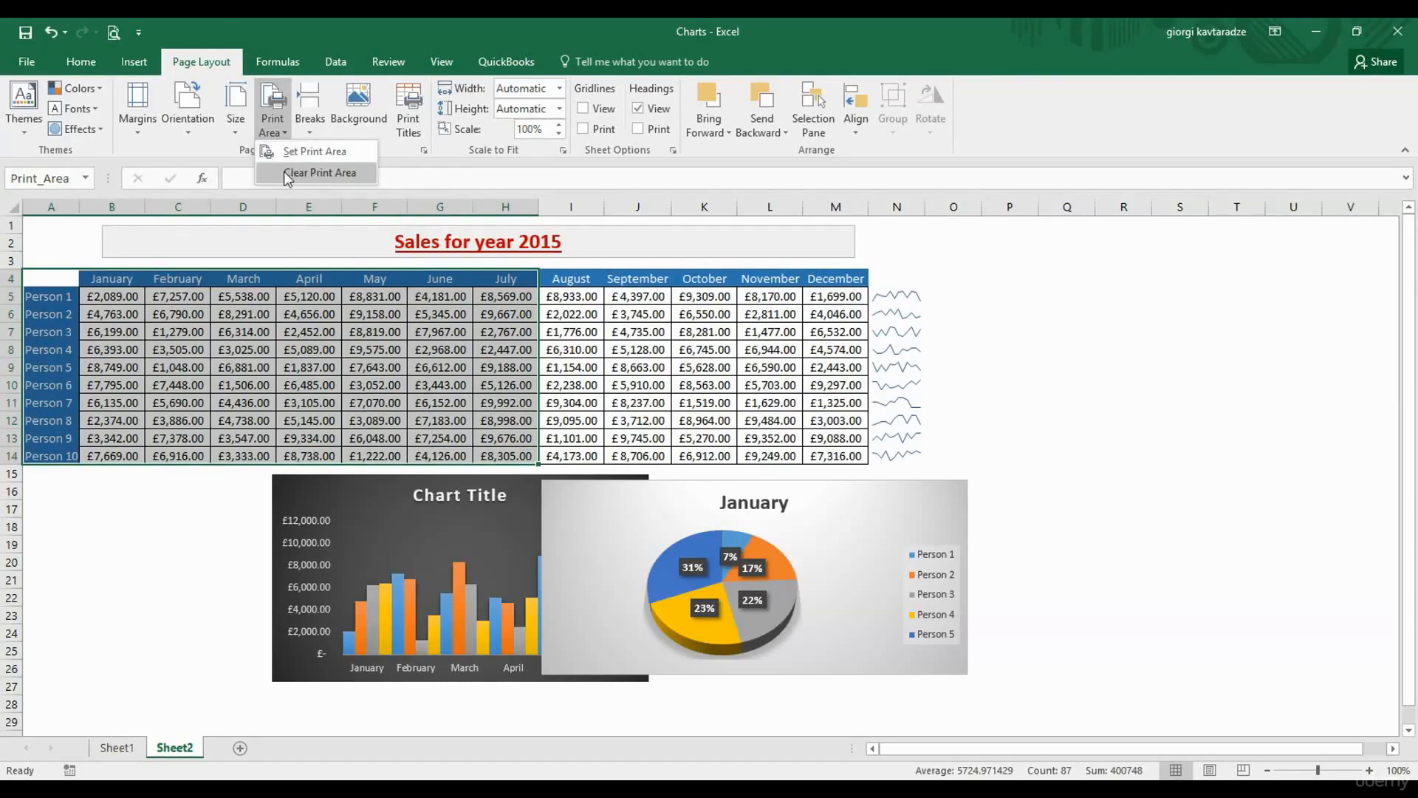
click(347, 173)
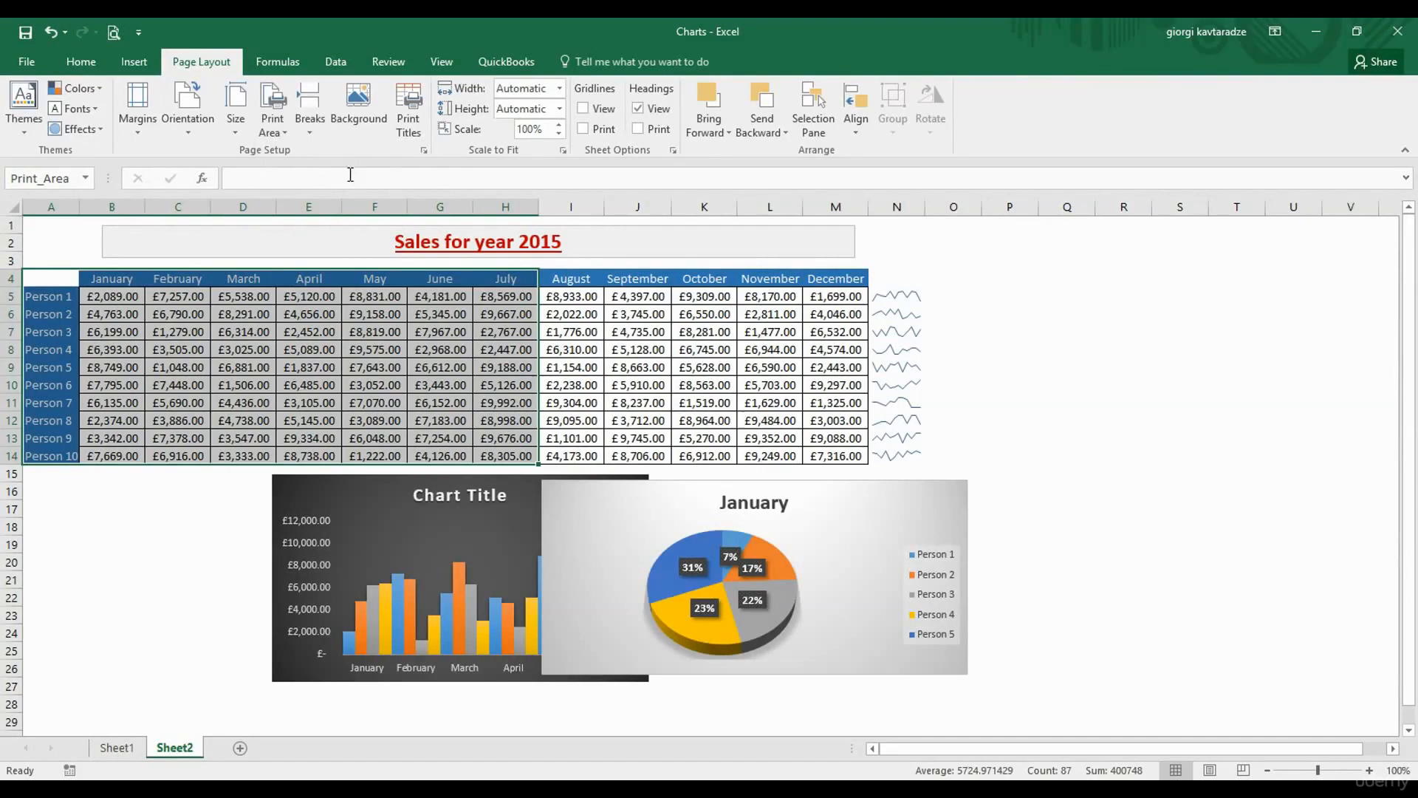
click(311, 312)
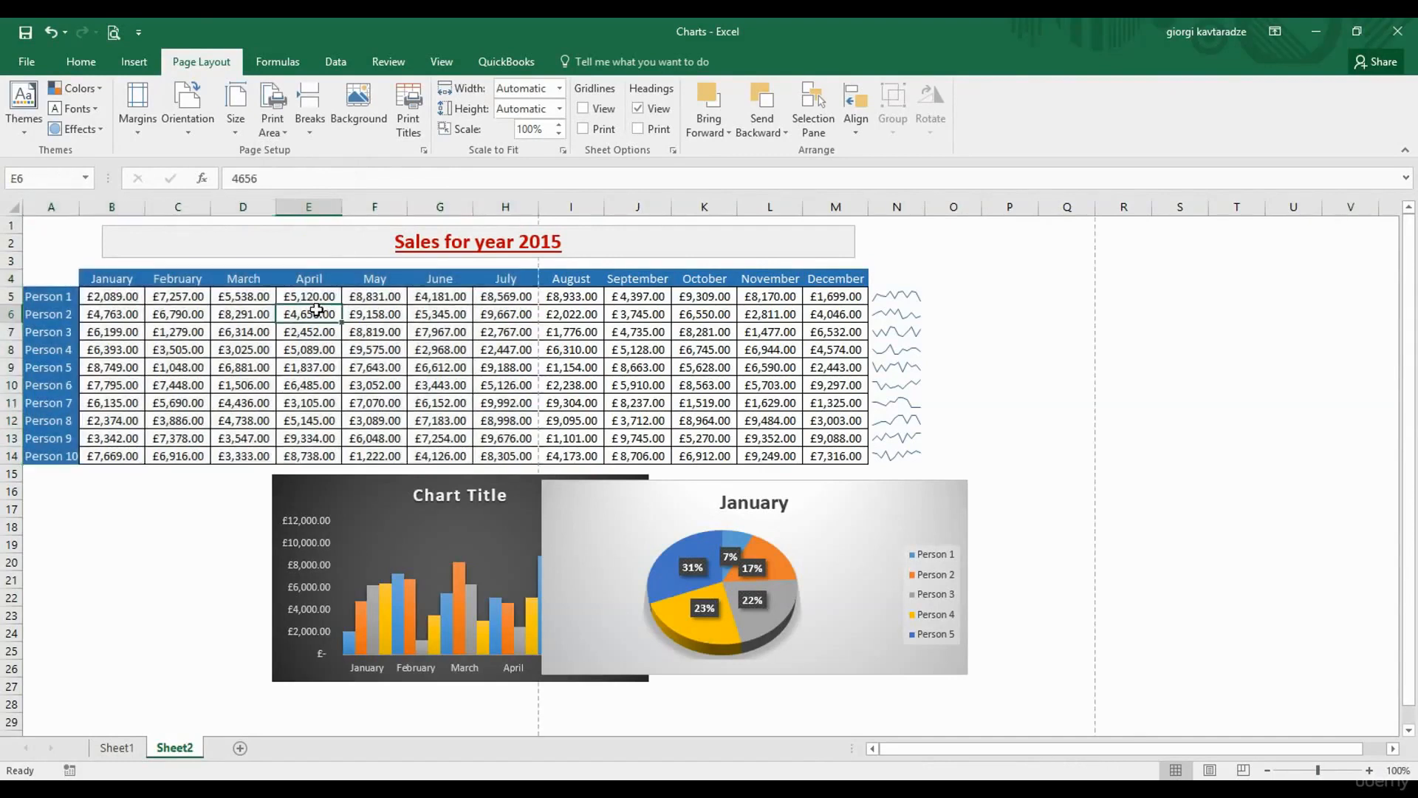
click(114, 33)
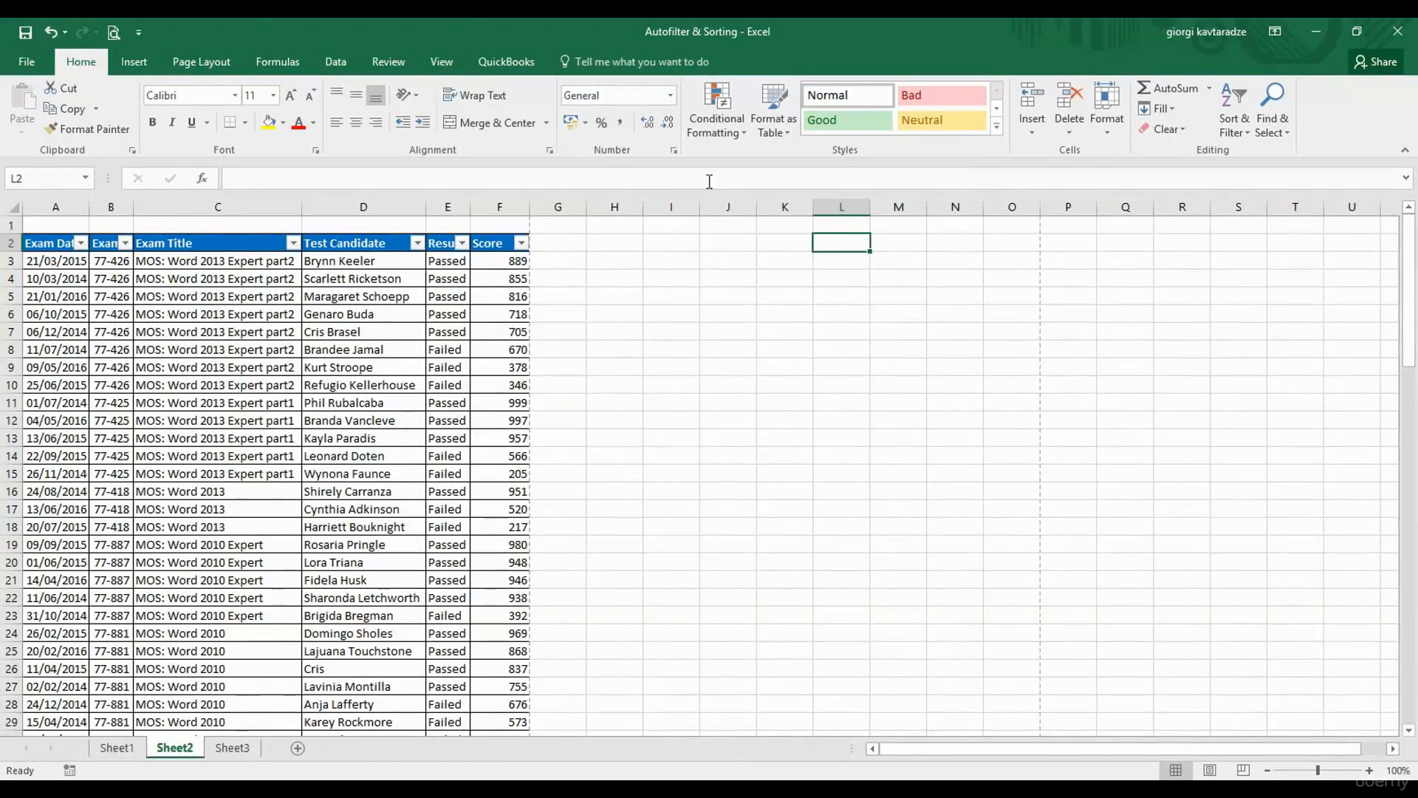
Examine the preset headers and footers offered in the exam results sheet's page setup, leaving both set to (none).
click(200, 65)
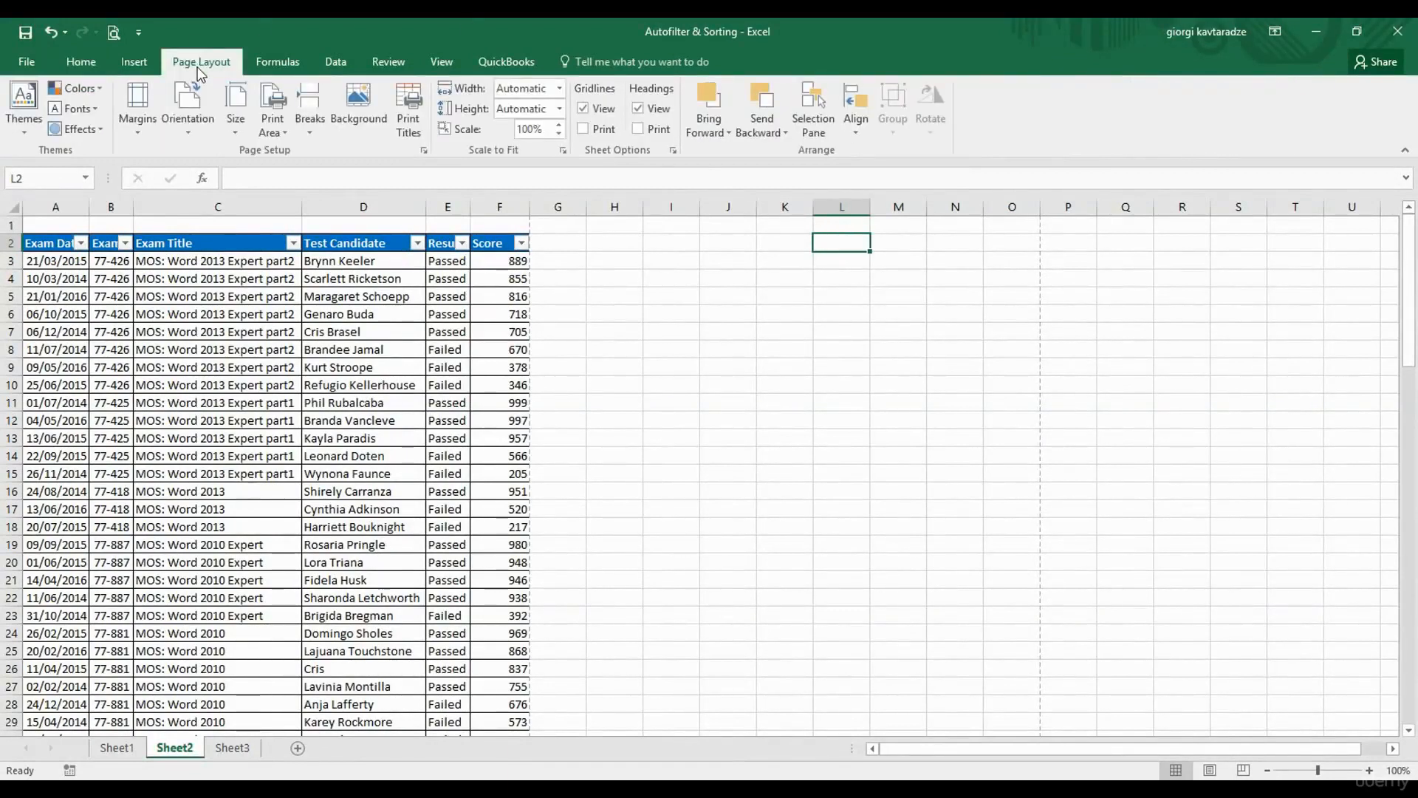
click(227, 266)
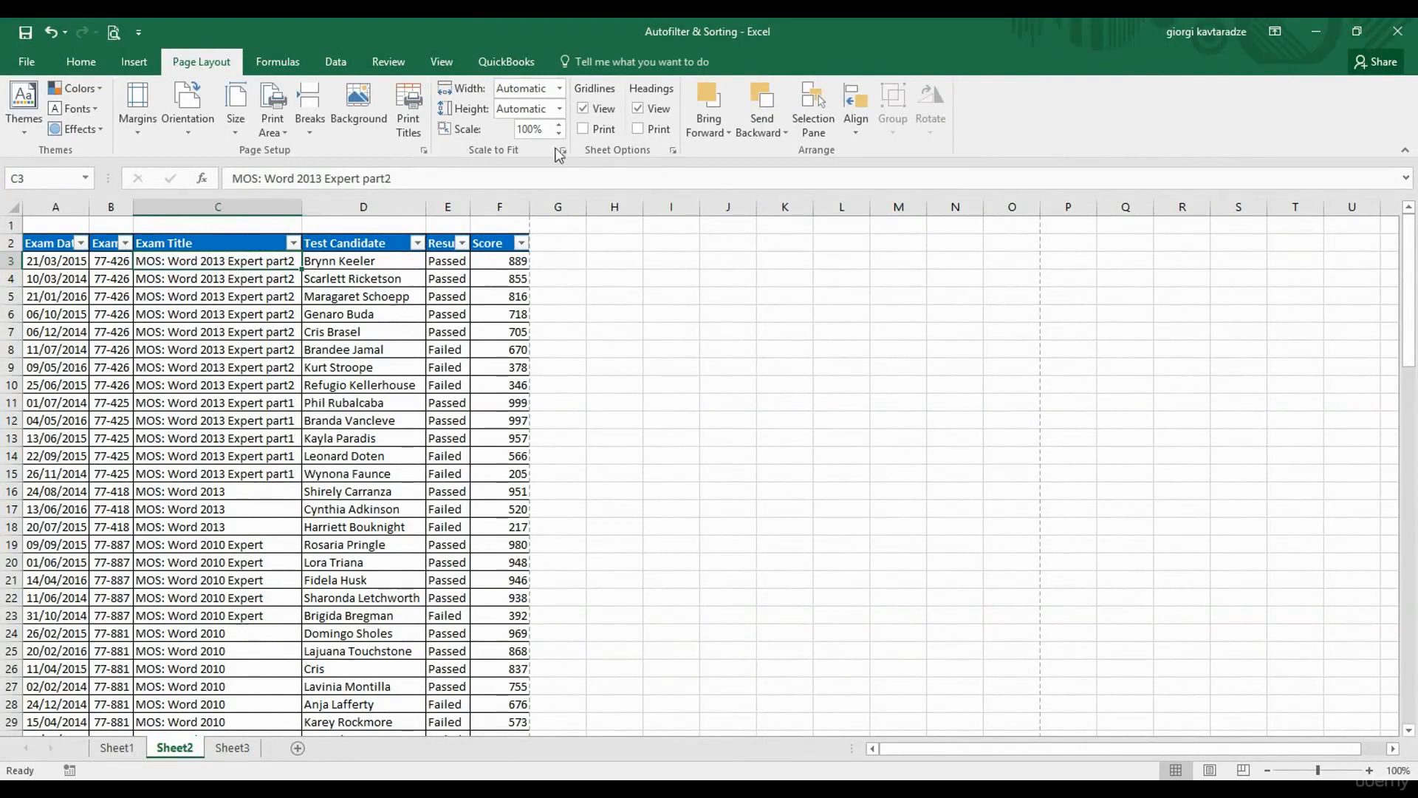
click(426, 150)
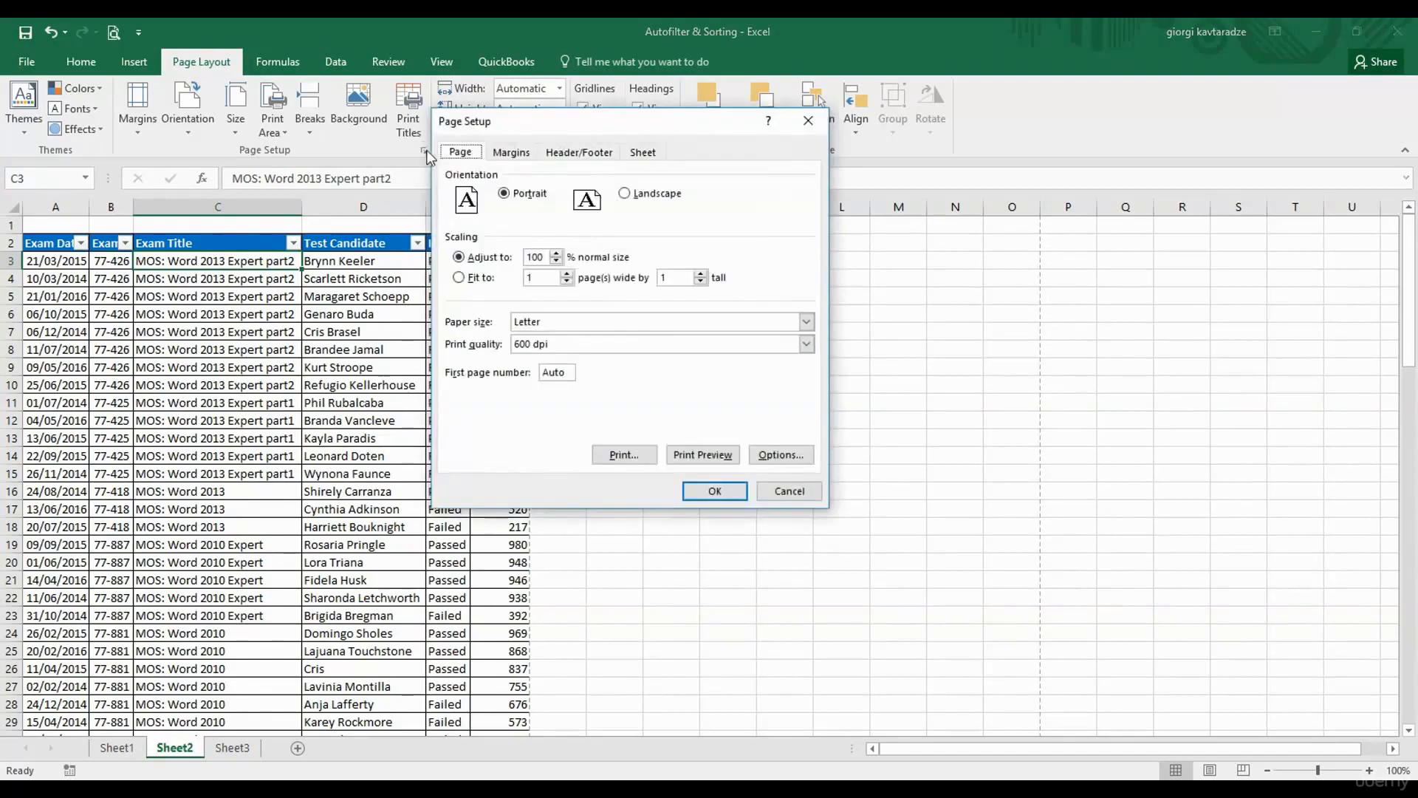
click(590, 155)
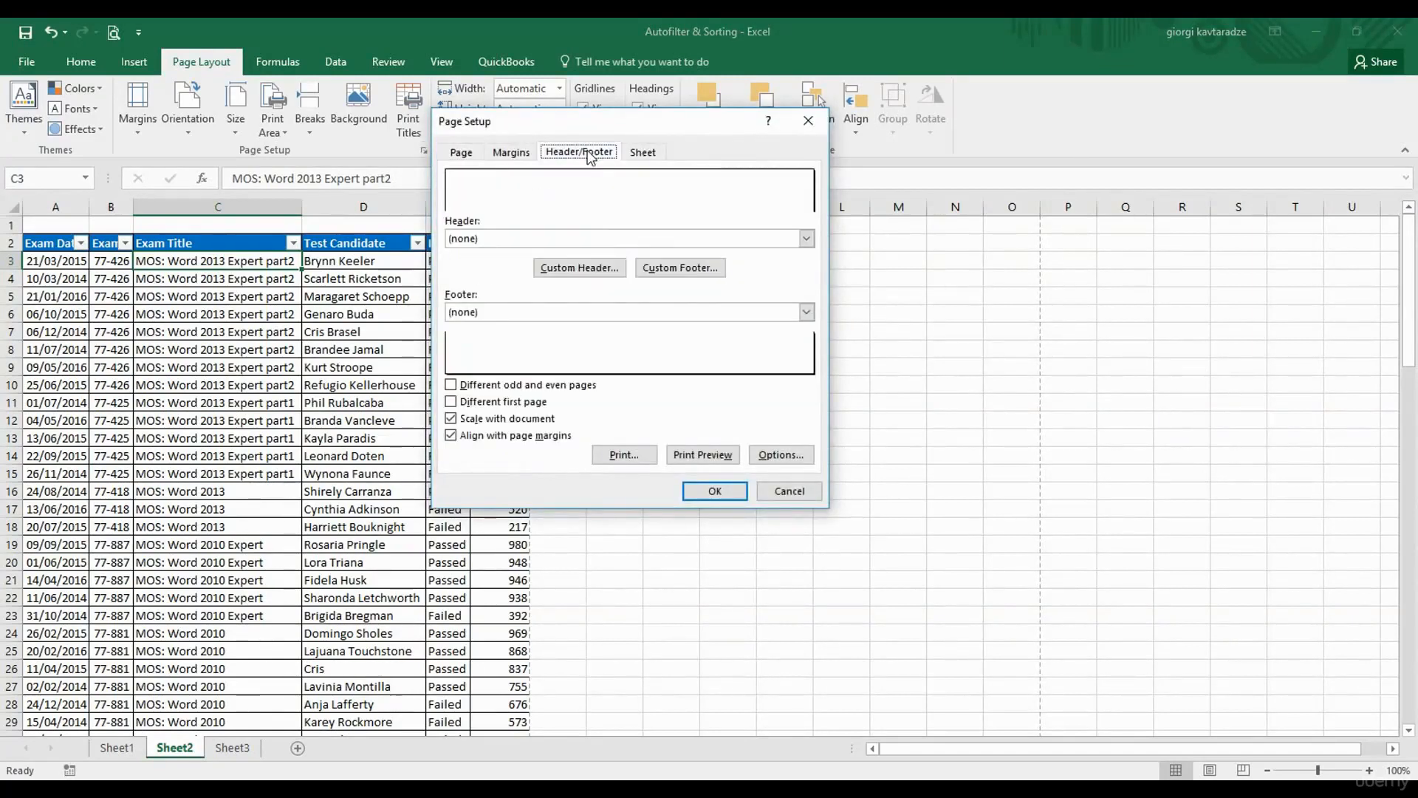
click(791, 244)
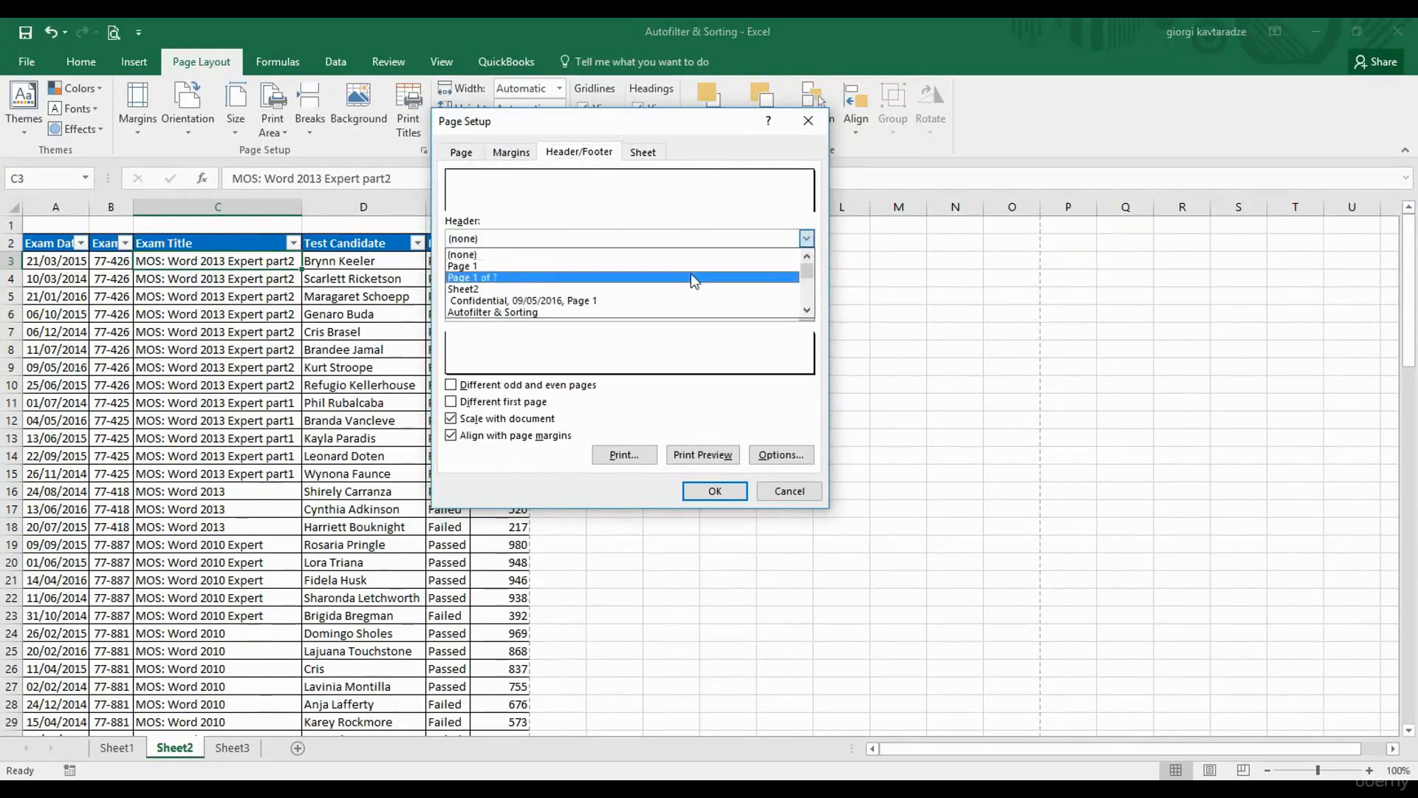
click(707, 253)
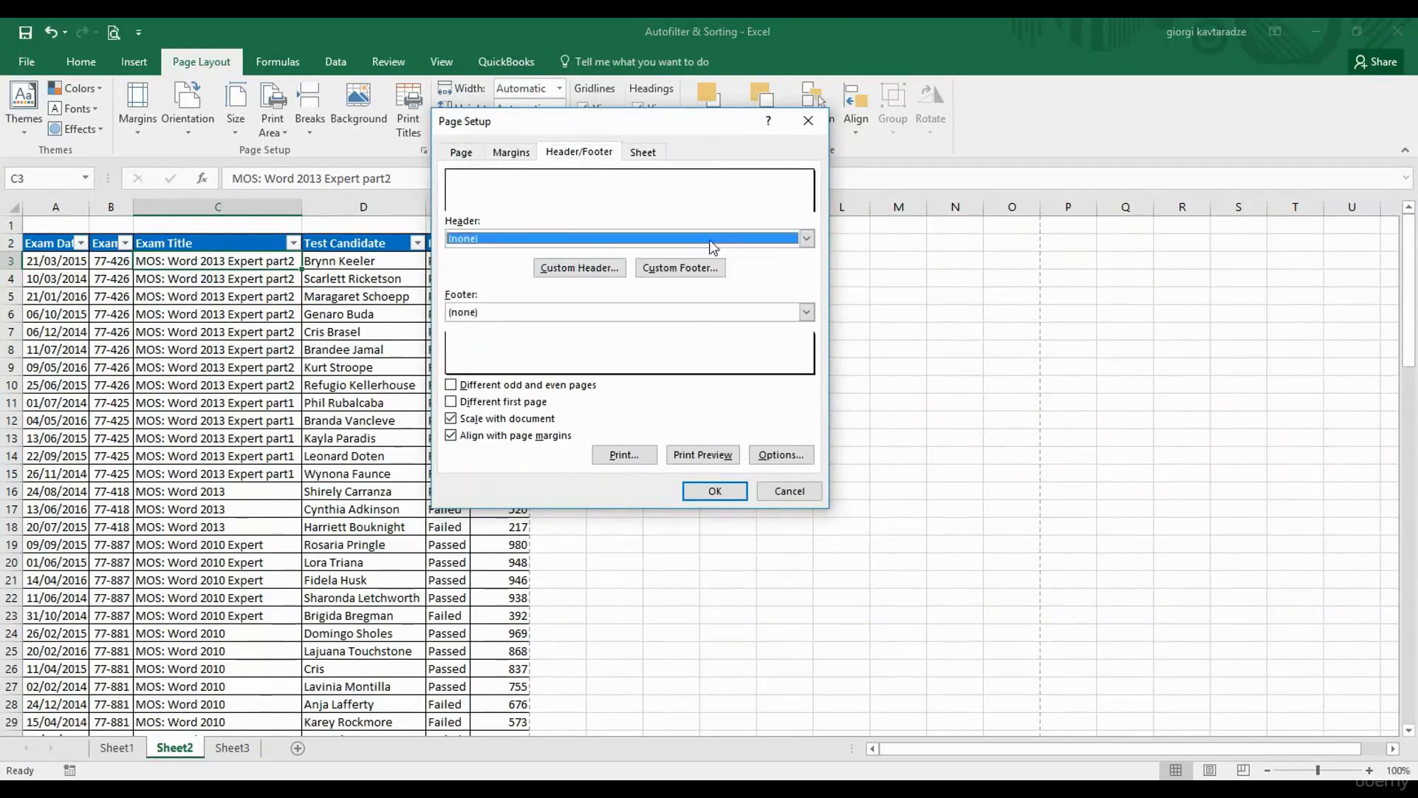
click(806, 312)
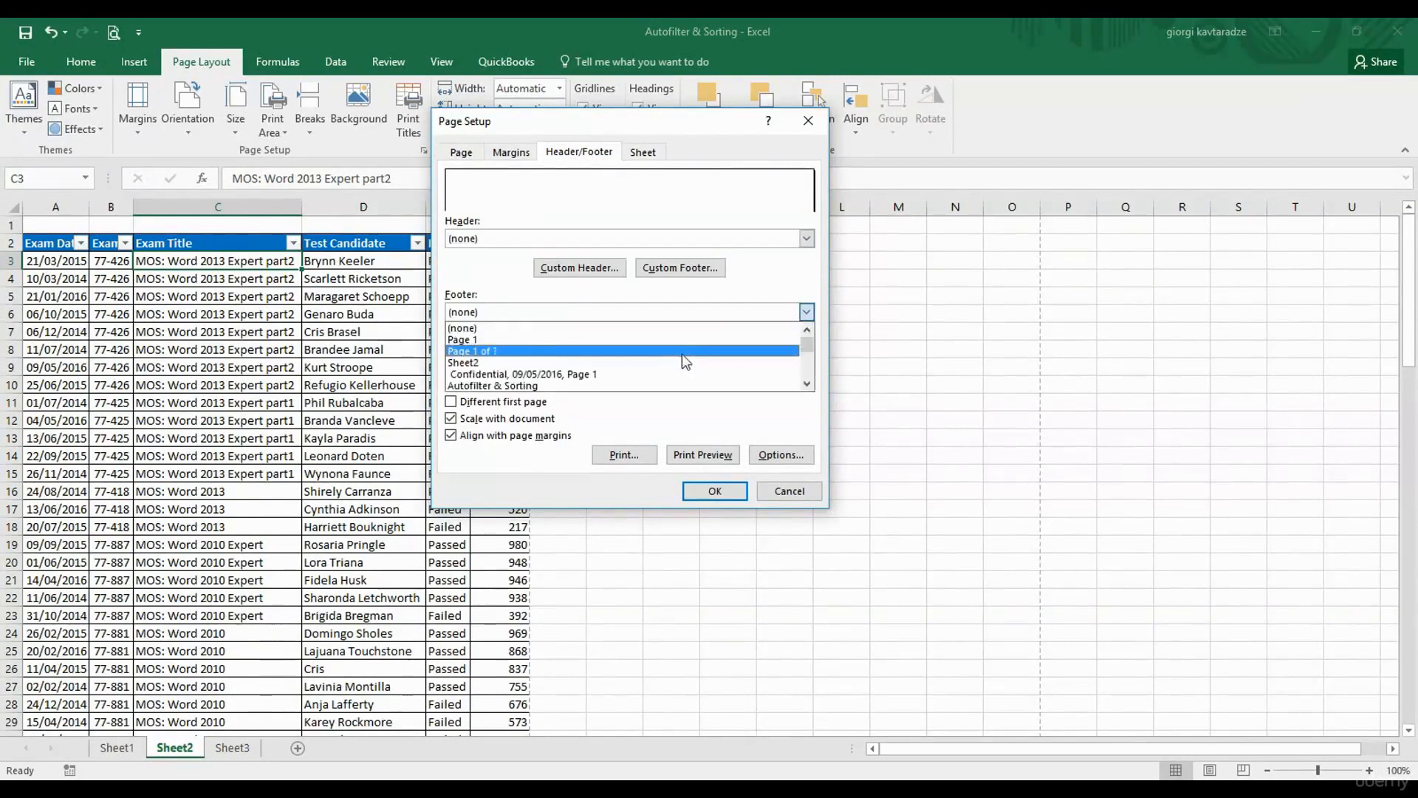
click(702, 299)
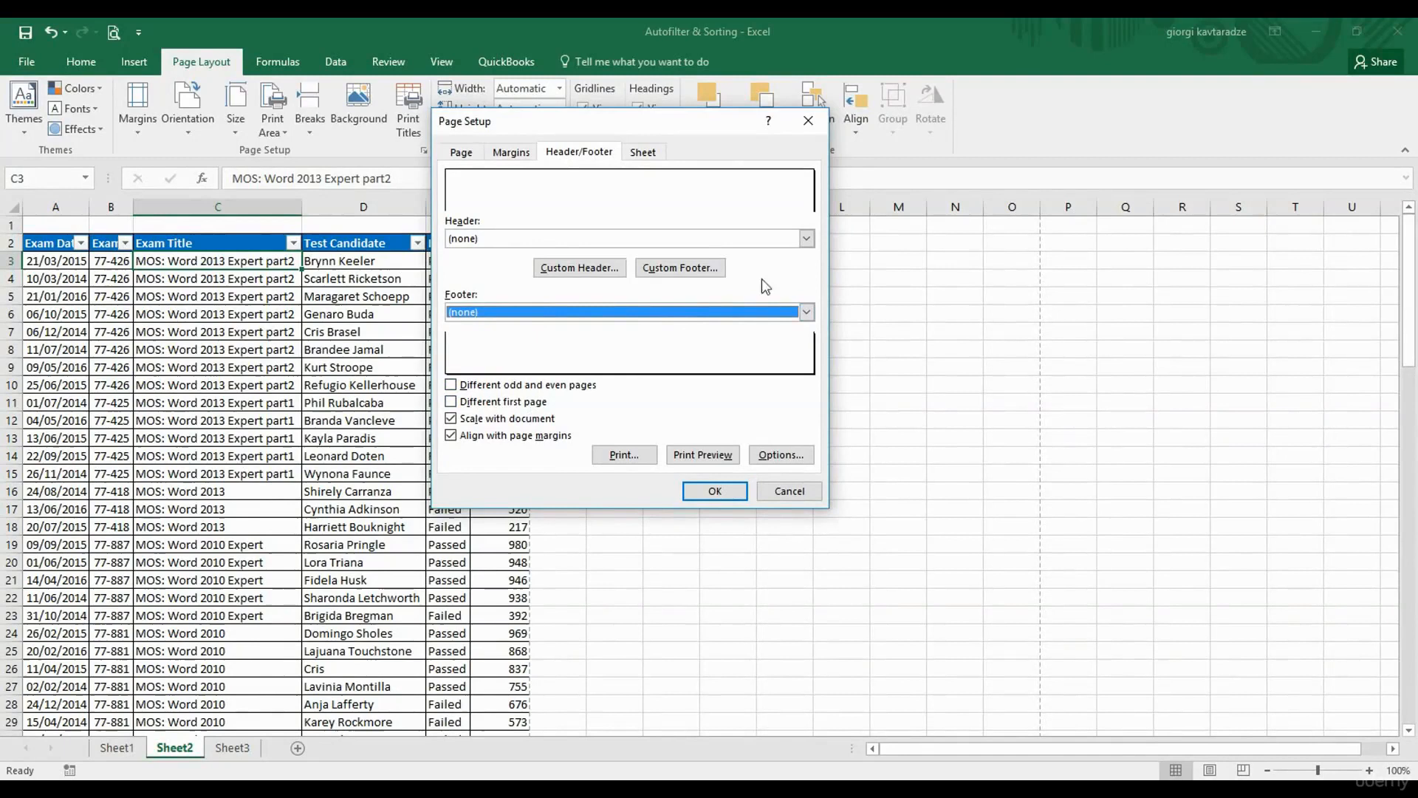
Create a custom header with the page number left, date centred and file name right, and check it in the print preview.
click(579, 269)
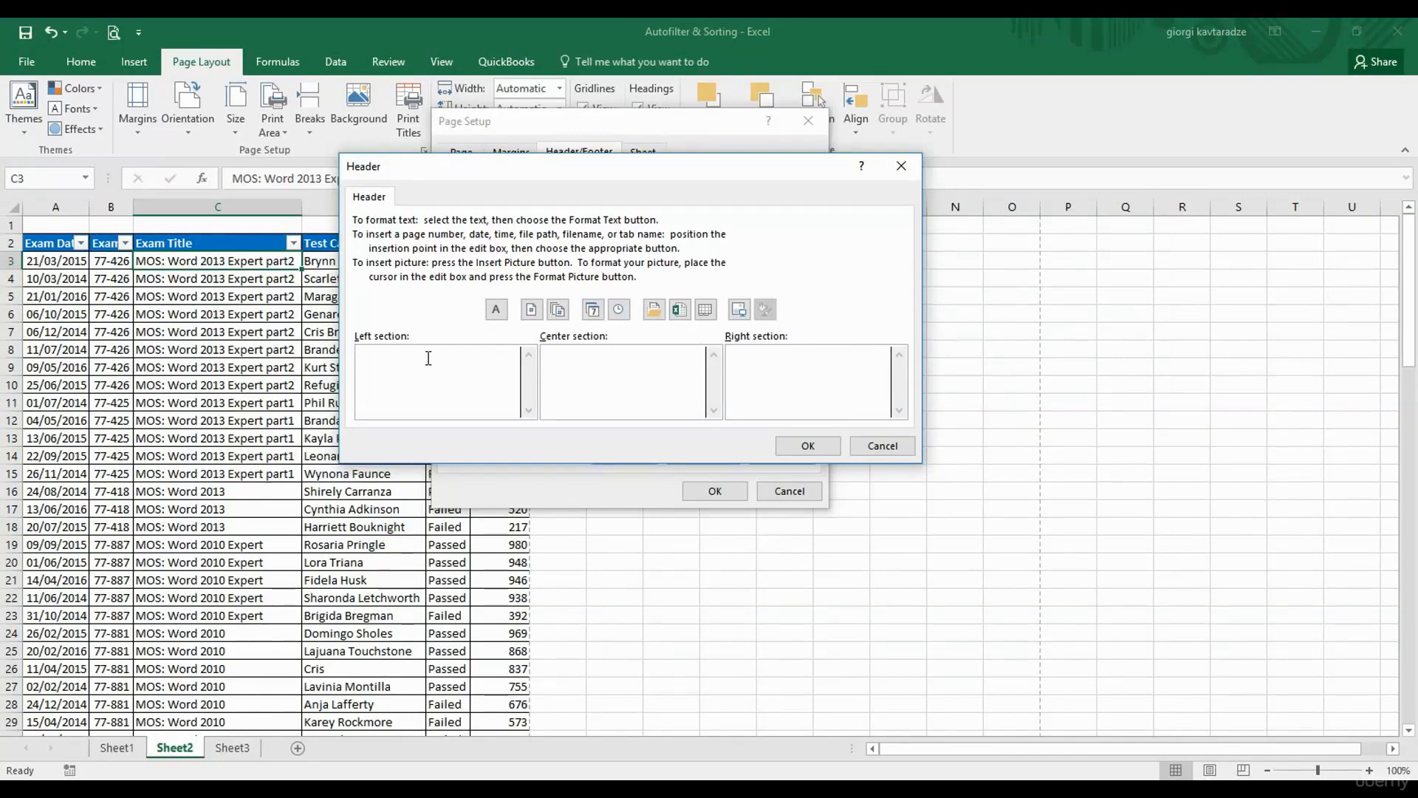
click(533, 313)
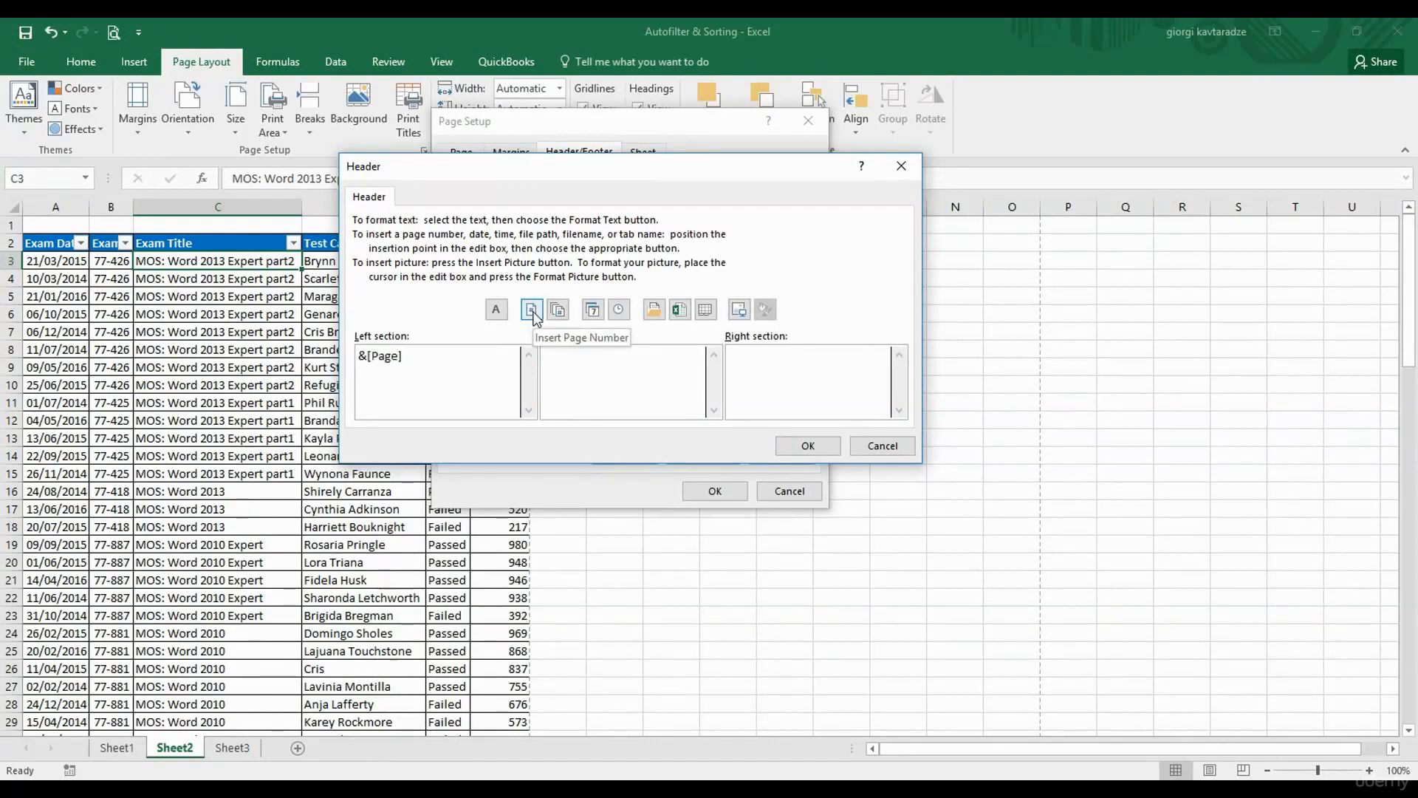
click(621, 354)
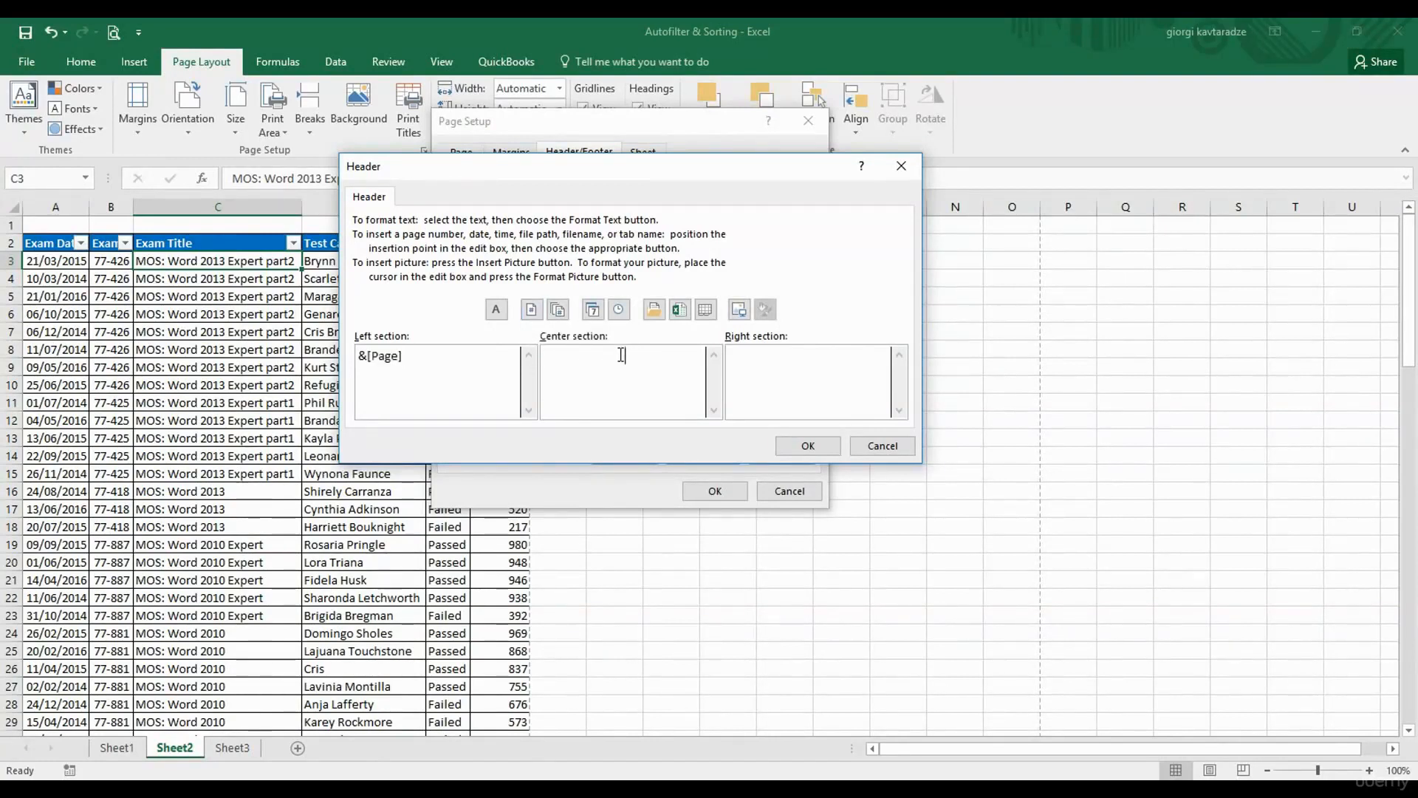
click(594, 309)
click(680, 310)
click(808, 446)
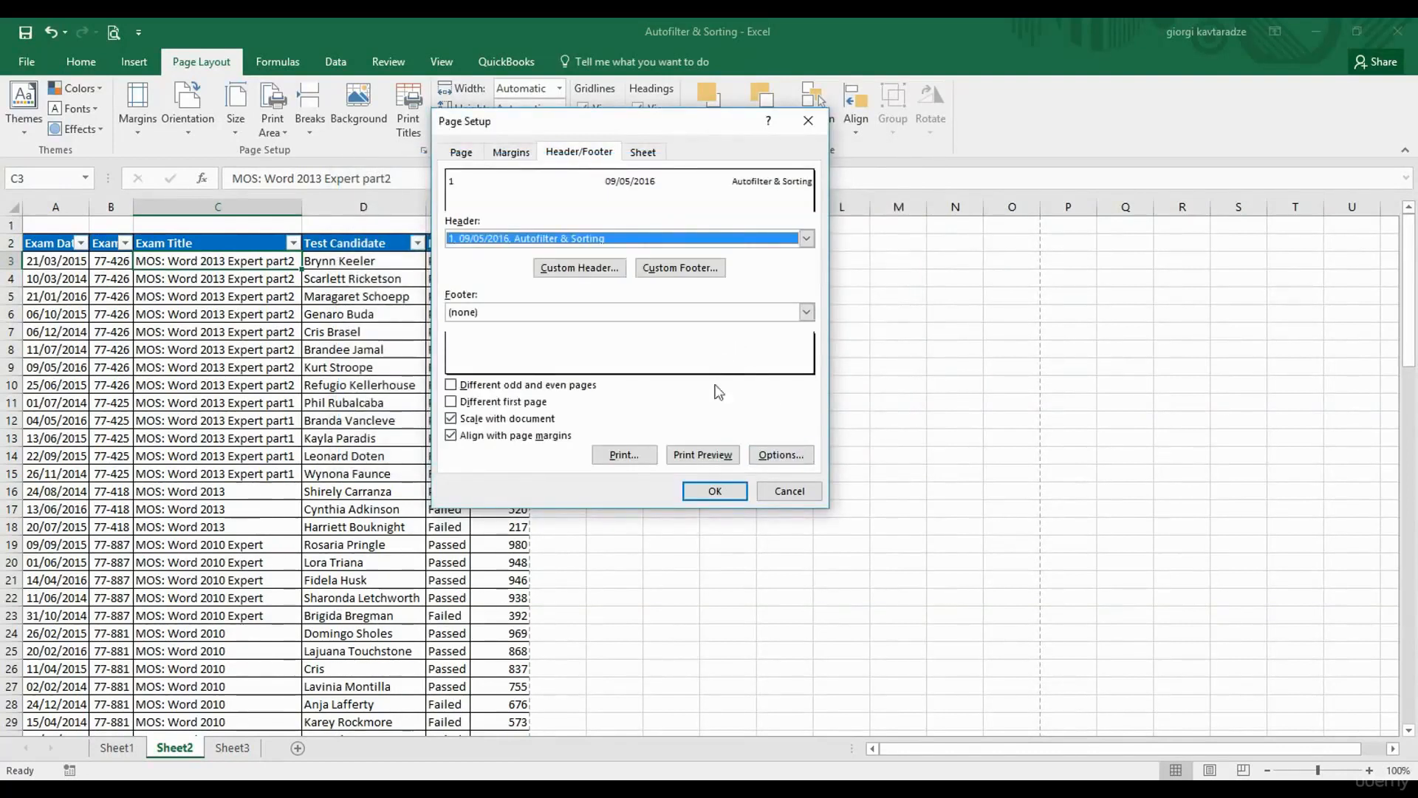
click(713, 457)
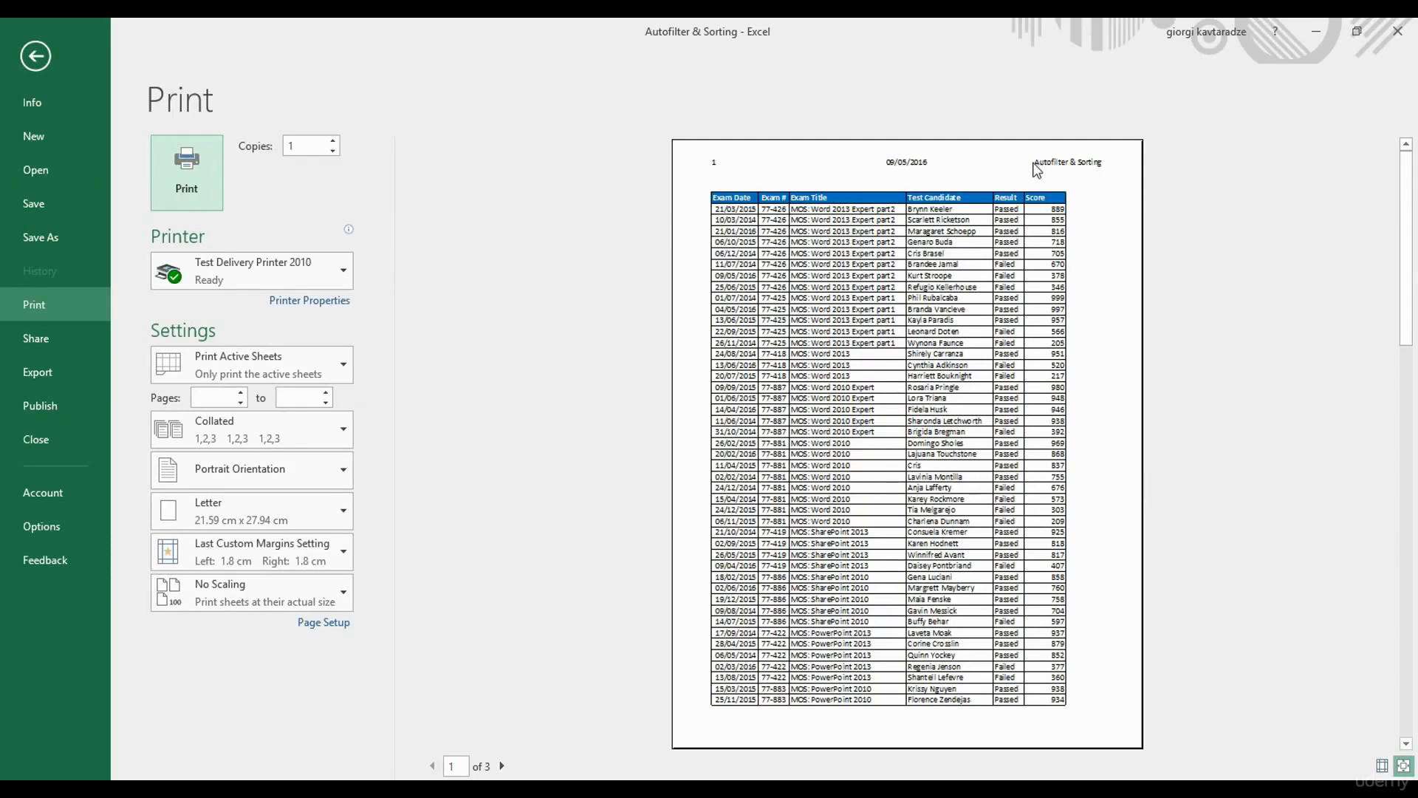
click(501, 767)
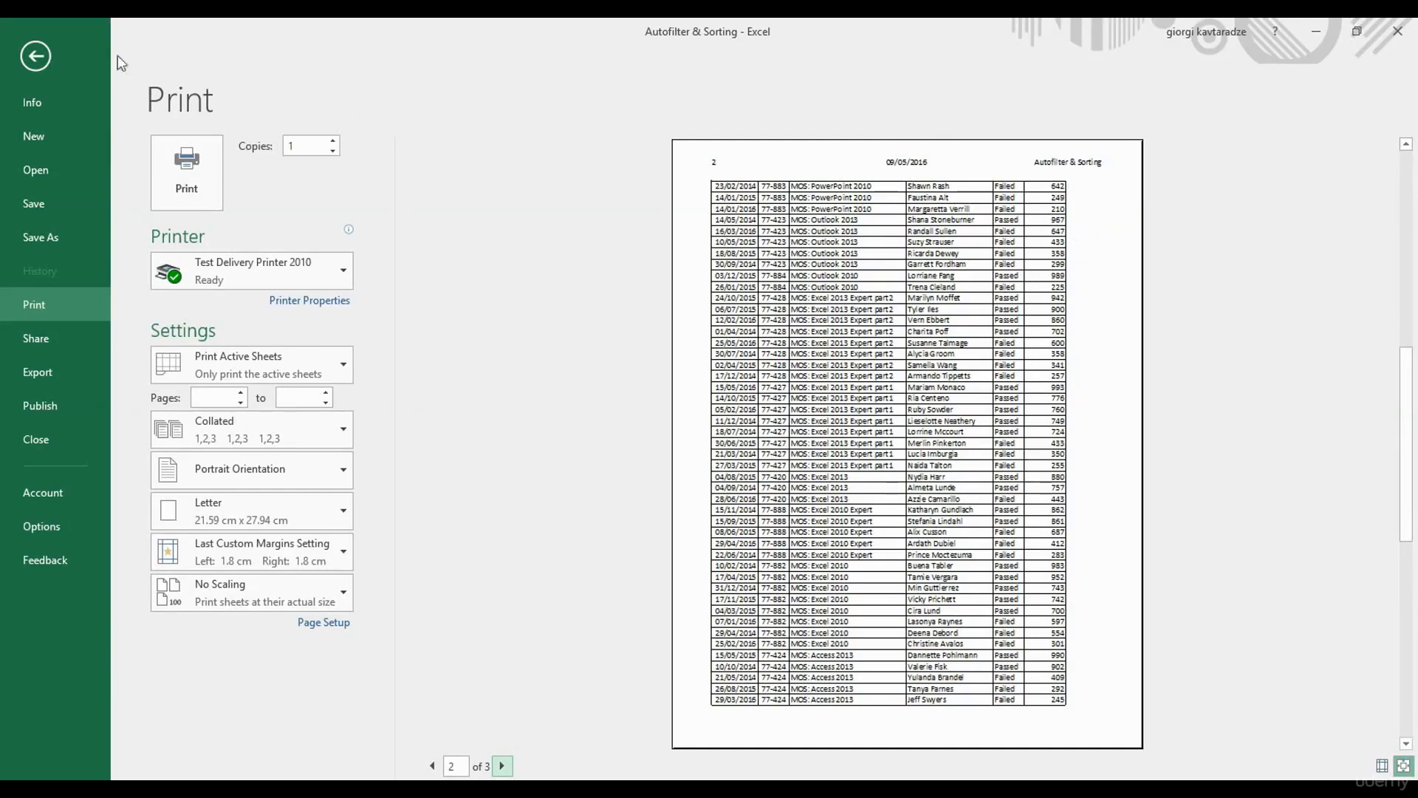
click(35, 56)
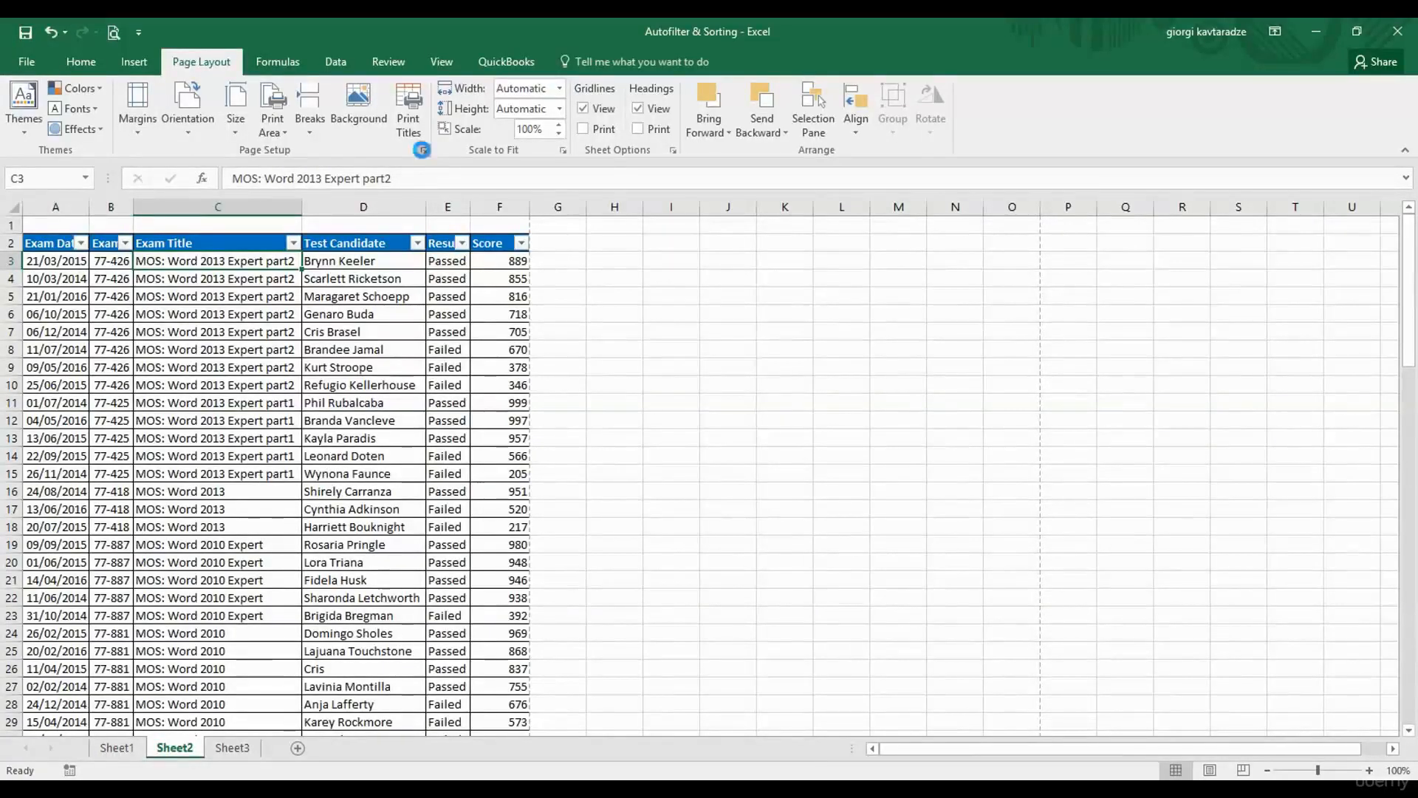
Examine the custom footer editor in the page setup and close it without changes.
click(423, 150)
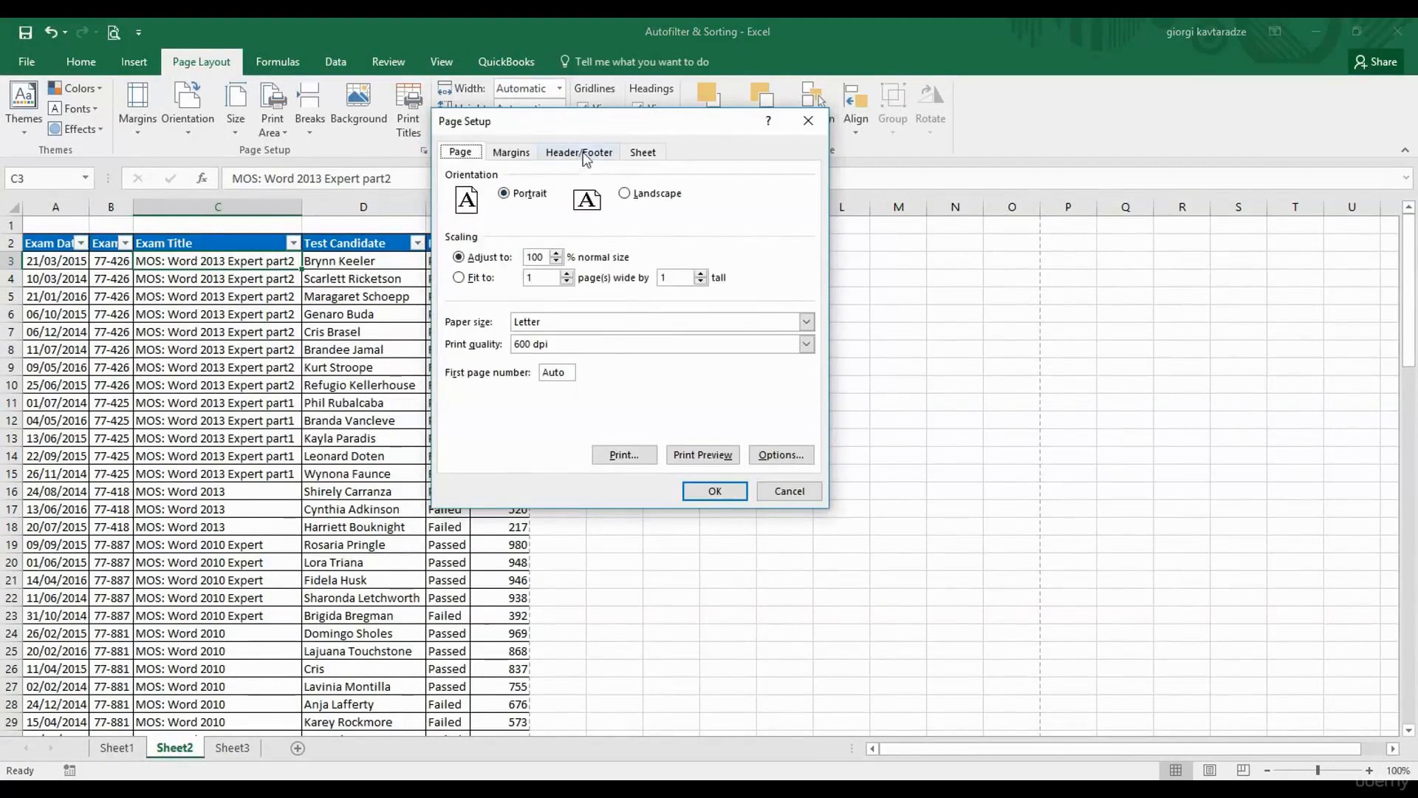
click(581, 153)
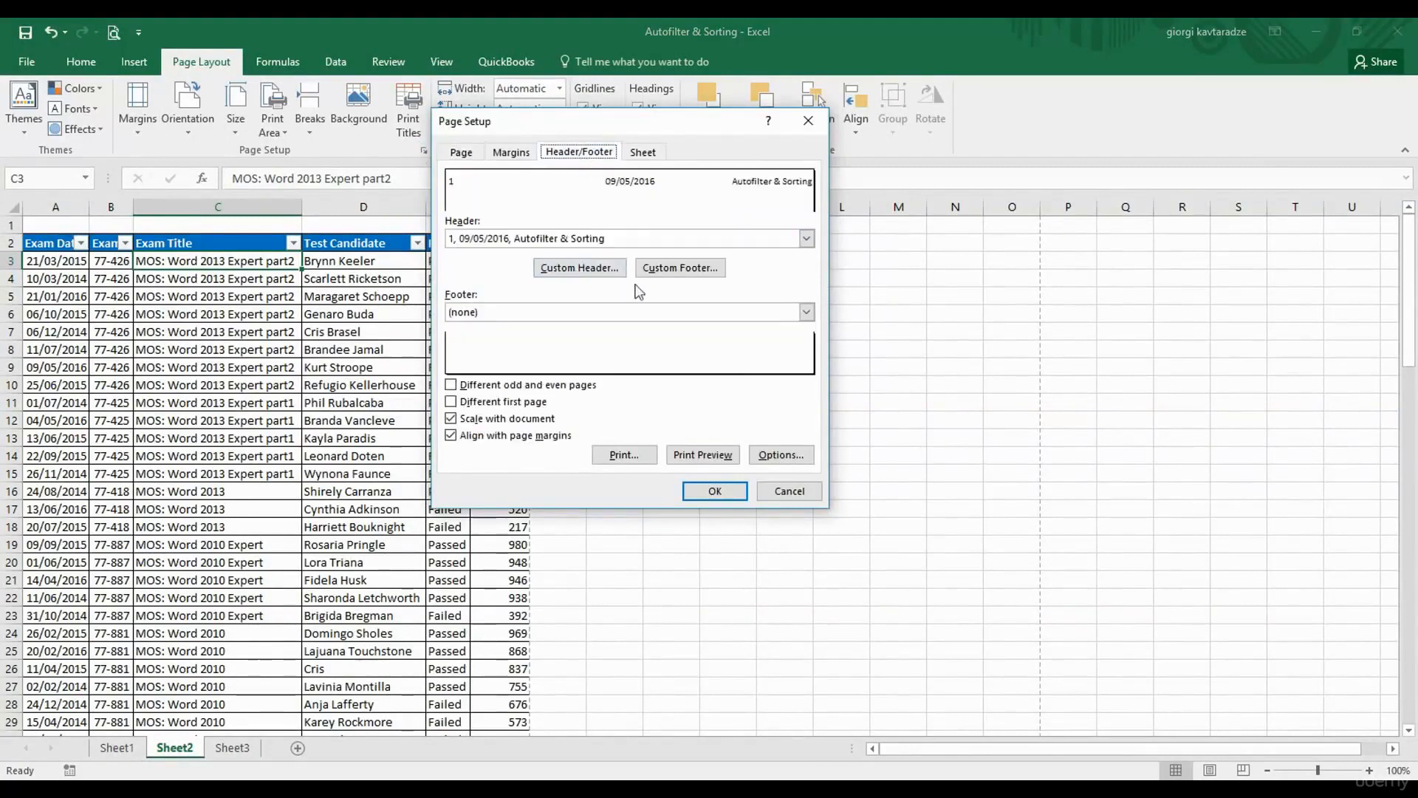
click(673, 270)
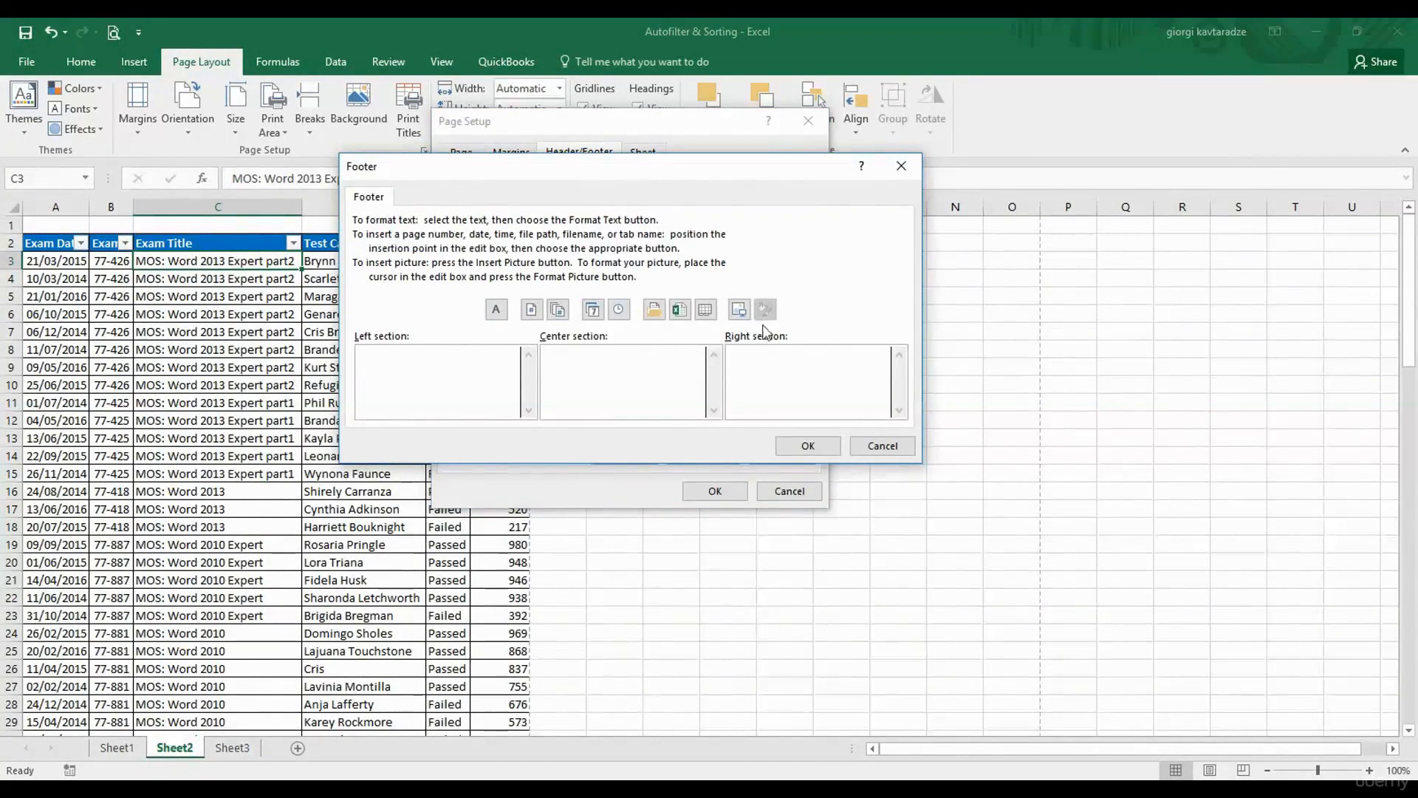
click(873, 447)
click(789, 492)
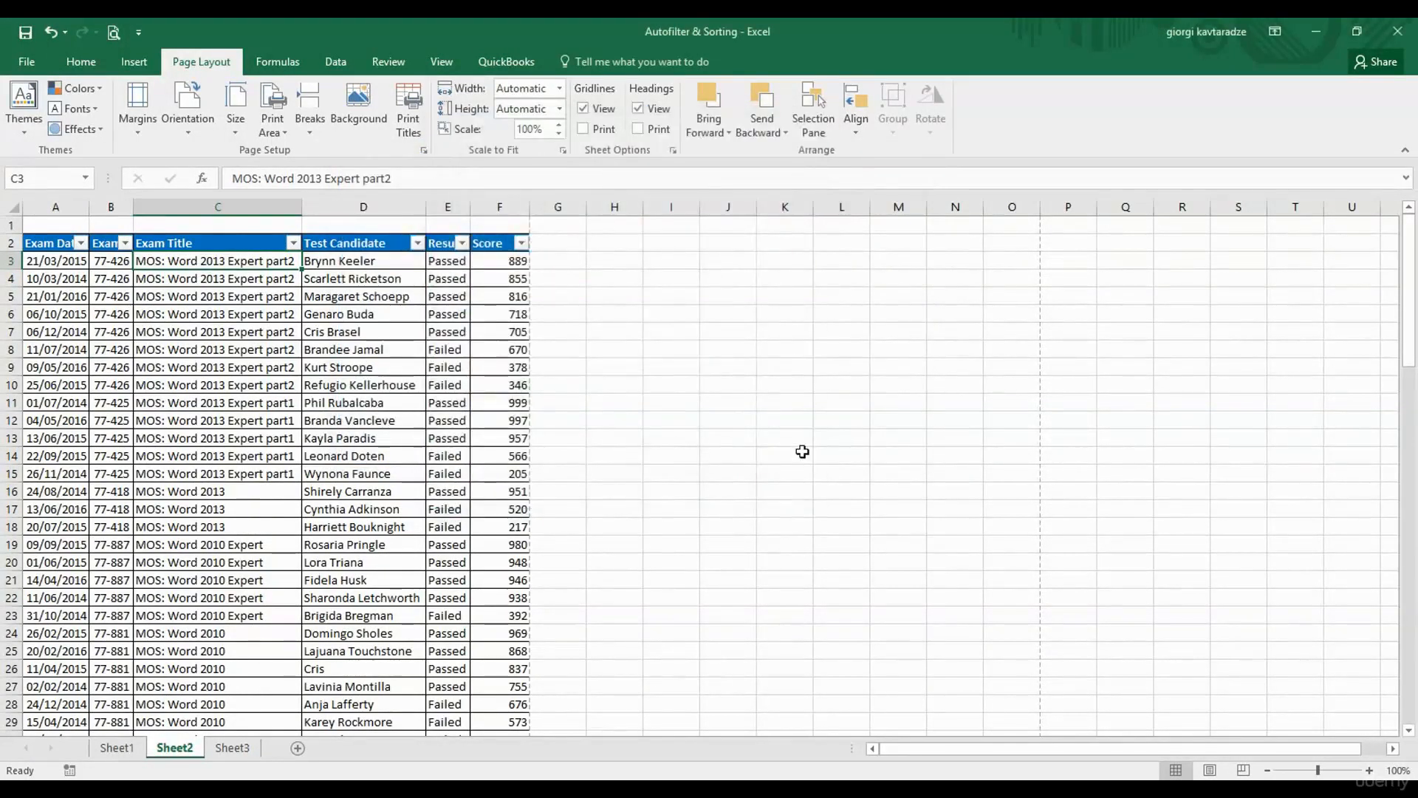
Compare the top rows of pages 1 and 2 of the exam results sheet in the print preview.
click(898, 383)
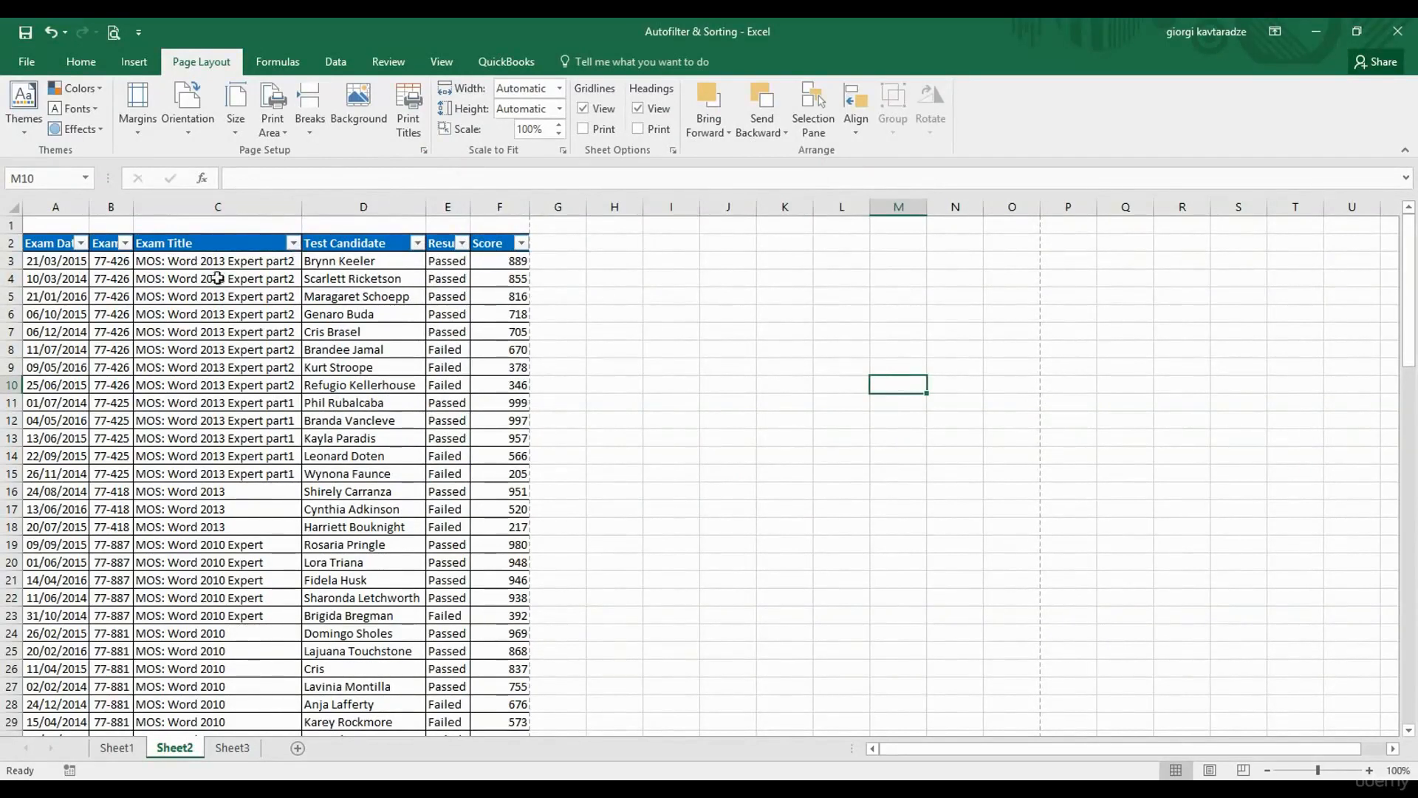
click(217, 294)
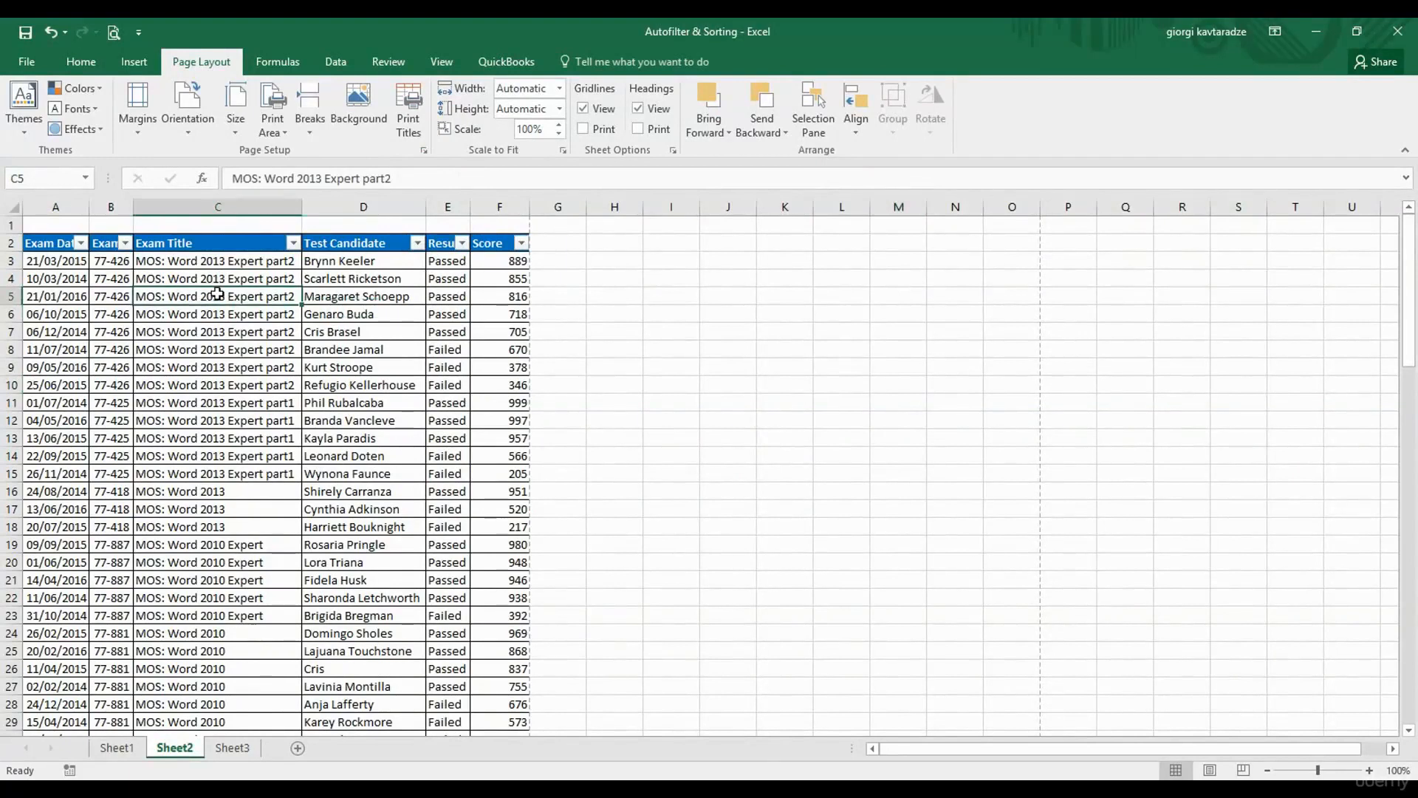
click(115, 32)
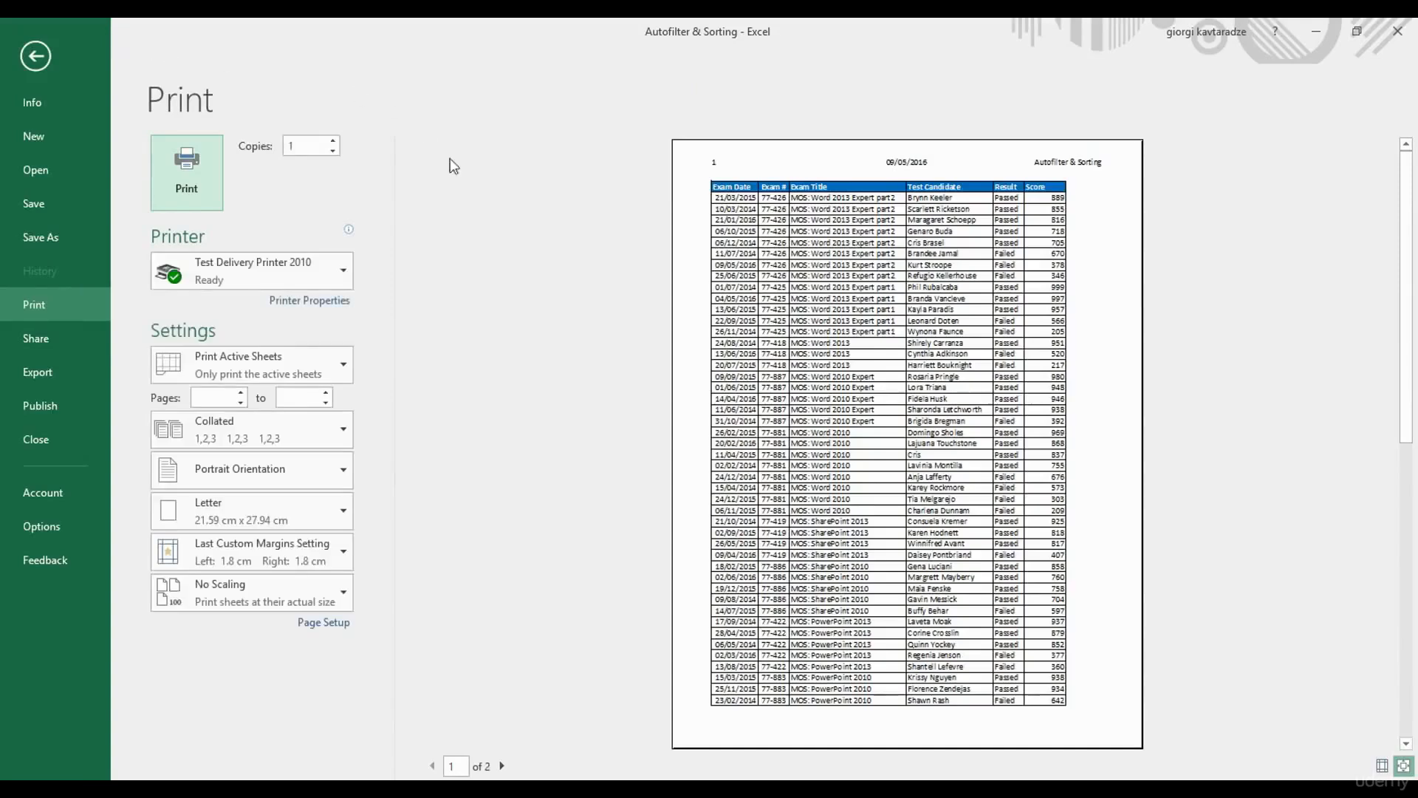
click(502, 766)
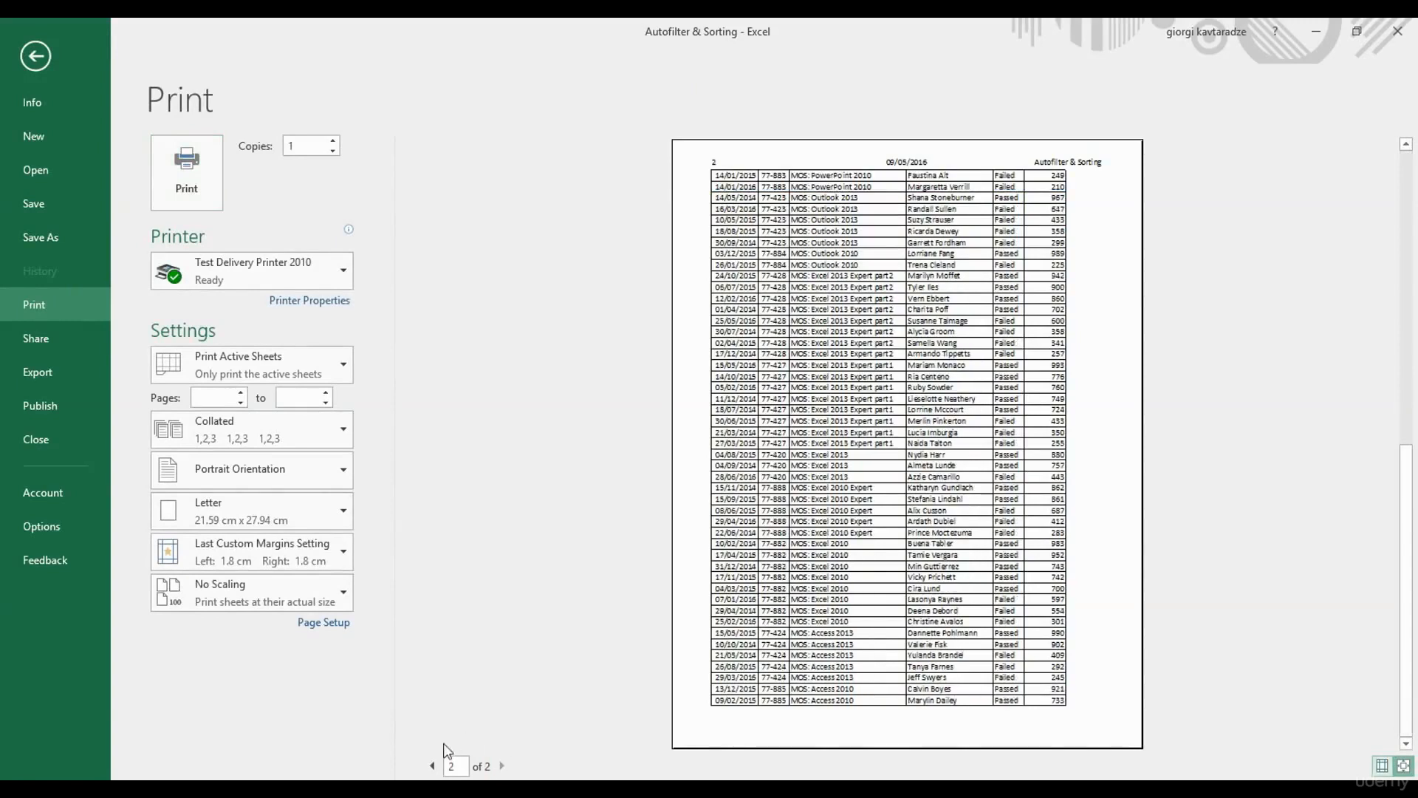
click(432, 766)
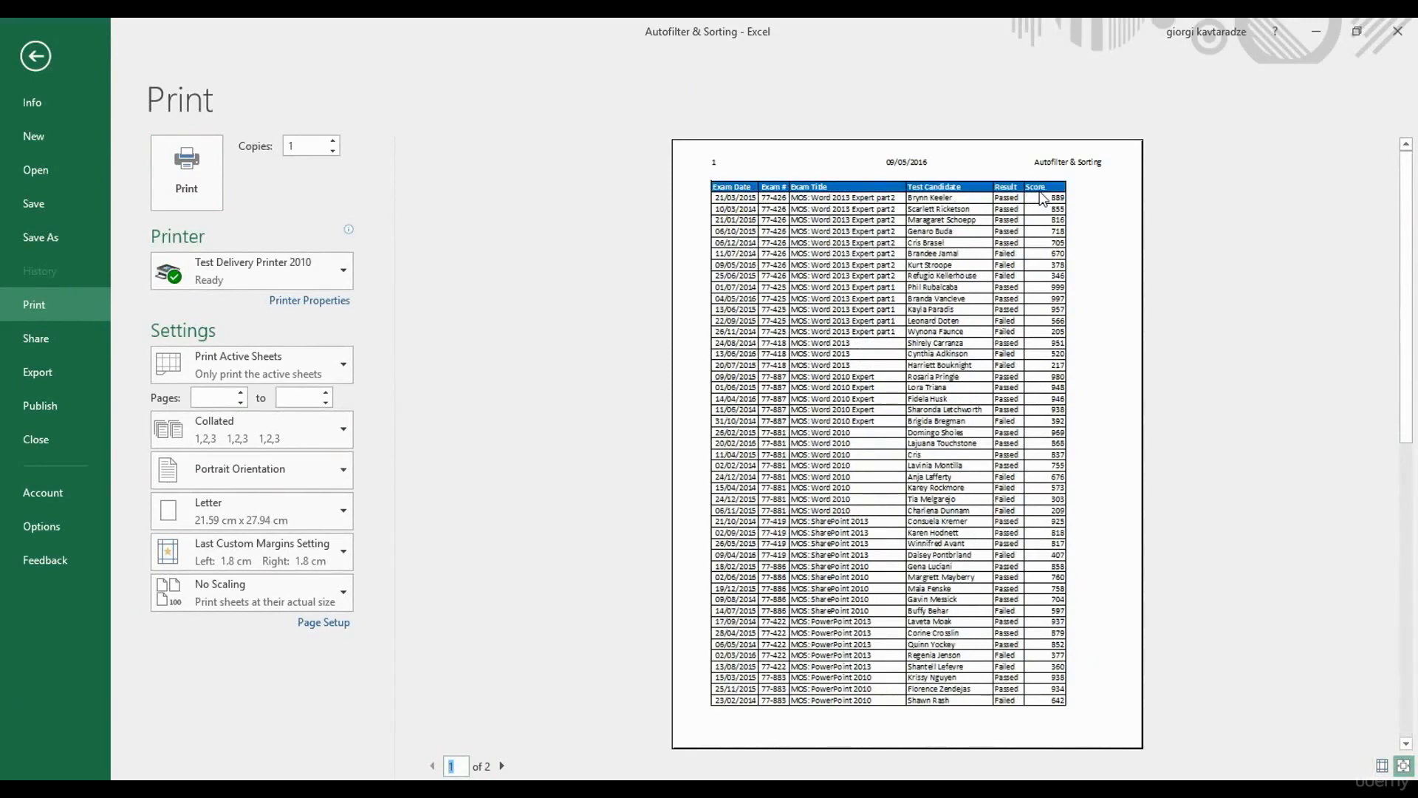
click(503, 767)
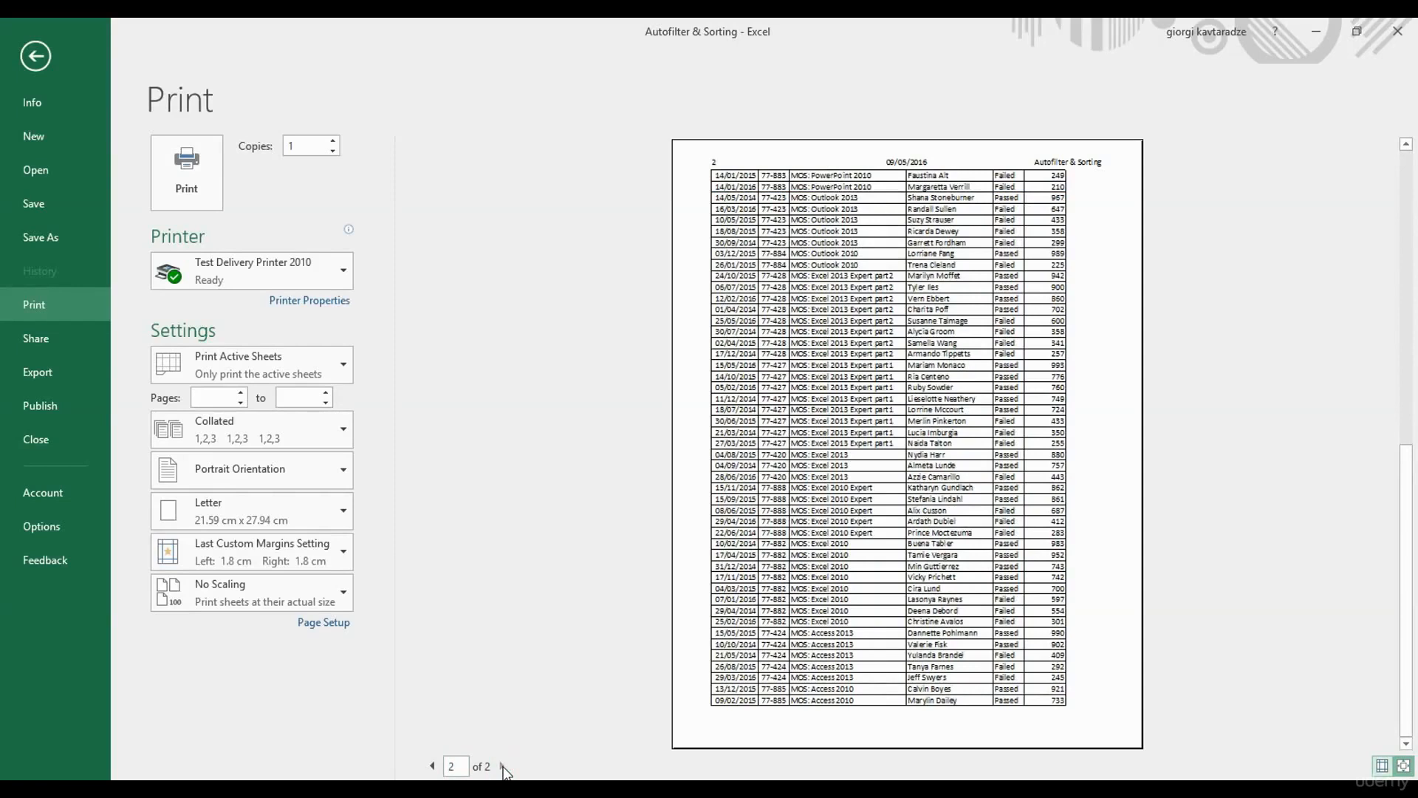
click(31, 55)
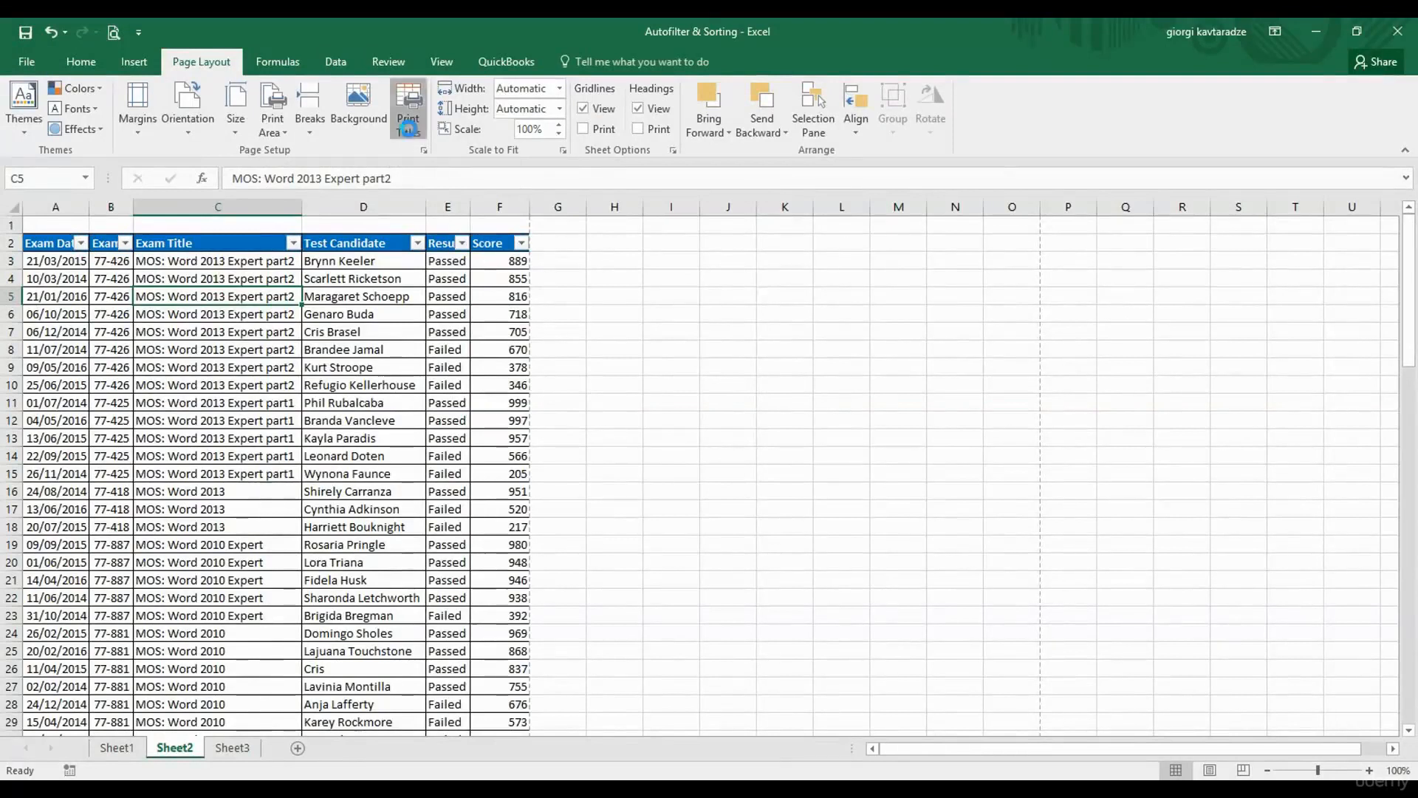
Set heading row 2 ($2:$2) to repeat at the top of every printed page and check the pages in the print preview.
click(409, 130)
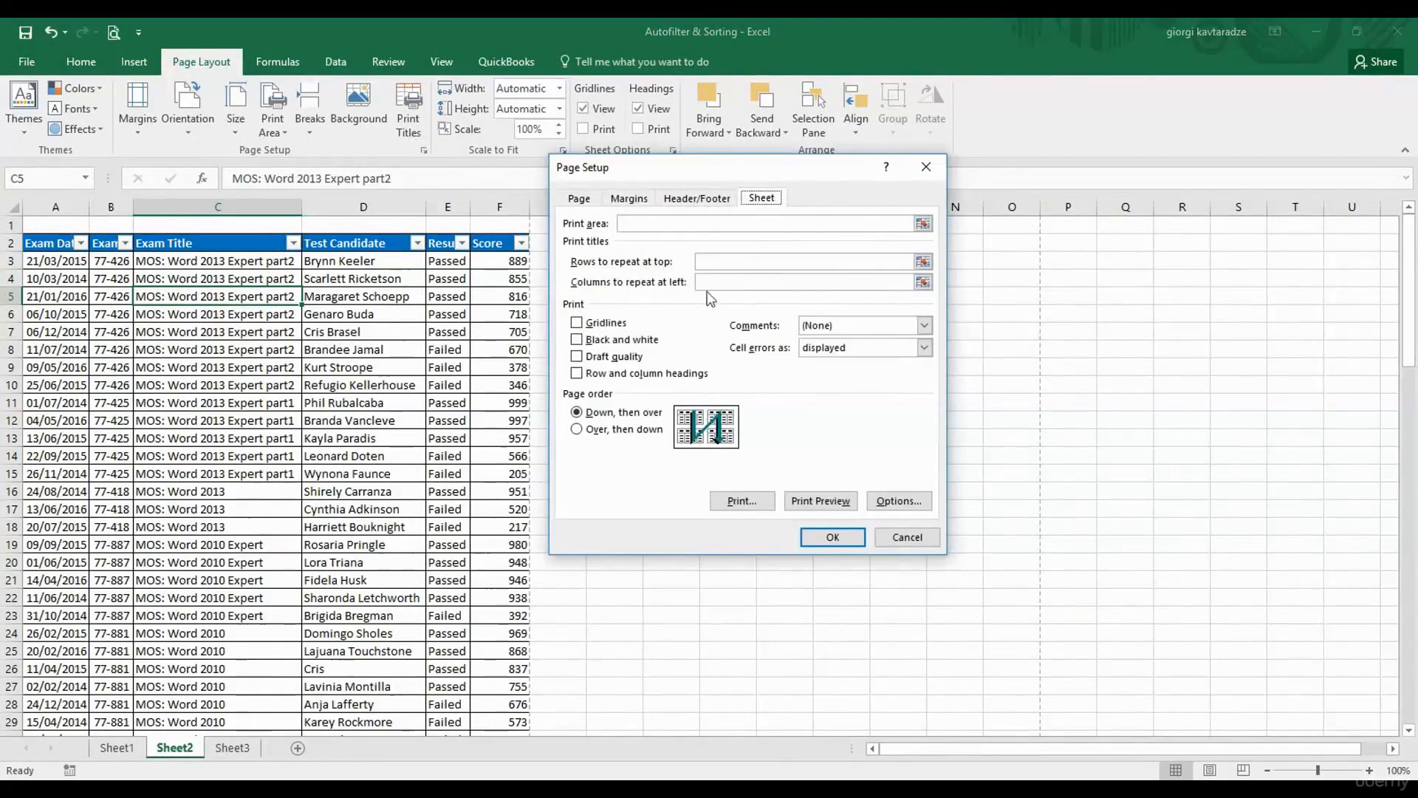
click(715, 262)
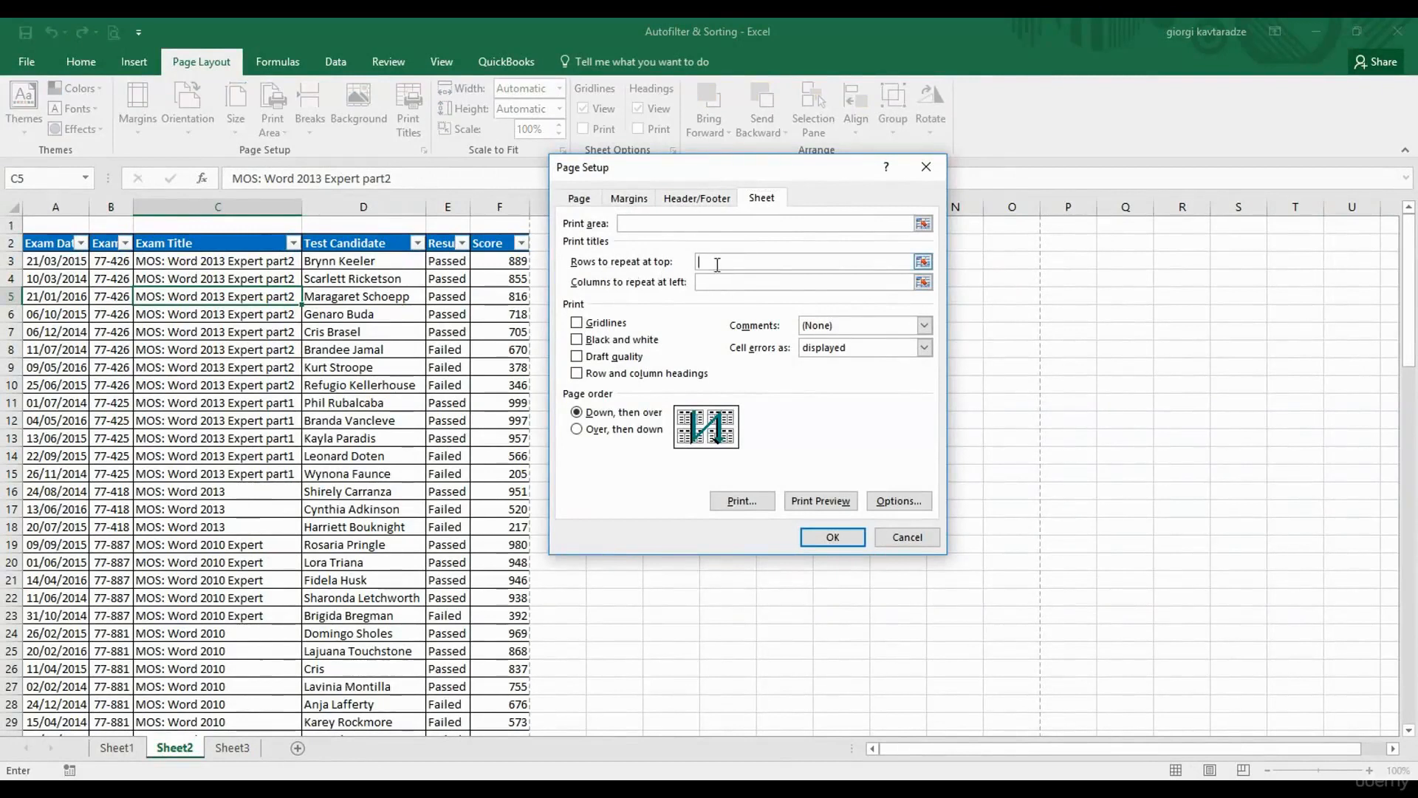
click(11, 243)
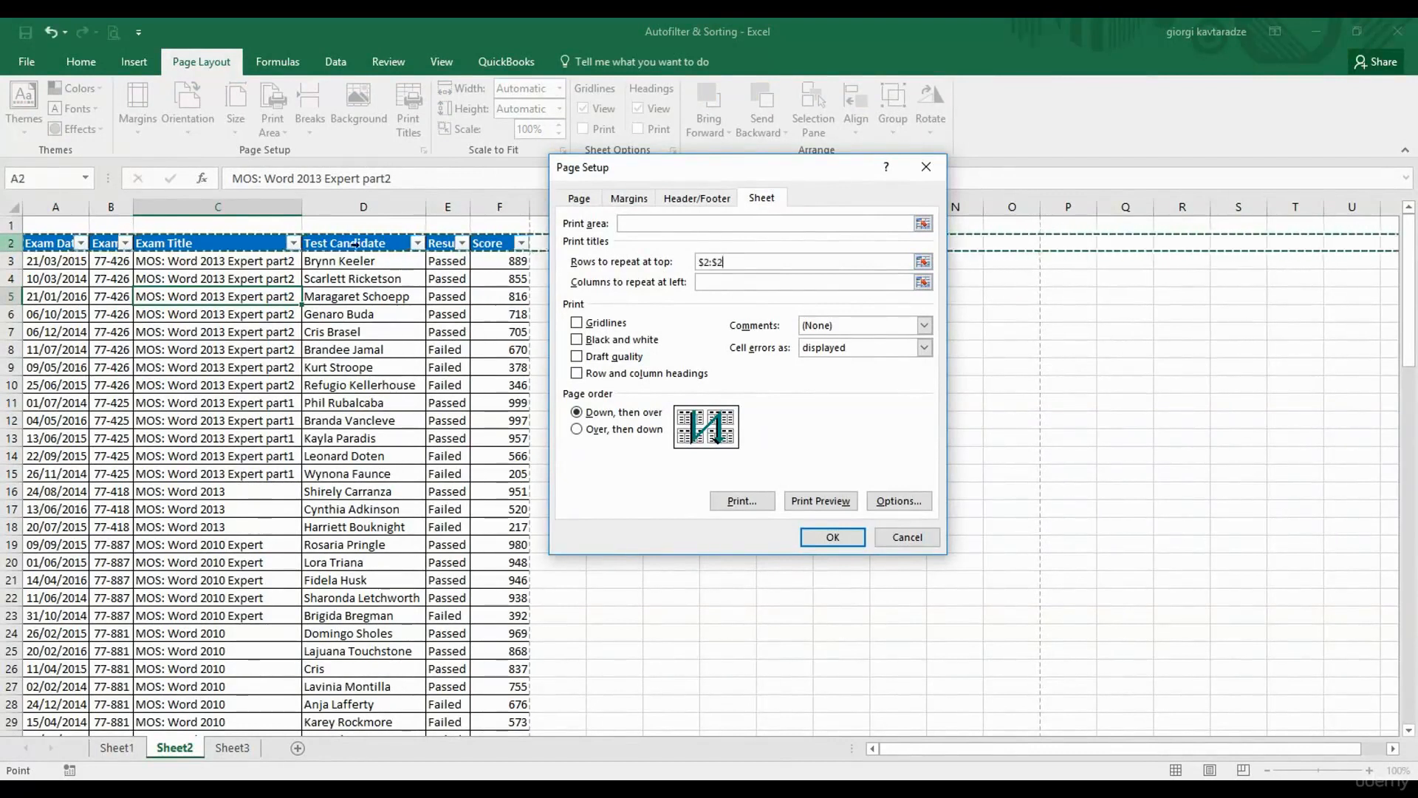
click(824, 500)
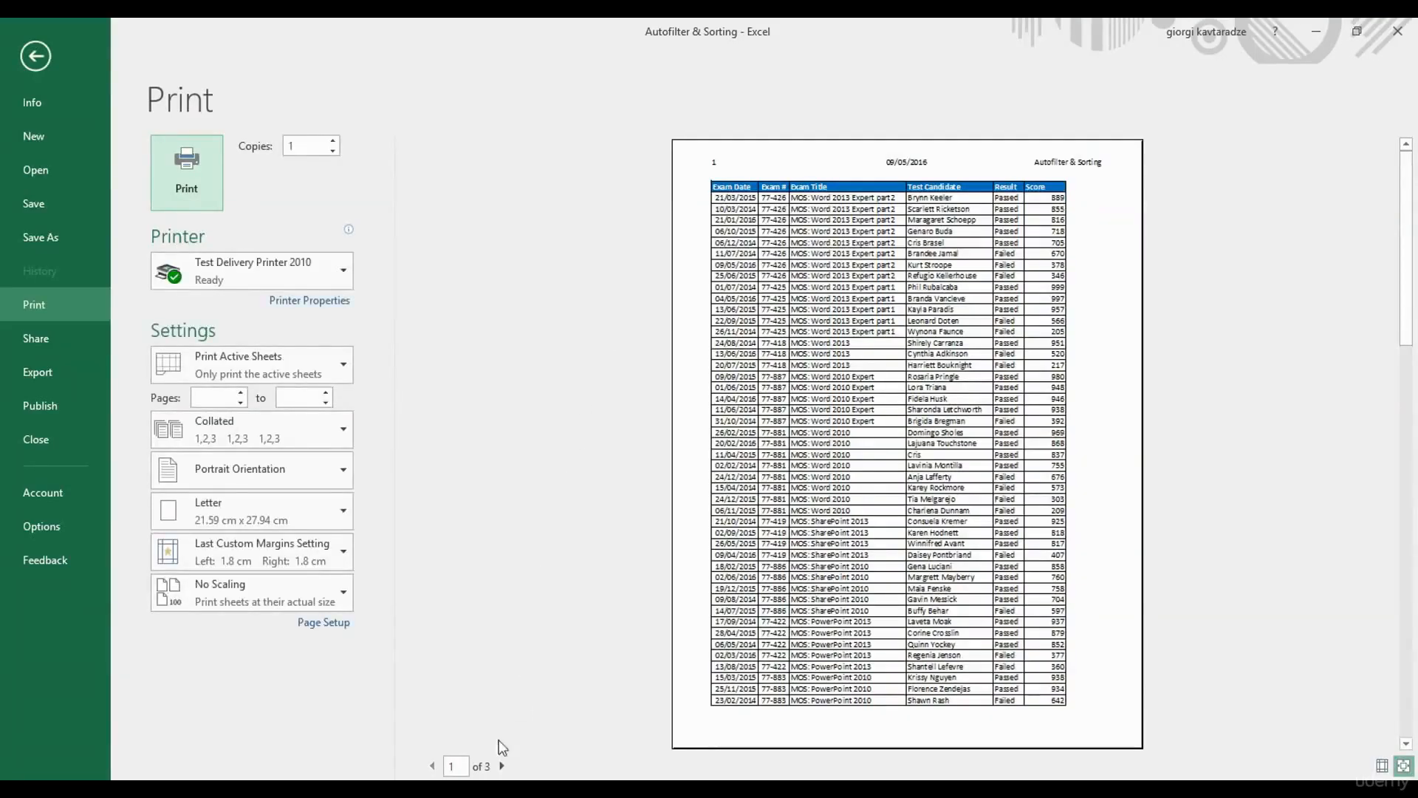
click(502, 767)
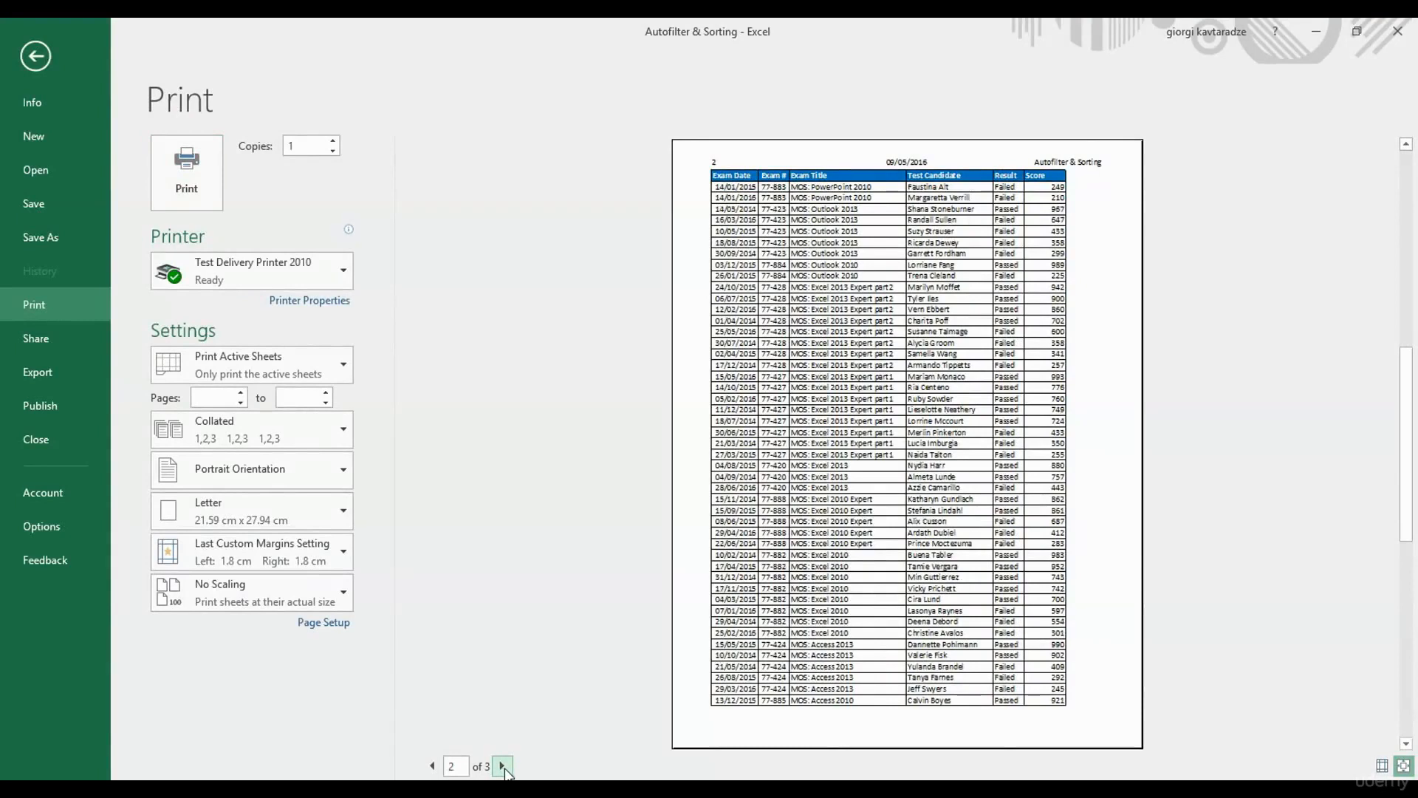
click(503, 766)
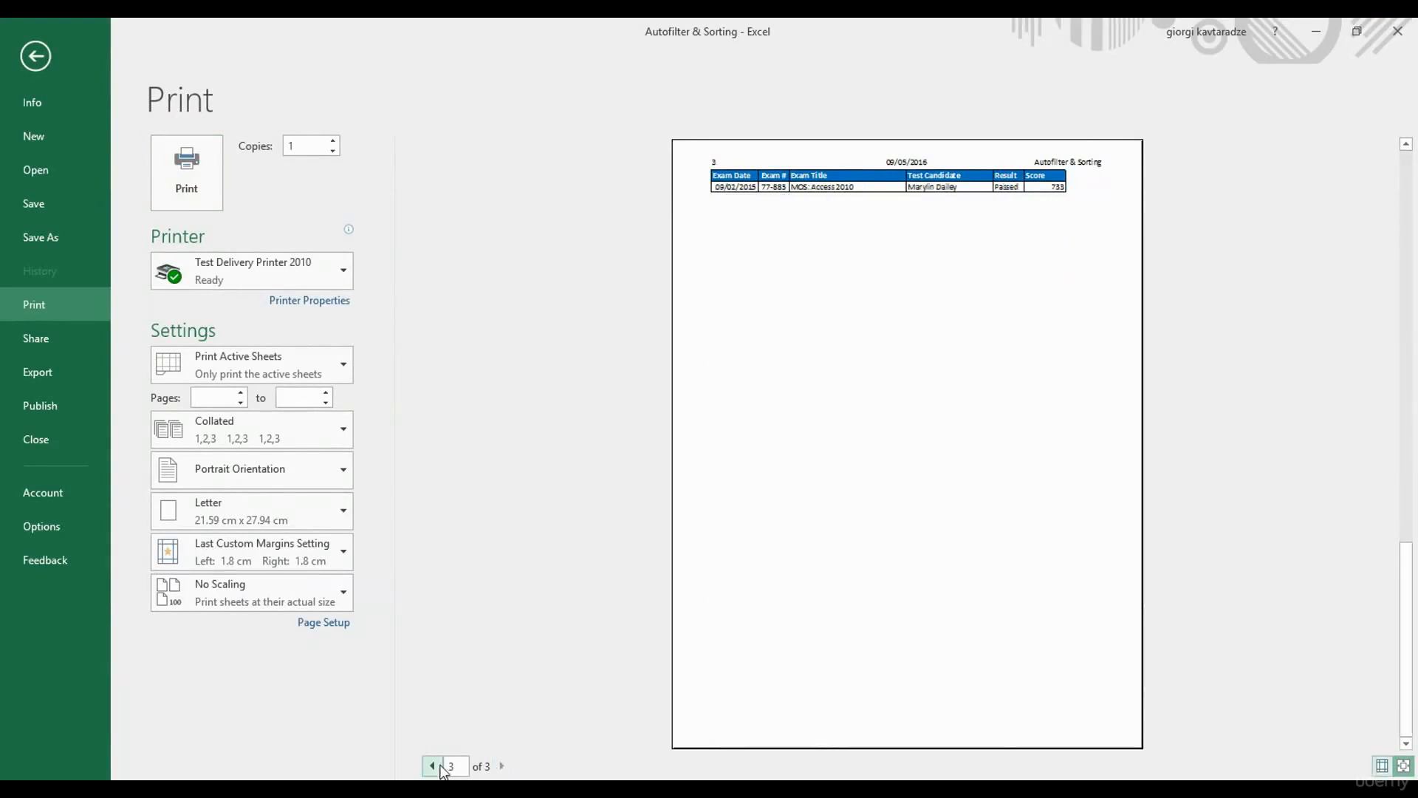
click(434, 766)
click(433, 766)
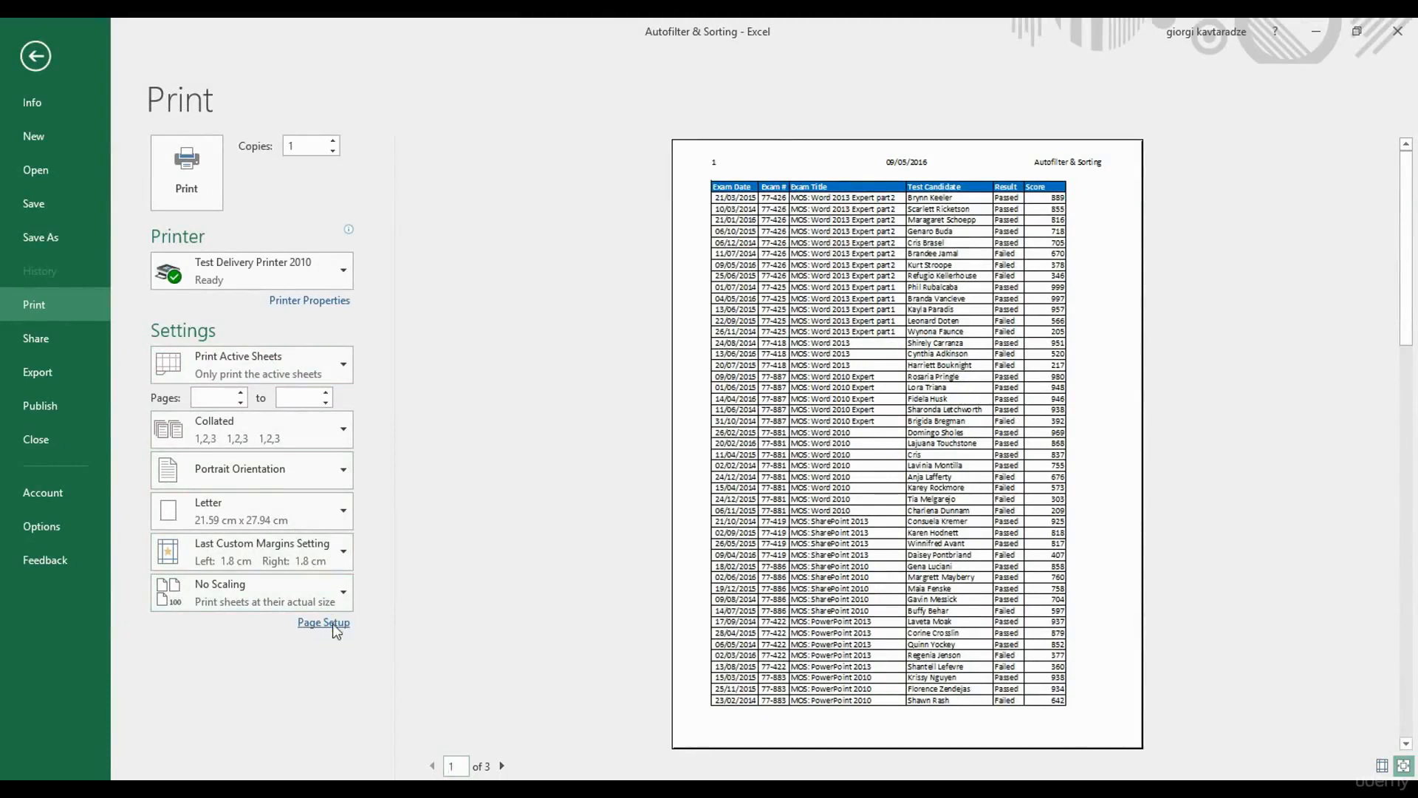
Centre the exam results on the page both horizontally and vertically, and check all pages in the print preview.
click(332, 624)
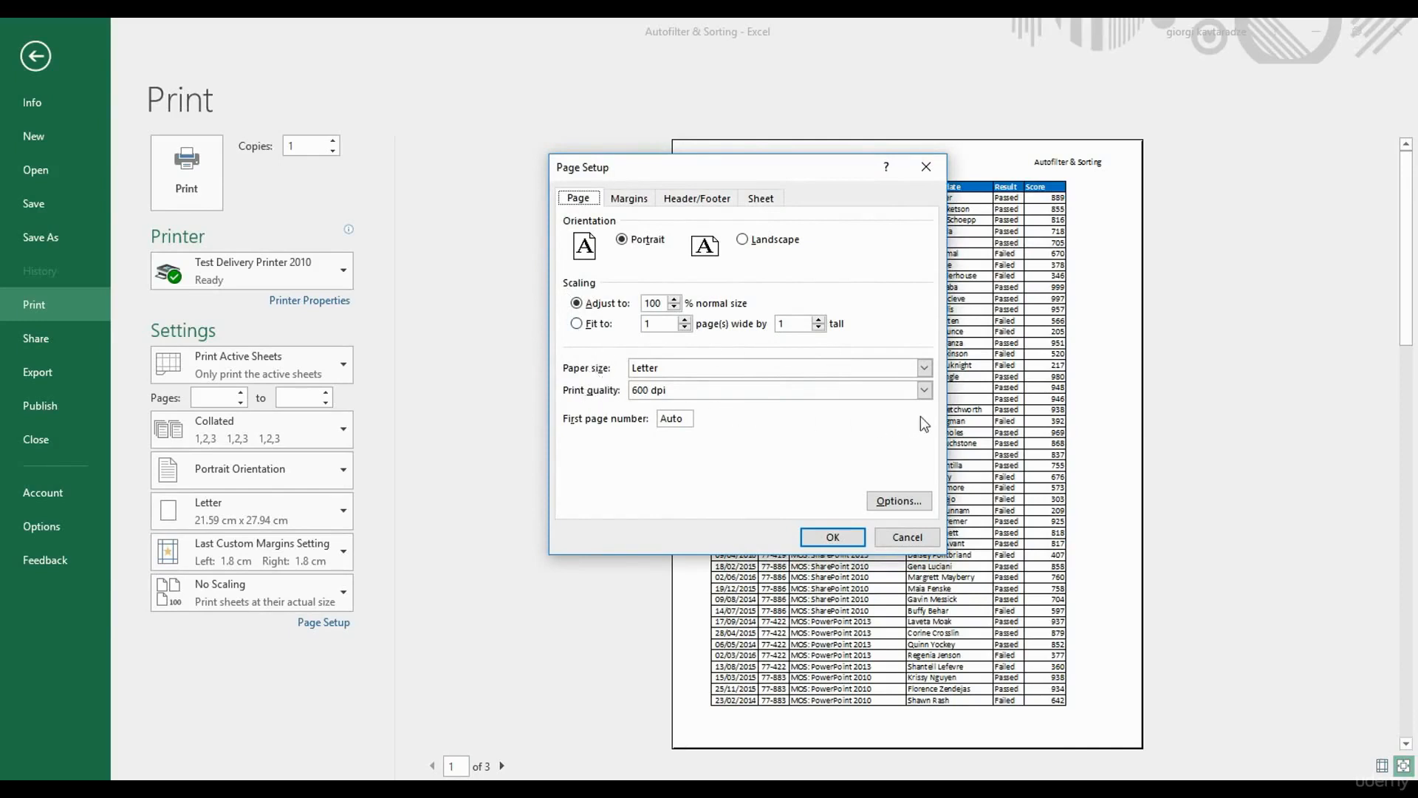
click(630, 200)
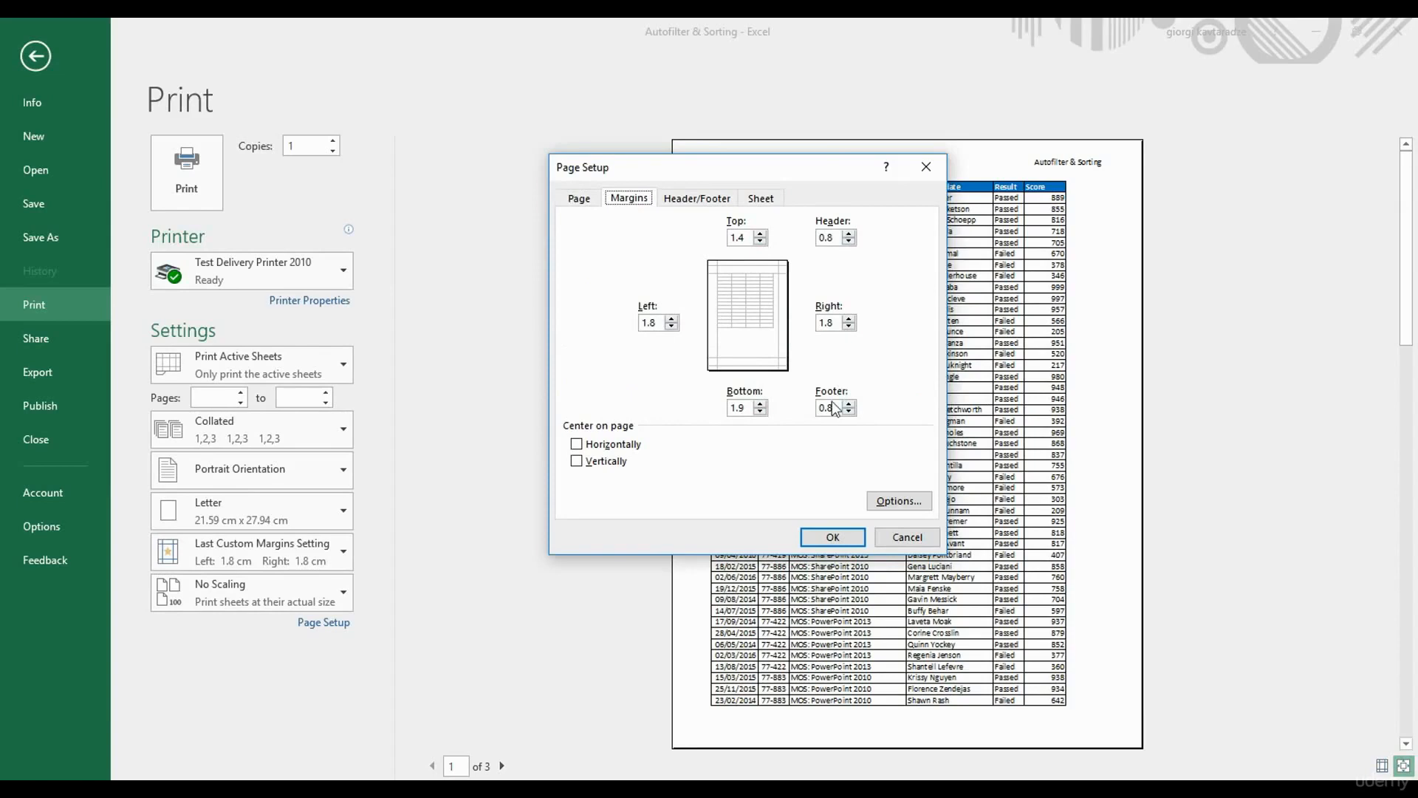
click(577, 445)
click(579, 463)
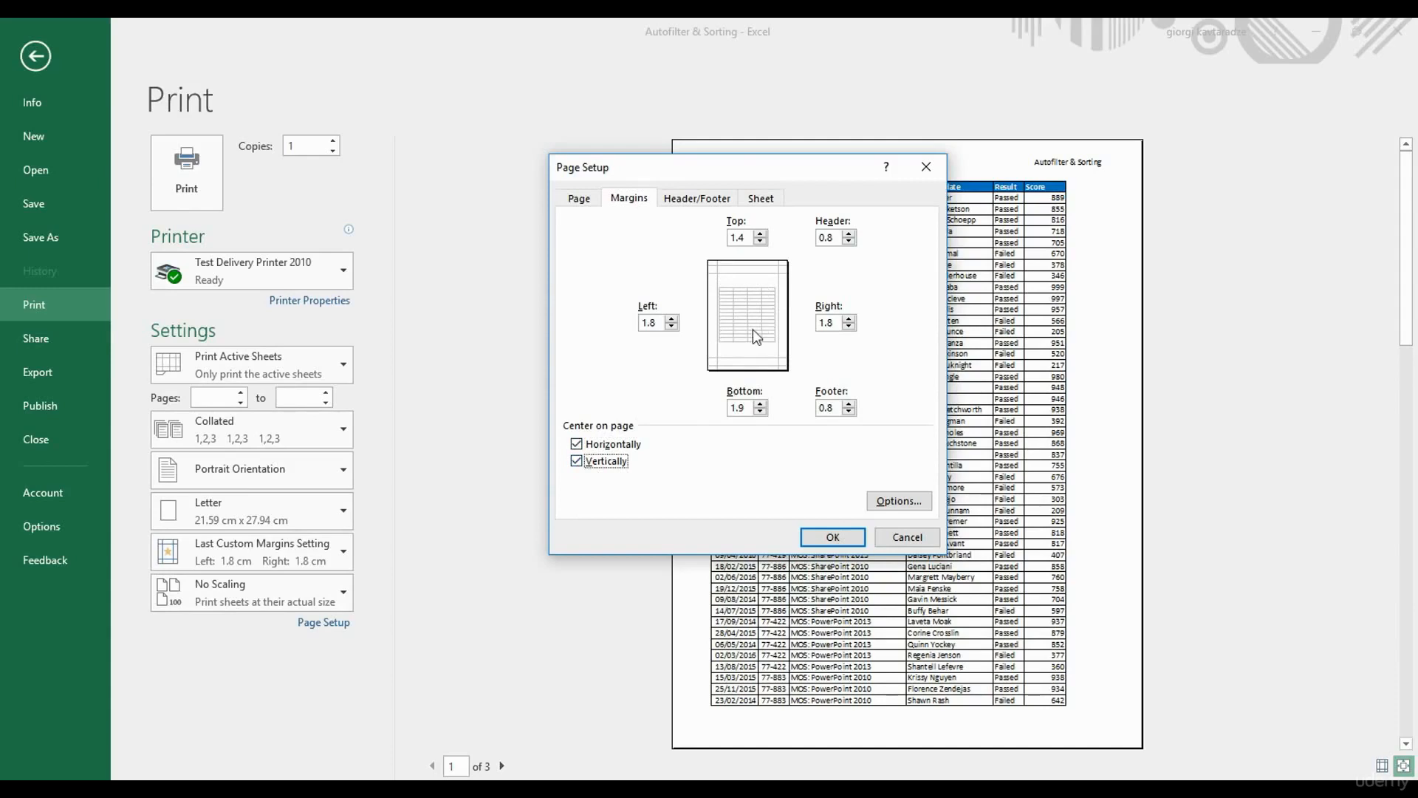
click(817, 537)
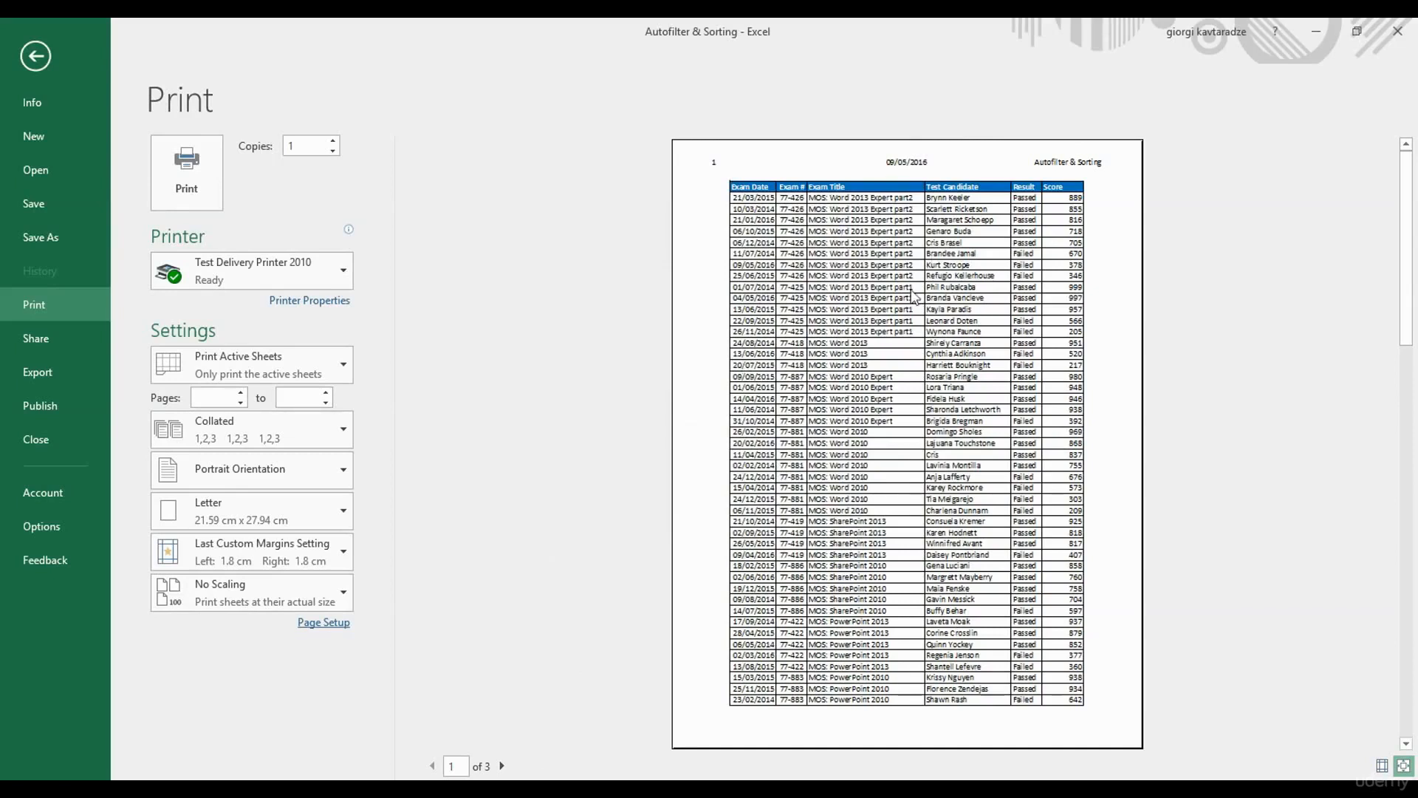
click(504, 766)
click(504, 767)
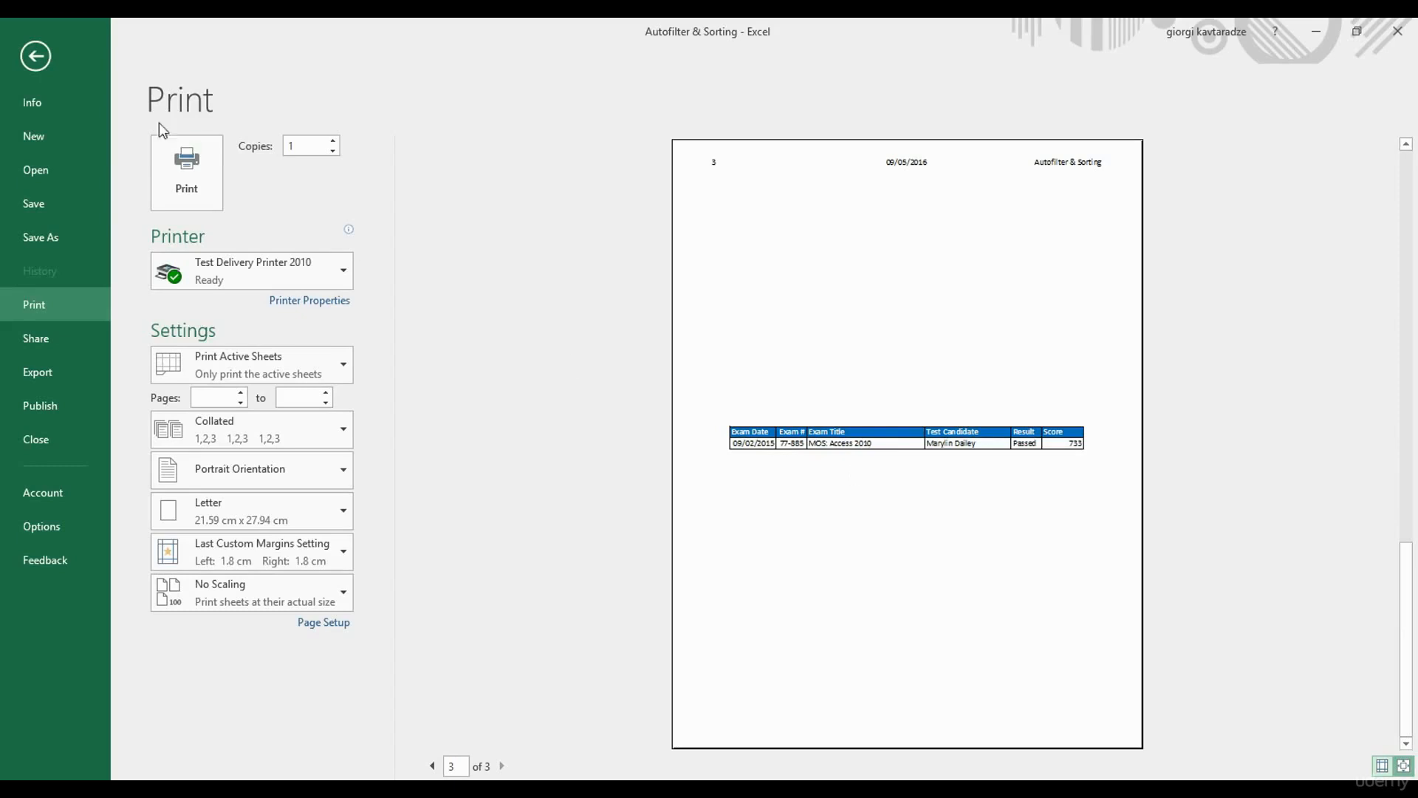
click(35, 56)
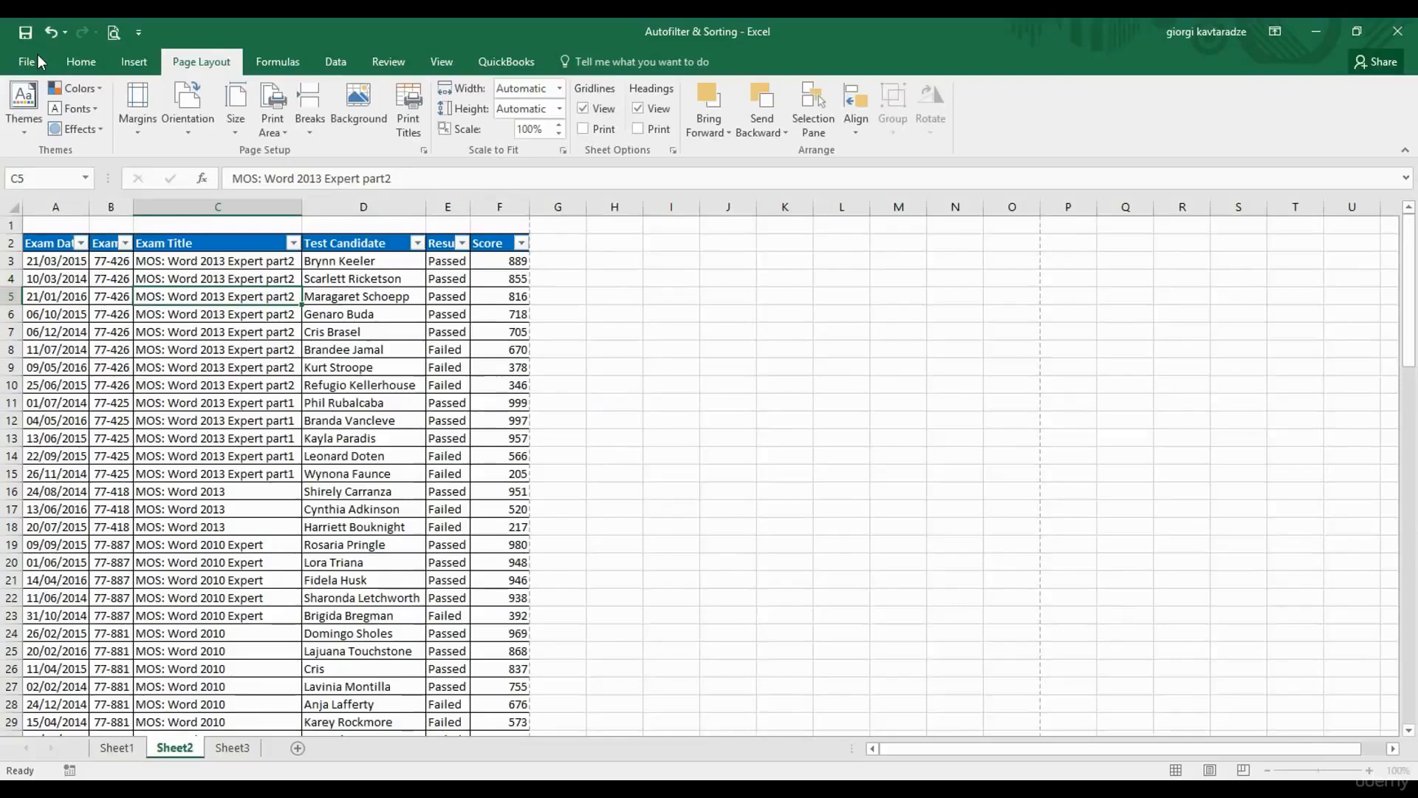
Review the available margin presets, page orientations and paper sizes, plus the setting for columns to repeat at left.
click(143, 130)
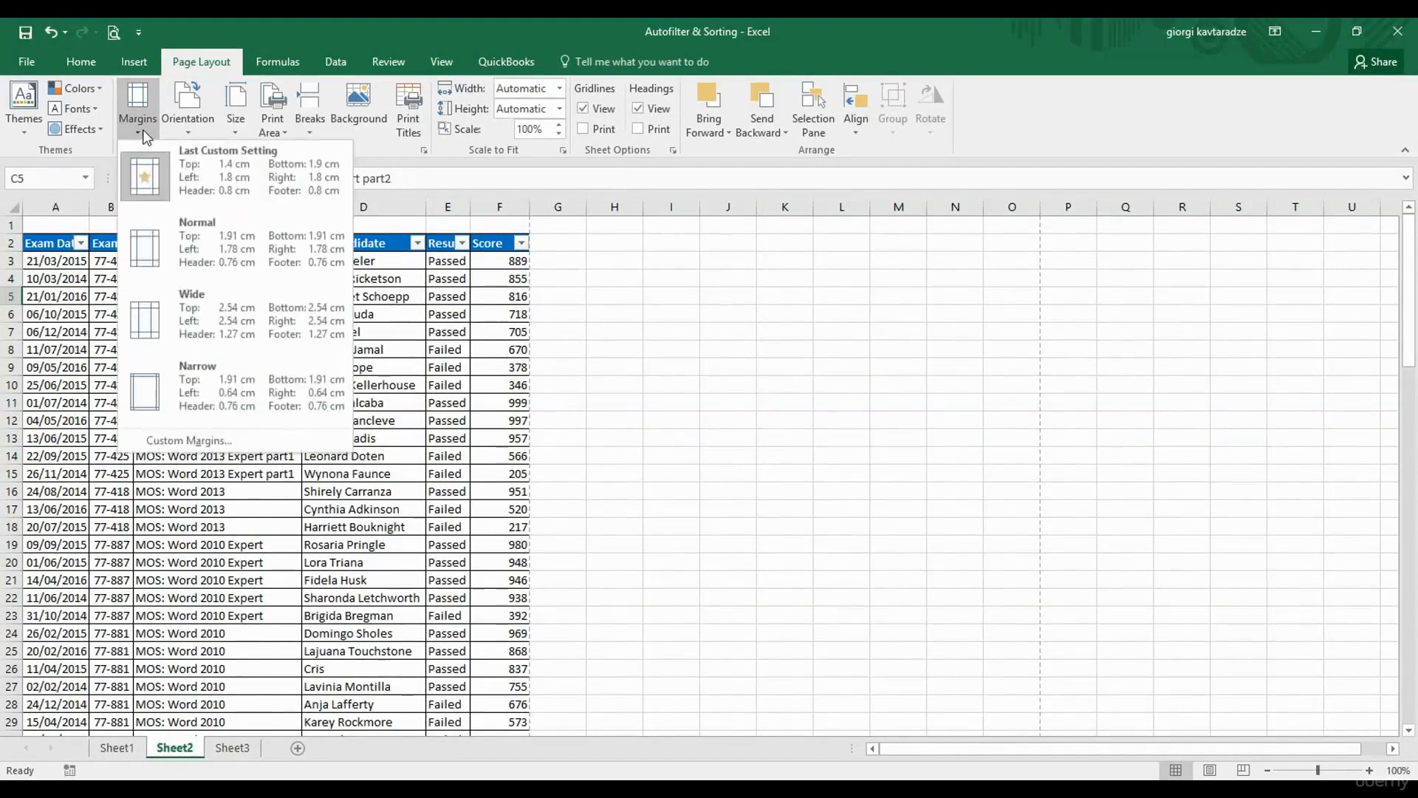
click(188, 132)
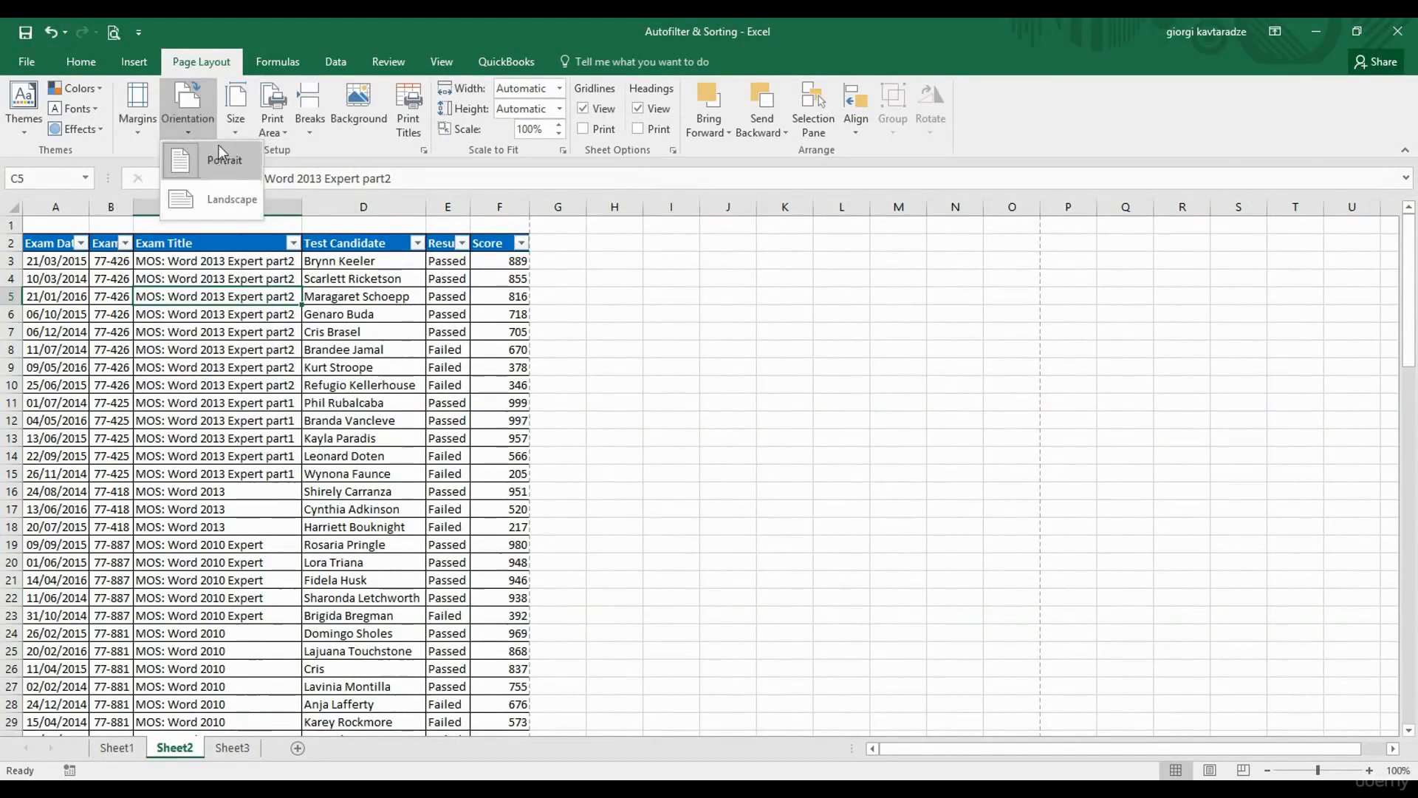
click(236, 130)
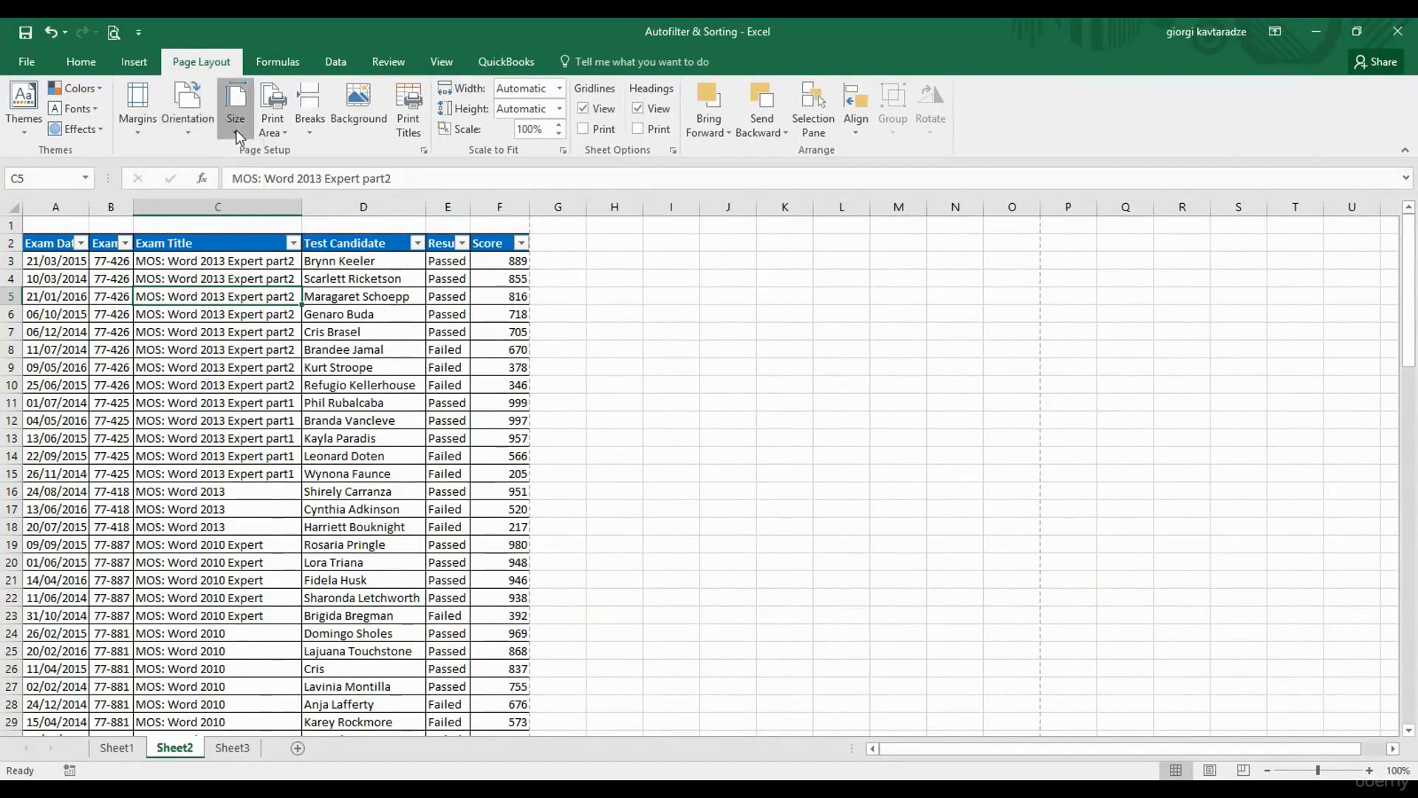
click(237, 130)
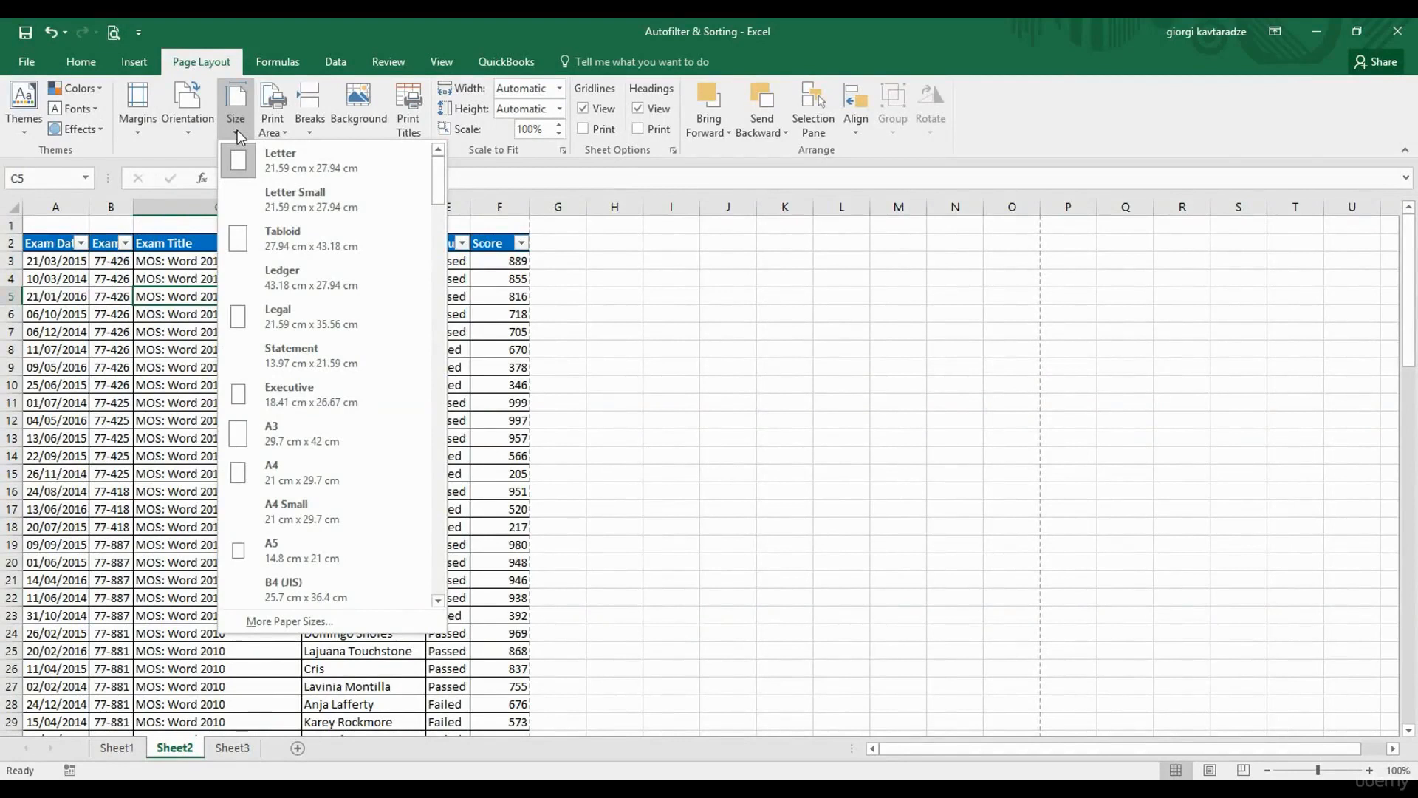
click(405, 121)
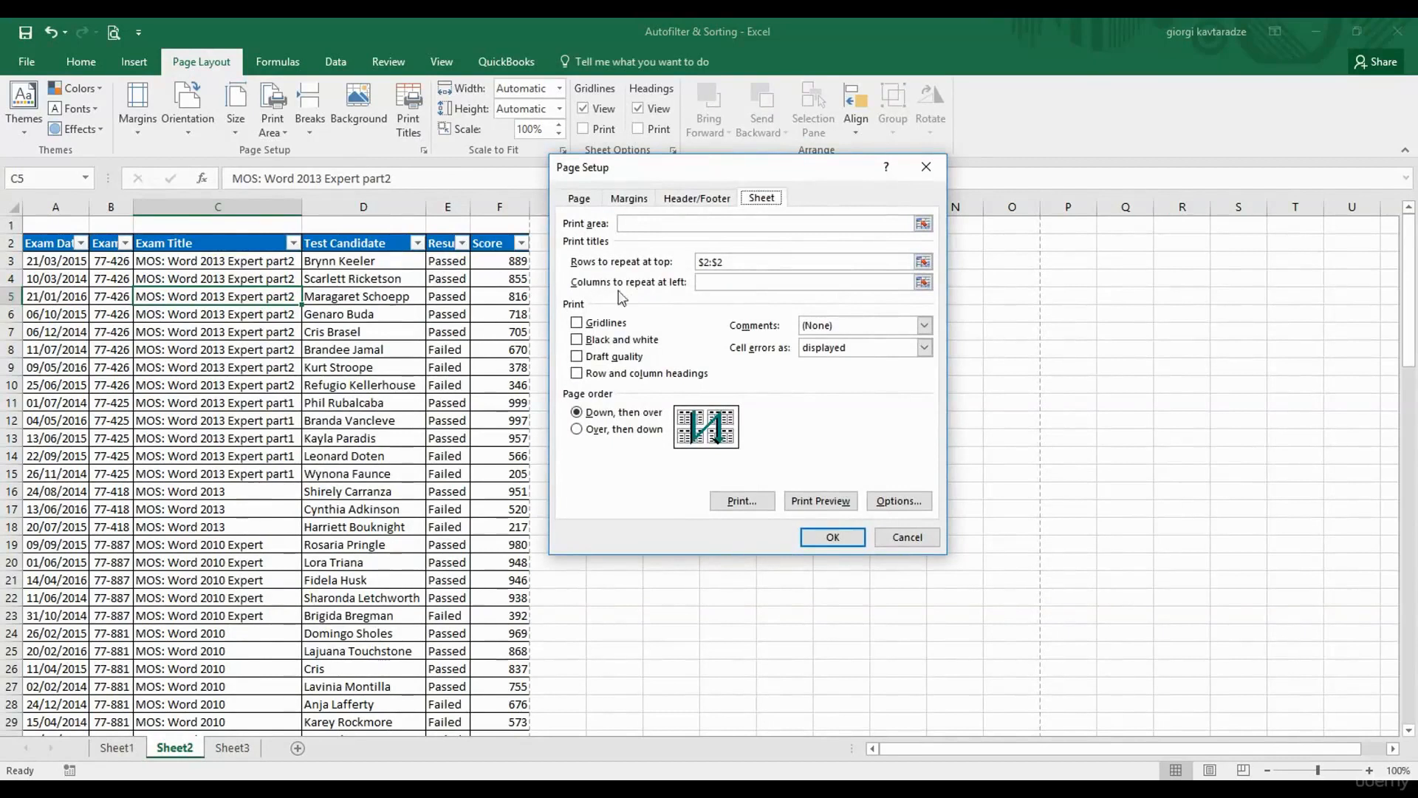
click(705, 287)
click(709, 285)
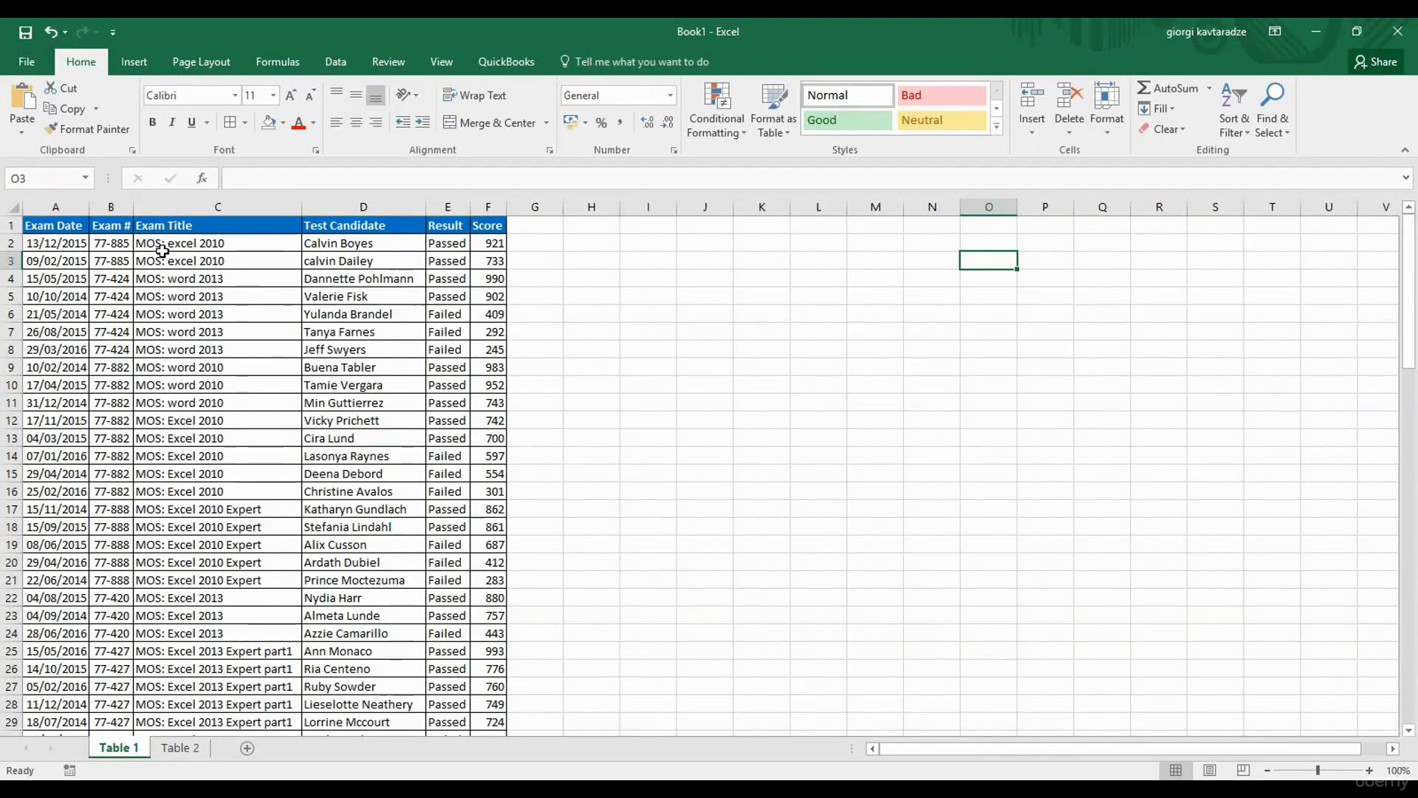
Replace ":" with ": Microsoft" in exam title cell C2 of the Table 1 sheet, and in all matching cells.
click(246, 247)
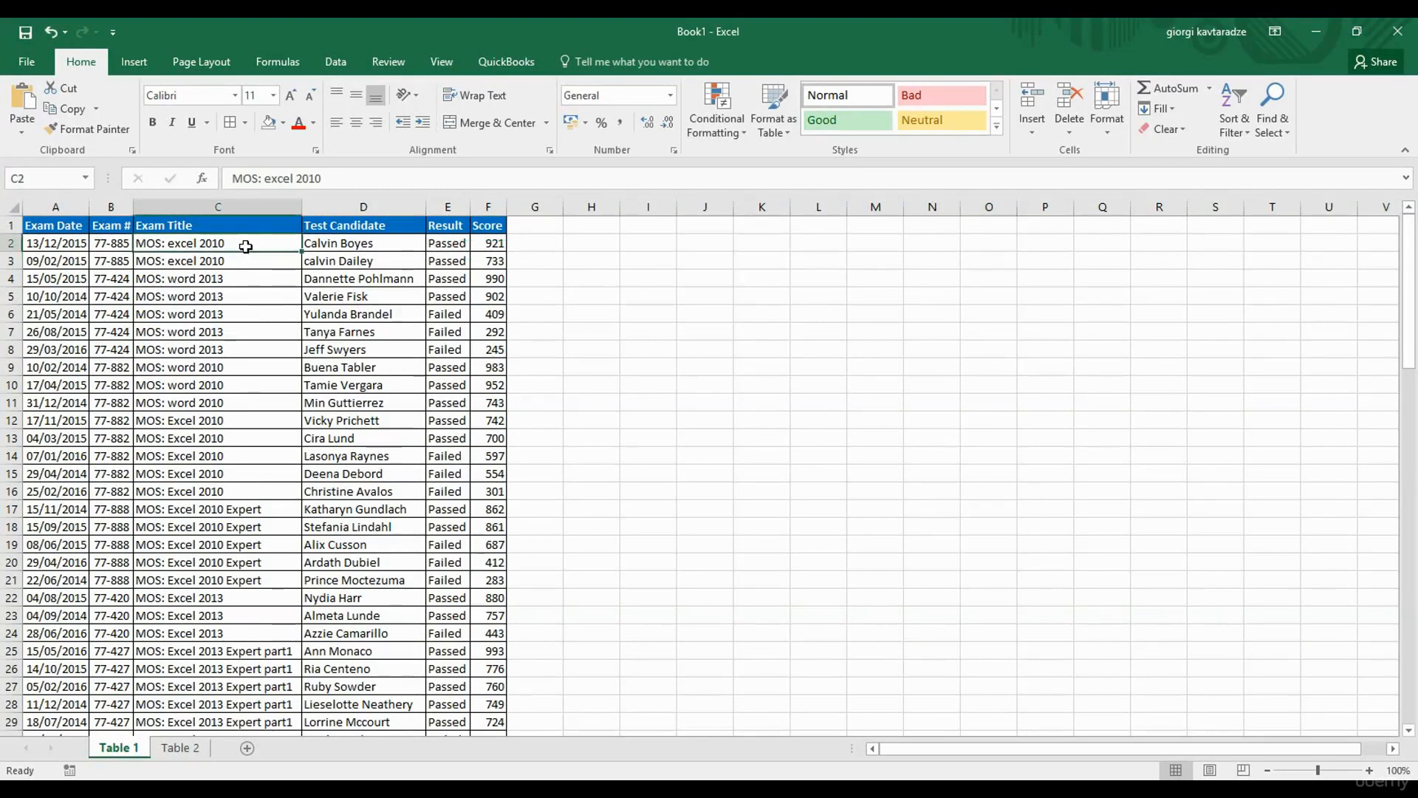
key(ctrl+h)
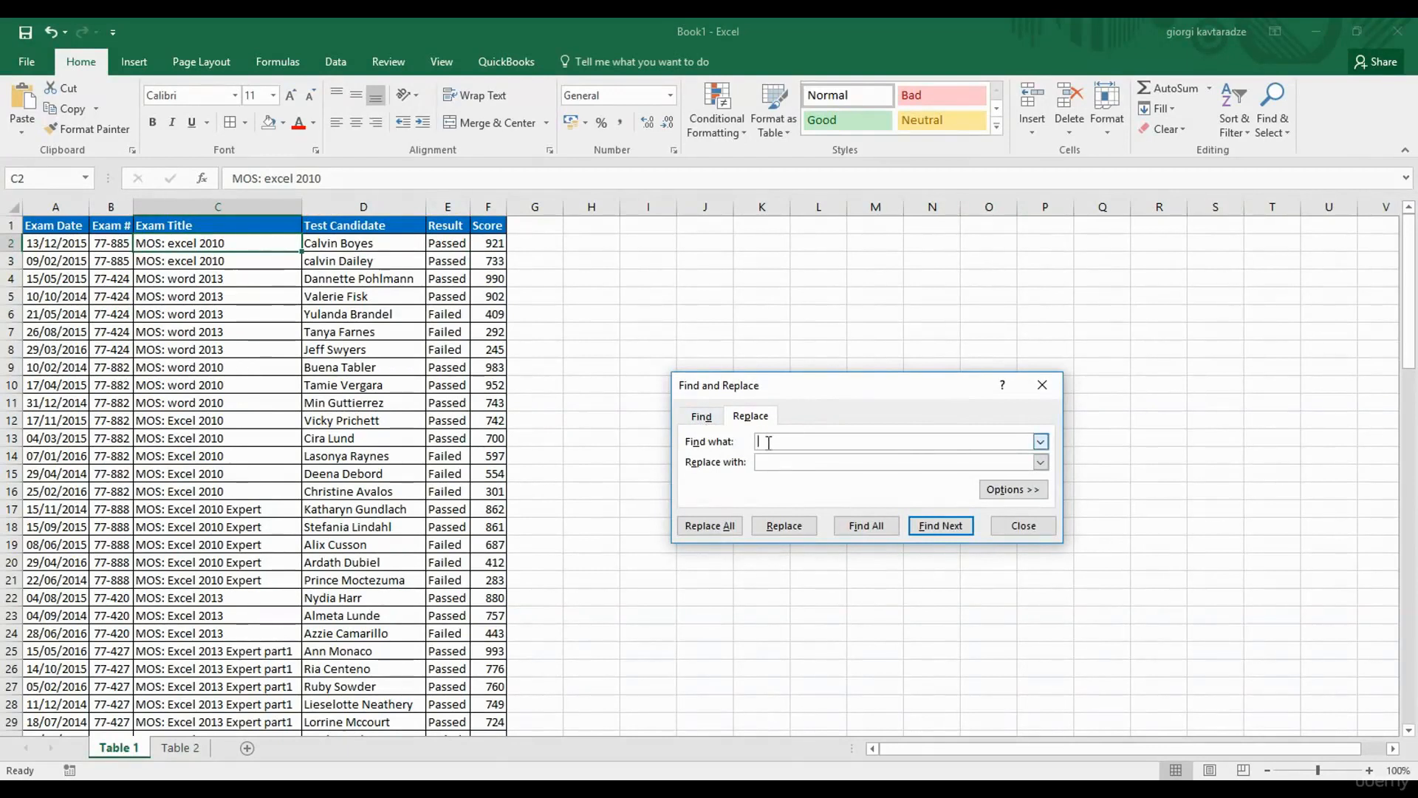
click(789, 461)
text(: M)
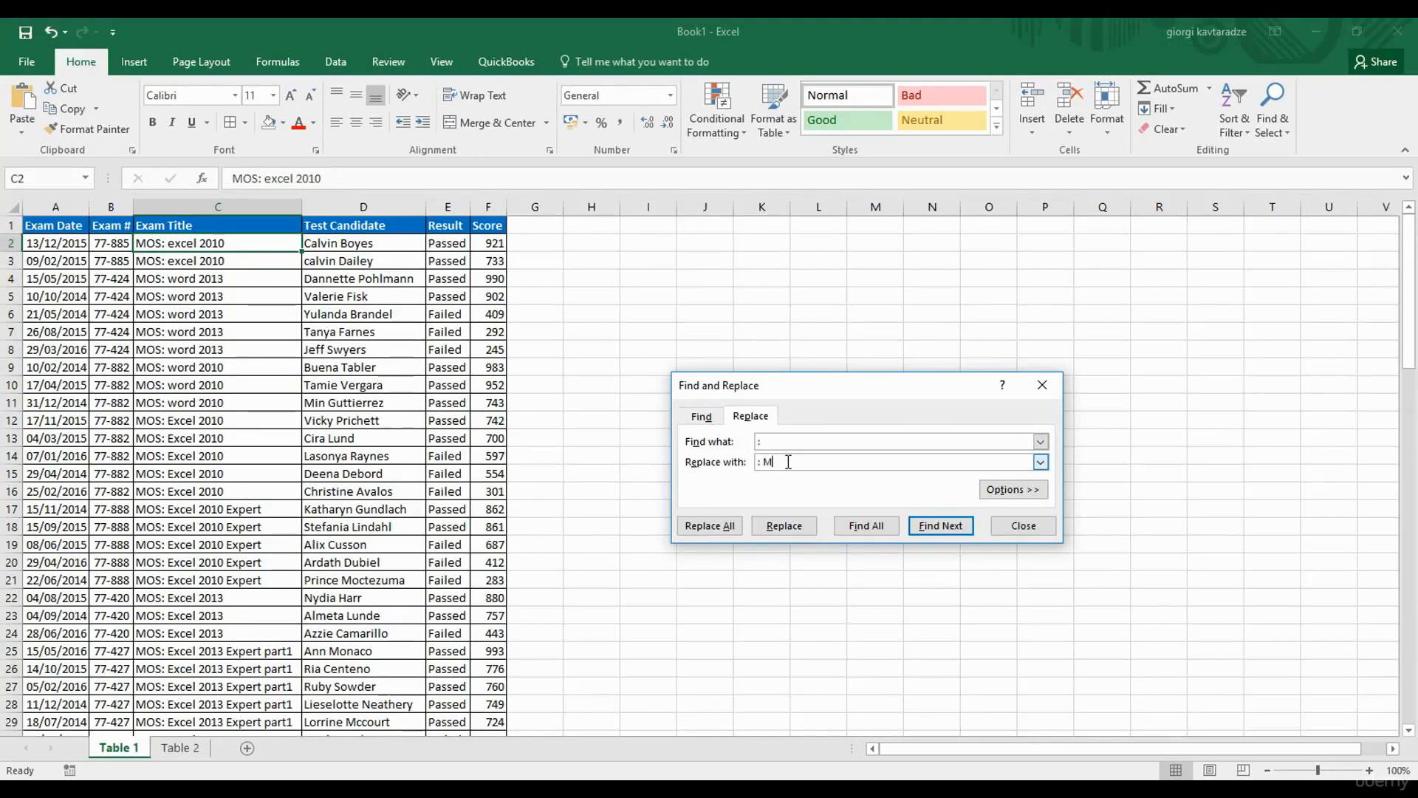
text(icrosoft)
click(766, 442)
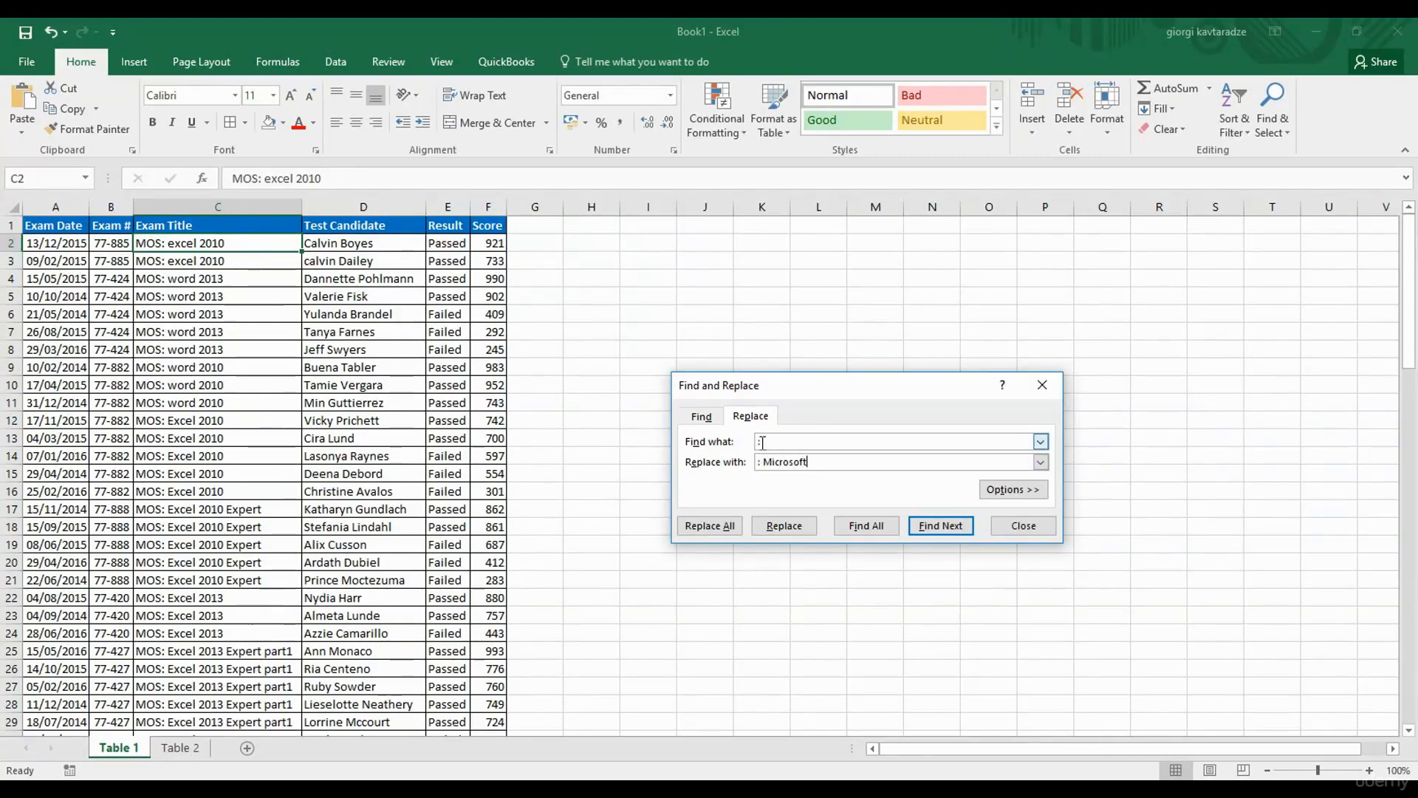
click(818, 464)
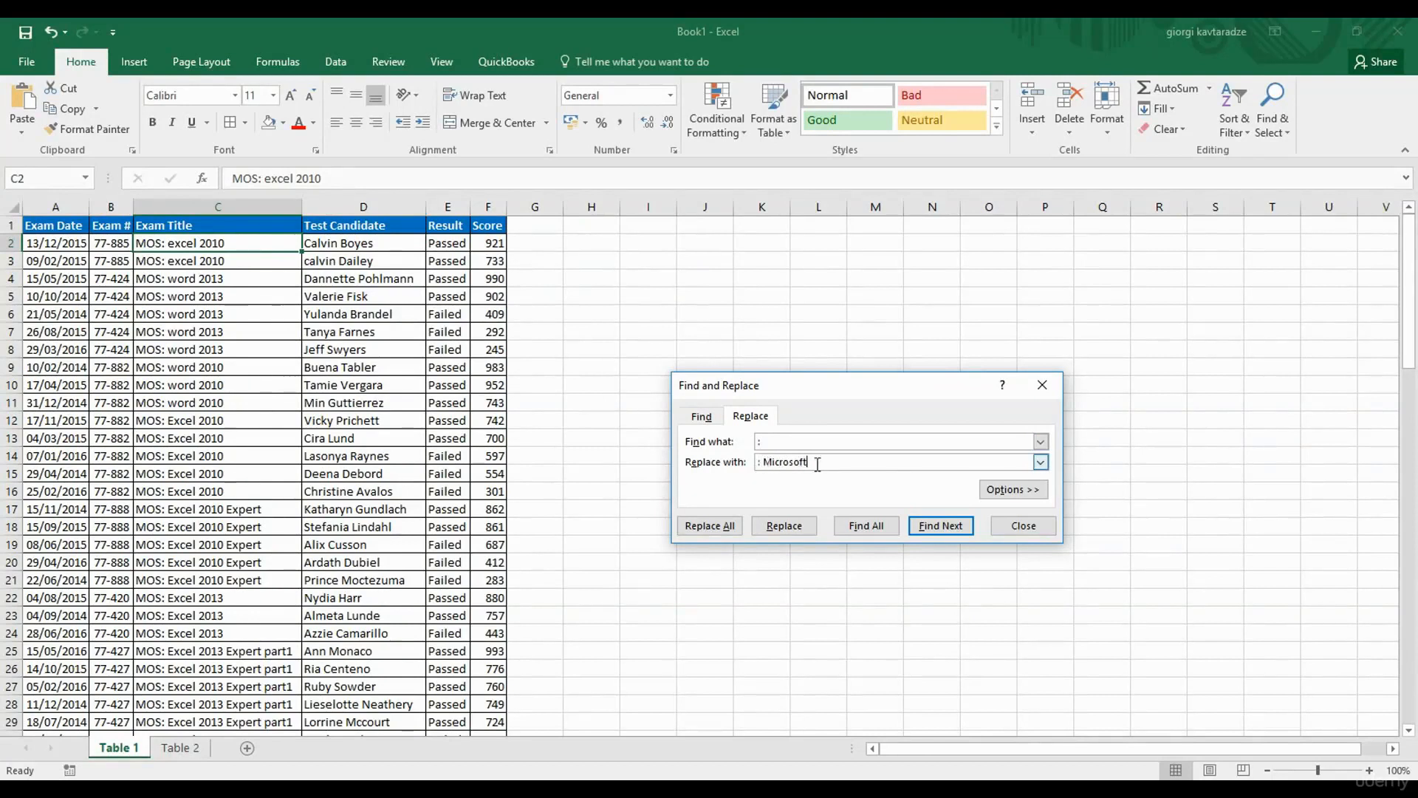
click(788, 531)
click(785, 526)
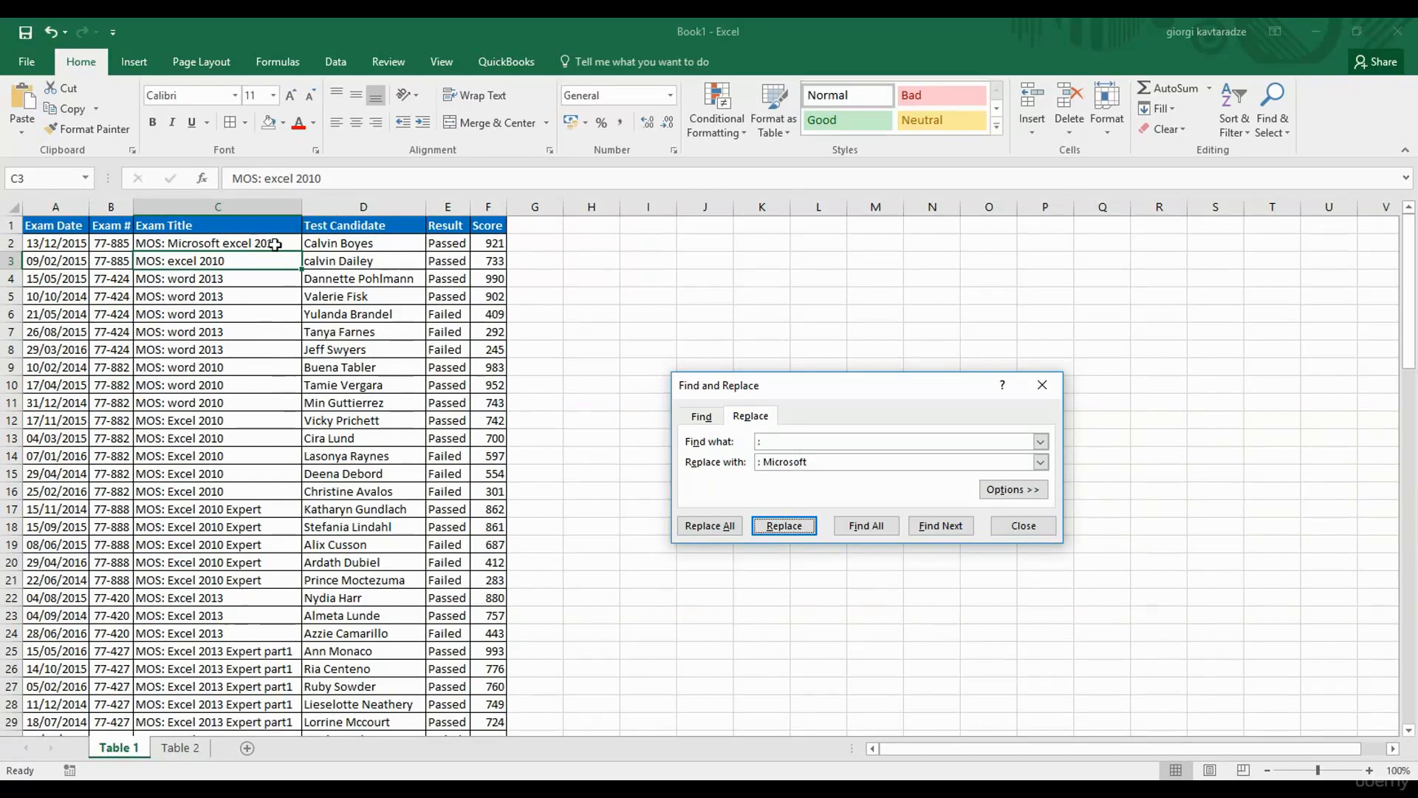
click(711, 526)
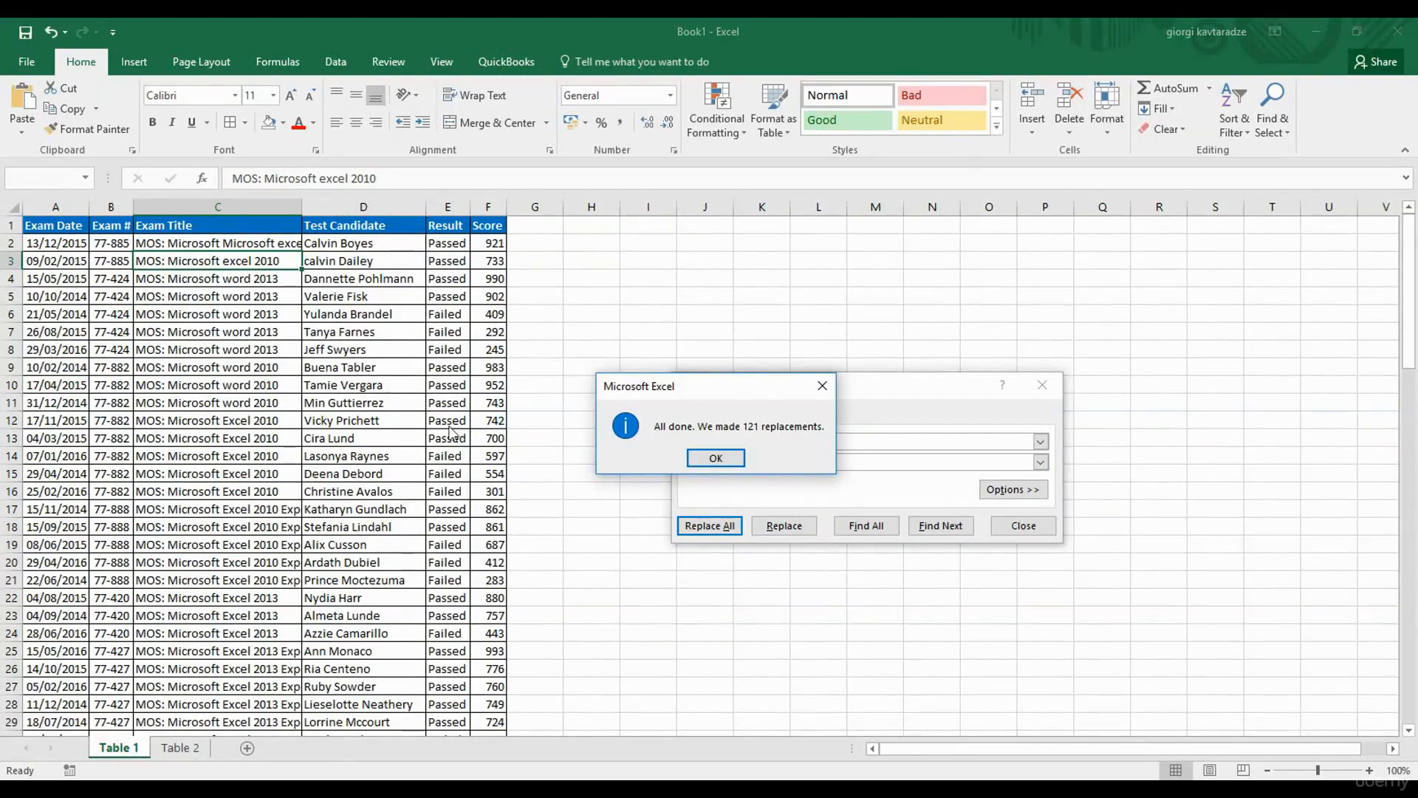
click(721, 463)
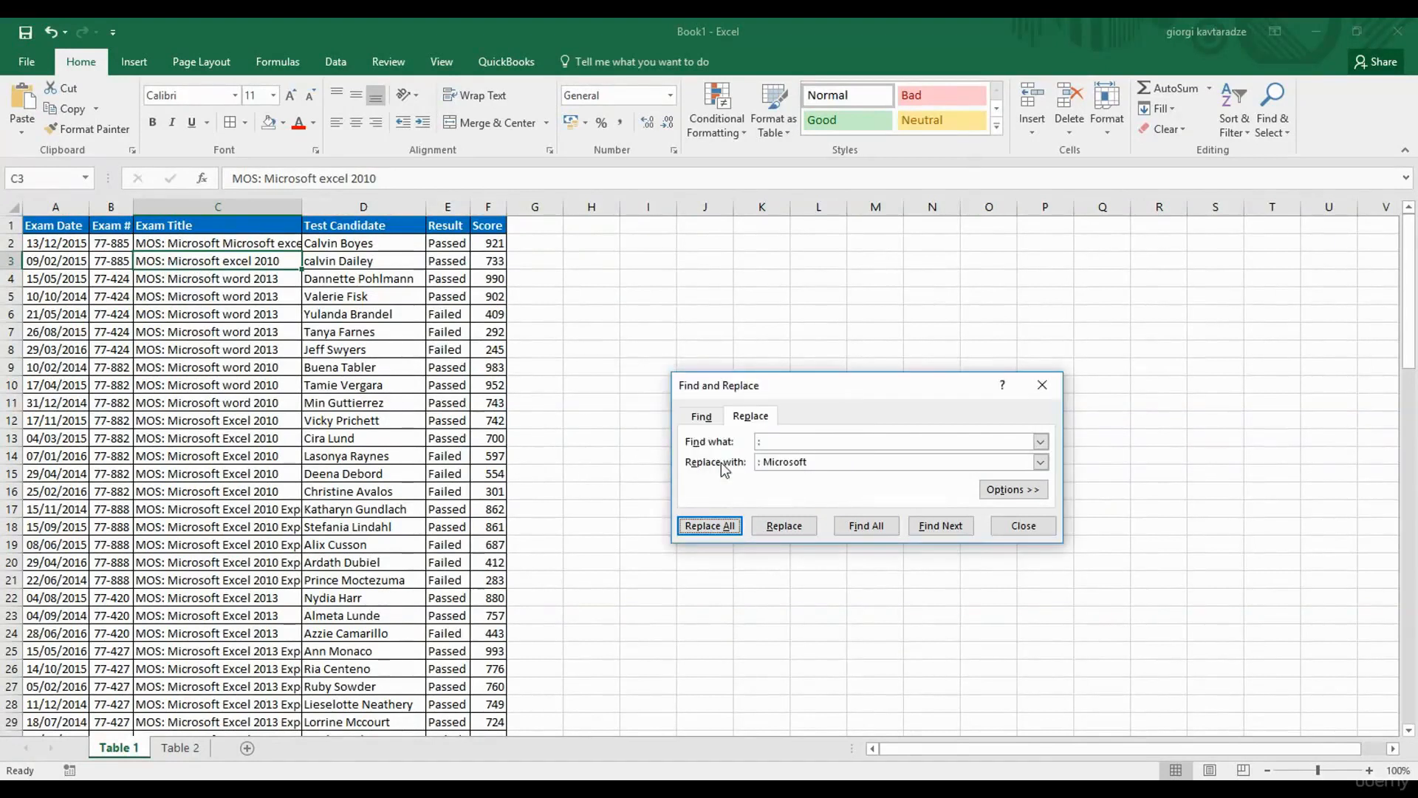
Remove every "Microsoft" from the exam titles on the Table 1 sheet by replacing it with nothing.
drag(805, 388, 680, 275)
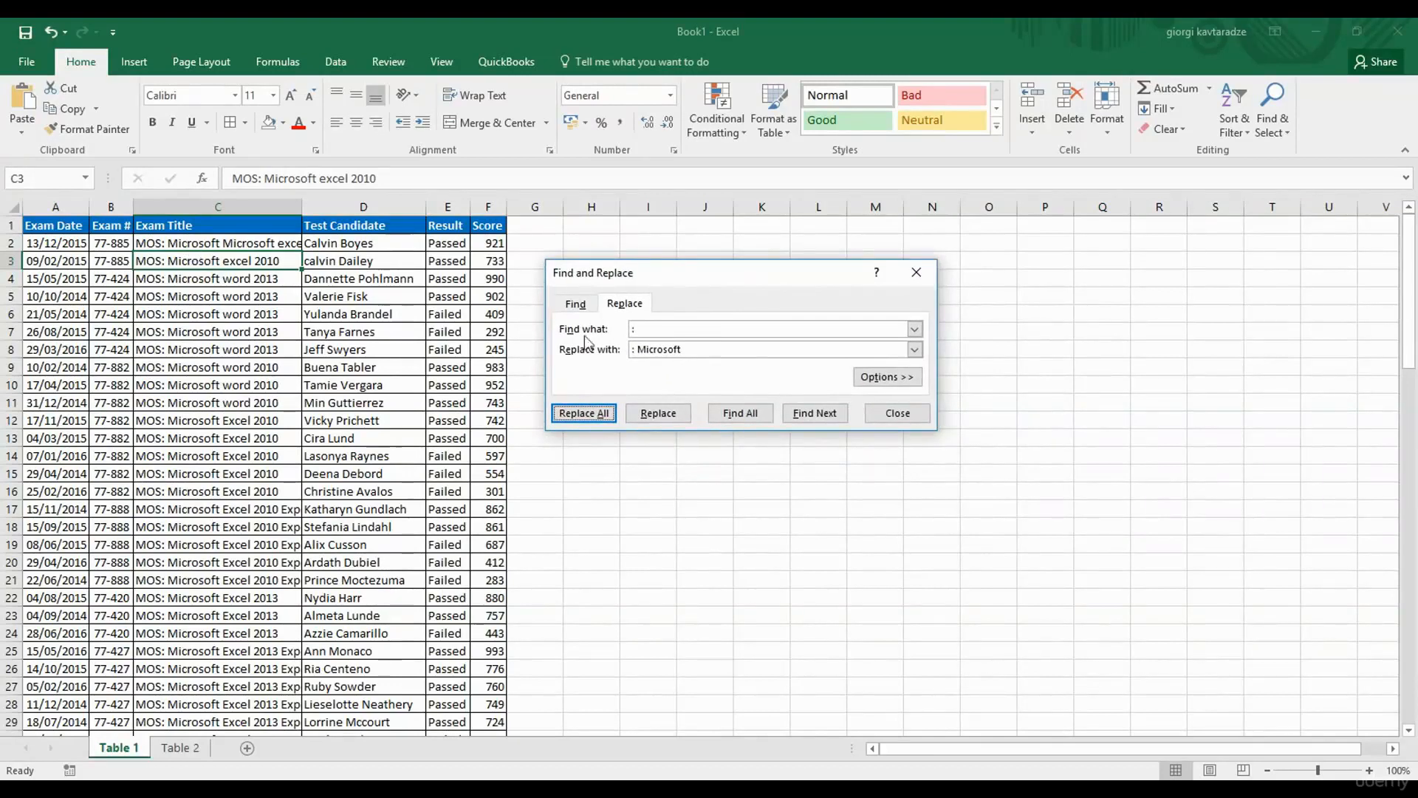
key(alt+e)
key(BackSpace)
click(655, 325)
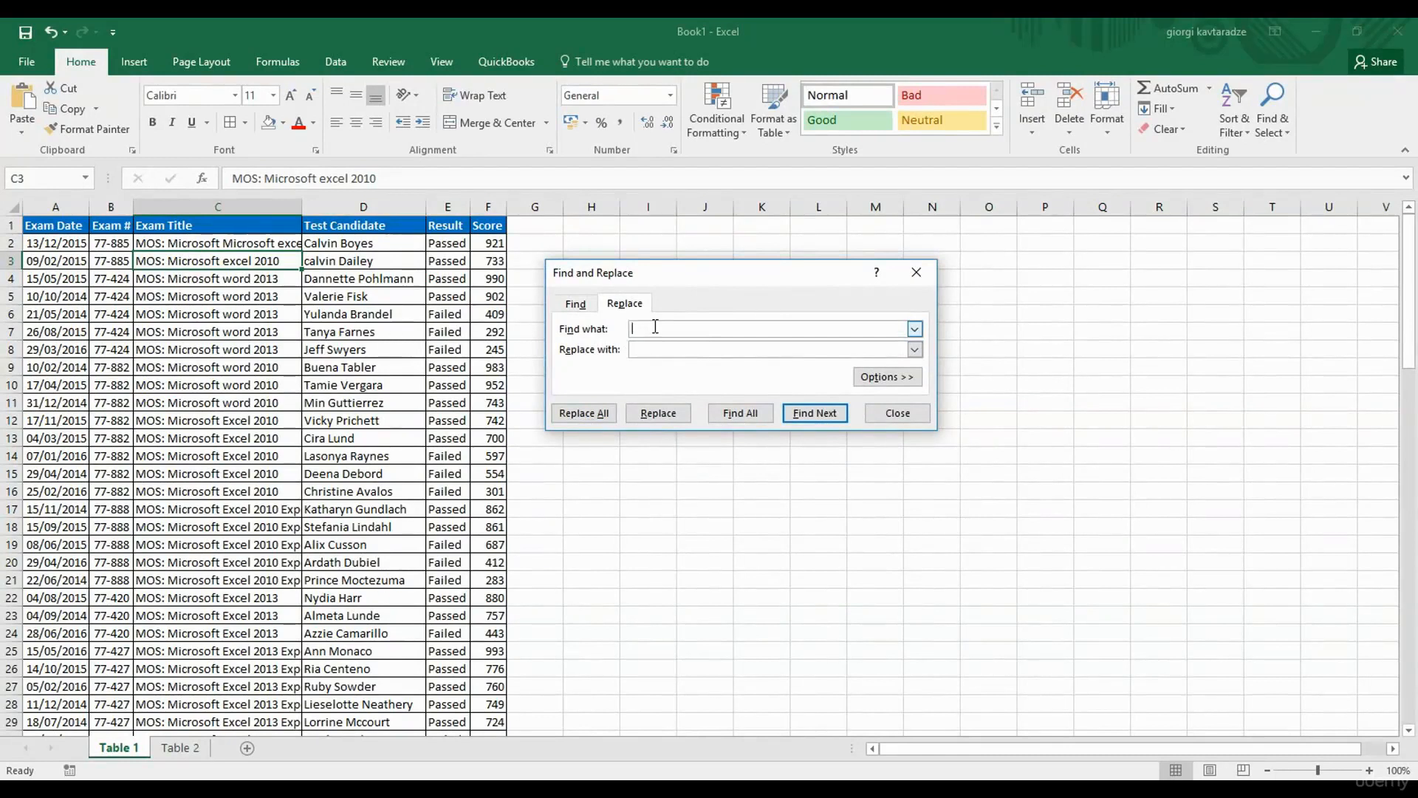
text(Microsoft)
click(685, 348)
click(594, 416)
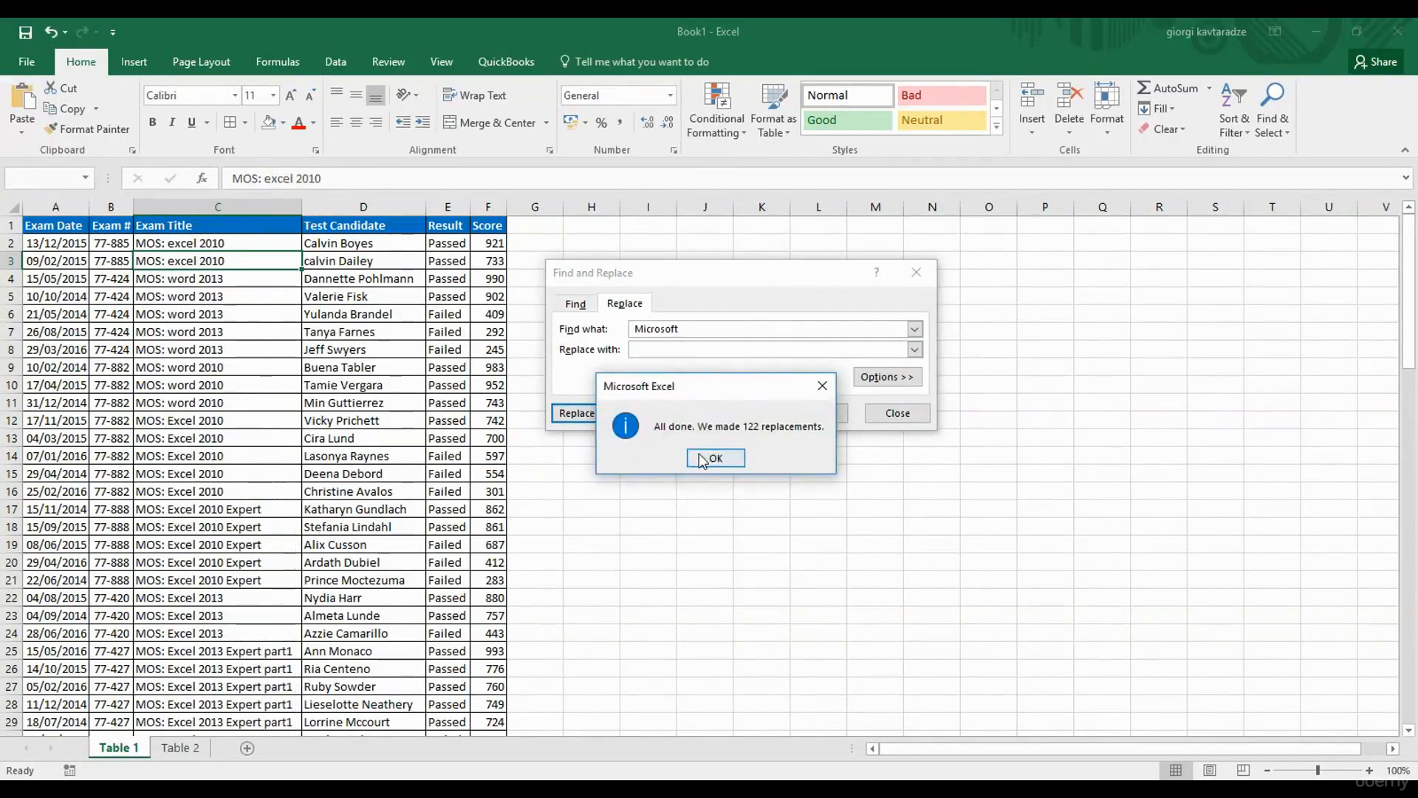
click(713, 458)
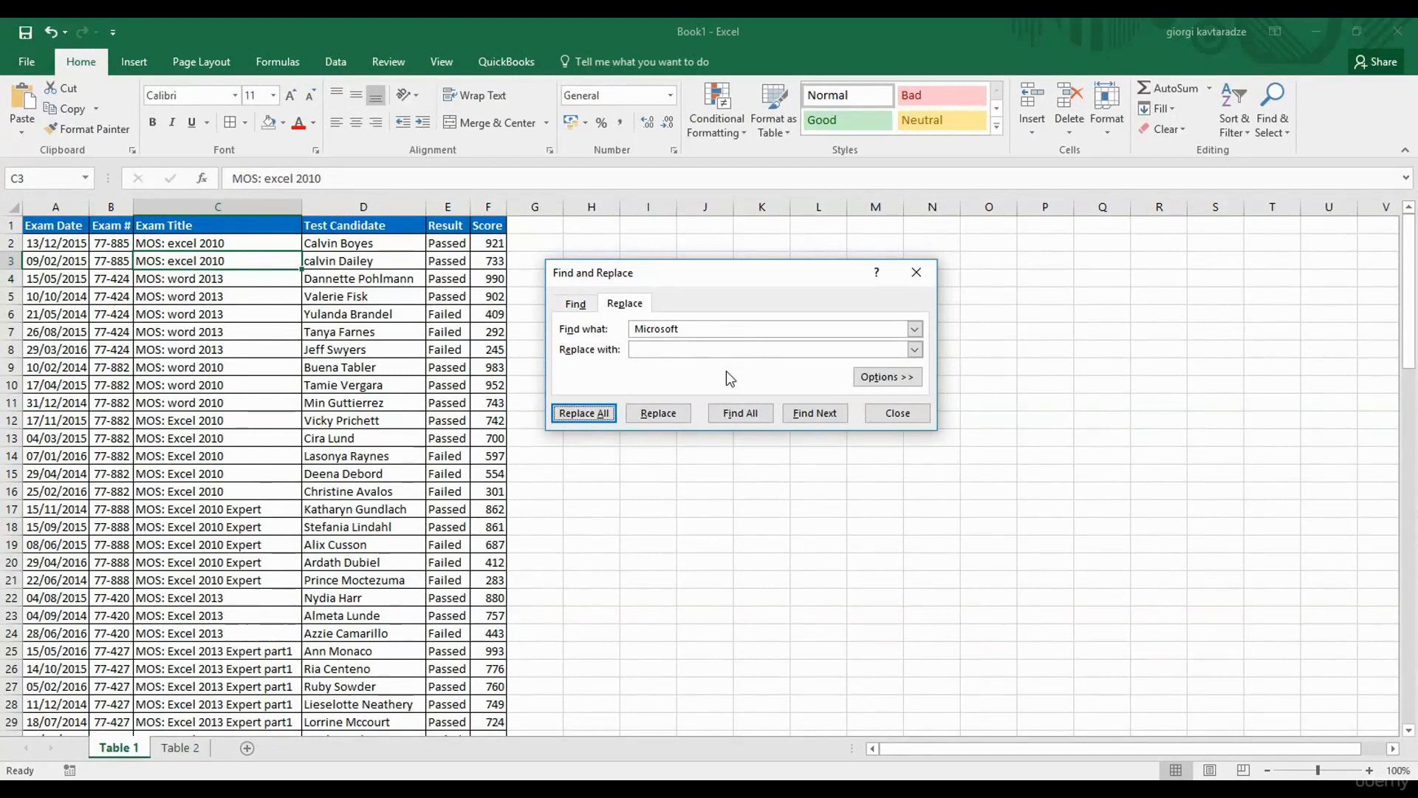
Switch to the Table 2 sheet and move the open Find and Replace window clear of the score tables.
click(188, 747)
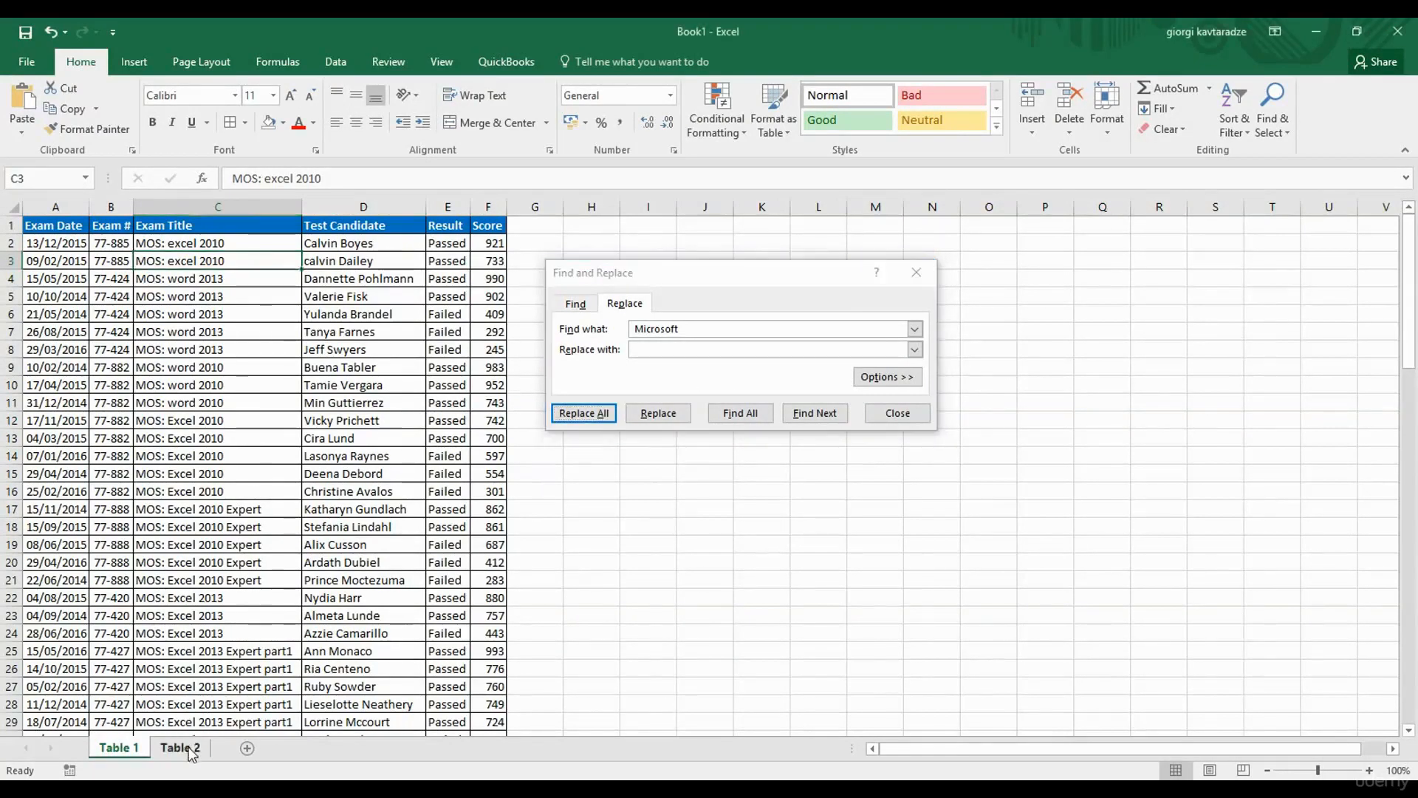
drag(750, 281, 843, 380)
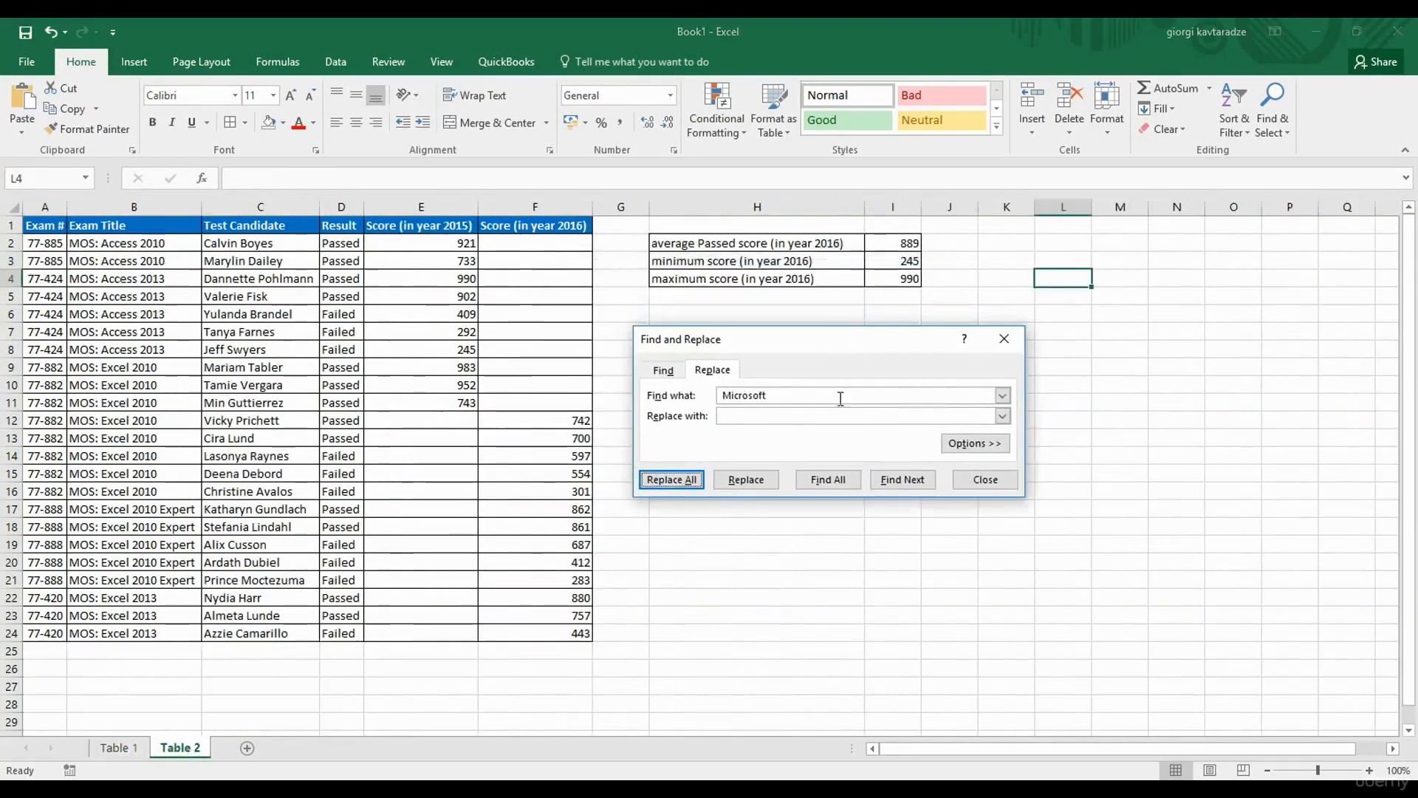